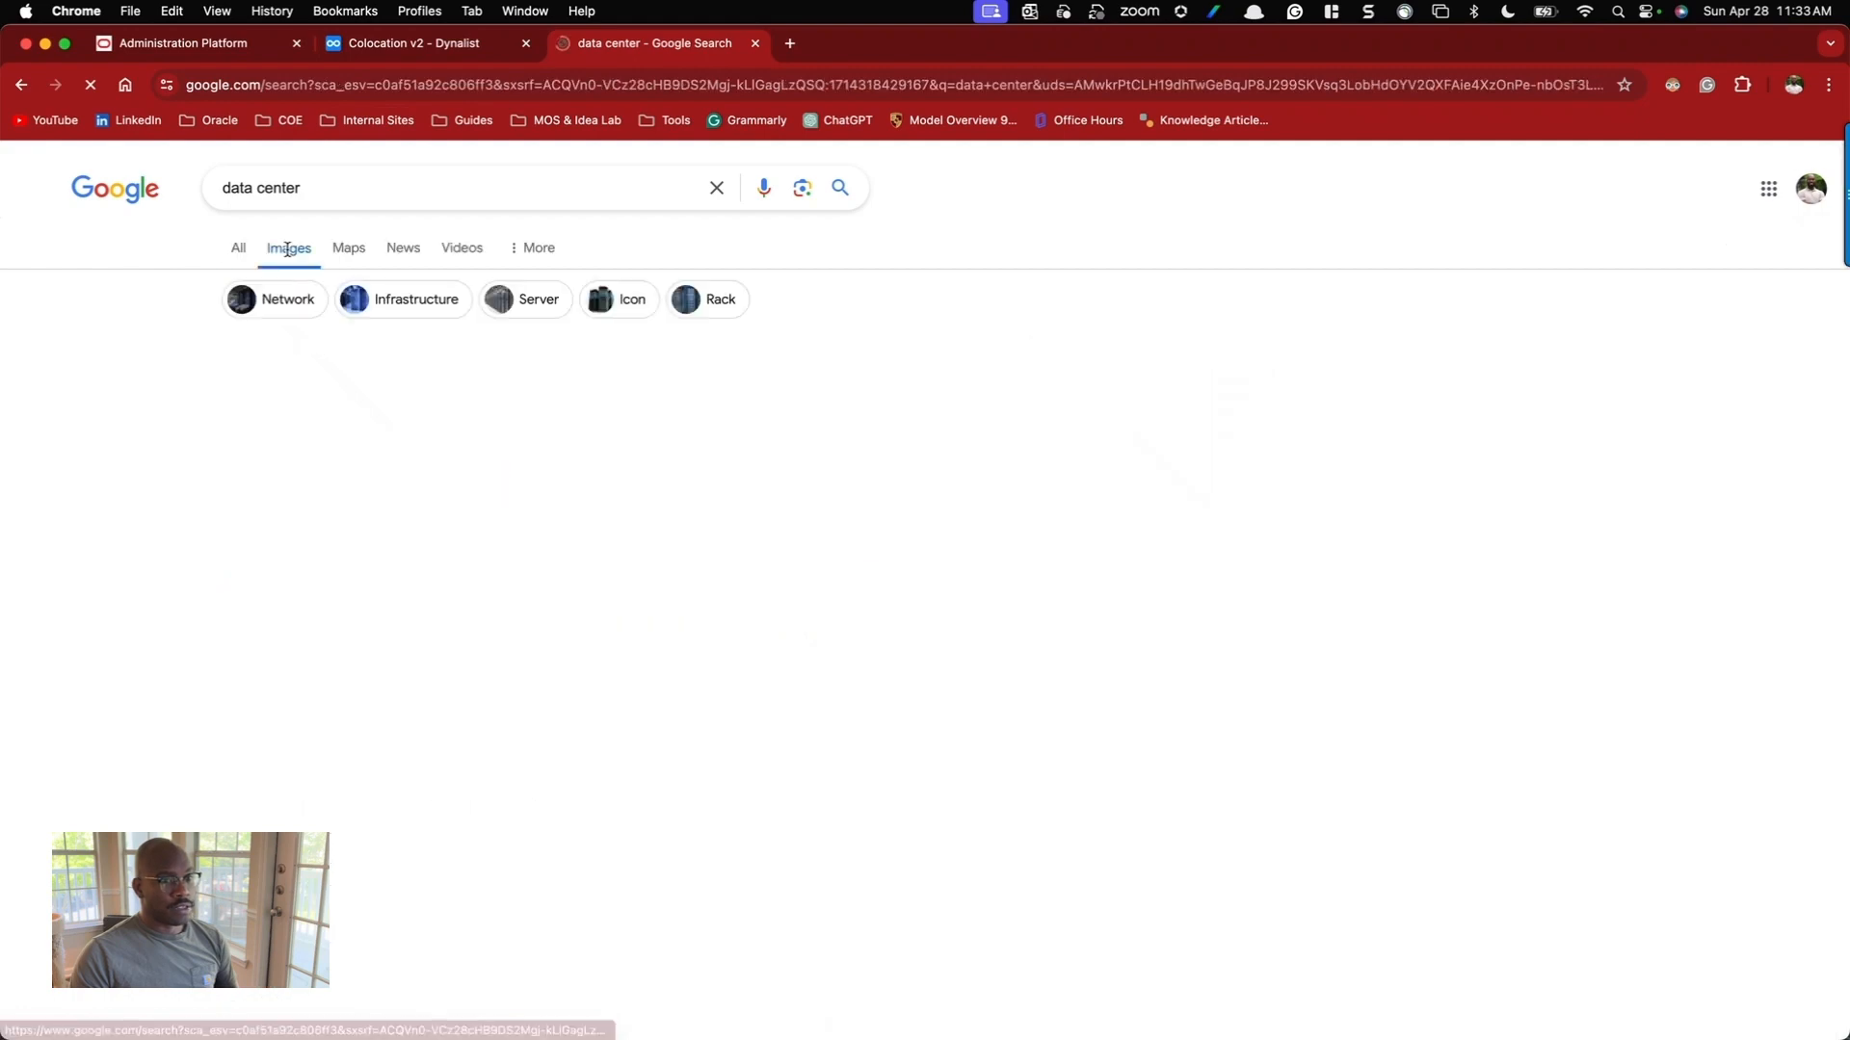
Browse the image search results for data center photos.
scroll(1013, 412, down, 1)
scroll(1014, 412, down, 3)
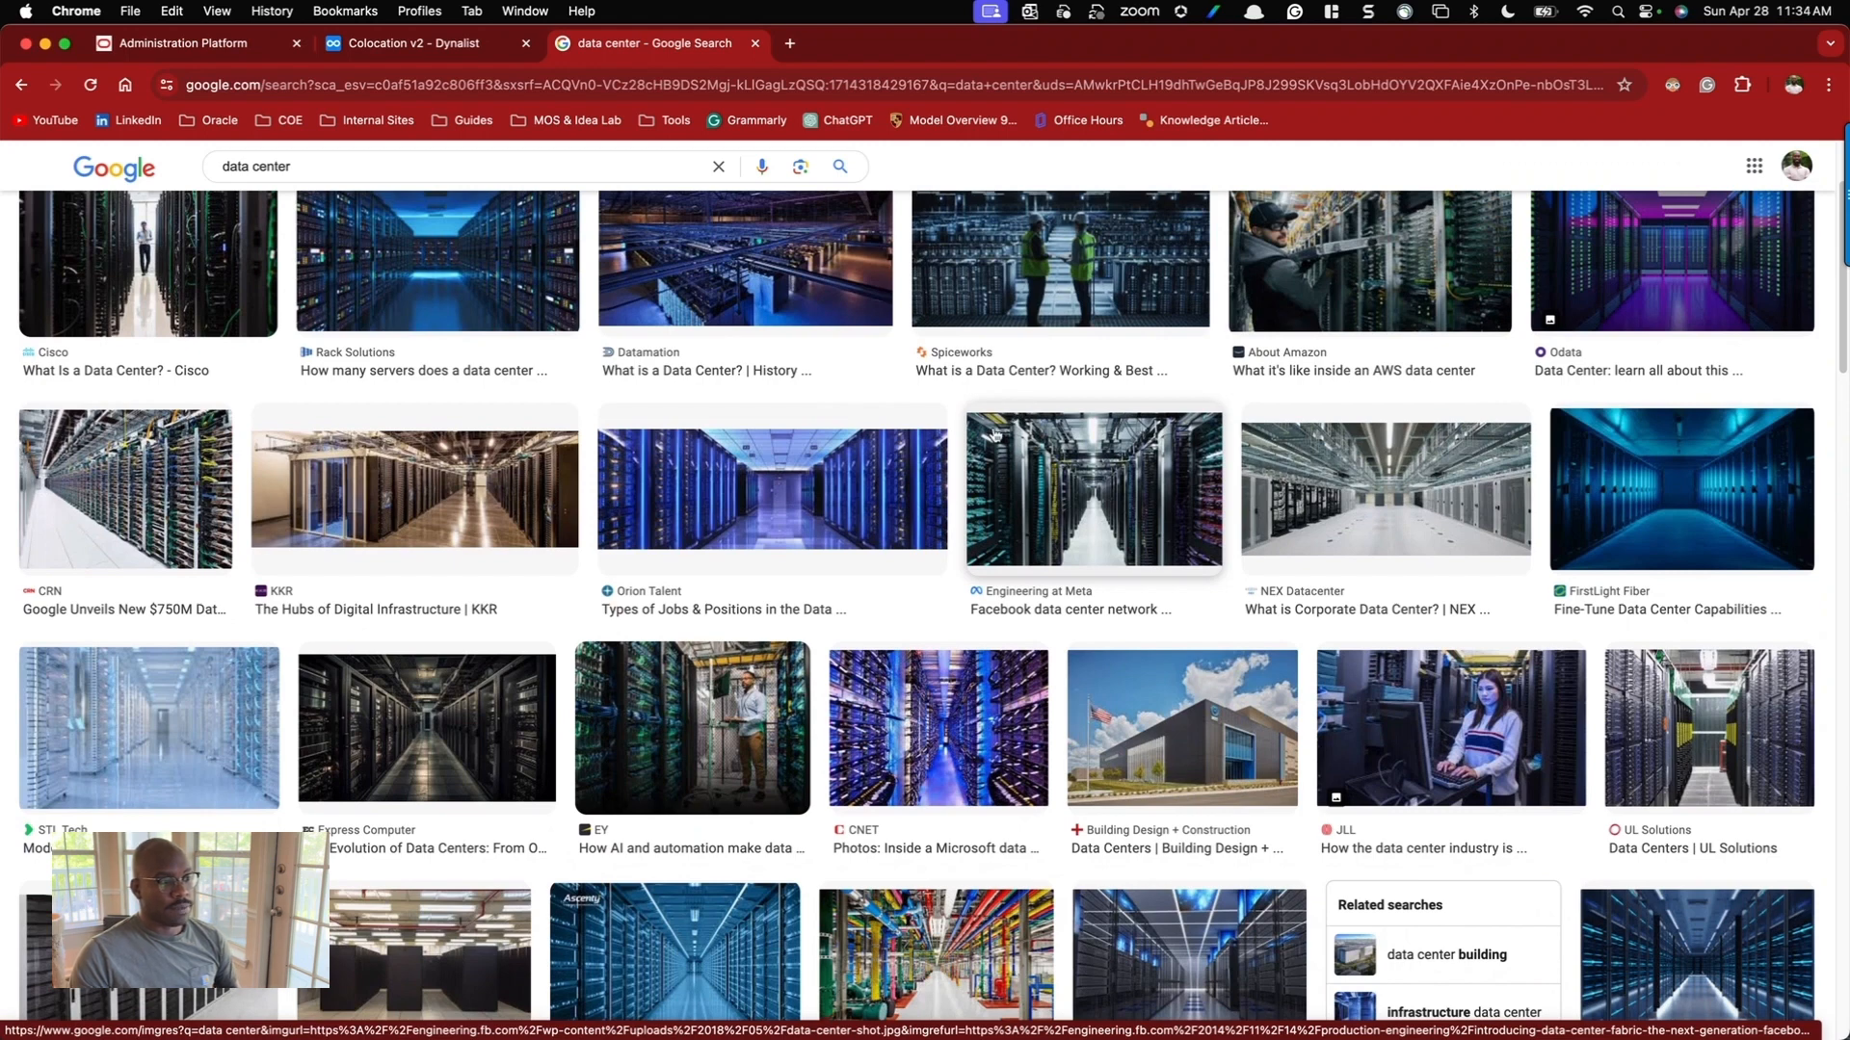
scroll(994, 441, down, 3)
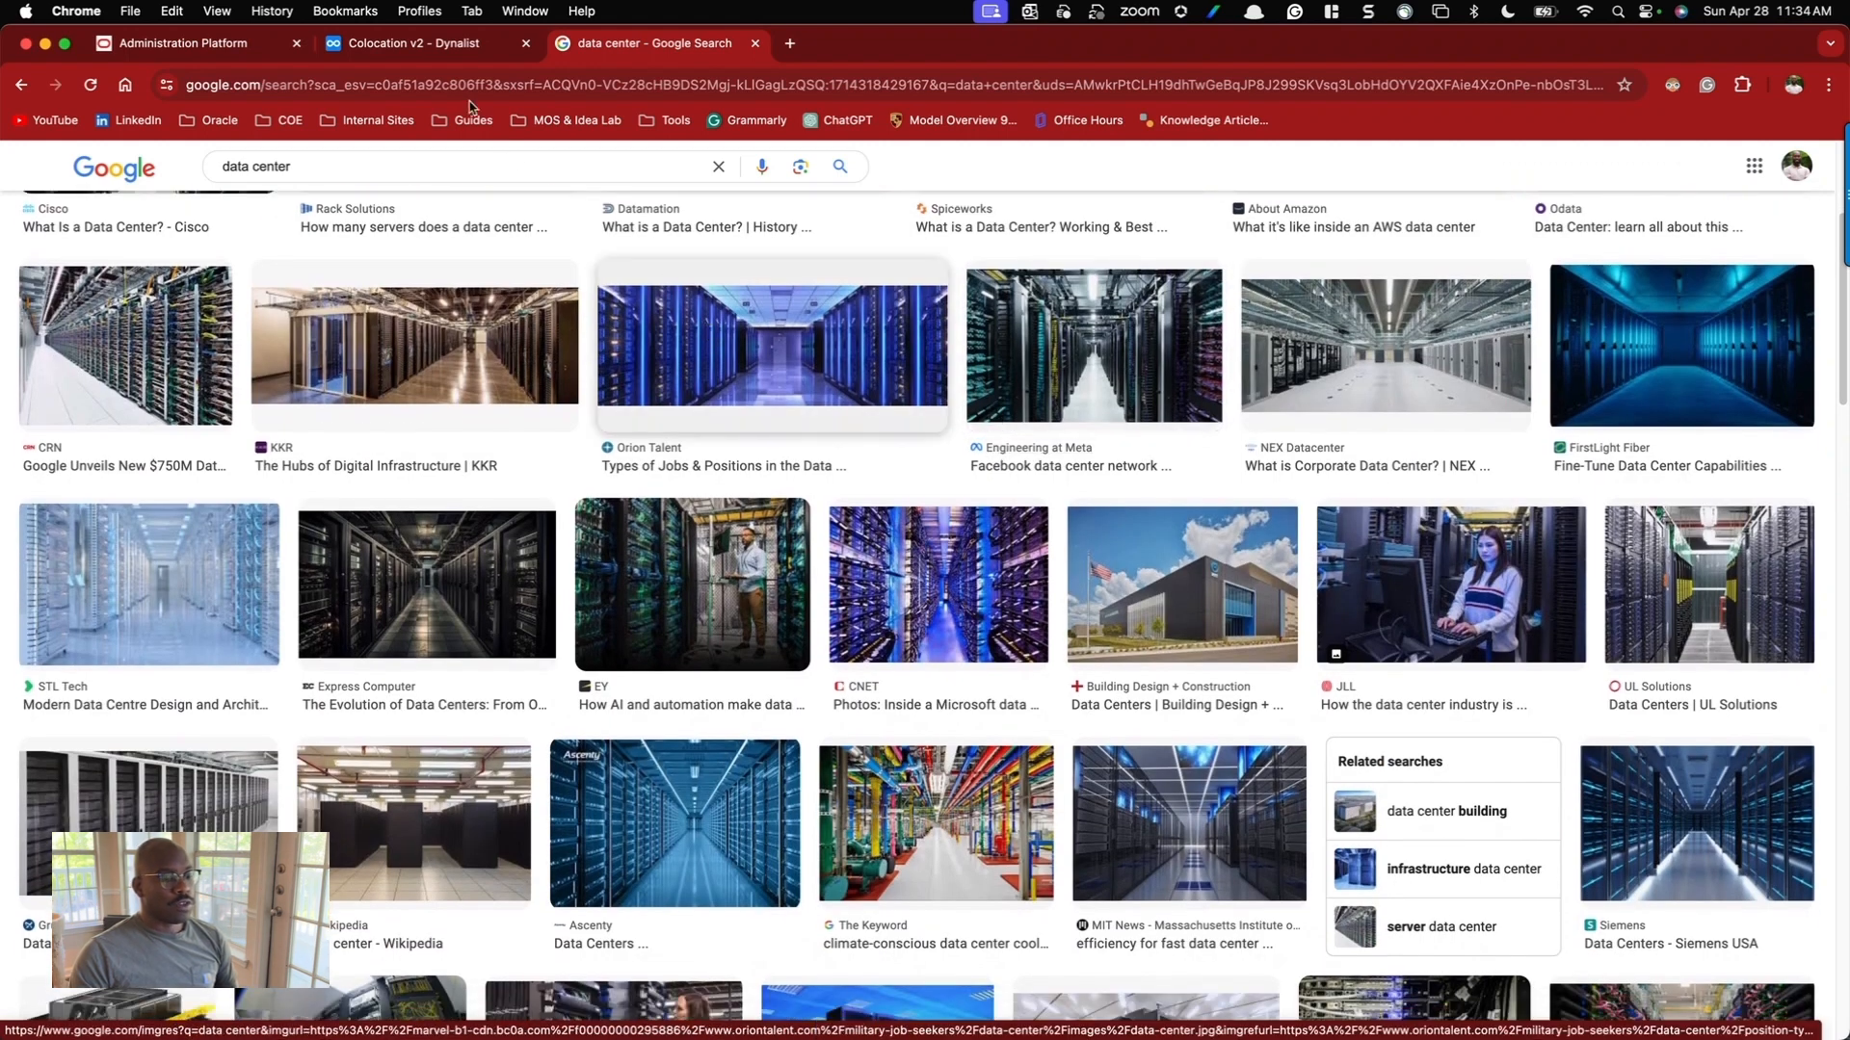
Switch to the Colocation v2 outline in Dynalist and examine the Deployment hierarchy, including its space, power, connectivity and add-on items.
click(429, 51)
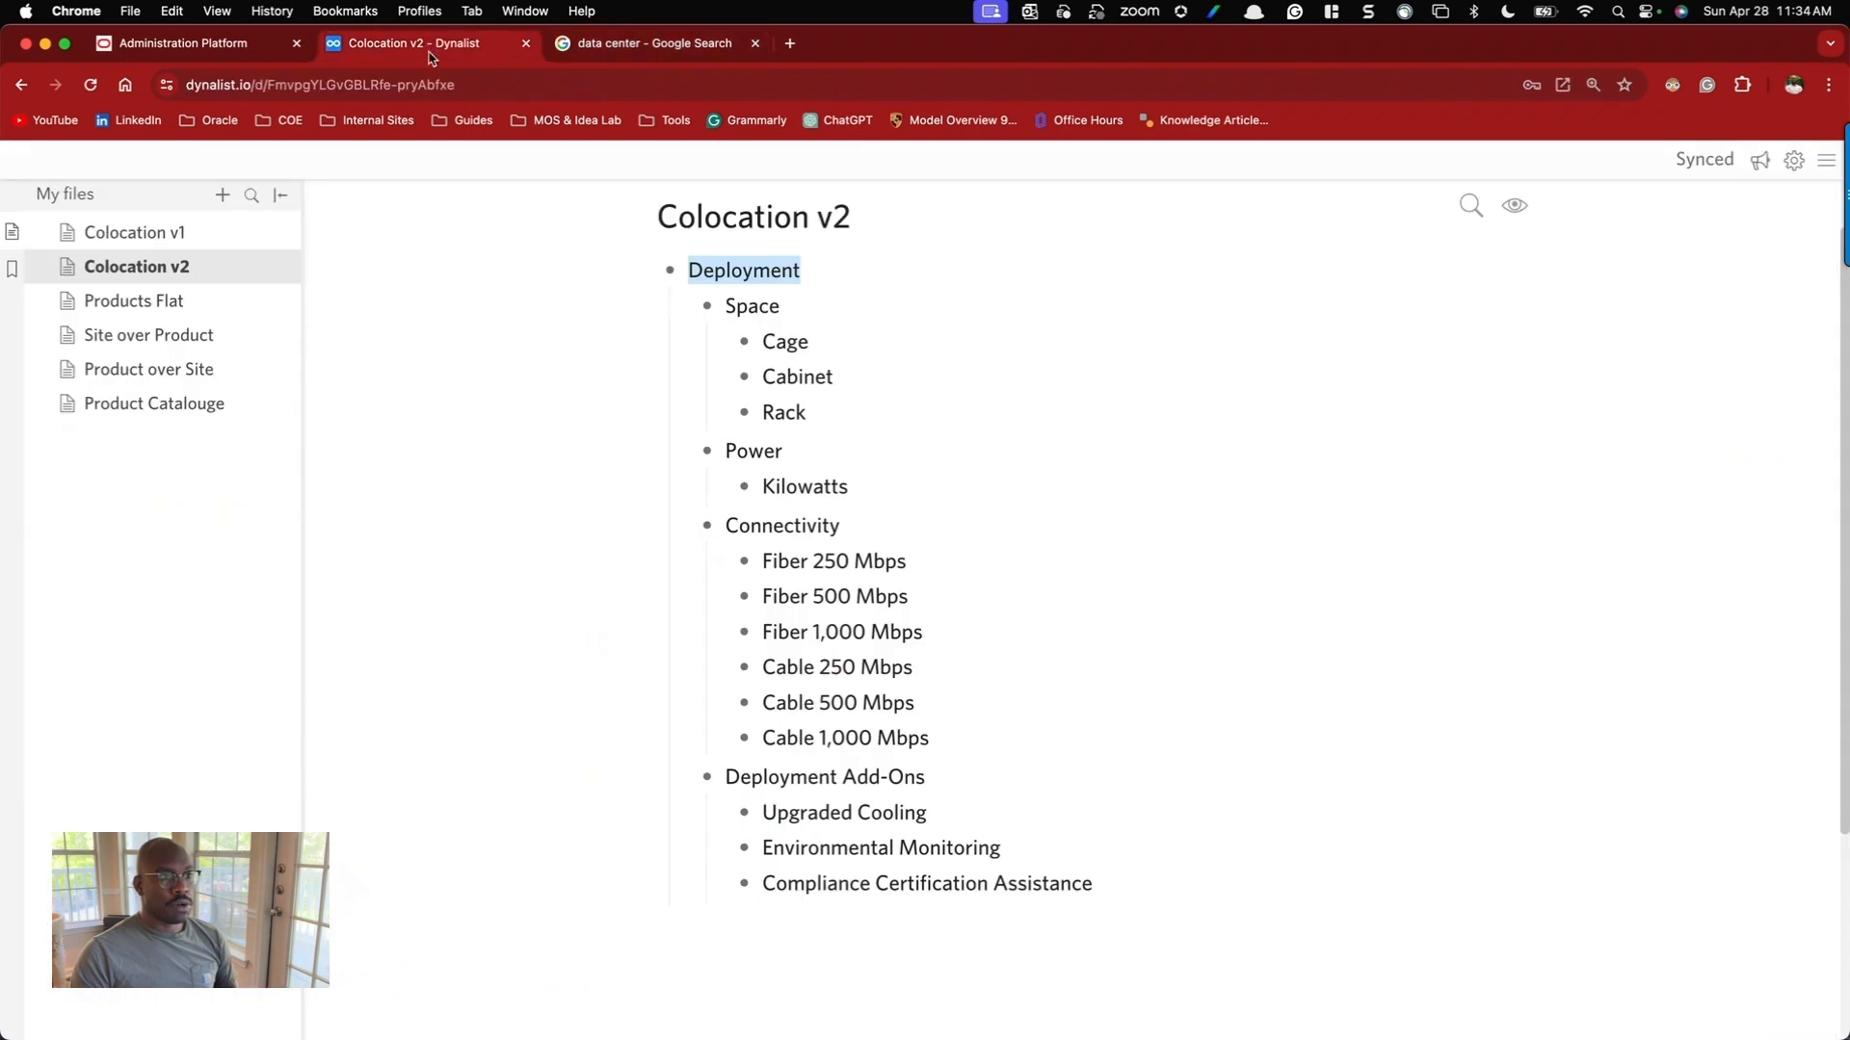
click(536, 279)
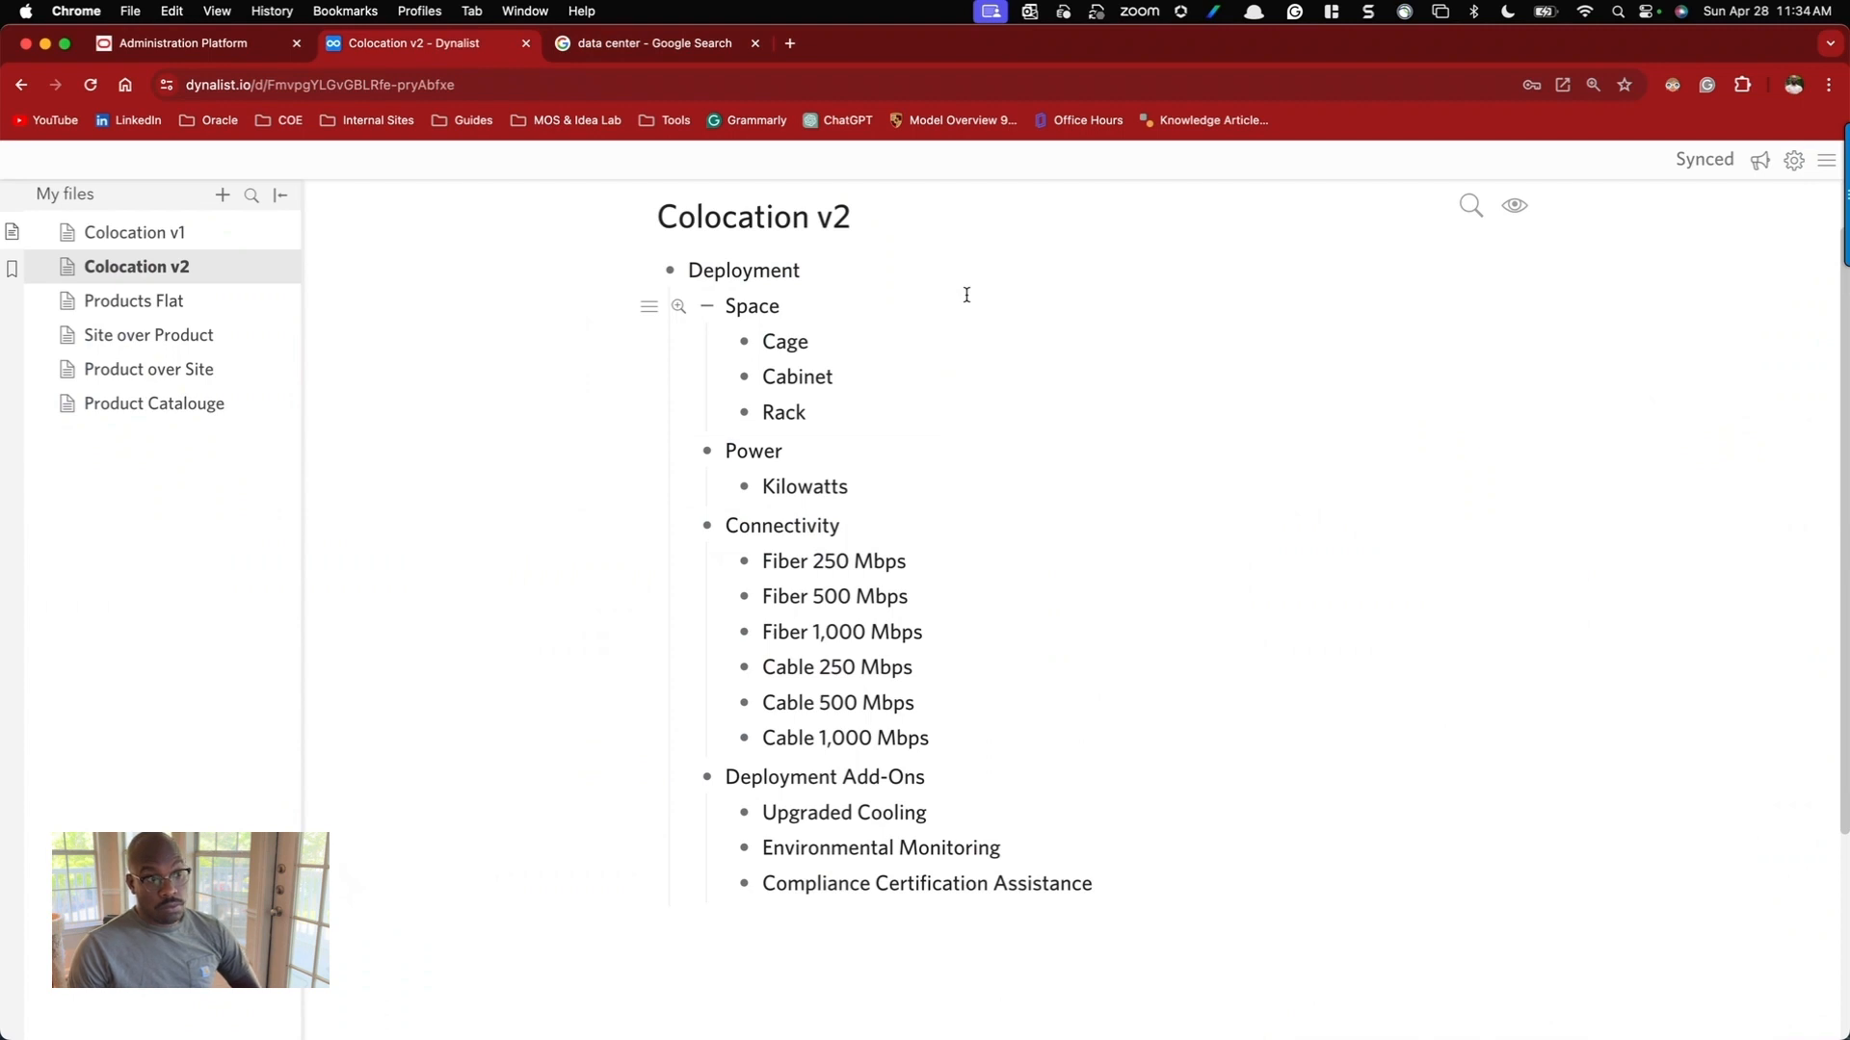
drag(756, 272, 1080, 819)
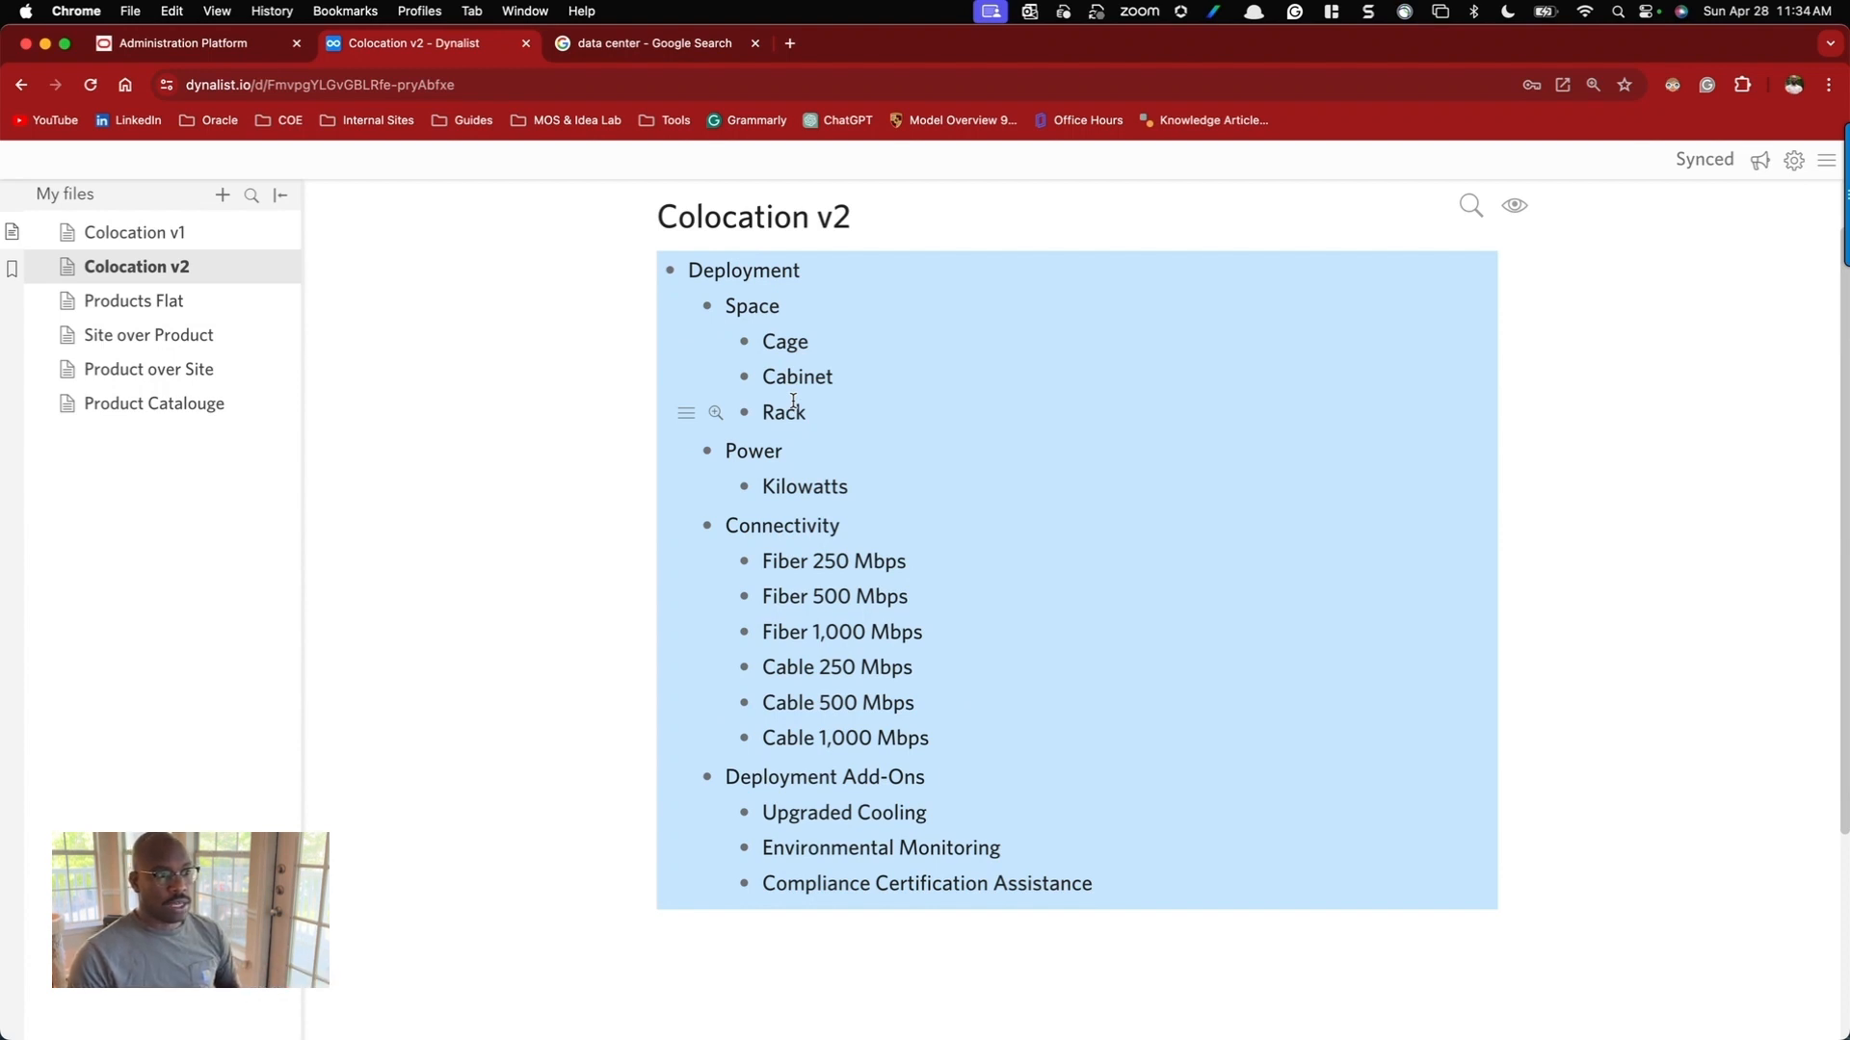
double_click(838, 632)
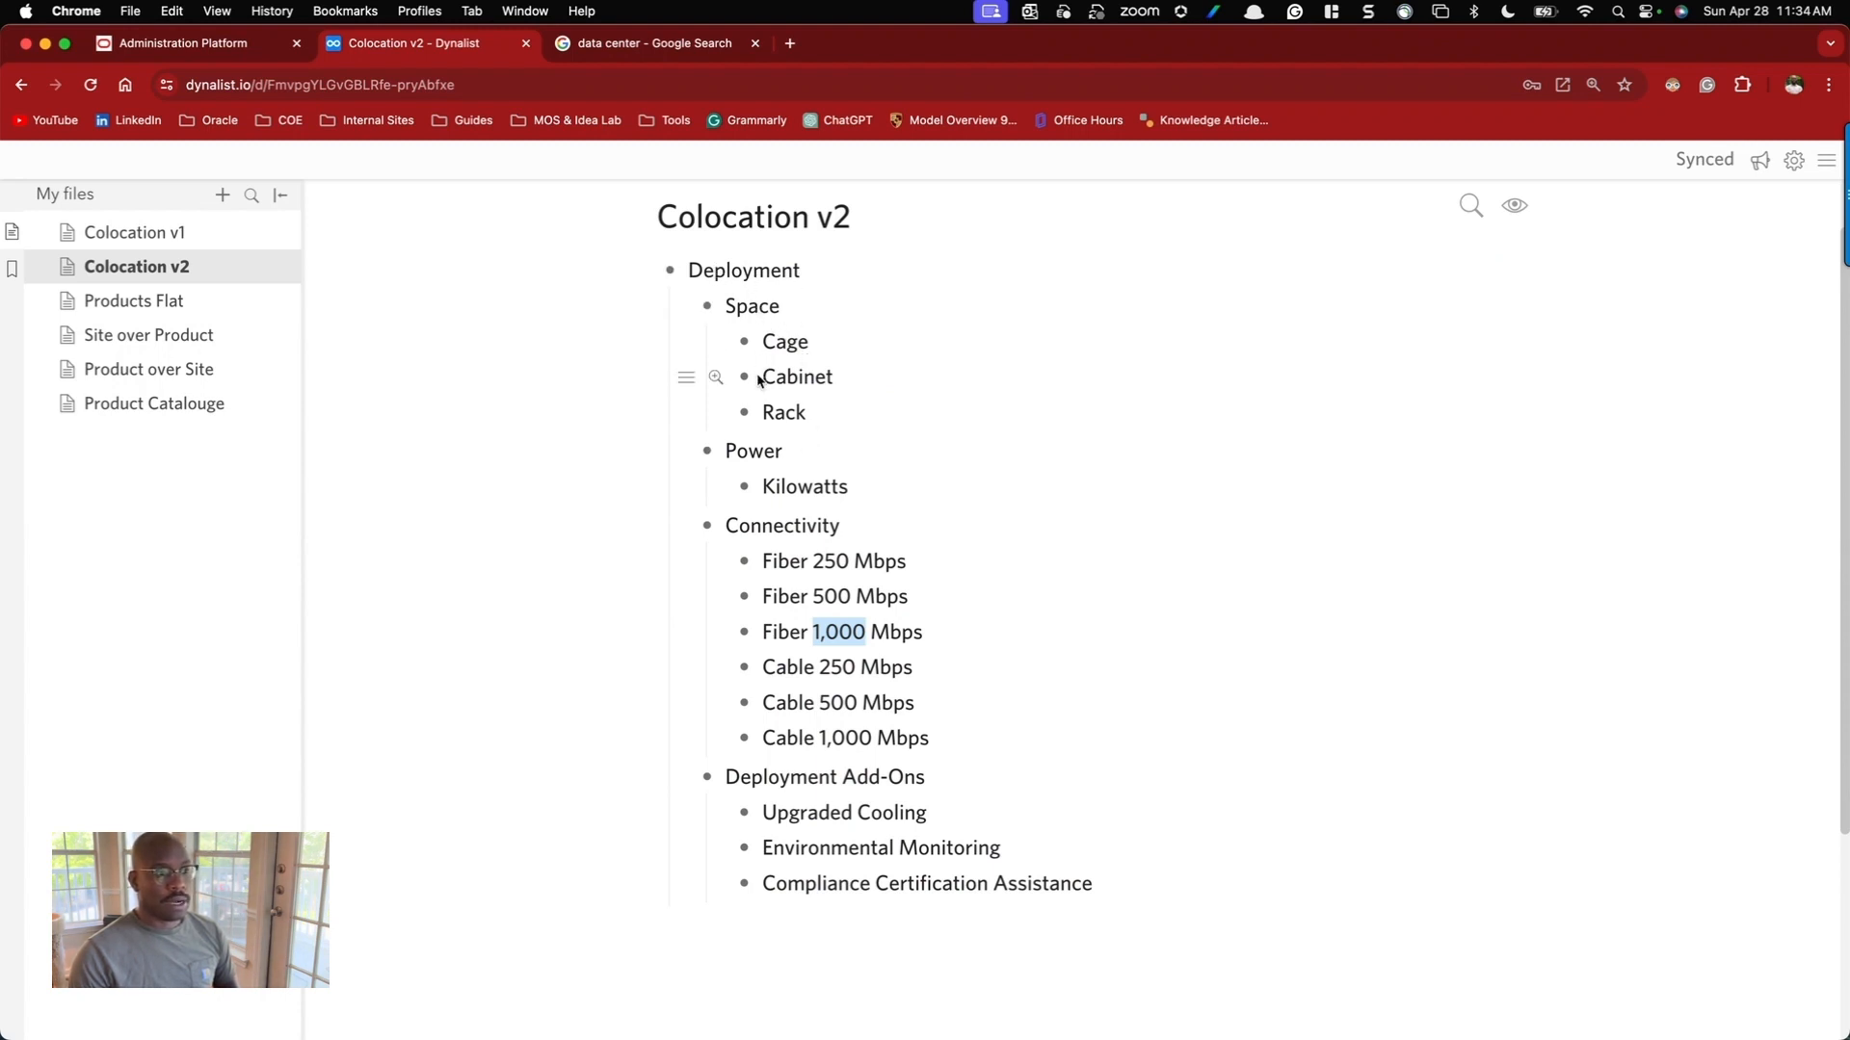
drag(1095, 882, 696, 268)
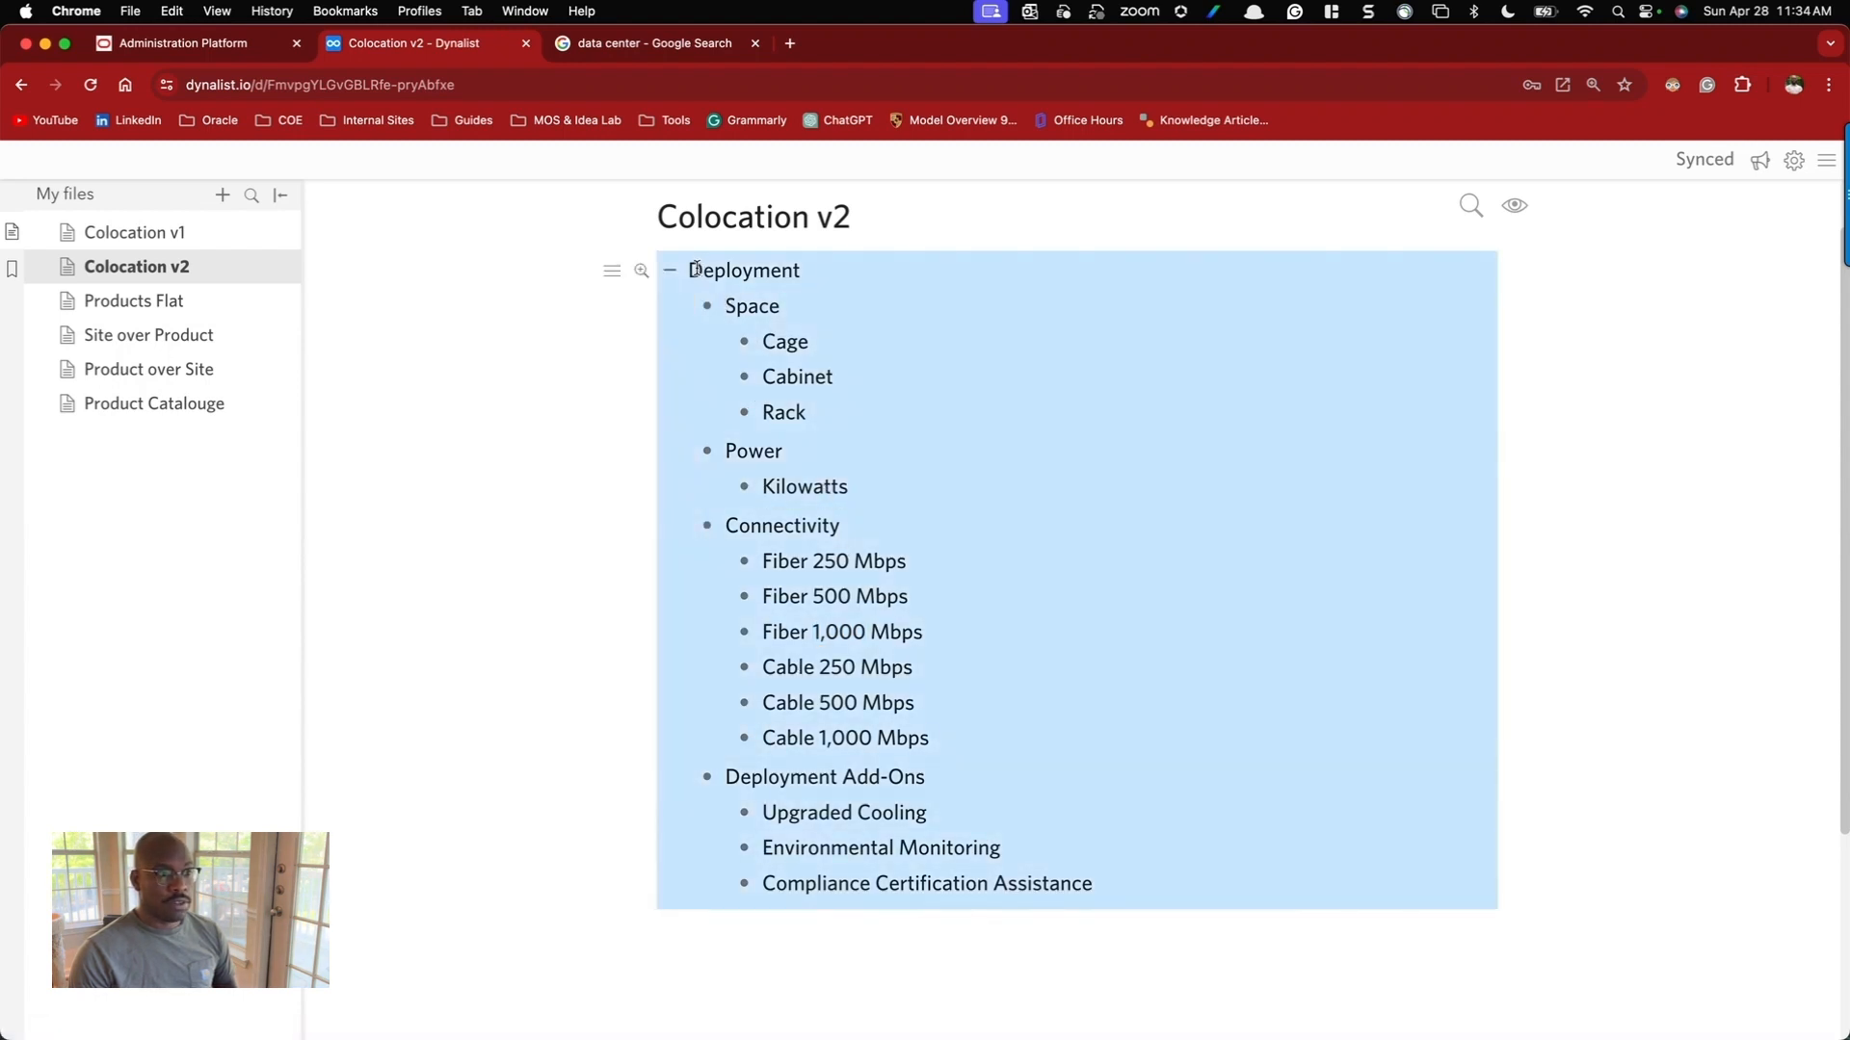
triple_click(864, 637)
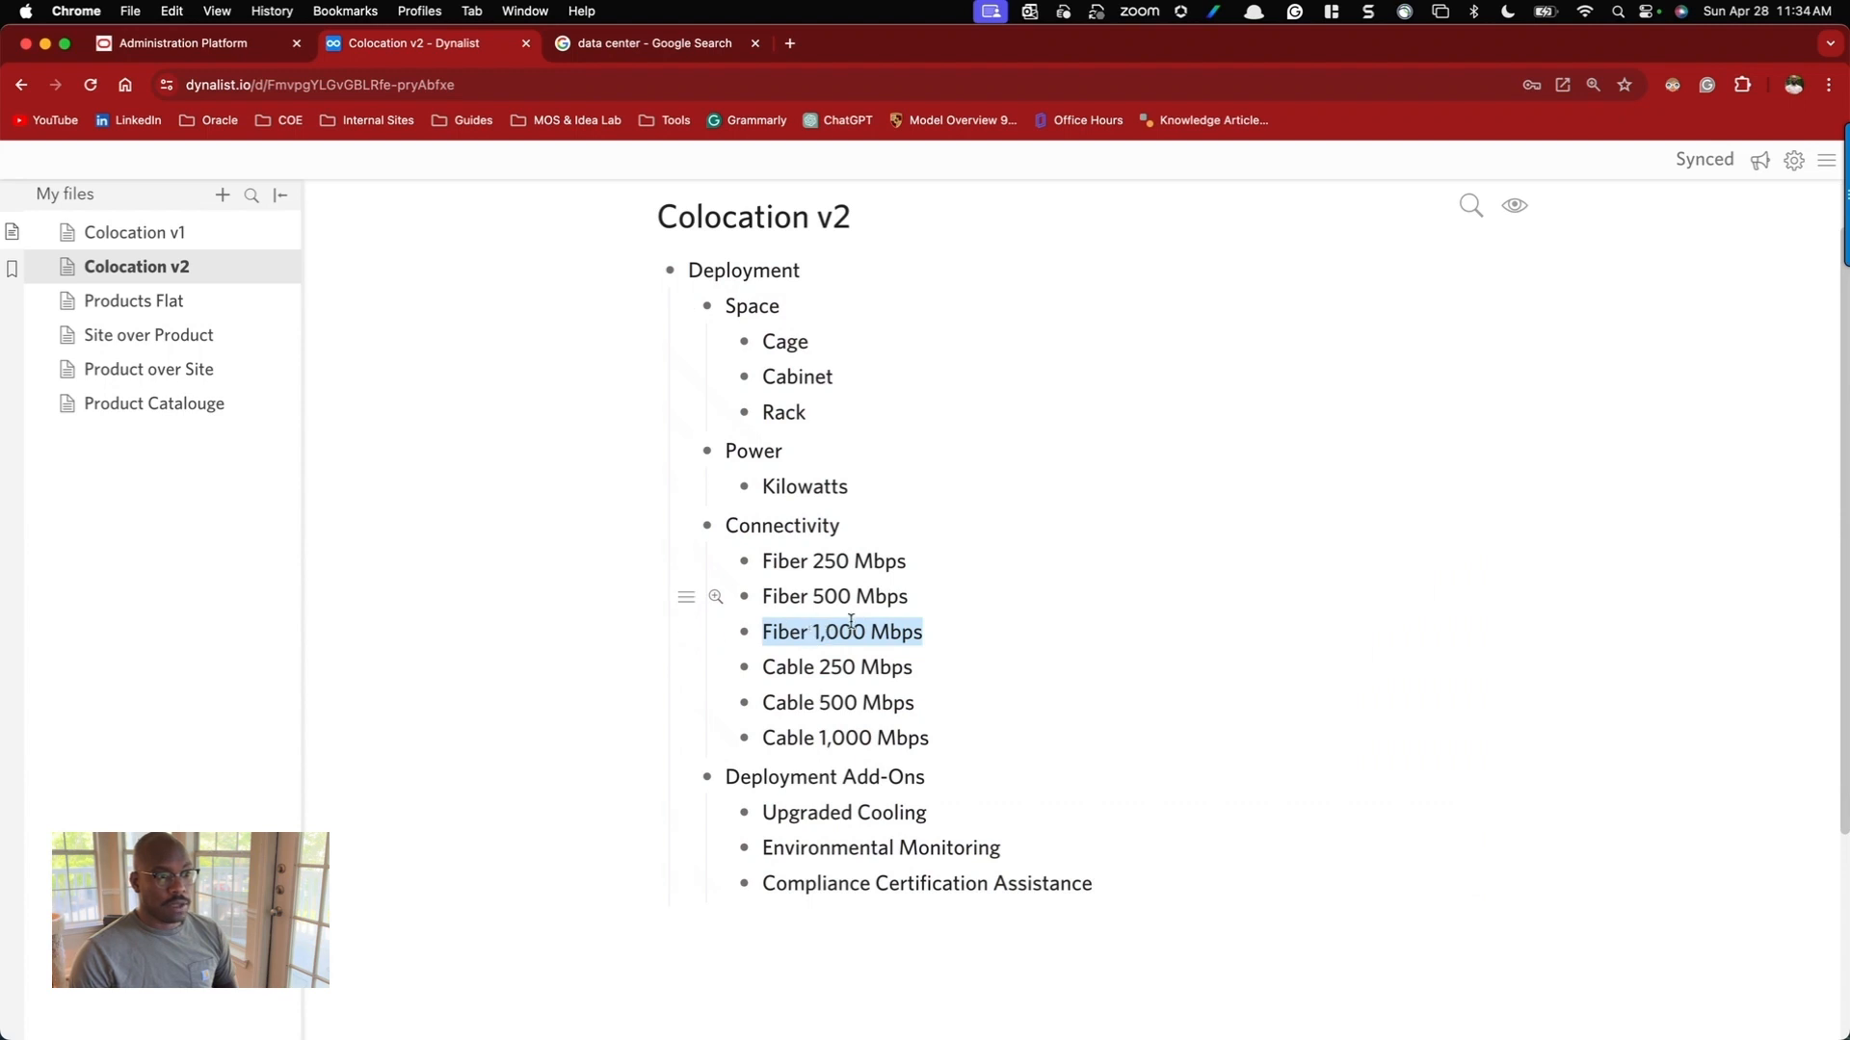
double_click(783, 526)
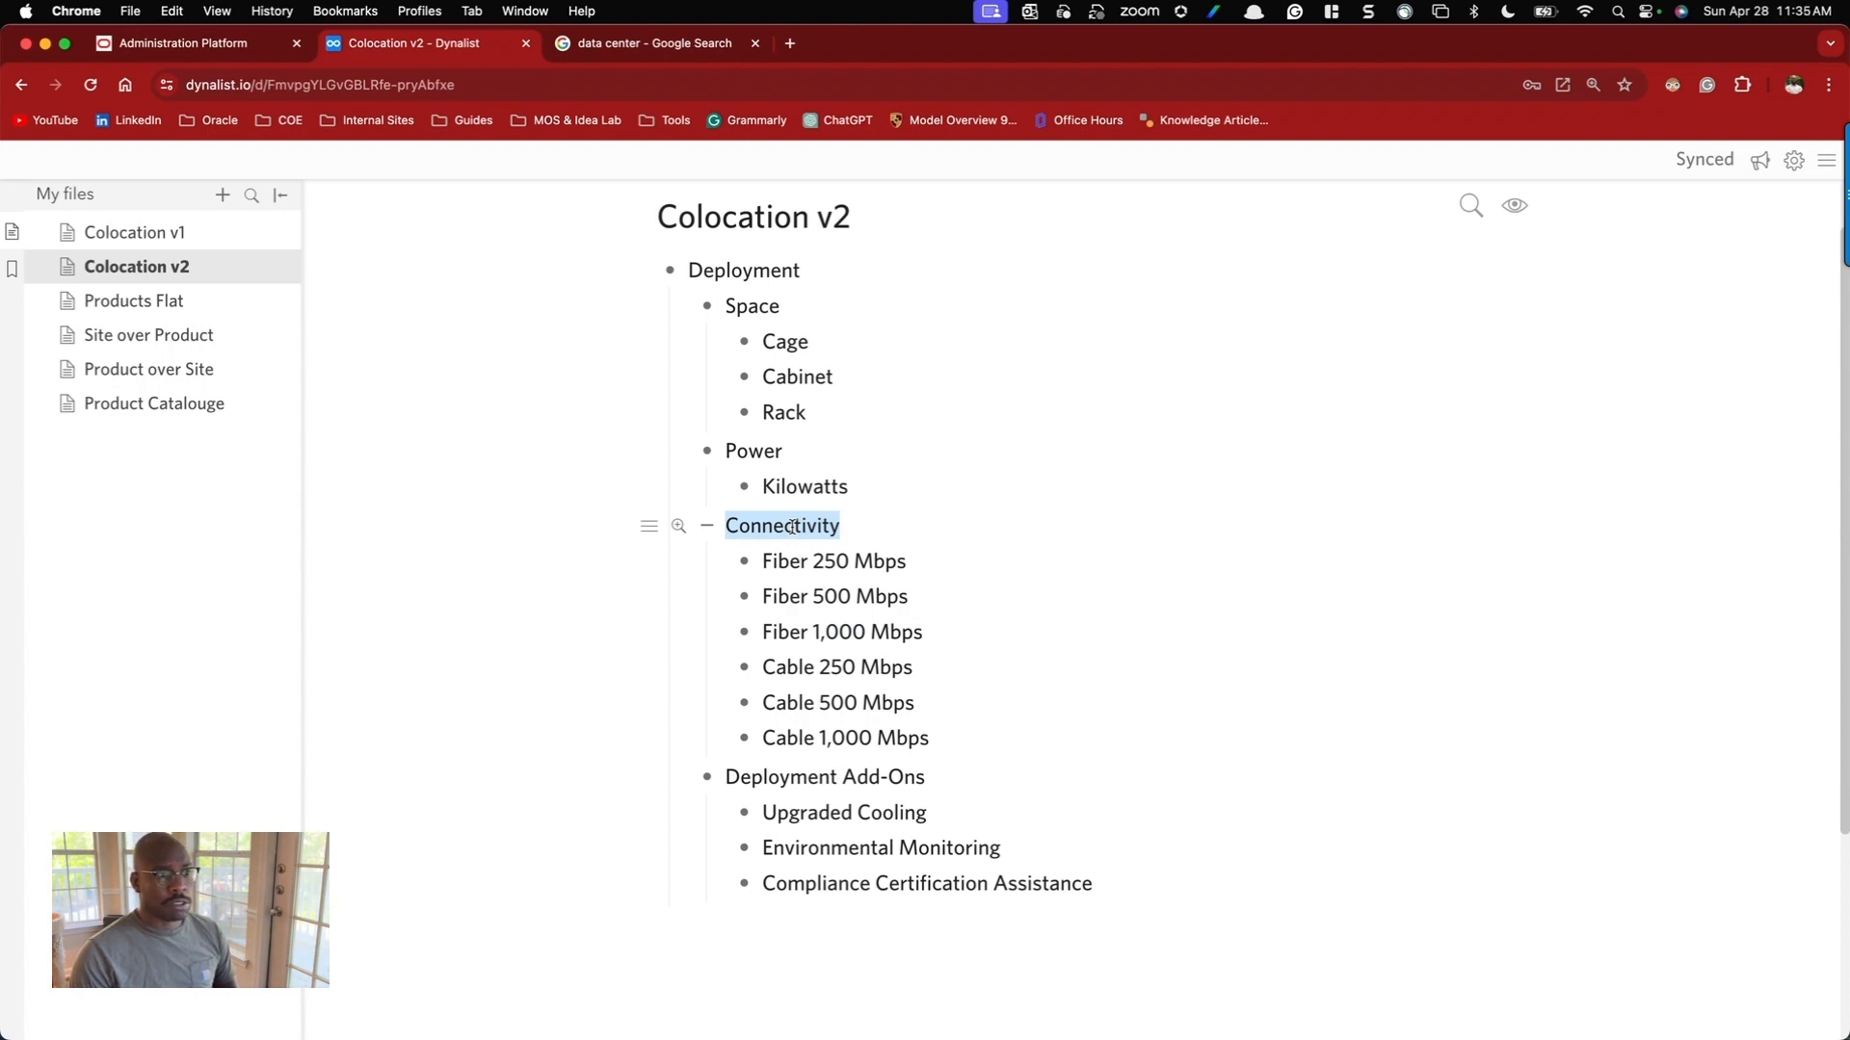
click(792, 527)
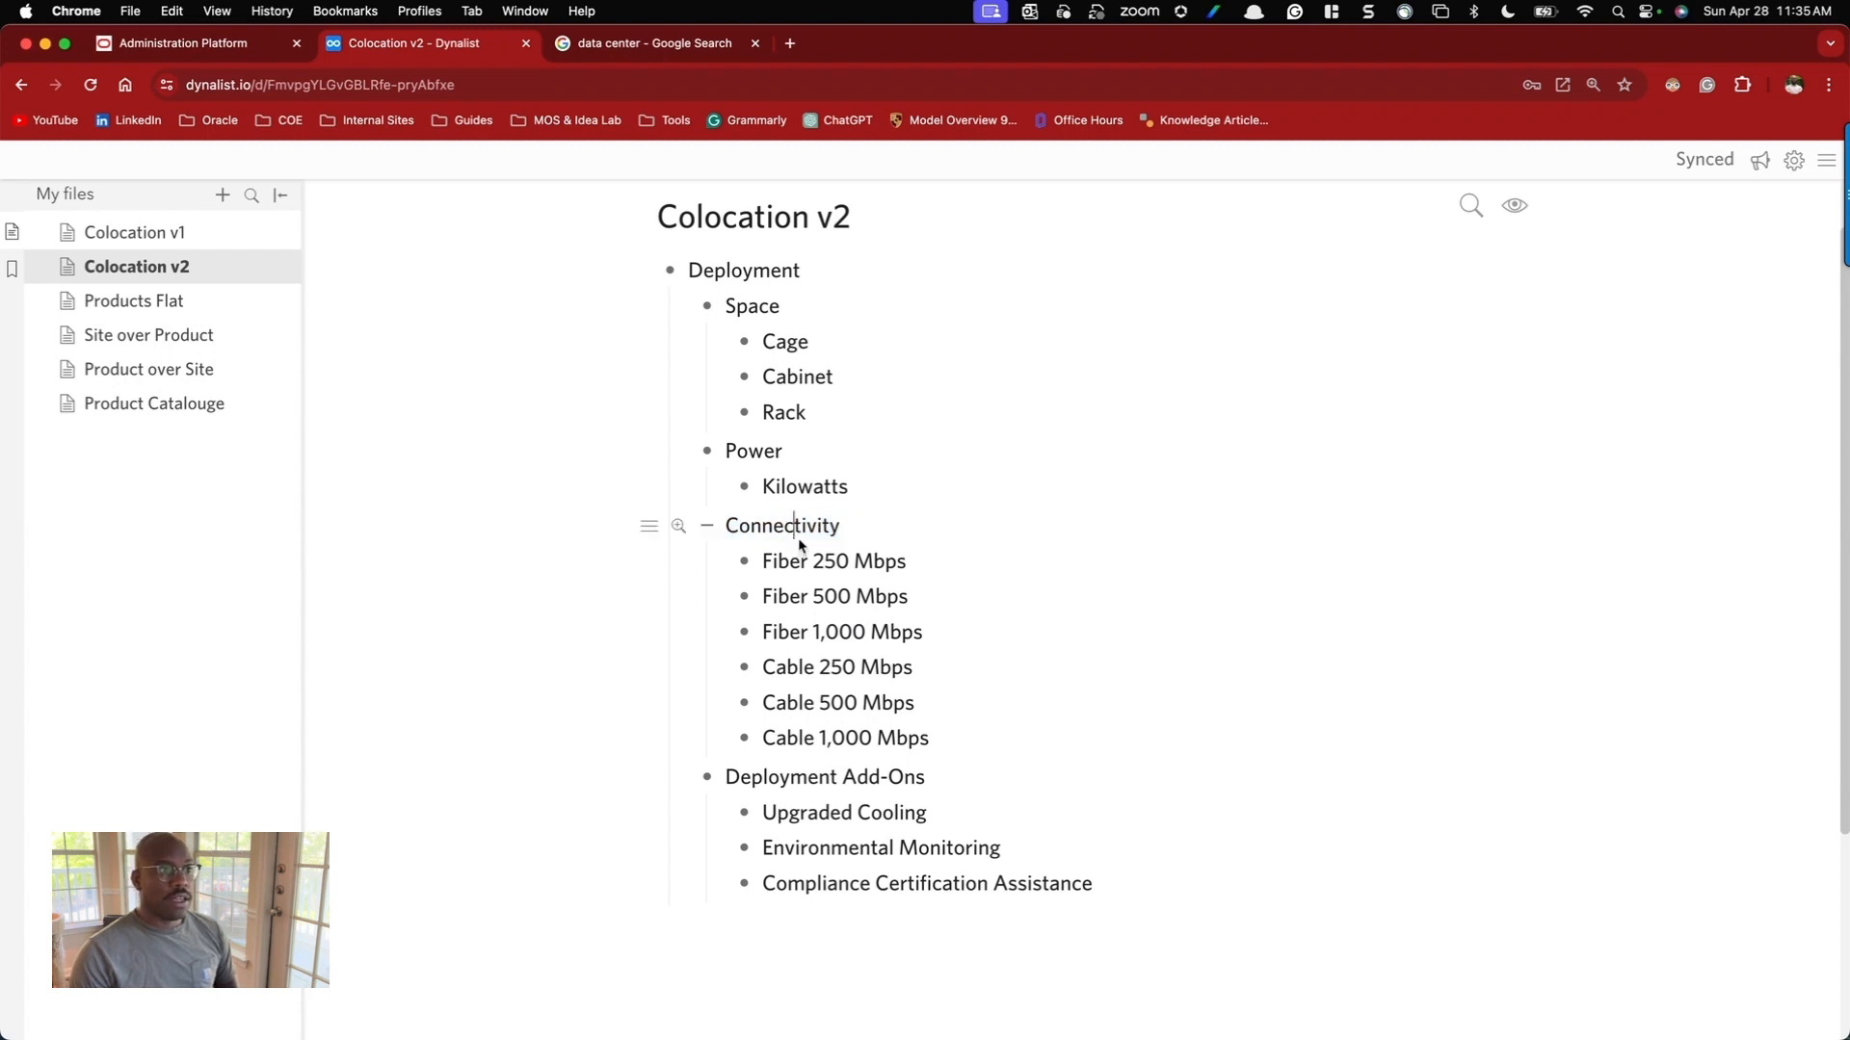
double_click(740, 274)
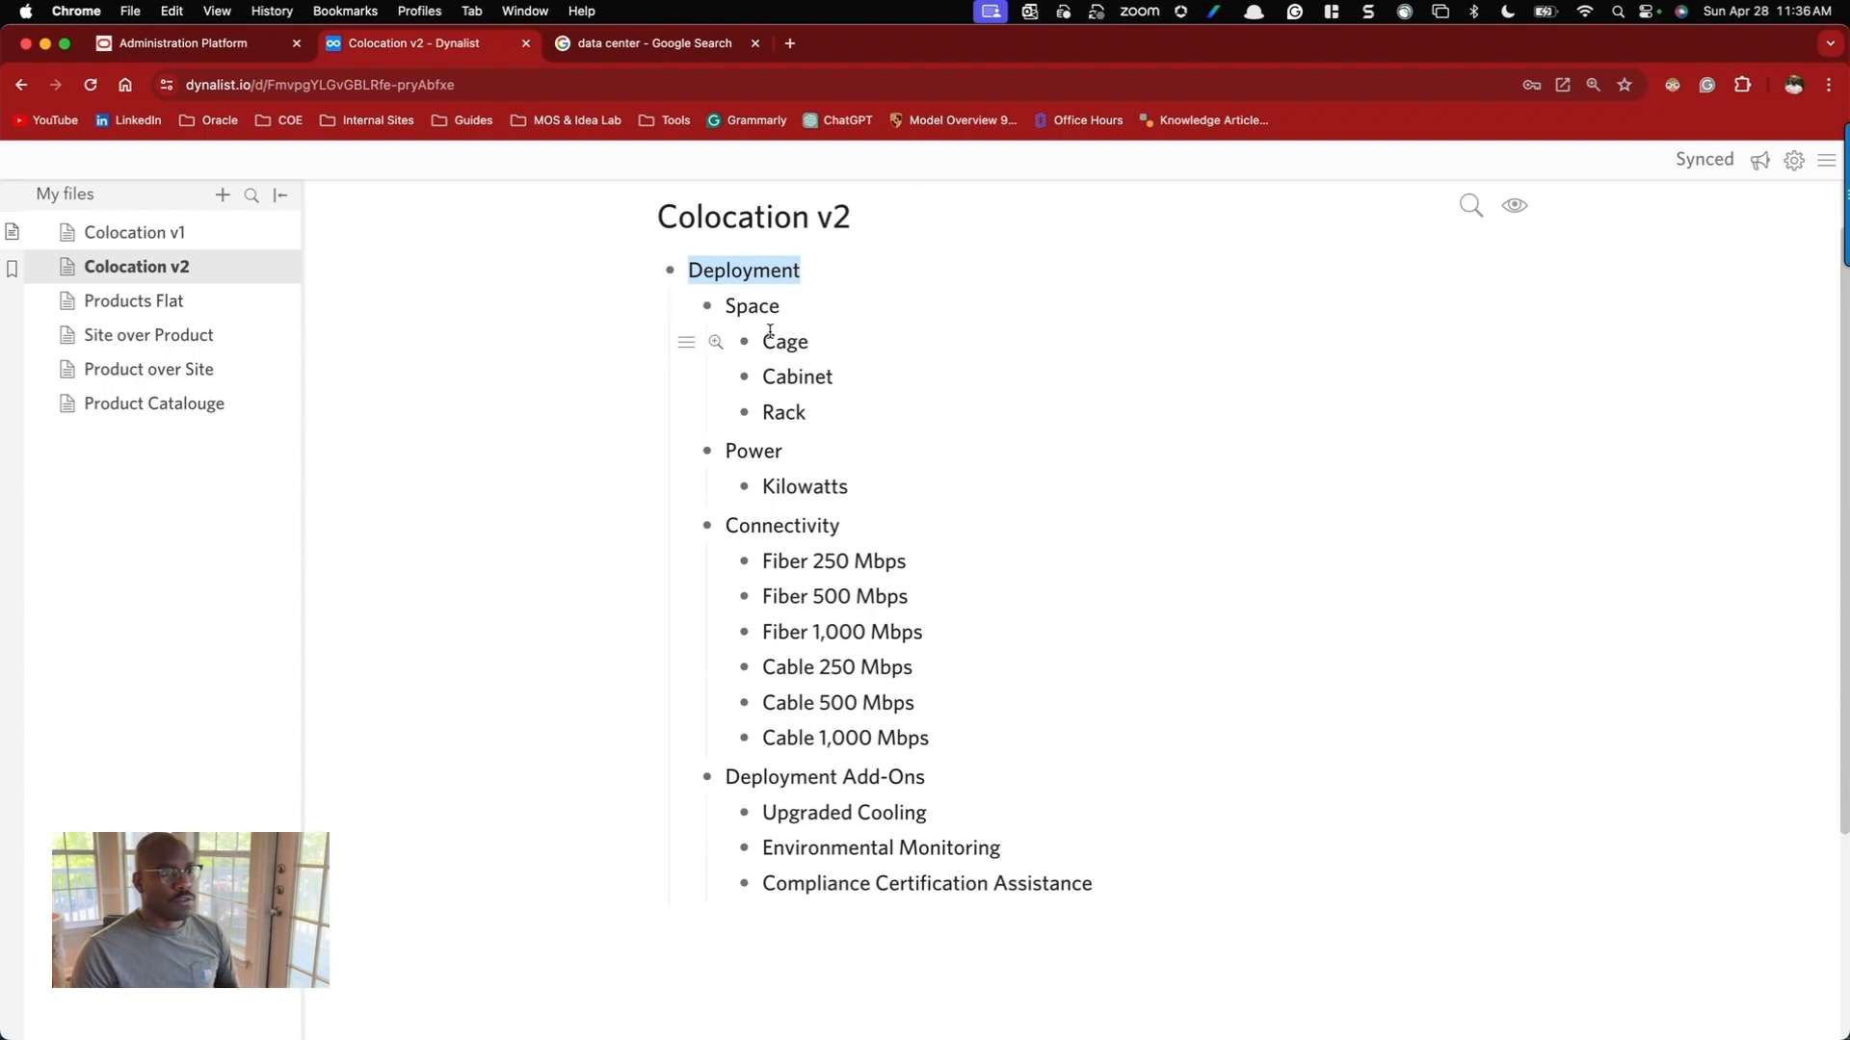
drag(1087, 882, 700, 271)
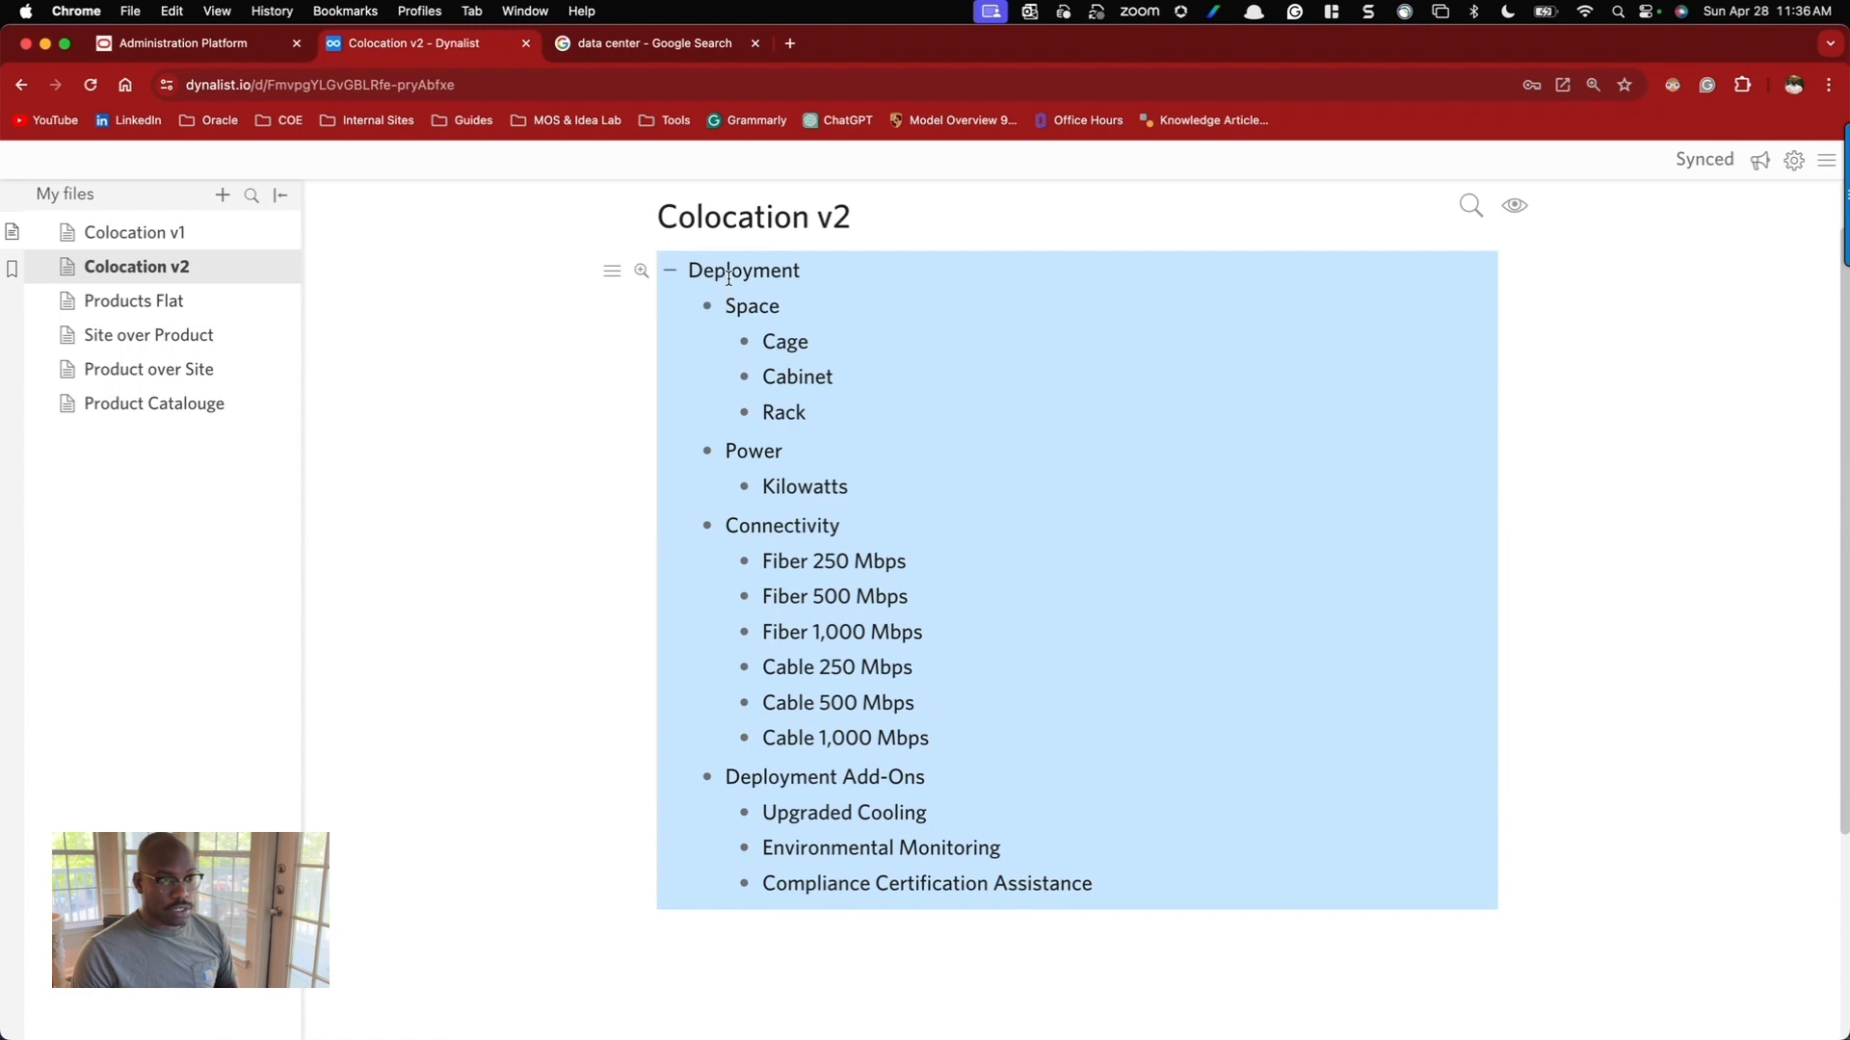
click(782, 342)
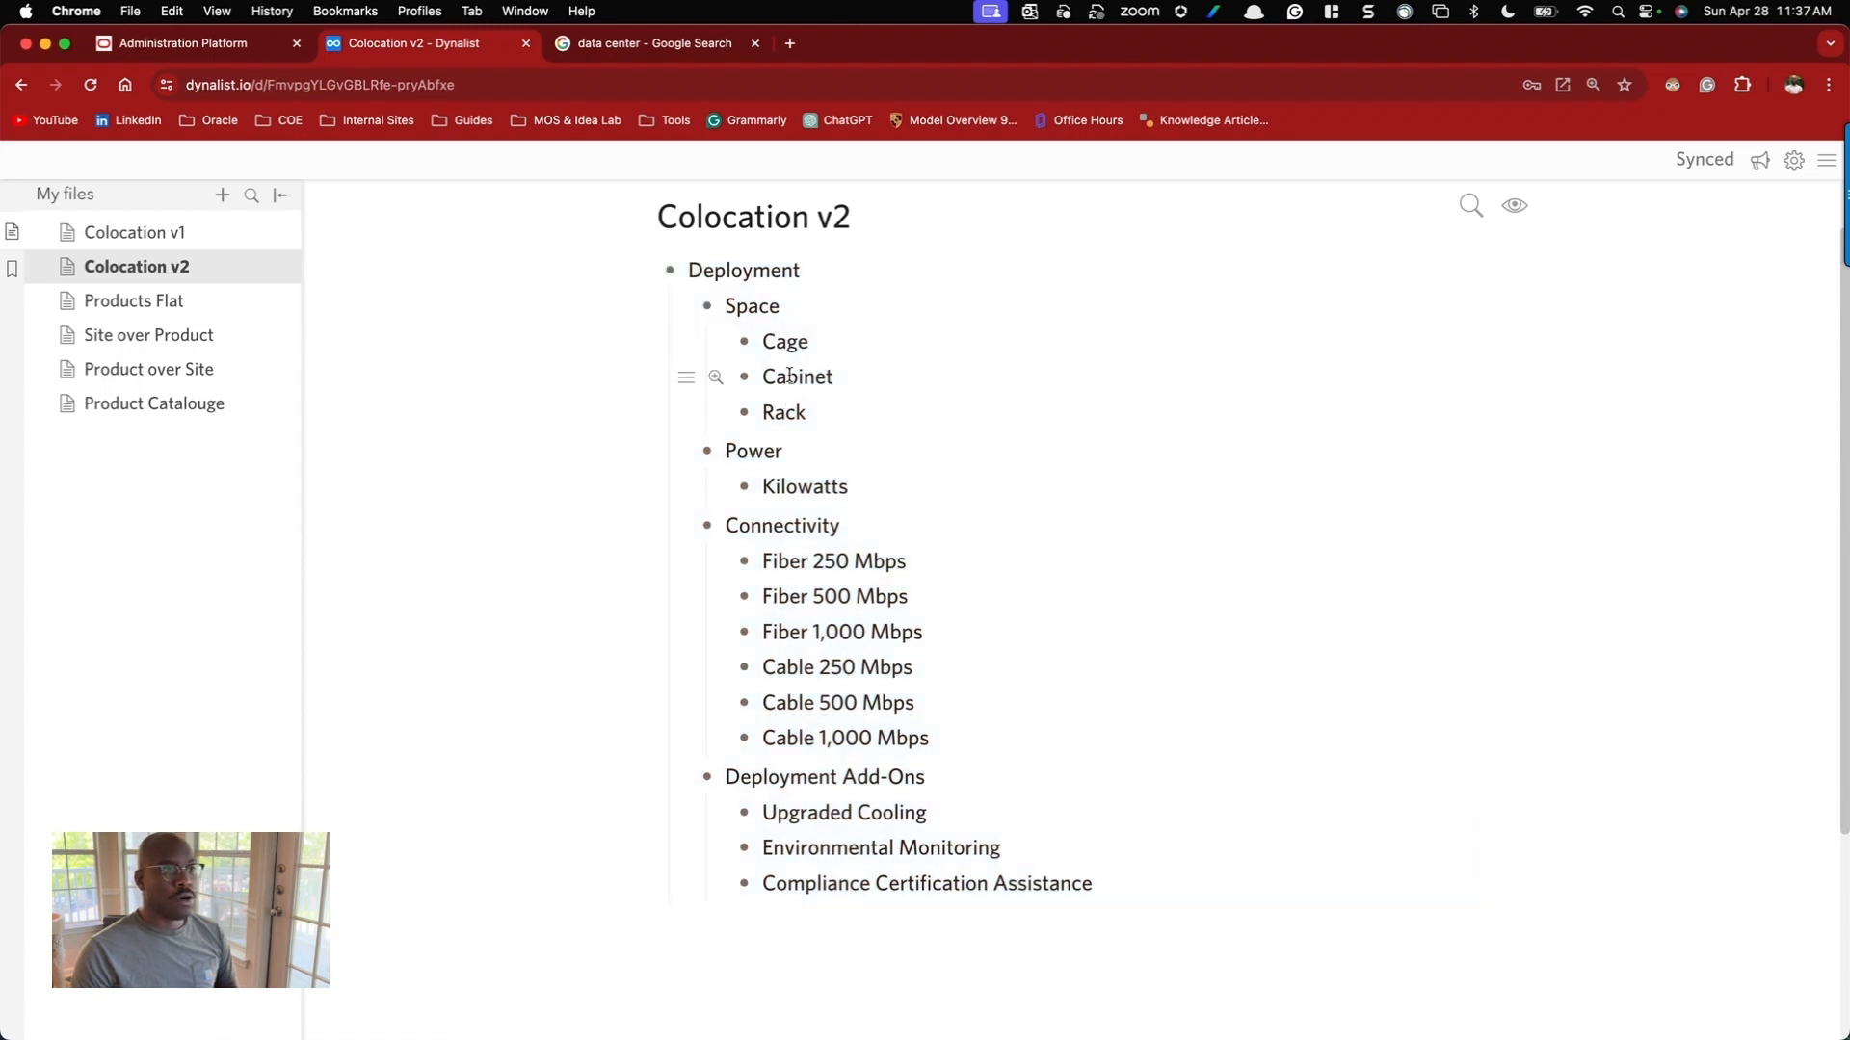
drag(727, 306, 987, 883)
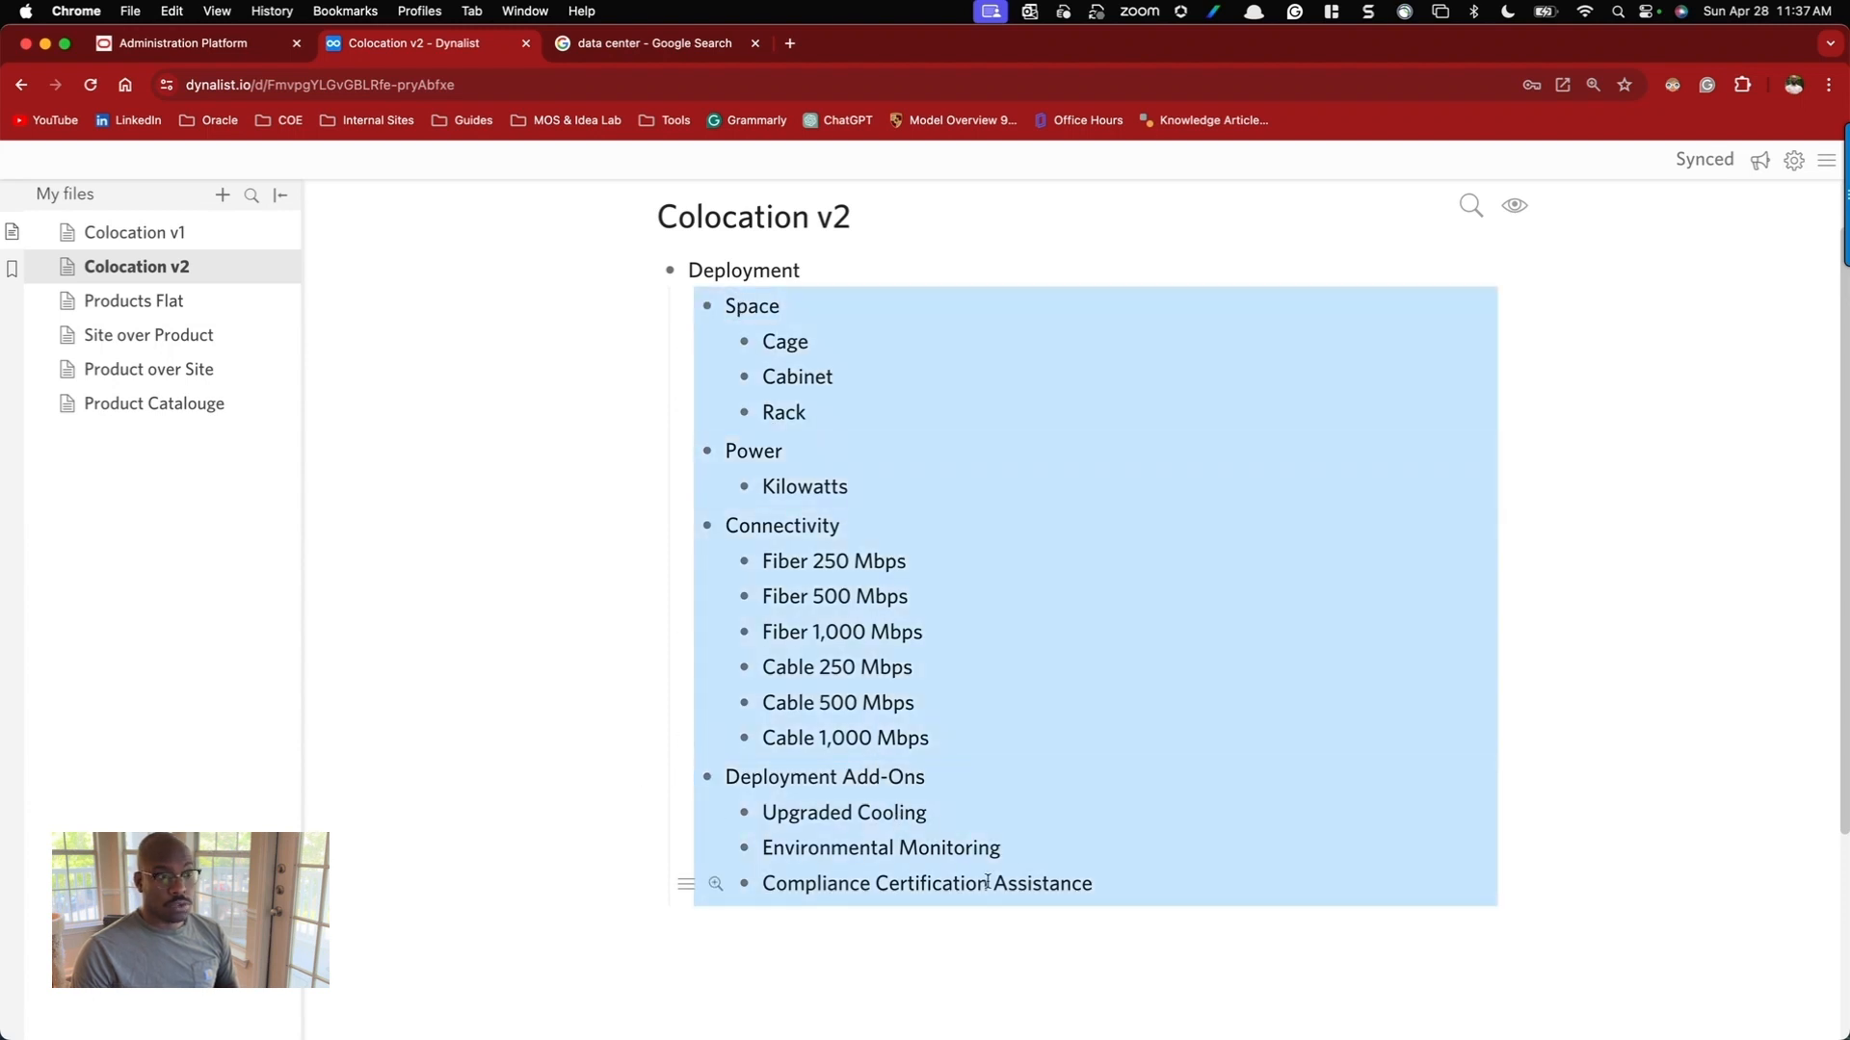
Copy the item name Cage from the outline, search for it by part number in Oracle CPQ Cloud's part administration, and open the matching part.
double_click(785, 342)
key(super+c)
click(208, 44)
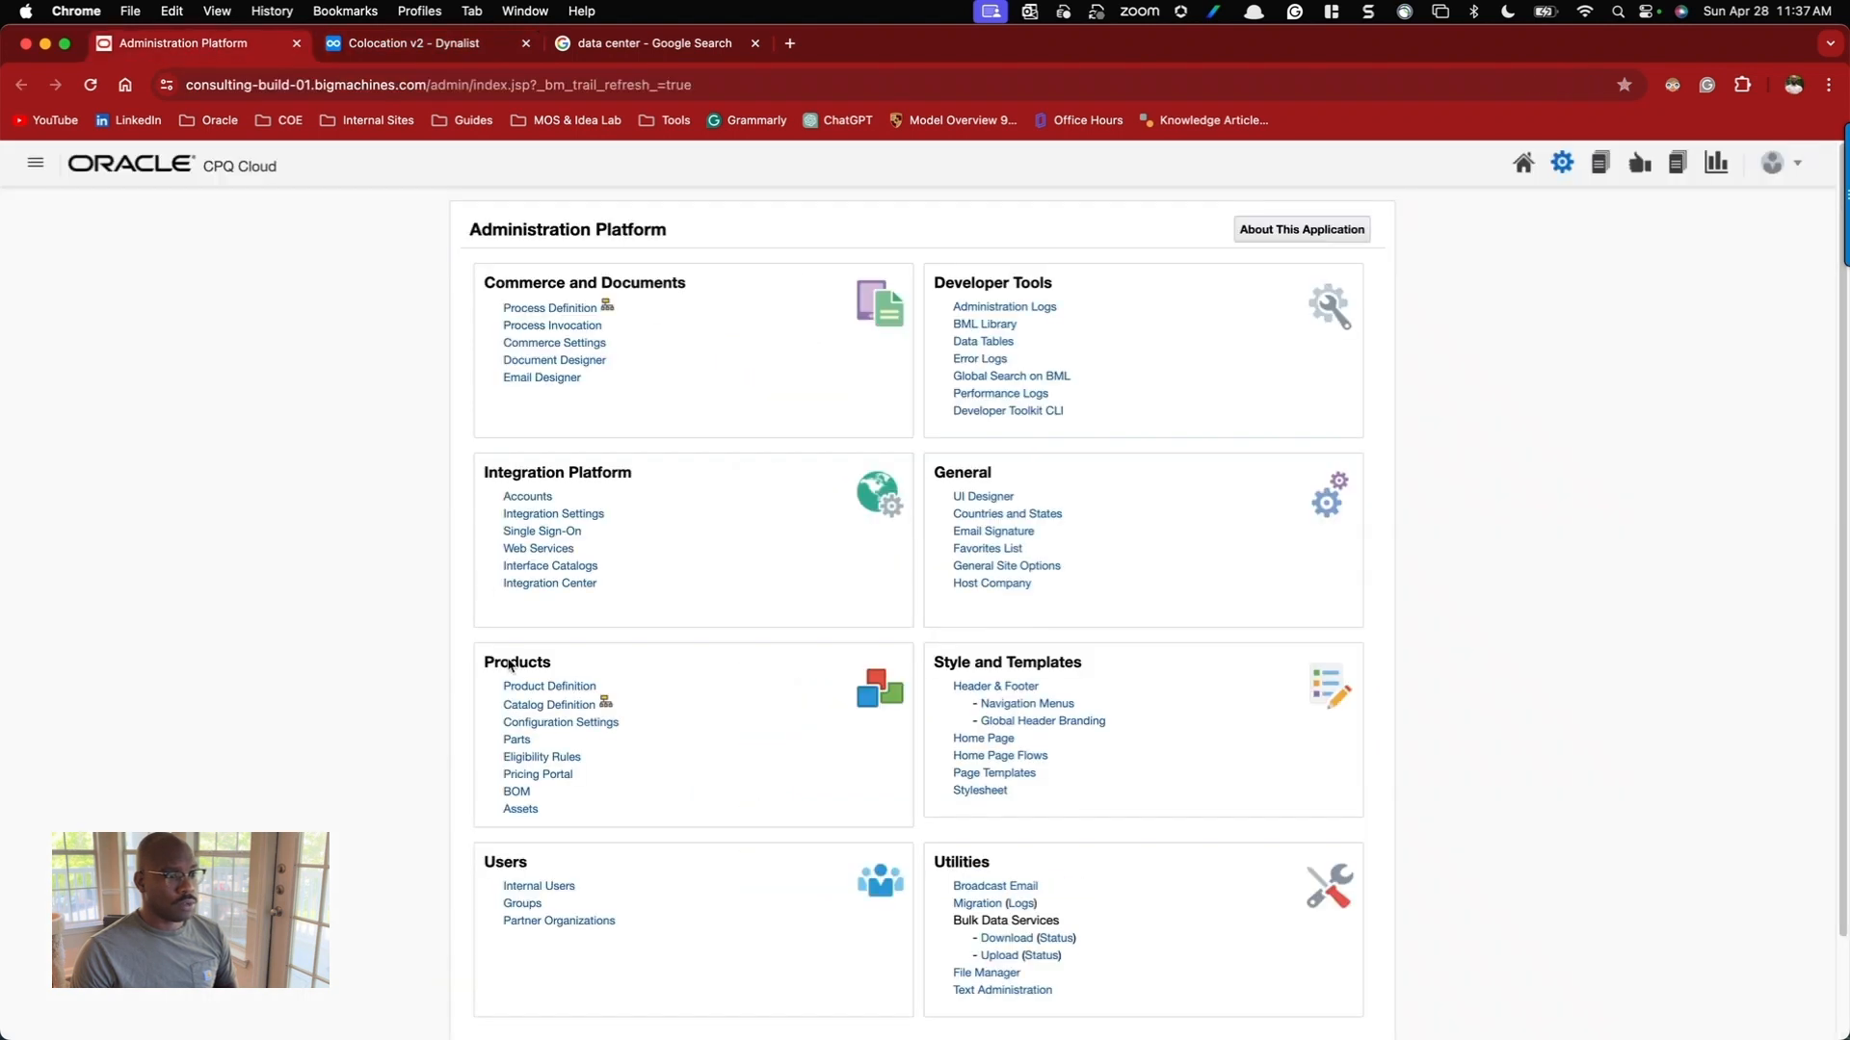
click(516, 740)
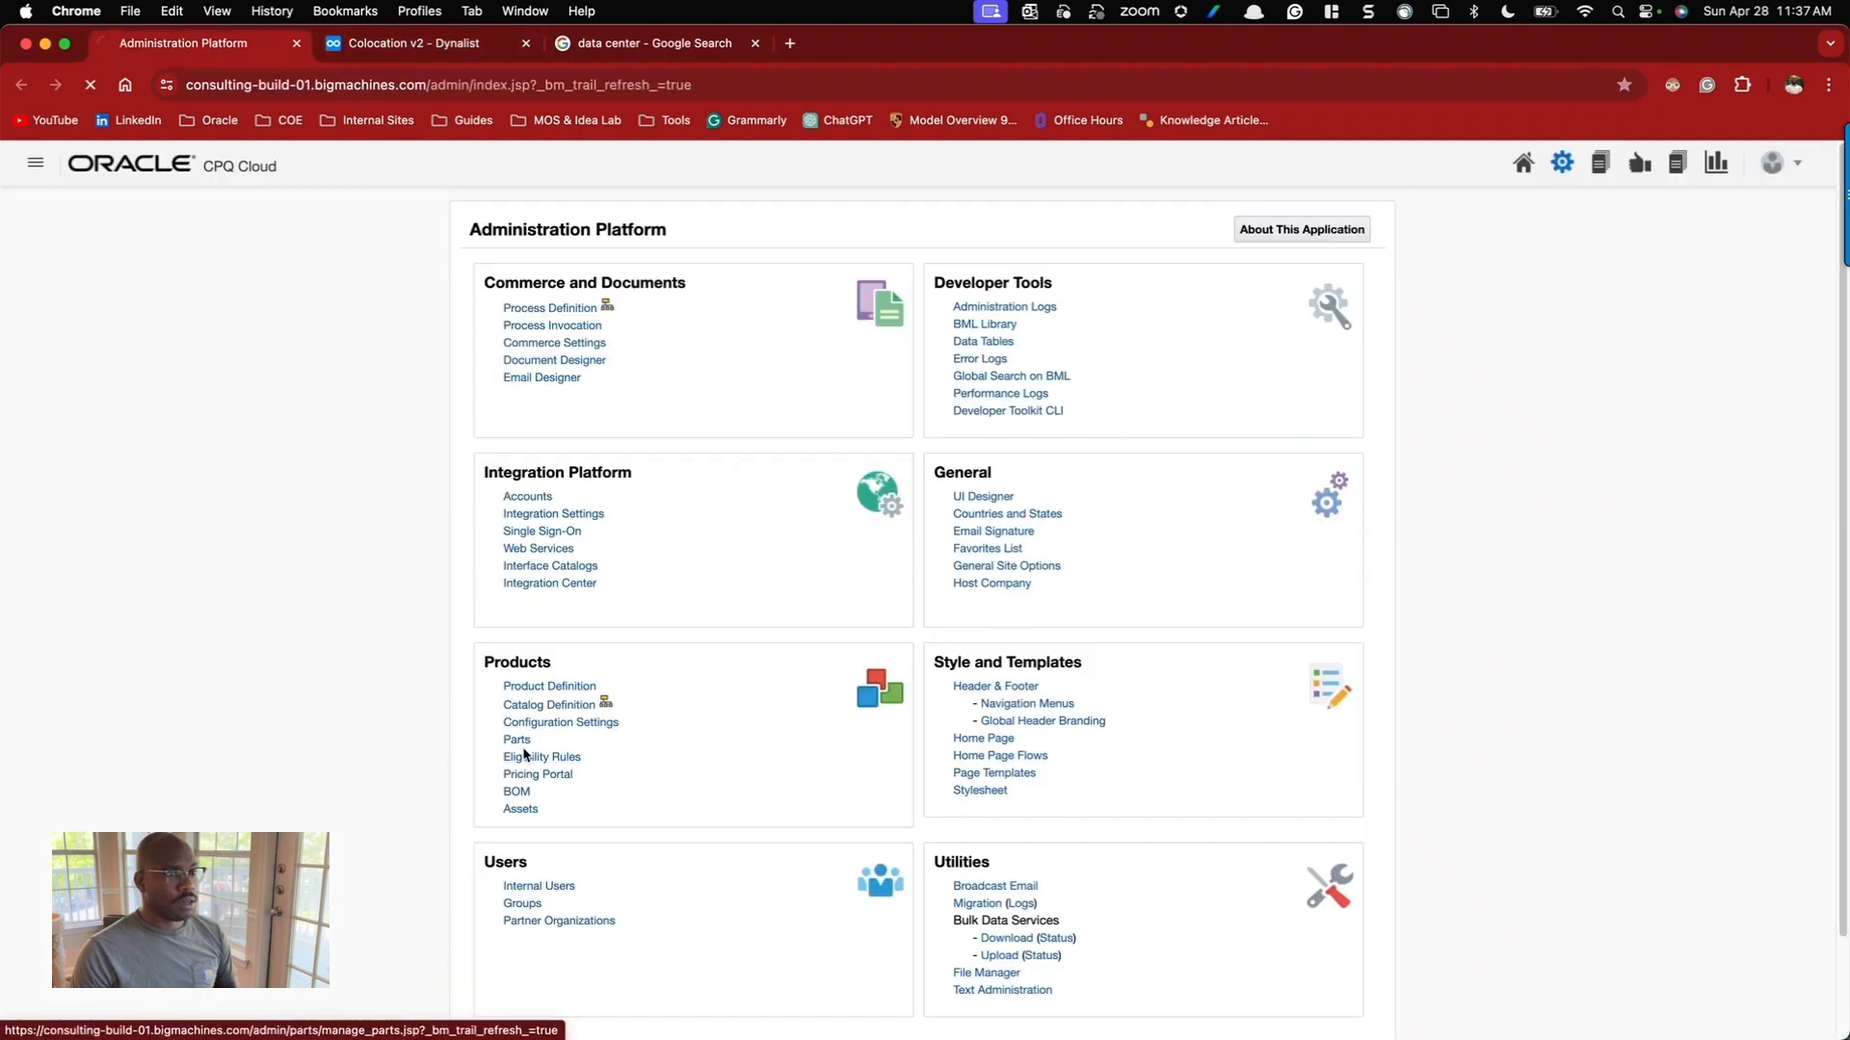
click(875, 453)
key(super+v)
click(1236, 454)
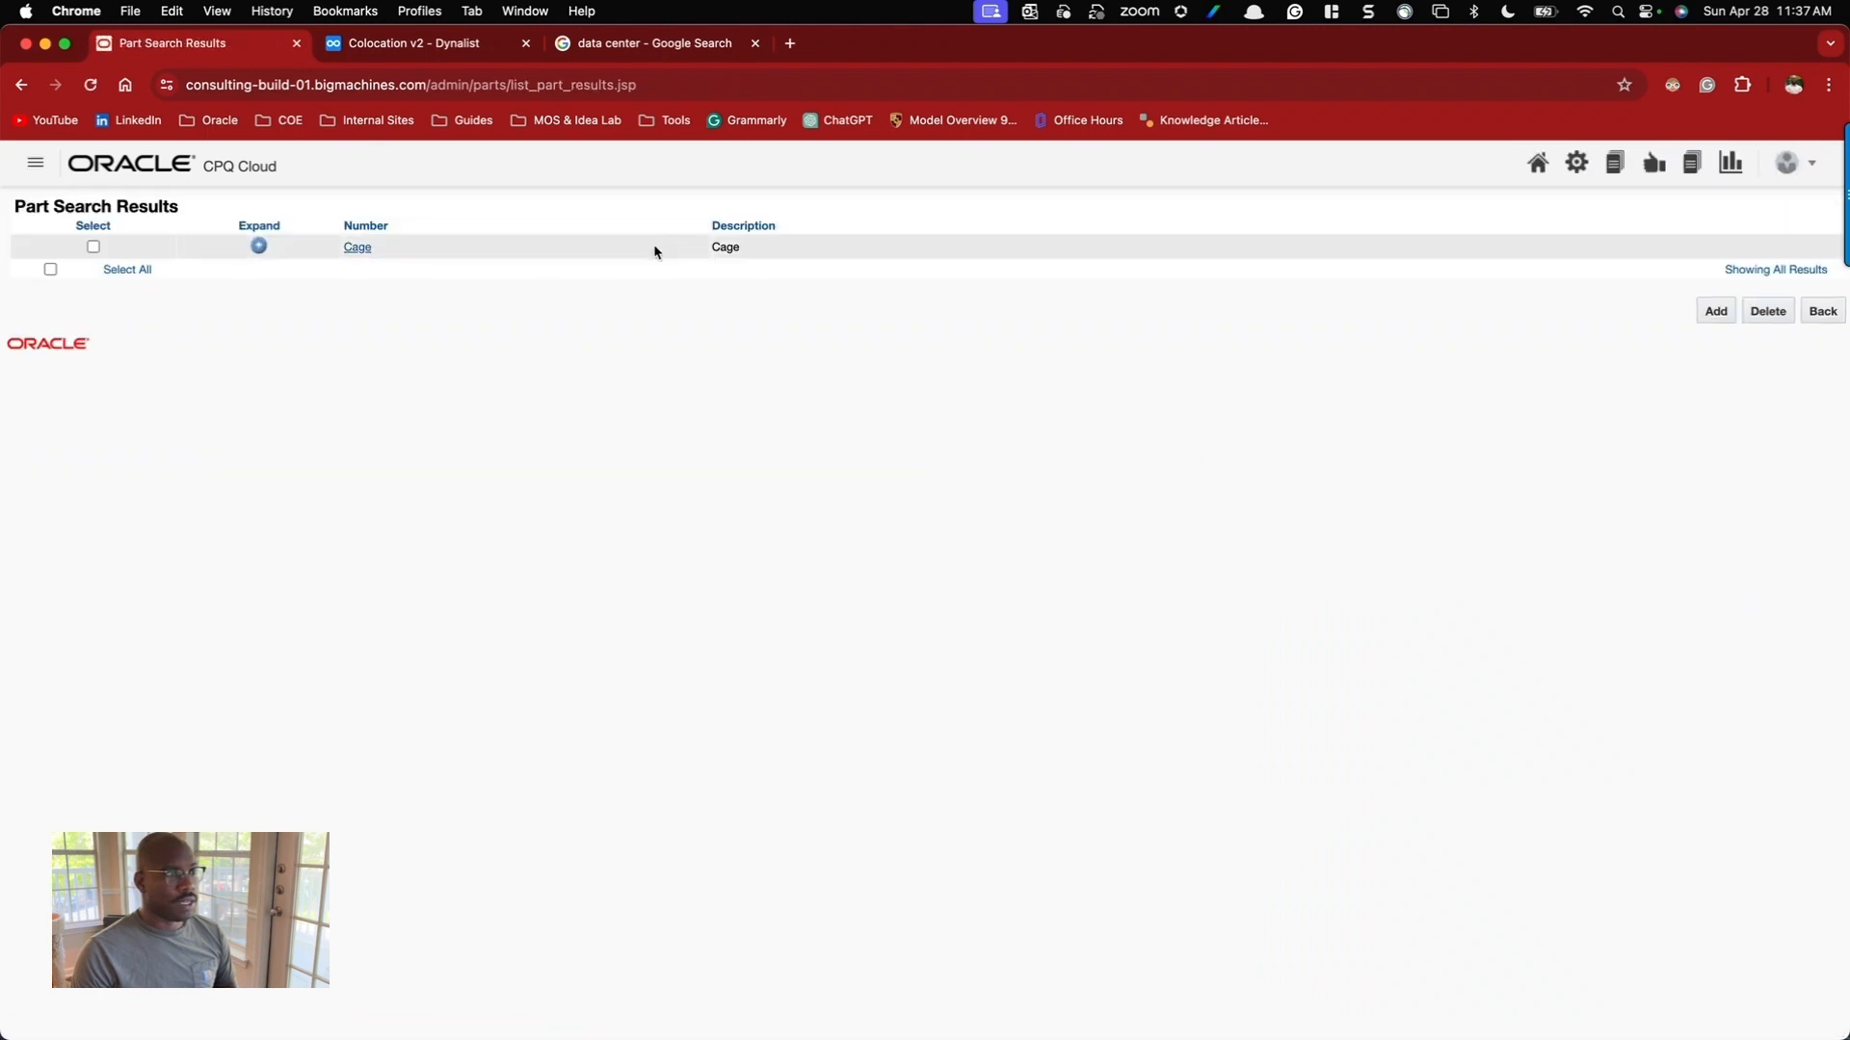
click(352, 249)
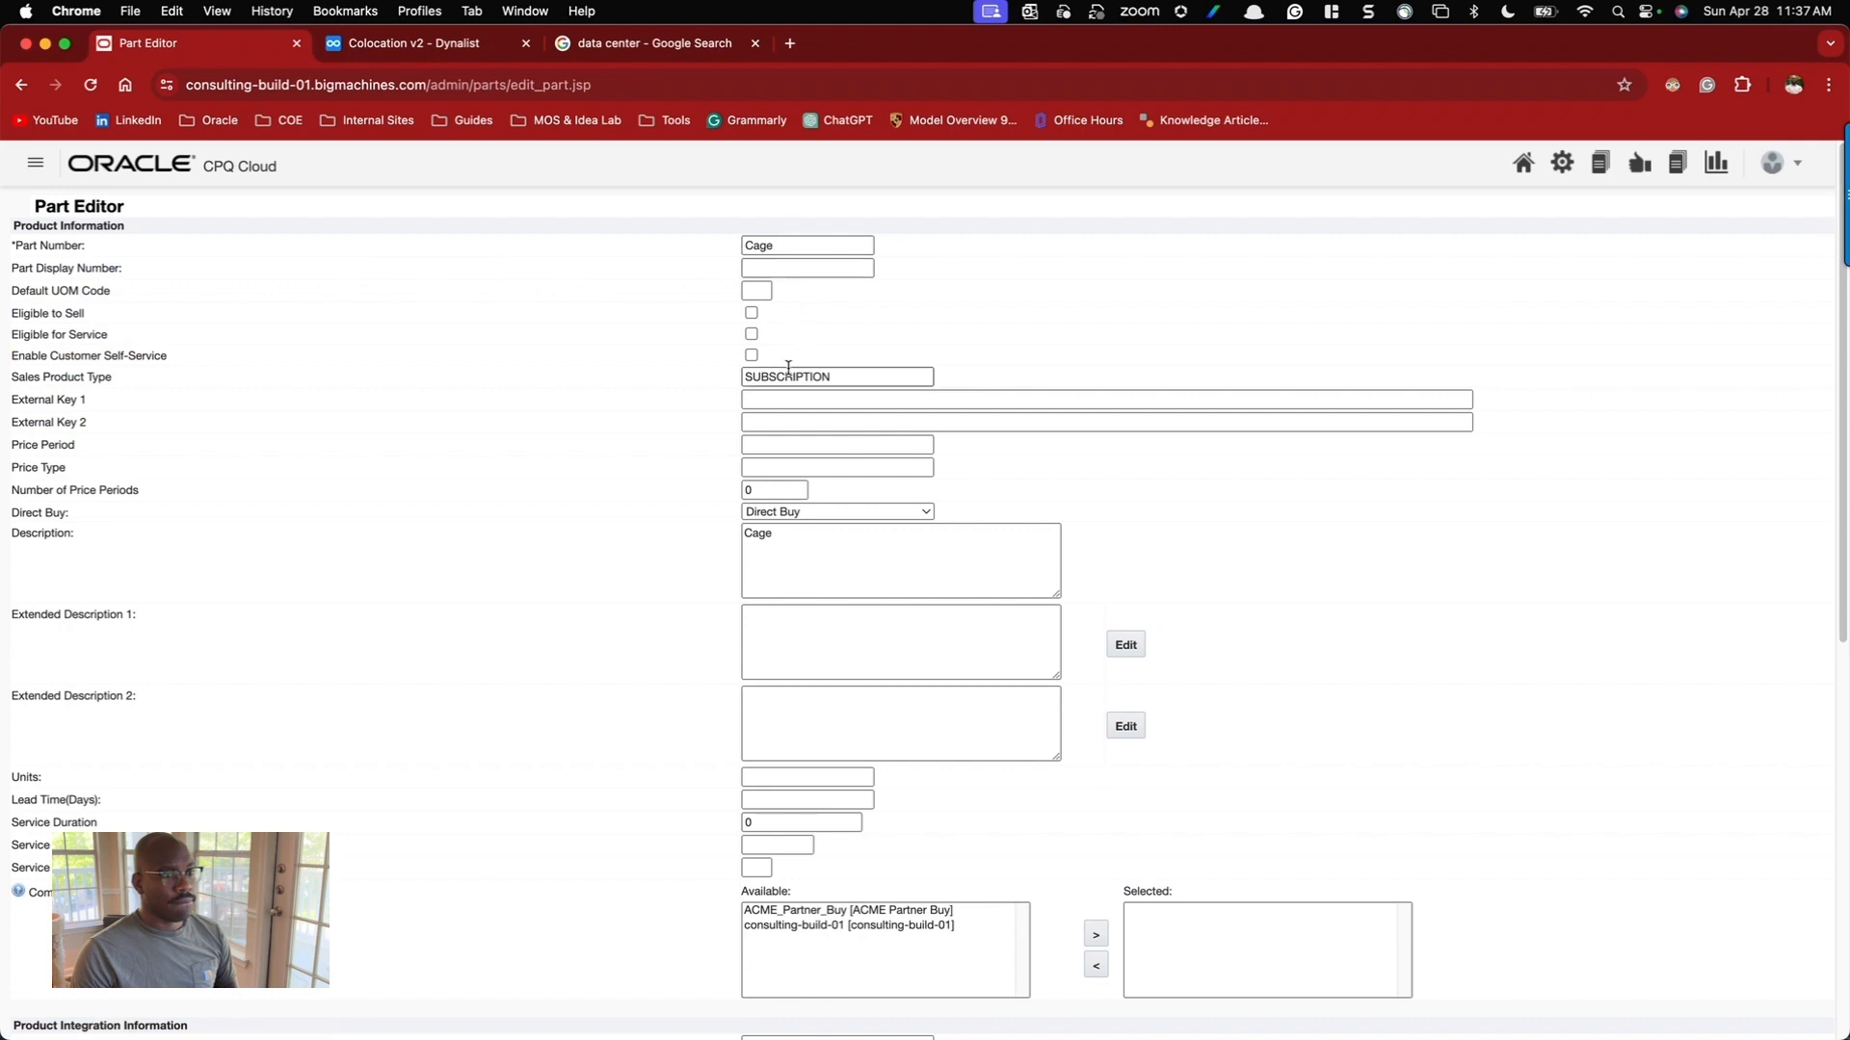
Examine the Cage part's product information, including its description and sales product type.
scroll(710, 257, down, 1)
scroll(710, 257, up, 1)
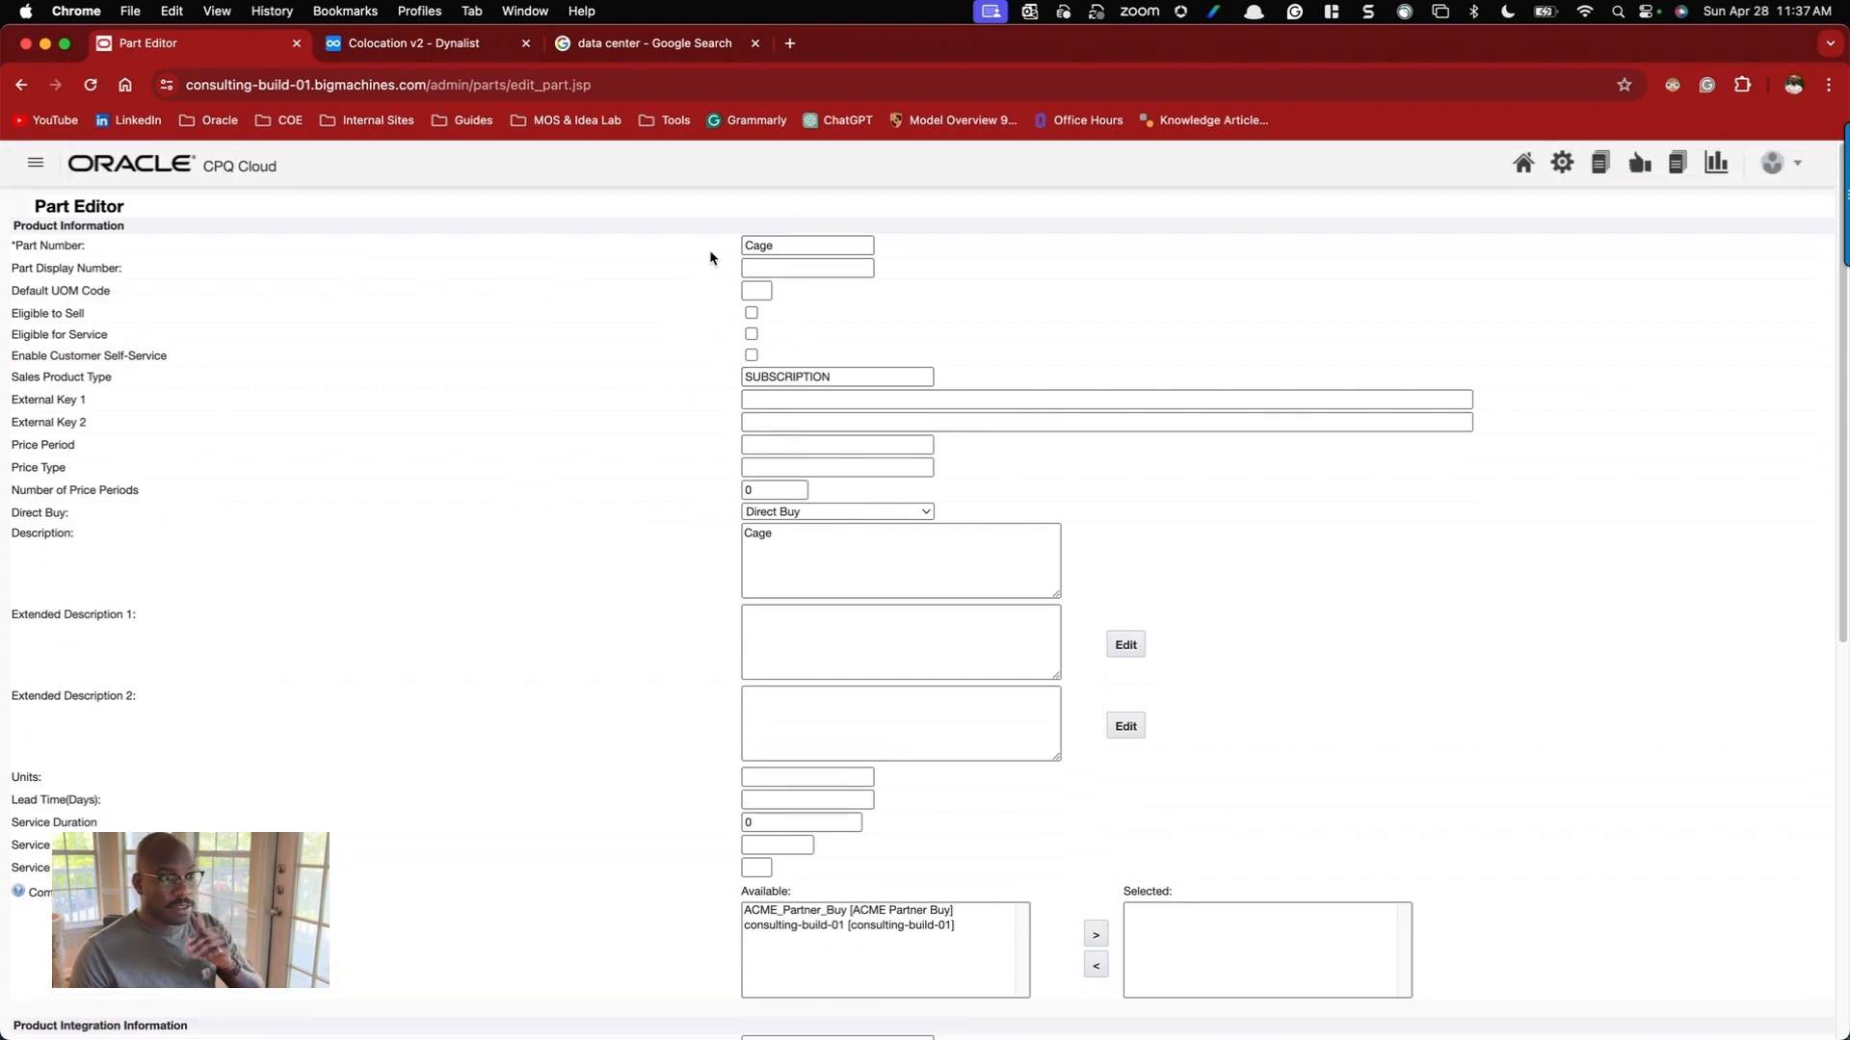
scroll(711, 258, down, 4)
scroll(712, 260, down, 11)
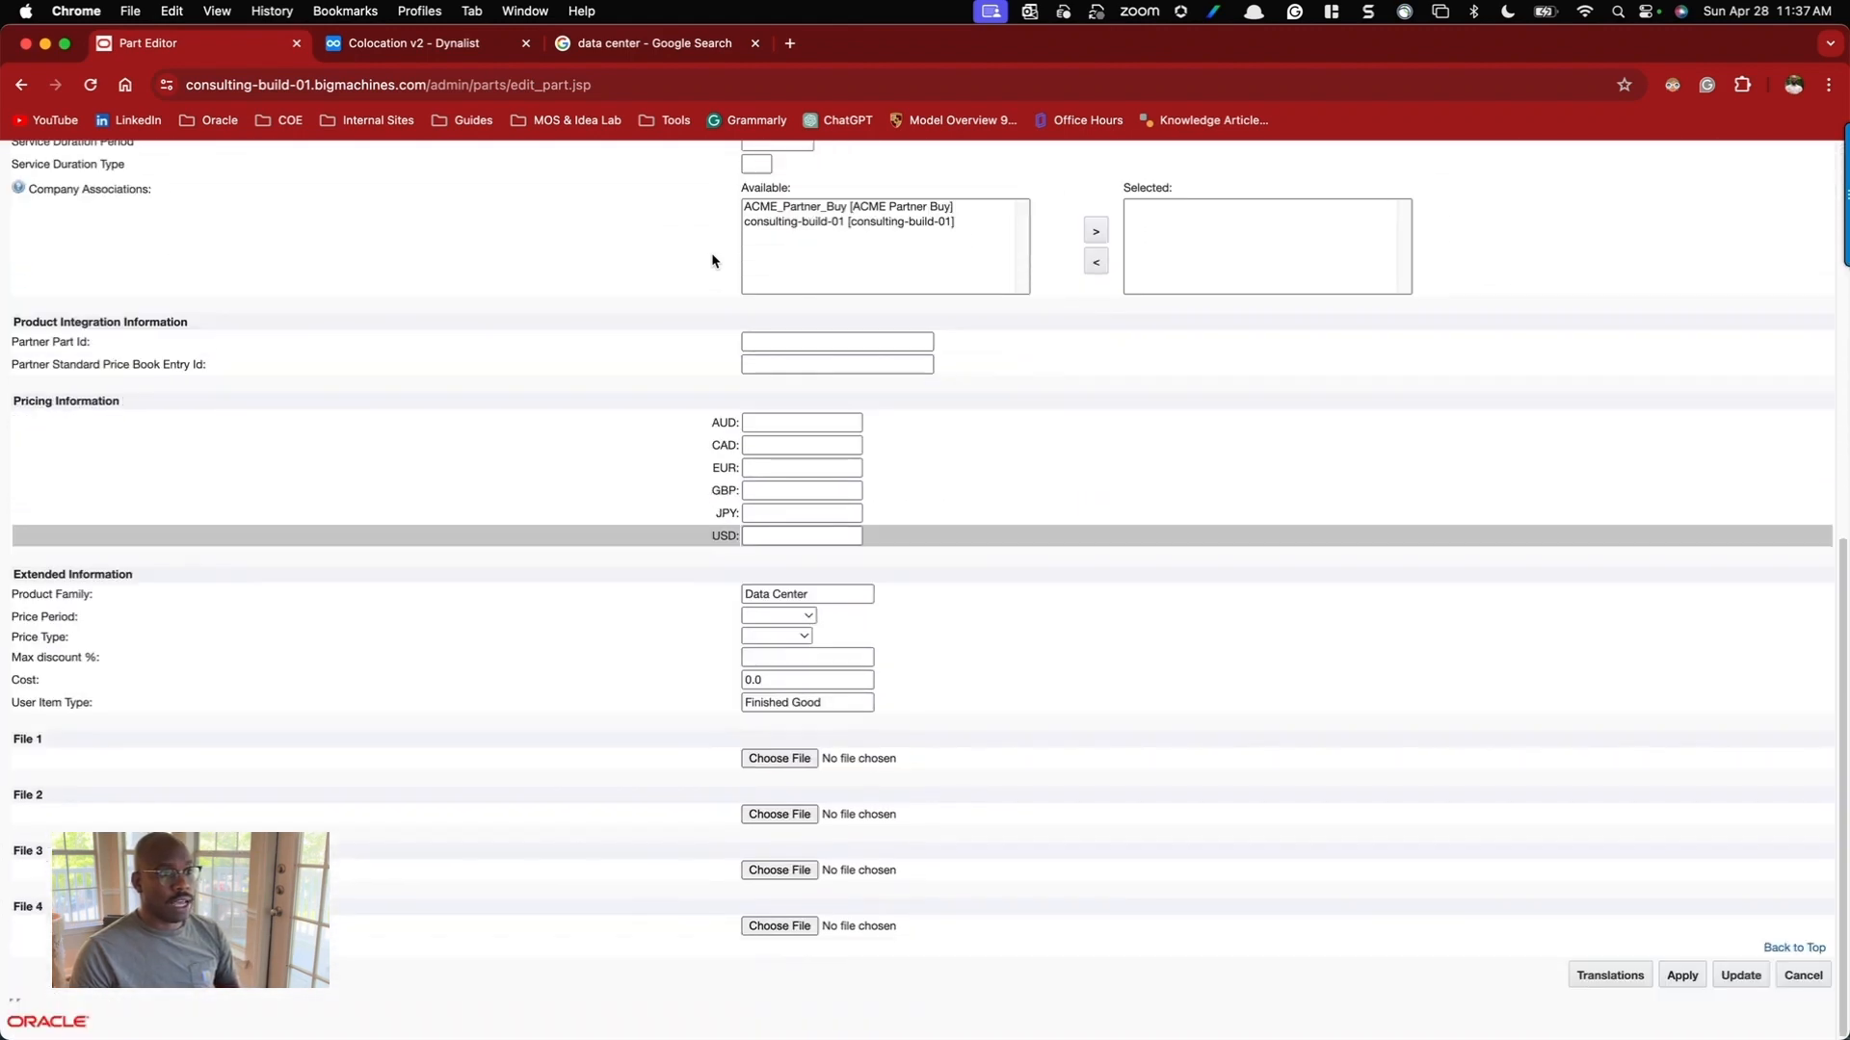
scroll(712, 260, up, 15)
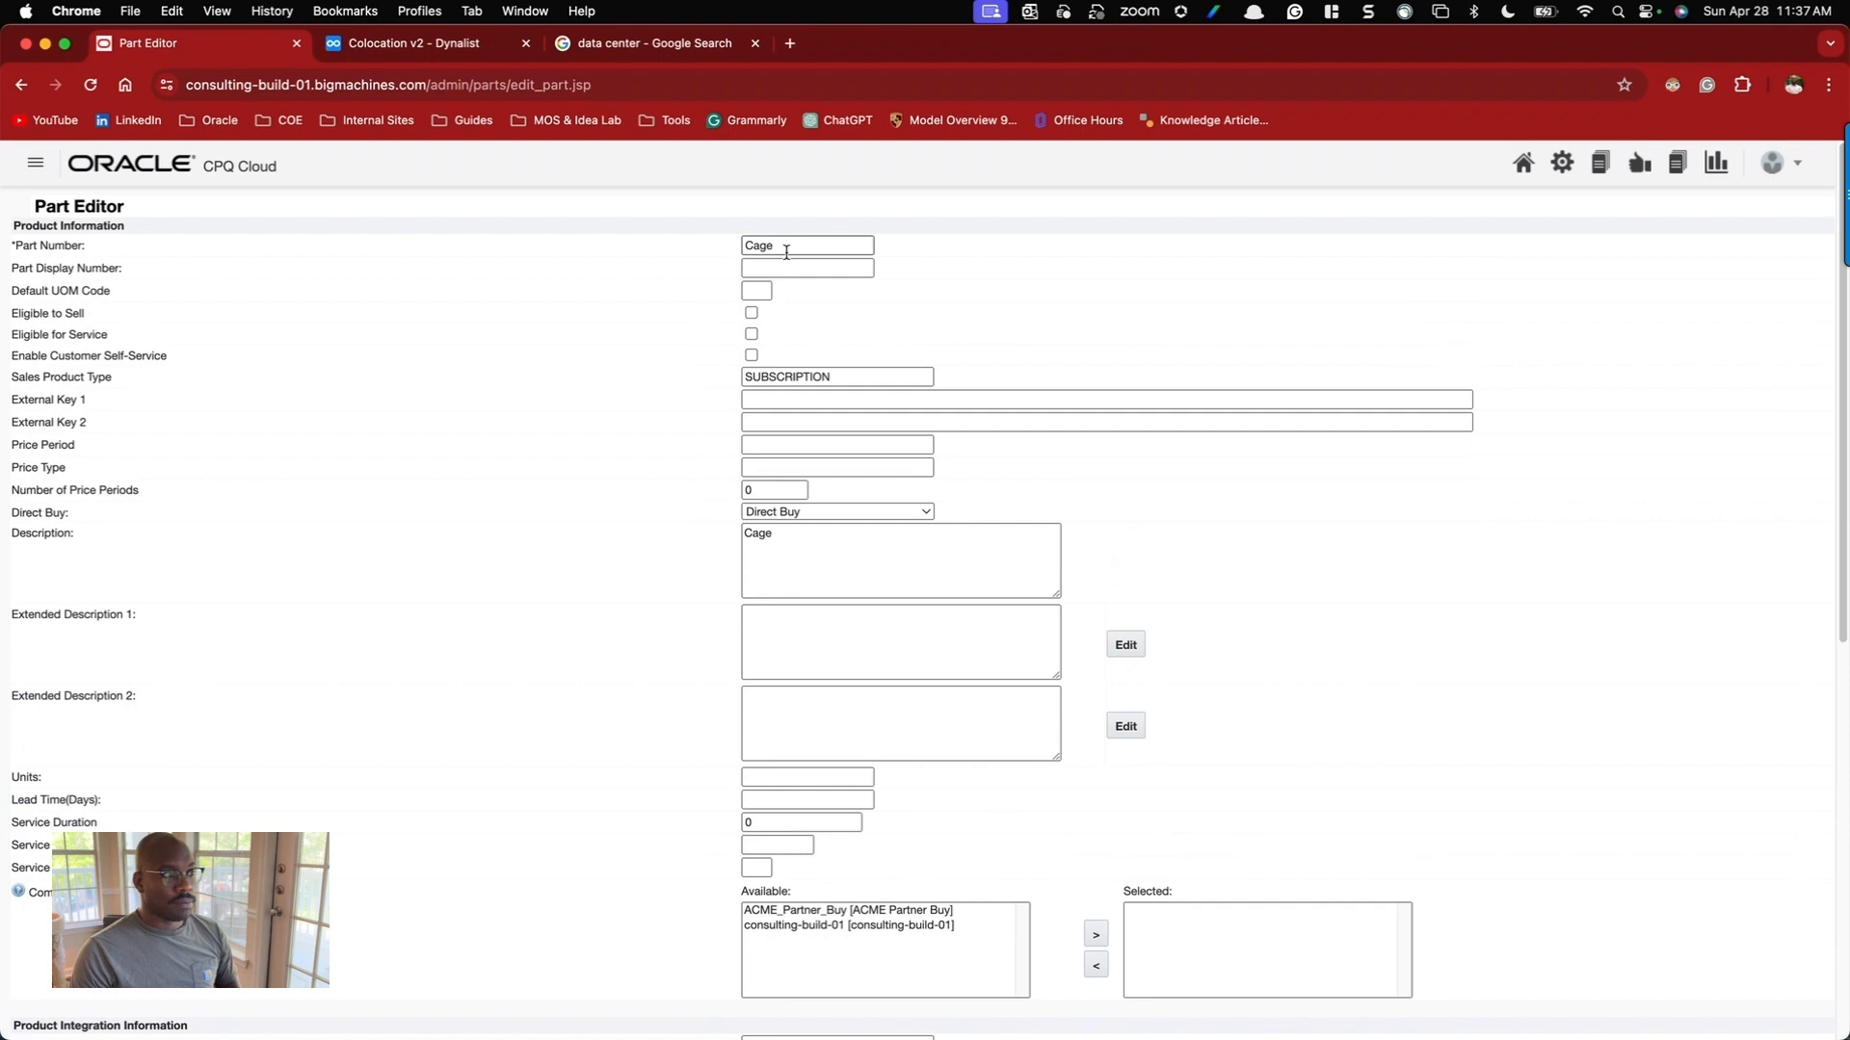
double_click(779, 556)
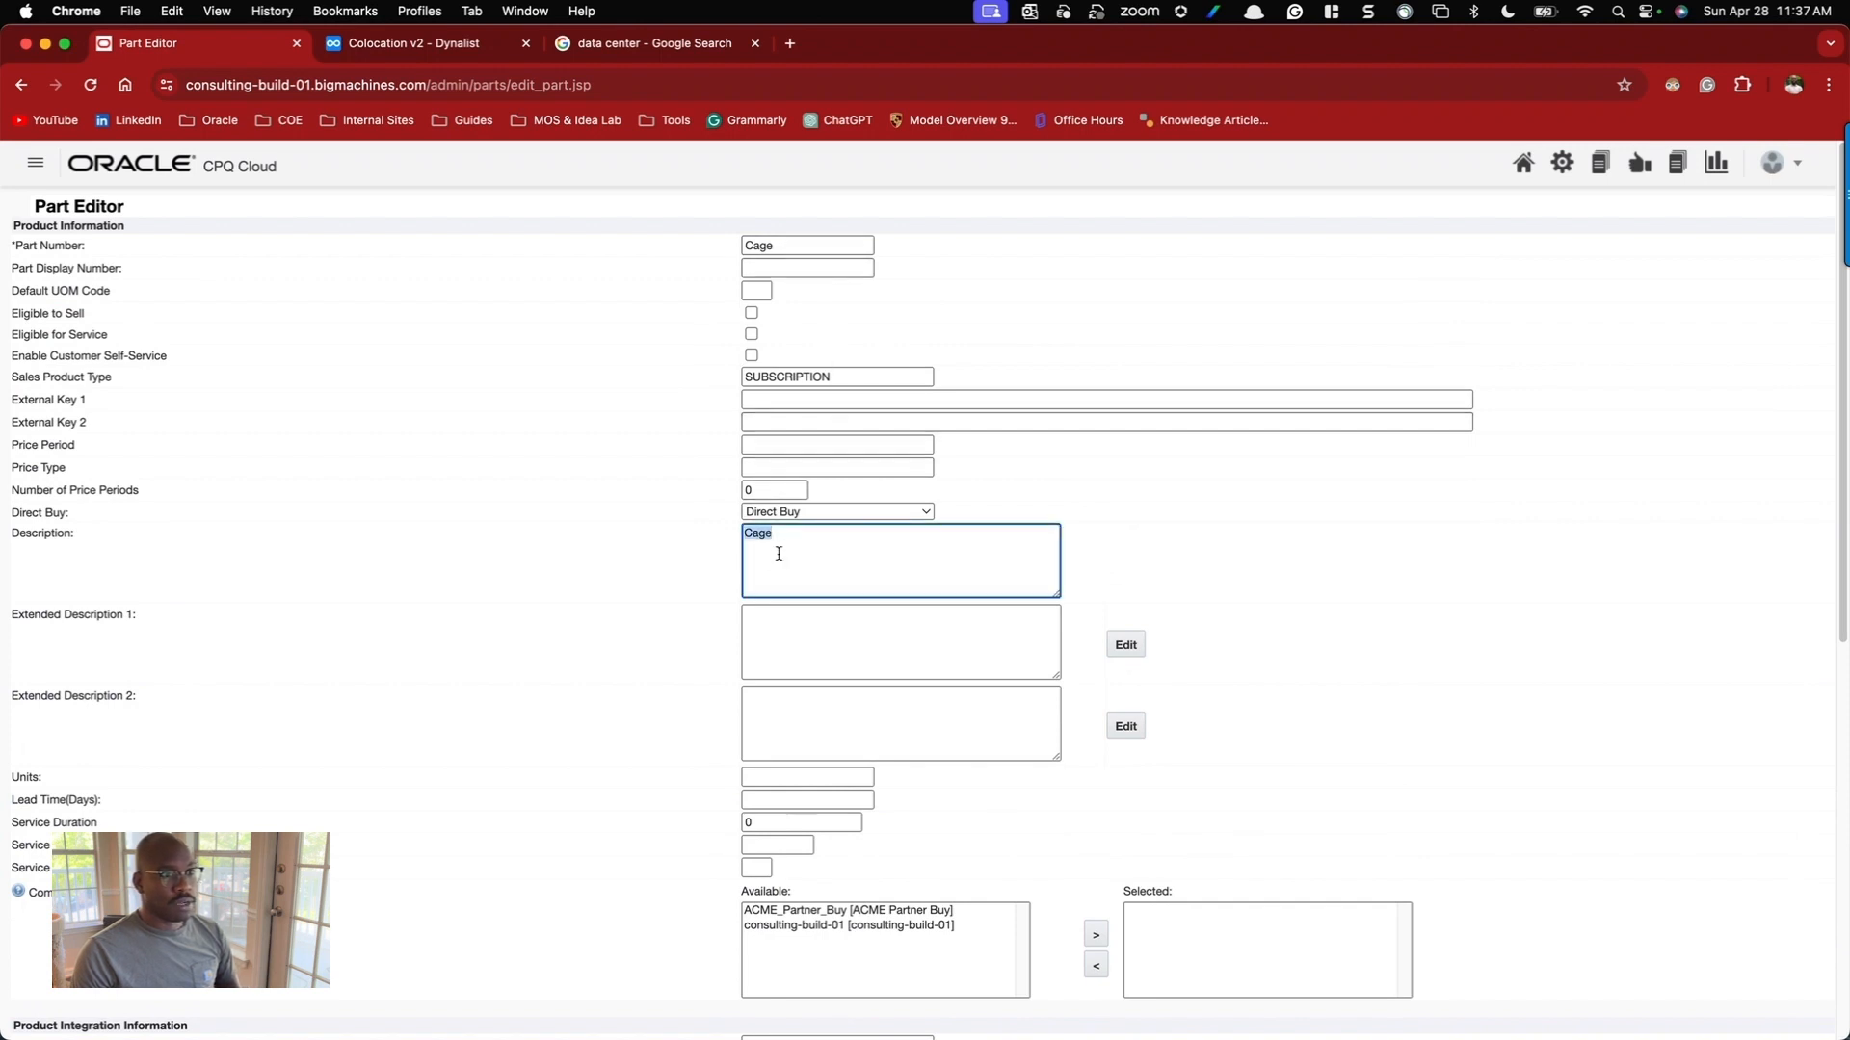
double_click(849, 373)
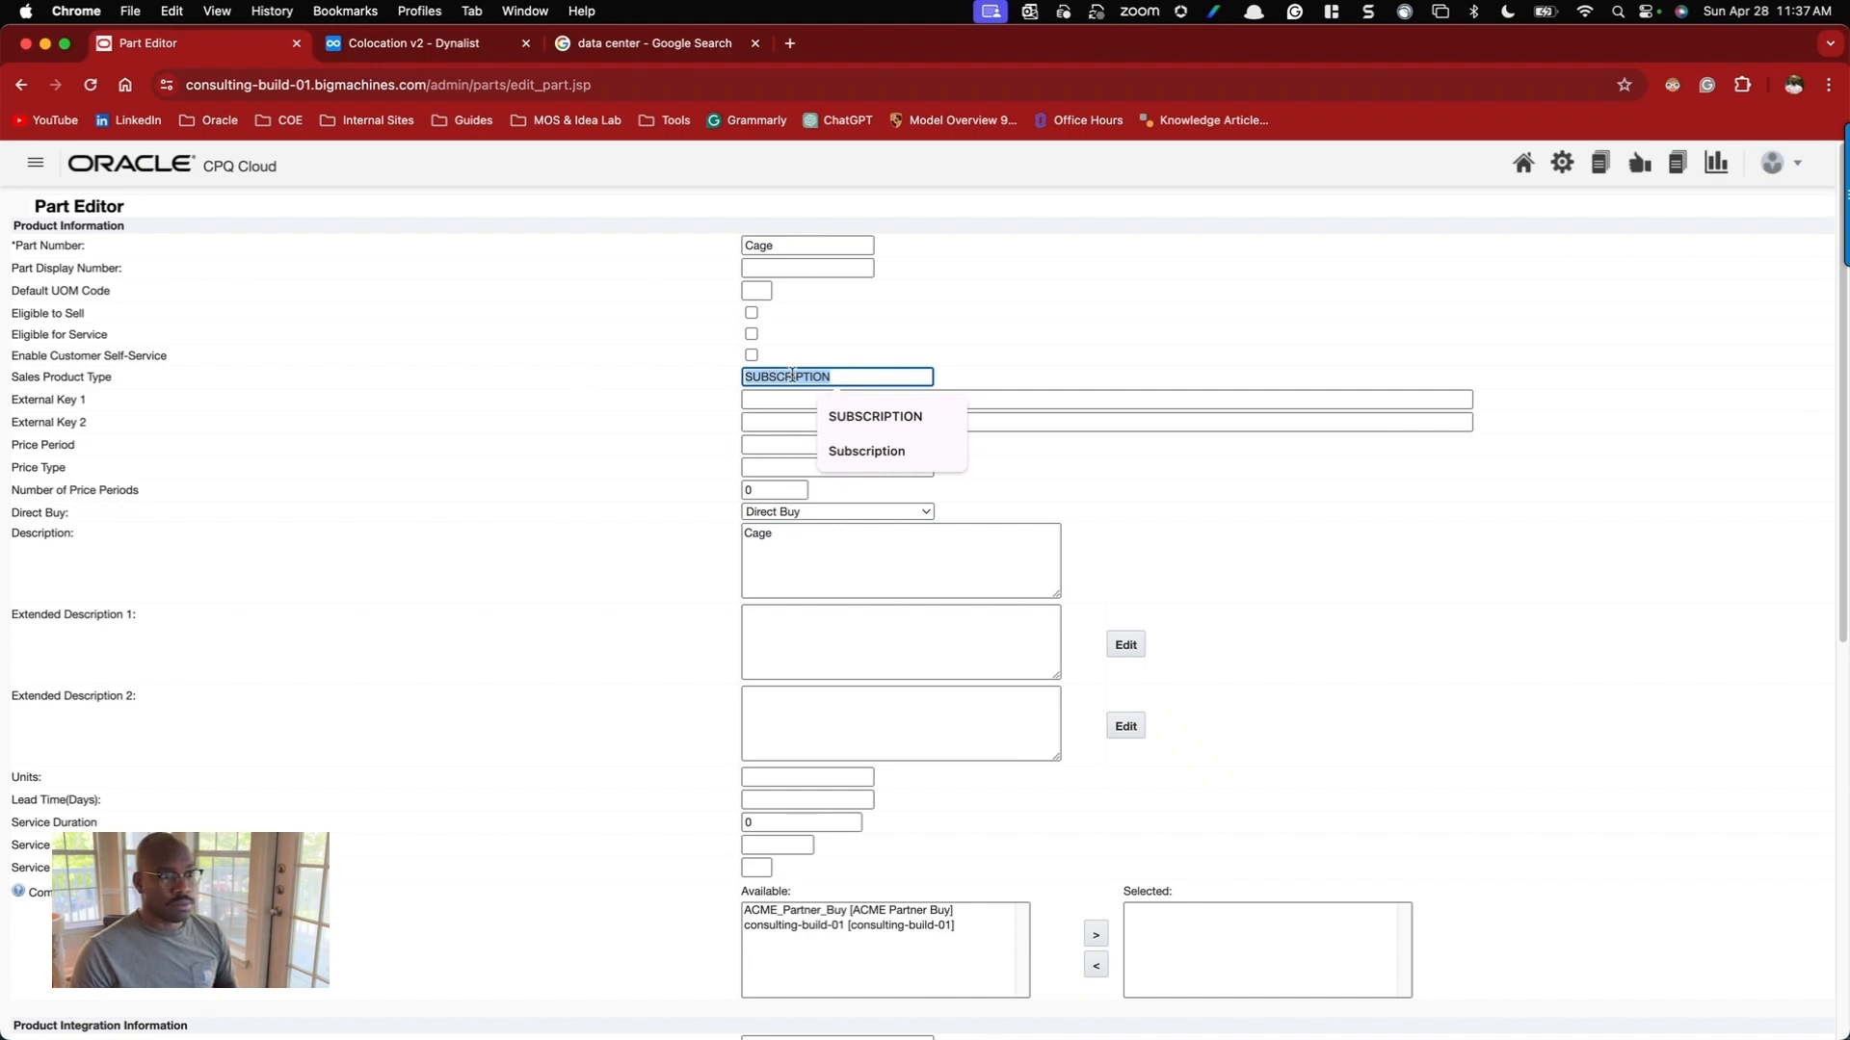
scroll(791, 375, down, 1)
scroll(792, 379, up, 1)
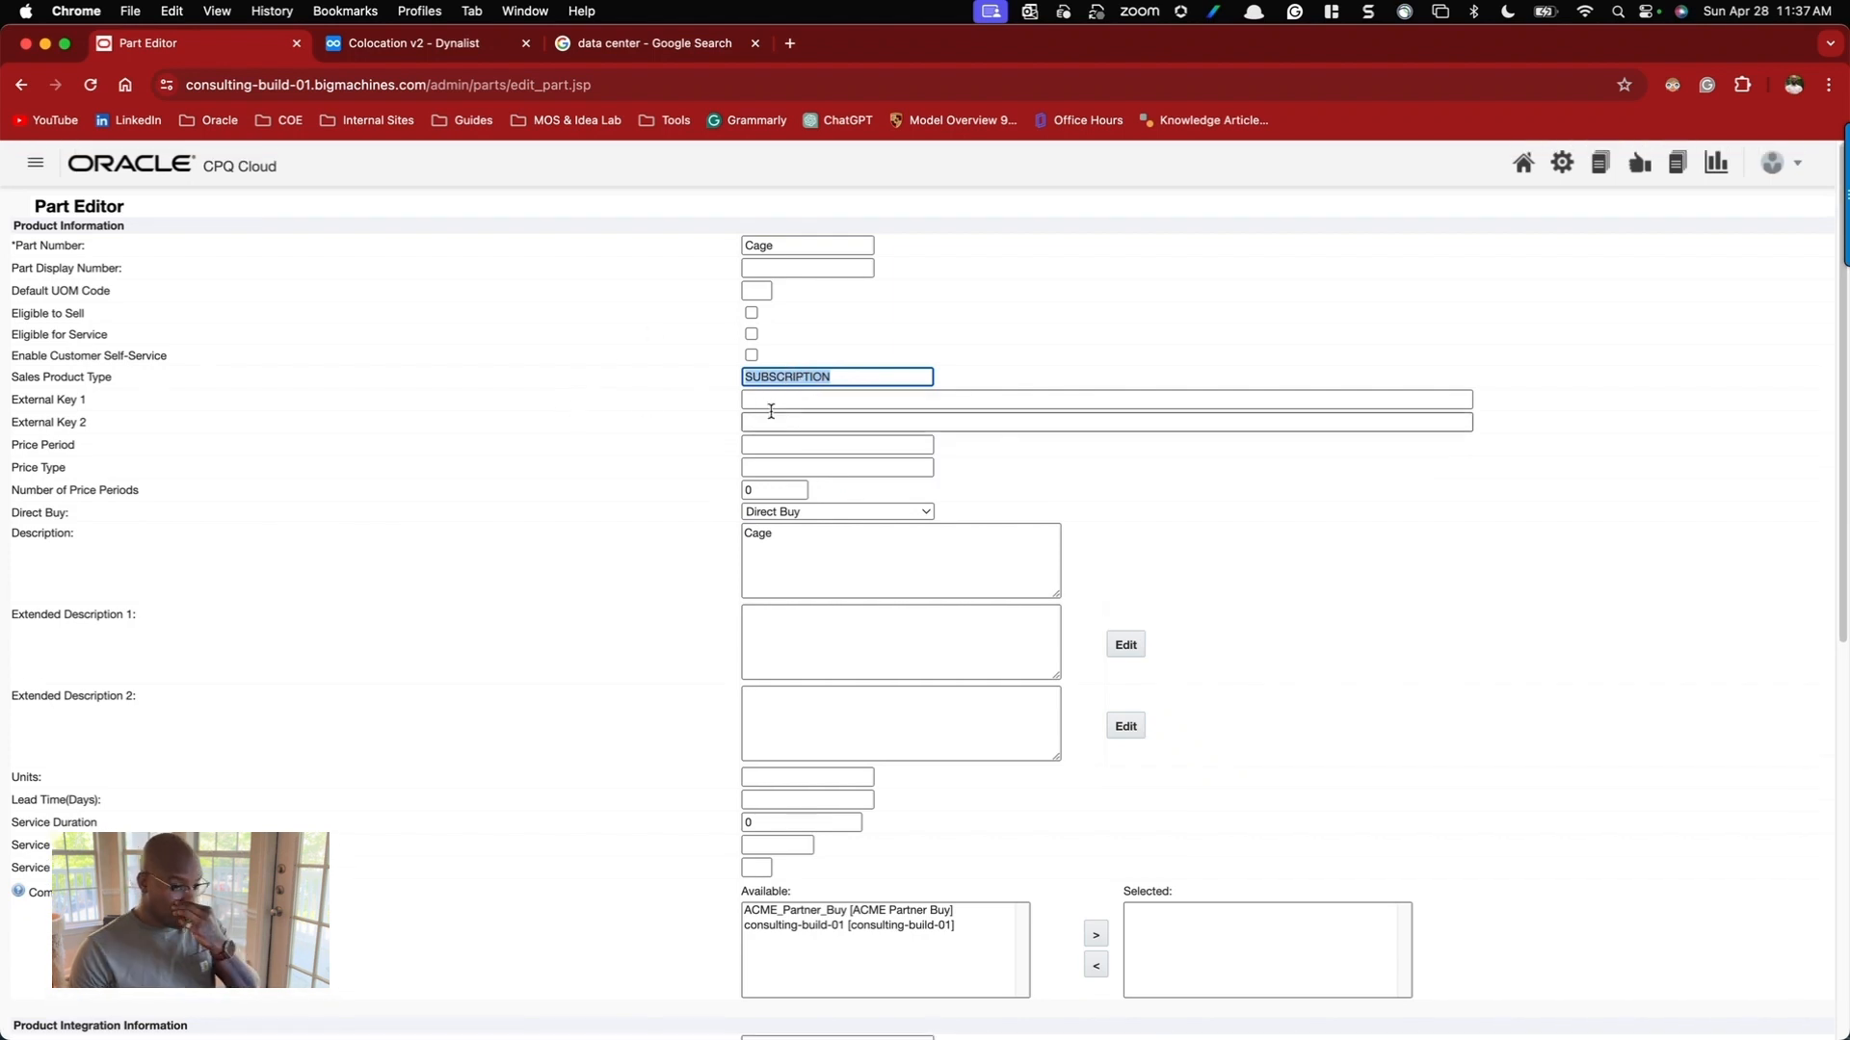
Examine the Product Family and User Item Type fields in the Cage part's extended information.
scroll(770, 416, down, 10)
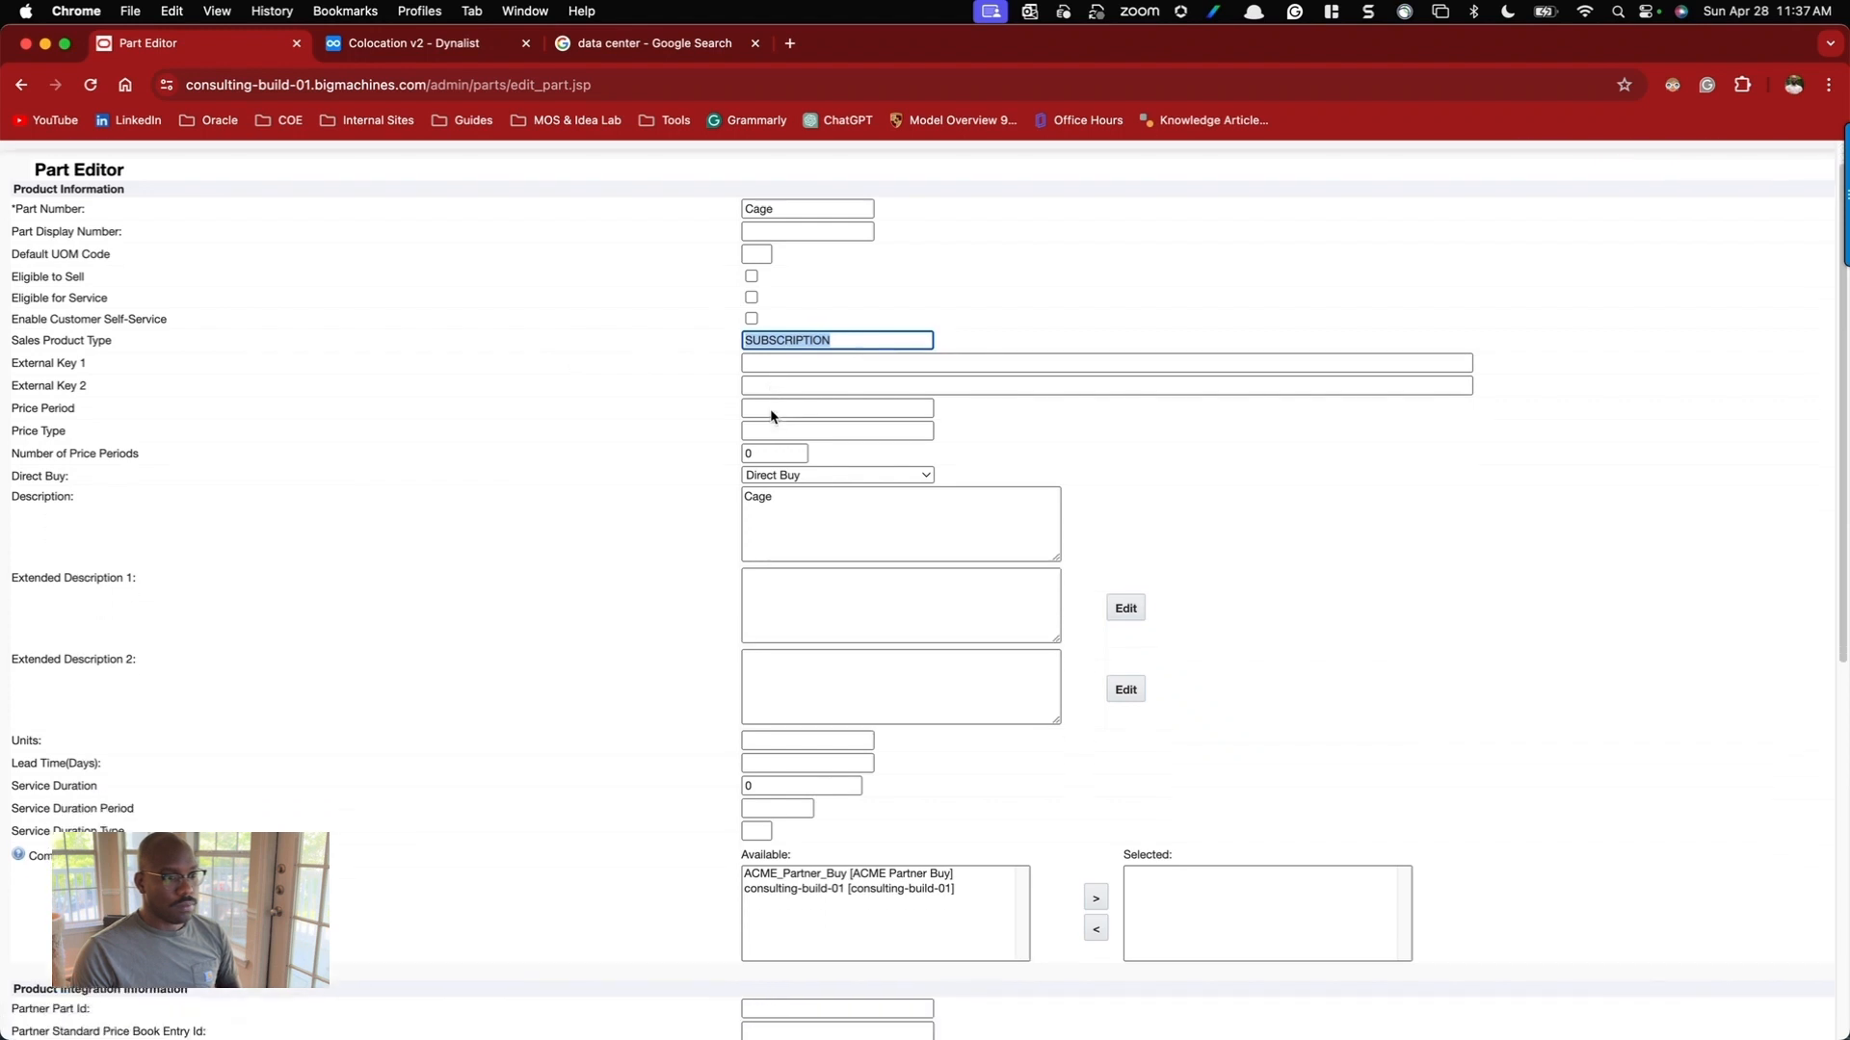
scroll(771, 416, down, 4)
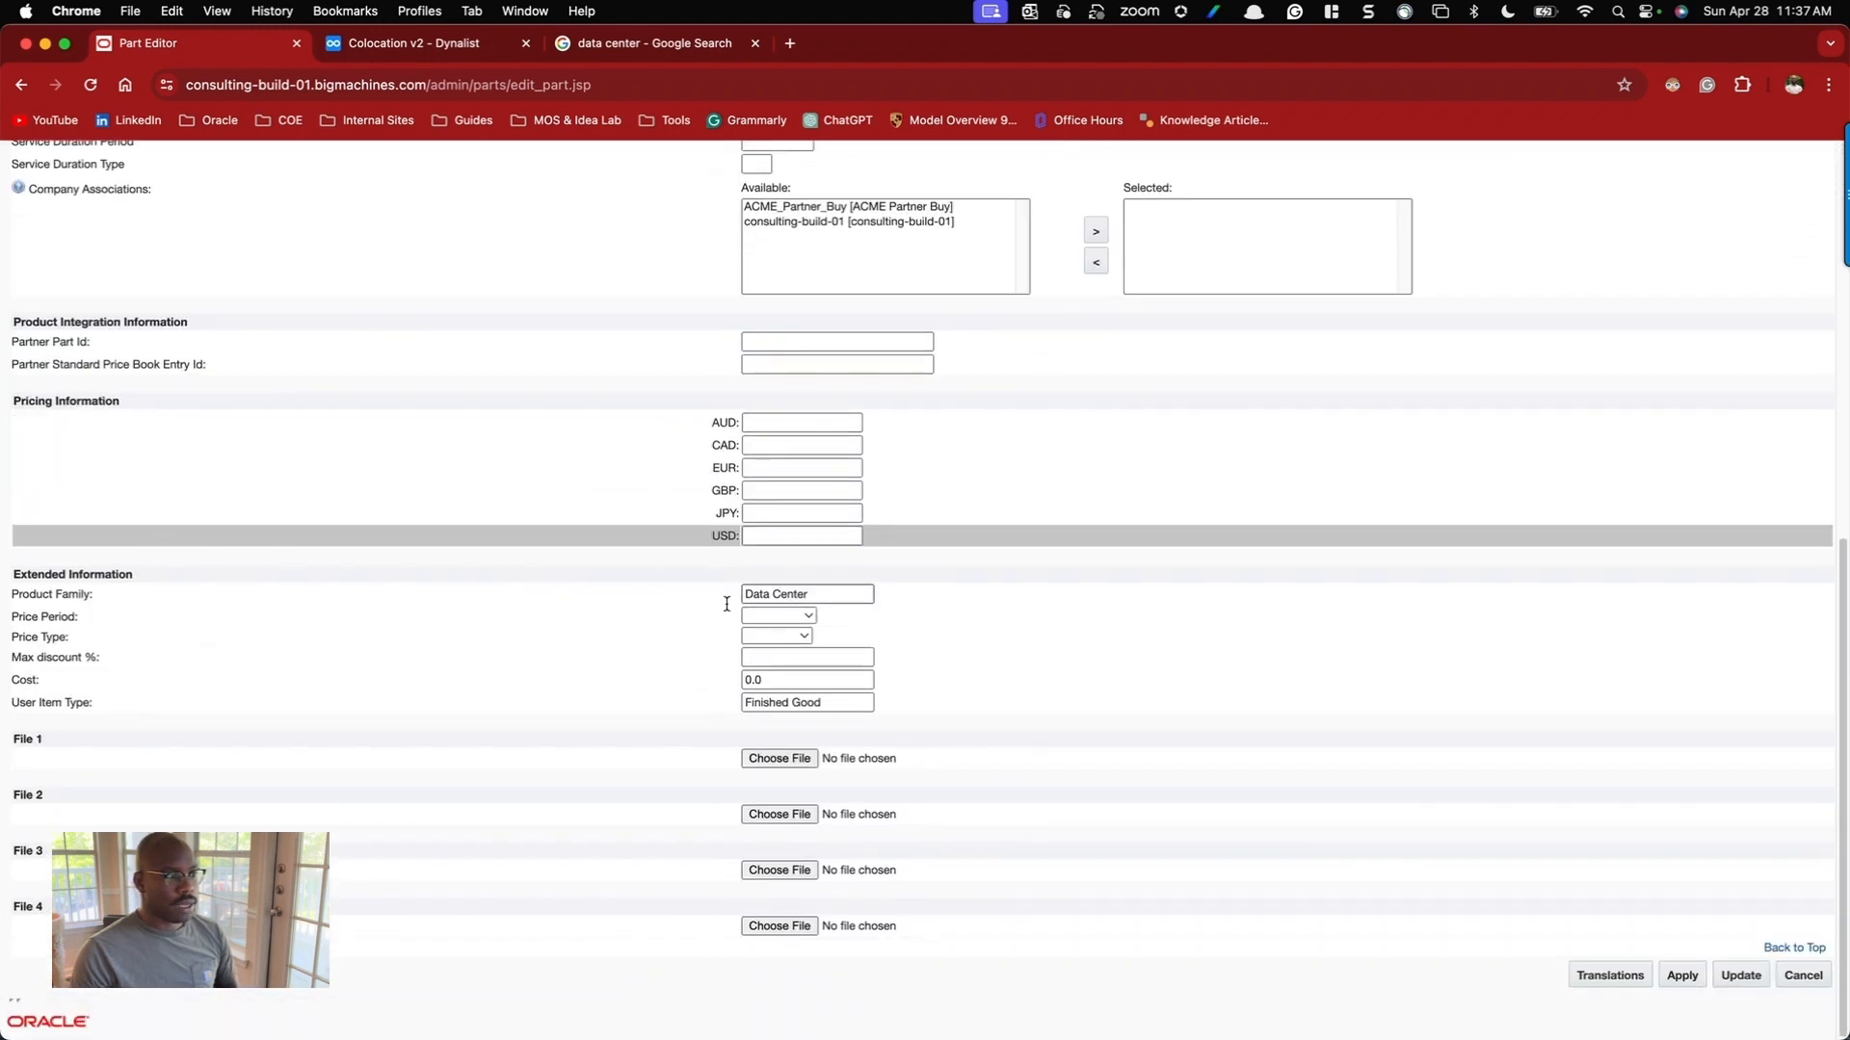
drag(39, 594, 91, 594)
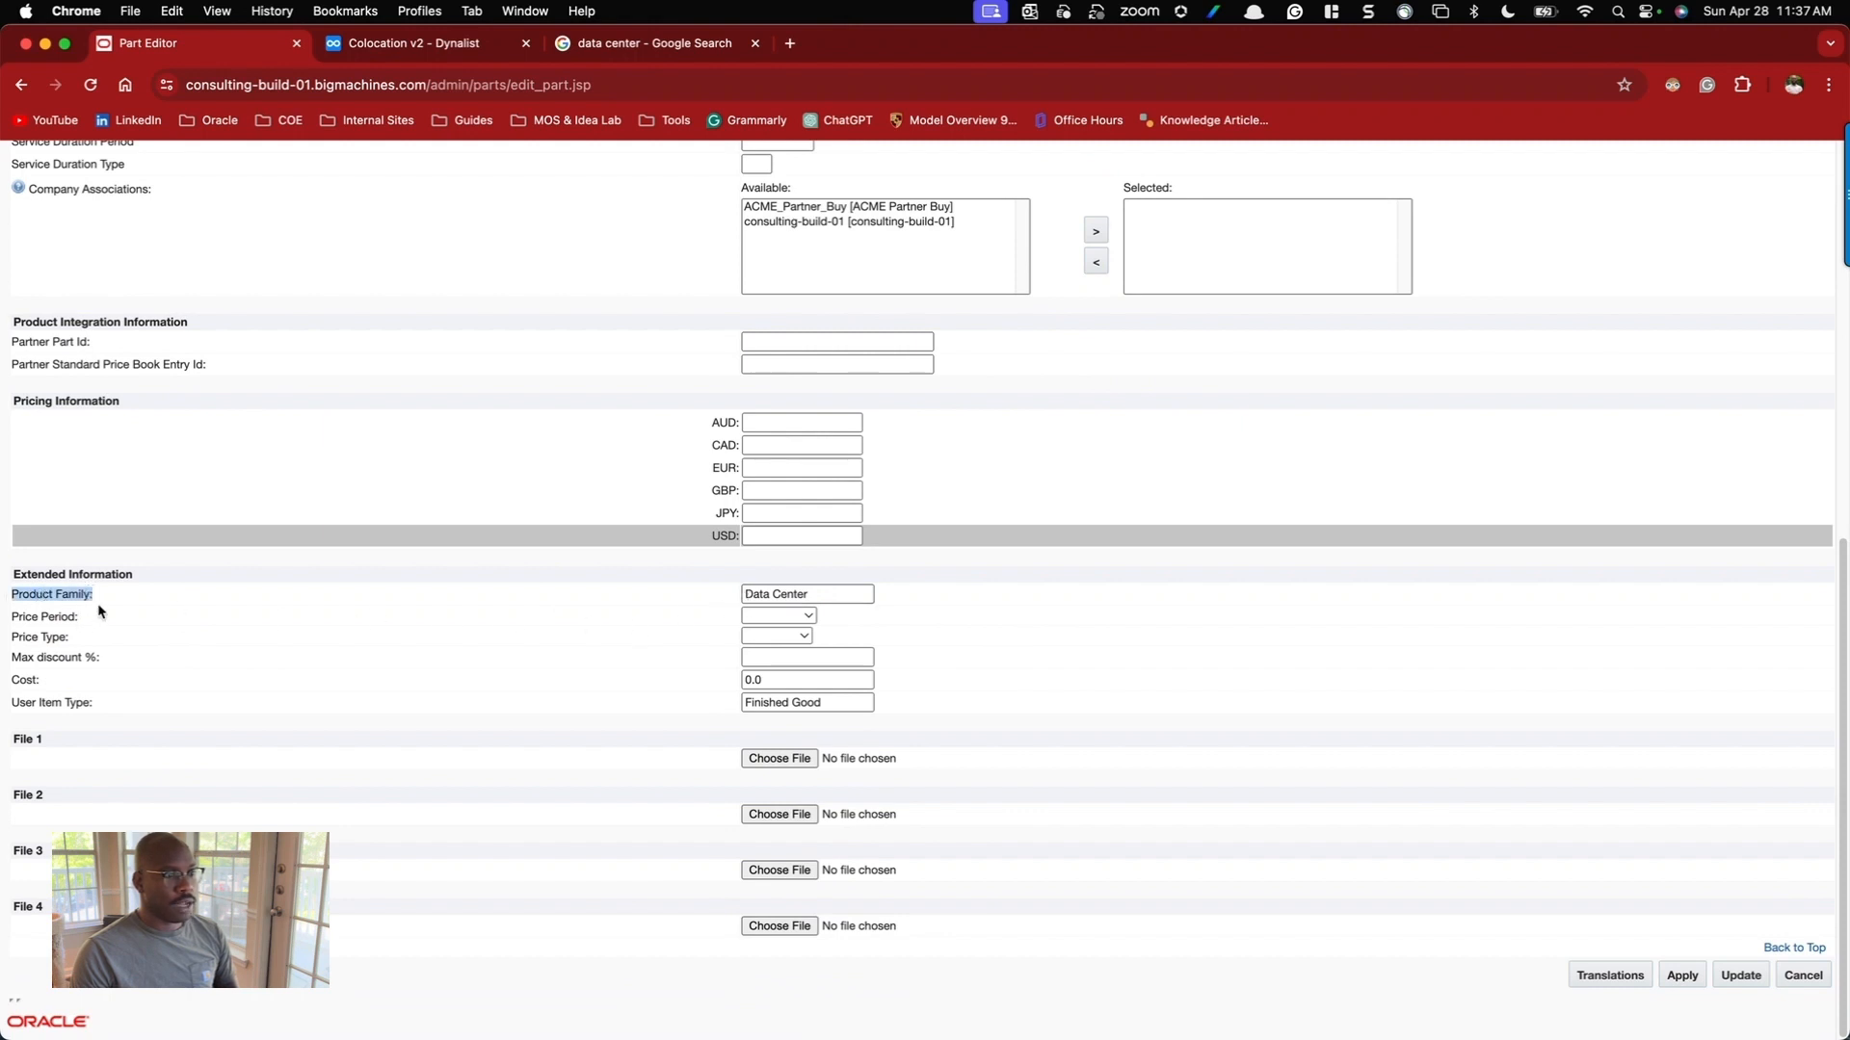
triple_click(781, 594)
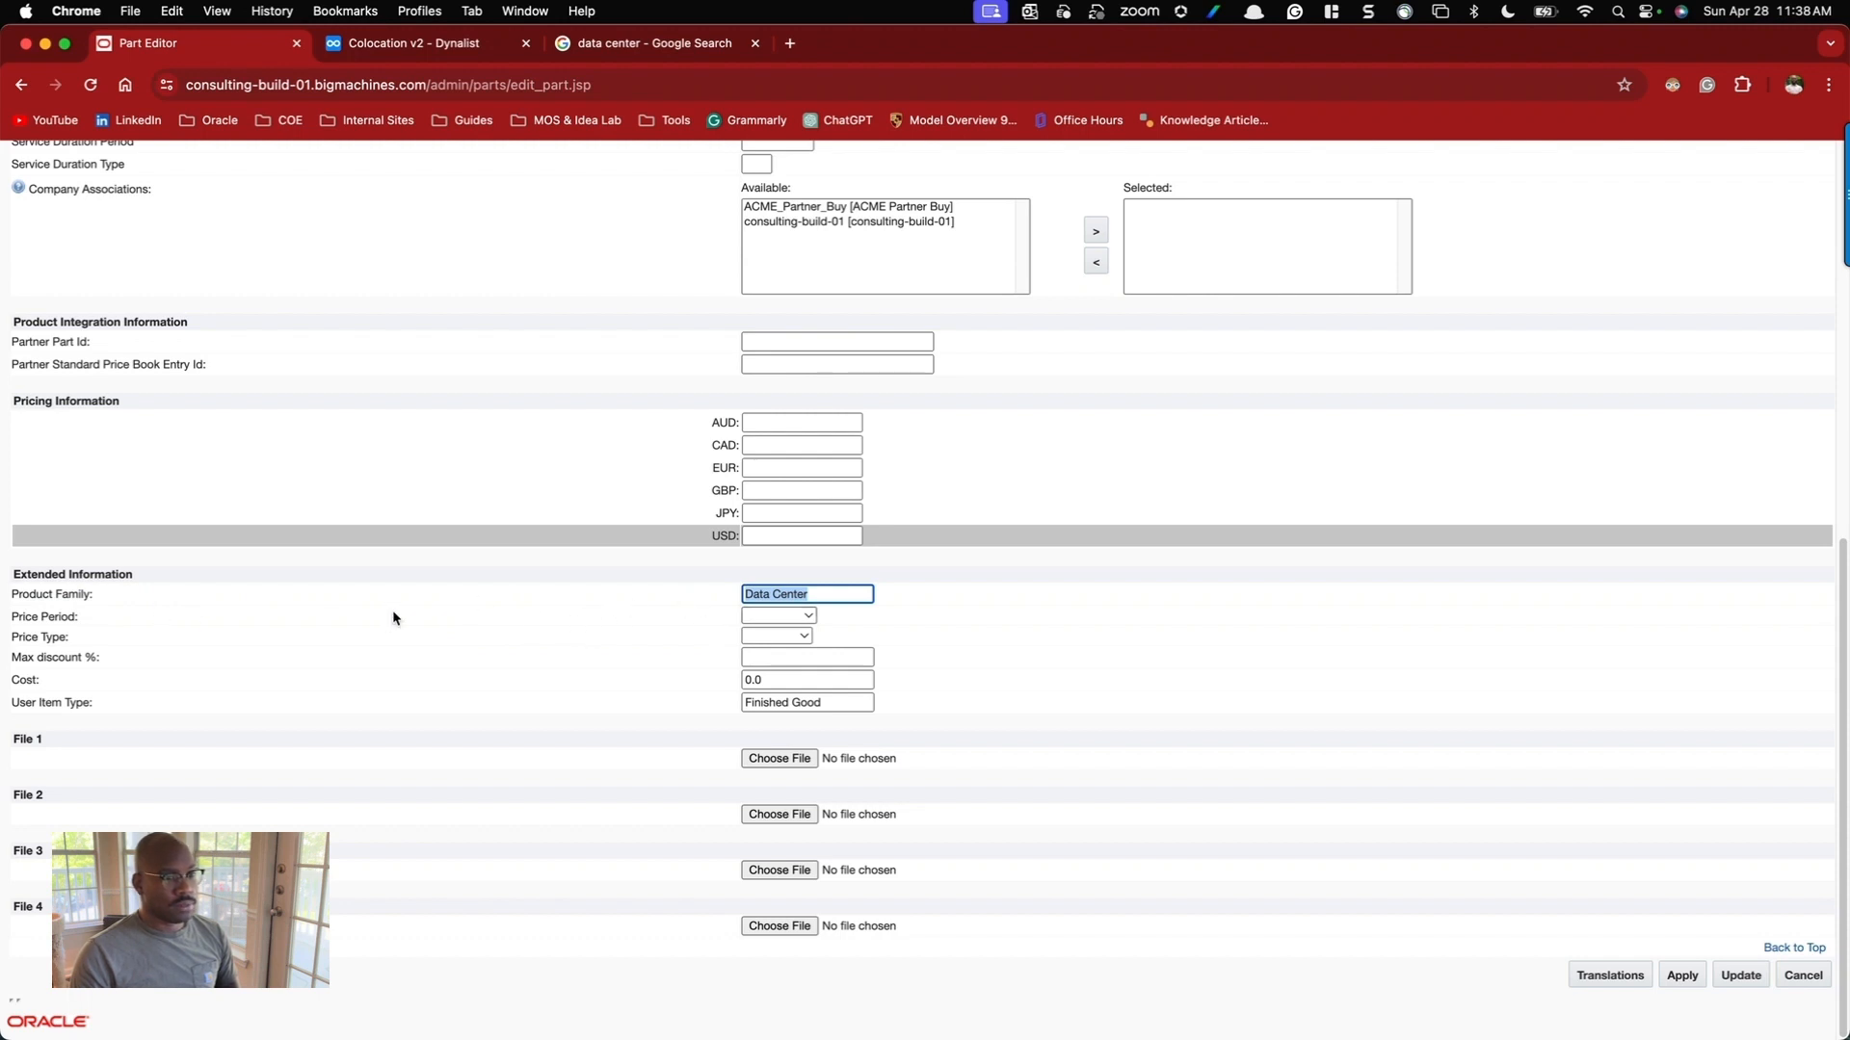
triple_click(778, 705)
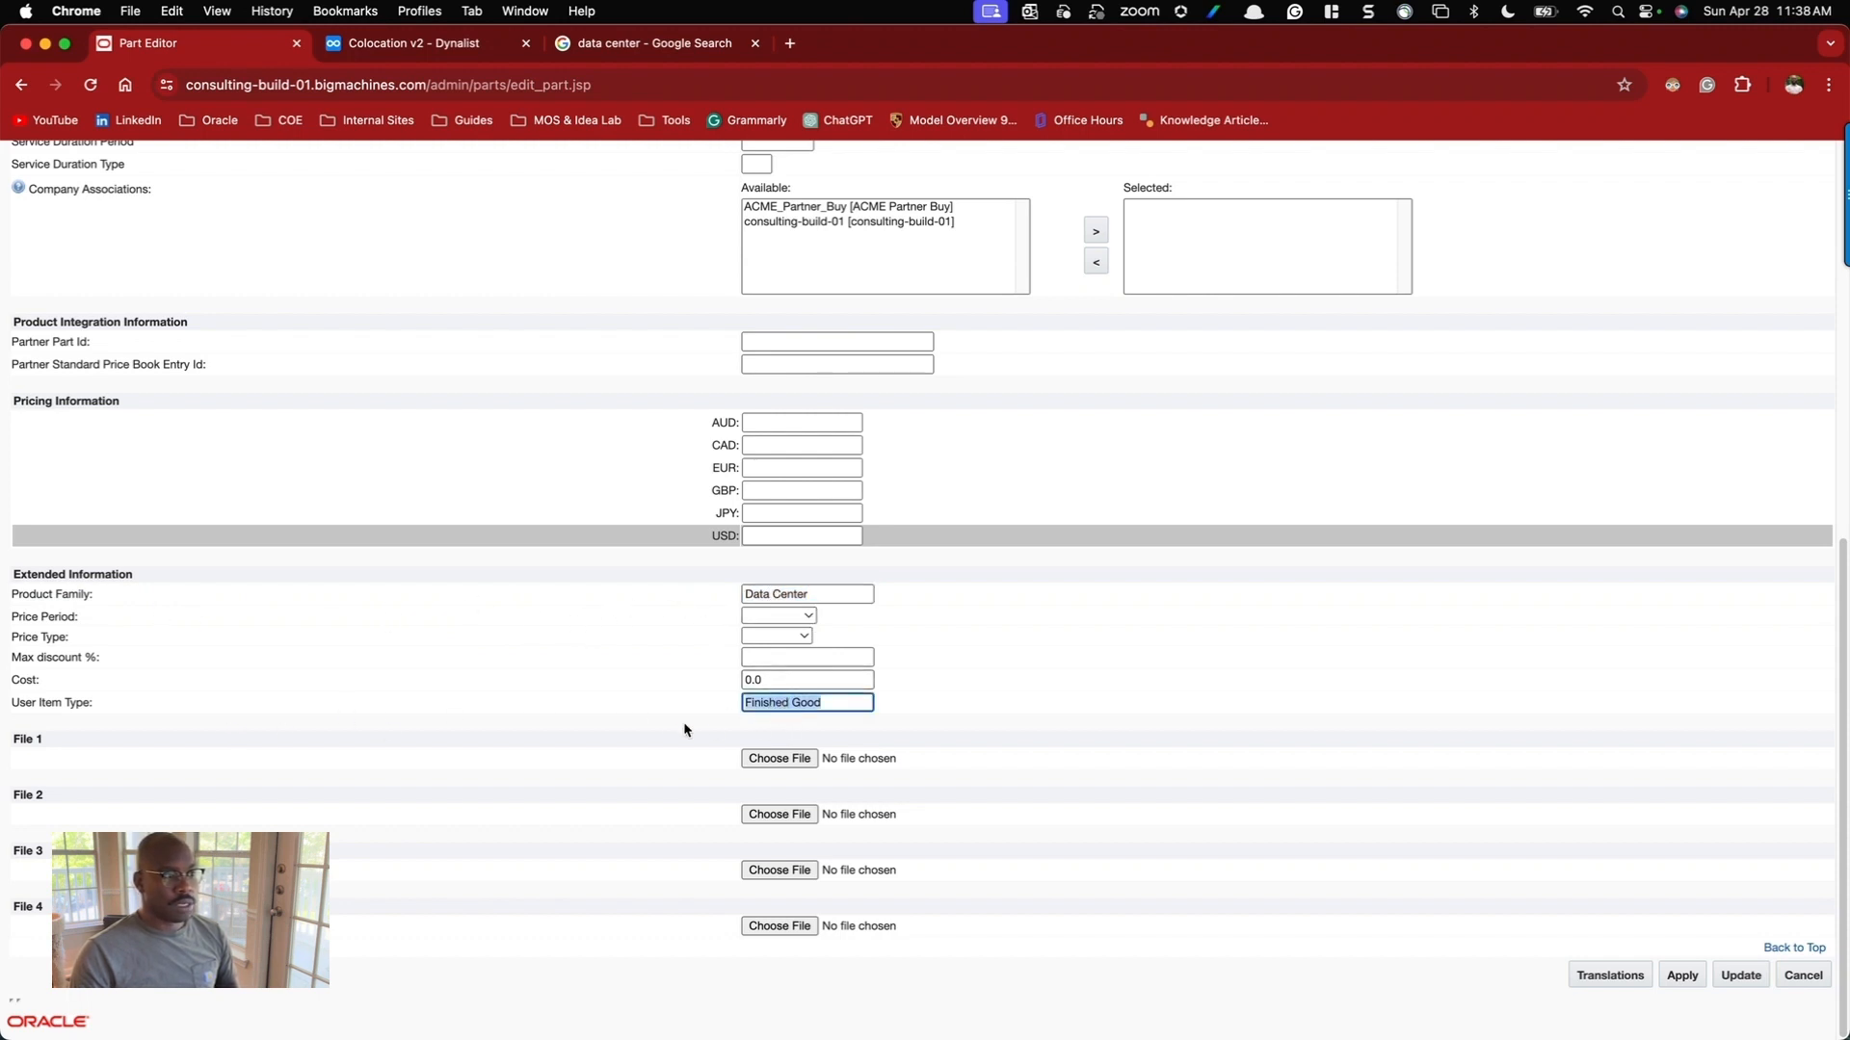
drag(13, 703, 82, 702)
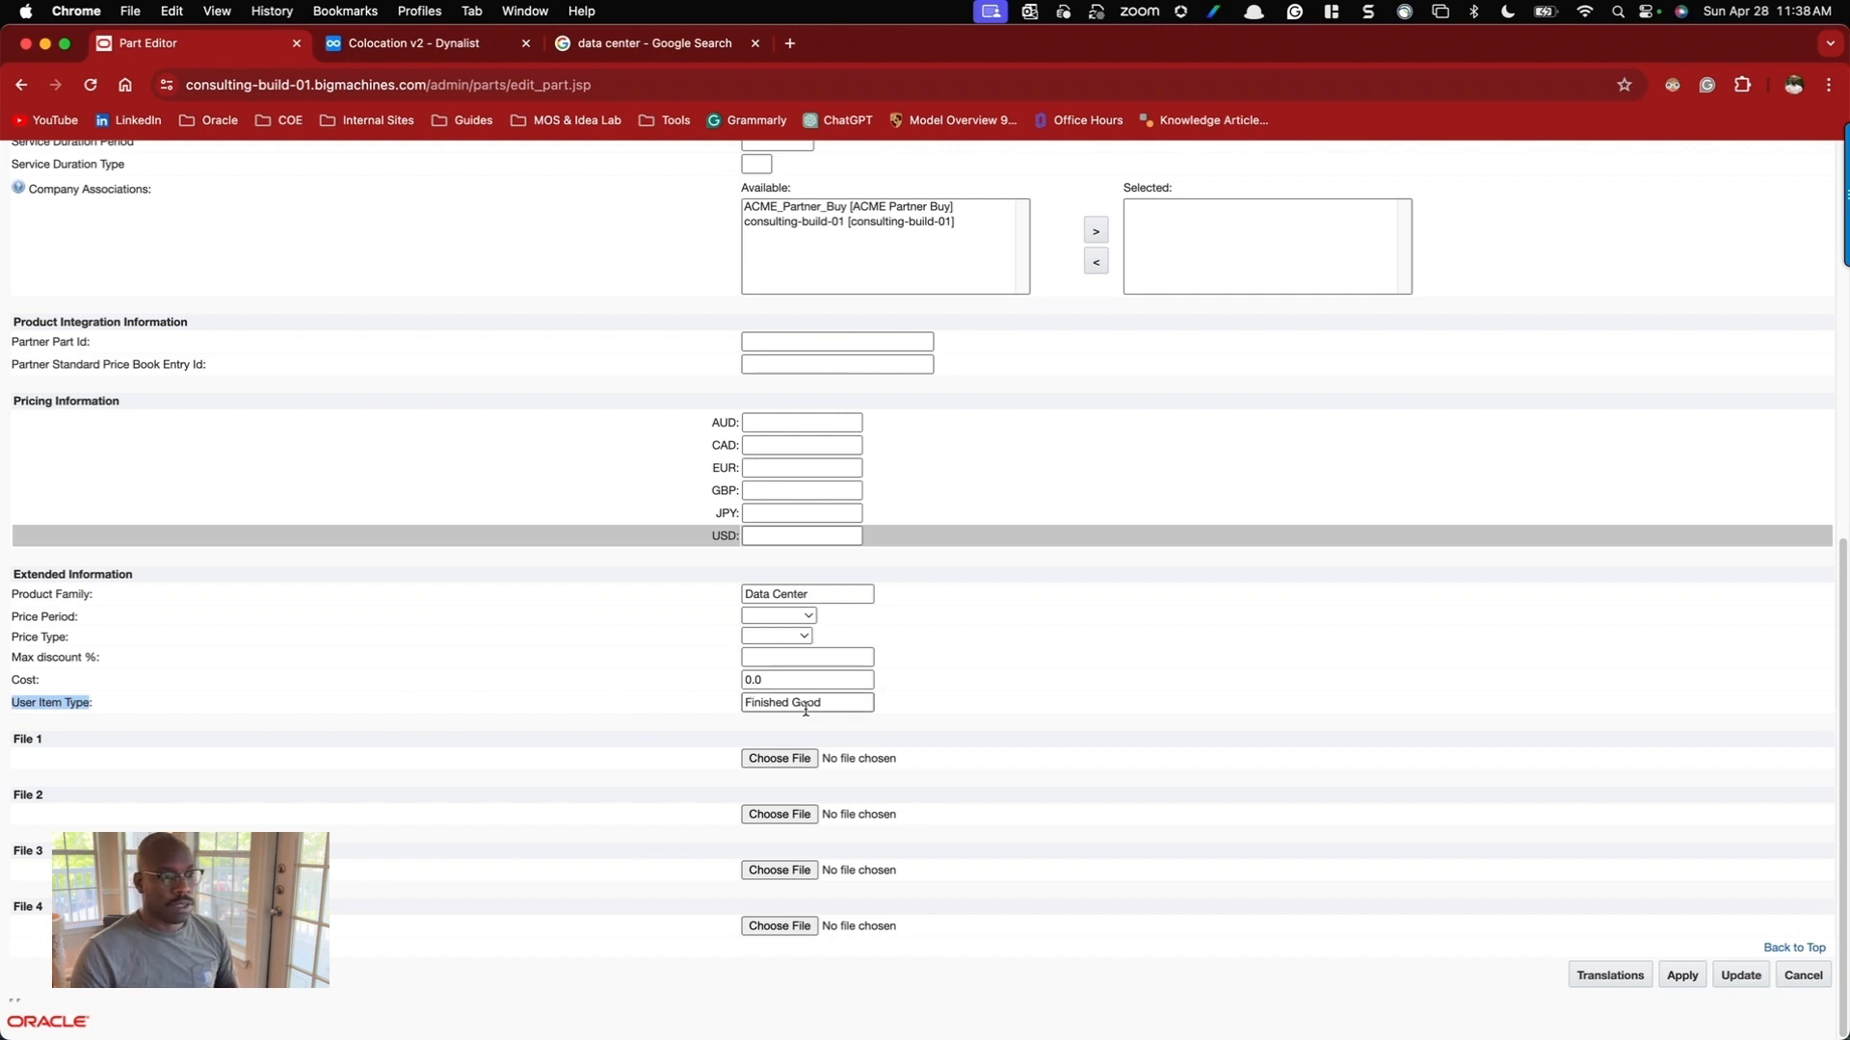
triple_click(759, 705)
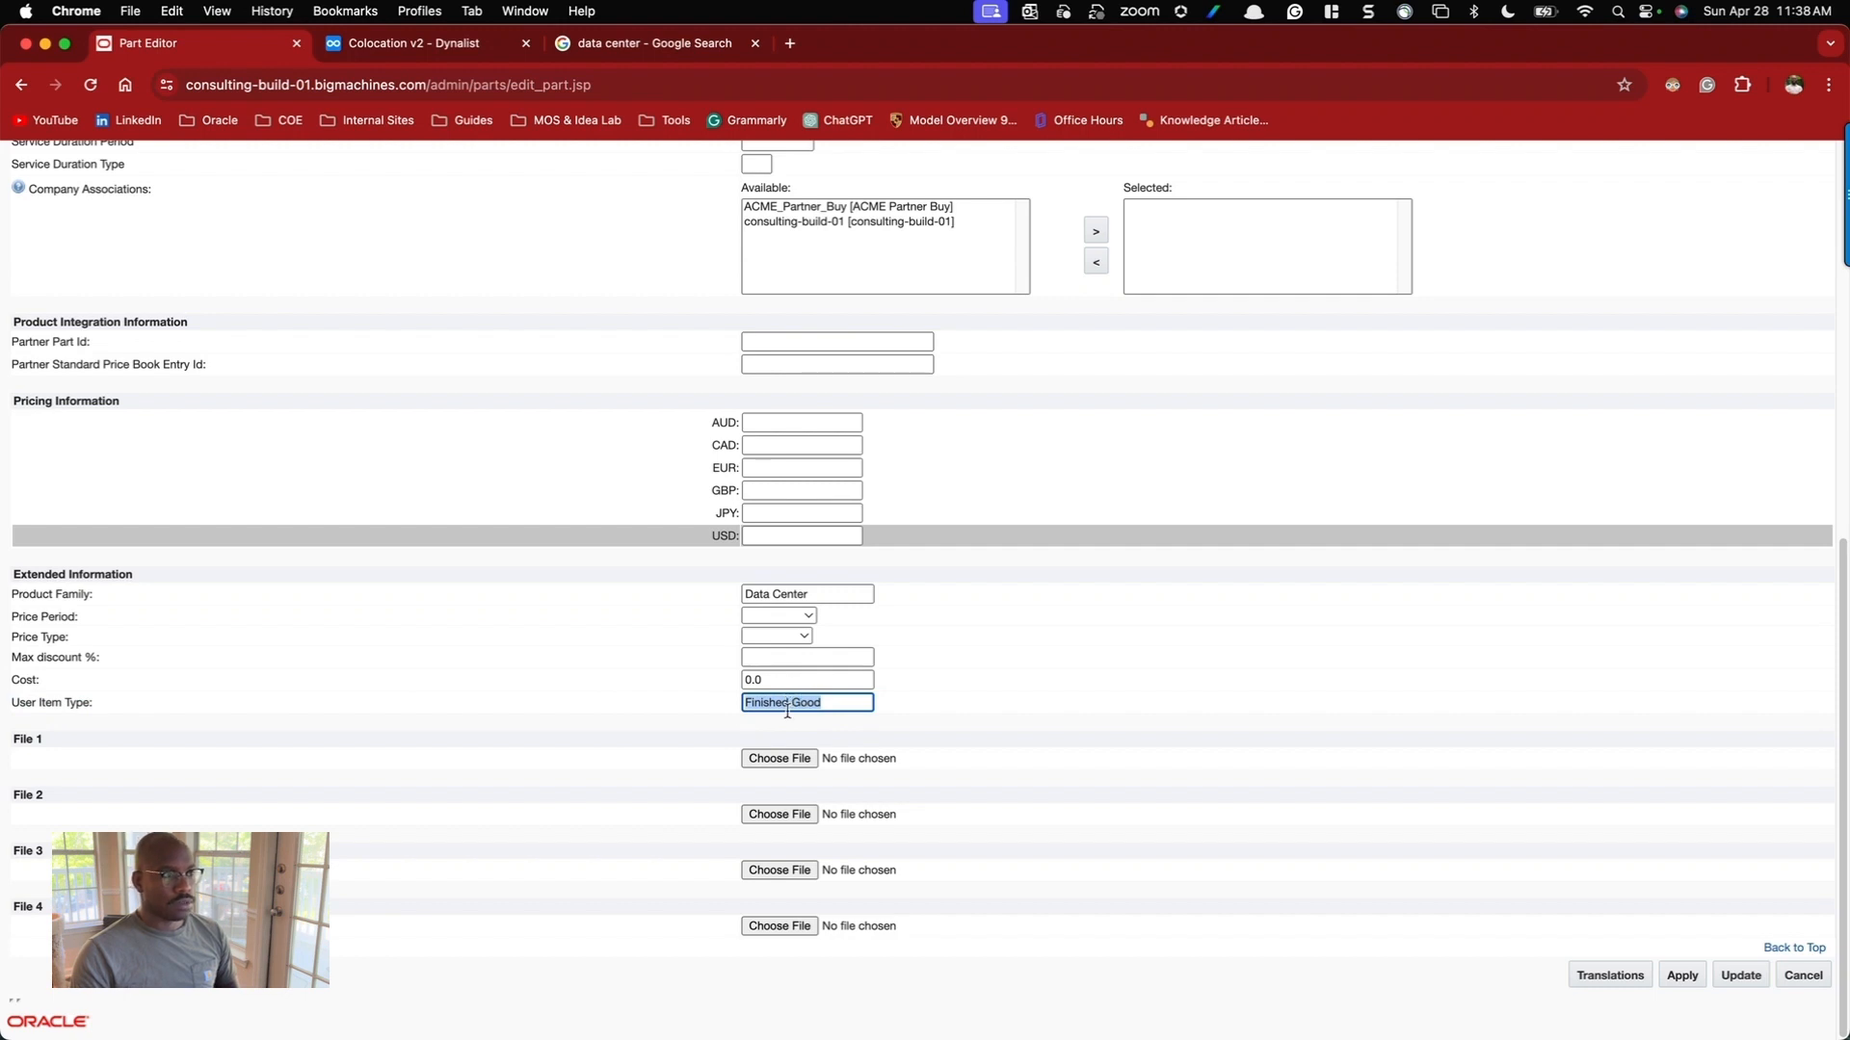
Copy the item name Space from the Dynalist outline, search for it by part number in CPQ, and review that part's details.
click(414, 44)
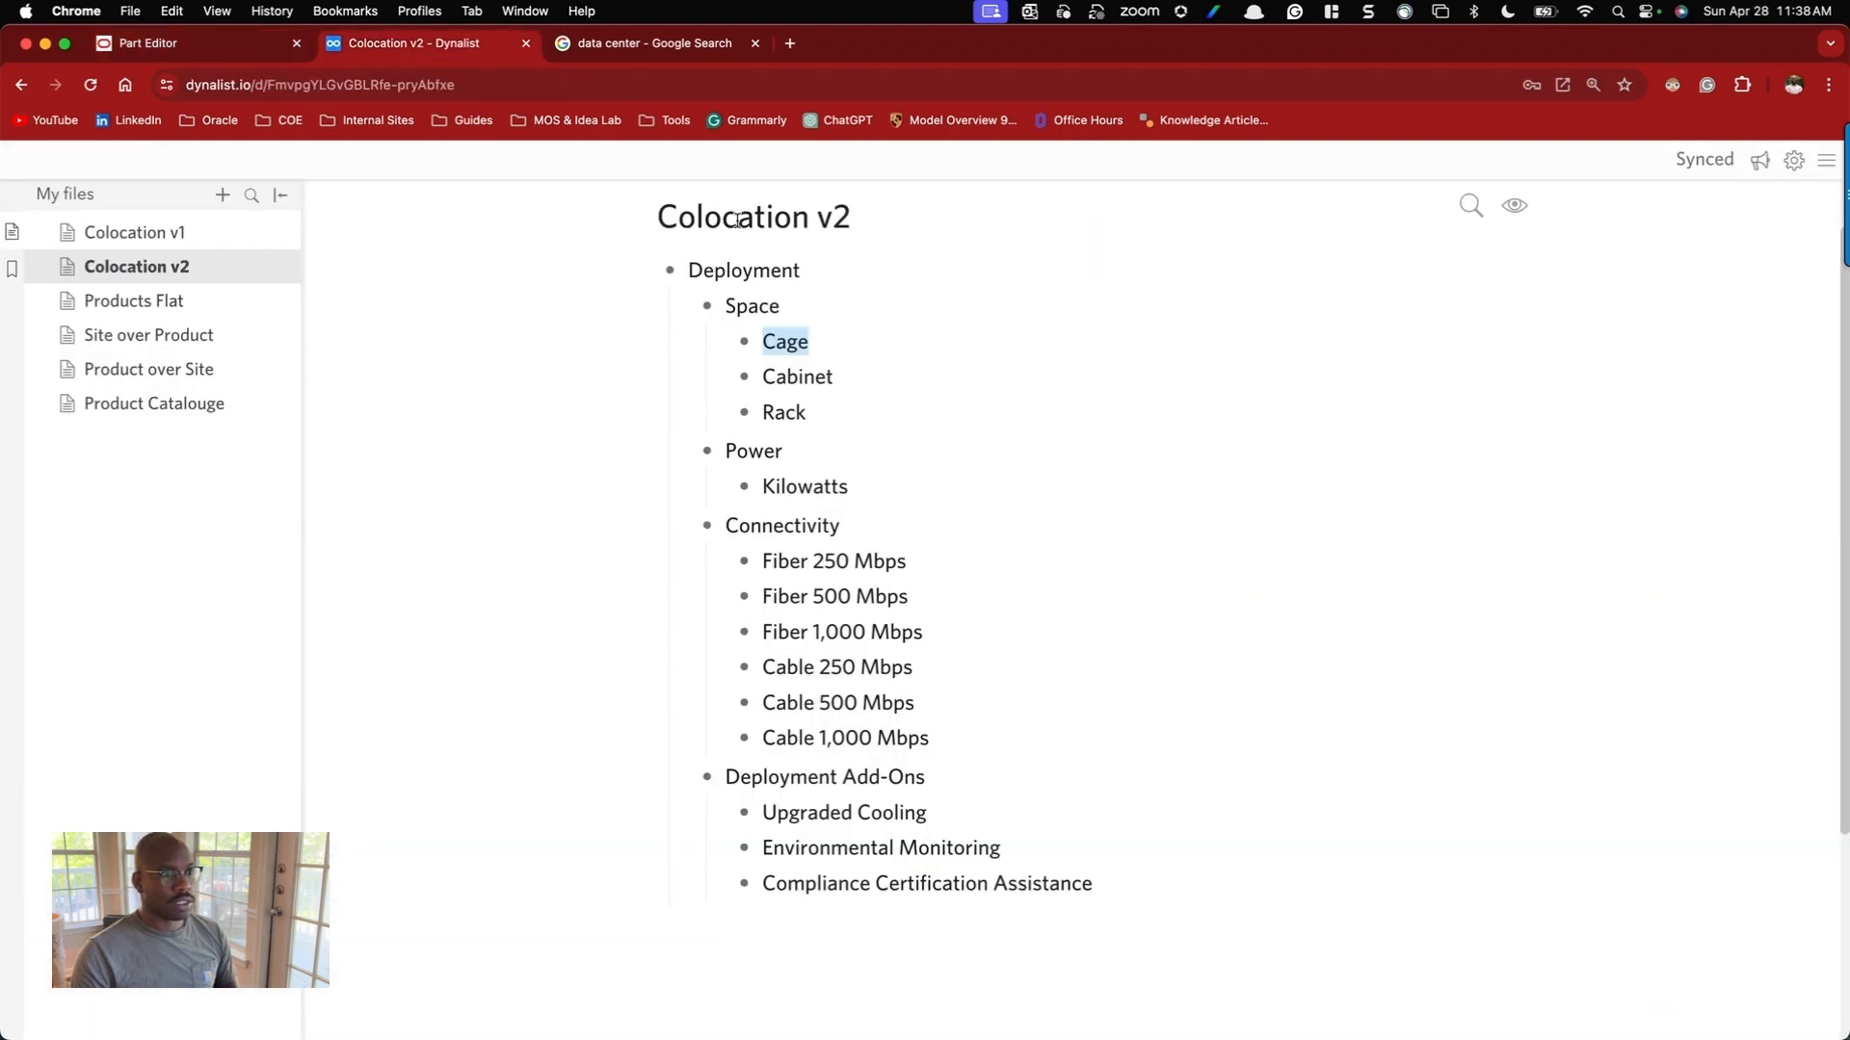
double_click(765, 308)
key(super+c)
click(225, 52)
click(581, 328)
key(super+Left)
key(super+Left)
click(921, 454)
key(super+v)
click(1223, 459)
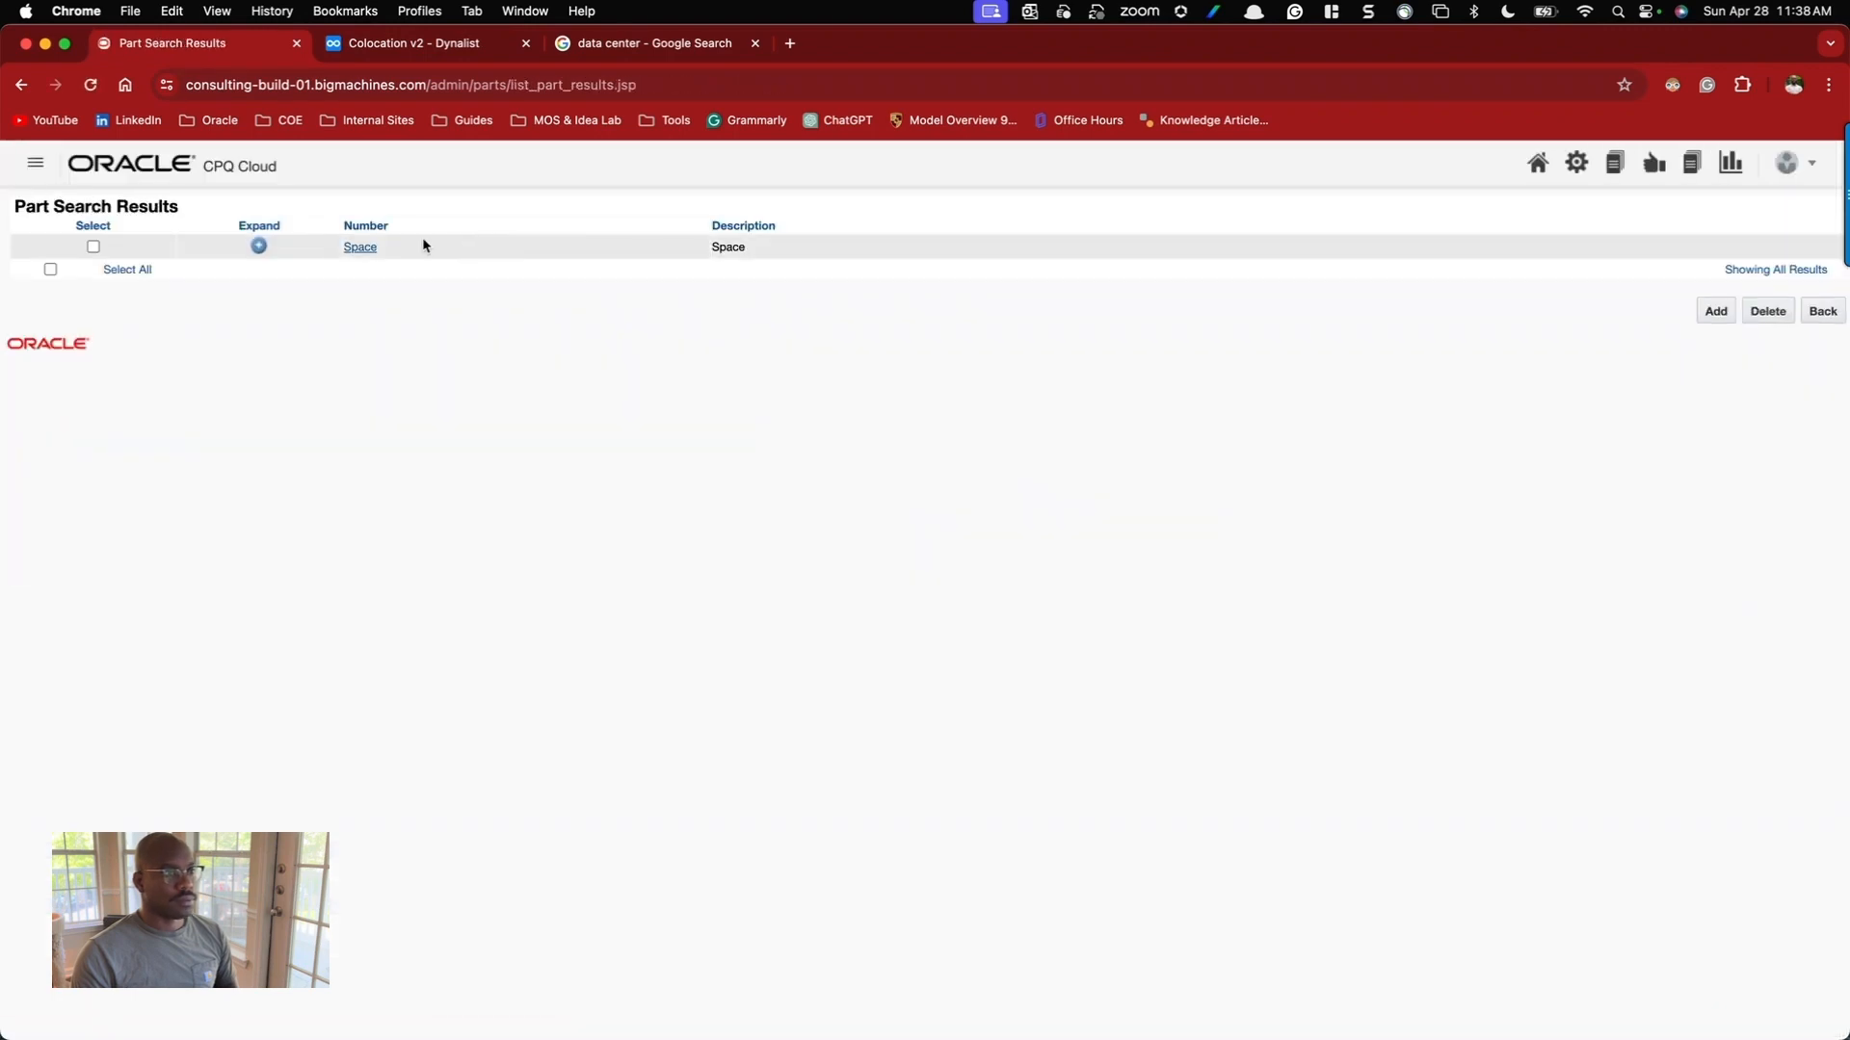
click(363, 249)
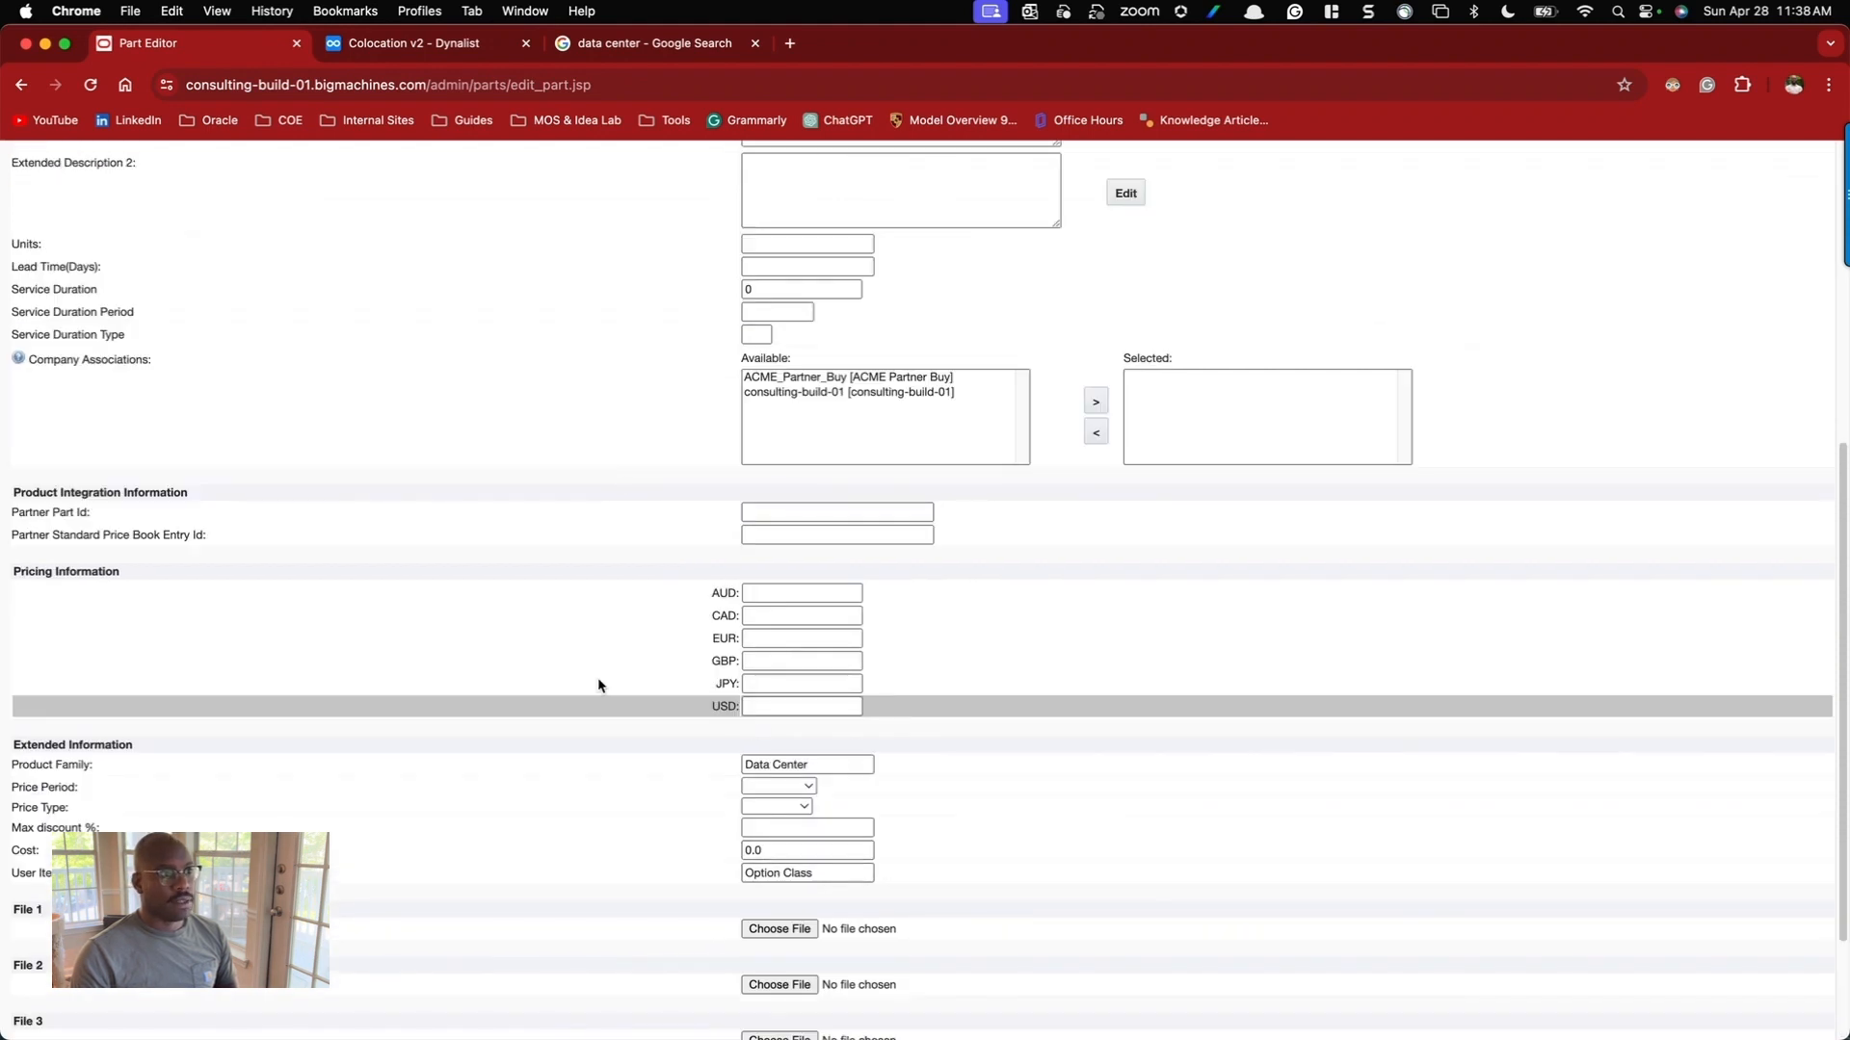
key(super+[)
key(super+[)
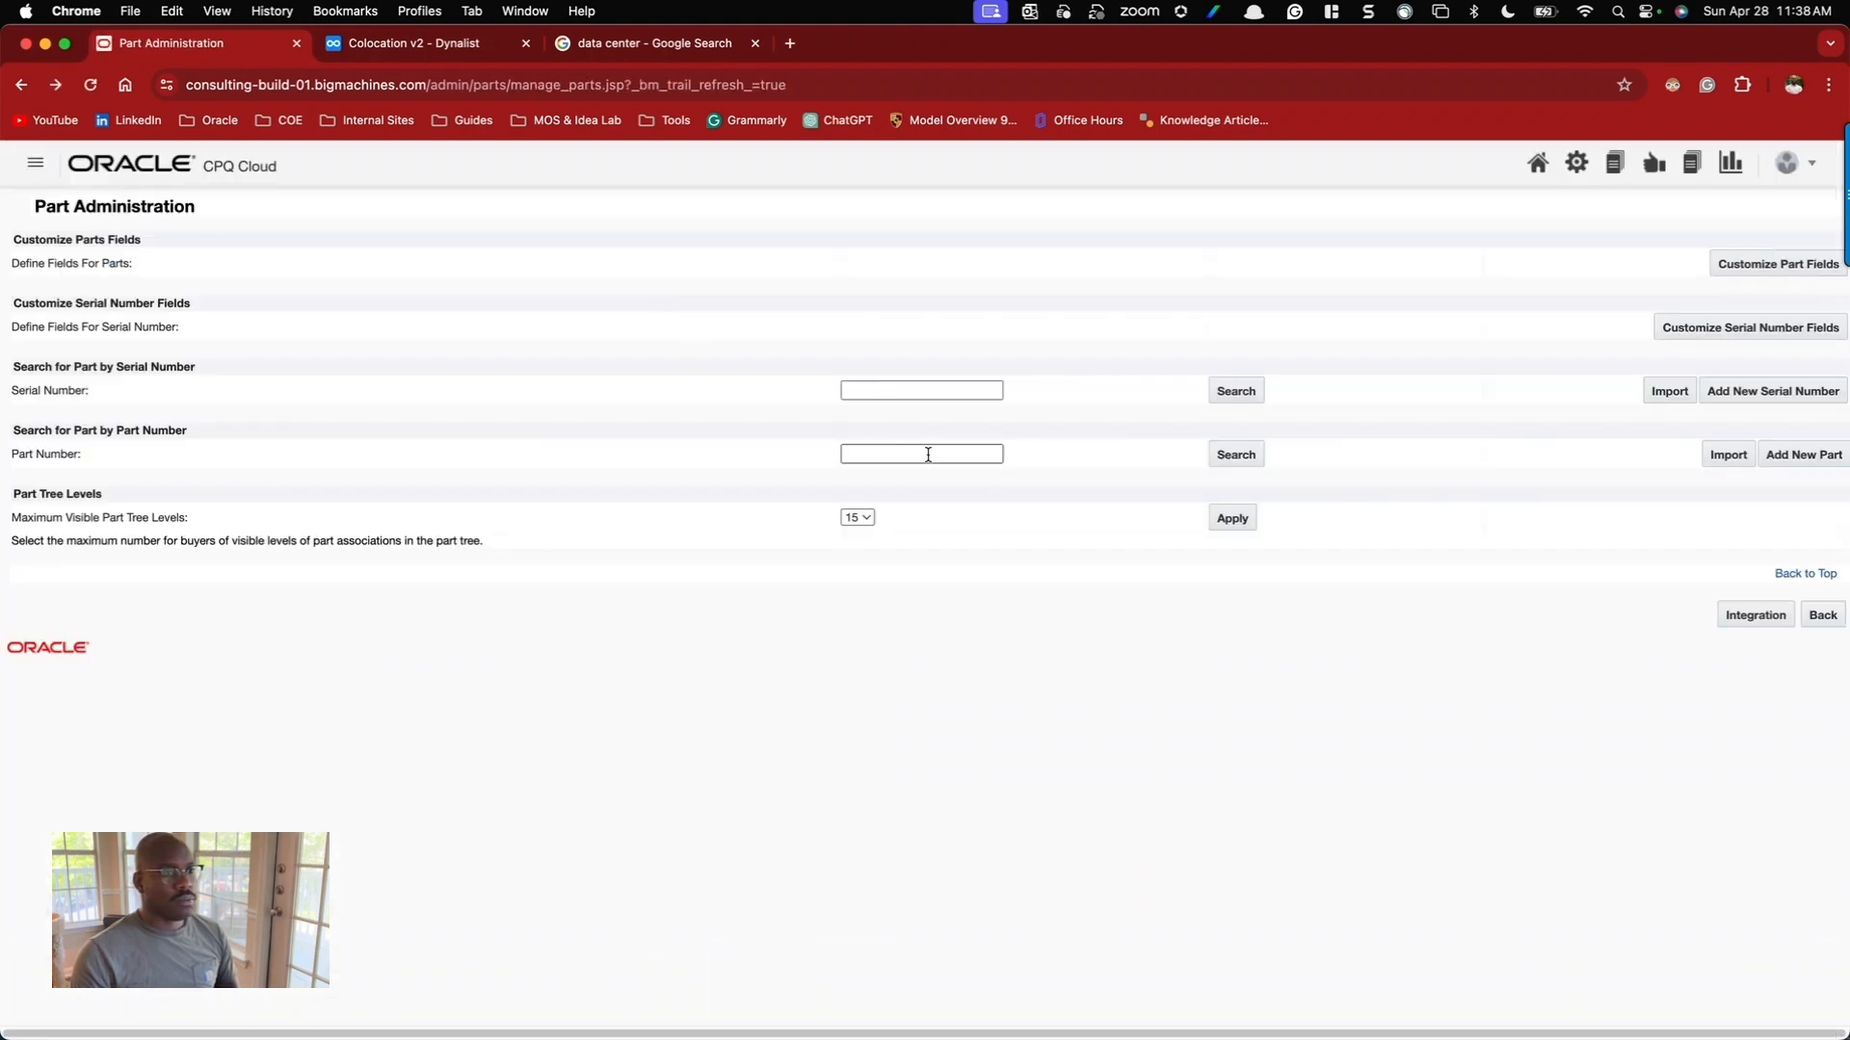
Copy the item name Deployment from the Dynalist outline, search for it by part number in Oracle CPQ Cloud, and return to Part Administration.
click(424, 44)
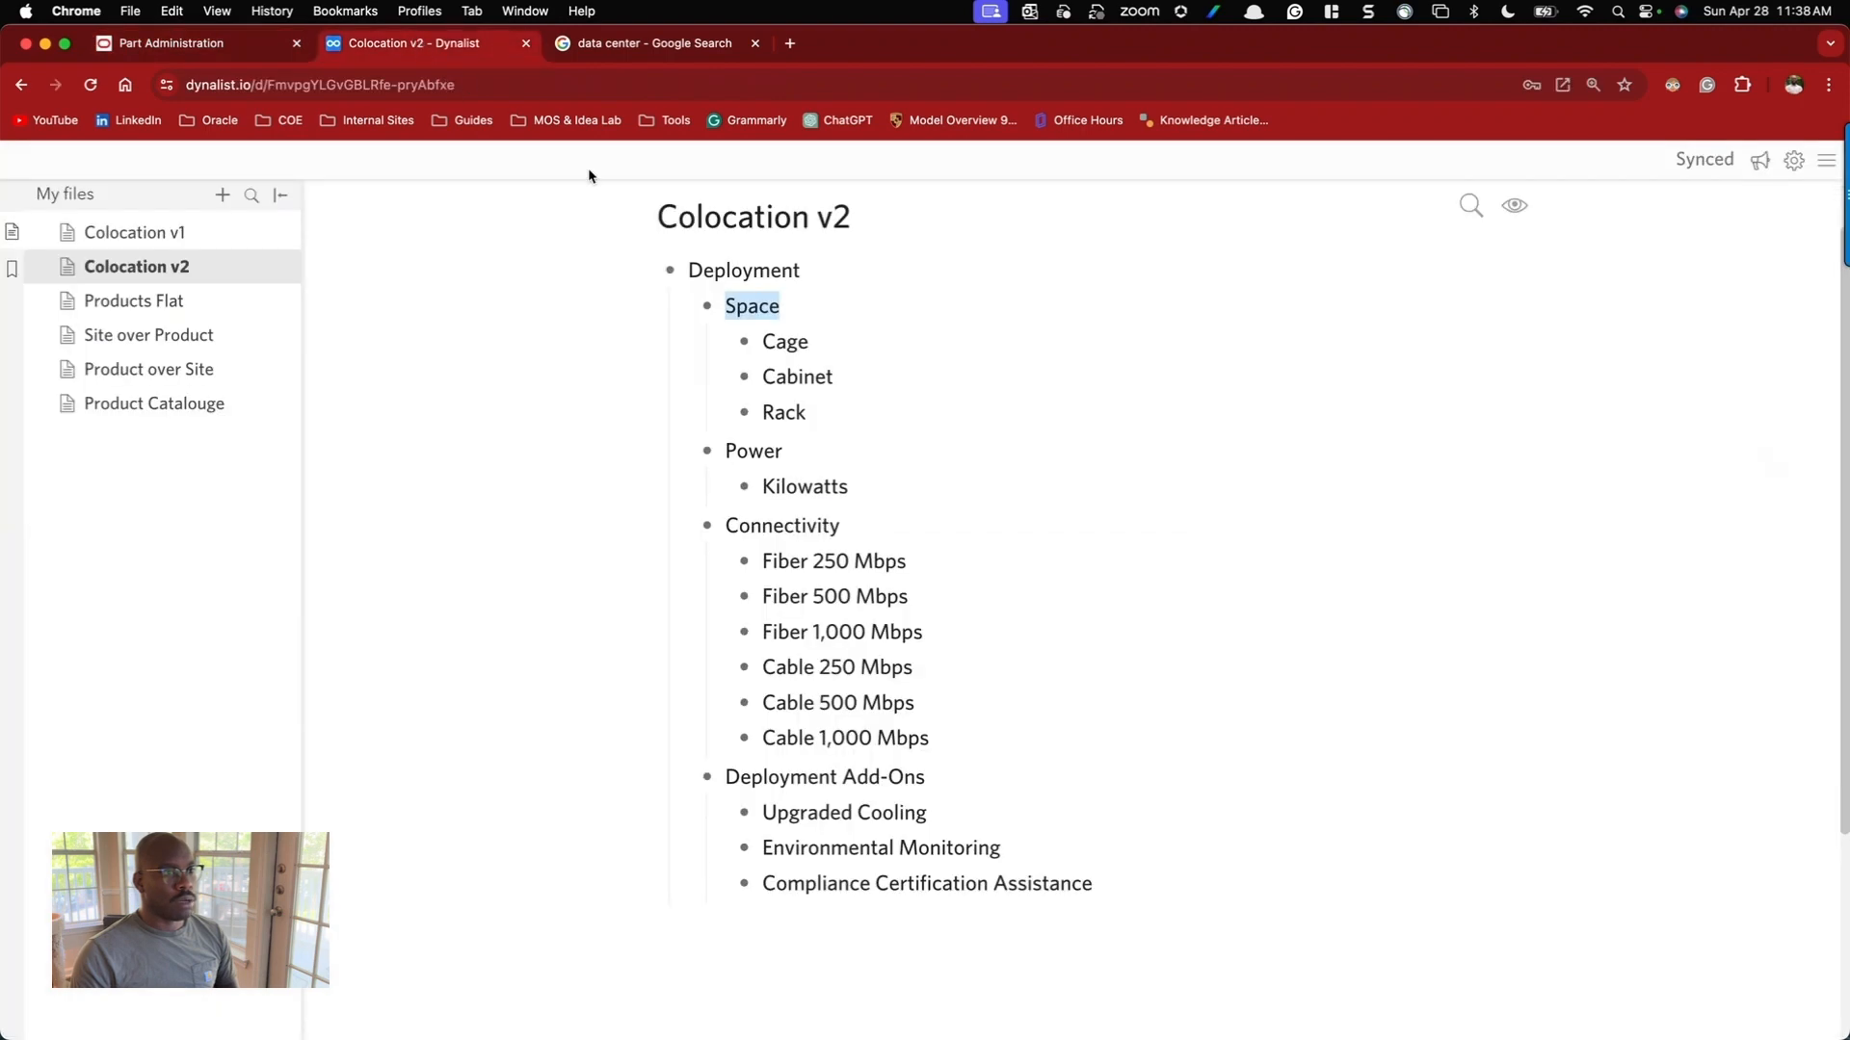
double_click(758, 273)
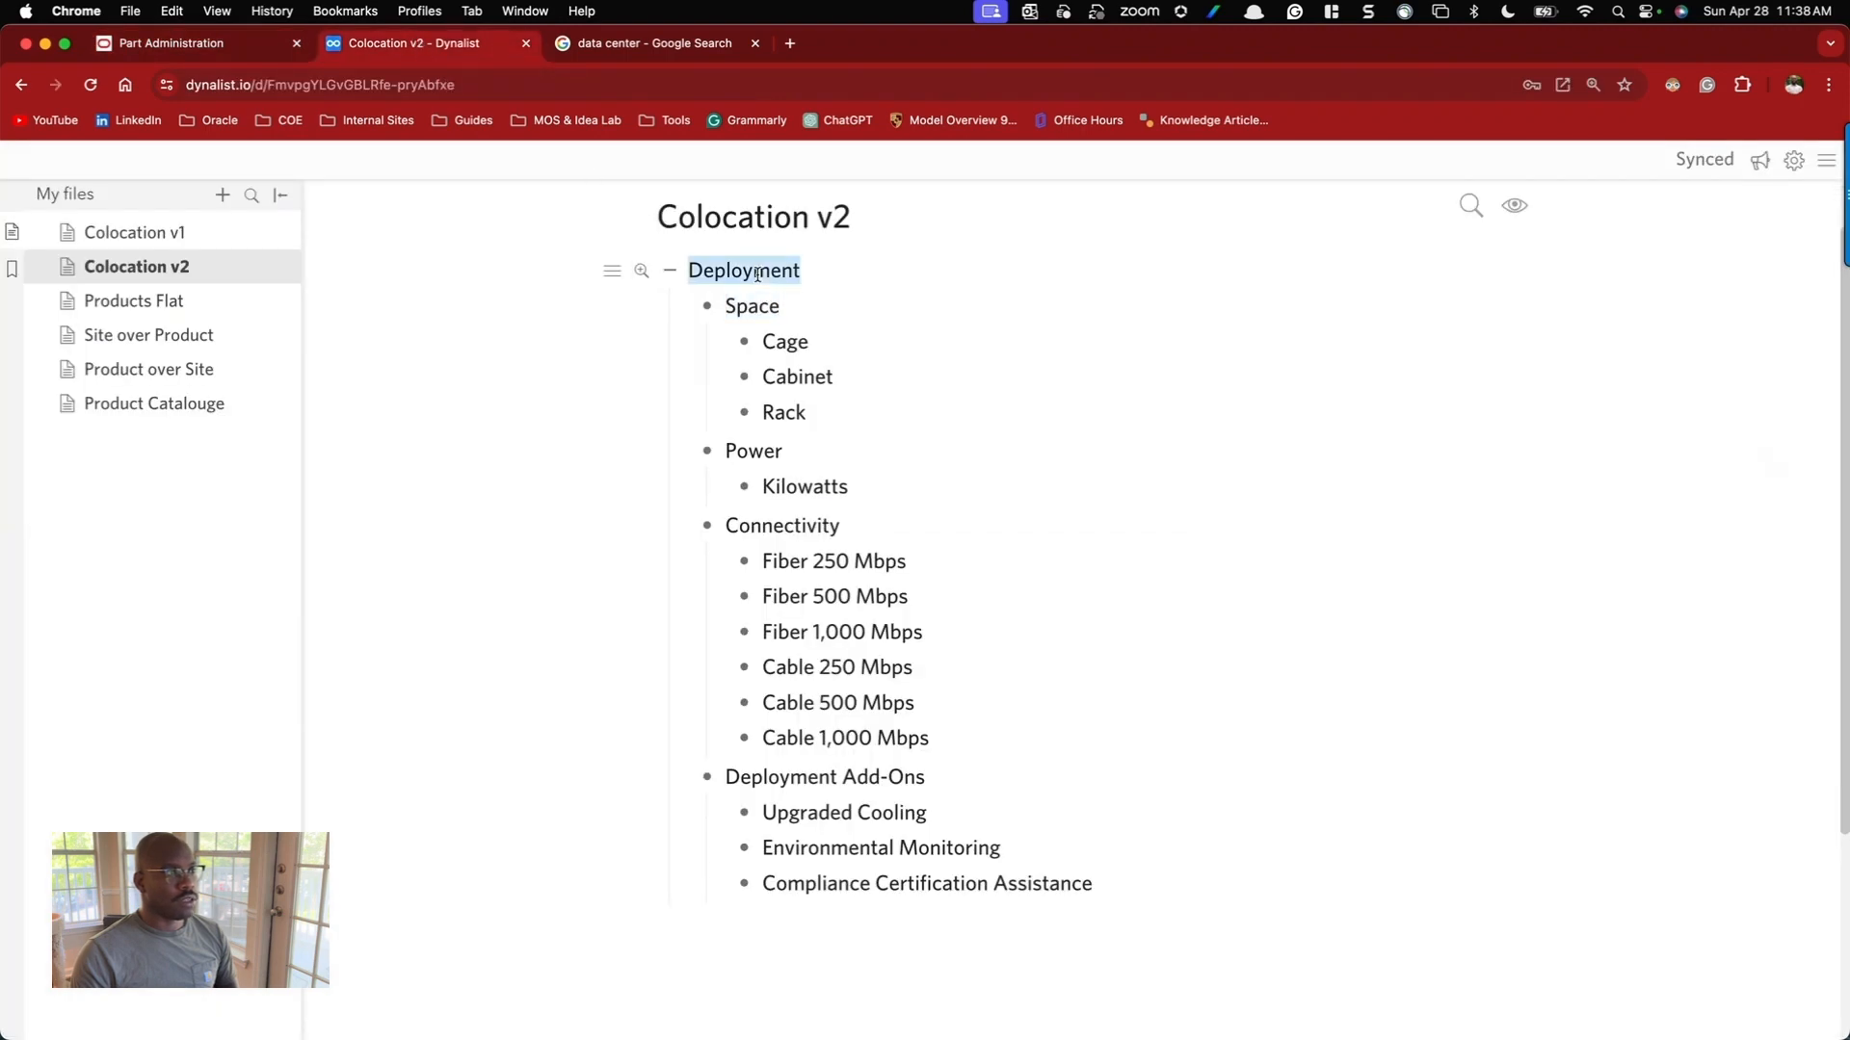
click(202, 43)
click(872, 453)
key(super+v)
click(1236, 454)
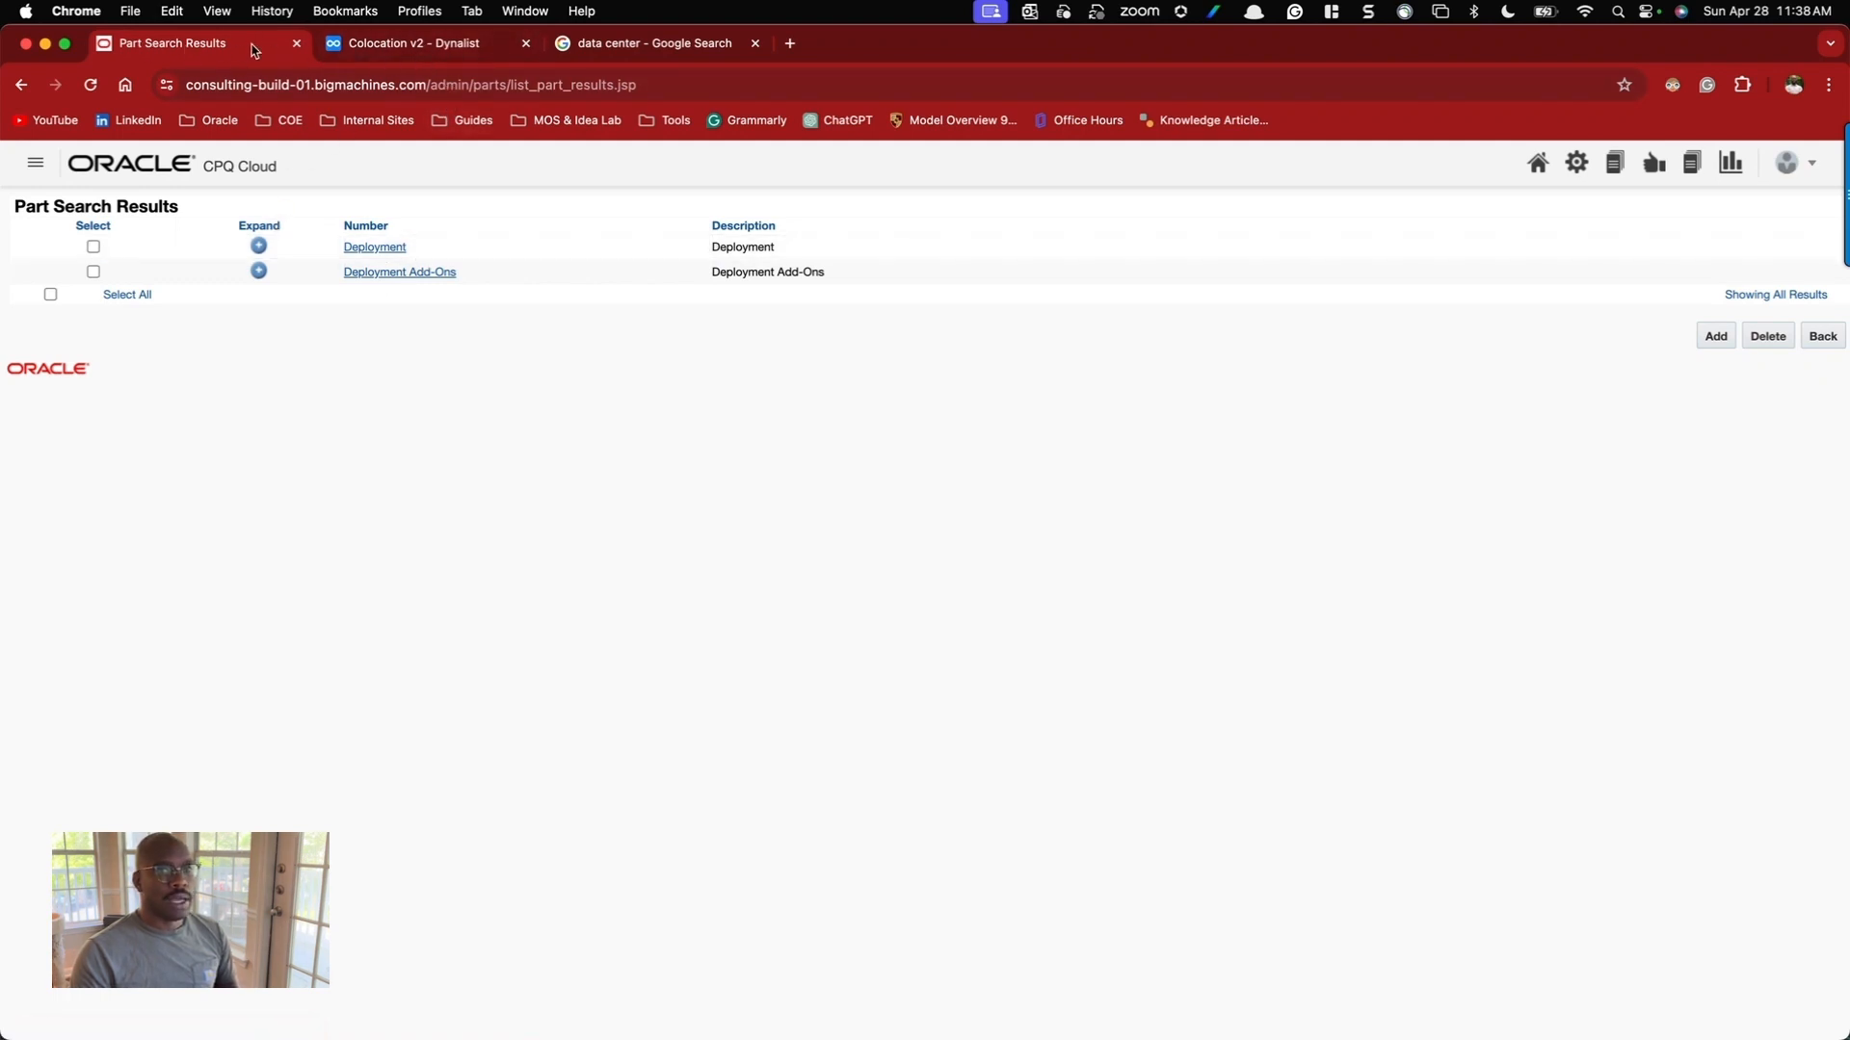
click(1822, 336)
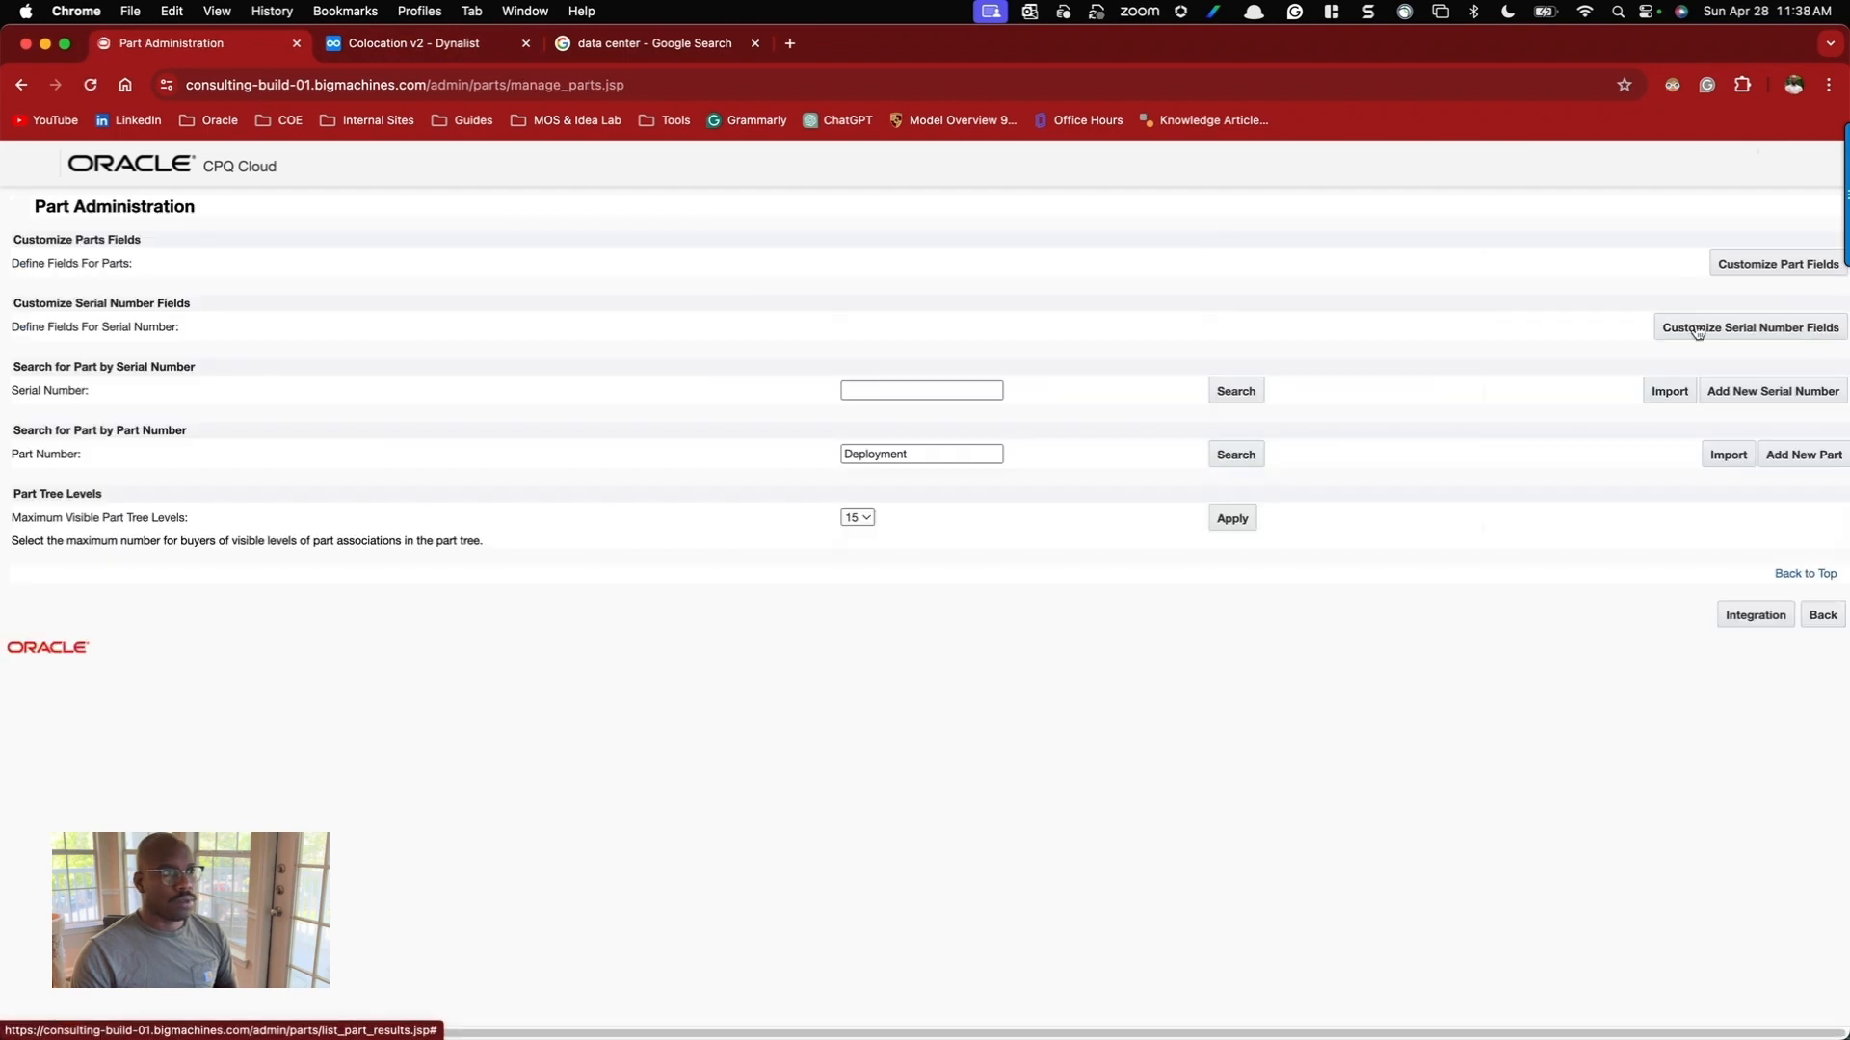
Look over the data center image results in Google, close that page, and return to Part Administration in Oracle CPQ Cloud.
click(396, 44)
click(654, 53)
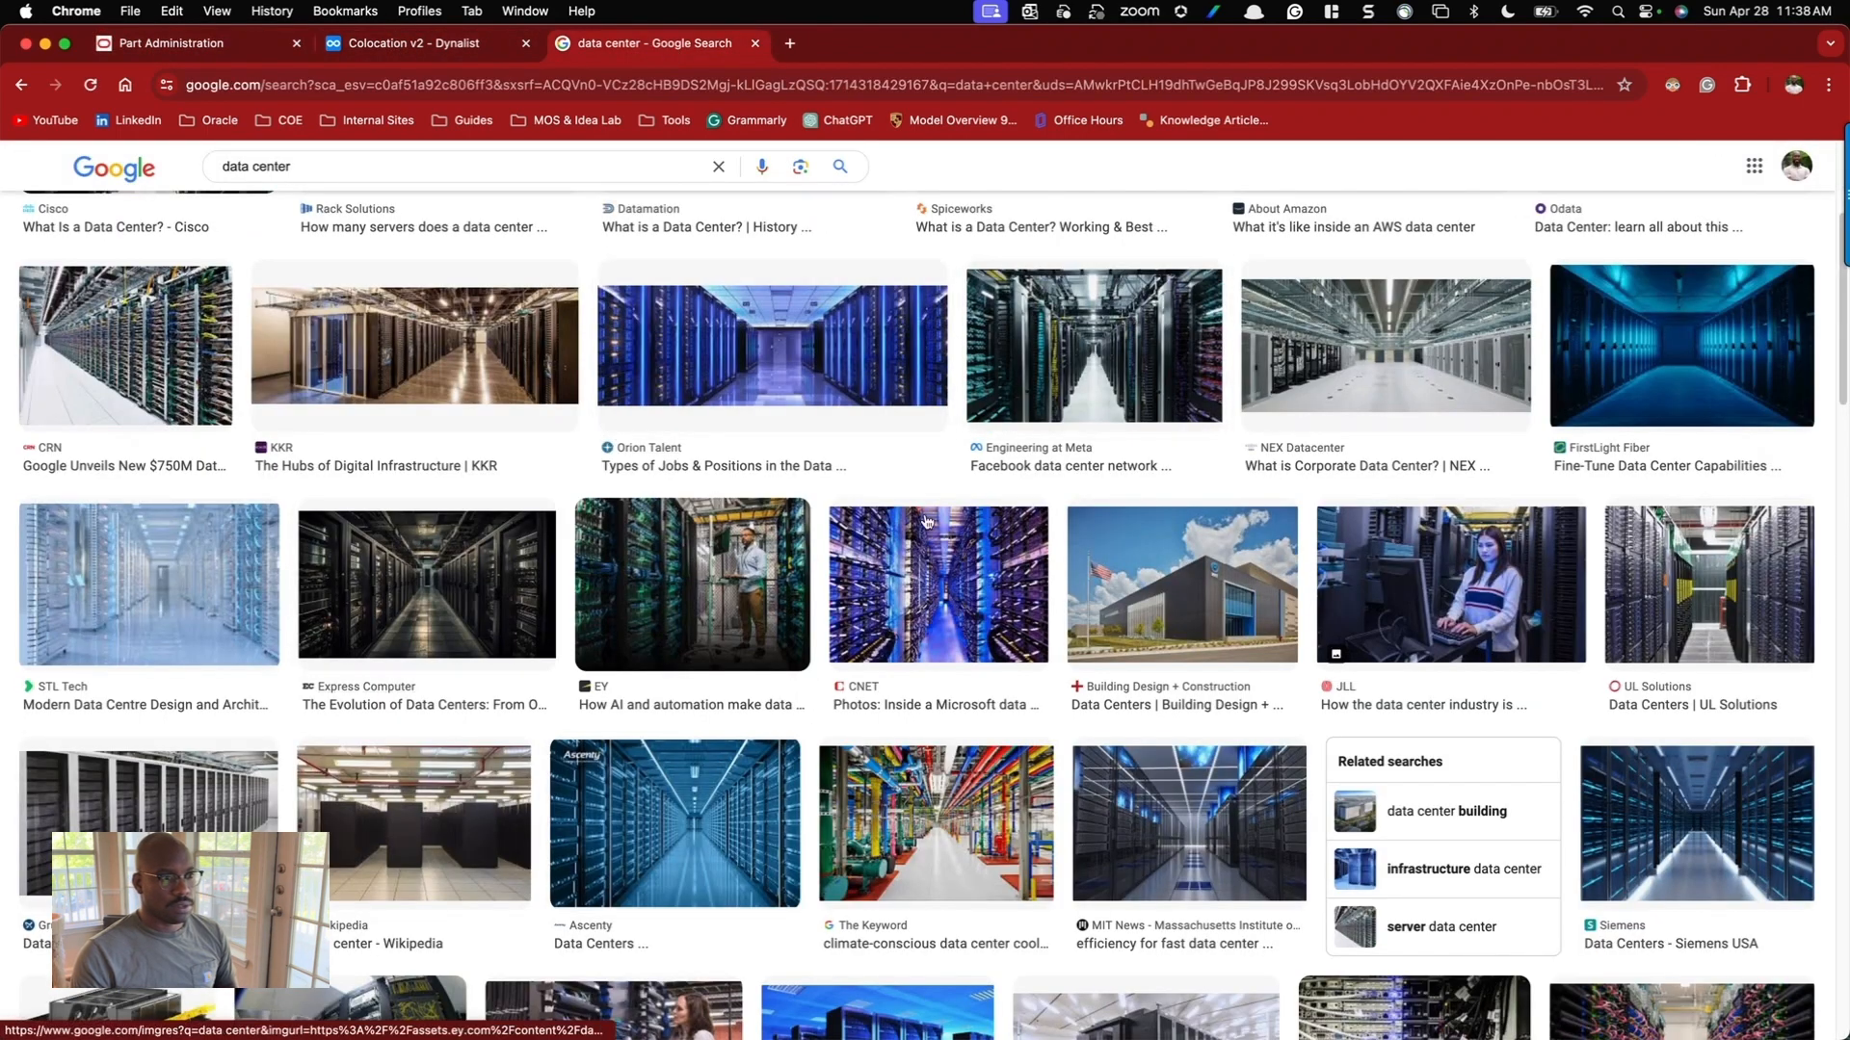
scroll(844, 496, down, 3)
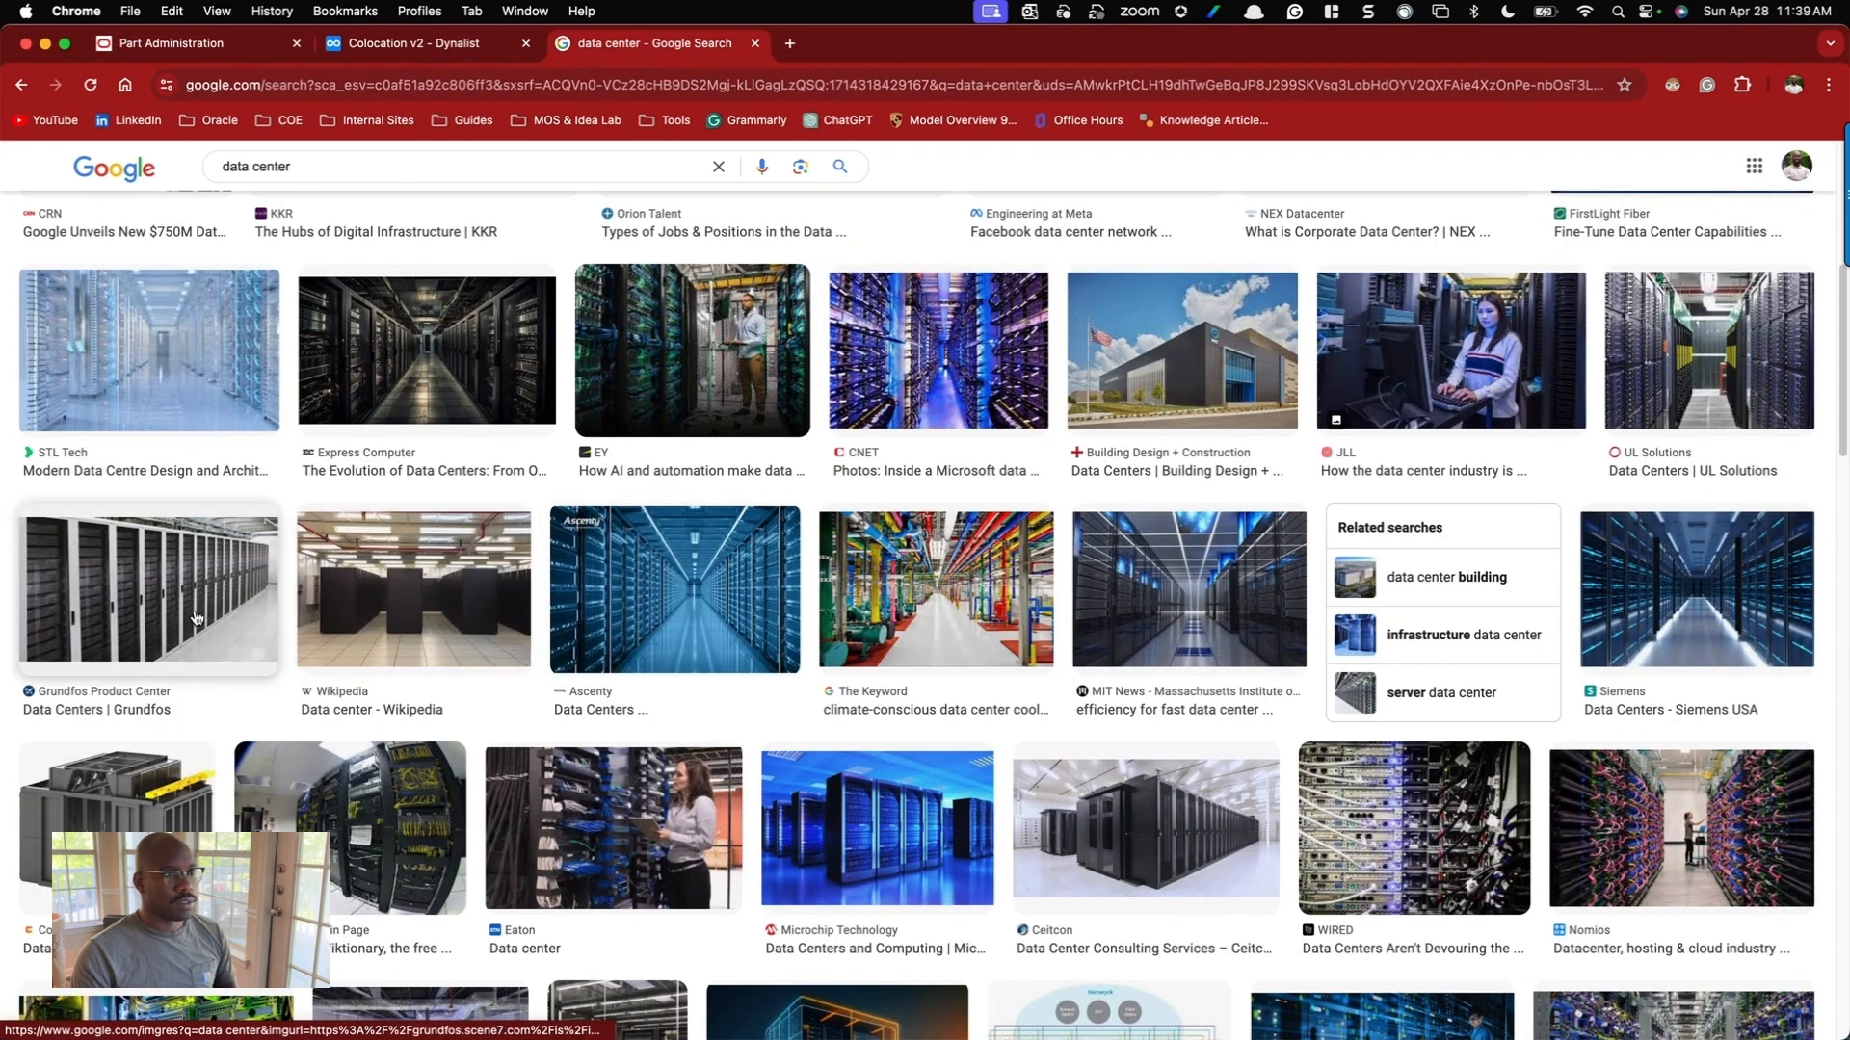
click(755, 44)
click(234, 45)
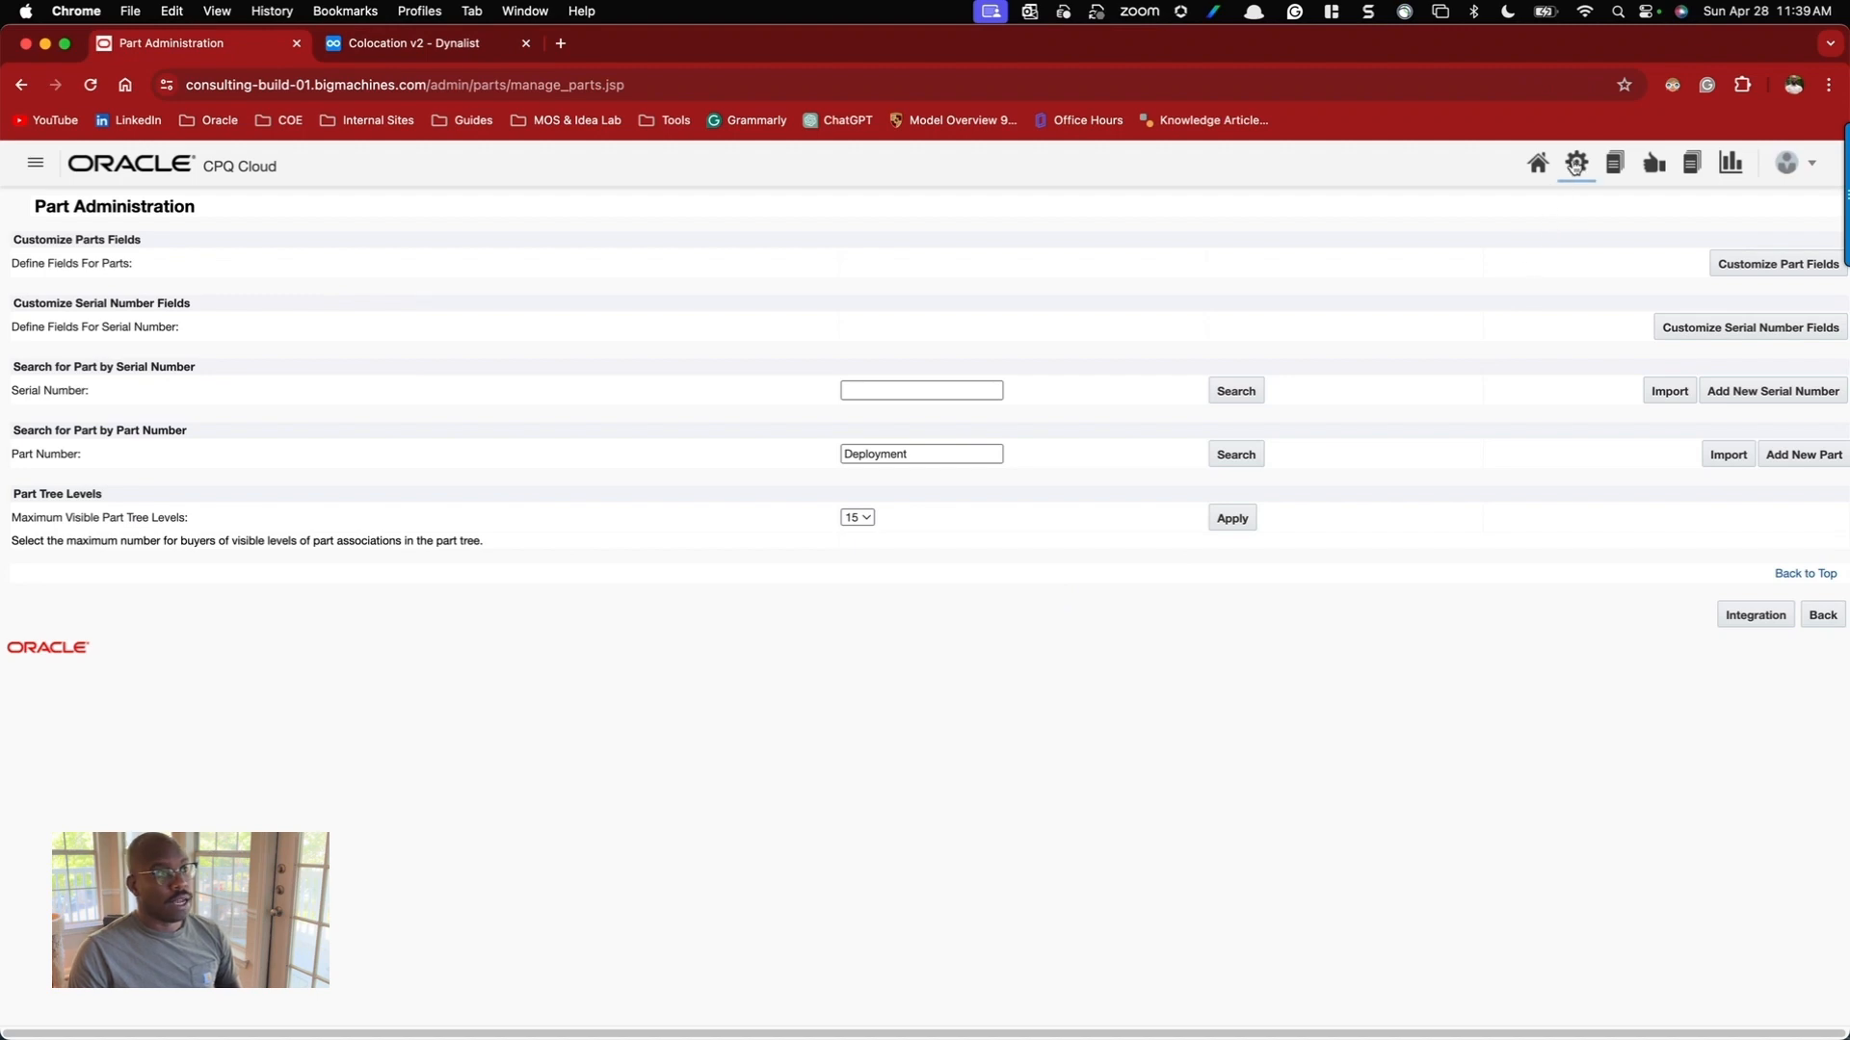
Open the Administration Platform in a separate tab and bring up the product family list from Product Definition in another tab.
super+click(1576, 163)
click(397, 43)
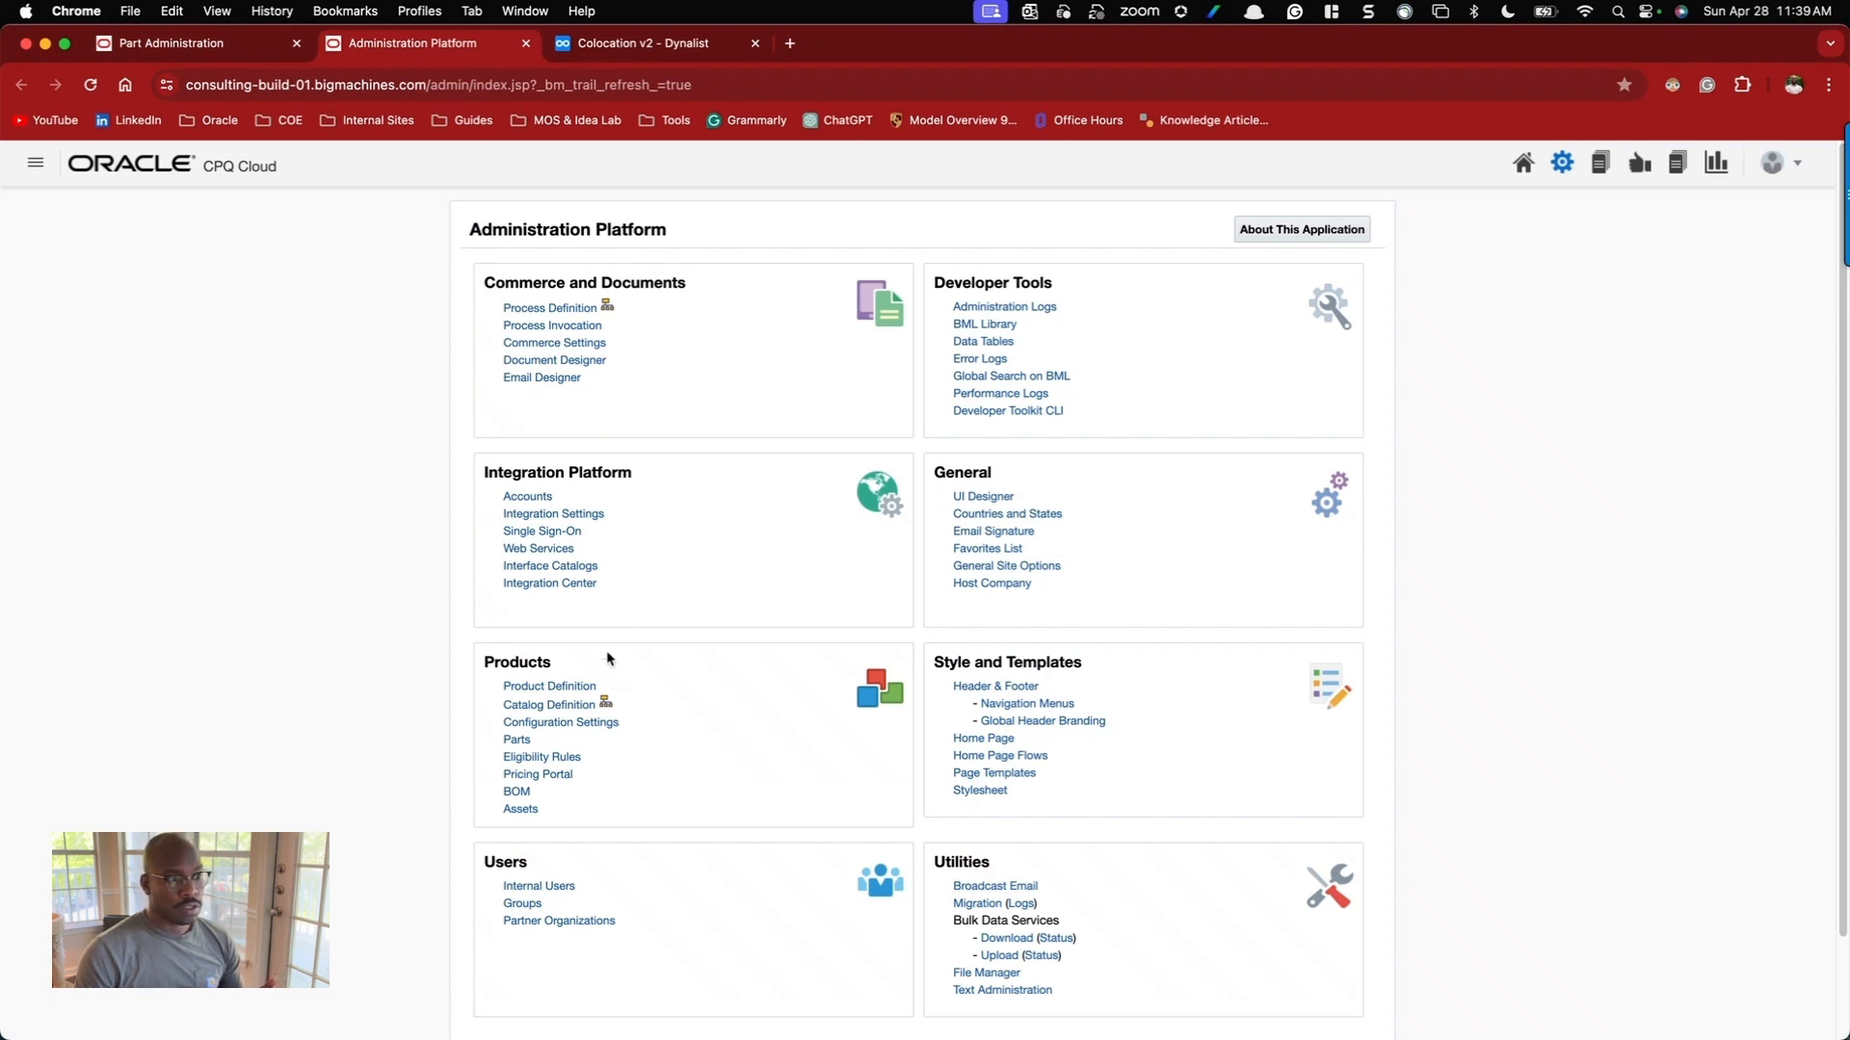
super+click(554, 686)
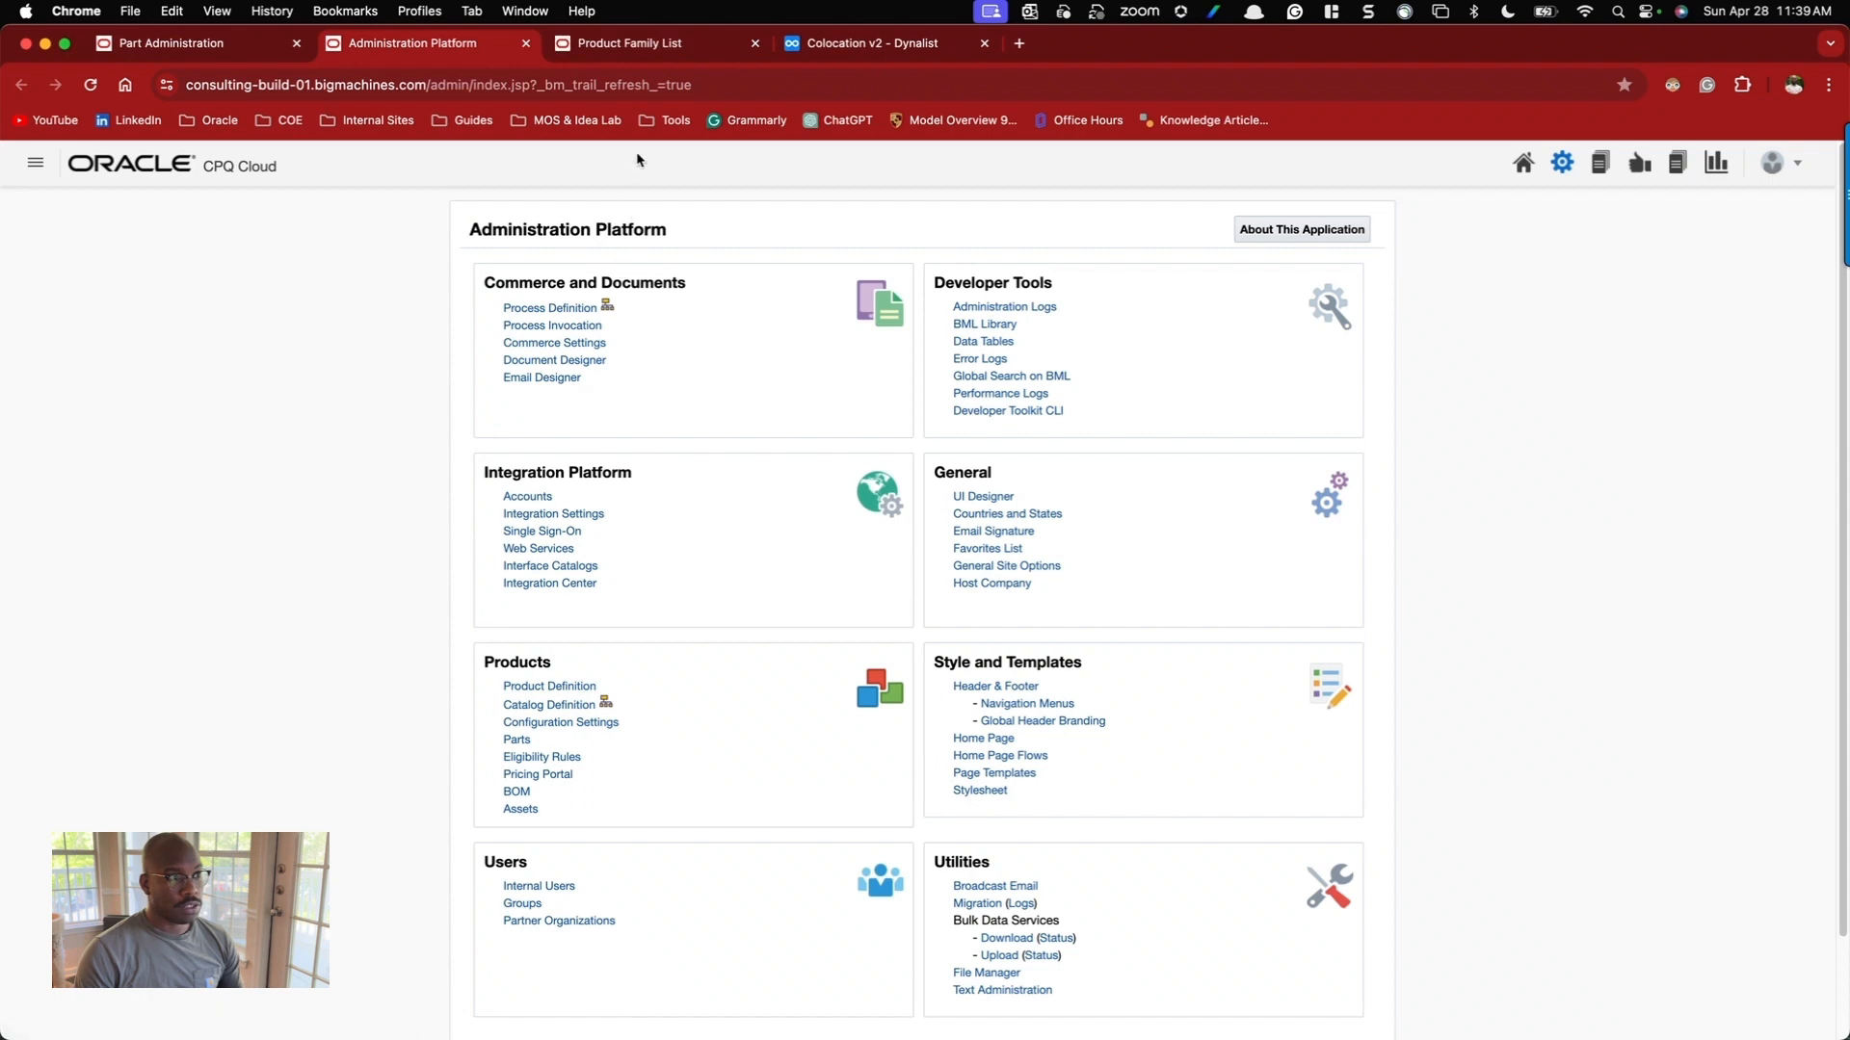
click(636, 45)
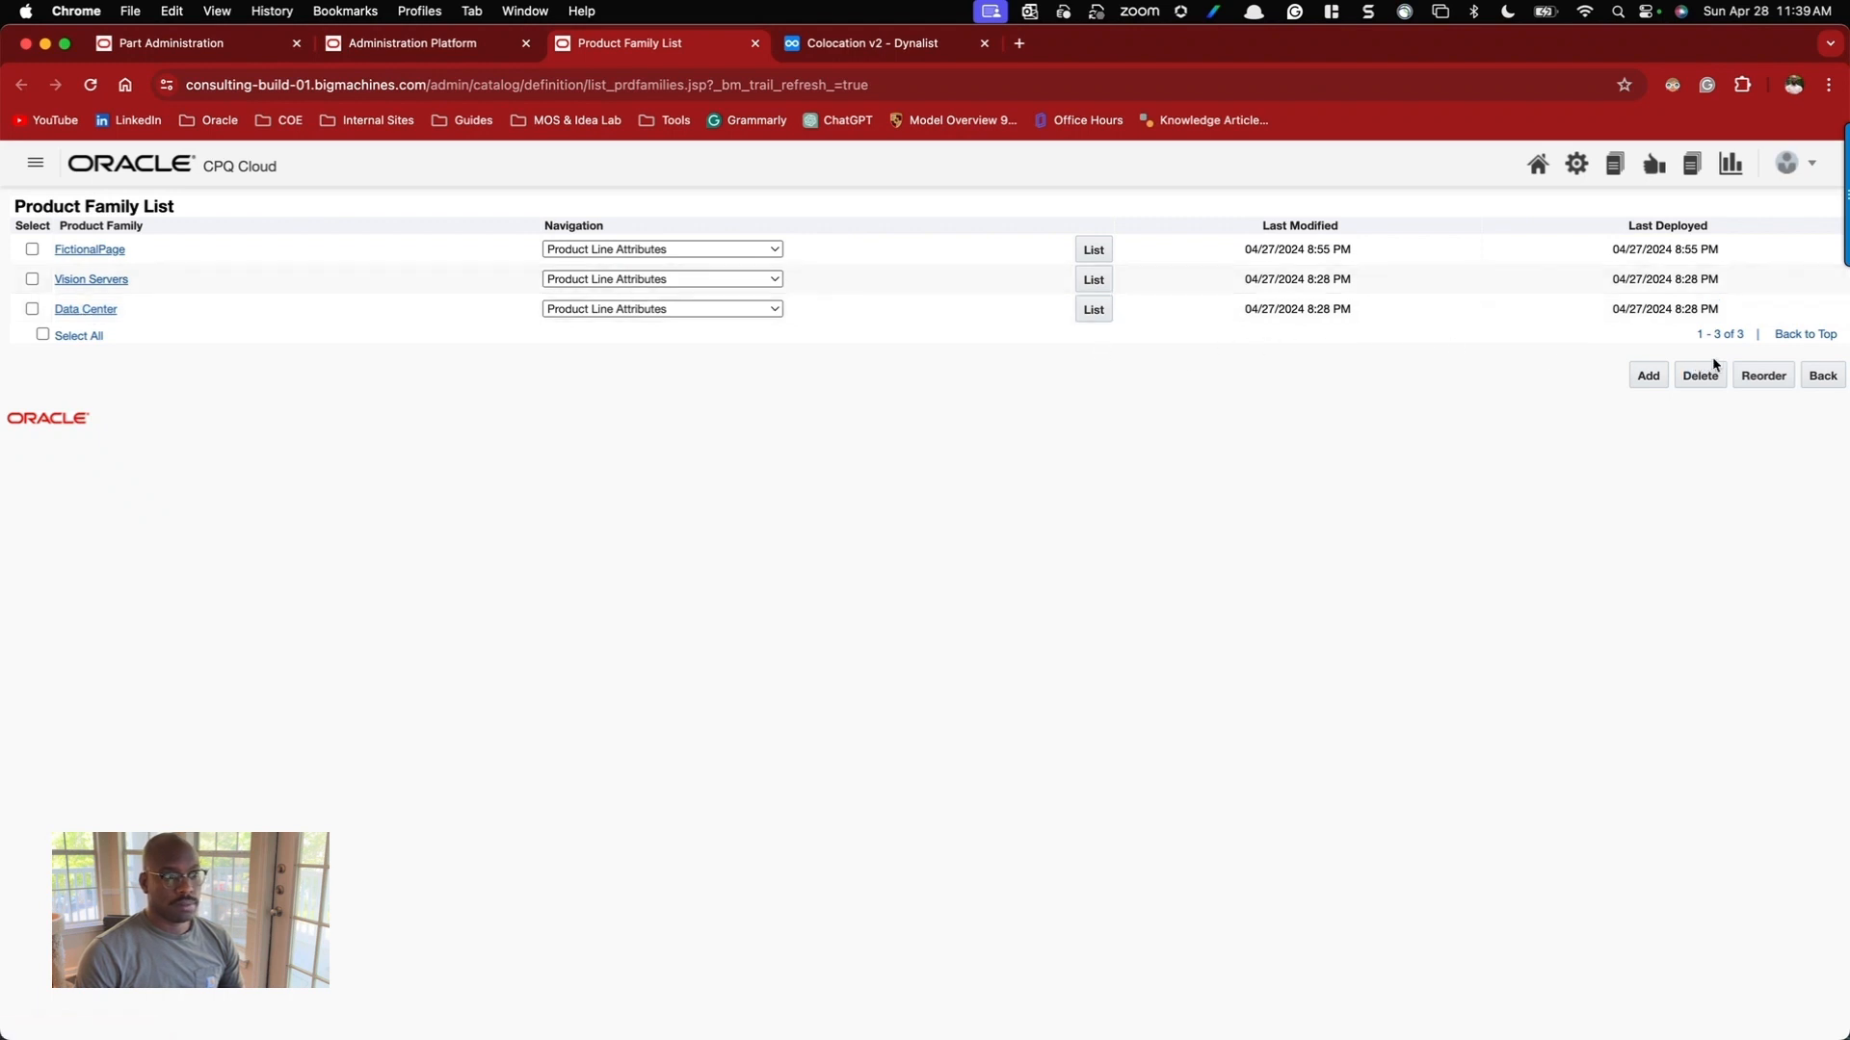
click(1821, 377)
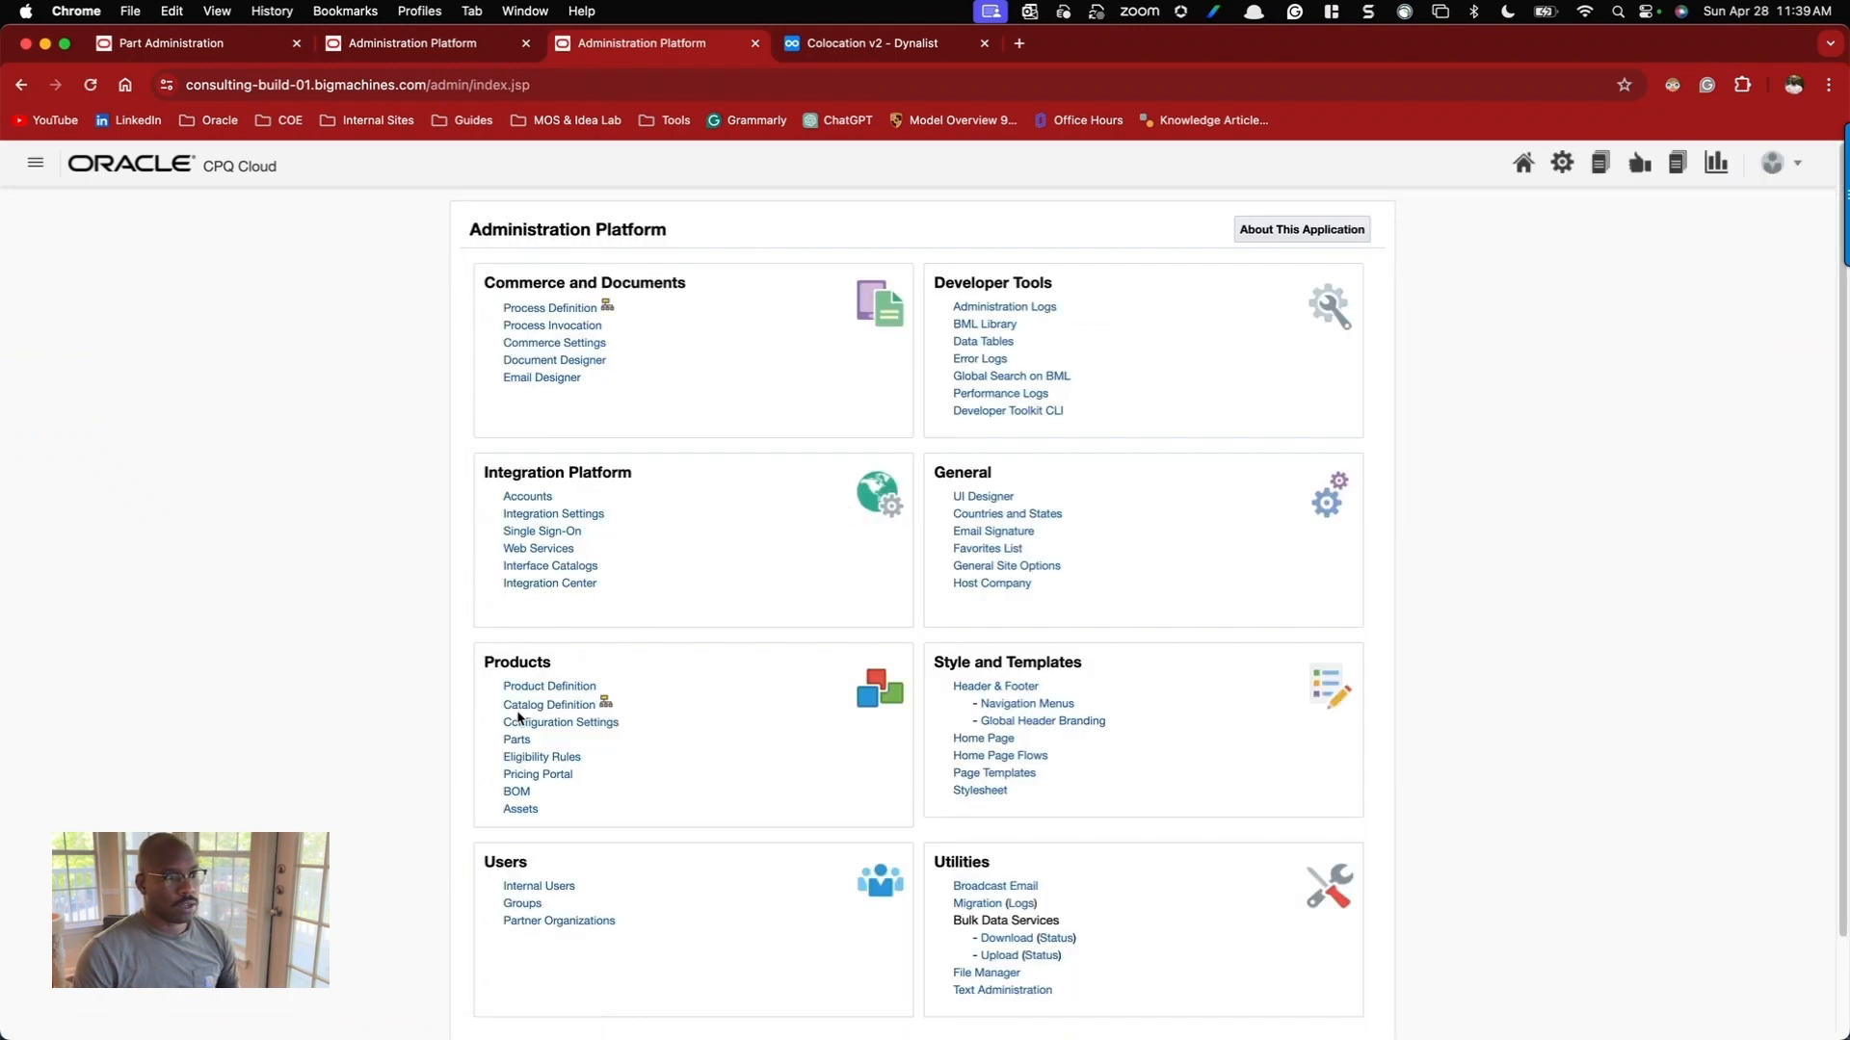
click(539, 688)
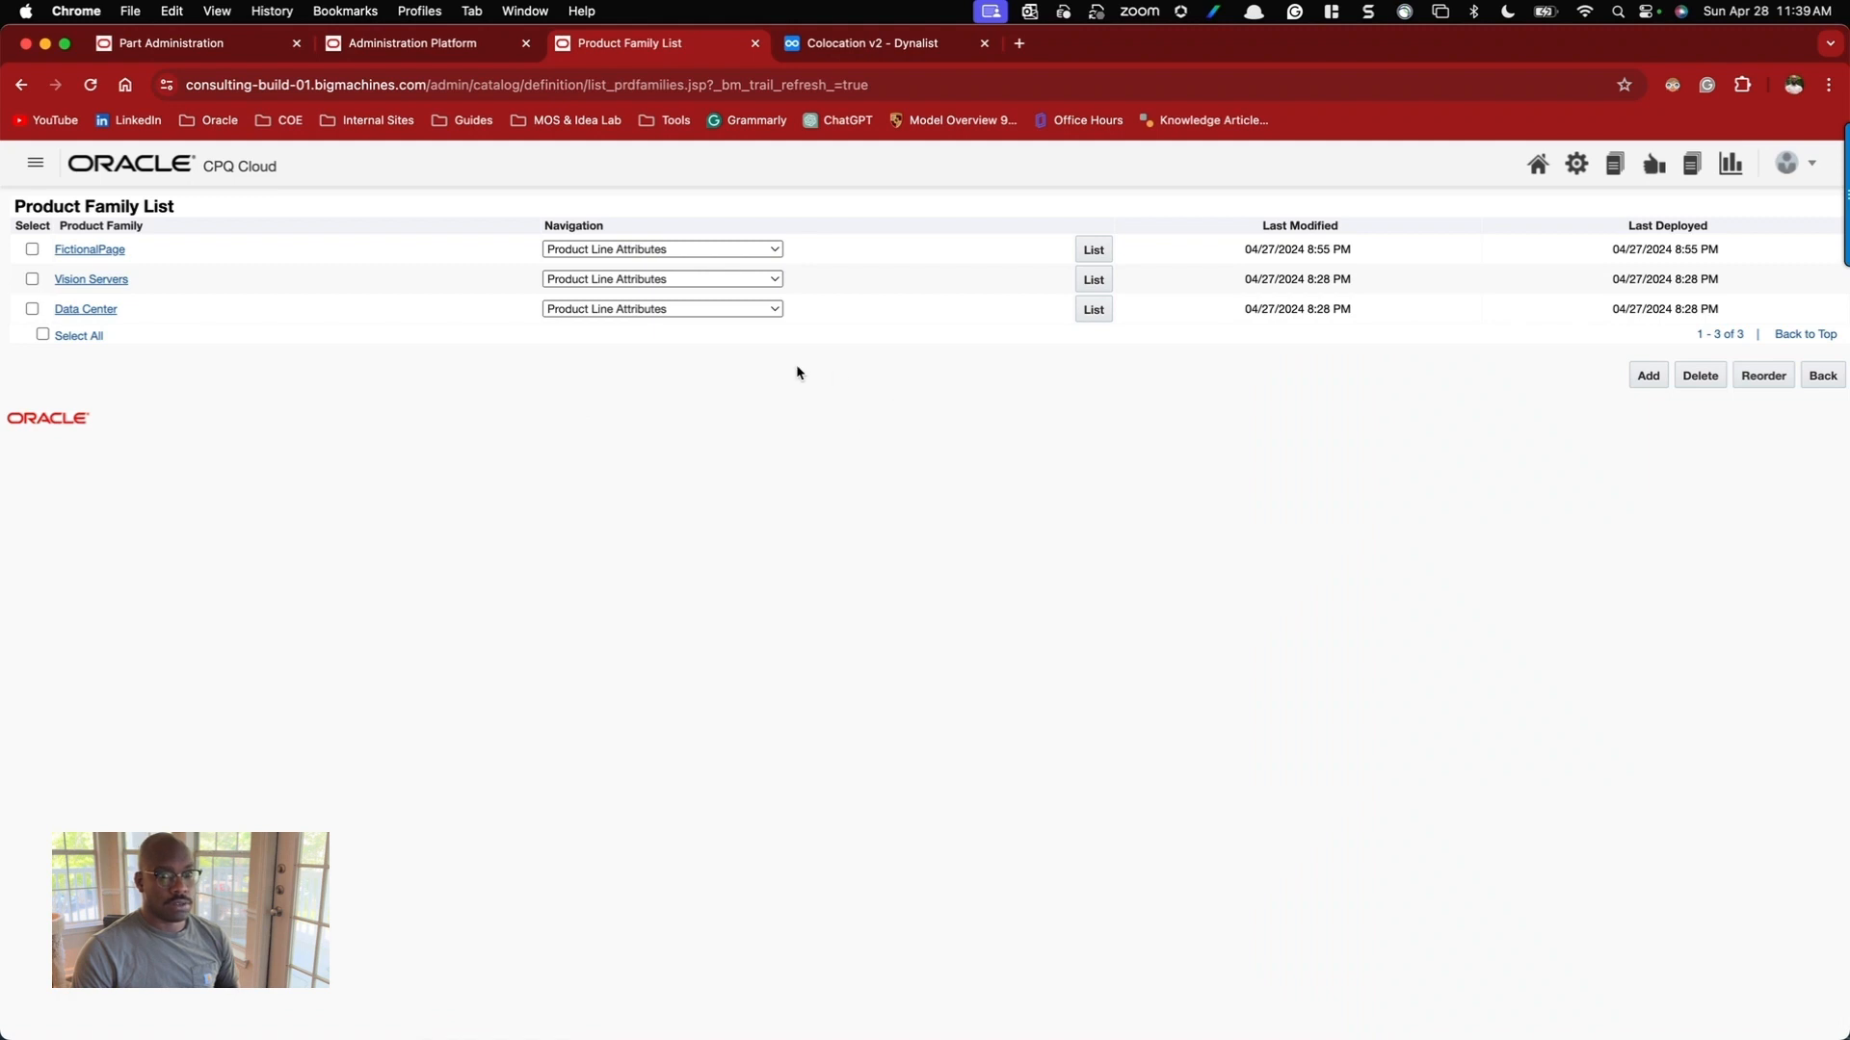
click(1646, 389)
click(614, 246)
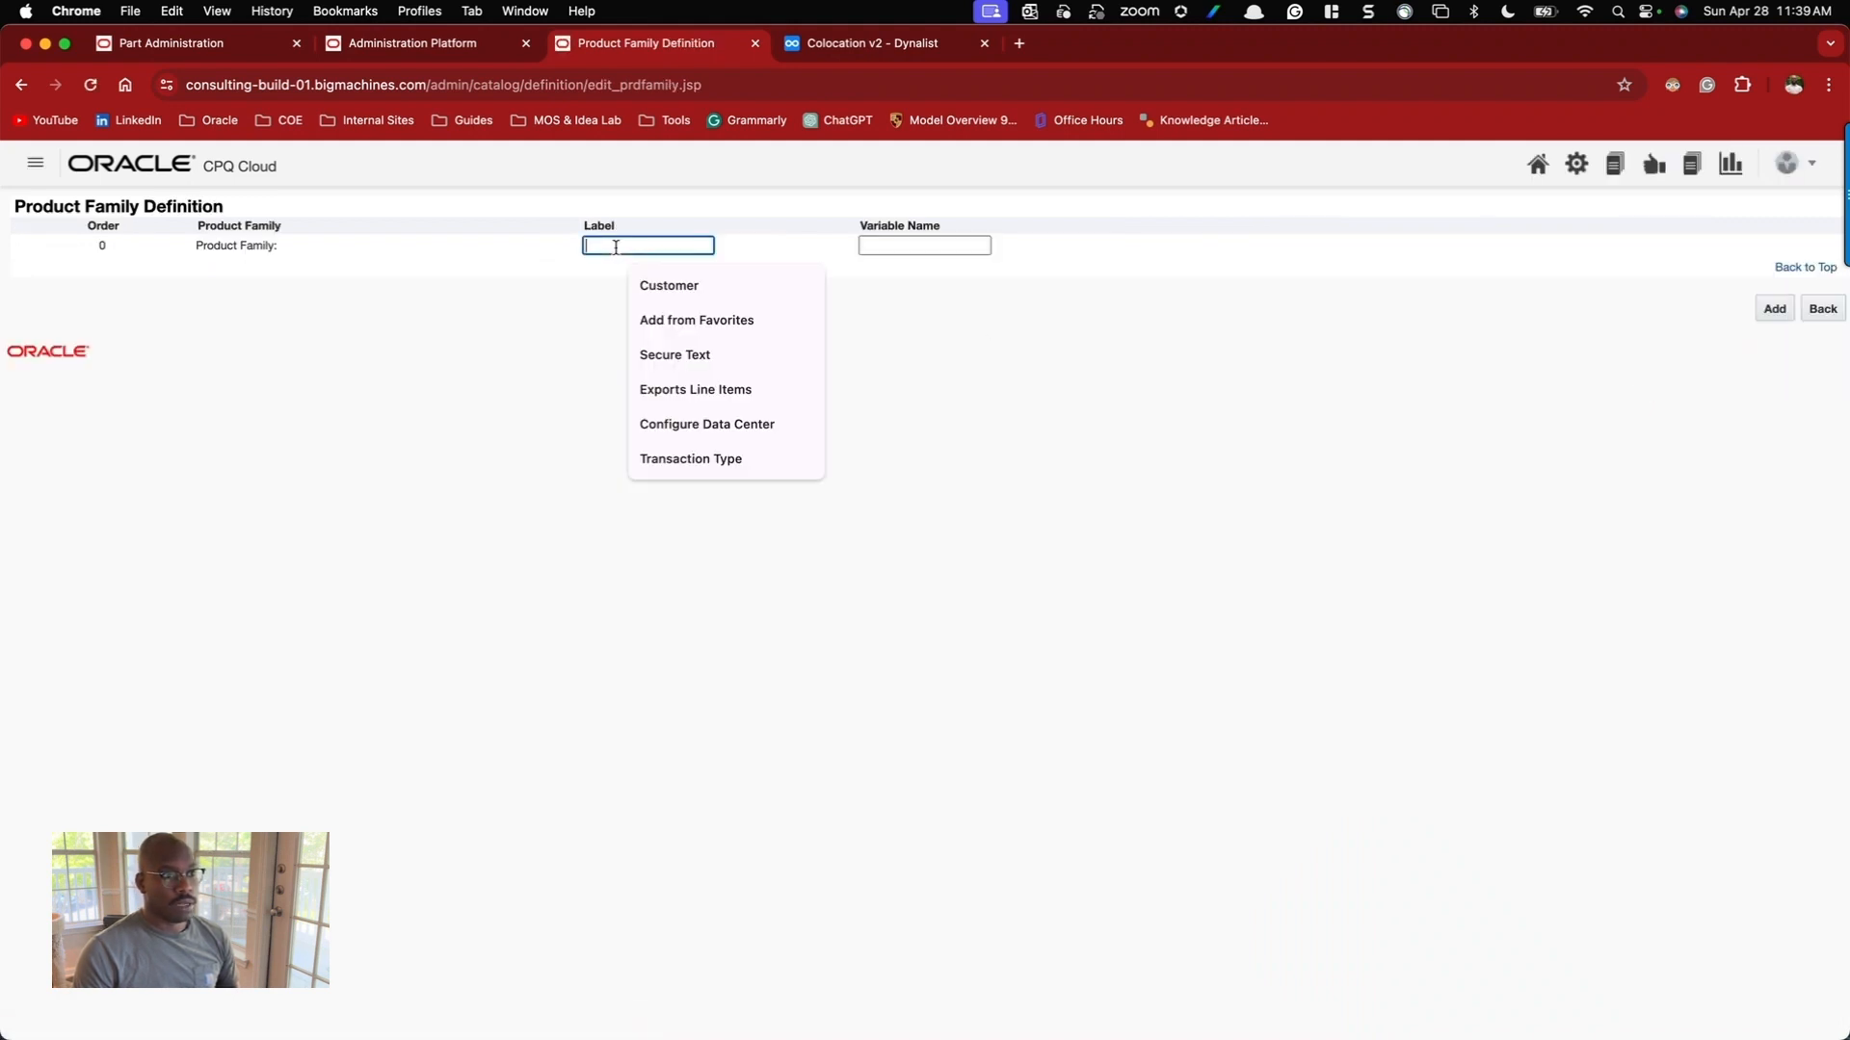
text(dd)
key(Tab)
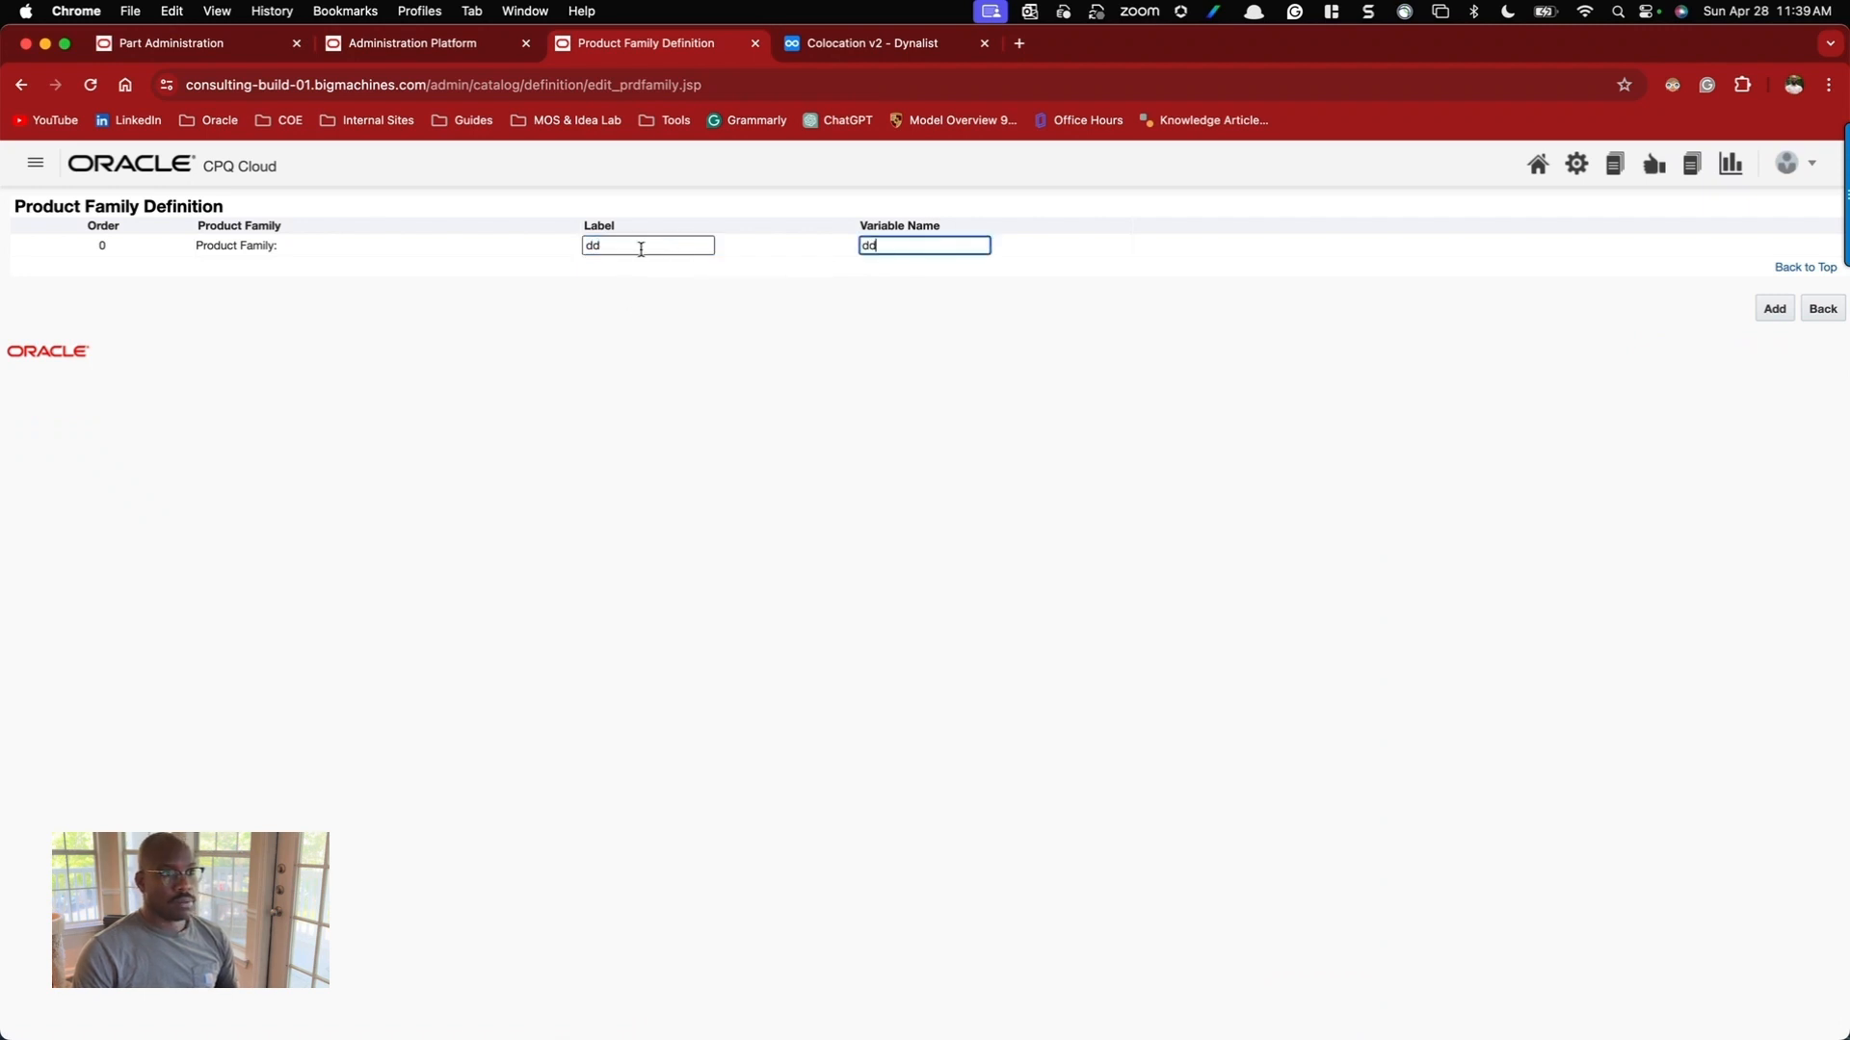
click(1811, 309)
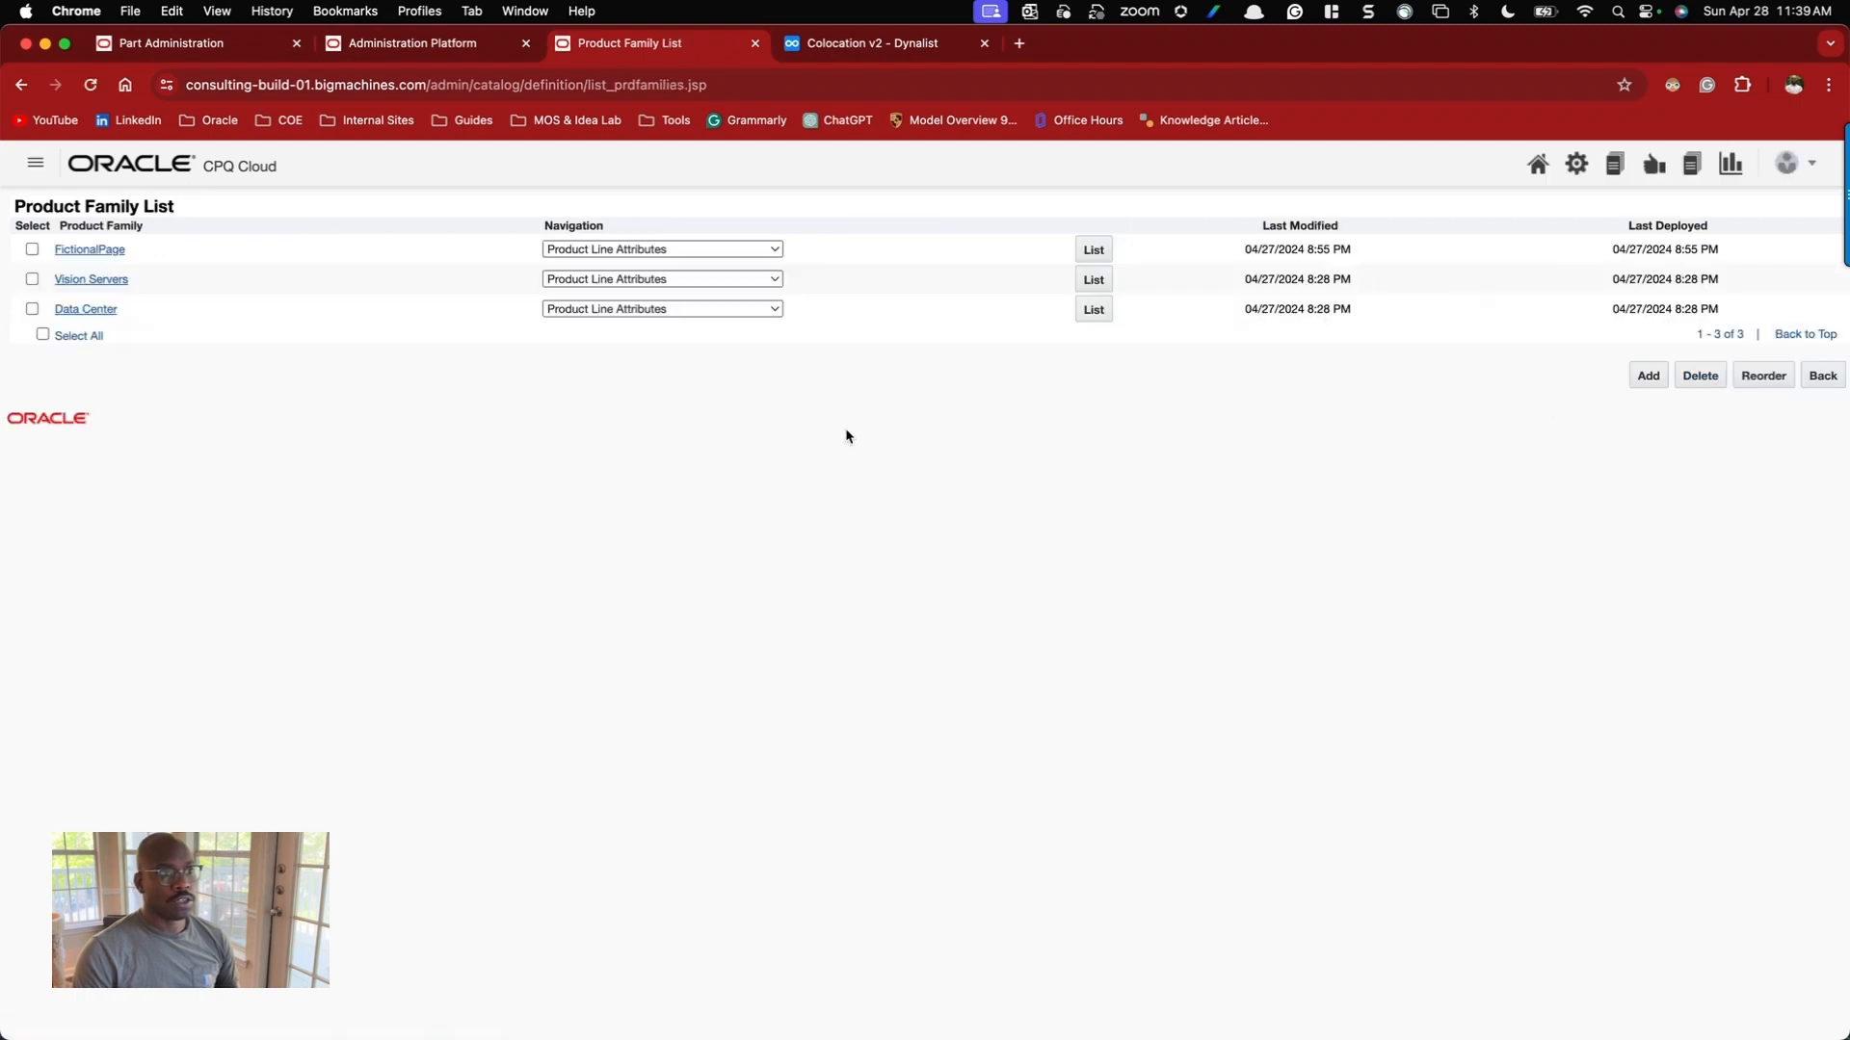
Review the navigation options of the FictionalPage product family, view its Deployment Center, and return to the Administration Platform.
click(752, 250)
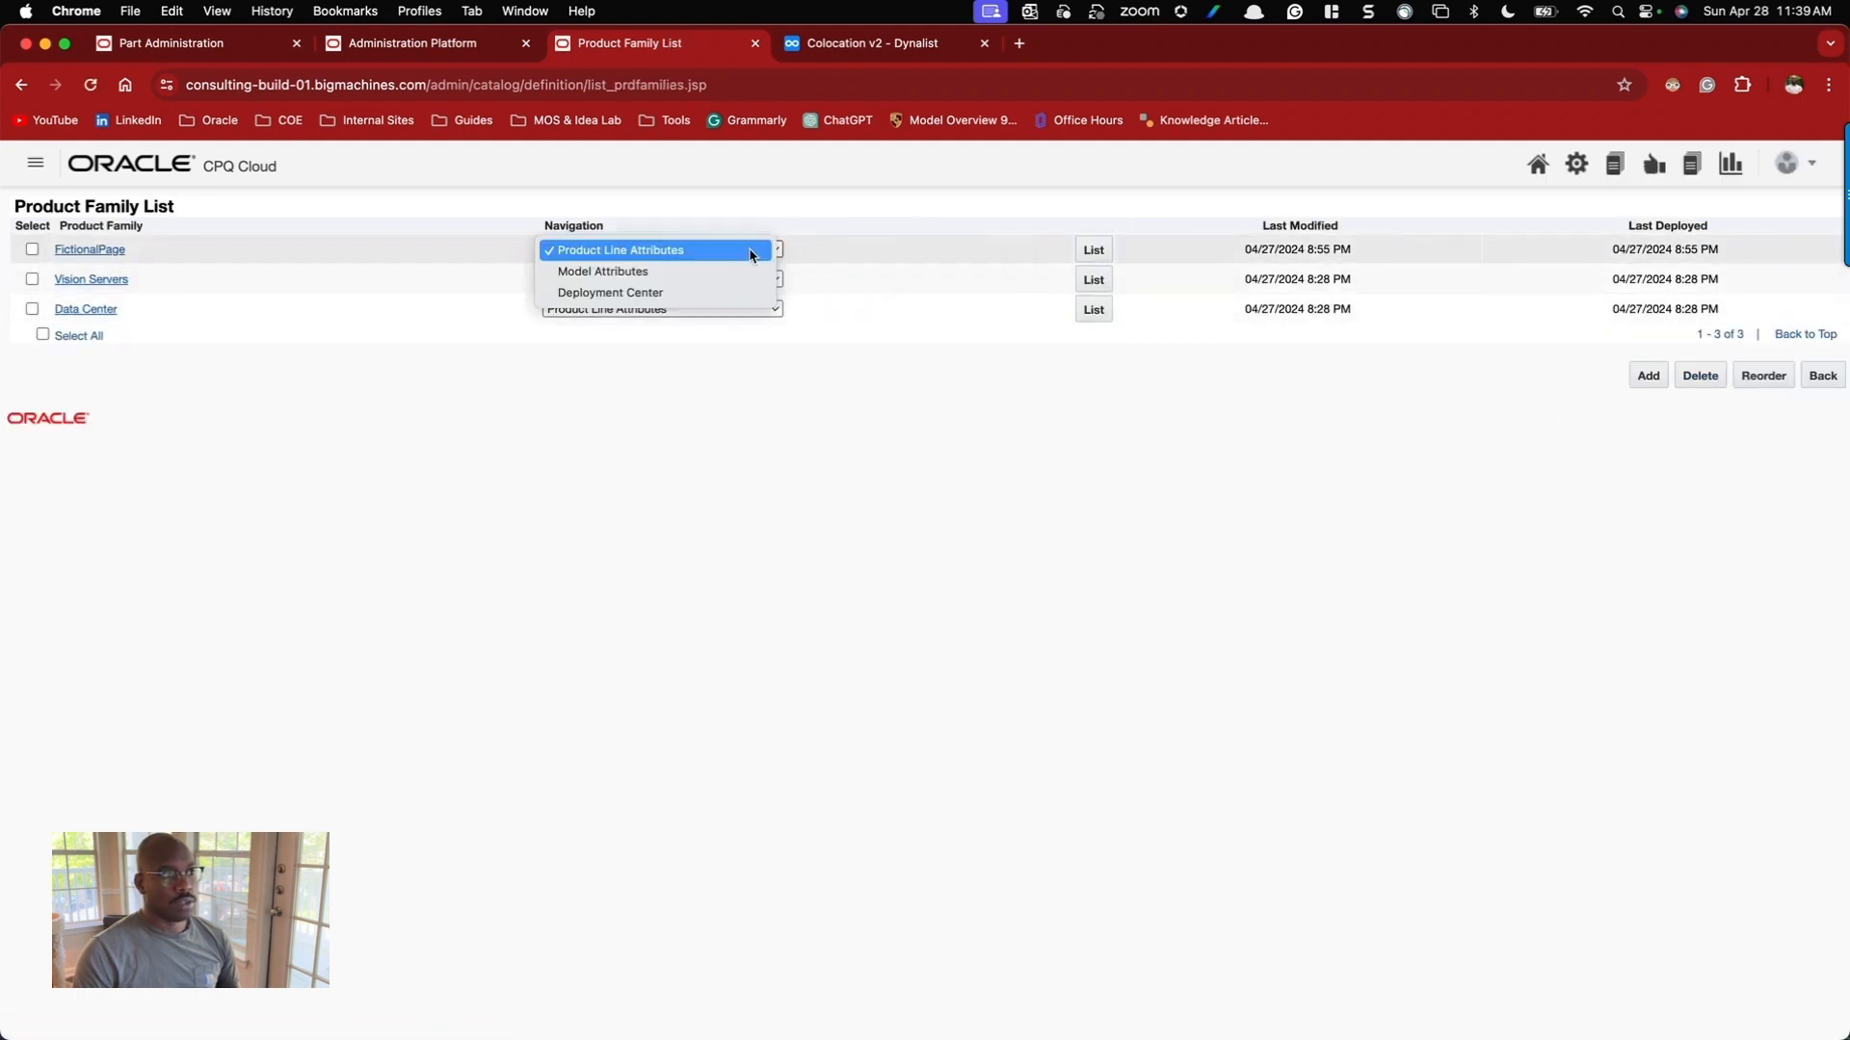
click(131, 290)
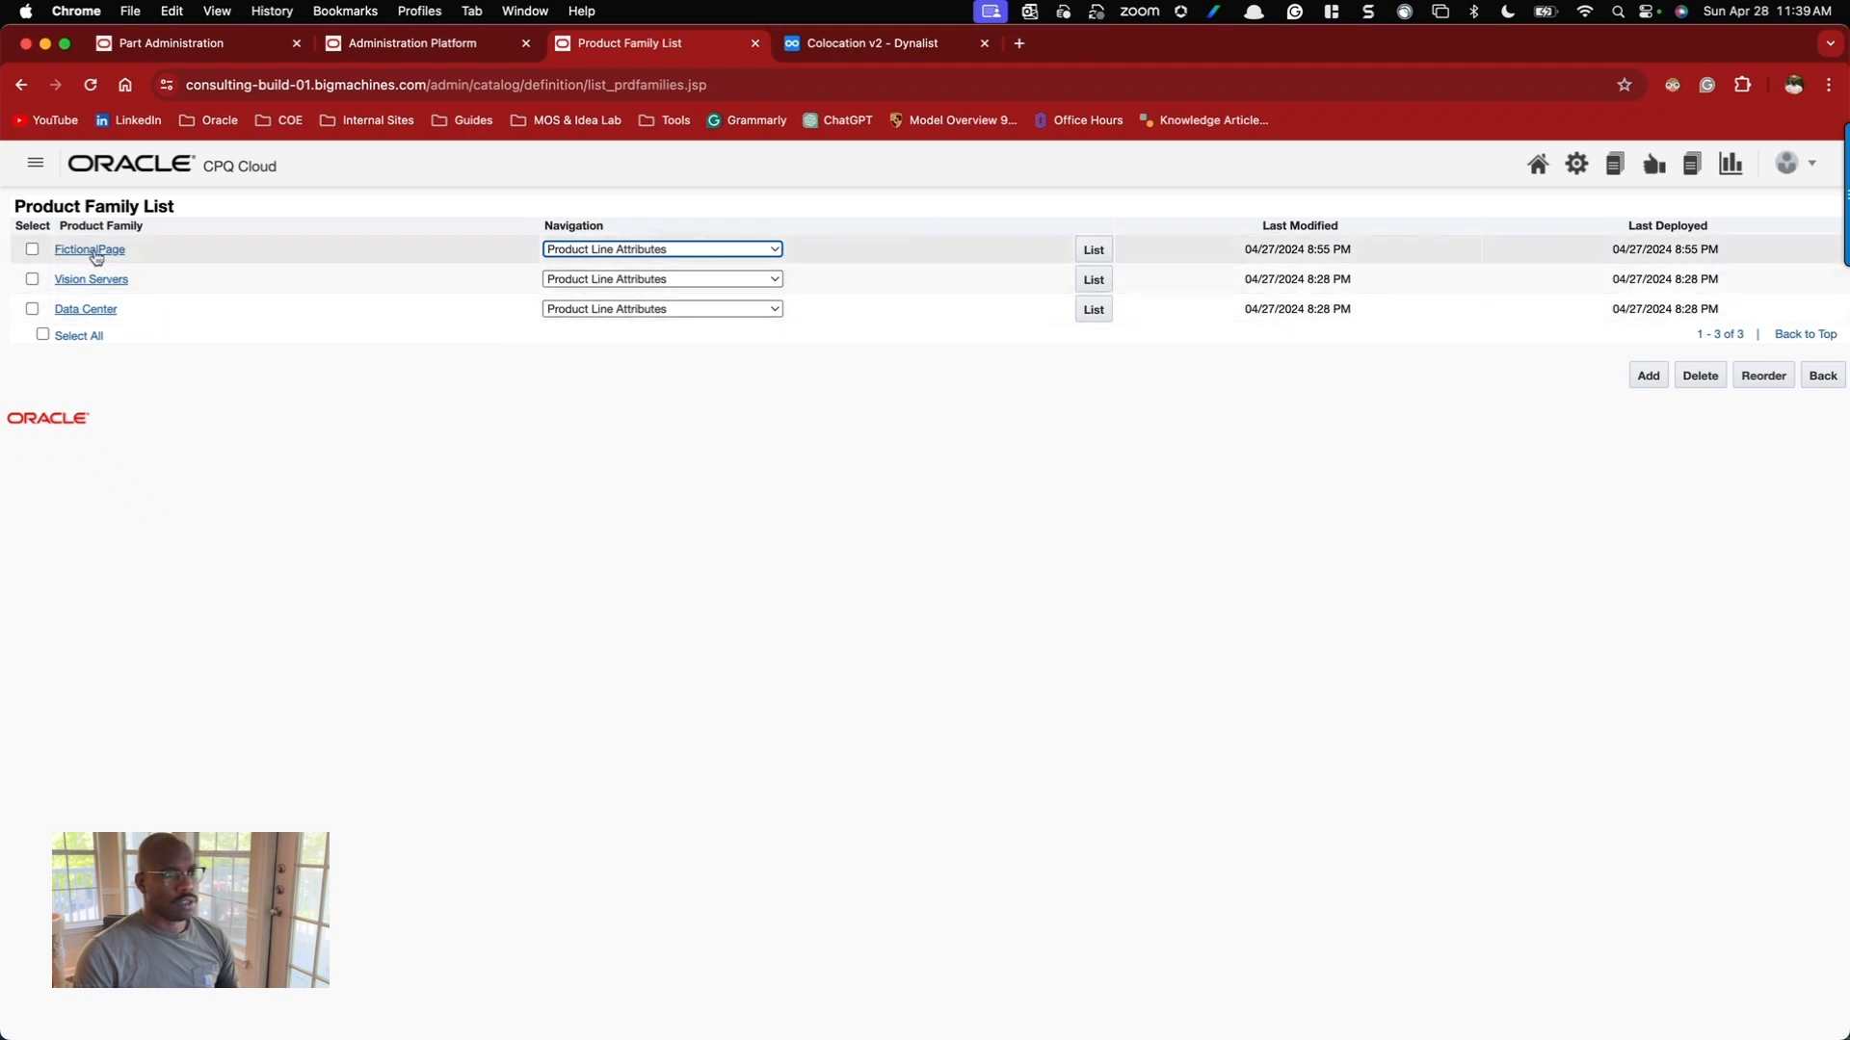
click(627, 248)
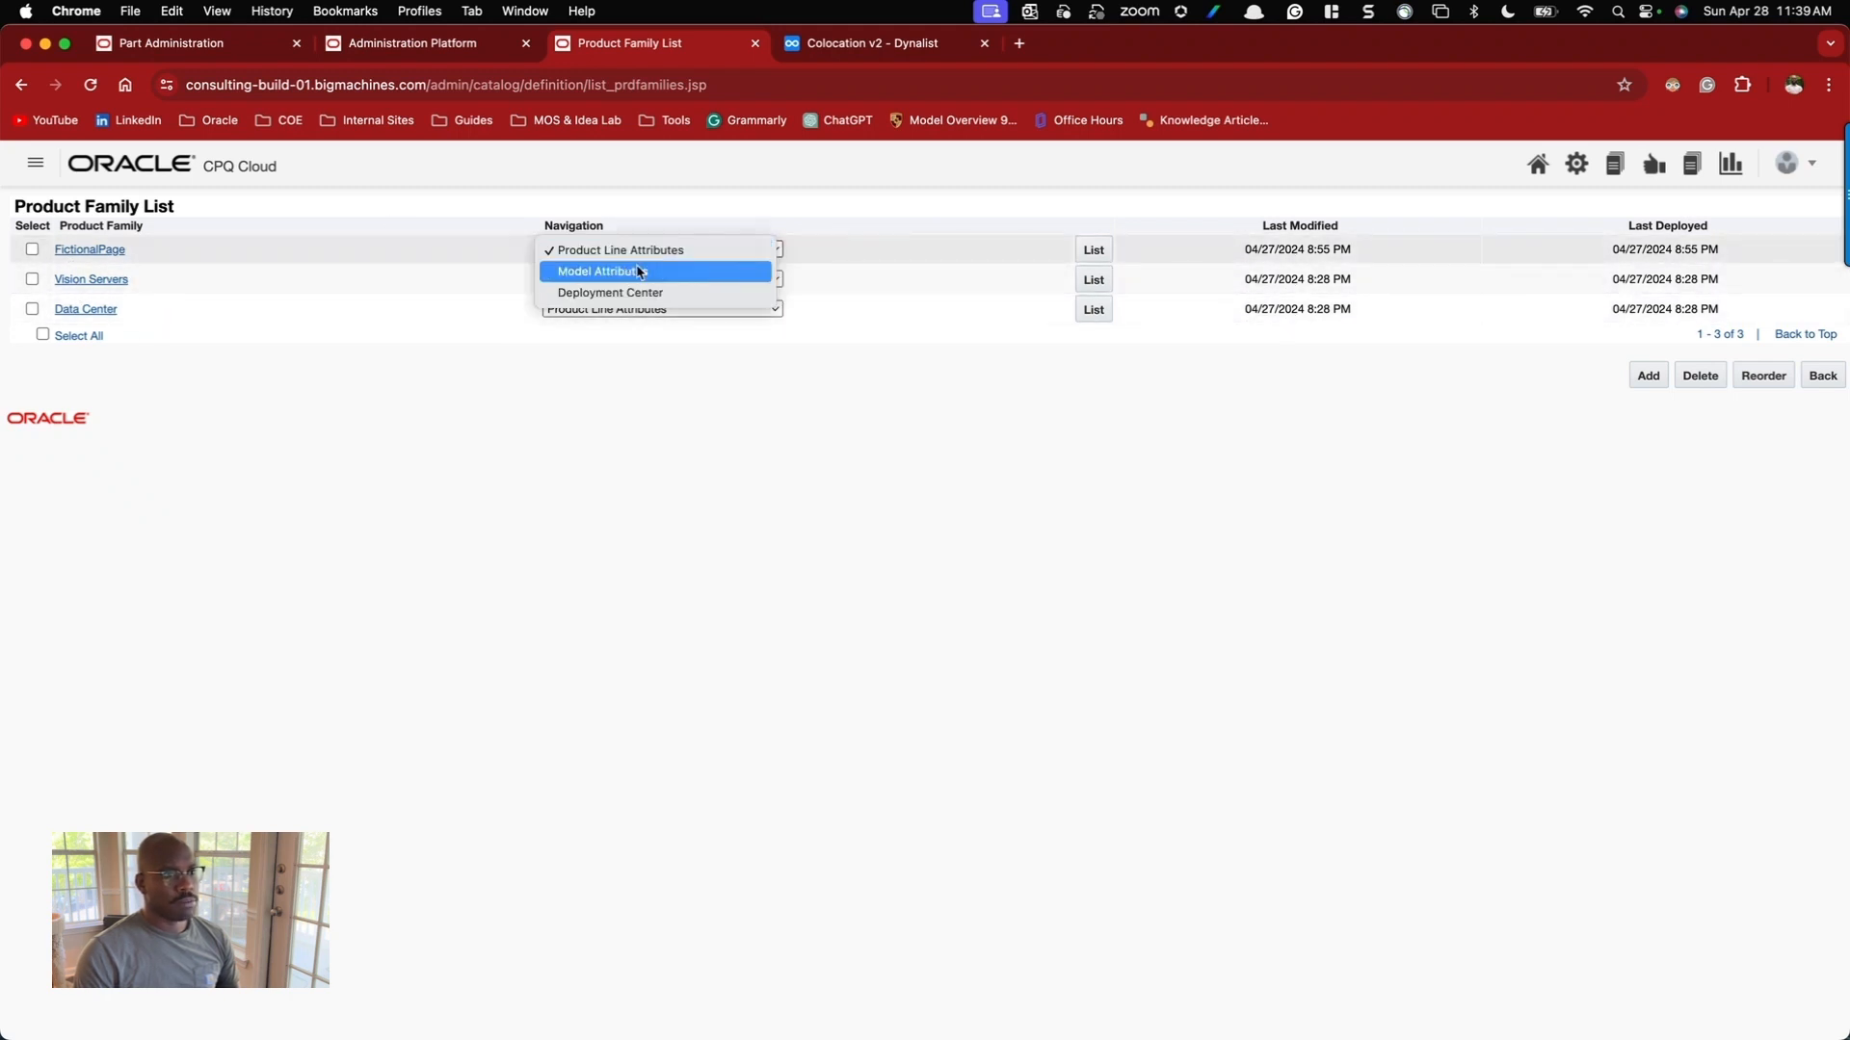
click(616, 291)
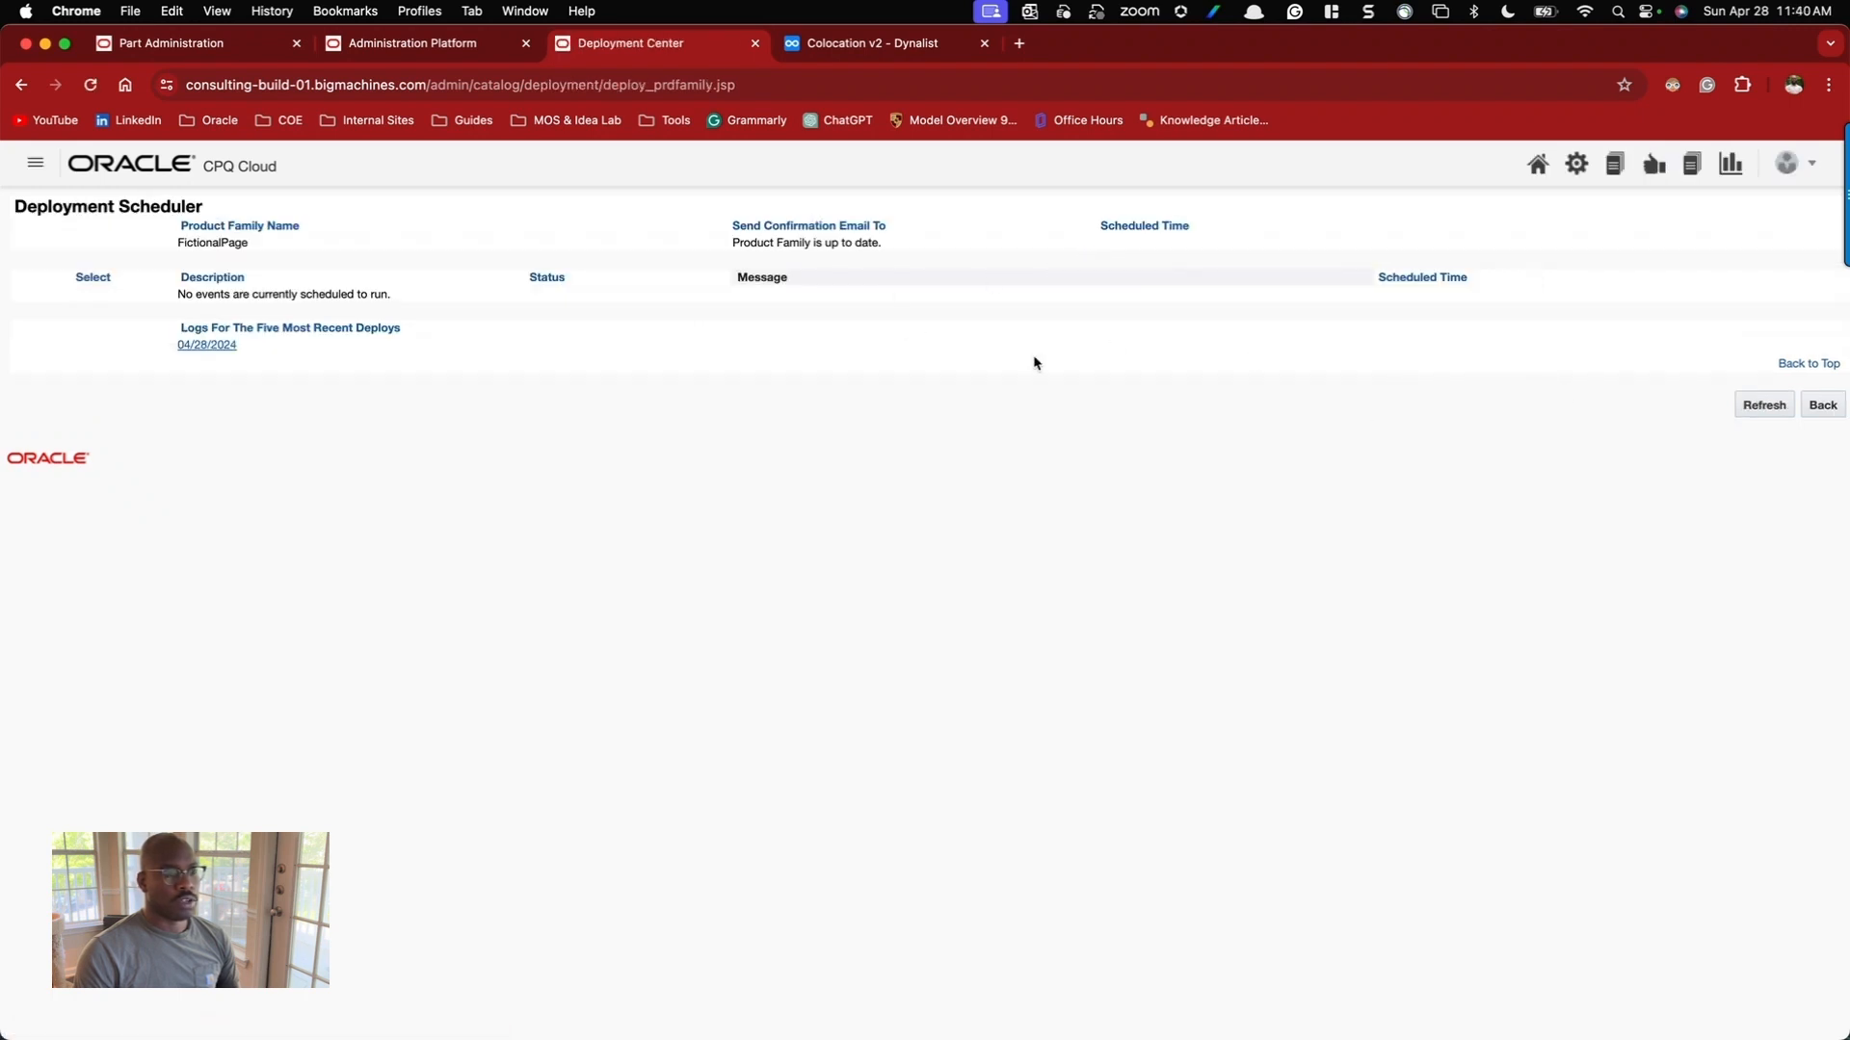
click(1820, 406)
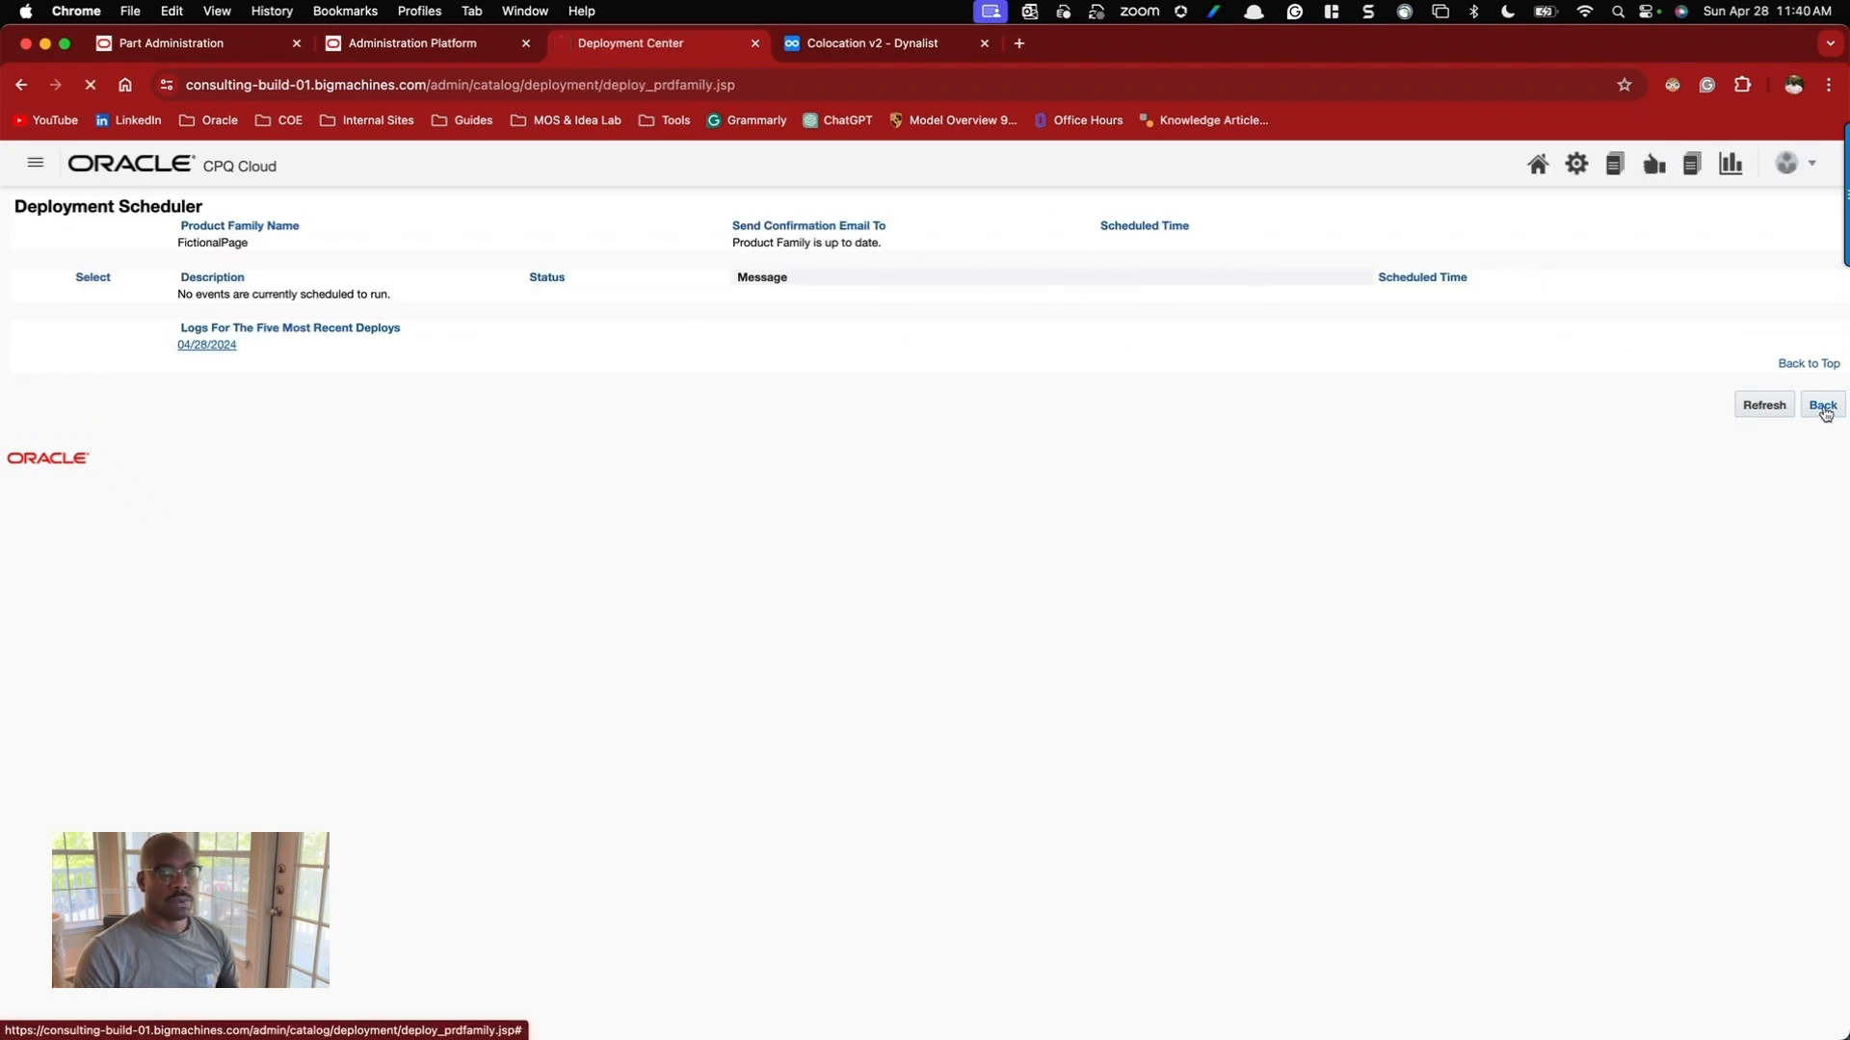
click(1815, 383)
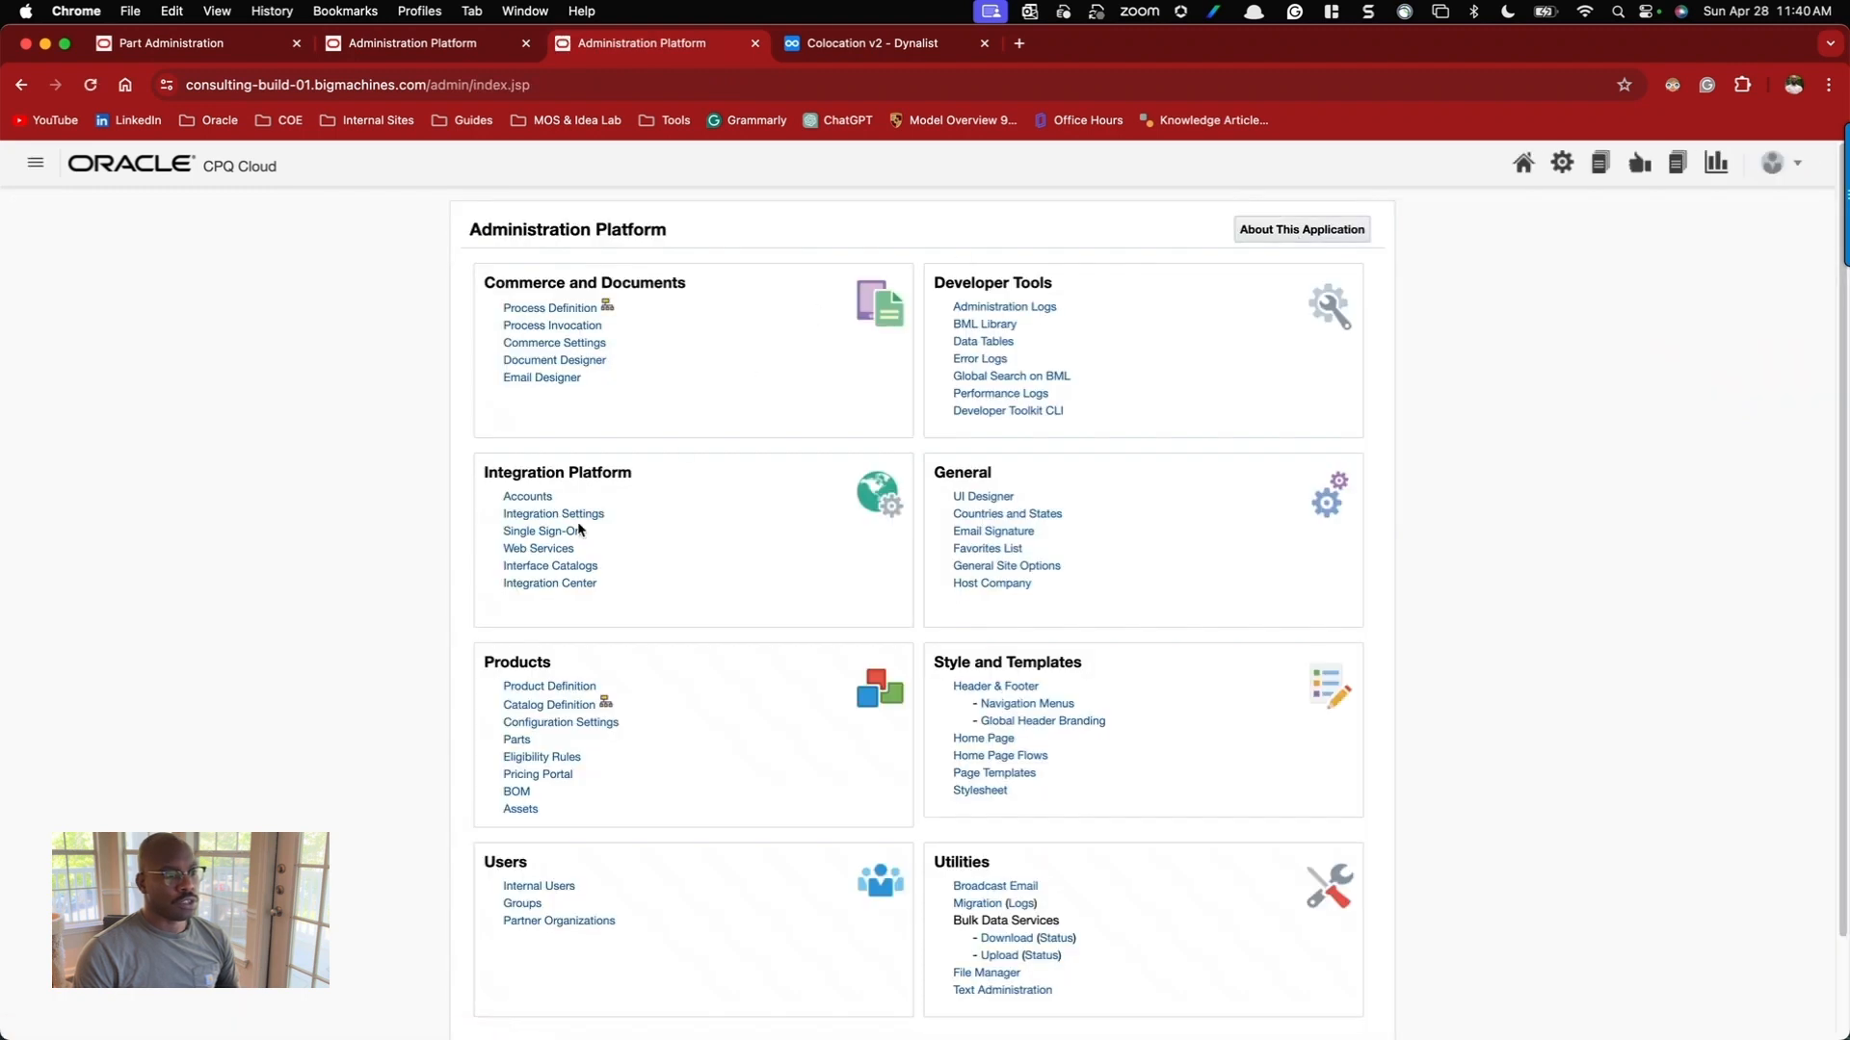
List the supported product families from Catalog Definition and check which families remain available to add.
click(555, 713)
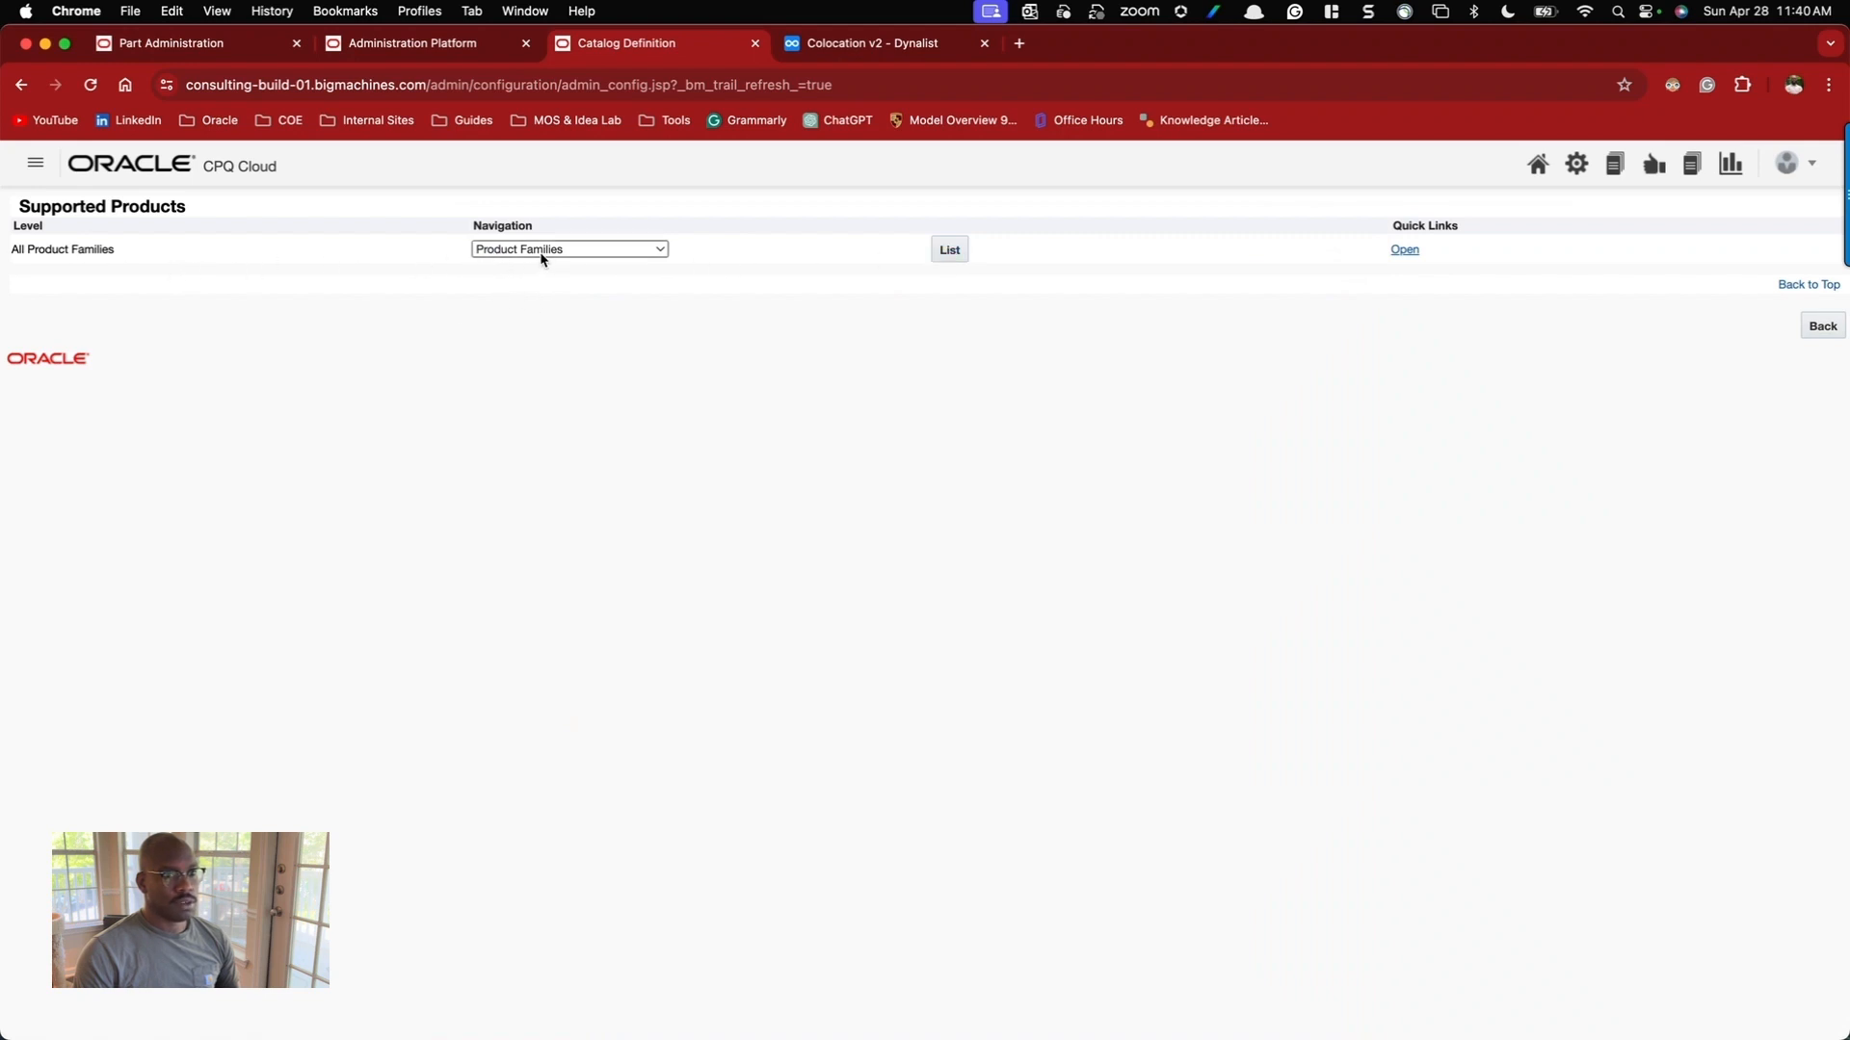
click(948, 251)
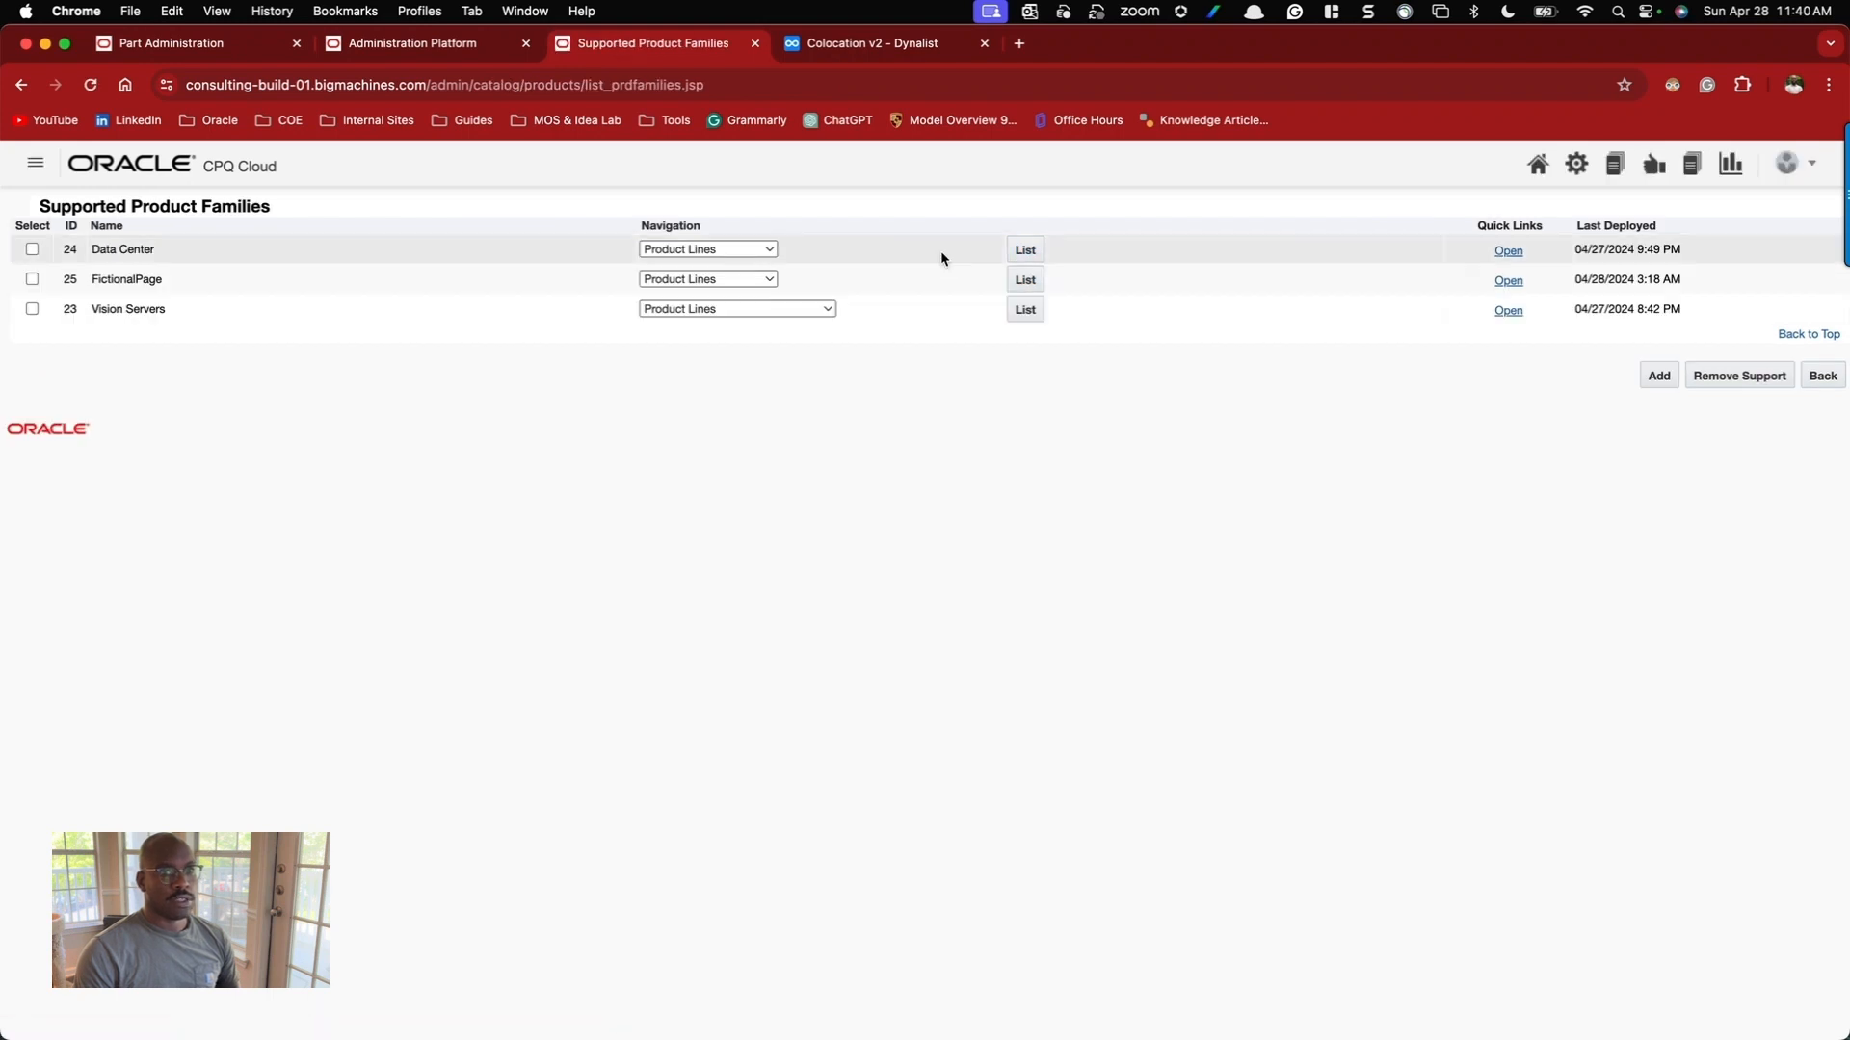
click(1658, 378)
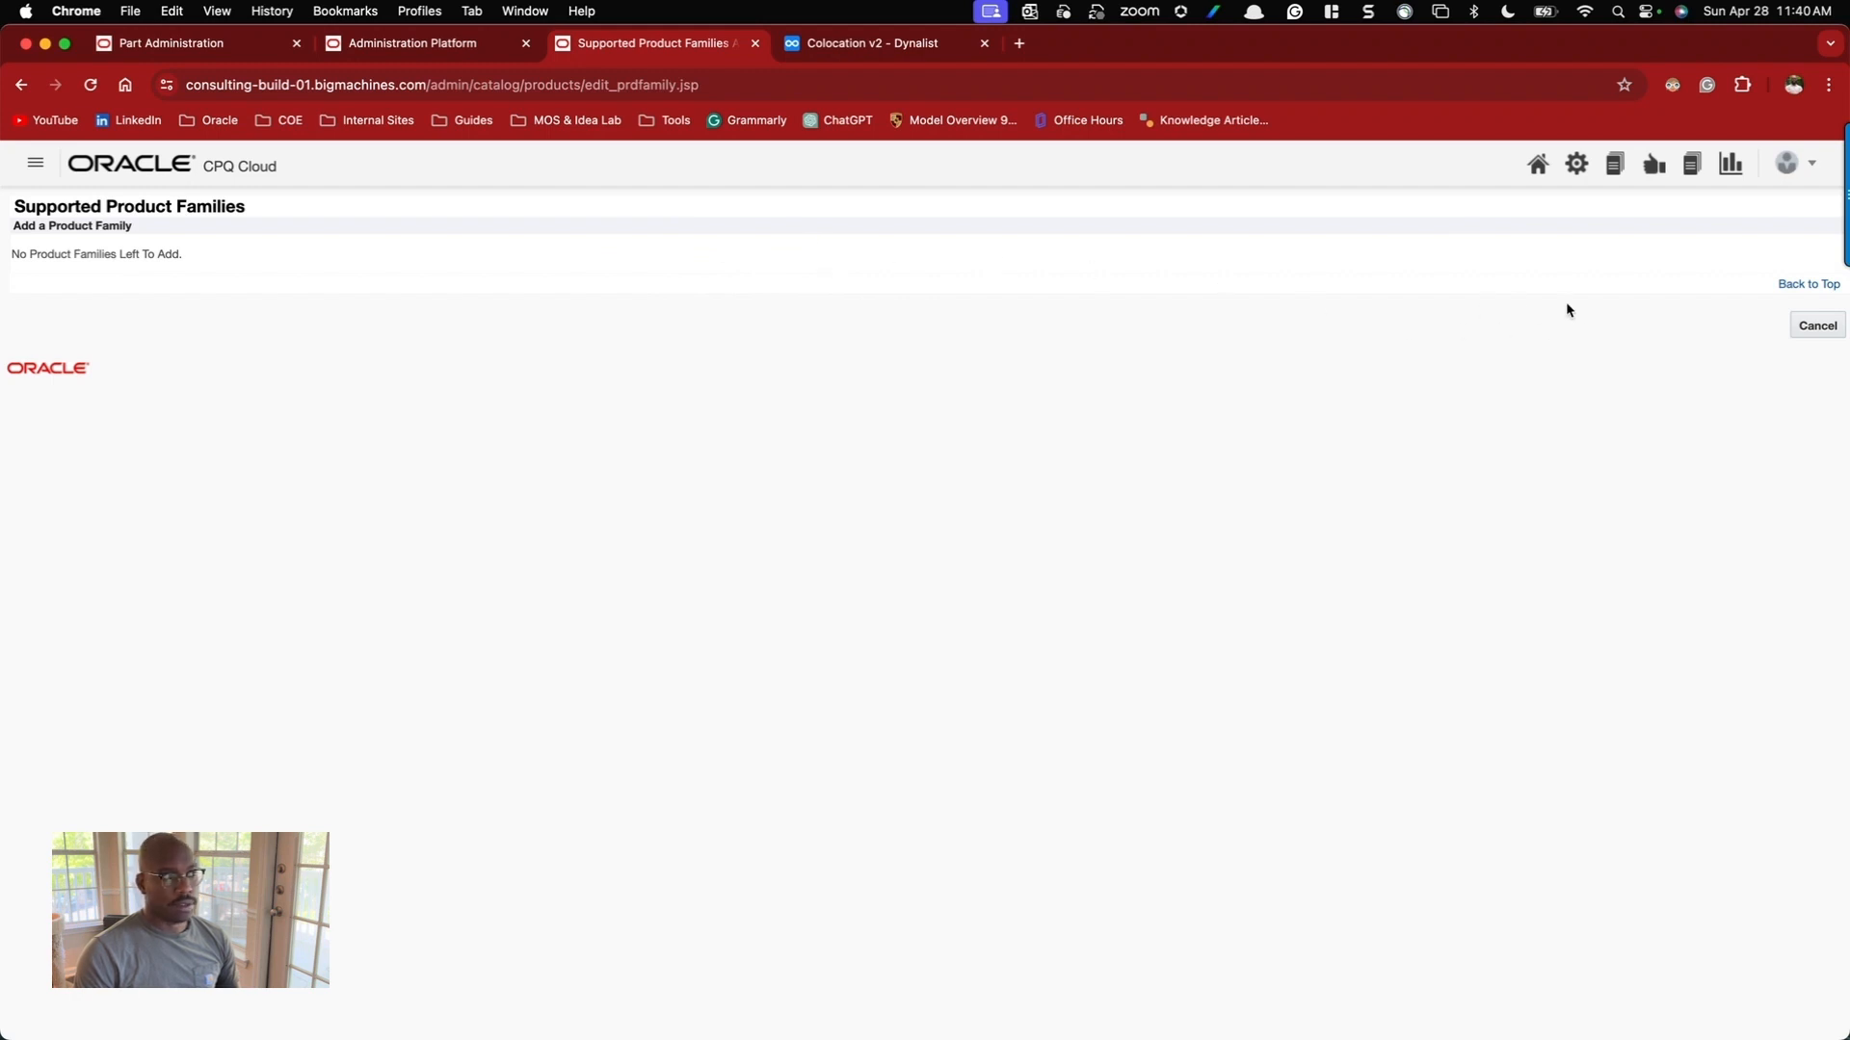
click(1817, 325)
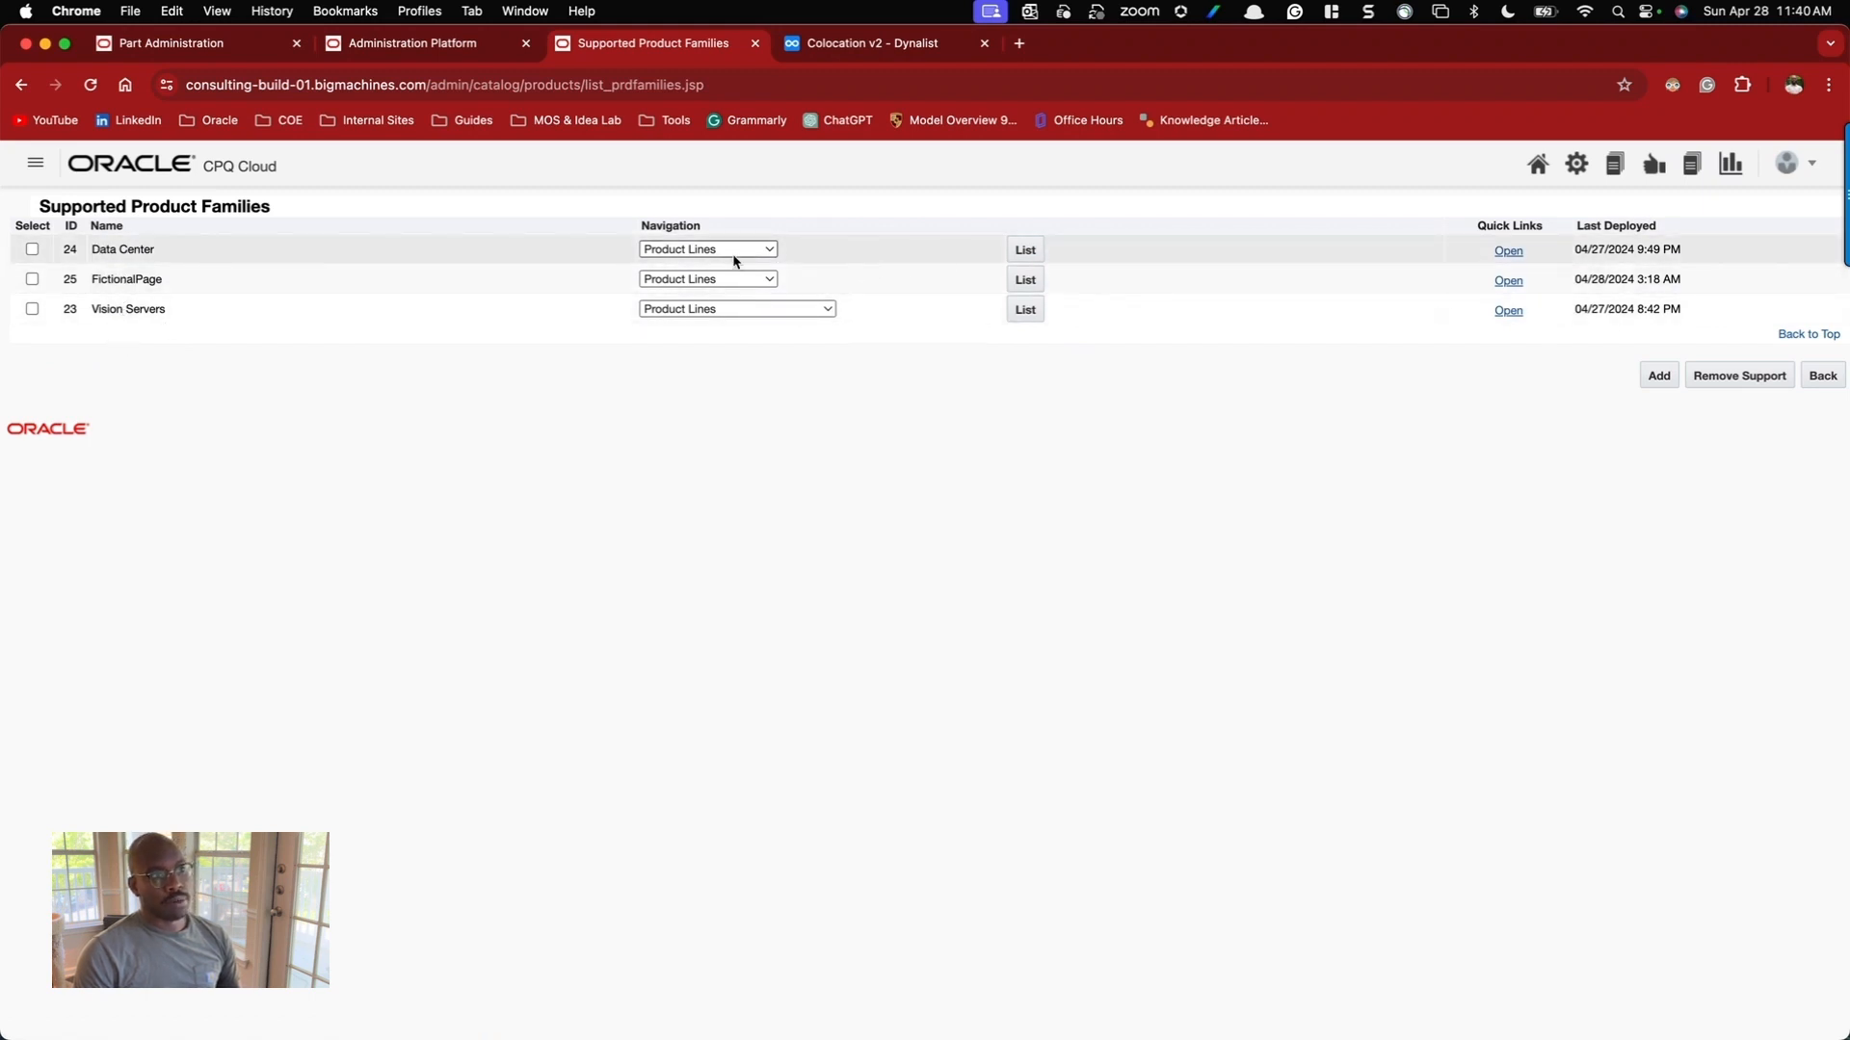
List the product lines of the Data Center family and the models under the Colocation product line.
click(1026, 253)
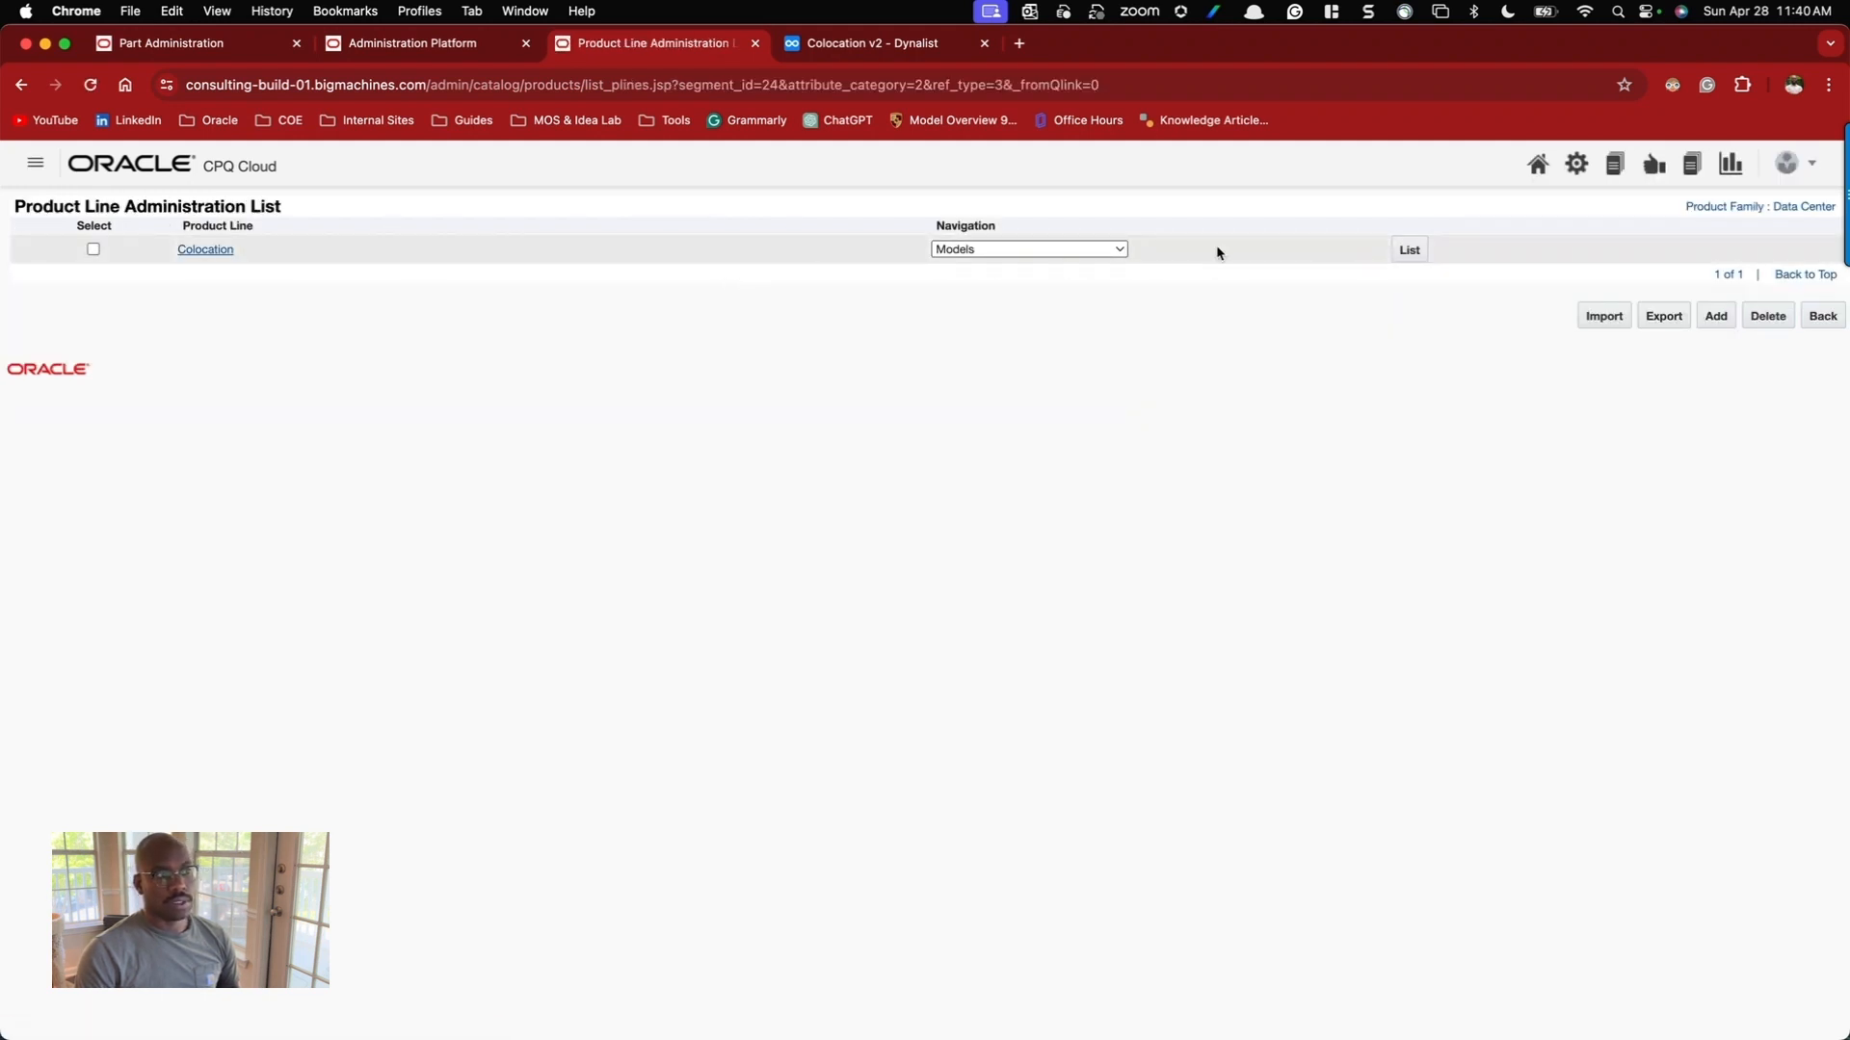
click(1394, 251)
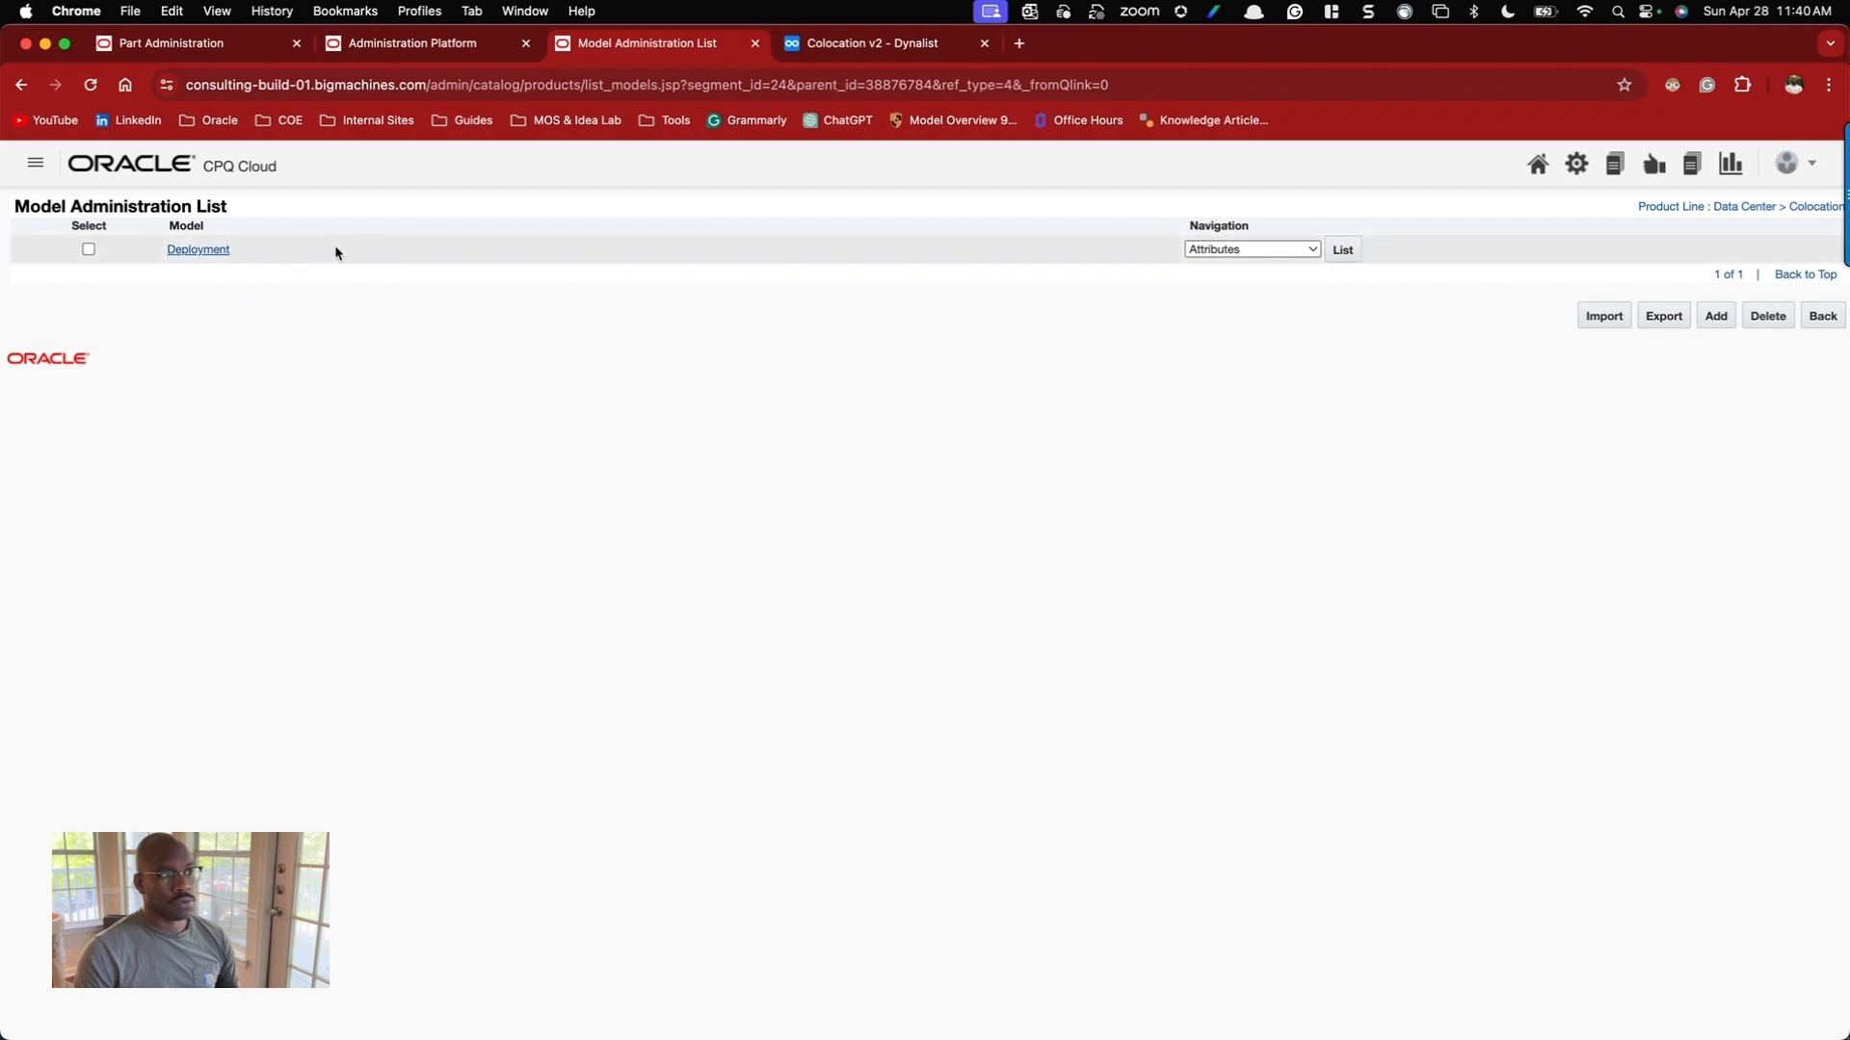
double_click(35, 205)
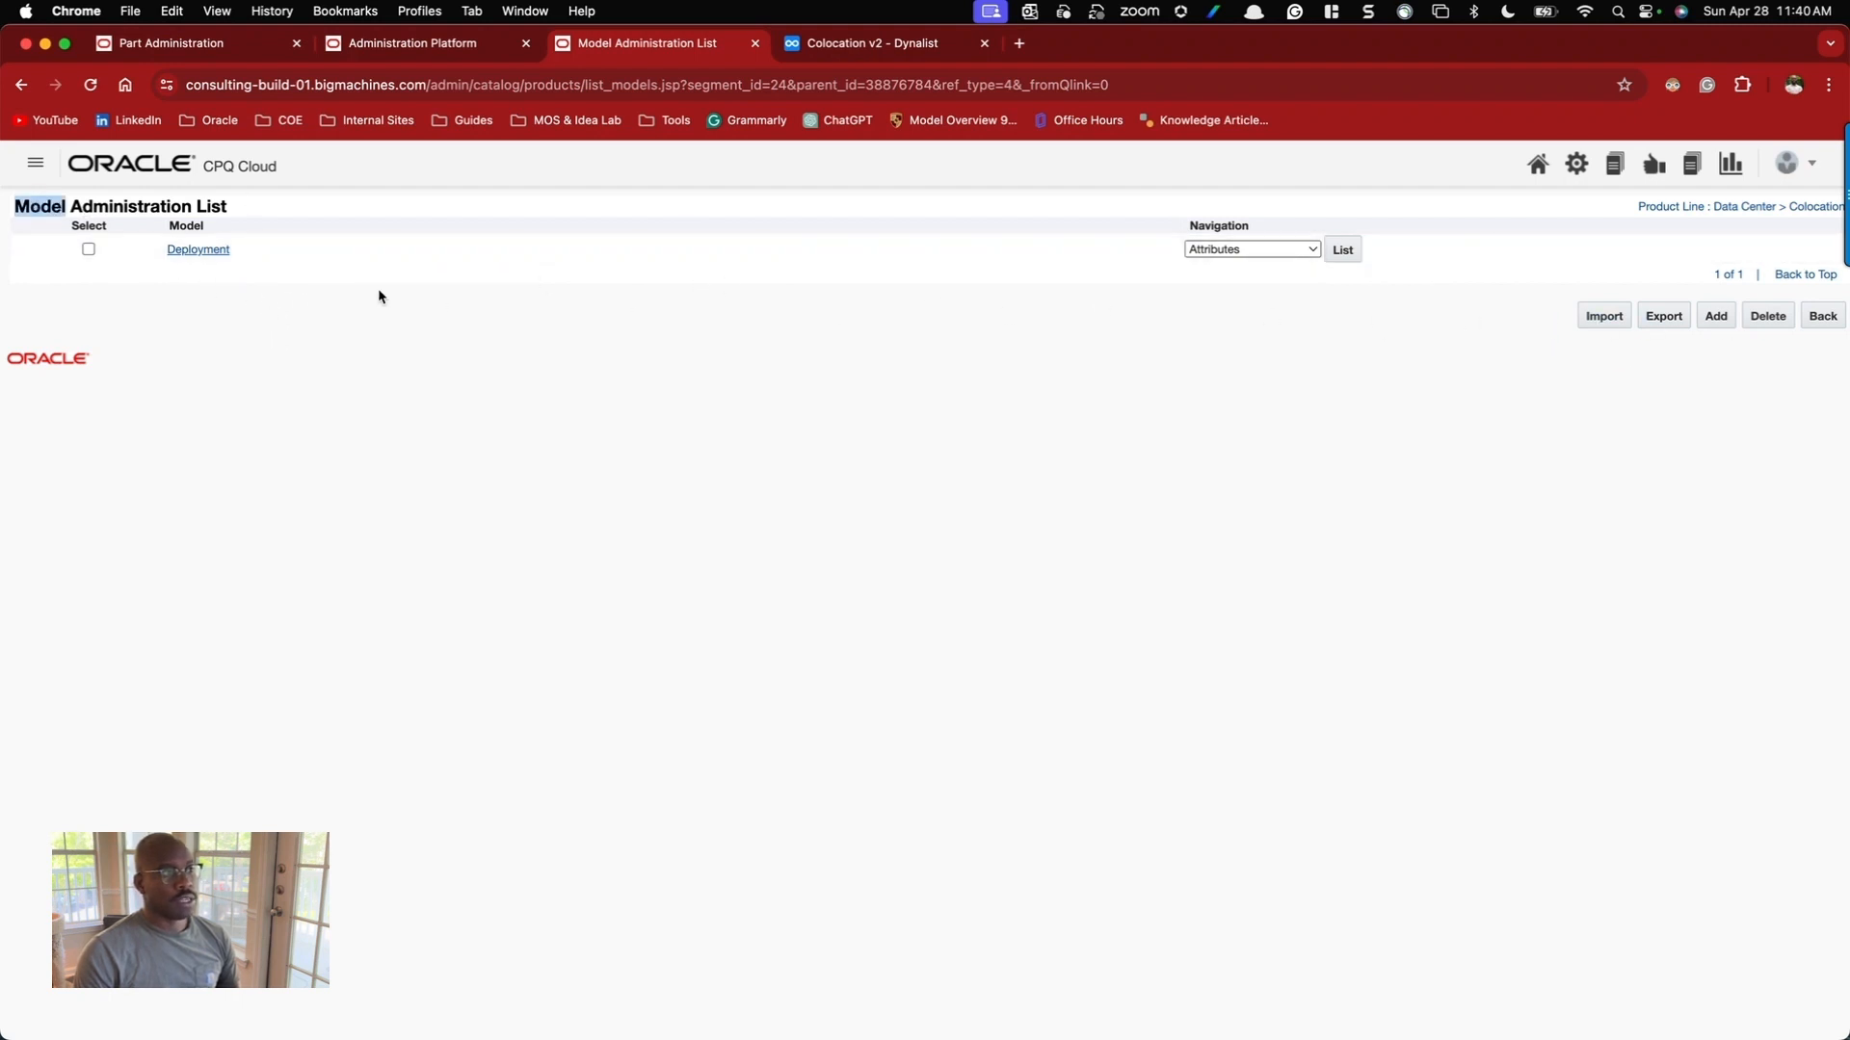
Open the Deployment model and its parent Colocation product line in separate tabs.
super+click(195, 252)
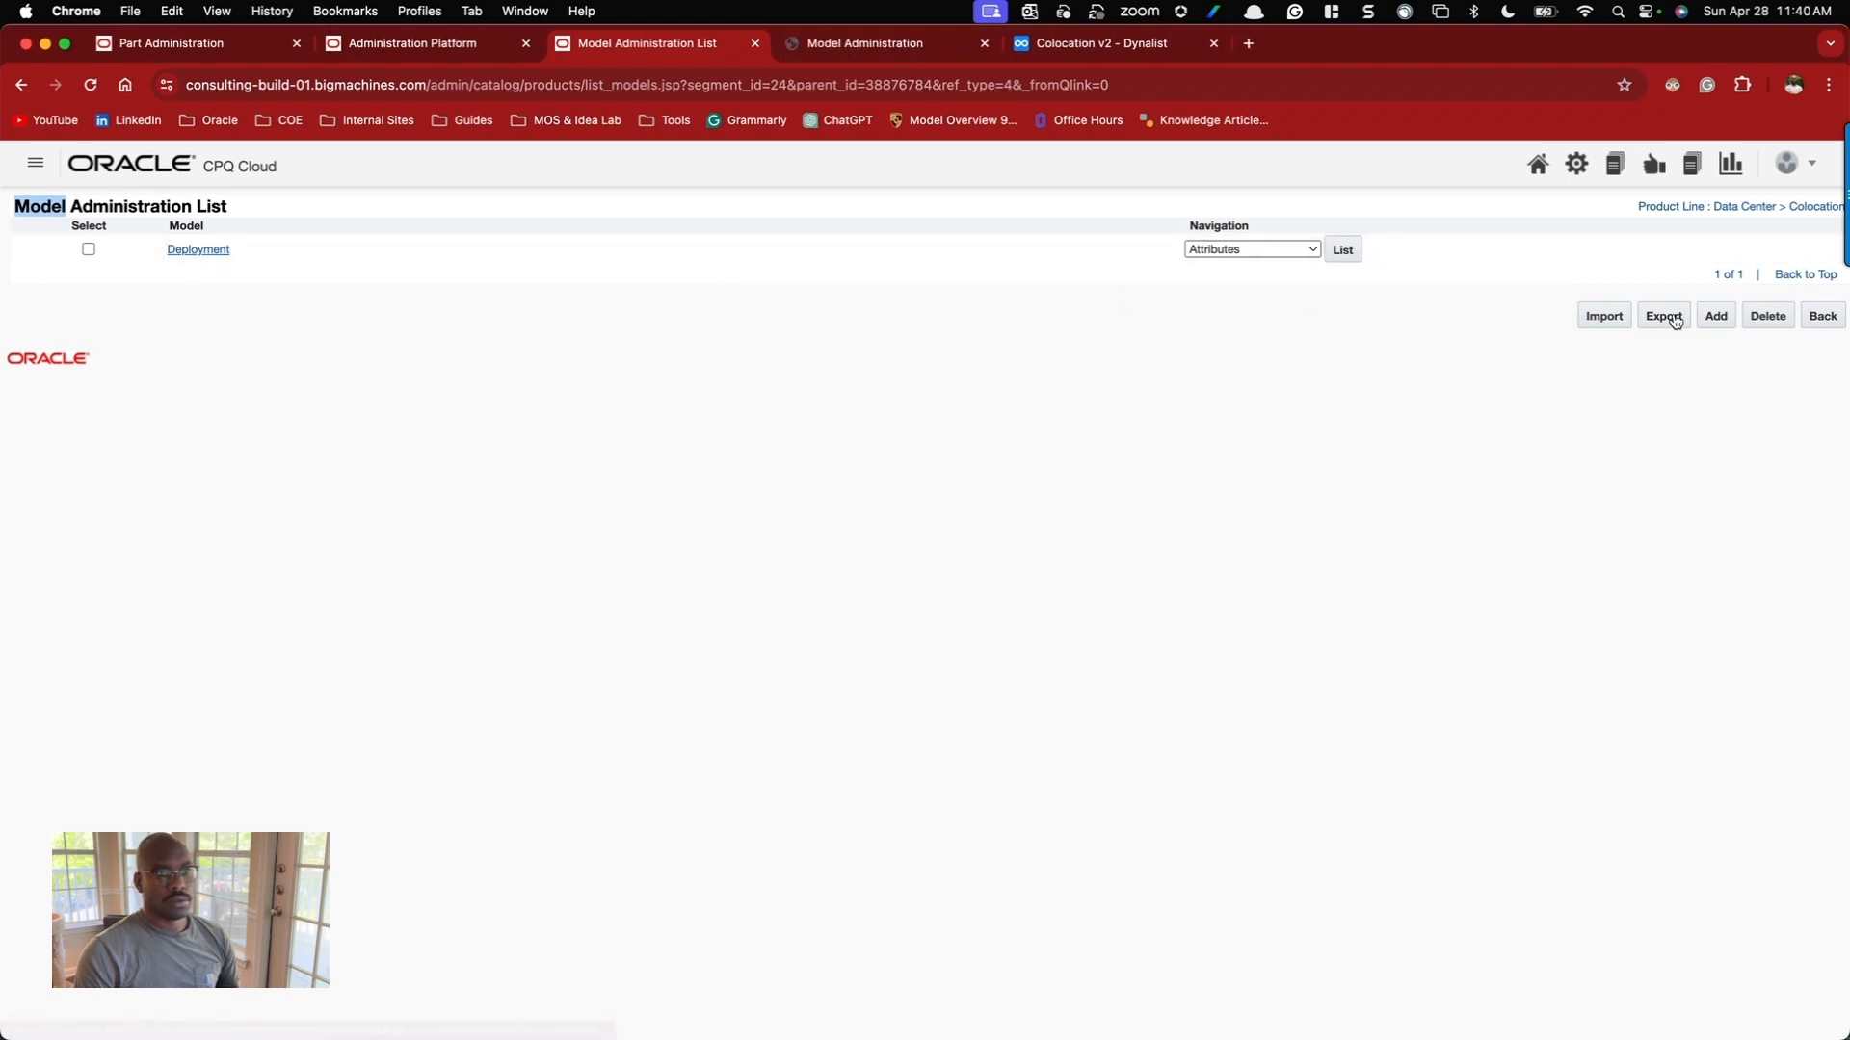
click(1824, 317)
super+click(219, 253)
Open the Data Center product family's definition in a separate tab and examine its variable name.
super+click(1576, 164)
drag(1324, 59, 867, 48)
click(541, 706)
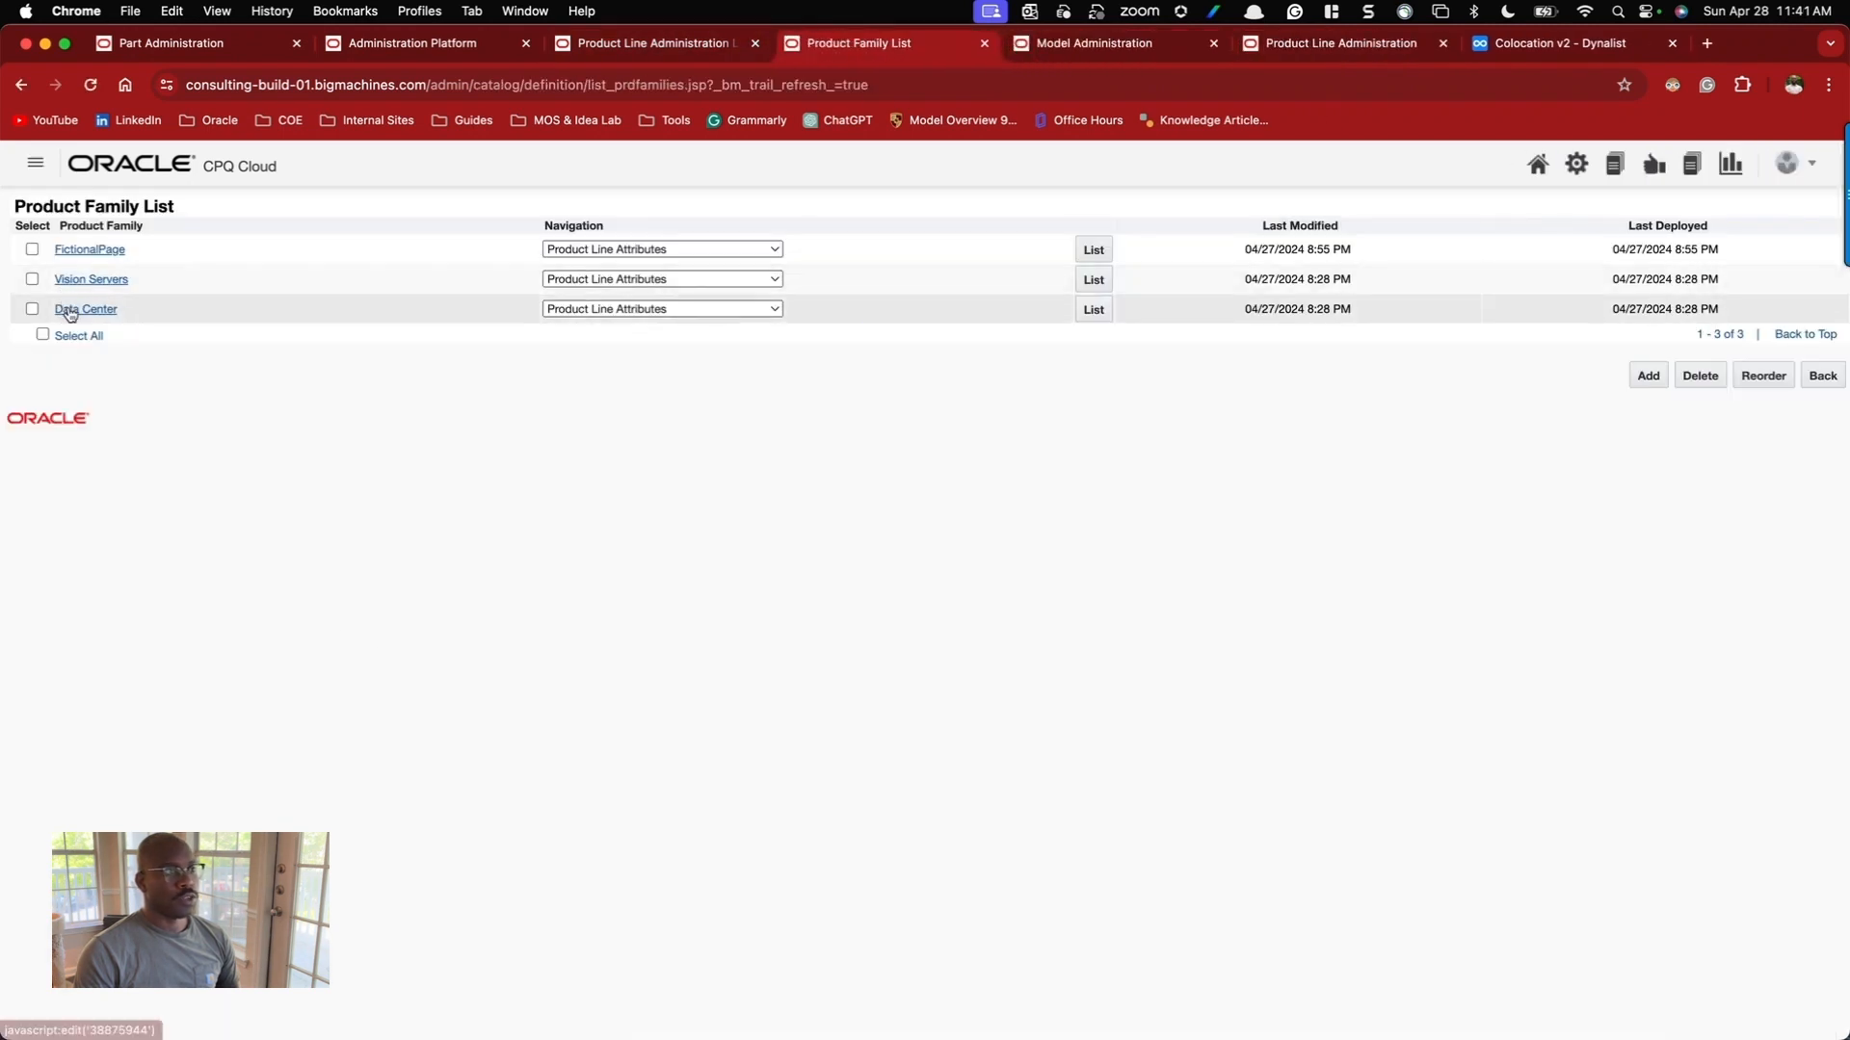
click(69, 310)
double_click(873, 246)
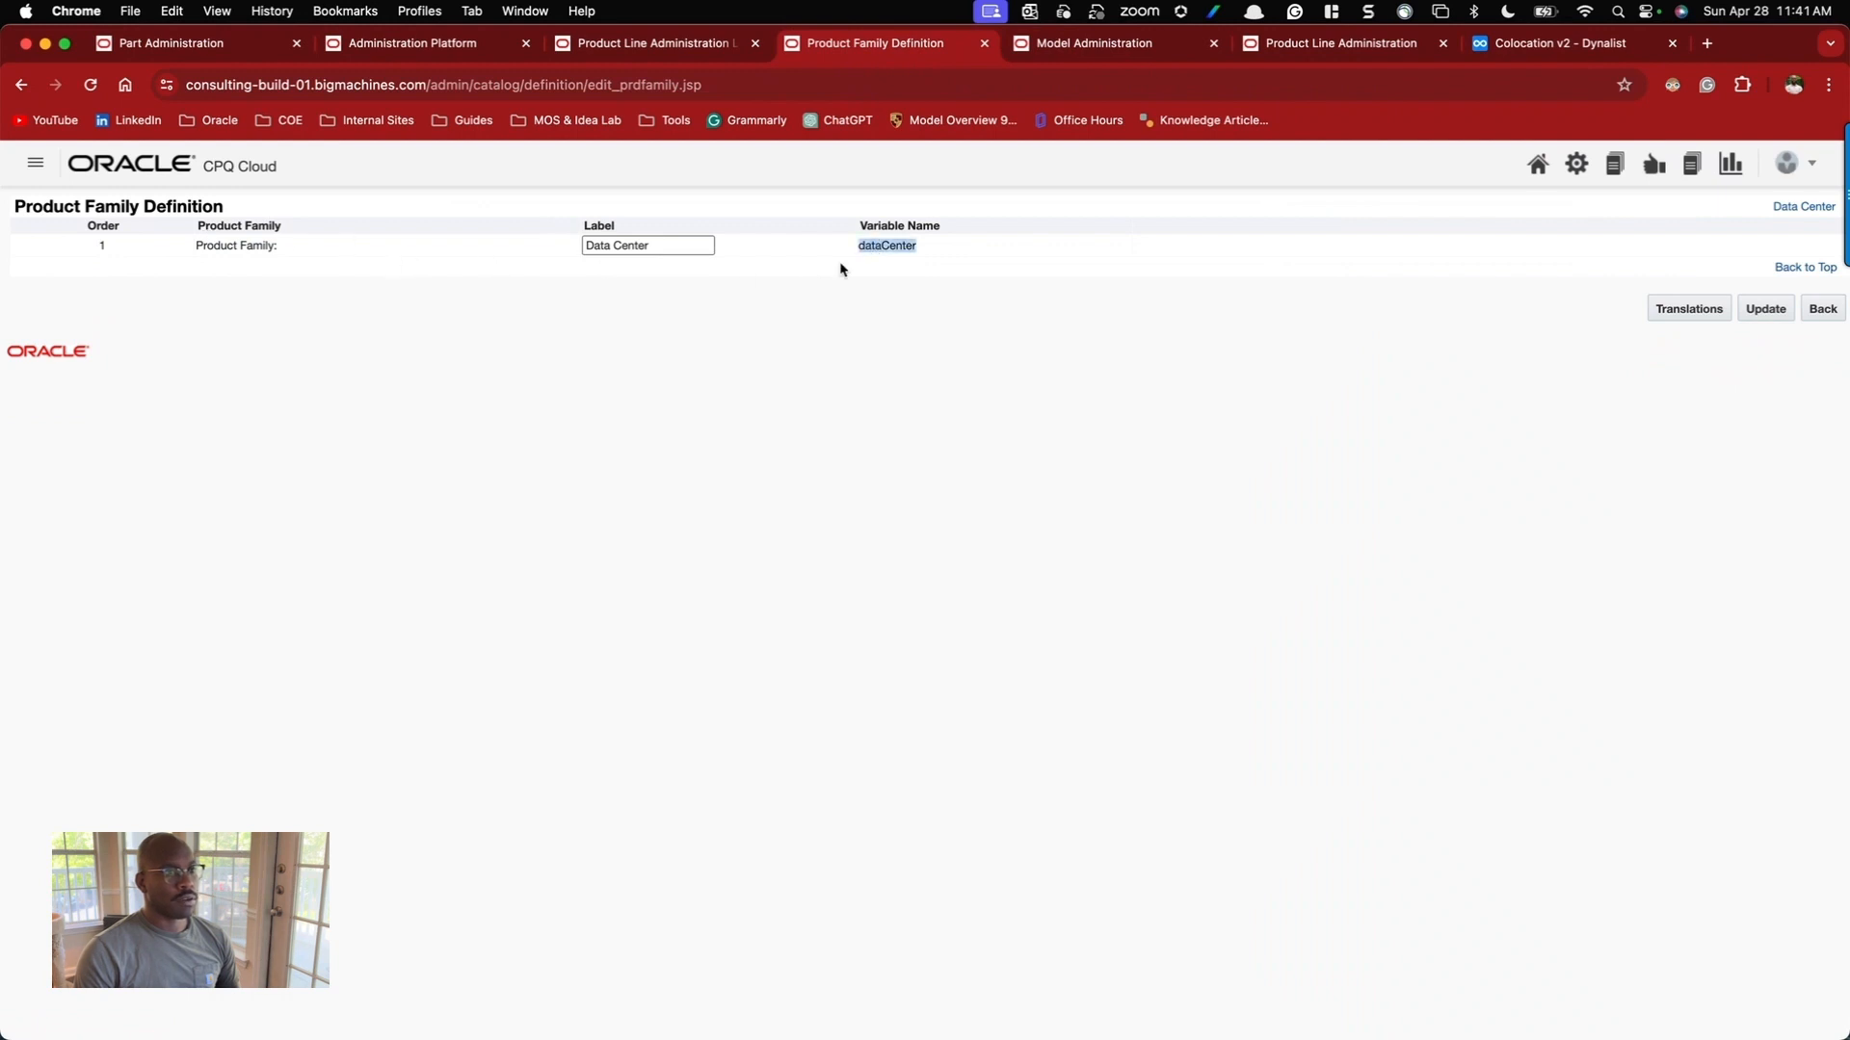
Examine the variable names of the Deployment model and the Colocation product line.
click(1083, 46)
double_click(610, 284)
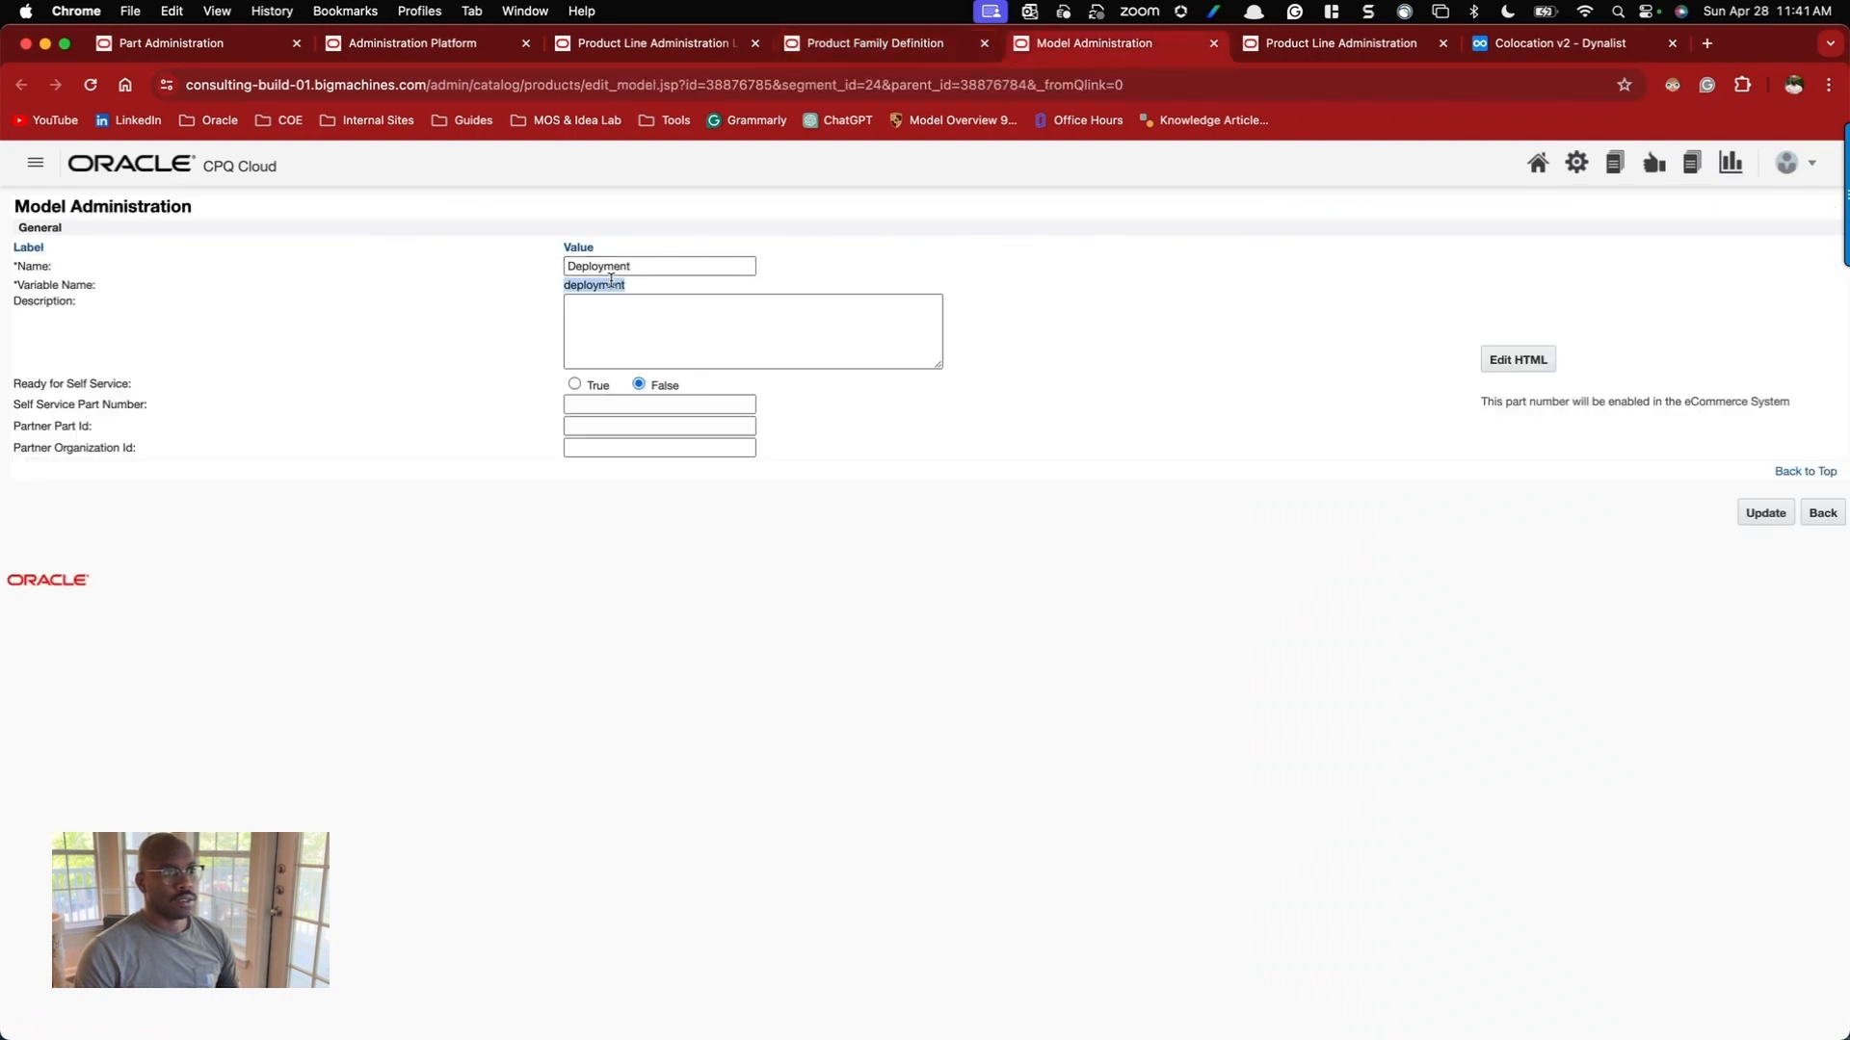
click(1271, 46)
double_click(390, 284)
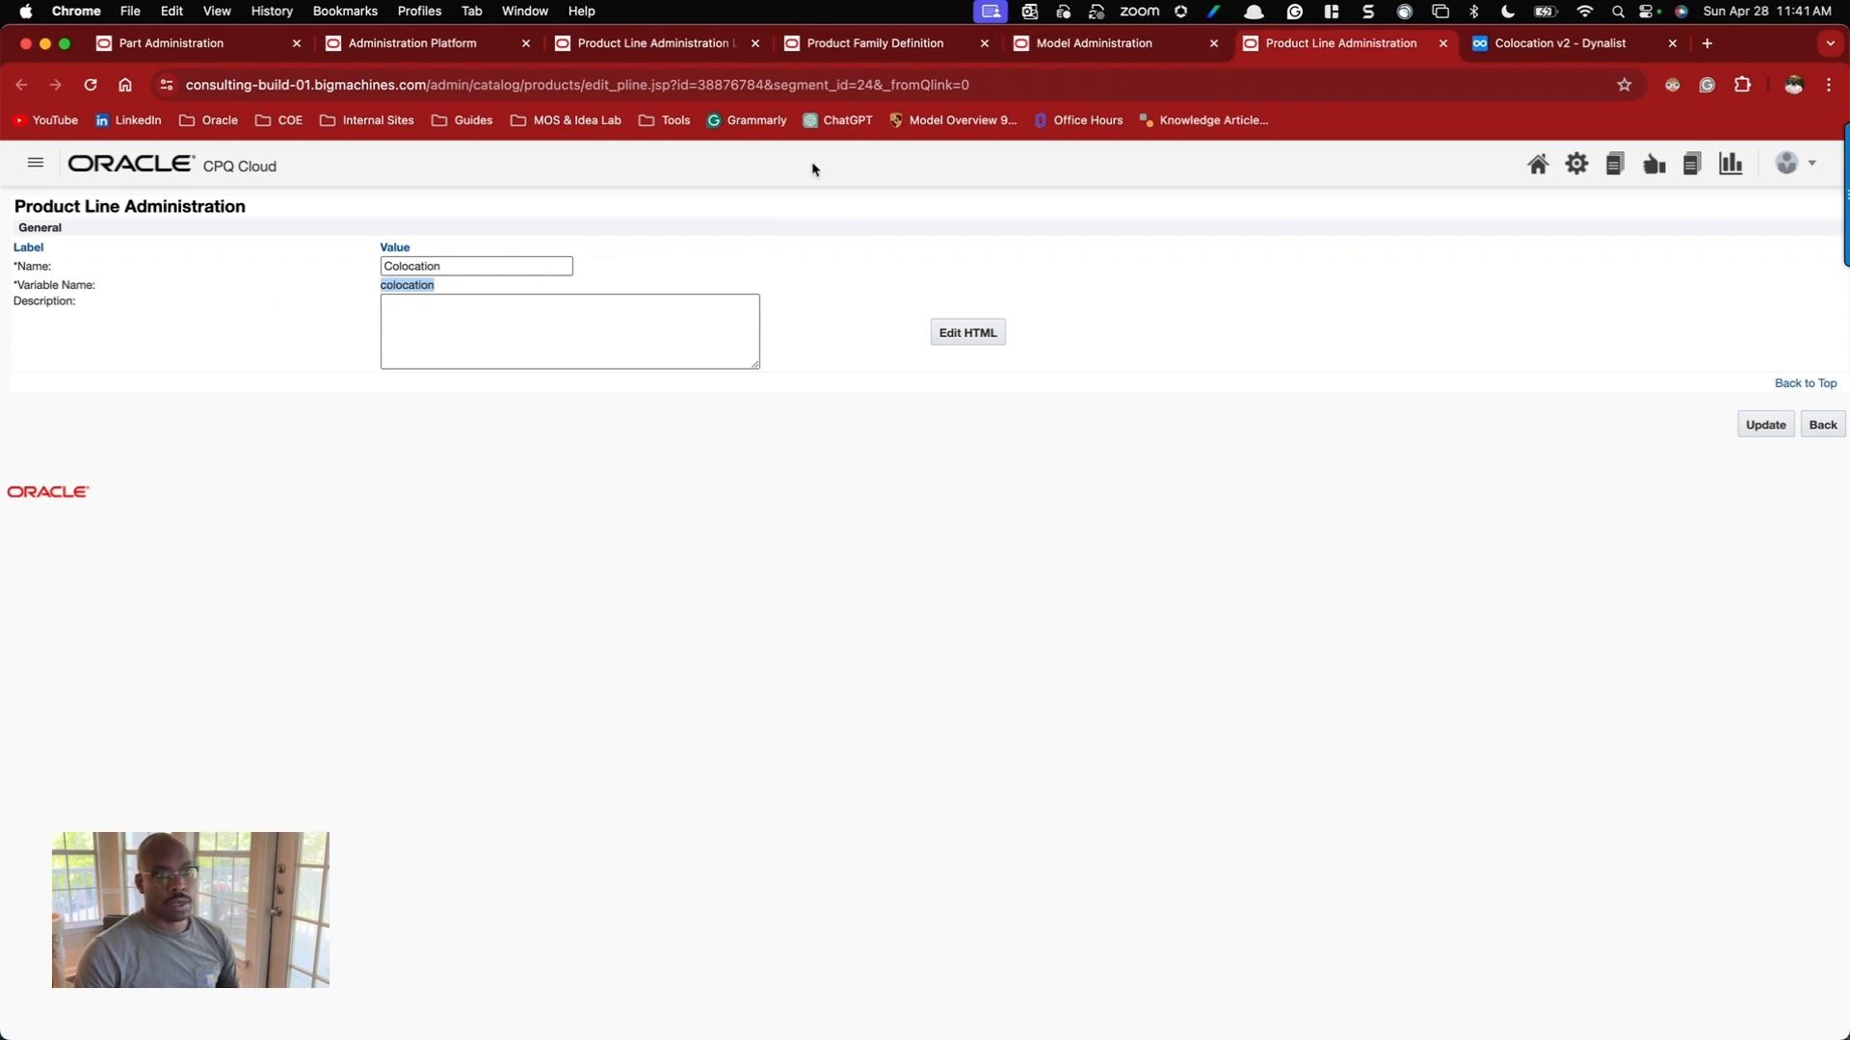
Close the Data Center product family definition and the Deployment model pages.
click(895, 46)
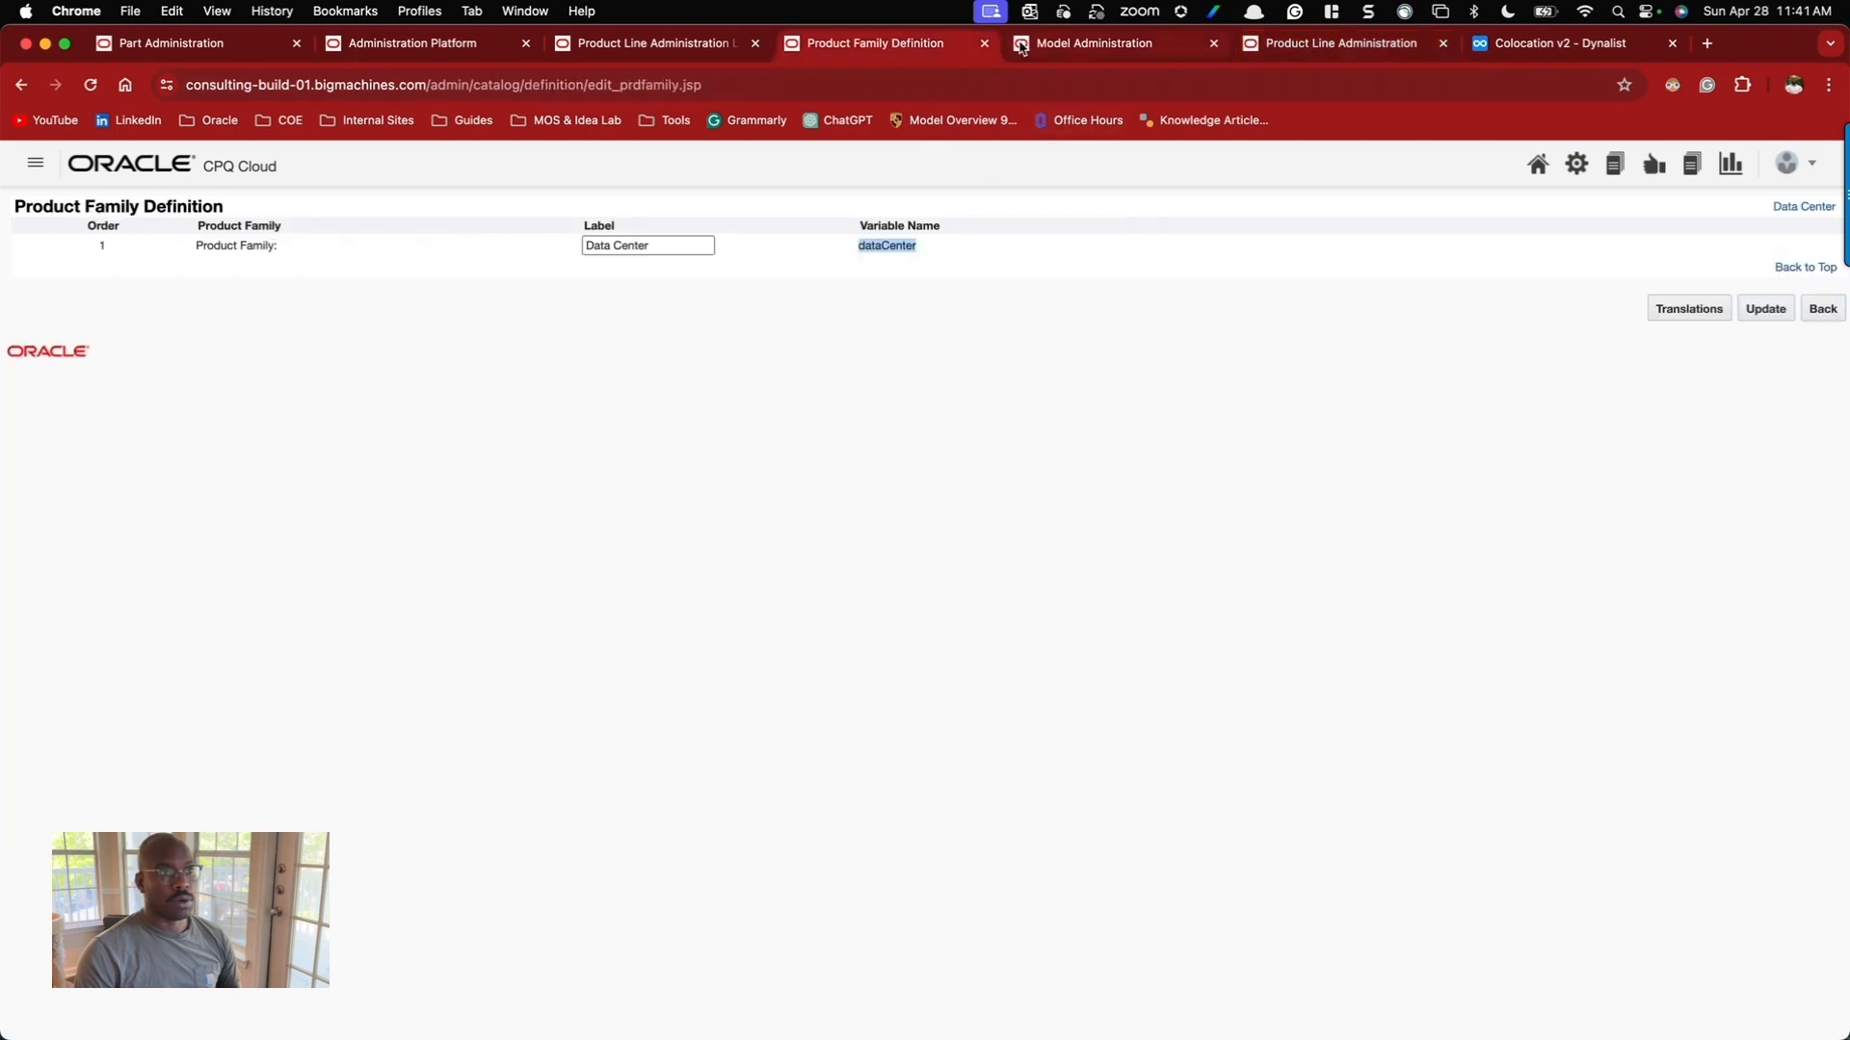
click(985, 43)
click(985, 44)
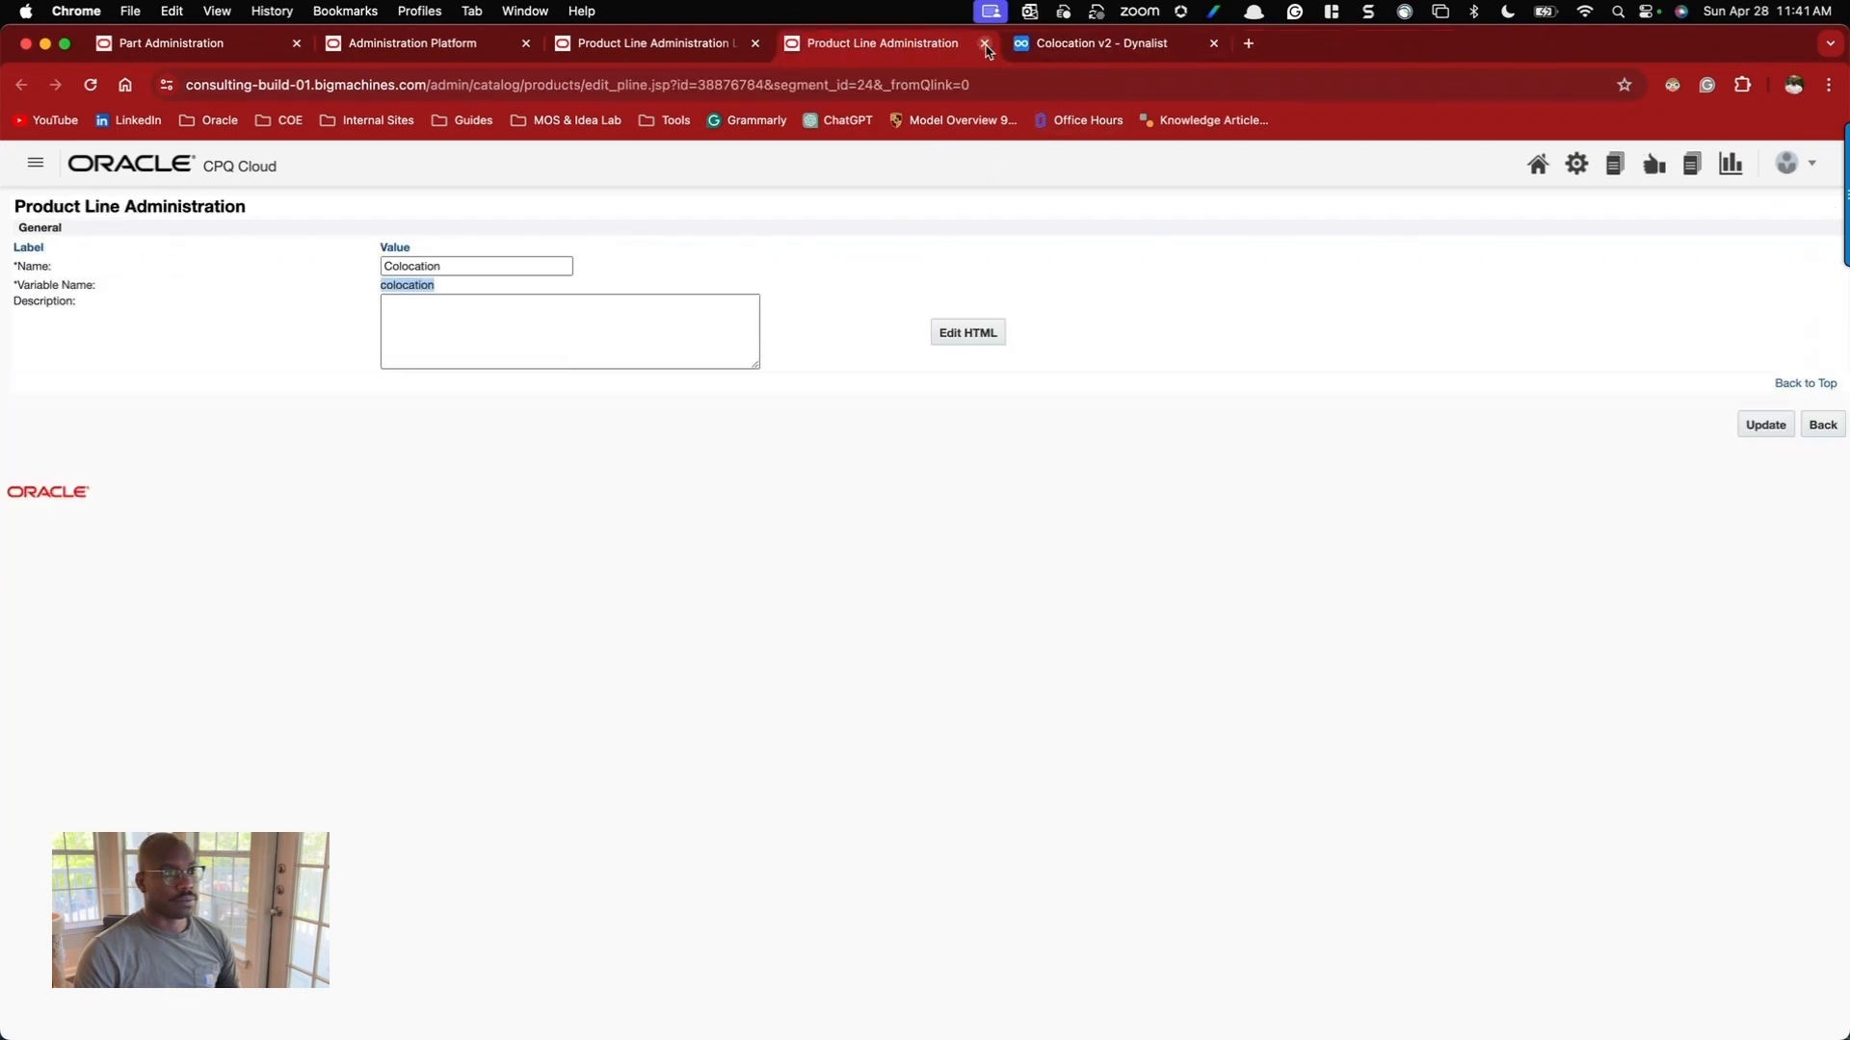
Close the Colocation product line definition, the duplicate administration tab and the Colocation v2 outline tab, keeping Part Administration and Administration Platform open.
click(984, 43)
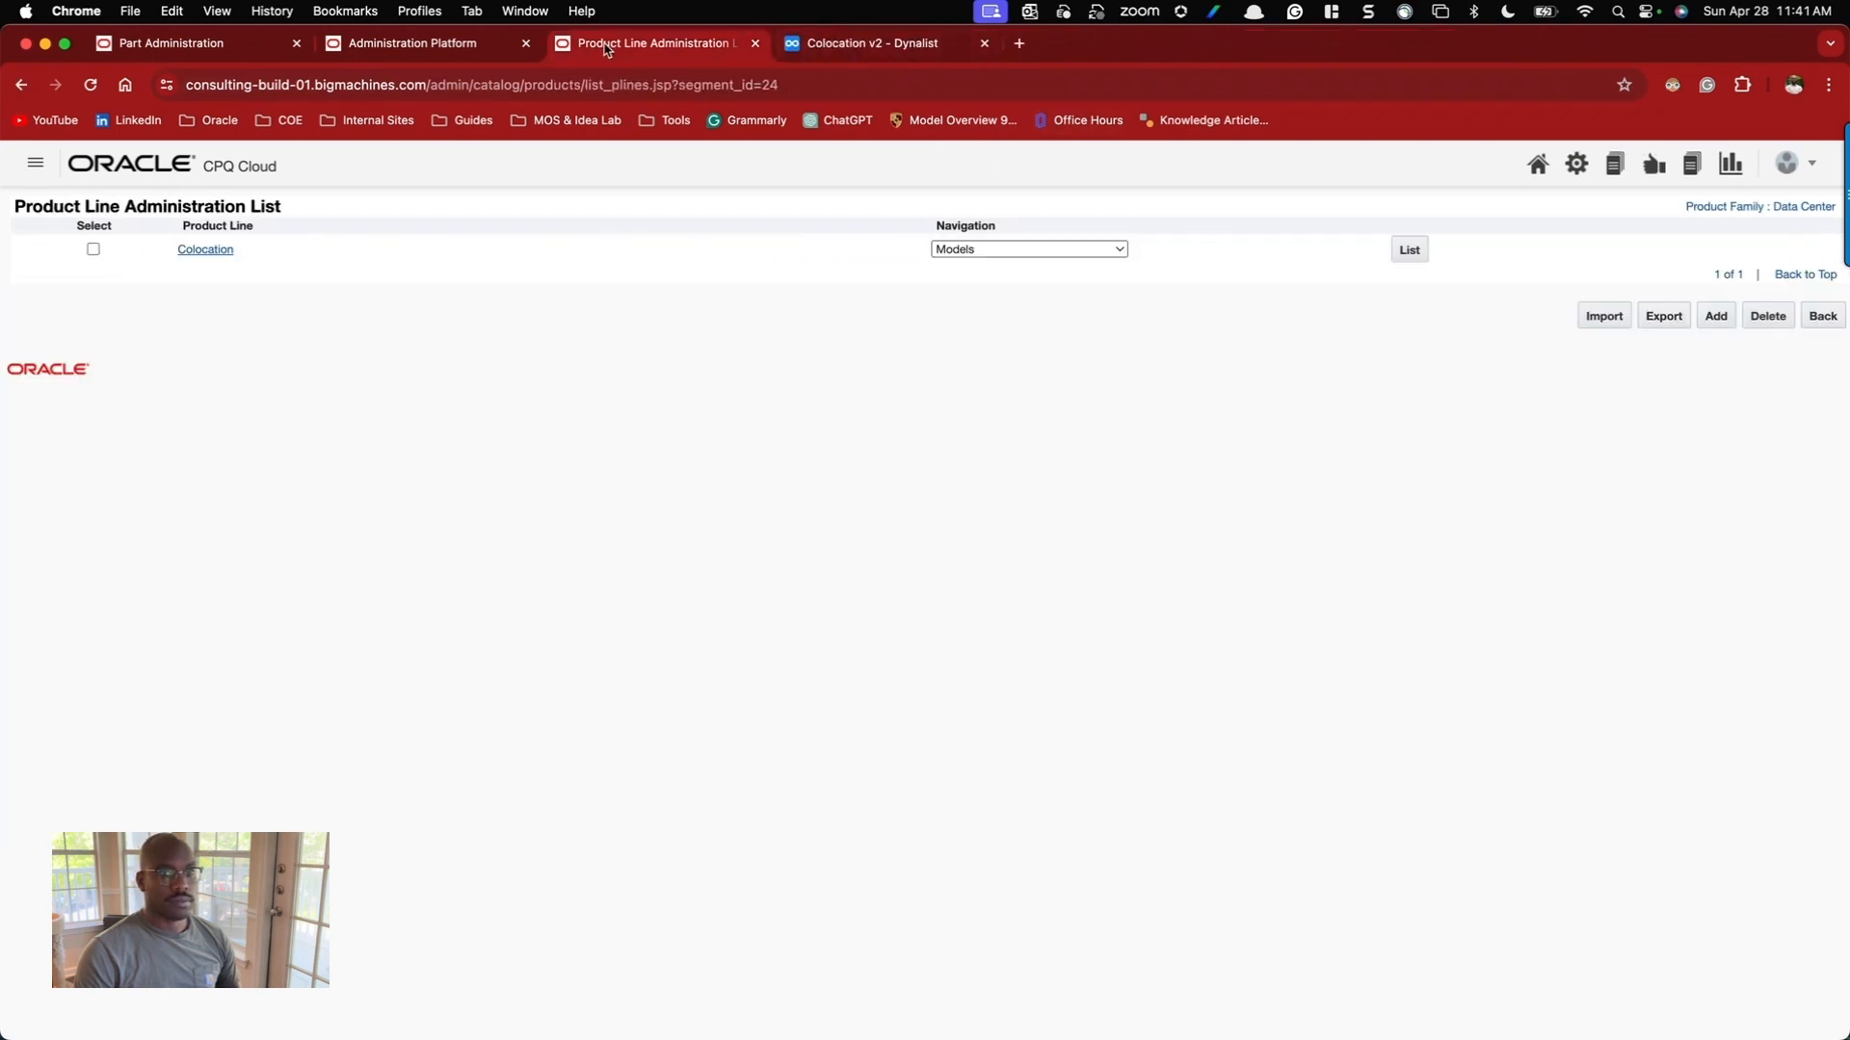
click(1823, 316)
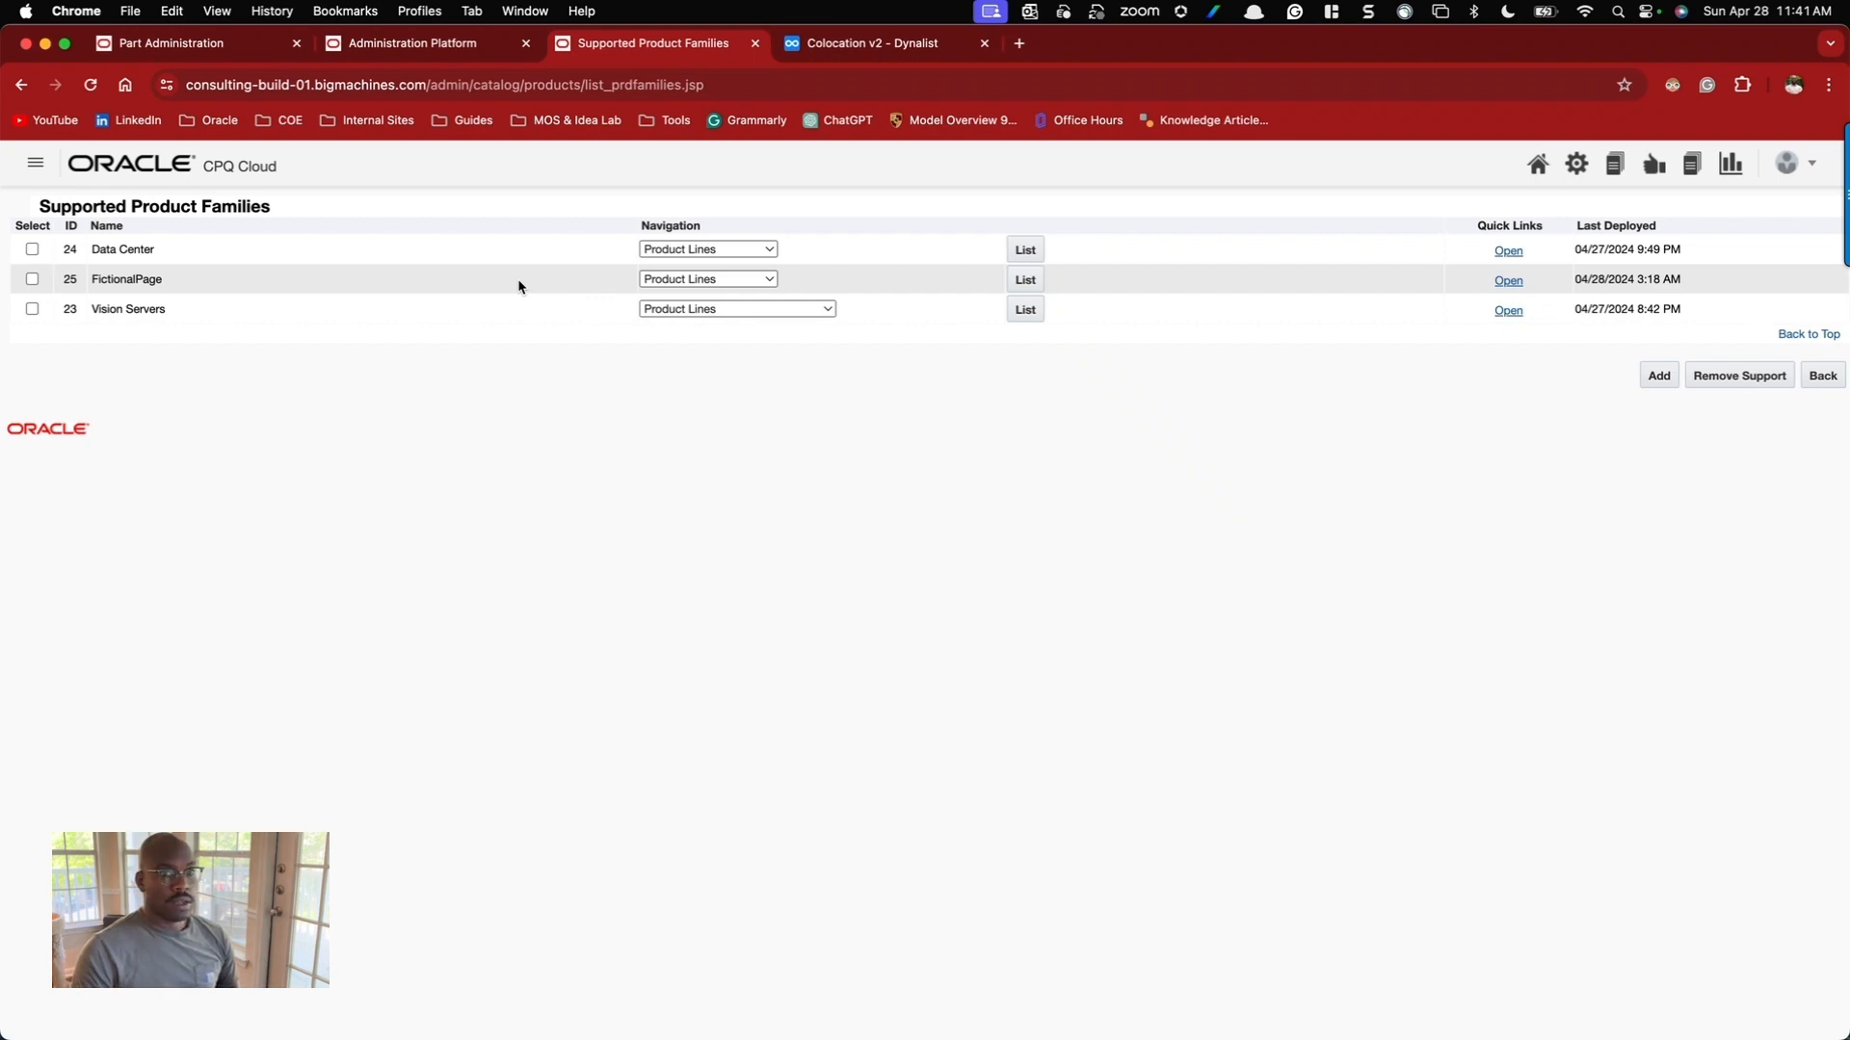
click(1576, 181)
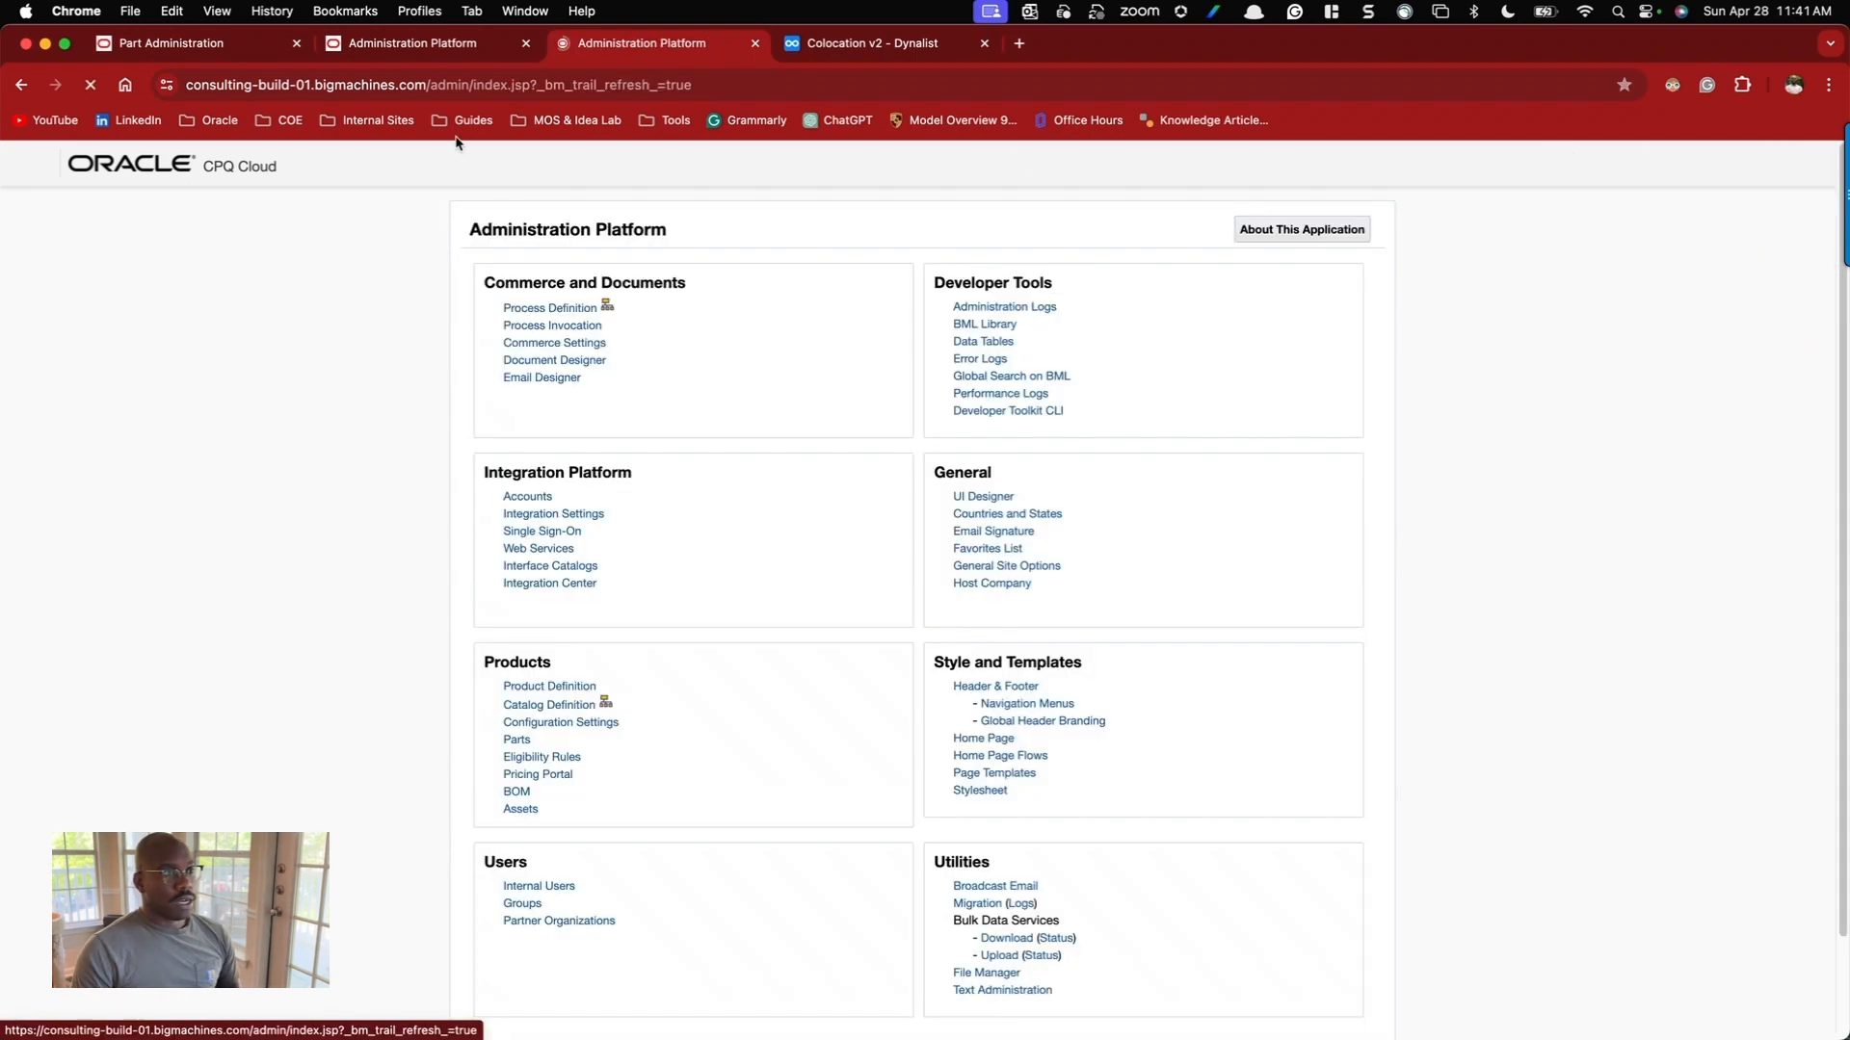
click(526, 44)
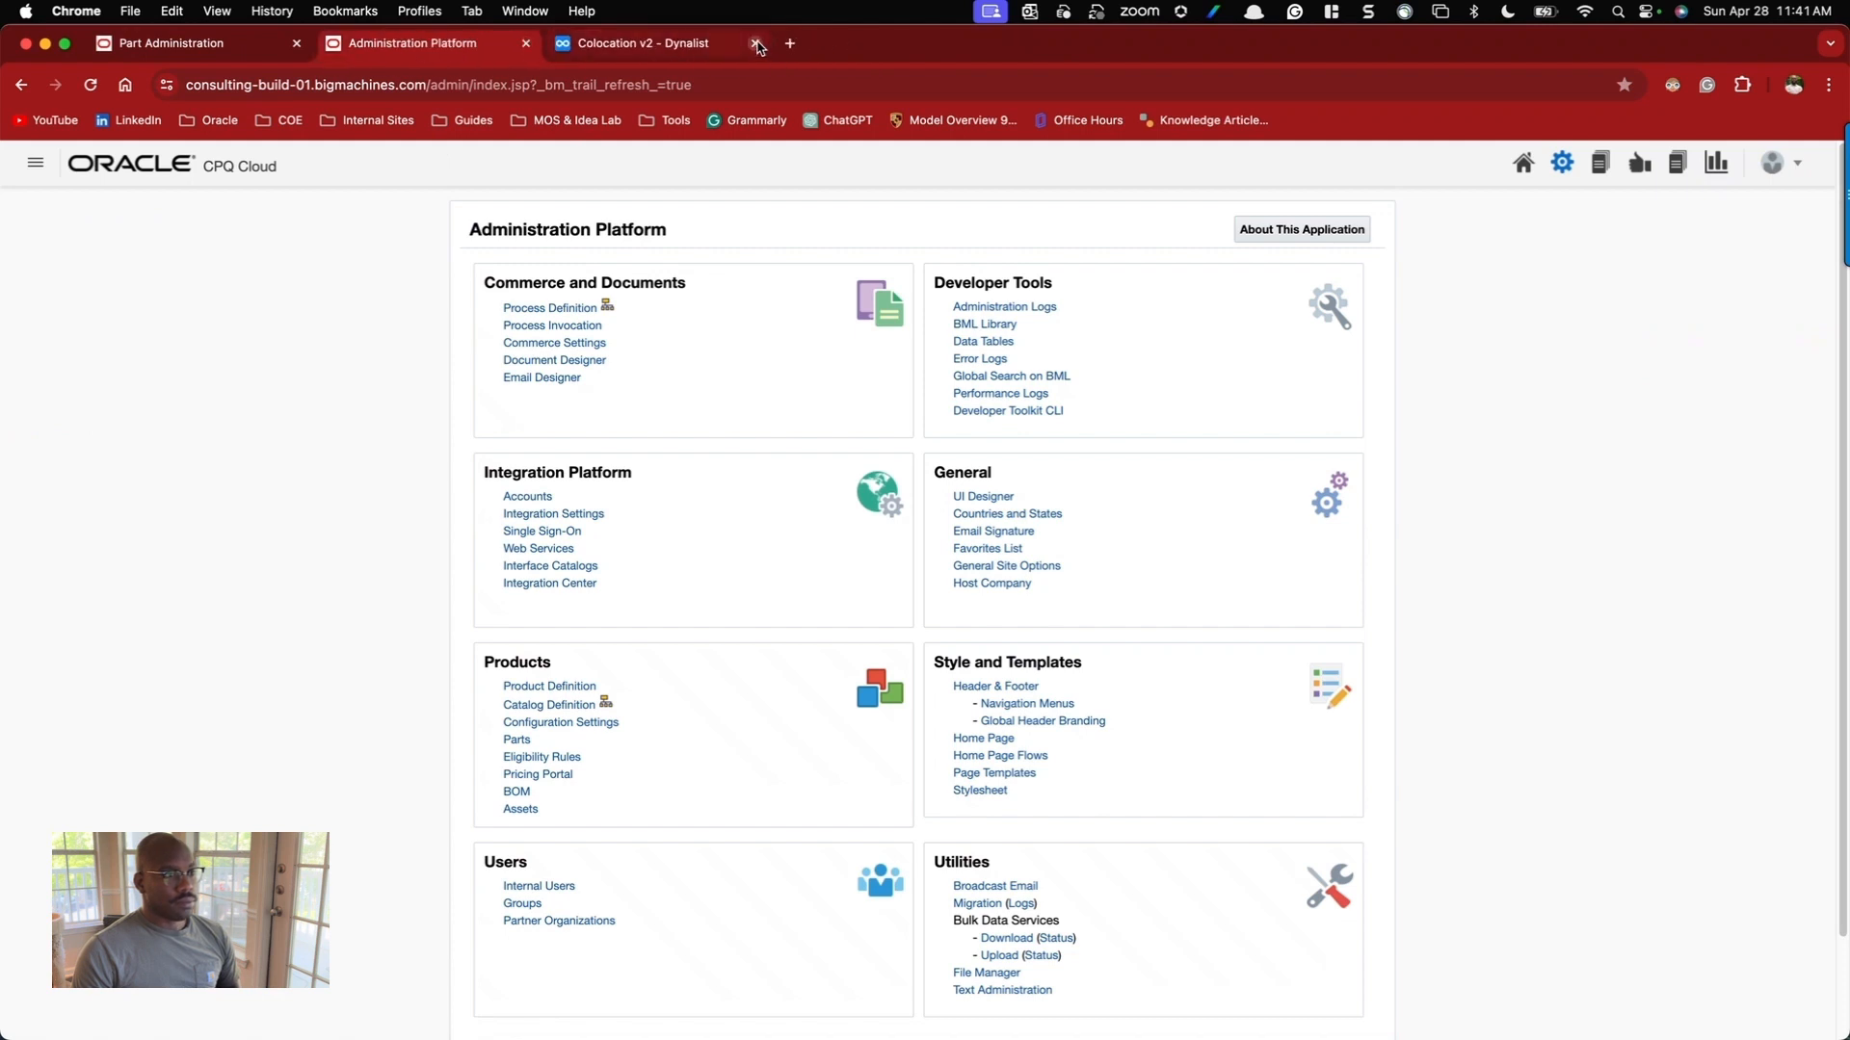
click(755, 43)
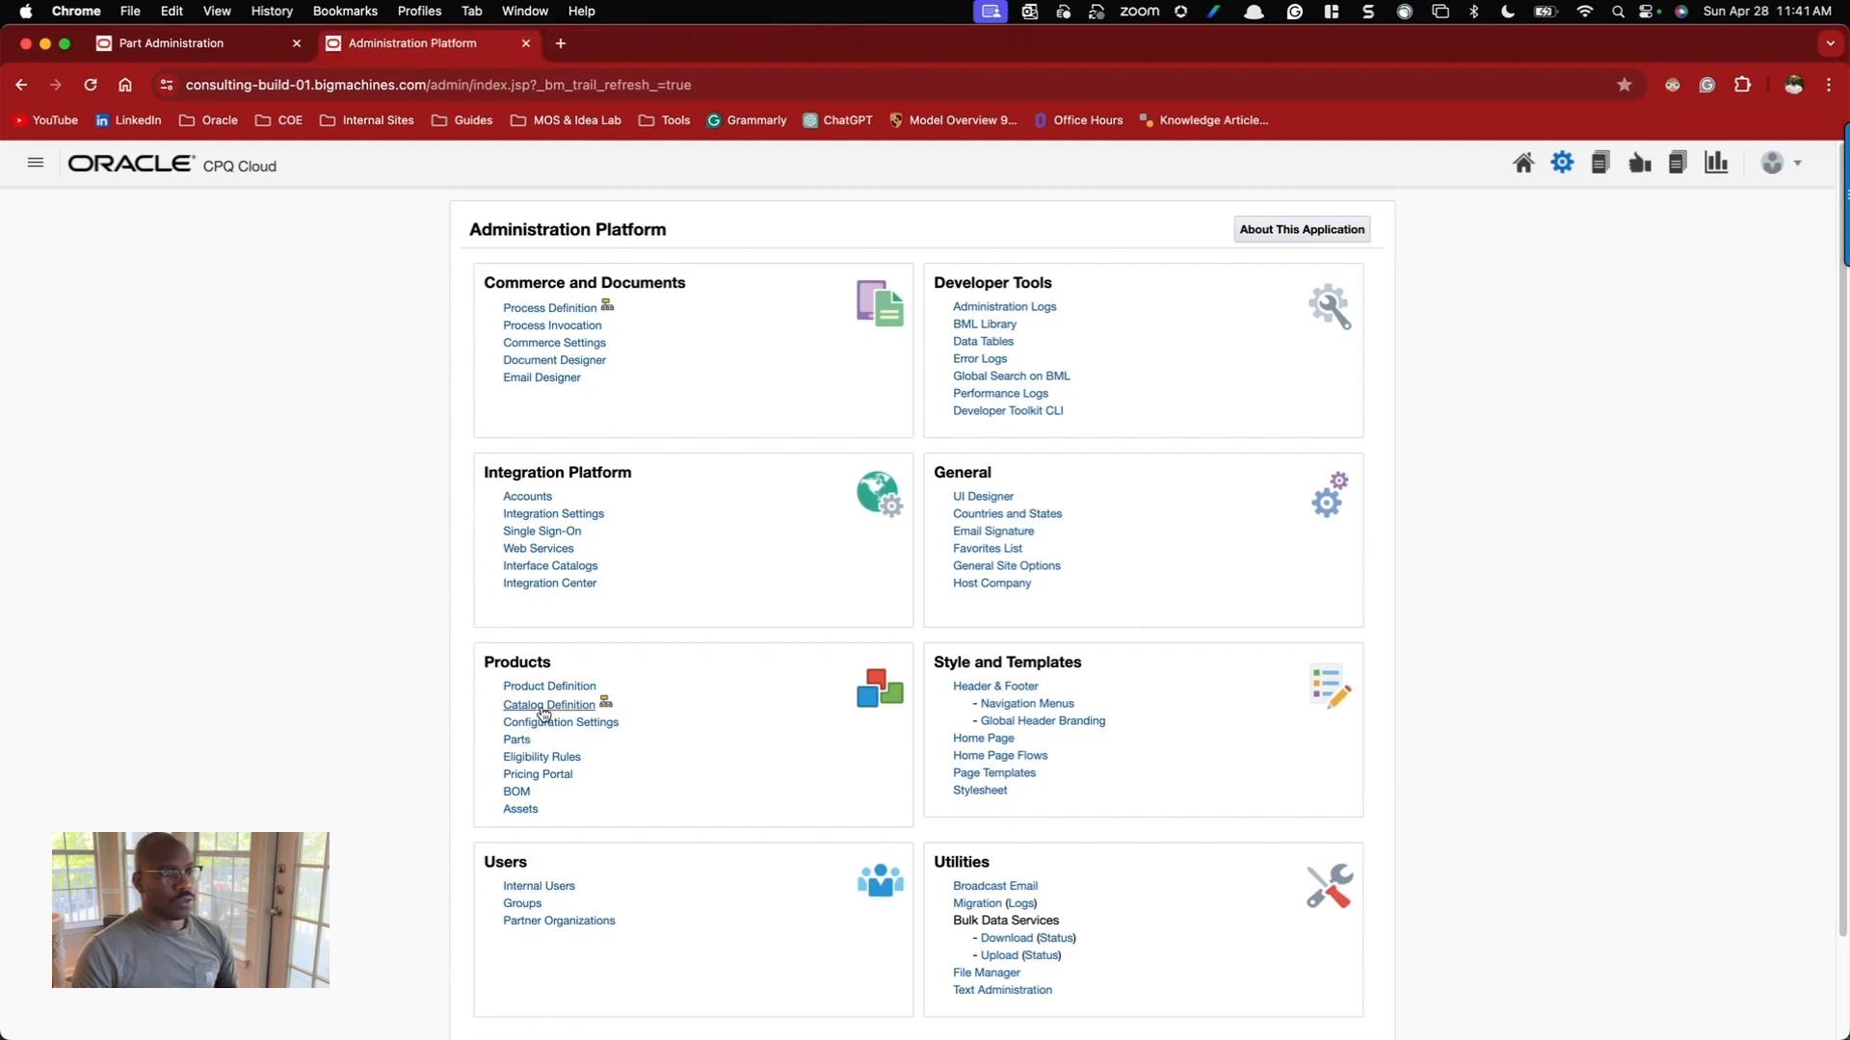
Open the catalog's Configuration Quick Links tree and select the Data Center product family in it.
click(605, 704)
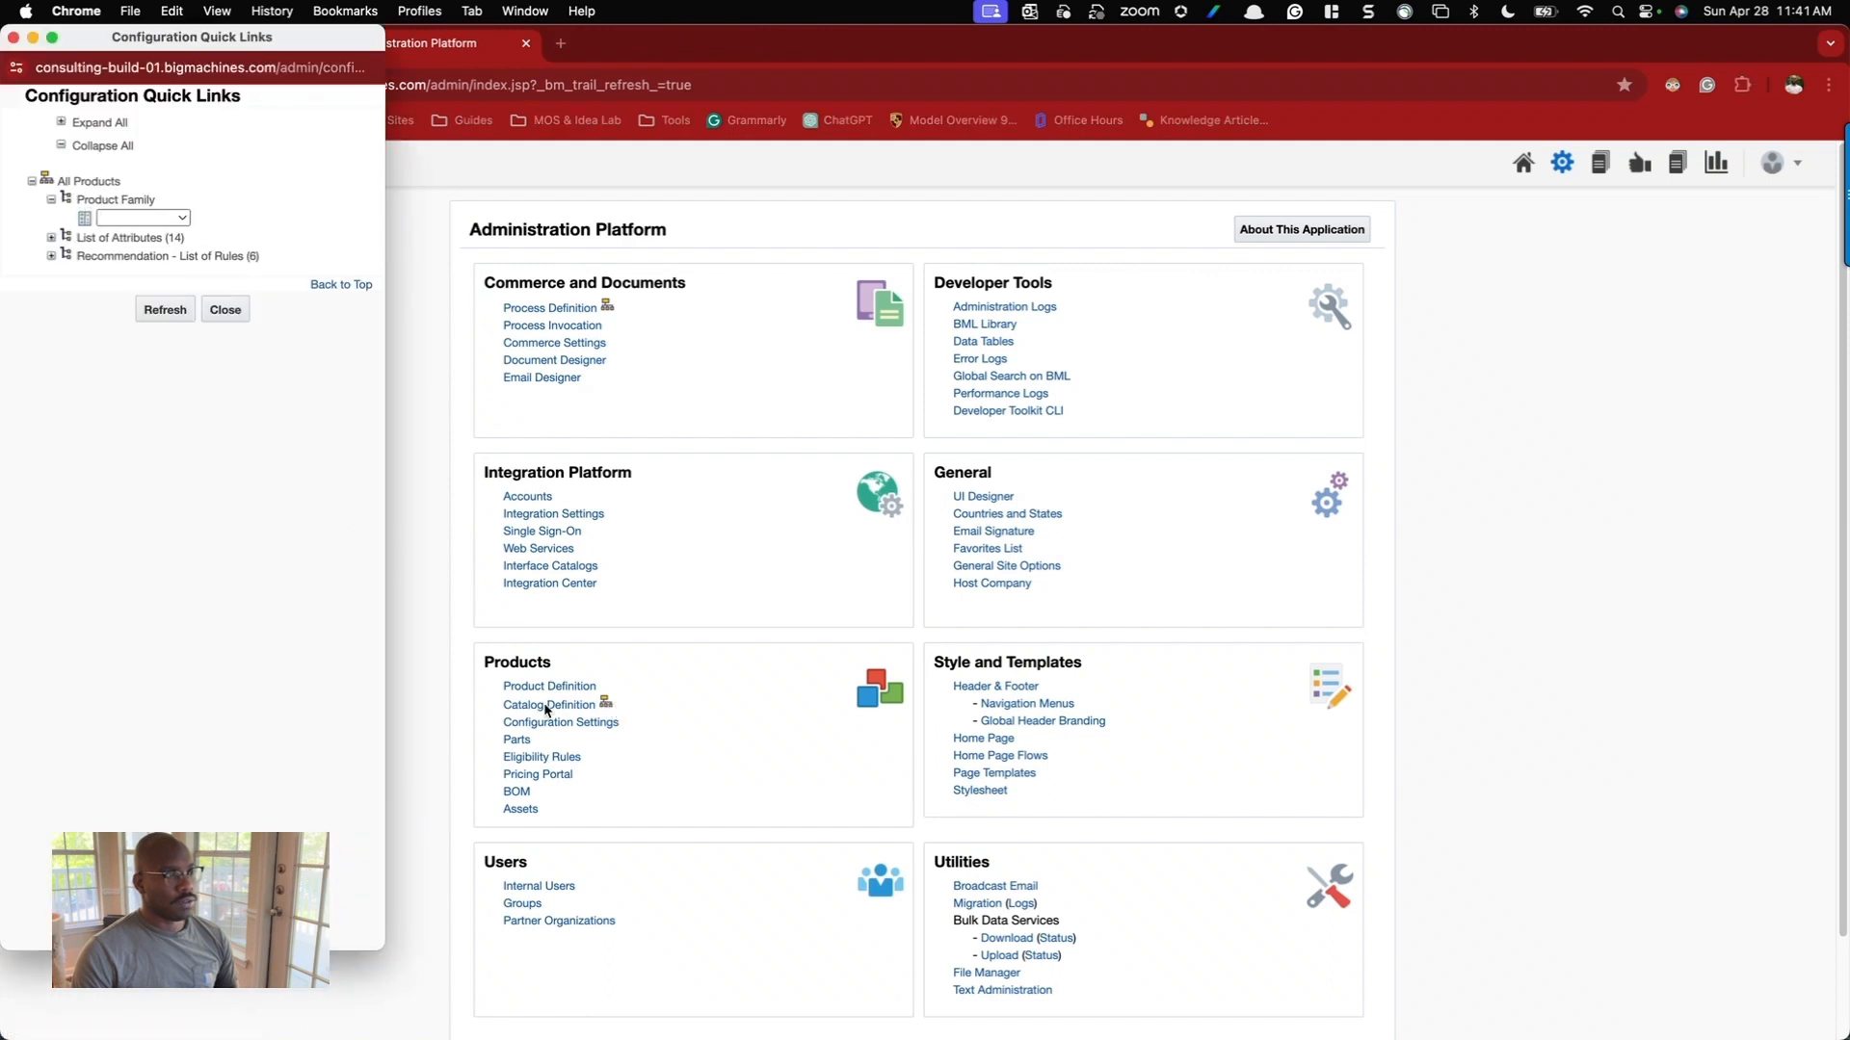
drag(174, 41, 173, 115)
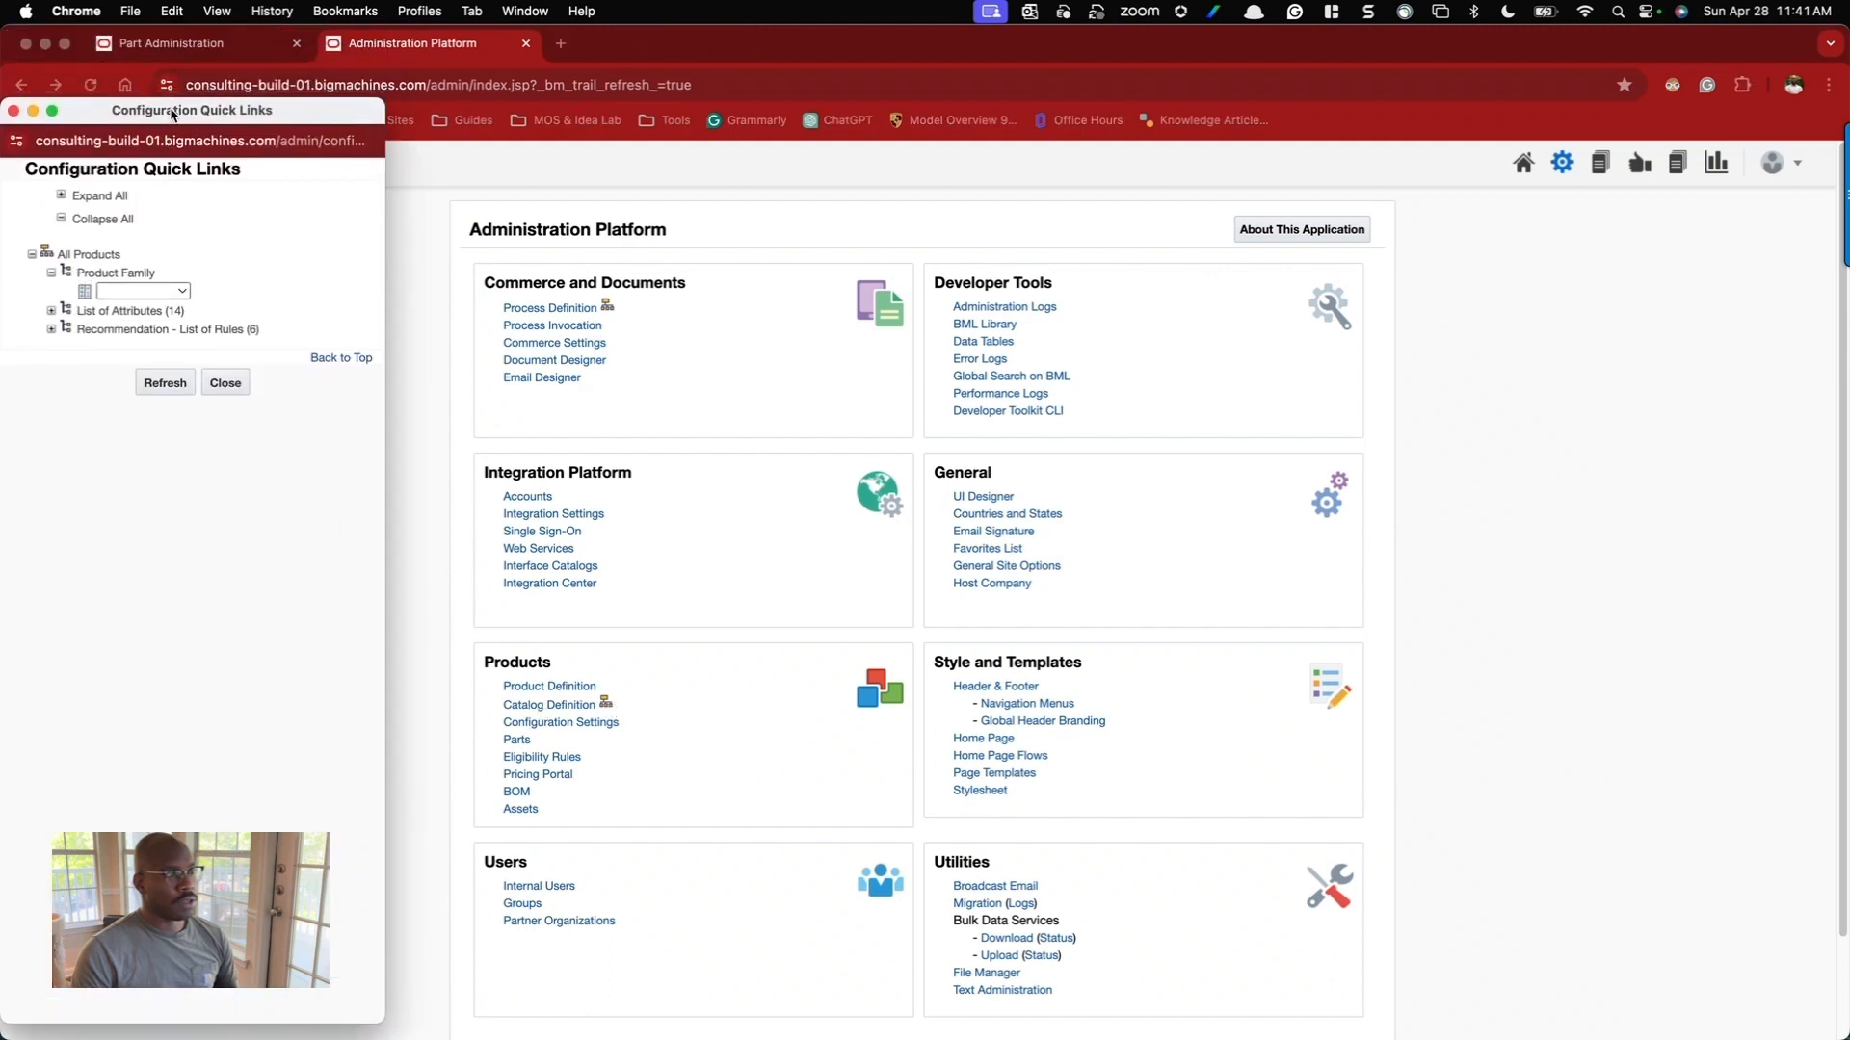
click(160, 291)
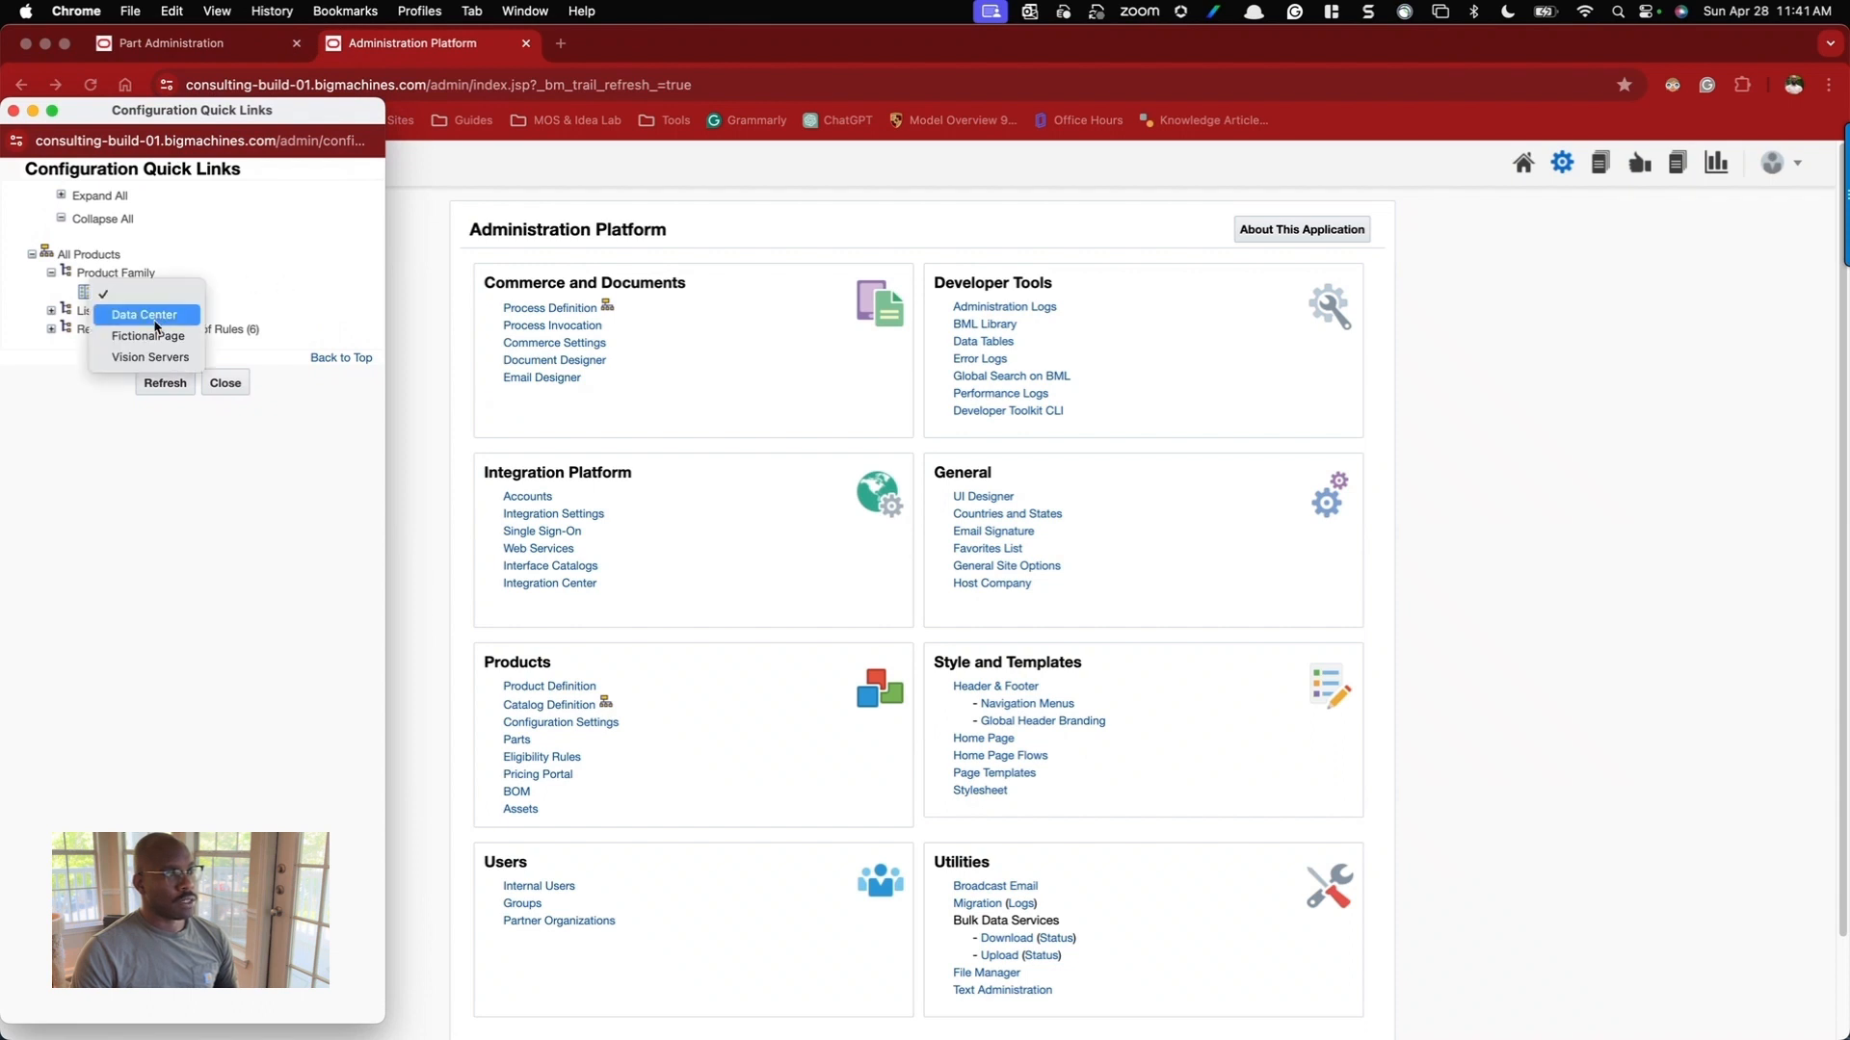
click(156, 324)
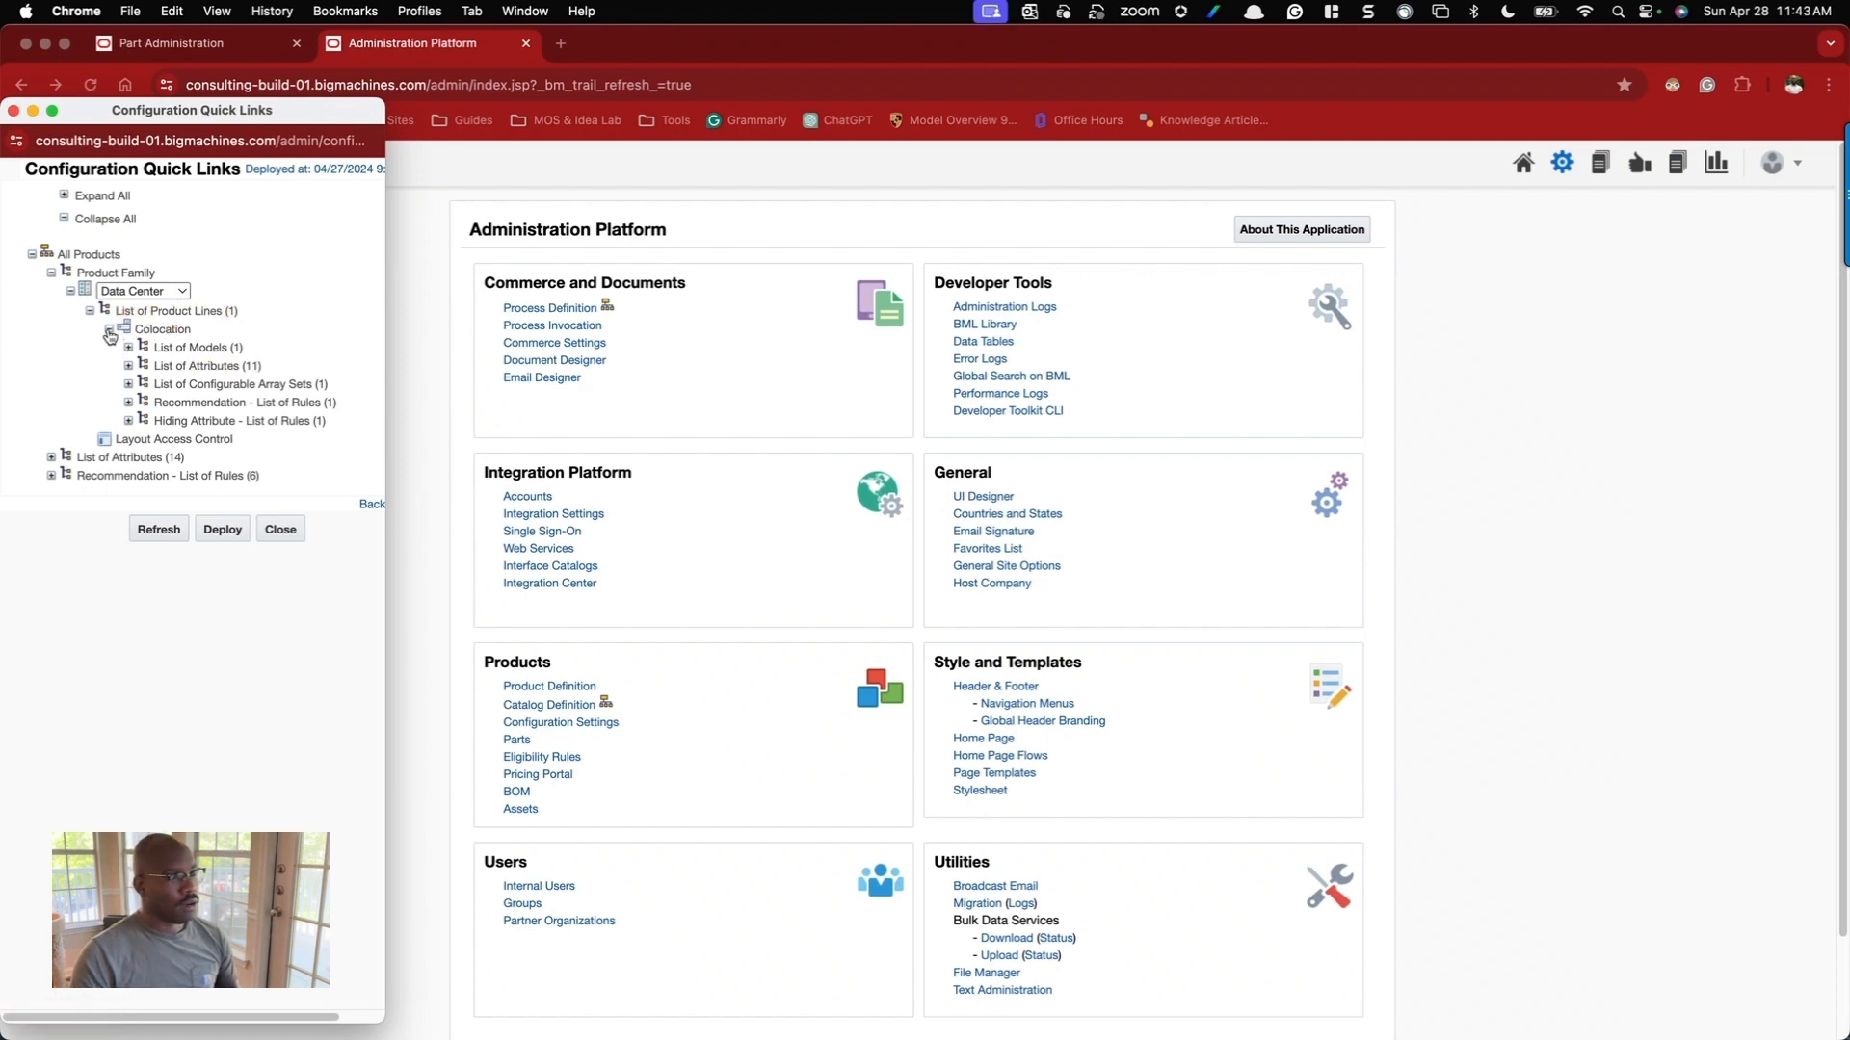
Collapse and re-expand the All Products, Product Family, Data Center and List of Product Lines levels to examine the product hierarchy.
click(107, 330)
click(32, 254)
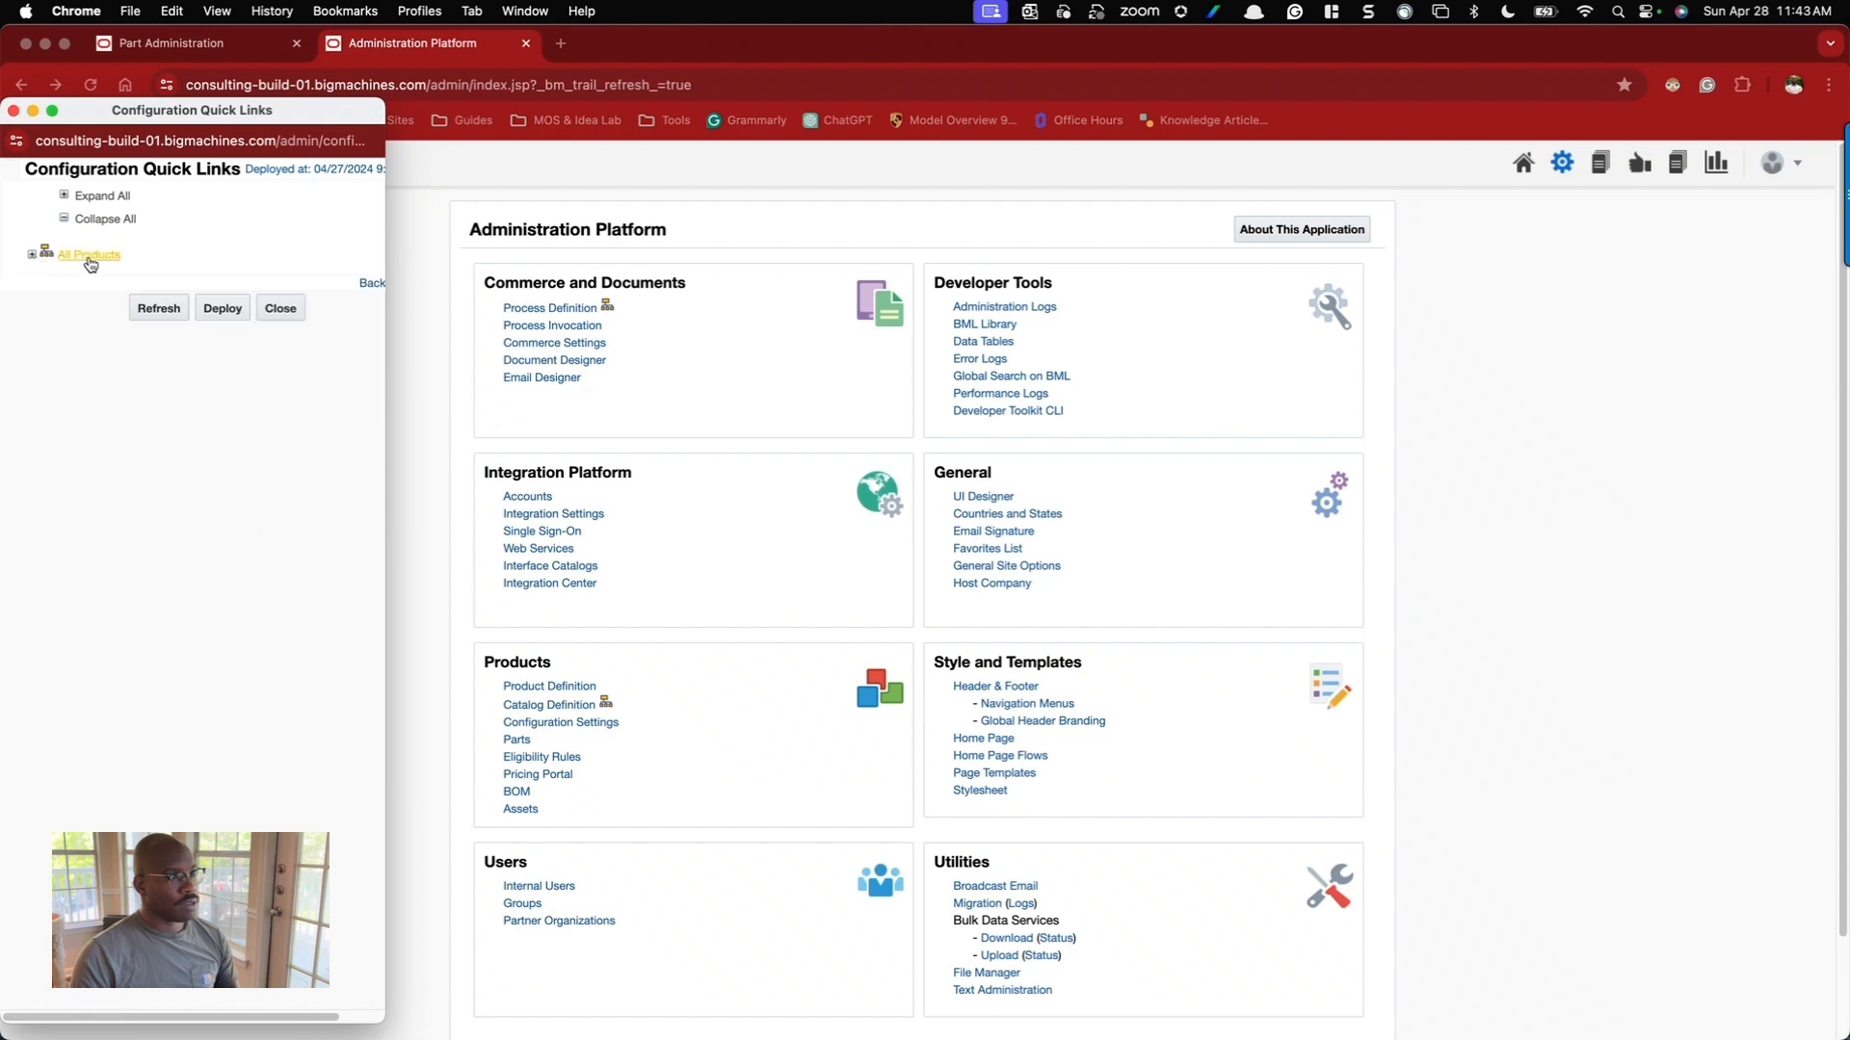
click(32, 254)
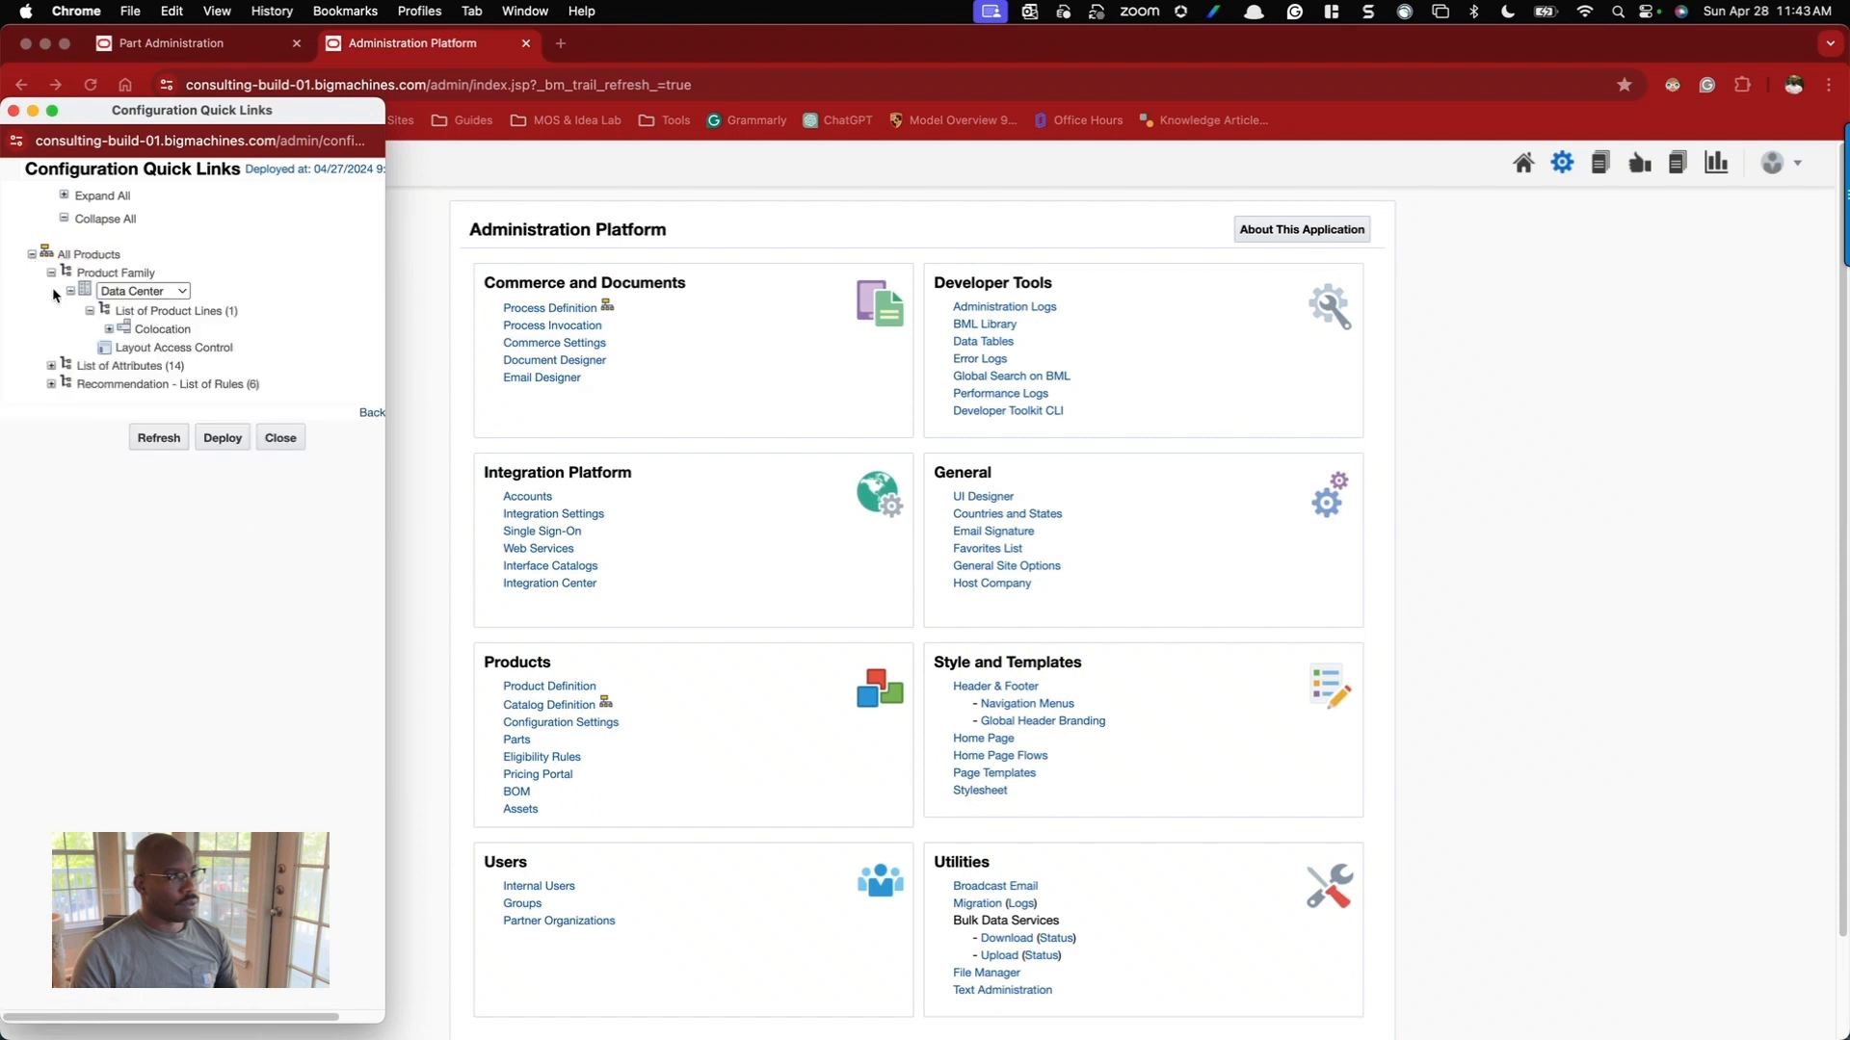
click(53, 273)
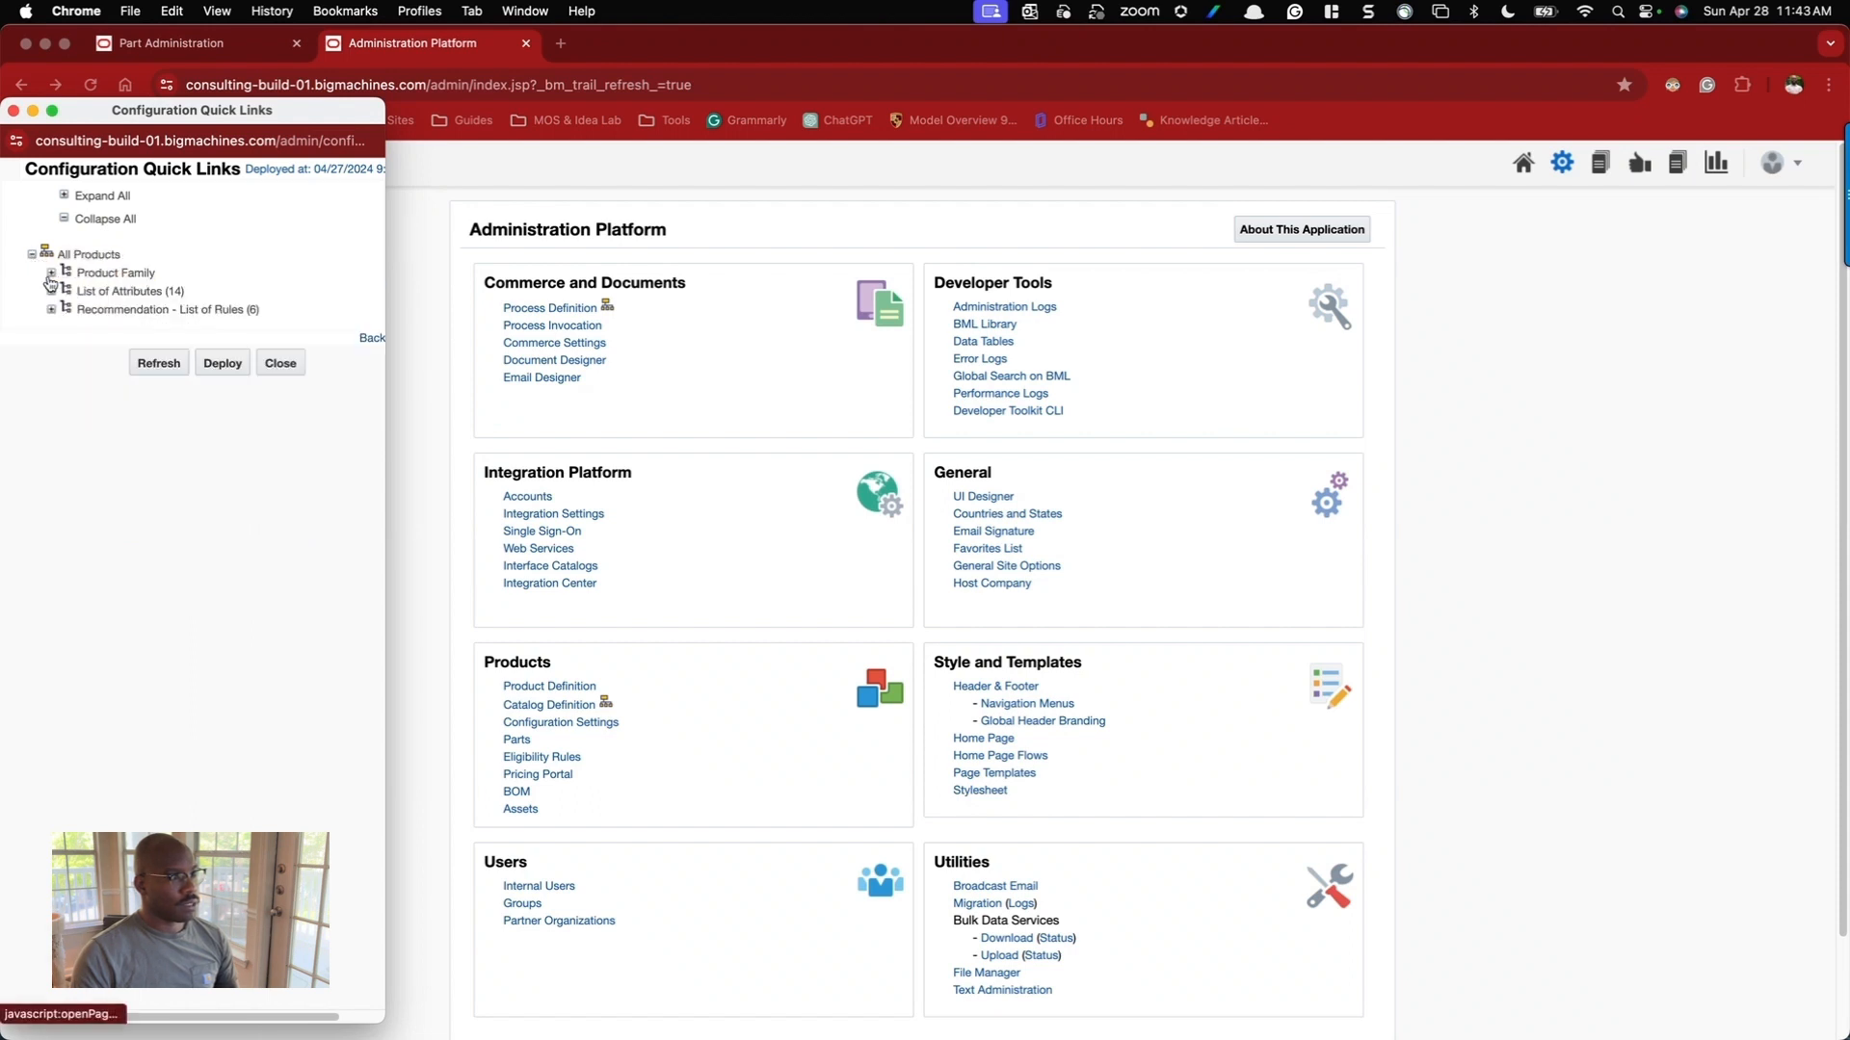
click(51, 275)
click(70, 292)
click(70, 292)
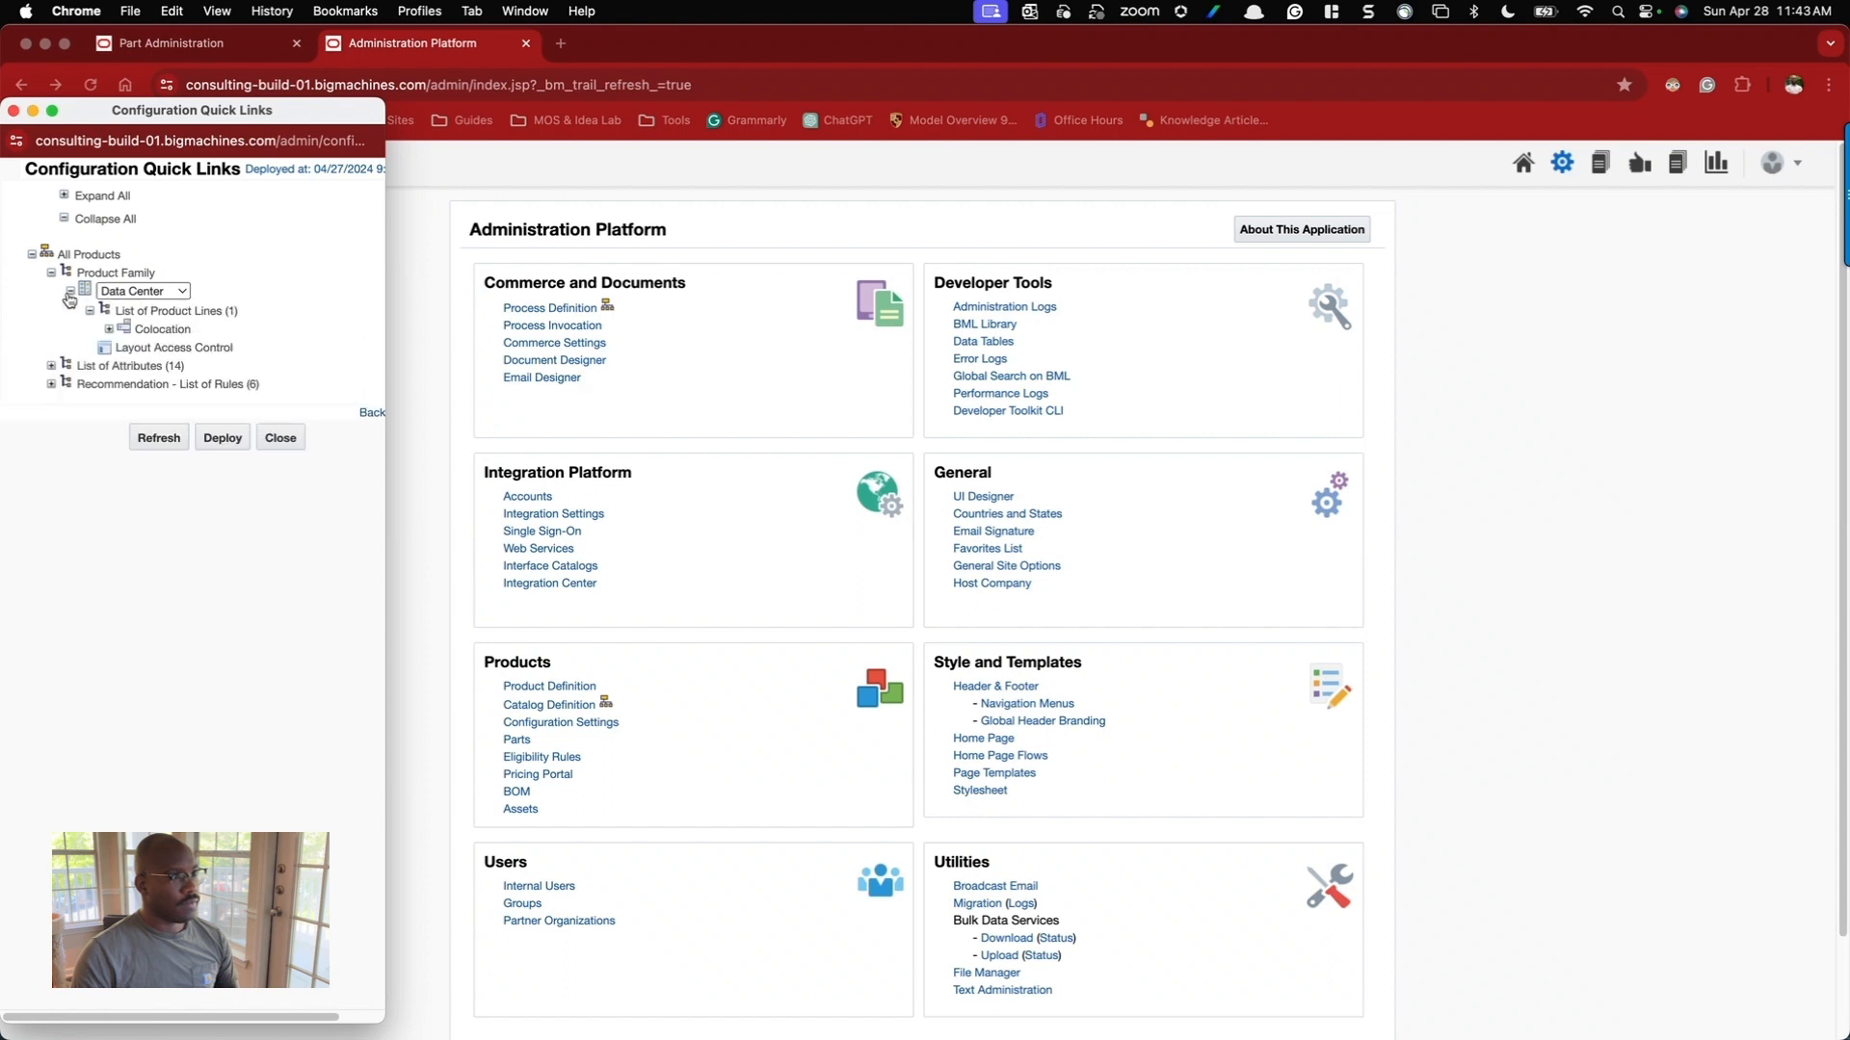
click(86, 312)
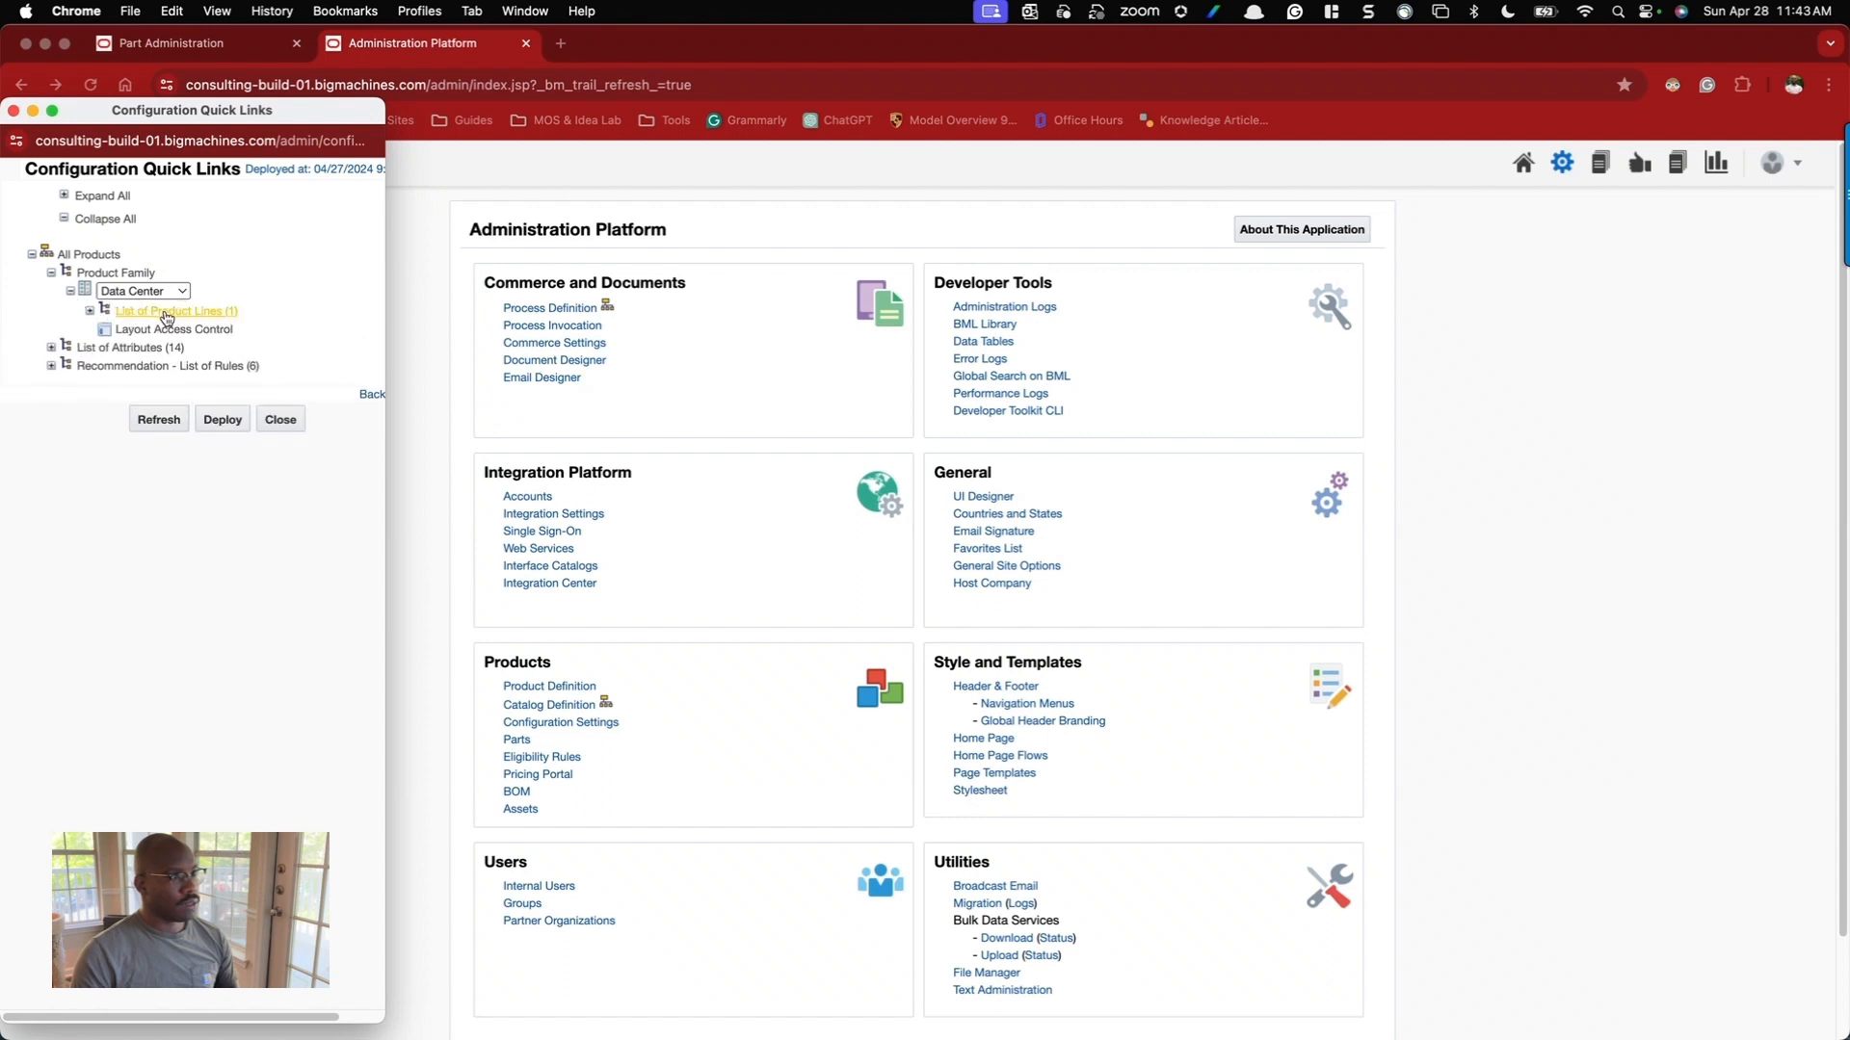
click(88, 314)
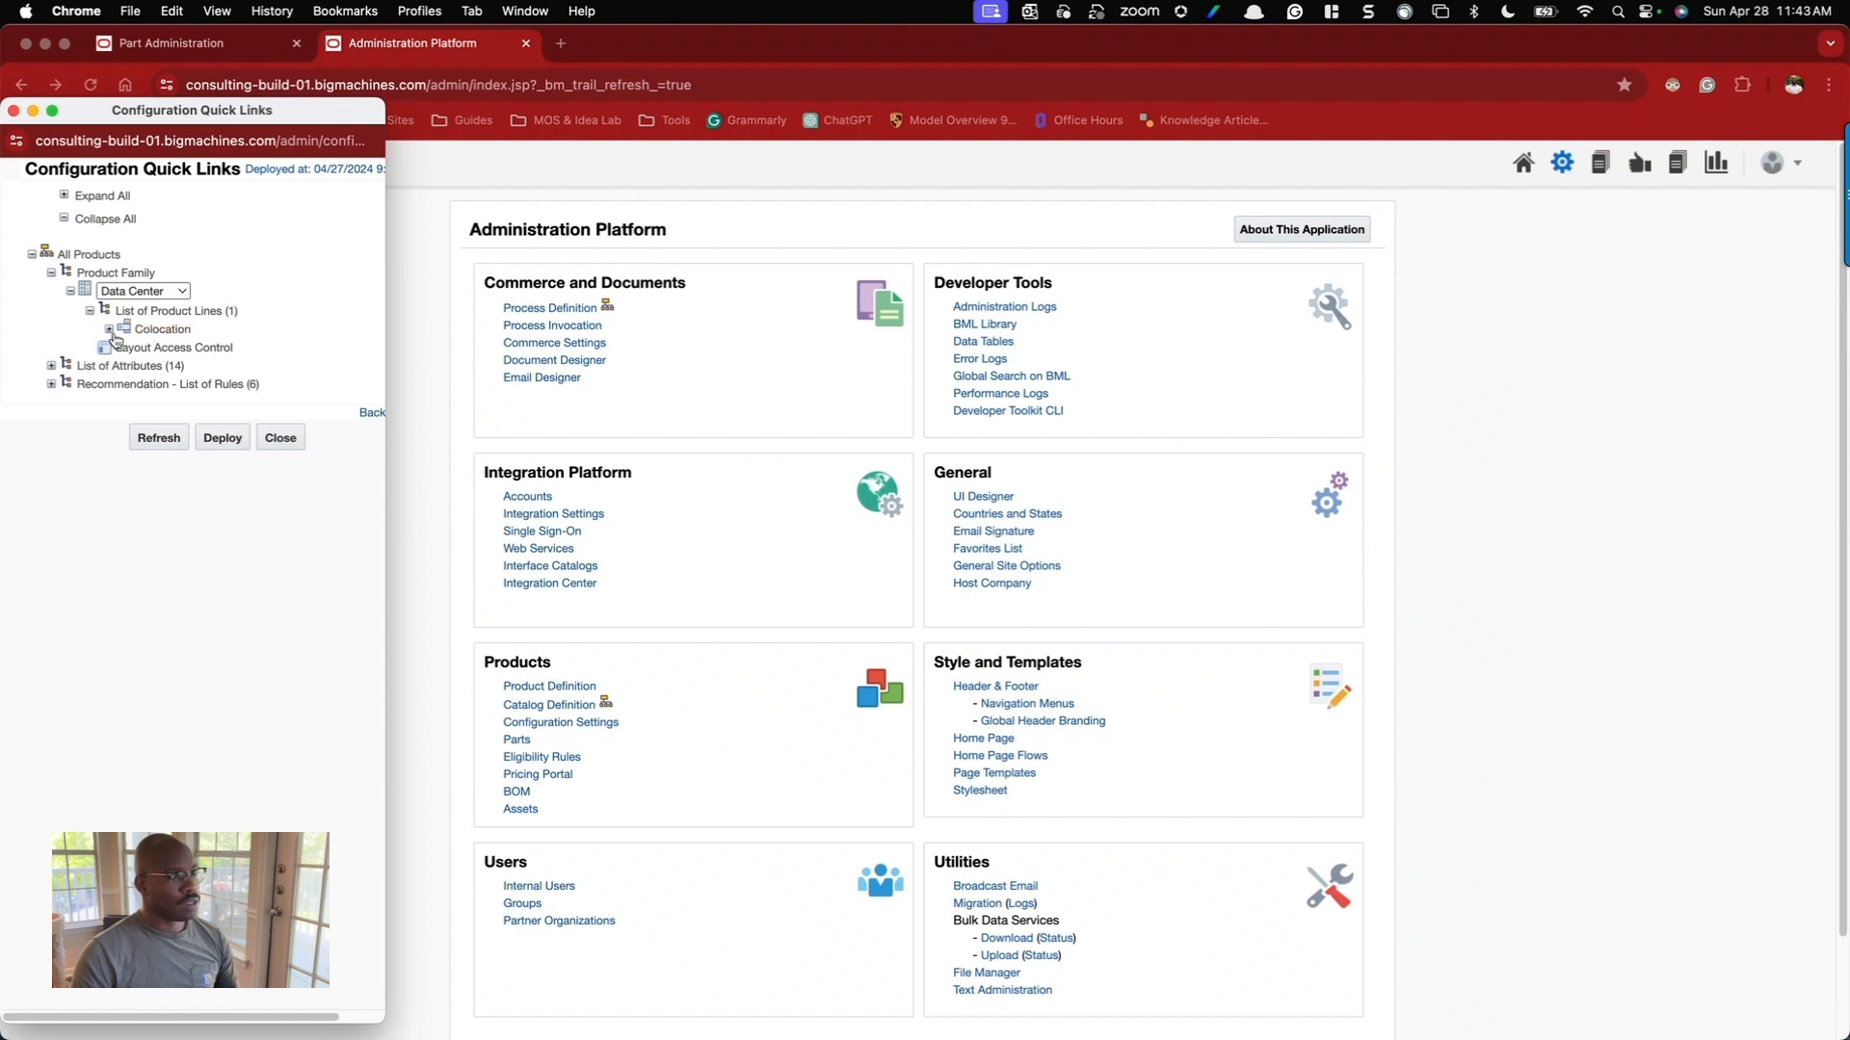
Expand the Colocation product line down to its Deployment model and open the product line's list of attributes.
click(109, 330)
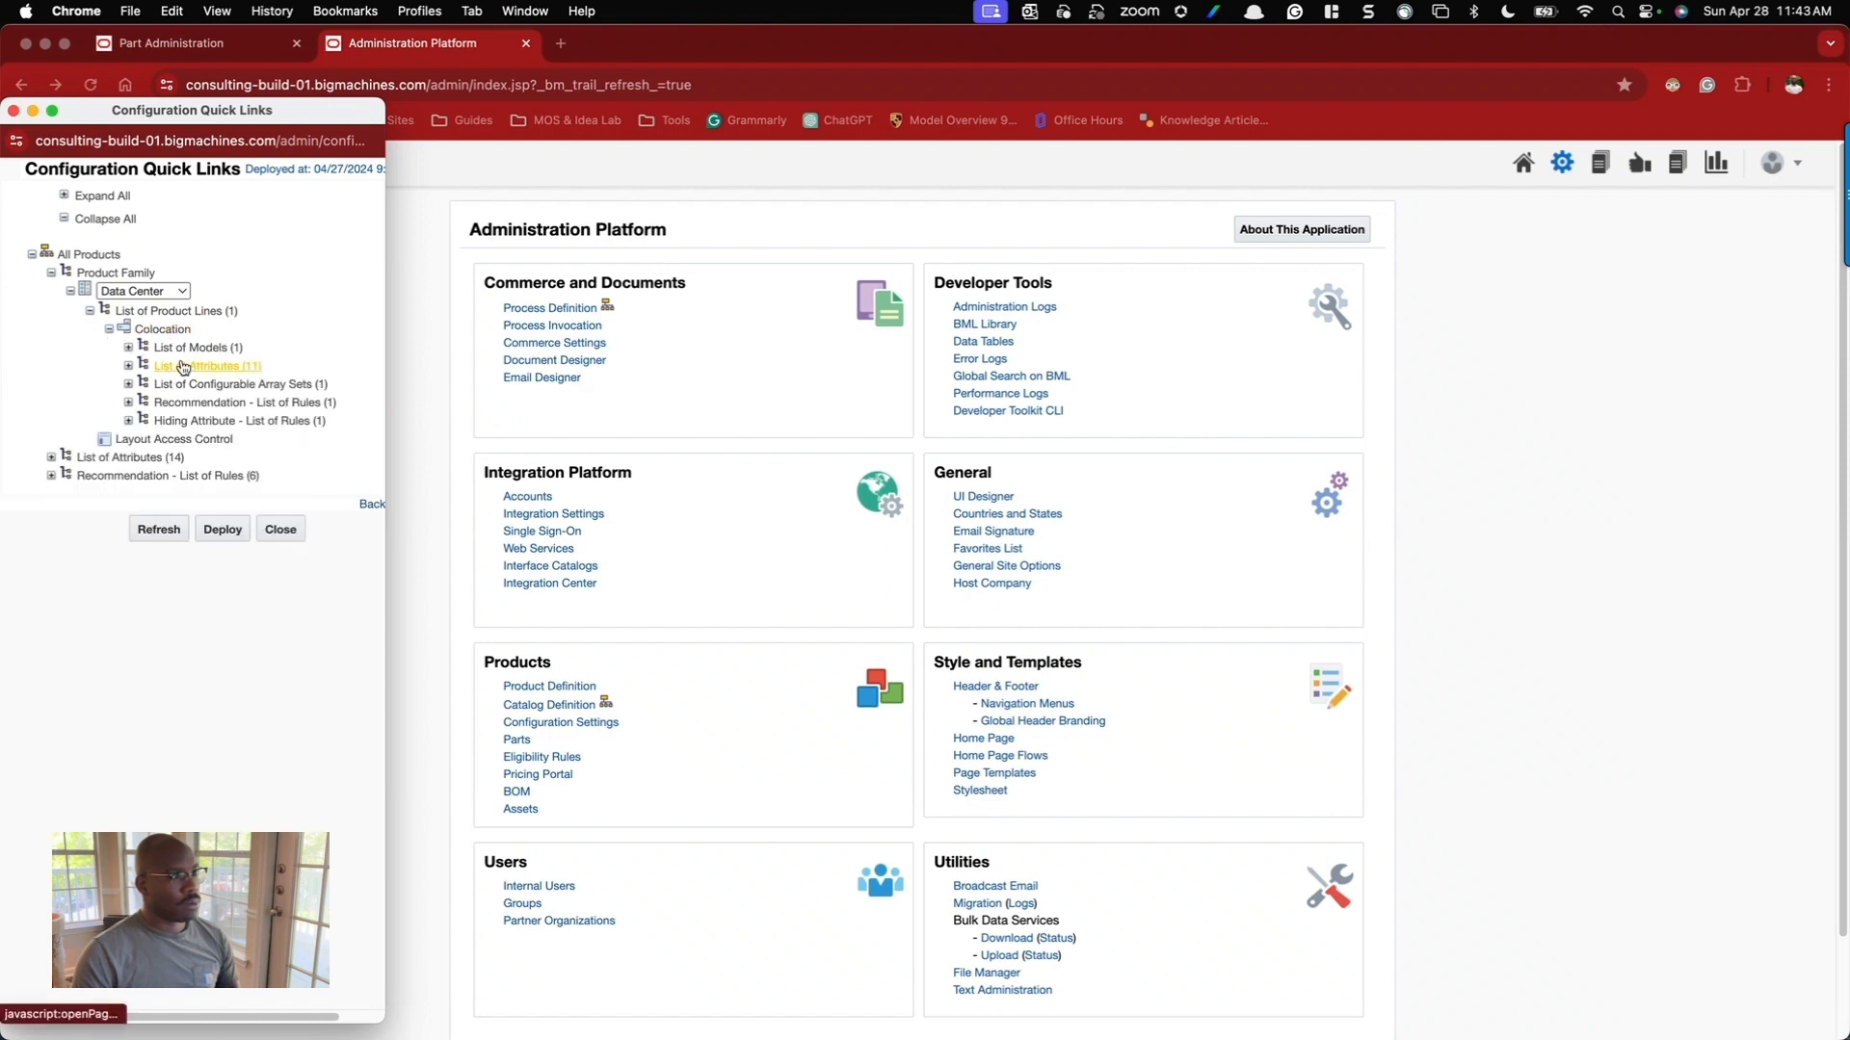
click(129, 349)
click(148, 368)
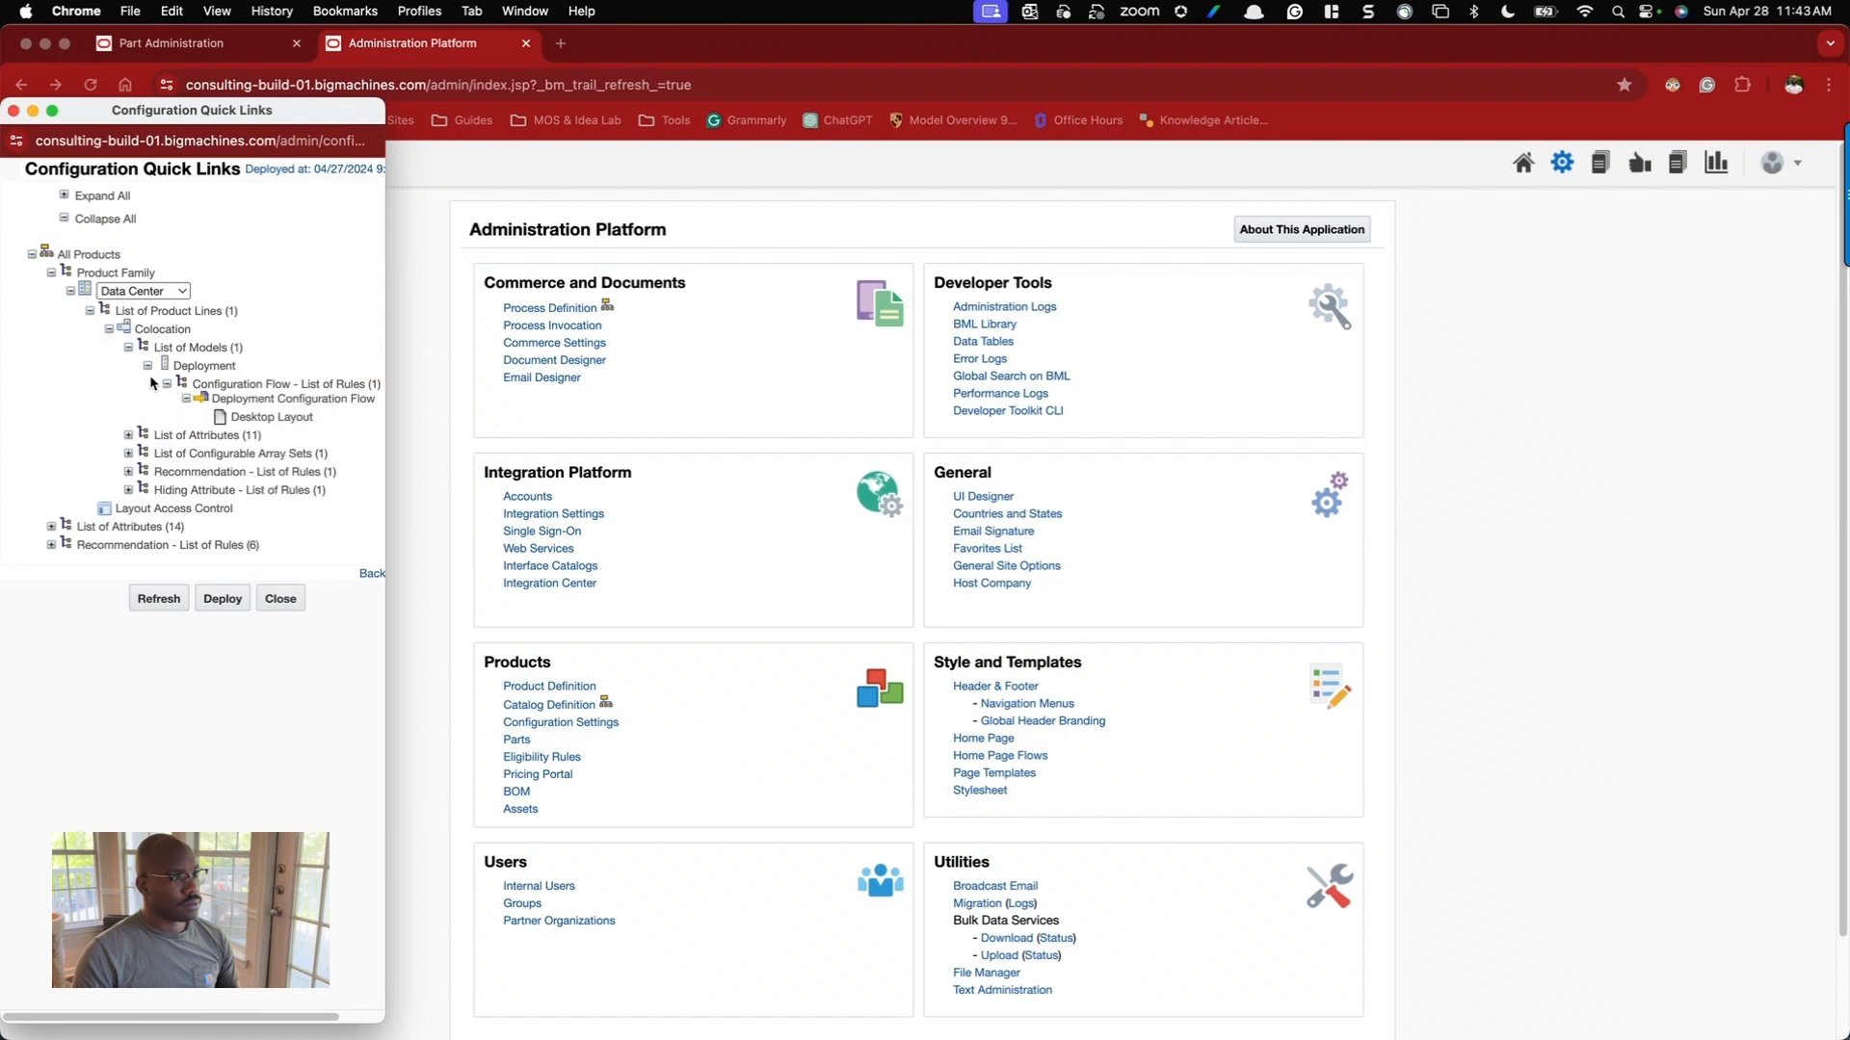
click(147, 368)
click(195, 387)
click(511, 228)
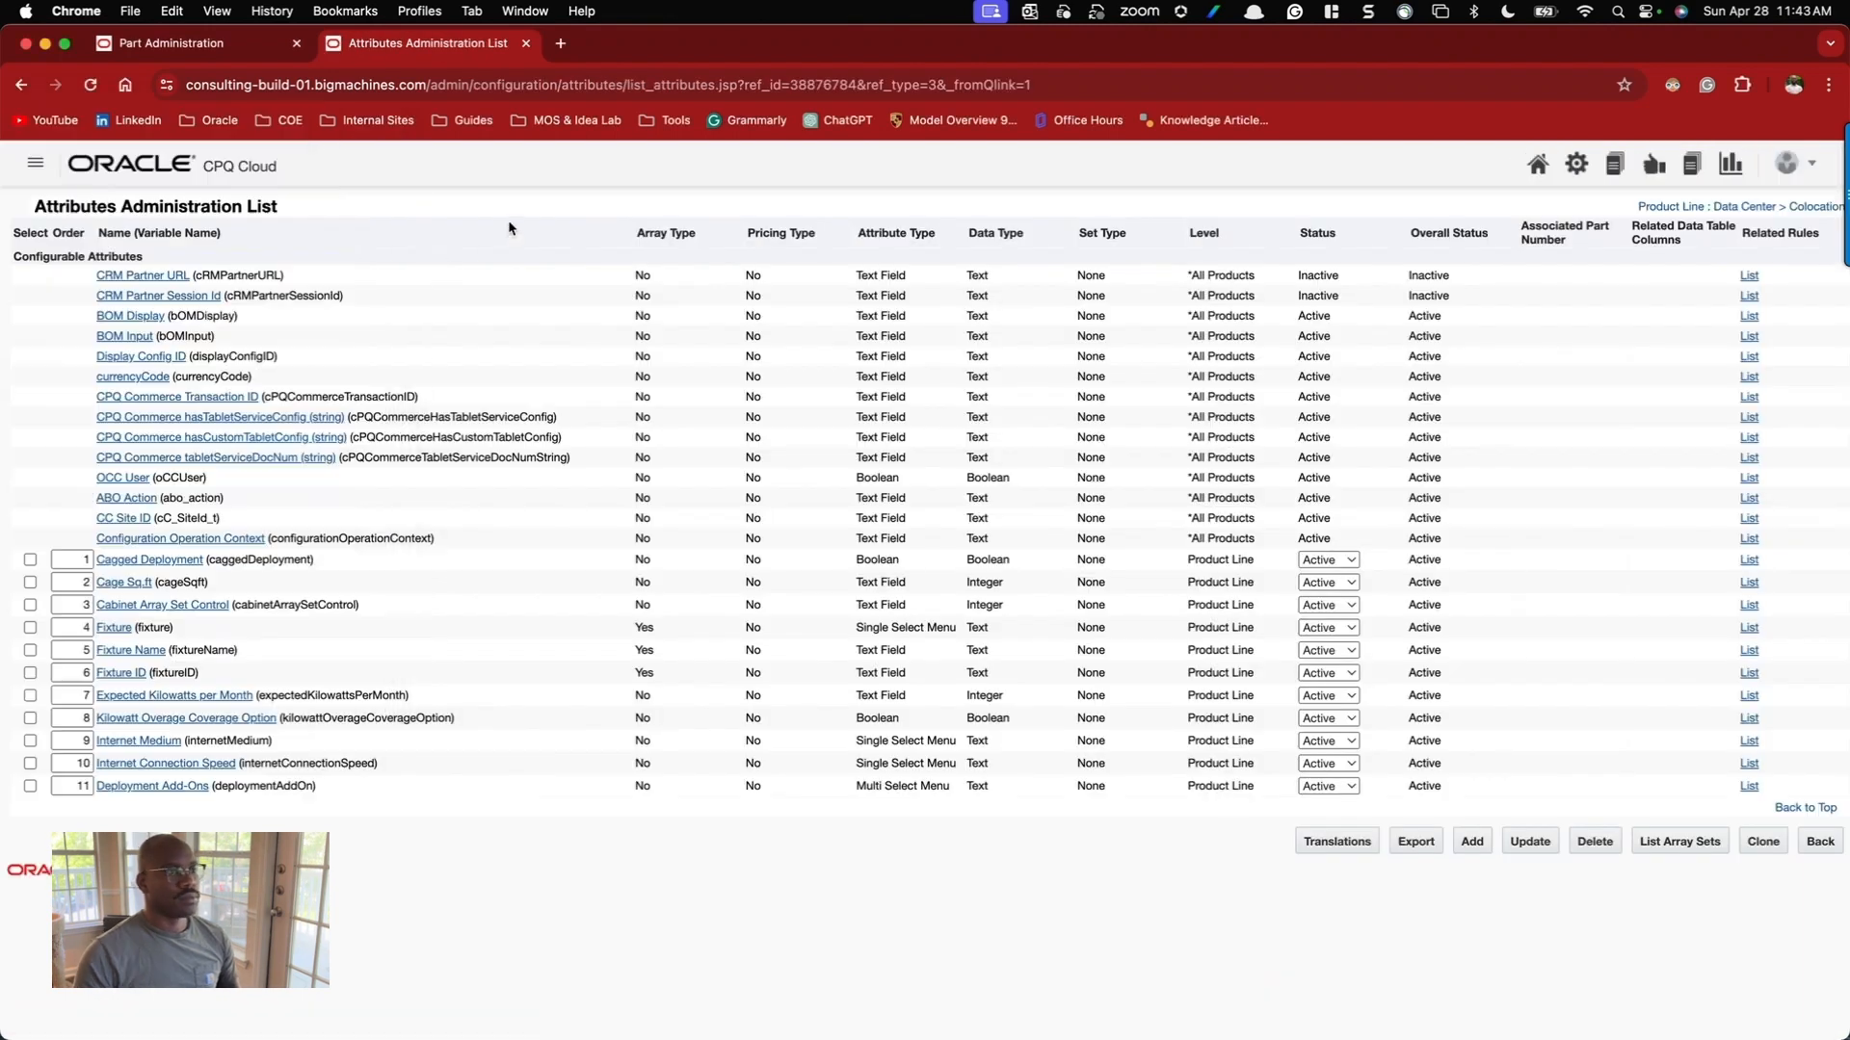
Arrange the windows side by side, with a narrow Configuration Quick Links window and the attribute list filling the remaining screen width.
key(ctrl+alt+Right)
click(353, 295)
key(ctrl+alt+Left)
drag(923, 329, 421, 327)
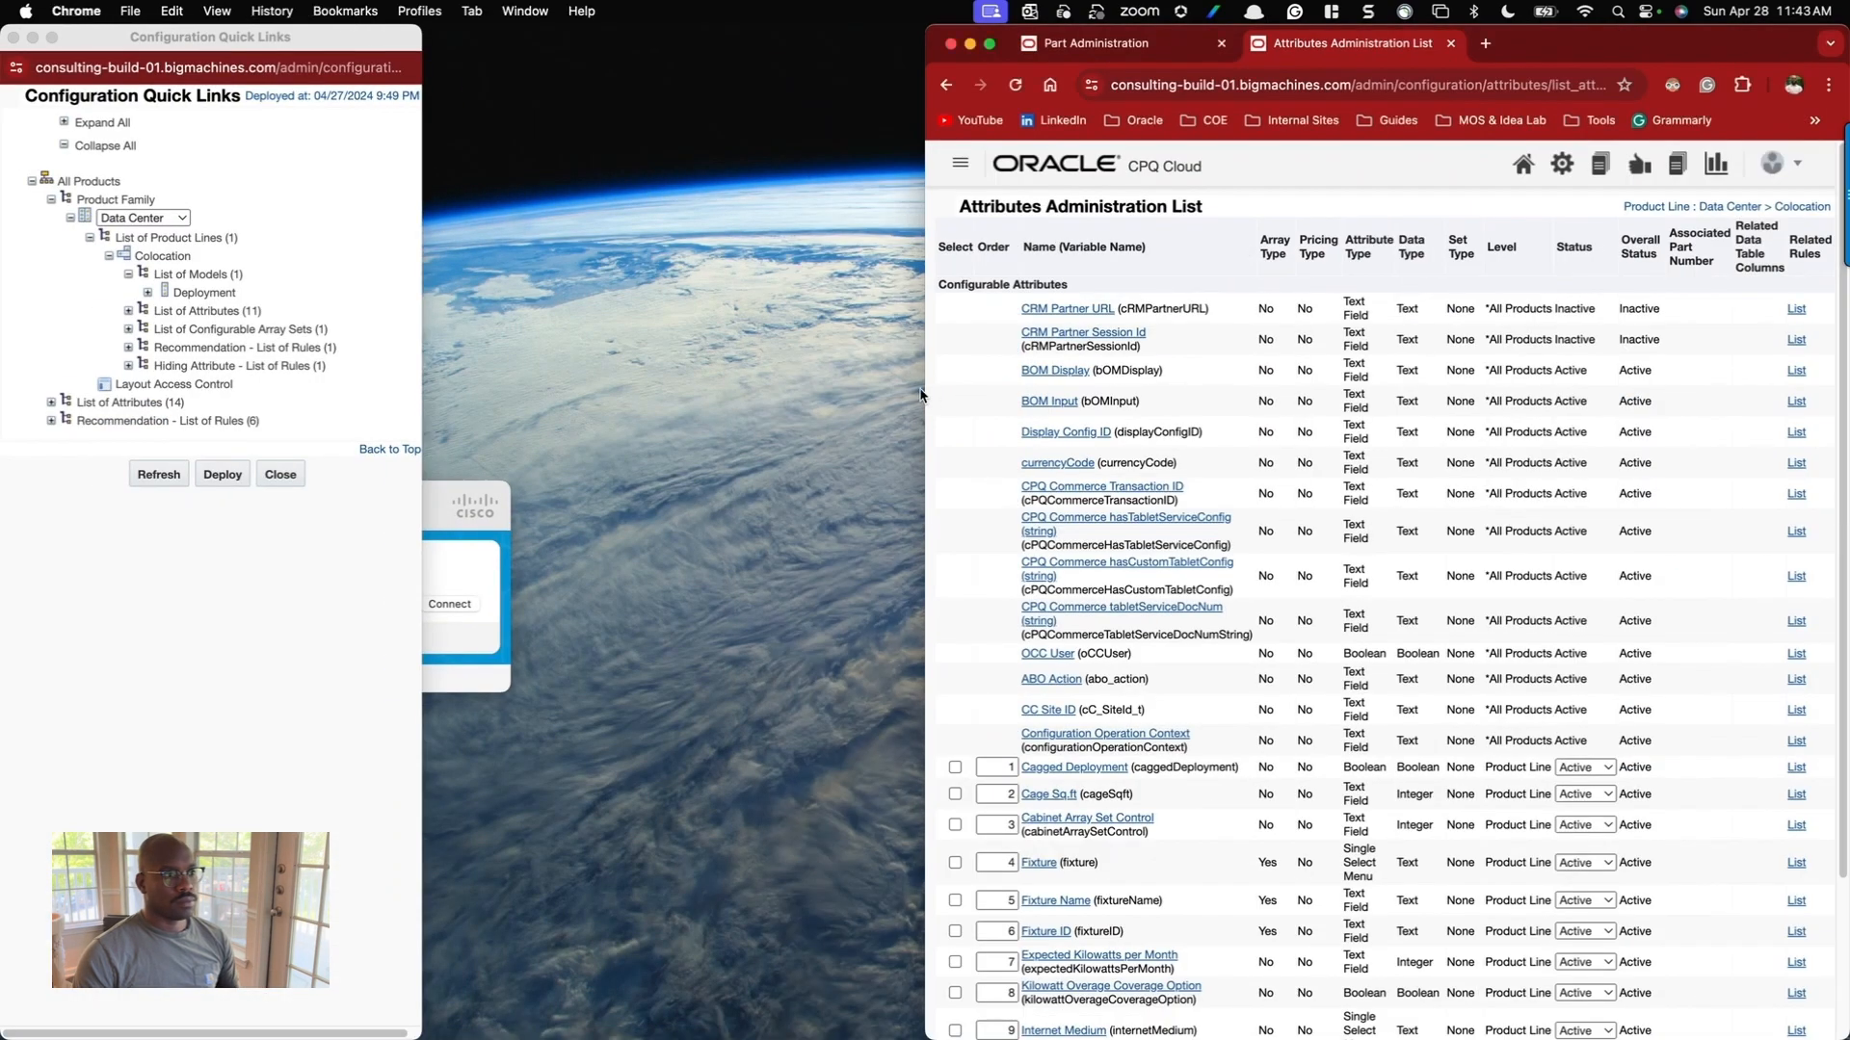
drag(926, 386, 423, 386)
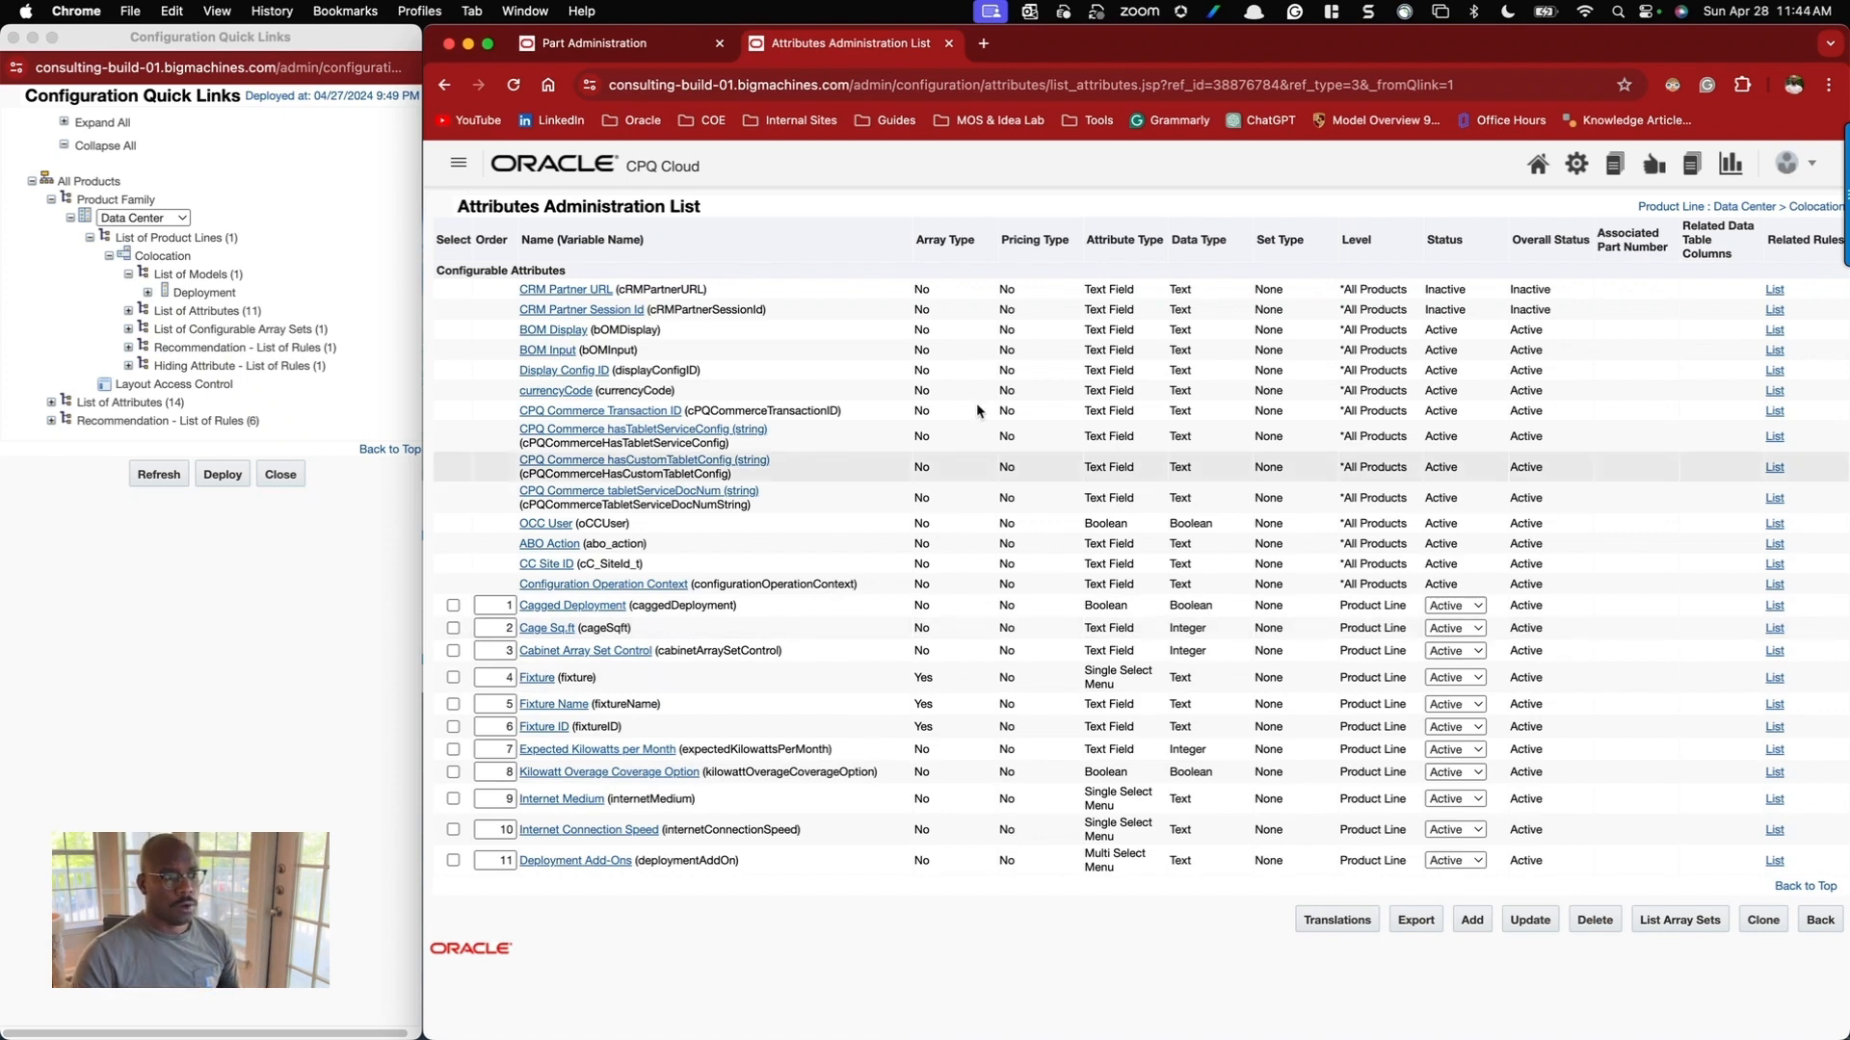
Open the home page in a separate tab, review its product lines, and start configuring a Colocation Deployment.
super+click(1539, 165)
click(1069, 43)
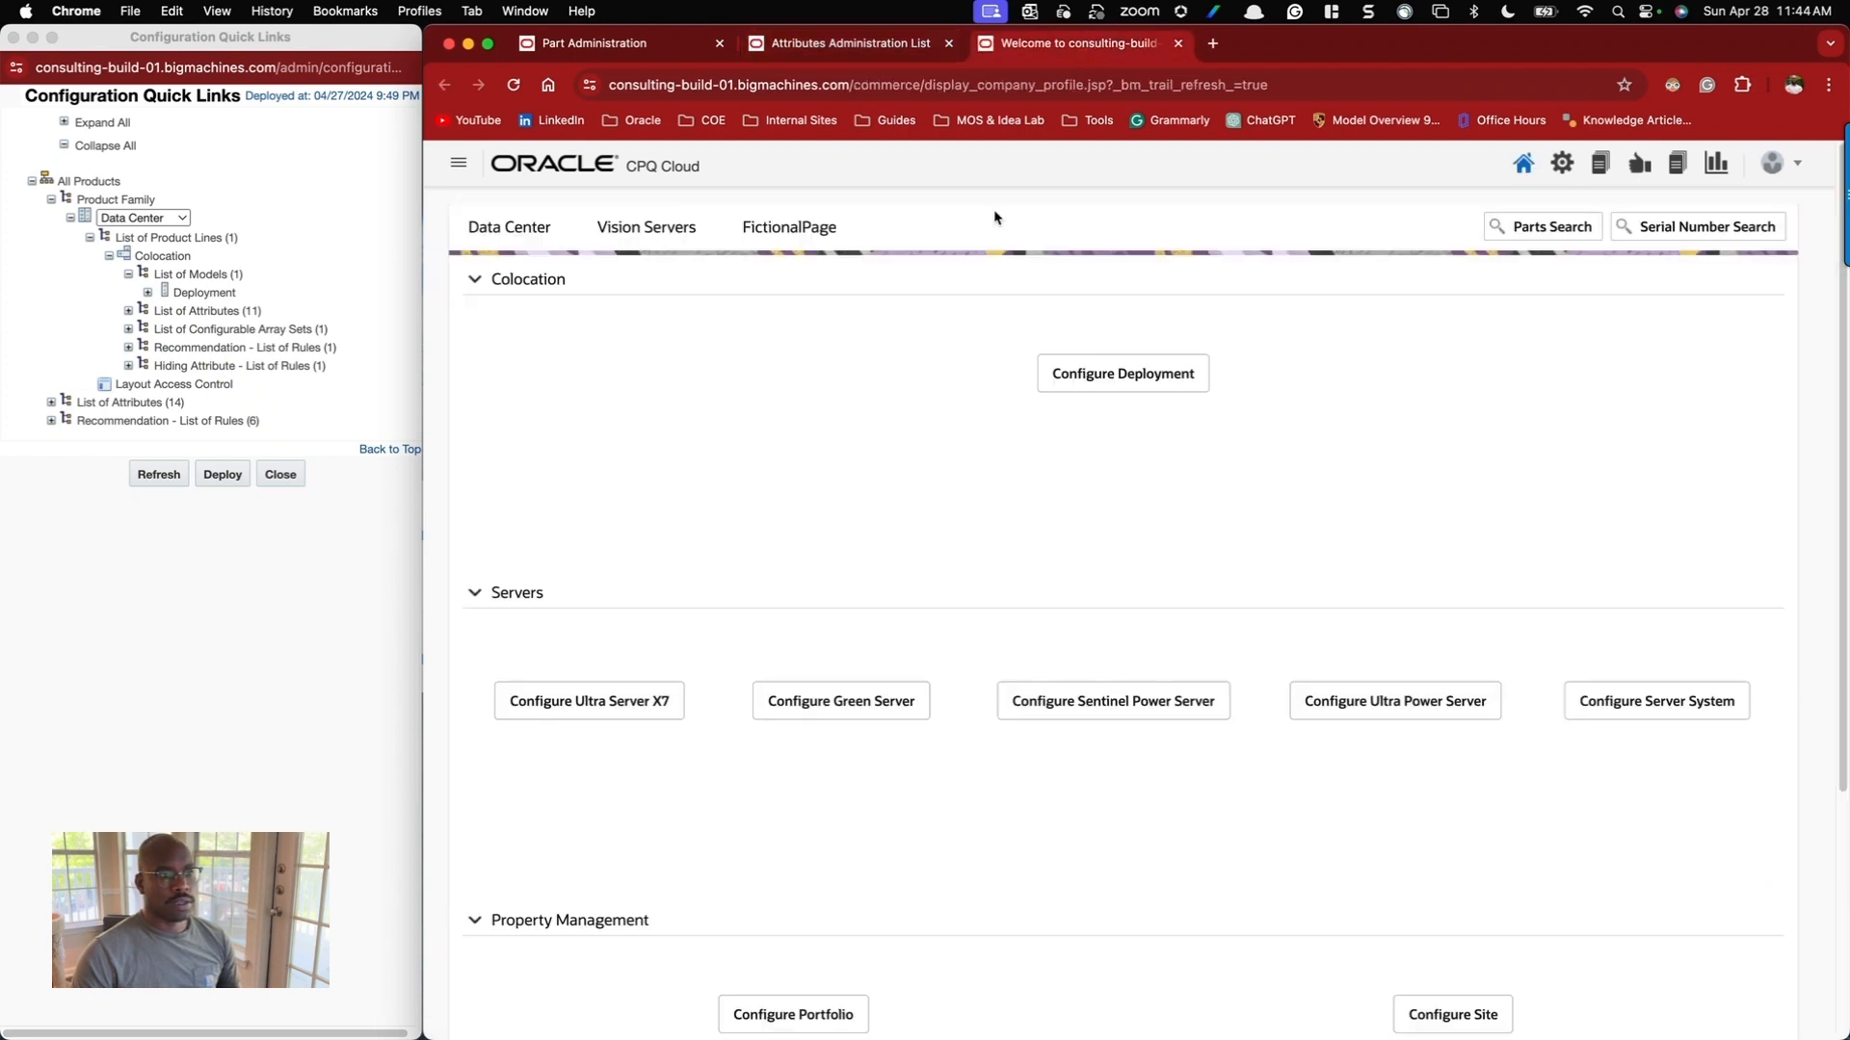
scroll(957, 450, down, 5)
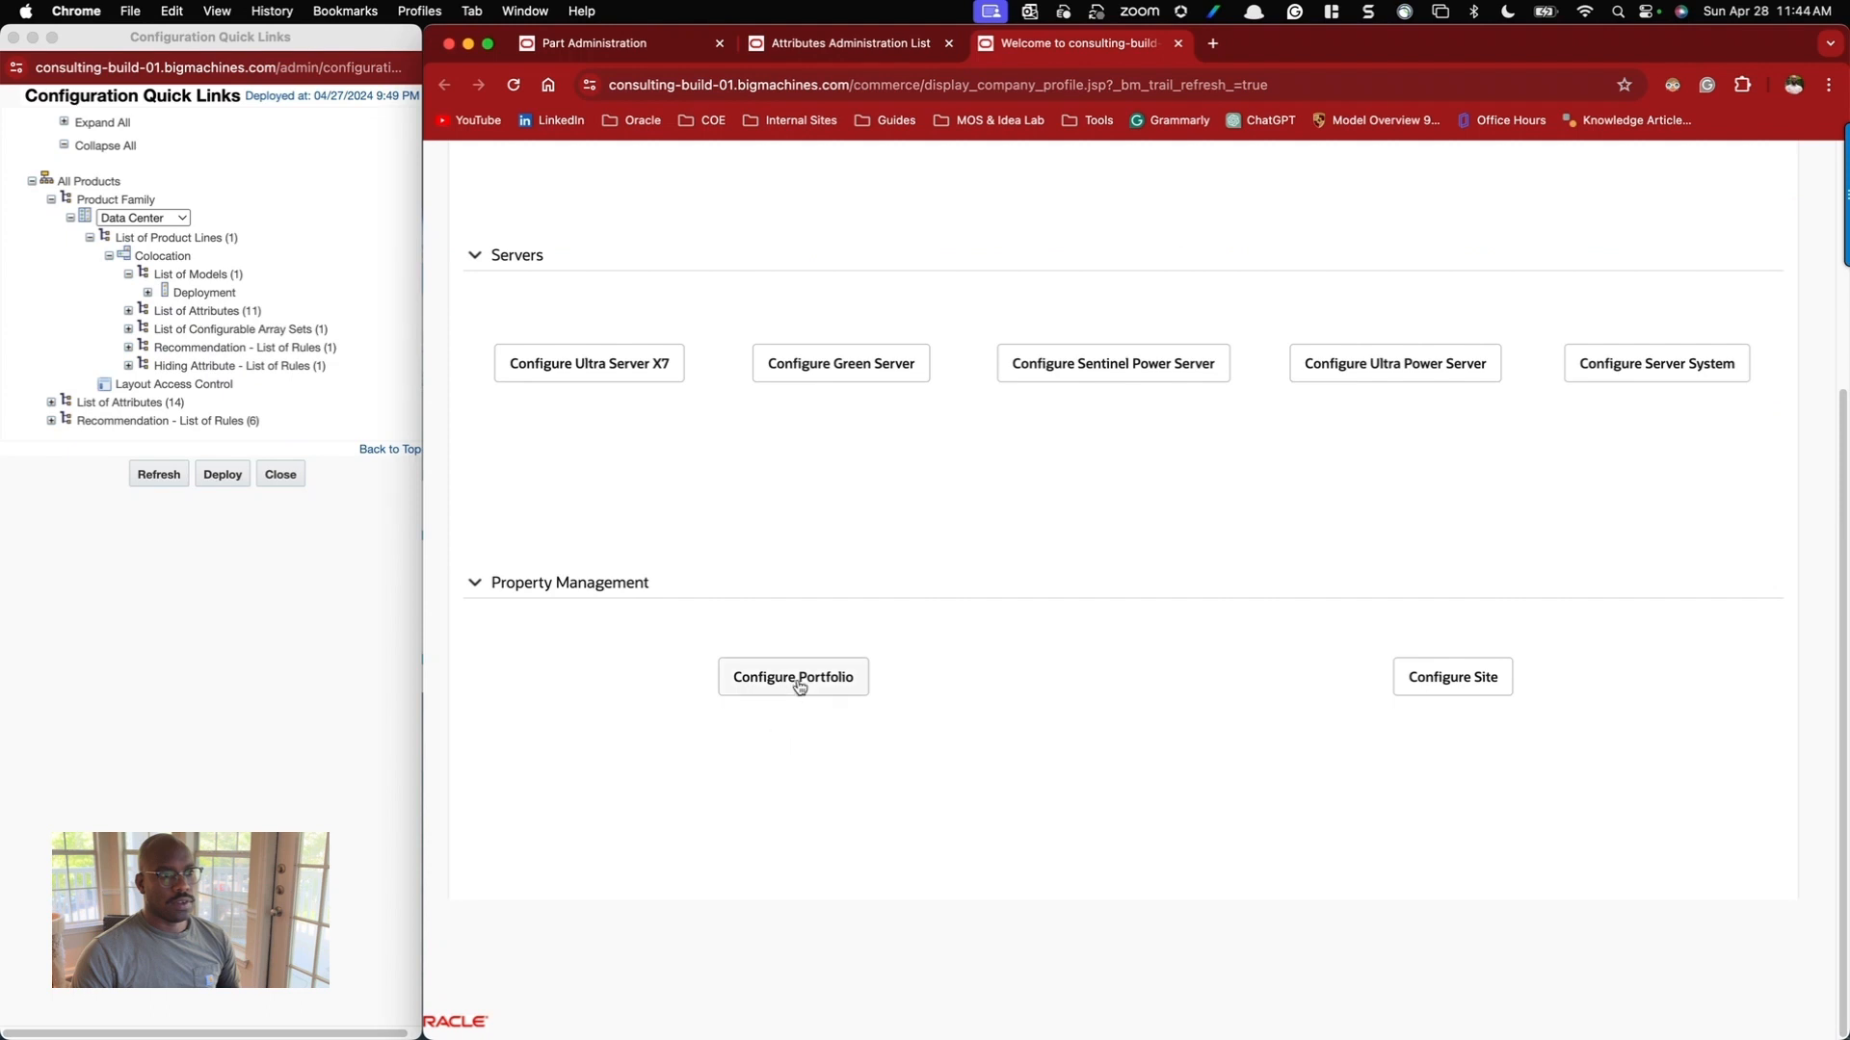
scroll(828, 597, up, 5)
click(1127, 376)
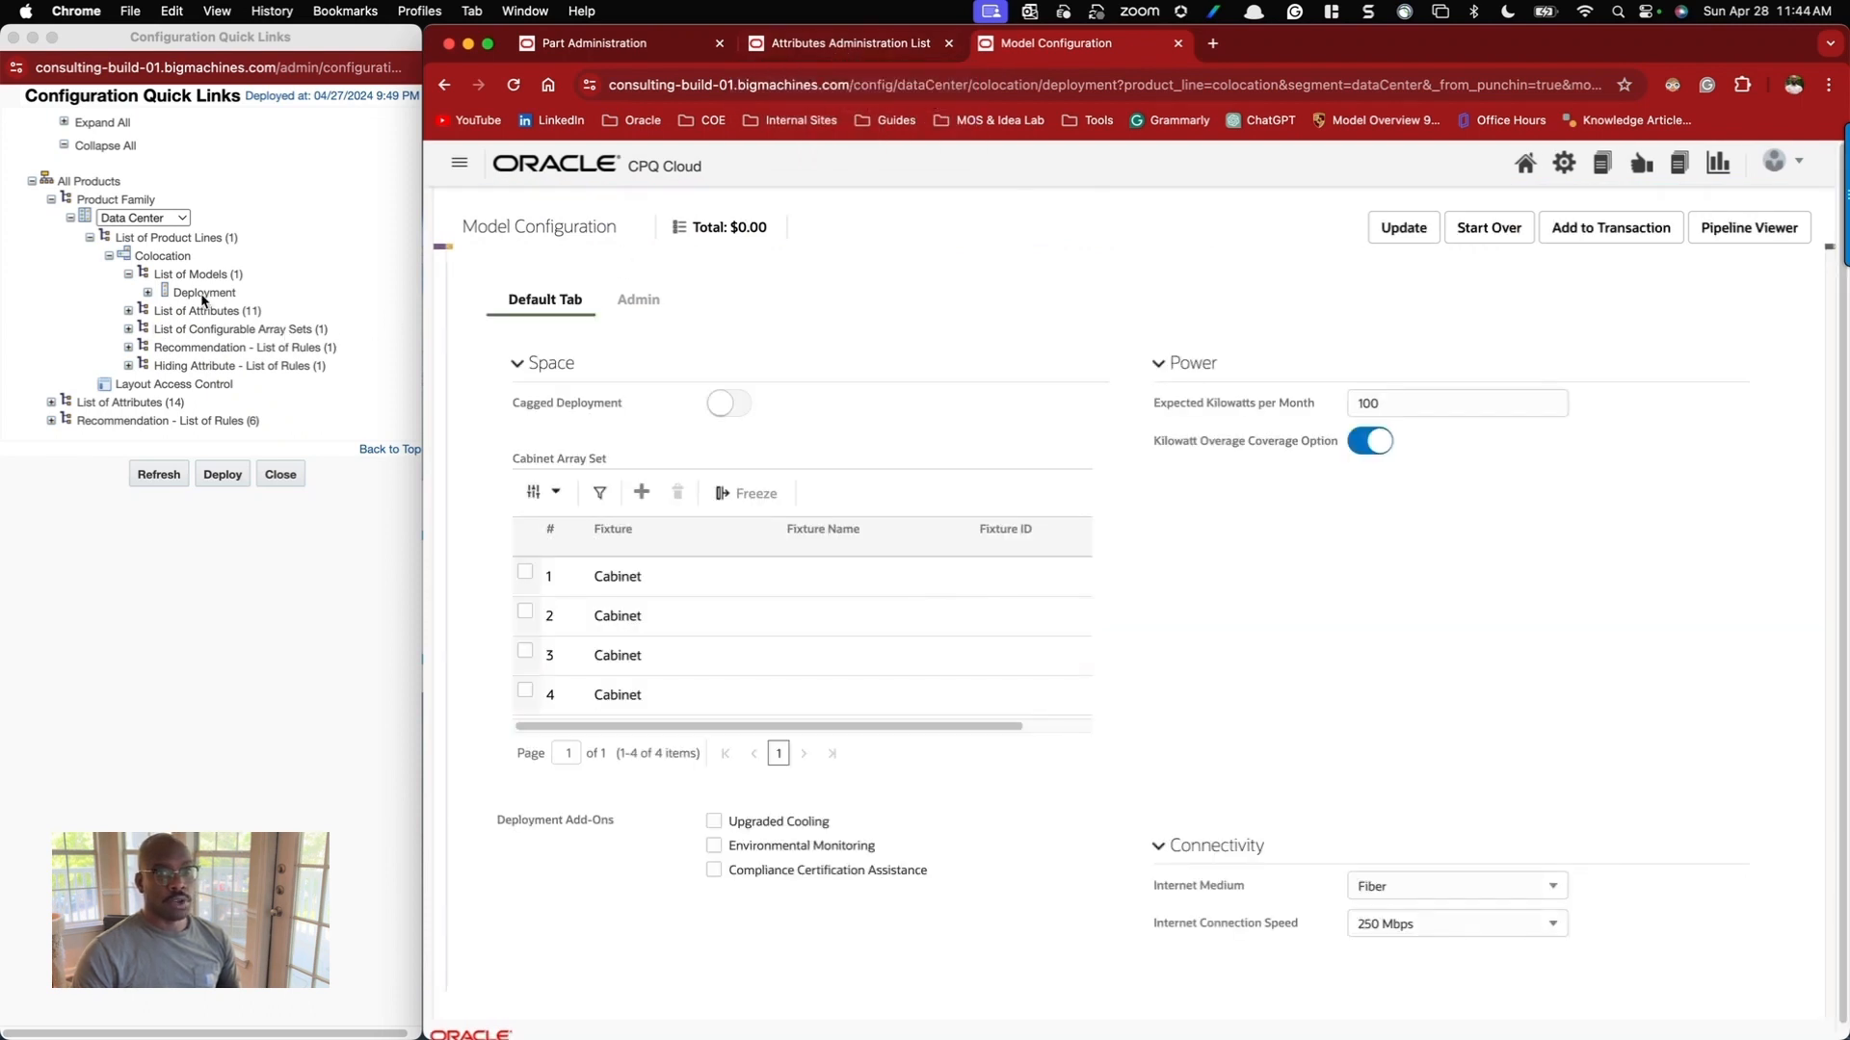
Open Catalog Definition from the Administration Platform in a separate tab placed ahead of the Model Configuration tab.
click(1561, 163)
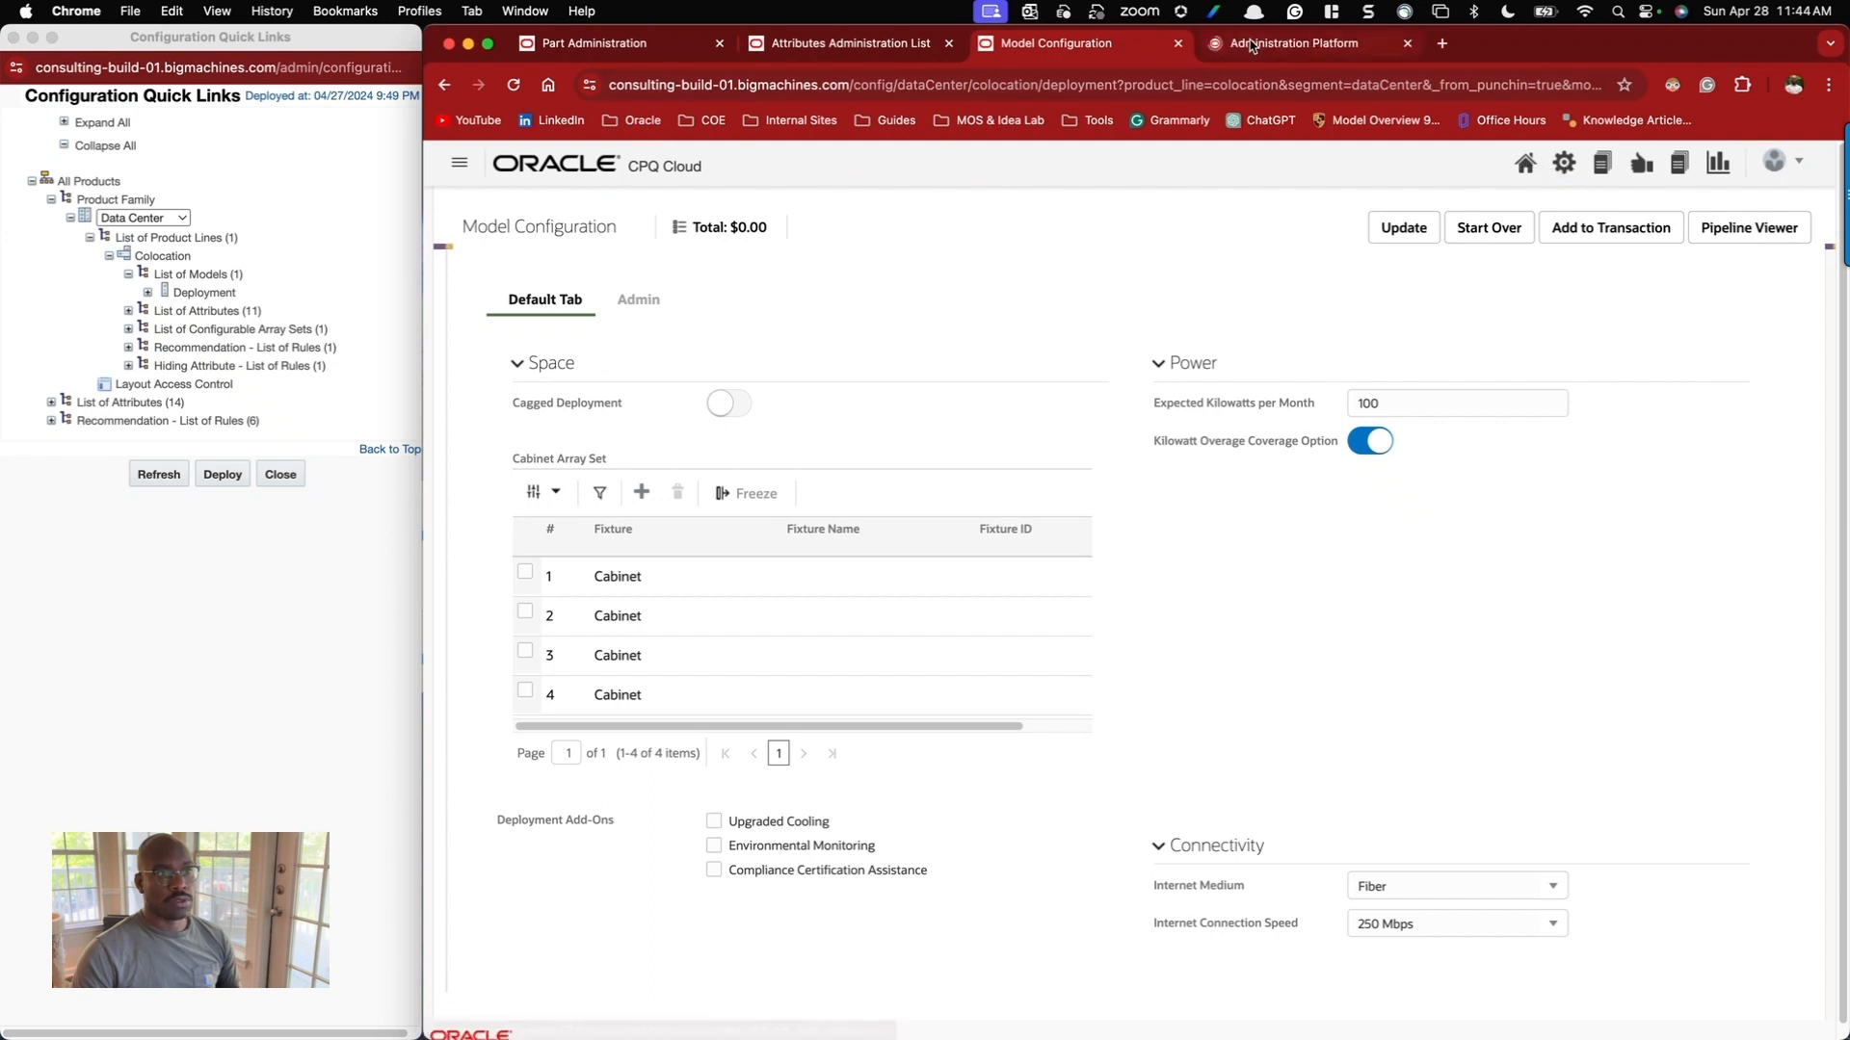
drag(1281, 48, 1062, 52)
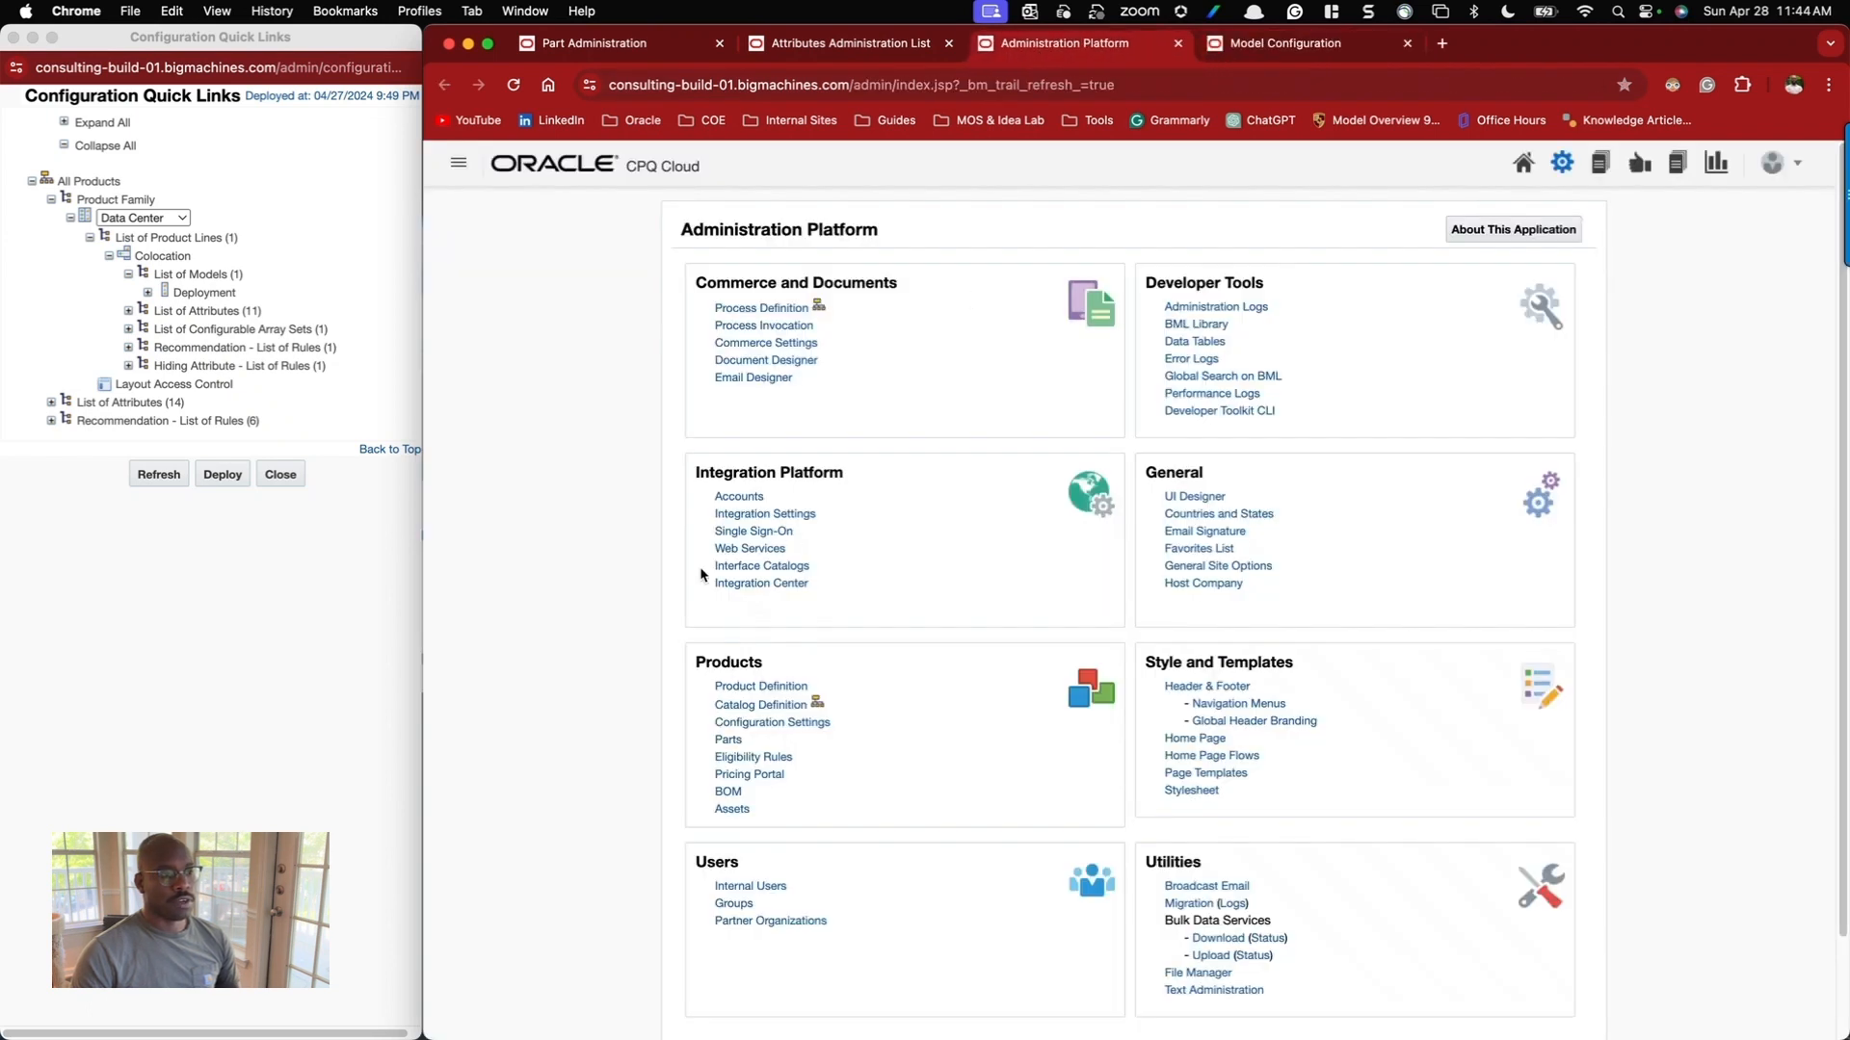
click(741, 707)
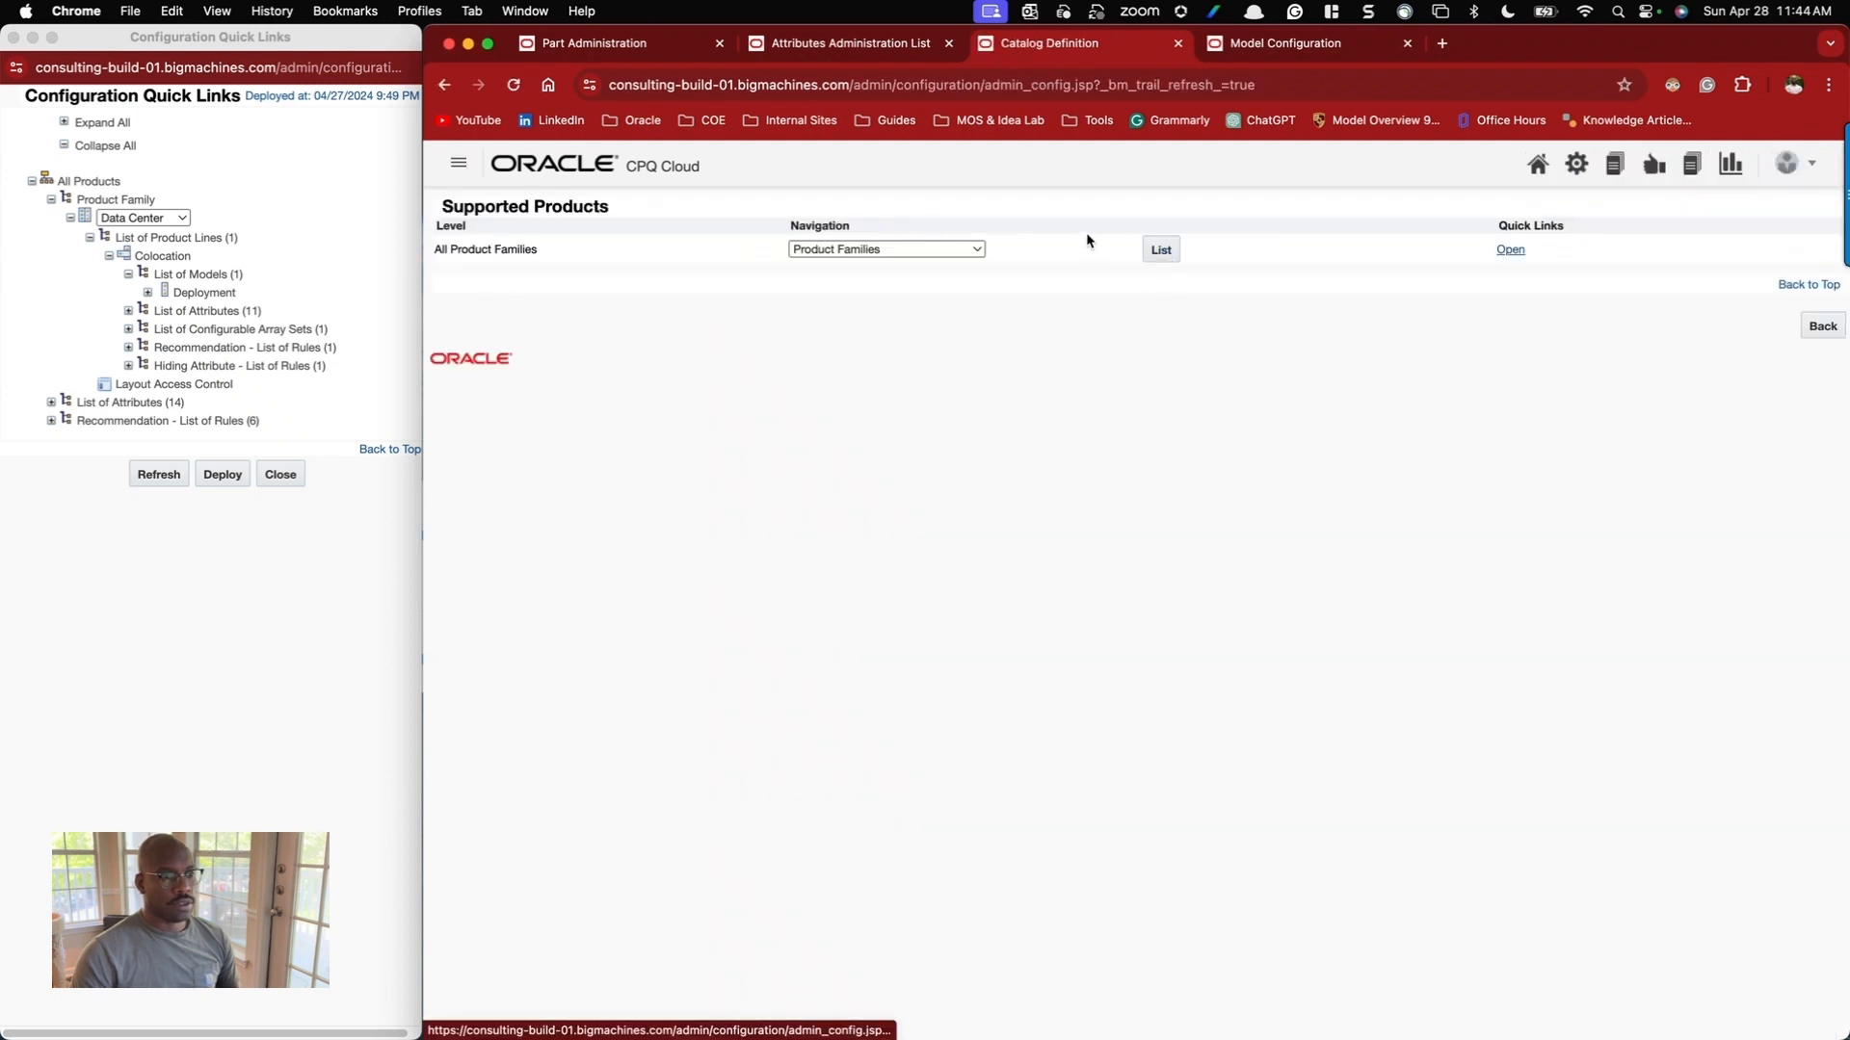
key(super+bracketleft)
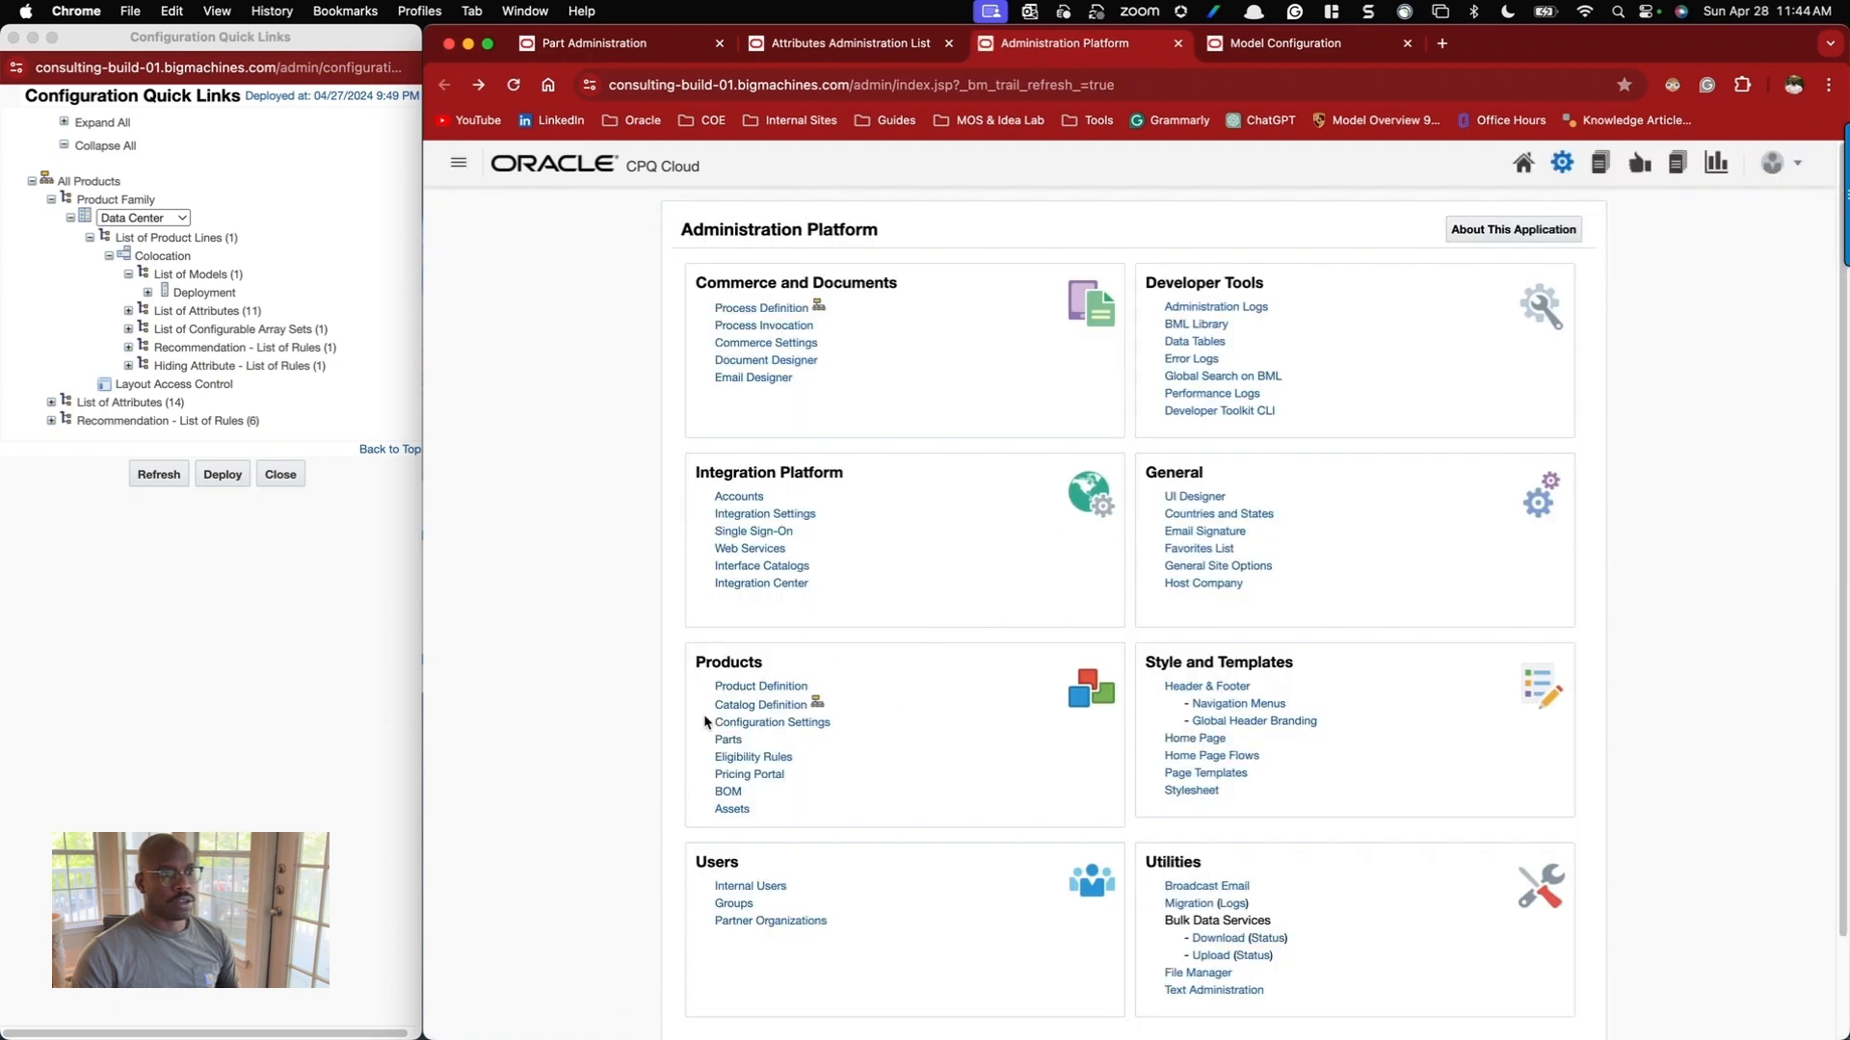
key(super+bracketright)
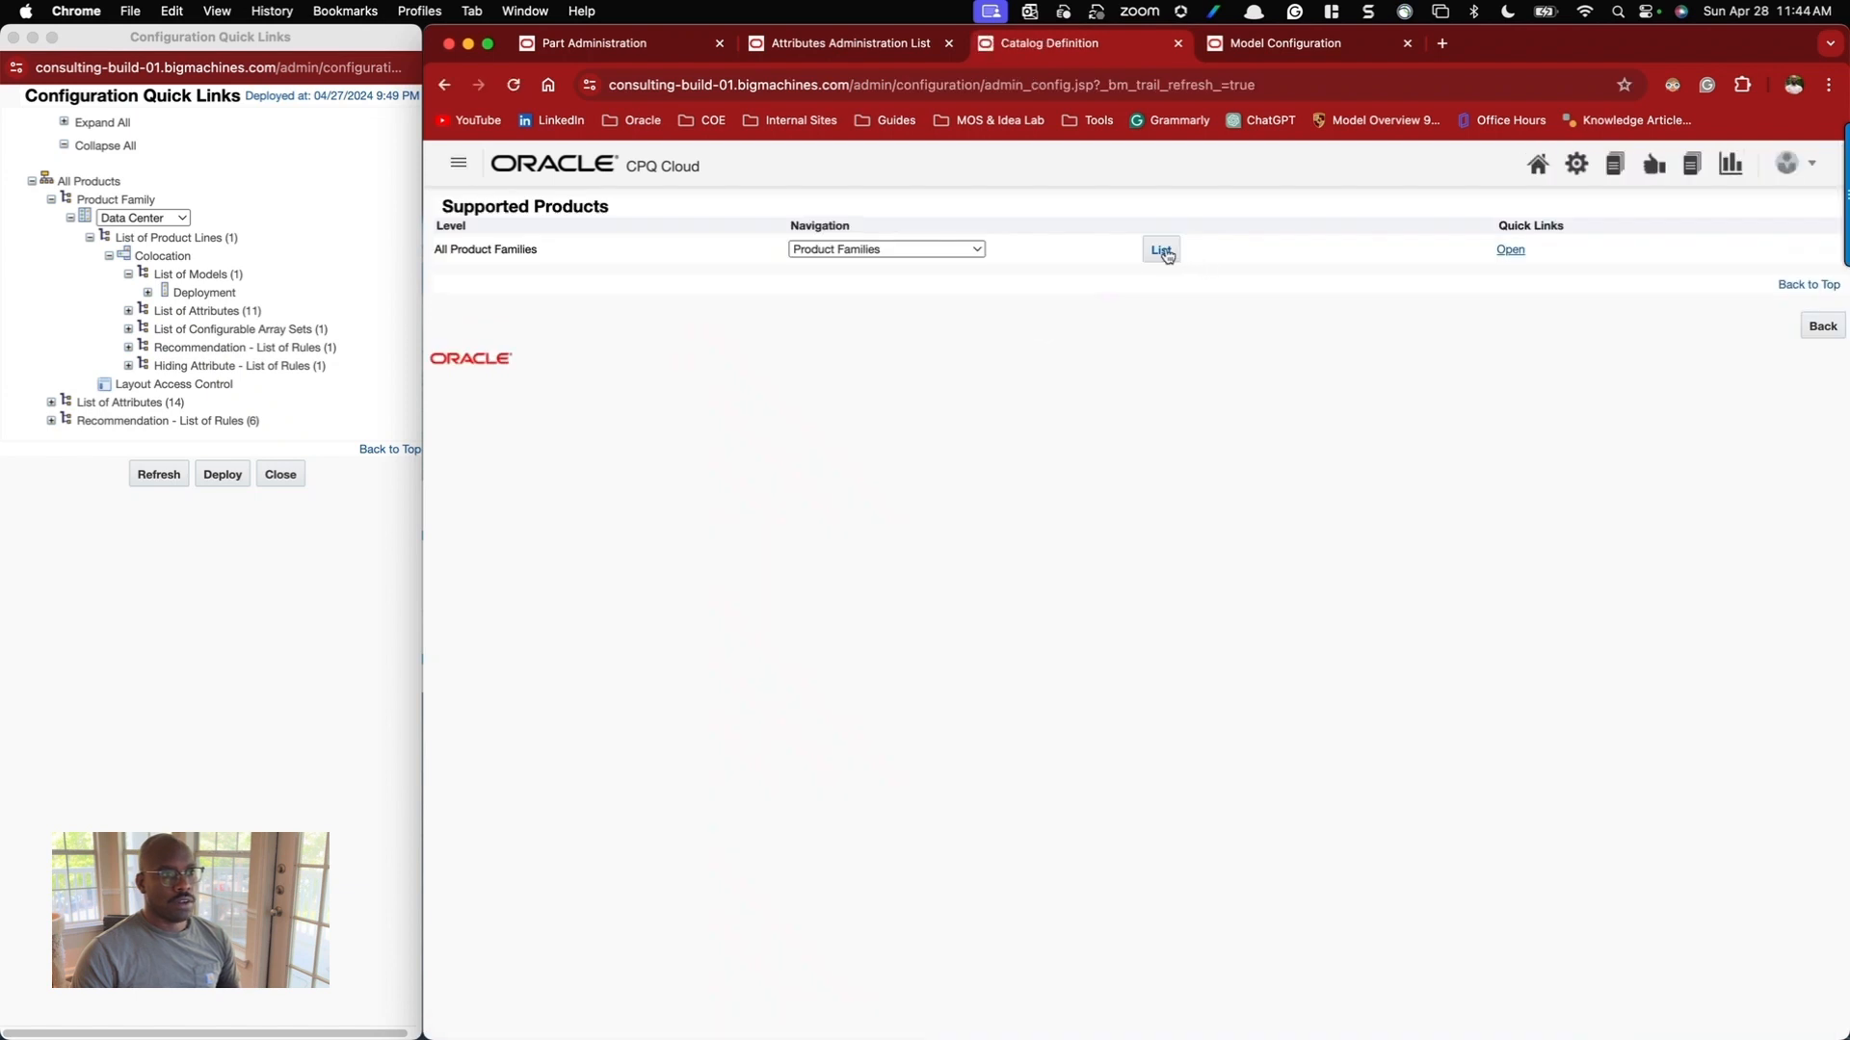
List the supported product families and drill down through Data Center's product lines to the models of Colocation.
click(1161, 252)
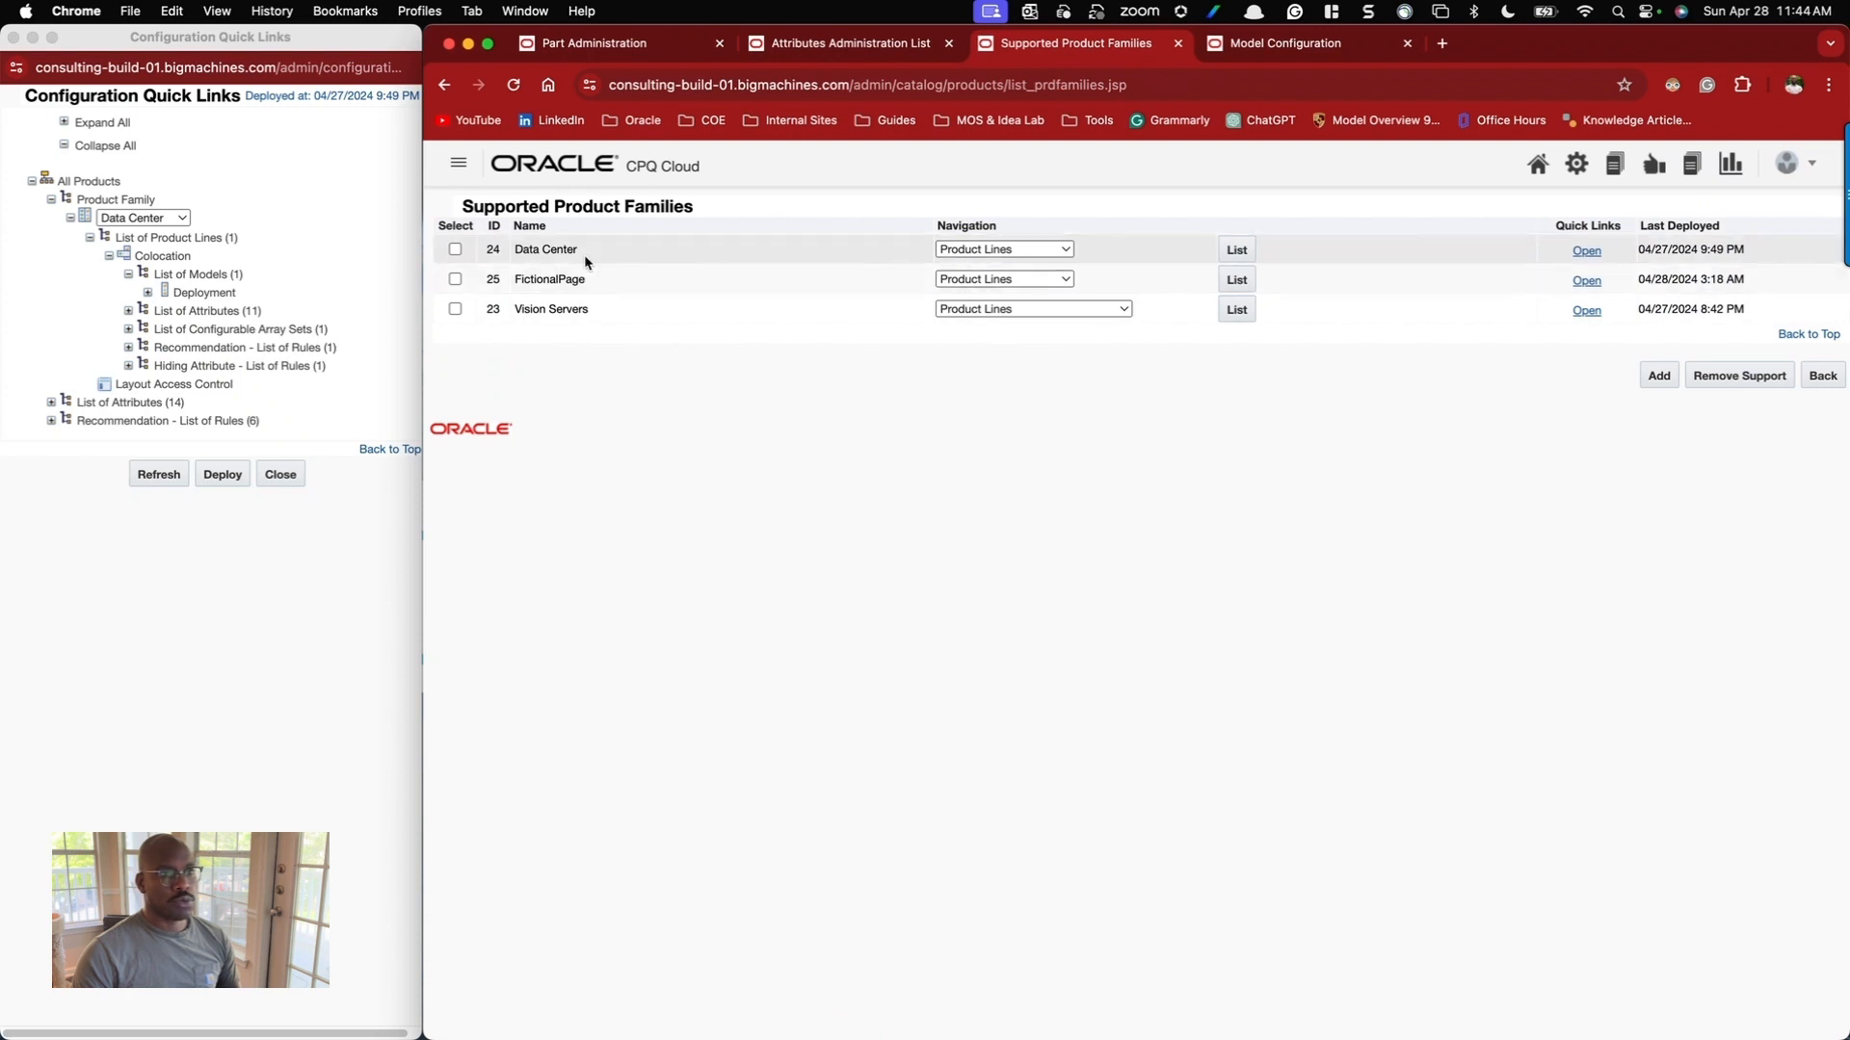
click(1236, 250)
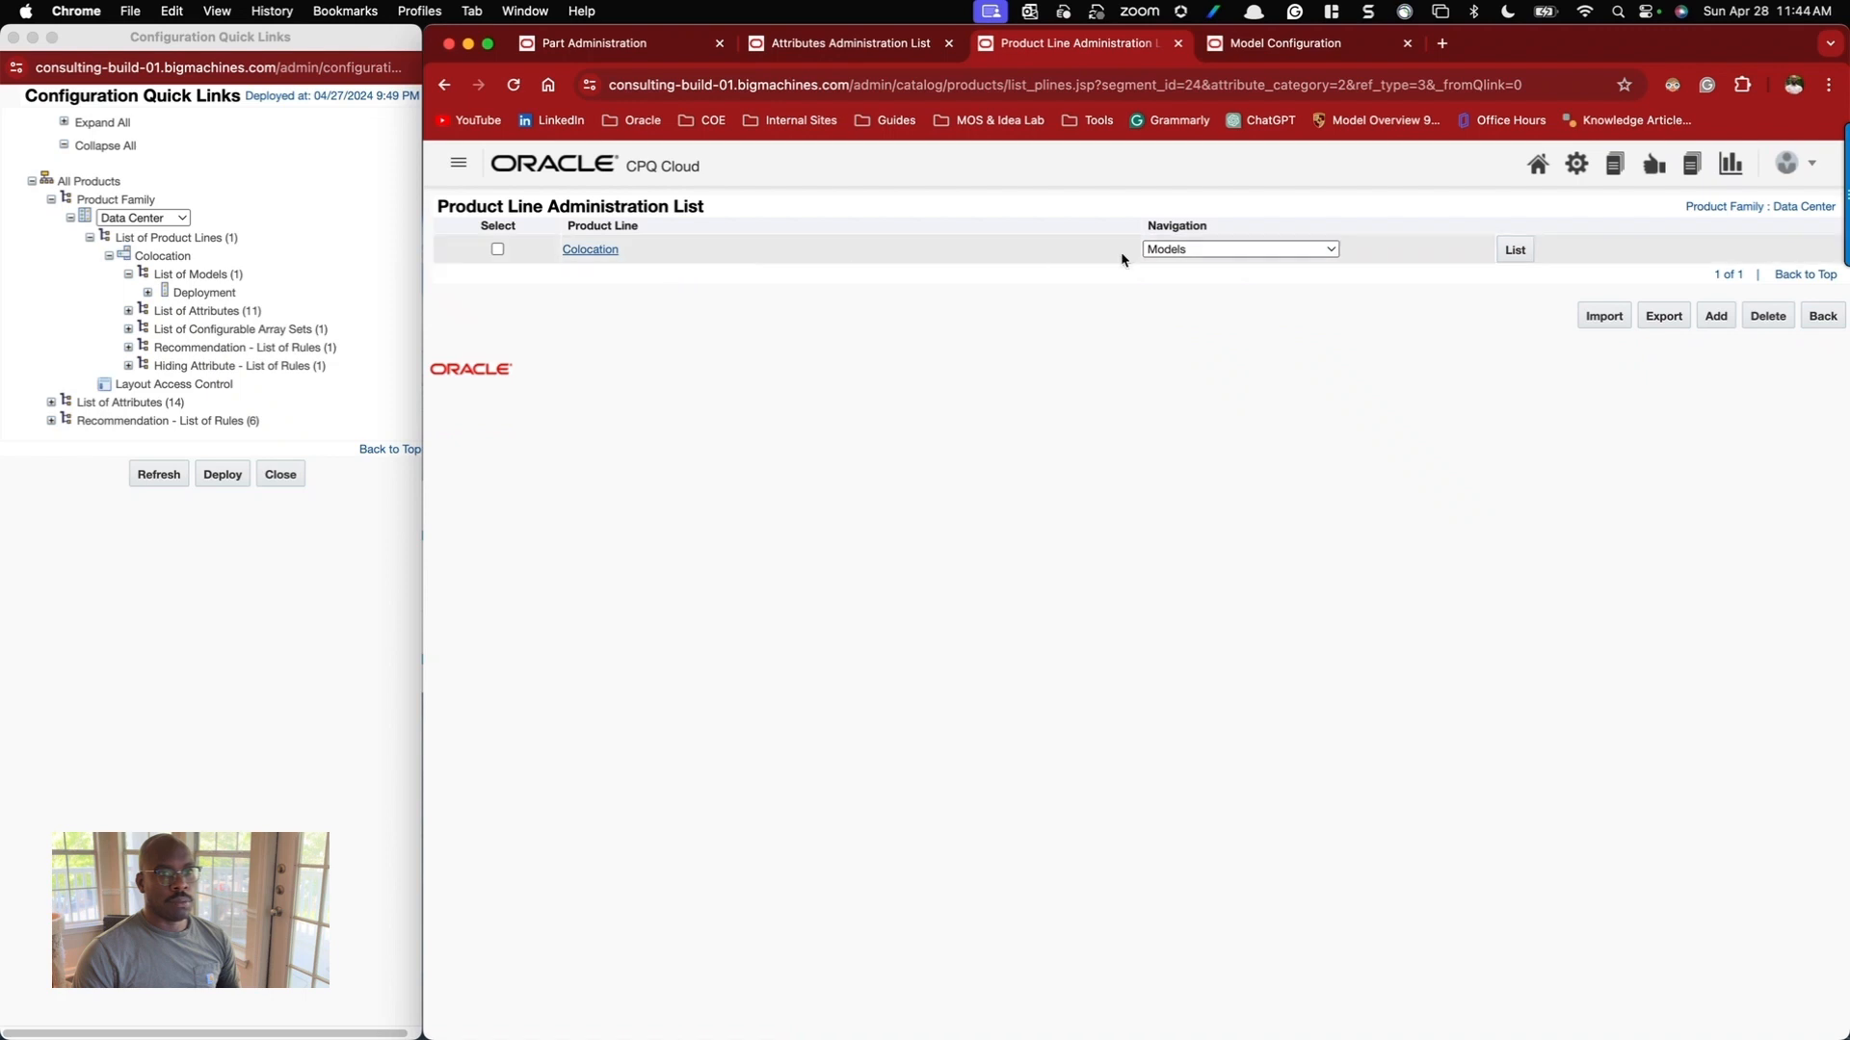
click(1506, 250)
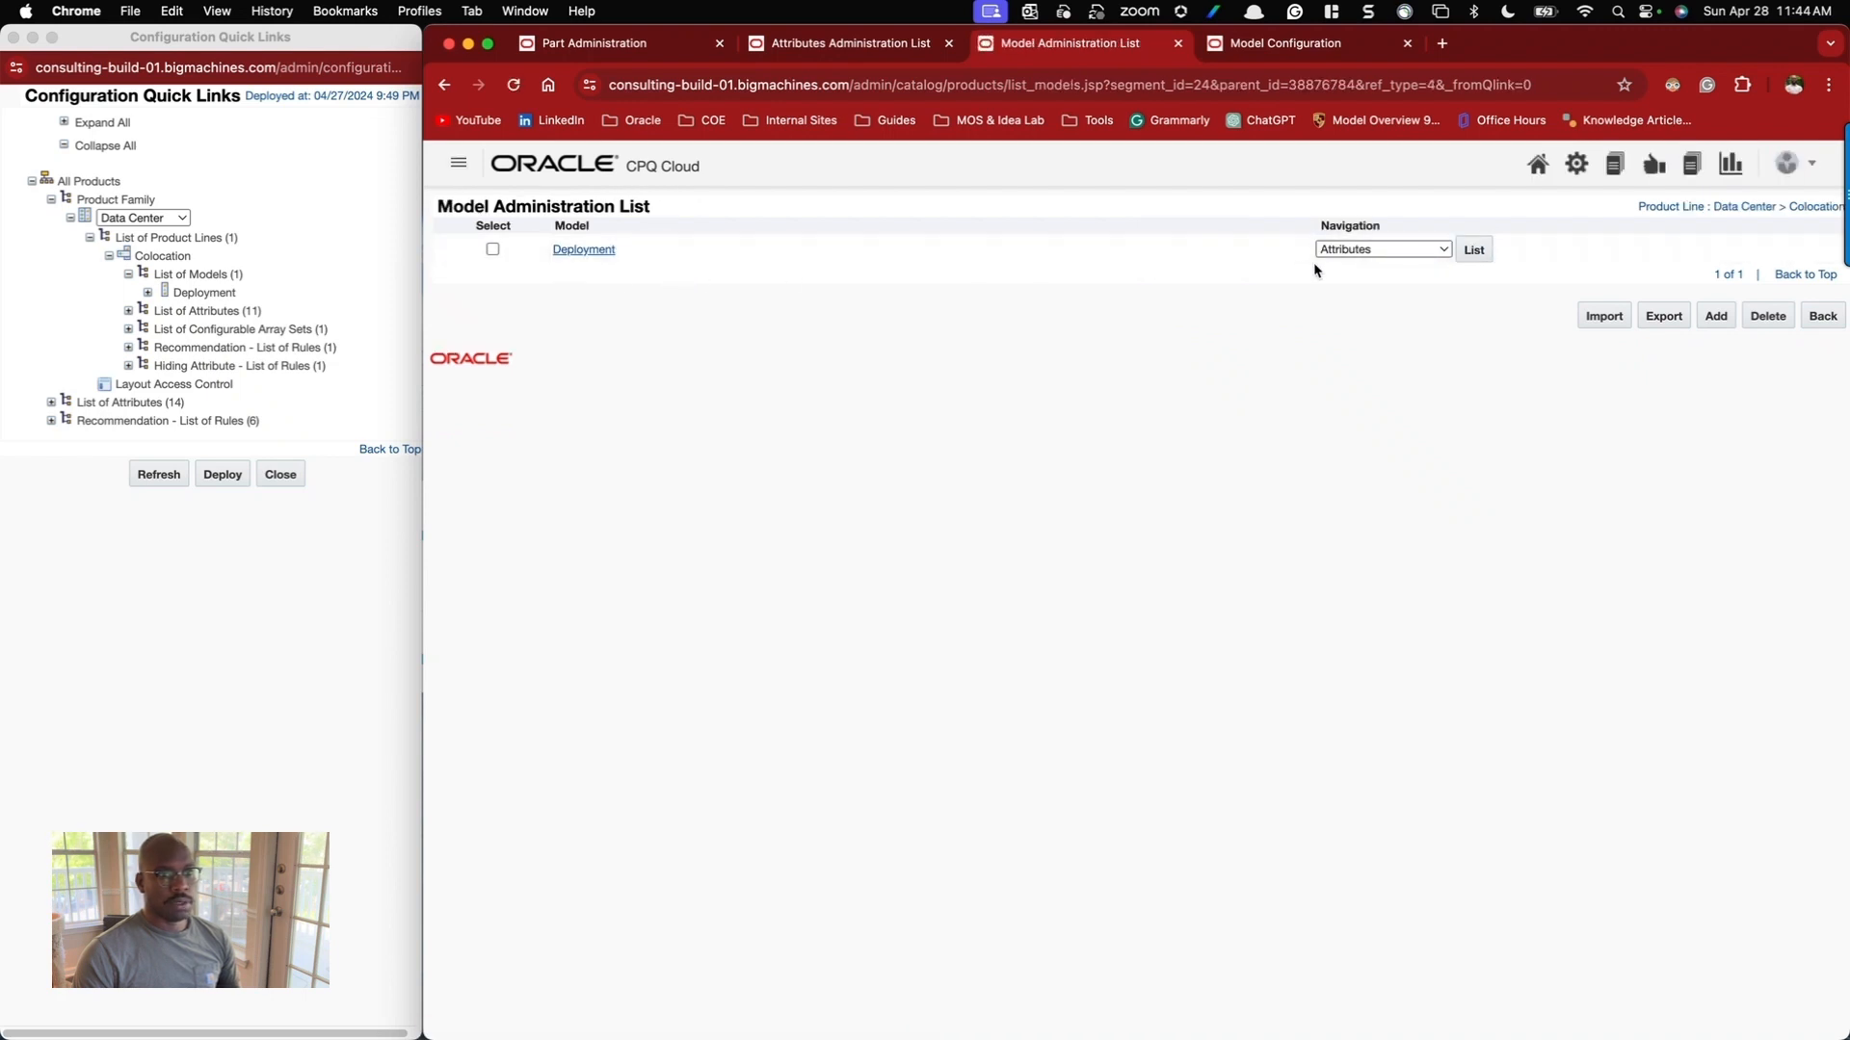
List the Deployment model's configuration flows and open the Deployment Configuration Flow.
click(1399, 253)
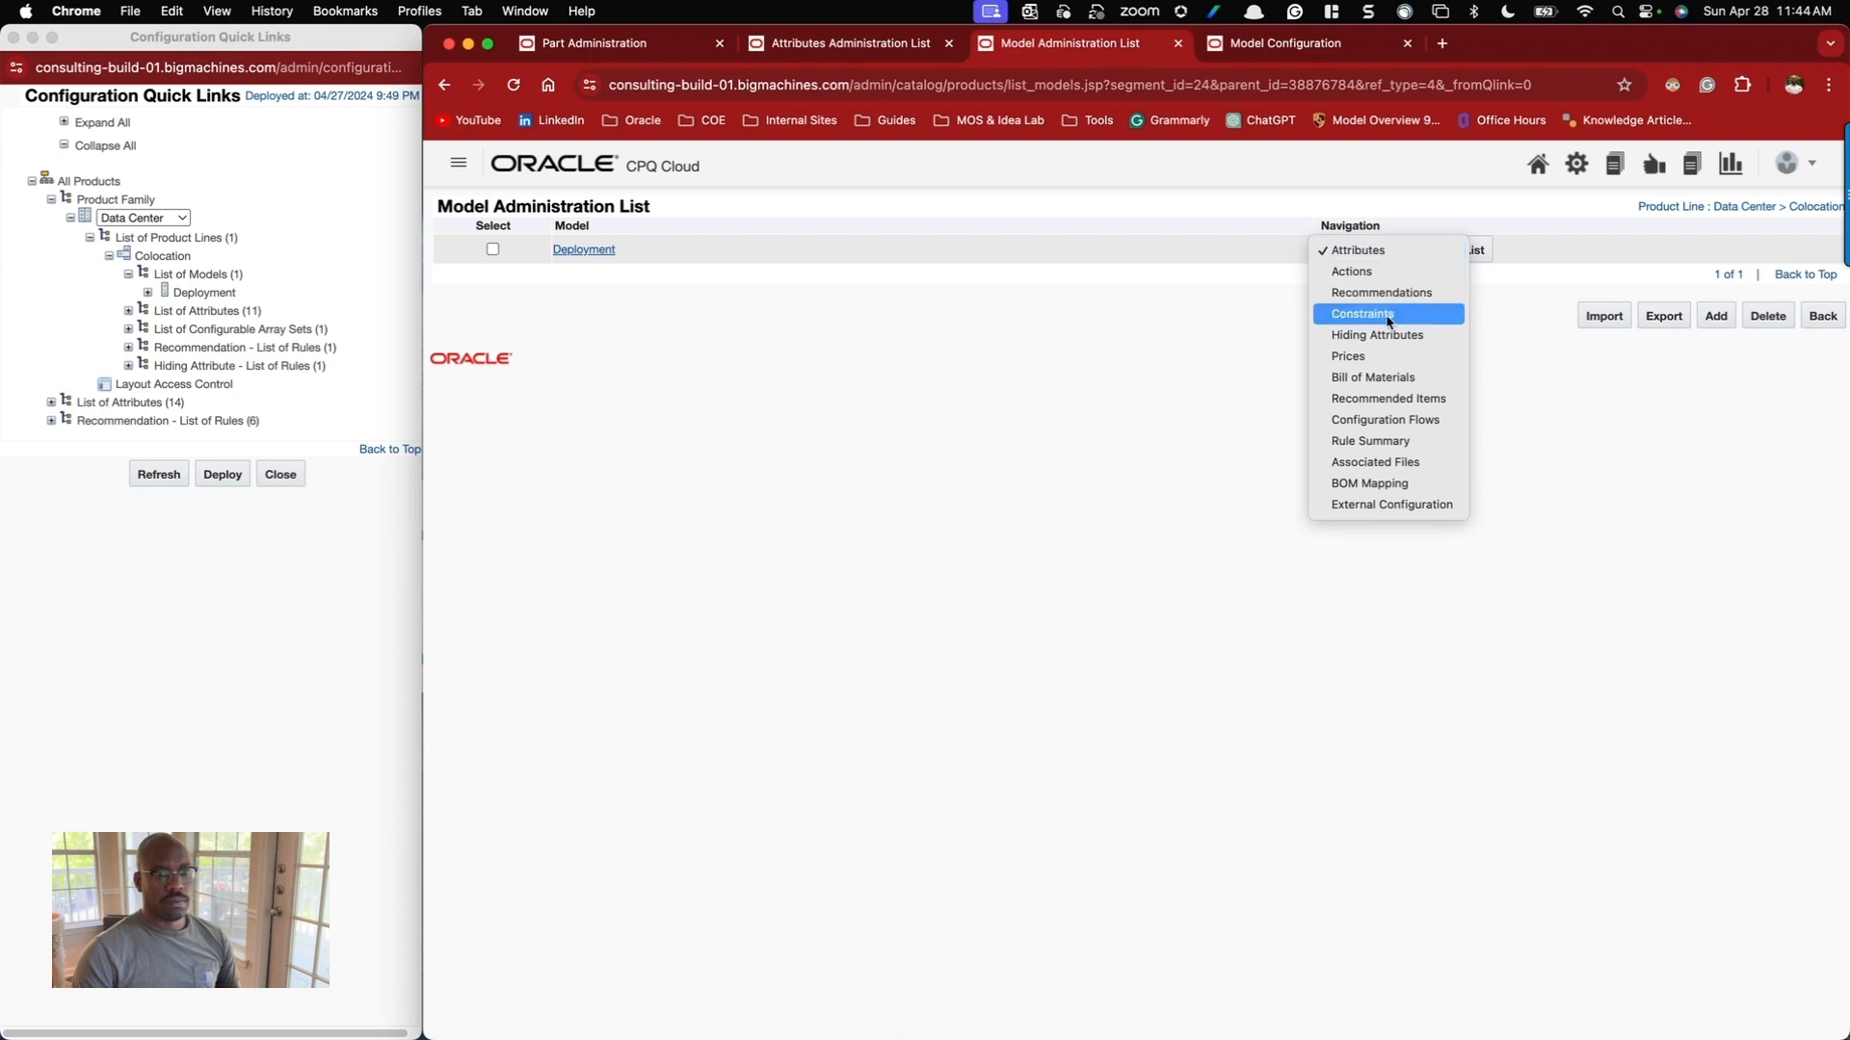
click(1387, 420)
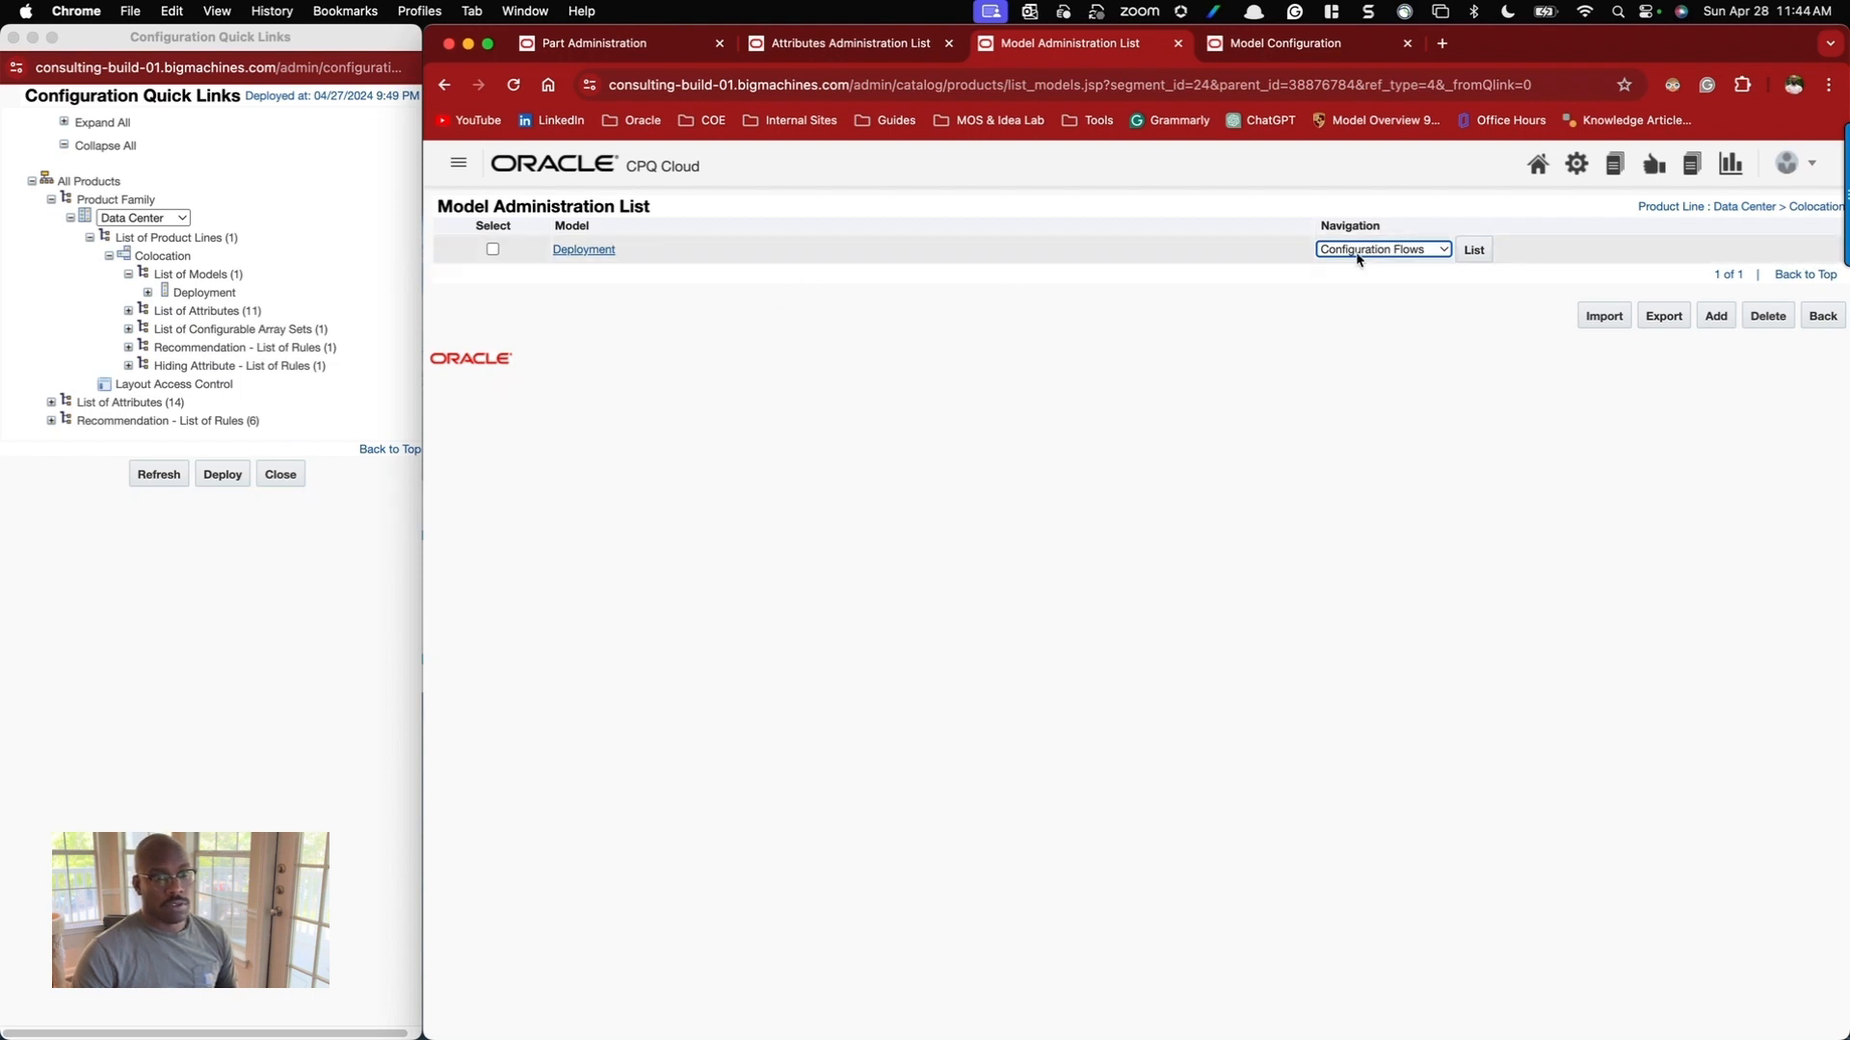
click(1472, 252)
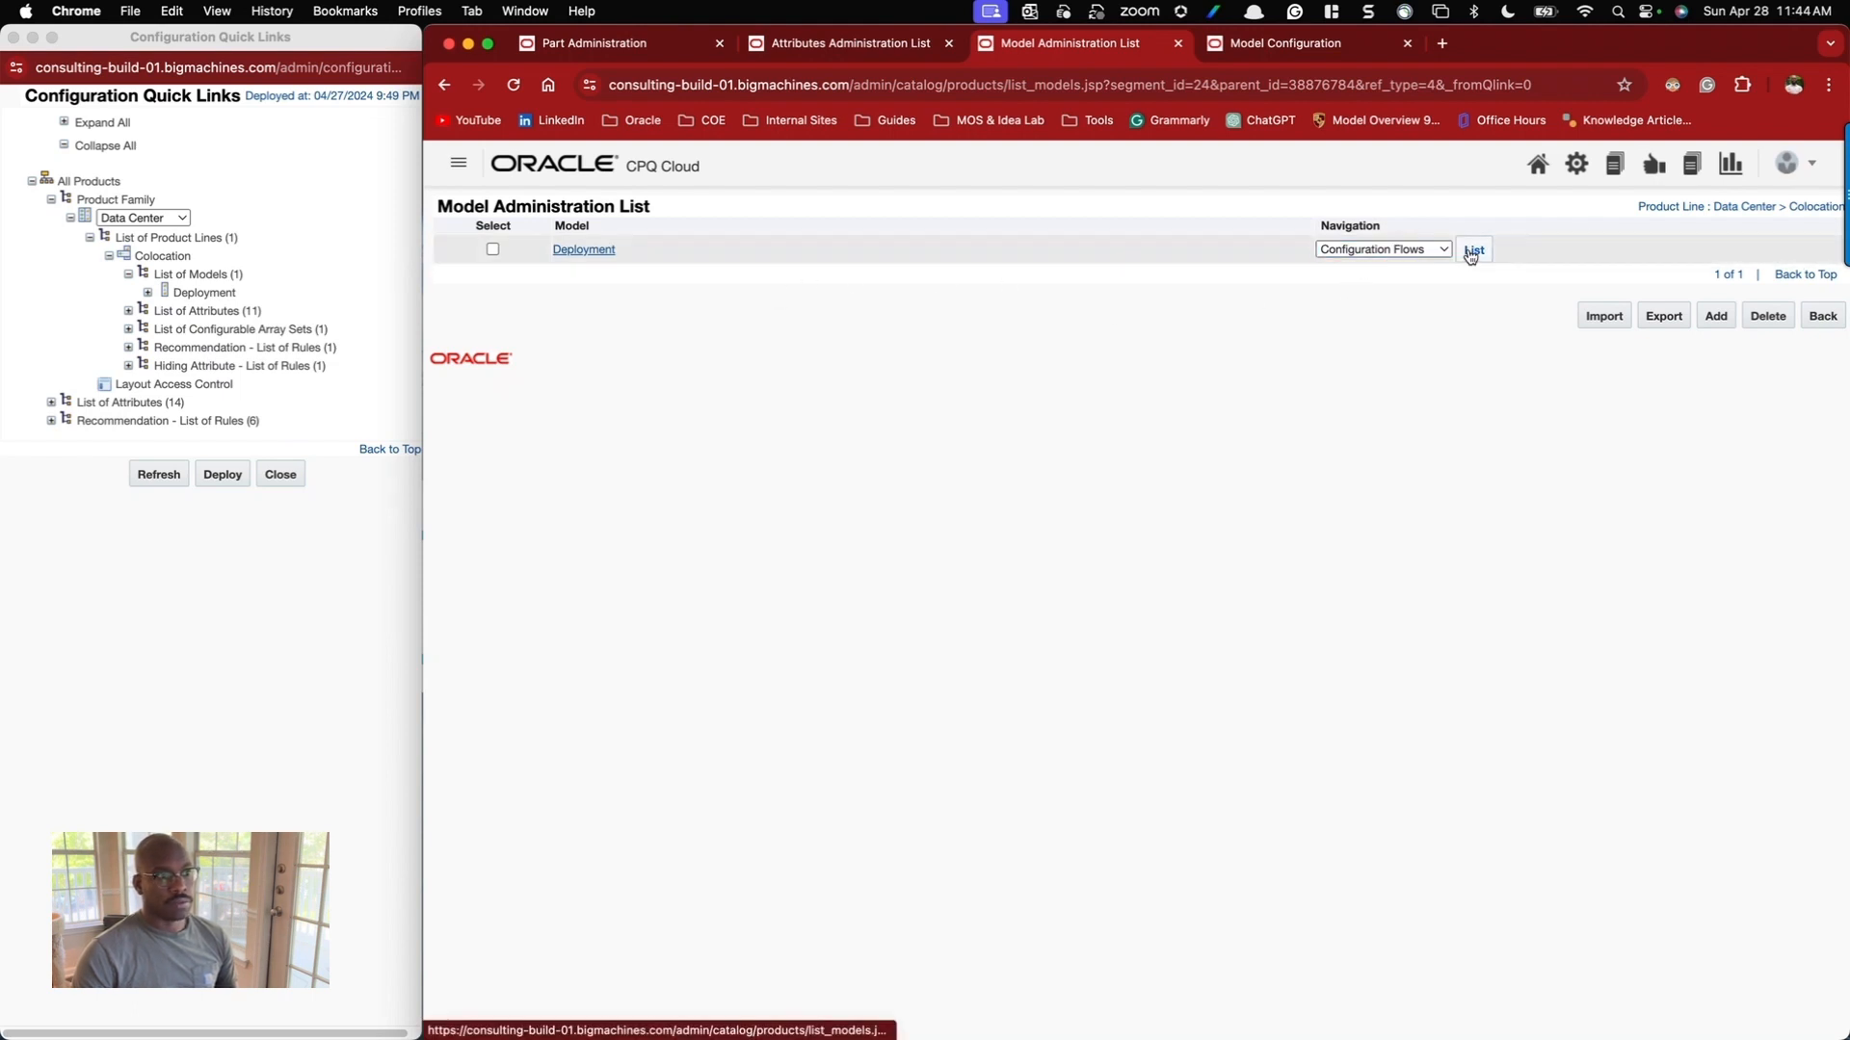
click(784, 252)
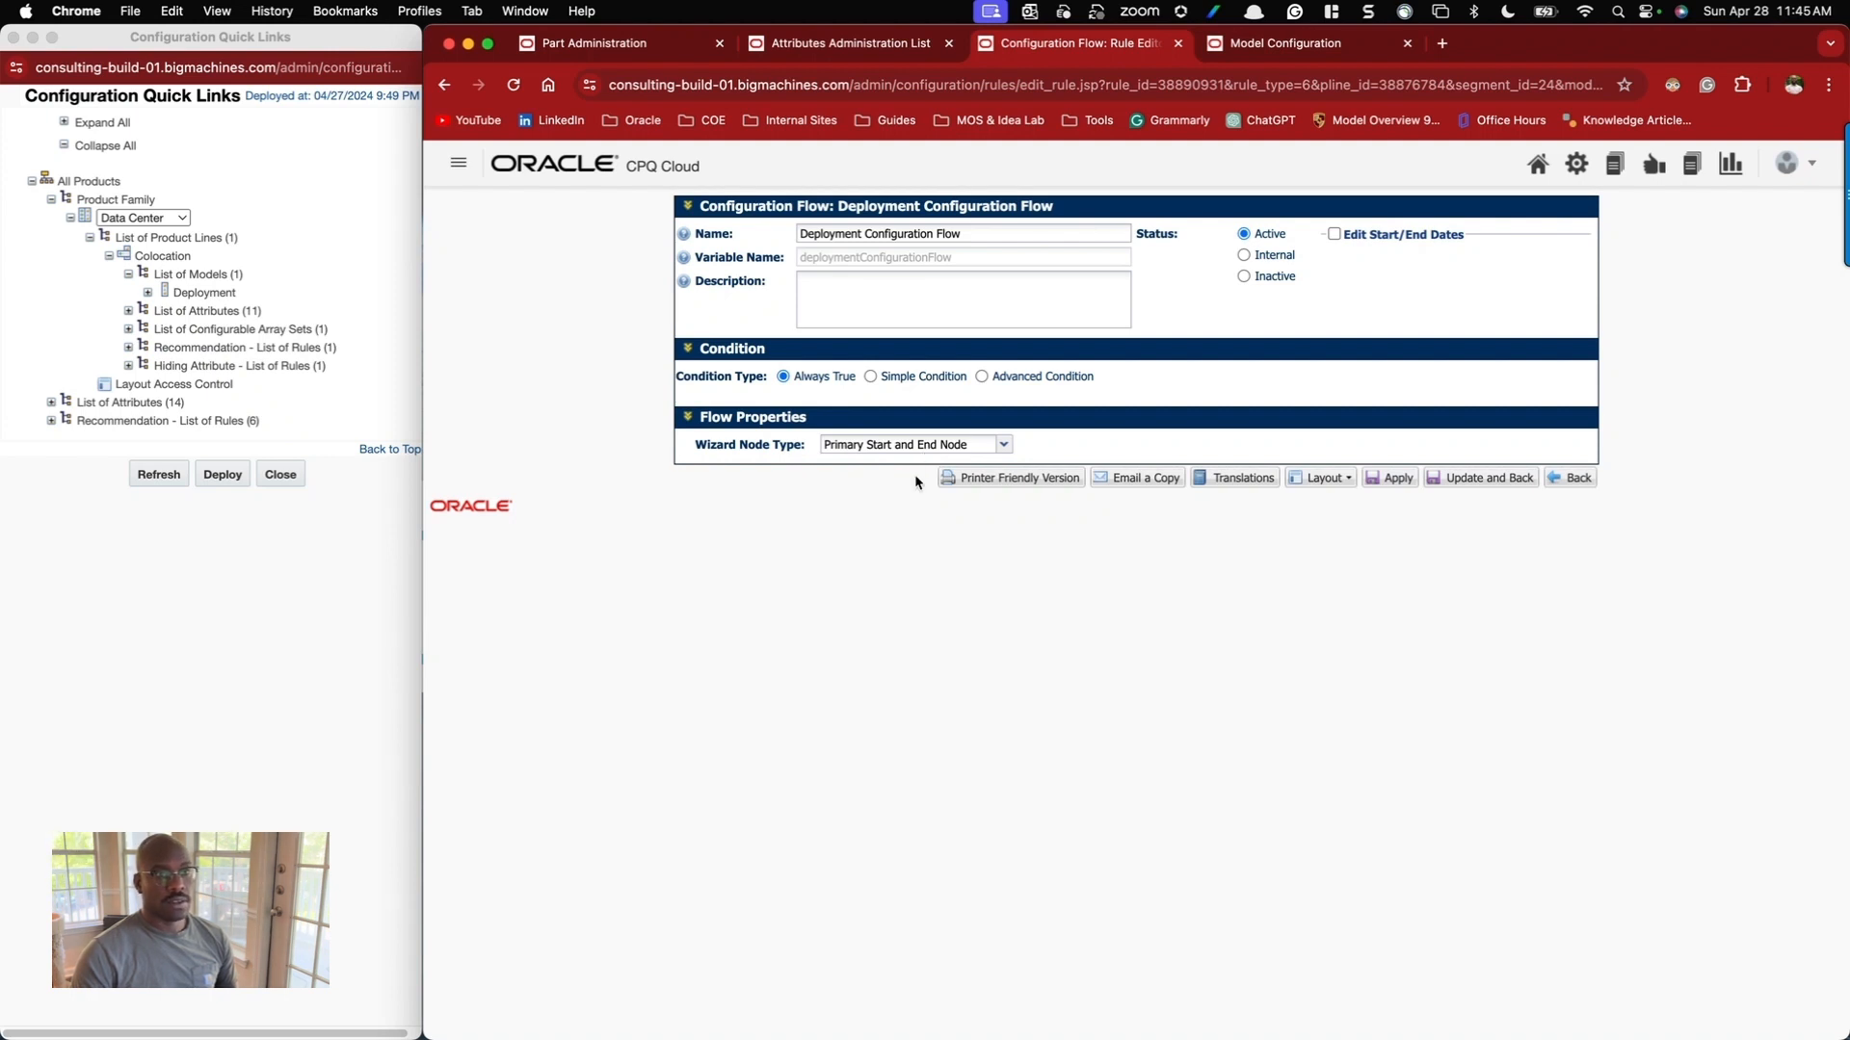
Open the desktop layout of the Deployment Configuration Flow after a look at the Model Configuration page.
click(1291, 42)
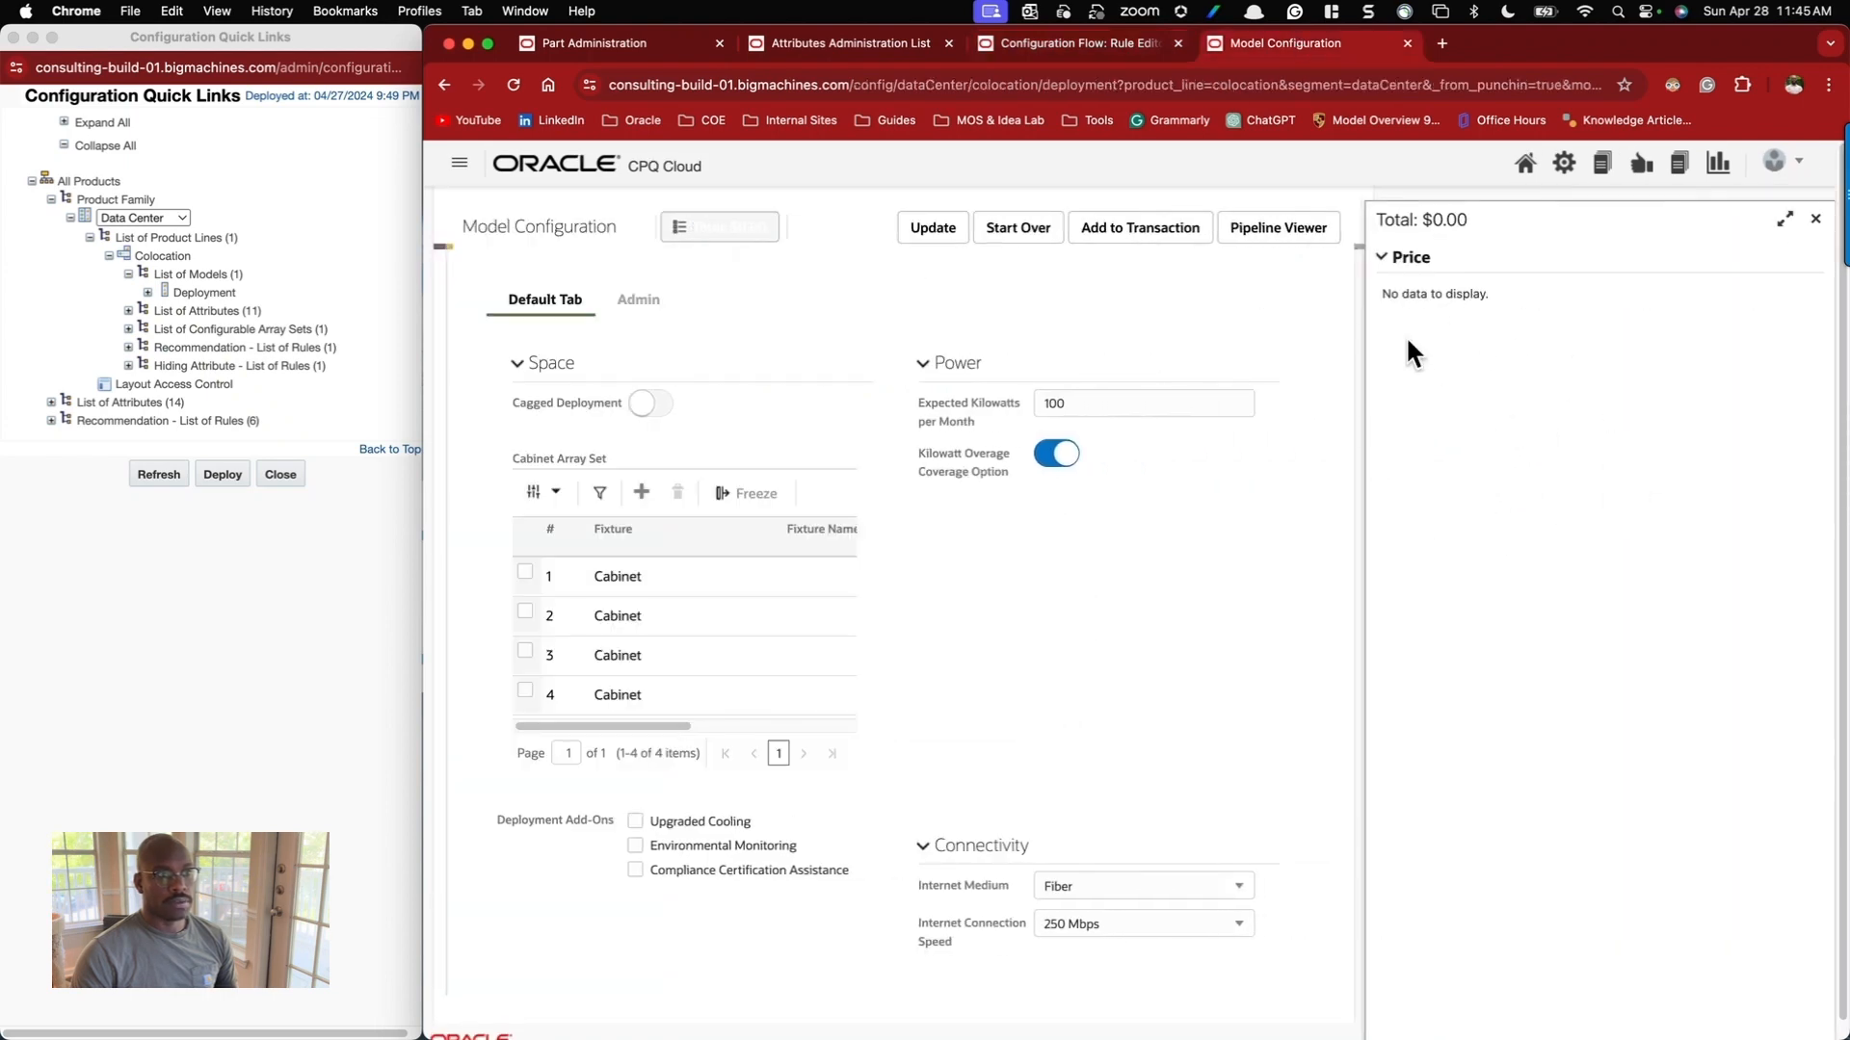
click(1071, 49)
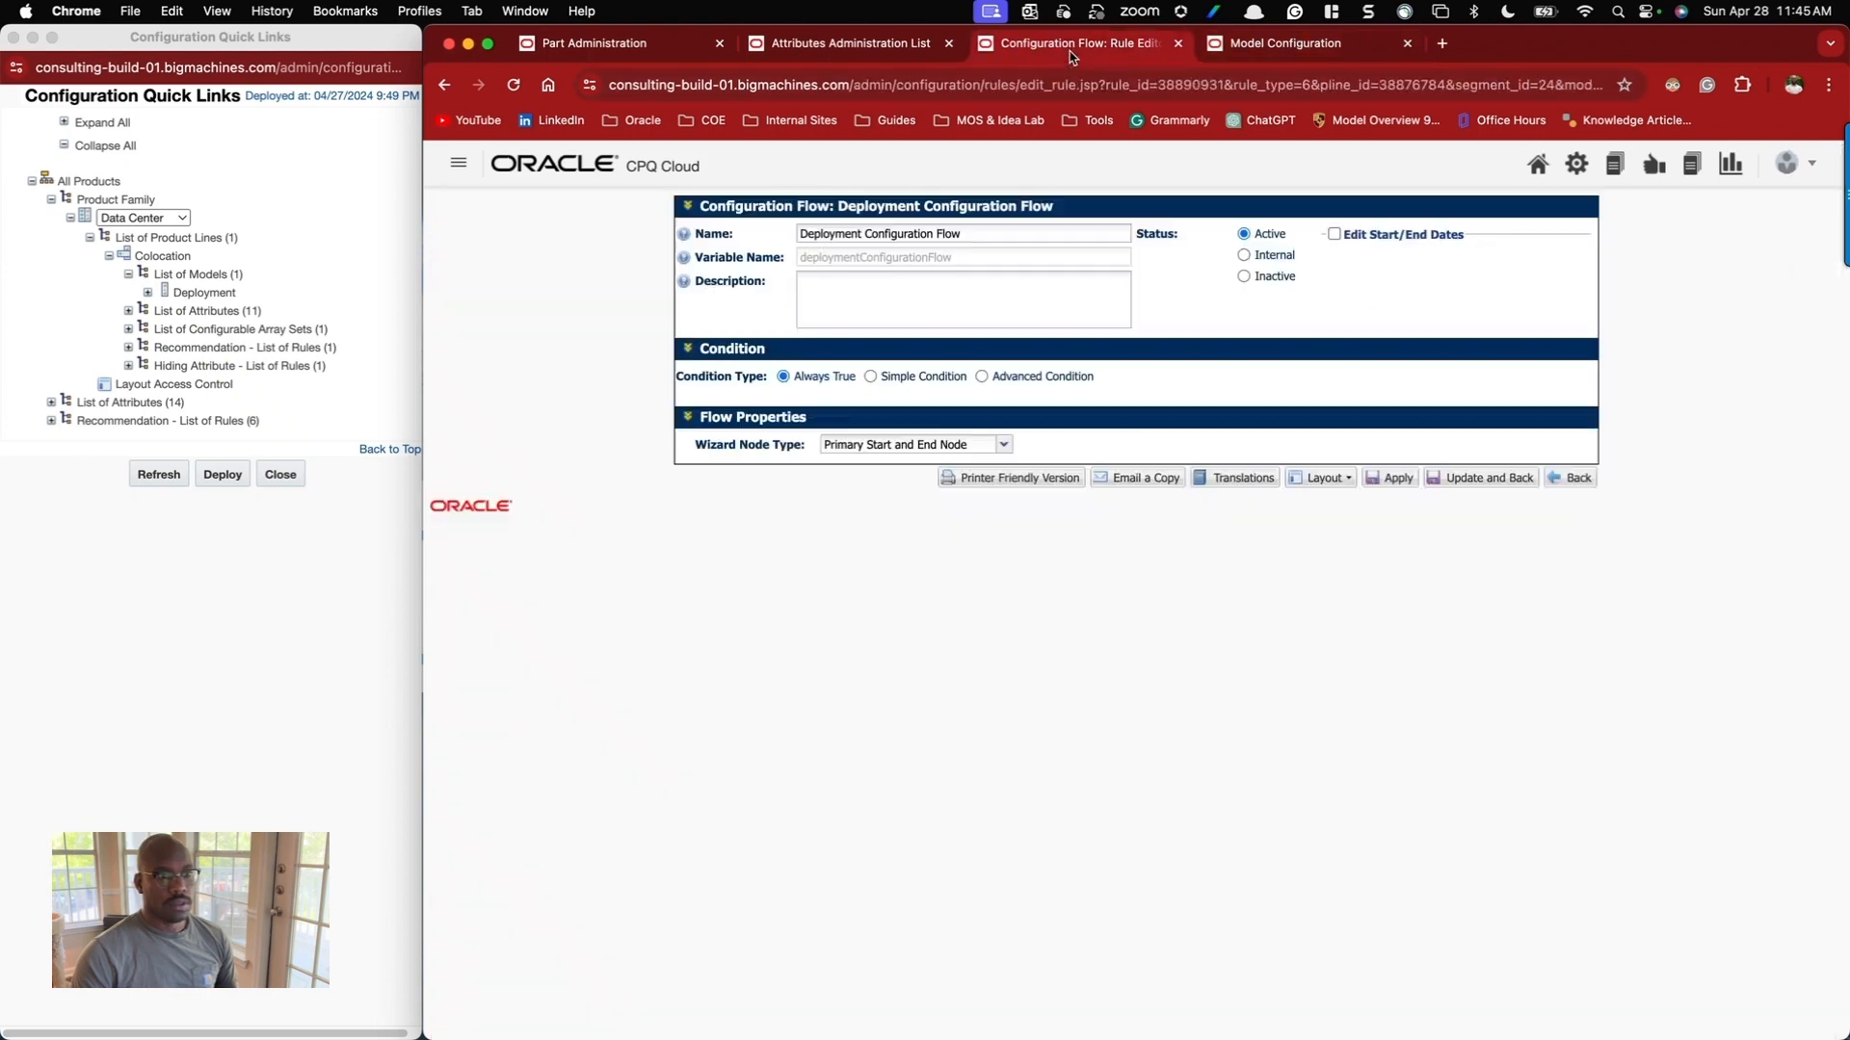
click(1320, 478)
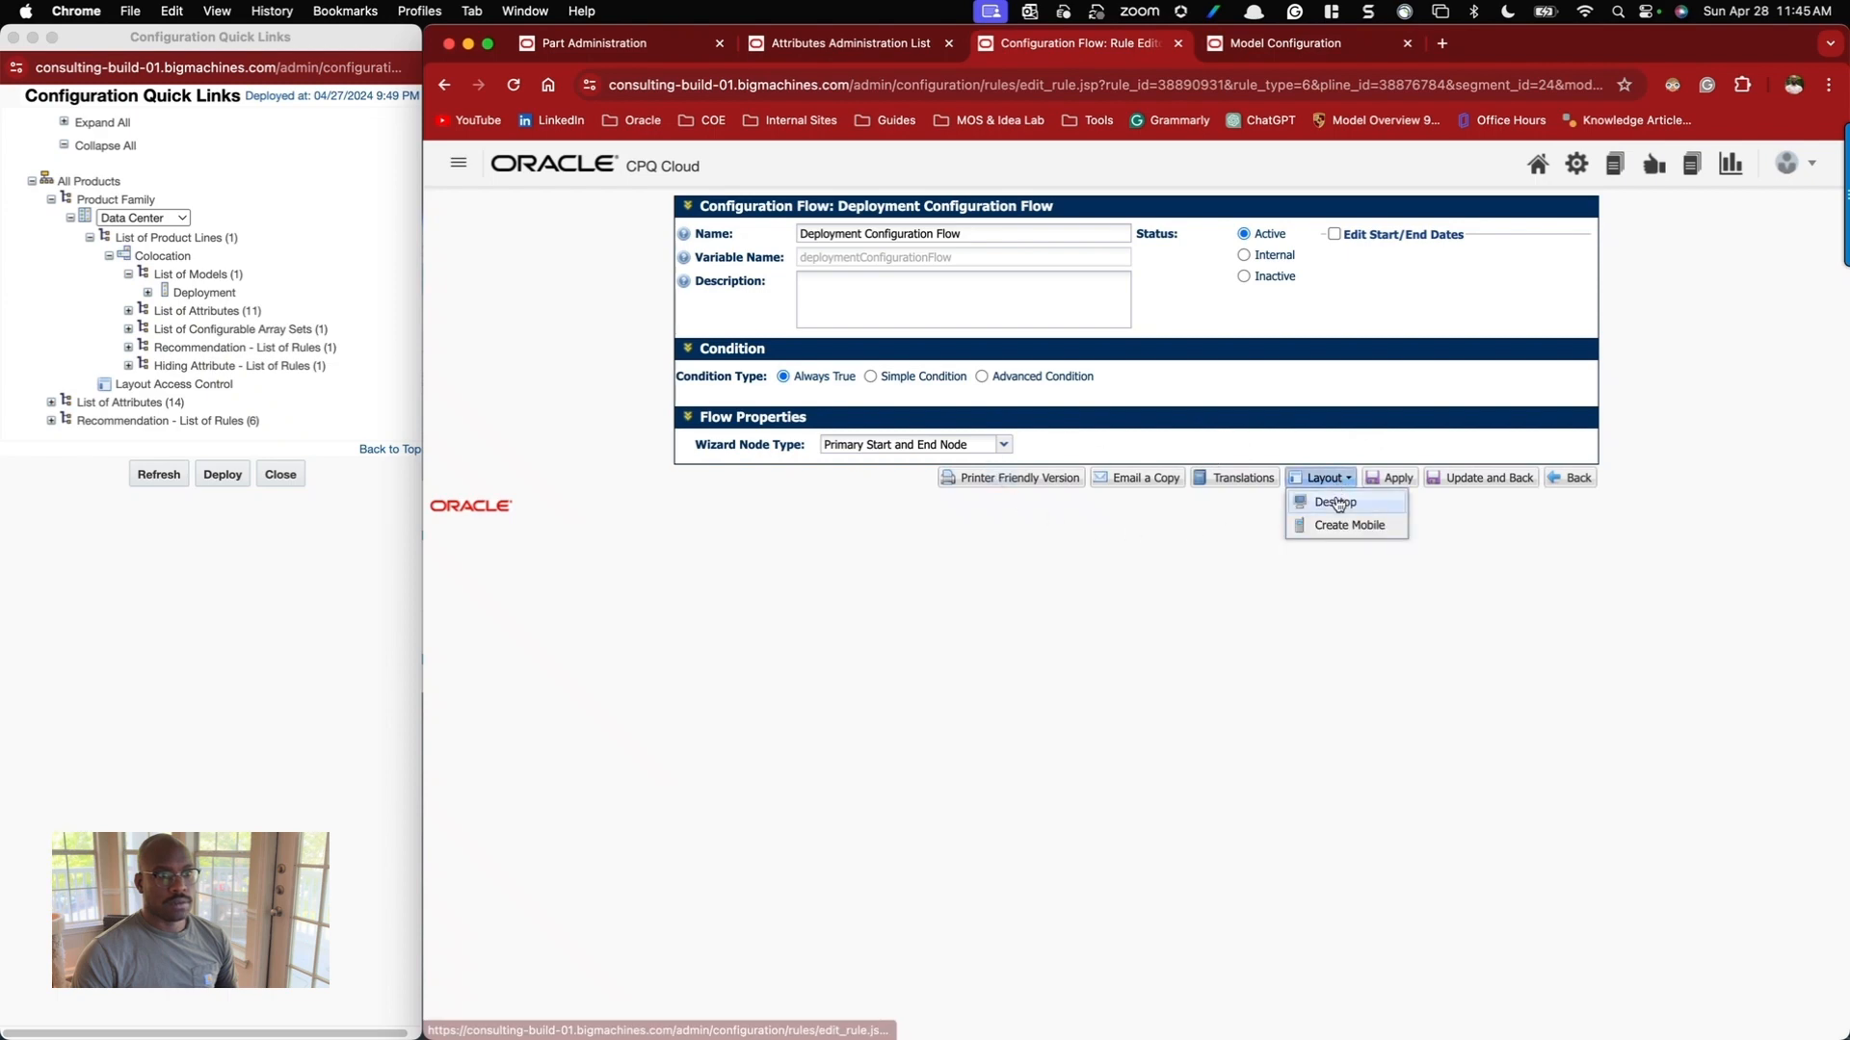
click(1333, 500)
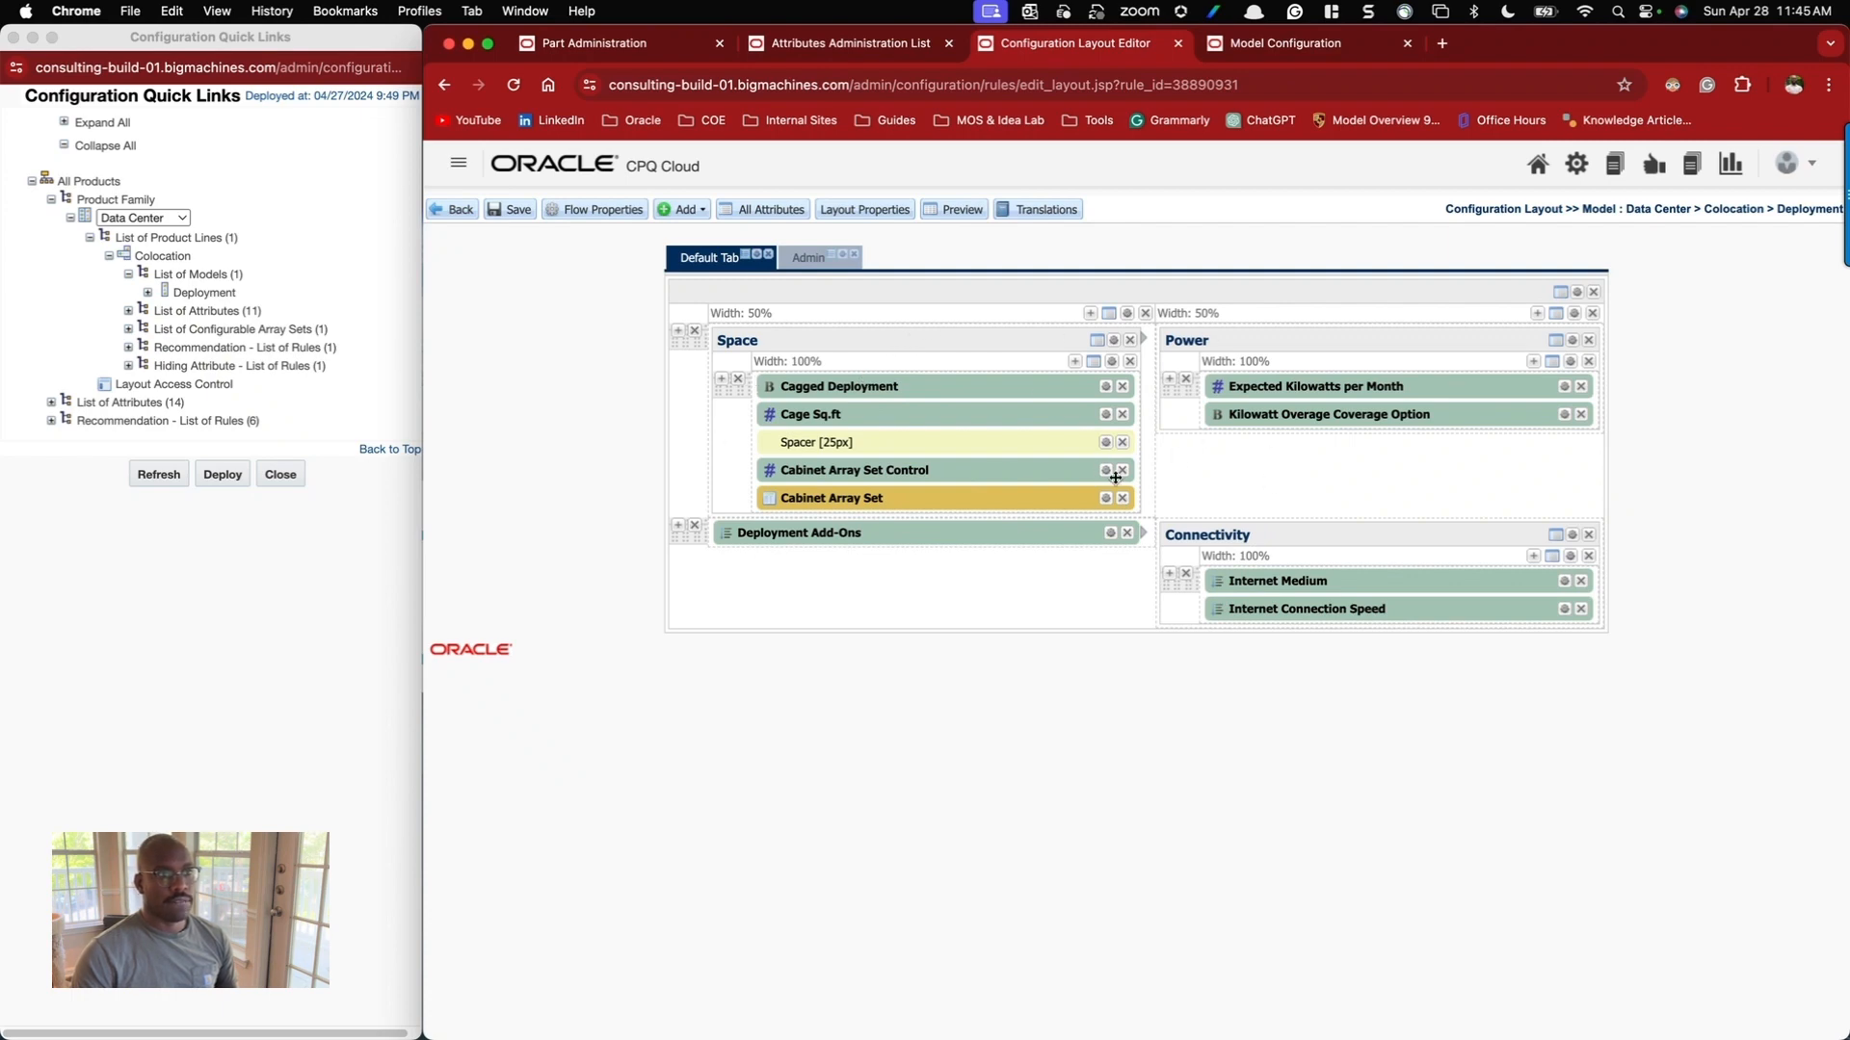
On the Model Configuration page, turn on Cagged Deployment, update the configuration and set Cage Sq.ft to 100.
click(1300, 50)
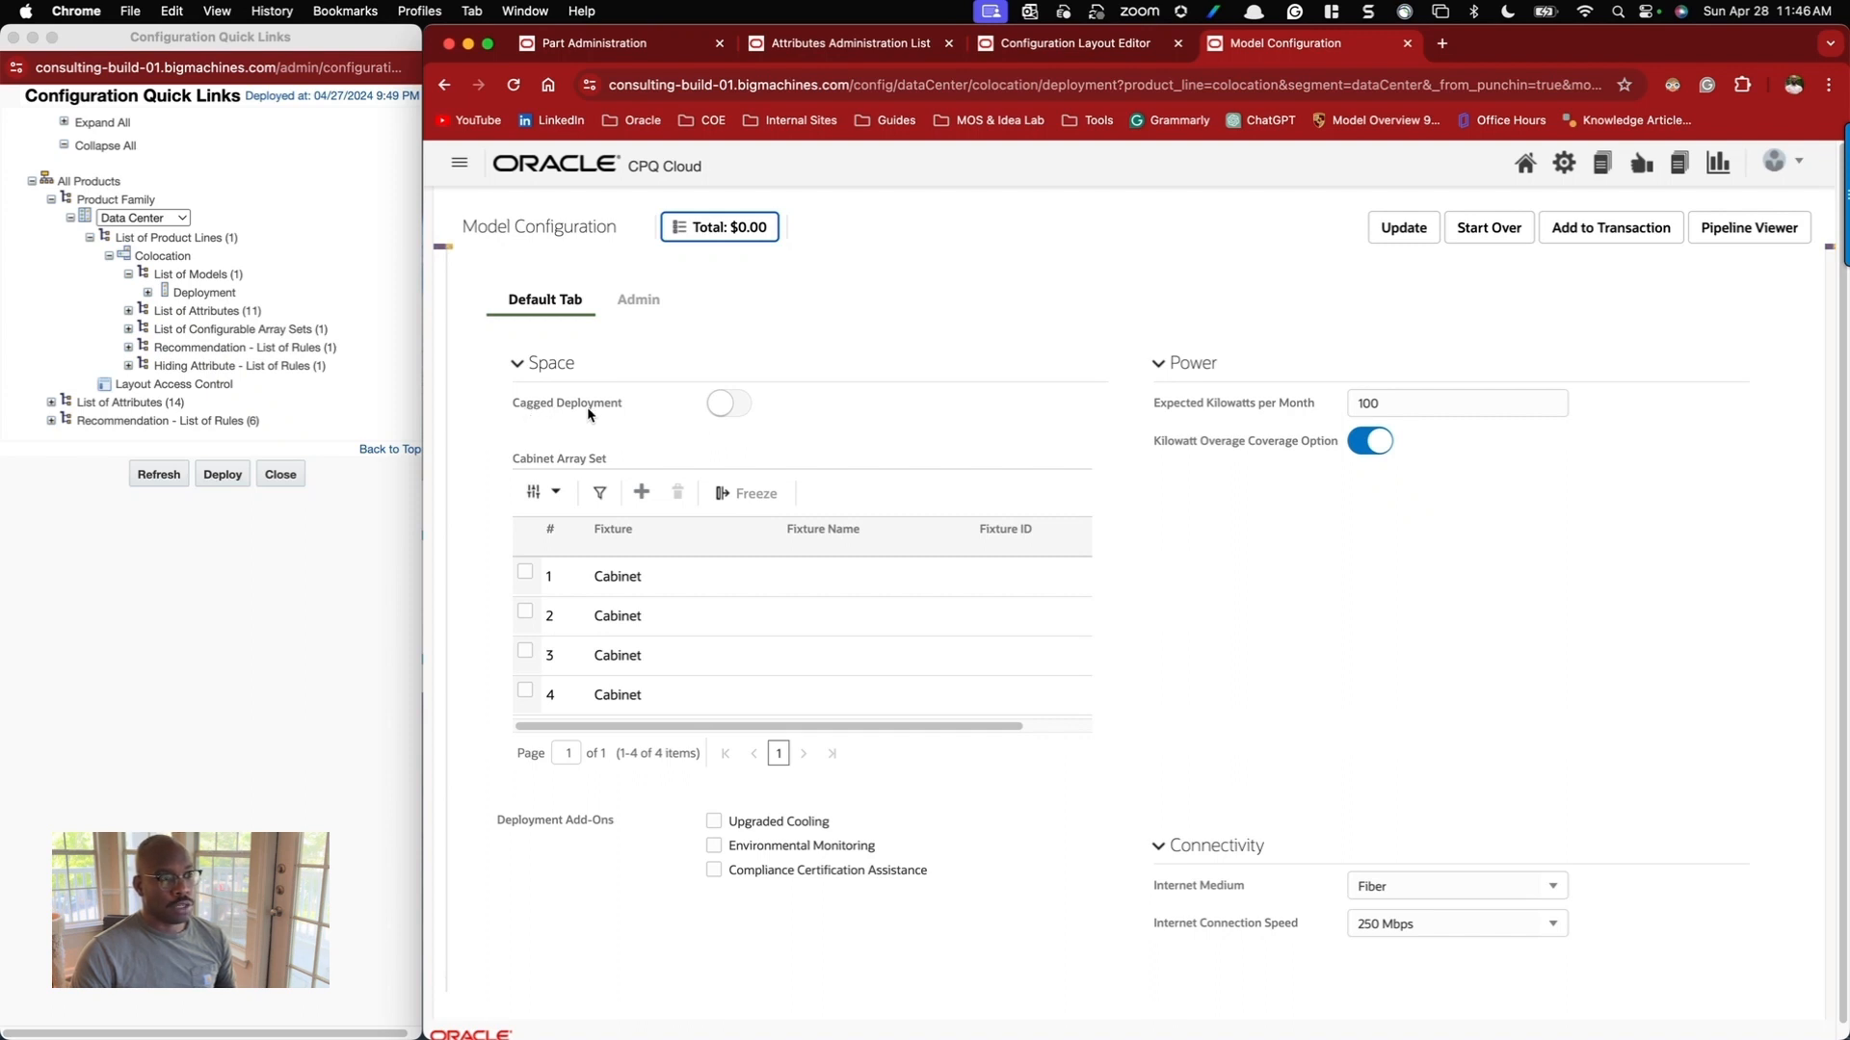
click(731, 410)
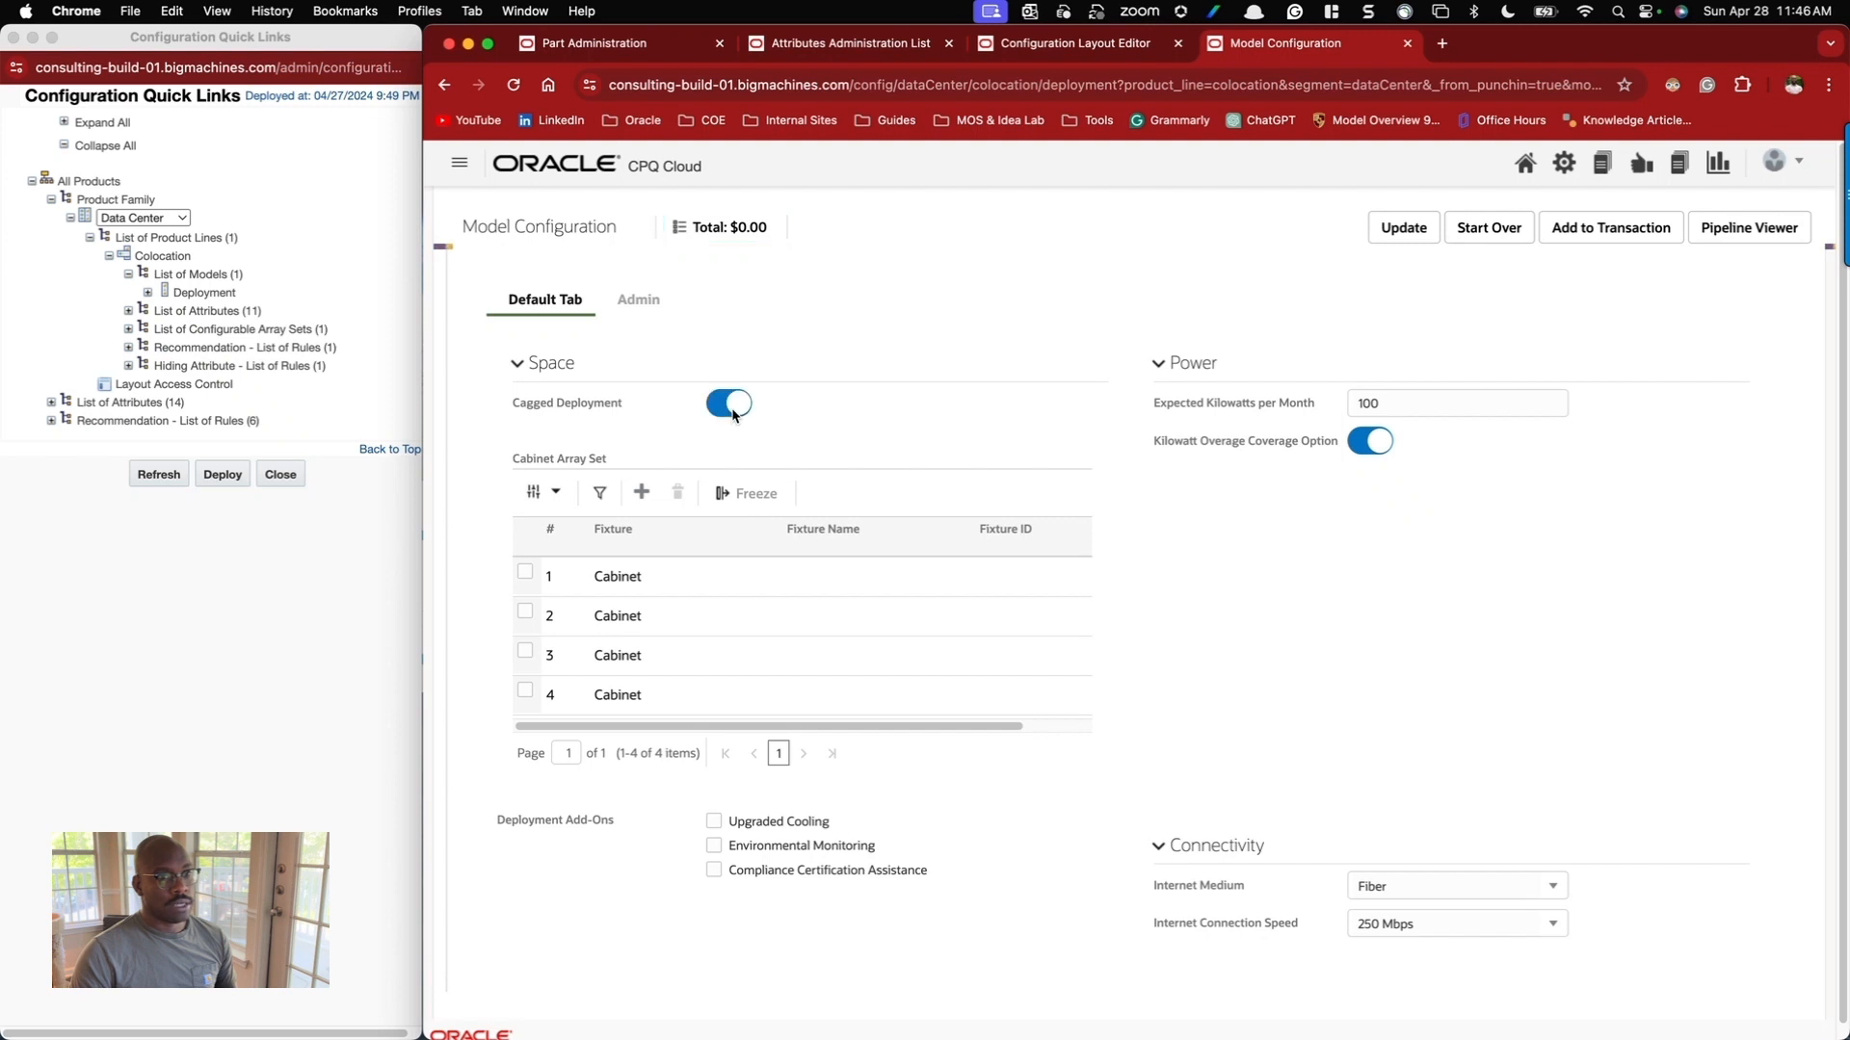
click(1398, 231)
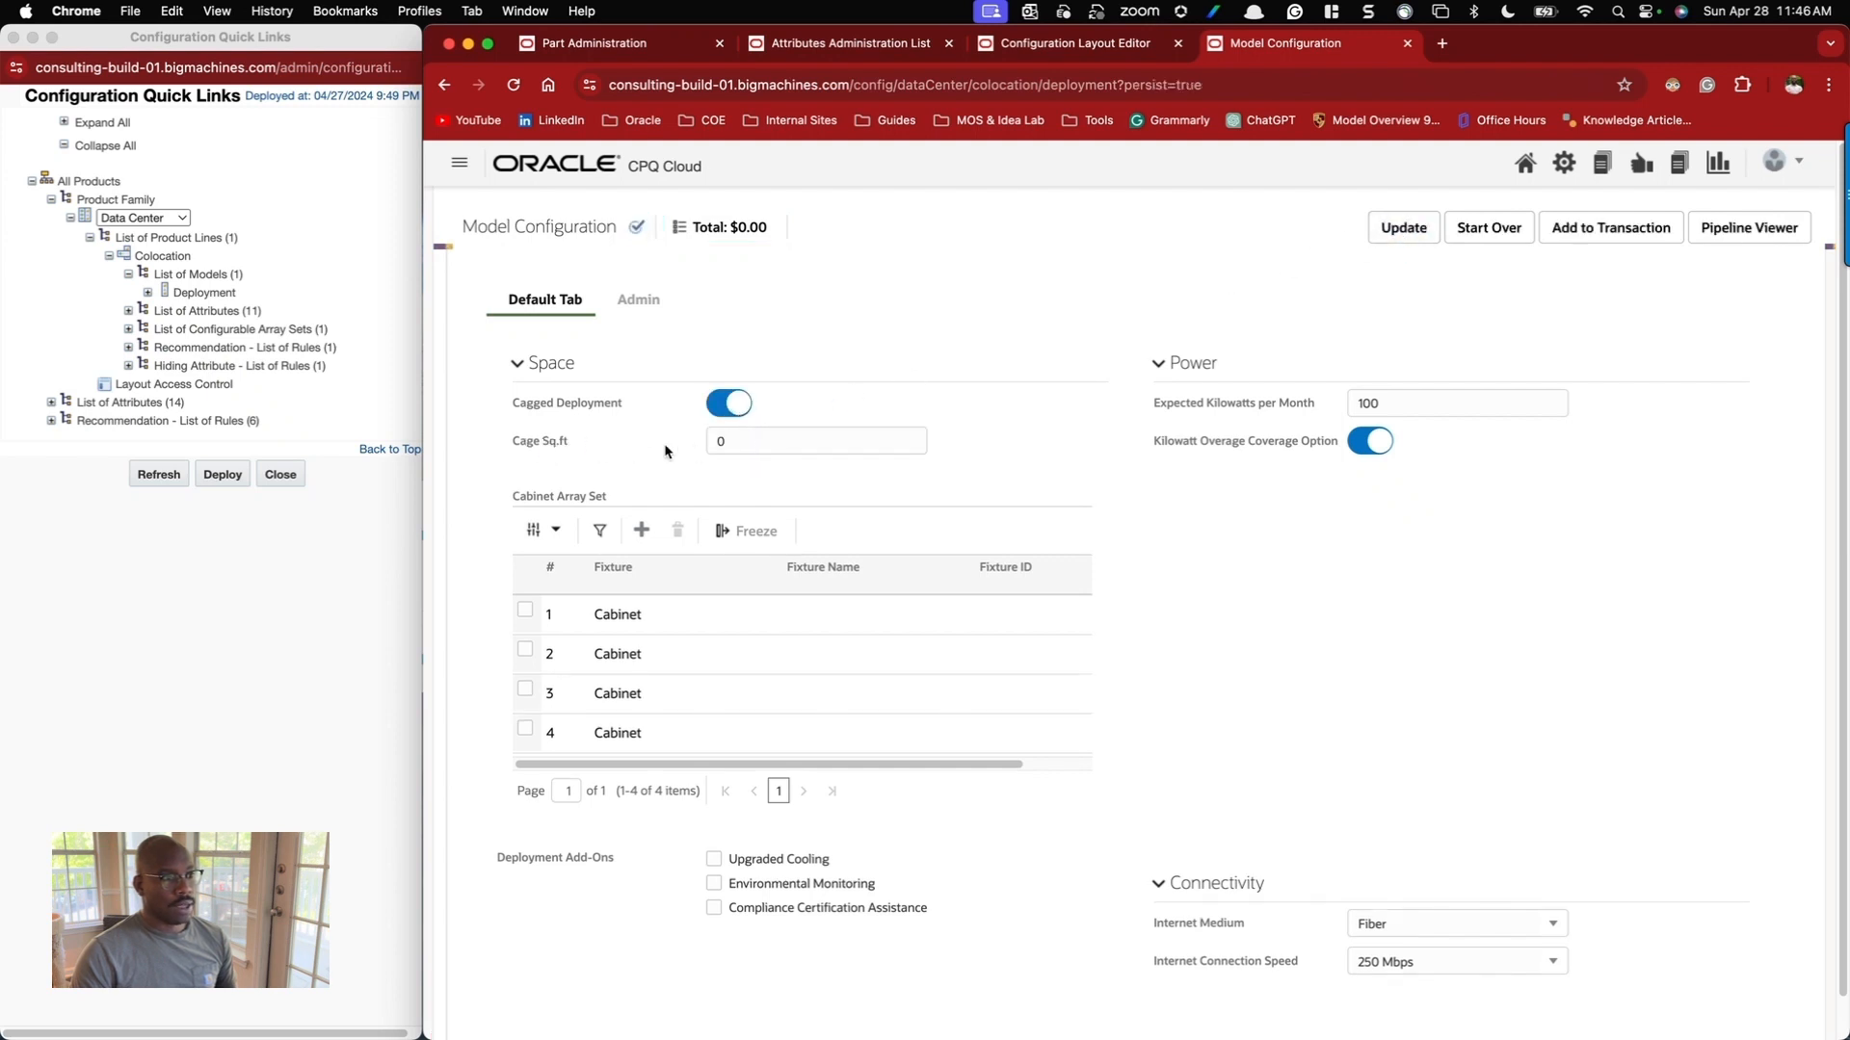
double_click(759, 441)
text(100)
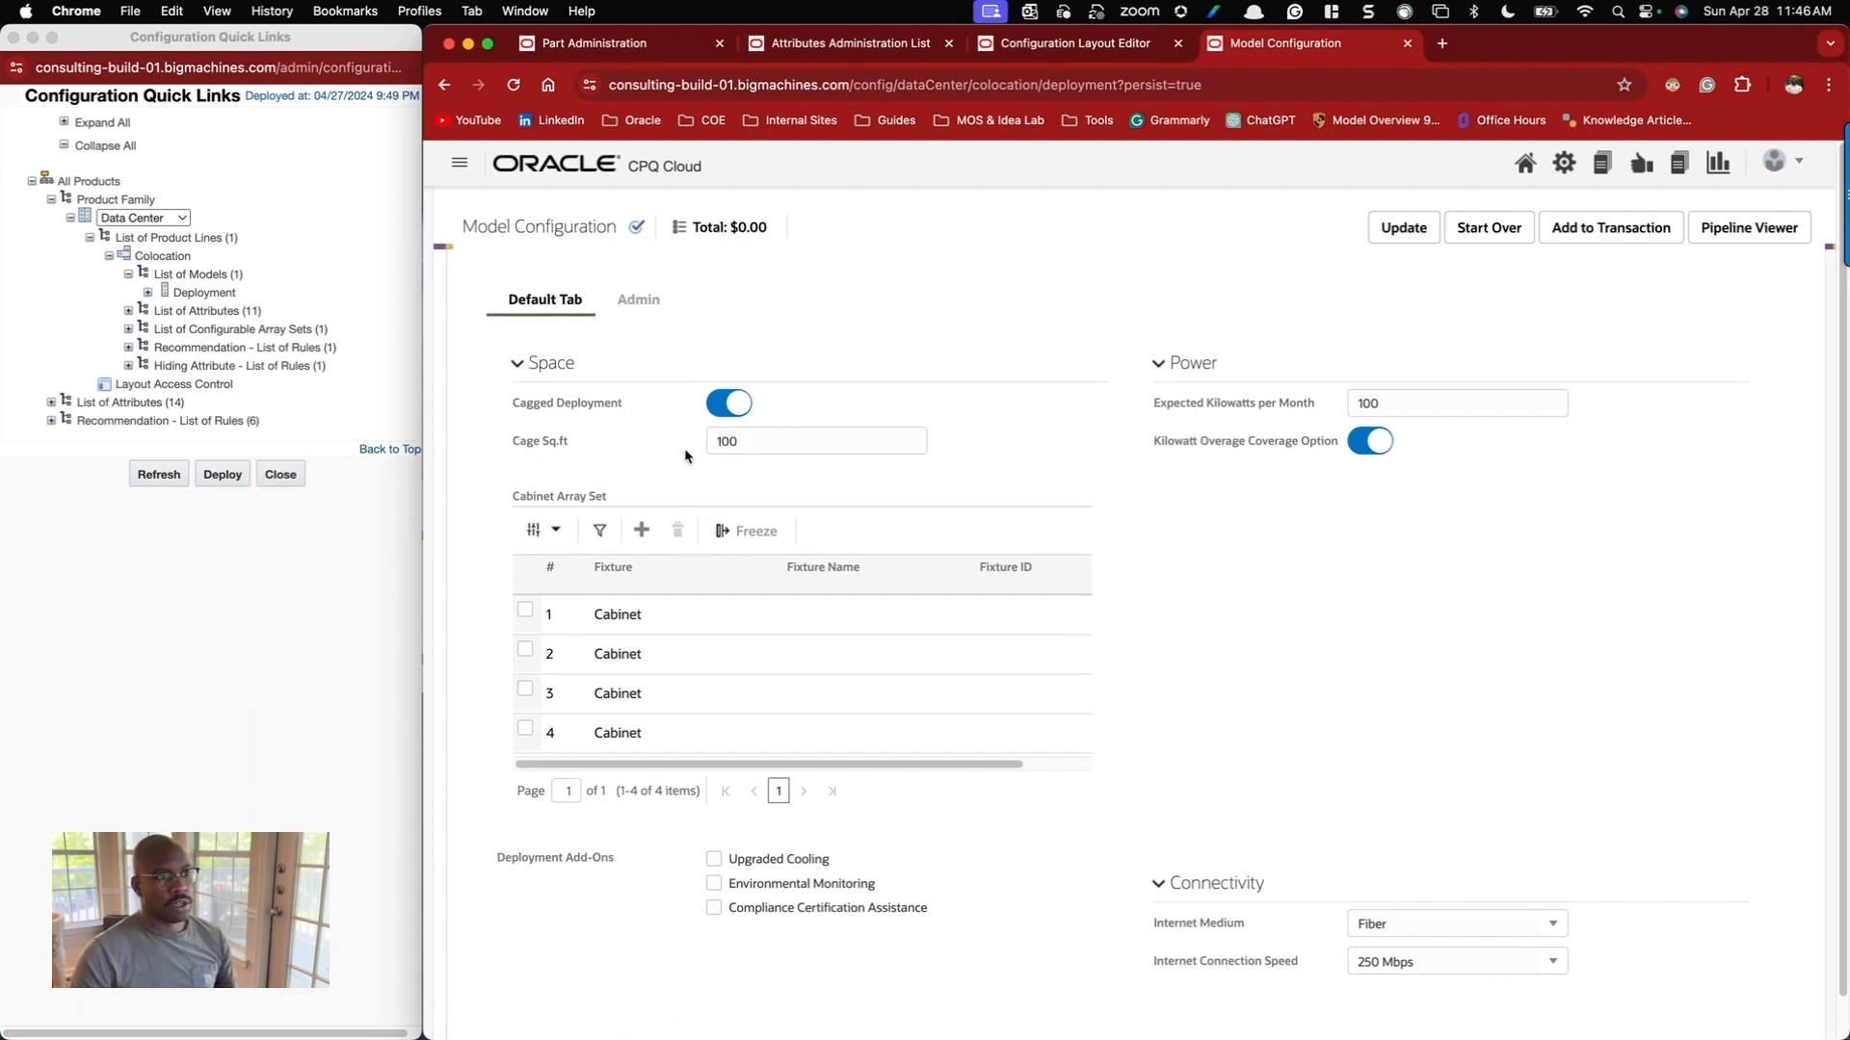
Find the Cage Sq.ft attribute by its copied label in the Attributes Administration List and open its editor.
triple_click(530, 442)
key(super+c)
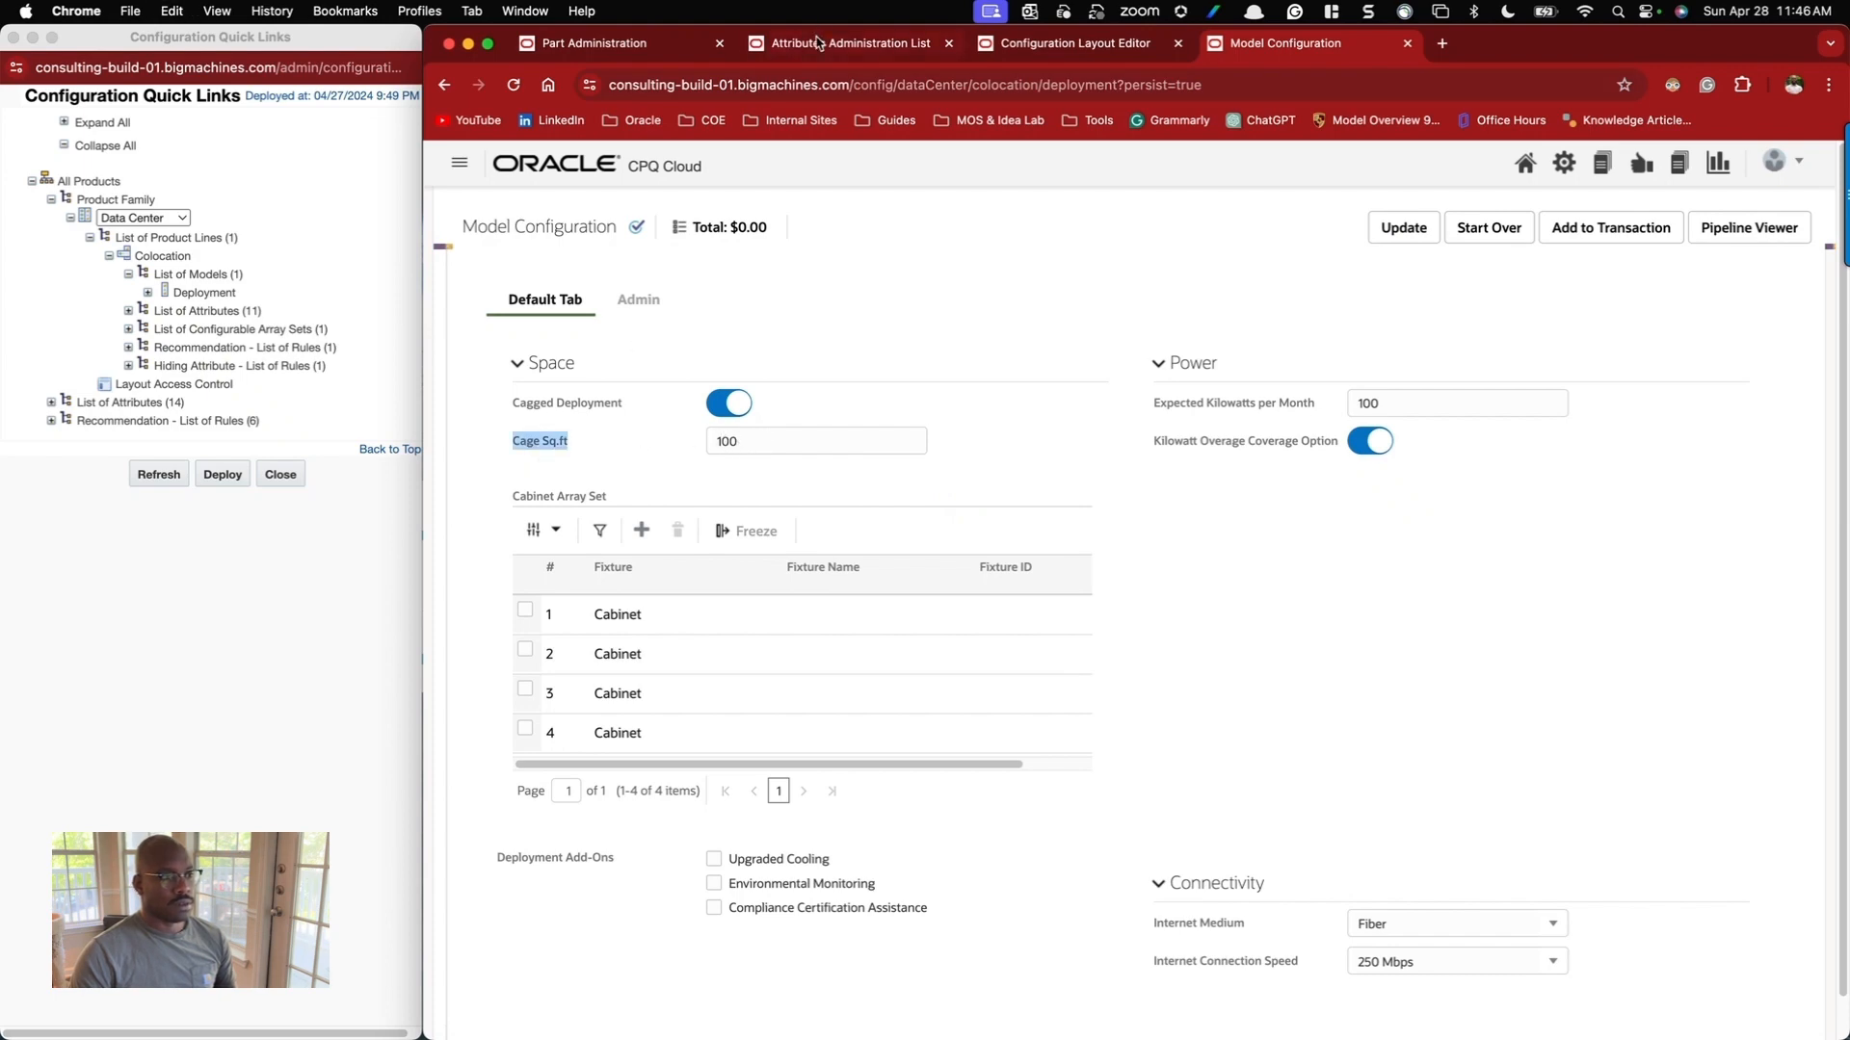
click(811, 43)
key(super+f)
key(super+v)
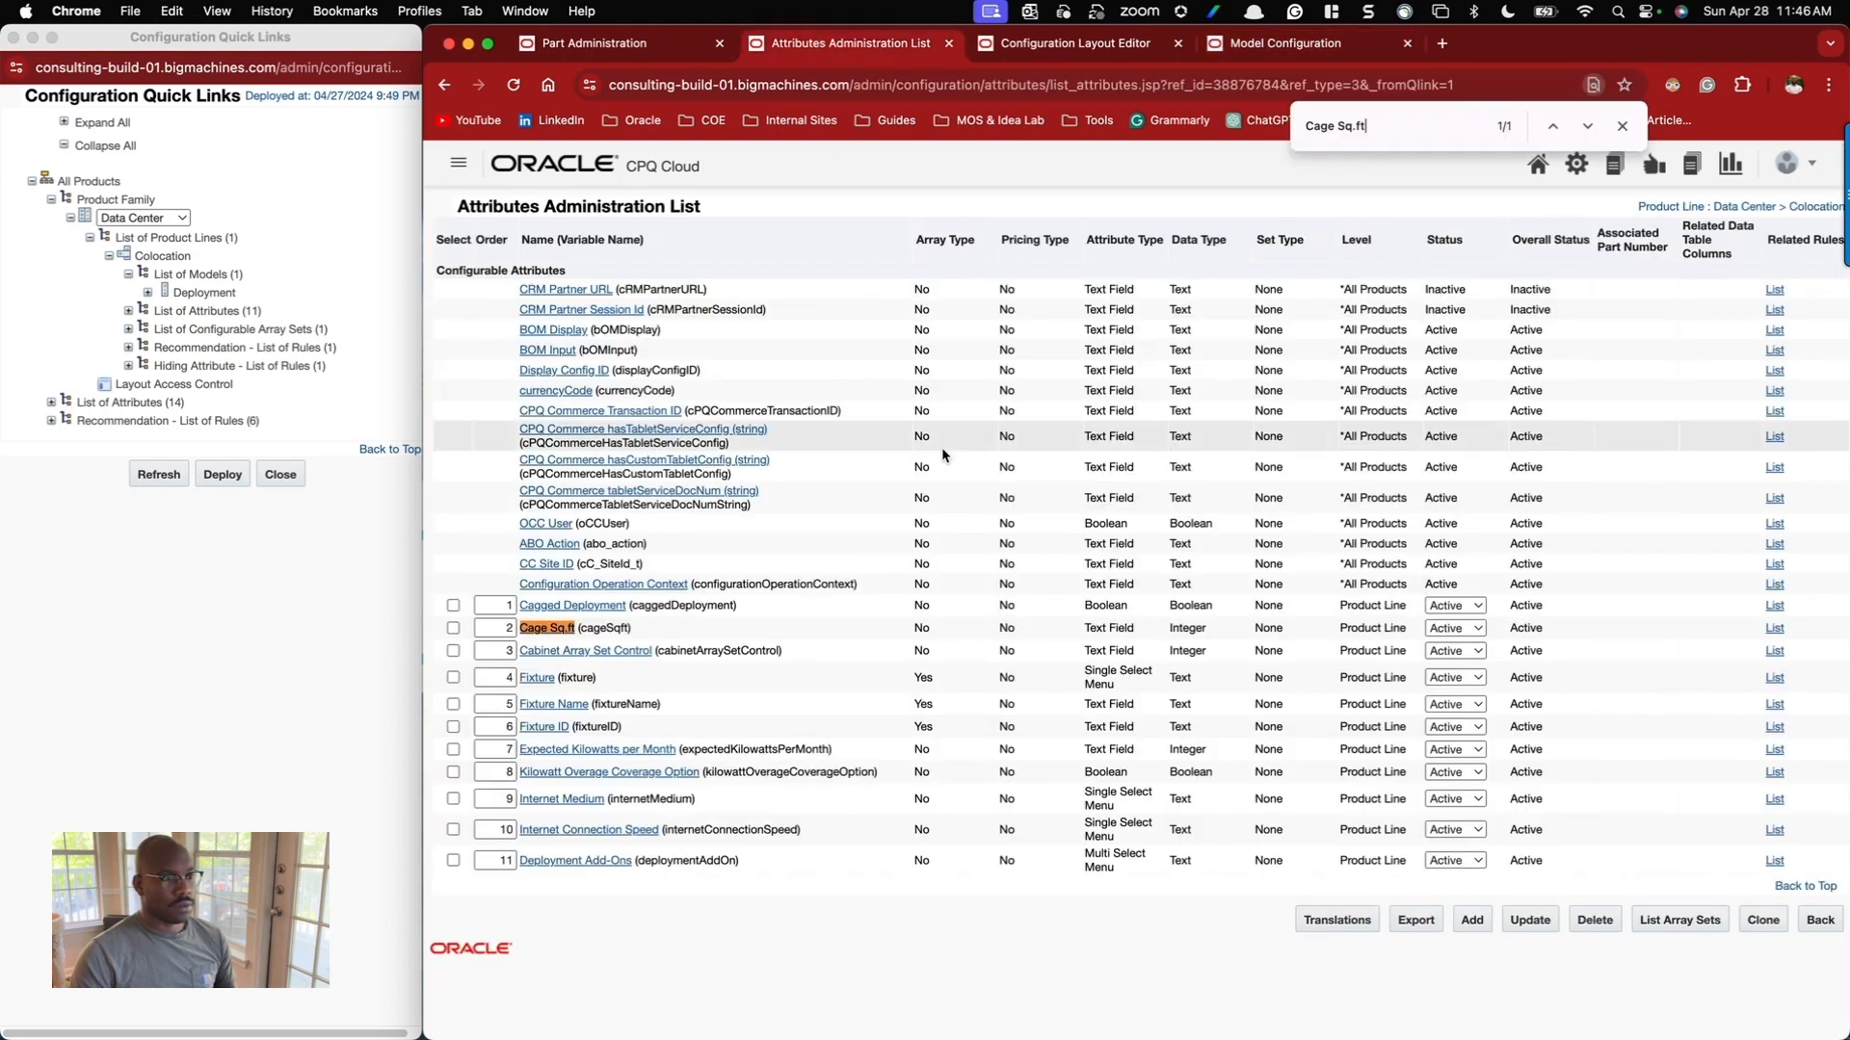
click(540, 631)
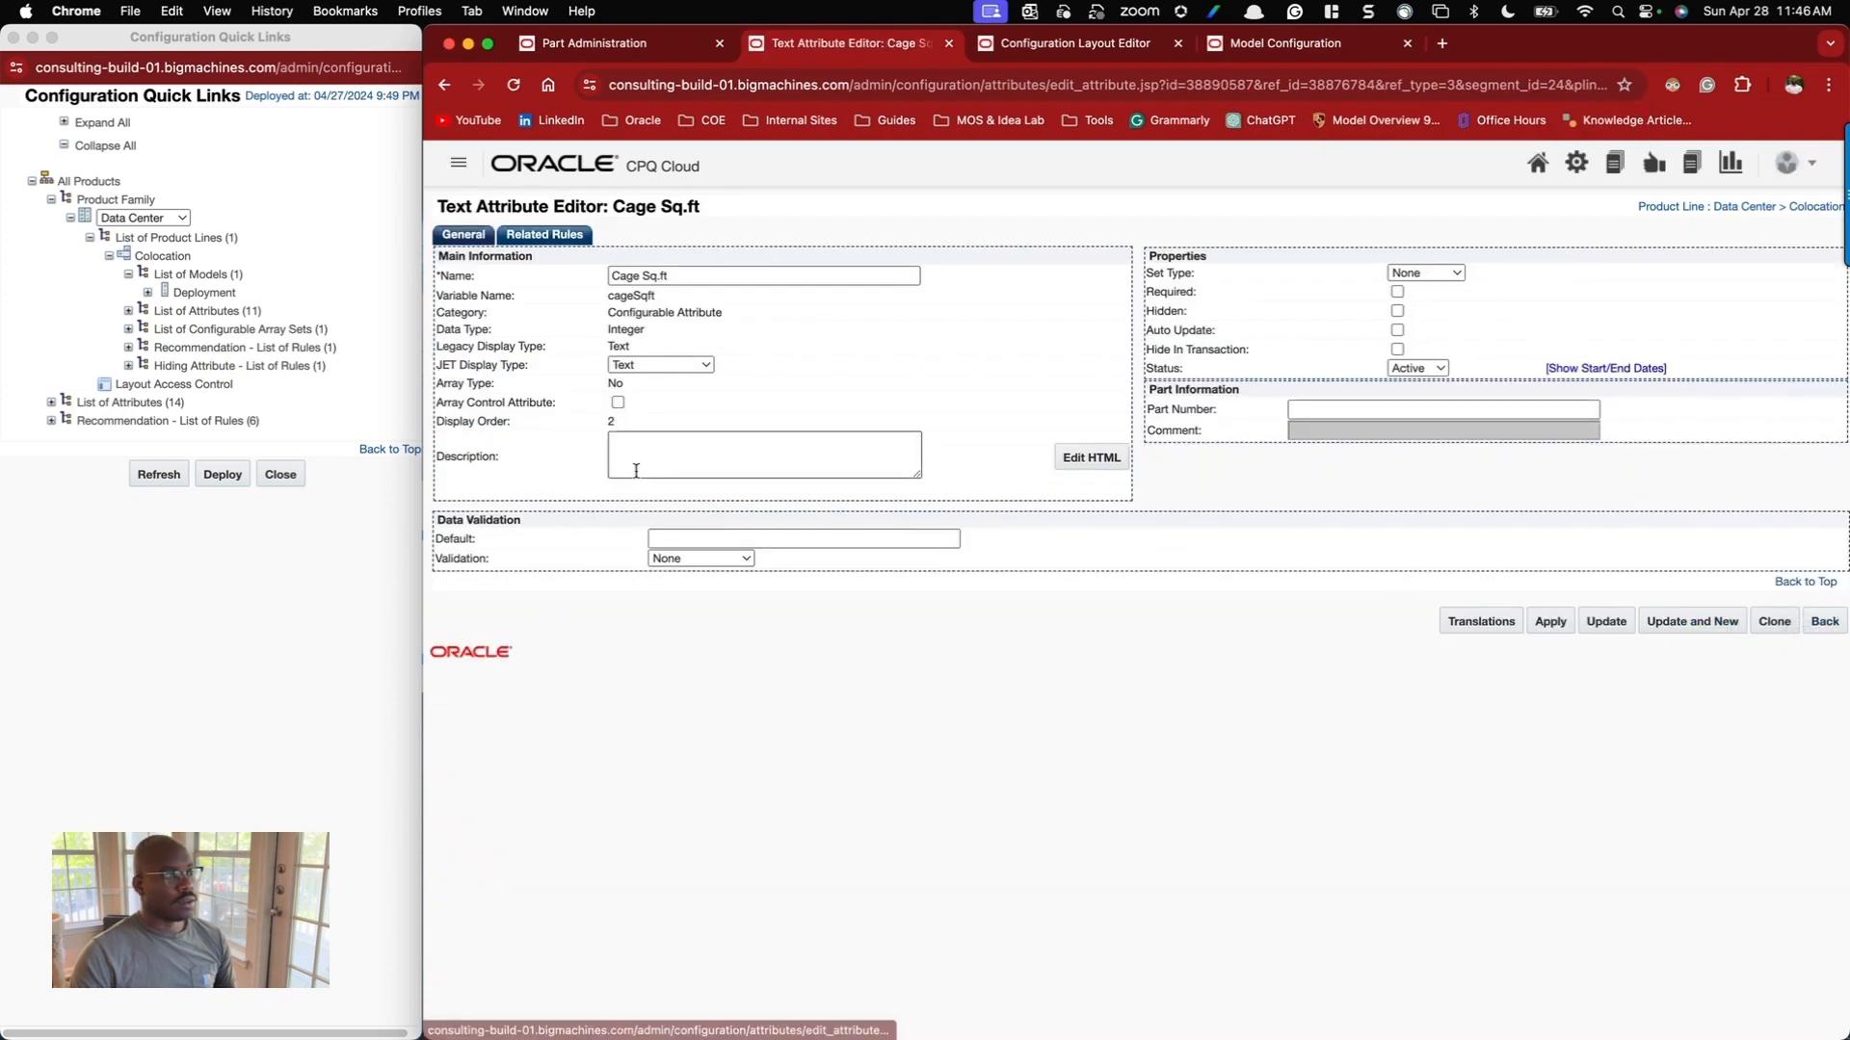
Open Colocation's recommendation rule Set Cage Sq.ft to 0, review its condition and action, and leave it.
click(170, 348)
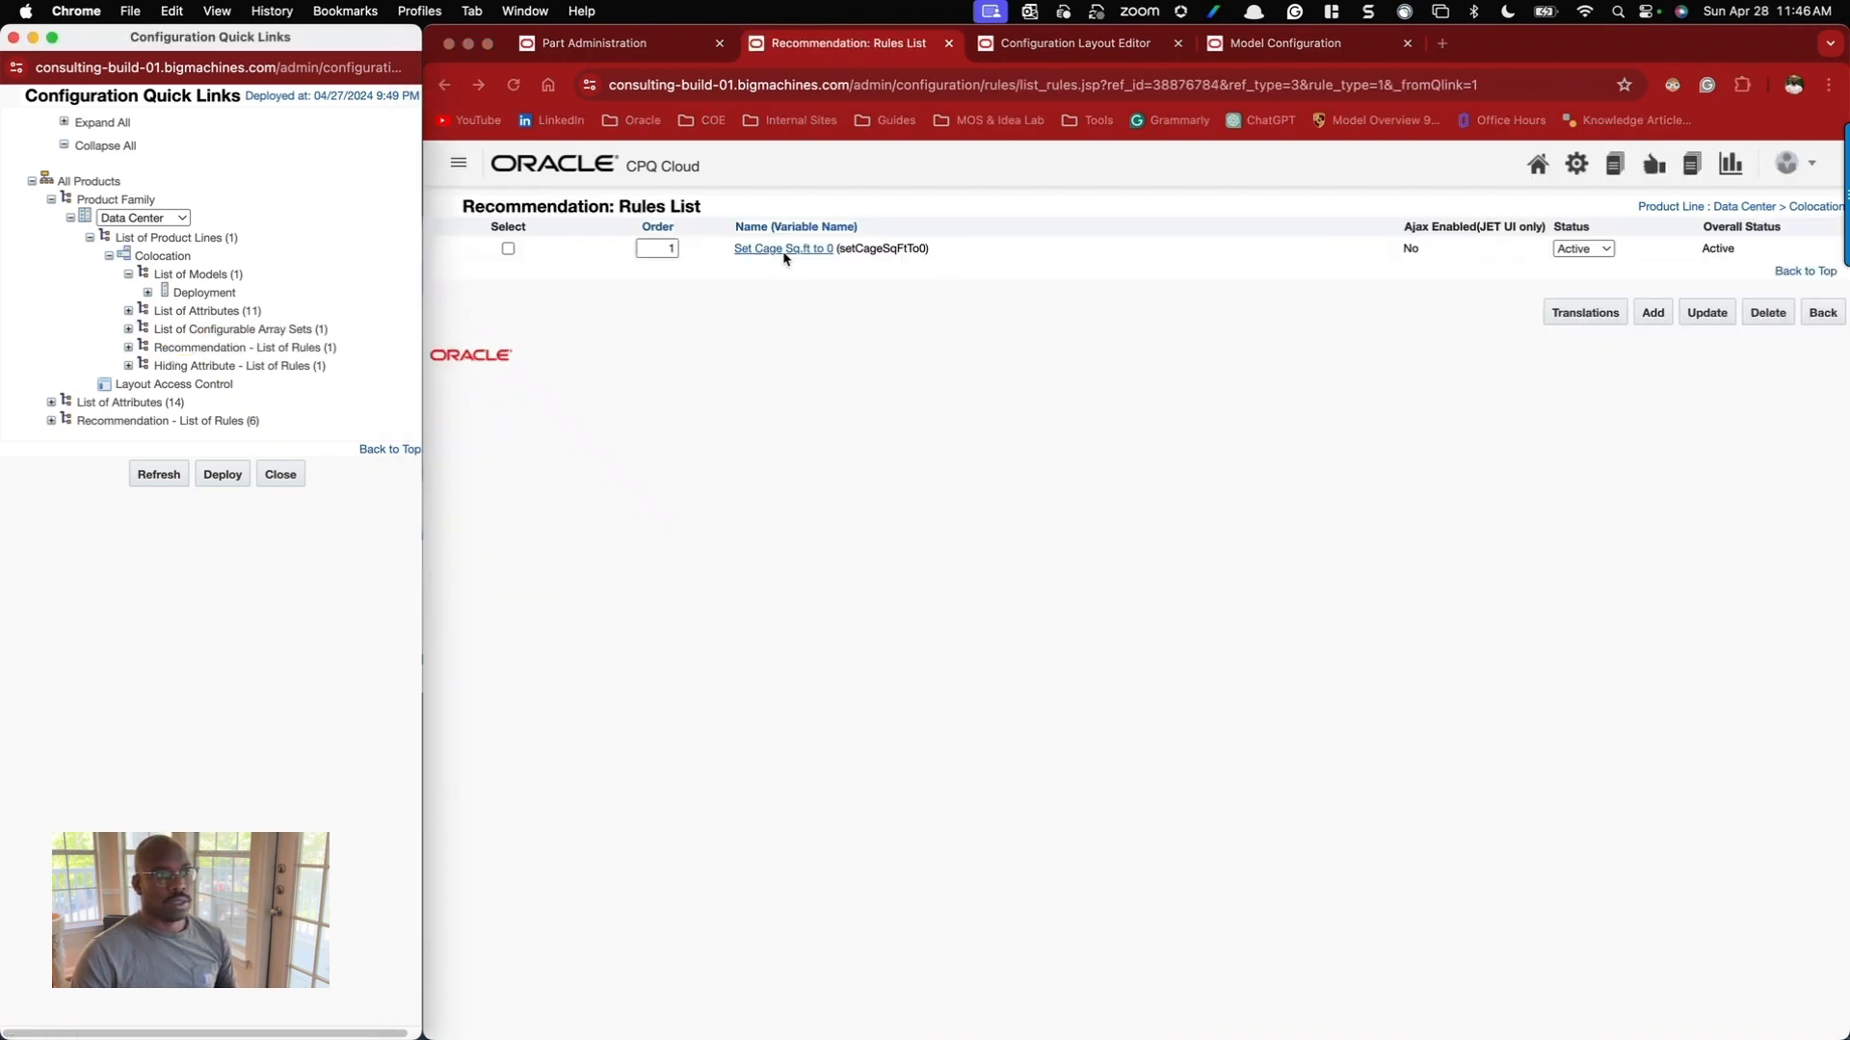
click(758, 250)
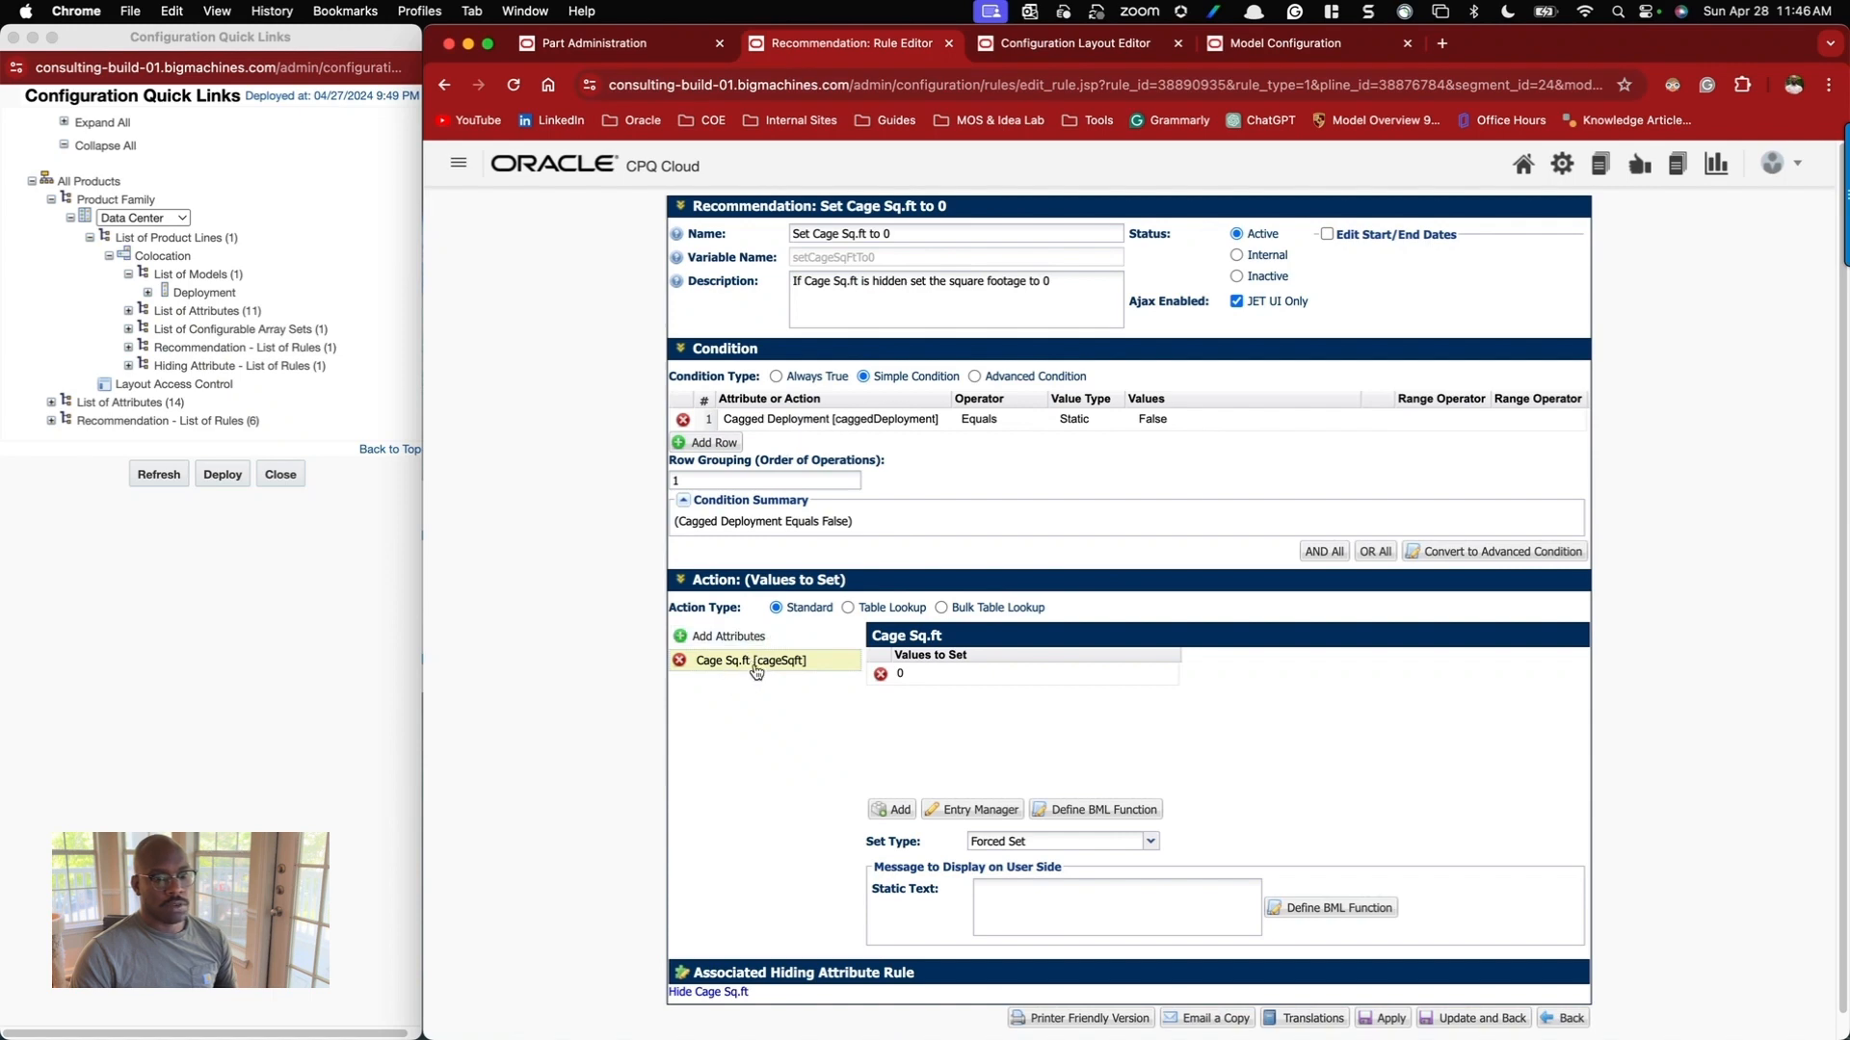
click(1540, 1023)
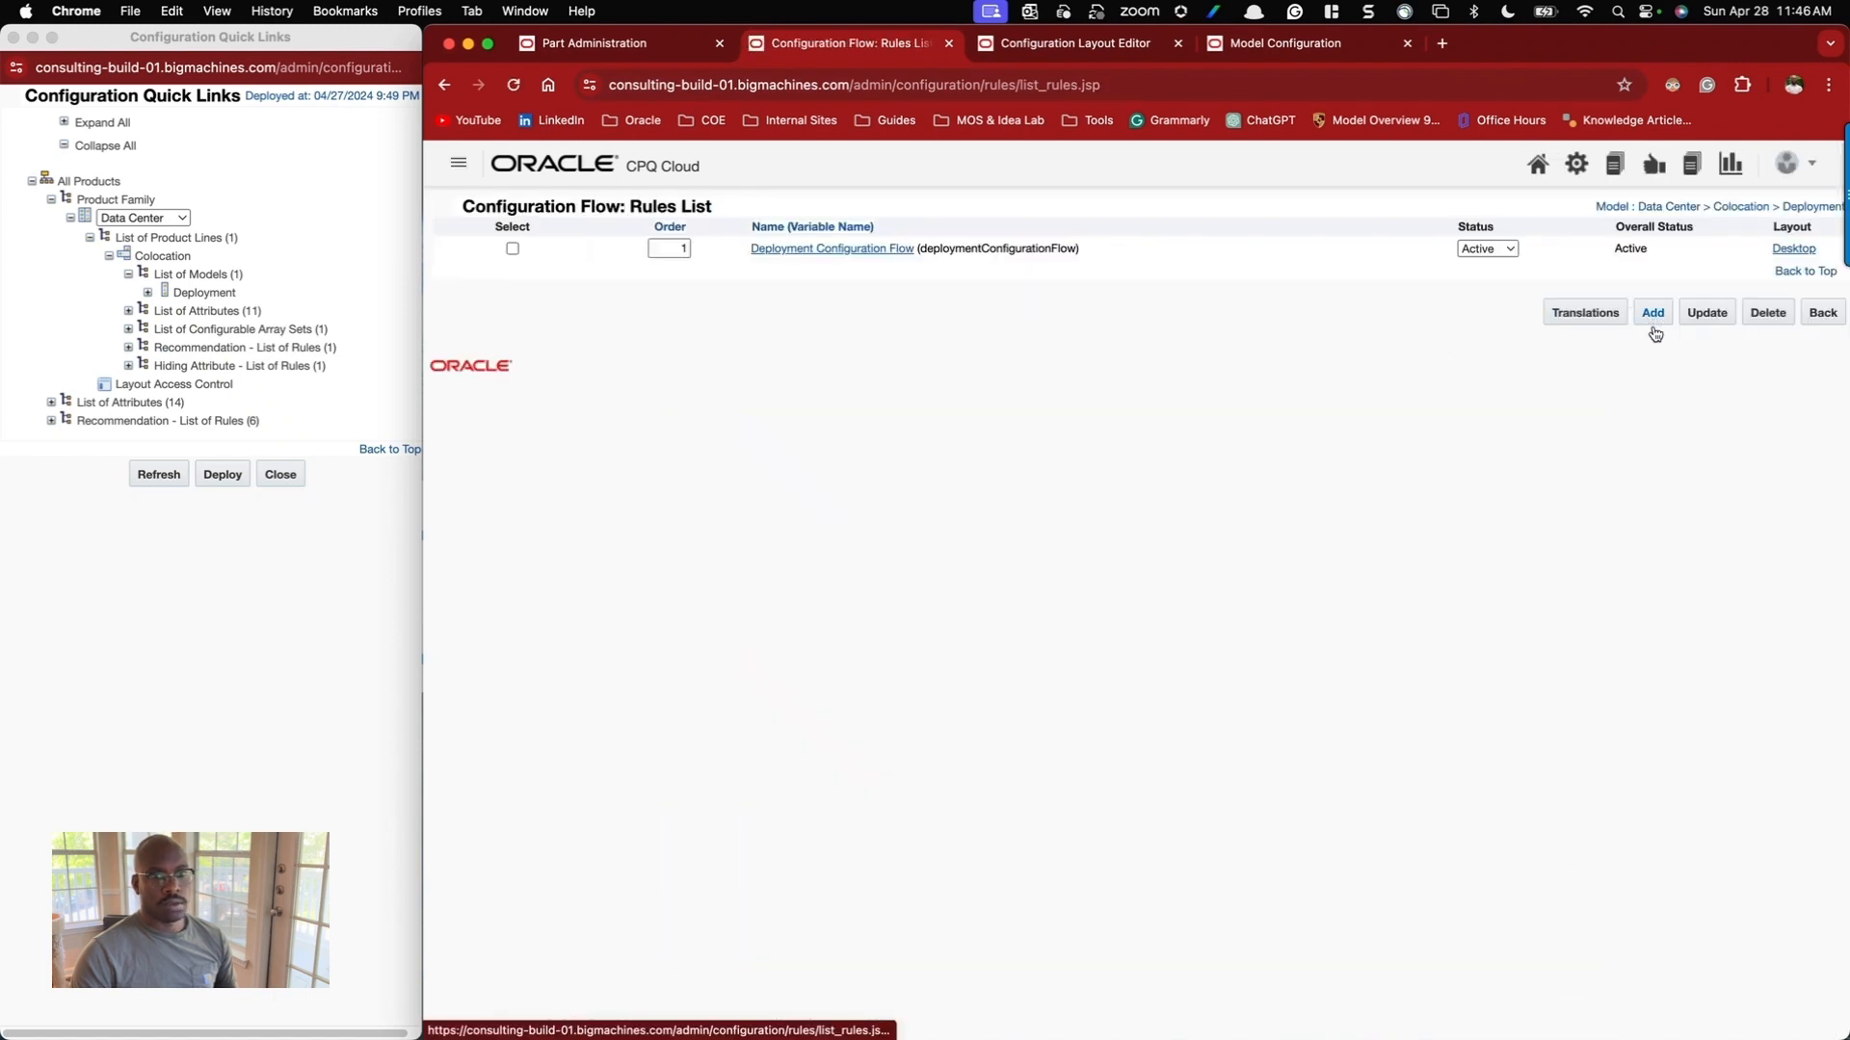
click(1649, 316)
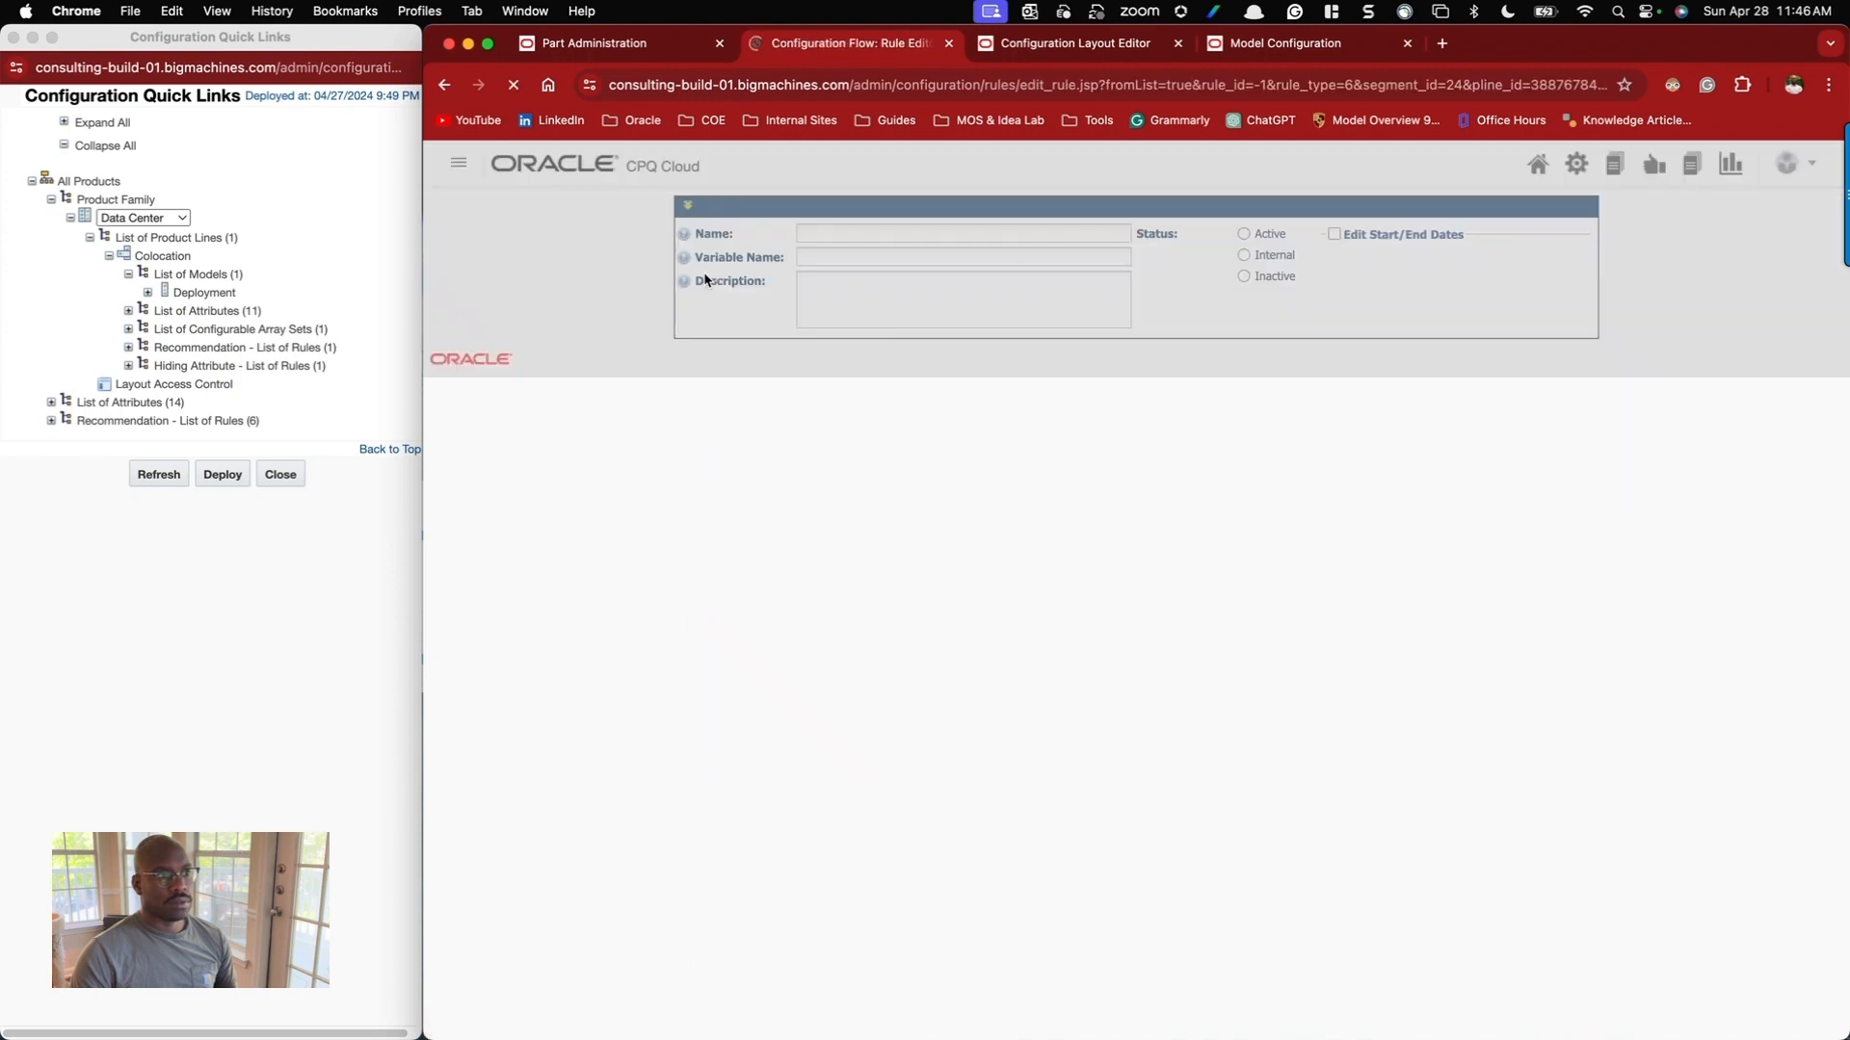
click(894, 235)
text(Cage Sq.ft defat)
key(BackSpace)
key(BackSpace)
key(BackSpace)
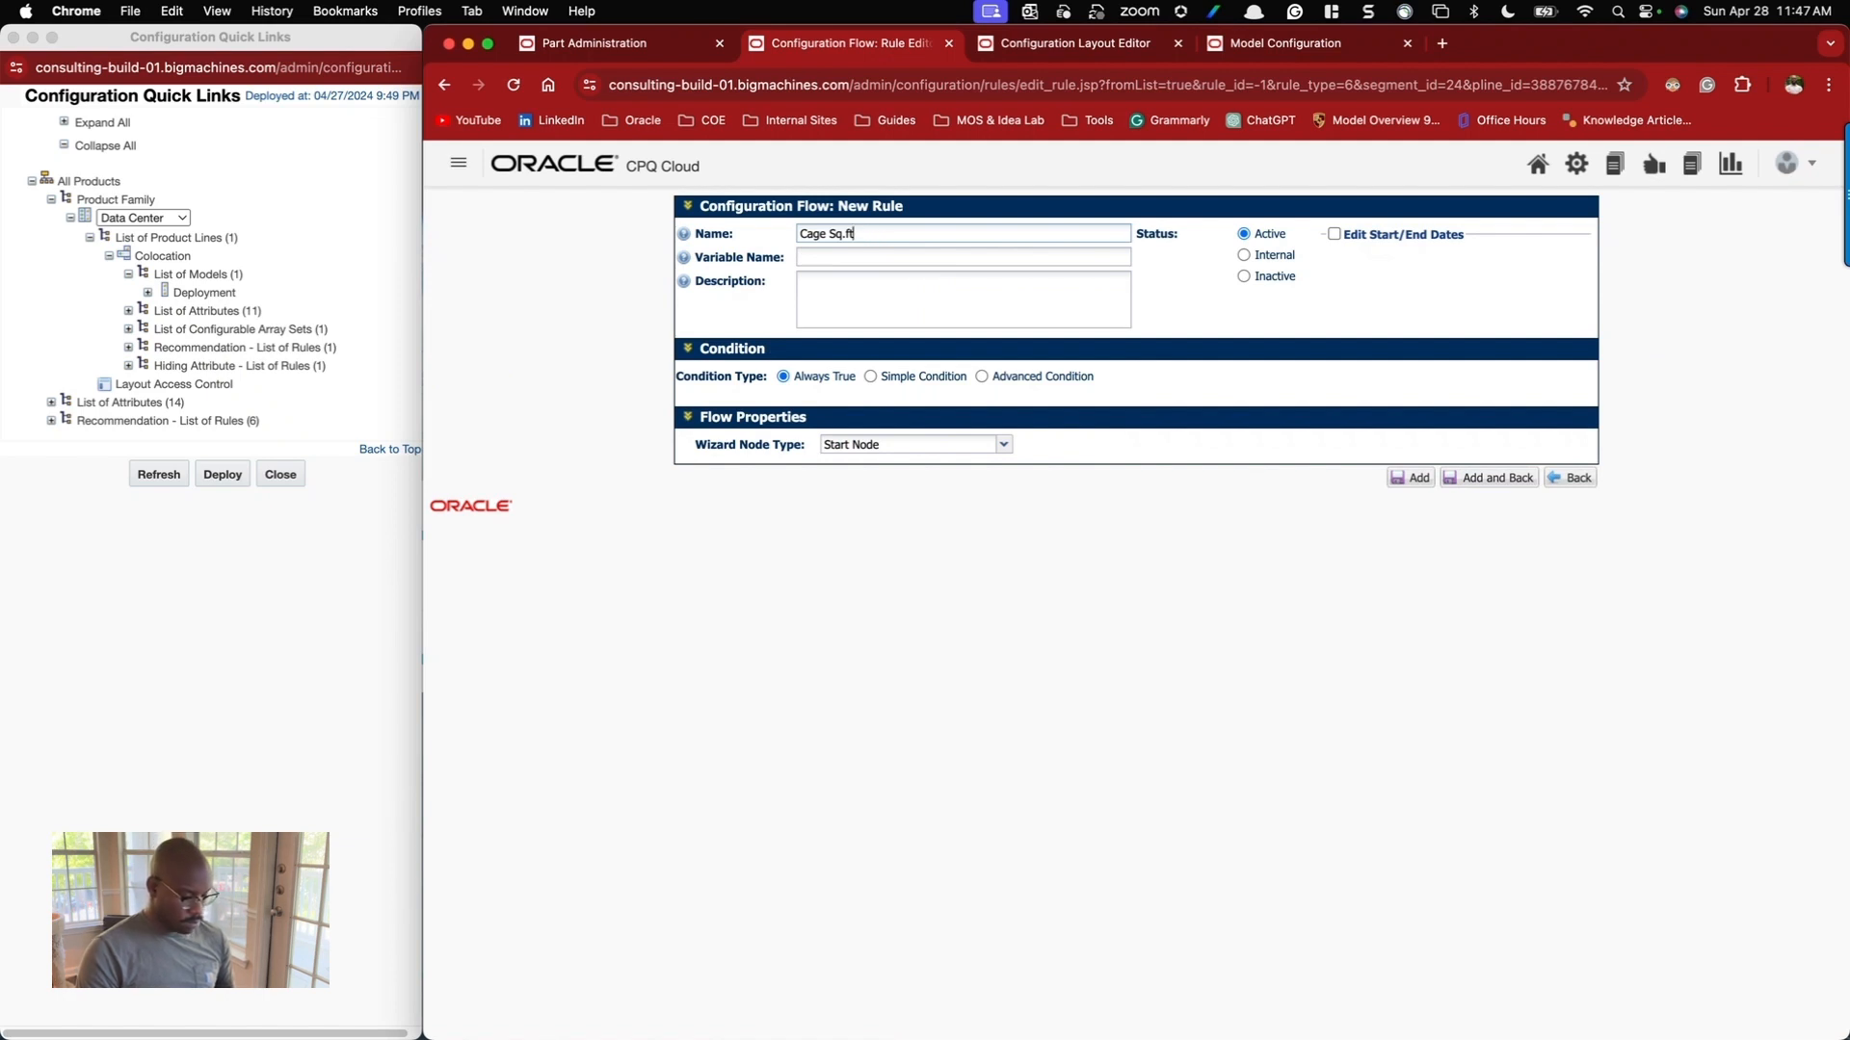
key(BackSpace)
key(BackSpace)
key(BackSpace)
key(BackSpace)
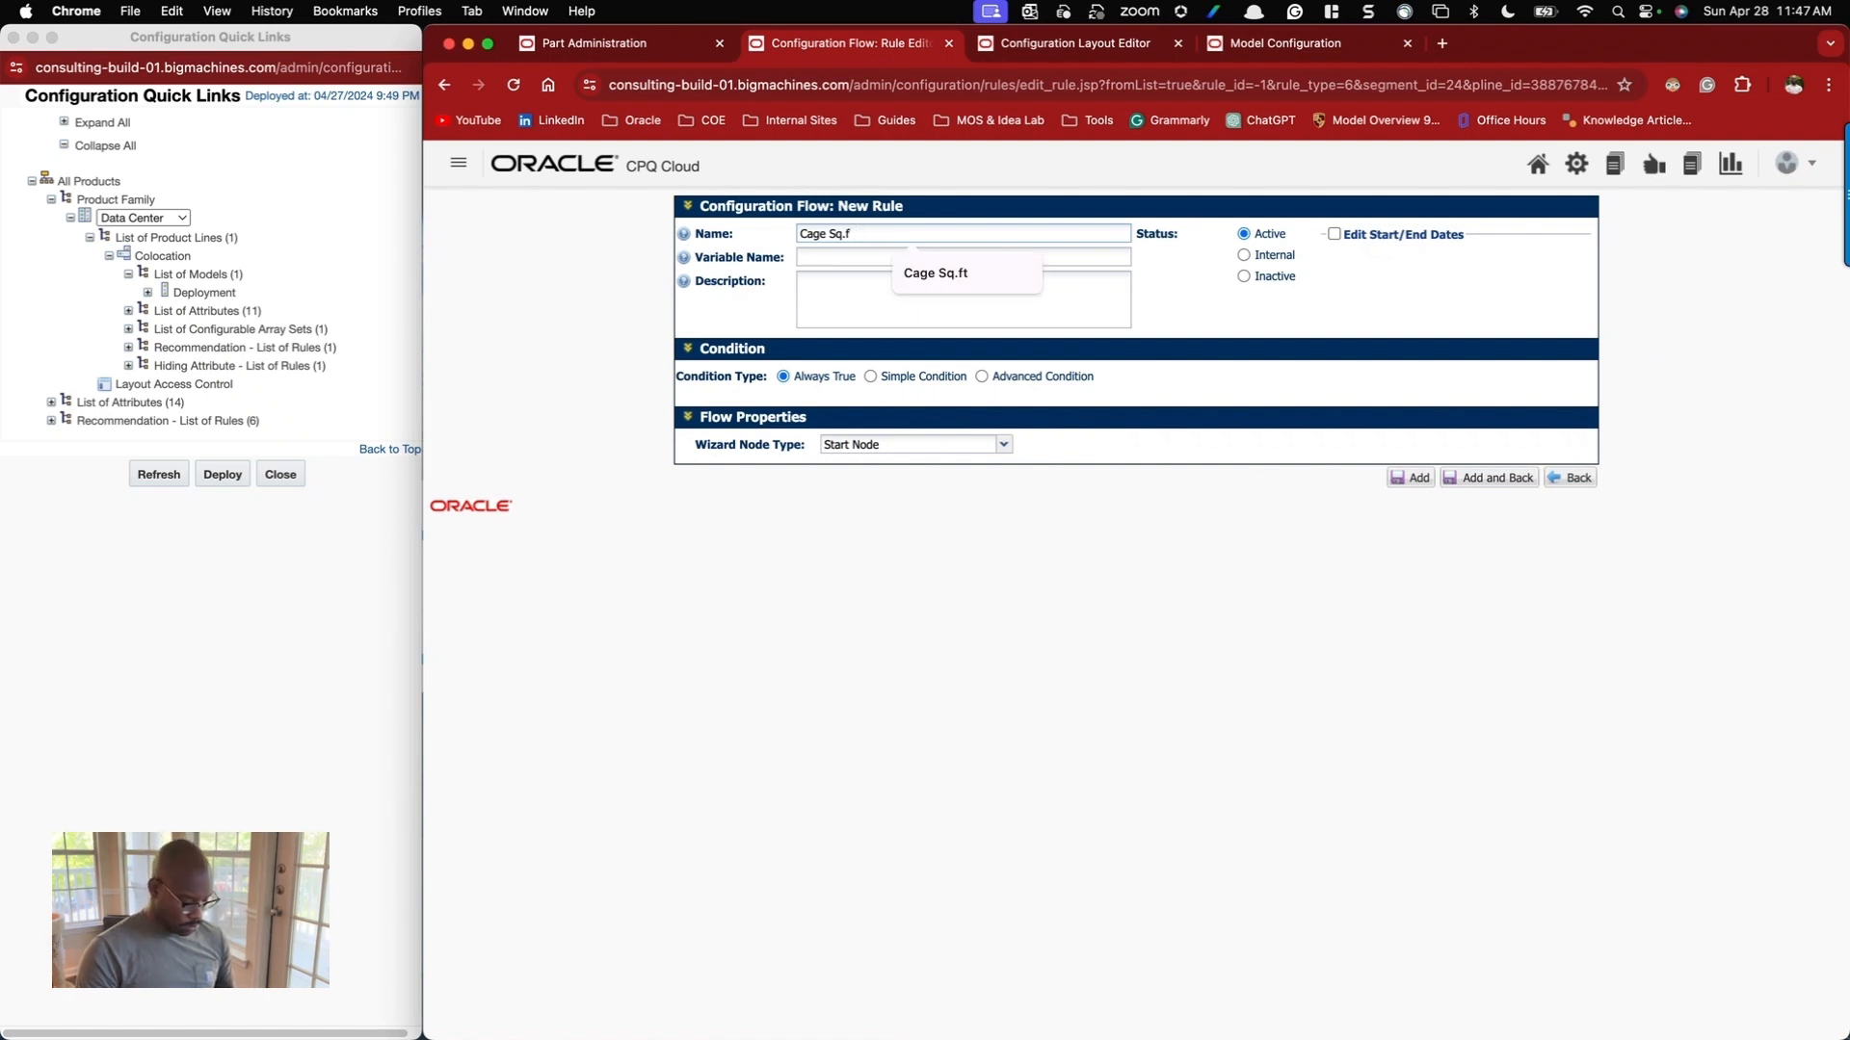
text(default)
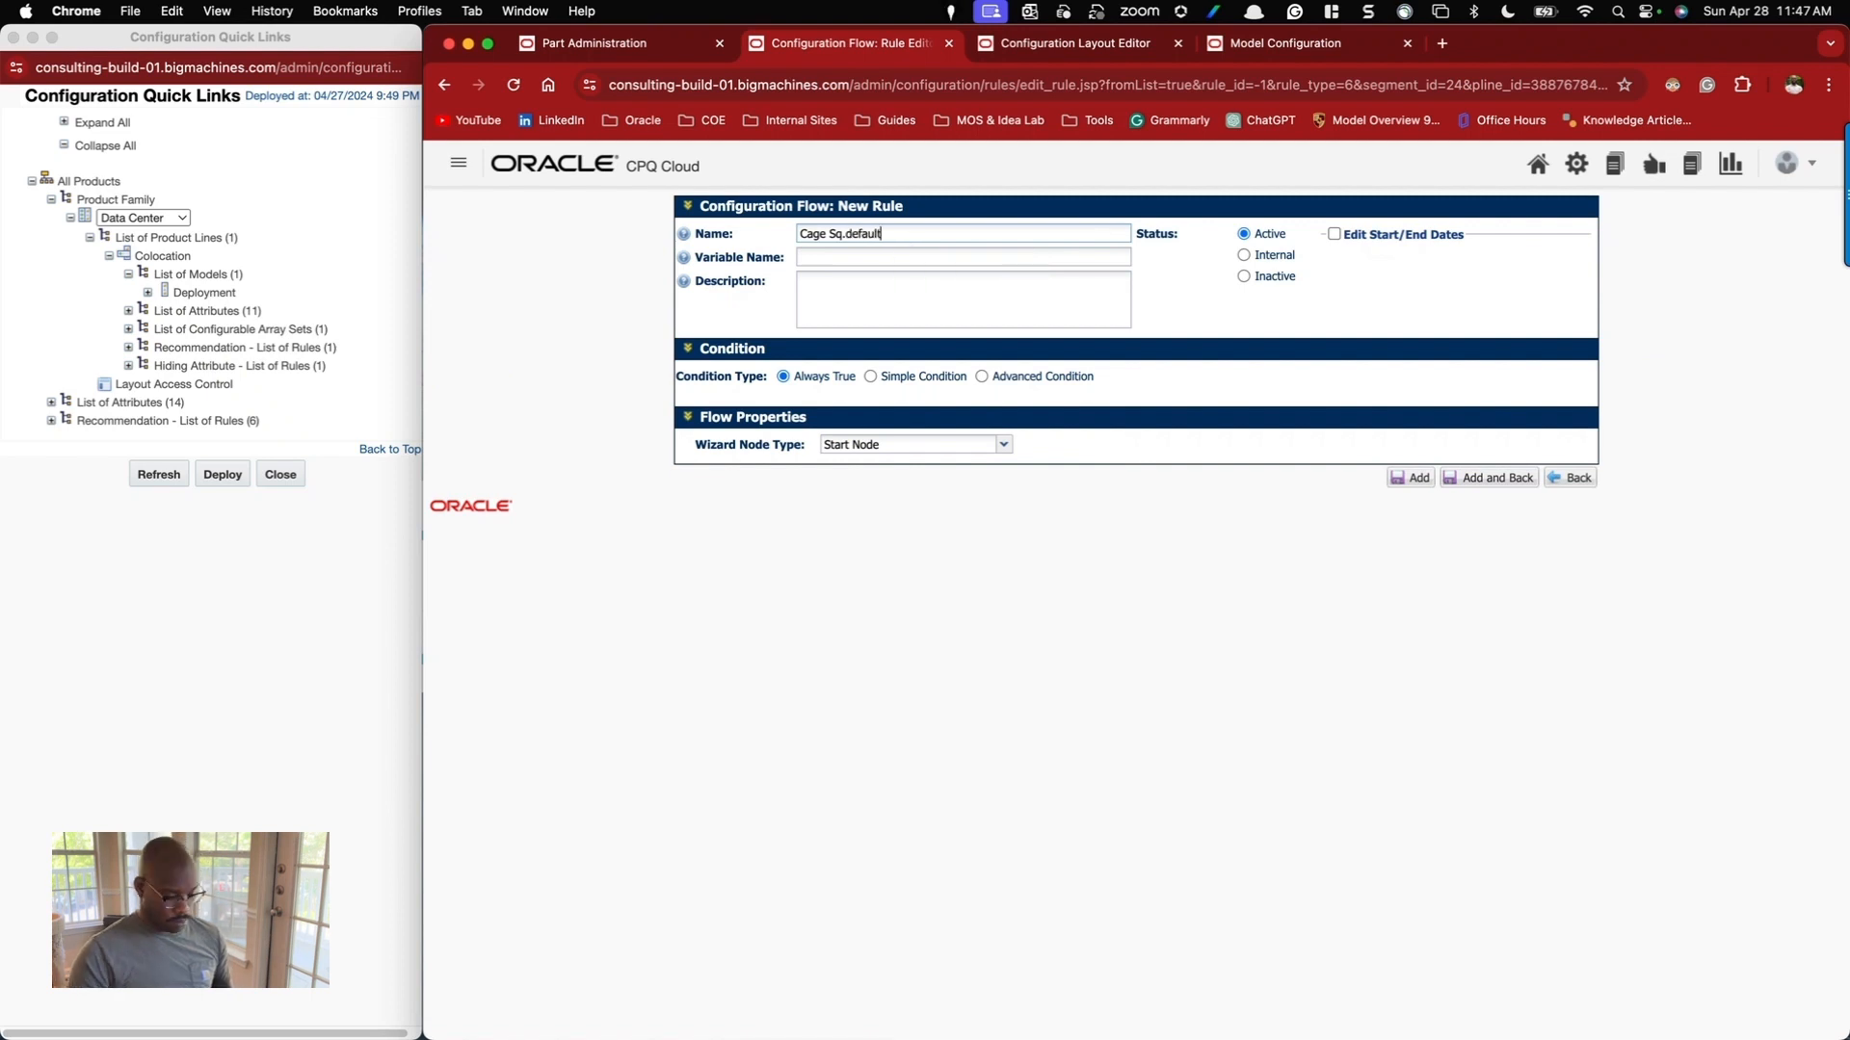
text( to 100)
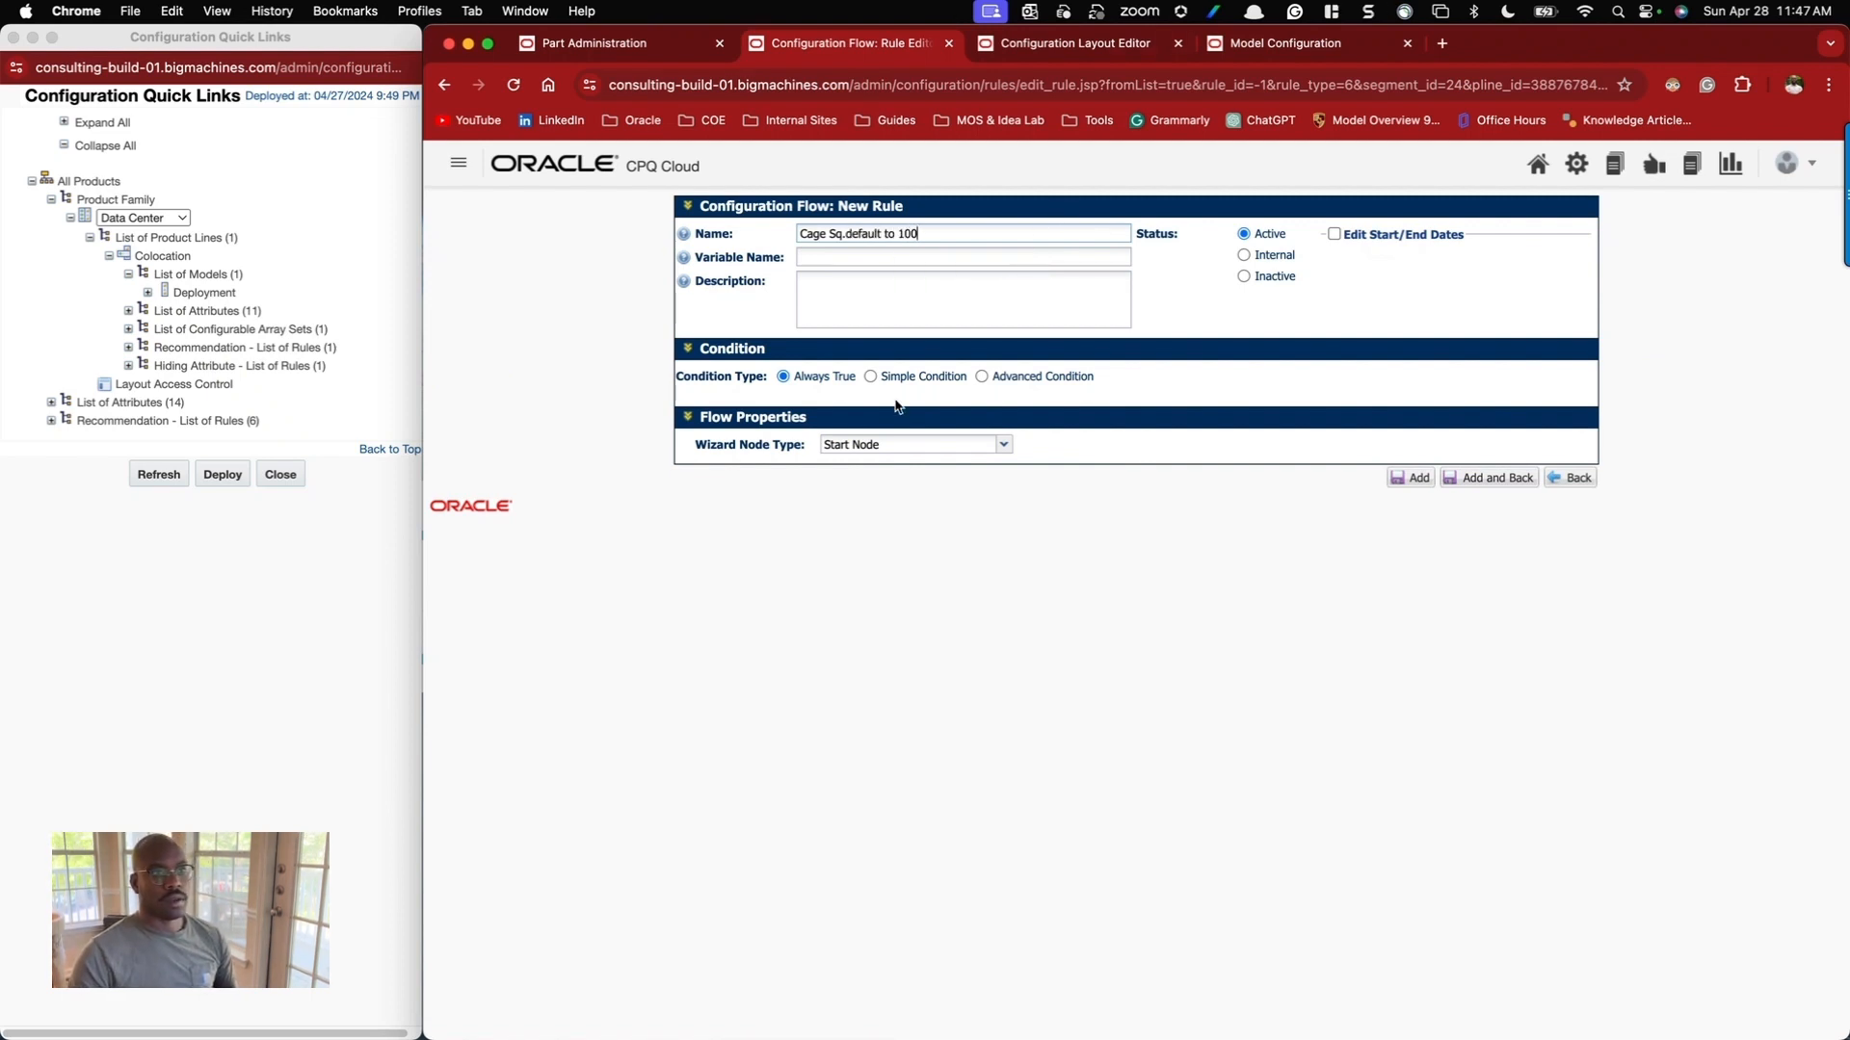
click(1565, 479)
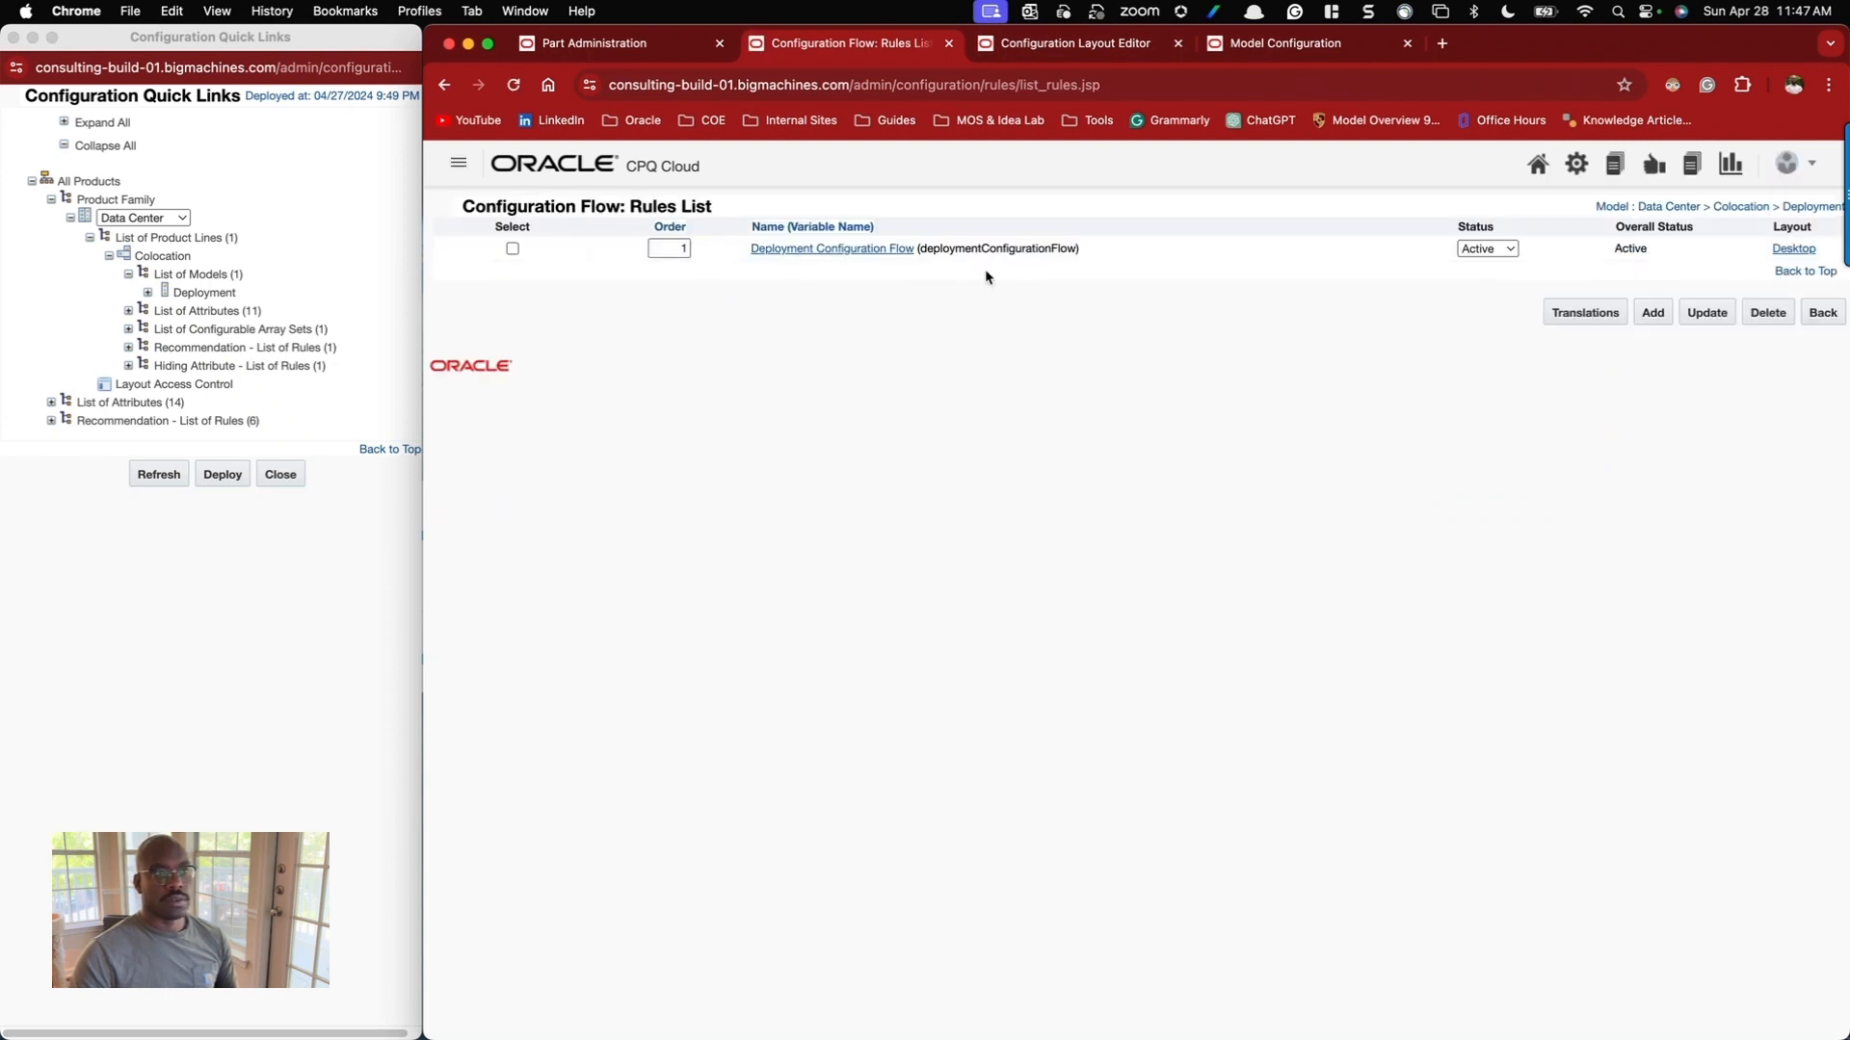
click(1819, 313)
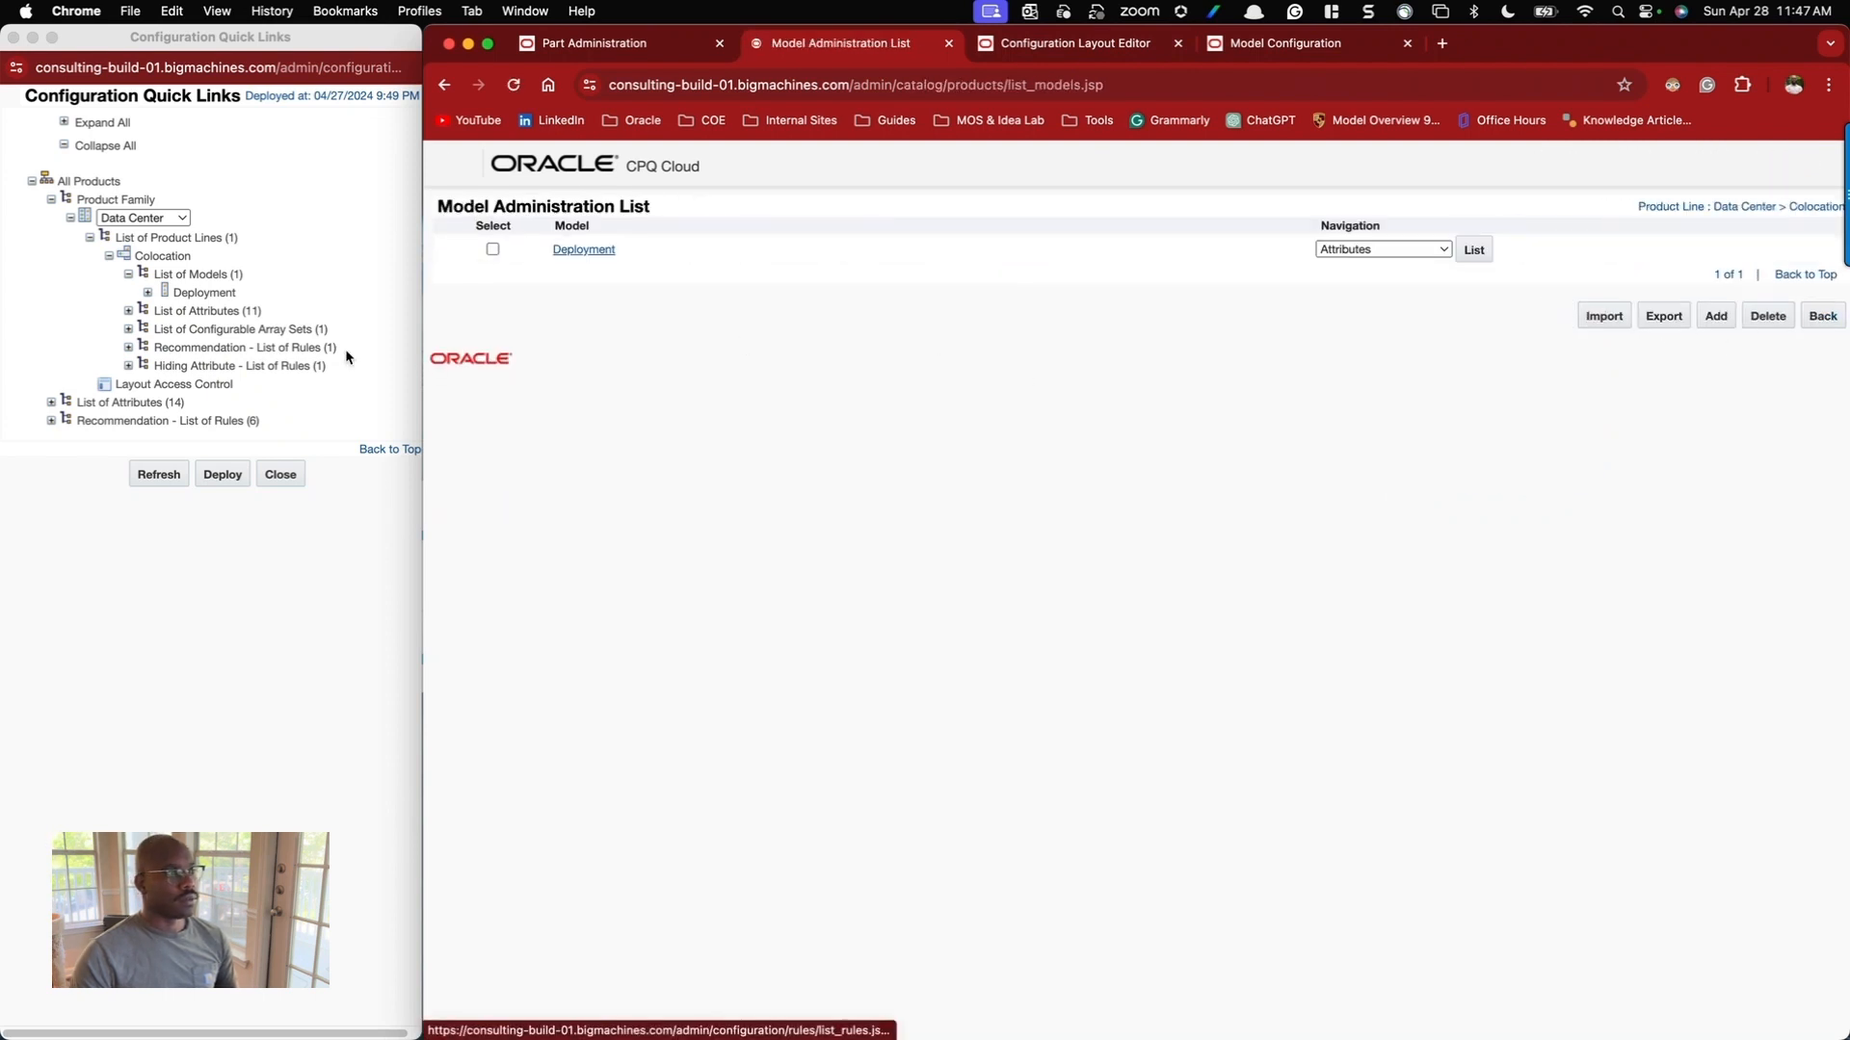
Start a new recommendation rule for the Colocation product line and name it "Cage Sq.ft to 100".
click(180, 352)
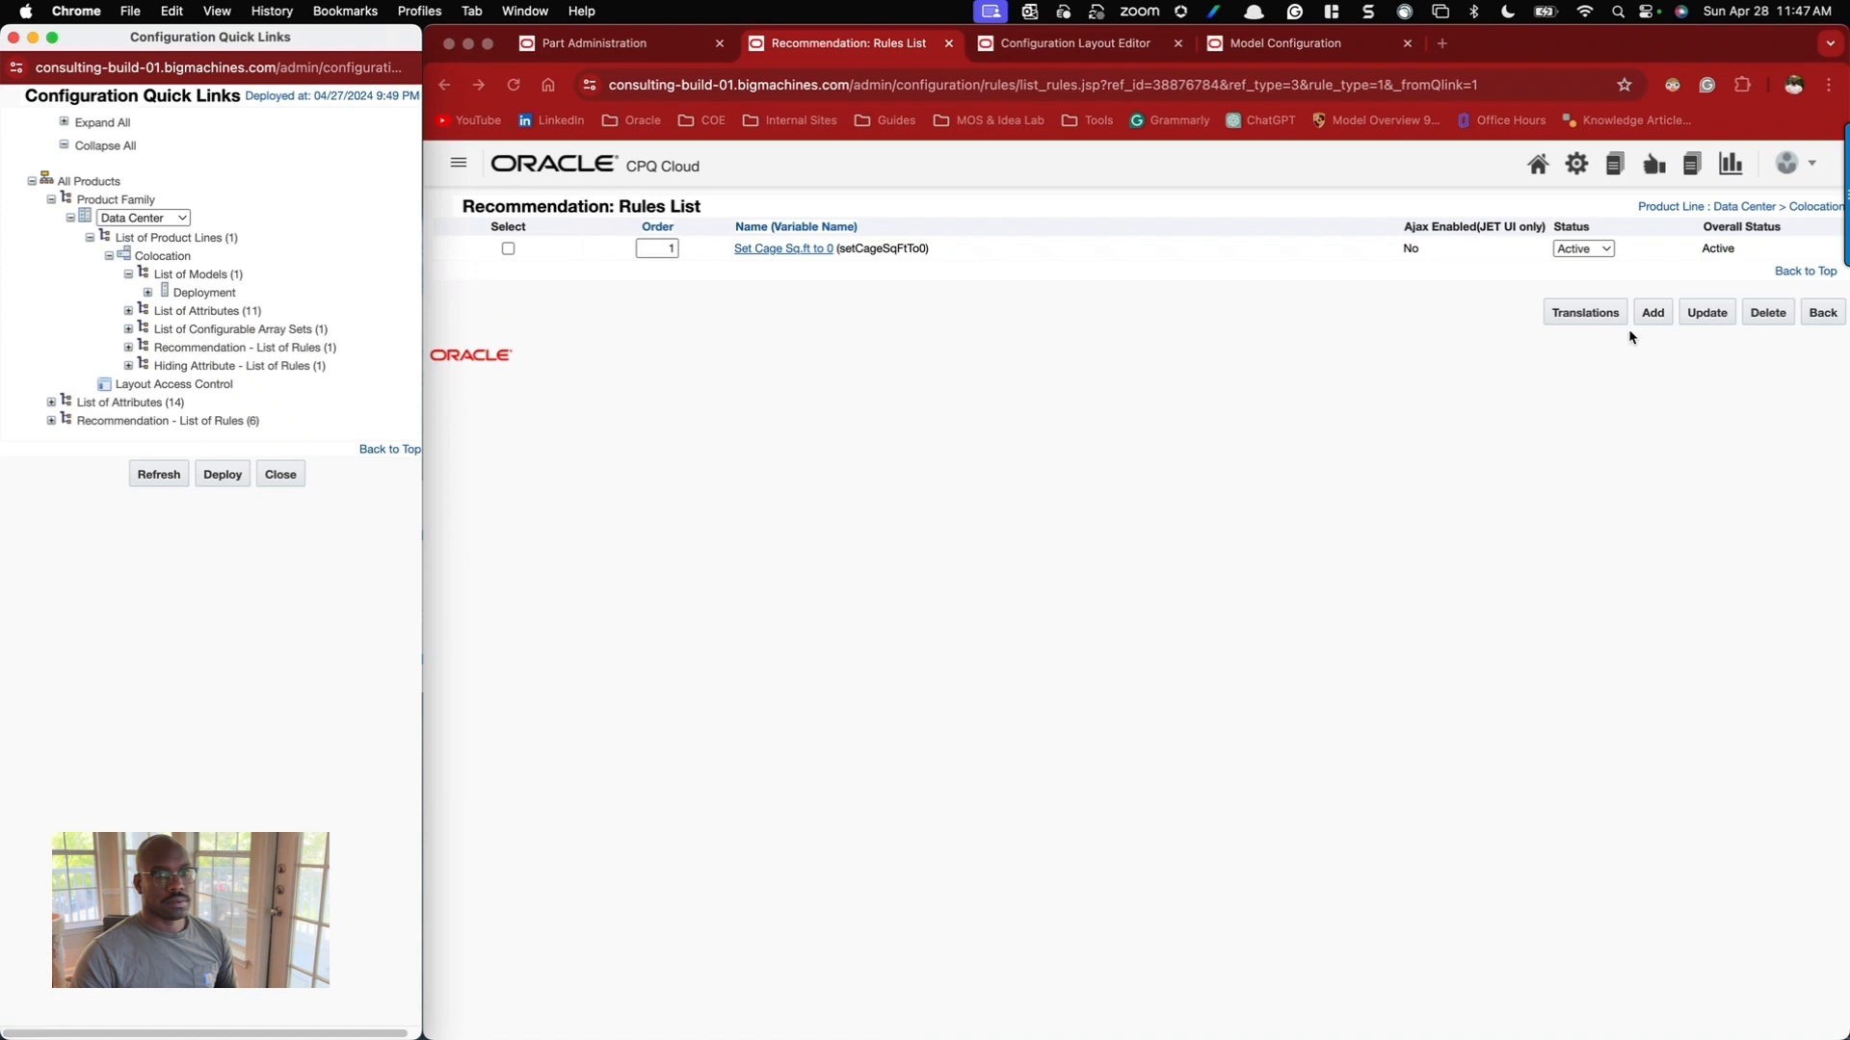
click(1656, 321)
click(1655, 321)
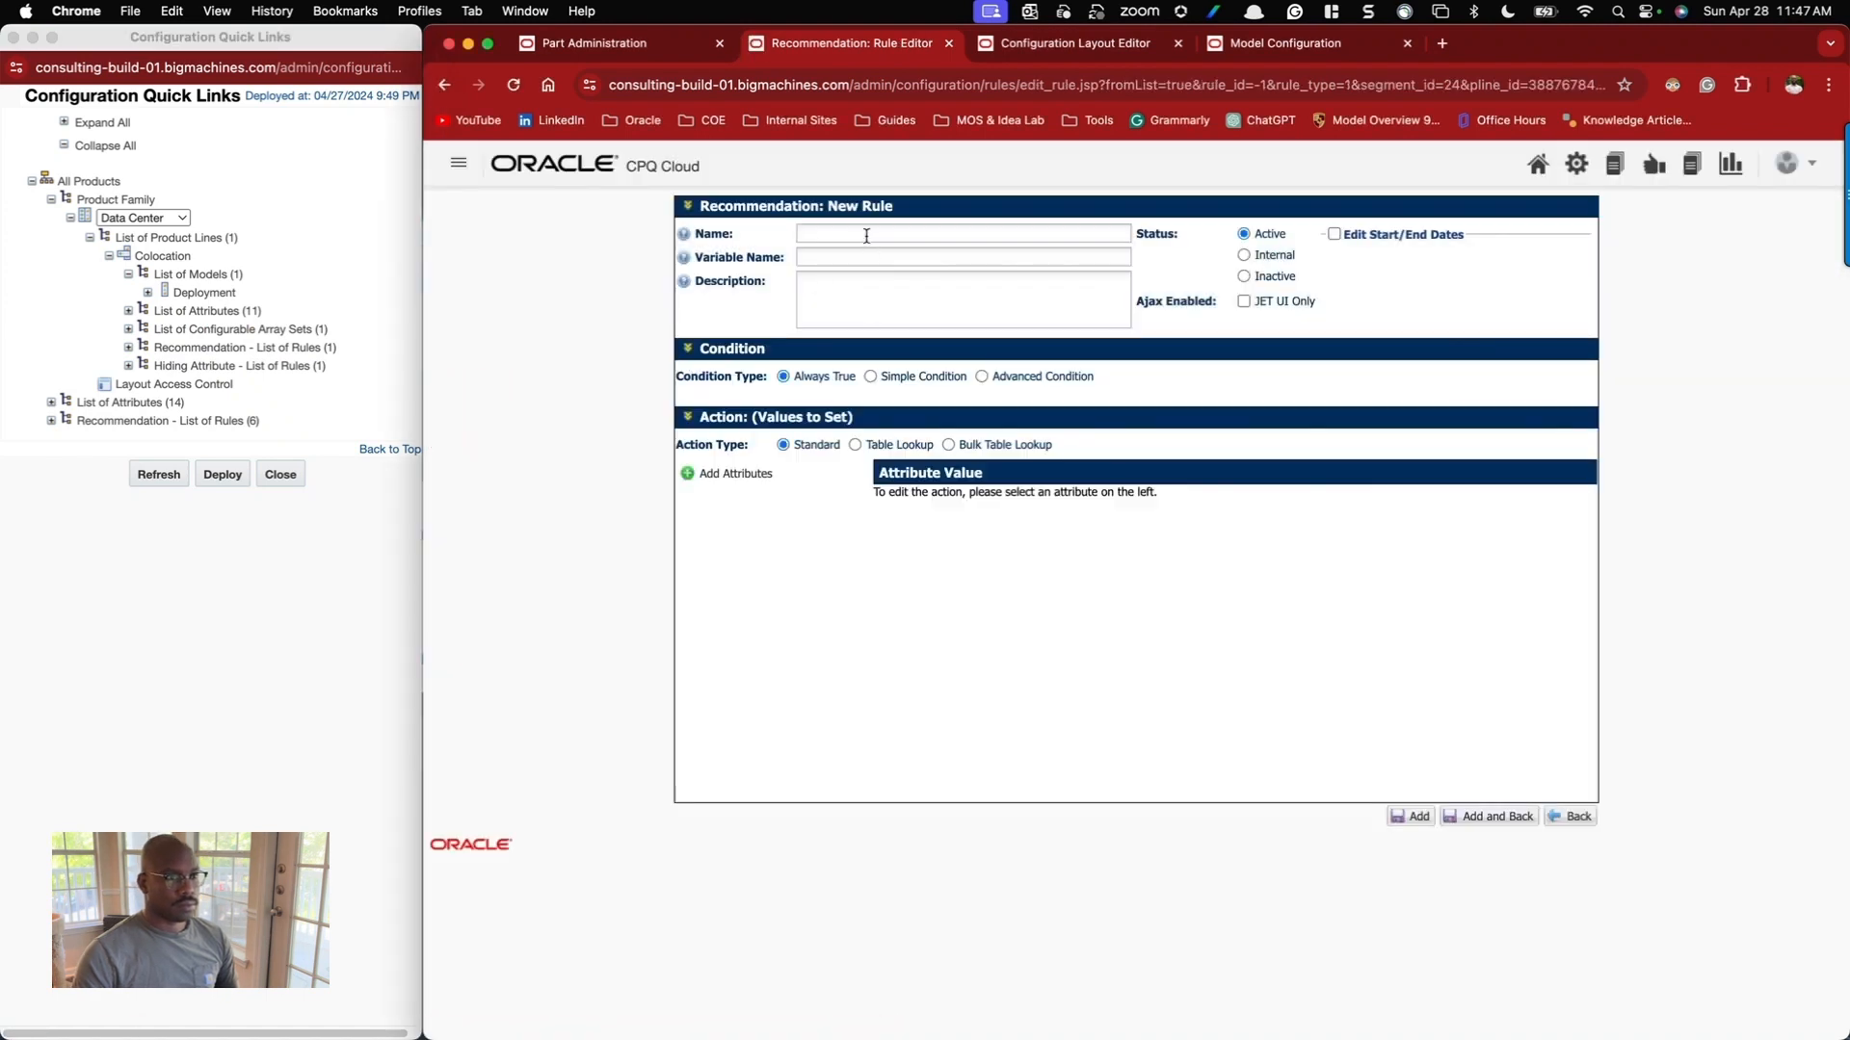
click(866, 235)
text(Cage Sq.ft )
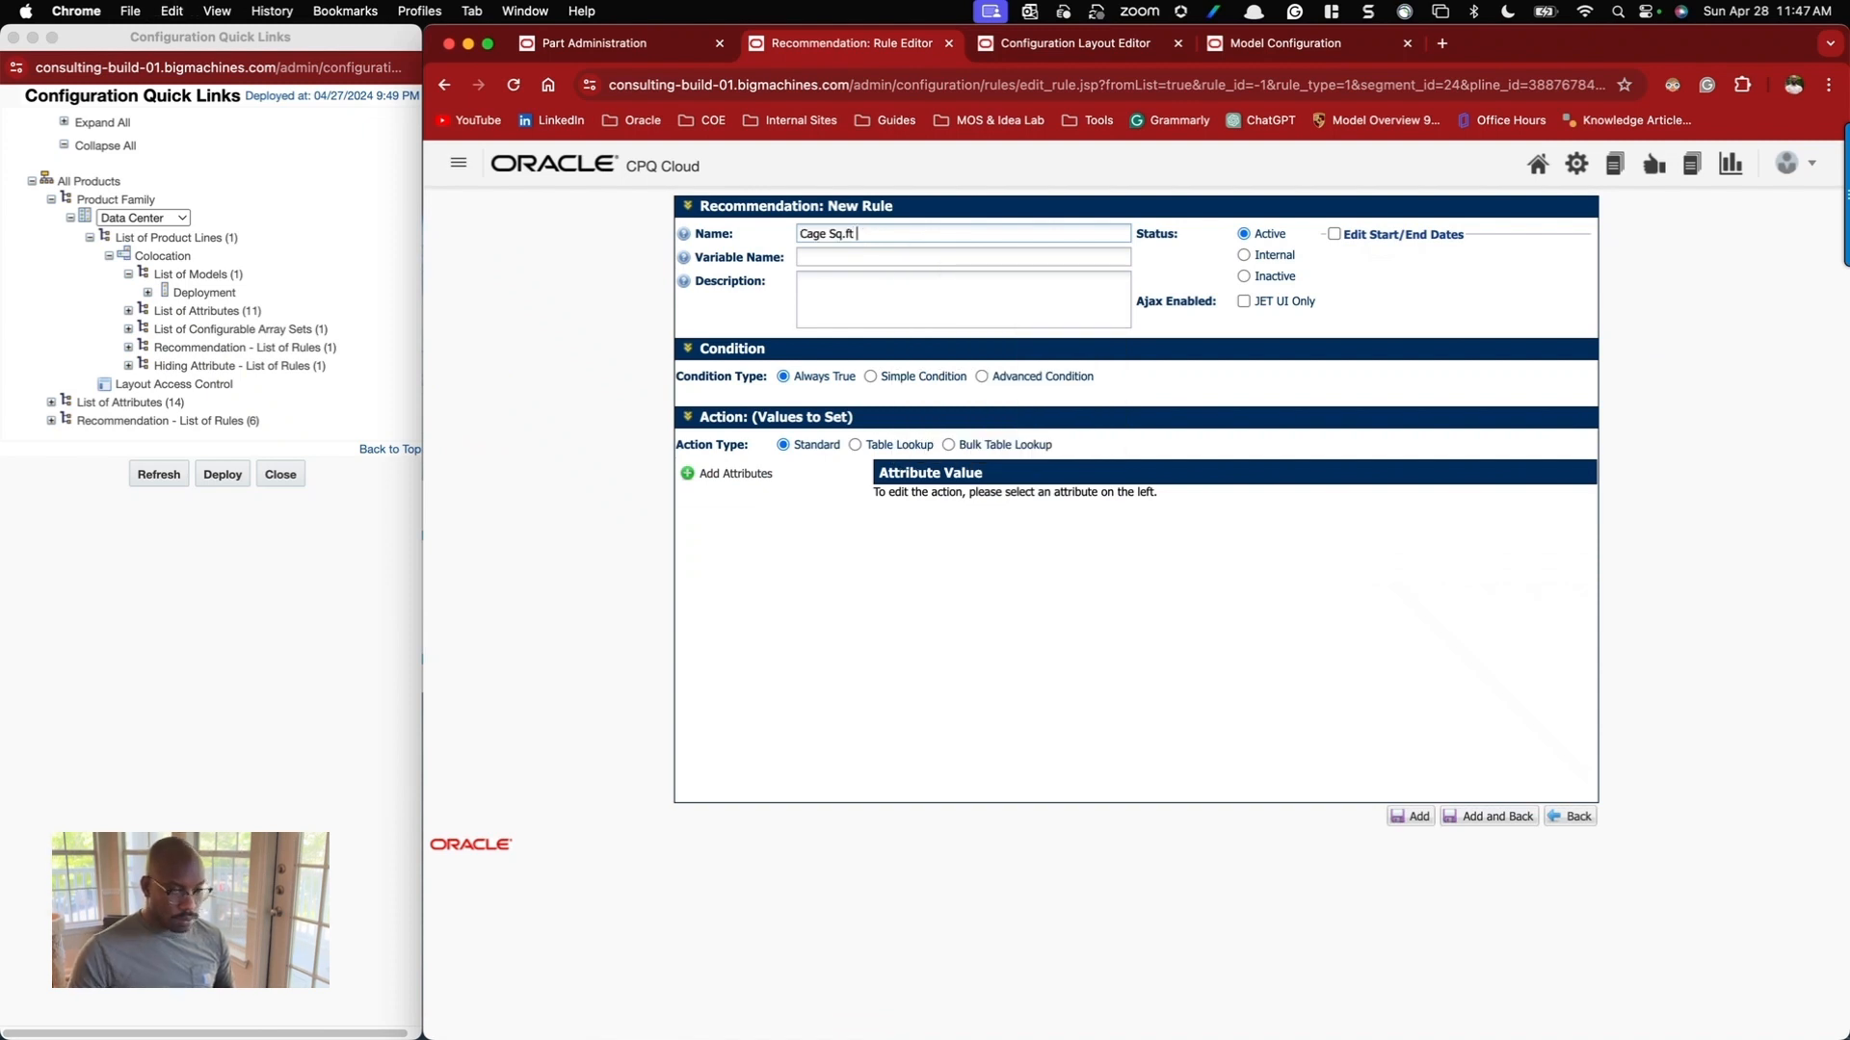
text(to 100)
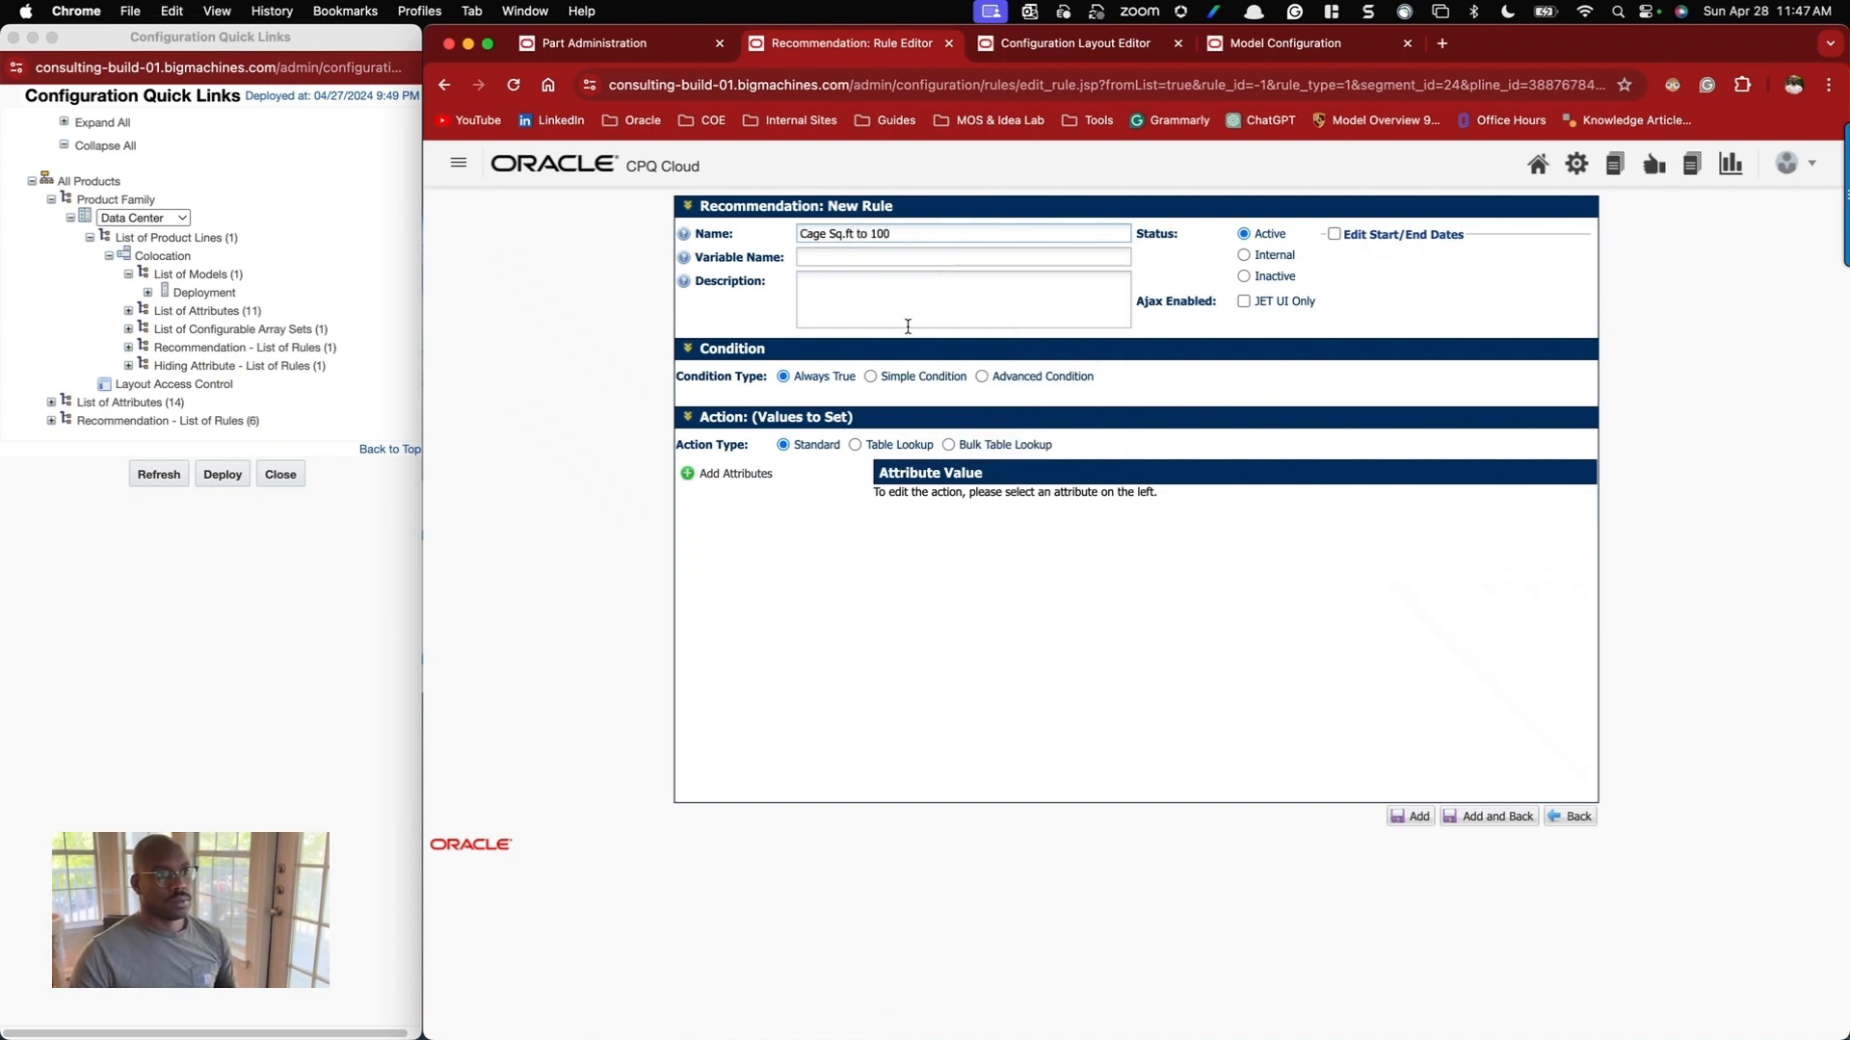
Give the rule a simple condition with one blank row and add Cage Sq.ft as the action attribute.
click(870, 378)
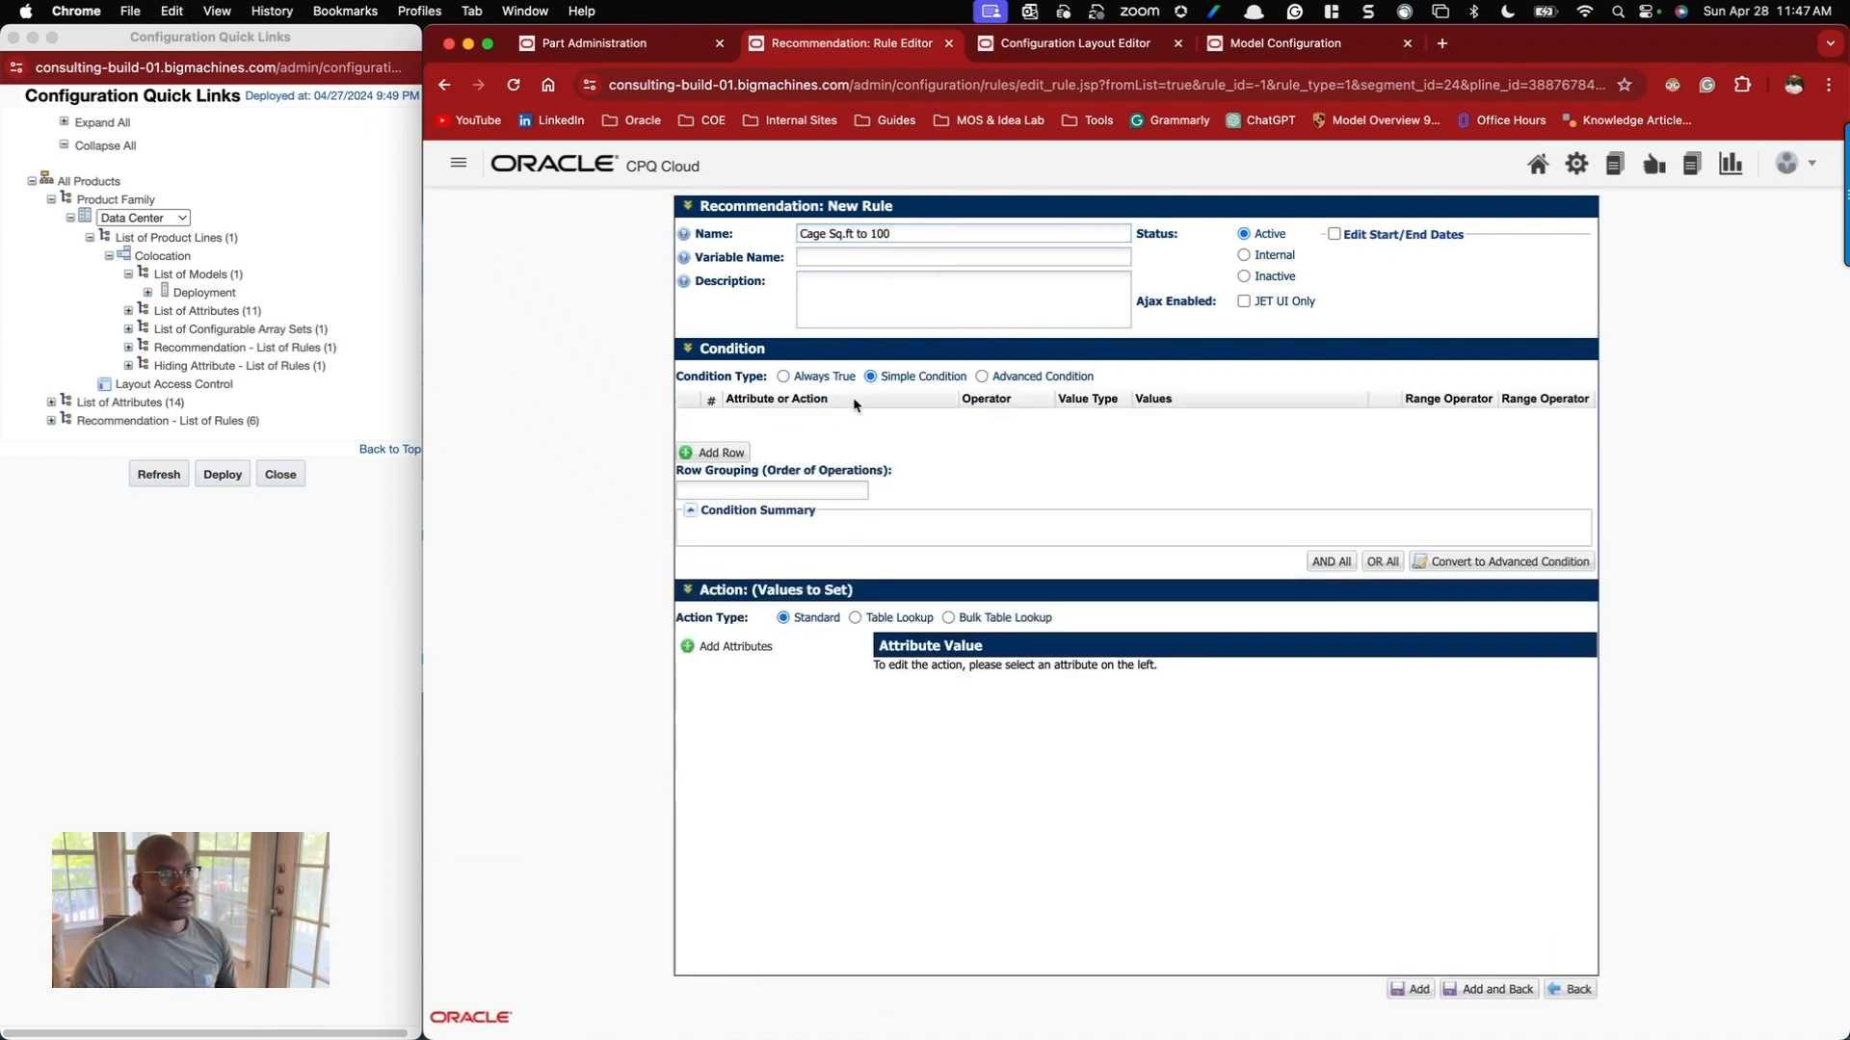
click(729, 453)
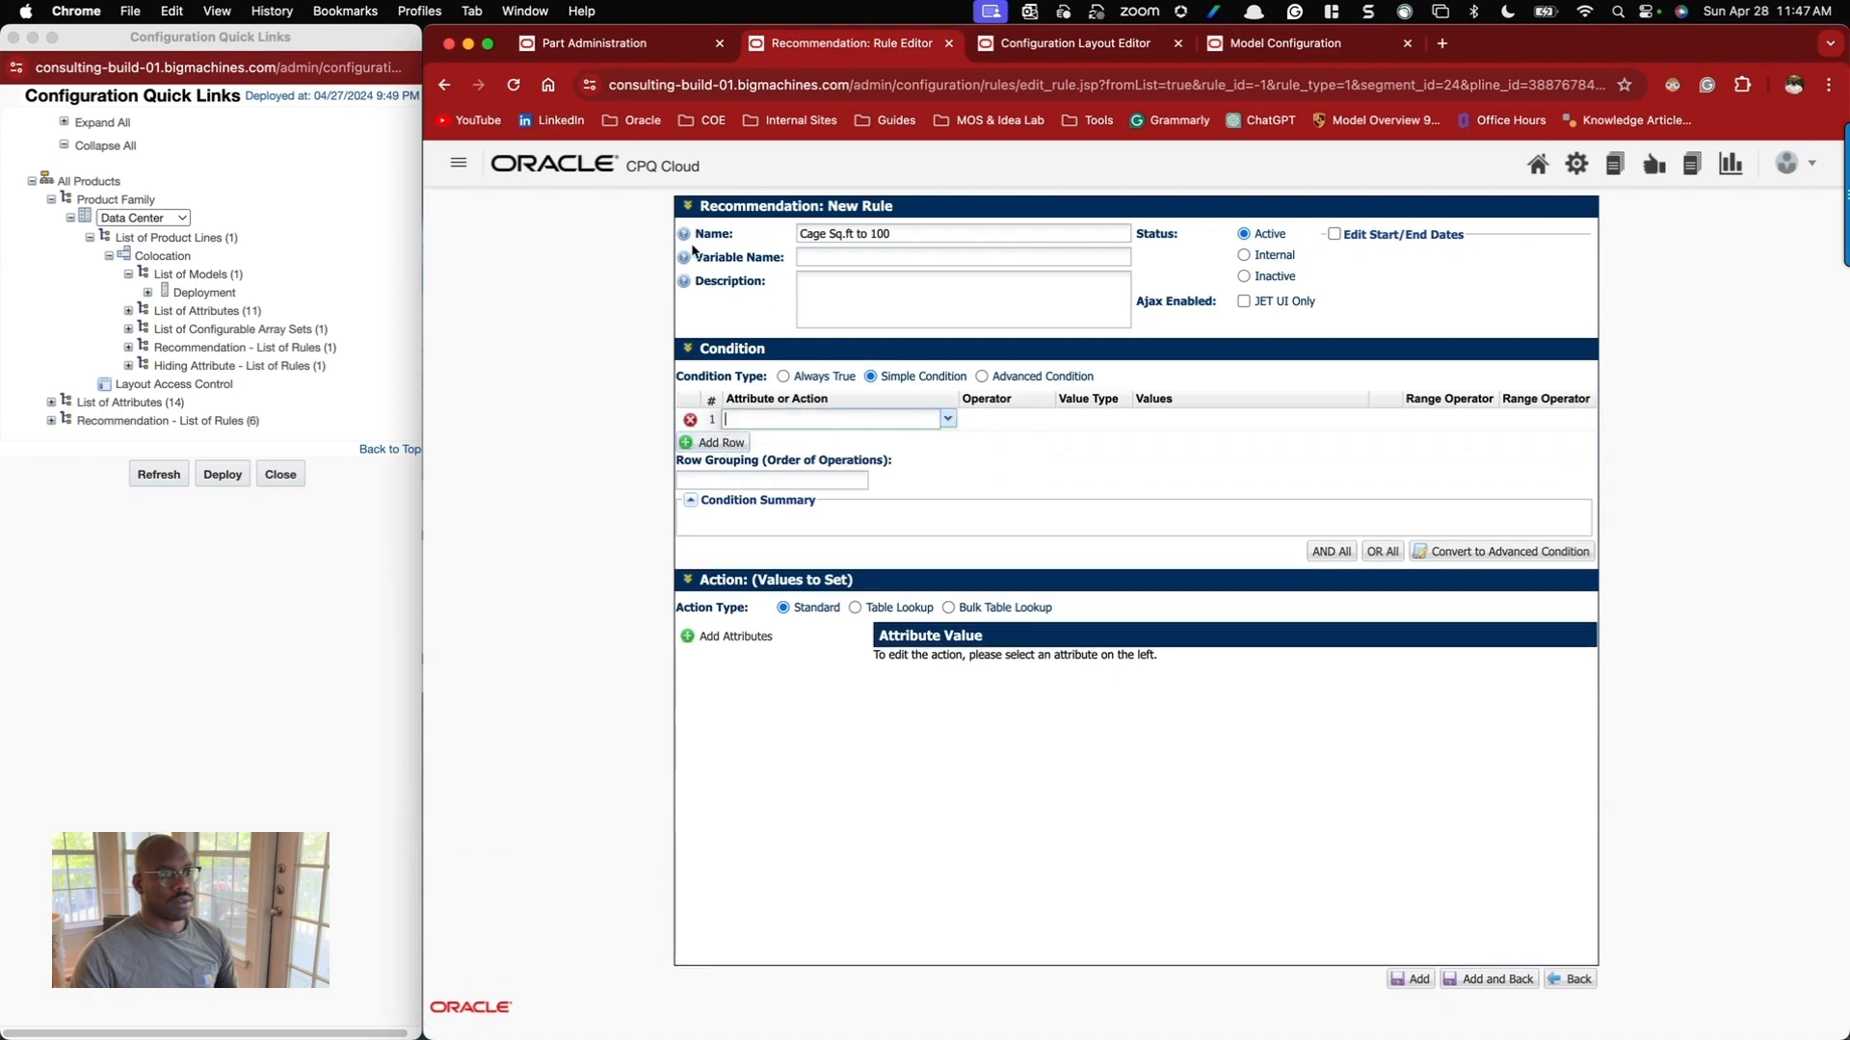
click(726, 640)
click(1047, 445)
text(Cage Sq.ft)
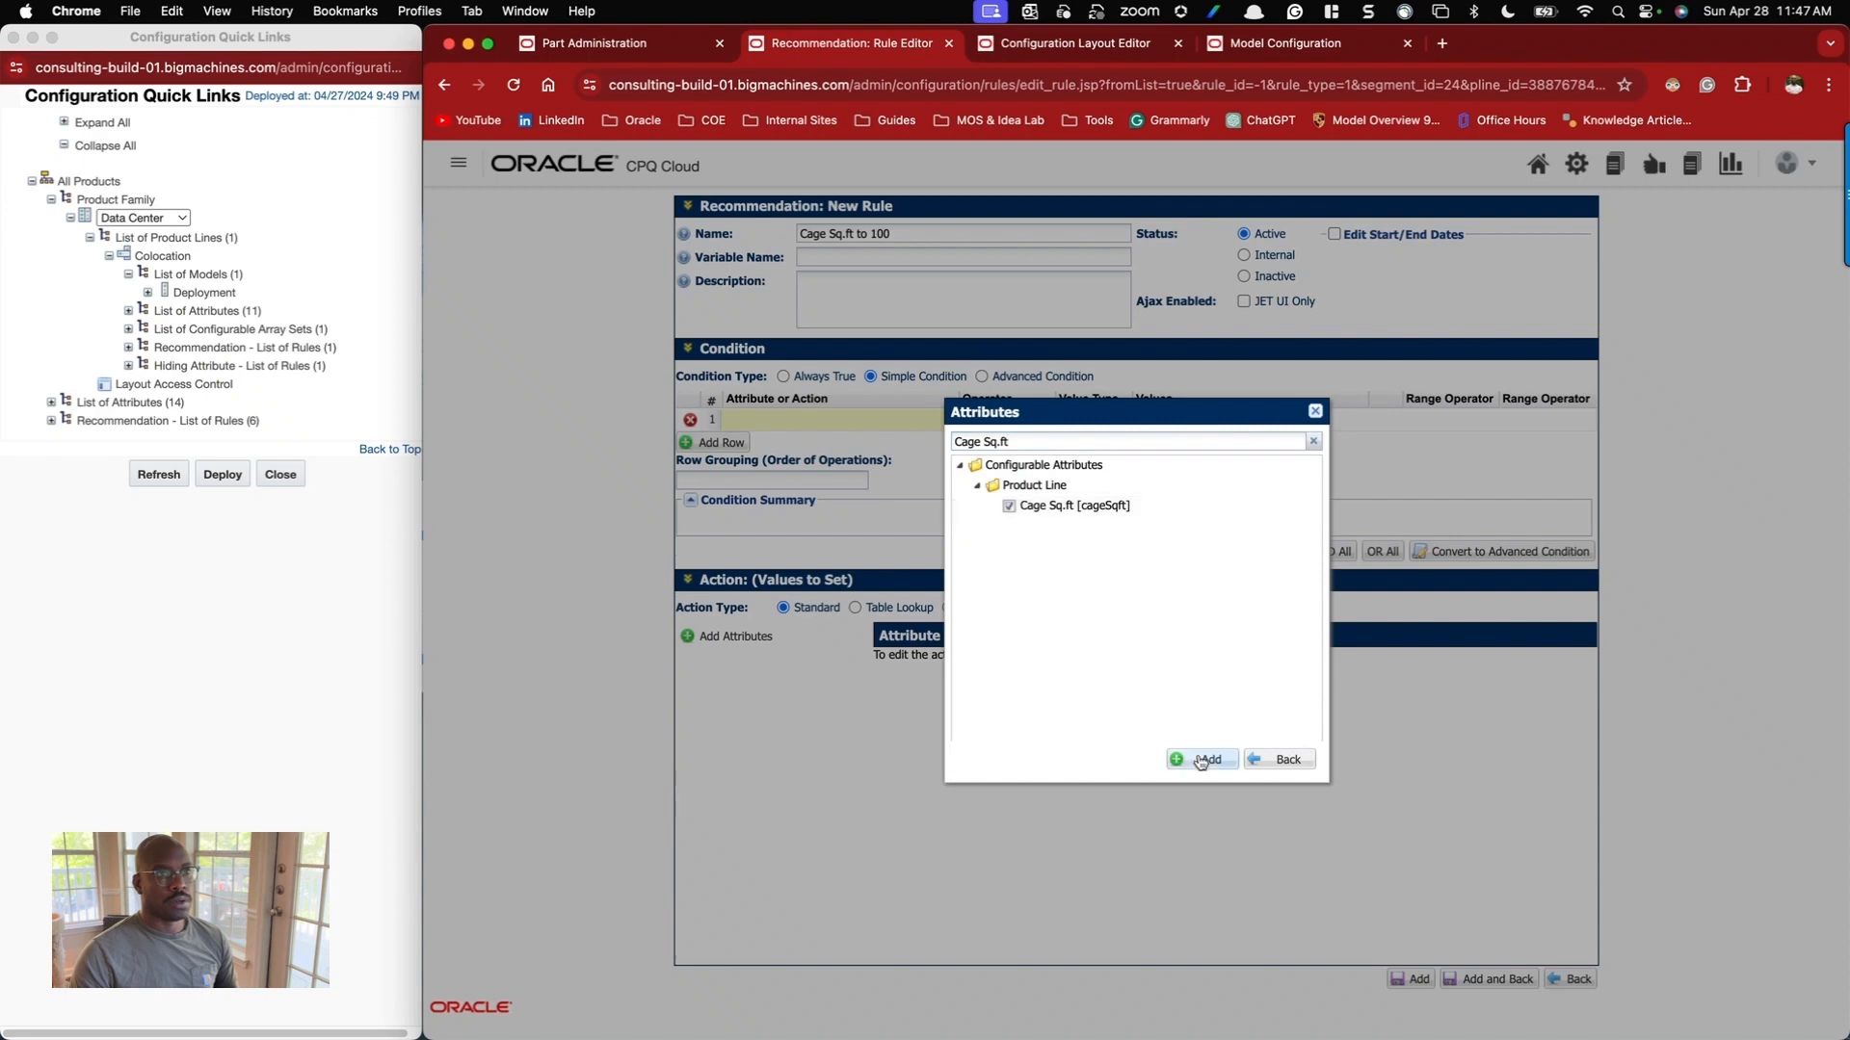
click(1203, 760)
Set the condition row to Cagged Deployment equals True, copying the attribute's label from the Model Configuration page.
click(1125, 53)
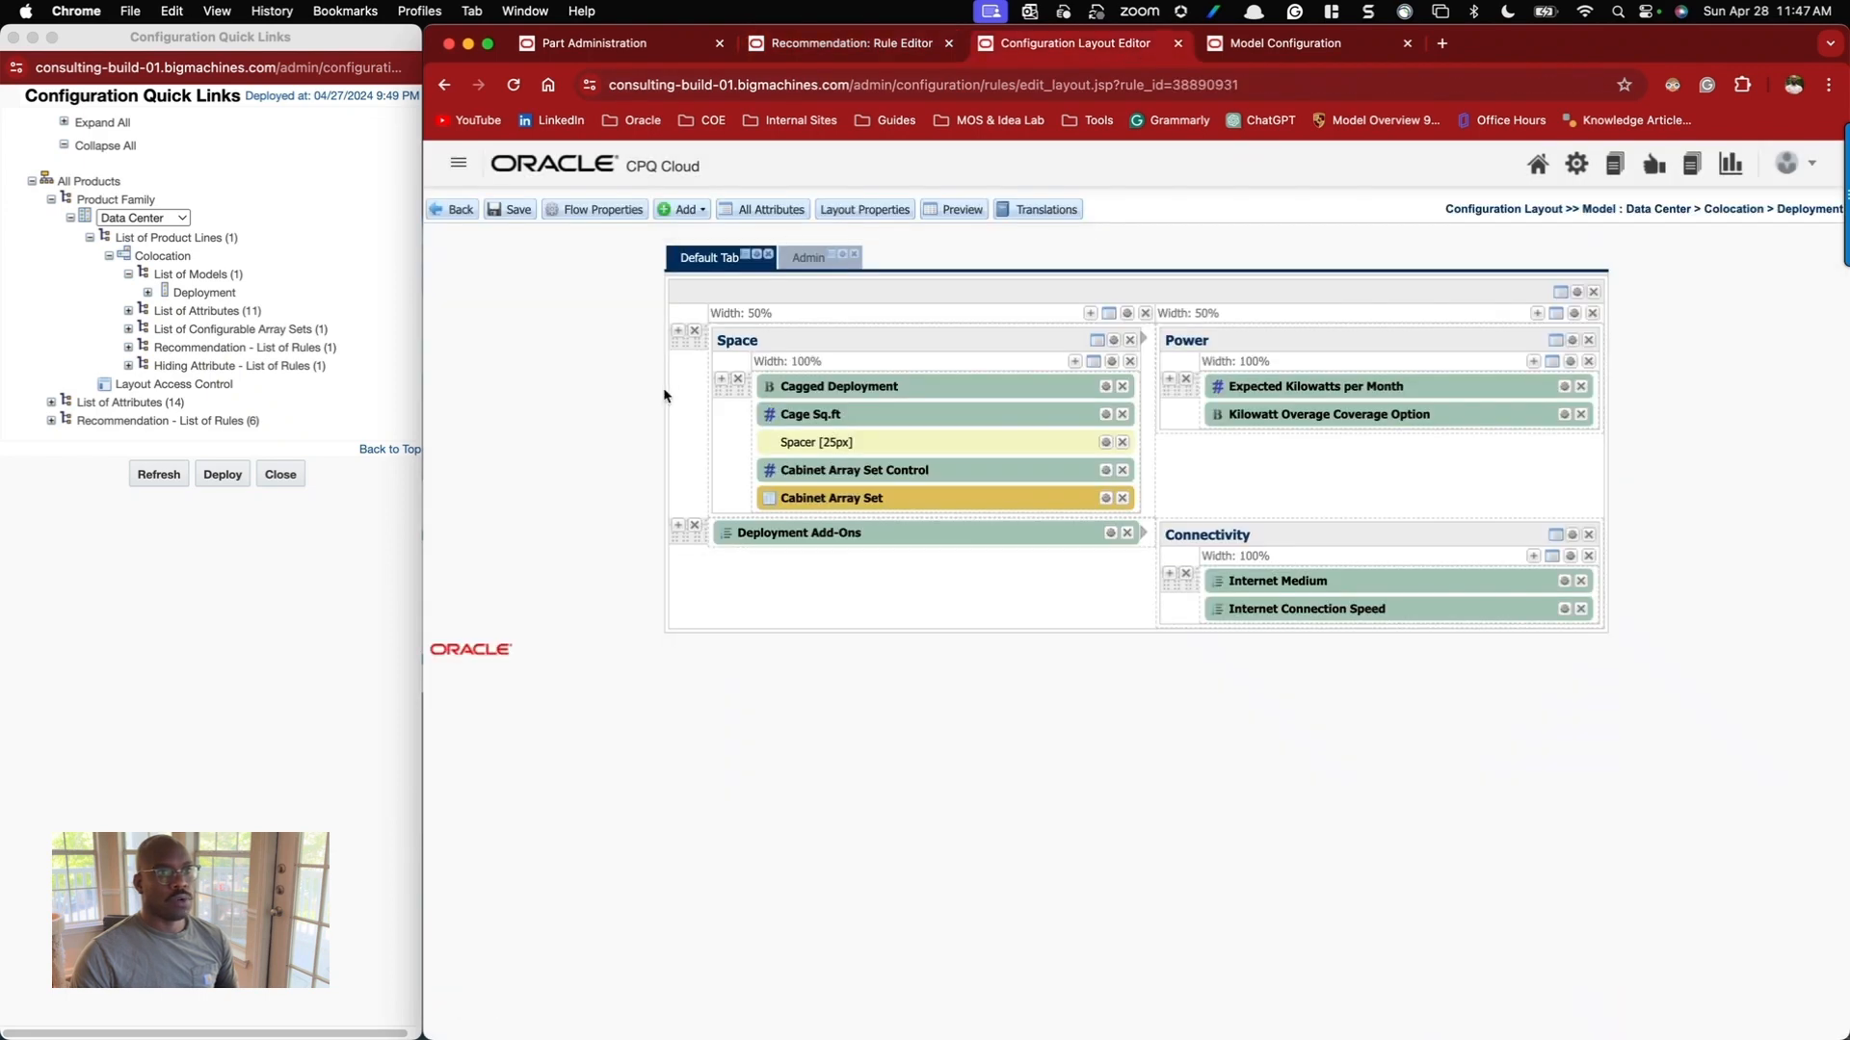
click(1257, 50)
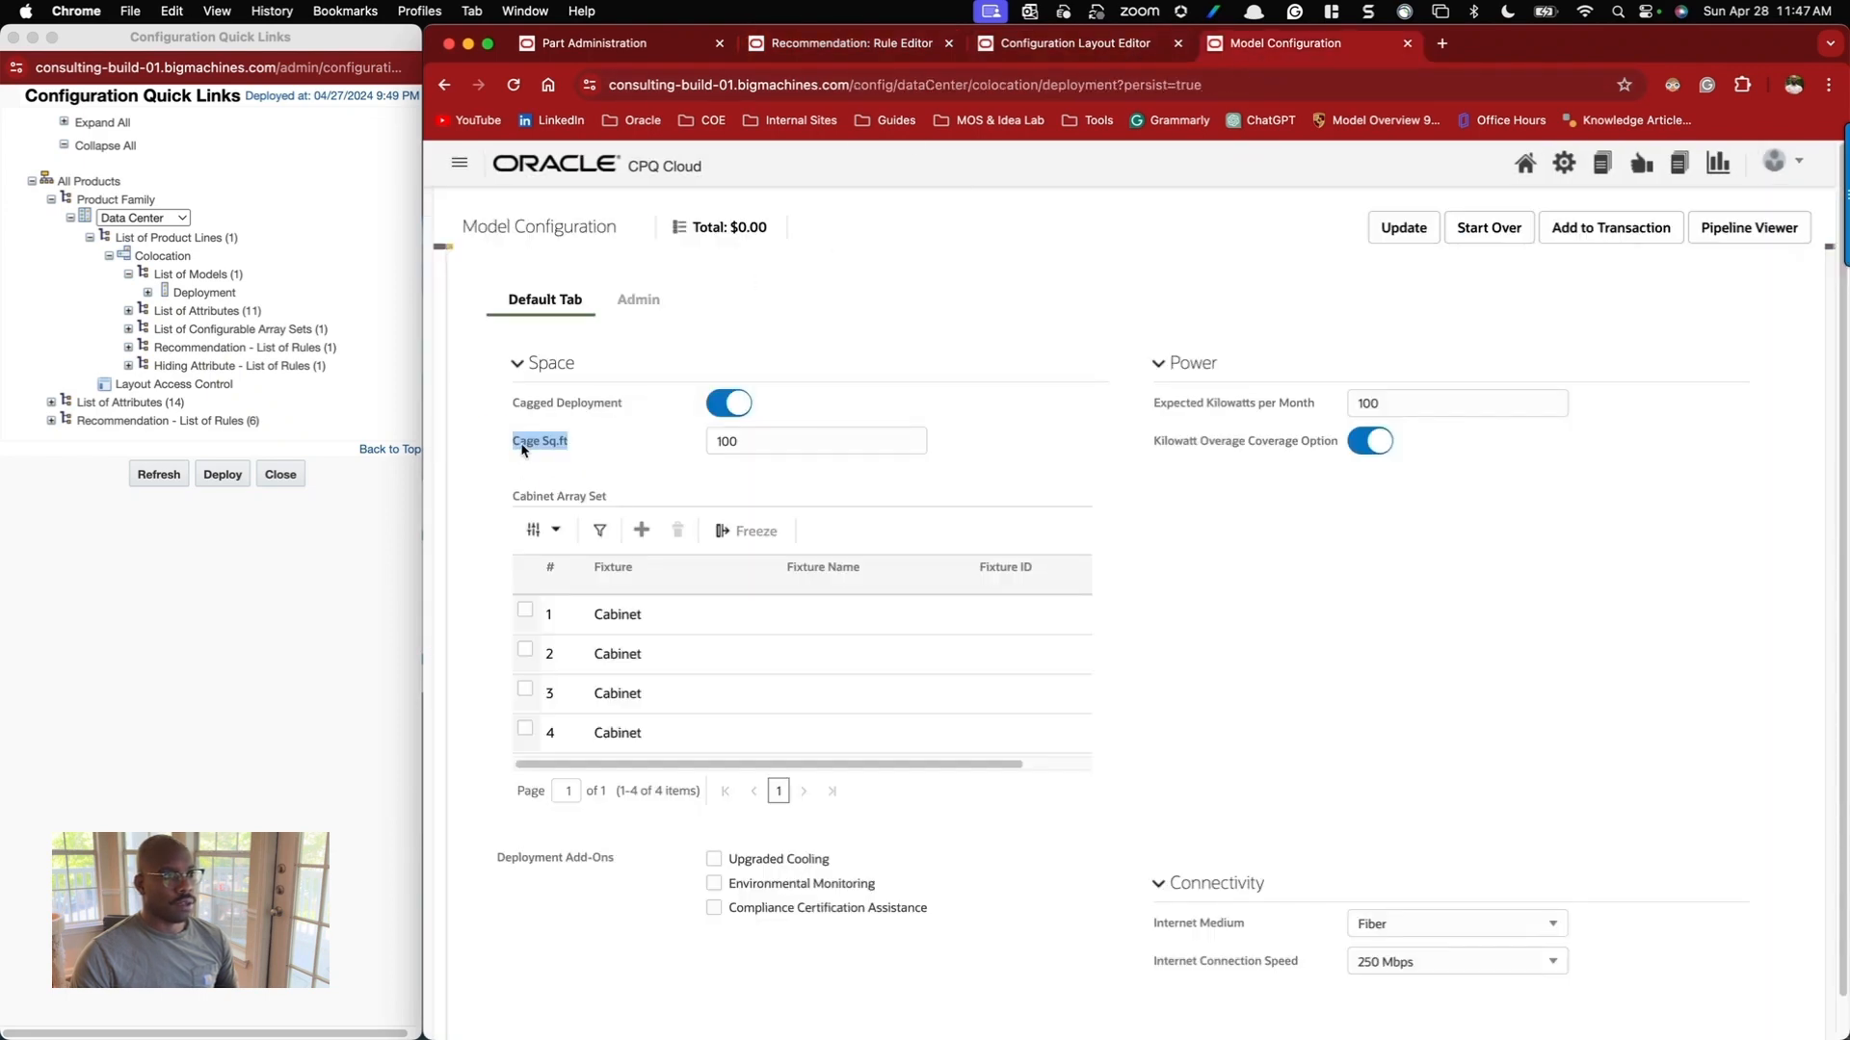
triple_click(539, 411)
key(super+c)
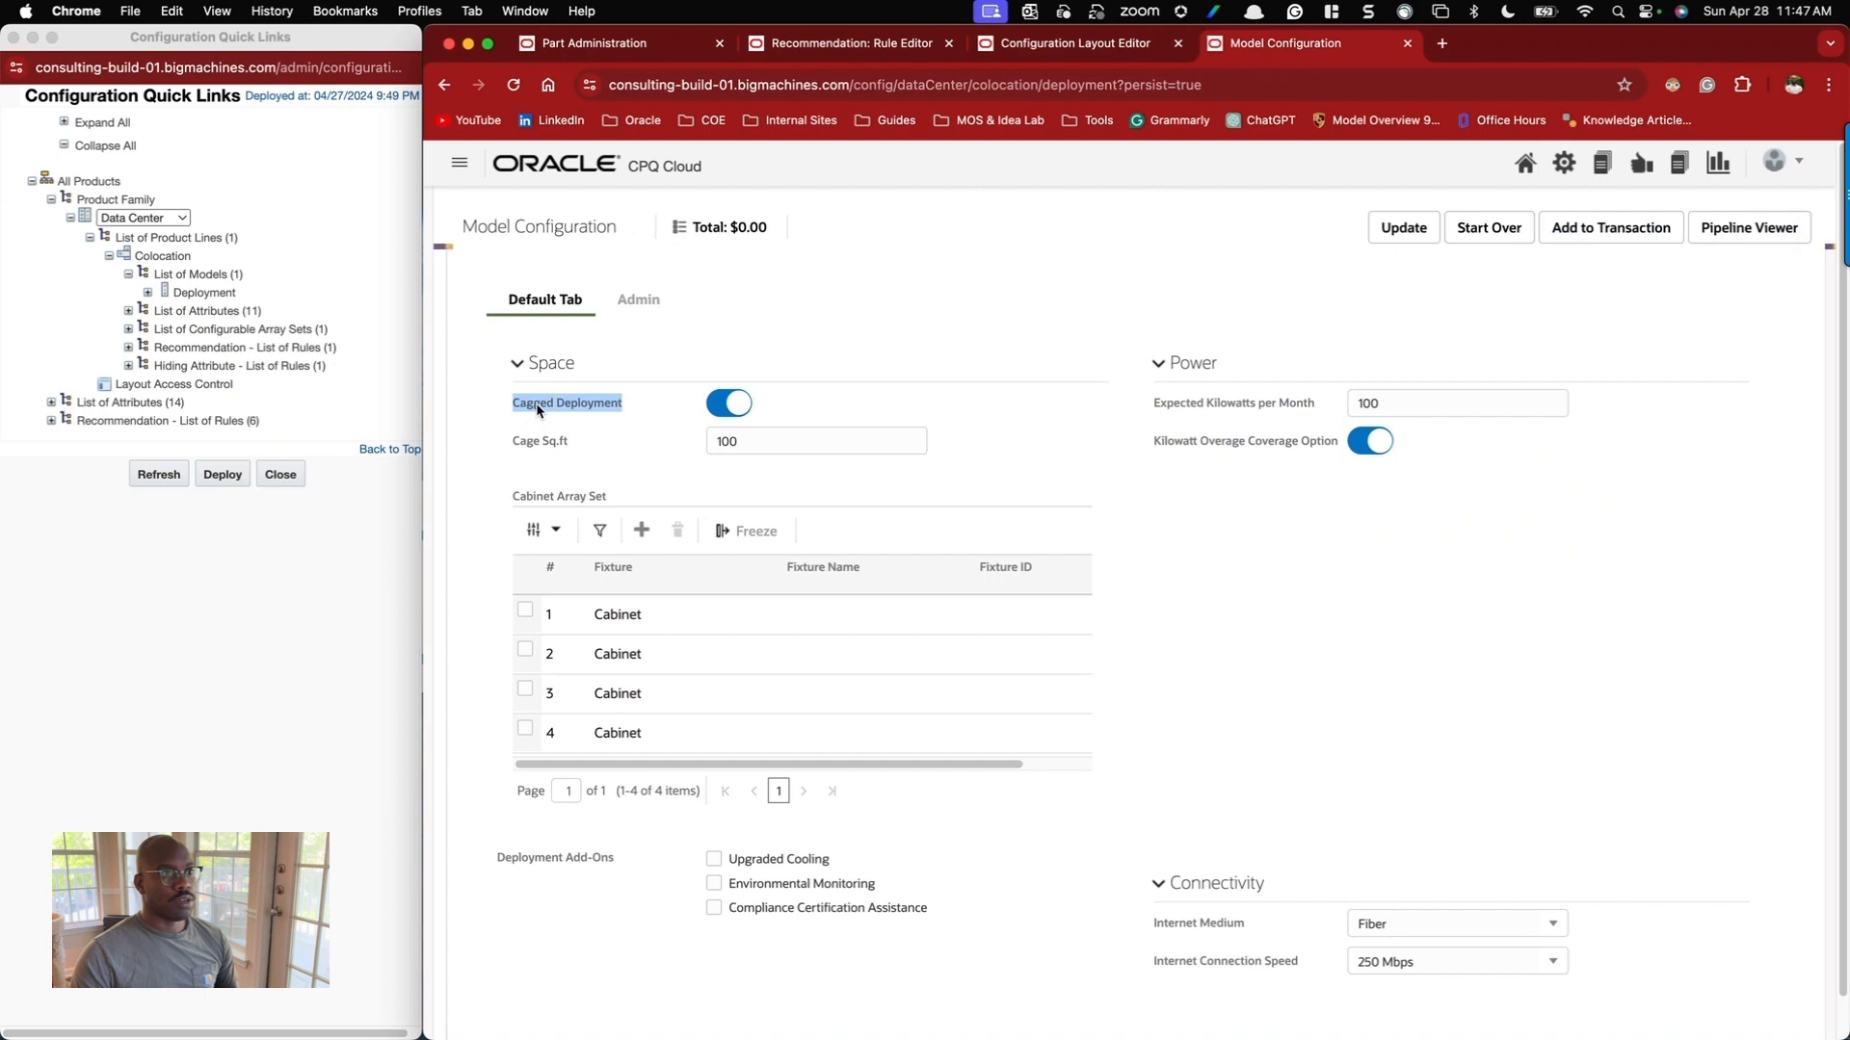
click(829, 49)
click(730, 420)
key(super+v)
click(853, 480)
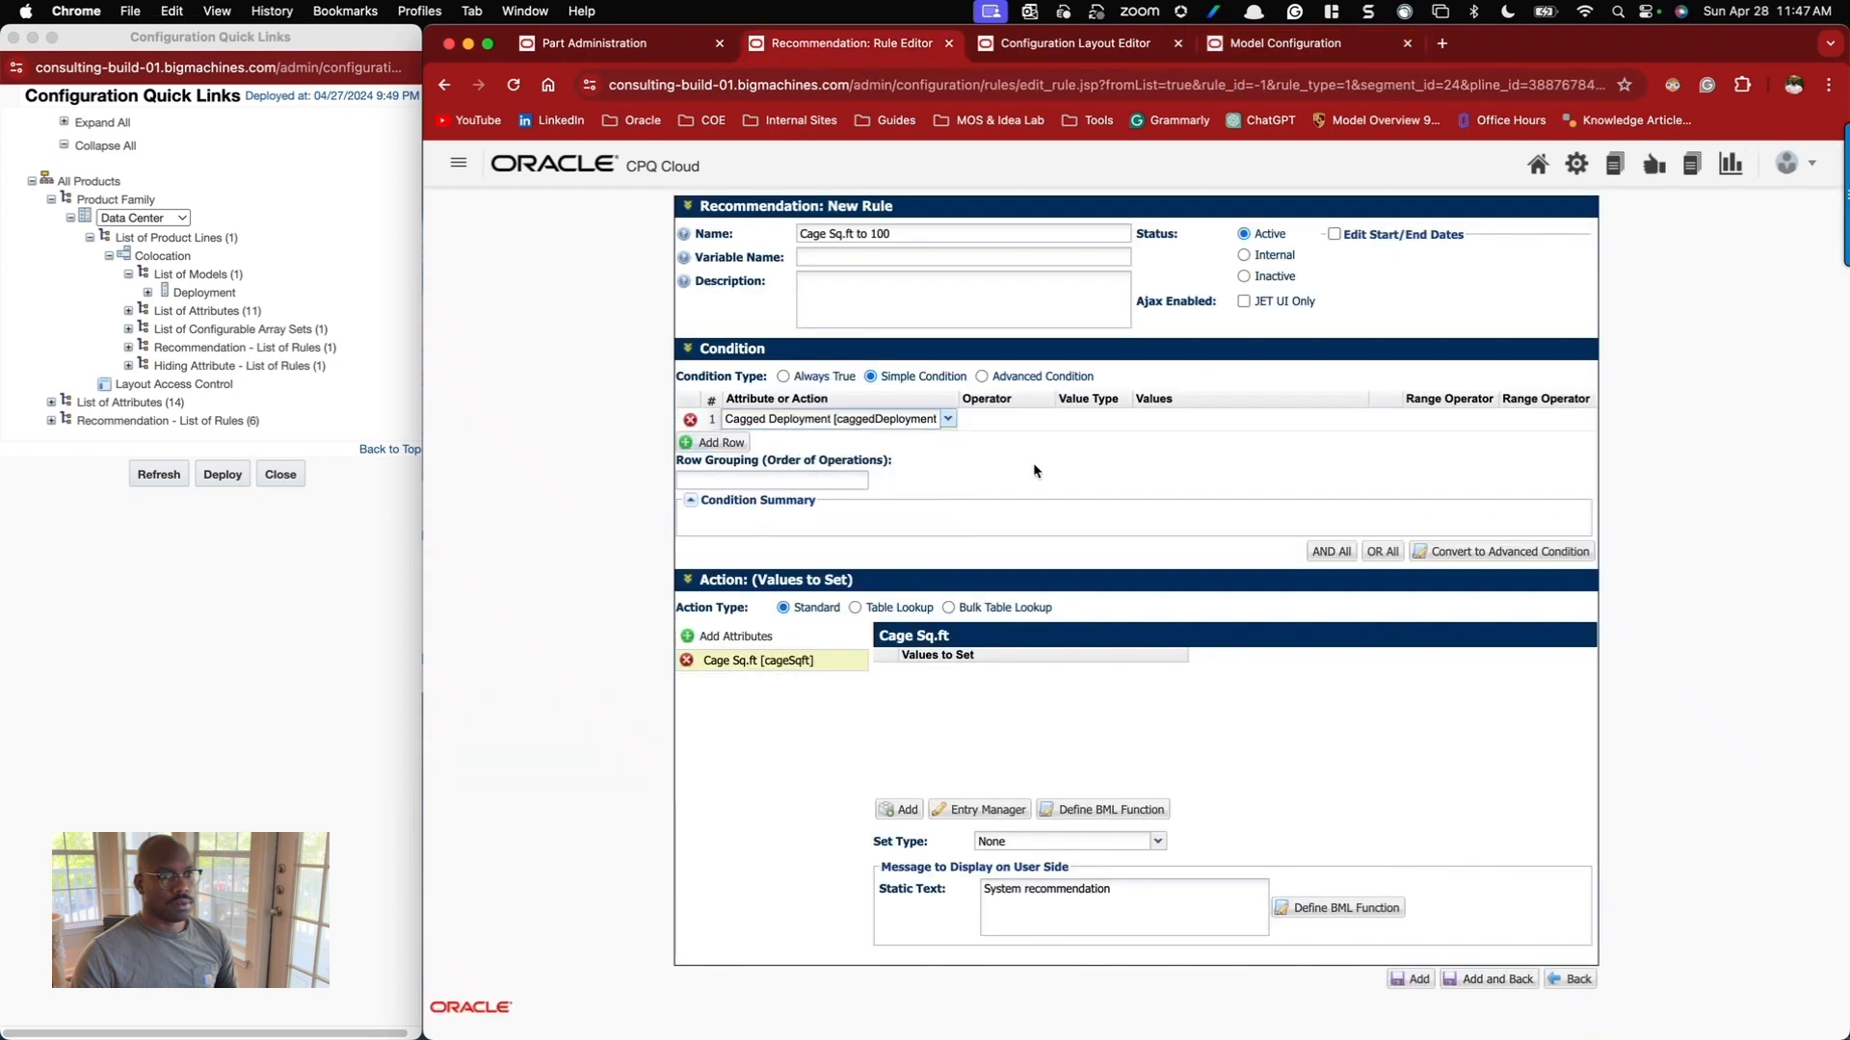
click(1370, 420)
click(1206, 445)
Set the Cage Sq.ft action value to 100 with set type Set, and clear the static message text.
click(898, 809)
text(100)
click(1119, 838)
click(1021, 873)
triple_click(1074, 892)
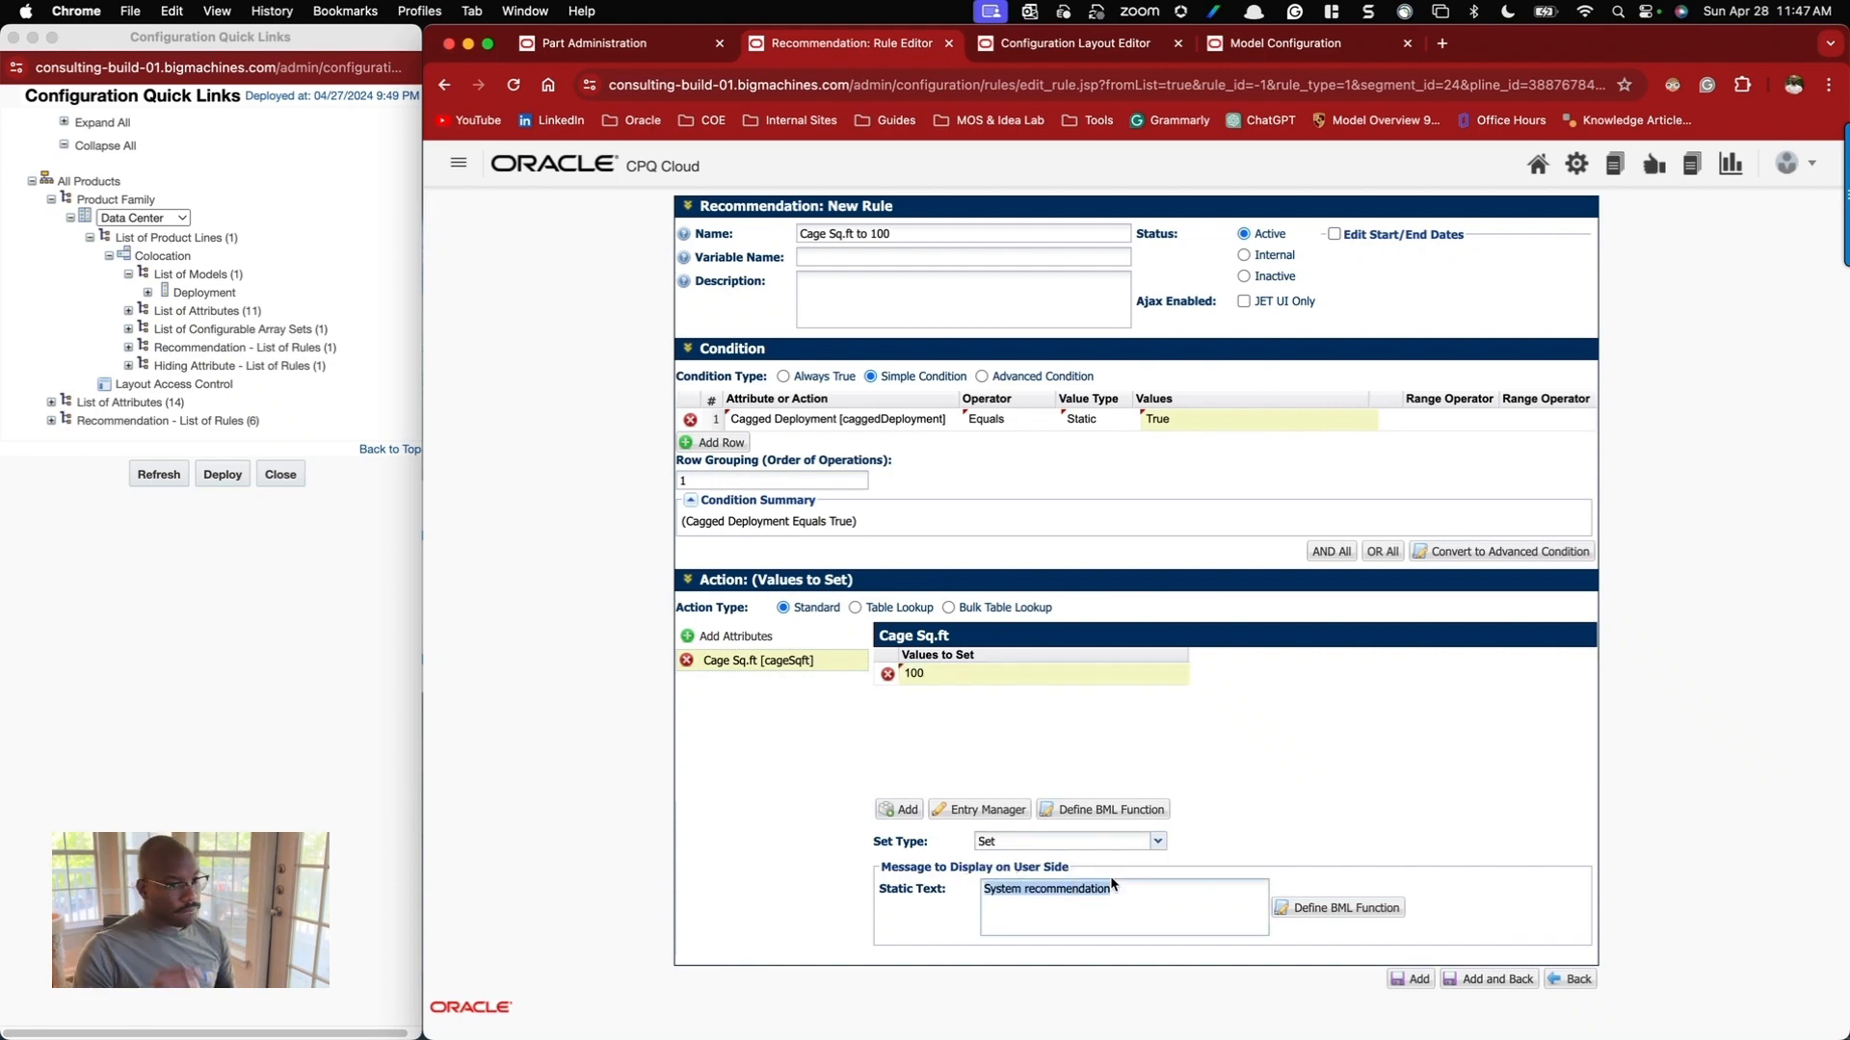
key(BackSpace)
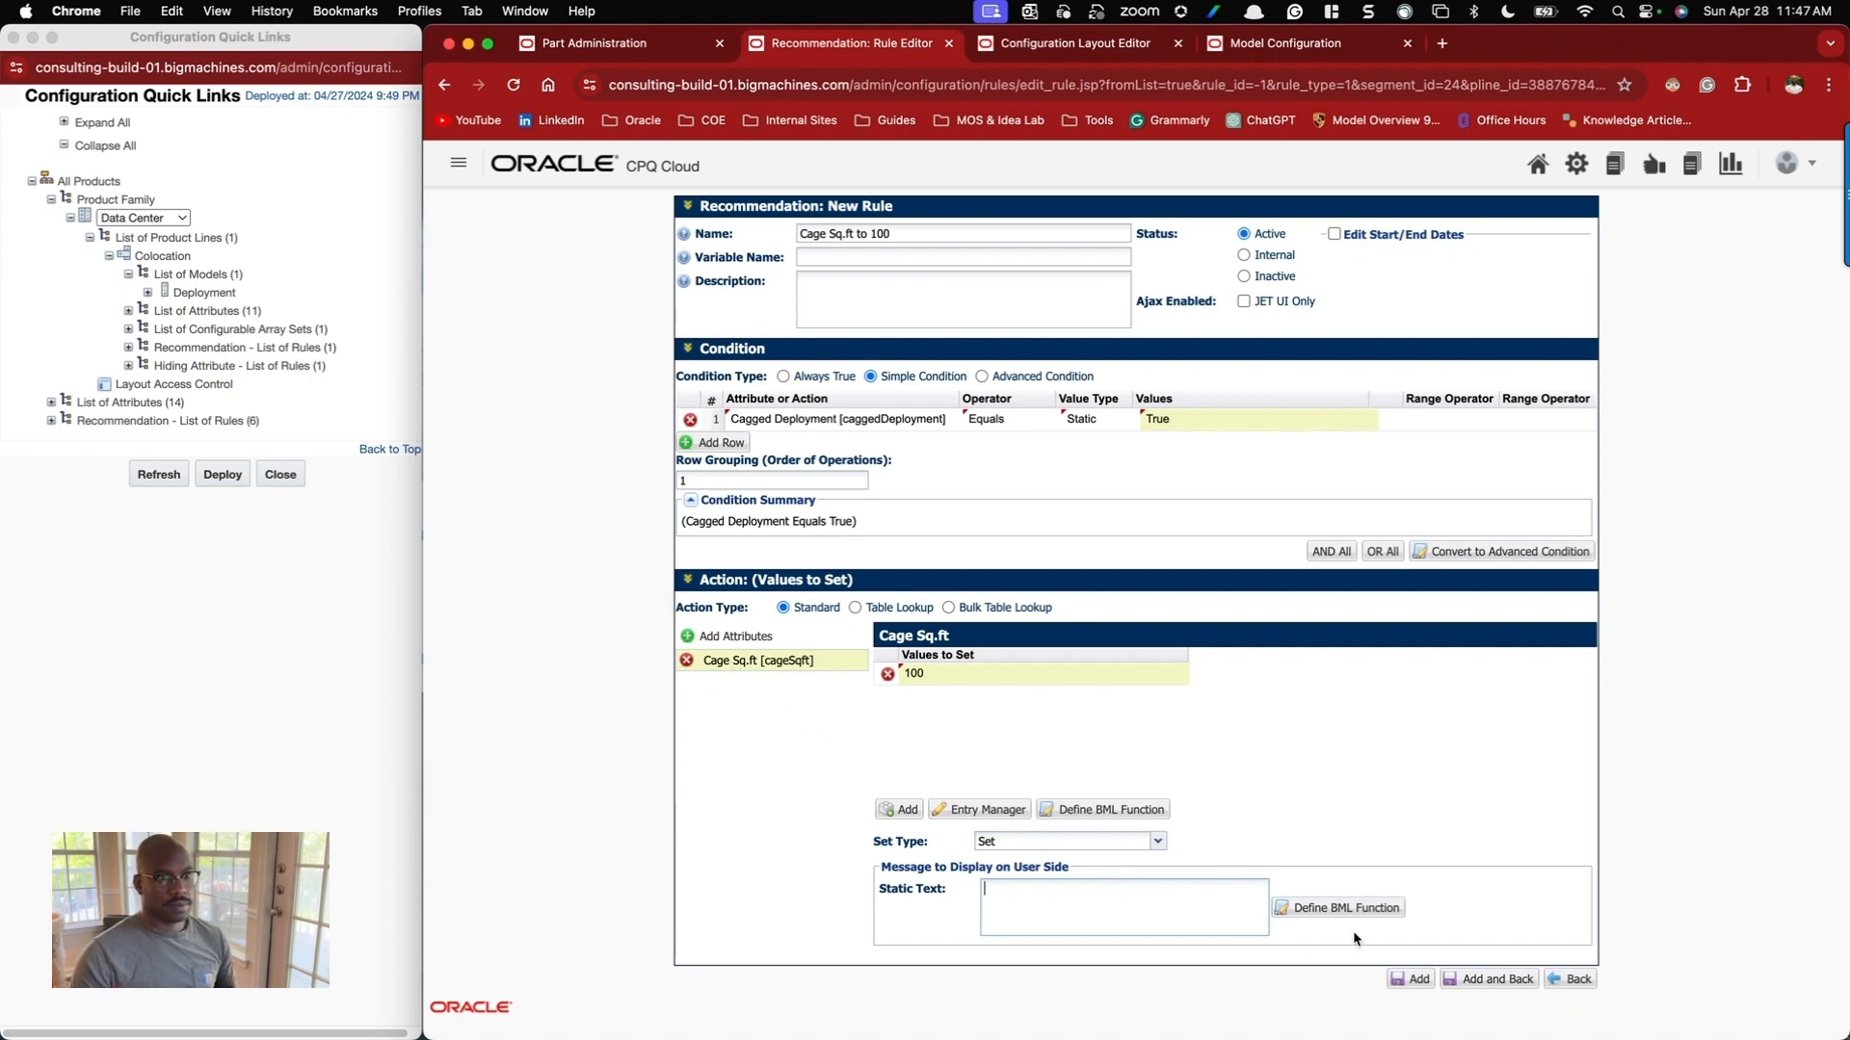
Fill in the rule's variable name as cageSqFtTo100 and enable Ajax for JET UI only.
click(999, 236)
key(Tab)
click(1246, 301)
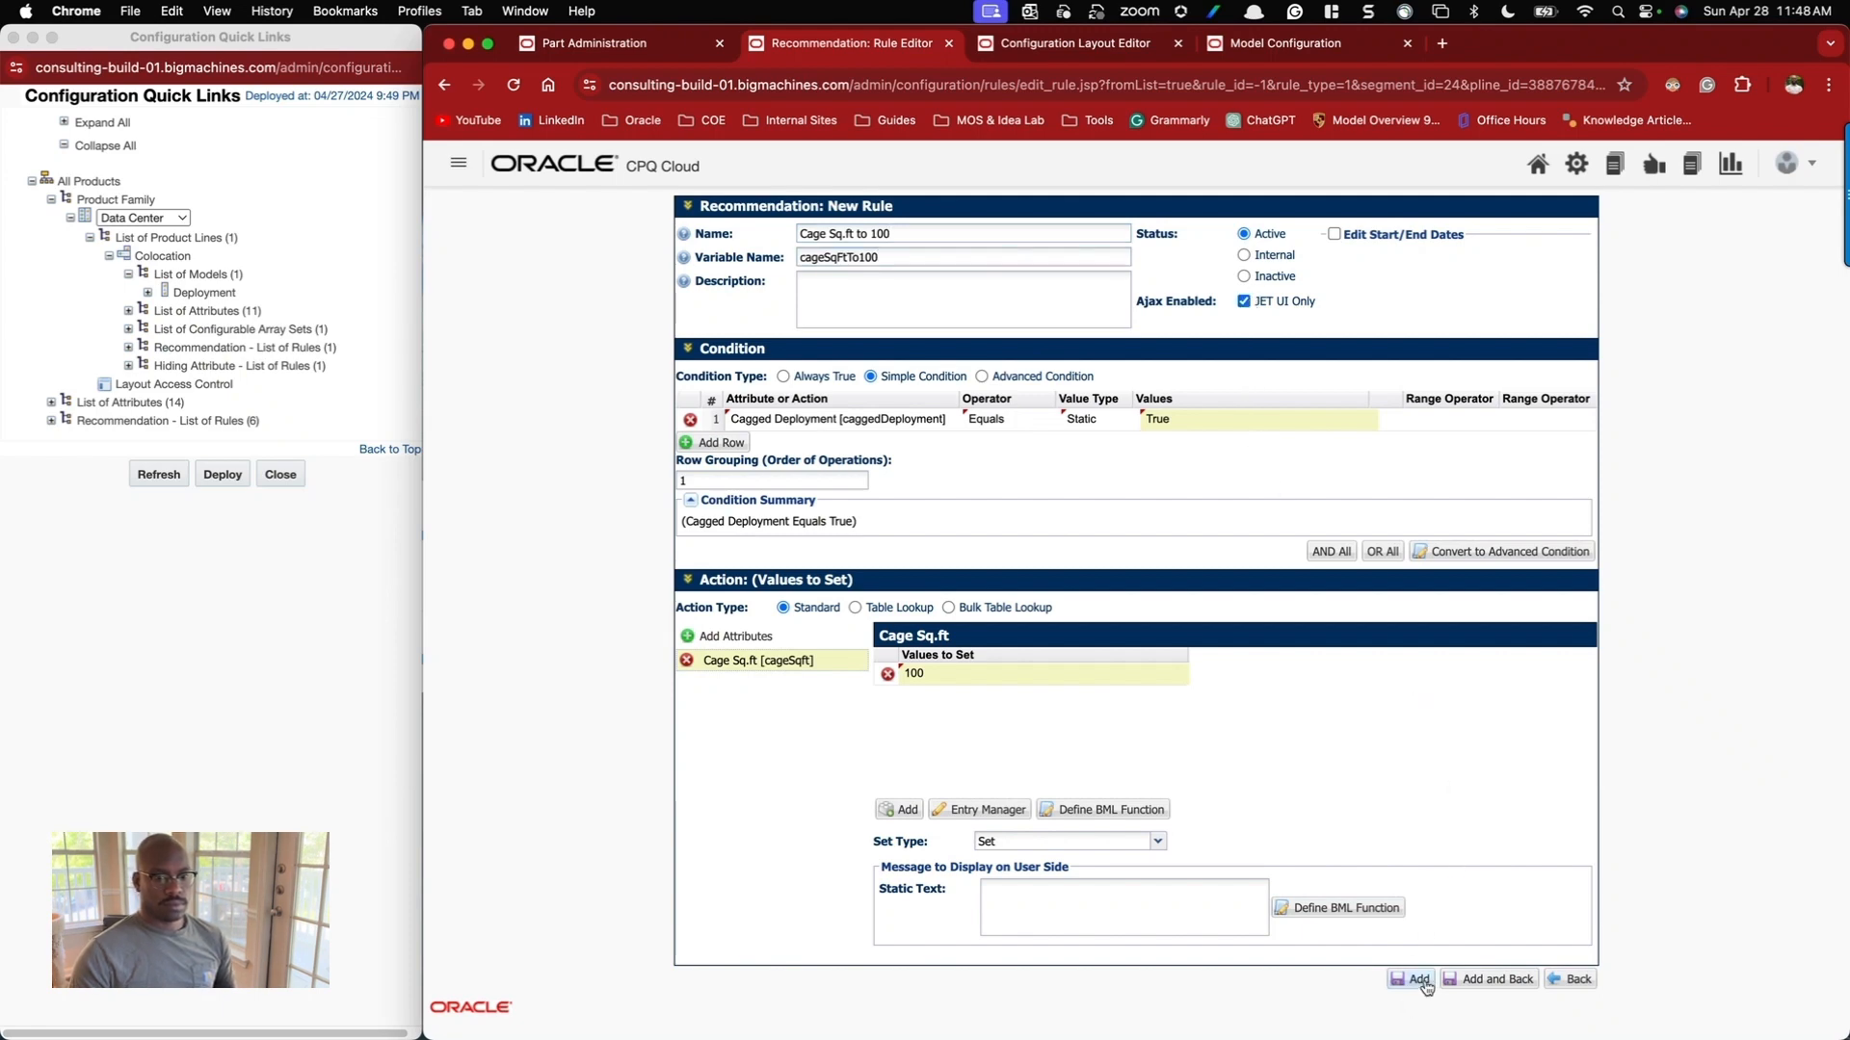
Save the rule and open the Cage Sq.ft attribute from the Colocation attribute list, finding it by its label copied from the Model Configuration page.
click(1484, 982)
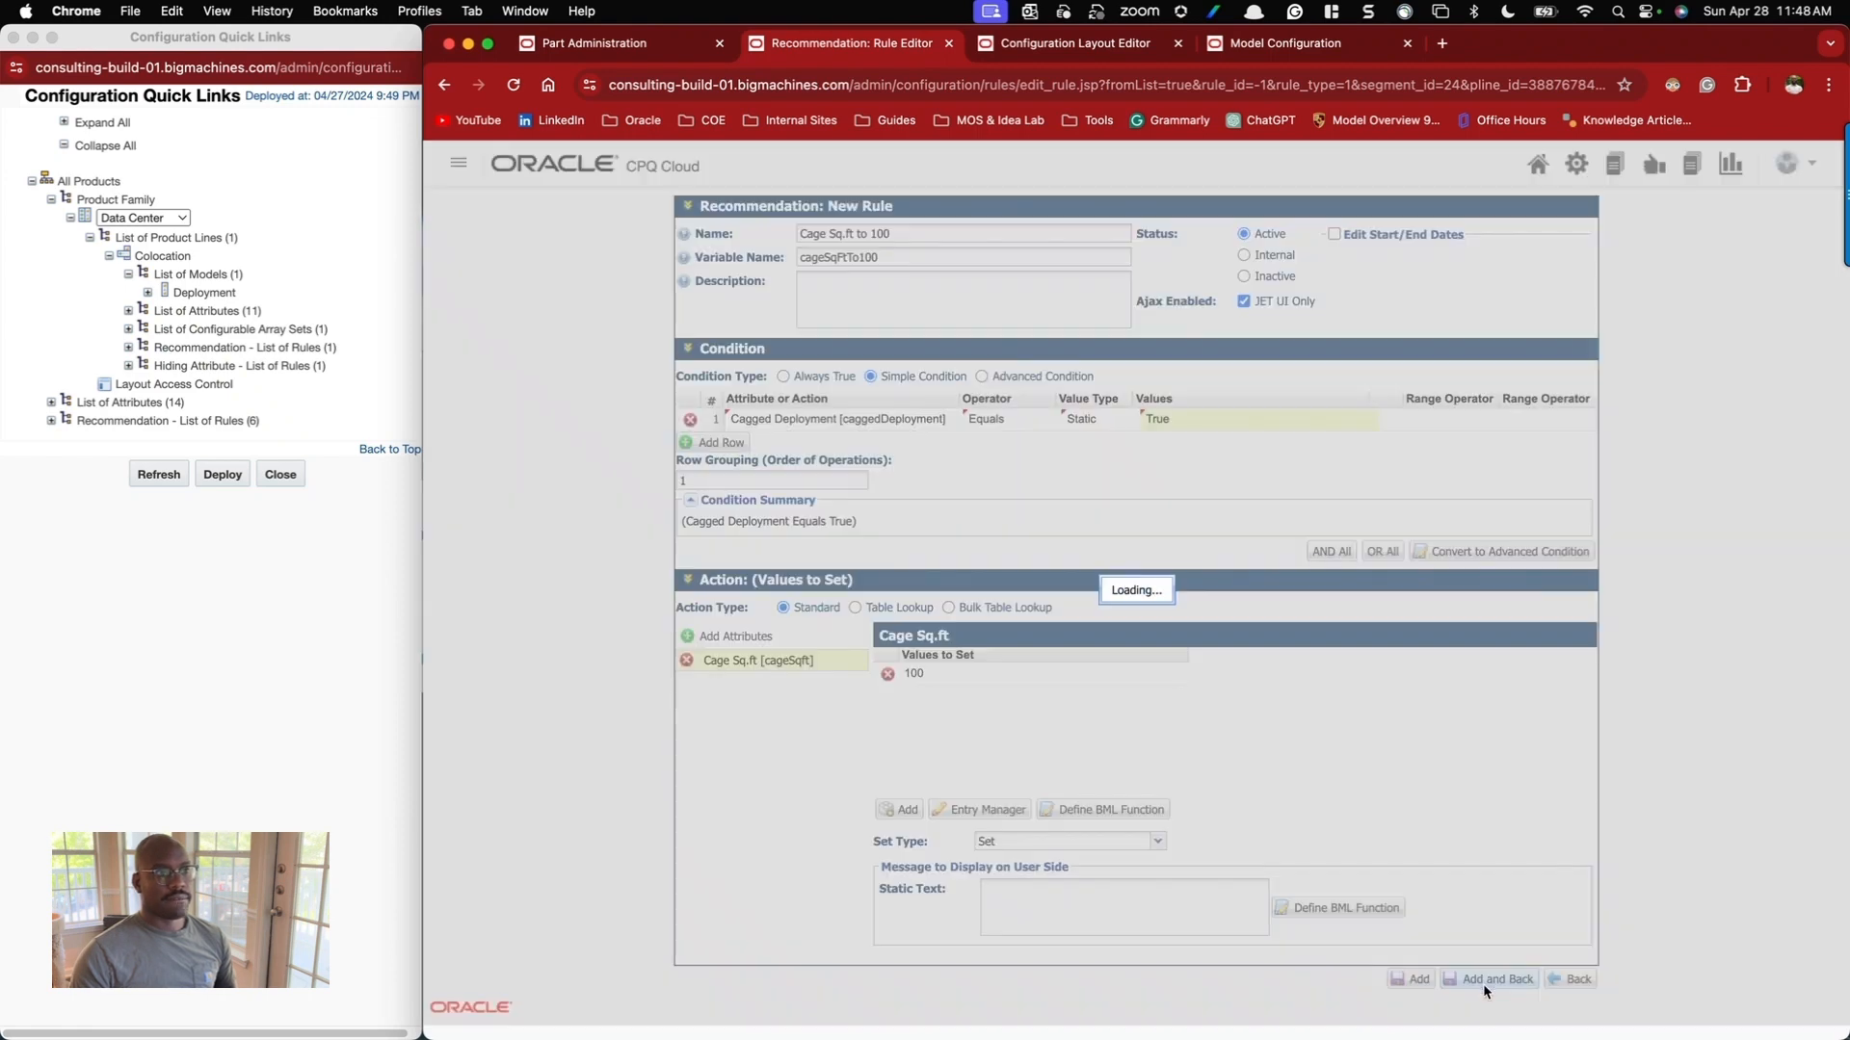
click(1272, 48)
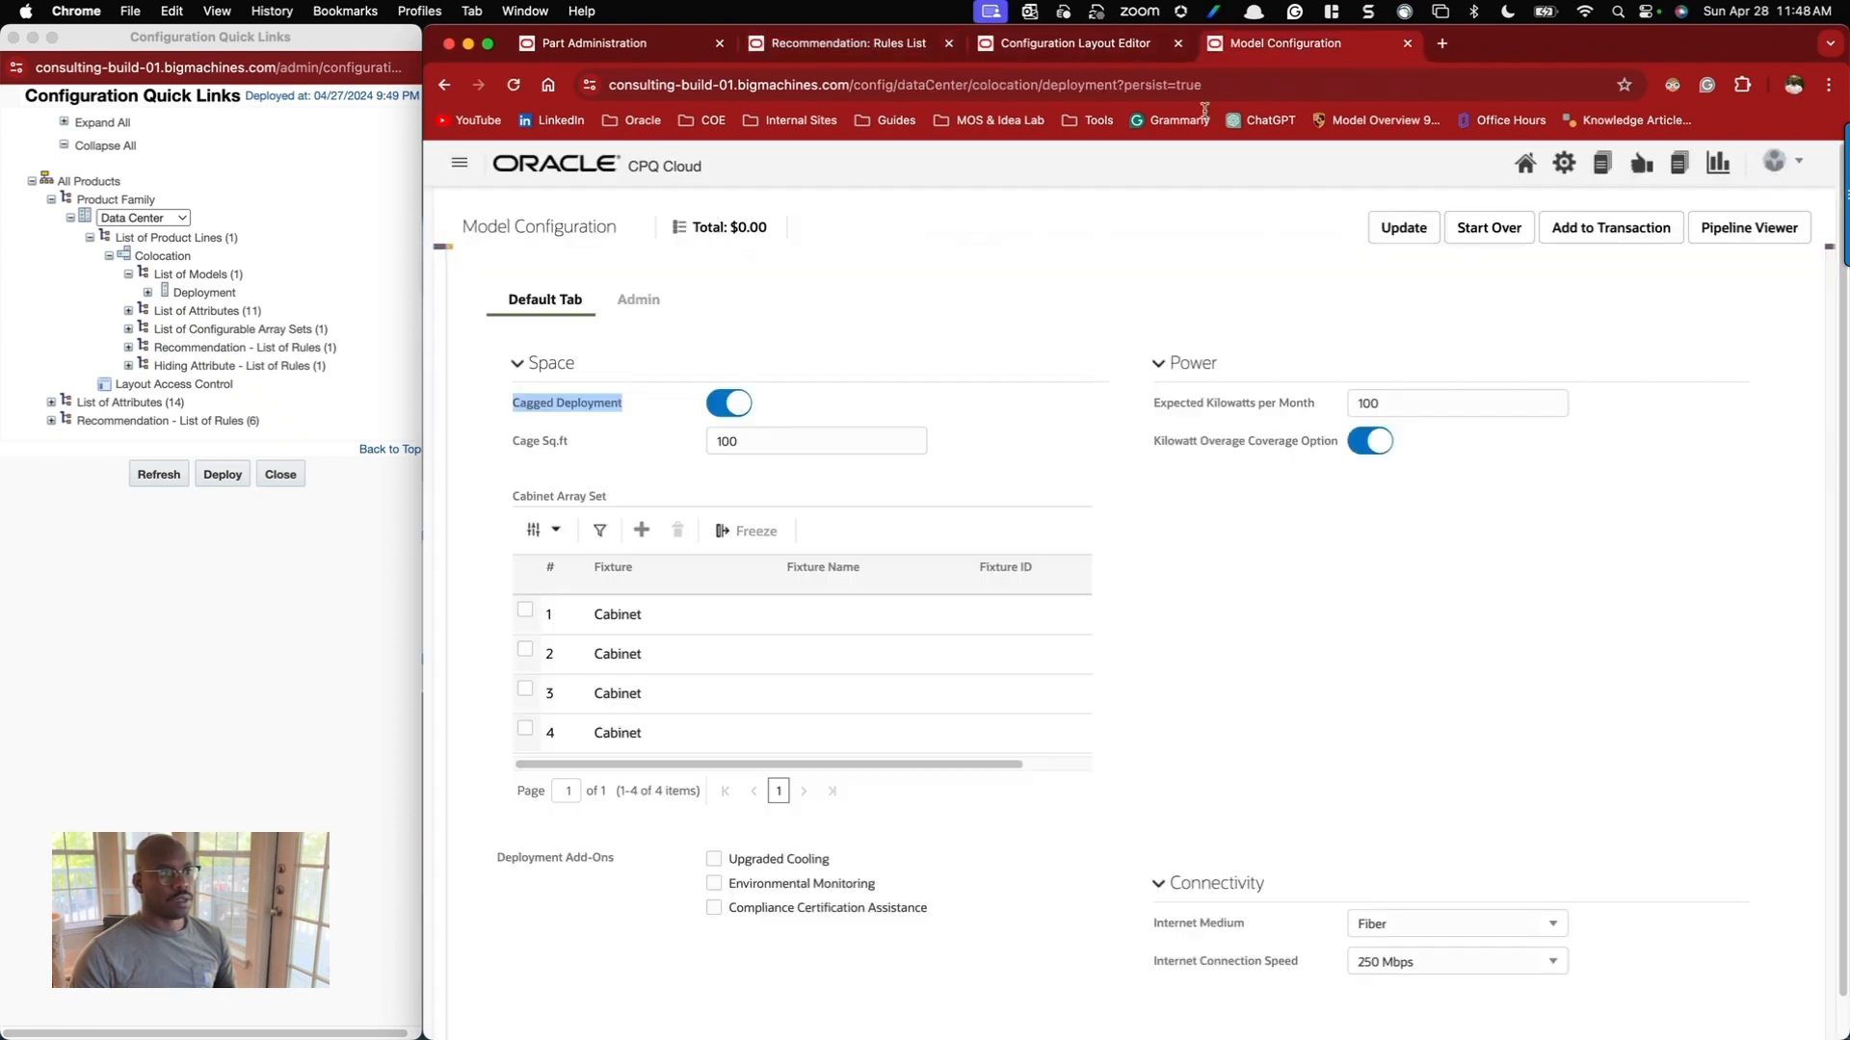
triple_click(540, 442)
key(super+c)
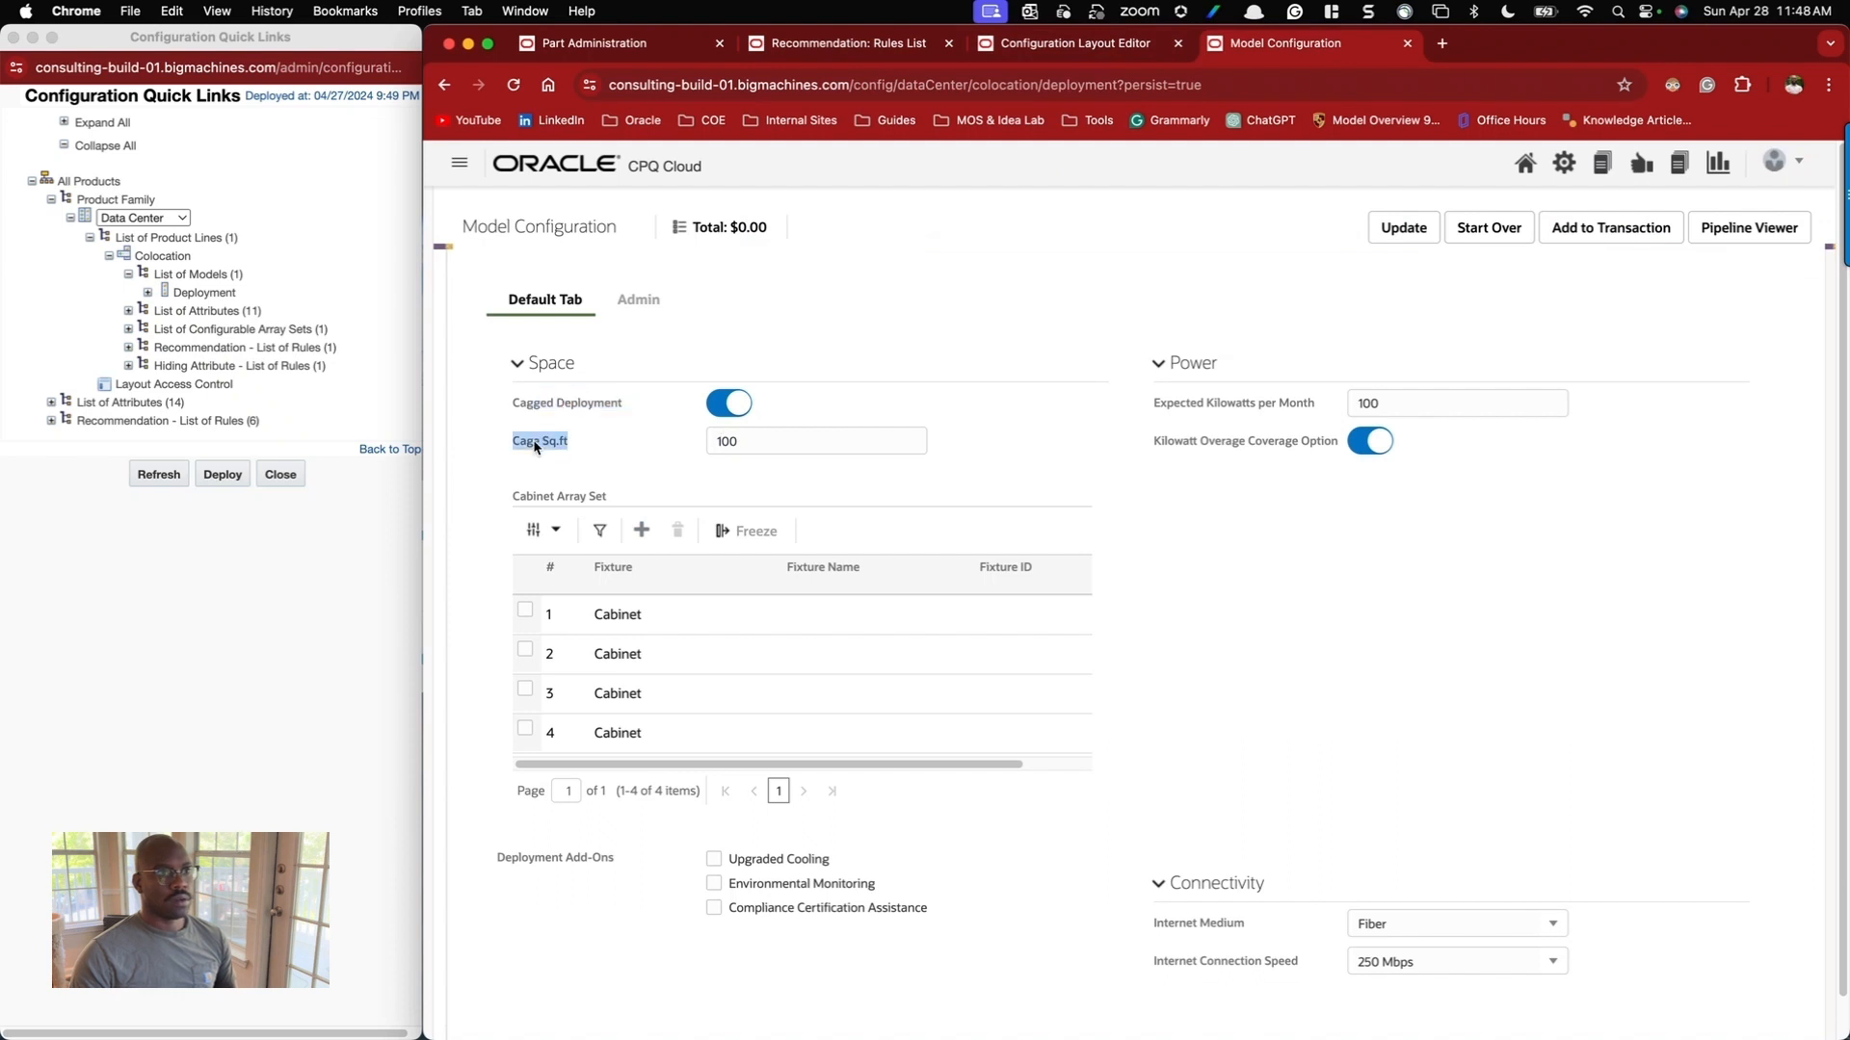
click(1049, 48)
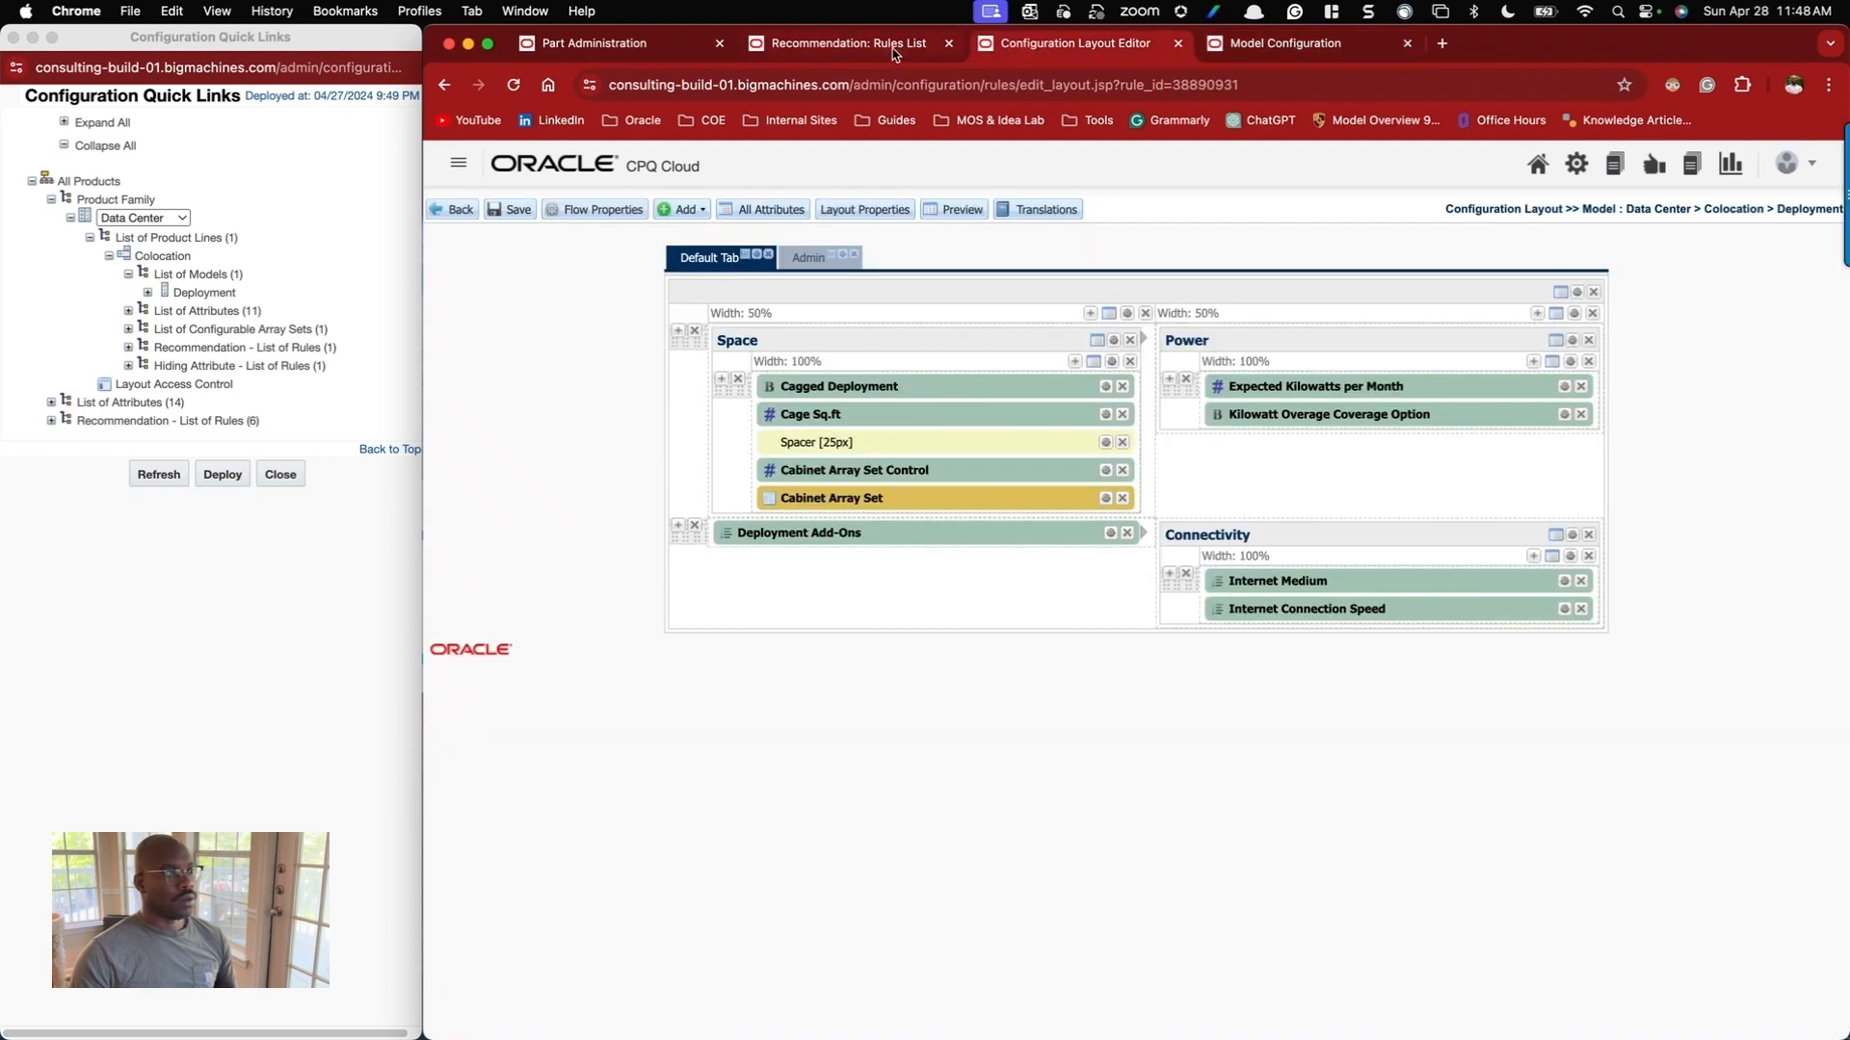
click(193, 312)
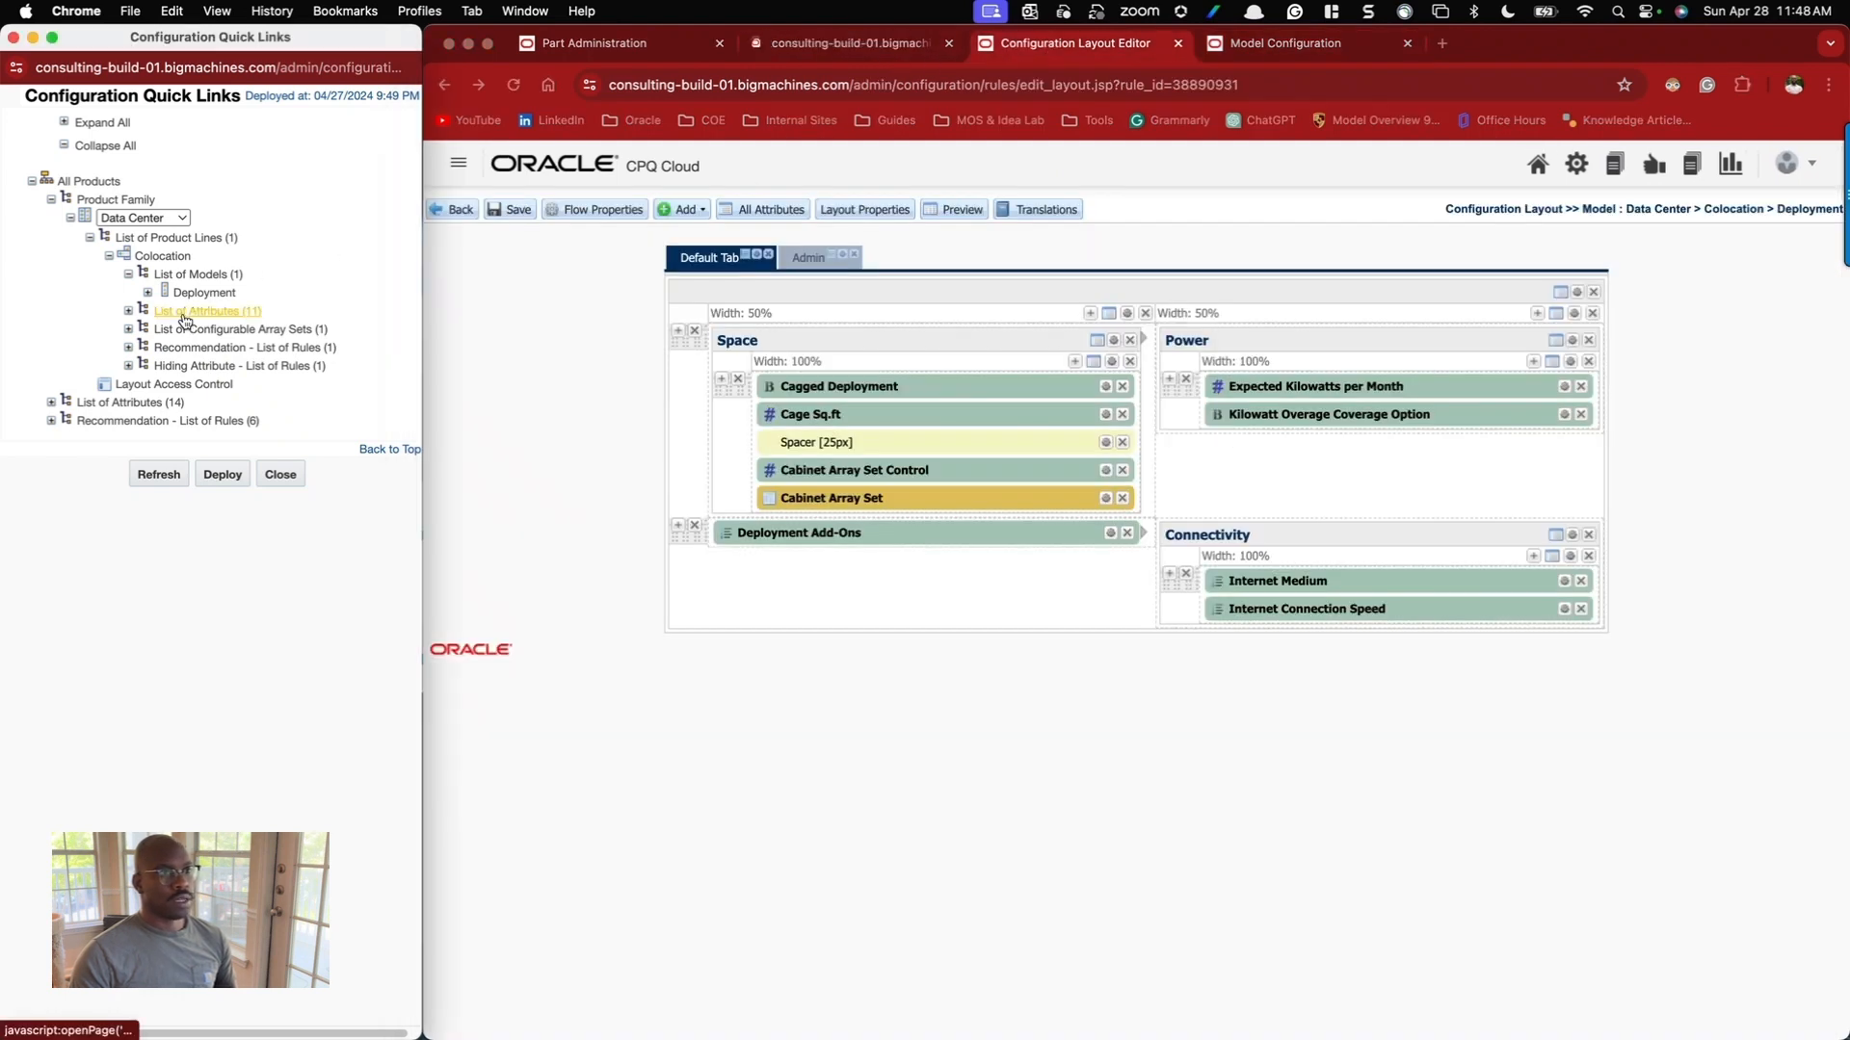
click(838, 45)
key(super+f)
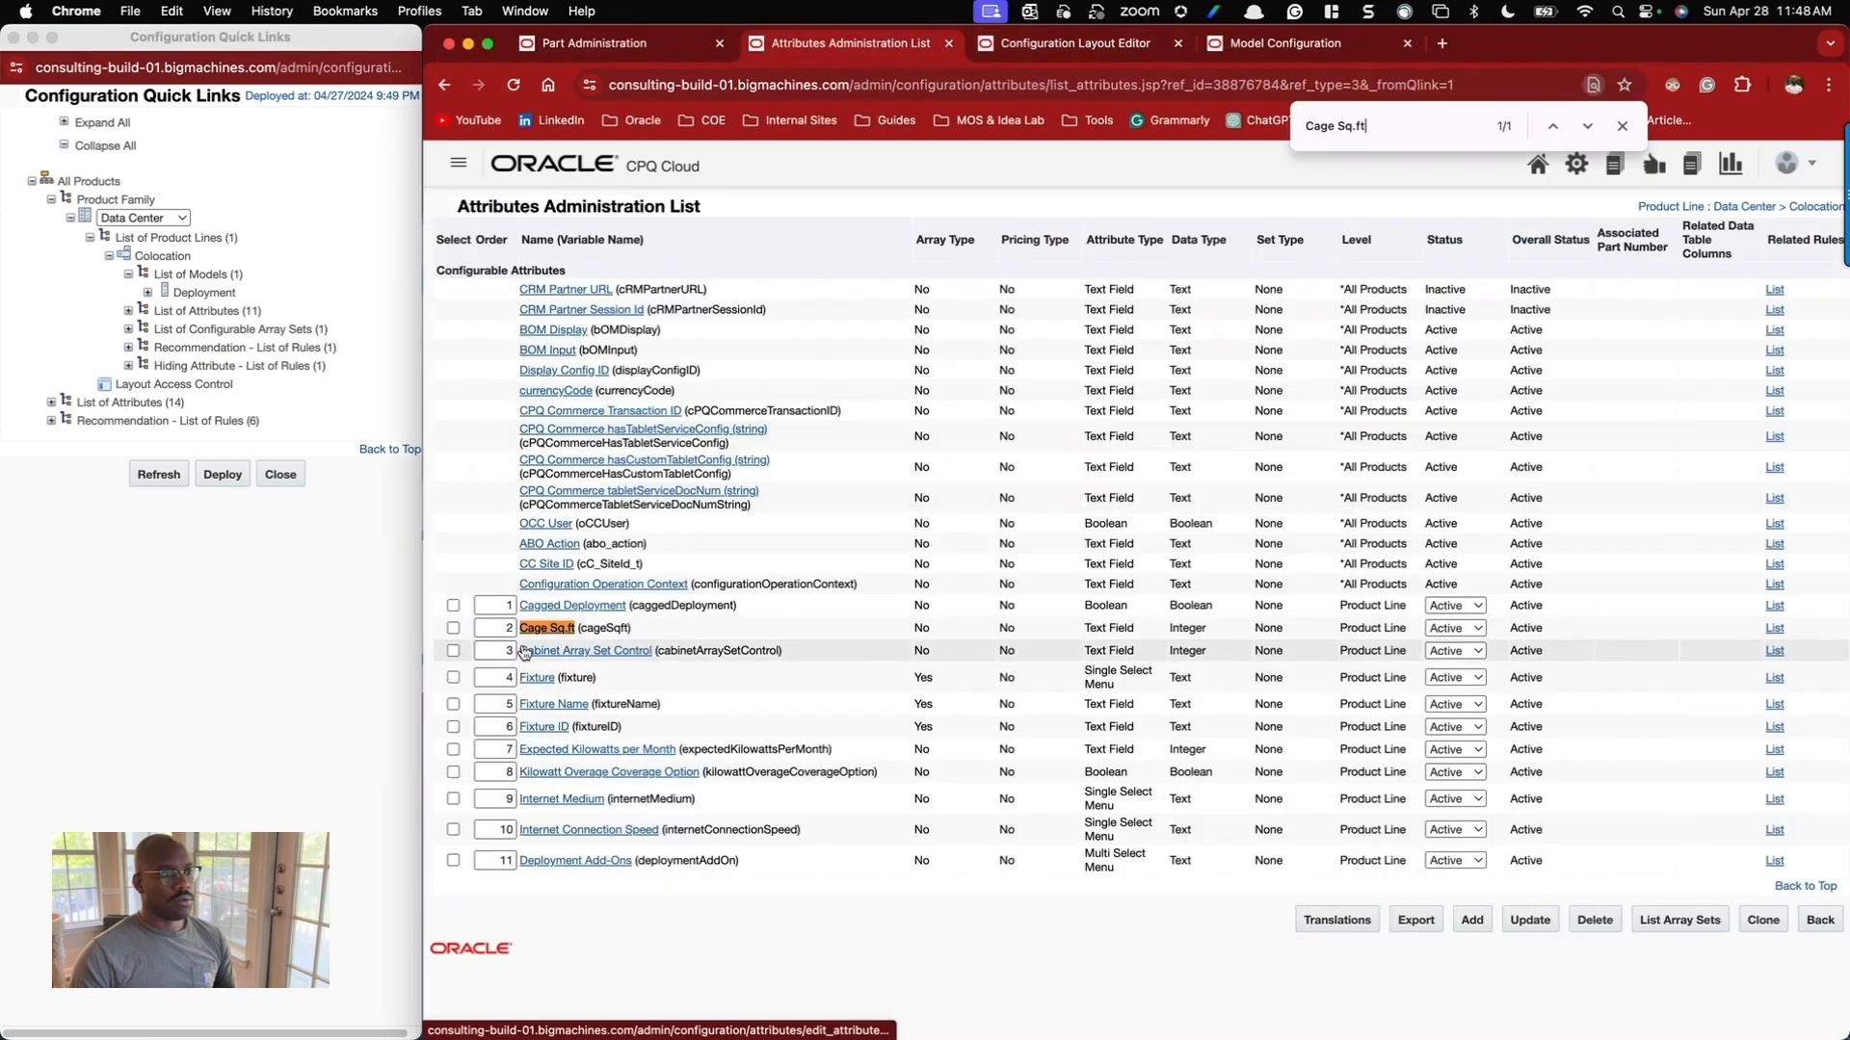
click(540, 629)
Set the data validation of the Cage Sq.ft attribute to Range Check.
click(701, 559)
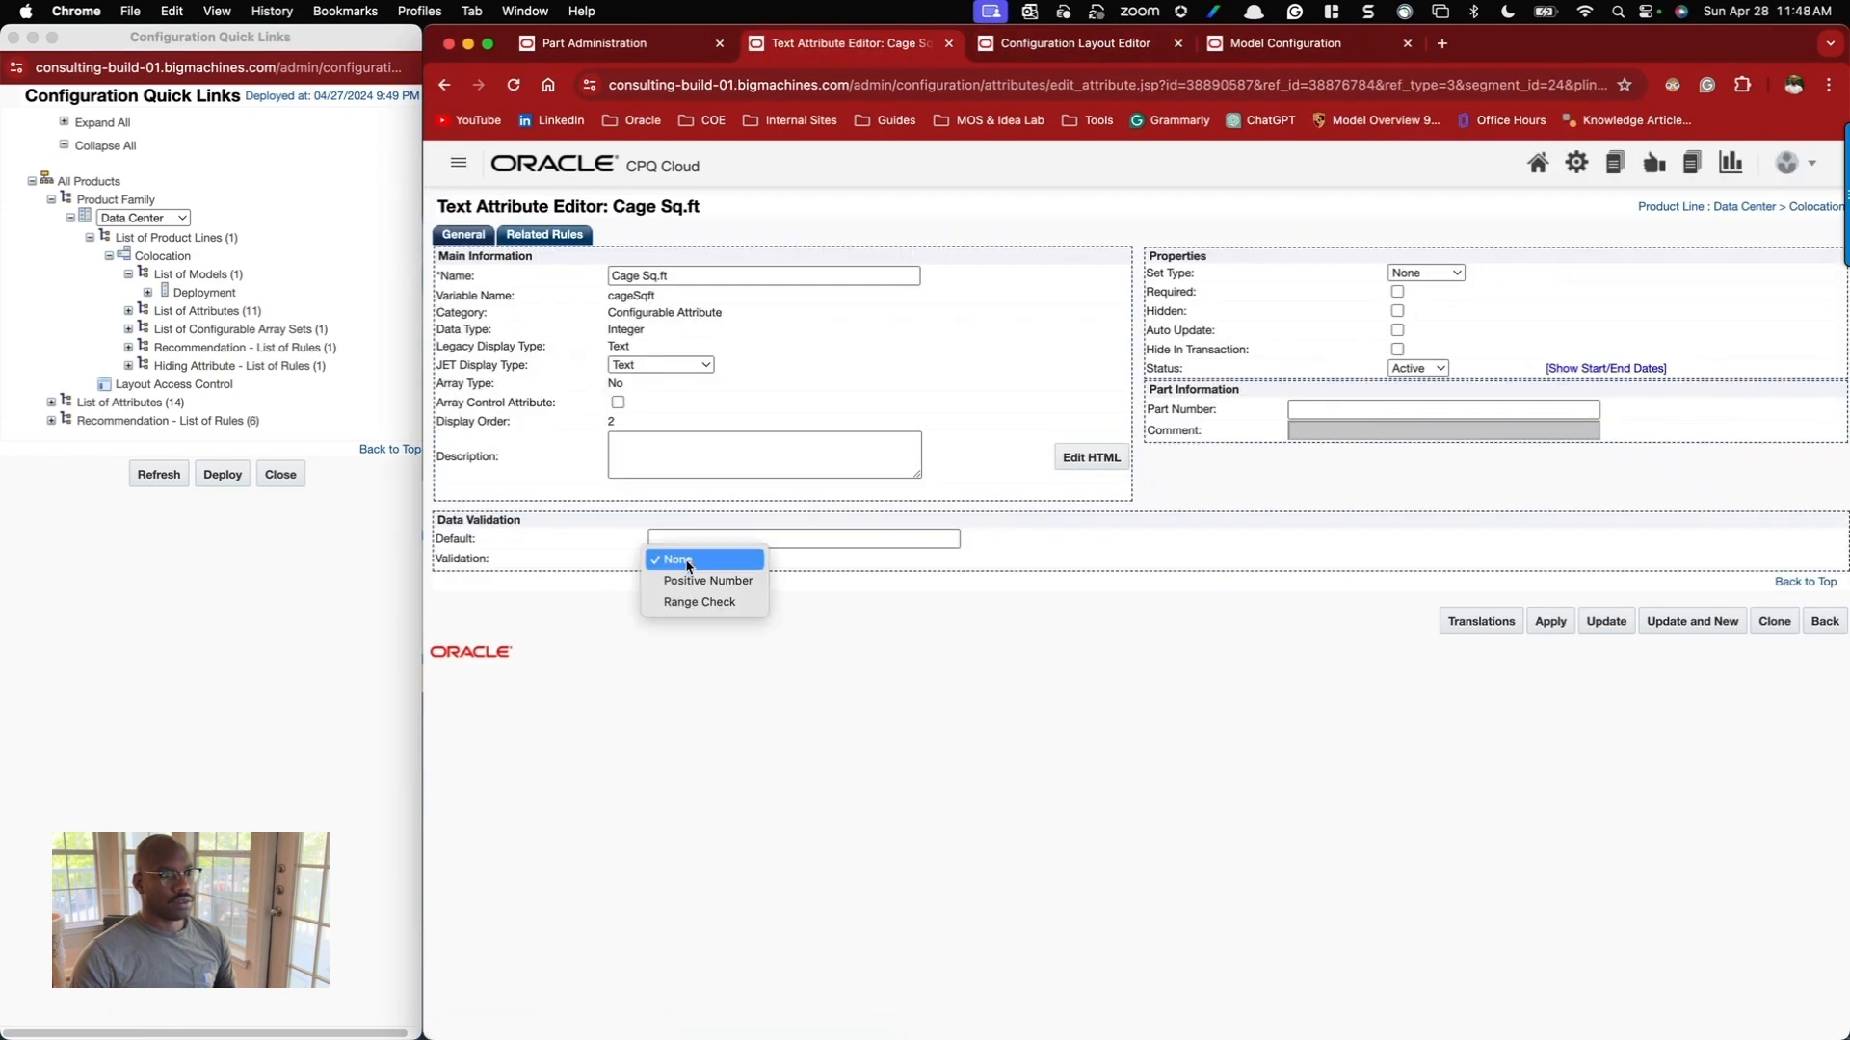
click(697, 581)
click(701, 561)
click(702, 582)
click(696, 538)
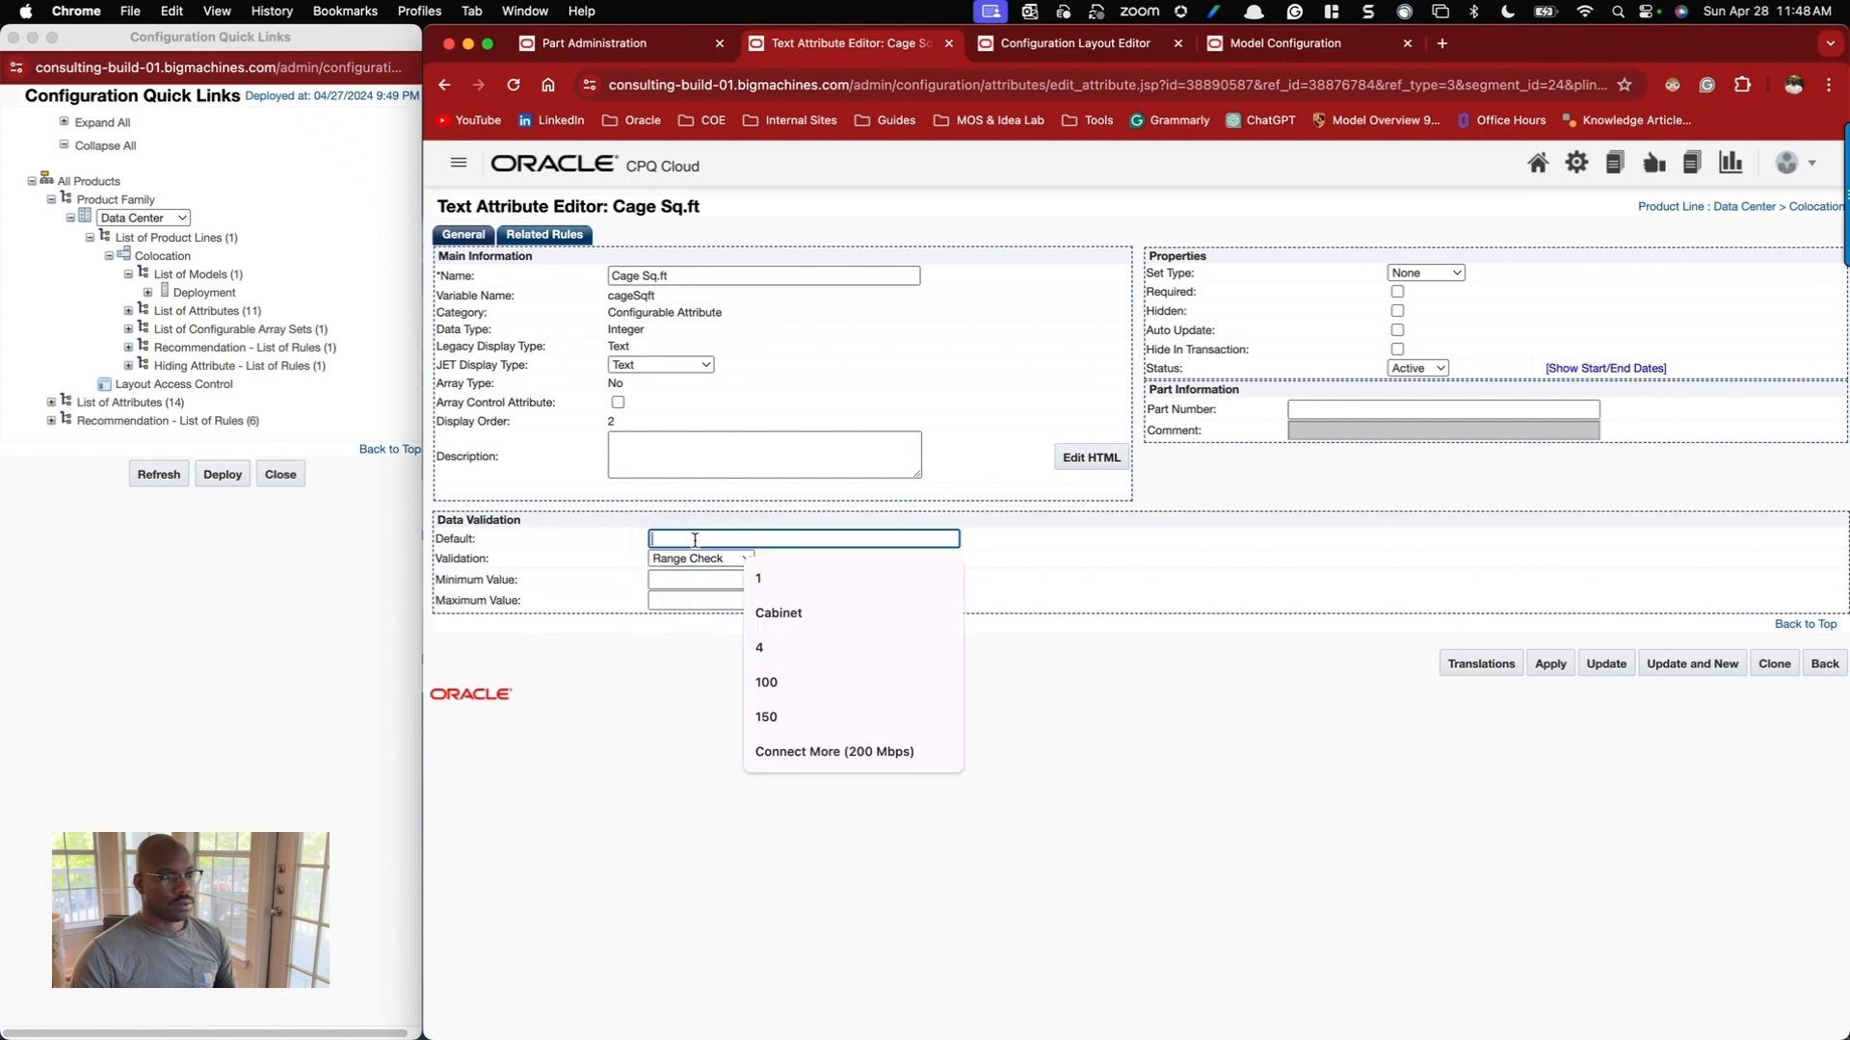
key(super+v)
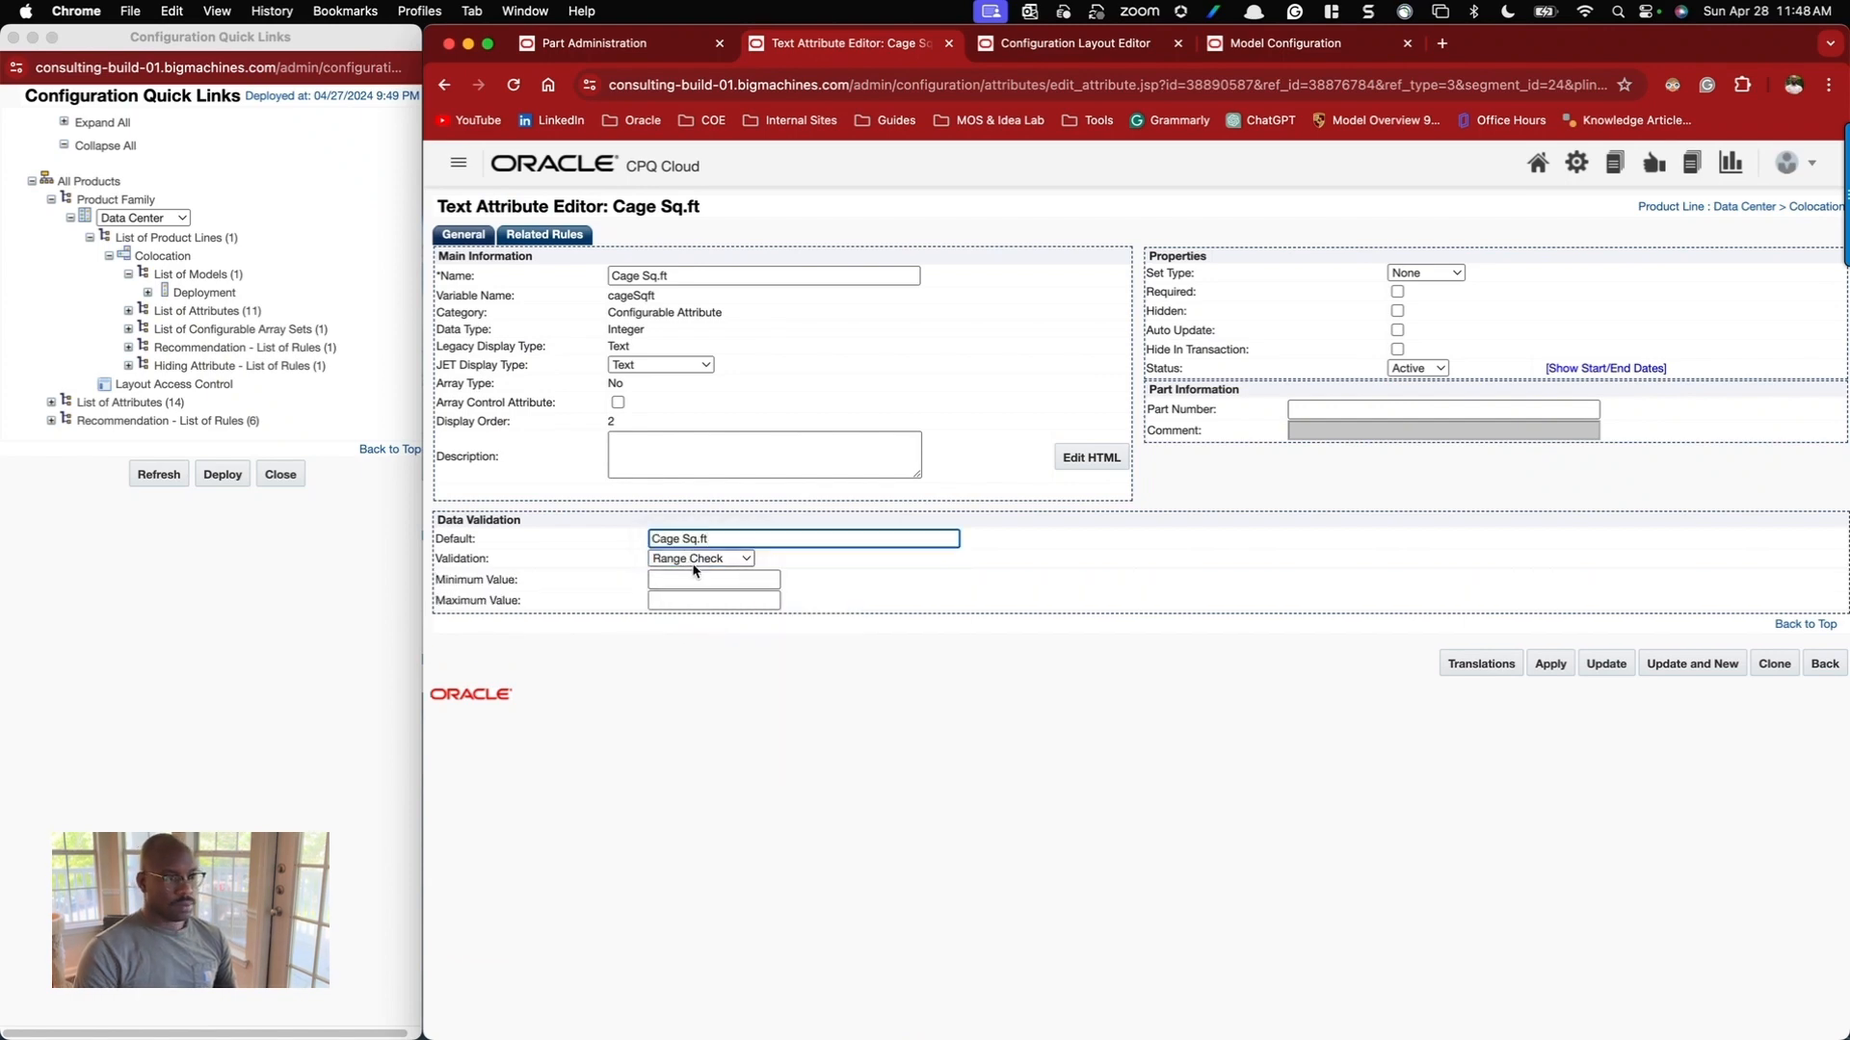
key(BackSpace)
key(BackSpace)
key(BackSpace)
key(BackSpace)
key(BackSpace)
key(BackSpace)
key(BackSpace)
key(BackSpace)
key(BackSpace)
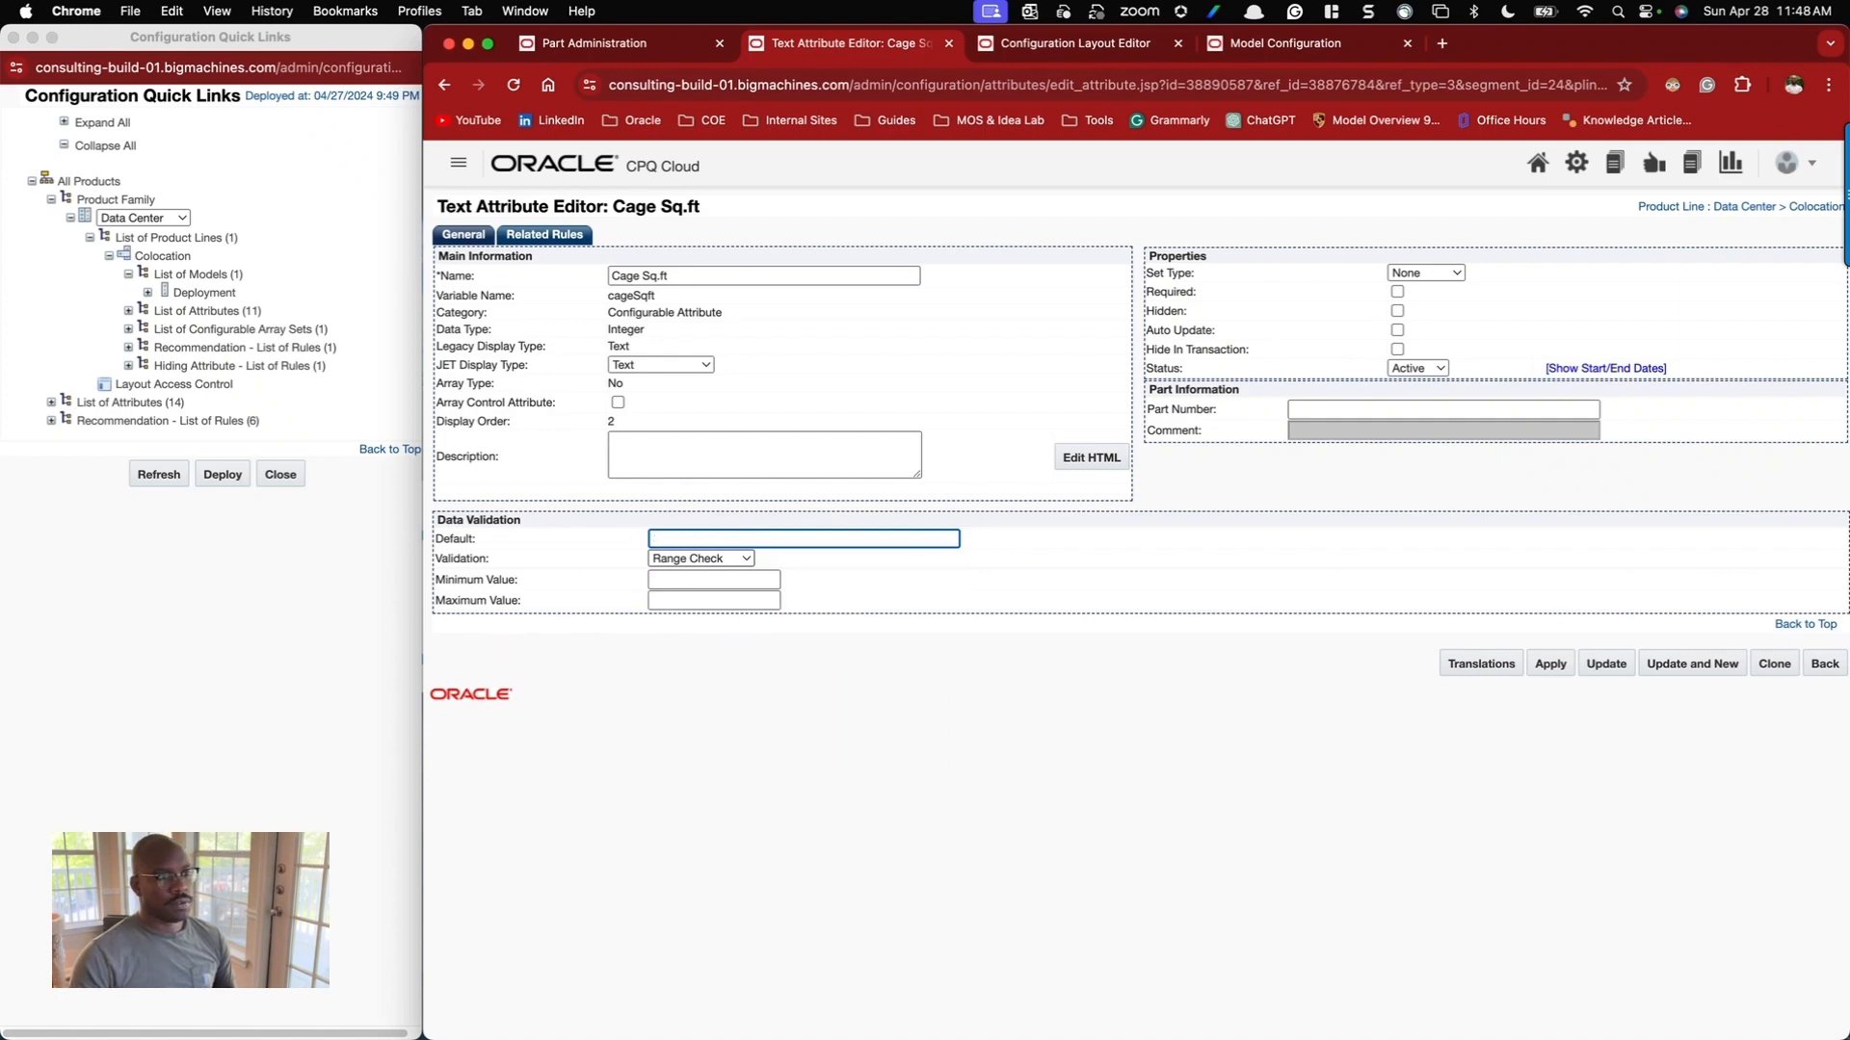
click(704, 579)
text(100)
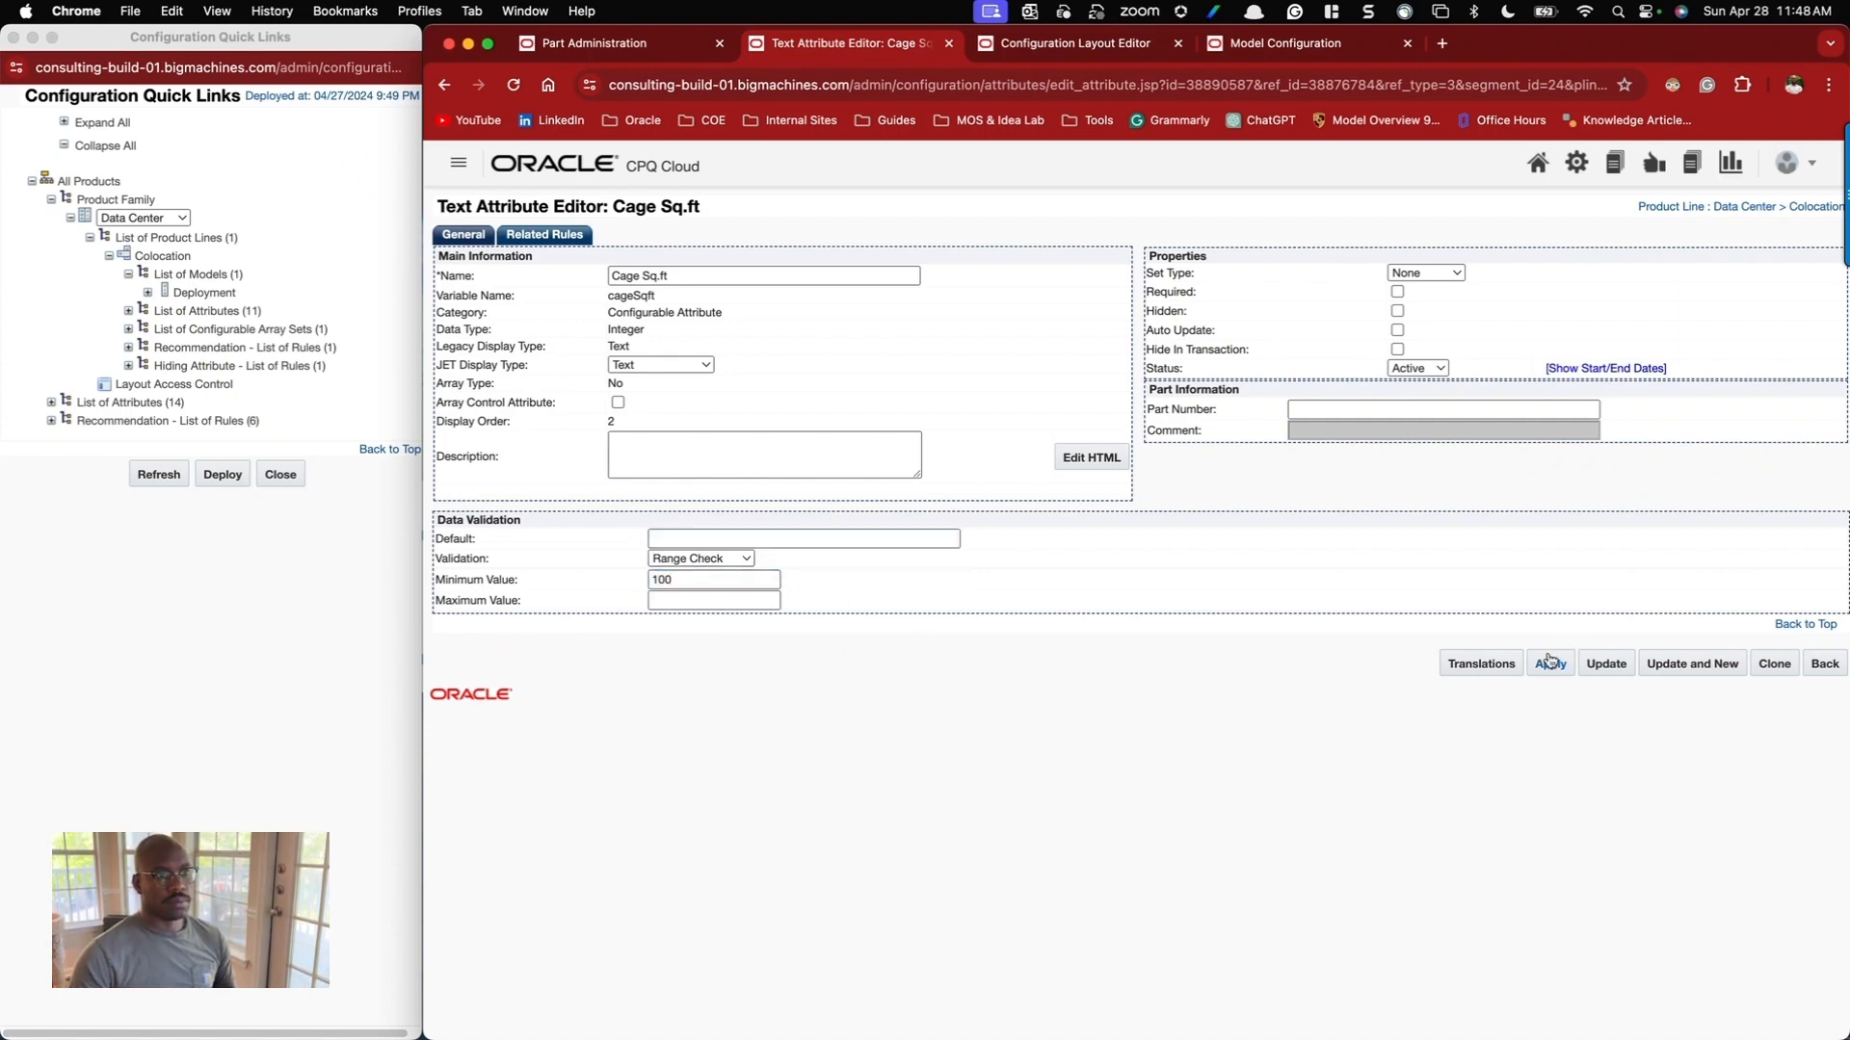
click(1549, 664)
click(752, 617)
click(747, 758)
click(1551, 679)
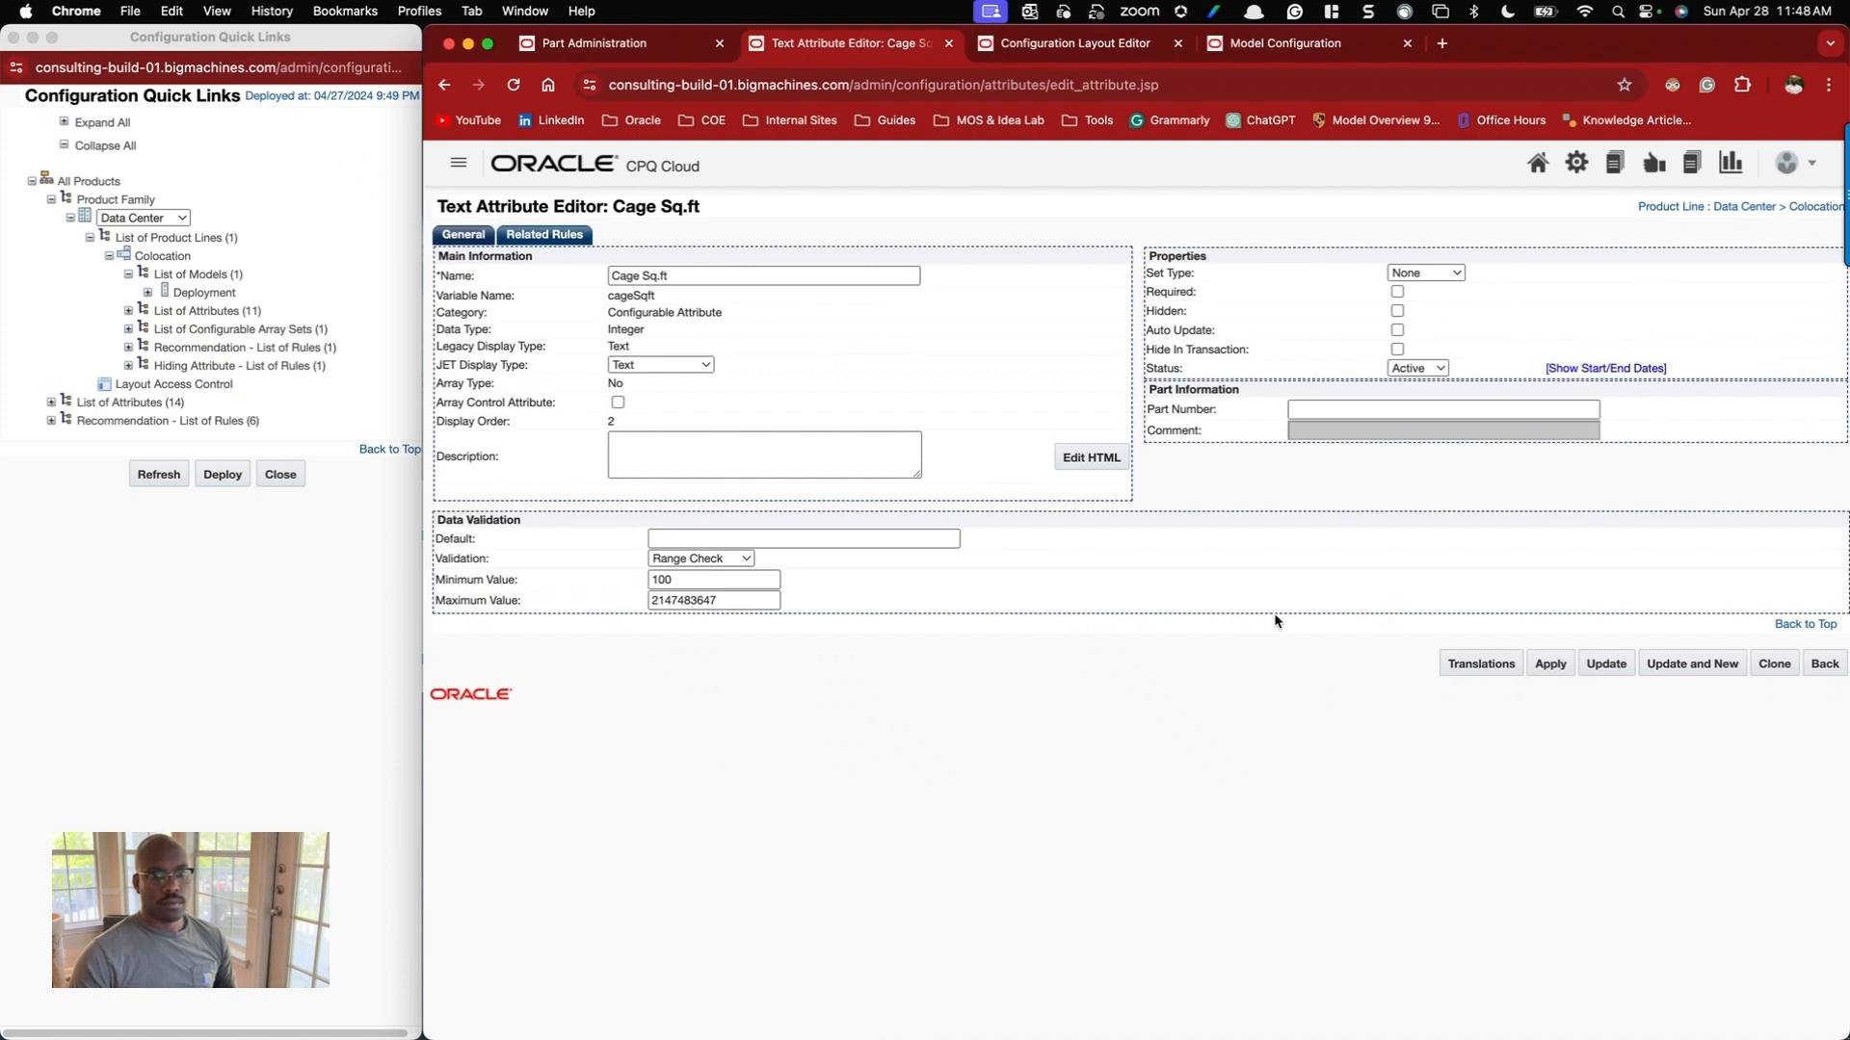
click(1551, 669)
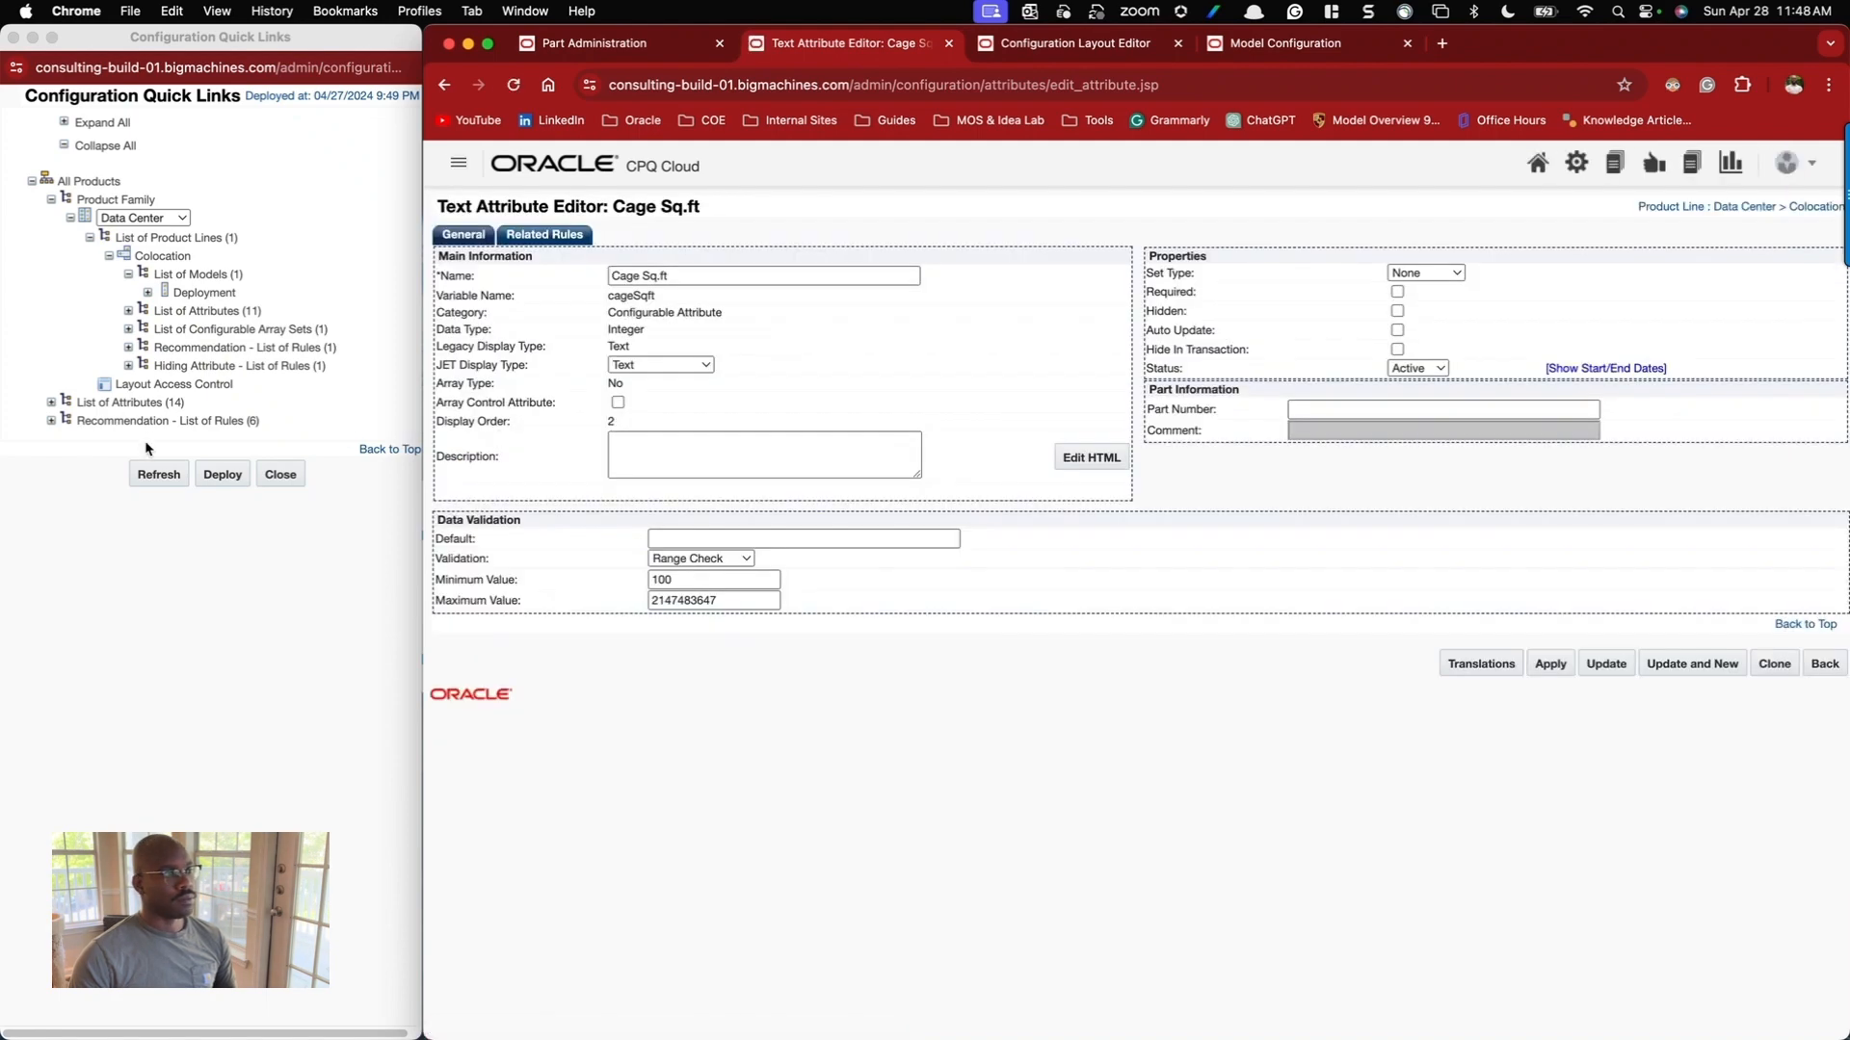
Refresh the Configuration Quick Links and expand Colocation's recommendation rules and attributes to review the changed items.
click(159, 475)
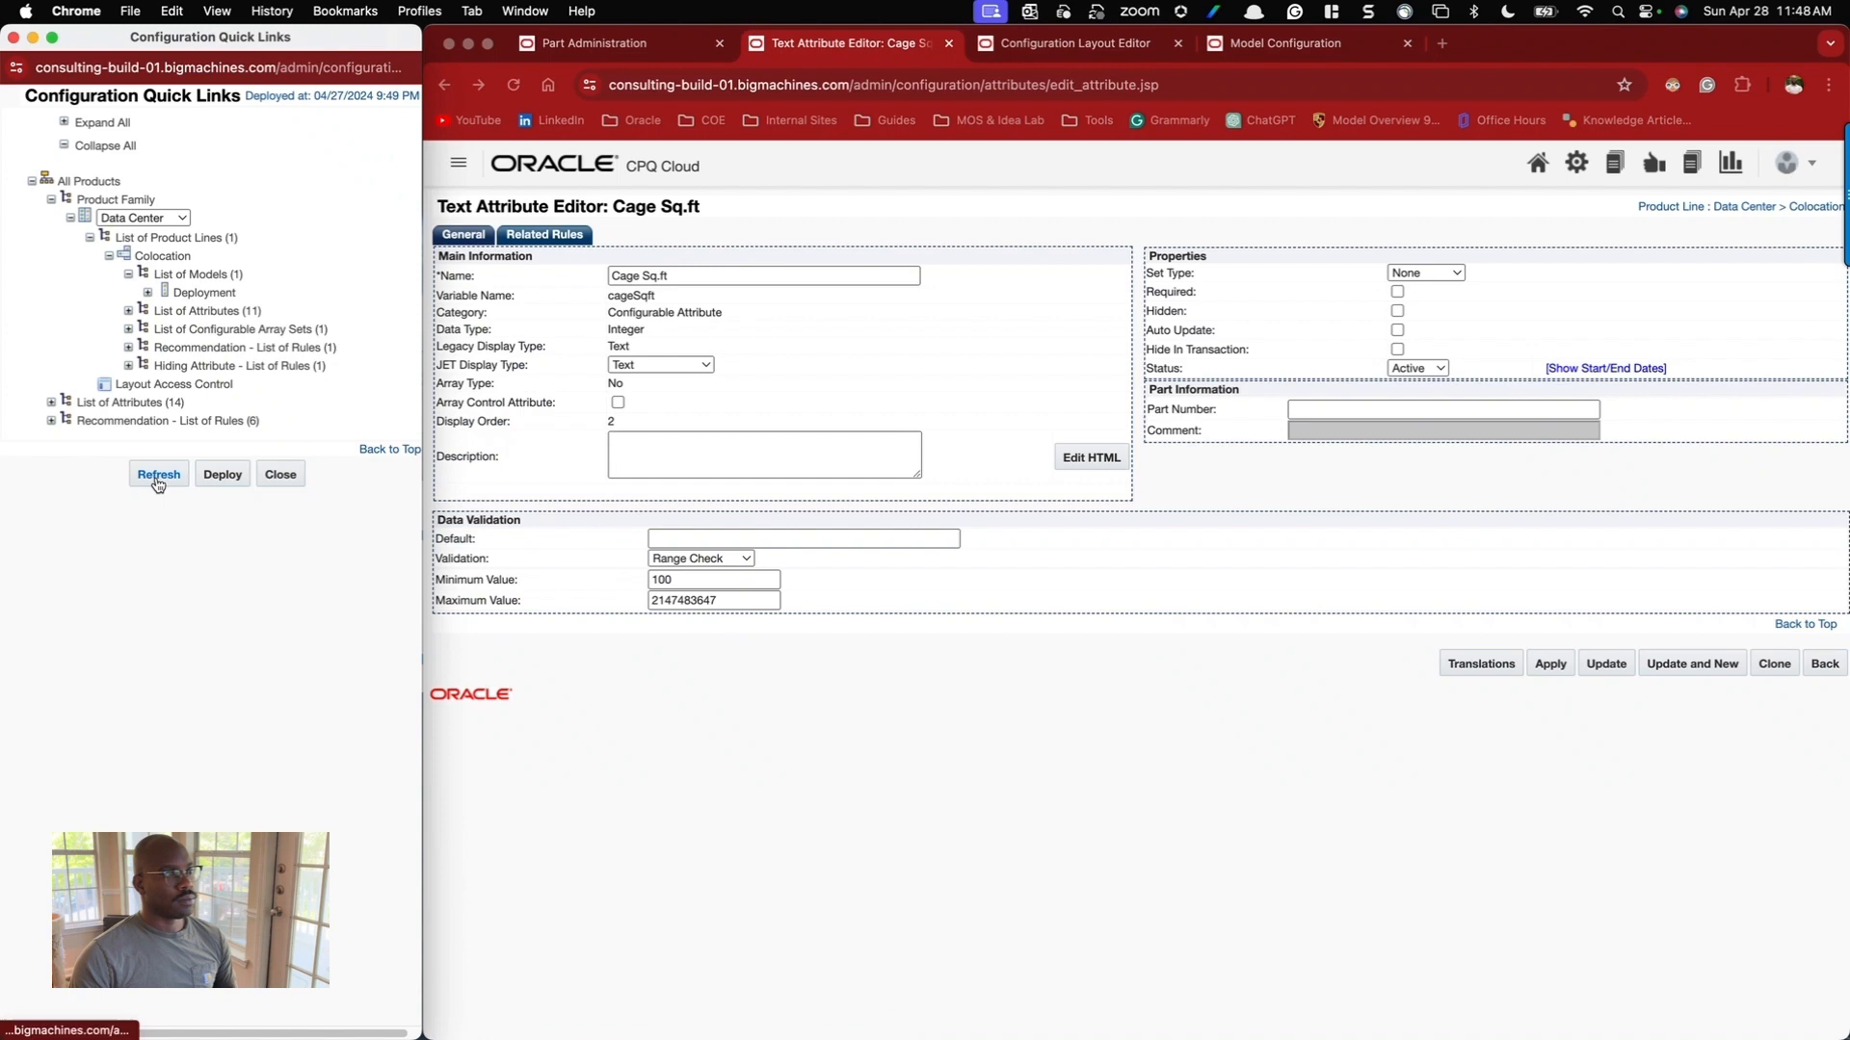
click(129, 348)
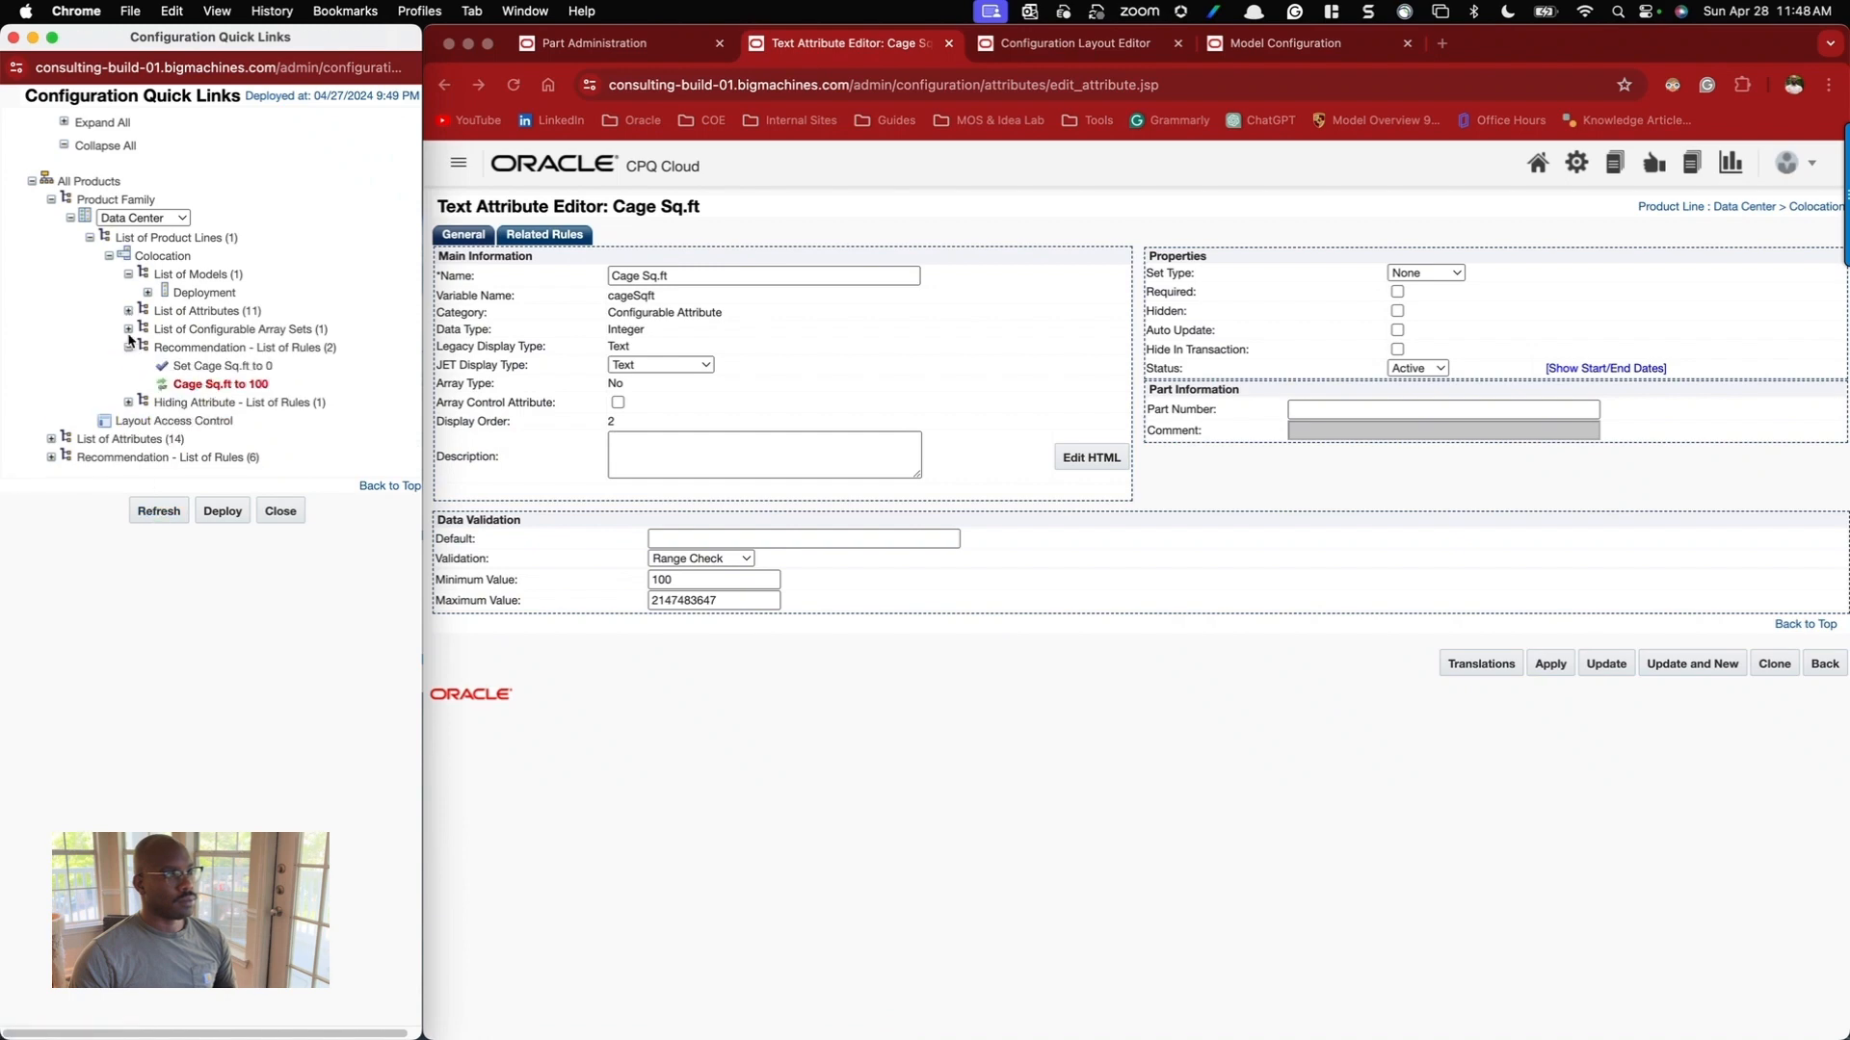
click(128, 312)
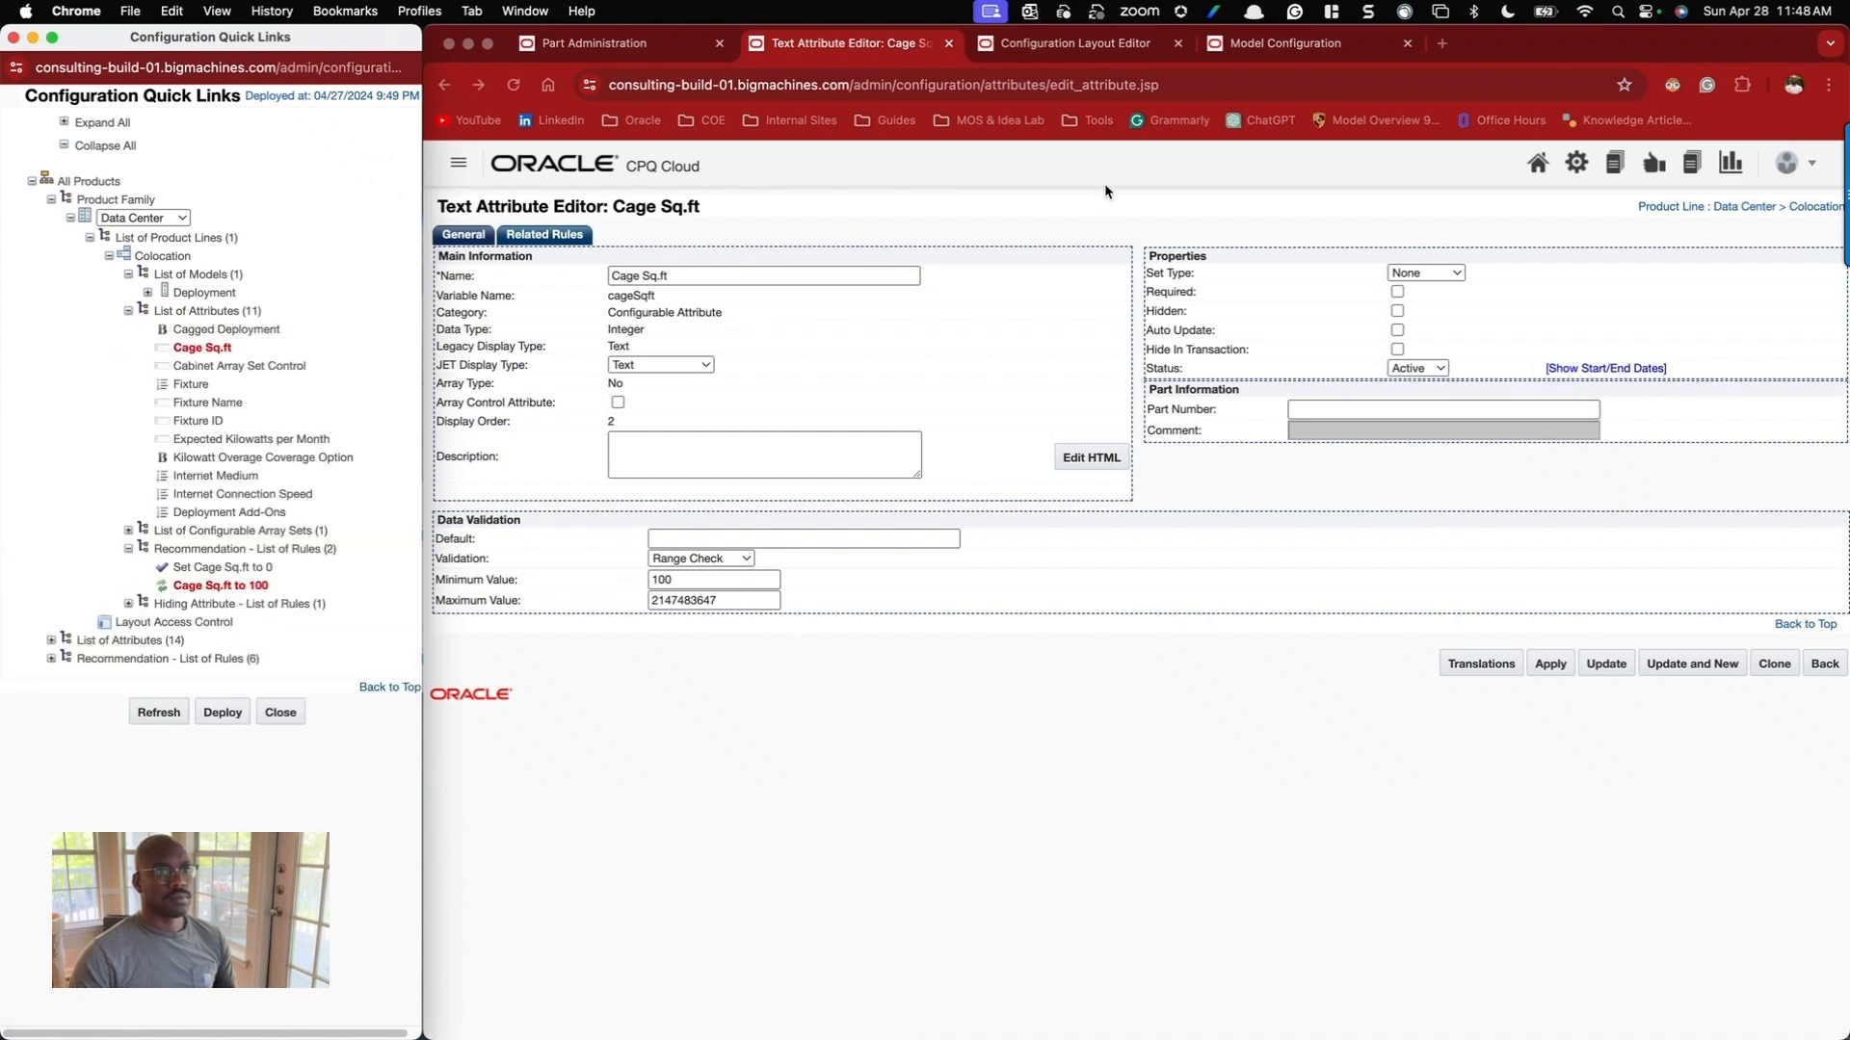
On the Model Configuration page, turn Cagged Deployment off and on again, updating after each change, and enter 100 as Cage Sq.ft.
click(1299, 48)
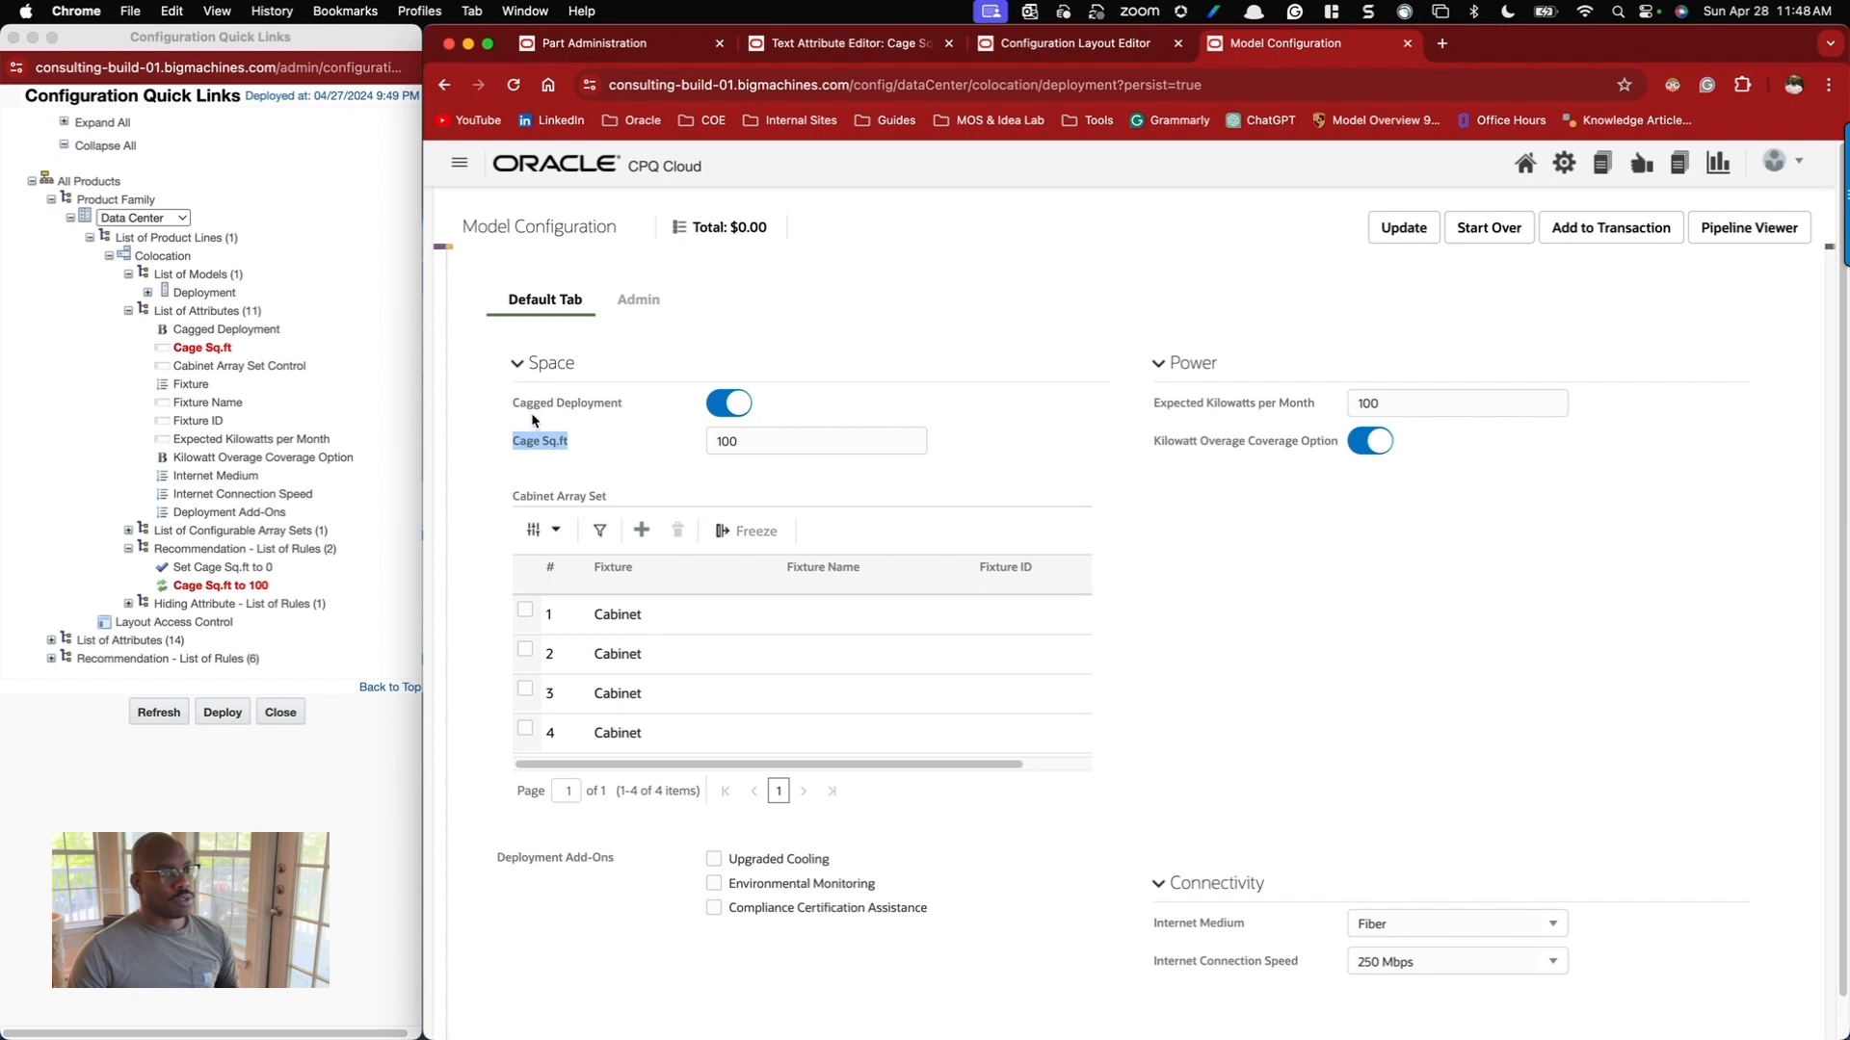
click(716, 406)
click(1416, 231)
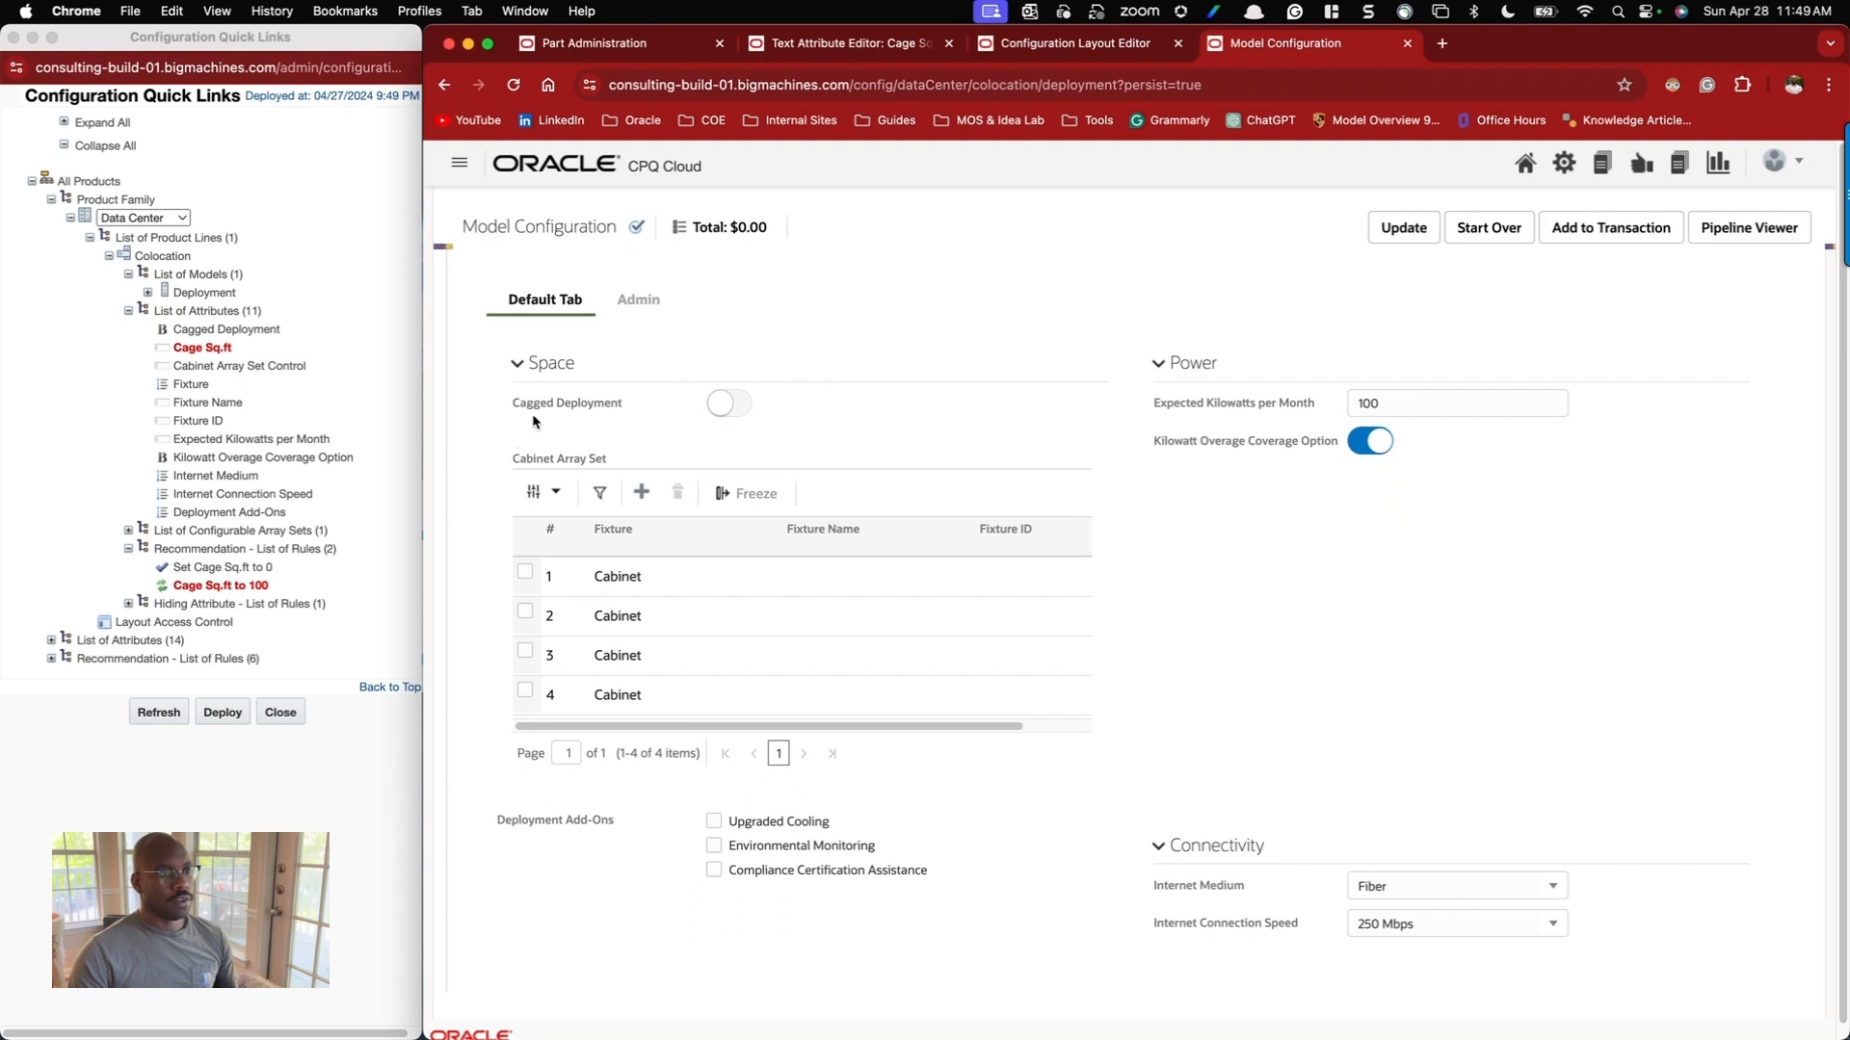
click(737, 408)
click(1404, 231)
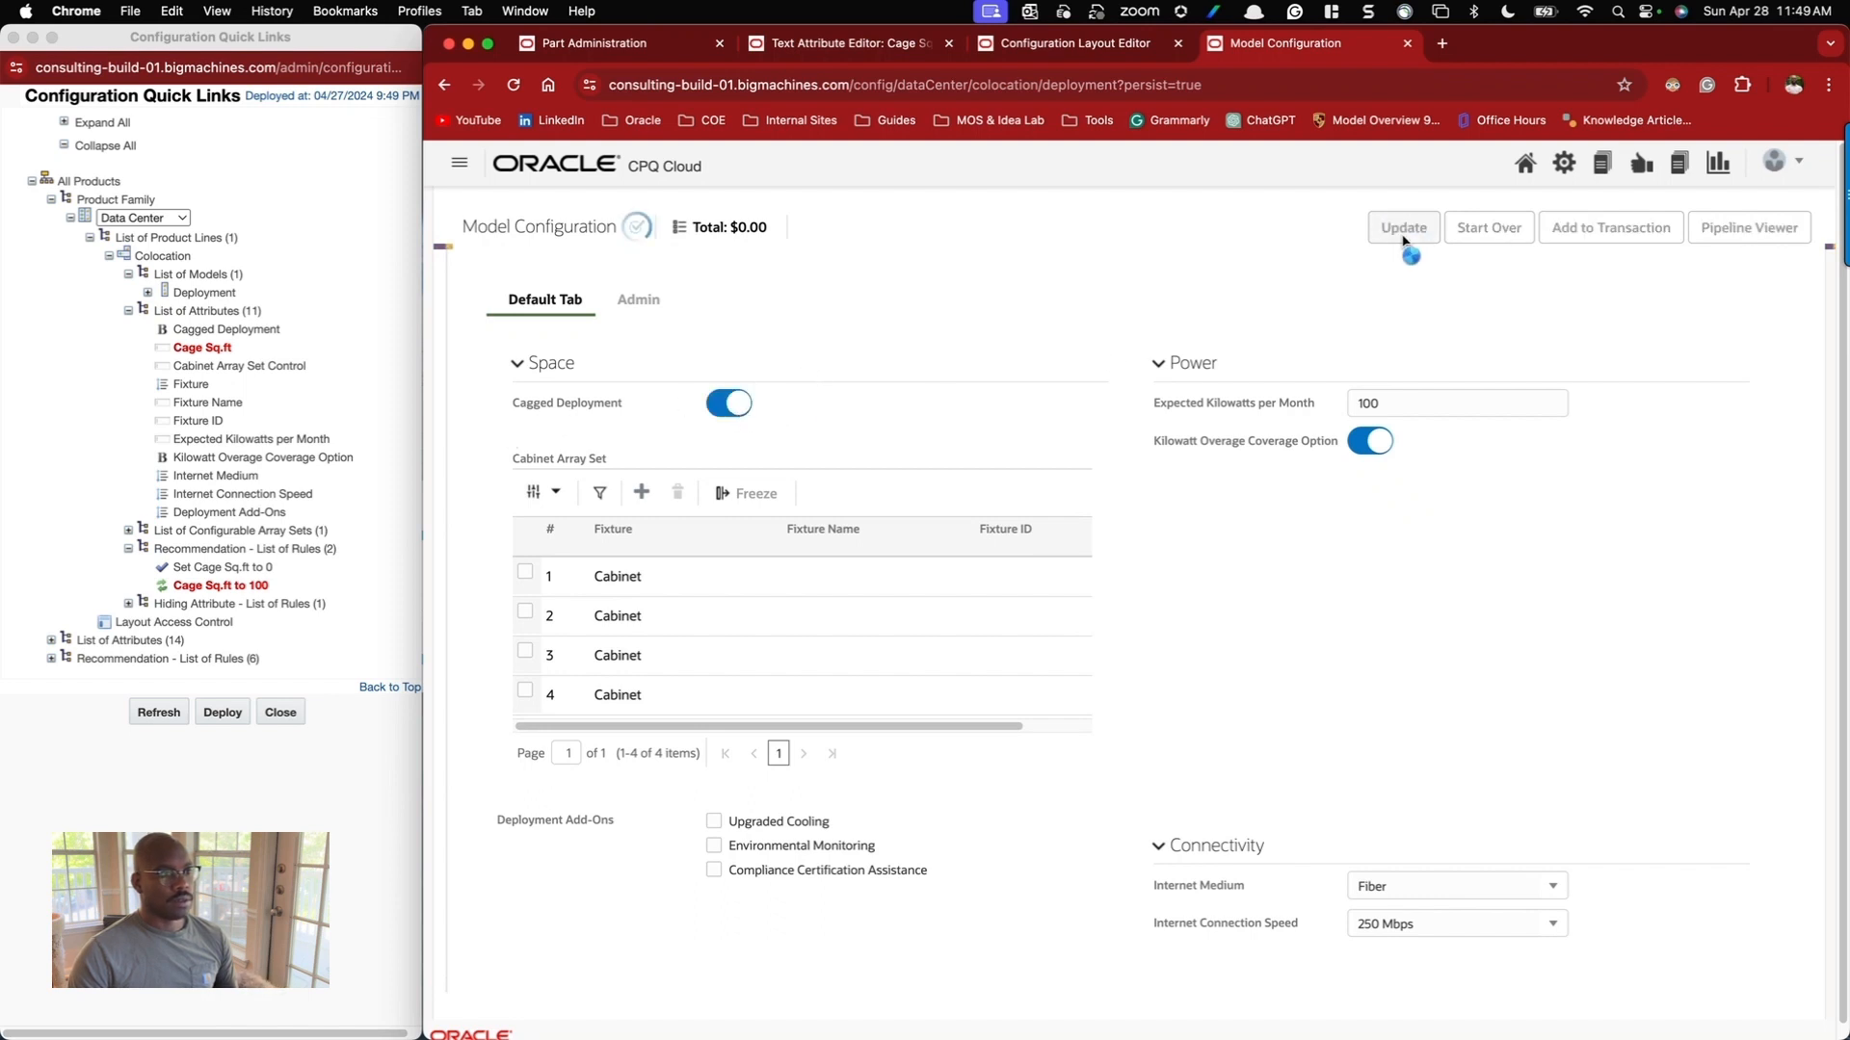
key(BackSpace)
text(100)
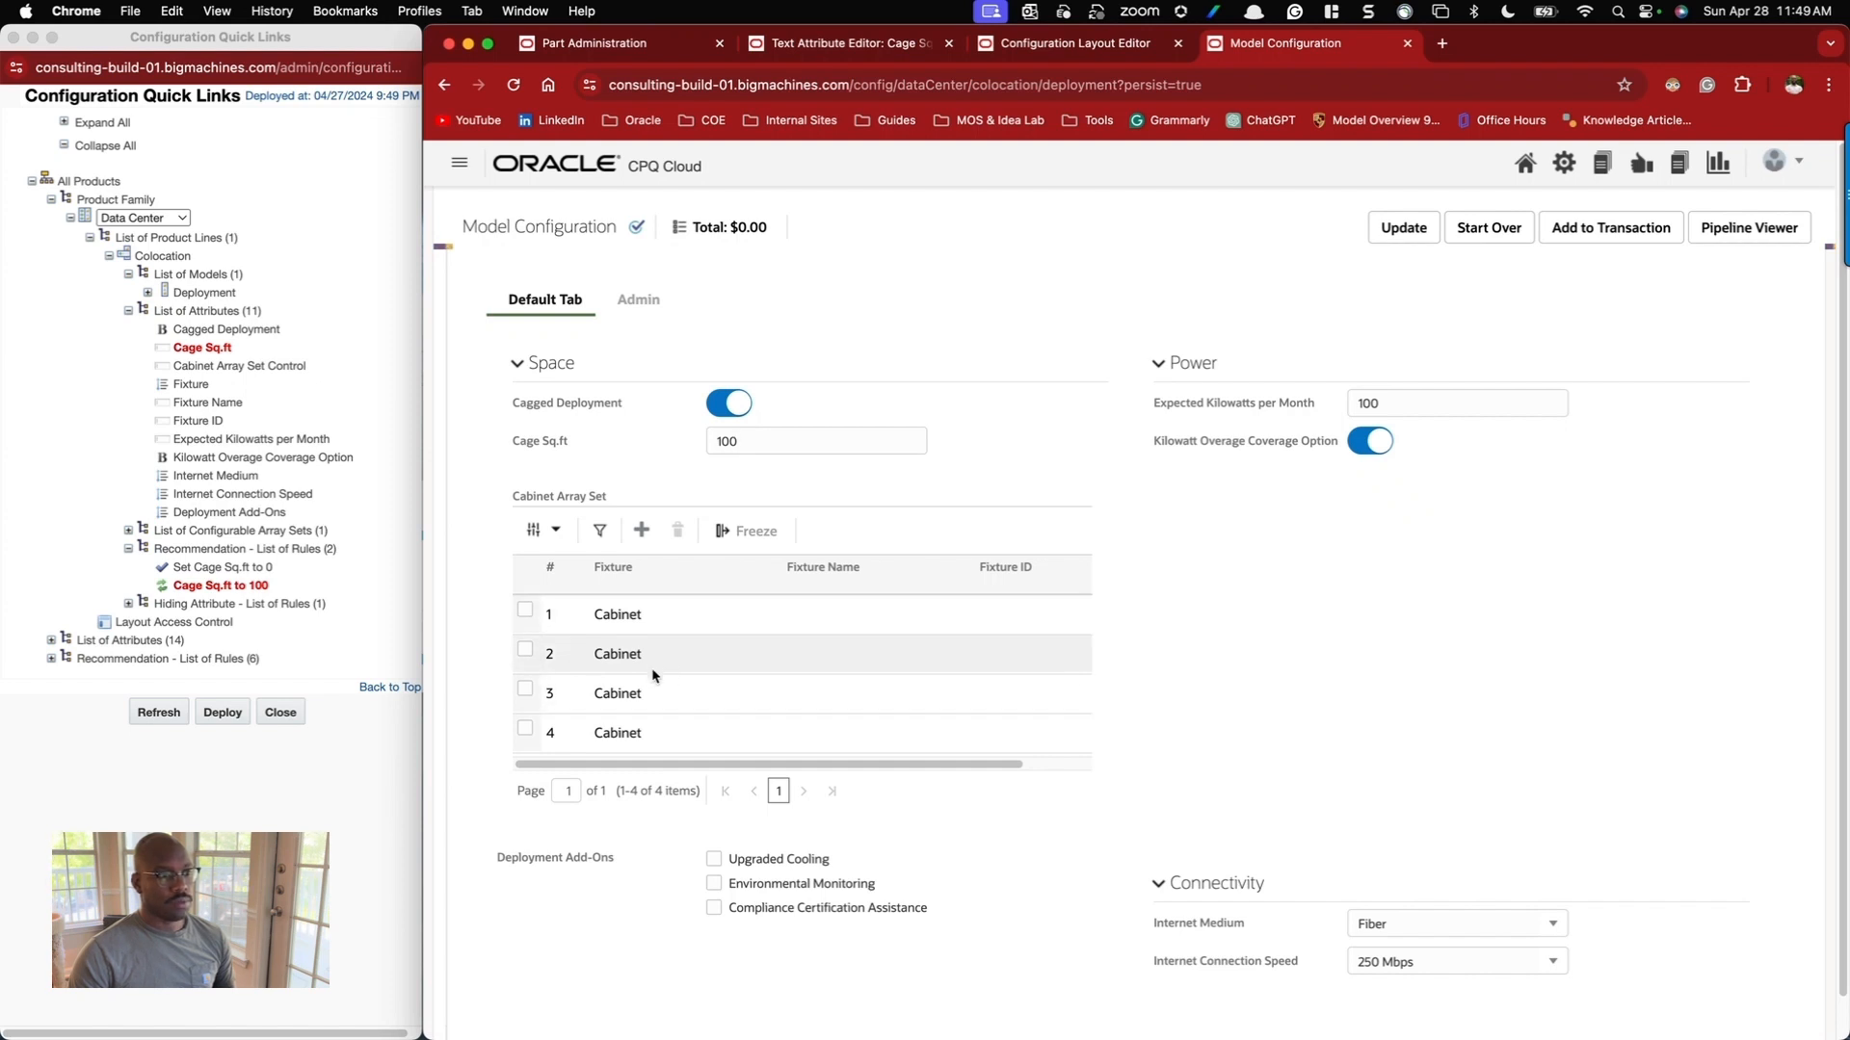
Change the fixture in rows 1 and 2 of the Cabinet Array Set to Rack.
click(658, 628)
click(658, 622)
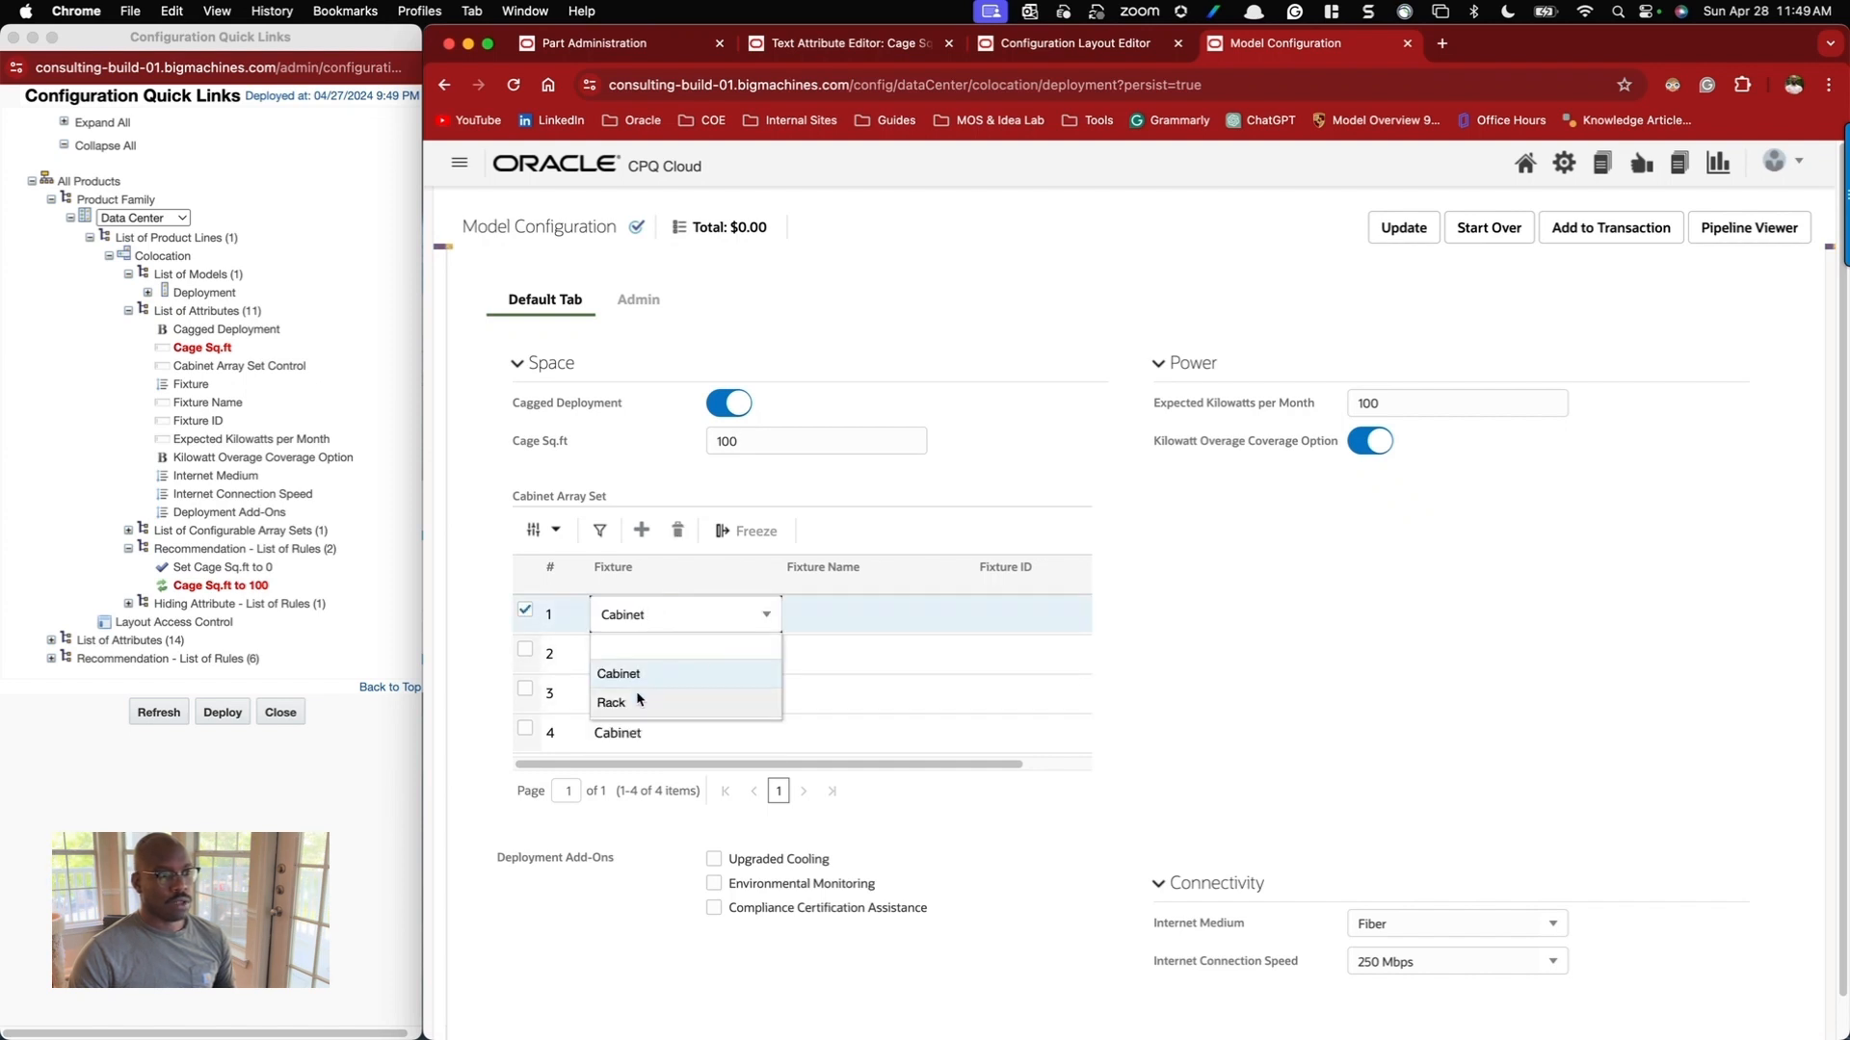
click(613, 702)
click(659, 655)
click(612, 742)
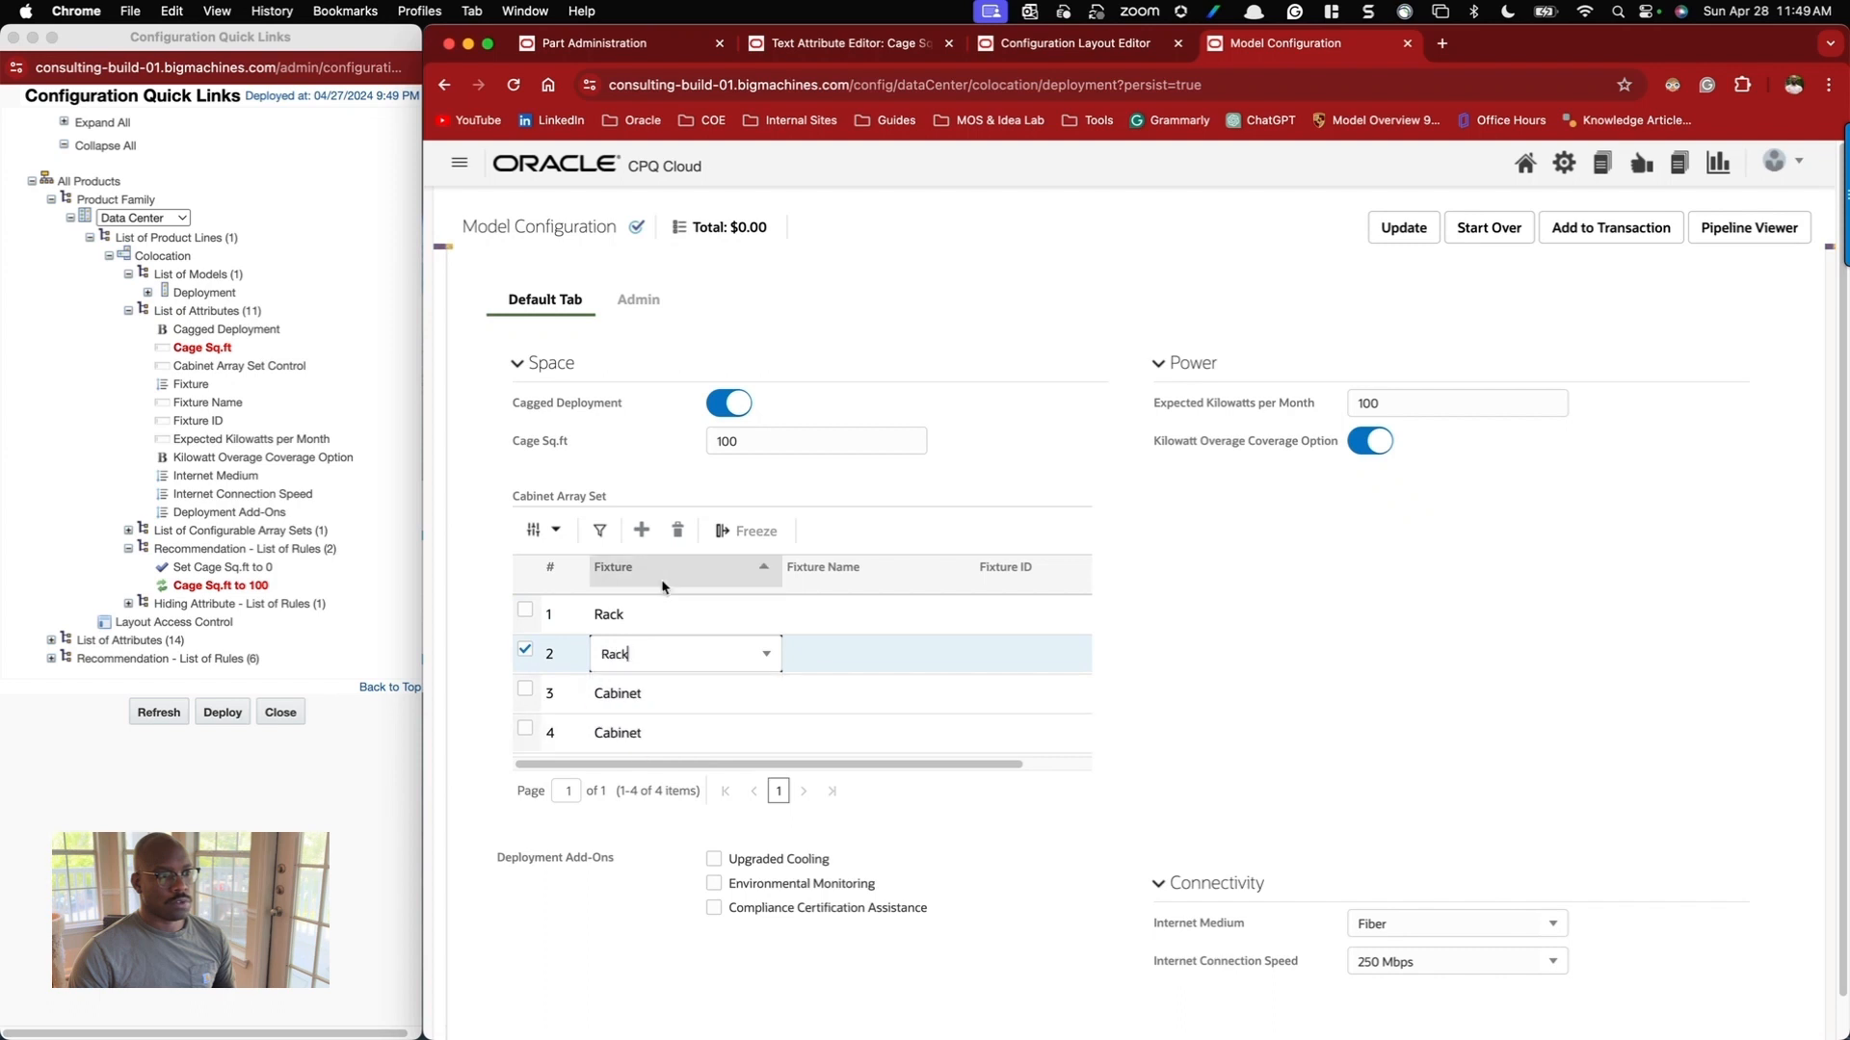
click(485, 665)
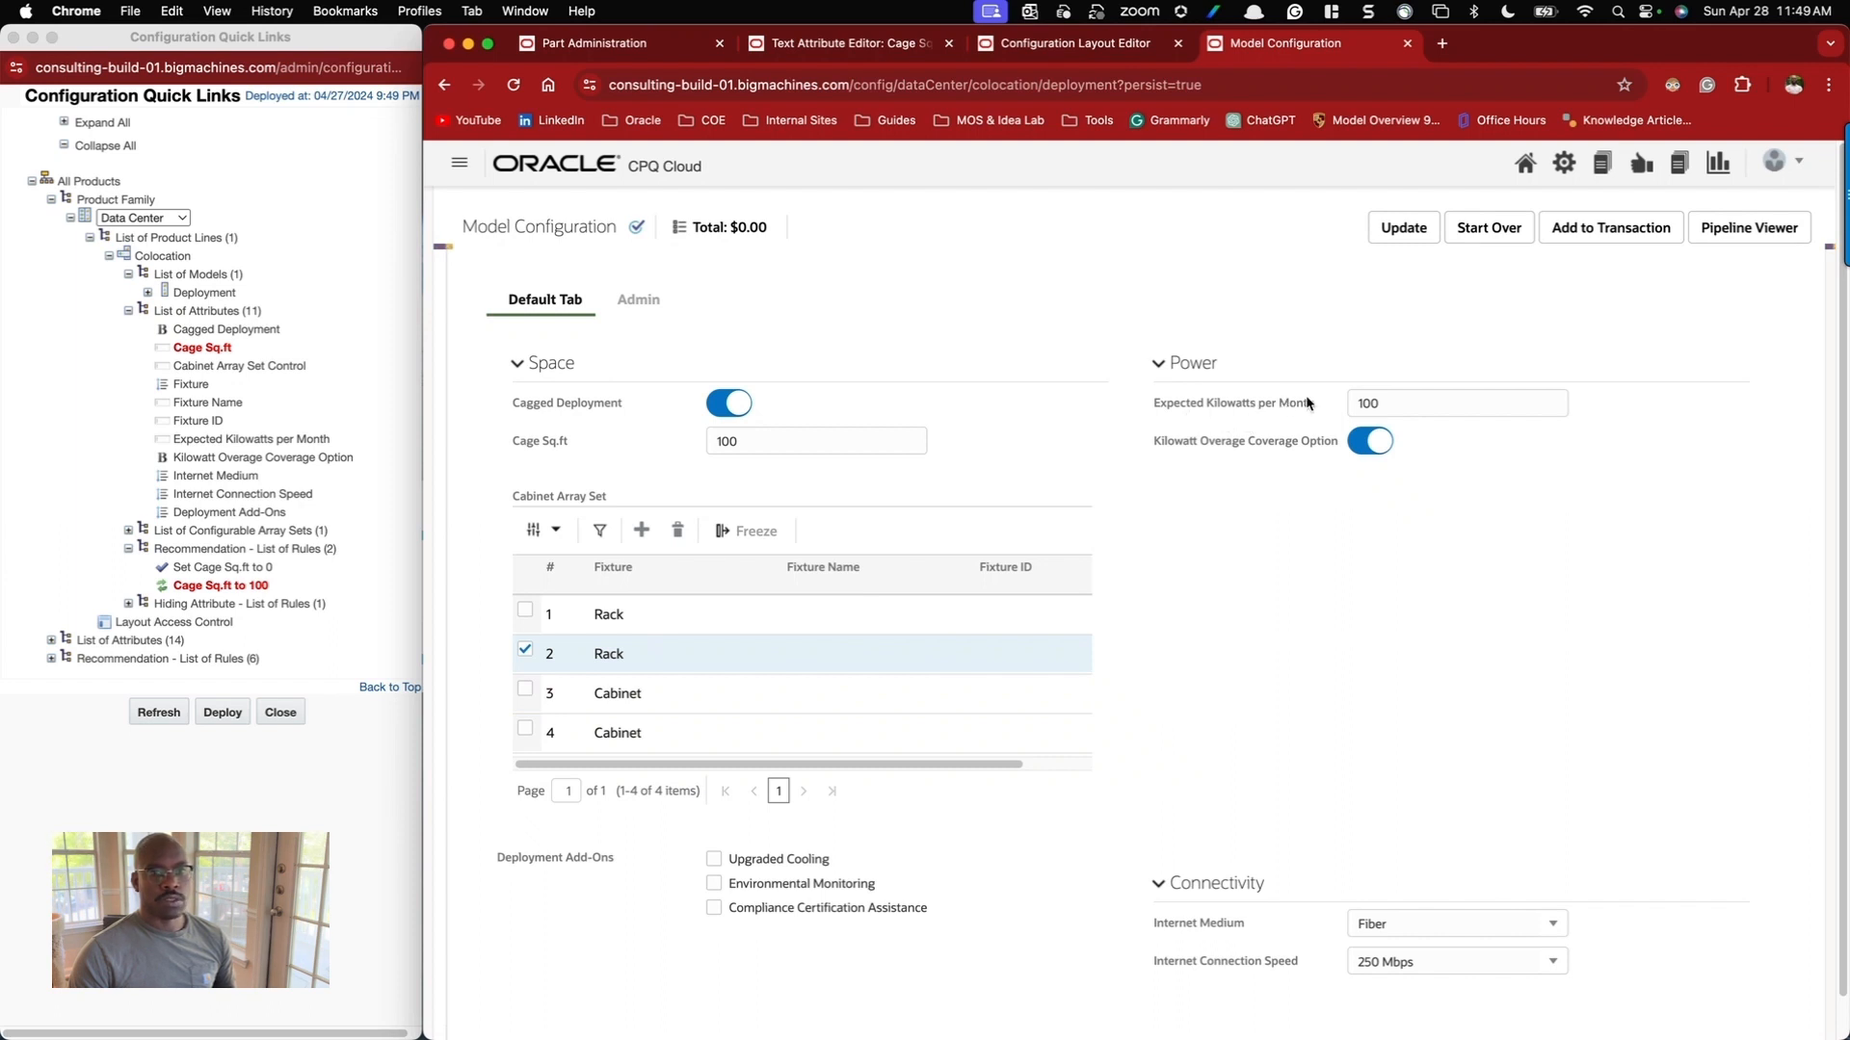
Check Expected Kilowatts per Month, toggle Kilowatt Overage Coverage Option off and on, and select the Upgraded Cooling and Environmental Monitoring add-ons.
click(1412, 406)
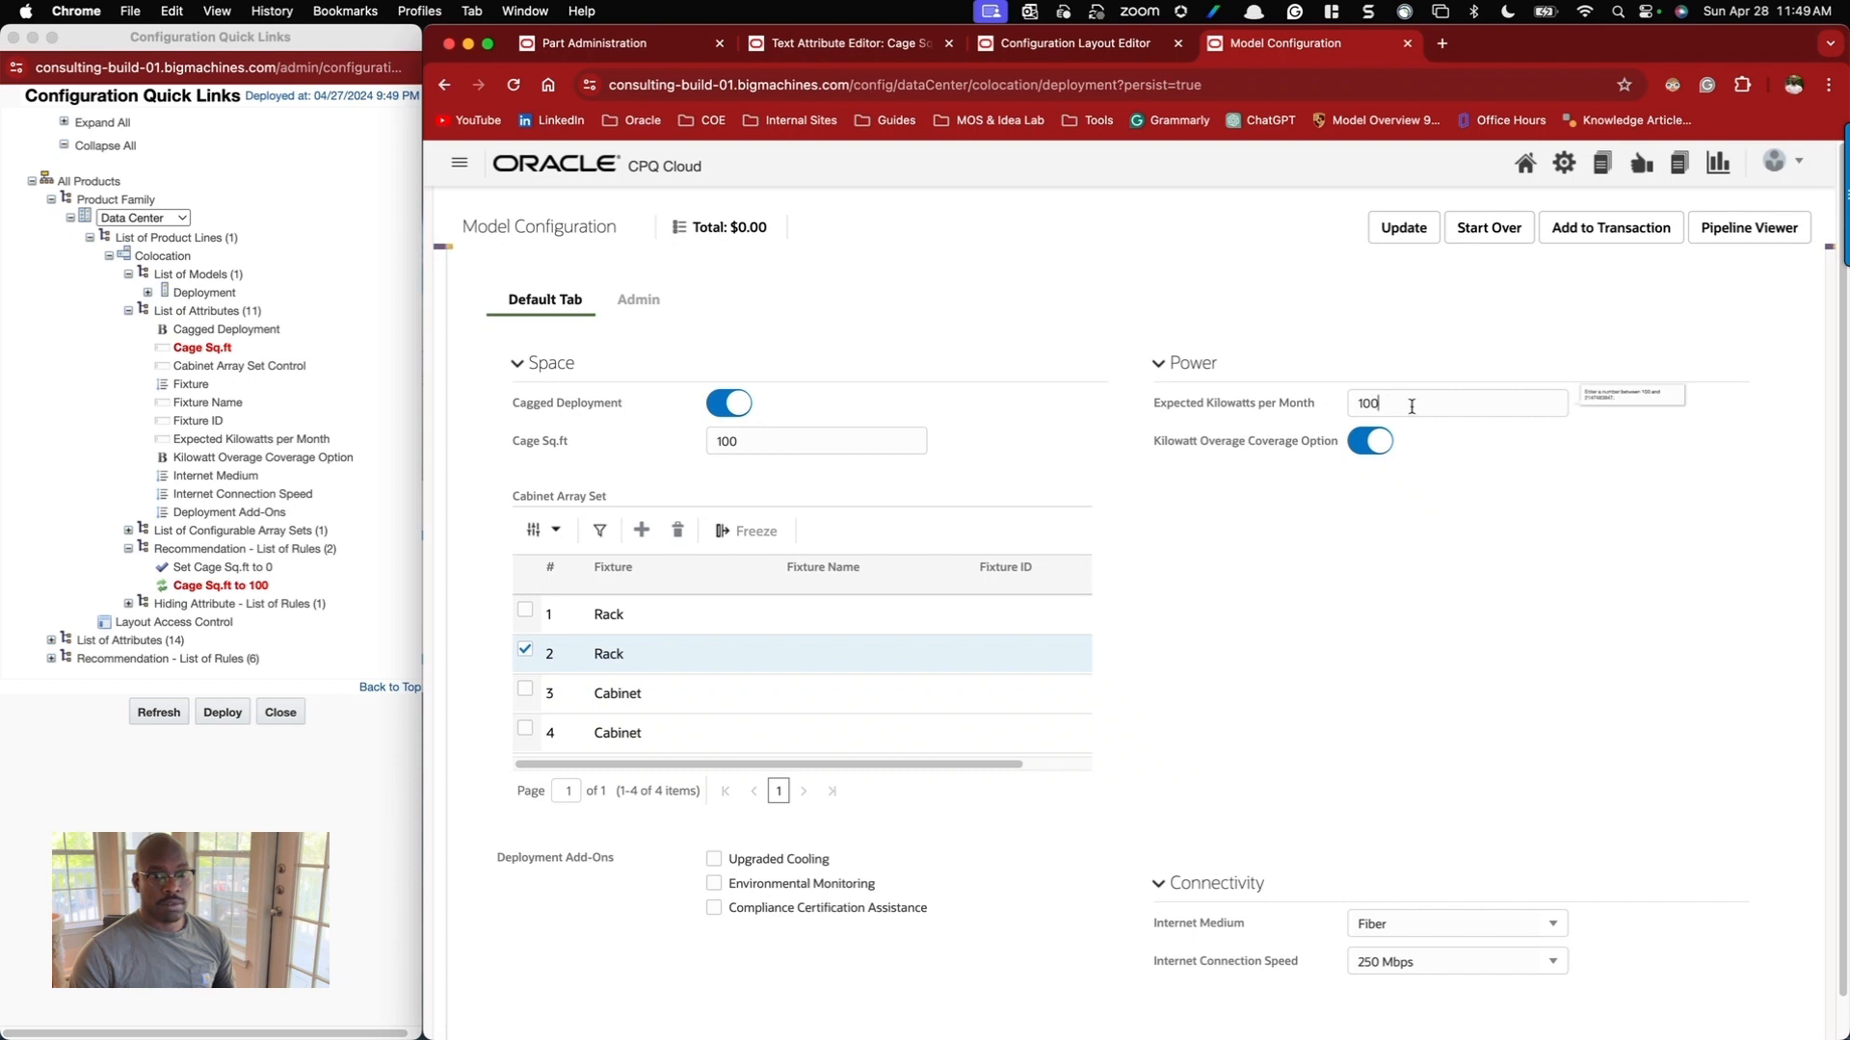
click(1417, 412)
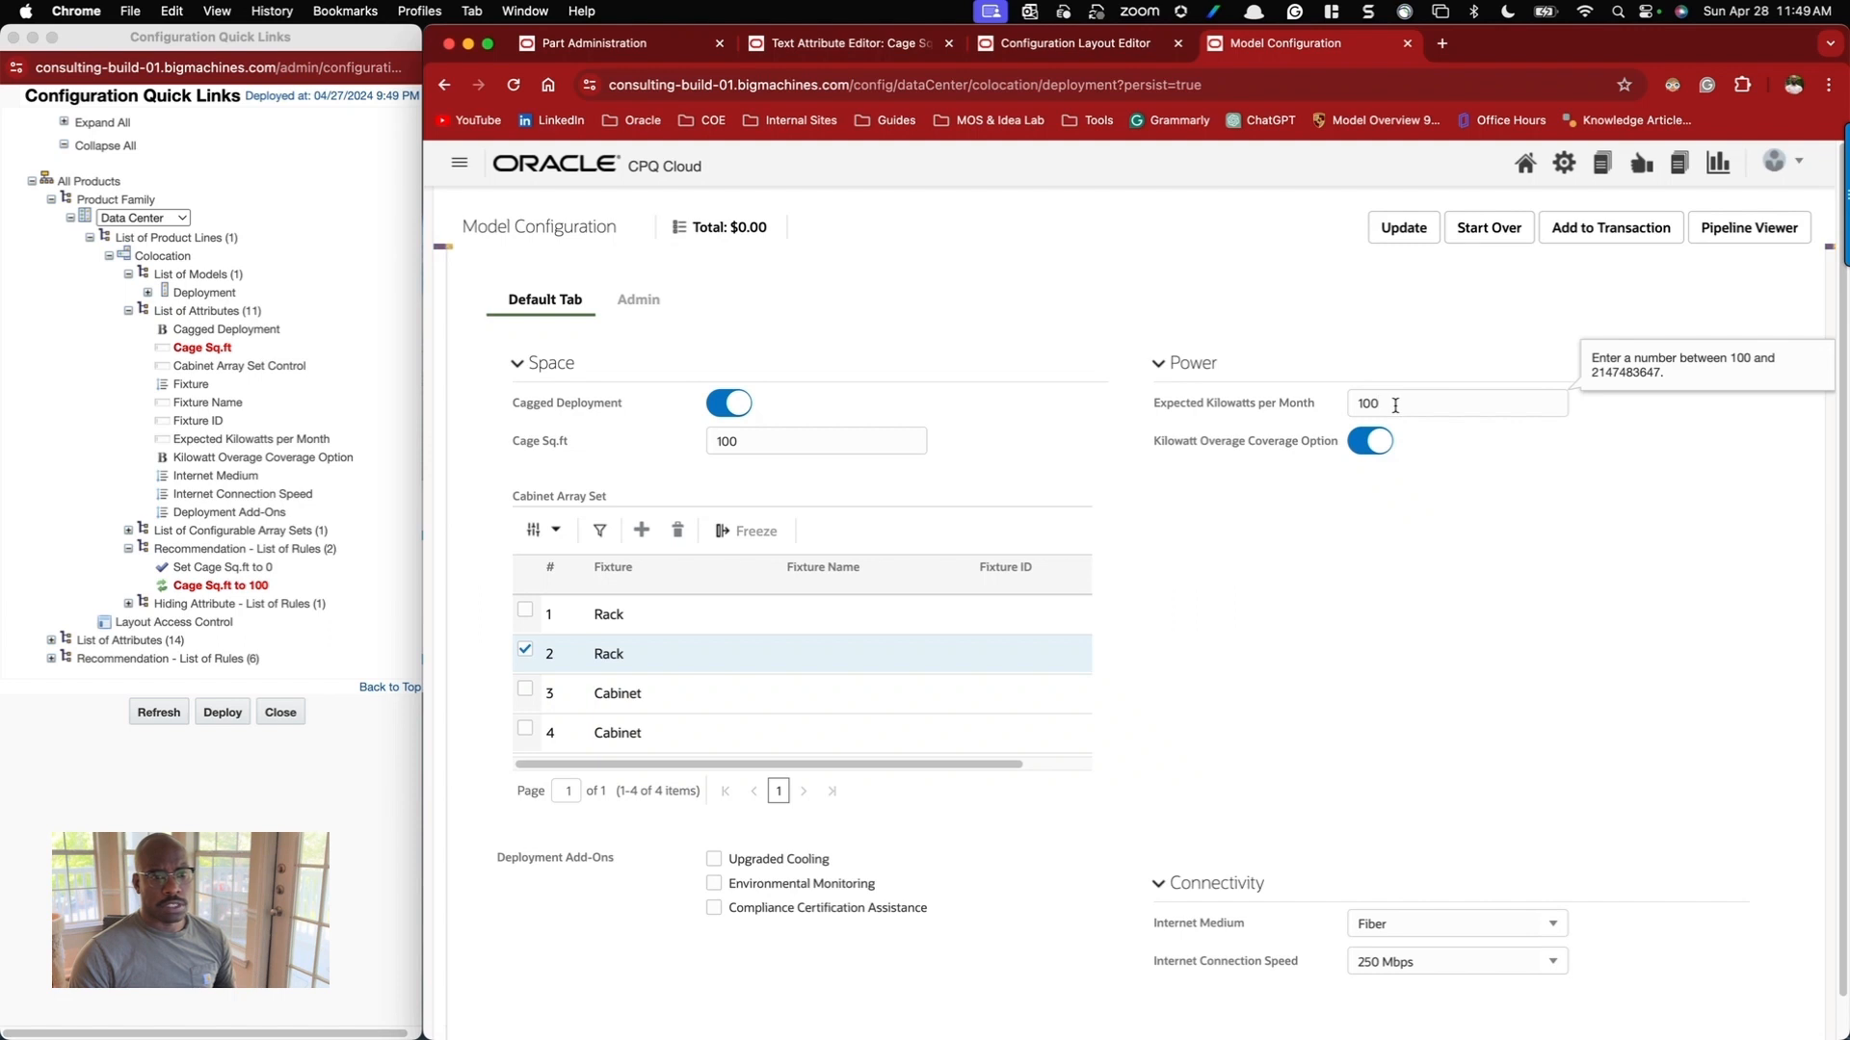
click(1363, 446)
click(1365, 443)
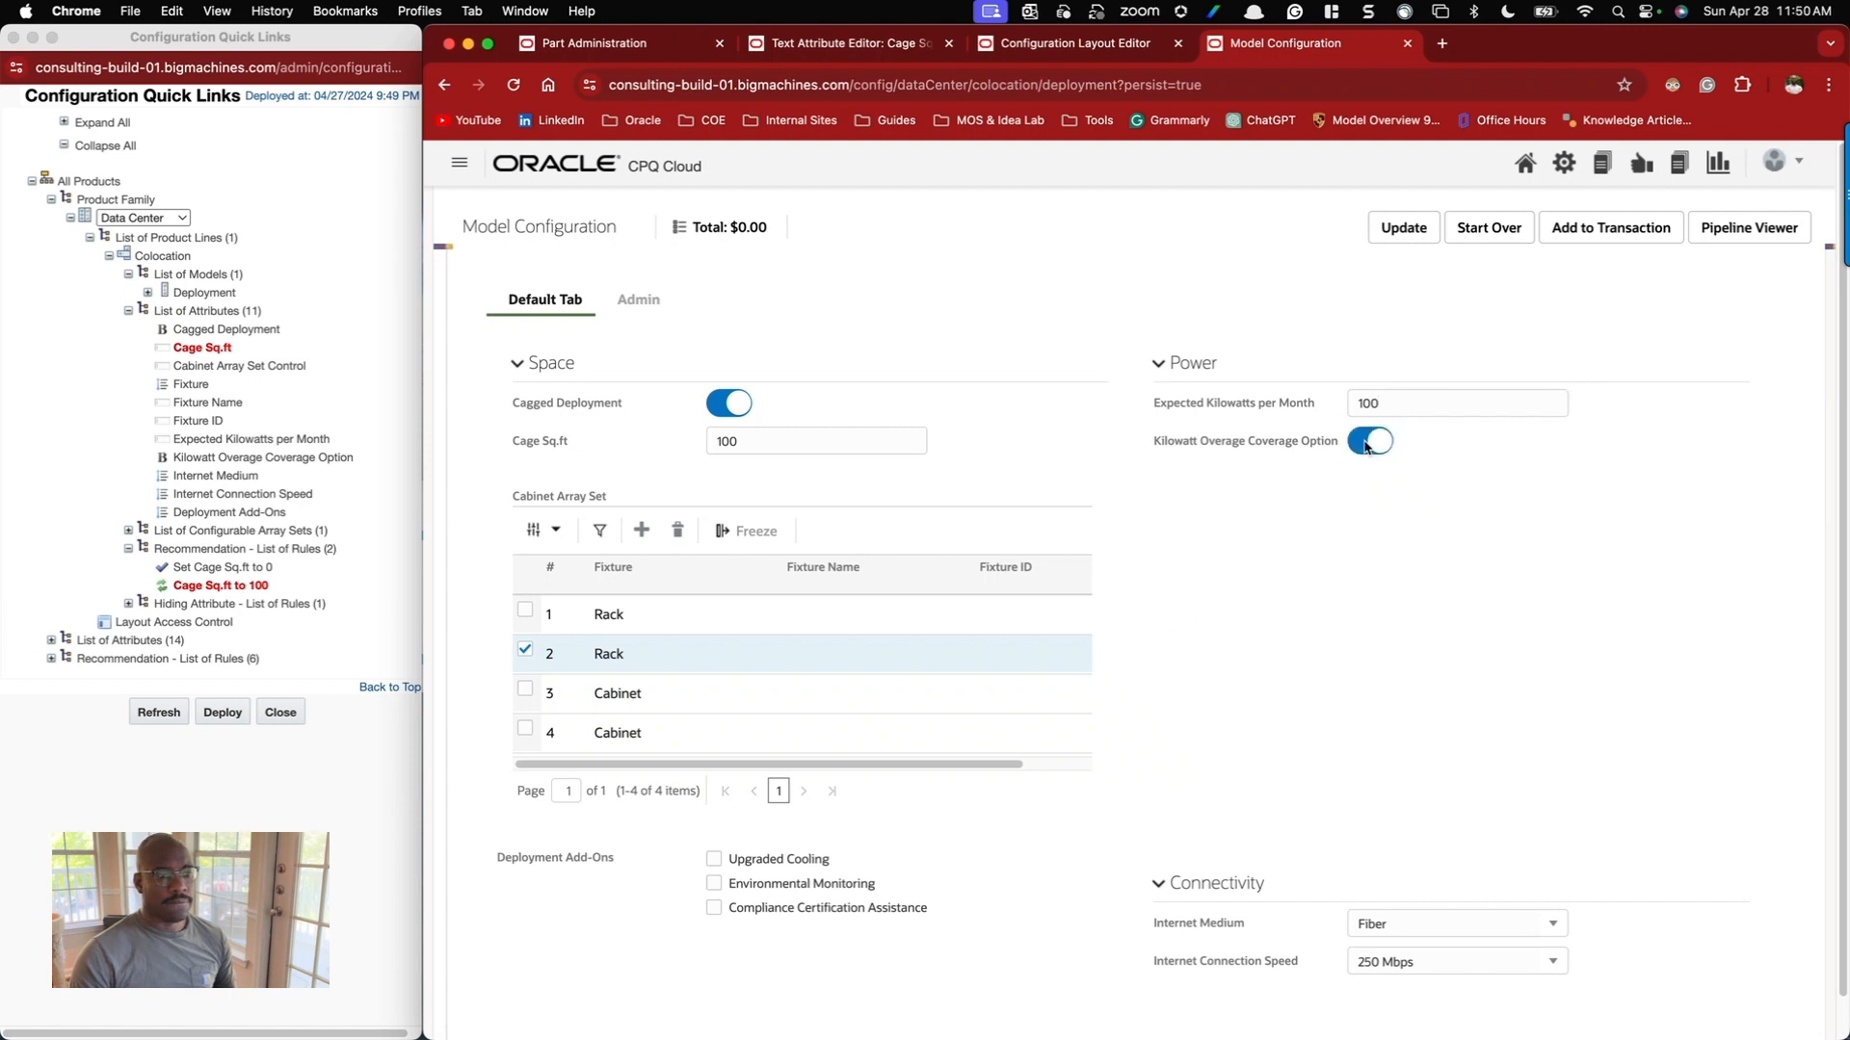
scroll(1260, 478, down, 1)
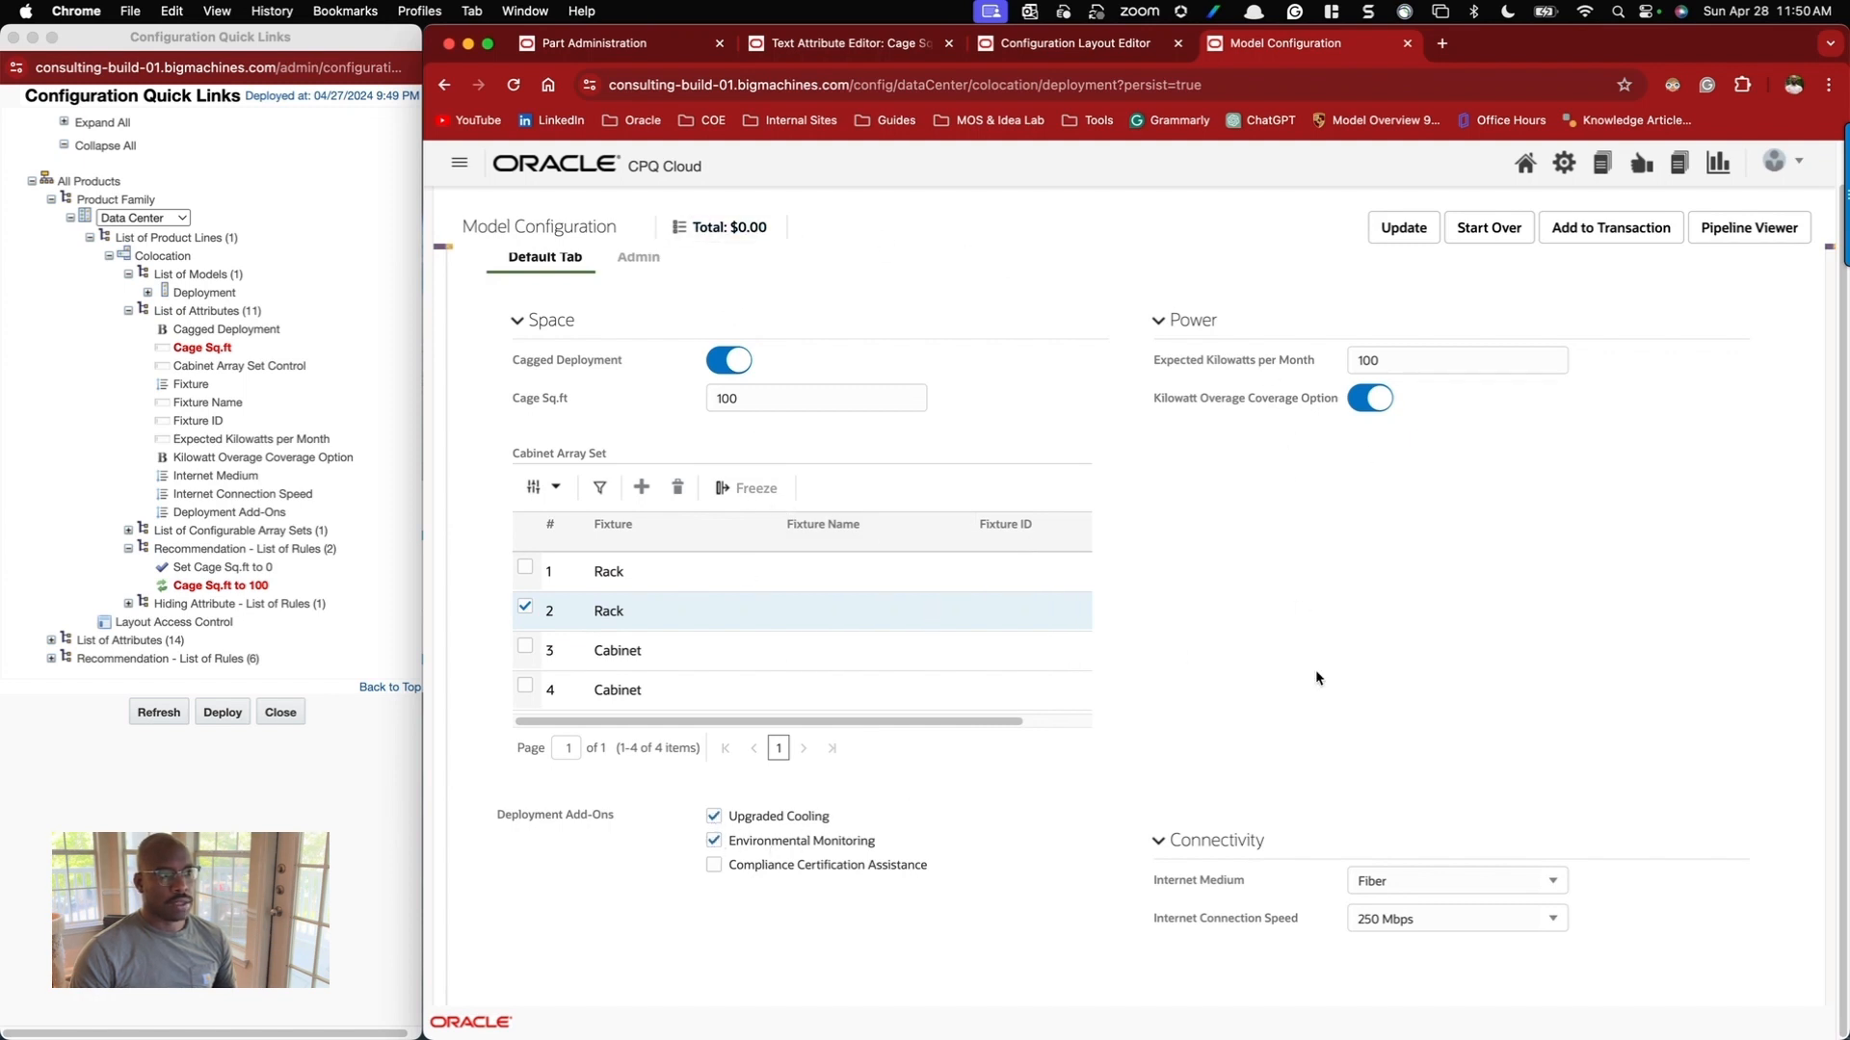
Examine the price breakdown behind the configuration total, collapsing and expanding its Price section, and close it.
click(737, 232)
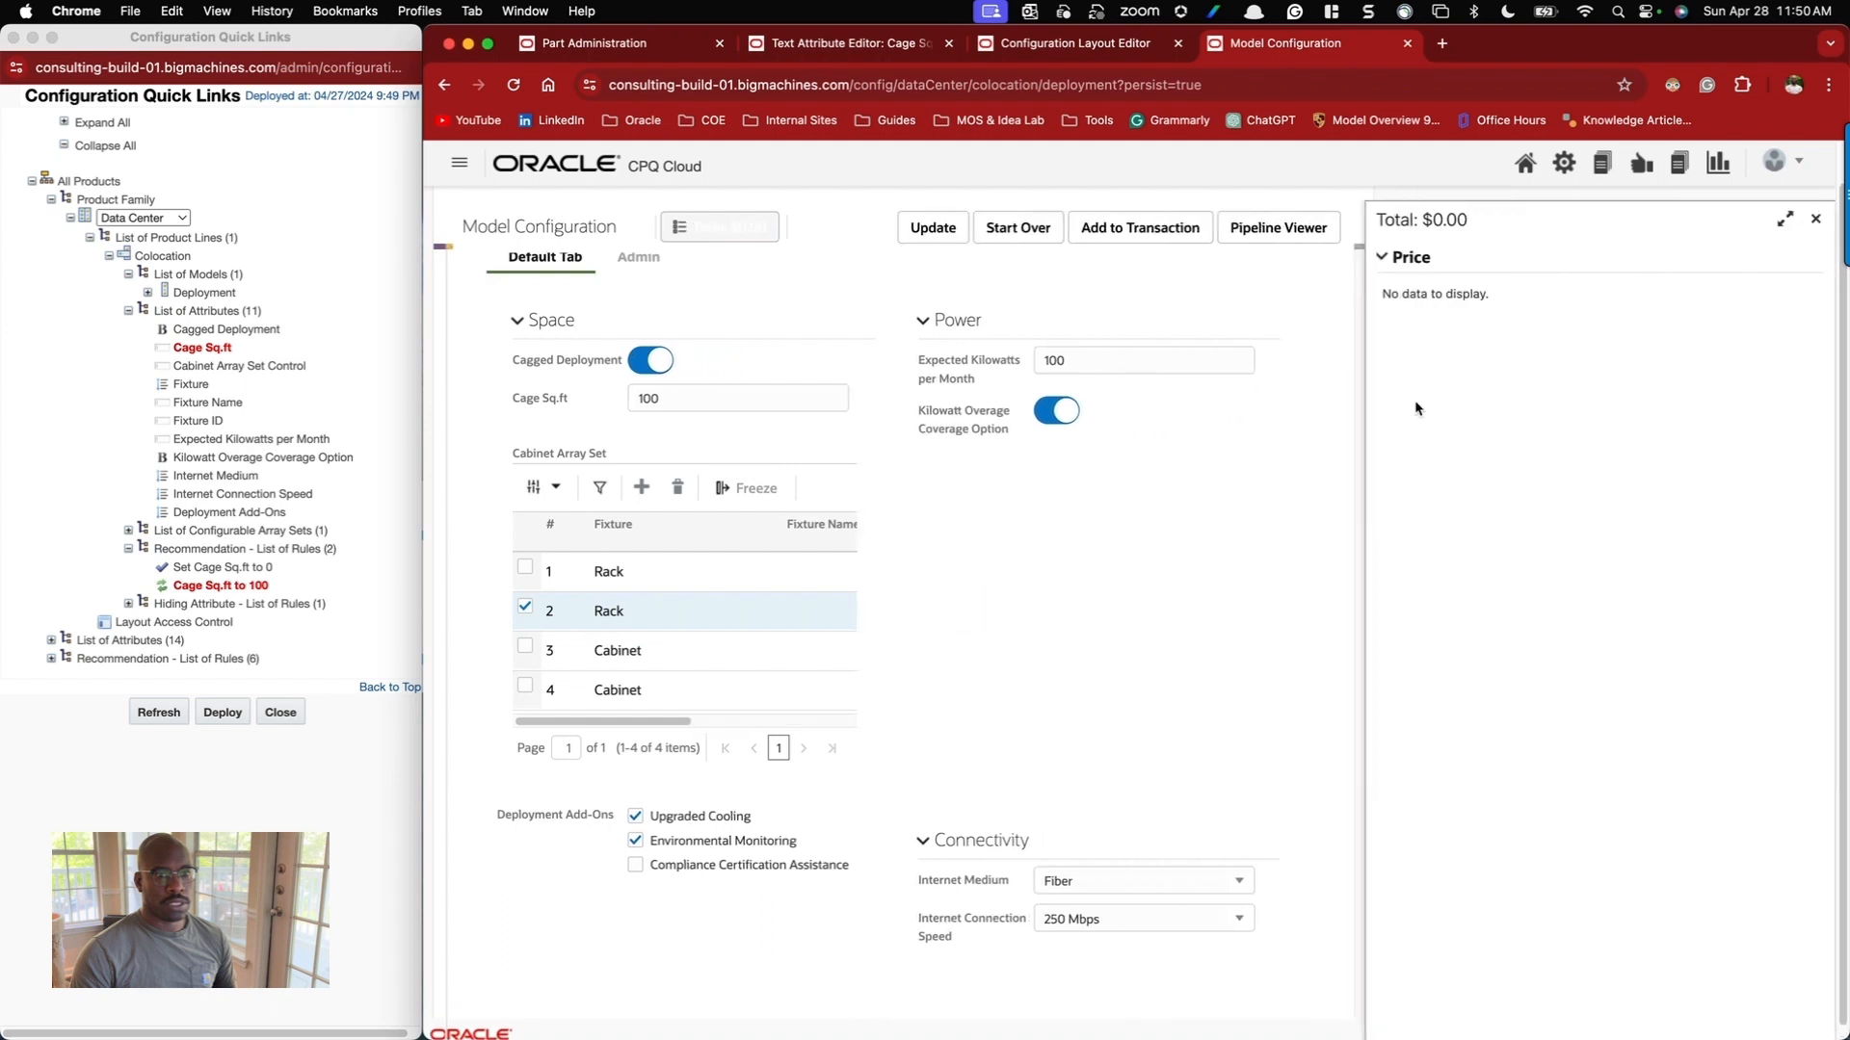
click(1397, 260)
click(1384, 255)
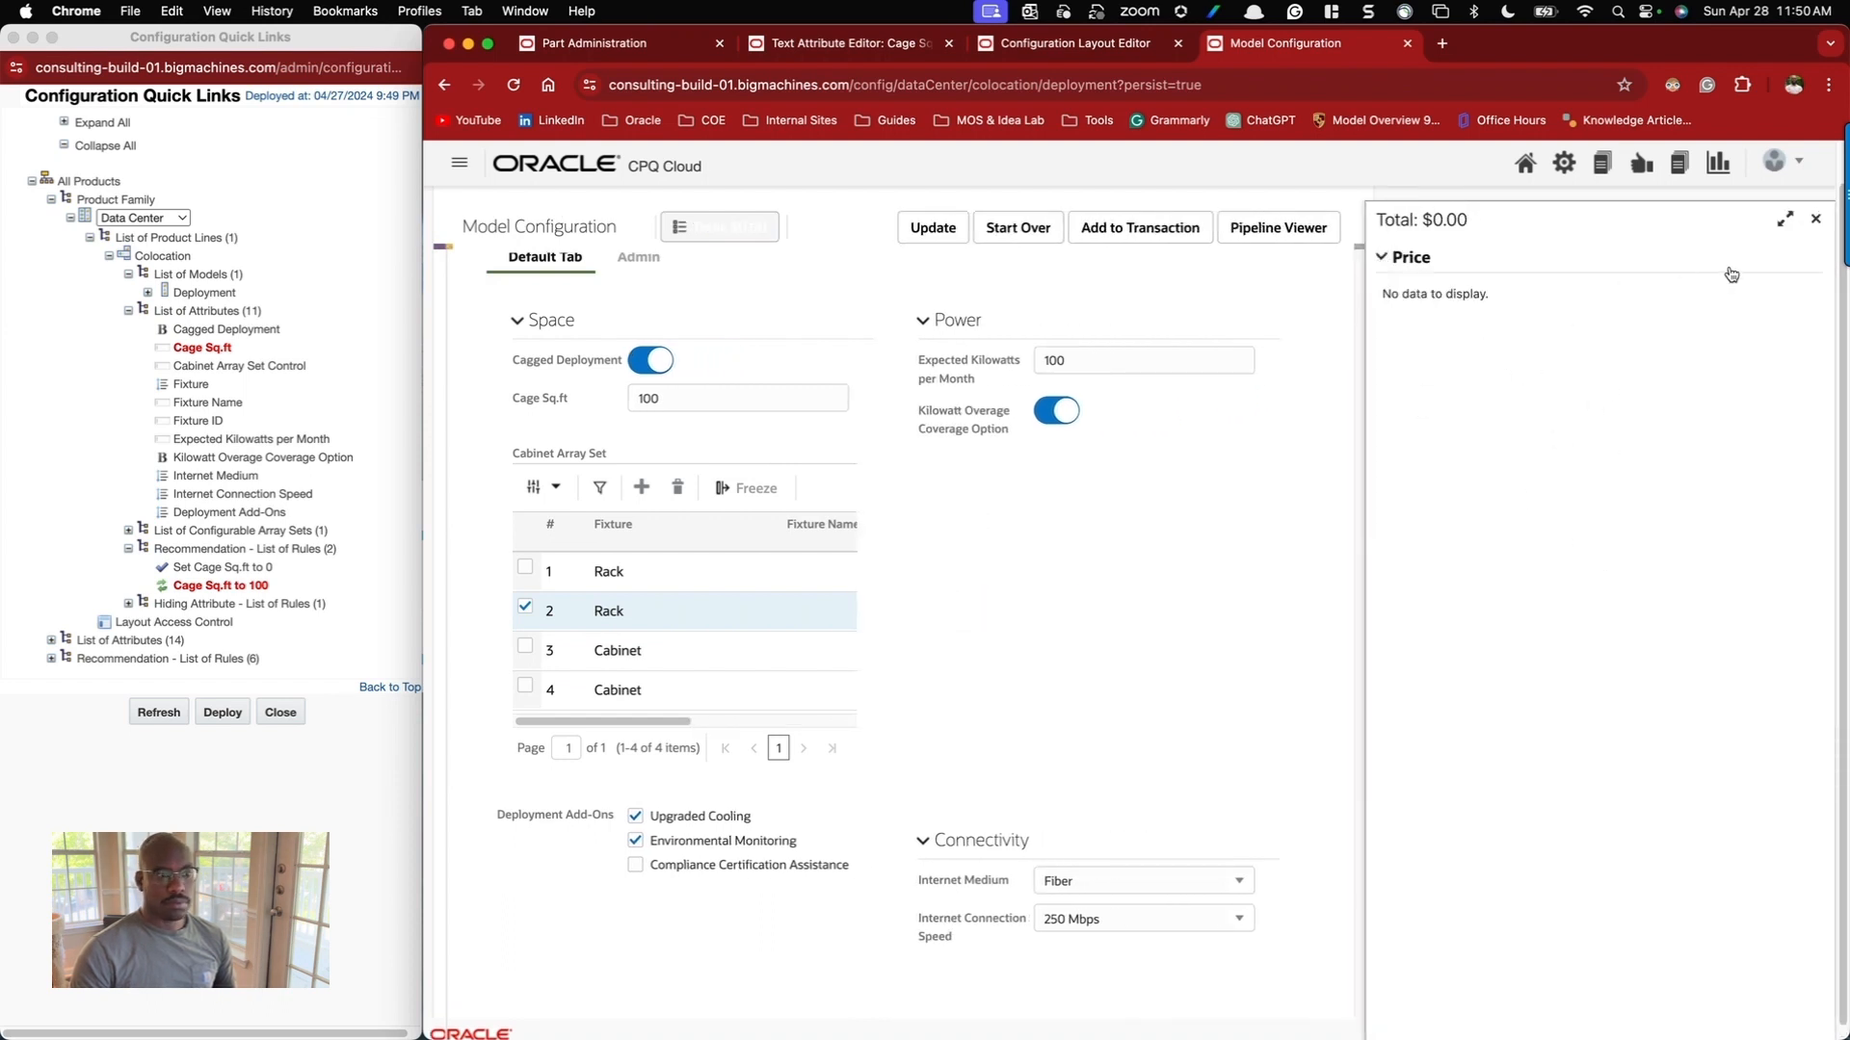
click(1811, 227)
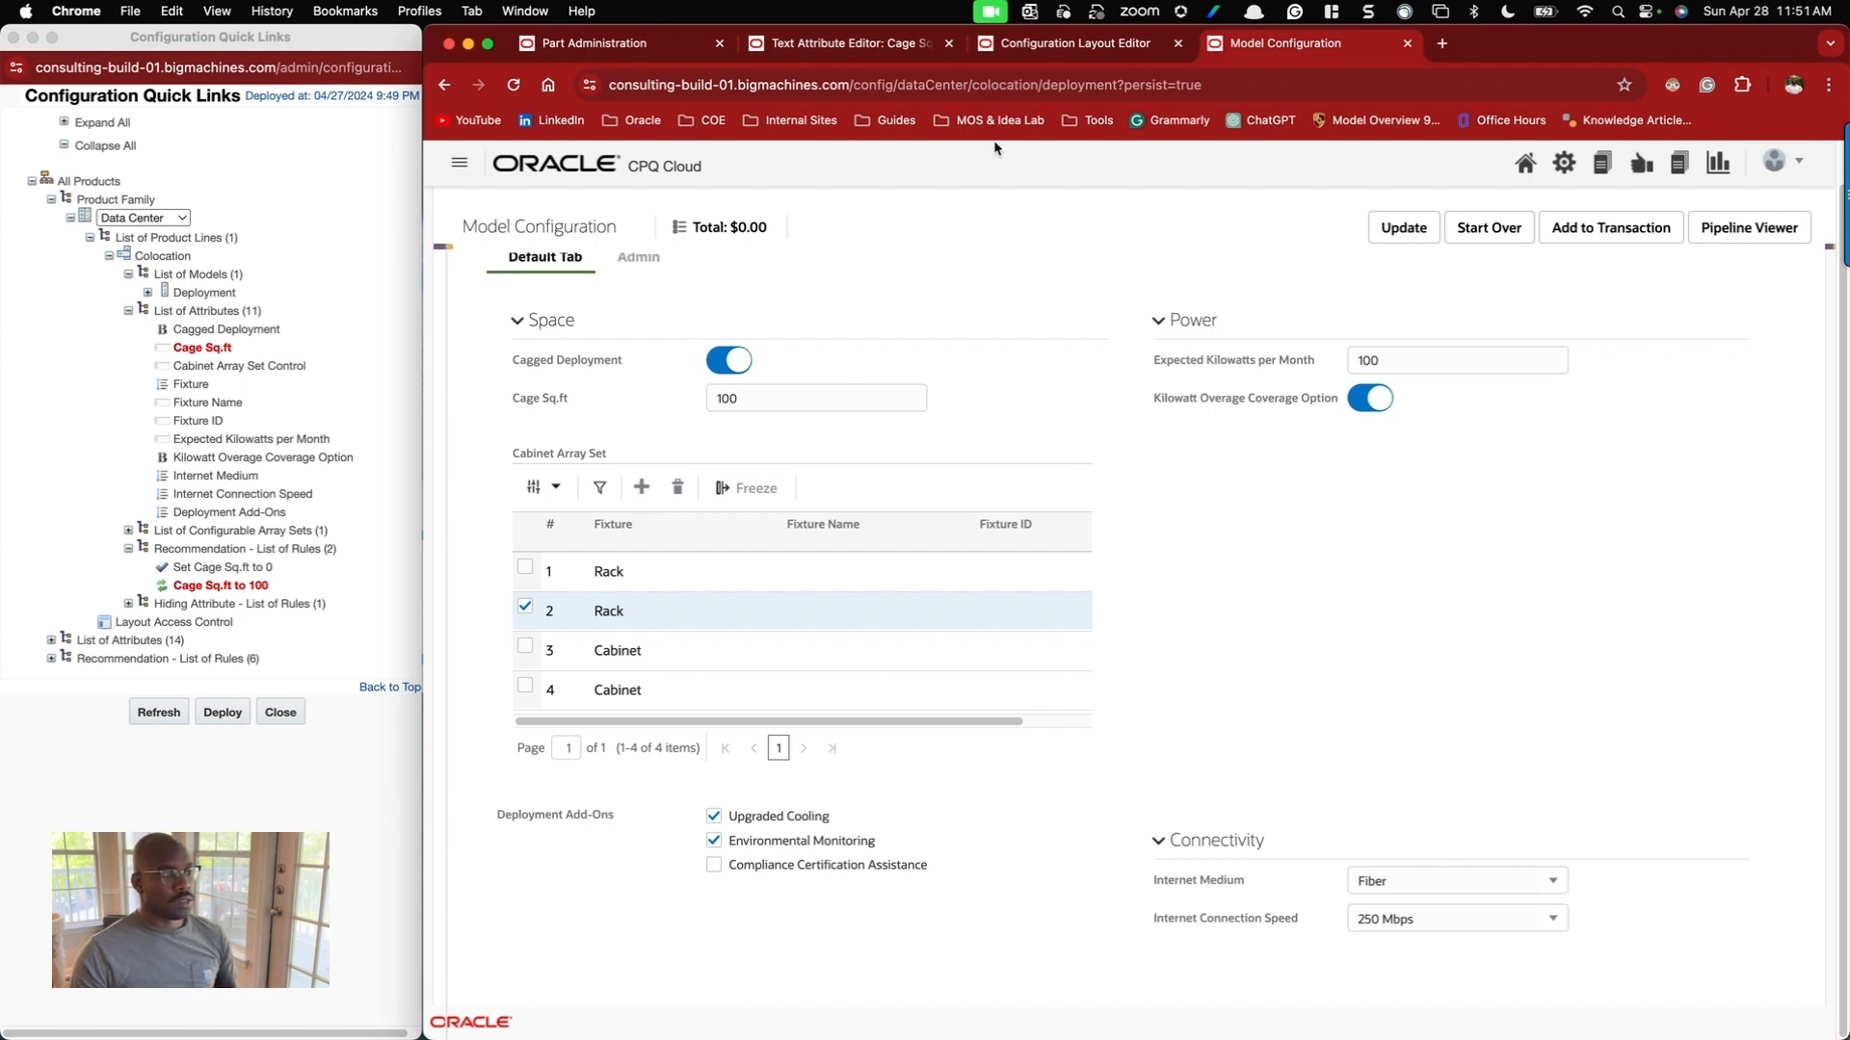
Refresh the Configuration Quick Links and try the Cagged Deployment switch on the Model Configuration page.
click(152, 718)
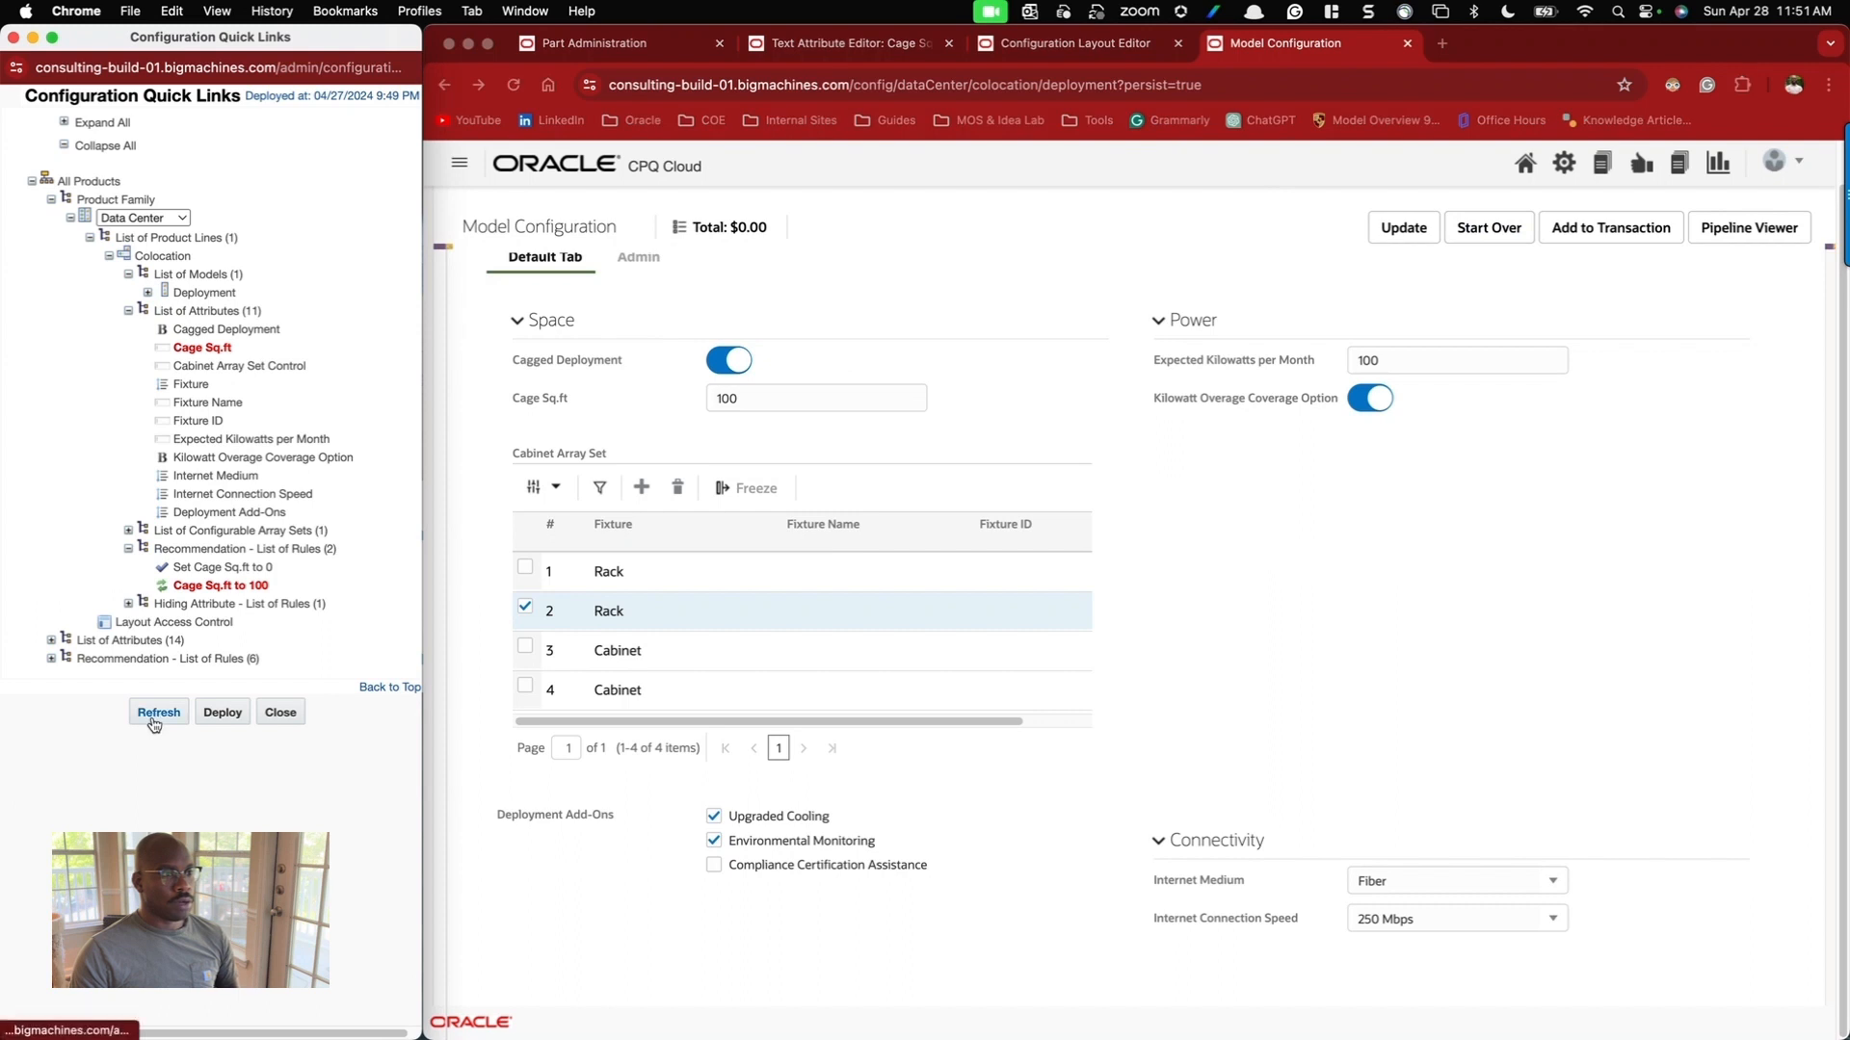
click(729, 363)
click(731, 366)
click(715, 371)
Copy the Cagged Deployment label, toggle its switch off and on, and search the Configuration Quick Links for that attribute.
drag(557, 370, 585, 370)
key(super+c)
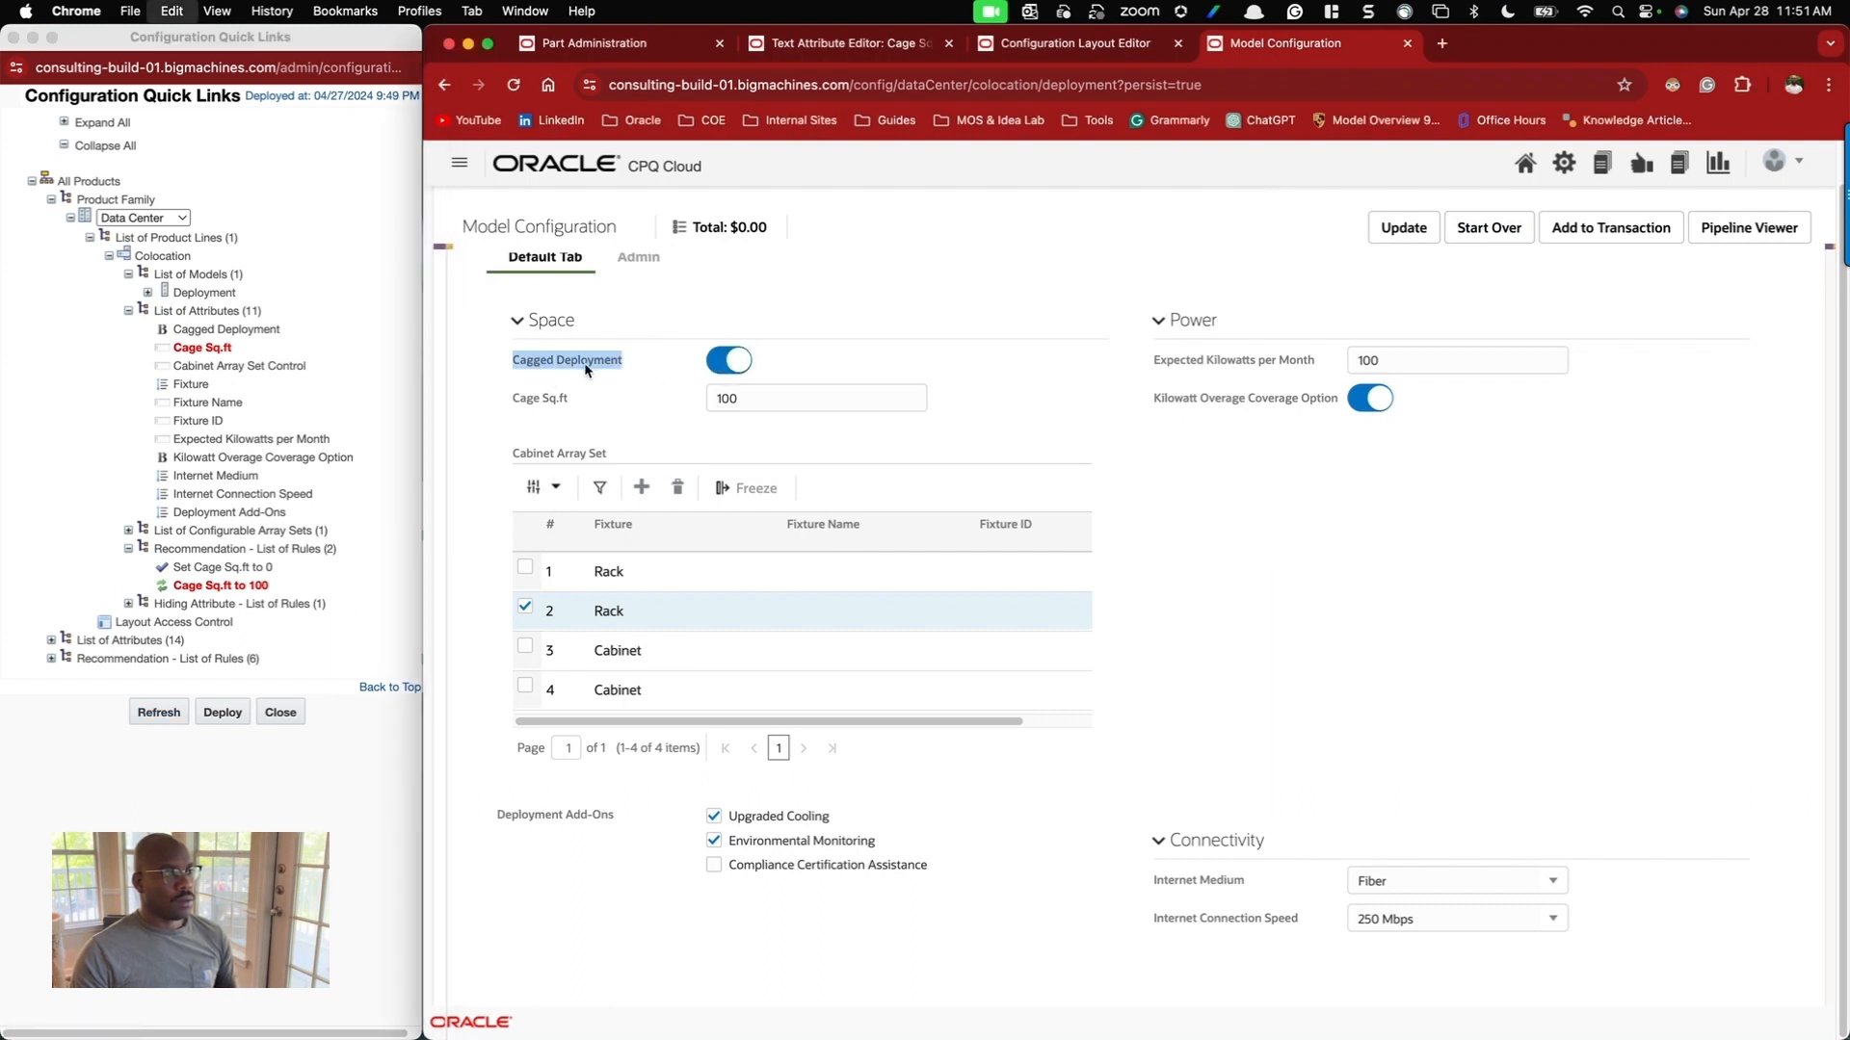
click(729, 362)
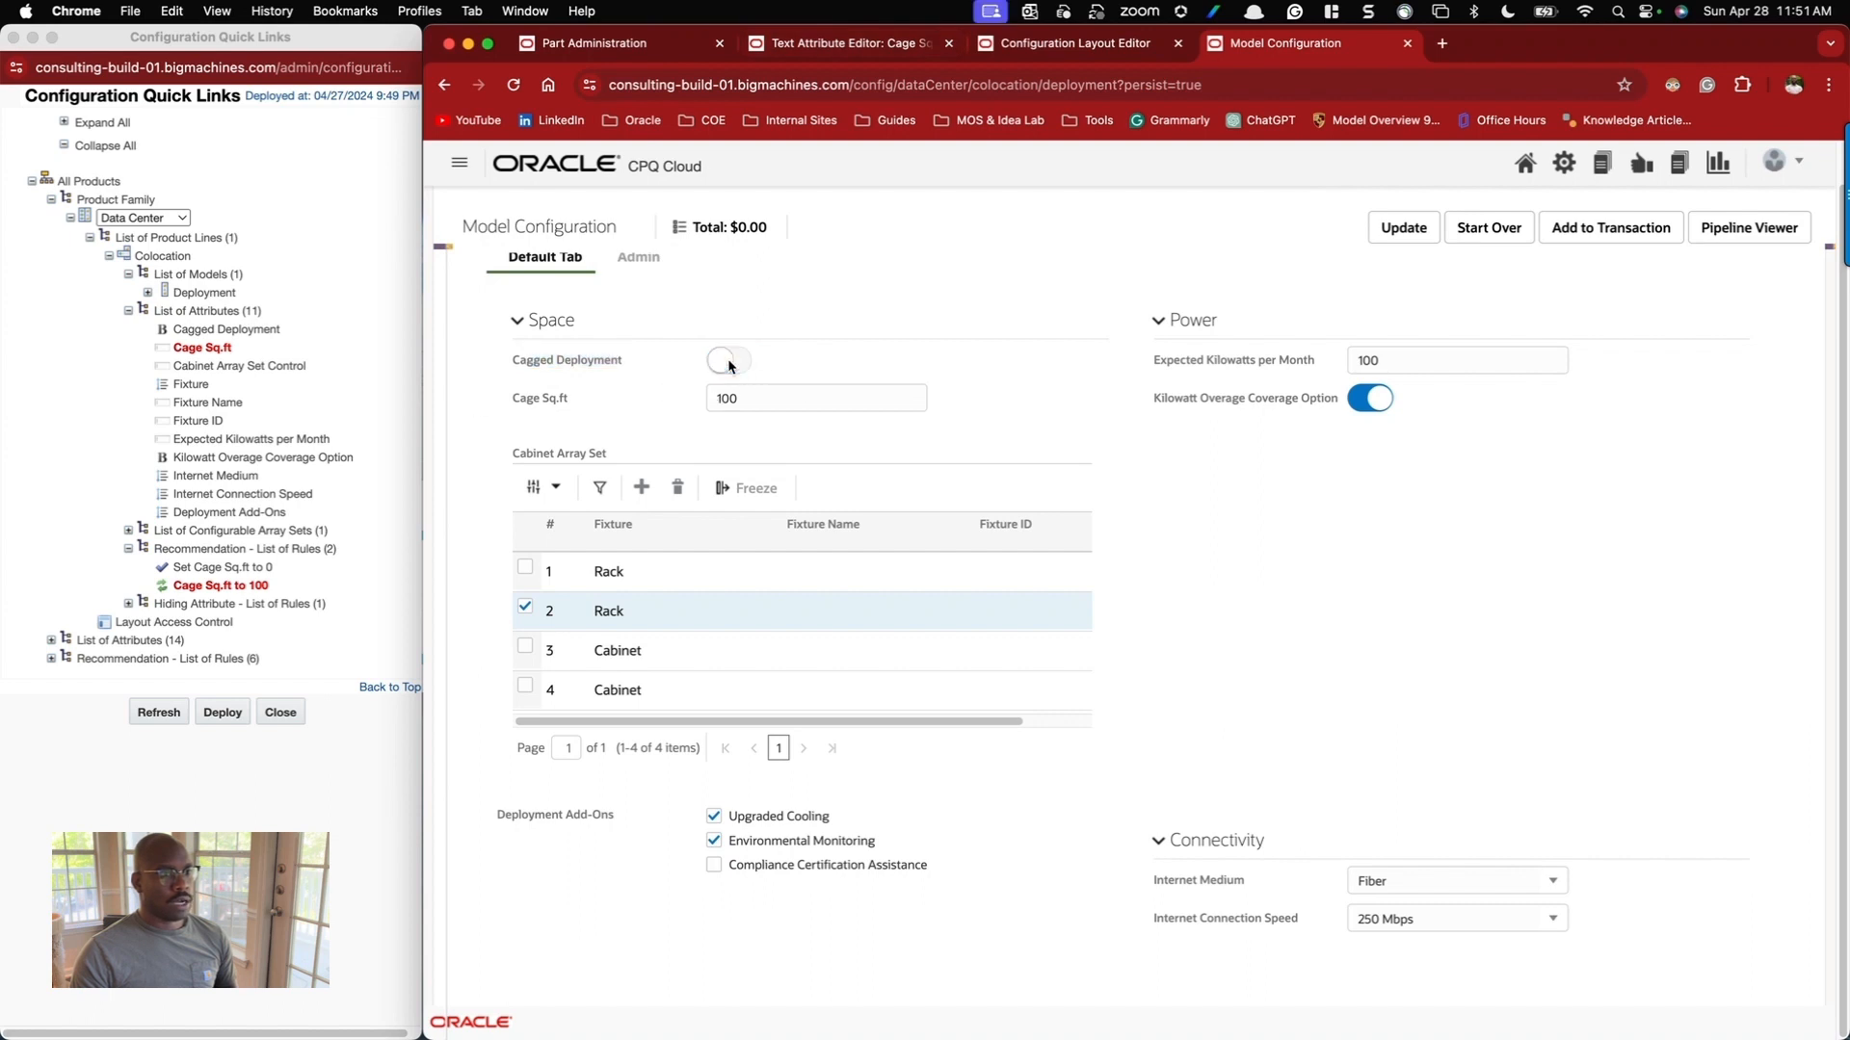
click(730, 365)
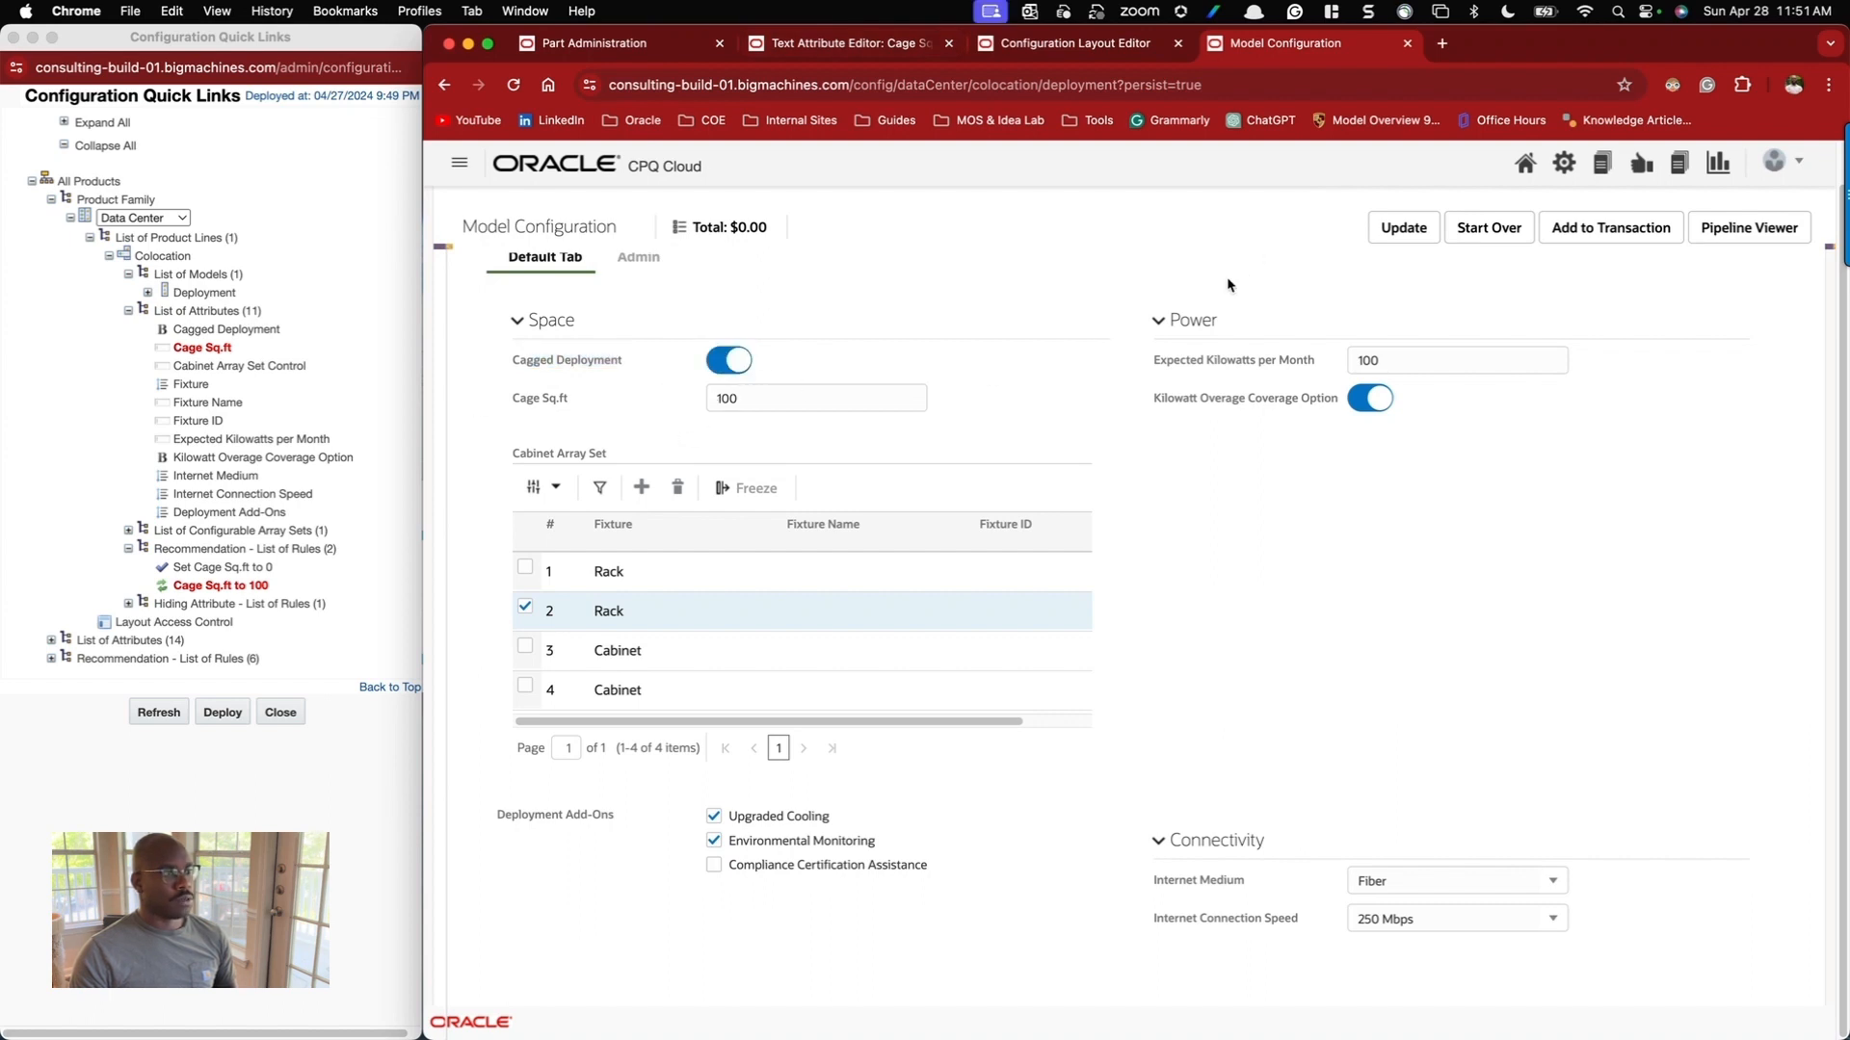
click(297, 460)
key(super+f)
key(super+v)
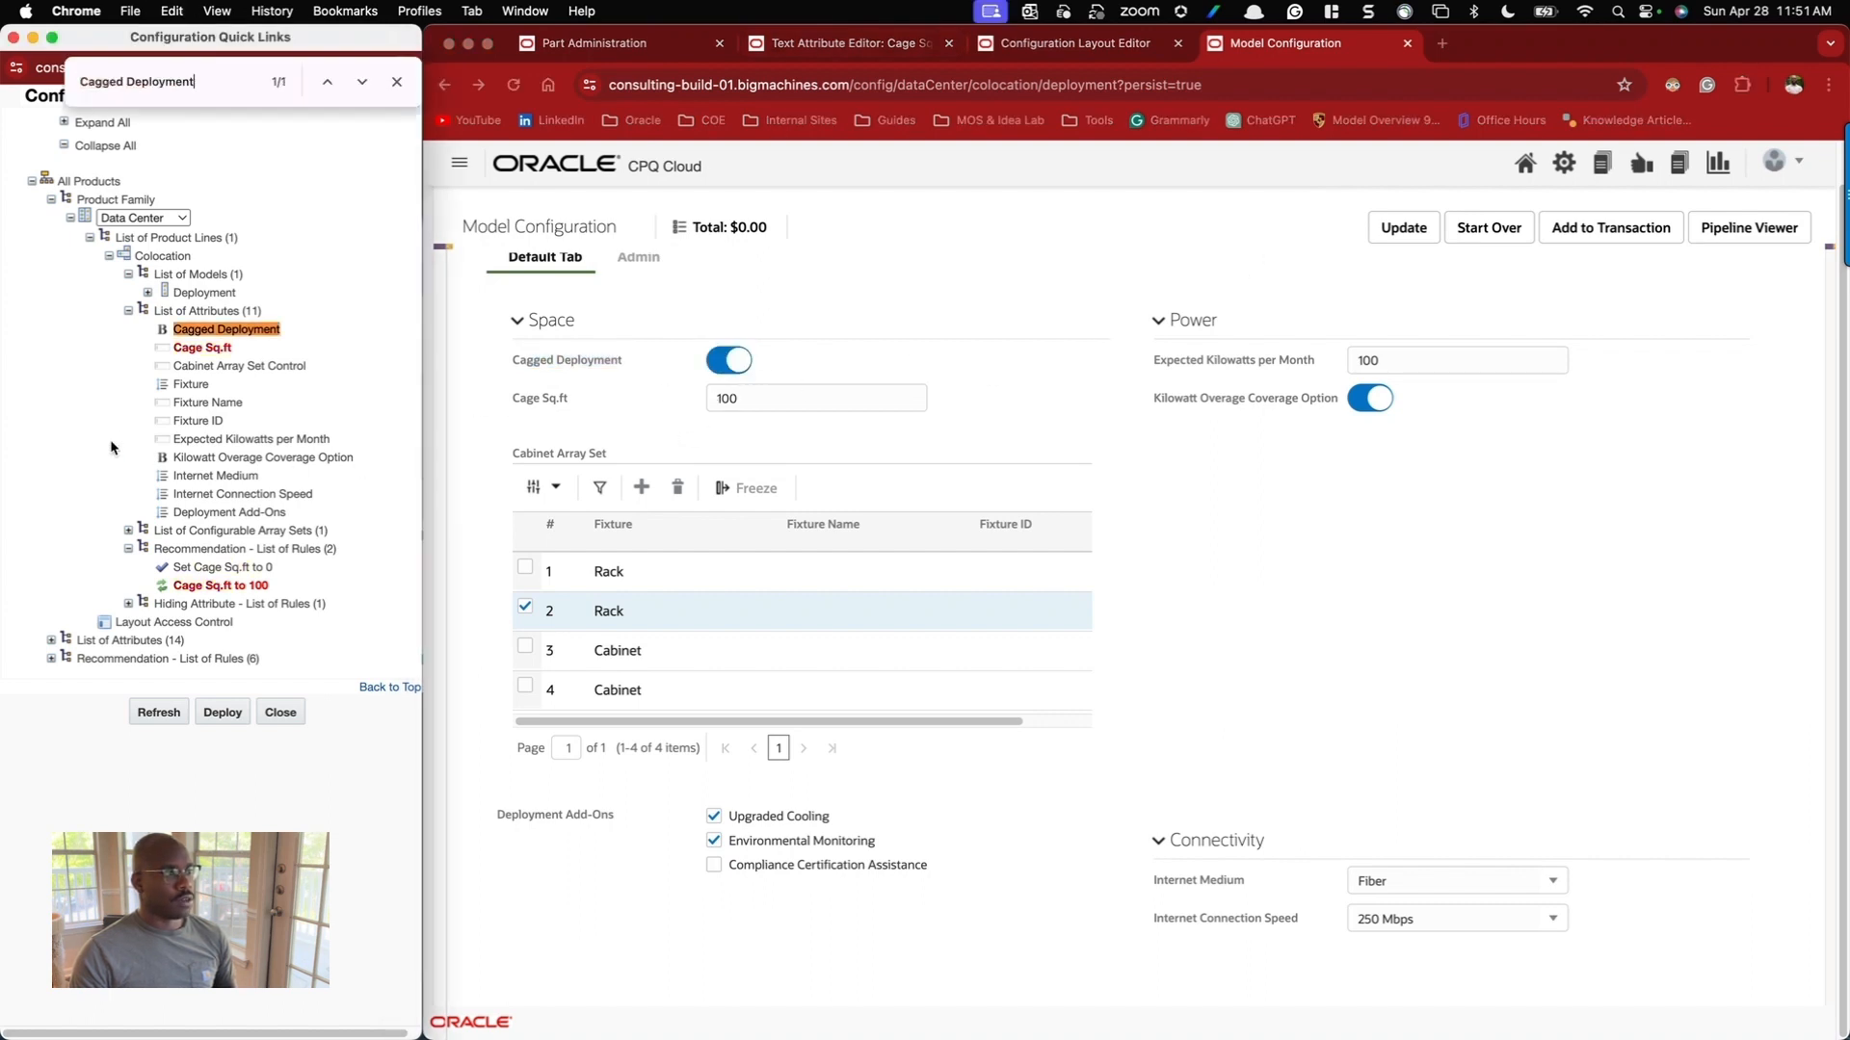
Enable Ajax on the Hide Cage Sq.ft rule related to the Cagged Deployment attribute, apply it, and refresh the Configuration Quick Links.
click(236, 333)
click(826, 44)
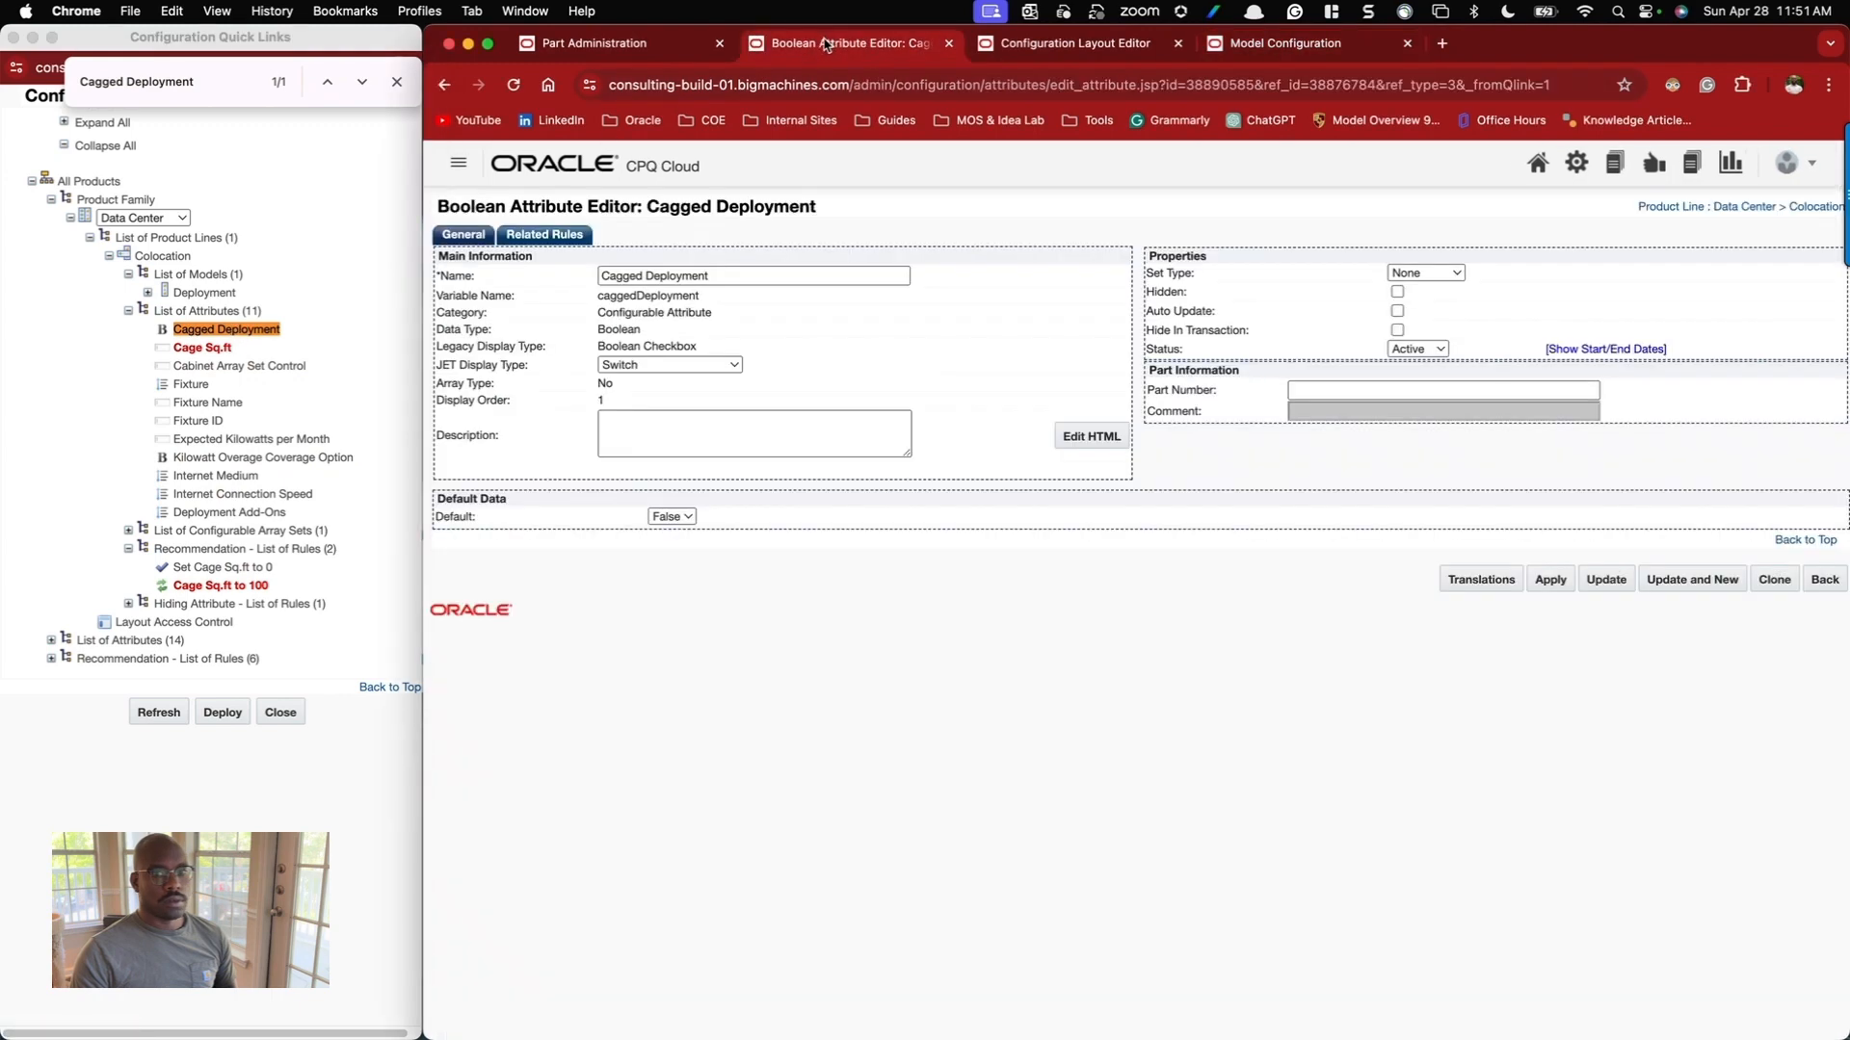
click(544, 234)
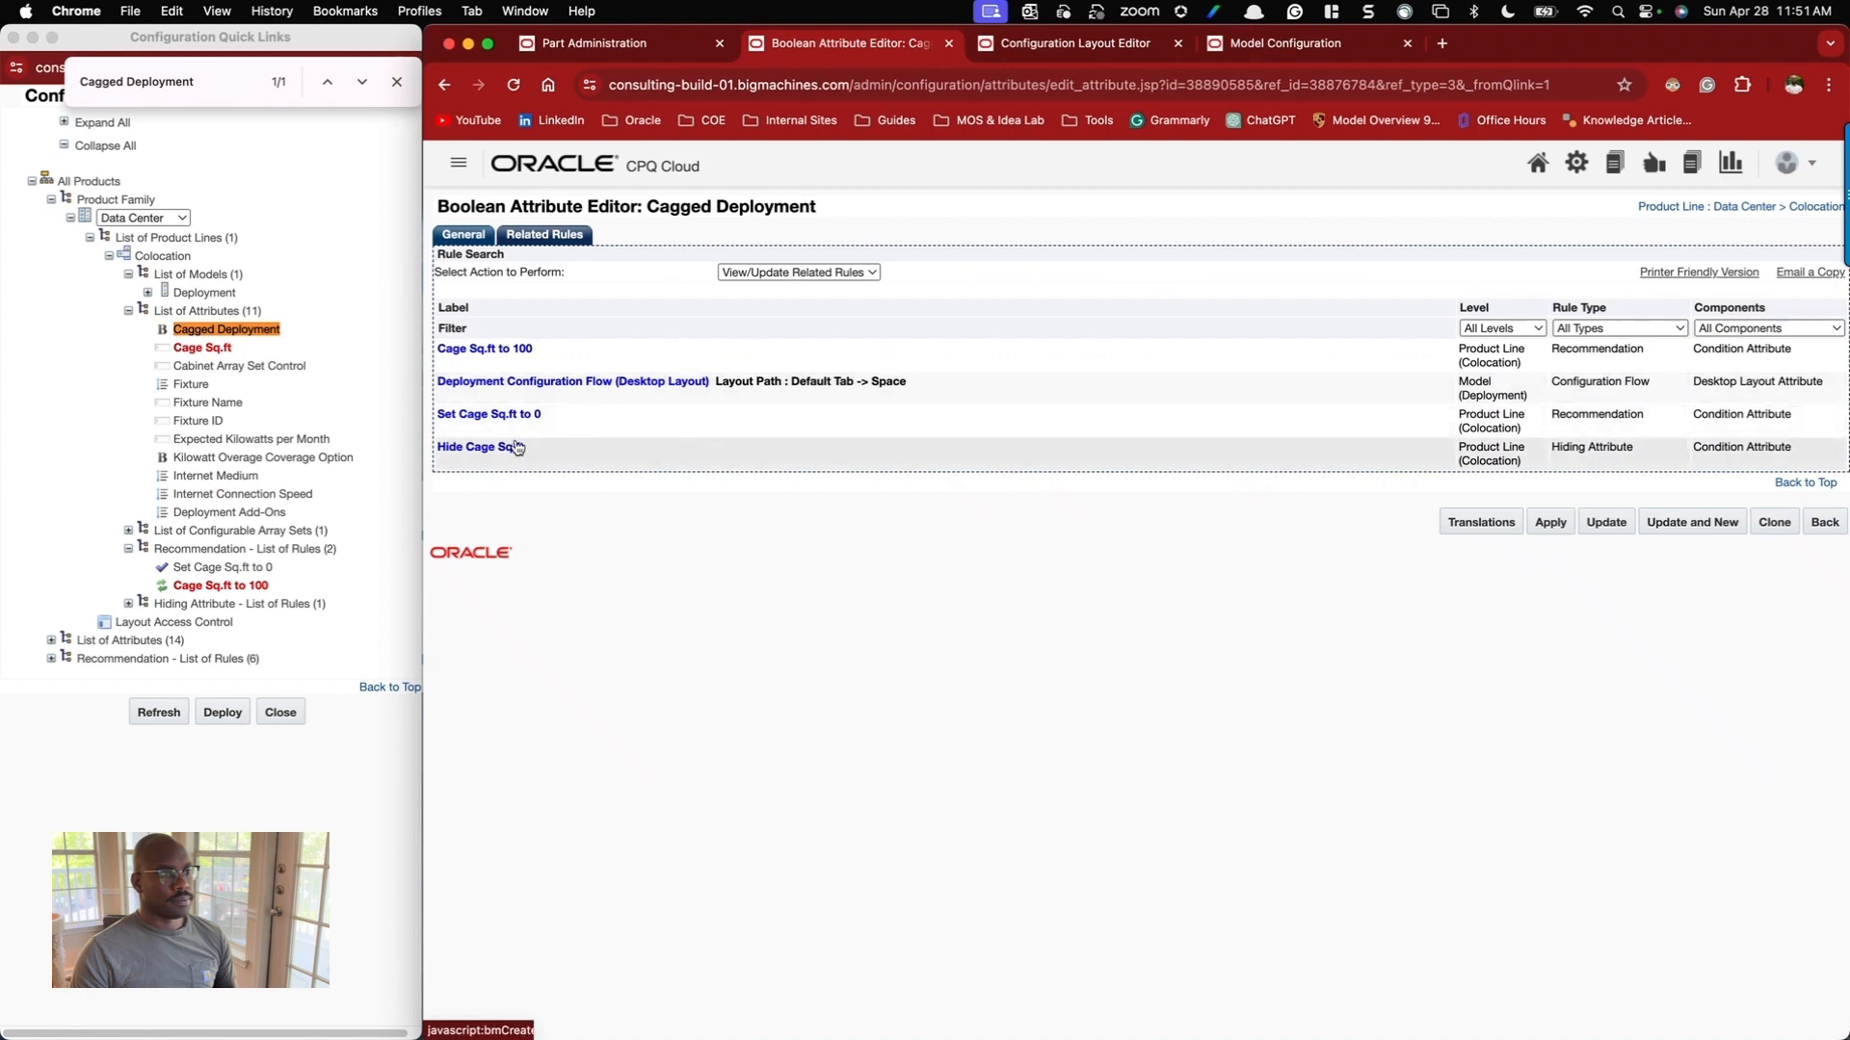
click(489, 448)
click(582, 247)
scroll(570, 265, down, 5)
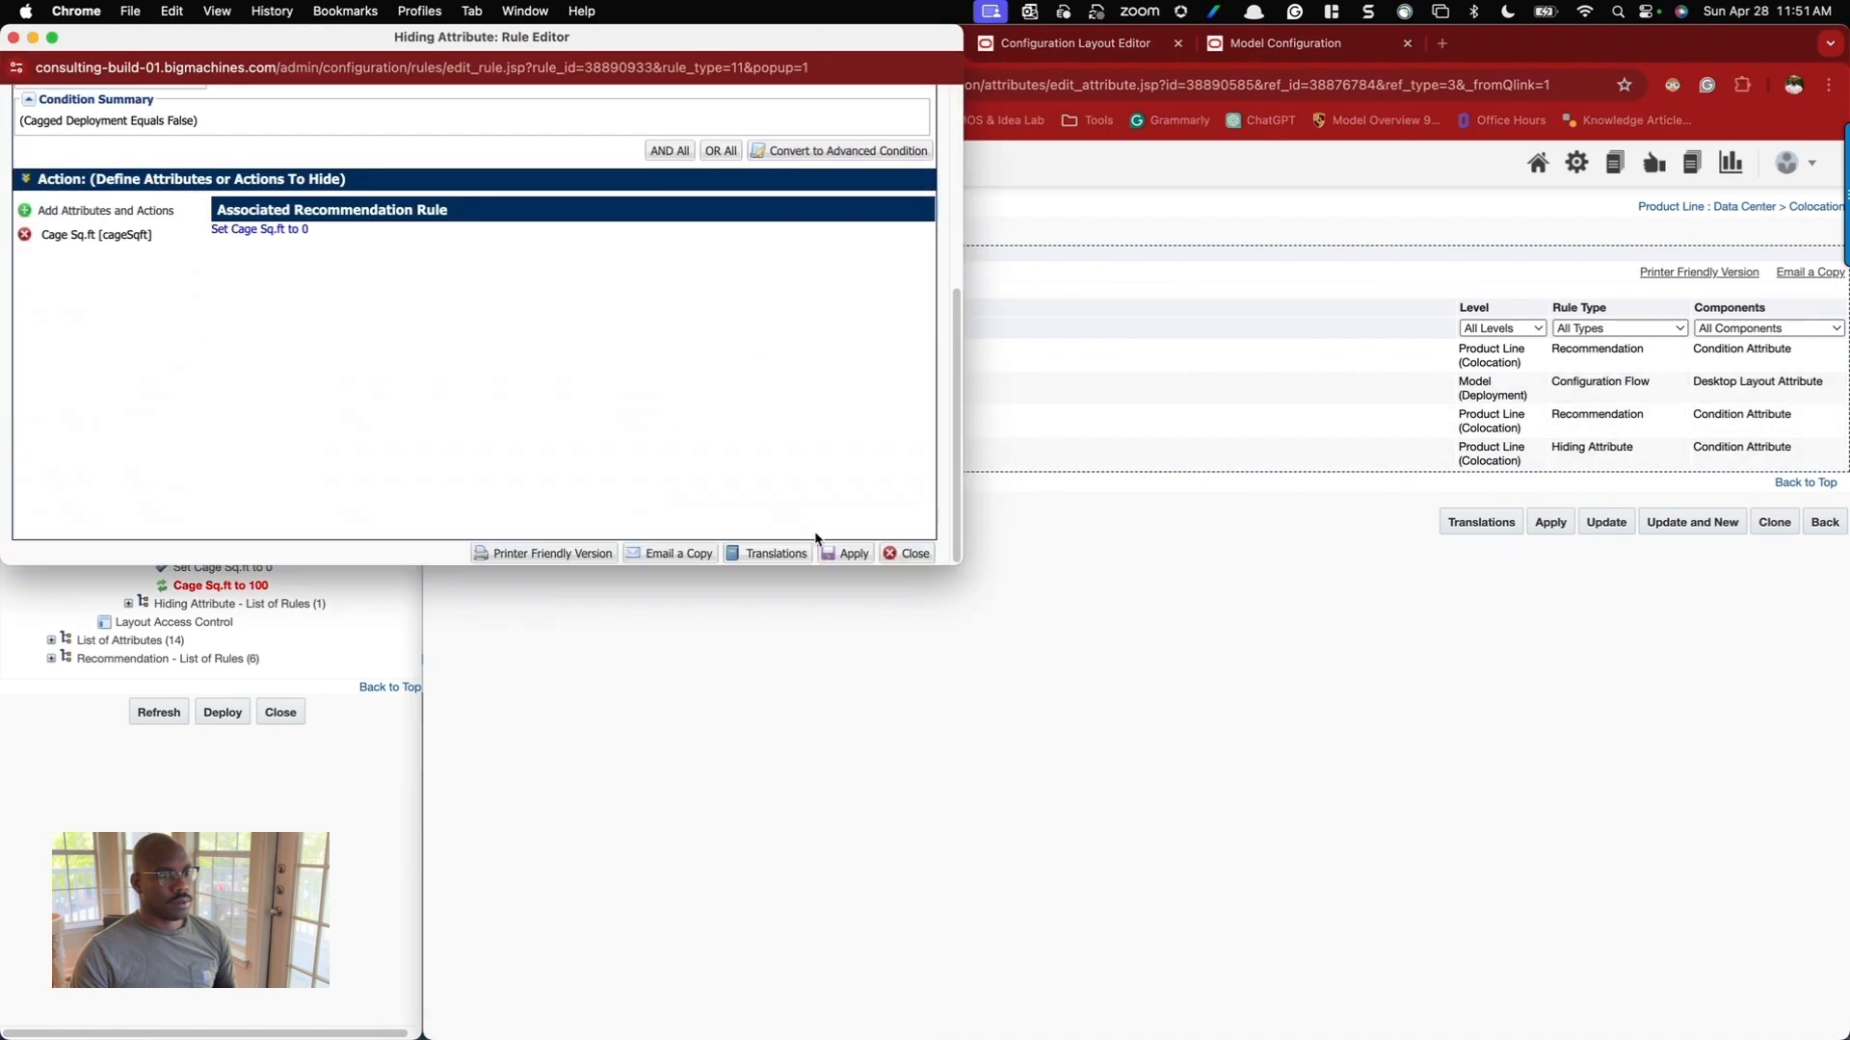
click(842, 549)
click(215, 777)
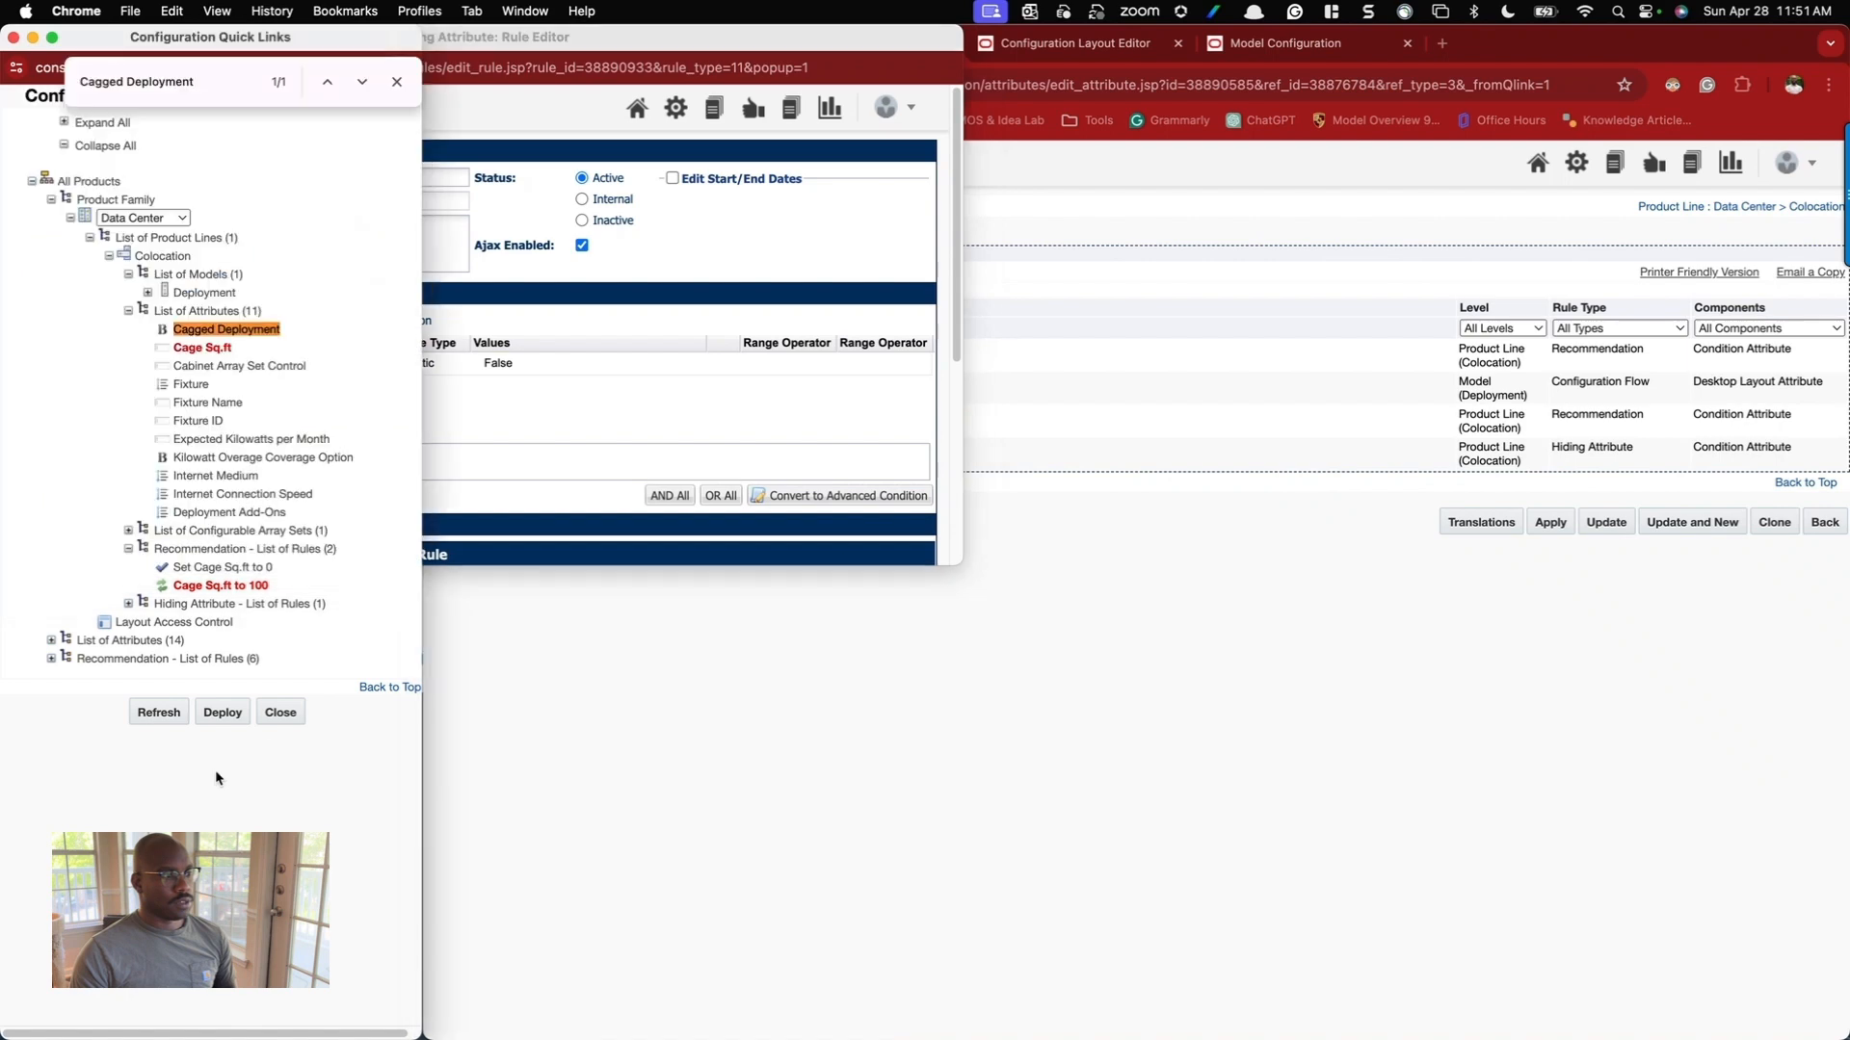
click(156, 709)
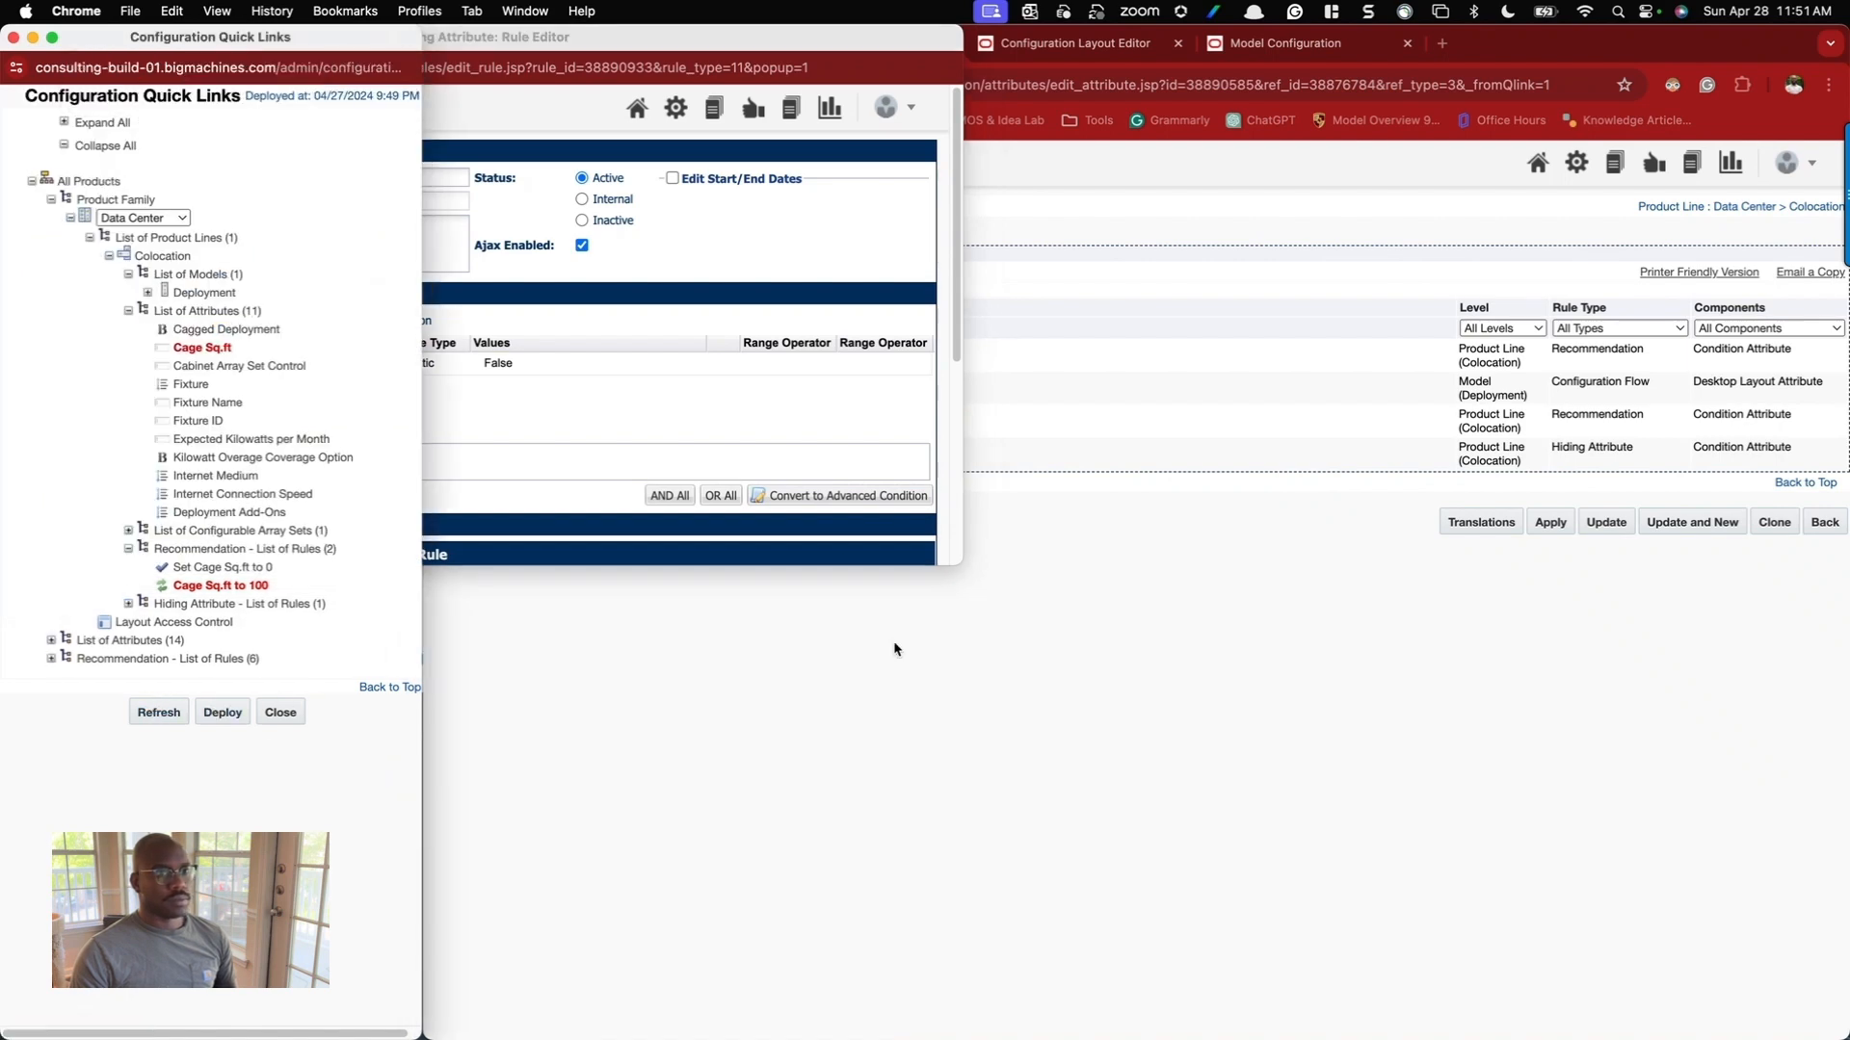
Close the attribute editor, layout editor, Model Configuration and Quick Links pages, and enlarge the remaining Part Administration window.
click(779, 651)
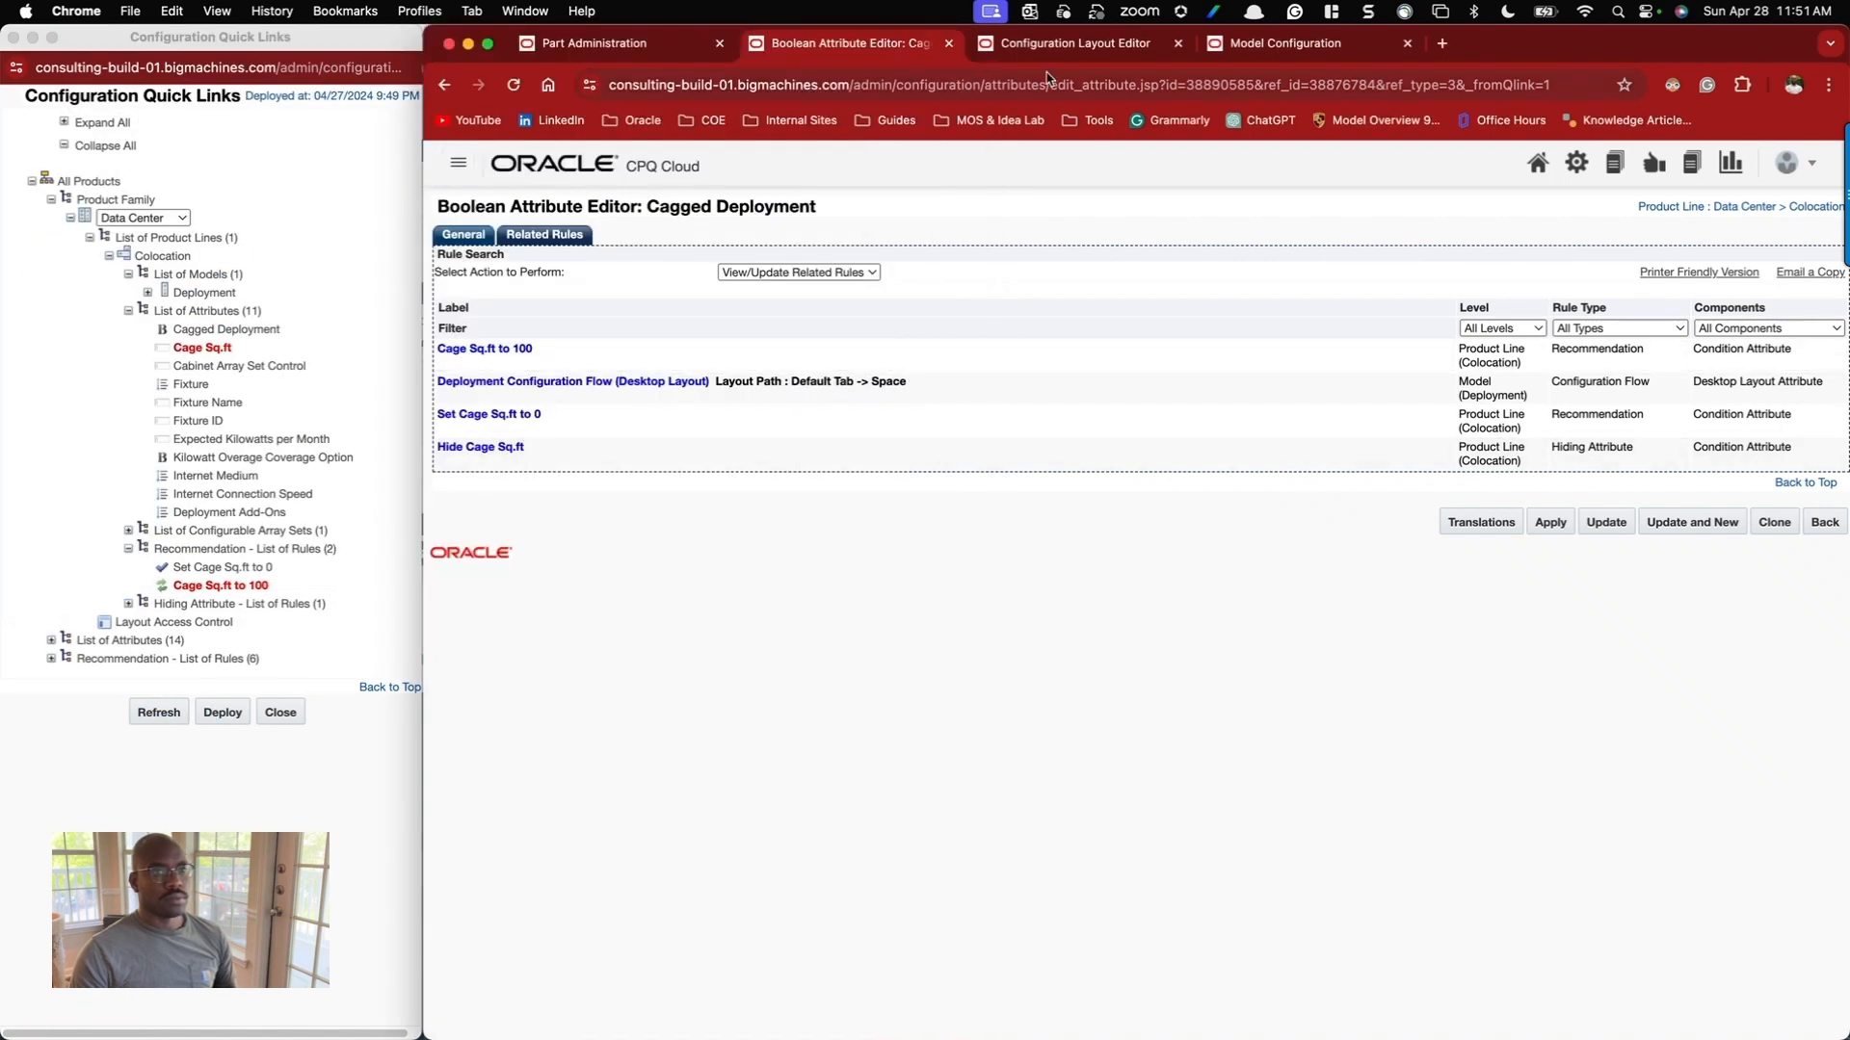
click(948, 44)
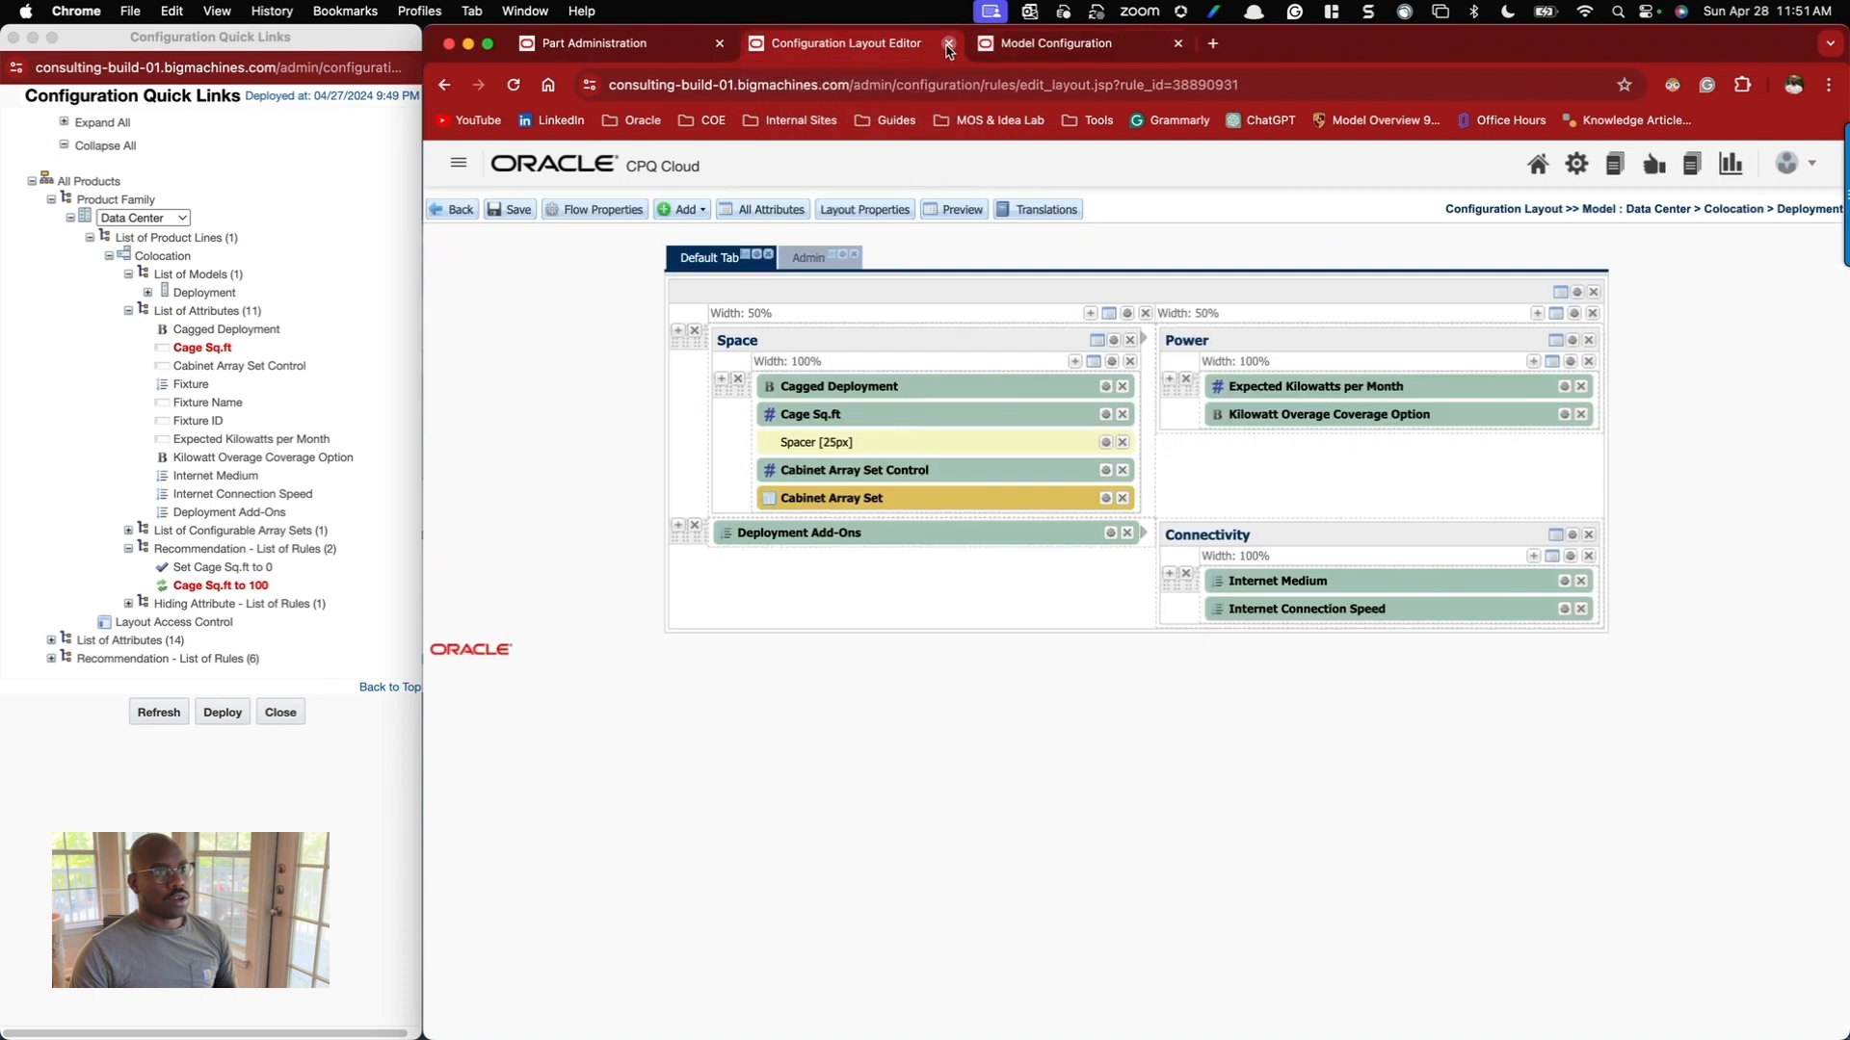
click(948, 44)
click(948, 44)
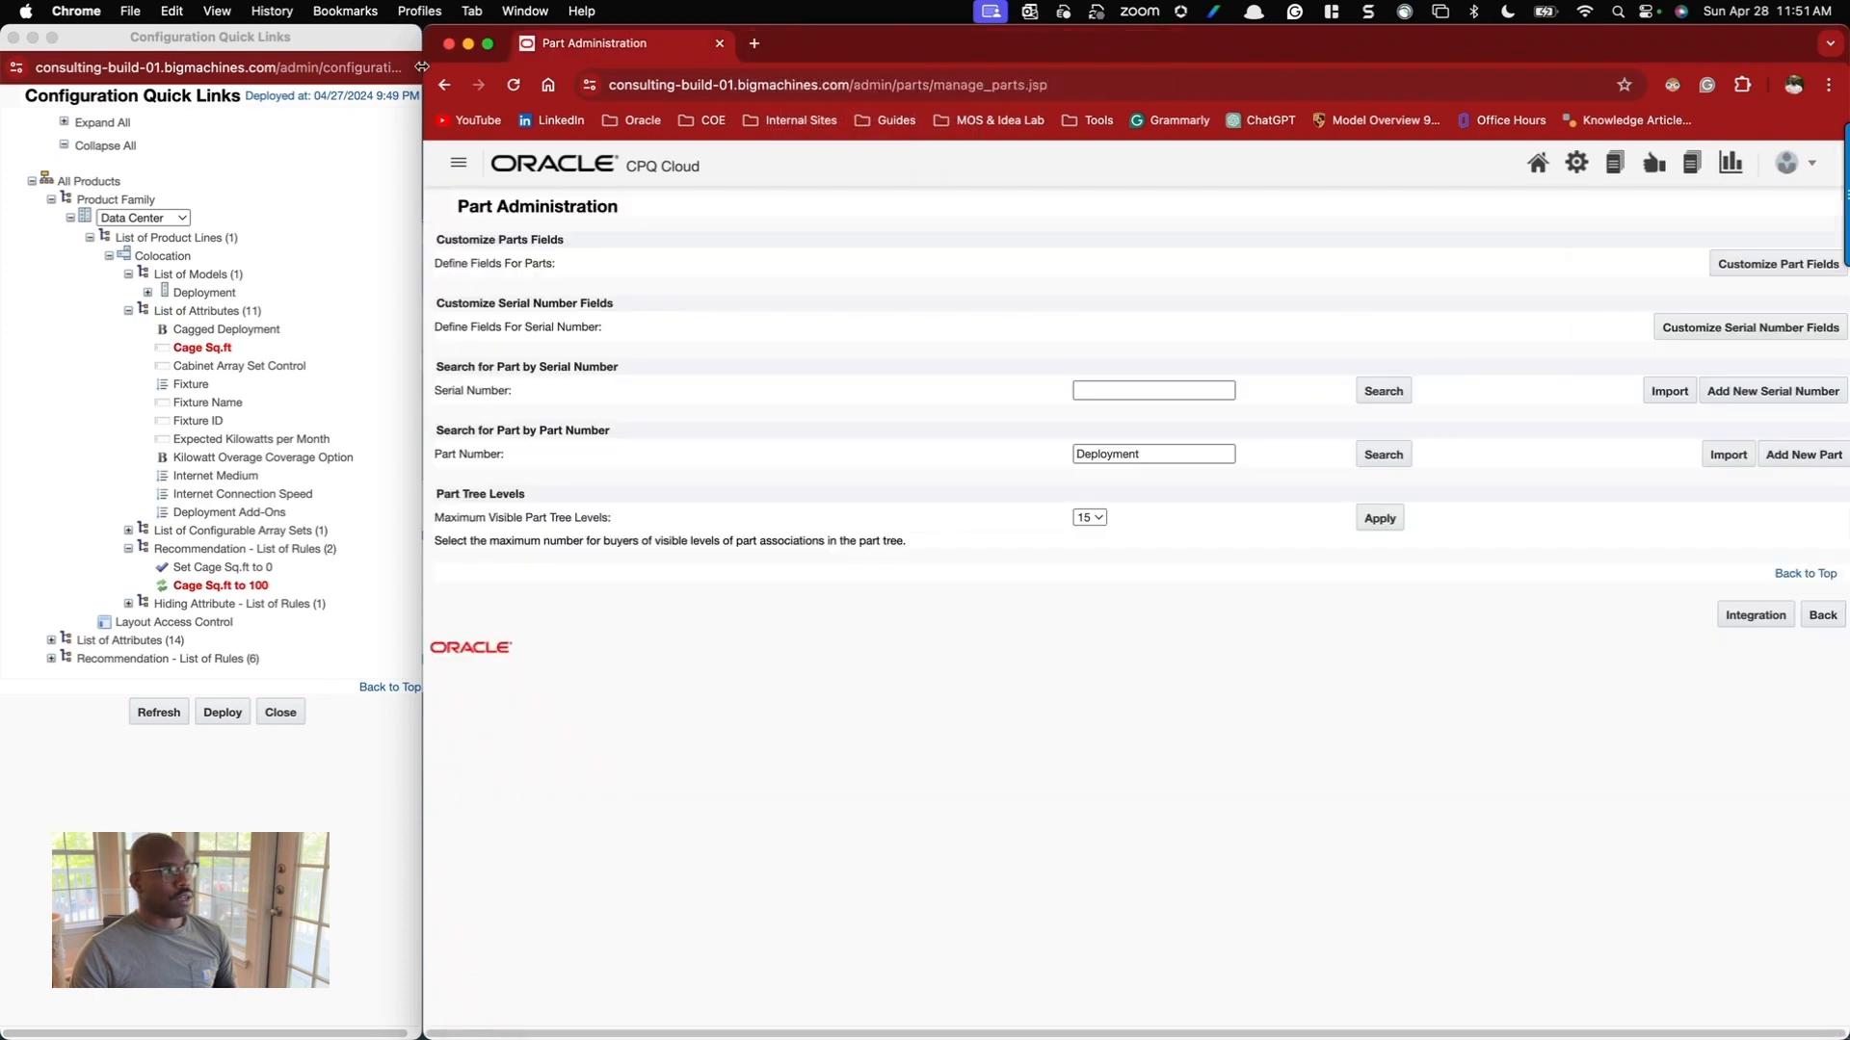
click(13, 38)
double_click(796, 45)
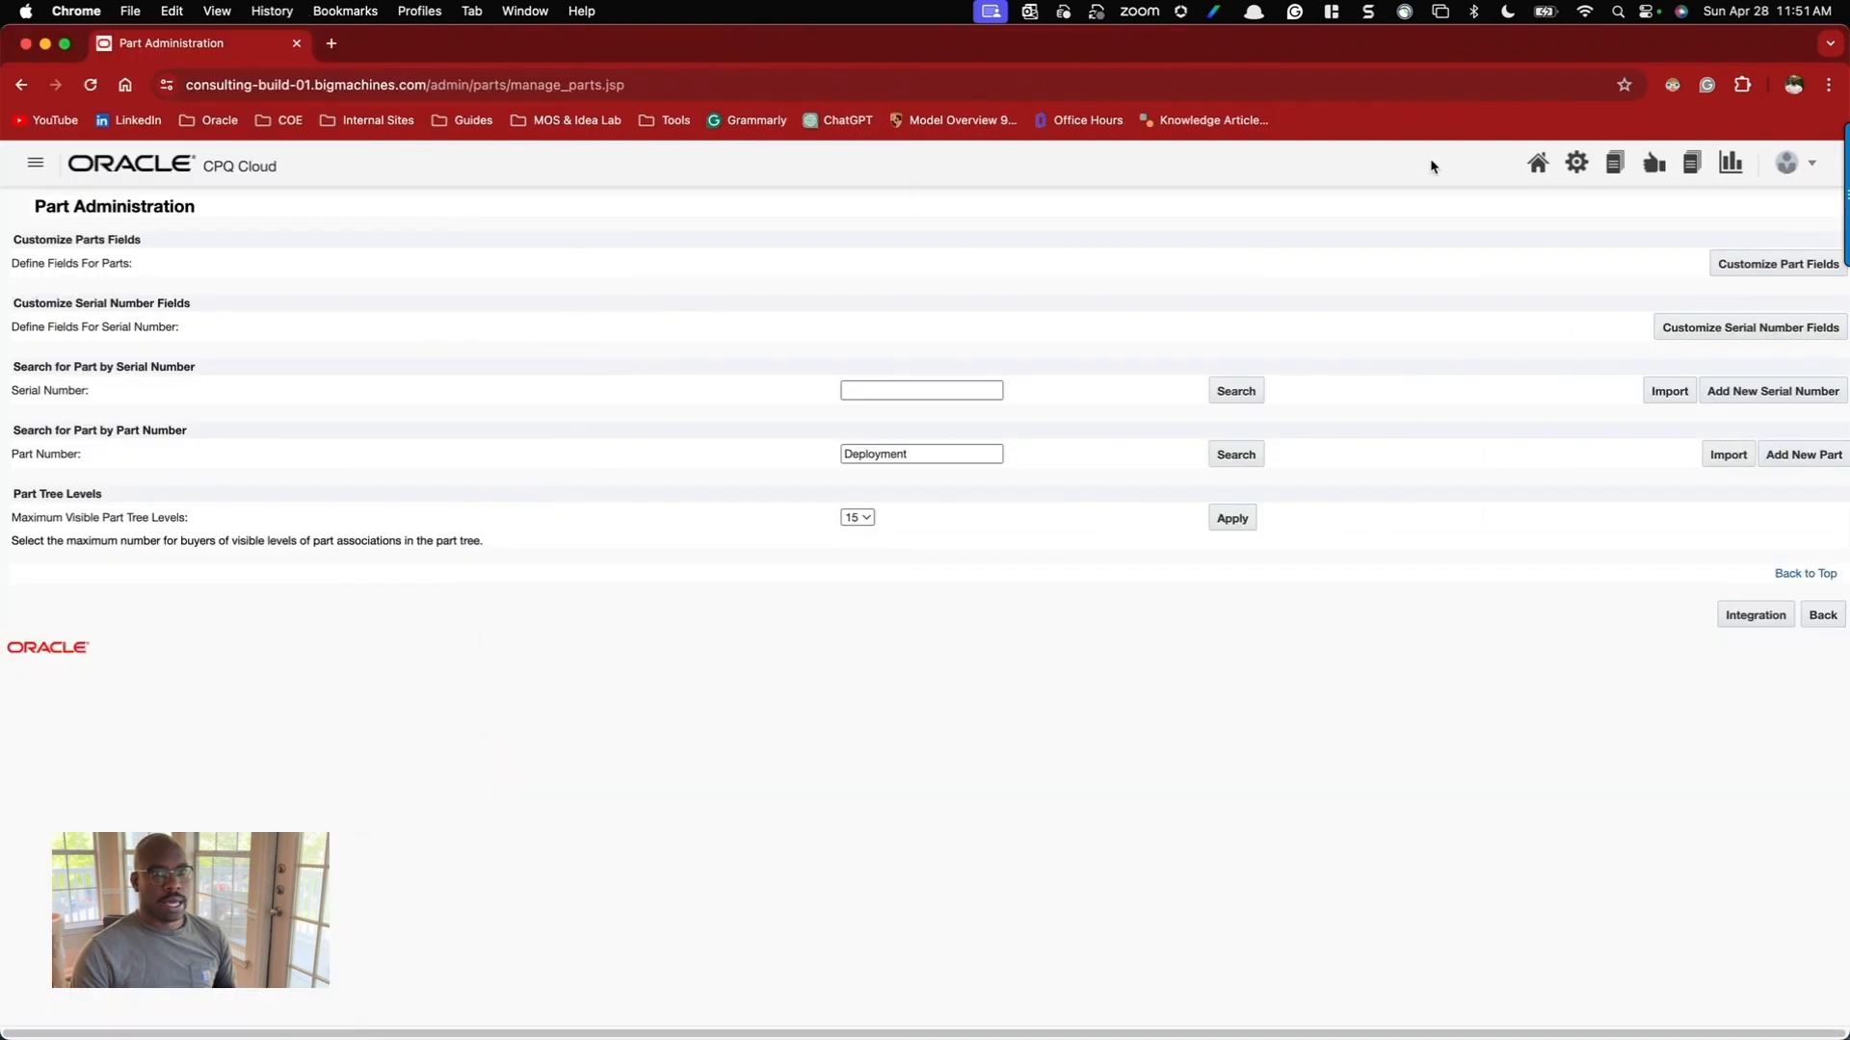
Open the data tables administration in a new tab and review the rows of Oracle_BomItemMap in the BOM Mapping folder.
click(1572, 163)
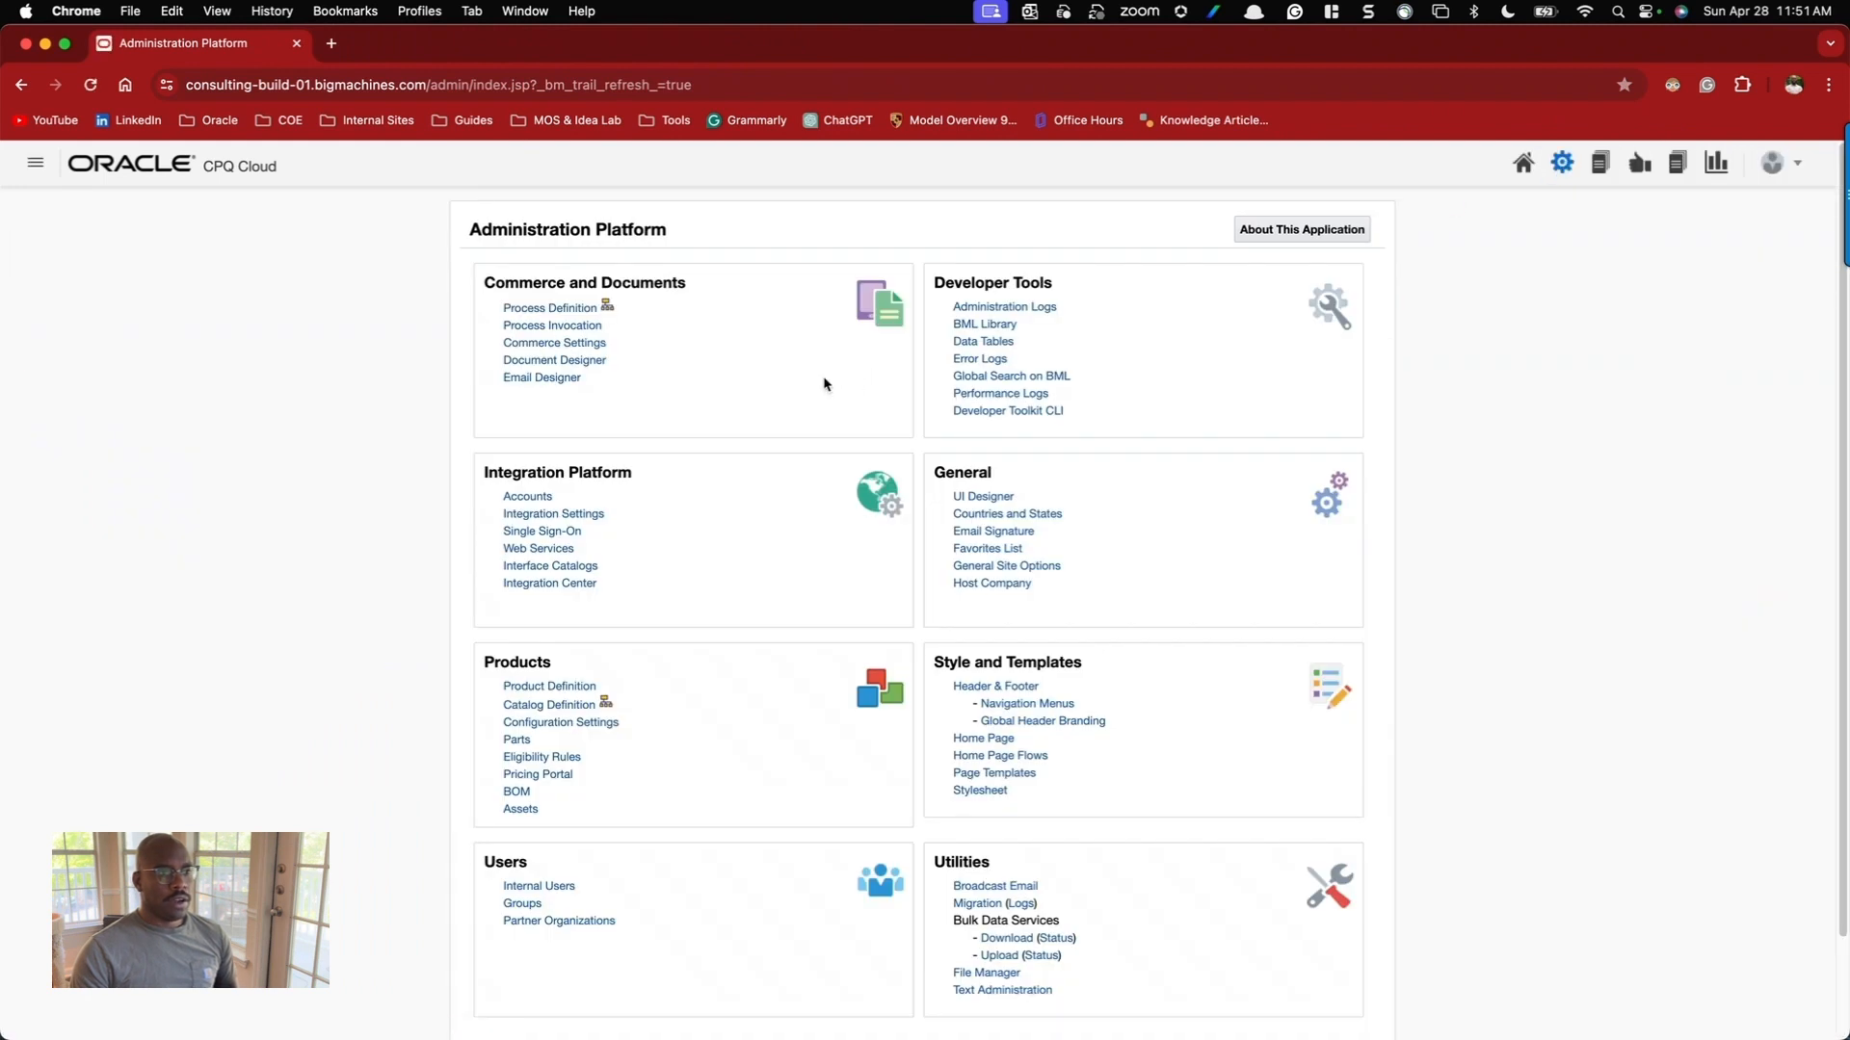
super+click(983, 342)
click(394, 51)
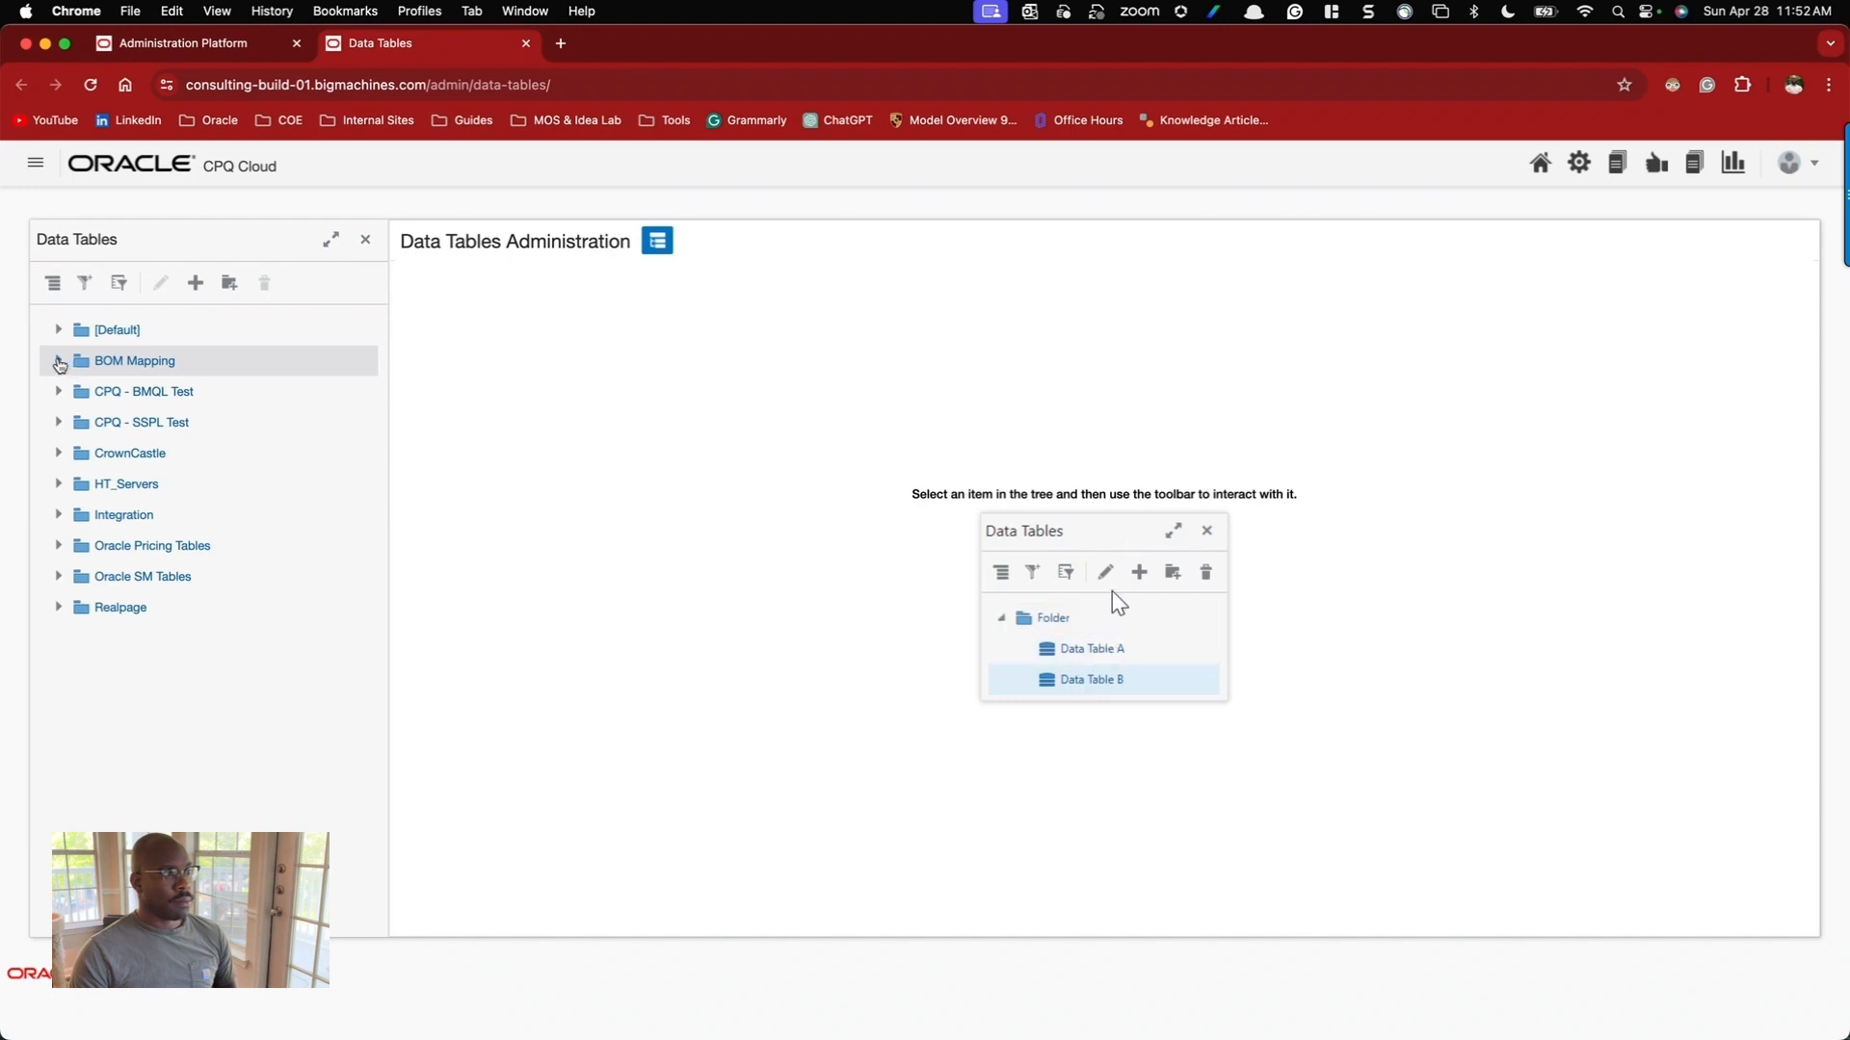
click(58, 362)
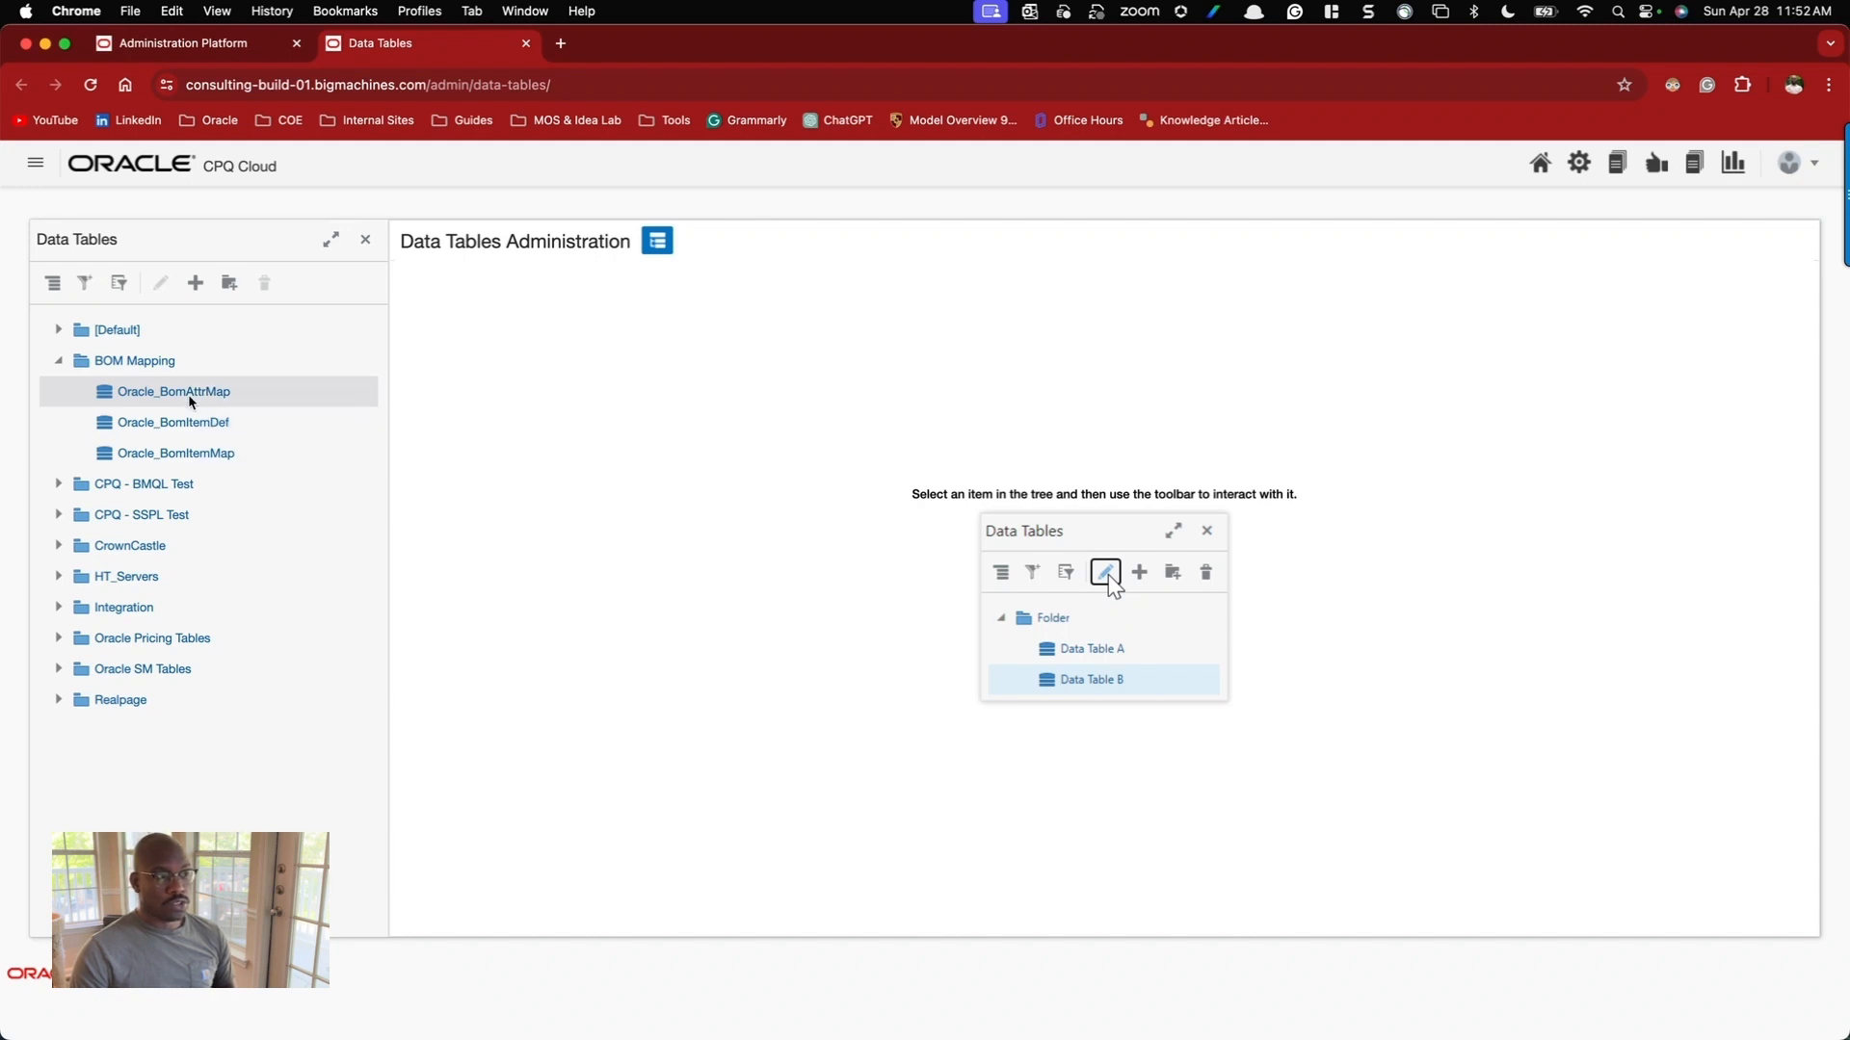
click(194, 461)
double_click(194, 461)
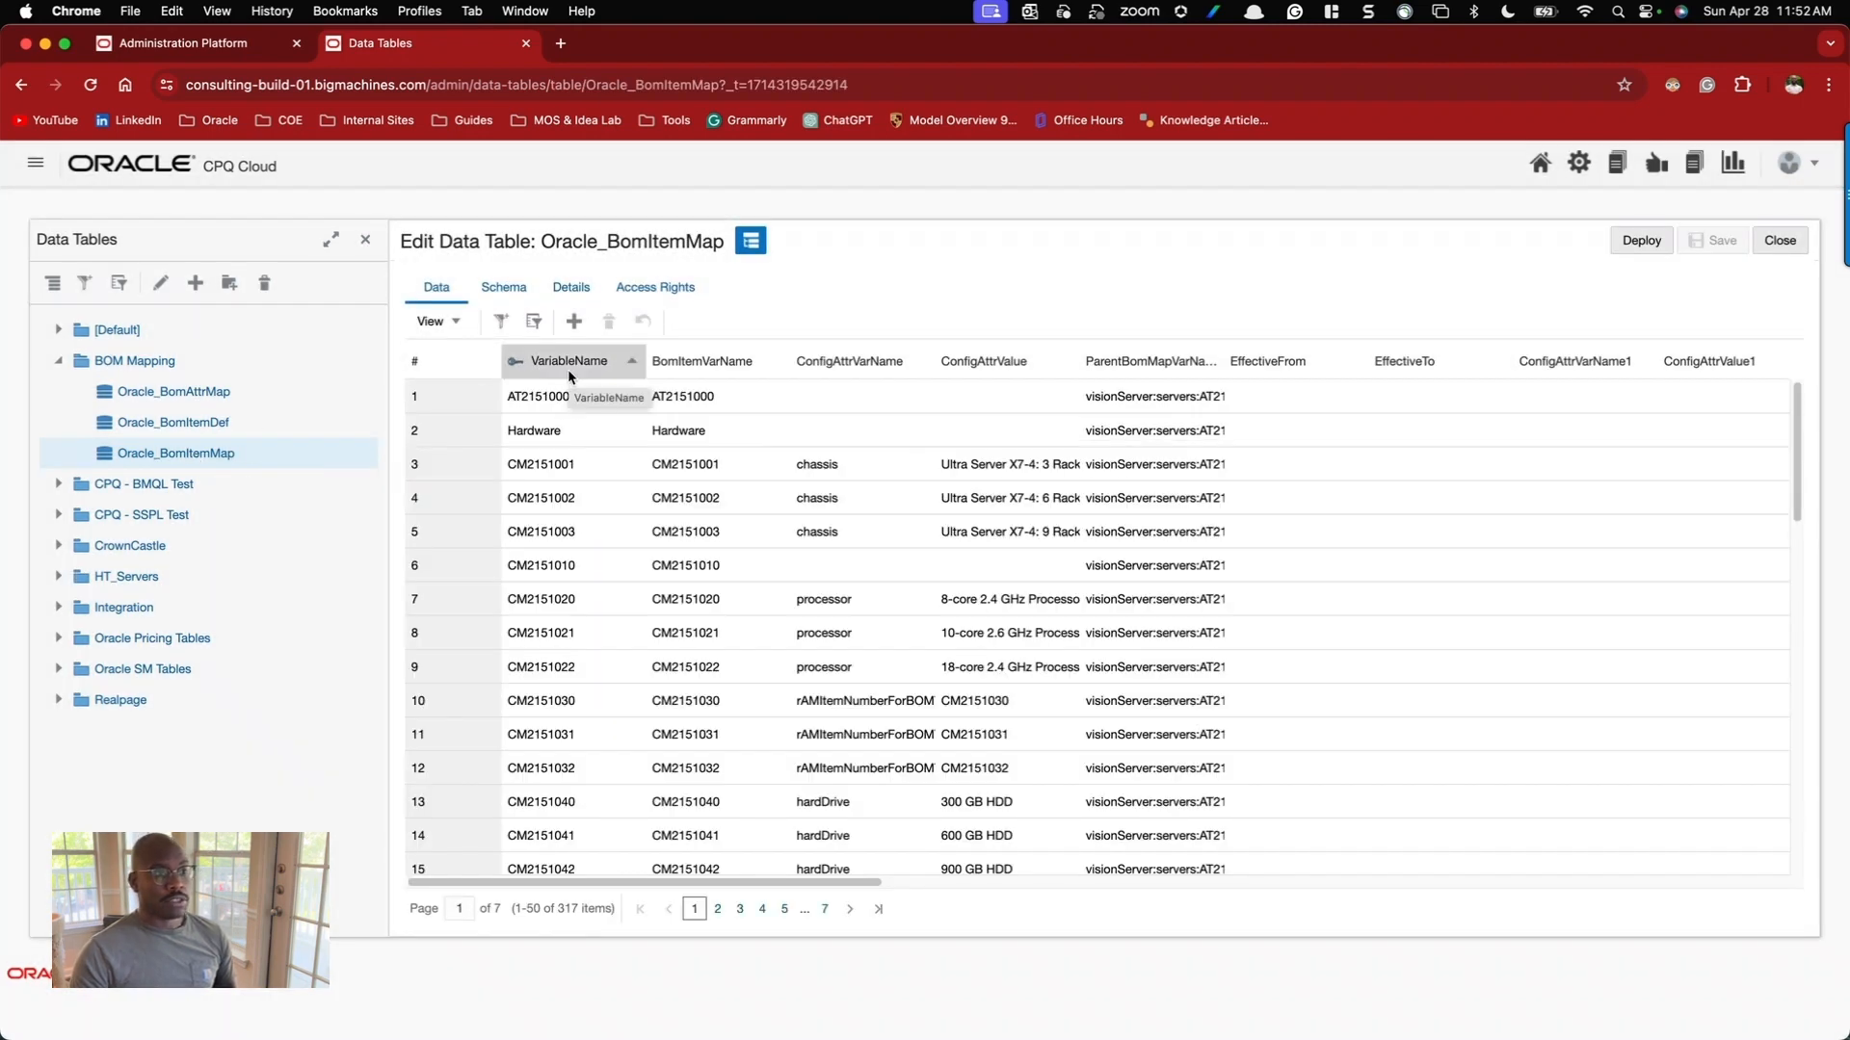
scroll(866, 411, down, 5)
scroll(866, 412, down, 7)
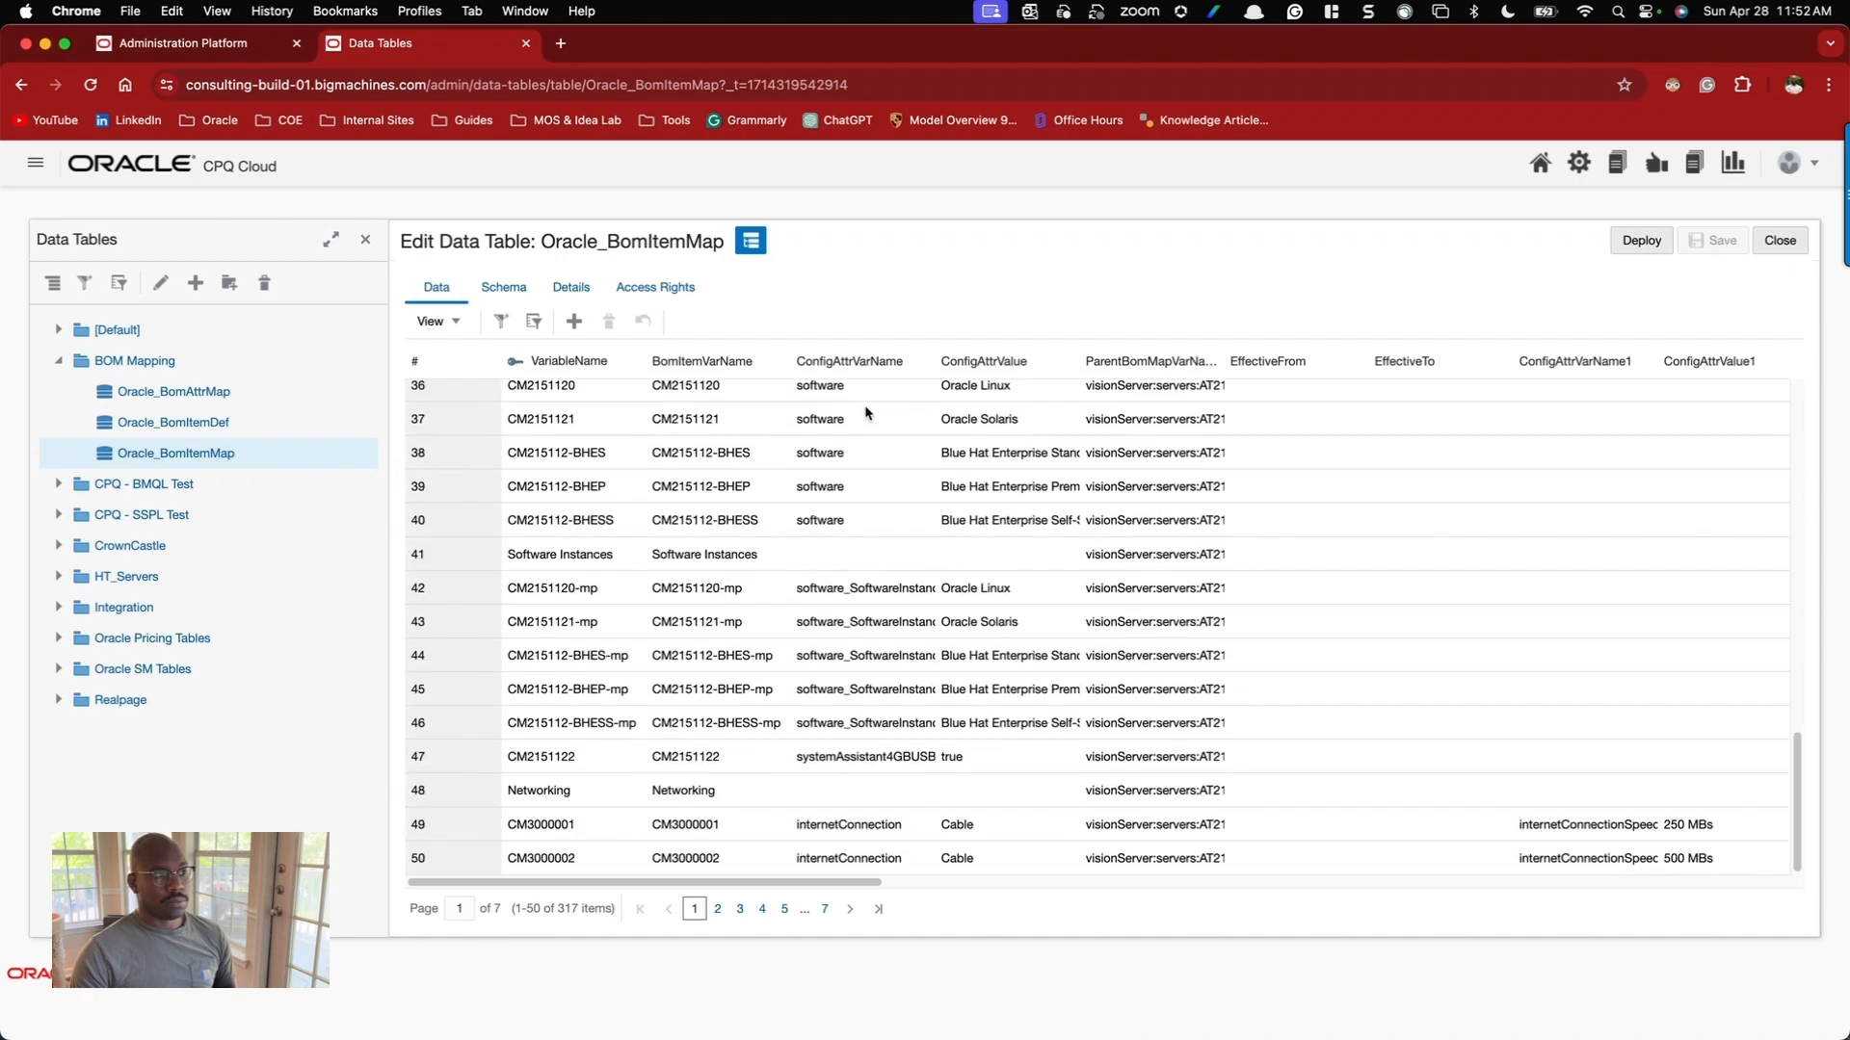
Open the Oracle_BomItemDef data table and look through its item rows and columns.
click(173, 422)
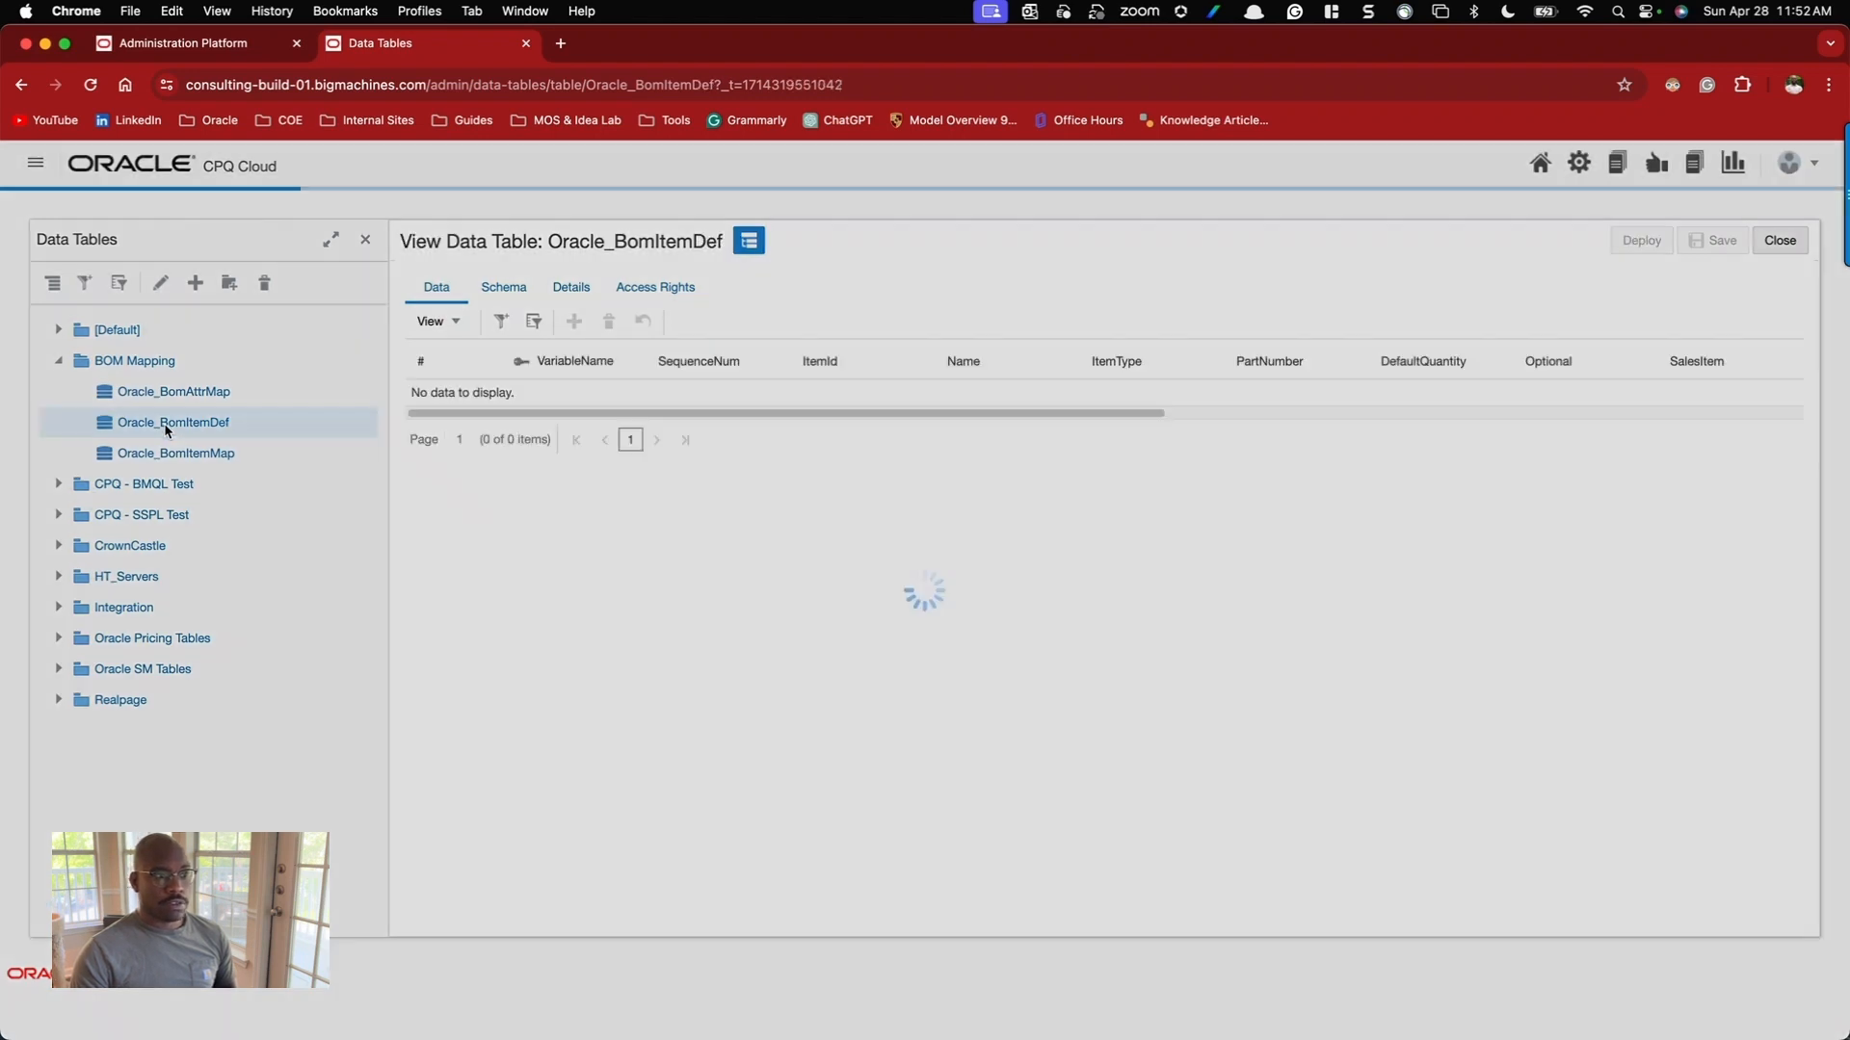
scroll(724, 455, down, 12)
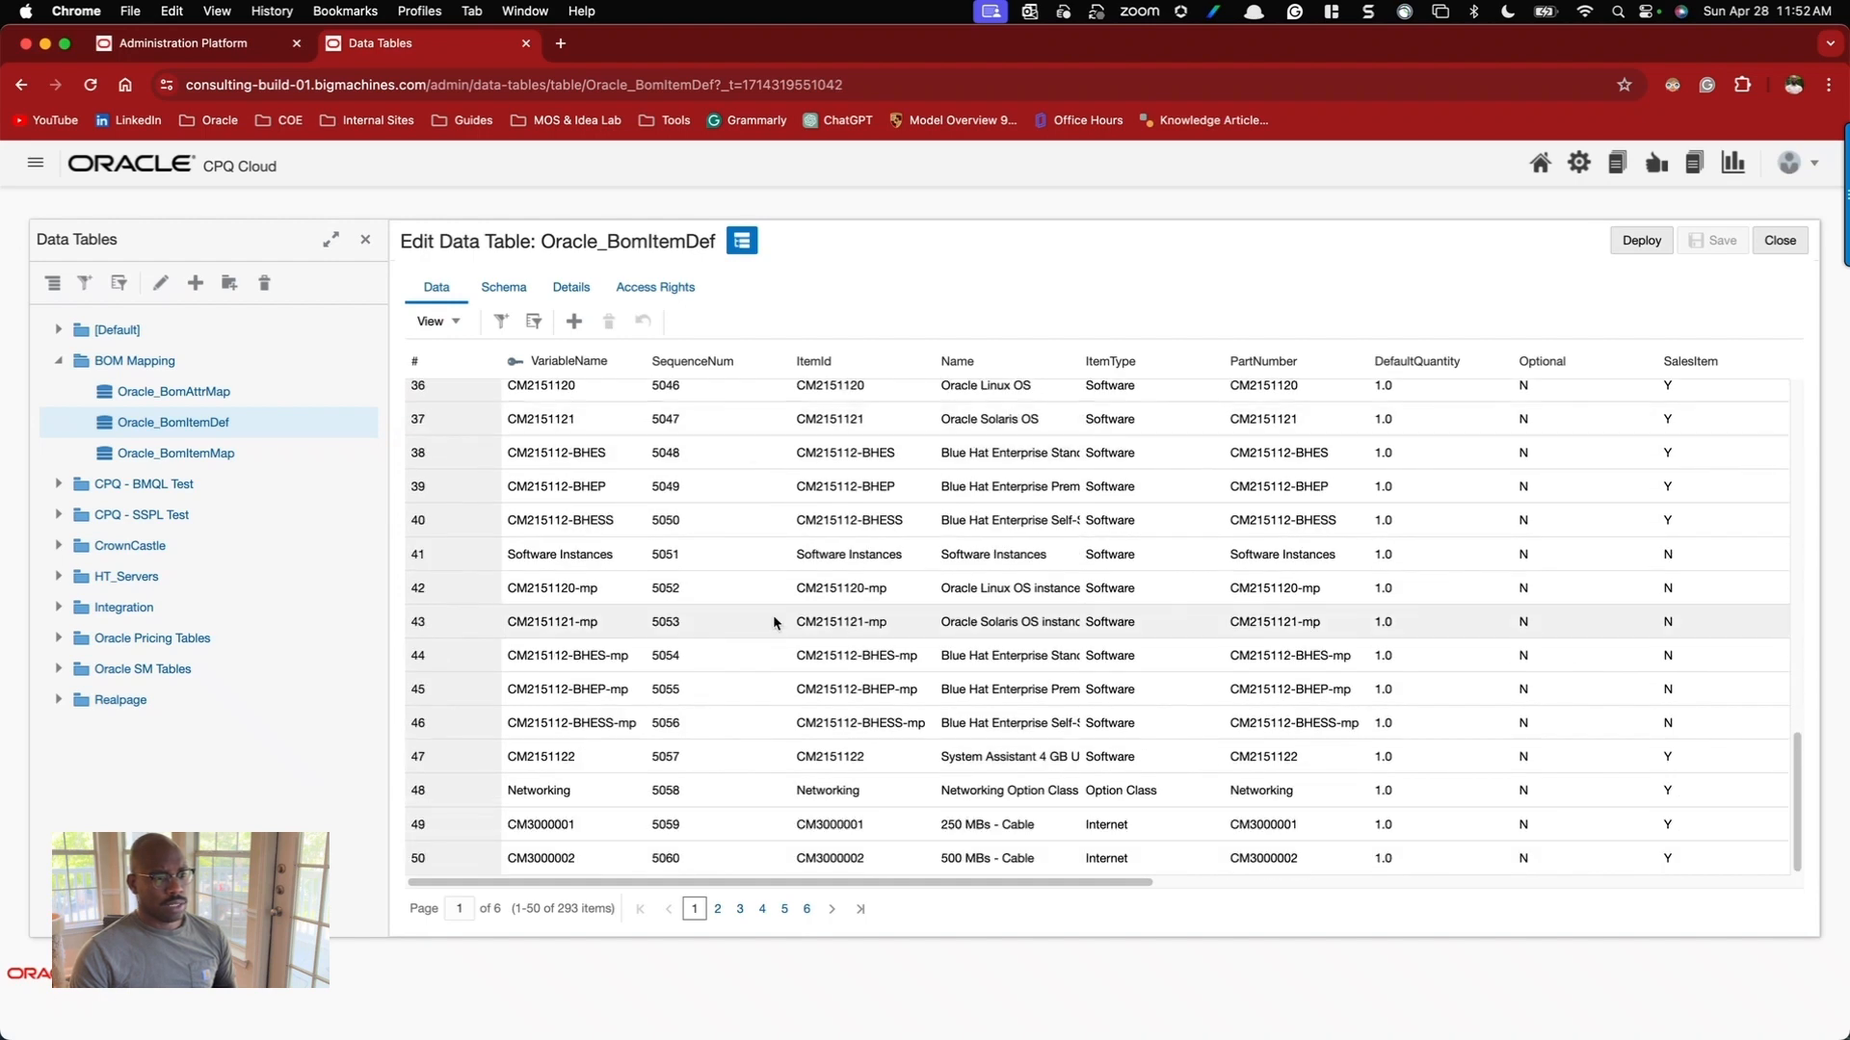
scroll(773, 623, right, 1)
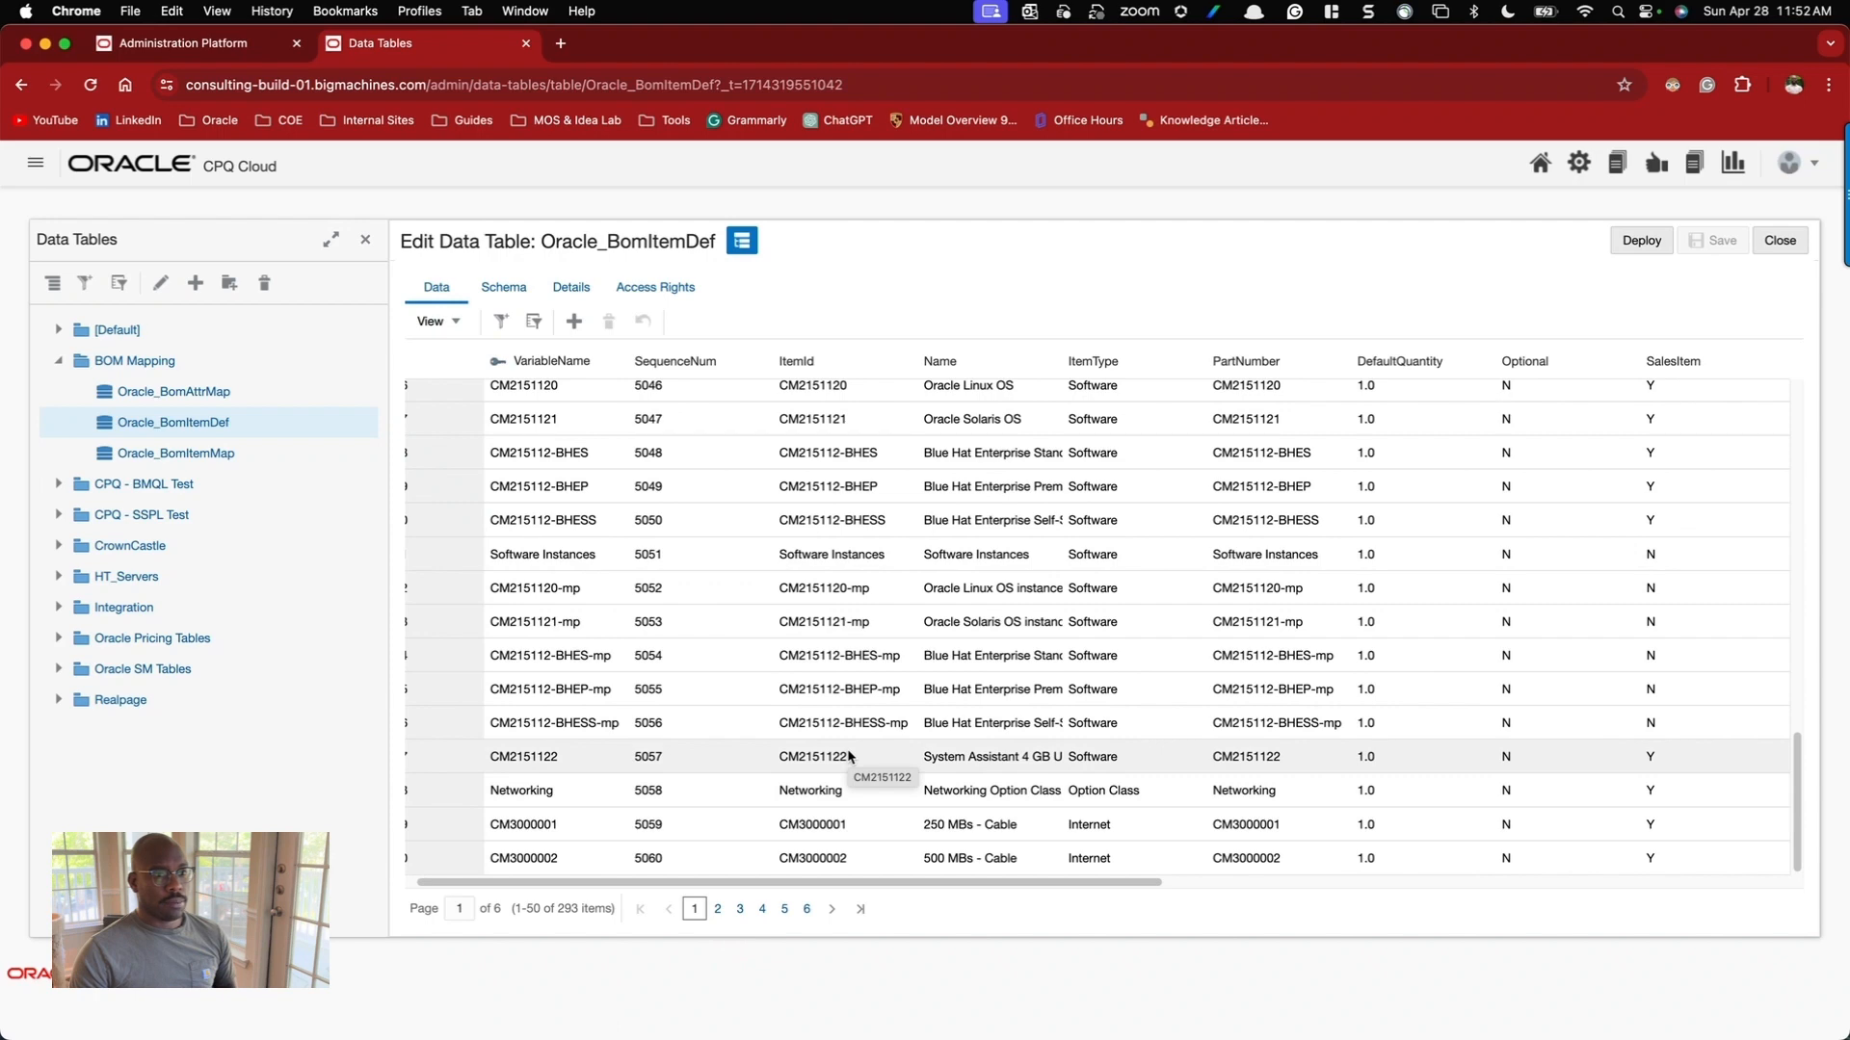
scroll(867, 713, up, 10)
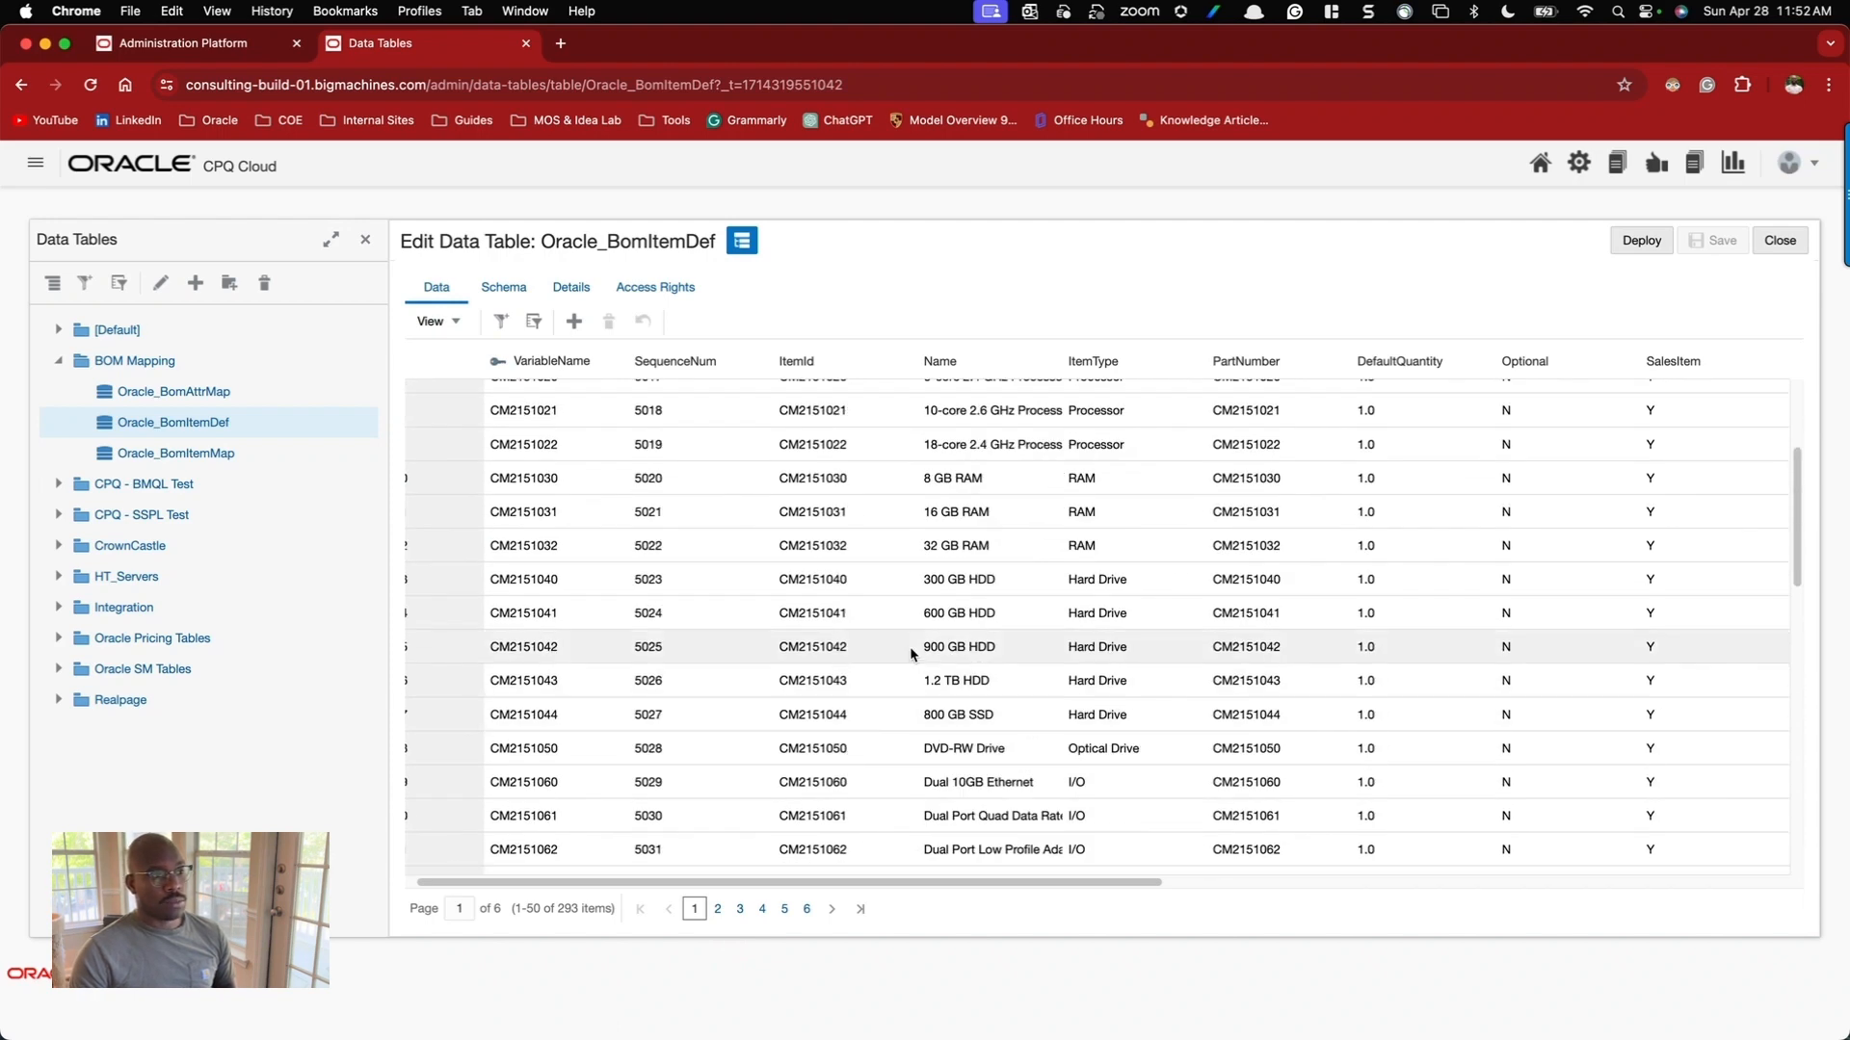
scroll(910, 646, up, 4)
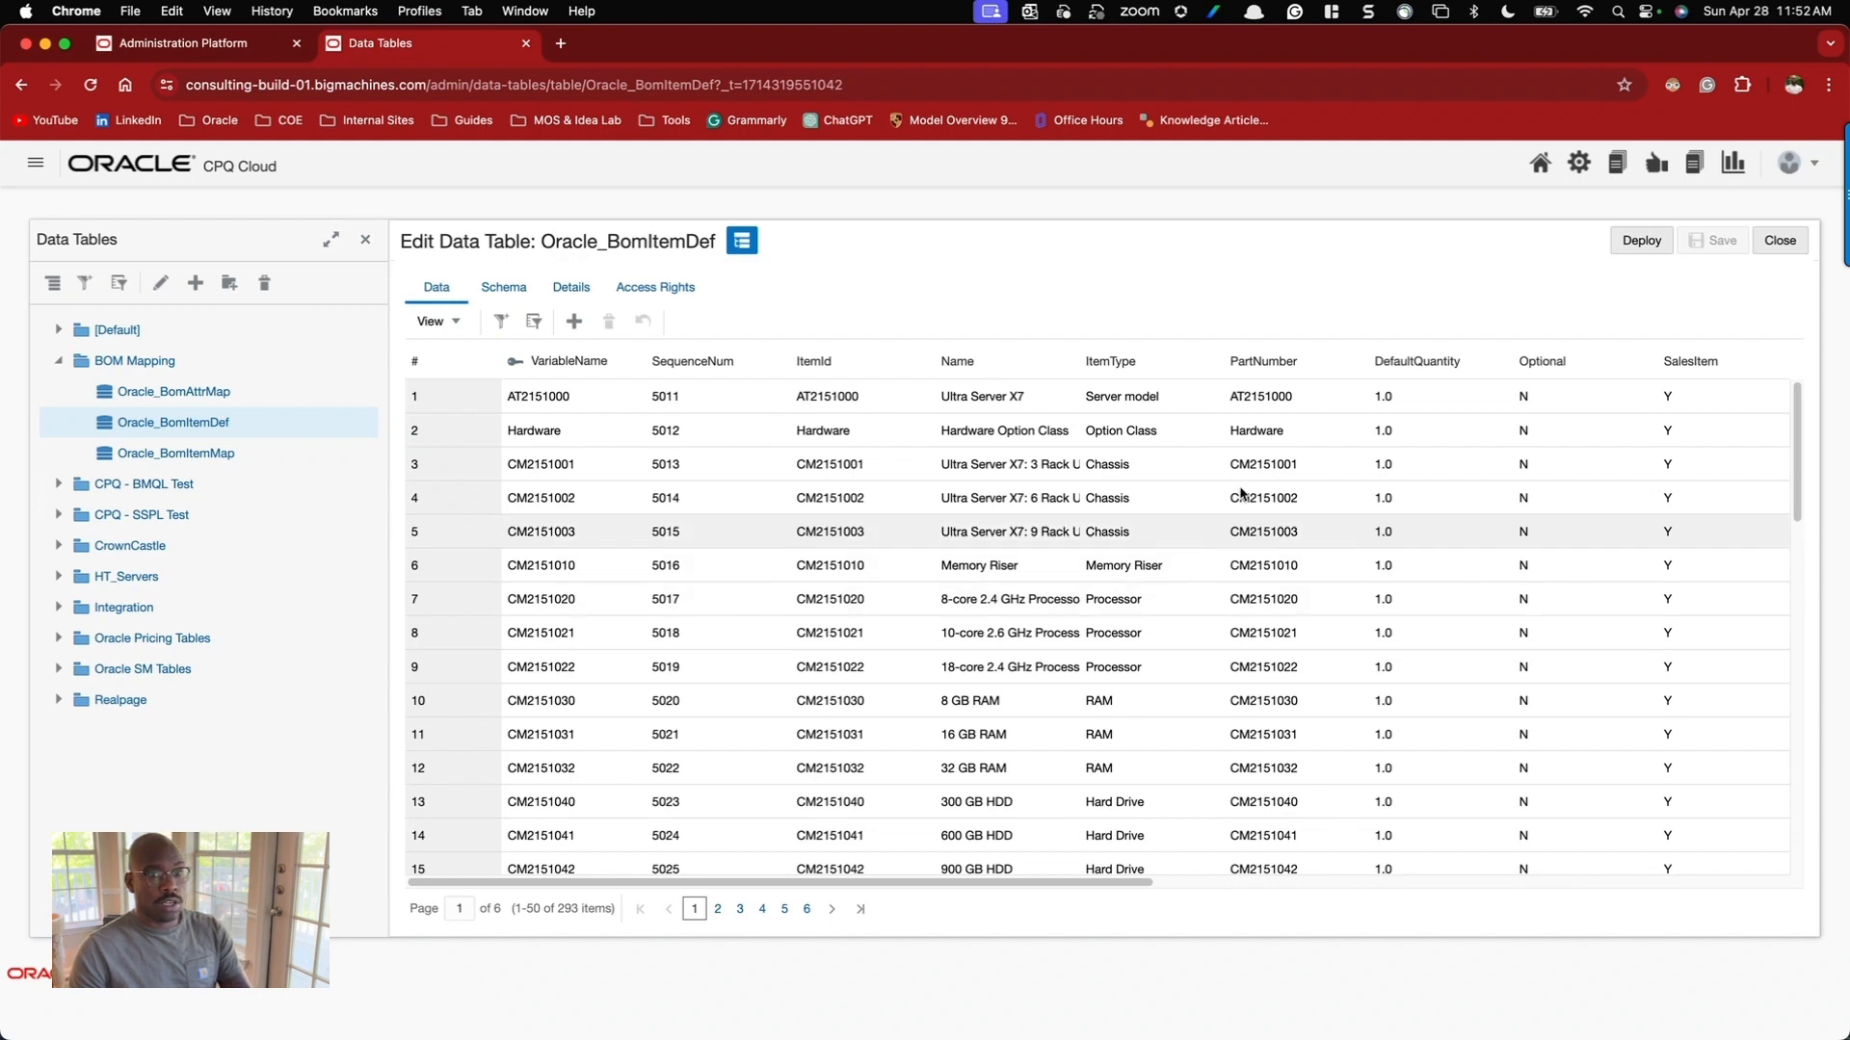
Open the Administration Platform in a new tab and go to the list of BOM tables in BOM administration.
super+click(1616, 175)
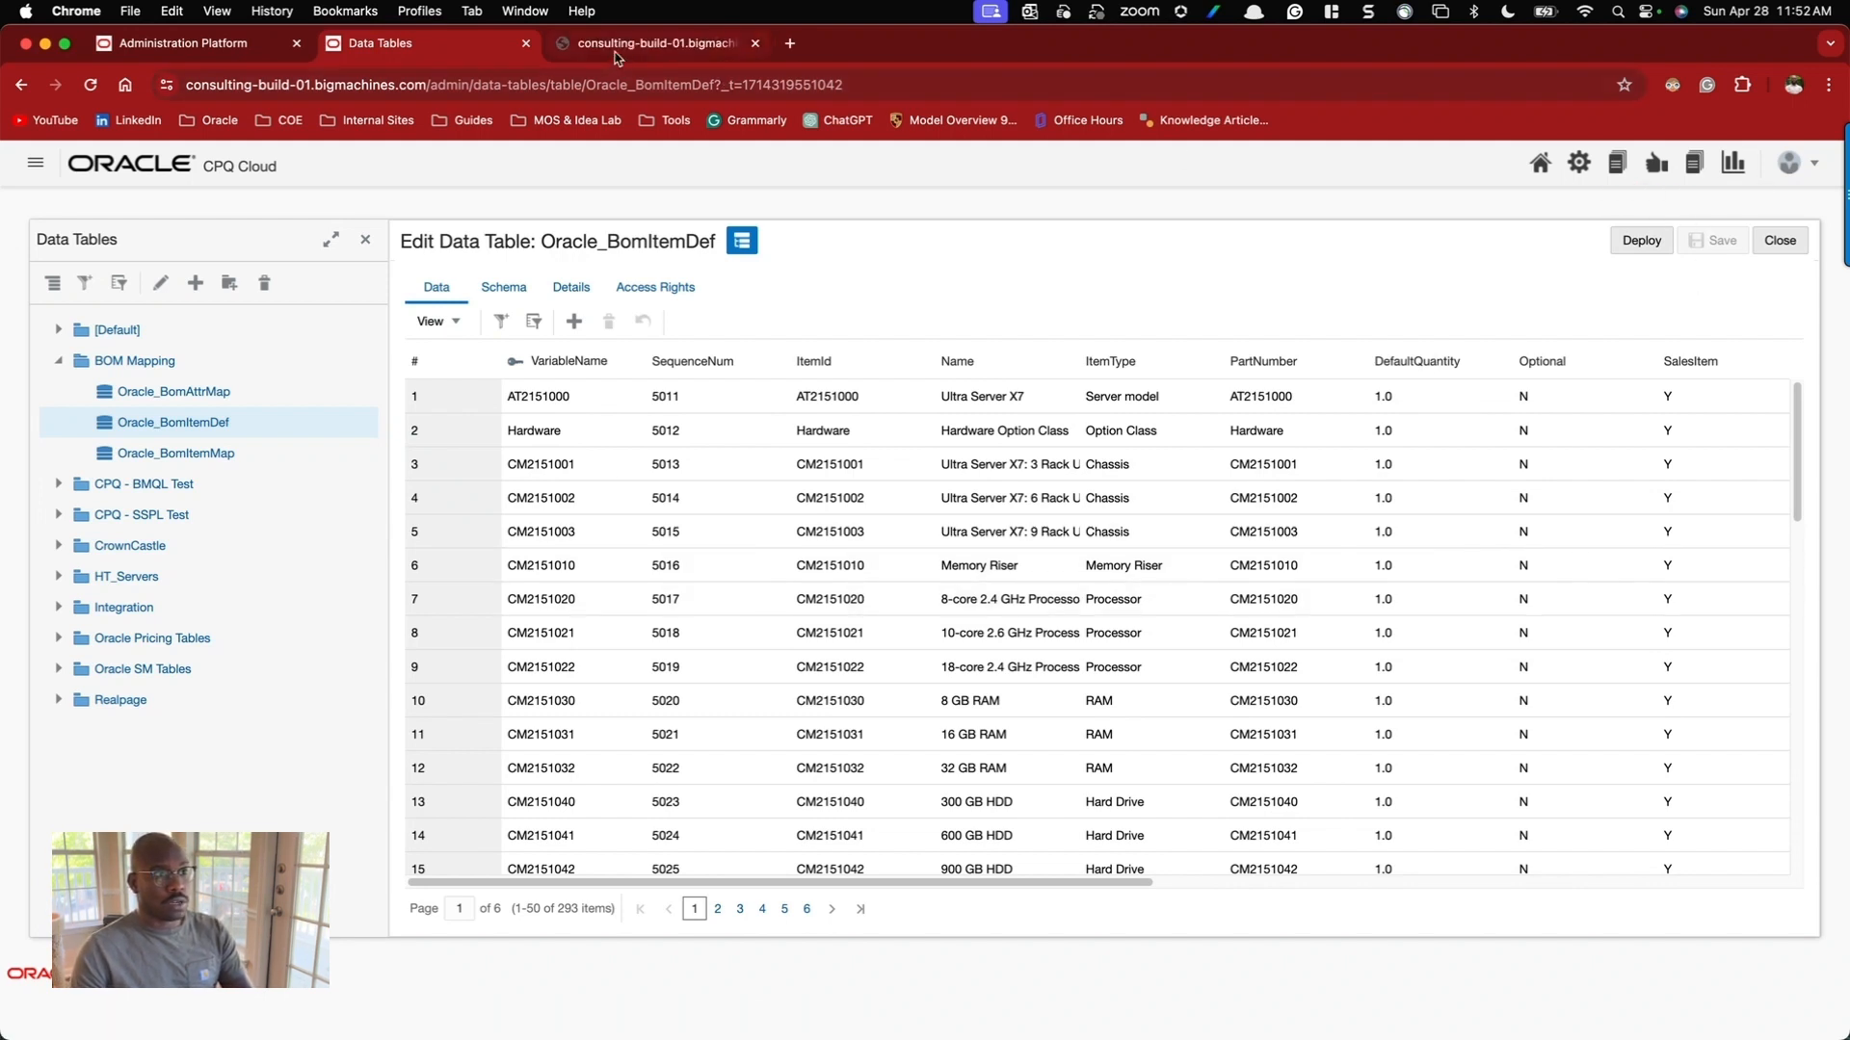
click(755, 43)
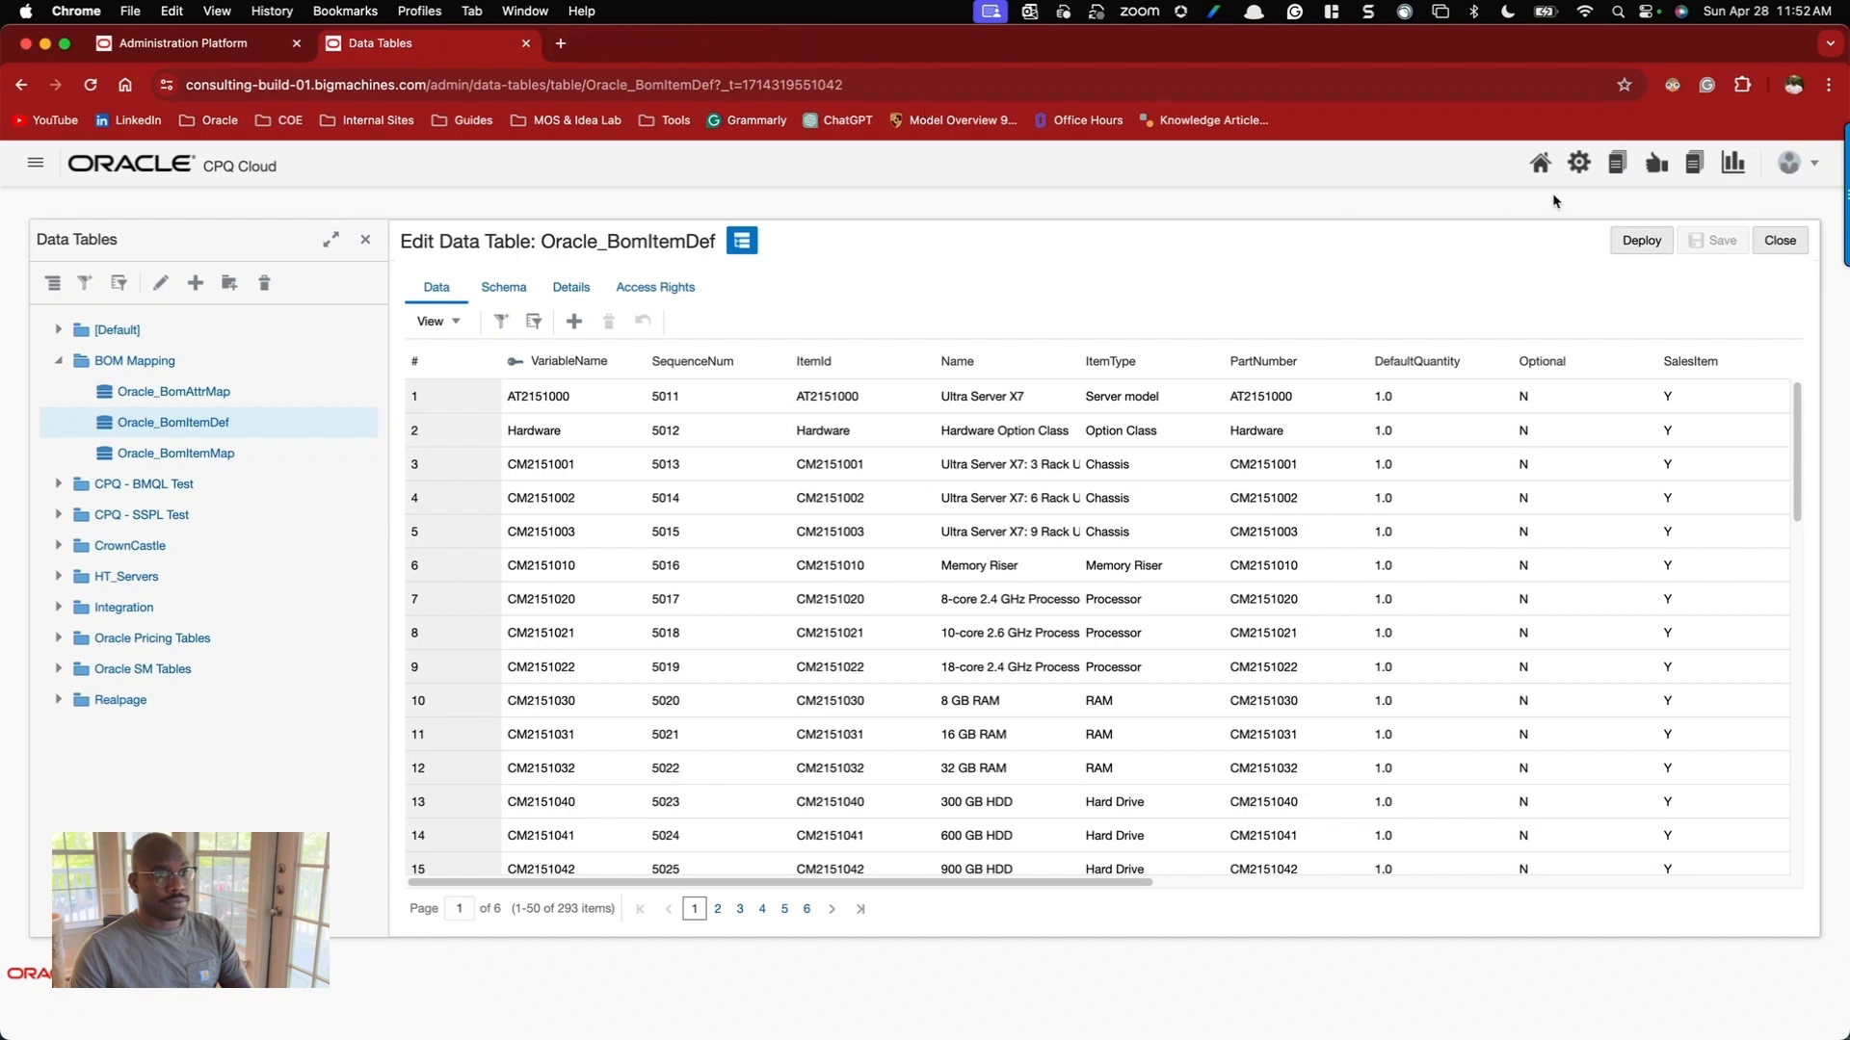
click(631, 43)
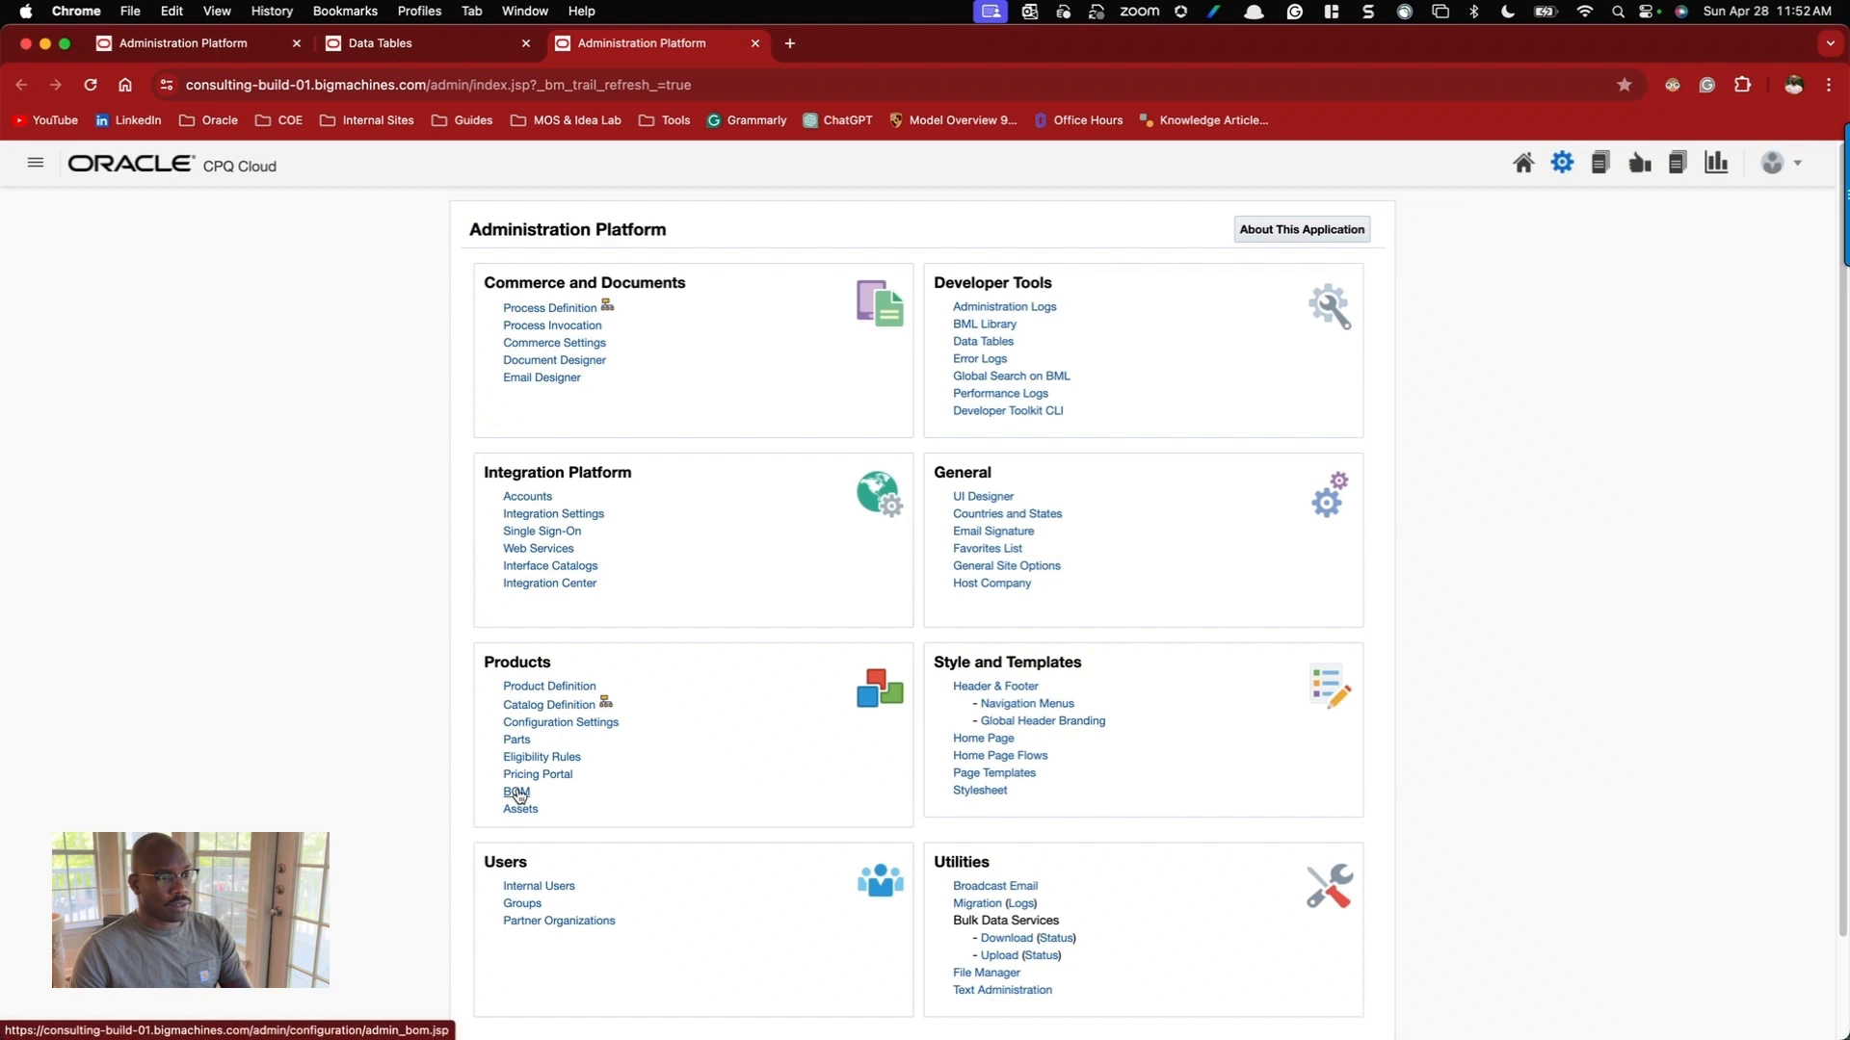
click(517, 792)
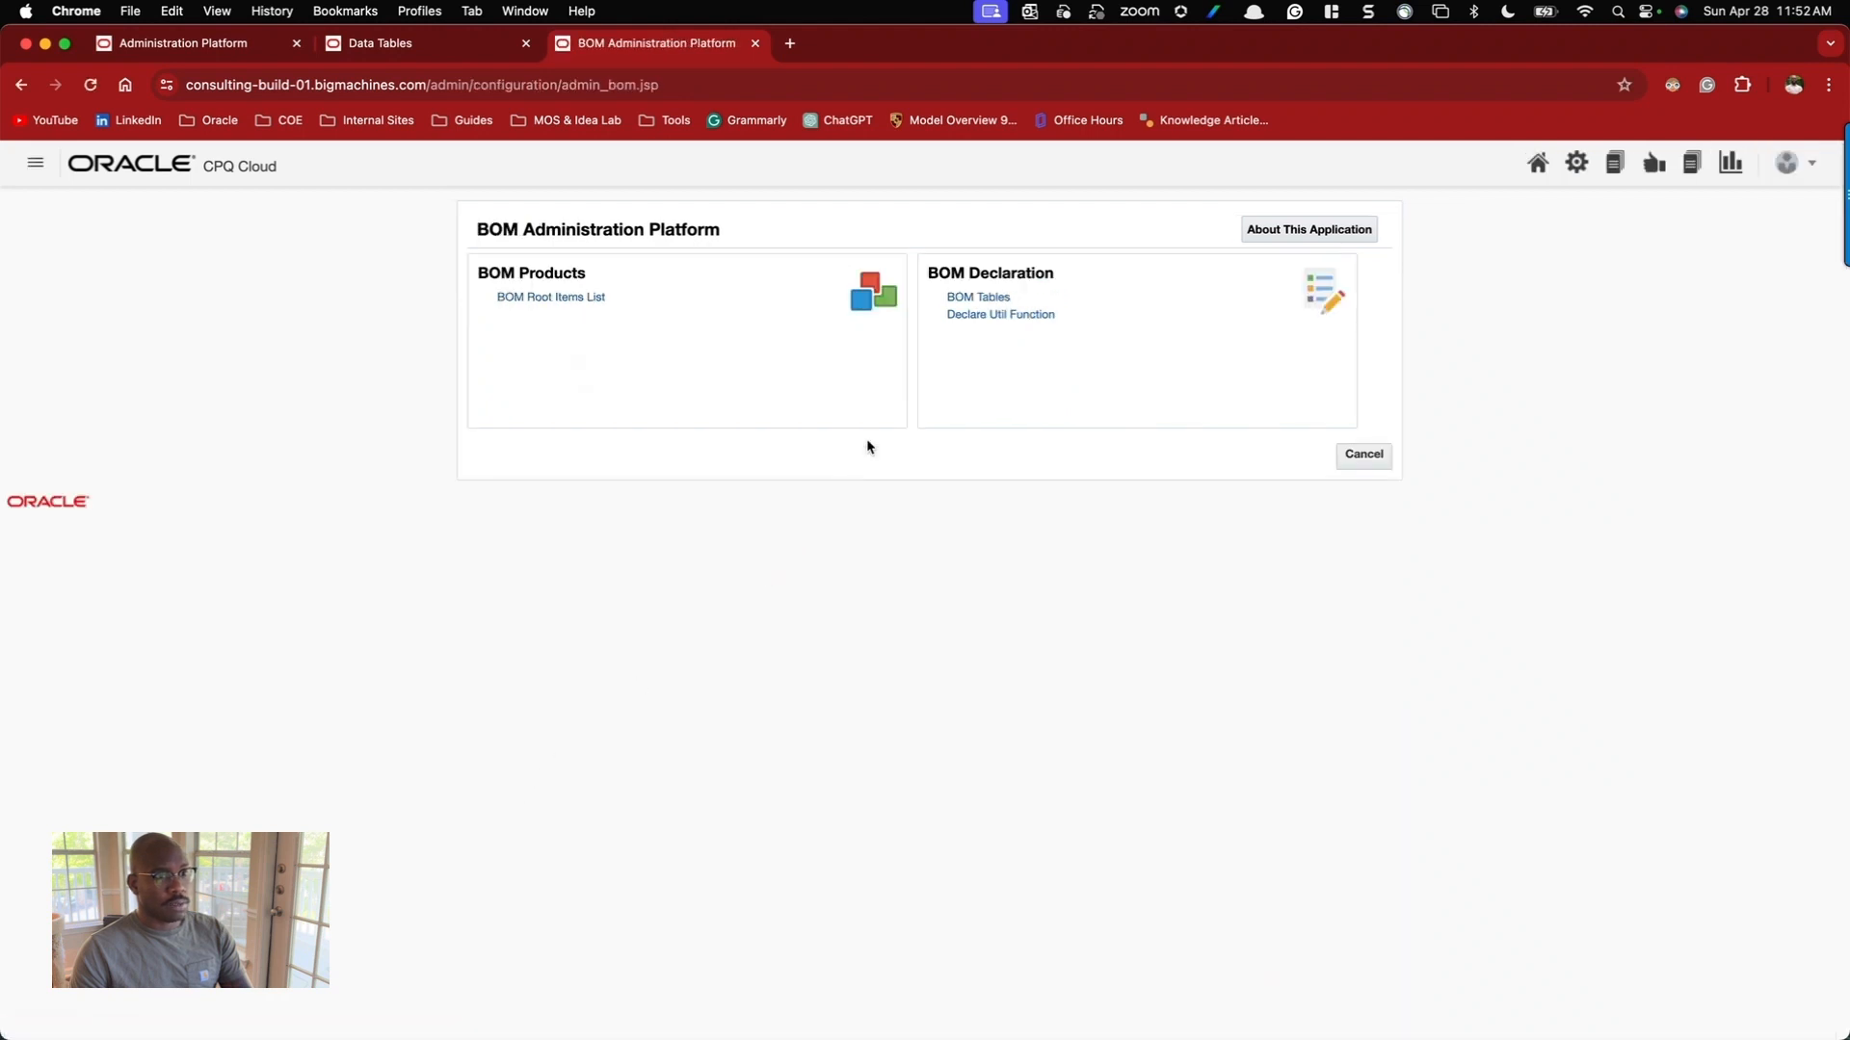
click(993, 305)
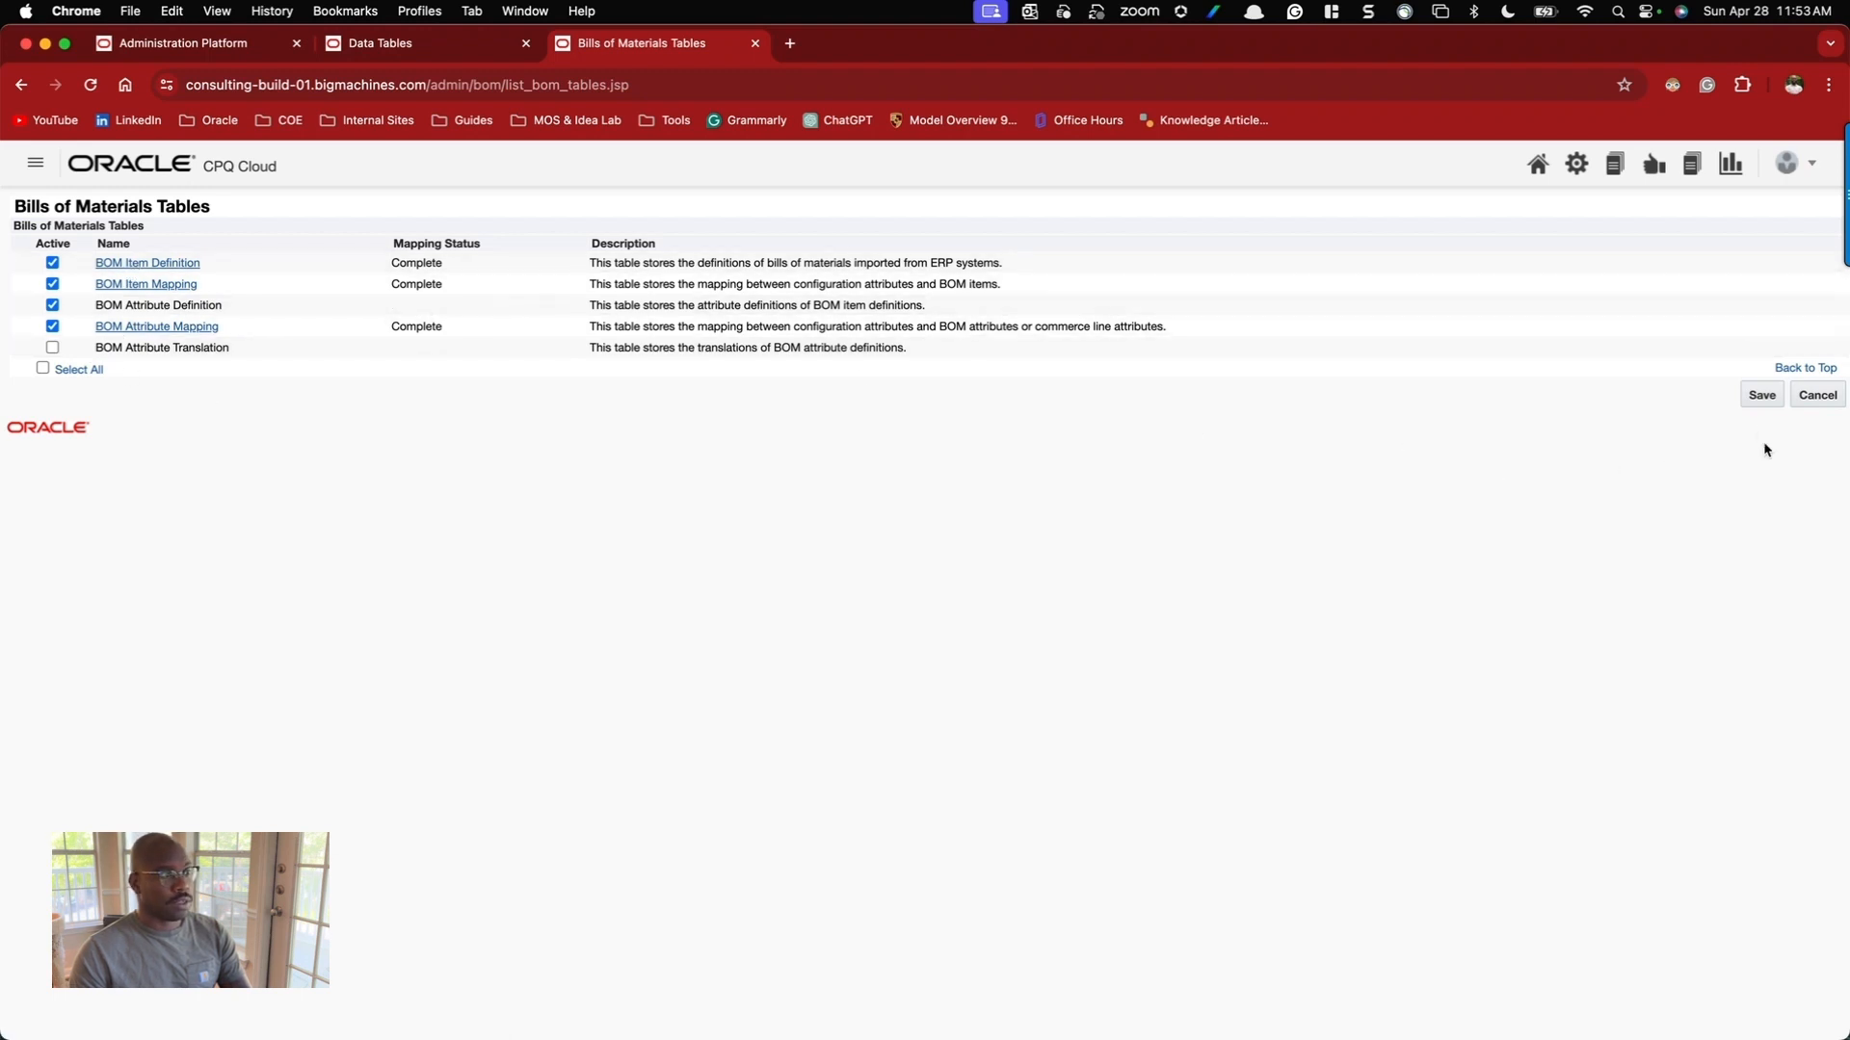
Save the BOM table list with BOM Attribute Definition active, and deactivate that table again.
click(1760, 396)
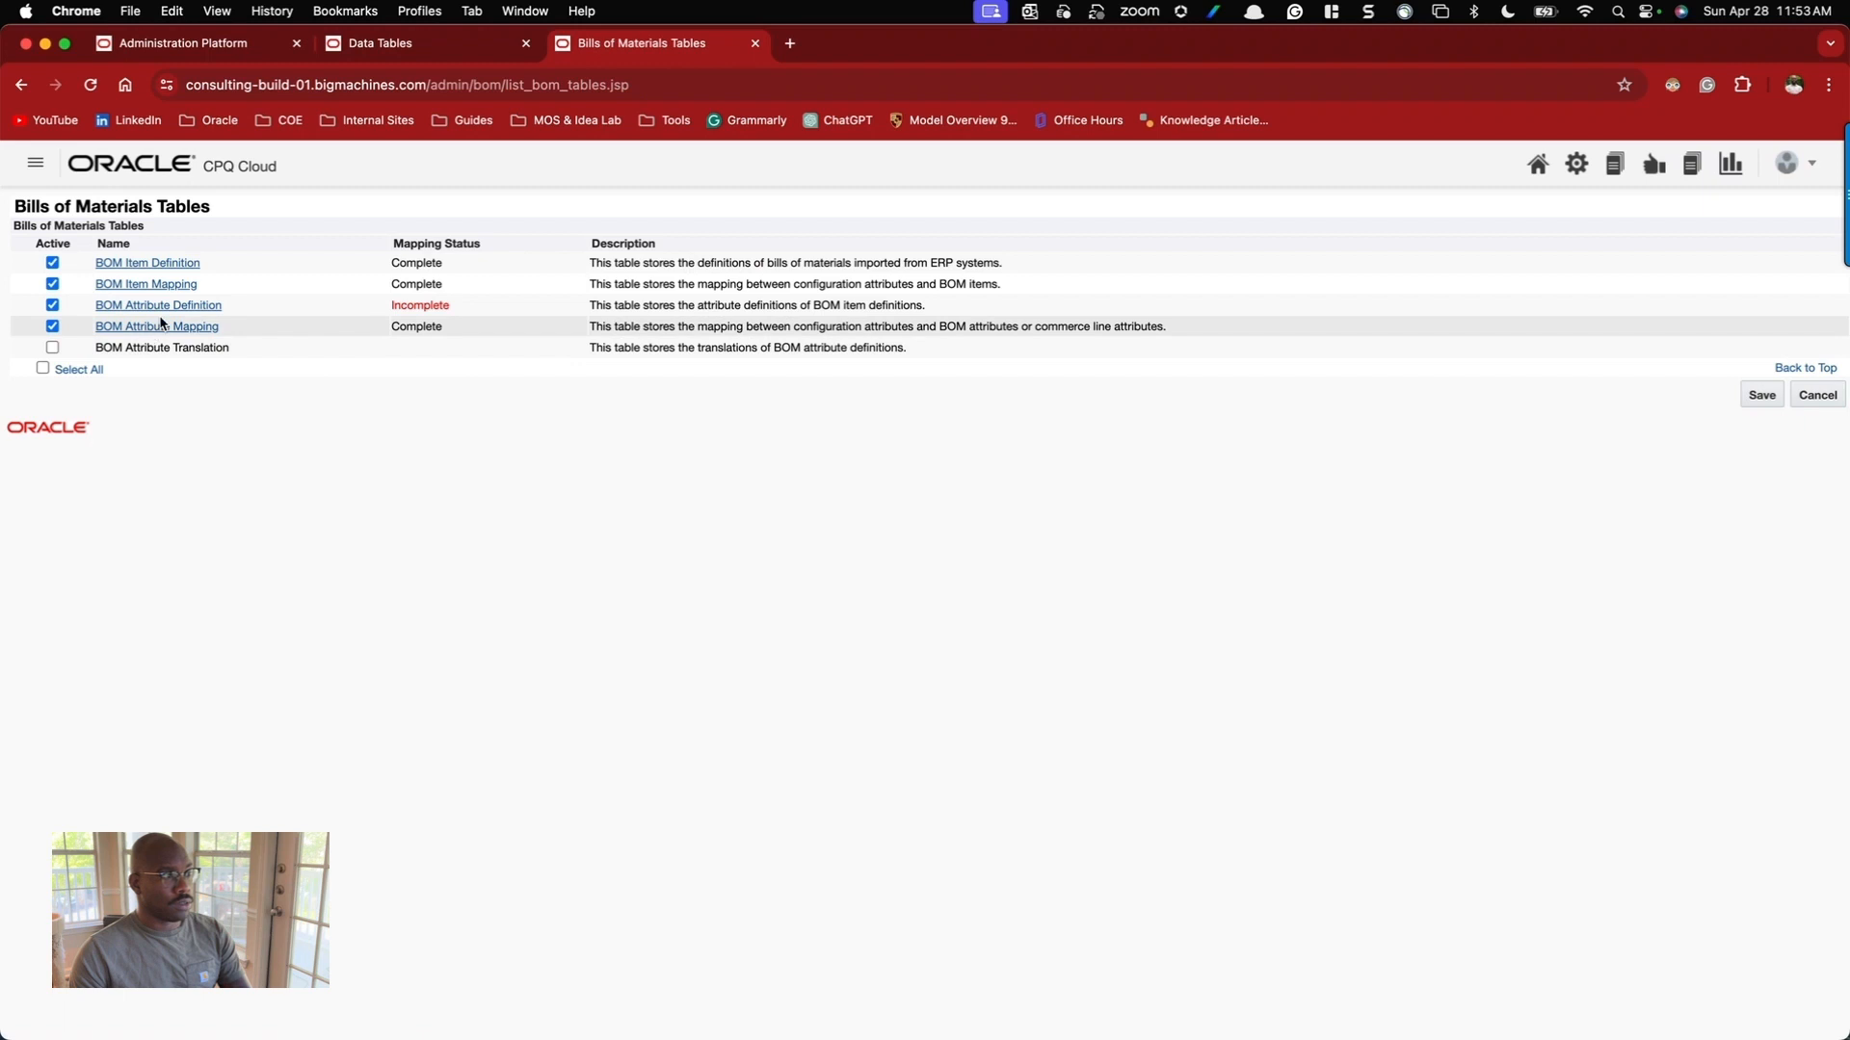
click(52, 304)
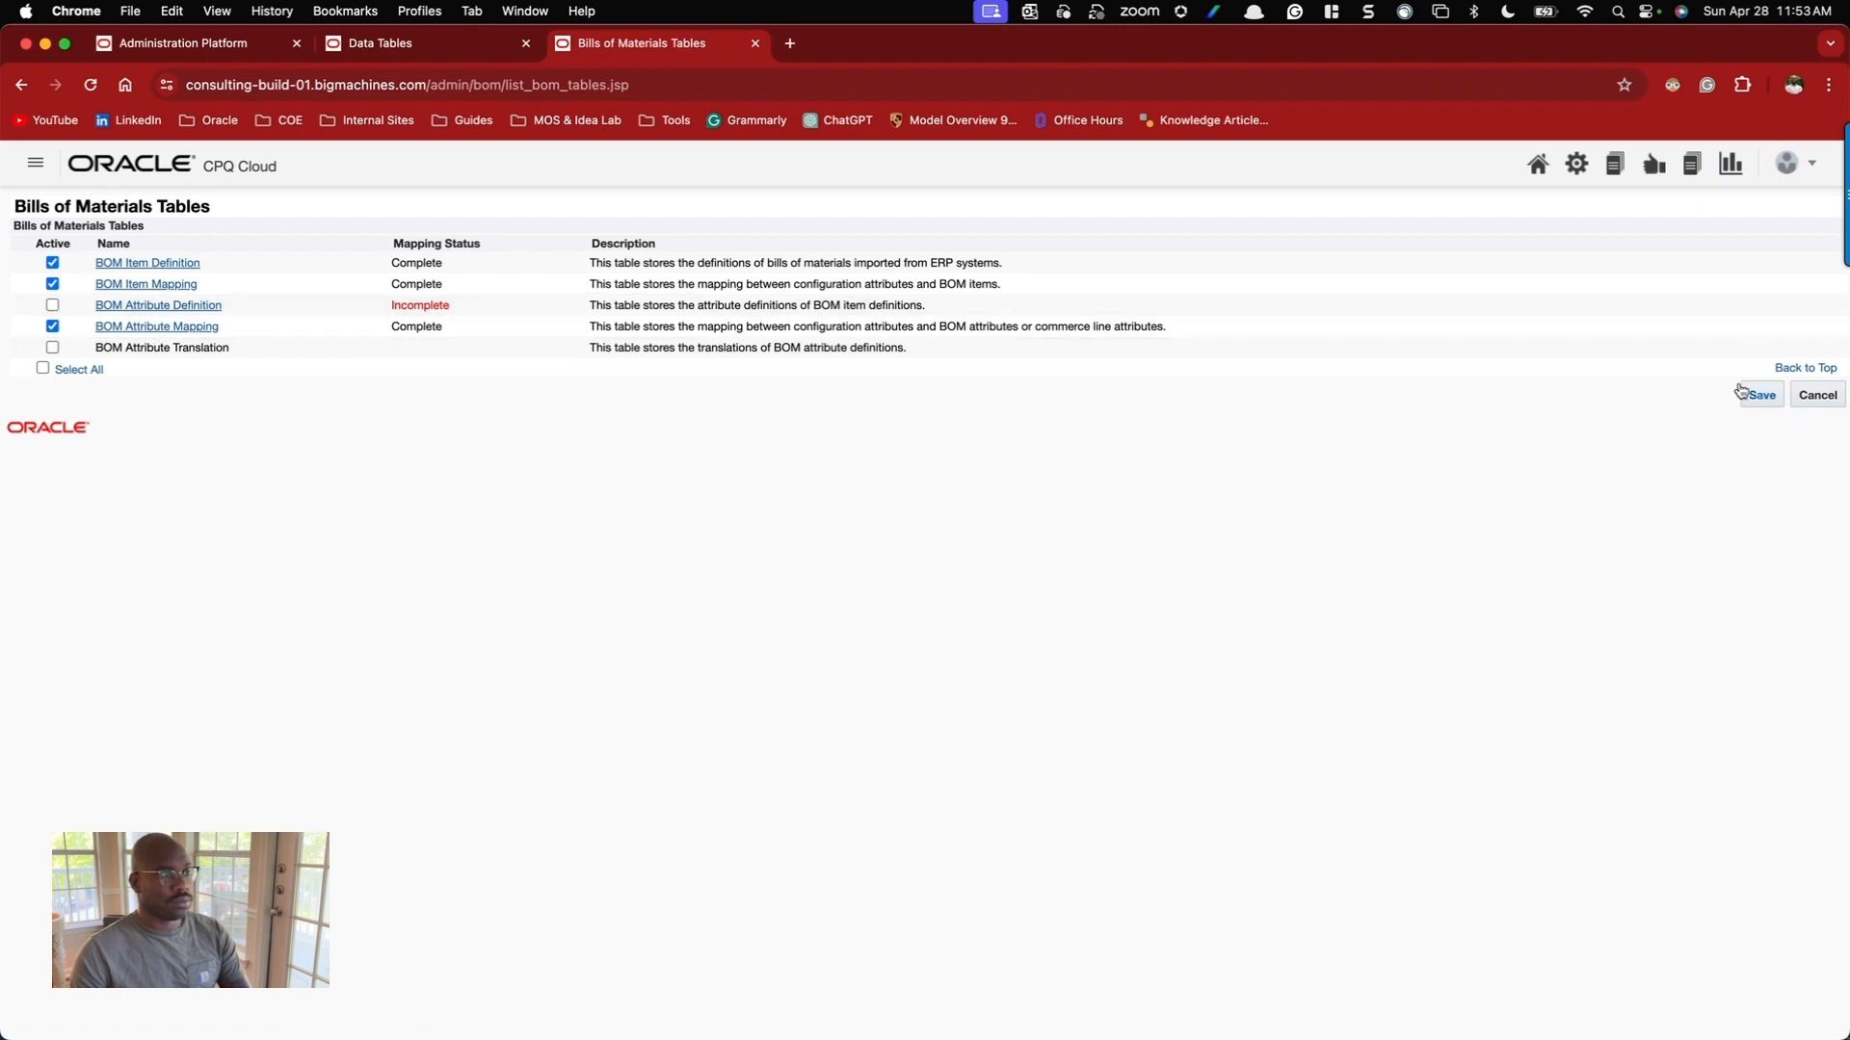
Download the sample table of the BOM Item Definition, extract it, and open Oracle_BomItemDef.csv in Excel.
click(170, 264)
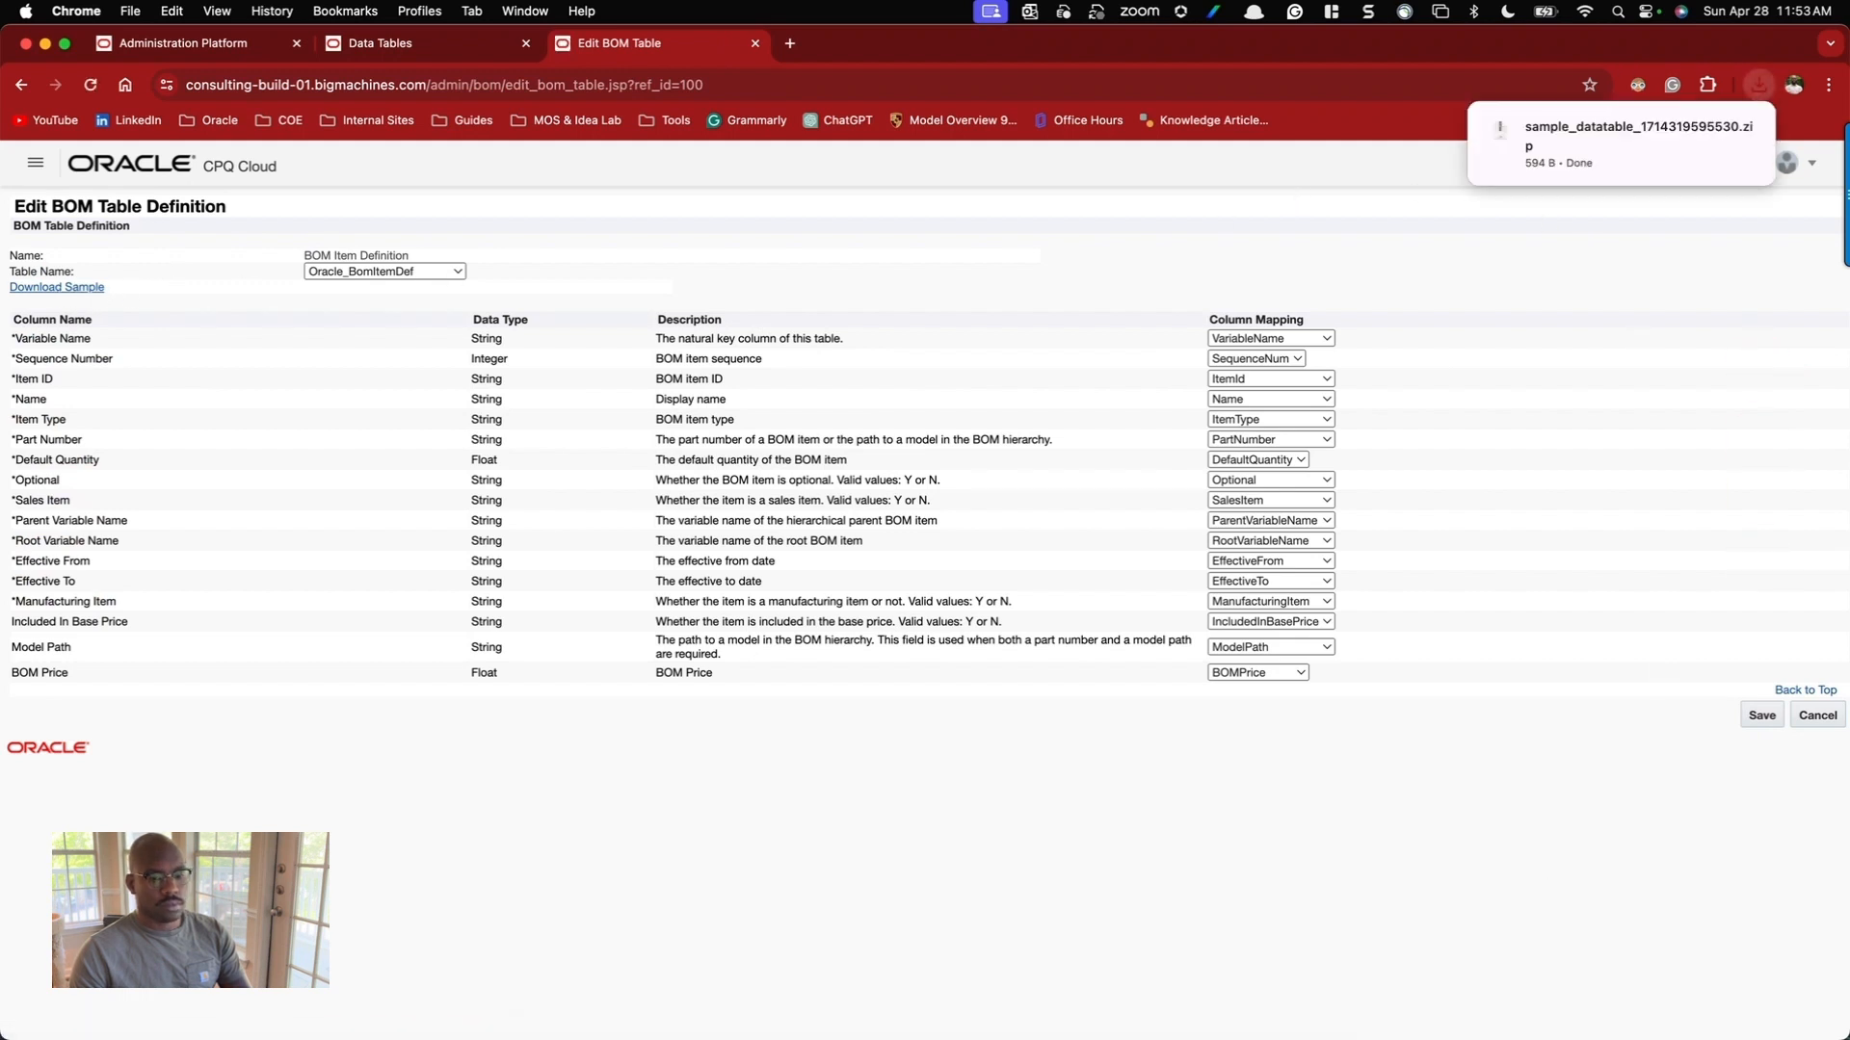
click(1225, 1011)
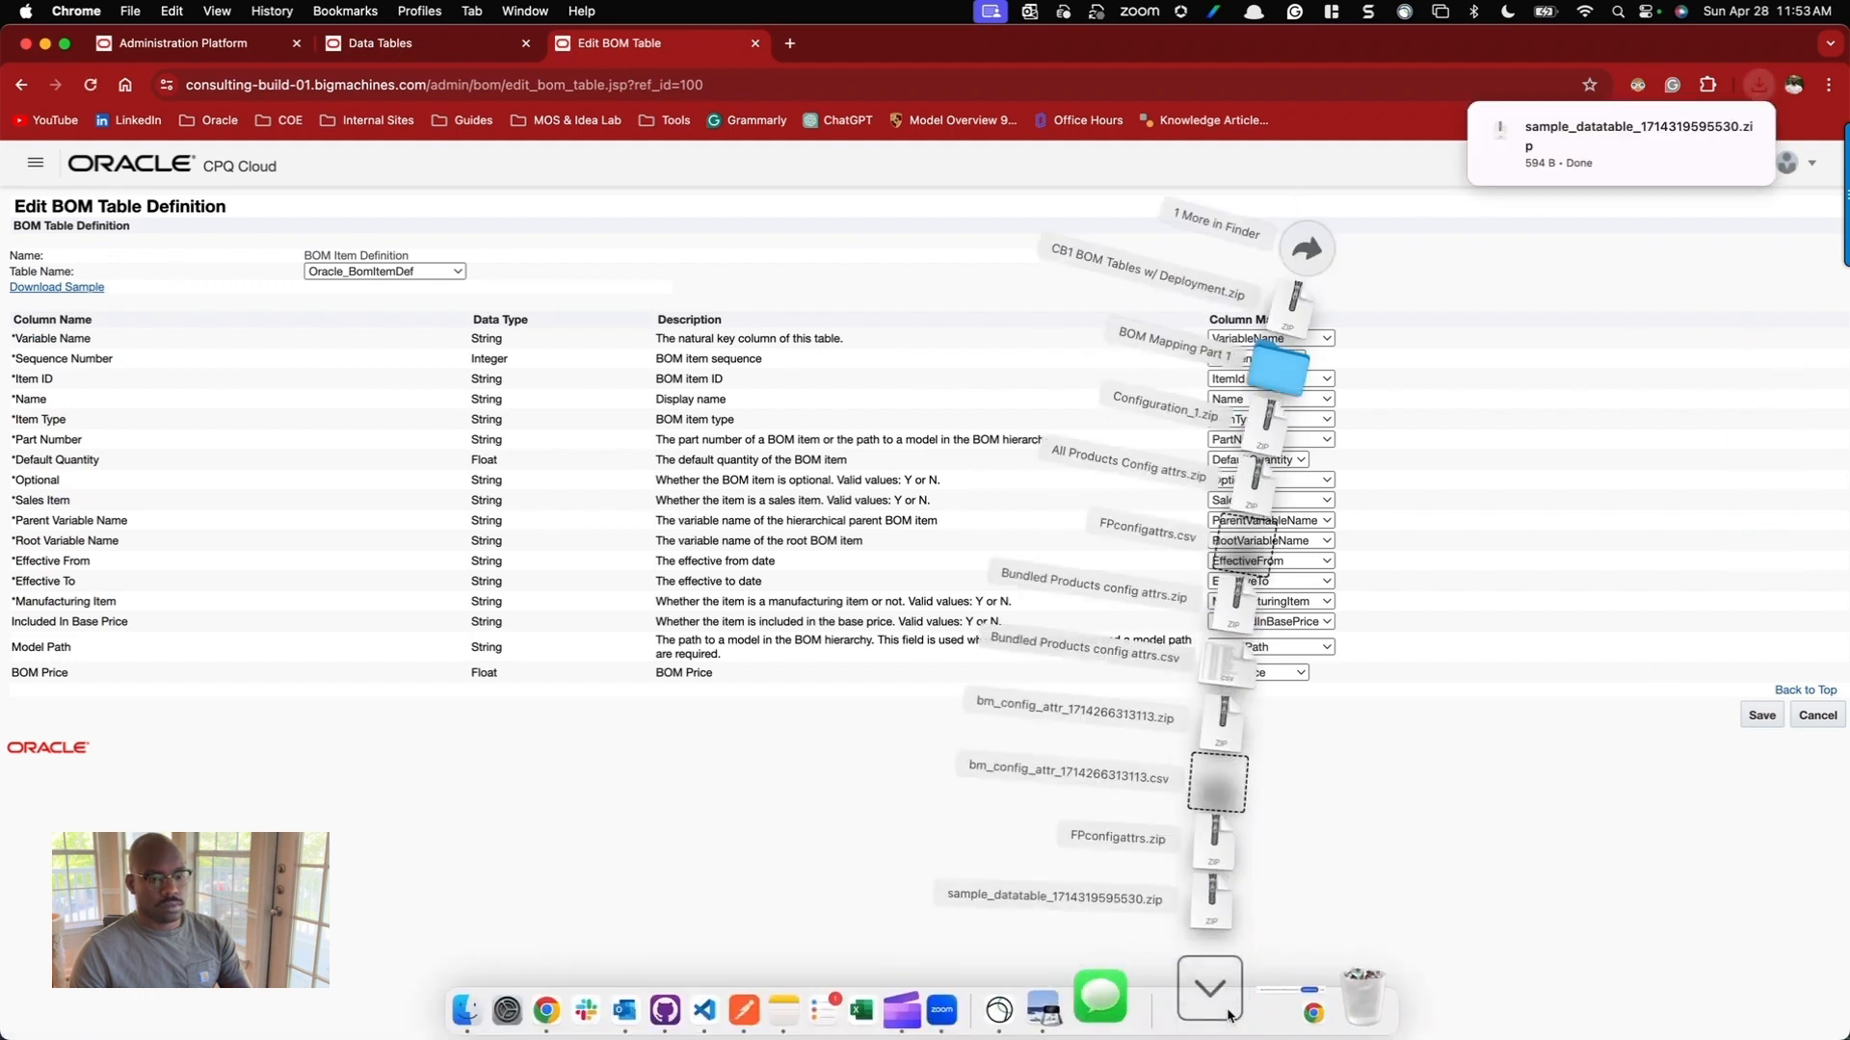
click(1235, 918)
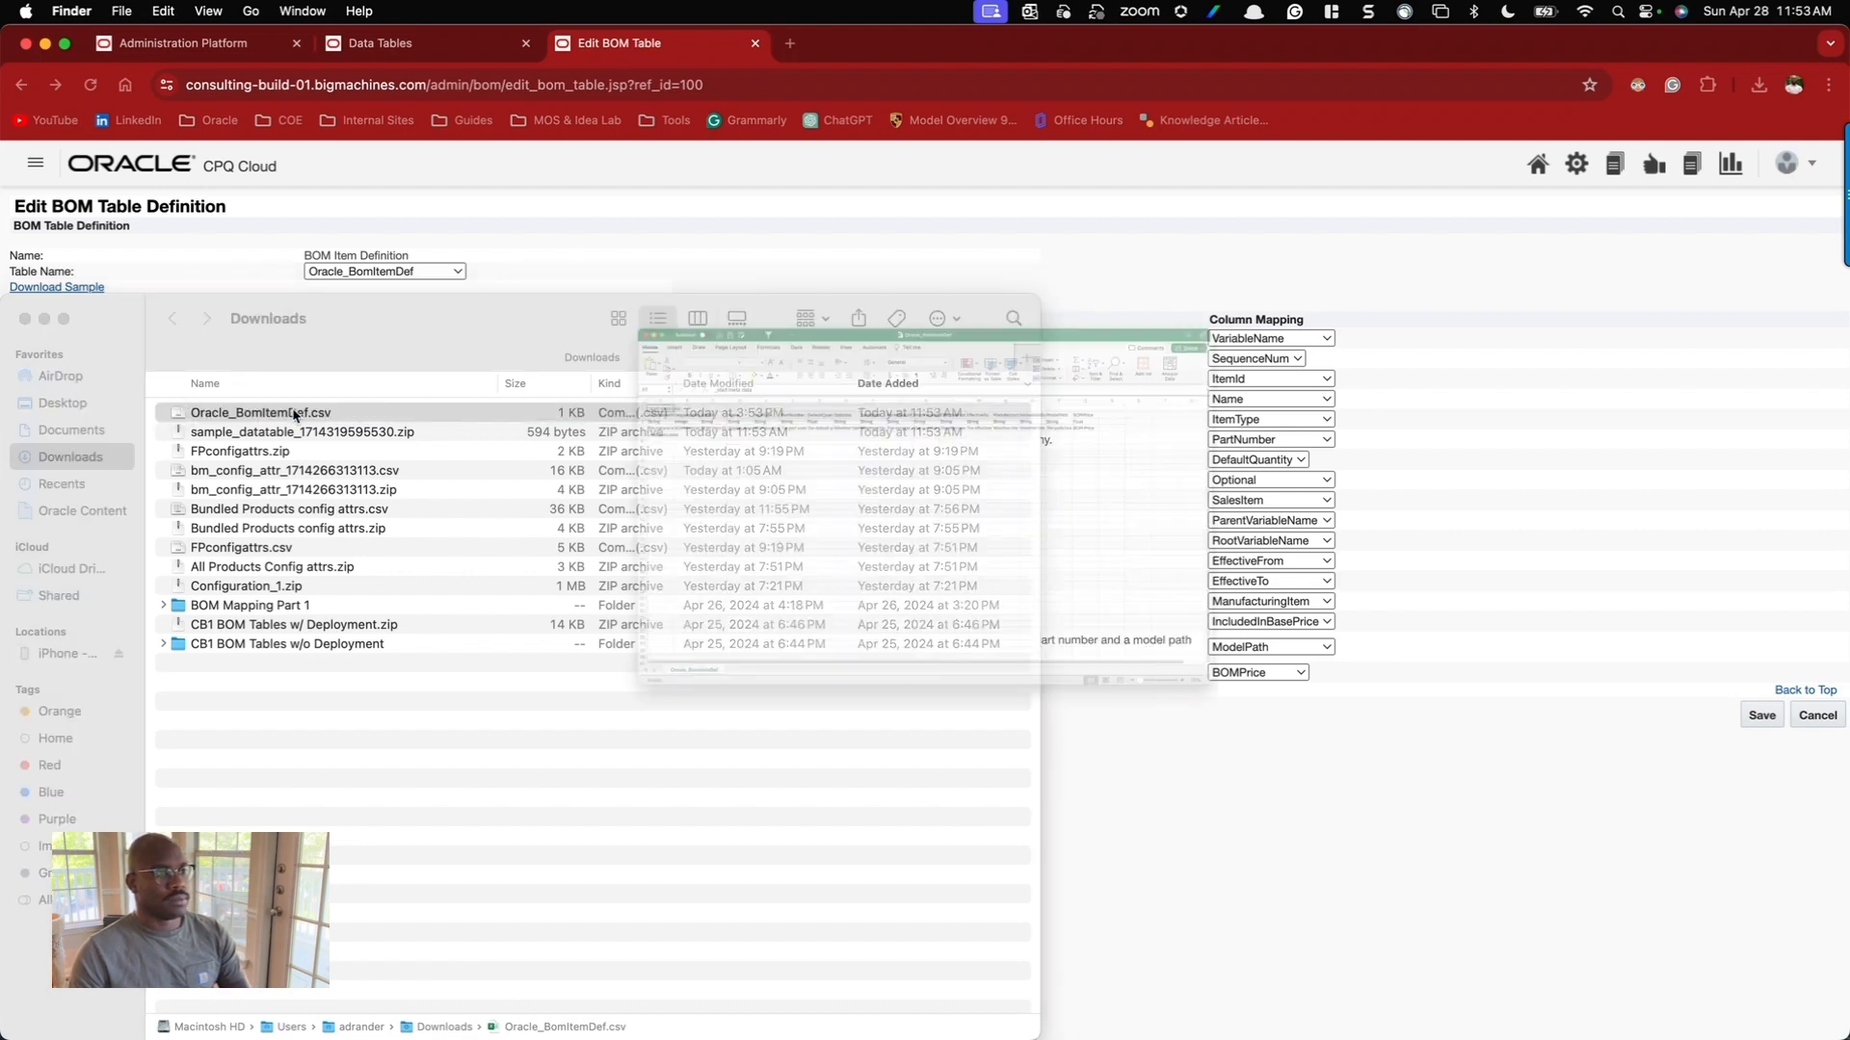
double_click(294, 415)
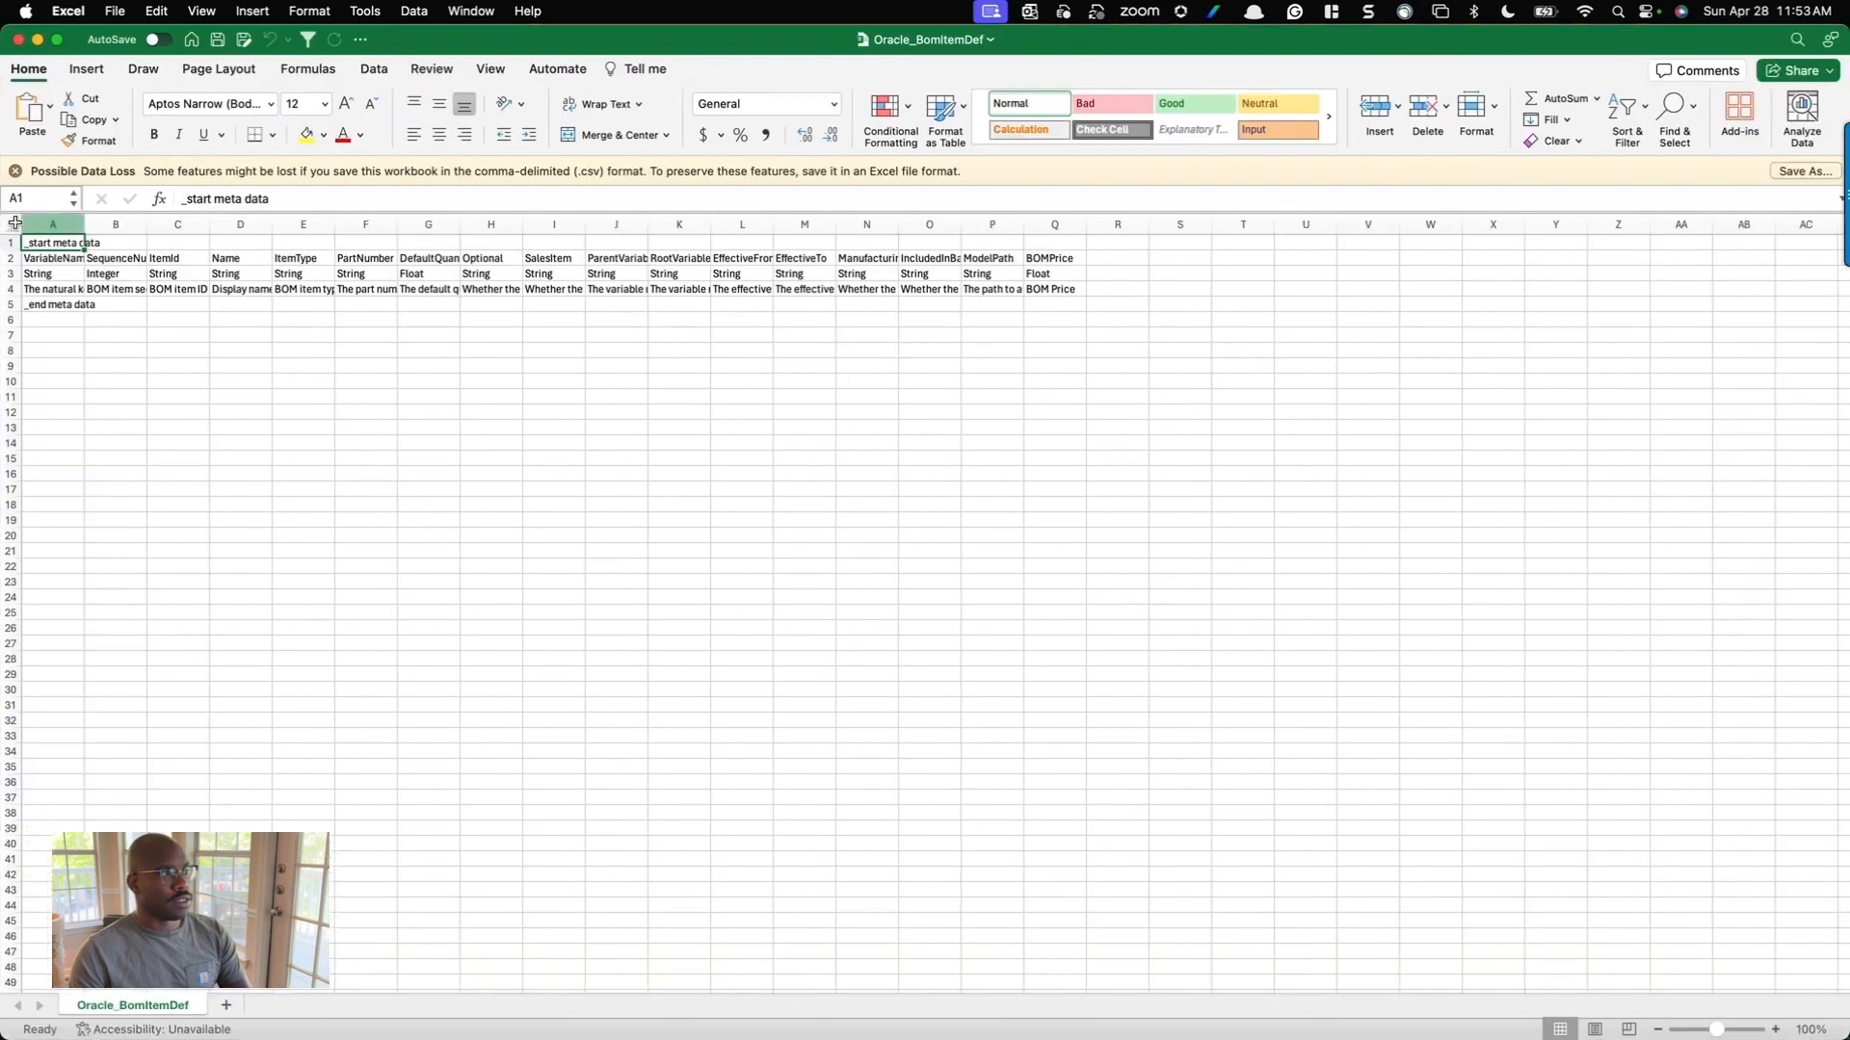
Fit all column widths of the sample sheet to their contents and review the headers and descriptions through BOMPrice.
click(16, 223)
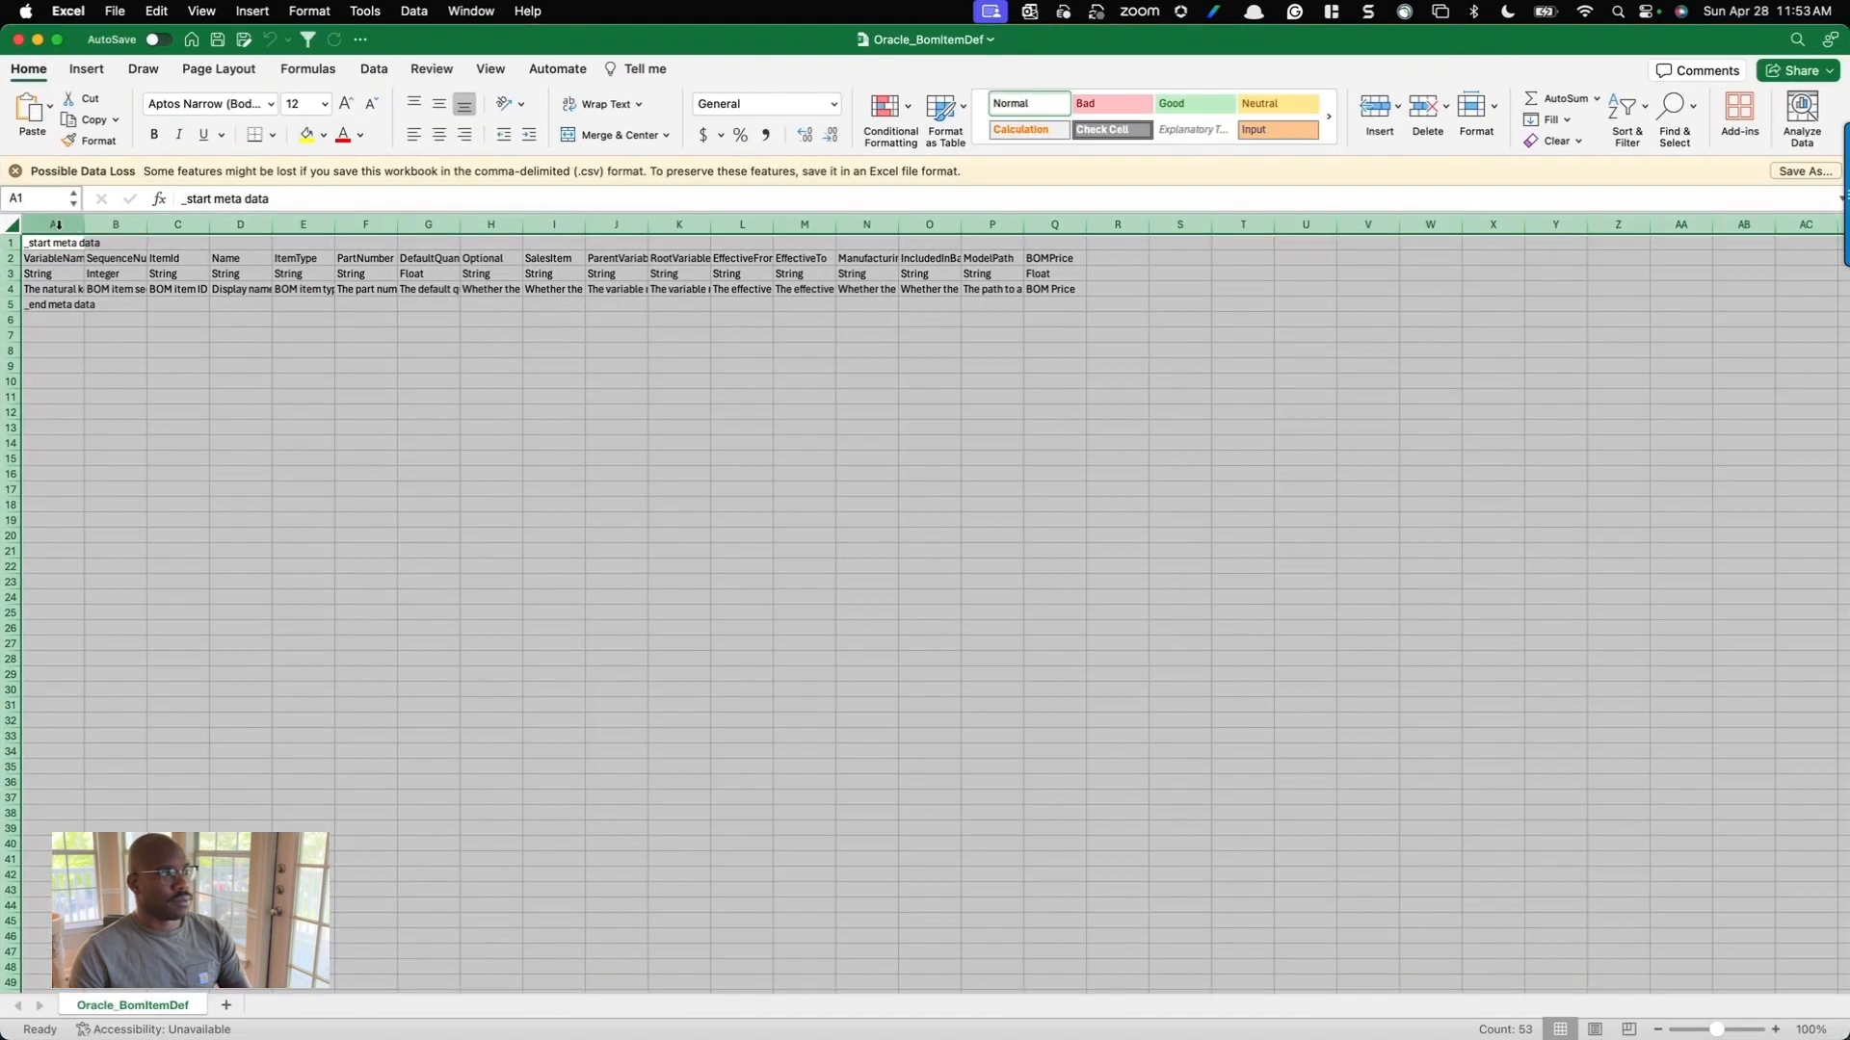
double_click(84, 224)
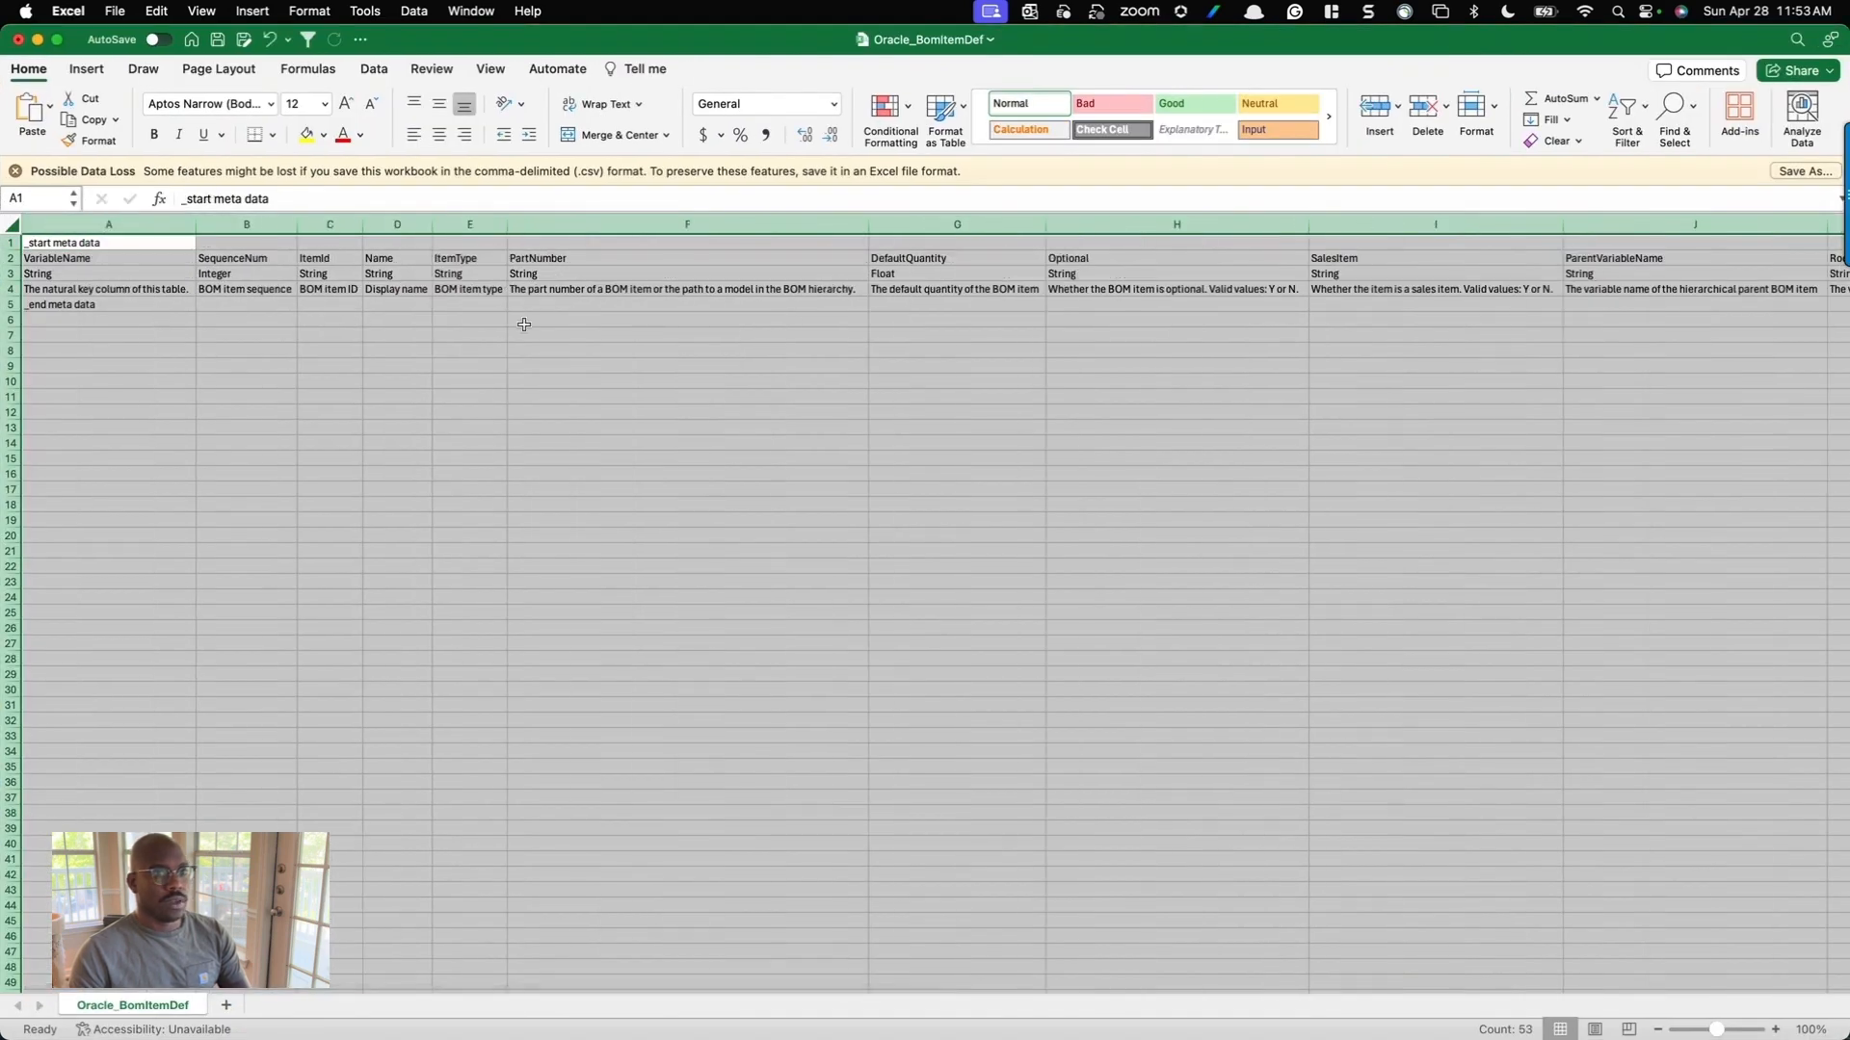
click(1422, 323)
scroll(1422, 323, right, 5)
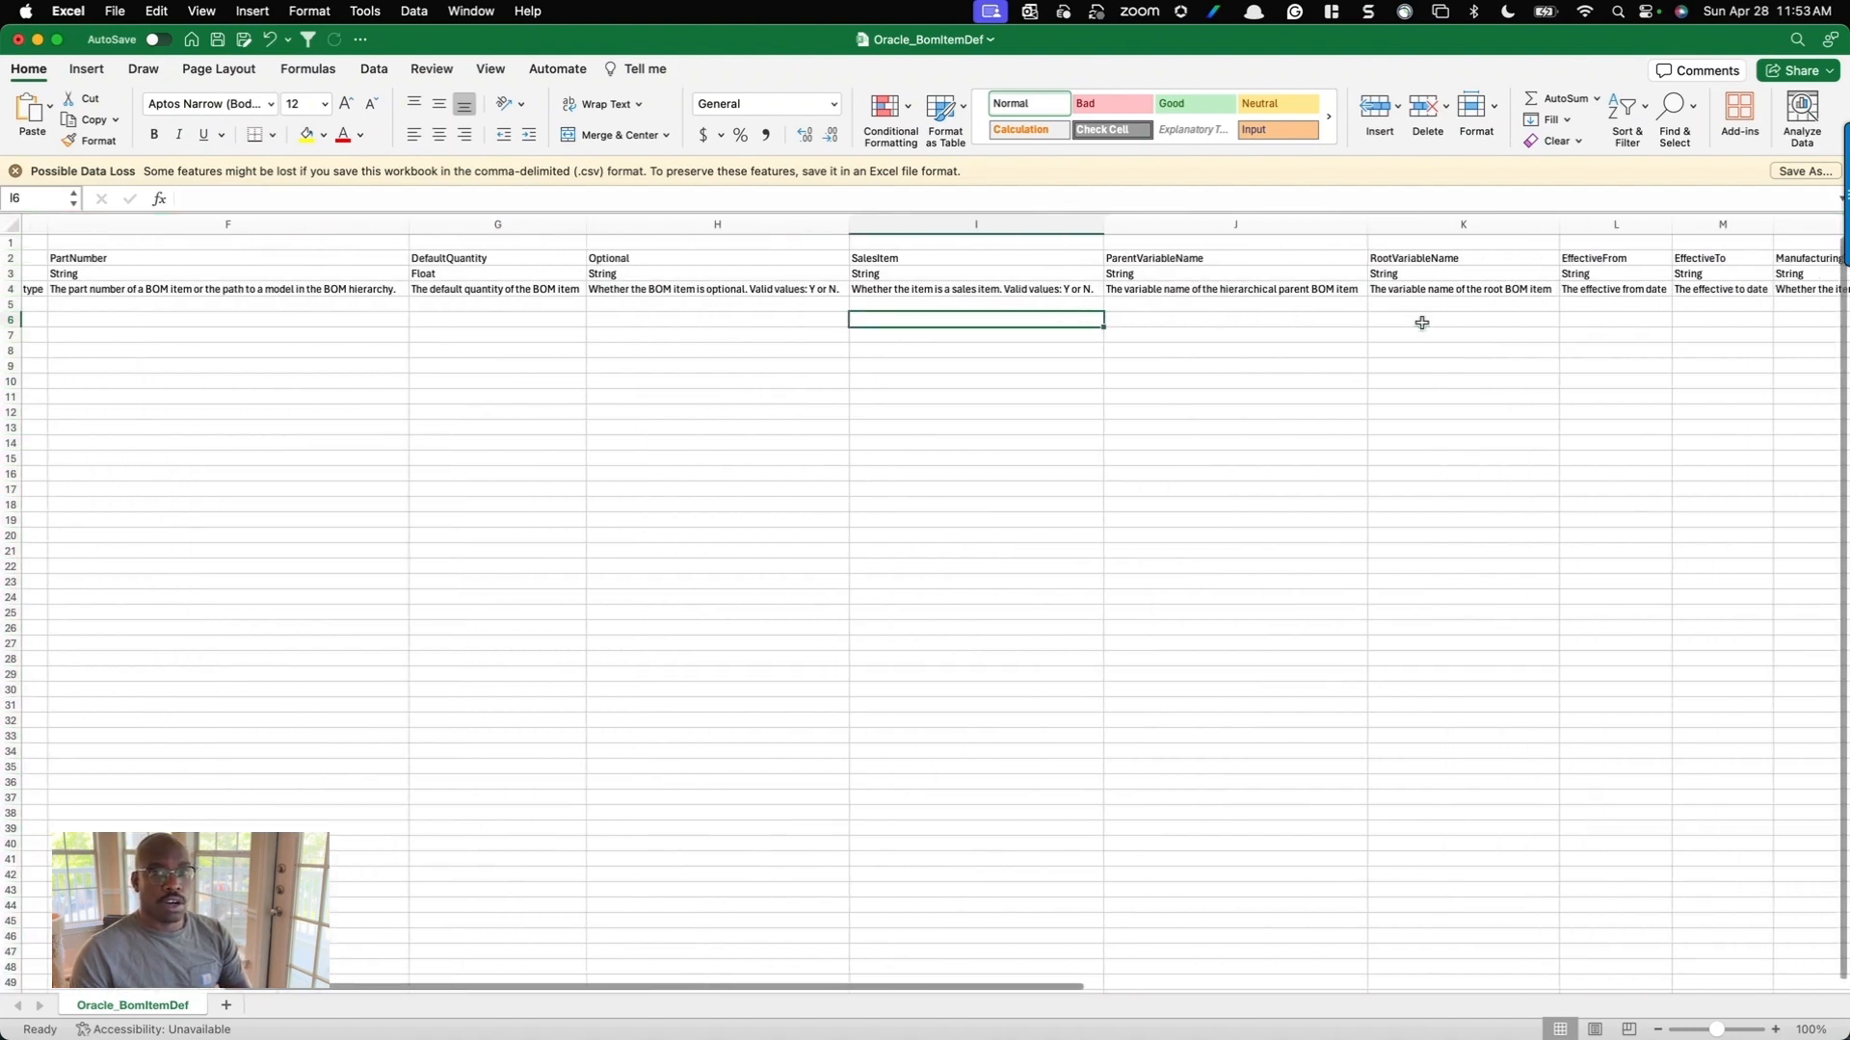
scroll(1422, 323, right, 6)
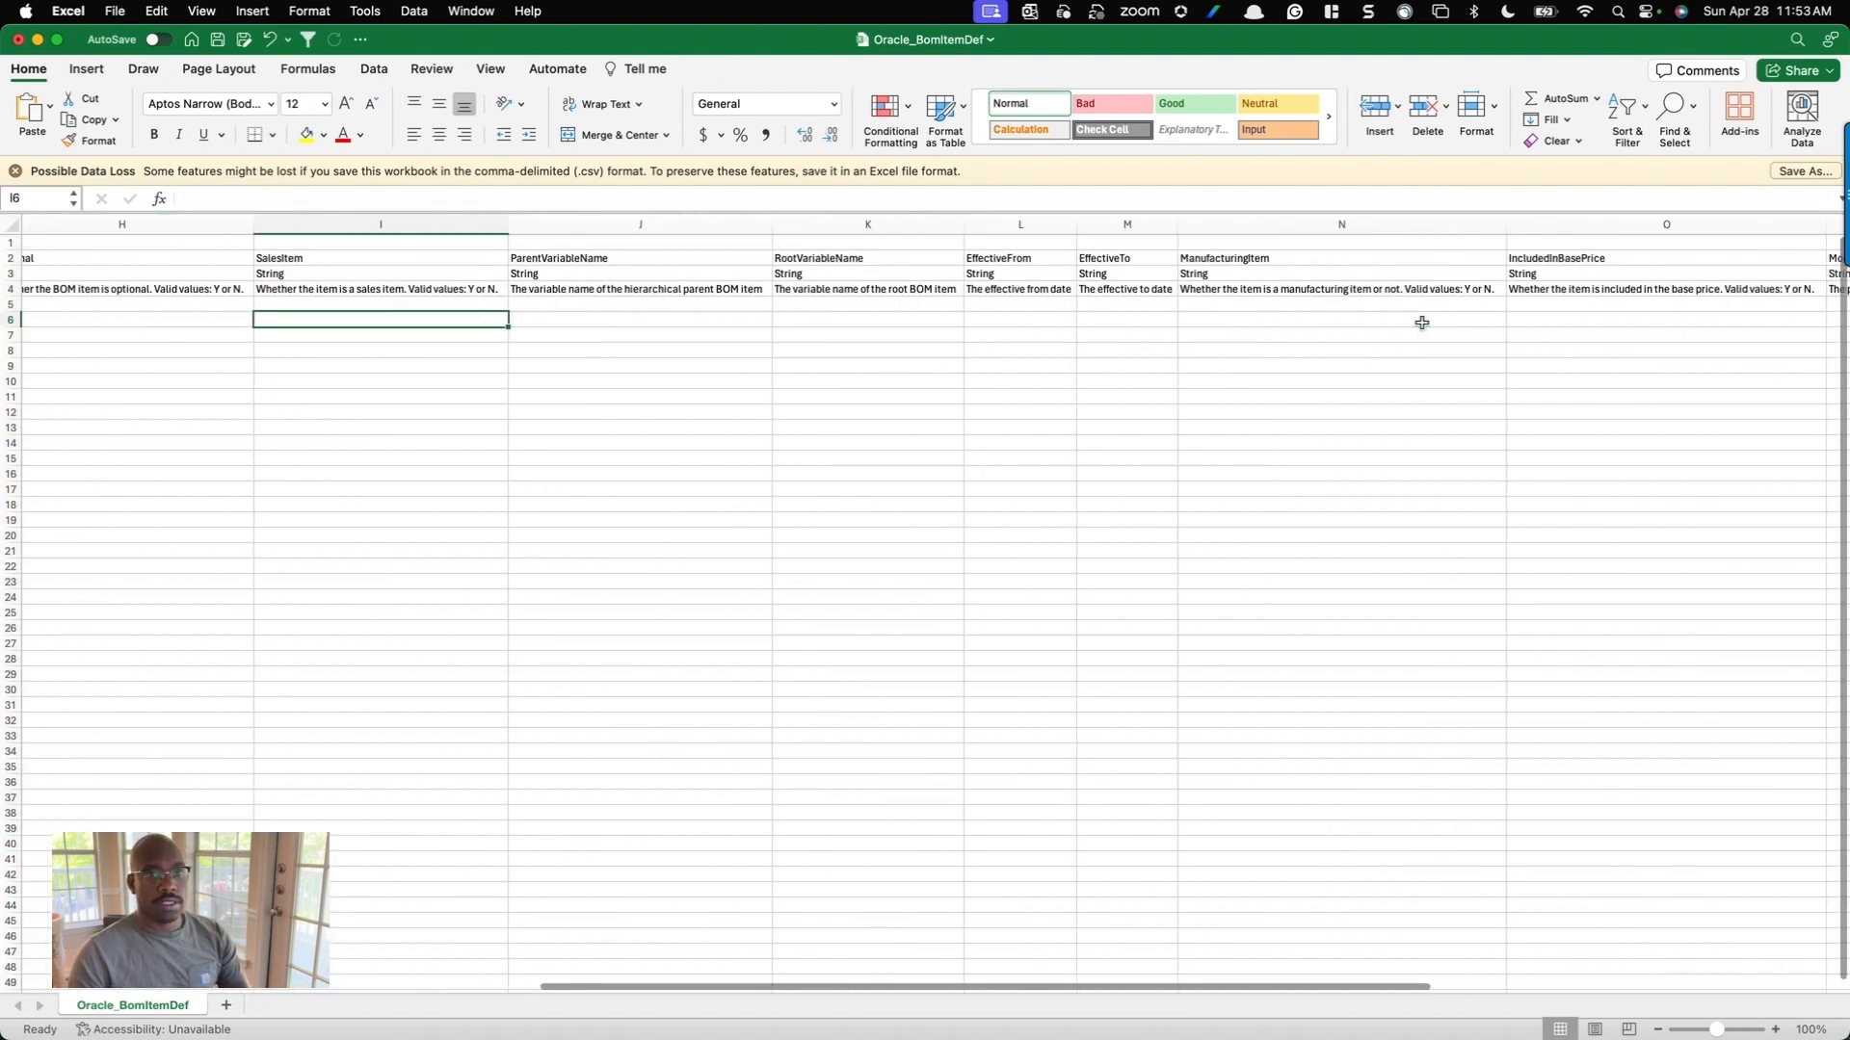
scroll(1422, 323, right, 6)
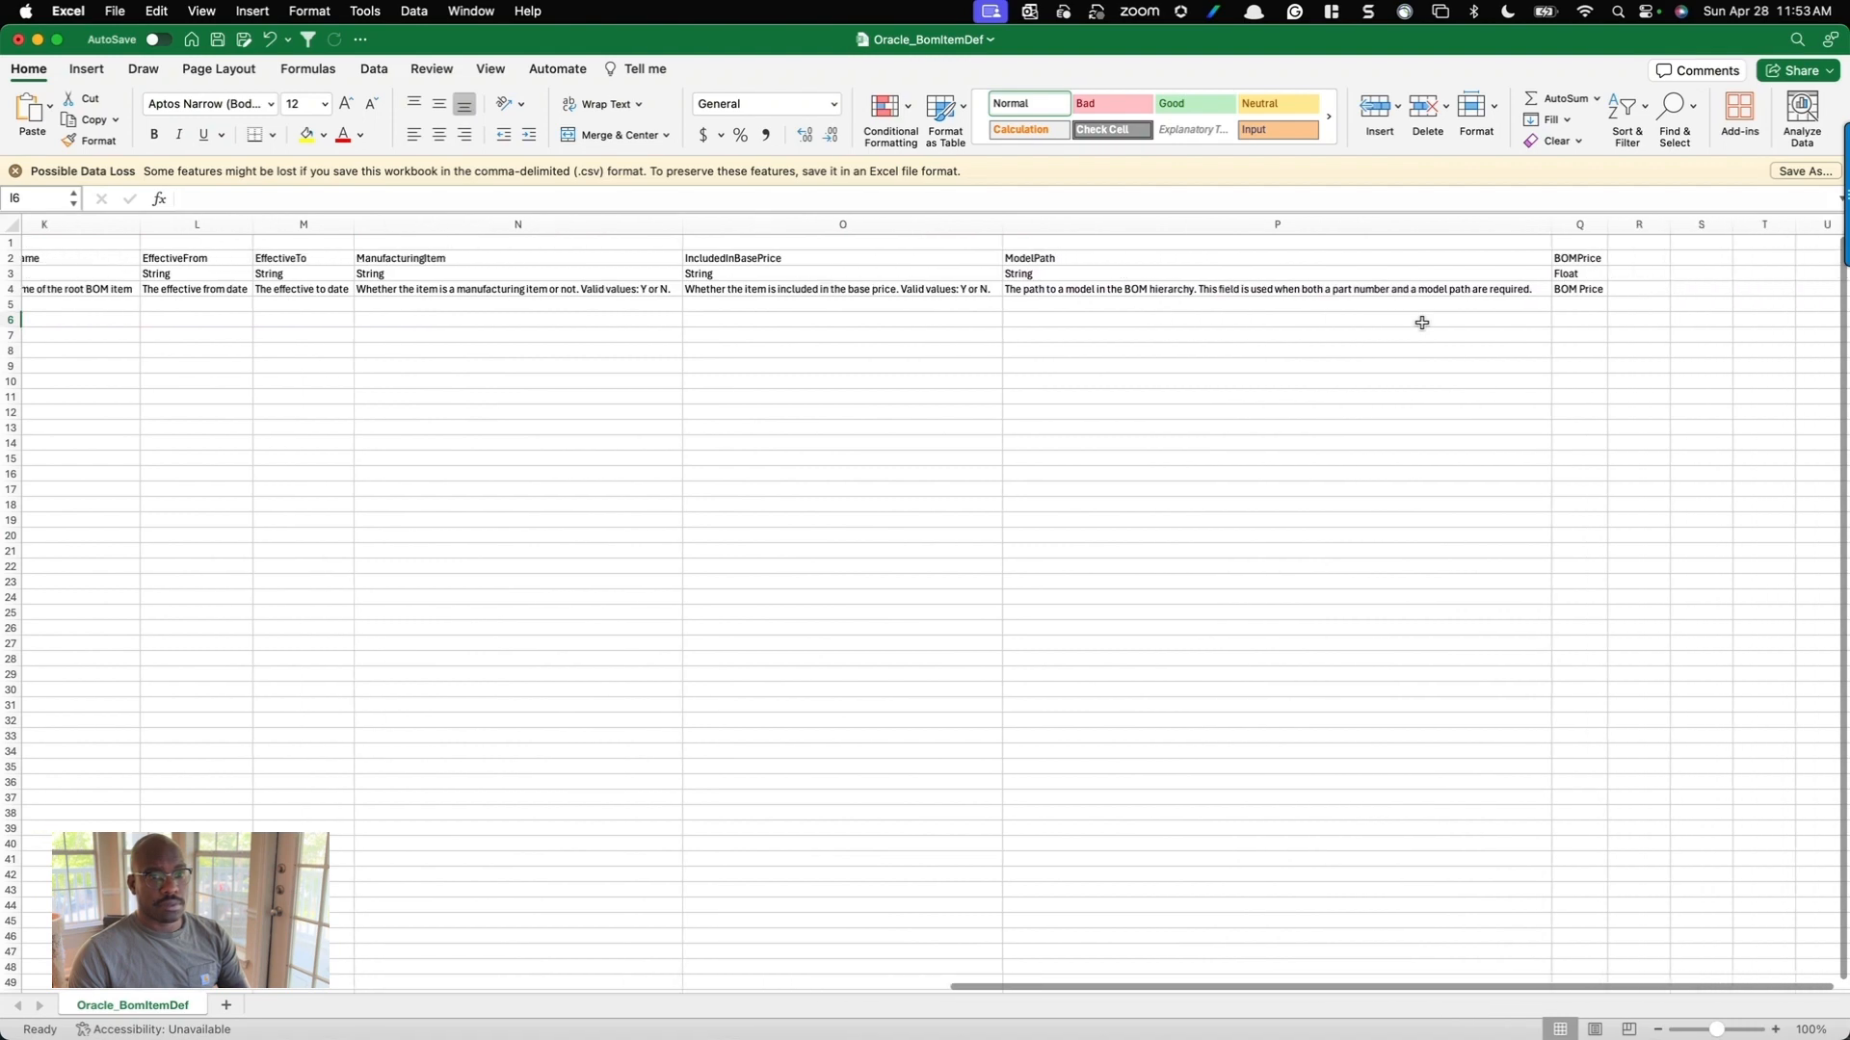
Close the Oracle_BomItemDef sample workbook in Excel.
scroll(1422, 322, left, 10)
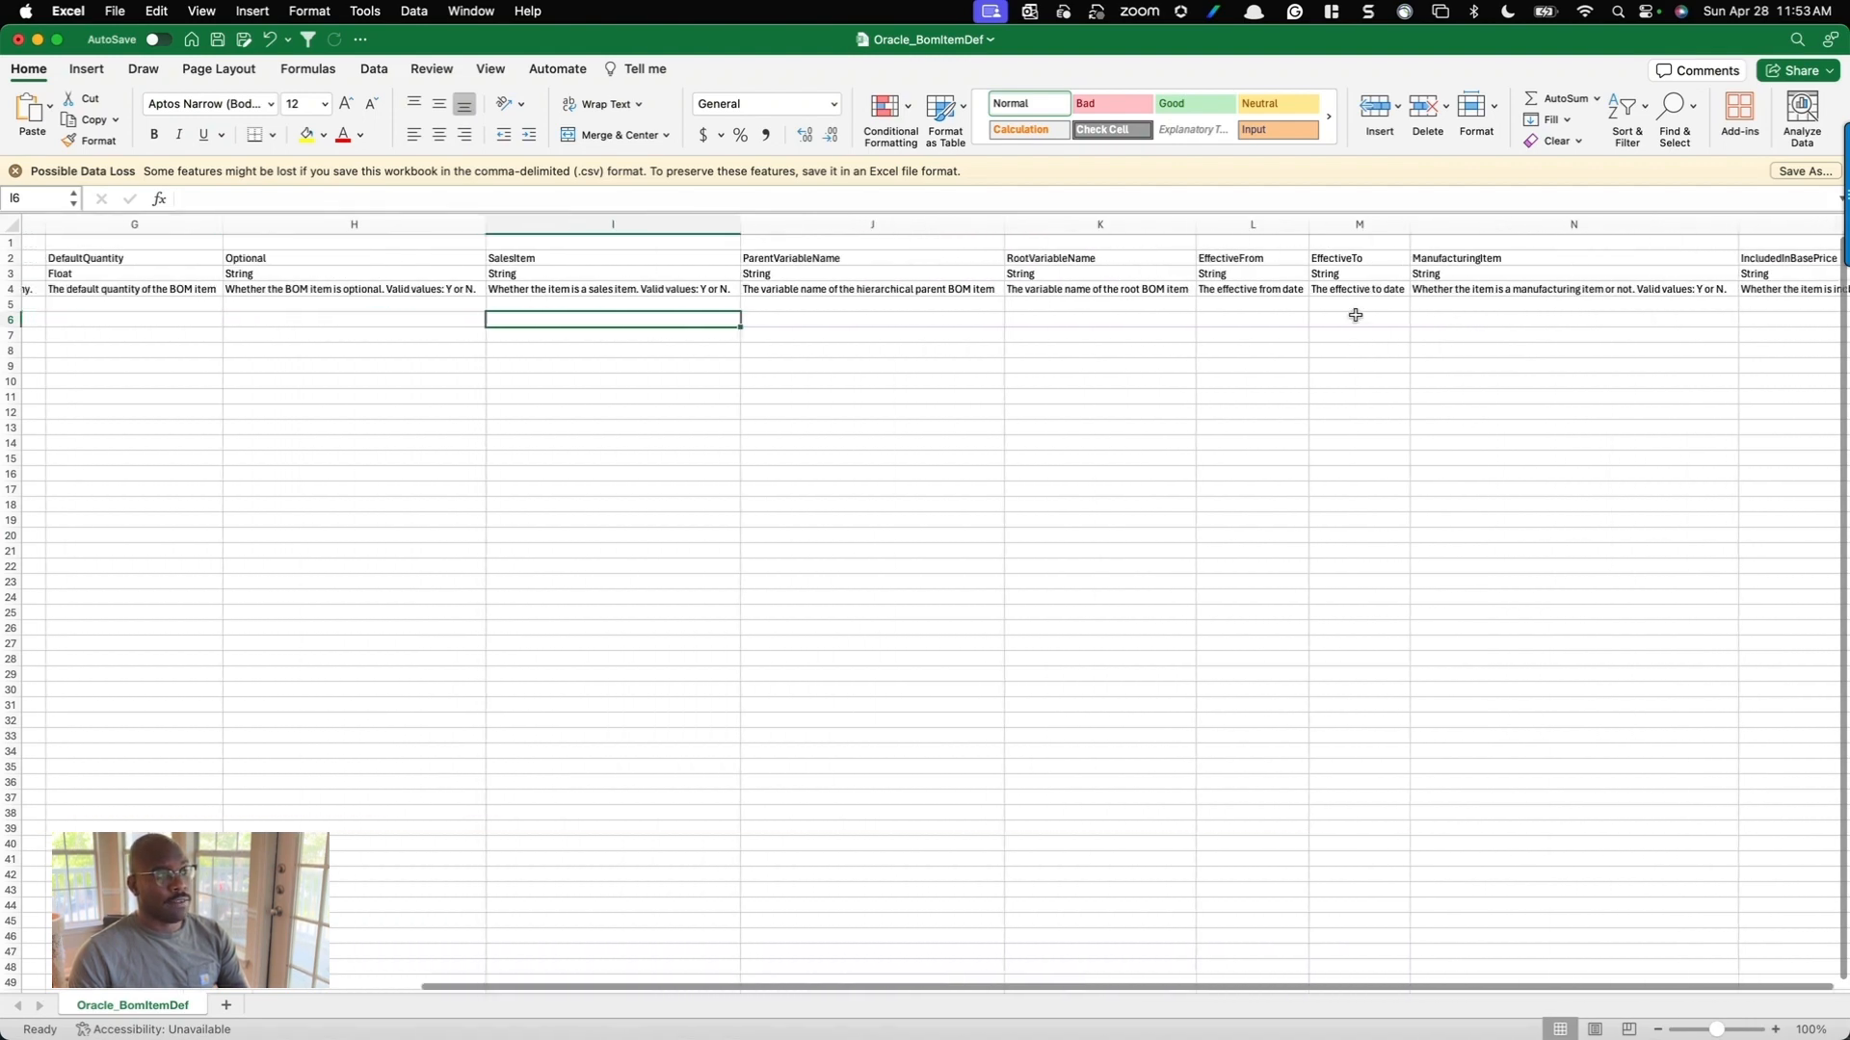
scroll(915, 338, left, 6)
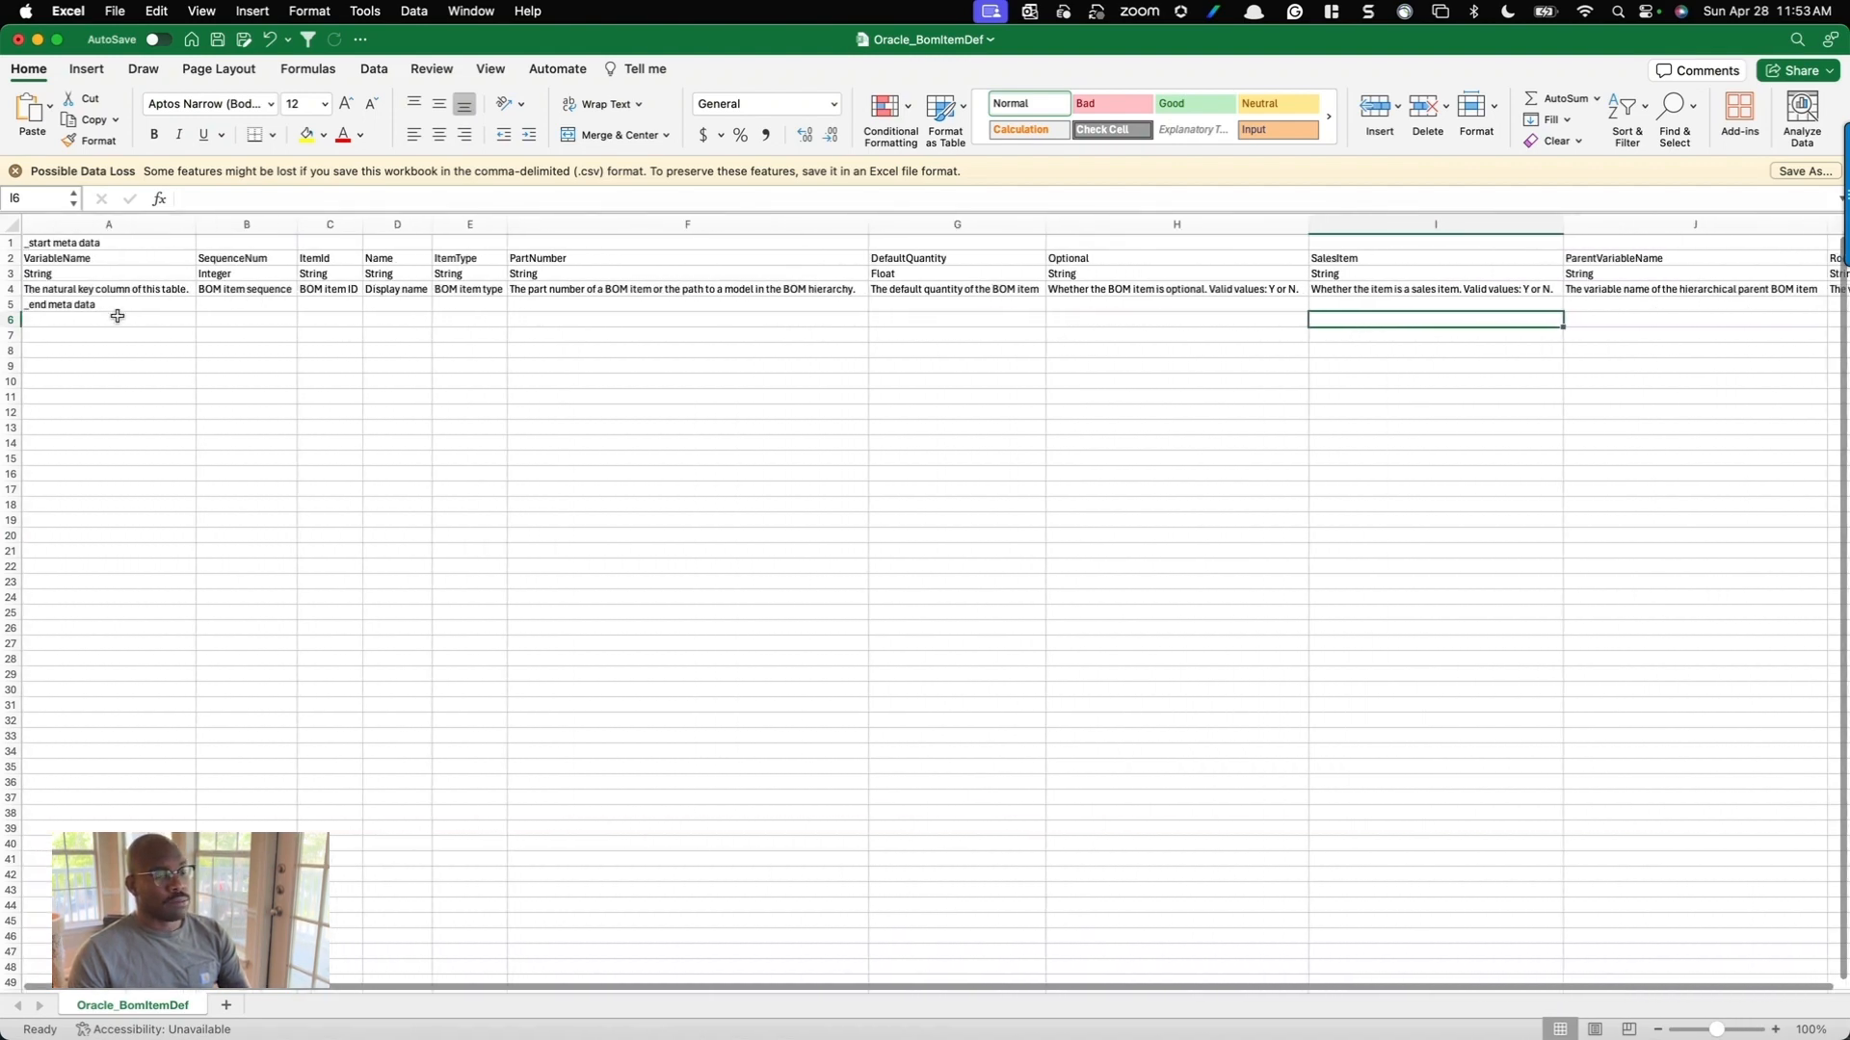
scroll(77, 290, left, 2)
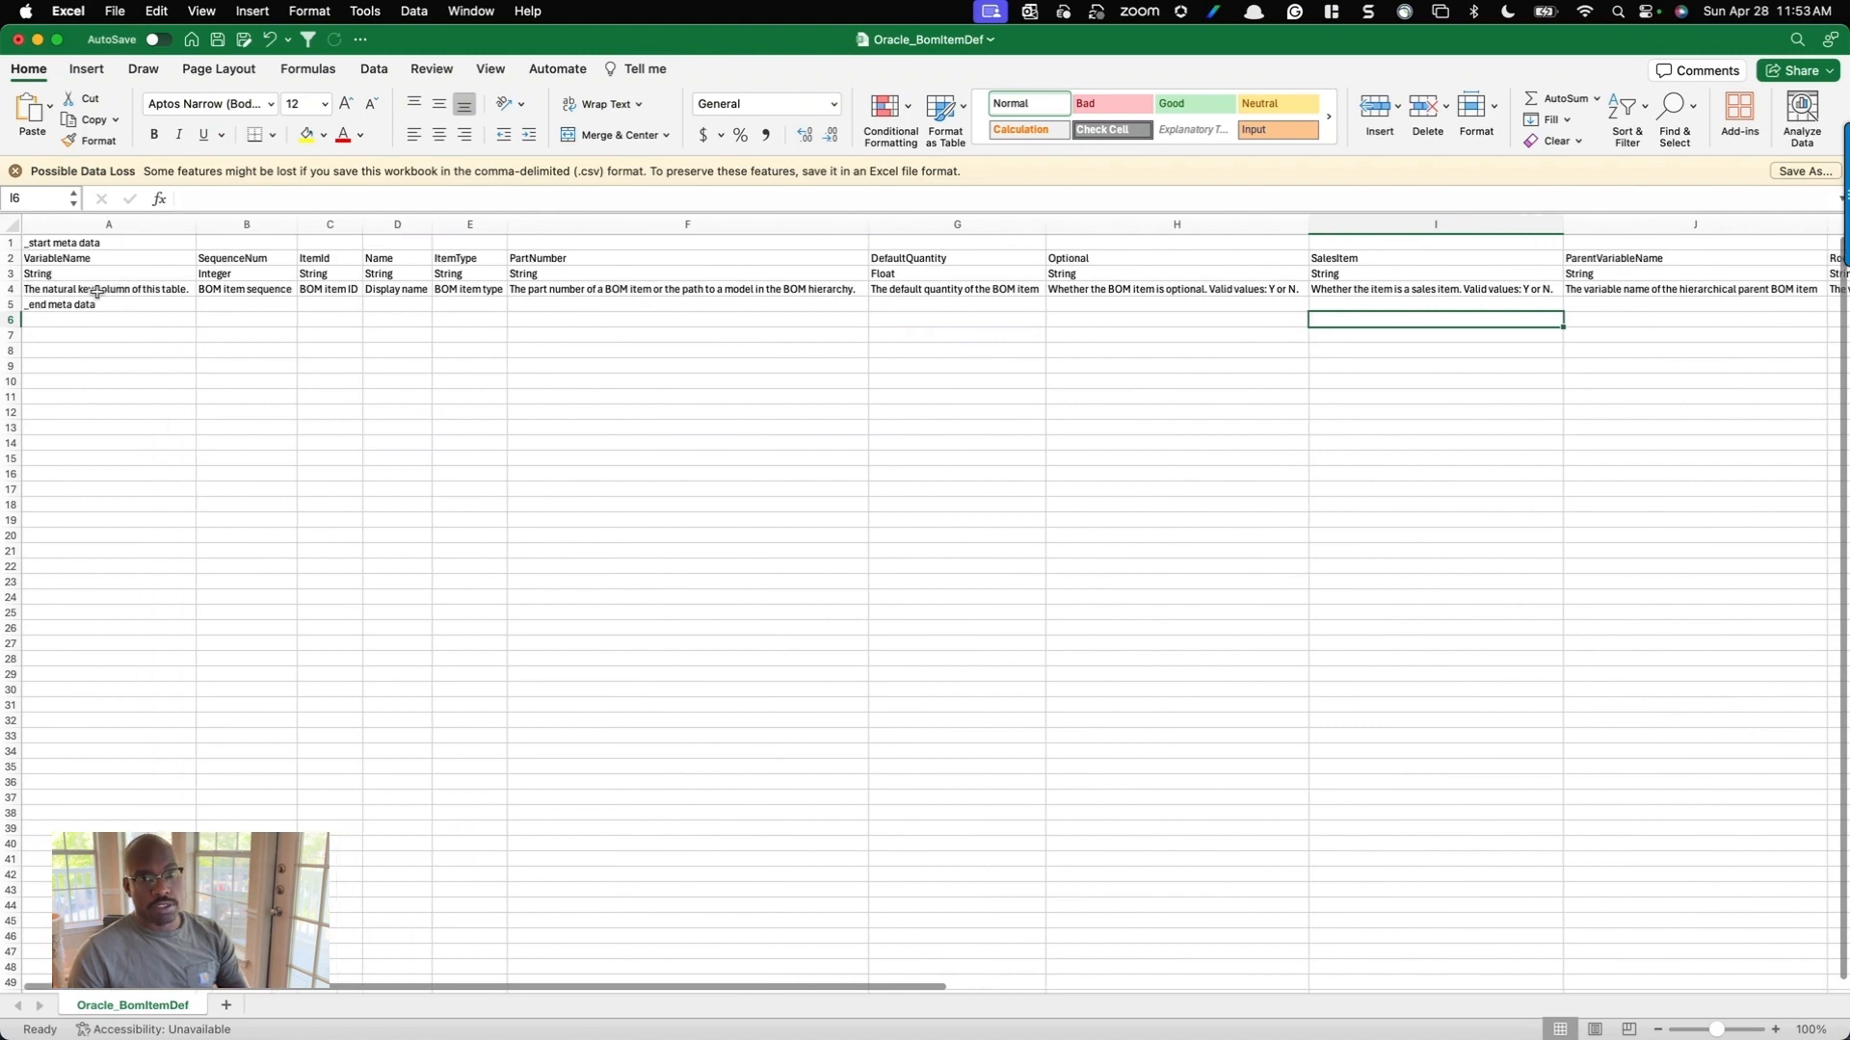
click(15, 40)
click(908, 609)
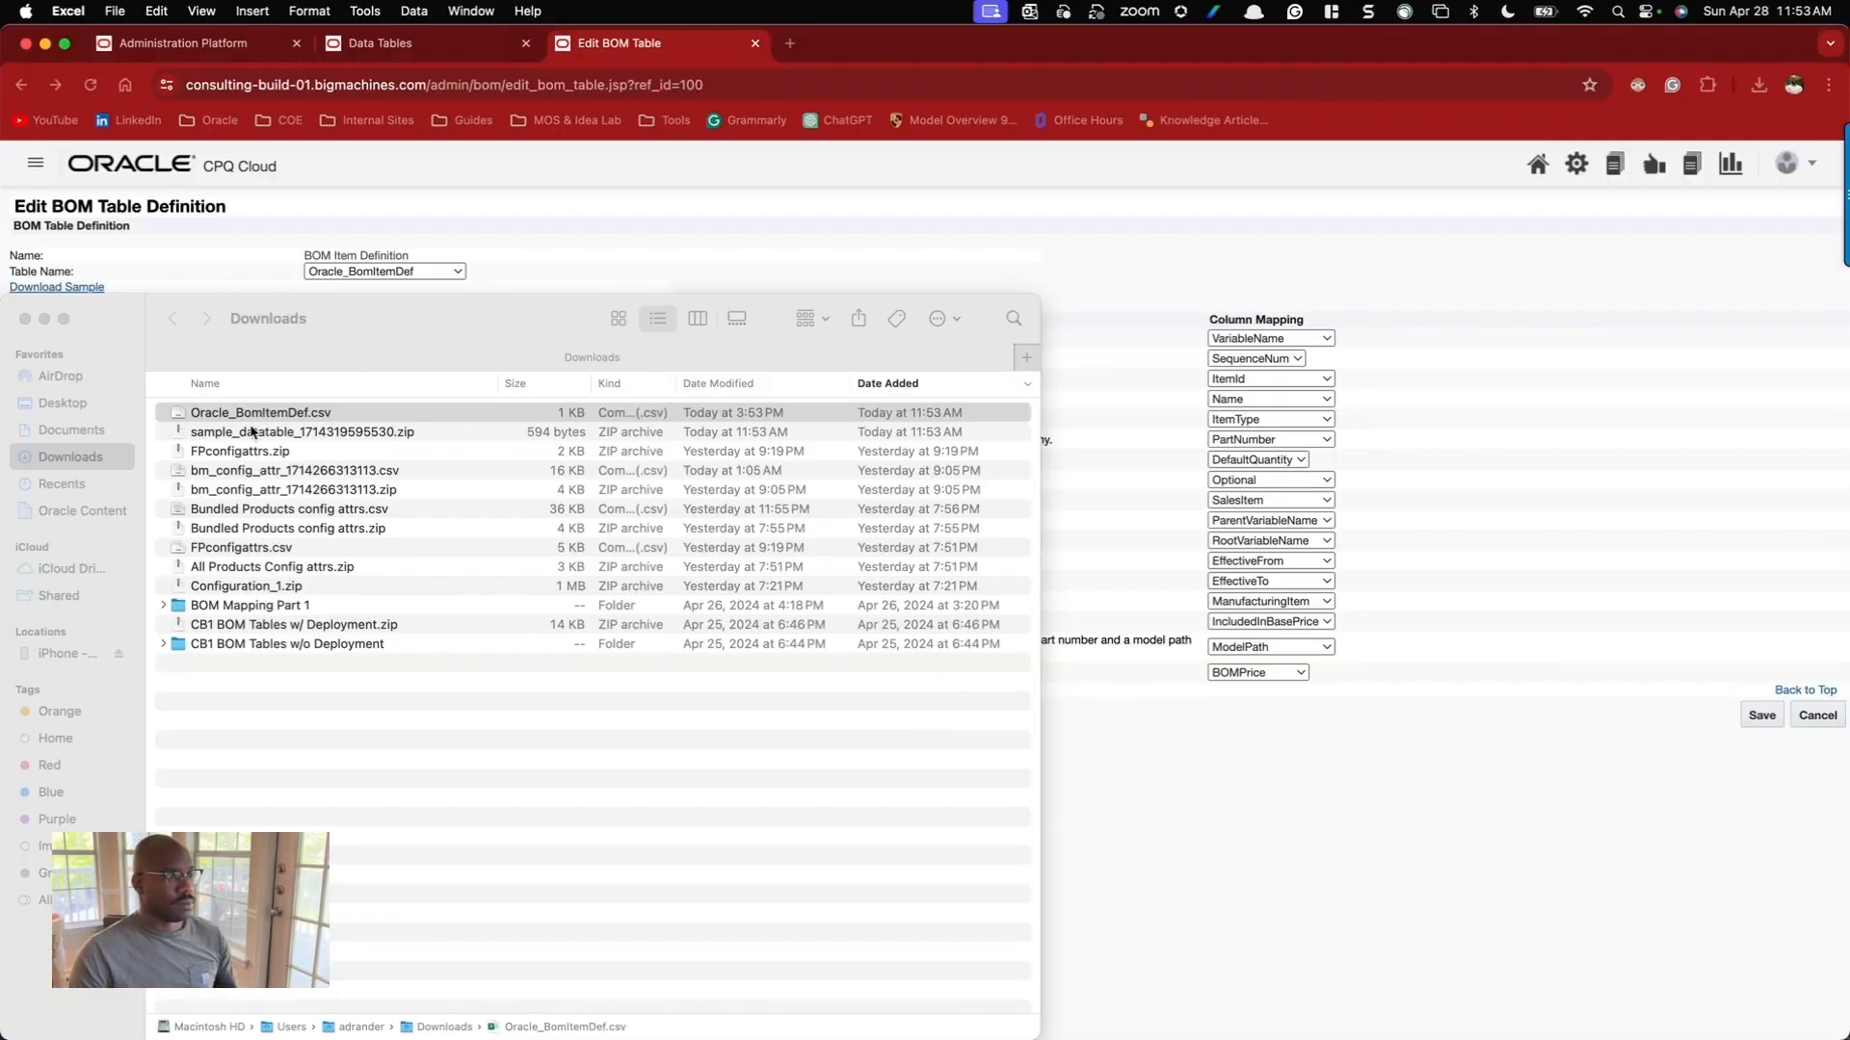
Delete Oracle_BomItemDef.csv and the sample data table ZIP from the Downloads folder, and close the folder window.
click(251, 438)
click(249, 414)
shift+click(252, 430)
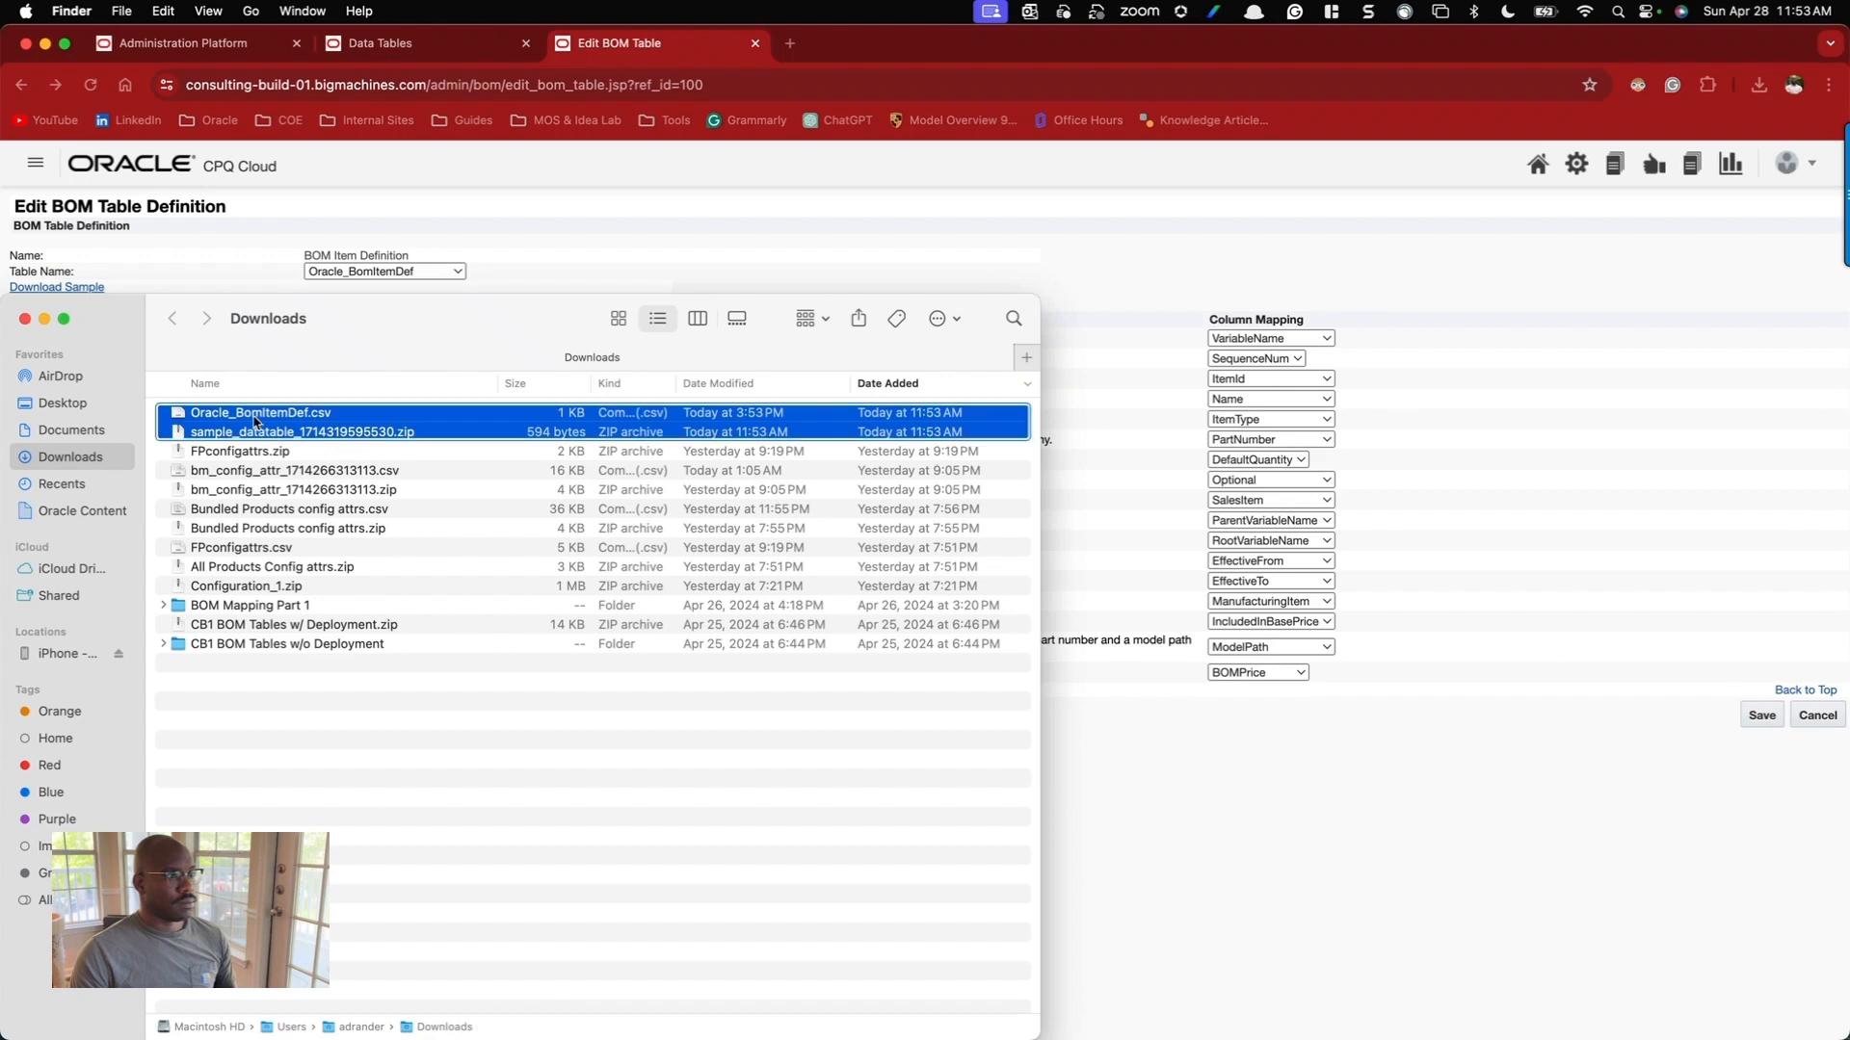
right_click(252, 422)
click(318, 501)
click(25, 320)
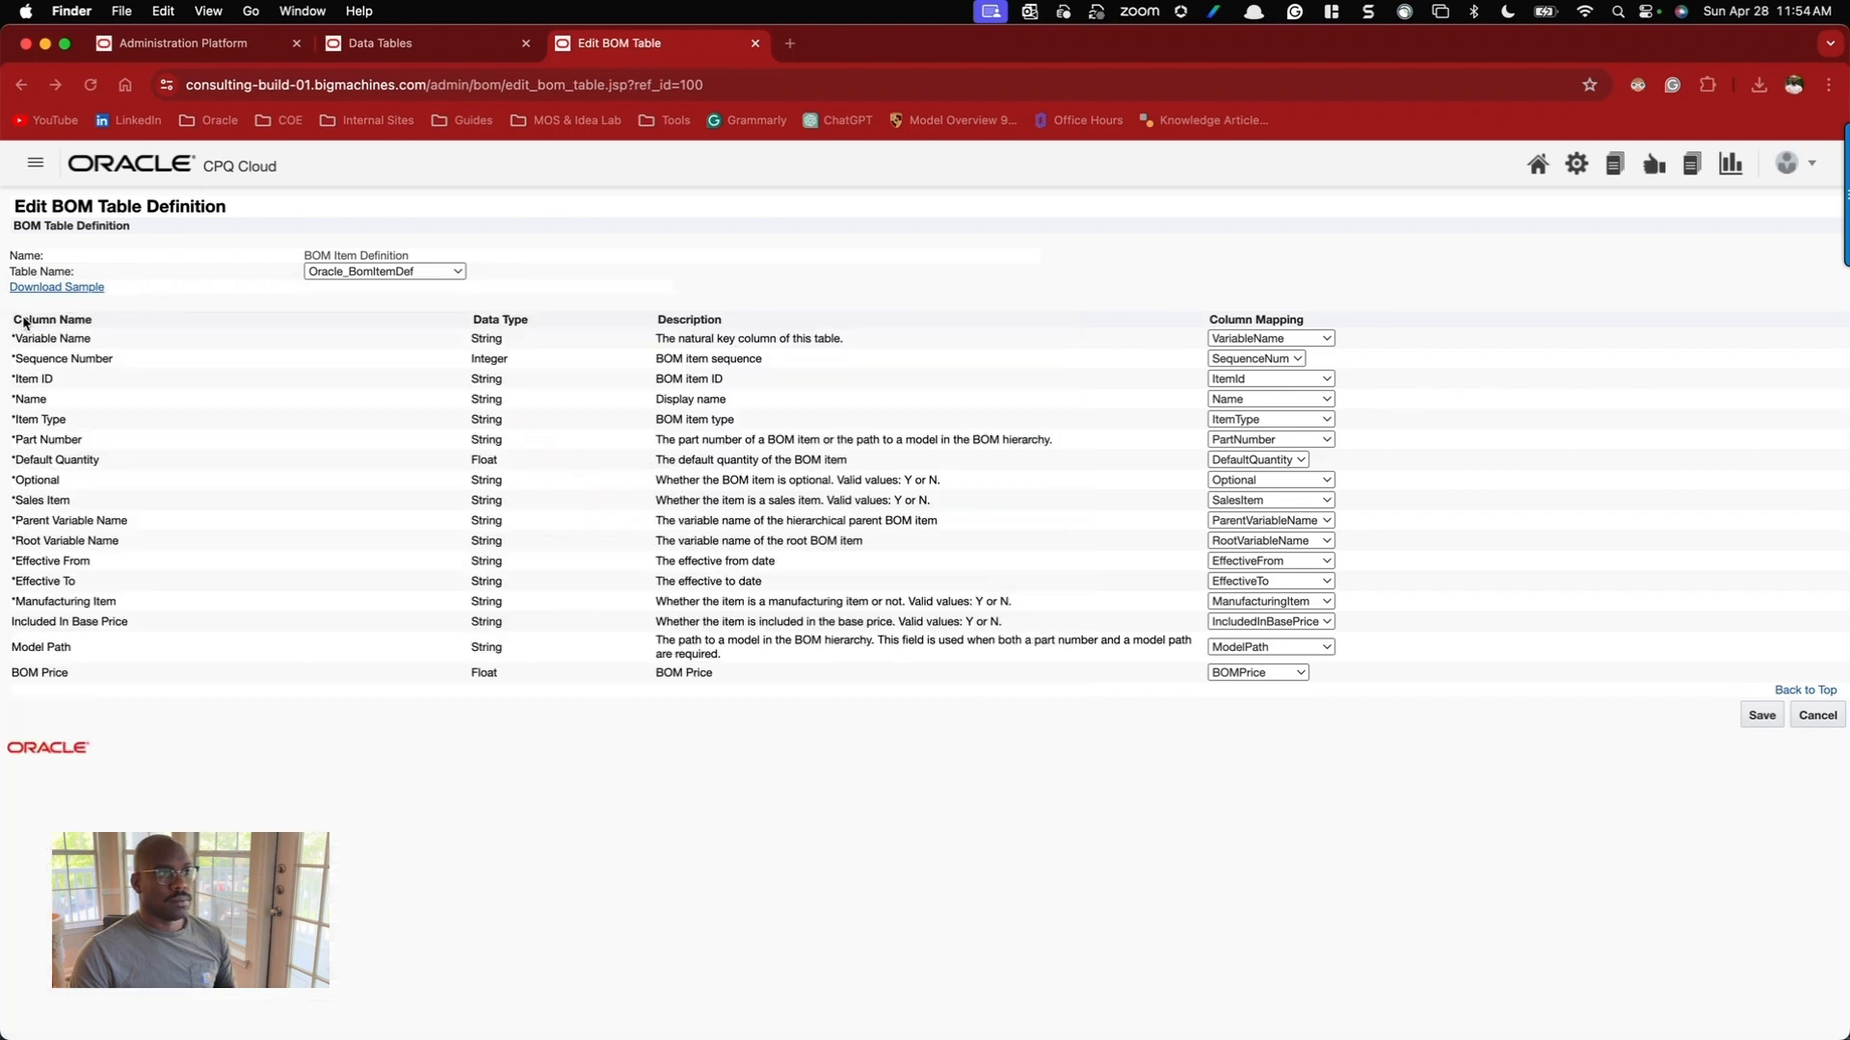
Export the data tables Oracle_BomAttrMap, Oracle_BomItemDef and Oracle_BomItemMap from the BOM Mapping folder and download the export file.
click(424, 43)
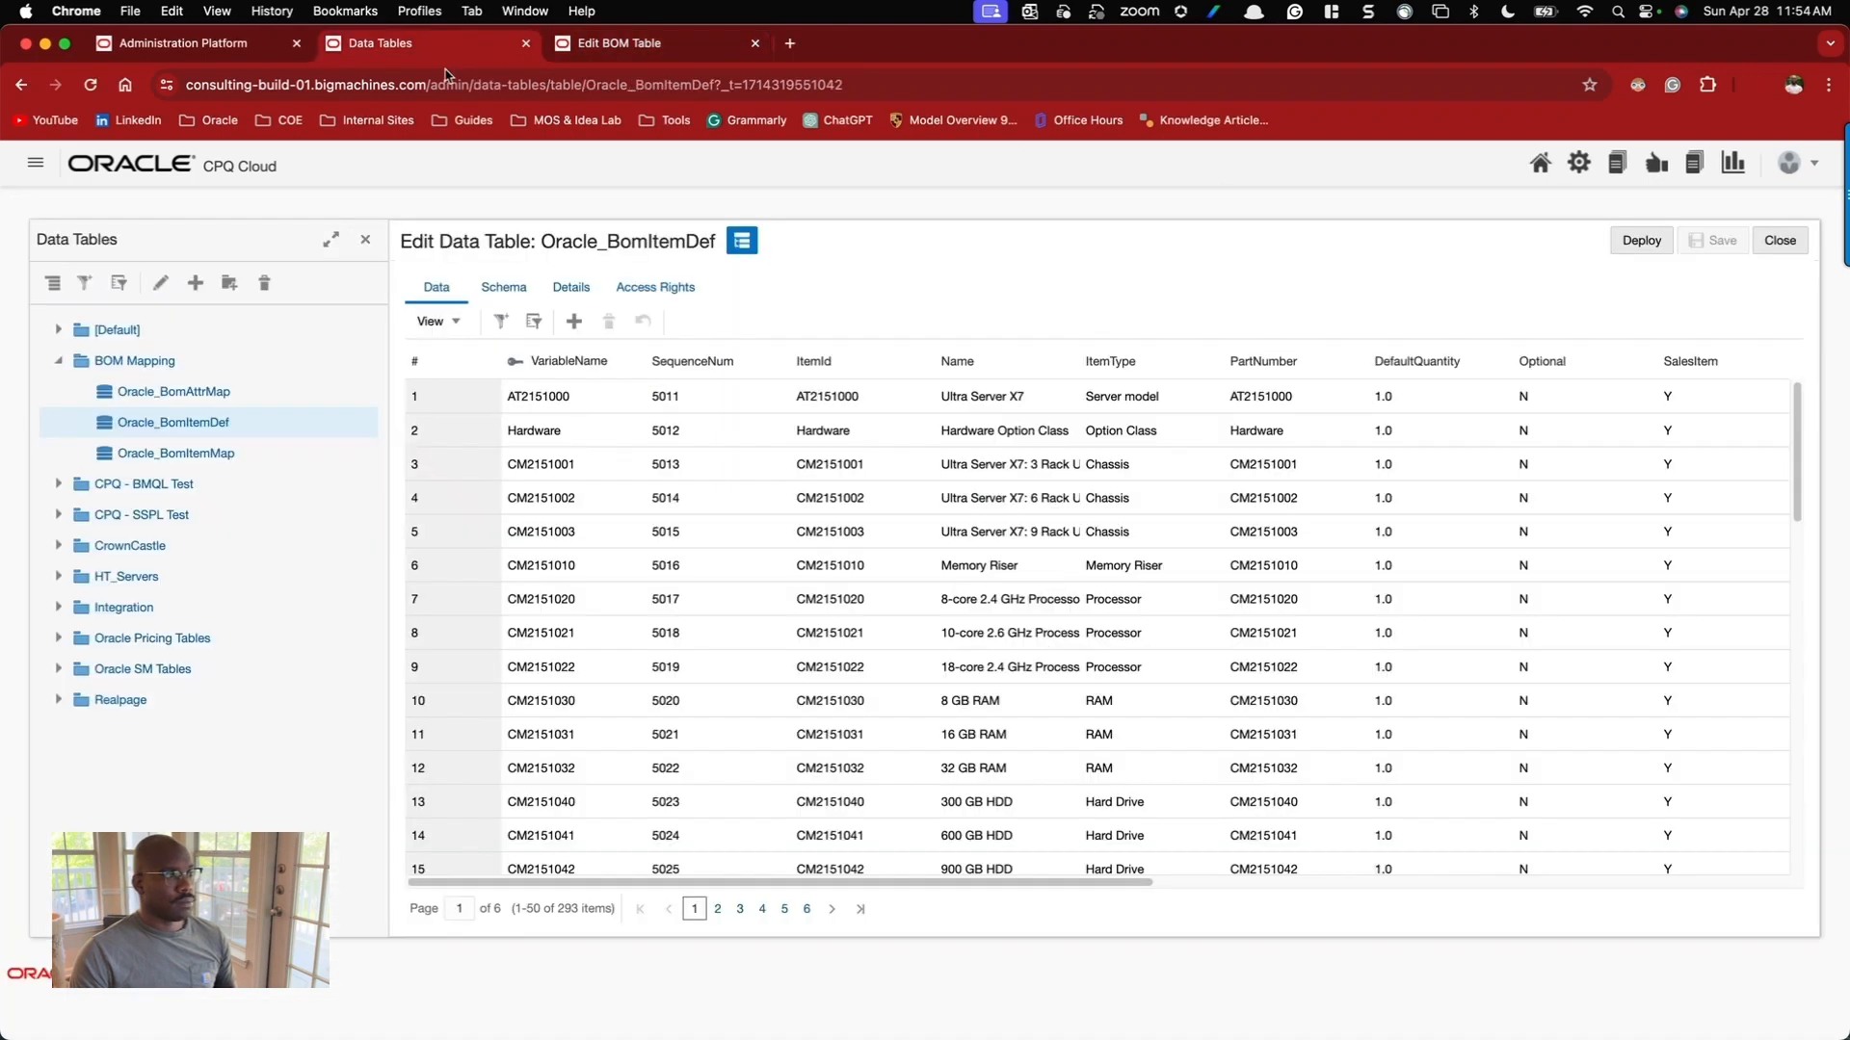
super+click(175, 418)
super+click(171, 453)
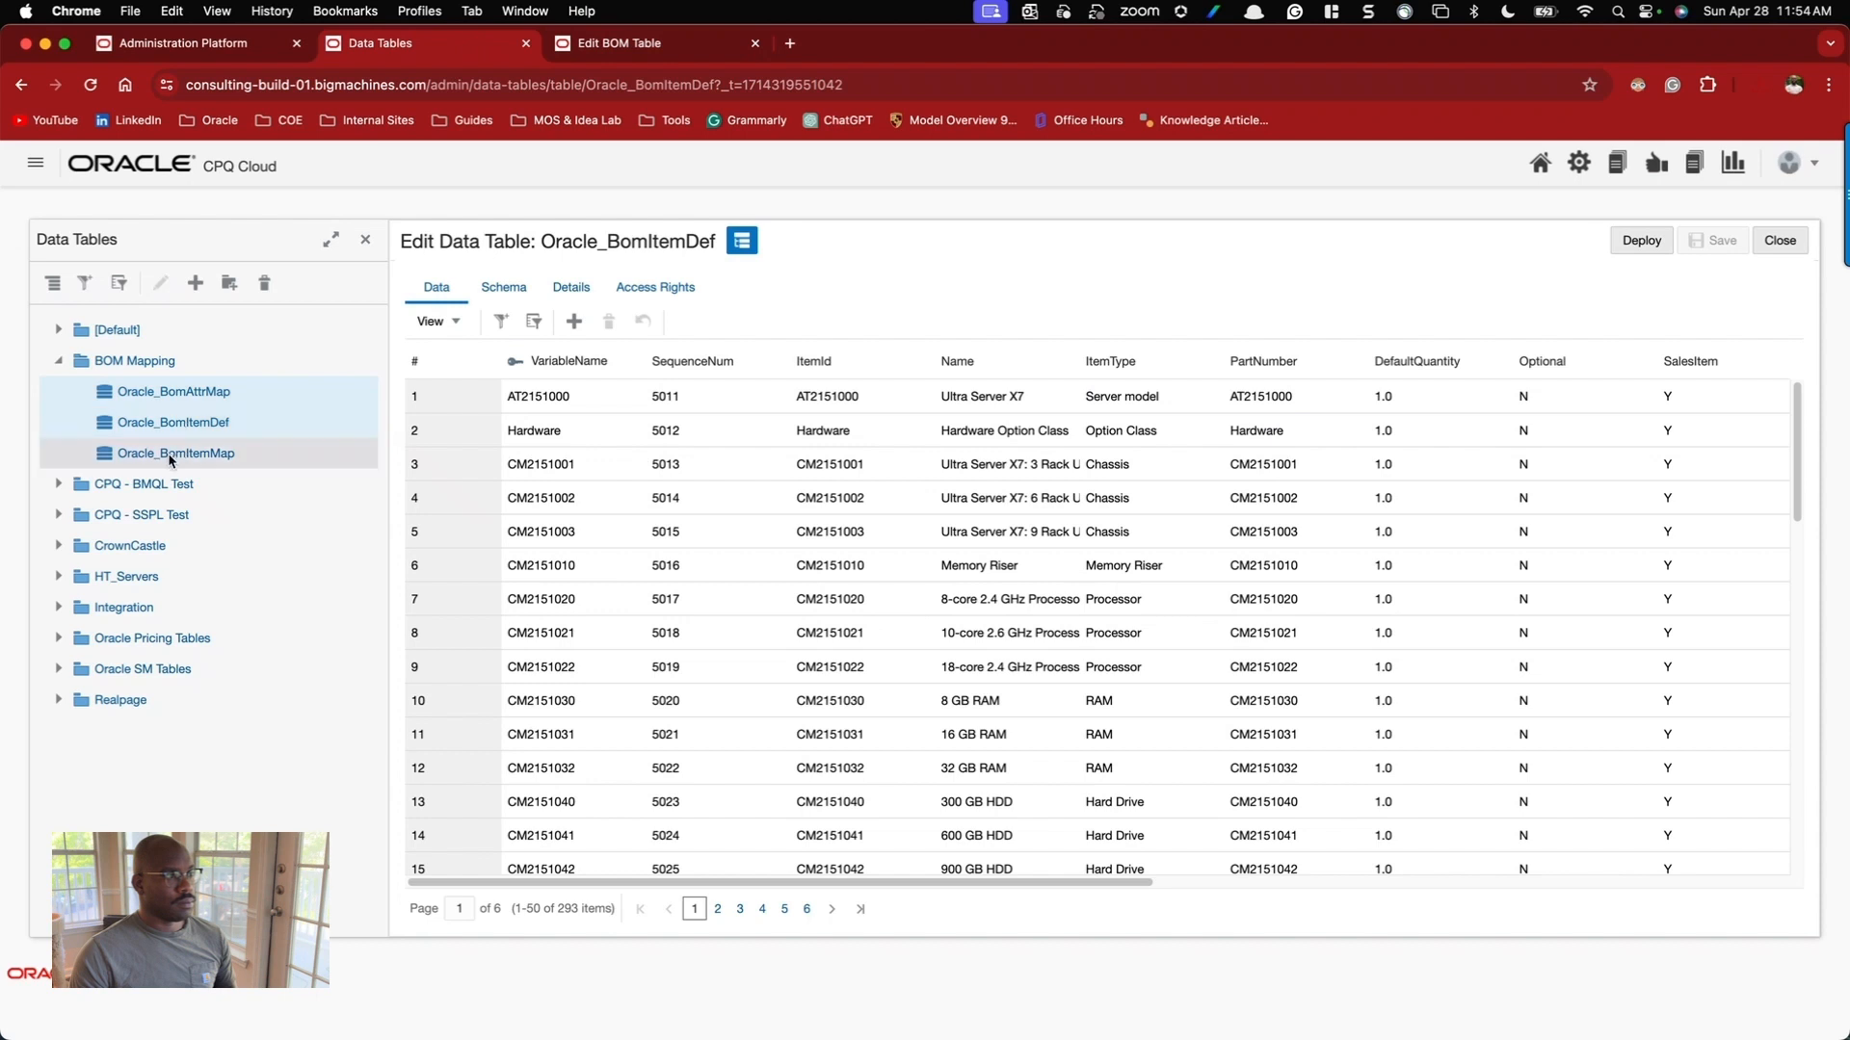
click(52, 286)
click(106, 347)
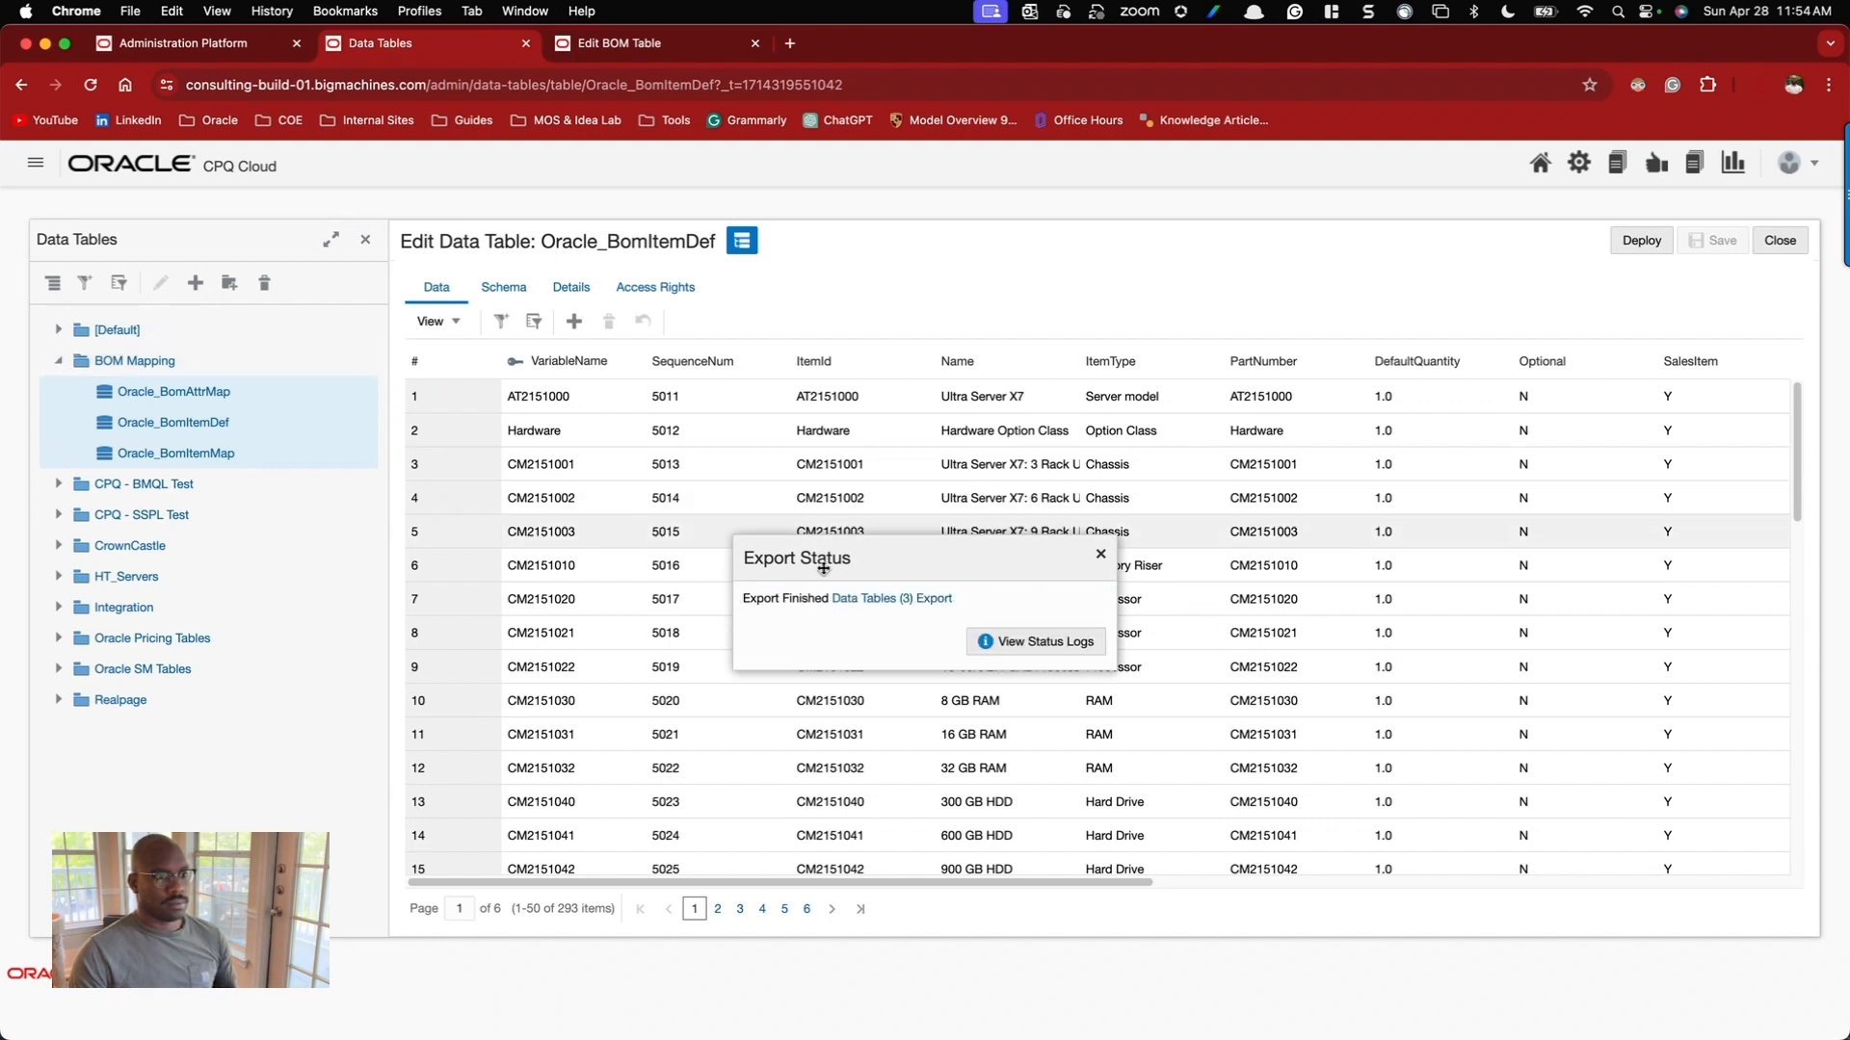
click(899, 600)
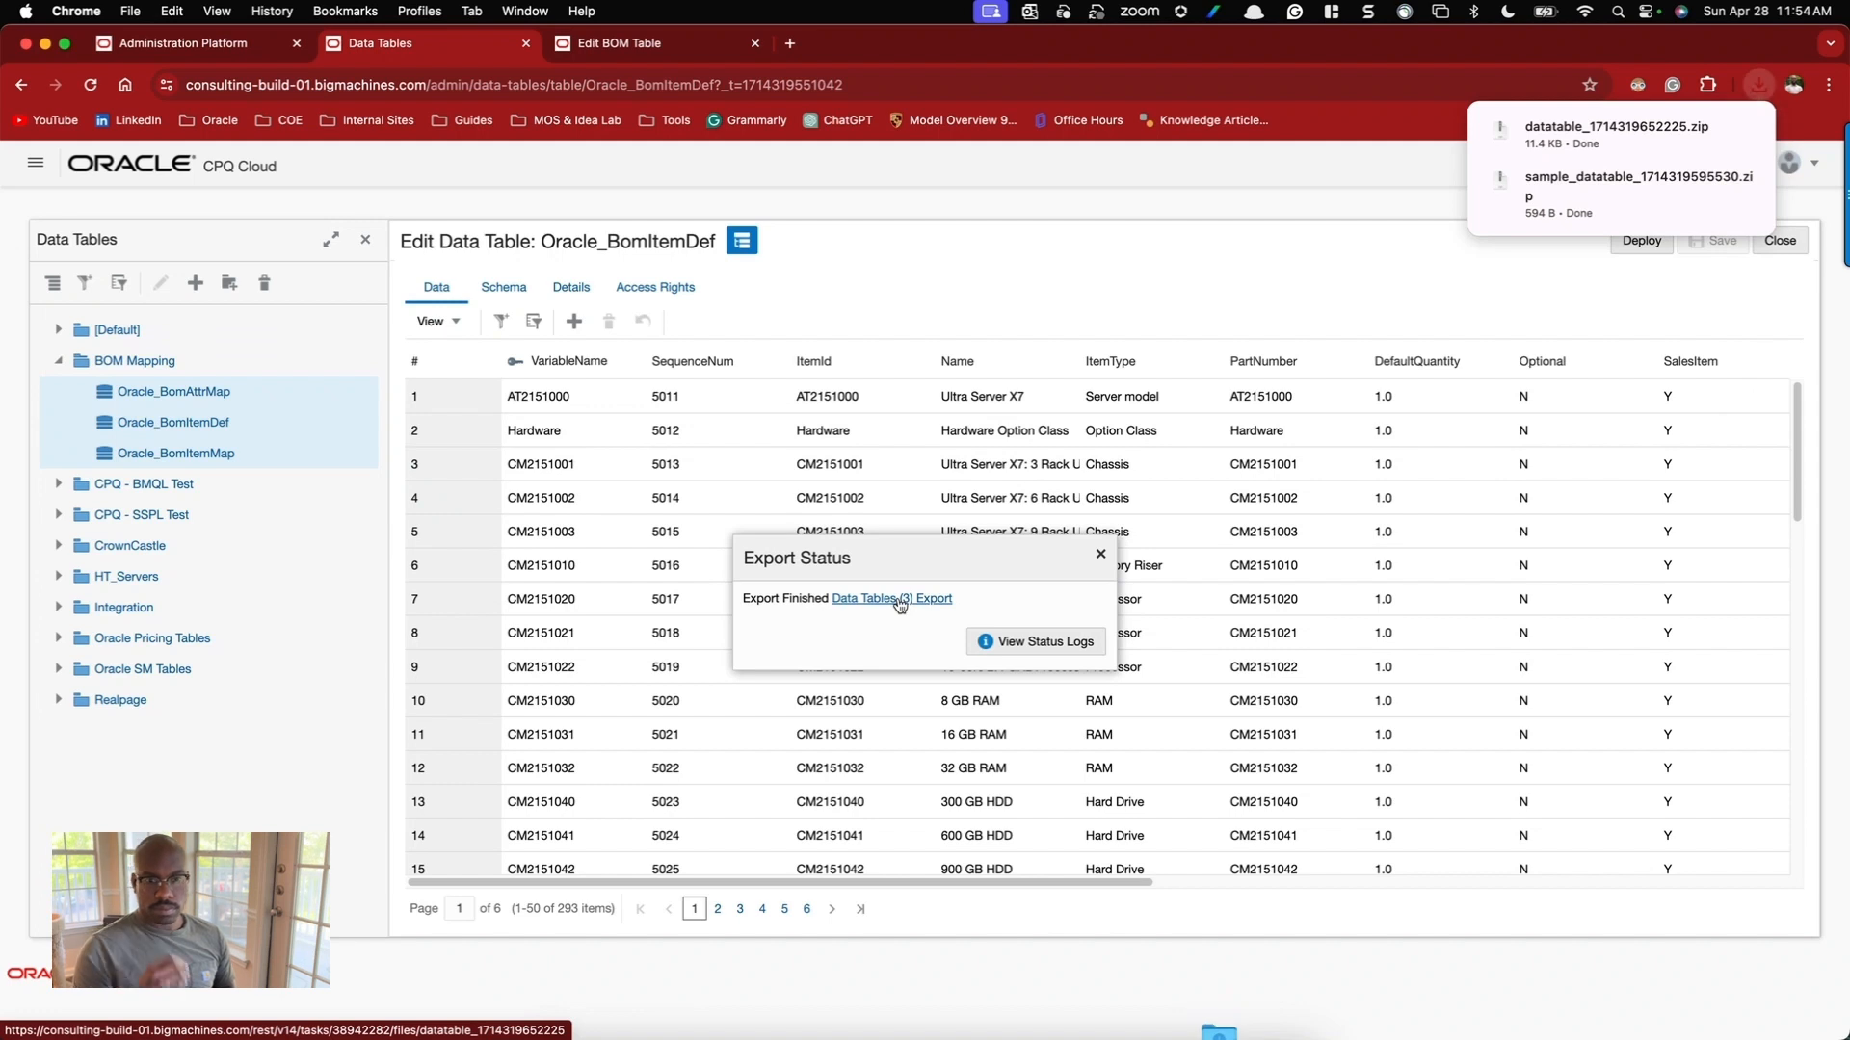
click(899, 599)
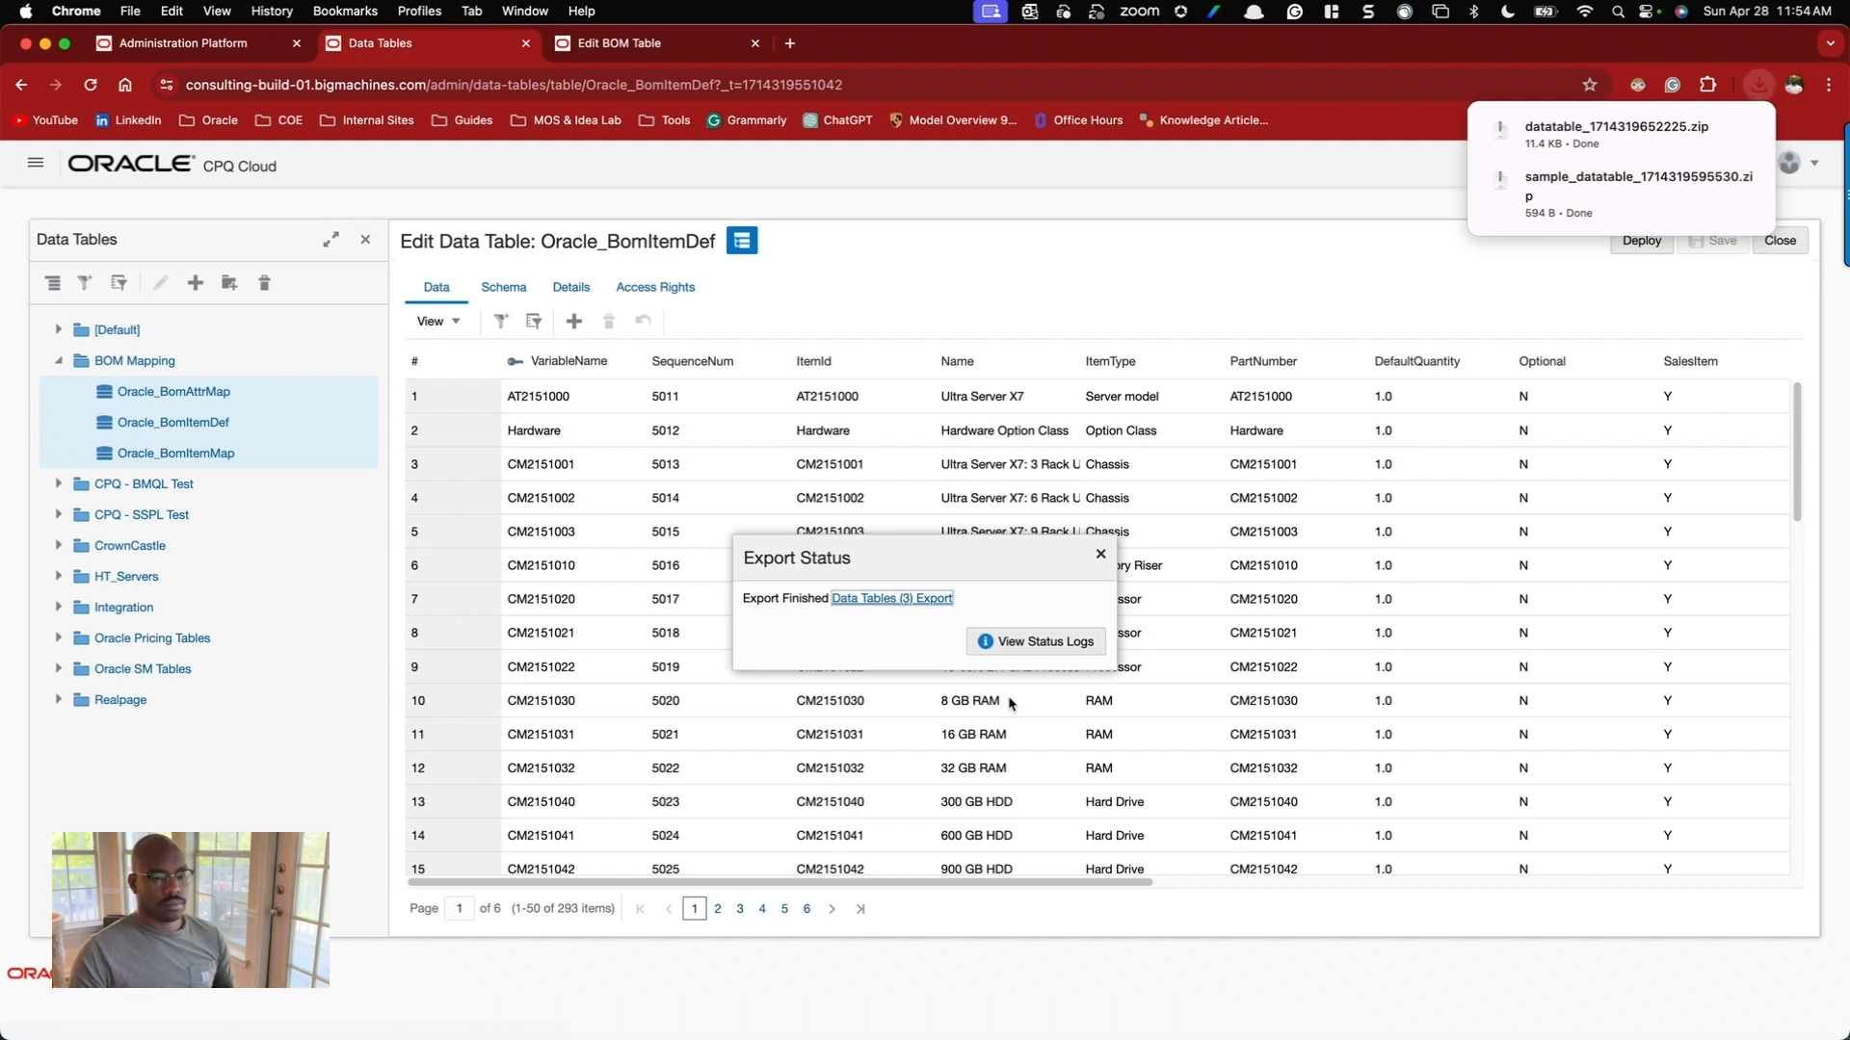
Open the Downloads folder in Finder and extract the exported data table ZIP archive.
click(1221, 1020)
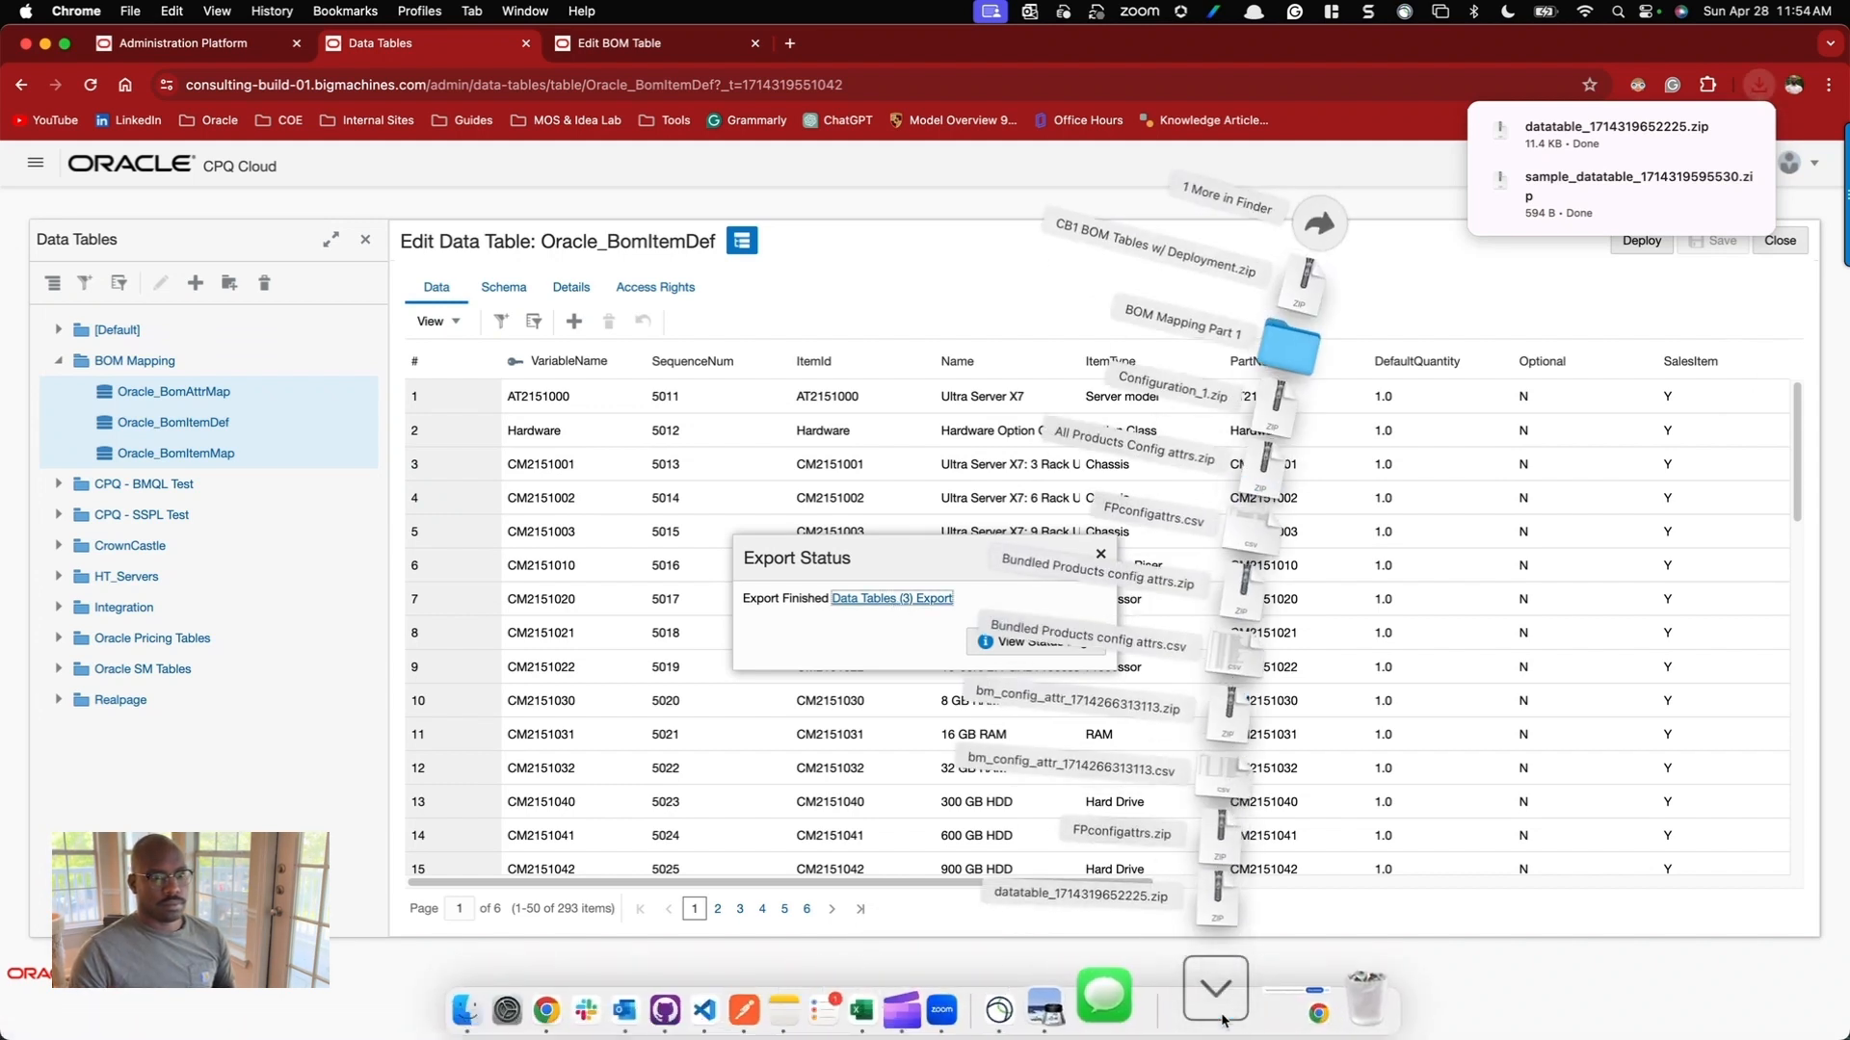
click(1345, 220)
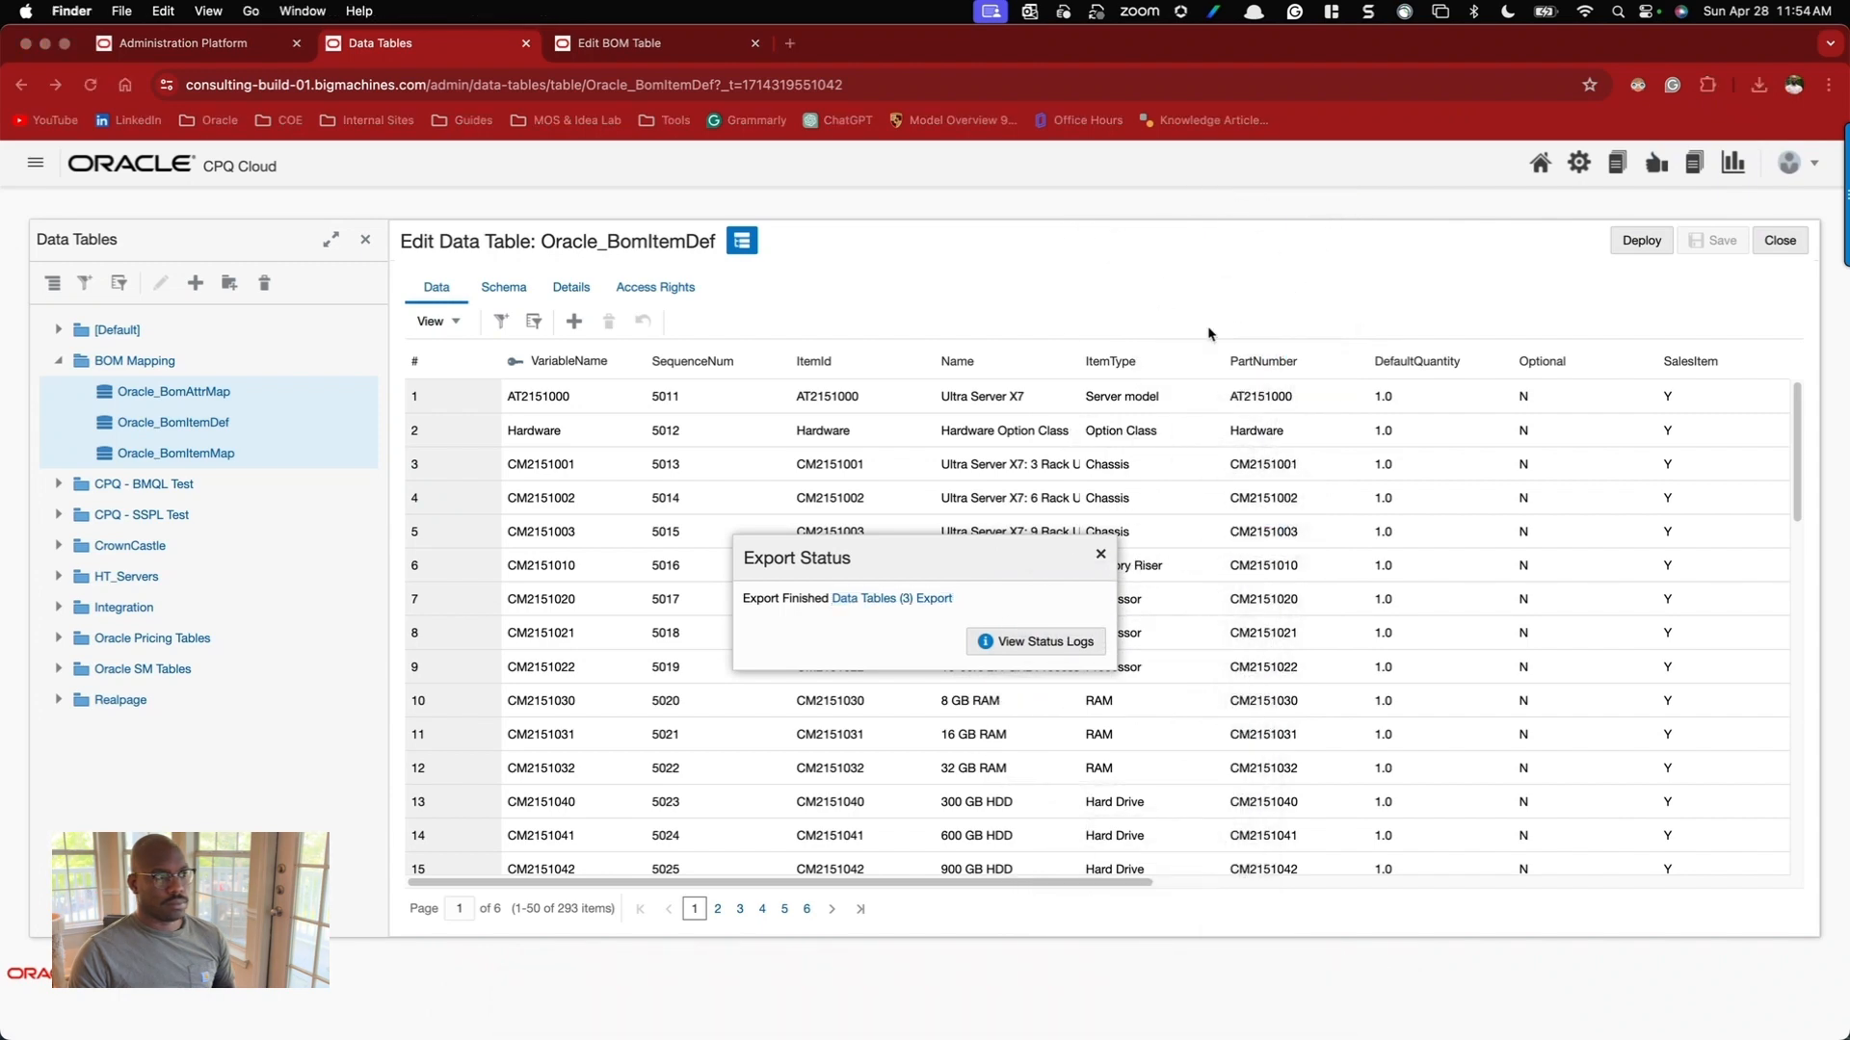
double_click(234, 414)
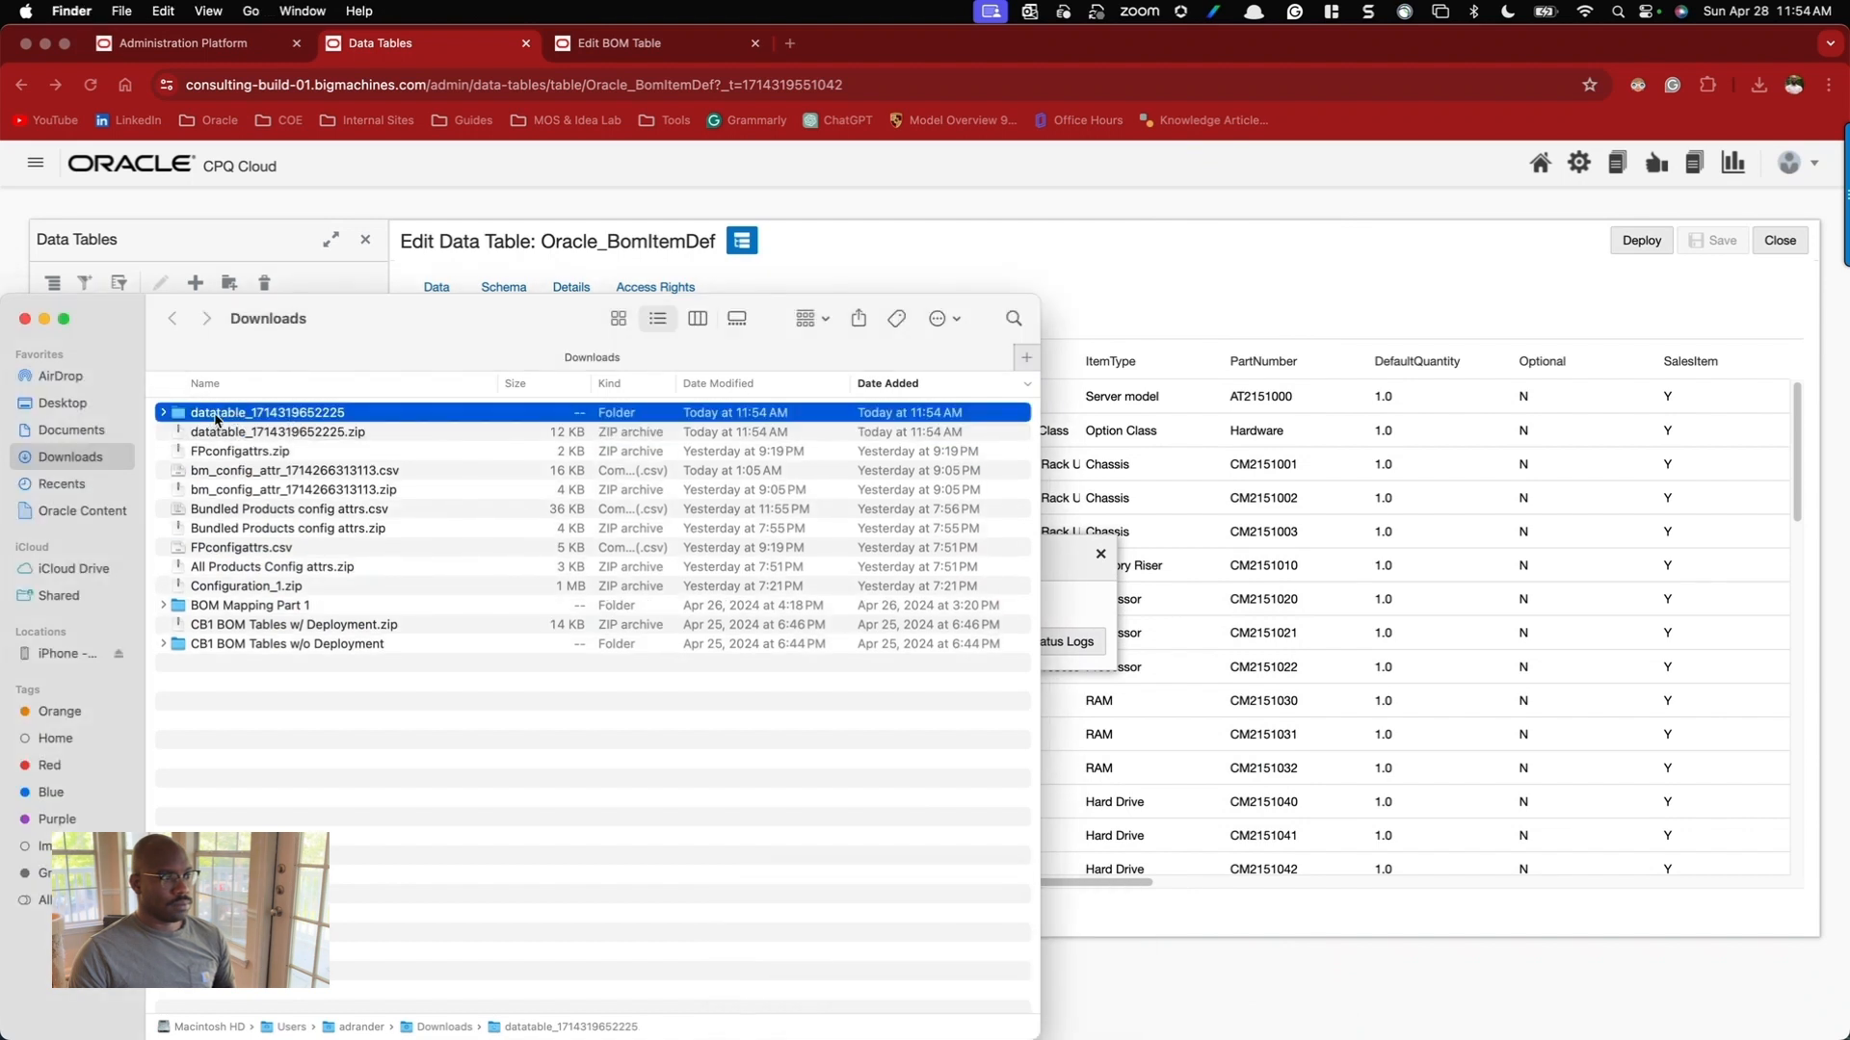
Rename the extracted data table folder as CB1 BOM Tables.
key(Return)
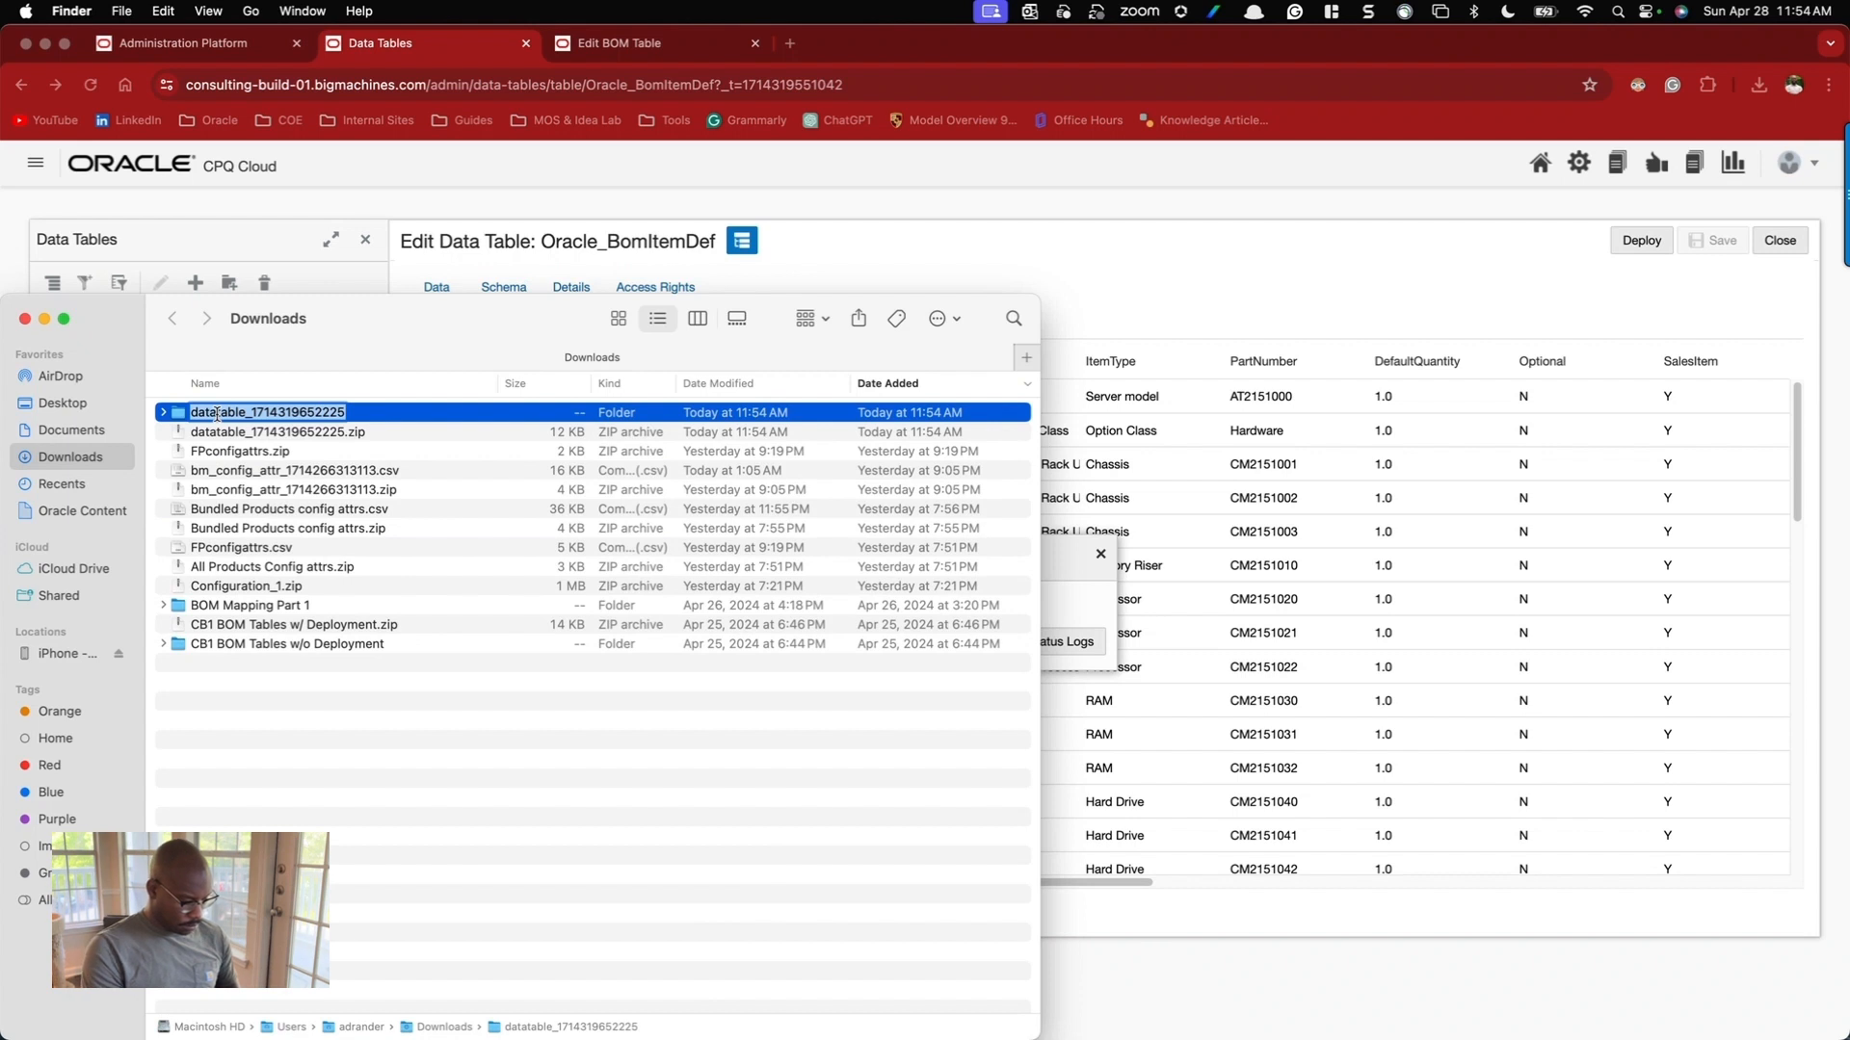
text(CB! B)
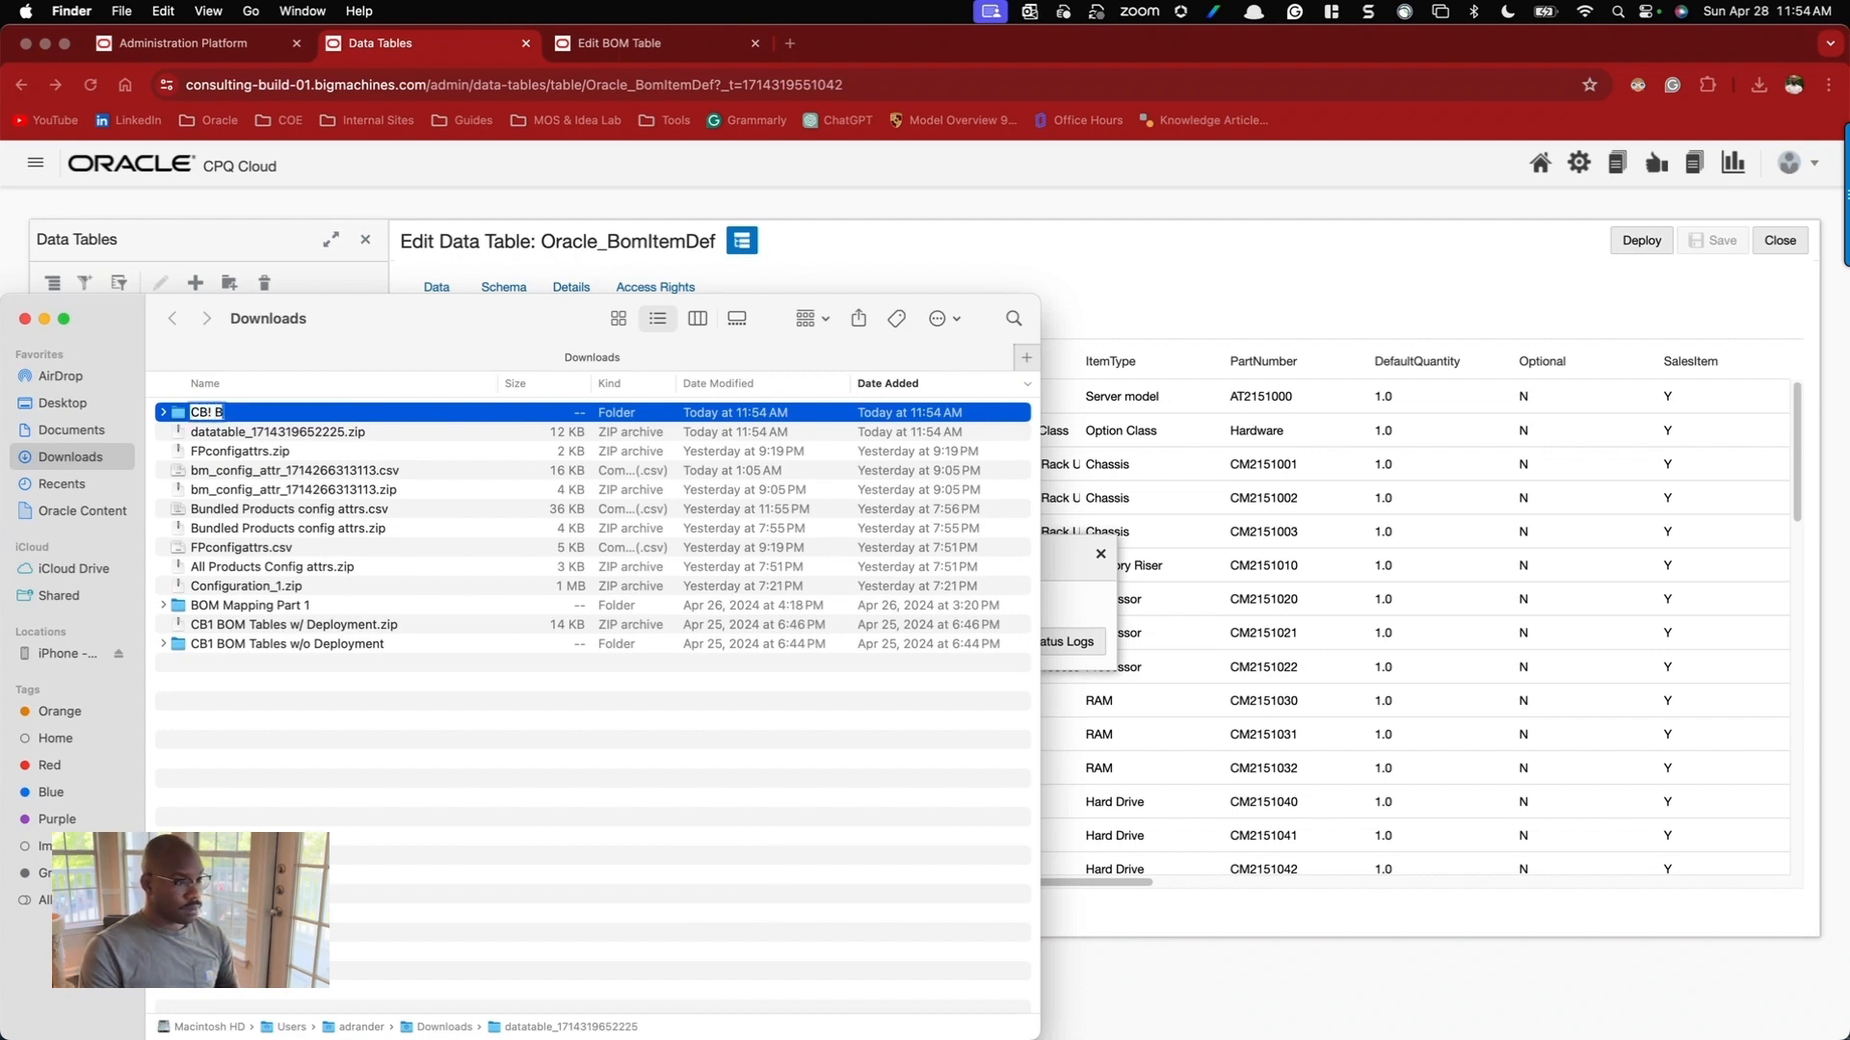
text(OM Tables)
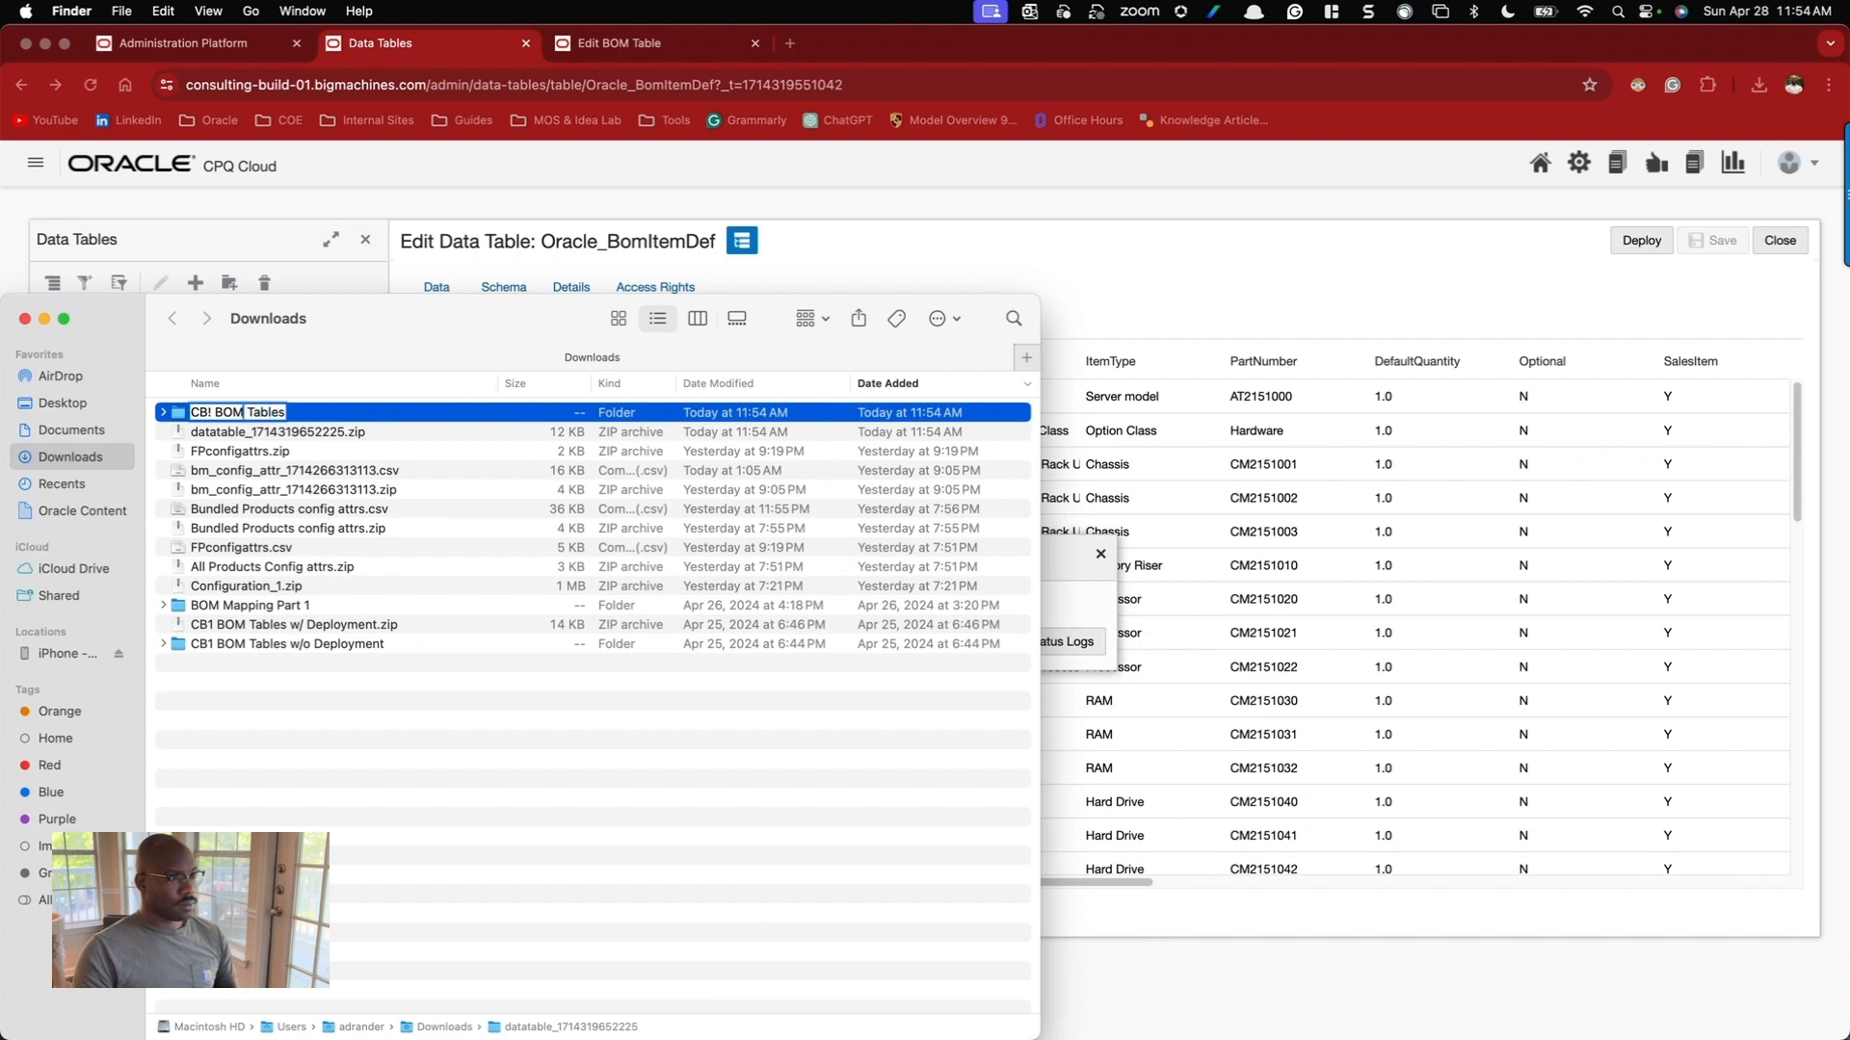
key(Left)
key(Left)
key(Left)
key(Left)
key(Left)
key(BackSpace)
text(1)
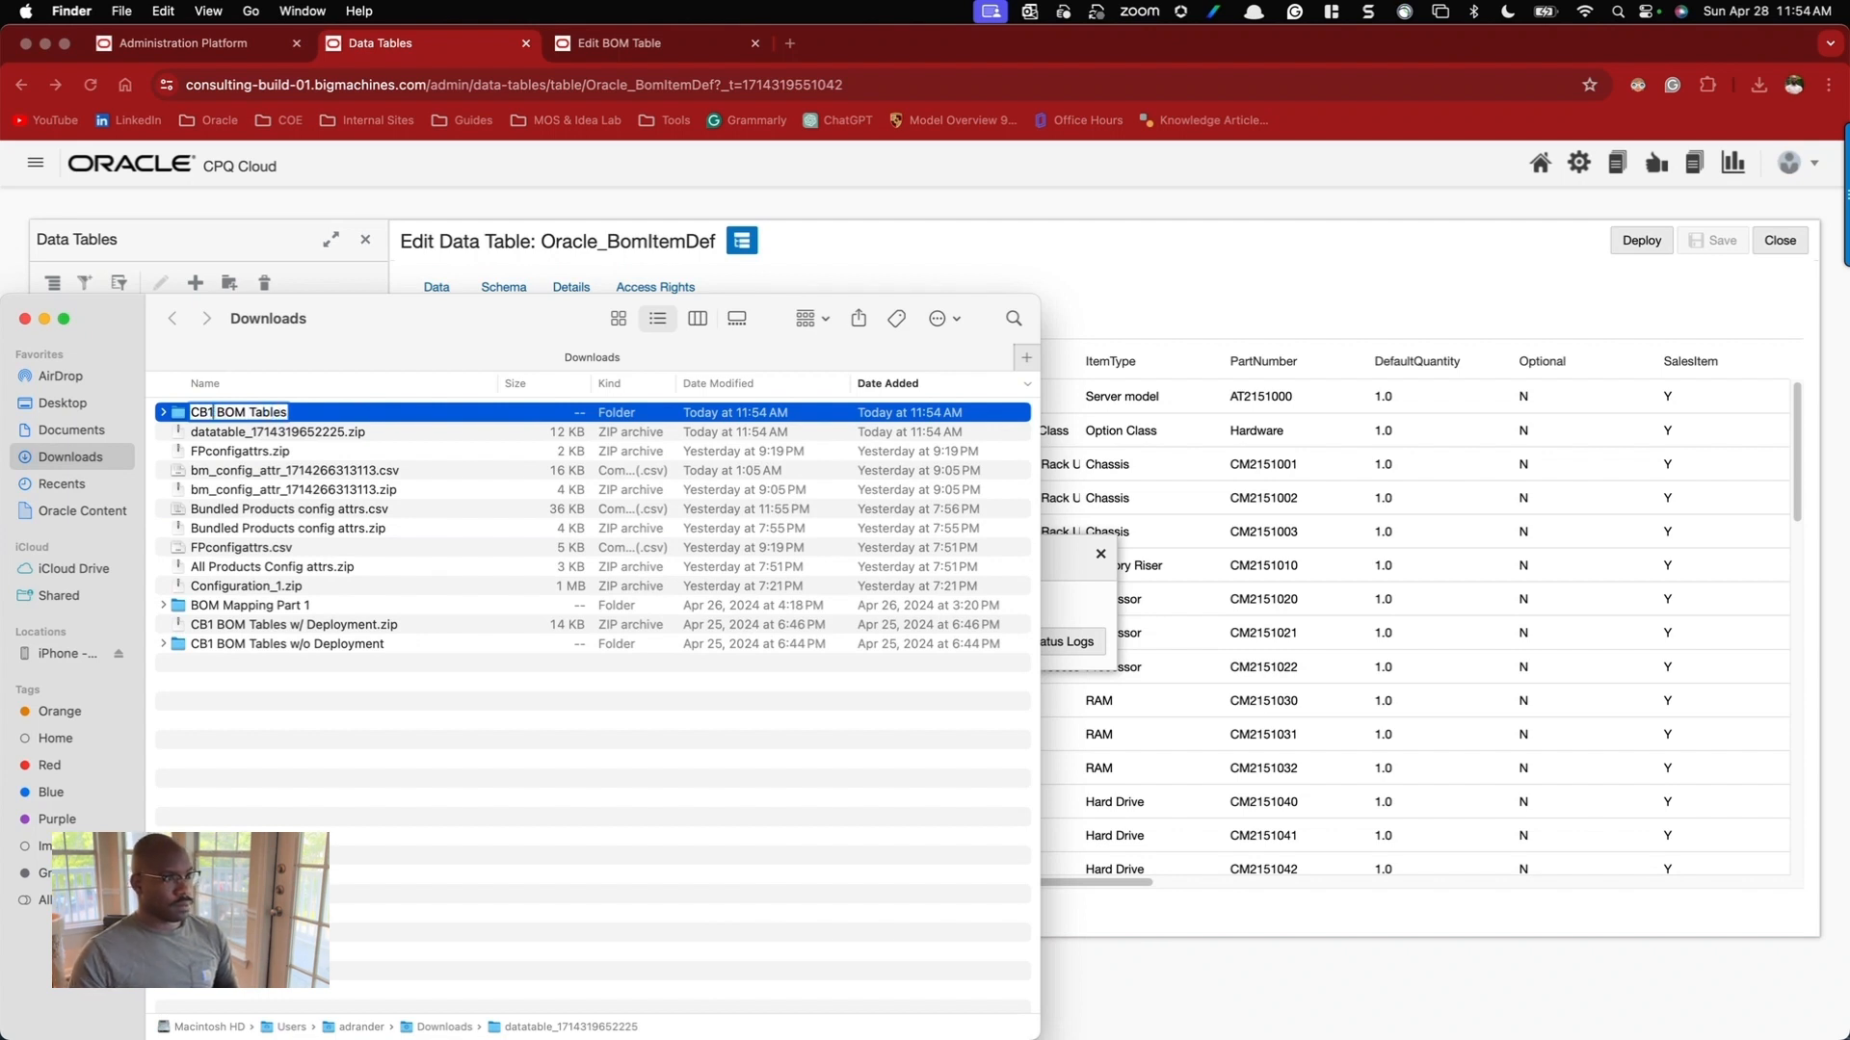
key(Return)
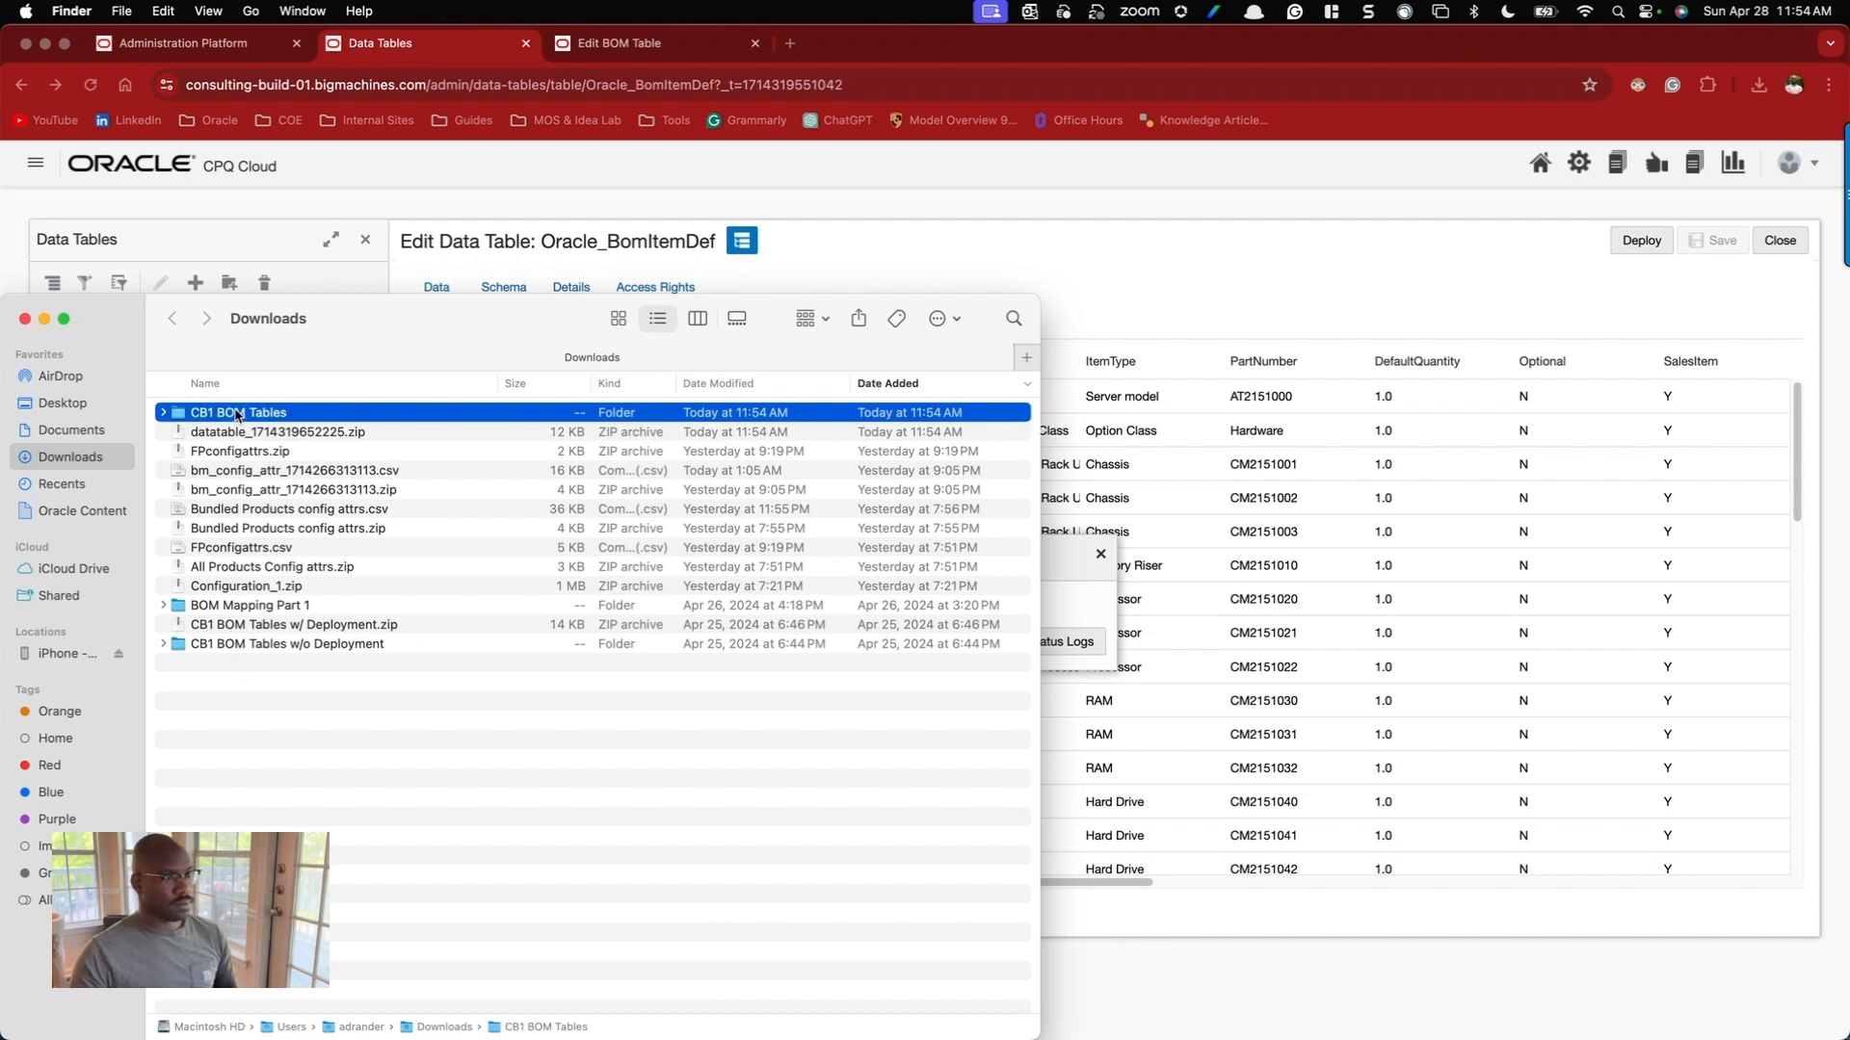
Open the CB1 BOM Tables folder and fit its window to the right half of the screen.
double_click(236, 414)
drag(350, 311, 466, 273)
double_click(465, 272)
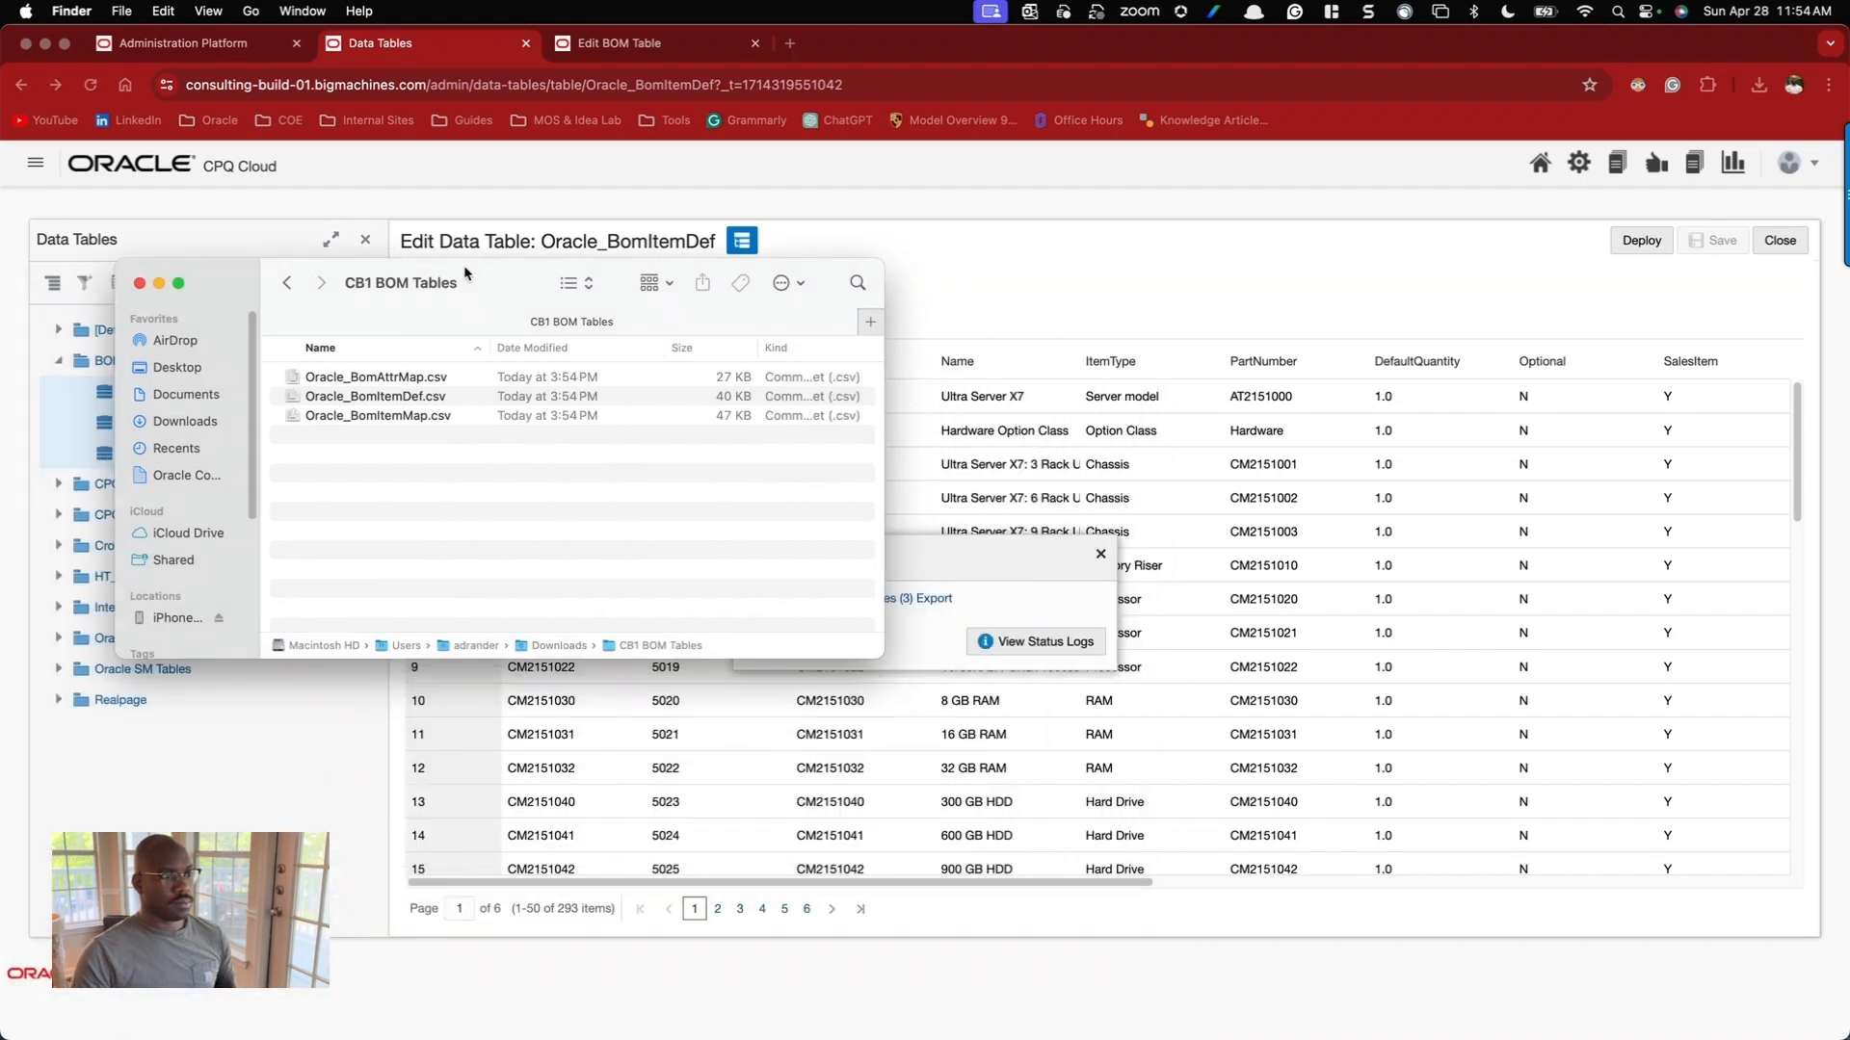
double_click(465, 274)
key(ctrl+alt+Right)
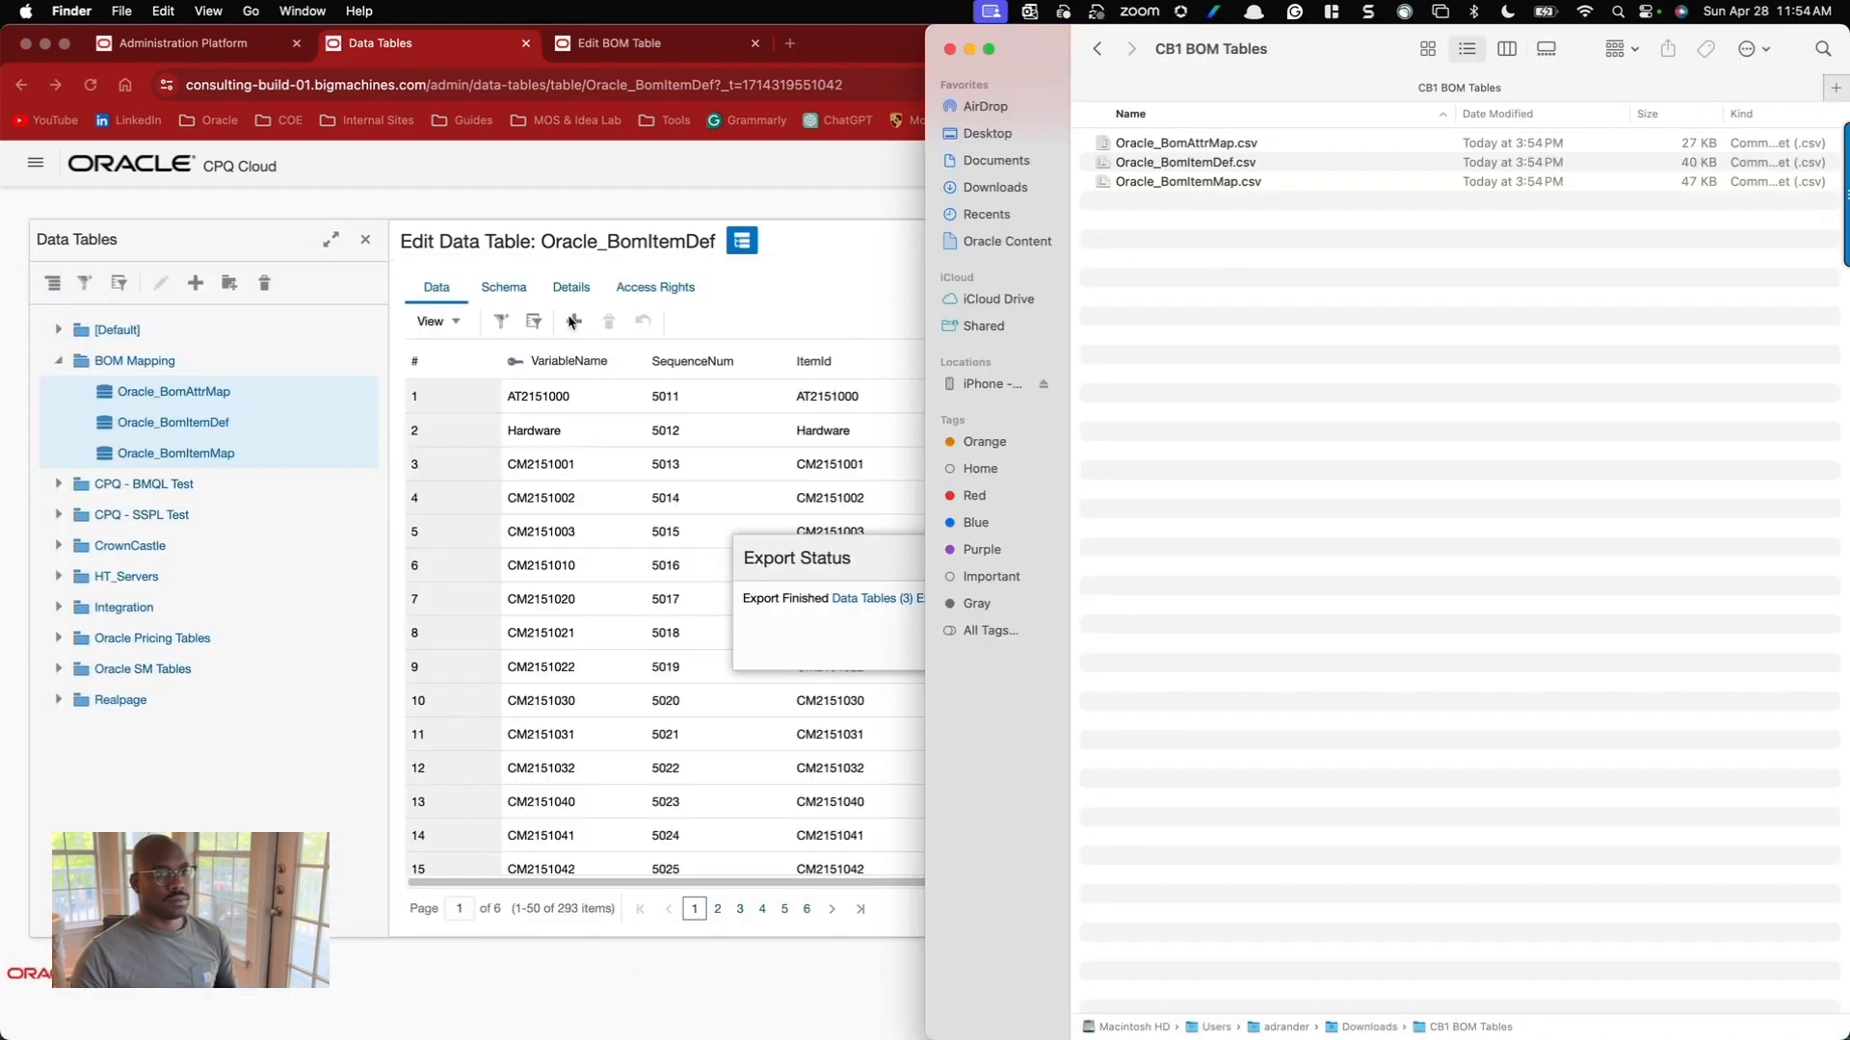
Close the Export Status dialog in the browser and bring the CB1 BOM Tables folder back to the front.
click(819, 667)
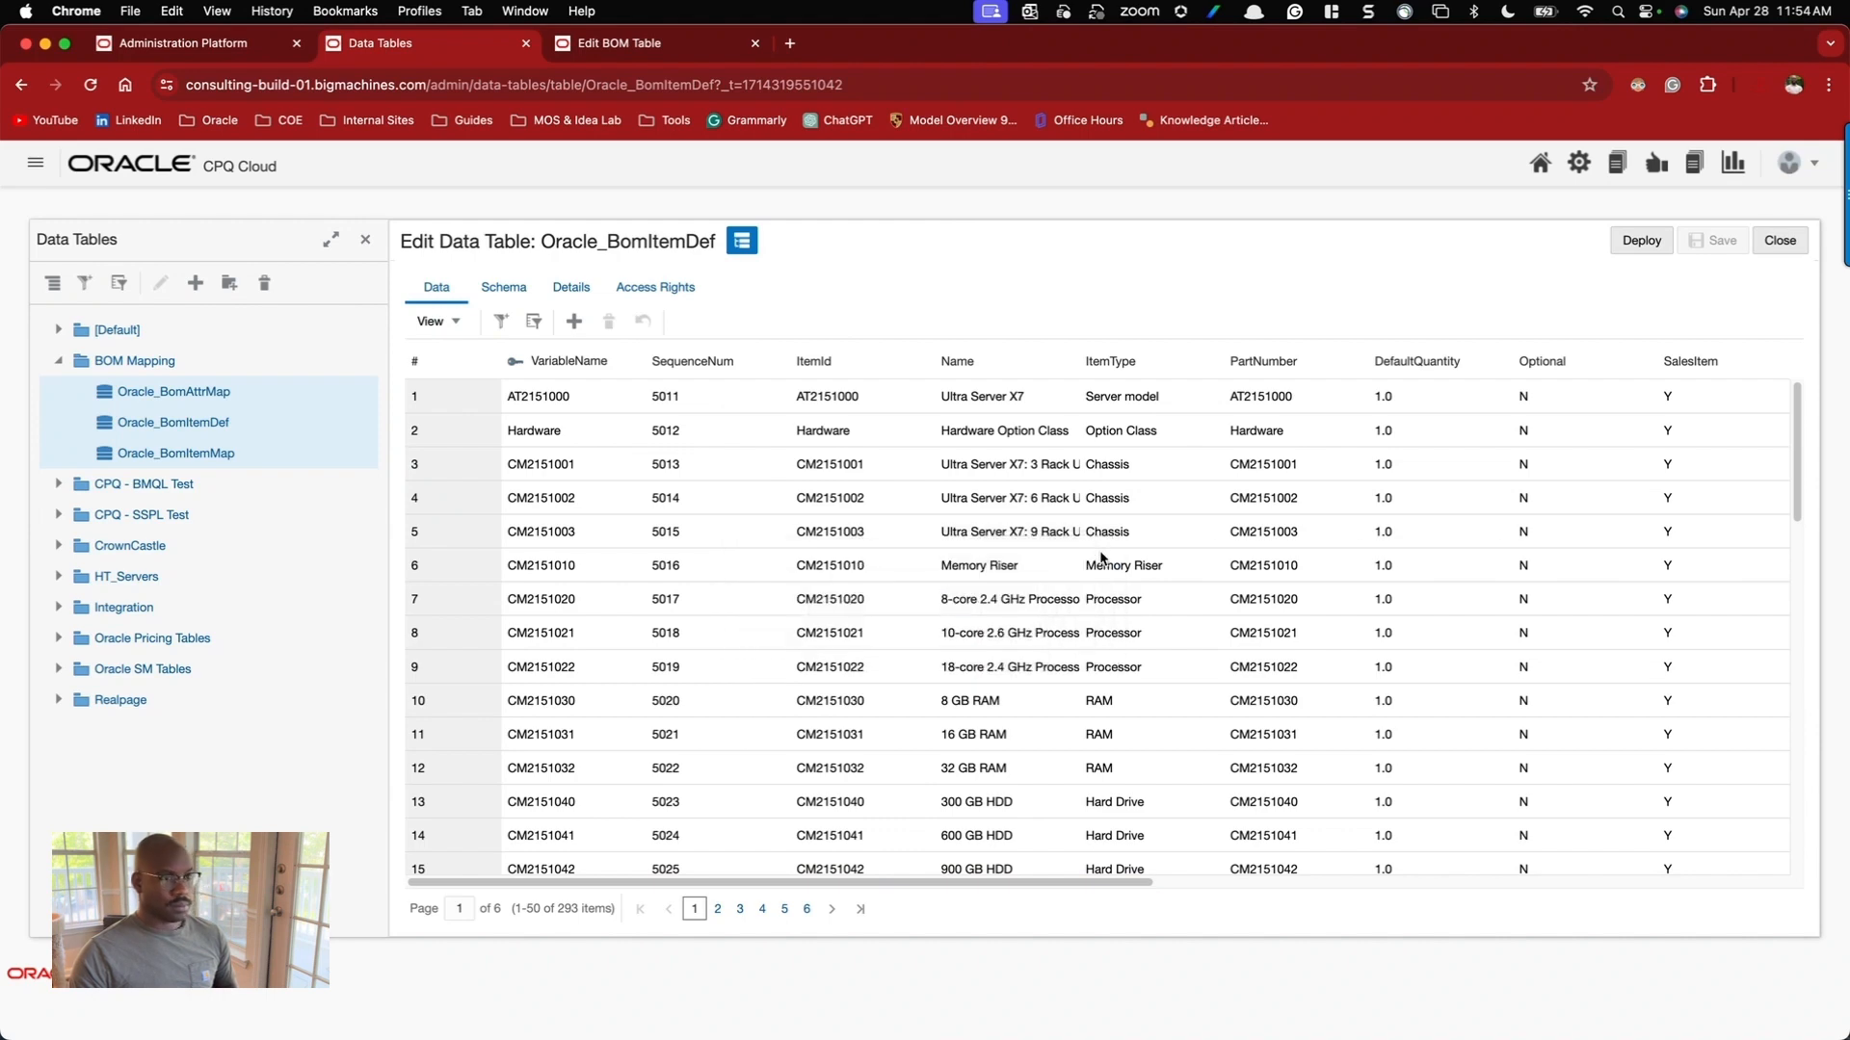
key(super+Tab)
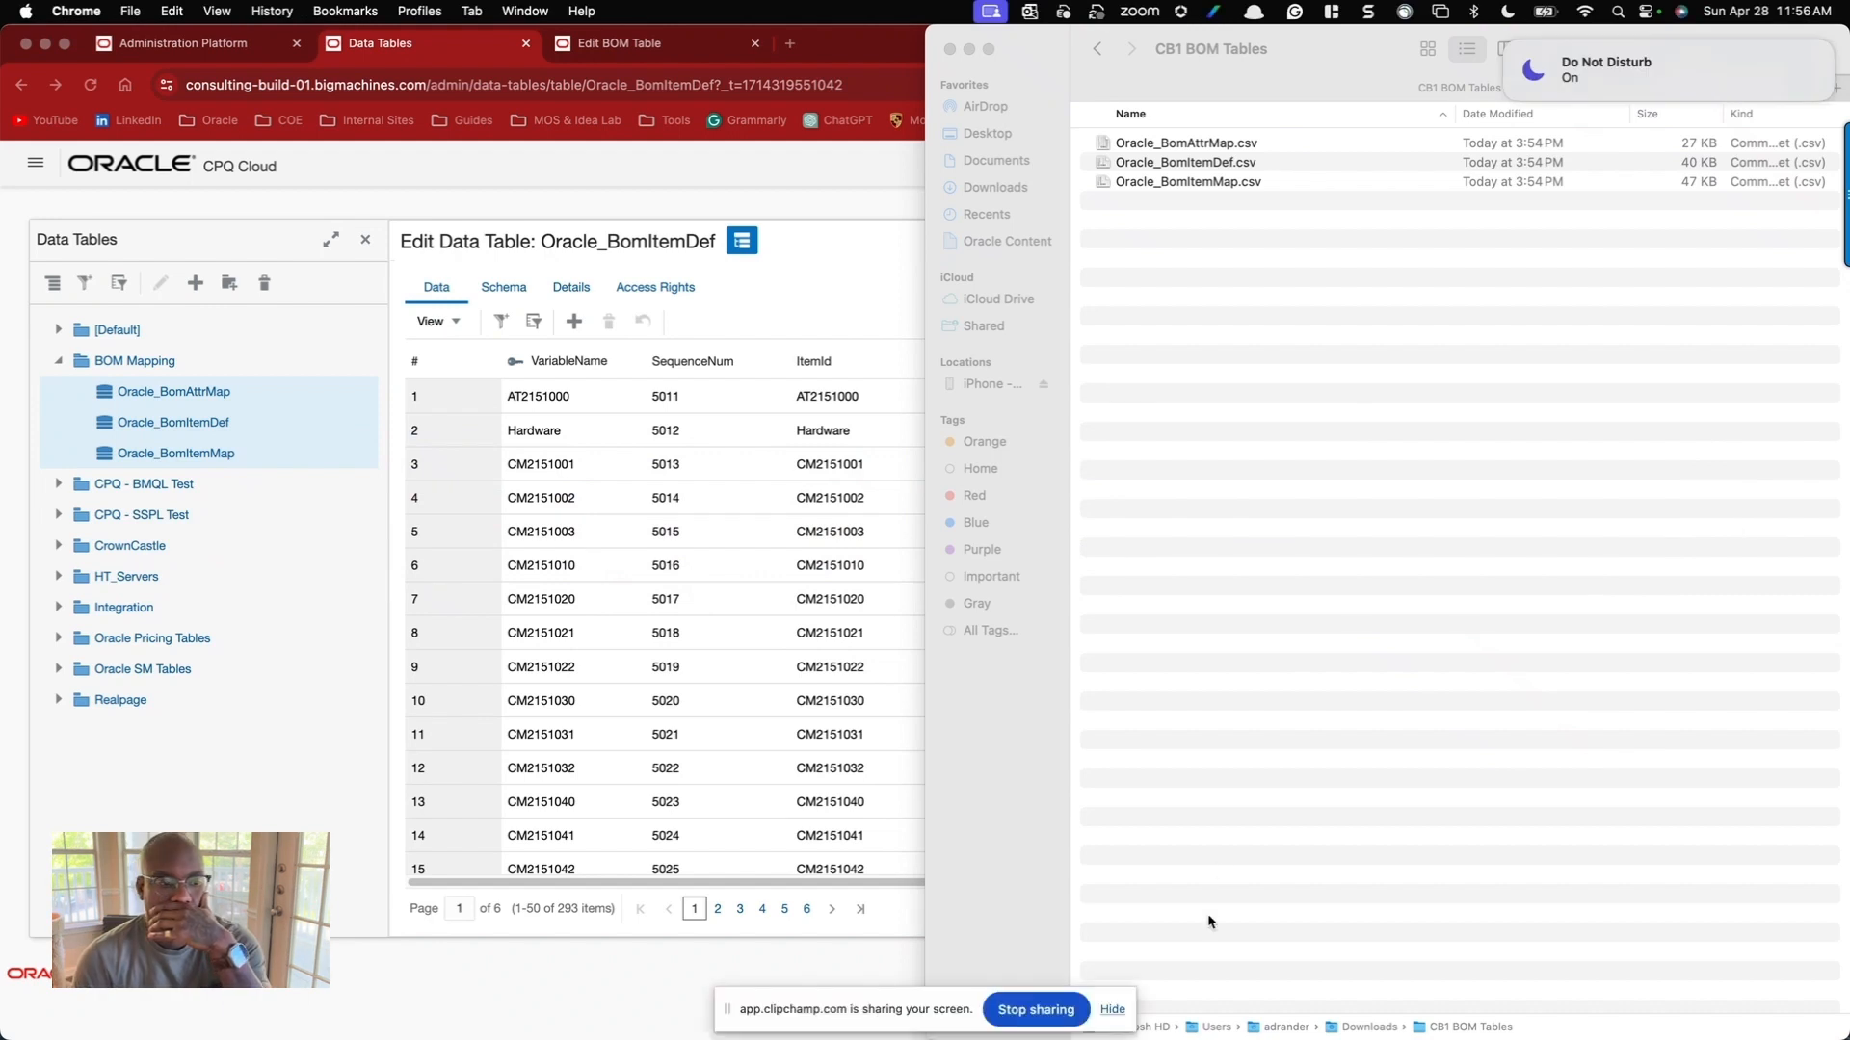
click(1112, 1009)
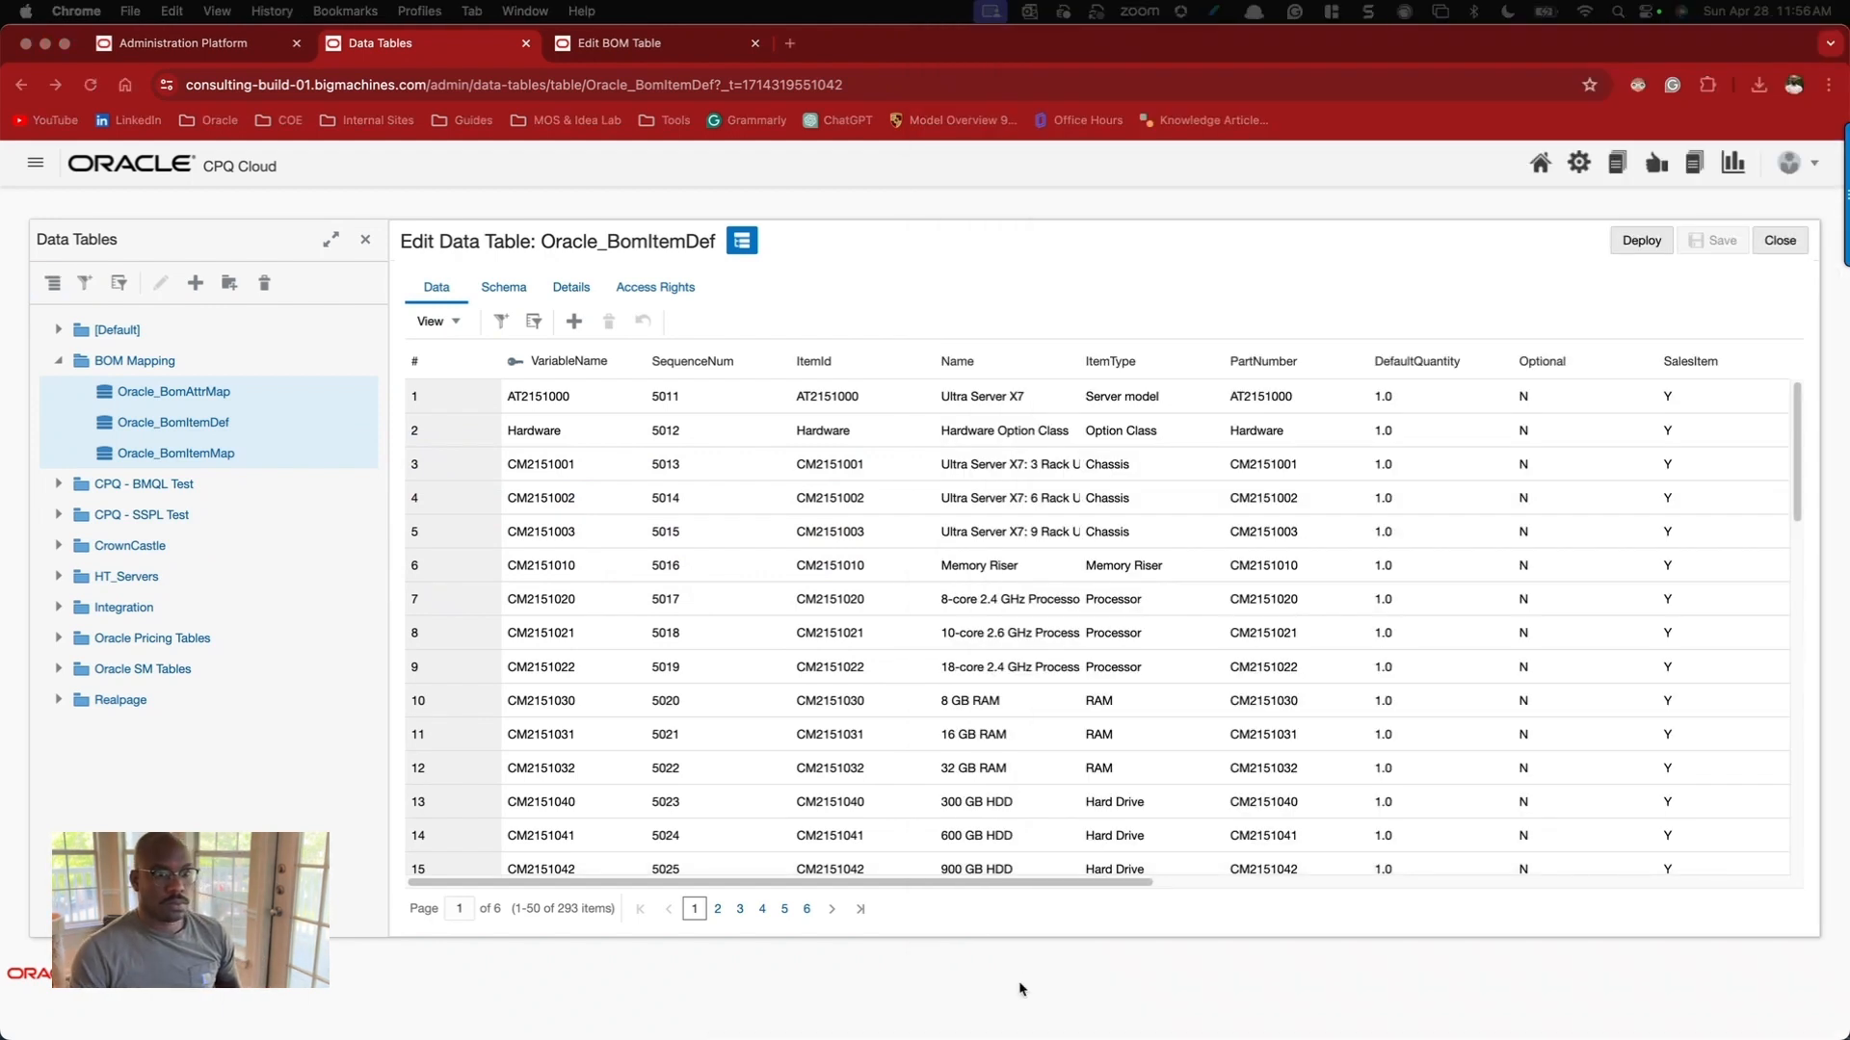
key(super+Tab)
key(super+Tab)
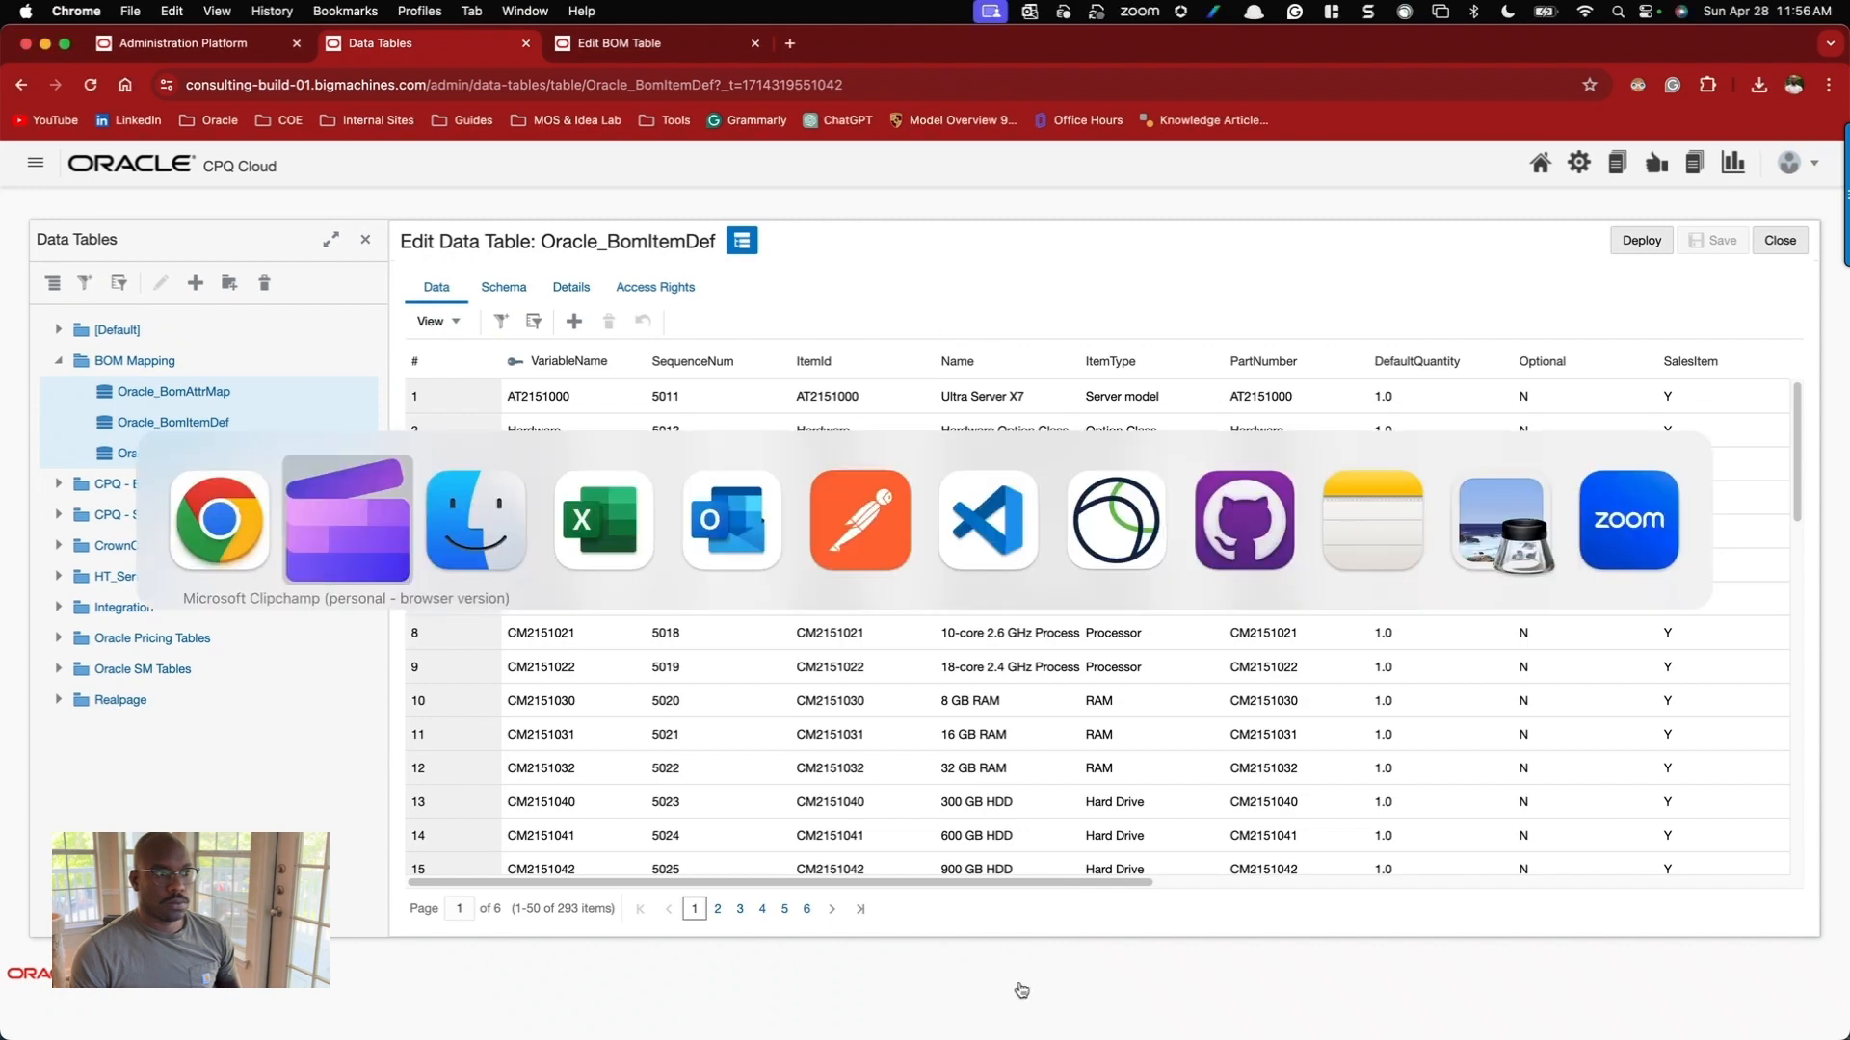
key(super+Tab)
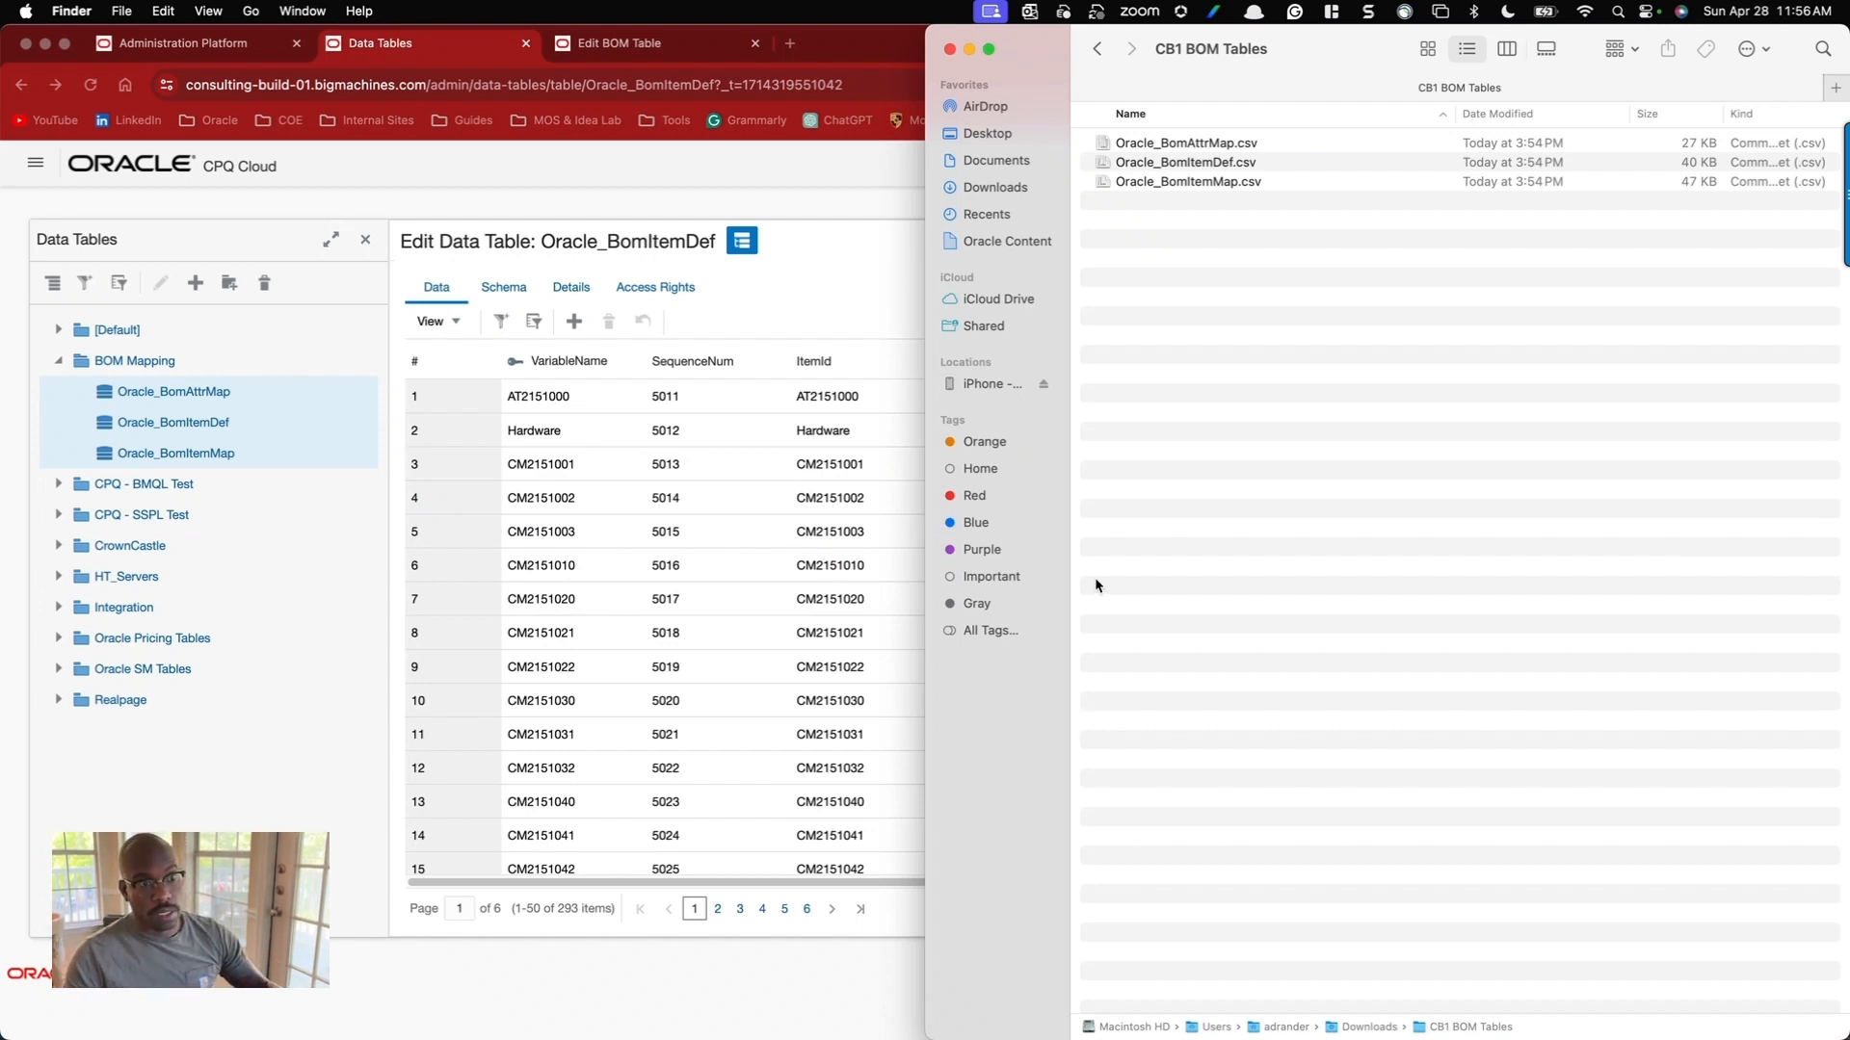
Open the exported Oracle_BomItemDef.csv in Excel beside the browser and fit all column widths to their contents.
double_click(1198, 162)
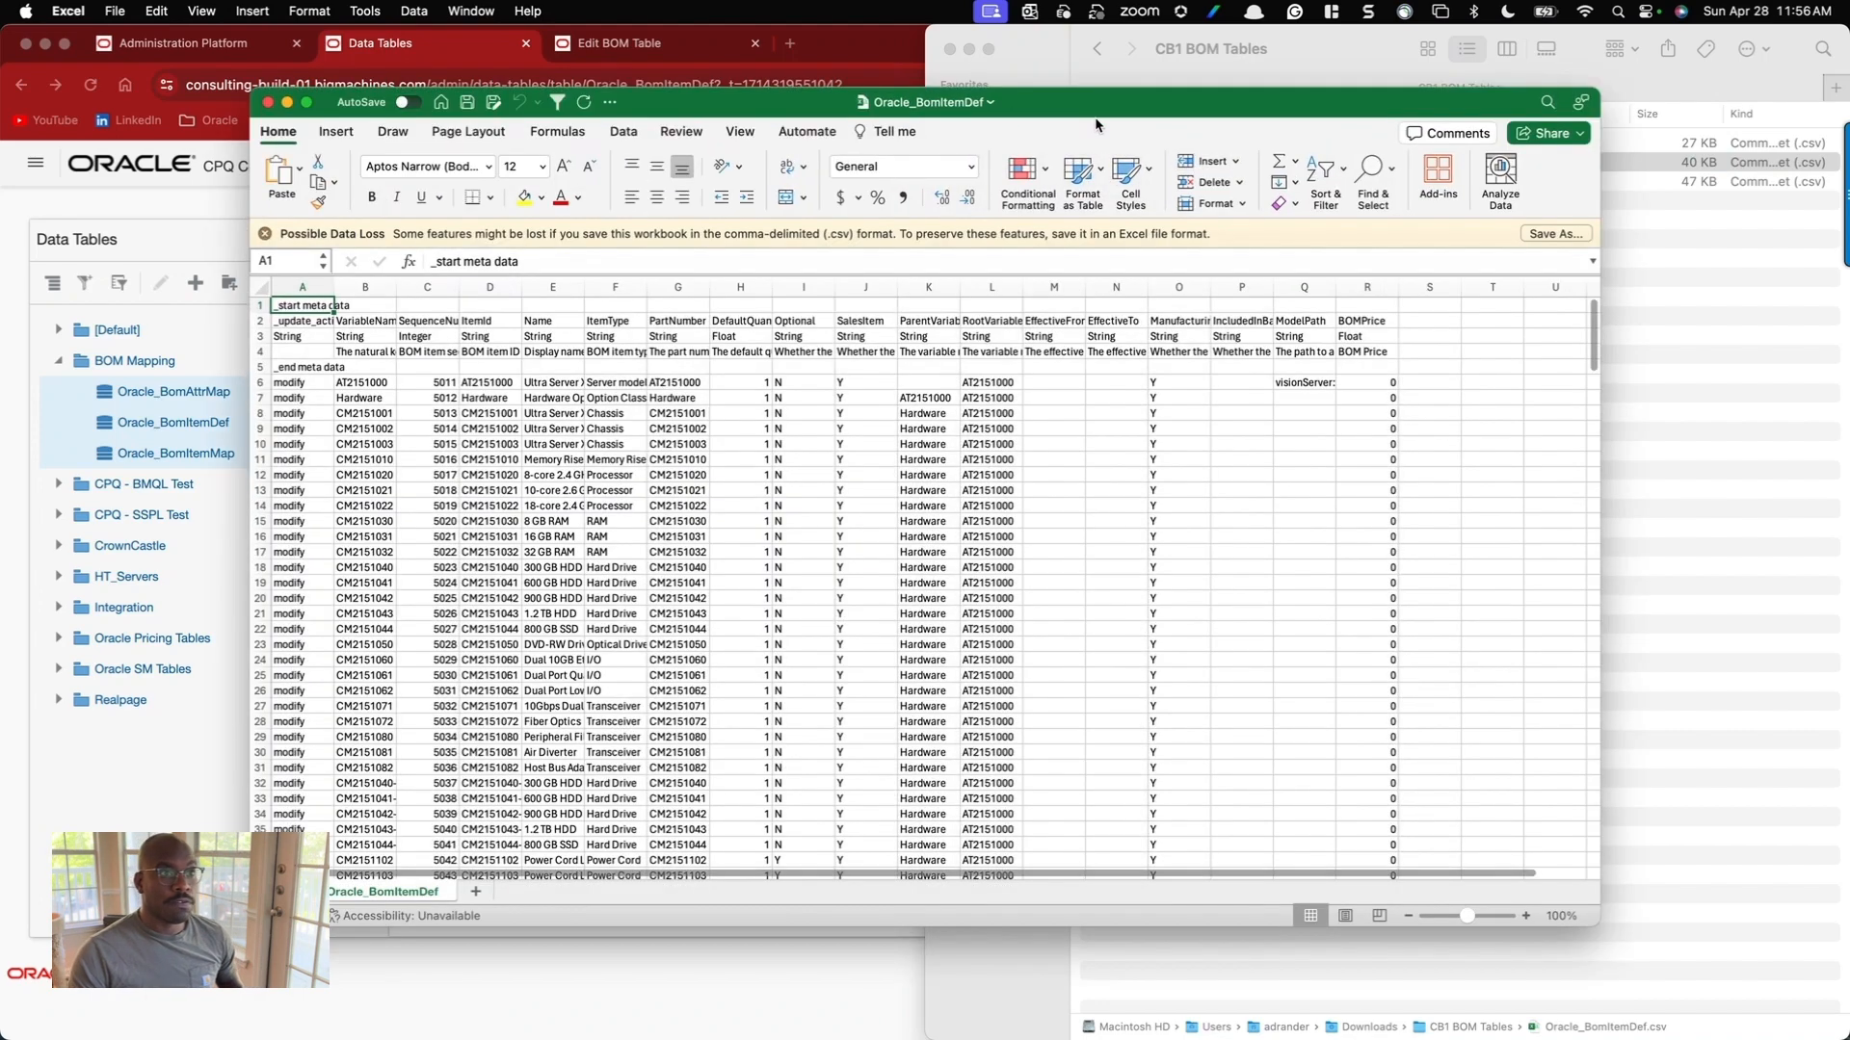
key(ctrl+alt+Right)
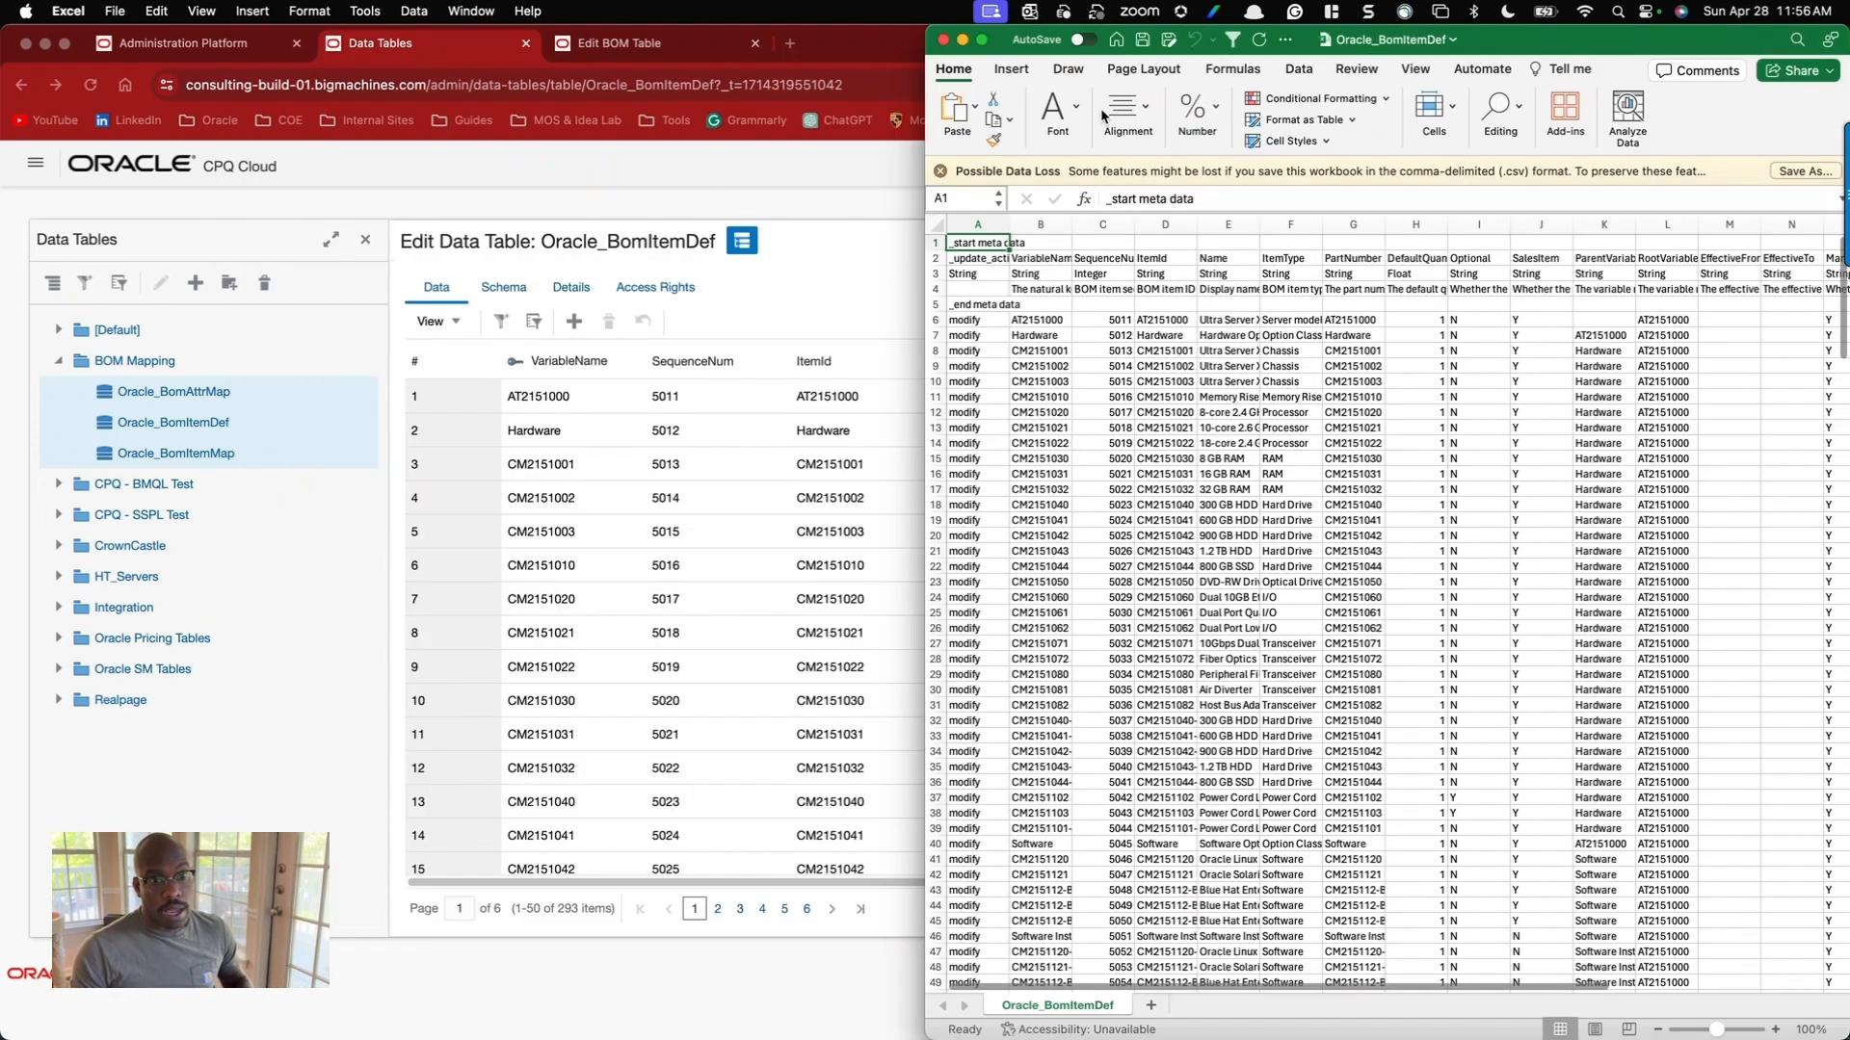
click(939, 225)
double_click(1008, 223)
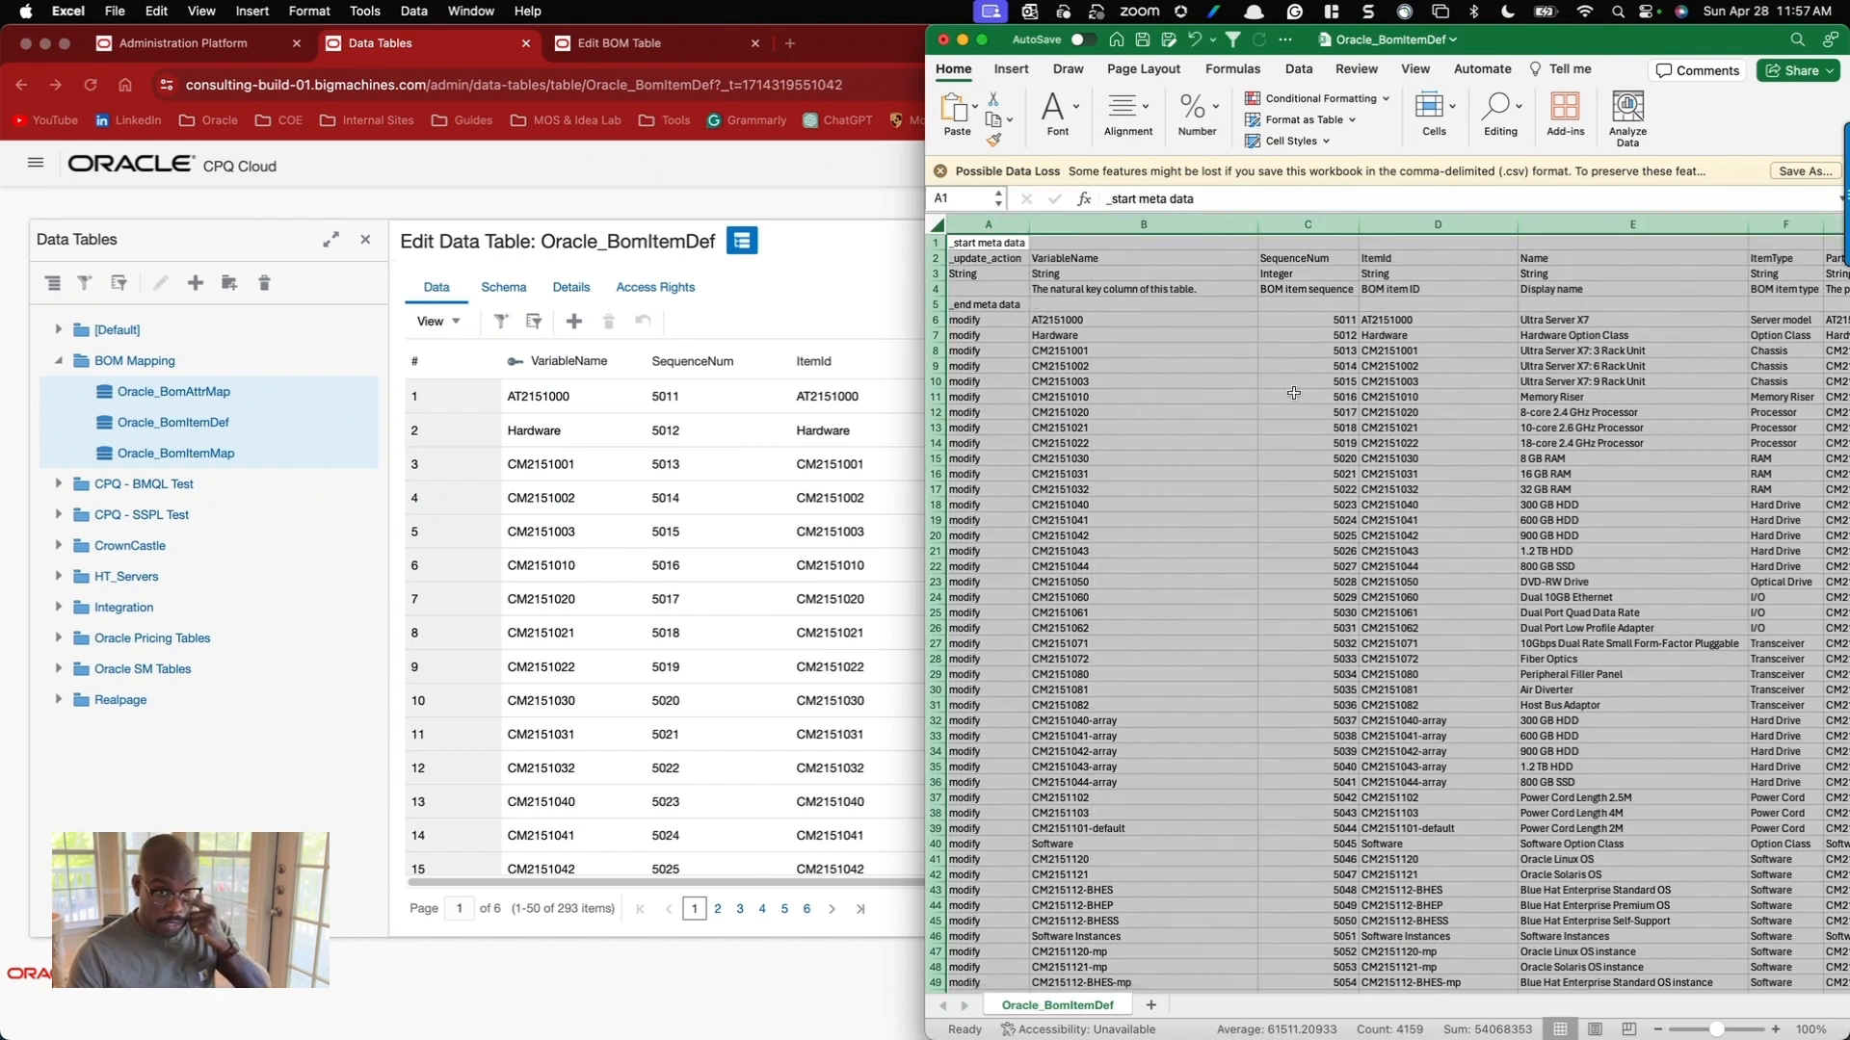
Enlarge the sheet to the full screen and examine the item columns through the first items' RootVariableName and ParentVariableName values.
scroll(1292, 392, right, 5)
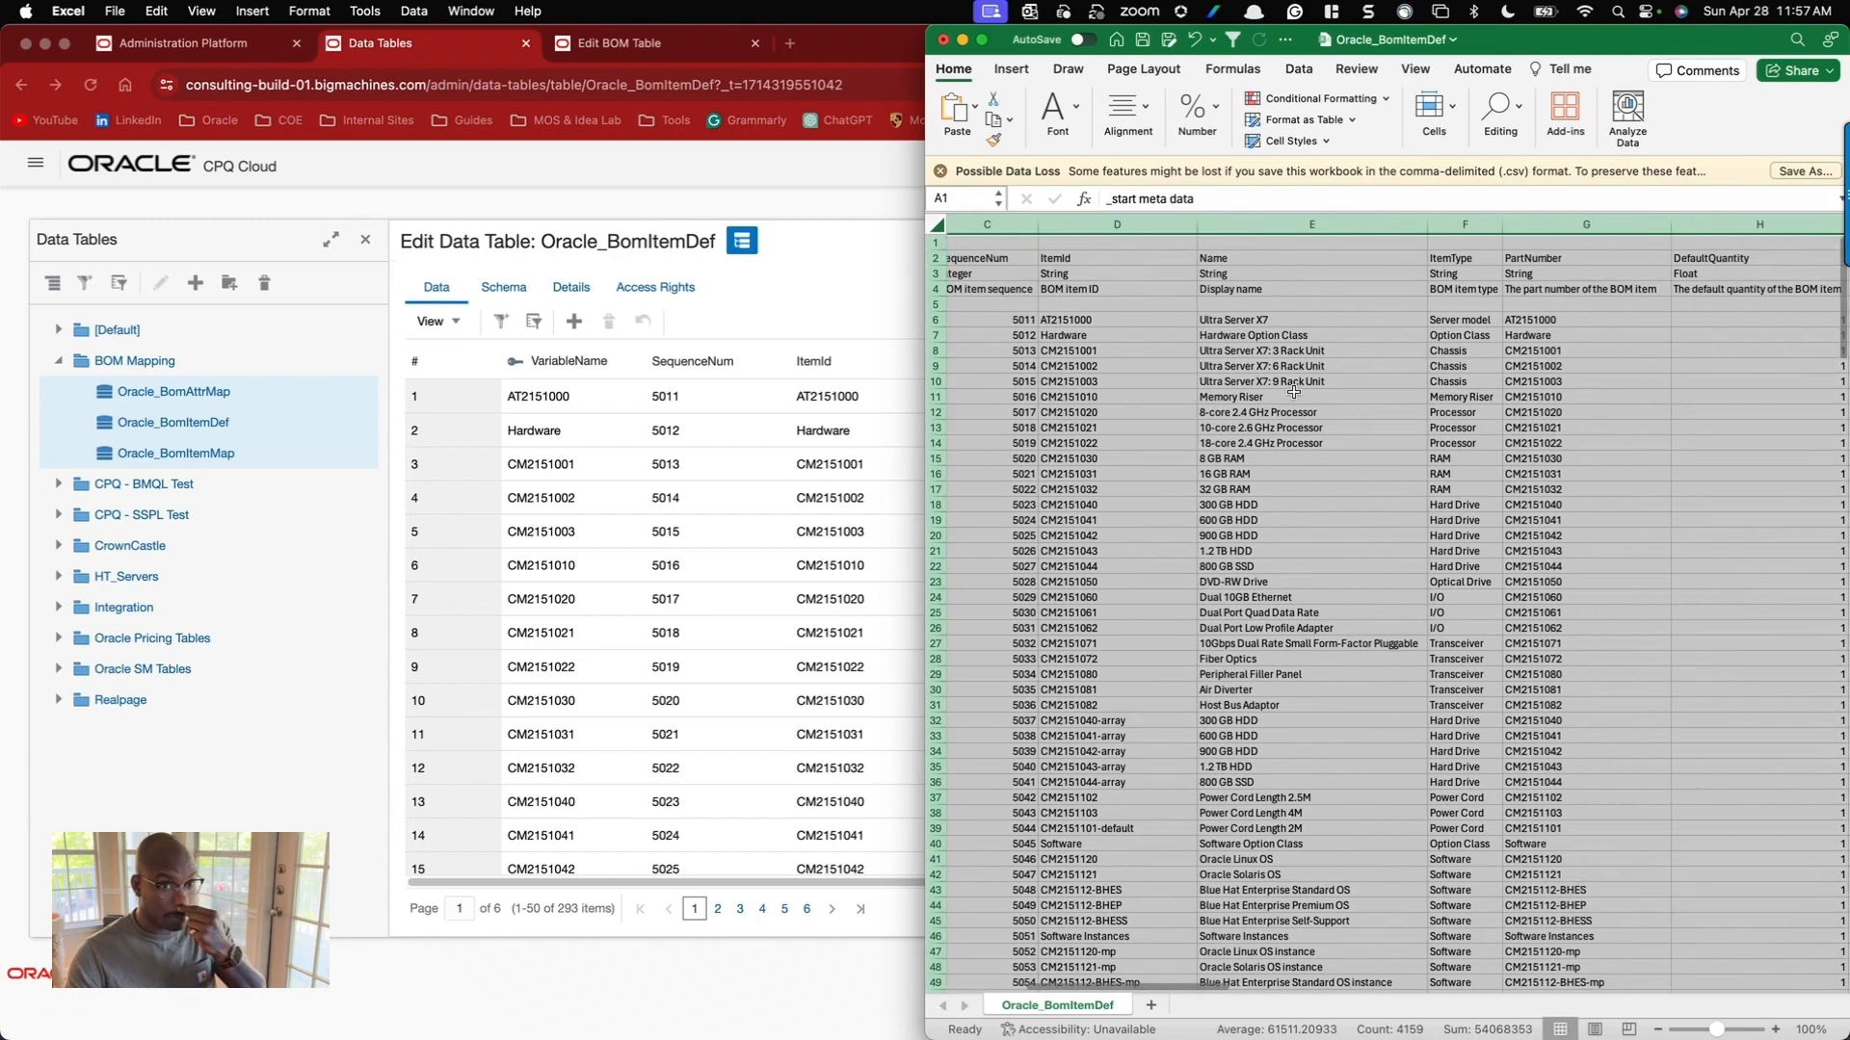
double_click(1580, 46)
scroll(860, 402, left, 5)
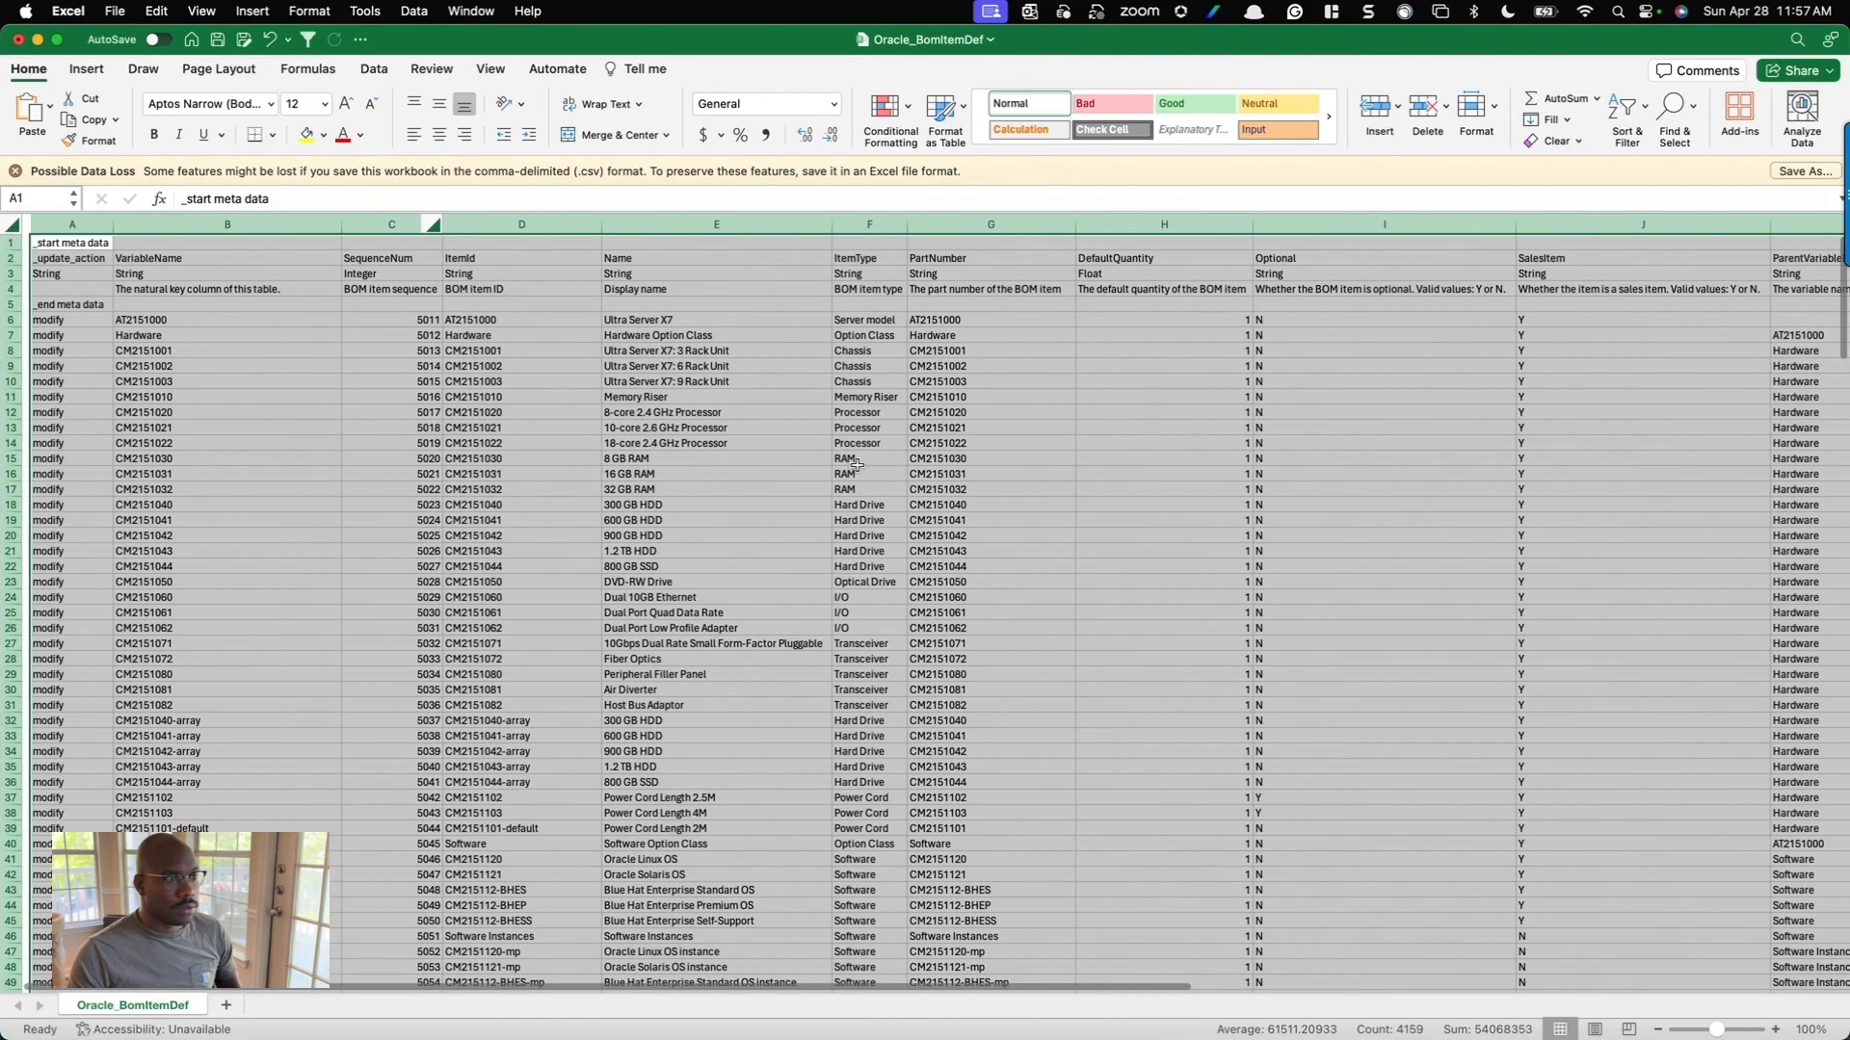
scroll(523, 383, right, 1)
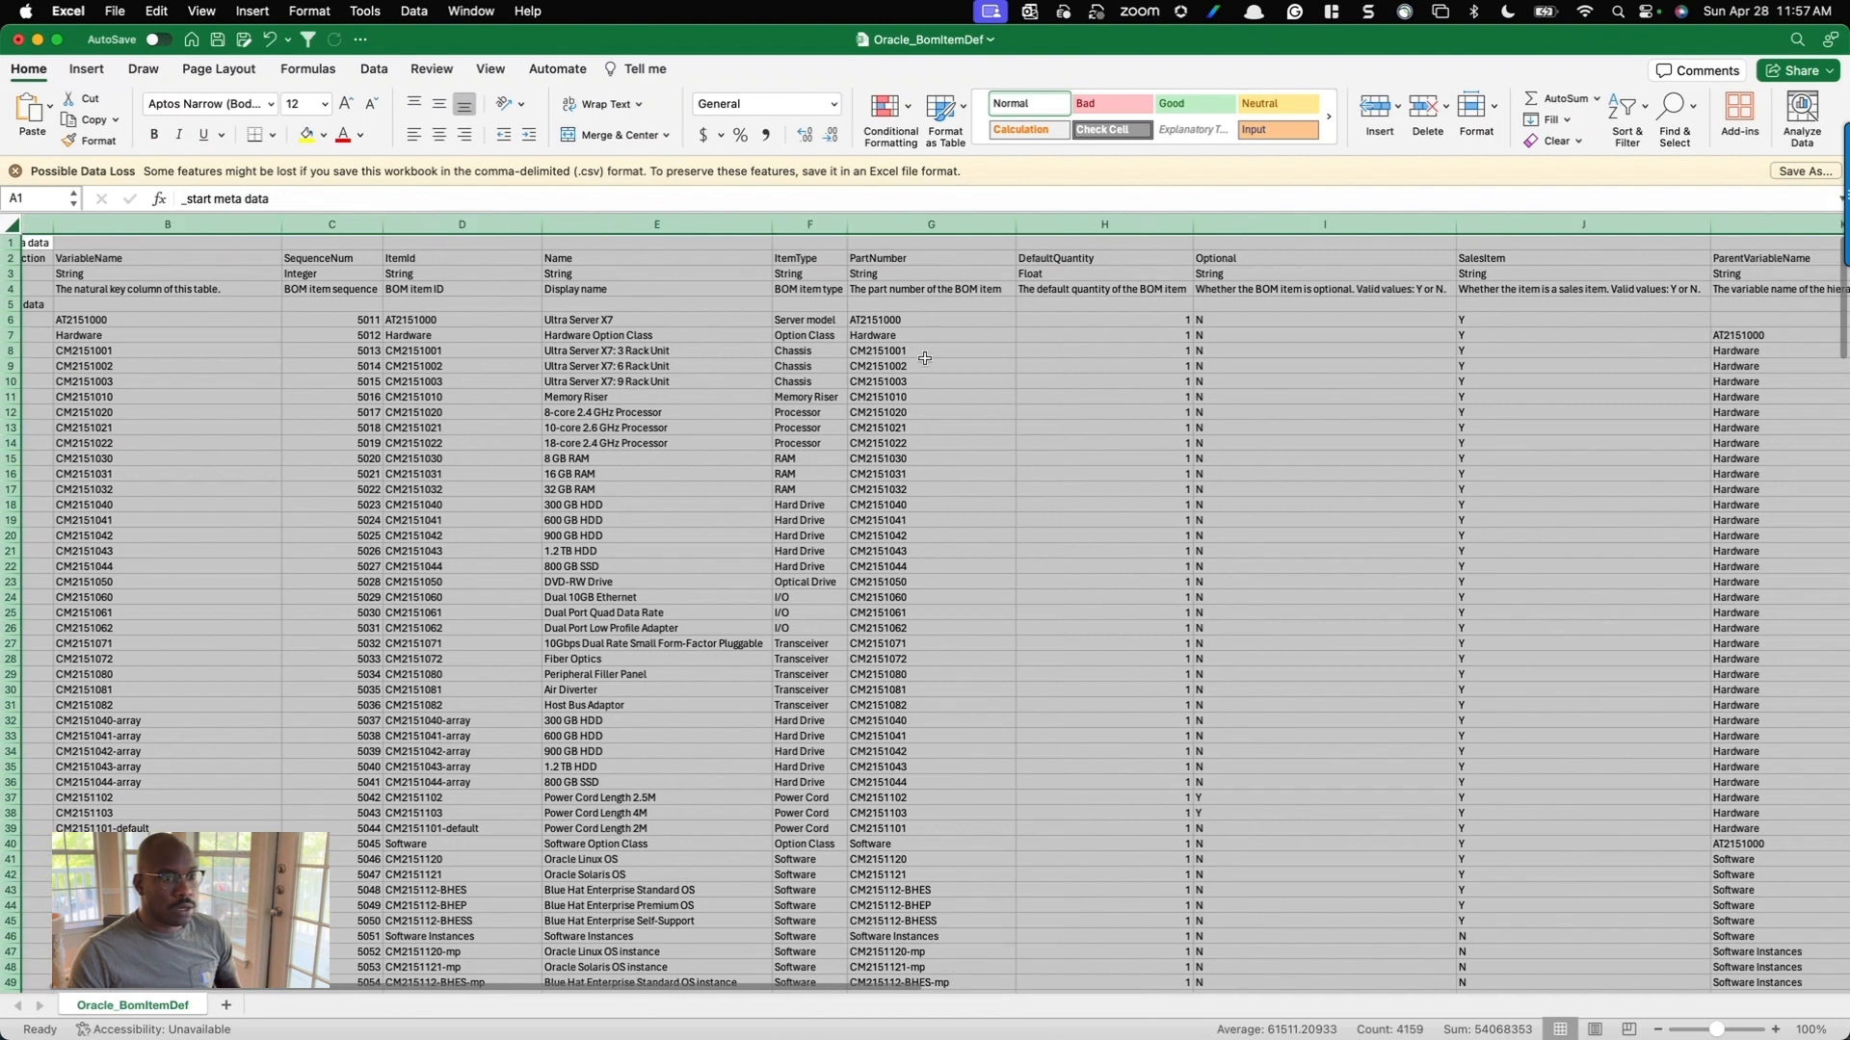
scroll(931, 539, right, 4)
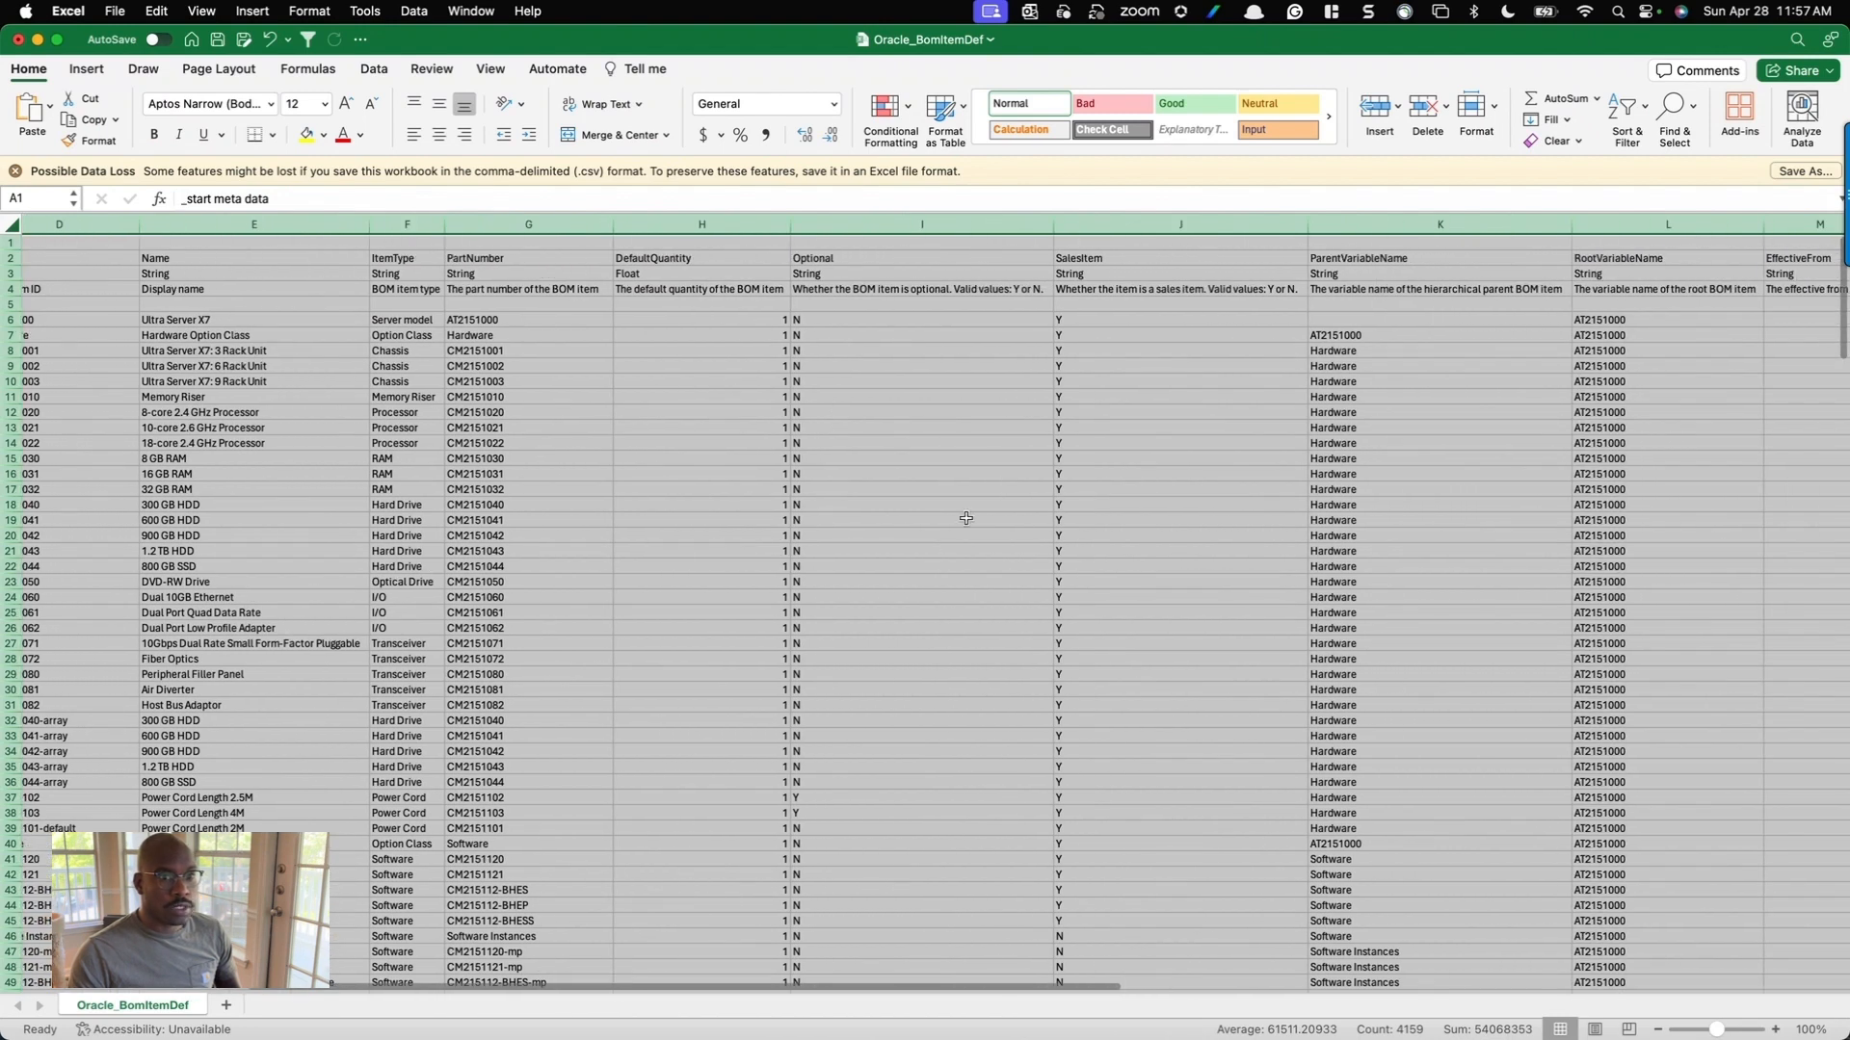
click(1601, 321)
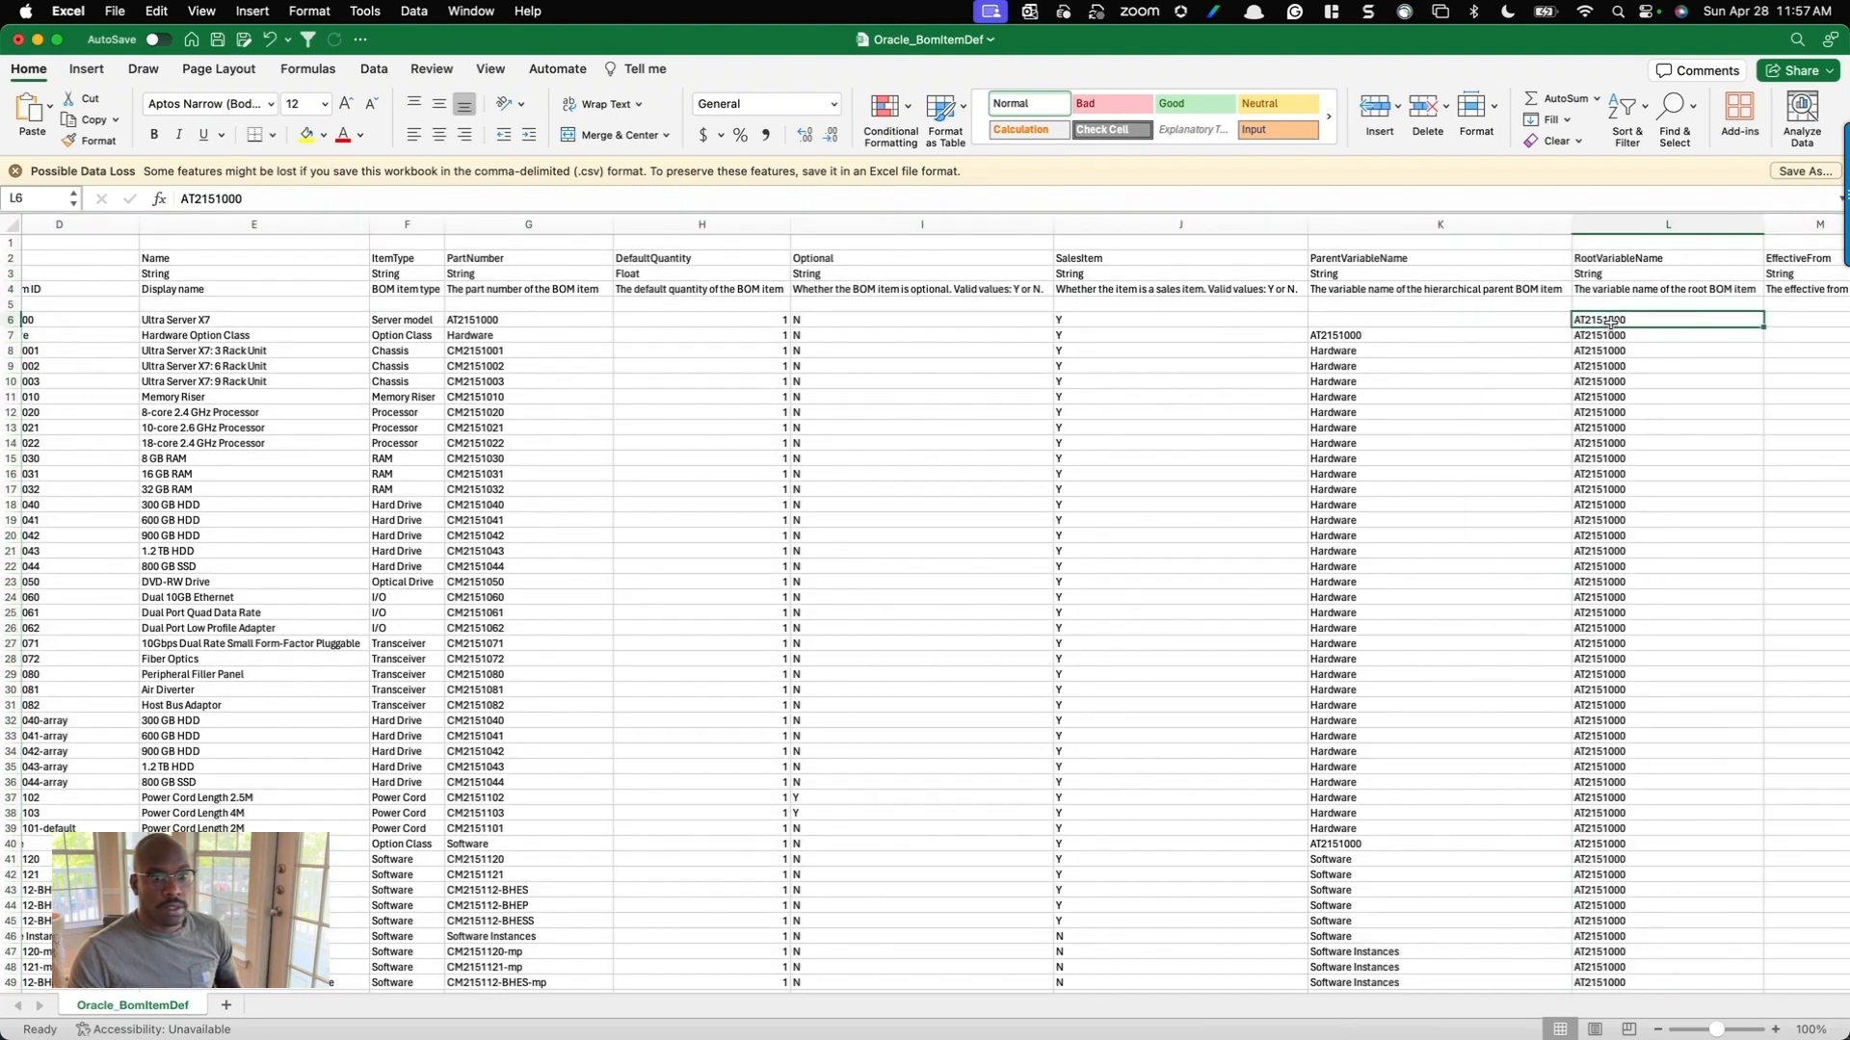
click(1388, 337)
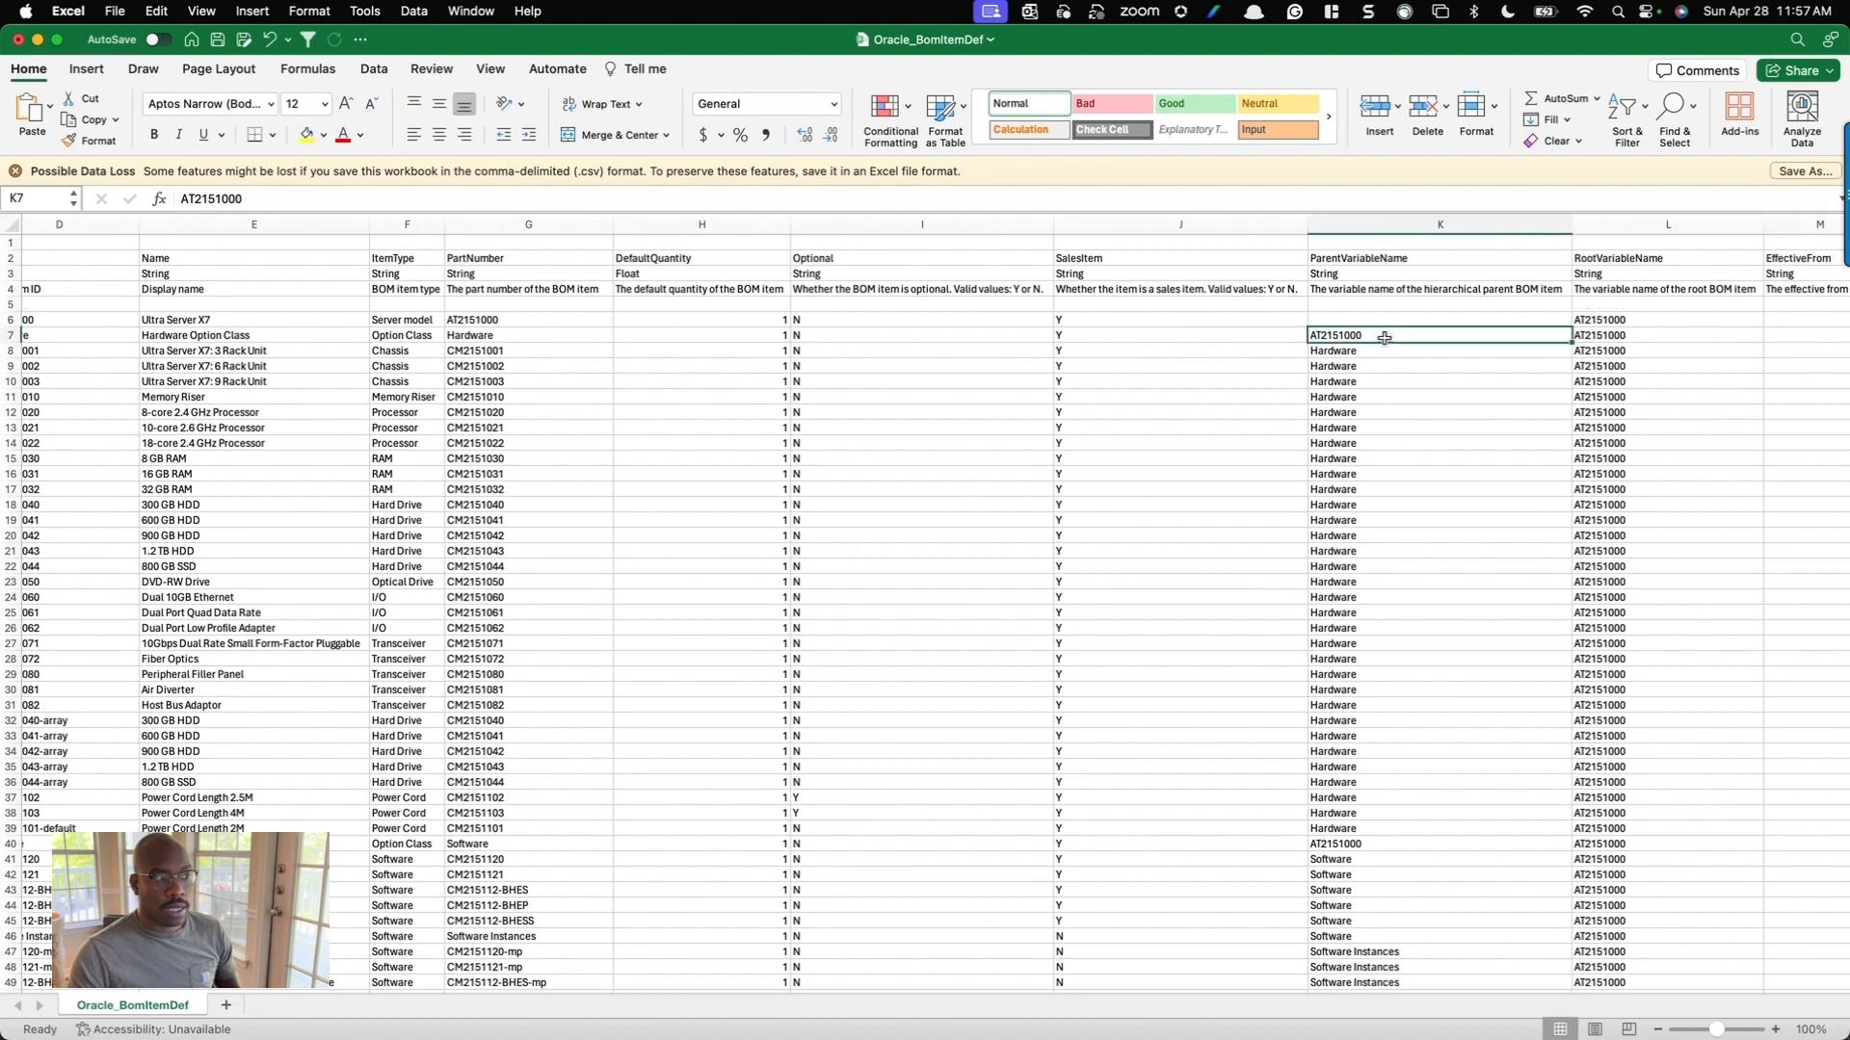
Examine how the Hardware option class and its child items use the PartNumber, ParentVariableName and RootVariableName columns.
scroll(1348, 339, left, 5)
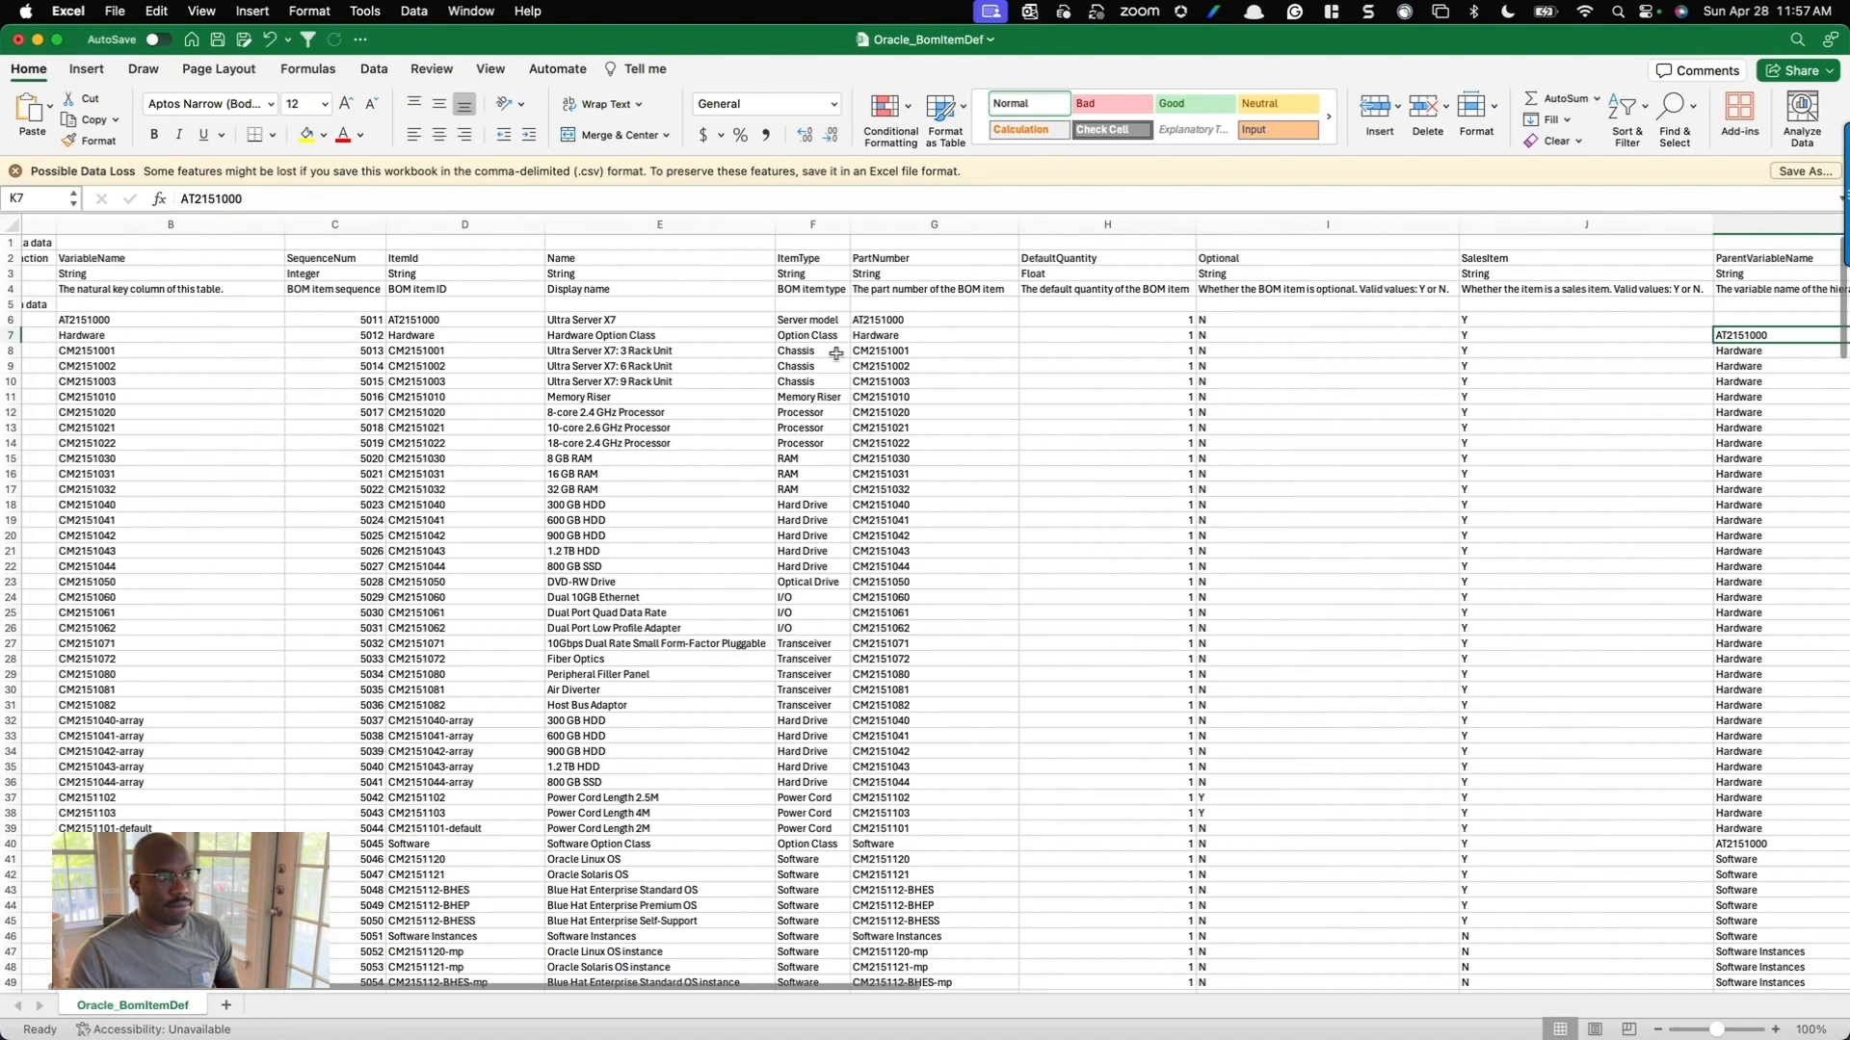
scroll(746, 366, right, 4)
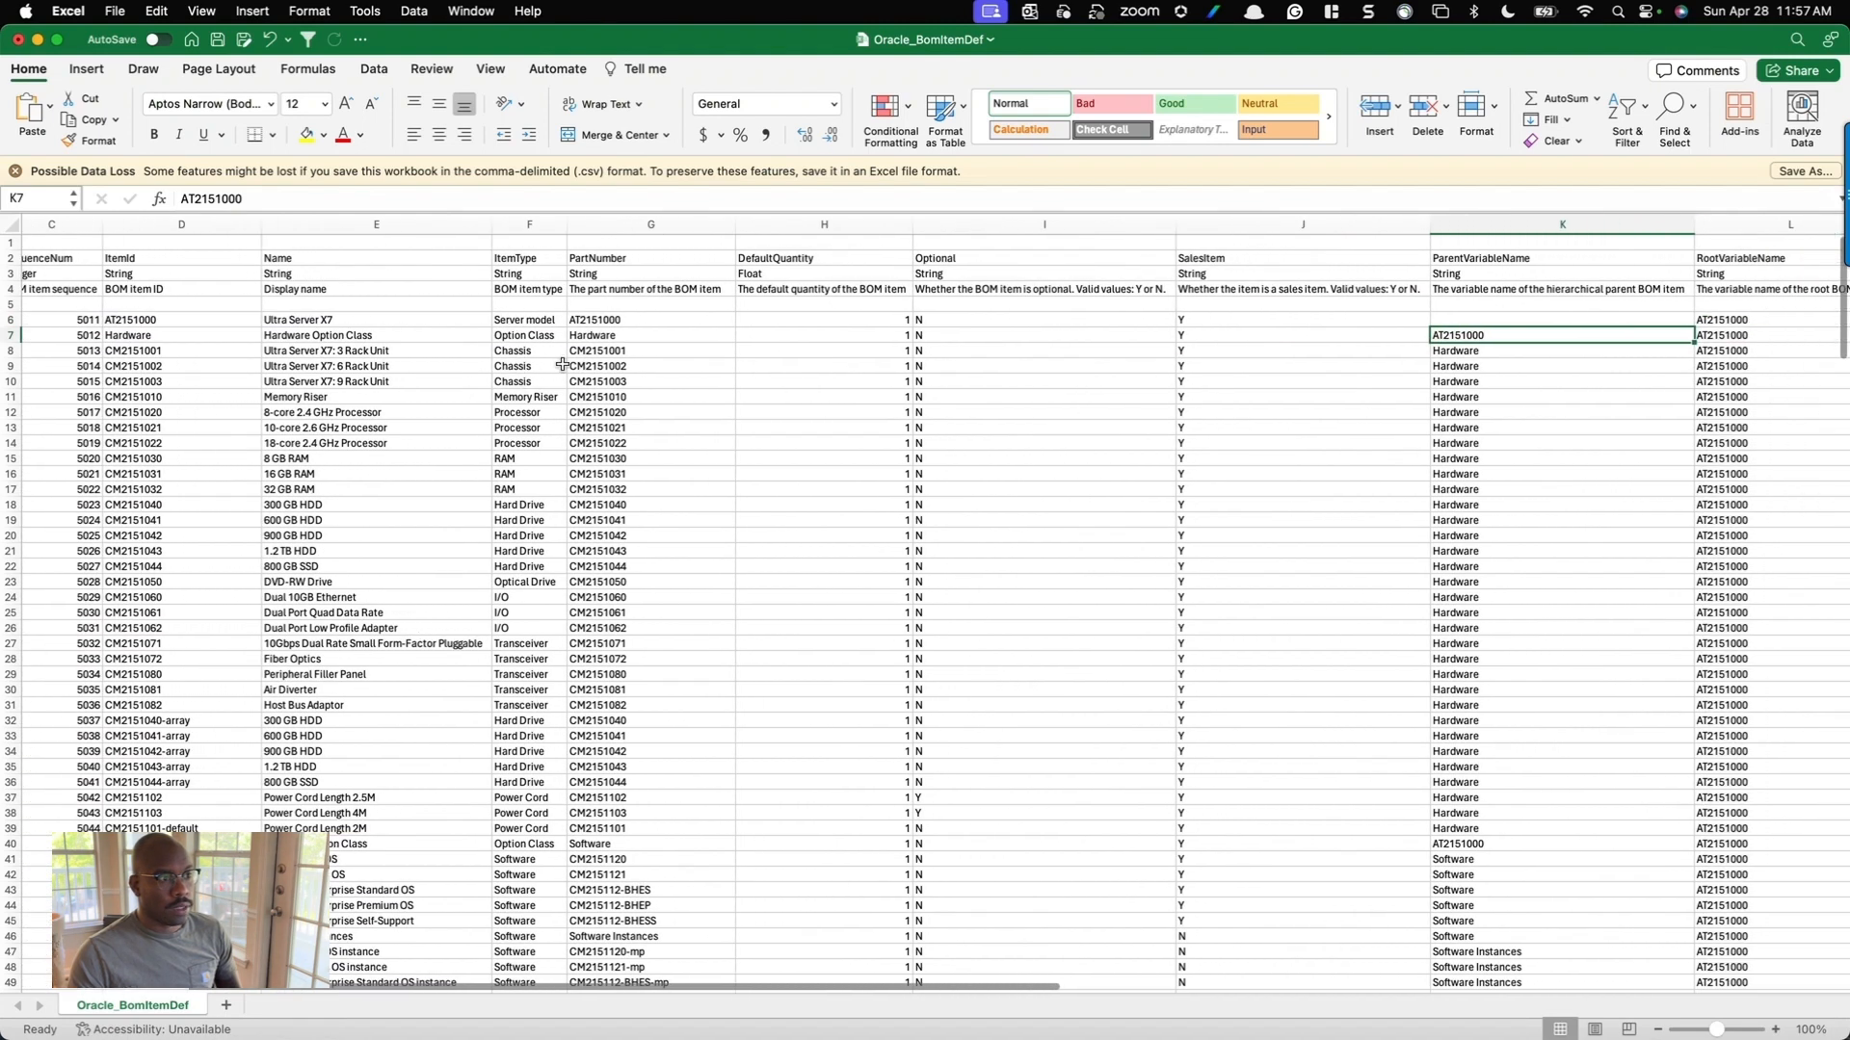
click(601, 340)
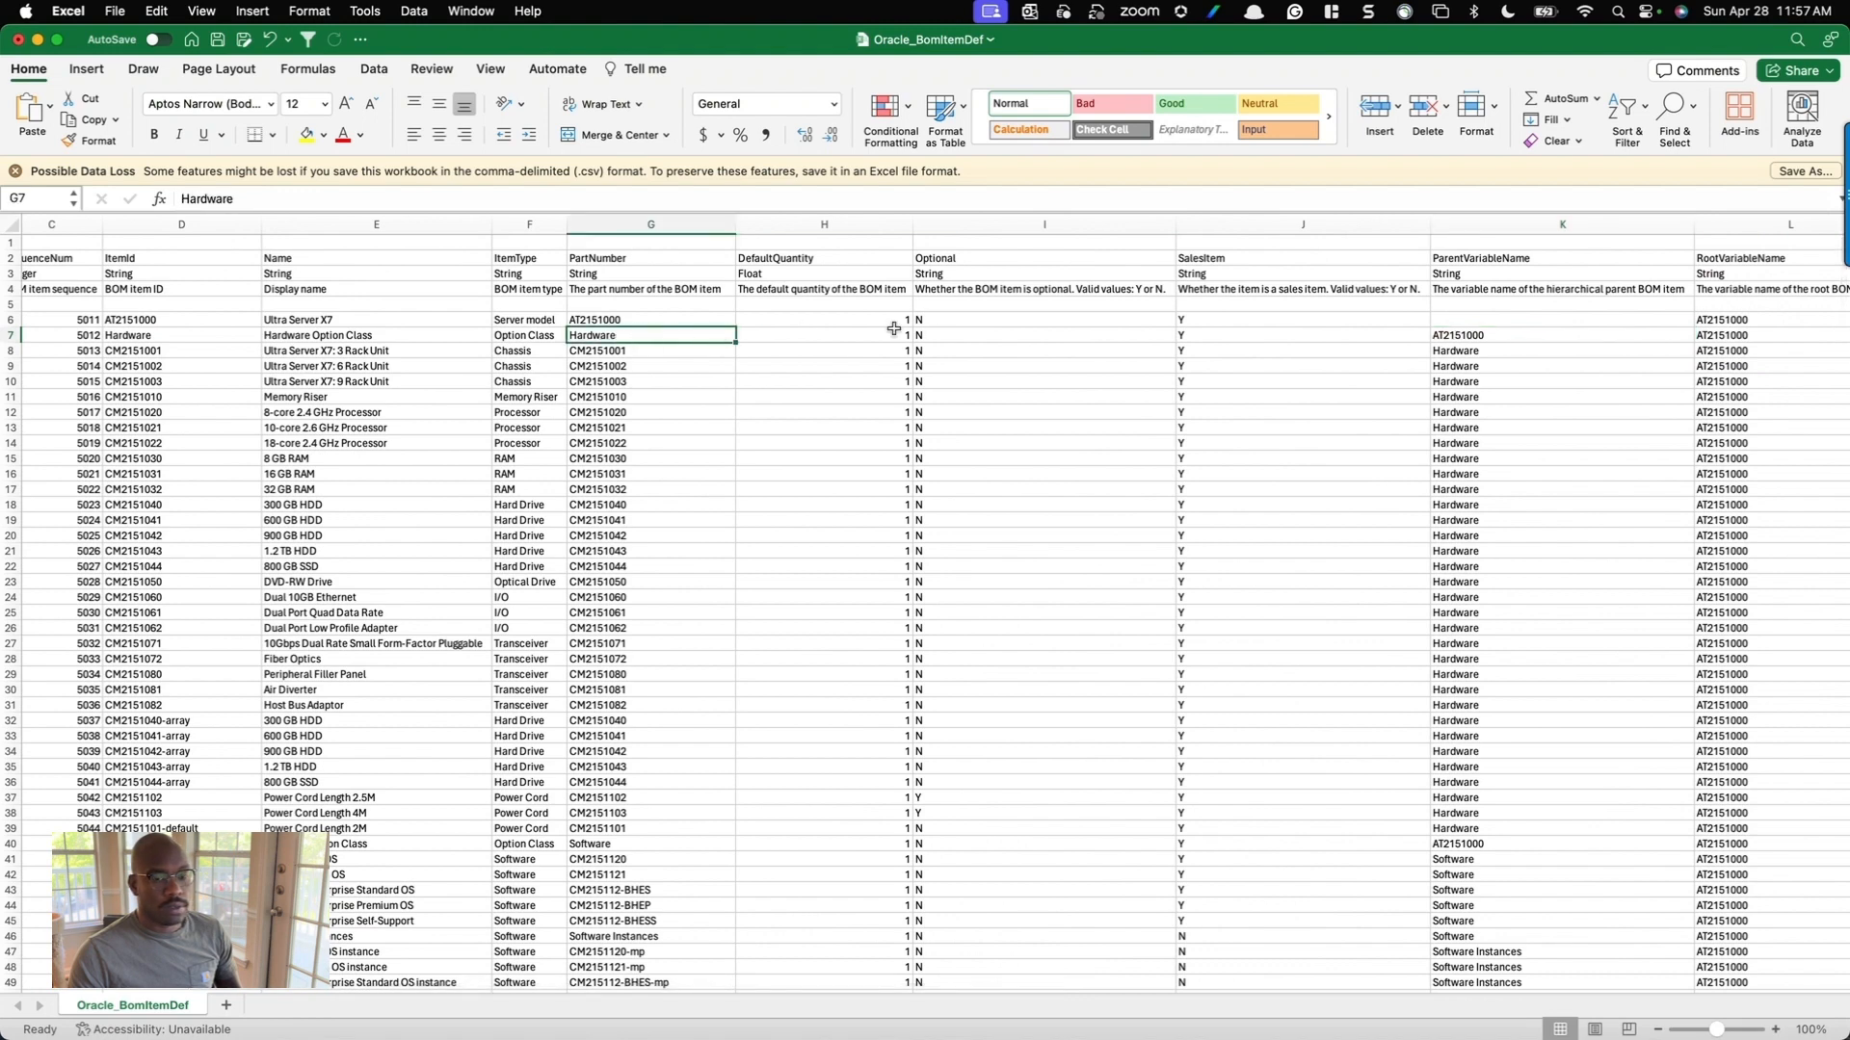
click(1456, 334)
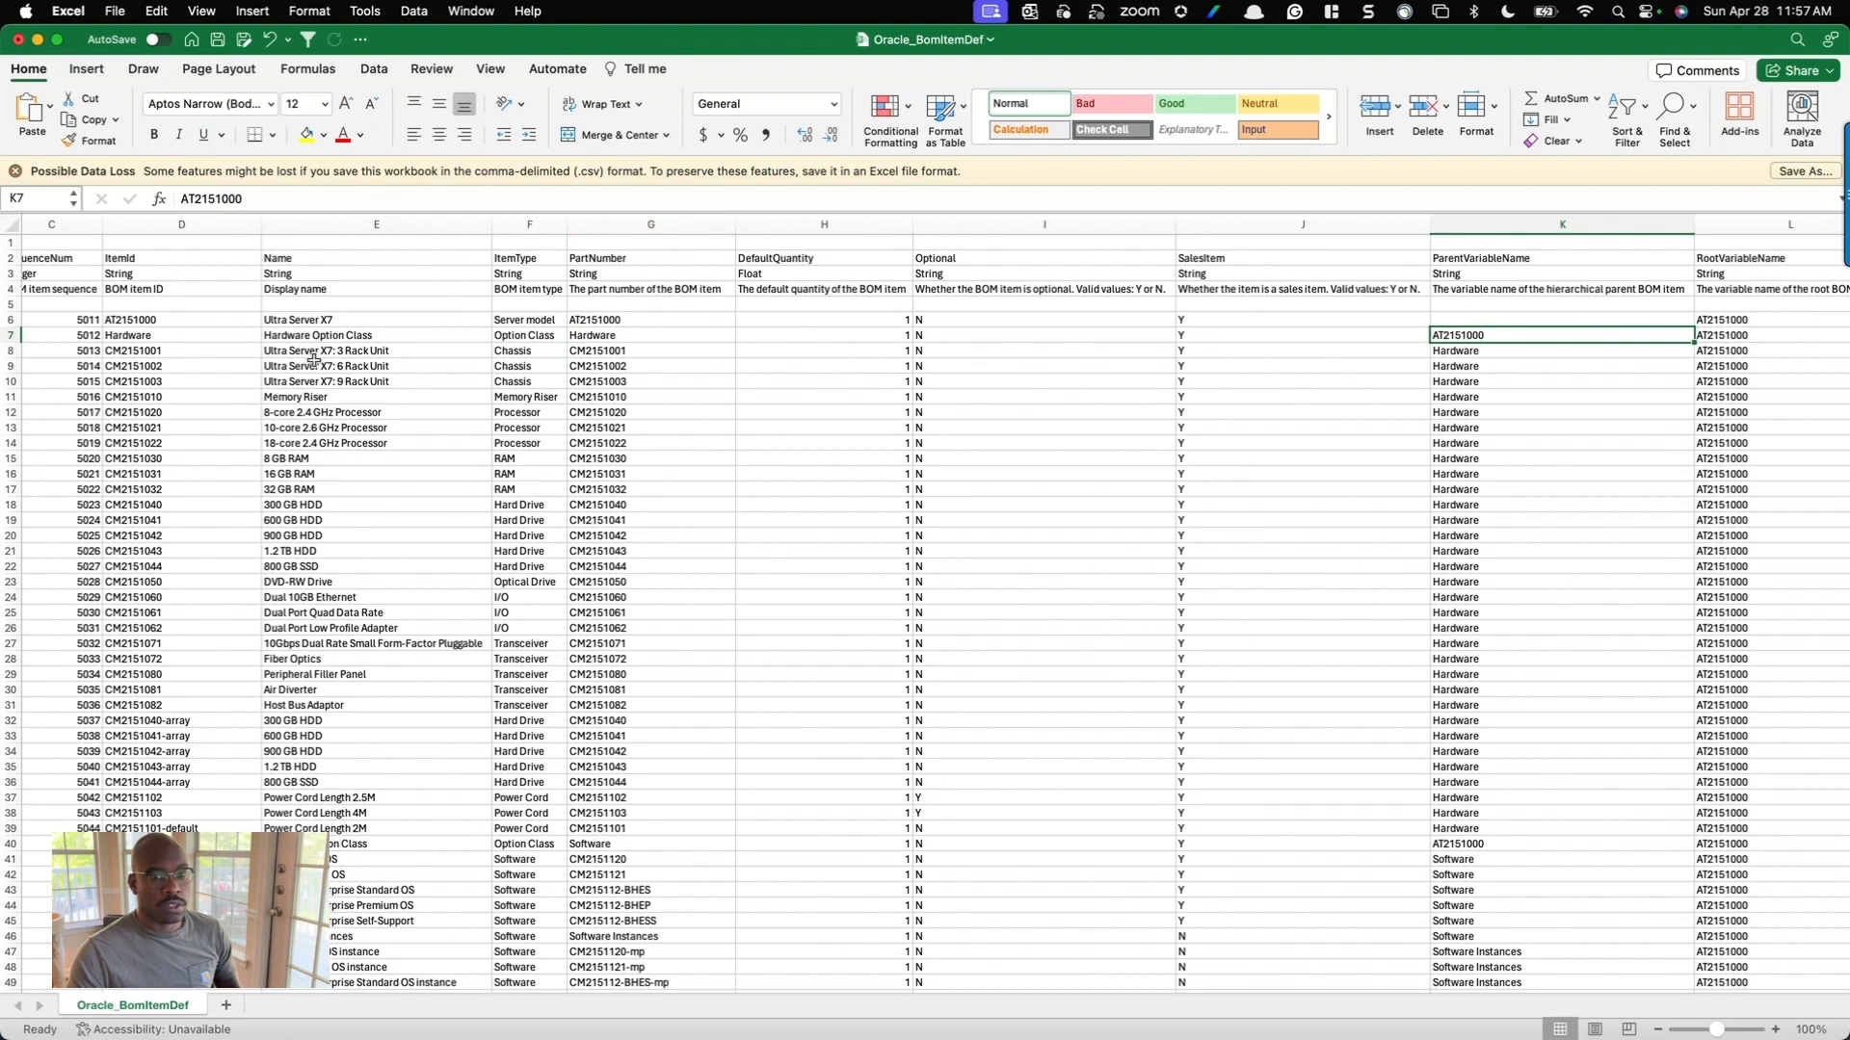
scroll(1638, 318, down, 2)
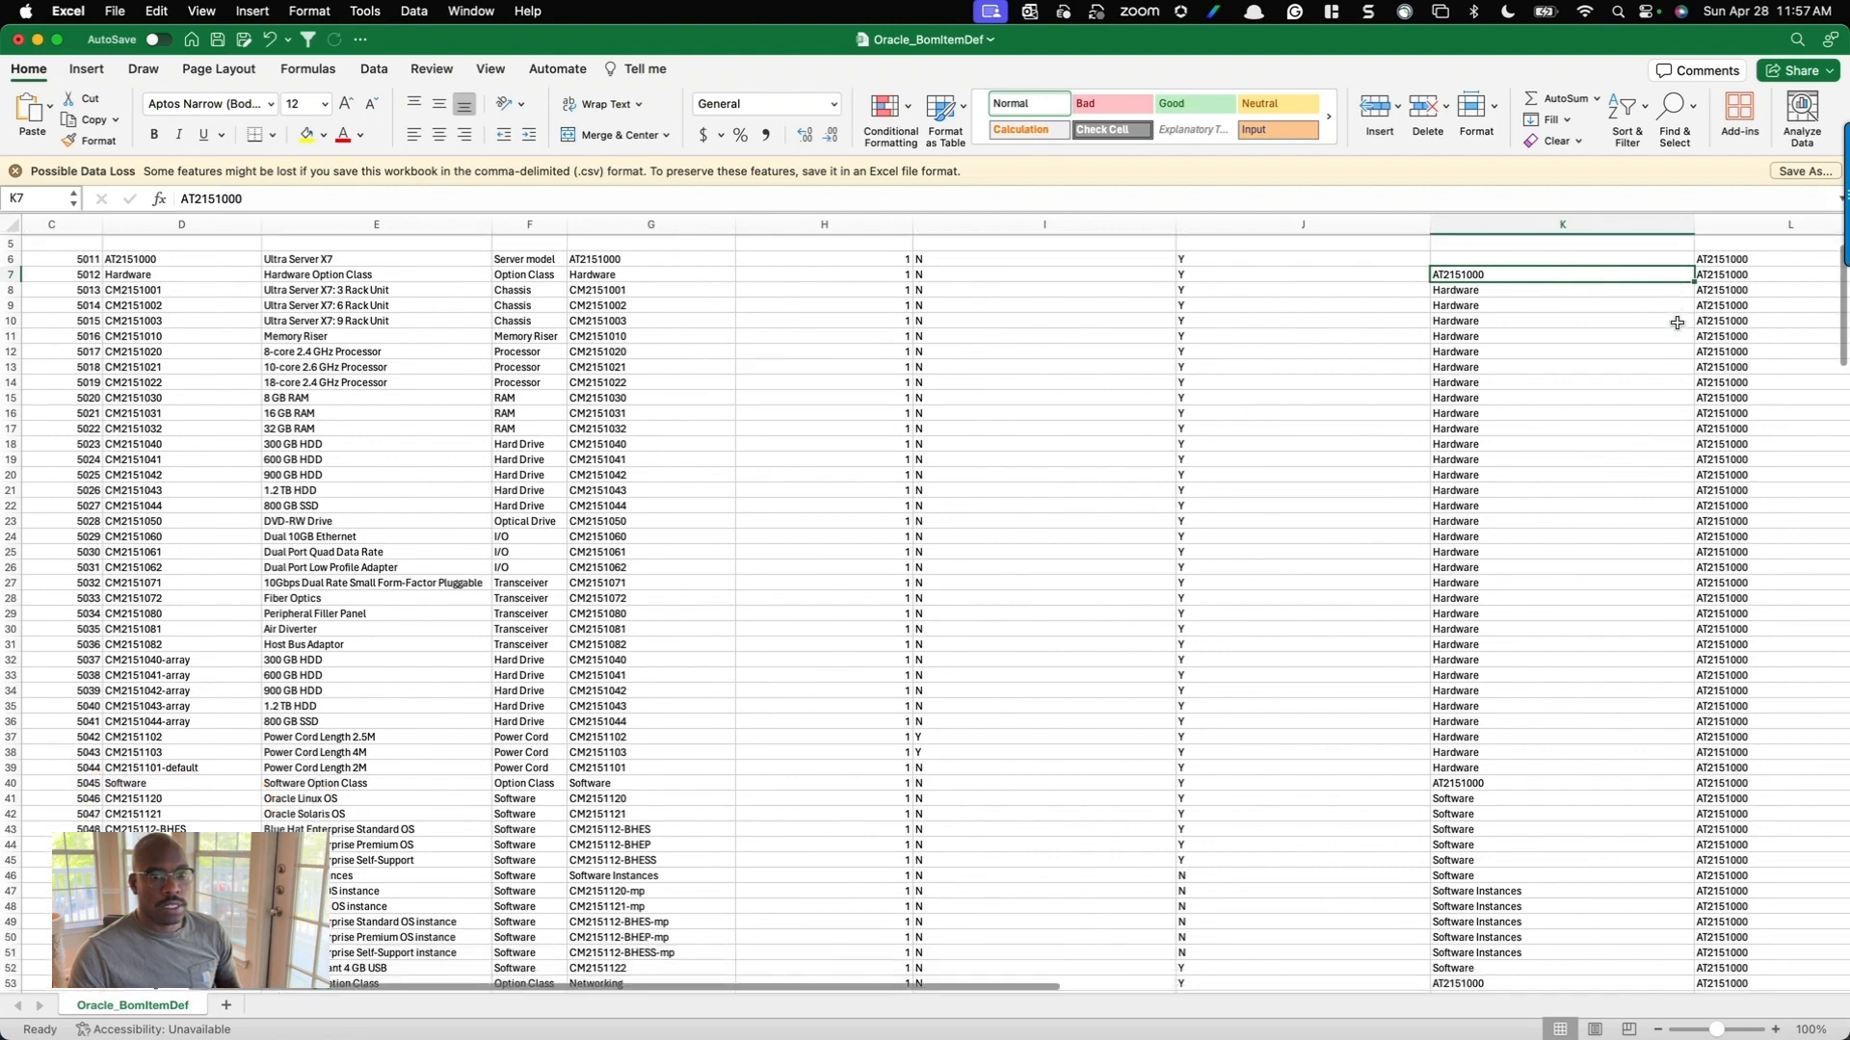
scroll(1719, 289, up, 2)
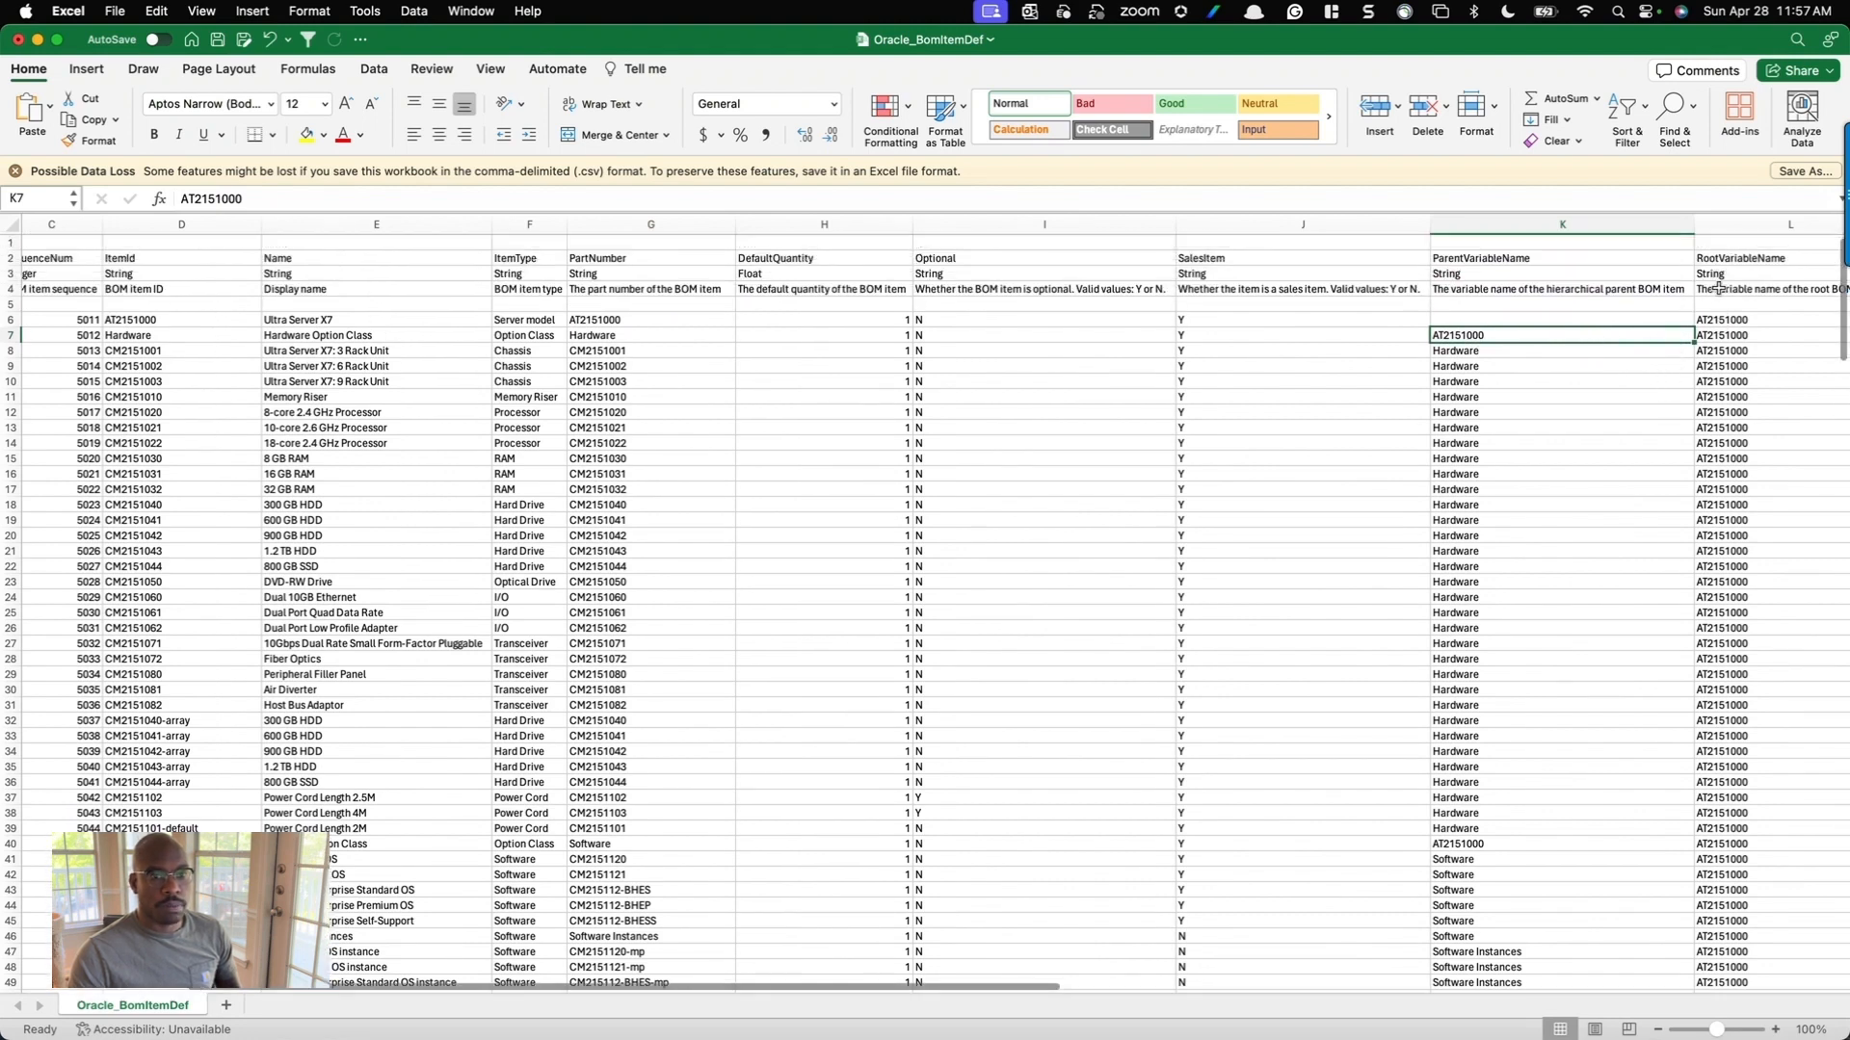
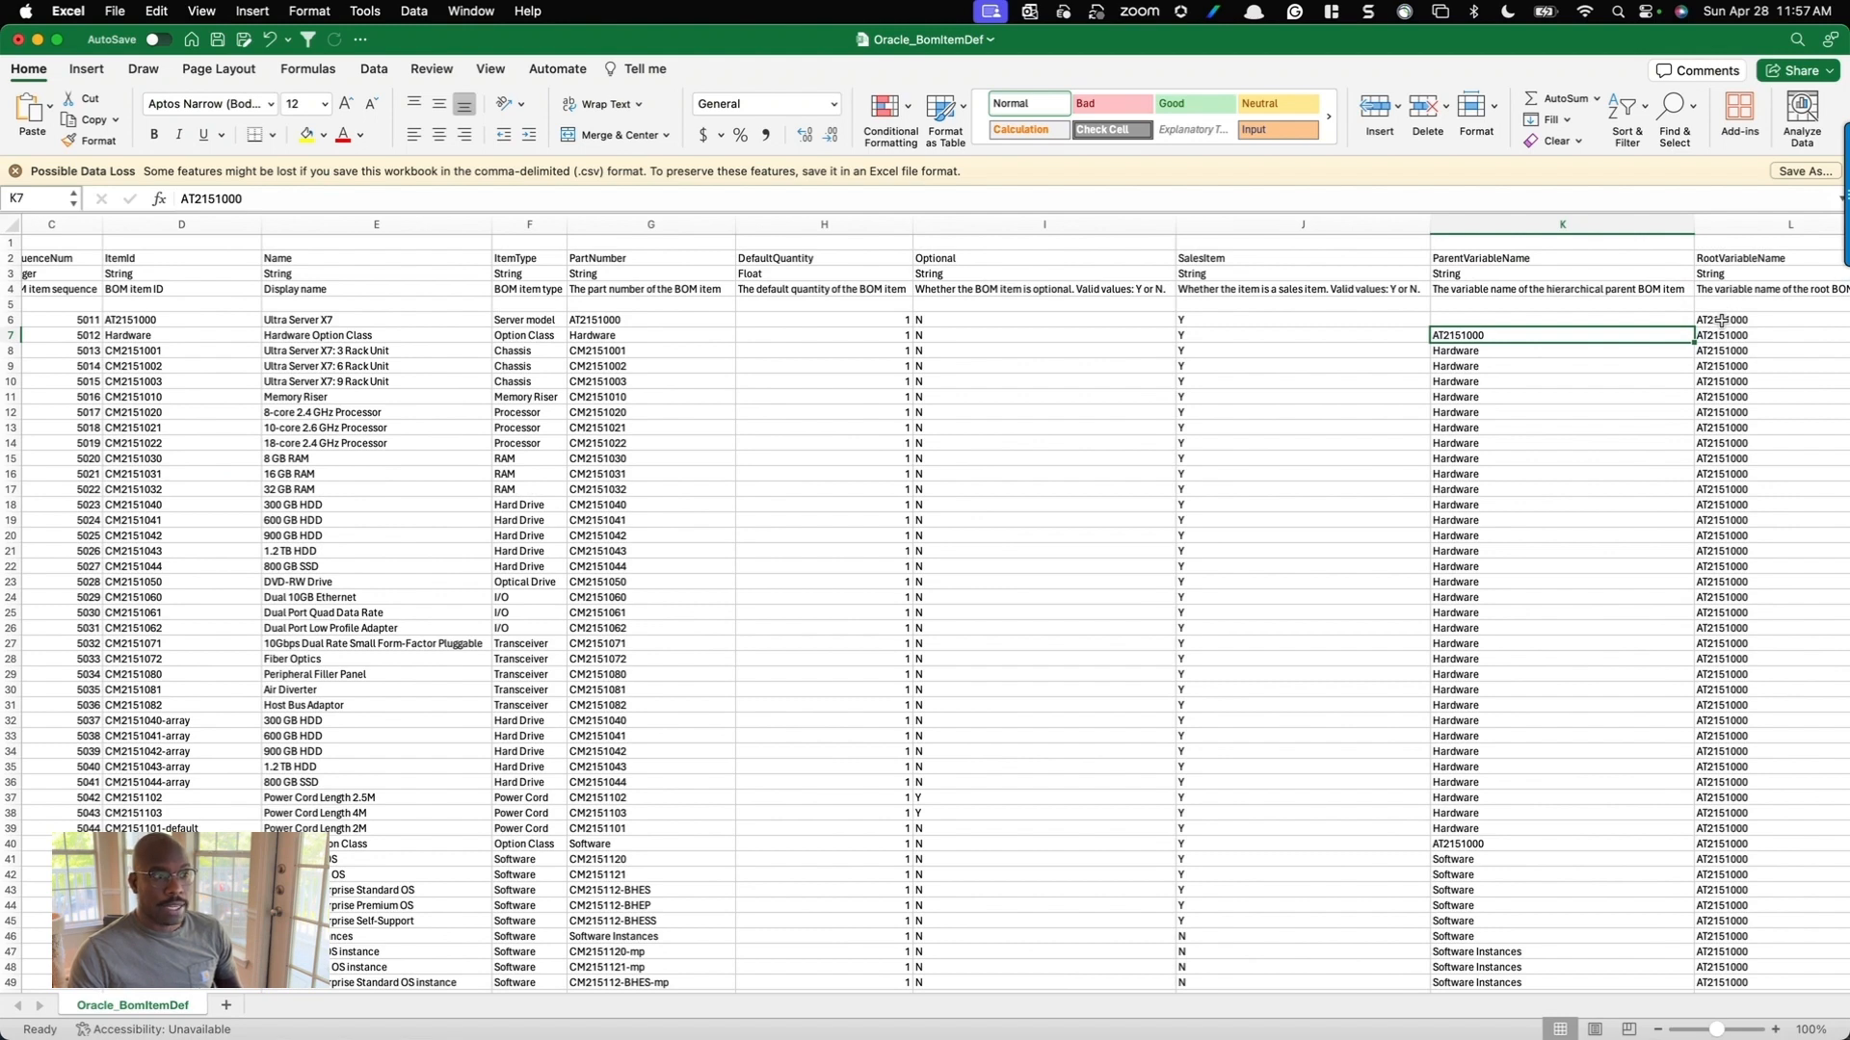
scroll(1445, 386, left, 10)
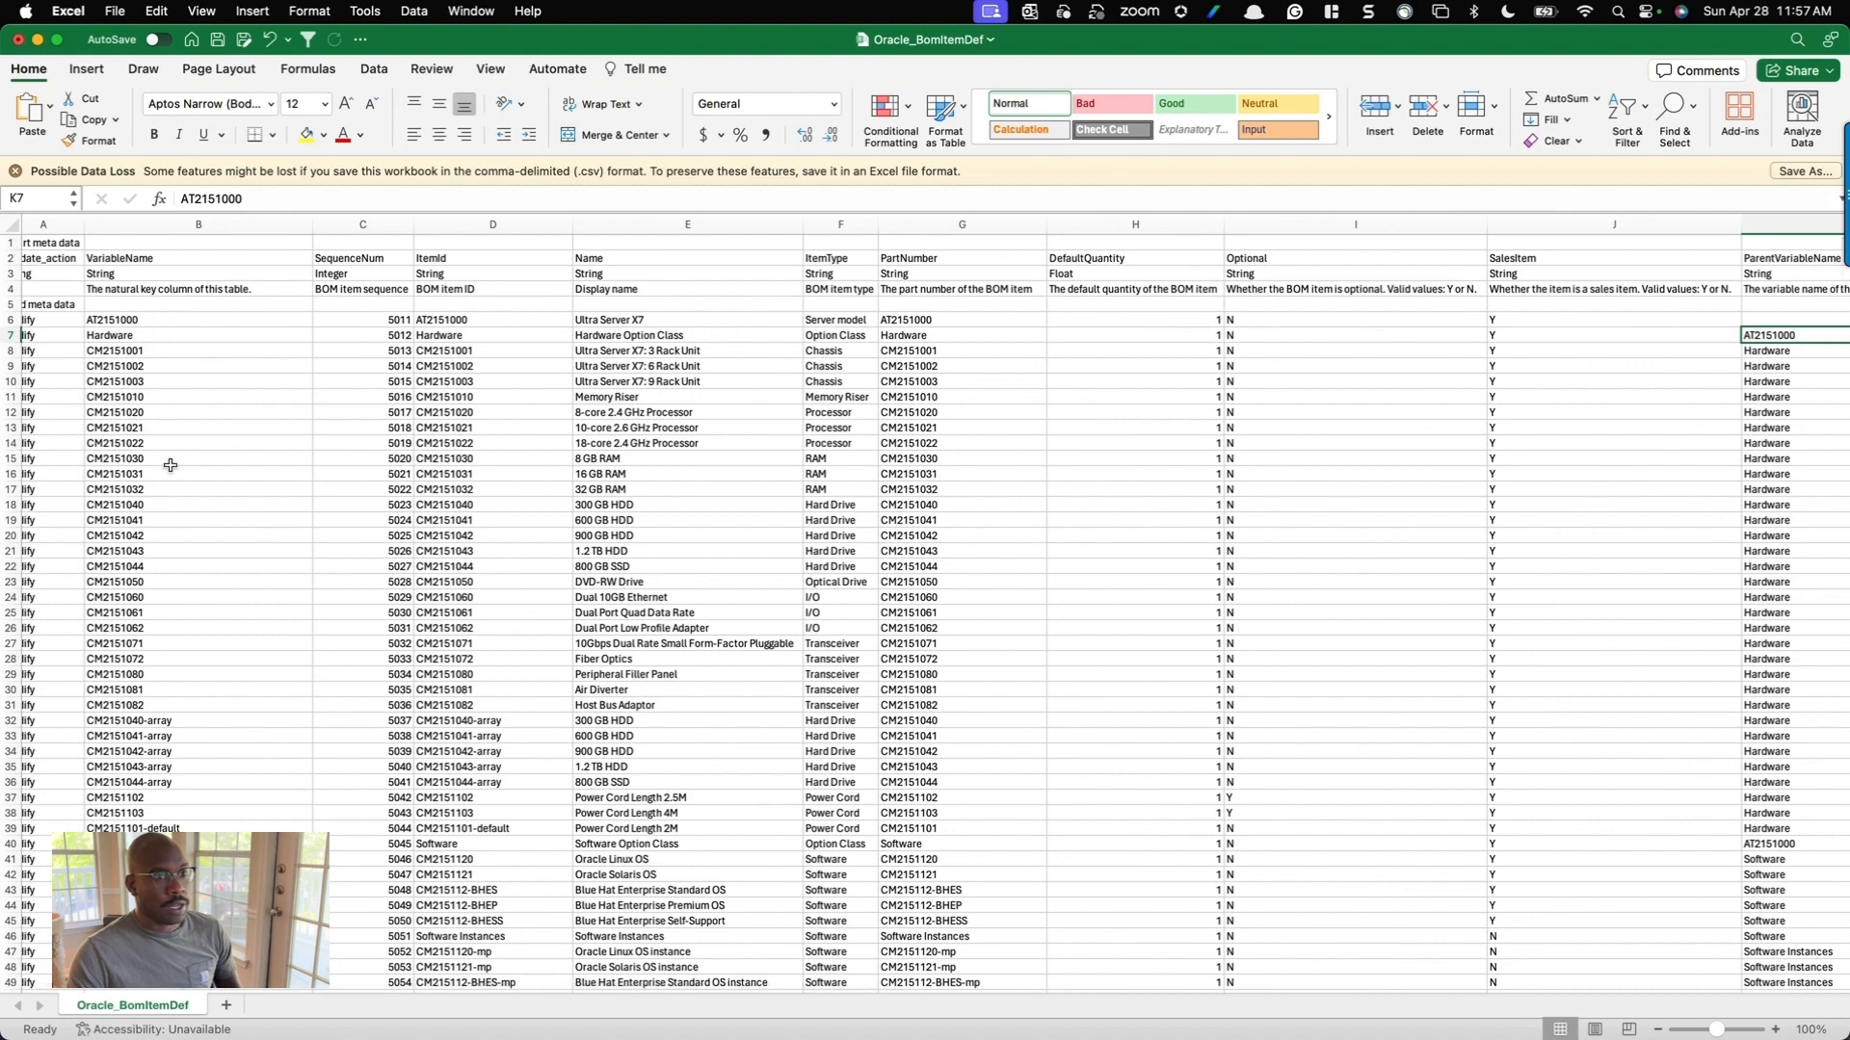
scroll(928, 371, right, 10)
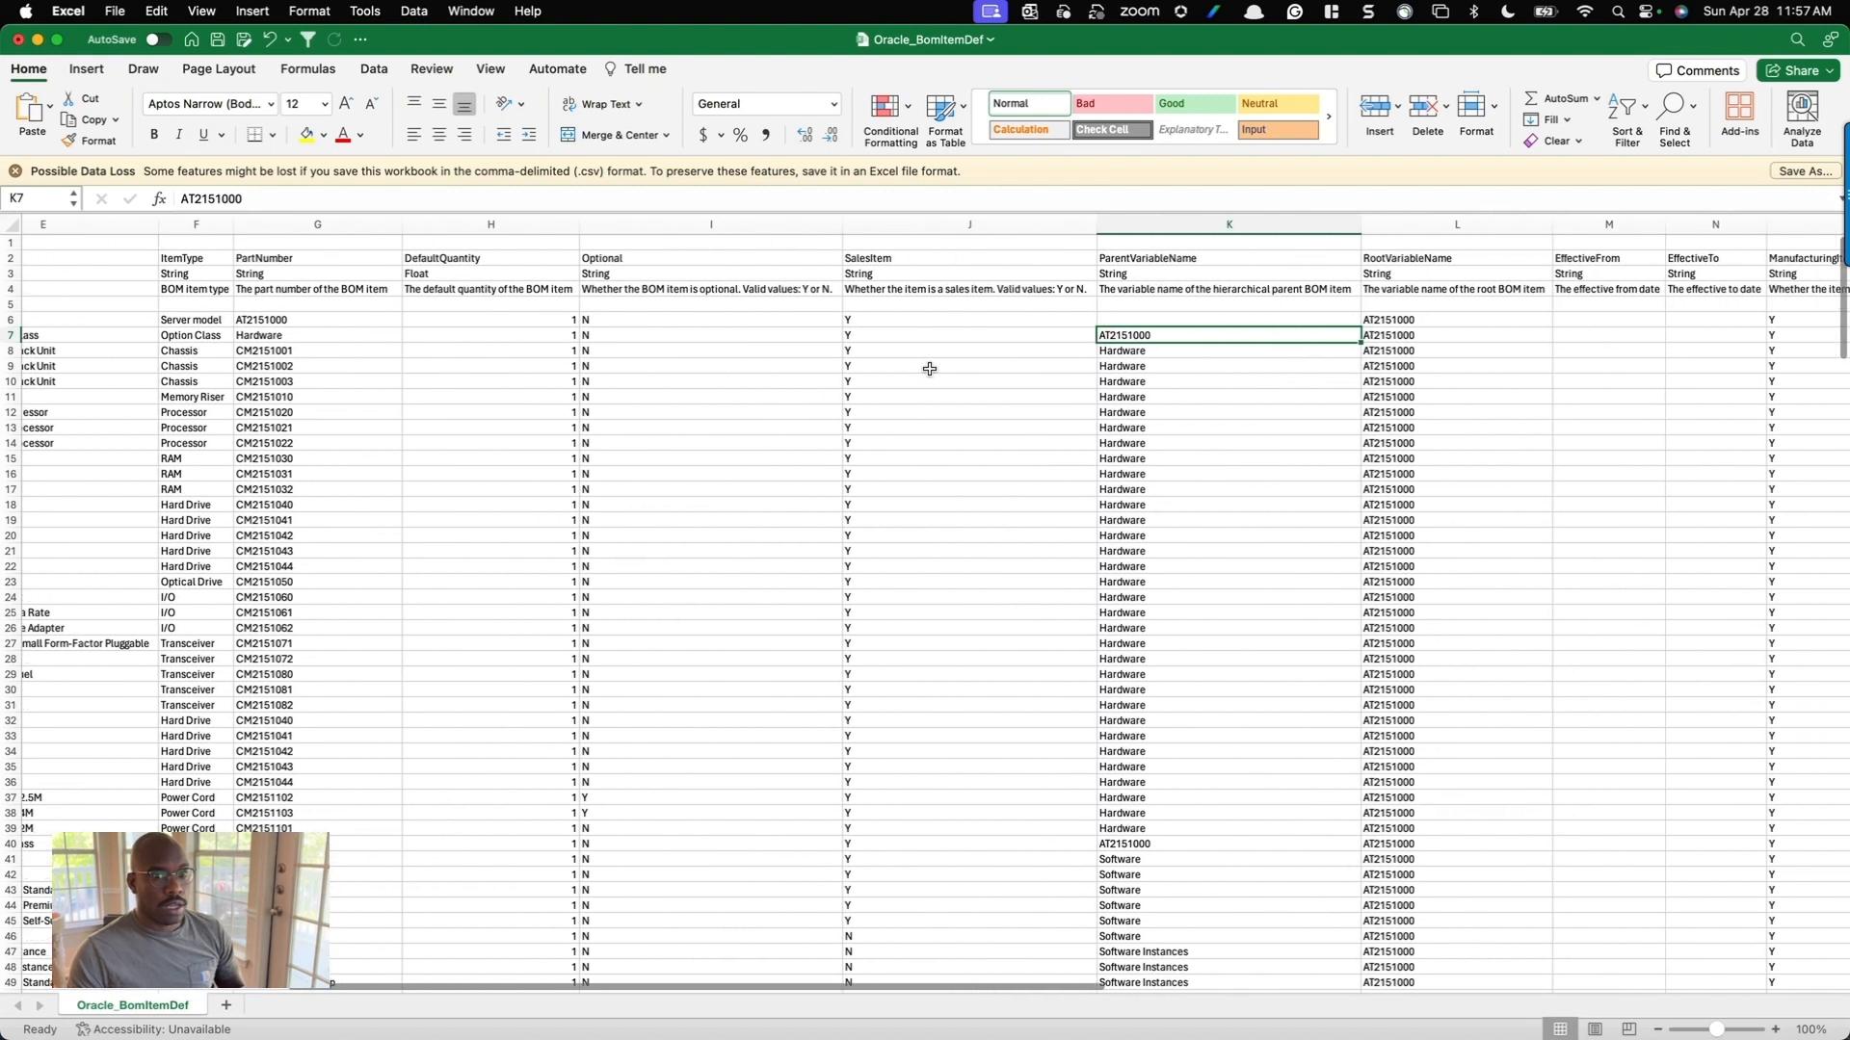
Delete all existing BOM item rows from row 6 down, keeping only the metadata rows.
scroll(930, 369, left, 10)
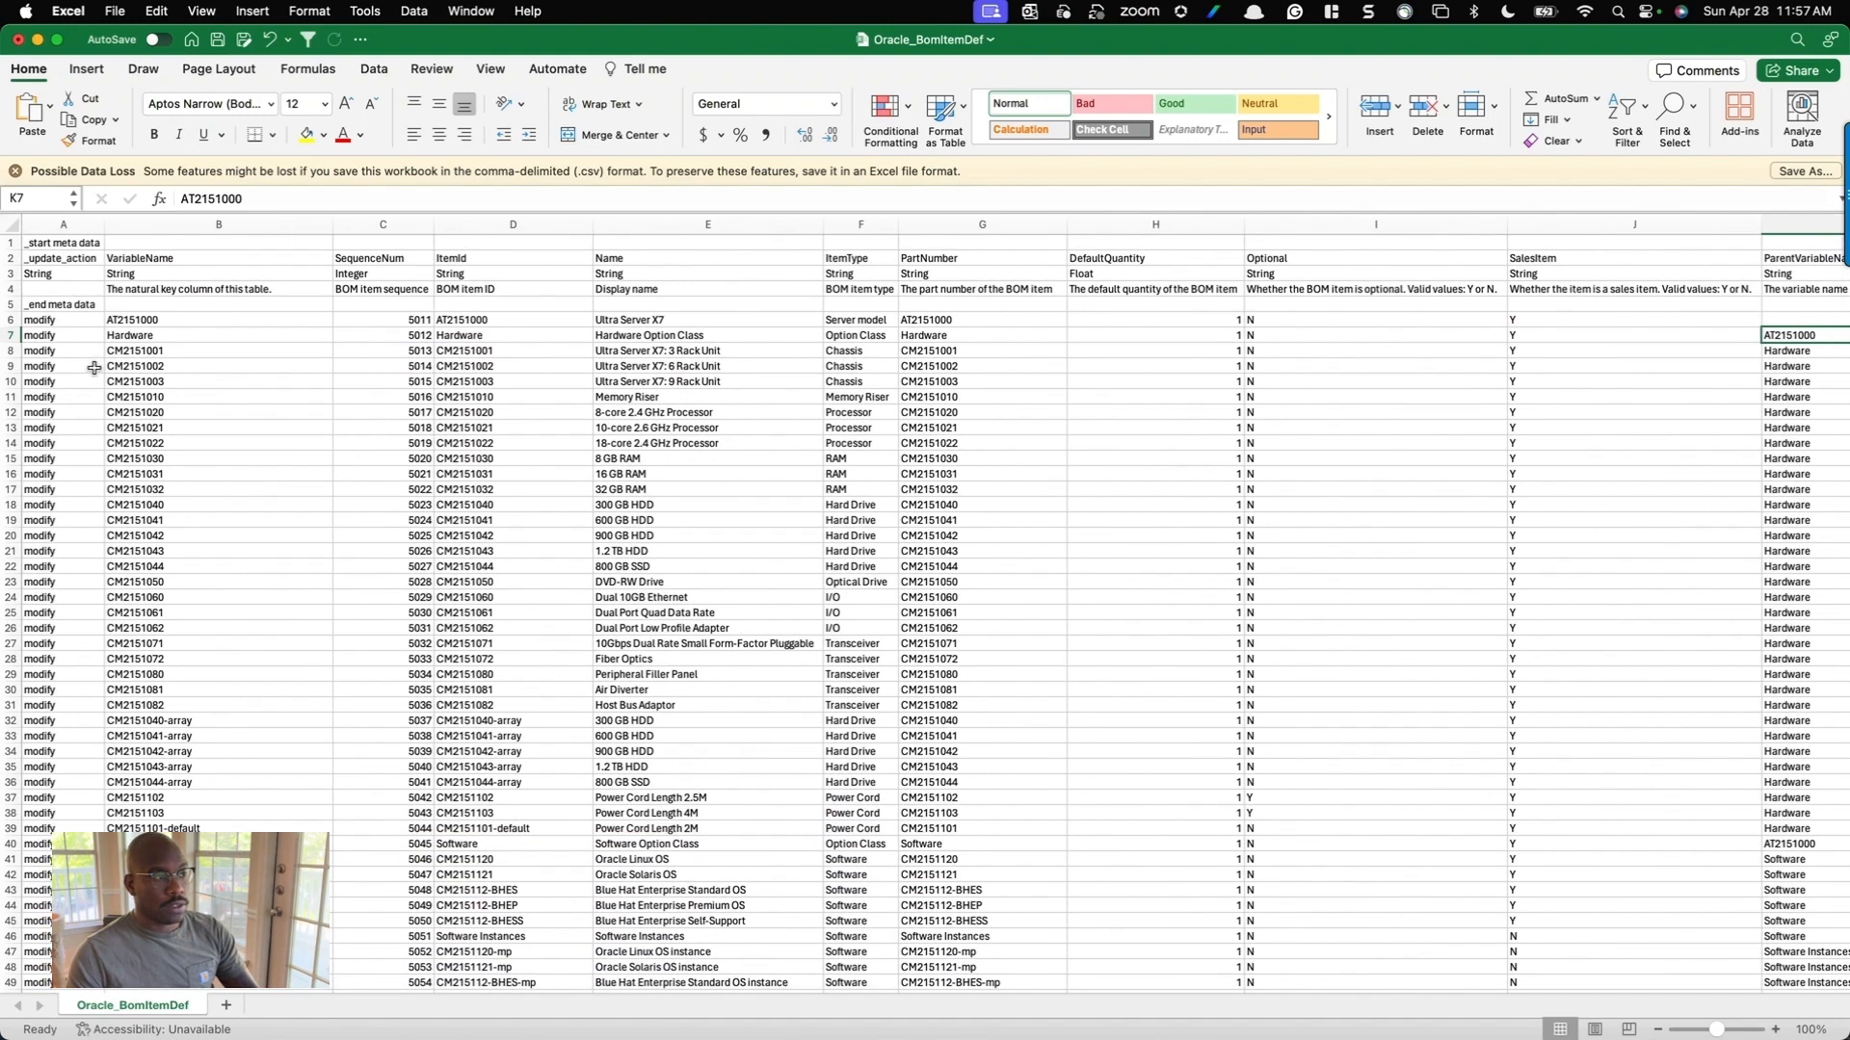
click(12, 319)
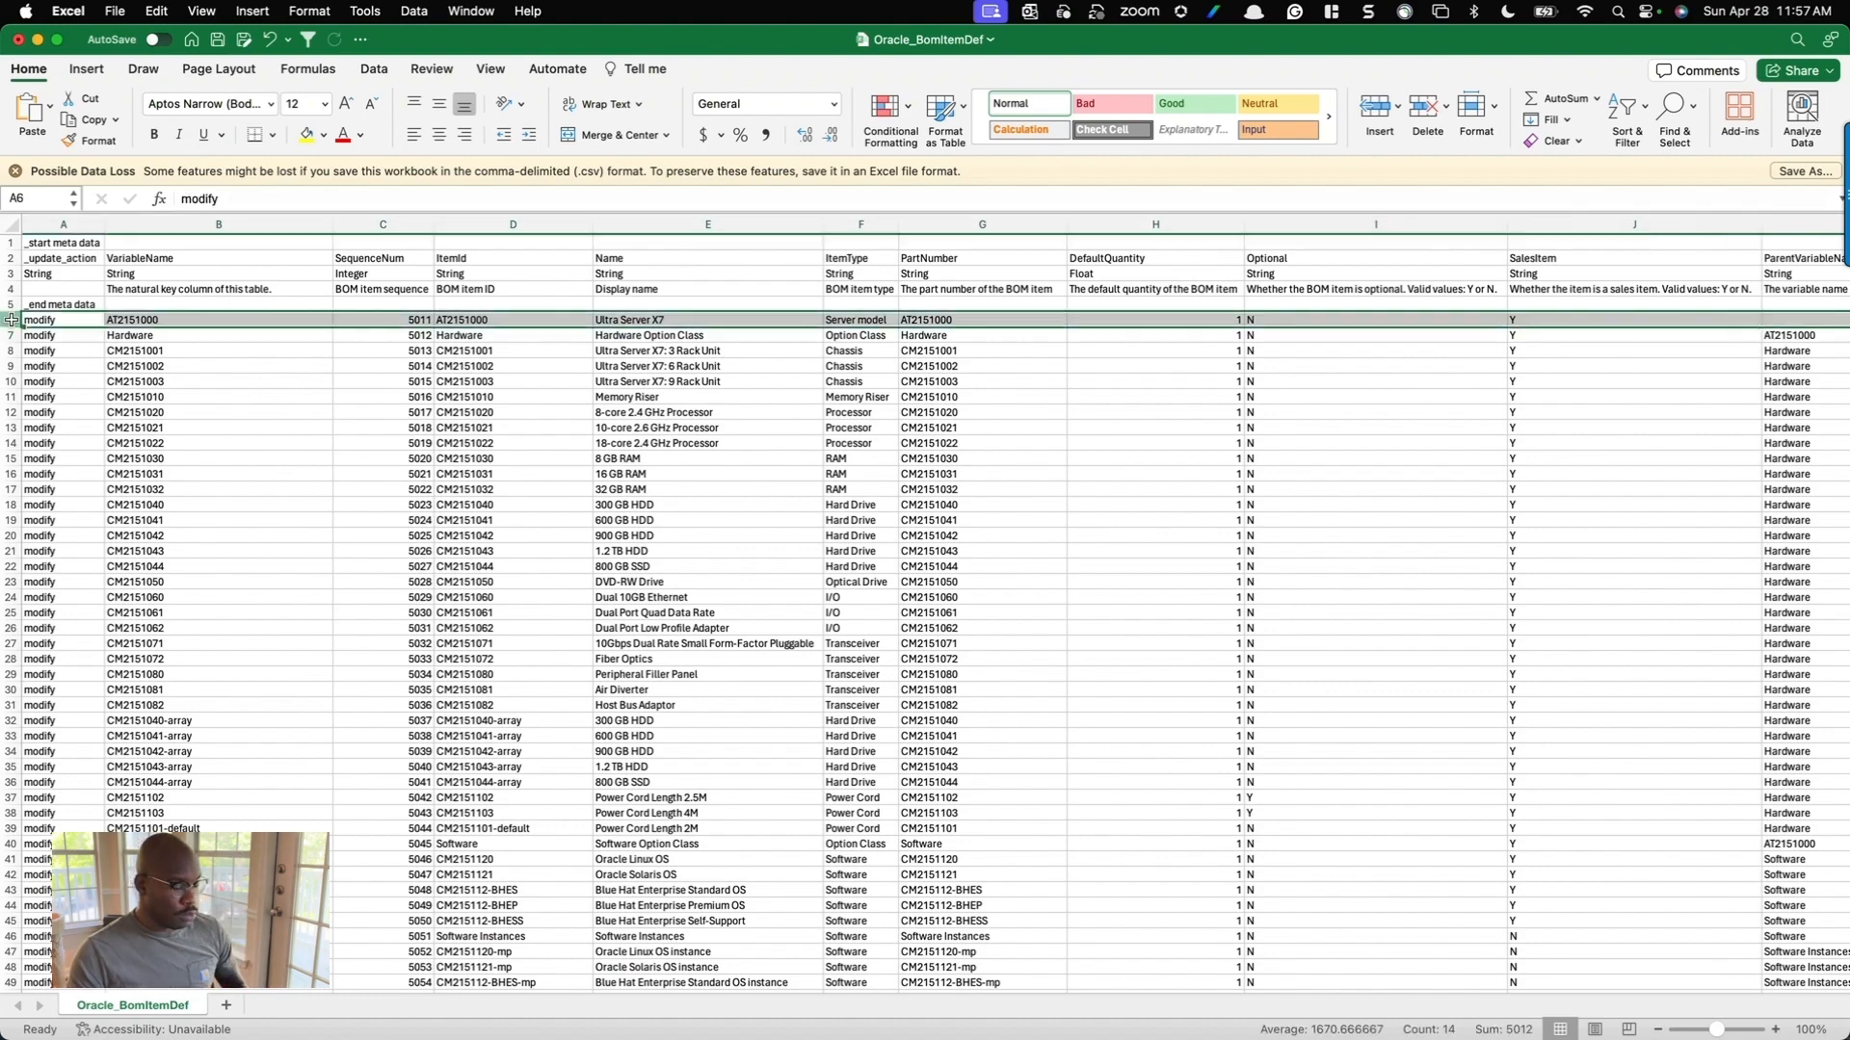
key(super+shift+Down)
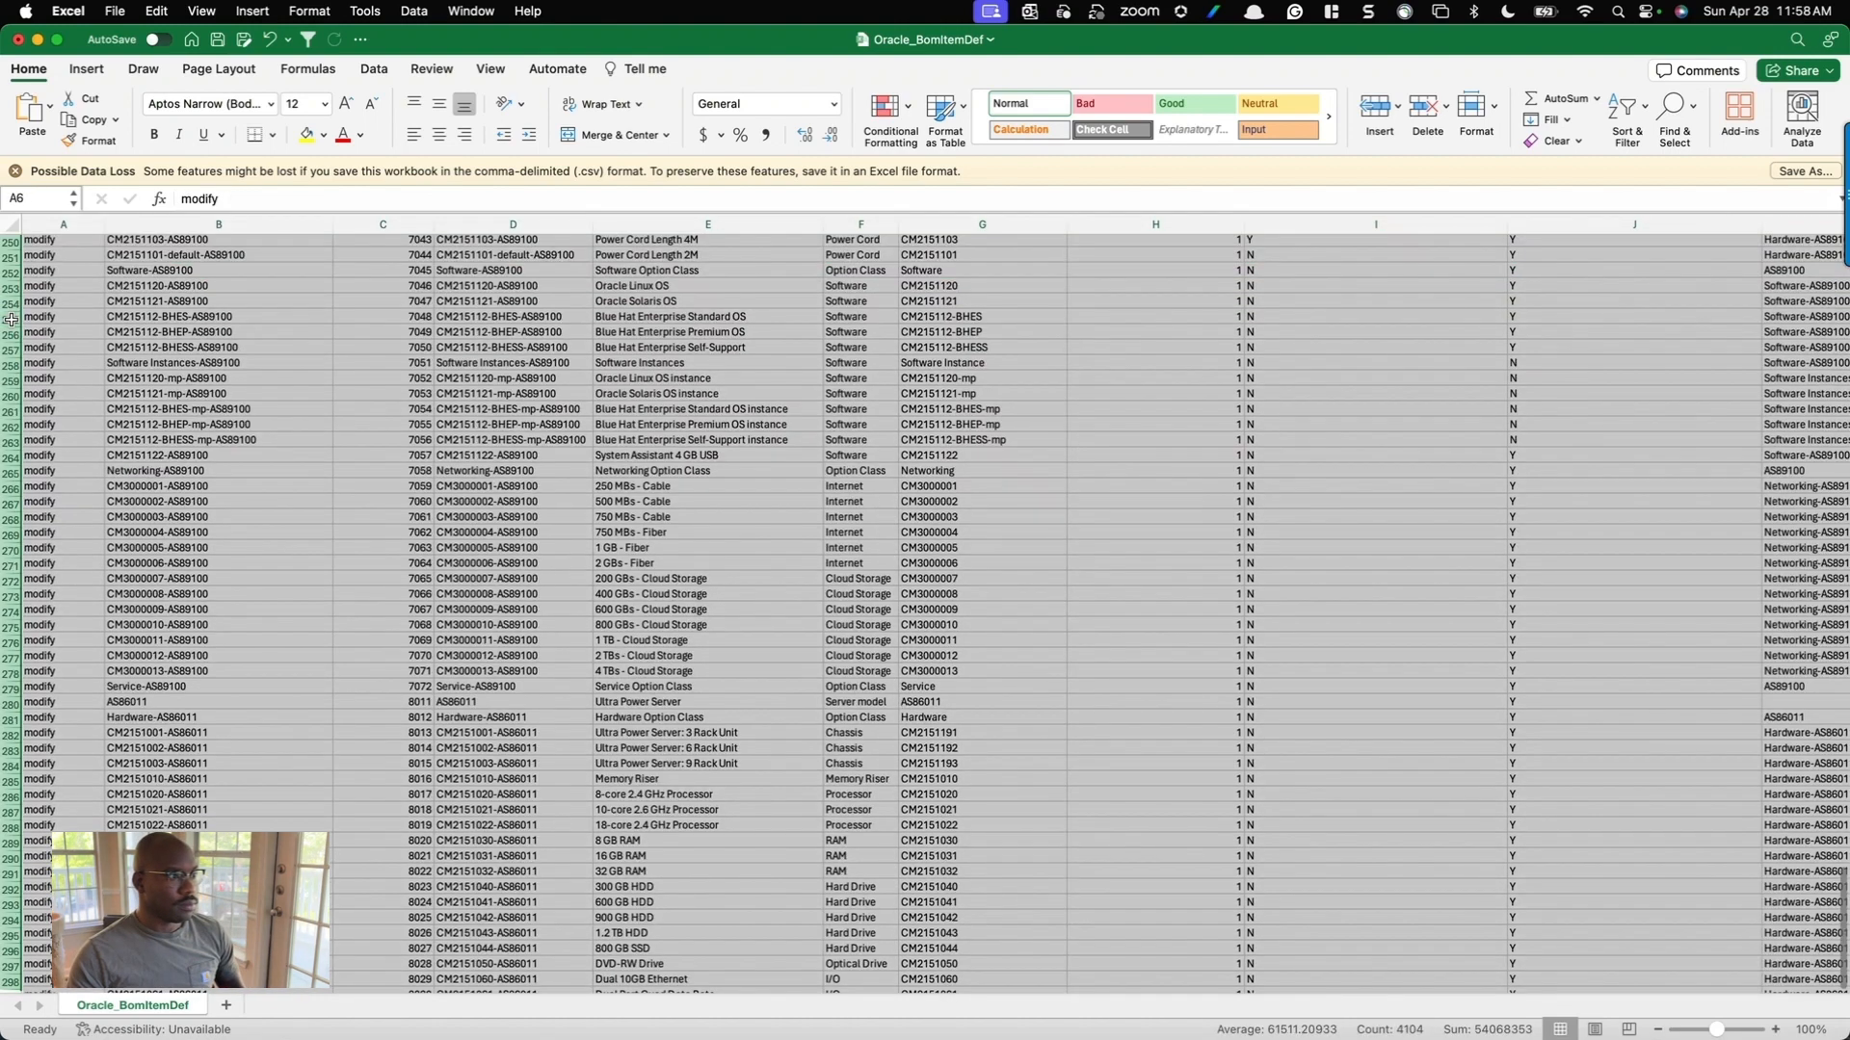
right_click(18, 351)
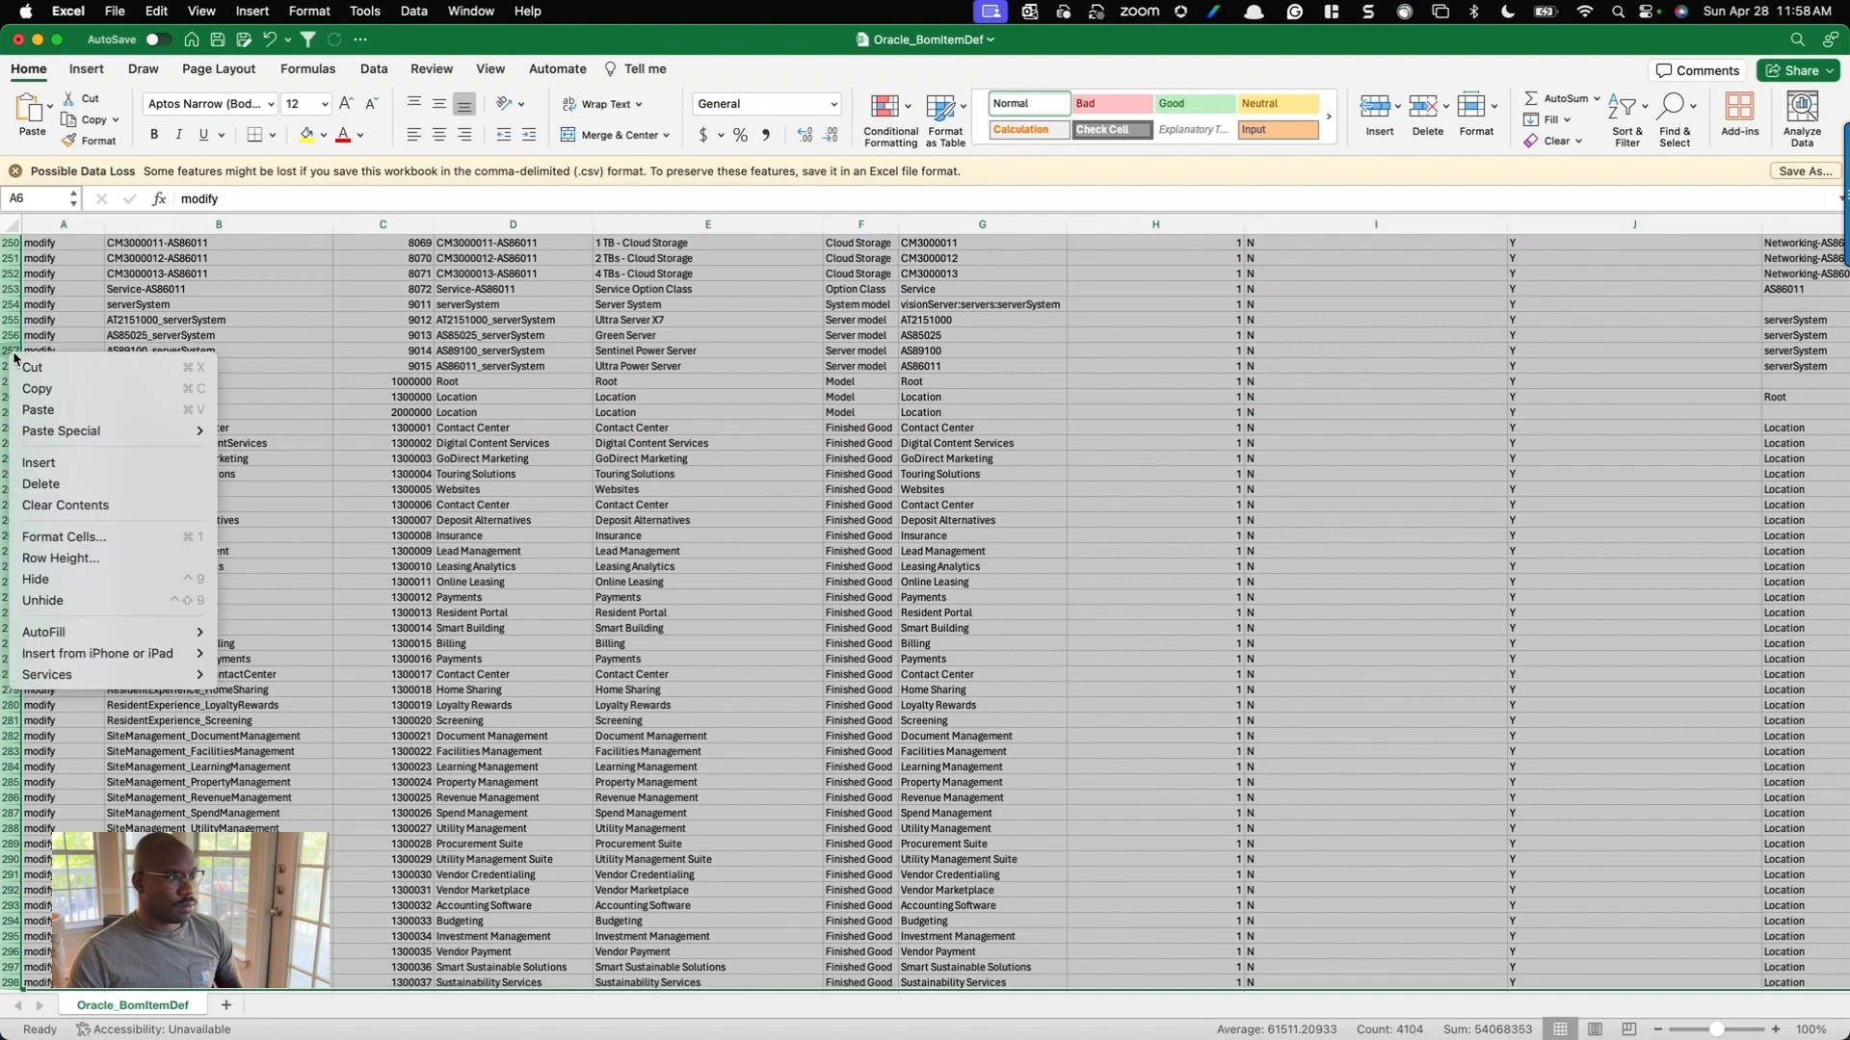
click(69, 488)
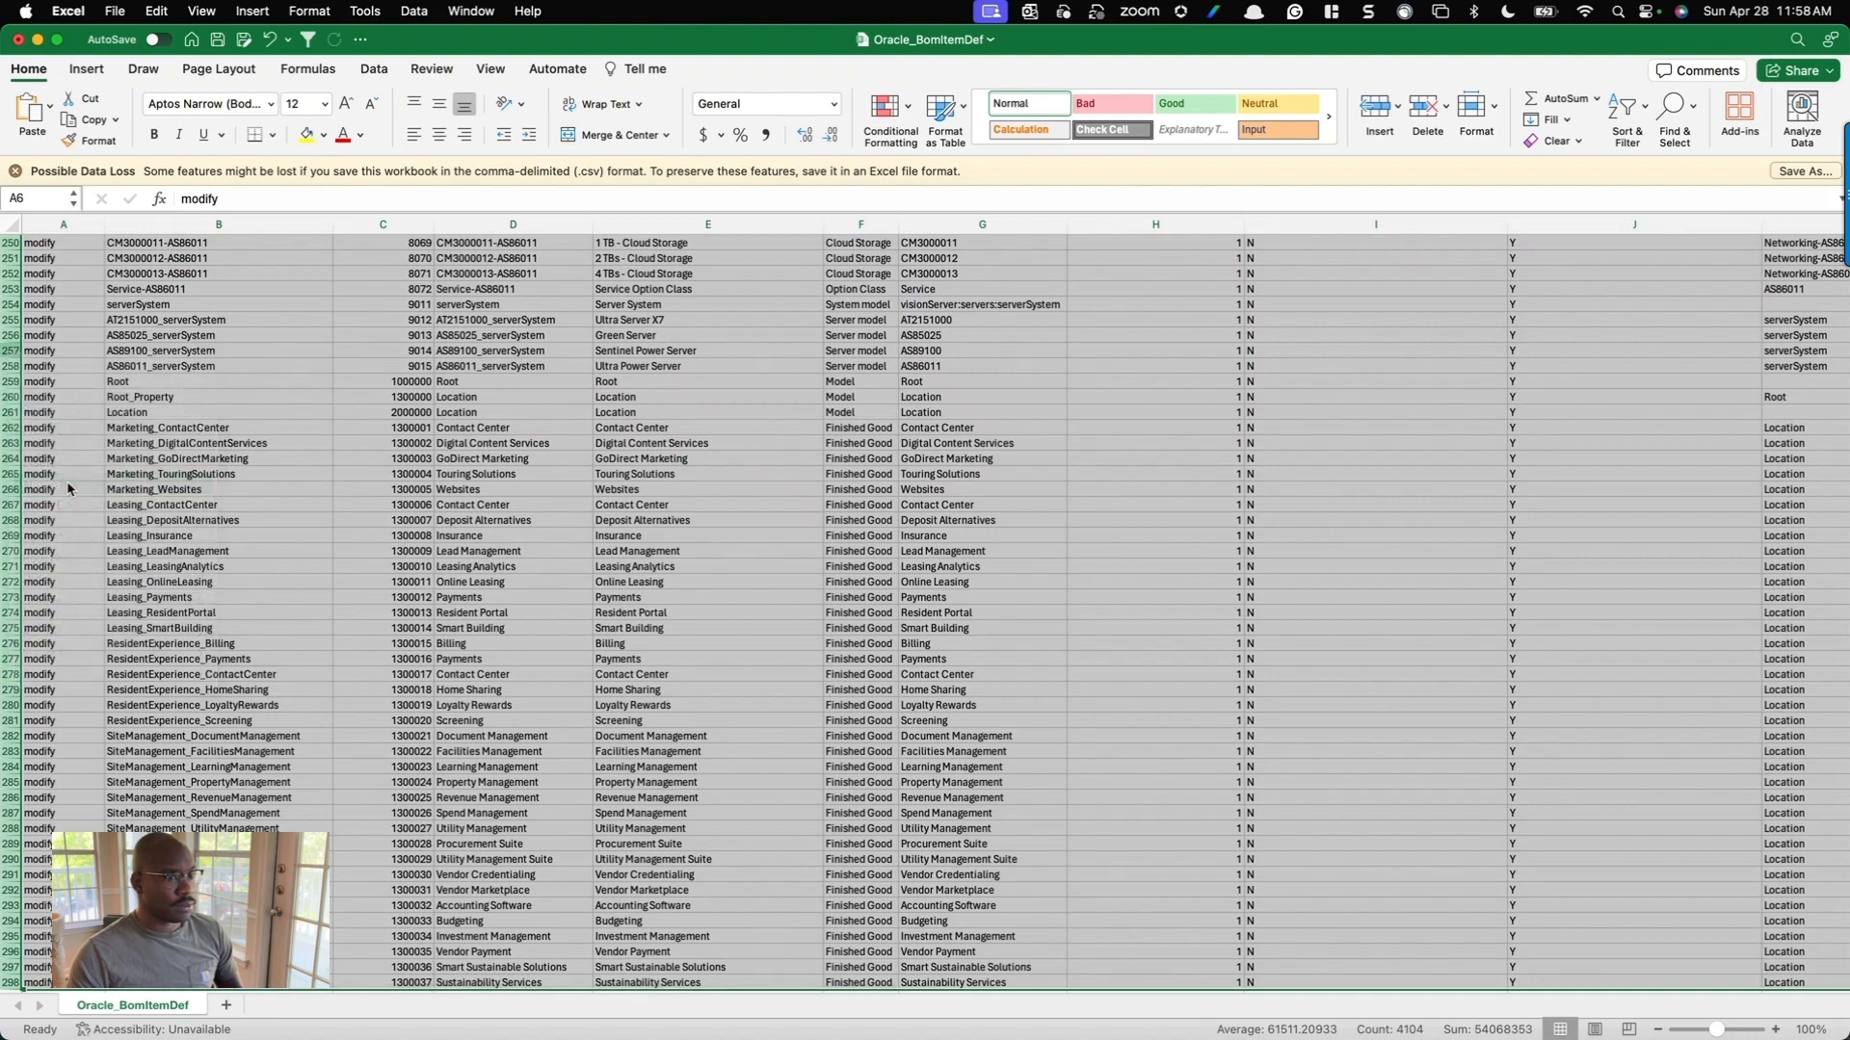
scroll(390, 385, up, 20)
click(488, 388)
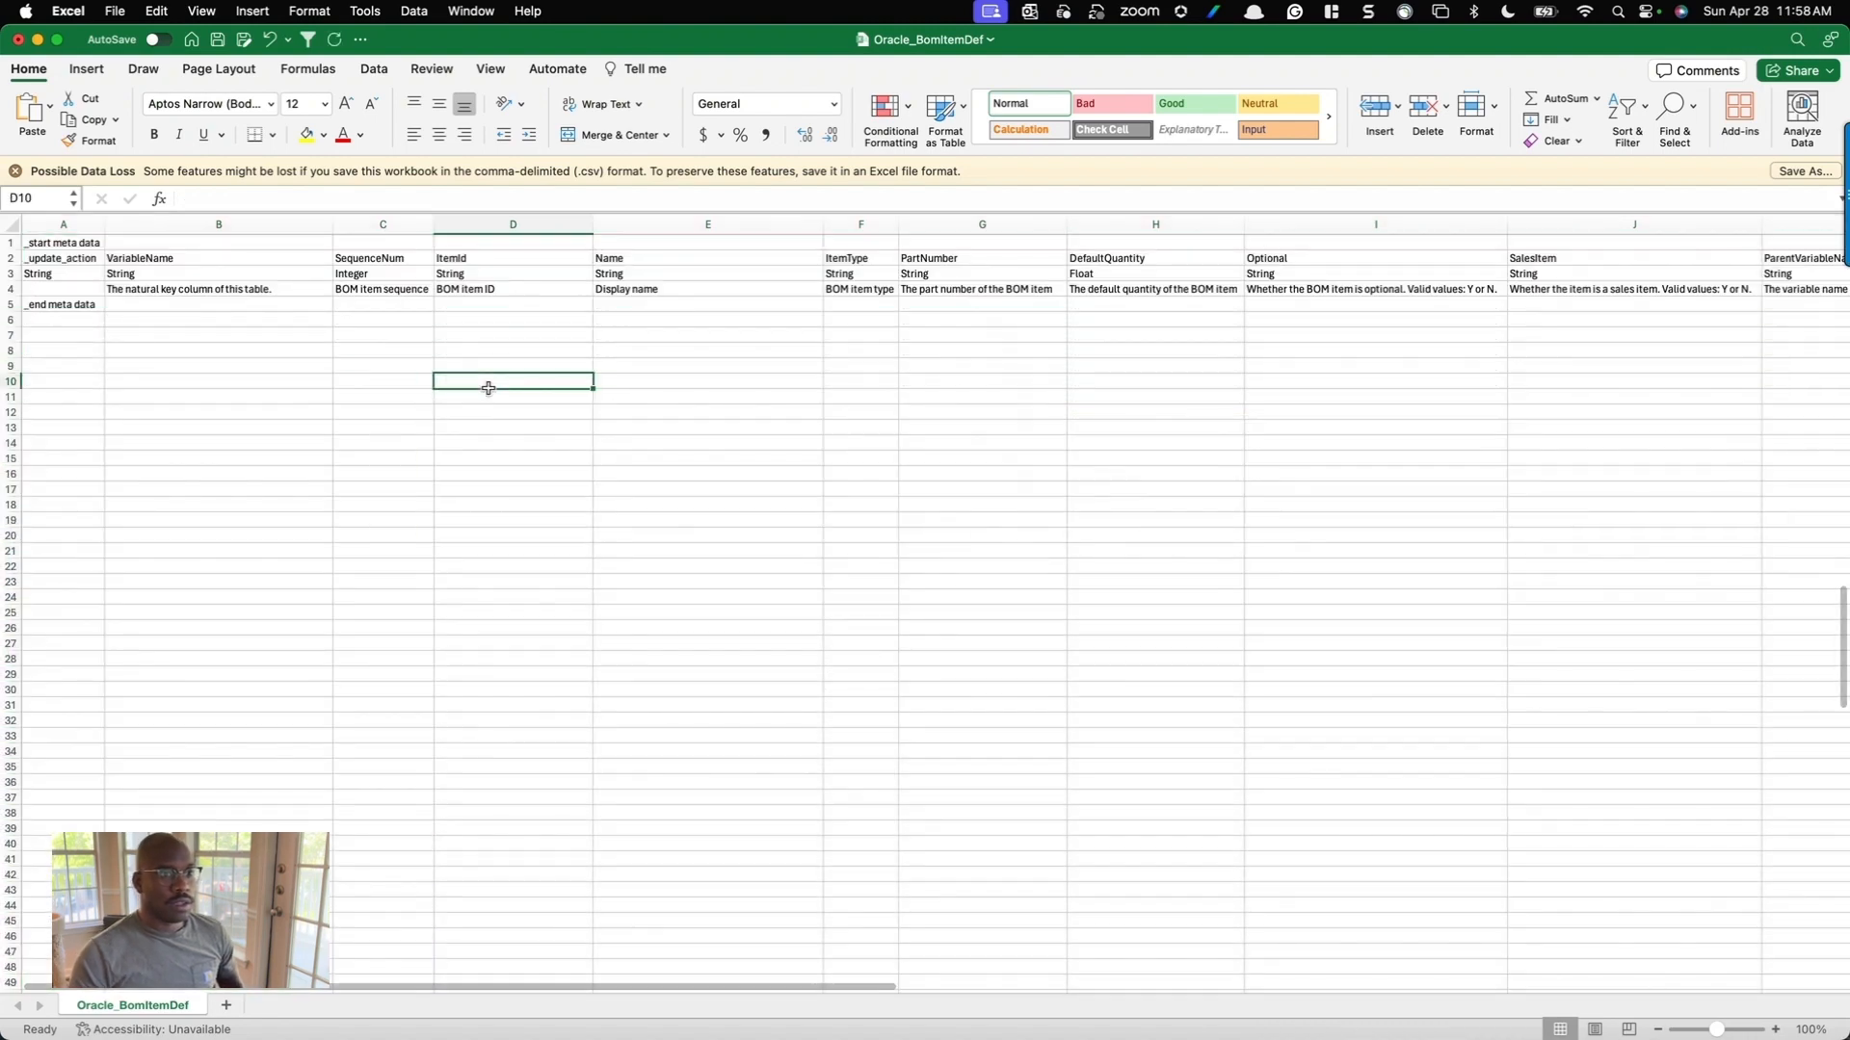
Arrange the Oracle_BomItemDef sheet on the right half of the screen and the browser on the left half.
key(ctrl+alt+Right)
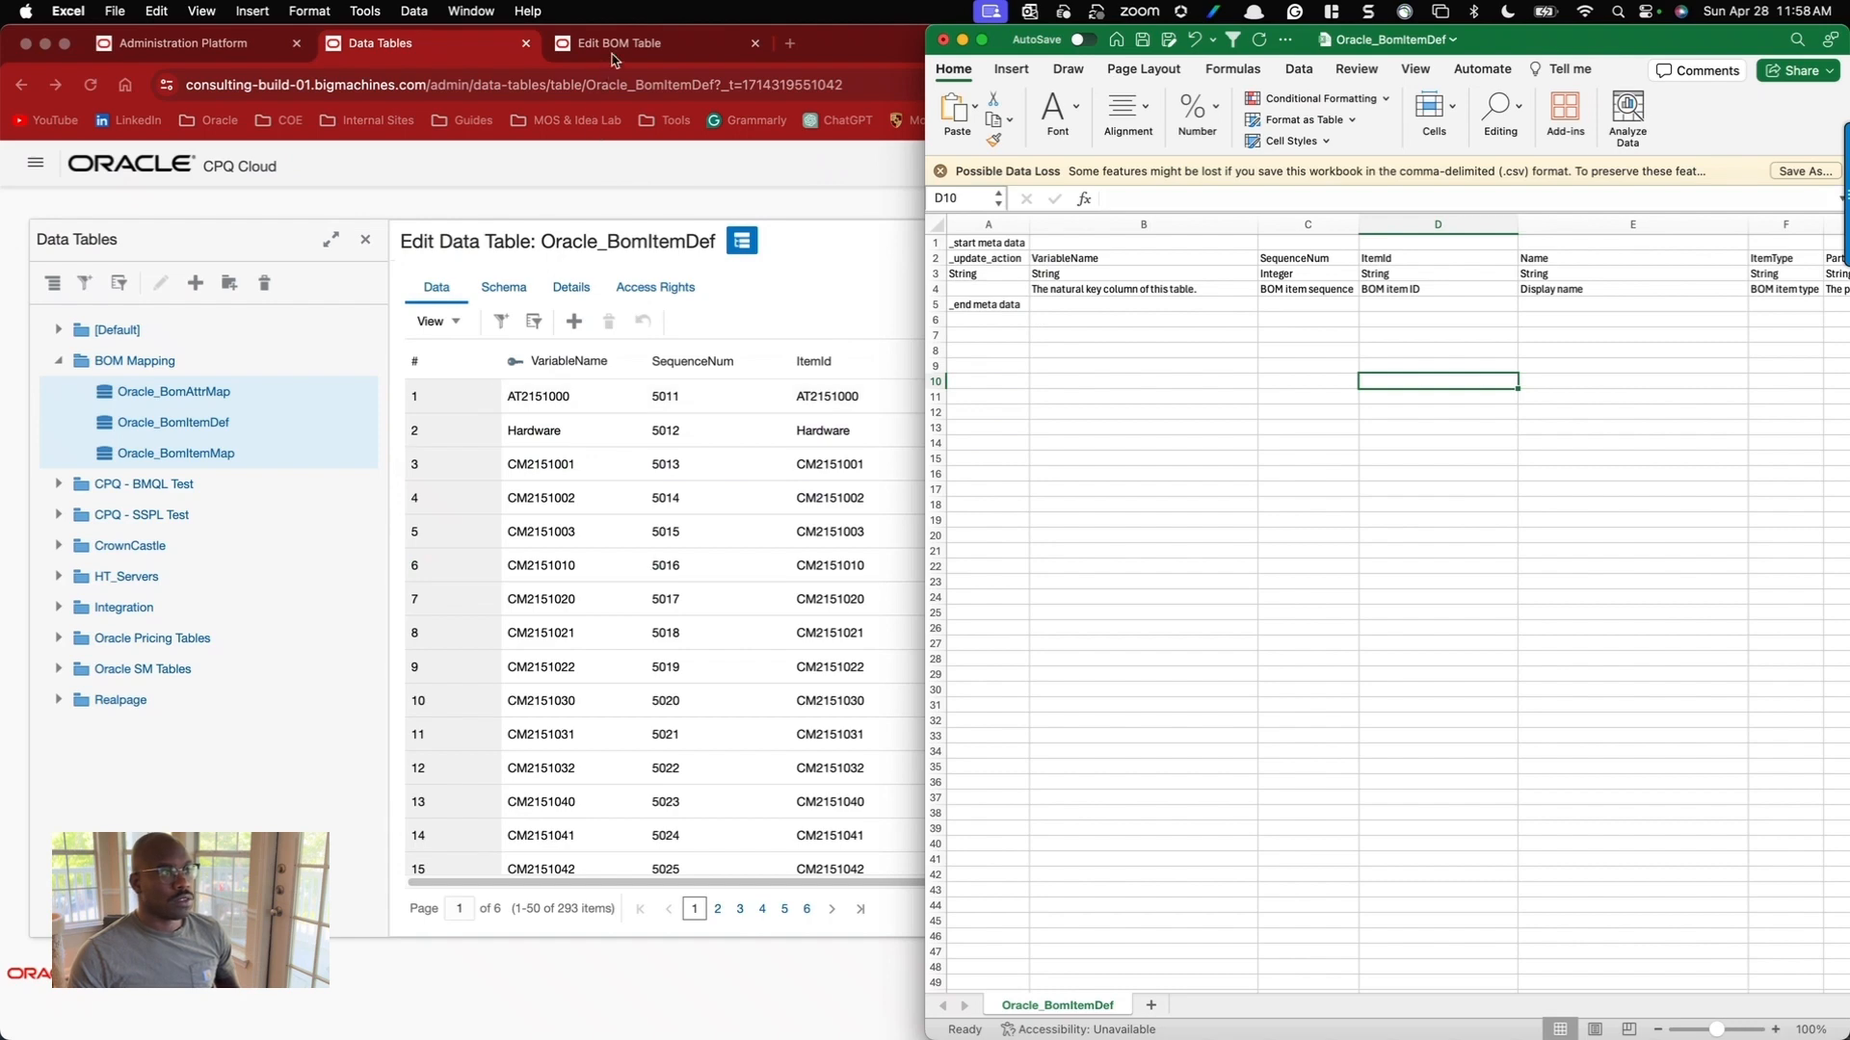
click(592, 160)
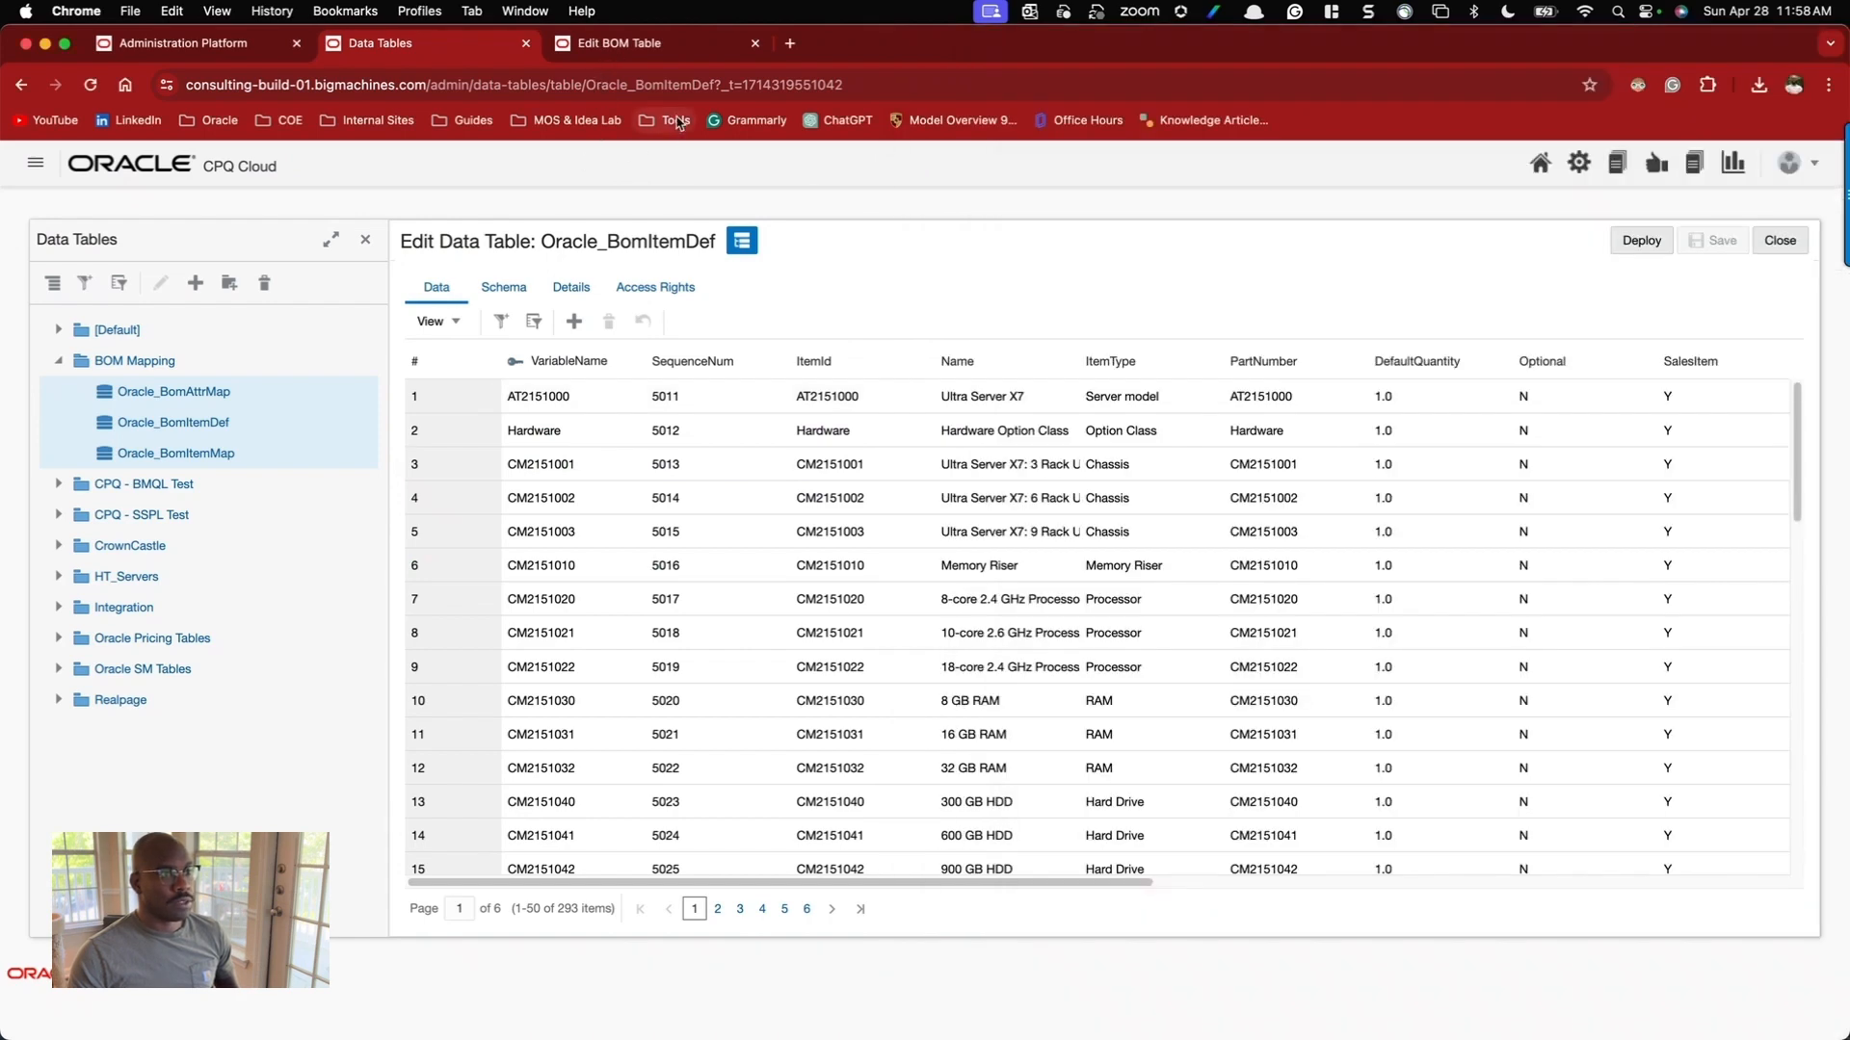
key(ctrl+alt+Left)
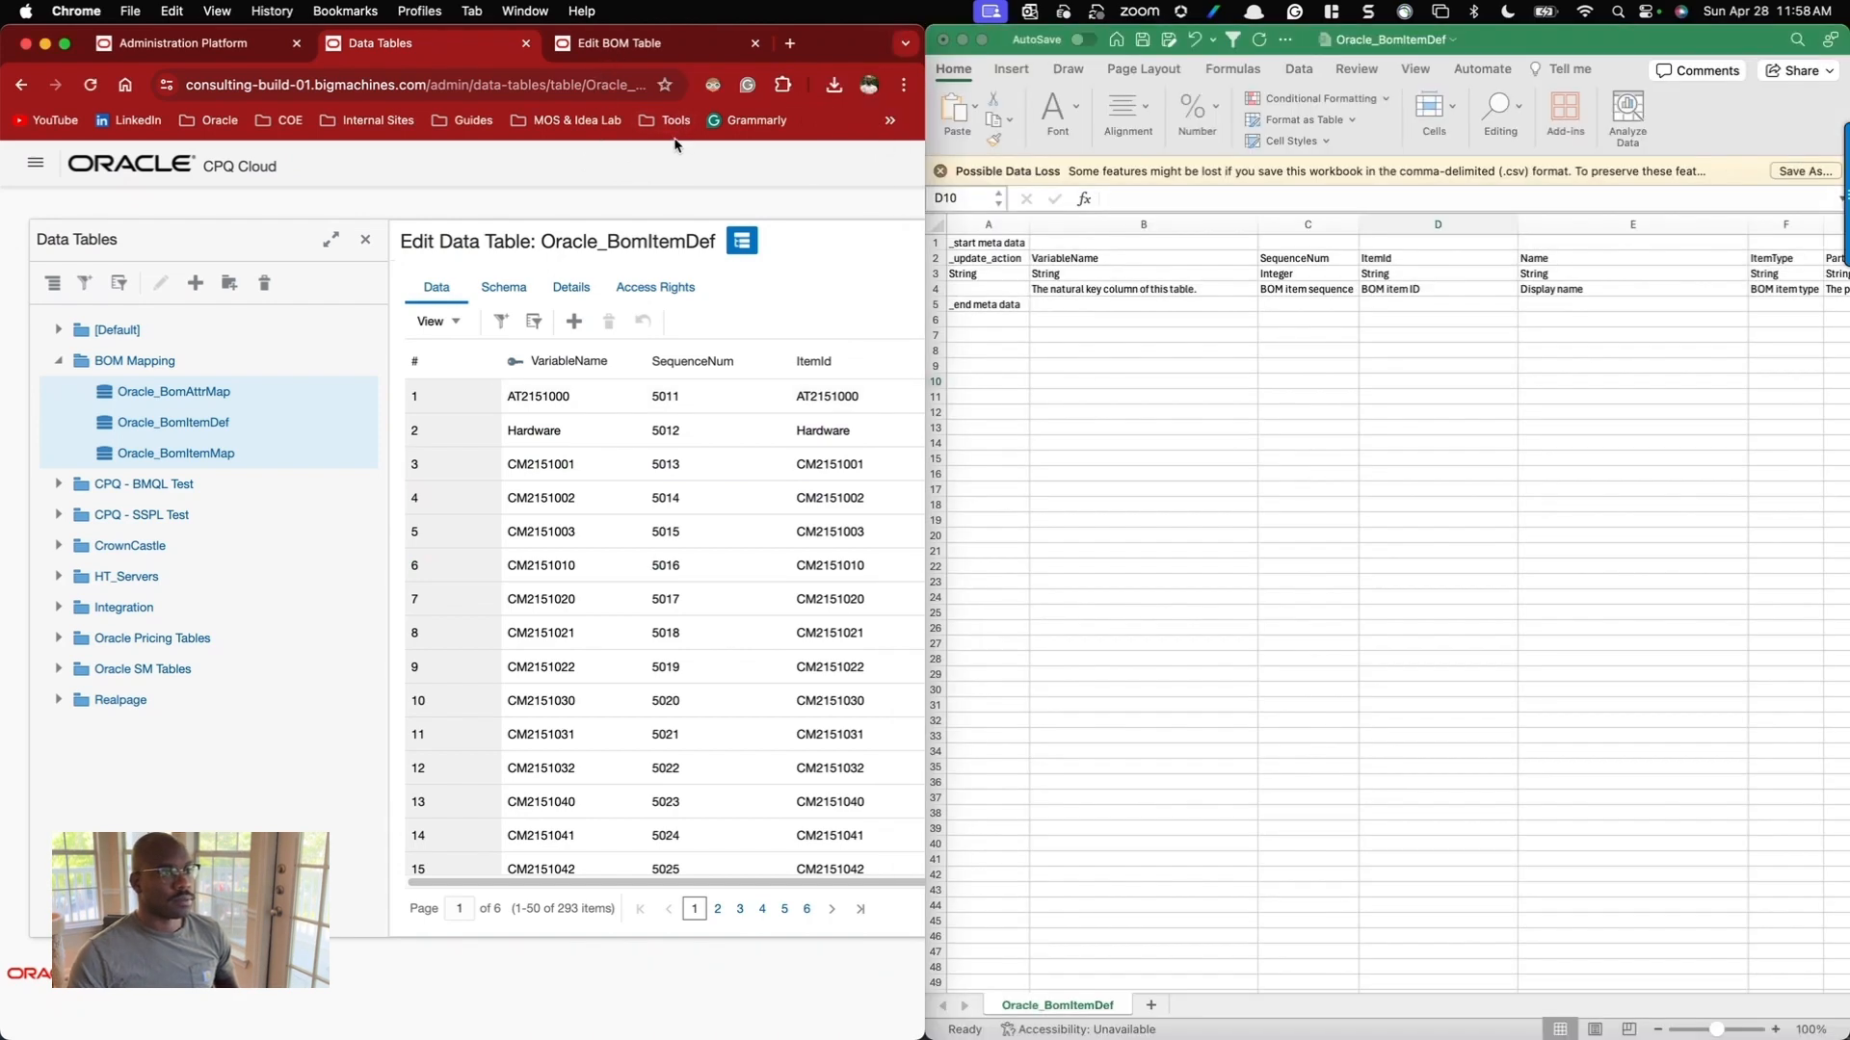
Open the Dynalist Colocation v2 outline in a new browser tab and select its entire Deployment hierarchy.
click(674, 120)
super+click(686, 159)
click(704, 45)
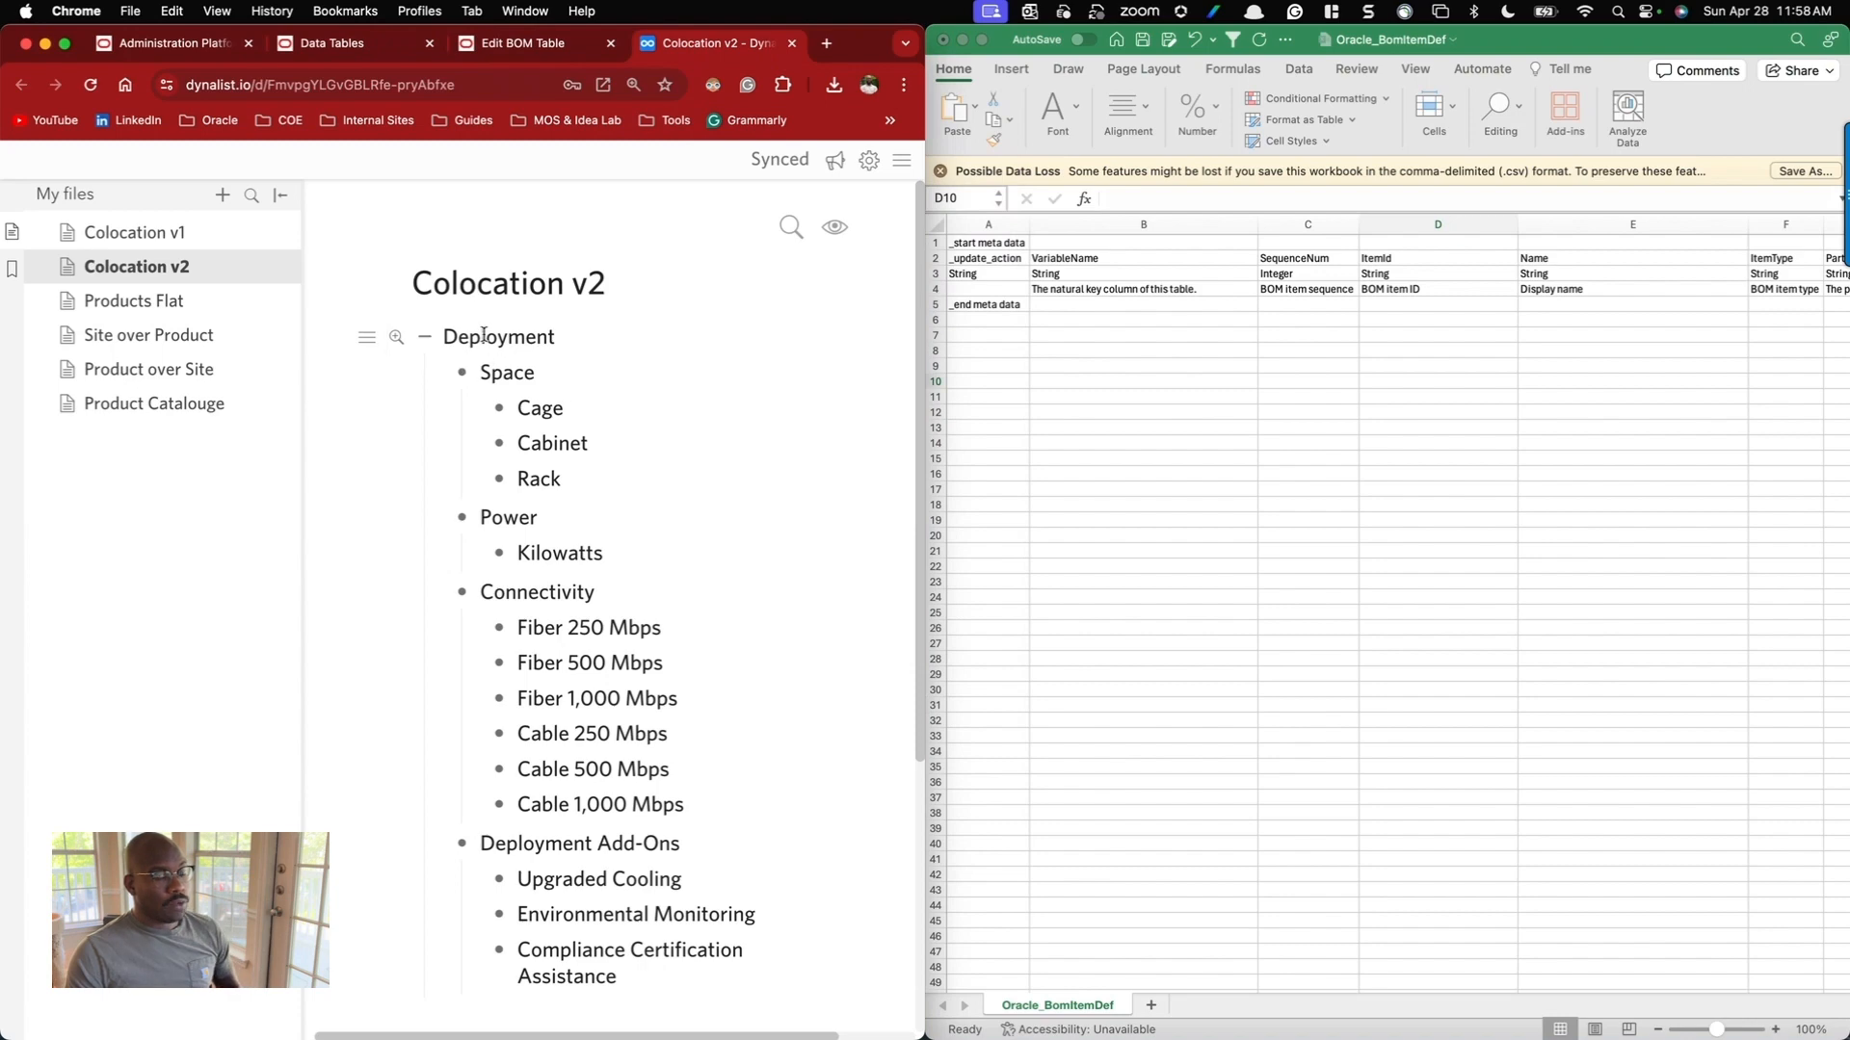
drag(469, 336, 557, 811)
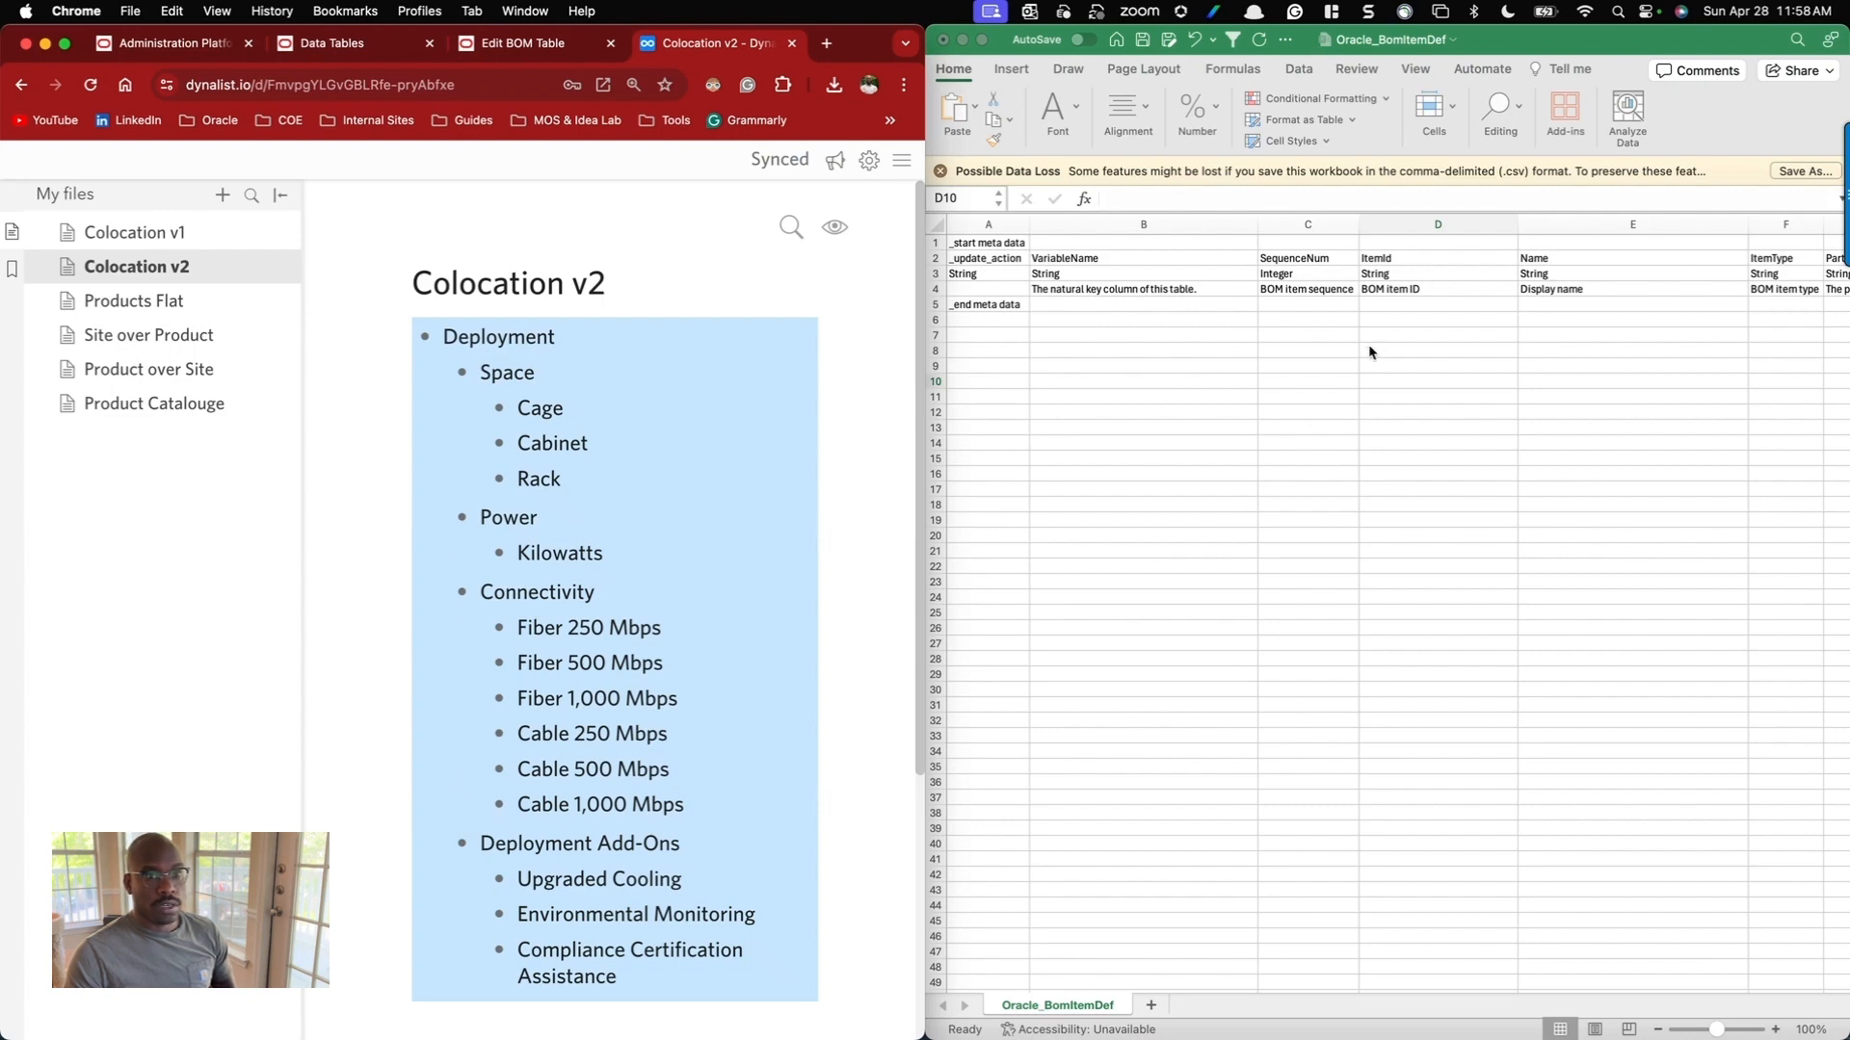
Copy the column name row 2 of the Oracle_BomItemDef sheet into row 6, below the metadata.
scroll(1369, 352, right, 10)
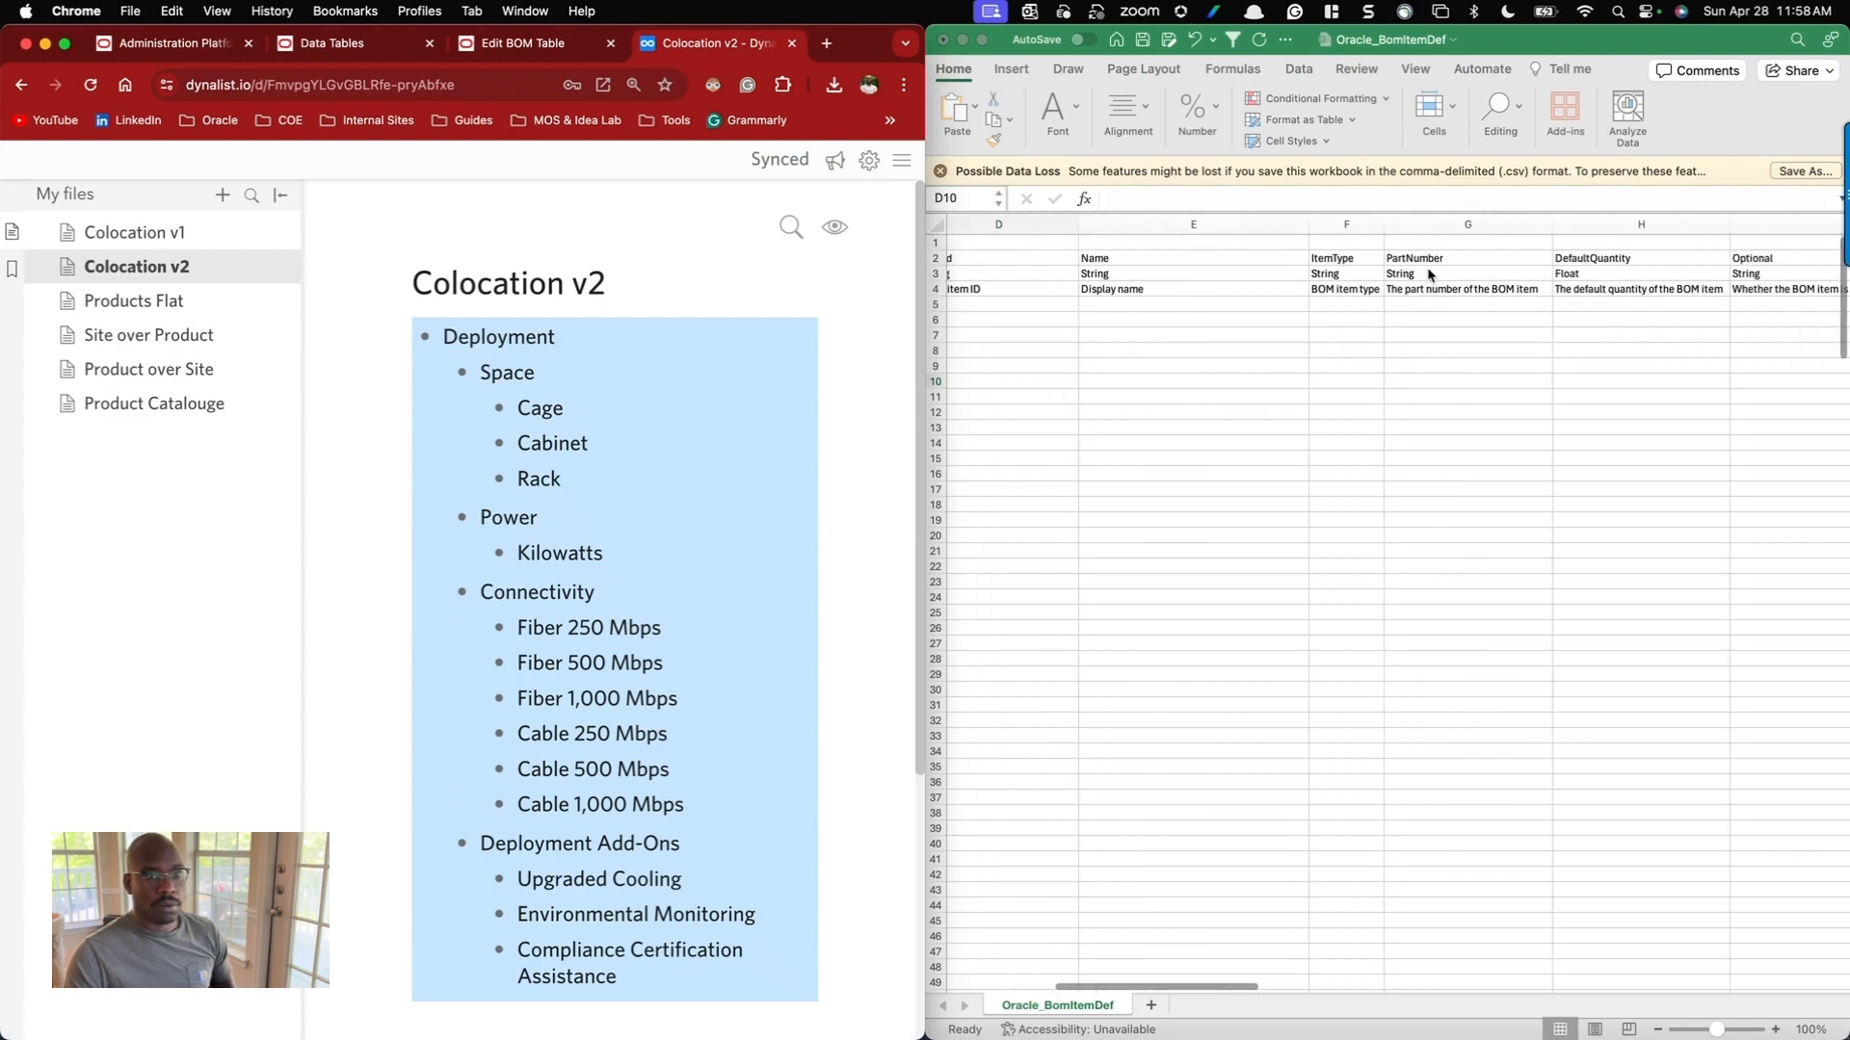
scroll(1349, 308, left, 10)
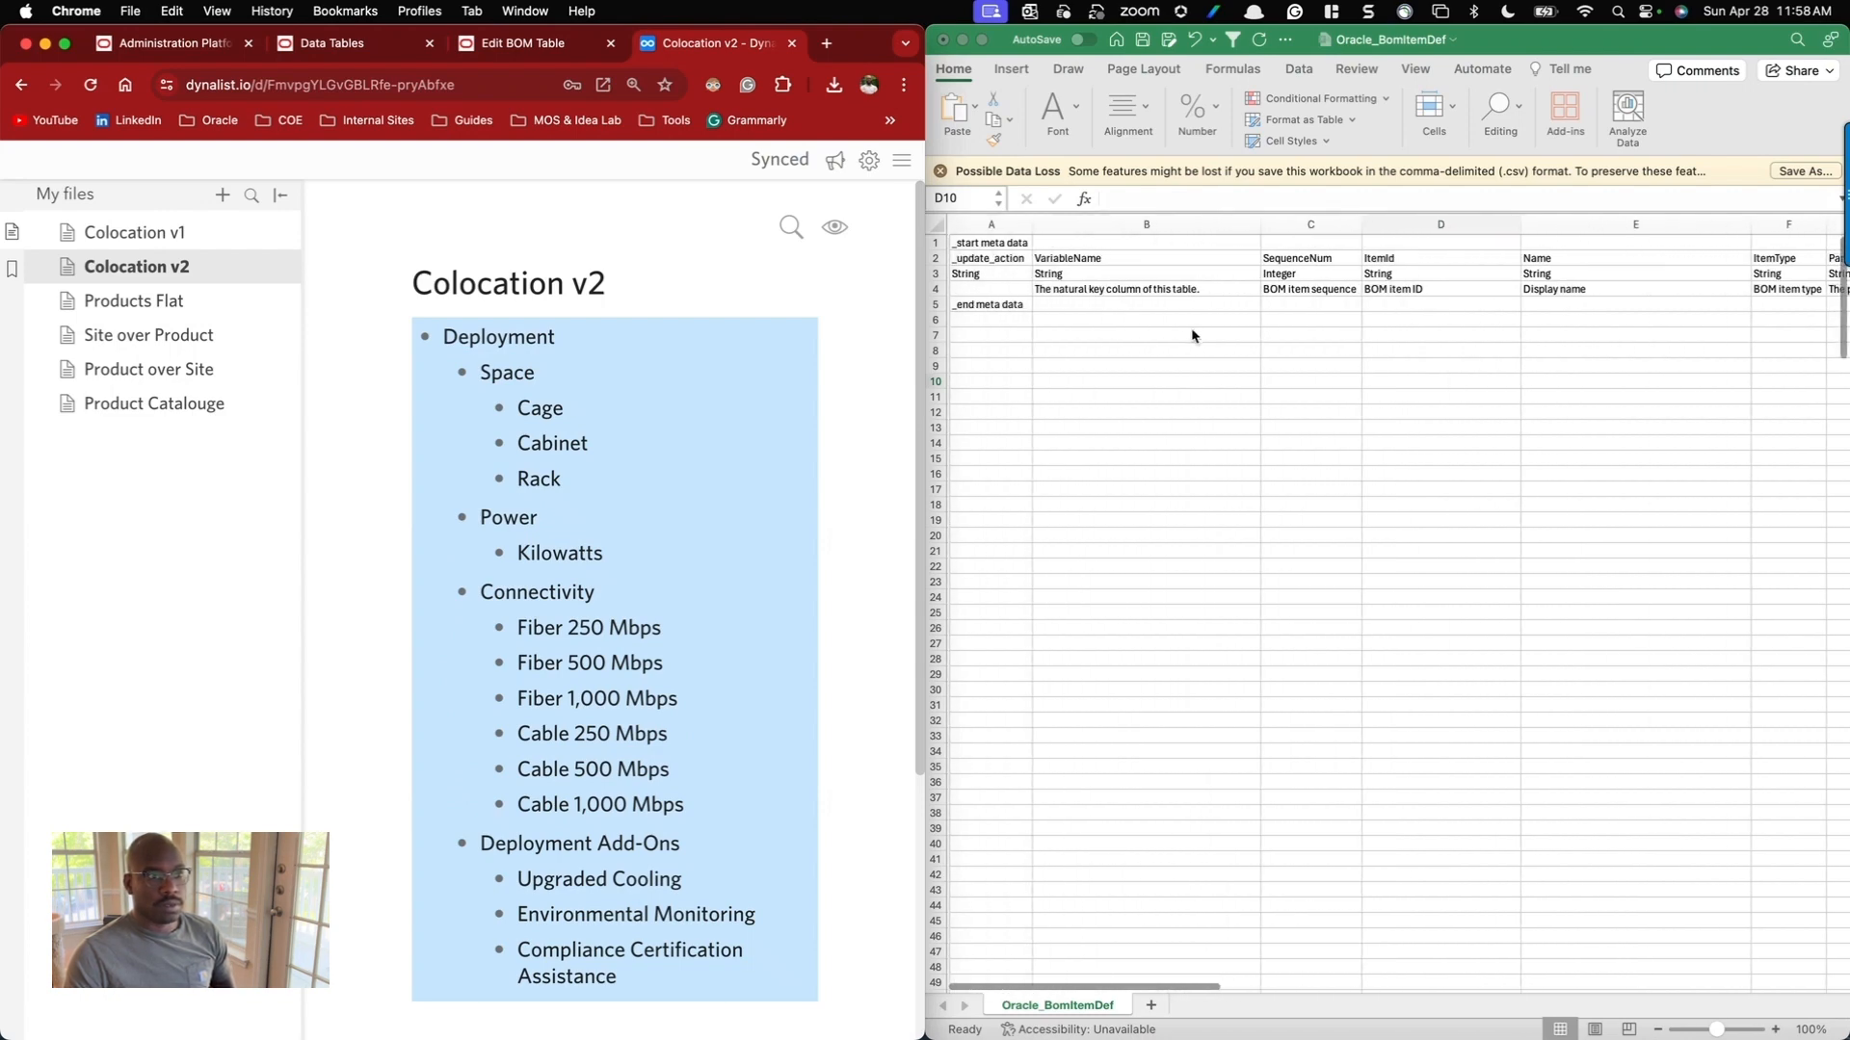
scroll(1127, 324, right, 1)
scroll(1128, 324, up, 1)
scroll(1129, 325, left, 1)
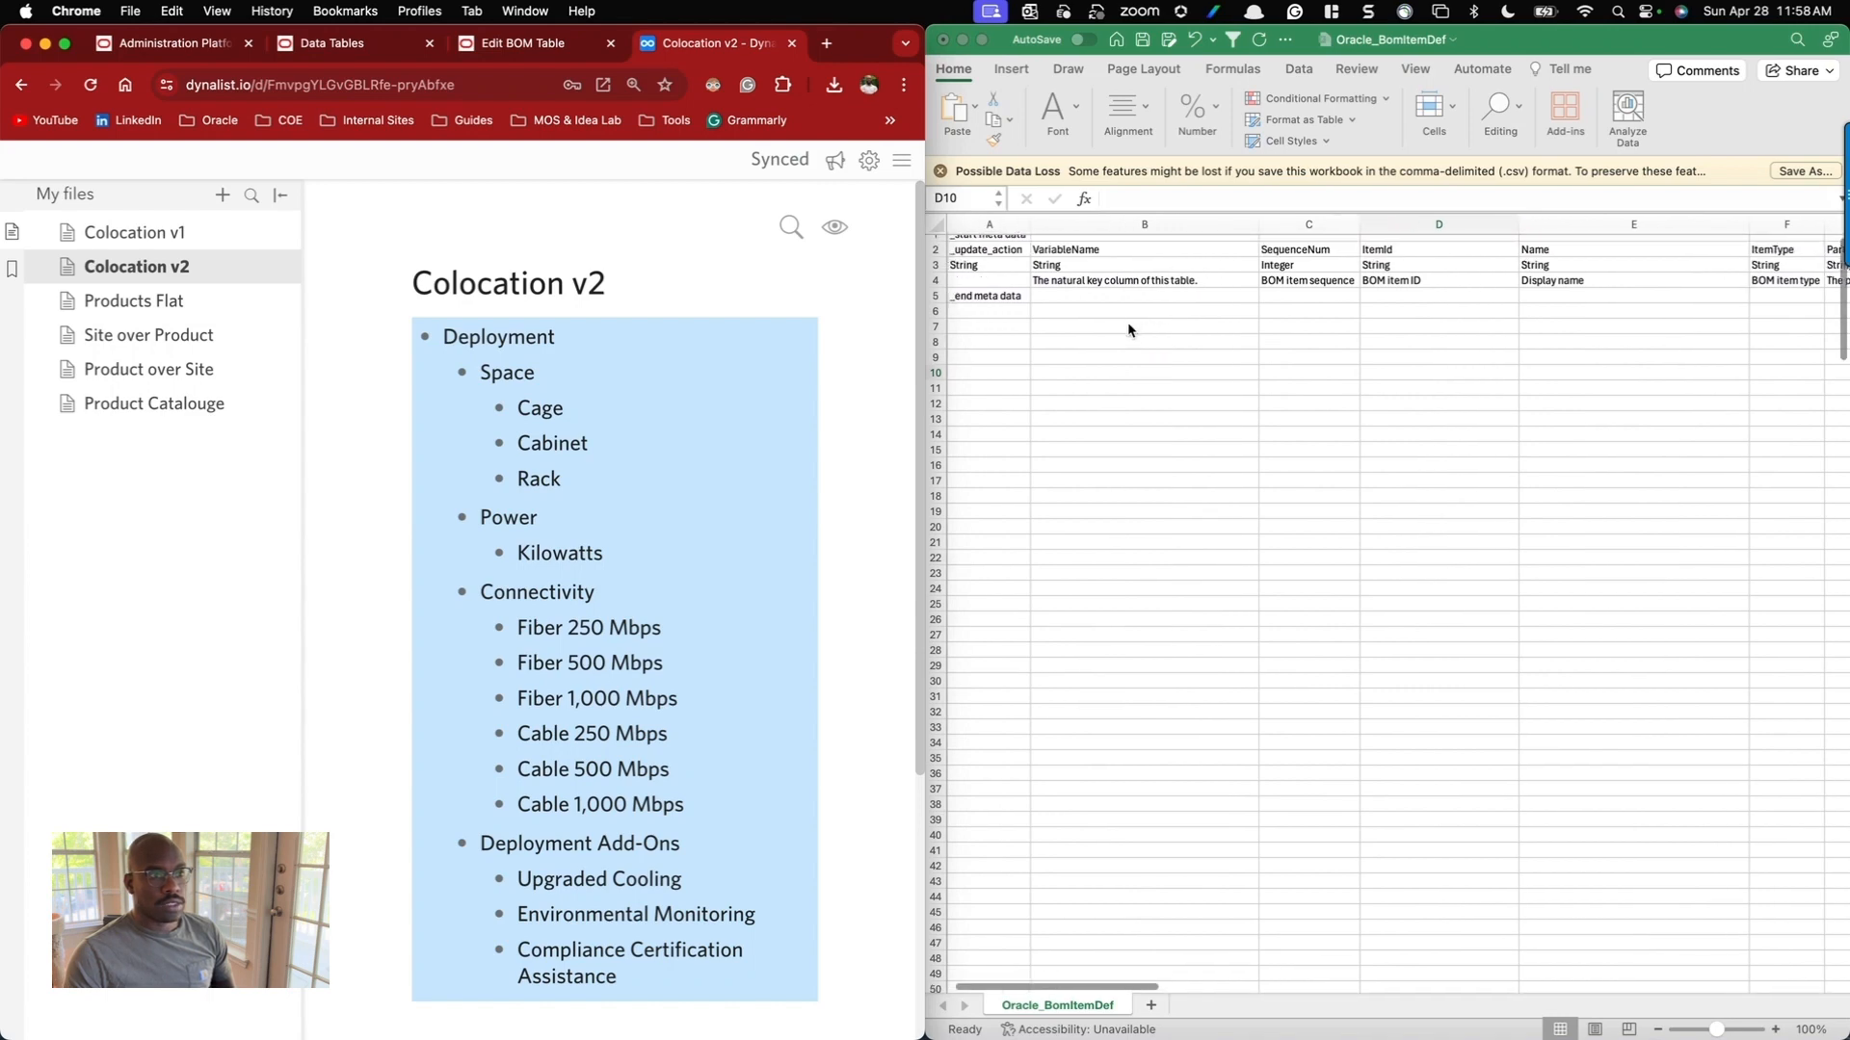
click(932, 249)
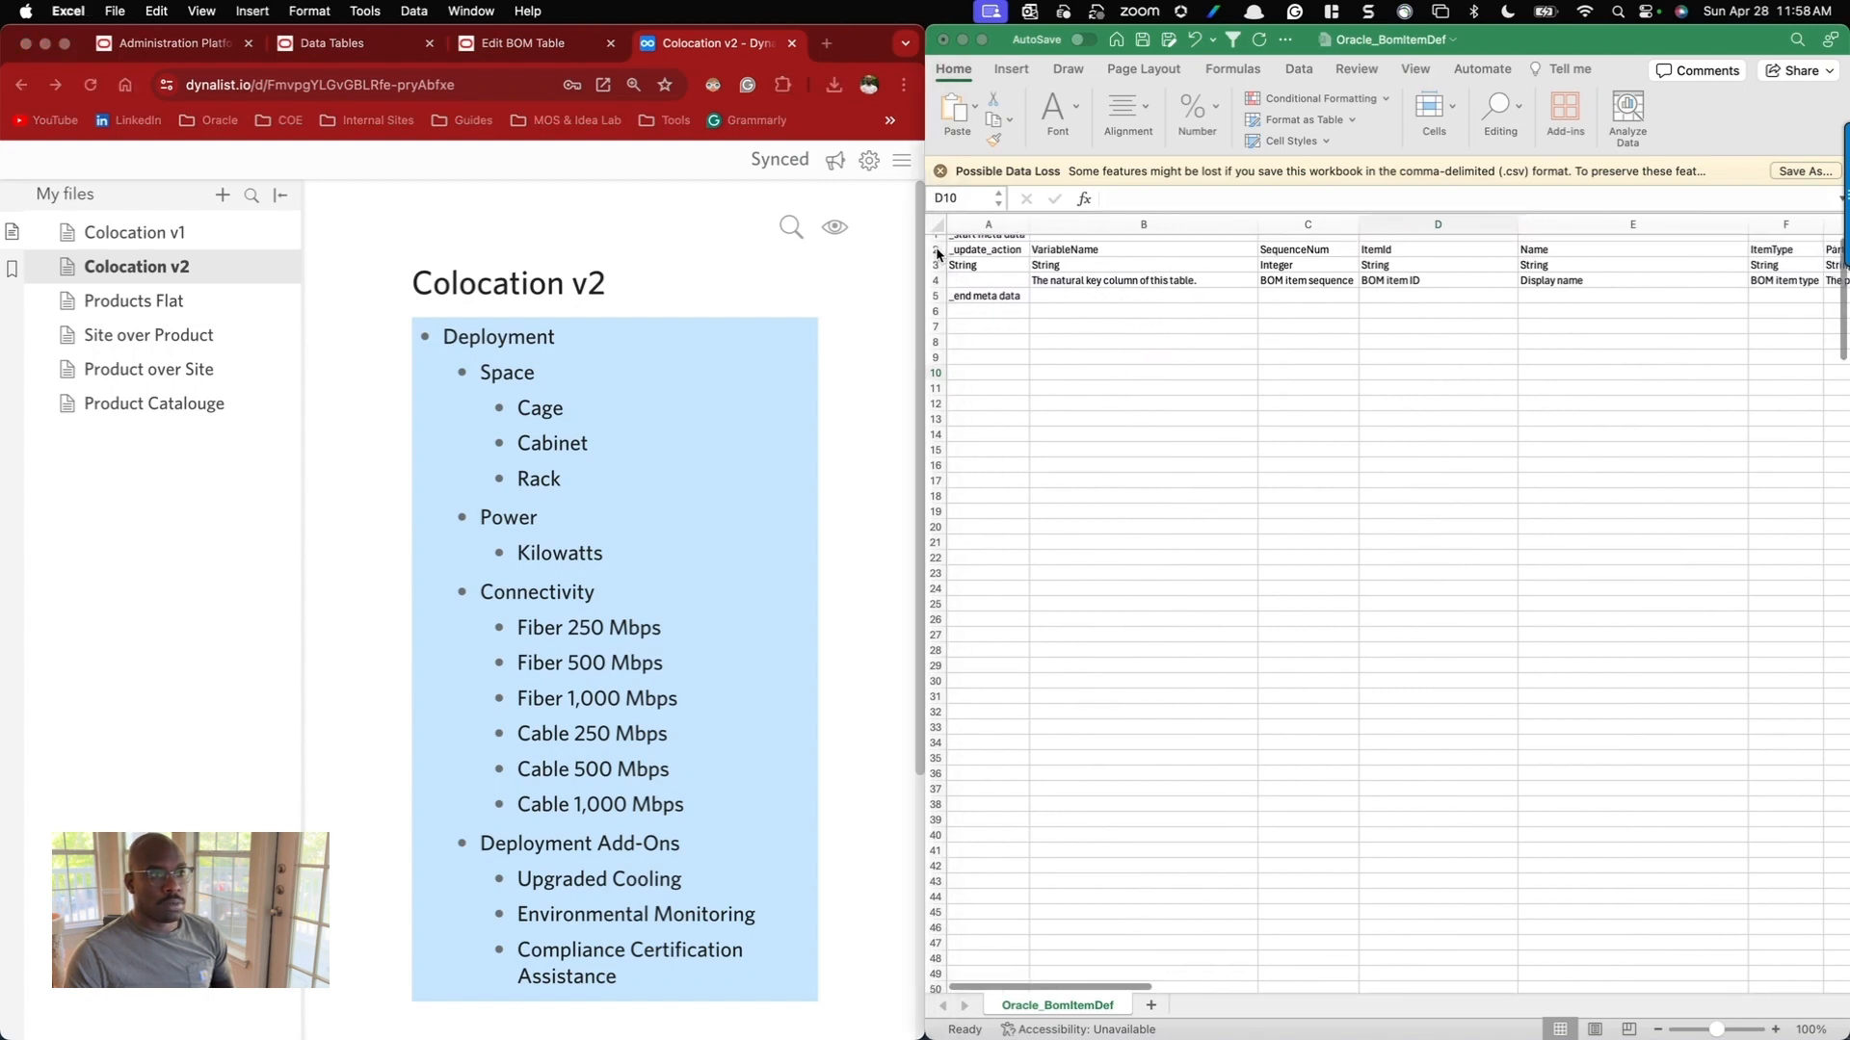
click(932, 250)
key(super+c)
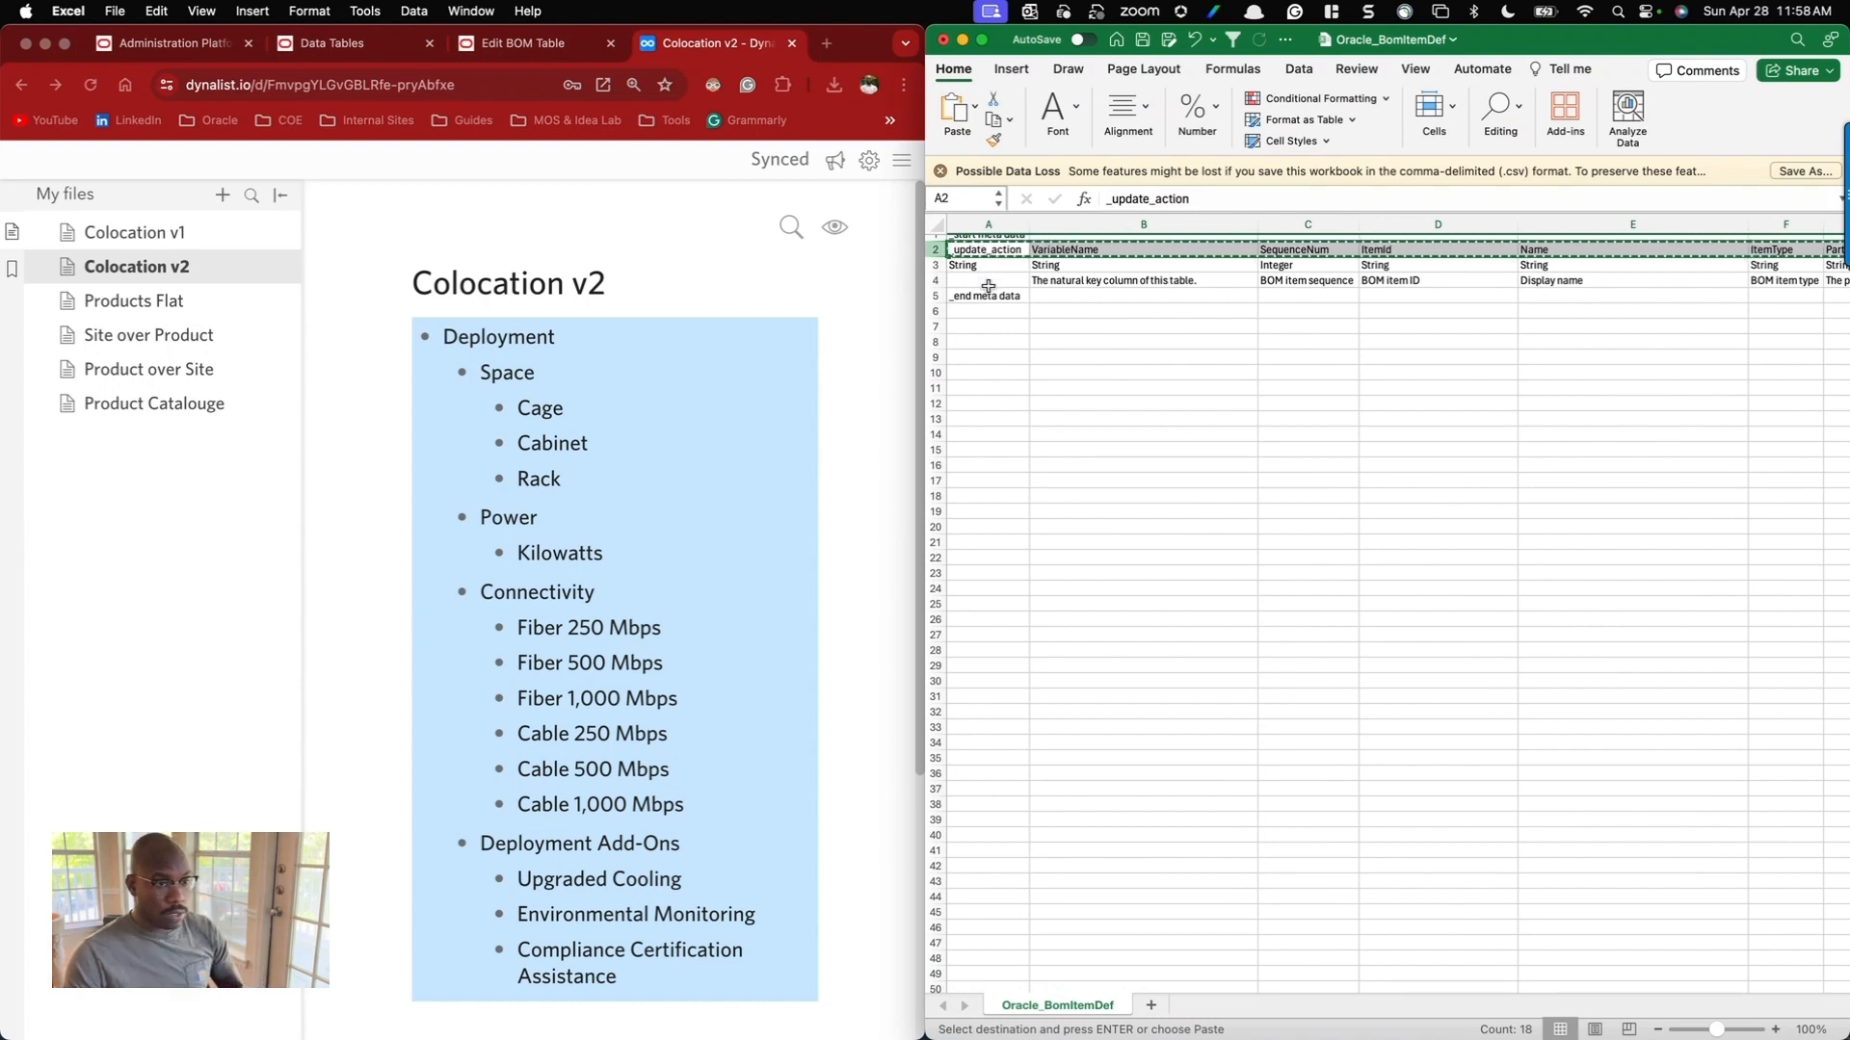
click(936, 311)
key(super+v)
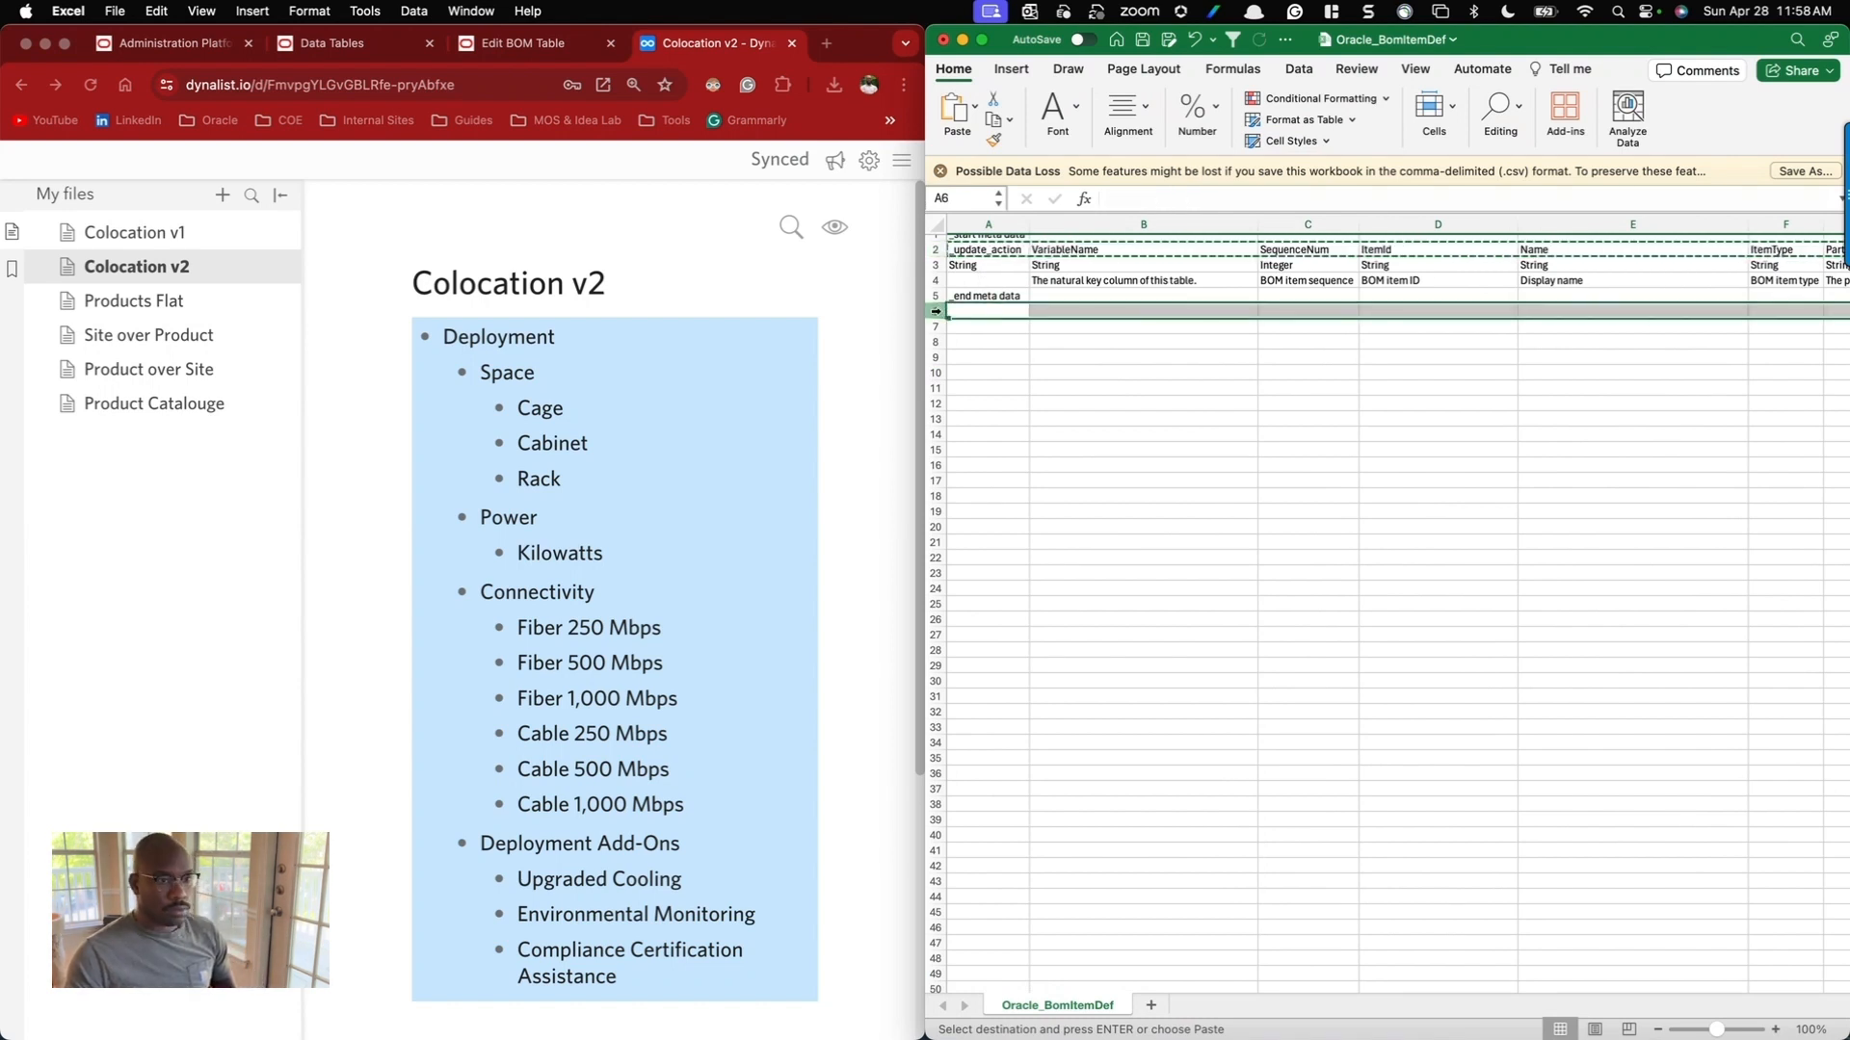
Enlarge the sheet to the full screen and freeze the copied header in row 6 as the top row.
scroll(1132, 359, down, 4)
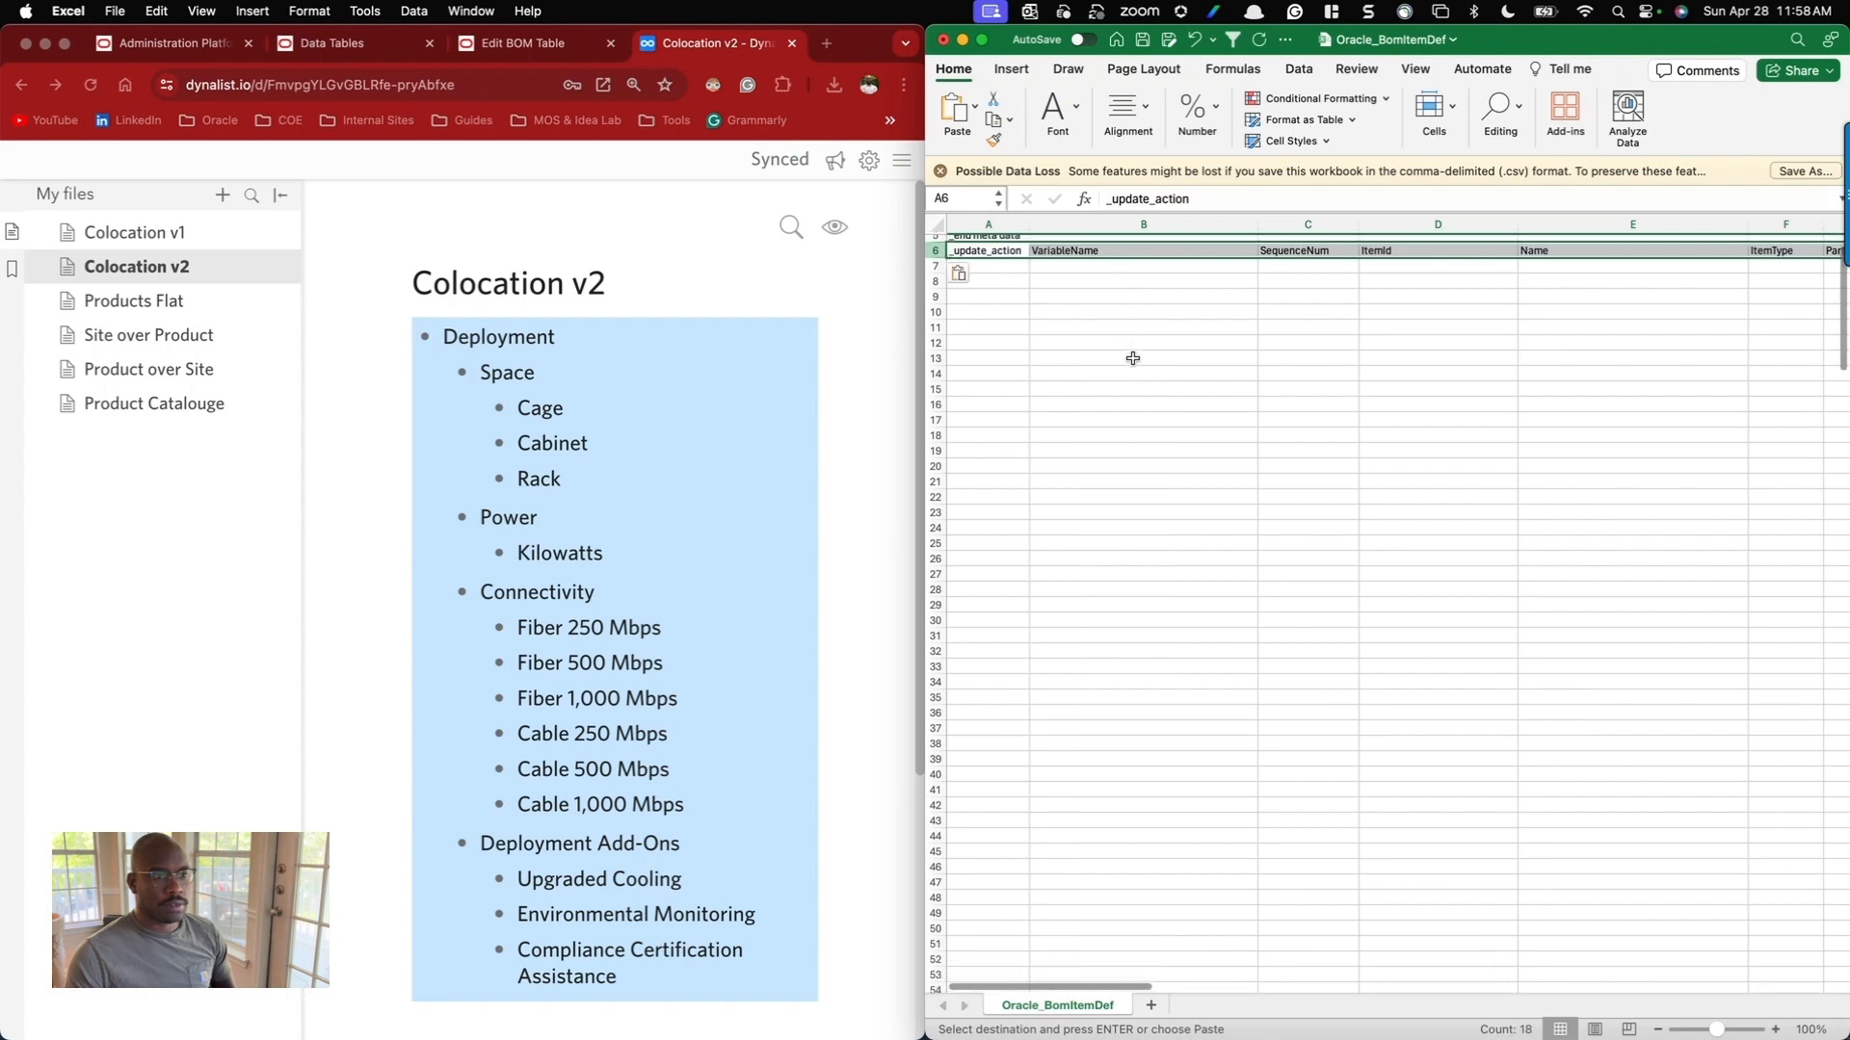
click(1133, 359)
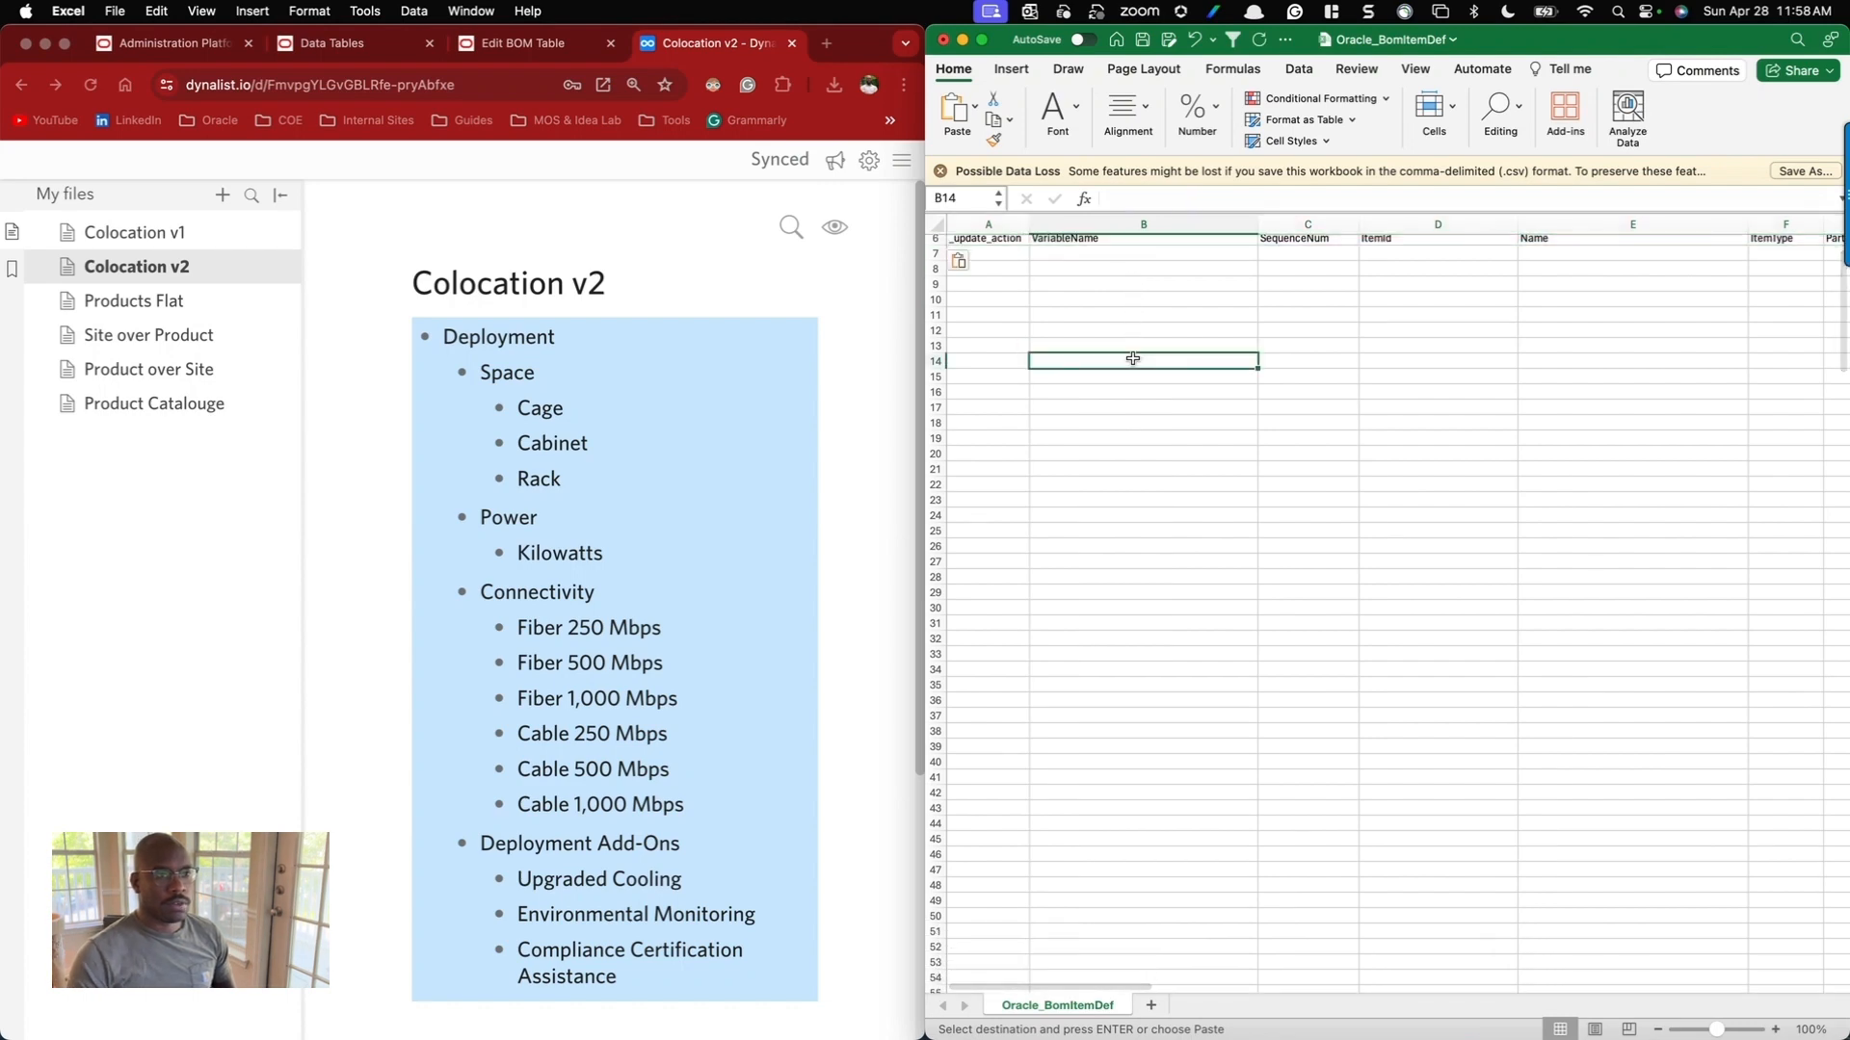
key(ctrl+Up)
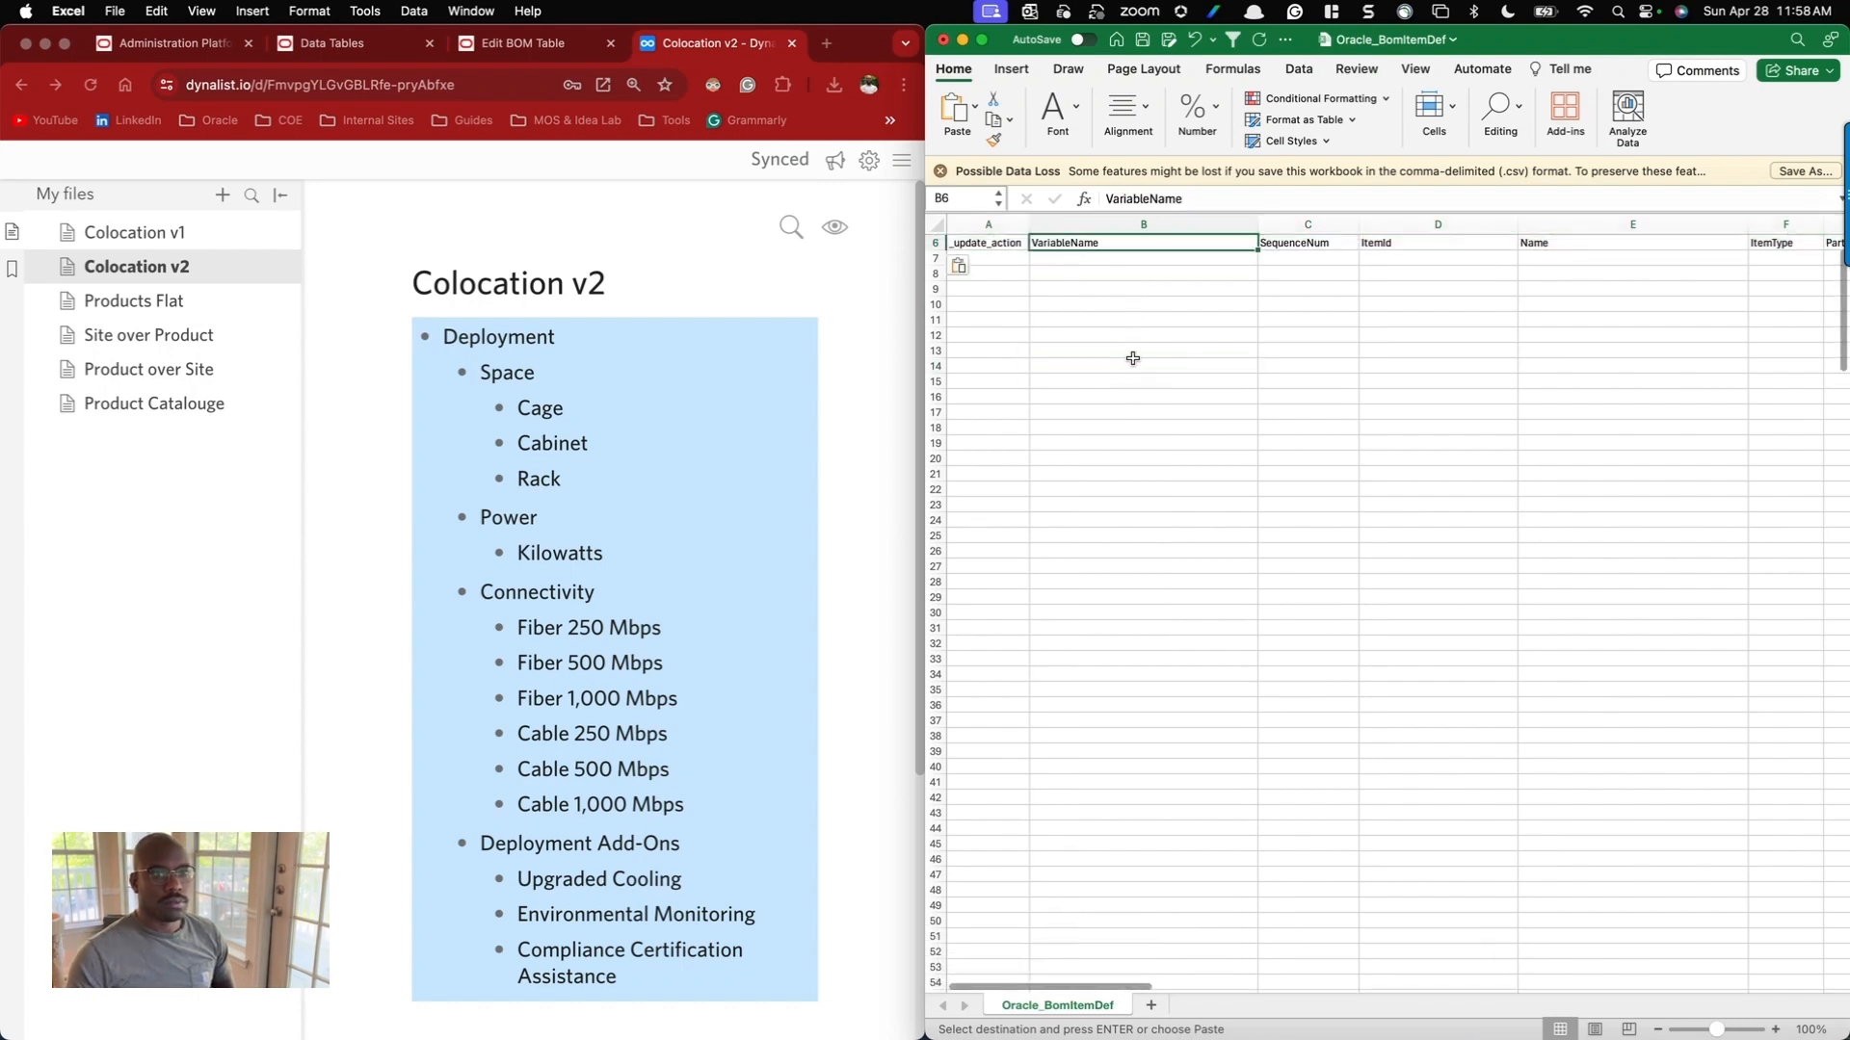
click(1418, 72)
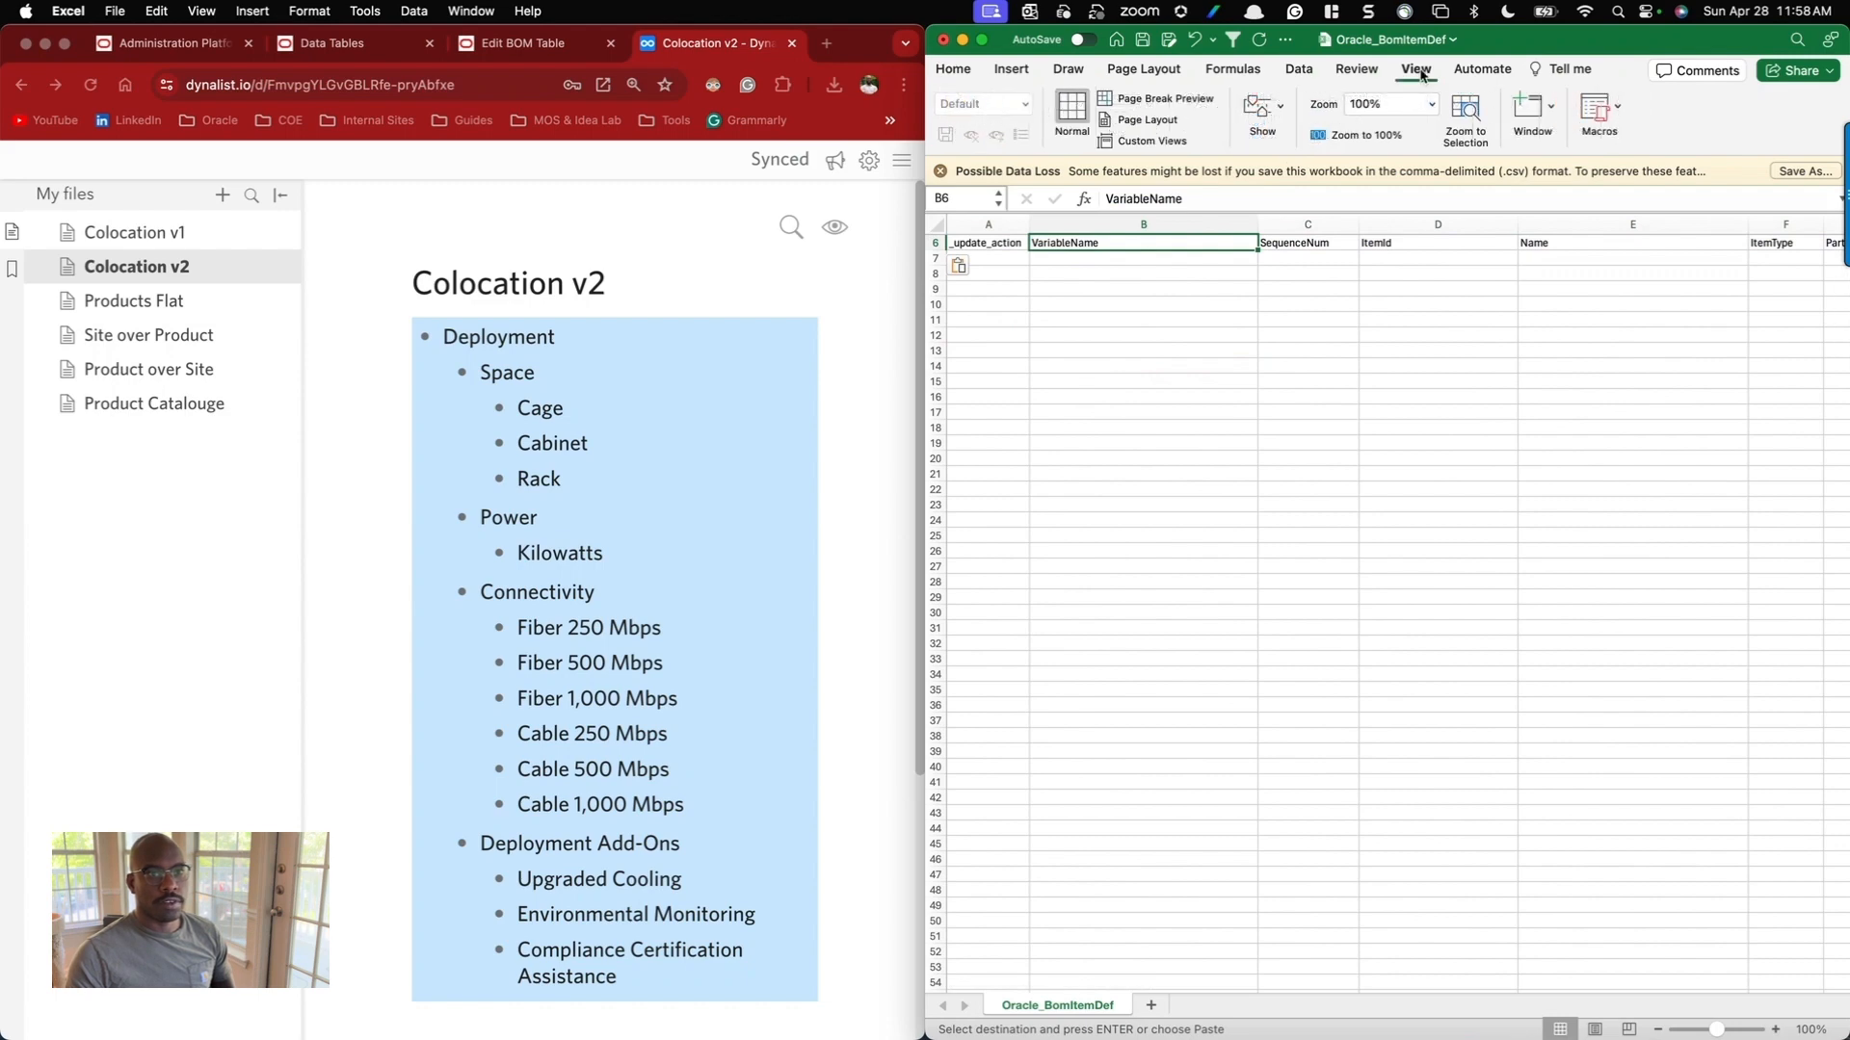
double_click(1608, 37)
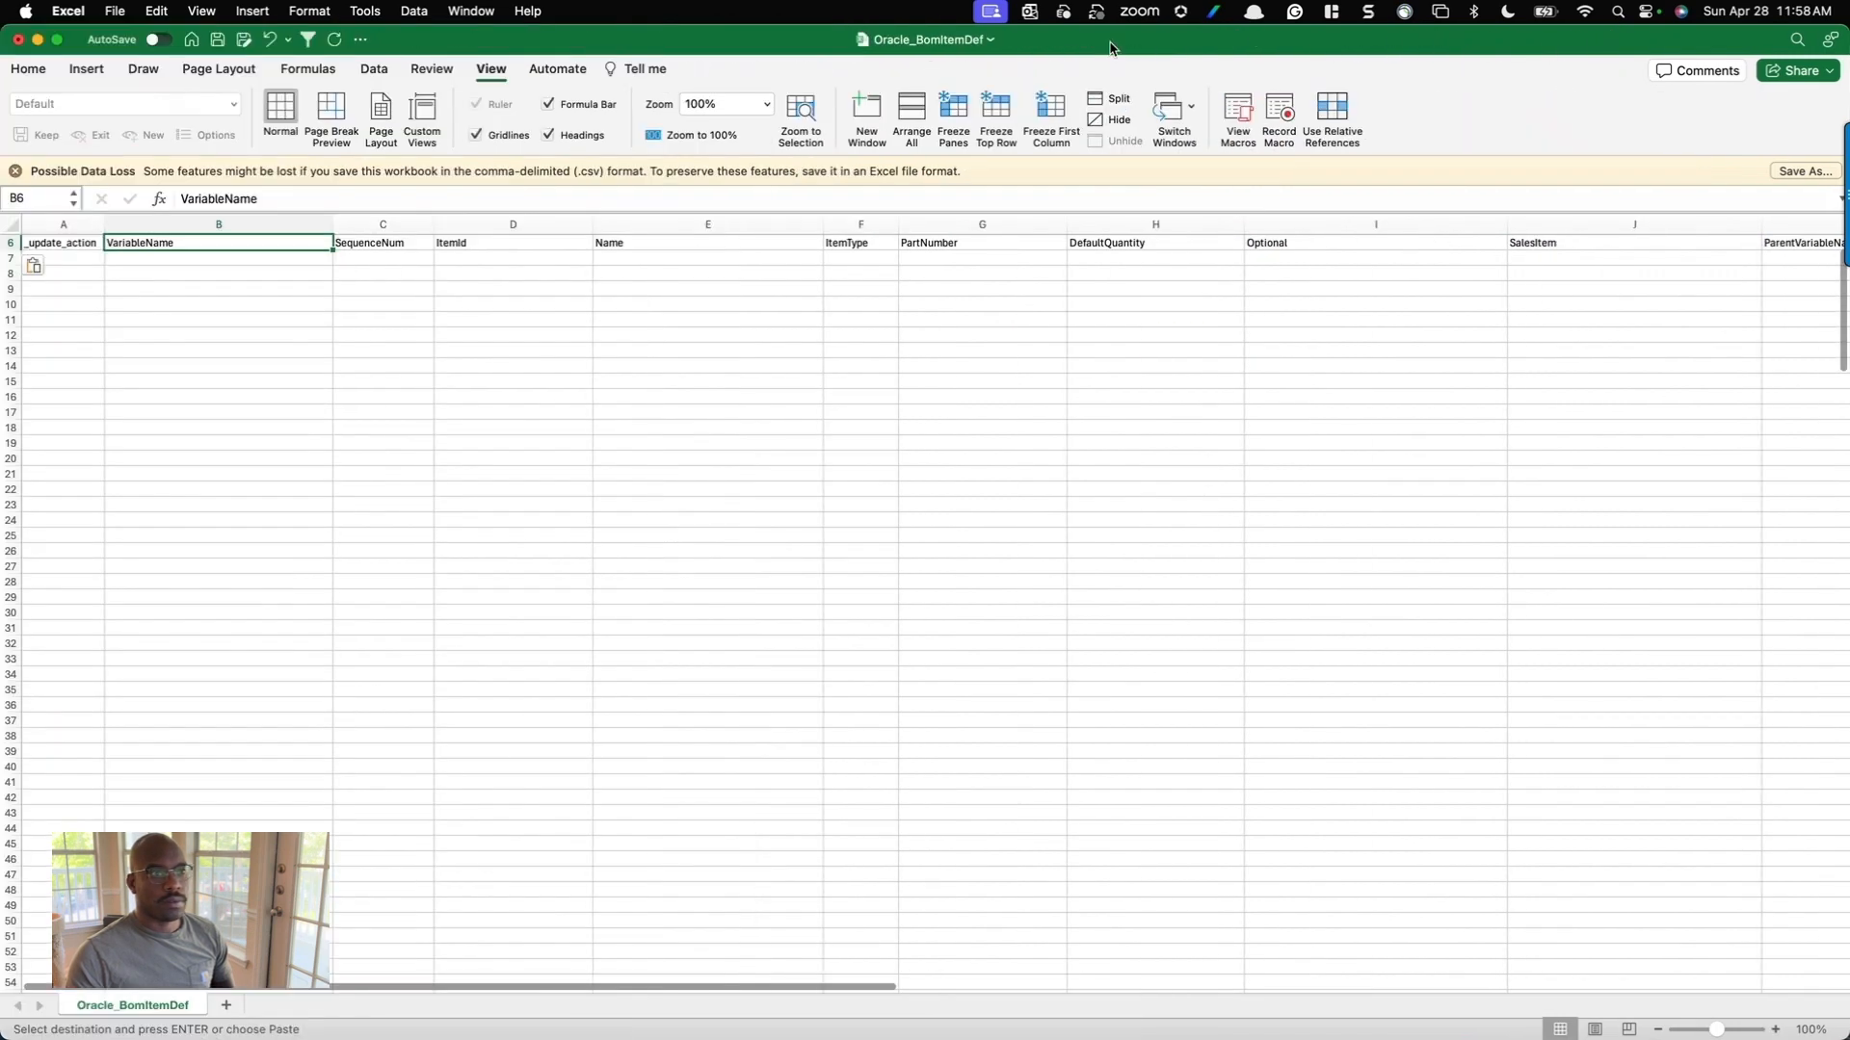
click(983, 140)
click(941, 406)
scroll(941, 406, down, 5)
scroll(941, 407, up, 5)
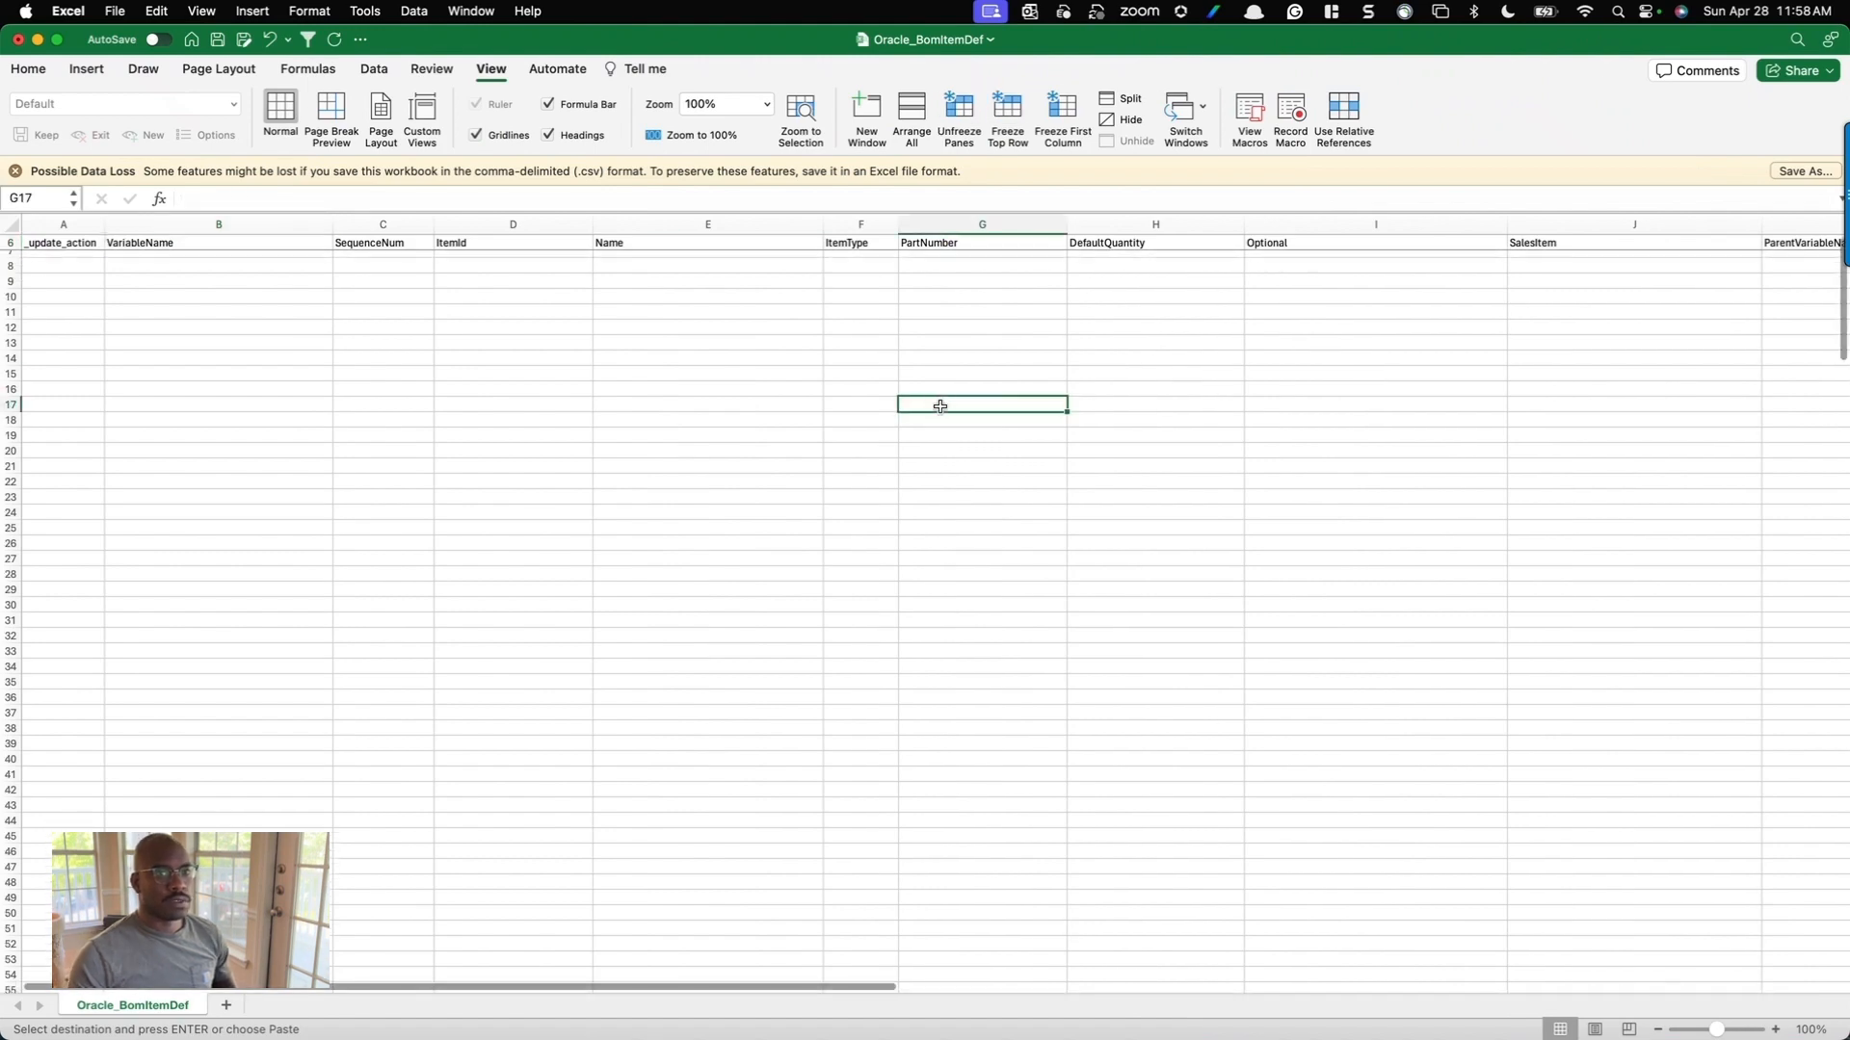
Place the sheet beside the browser again and select the entire Deployment hierarchy in the Colocation v2 outline.
key(ctrl+alt+Right)
right_click(697, 393)
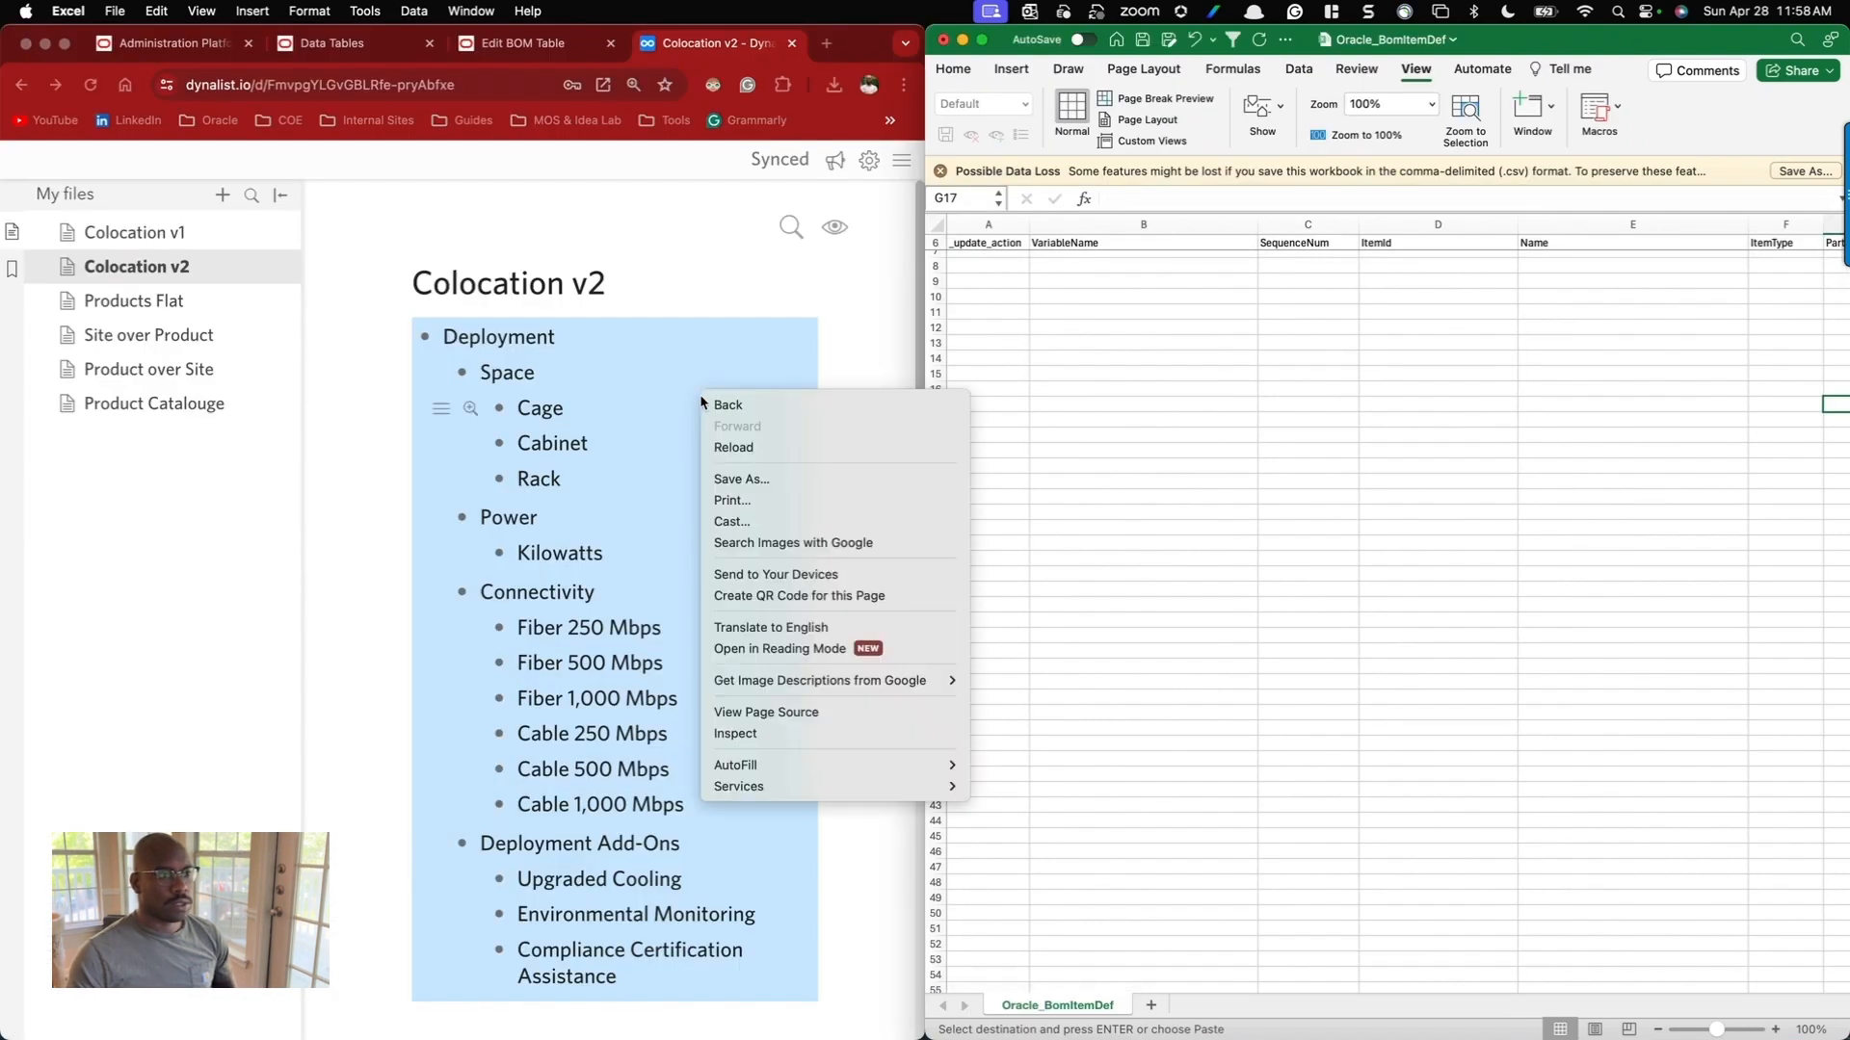
click(607, 441)
double_click(499, 339)
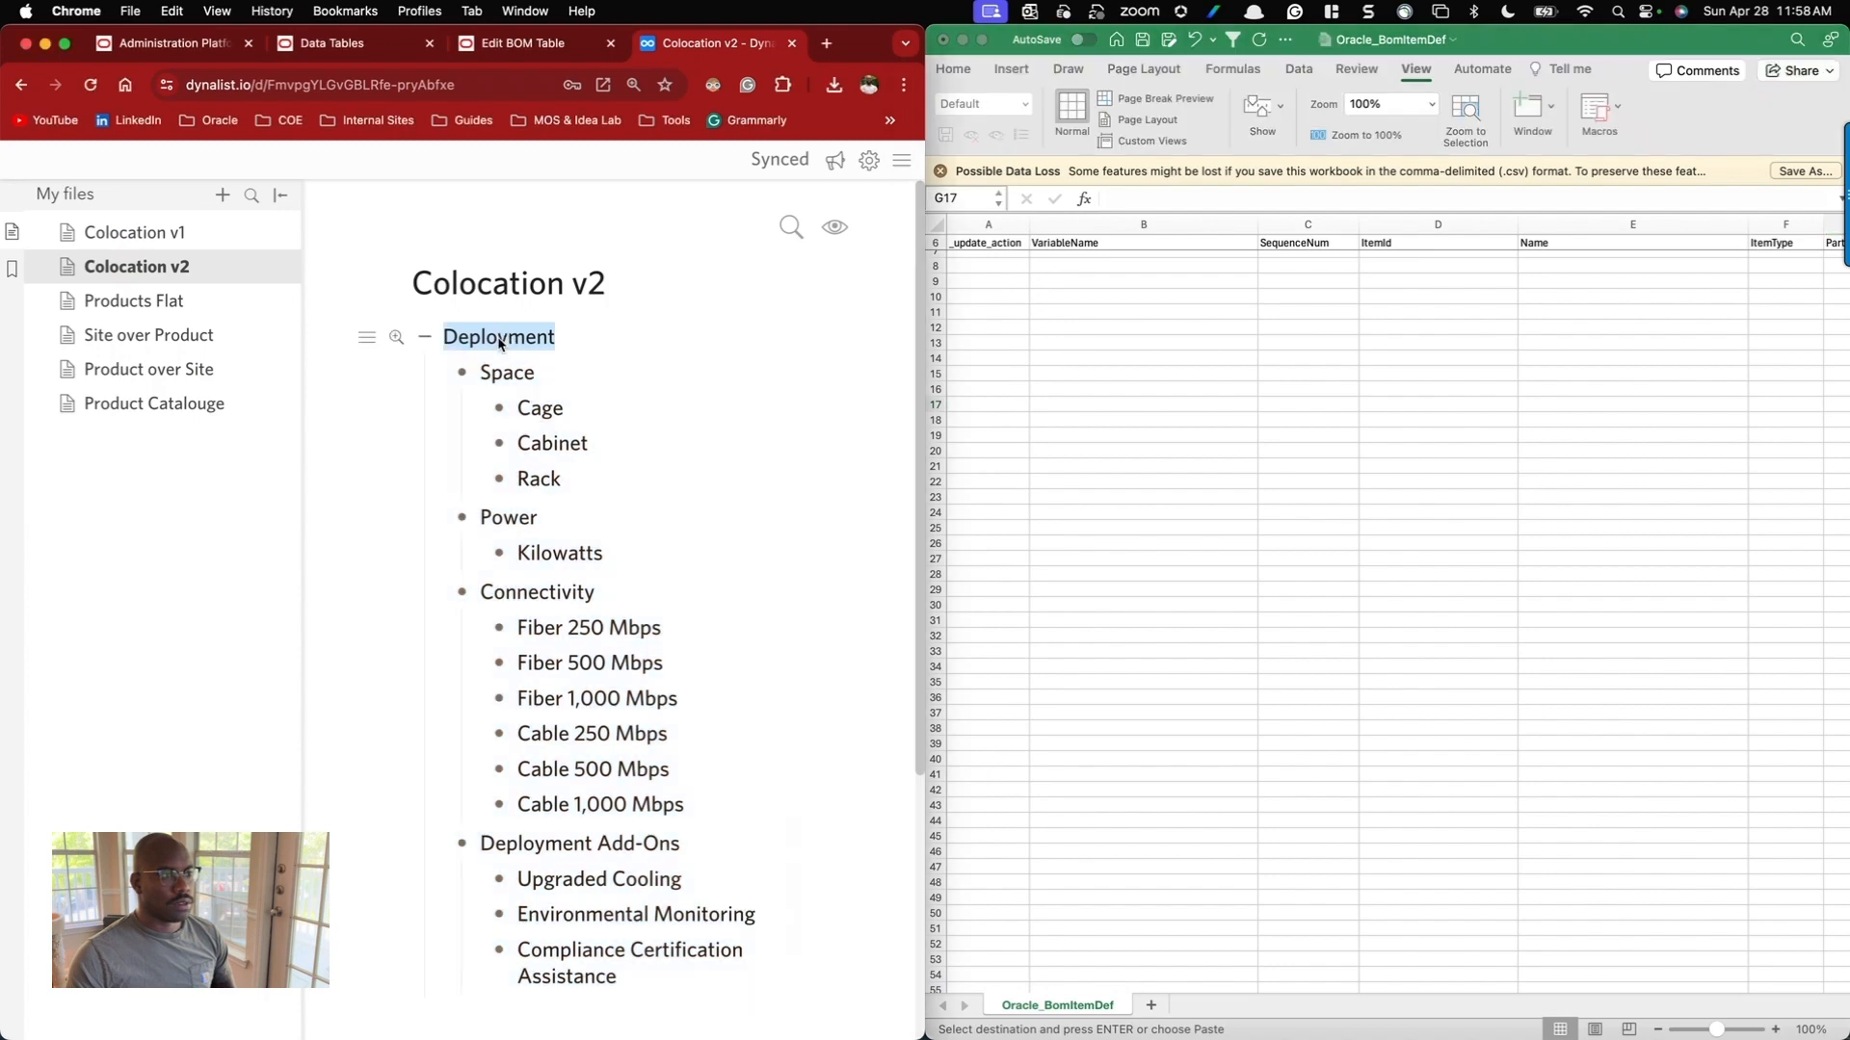
key(Escape)
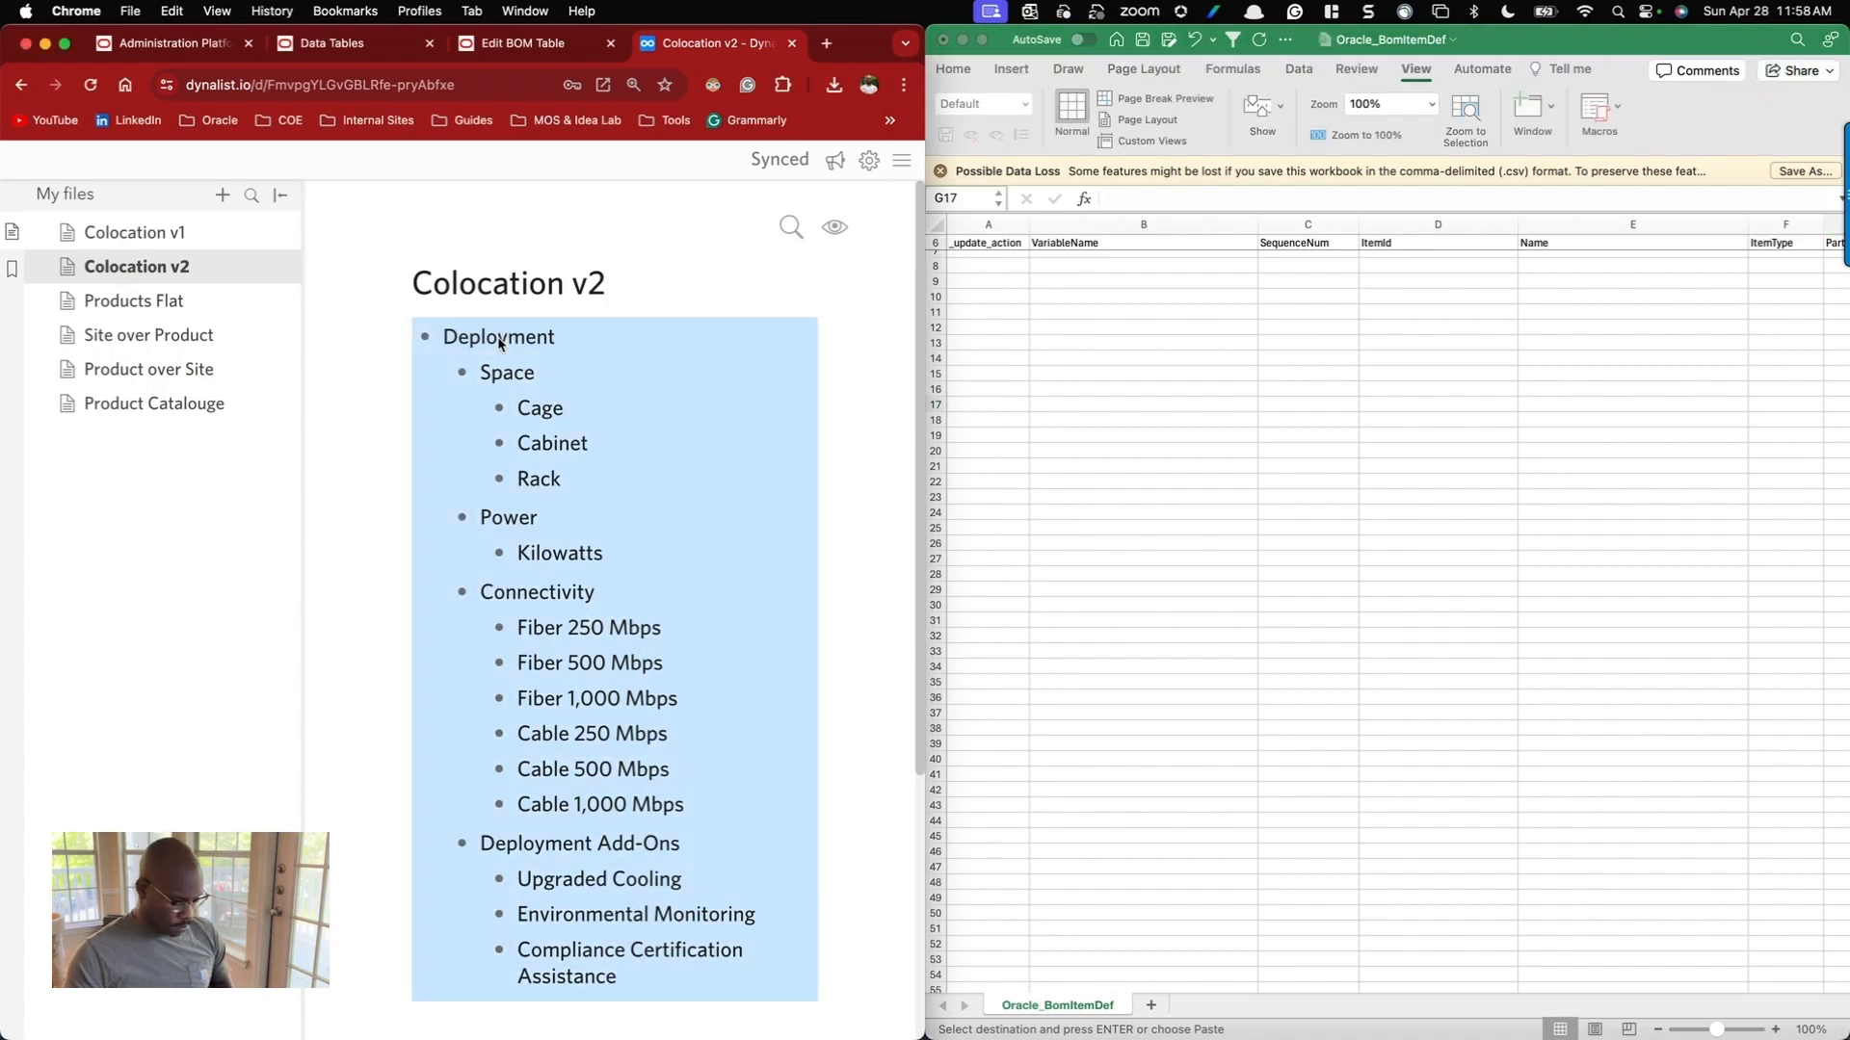
Try to paste the whole Deployment outline into the sheet, at PartNumber cell G7 and at Name cell E17.
scroll(1382, 339, right, 5)
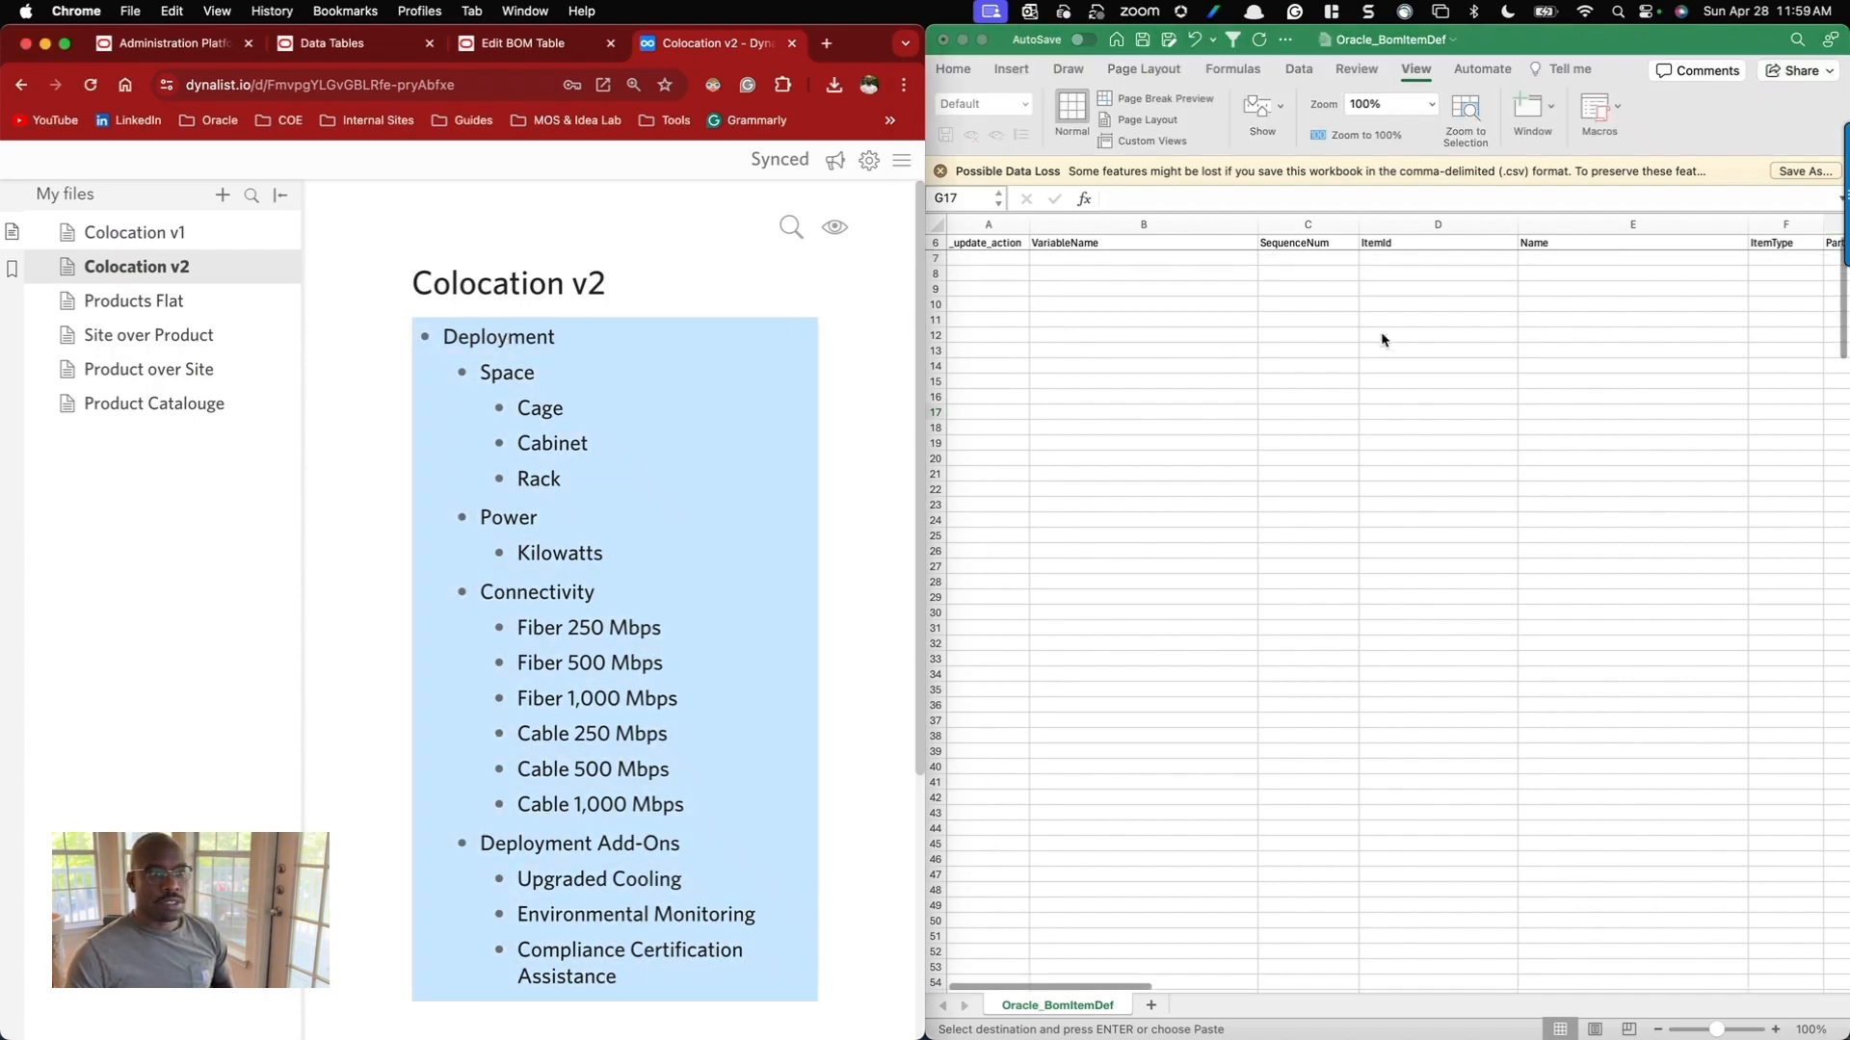
click(1530, 262)
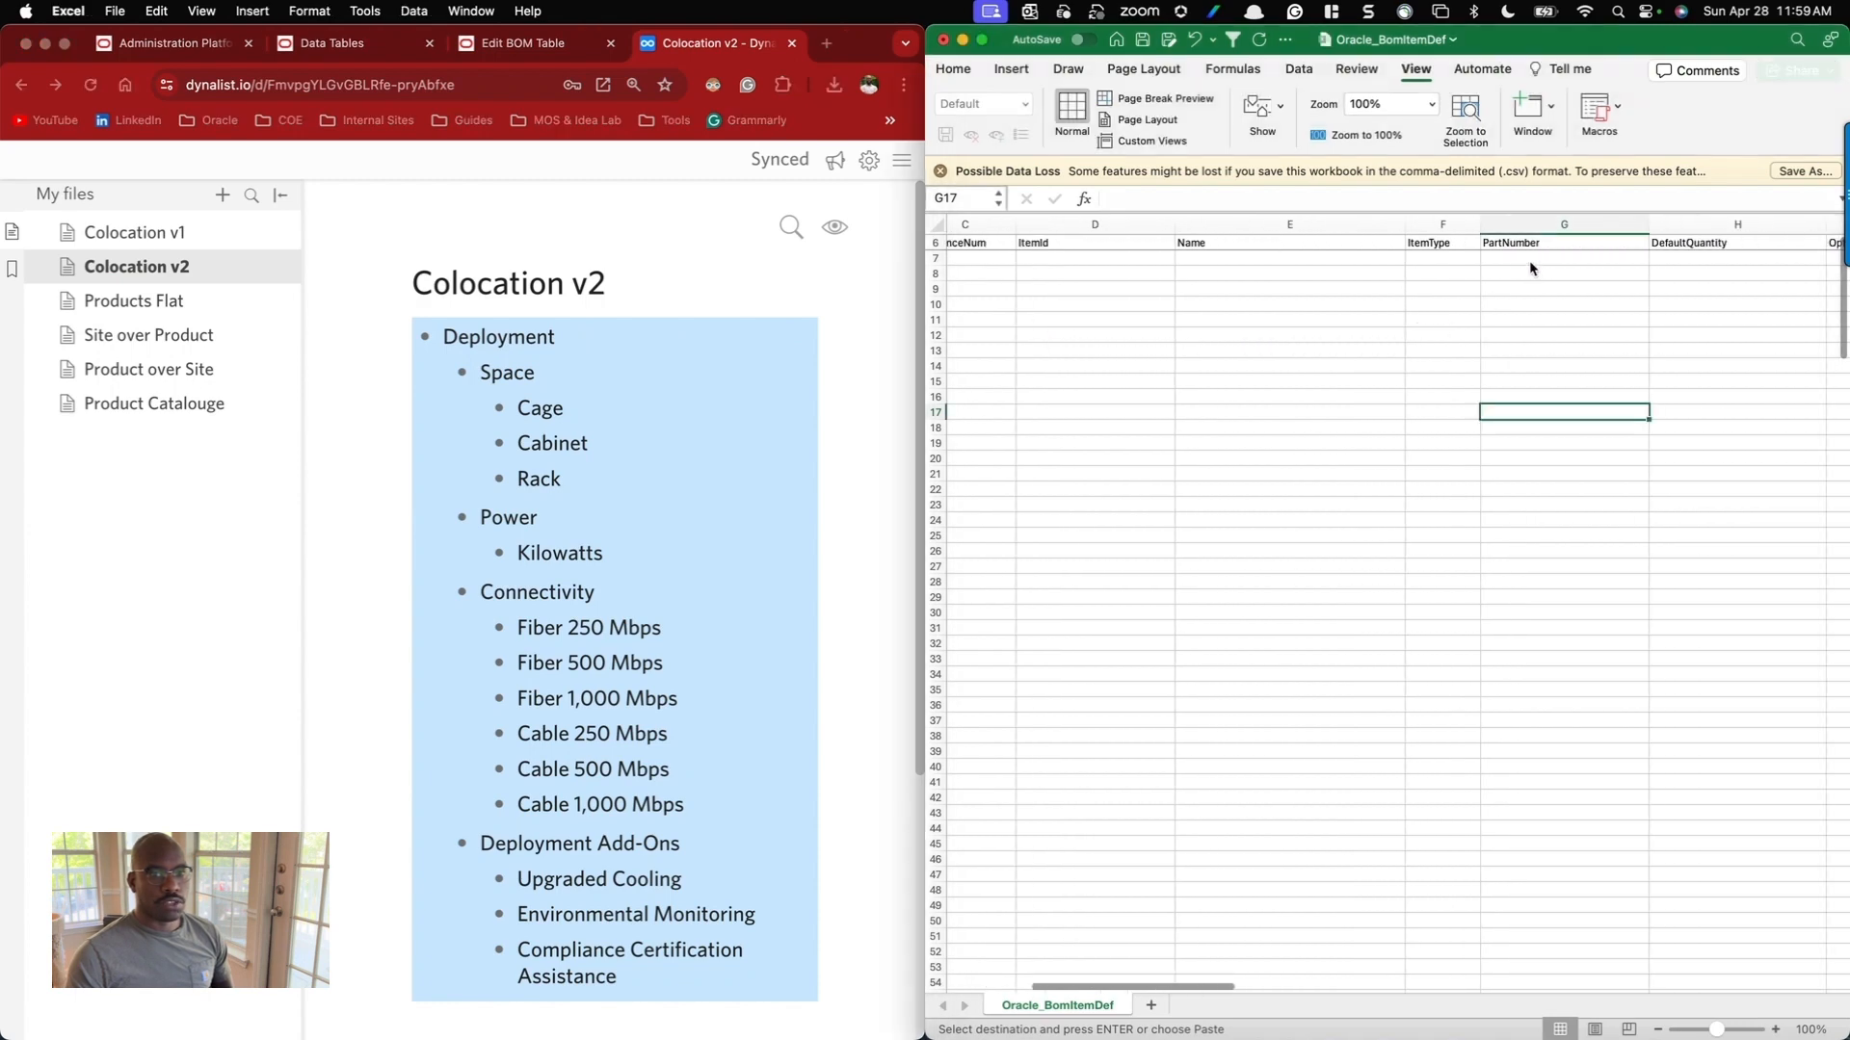
click(1530, 259)
key(super+v)
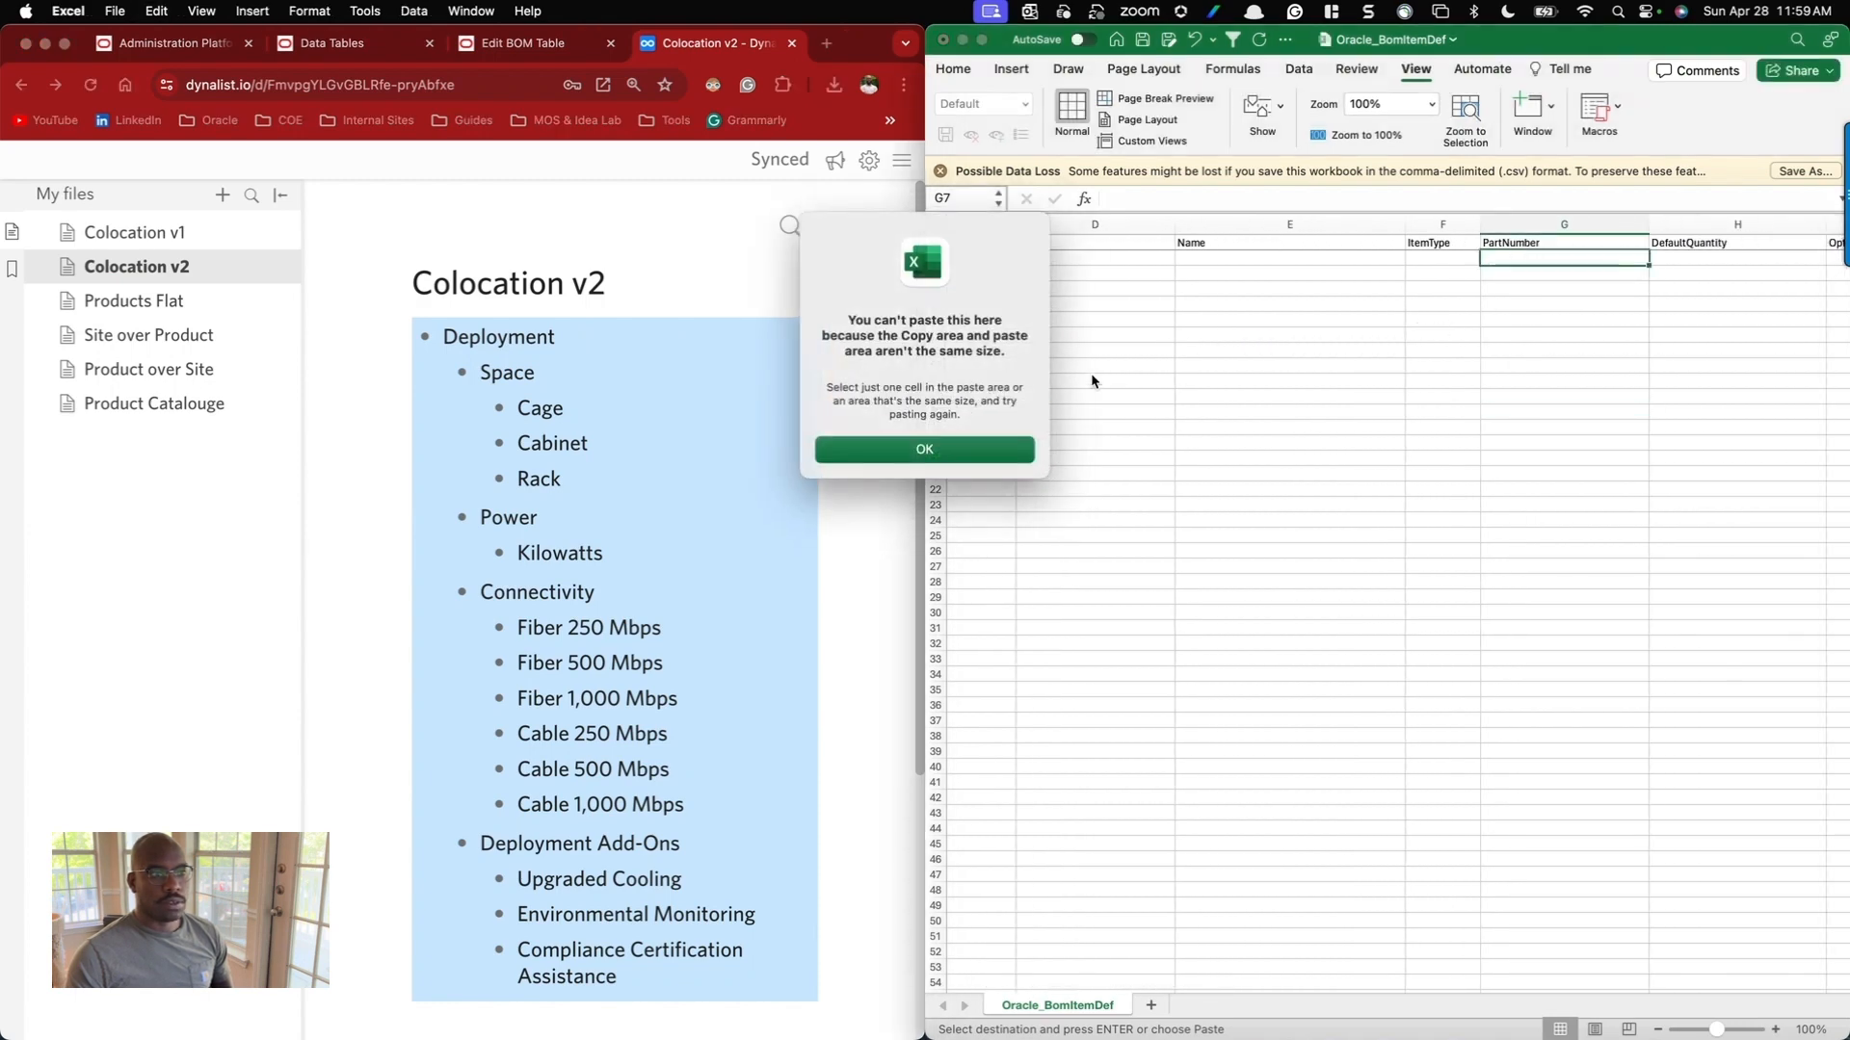
click(958, 448)
click(1387, 413)
key(super+v)
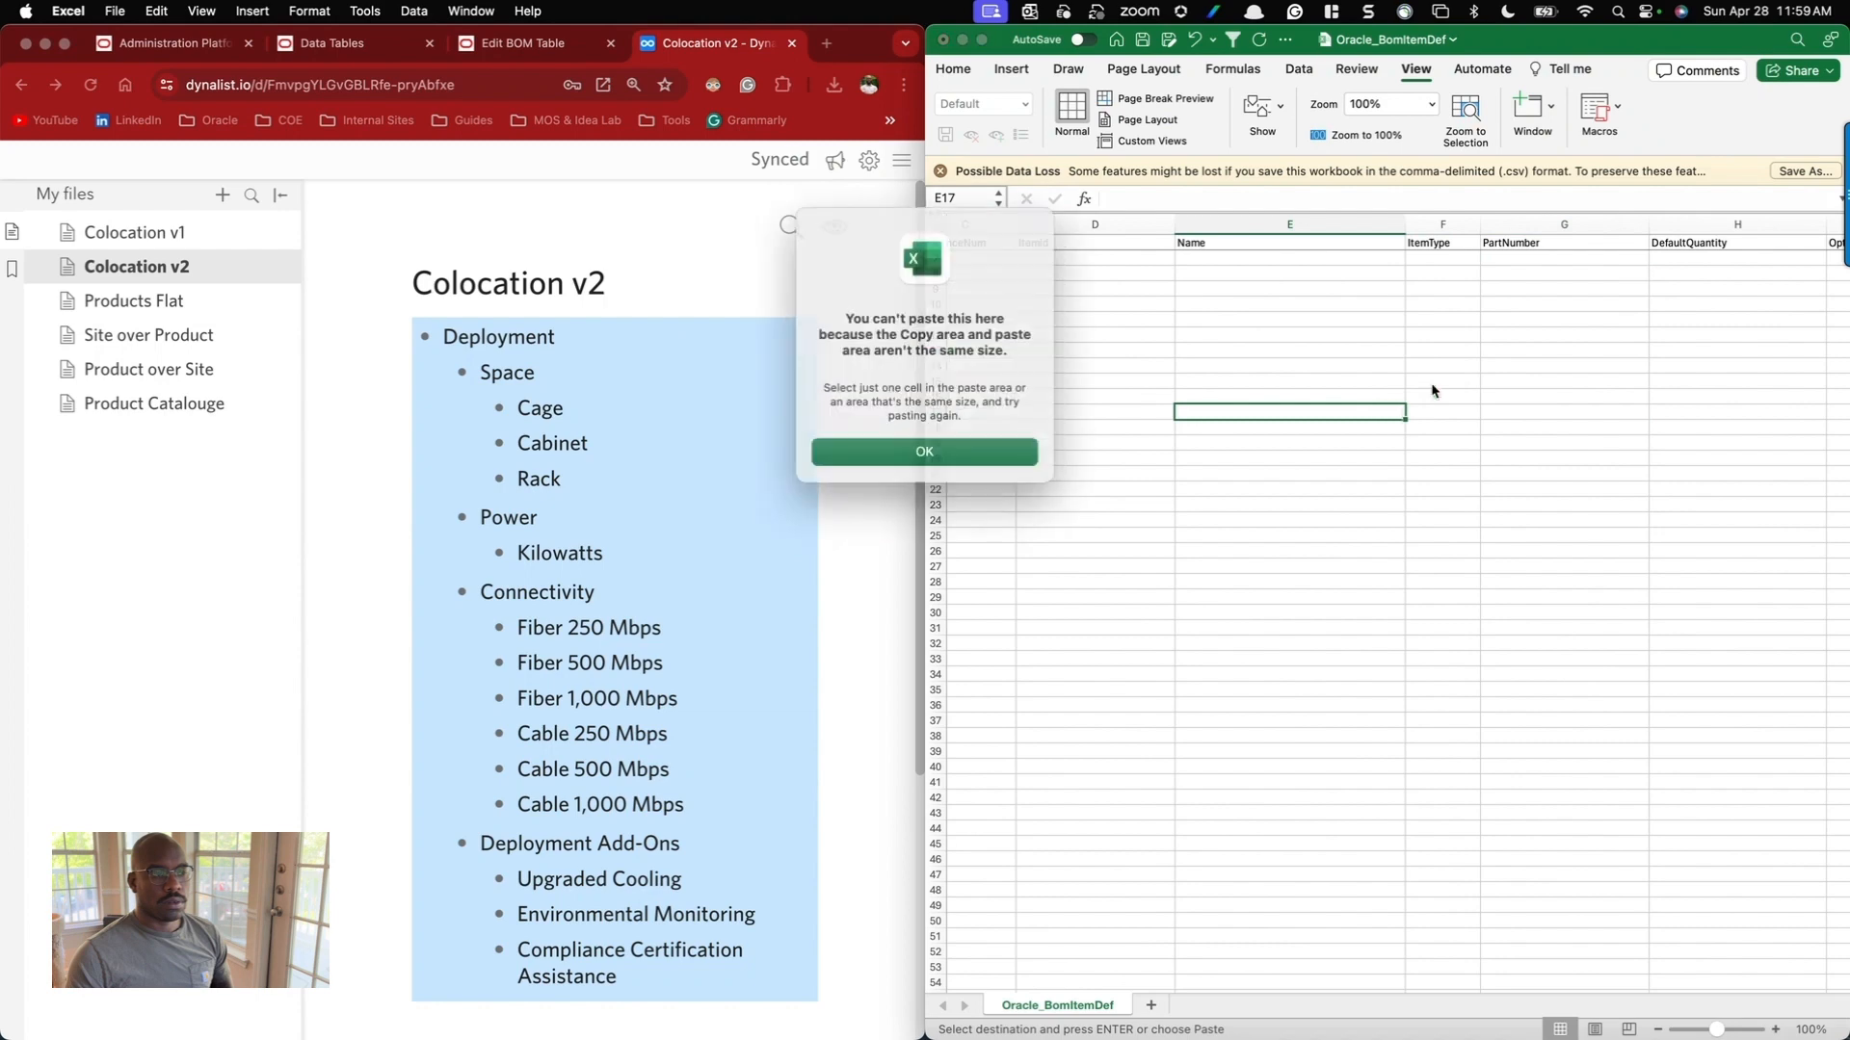
click(923, 449)
Copy the top-level item Deployment from the outline into PartNumber cell G7.
double_click(499, 337)
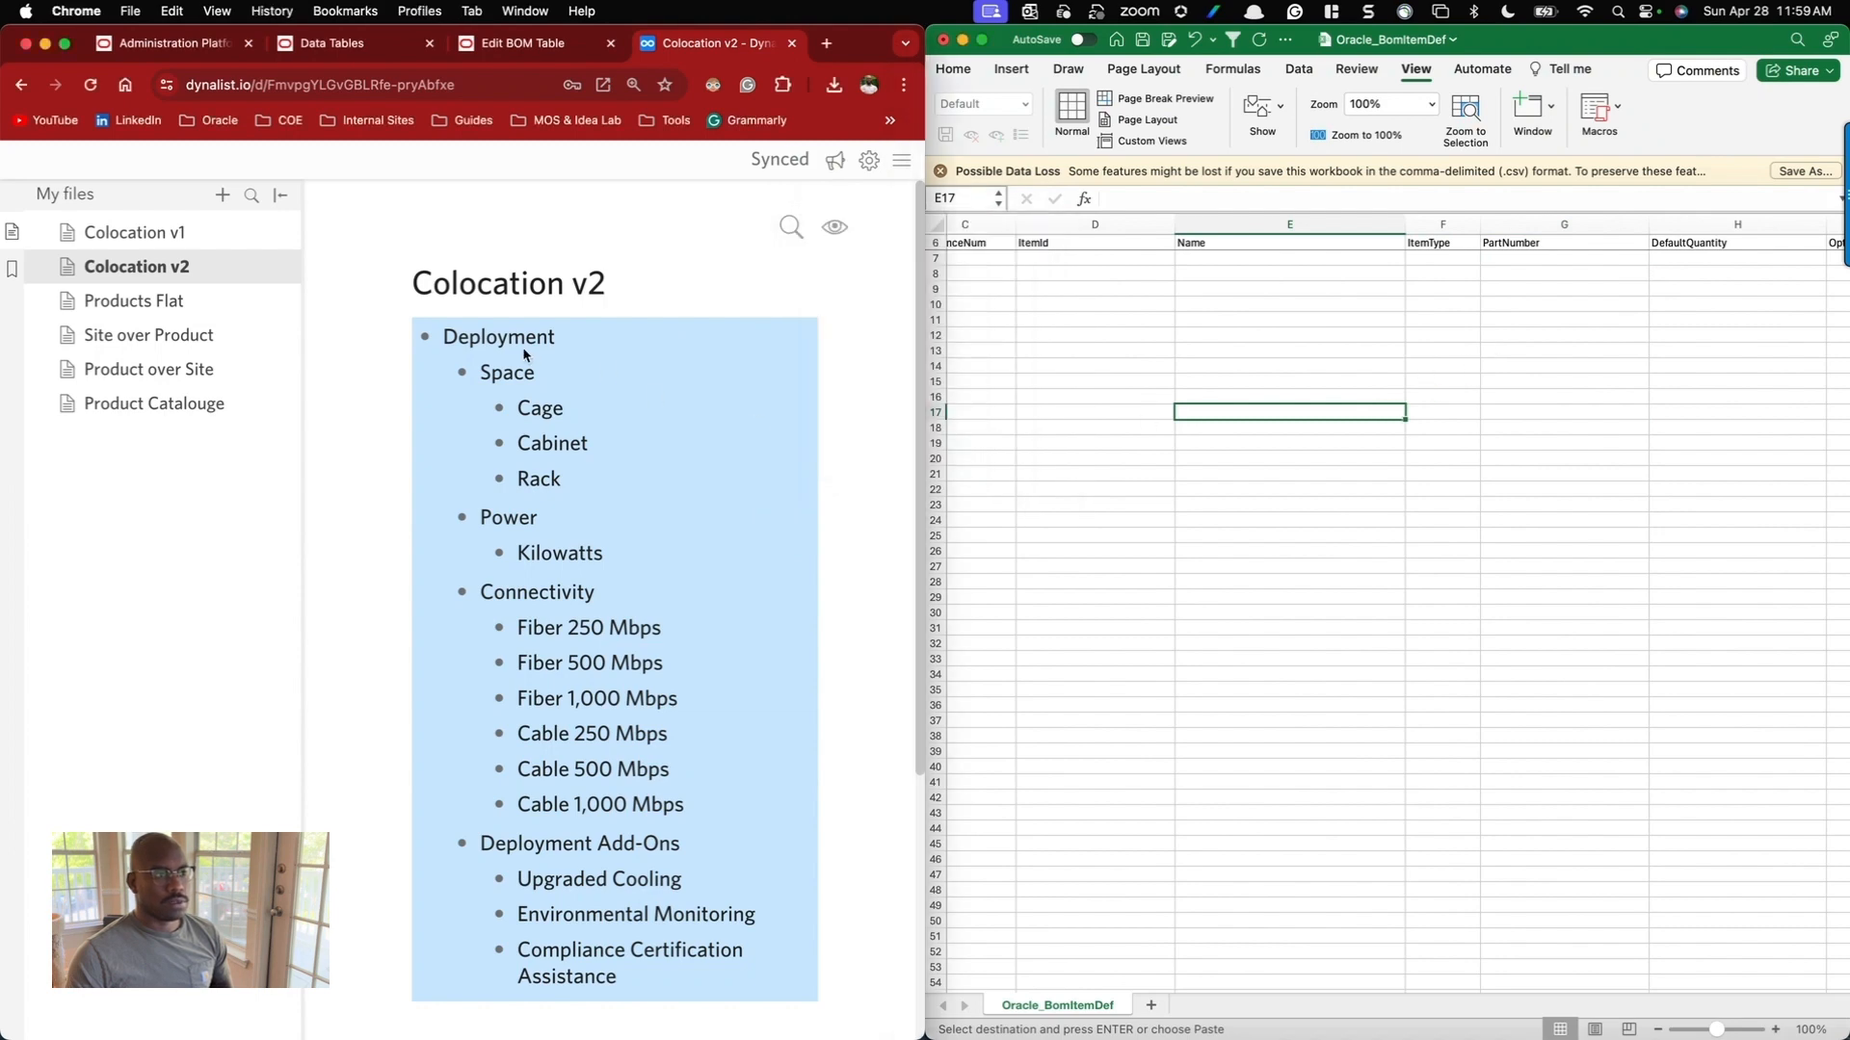
key(super+c)
click(1487, 257)
key(super+v)
Copy Space and its children Cage, Cabinet and Rack from the outline into PartNumber rows 8 to 11.
double_click(507, 372)
key(super+c)
click(1541, 273)
key(super+v)
double_click(541, 408)
drag(541, 408, 551, 479)
key(super+c)
click(1515, 290)
key(super+v)
Copy Power and its child Kilowatts from the outline into PartNumber rows 12 and 13.
double_click(508, 518)
key(super+c)
double_click(512, 518)
key(super+c)
click(1505, 334)
key(super+v)
double_click(578, 552)
key(super+c)
click(1522, 351)
key(super+v)
Copy Connectivity and its six Fiber and Cable options from the outline into PartNumber rows 14 to 20.
double_click(553, 593)
key(super+c)
click(1514, 366)
key(super+v)
key(super+c)
click(1516, 390)
drag(540, 627, 584, 876)
click(1515, 382)
key(super+v)
Copy Deployment Add-Ons and its three children from the outline into PartNumber rows 21 to 24.
scroll(610, 620, down, 2)
triple_click(578, 746)
key(super+c)
click(1532, 473)
key(super+v)
key(super+c)
click(1531, 489)
key(super+v)
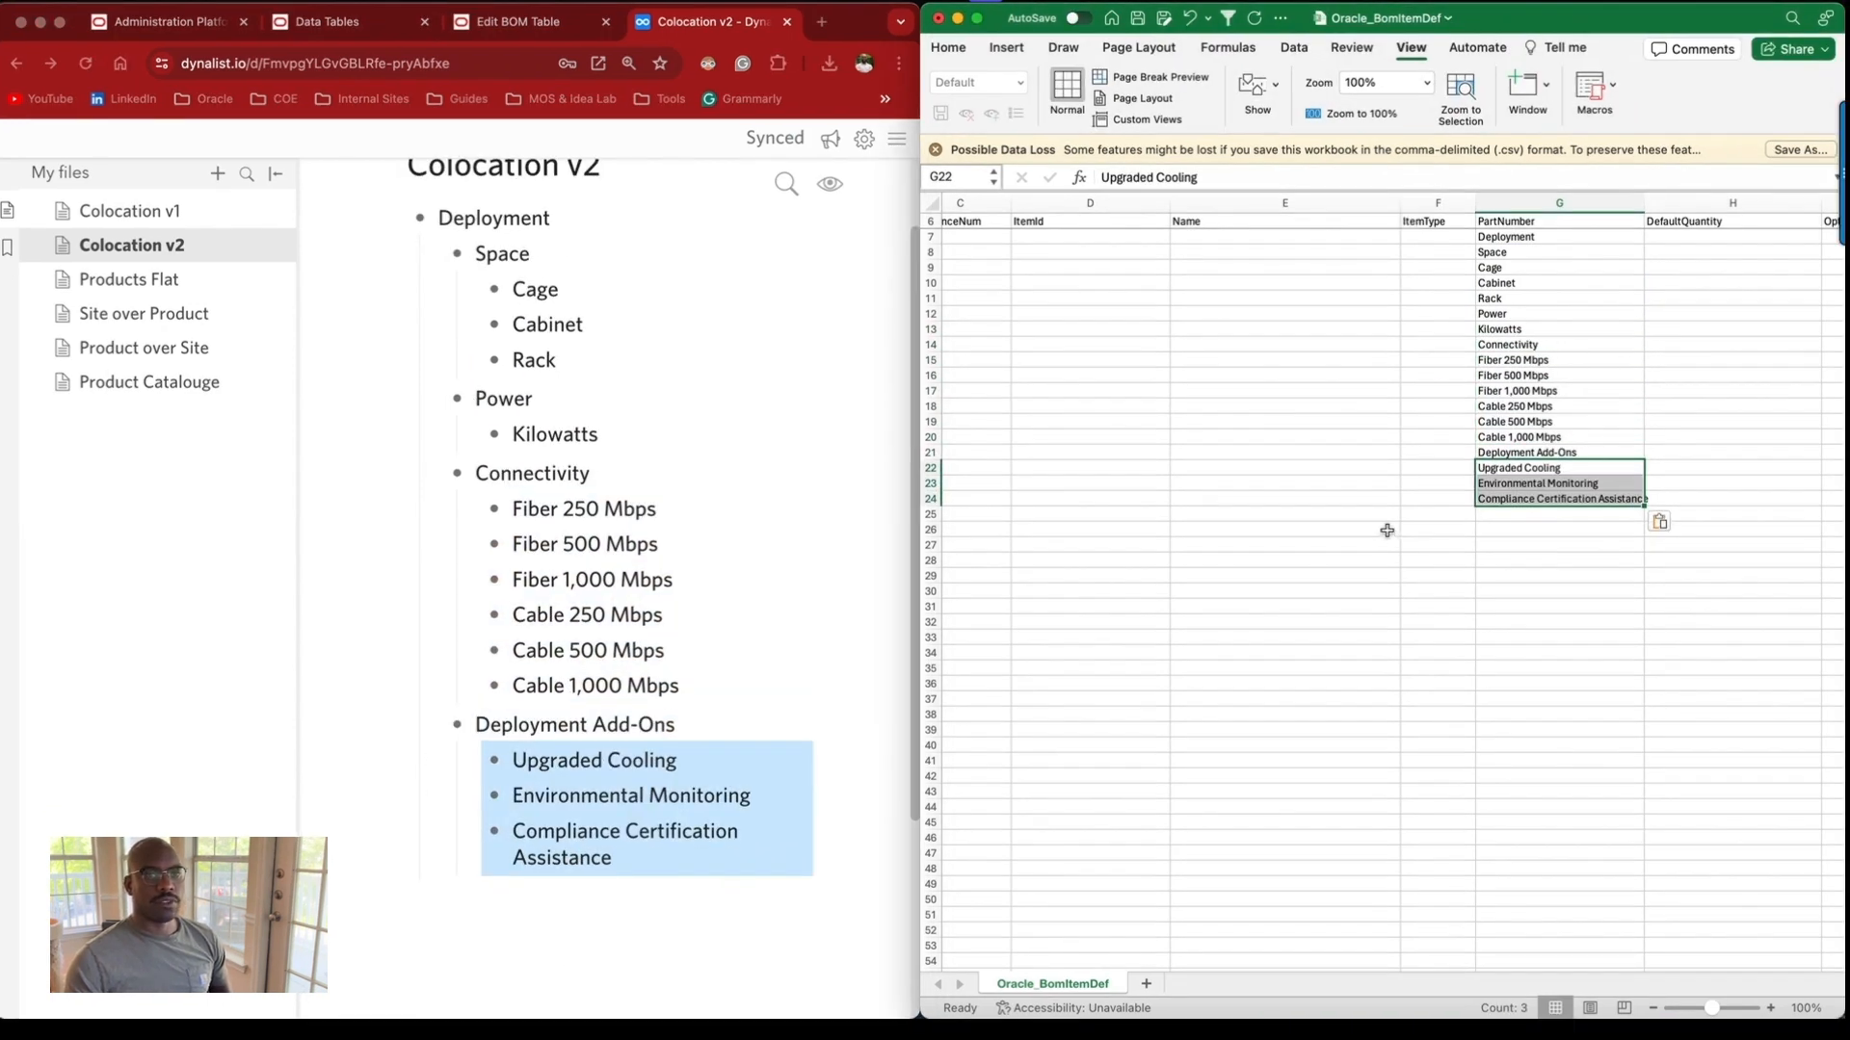
Duplicate the PartNumber entries of rows 7 to 24 into the Name column, starting at E7.
scroll(1386, 530, right, 2)
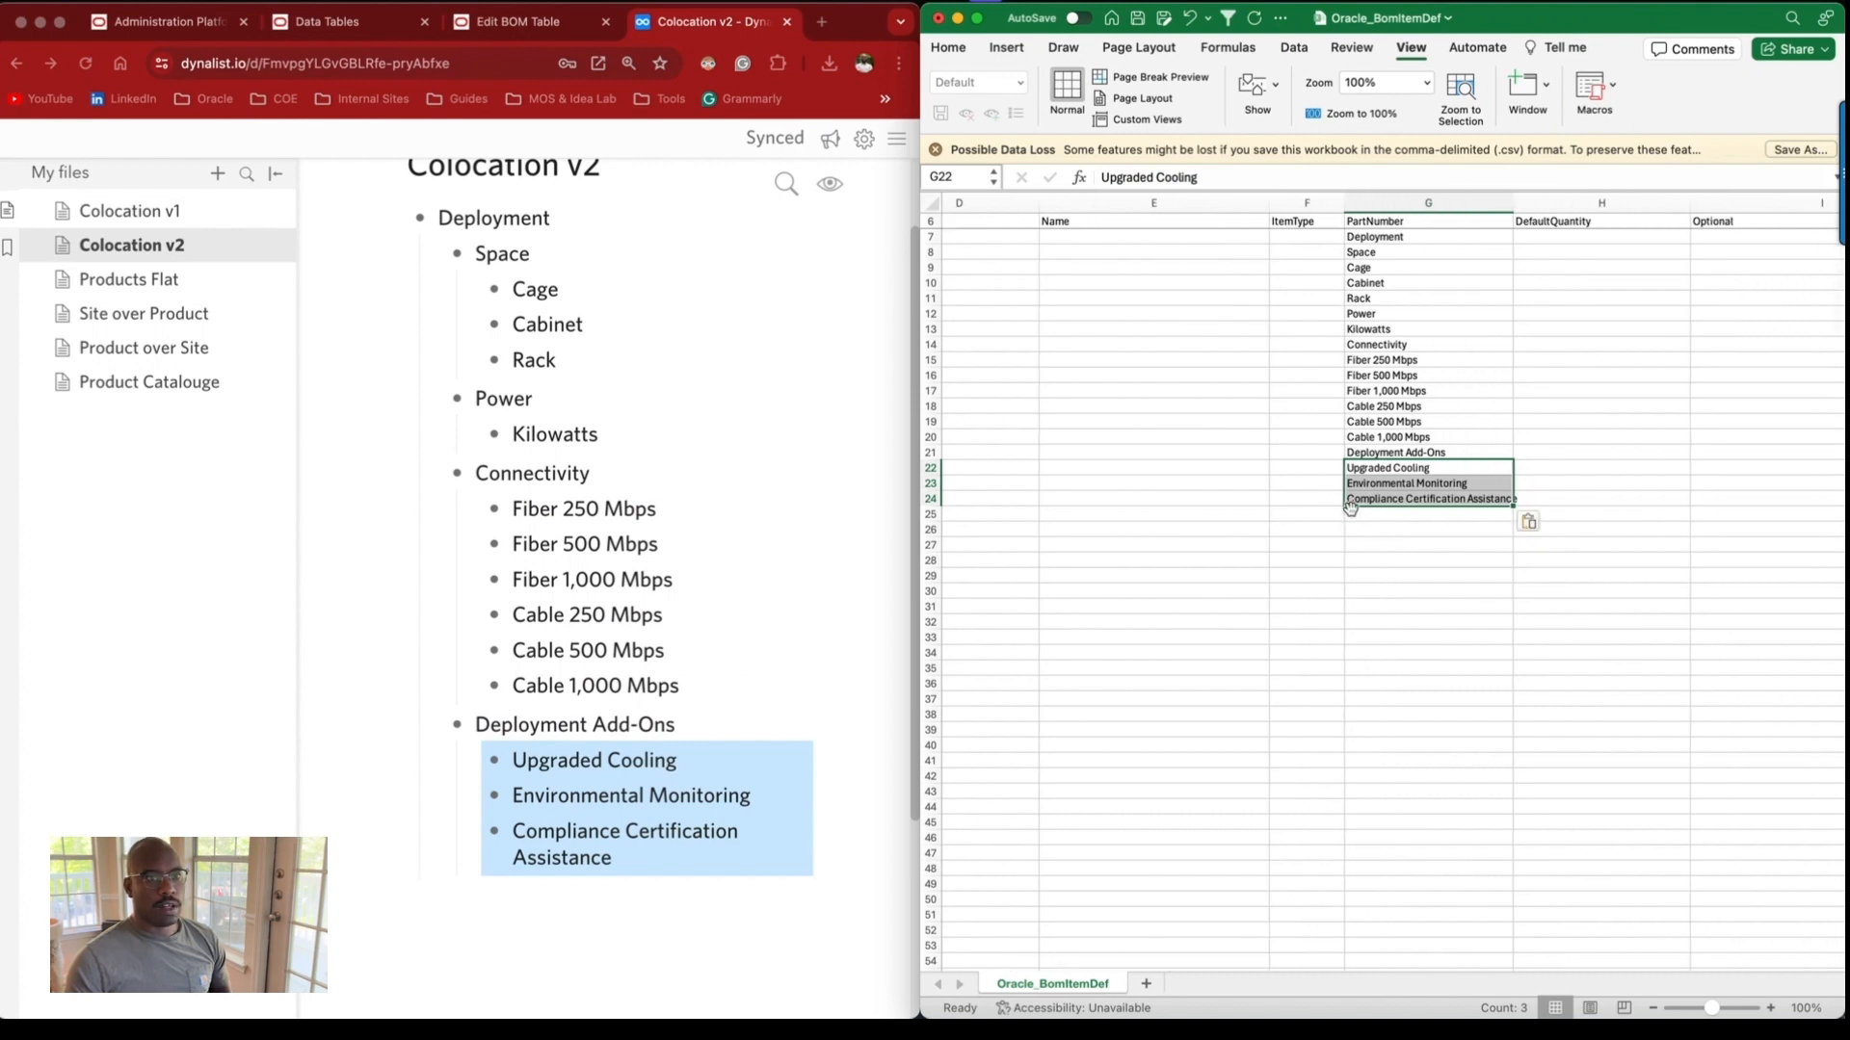
scroll(1349, 509, left, 2)
scroll(1350, 509, right, 1)
click(1648, 361)
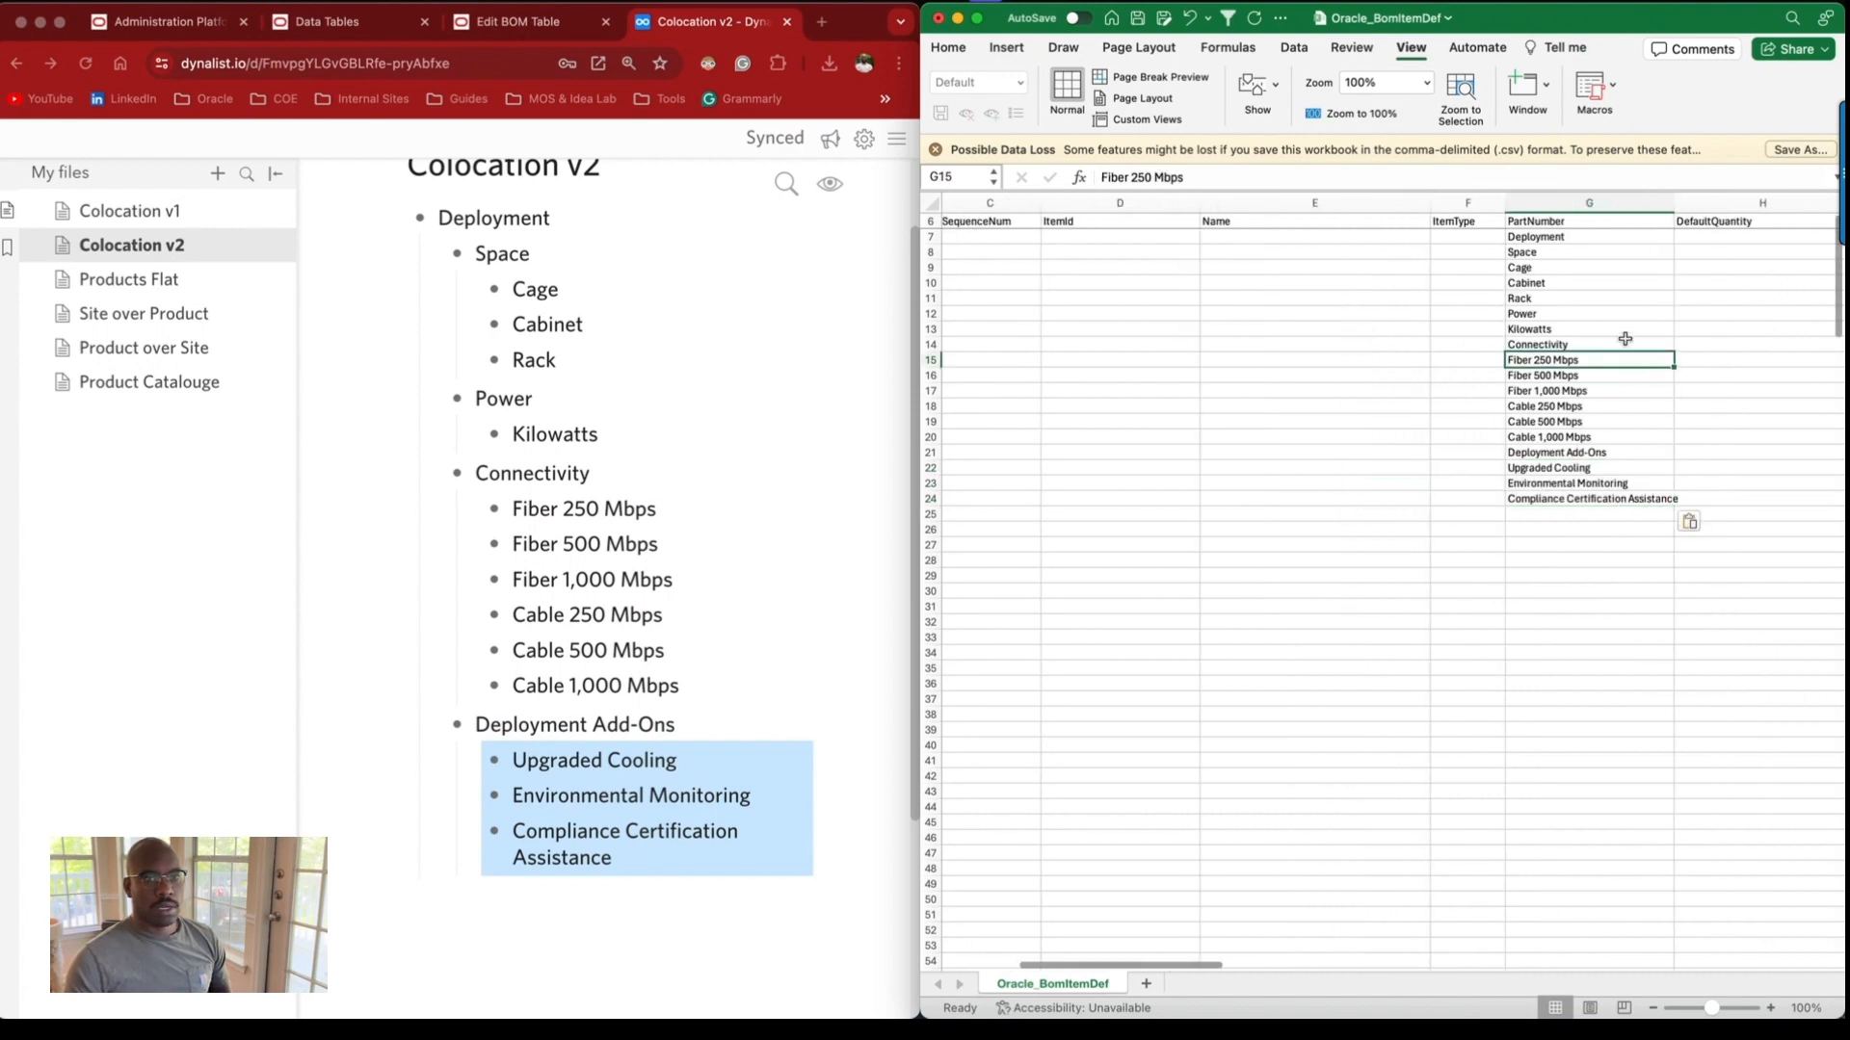
drag(1553, 241, 1558, 498)
key(super+c)
click(1268, 234)
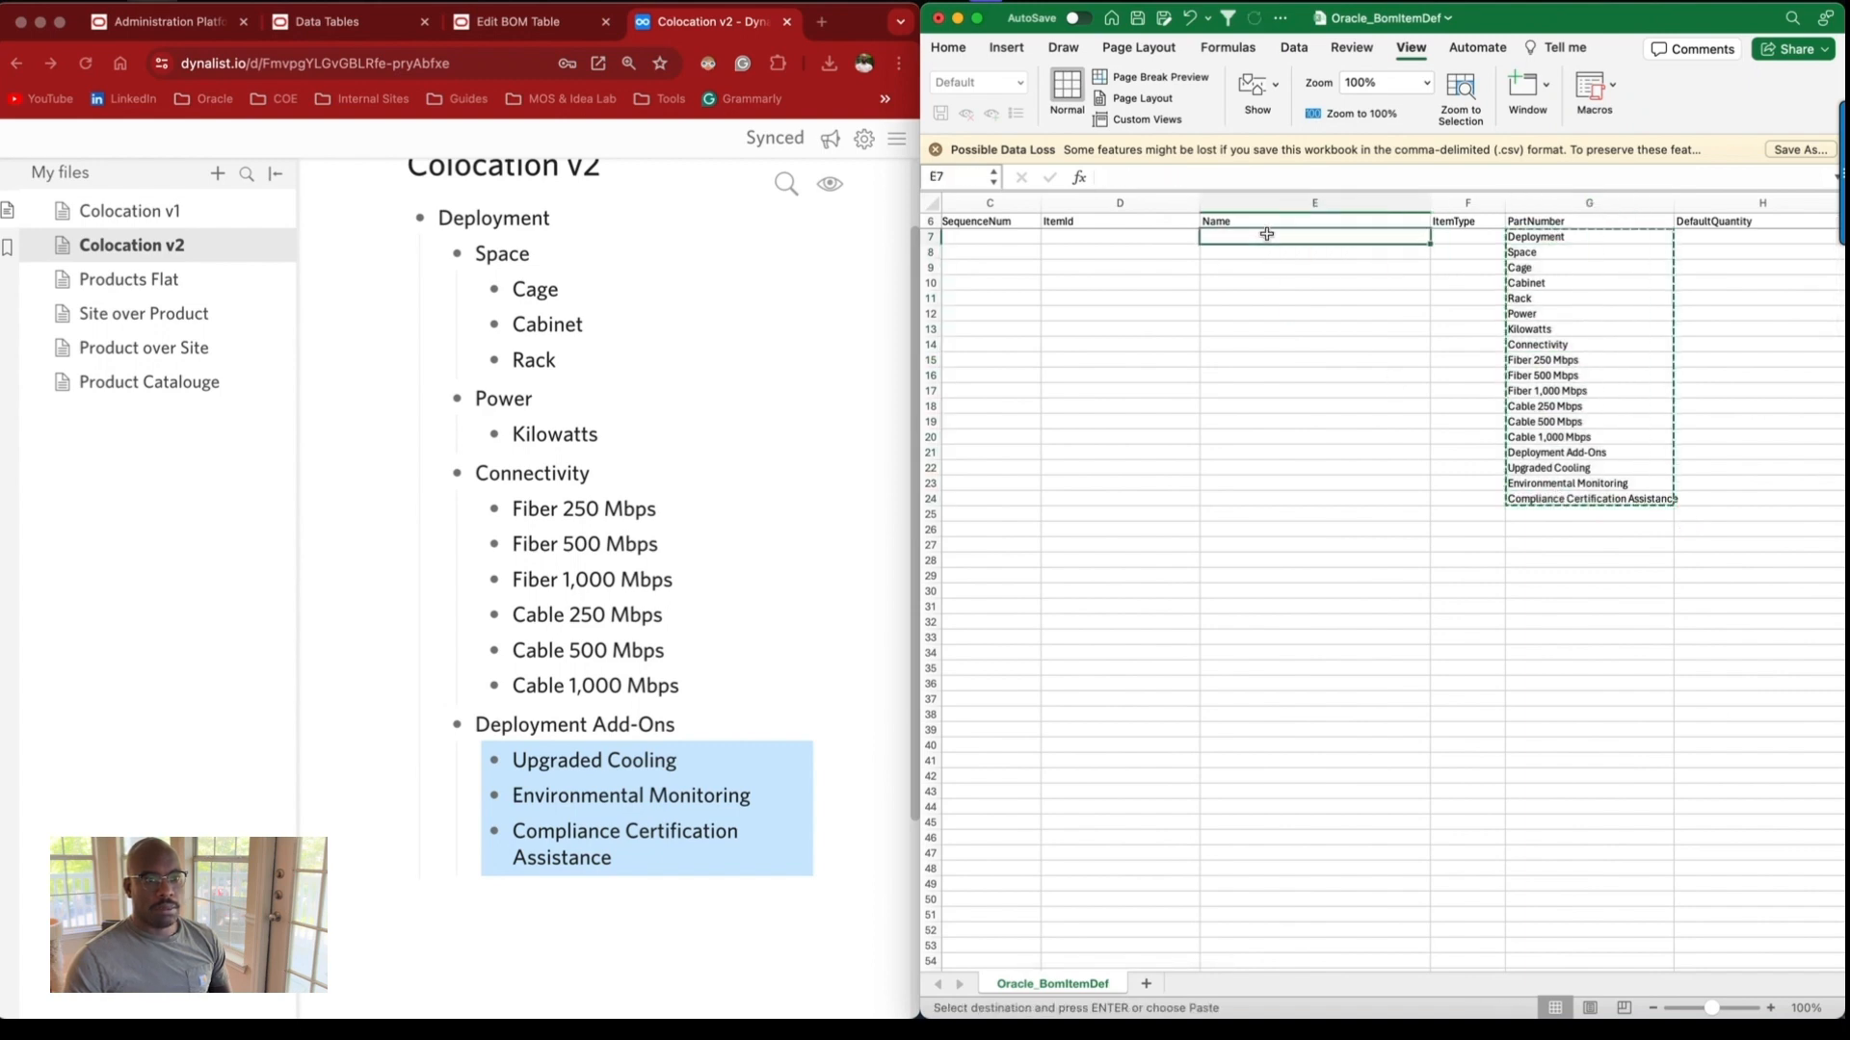
key(super+v)
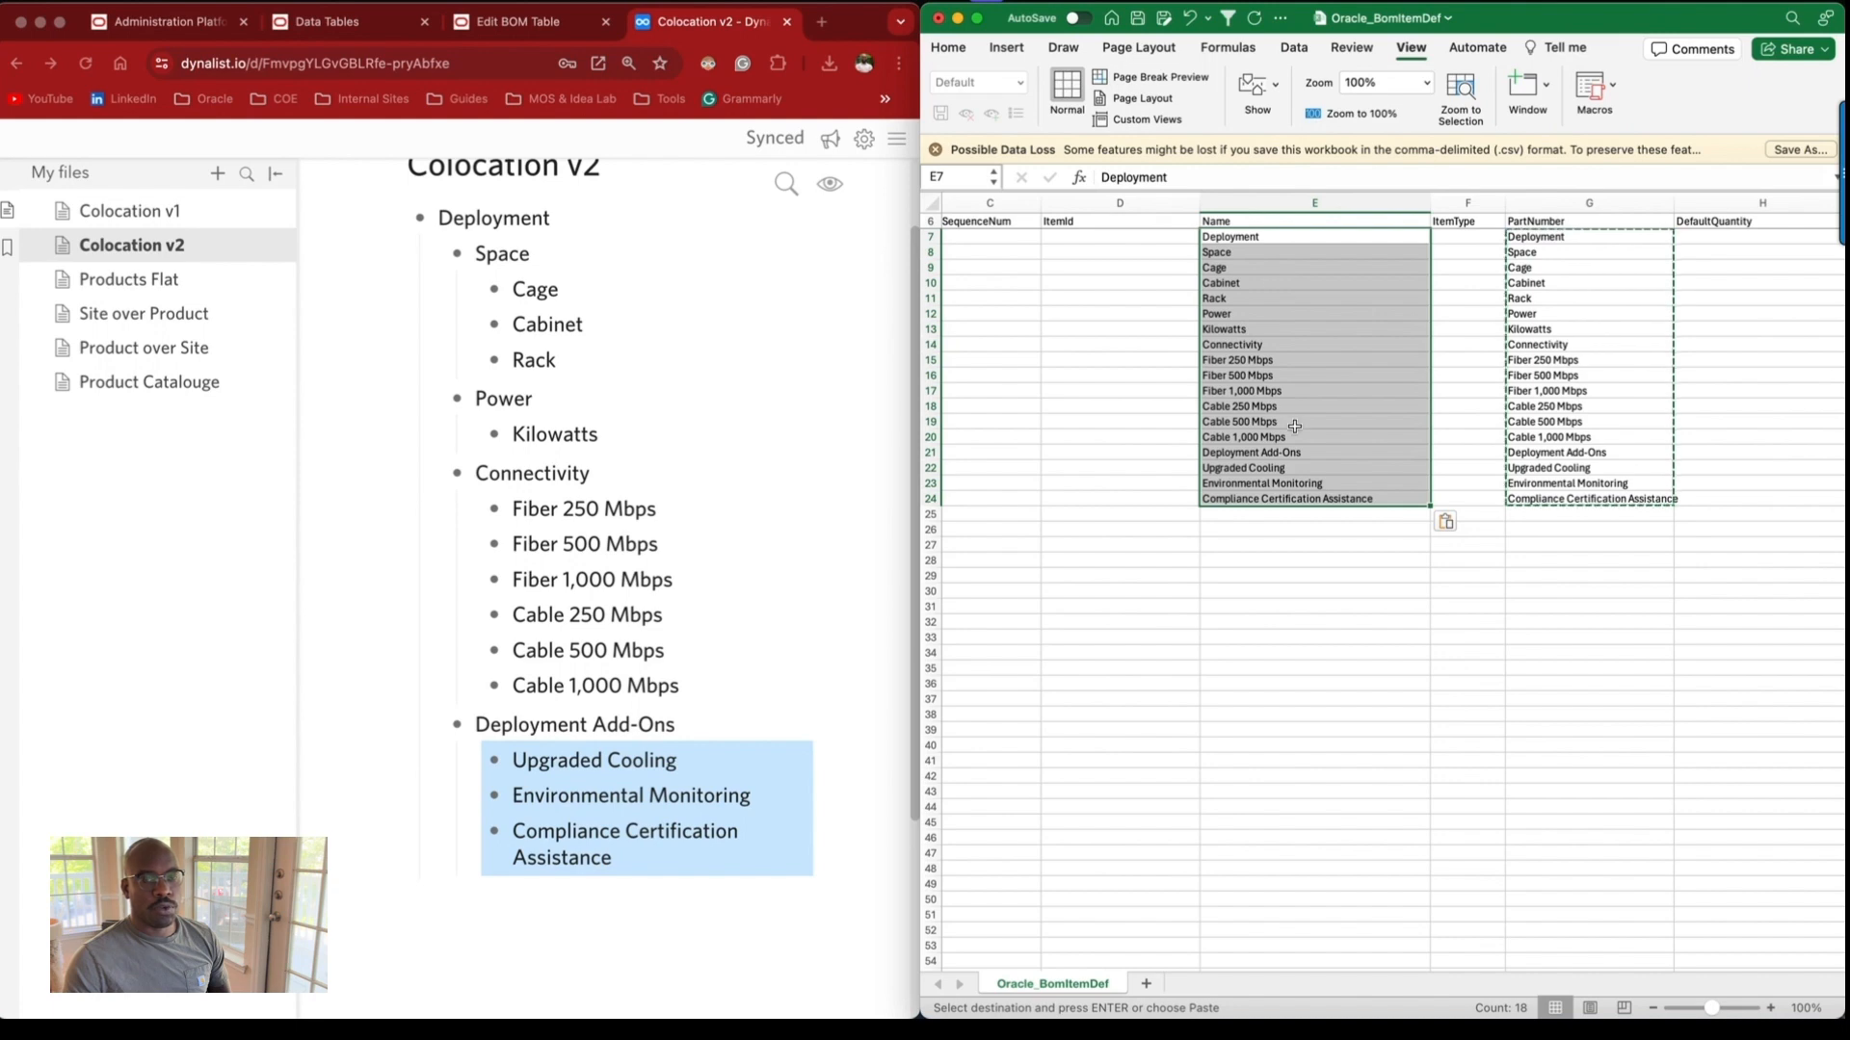
Set the ItemType of the Deployment row to Model.
scroll(1293, 427, right, 4)
scroll(1154, 411, left, 2)
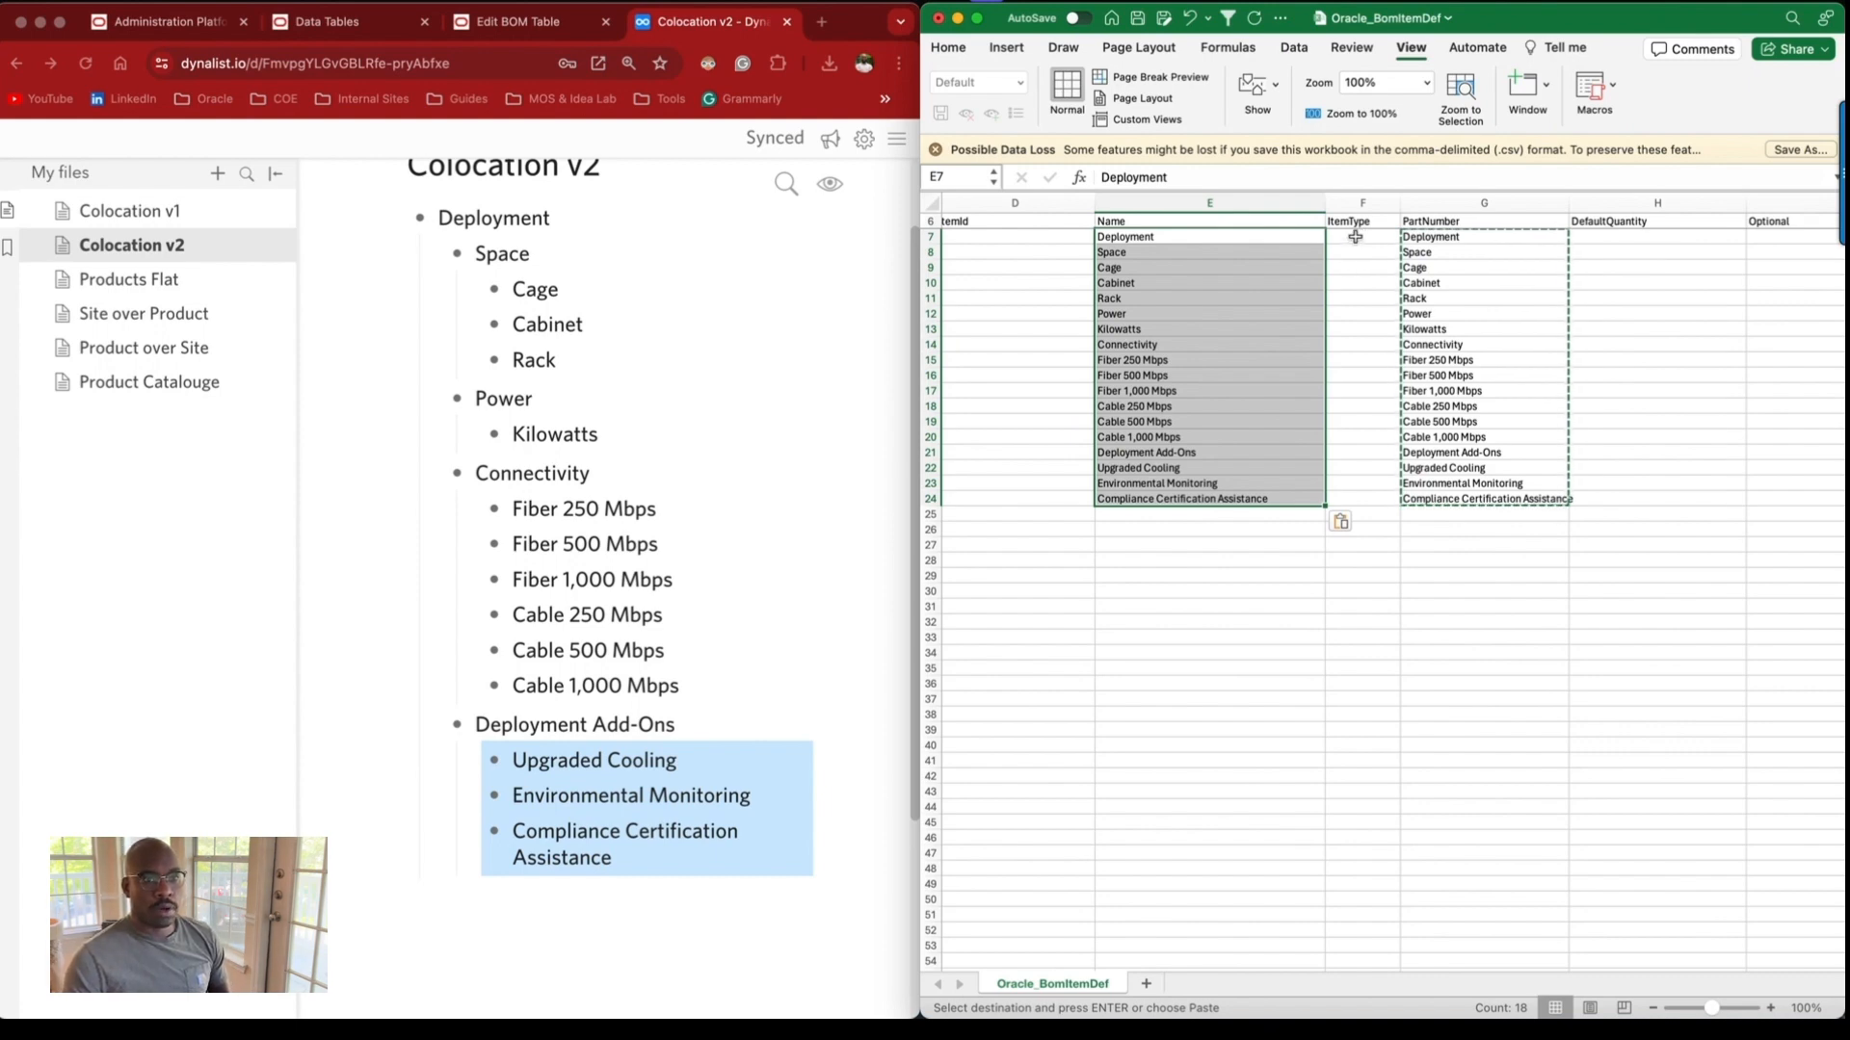
click(1355, 237)
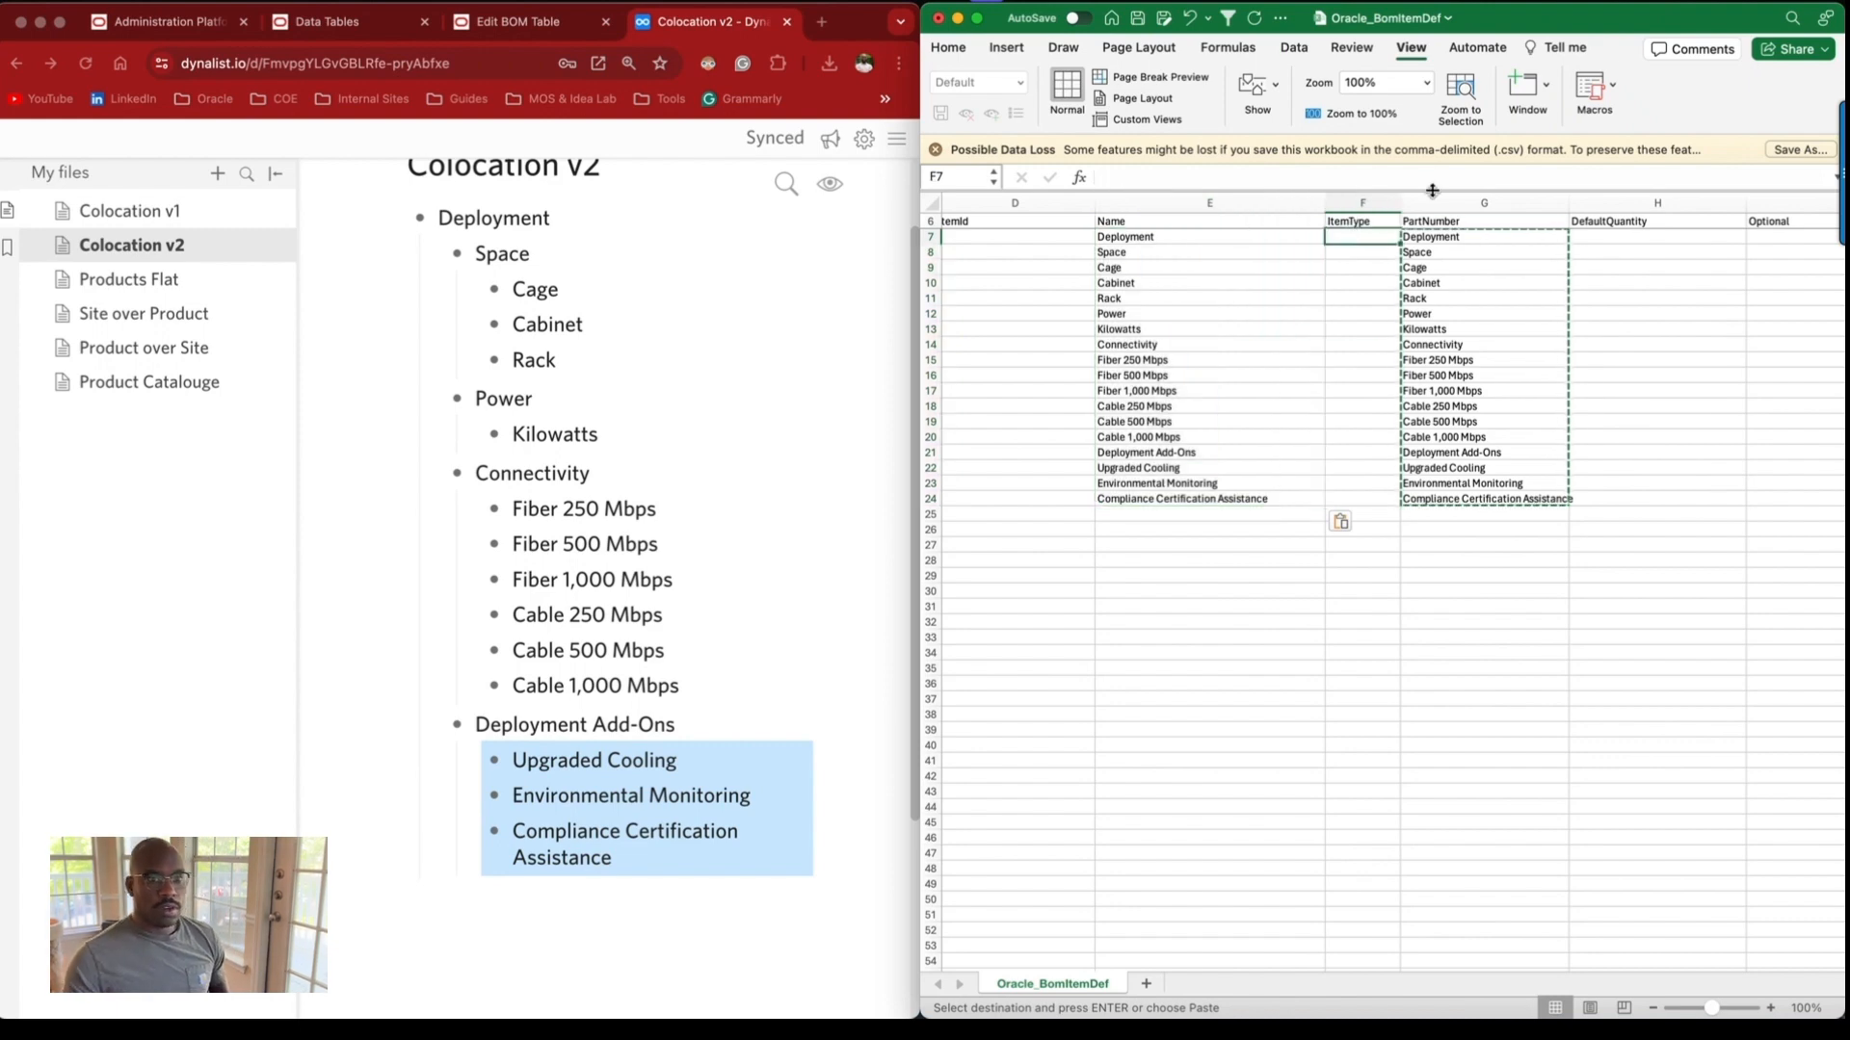
scroll(1317, 418, up, 5)
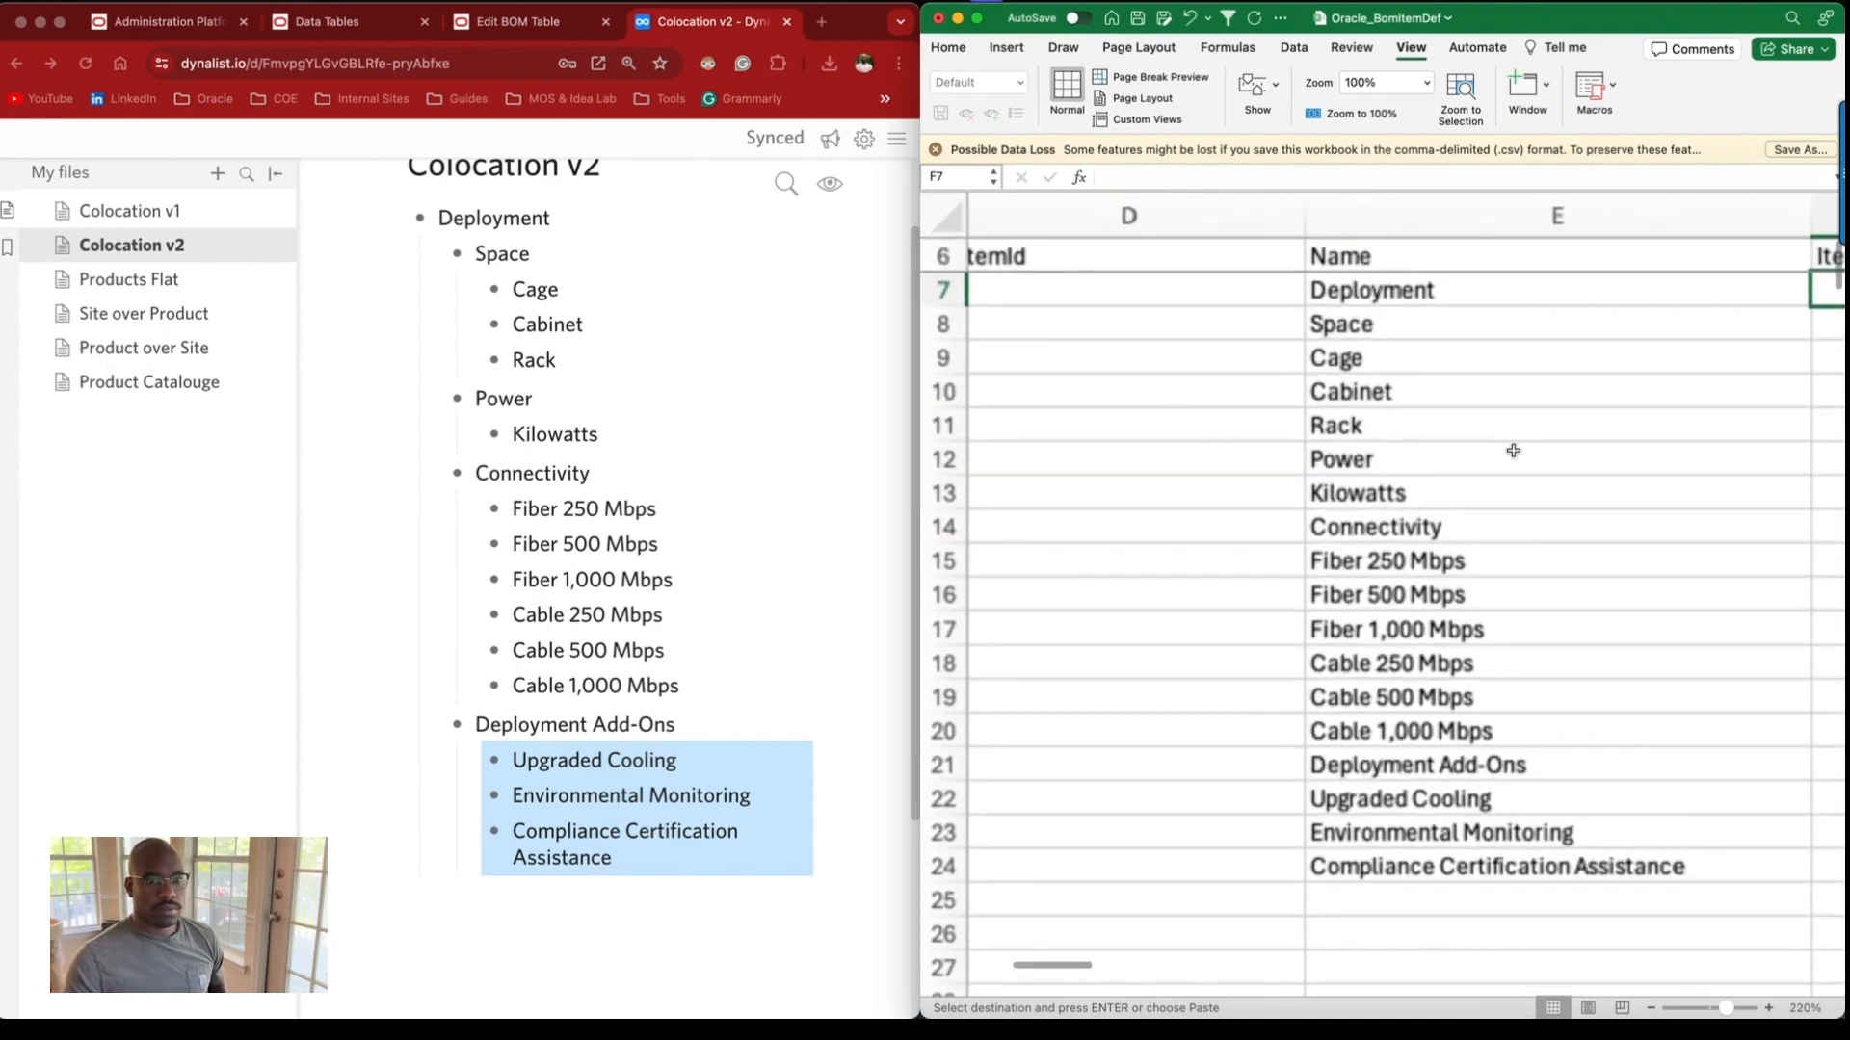
scroll(1516, 437, right, 3)
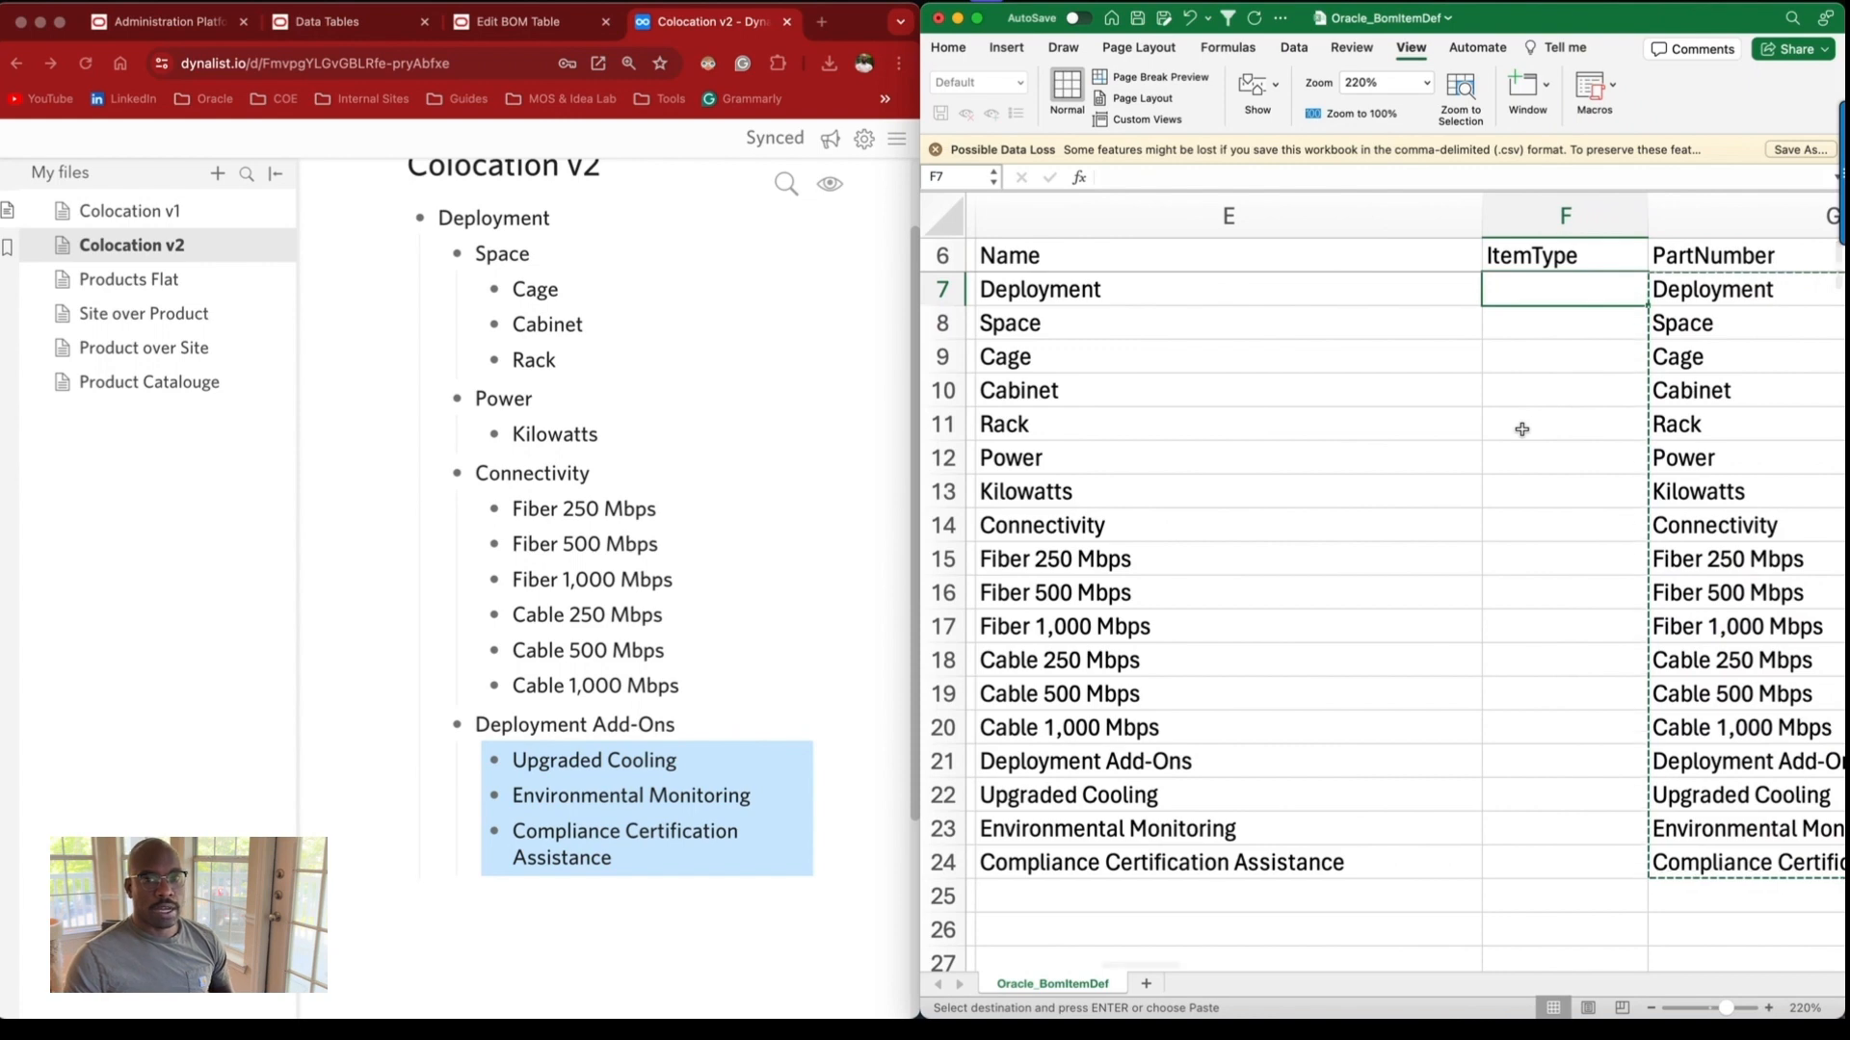
double_click(1545, 300)
key(Return)
click(1545, 286)
text(Model)
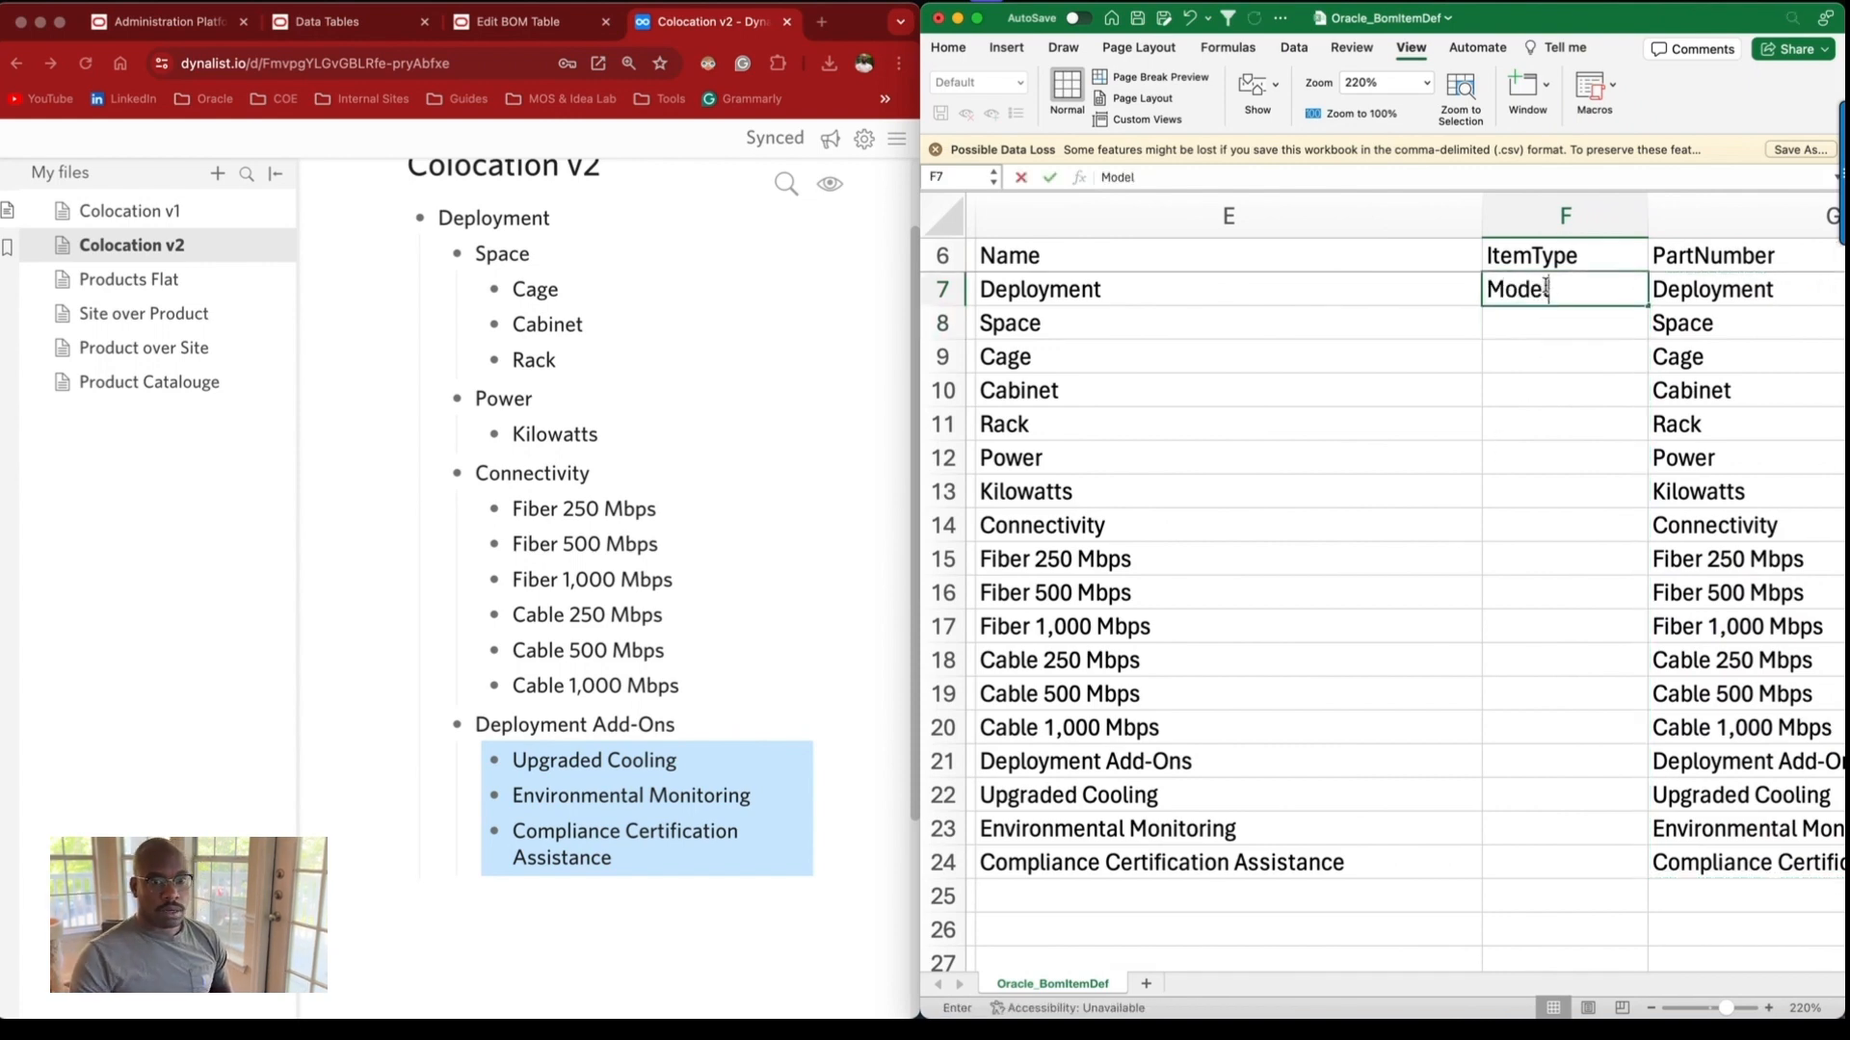
key(Return)
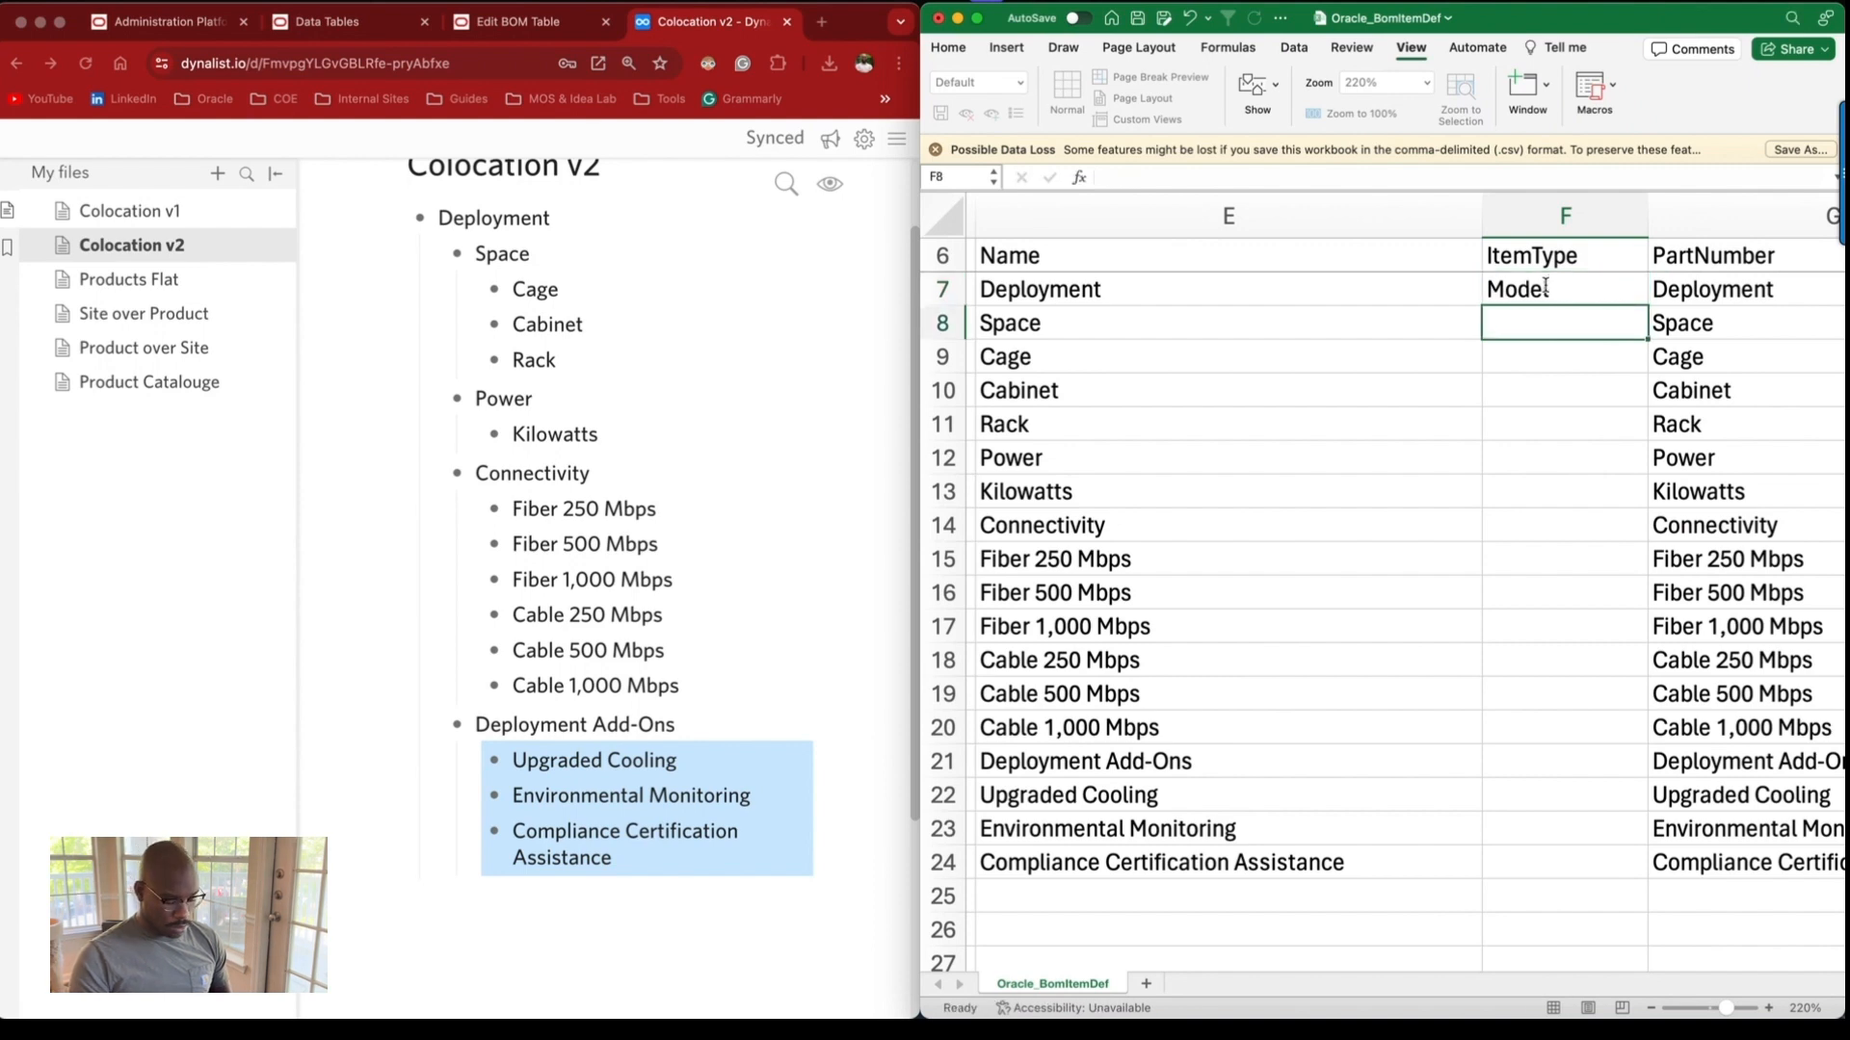
Set the ItemType of the Space, Power, Connectivity and Deployment Add-Ons rows to Option Class.
text(Option Class)
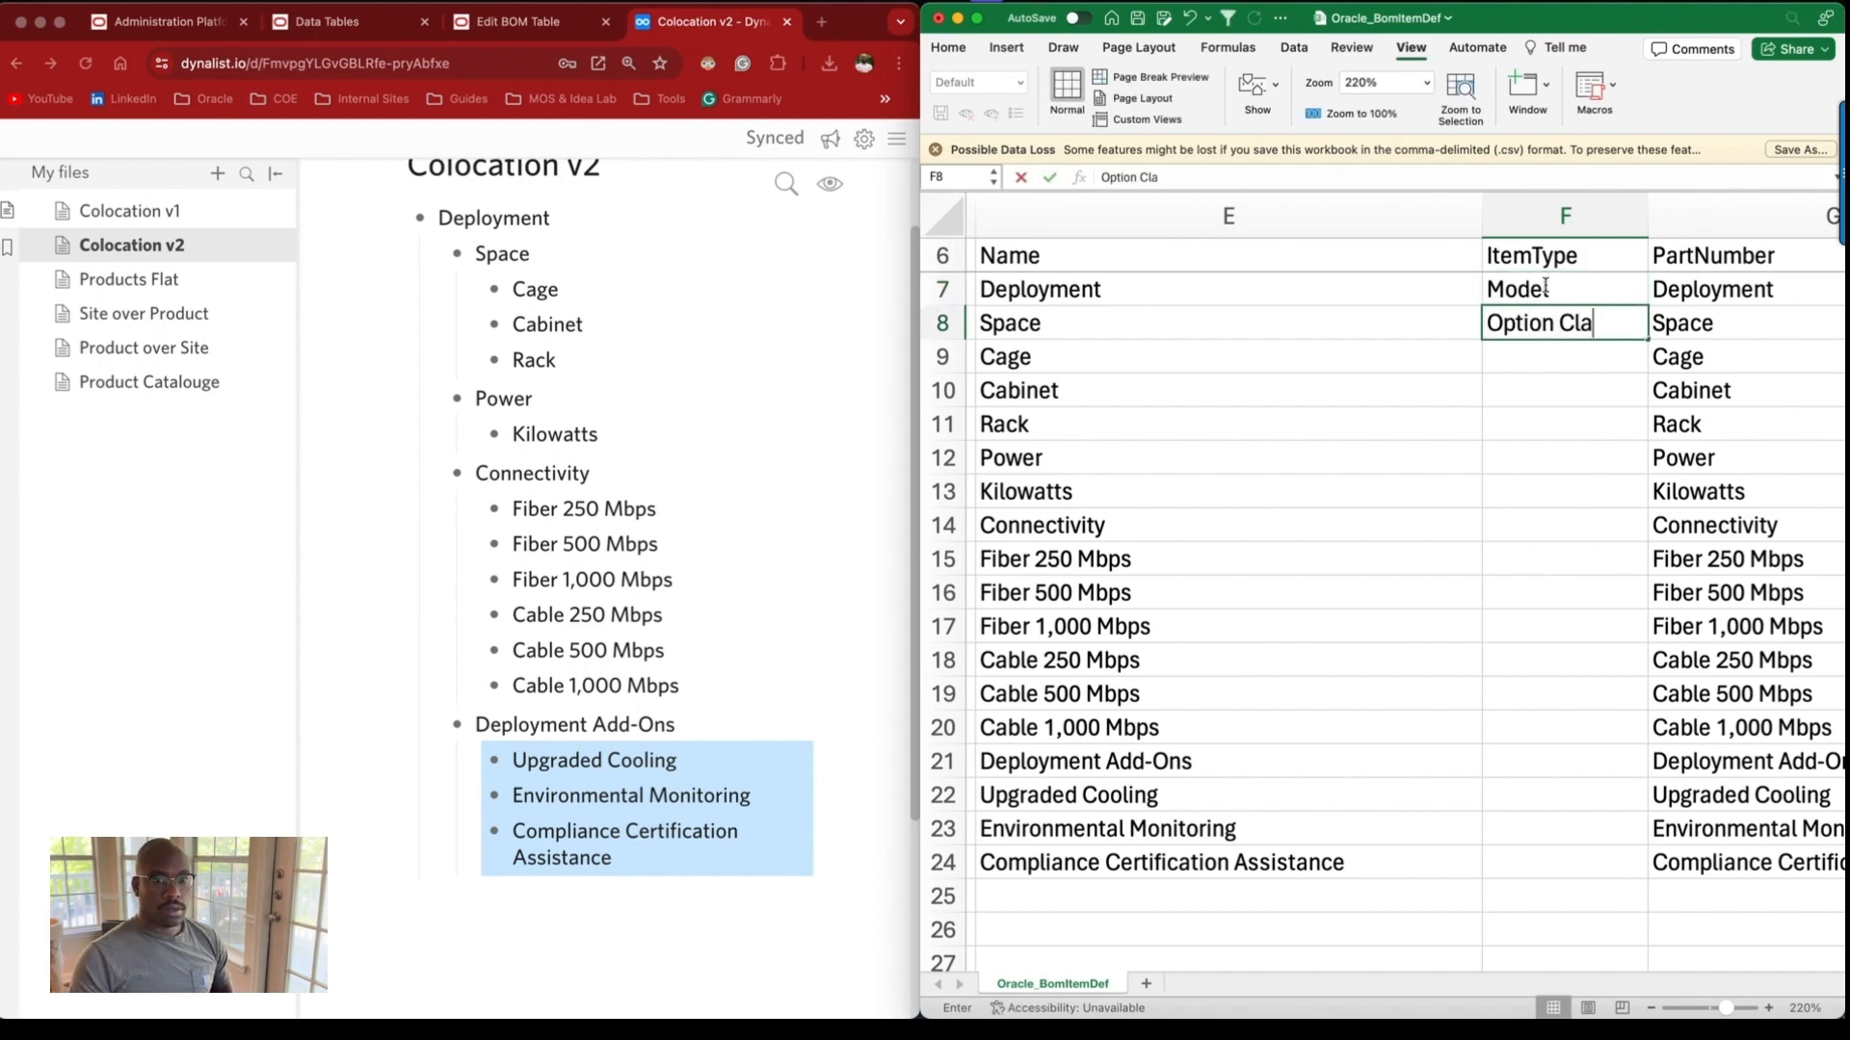
click(1552, 516)
click(1531, 324)
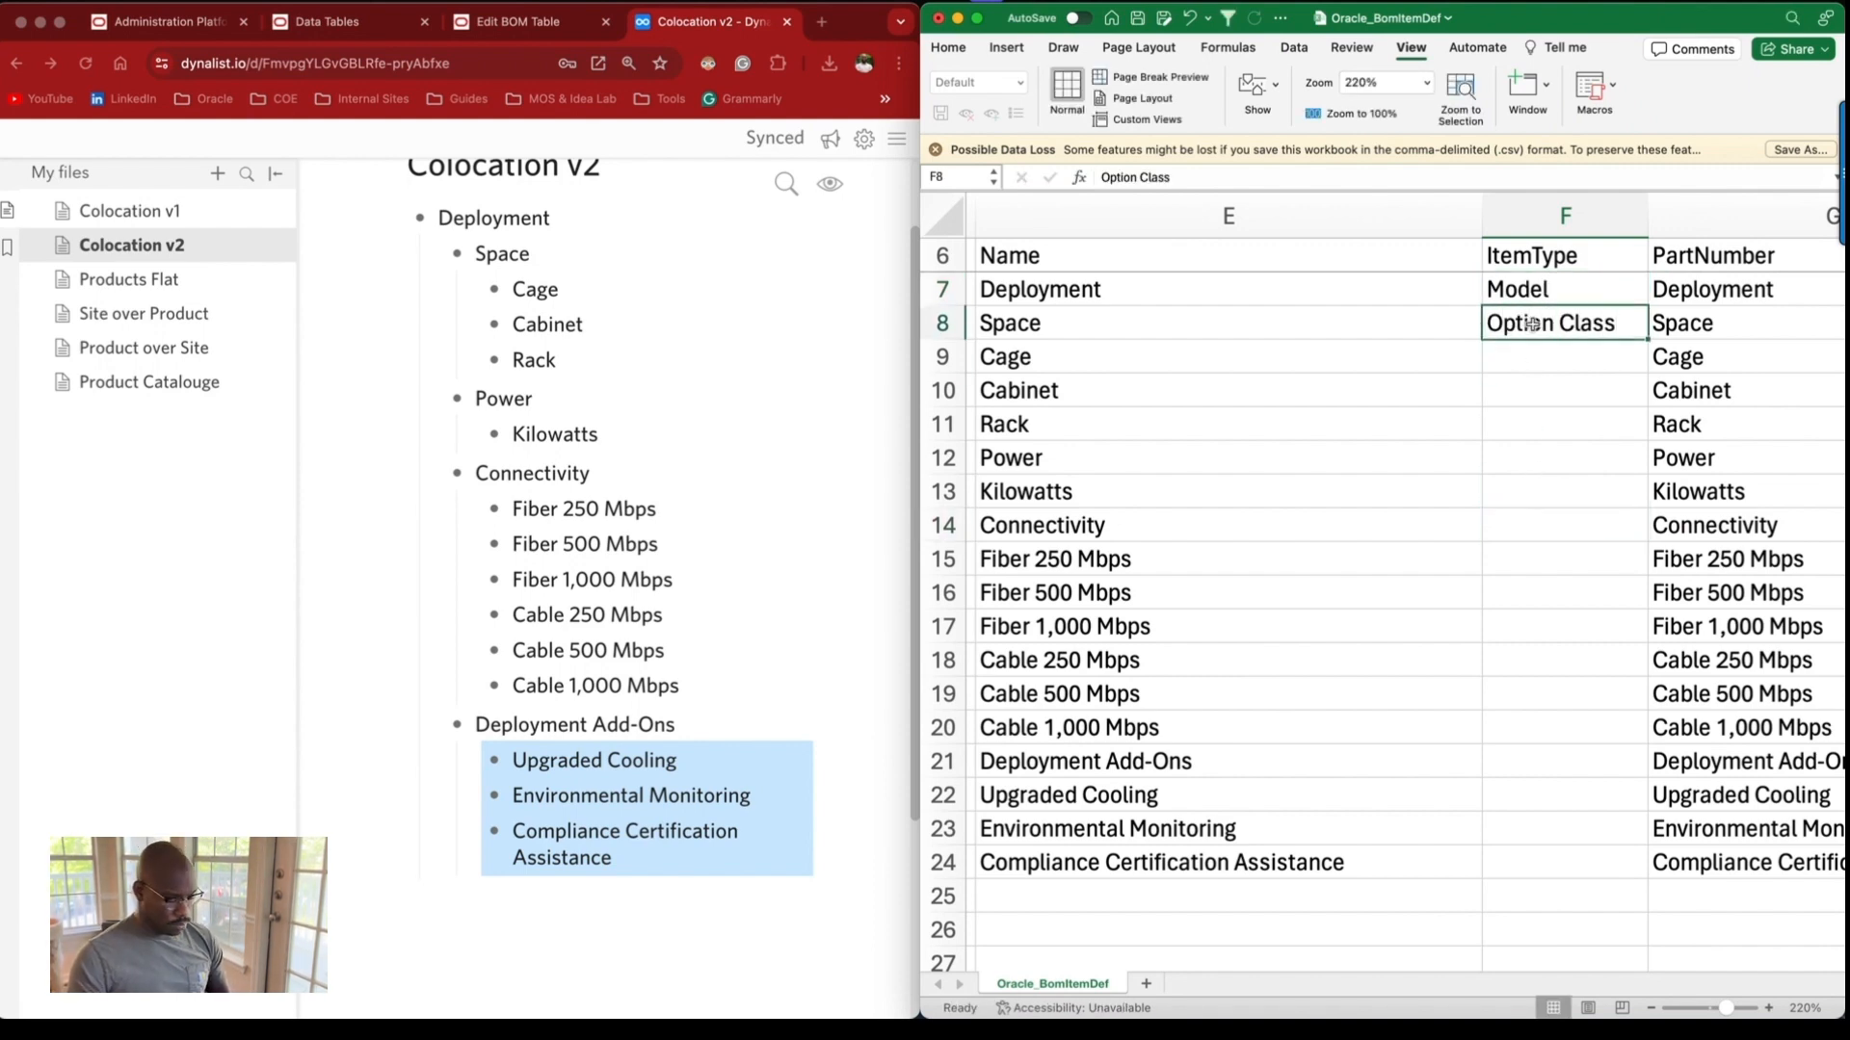
key(super+c)
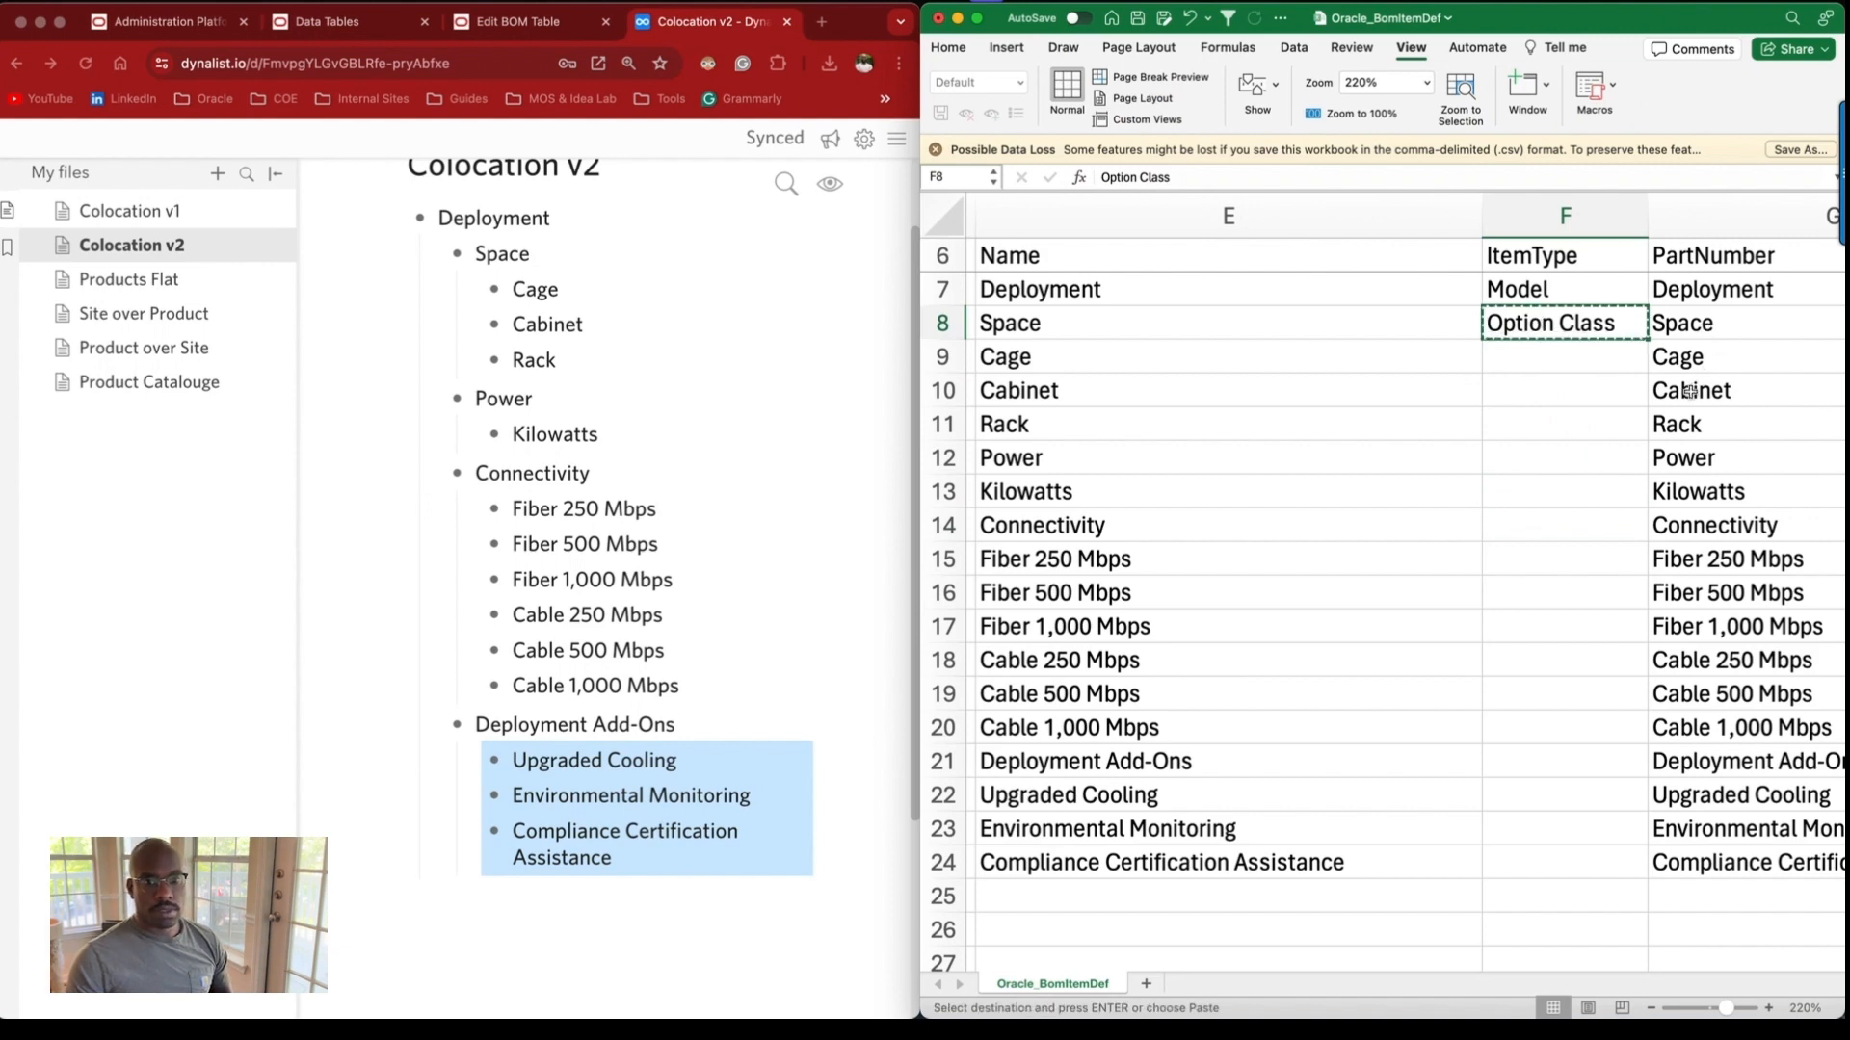
click(1554, 462)
key(super+v)
click(1564, 520)
key(super+v)
click(1568, 761)
key(super+v)
Set the ItemType of Cage and all other rows still lacking one, down to row 24, to Finished Goods.
click(1528, 355)
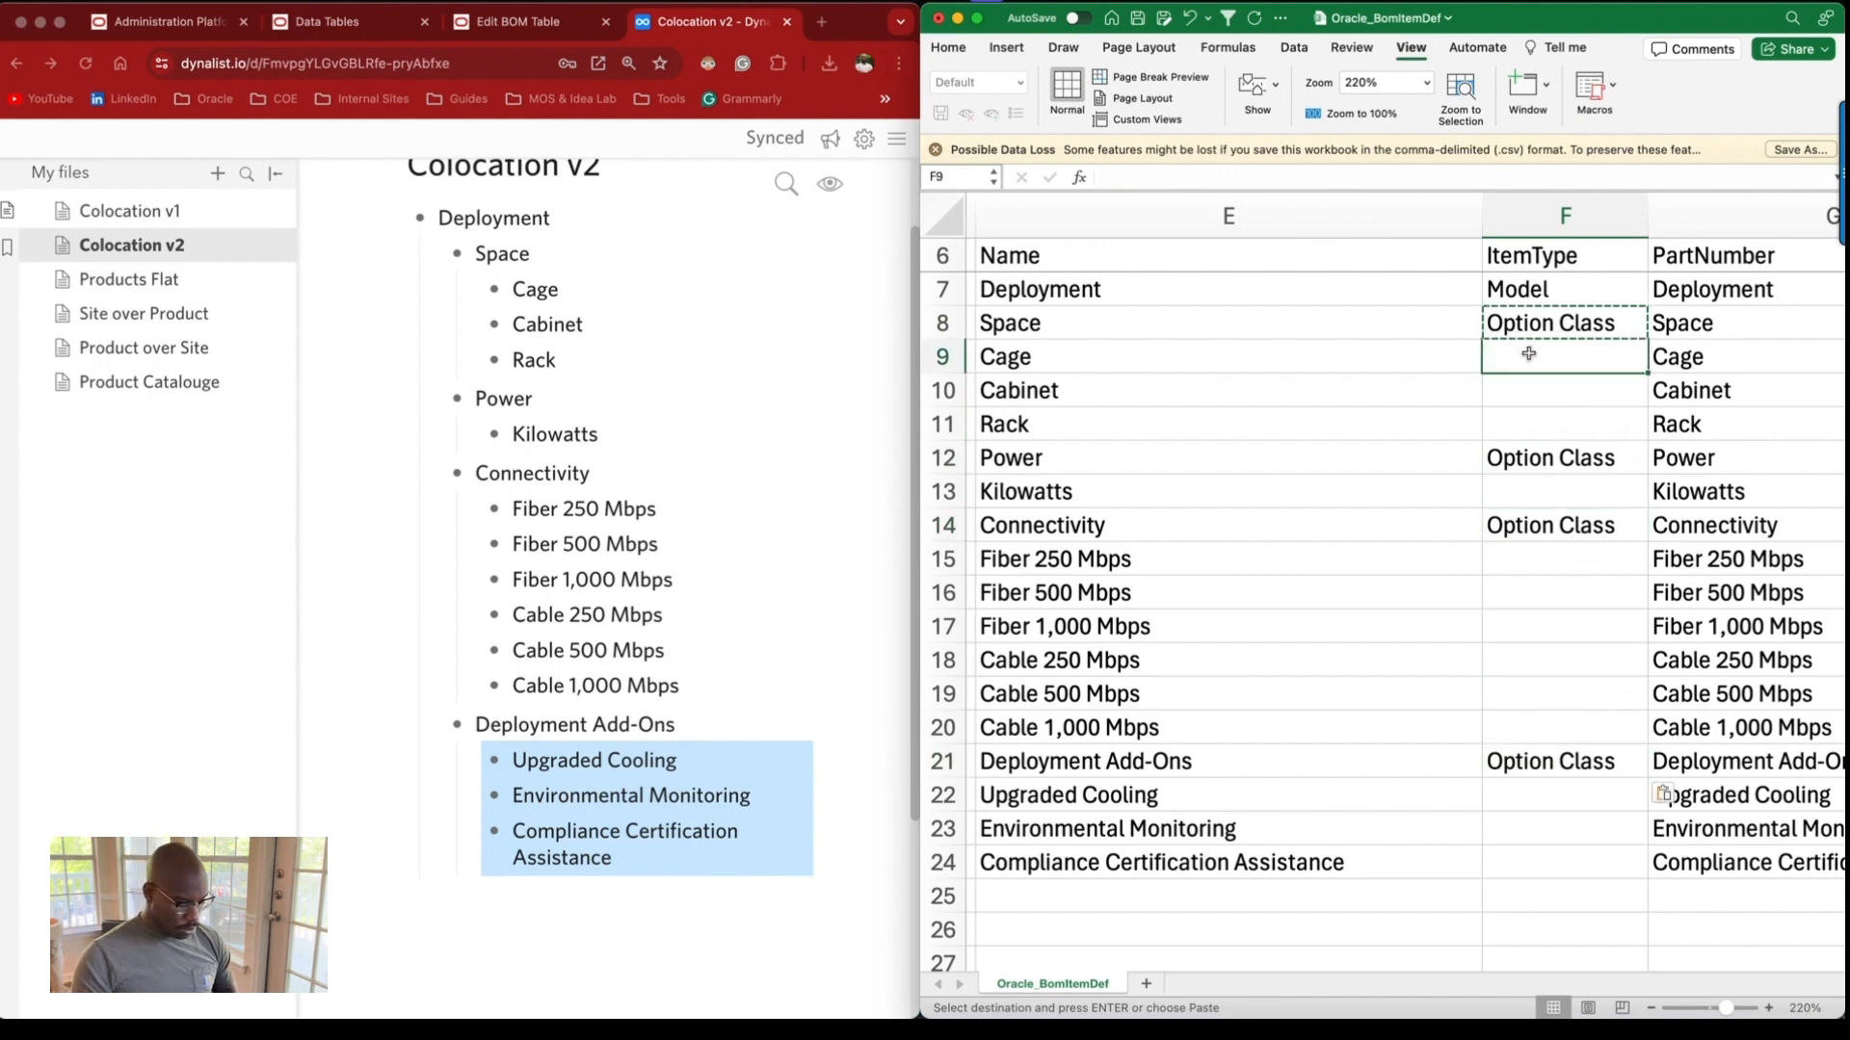
text(Finished Goods)
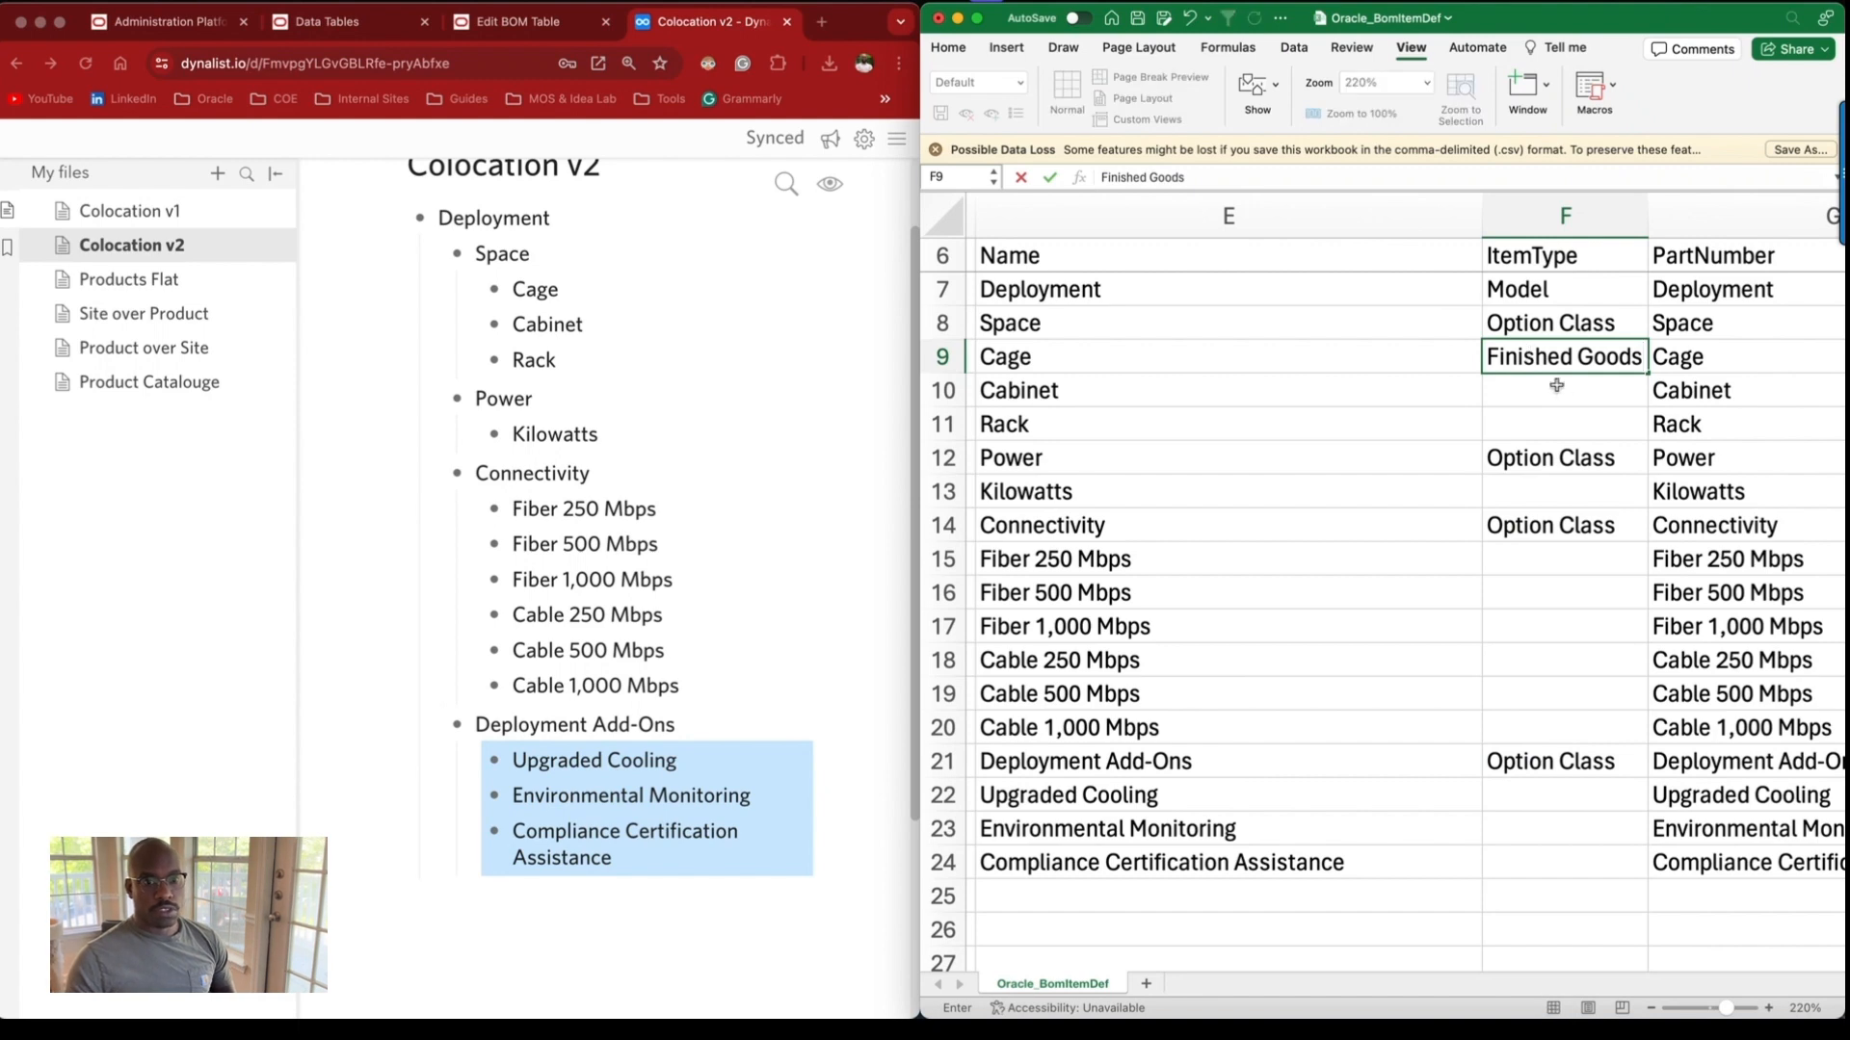
key(Return)
key(Up)
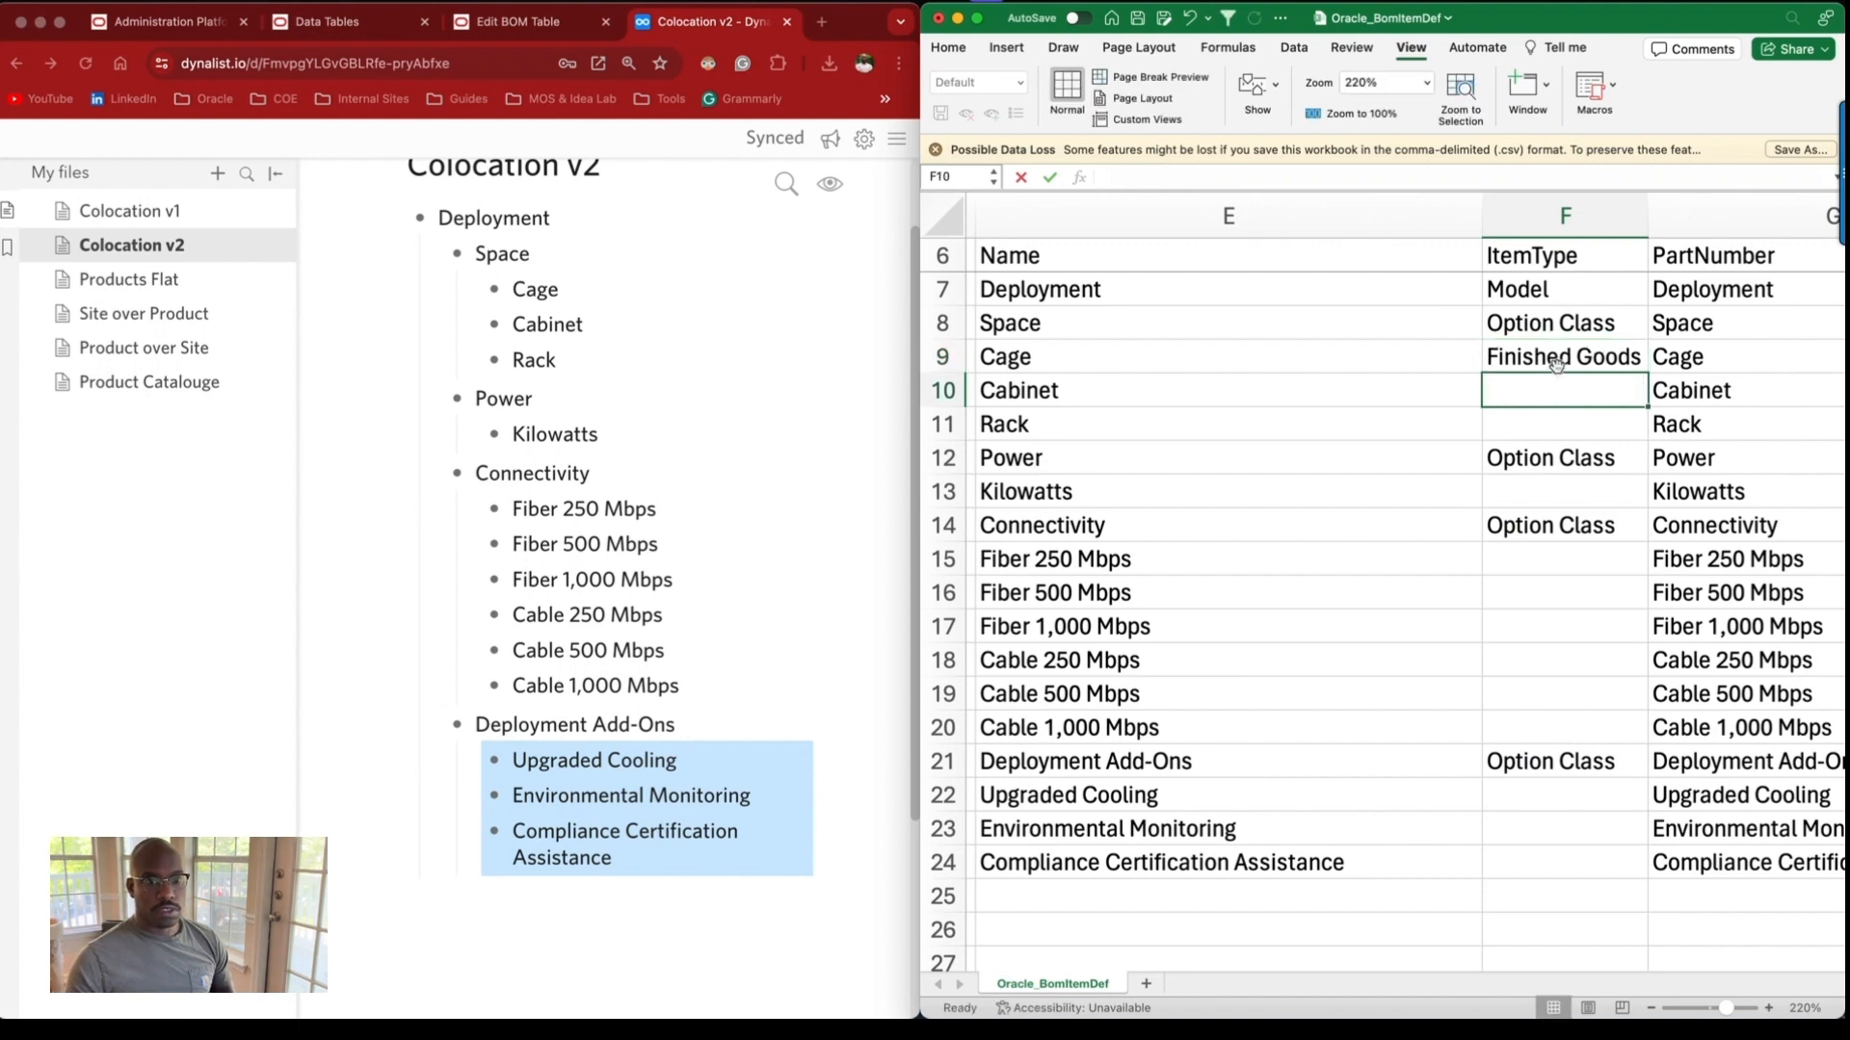
key(super+c)
drag(1560, 385, 1556, 439)
super+click(1560, 496)
drag(1581, 564, 1587, 727)
drag(1576, 800, 1573, 872)
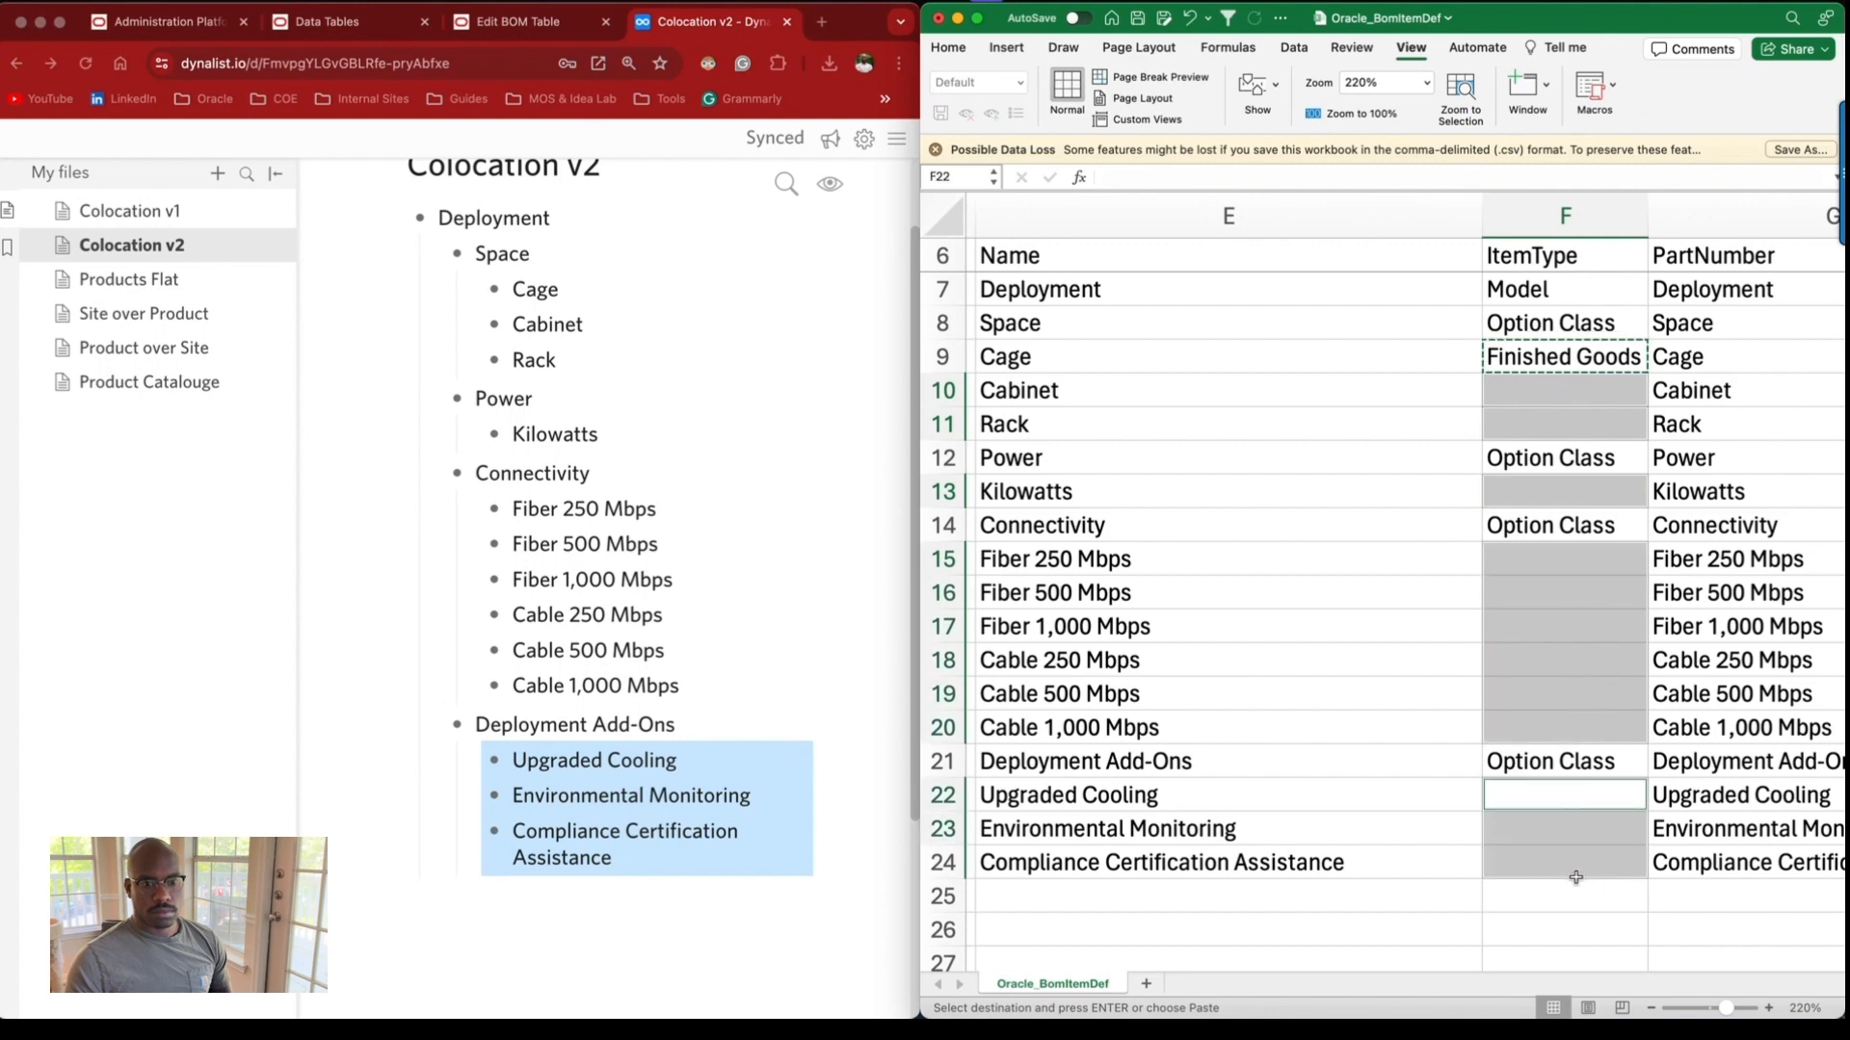
key(cmd+v)
Fill the DefaultQuantity column with 1 for every item in rows 7 to 24.
scroll(1528, 682, right, 1)
scroll(1528, 682, right, 3)
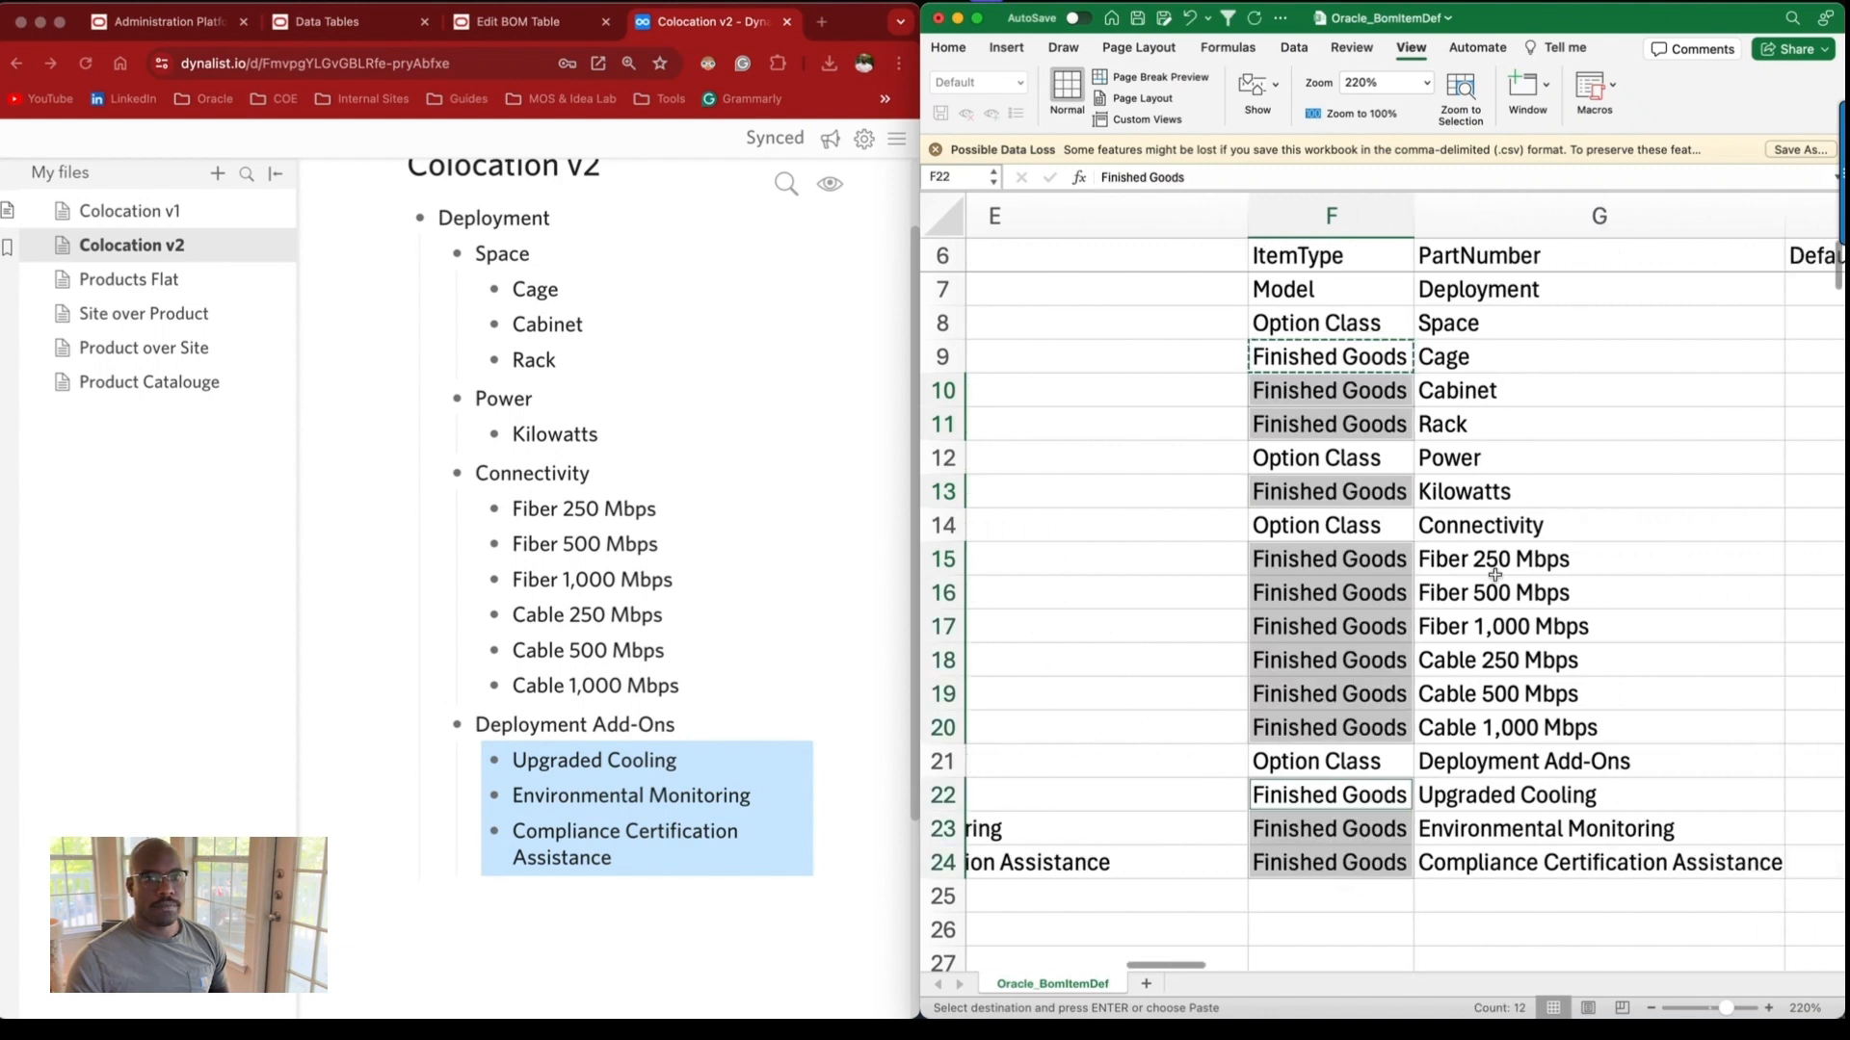
scroll(1496, 576, down, 2)
scroll(1498, 569, right, 1)
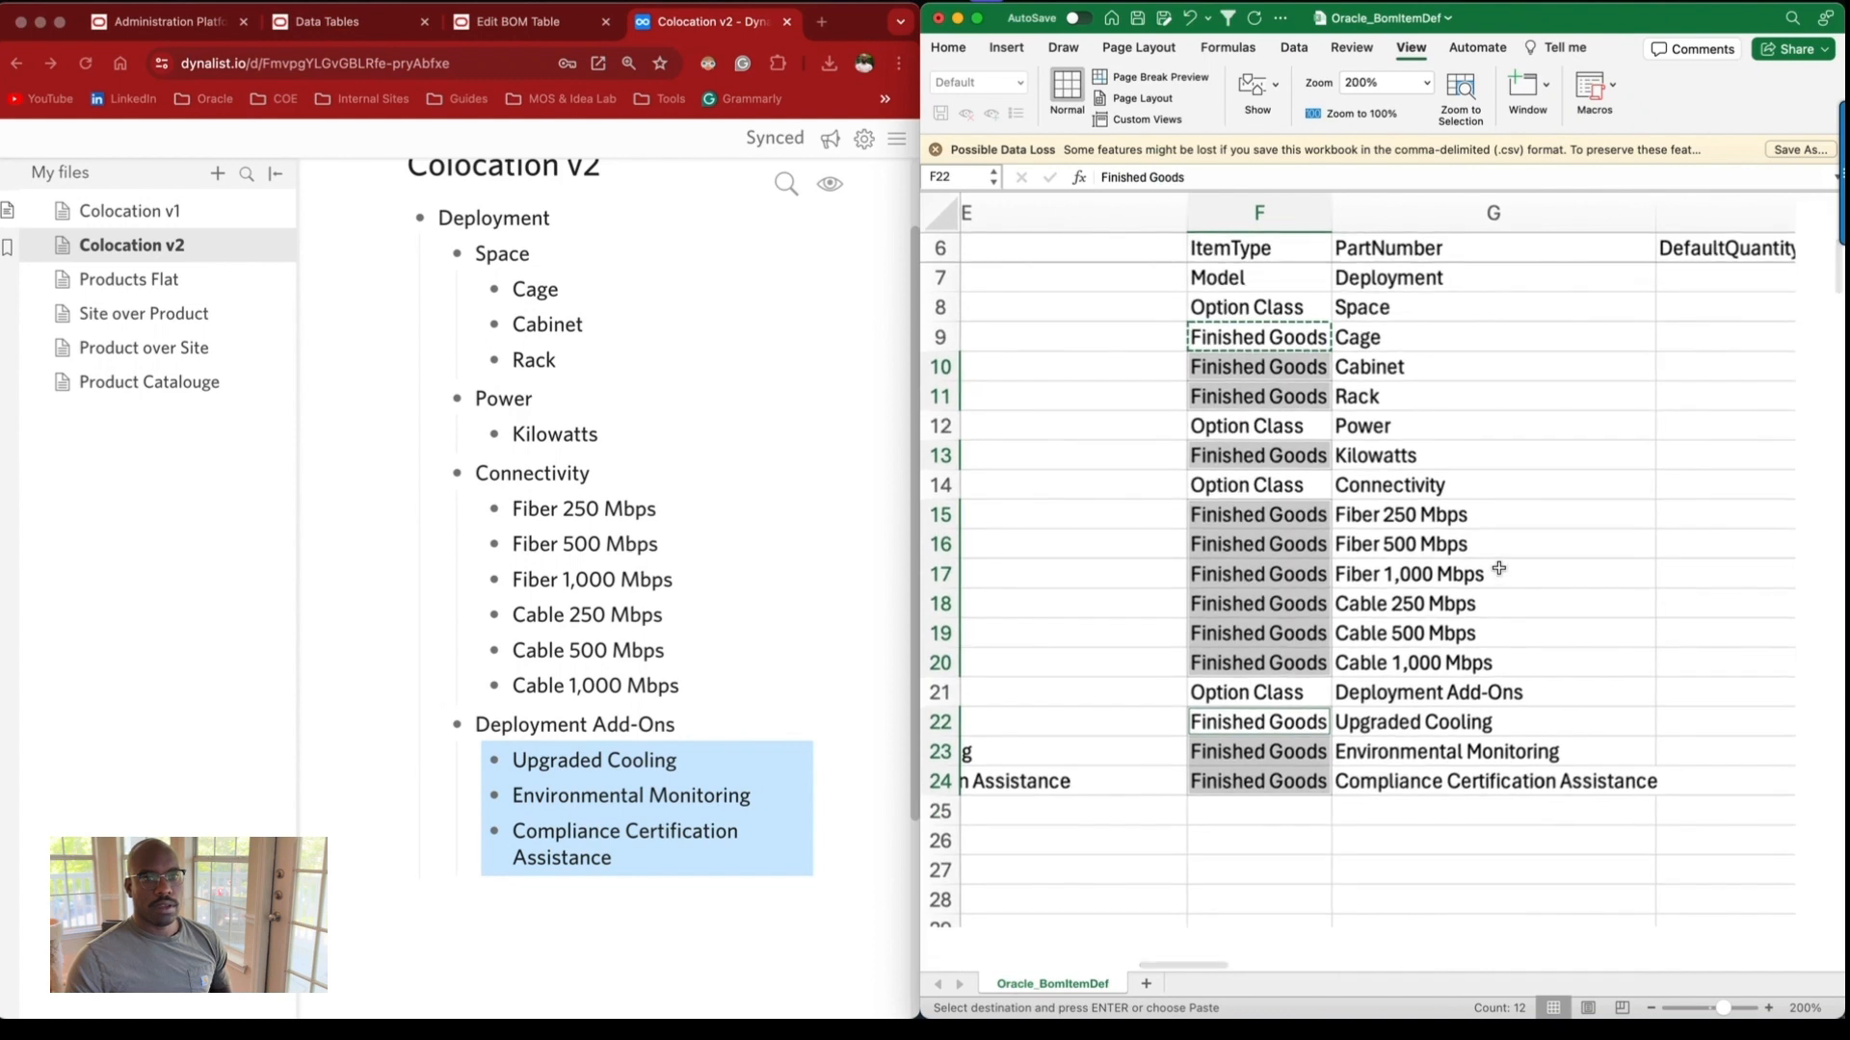
scroll(1498, 568, down, 2)
scroll(1498, 569, right, 3)
click(1547, 276)
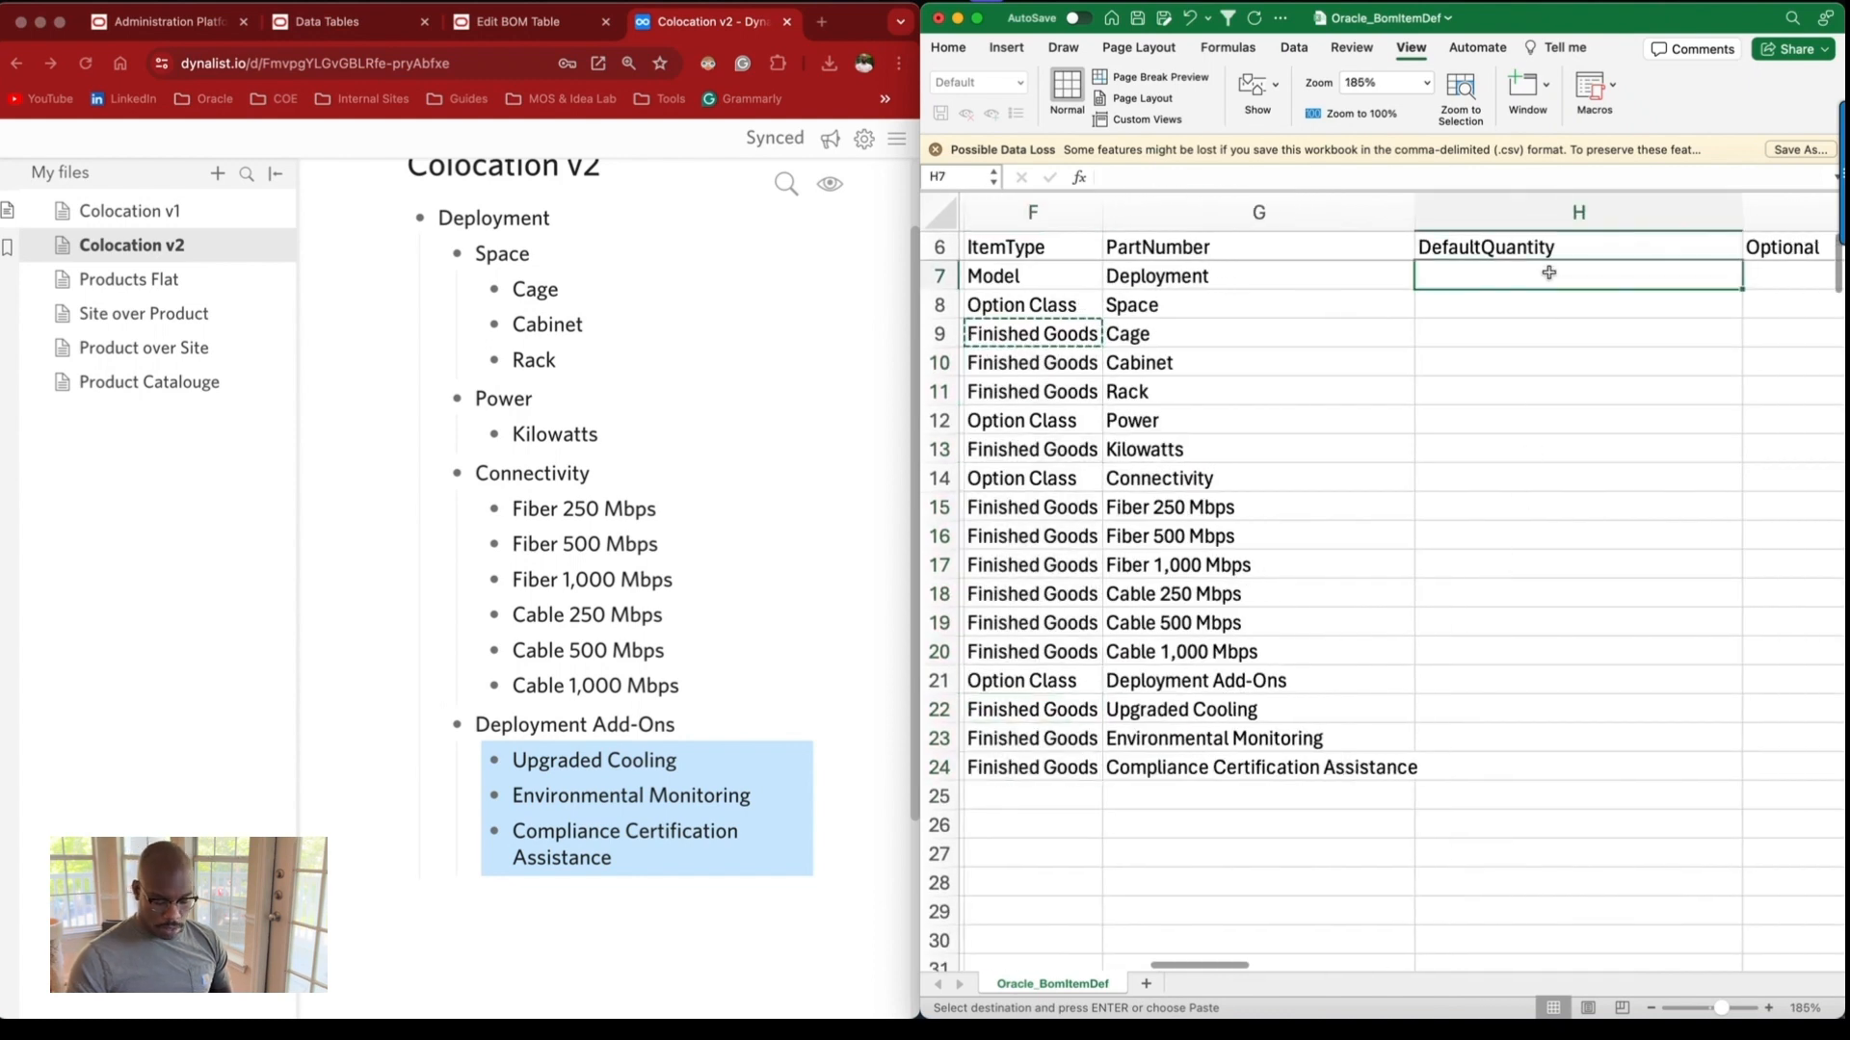
text(1)
key(Return)
text(1)
key(Return)
click(1705, 413)
drag(1689, 276, 1712, 304)
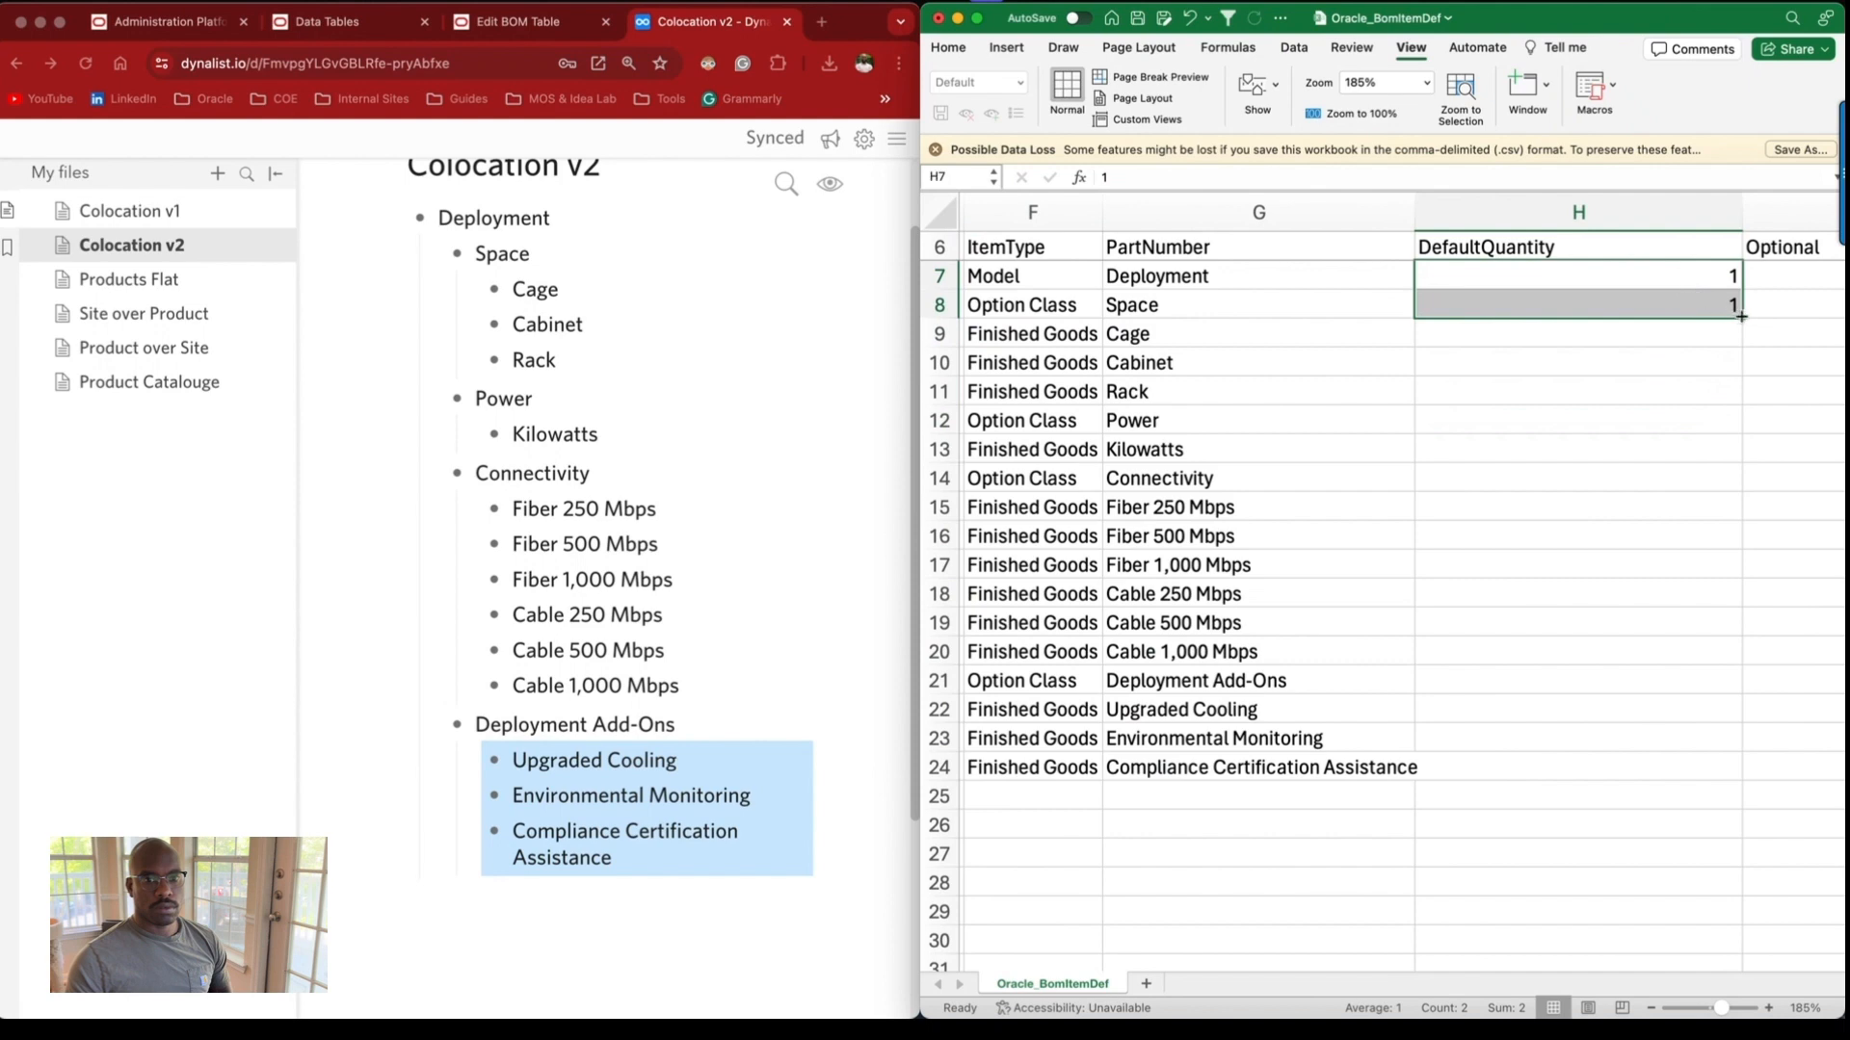
double_click(1741, 316)
Zoom the sheet out and review the BOM item columns from _update_action to DefaultQuantity.
scroll(1445, 400, left, 3)
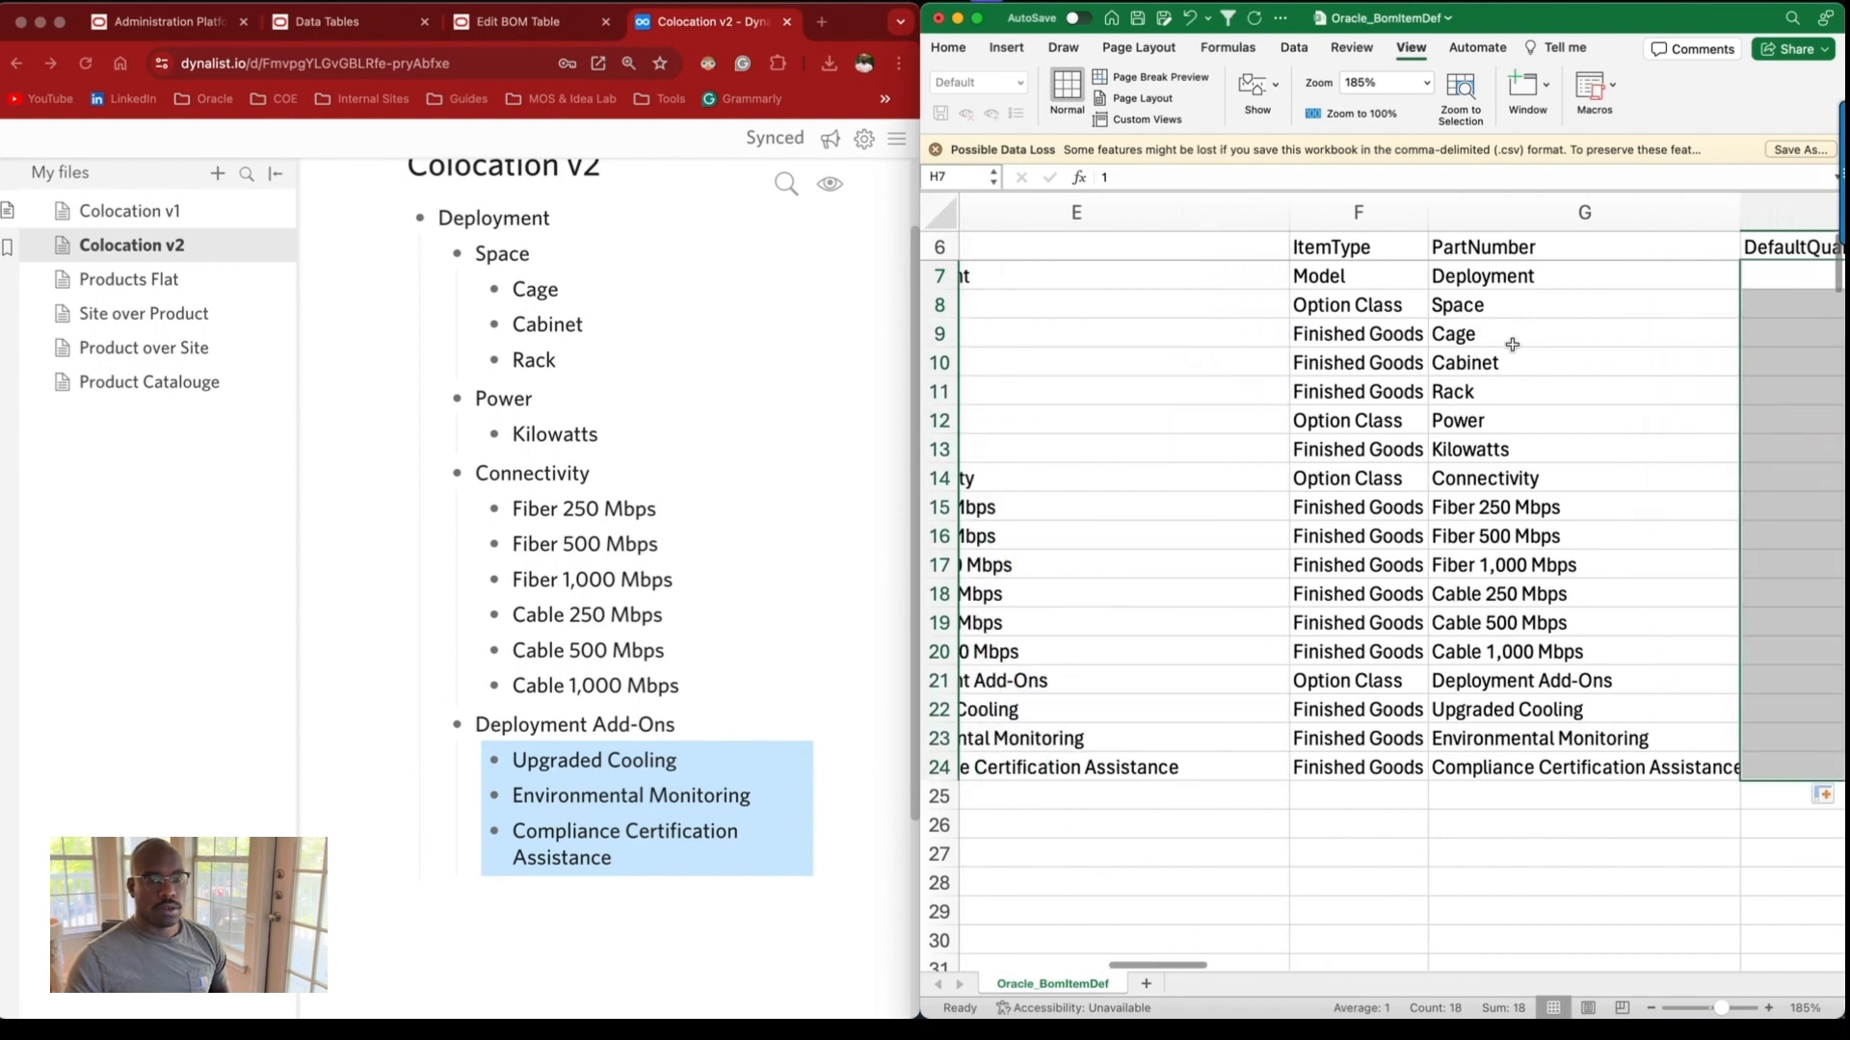
scroll(1513, 344, down, 2)
scroll(1483, 361, down, 2)
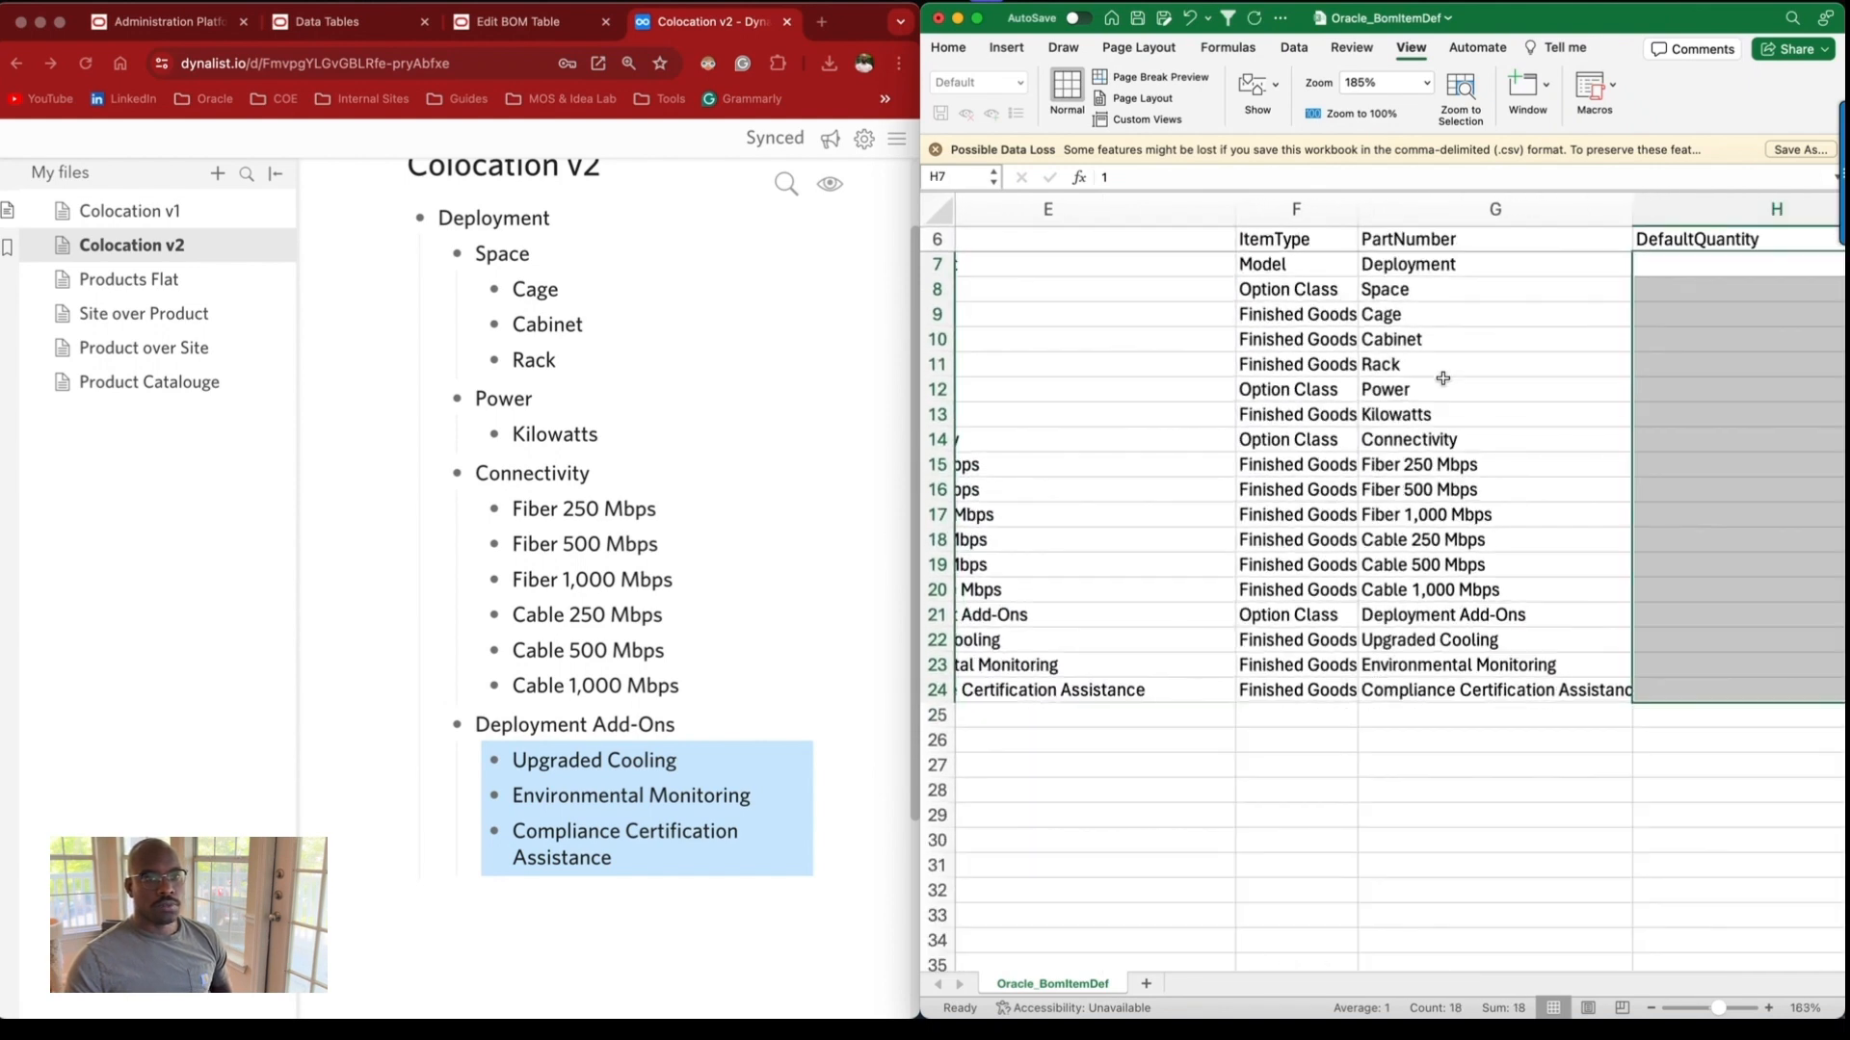
scroll(1442, 379, down, 5)
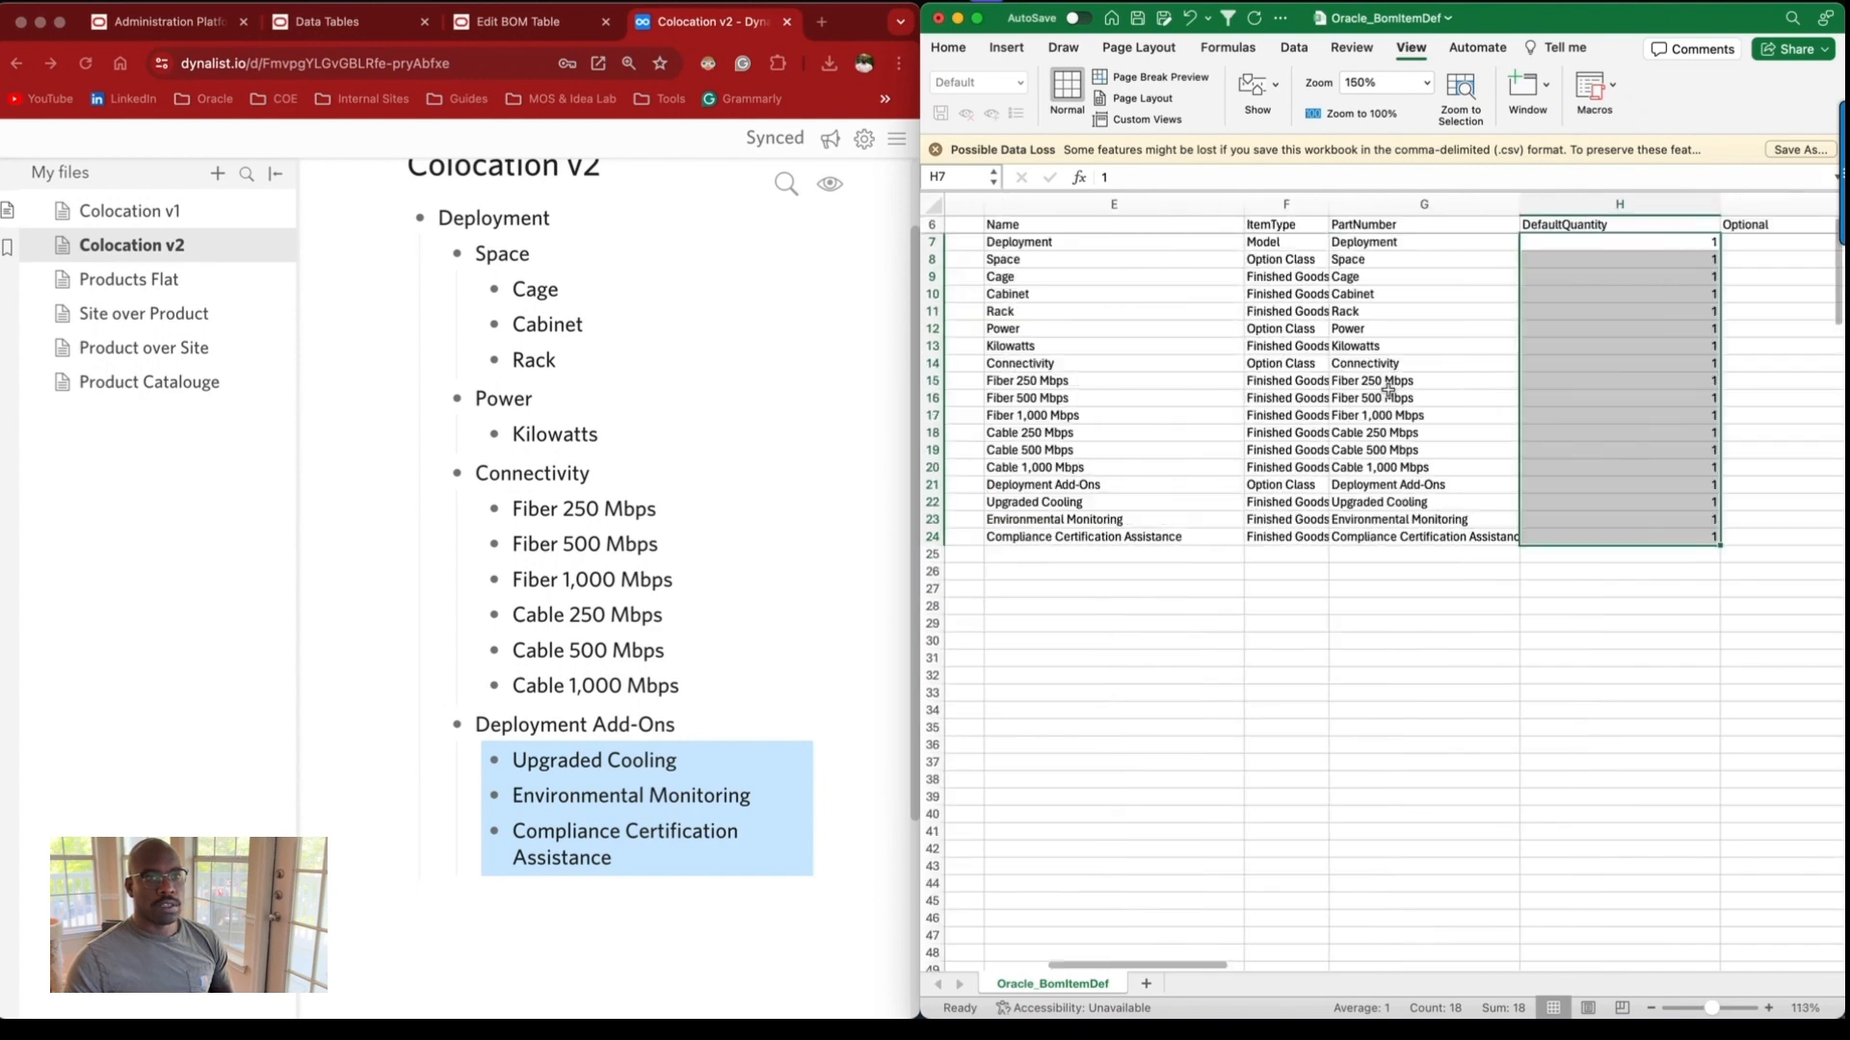
scroll(1388, 388, left, 2)
scroll(1387, 388, left, 5)
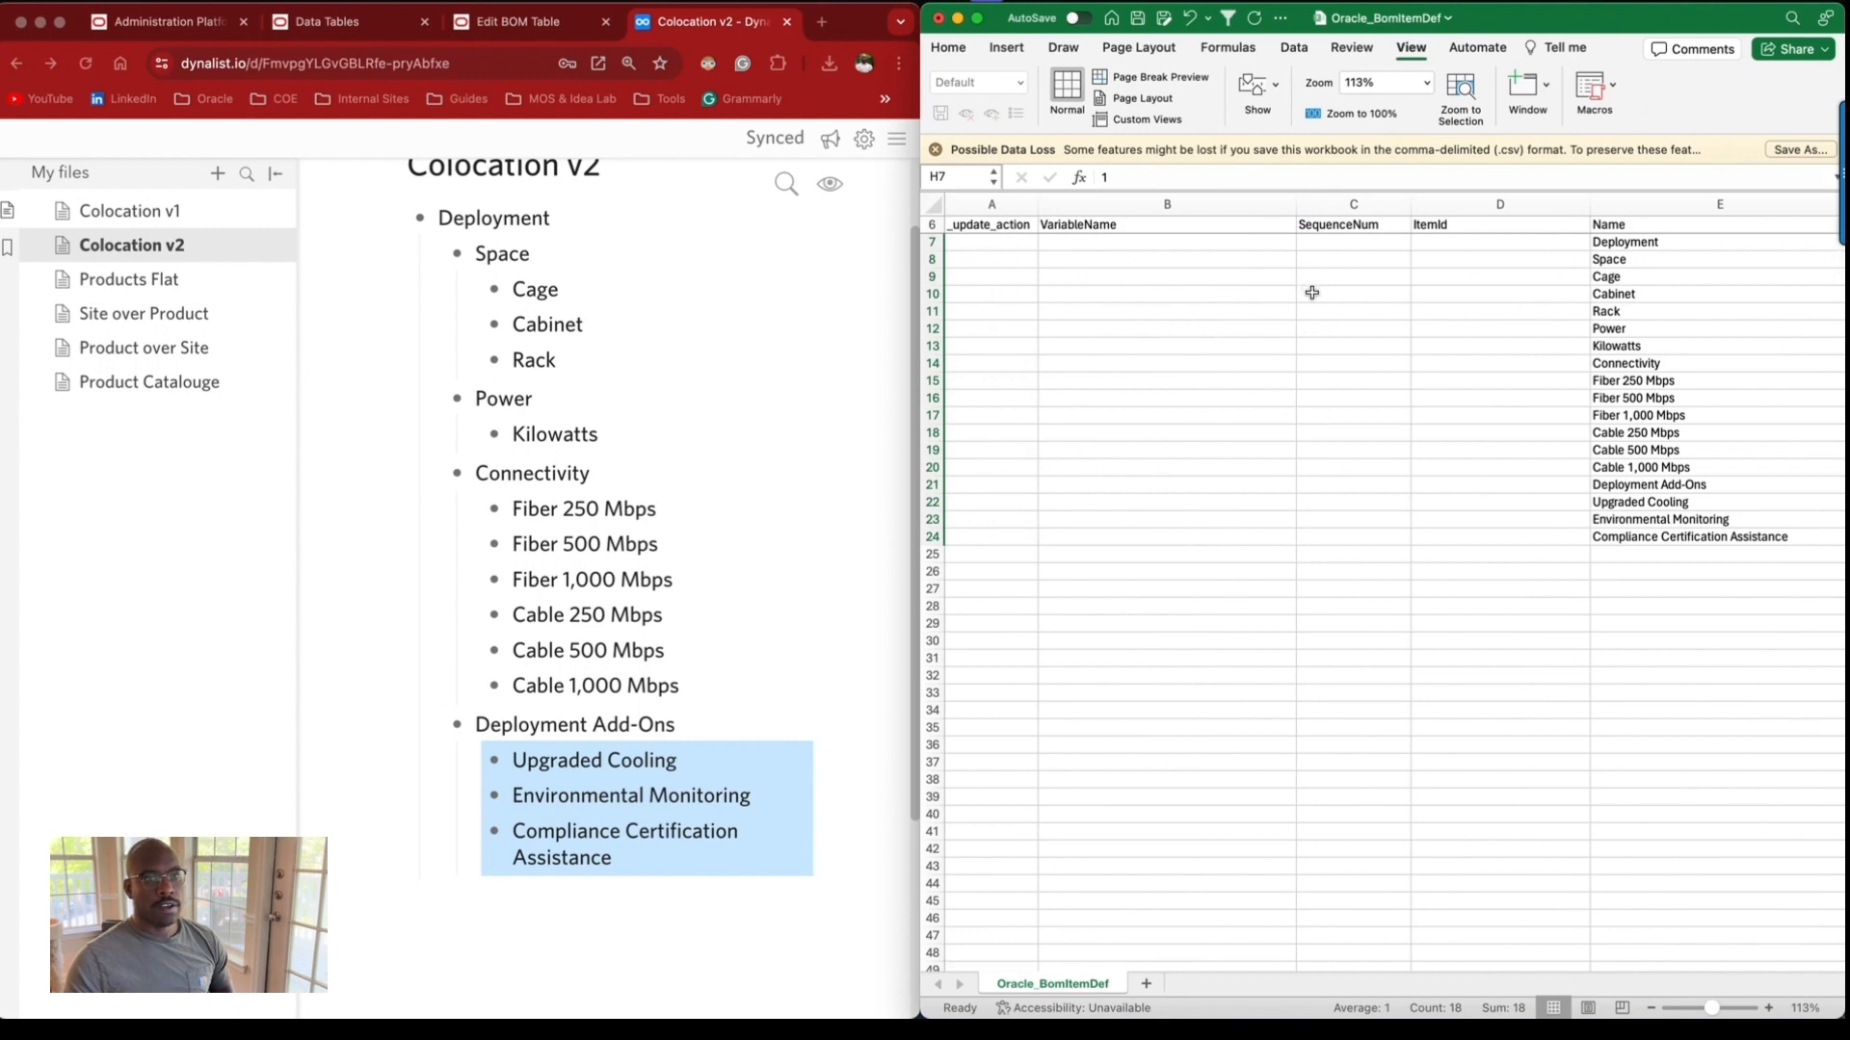
scroll(1416, 384, right, 5)
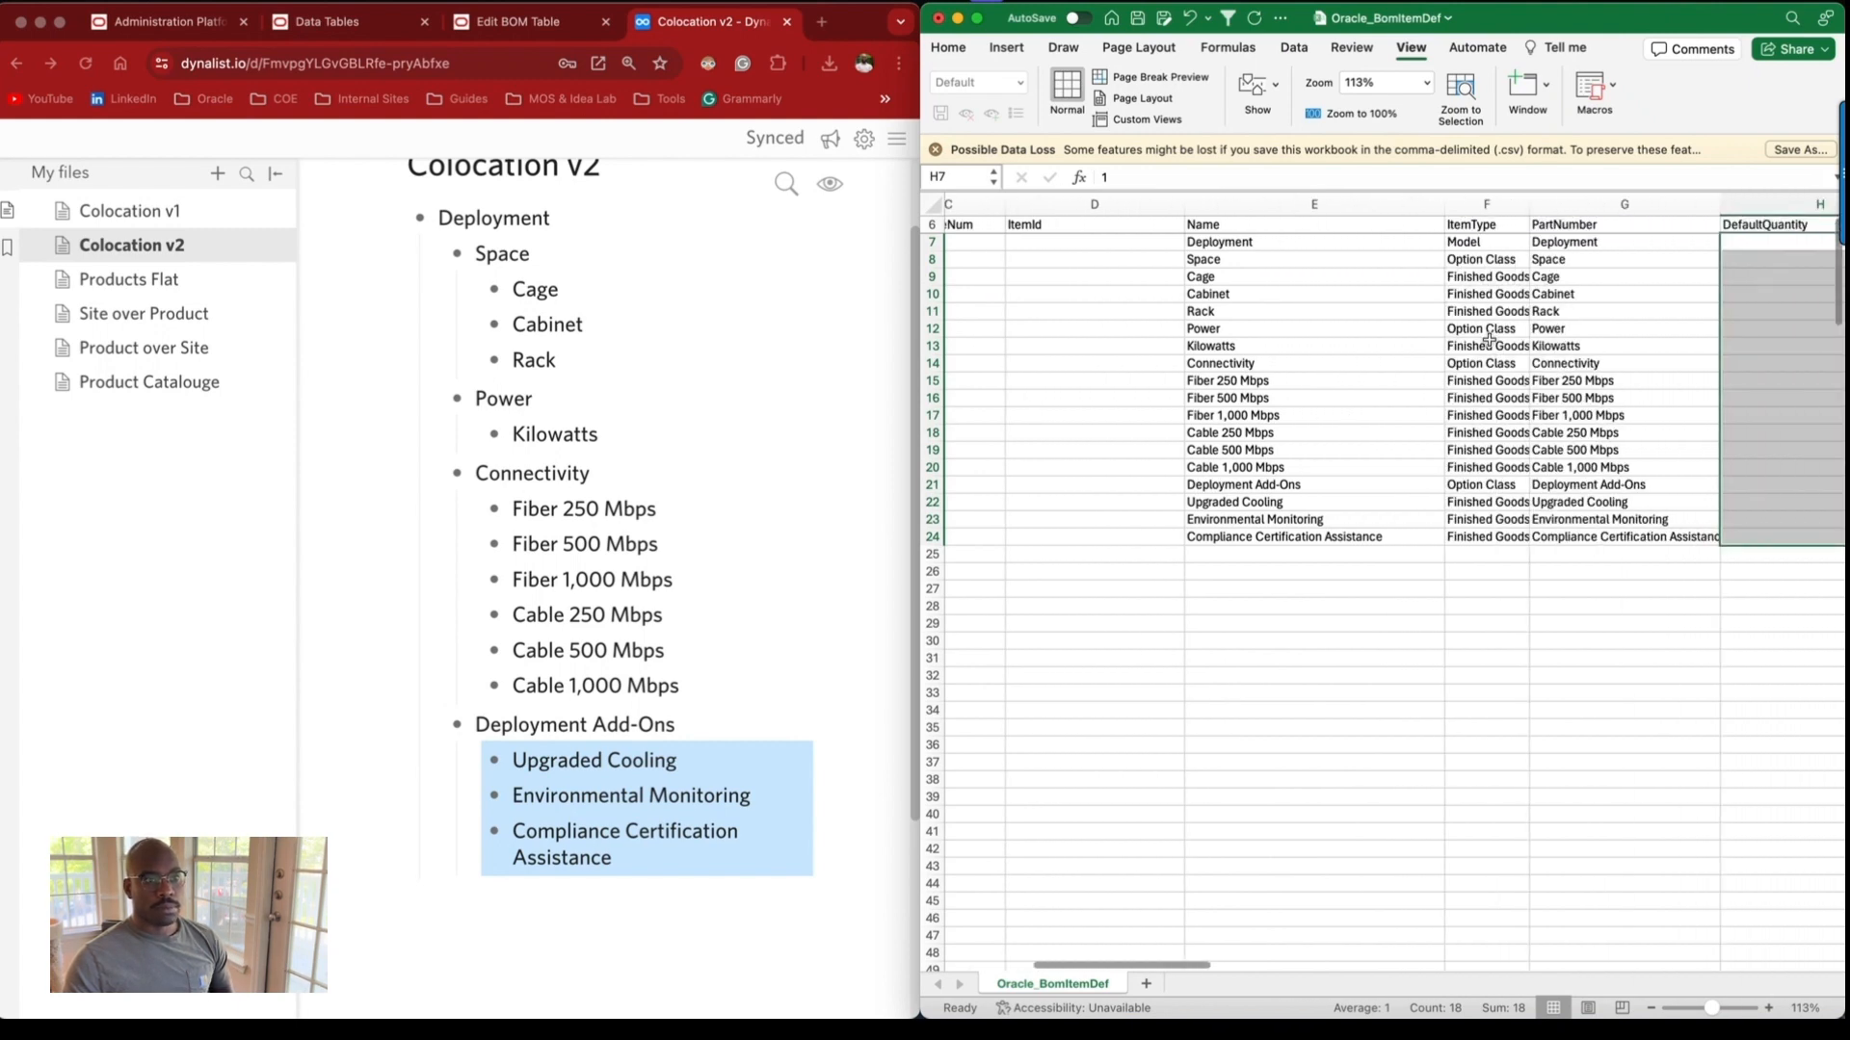
Copy the PartNumber values of rows 7 to 24 into the VariableName column, starting at the Deployment row.
scroll(1156, 345, left, 5)
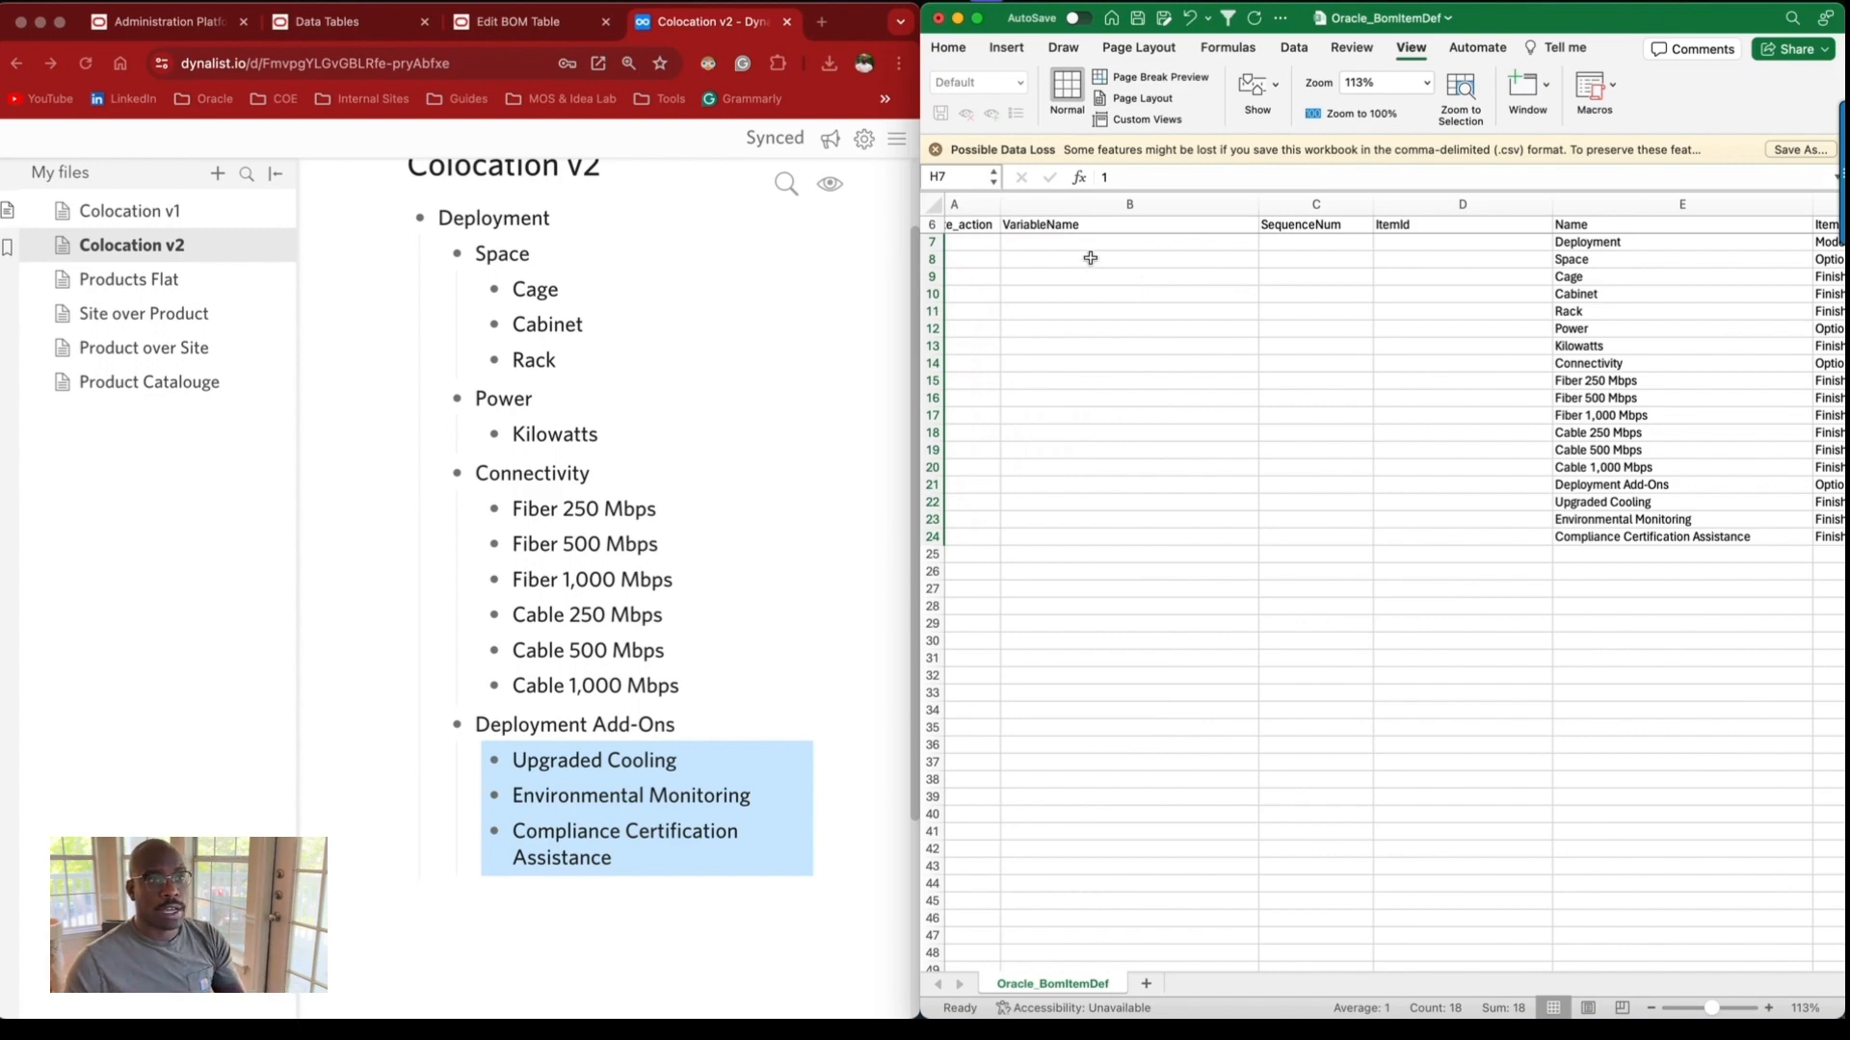
drag(1094, 244, 1143, 540)
scroll(1505, 474, right, 5)
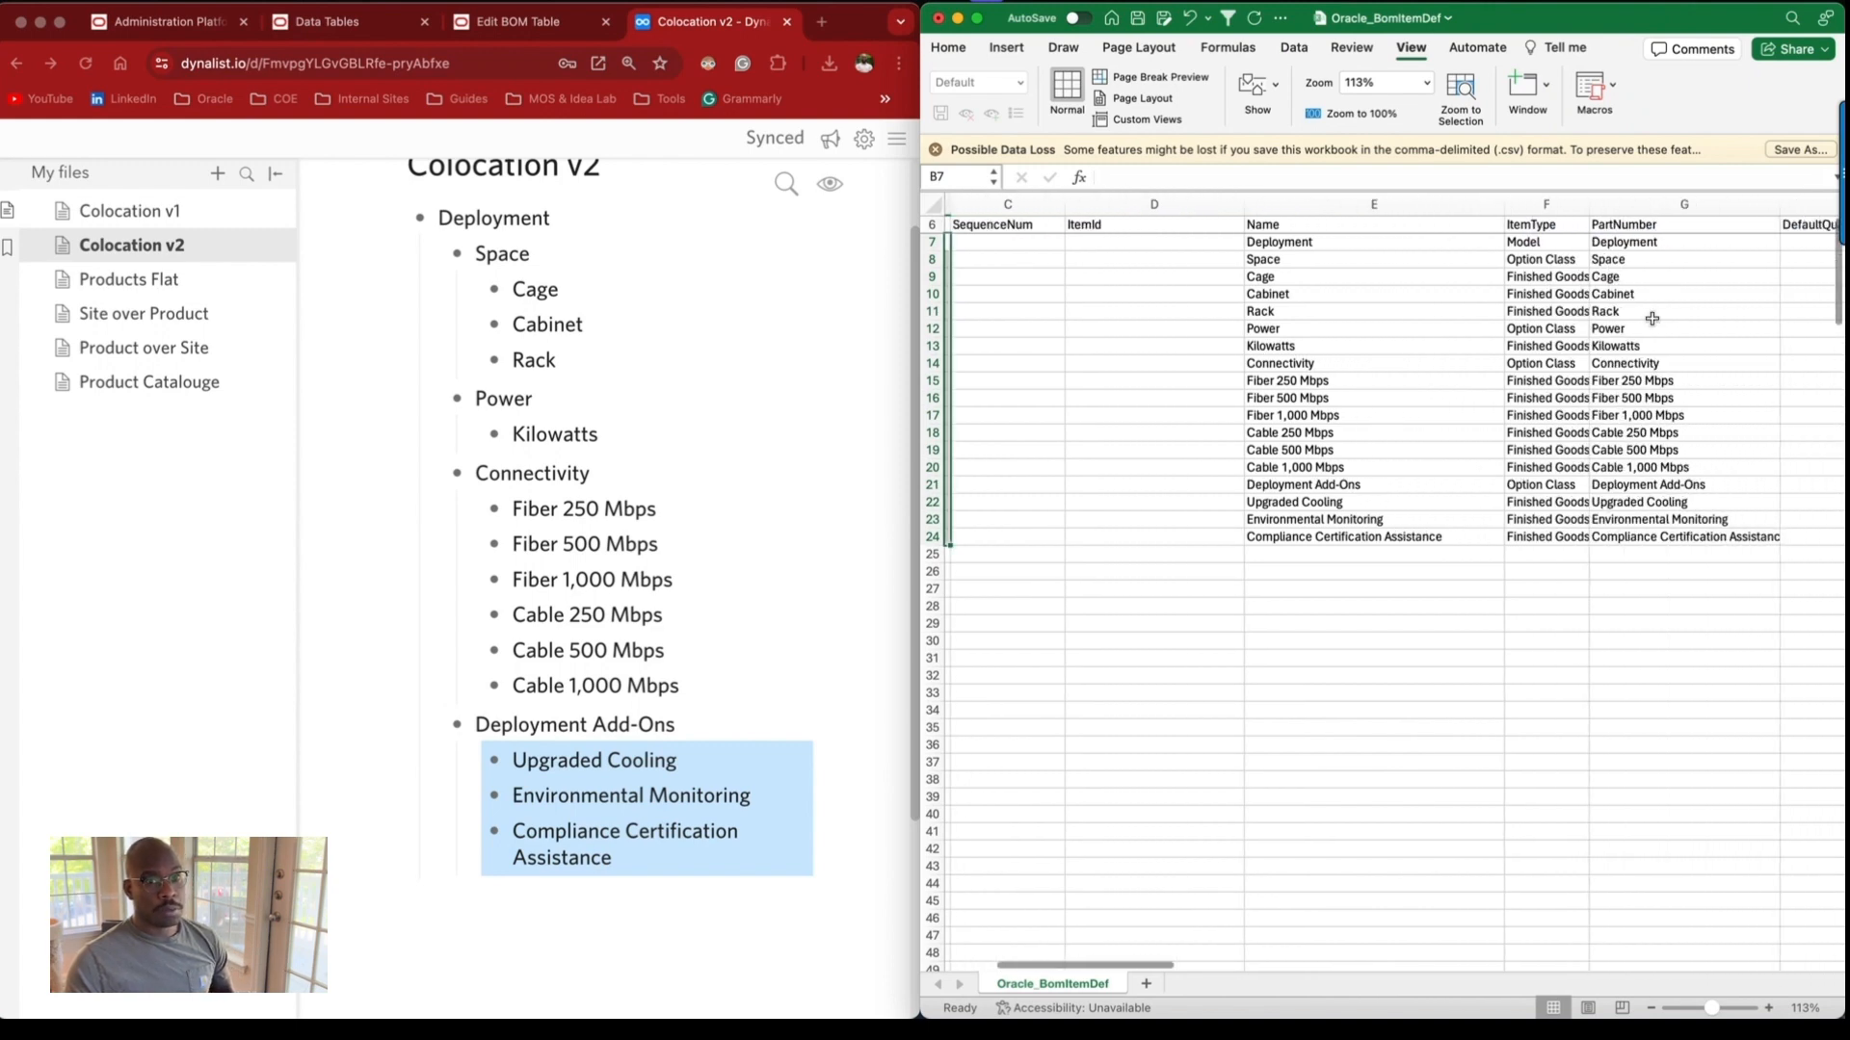
drag(1651, 243, 1662, 537)
key(super+c)
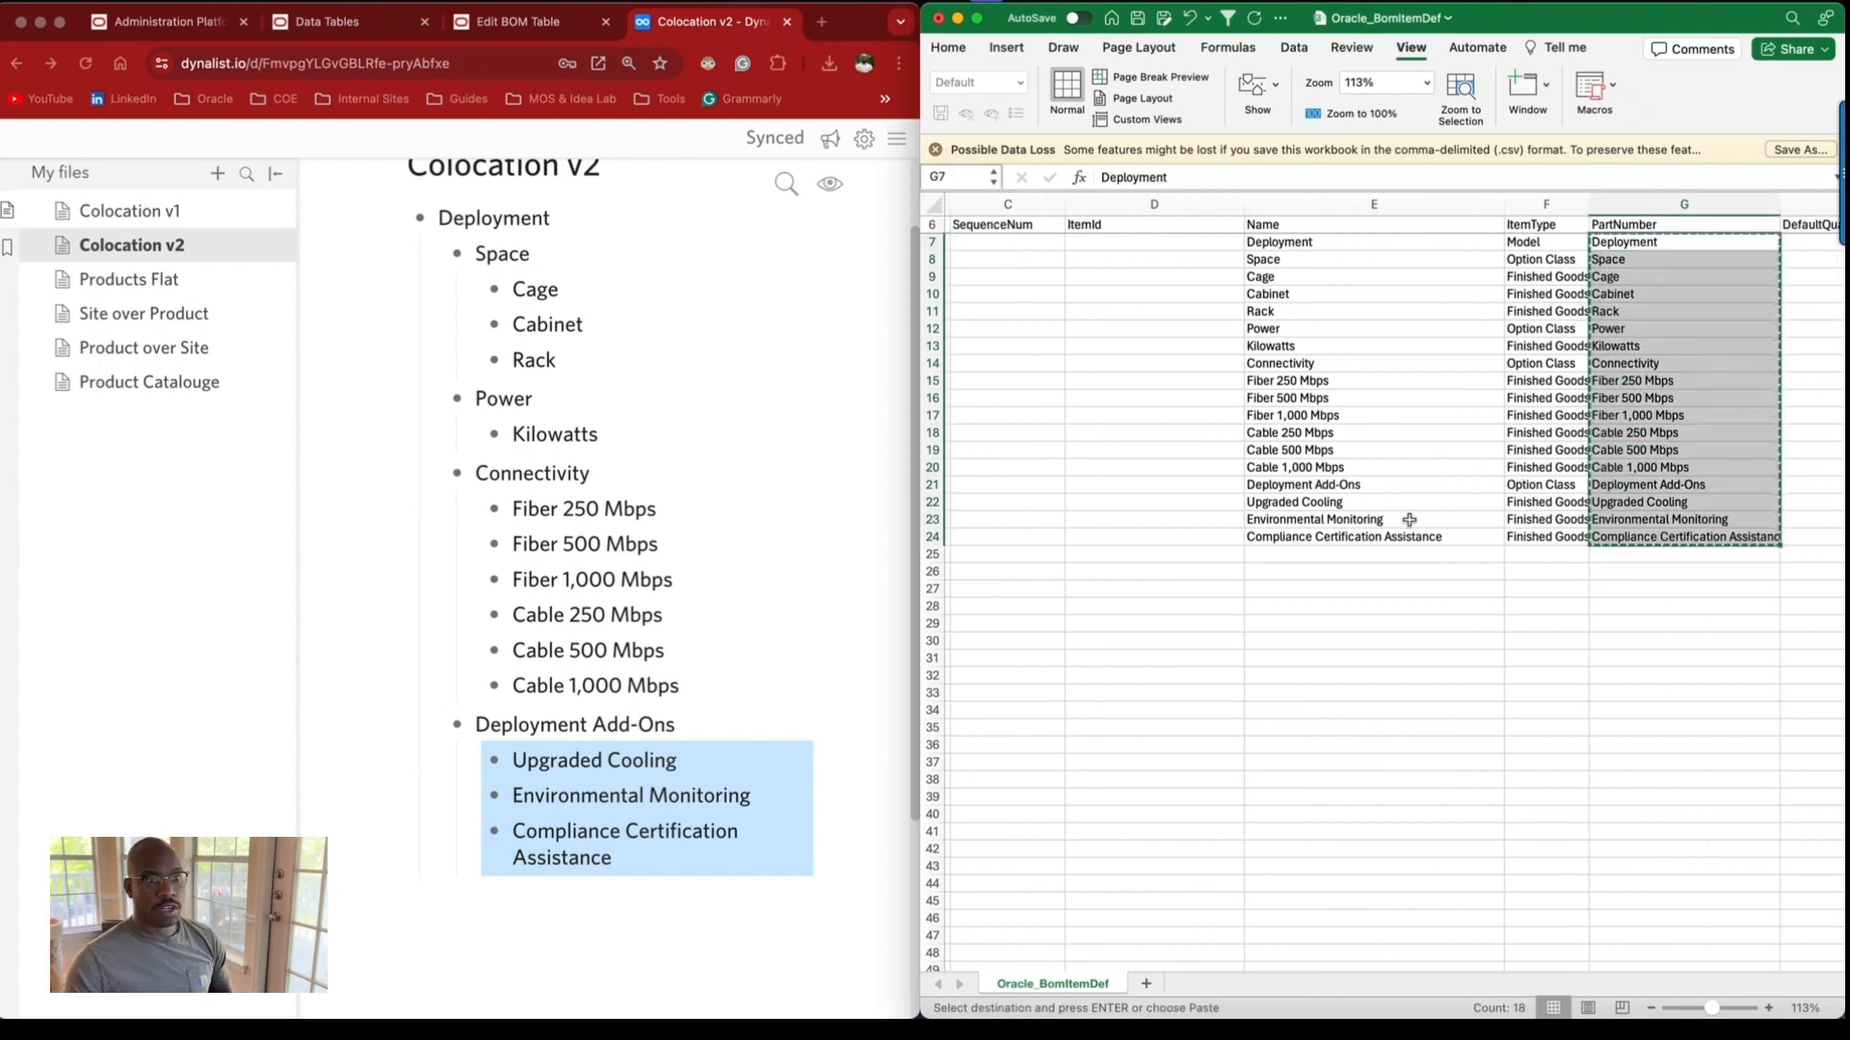
scroll(1248, 471, left, 3)
scroll(1060, 323, left, 2)
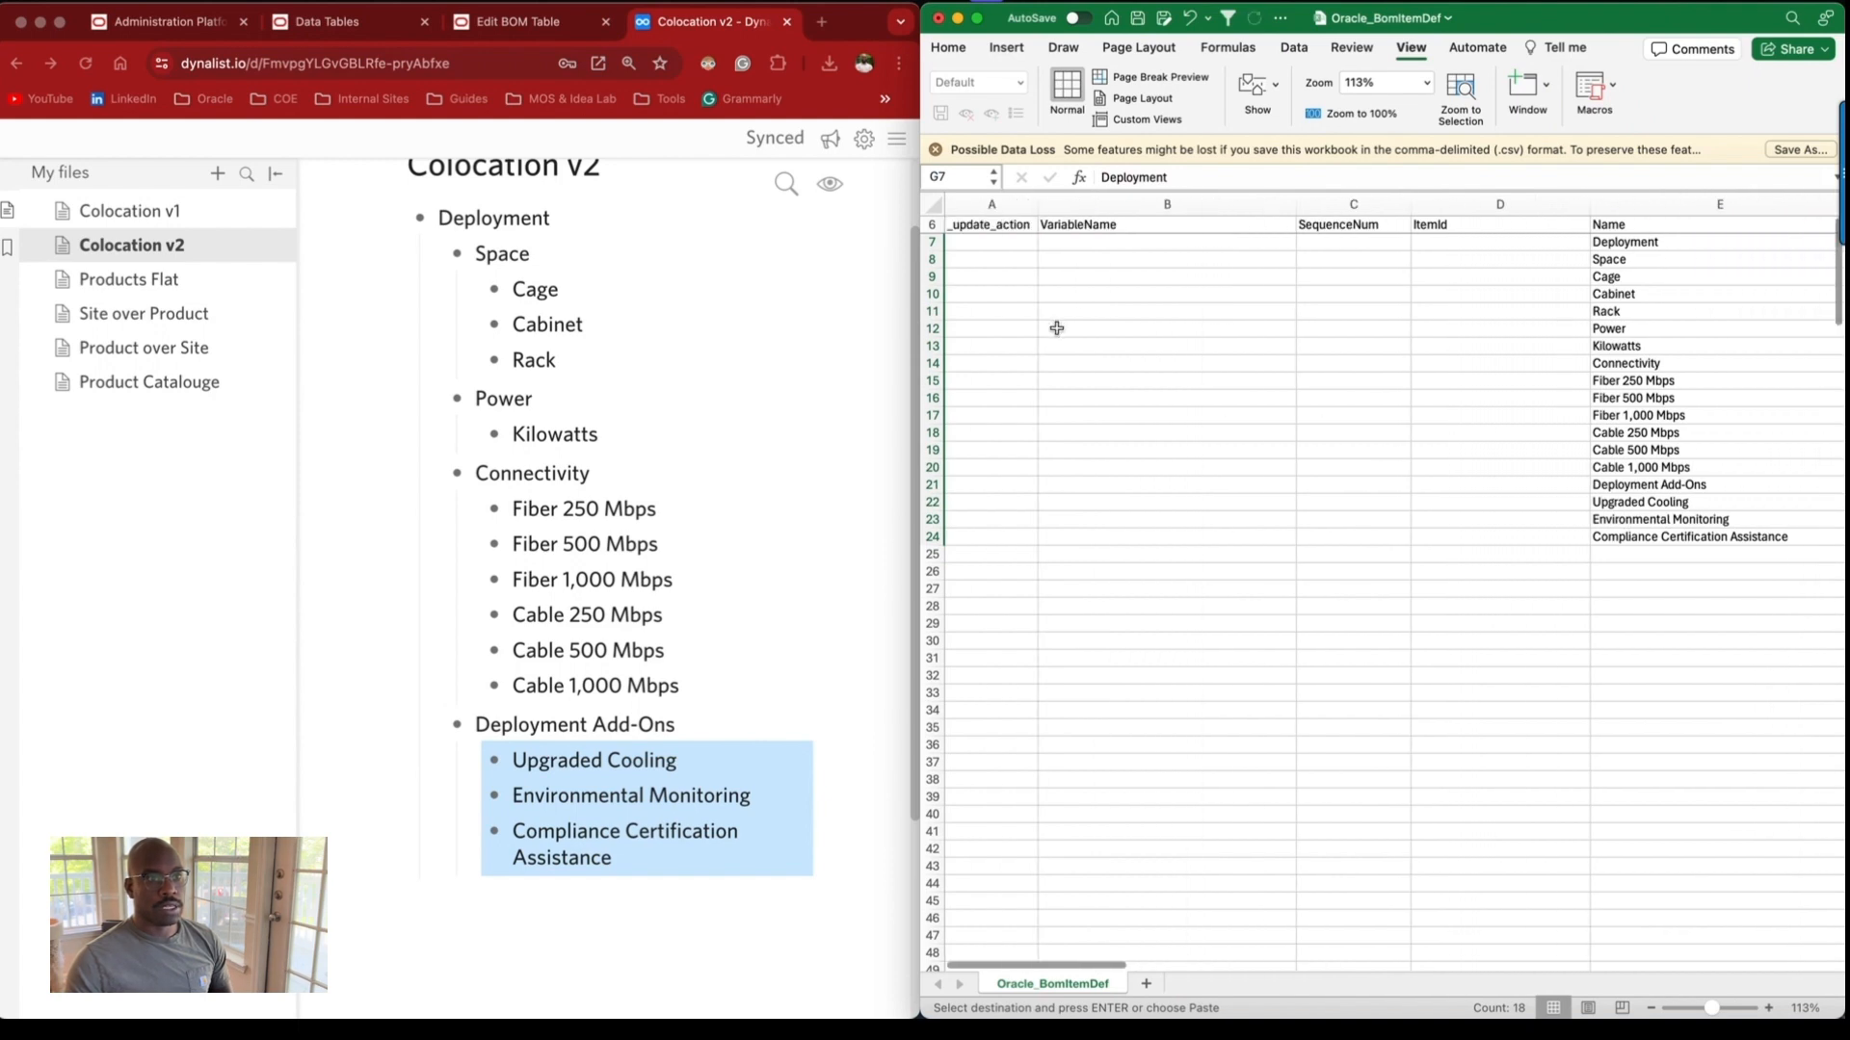
click(1079, 249)
key(super+v)
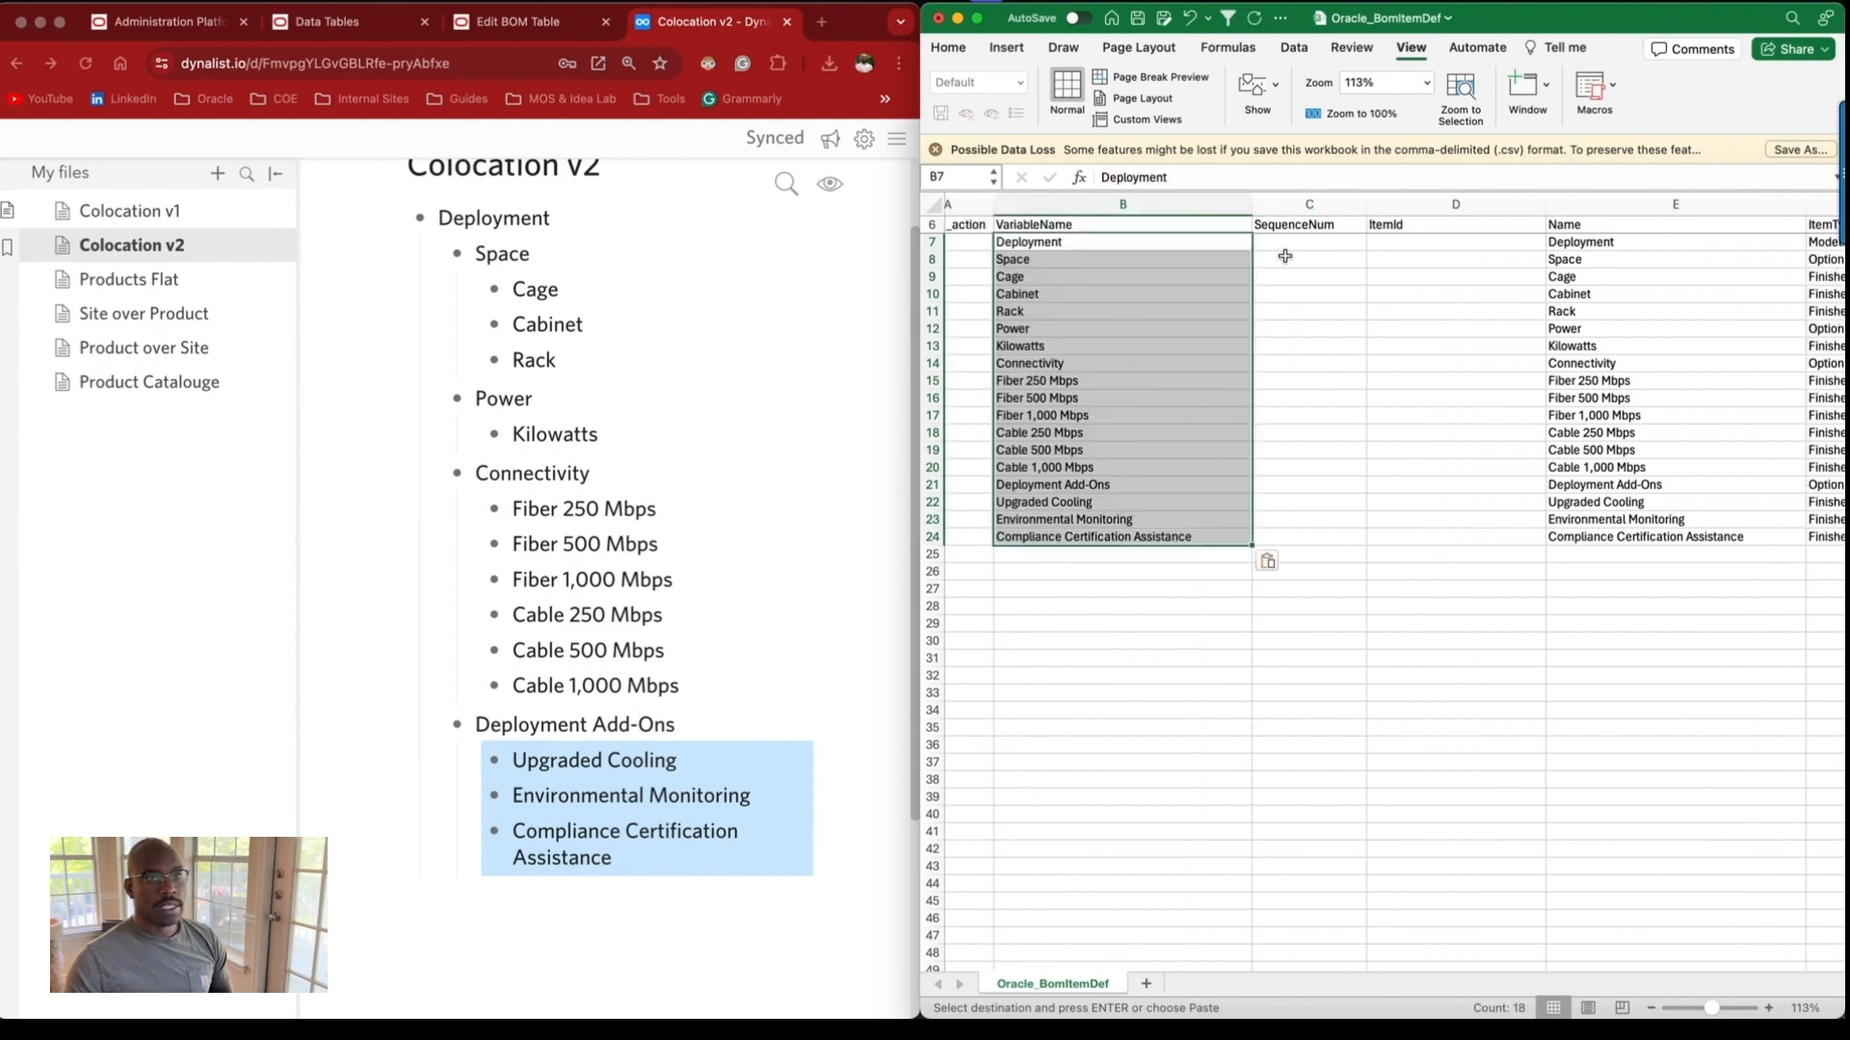
click(1394, 241)
click(1411, 363)
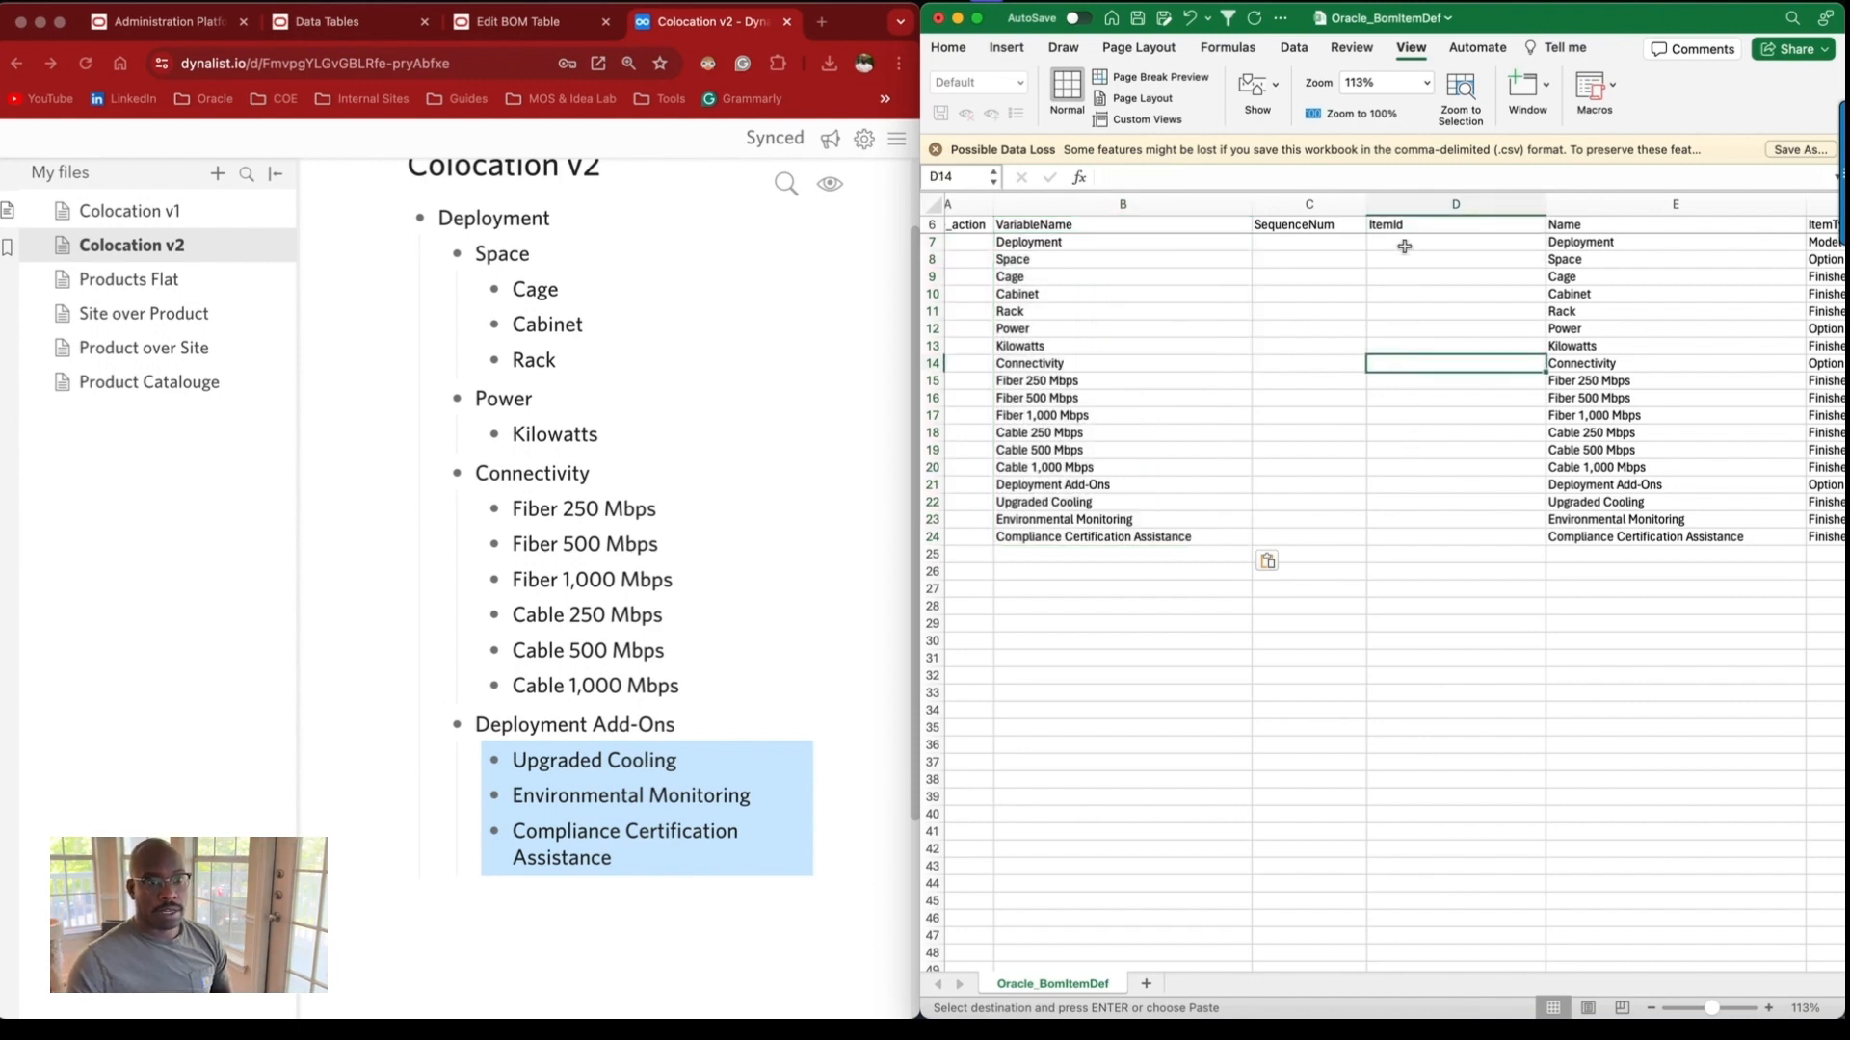
click(1302, 240)
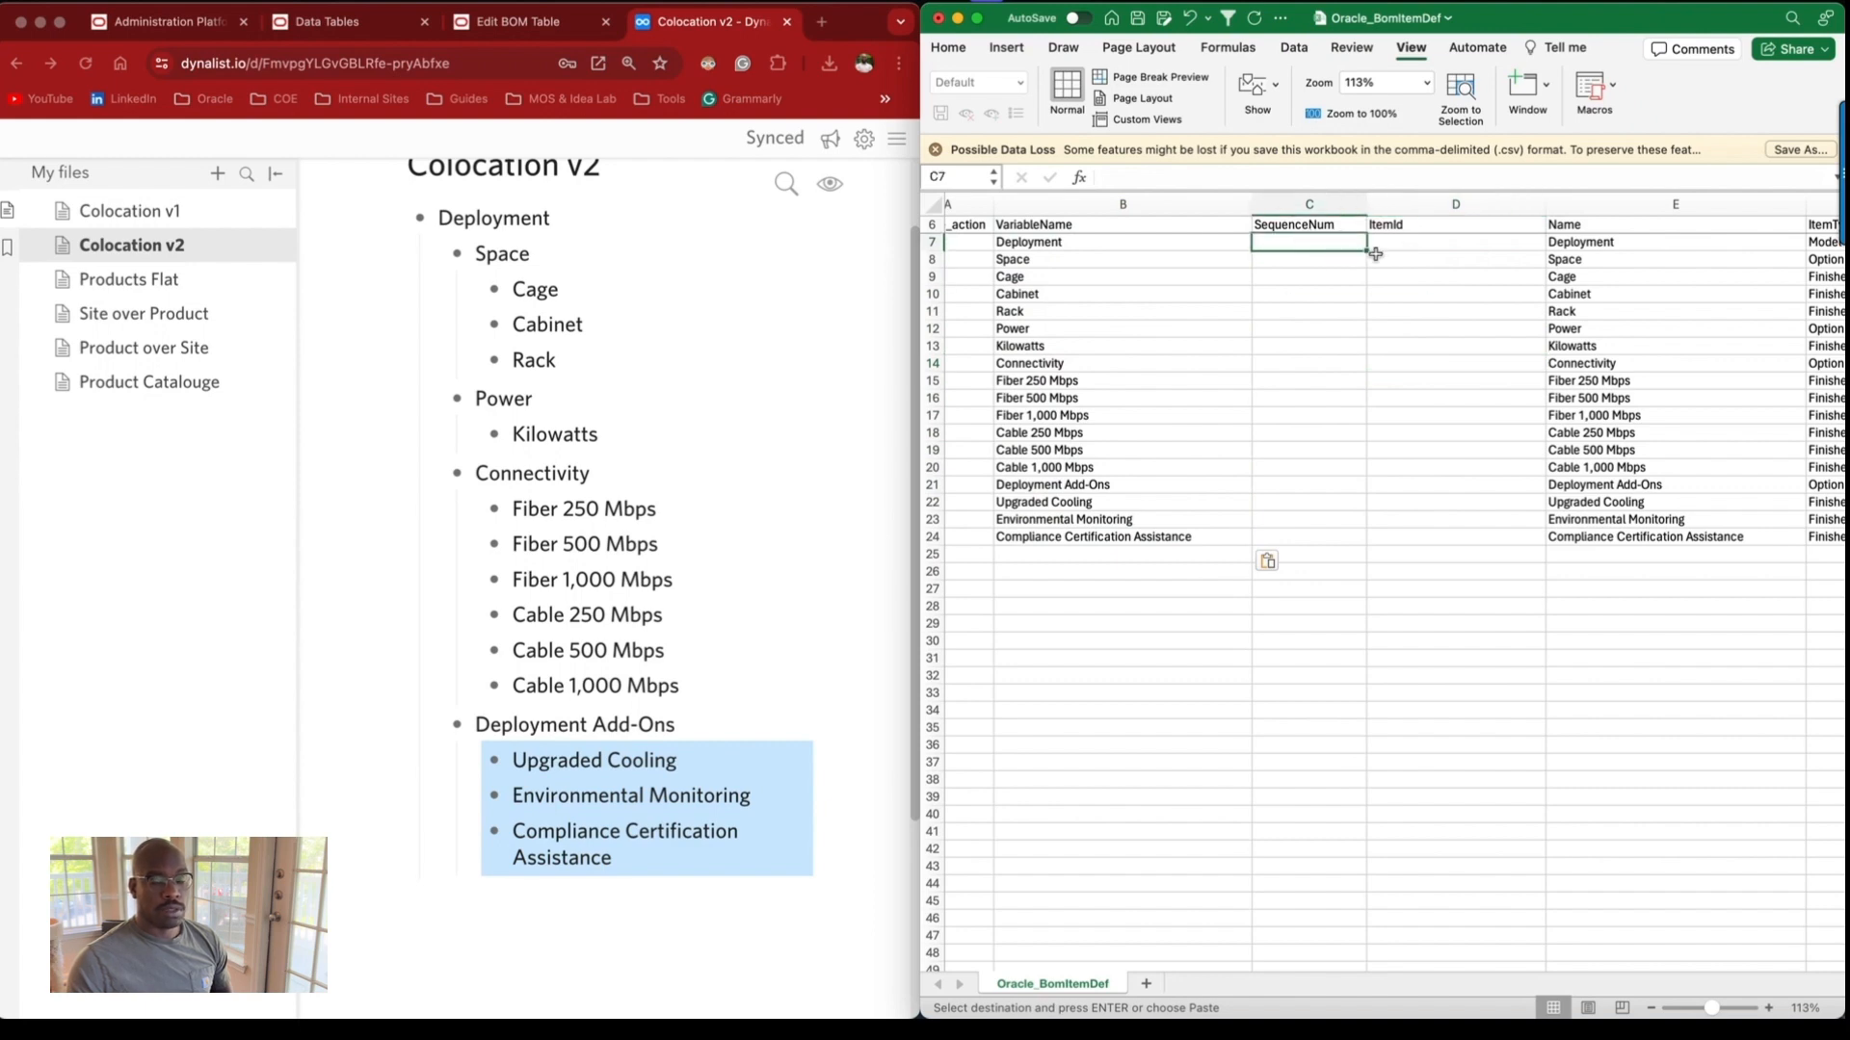
text(1)
key(Return)
text(2)
key(Return)
text(3)
key(Return)
click(1329, 432)
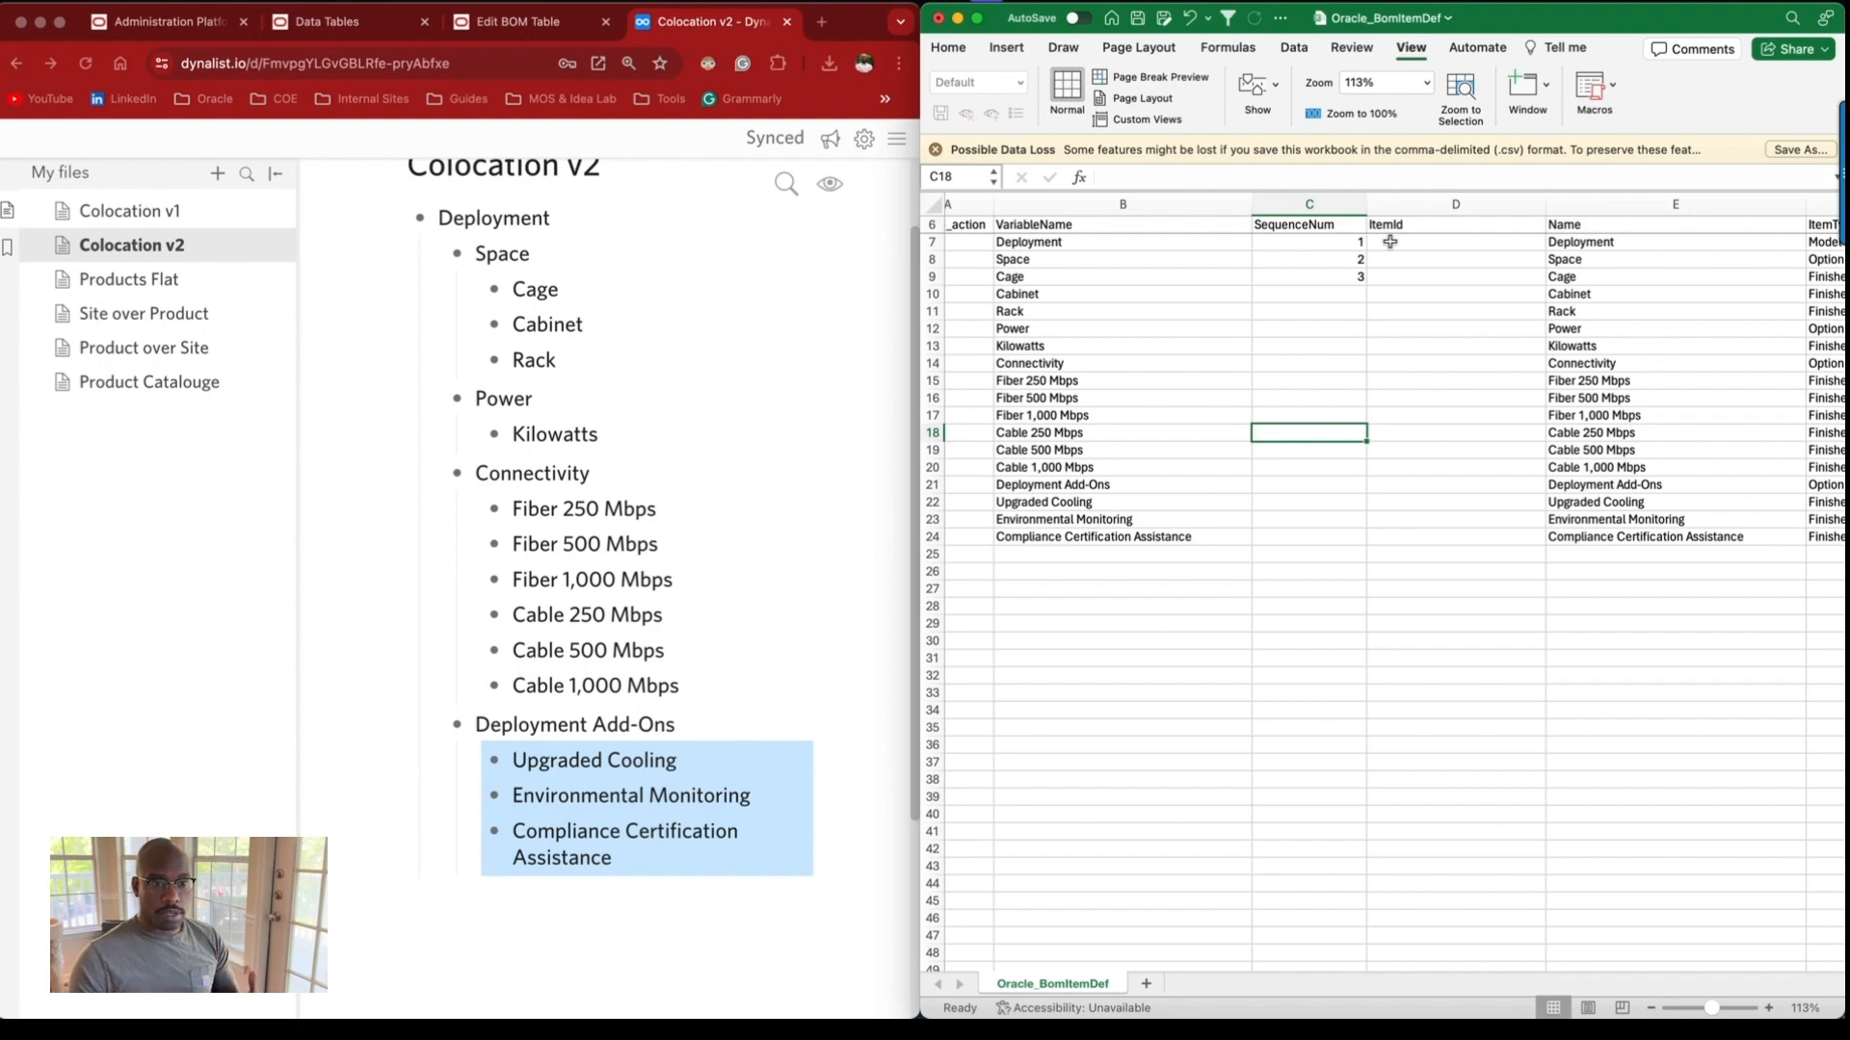
drag(1332, 249, 1329, 289)
key(Delete)
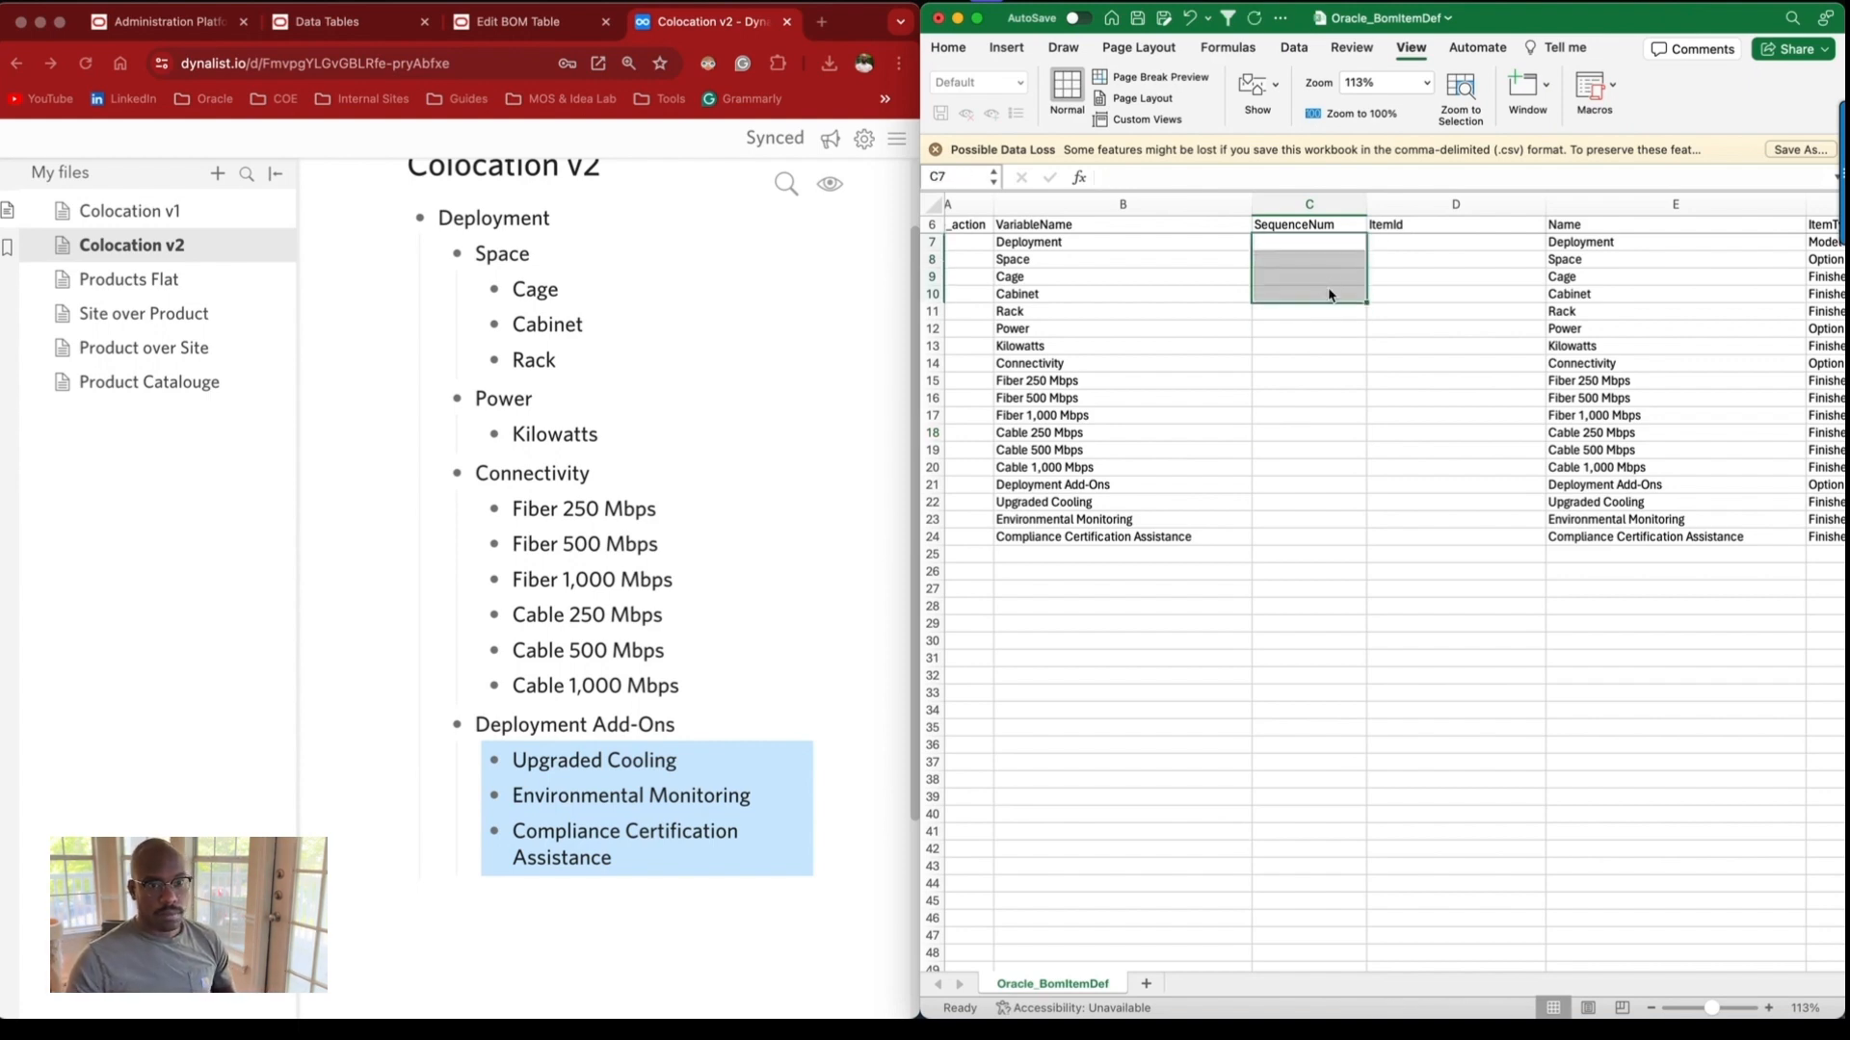
Number the ItemId column consecutively from 10 for Deployment to 27 for Compliance Certification Assistance.
click(1395, 244)
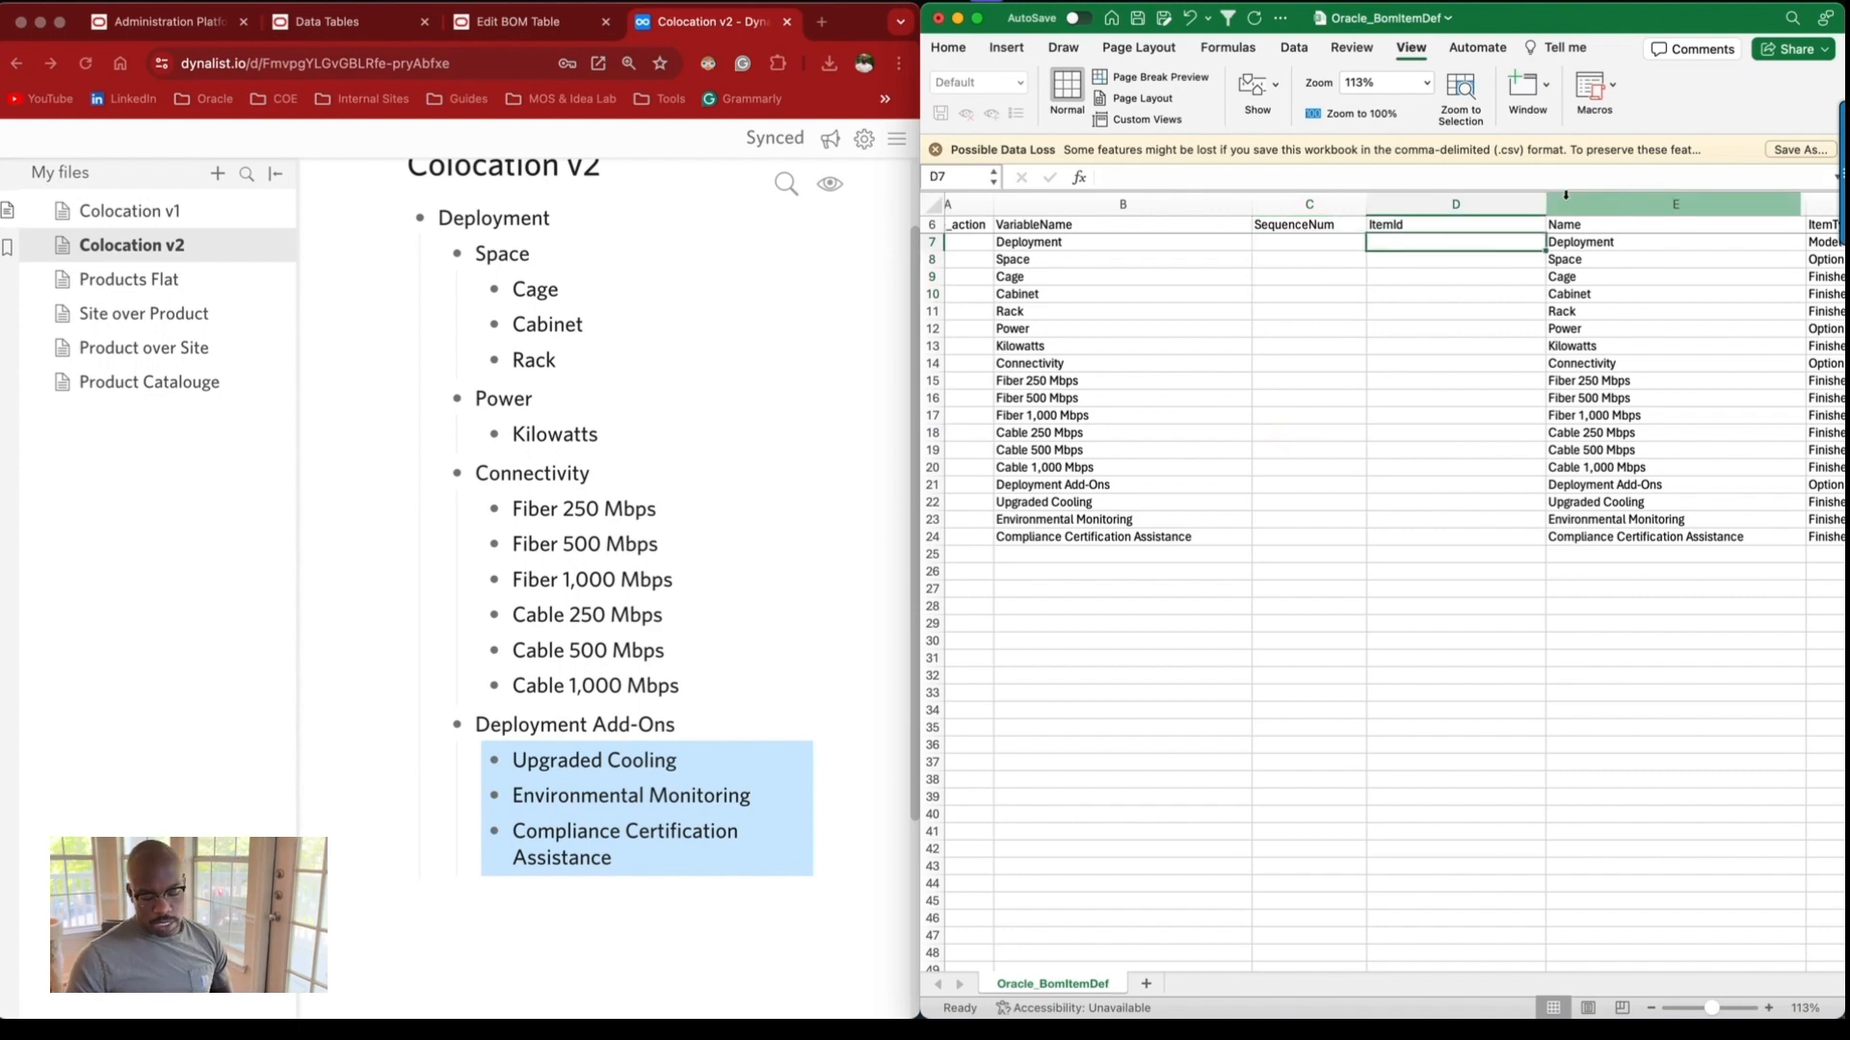
text(10)
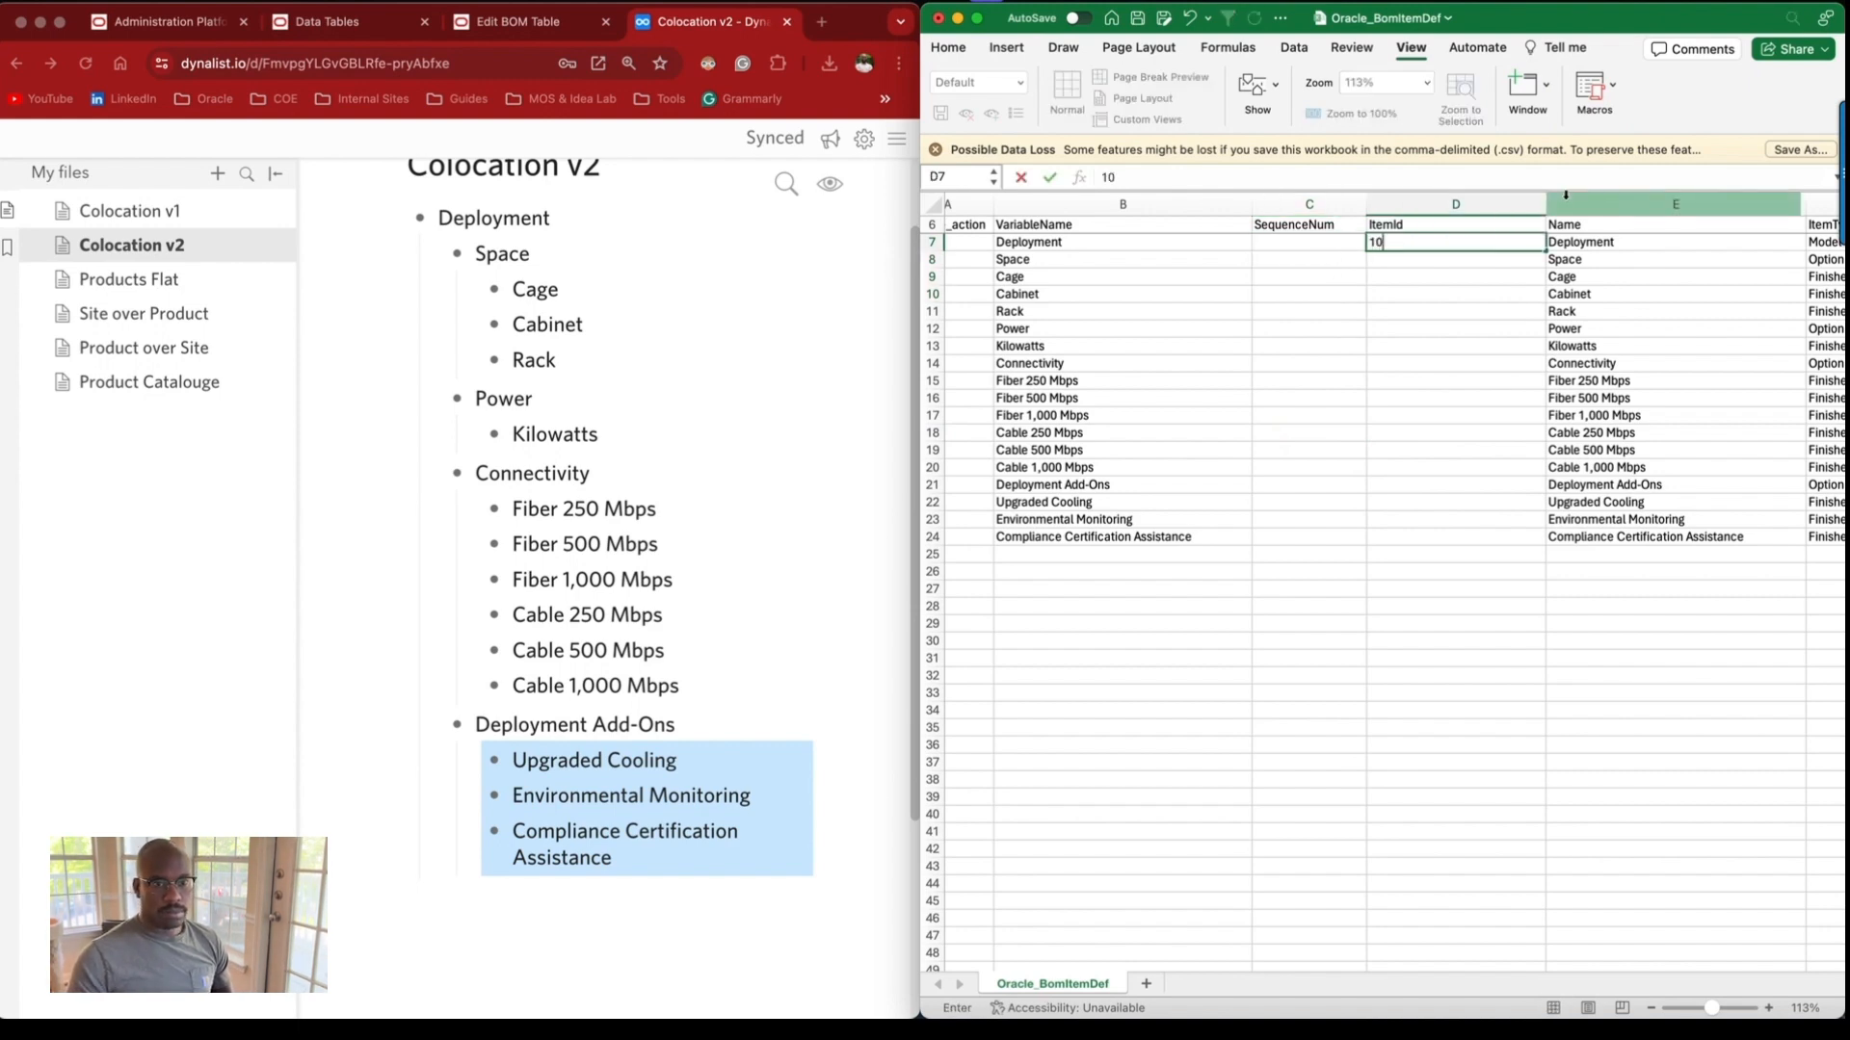
key(Return)
text(11)
key(Return)
click(1514, 244)
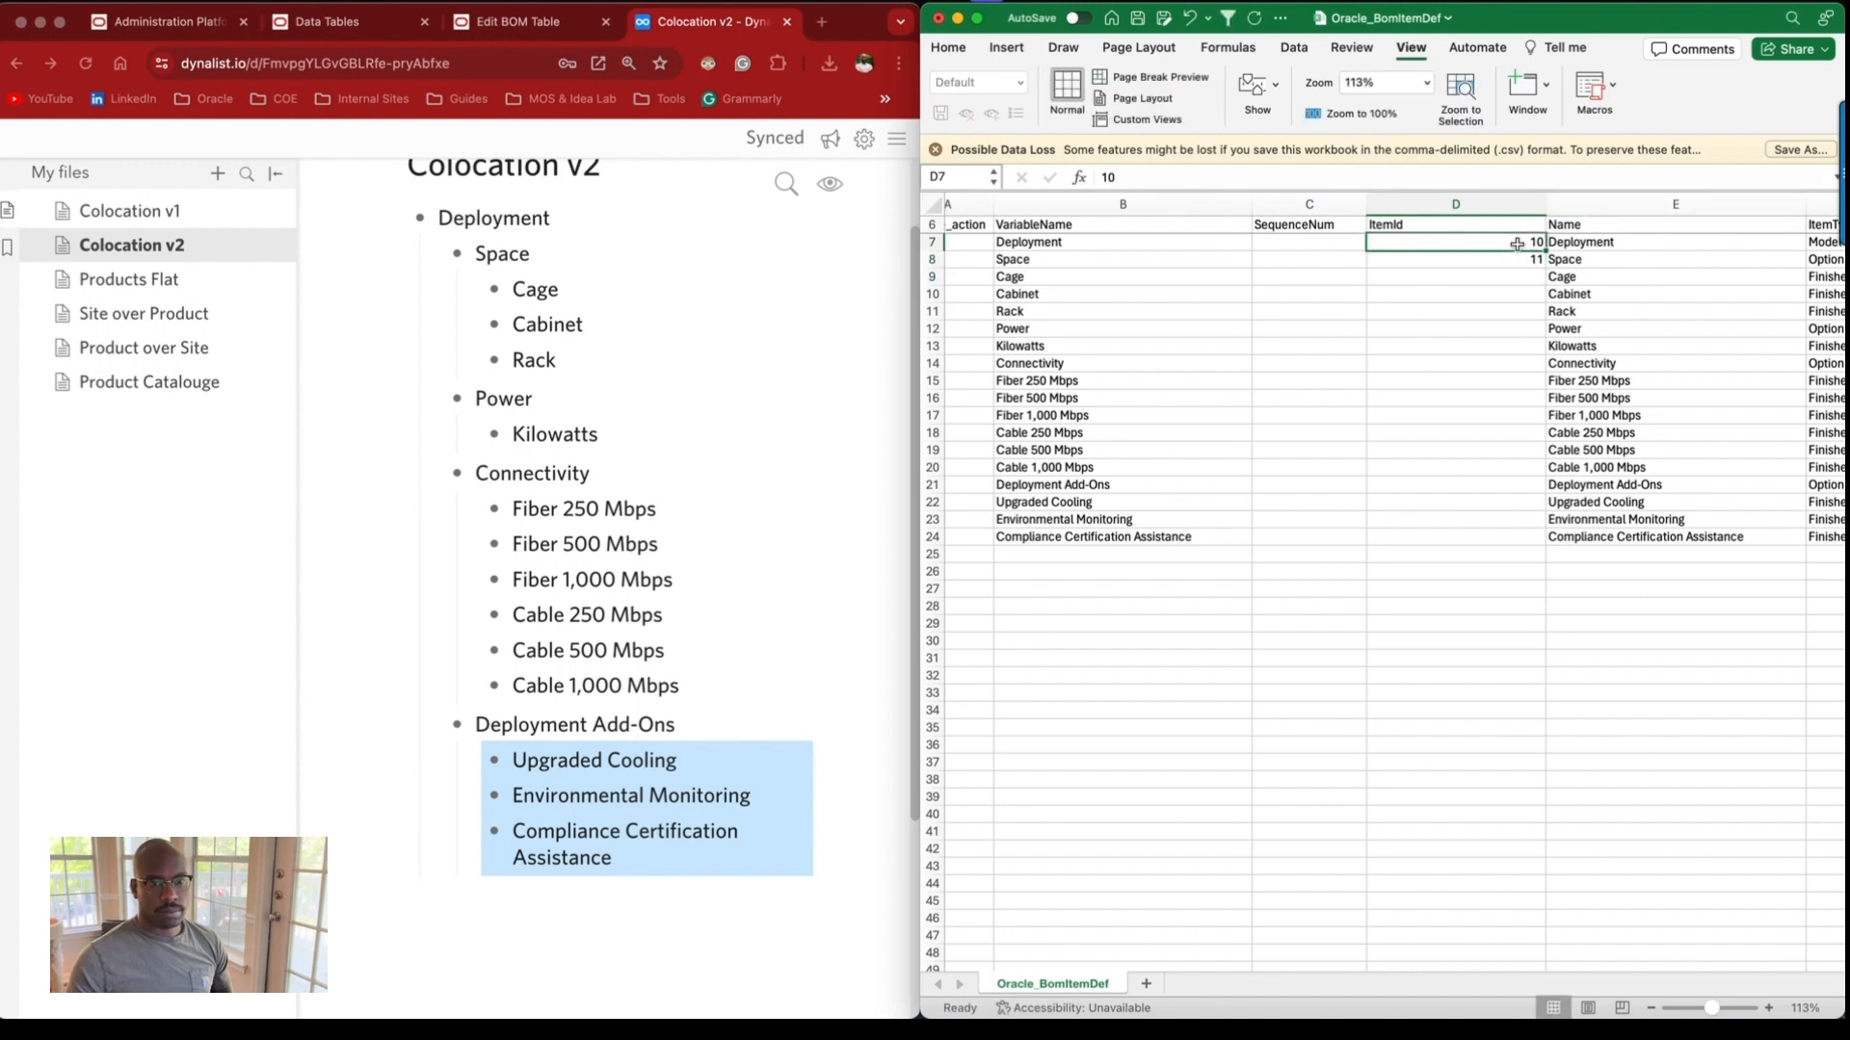
drag(1513, 255, 1511, 246)
double_click(1542, 262)
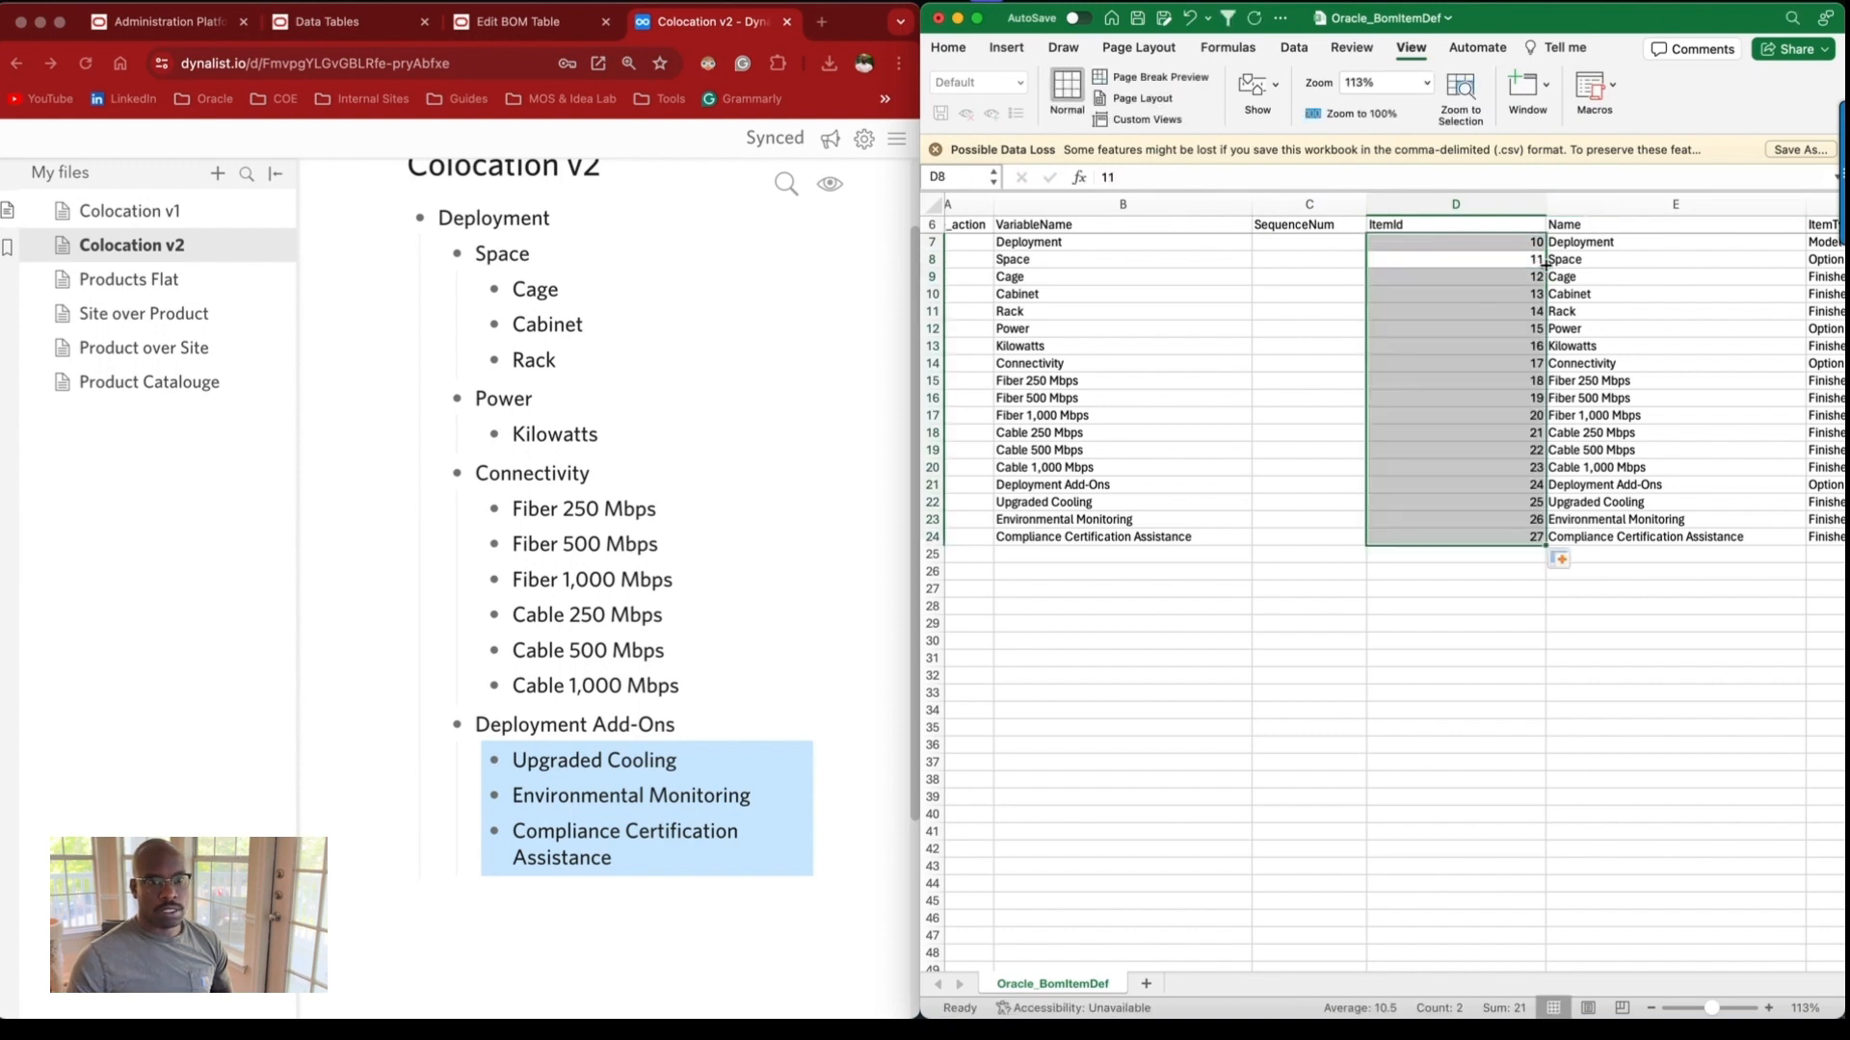
Set SequenceNum to 0 for Deployment, 1 for Space and Power, and 2 for Cage, Cabinet, Rack and Kilowatts.
click(1313, 245)
text(0)
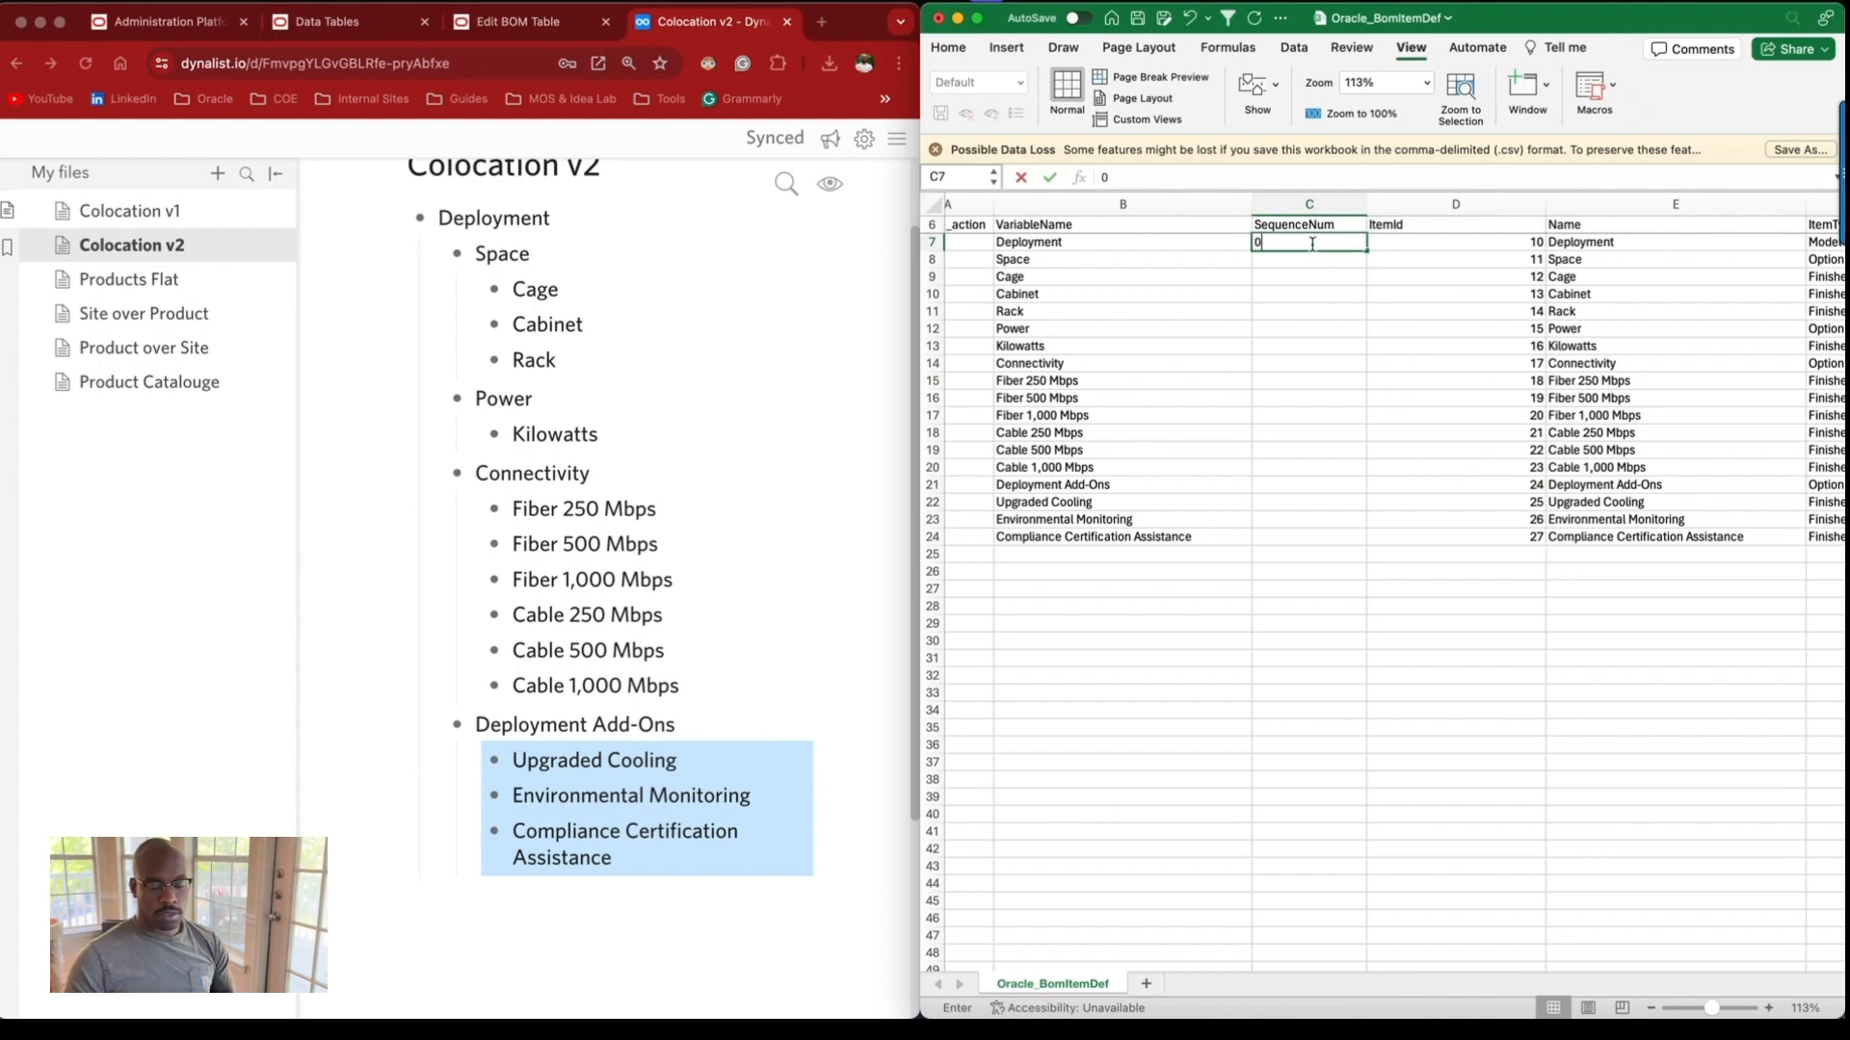
key(Return)
text(1)
key(Return)
text(2)
key(Return)
text(2)
key(Return)
text(2)
key(Return)
text(1)
key(Return)
text(2)
key(Return)
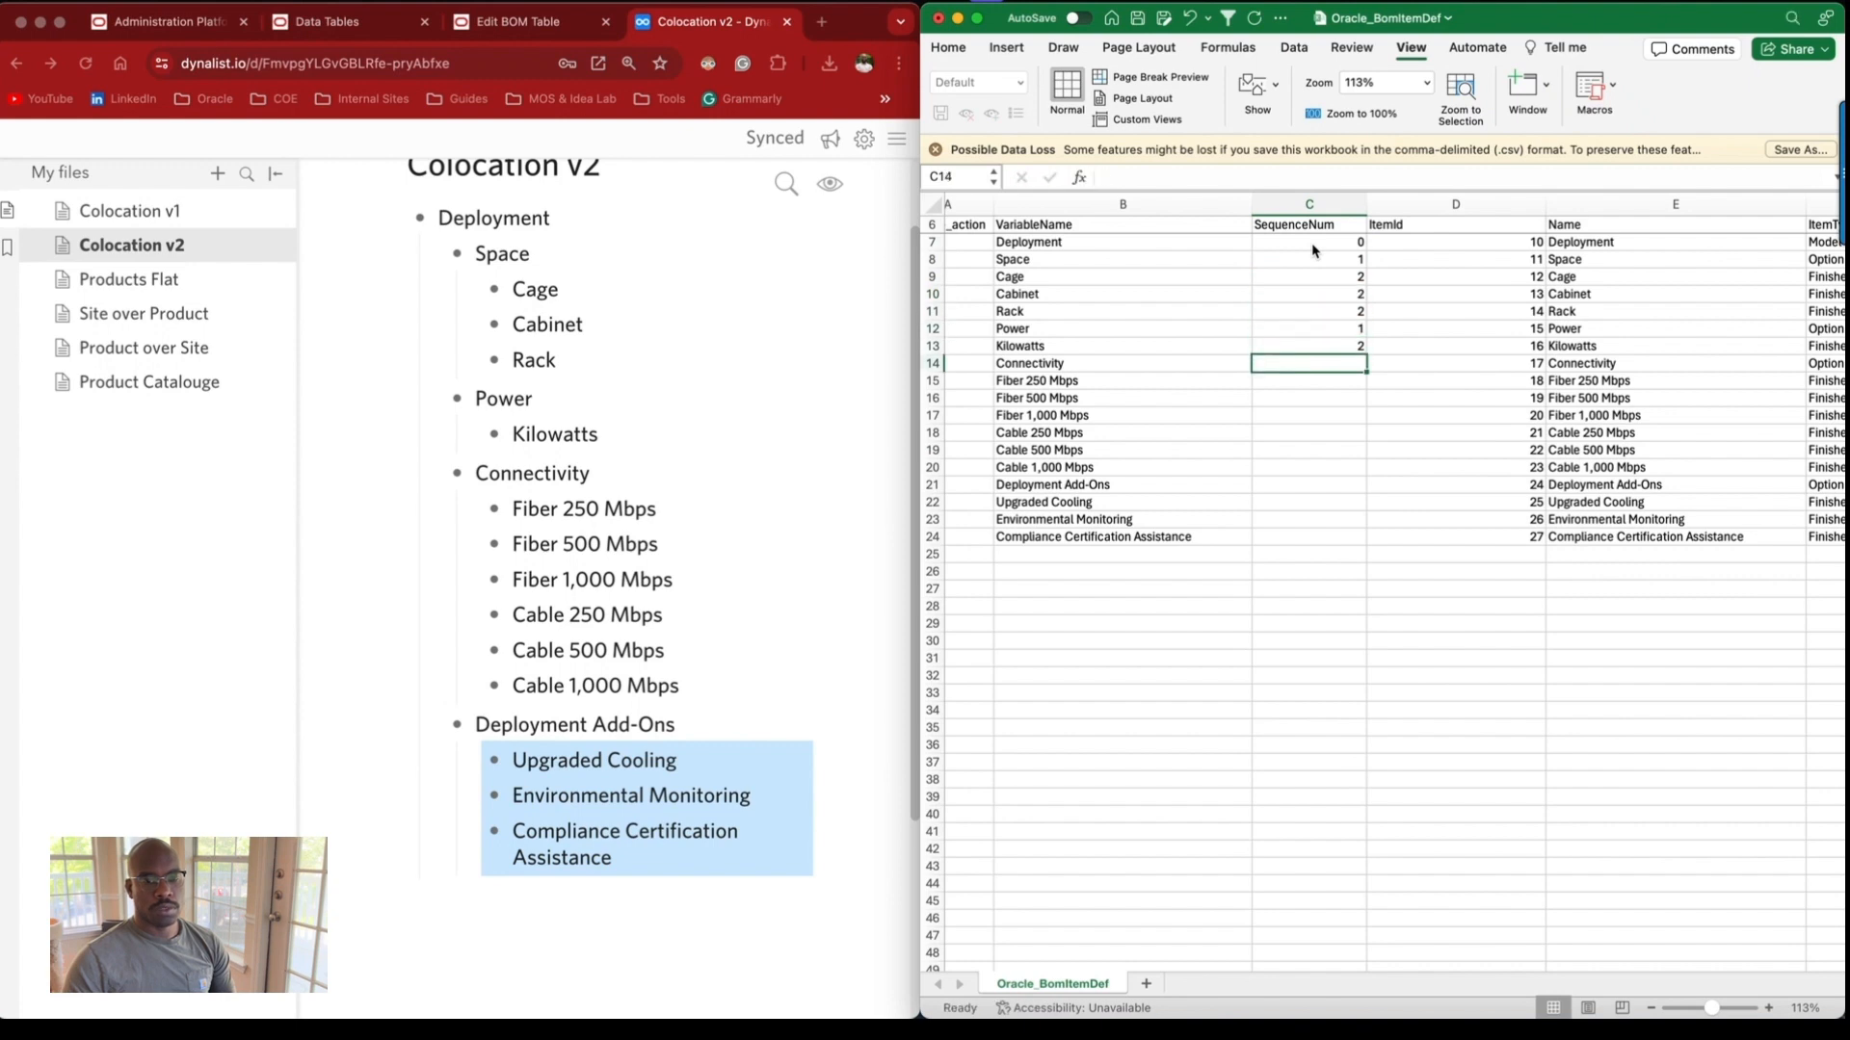
Set SequenceNum to 1 for Connectivity and 2 for the six Fiber and Cable rows.
text(1)
key(Return)
text(2)
key(Return)
text(2 2 2)
key(Return)
text(2)
key(Return)
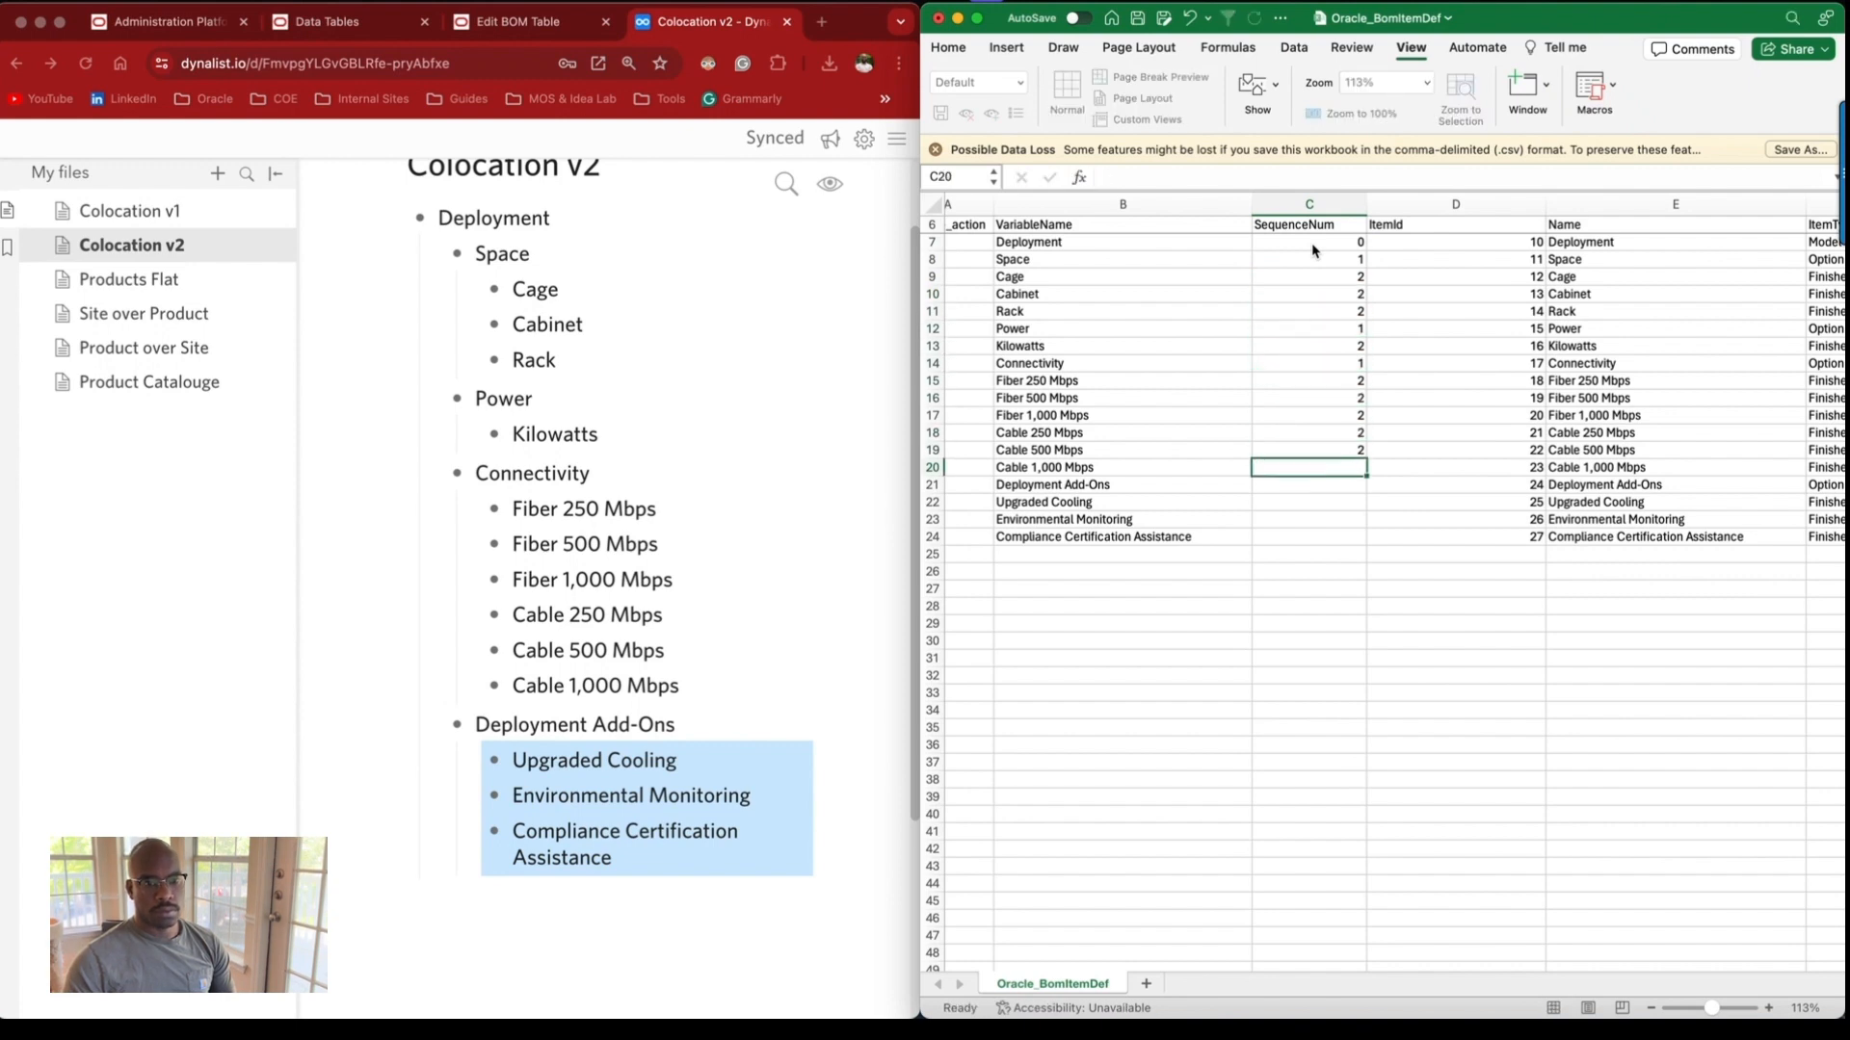
text(2)
key(Return)
Set SequenceNum to 1 for Deployment Add-Ons and 2 for Upgraded Cooling, Environmental Monitoring and Compliance Certification Assistance.
text(1)
key(Return)
text(2)
key(Return)
text(2)
key(Return)
text(2)
key(Up)
key(Up)
key(Up)
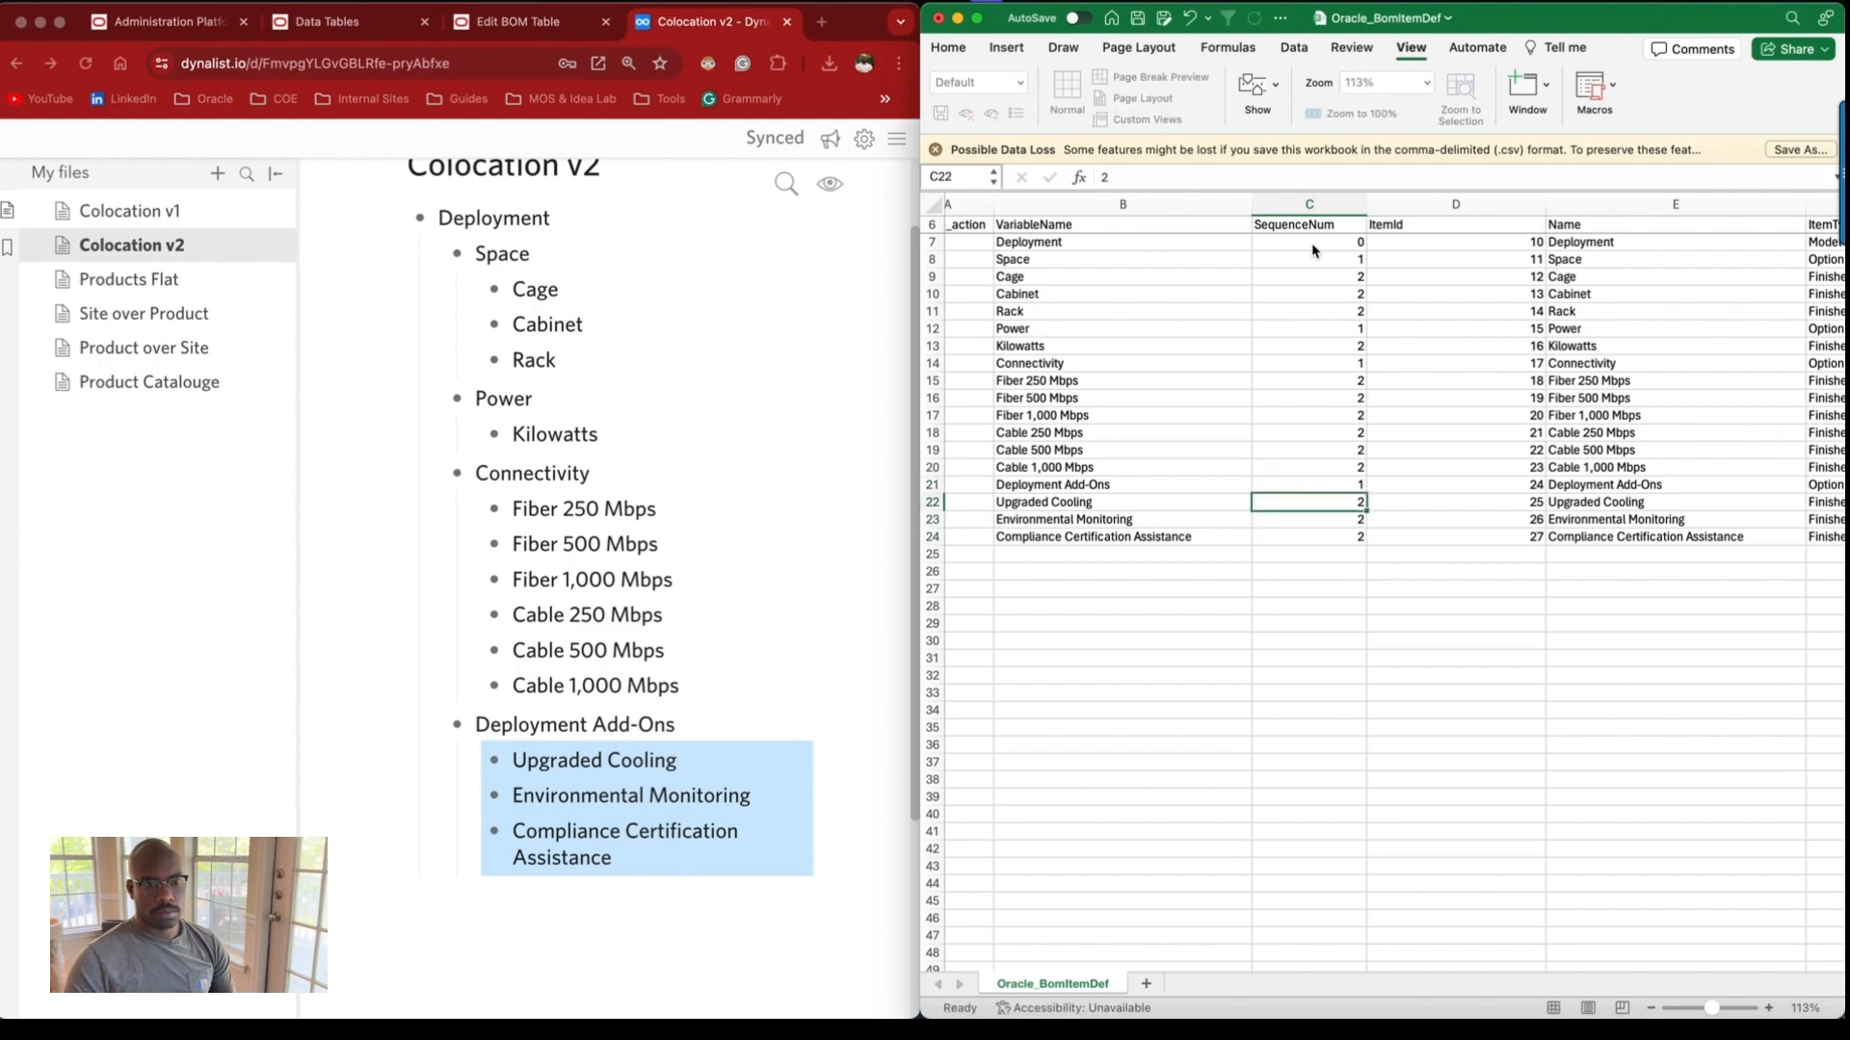
key(Right)
key(Right)
key(Left)
key(Left)
key(Up)
key(Up)
key(Up)
key(Up)
key(Up)
key(Up)
key(Up)
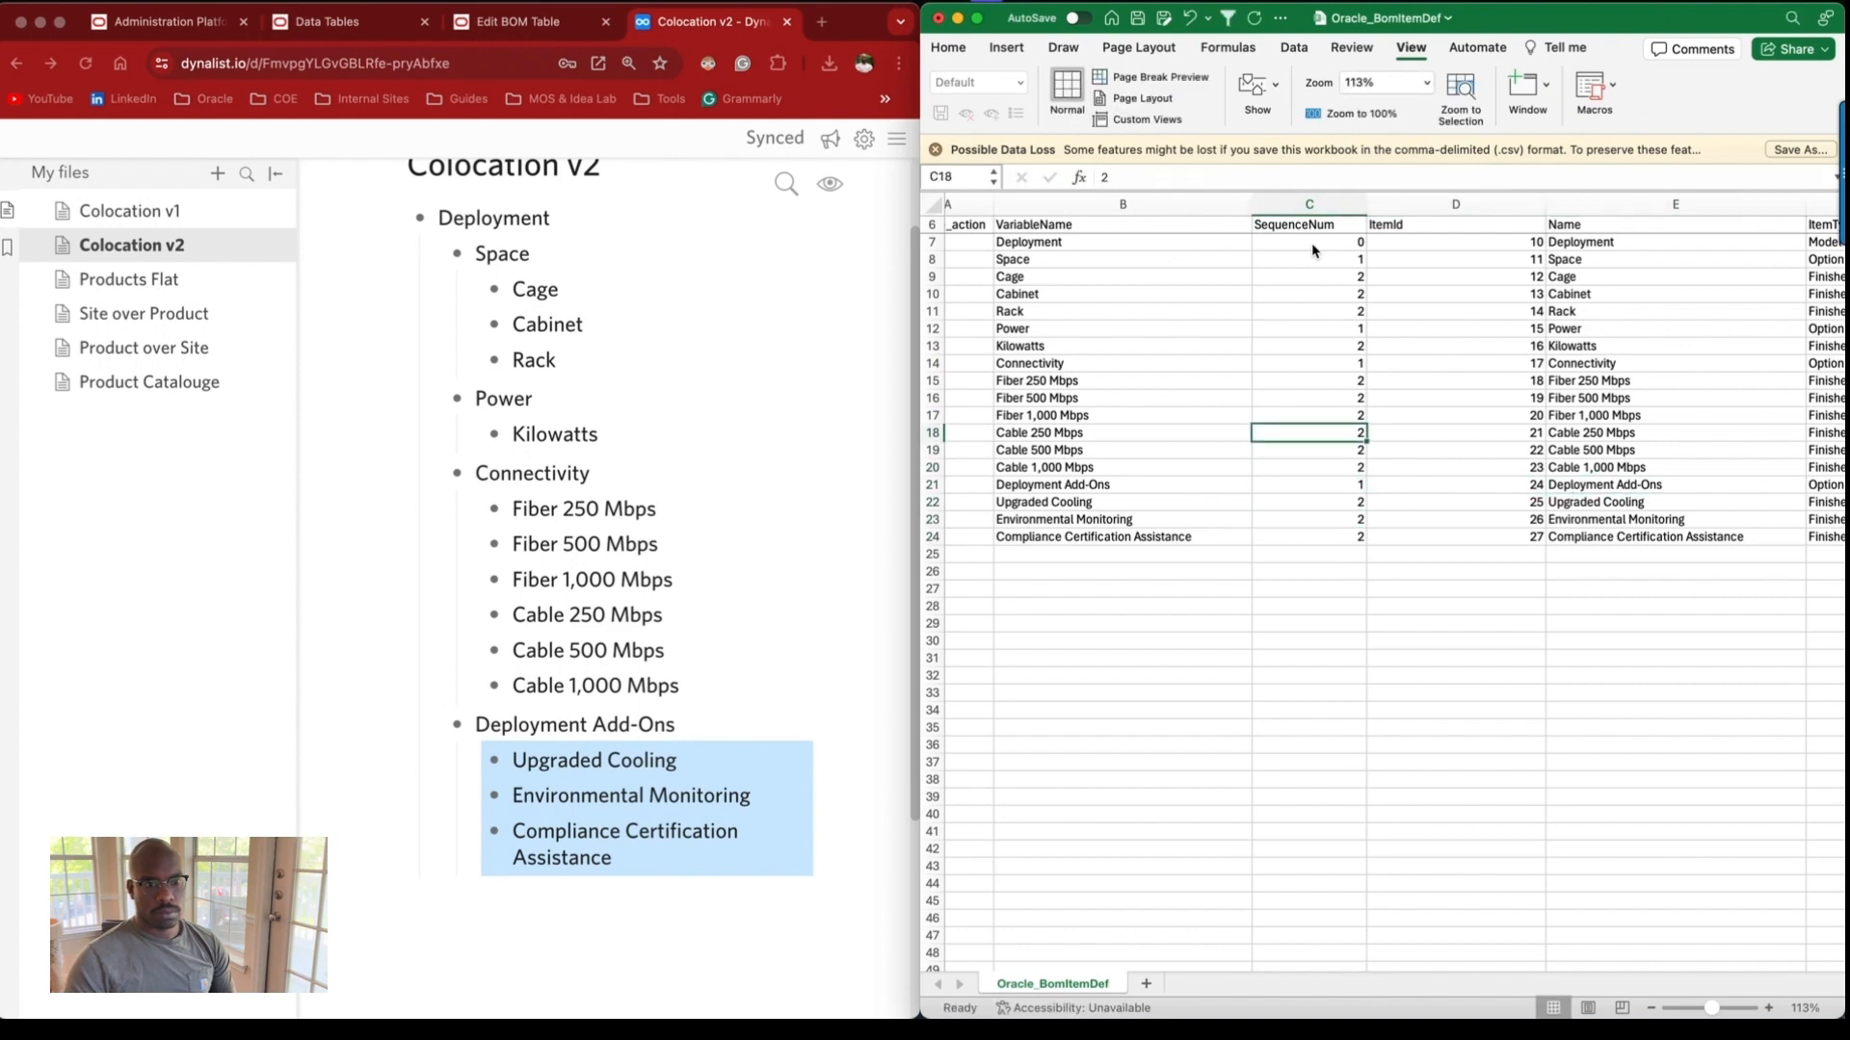
key(Right)
key(Right)
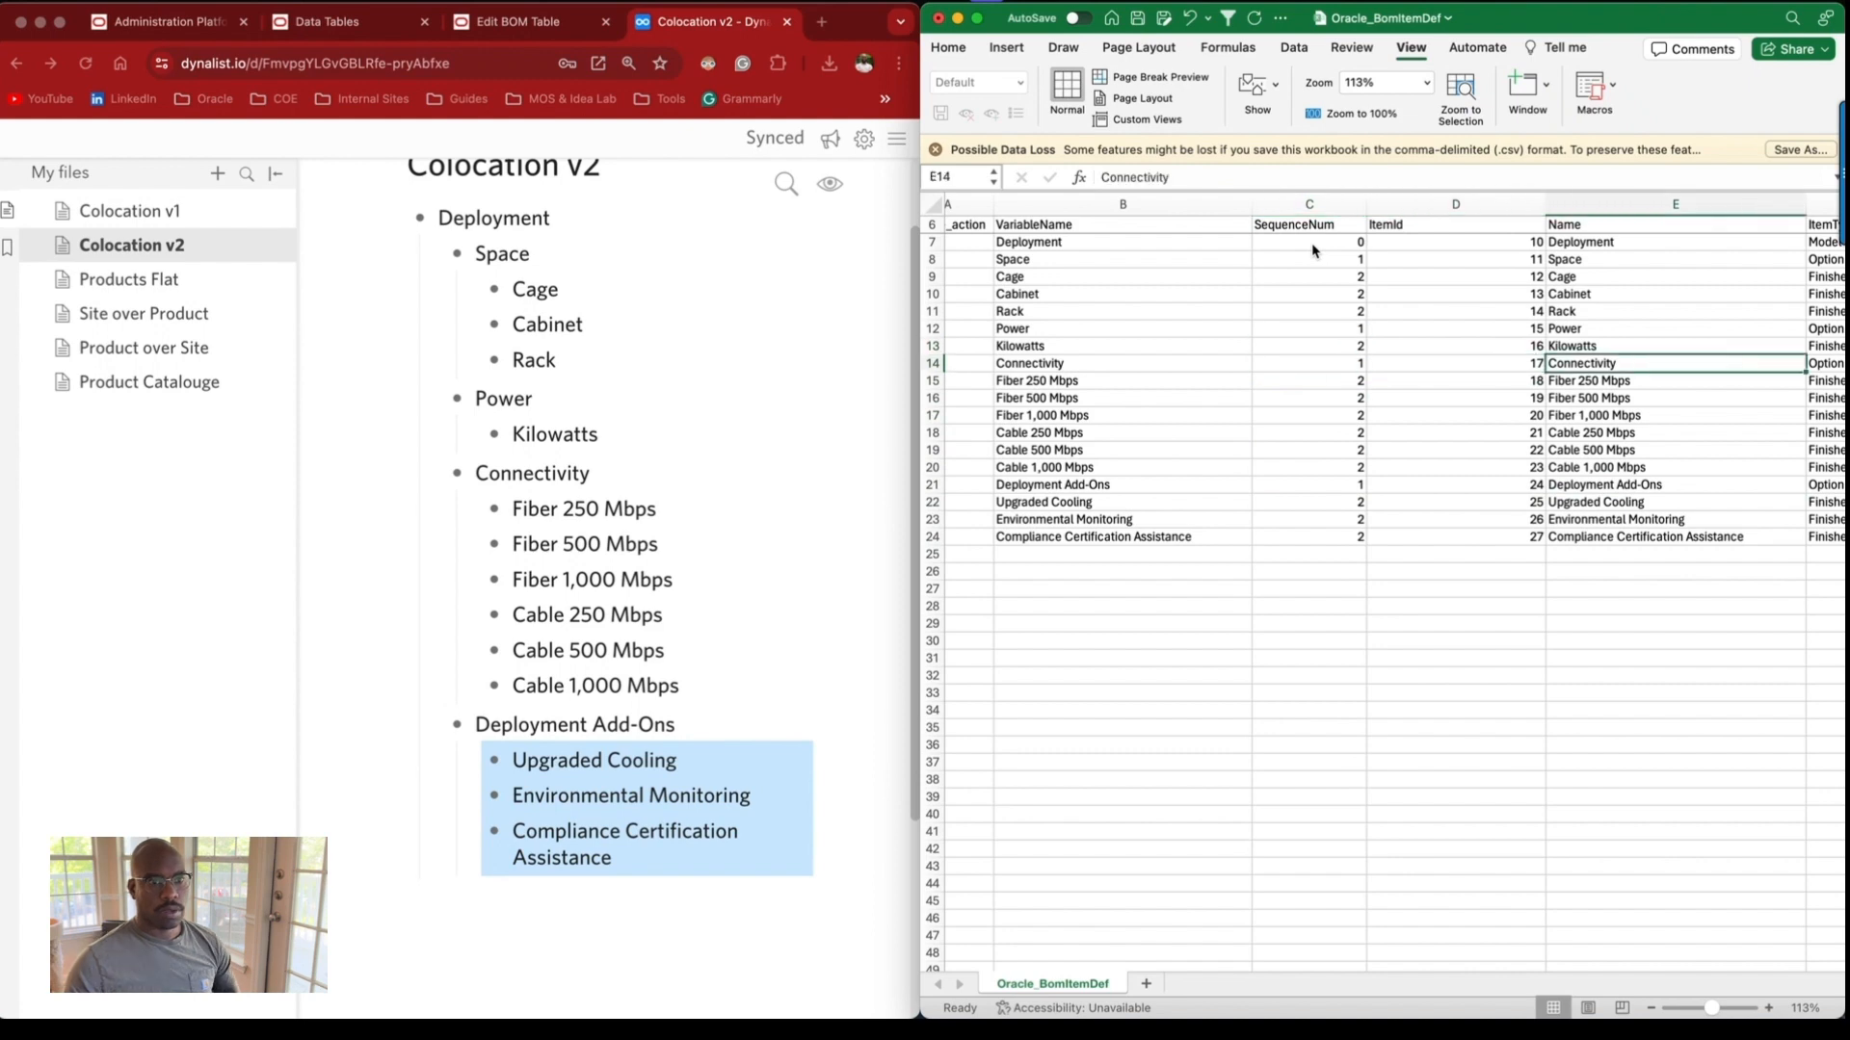
Fill the Optional column with Y for every item in rows 7 to 24.
scroll(1325, 275, right, 6)
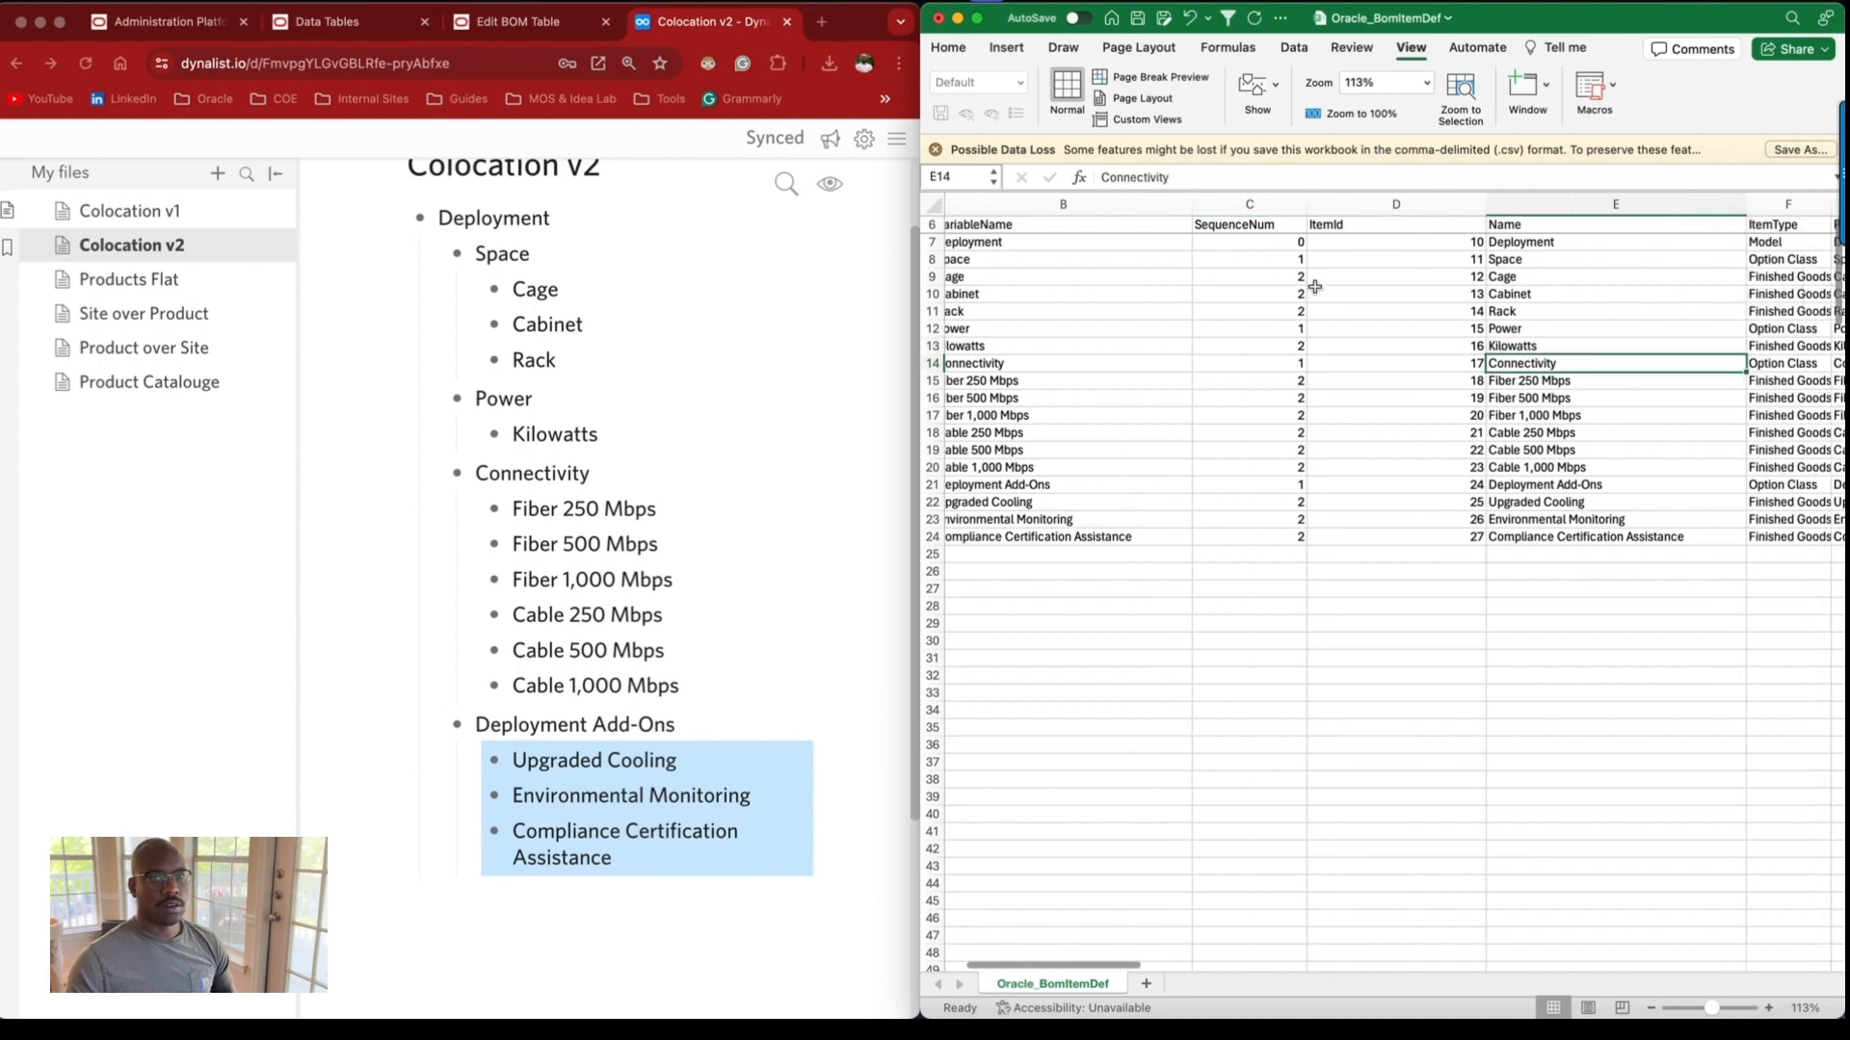
scroll(1317, 286, right, 6)
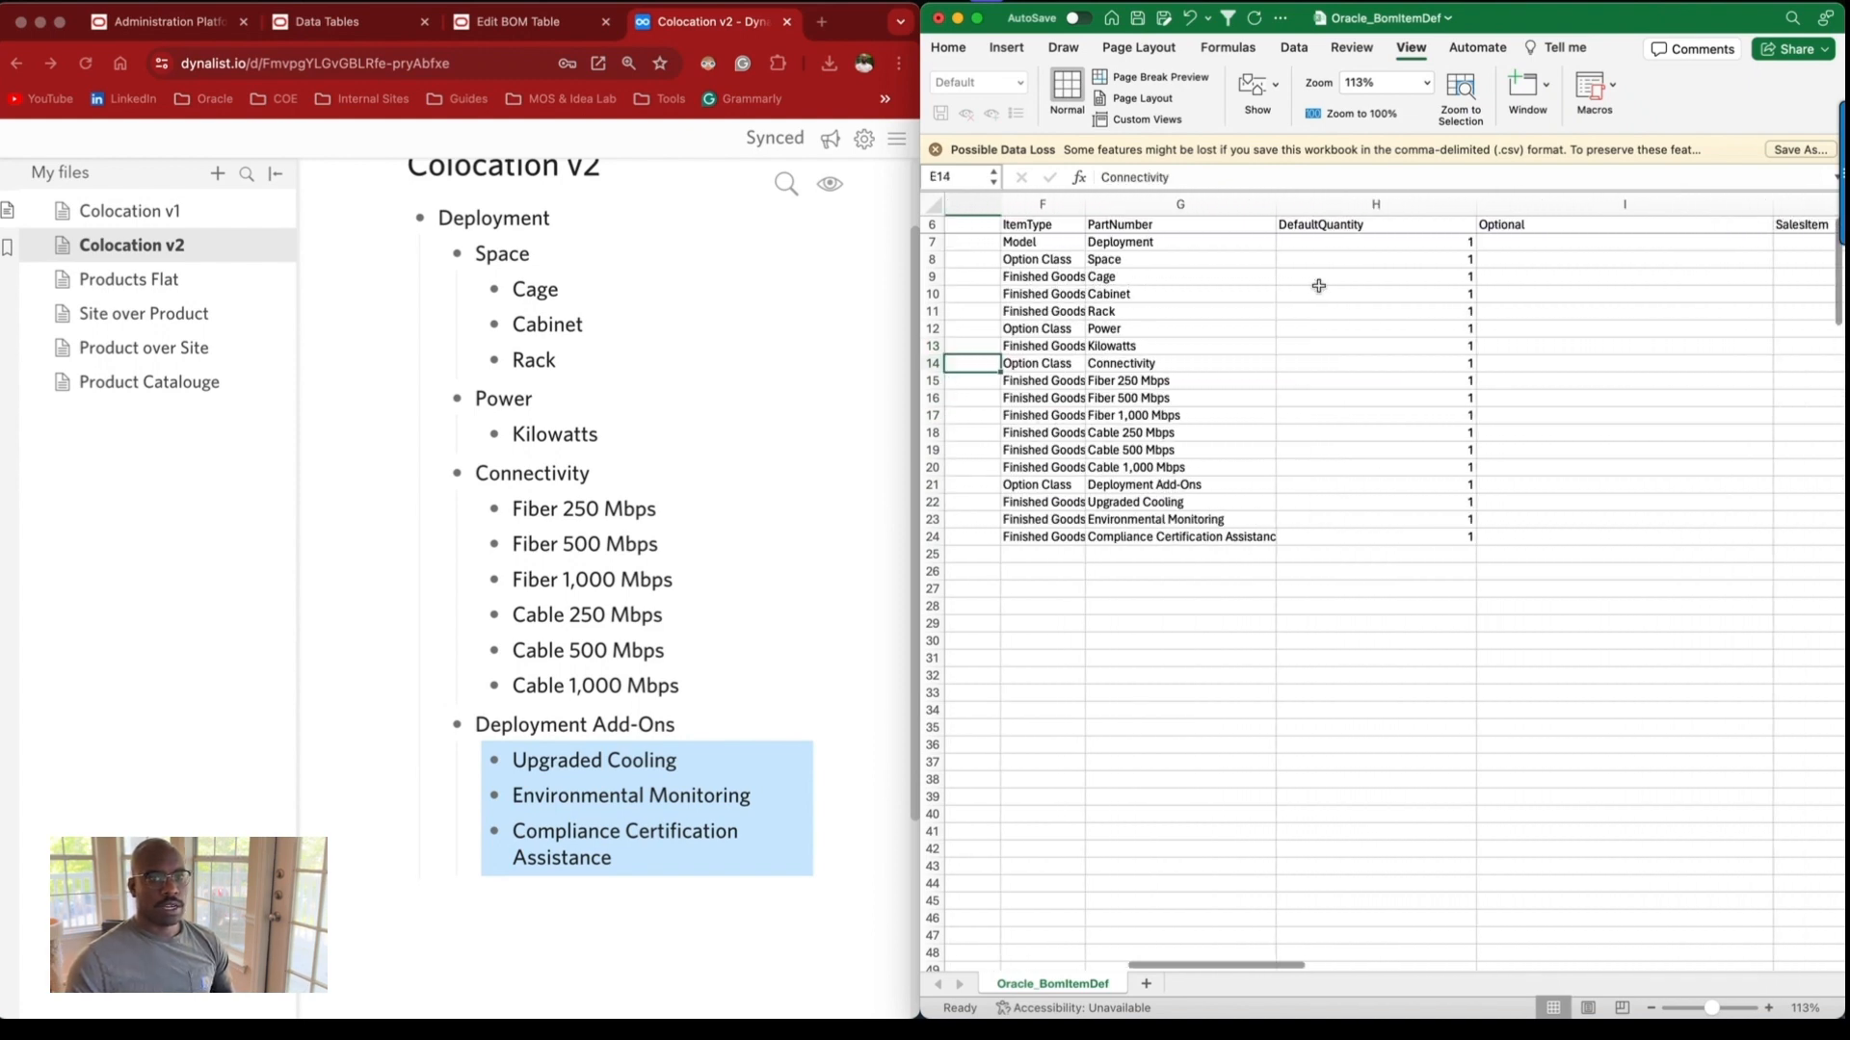
scroll(1317, 286, right, 3)
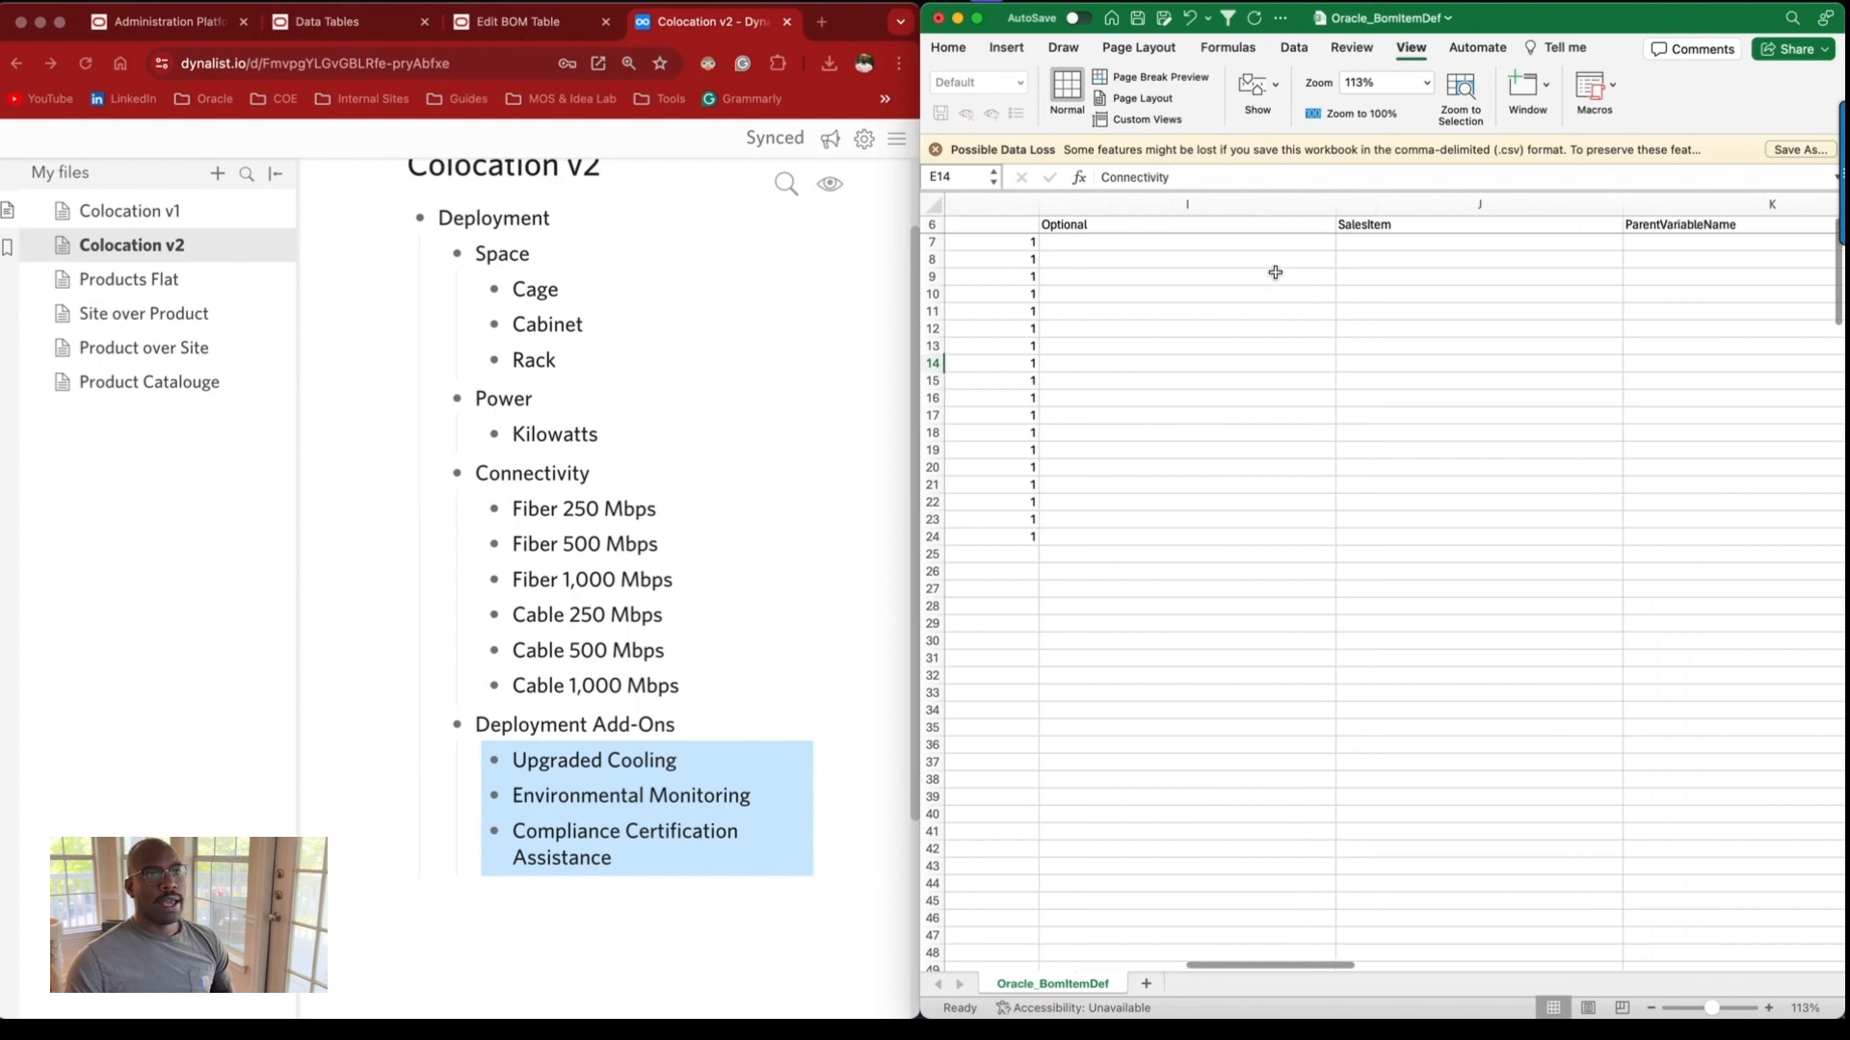
click(1216, 243)
text(N)
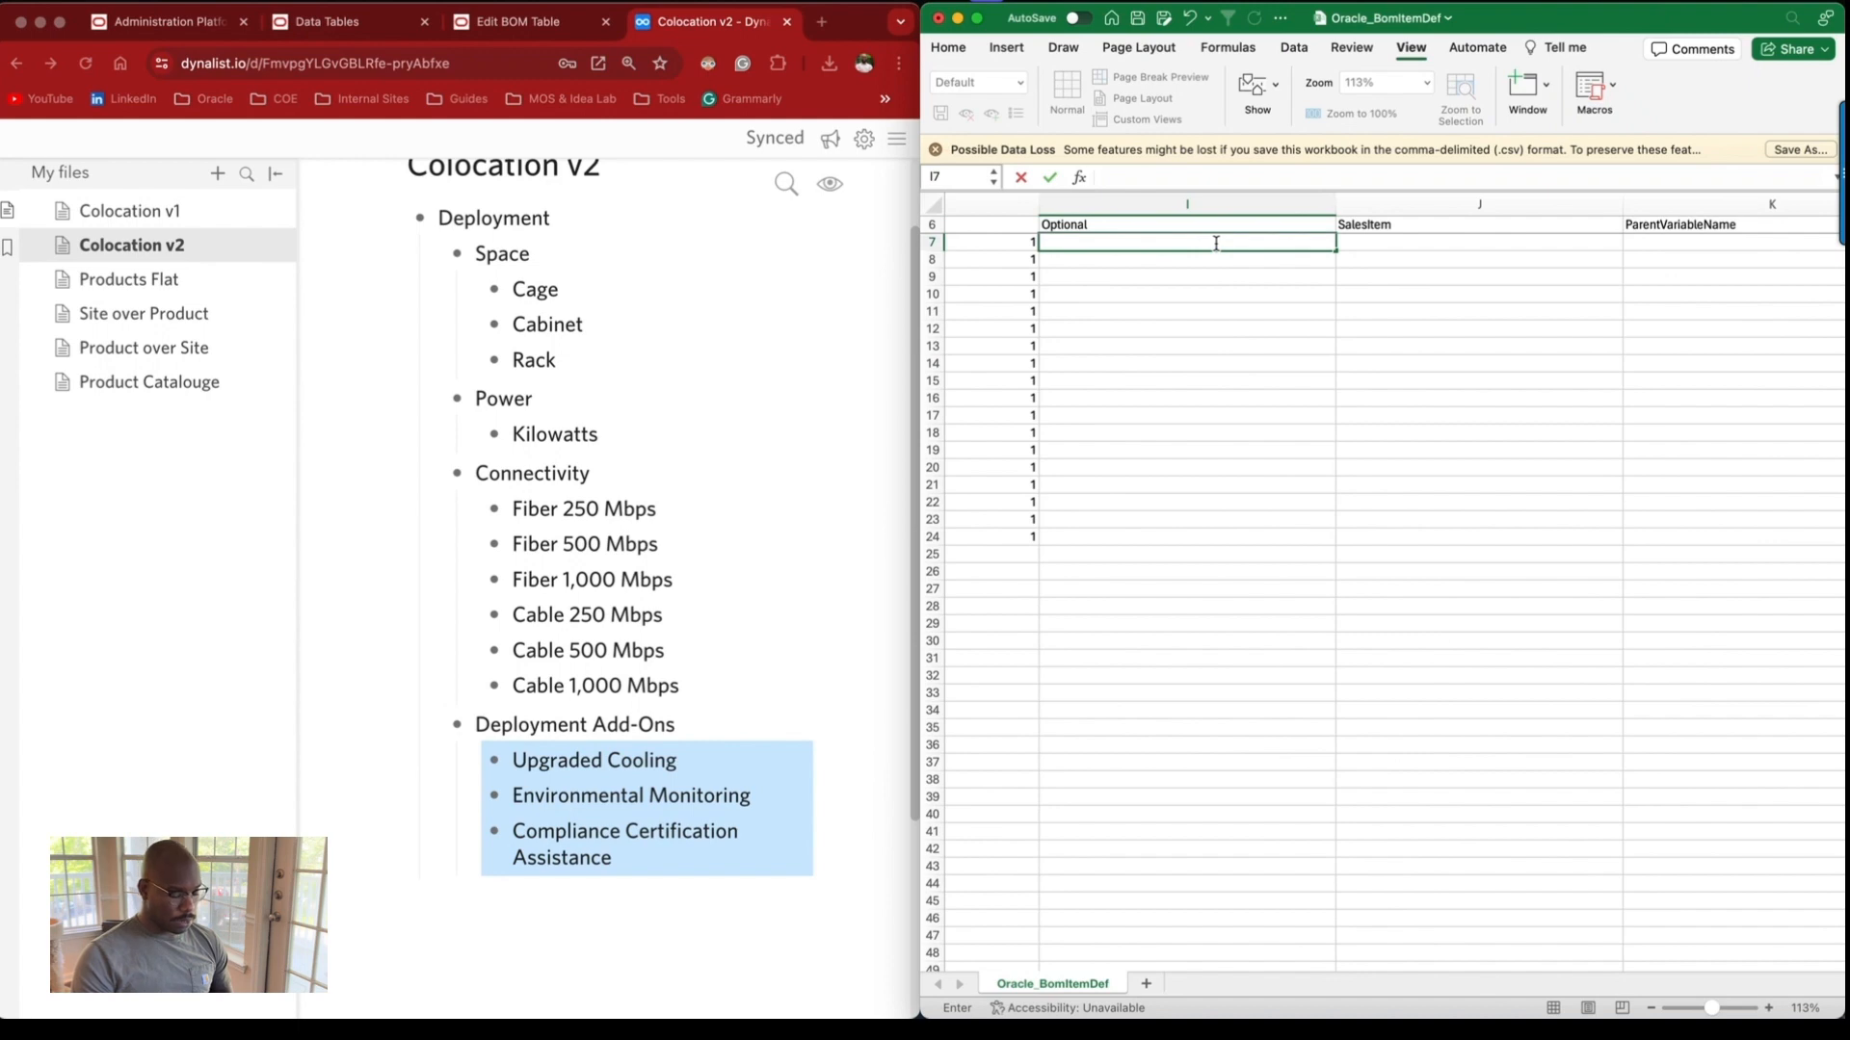
text(N)
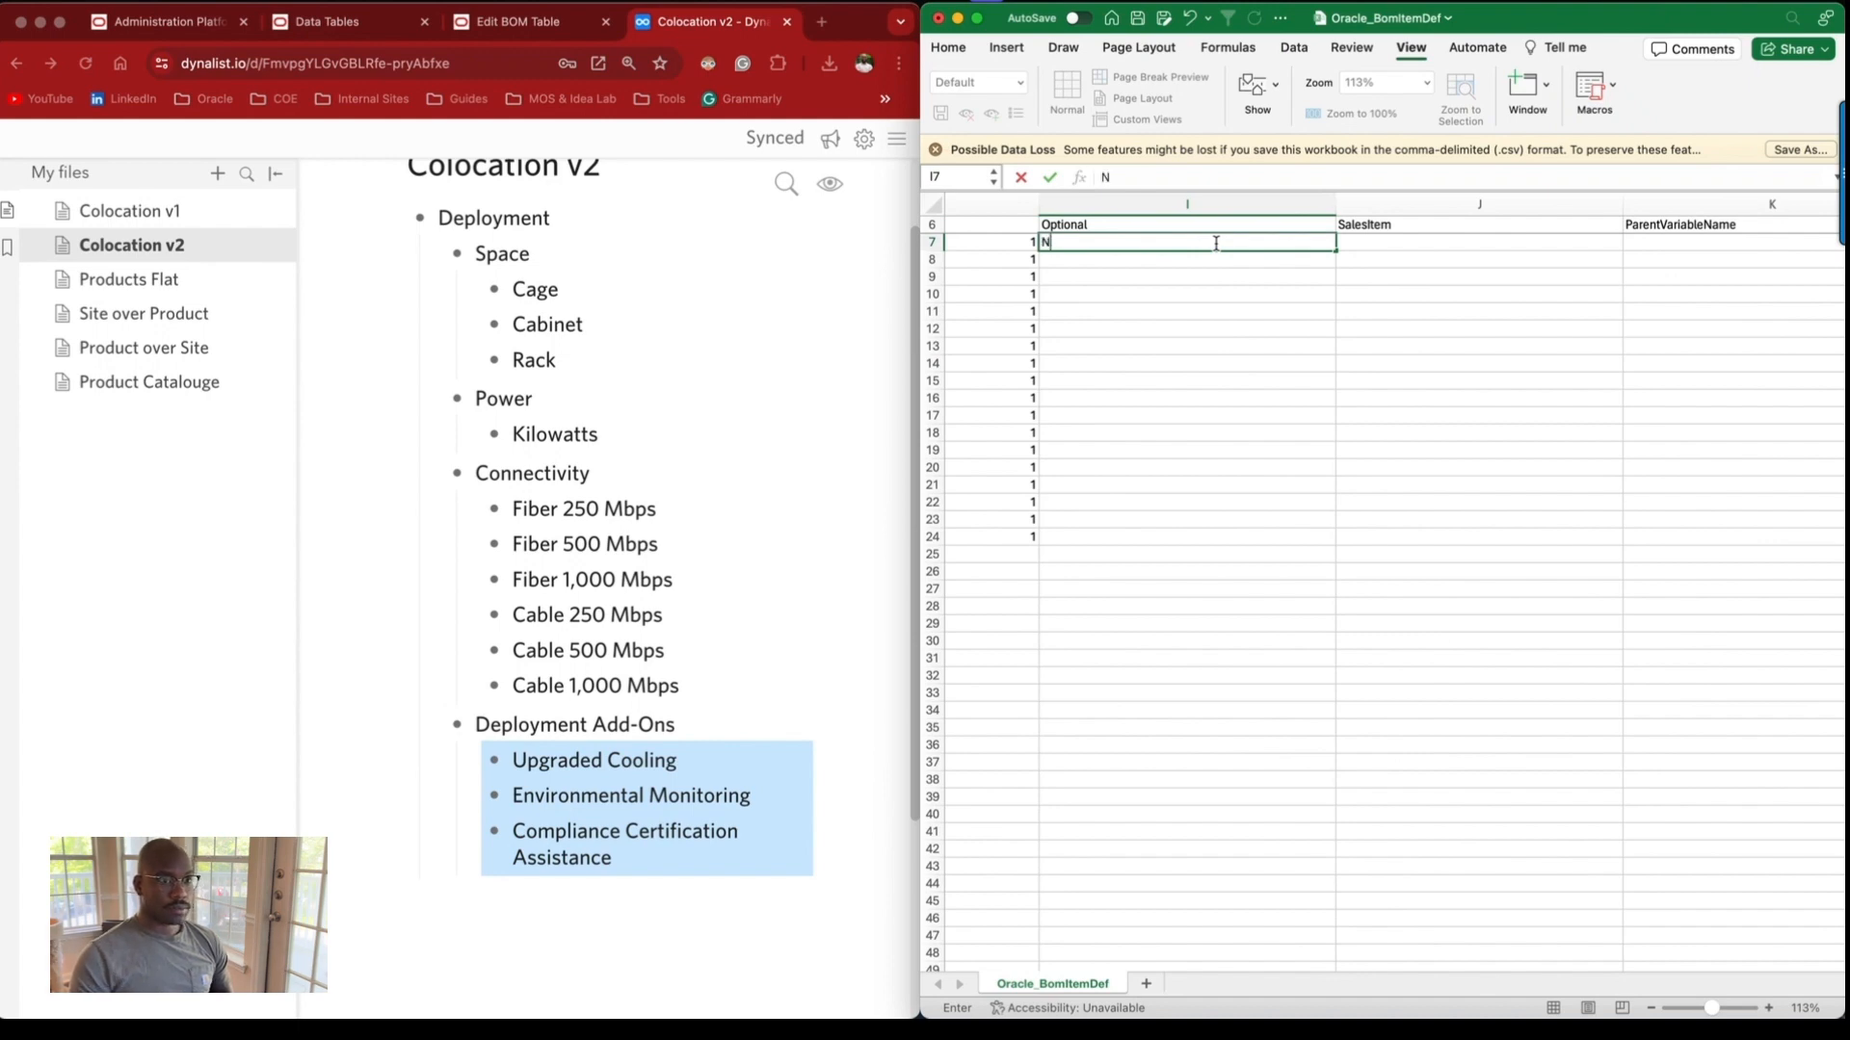
key(BackSpace)
text(Y)
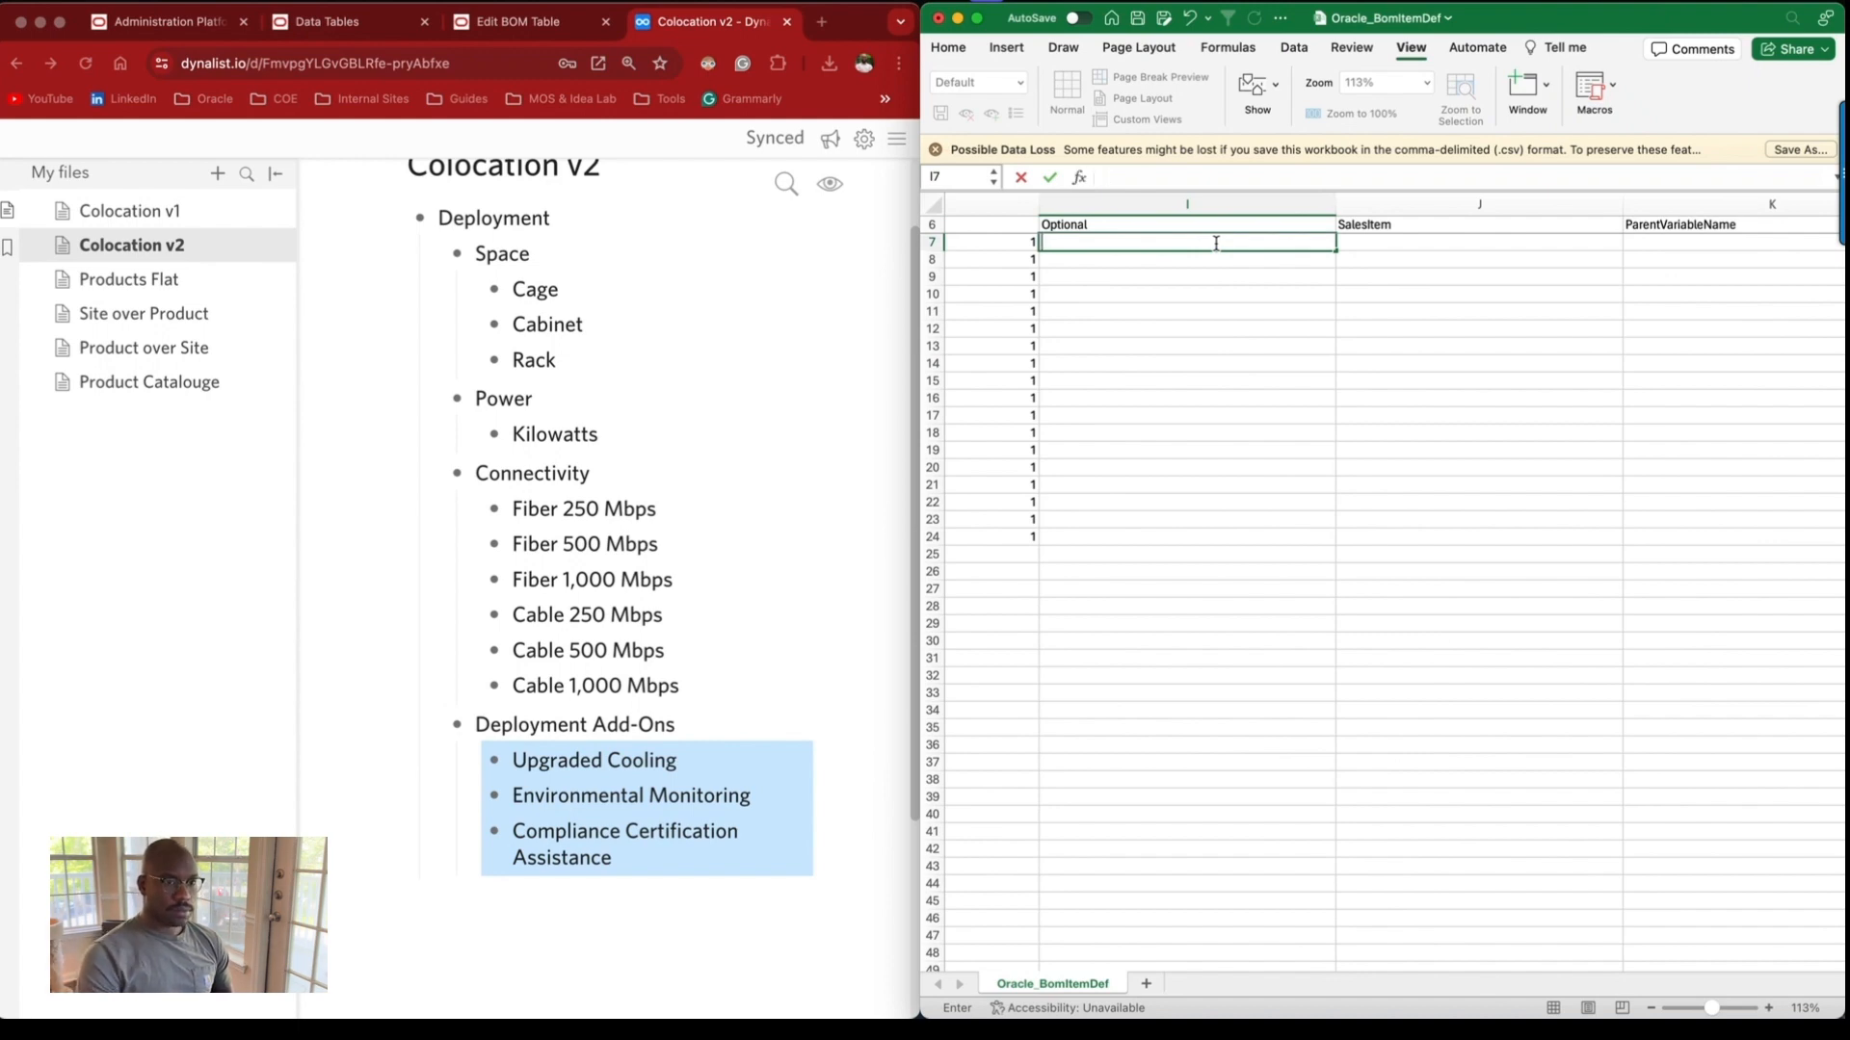
key(Return)
click(1216, 243)
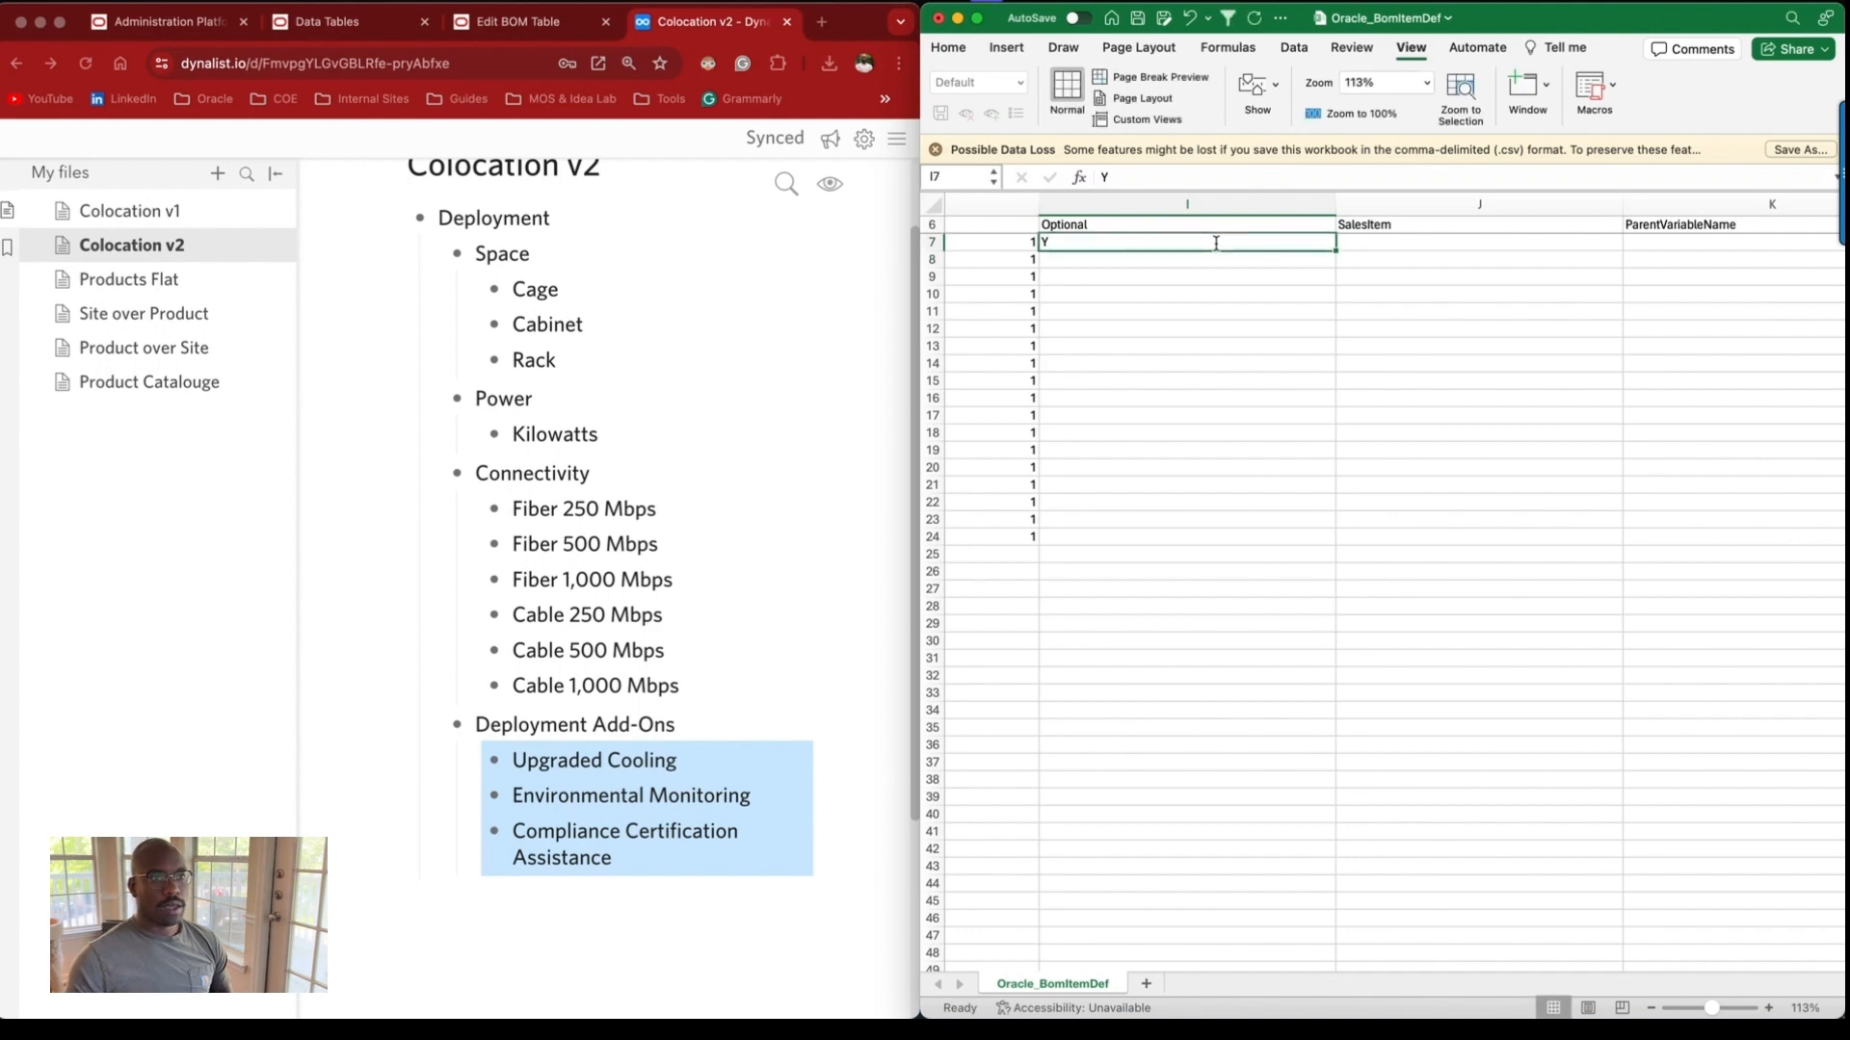
scroll(1208, 287, left, 5)
click(1638, 291)
click(1581, 244)
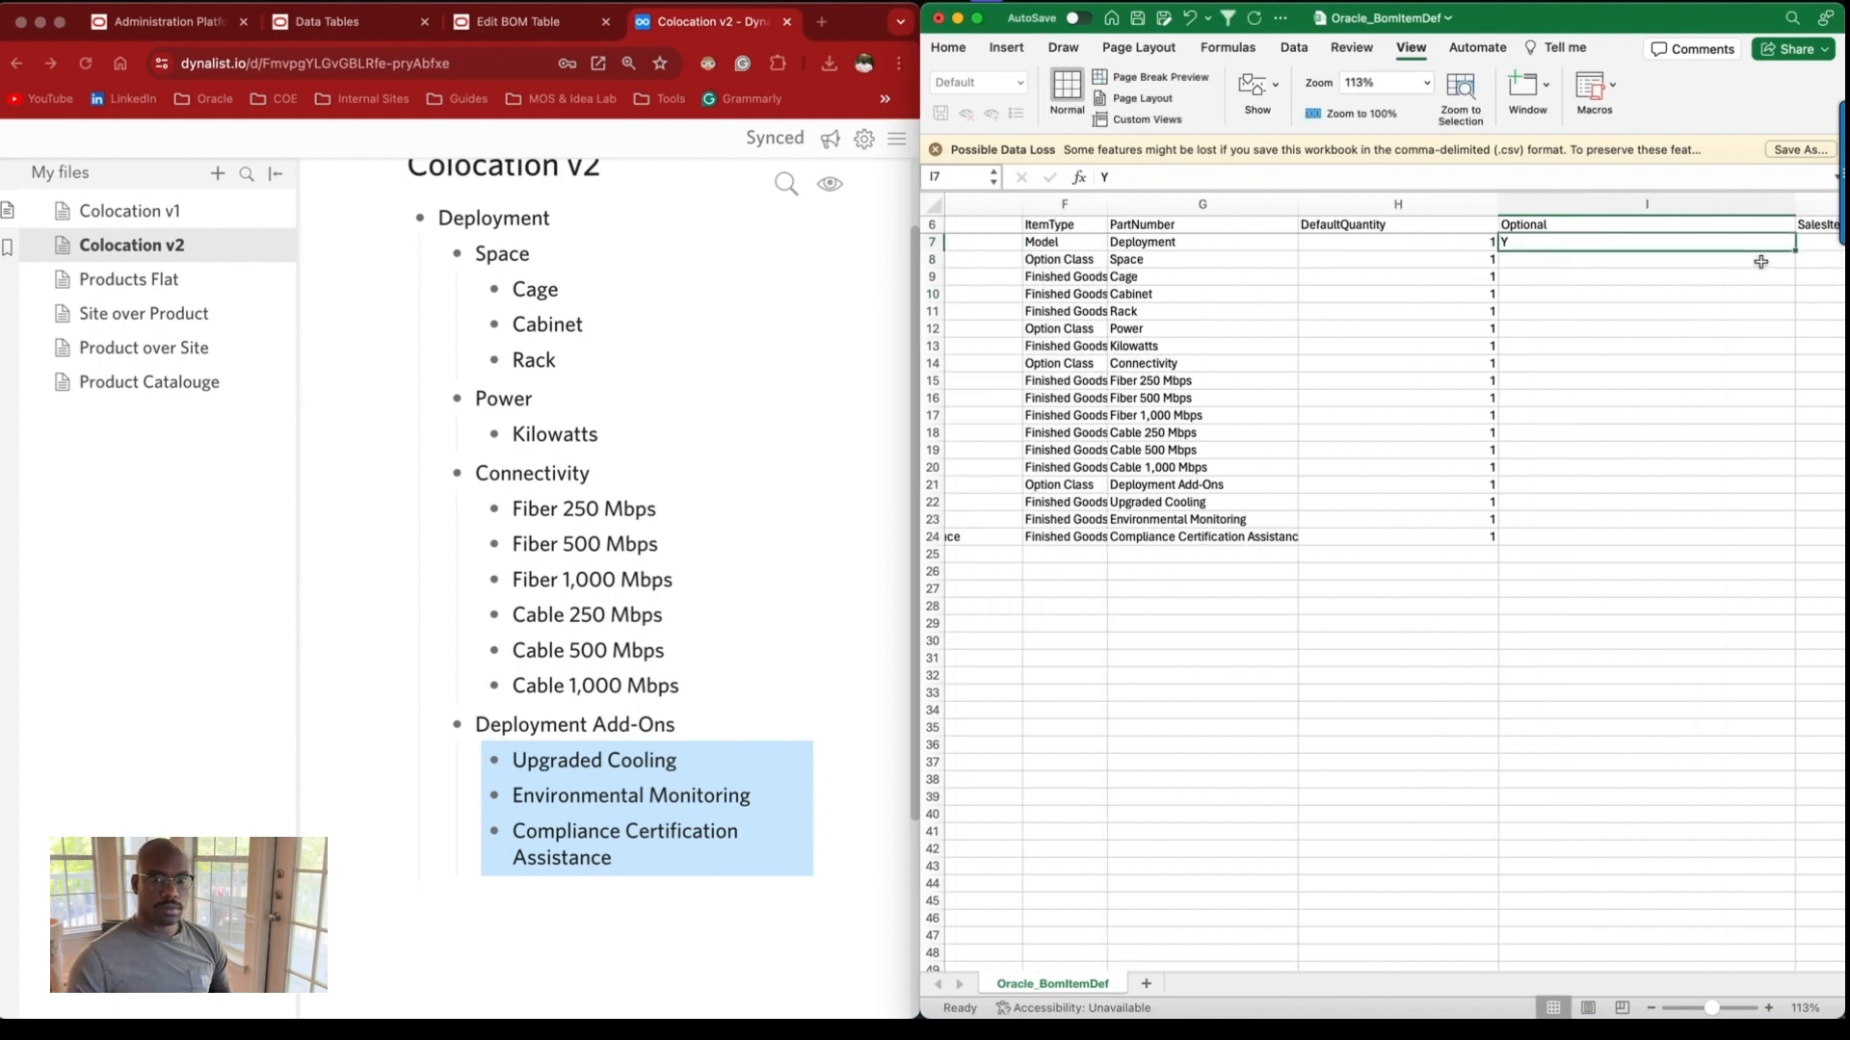
double_click(1795, 250)
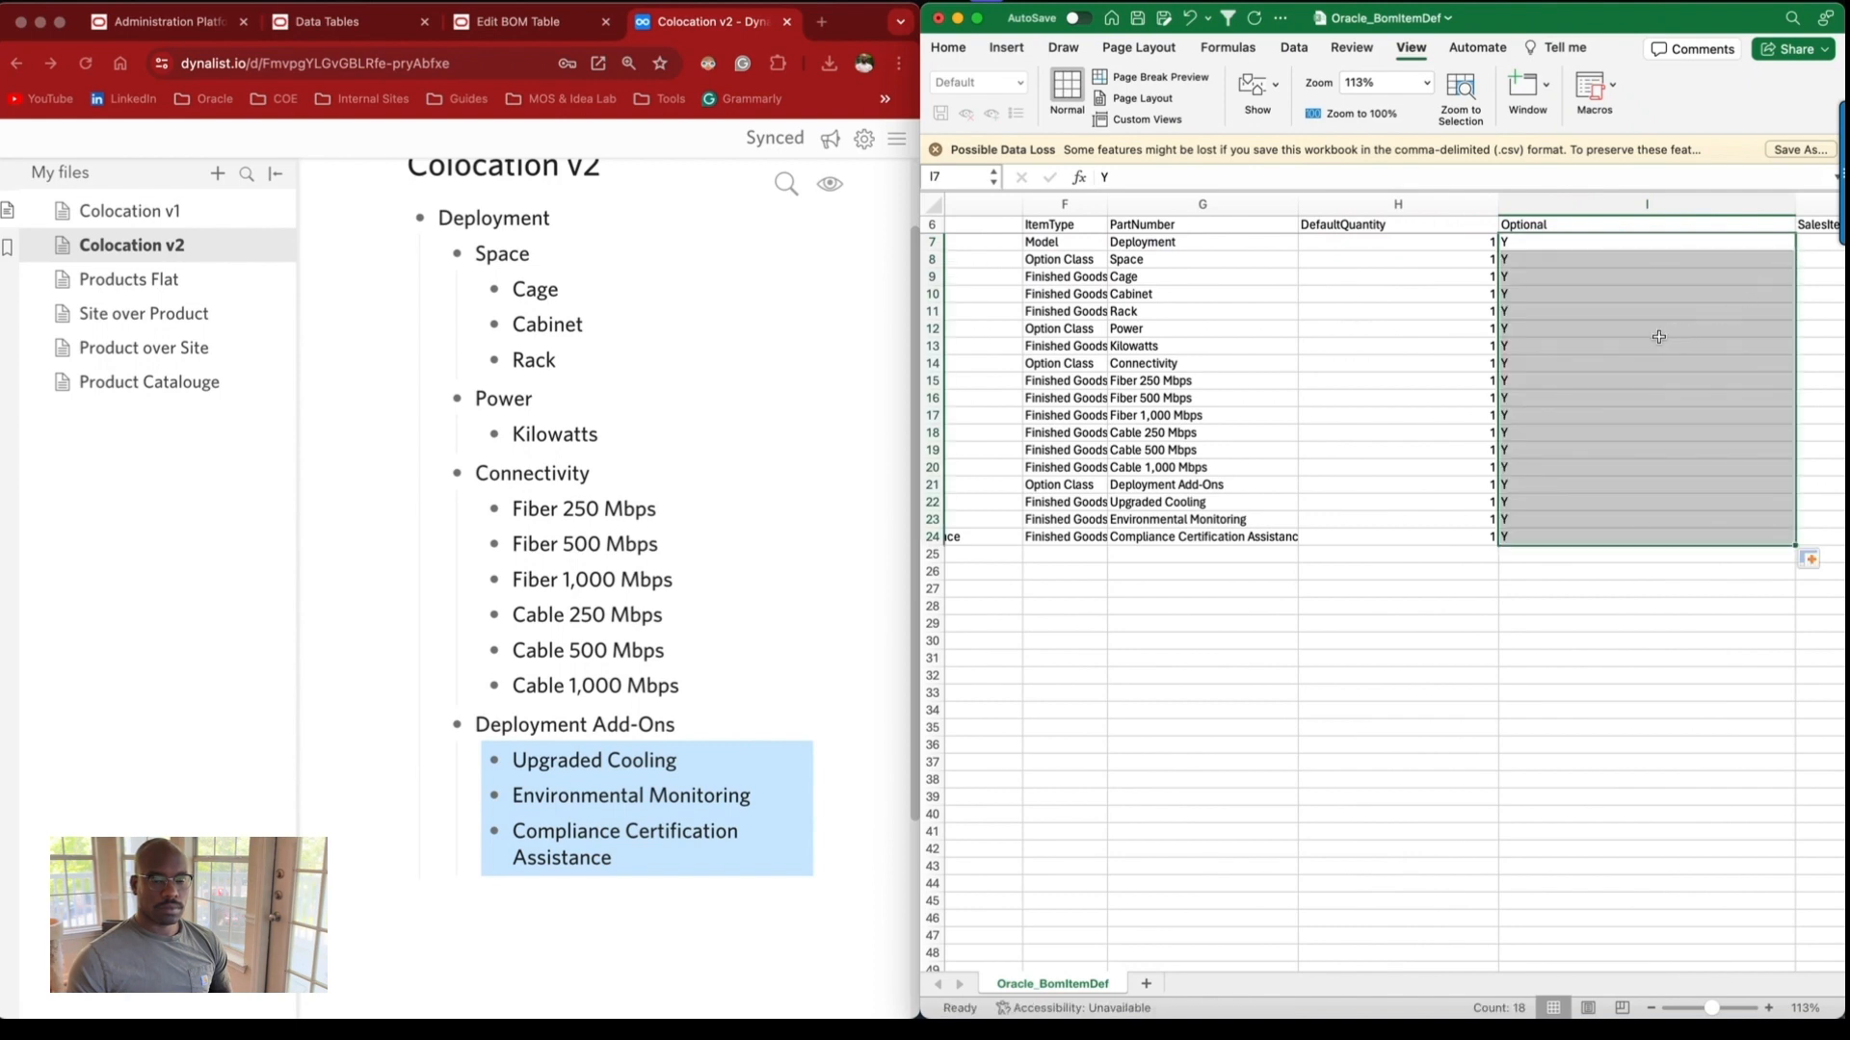
Open the Oracle CPQ online help in a new browser tab and go to the BOM Item Definition Table topic under BOM Mapping.
scroll(1443, 355, right, 2)
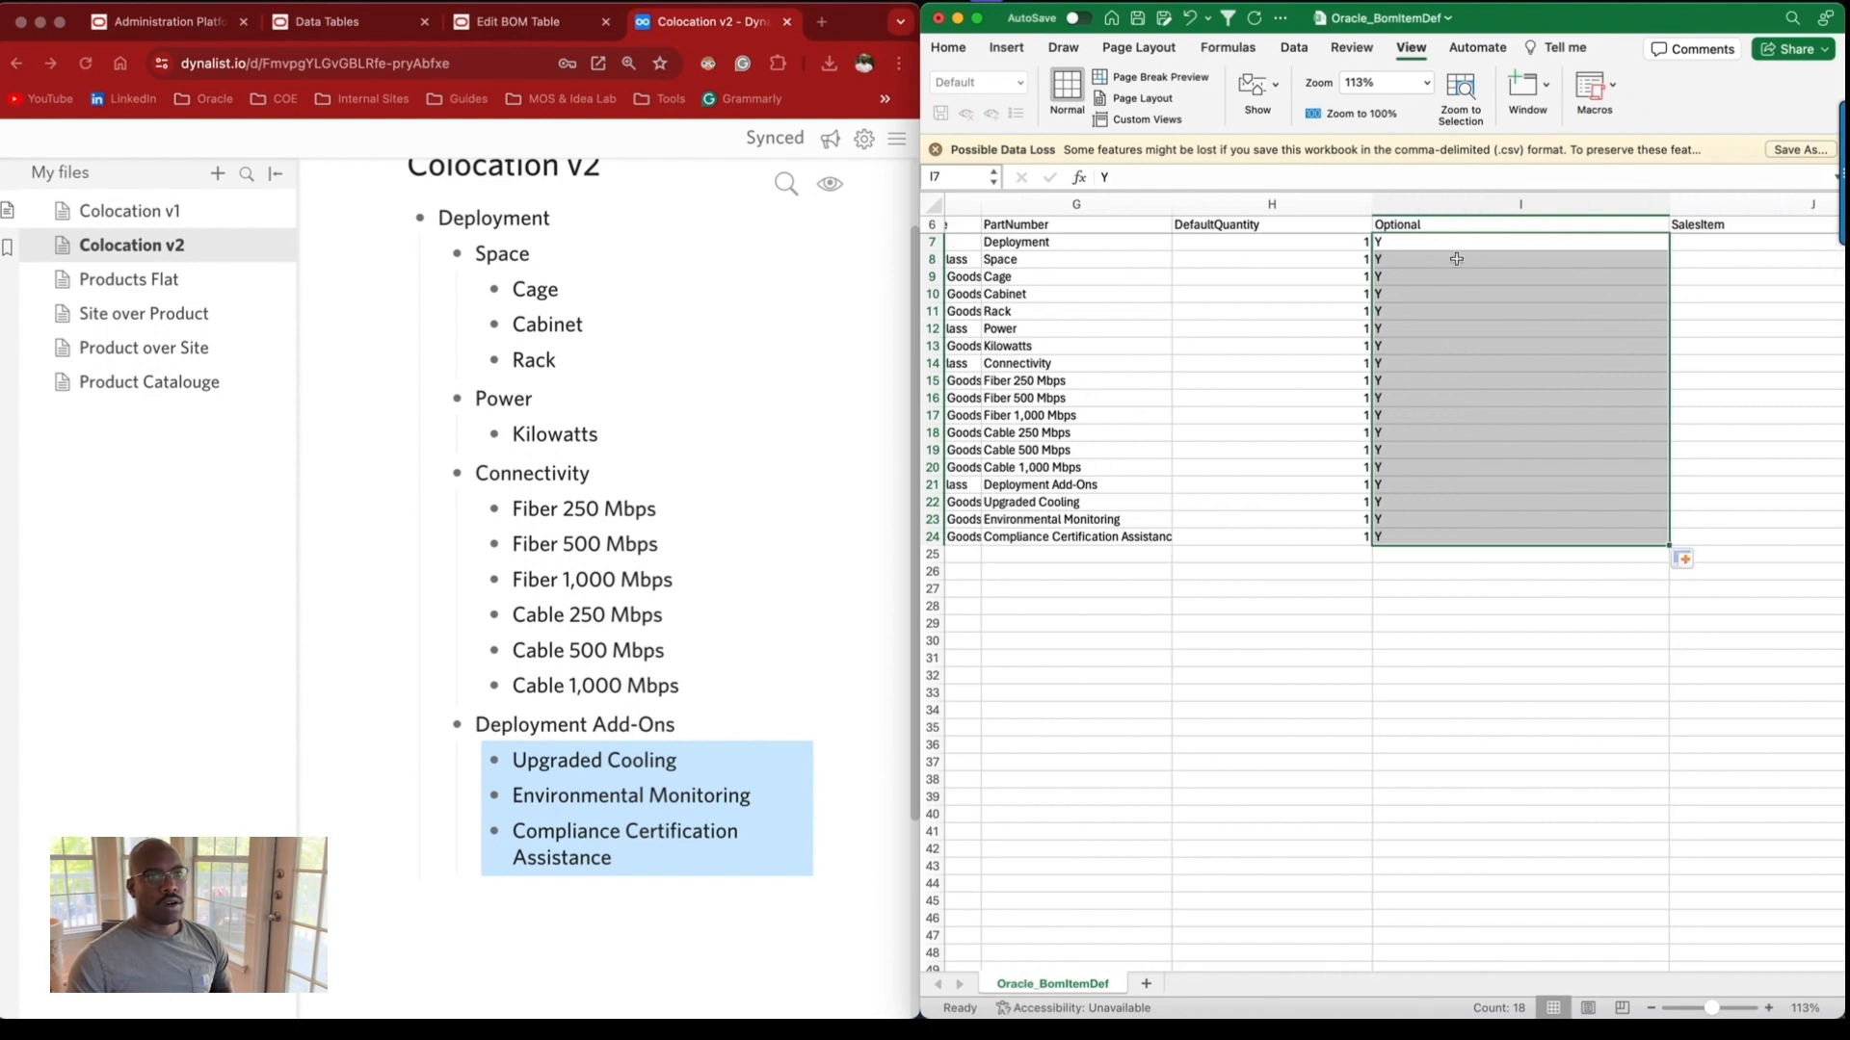
click(459, 98)
super+click(493, 134)
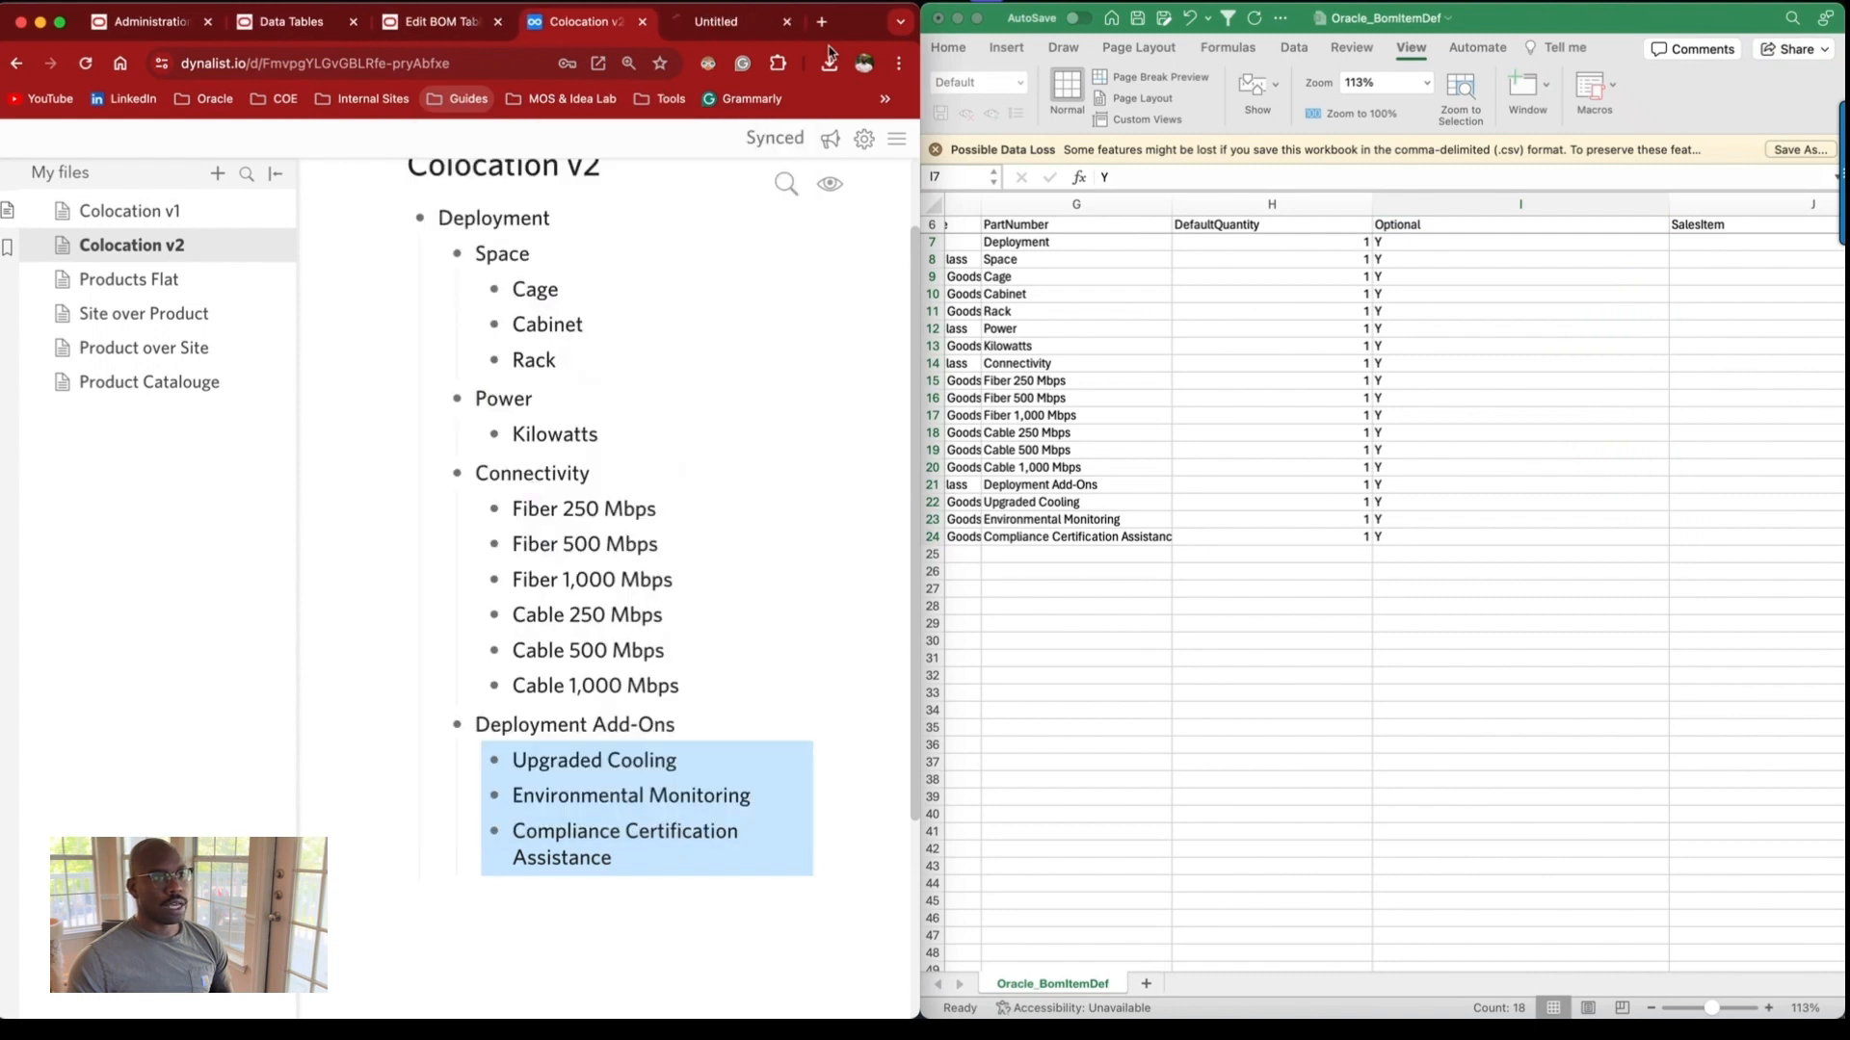
click(734, 23)
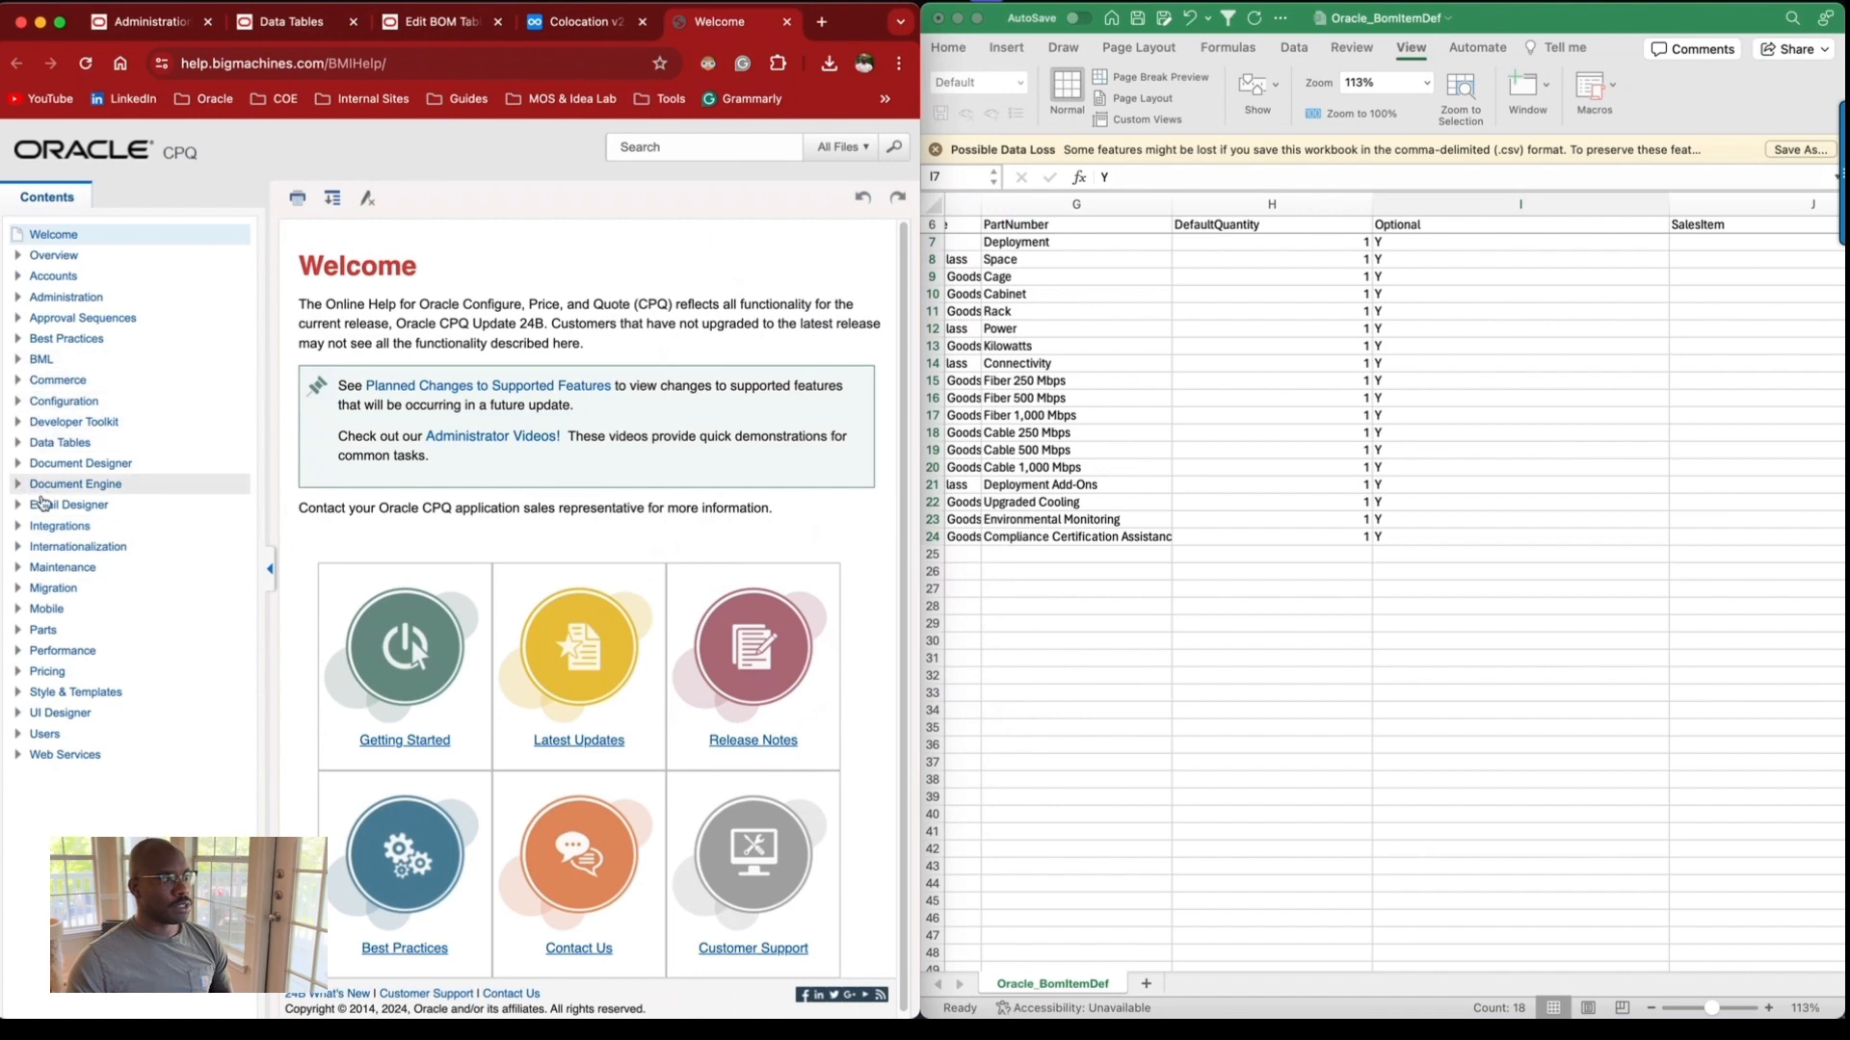
click(17, 400)
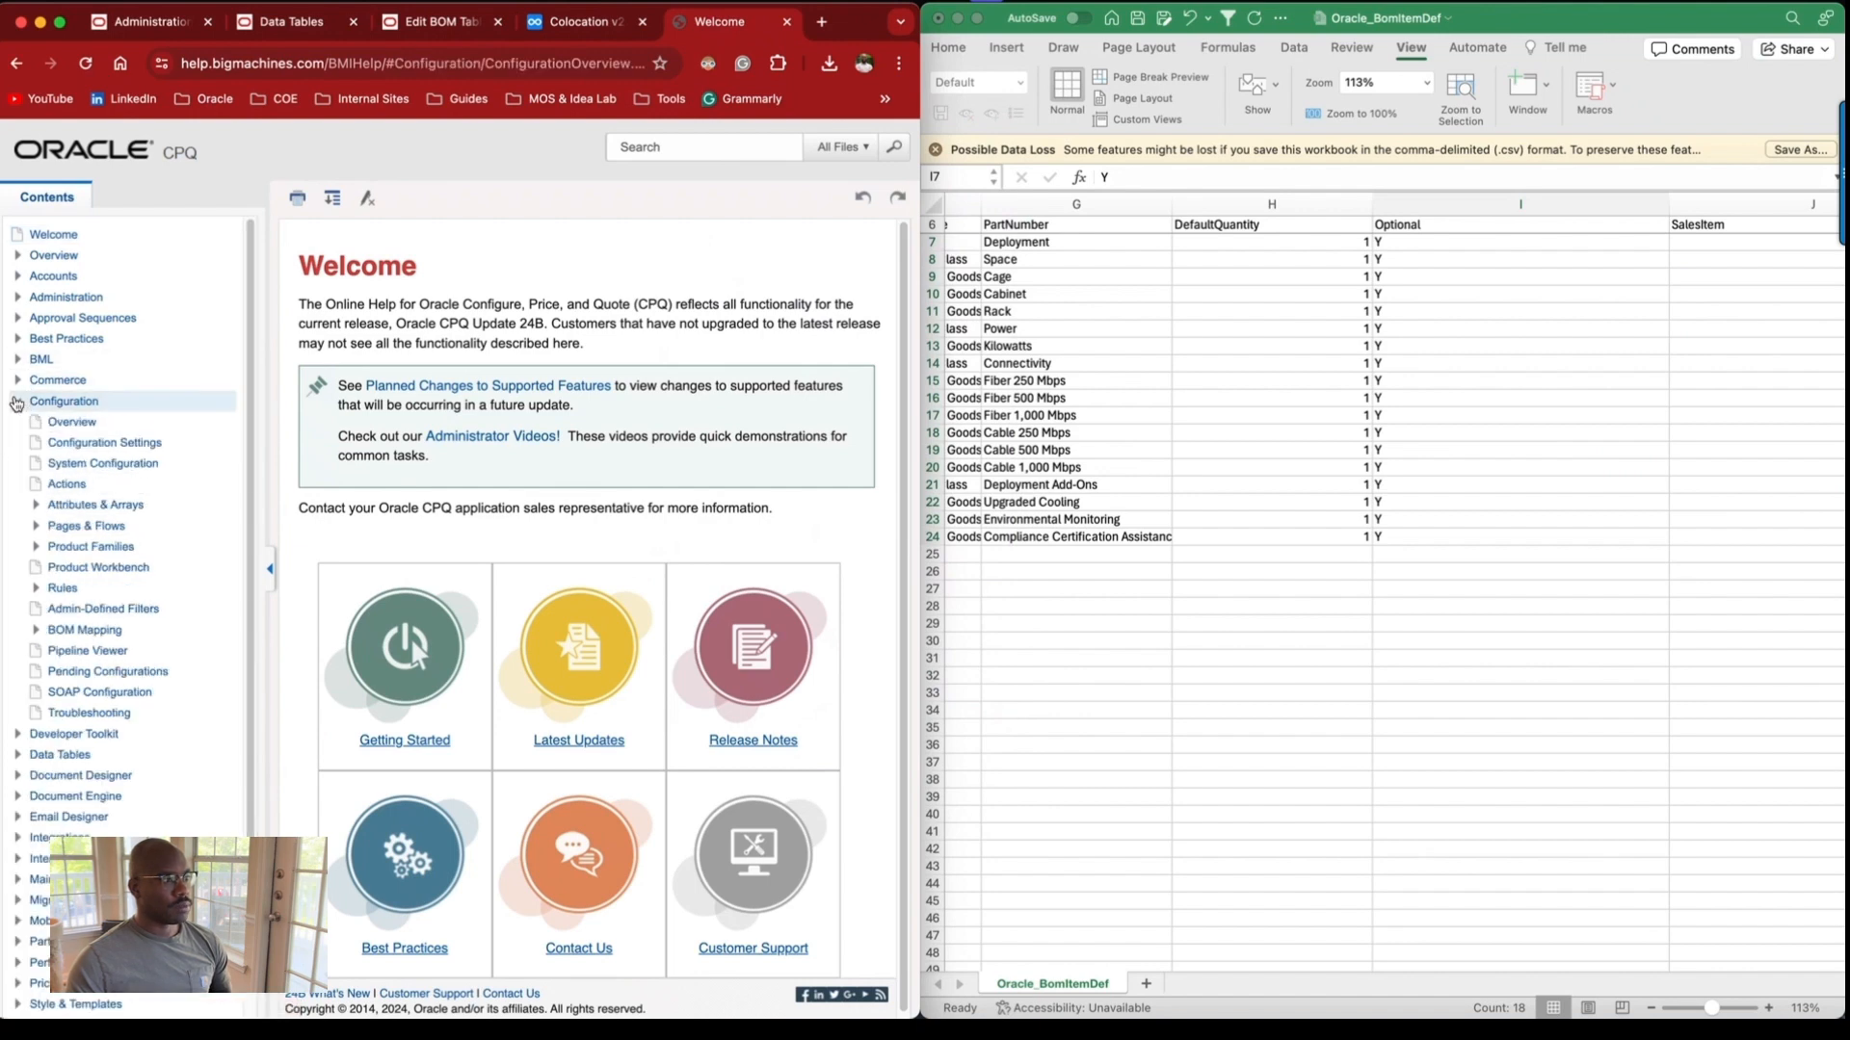
click(68, 633)
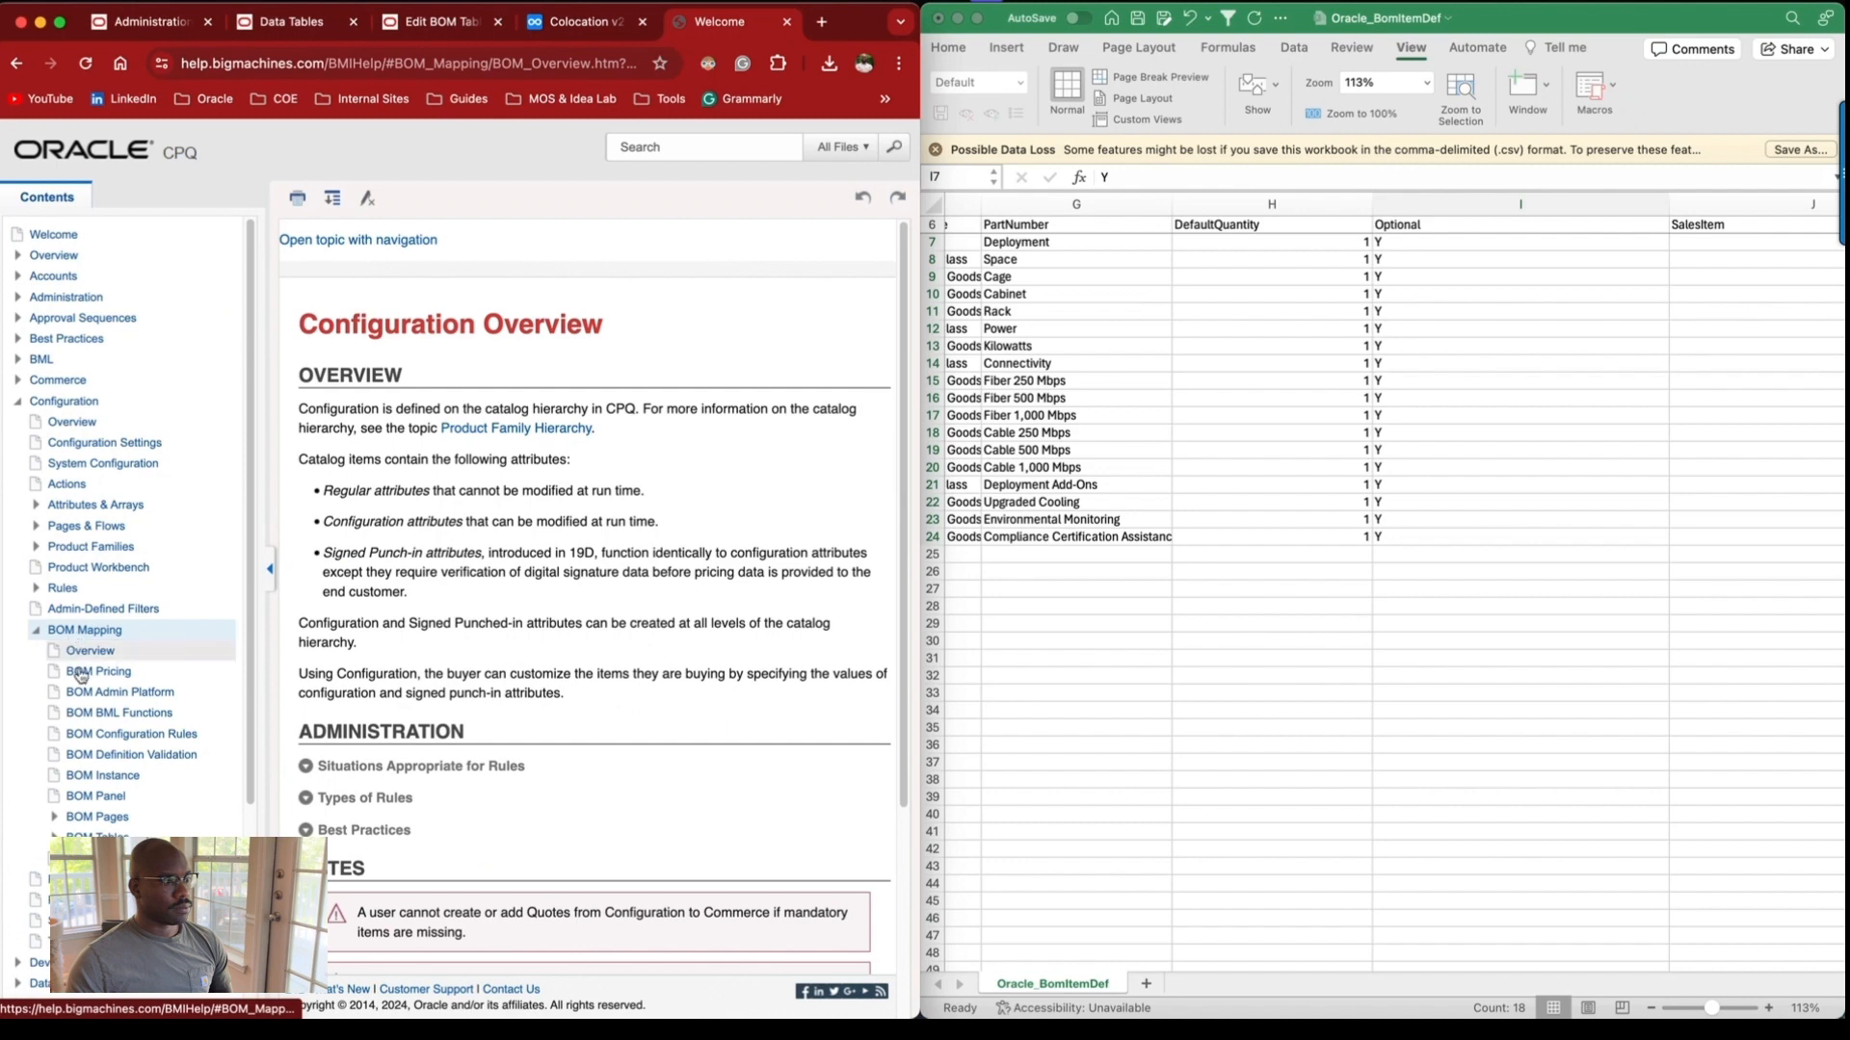
click(92, 835)
click(135, 920)
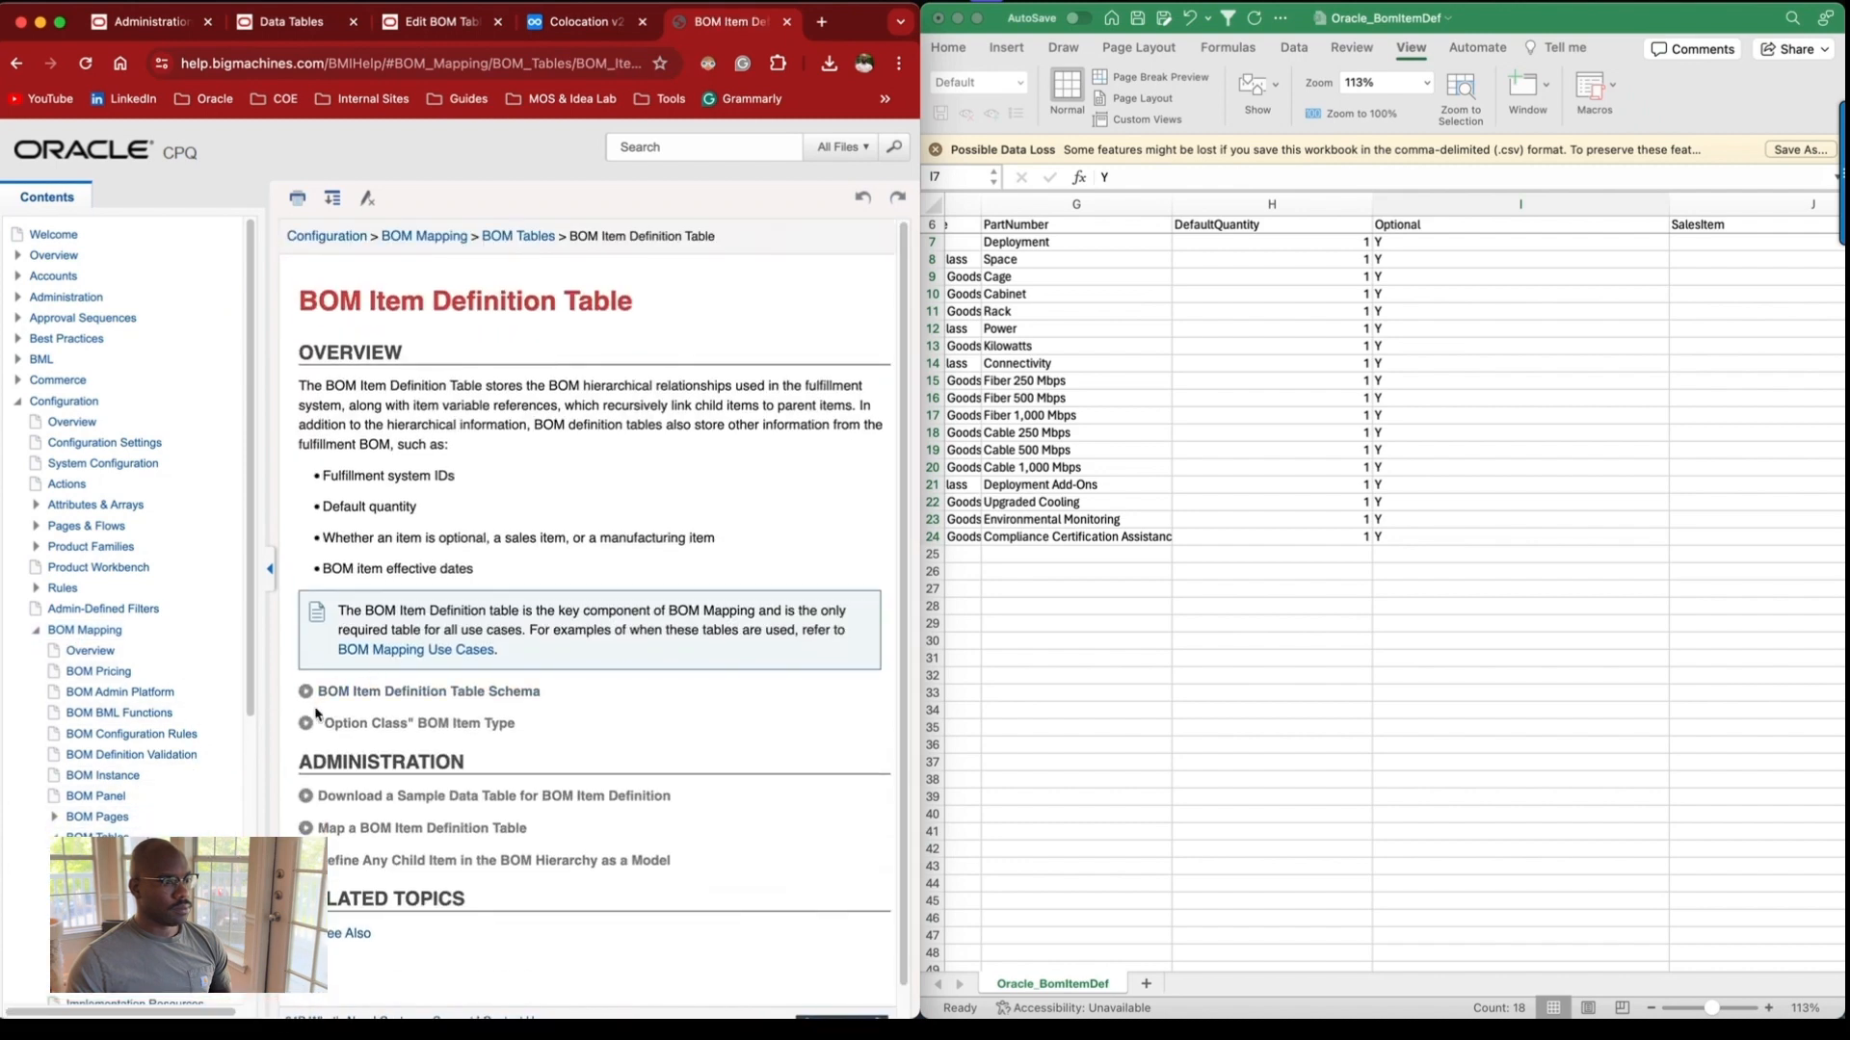
Expand the BOM Item Definition Table Schema and read the Optional column's description, highlighting its first note.
click(318, 693)
scroll(599, 673, down, 4)
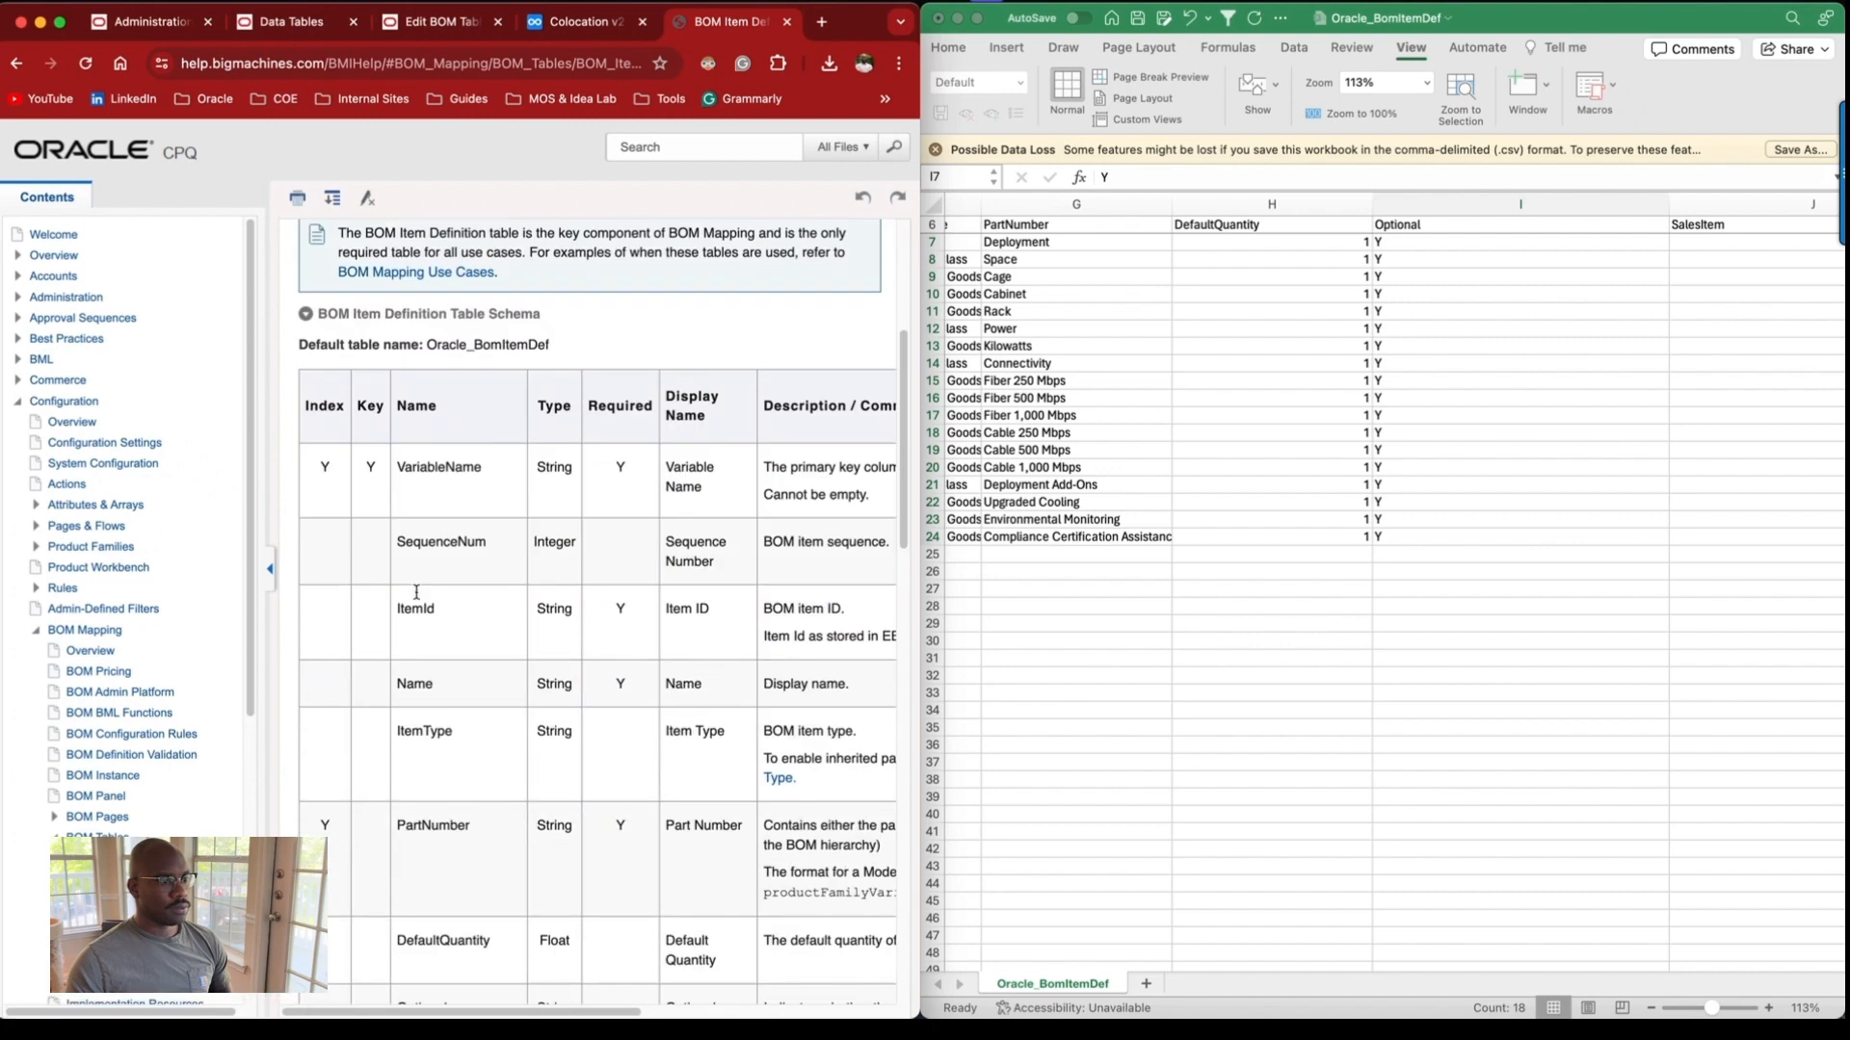
scroll(599, 679, down, 2)
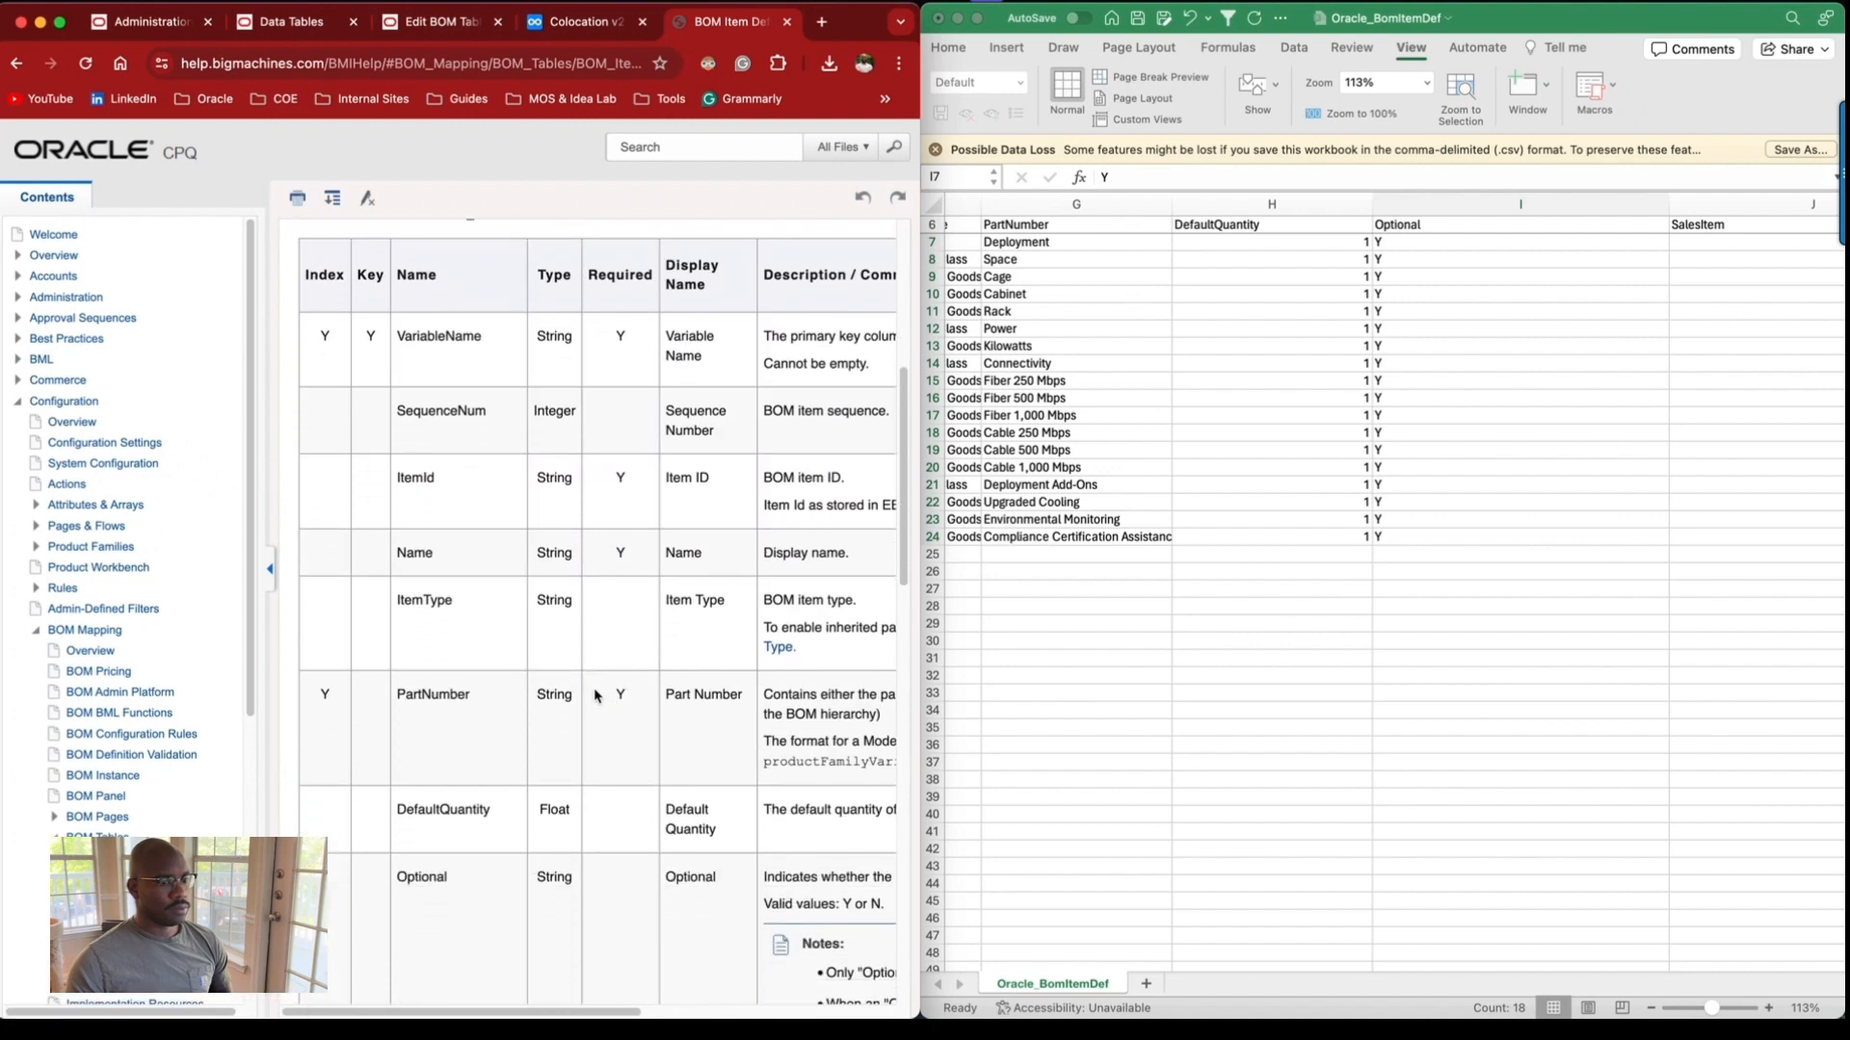
scroll(602, 694, right, 4)
scroll(601, 694, down, 3)
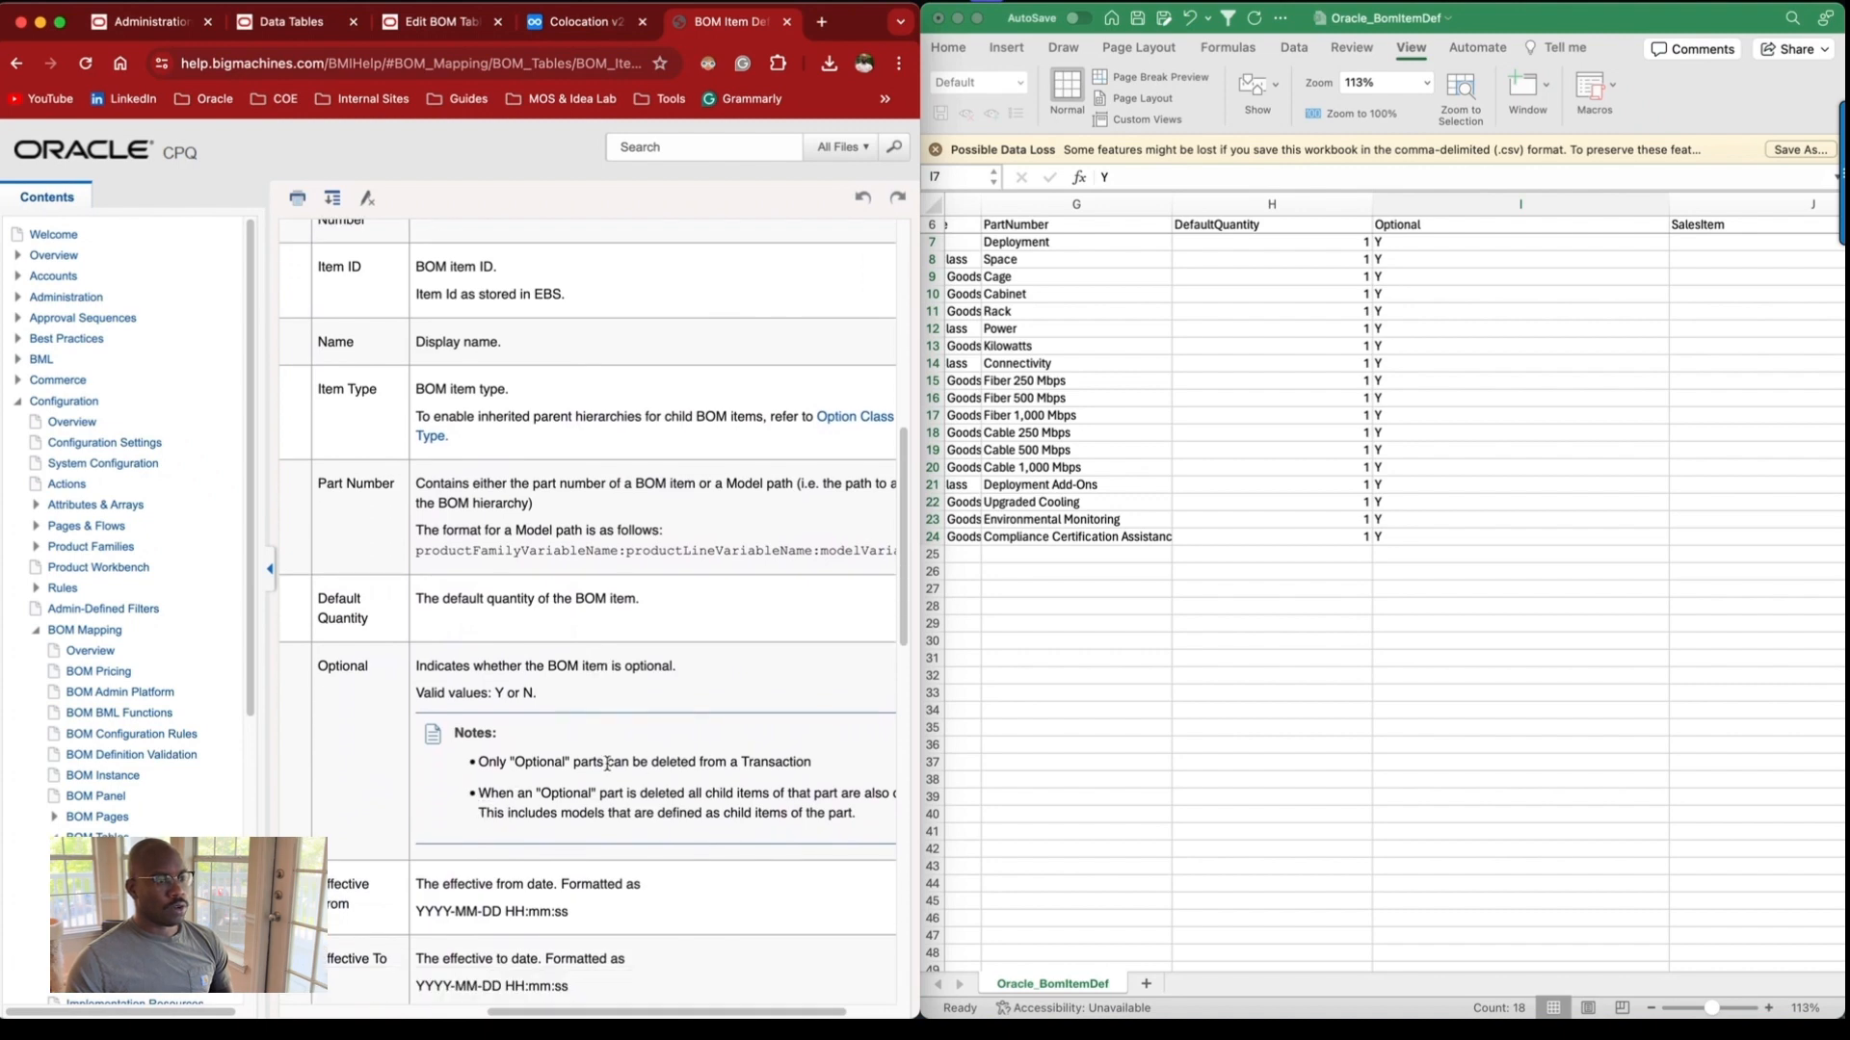
drag(501, 766, 764, 756)
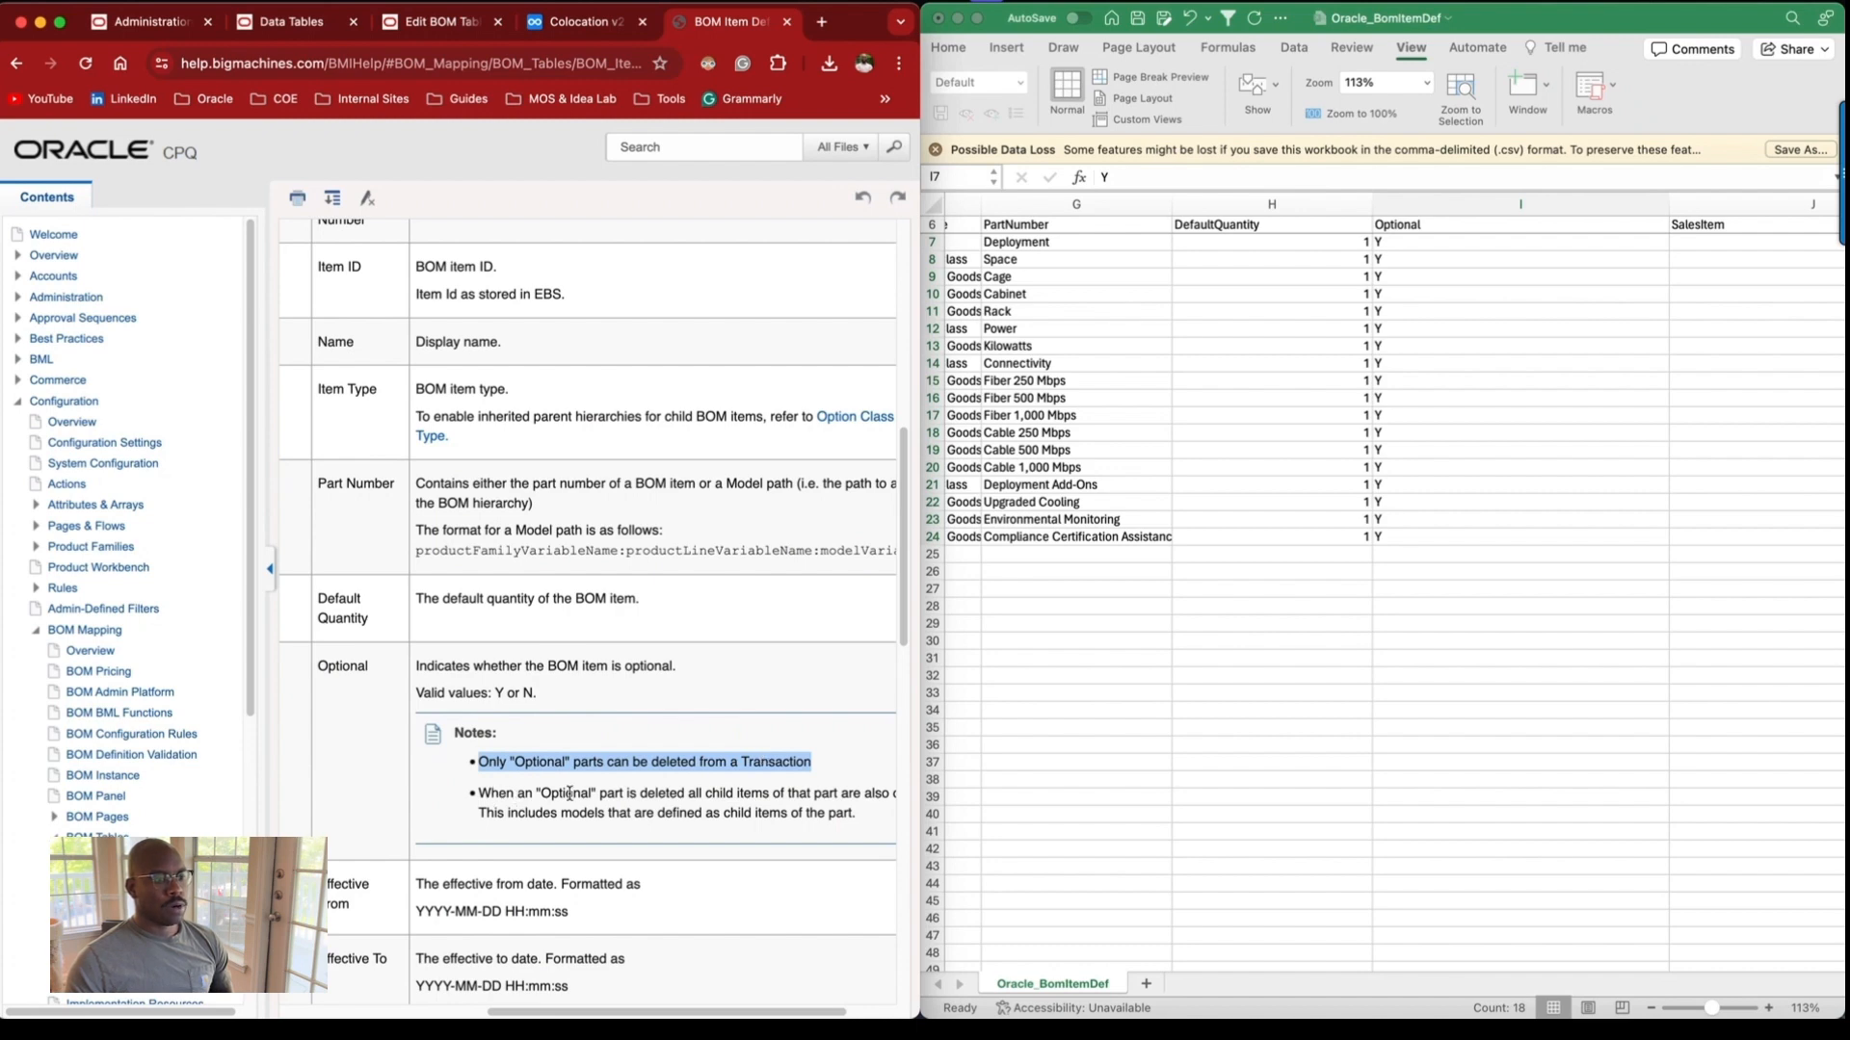
Review the Optional field notes in the BOM item help and the Deployment, Space and child entries in the PartNumber column.
scroll(681, 794, right, 3)
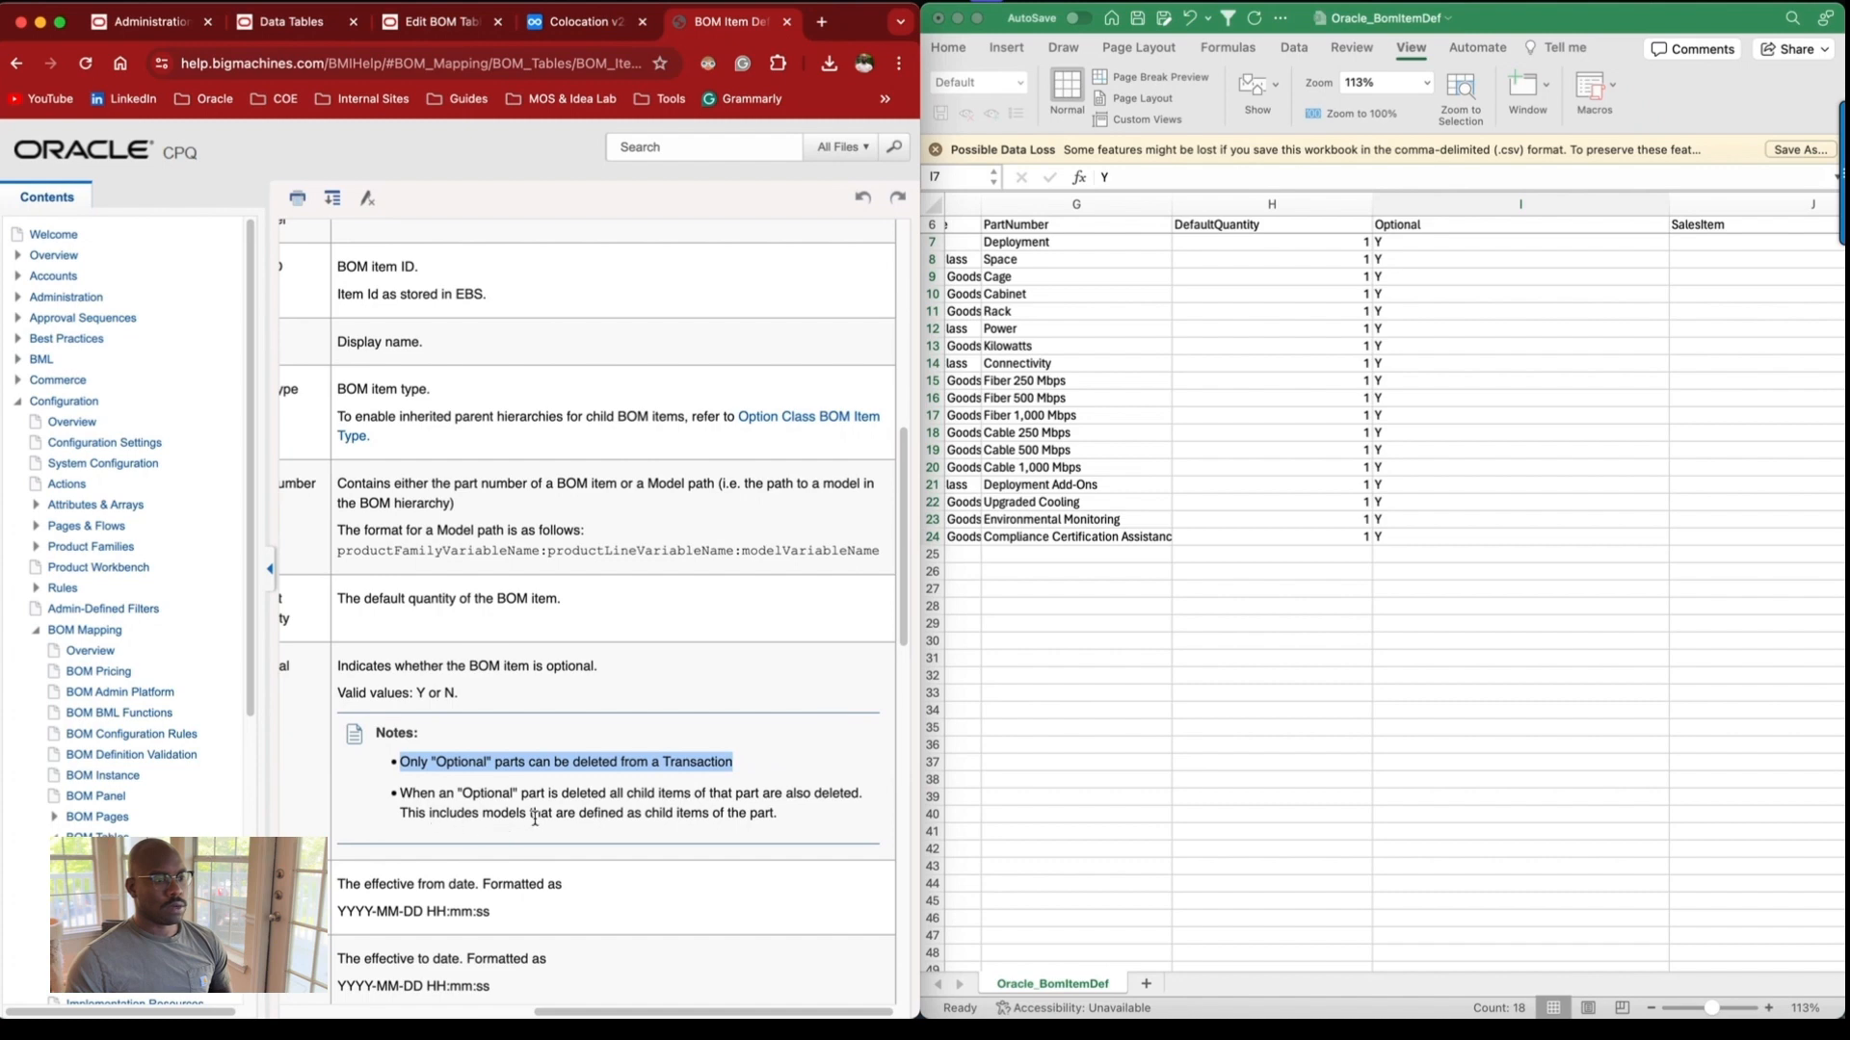
scroll(1268, 593, left, 3)
click(1203, 244)
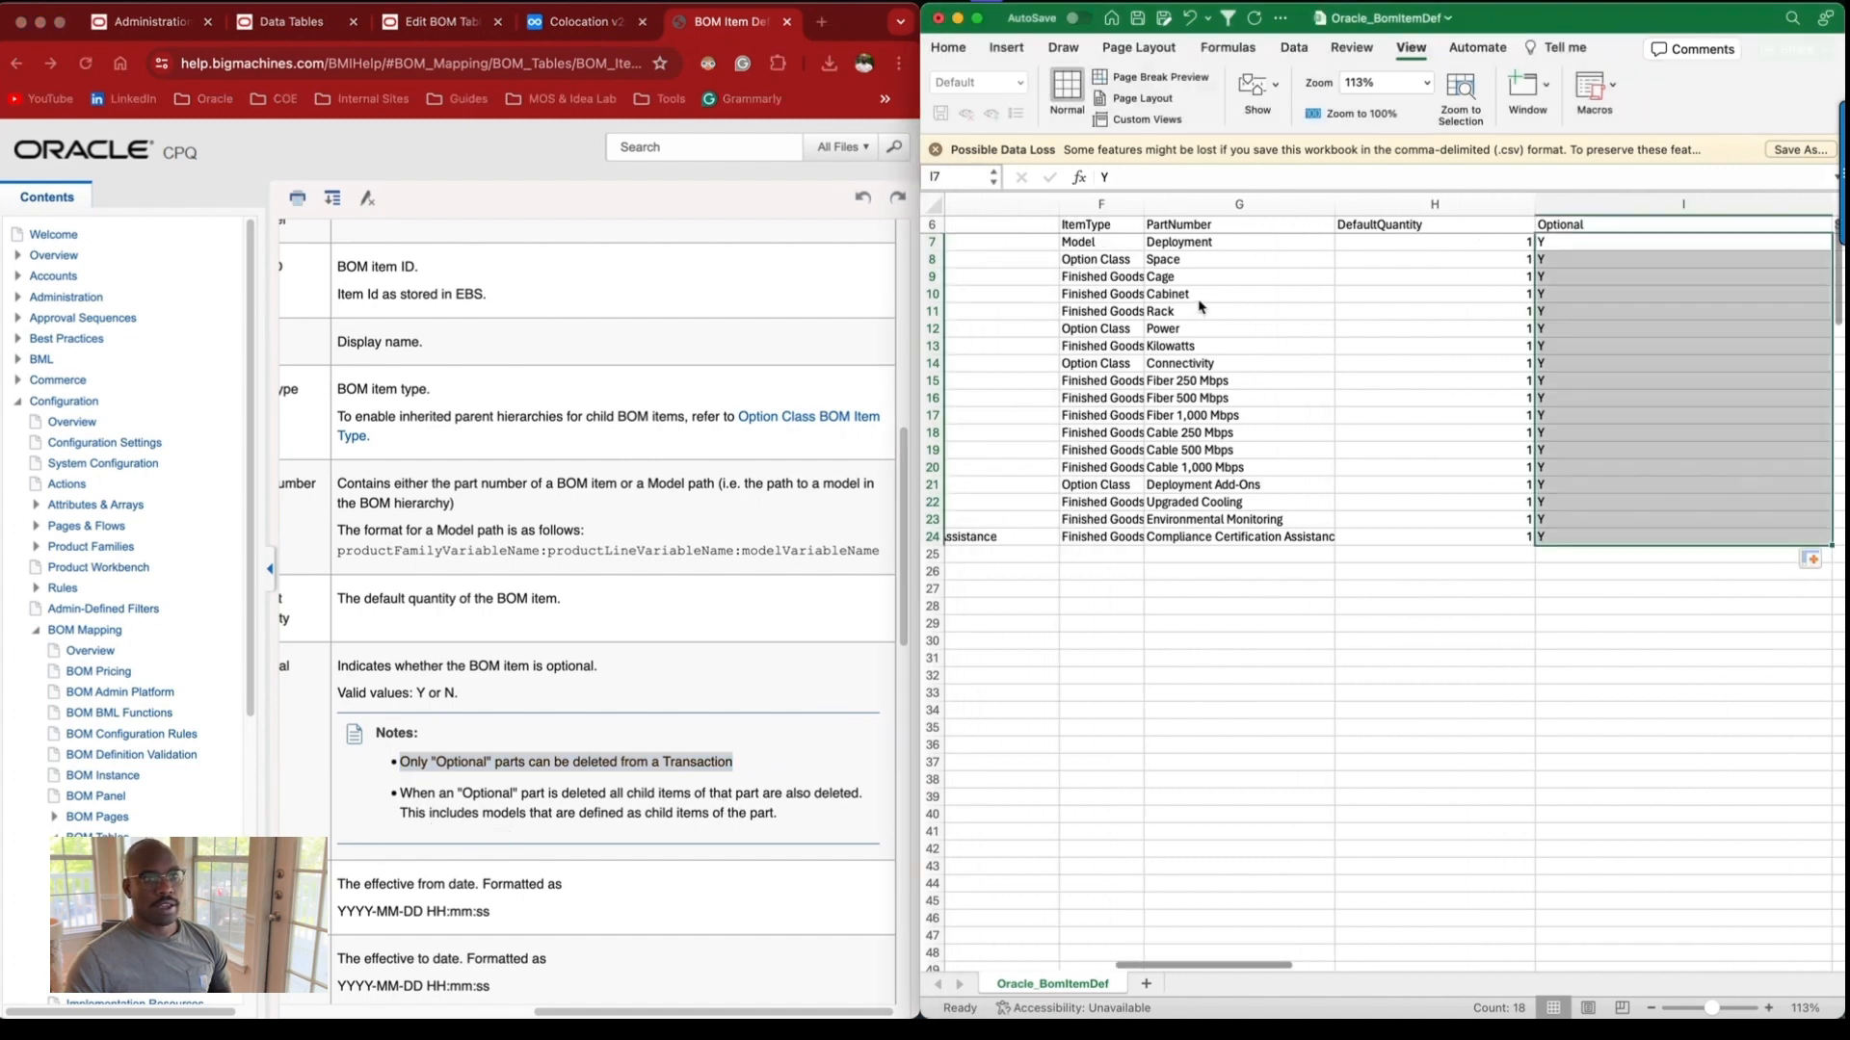
click(1204, 243)
click(1200, 259)
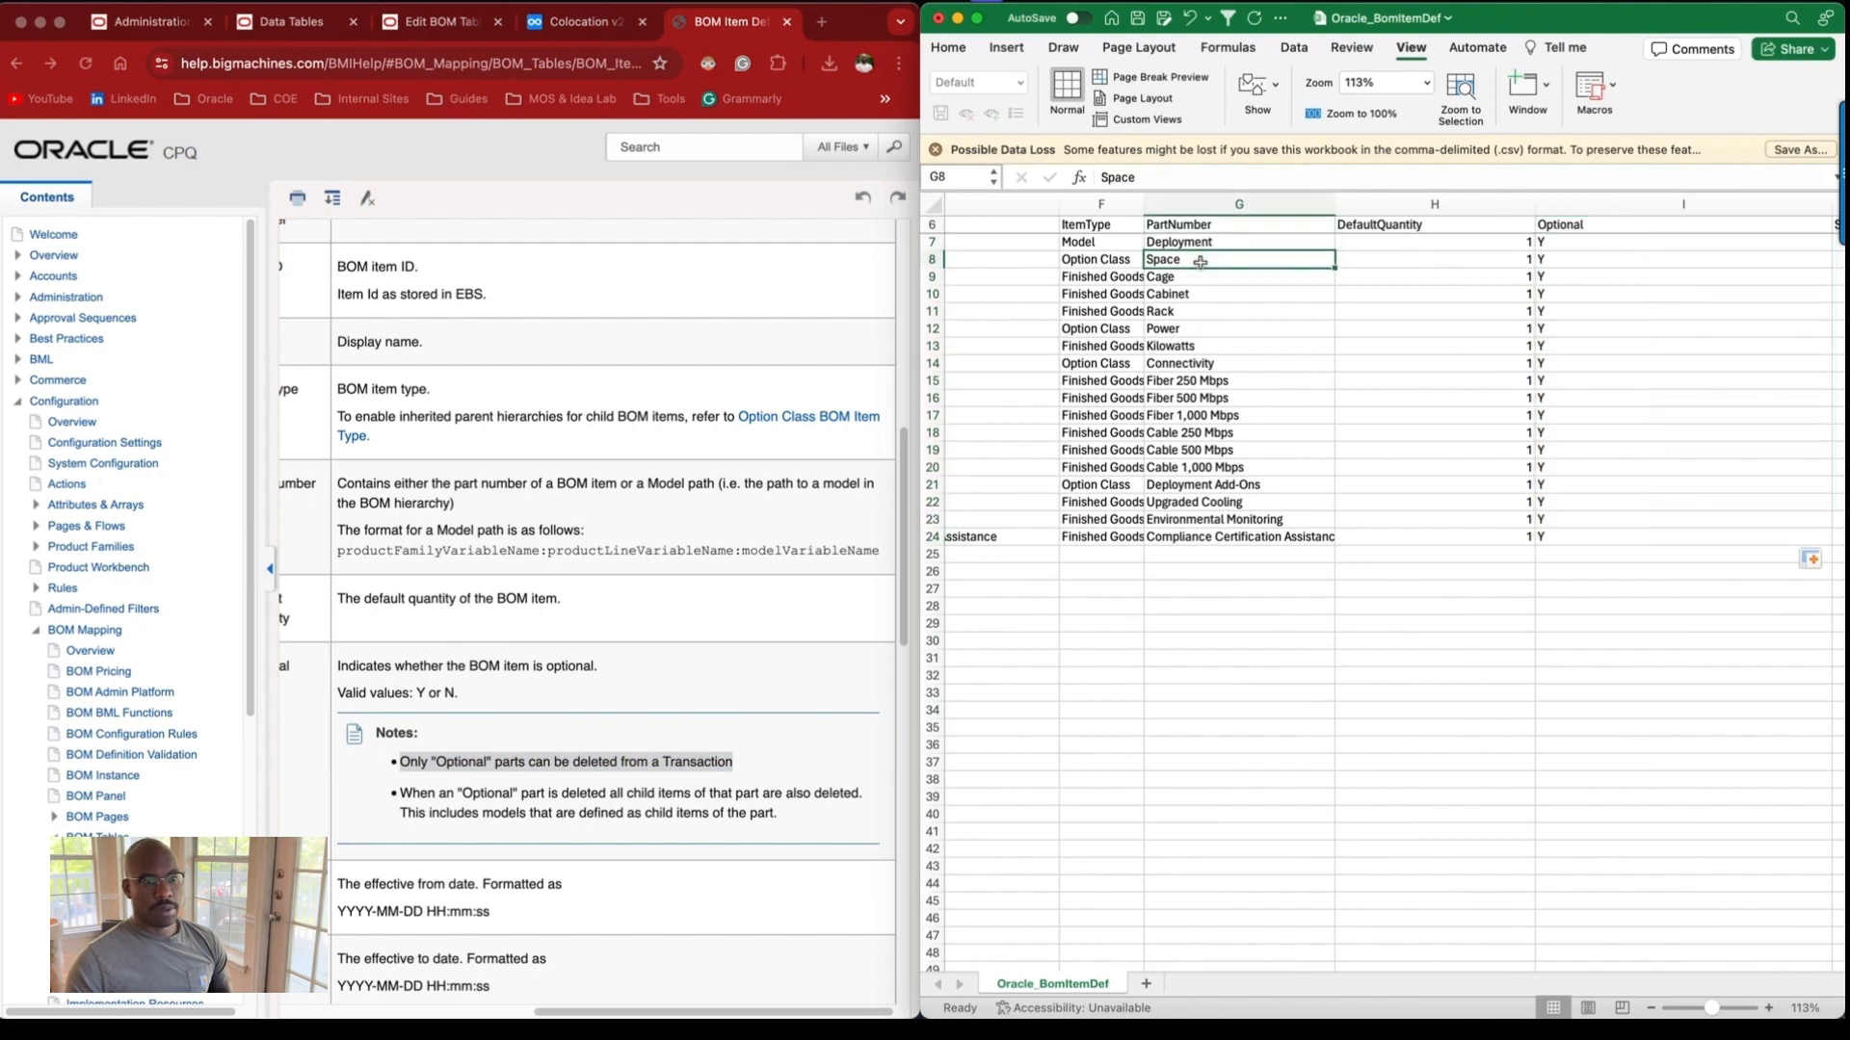
drag(1192, 279, 1190, 306)
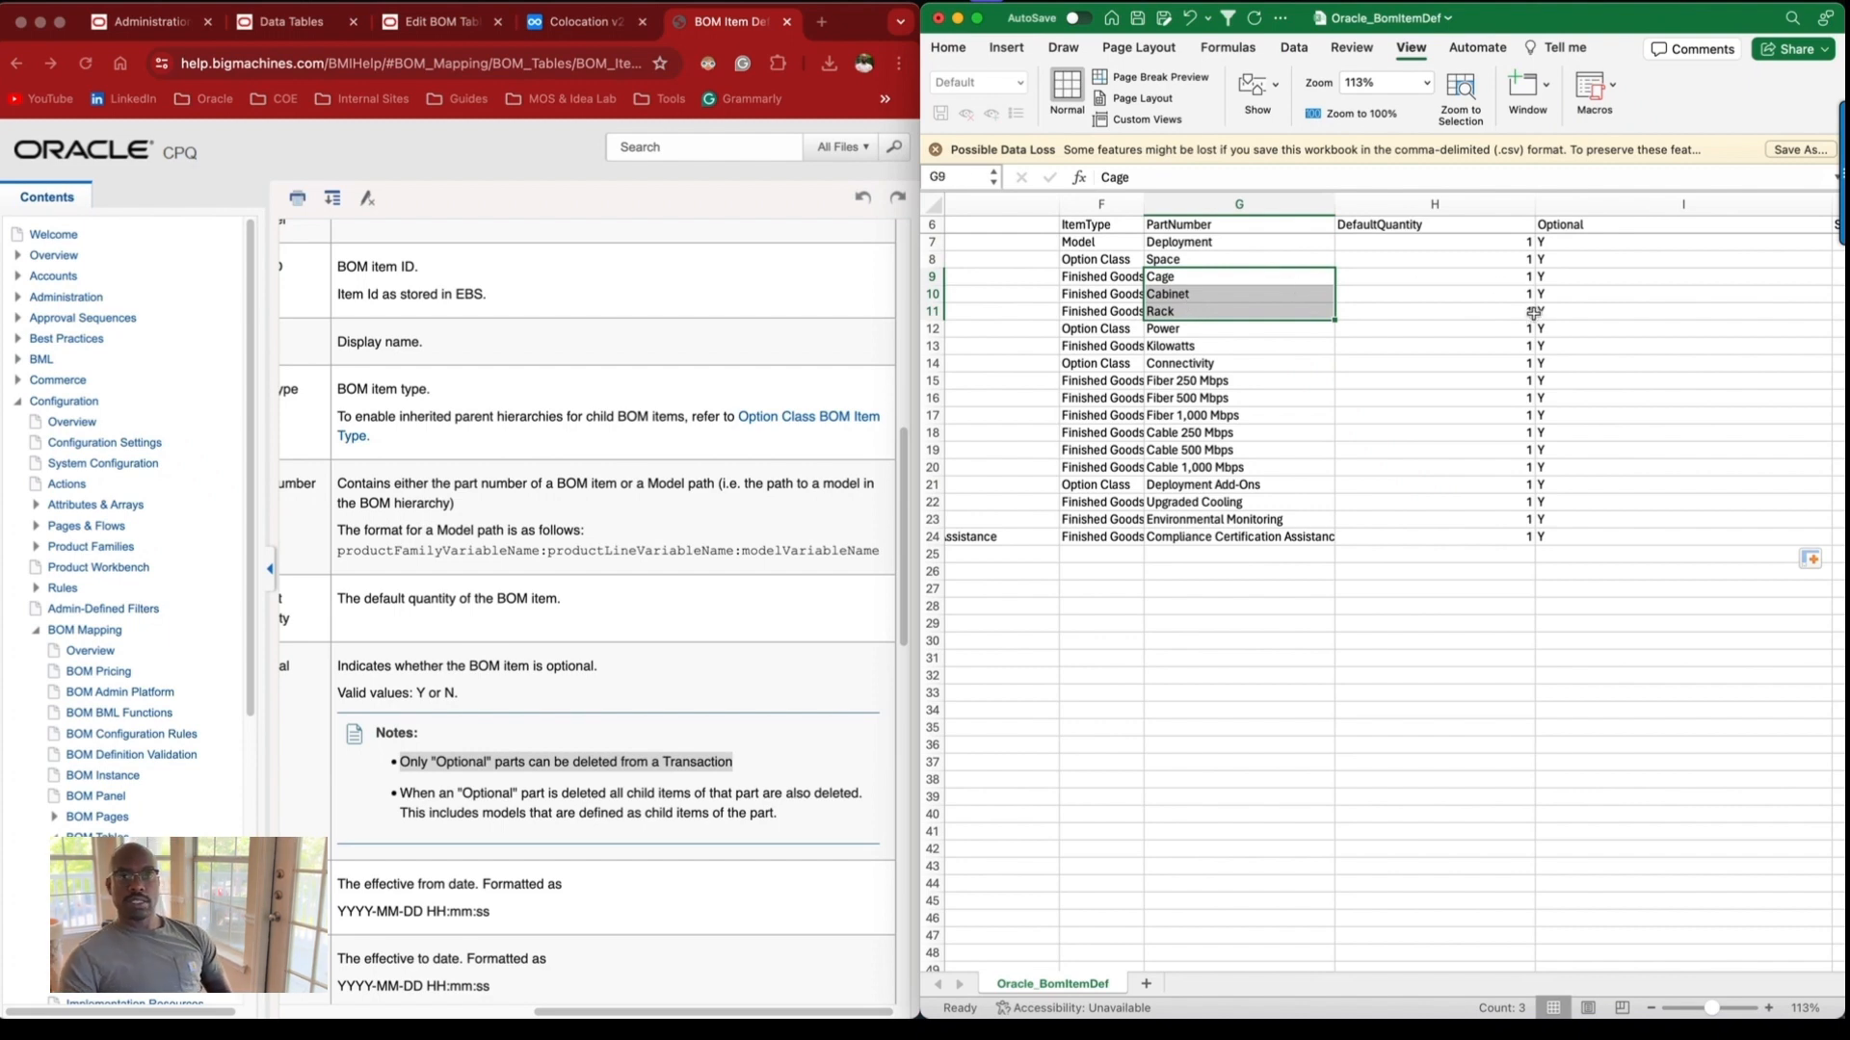
Copy the Y values in rows 7 to 24 of the Optional column into the SalesItem column.
scroll(1534, 313, right, 3)
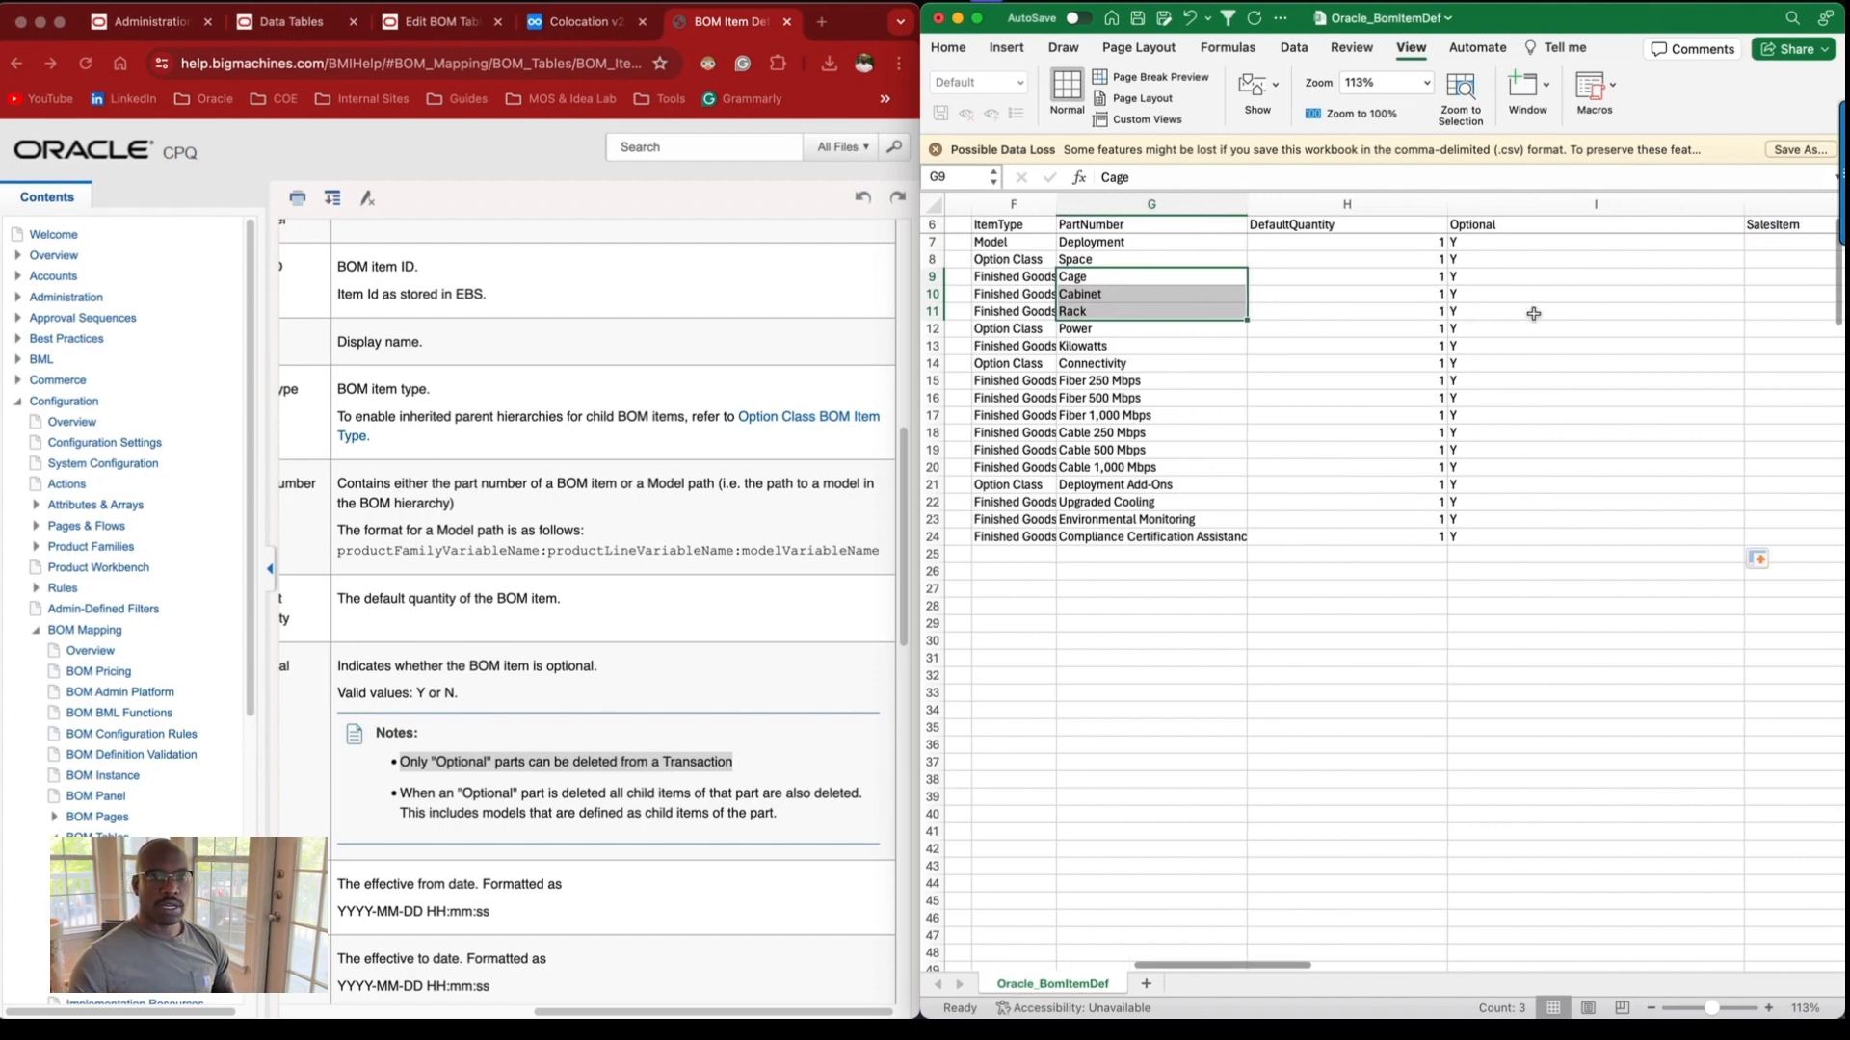
scroll(1534, 313, right, 7)
drag(1440, 243, 1431, 231)
drag(1169, 242, 1151, 530)
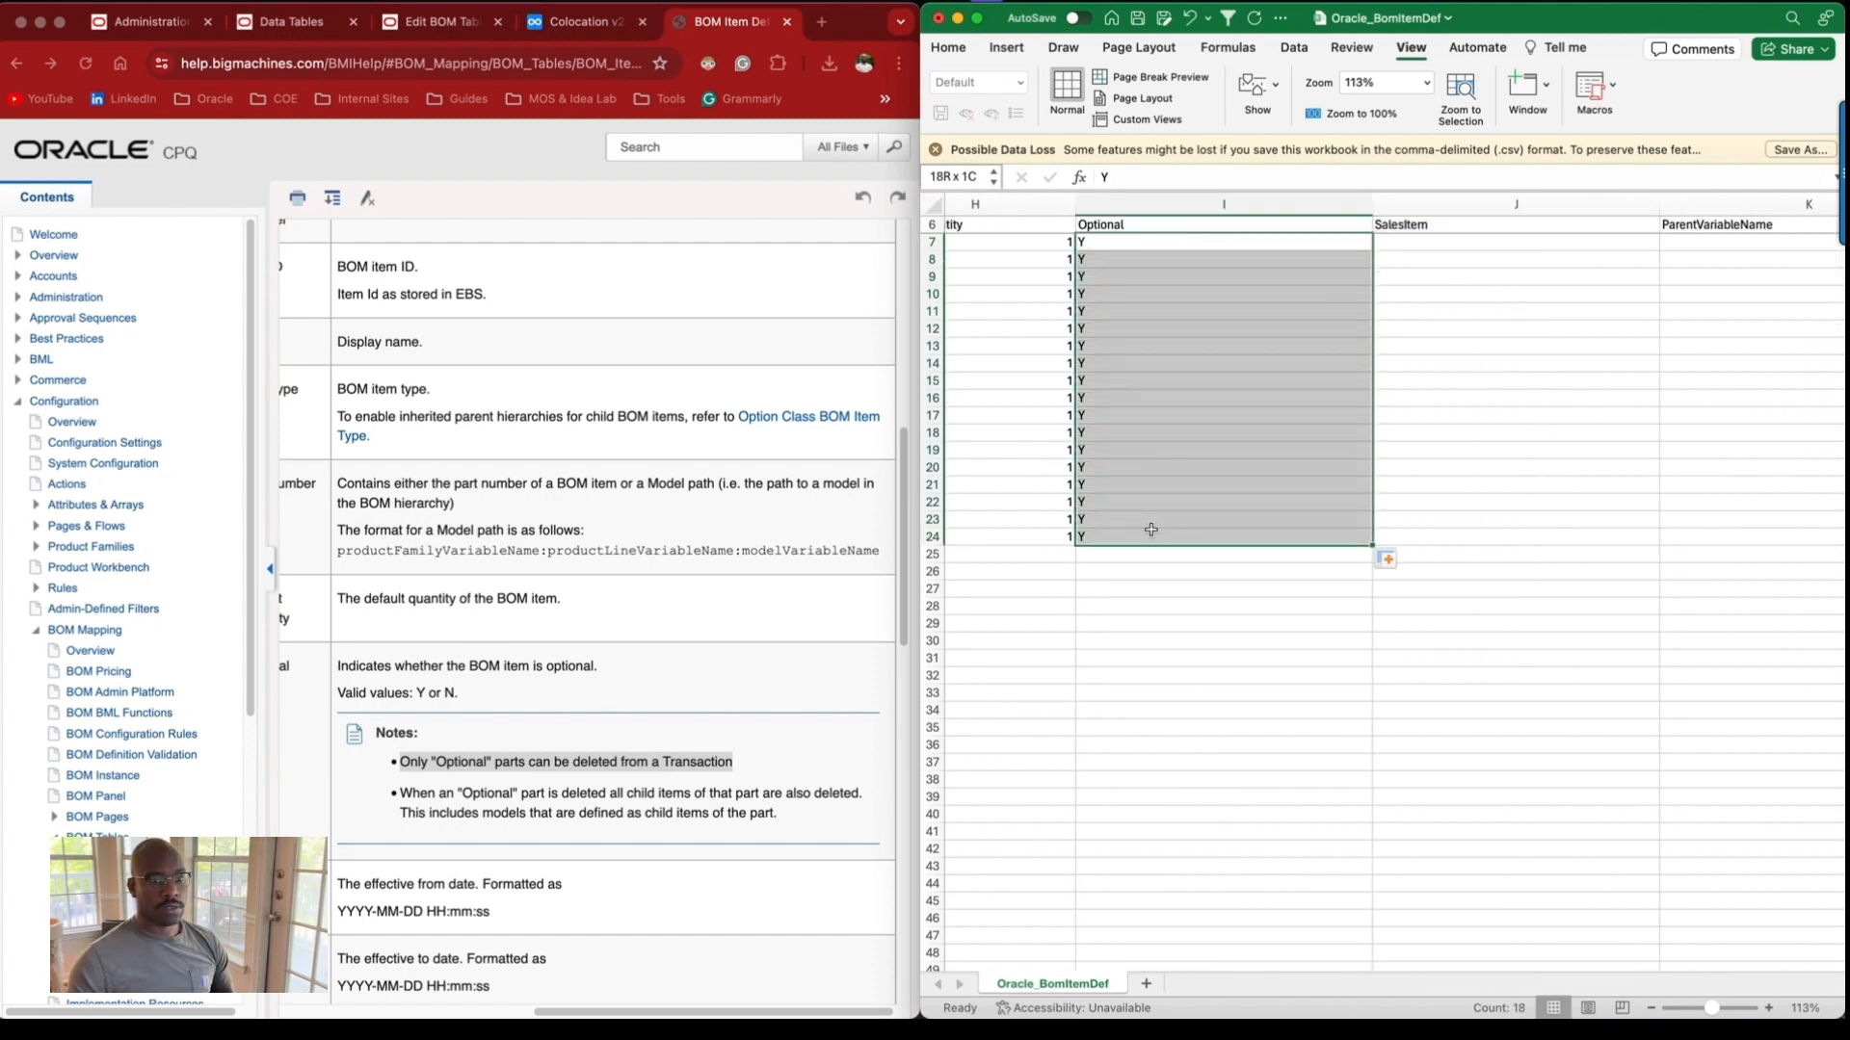
key(super+c)
click(1439, 241)
key(super+v)
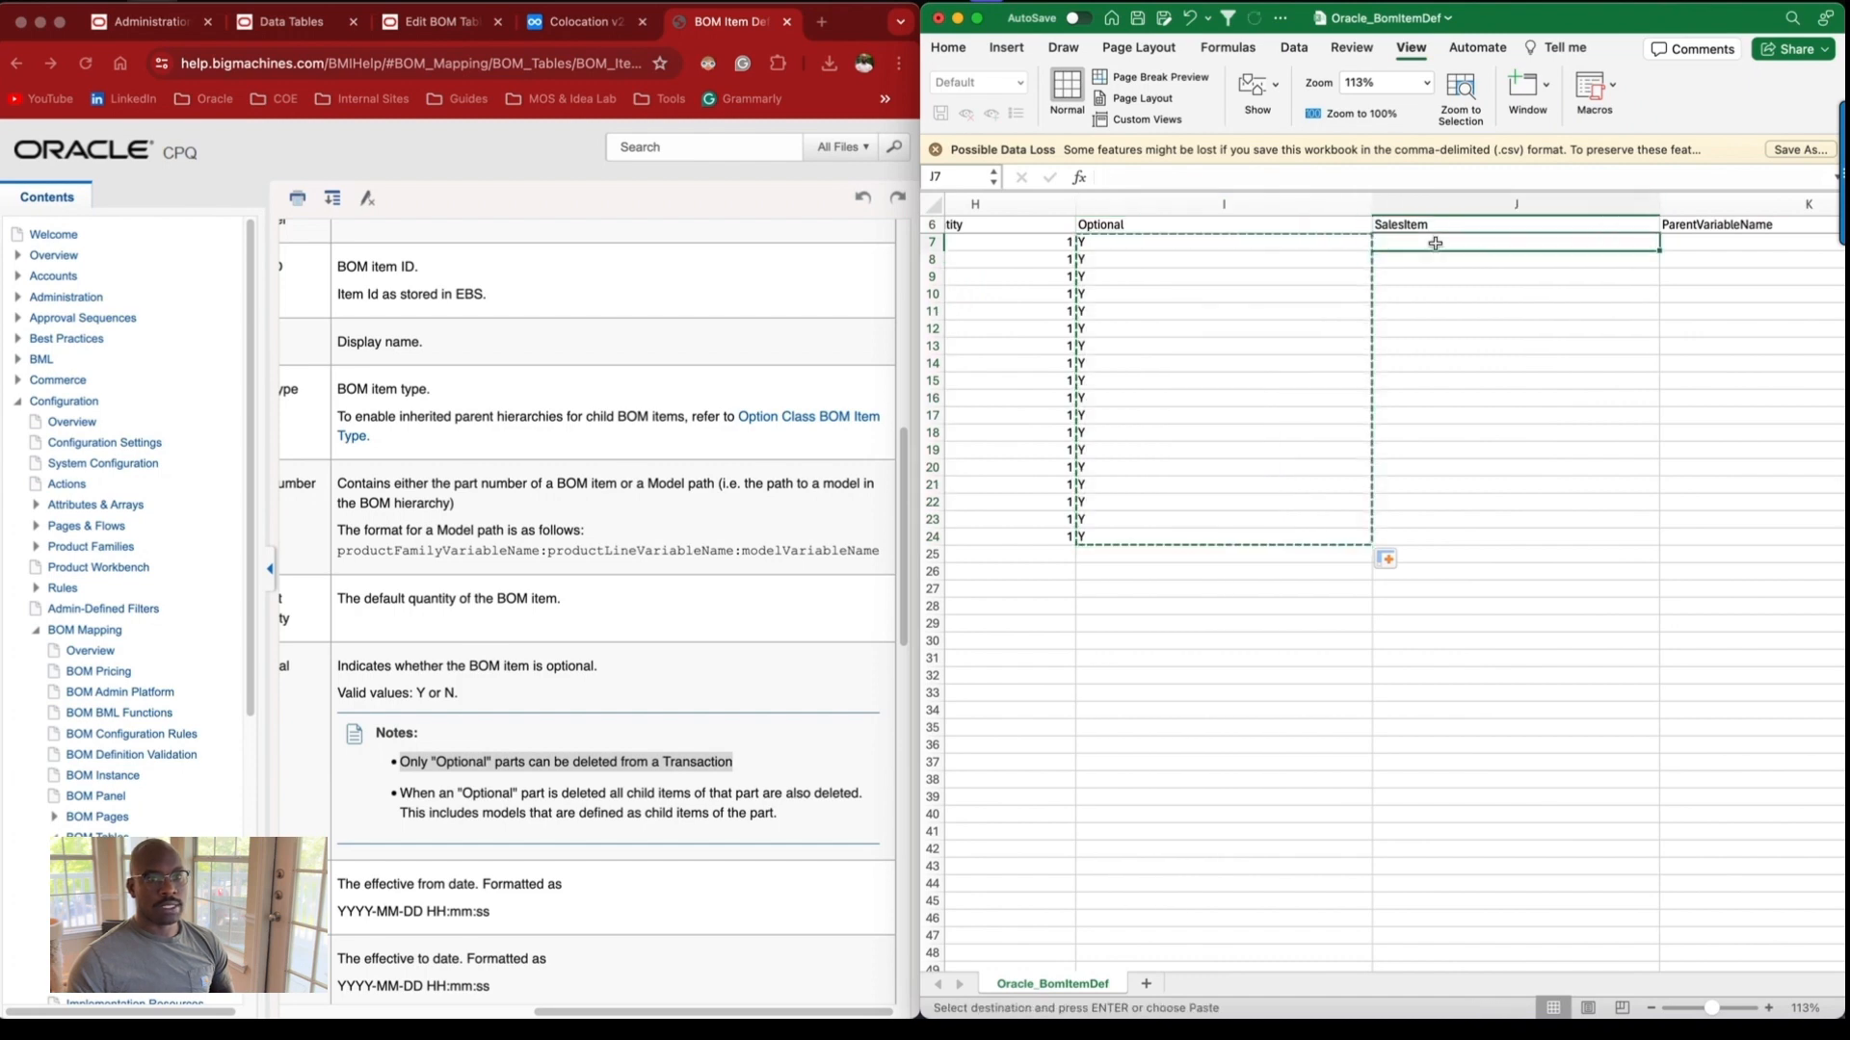
Bring up the Colocation v2 outline in the browser and hide columns F through J, ItemType to SalesItem, in the worksheet.
click(551, 27)
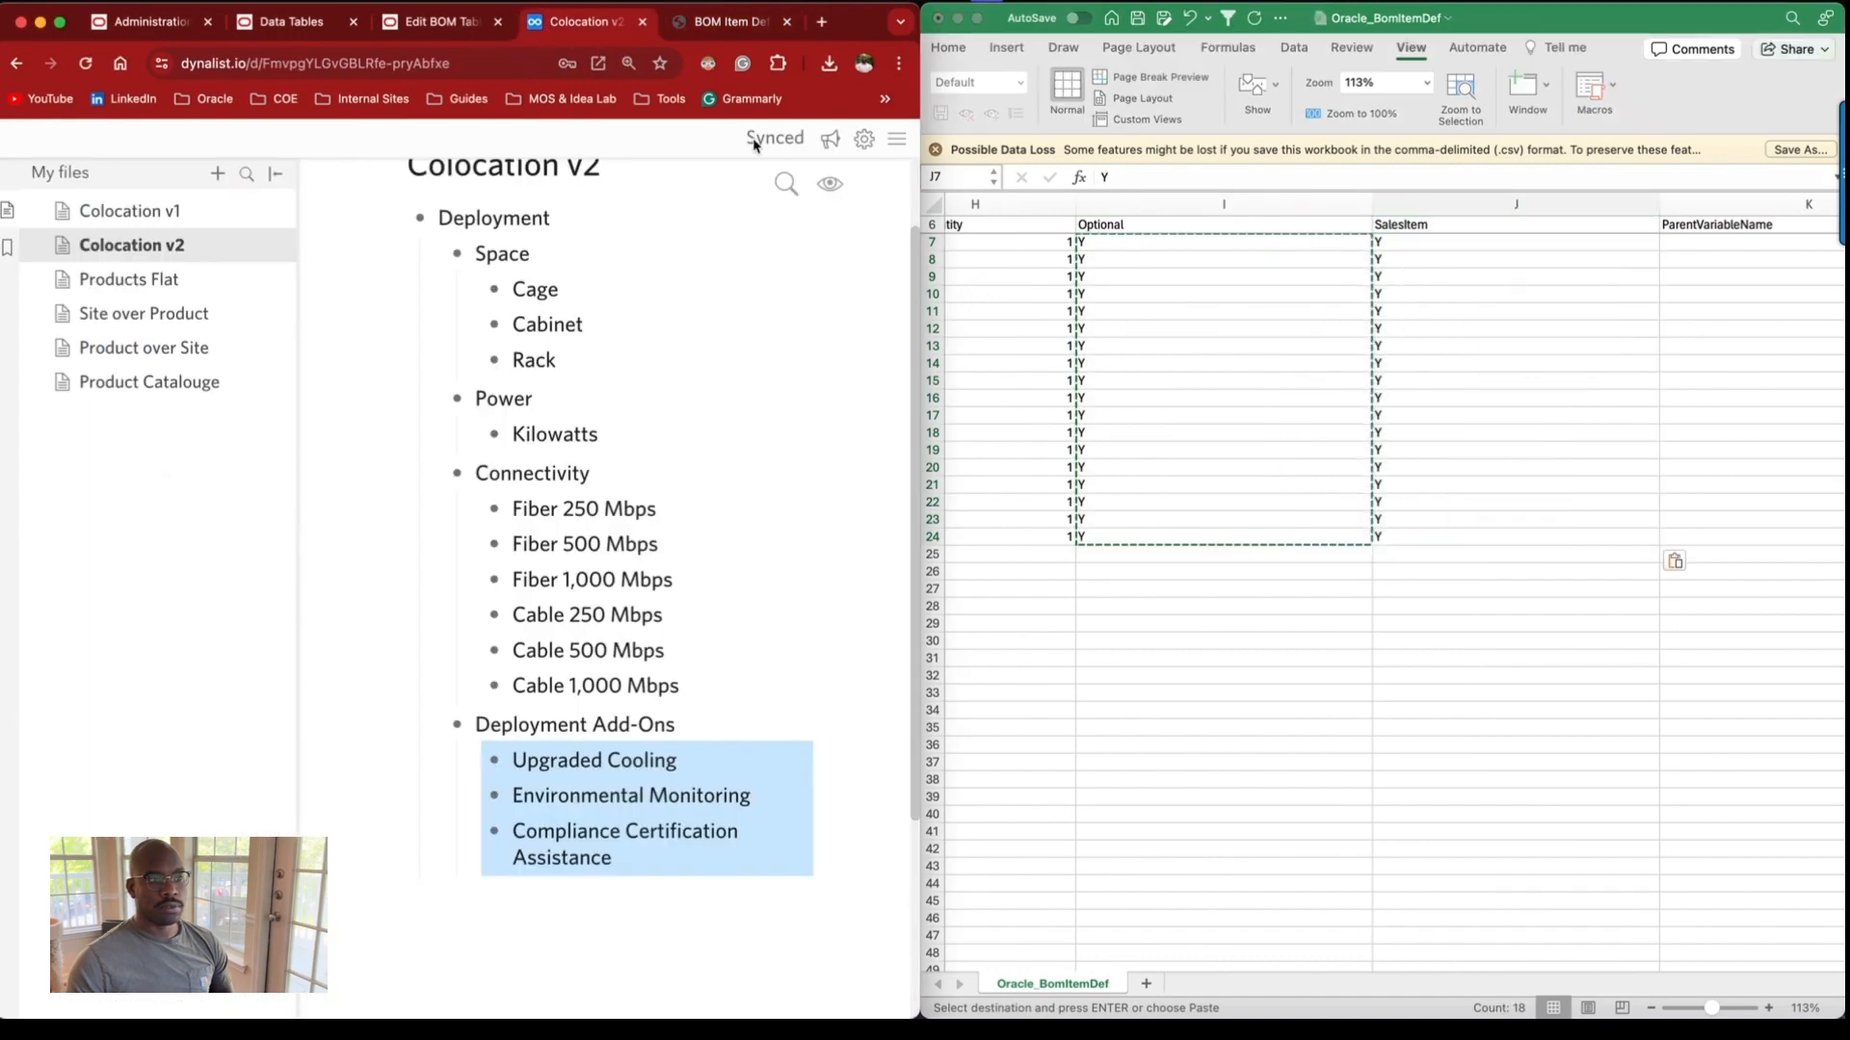
scroll(1151, 393, right, 5)
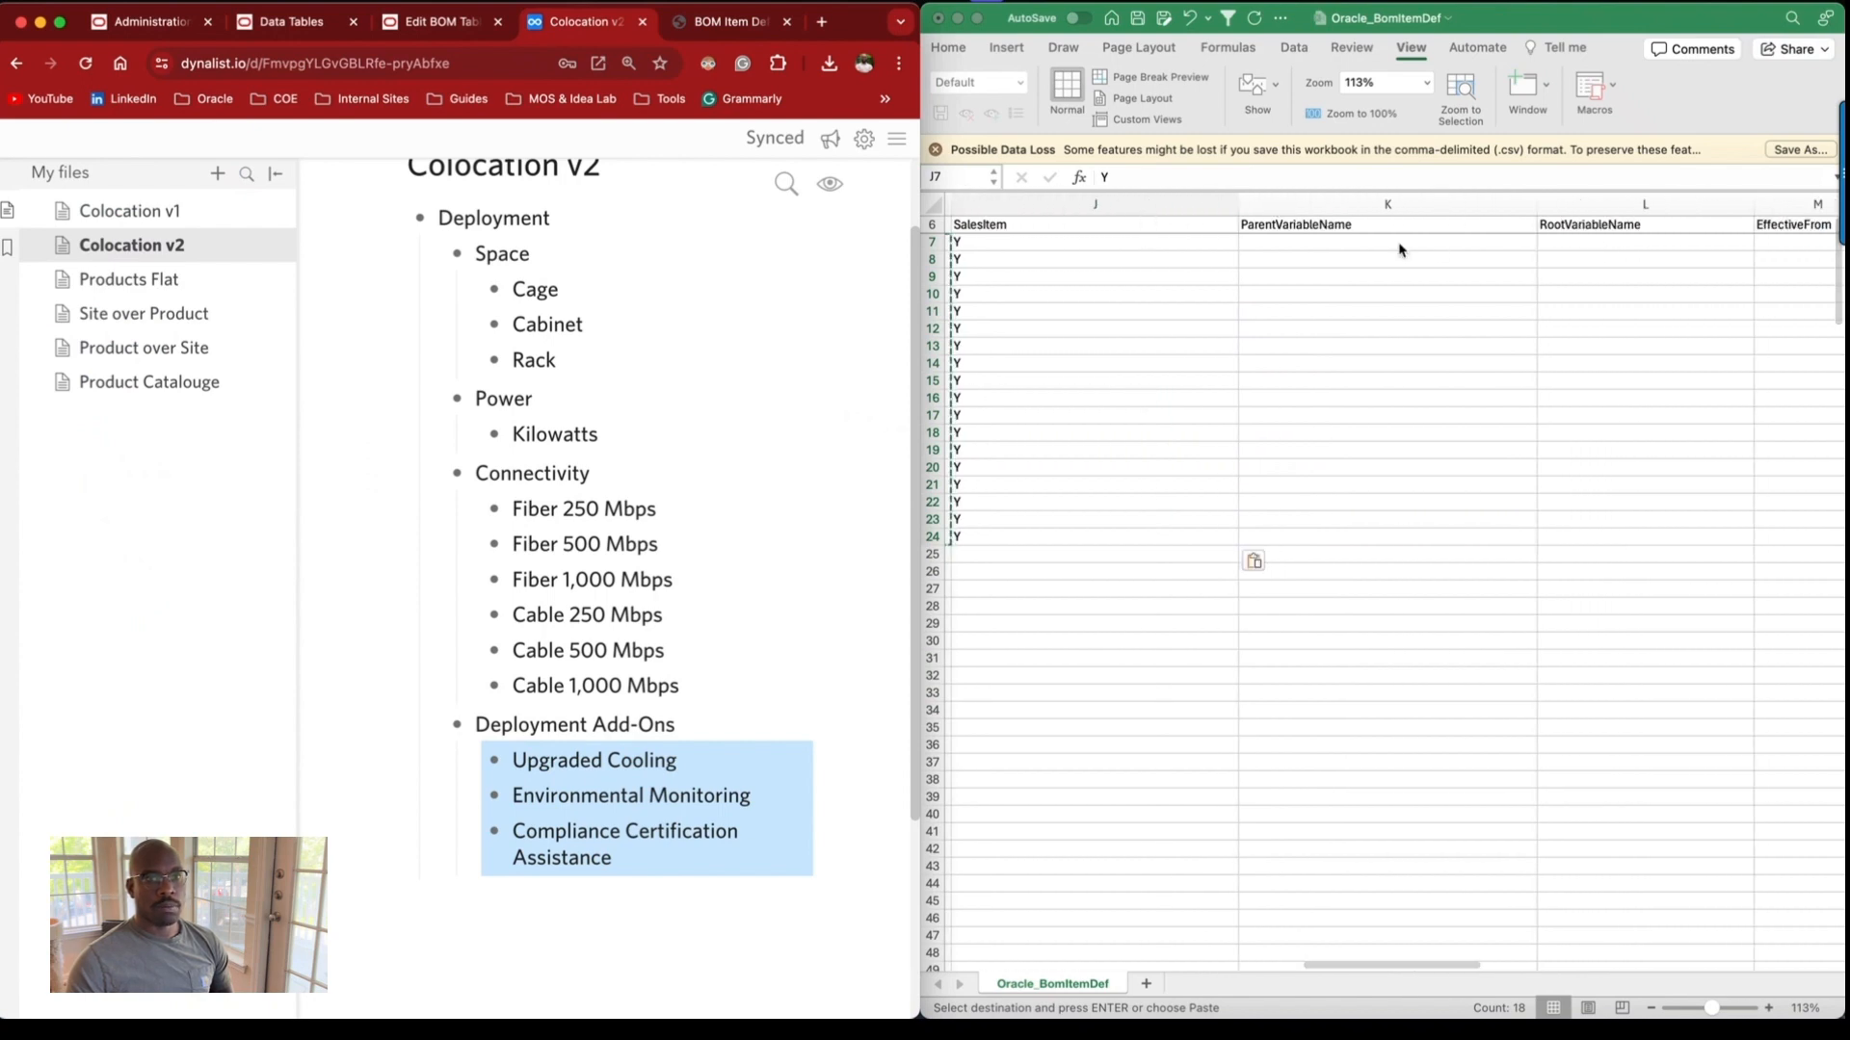
click(1118, 206)
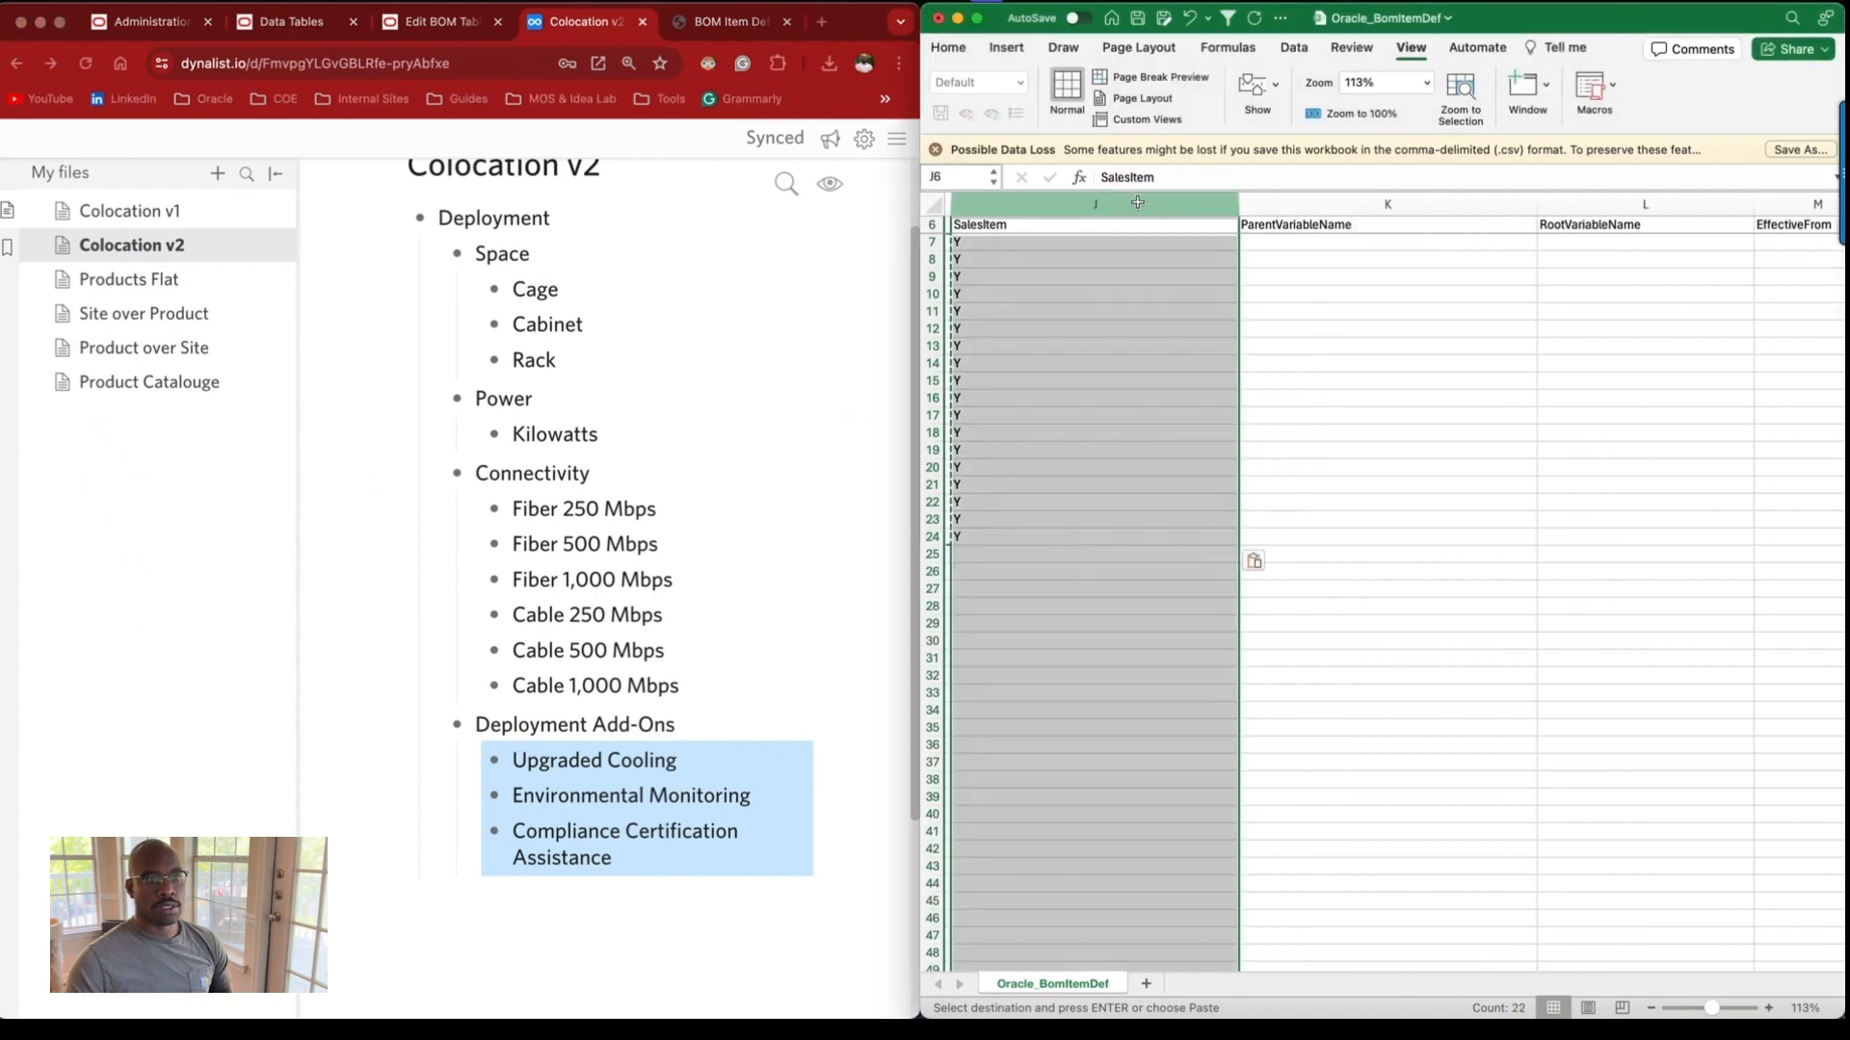
scroll(1284, 318, left, 3)
scroll(1285, 325, left, 5)
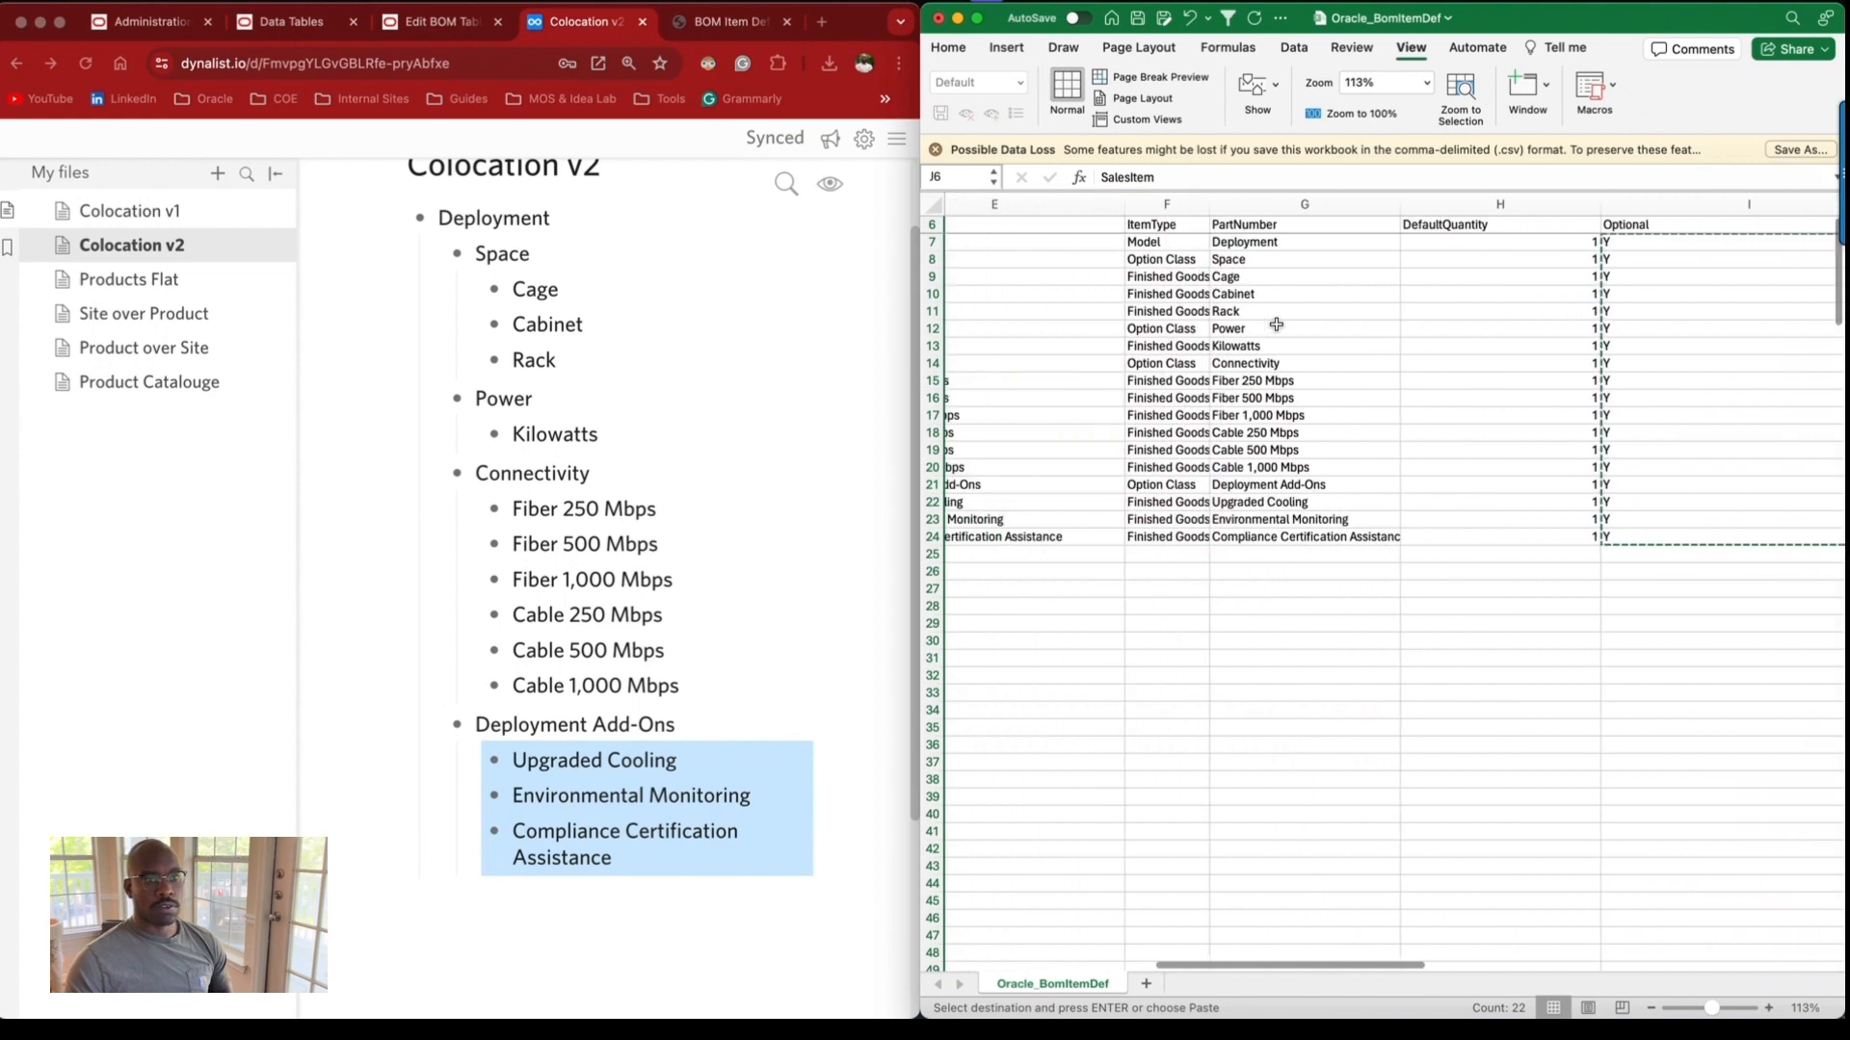
shift+click(1169, 206)
right_click(1169, 209)
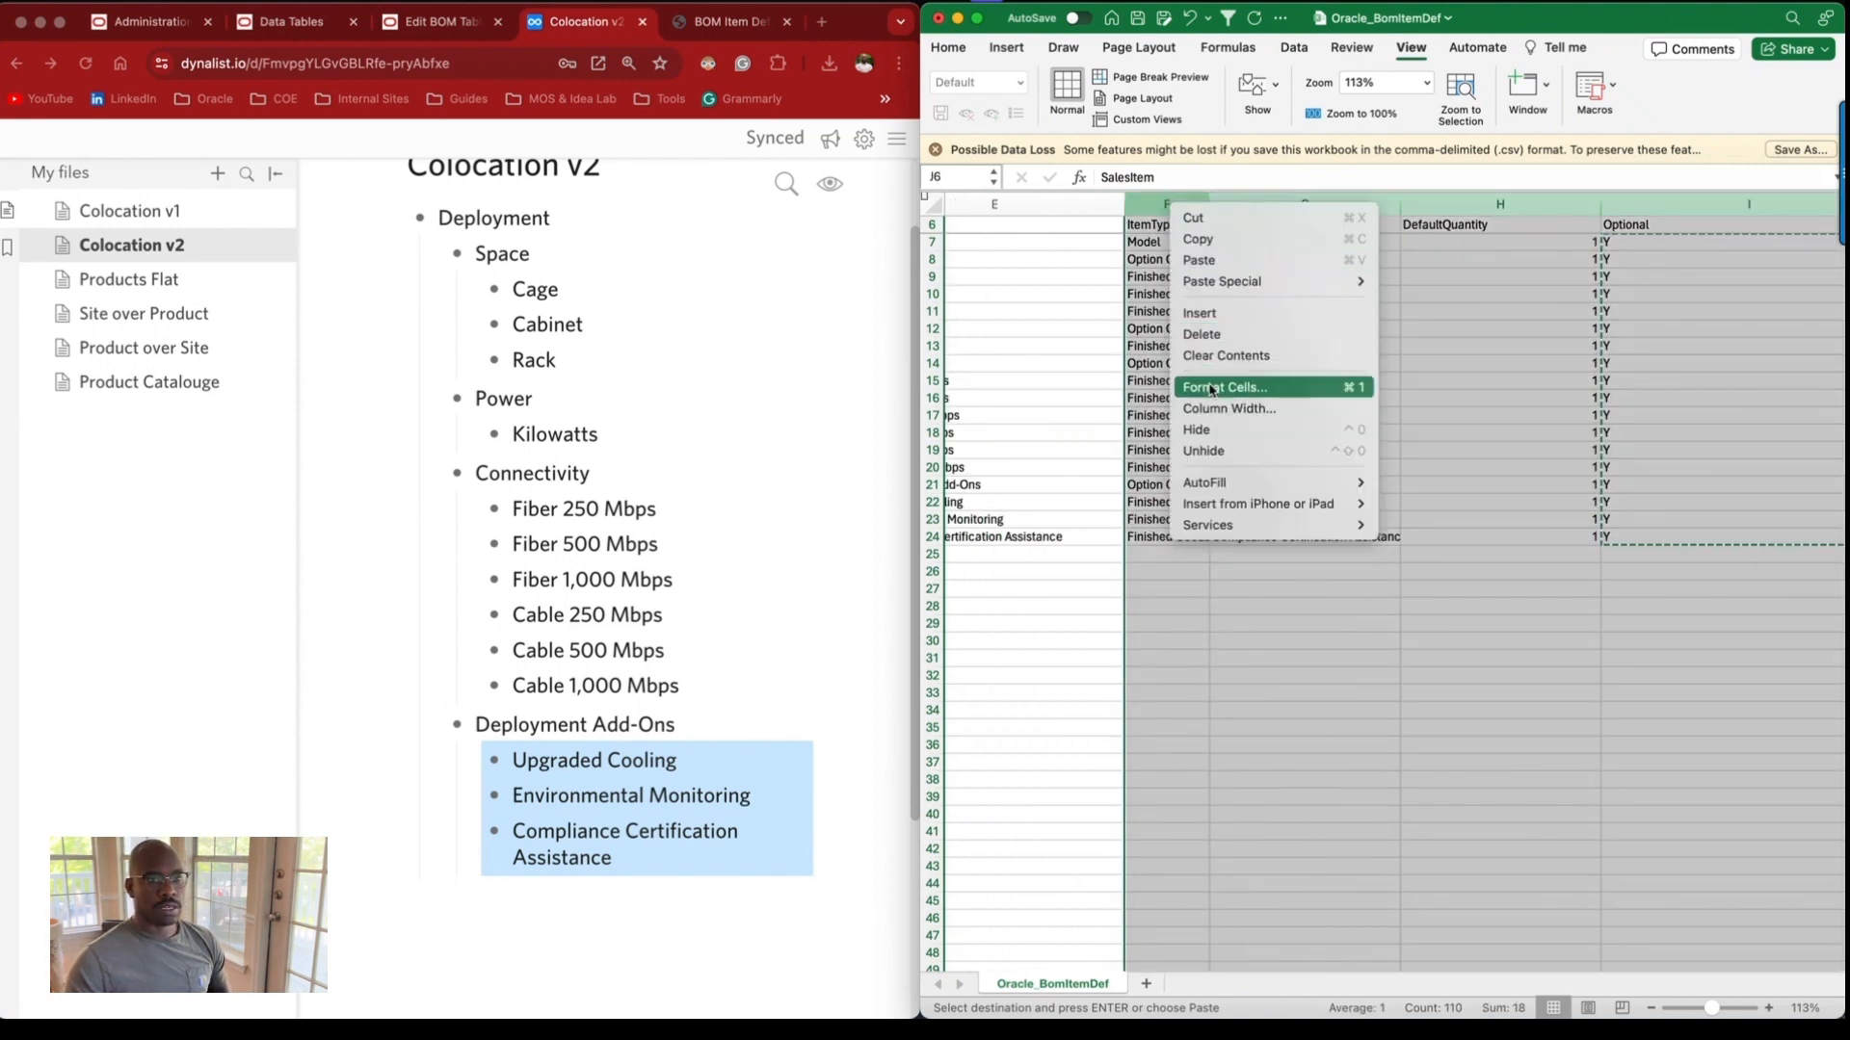
key(Escape)
Hide columns C, D and E so that VariableName sits beside ParentVariableName.
scroll(1207, 419, left, 5)
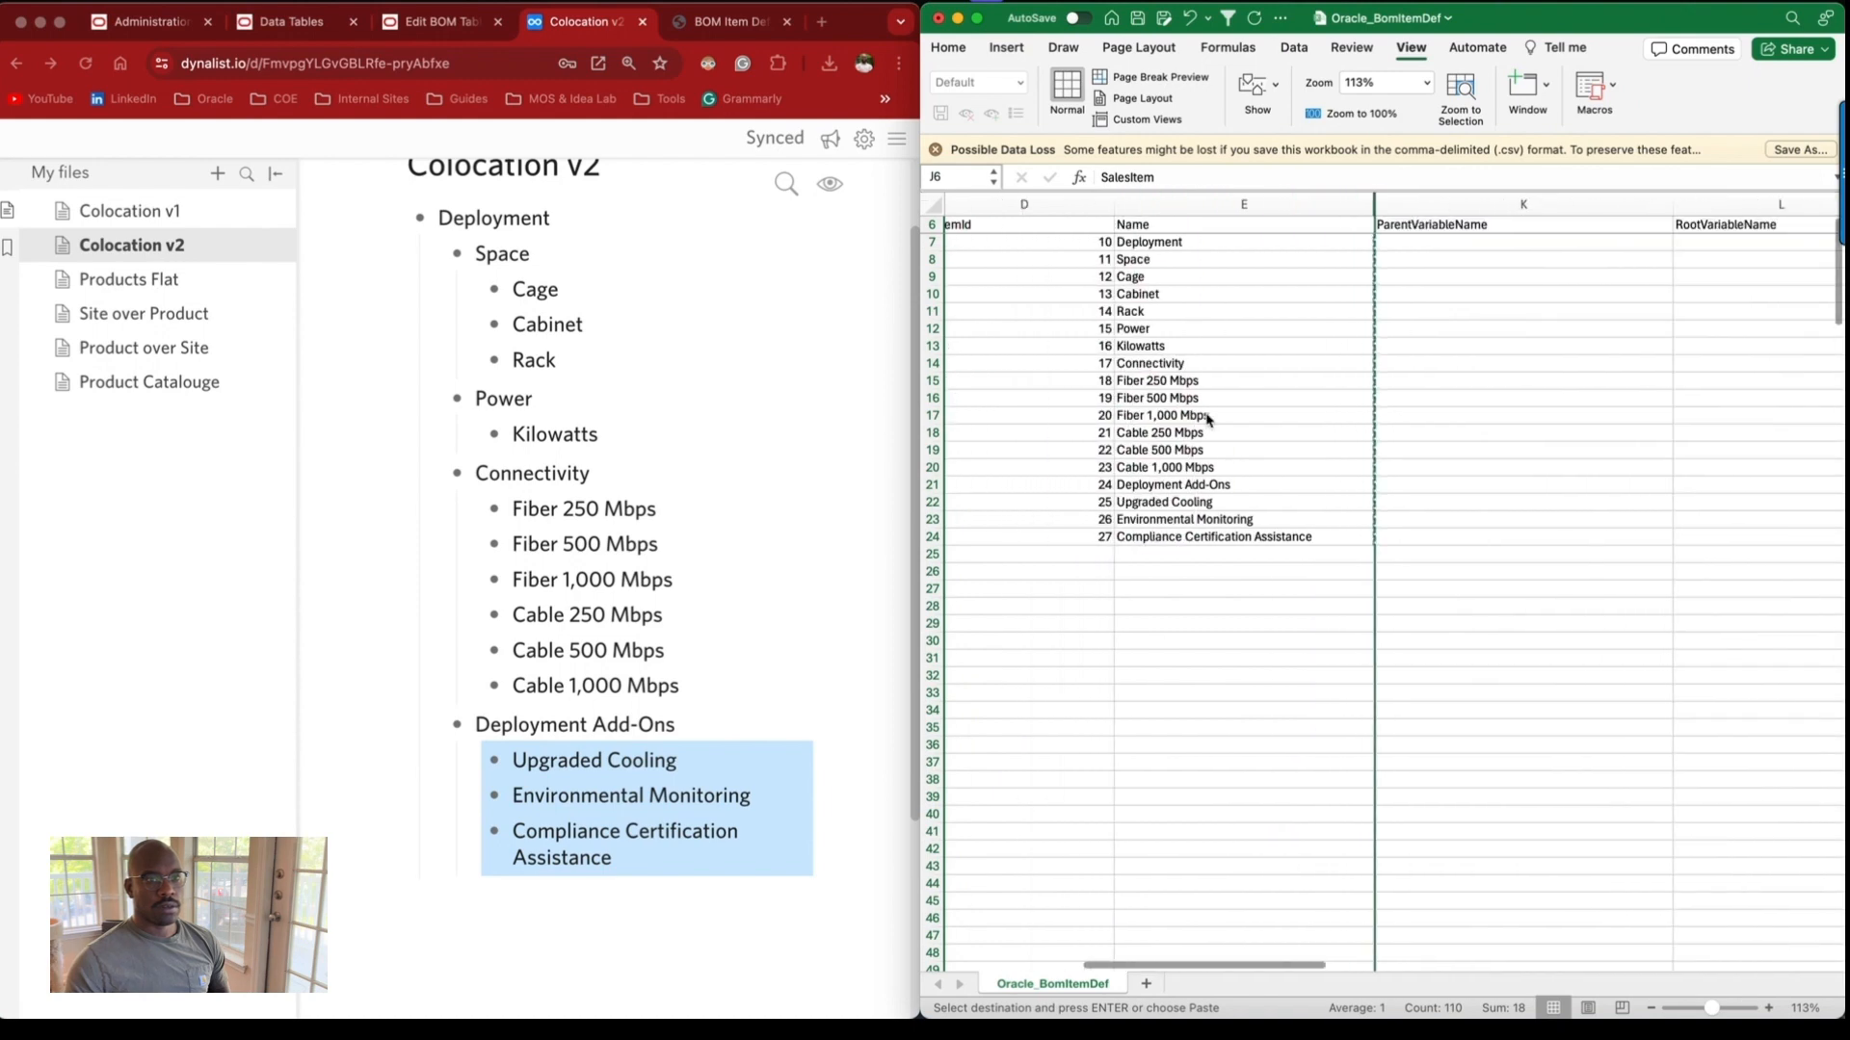
scroll(1263, 269, left, 3)
drag(1387, 205, 1268, 213)
right_click(1267, 213)
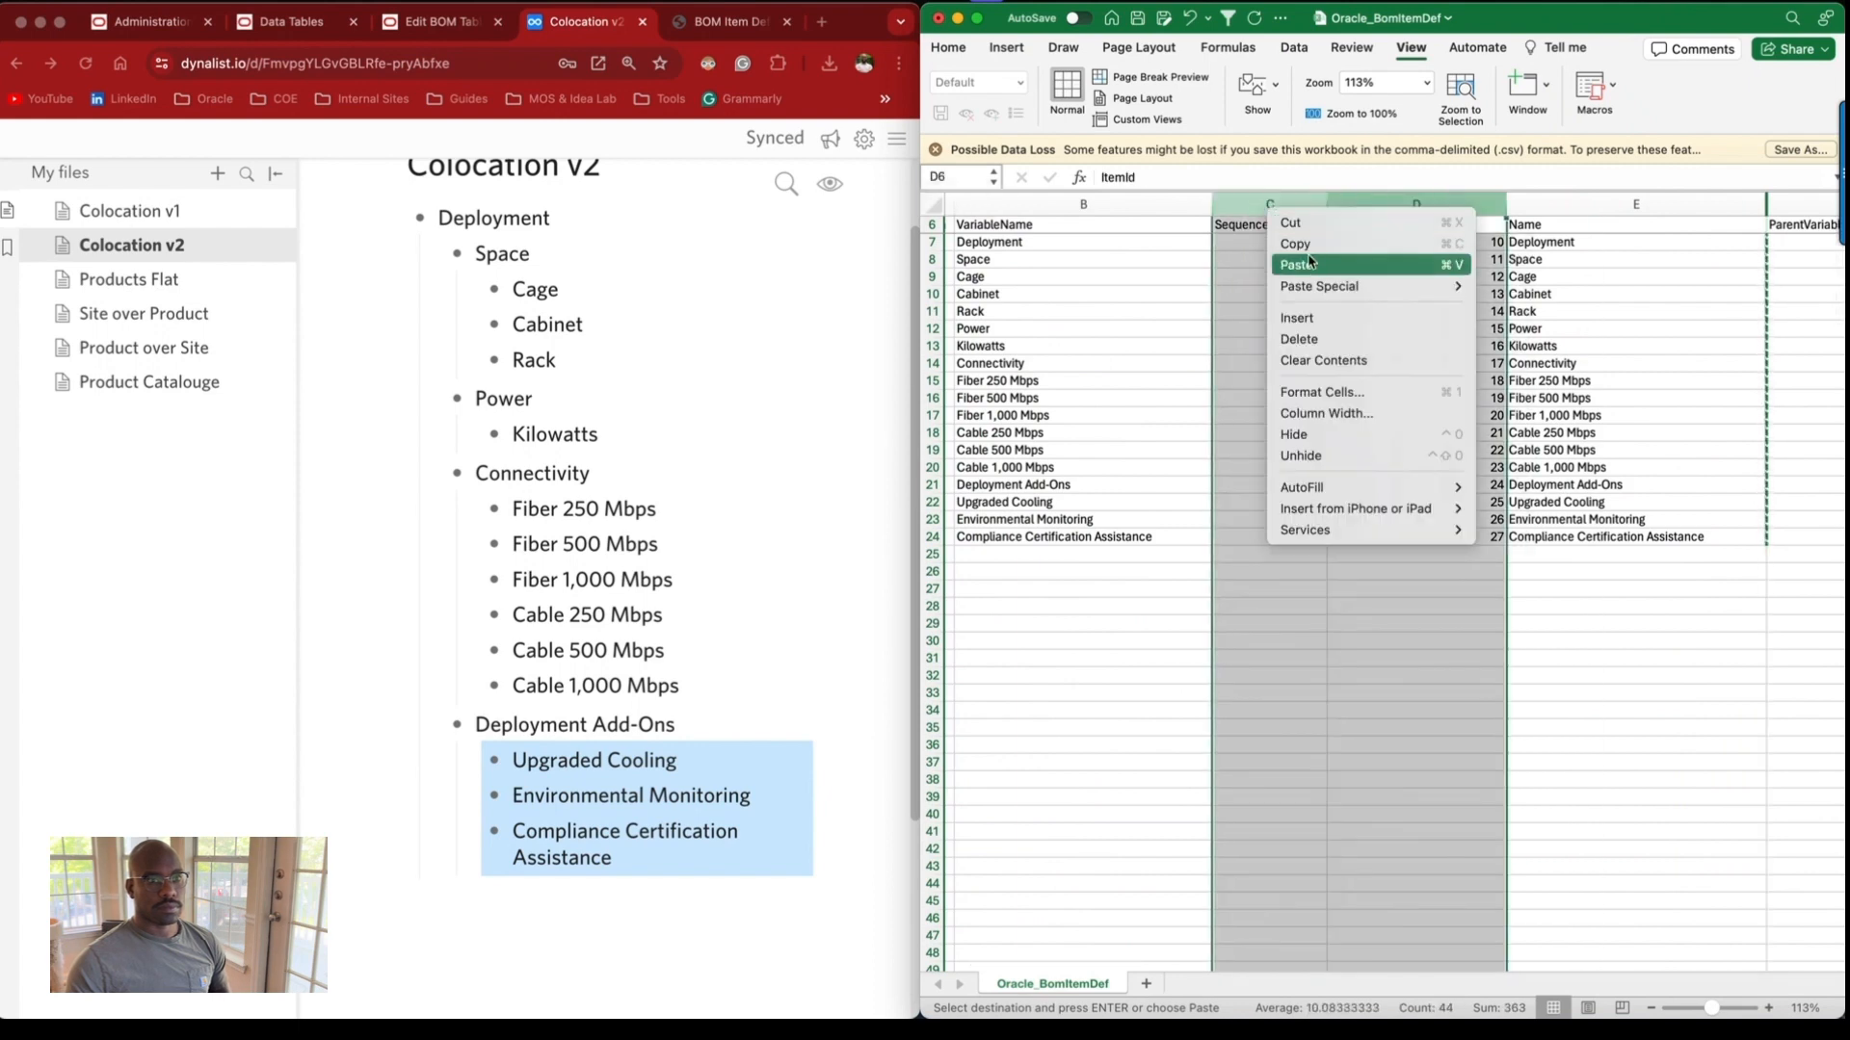
click(1295, 436)
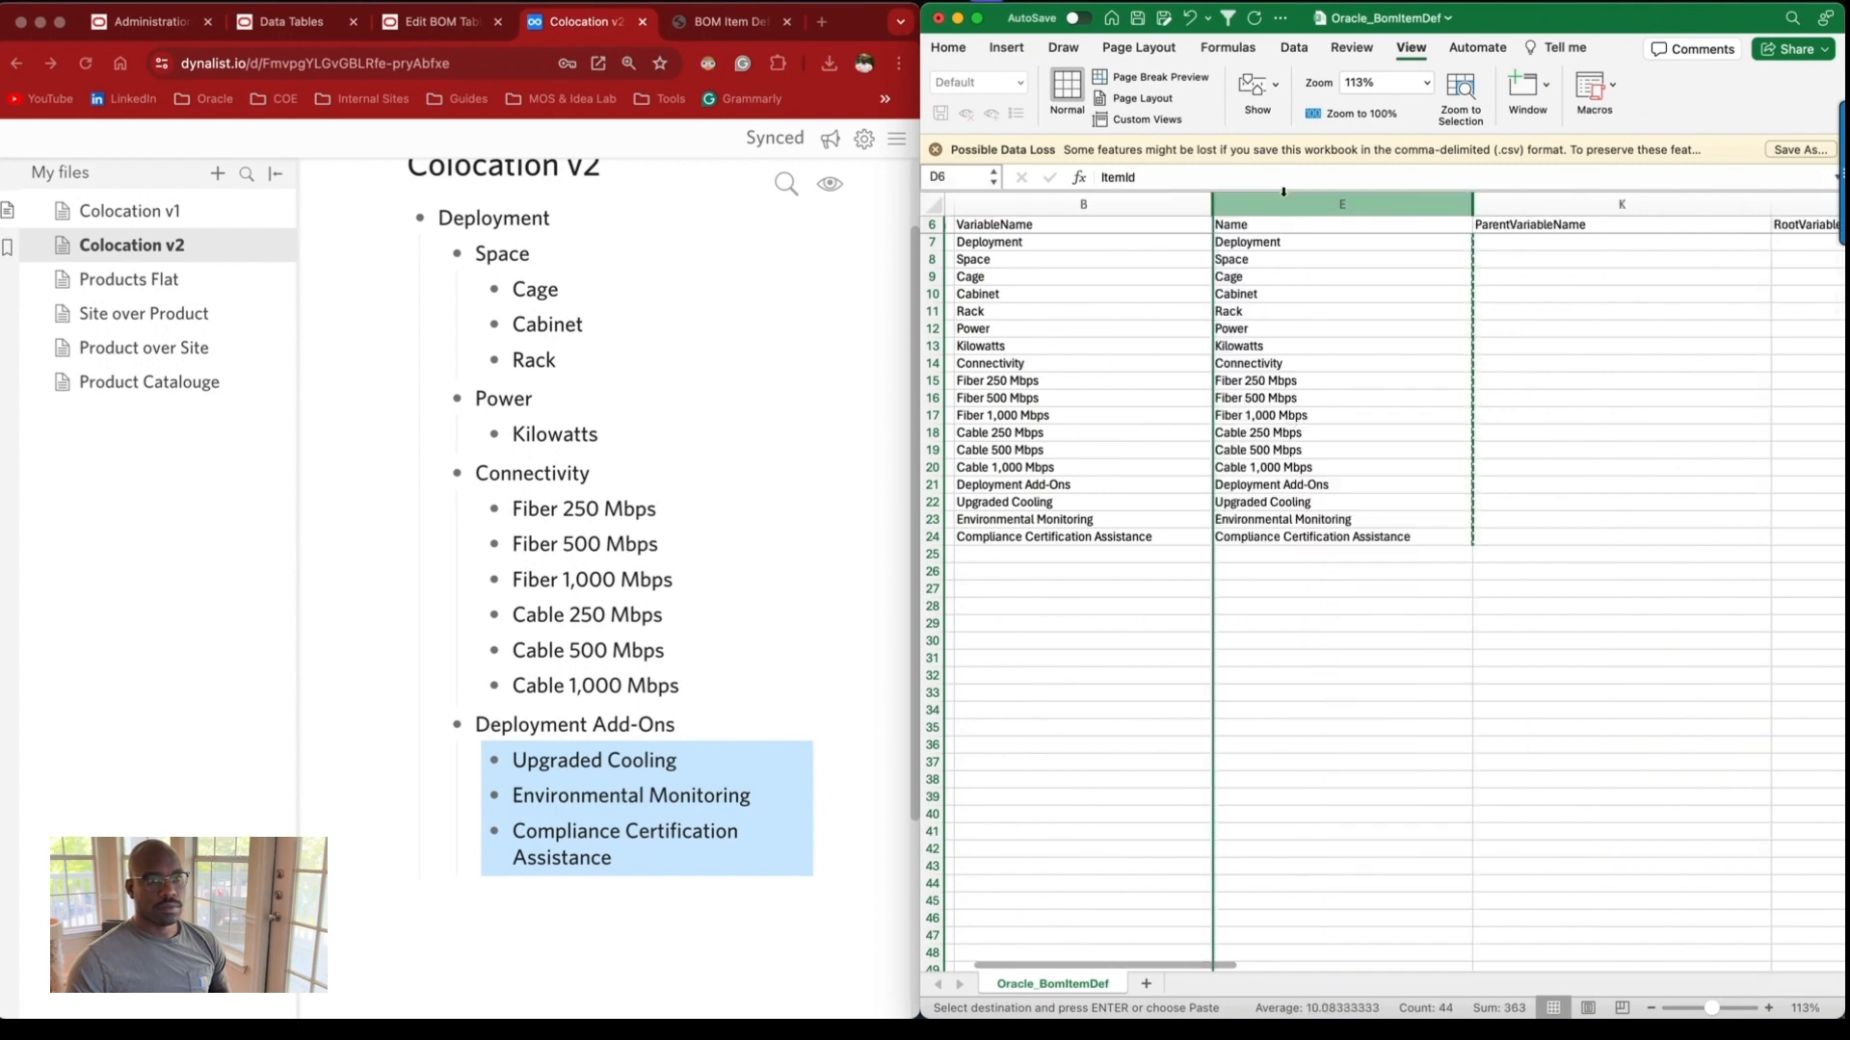
click(1293, 205)
right_click(1293, 205)
click(1348, 429)
Copy the variable name Deployment into the RootVariableName column for rows 7 to 24.
click(1063, 243)
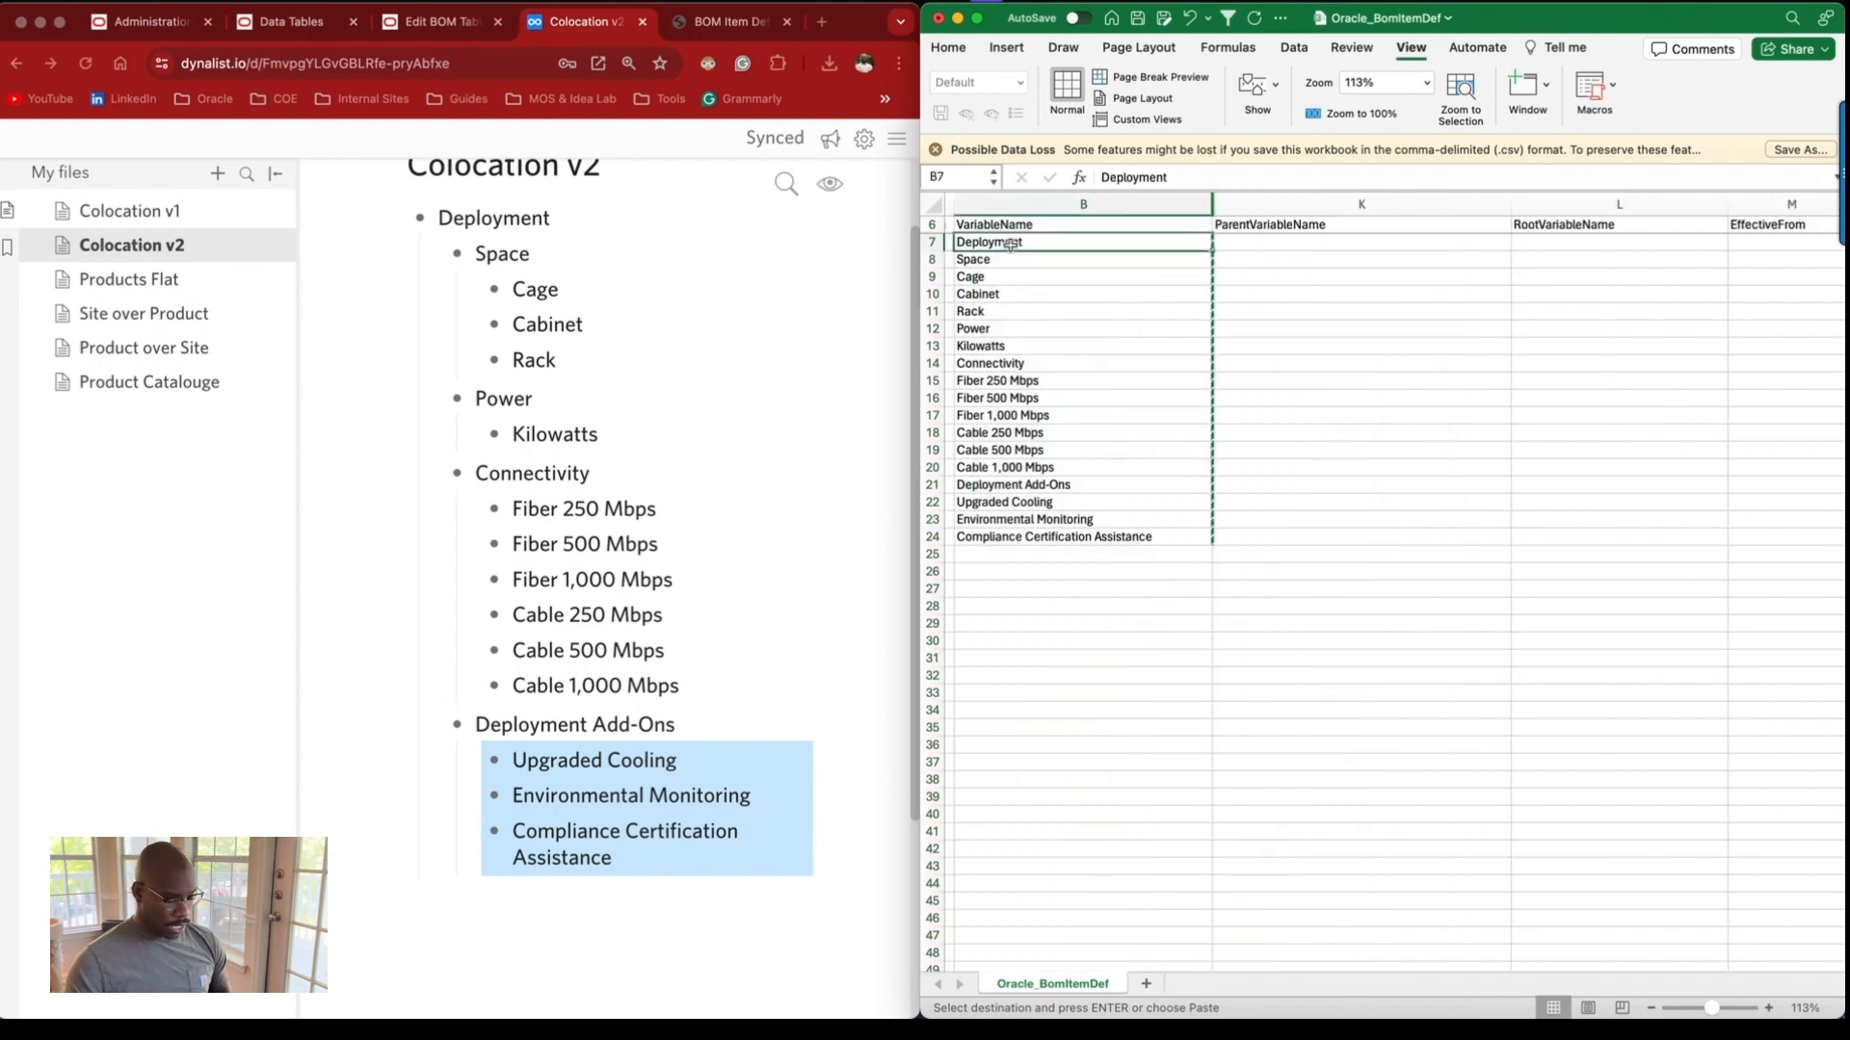
key(super+c)
drag(1552, 243, 1542, 531)
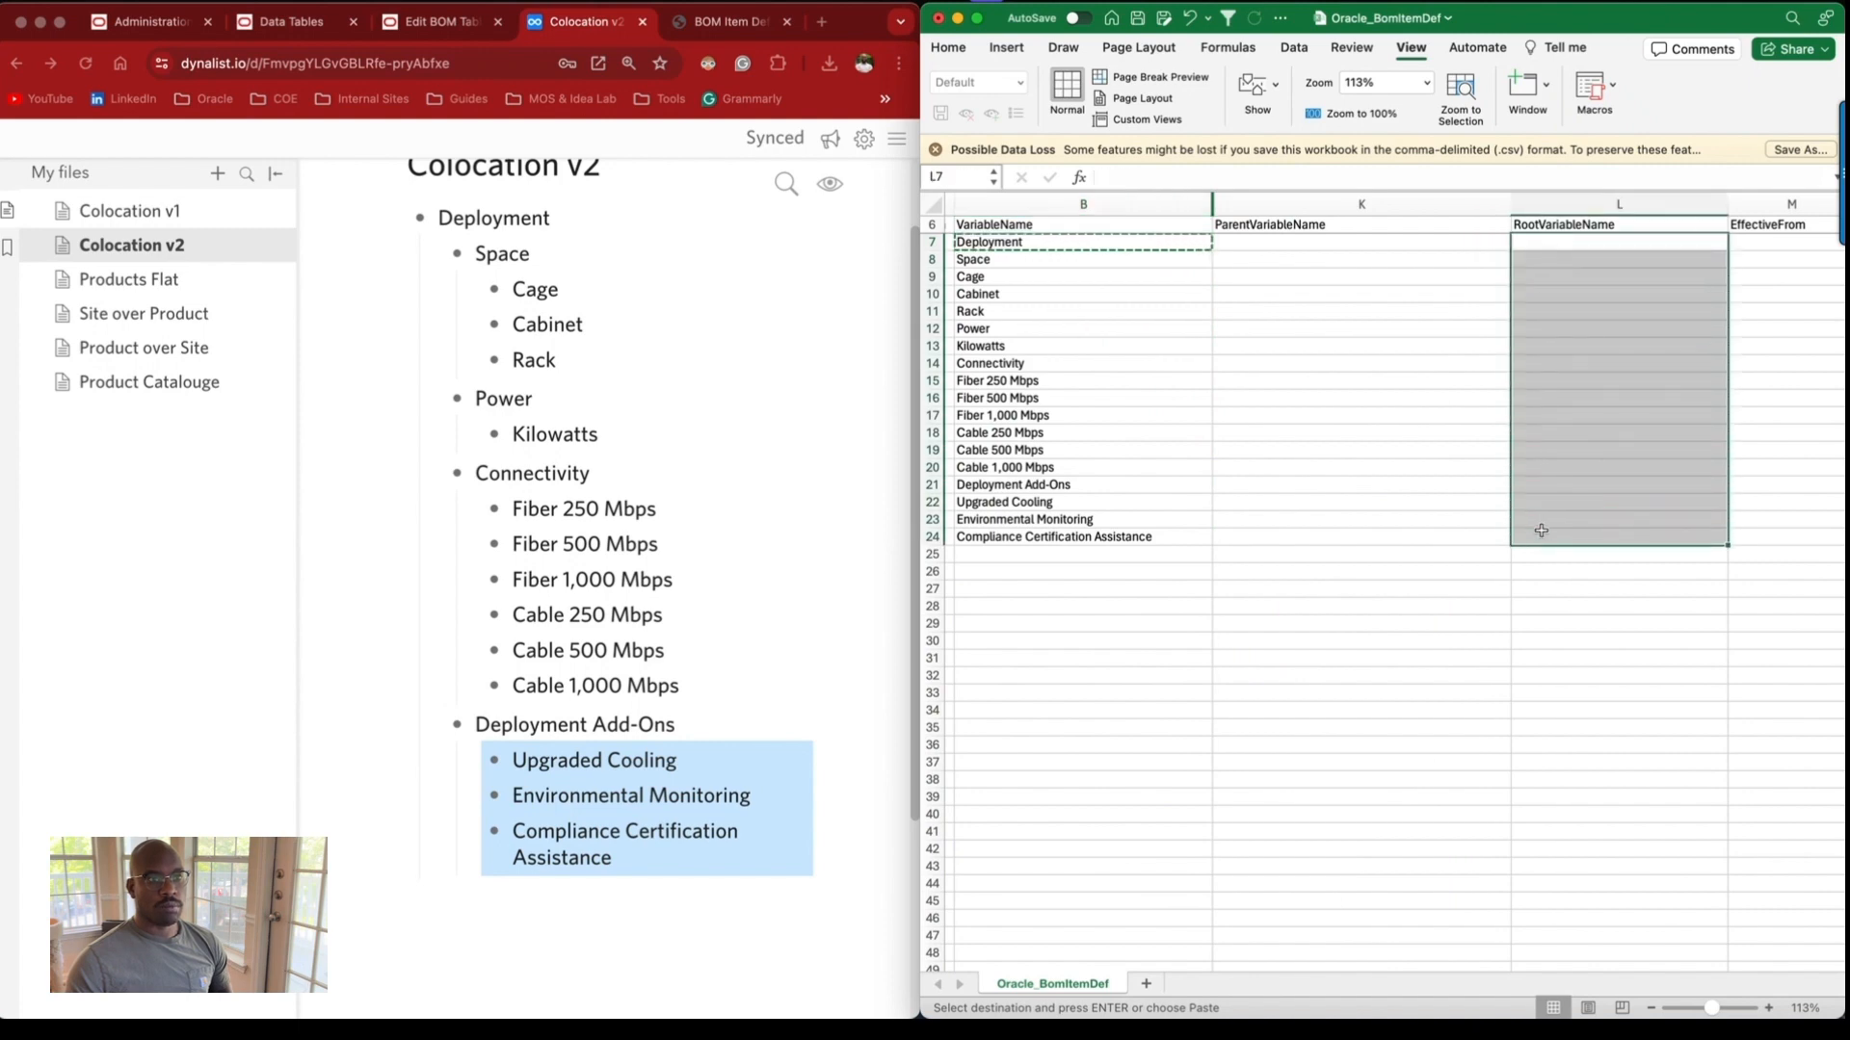
key(super+v)
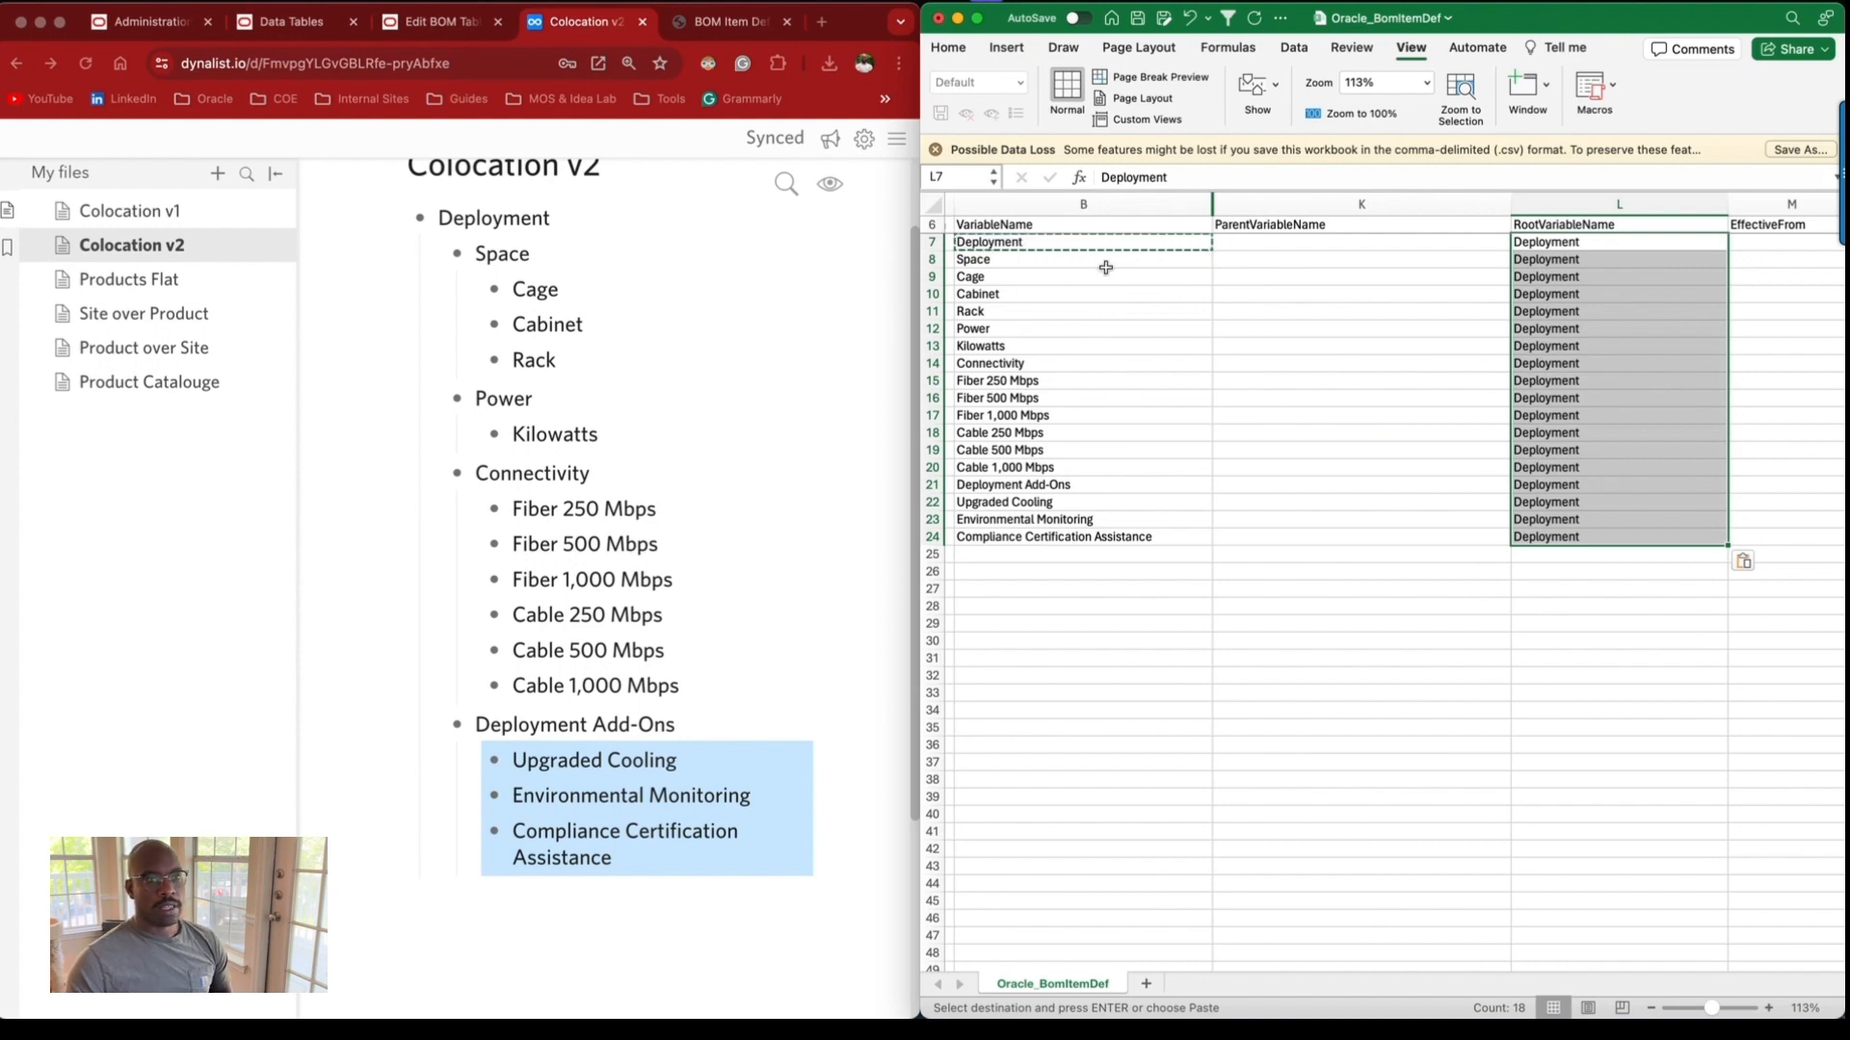
Copy Deployment from the RootVariableName column into ParentVariableName for Upgraded Cooling in K22.
click(1549, 242)
key(super+c)
click(1250, 261)
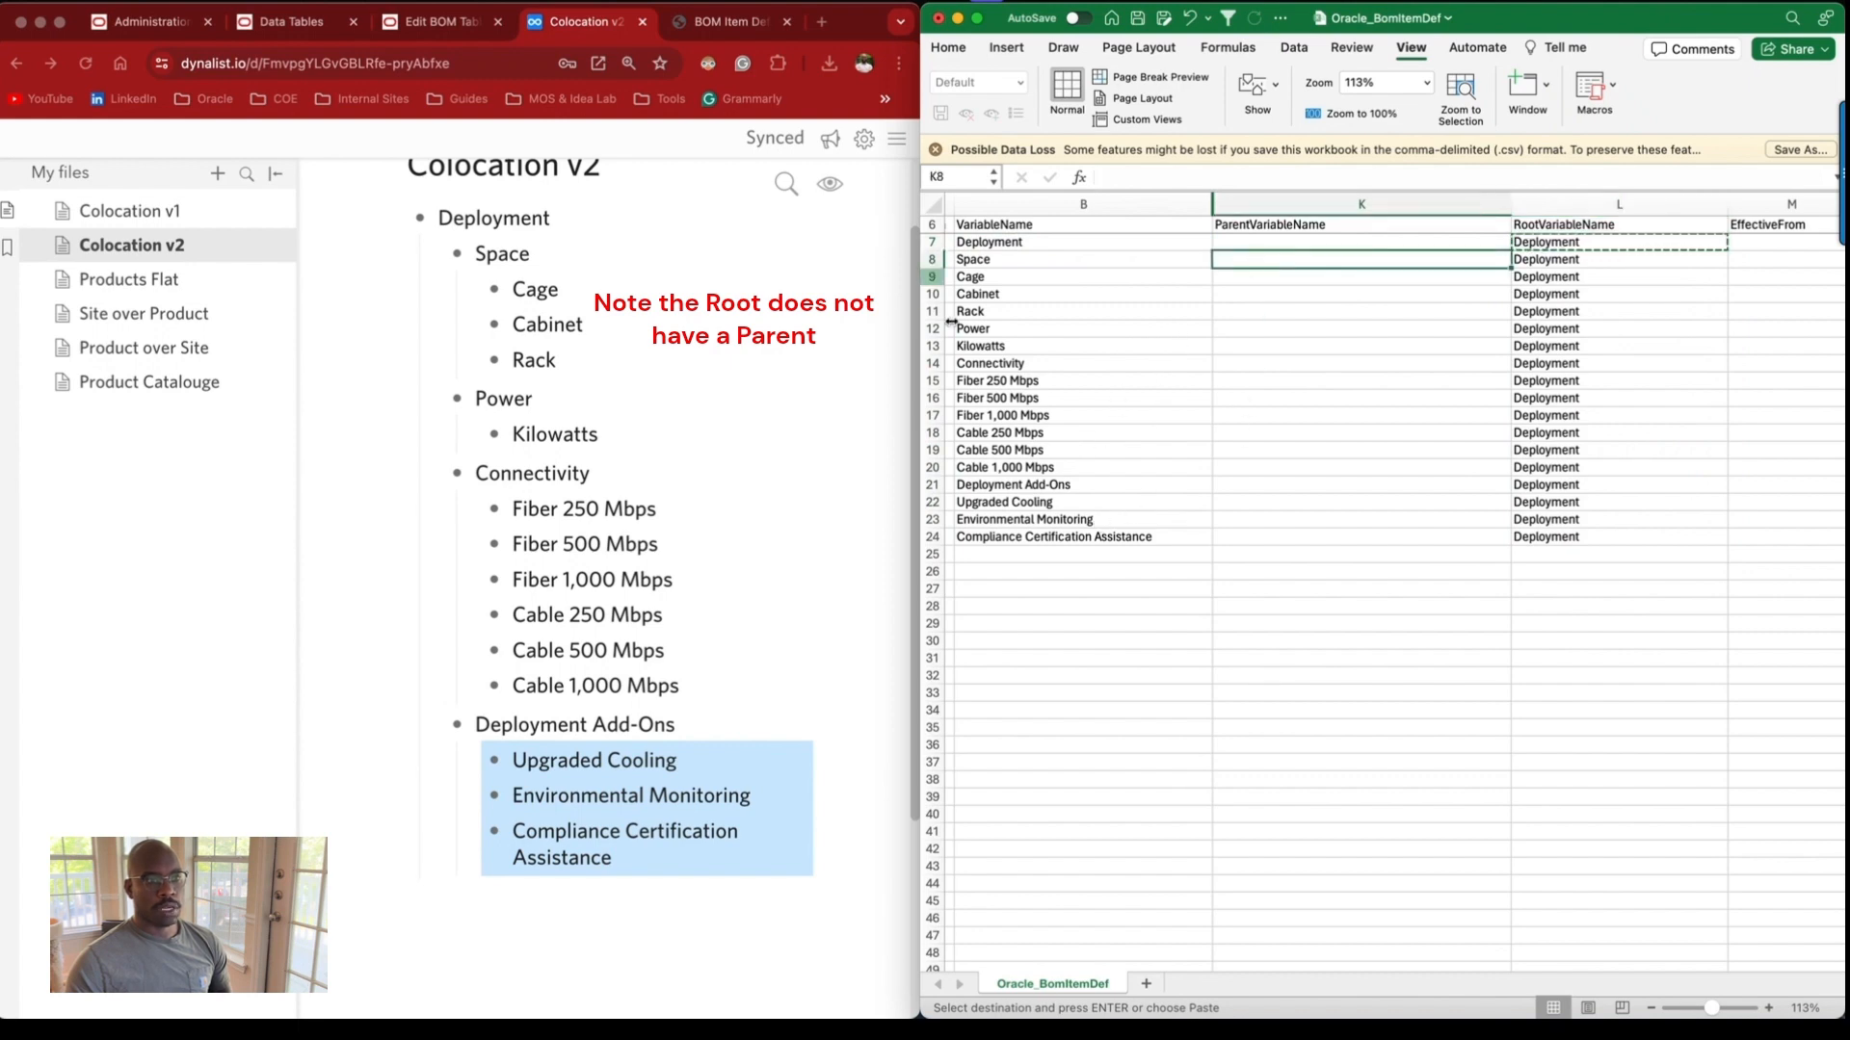
click(1233, 507)
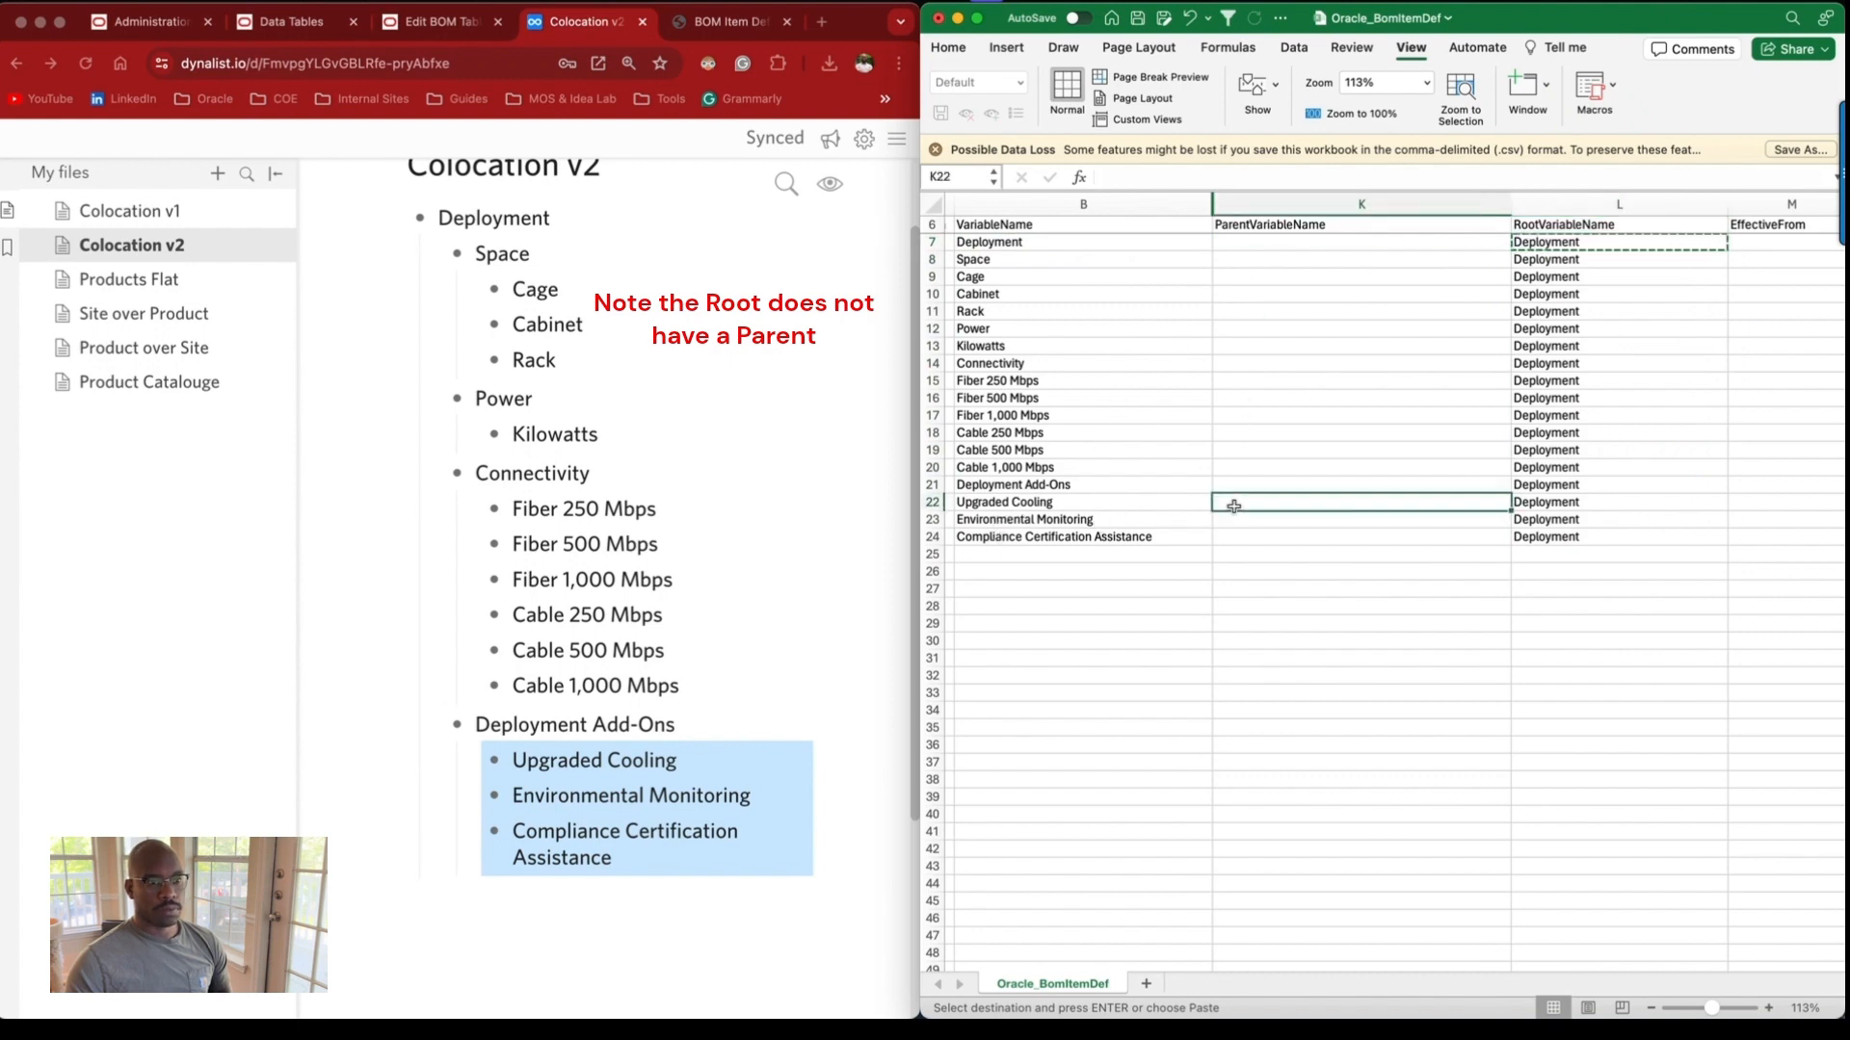
key(super+v)
Collapse the Space, Power, Connectivity and Deployment Add-Ons branches in the Colocation v2 outline.
click(457, 255)
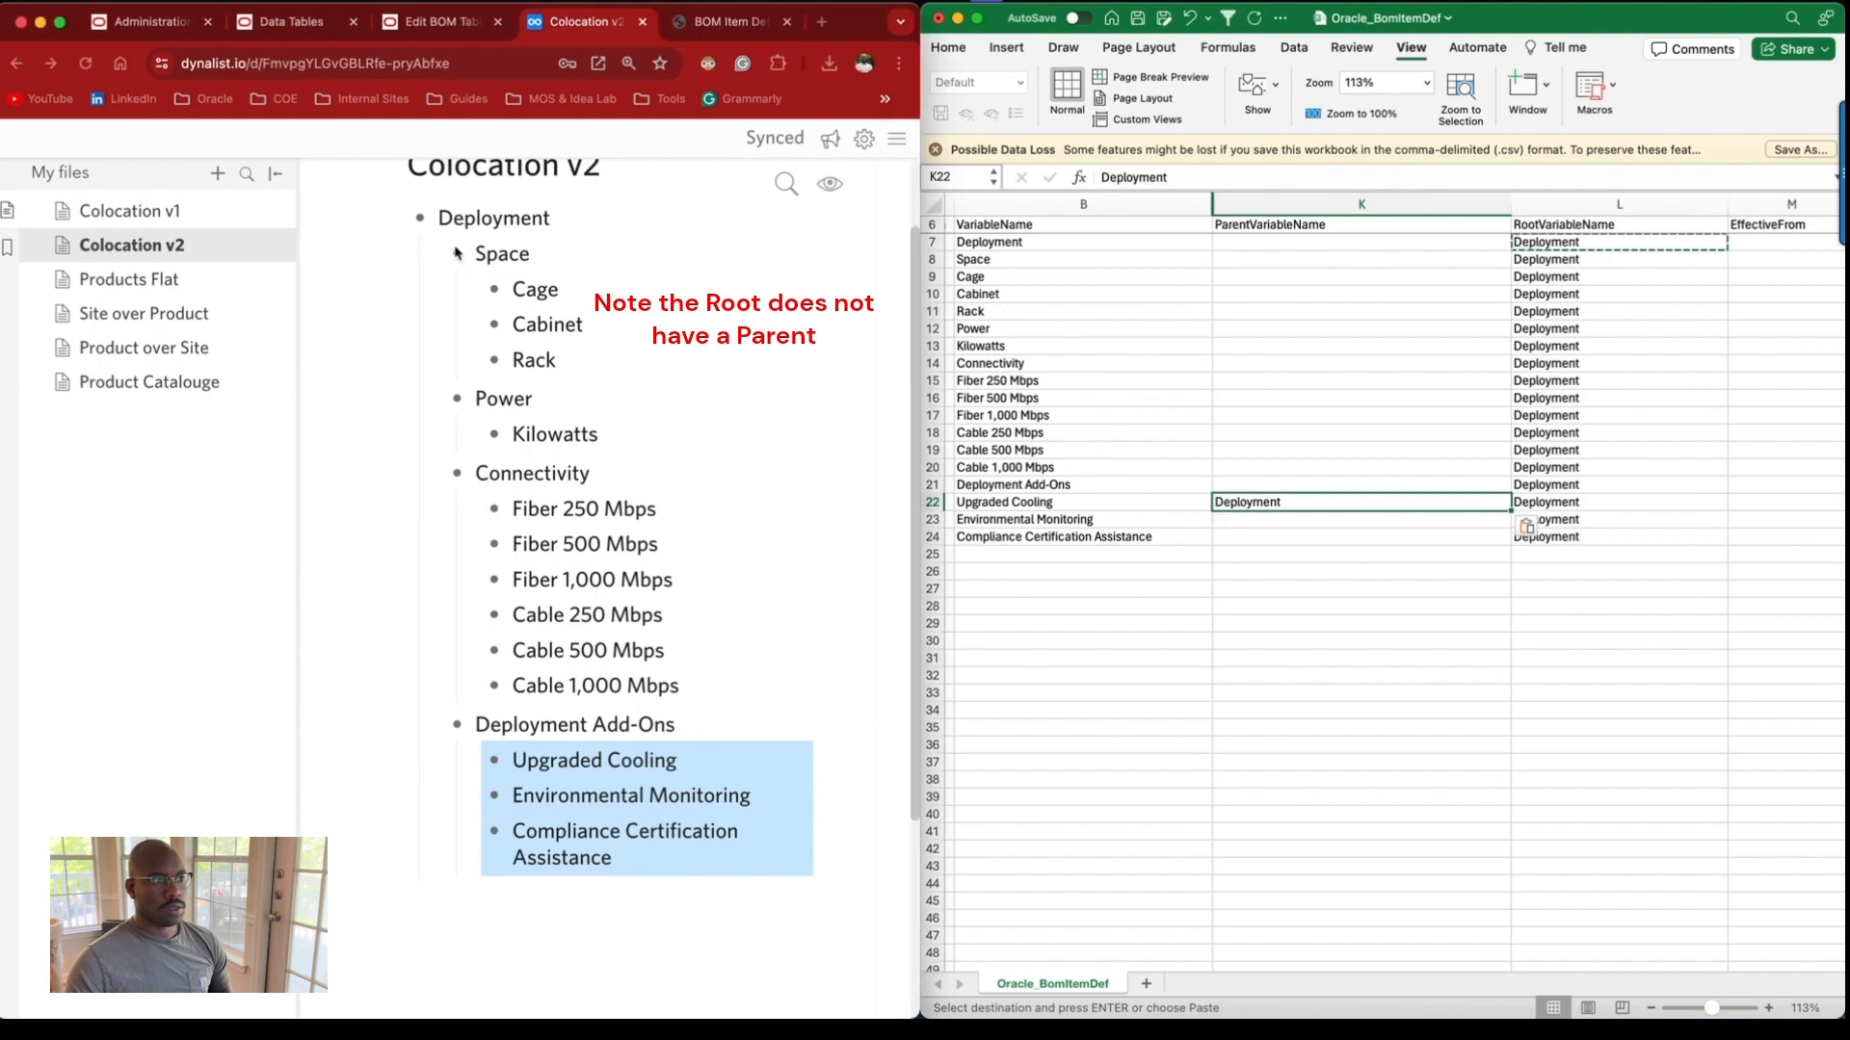
click(458, 256)
click(457, 297)
click(457, 337)
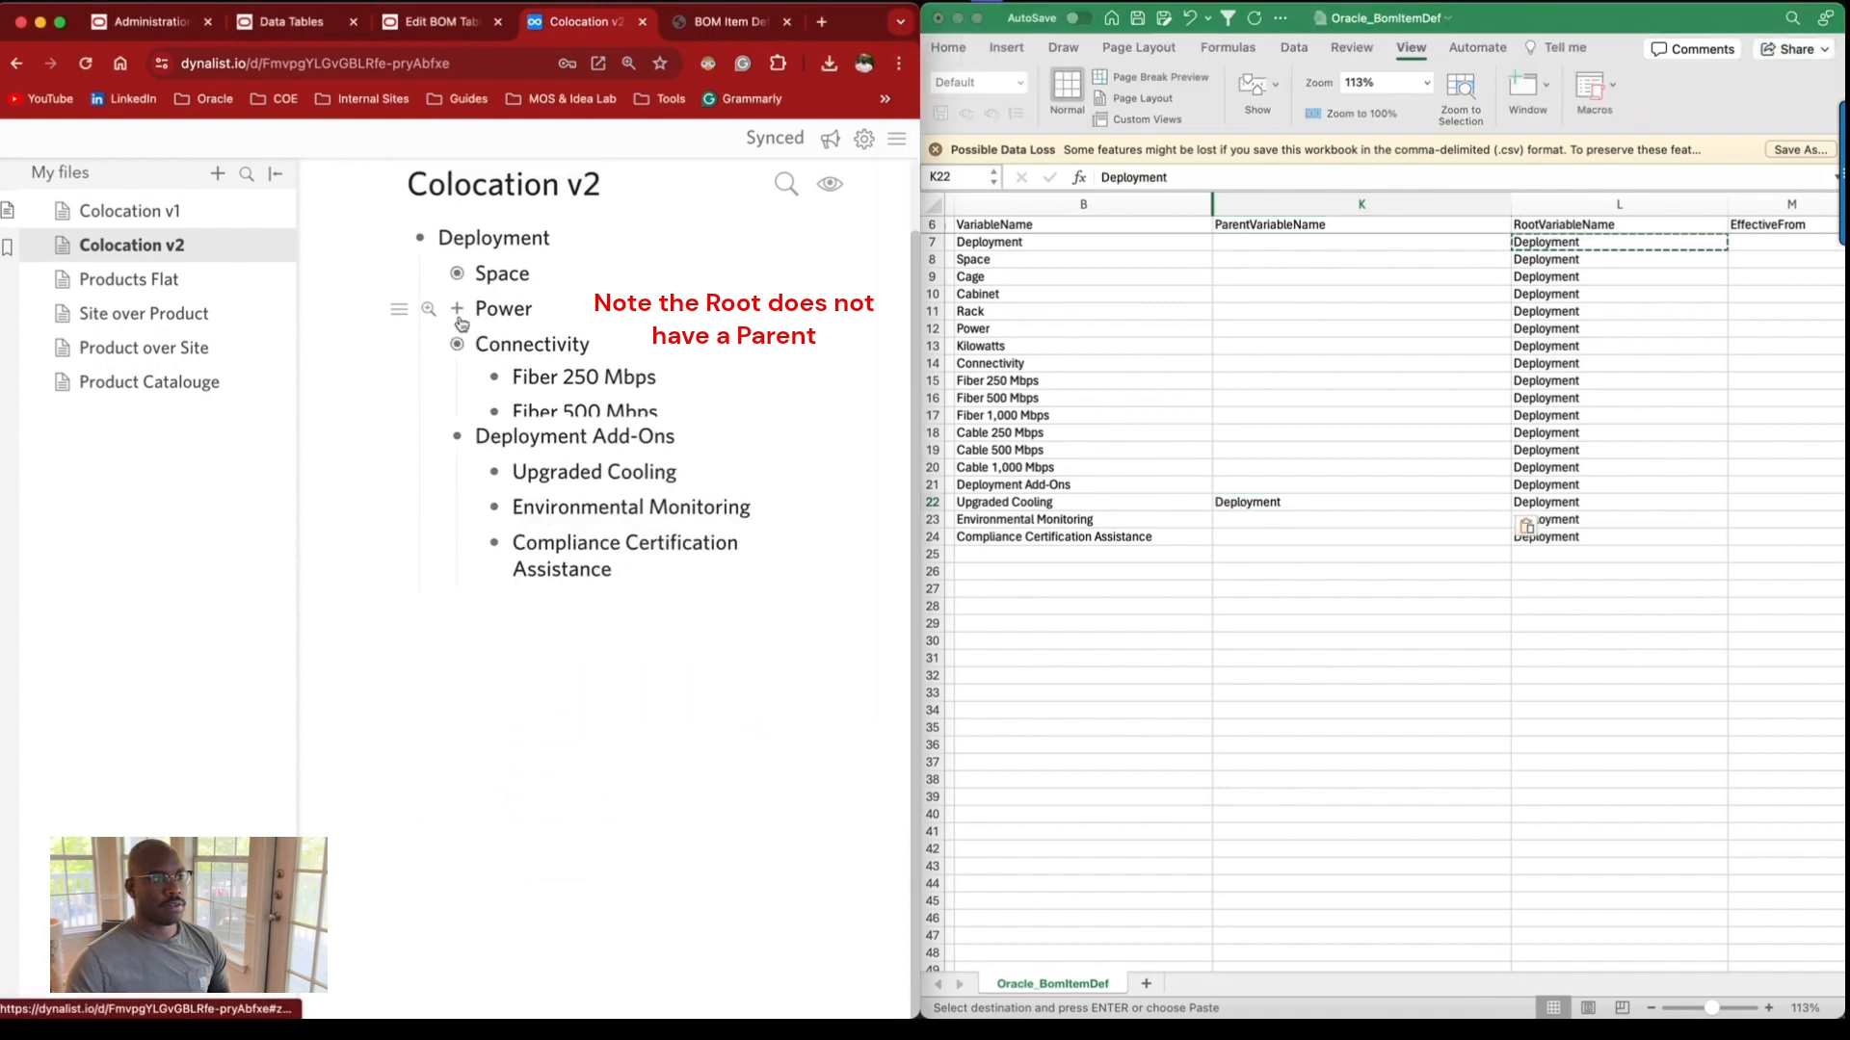
click(458, 439)
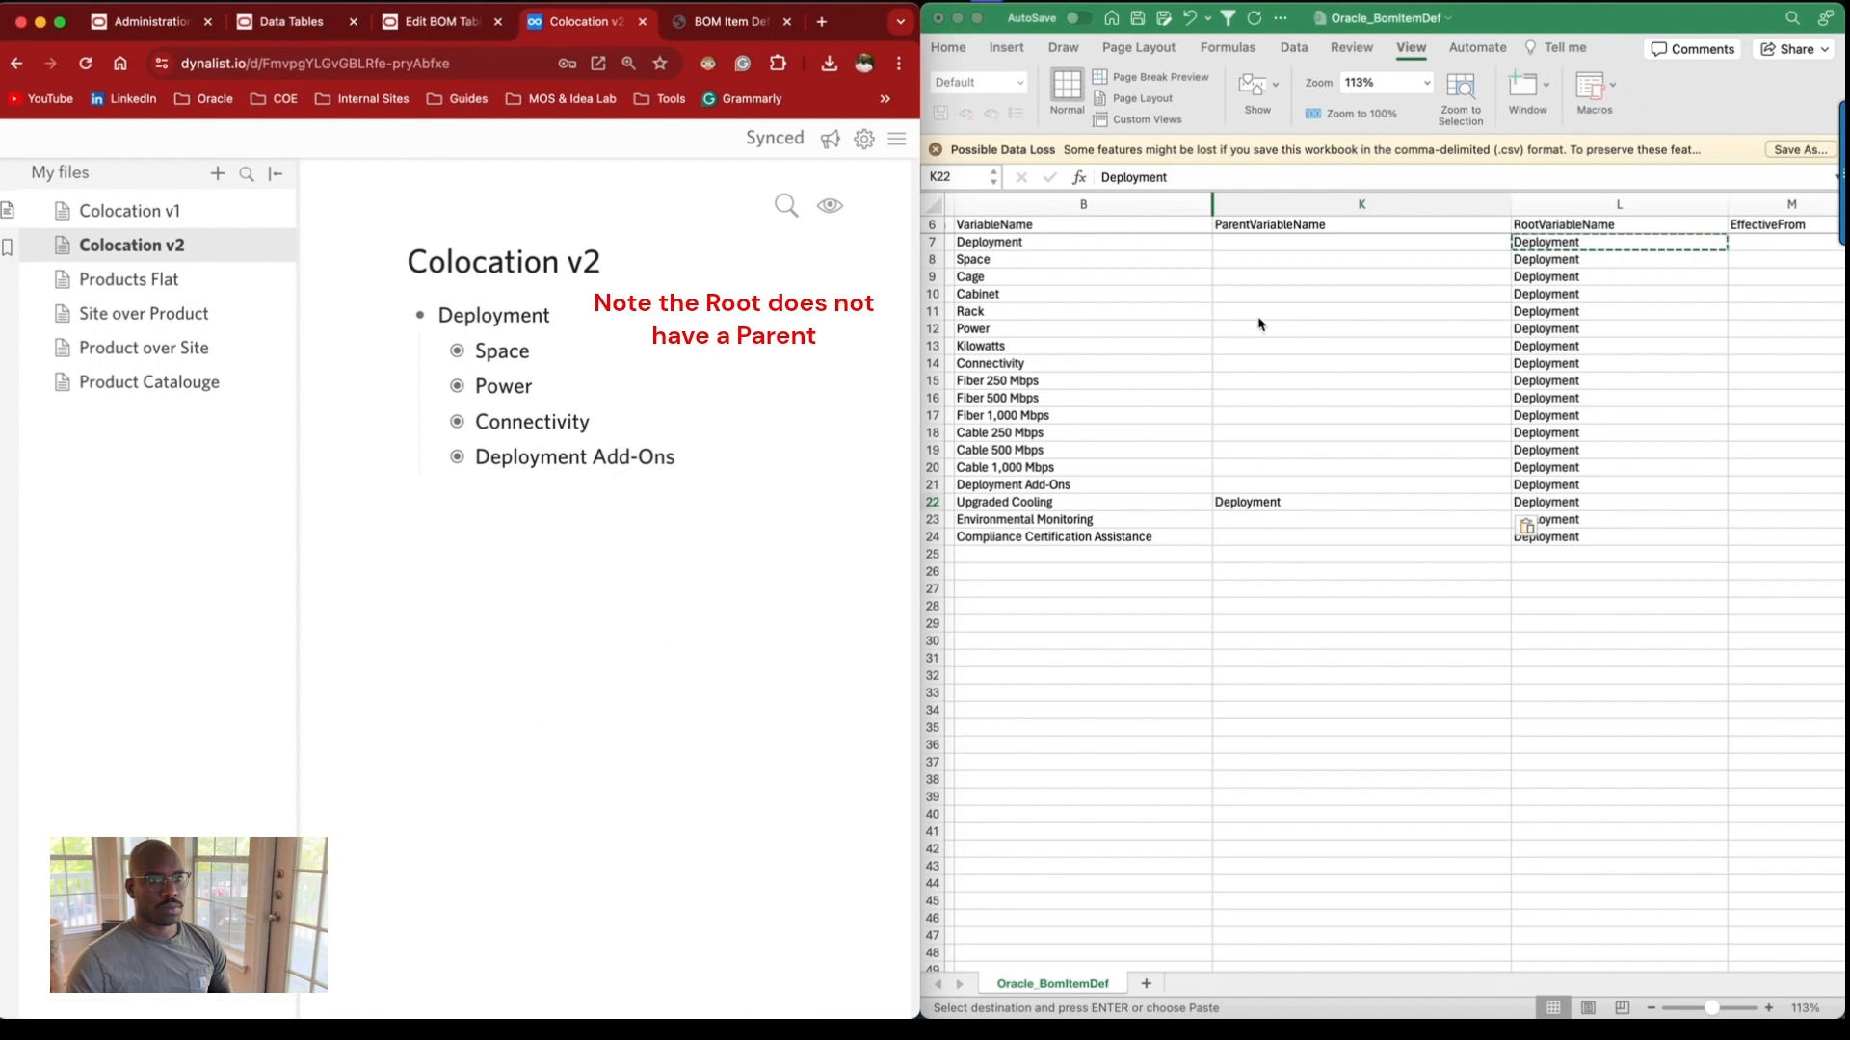
Set ParentVariableName to Deployment for the Space, Power and Connectivity rows.
click(1217, 287)
click(1238, 259)
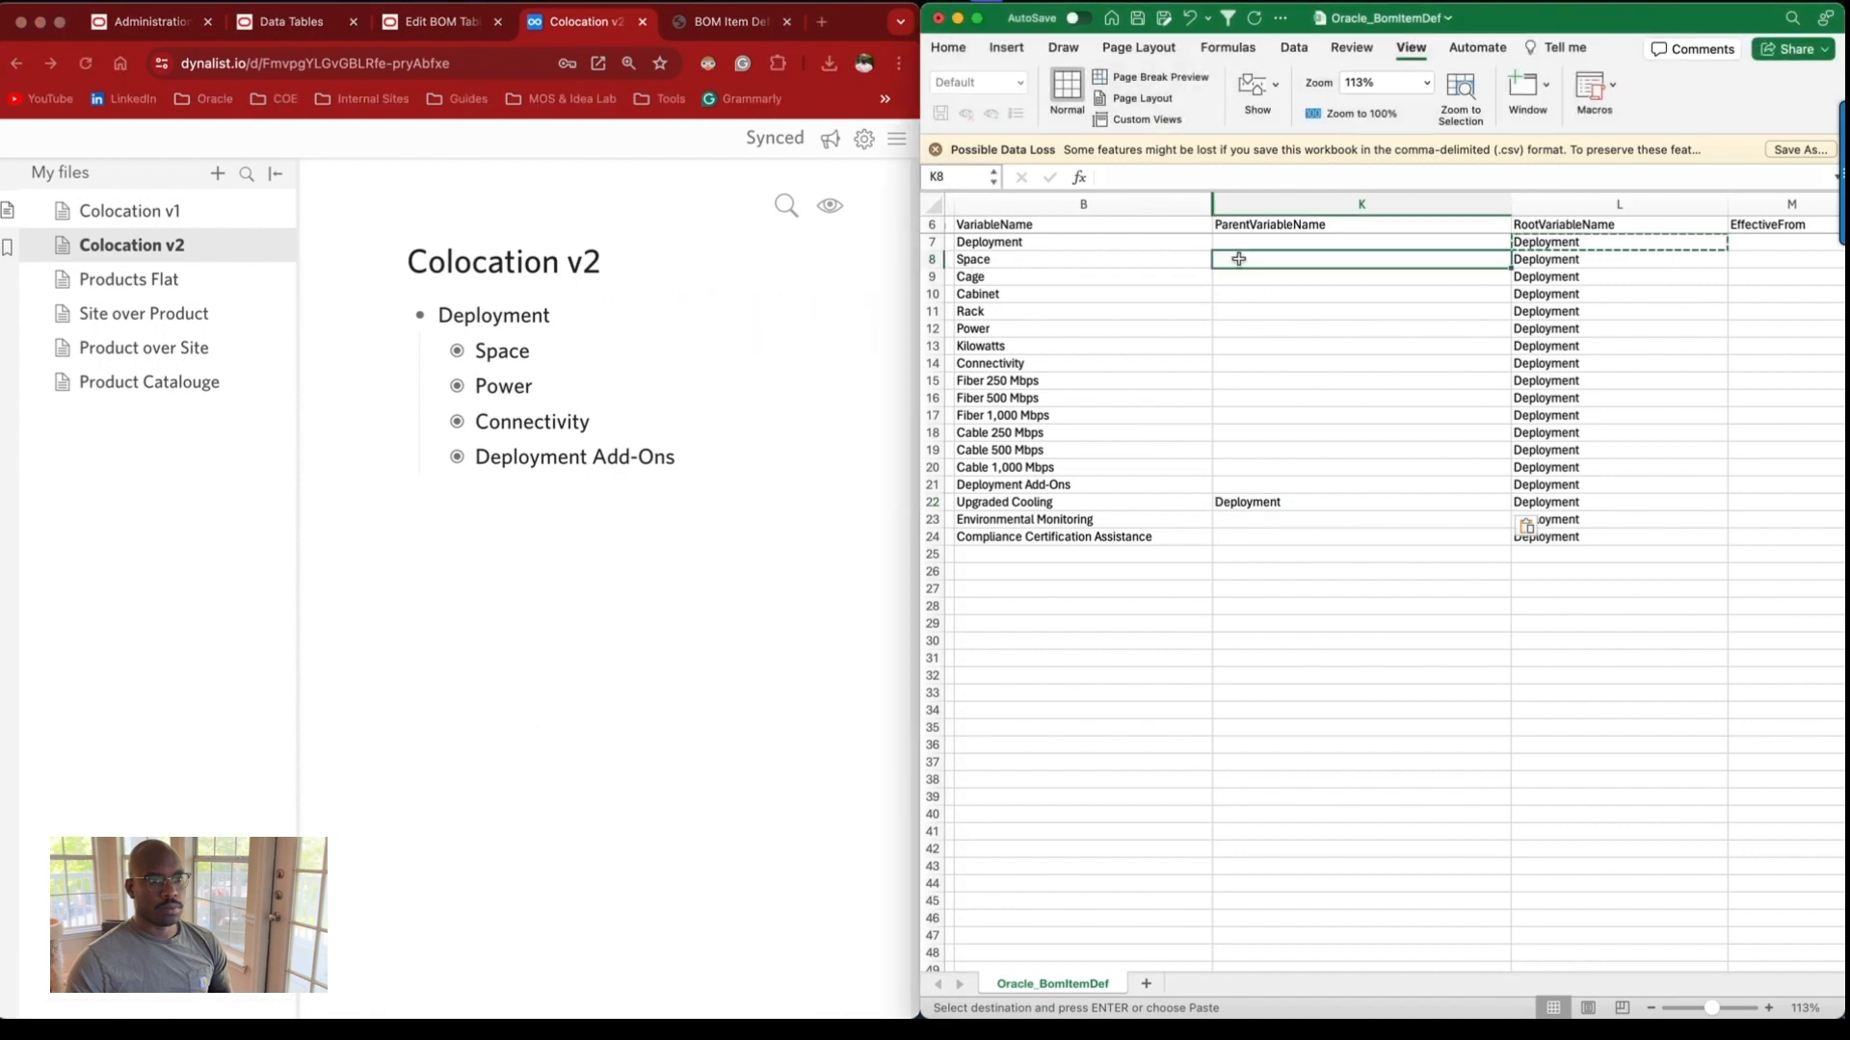
key(super+v)
click(1257, 328)
key(super+v)
click(1265, 367)
key(super+v)
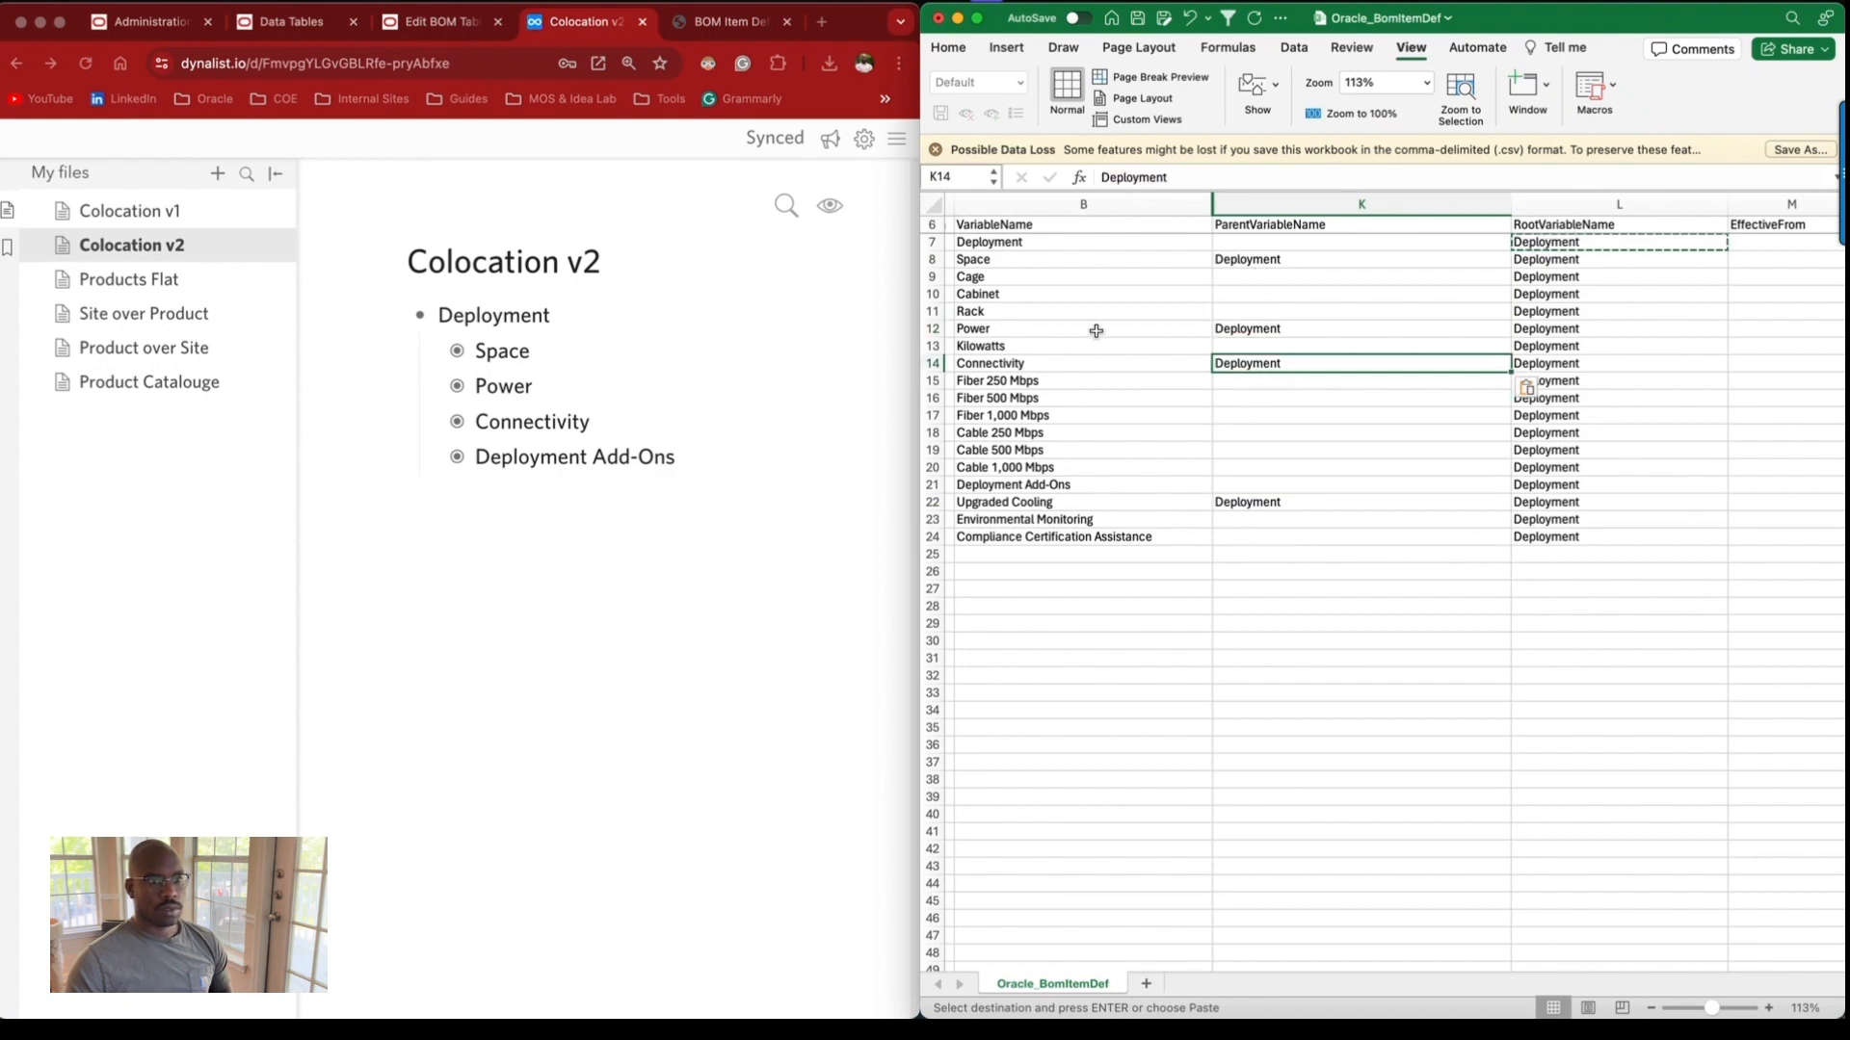
Copy the variable name Space into ParentVariableName for Cage, Cabinet and Rack.
drag(1031, 279, 991, 307)
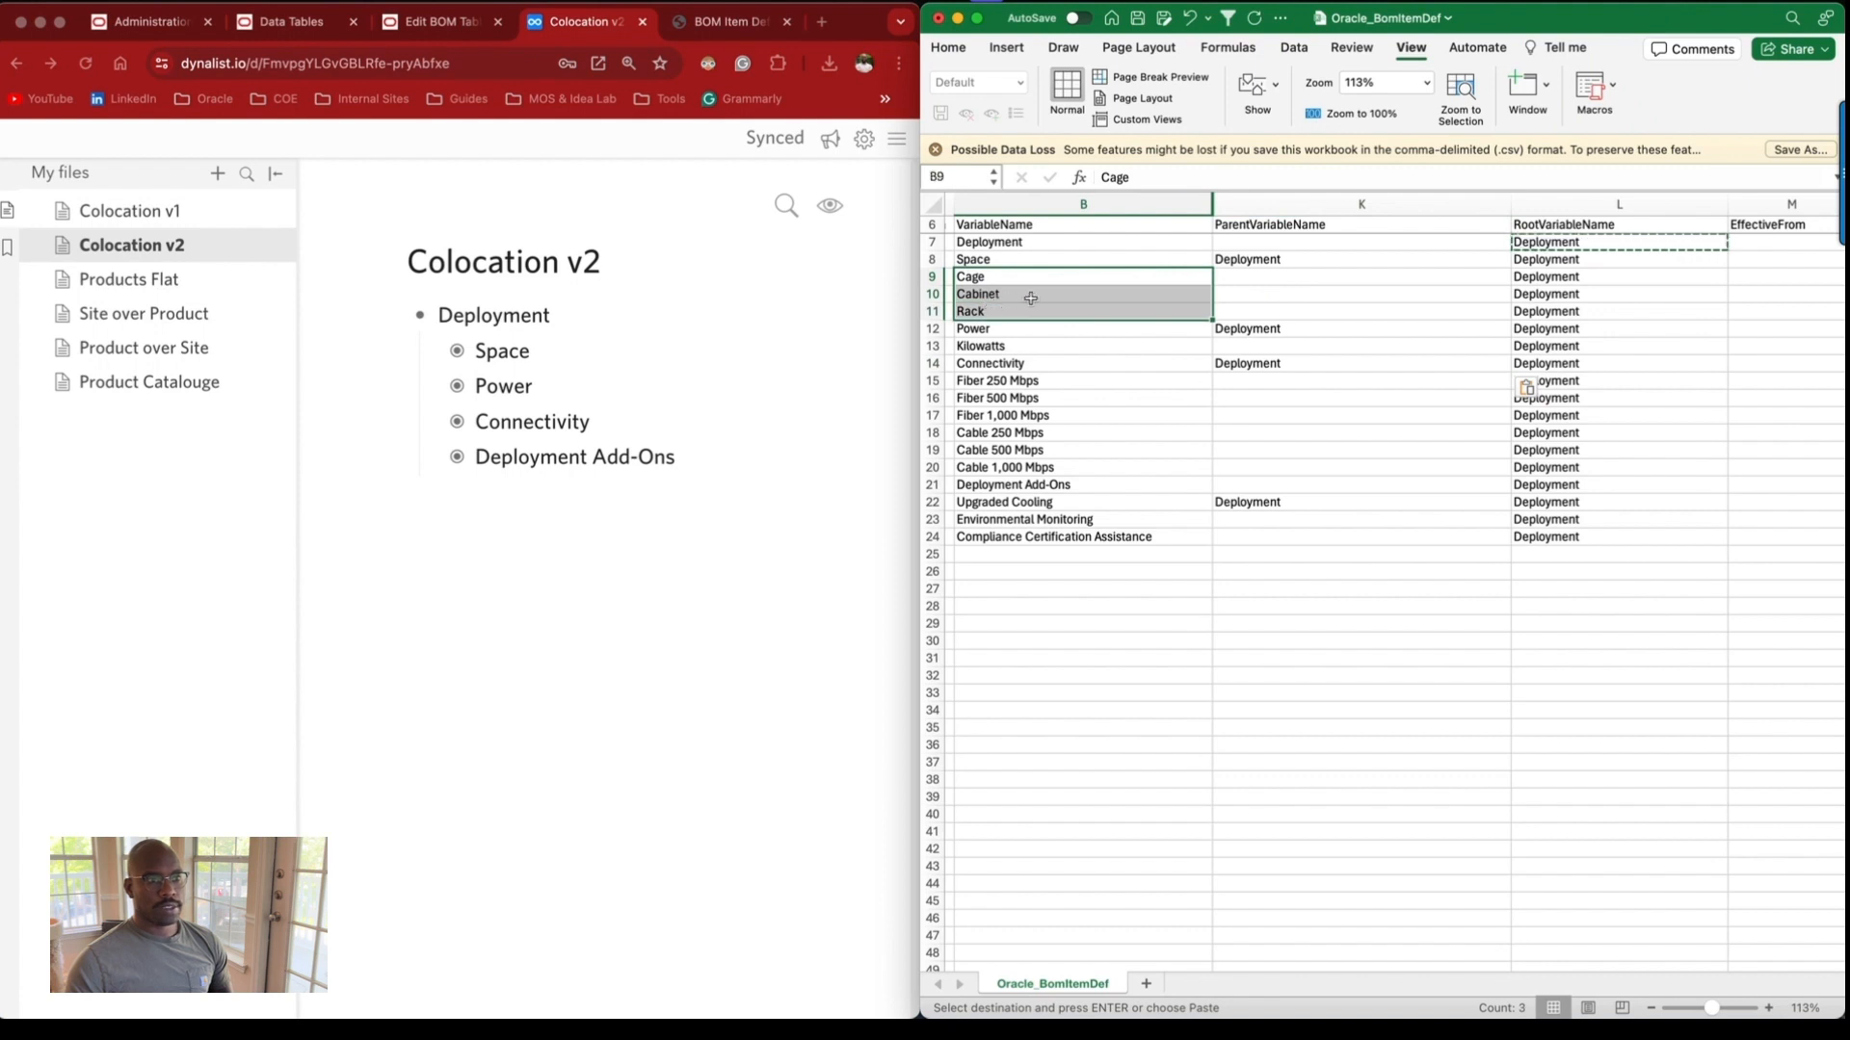
click(1003, 261)
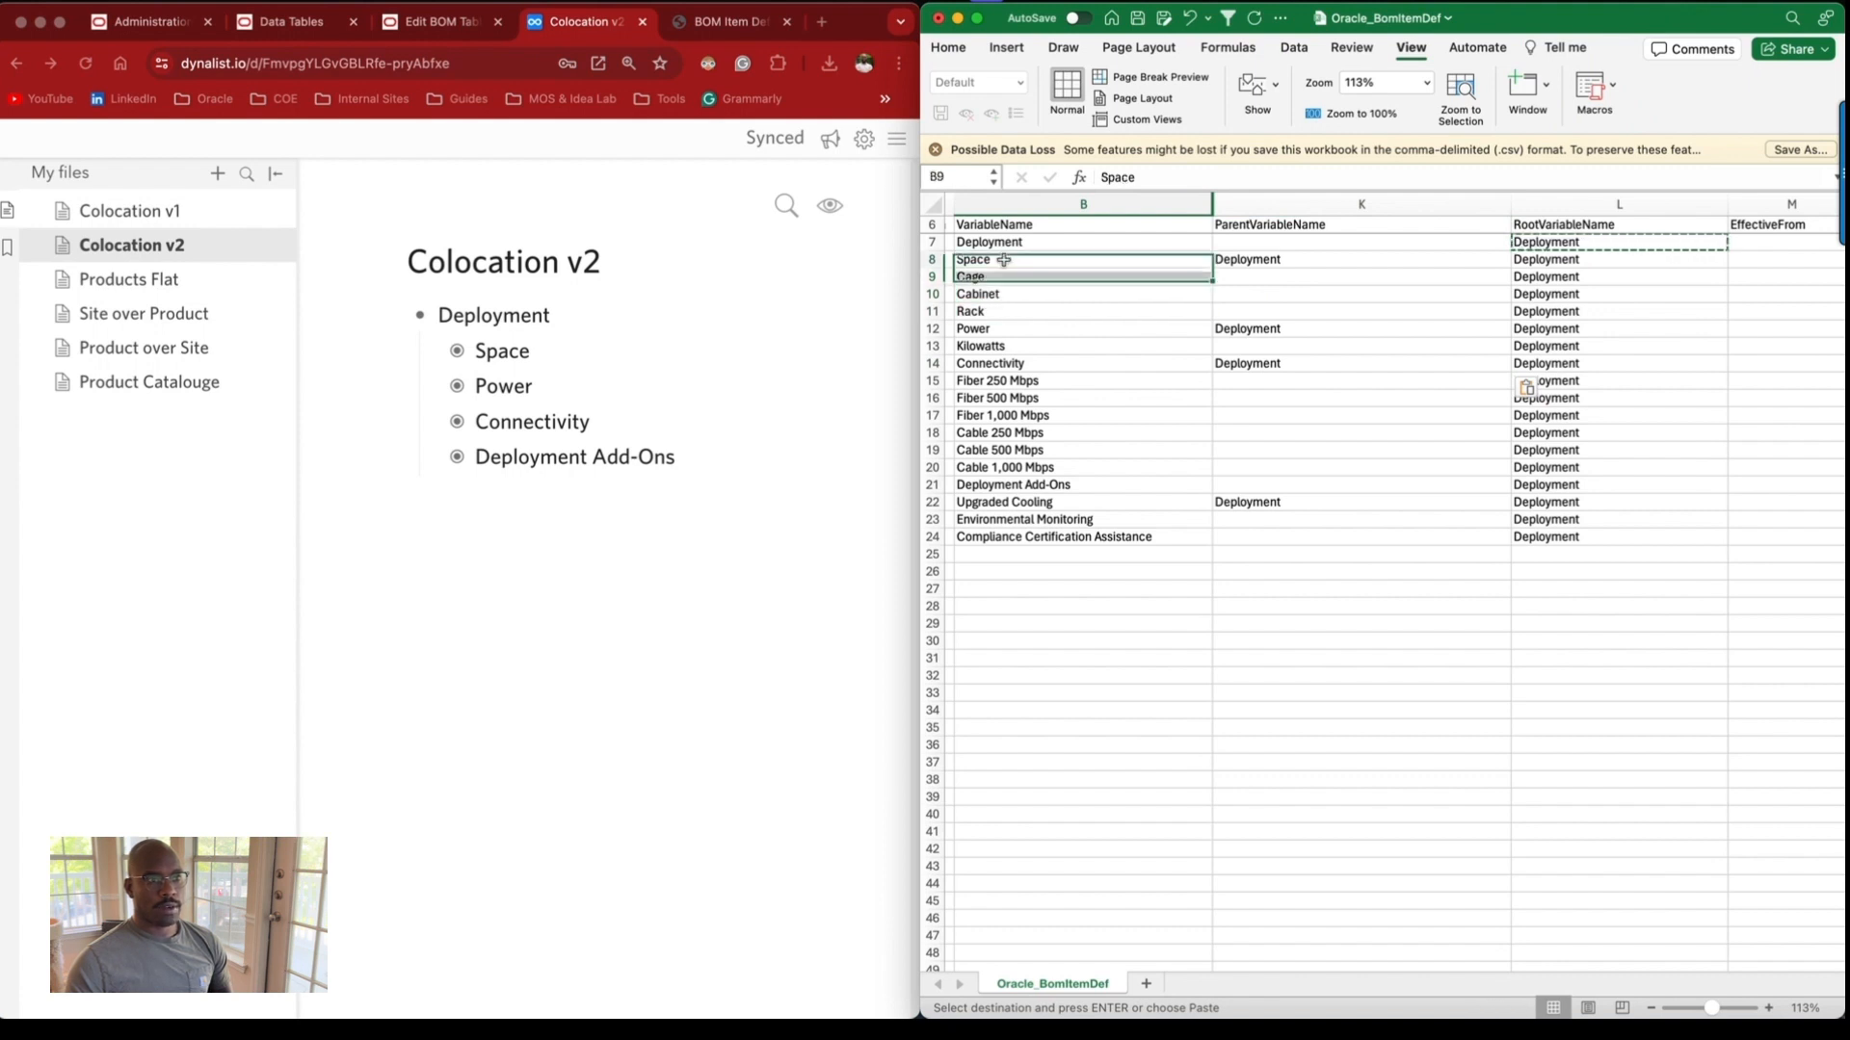
key(super+c)
drag(1200, 266, 1241, 278)
key(super+v)
key(Down)
key(super+v)
key(Down)
key(super+v)
Copy the variable name Power into ParentVariableName for Kilowatts.
key(Down)
key(Left)
key(super+c)
key(Down)
key(Right)
key(super+v)
Copy the variable name Connectivity into ParentVariableName for the Fiber, Cable and Deployment Add-Ons rows, K15 to K21.
key(Down)
key(Left)
key(super+c)
key(Down)
key(Down)
key(Down)
key(Down)
key(Down)
key(Down)
key(Down)
key(Up)
key(Up)
key(Up)
key(Up)
key(Up)
key(Right)
key(shift+Up)
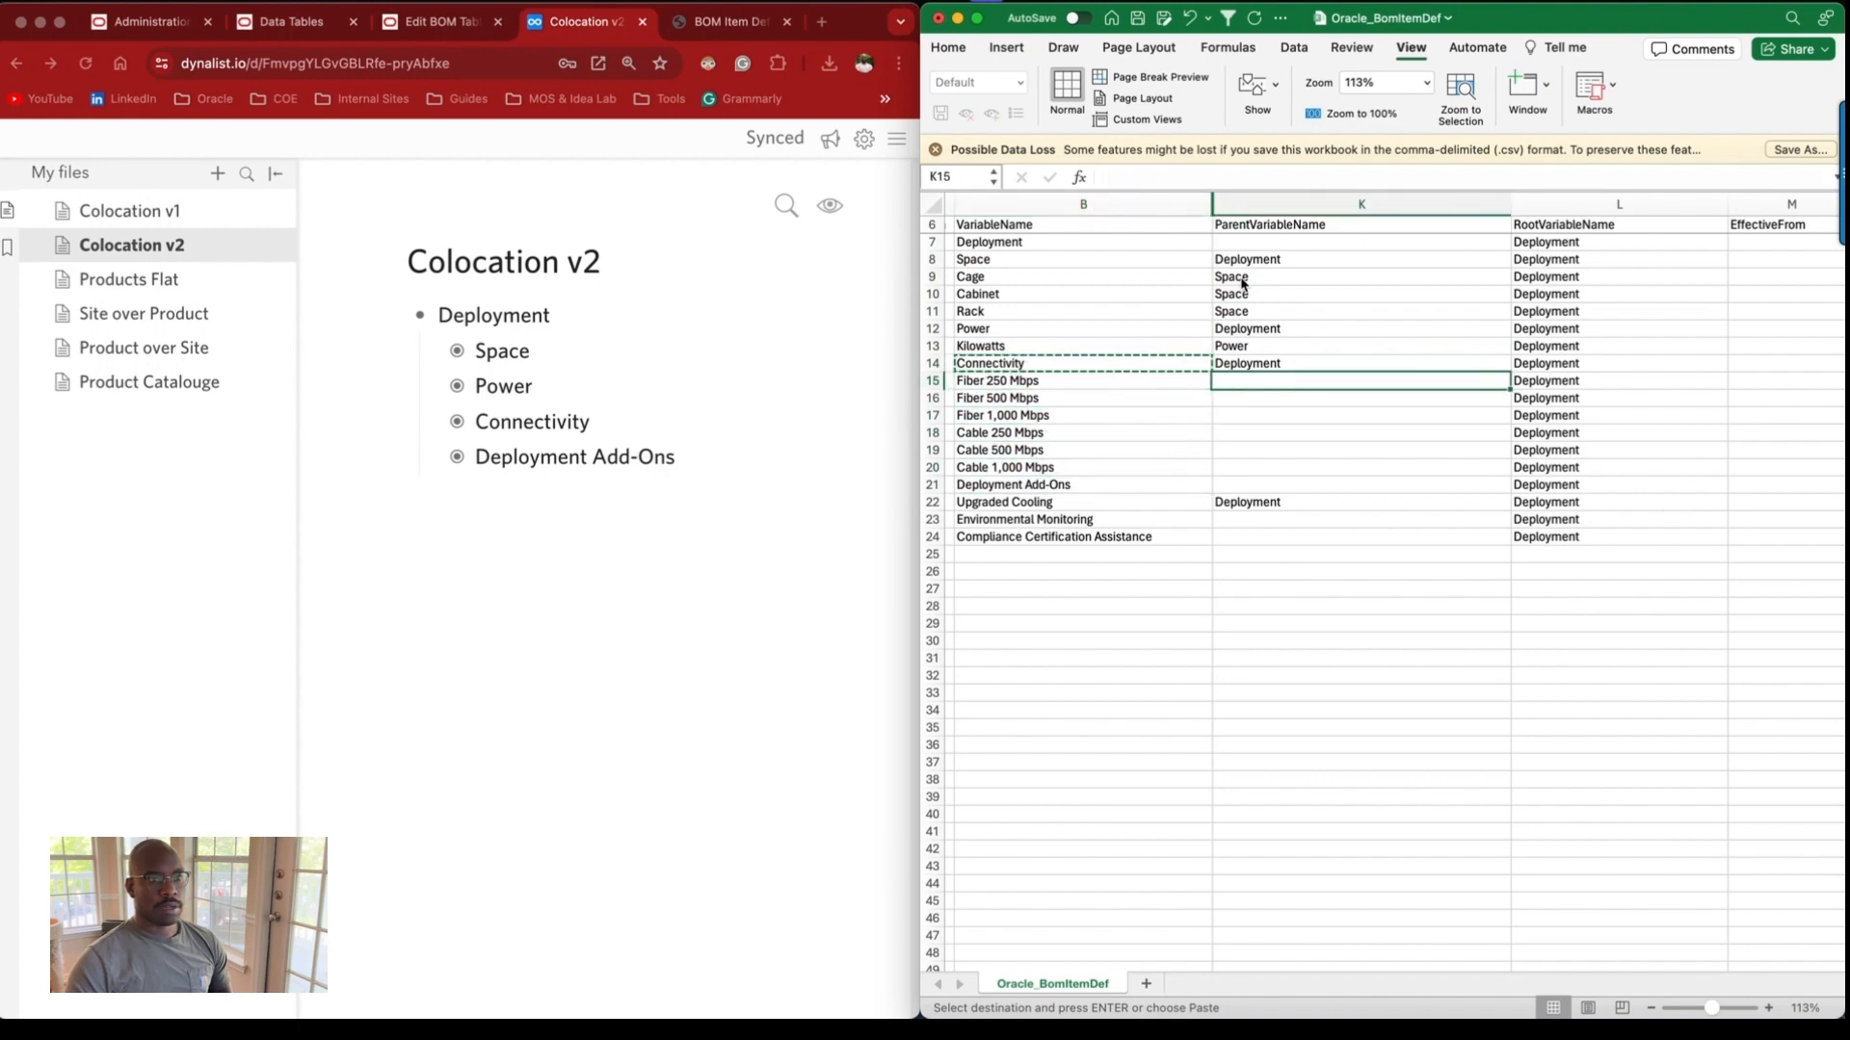
key(super+v)
key(Down)
key(super+v)
key(Down)
key(super+v)
key(Down)
key(super+v)
key(Down)
key(super+v)
key(Down)
key(super+v)
key(Down)
key(Left)
key(super+c)
key(Up)
key(Right)
key(Left)
key(Down)
key(Right)
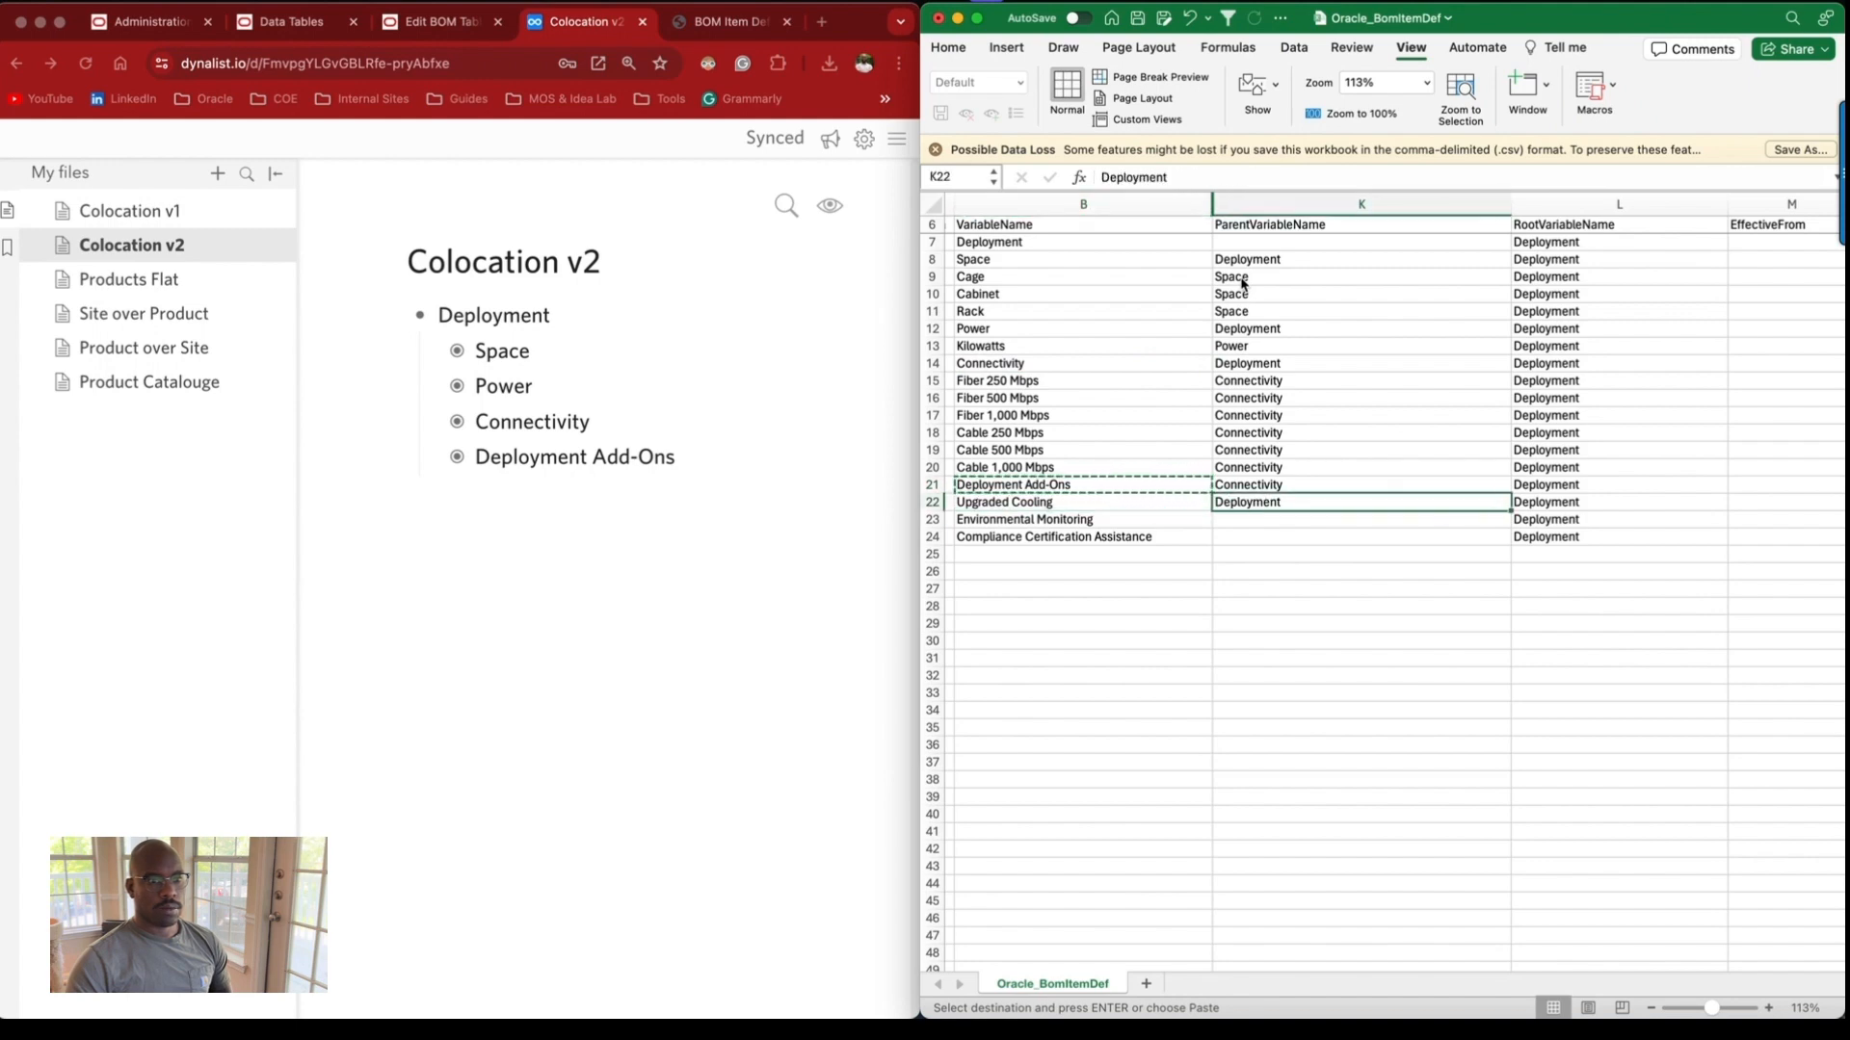
key(Up)
key(Down)
key(Up)
key(Down)
key(Up)
key(Down)
key(Up)
key(Down)
key(Down)
key(Up)
key(Up)
key(Down)
key(Up)
key(Left)
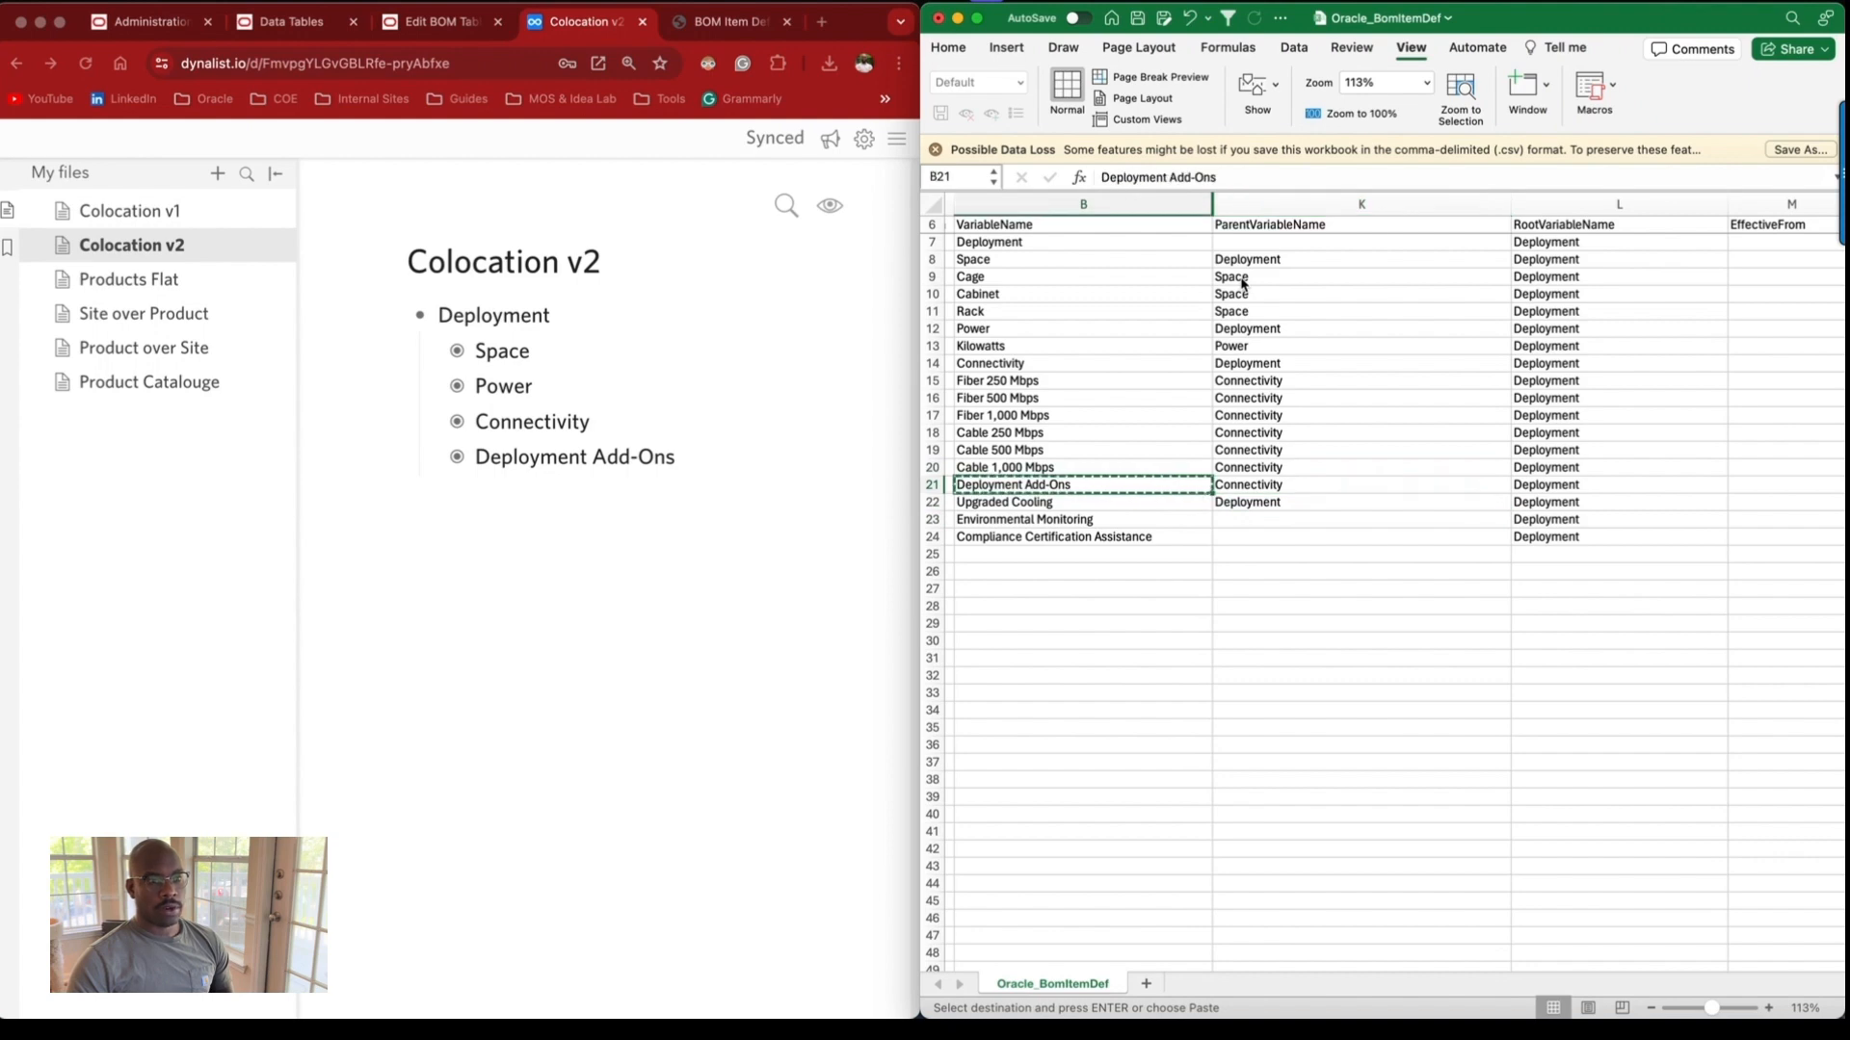
key(Right)
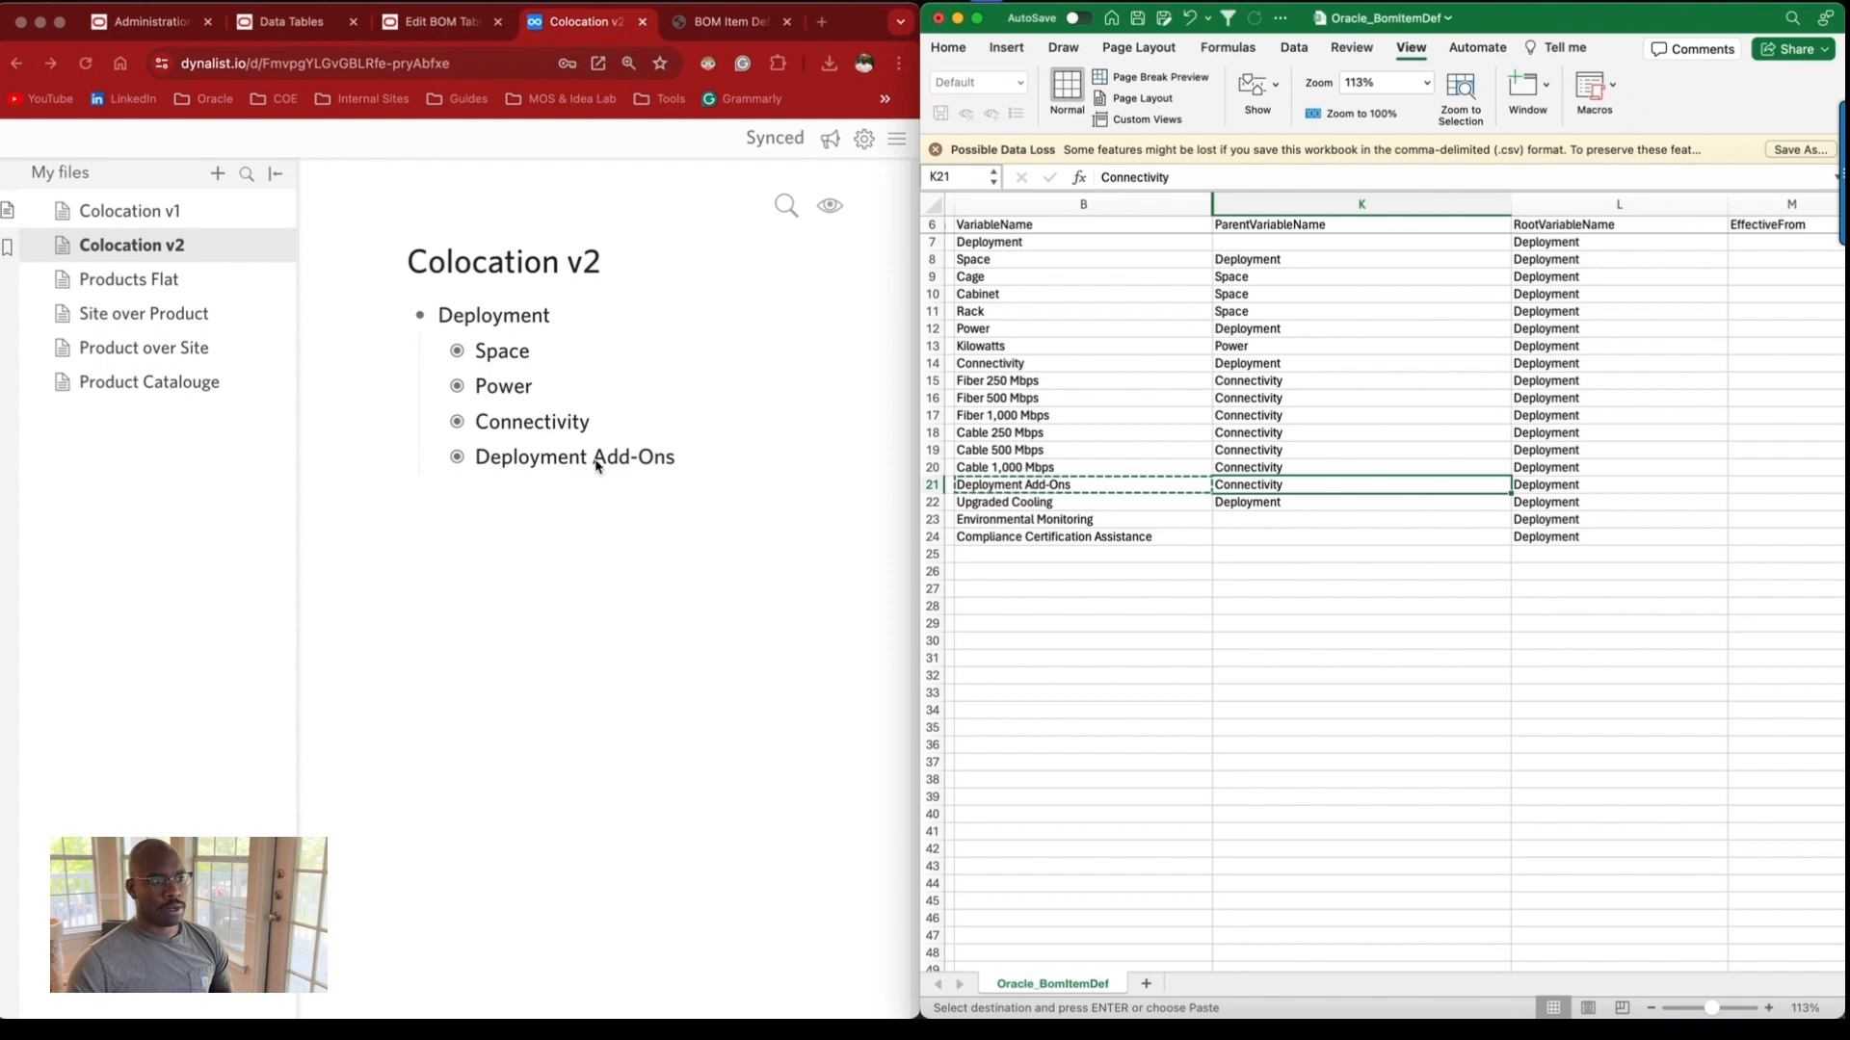
Set ParentVariableName for Deployment Add-Ons to Deployment by copying the value from the Upgraded Cooling row.
click(1262, 503)
key(super+c)
key(Up)
key(super+v)
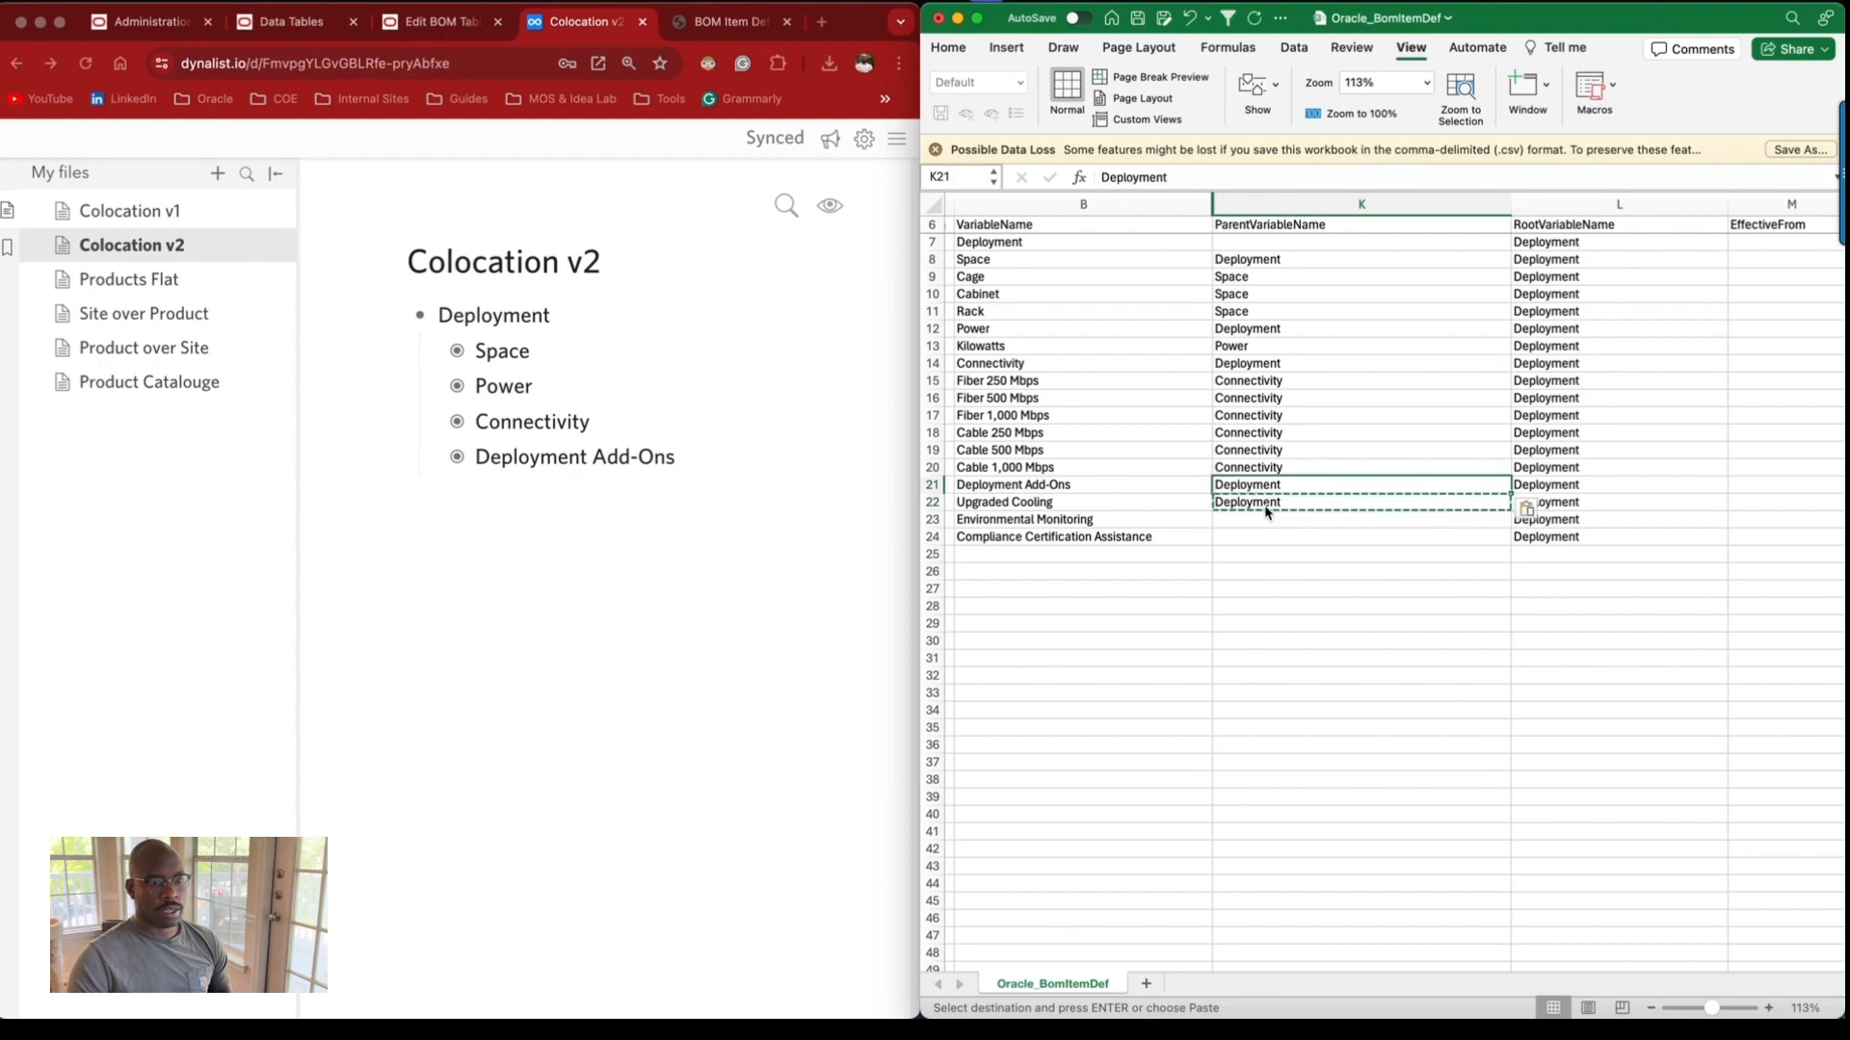
Copy the variable name Deployment Add-Ons into ParentVariableName for Upgraded Cooling, Environmental Monitoring and Compliance Certification Assistance.
key(Left)
key(super+c)
key(Down)
key(Down)
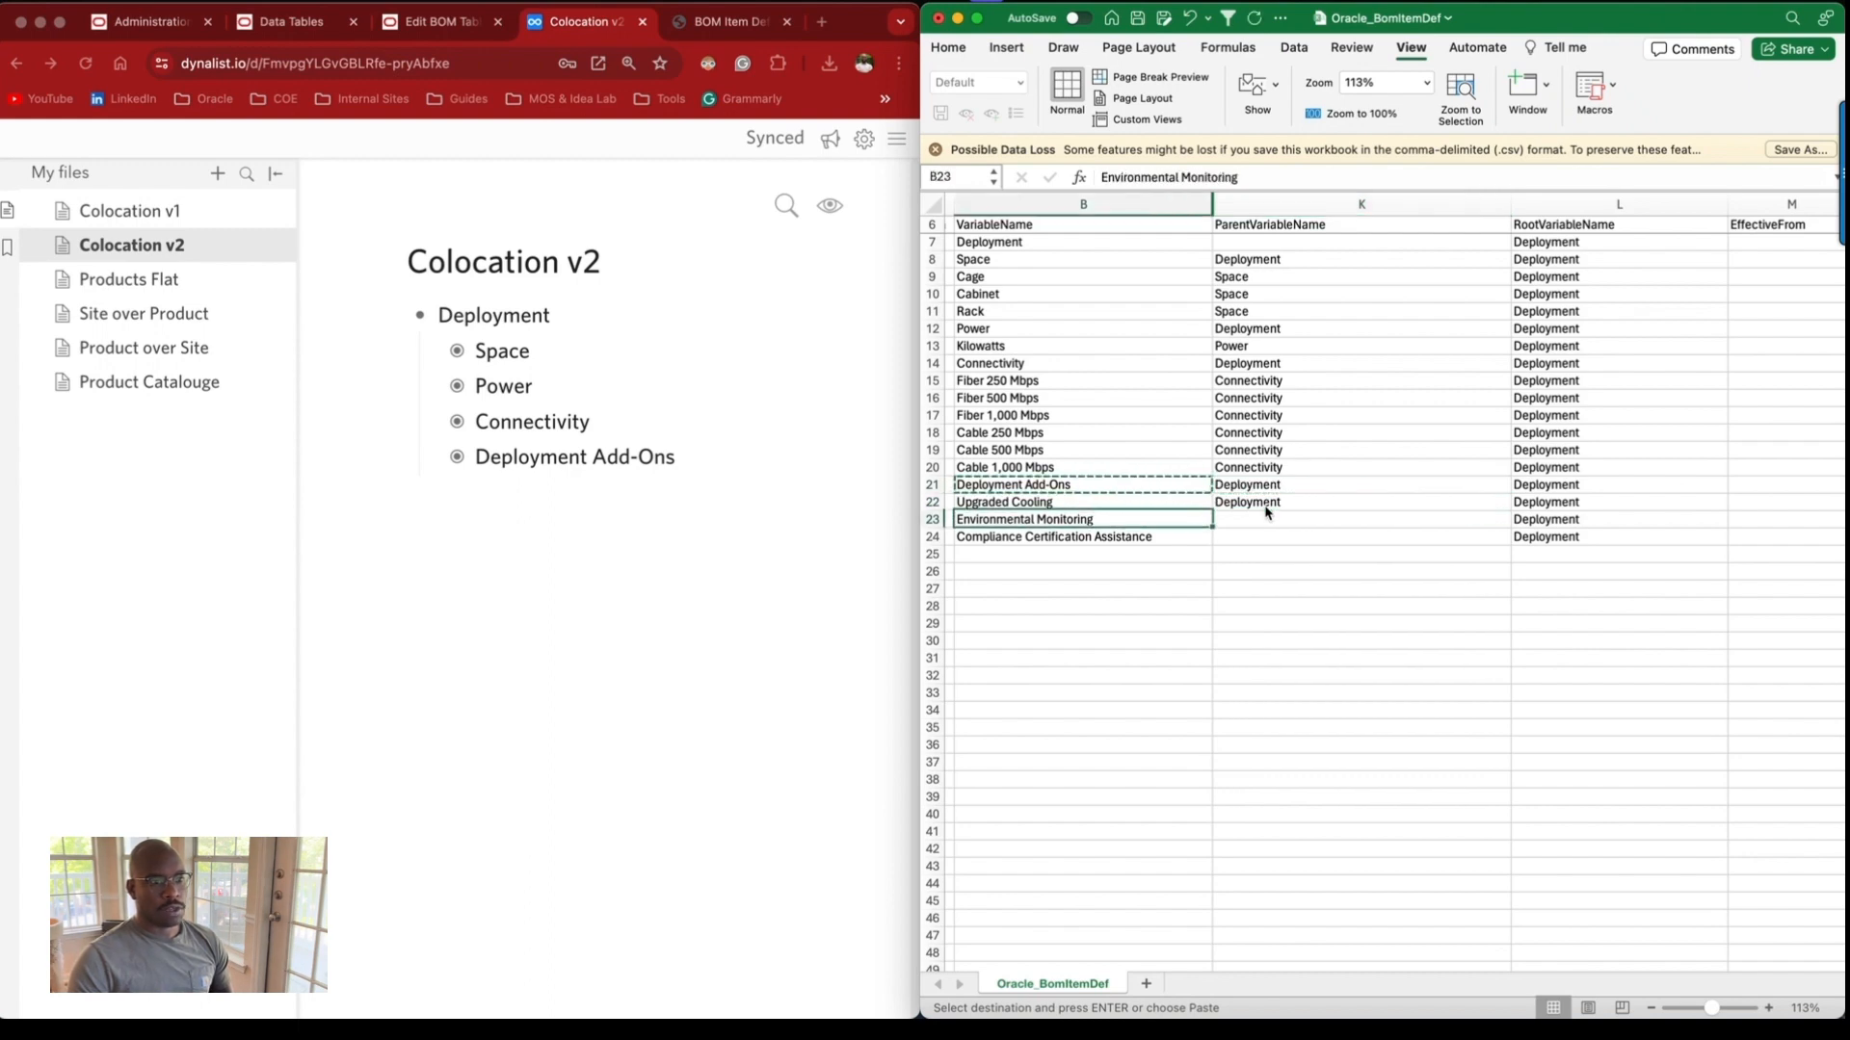
key(Up)
key(Right)
key(super+v)
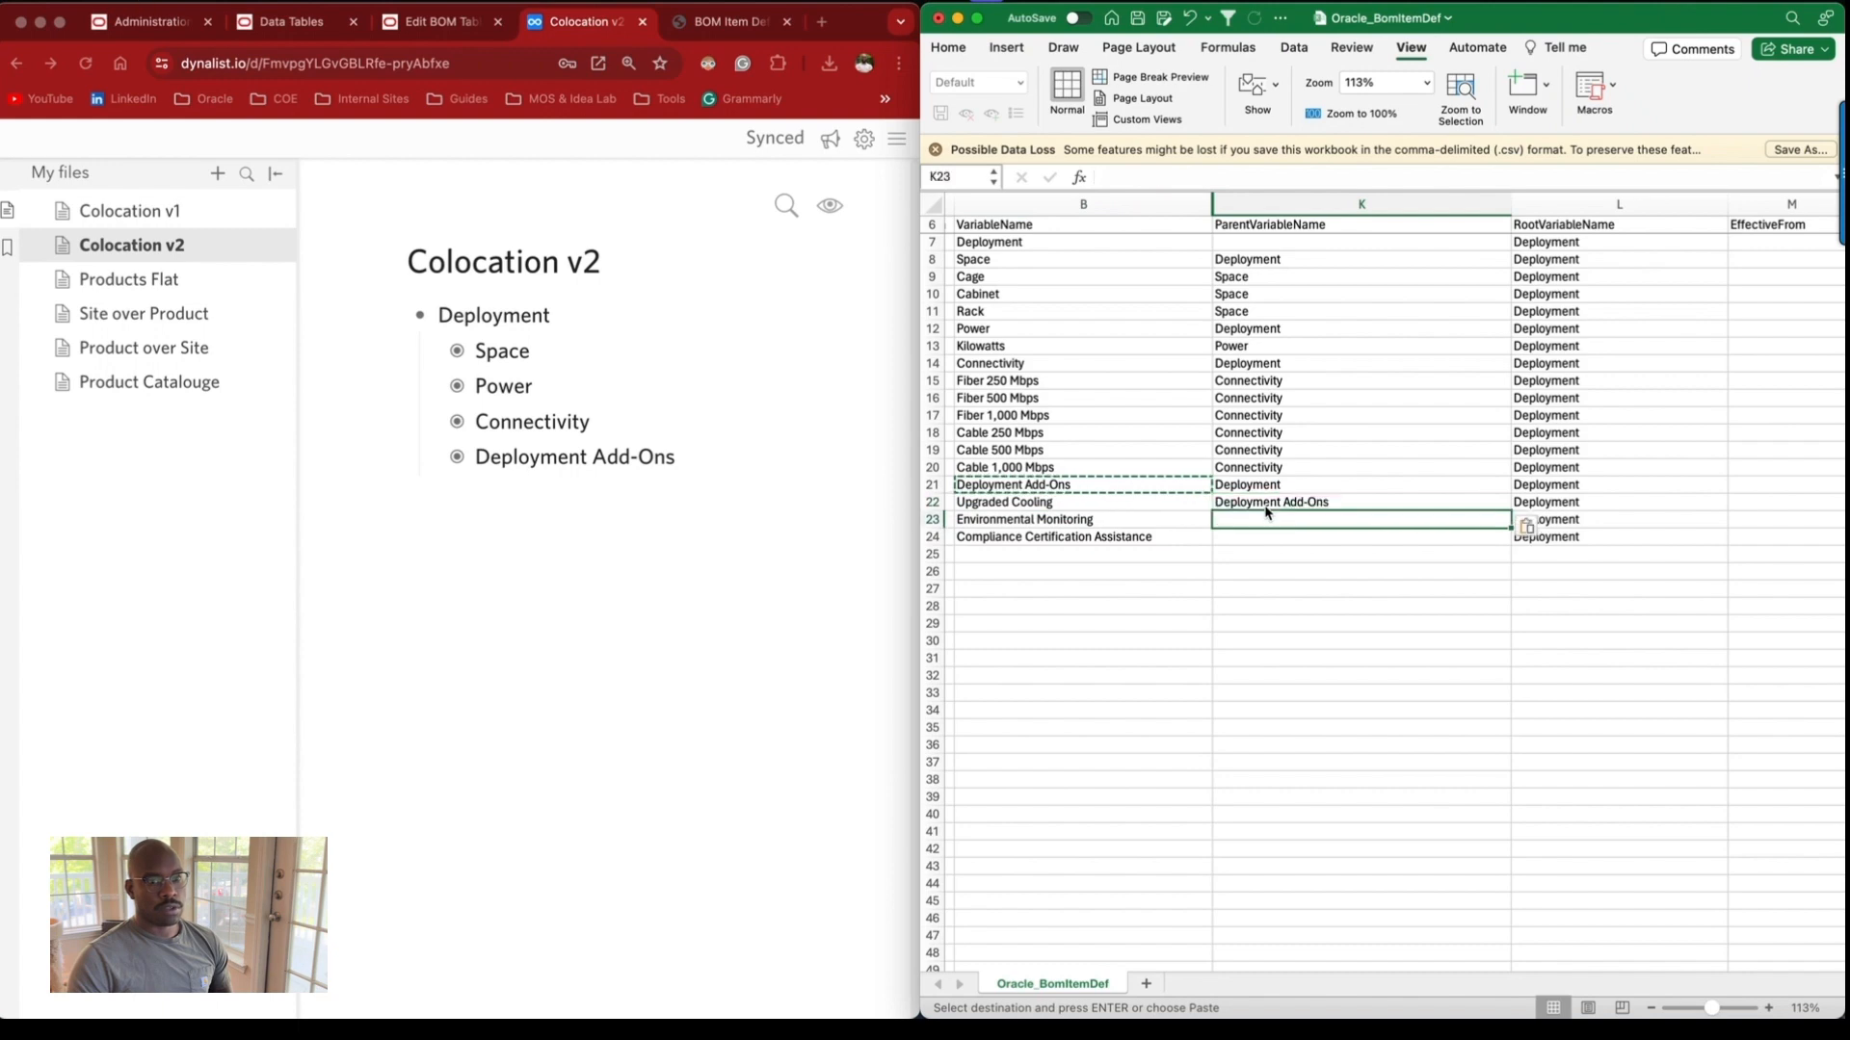
key(Down)
key(super+v)
key(Down)
key(super+v)
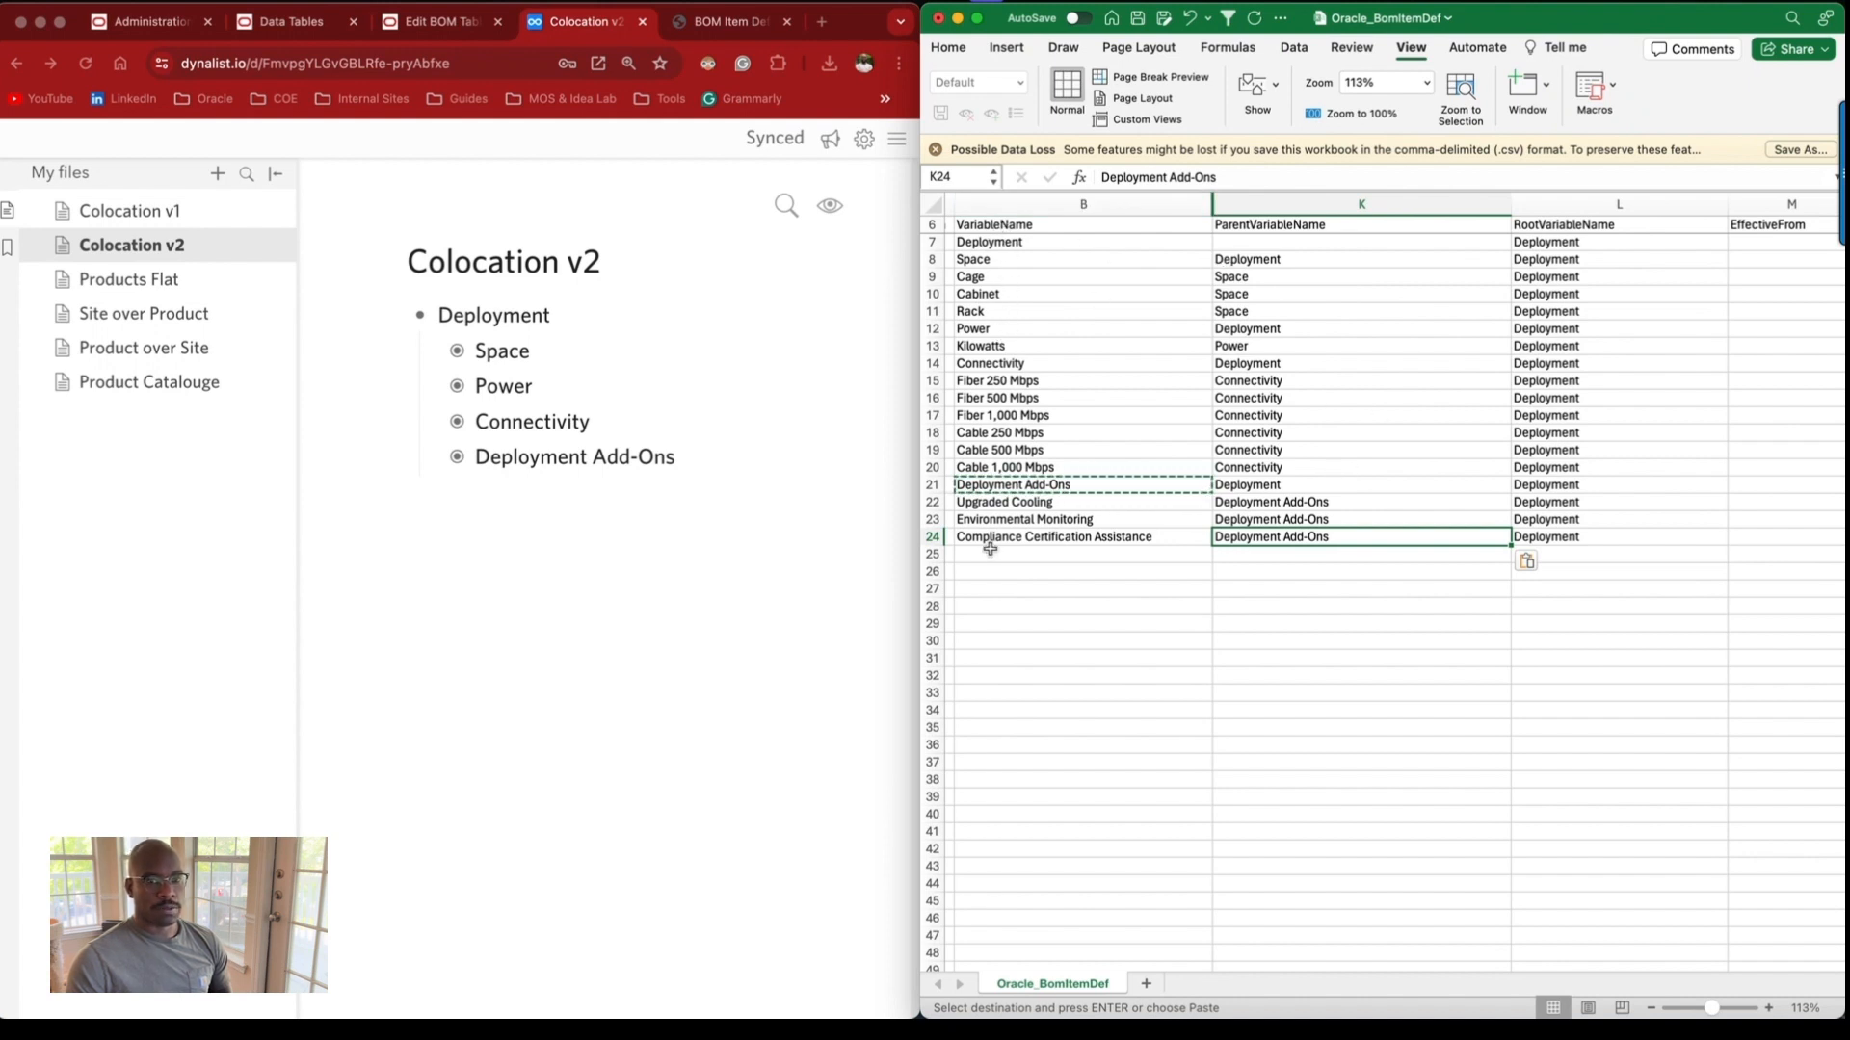
Set ManufacturingItem to N for Deployment in O7 and fill the value down through row 24.
scroll(1498, 362, right, 10)
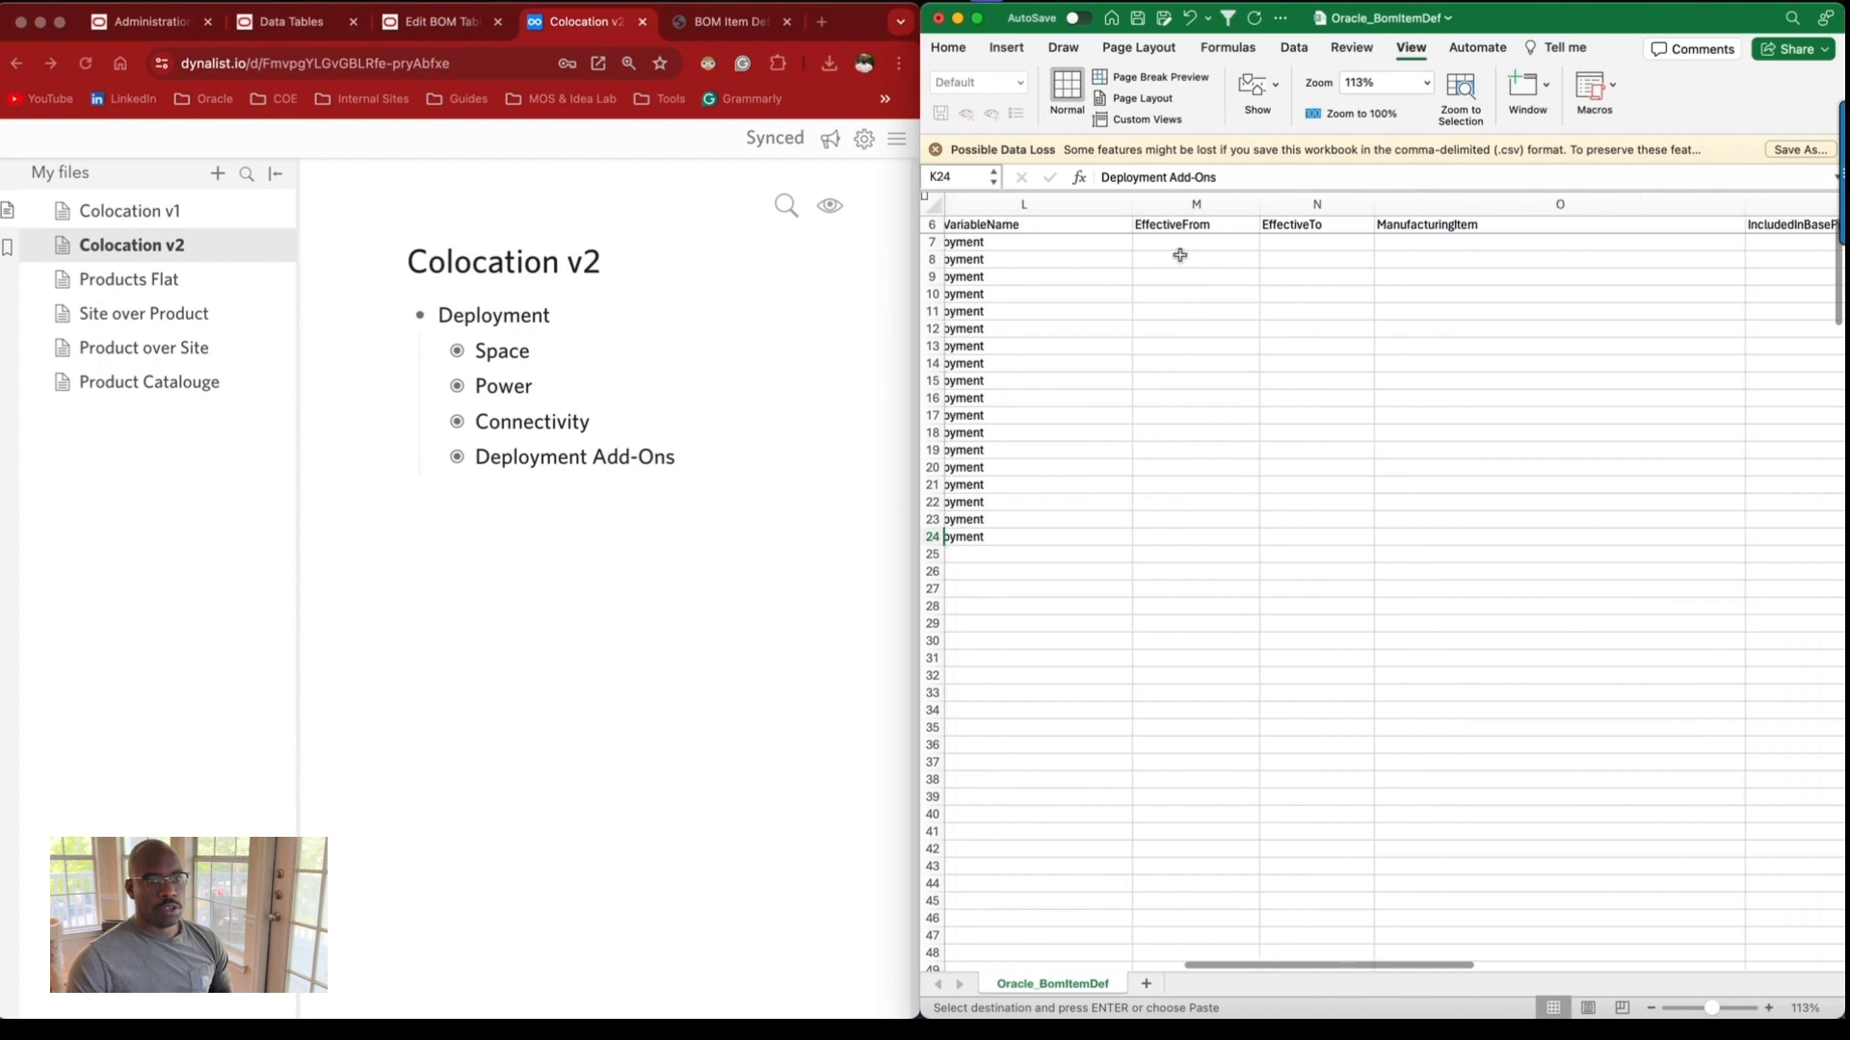
click(1426, 247)
text(N)
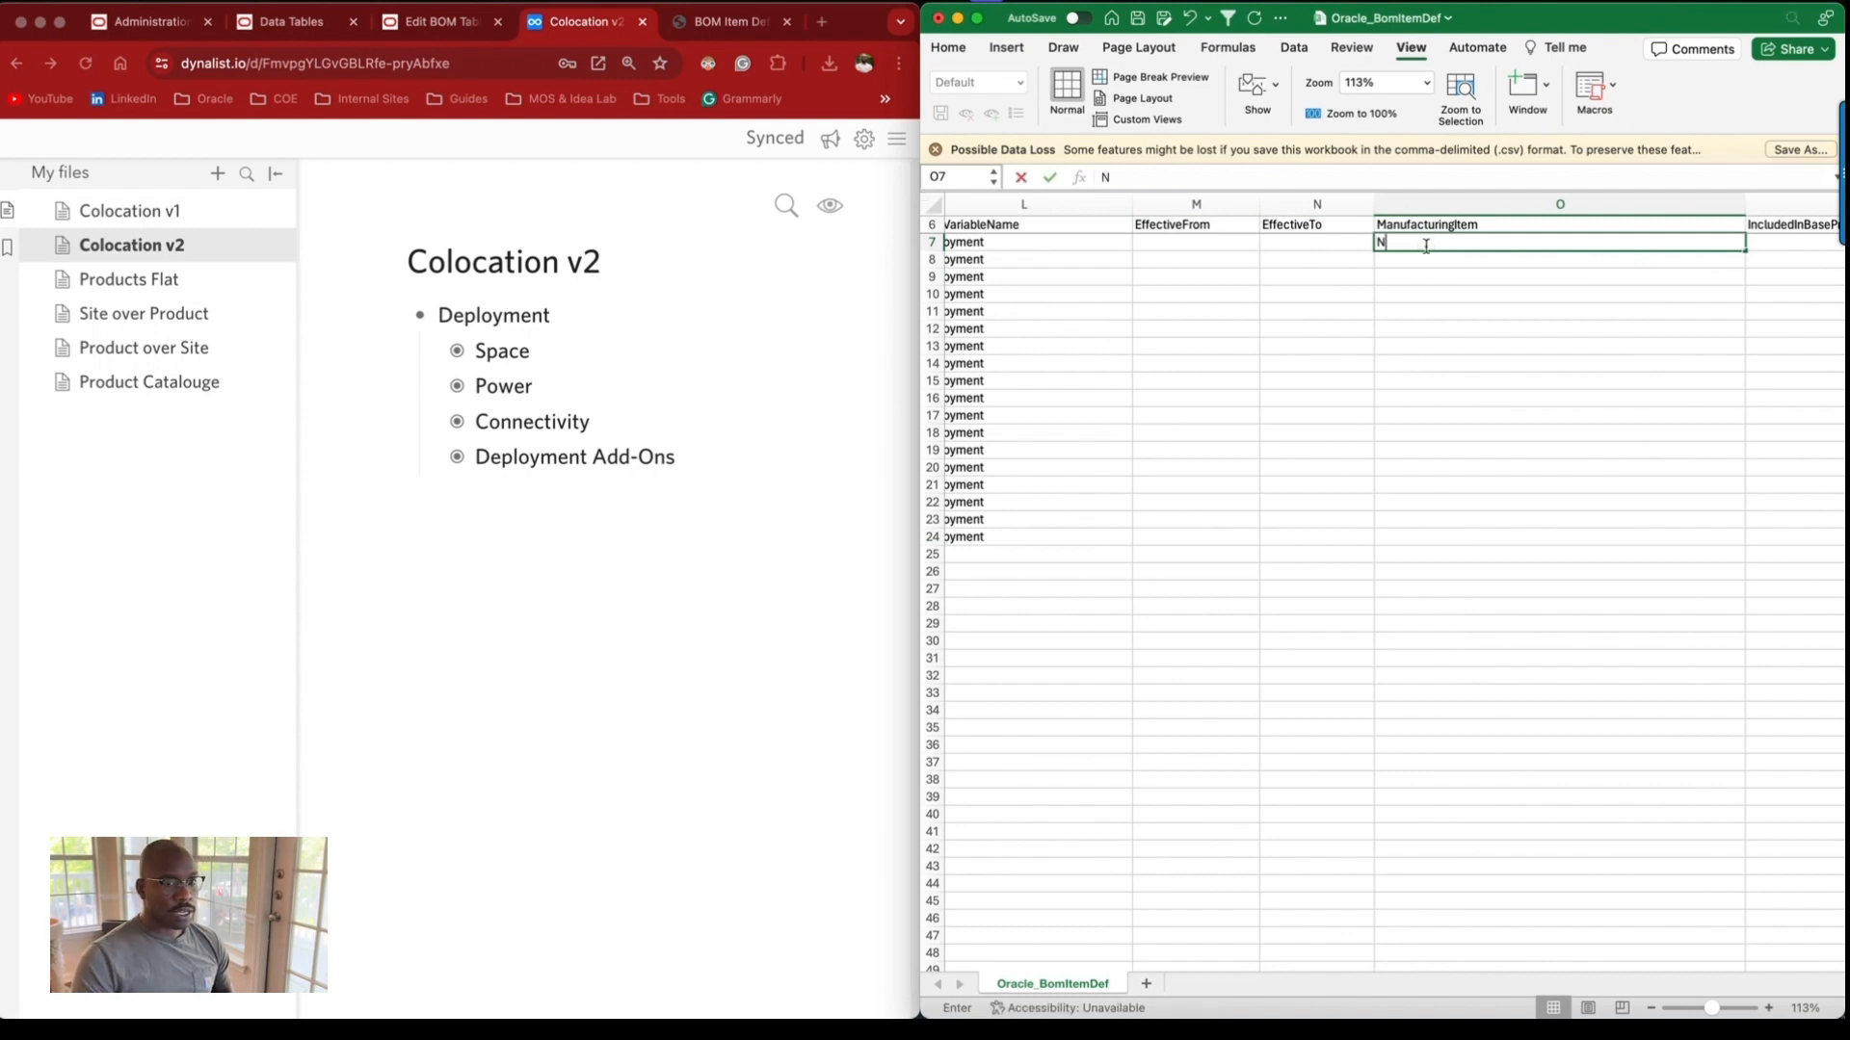
key(Up)
key(Down)
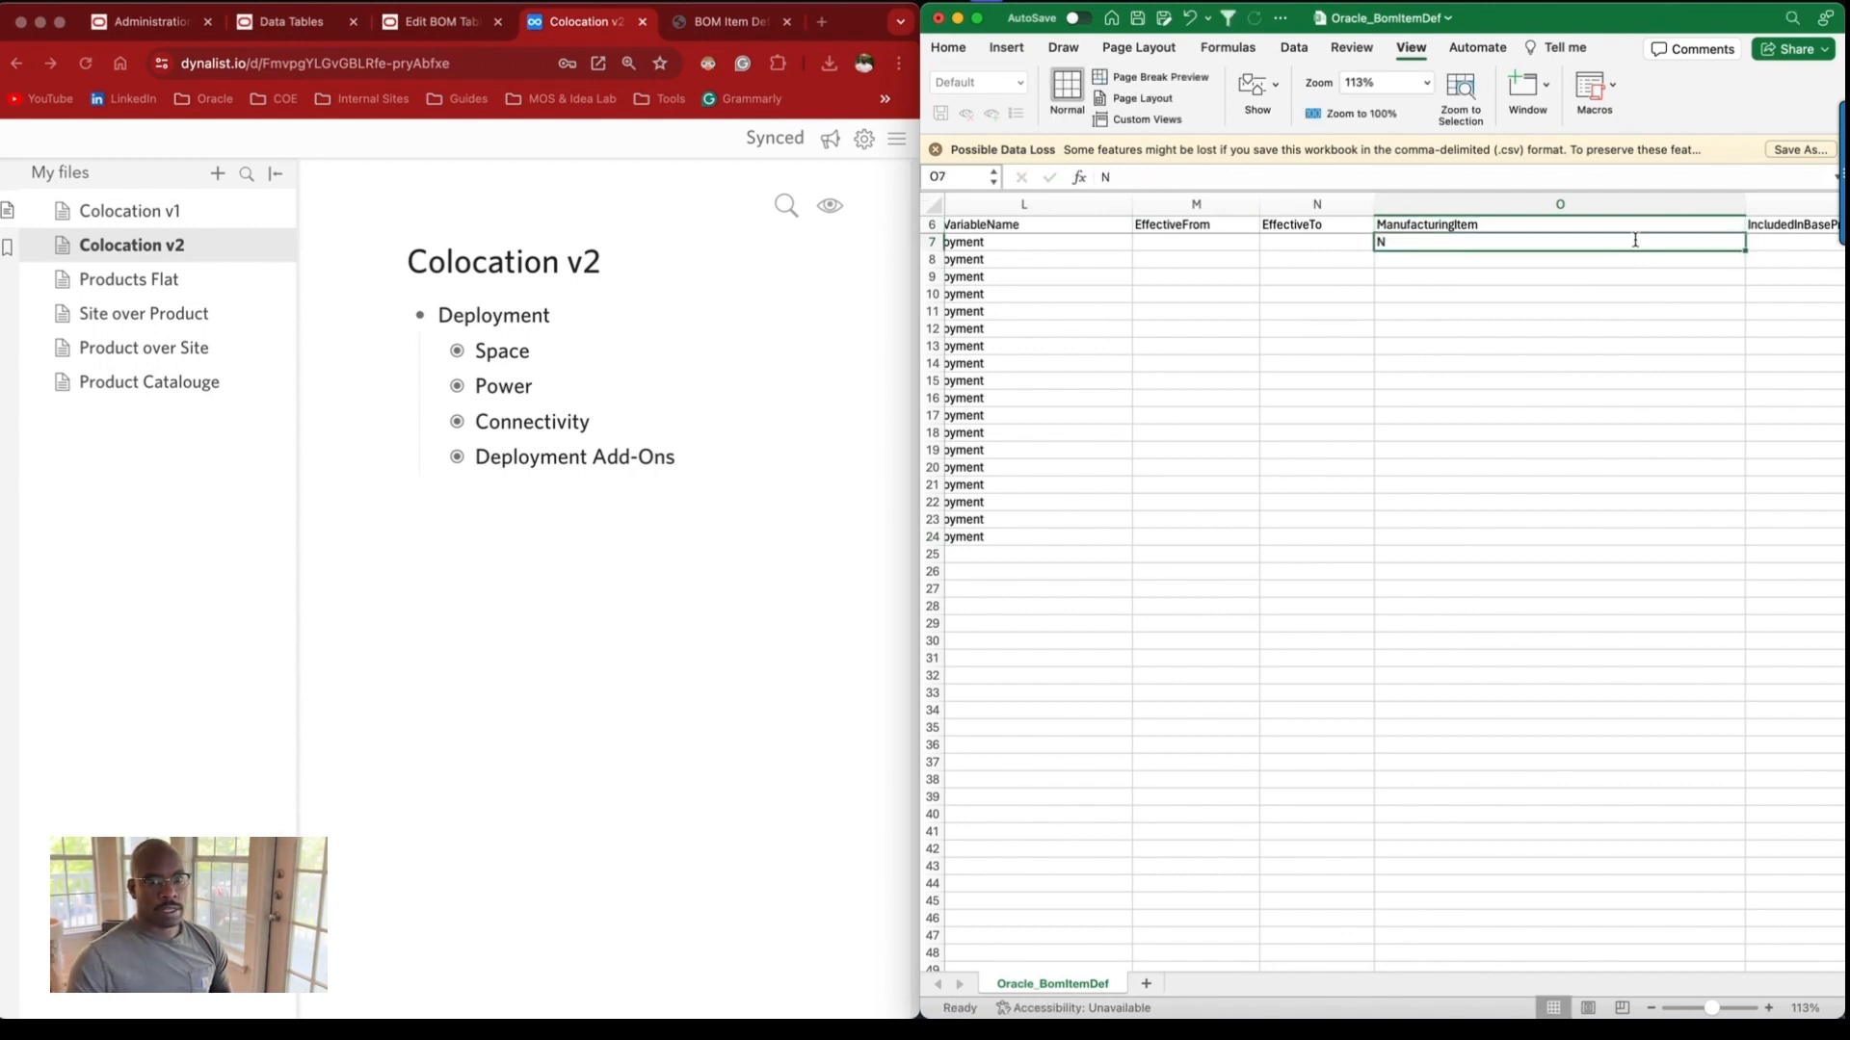
double_click(1746, 249)
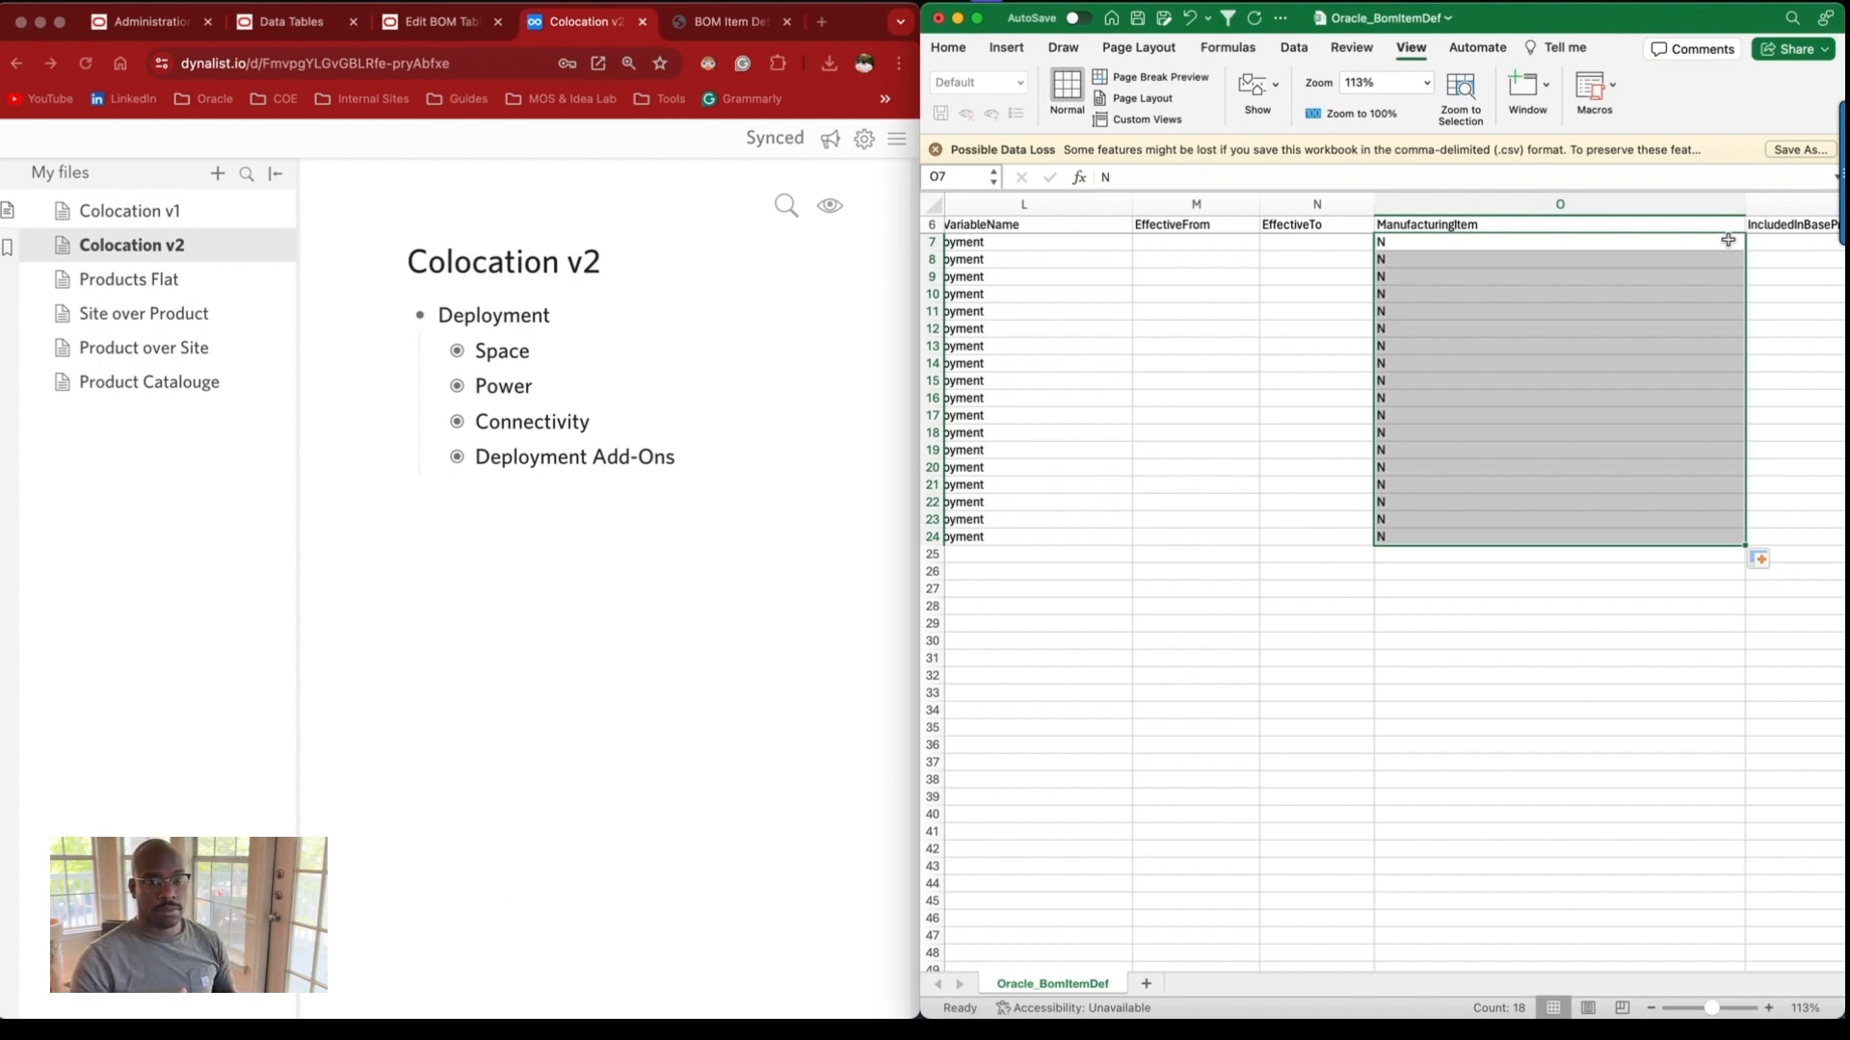
Examine the IncludedInBasePrice and ModelPath columns at the end of the BOM item sheet.
scroll(1706, 277, right, 8)
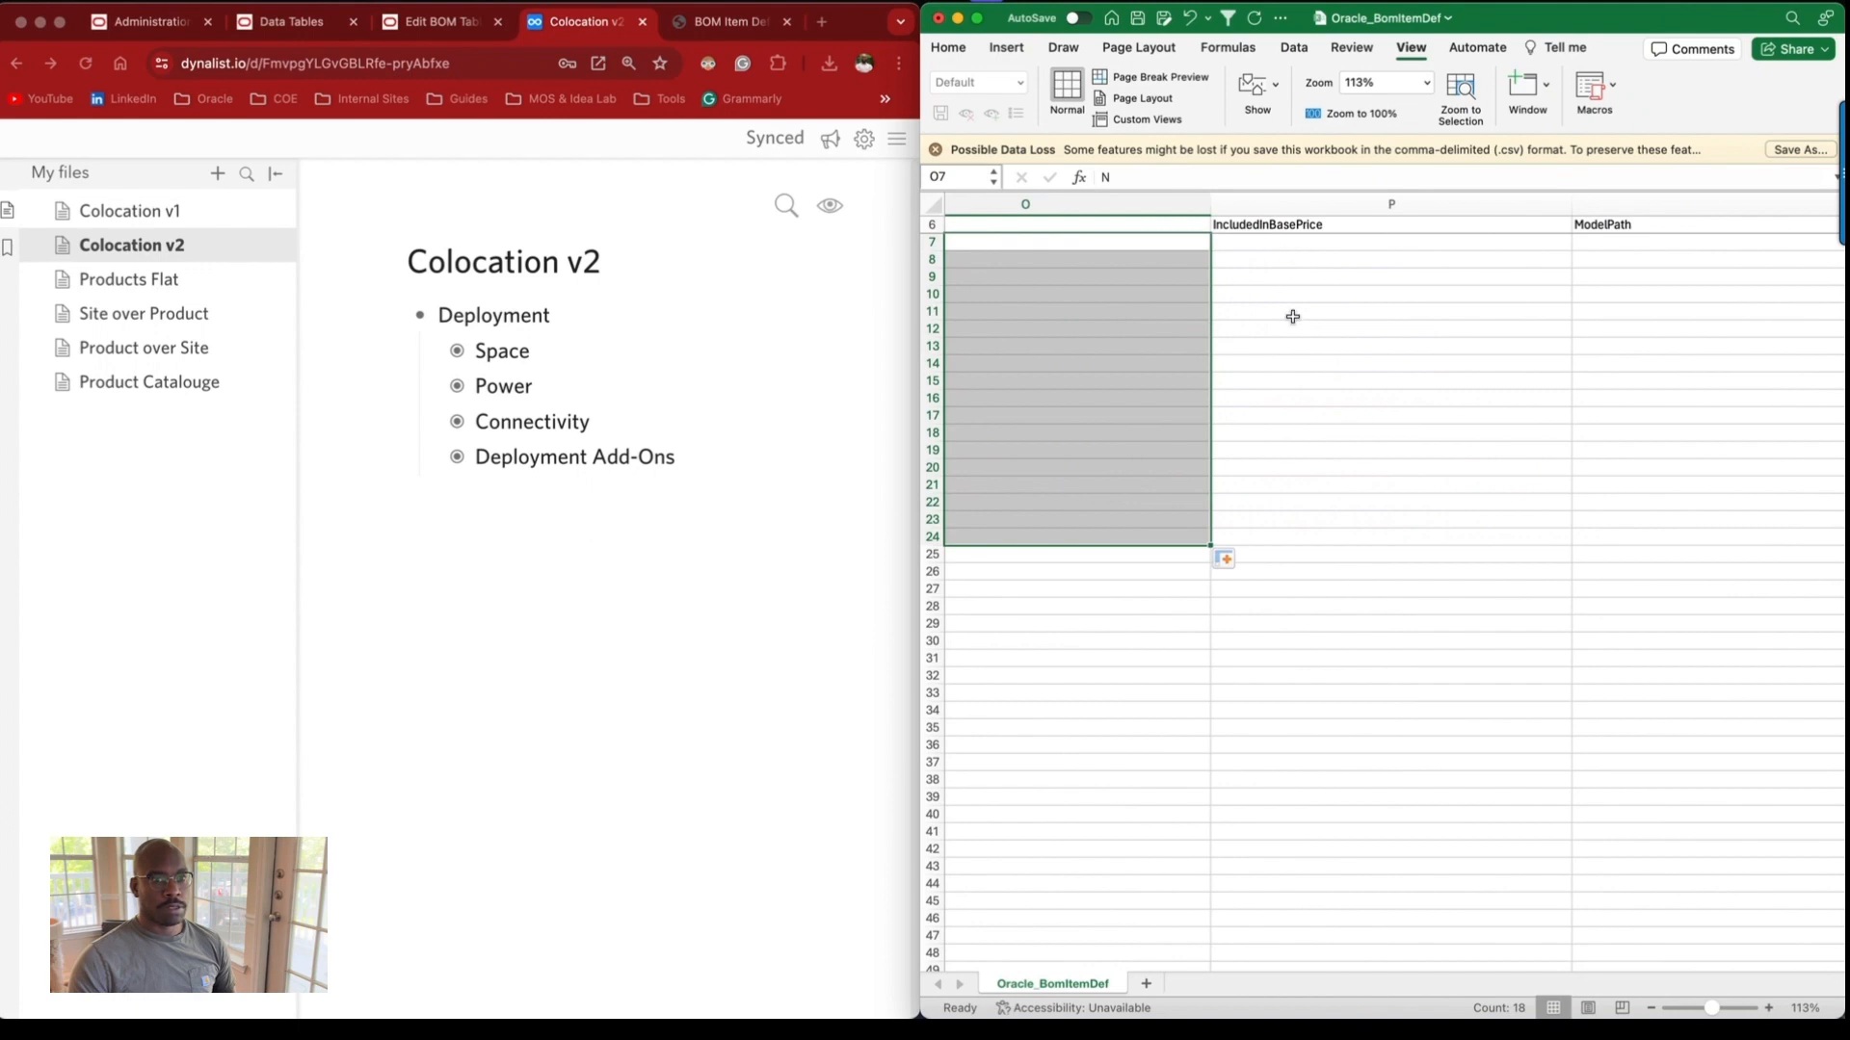
scroll(1296, 339, right, 3)
scroll(1383, 347, right, 3)
scroll(1386, 350, right, 3)
scroll(1426, 278, left, 5)
scroll(1531, 347, right, 2)
scroll(1189, 293, left, 2)
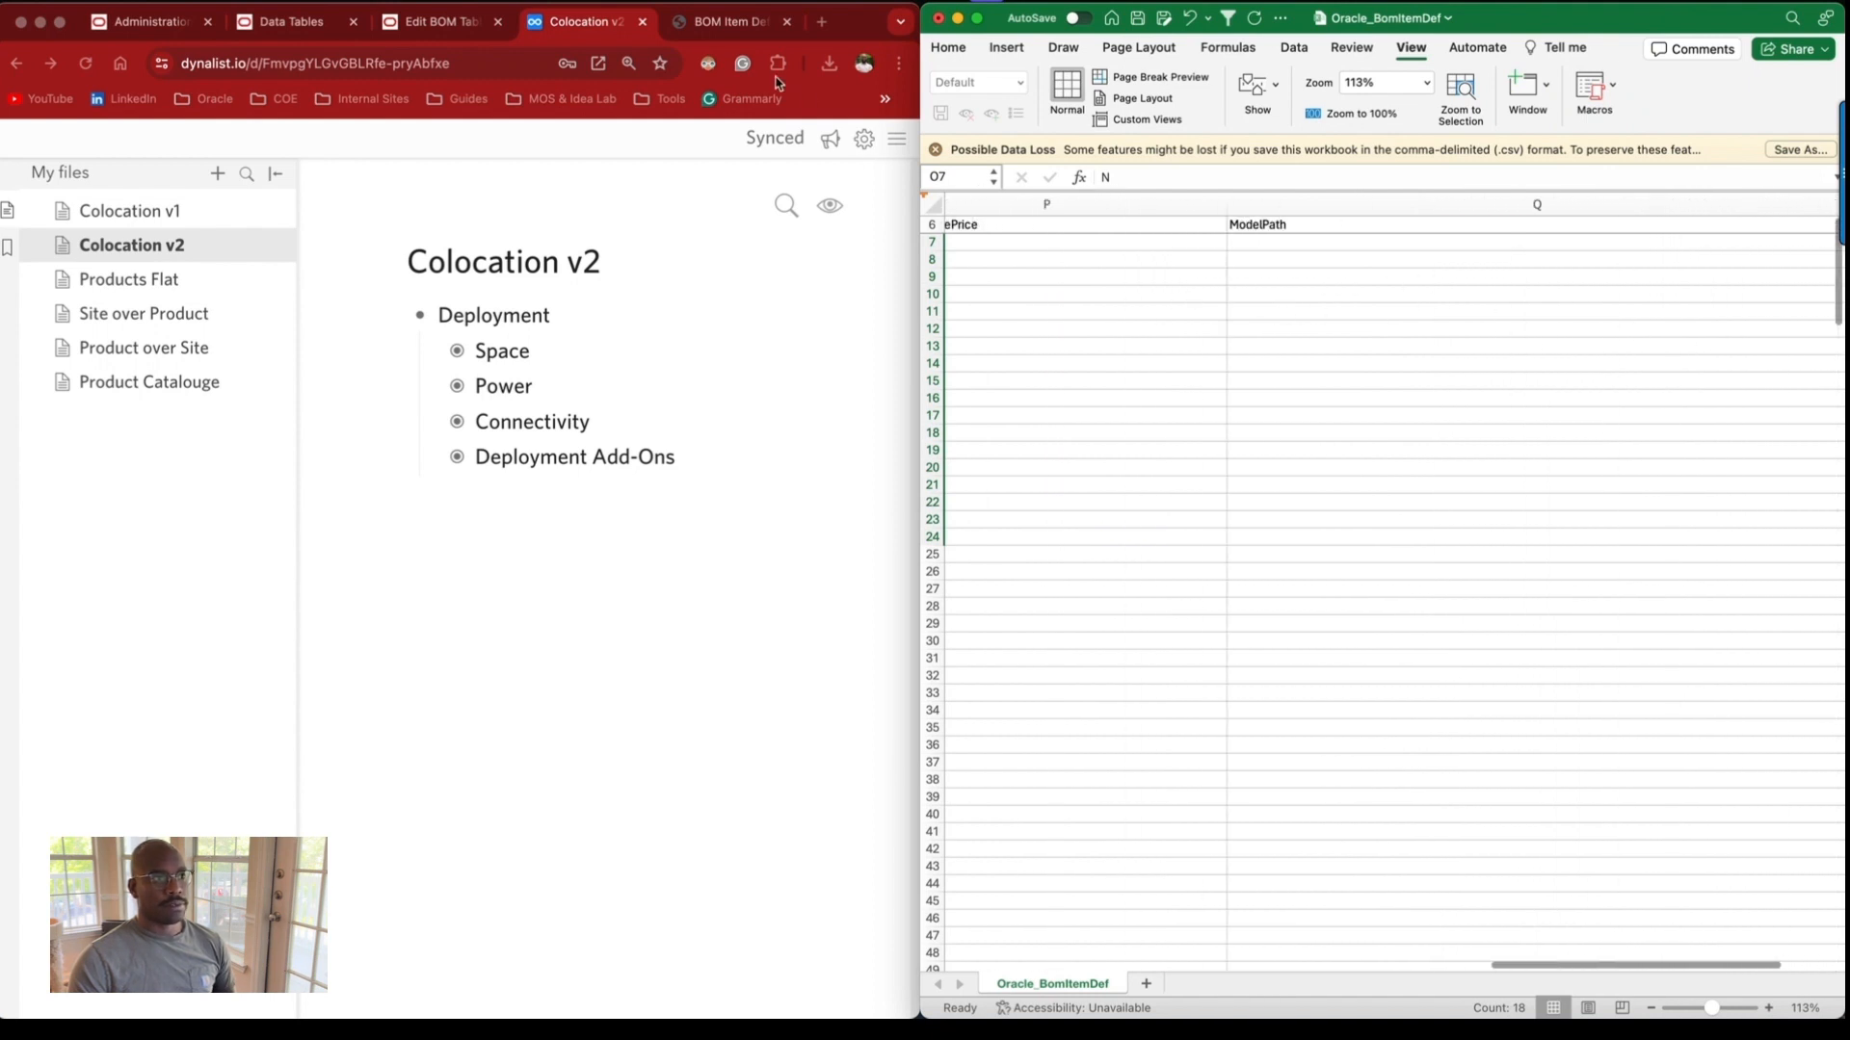
Read the Part Number description and its model path format in the CPQ help page on BOM item definitions.
click(715, 27)
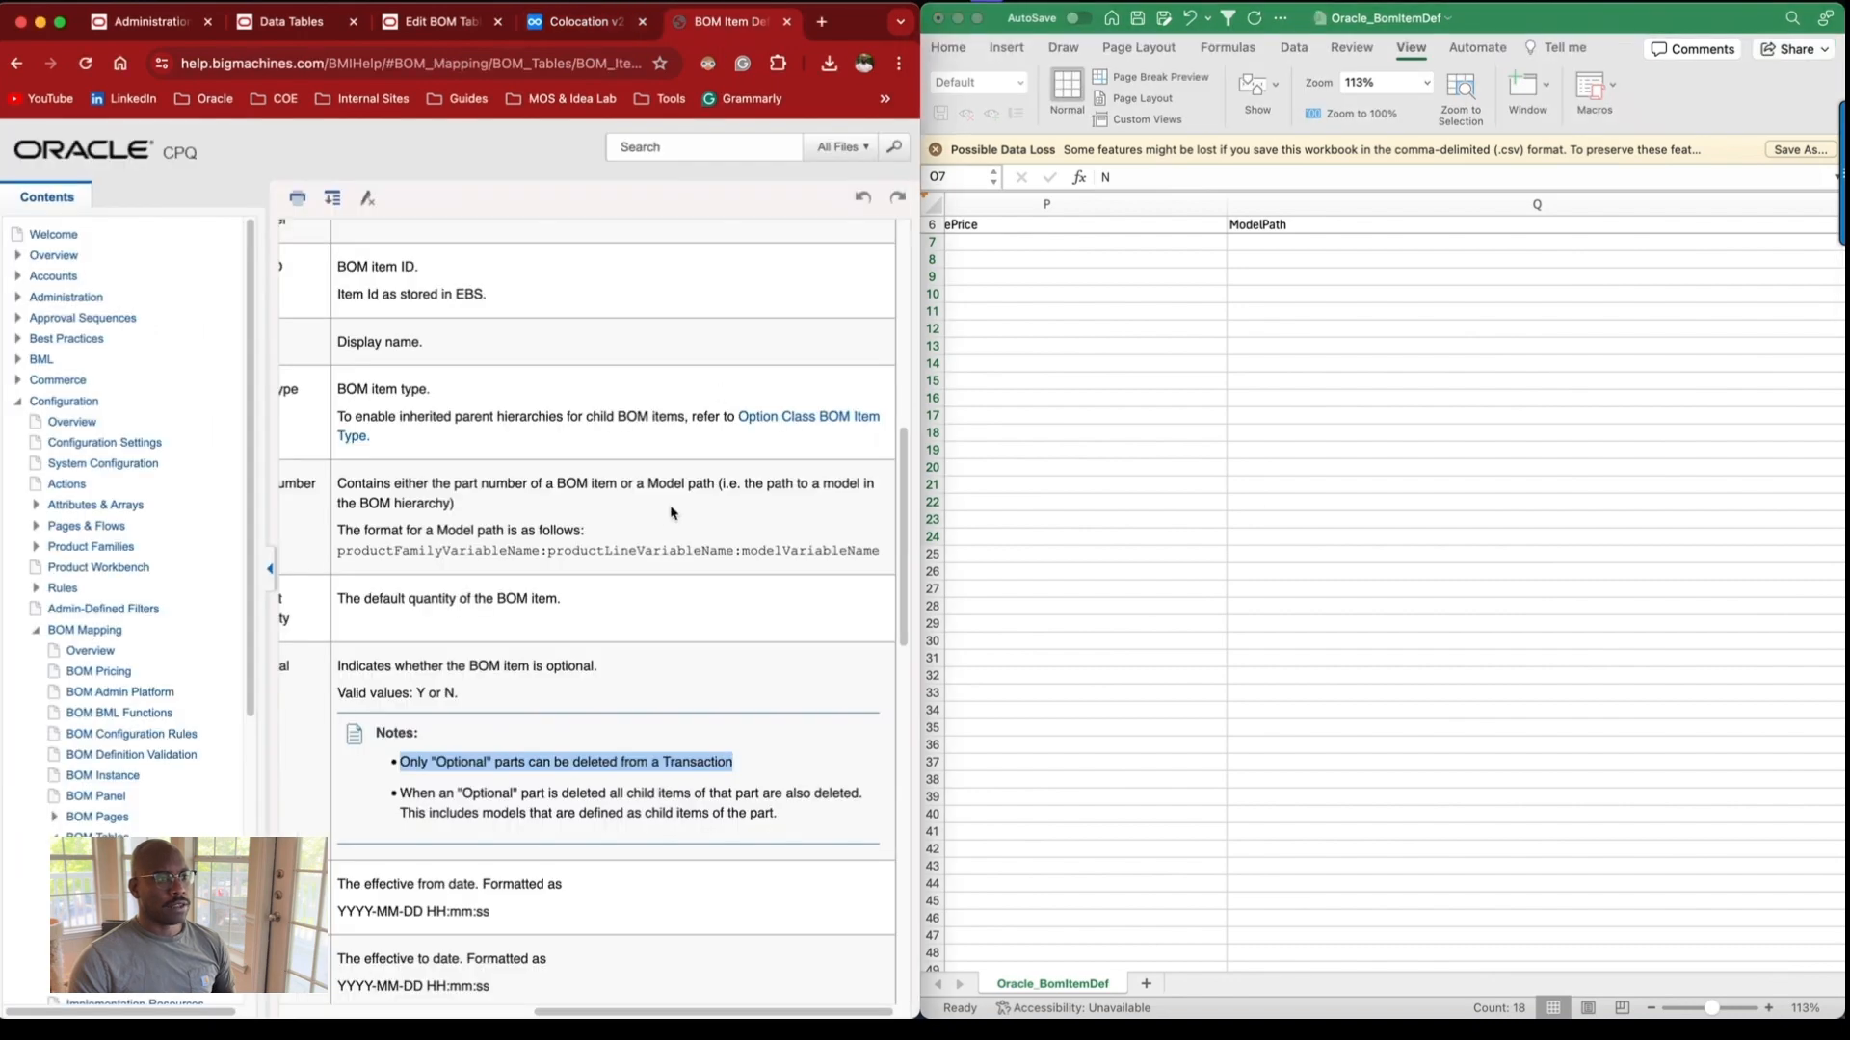
scroll(661, 523, down, 1)
scroll(1272, 309, left, 1)
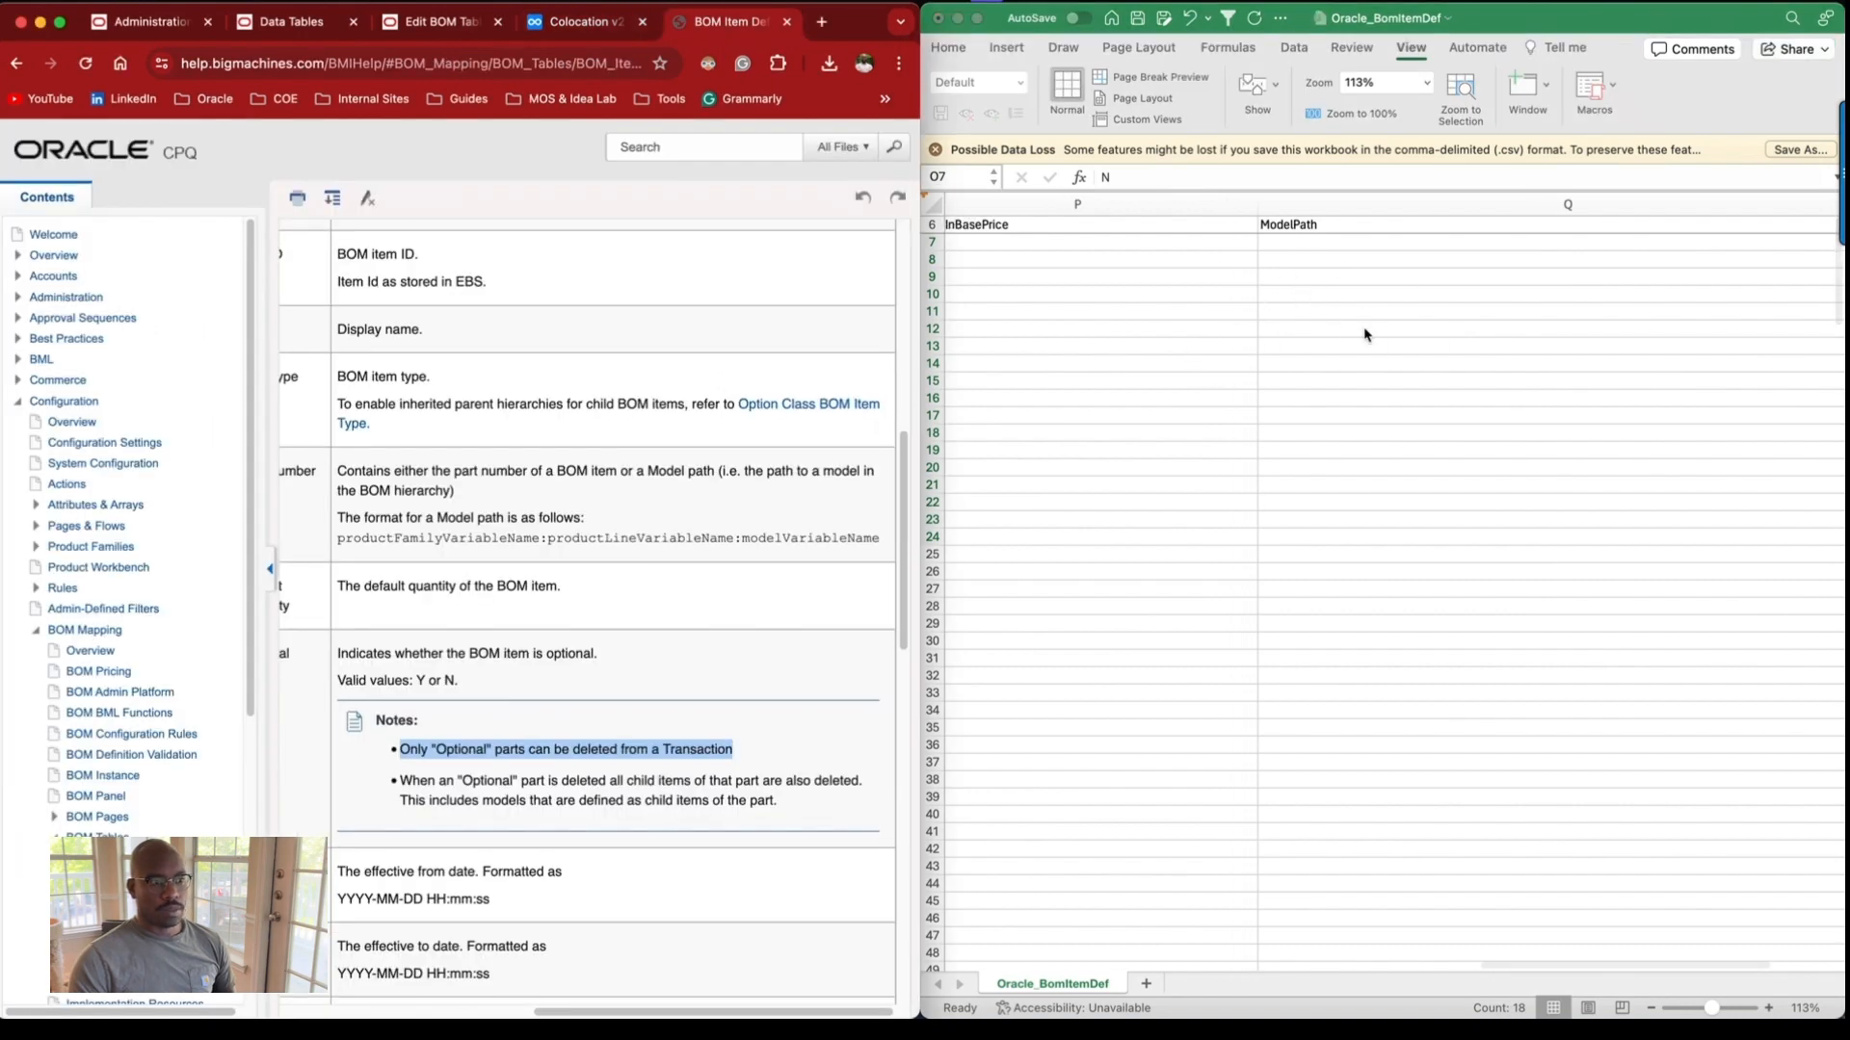
click(270, 571)
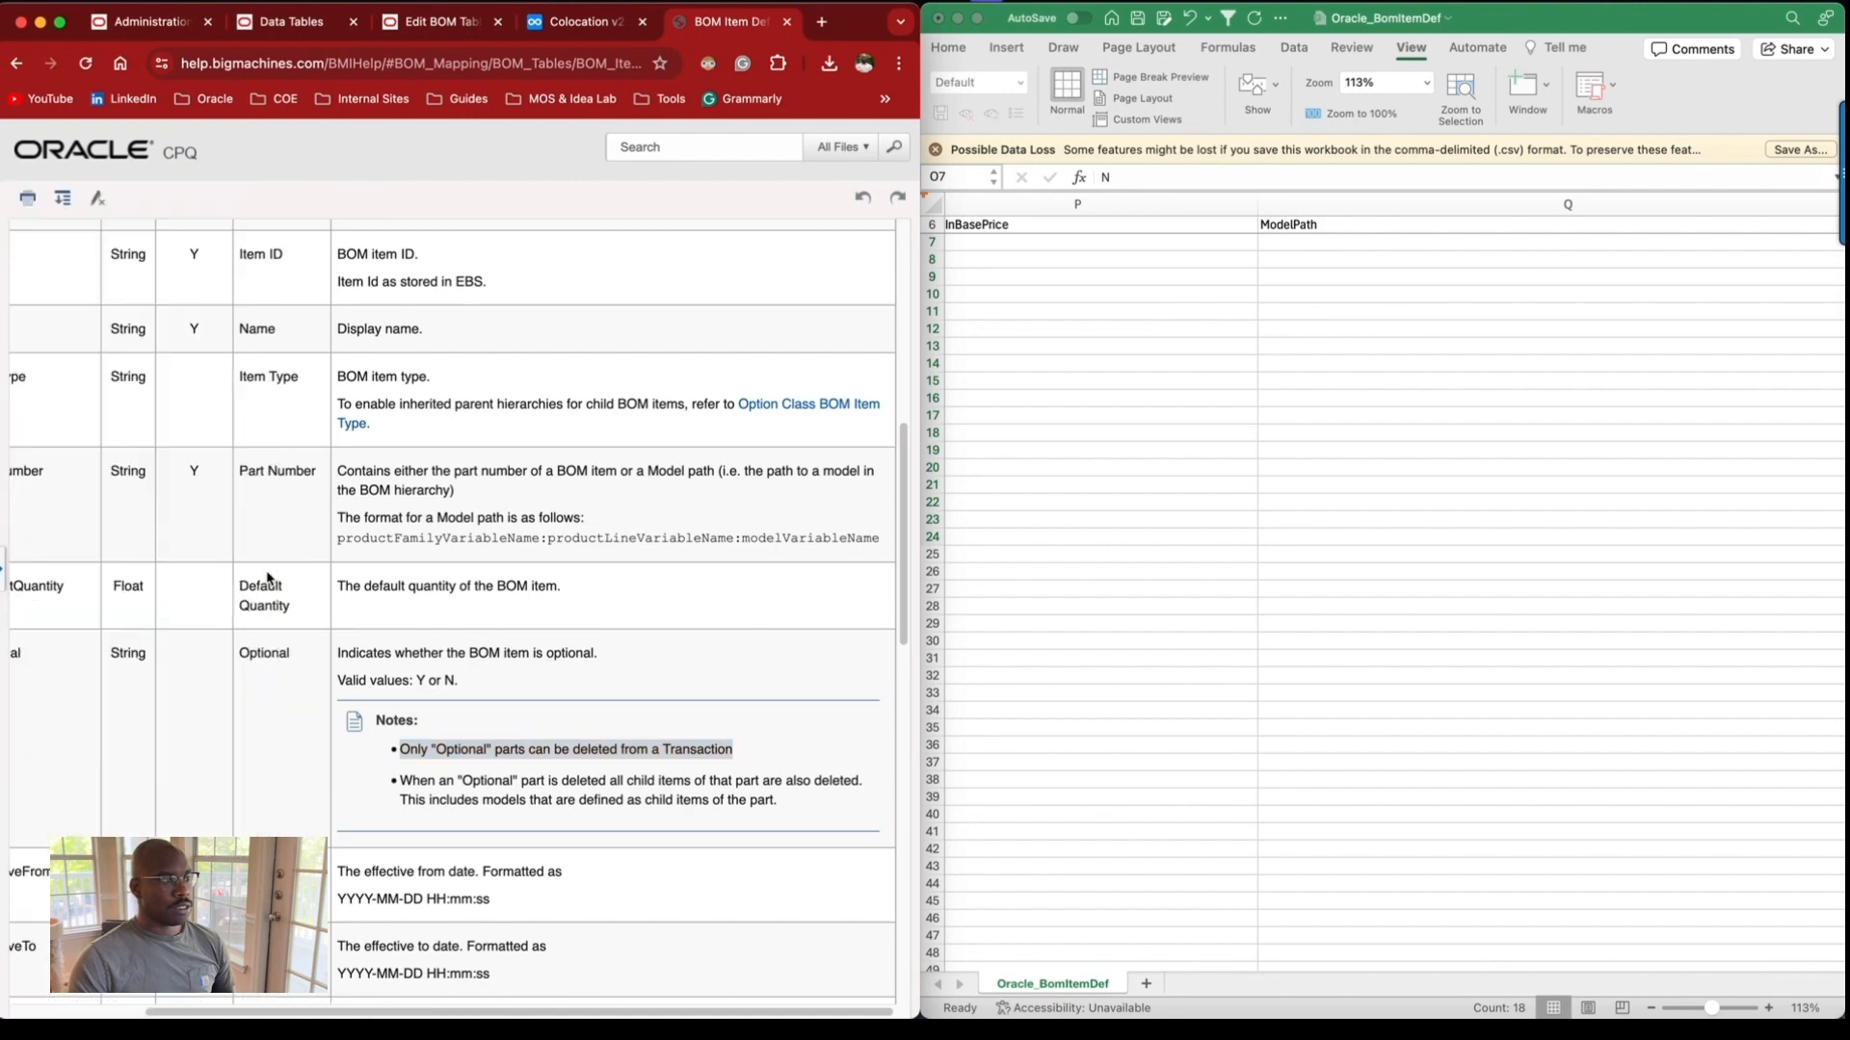
scroll(279, 570, left, 1)
scroll(565, 528, down, 1)
scroll(559, 522, up, 1)
scroll(560, 523, right, 2)
drag(410, 472, 679, 540)
scroll(674, 540, right, 1)
drag(346, 471, 872, 533)
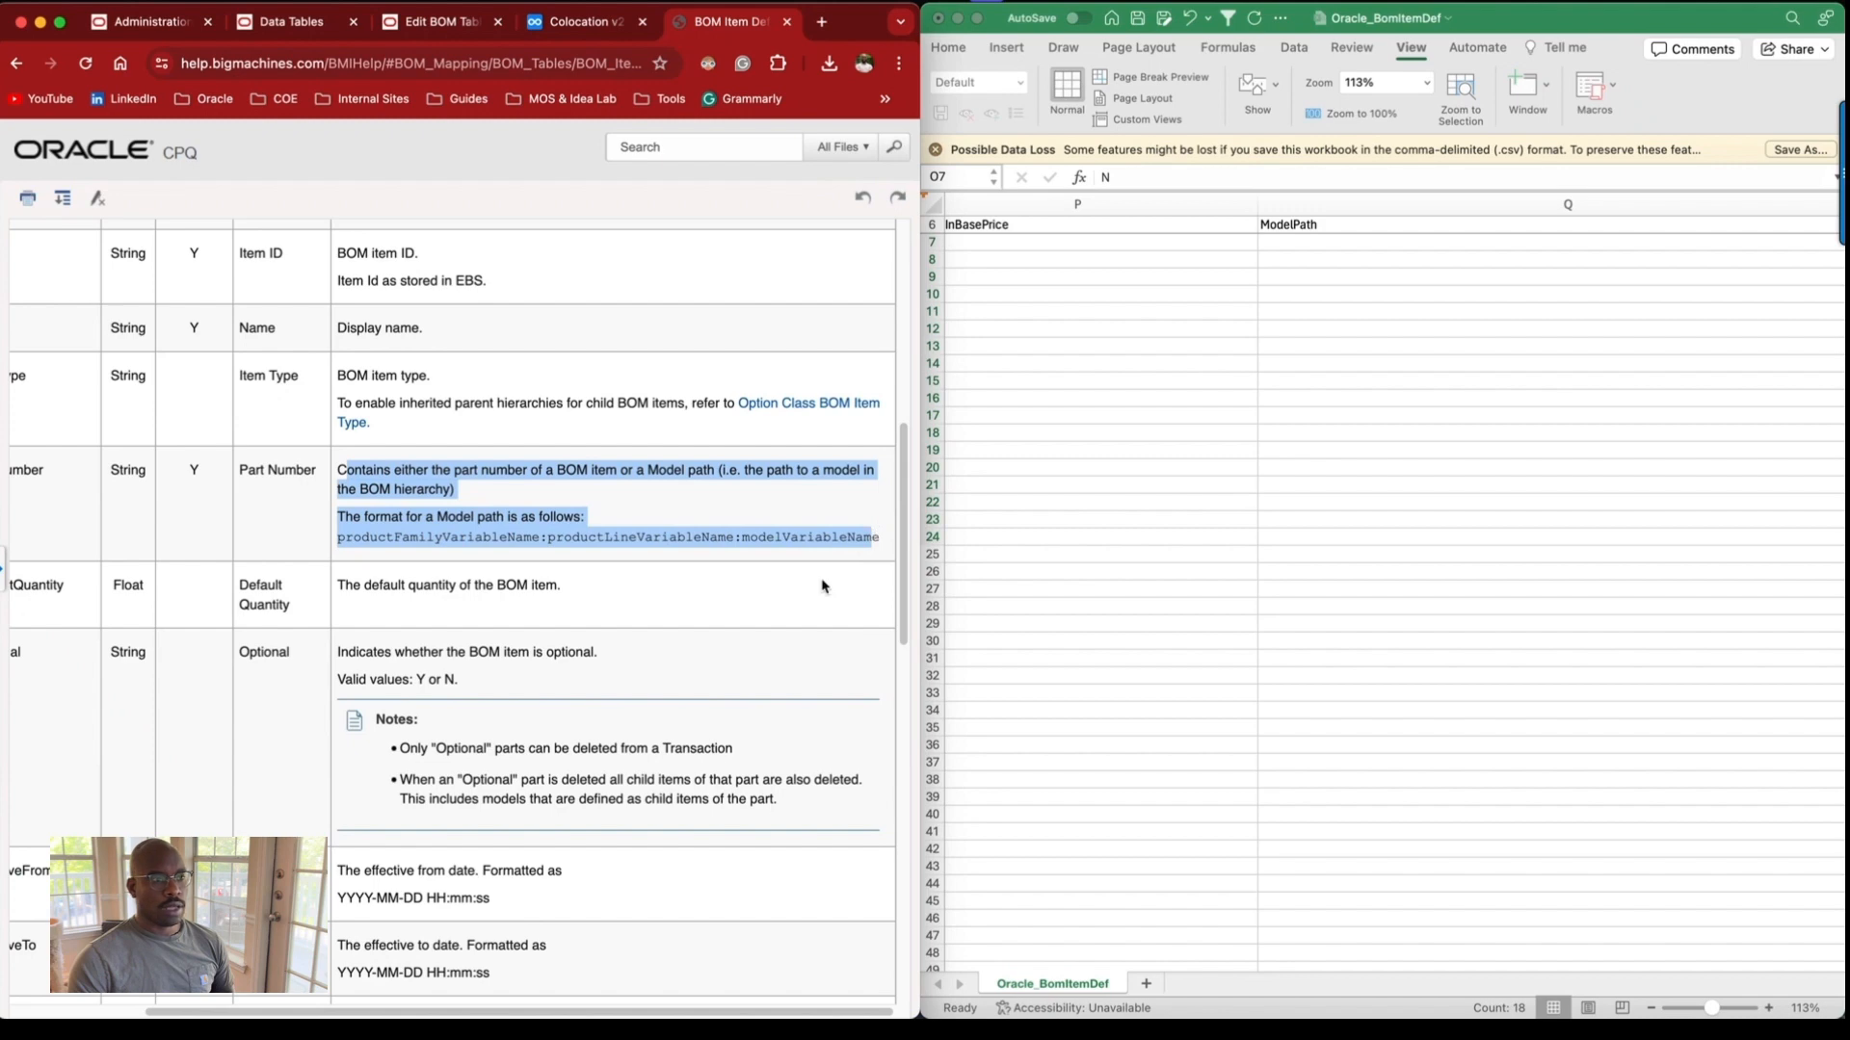
double_click(865, 537)
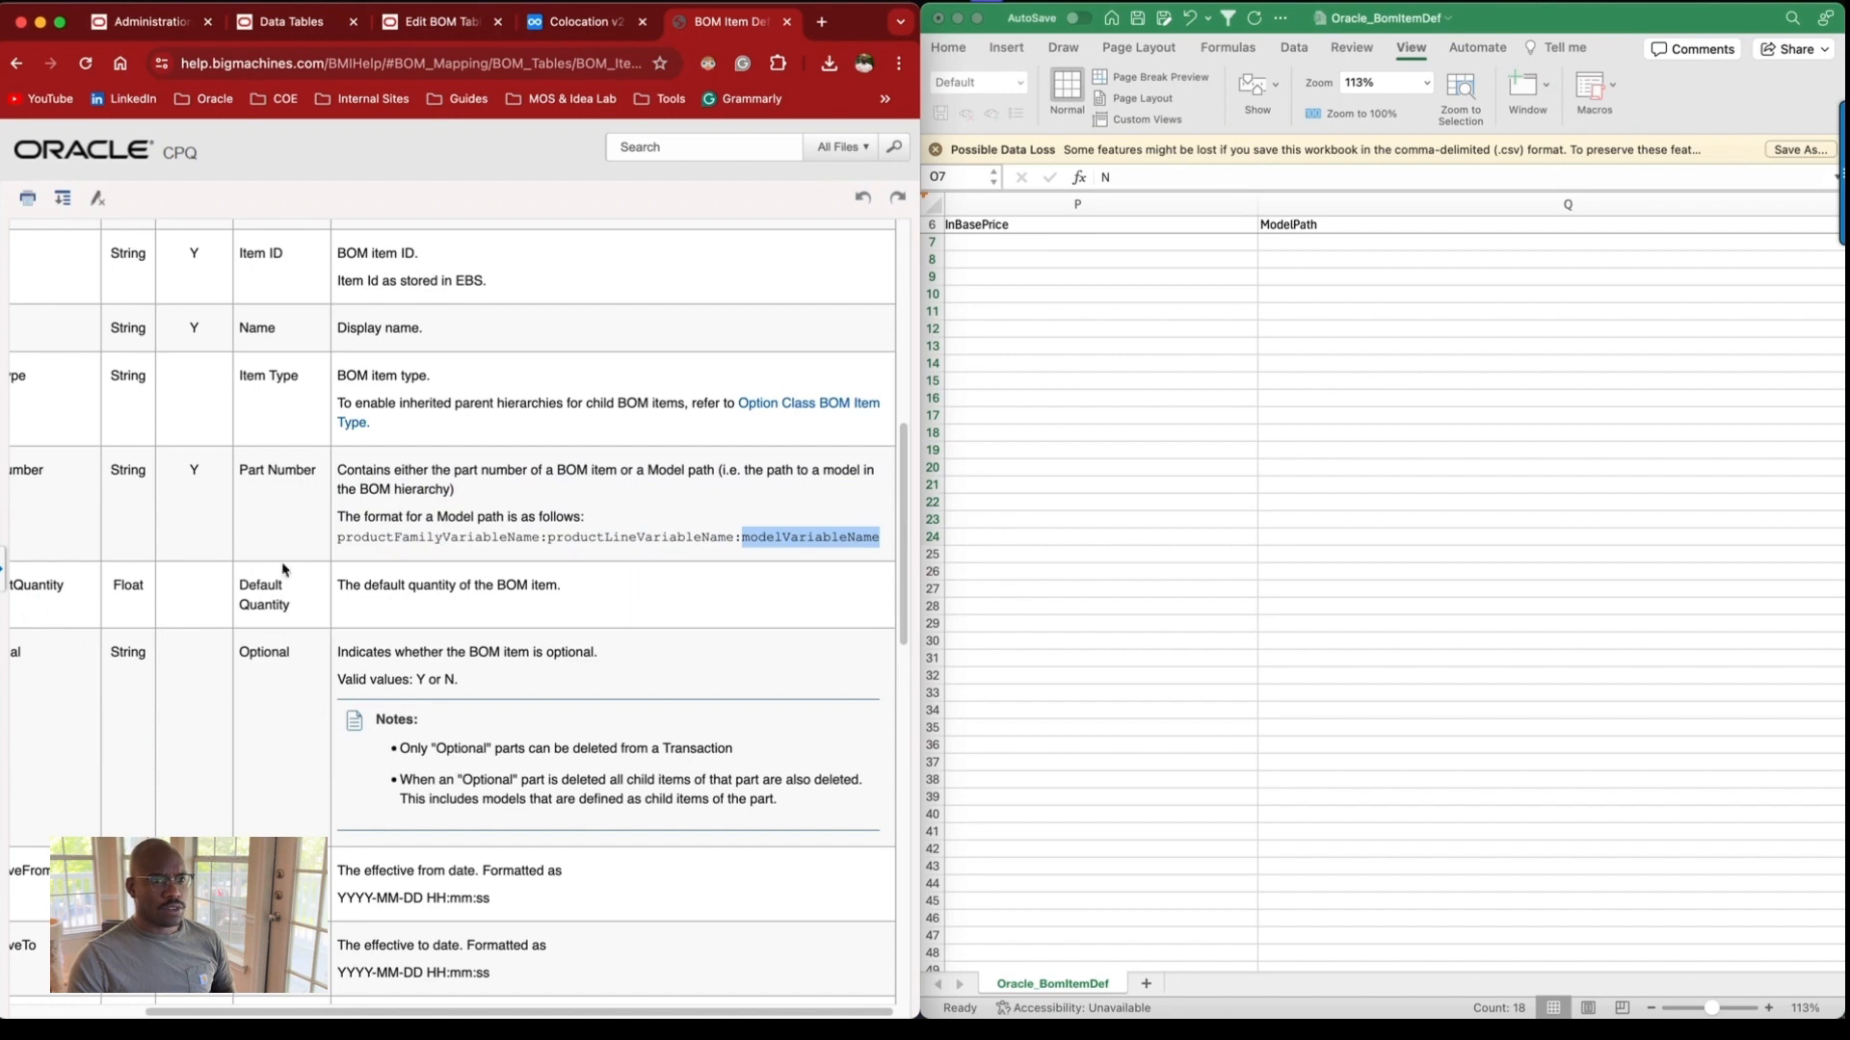
scroll(1197, 314, left, 2)
Unhide all hidden columns across the whole Oracle_BomItemDef sheet.
click(939, 205)
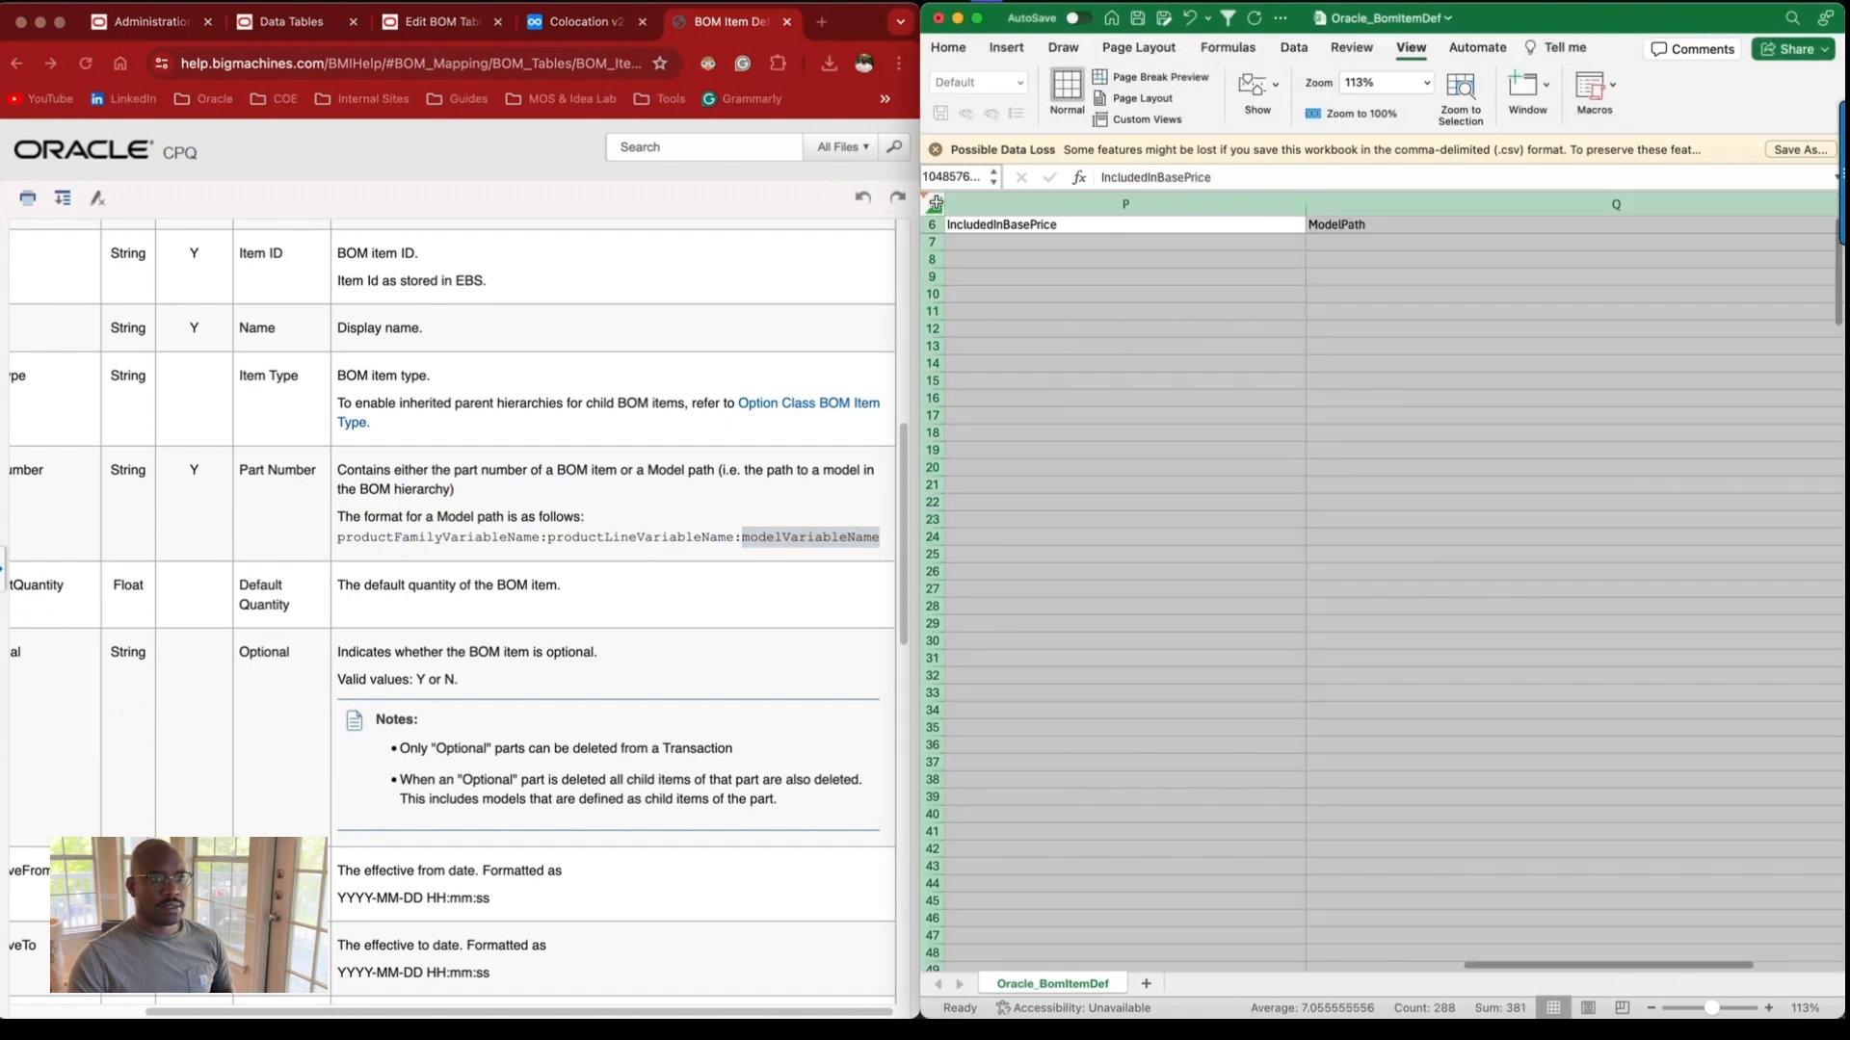
right_click(1299, 205)
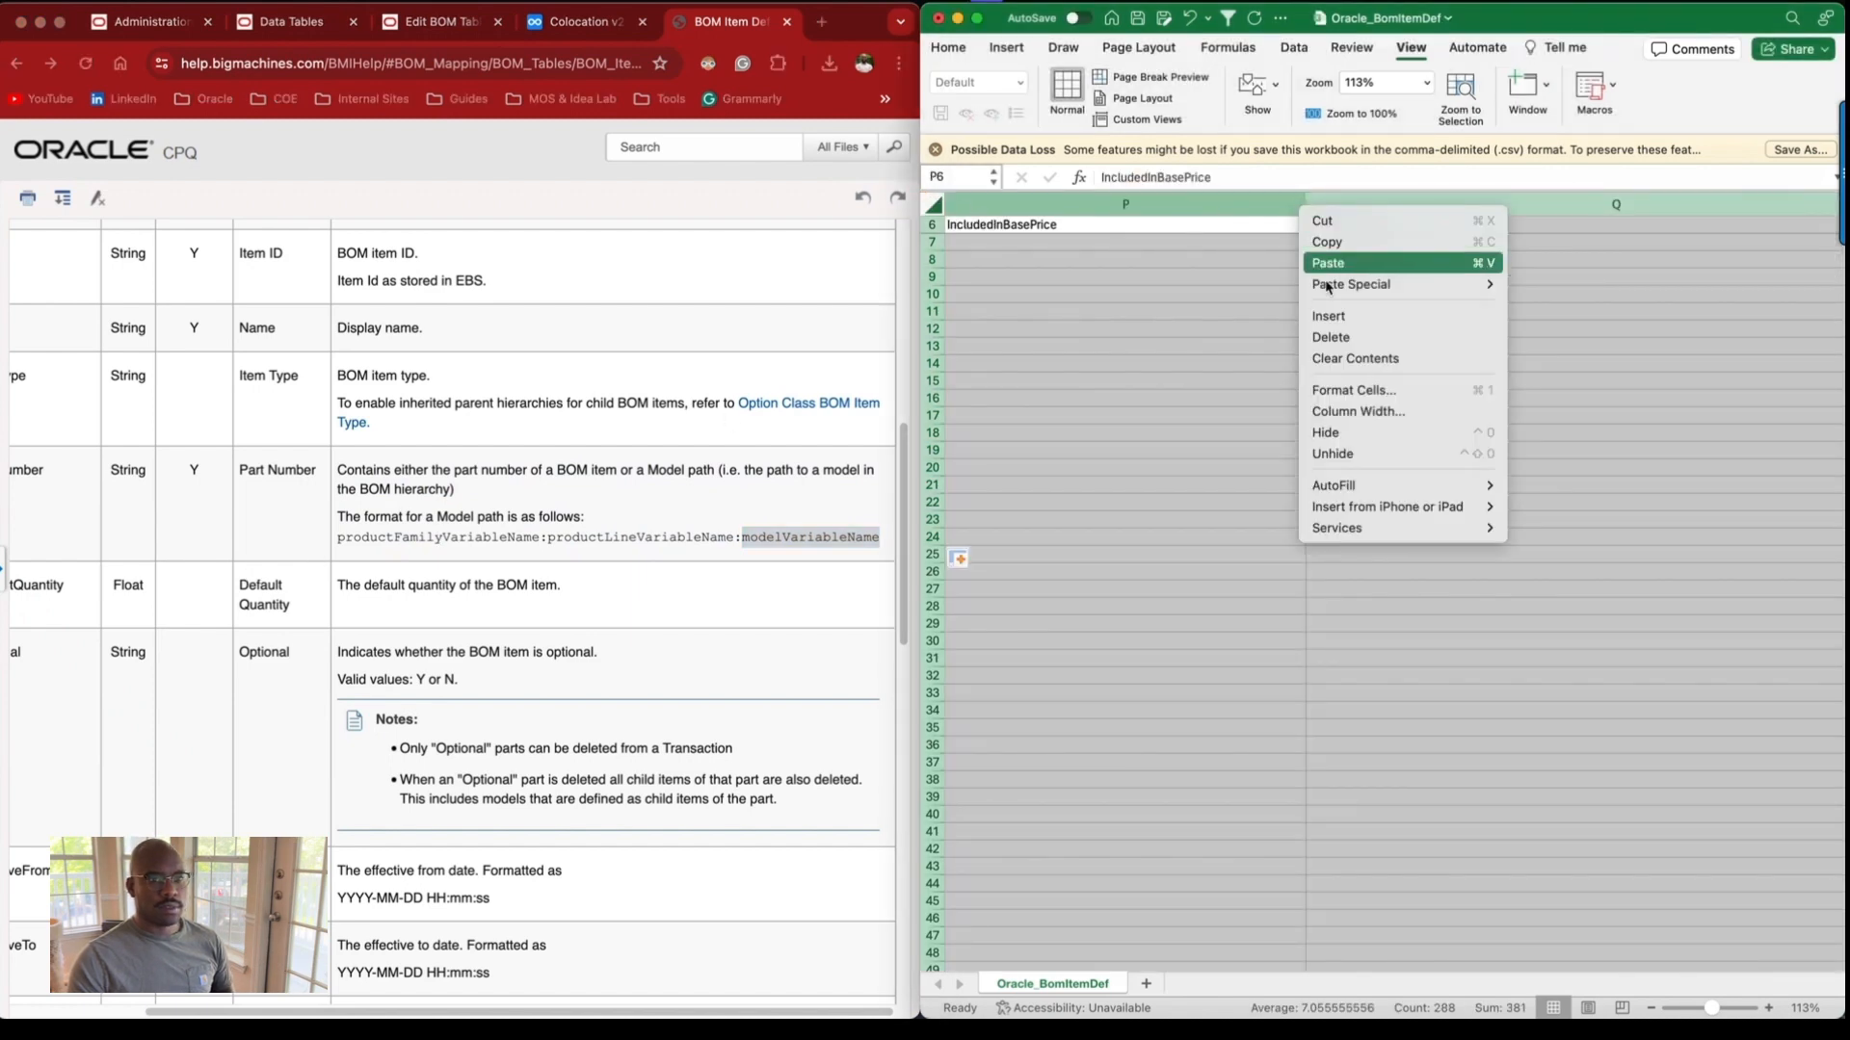
click(1352, 454)
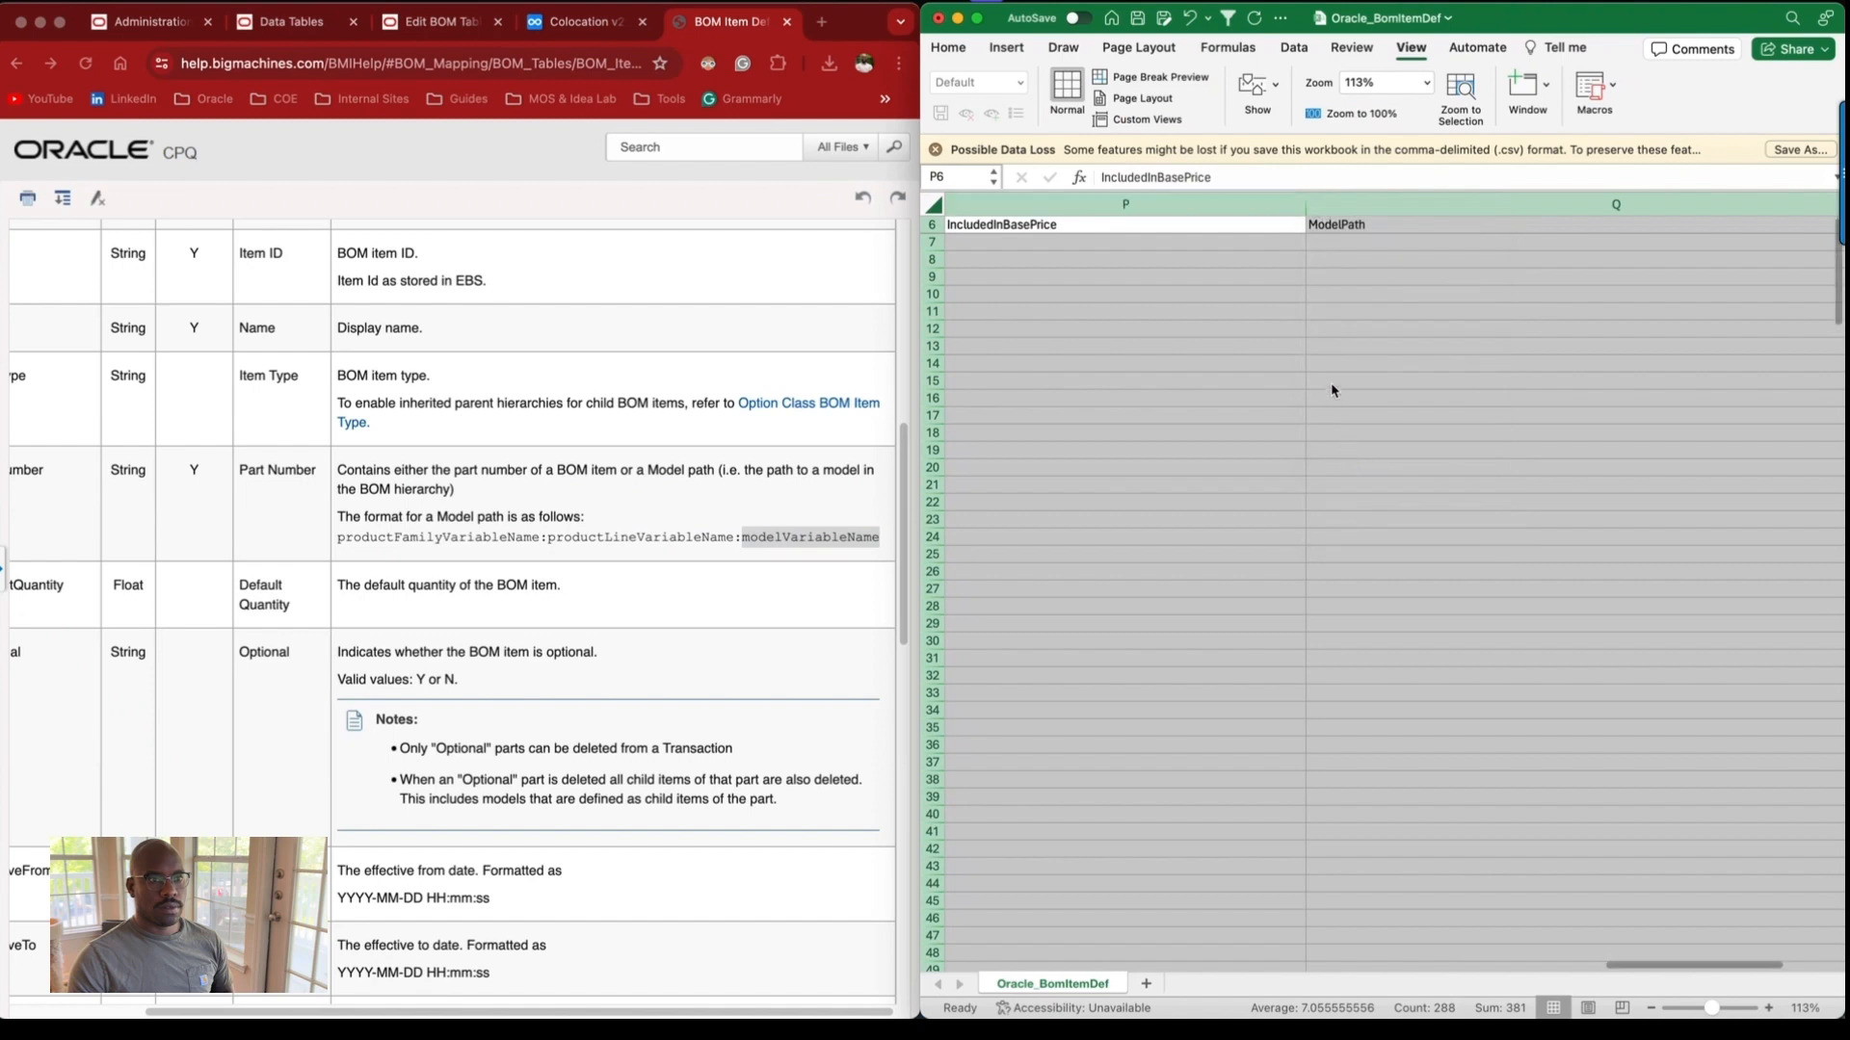
click(1196, 396)
Replace PartNumber for Deployment in G7 with productFamilyVariableName:productLineVariableName:modelVariableName, copied from the help page.
scroll(1193, 397, left, 5)
scroll(1192, 397, left, 8)
scroll(1186, 397, left, 5)
click(933, 242)
scroll(963, 289, left, 2)
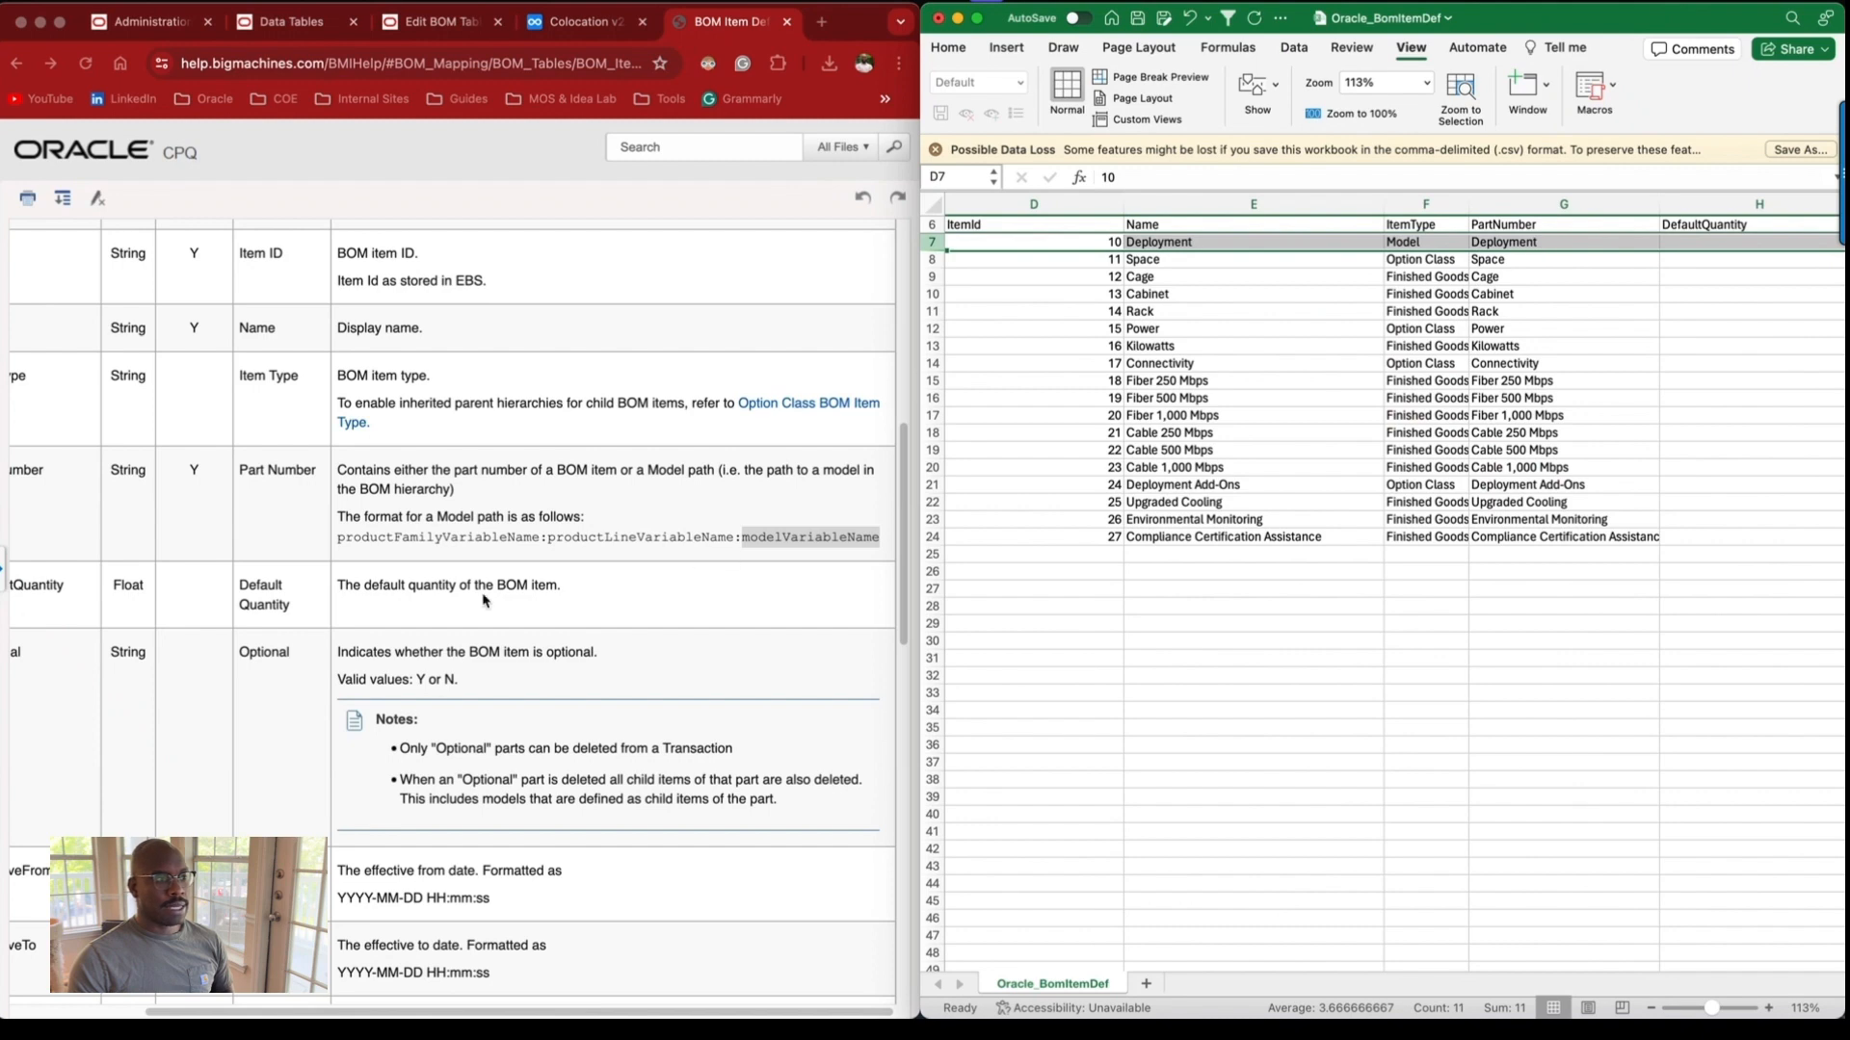
click(400, 546)
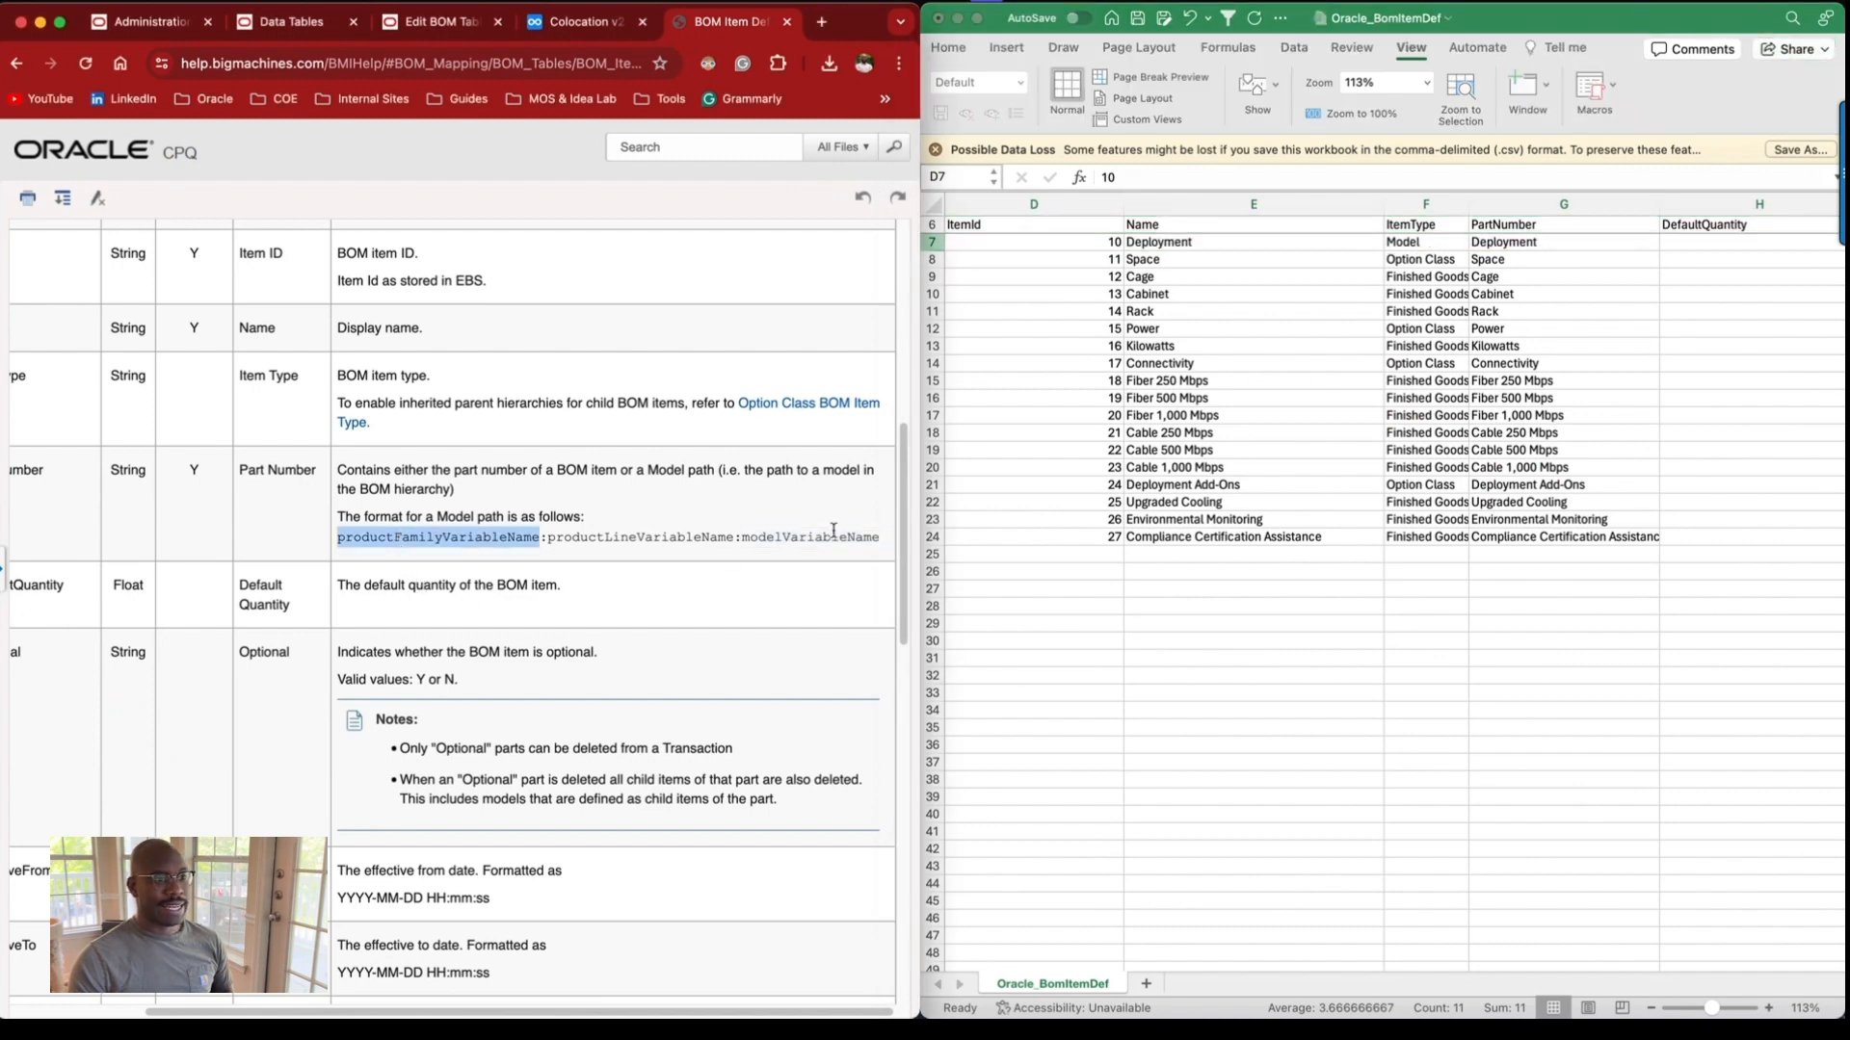
triple_click(529, 537)
key(super+c)
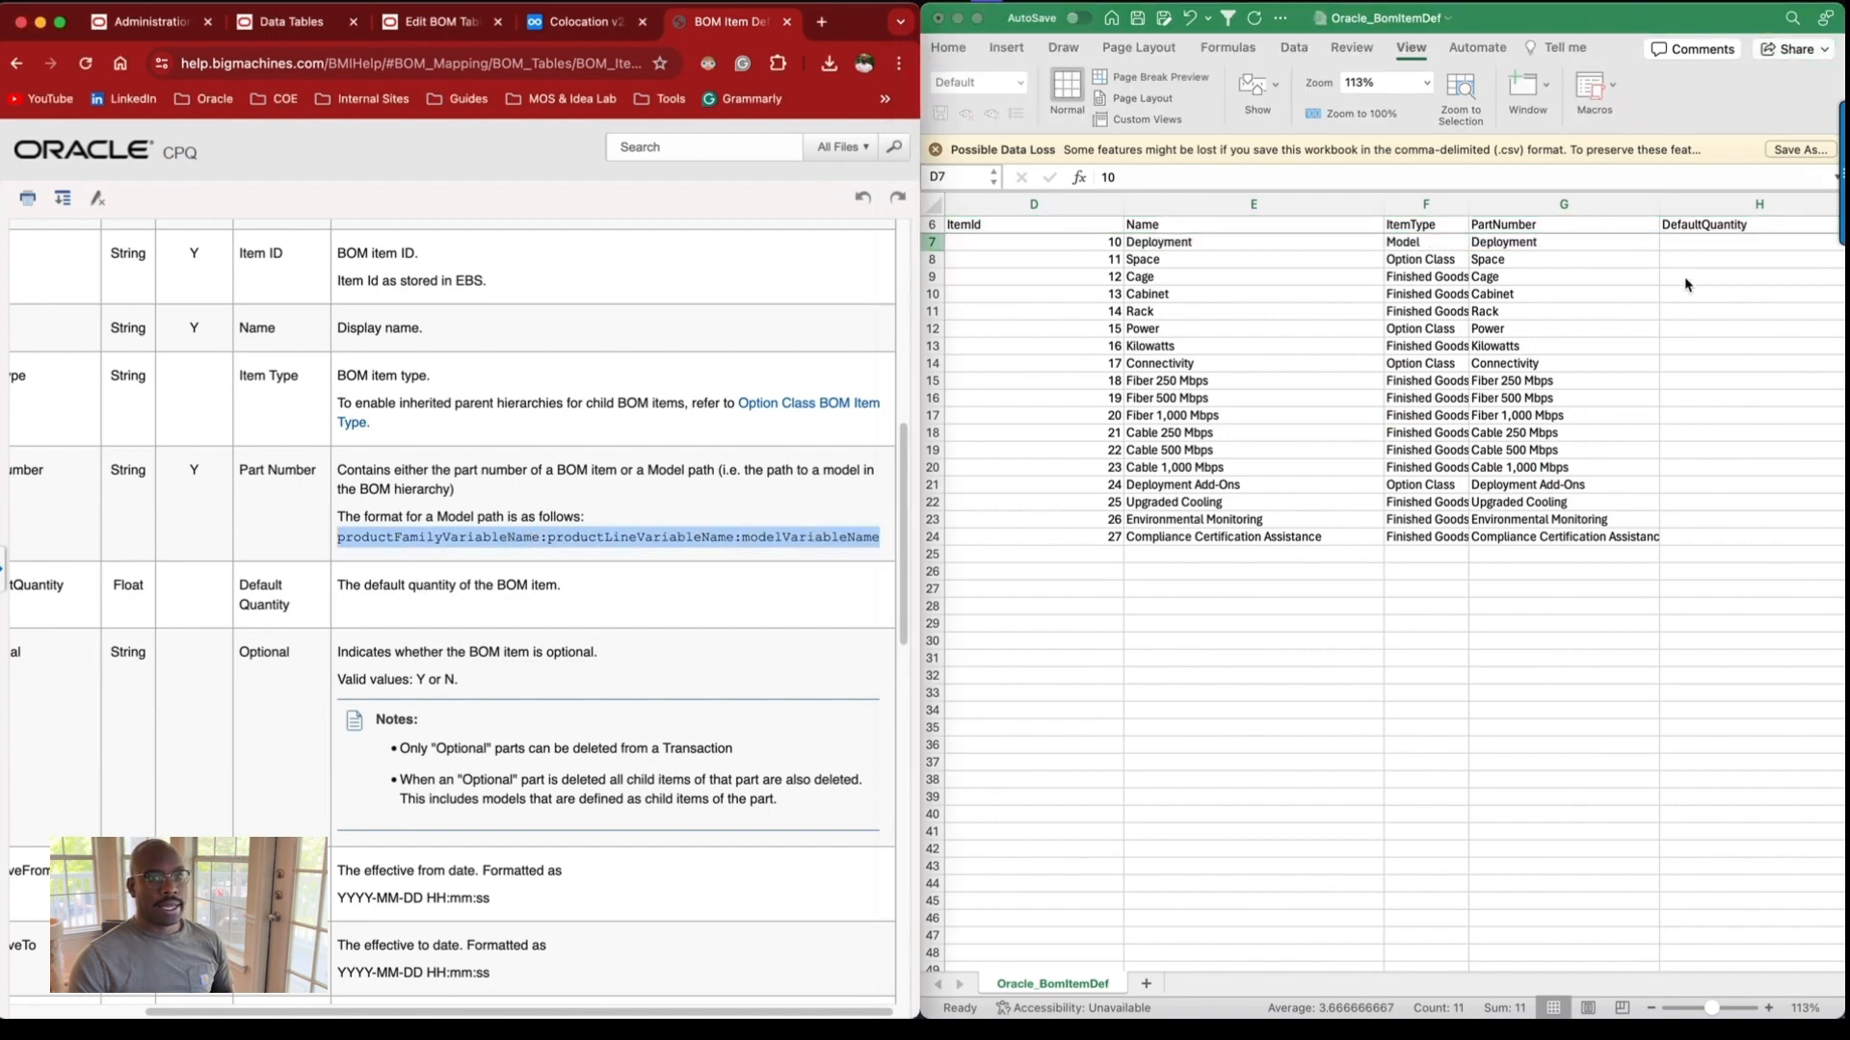
click(1503, 243)
double_click(1135, 178)
key(super+v)
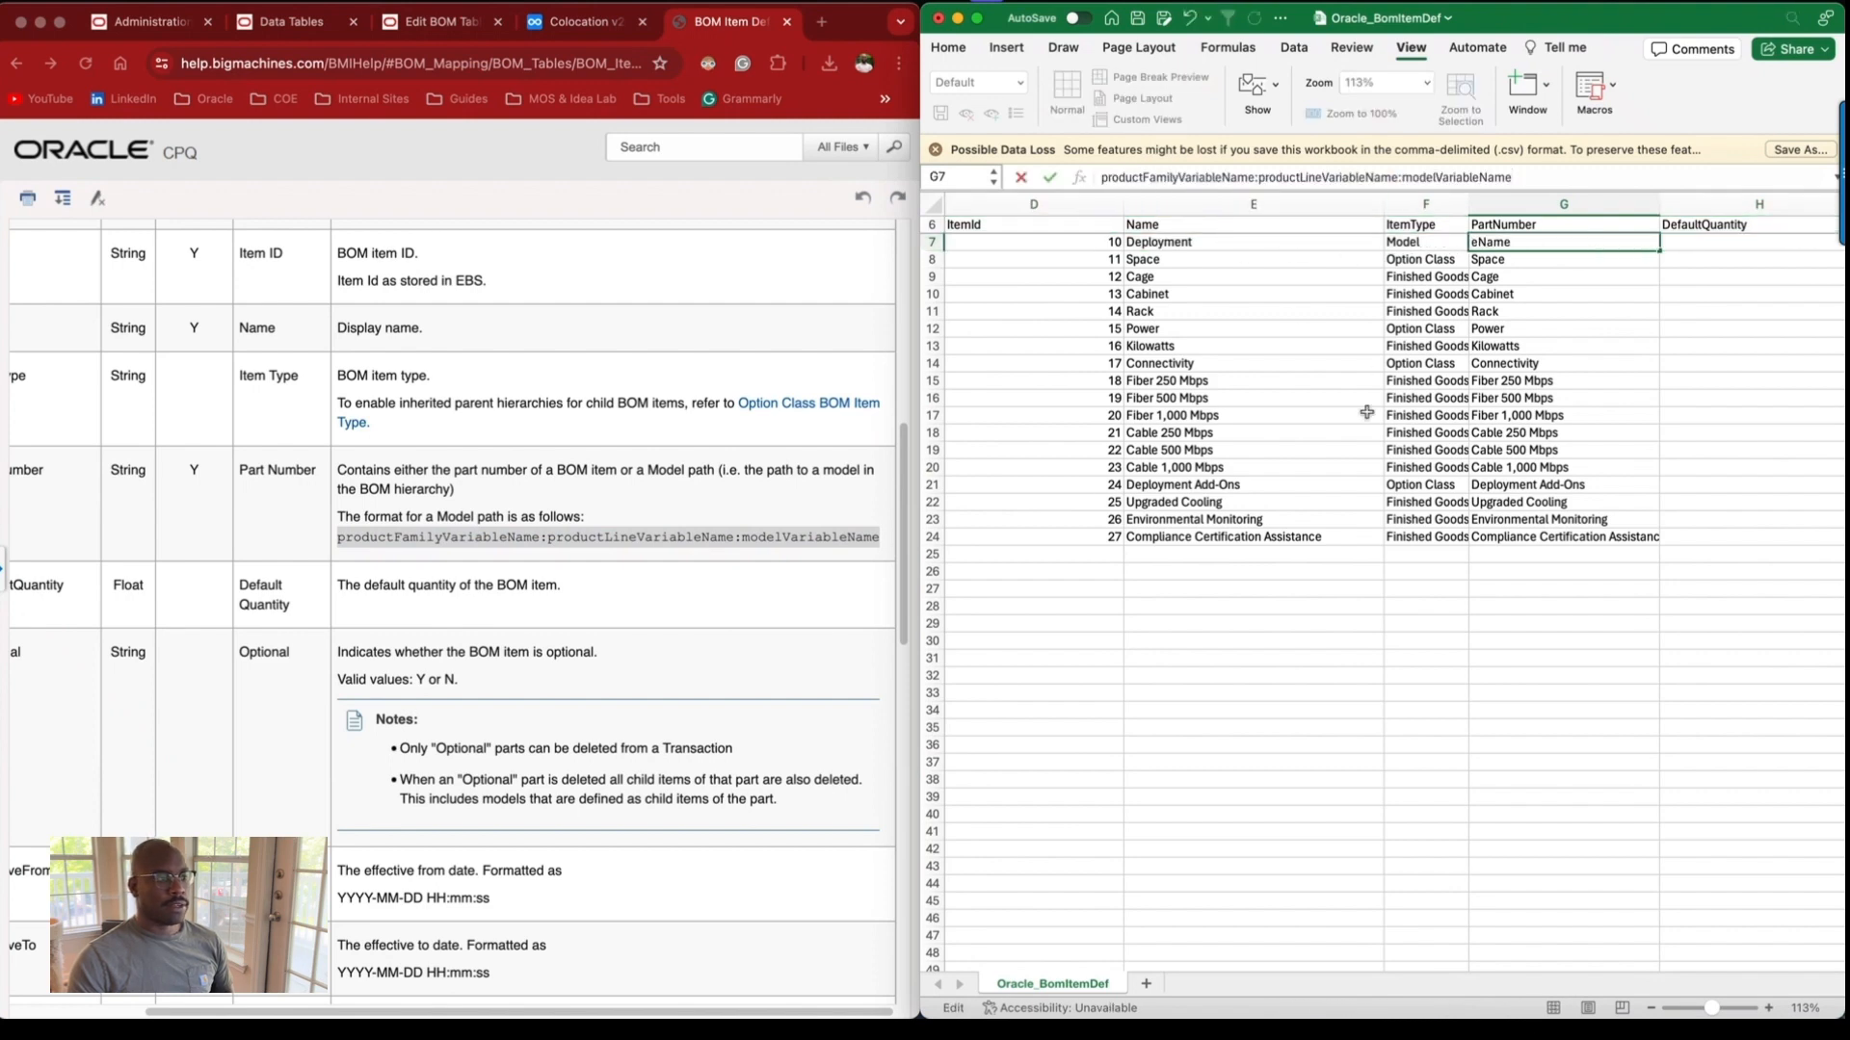
Open the catalog definition's Configuration Quick Links in CPQ administration and choose the Data Center product family.
scroll(661, 601, down, 10)
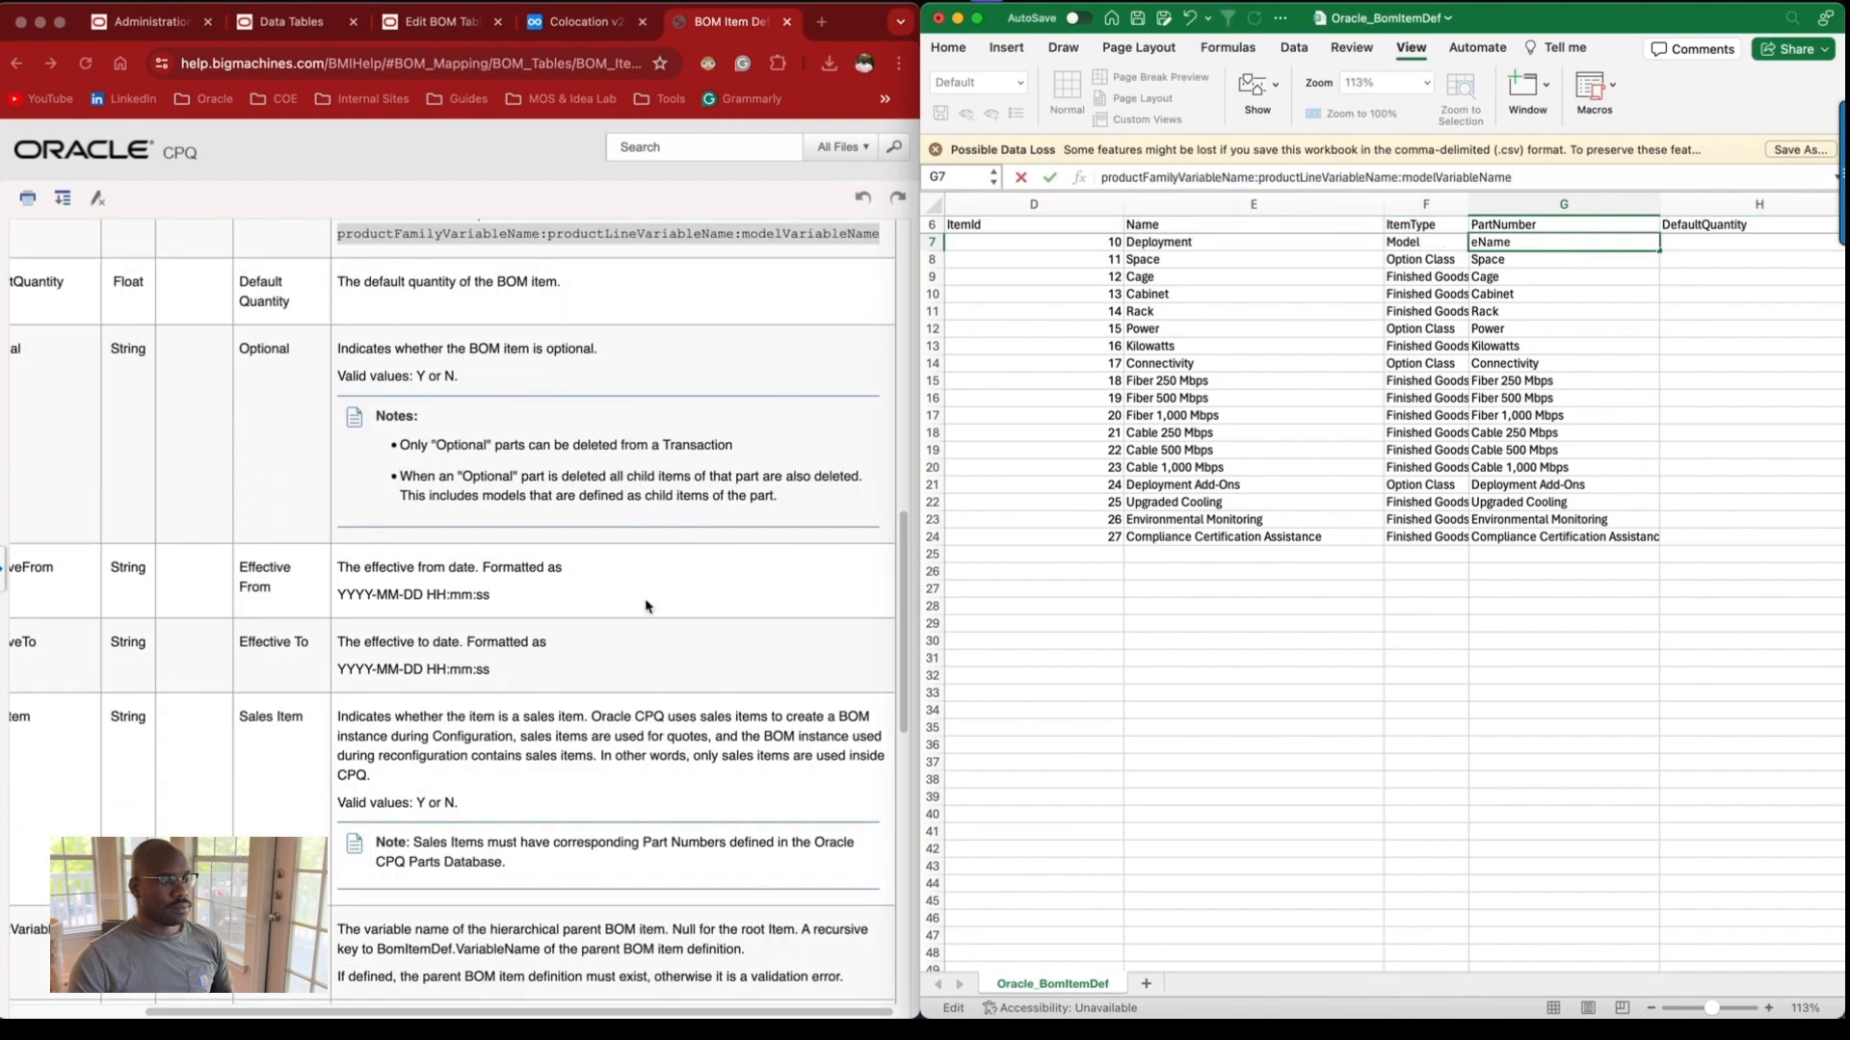
scroll(644, 611, down, 6)
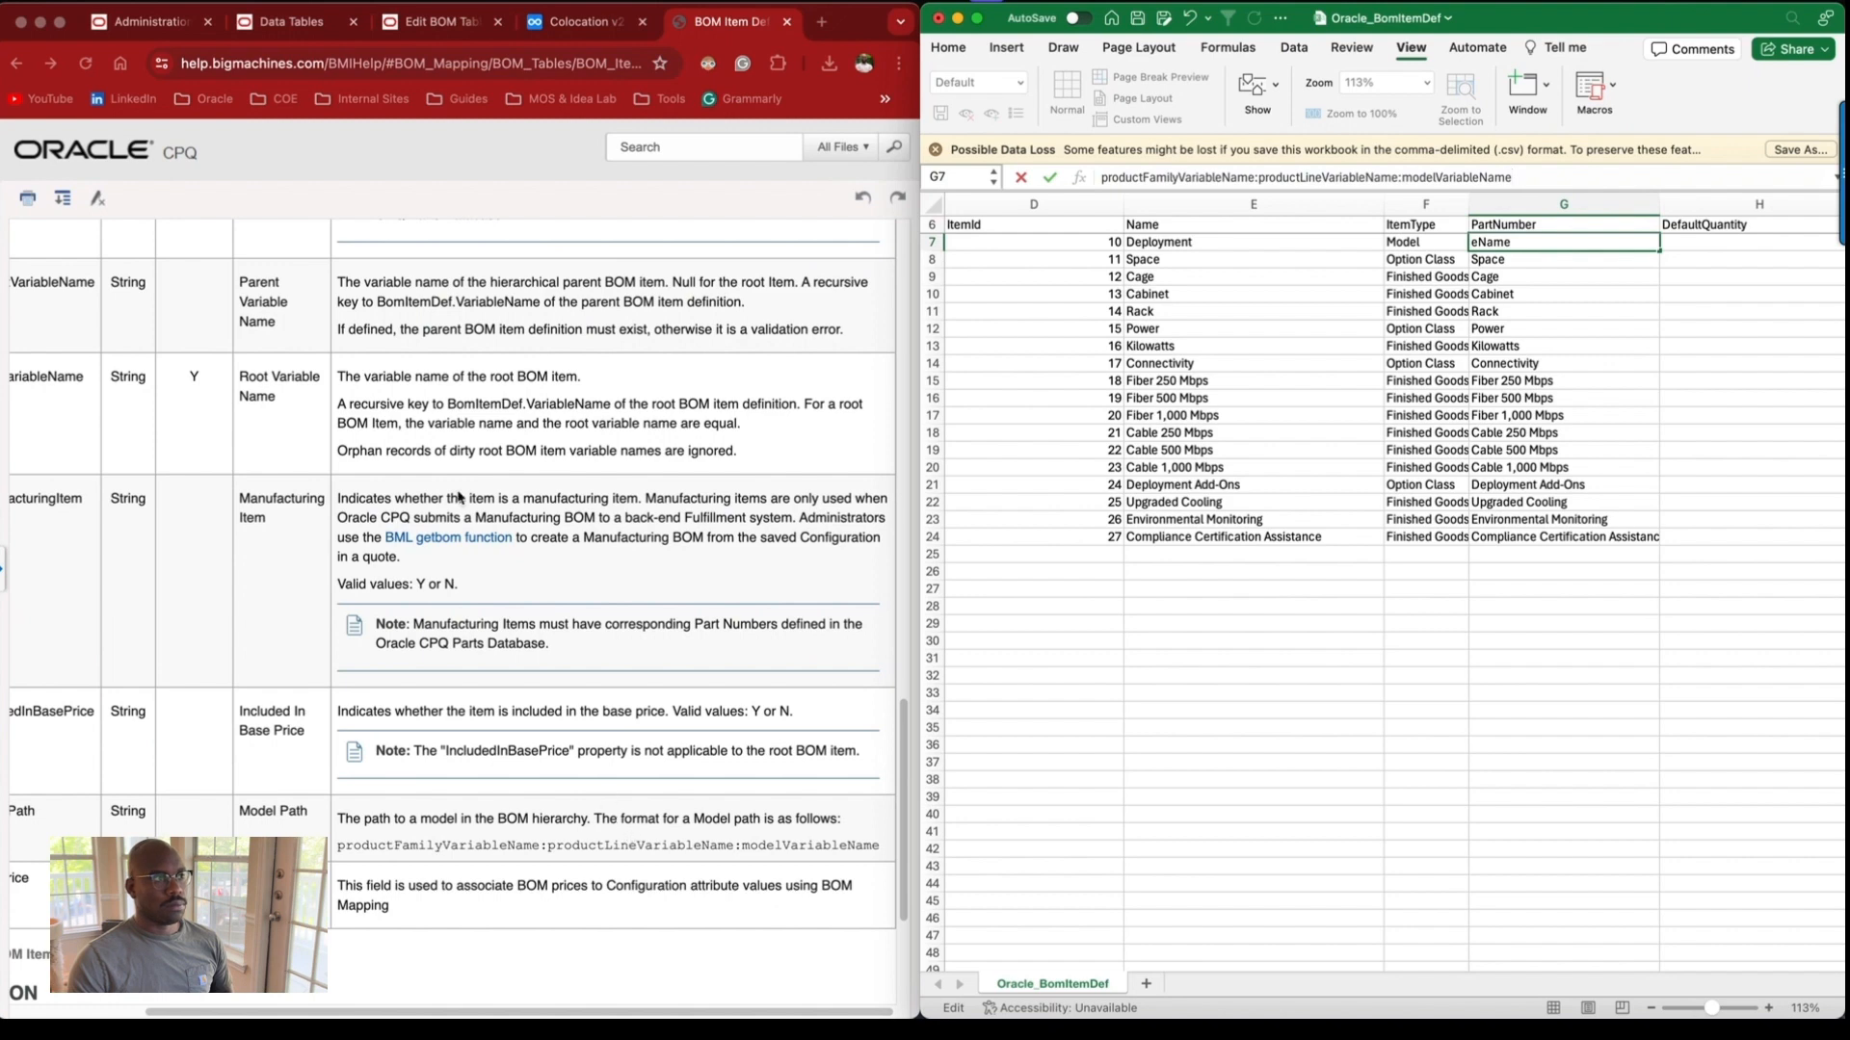
click(151, 23)
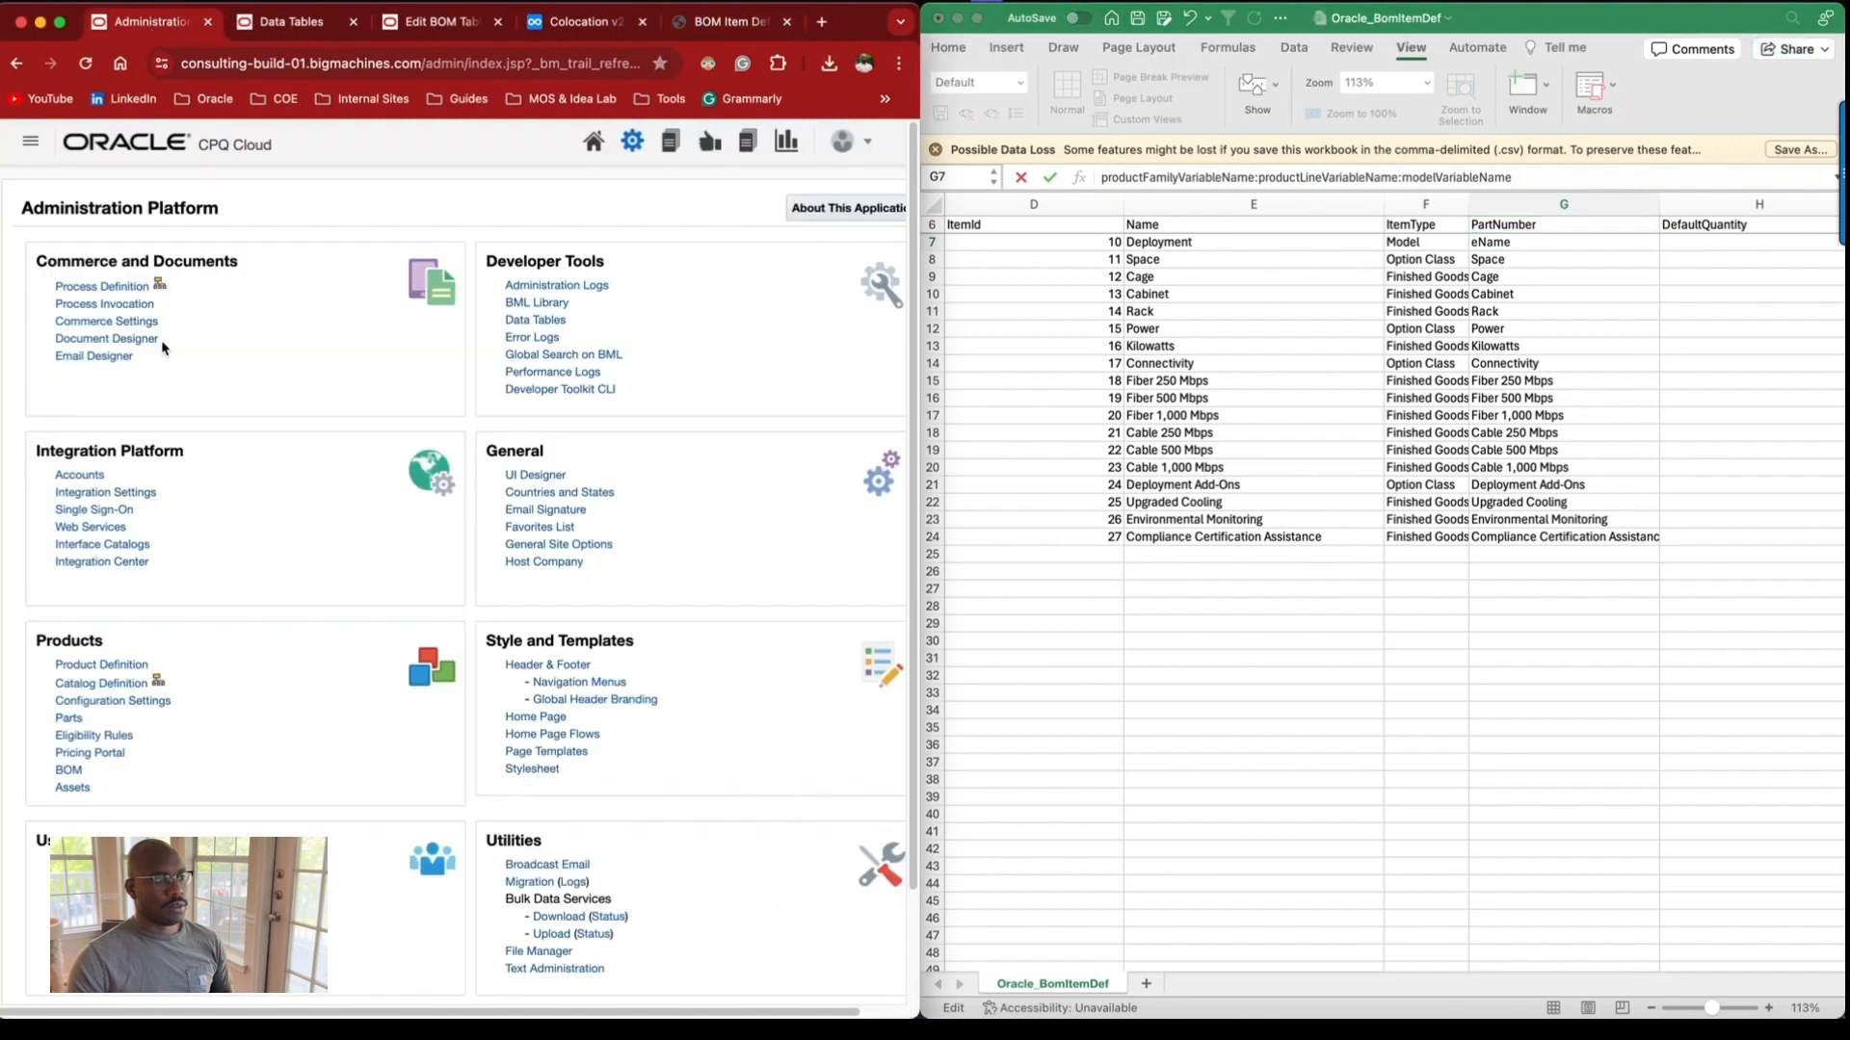
click(156, 684)
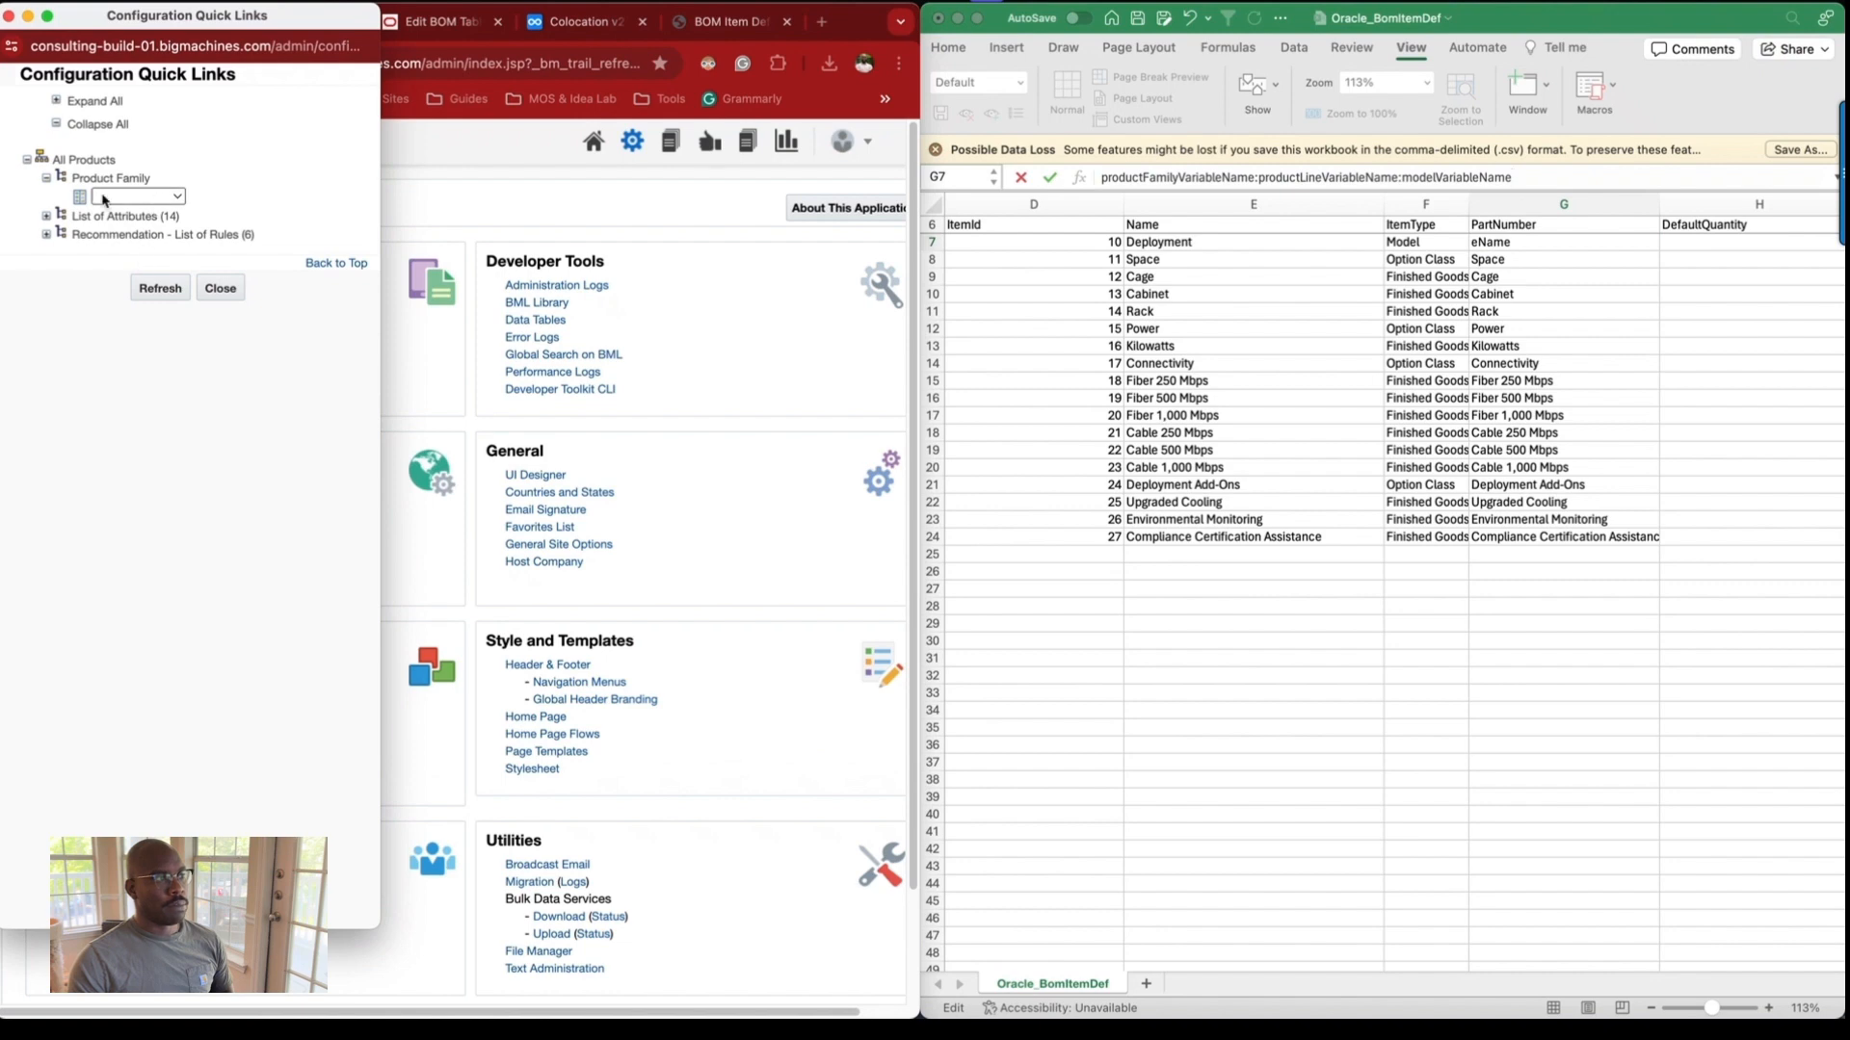
click(154, 198)
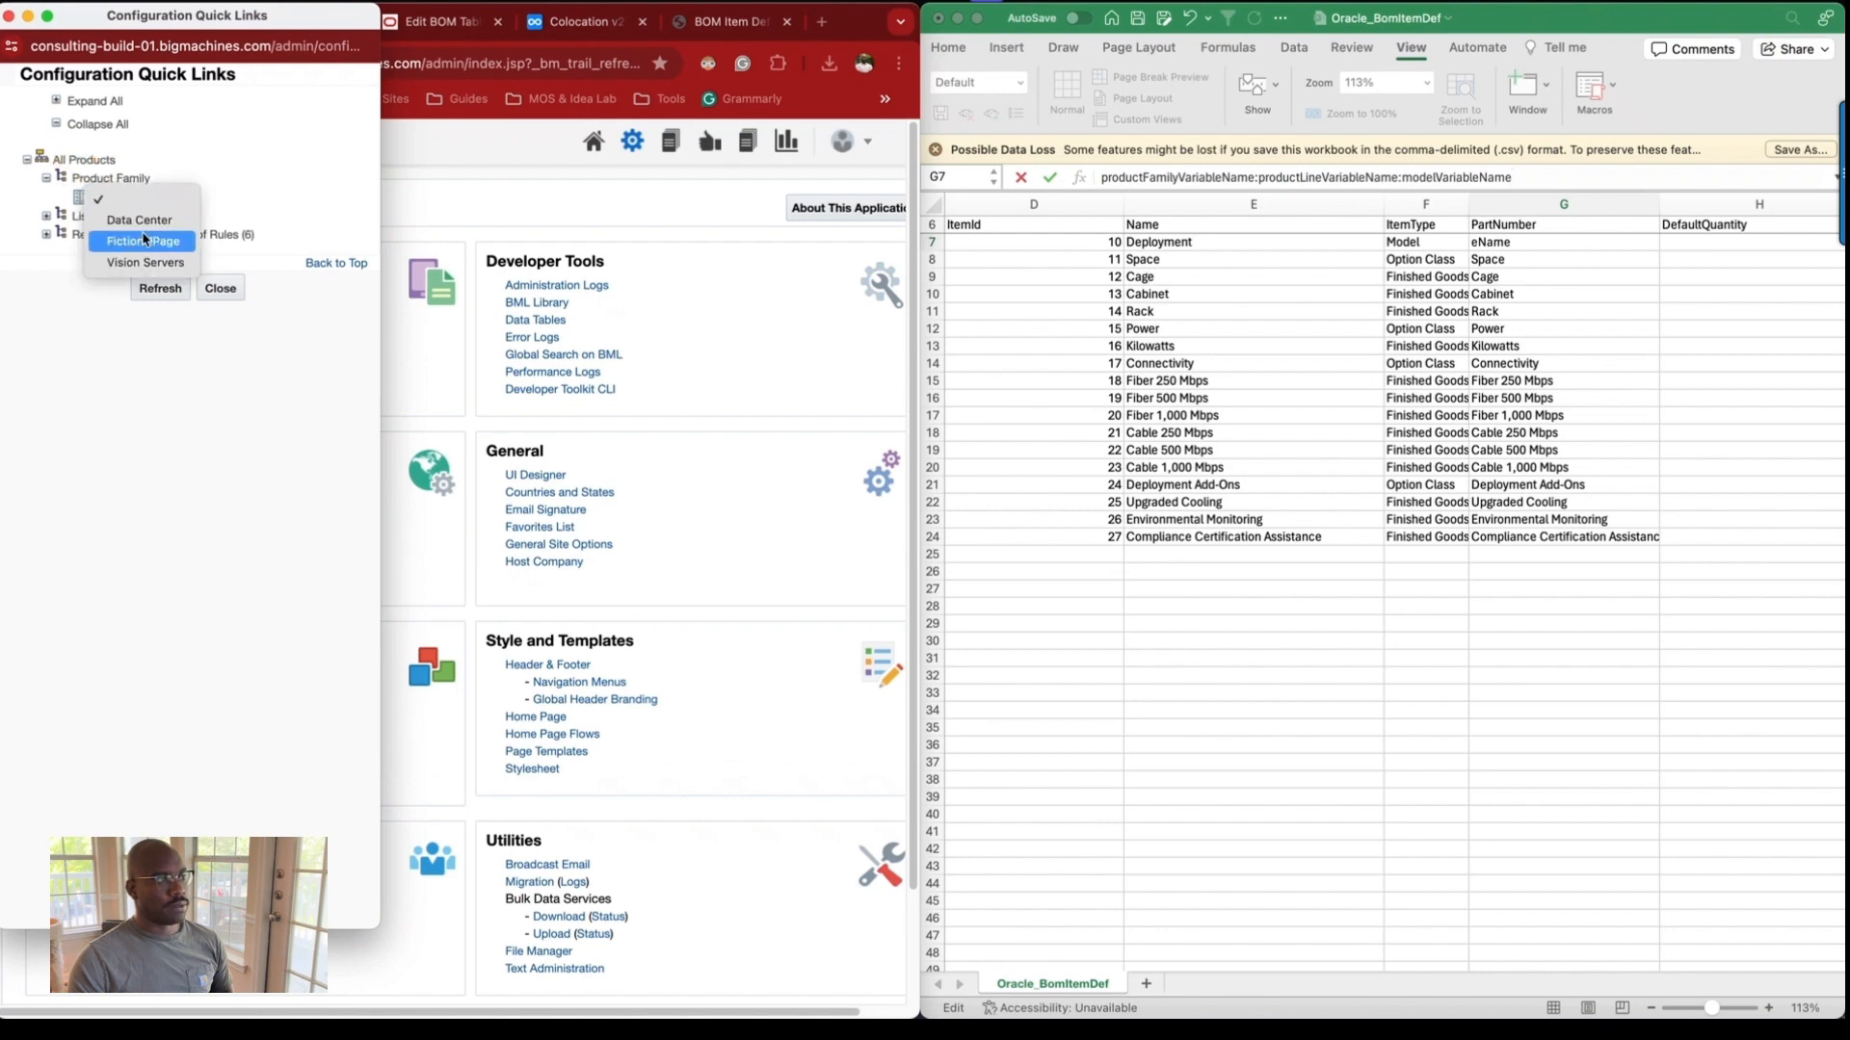
click(141, 223)
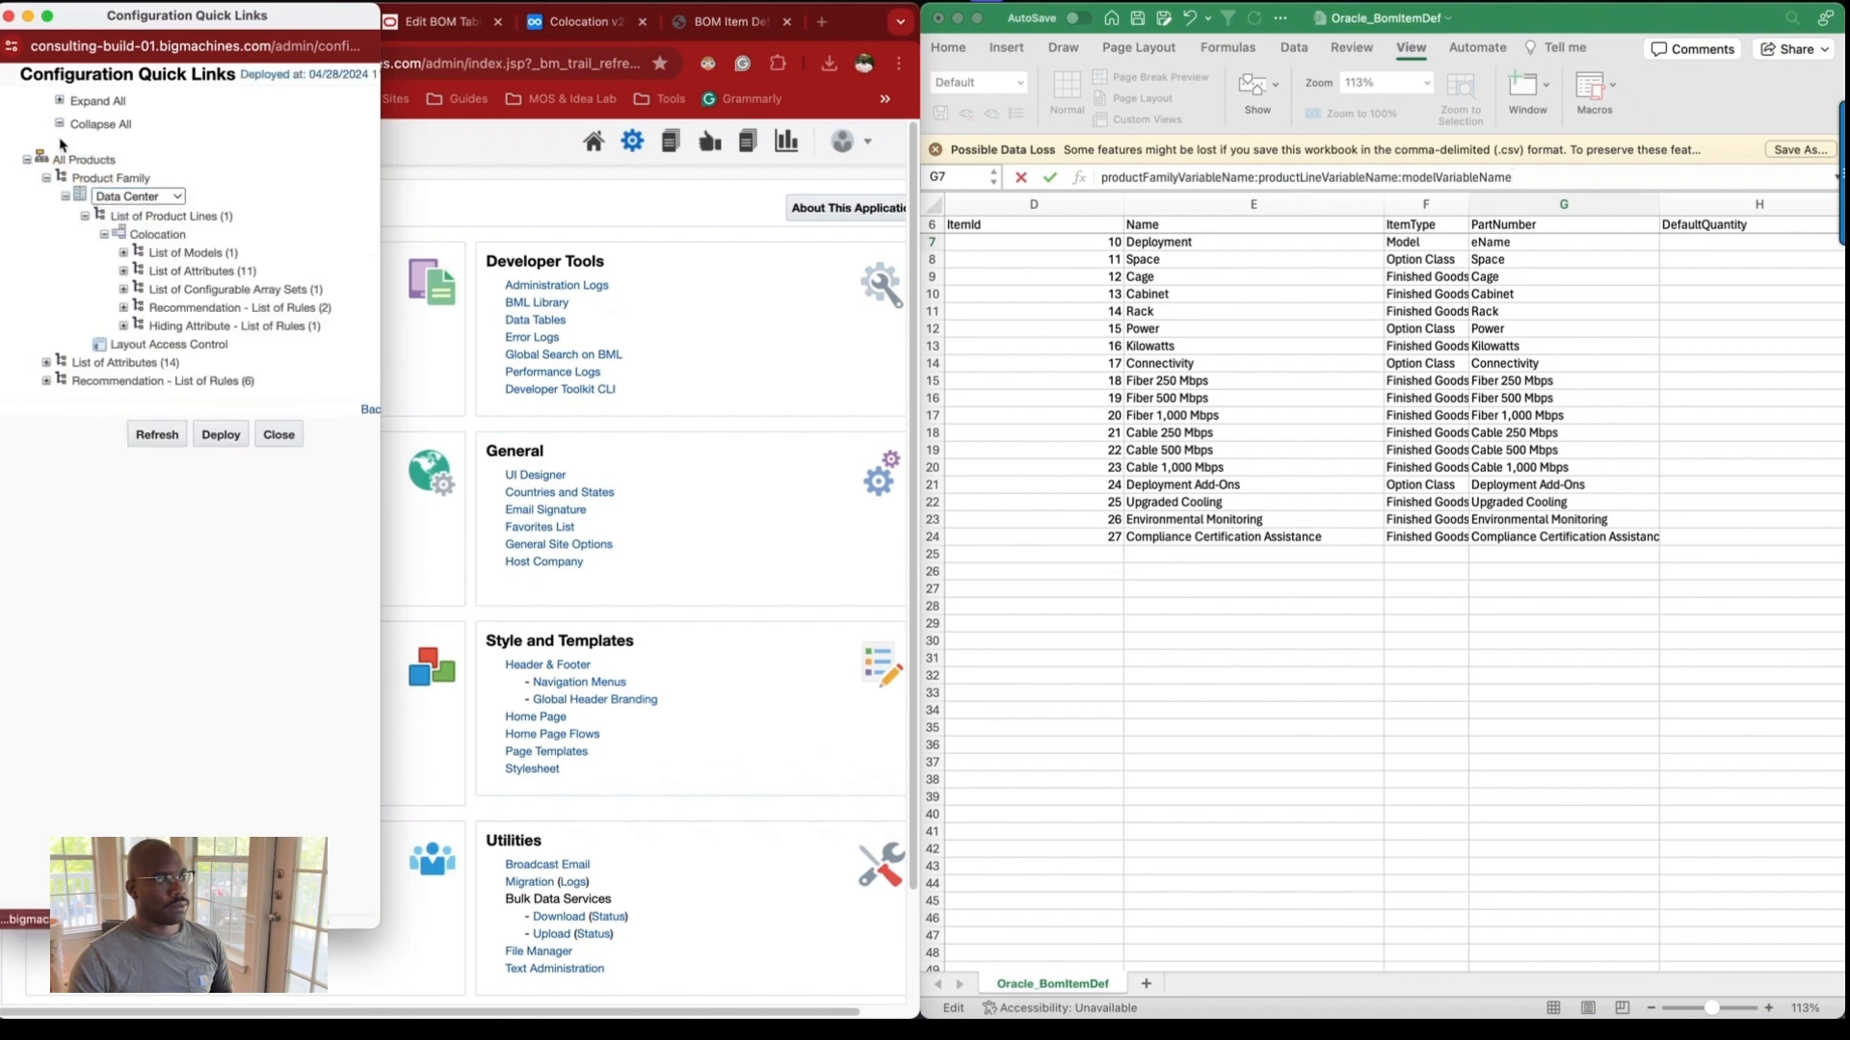
Expand the Data Center product family through the Colocation product line down to its list of models.
click(59, 101)
click(64, 128)
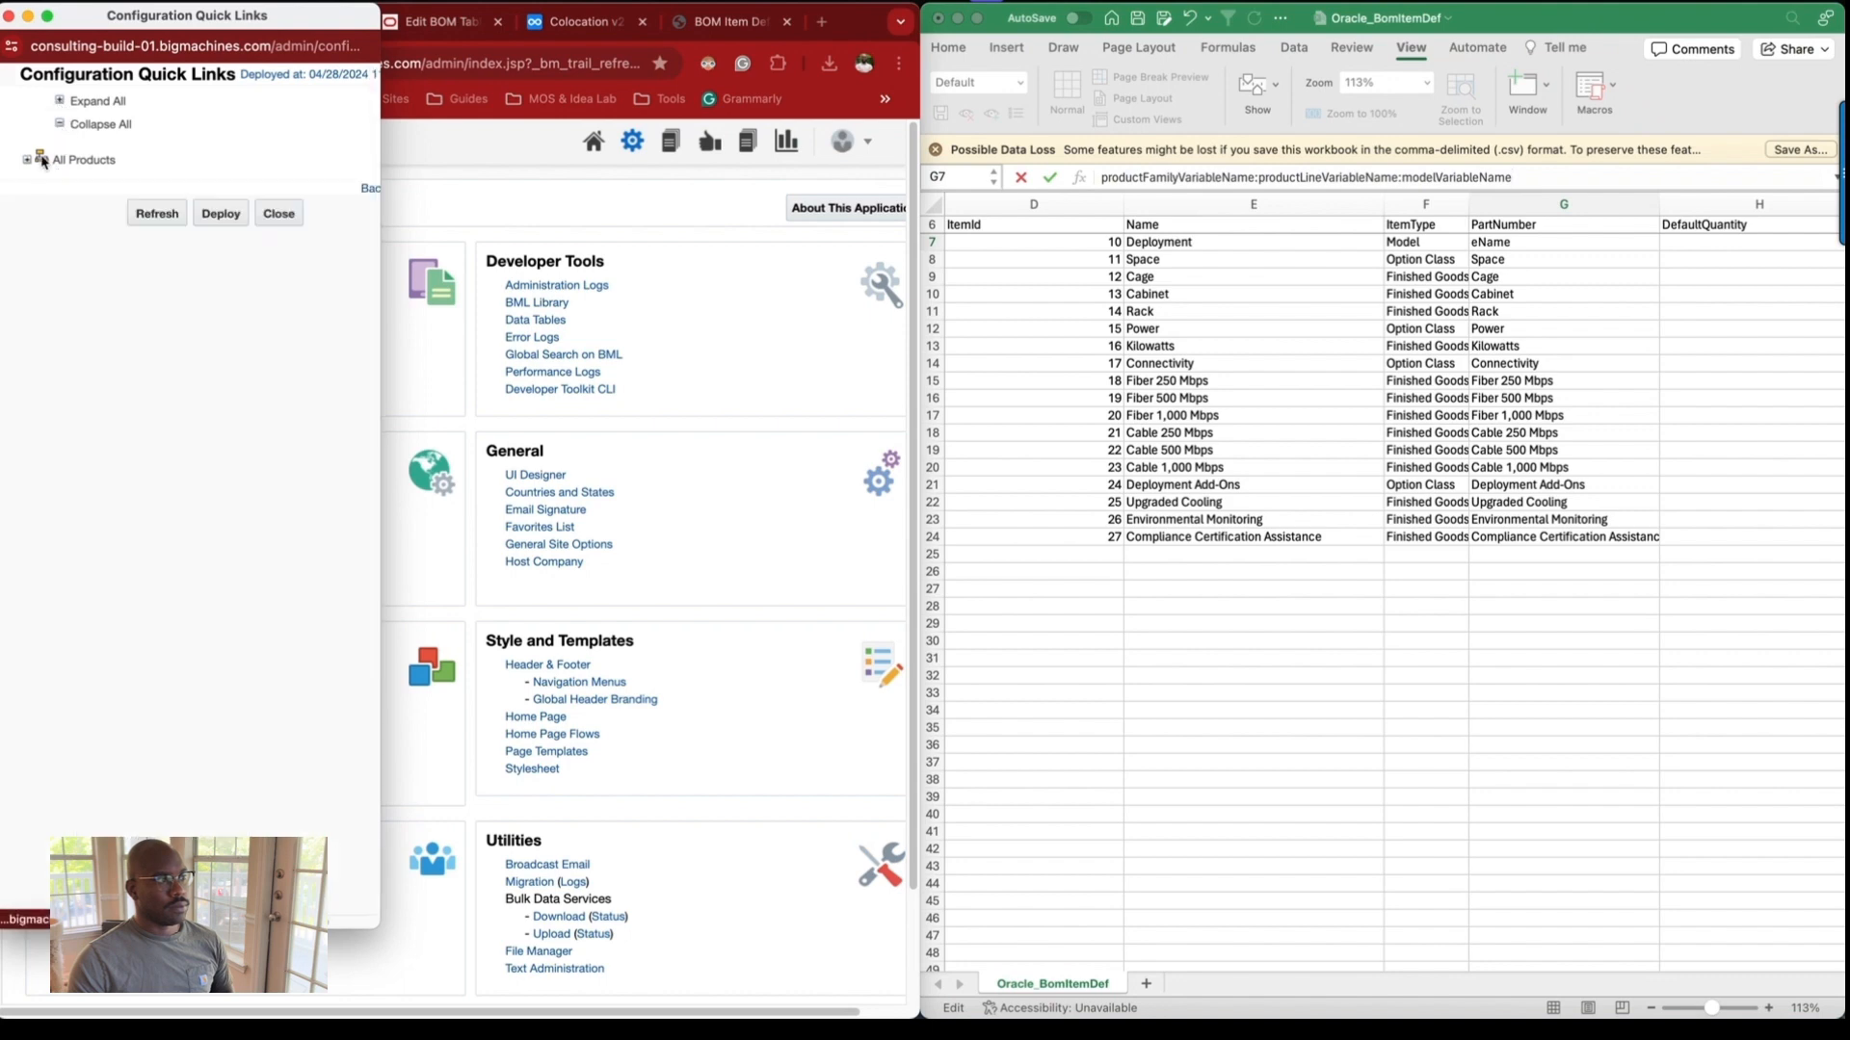
click(26, 161)
click(45, 178)
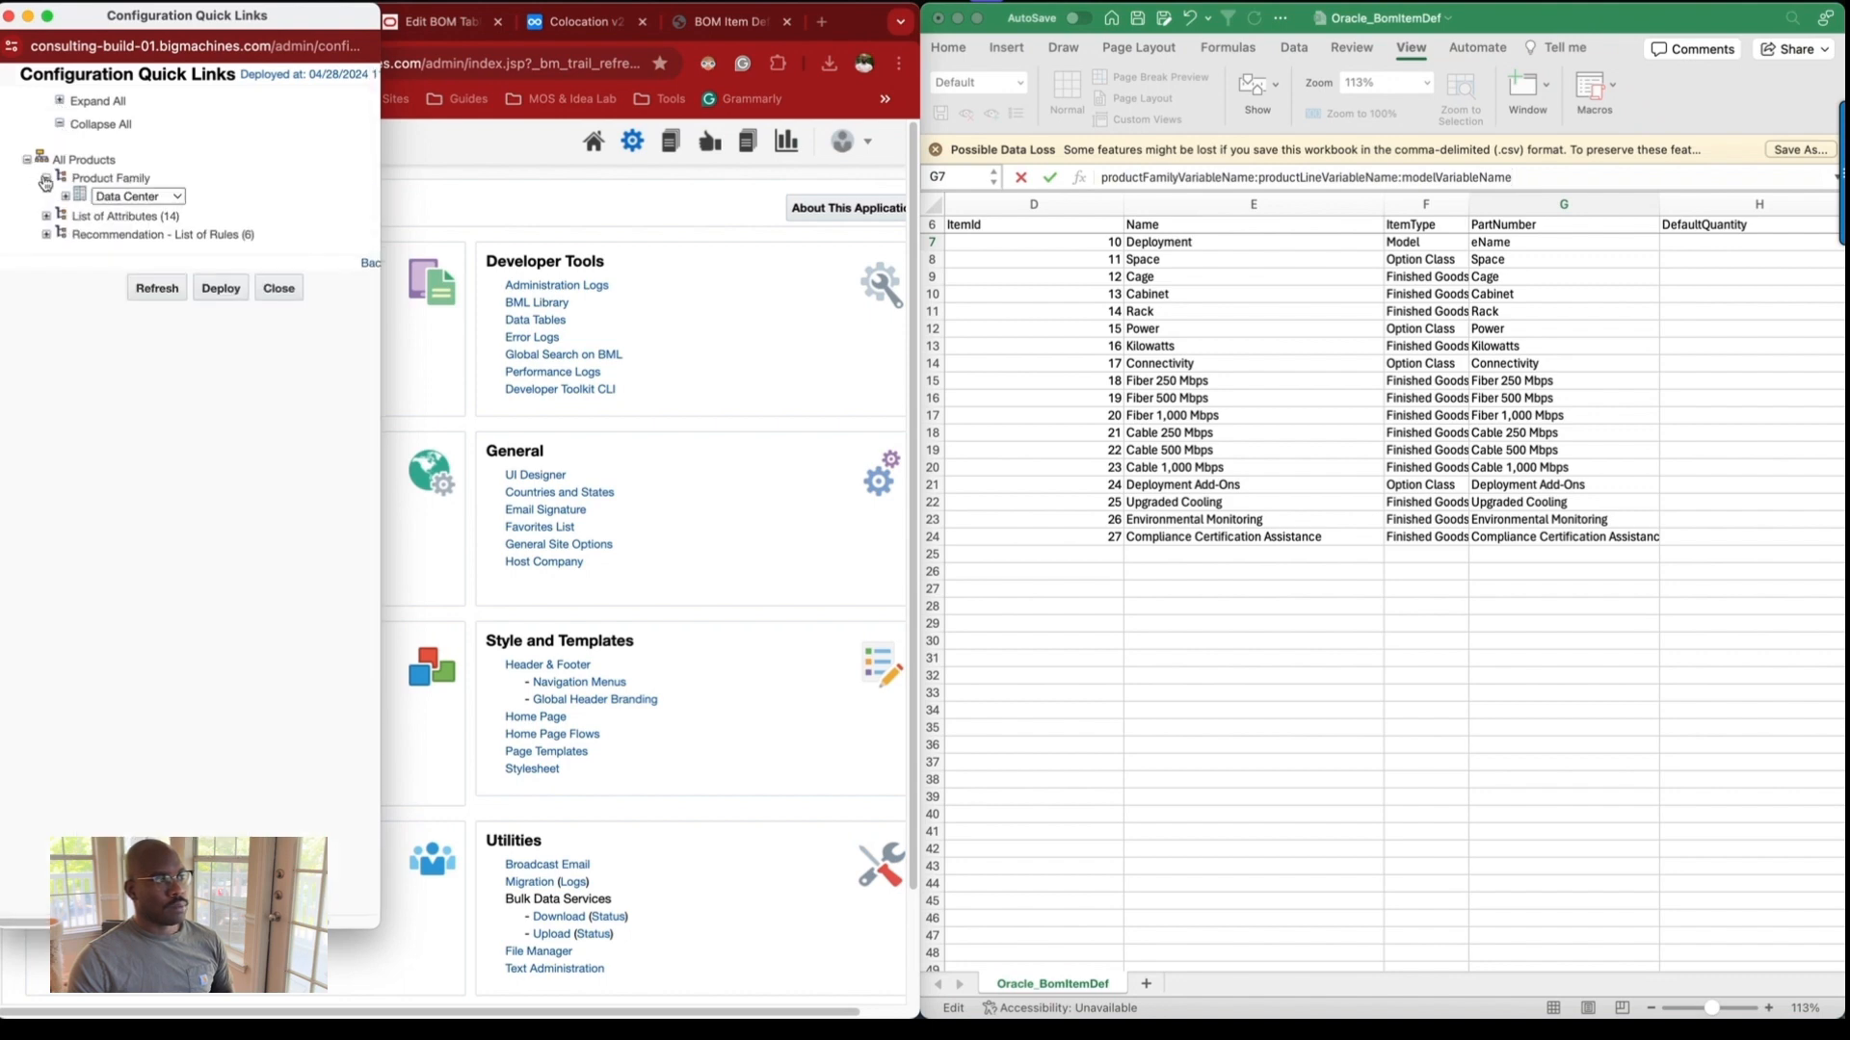
click(64, 198)
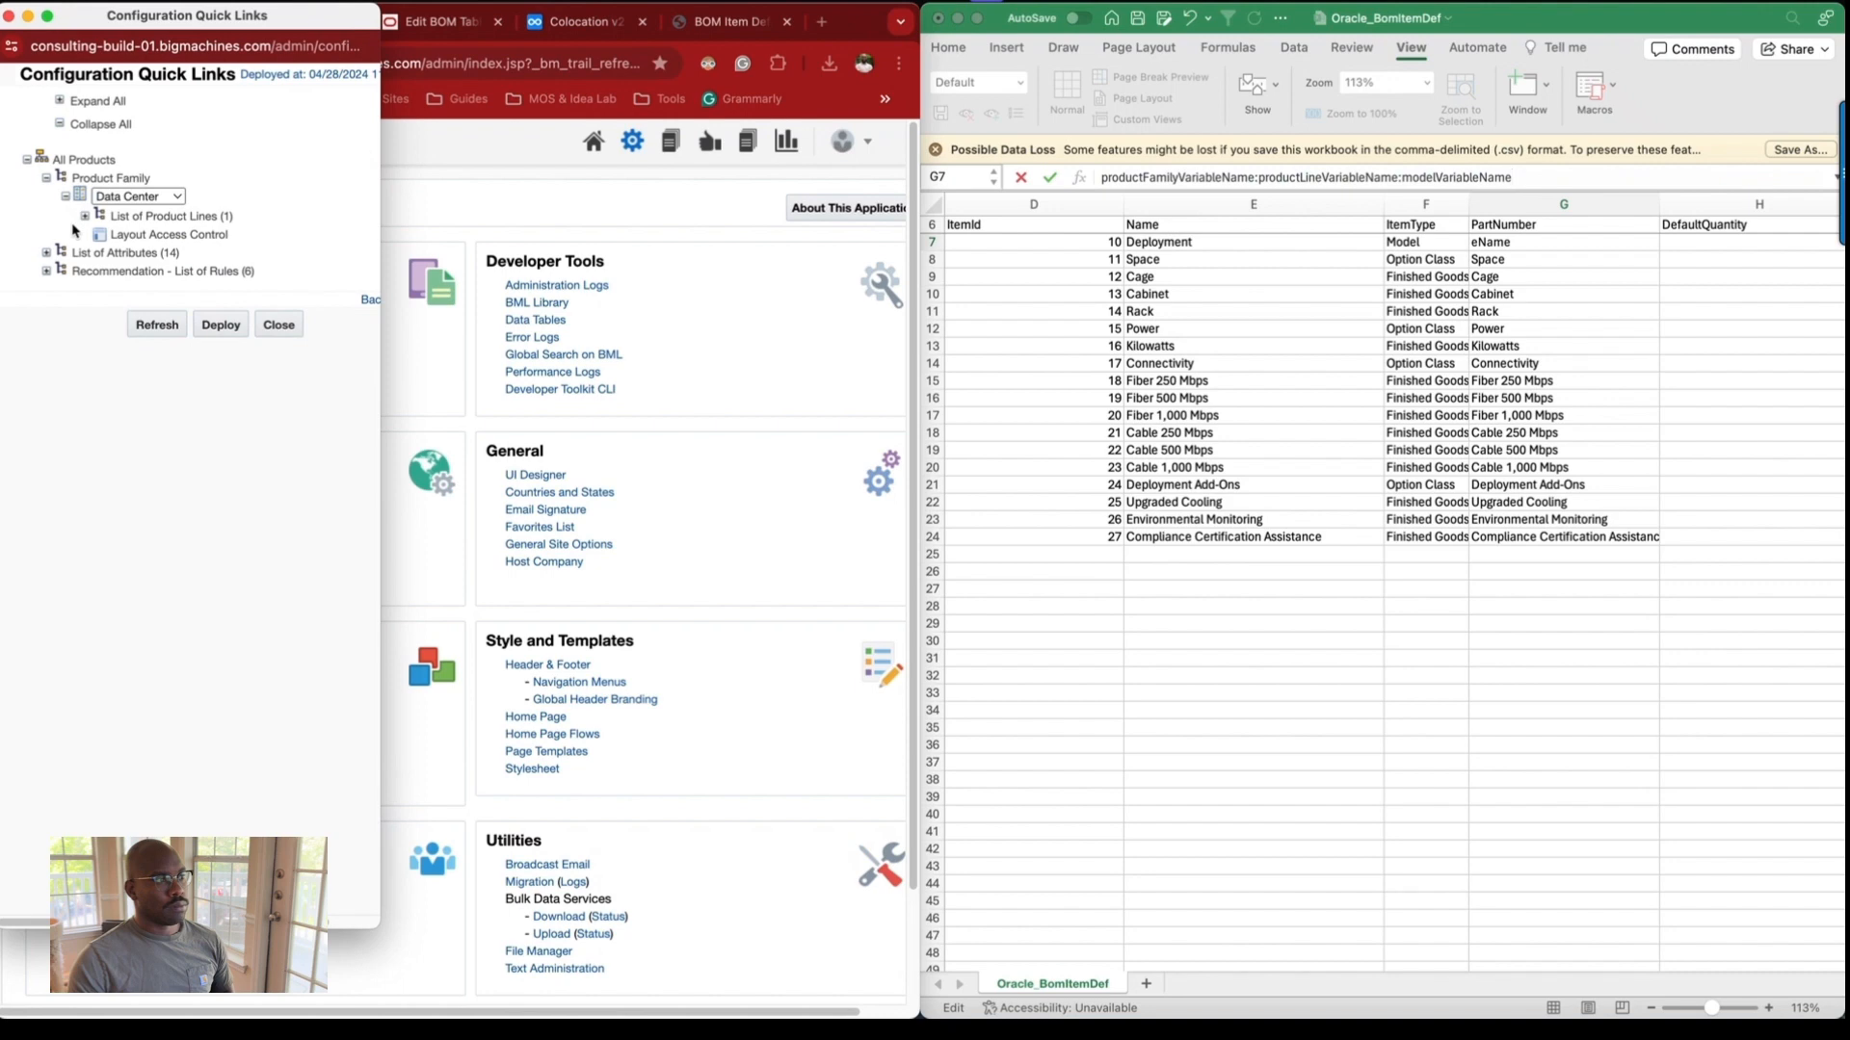
click(85, 218)
click(103, 235)
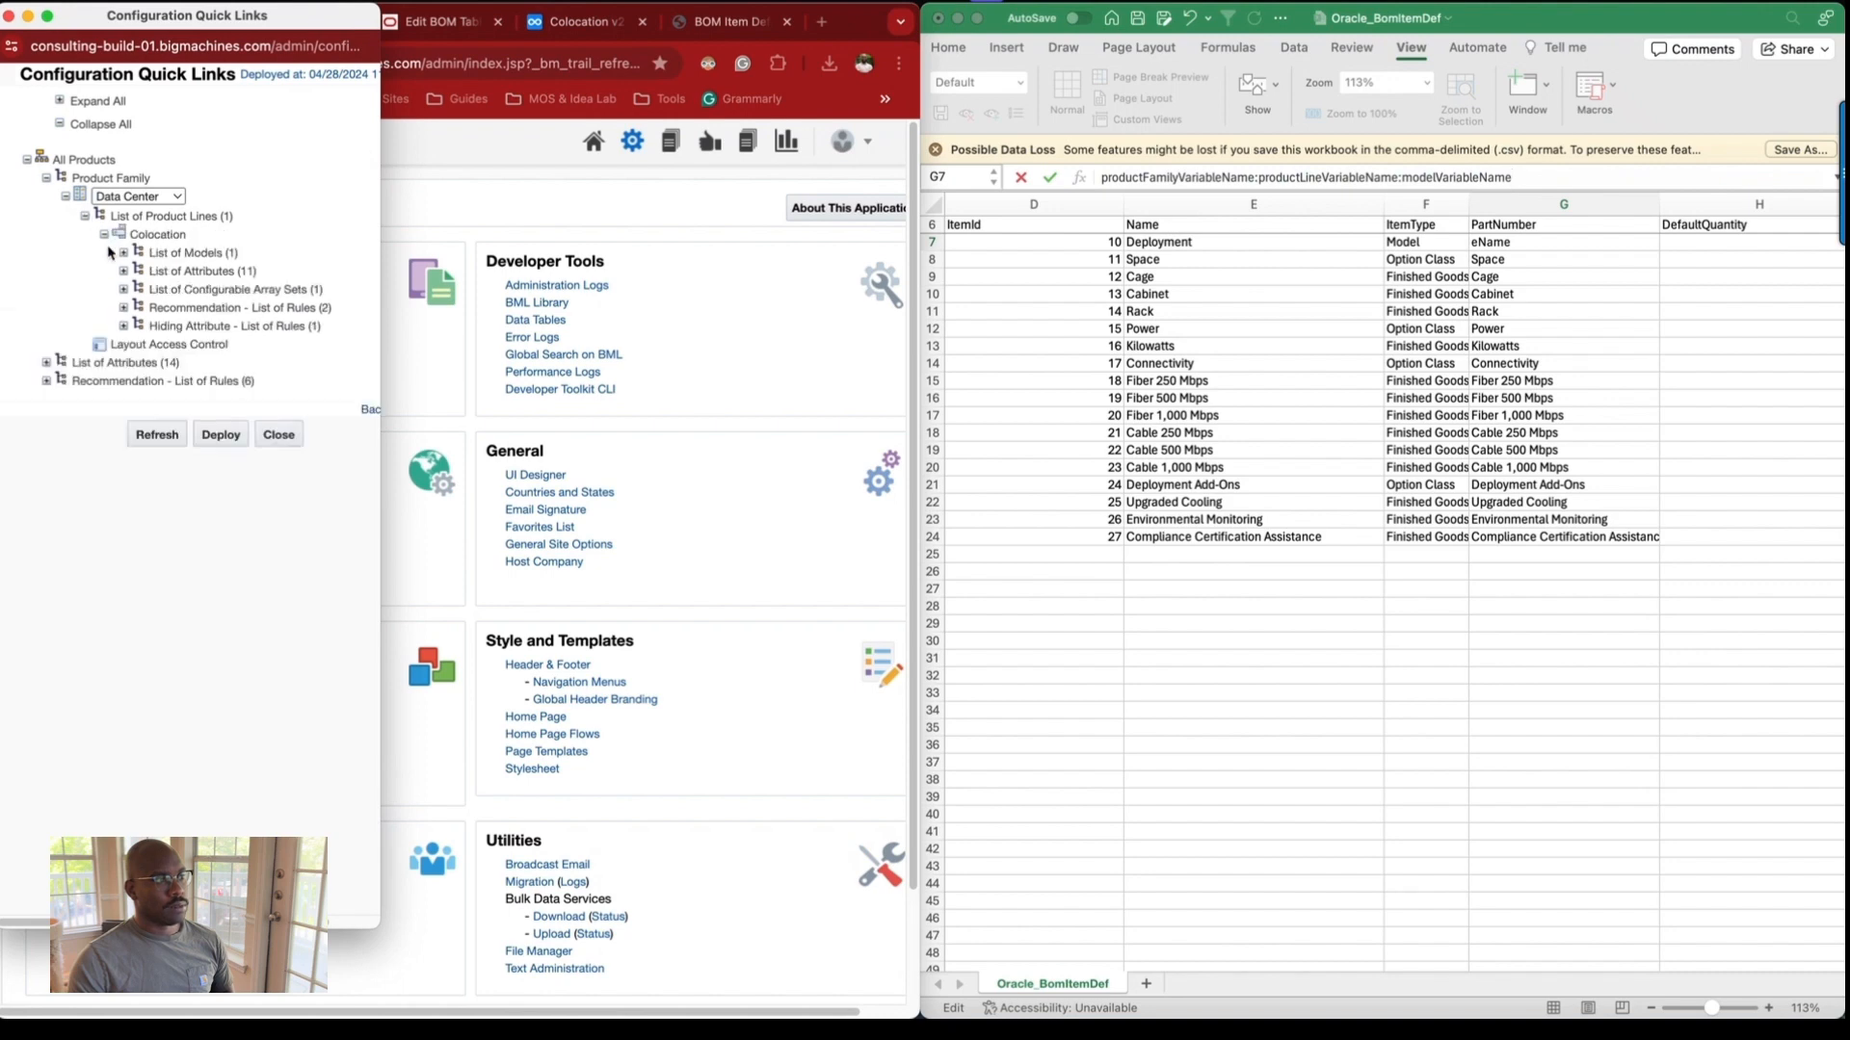
click(123, 254)
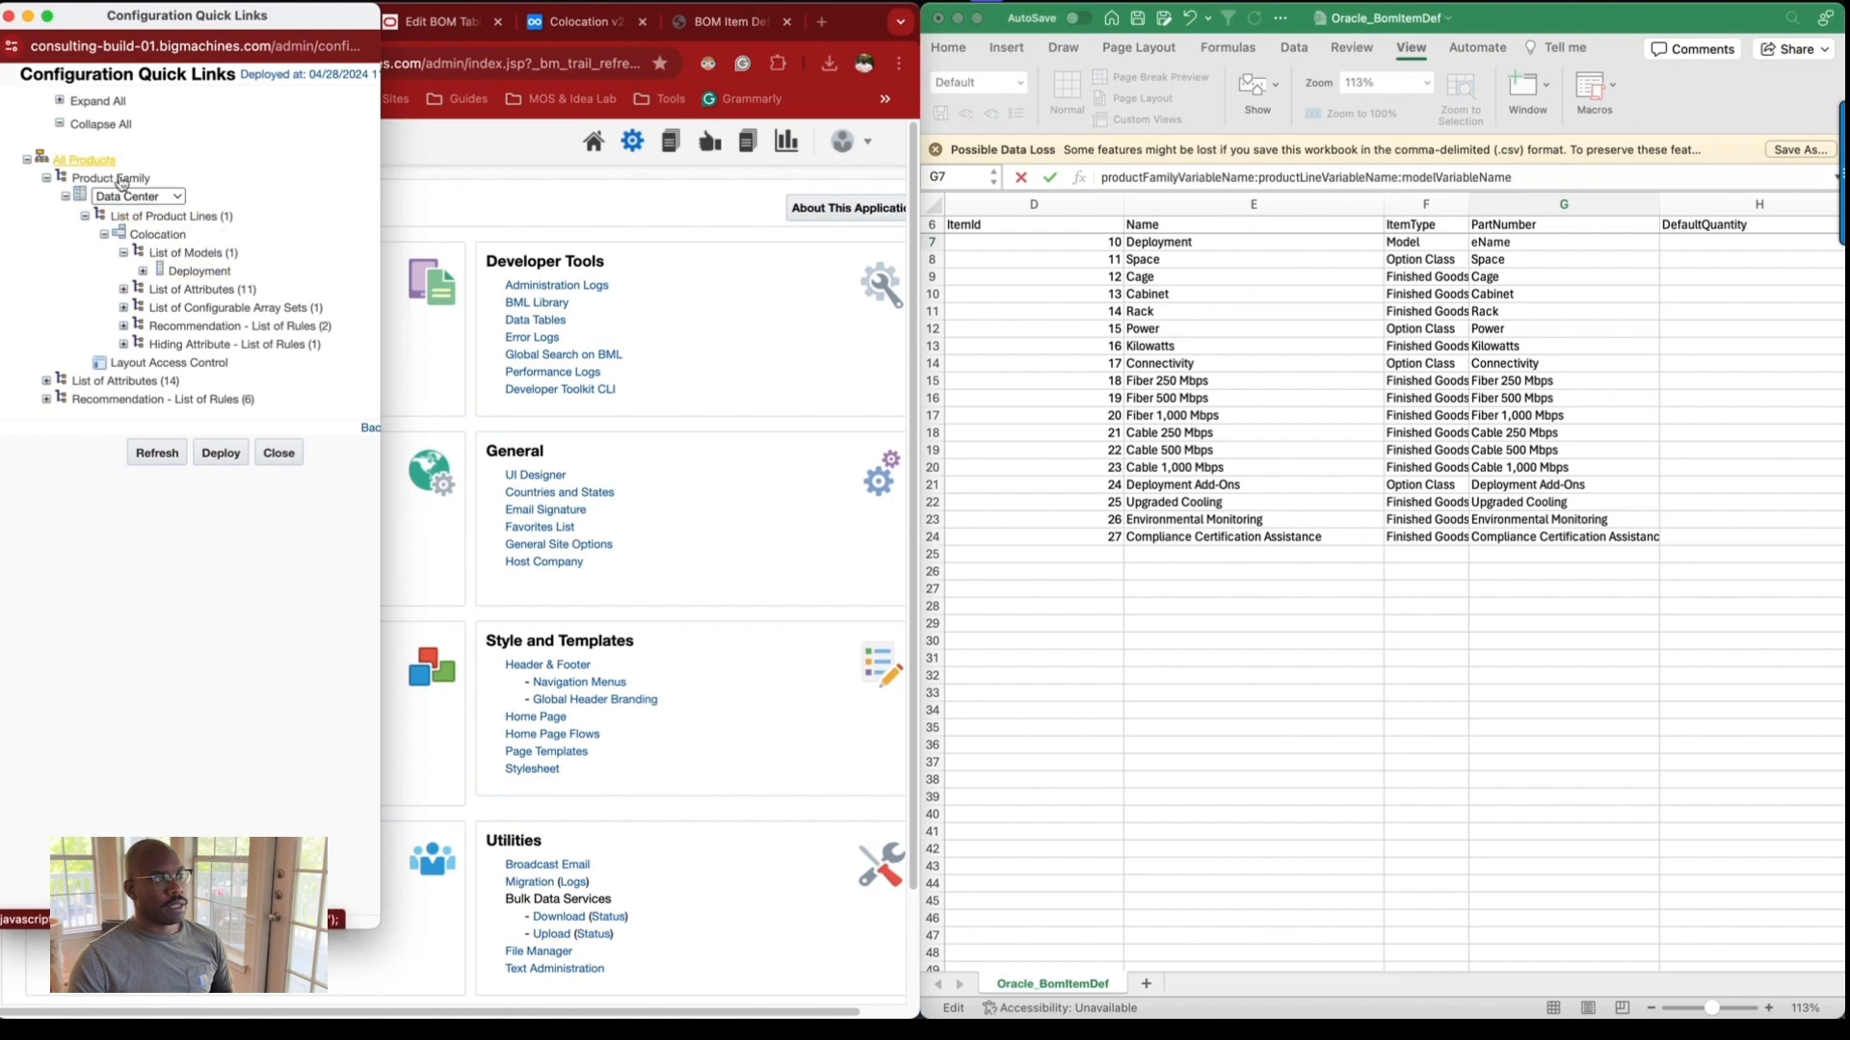
Return to the BOM item definition help and compare the Model Path format with the Part Number description.
click(672, 313)
click(720, 20)
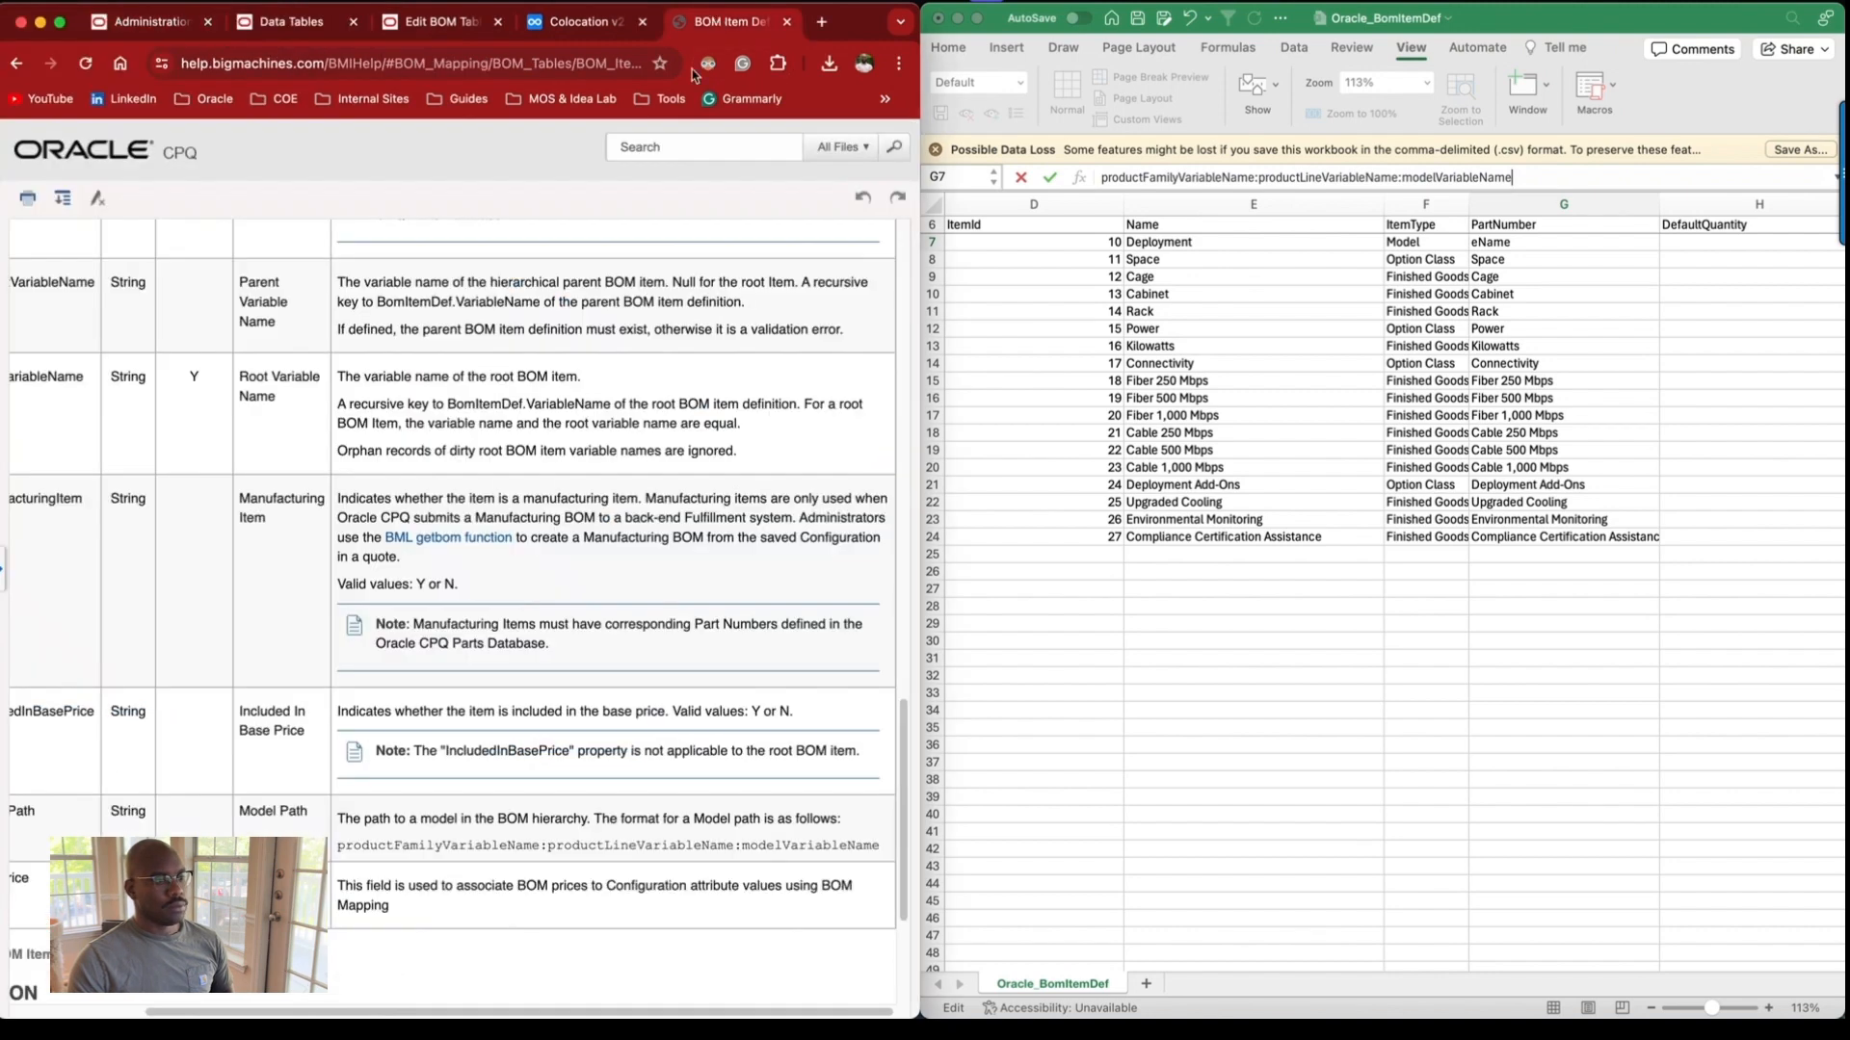
double_click(446, 844)
double_click(624, 847)
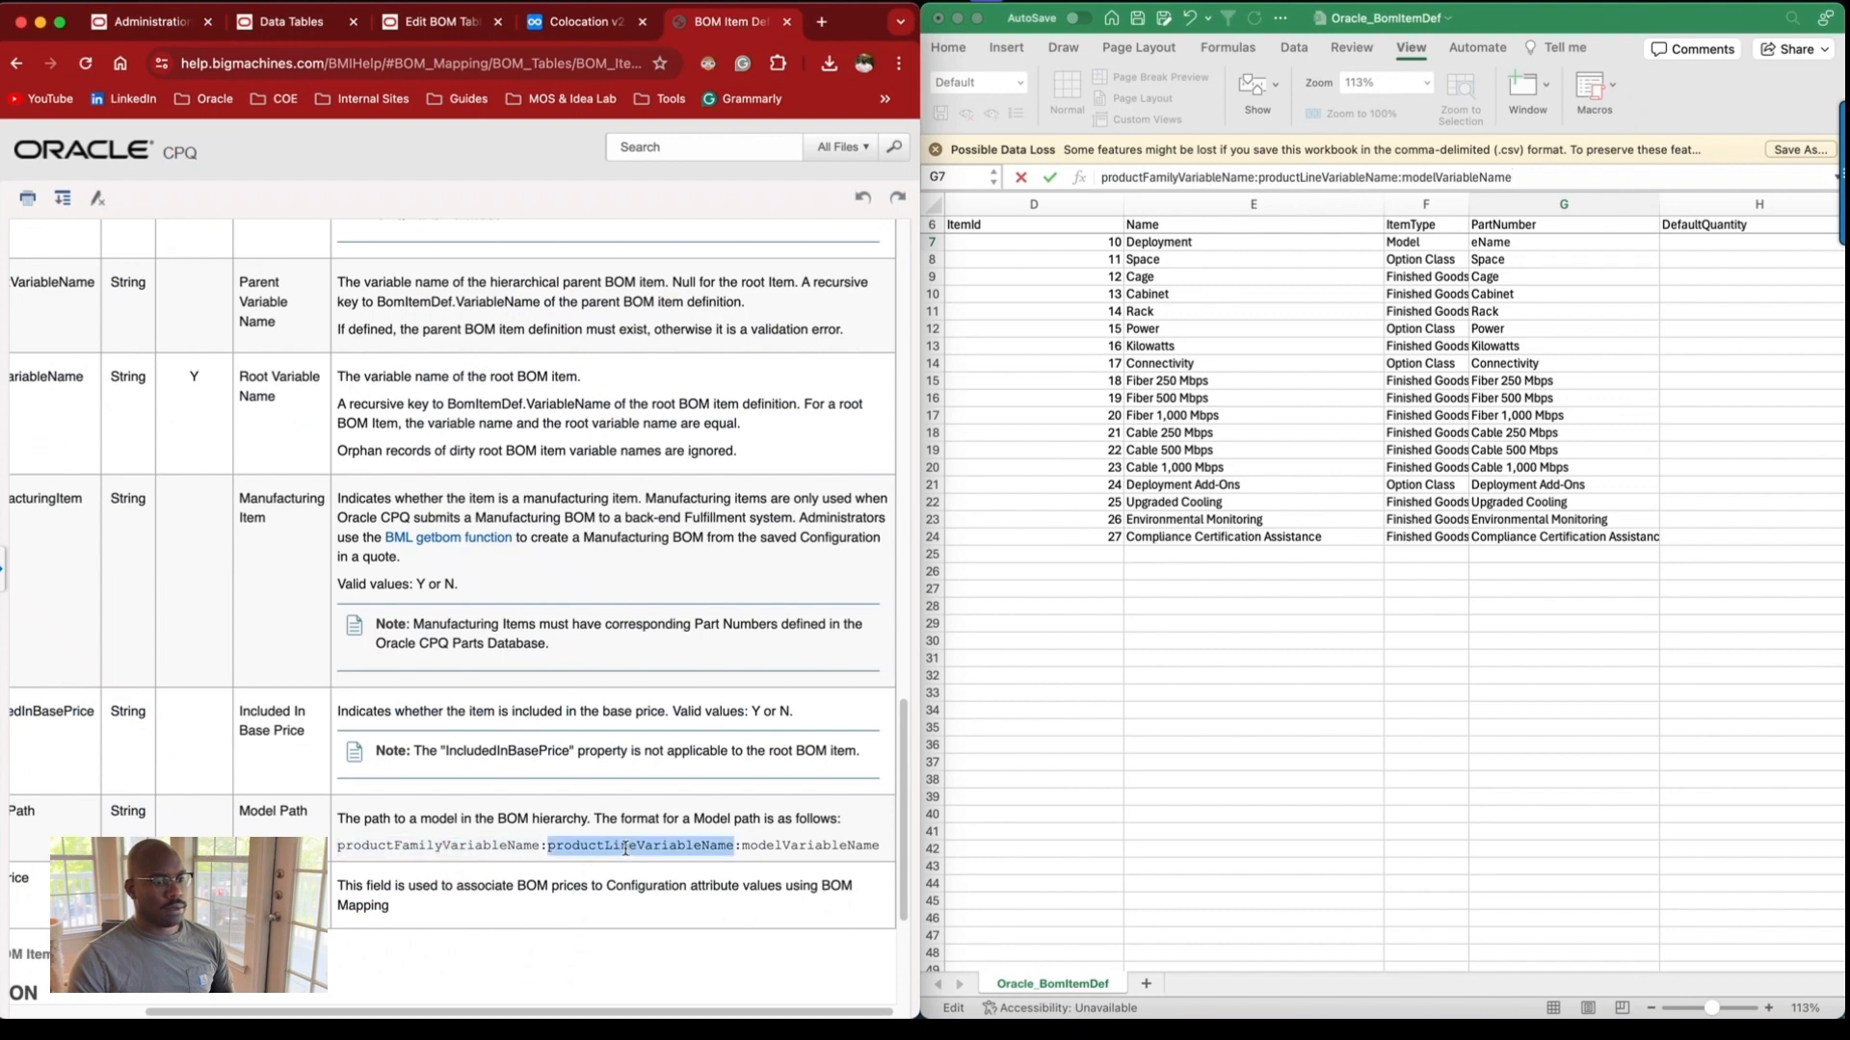
double_click(821, 847)
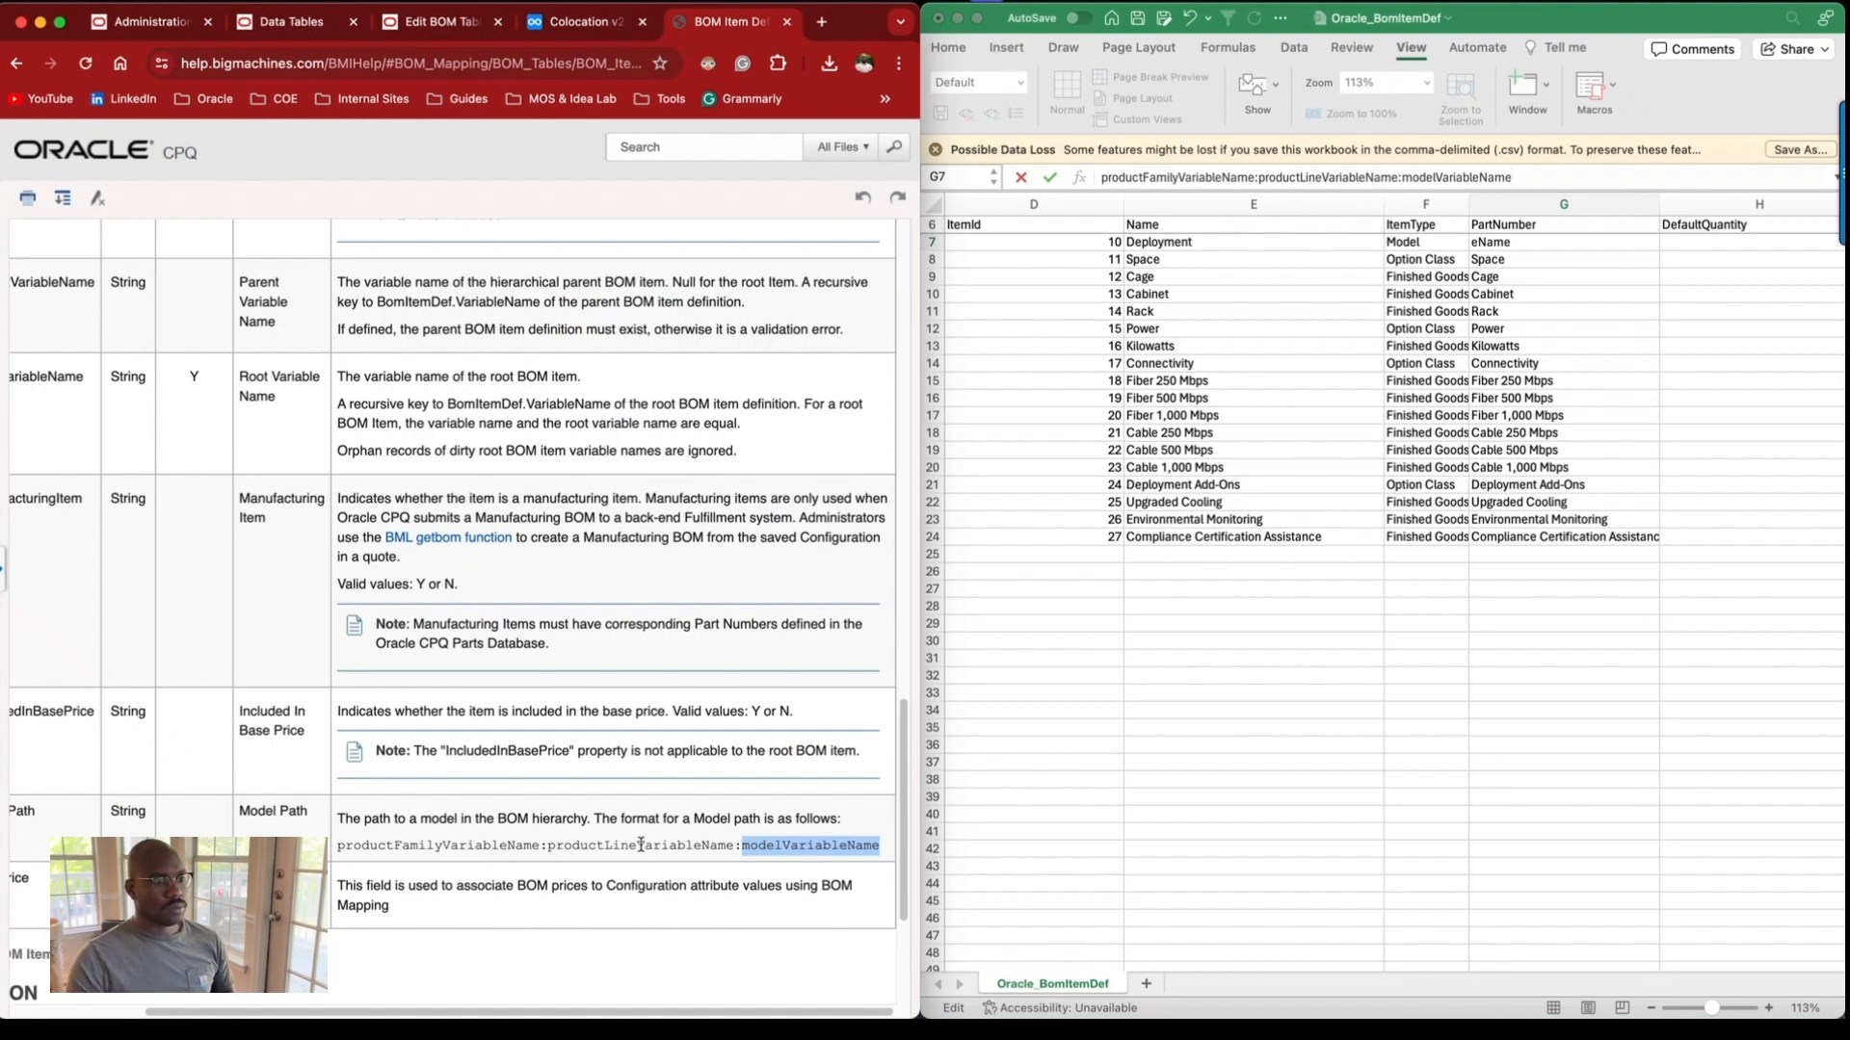
scroll(653, 556, up, 6)
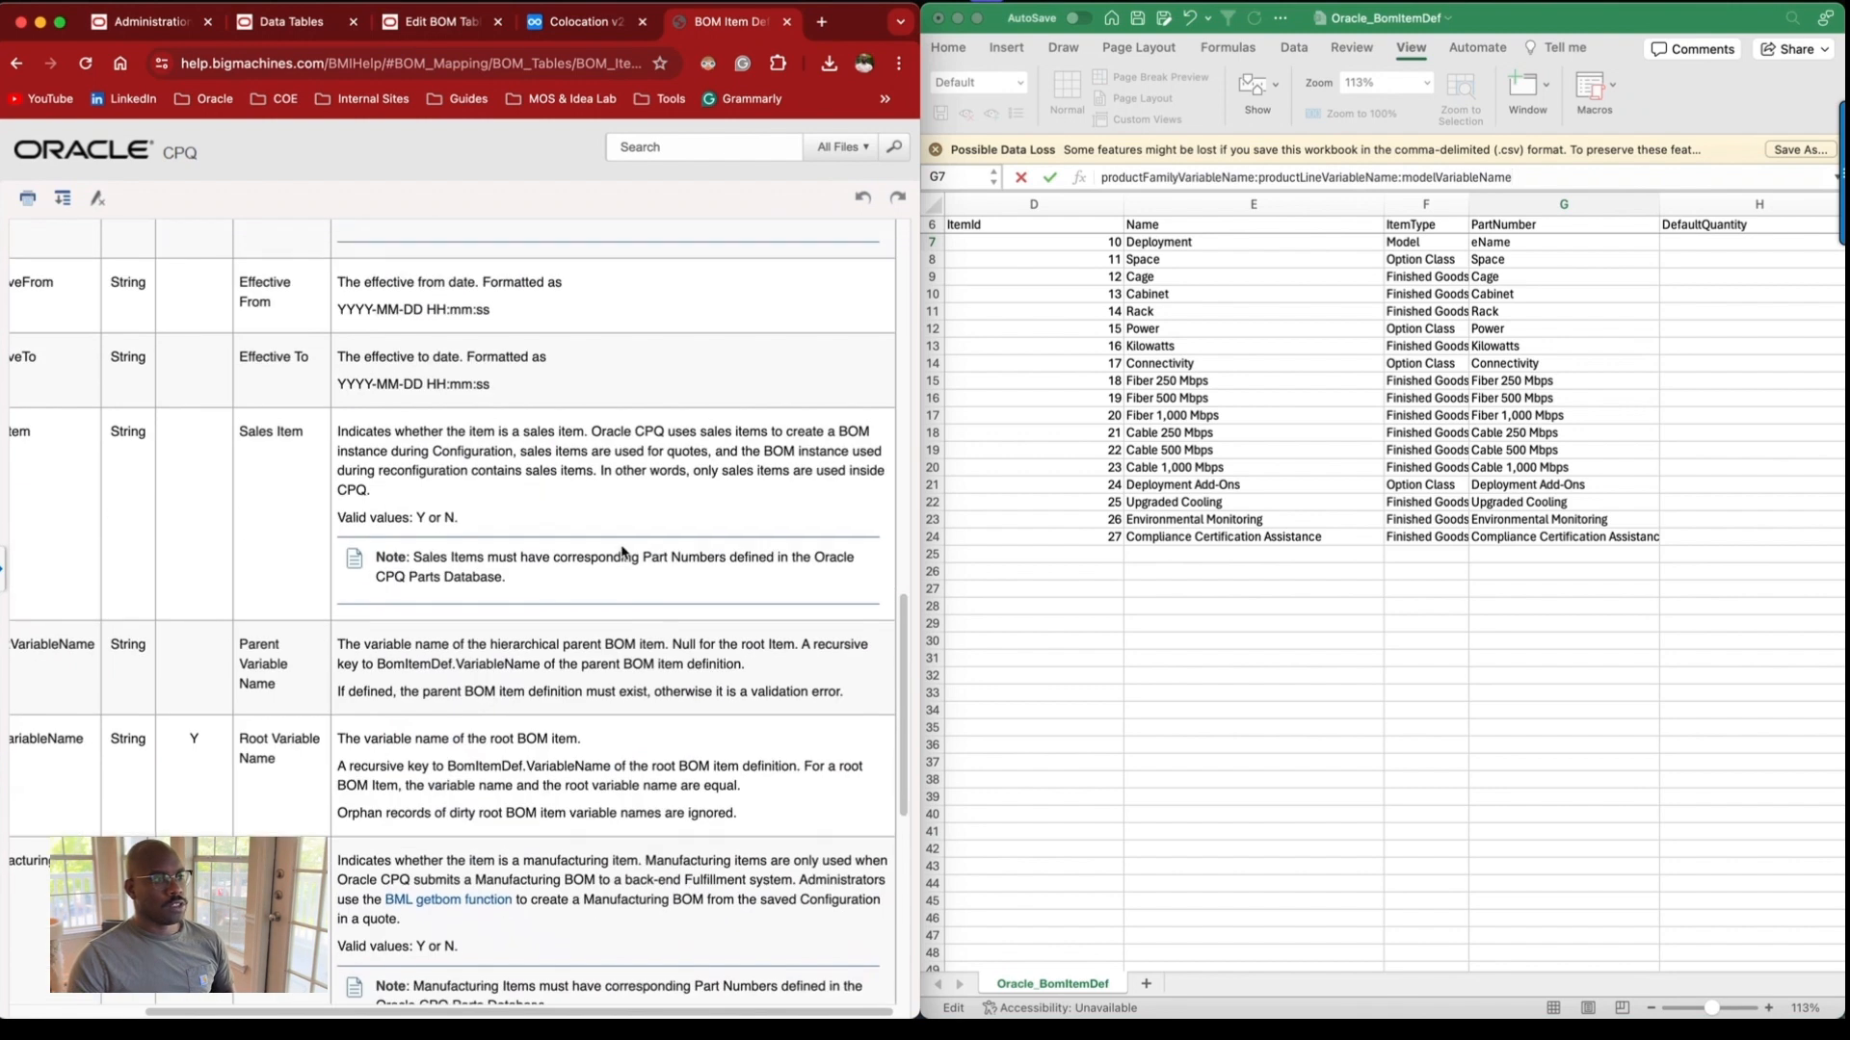
scroll(620, 556, up, 3)
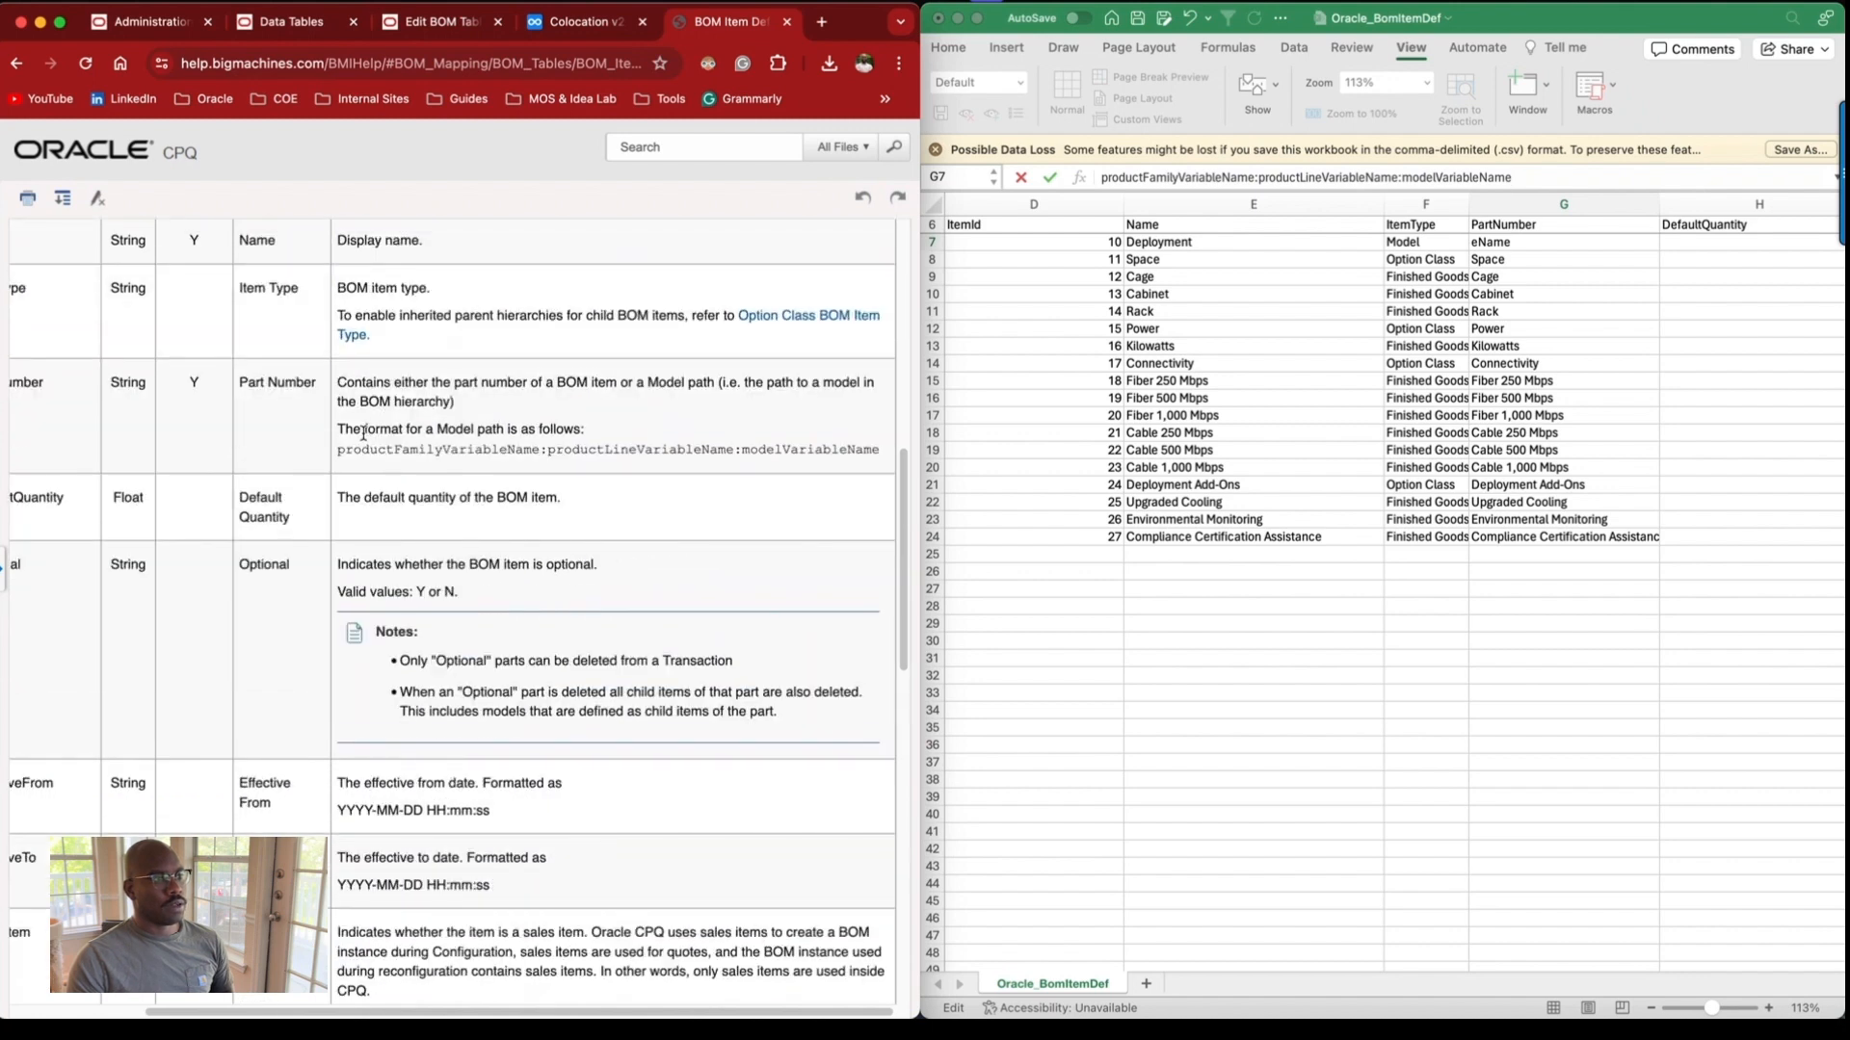
drag(361, 382, 688, 385)
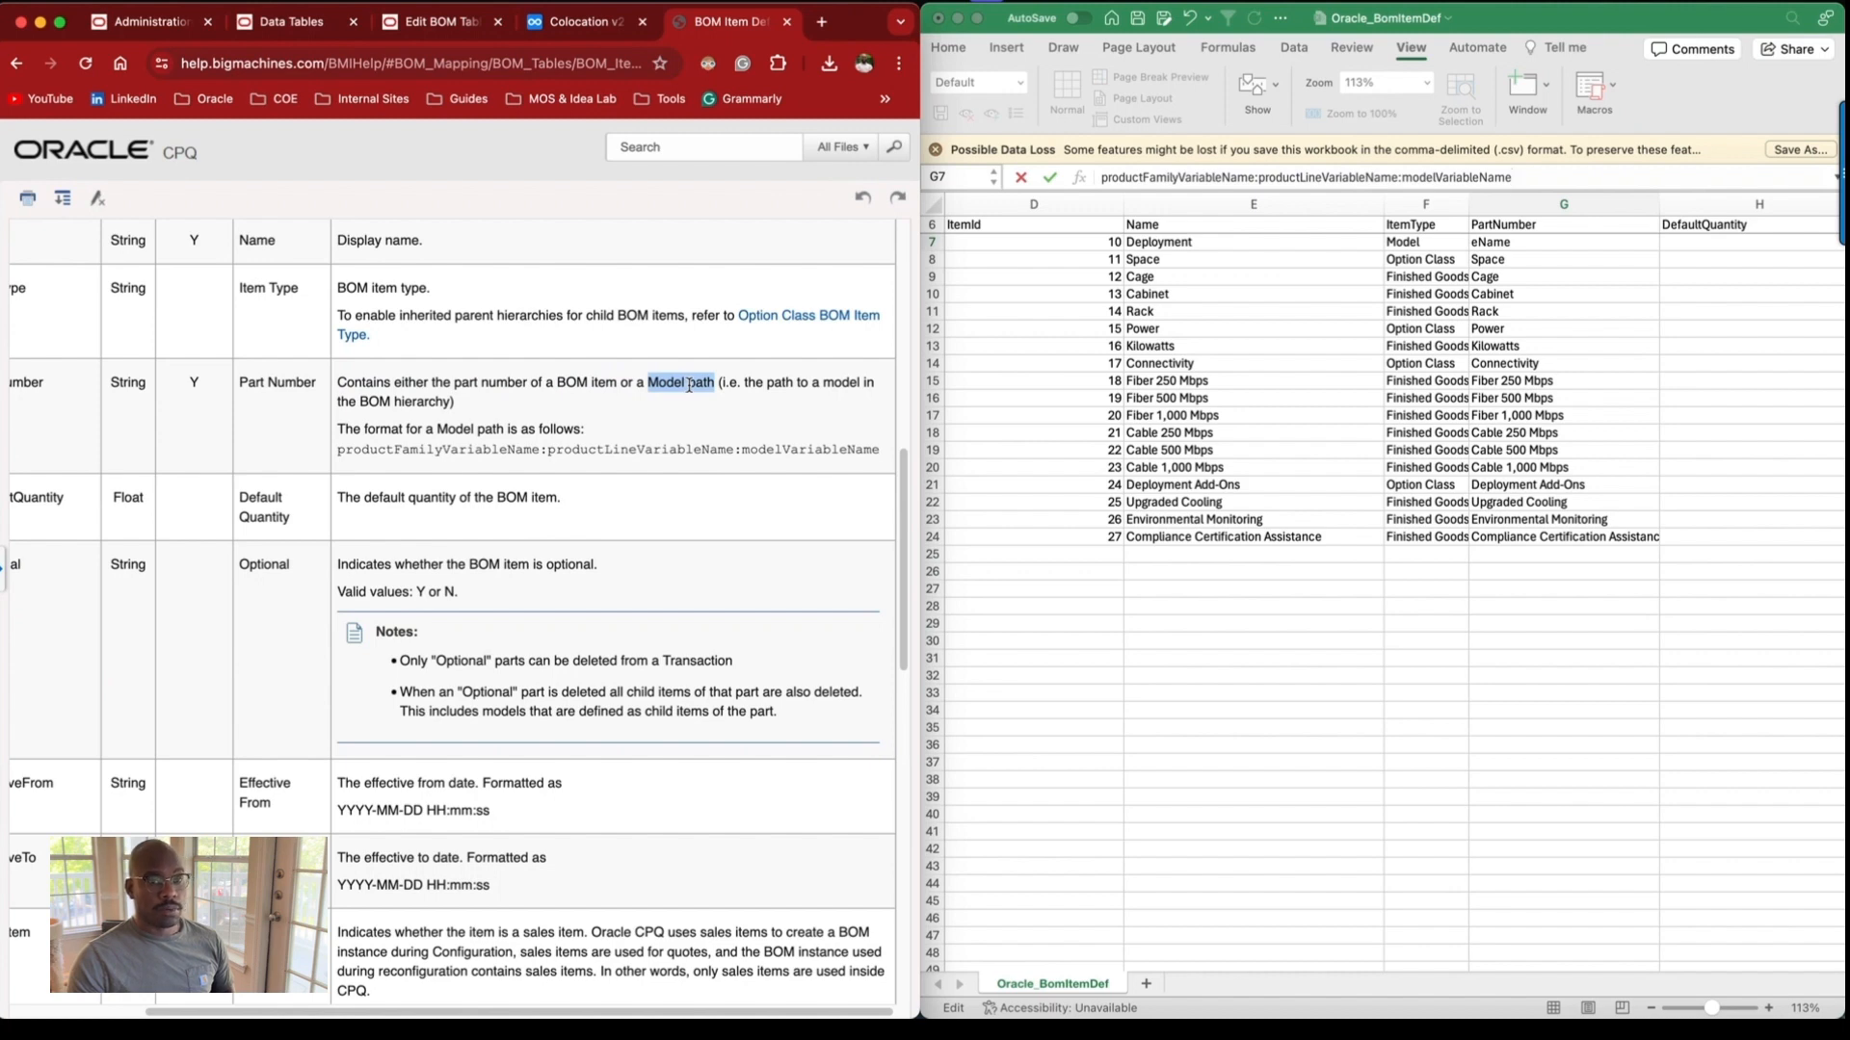
Commit the placeholder model path entry in Deployment's PartNumber cell G7.
click(1504, 367)
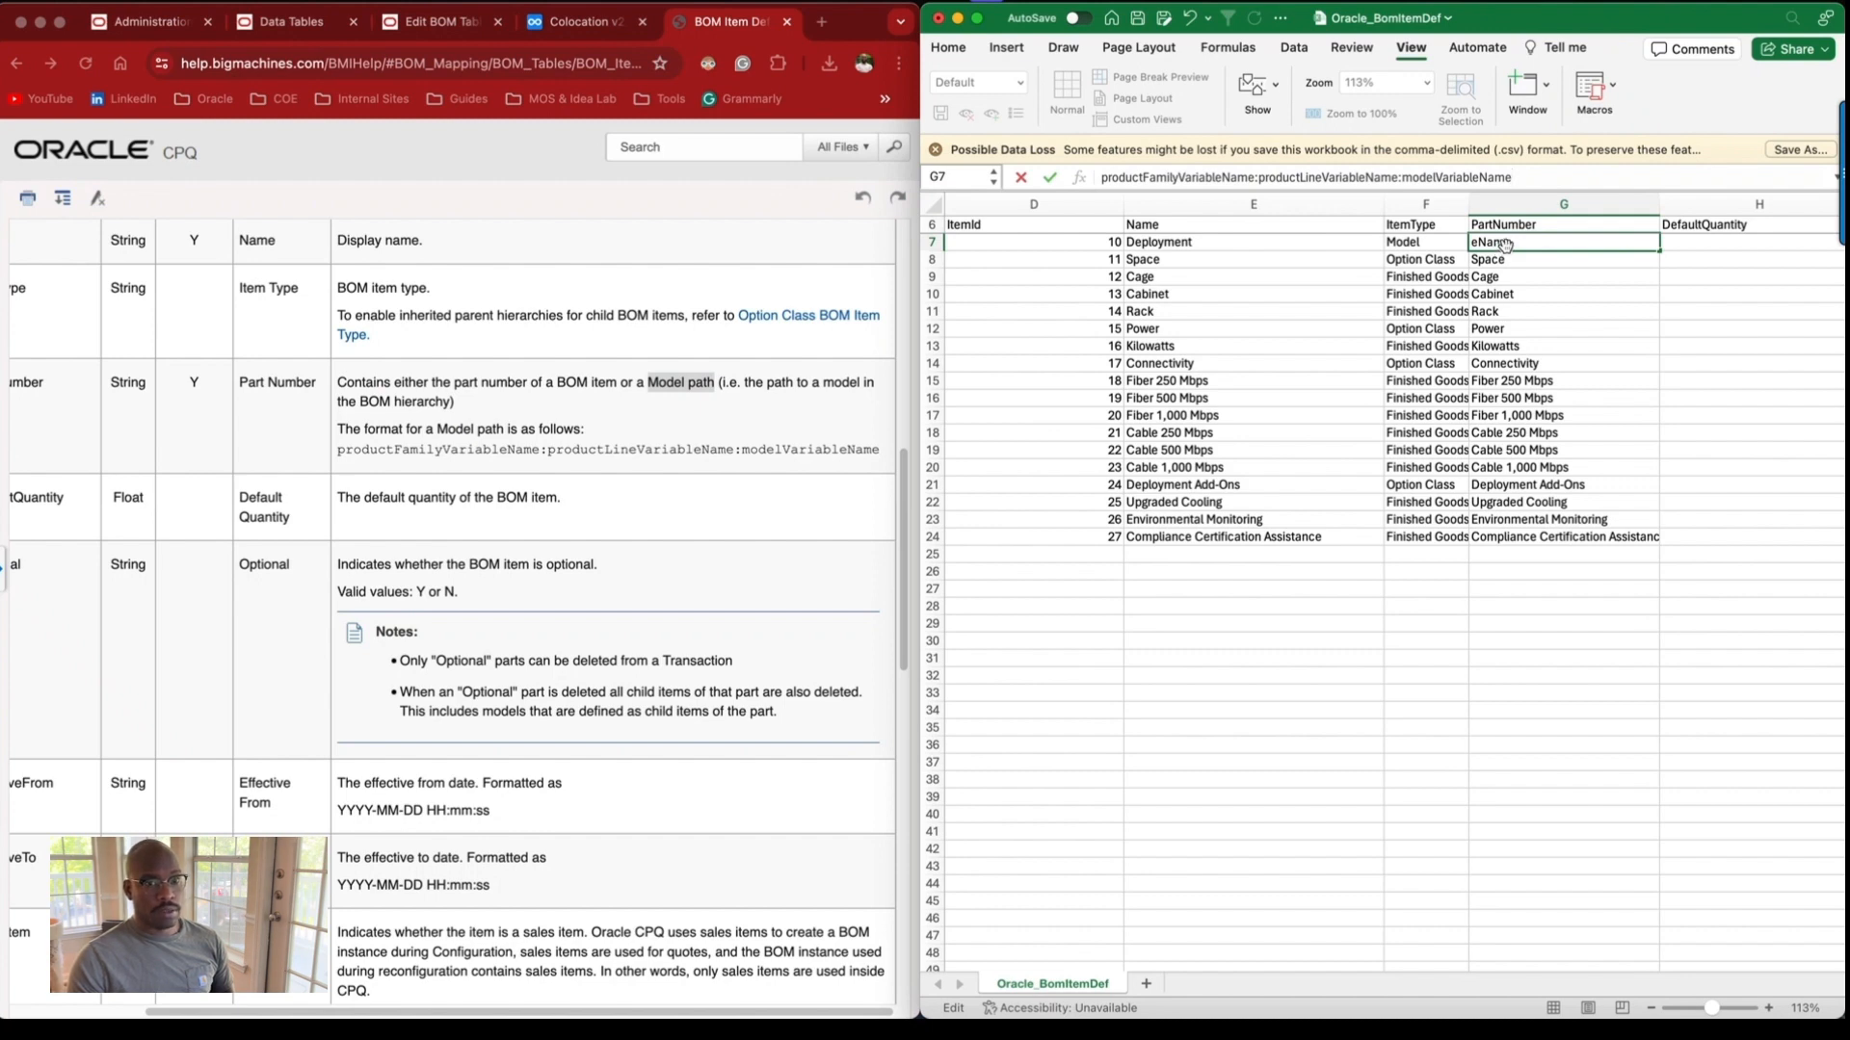
scroll(1474, 301, right, 10)
scroll(1472, 314, right, 5)
scroll(1437, 321, left, 10)
scroll(1275, 323, left, 10)
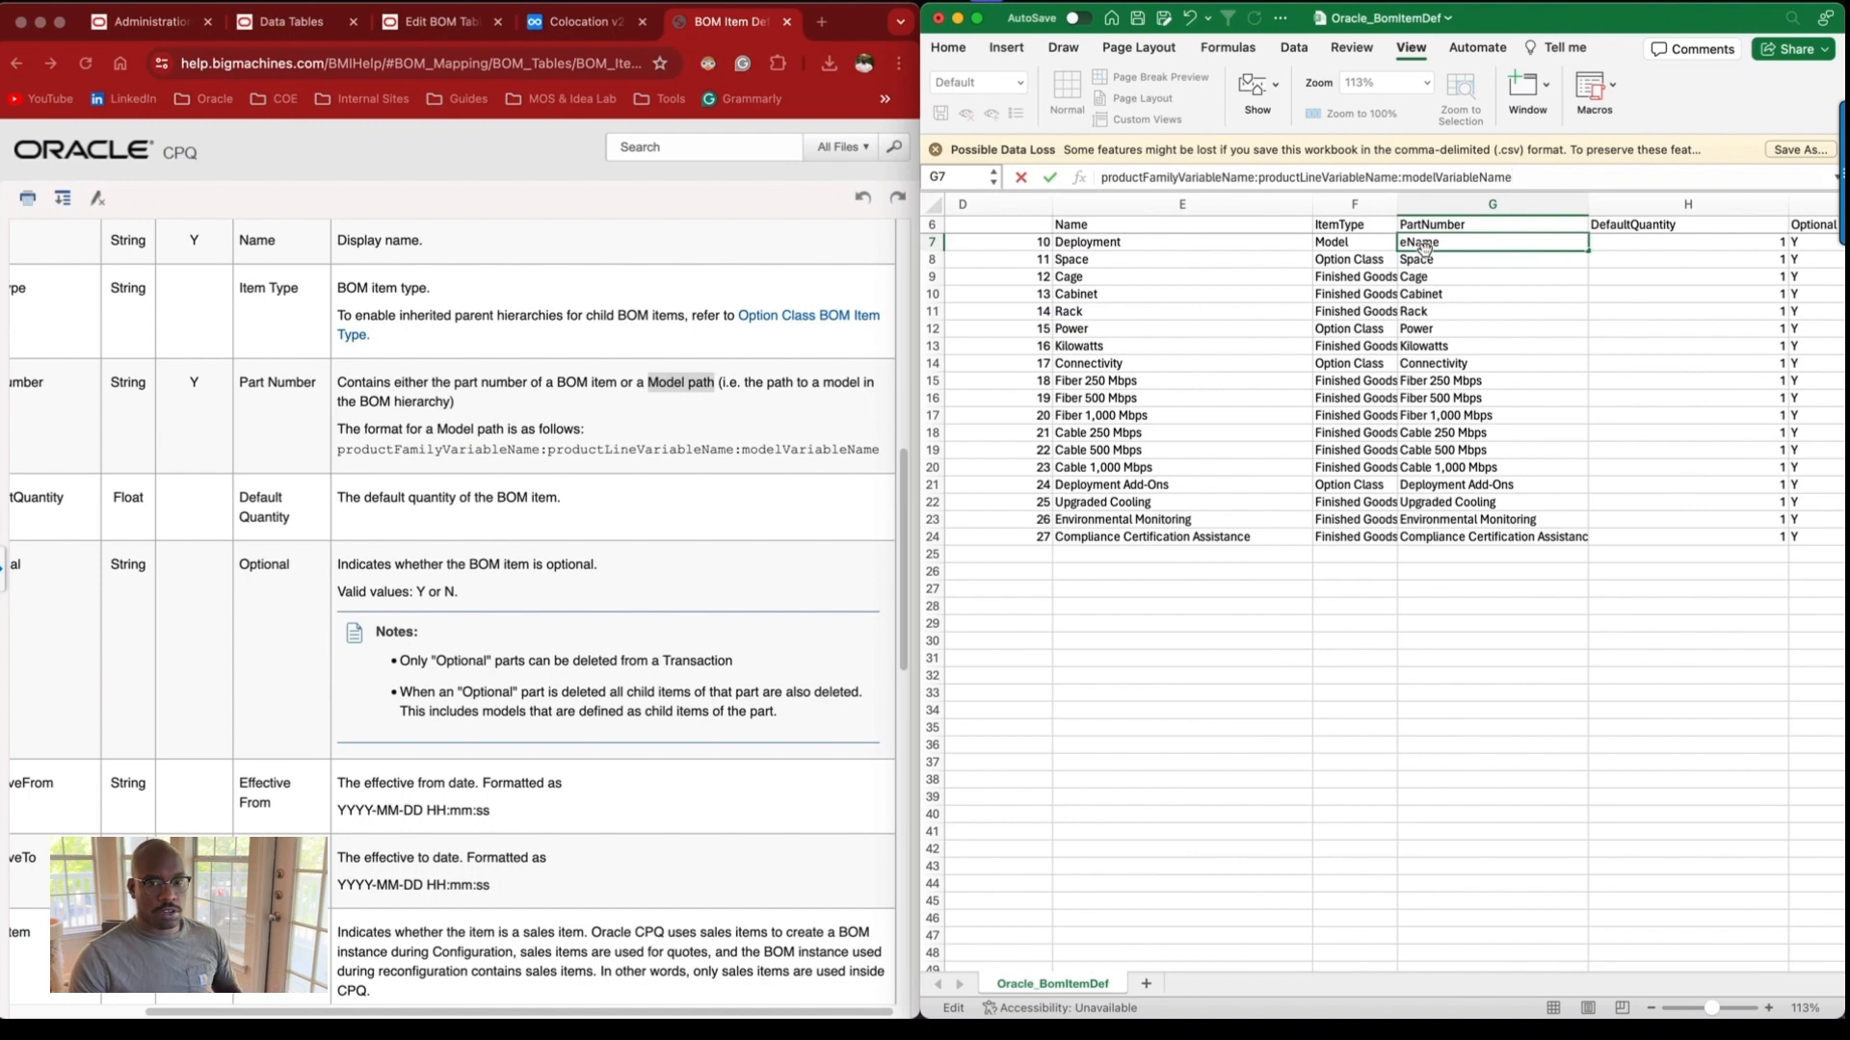
click(1349, 294)
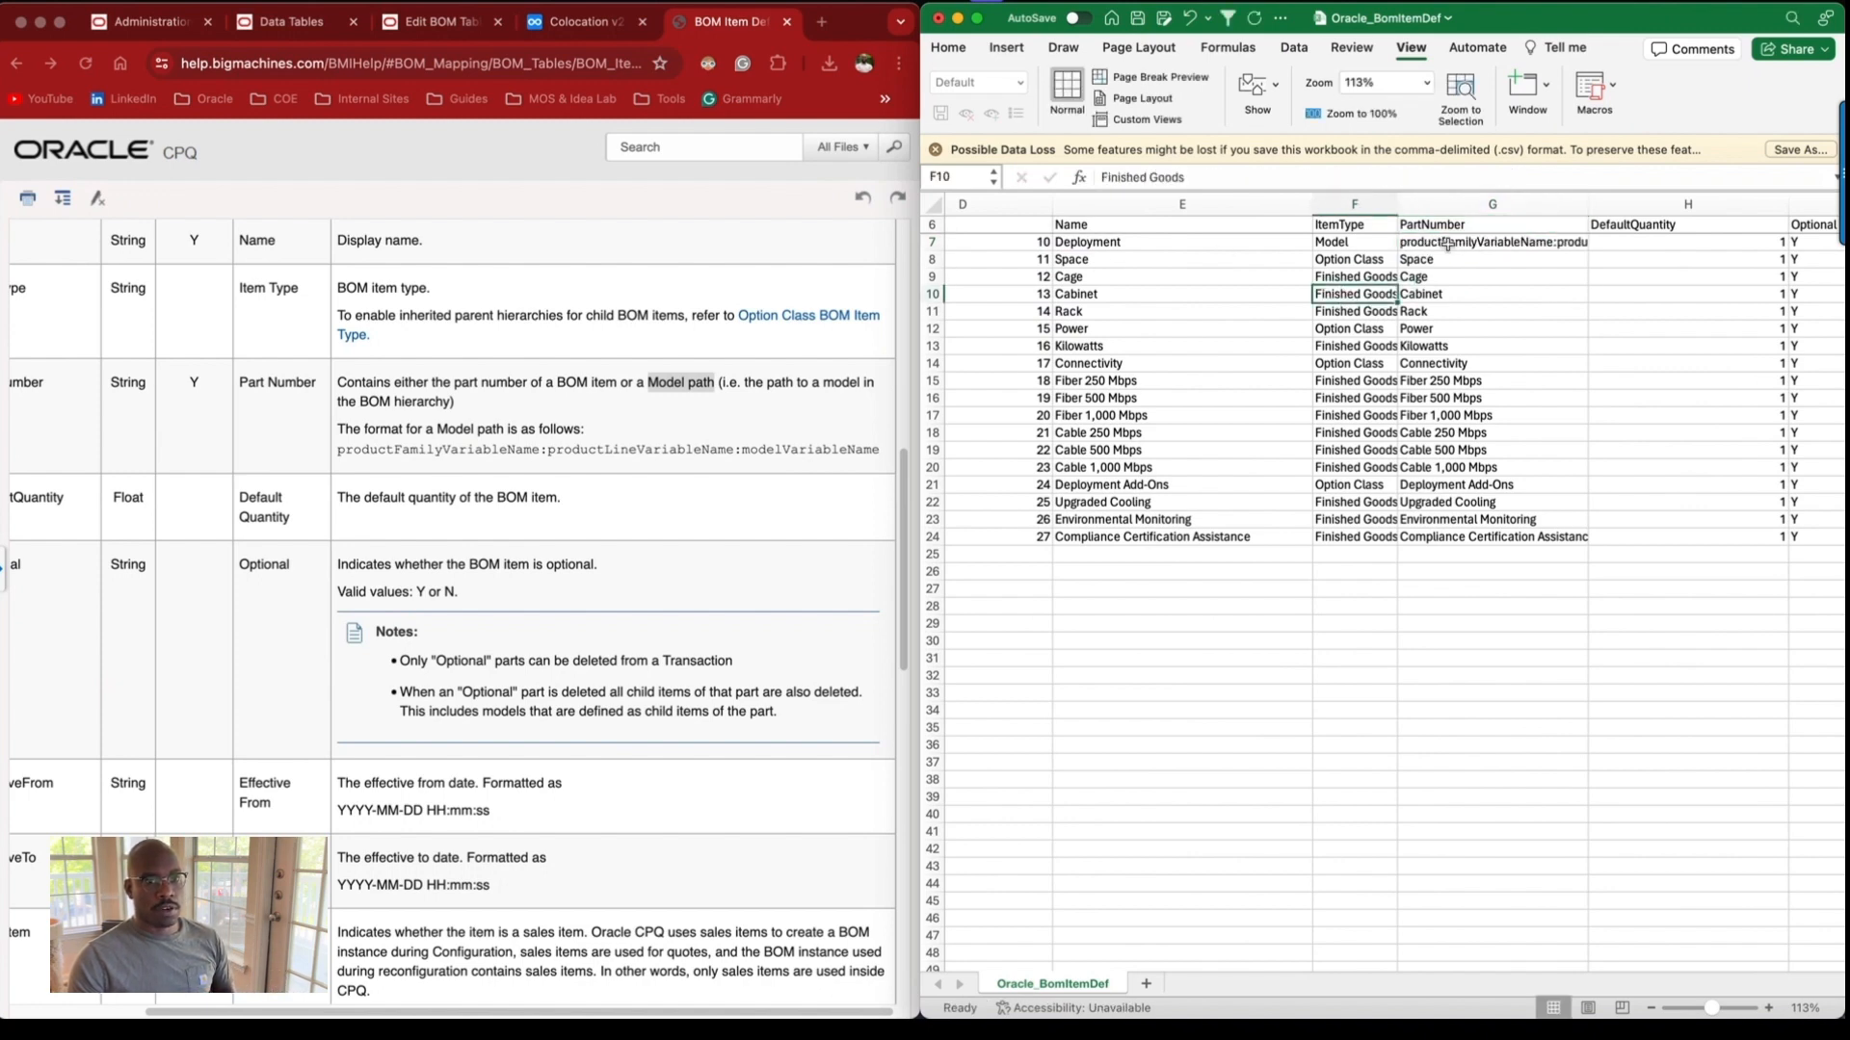
Open the Data Center product family's definition in CPQ administration and copy its variable name.
click(144, 27)
click(144, 27)
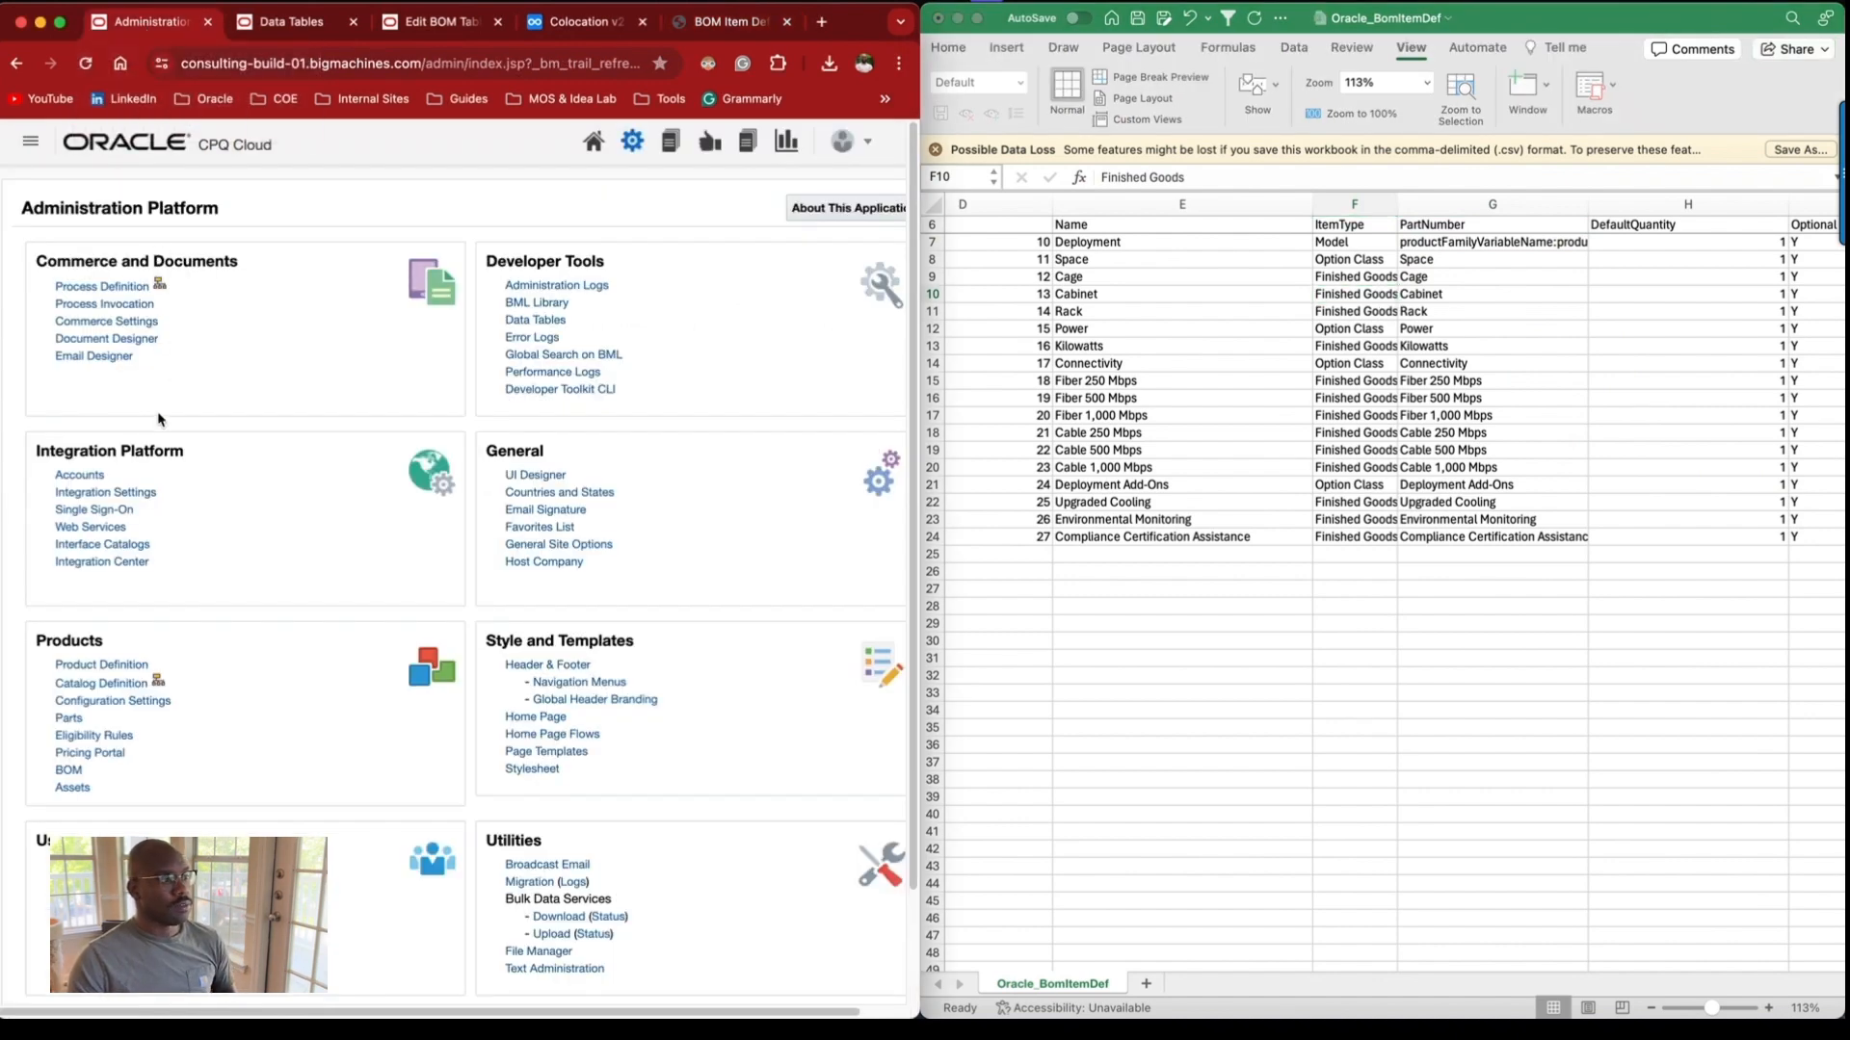
click(101, 665)
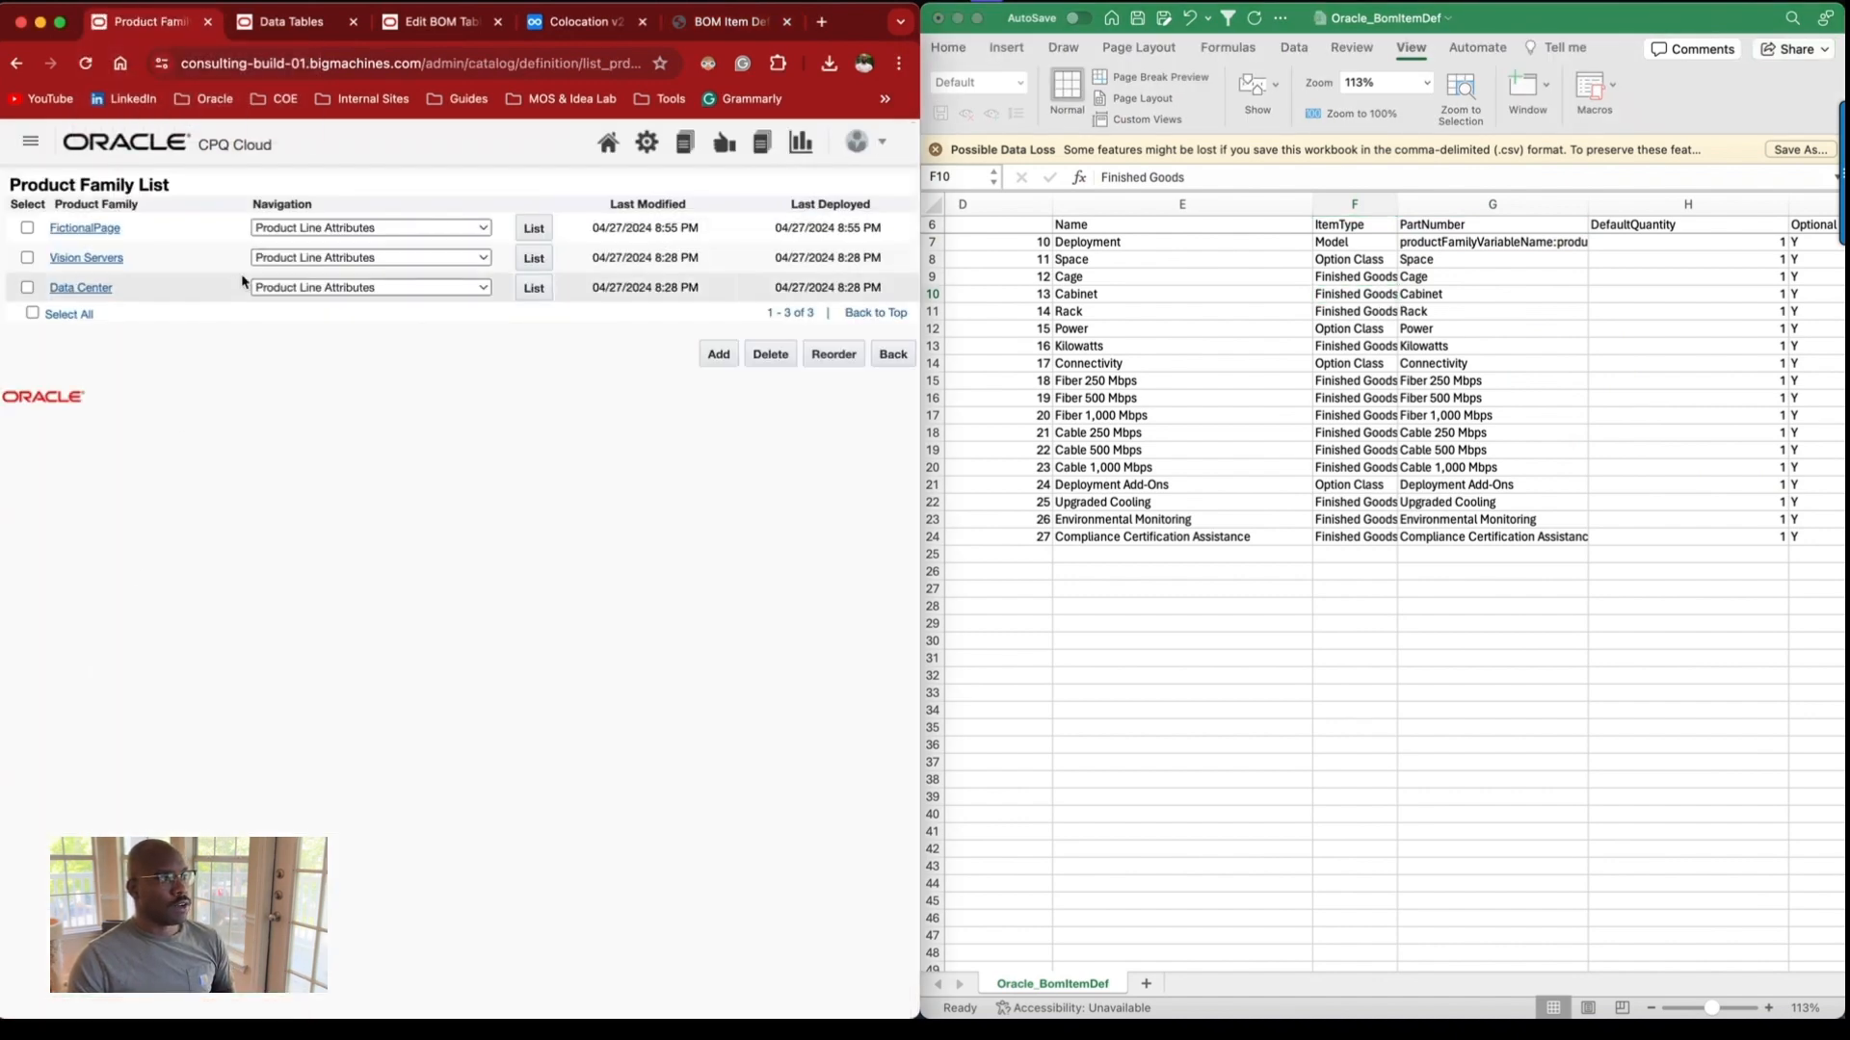
click(81, 287)
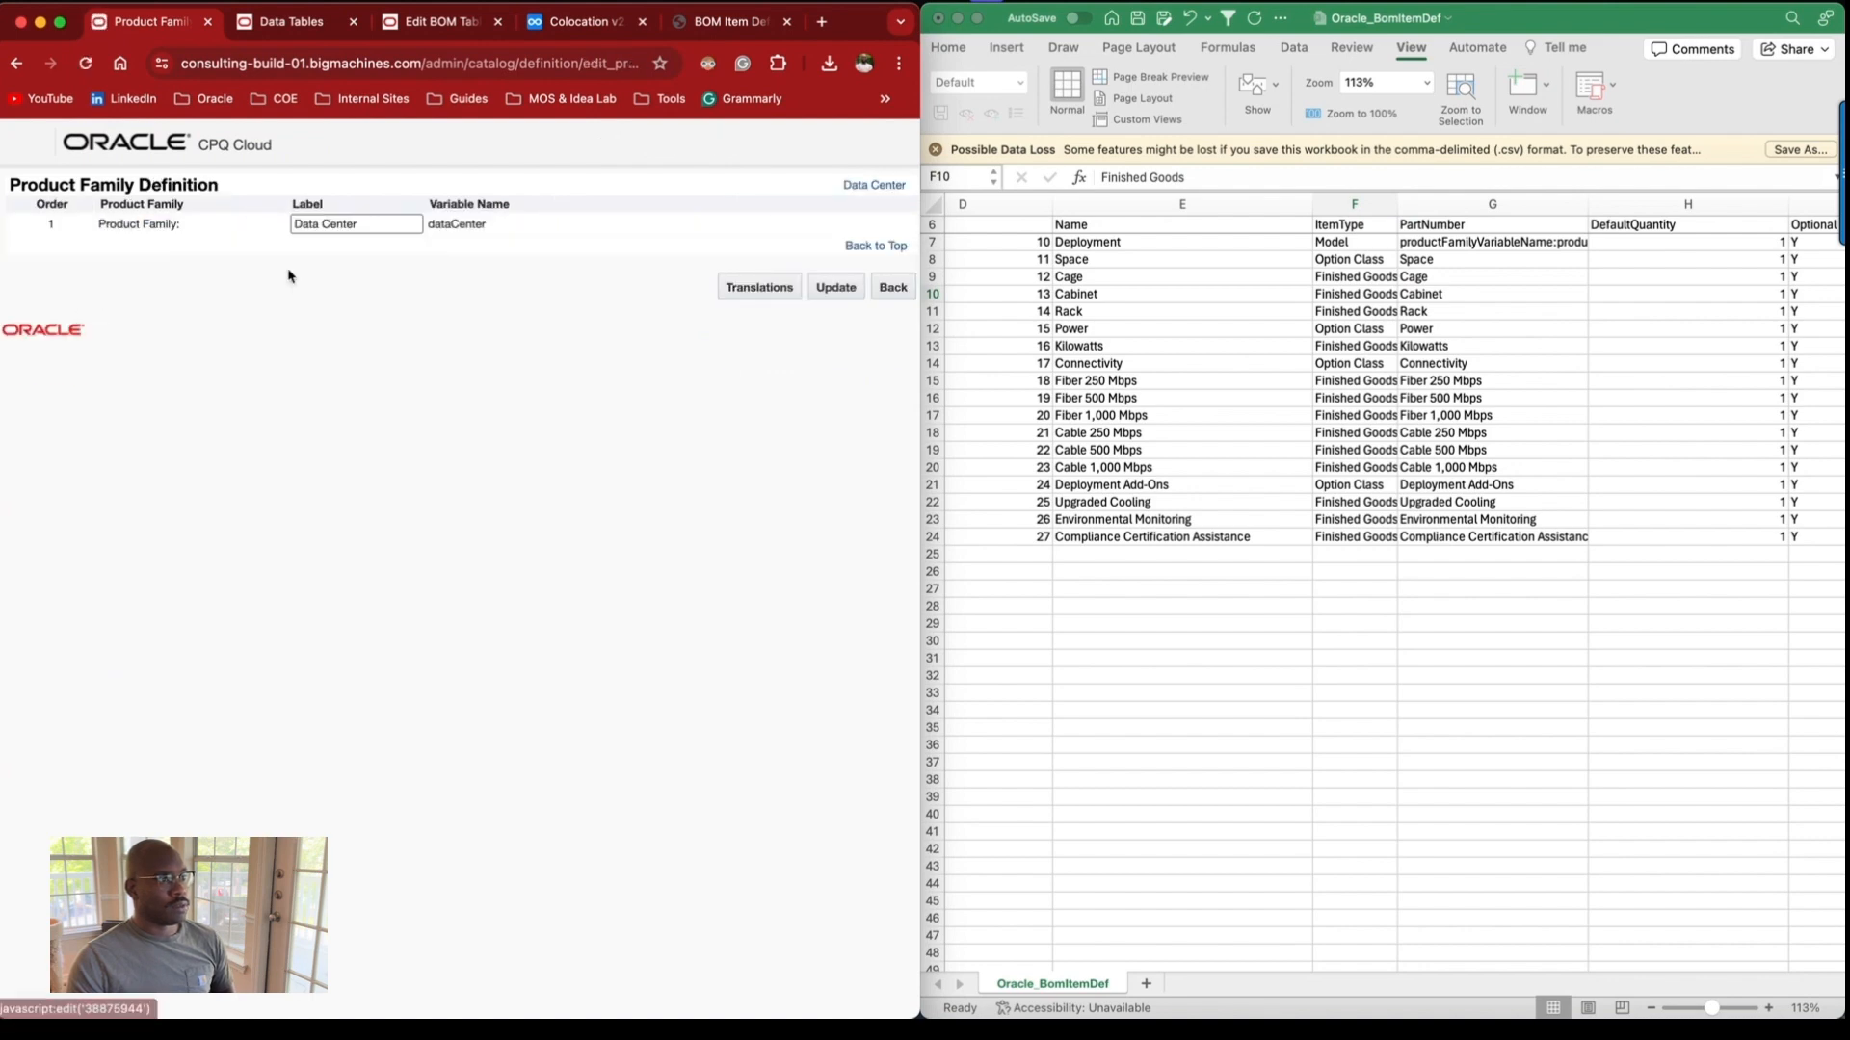
double_click(458, 223)
key(super+c)
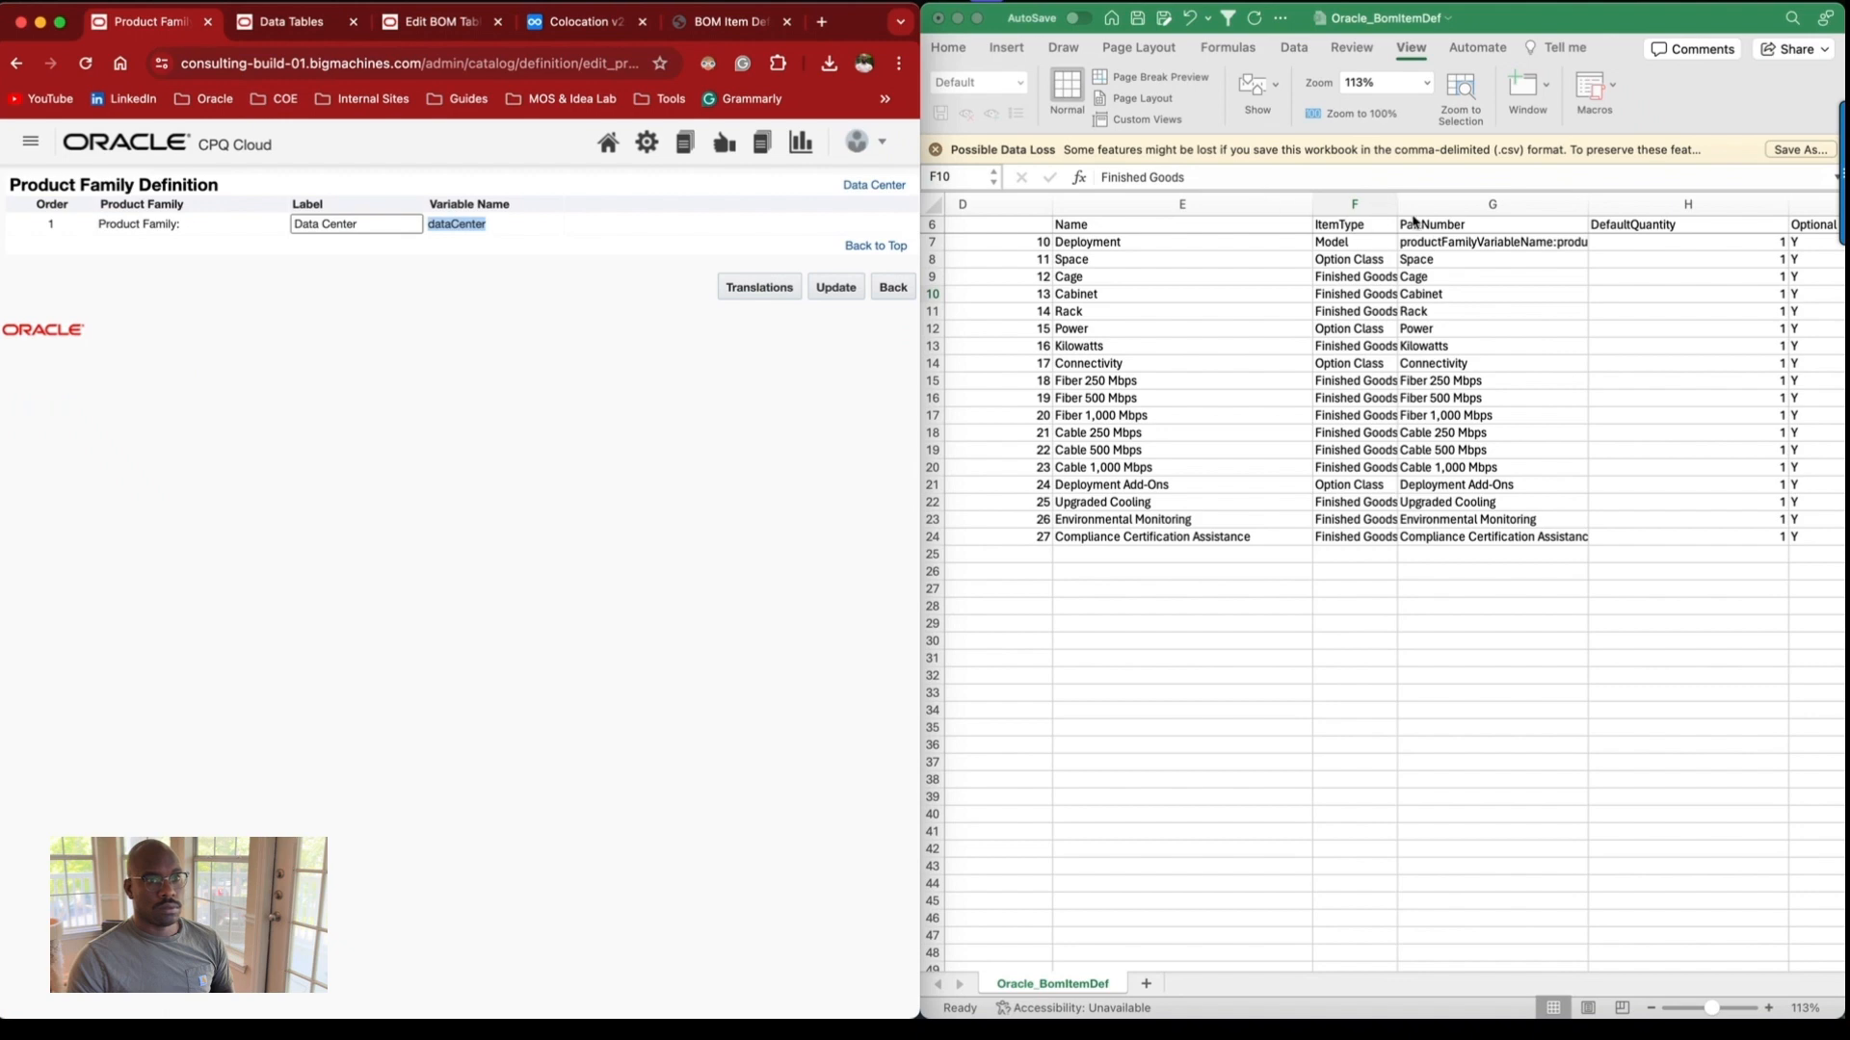
Replace productFamilyVariableName in the Deployment part number in G7 with dataCenter.
click(1431, 242)
click(1444, 249)
double_click(1138, 181)
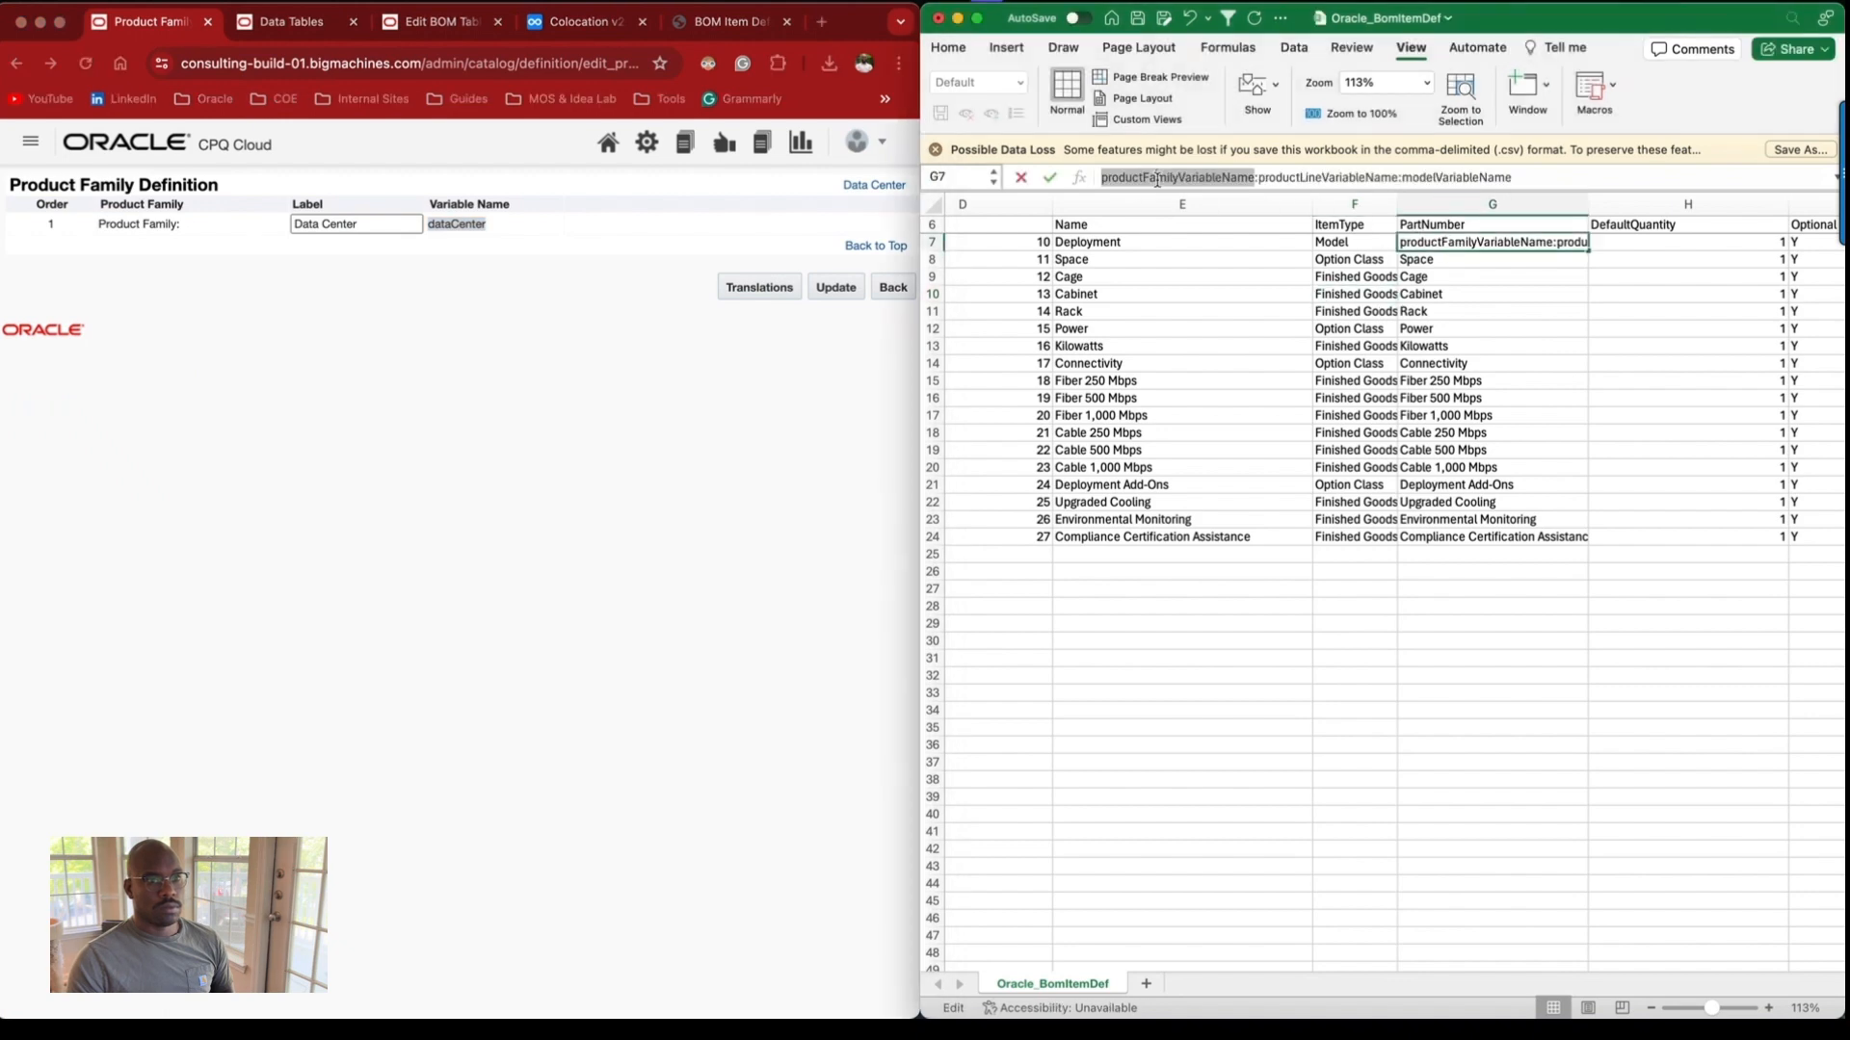
key(super+v)
Look up the Colocation product line under Data Center in the catalog definition and copy its variable name.
click(892, 287)
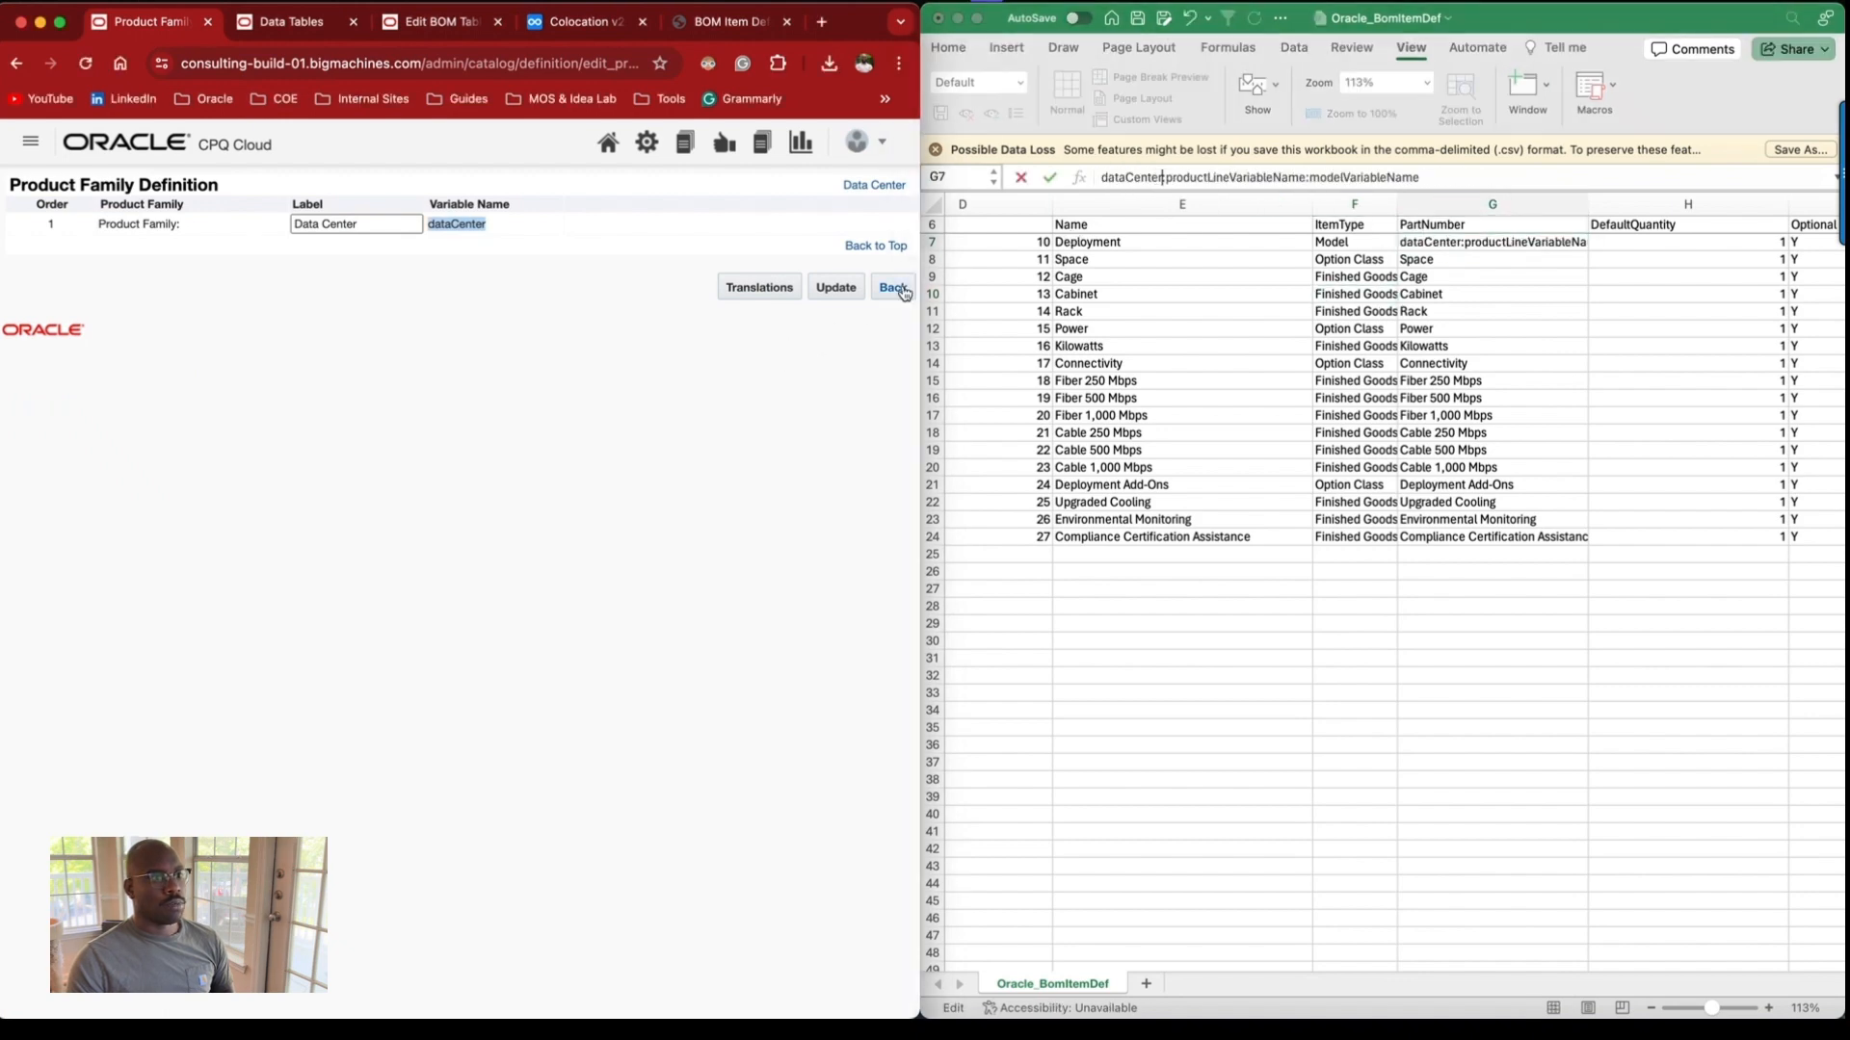
click(892, 354)
click(104, 685)
click(481, 228)
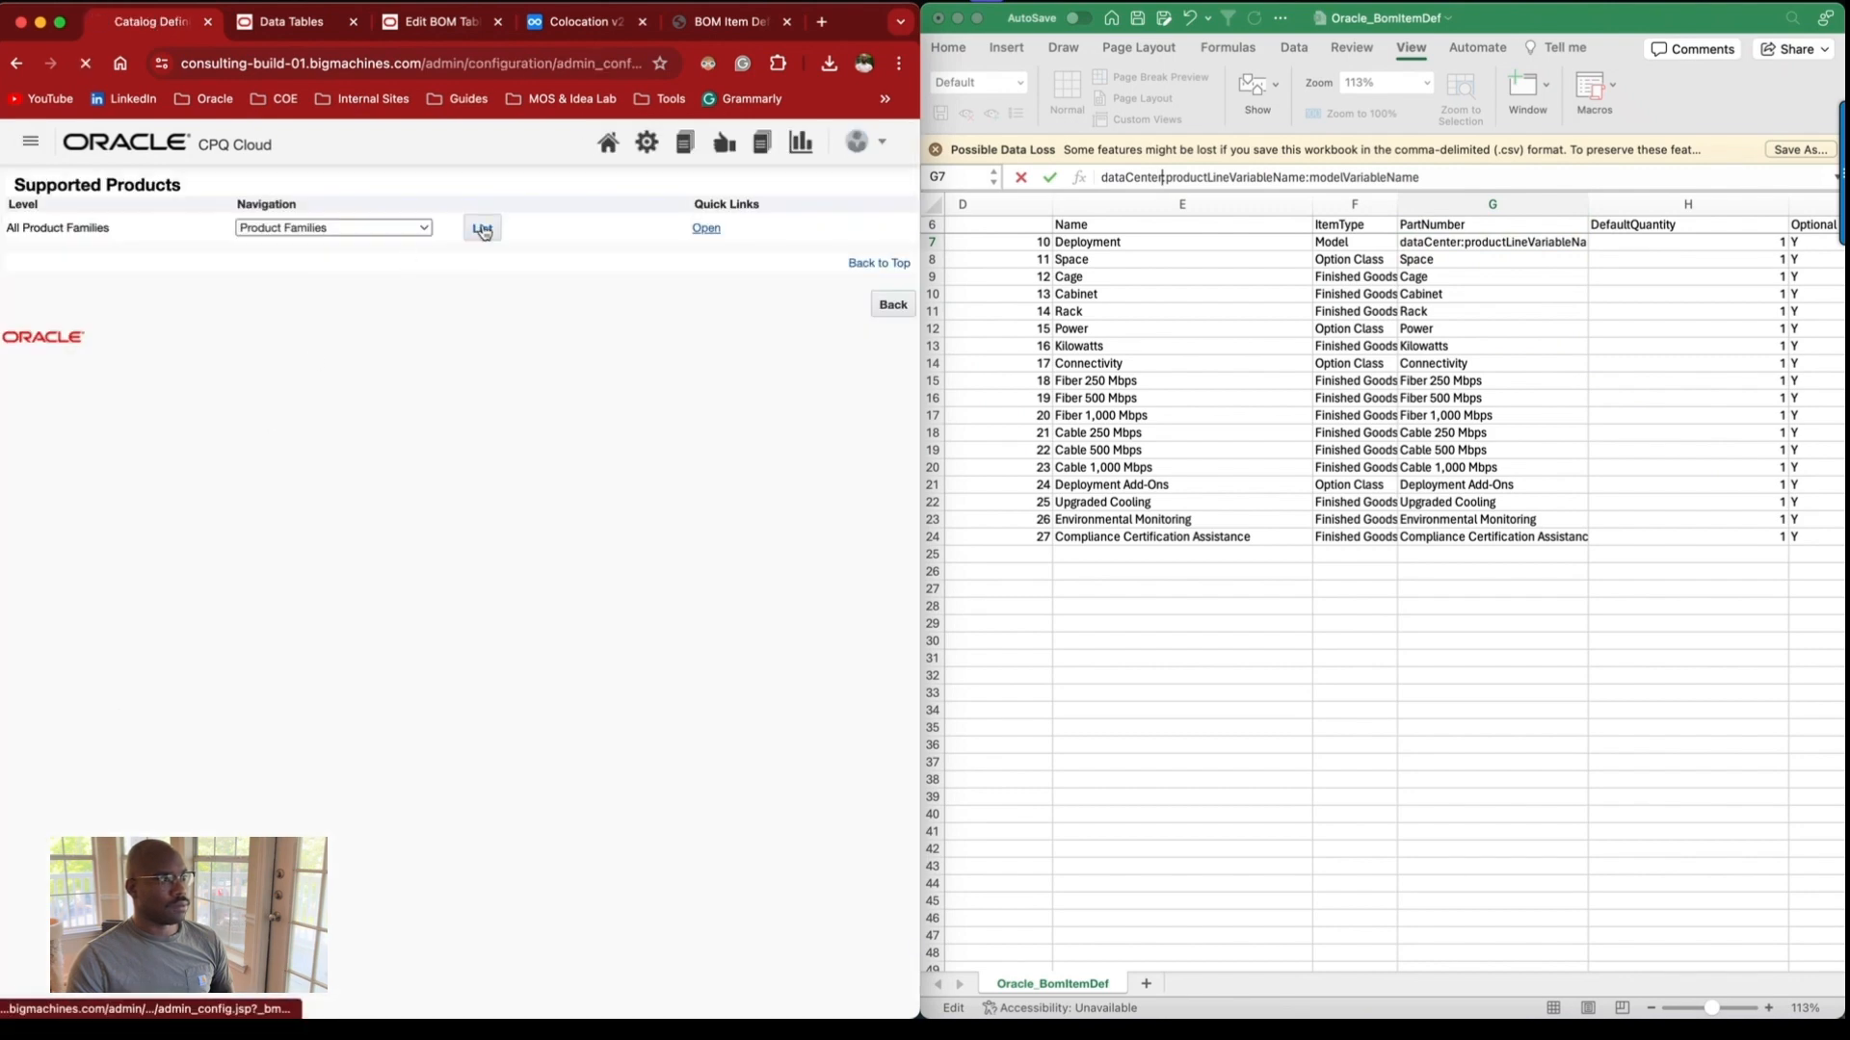
click(575, 228)
click(108, 229)
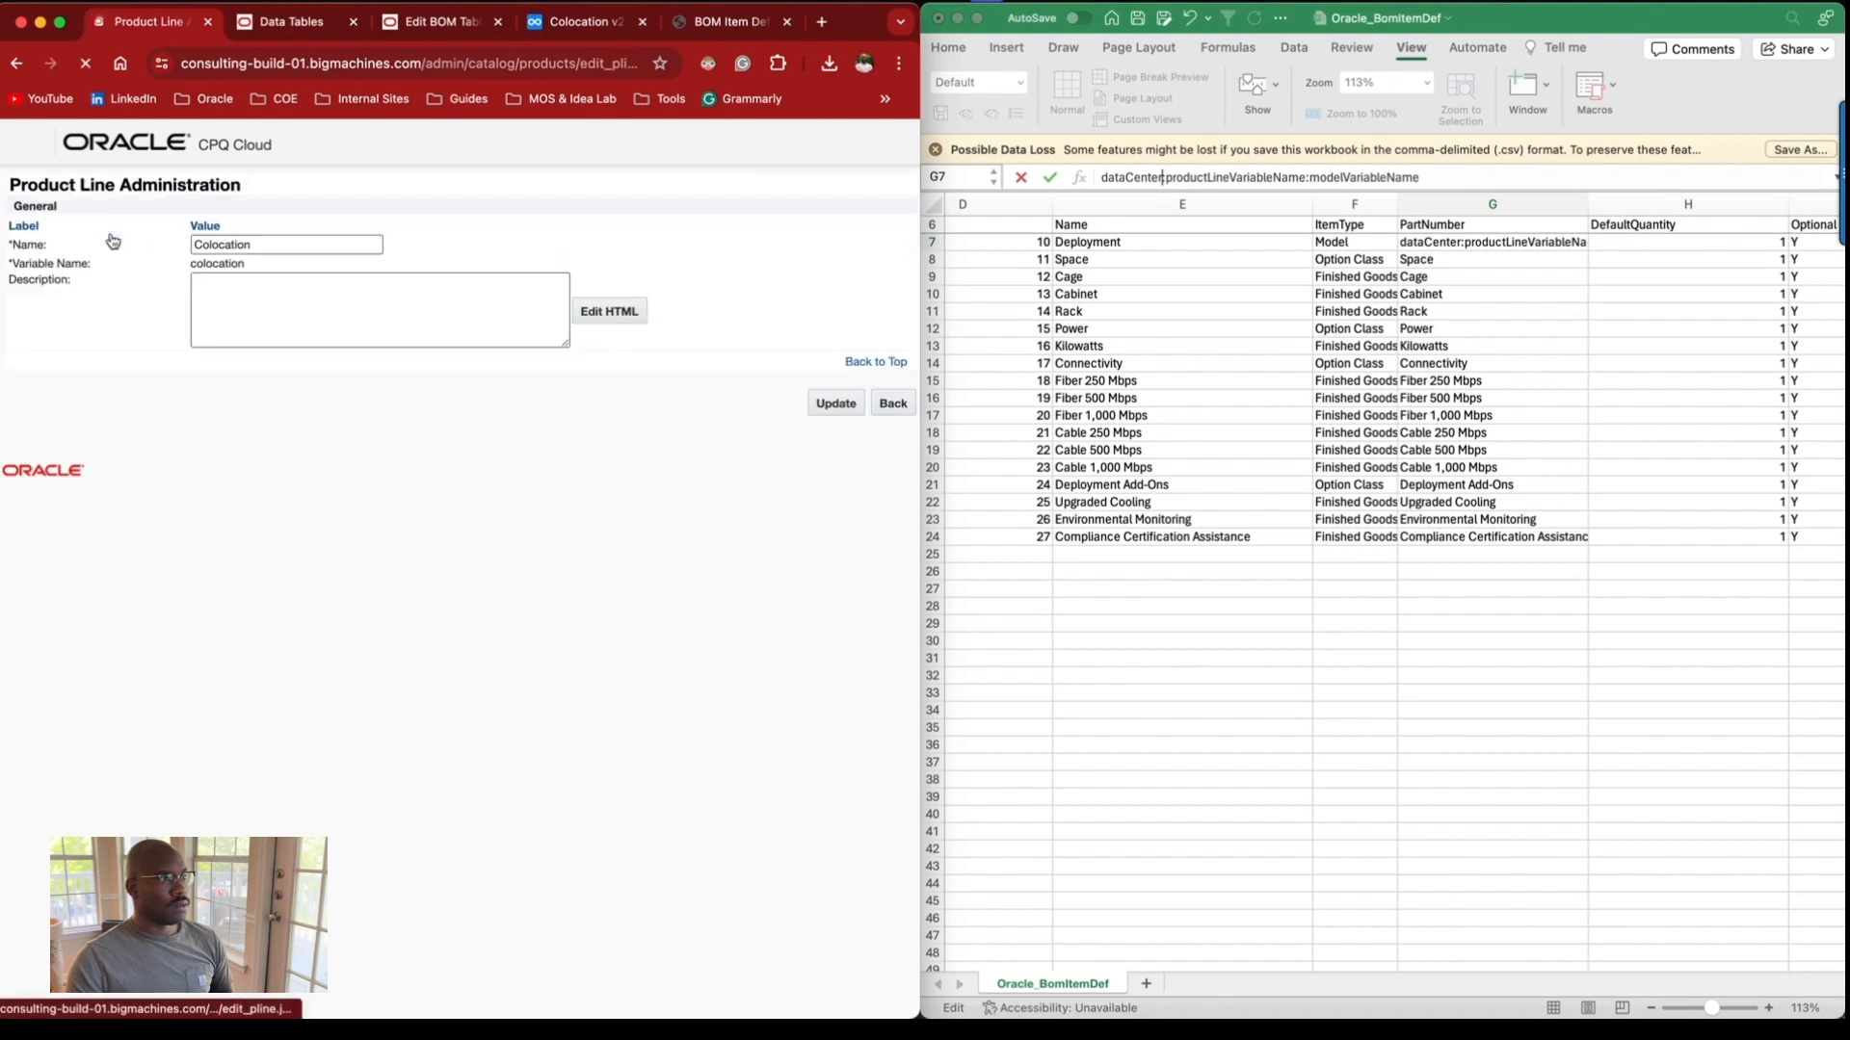
double_click(223, 265)
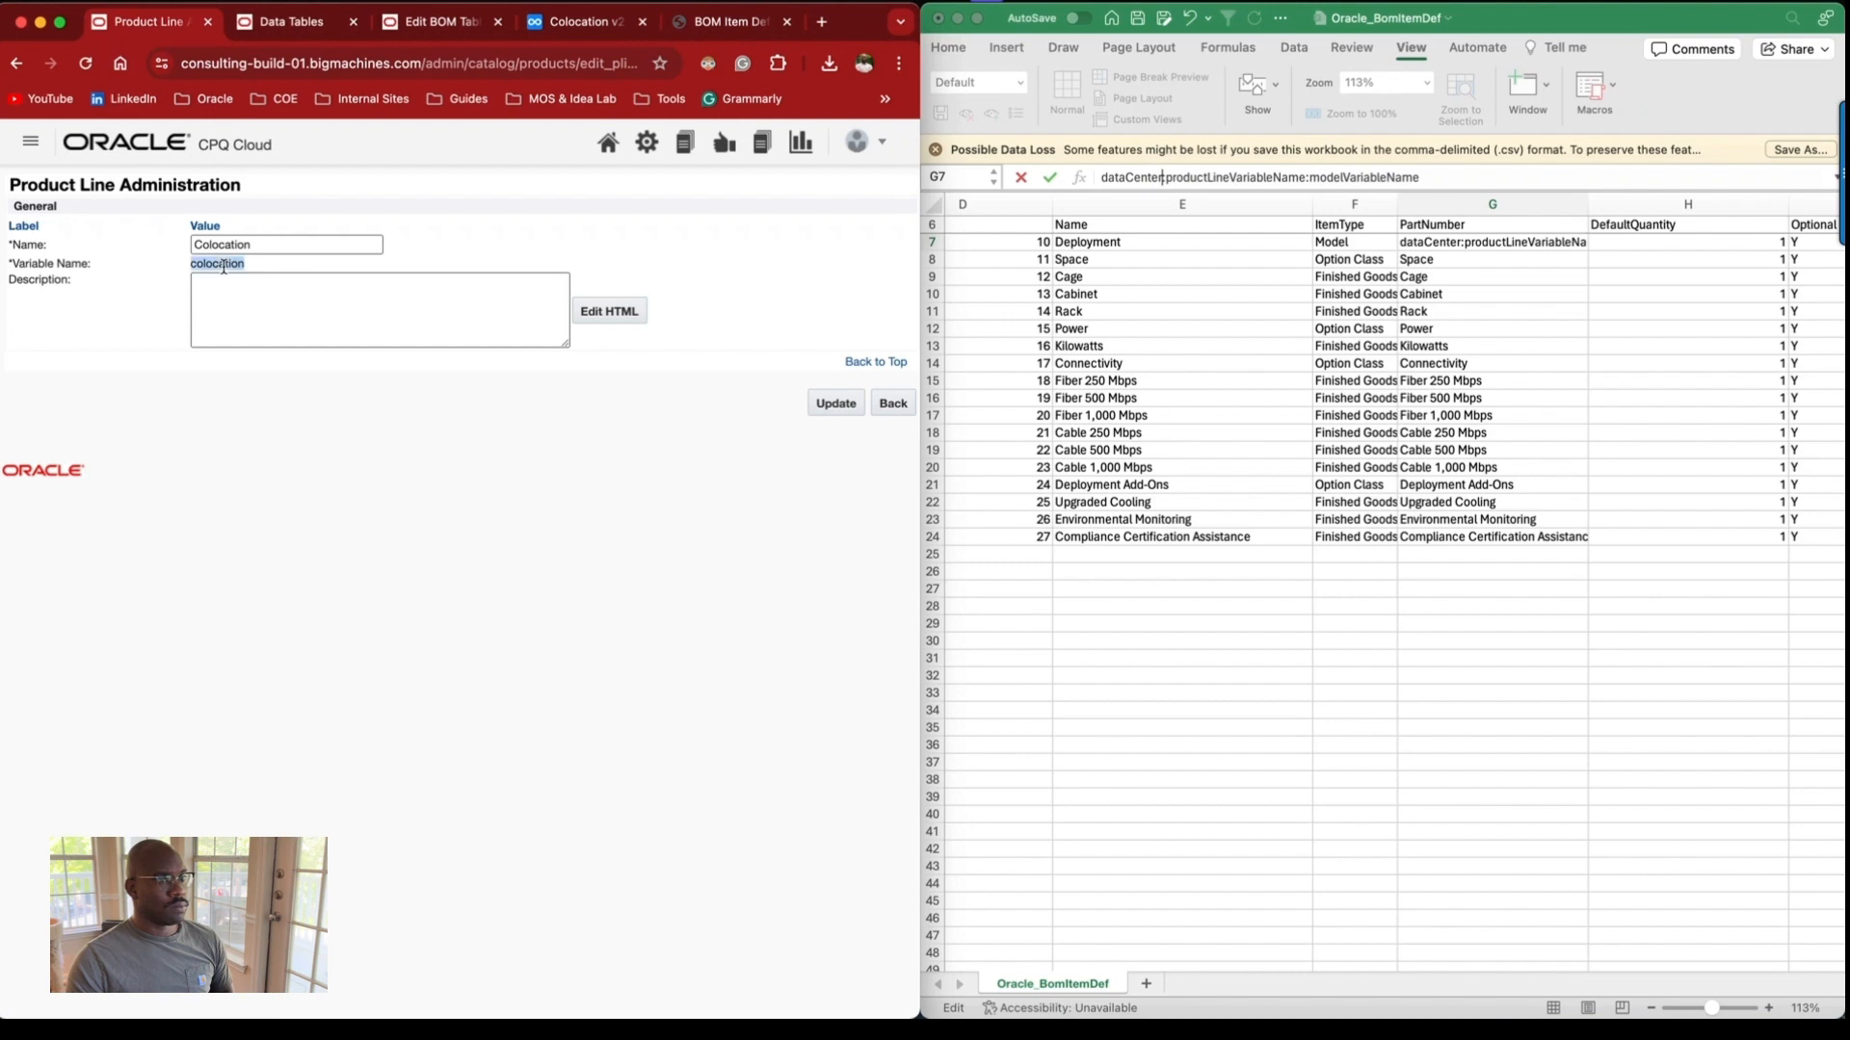
click(891, 403)
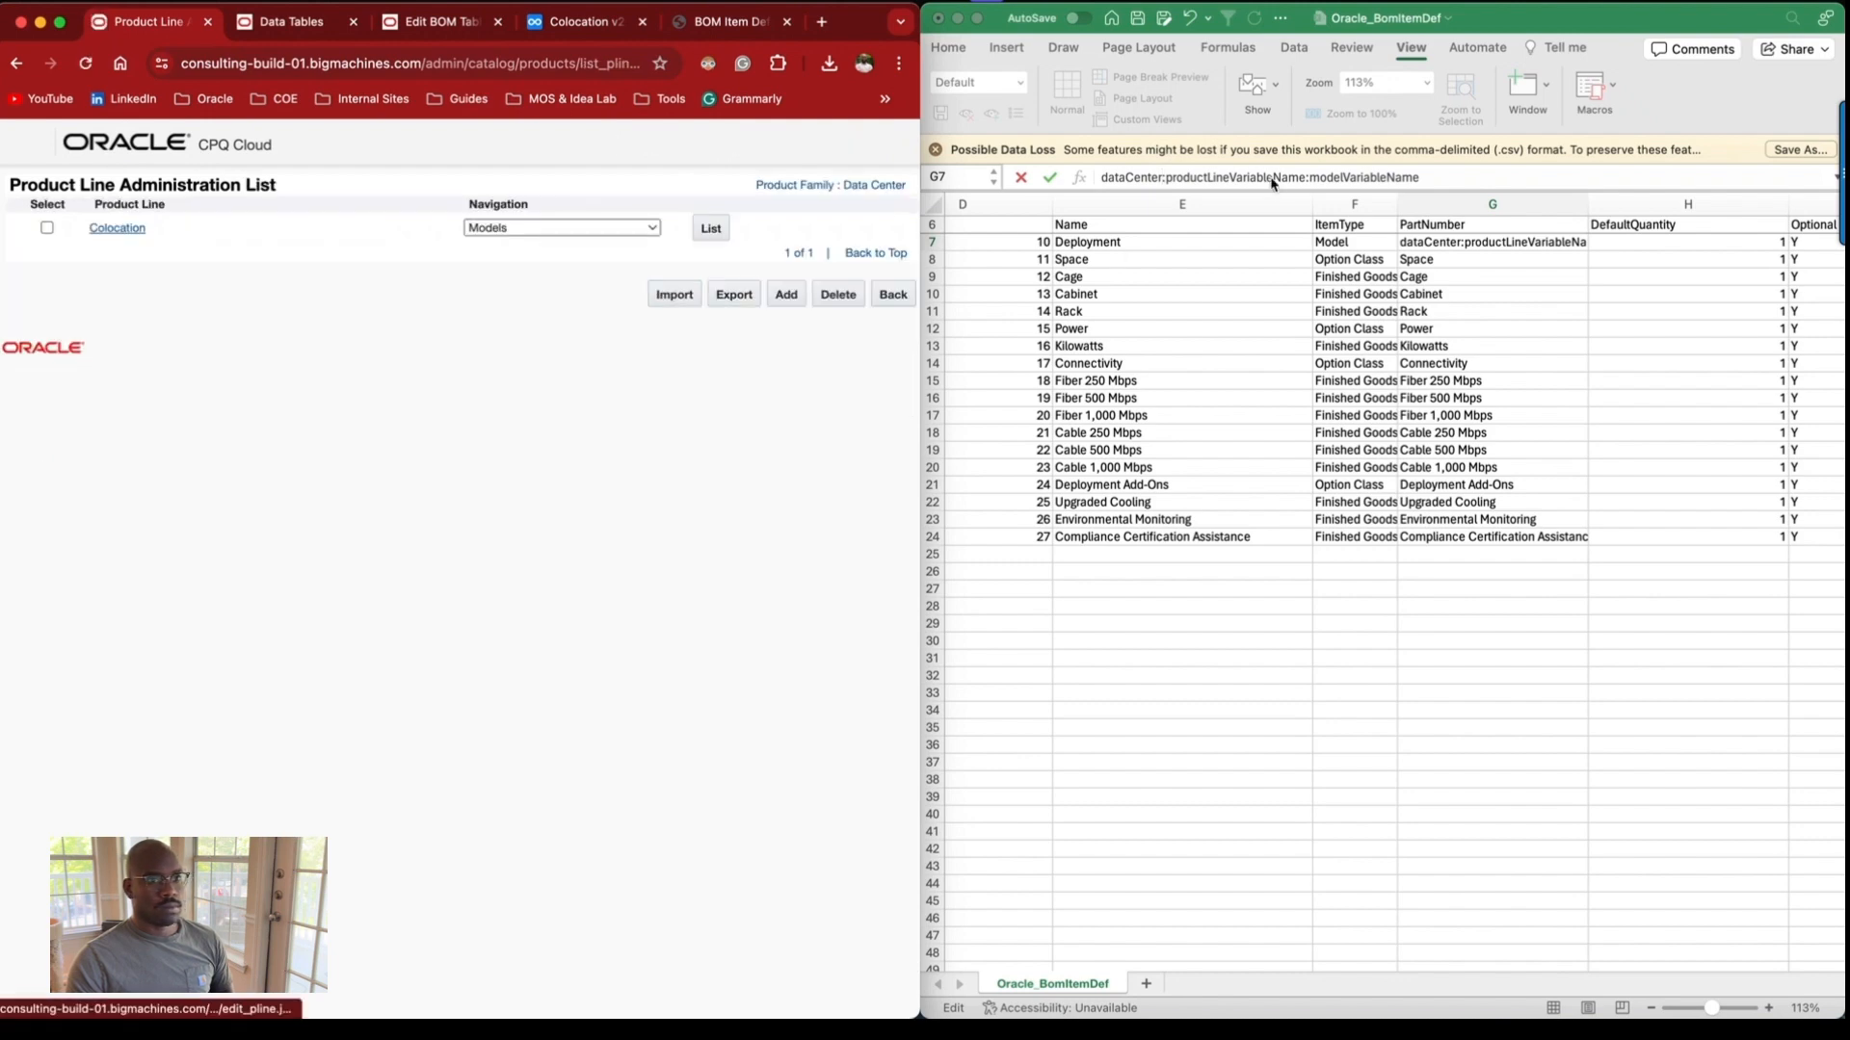
Replace productLineVariableName in the G7 model path with colocation.
click(1250, 177)
double_click(1251, 177)
text(colocation)
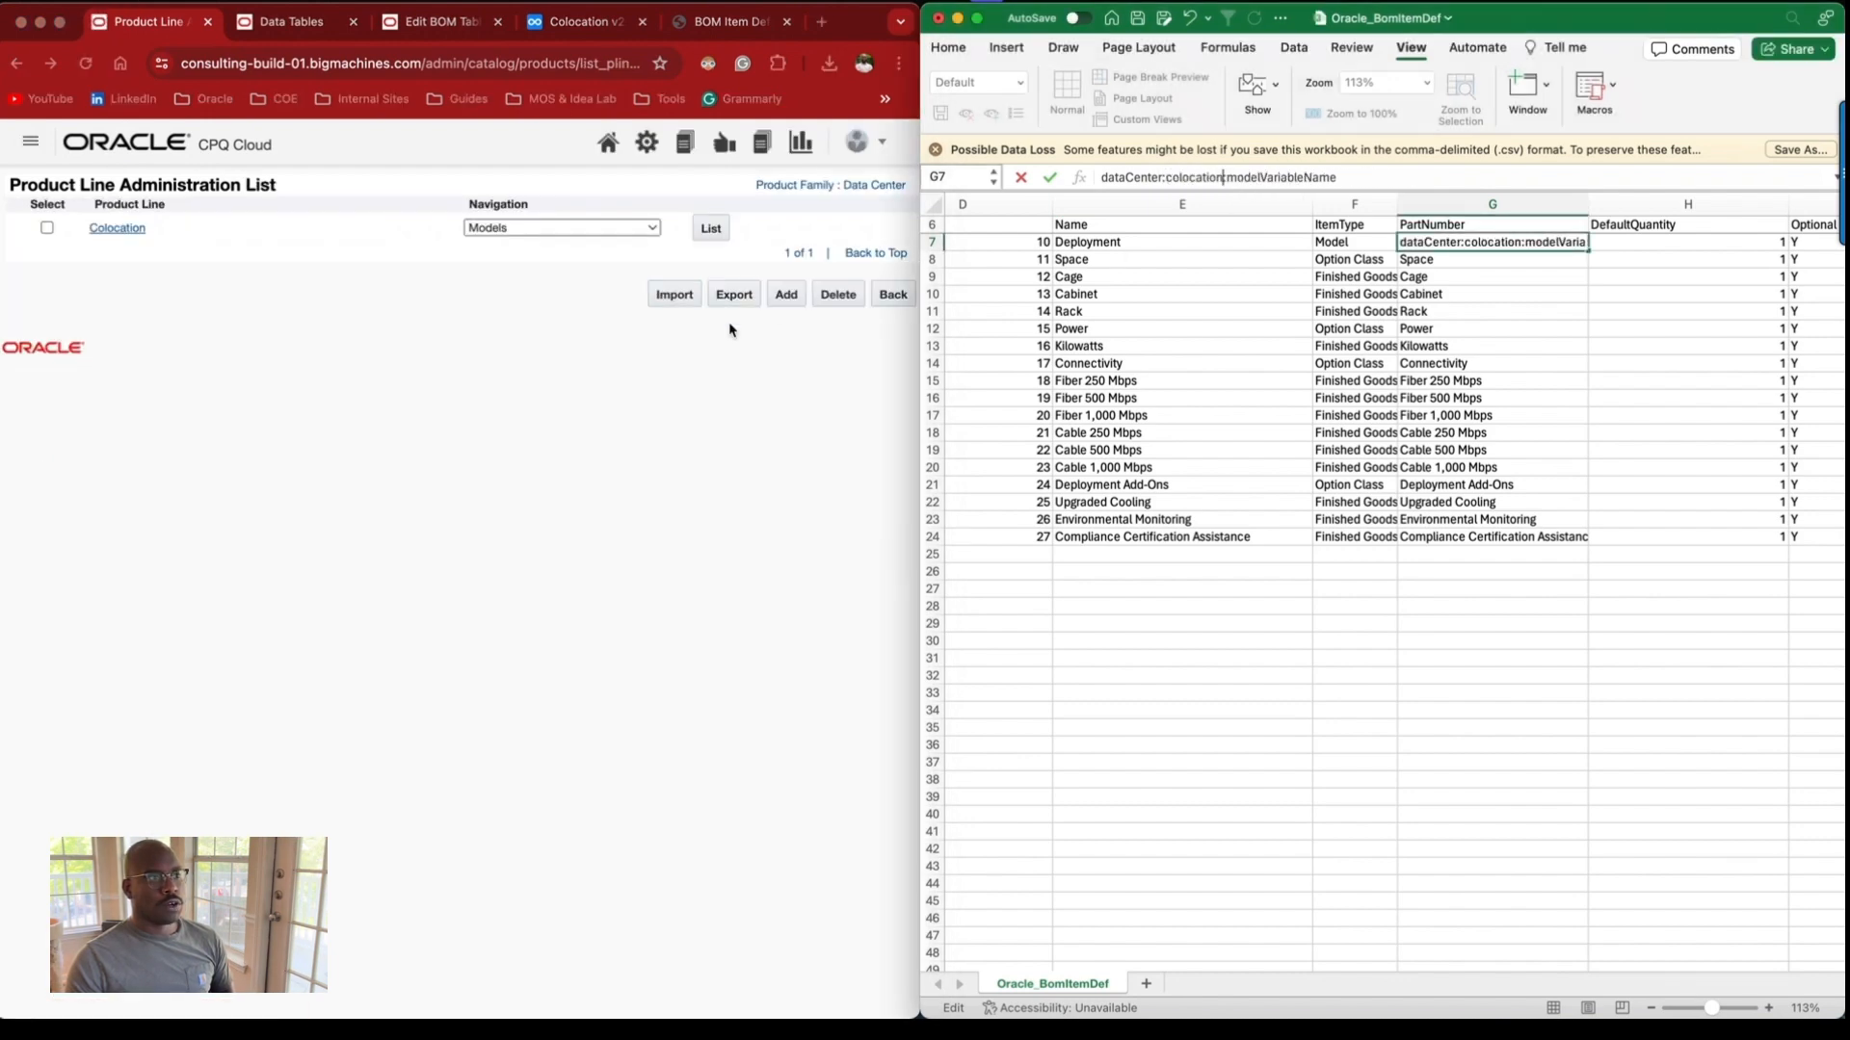
Open the Deployment model under the Colocation product line and copy its variable name.
click(673, 370)
click(711, 228)
click(97, 230)
double_click(301, 266)
key(super+c)
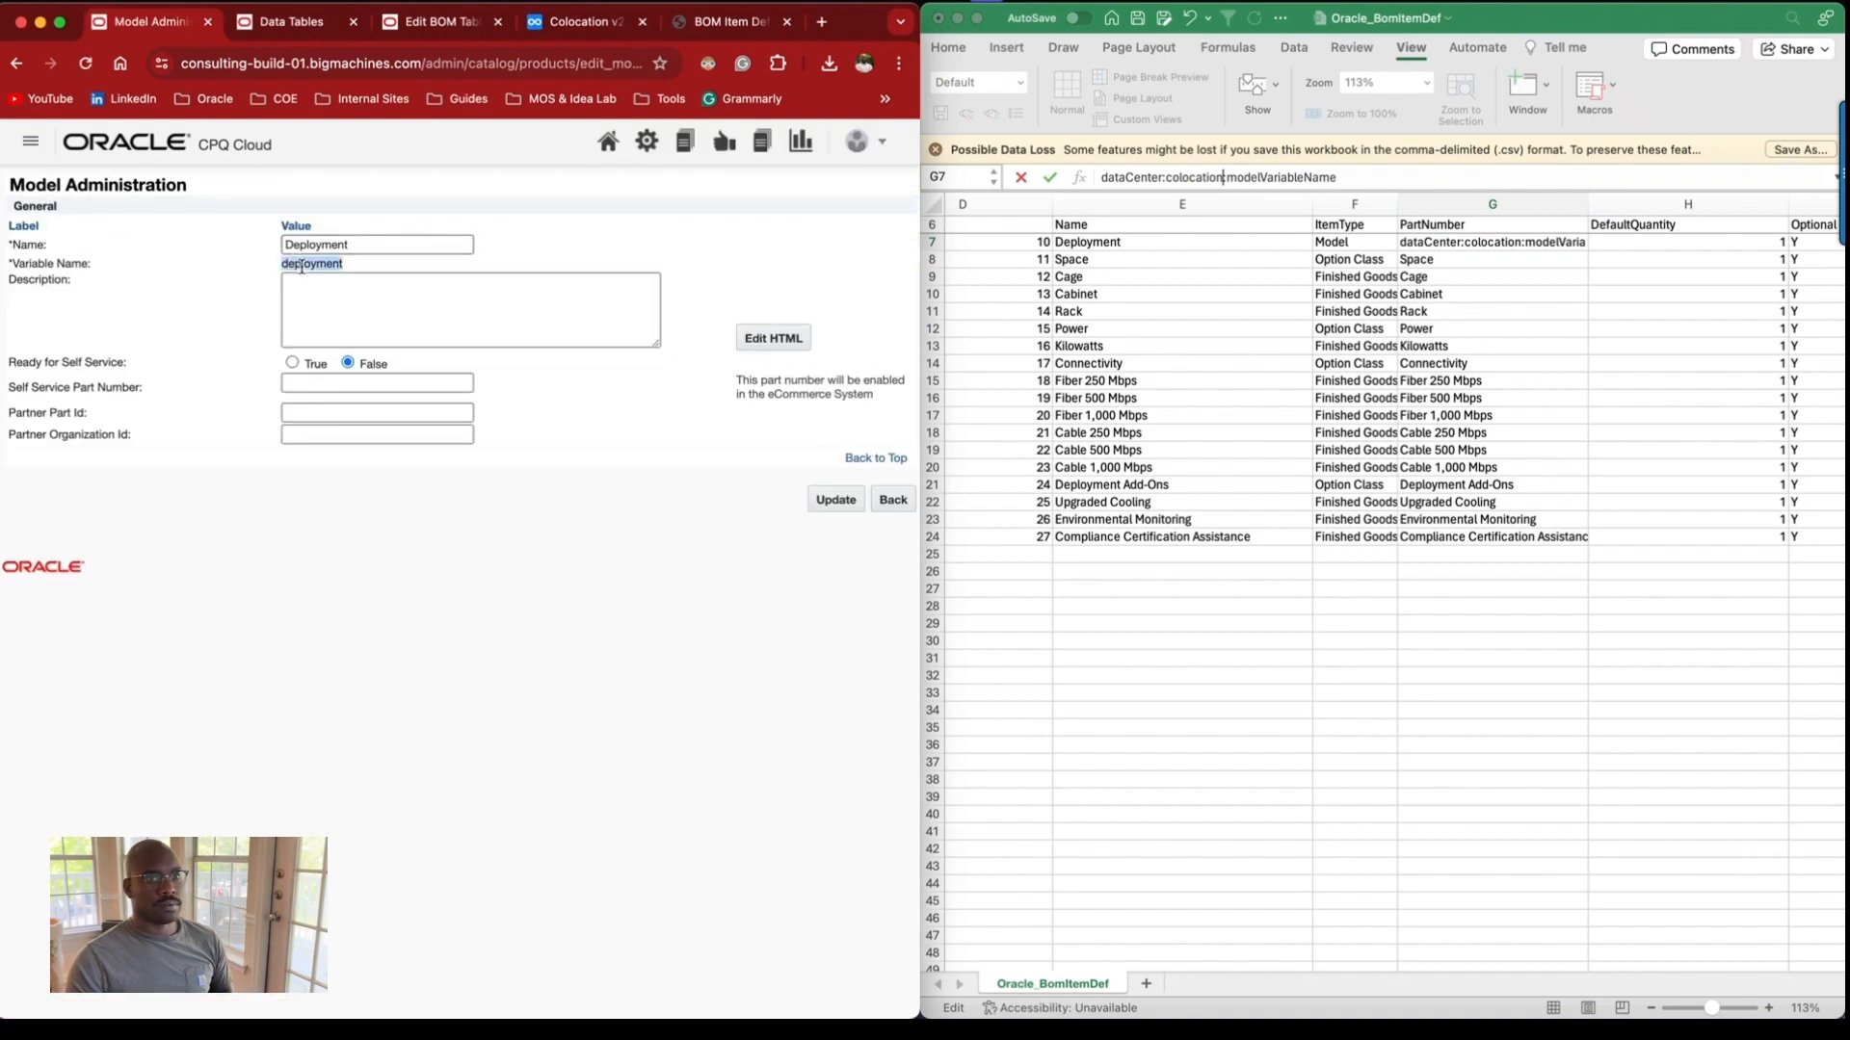
Replace modelVariableName in G7 with deployment, completing the path dataCenter:colocation:deployment.
click(1300, 185)
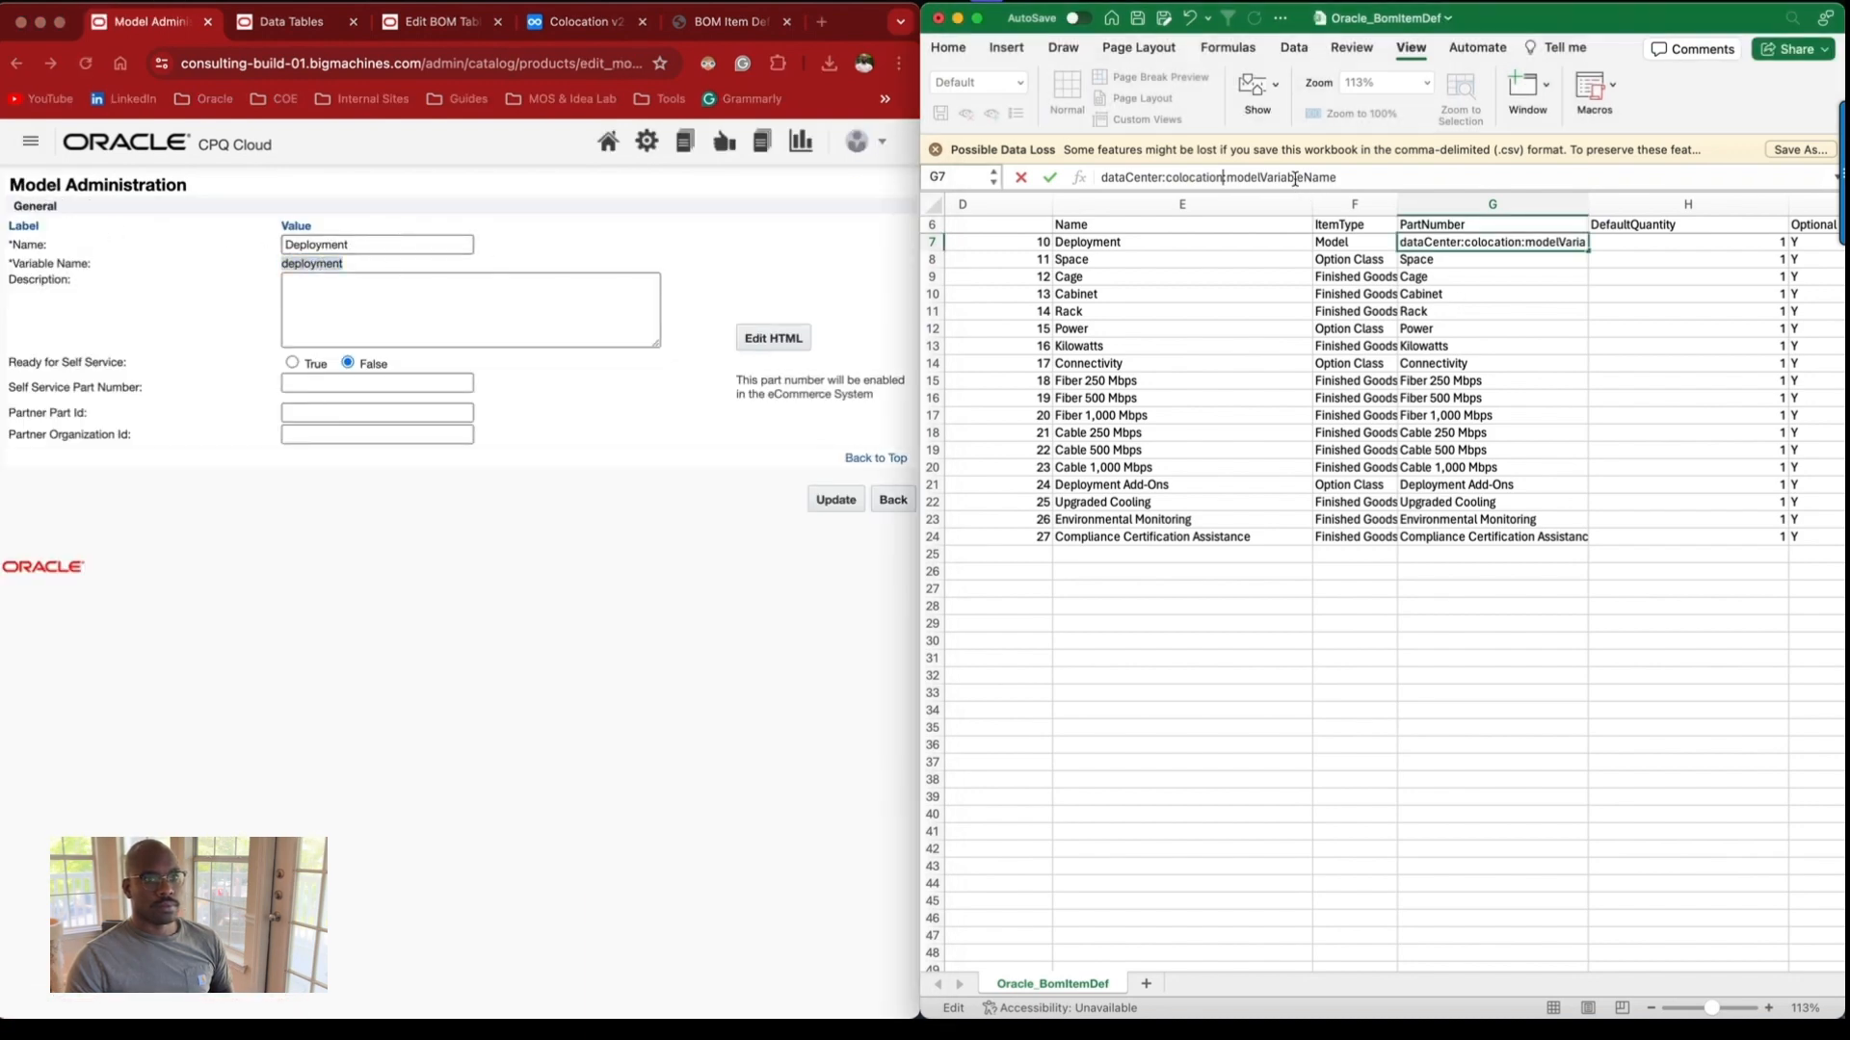
double_click(1294, 179)
key(super+v)
click(1394, 334)
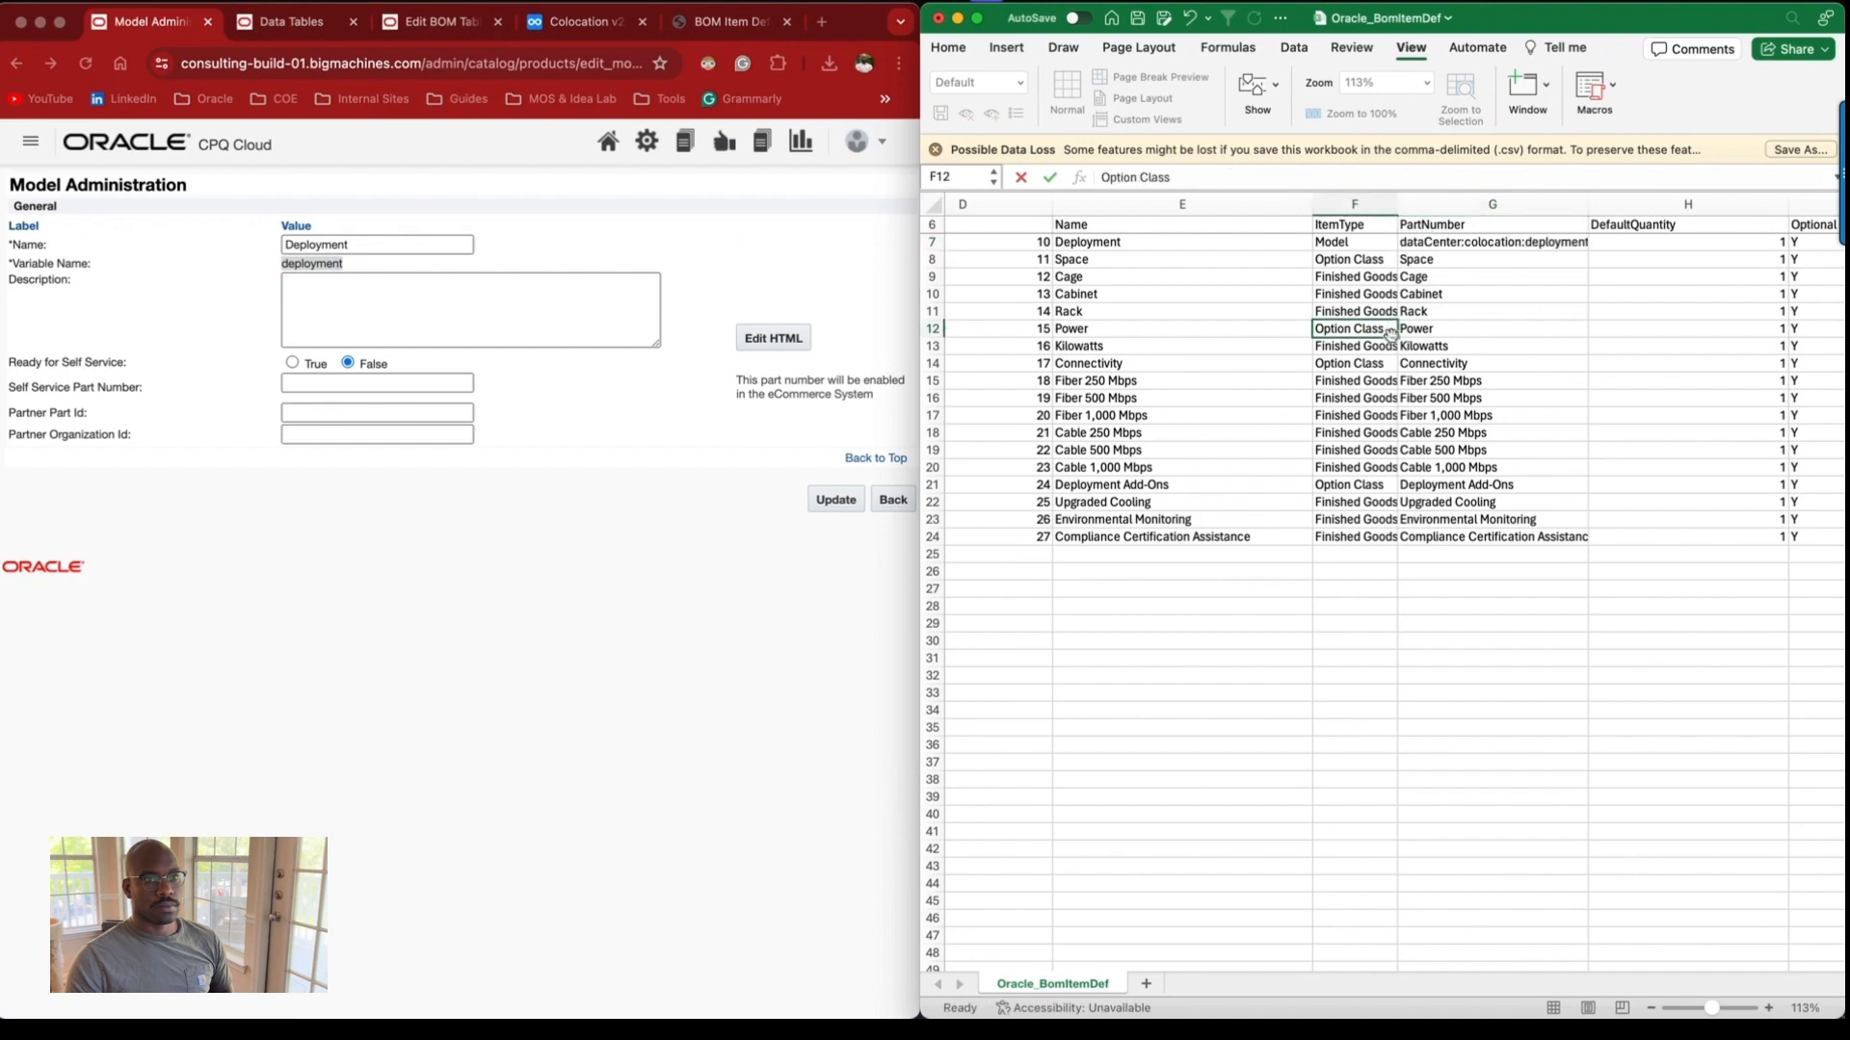
Enlarge the spreadsheet window and auto-fit the column widths across the whole sheet.
scroll(1394, 336, left, 8)
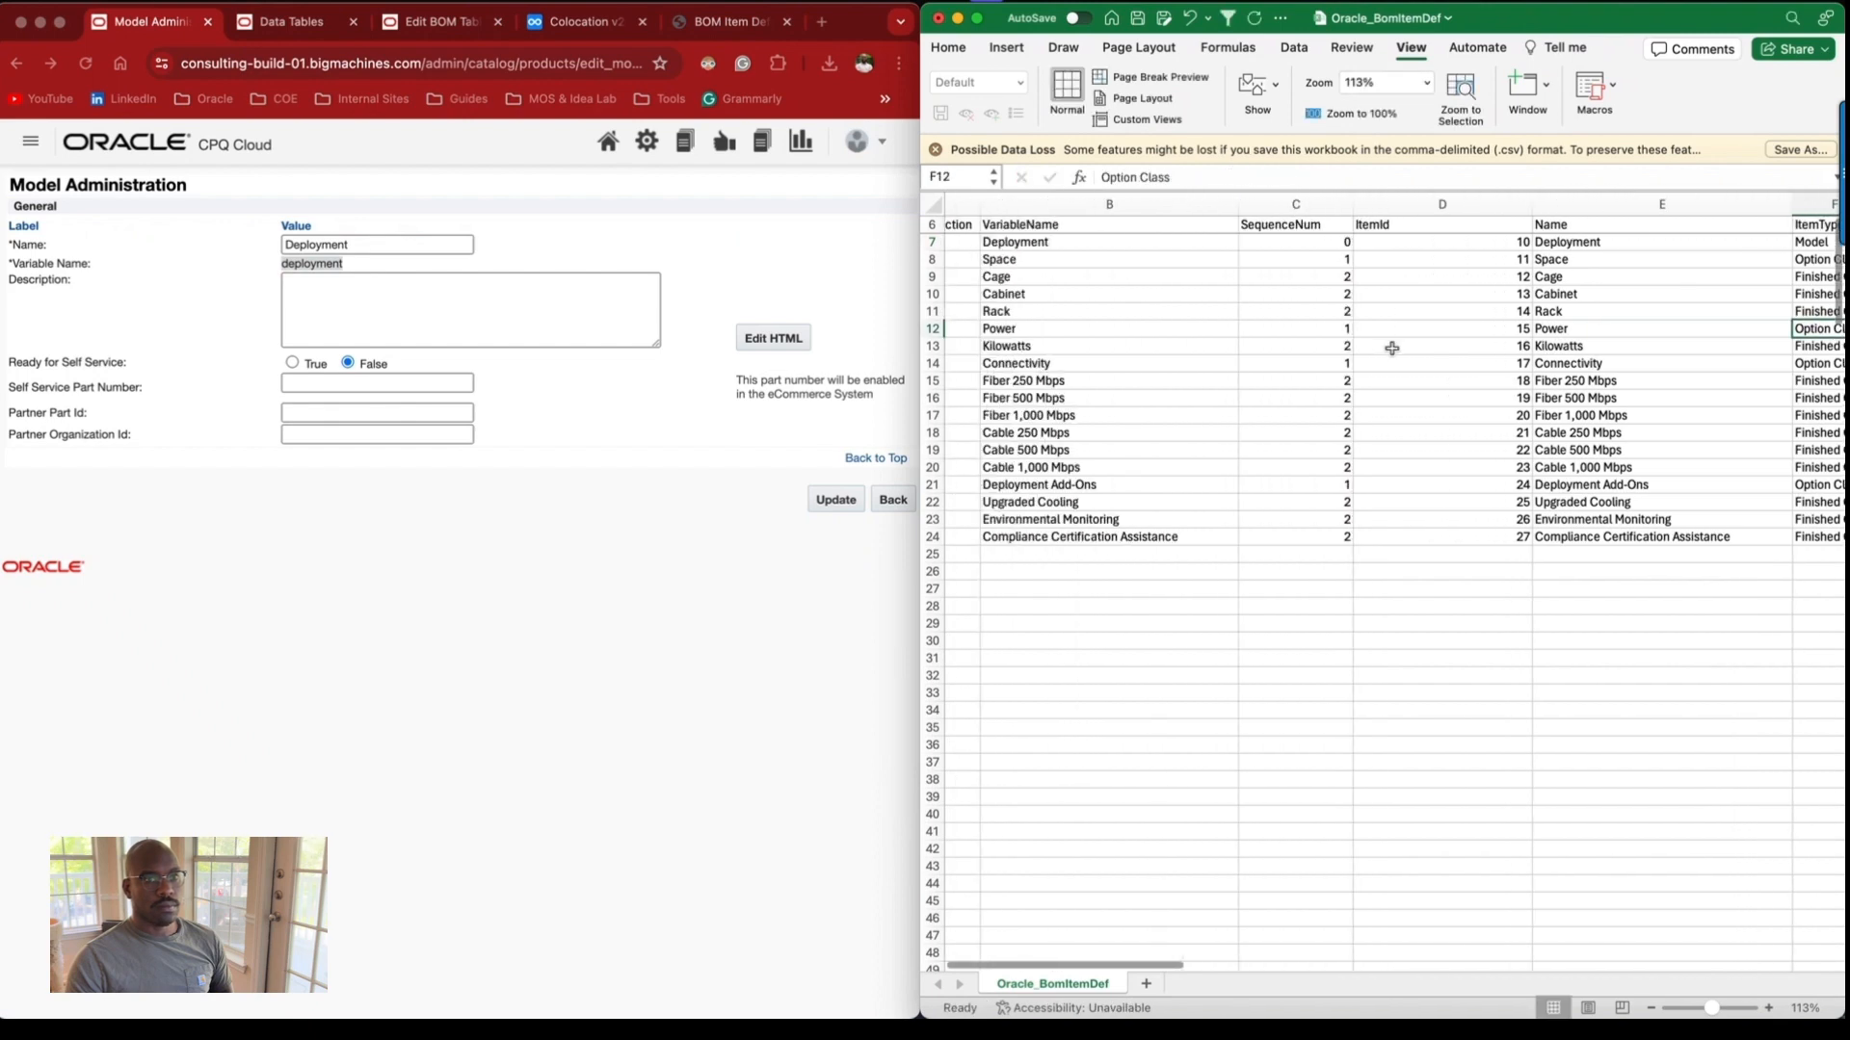
scroll(1392, 348, right, 10)
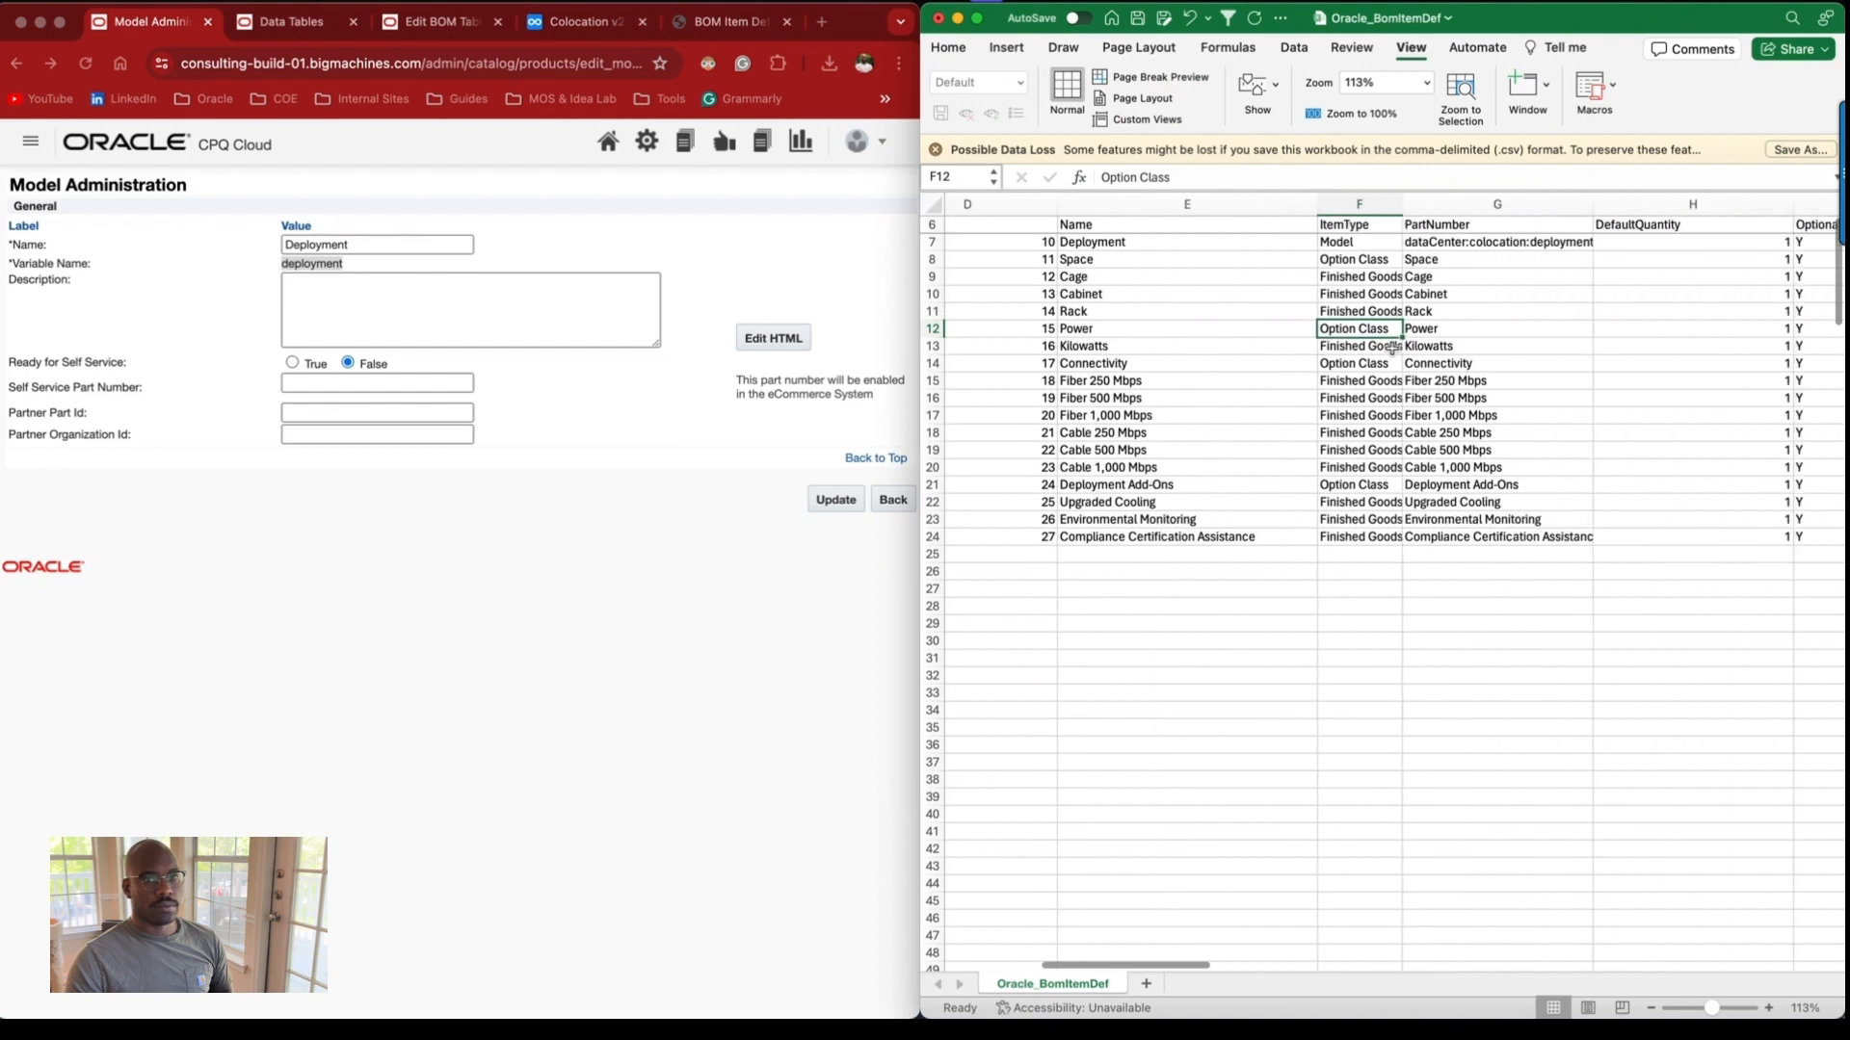
scroll(1391, 348, right, 10)
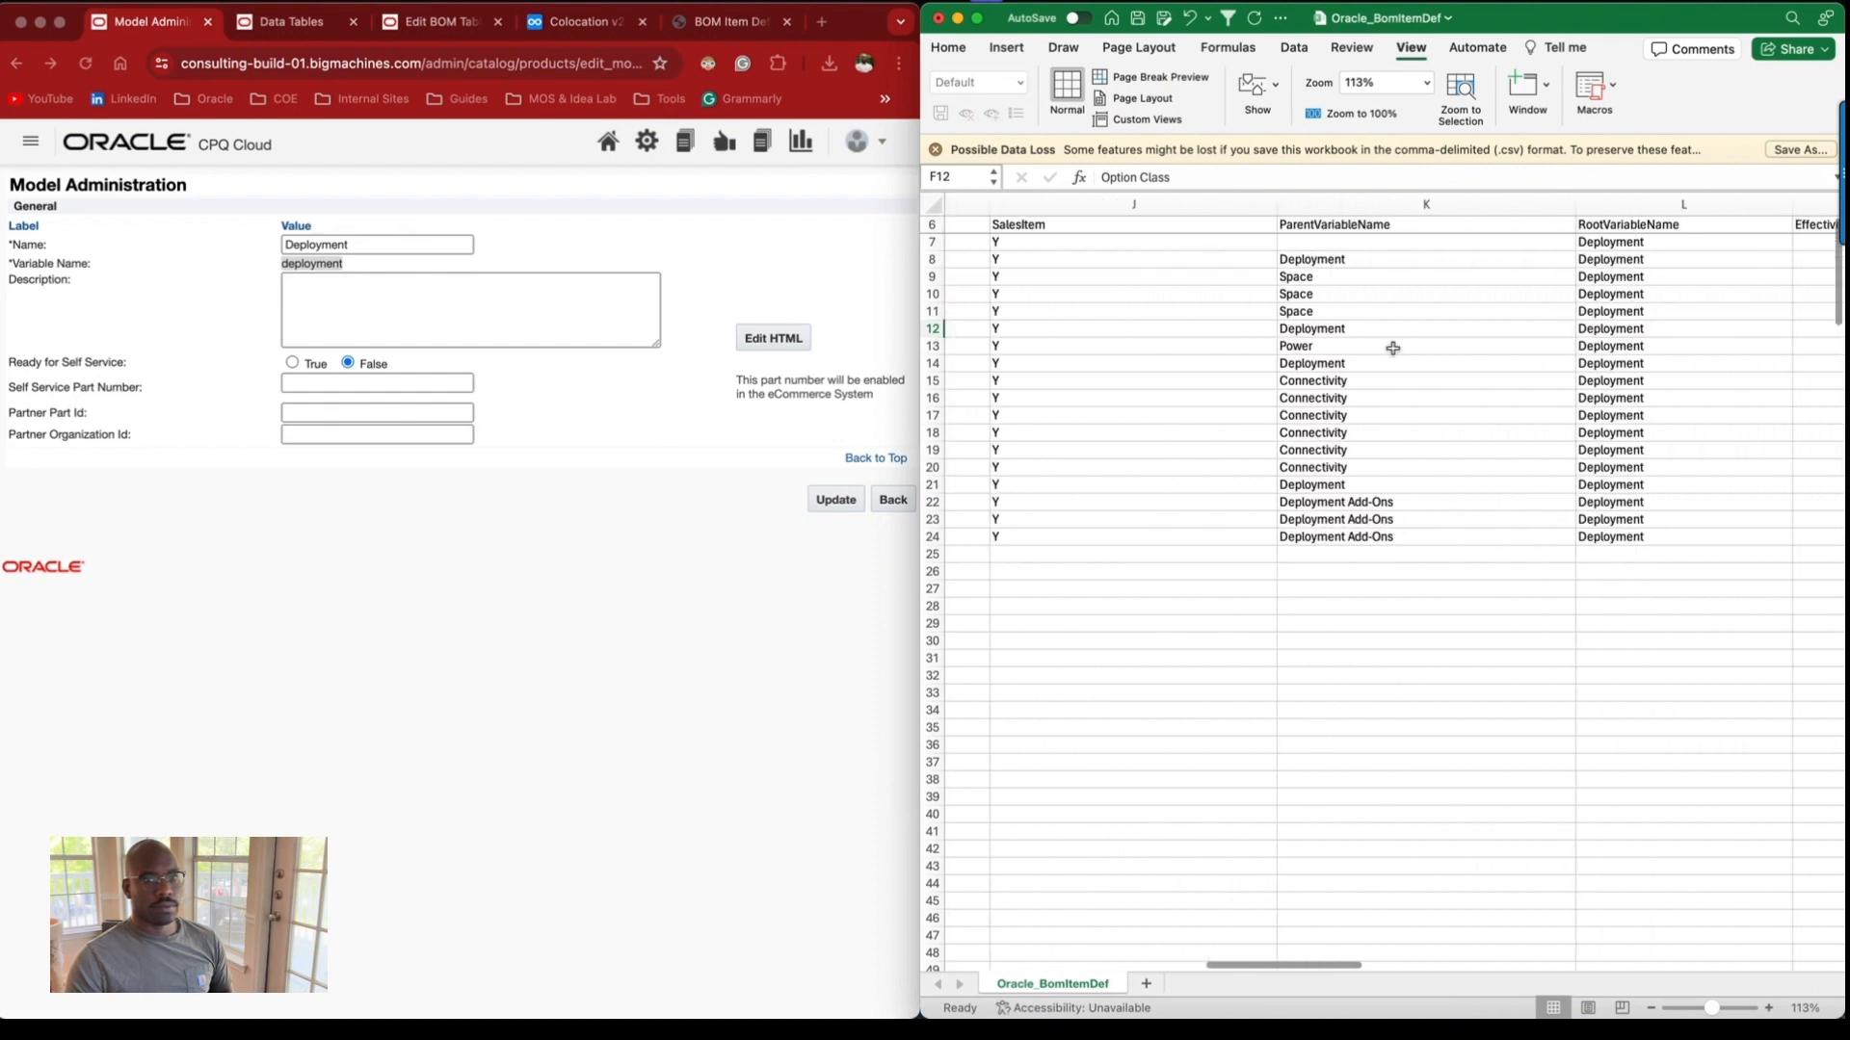
scroll(1392, 347, right, 6)
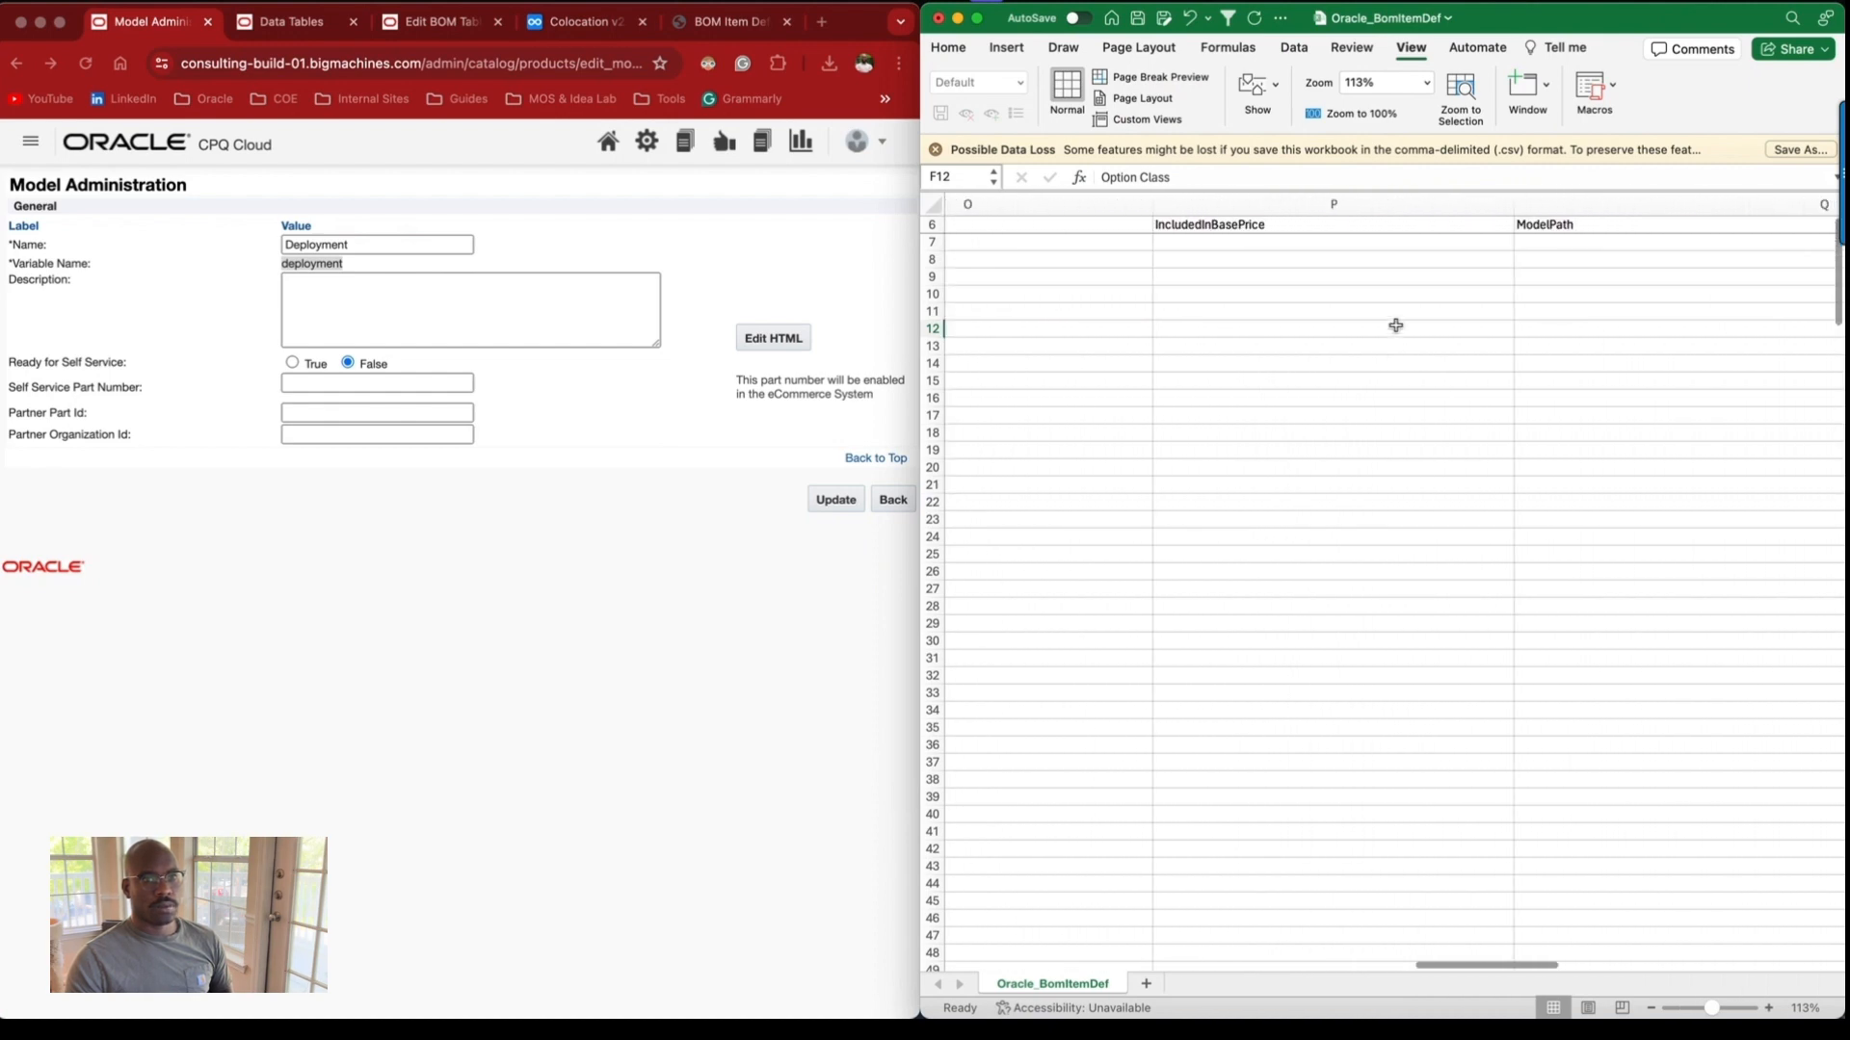
double_click(1568, 25)
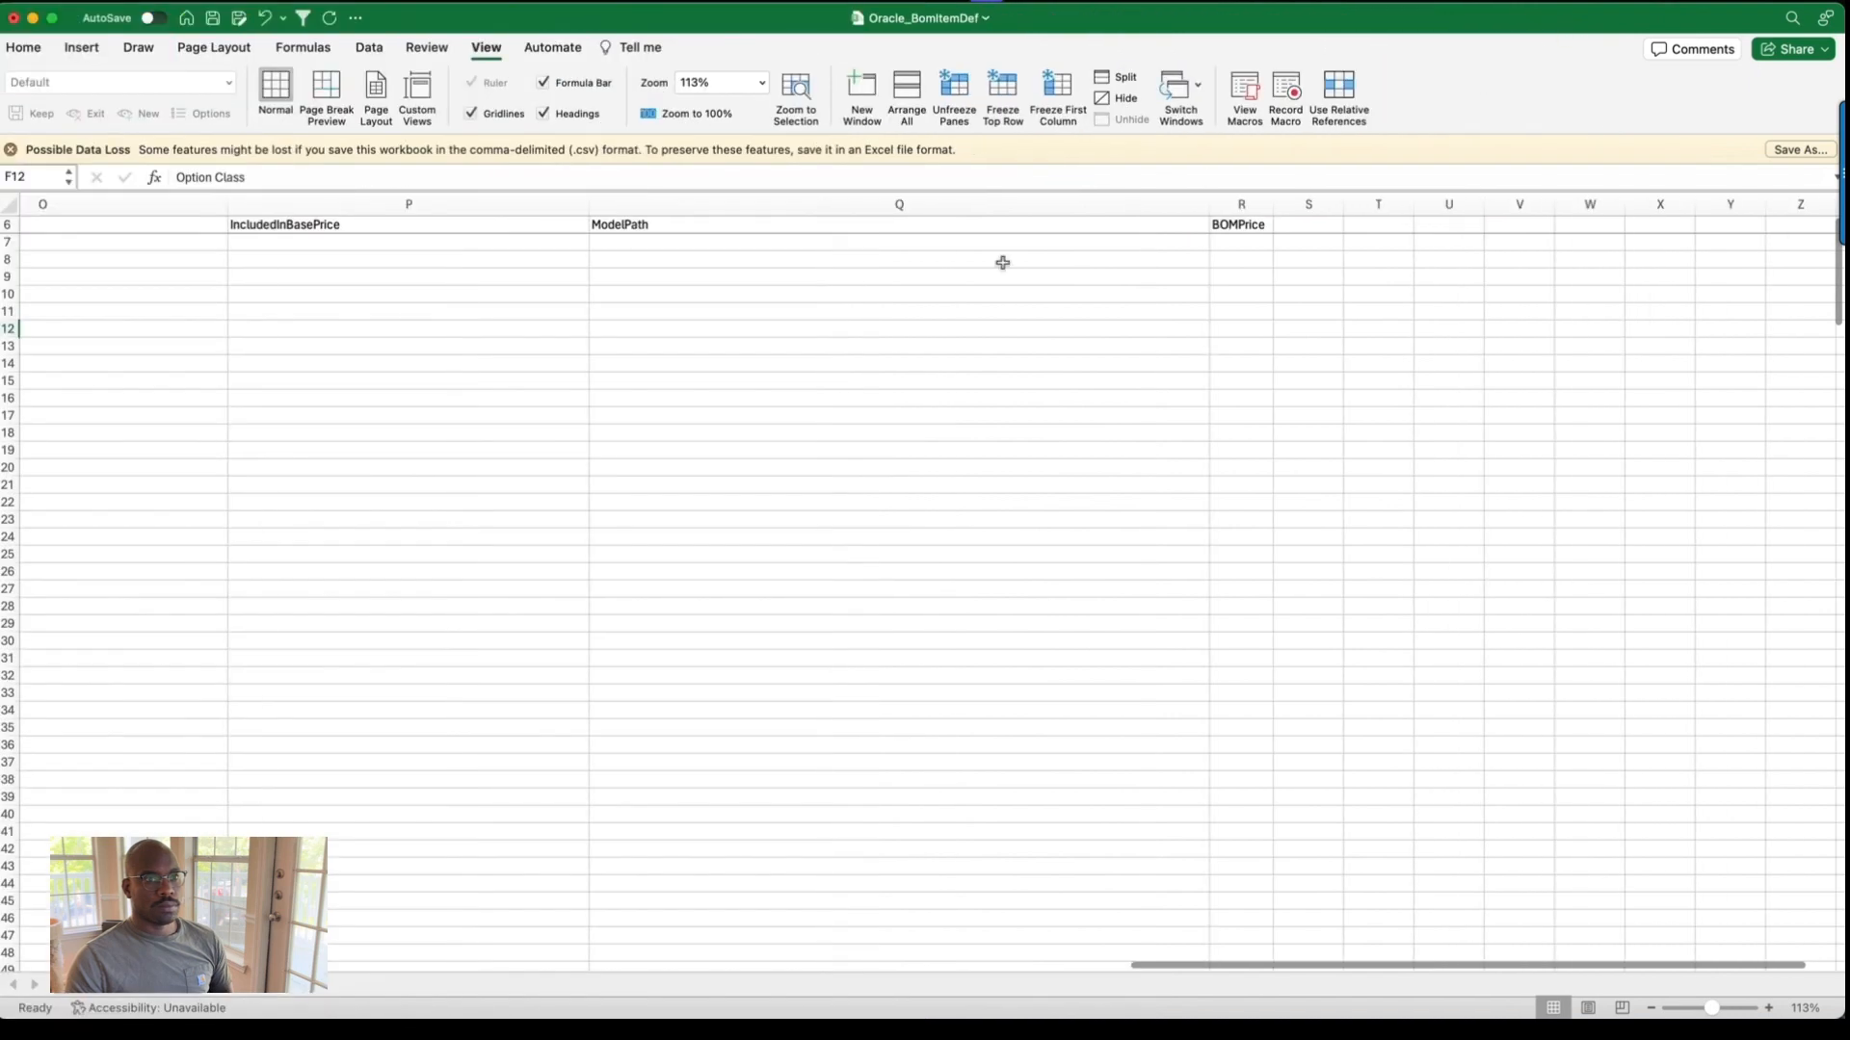
scroll(995, 269, left, 3)
scroll(969, 318, left, 4)
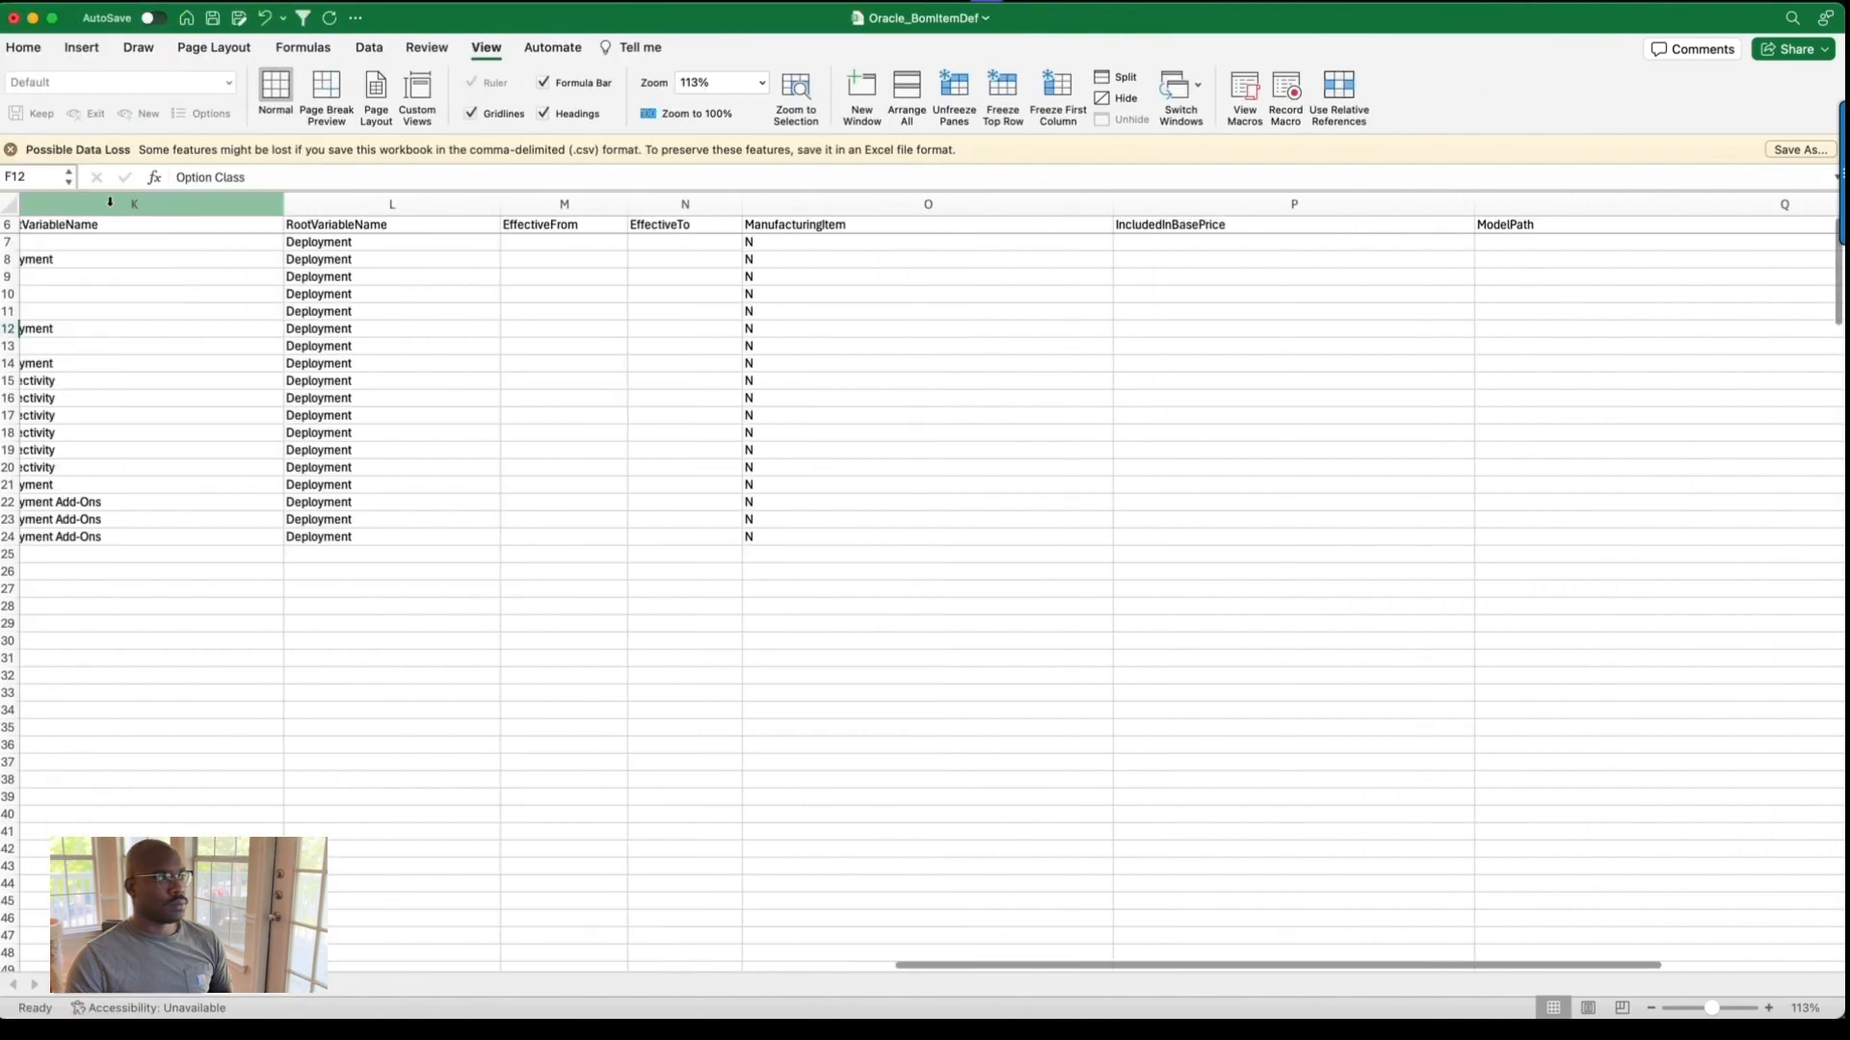
click(20, 204)
drag(319, 205, 320, 205)
scroll(412, 302, left, 10)
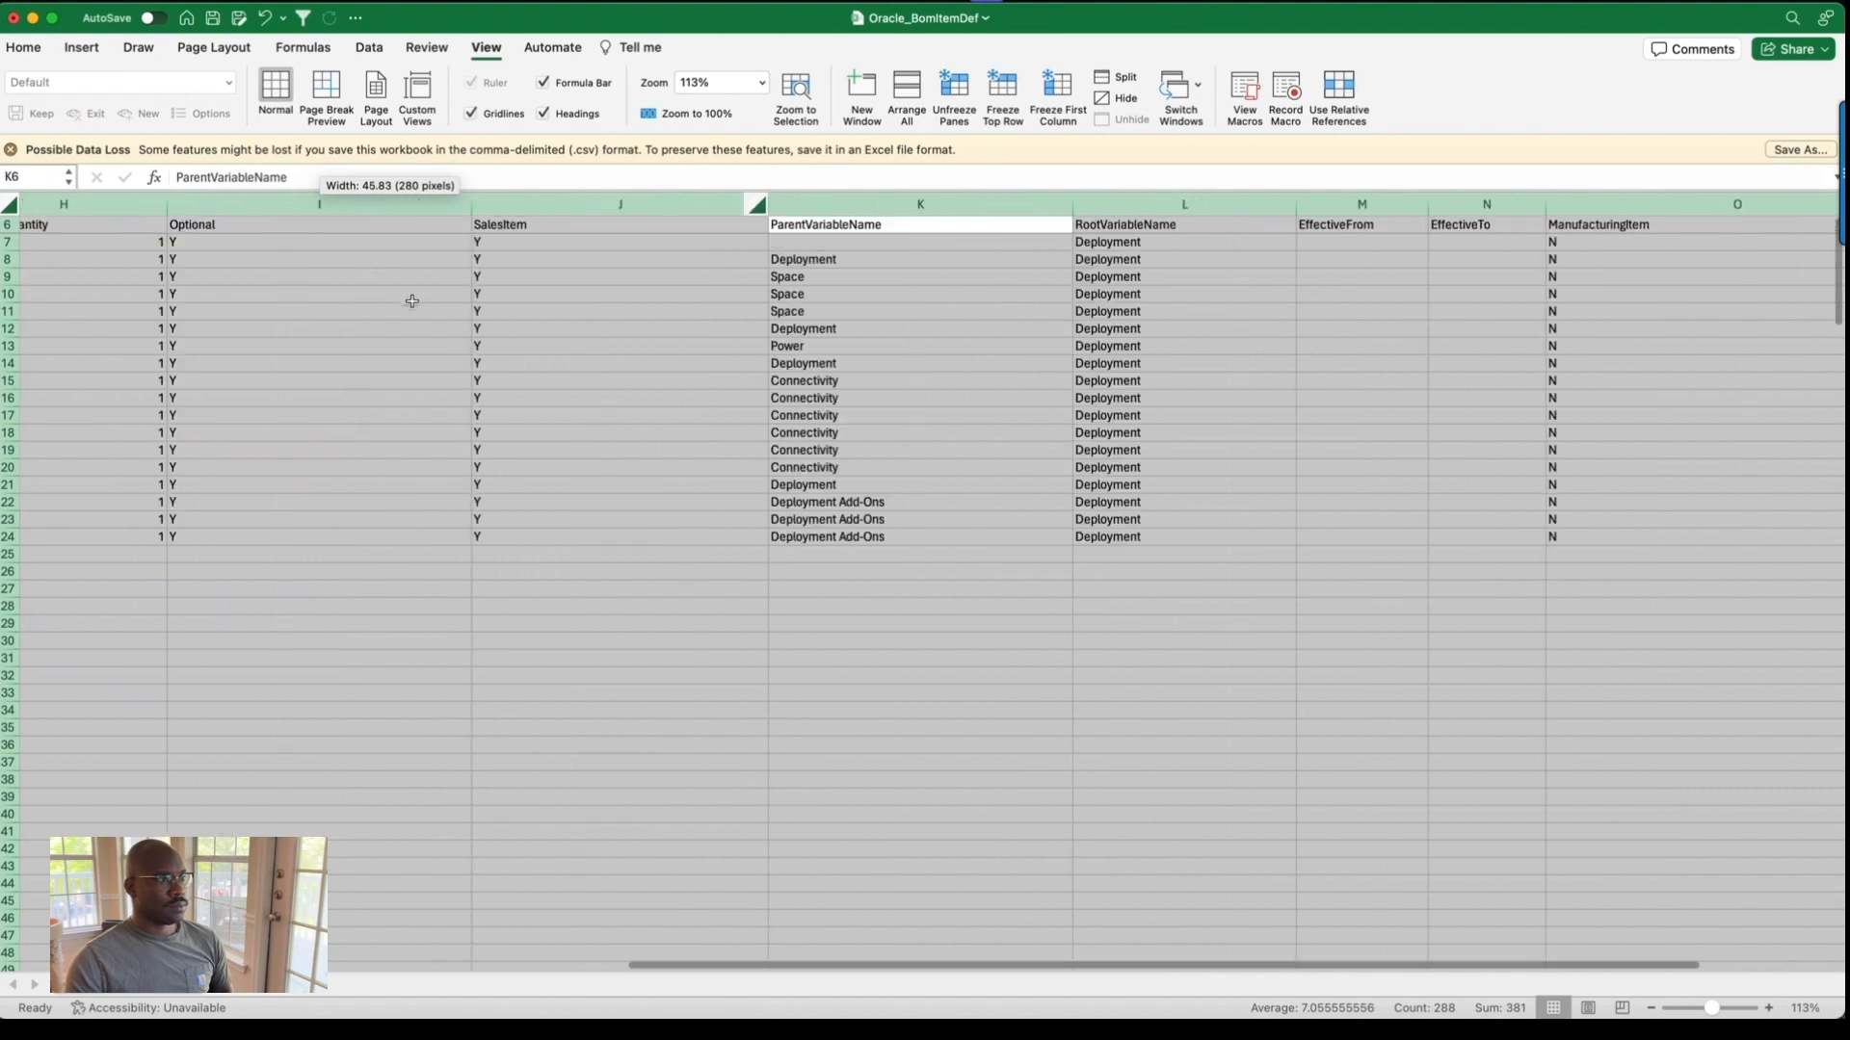
scroll(412, 302, left, 6)
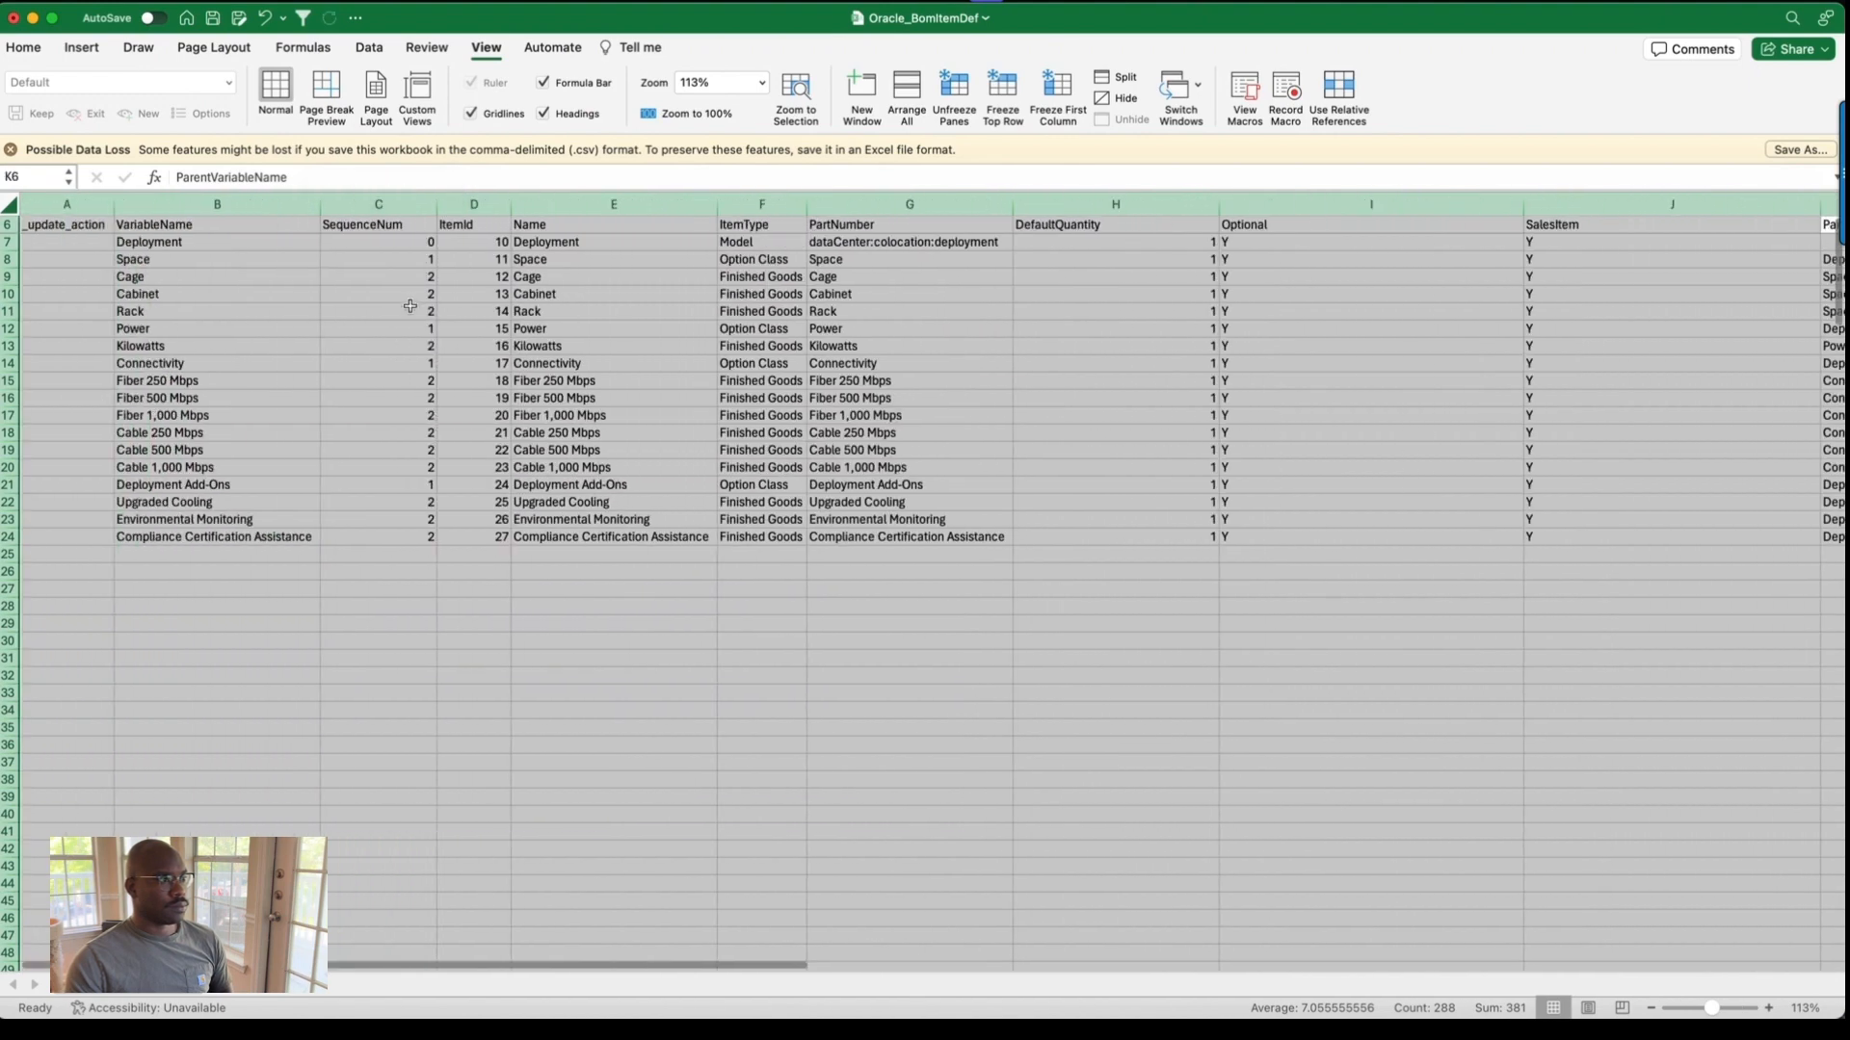
click(285, 323)
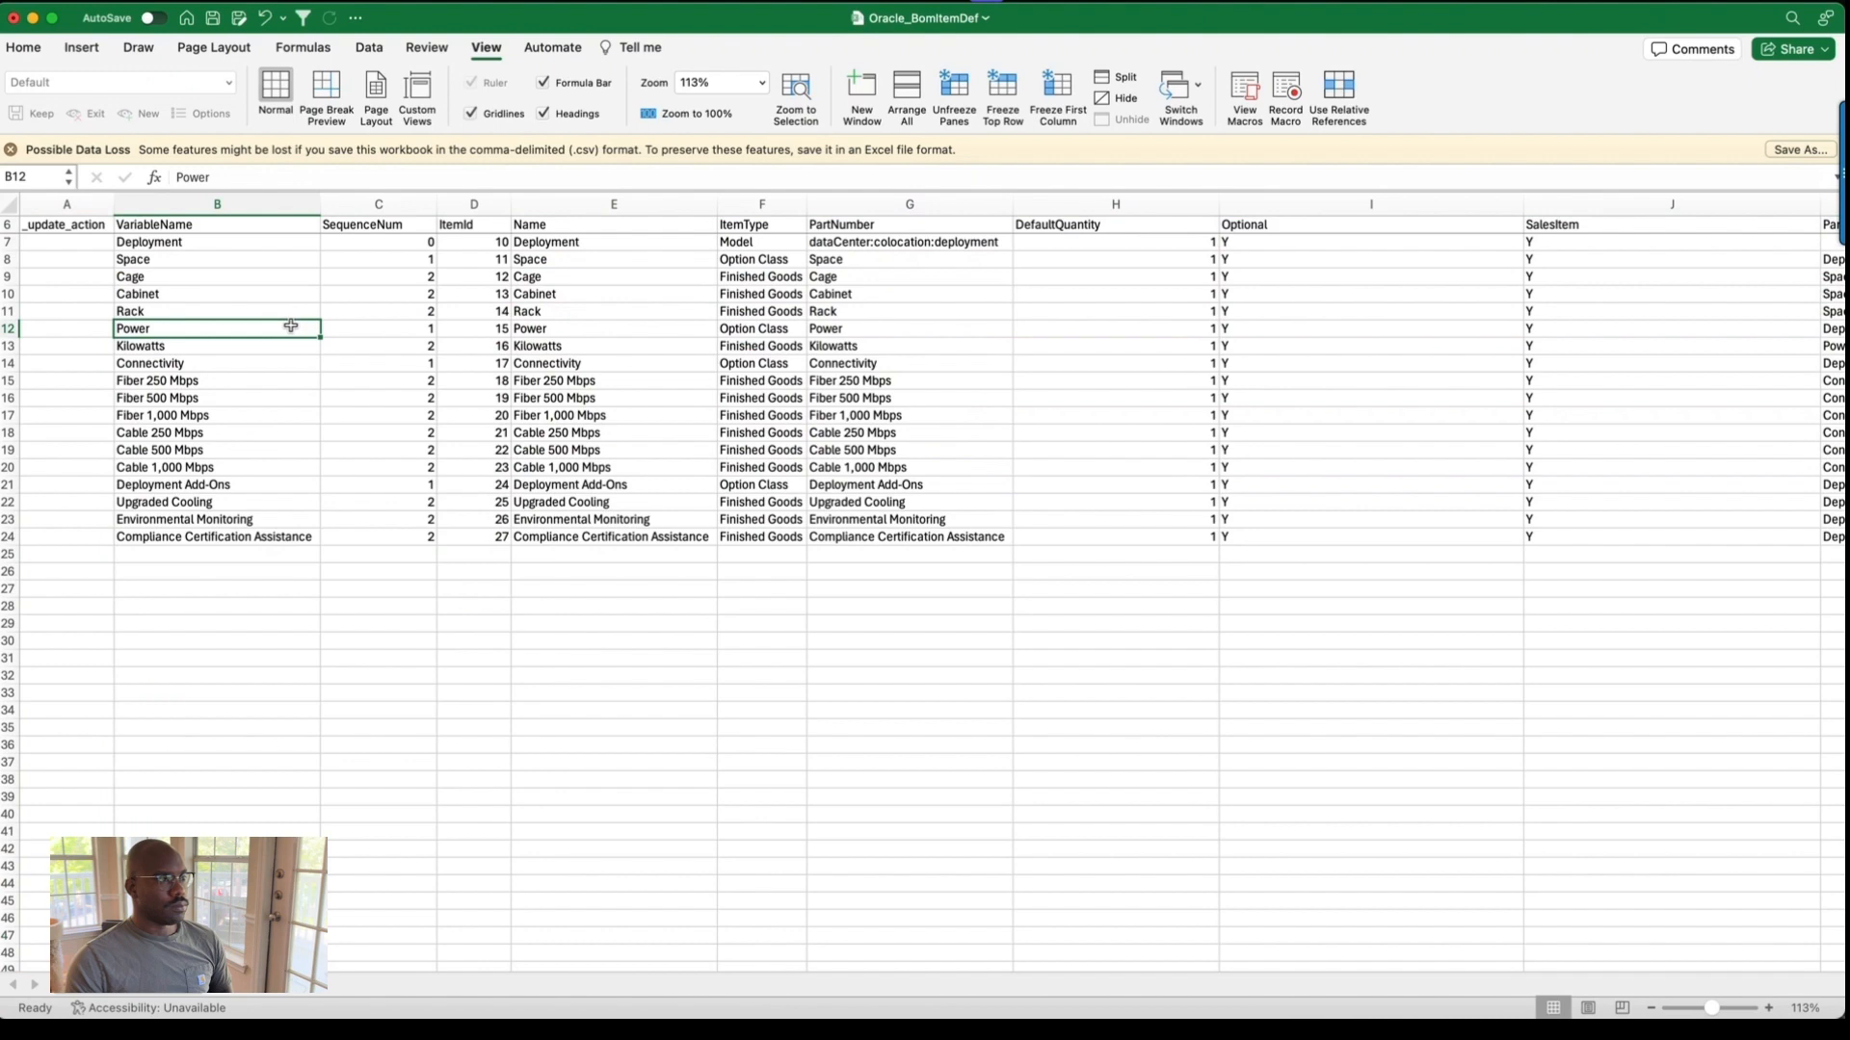
Enter add in the _update_action column for every item from Deployment to Compliance Certification Assistance and save.
click(91, 240)
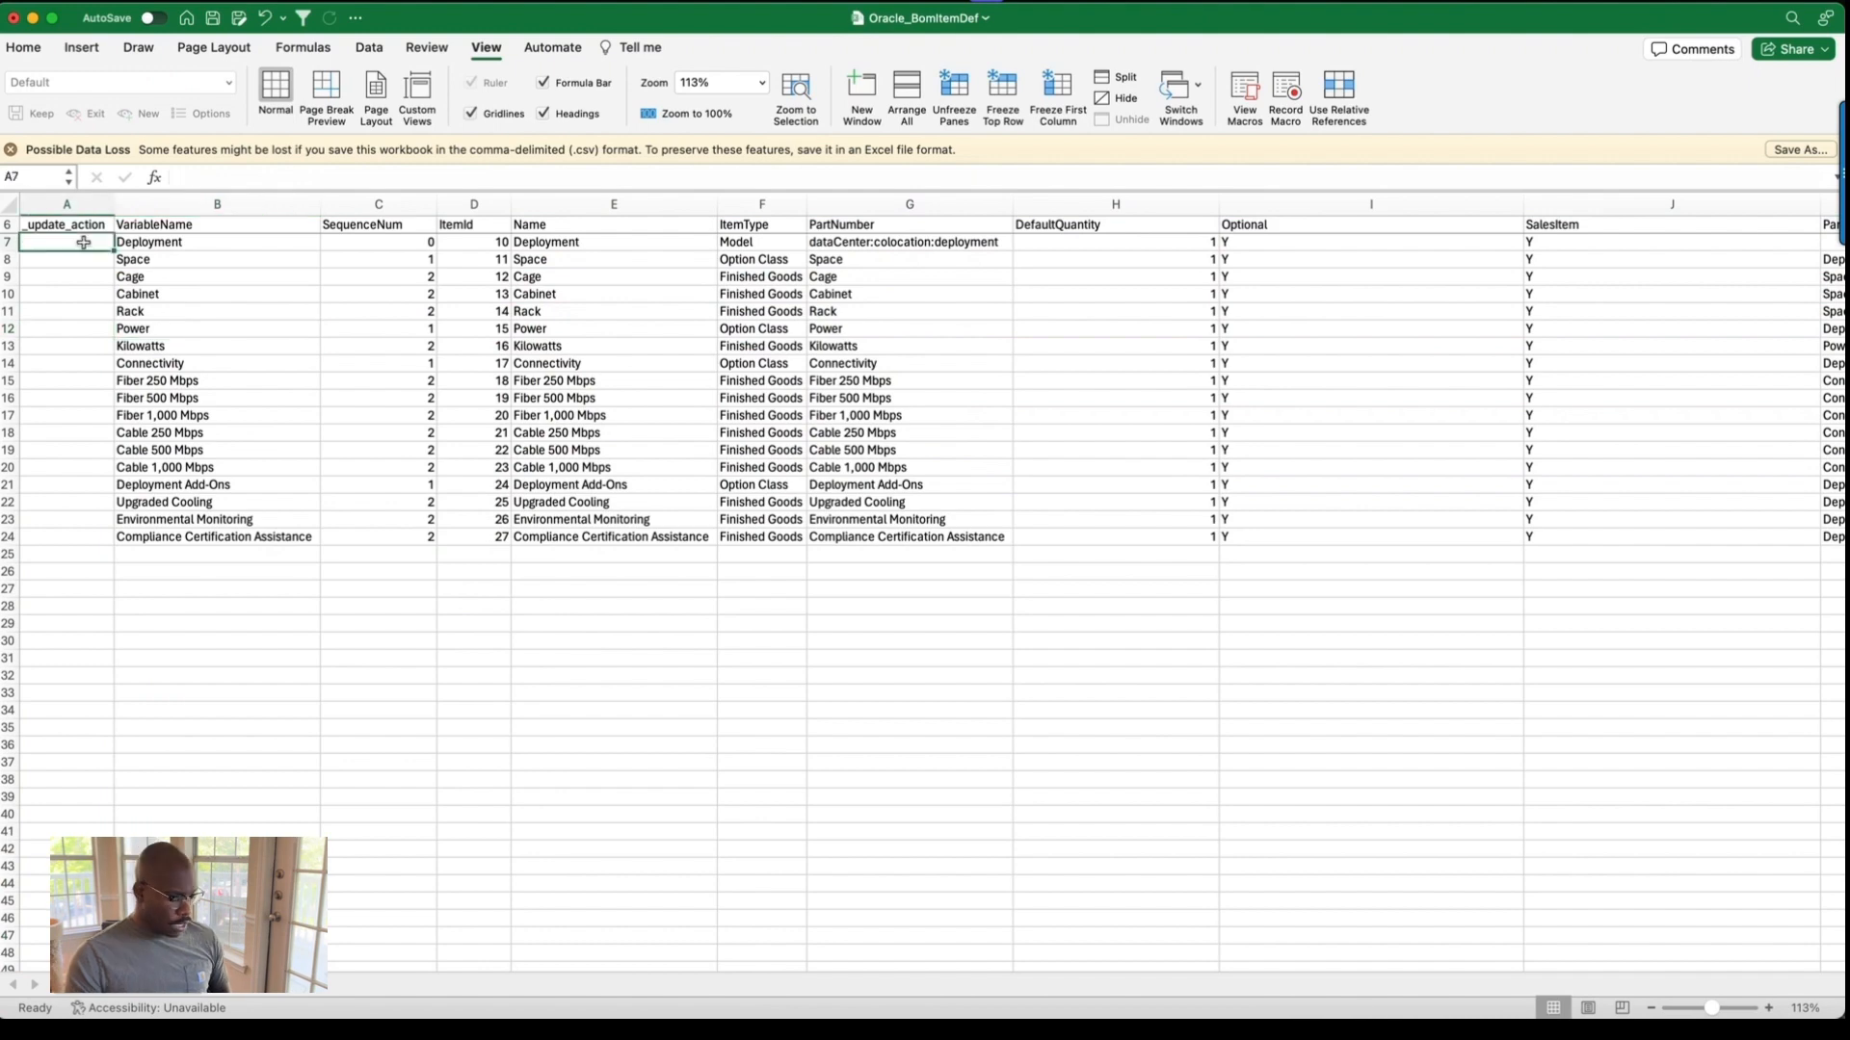
text(add)
click(91, 241)
double_click(112, 250)
click(219, 283)
key(super+s)
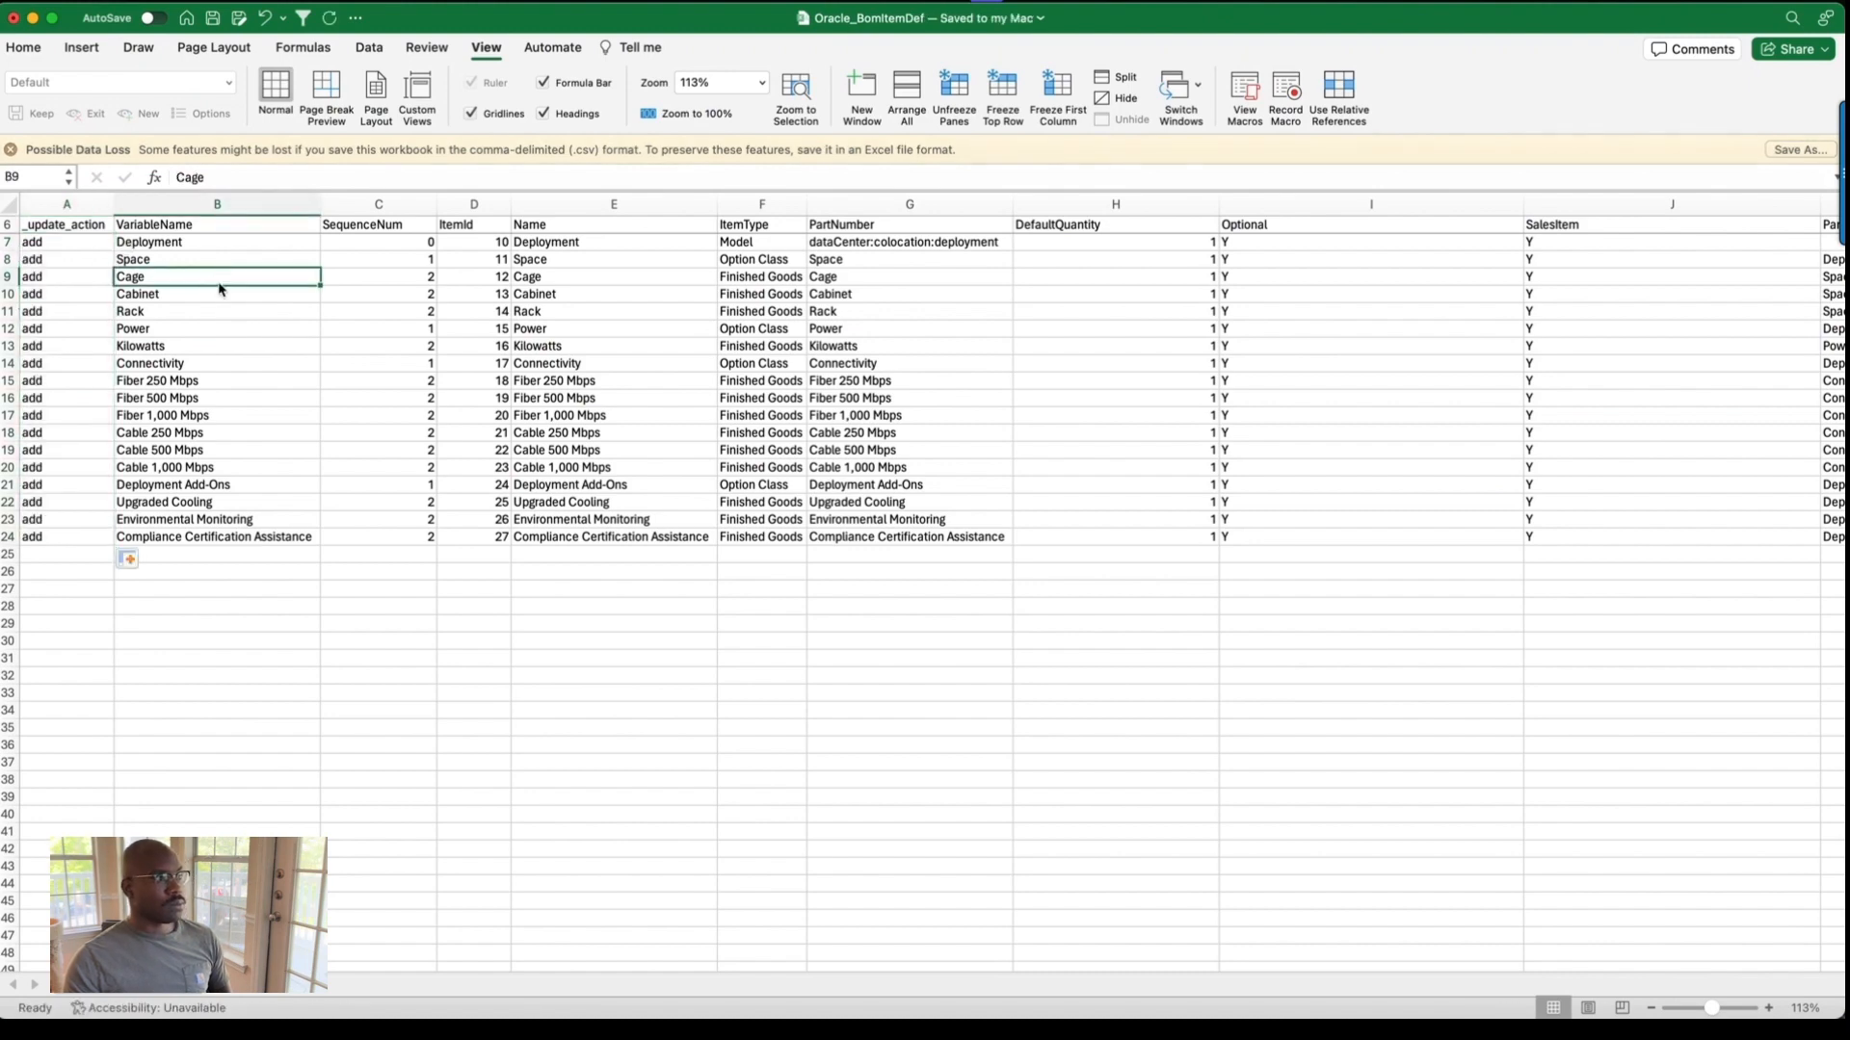
Unfreeze the panes and delete the repeated header row 6 below the _end meta data row.
click(1005, 87)
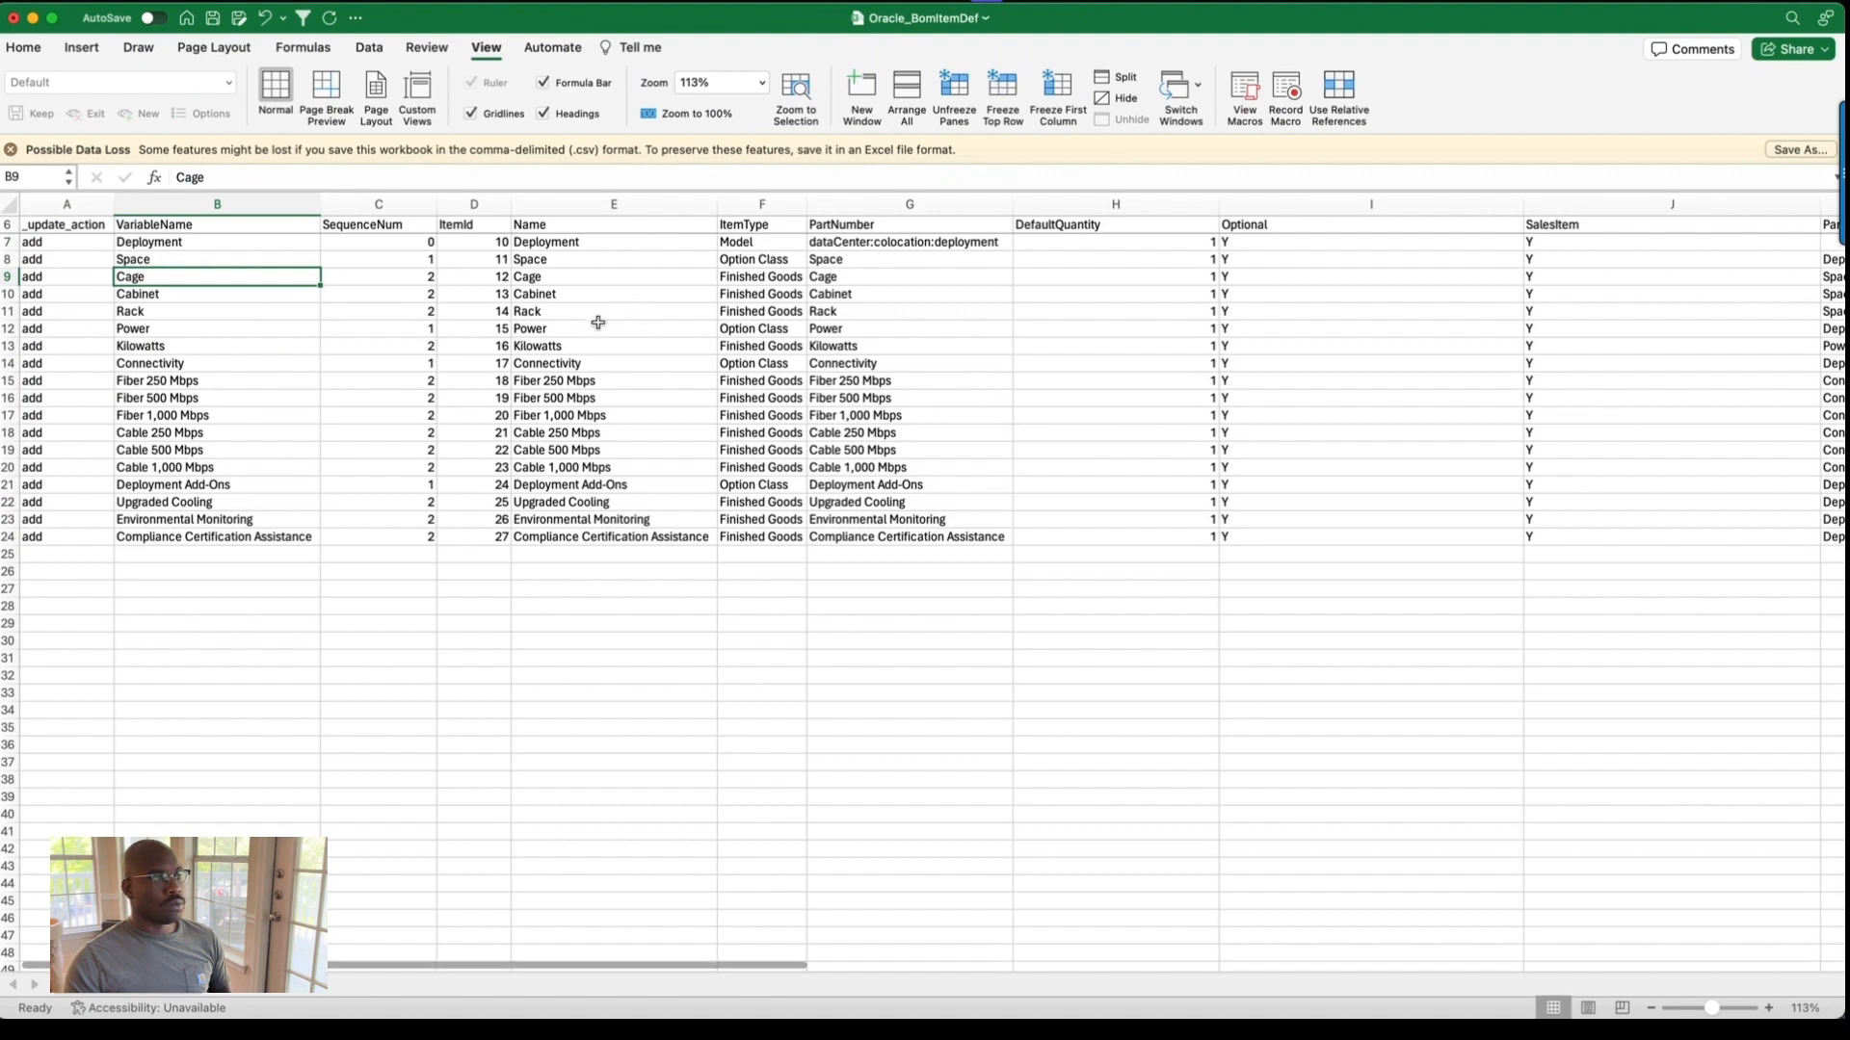
click(954, 89)
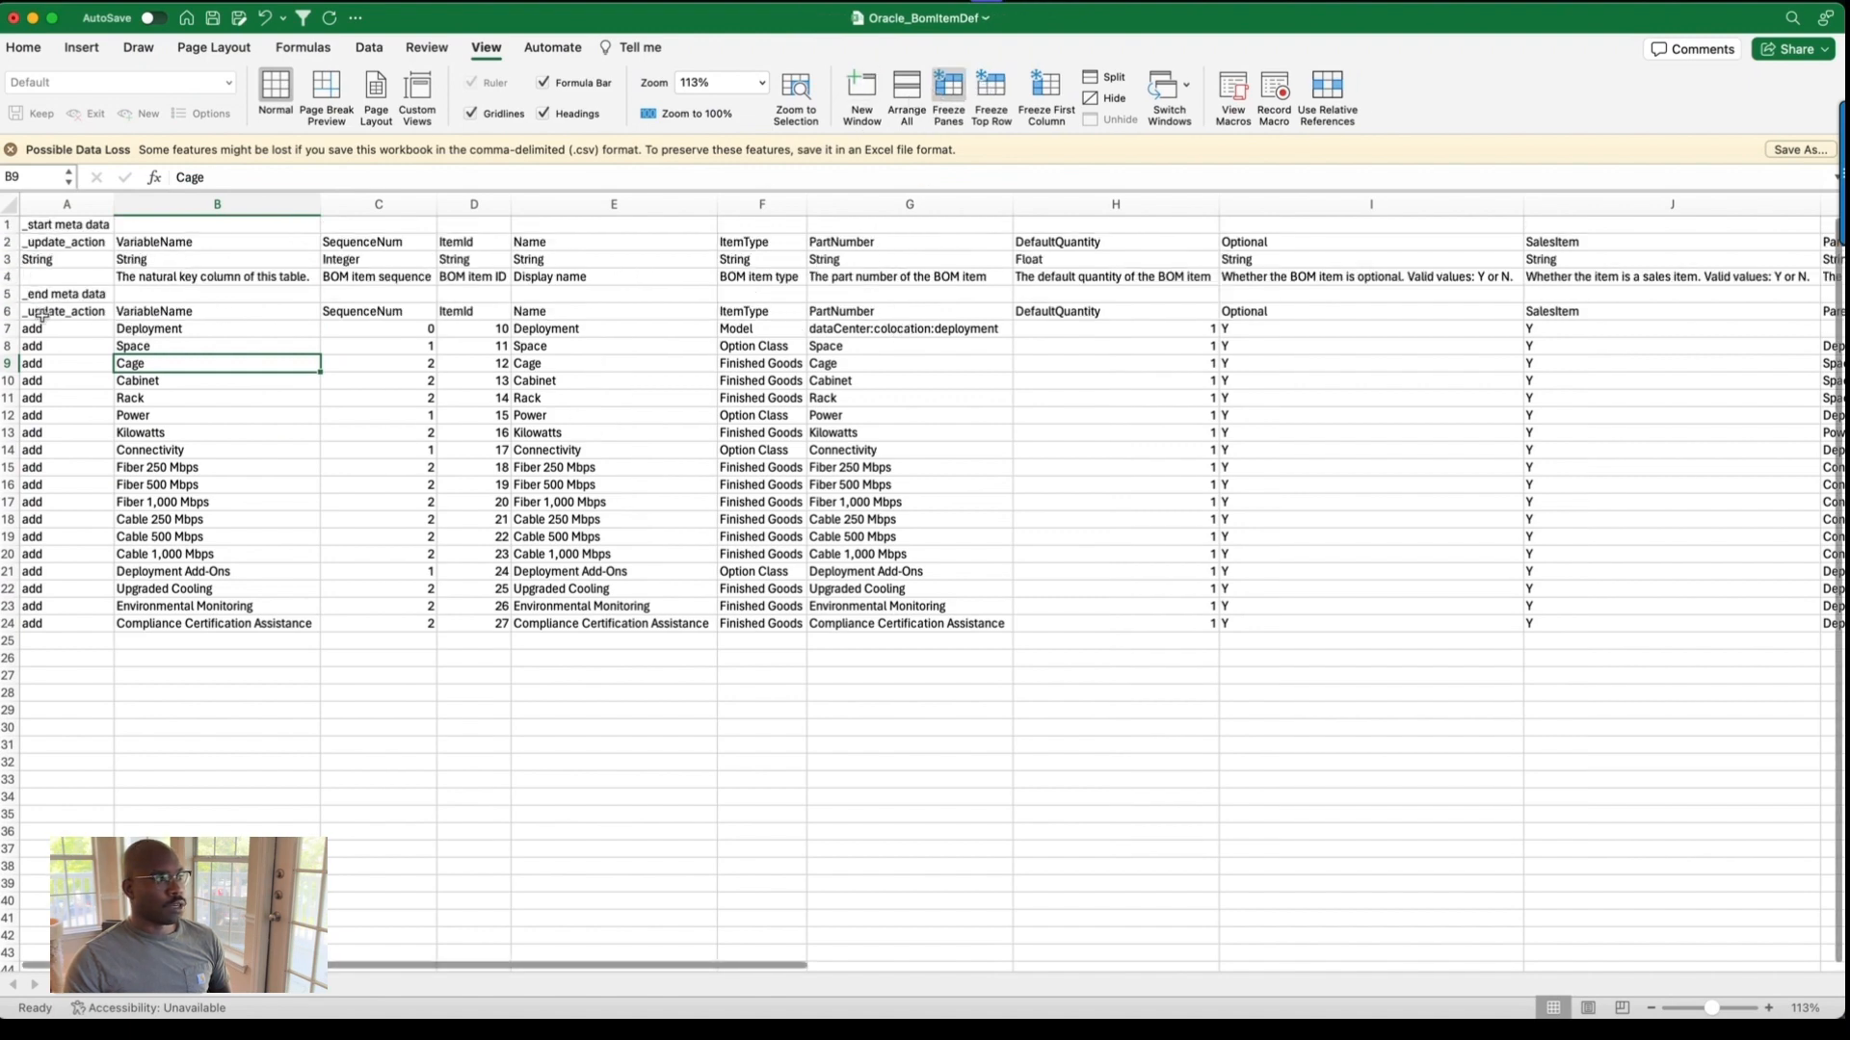
click(5, 312)
right_click(8, 318)
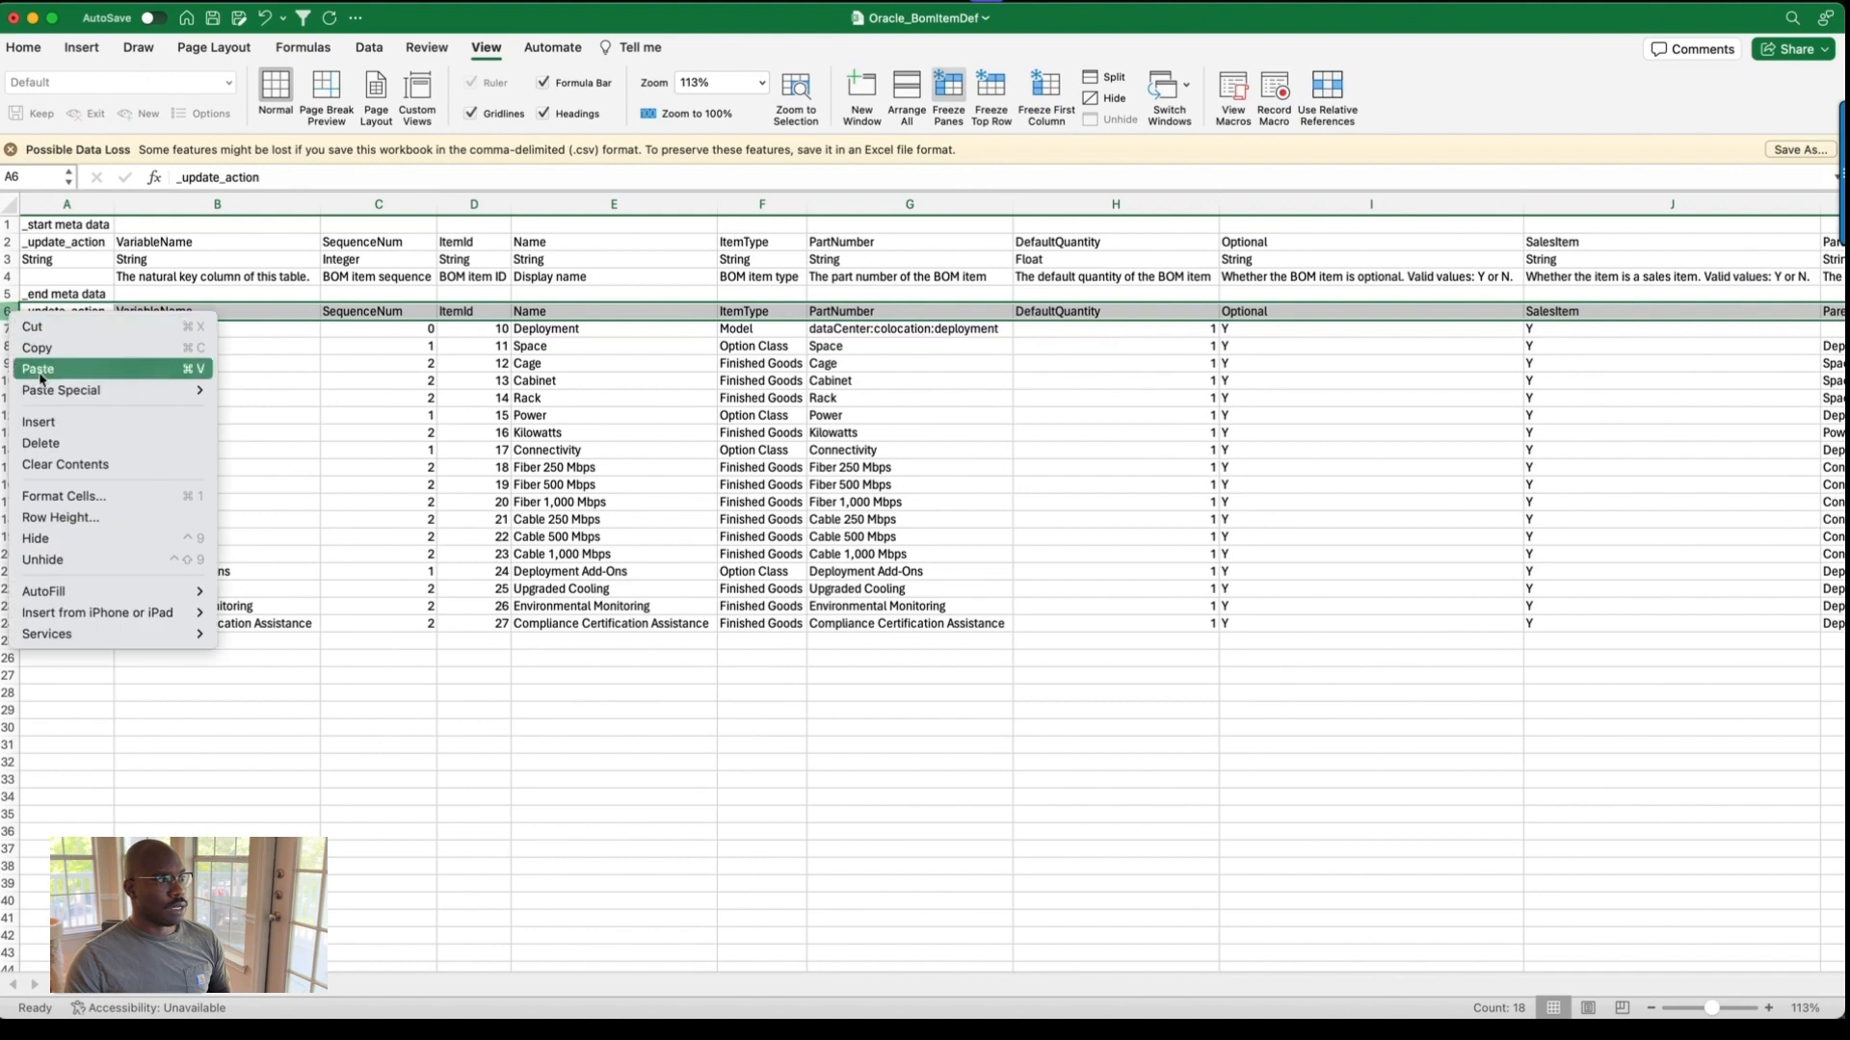
key(Escape)
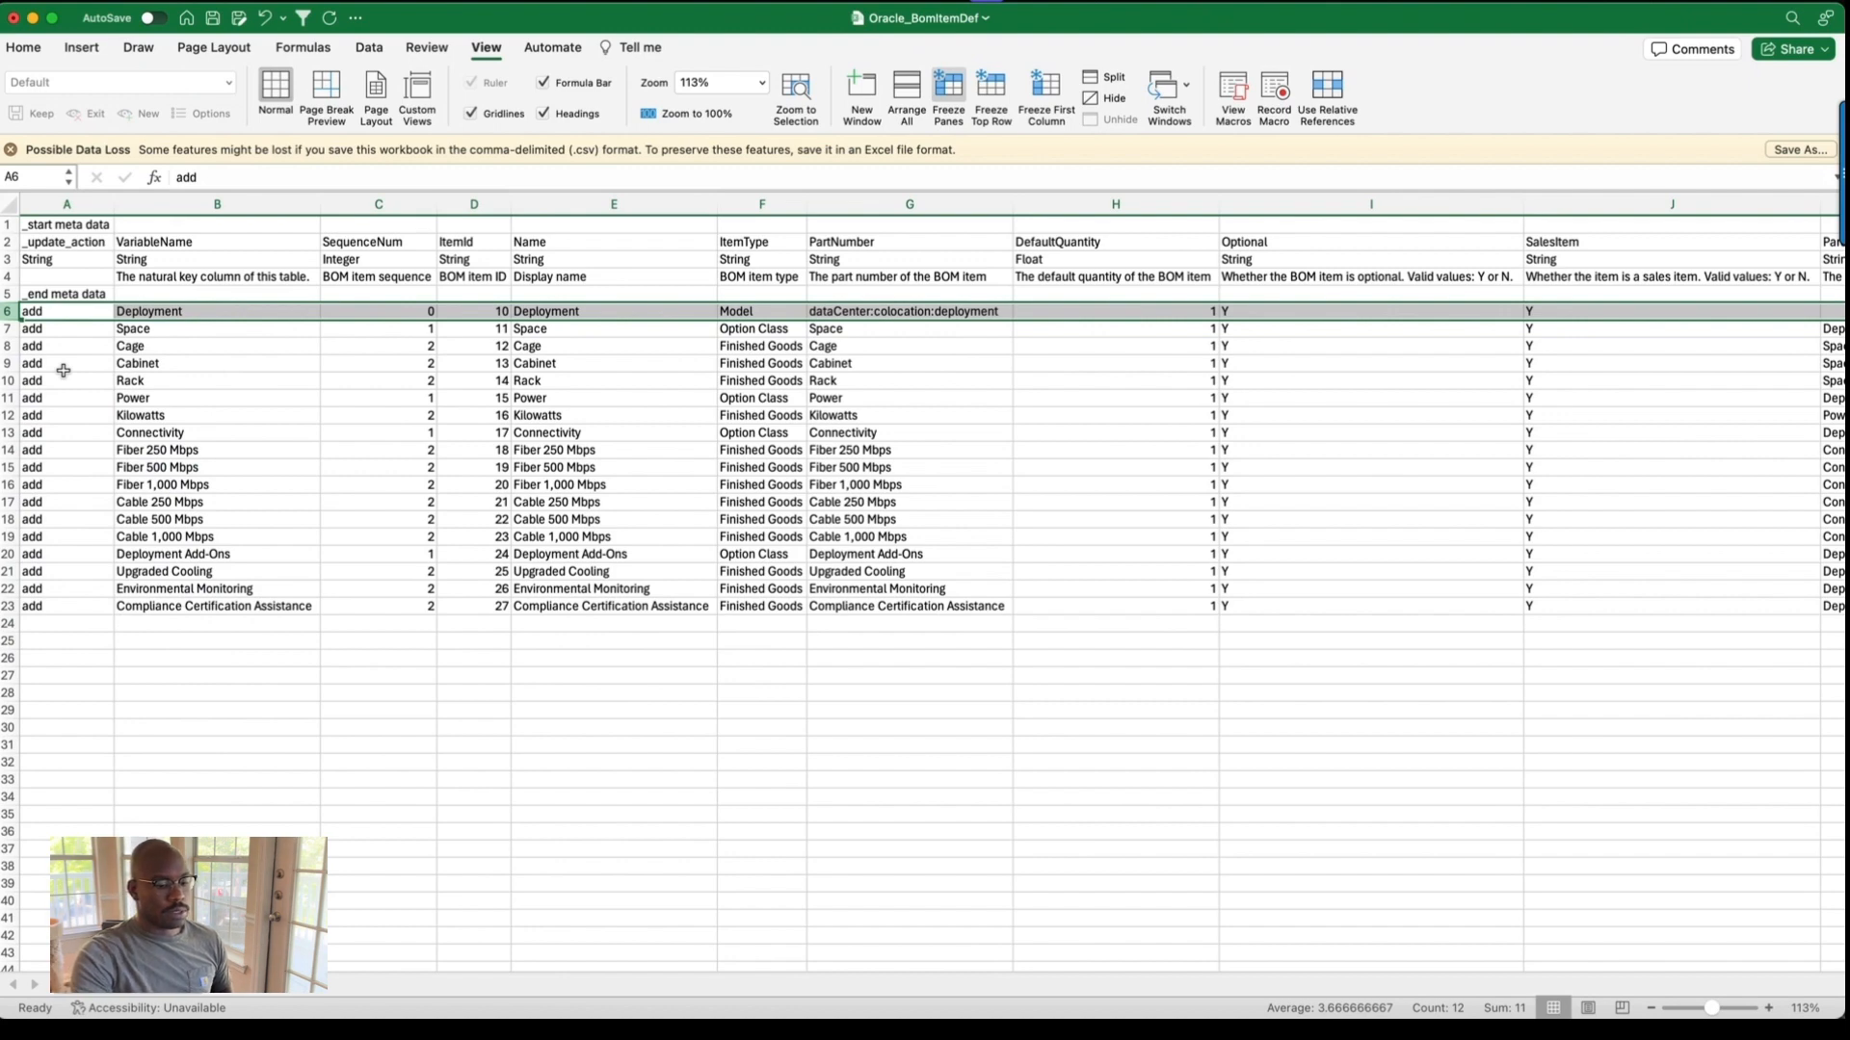
Save the Oracle_BomItemDef spreadsheet and resize its window to half the screen beside the CB1 BOM Tables folder.
click(247, 453)
key(super+s)
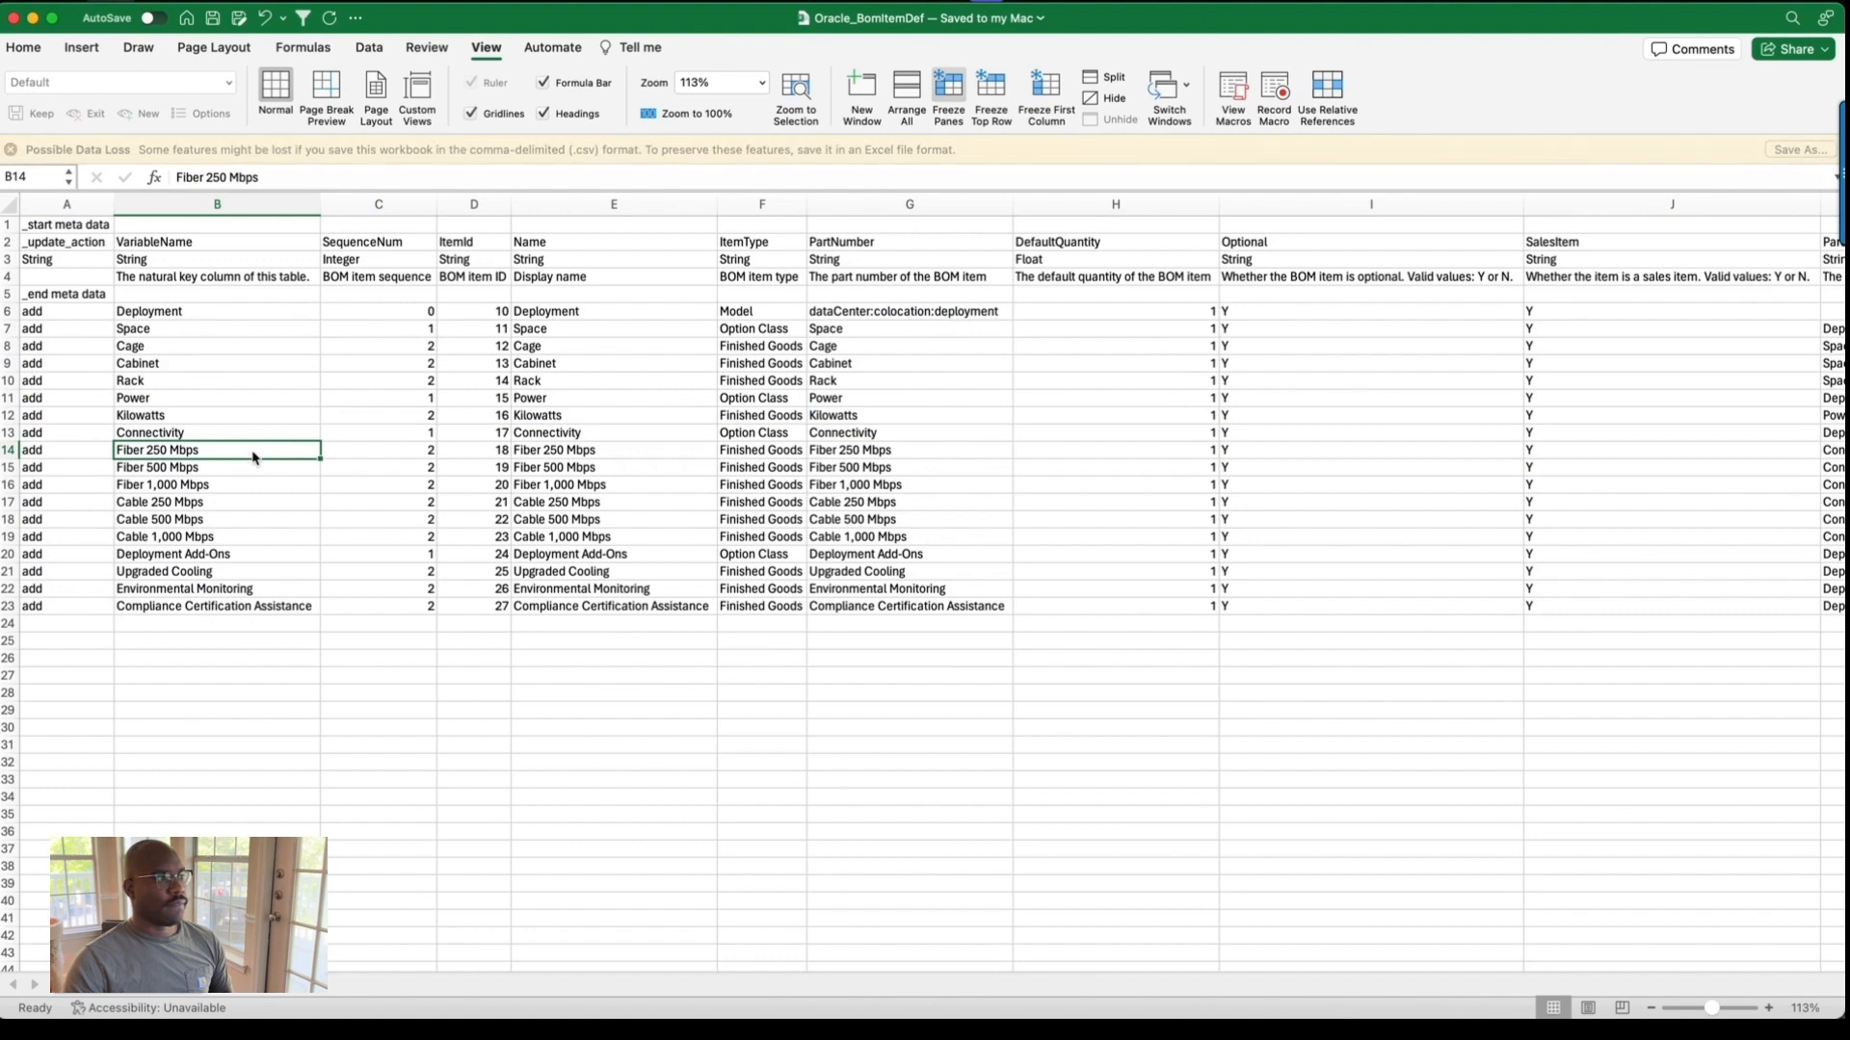
click(432, 366)
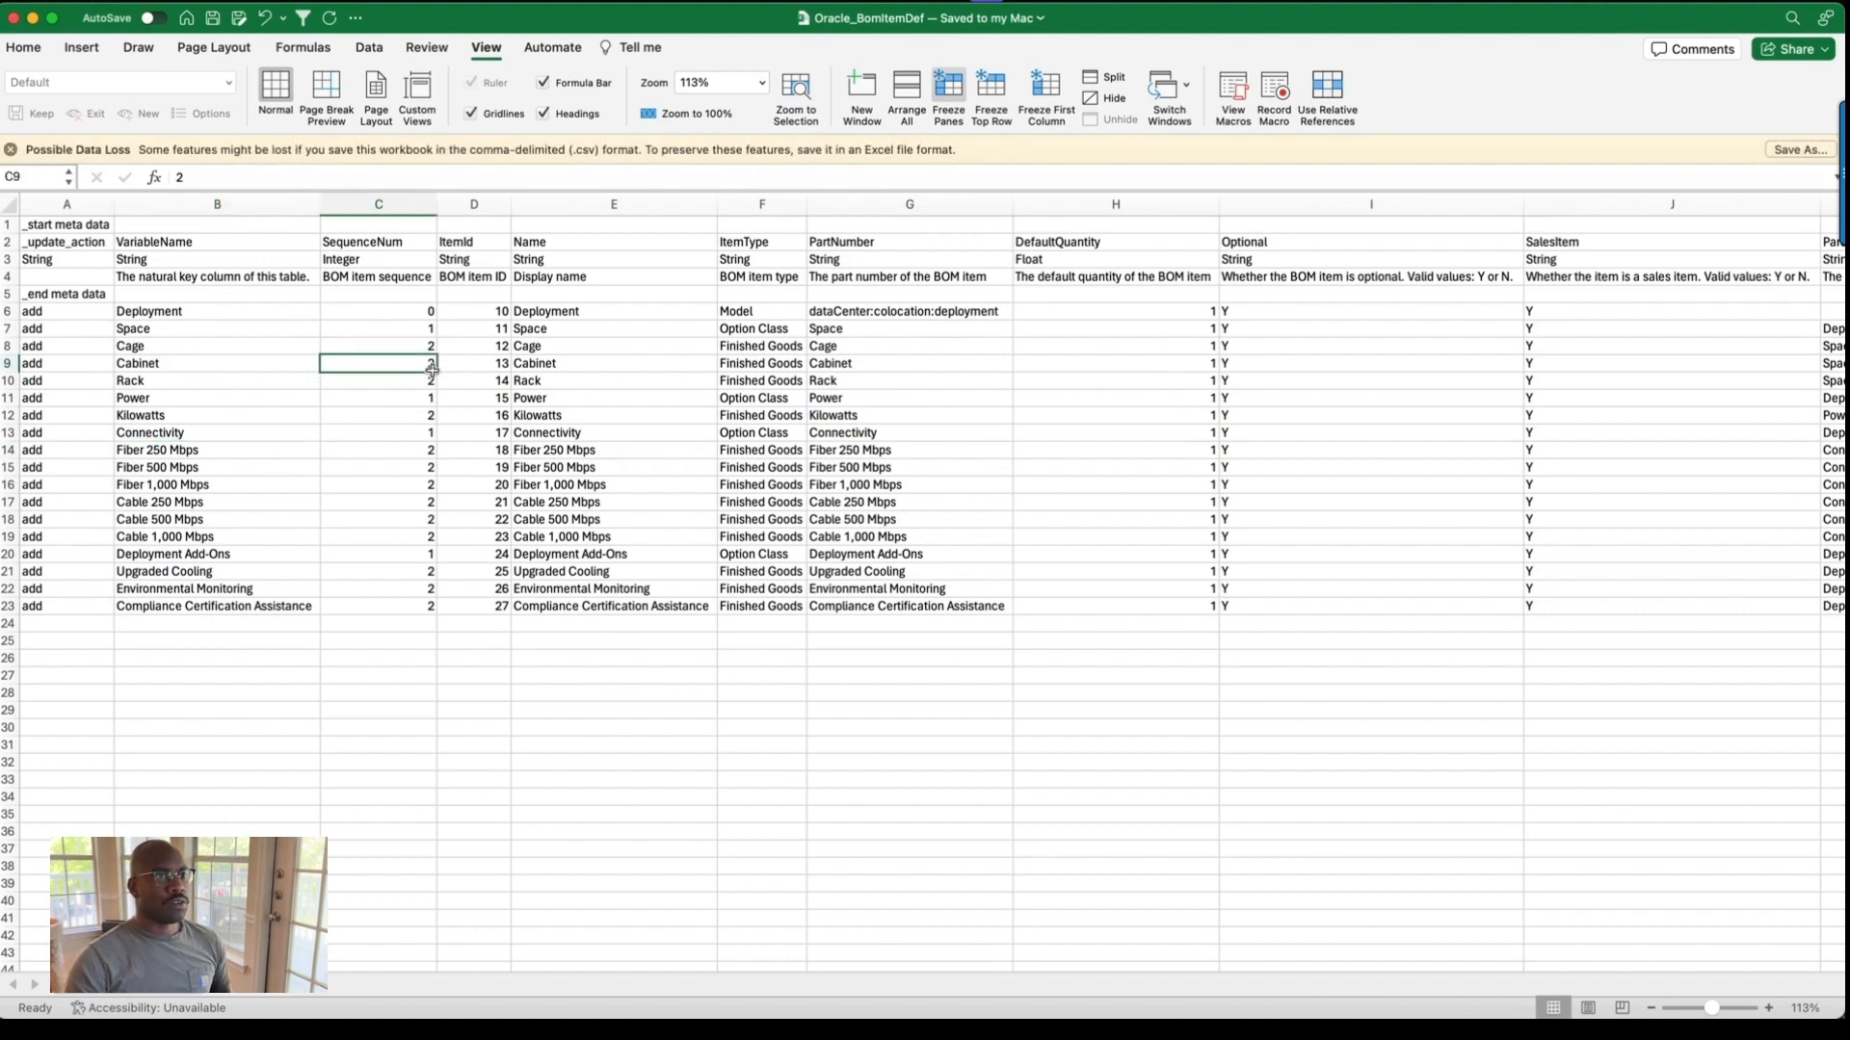
key(ctrl+alt+Left)
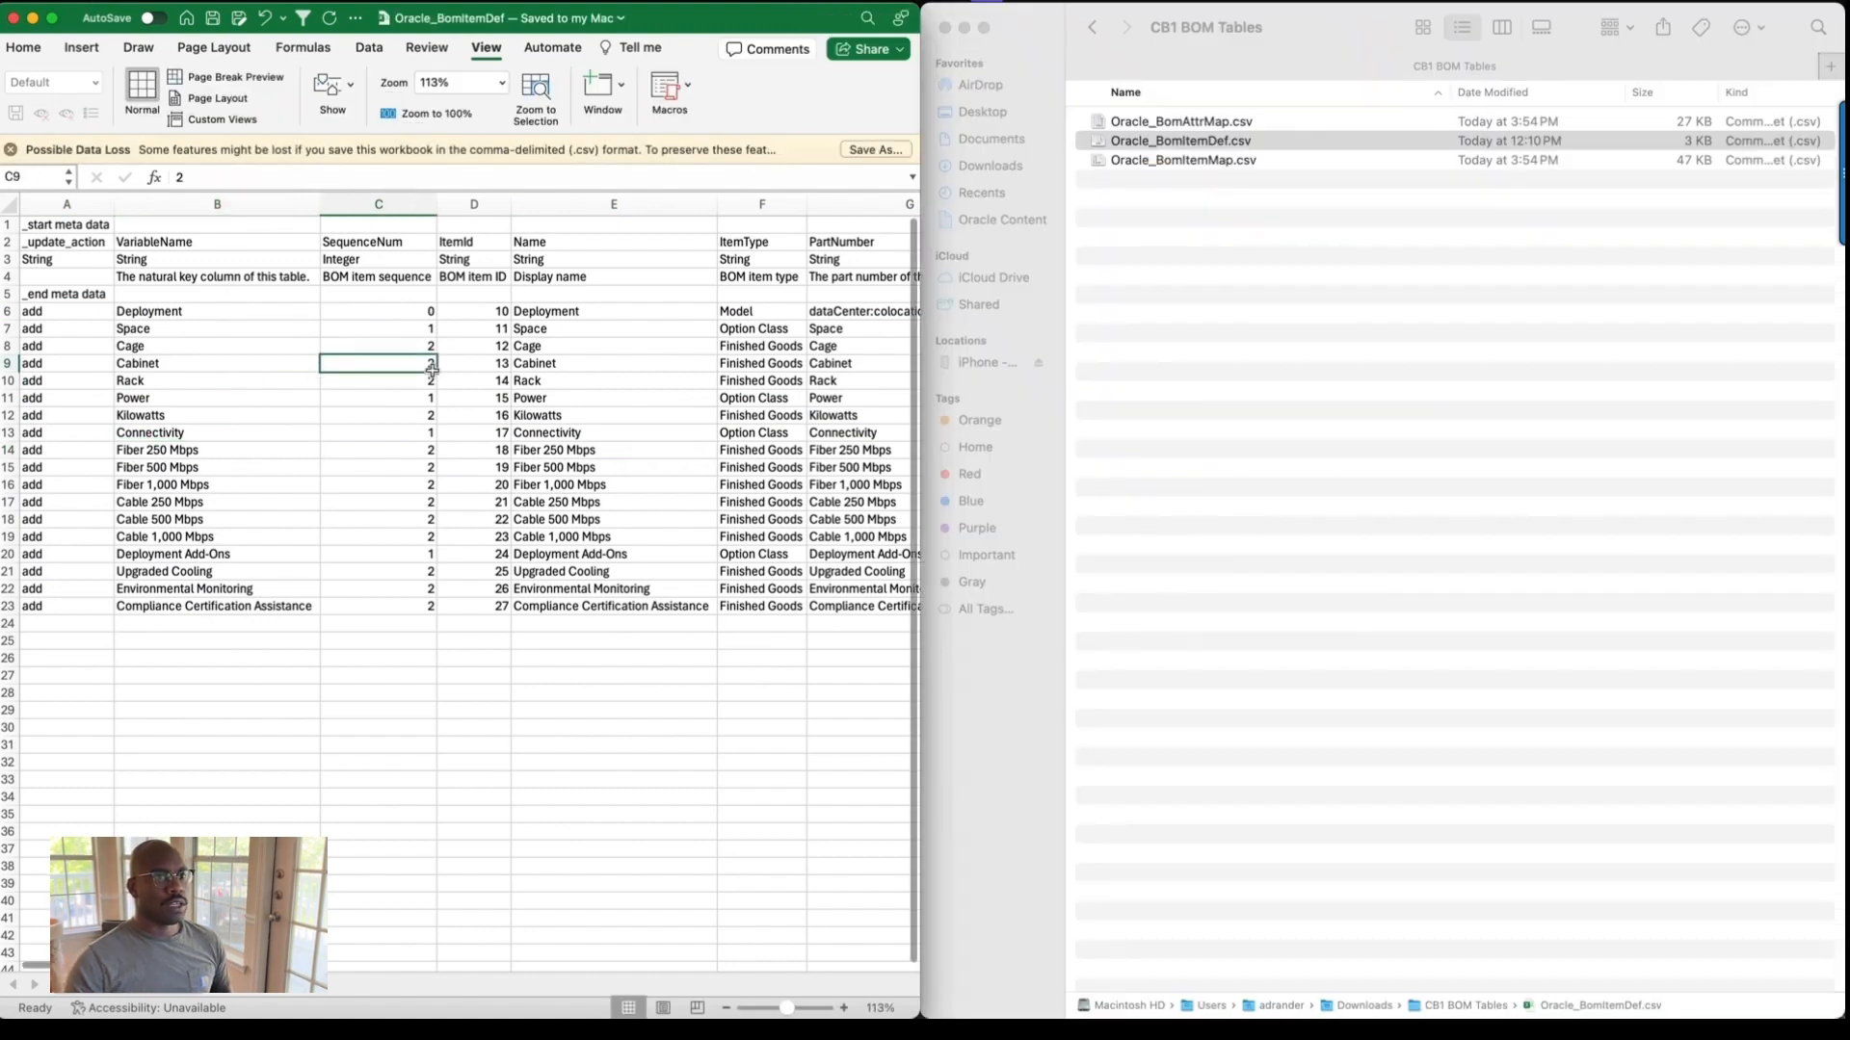
Open Oracle_BomItemMap.csv from the CB1 BOM Tables folder, tile it beside Oracle_BomItemDef, and auto-fit all its column widths.
click(1184, 166)
double_click(1184, 162)
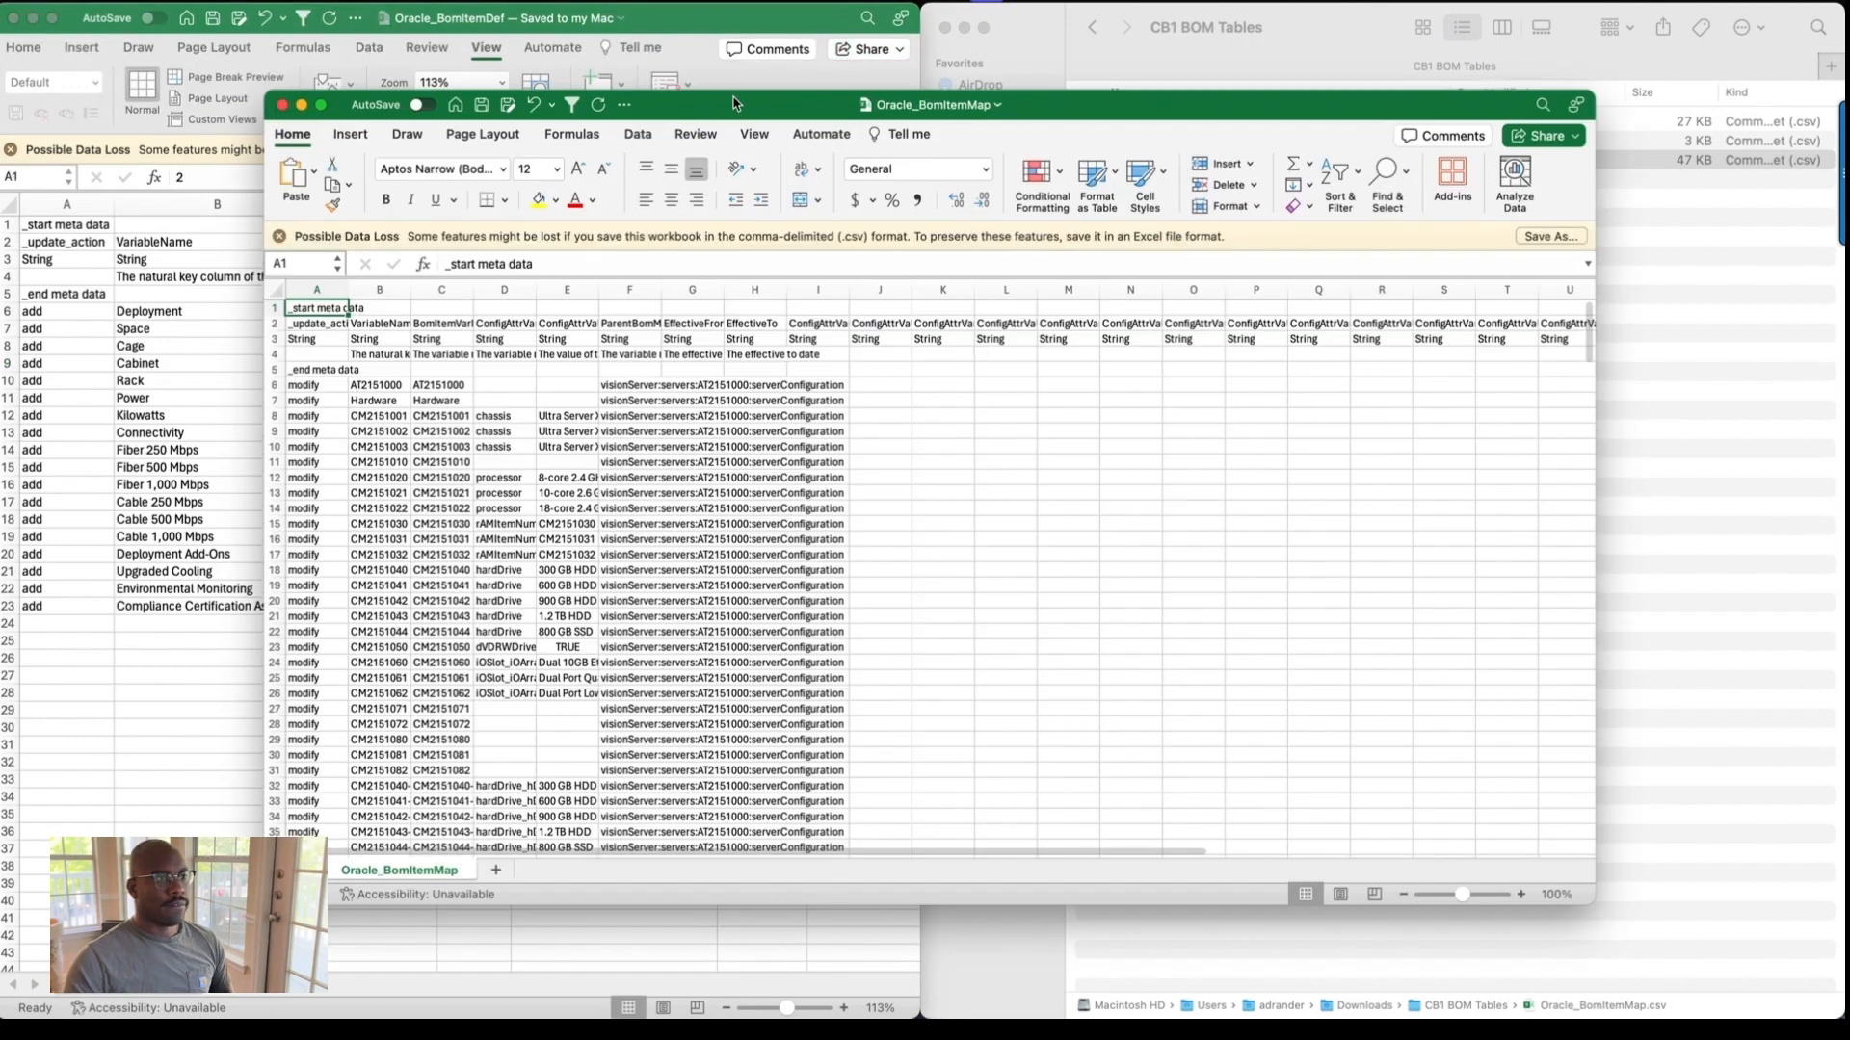
key(ctrl+alt+Right)
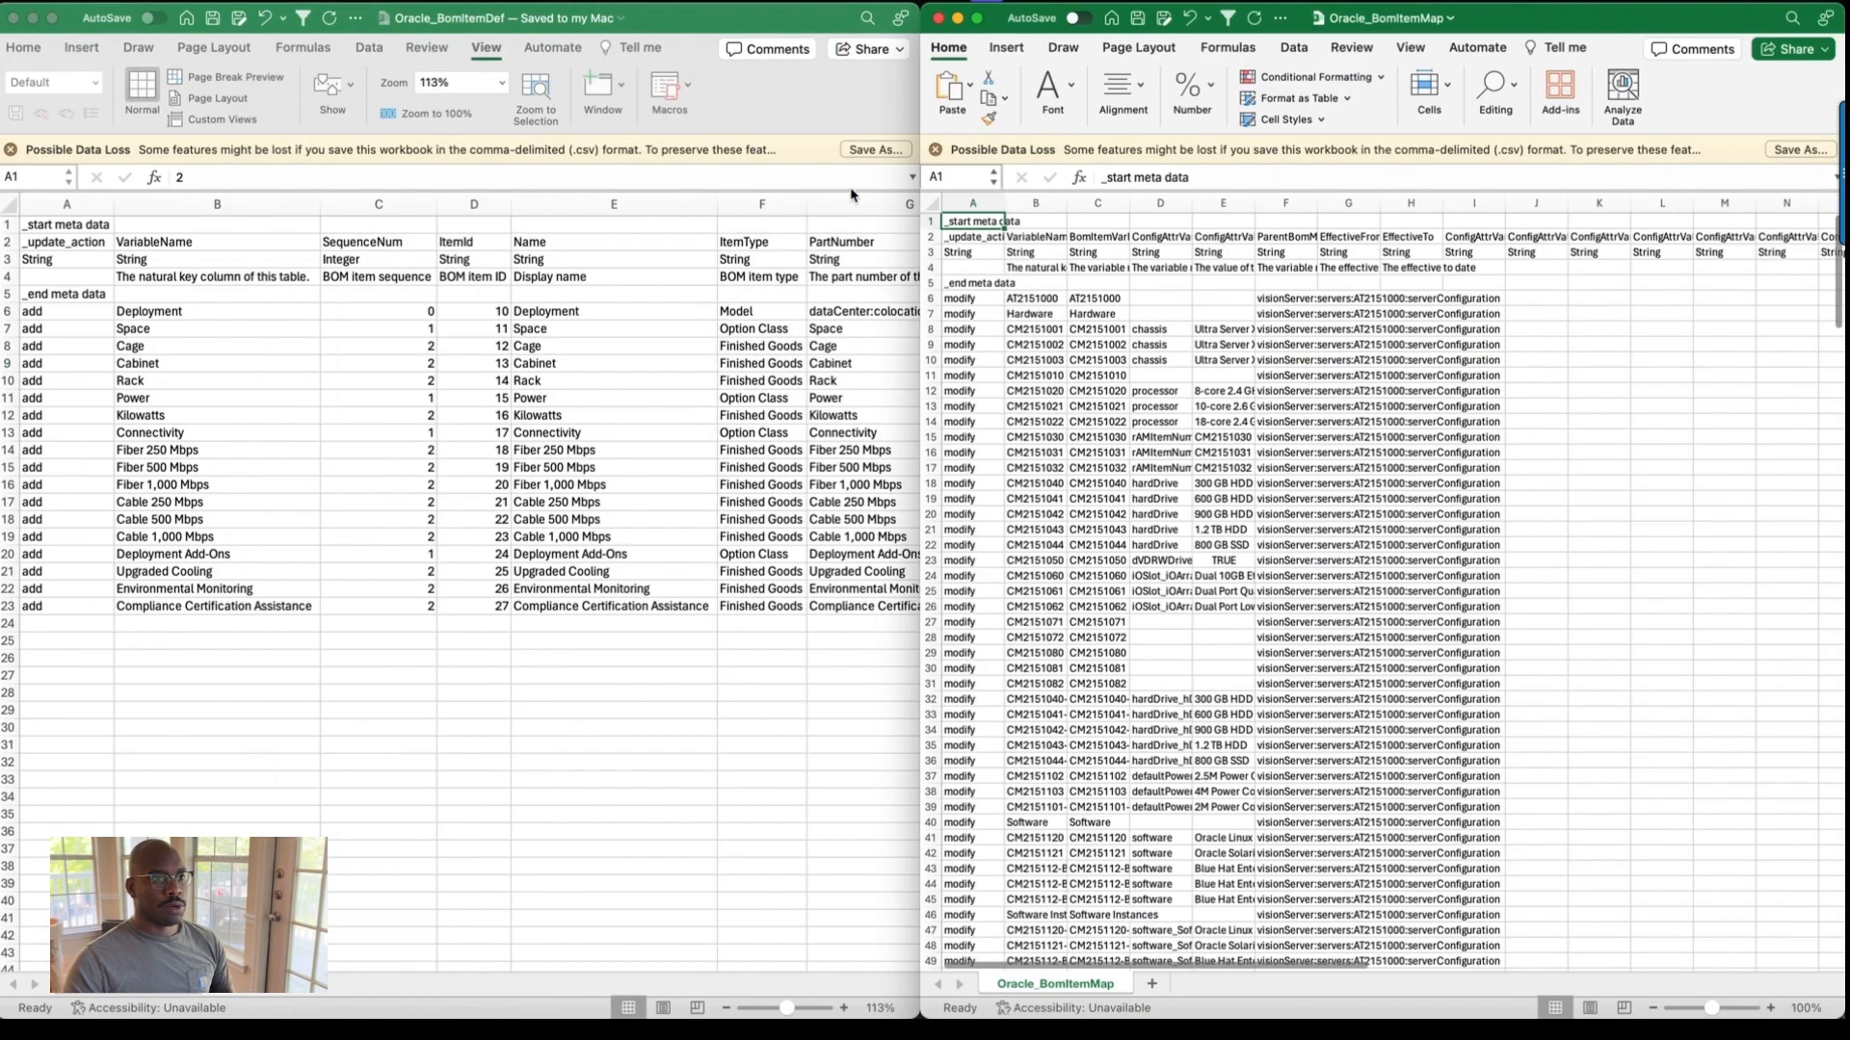
click(930, 203)
double_click(1004, 204)
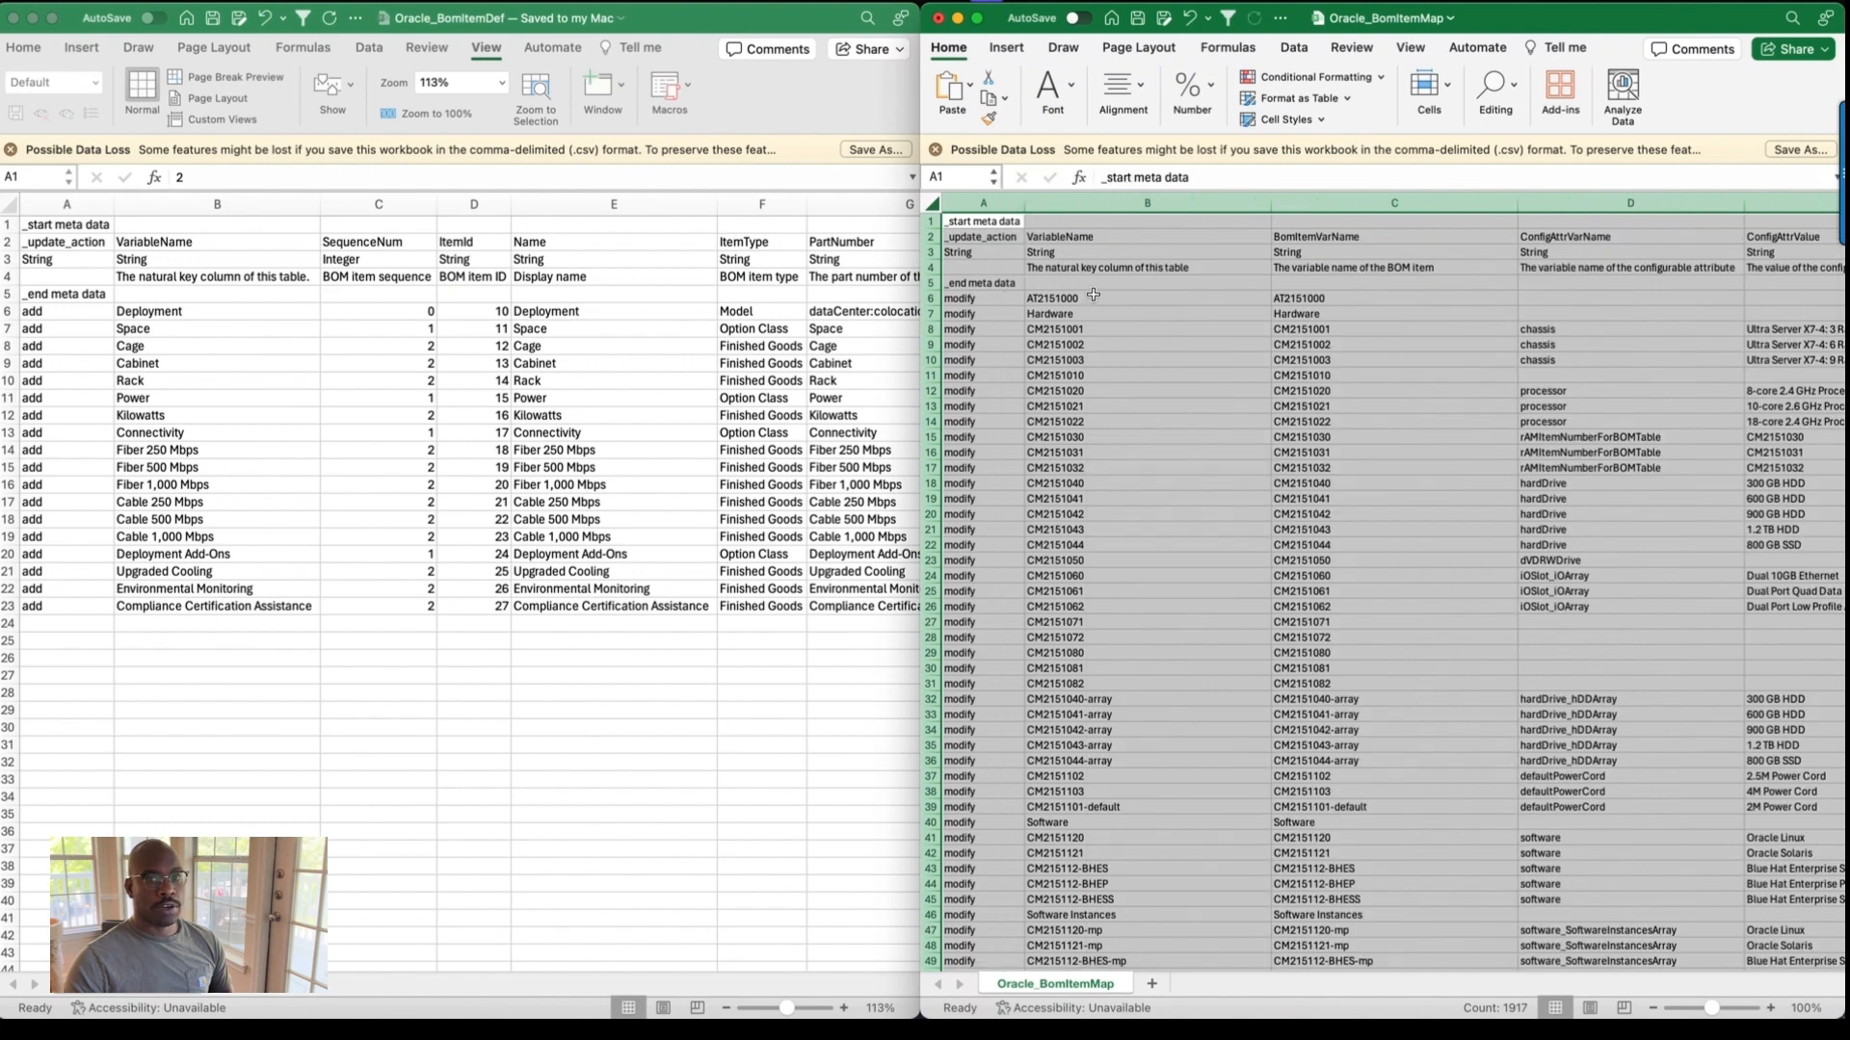
Delete all existing modify records from row 6 down in Oracle_BomItemMap.
click(546, 339)
drag(579, 309, 583, 588)
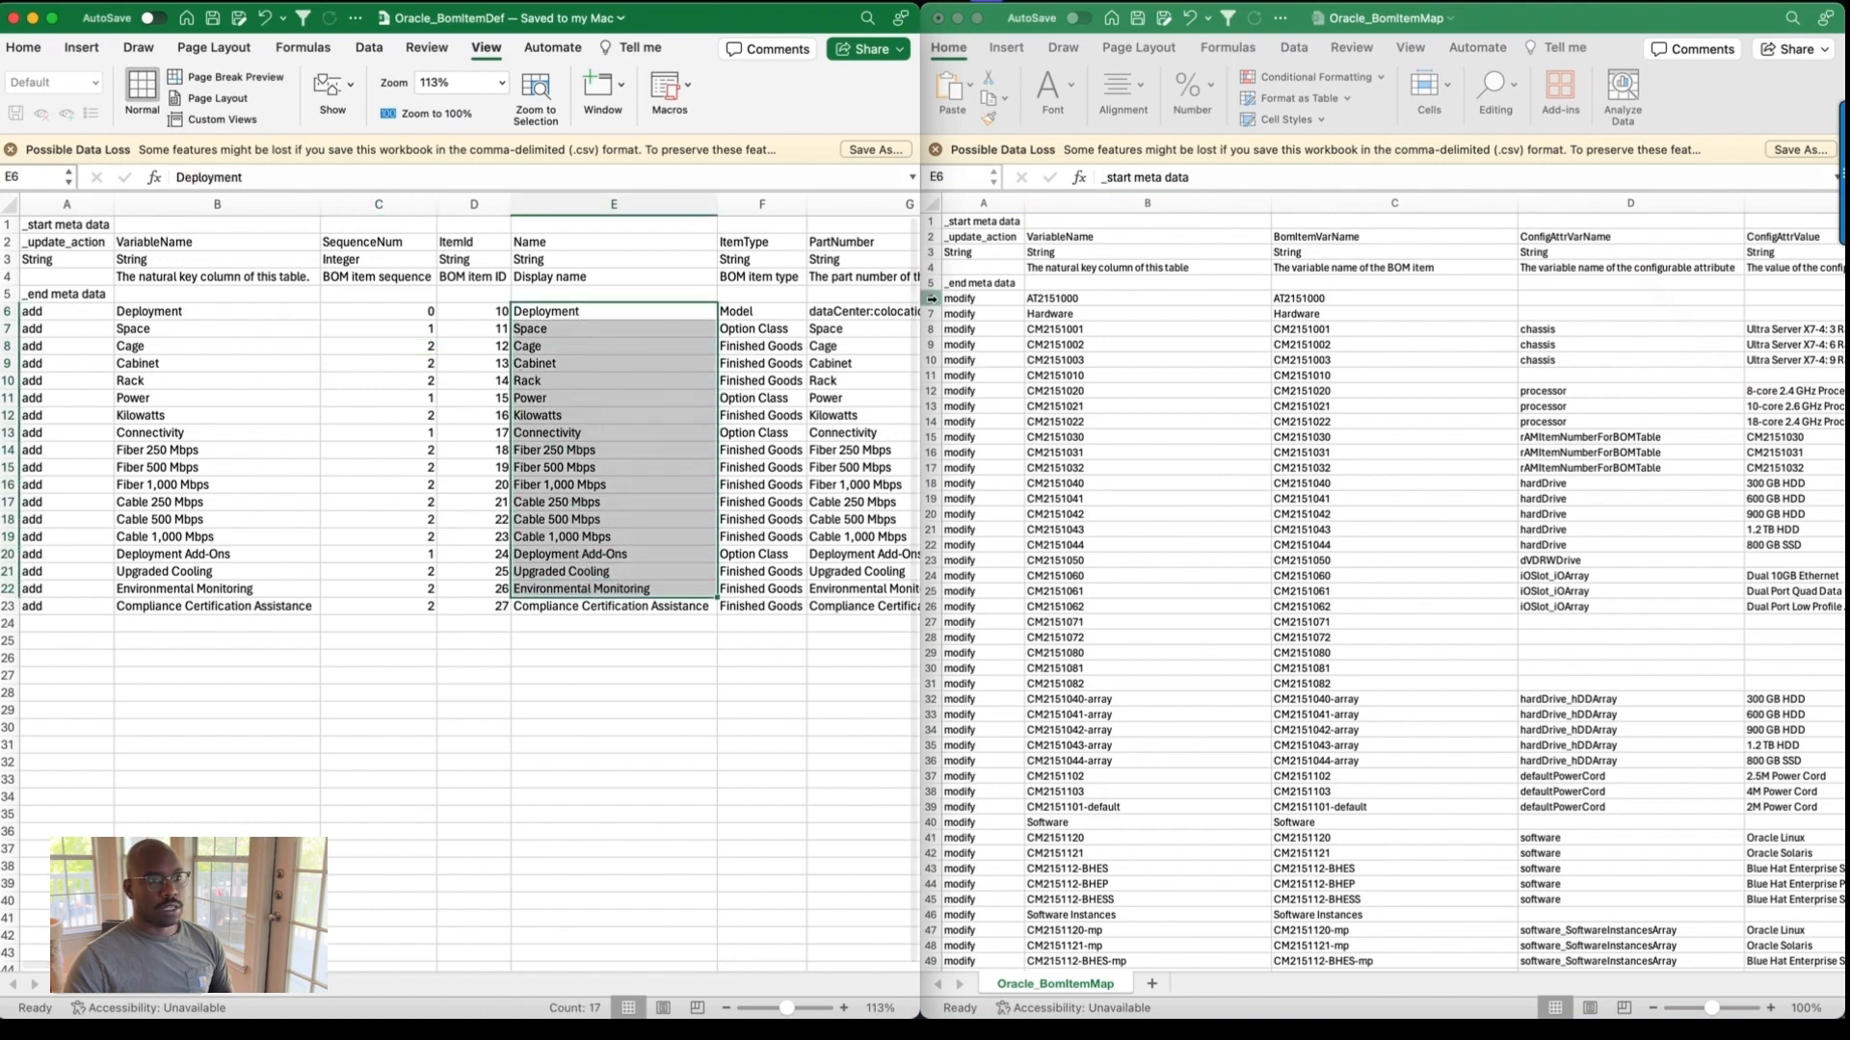
click(934, 300)
click(935, 299)
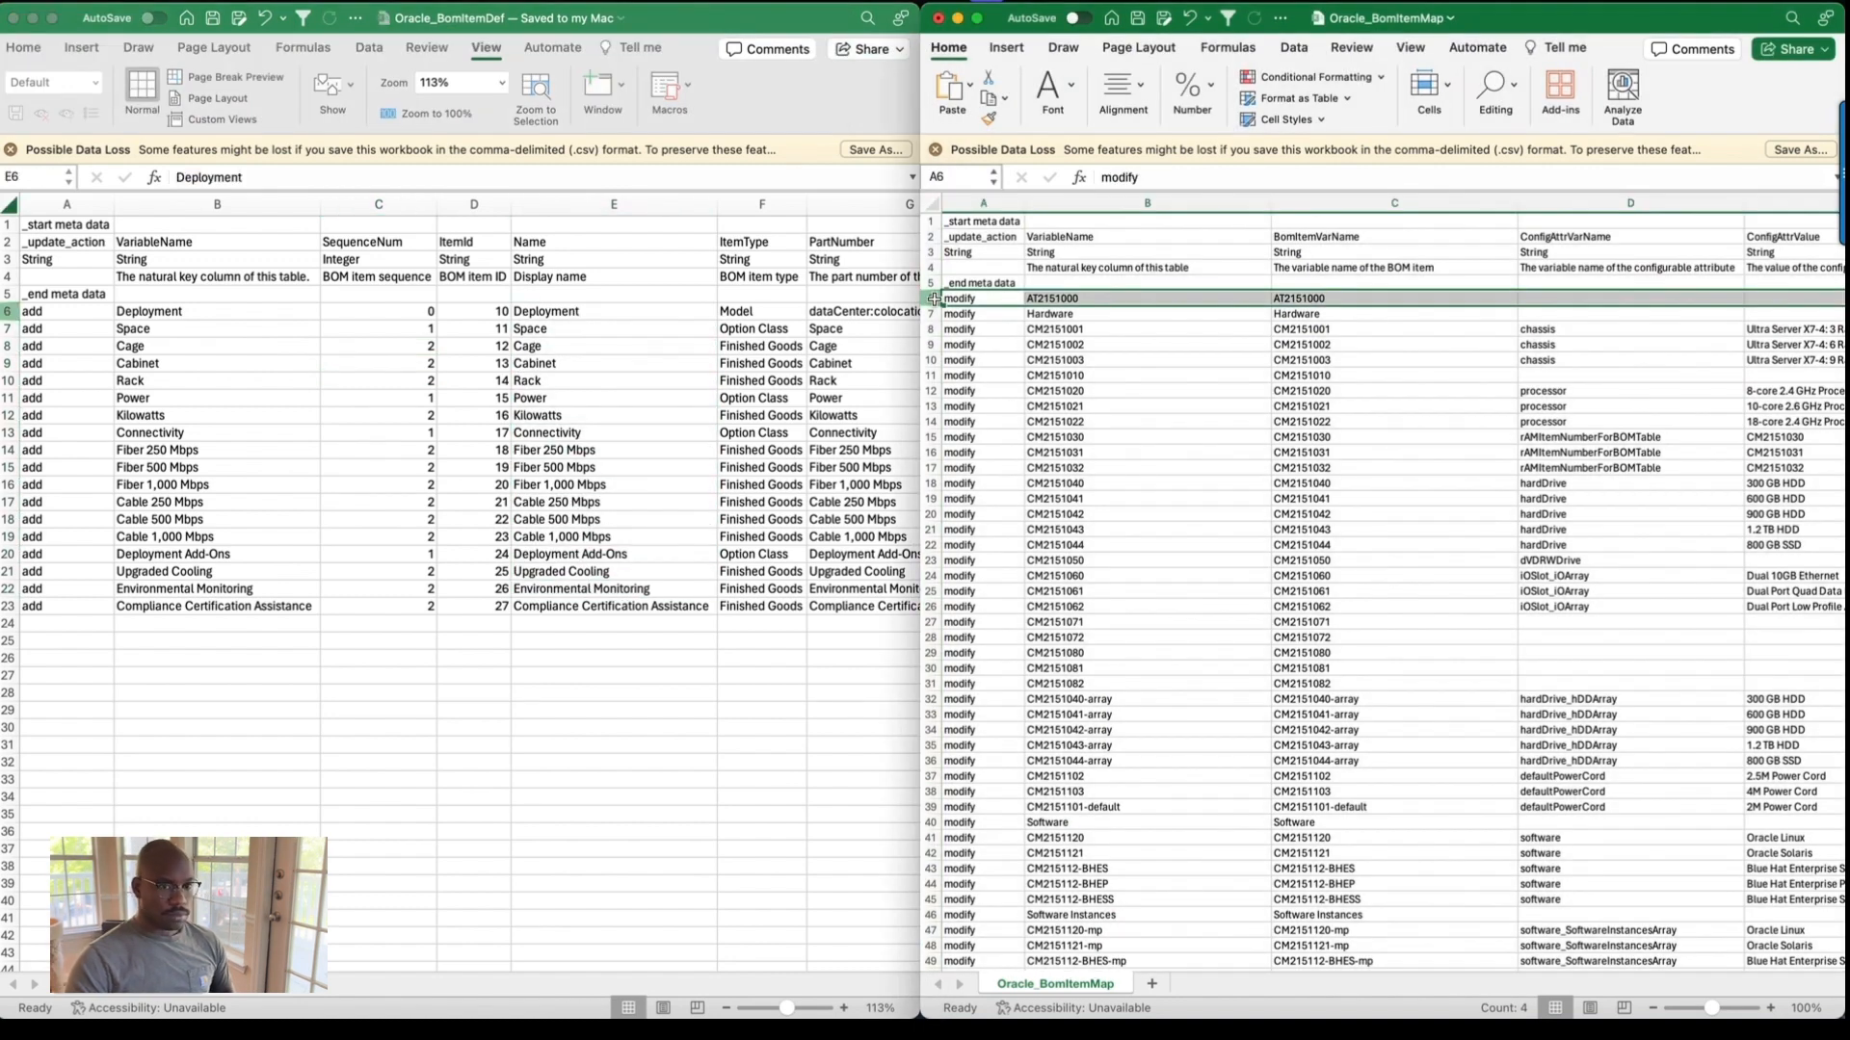
key(ctrl+shift+Down)
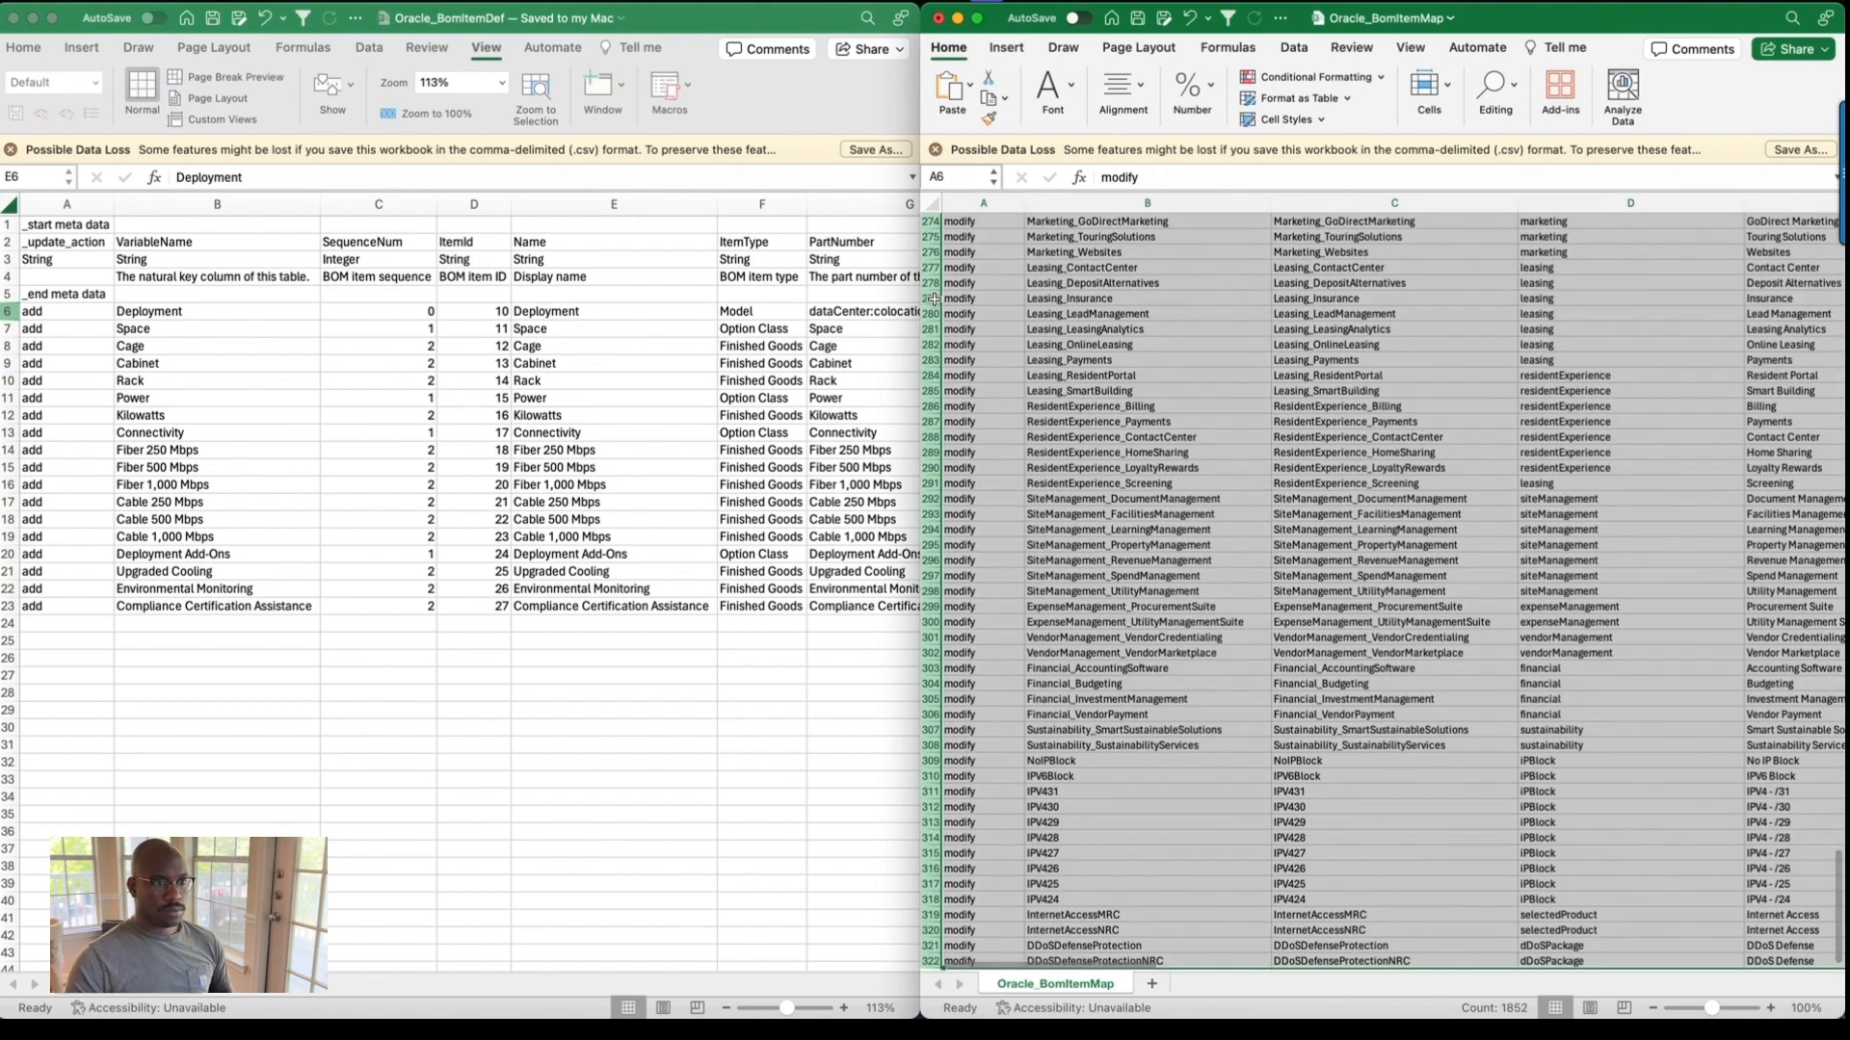
right_click(930, 299)
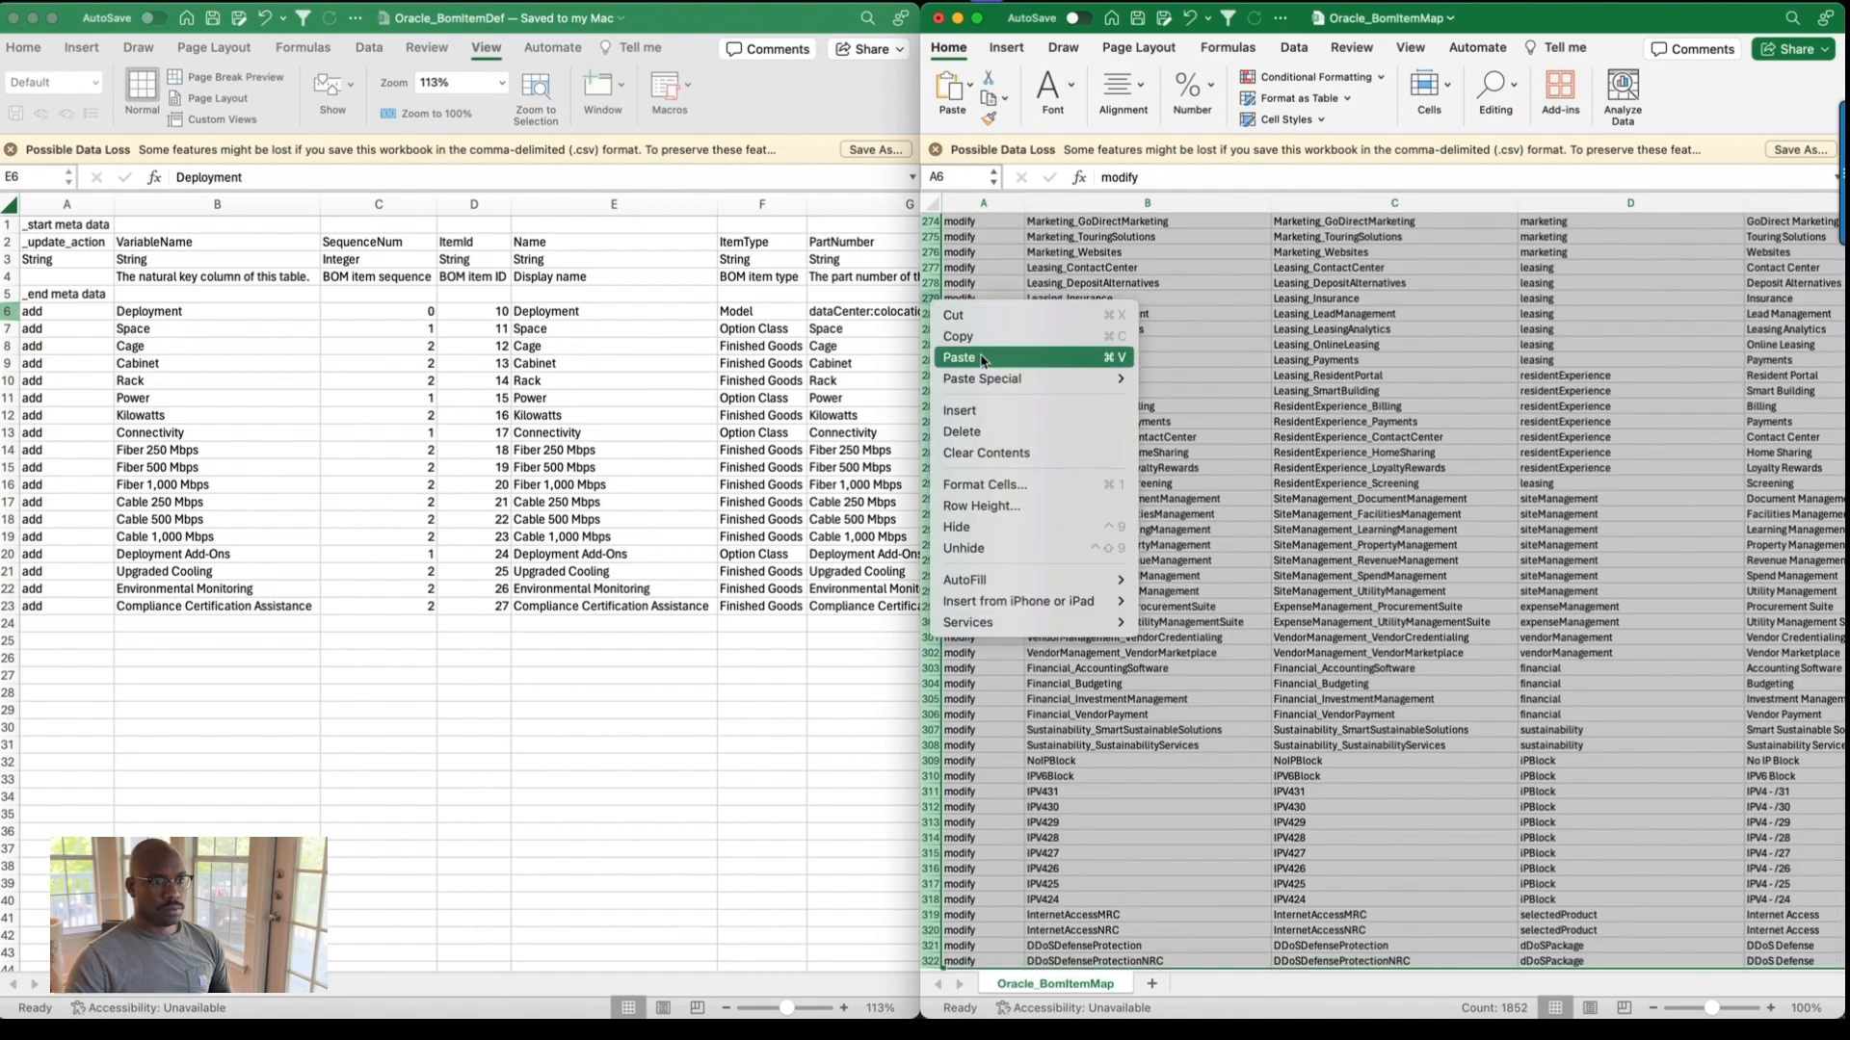
click(1002, 431)
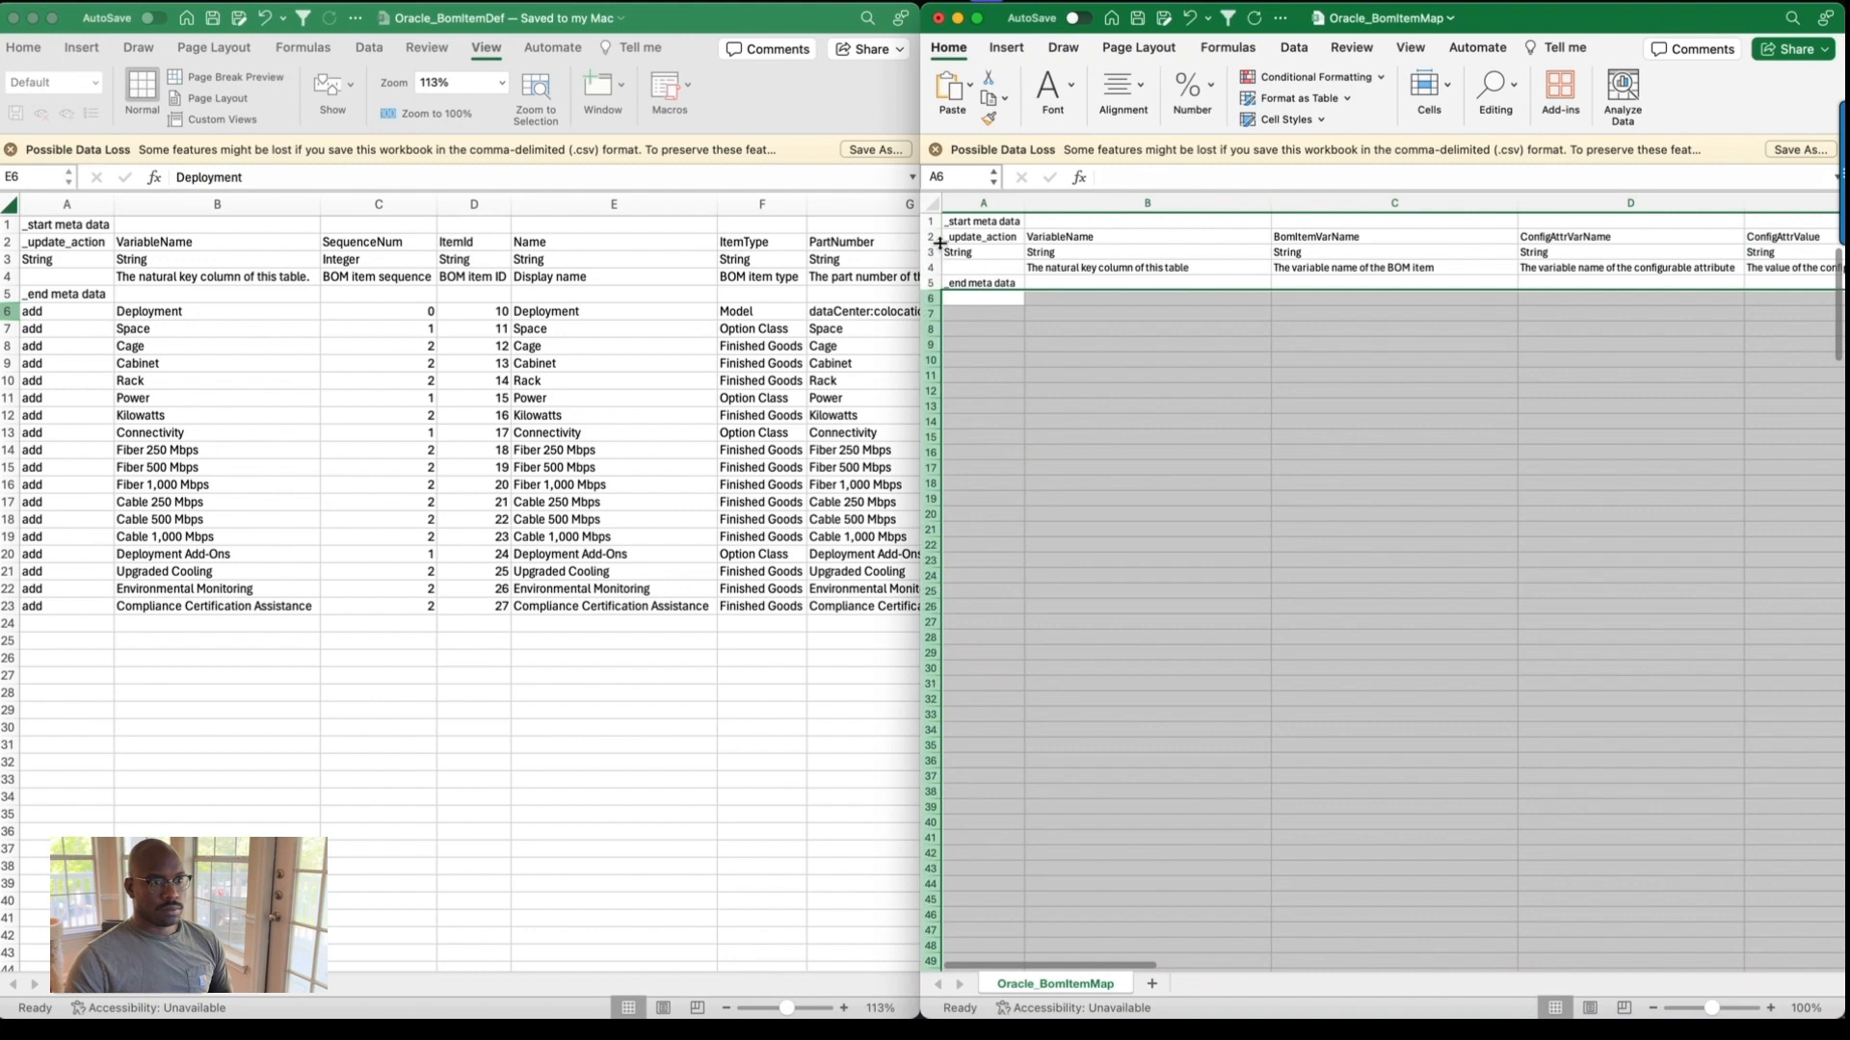
Copy the column header row 2 of Oracle_BomItemMap into row 6 below the _end meta data row.
click(931, 236)
key(super+c)
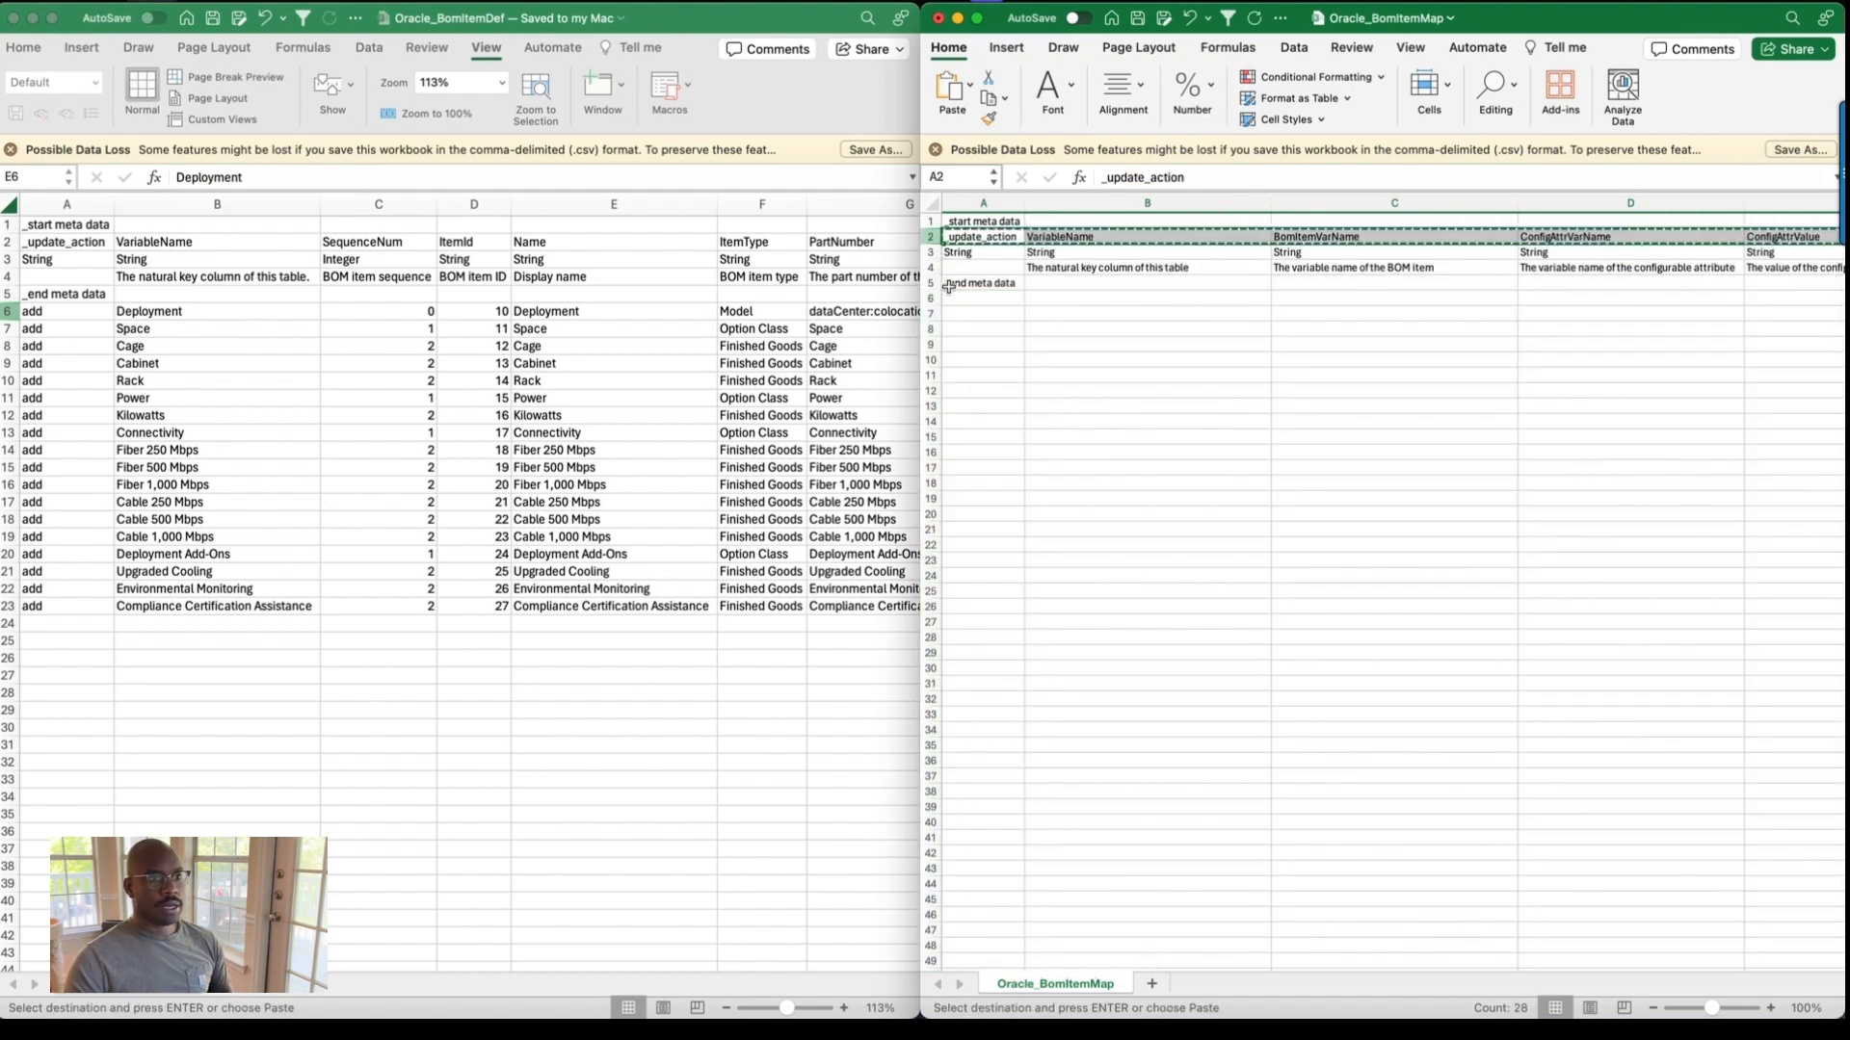
click(937, 301)
key(super+v)
Freeze the panes of Oracle_BomItemMap with the copied header row 6 as the pinned top row.
scroll(1046, 360, down, 1)
scroll(1047, 360, down, 2)
click(1110, 279)
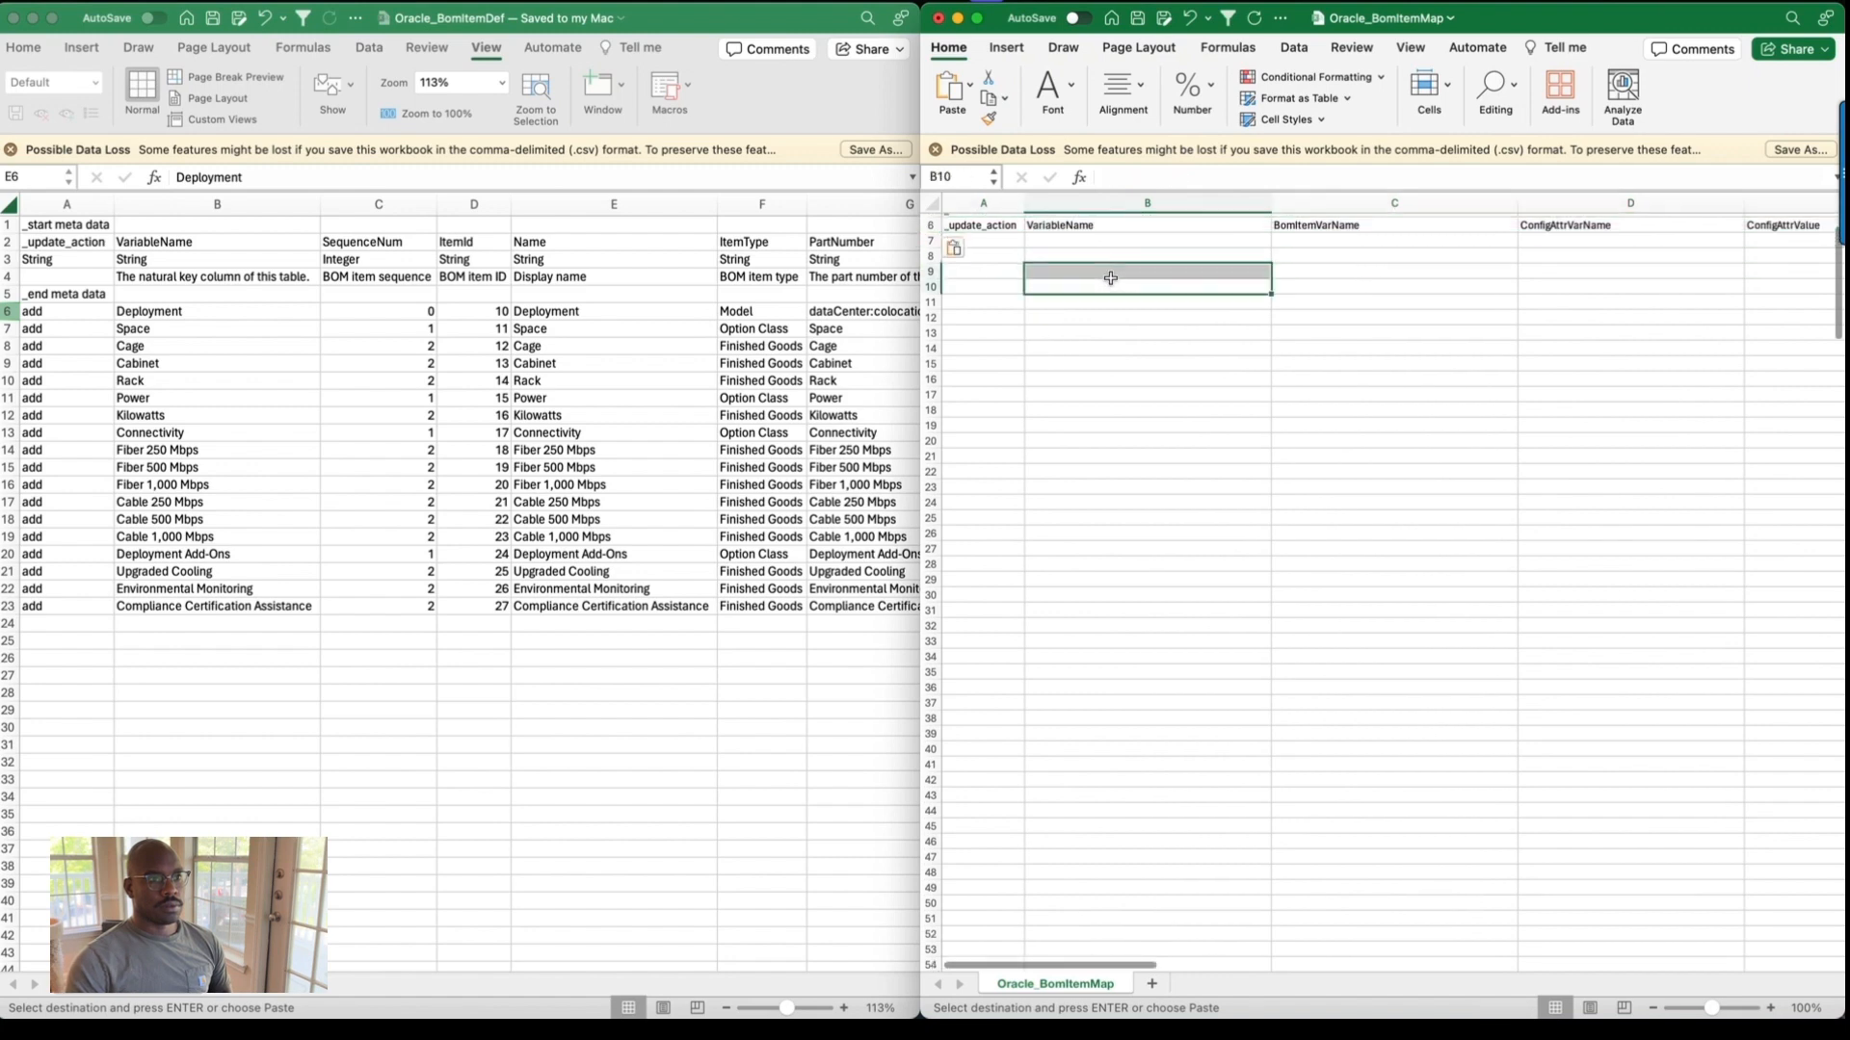
click(1111, 279)
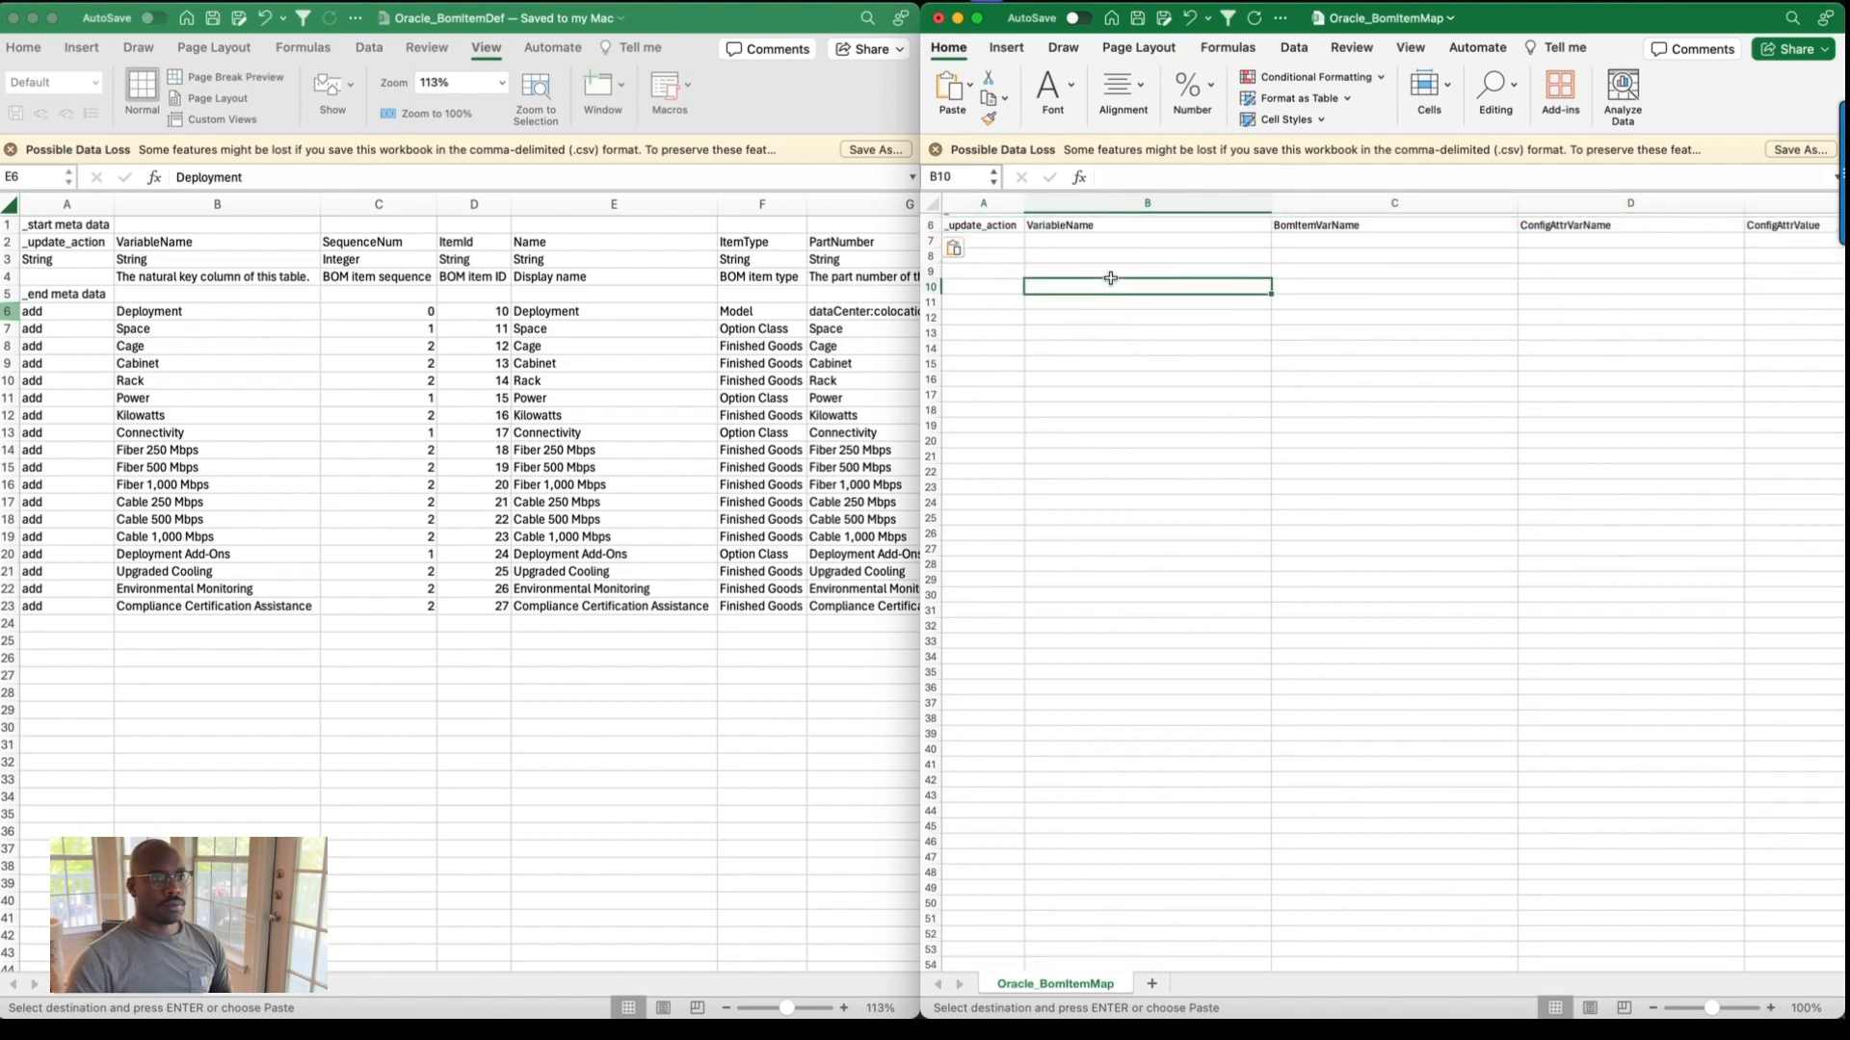
scroll(1110, 279, down, 2)
click(1110, 278)
key(super+Up)
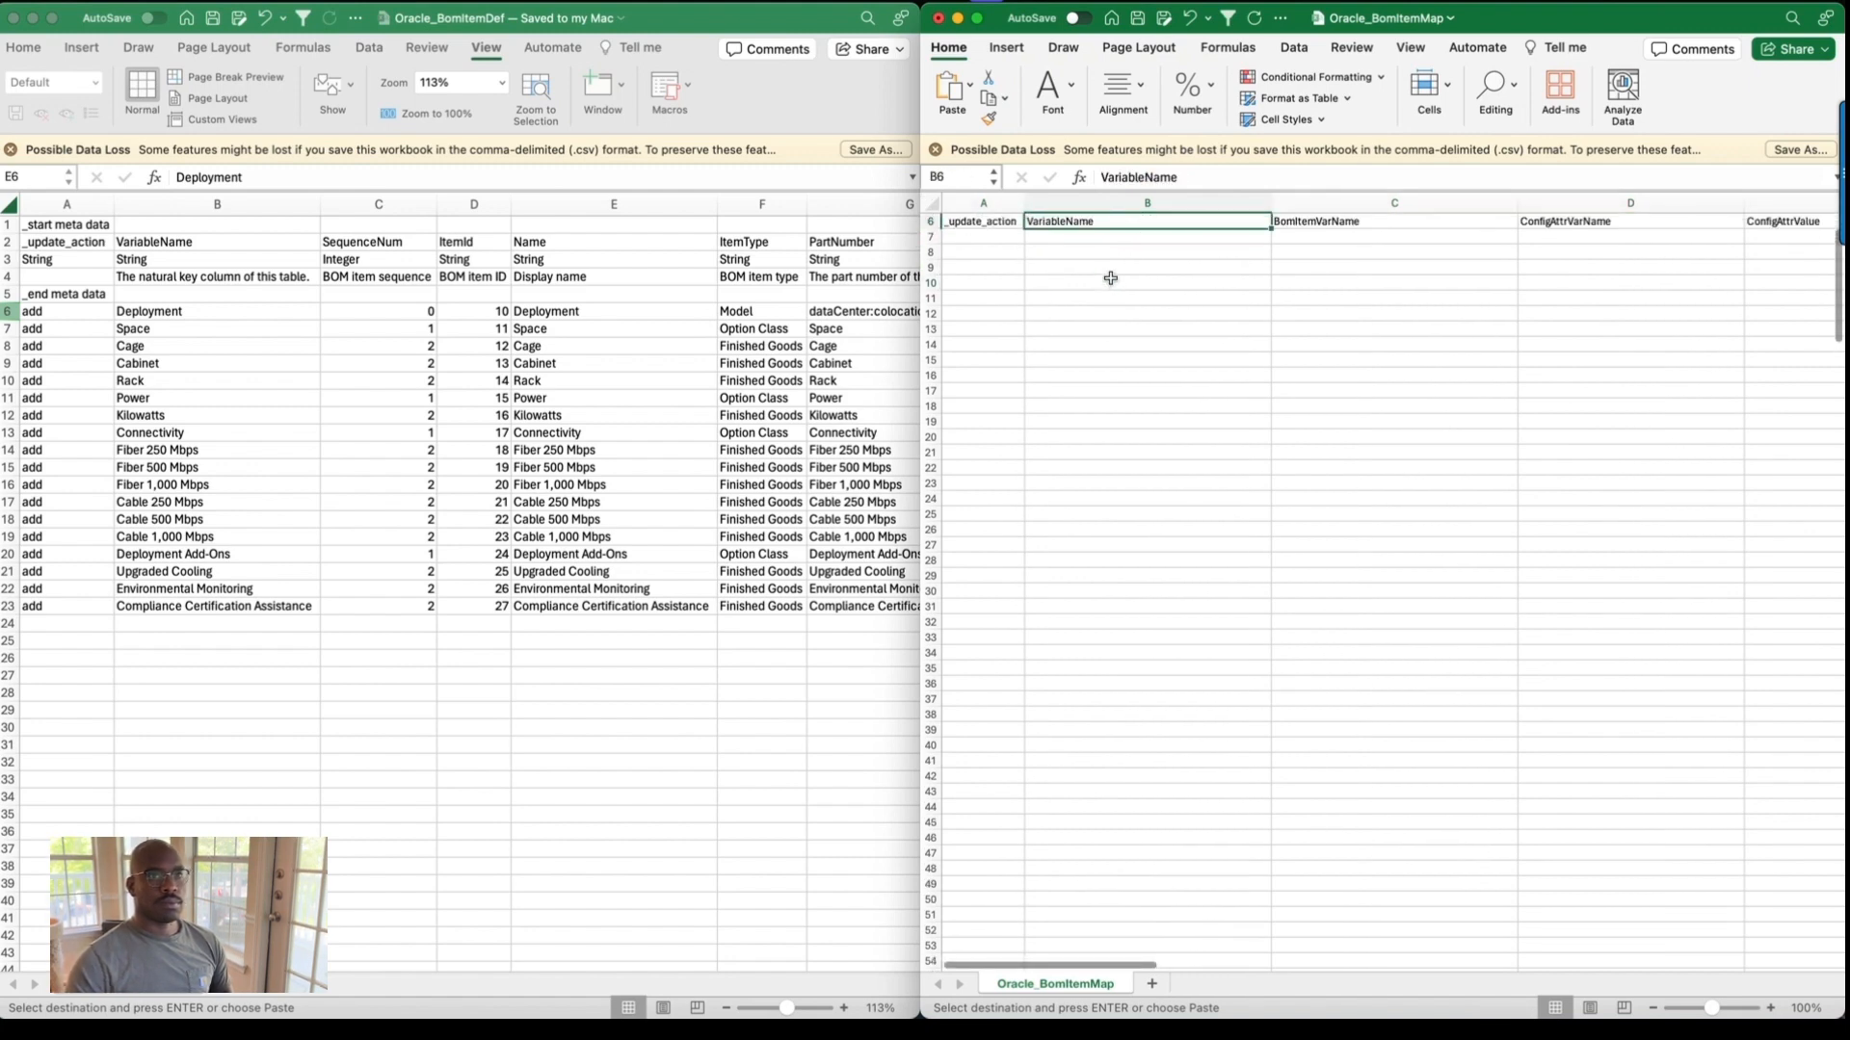
click(1399, 50)
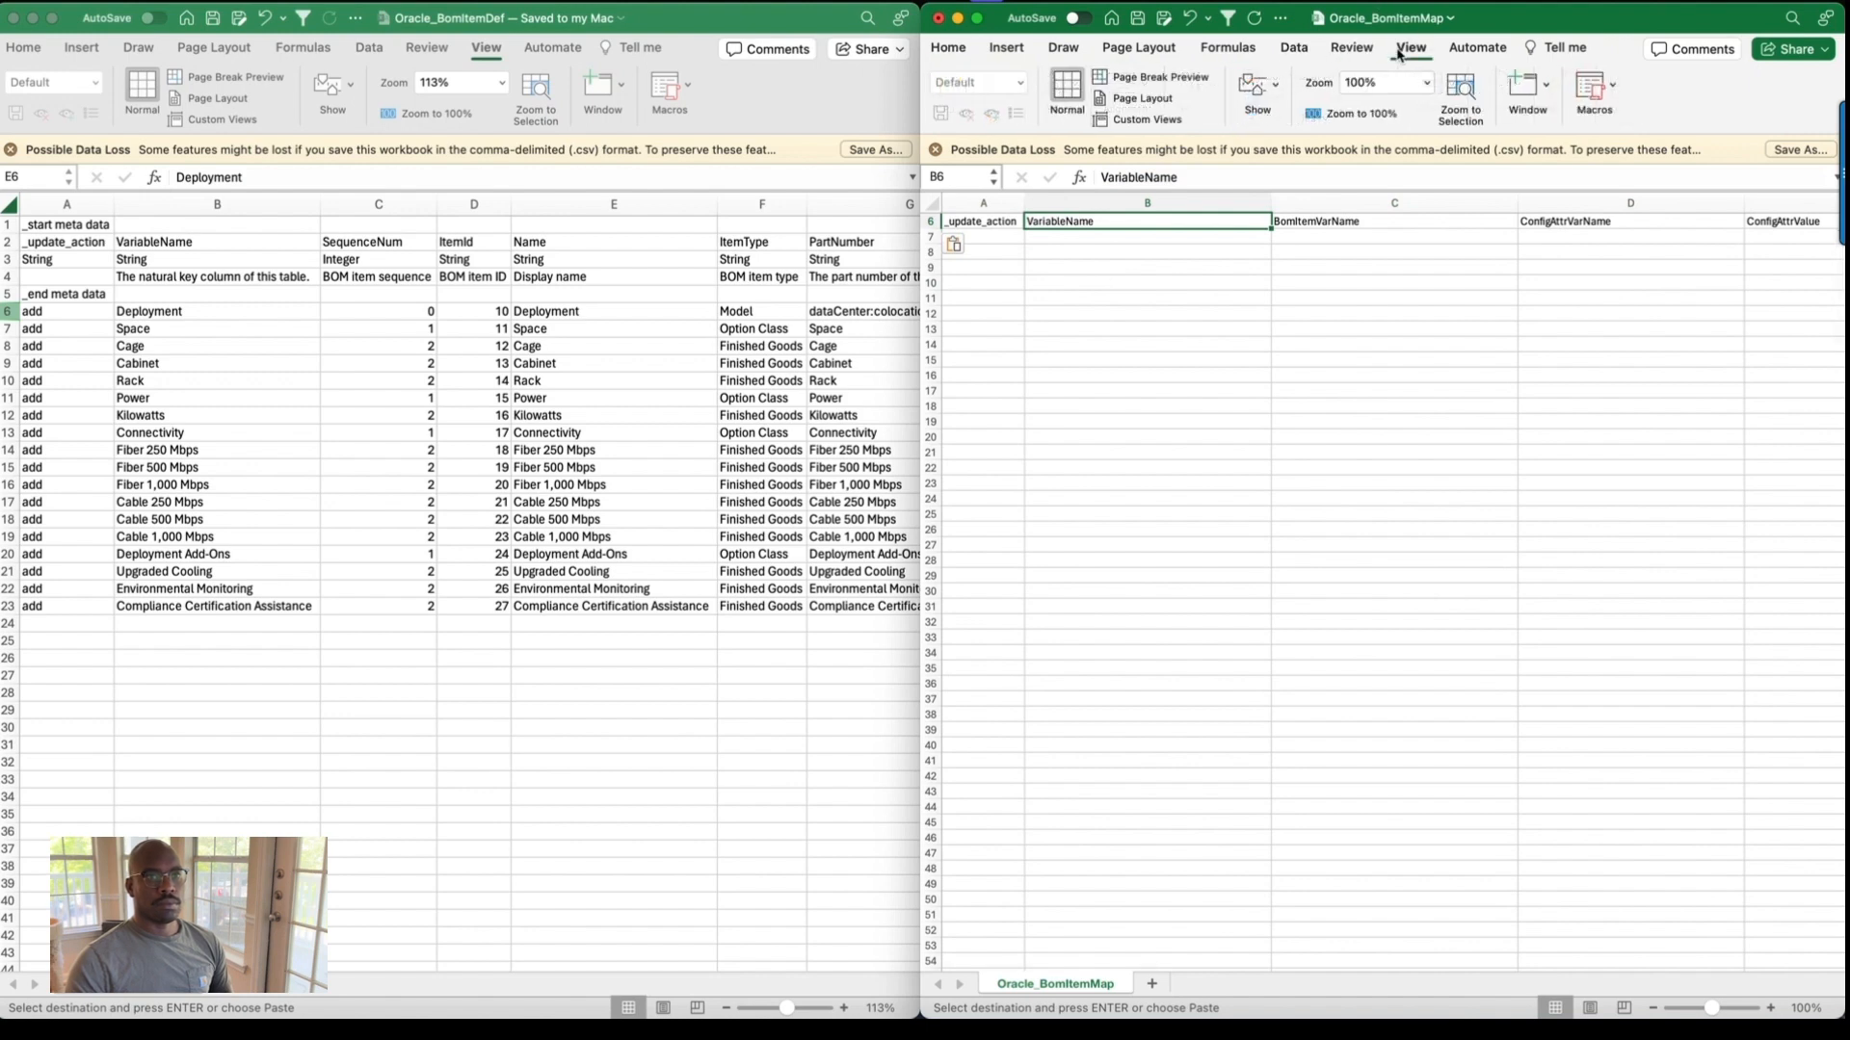
click(1545, 87)
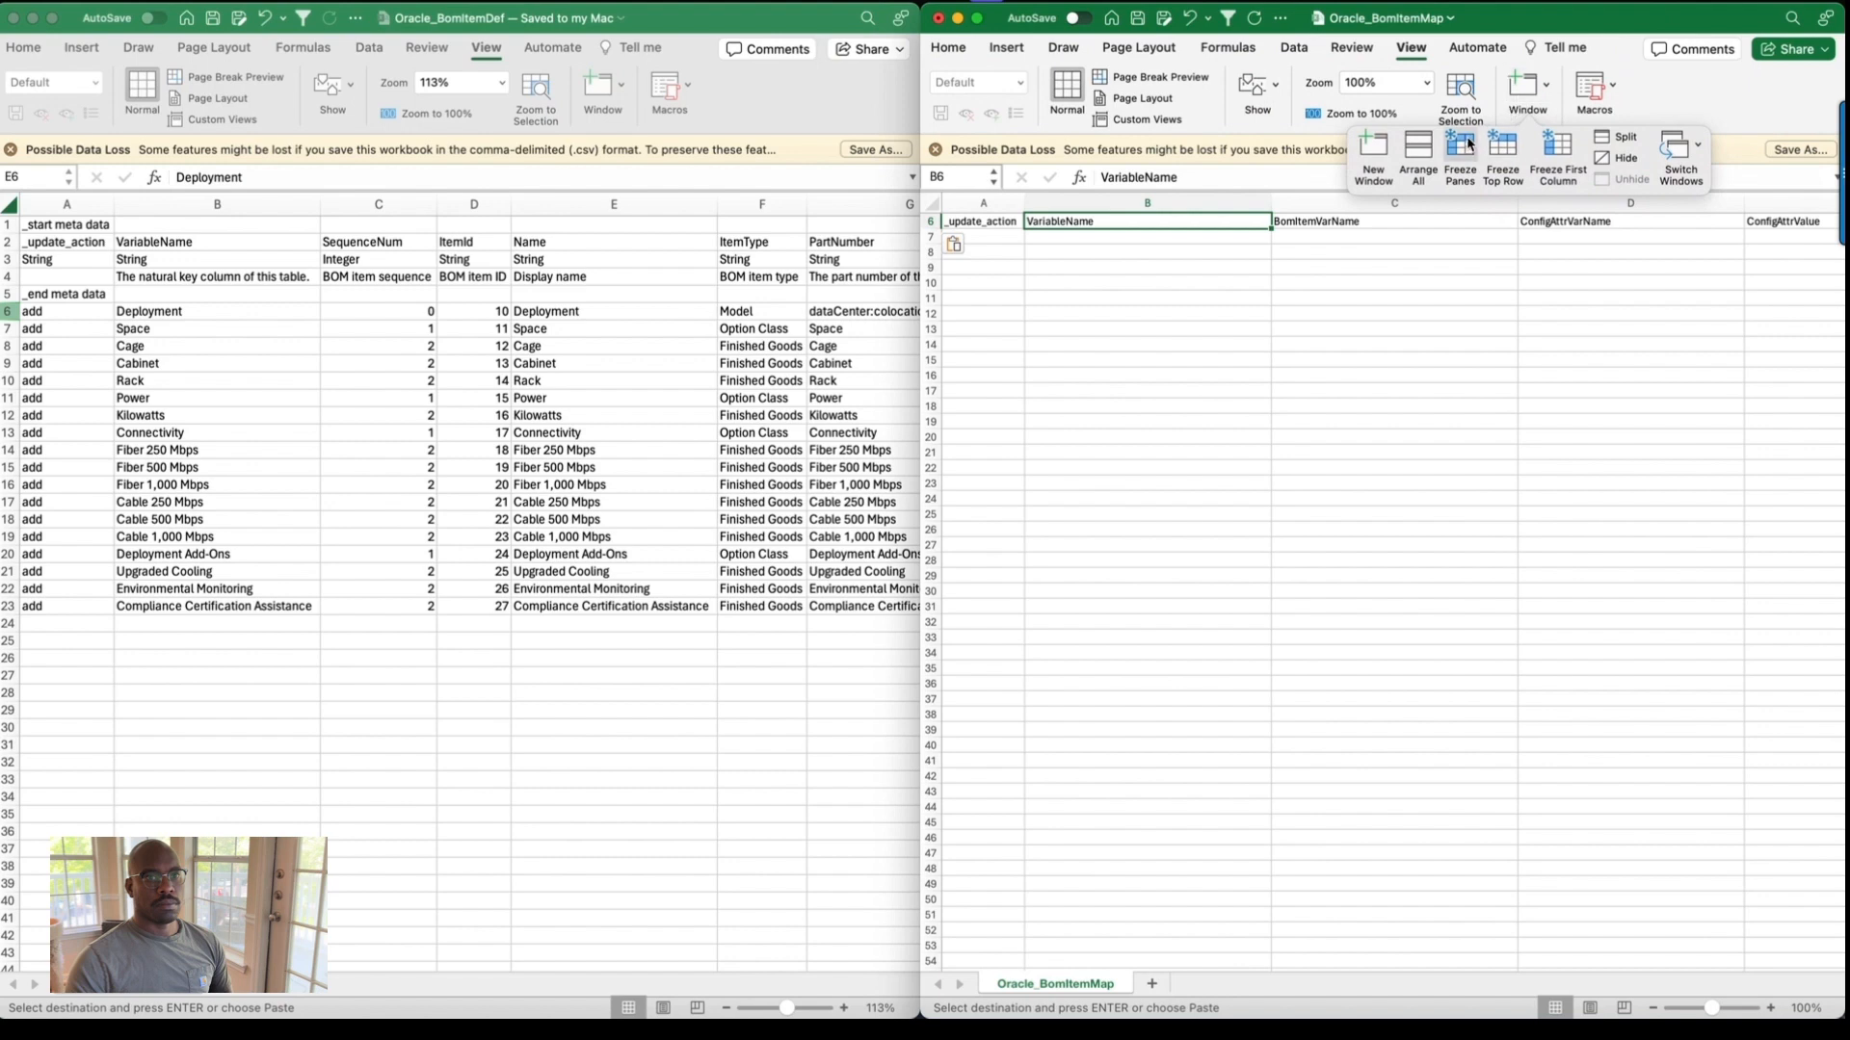
click(1023, 326)
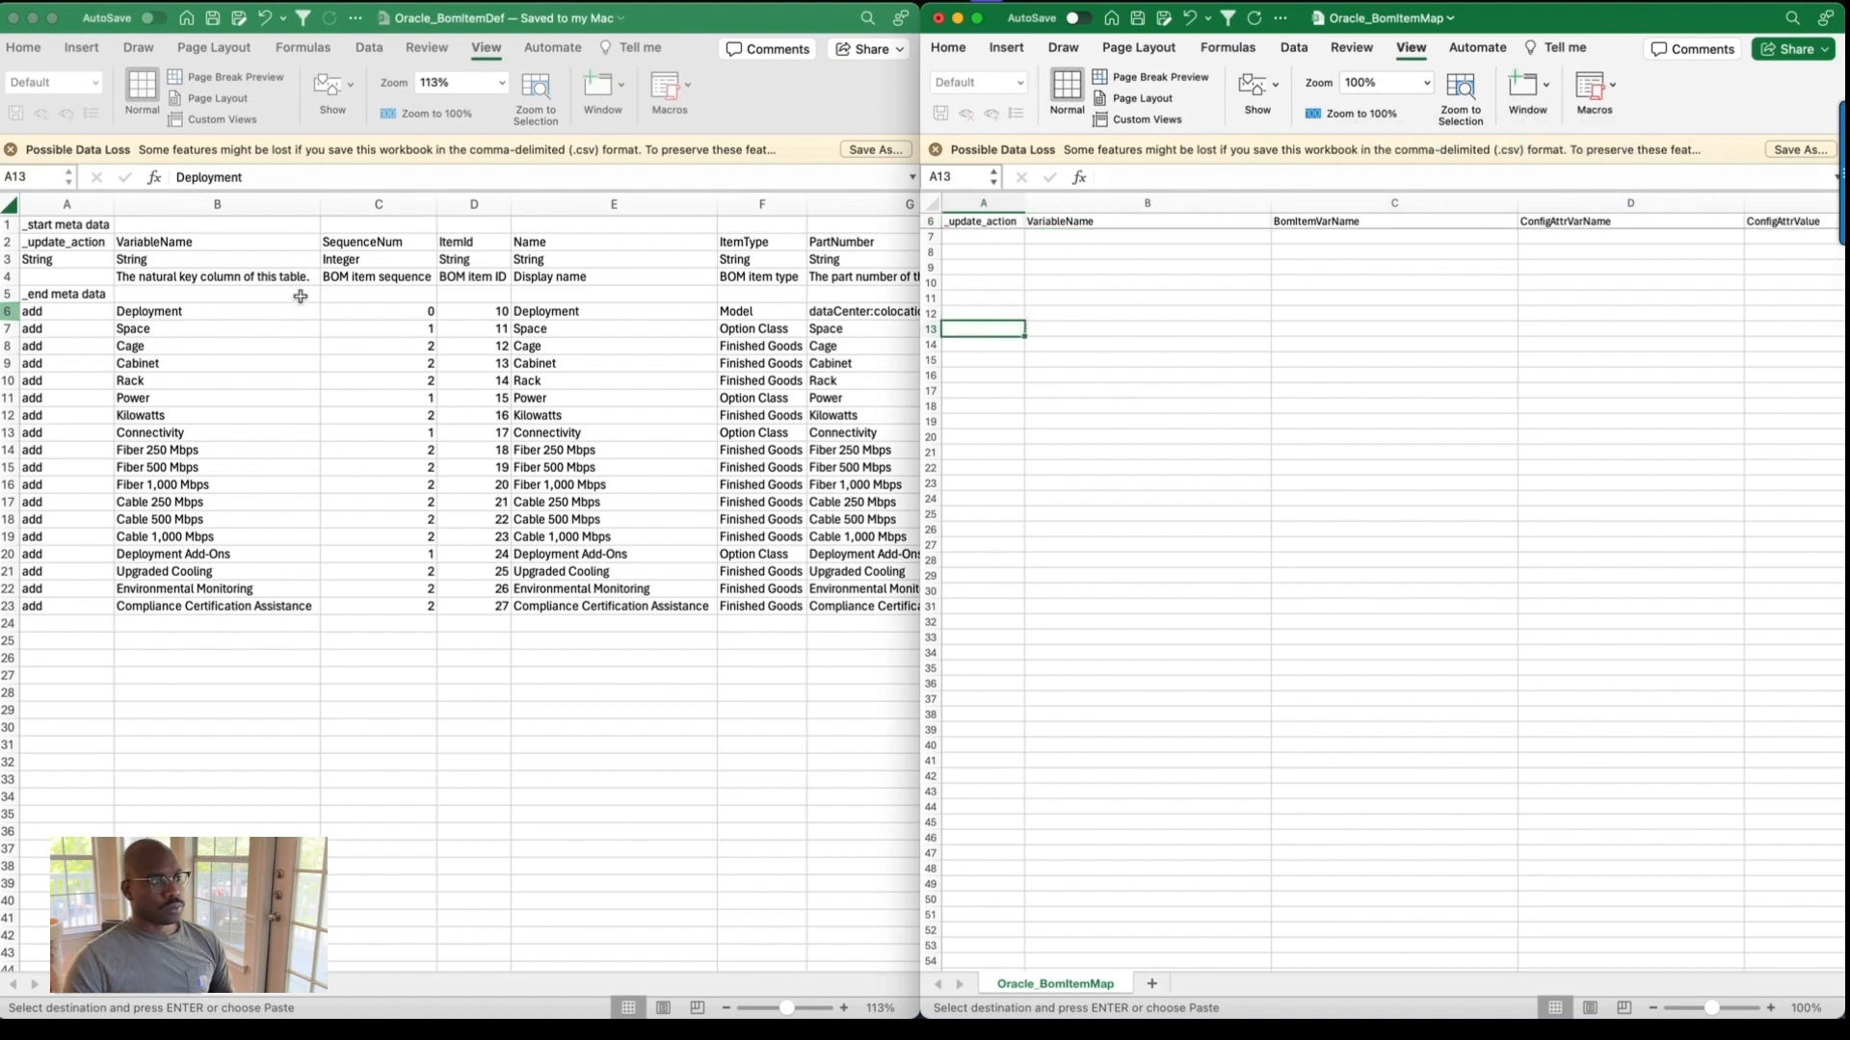
Copy the Oracle_BomItemDef variable names from Deployment to Compliance Certification Assistance into Oracle_BomItemMap's BomItemVarName and VariableName columns from row 7.
click(205, 316)
drag(150, 315, 180, 604)
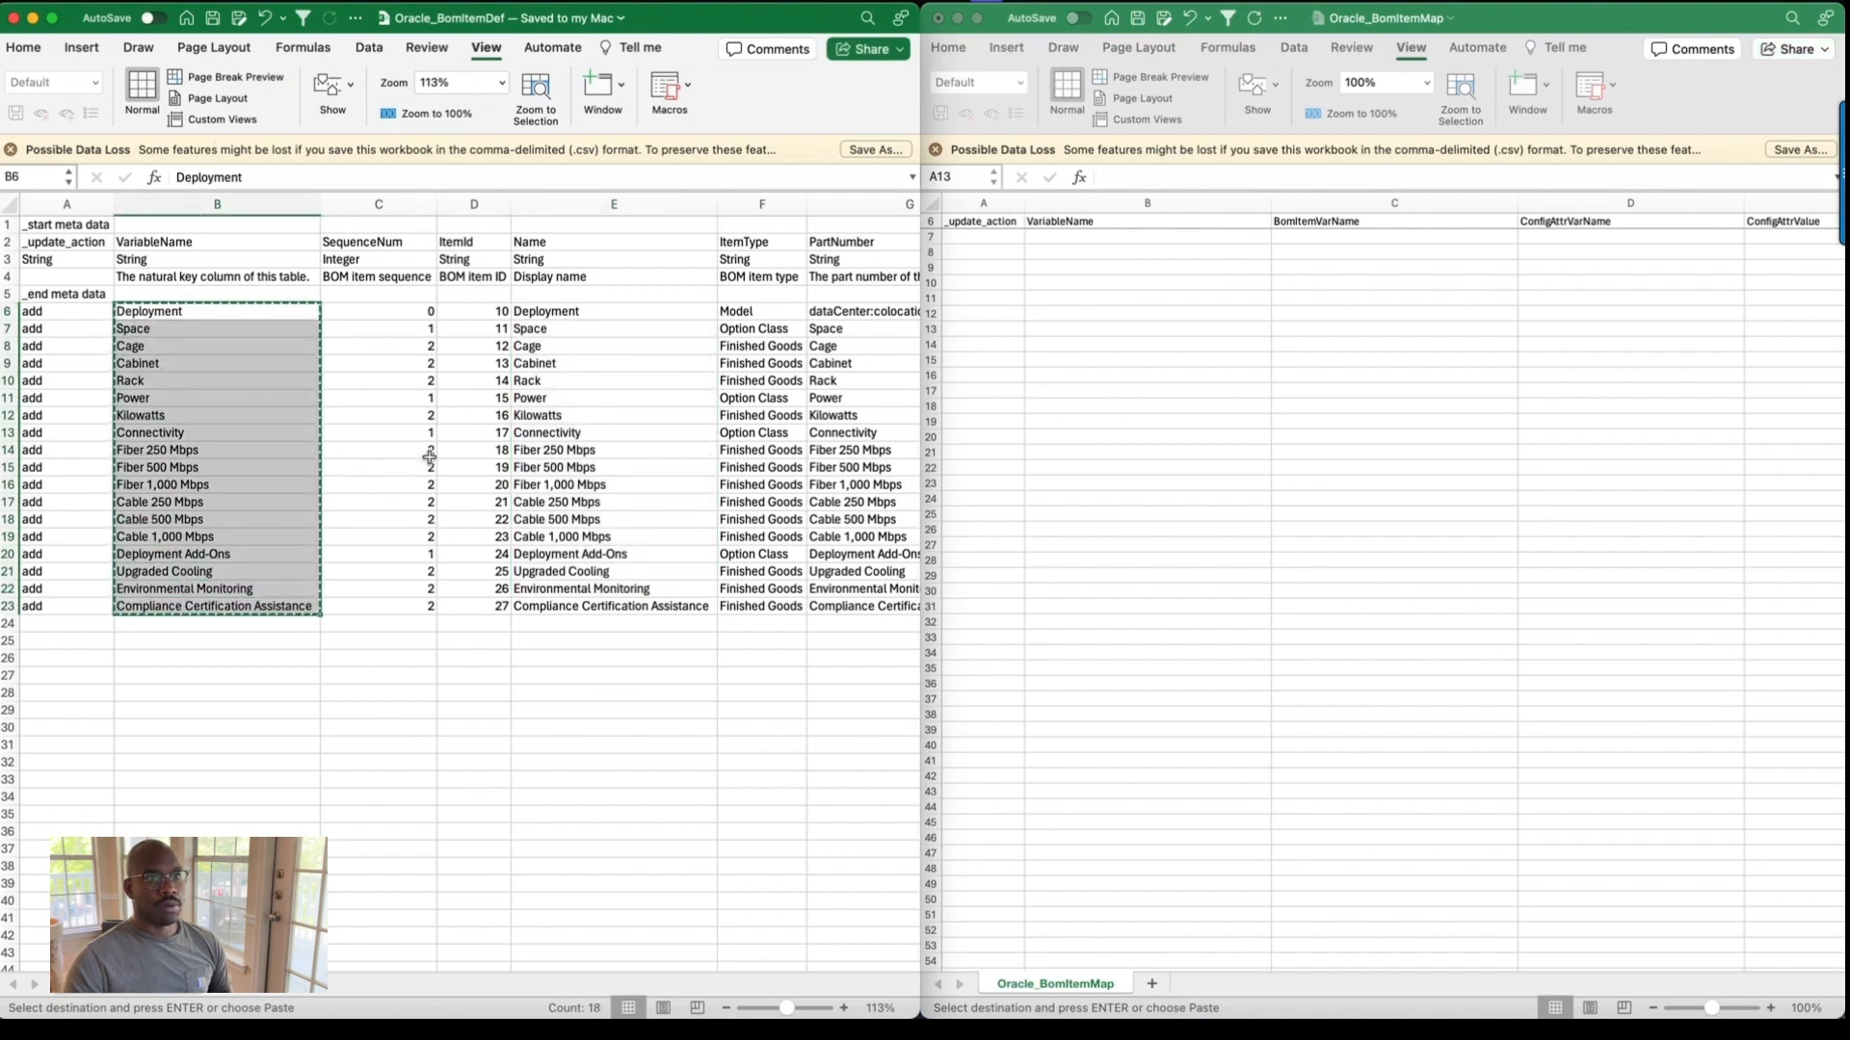
click(1260, 380)
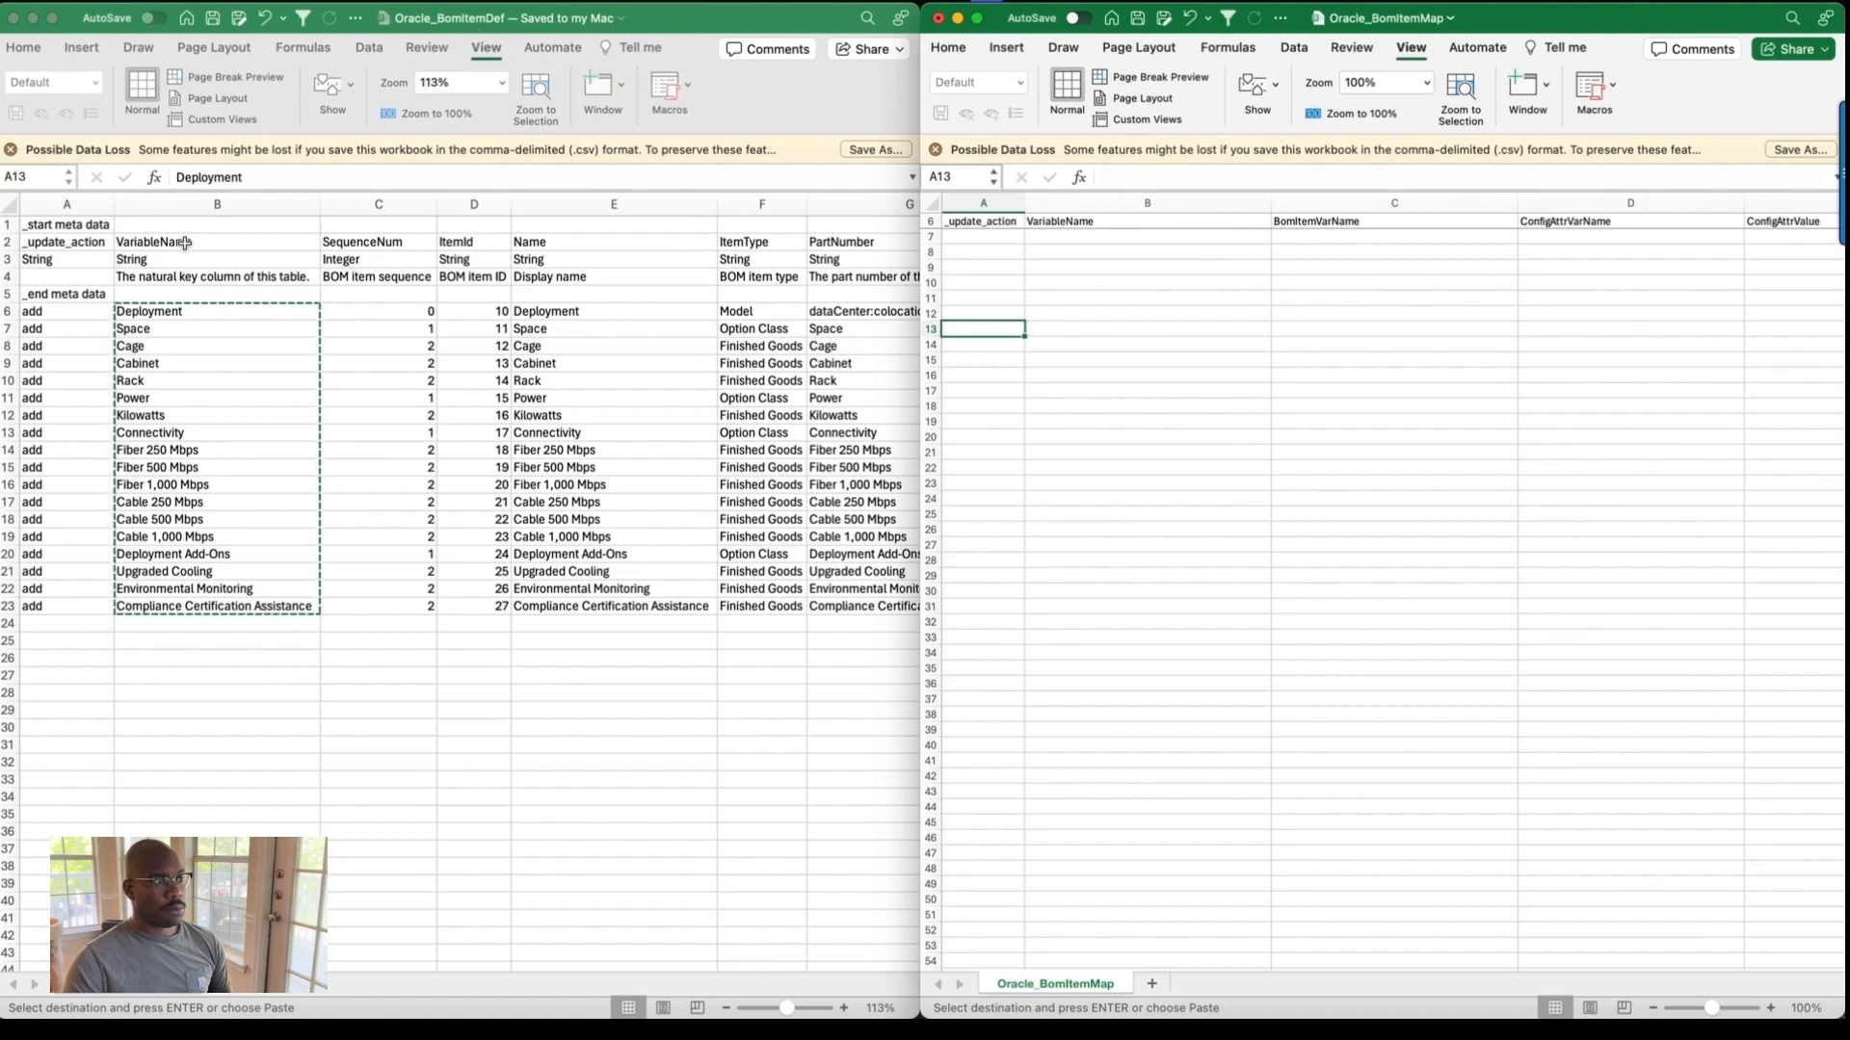
click(1324, 253)
click(1320, 240)
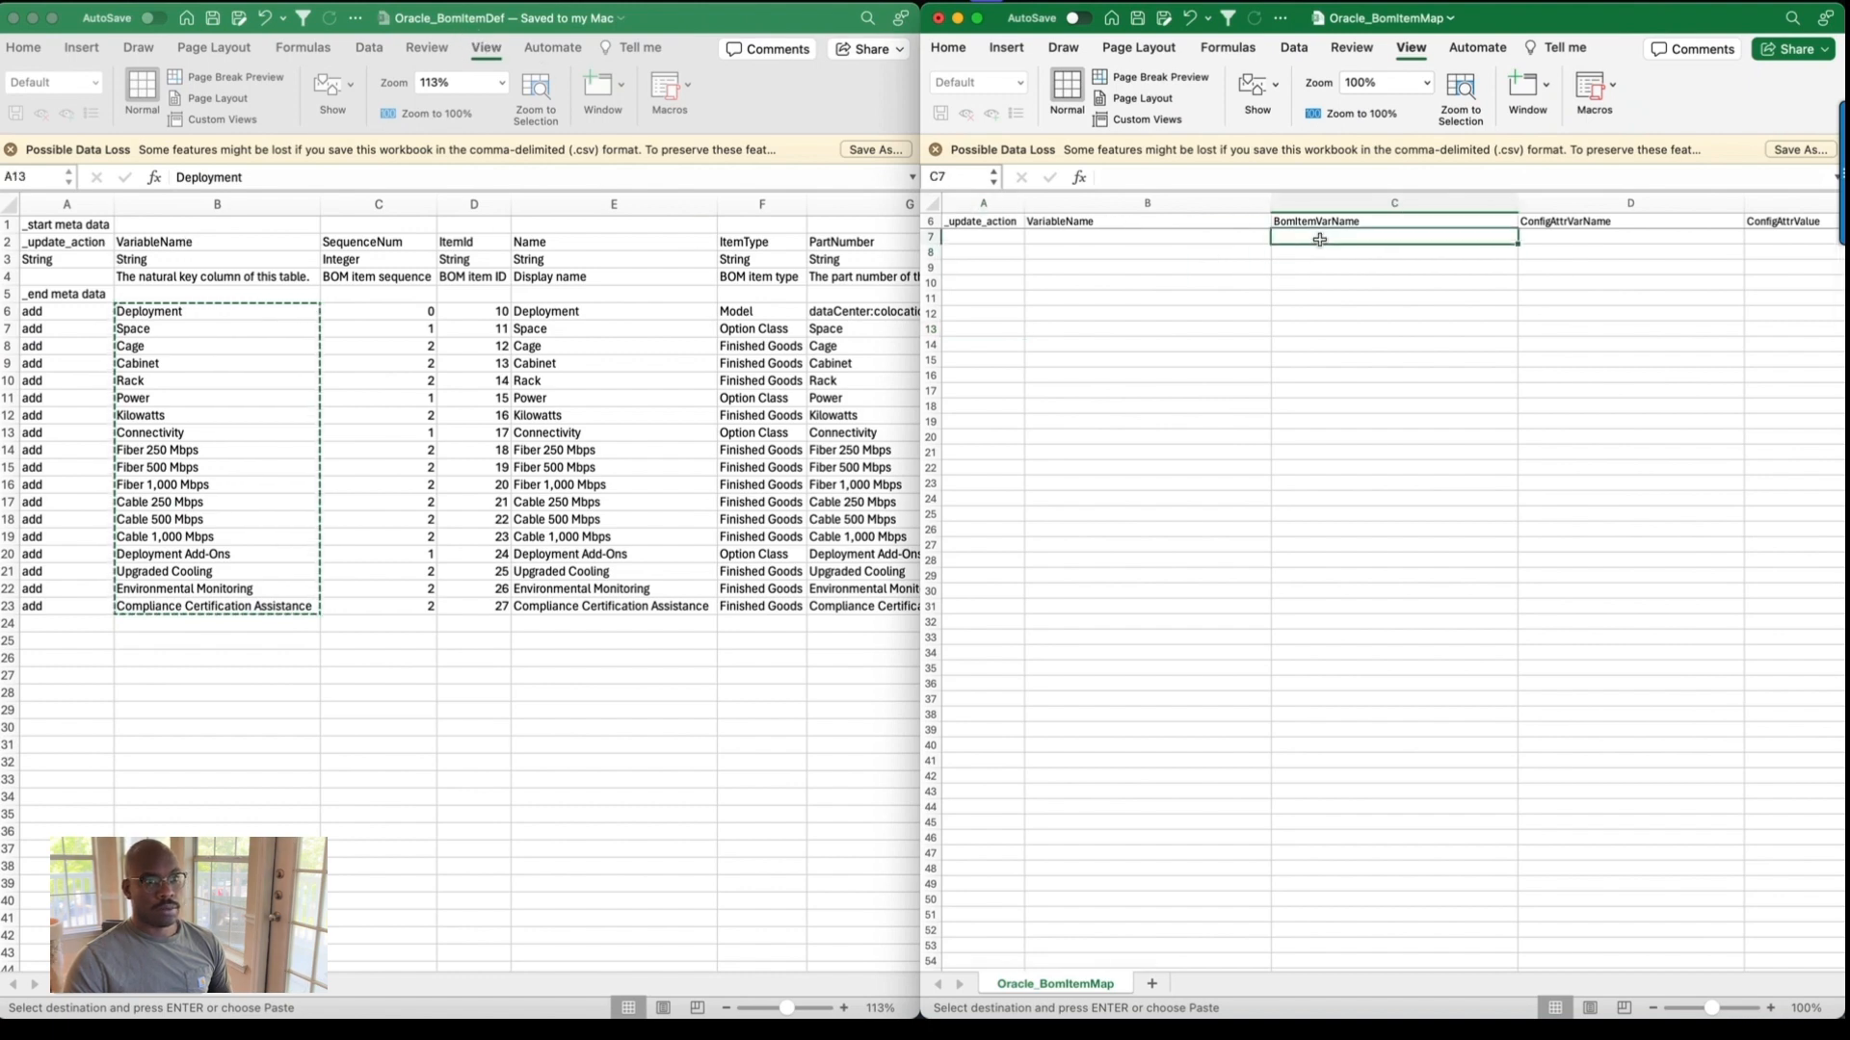
key(super+v)
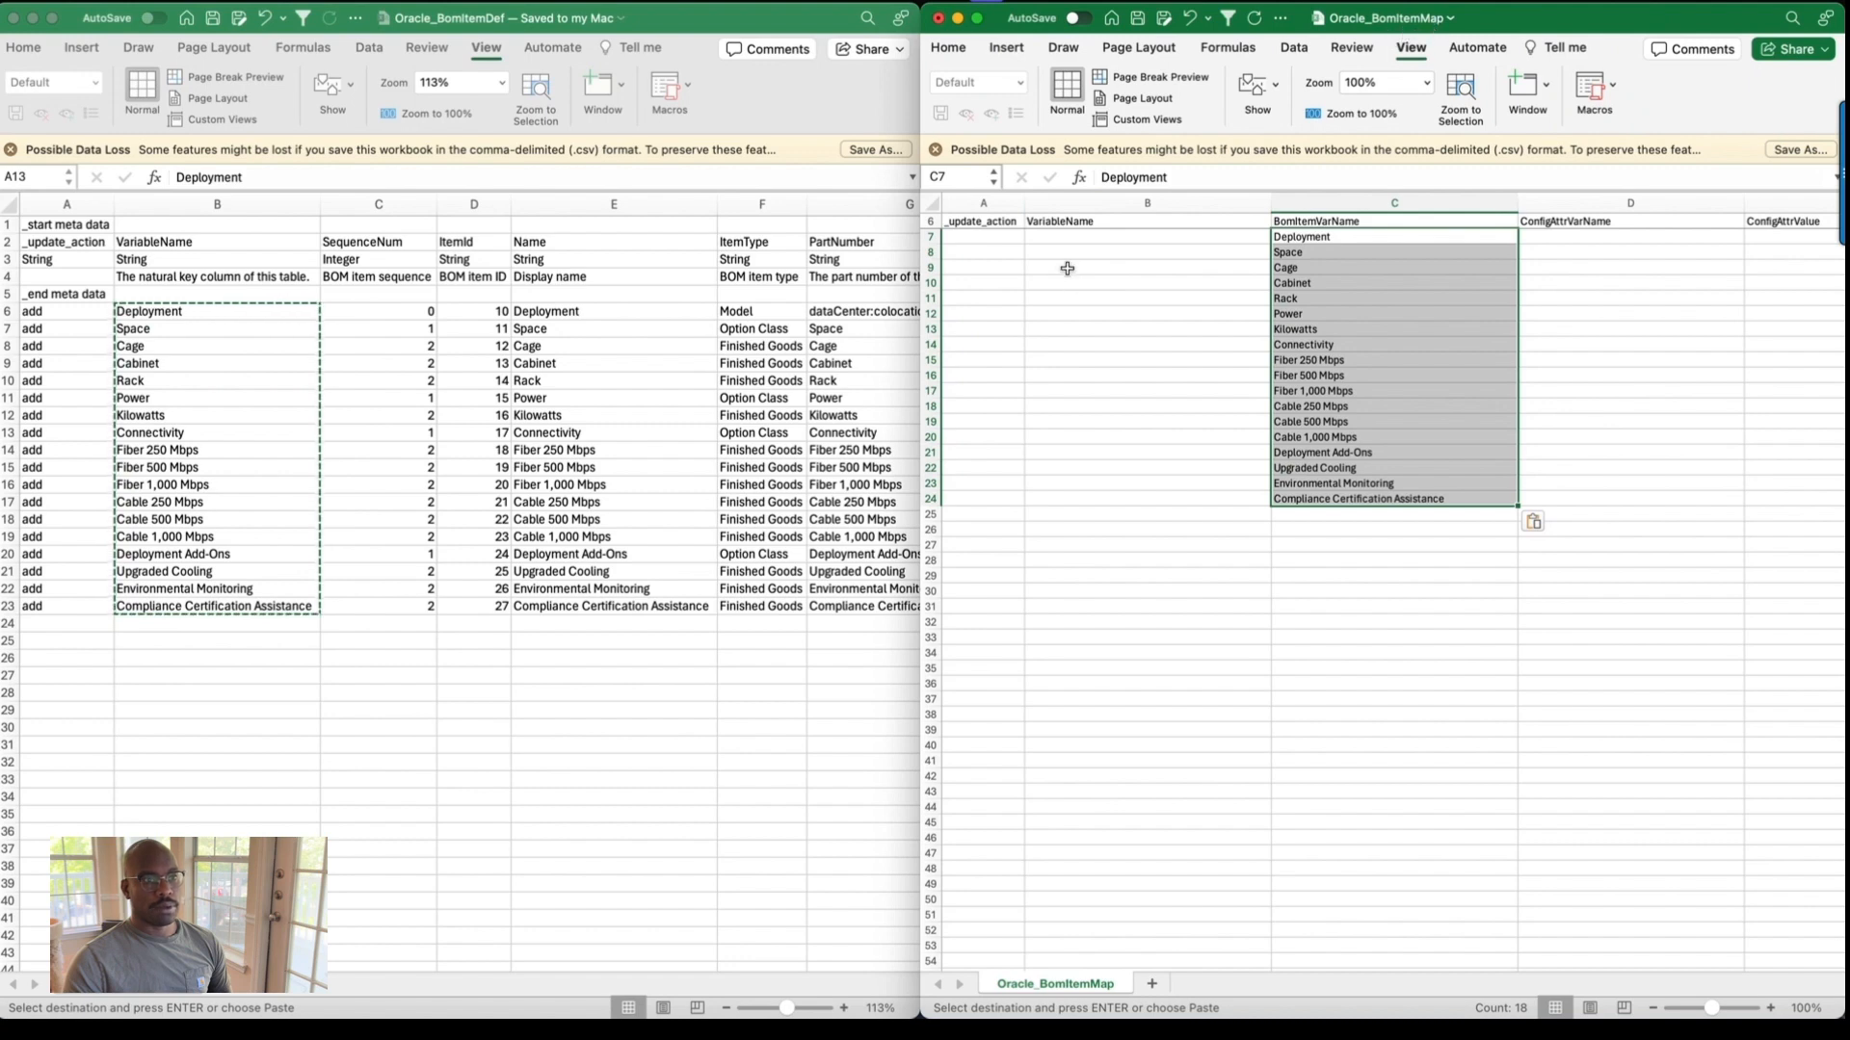
click(1064, 236)
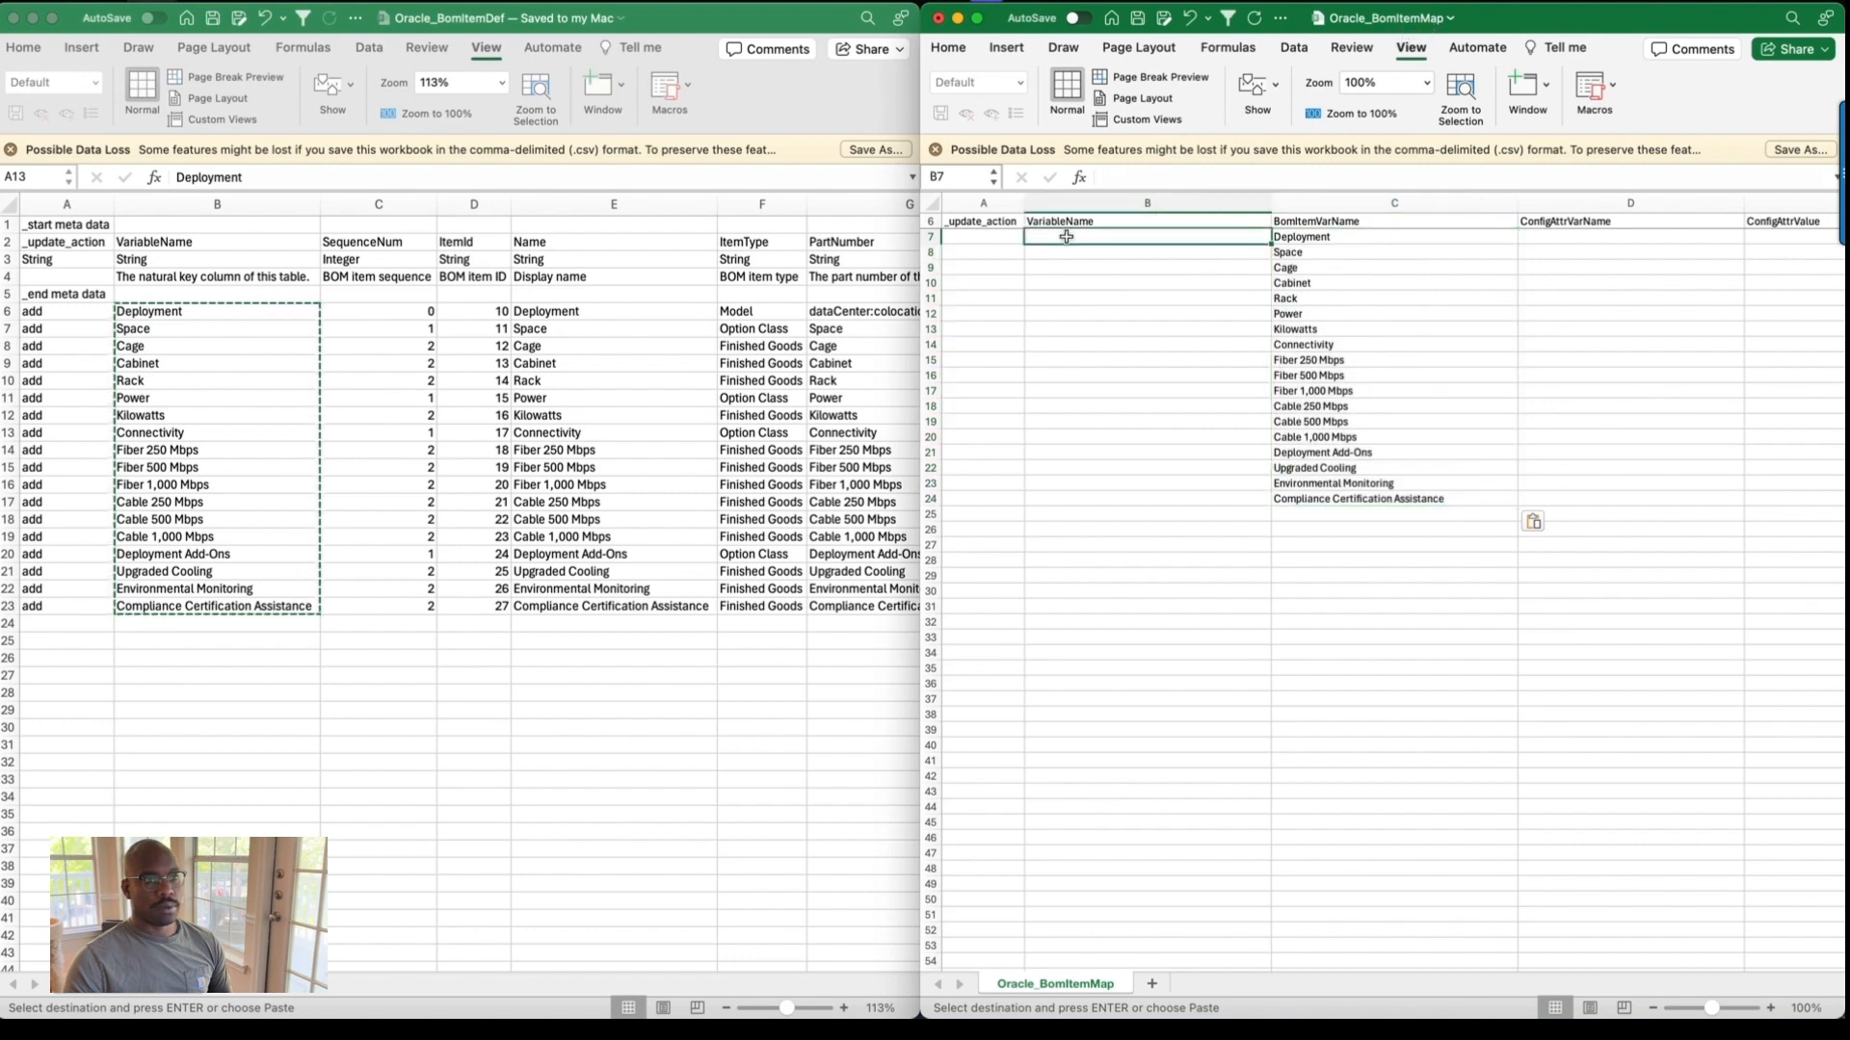
key(super+v)
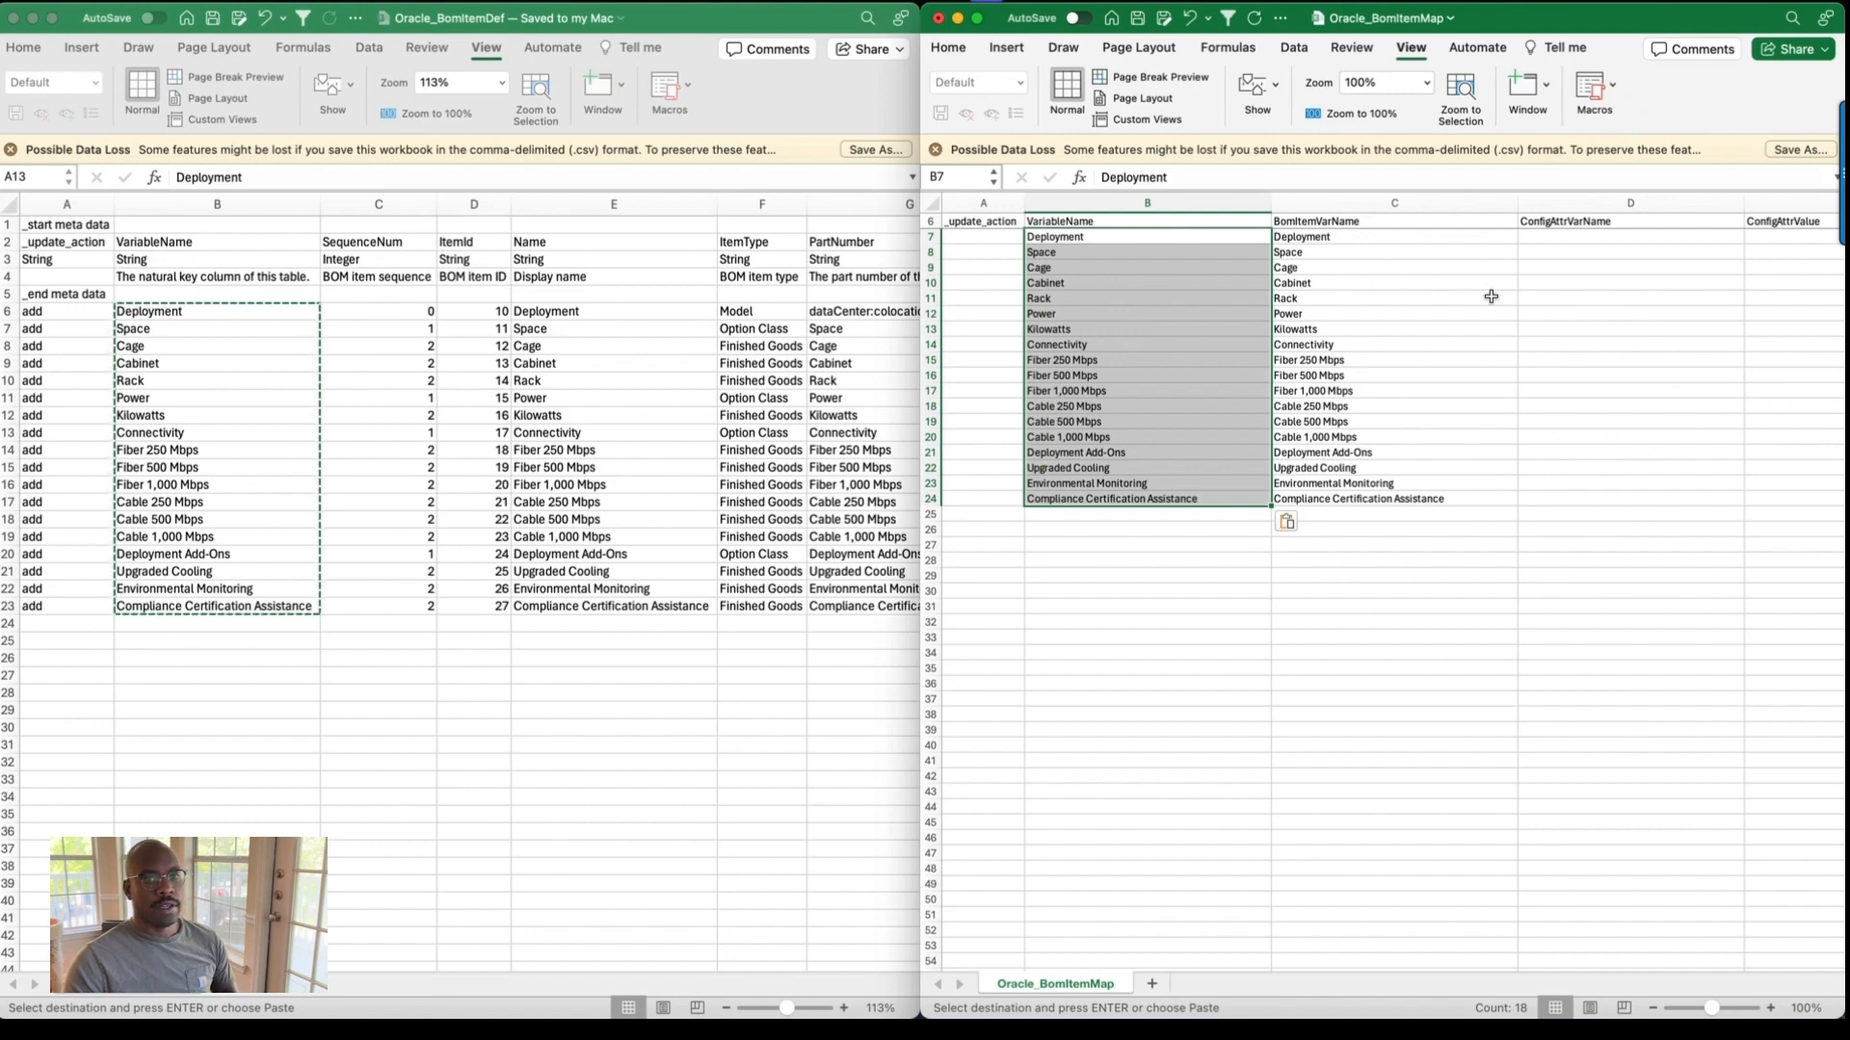
Switch to the Oracle CPQ help in the browser and look up ParentBomMapVarName in the BOM Item Mapping Table Schema.
scroll(1492, 293, right, 10)
scroll(1458, 324, right, 1)
scroll(1441, 273, left, 3)
scroll(1442, 272, right, 2)
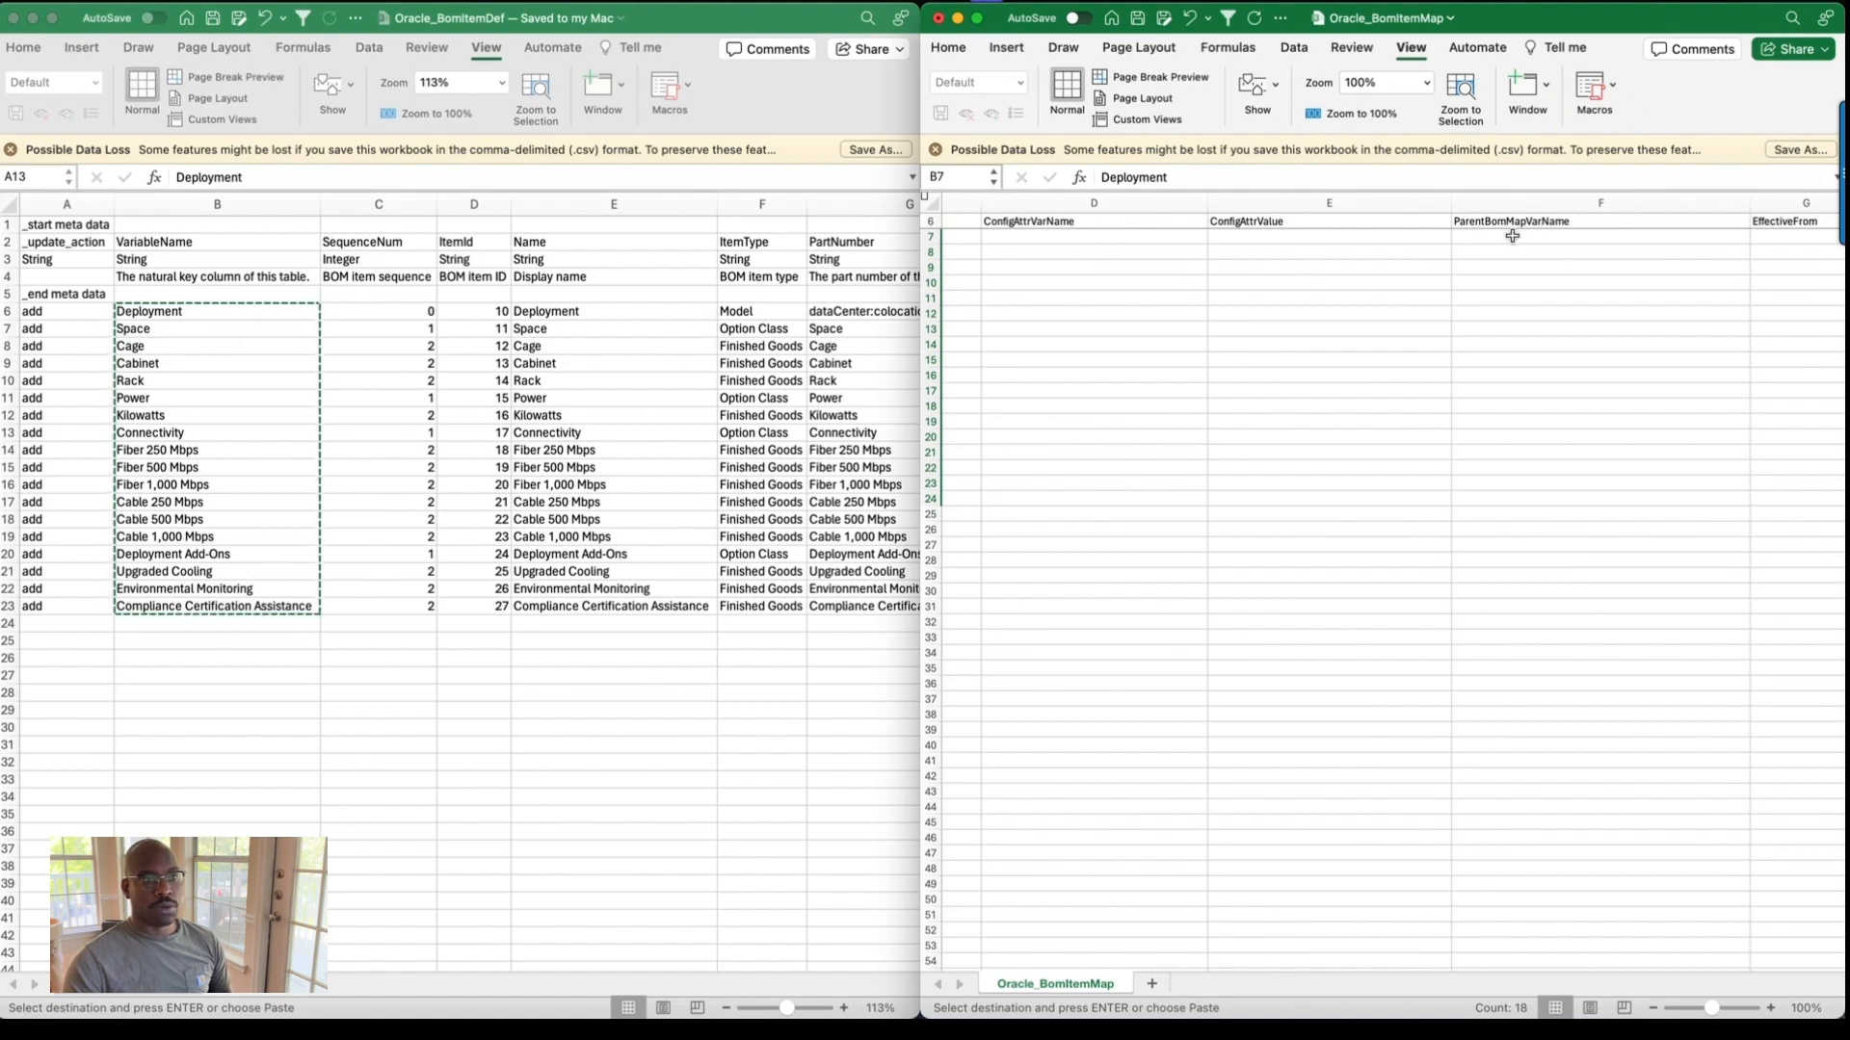
key(ctrl+Up)
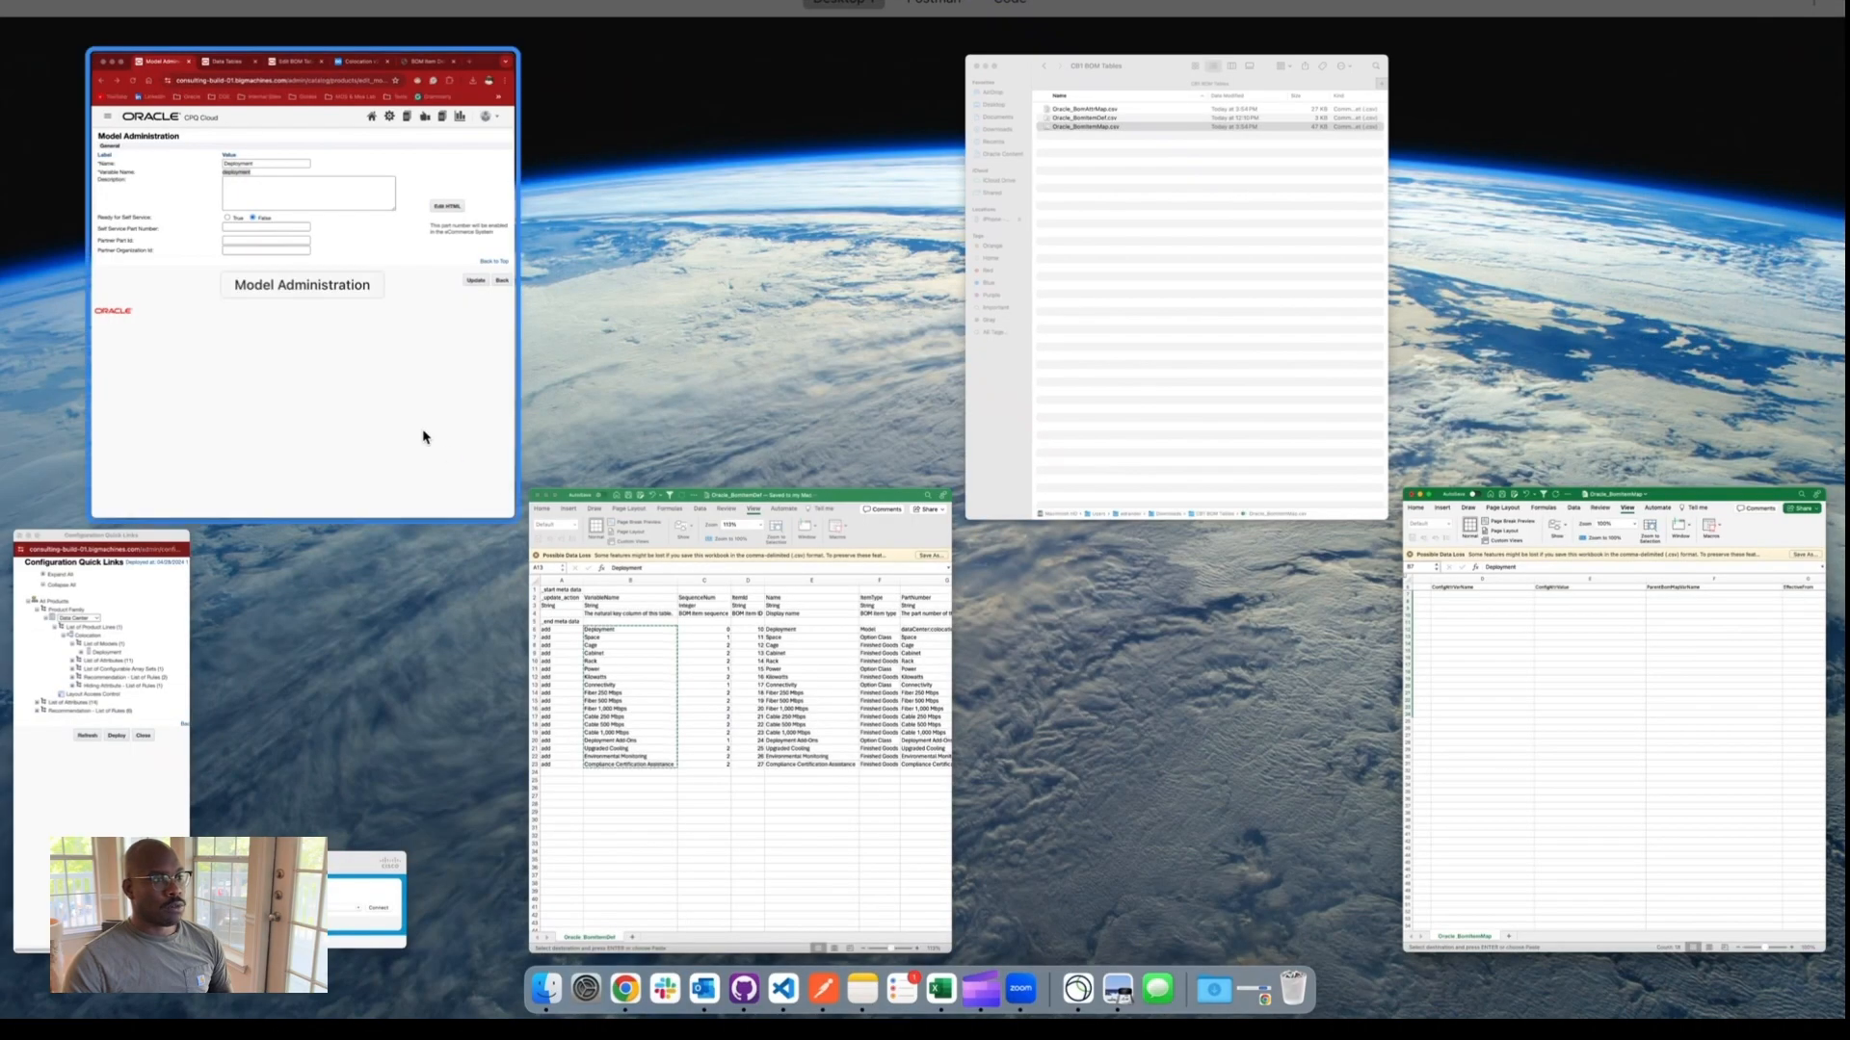
click(322, 463)
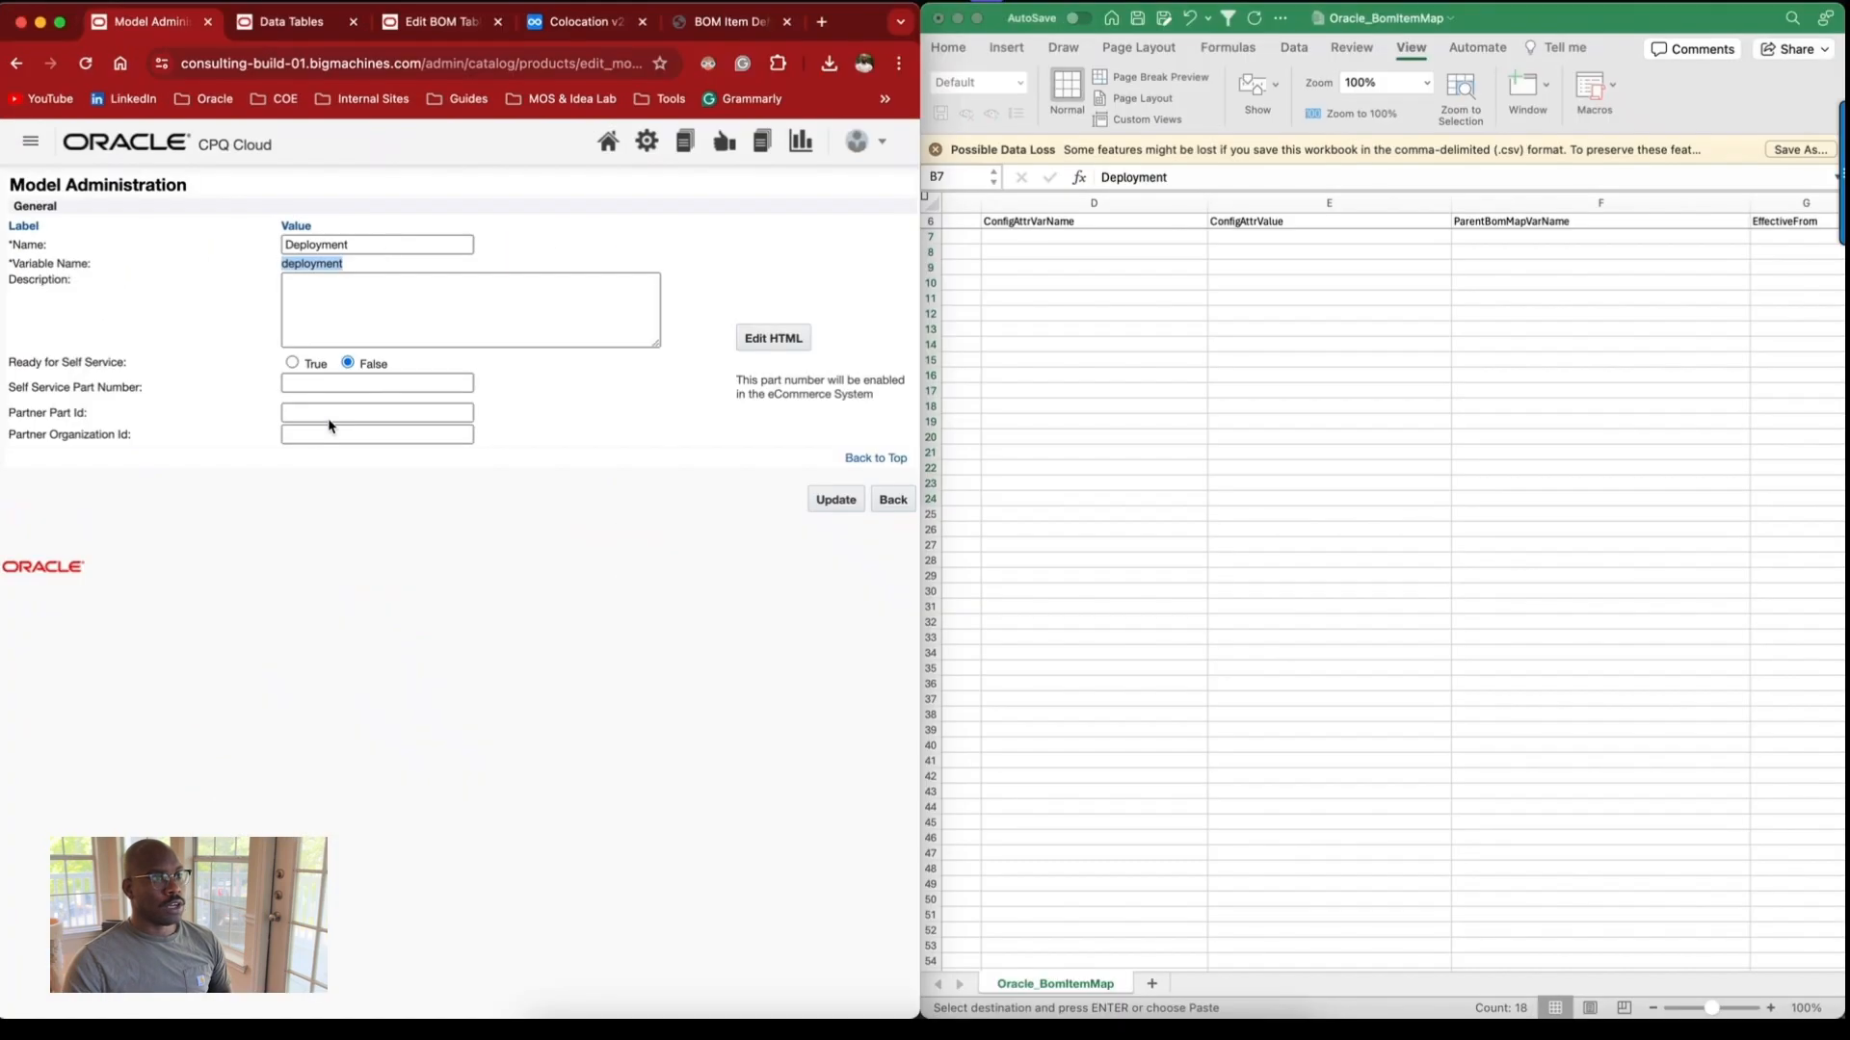
click(700, 27)
scroll(293, 479, left, 5)
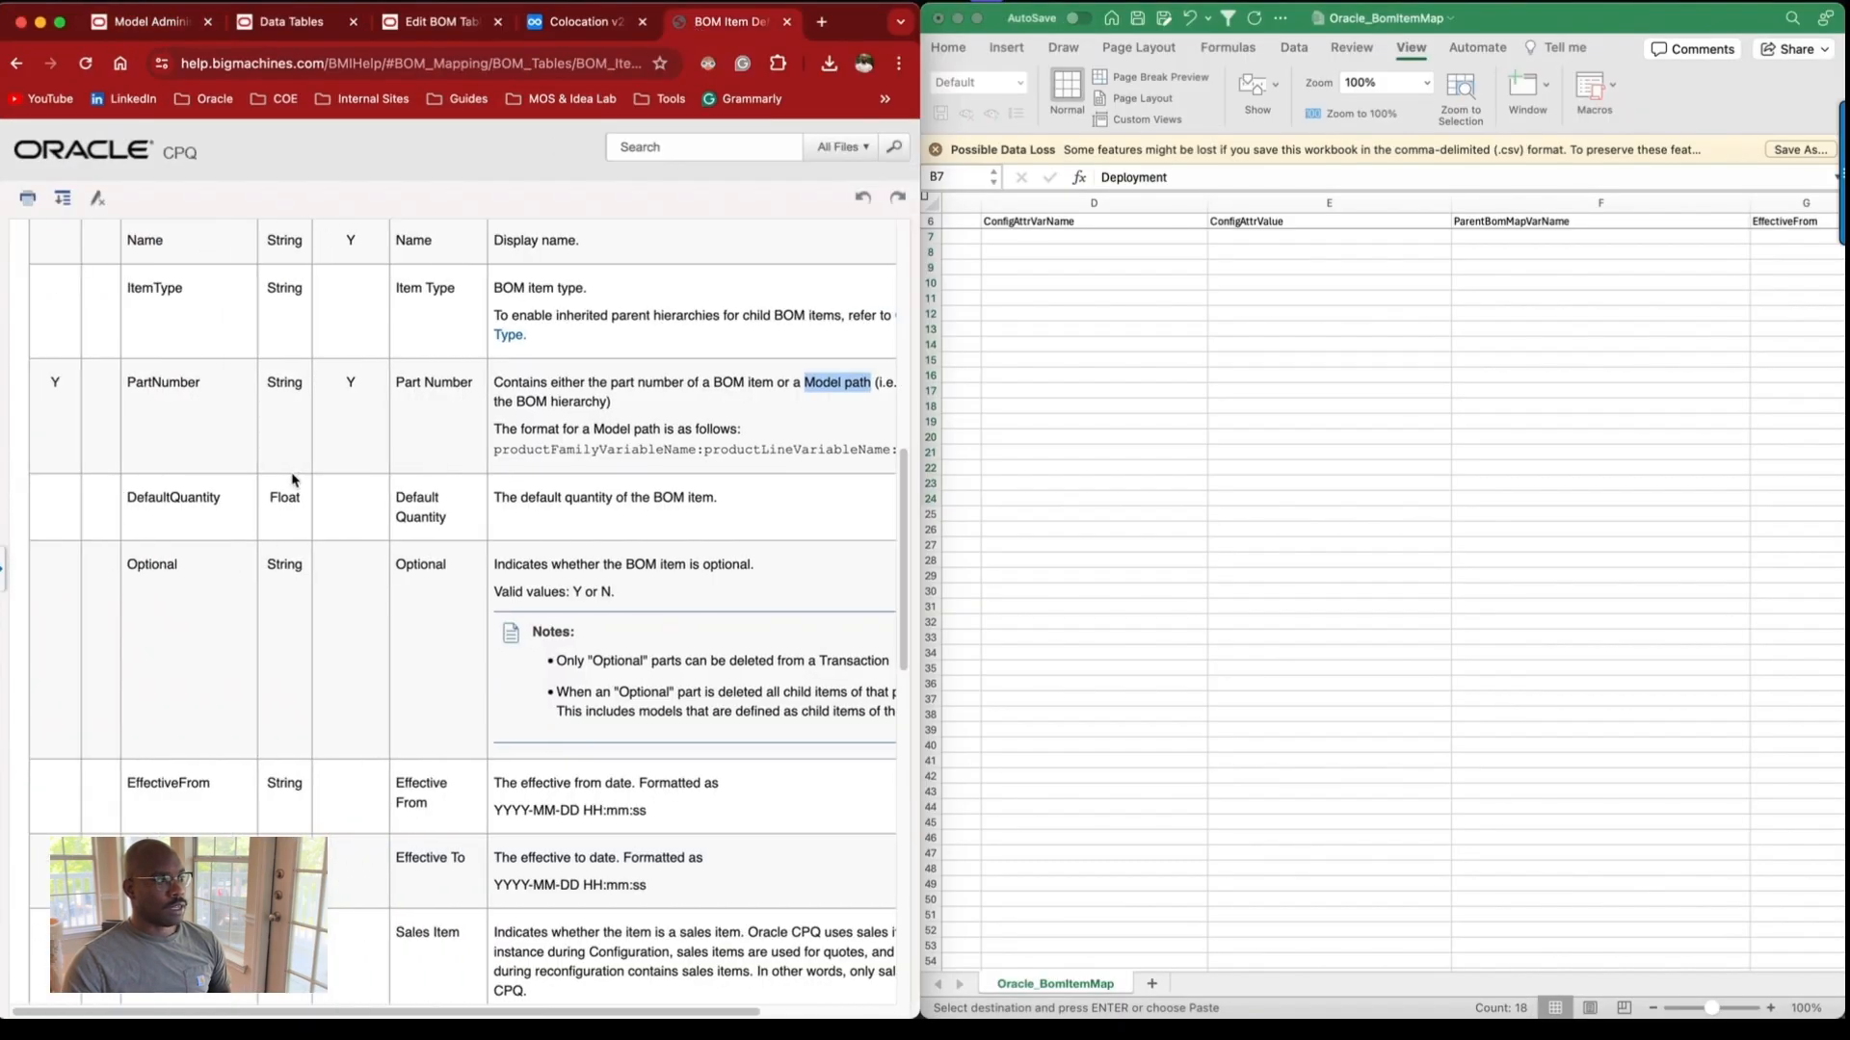
click(3, 575)
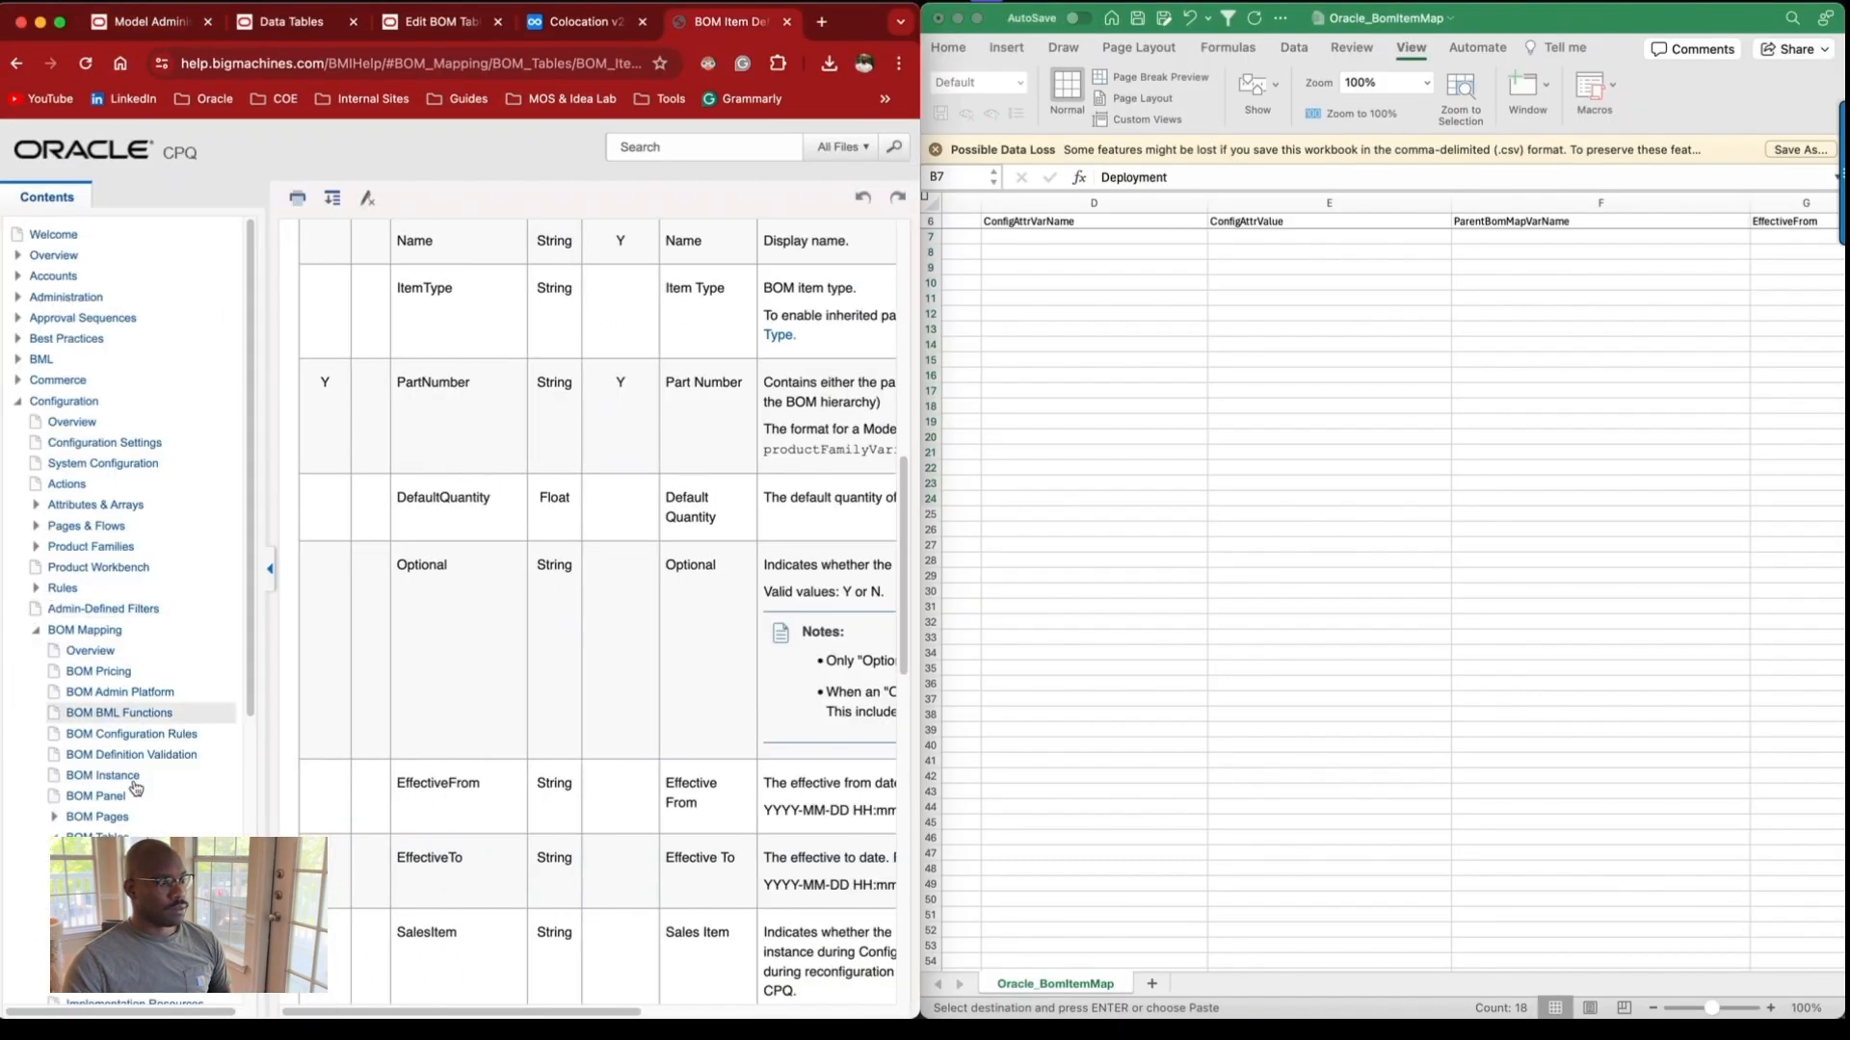
click(269, 568)
scroll(287, 550, down, 10)
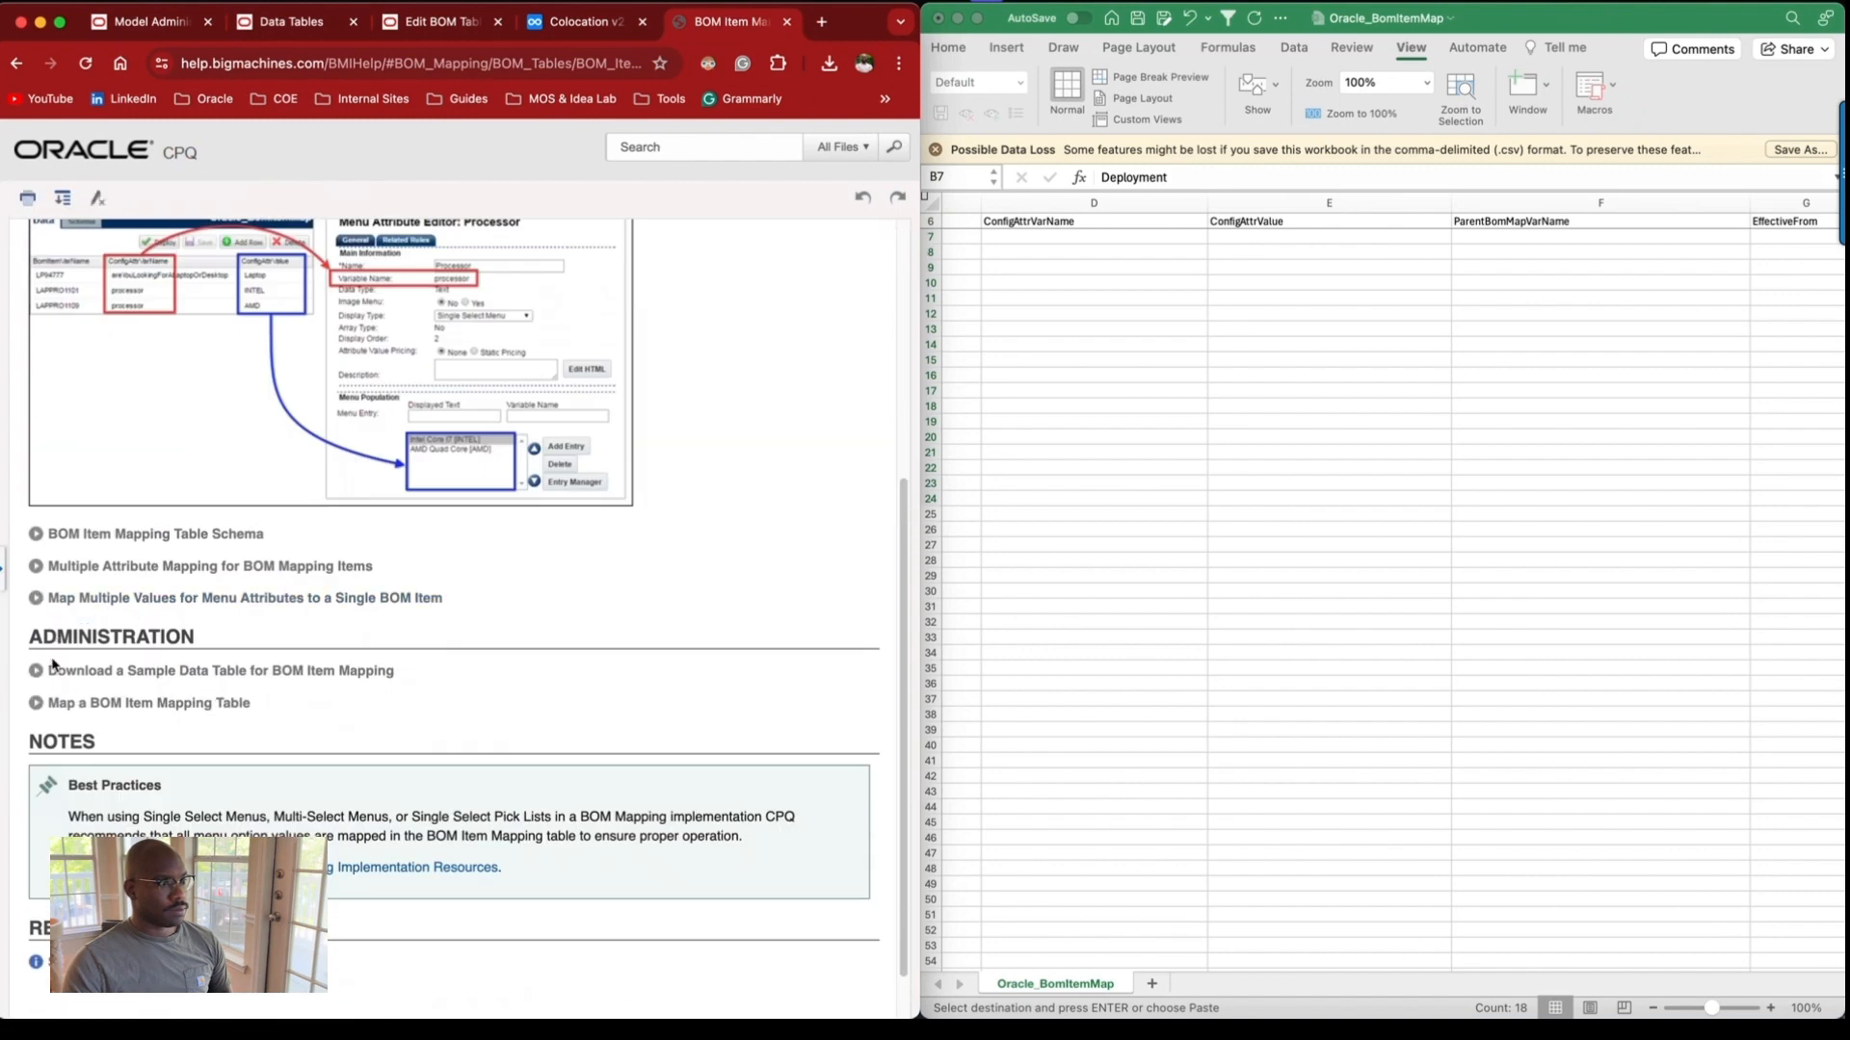
click(154, 534)
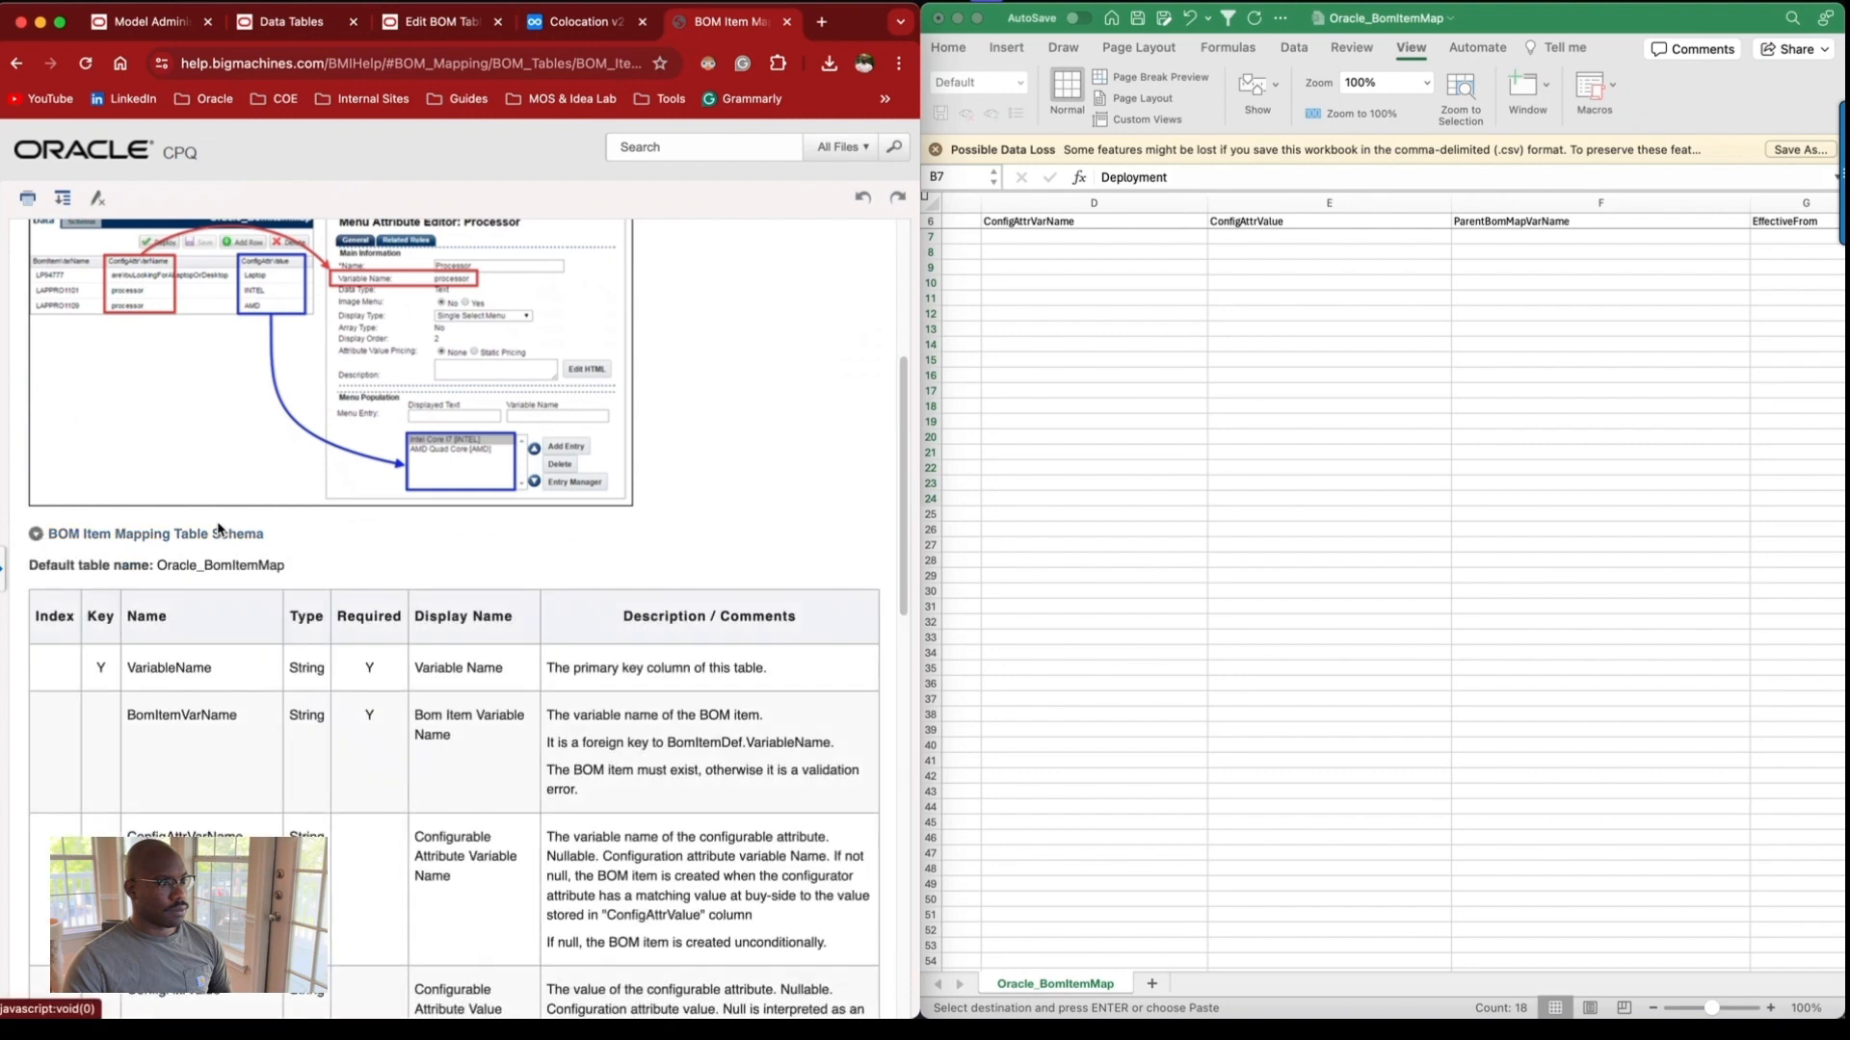
scroll(338, 520, down, 8)
scroll(339, 523, down, 1)
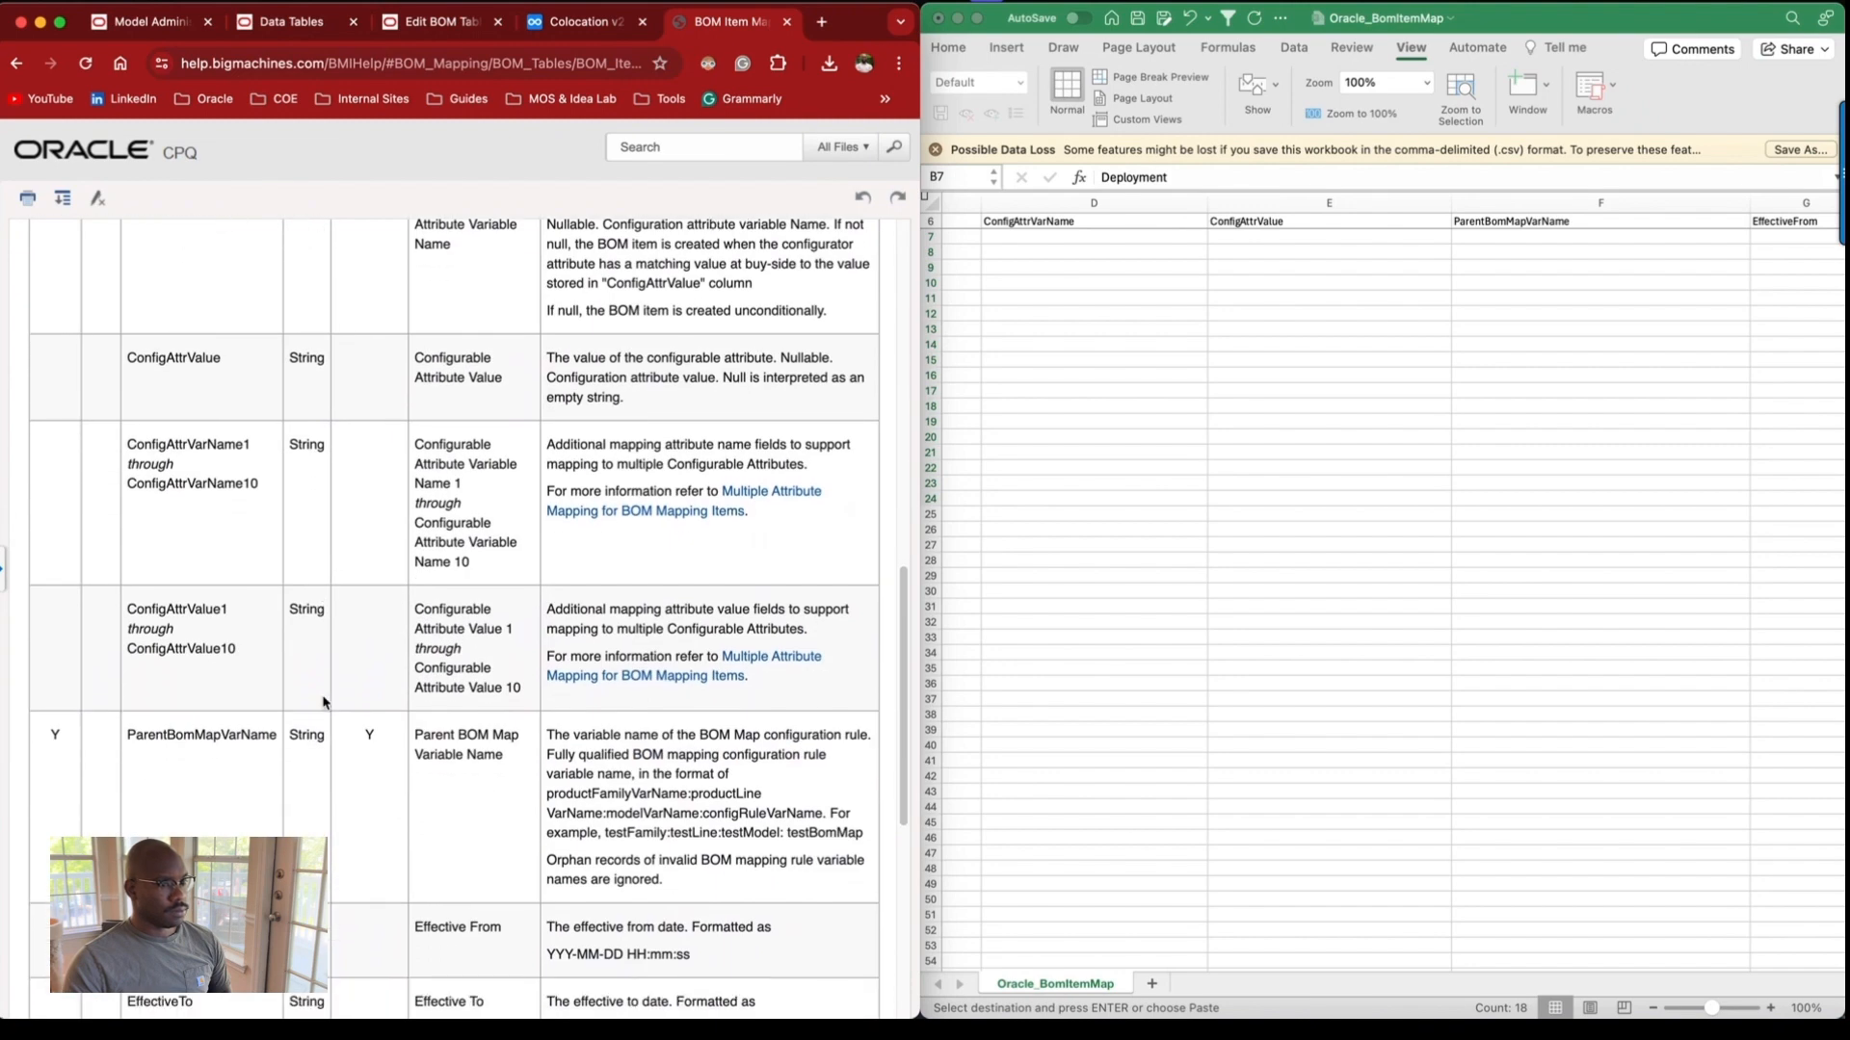
Copy the format productFamilyVarName:productLine VarName:modelVarName:configRuleVarName from the help page into the Deployment row's ParentBomMapVarName cell in Oracle_BomItemMap.
double_click(225, 738)
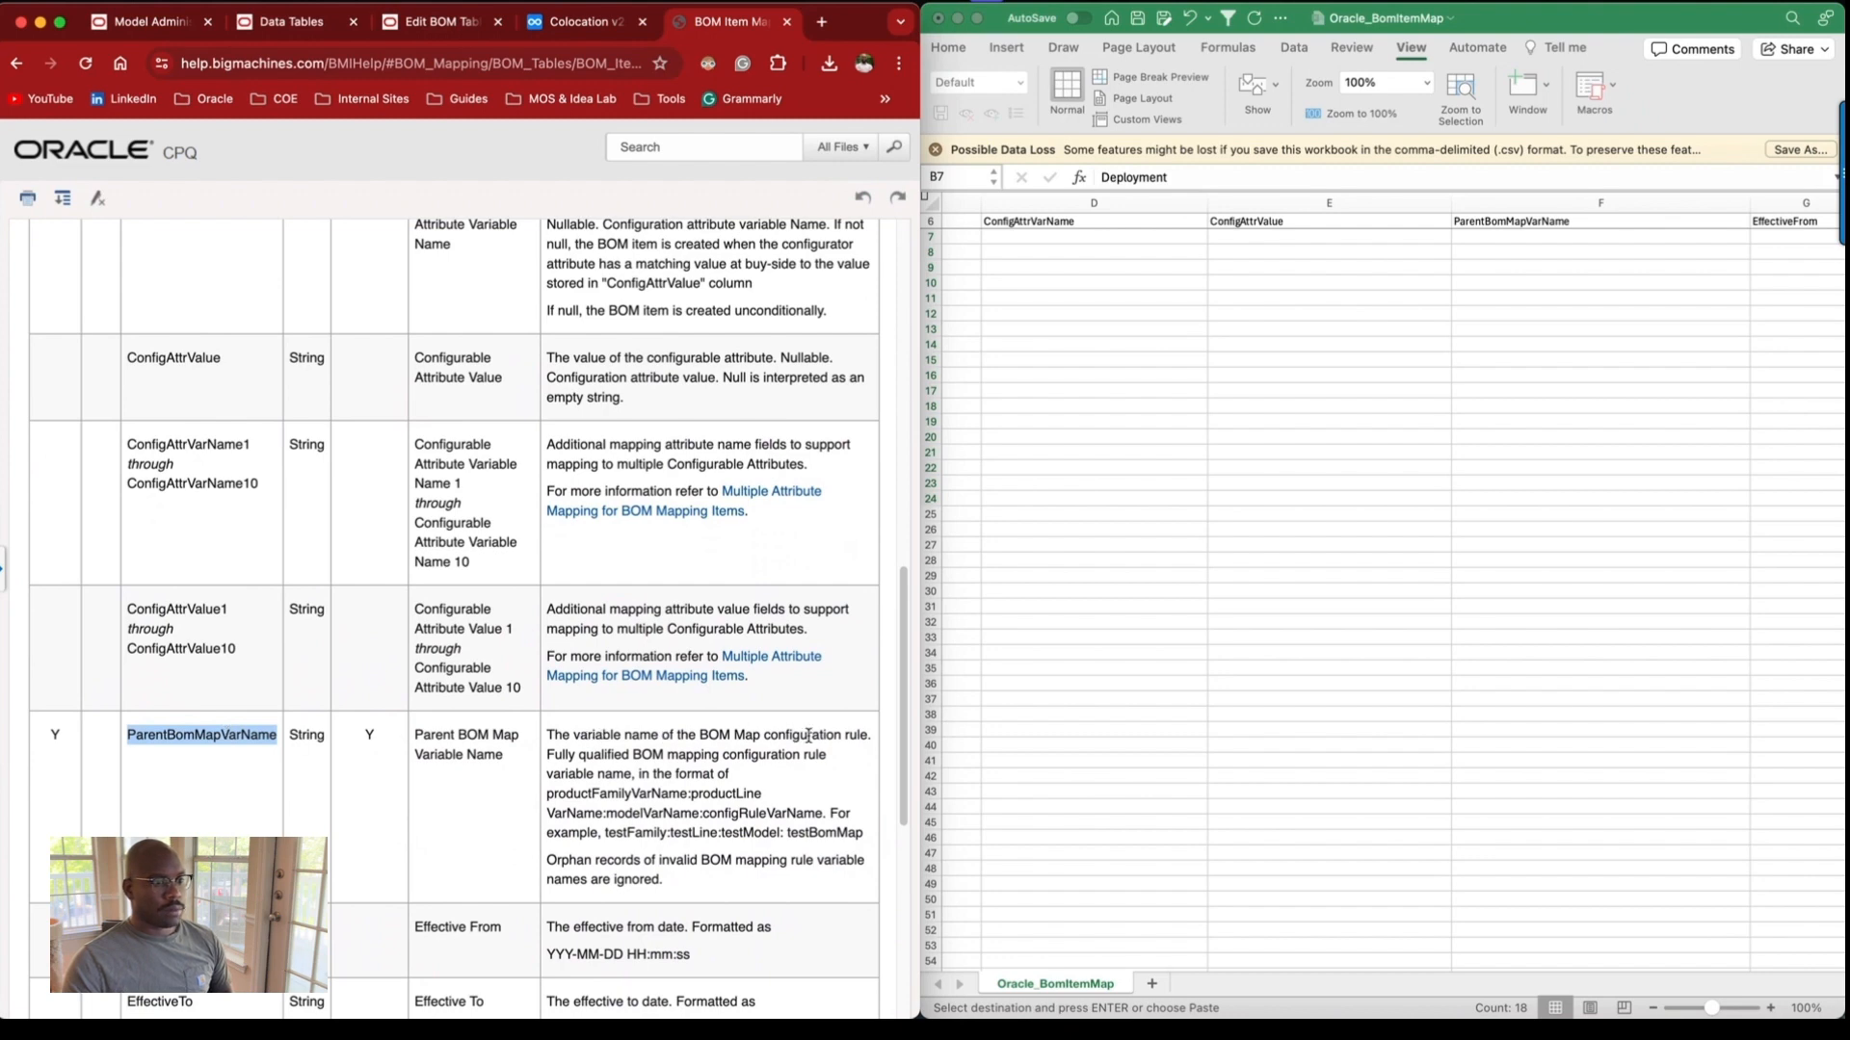
double_click(582, 796)
drag(581, 796, 725, 807)
key(super+c)
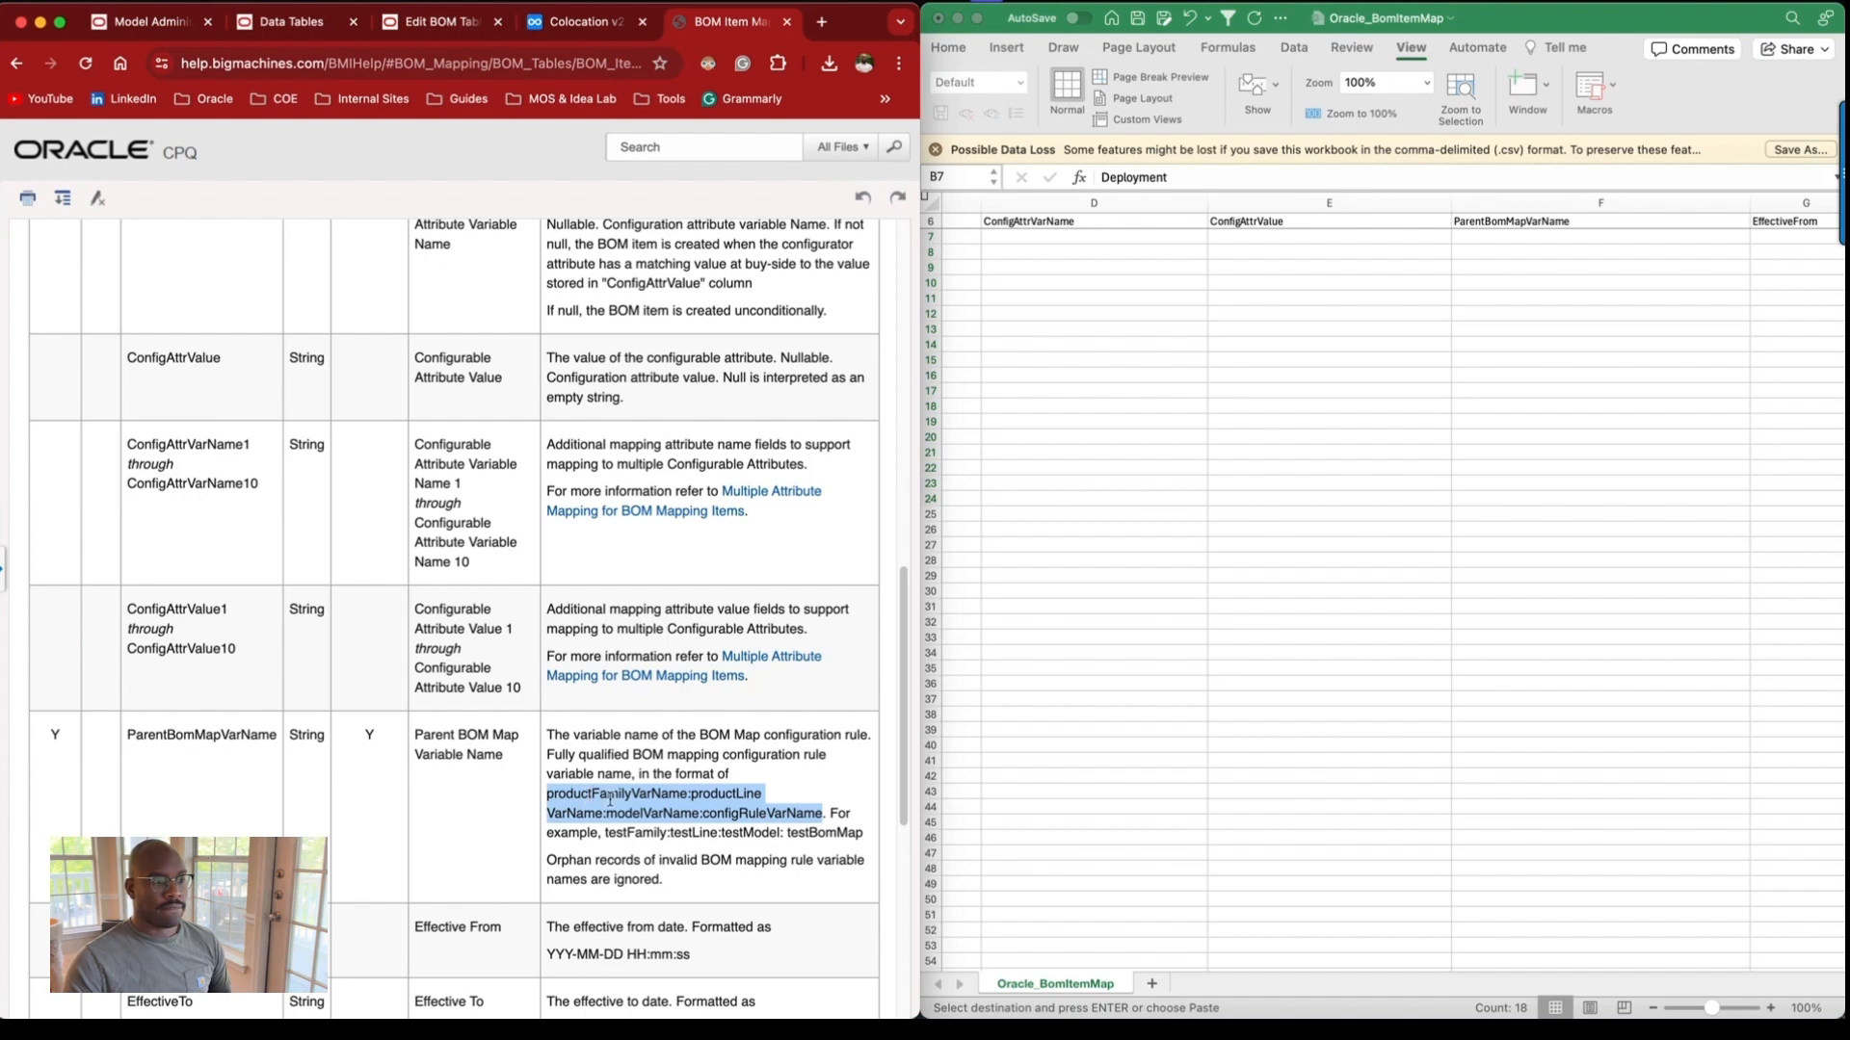
scroll(1373, 280, left, 5)
scroll(1356, 287, right, 3)
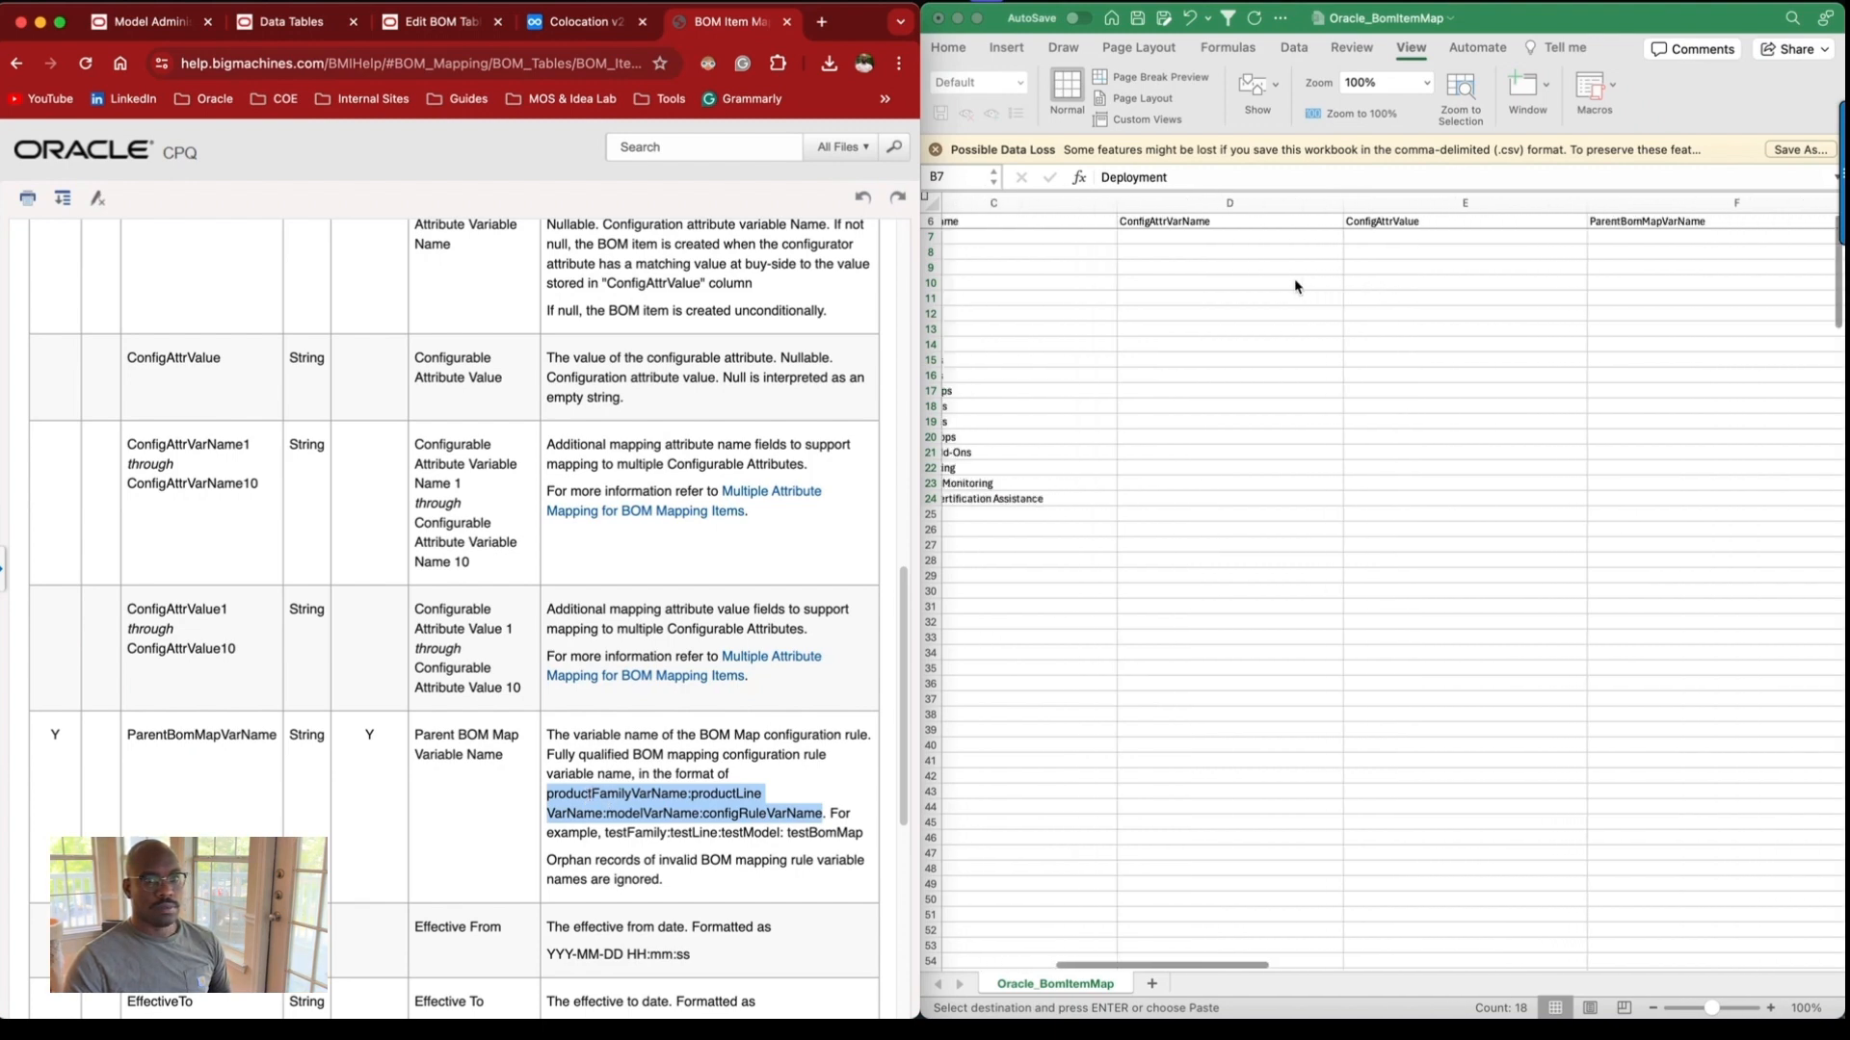
scroll(1296, 287, left, 2)
click(1691, 236)
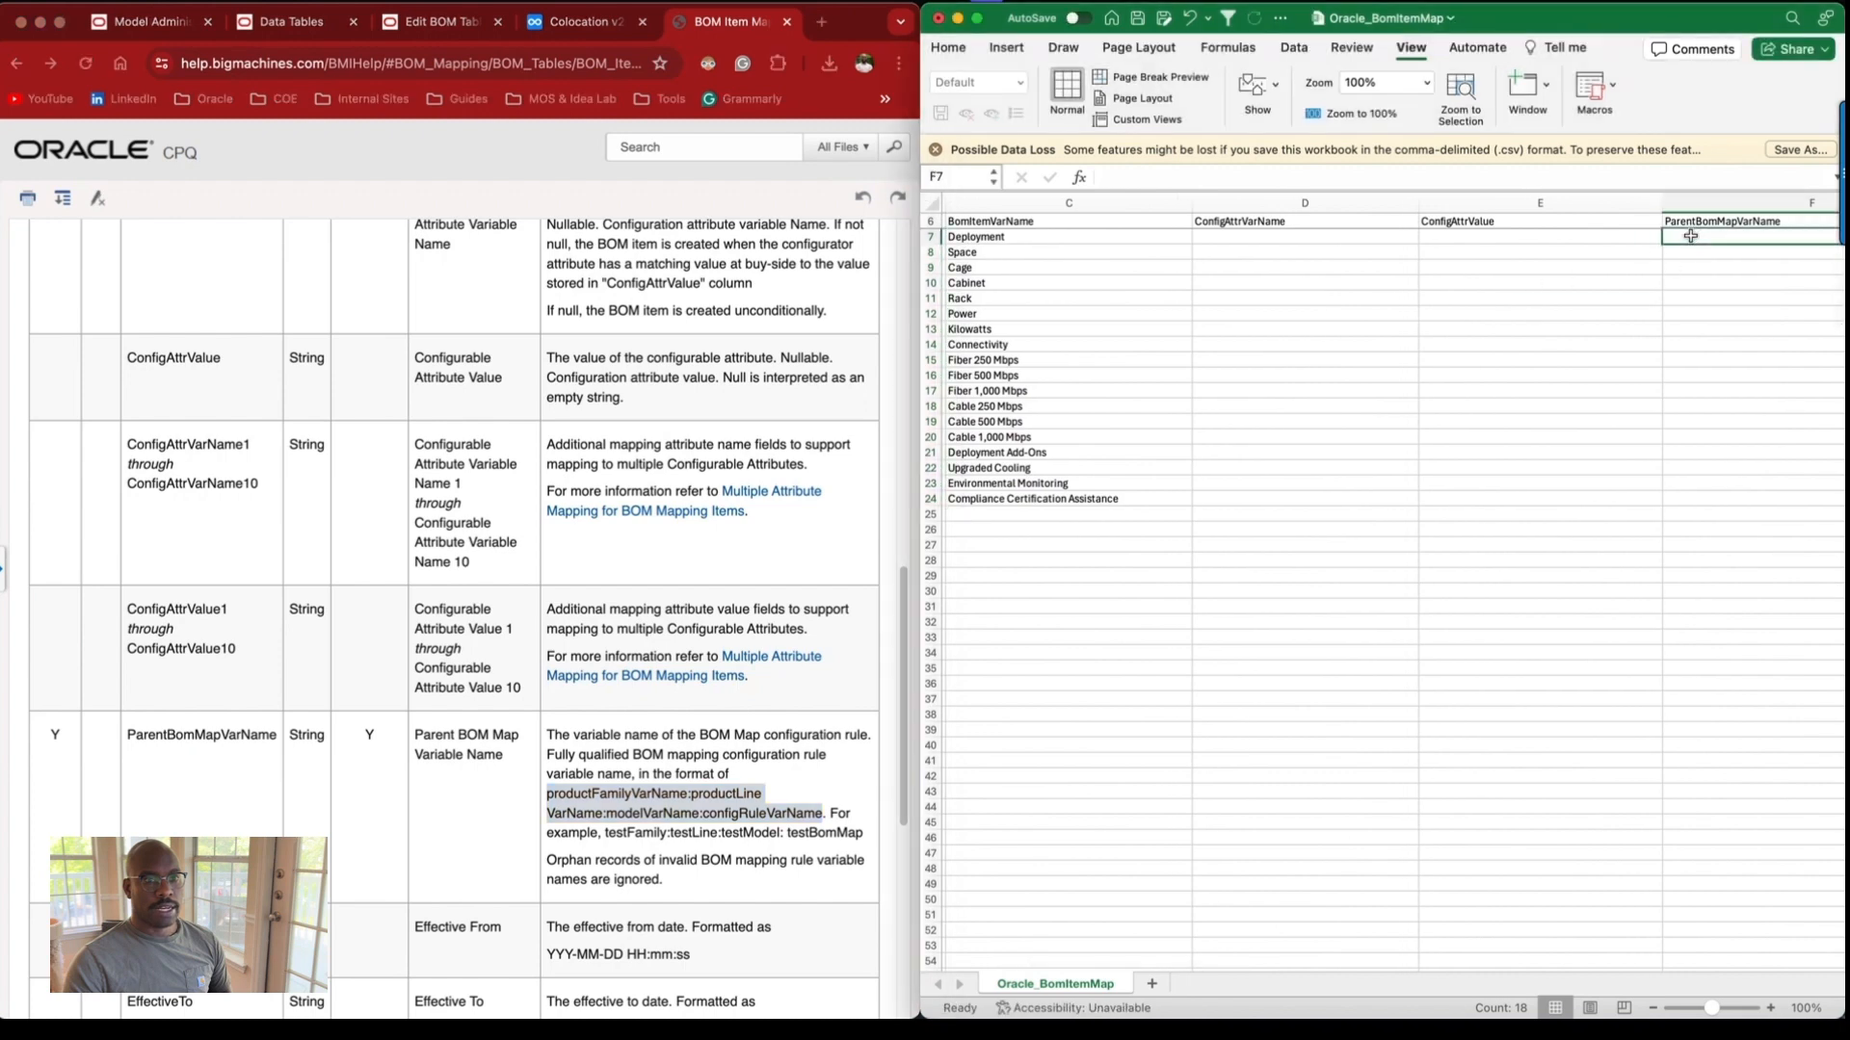
key(super+v)
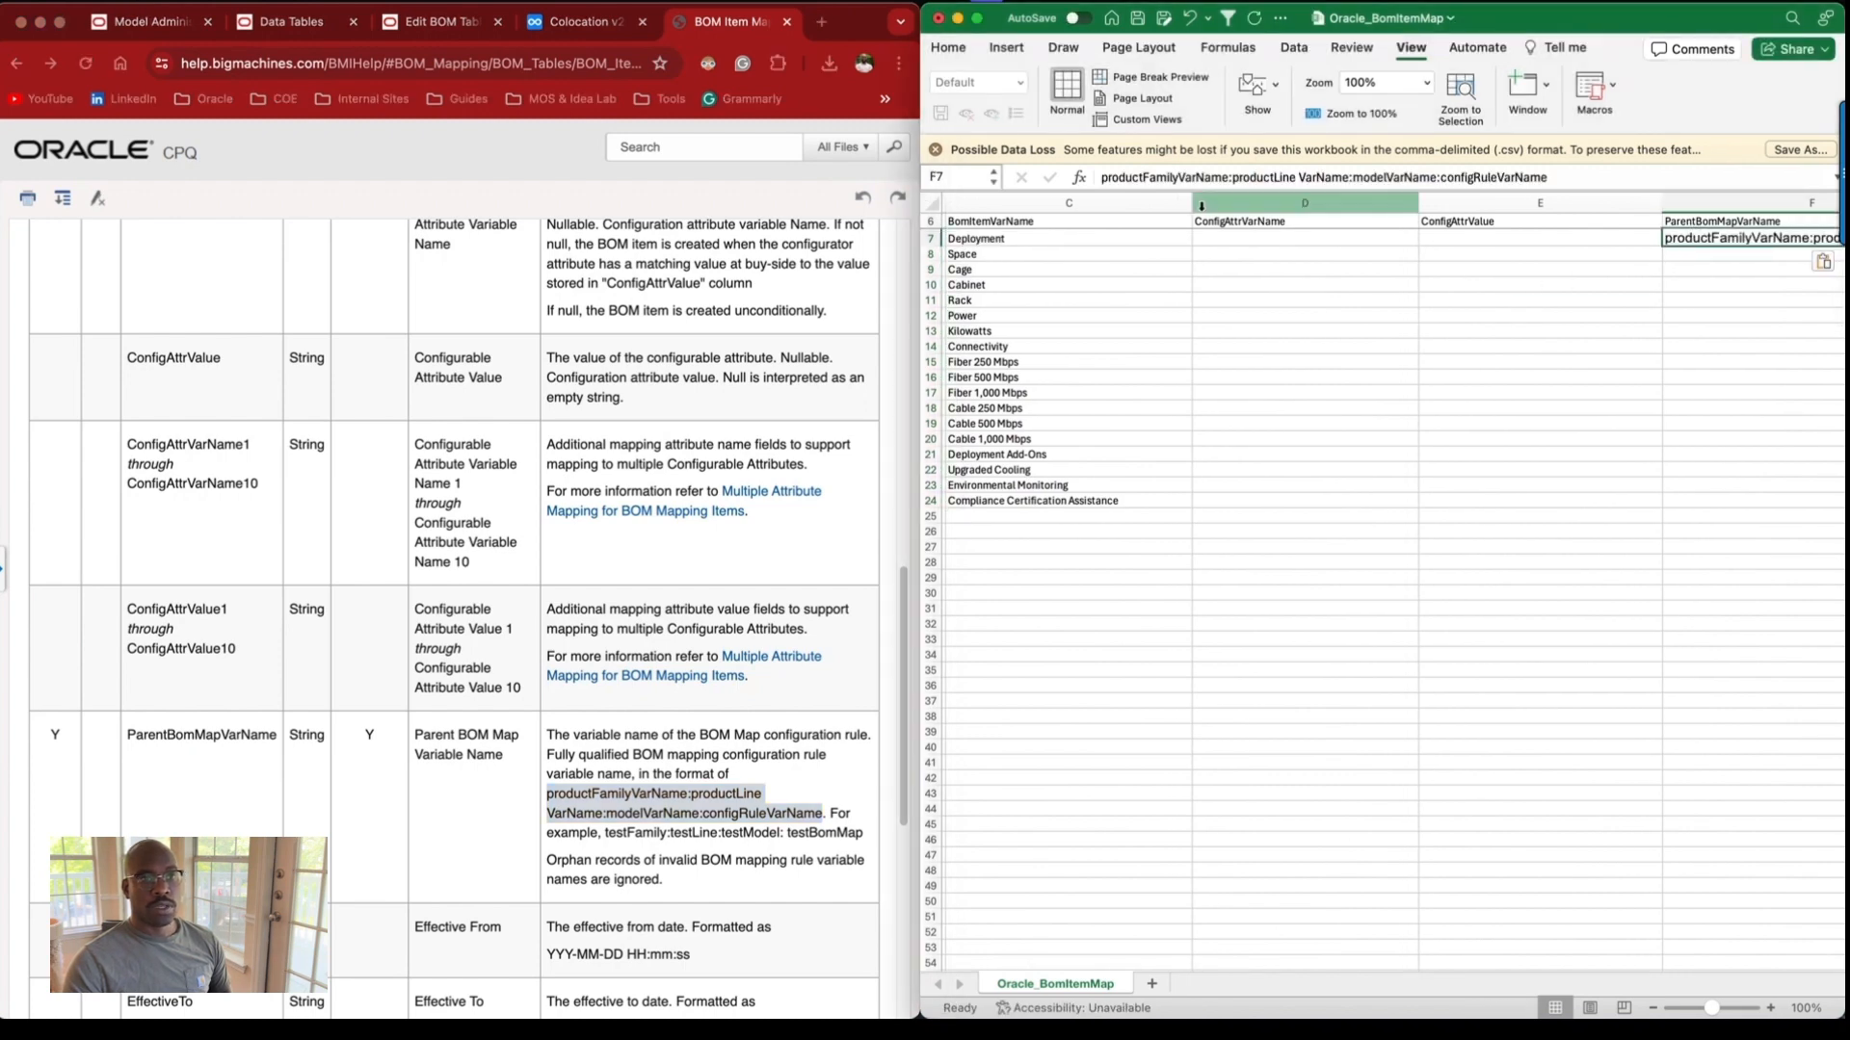
Replace the product family, line and model placeholders in Deployment's ParentBomMapVarName with dataCenter:colocation:deployment, copied from its PartNumber in Oracle_BomItemDef.
double_click(1145, 178)
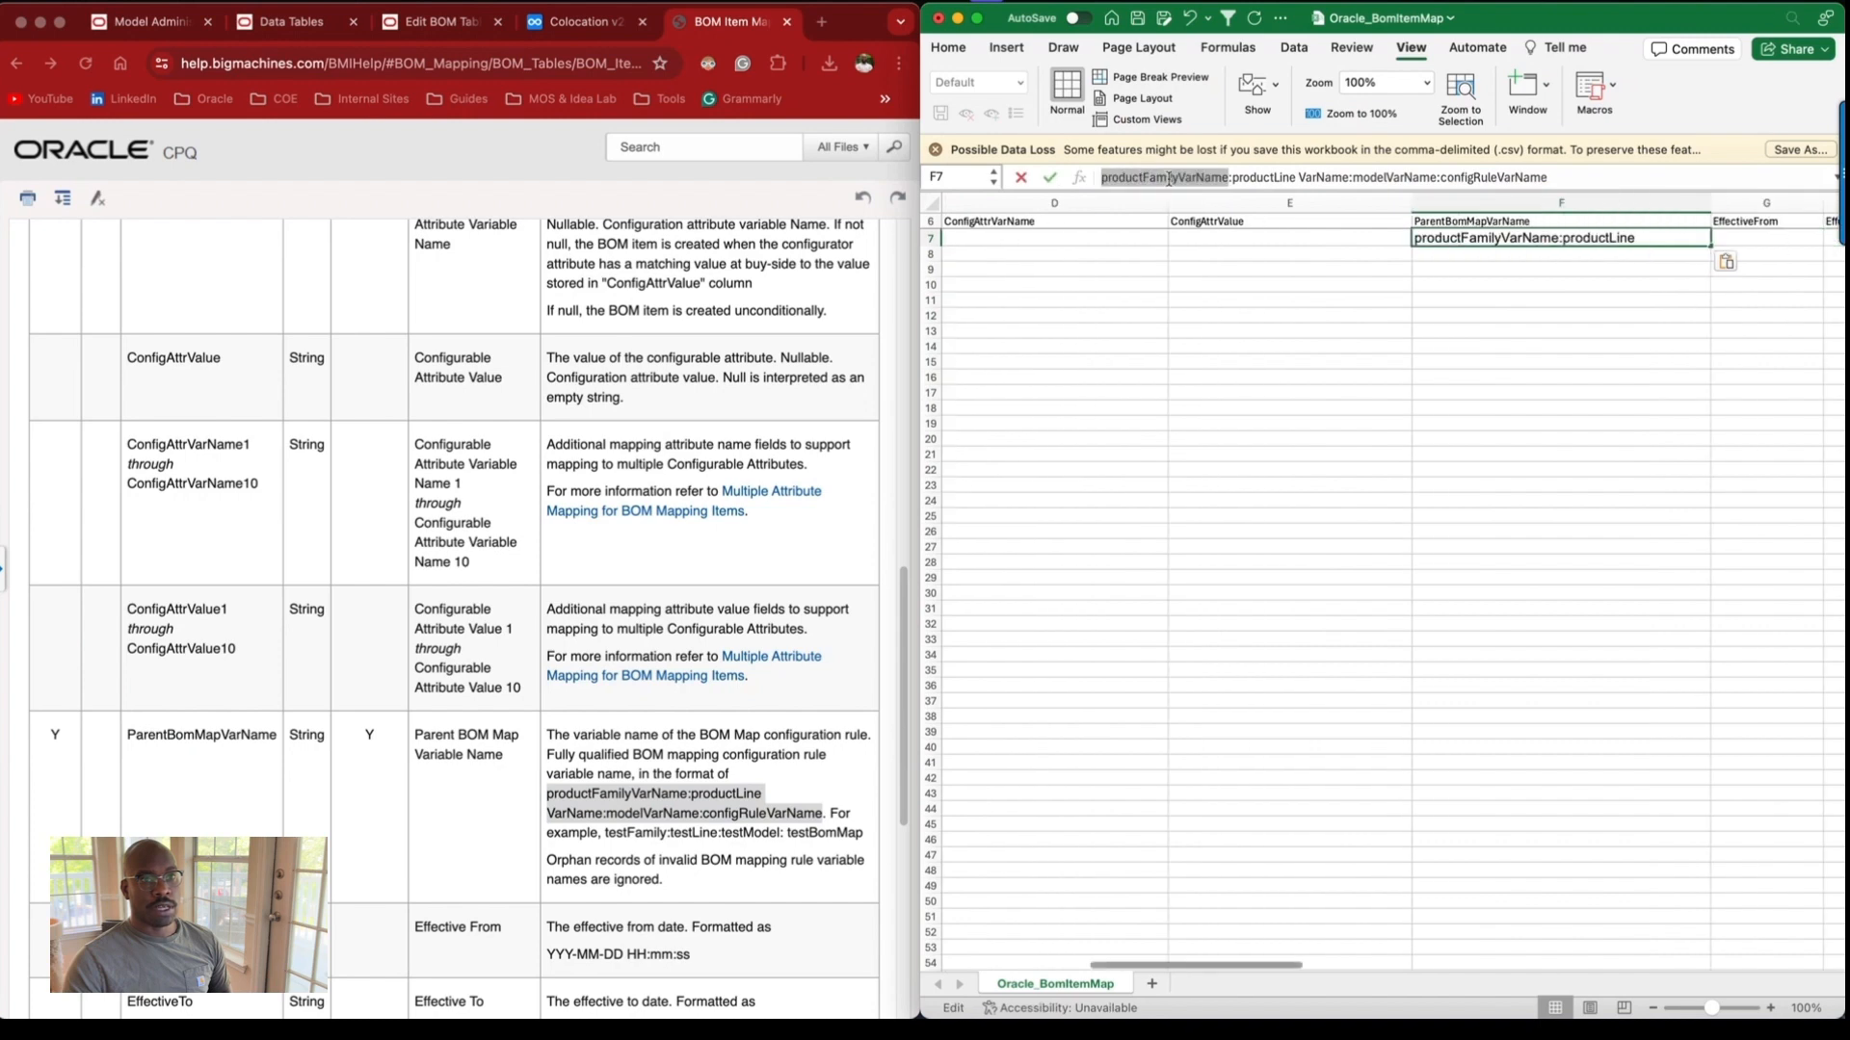
double_click(1403, 178)
drag(1404, 178, 1177, 185)
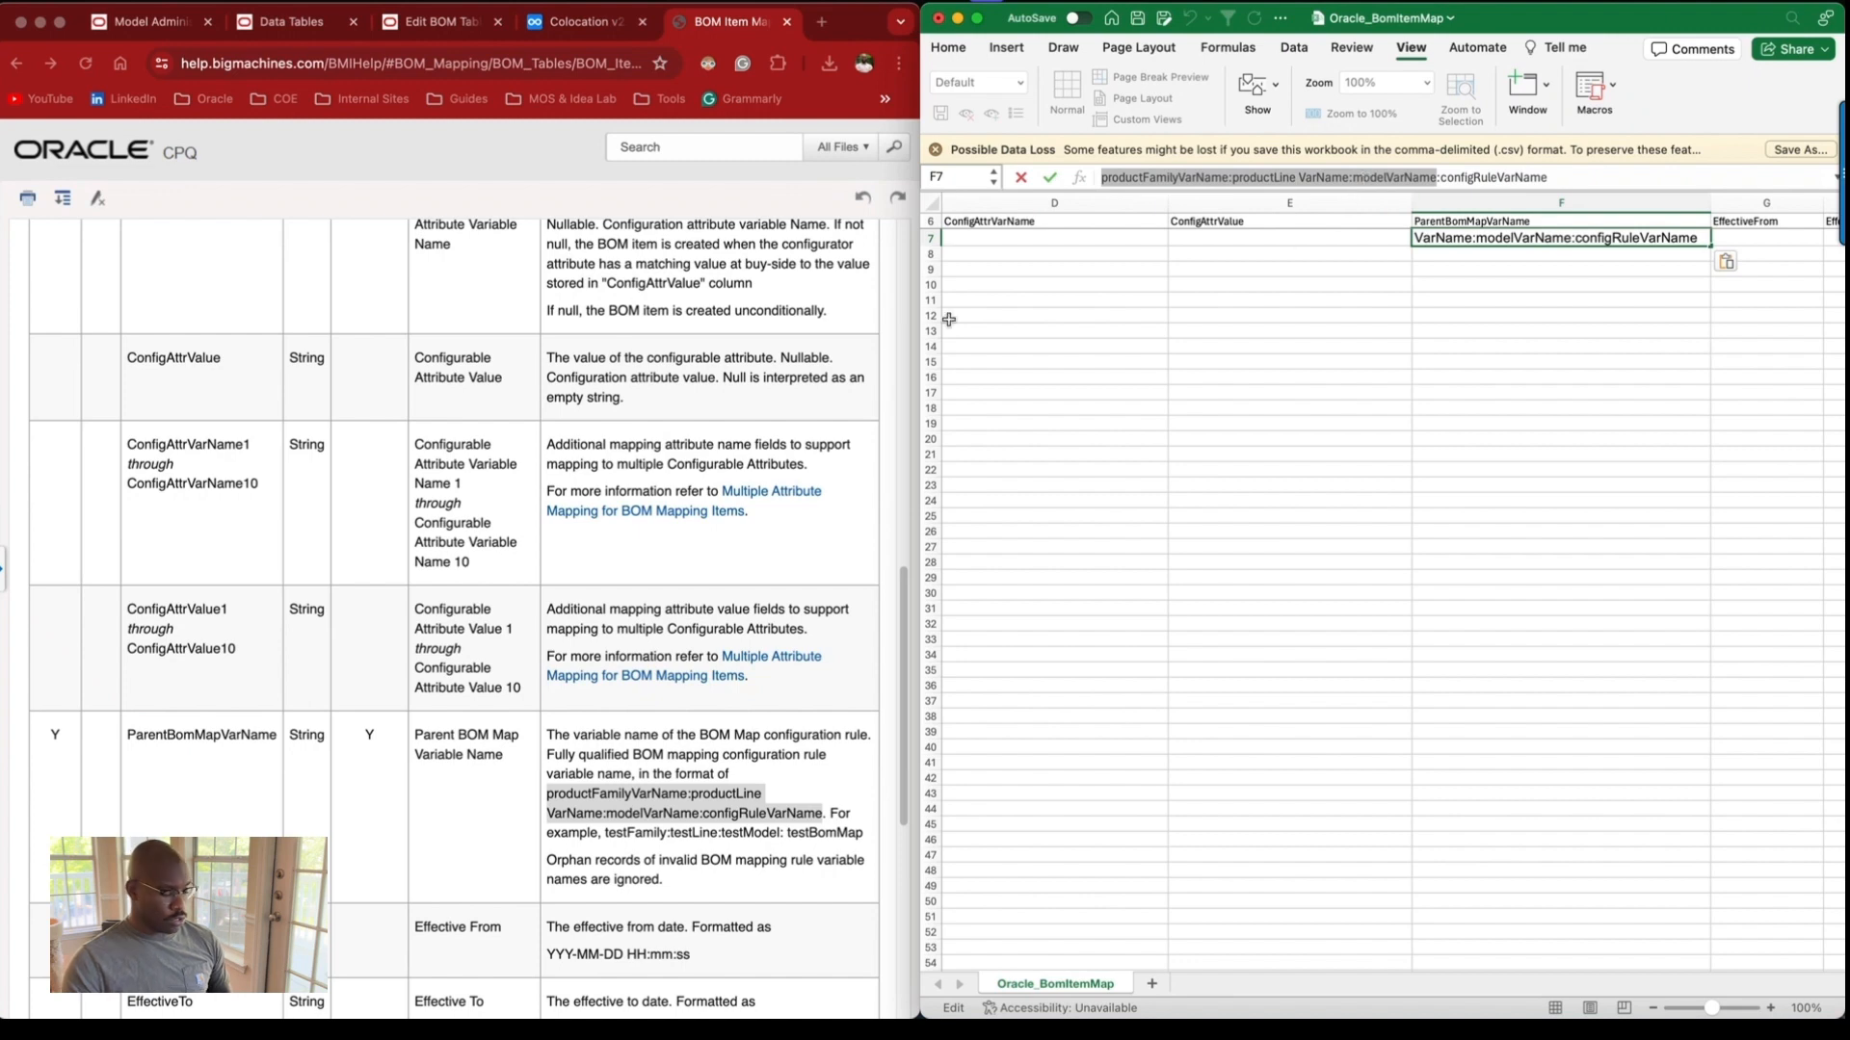
click(1067, 510)
key(super+grave)
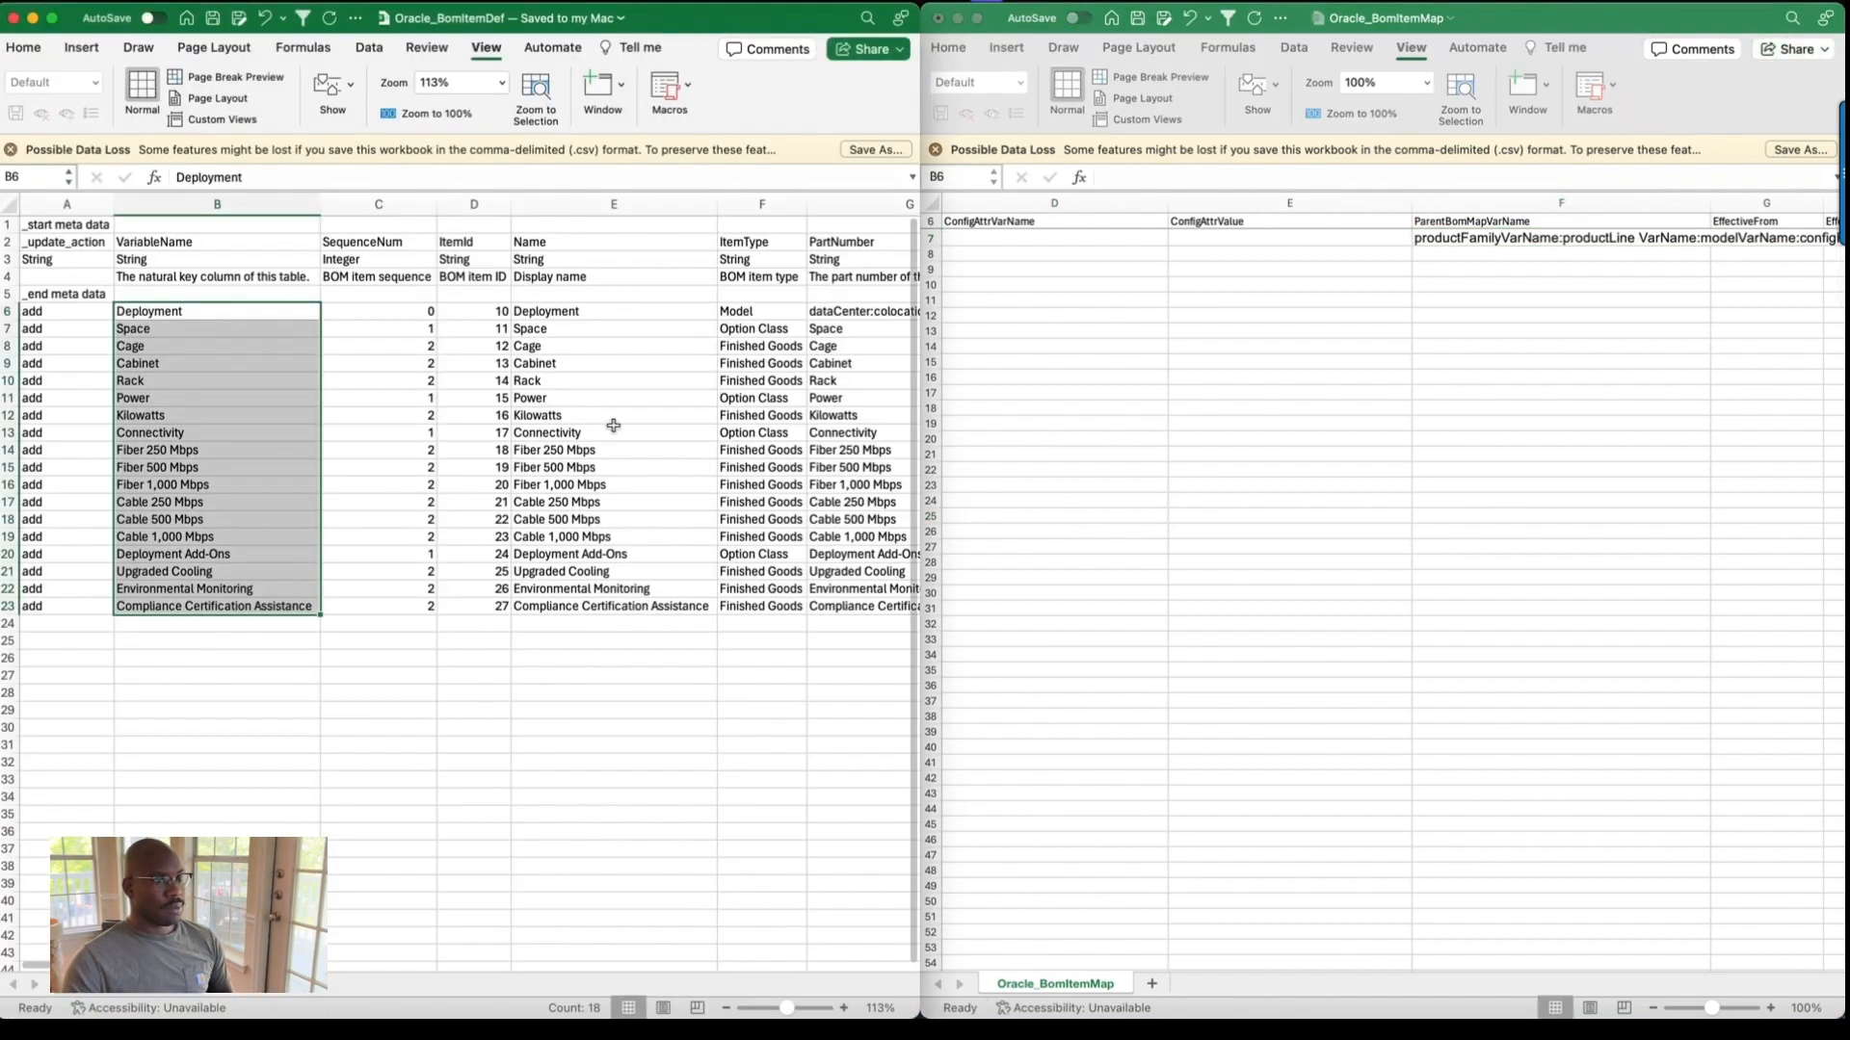
scroll(611, 412, right, 3)
click(706, 311)
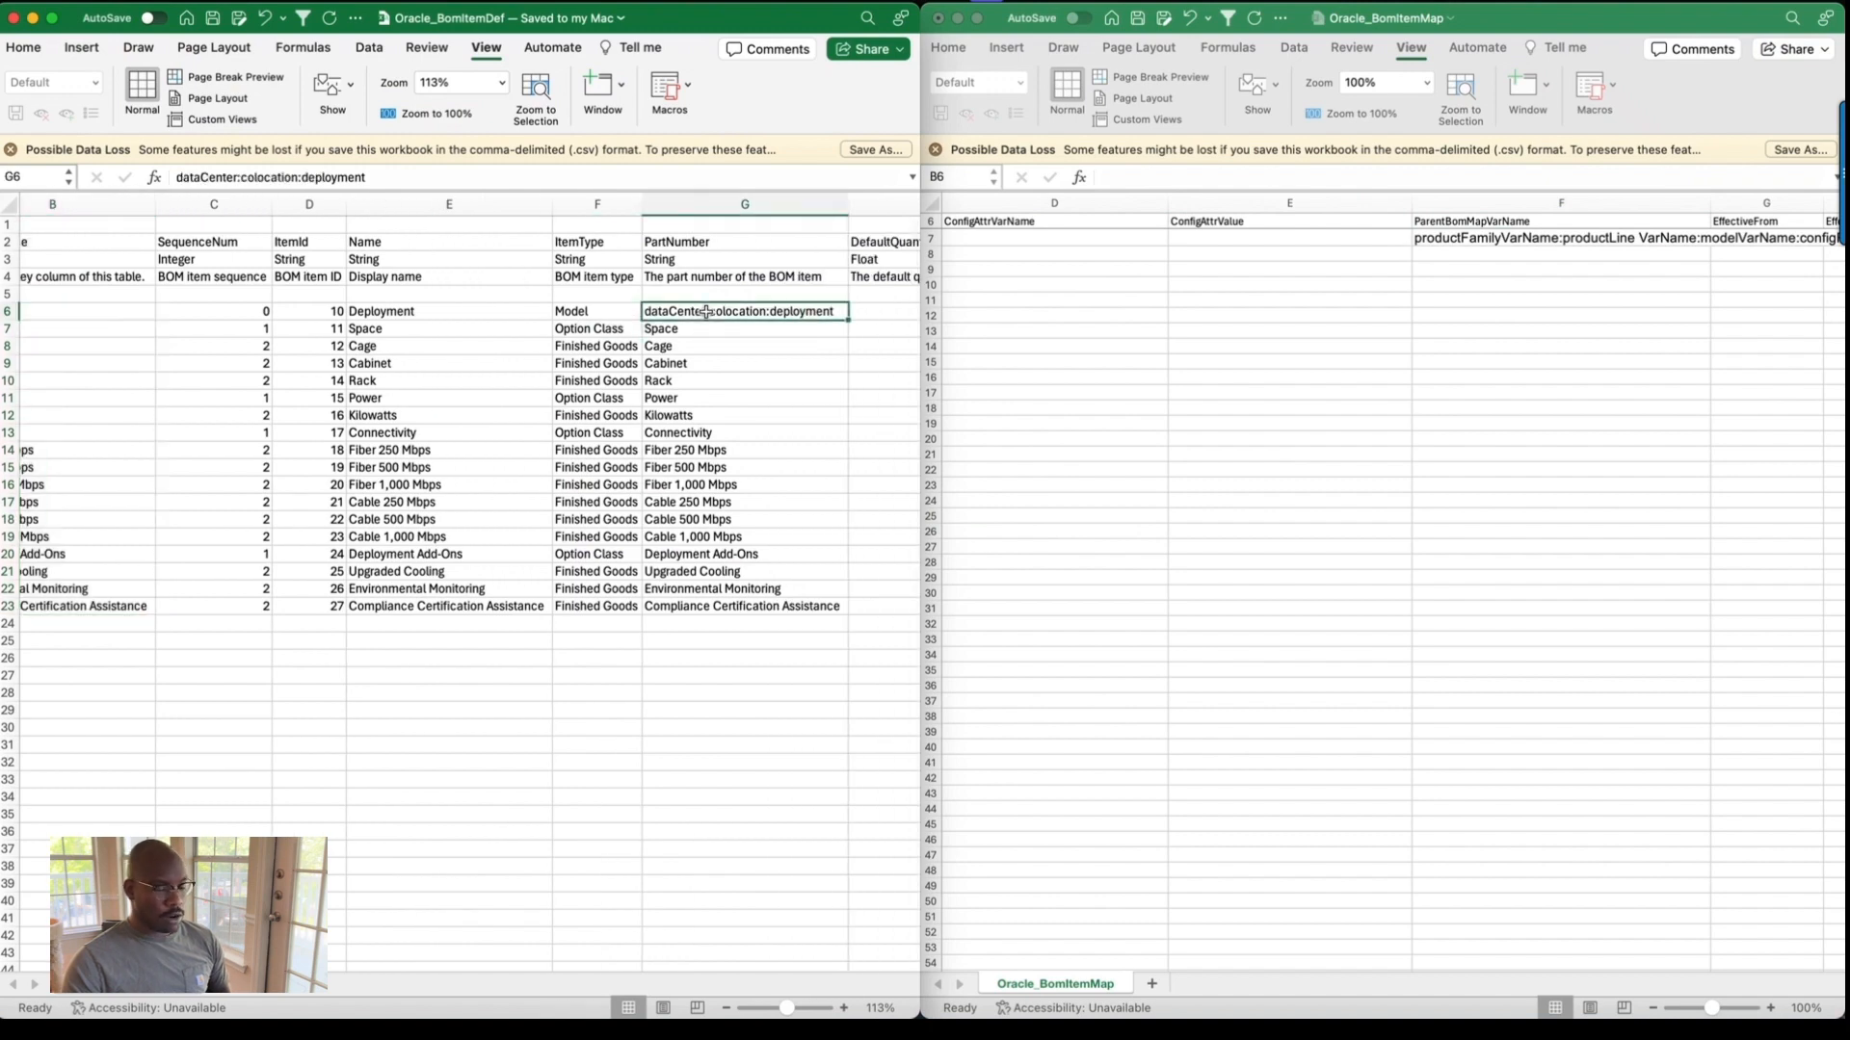
key(super+c)
click(1479, 240)
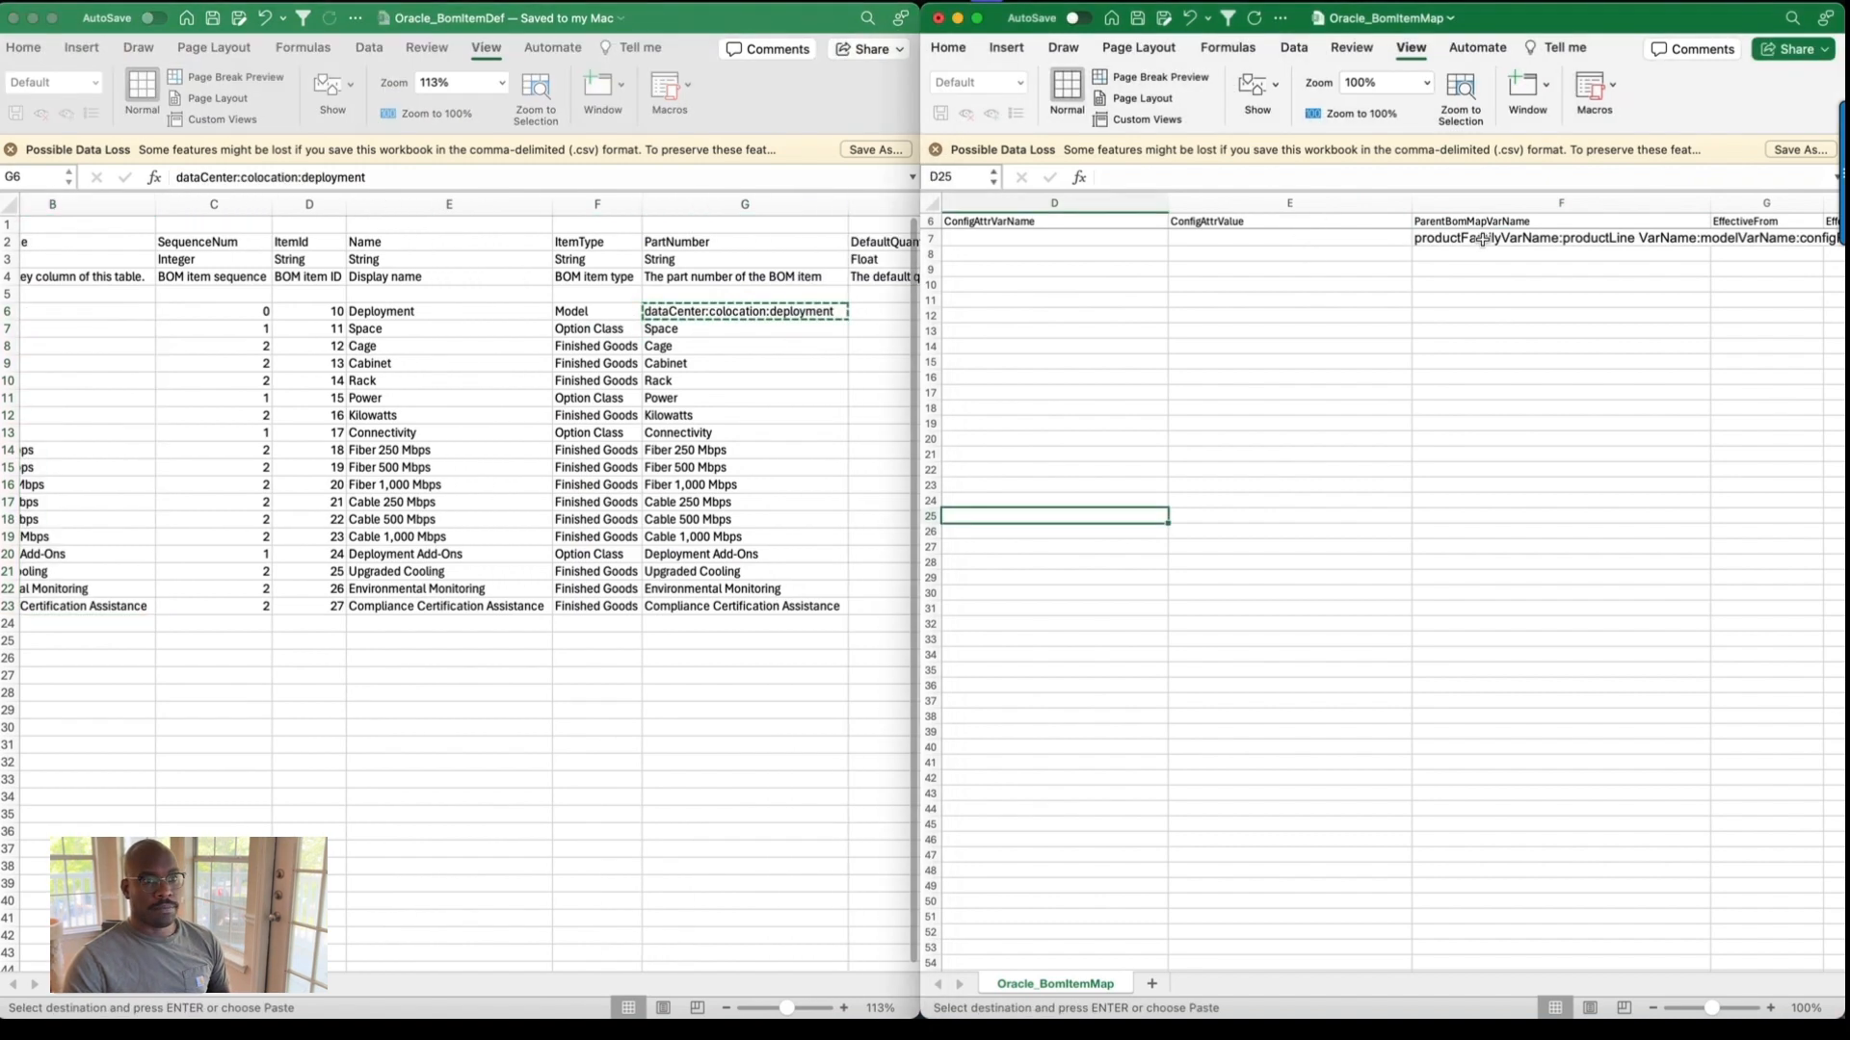
click(1441, 241)
drag(1382, 177, 1159, 185)
key(super+v)
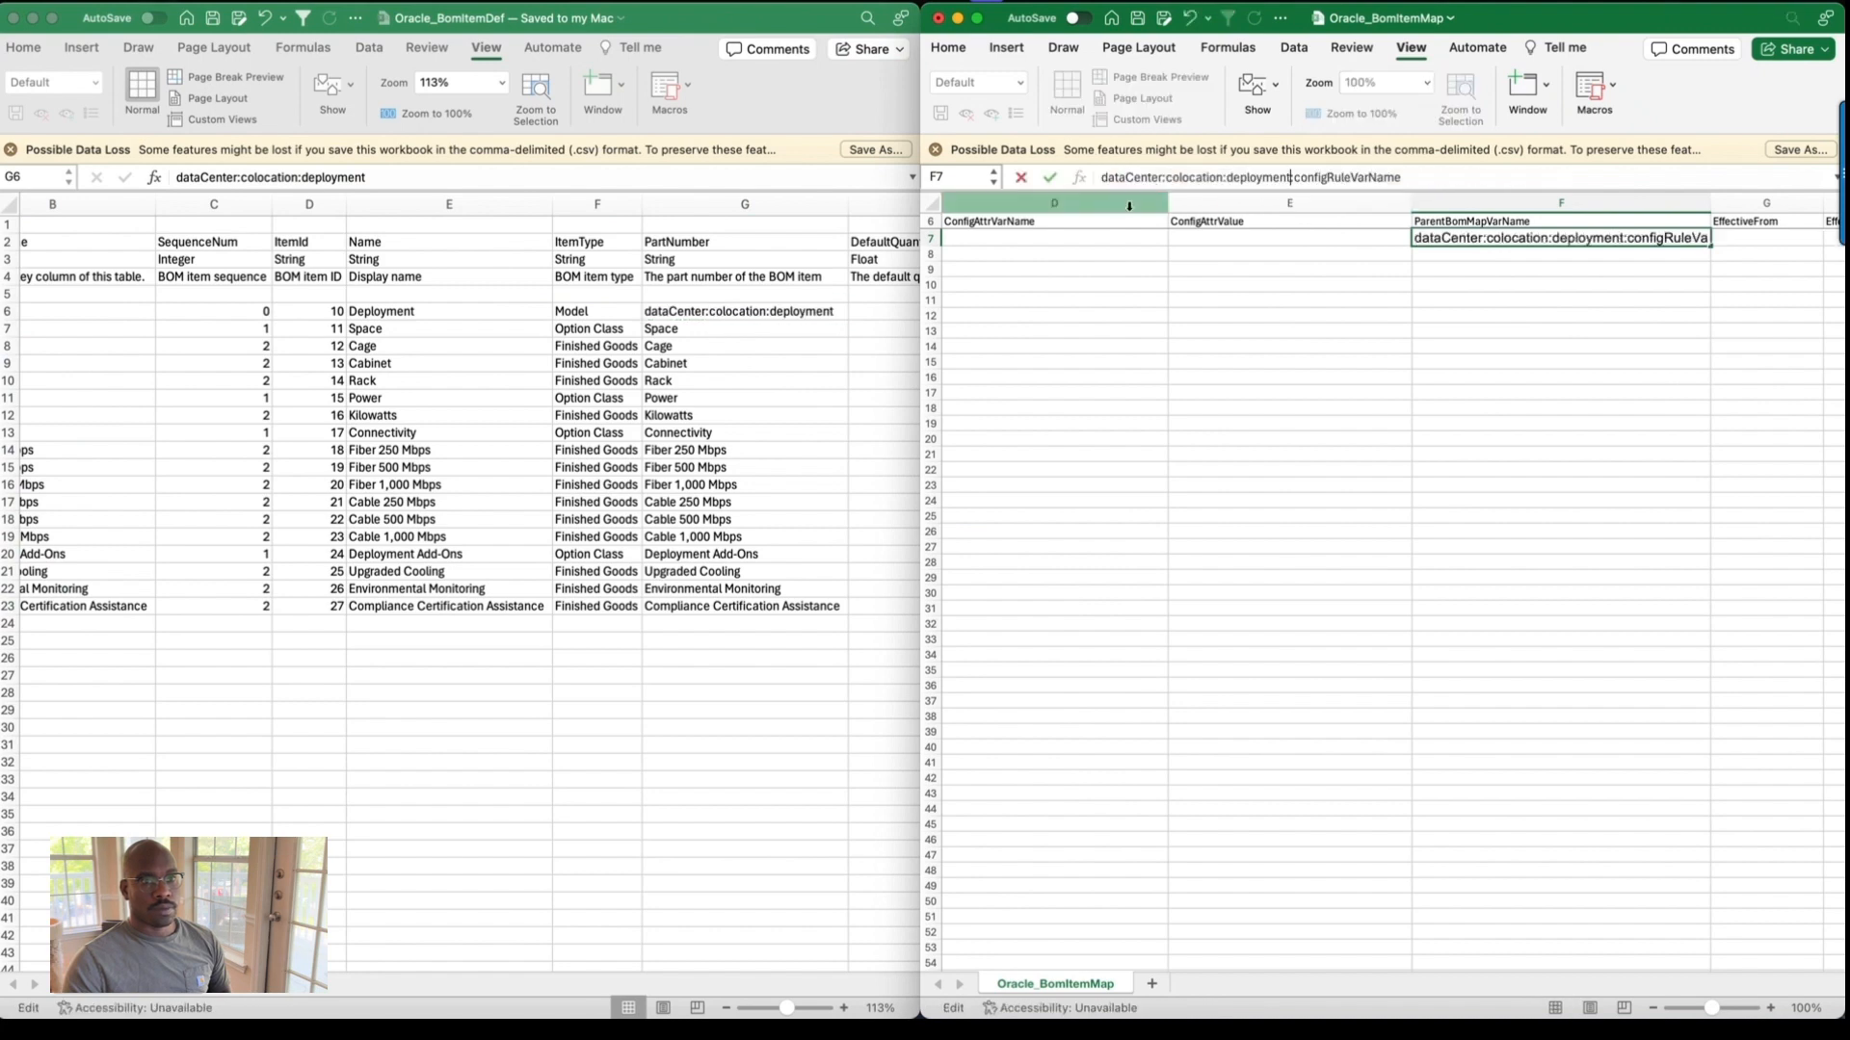
Switch to the Model Administration List in the browser and start a new BOM Mapping rule for the Deployment model.
double_click(1341, 177)
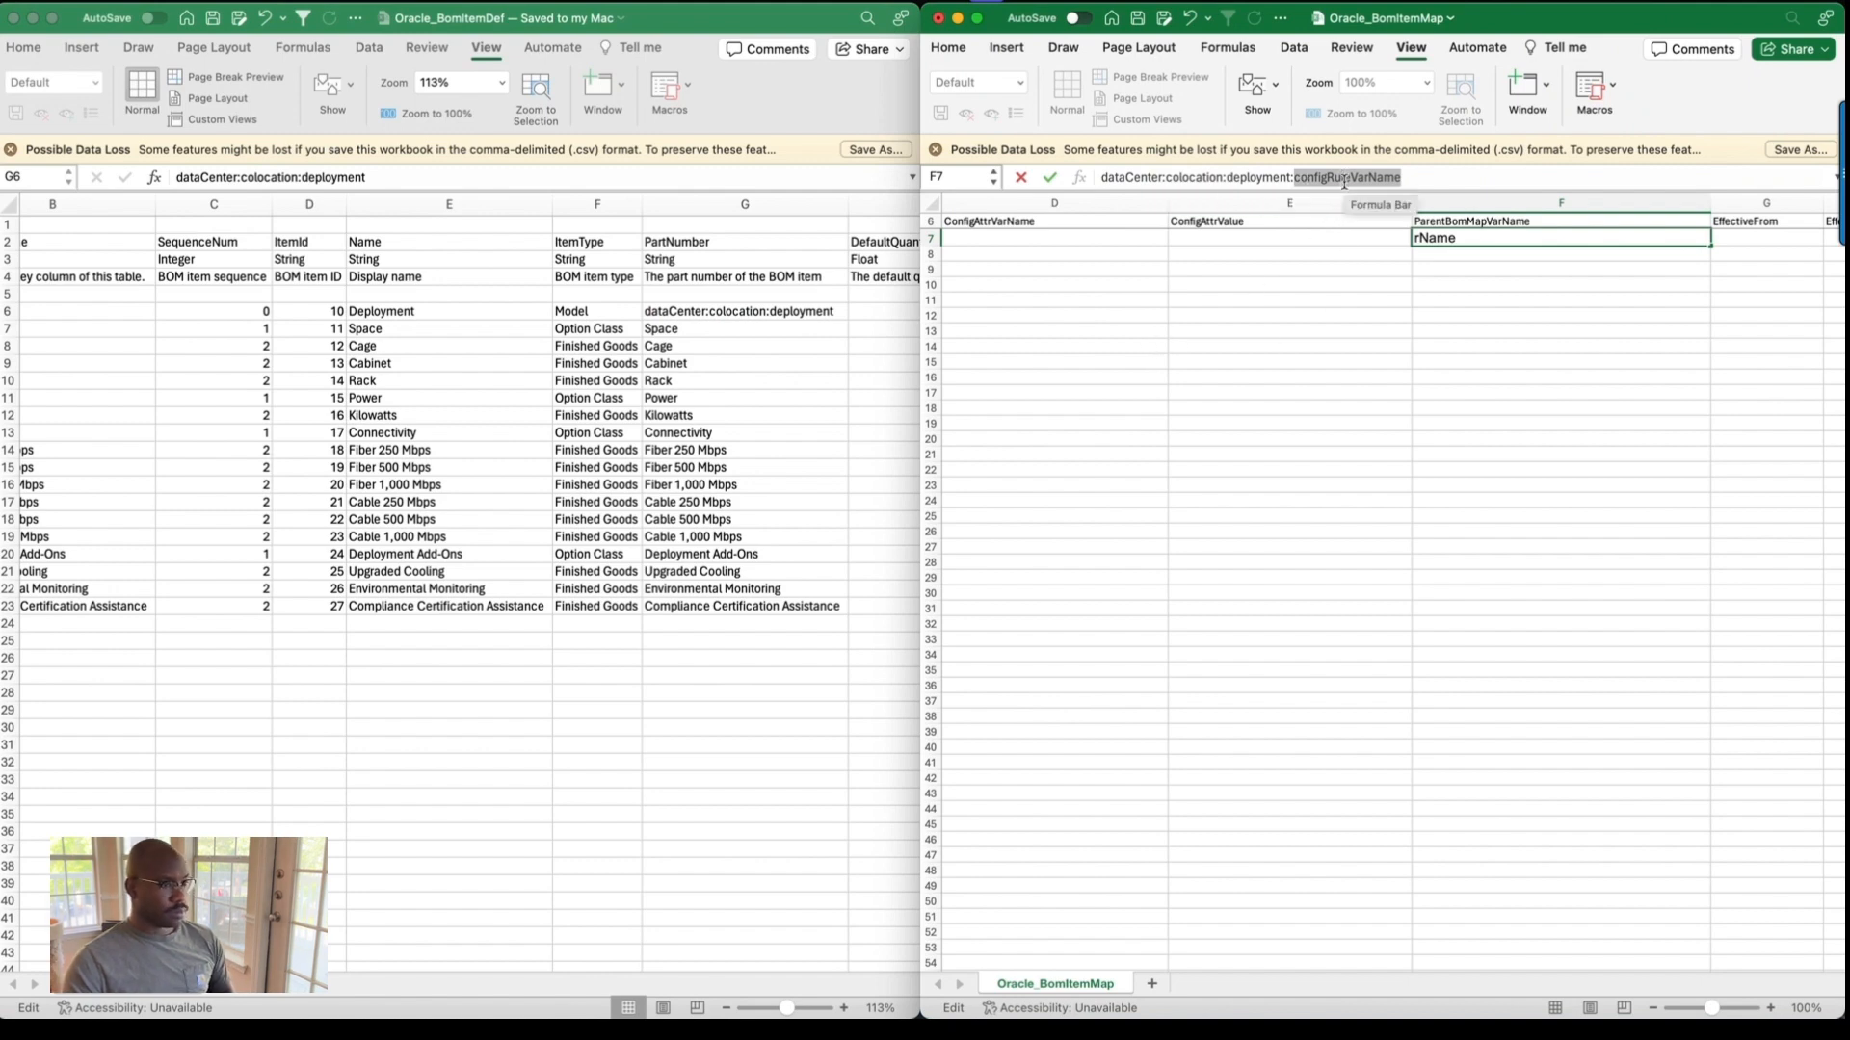
key(super+Tab)
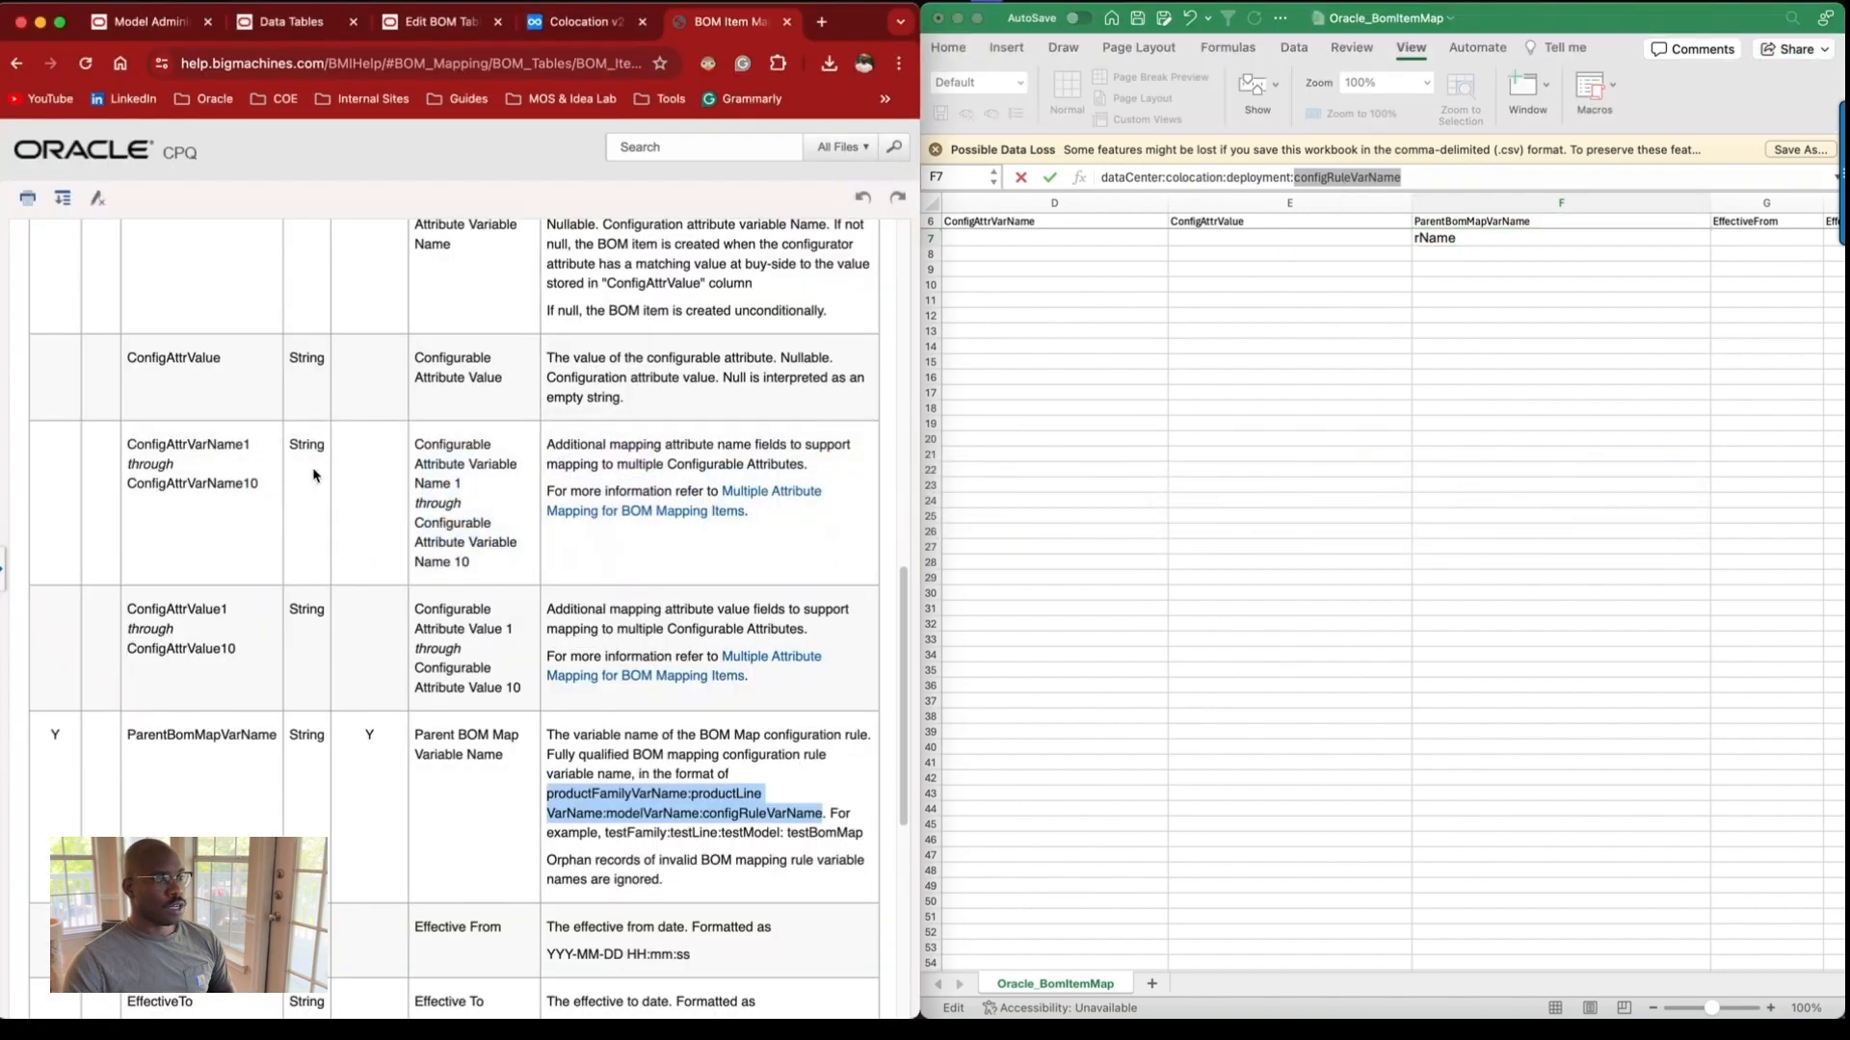
key(super+grave)
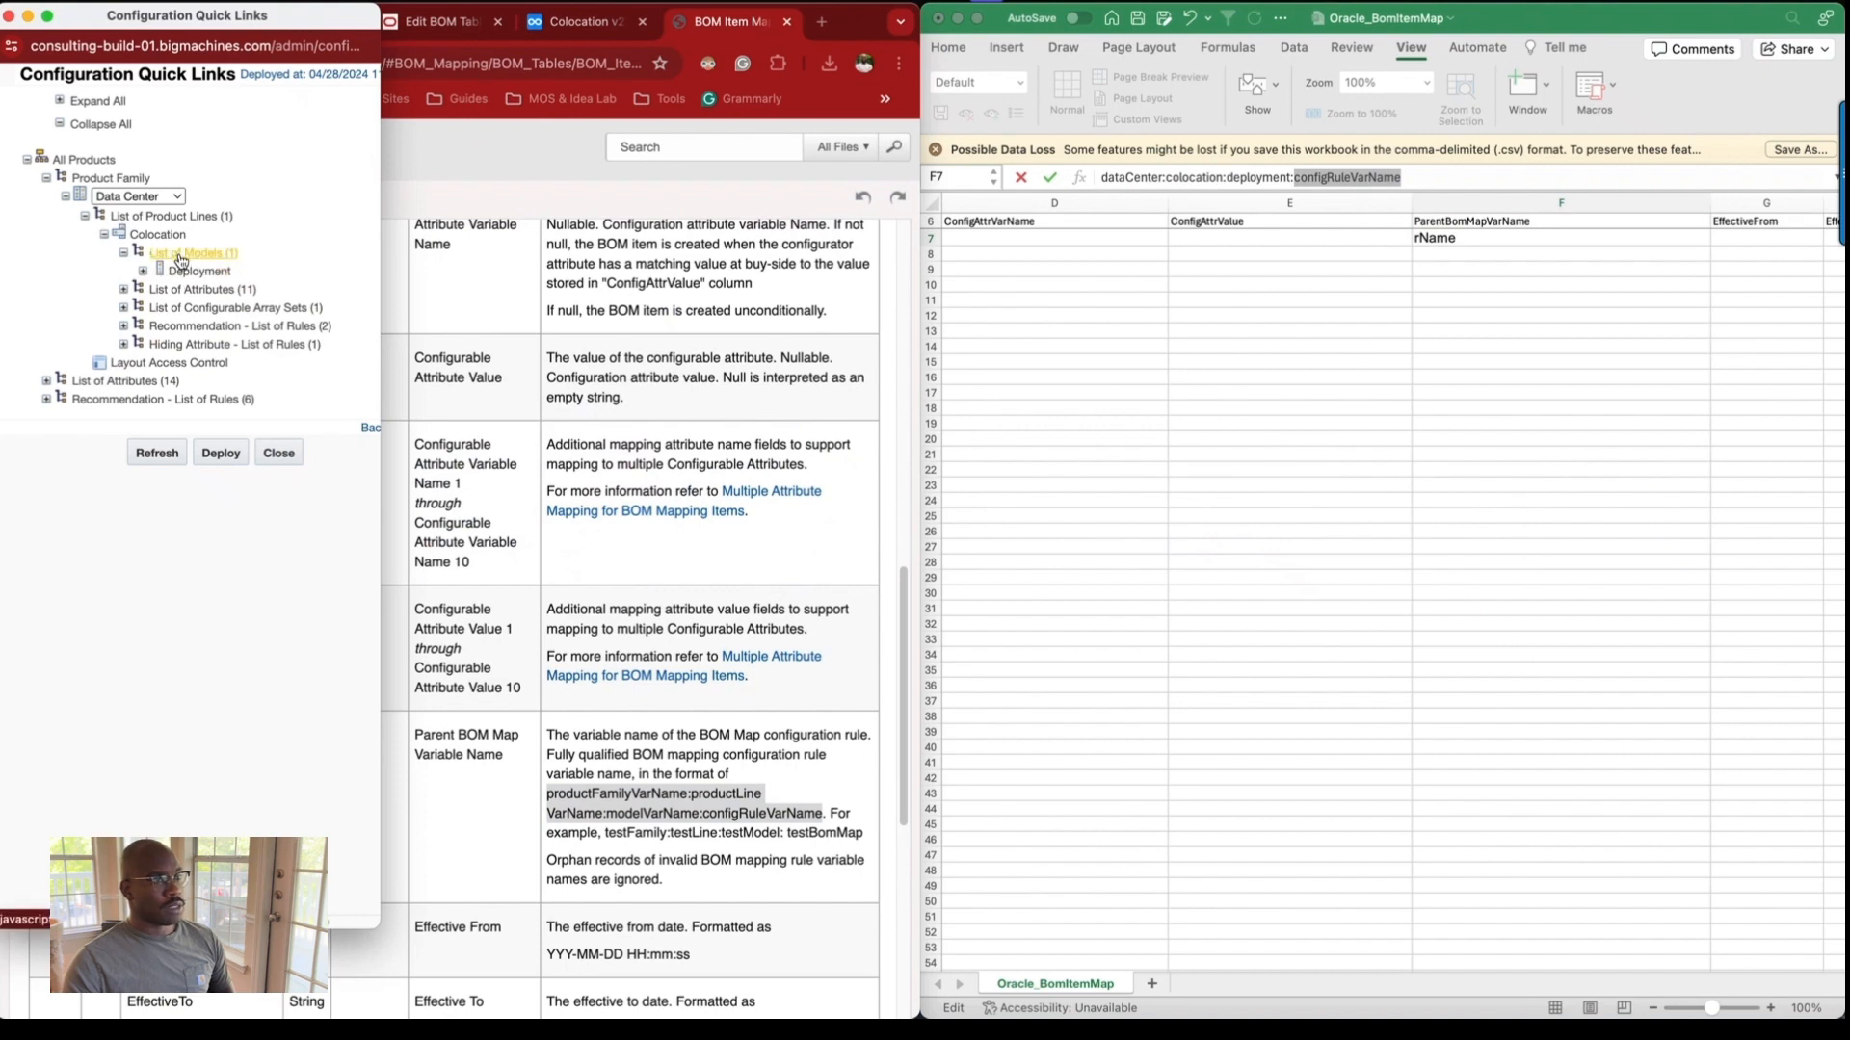
key(super+grave)
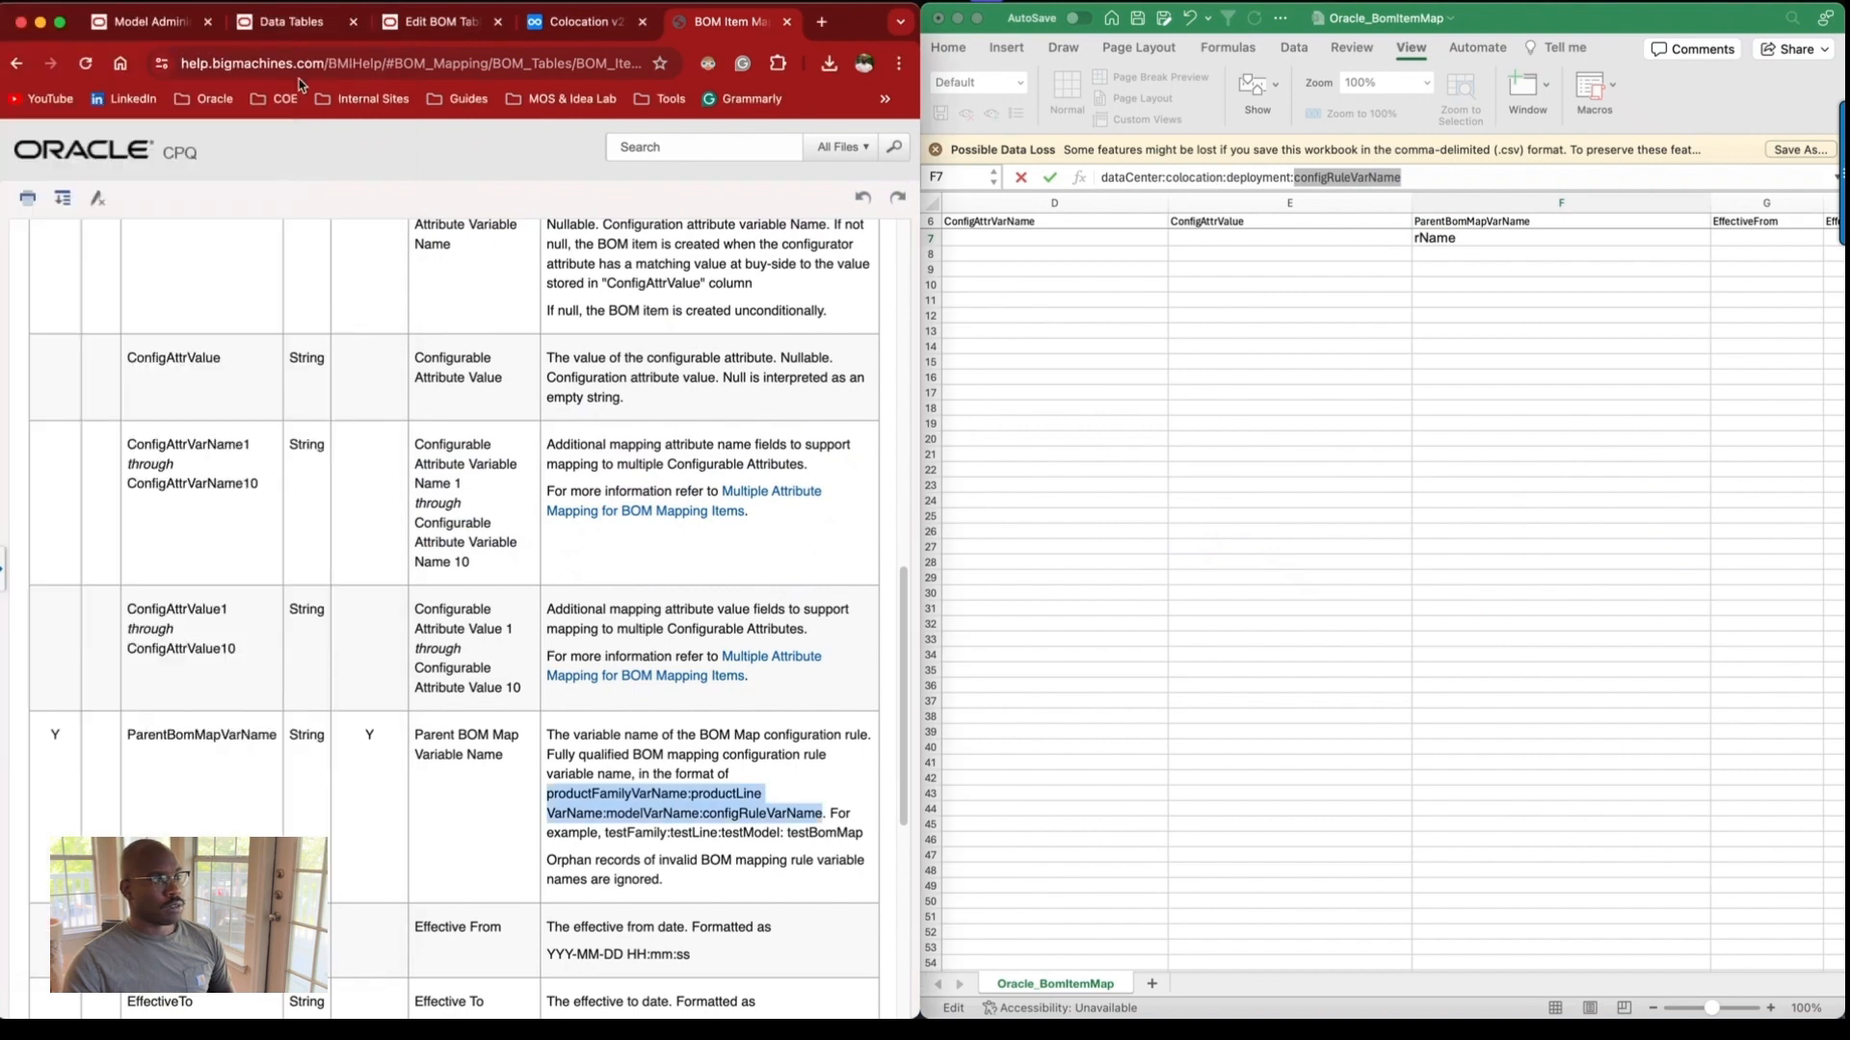
click(127, 35)
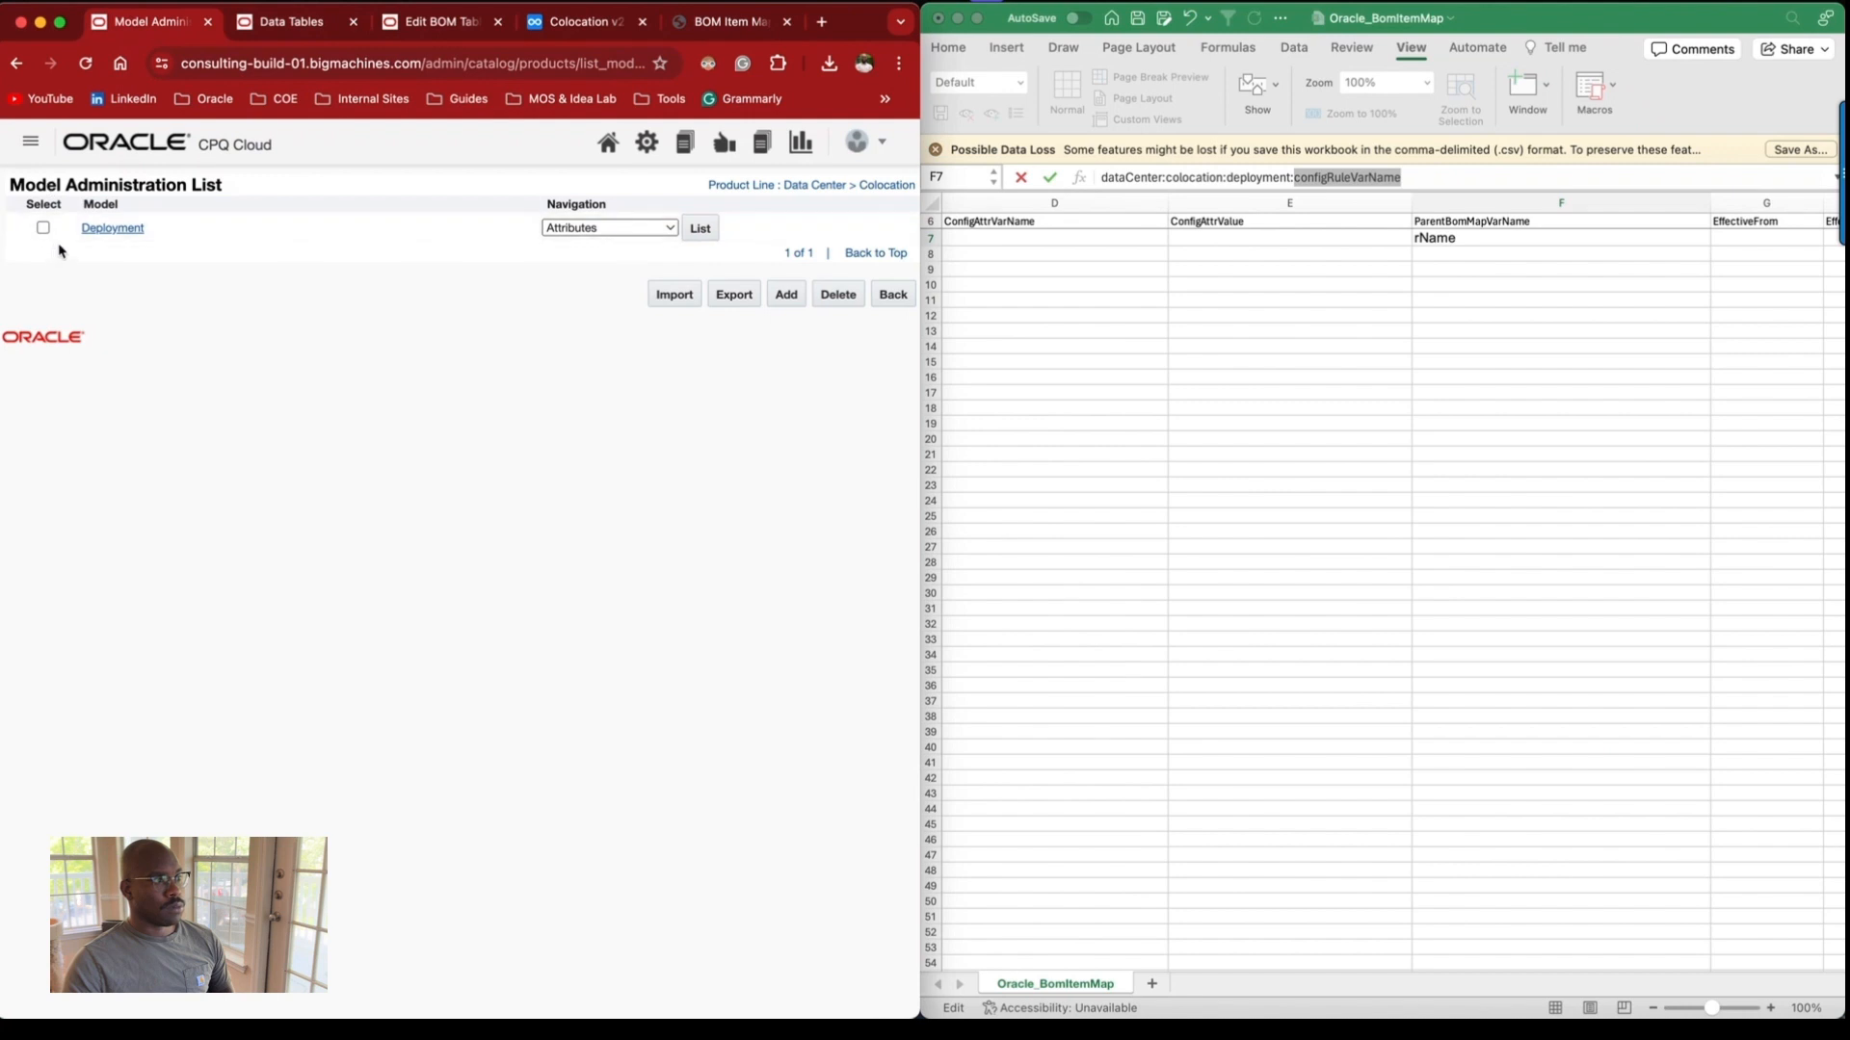
click(599, 230)
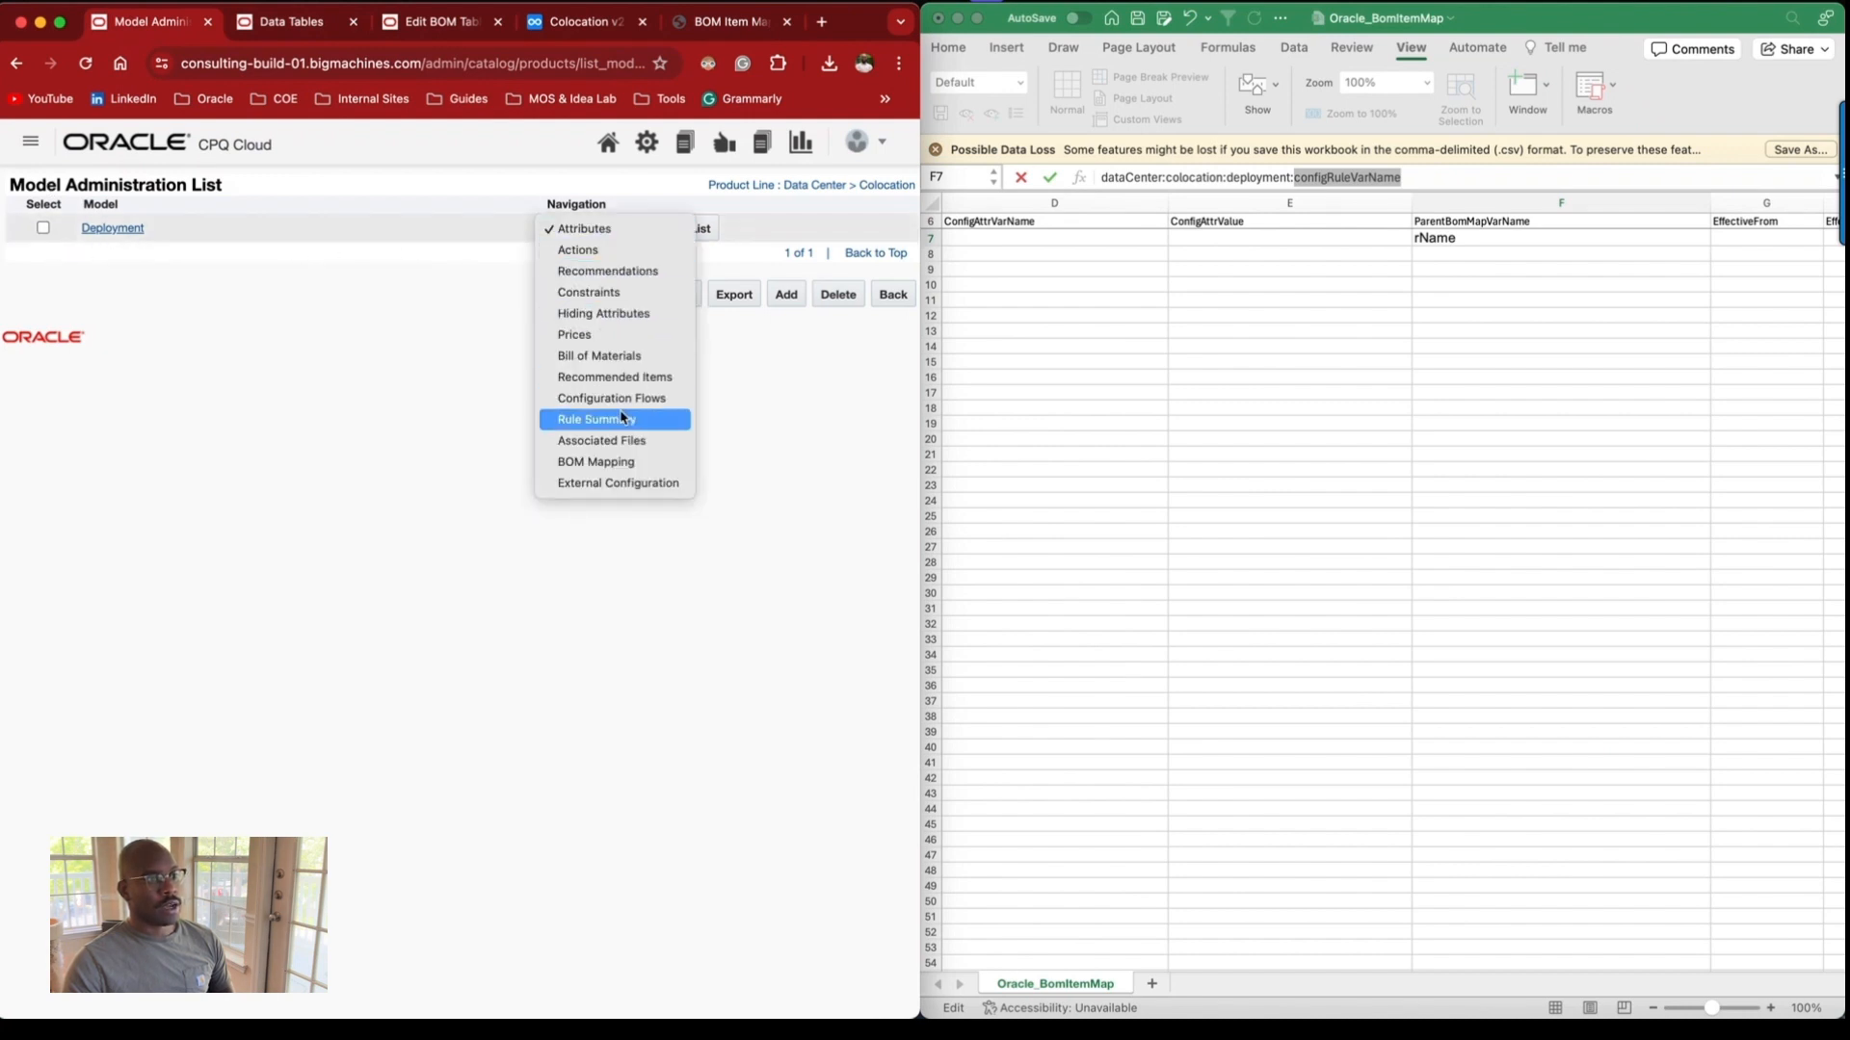
click(593, 469)
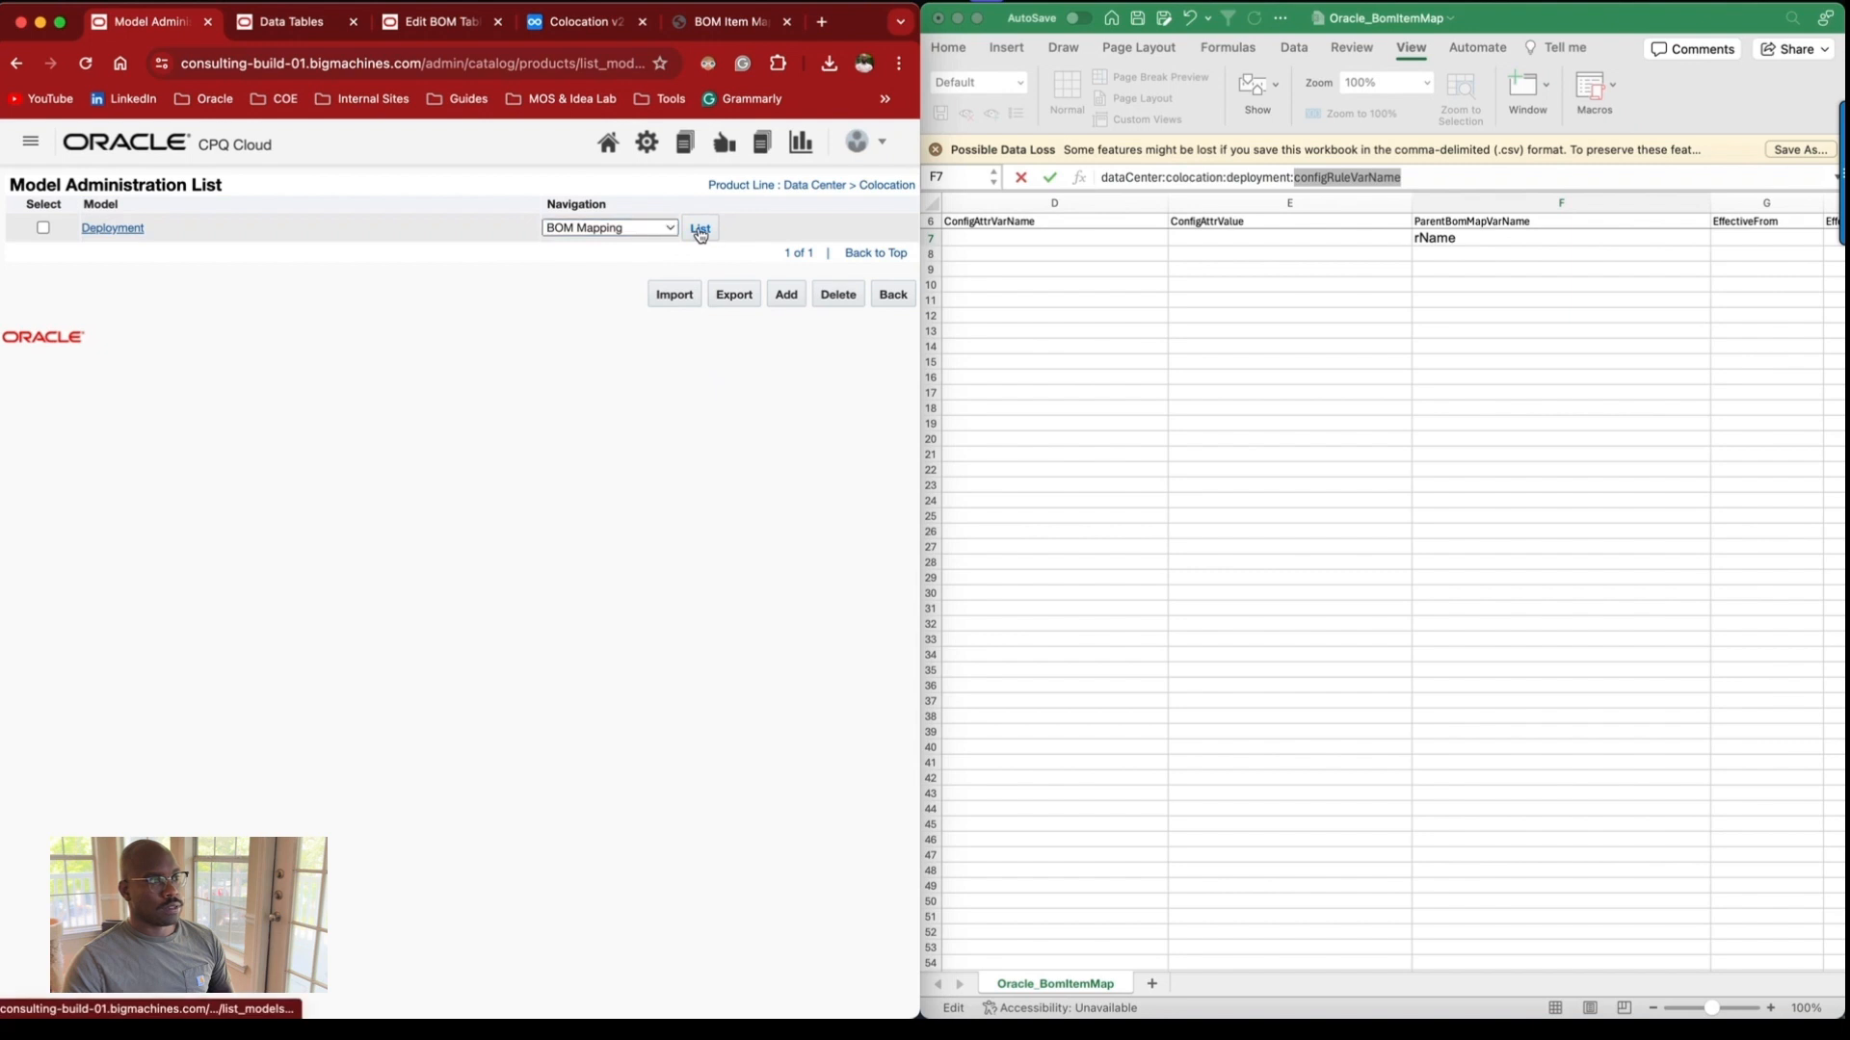
click(700, 232)
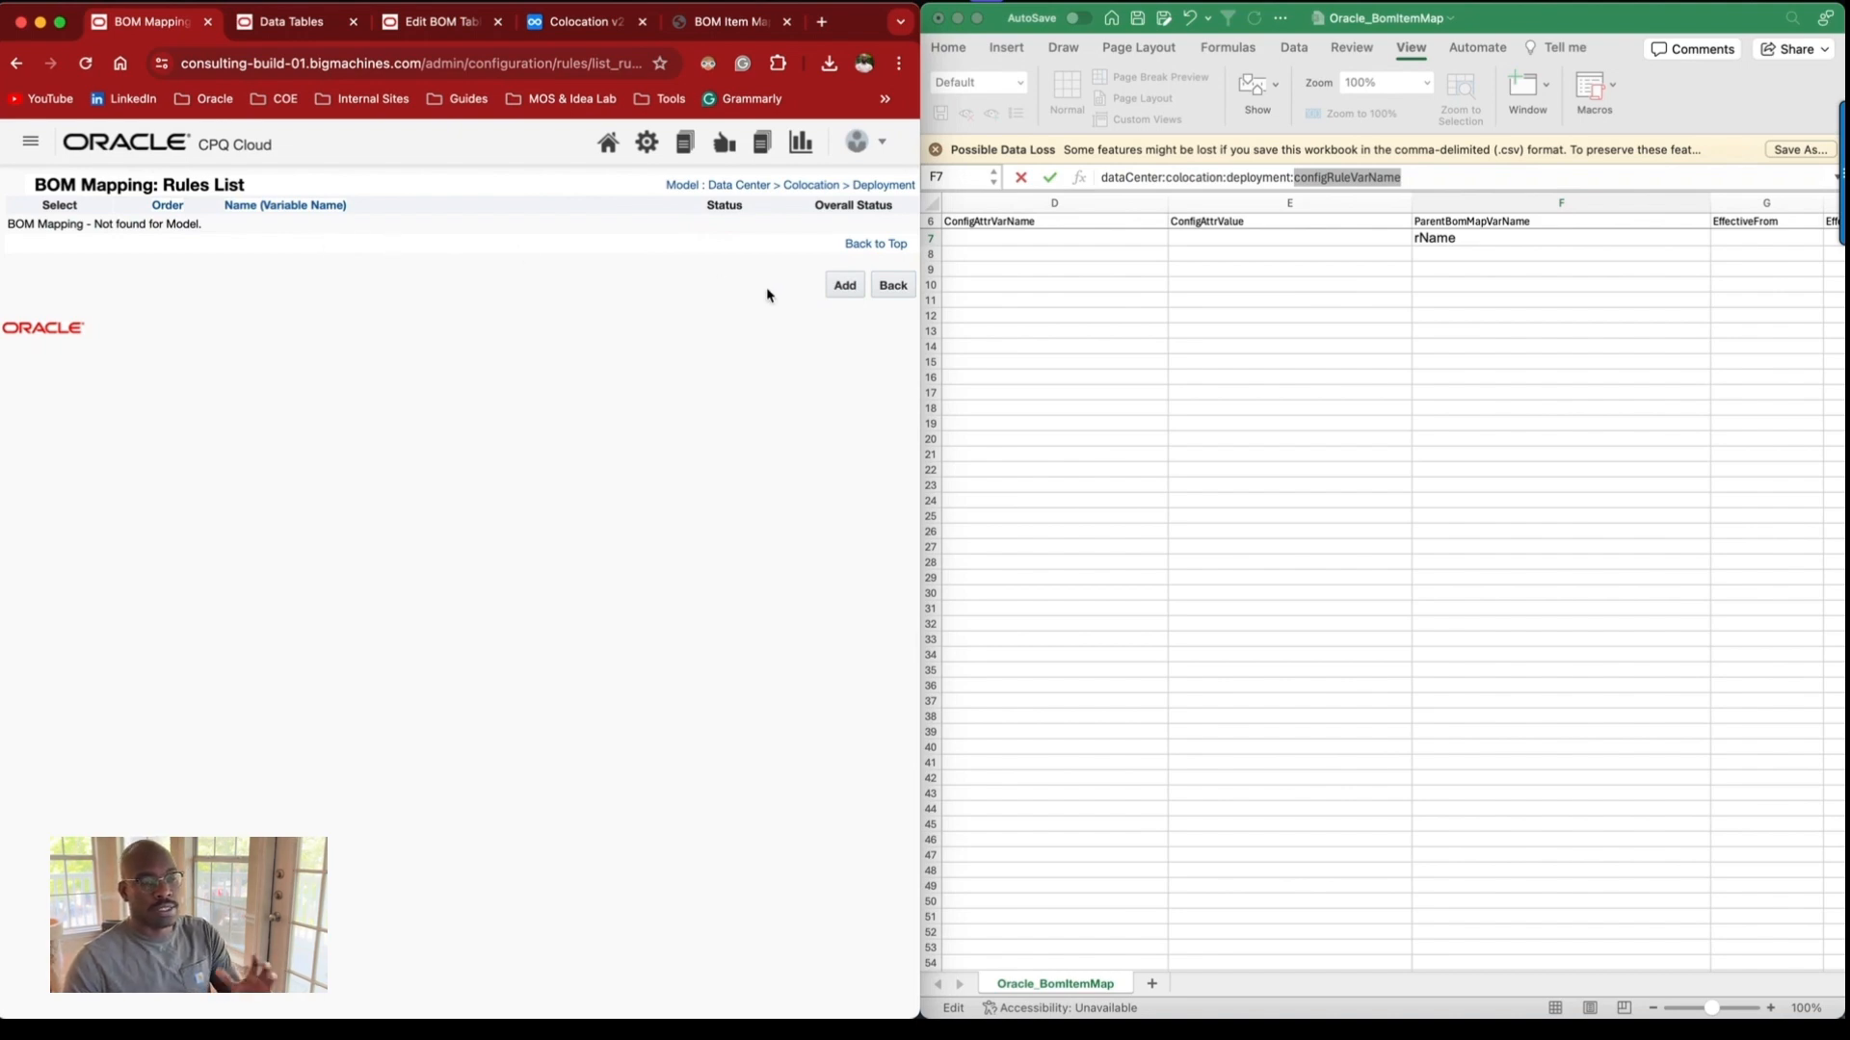
click(844, 286)
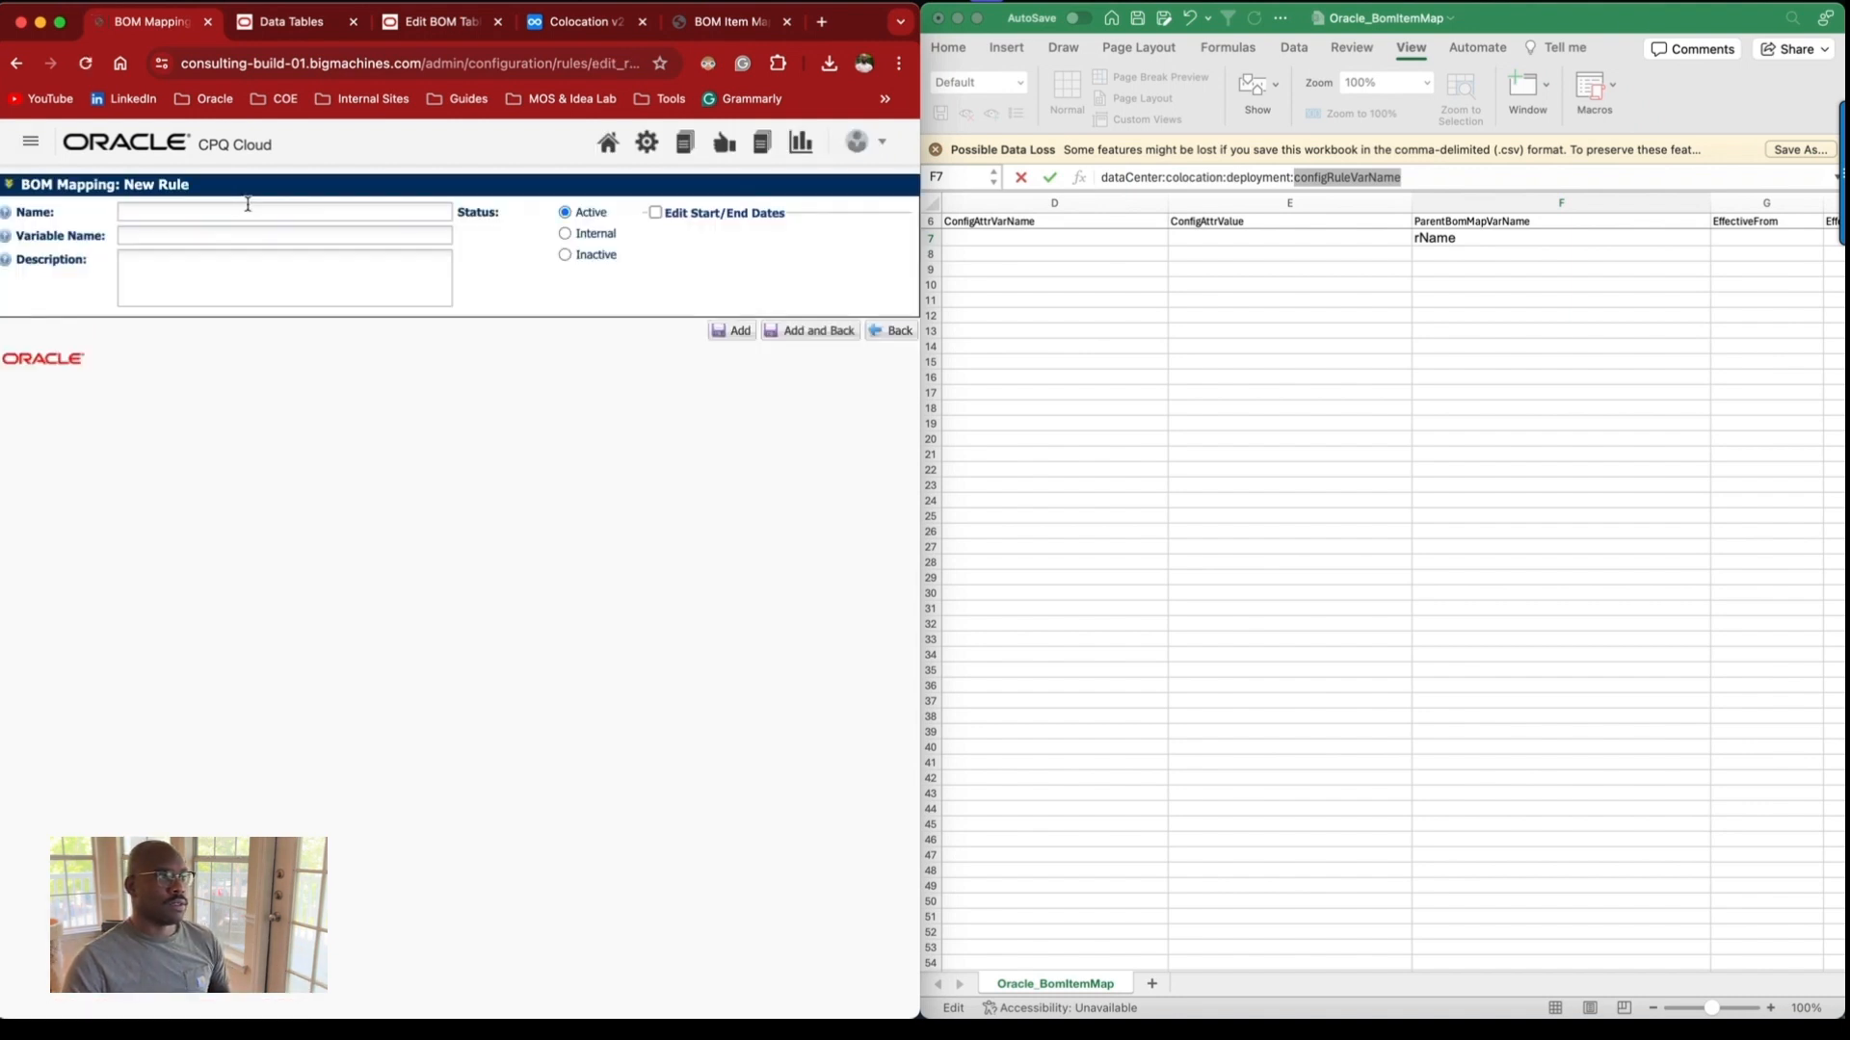
Name the new rule Deployment BOM Mapping Rule, with the variable name deploymentBOMMappingRule.
click(247, 211)
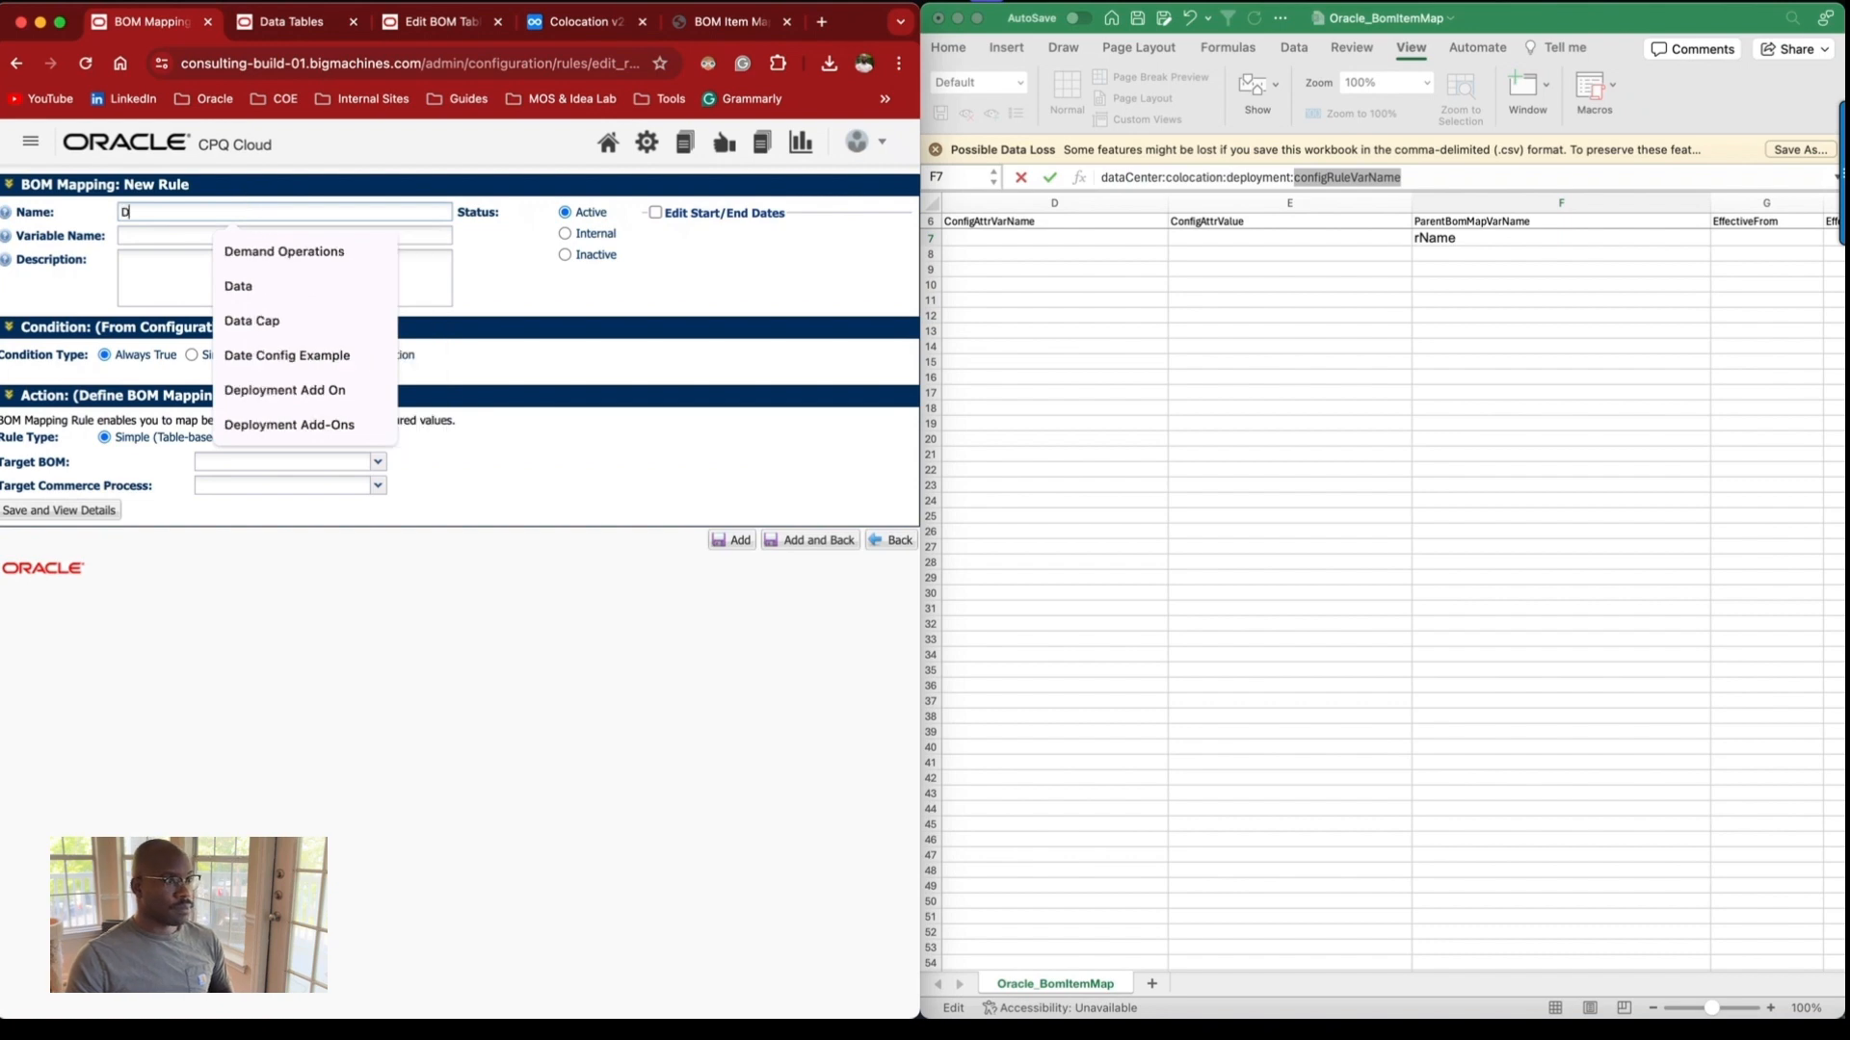
click(260, 378)
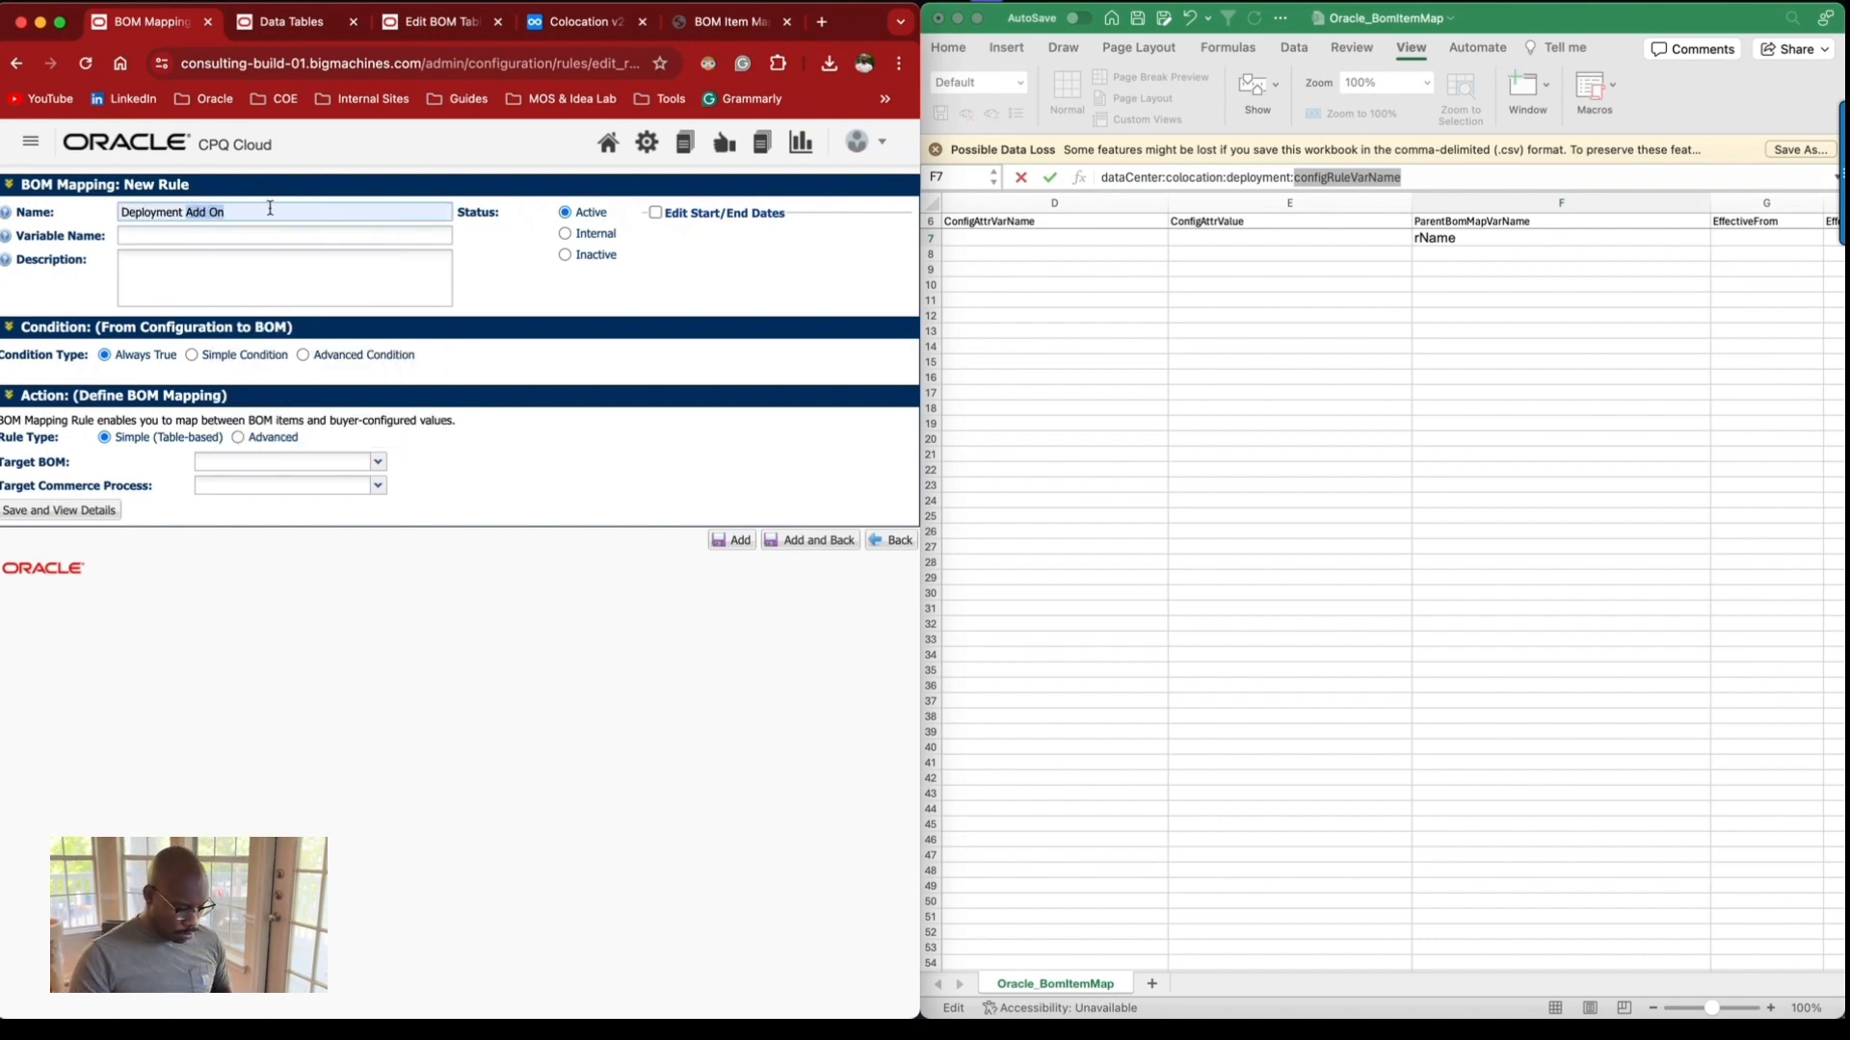
text(BOM Mappi)
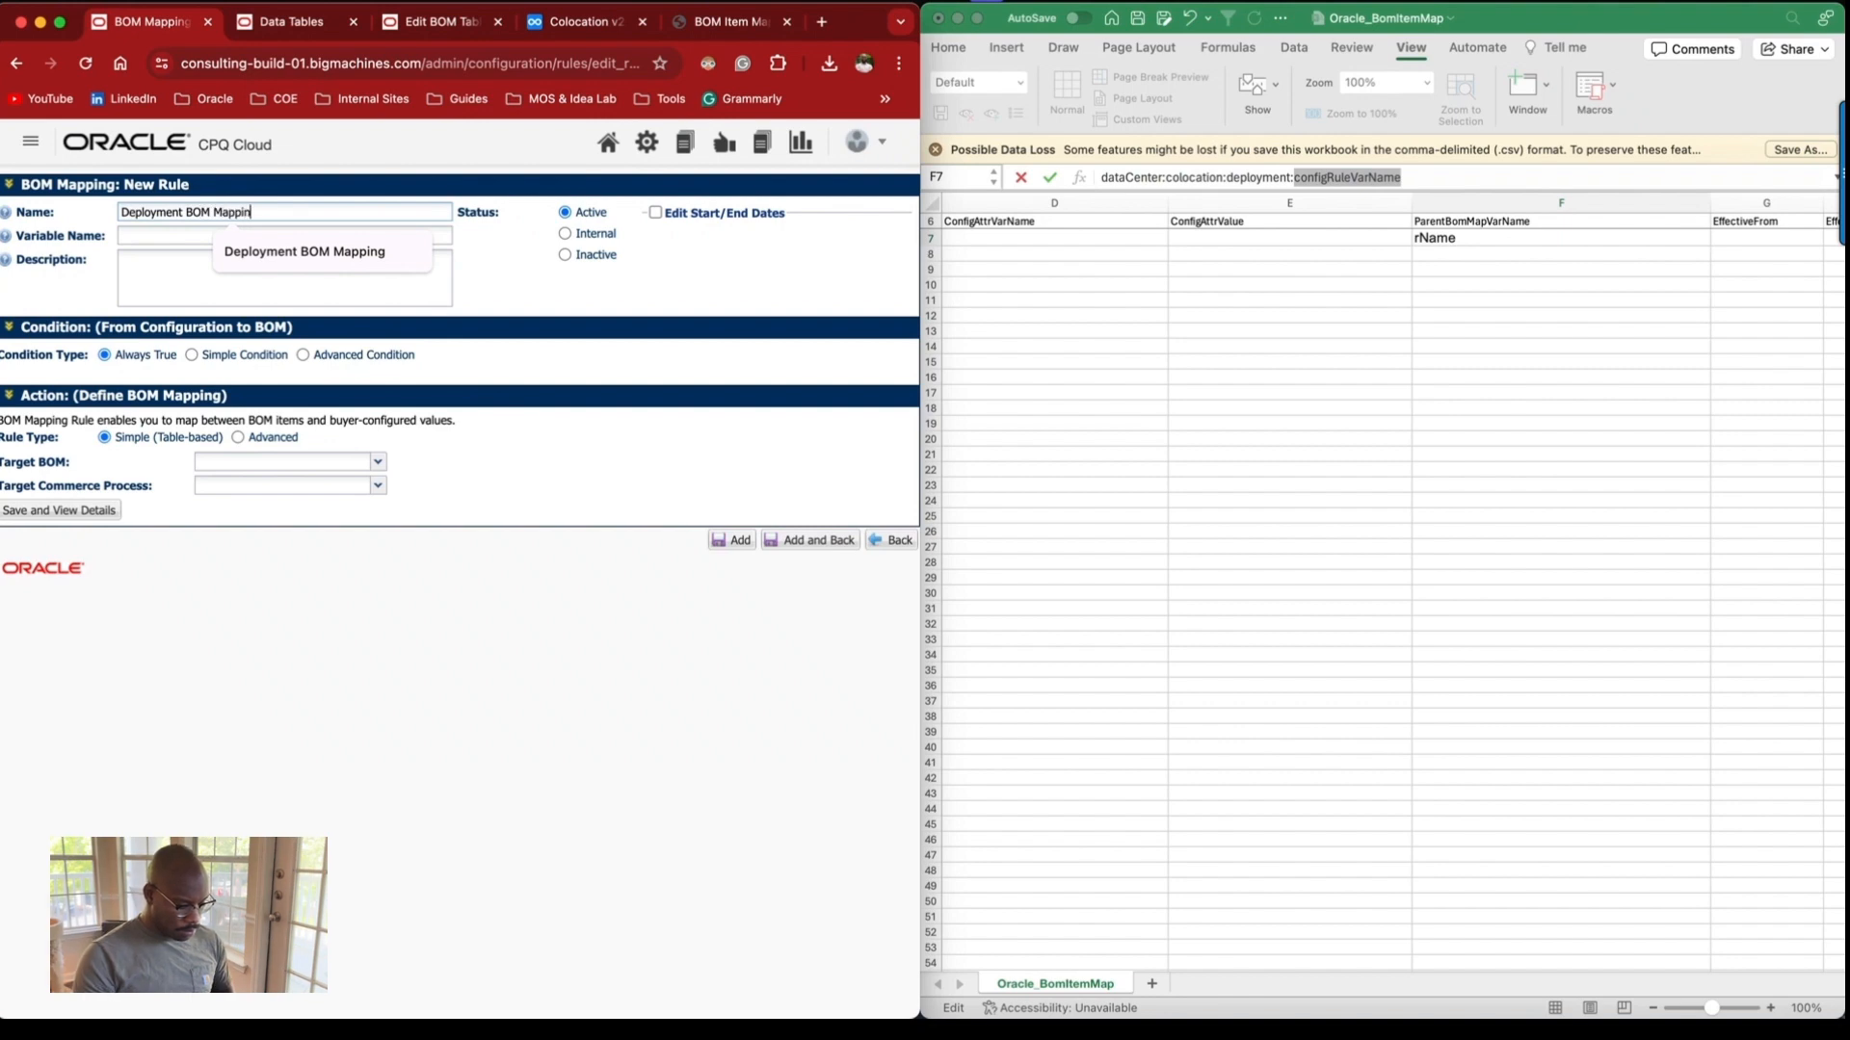
text(ng Rule)
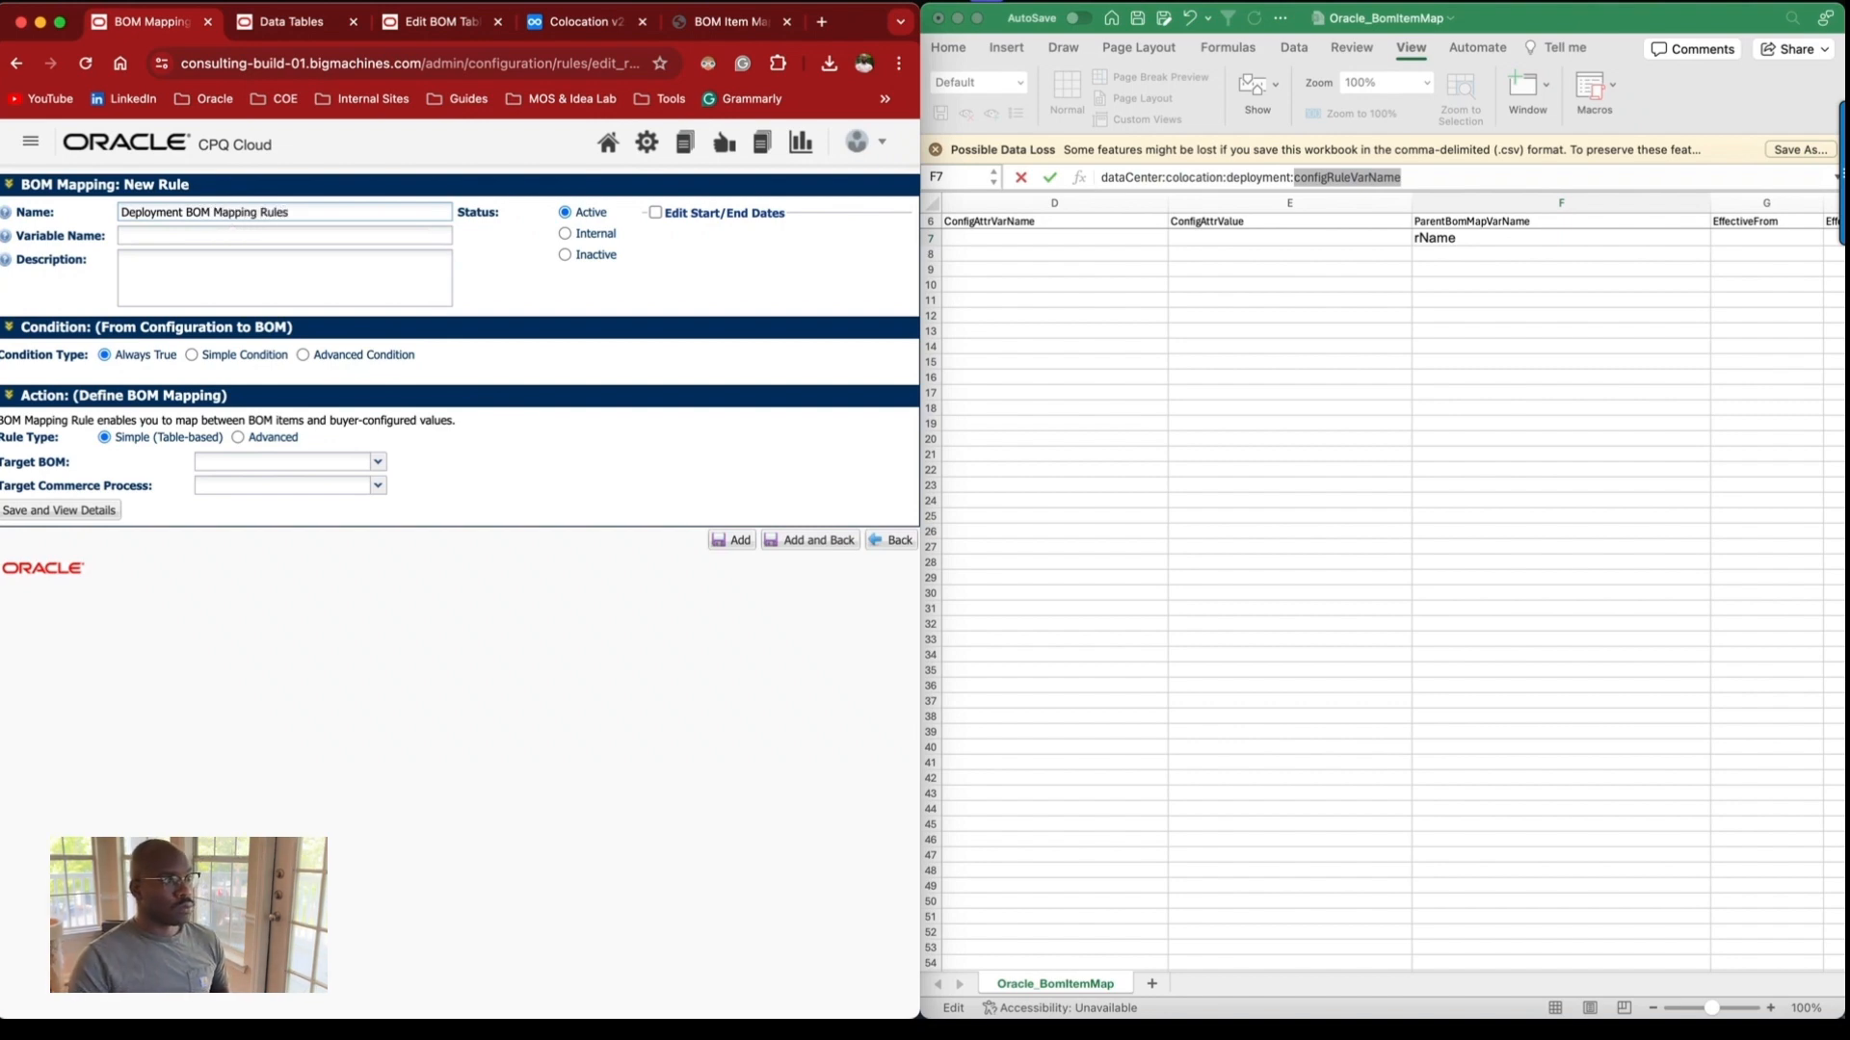
key(Tab)
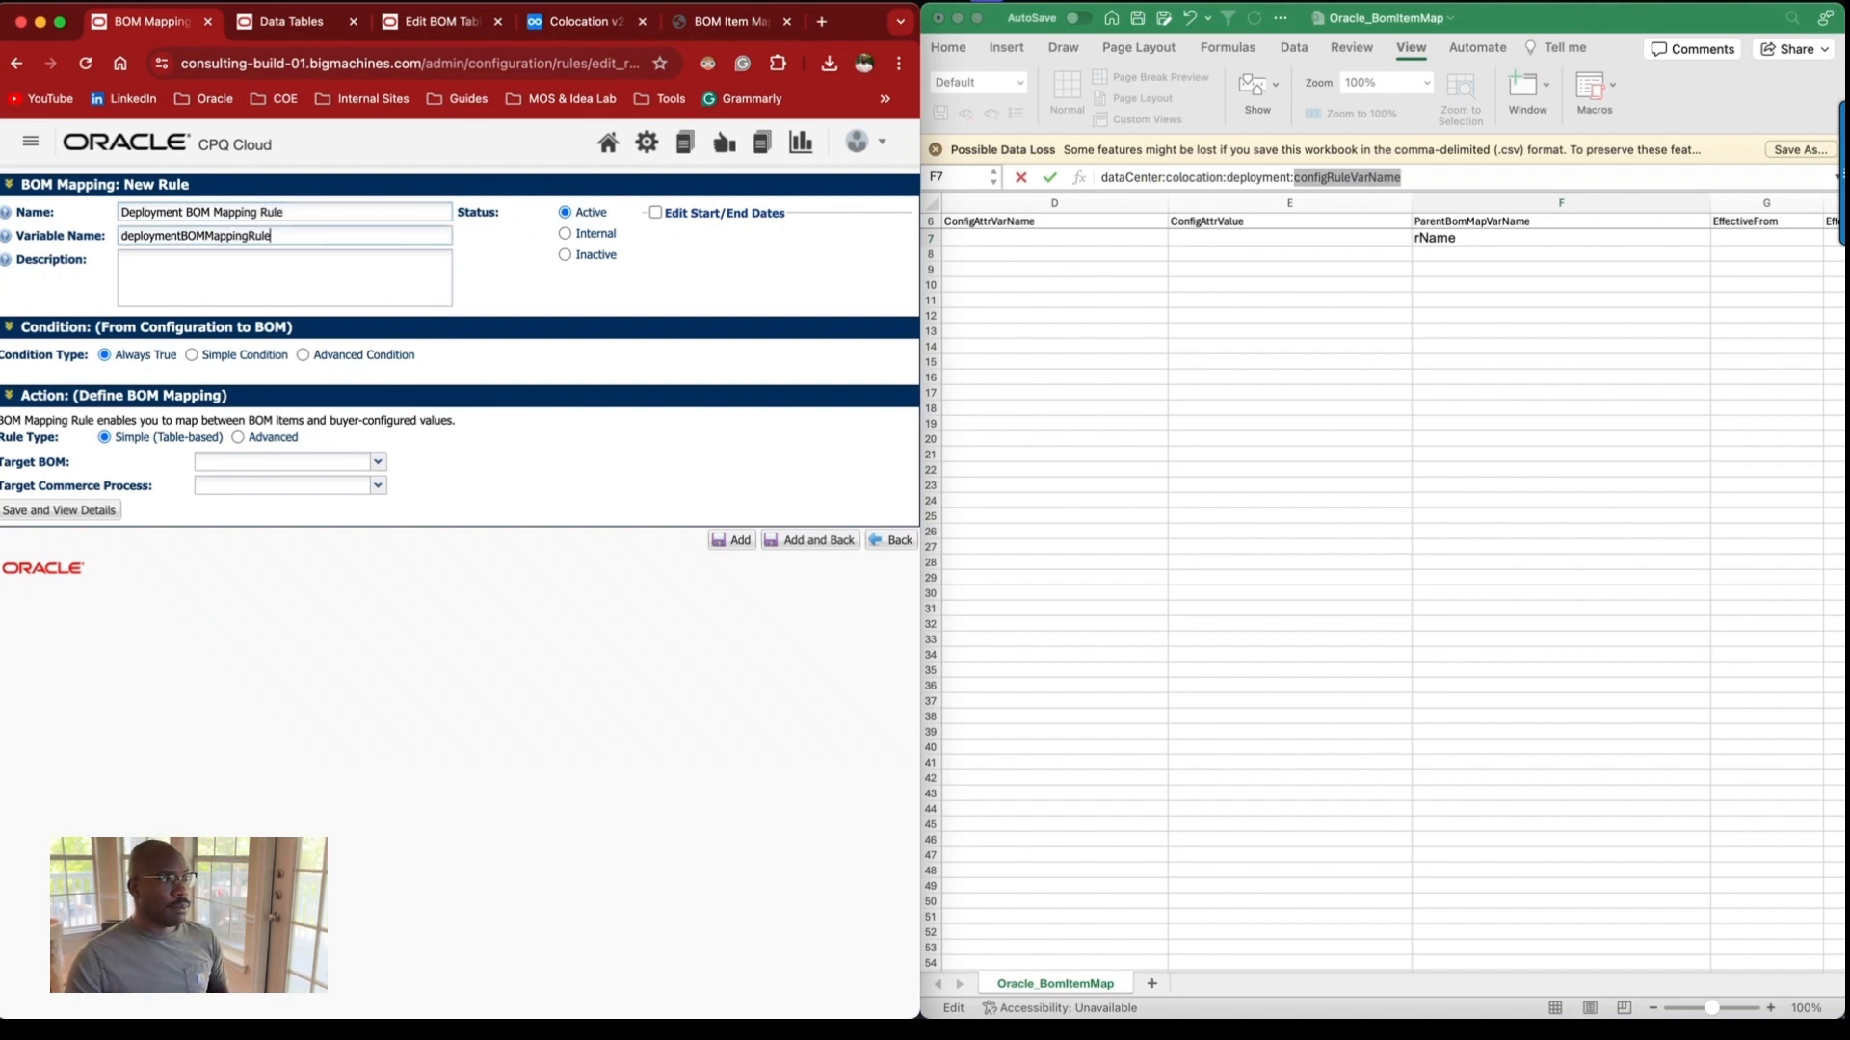
double_click(195, 237)
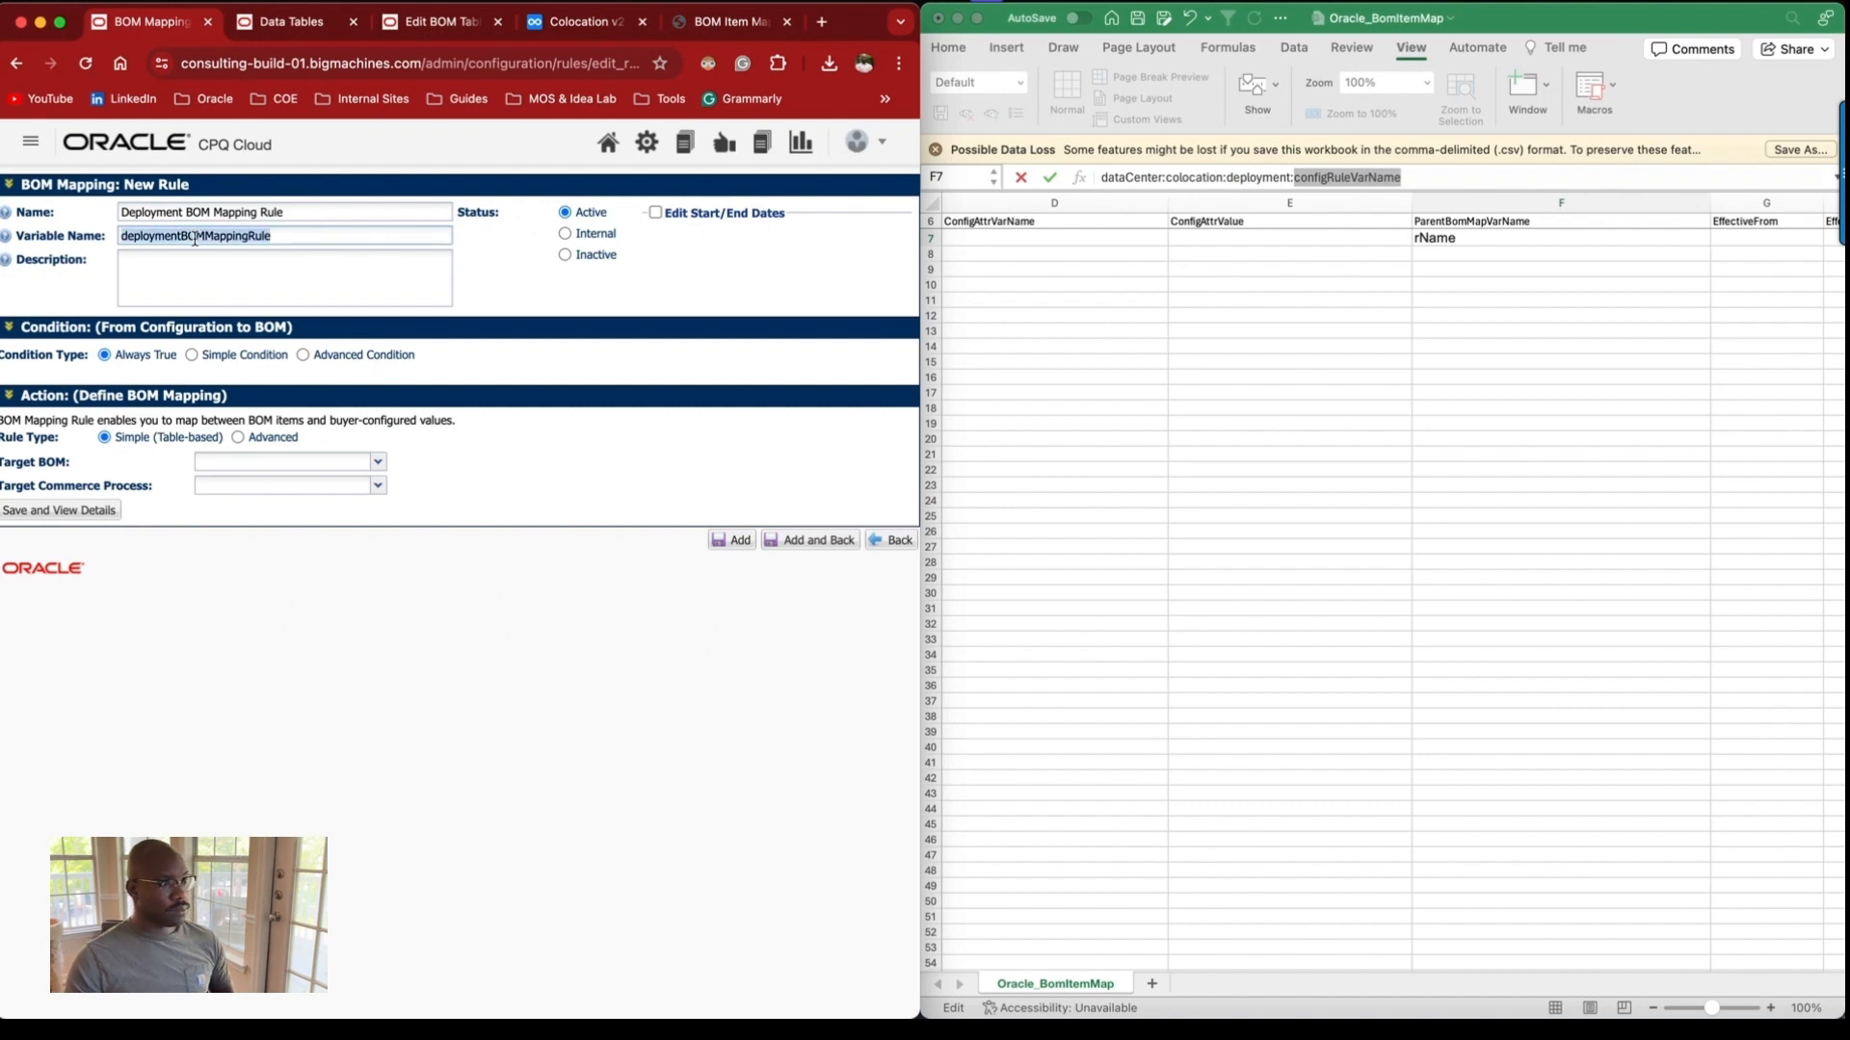
Set the new BOM mapping rule's Target BOM to AS85025 and review the other available target BOMs.
click(378, 463)
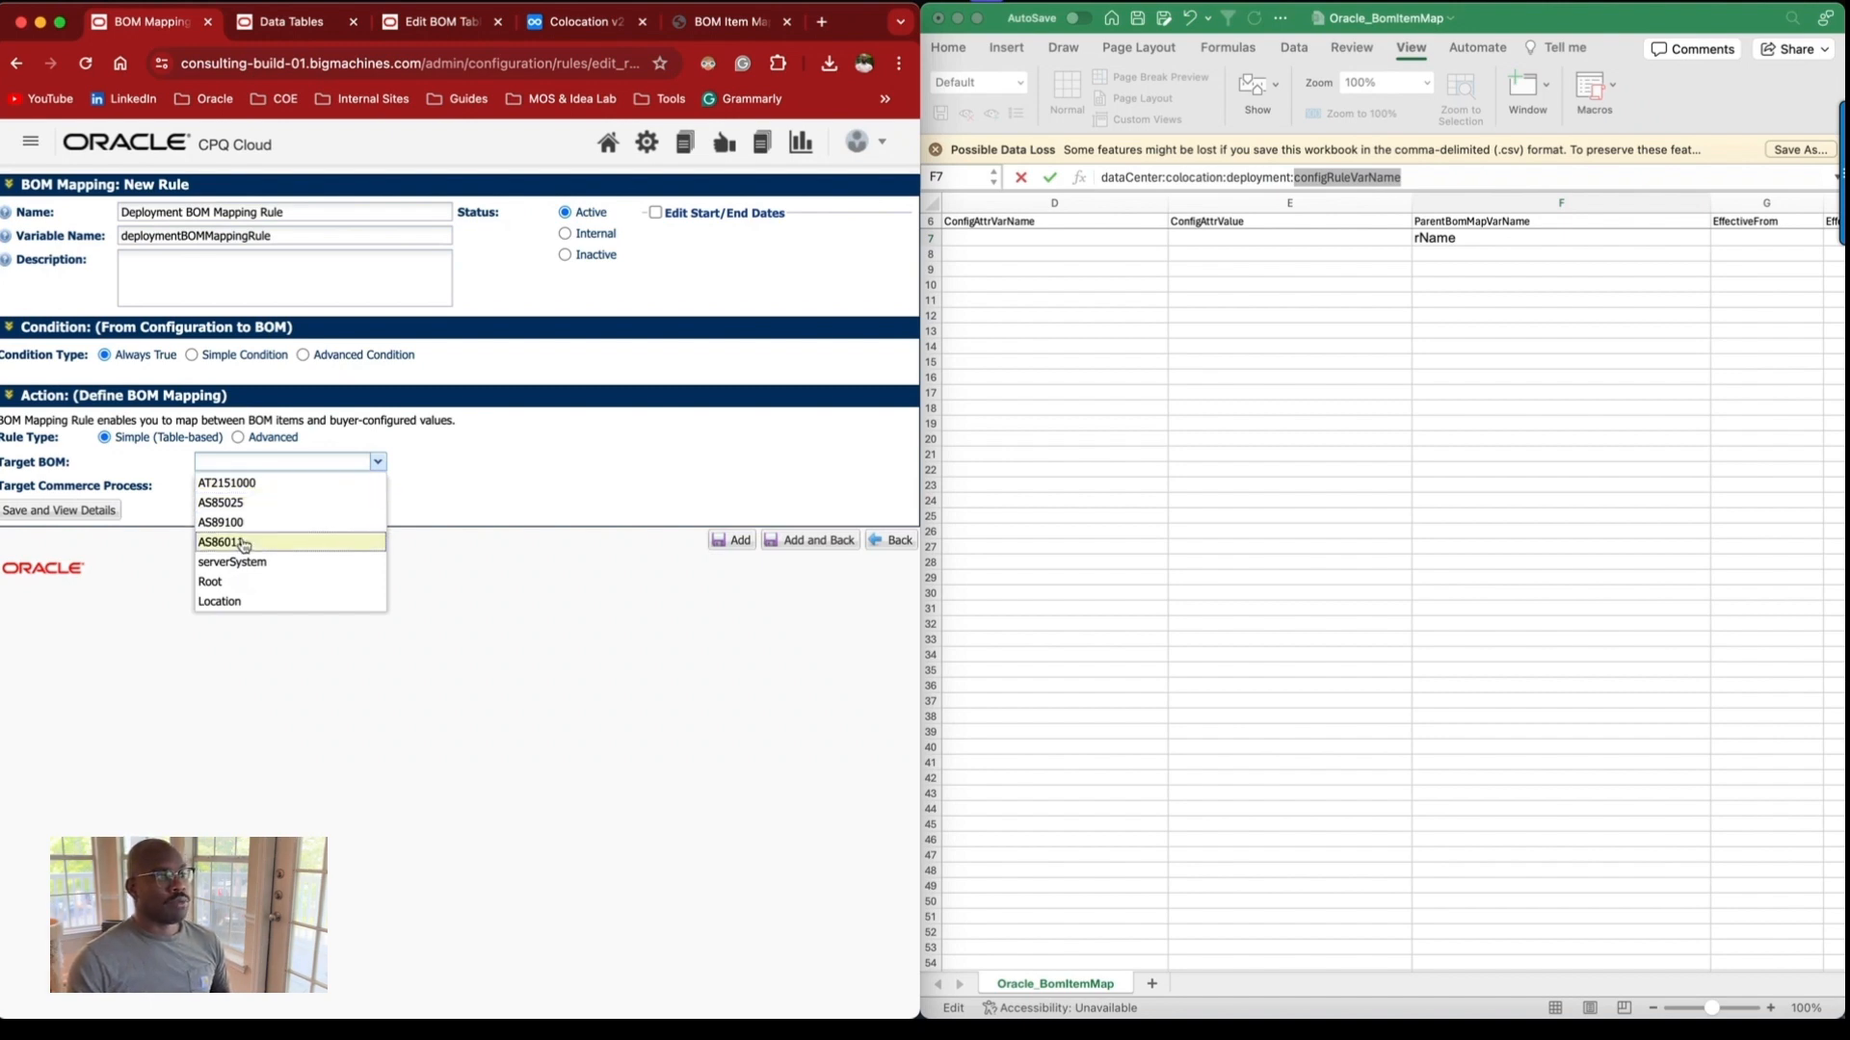
click(271, 502)
click(378, 469)
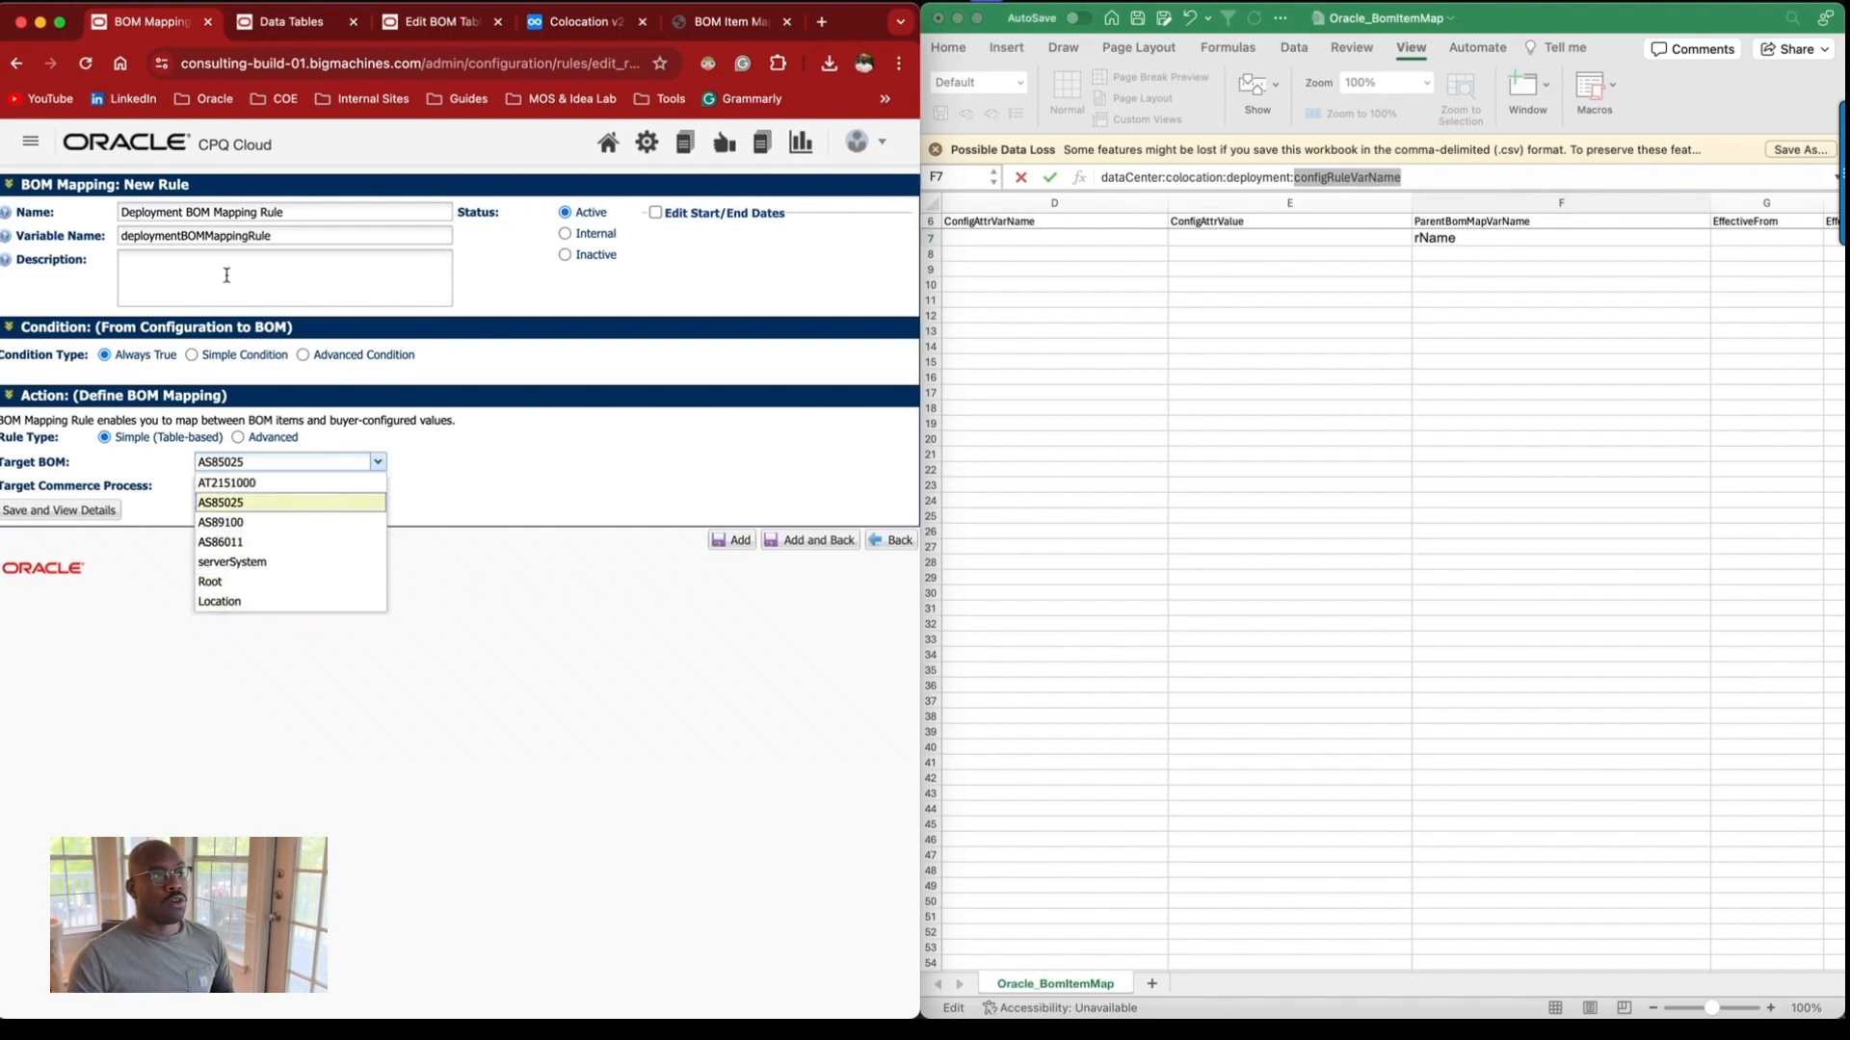
click(528, 442)
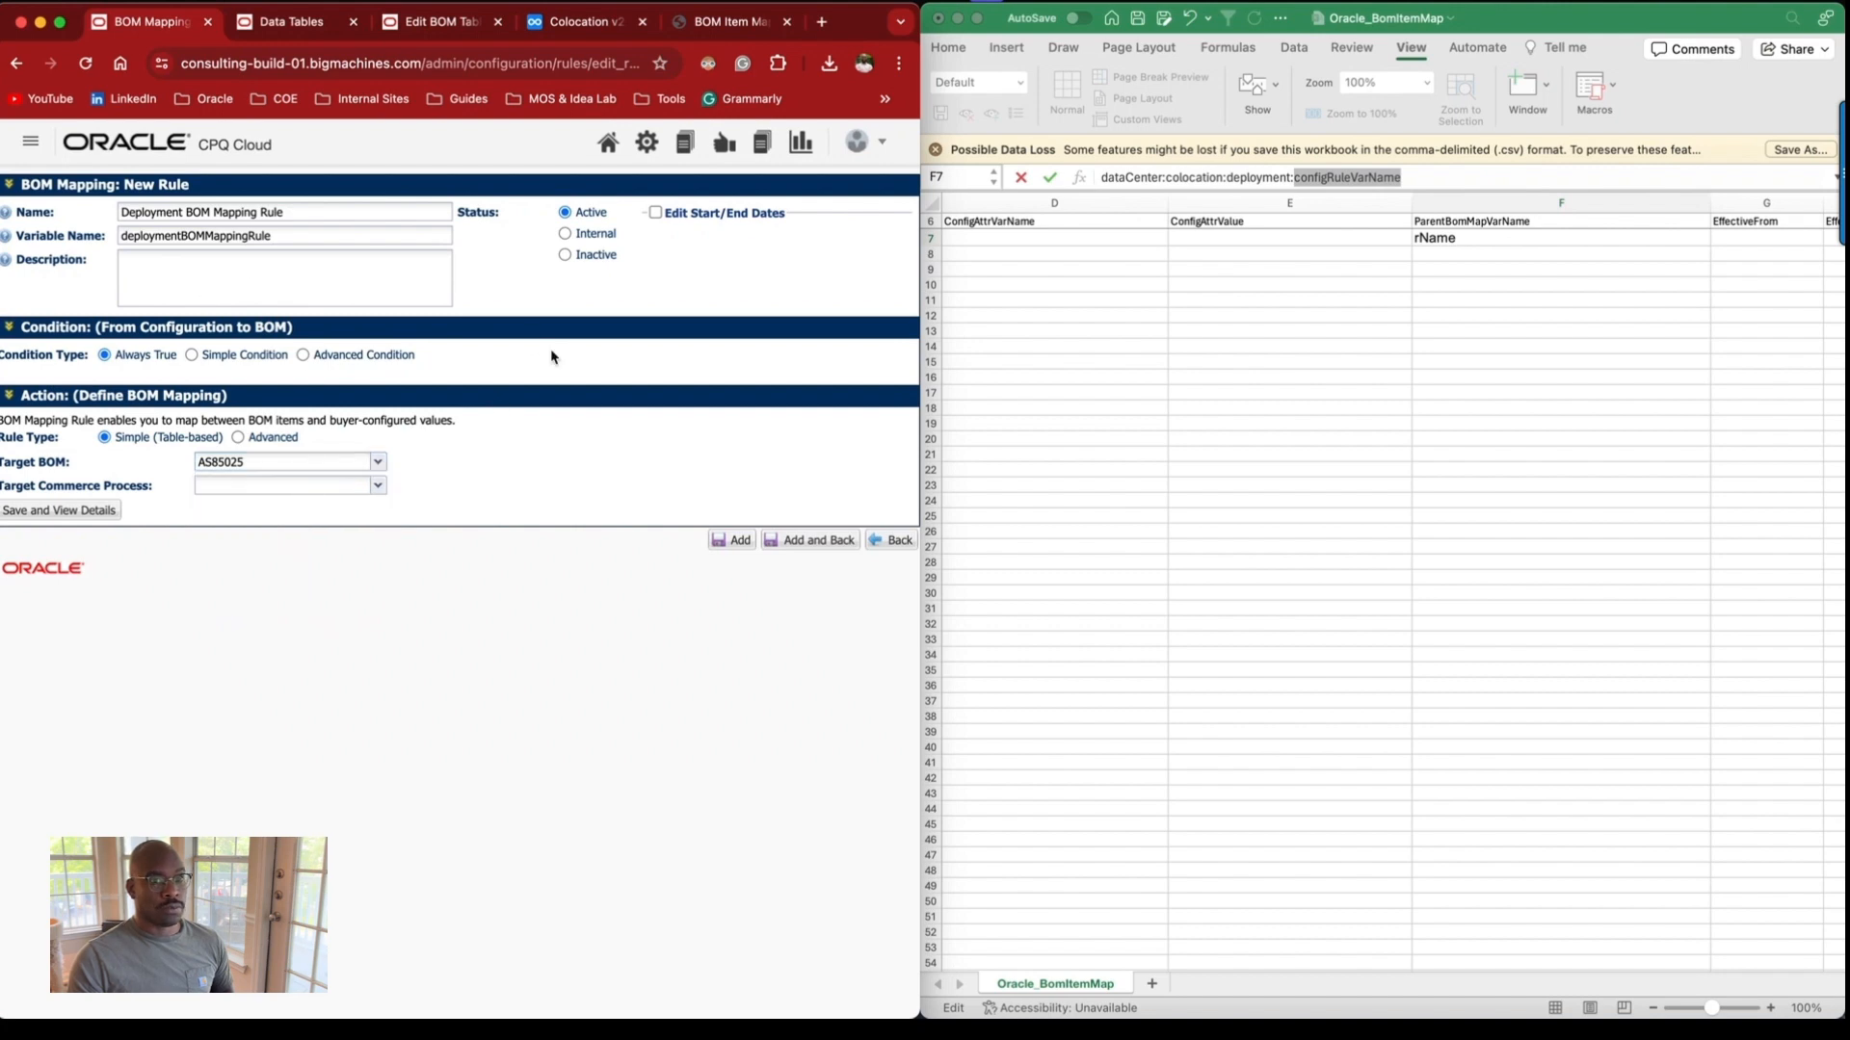
Replace configRuleVarName in the Deployment row's ParentBomMapVarName with the rule's variable name deploymentBOMMappingRule, copied from the browser.
double_click(208, 237)
key(super+c)
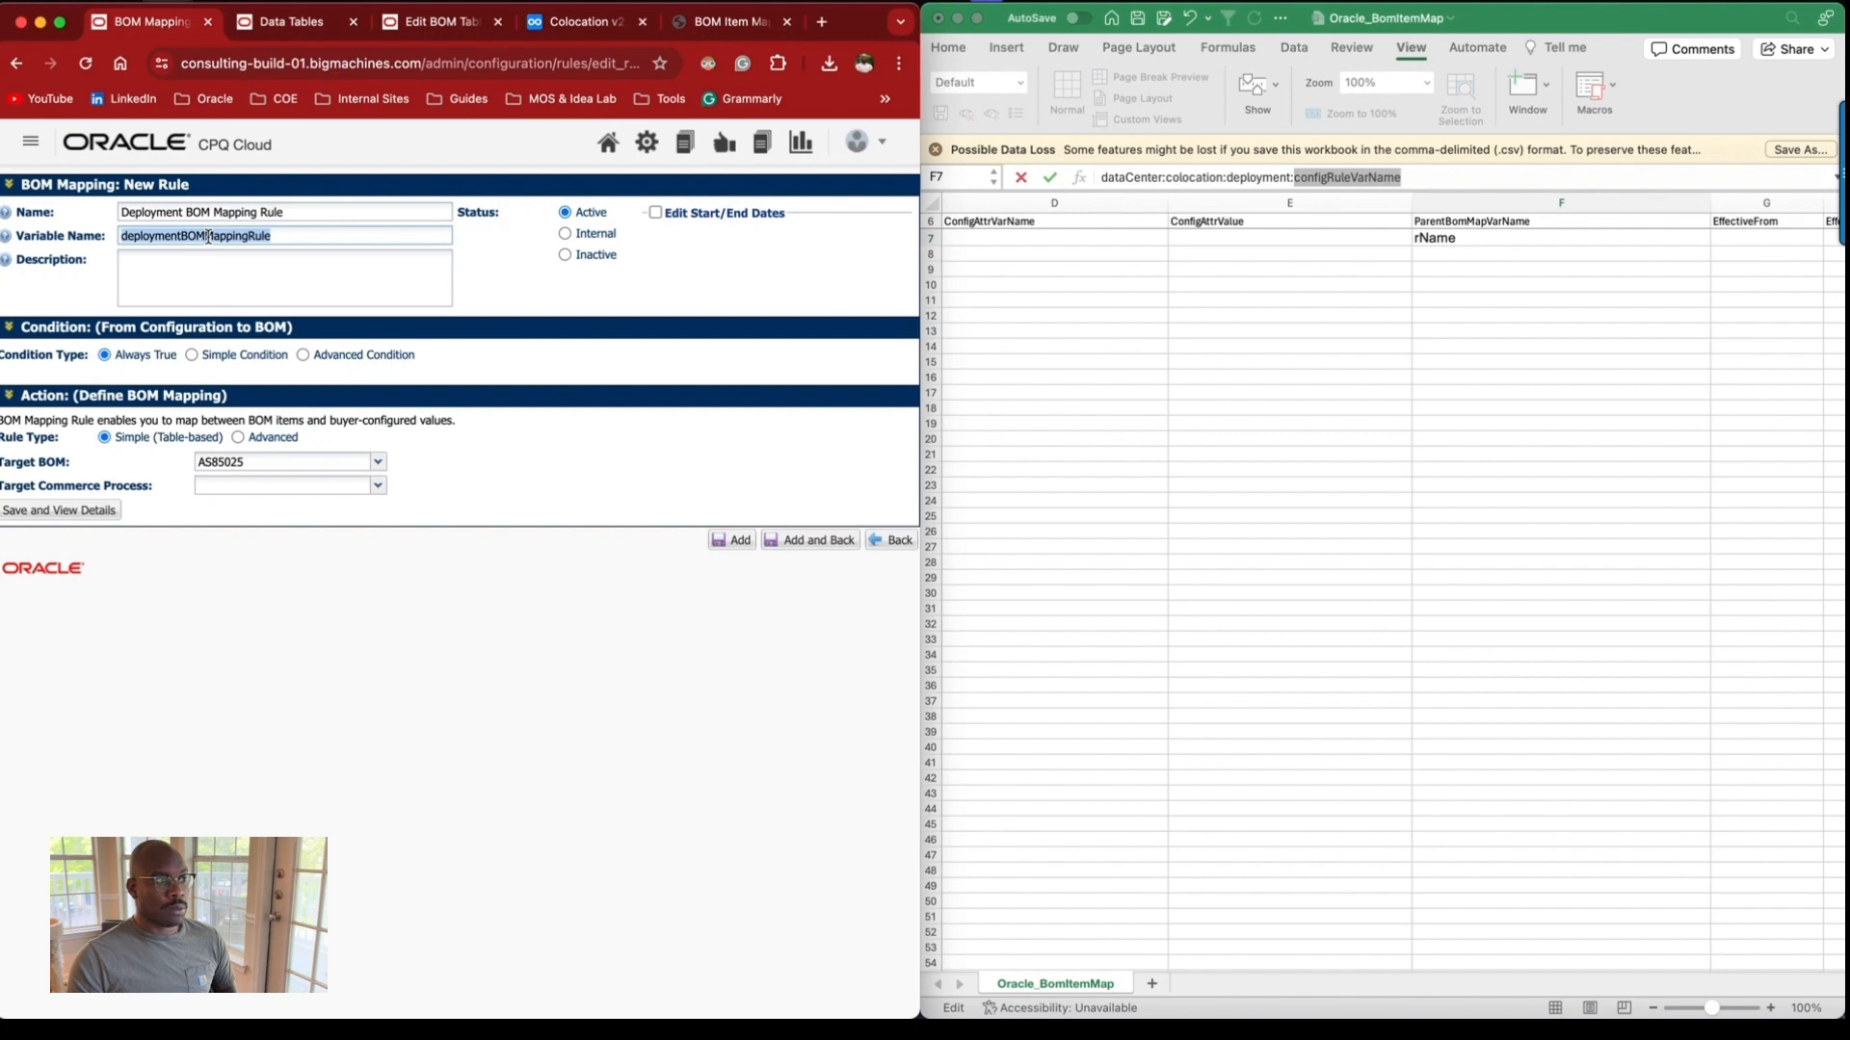
click(1349, 180)
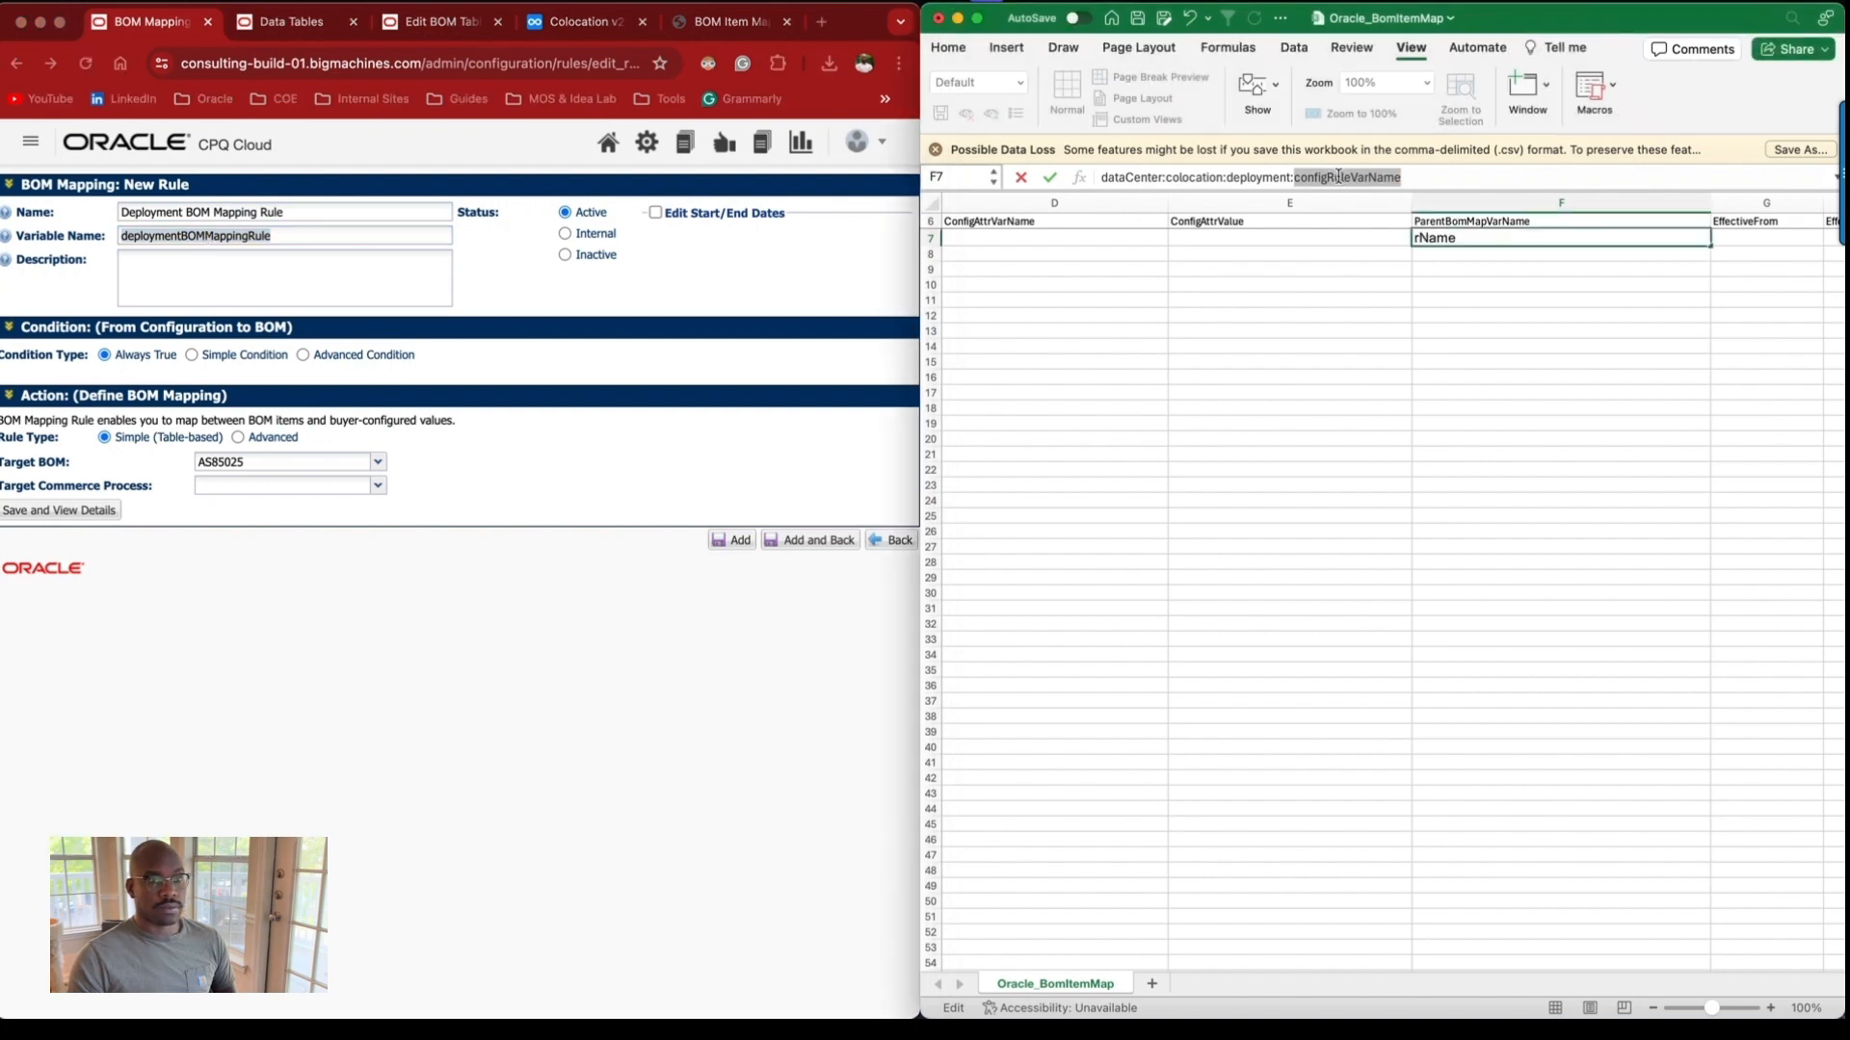
key(super+v)
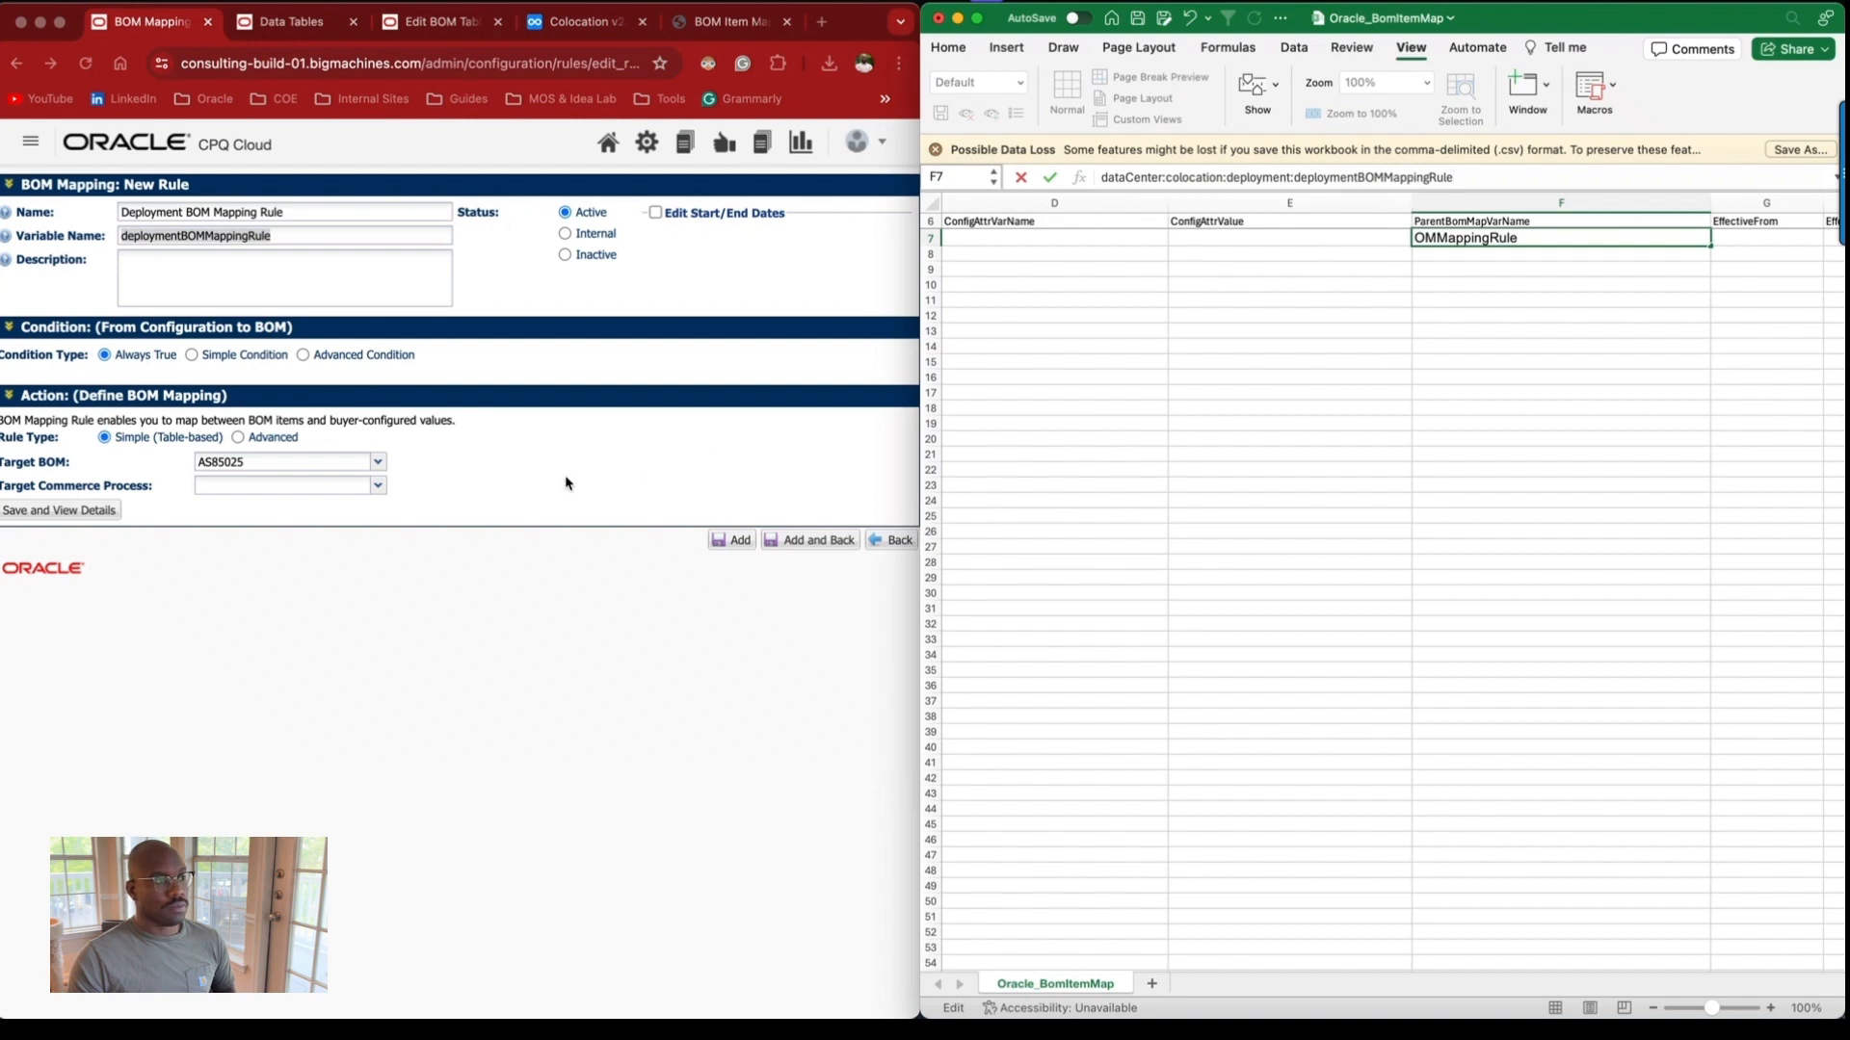
double_click(1335, 176)
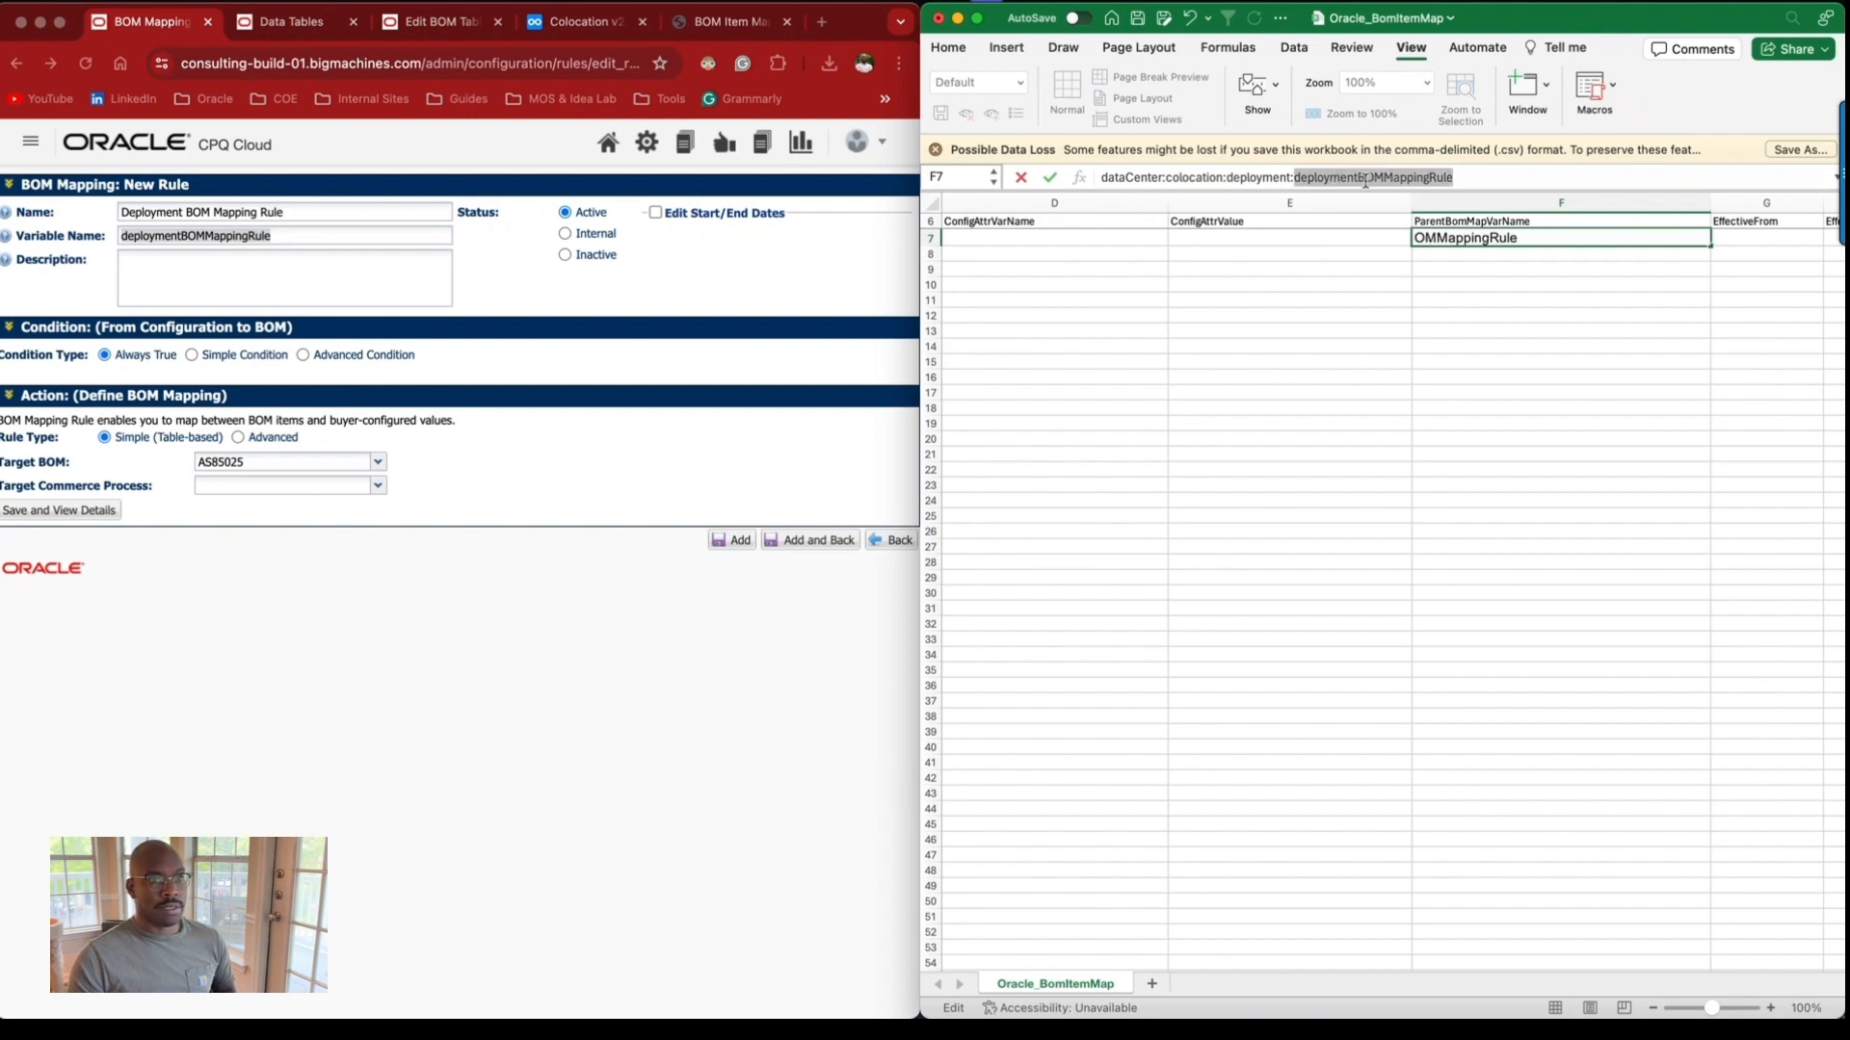
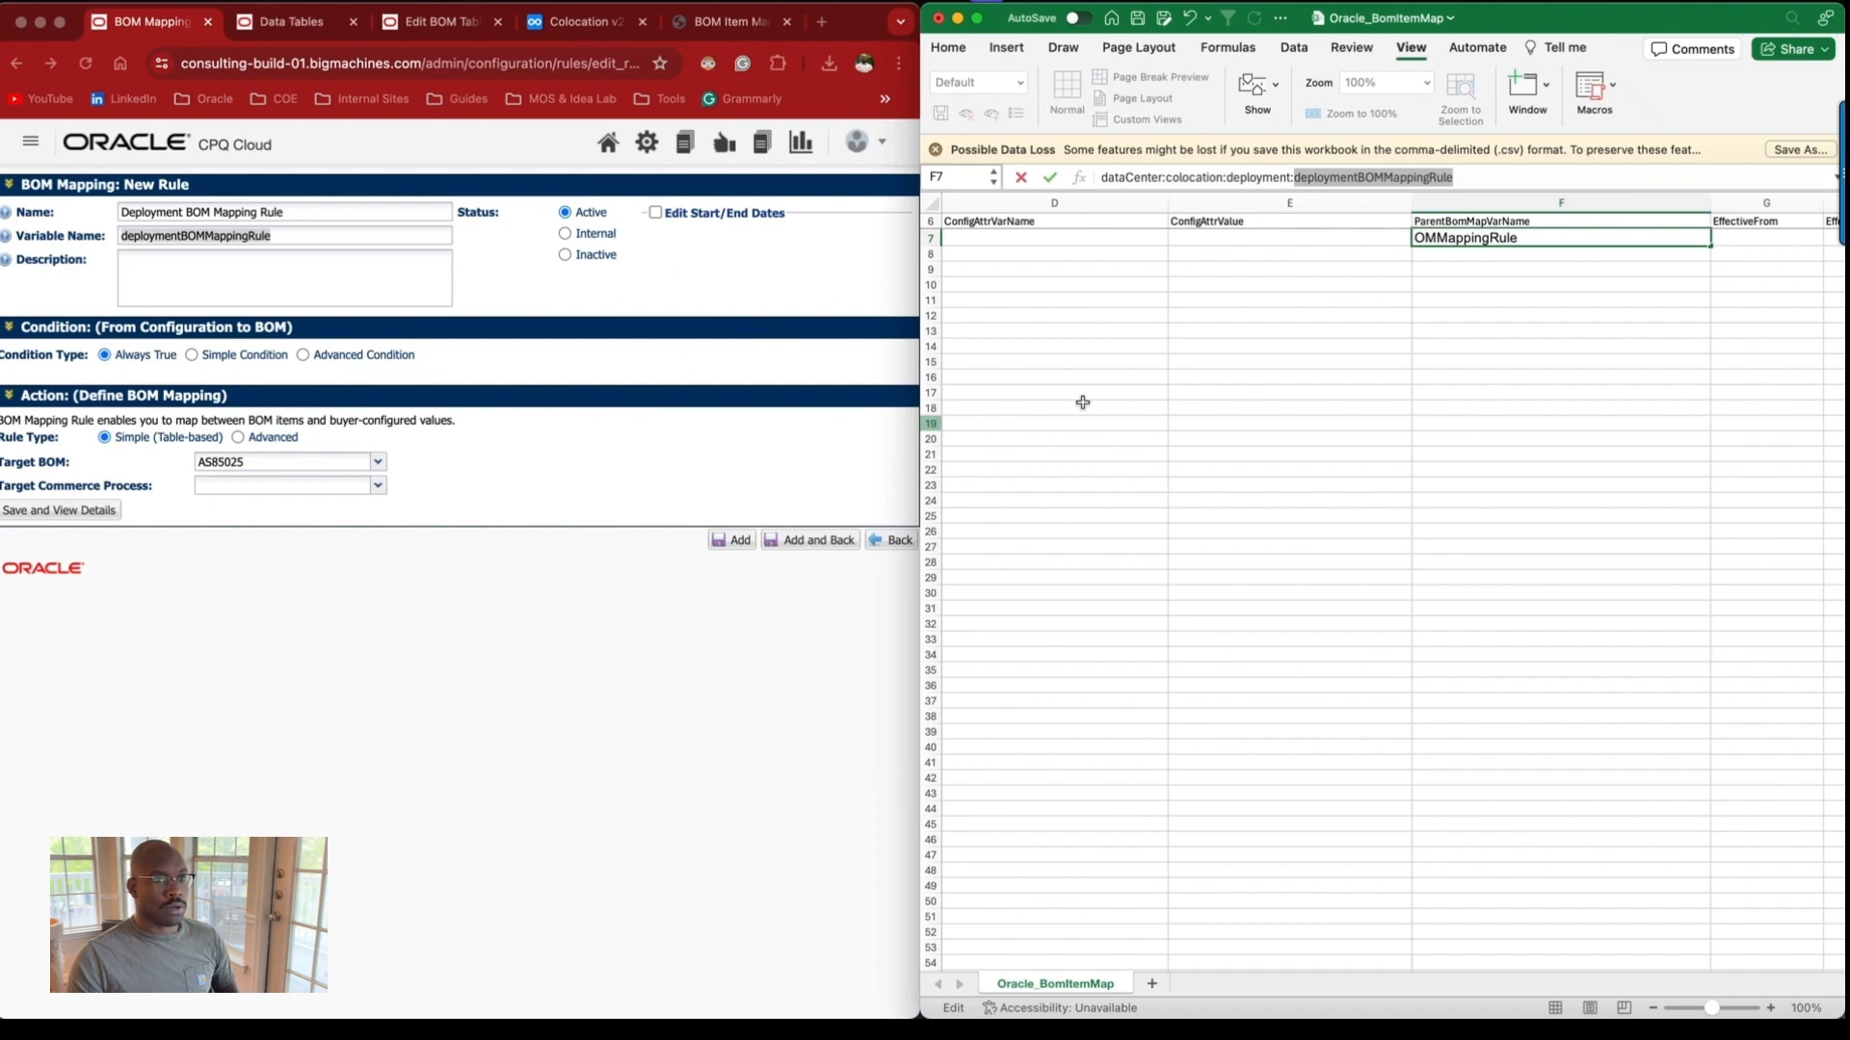
click(1162, 404)
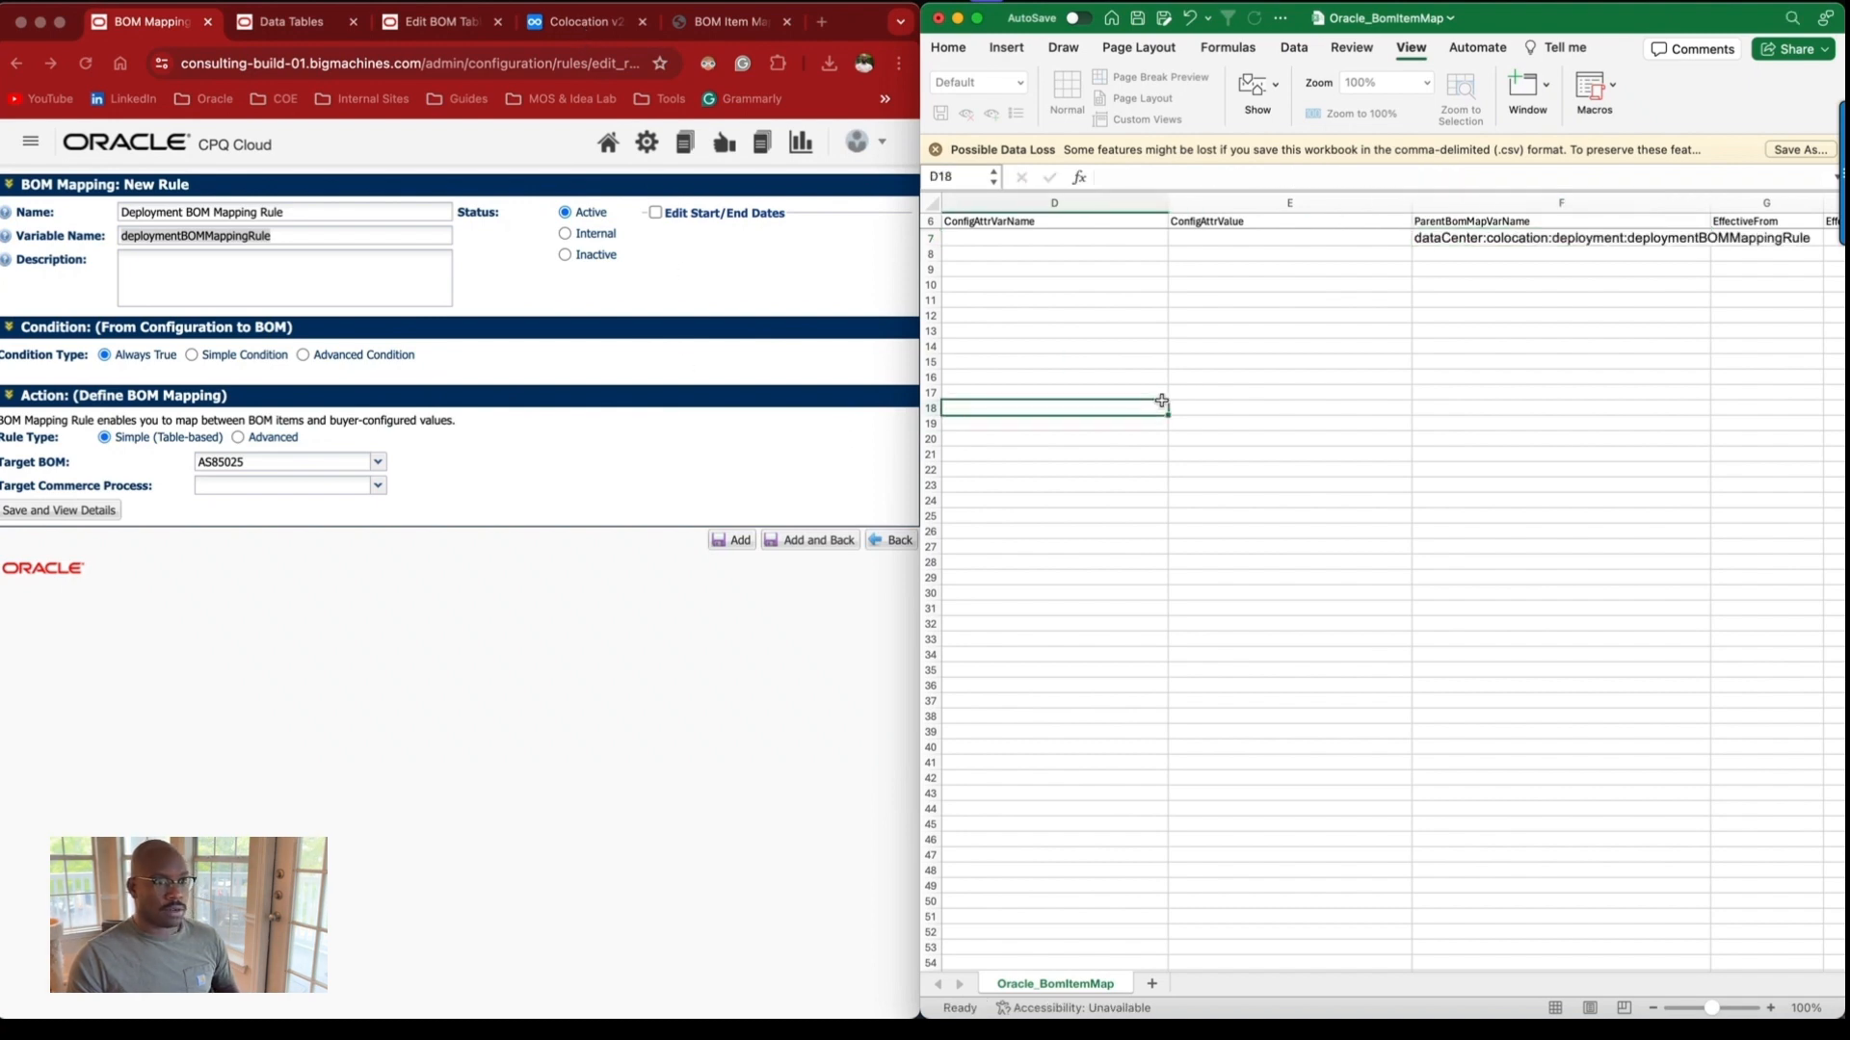
Fill dataCenter:colocation:deployment:deploymentBOMMappingRule down the ParentBomMapVarName column of Oracle_BomItemMap from row 7 to row 24.
key(super+grave)
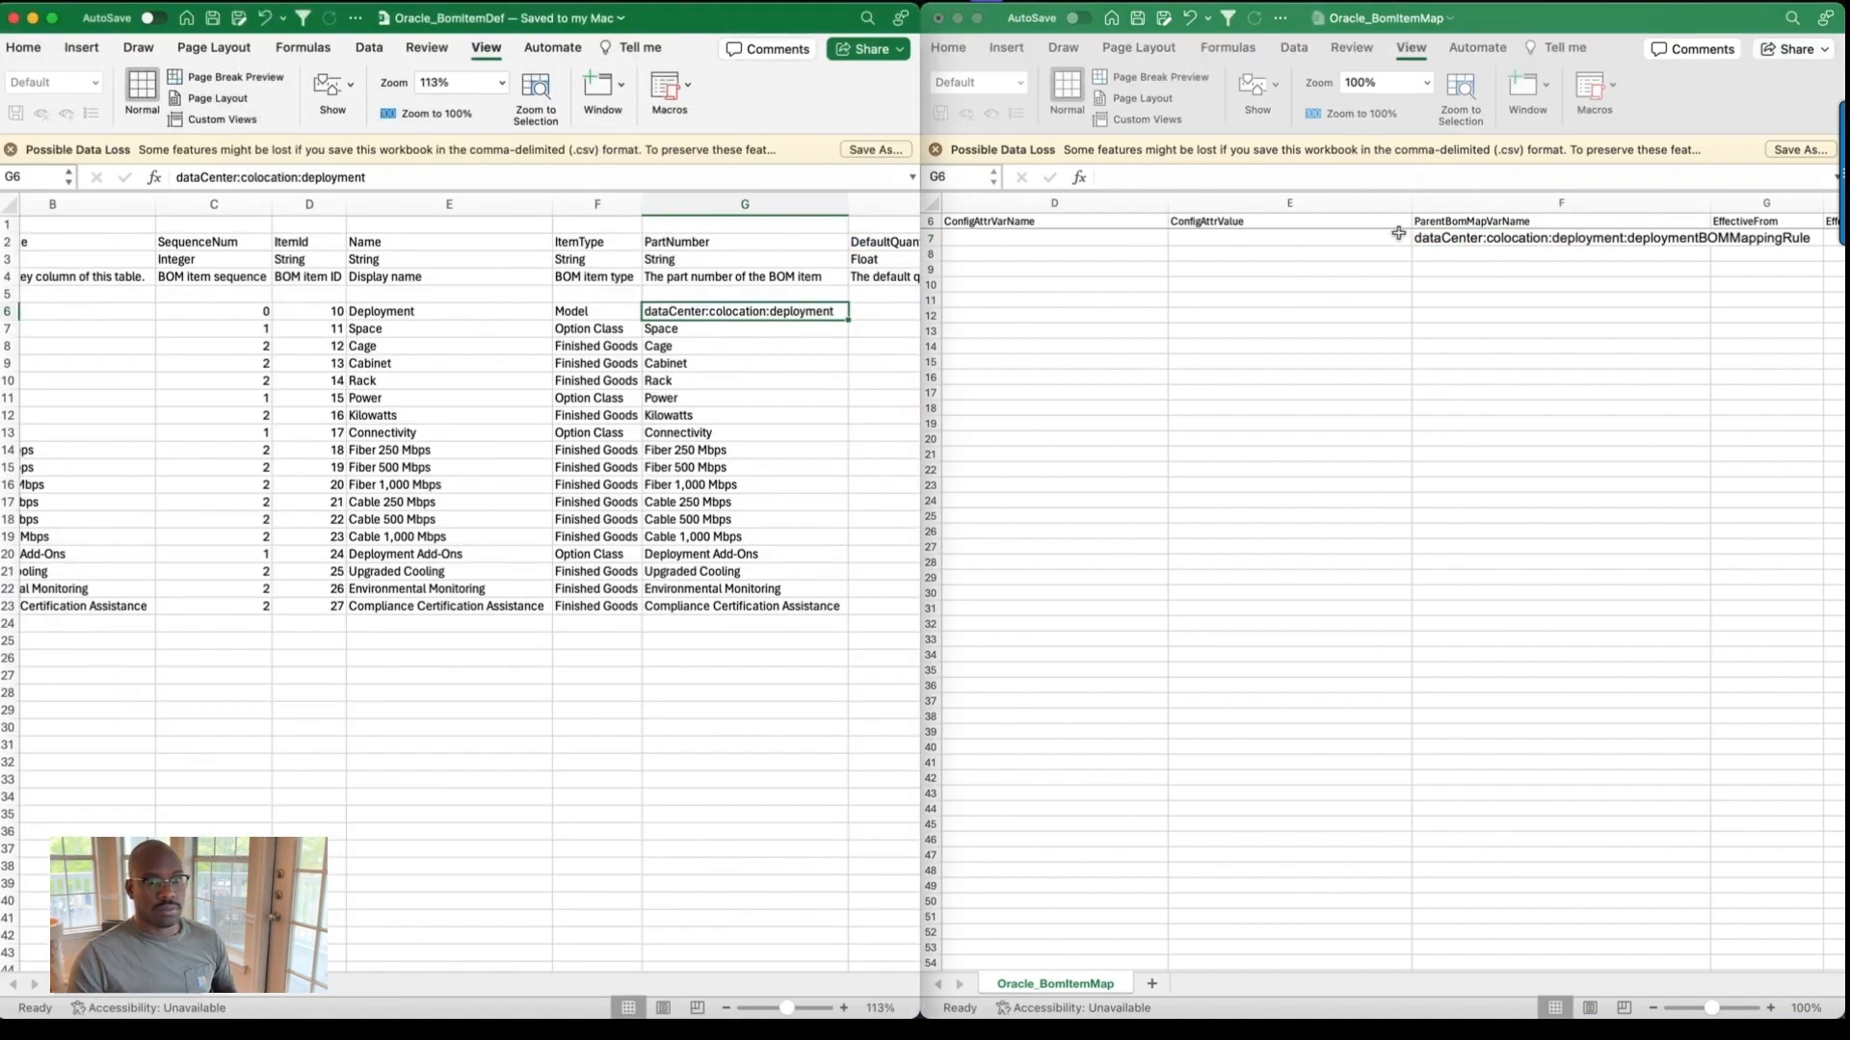
key(super+grave)
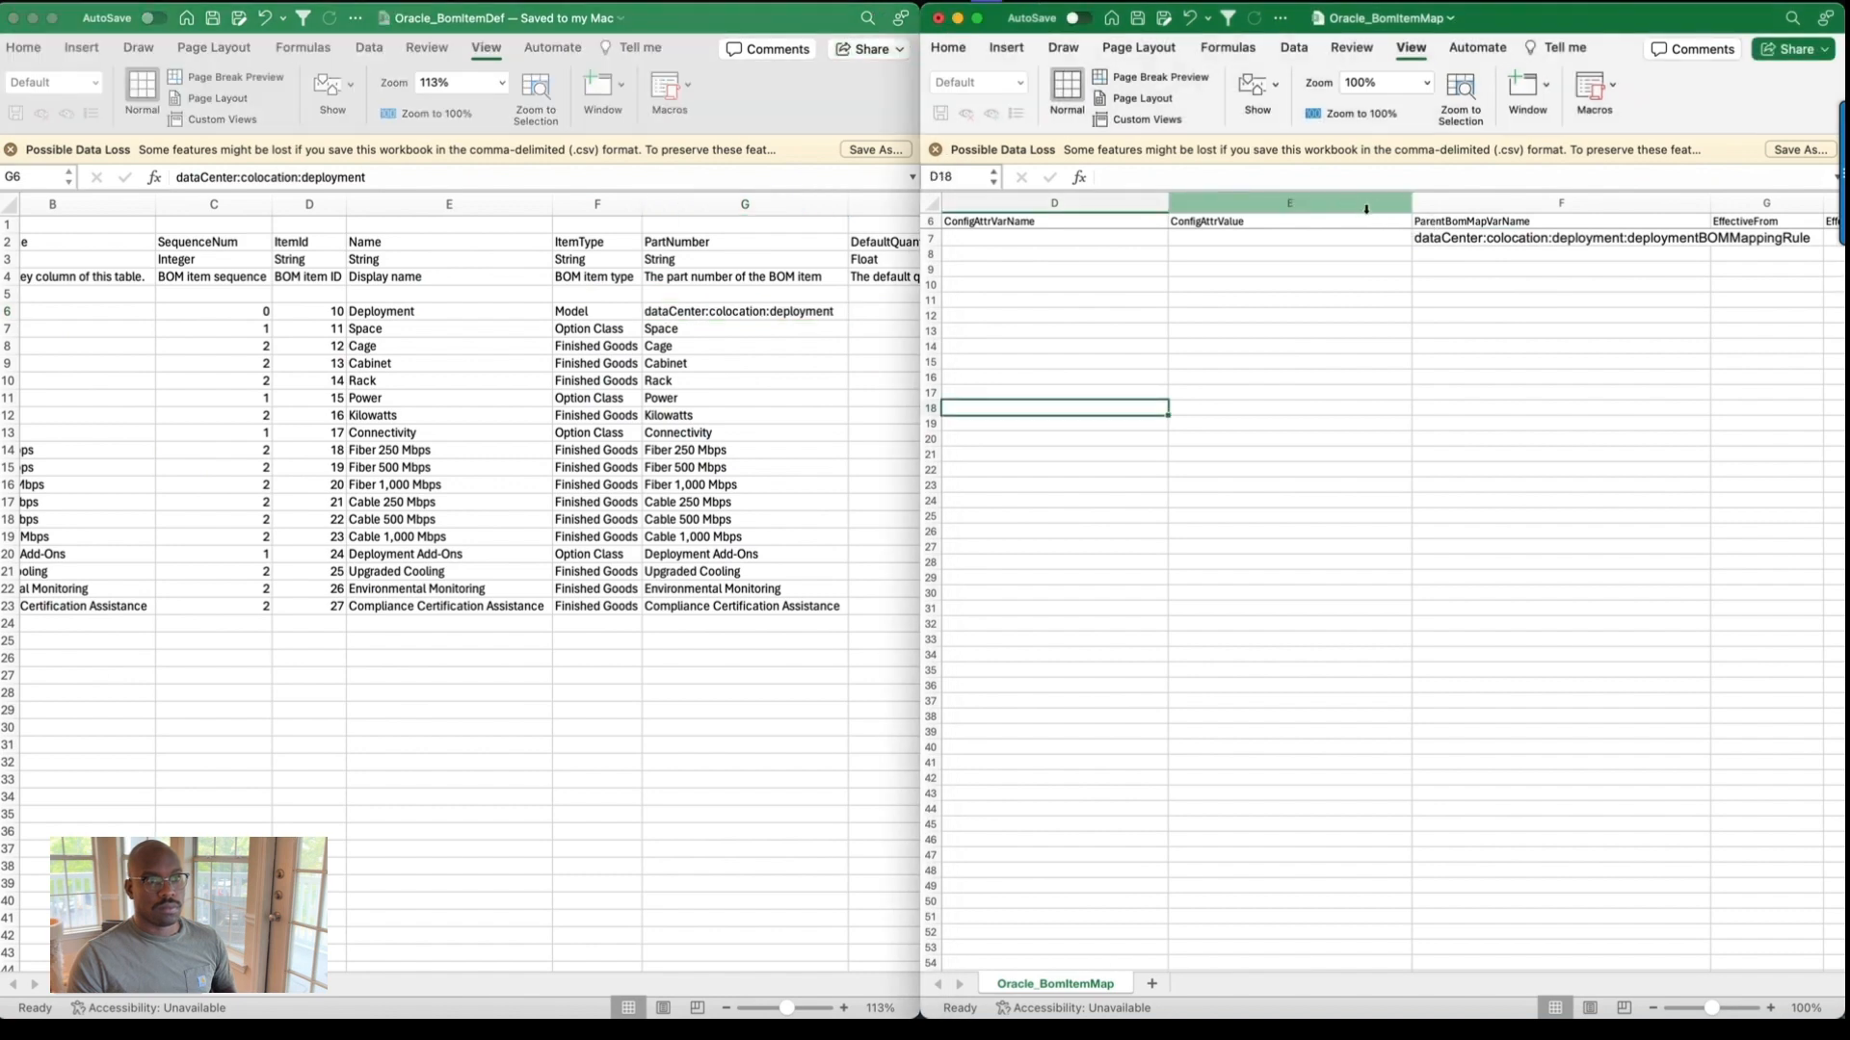
click(949, 48)
click(1628, 238)
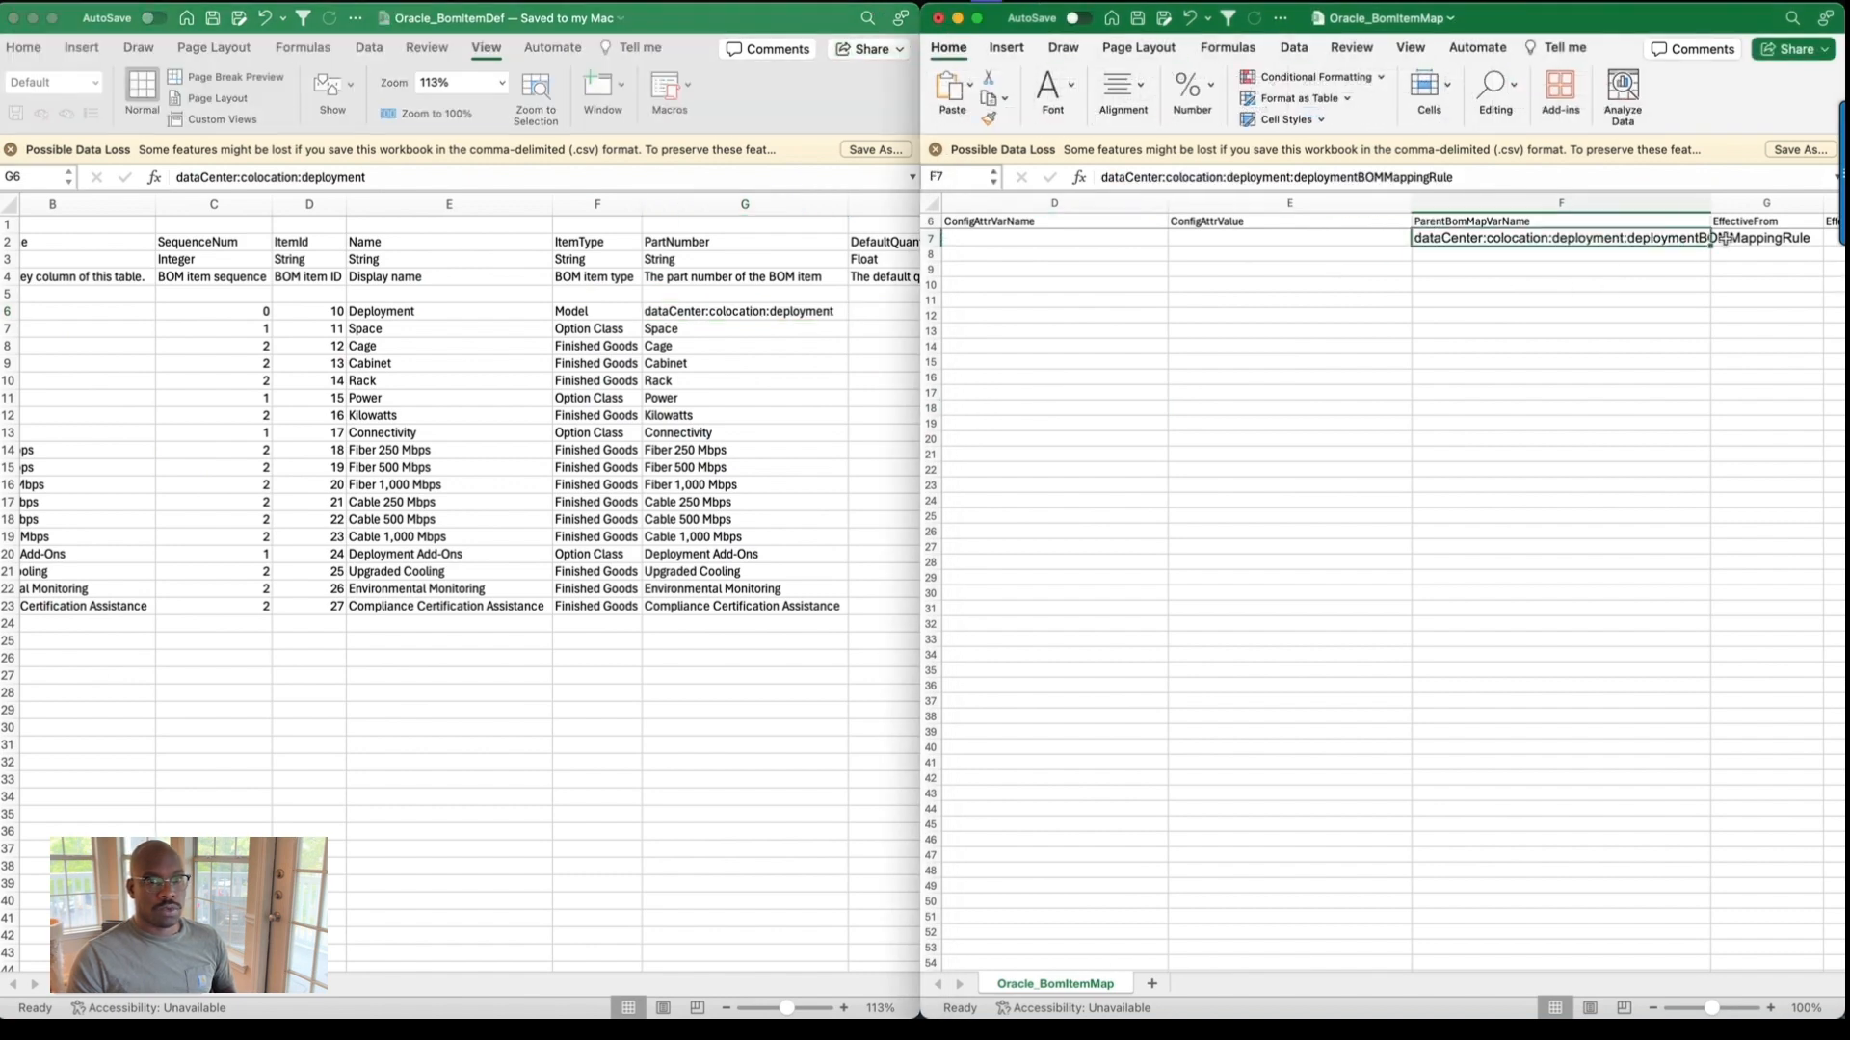
double_click(1711, 245)
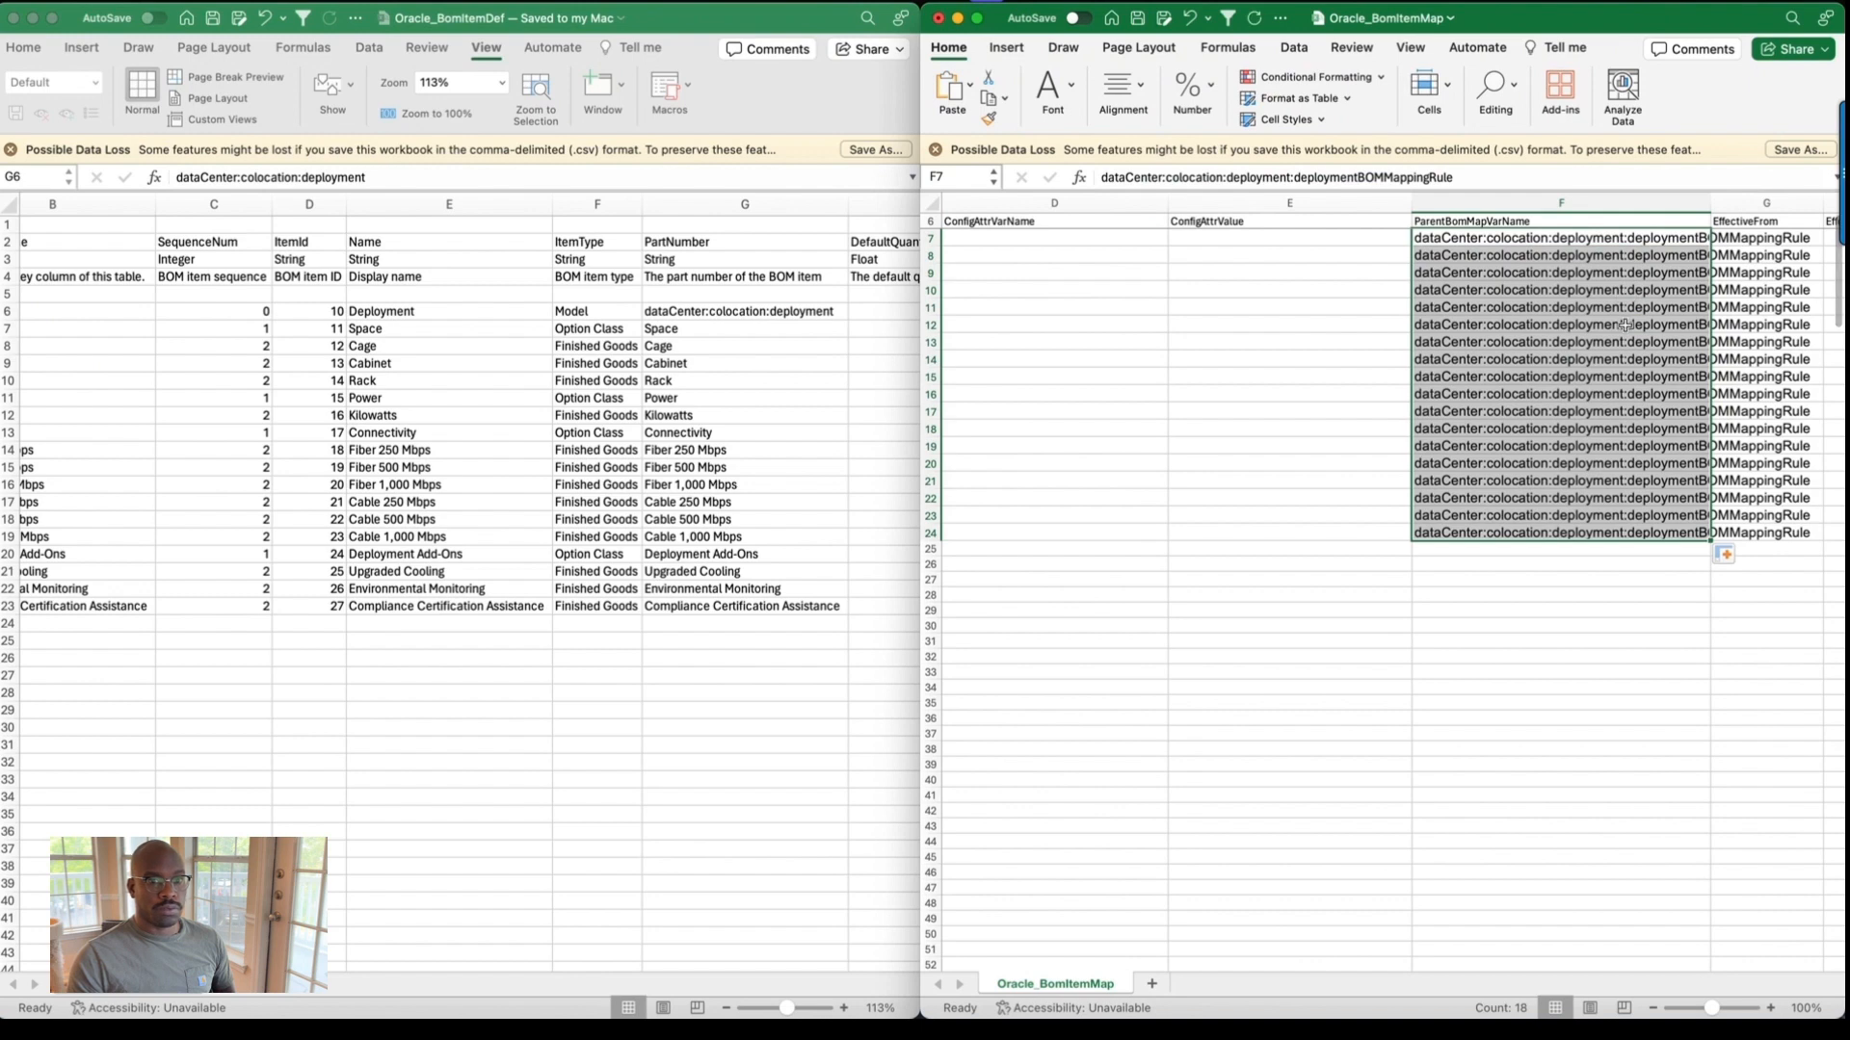
scroll(1625, 326, right, 2)
scroll(1625, 326, right, 1)
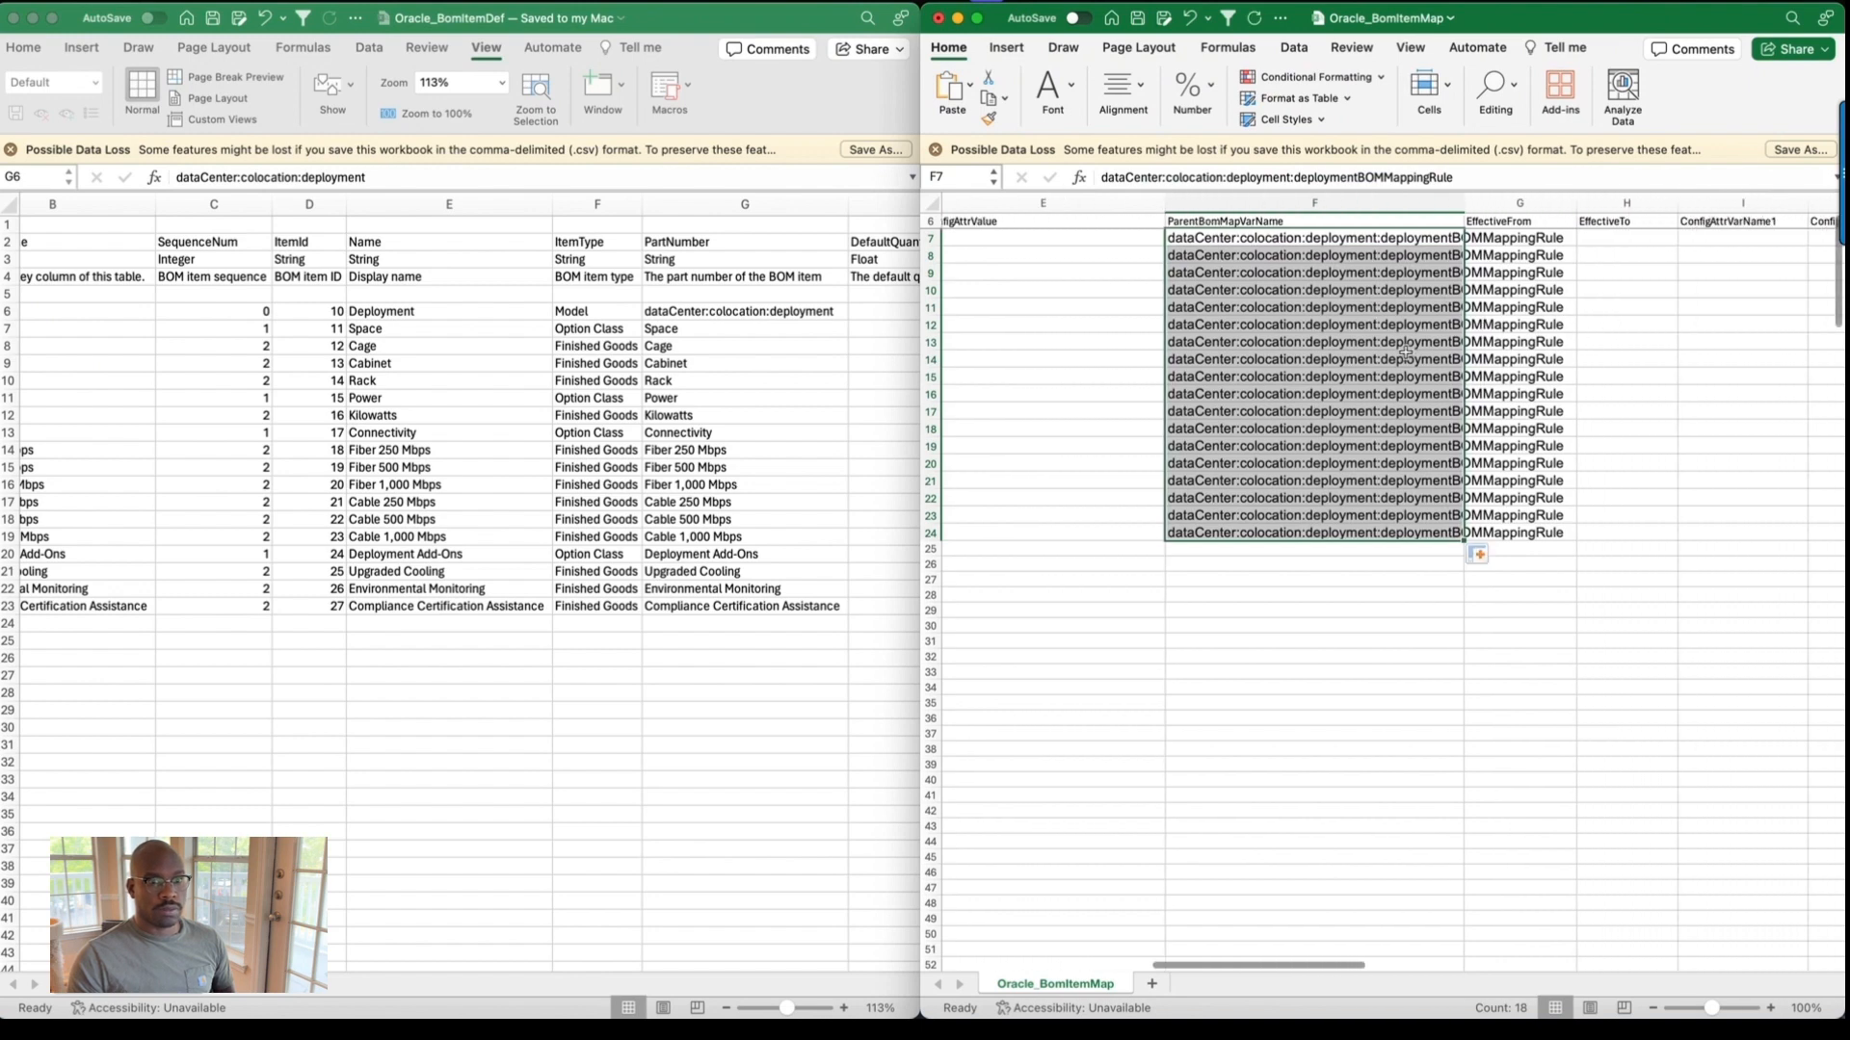
Fit the ParentBomMapVarName column to its contents, then hide the columns ParentBomMapVarName, EffectiveFrom and EffectiveTo in Oracle_BomItemMap.
double_click(1463, 203)
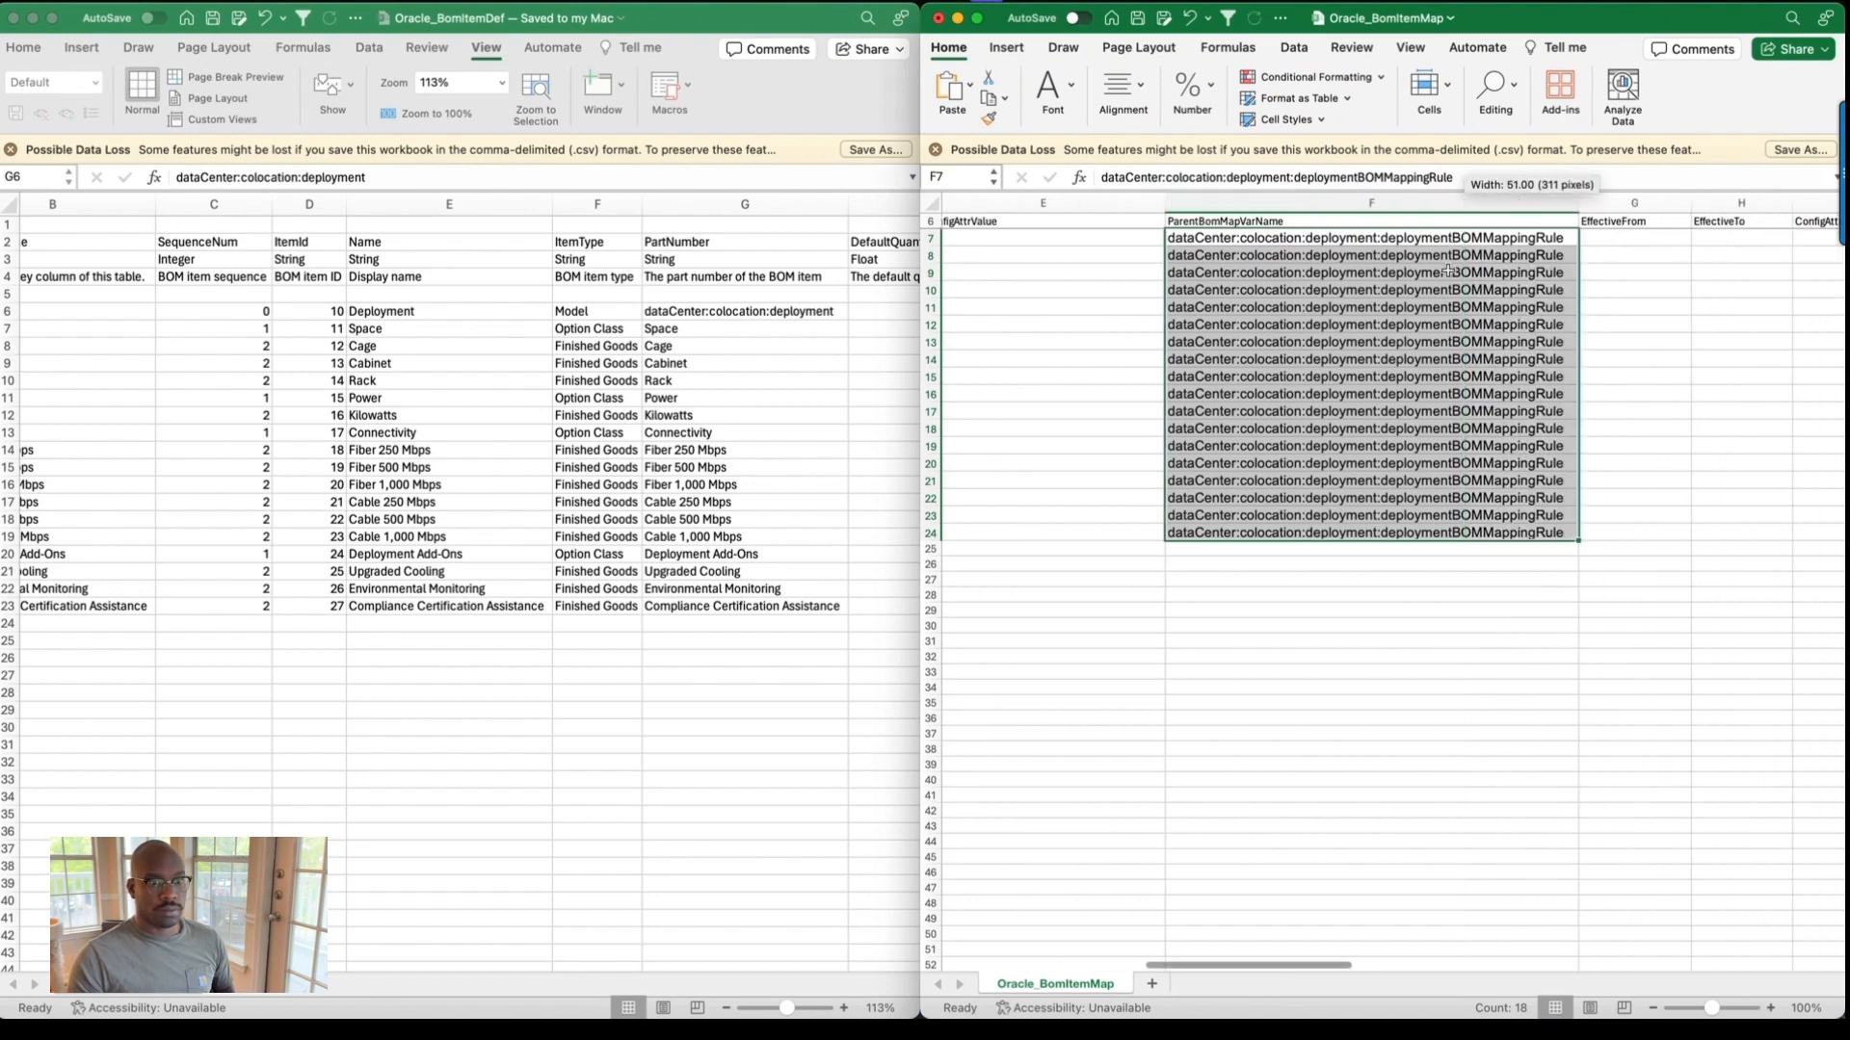
scroll(1445, 289, left, 5)
scroll(1431, 327, right, 2)
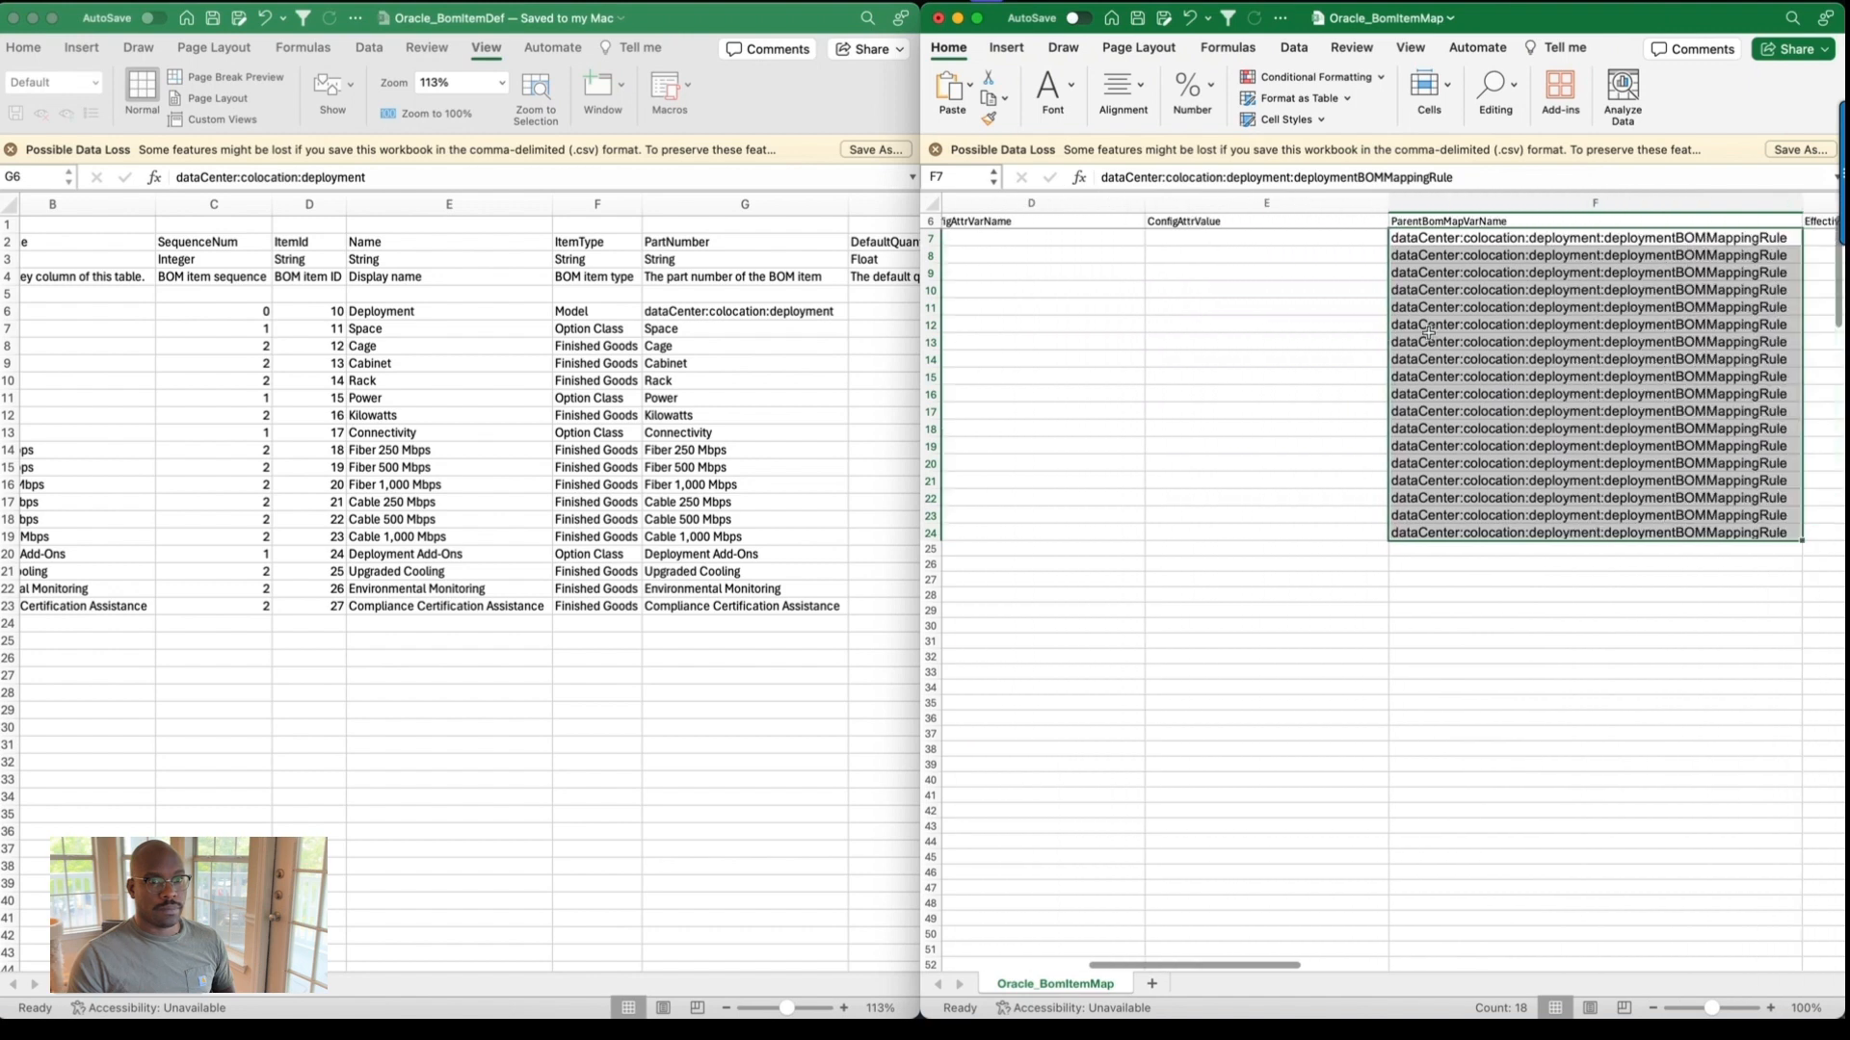
scroll(1429, 333, right, 10)
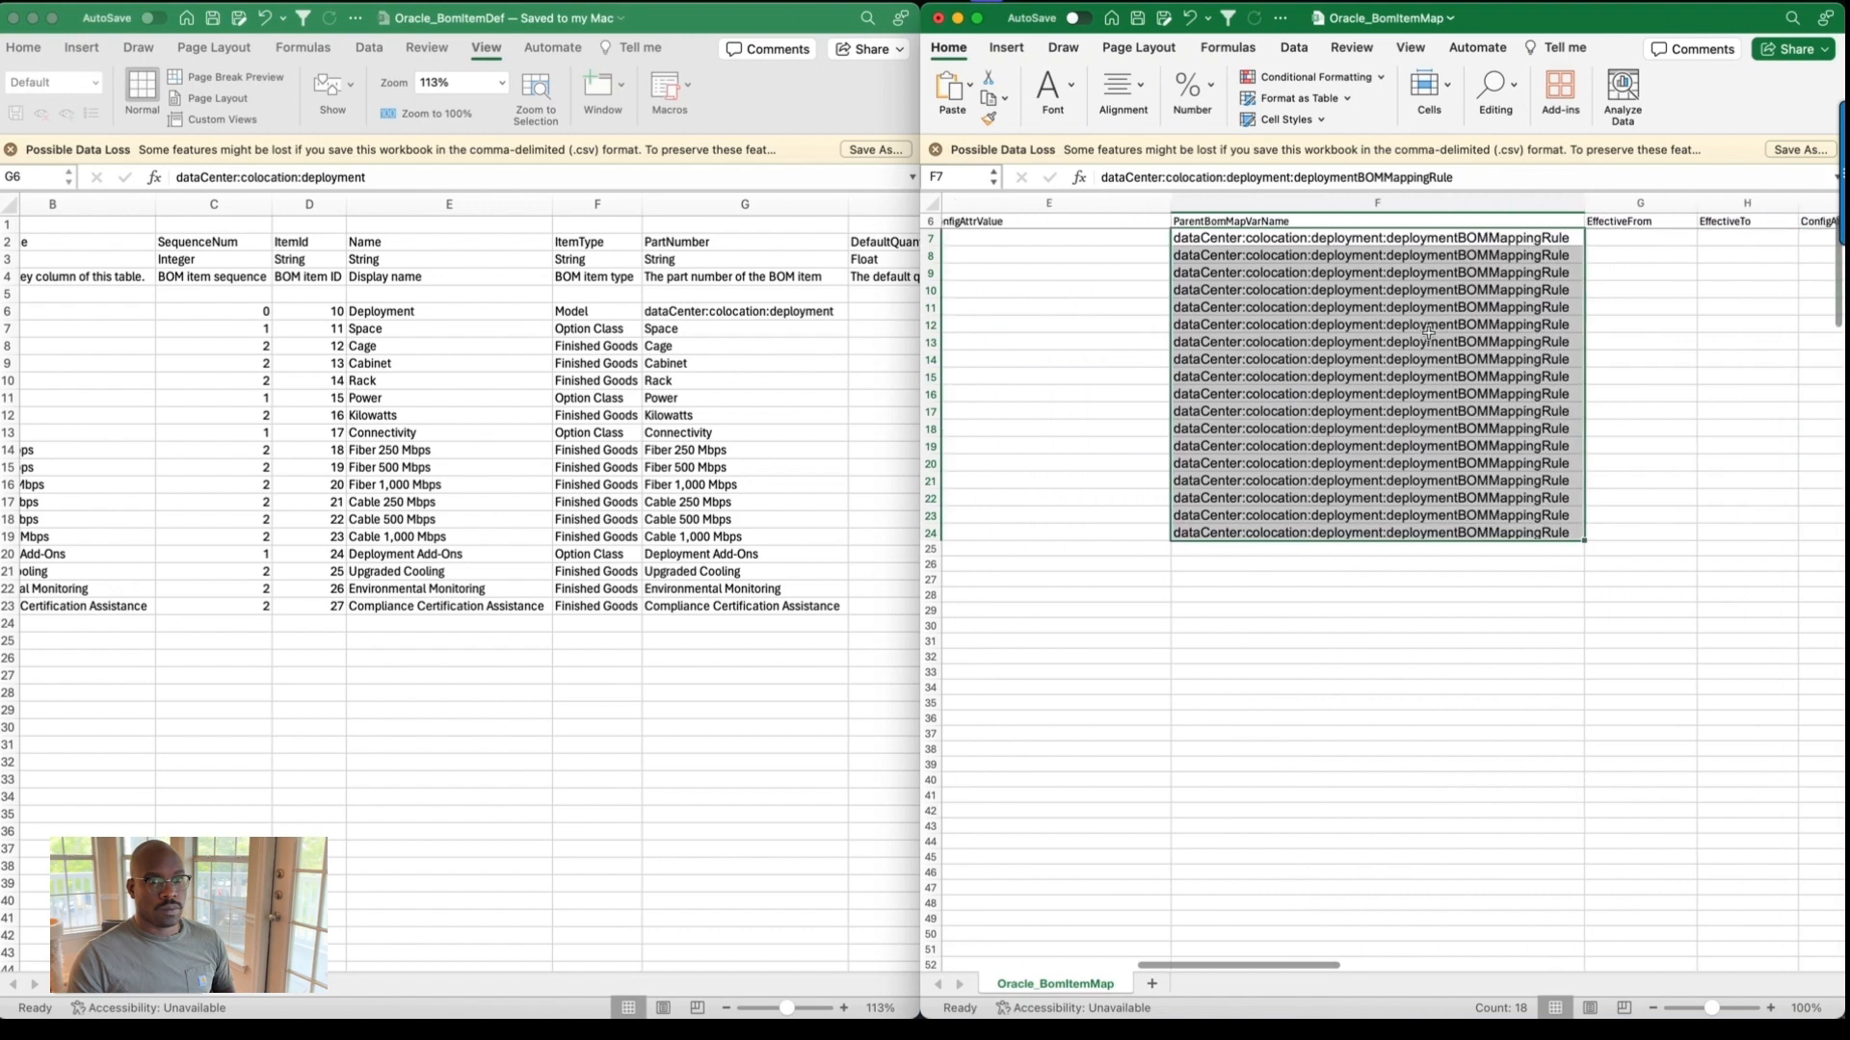
drag(1528, 203, 1249, 213)
right_click(1249, 214)
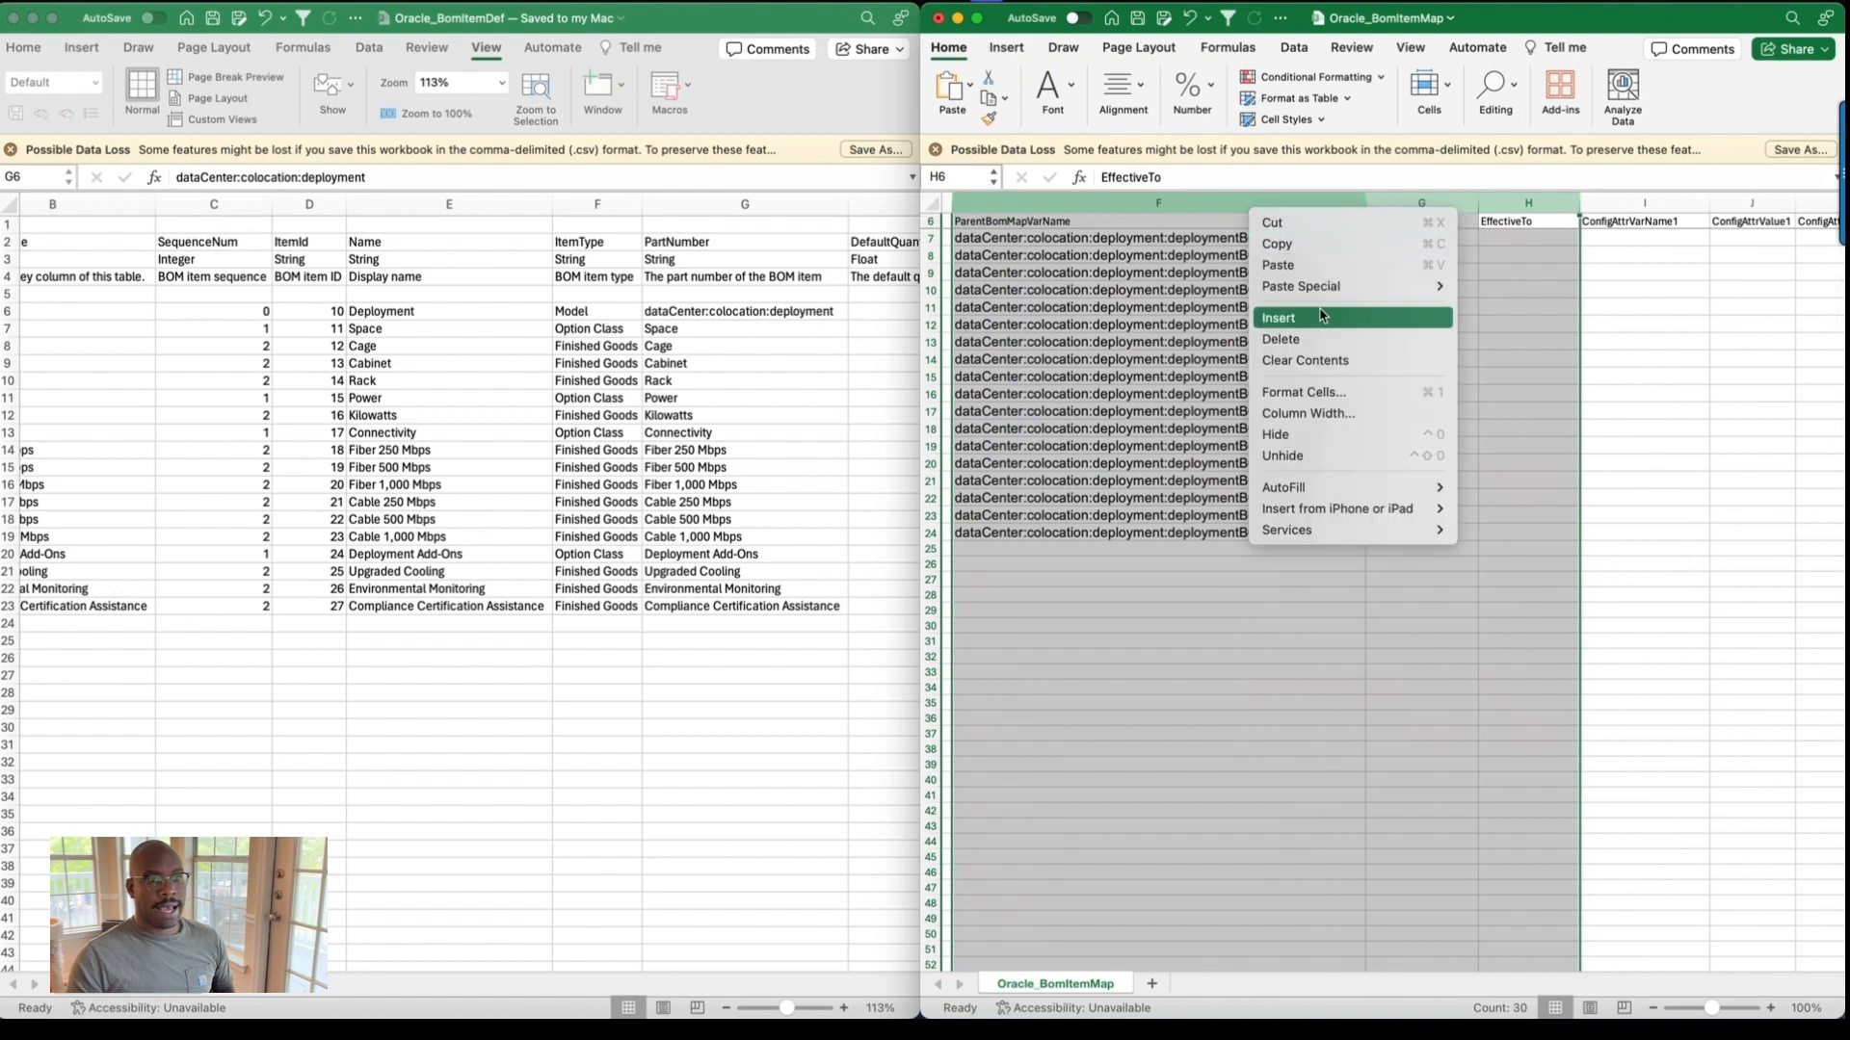
click(1308, 435)
Enter add as the _update_action of the Deployment row and fill it down to row 24.
scroll(1314, 433, left, 8)
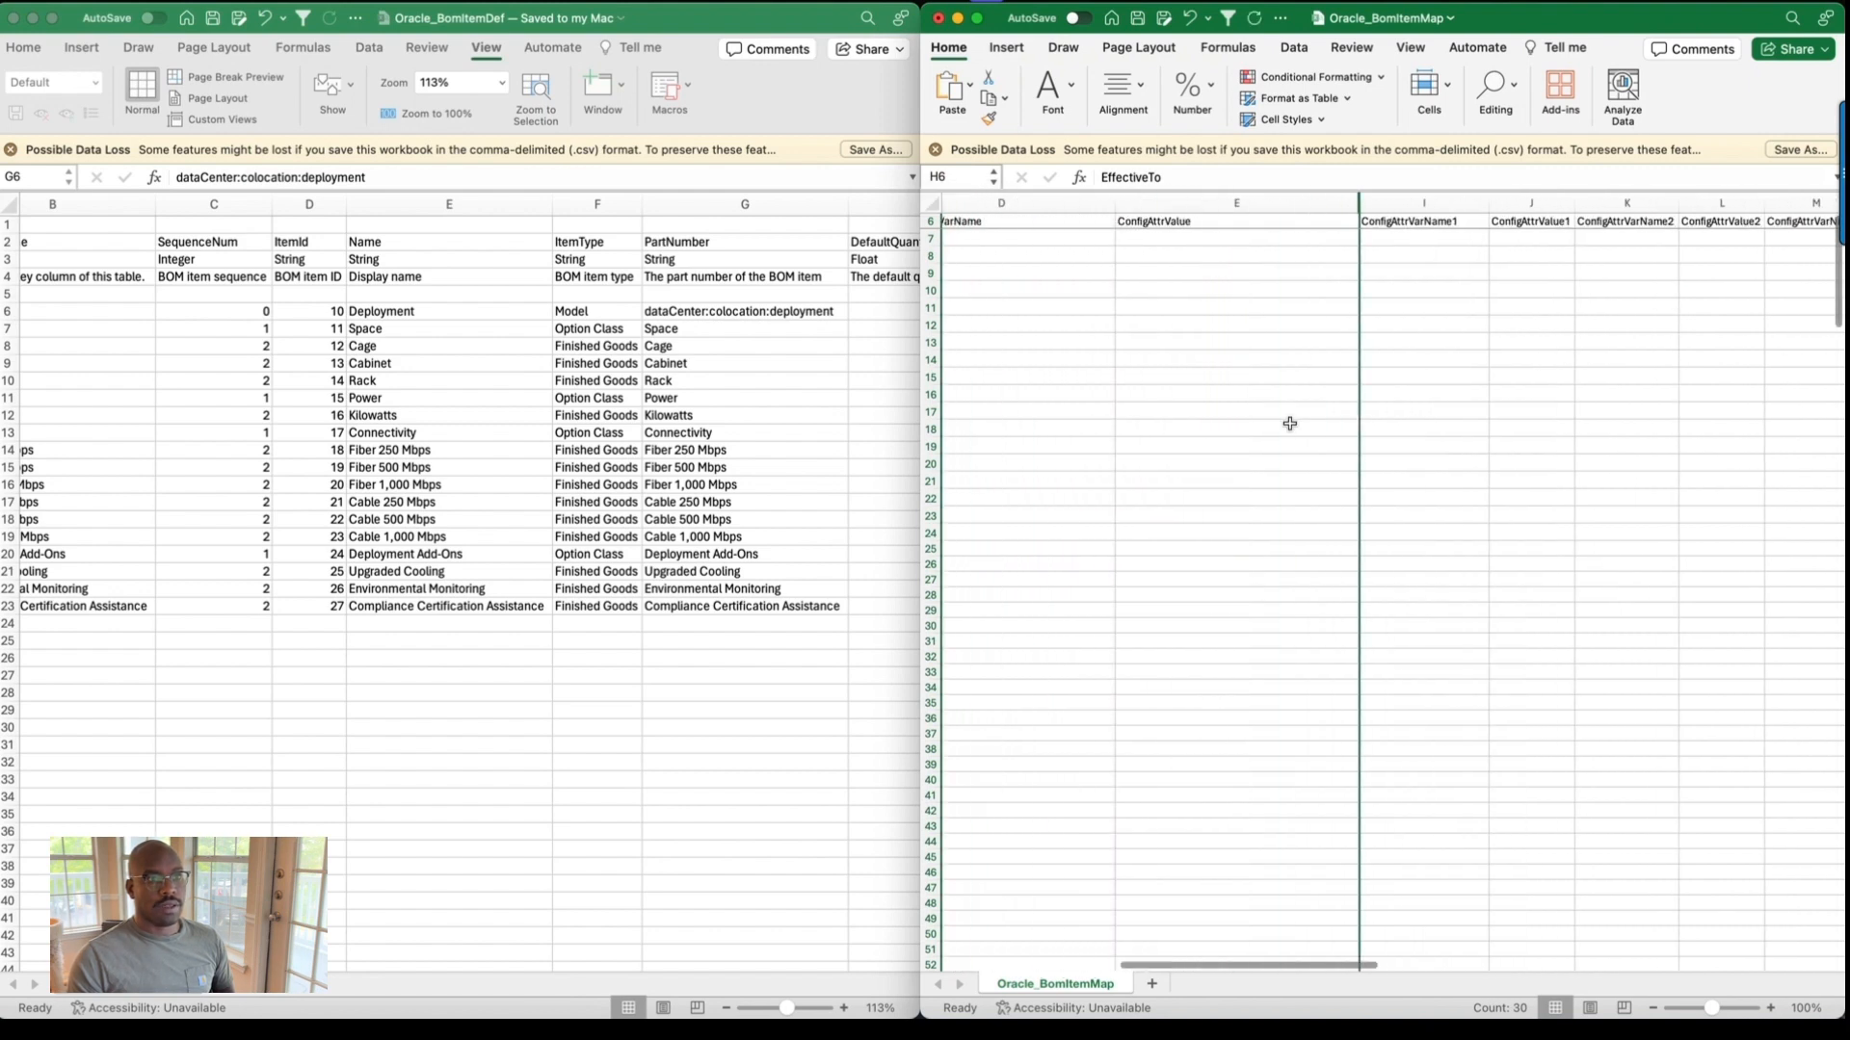
scroll(1288, 422, left, 5)
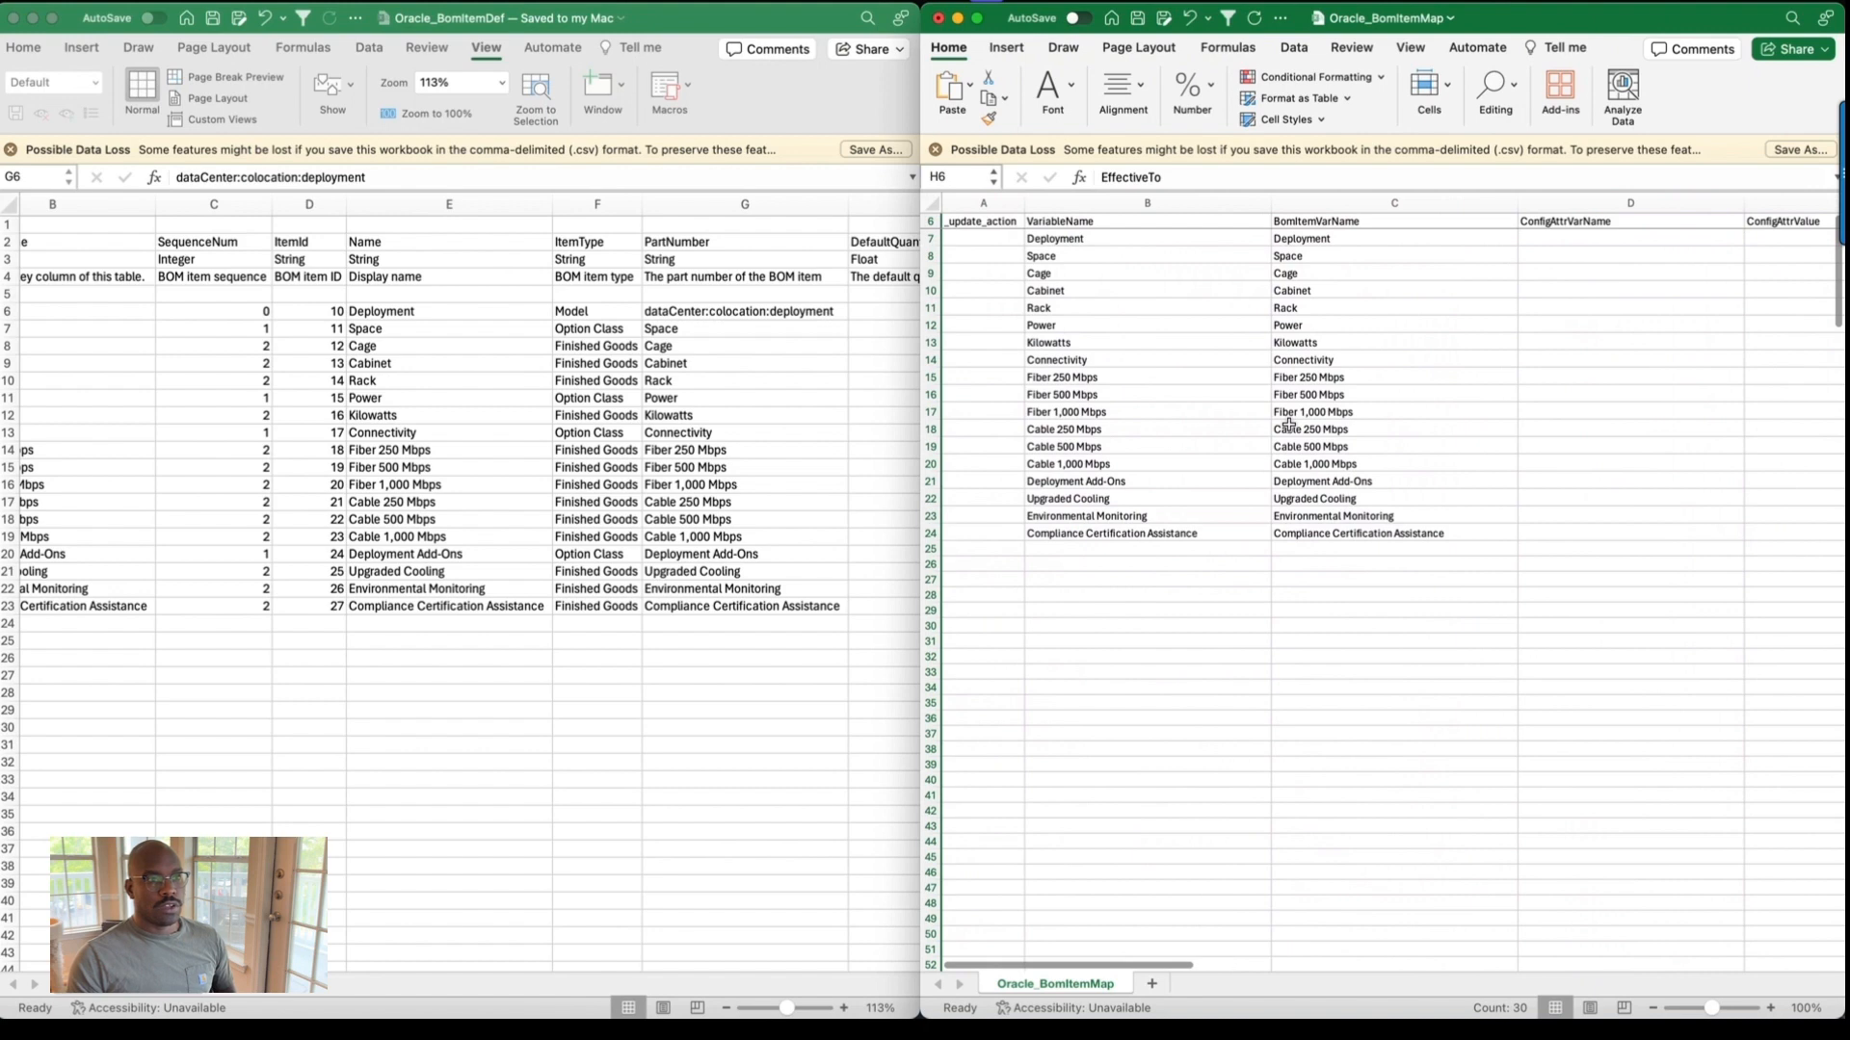
scroll(1312, 401, up, 5)
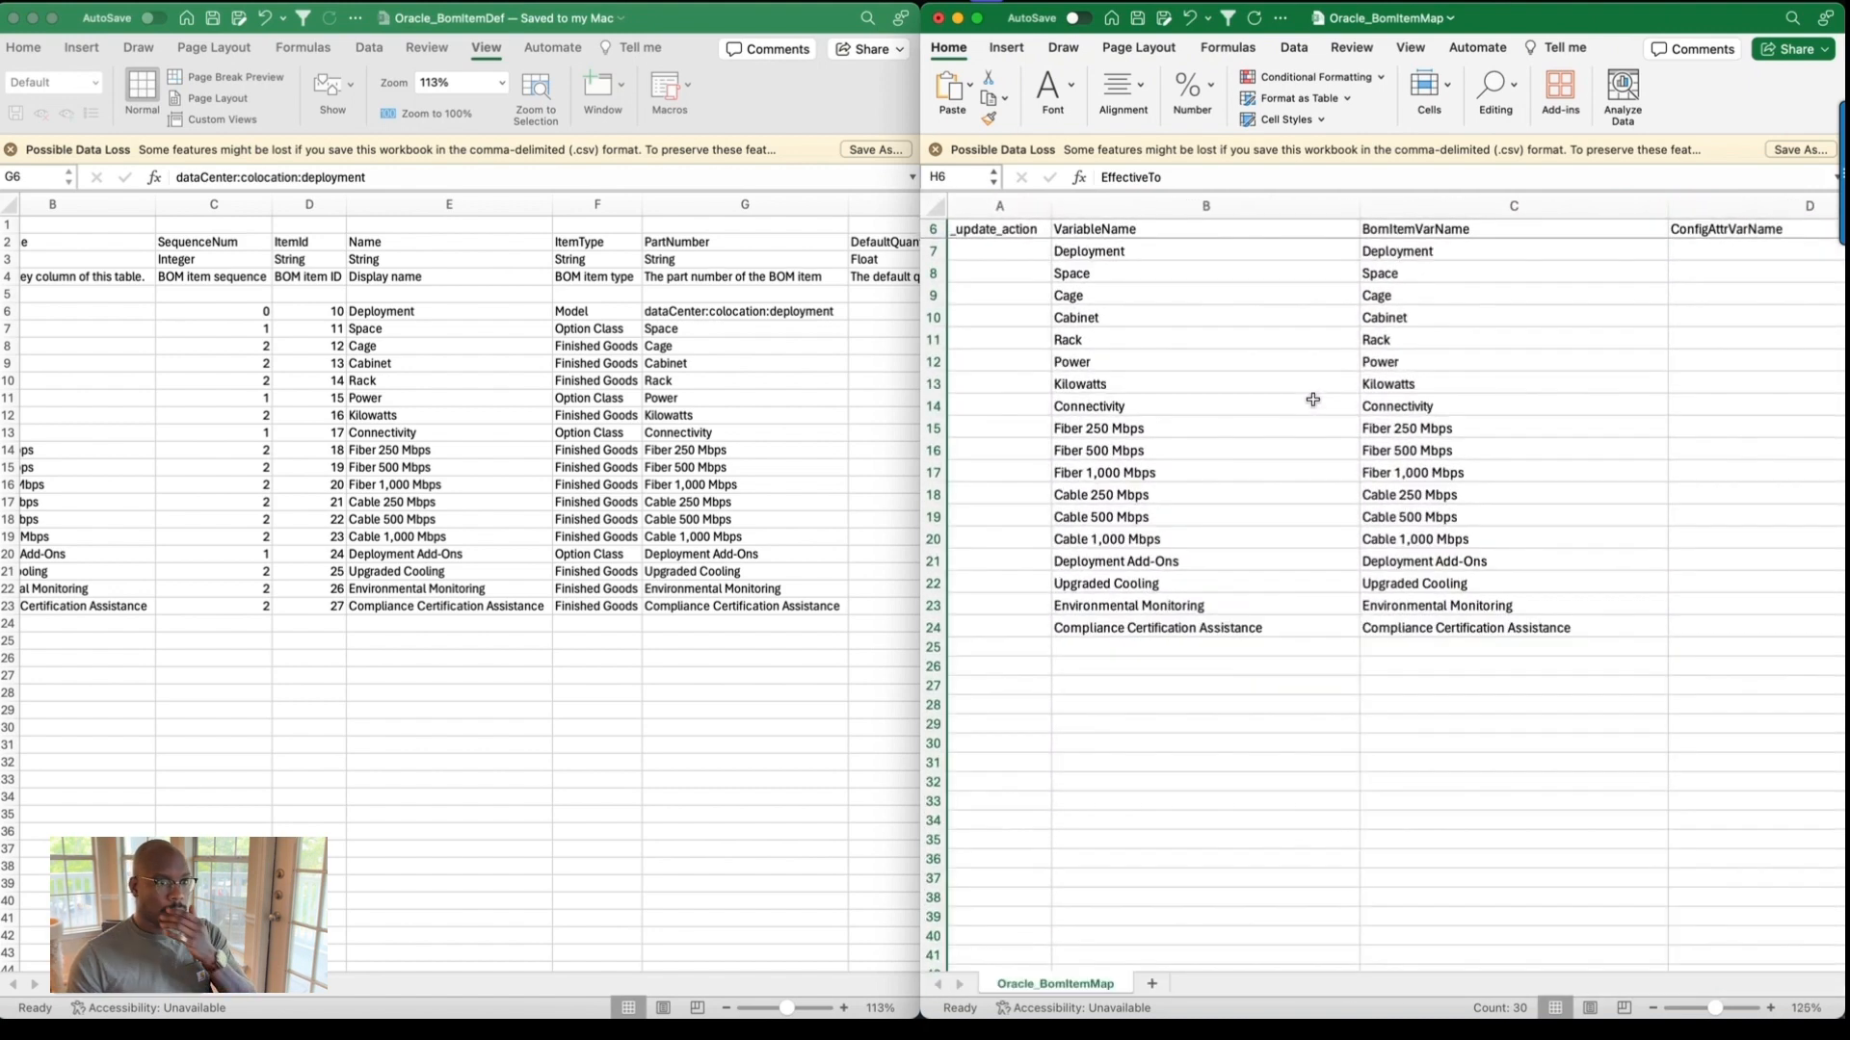
click(976, 252)
text(add)
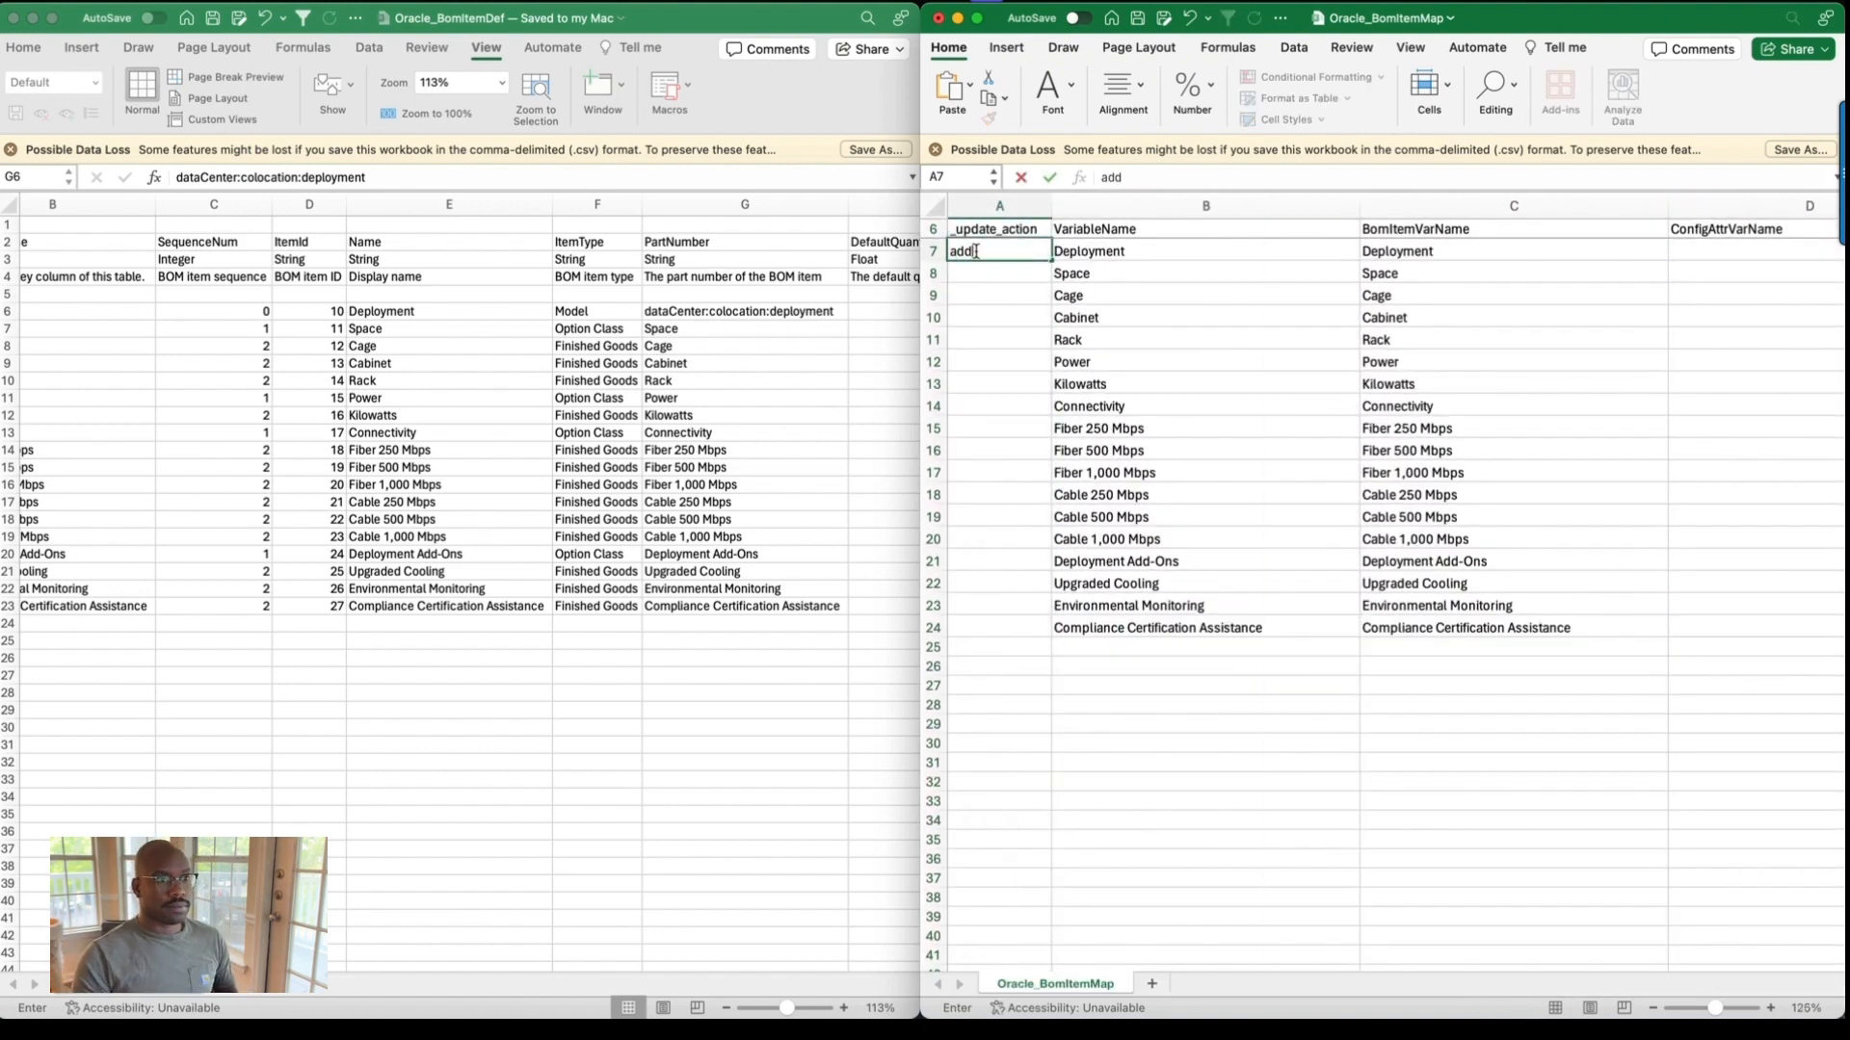
key(Return)
click(976, 251)
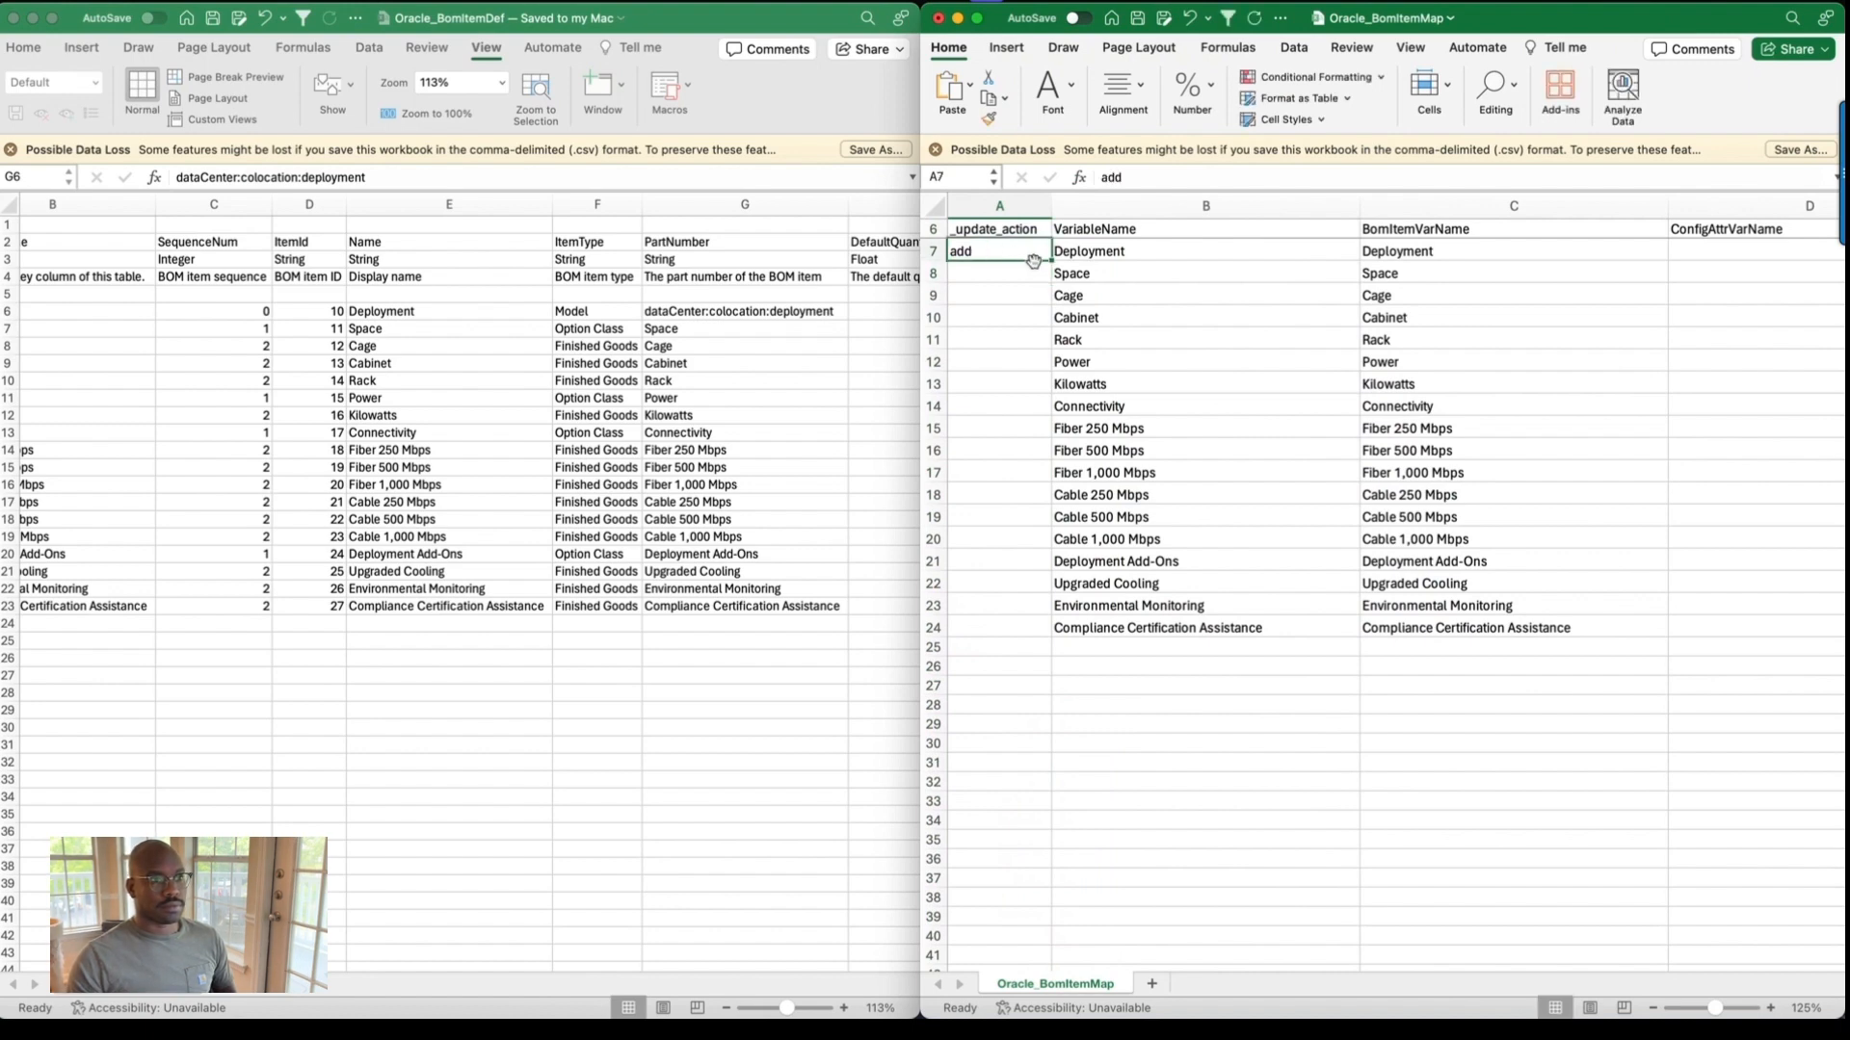
double_click(1050, 260)
scroll(1353, 366, right, 3)
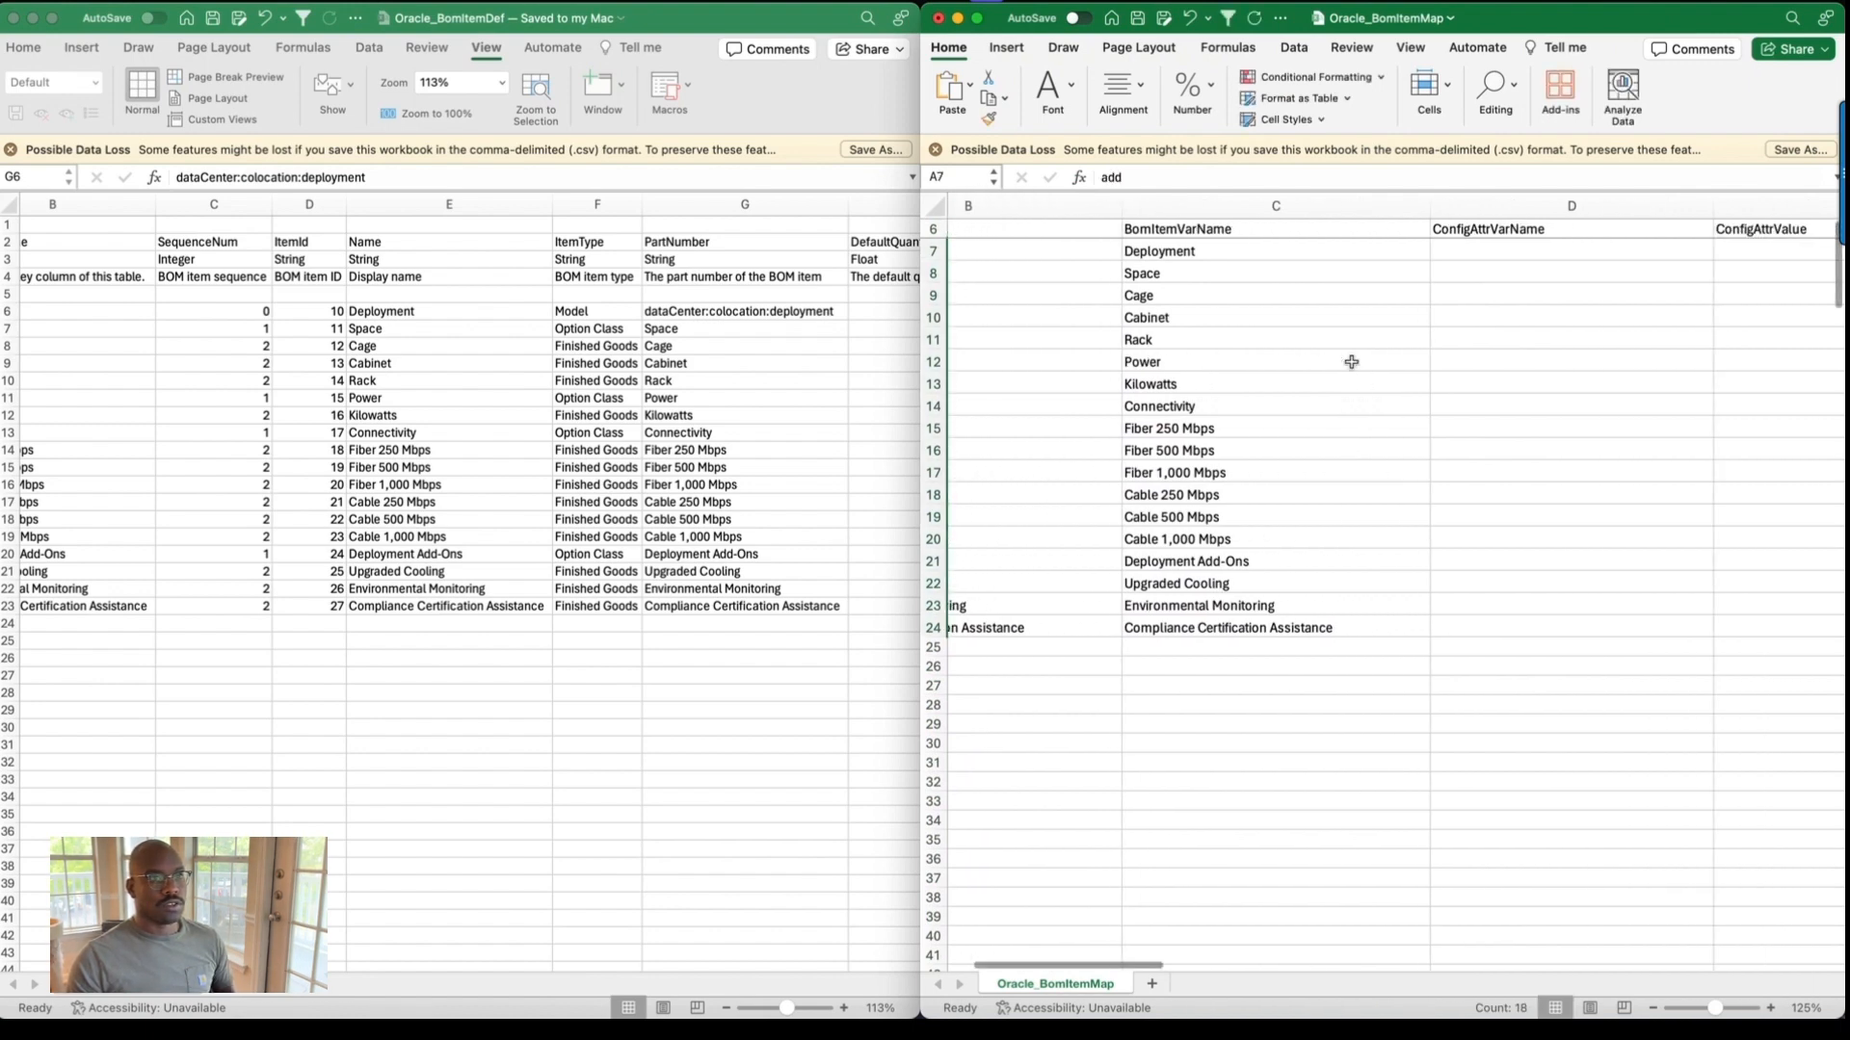
scroll(1353, 366, left, 2)
scroll(1377, 371, right, 5)
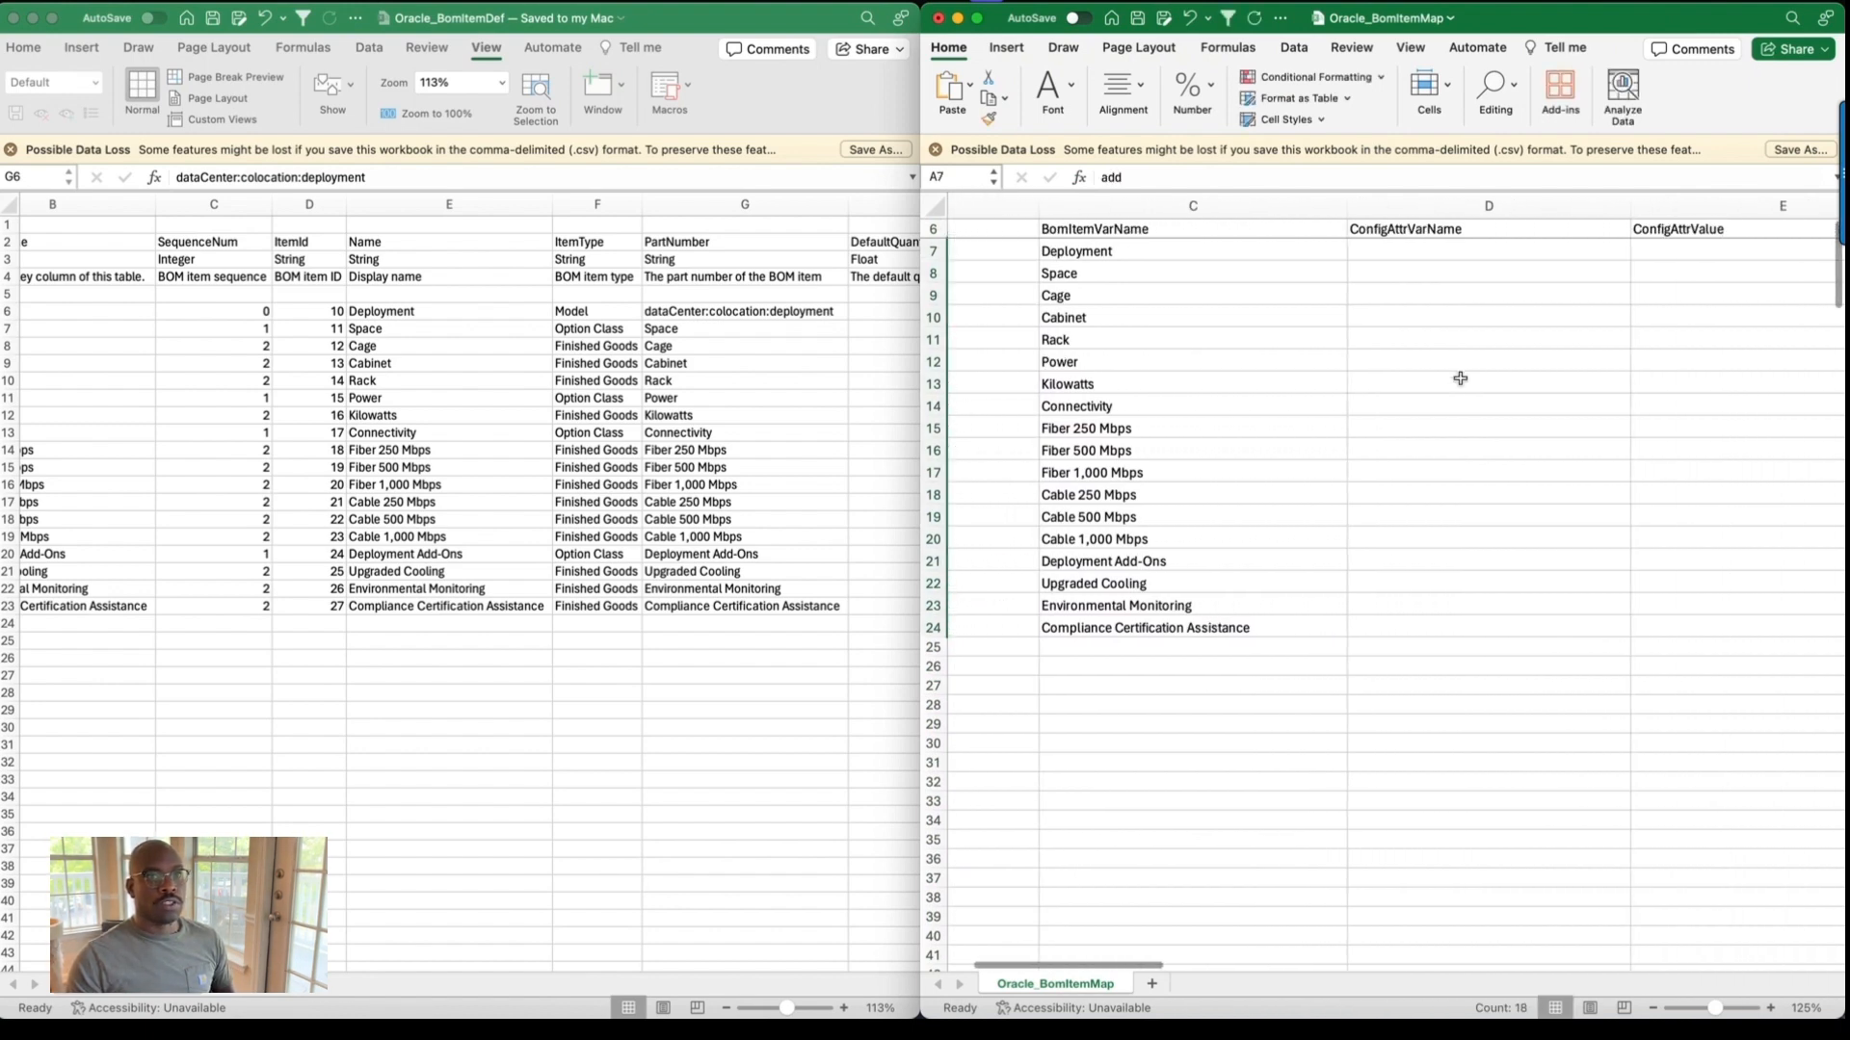
scroll(1450, 375, right, 3)
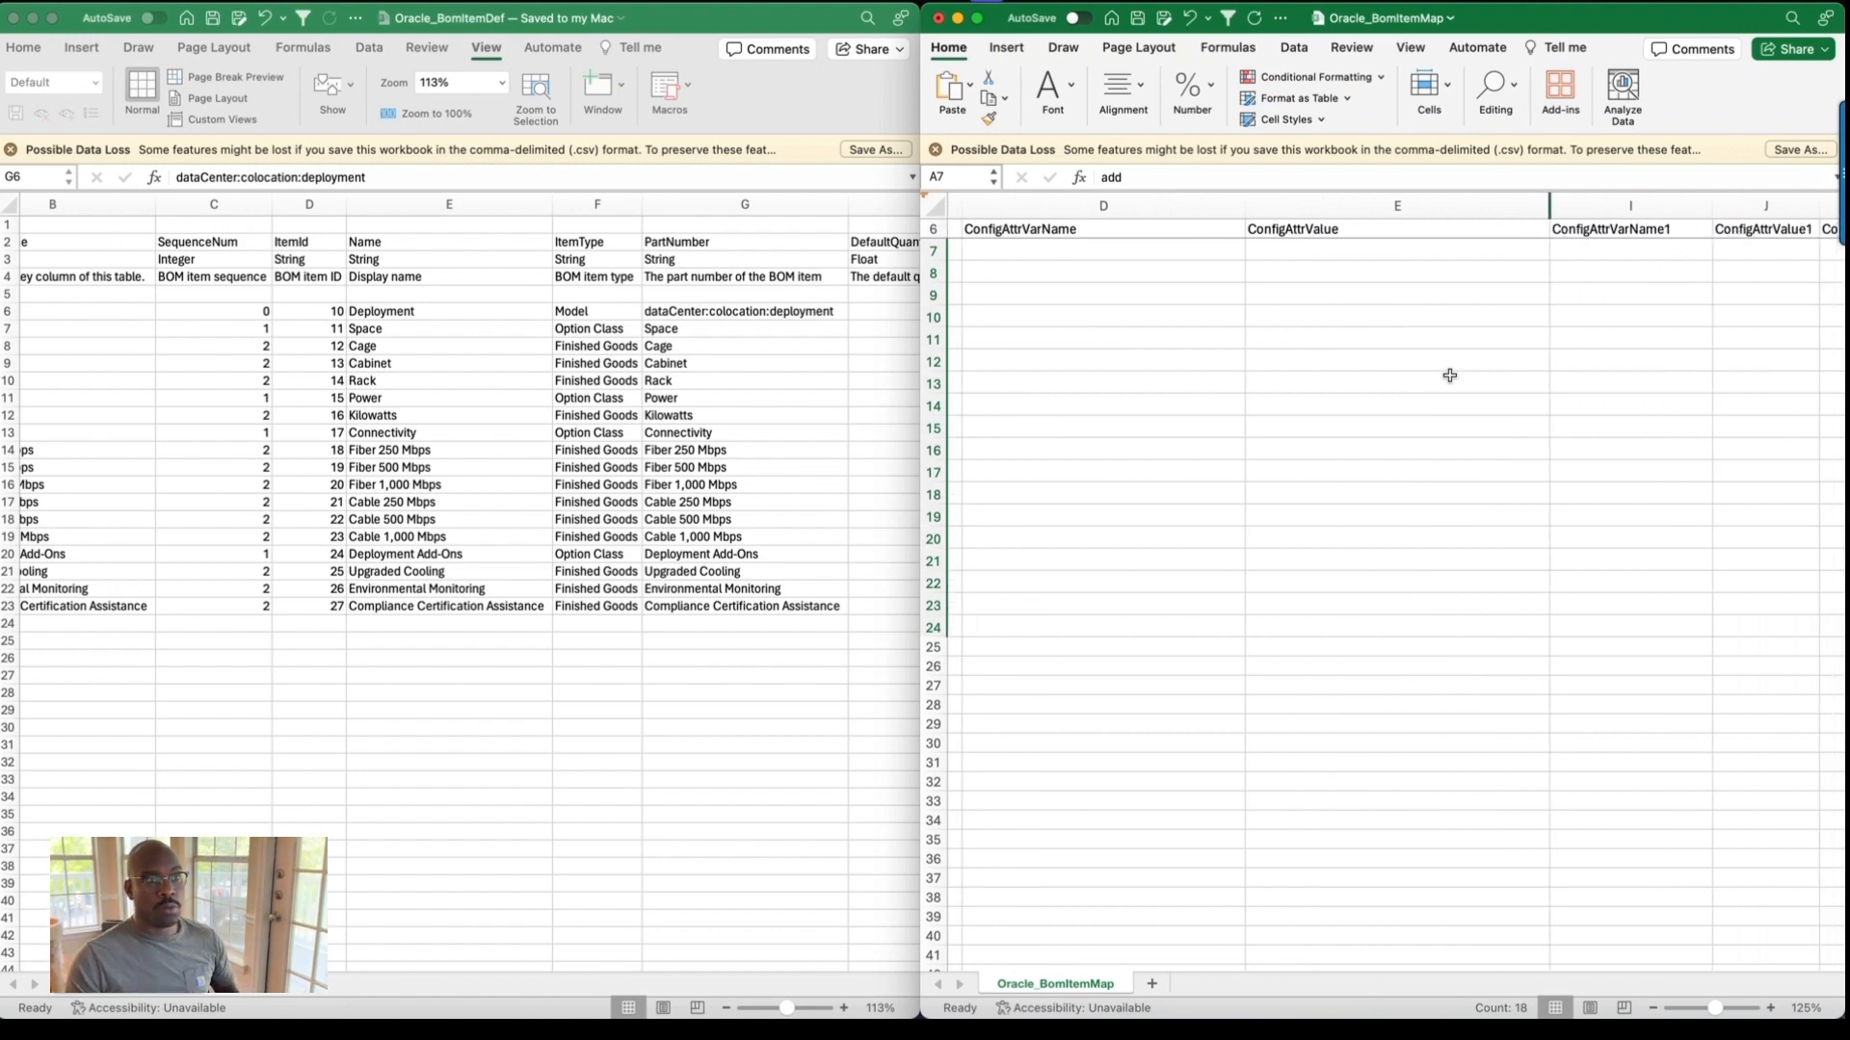
scroll(1049, 246, left, 2)
scroll(1048, 246, left, 3)
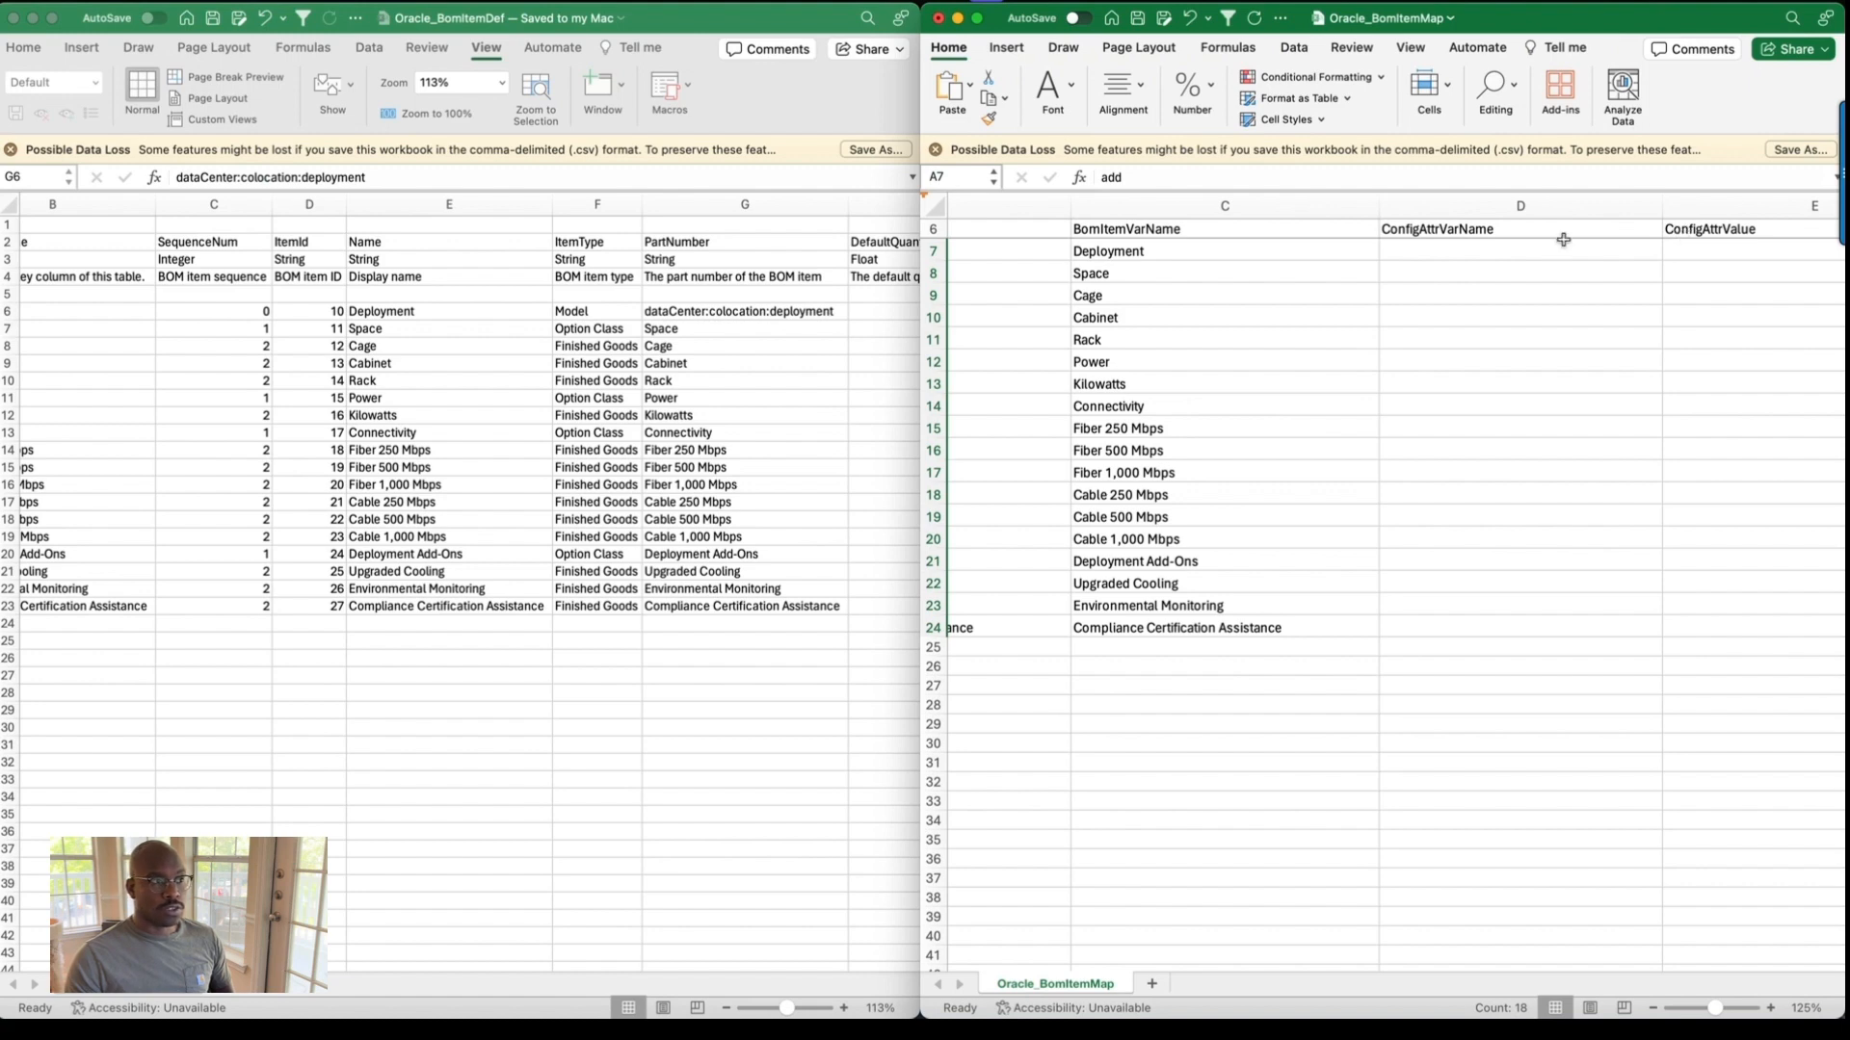
Switch to the CPQ browser window and leave the new BOM mapping rule without adding it, returning to the model list.
key(ctrl+Up)
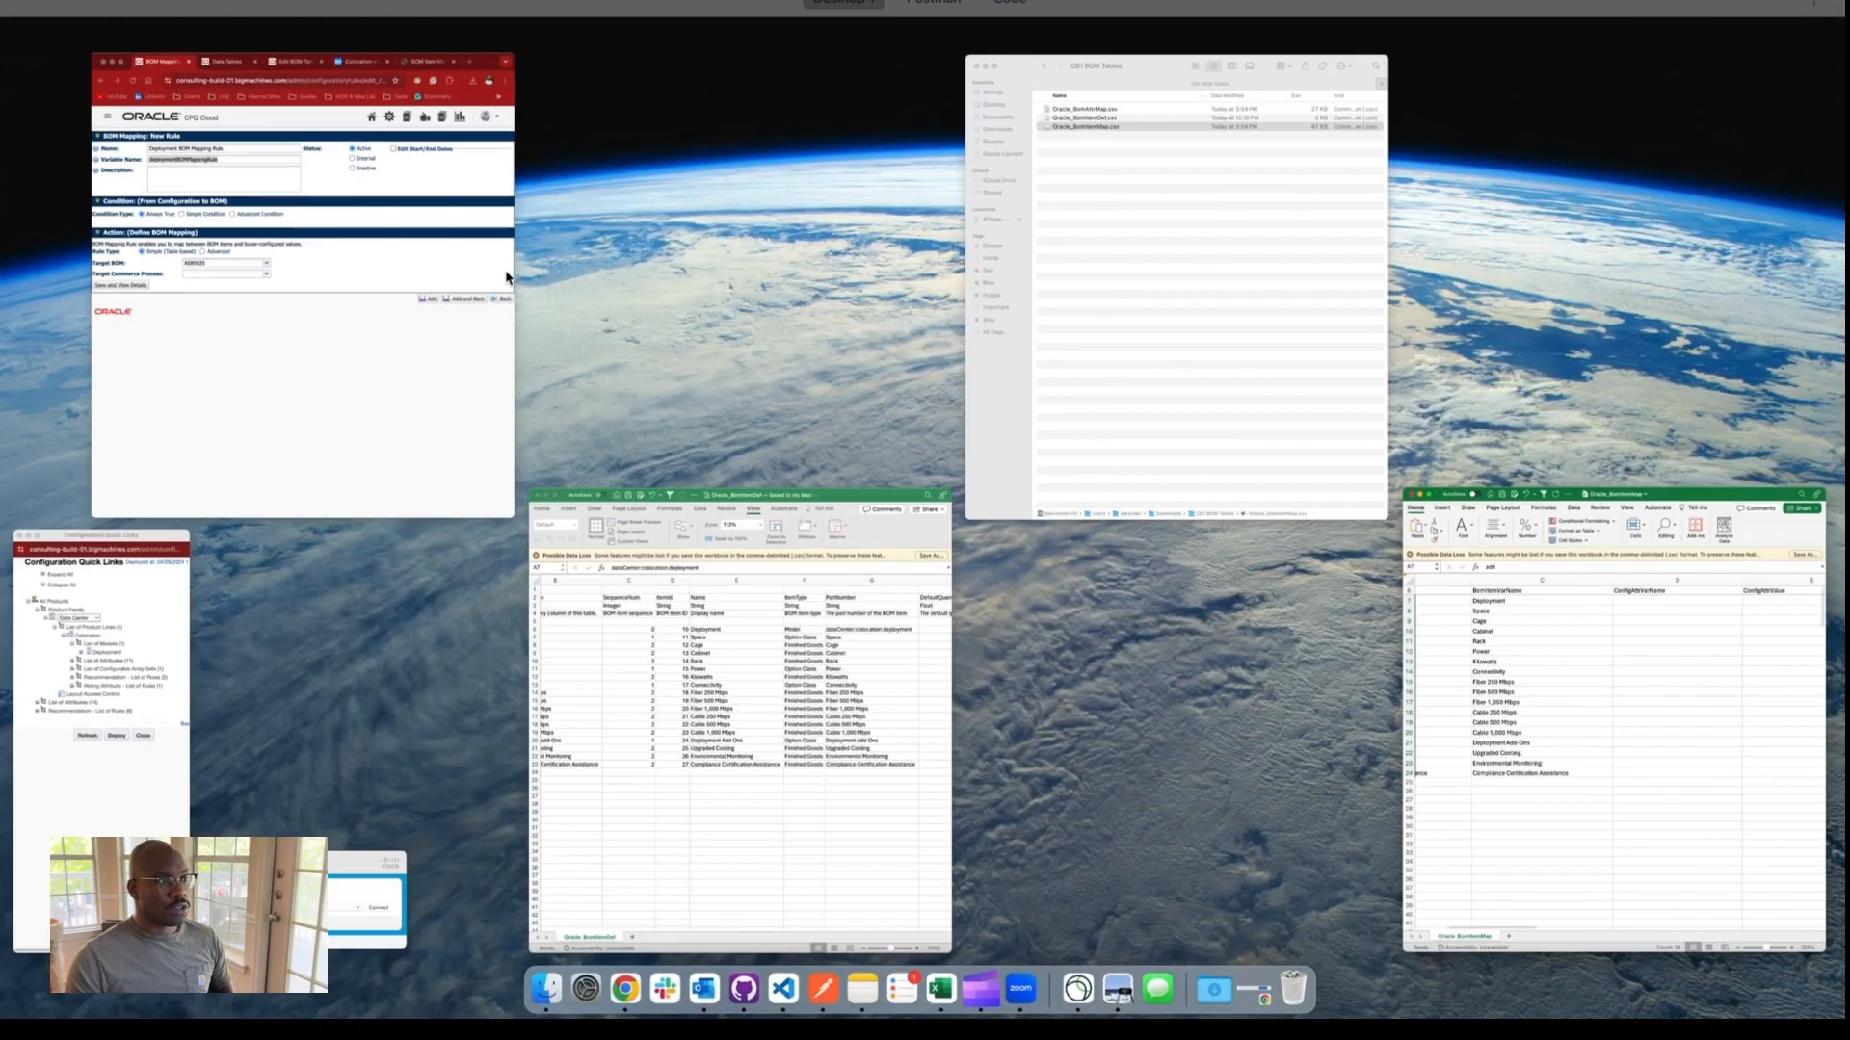
click(389, 287)
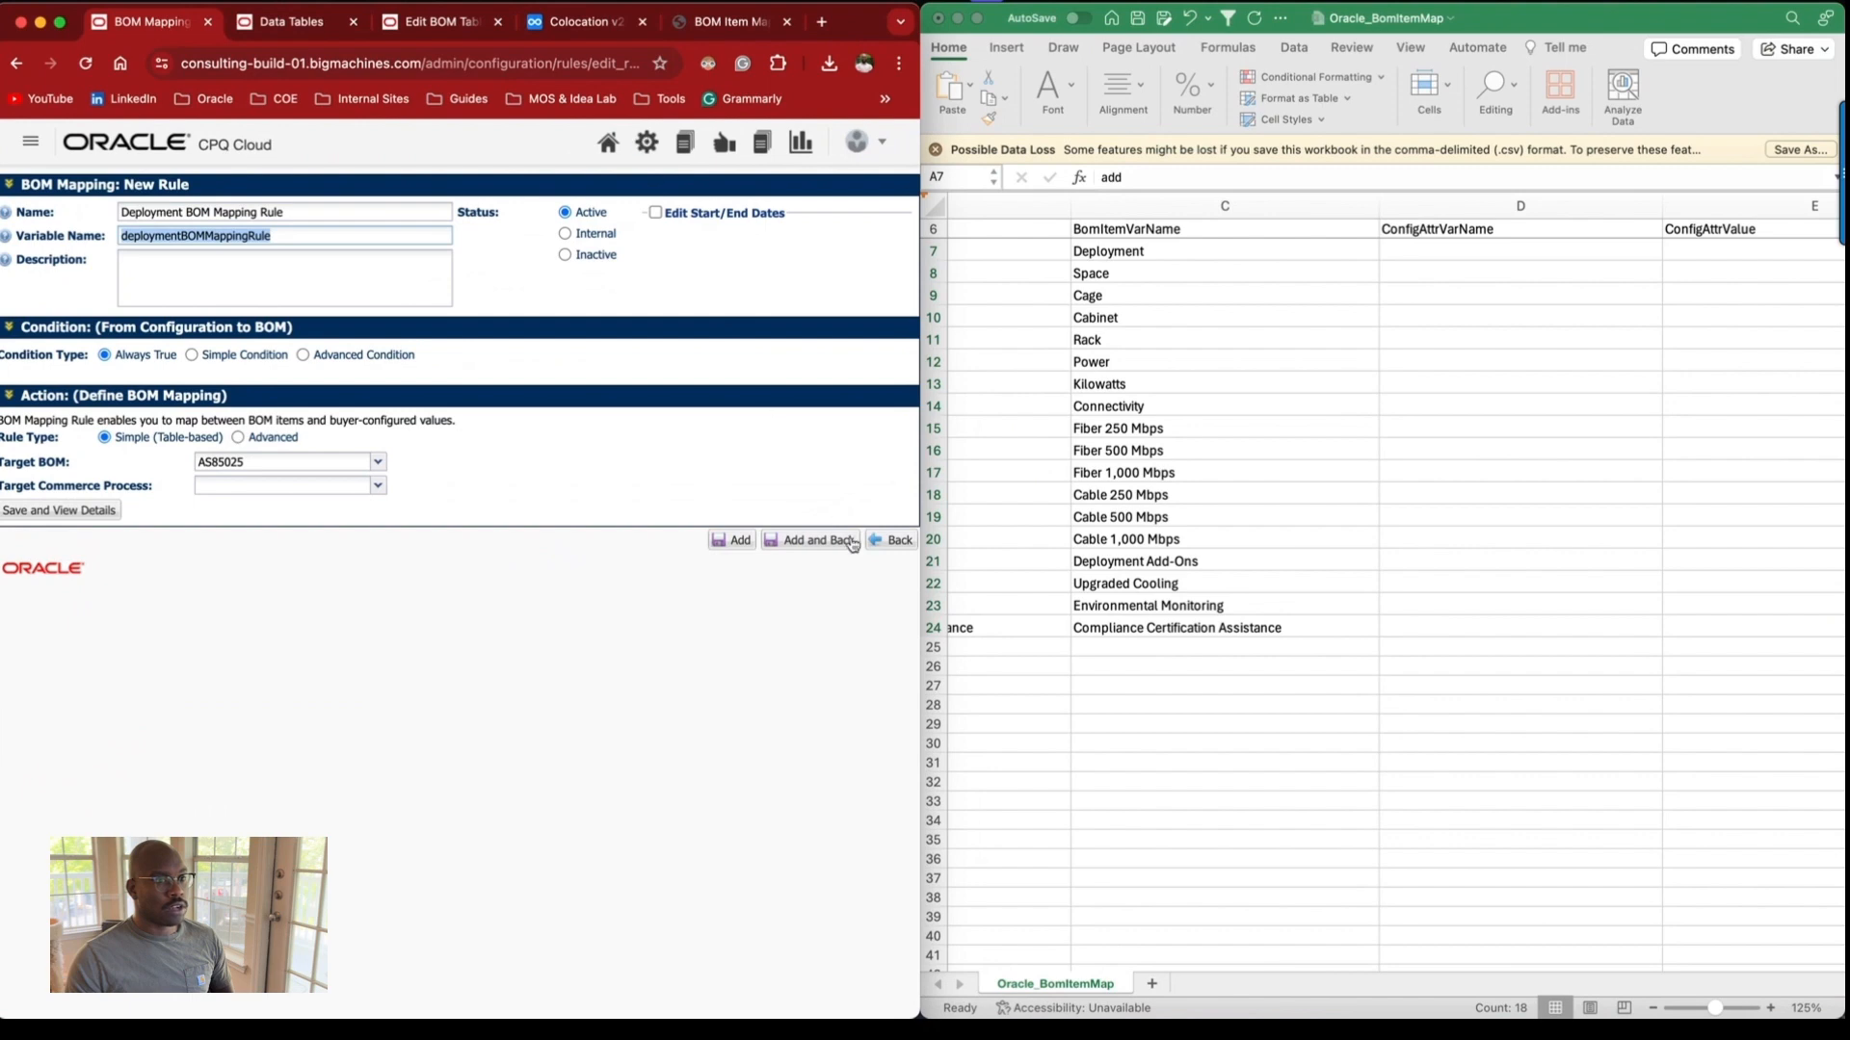
click(891, 540)
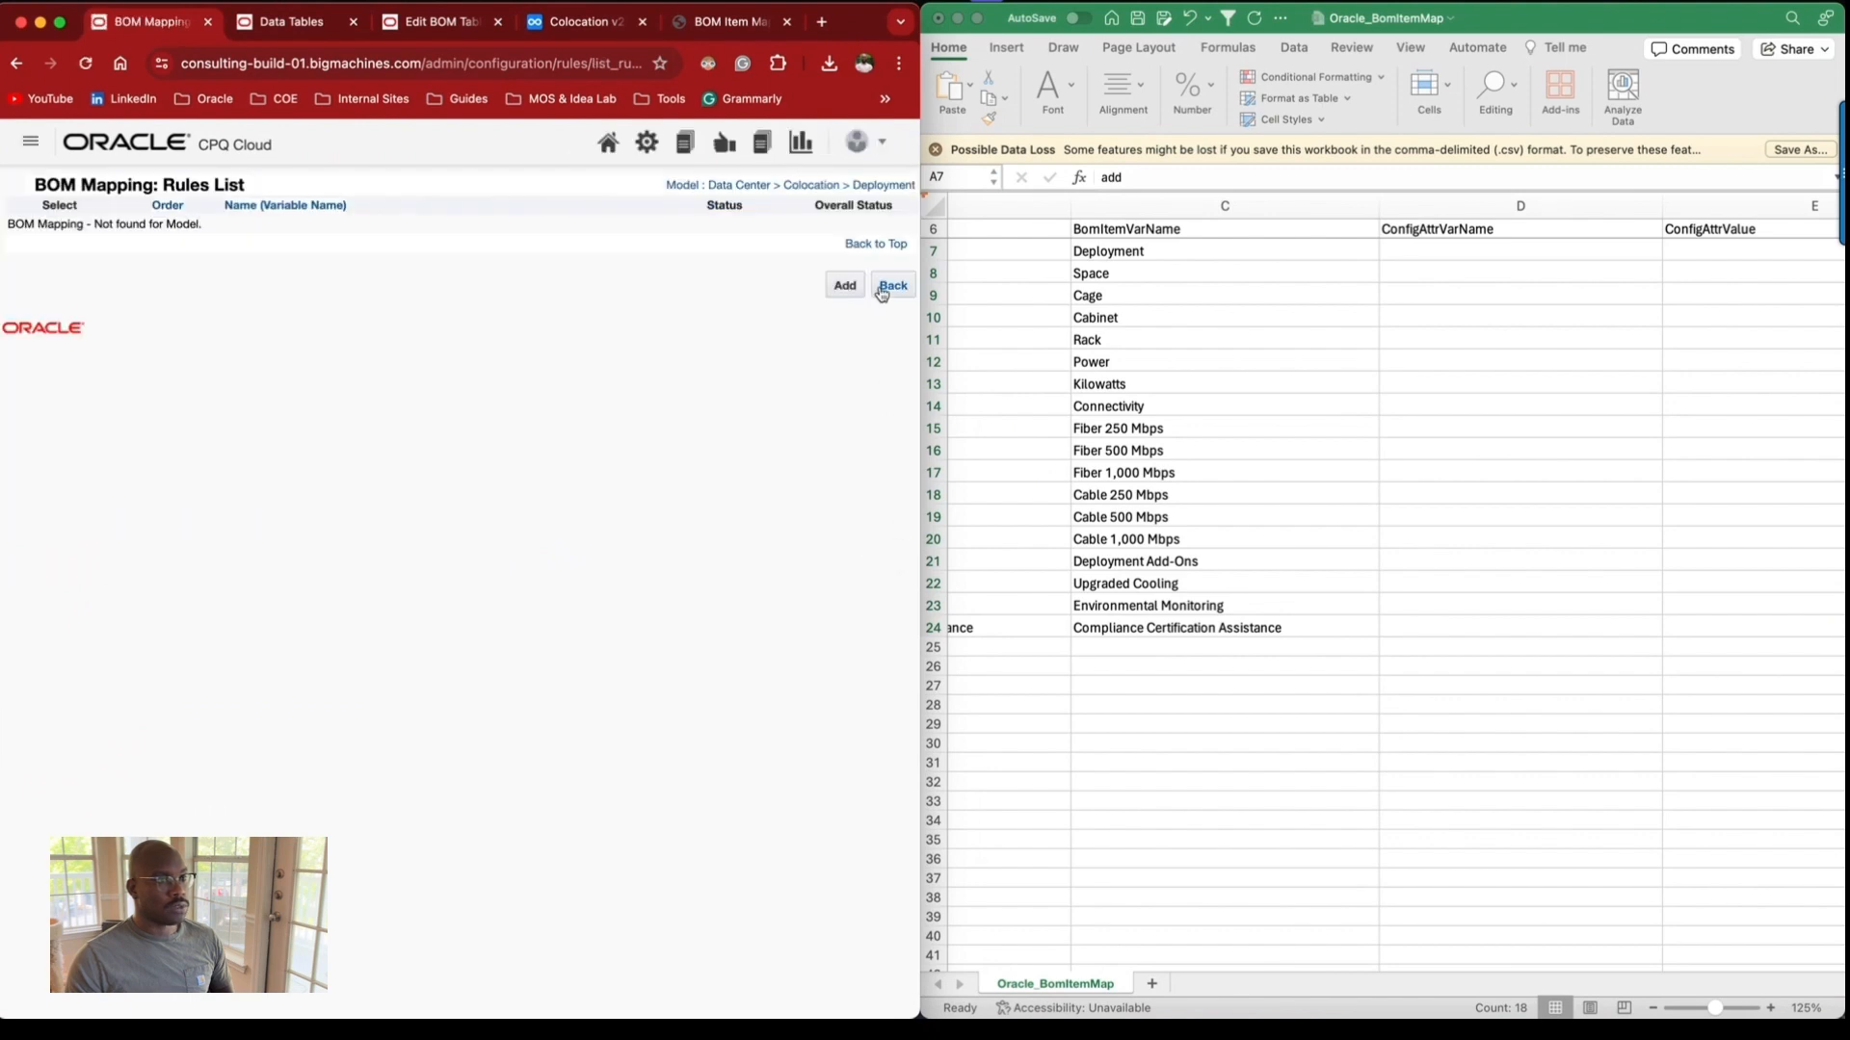
click(888, 287)
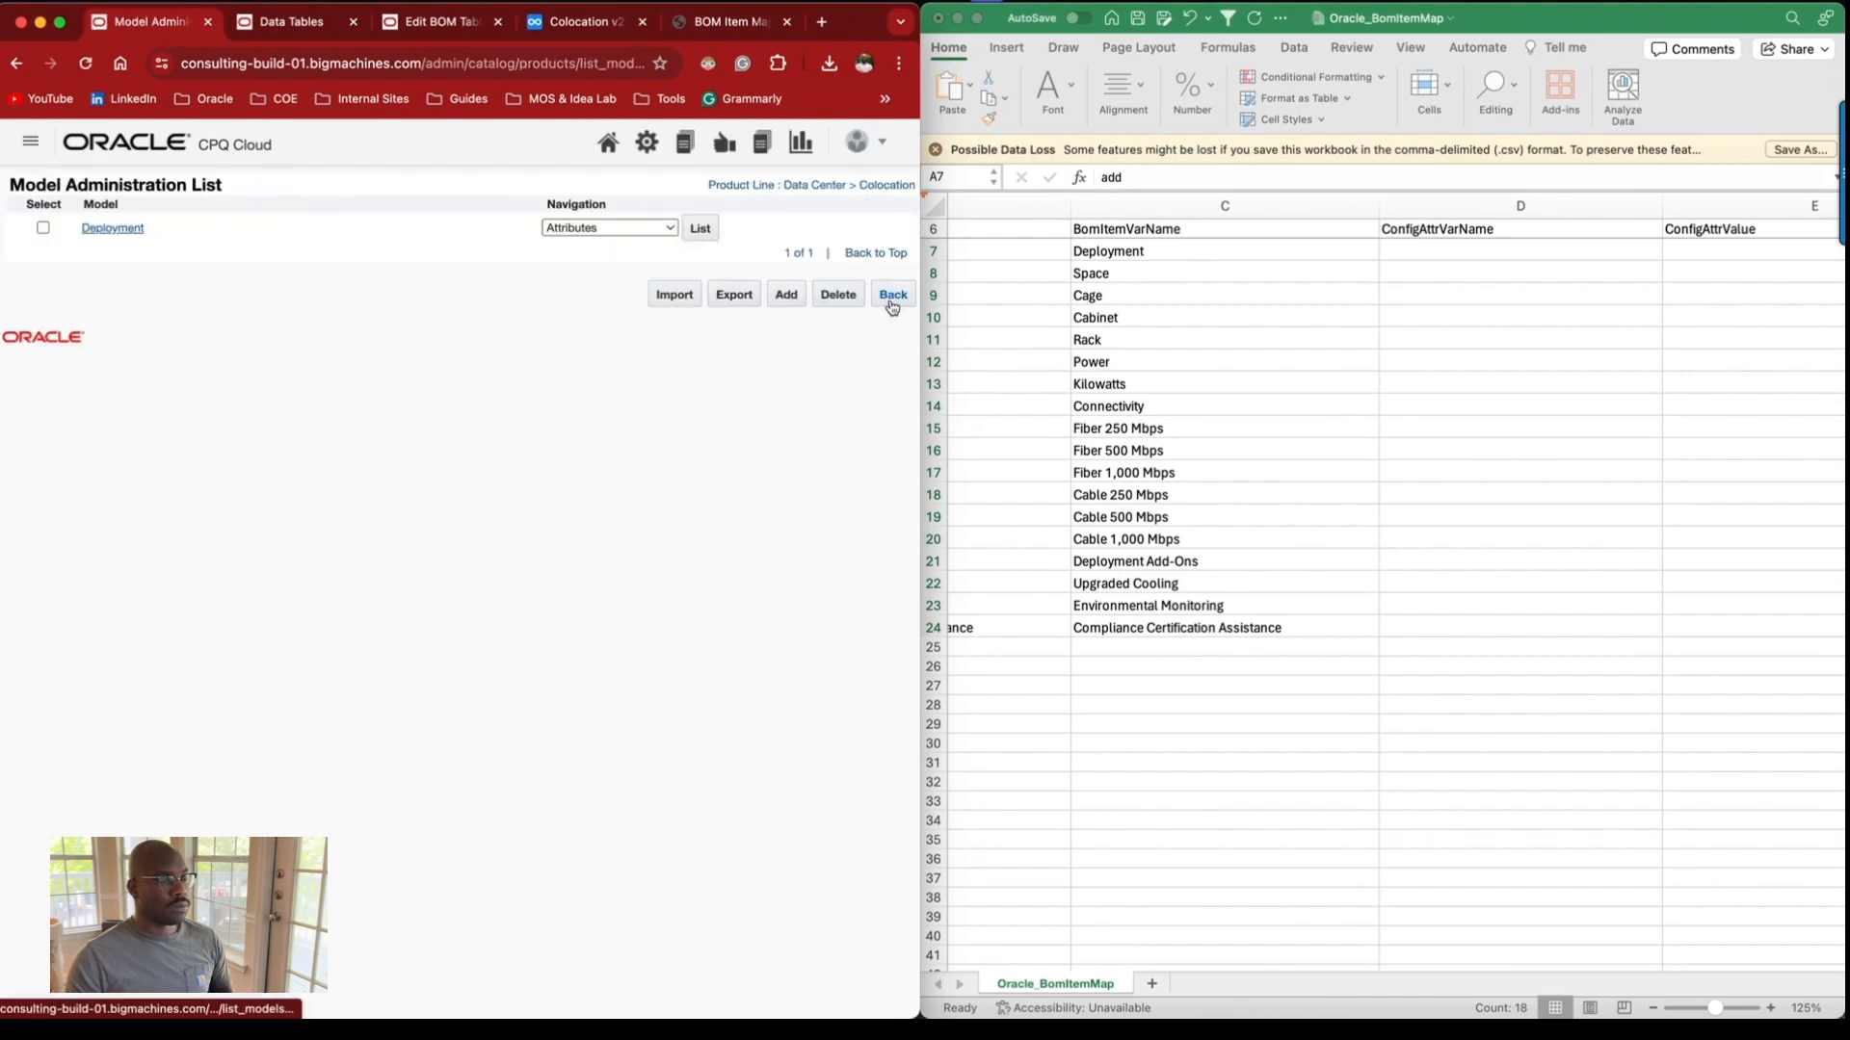
List the configurable attributes of the Colocation product line under Data Center.
click(891, 305)
click(546, 228)
click(537, 252)
click(709, 232)
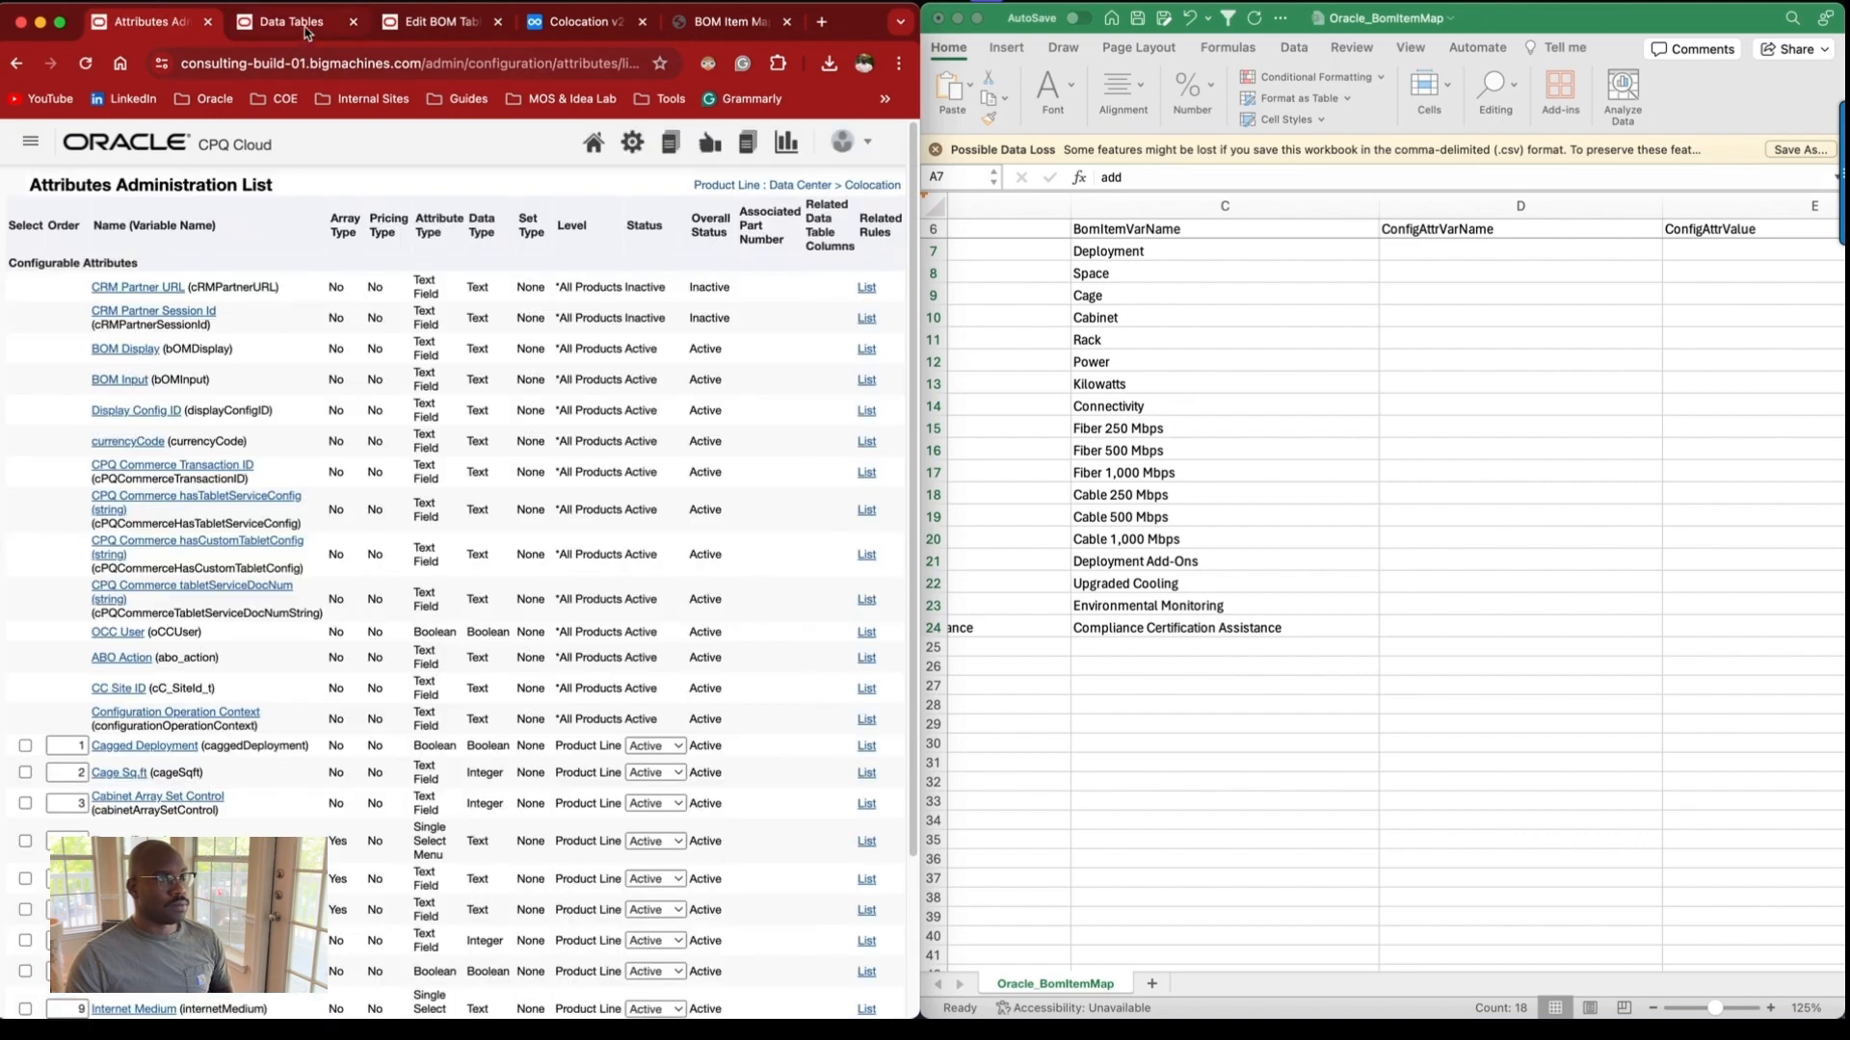
Open the Deployment model configuration page in the Data Tables browser tab and move that tab to first place.
click(306, 31)
click(614, 145)
click(471, 364)
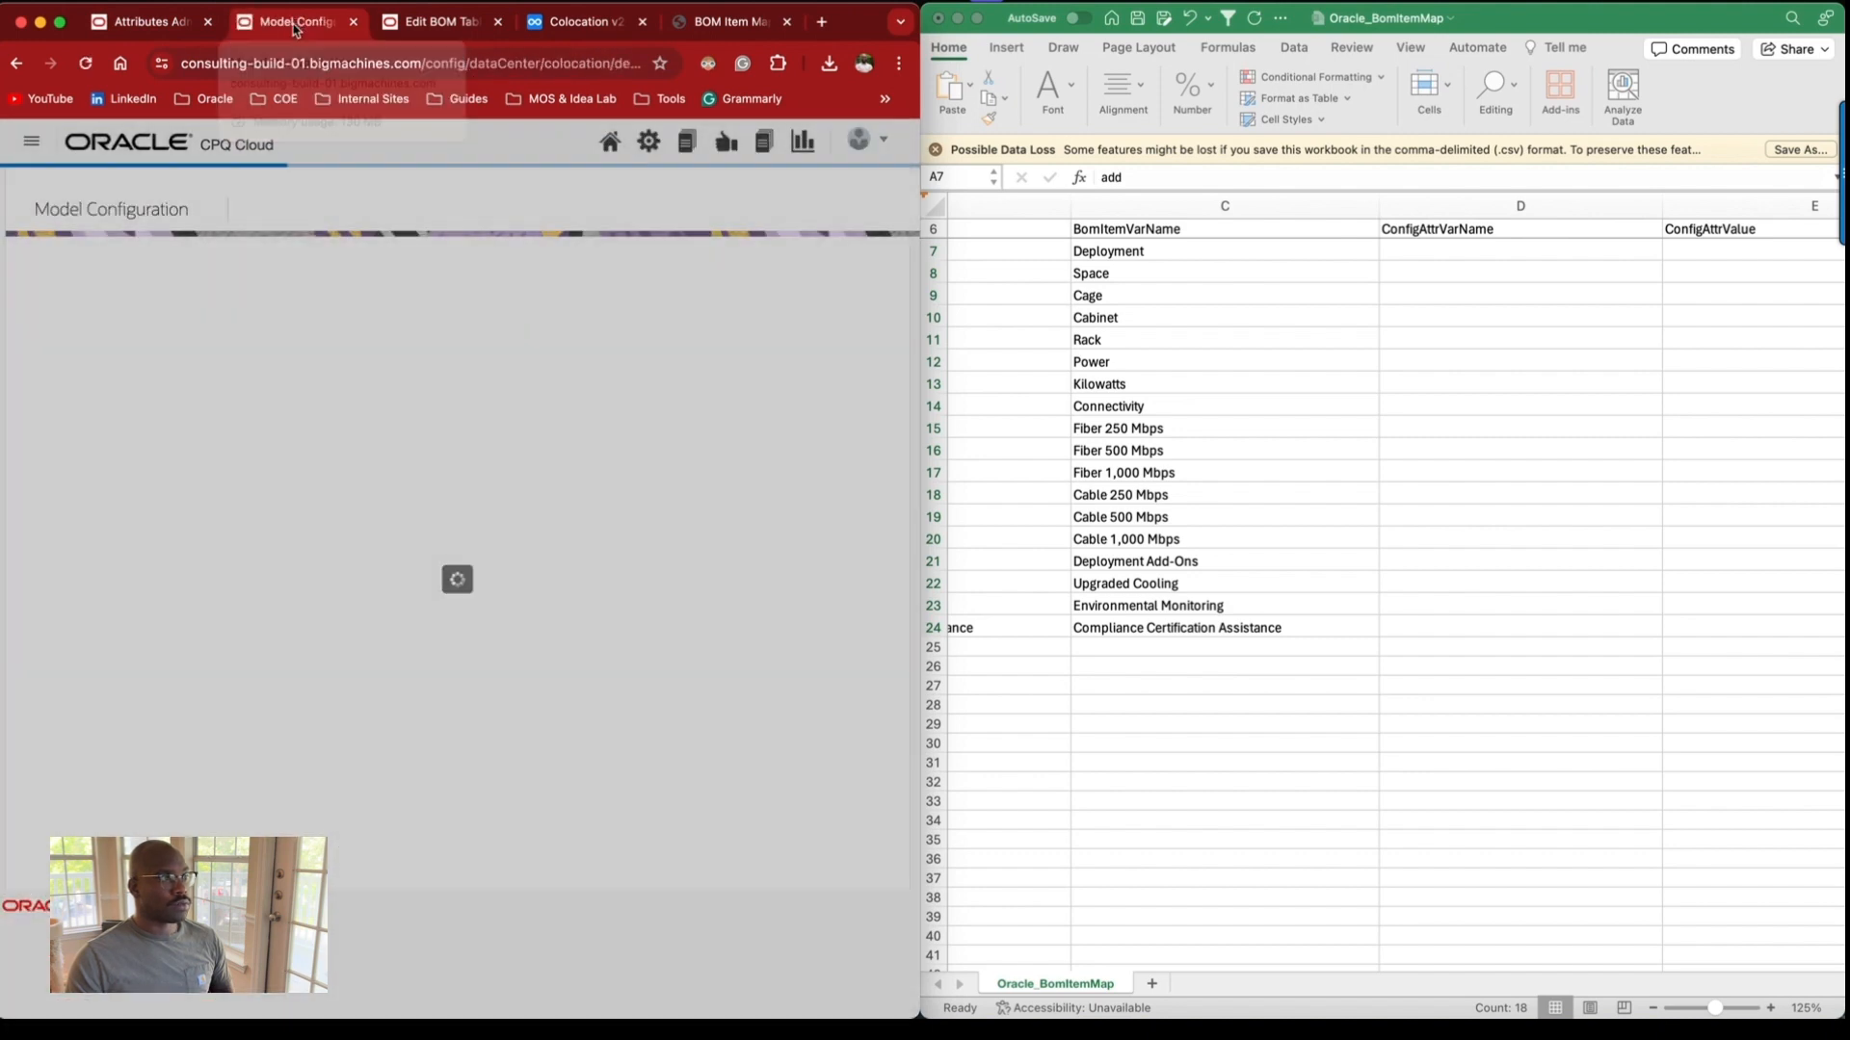
drag(296, 29, 145, 29)
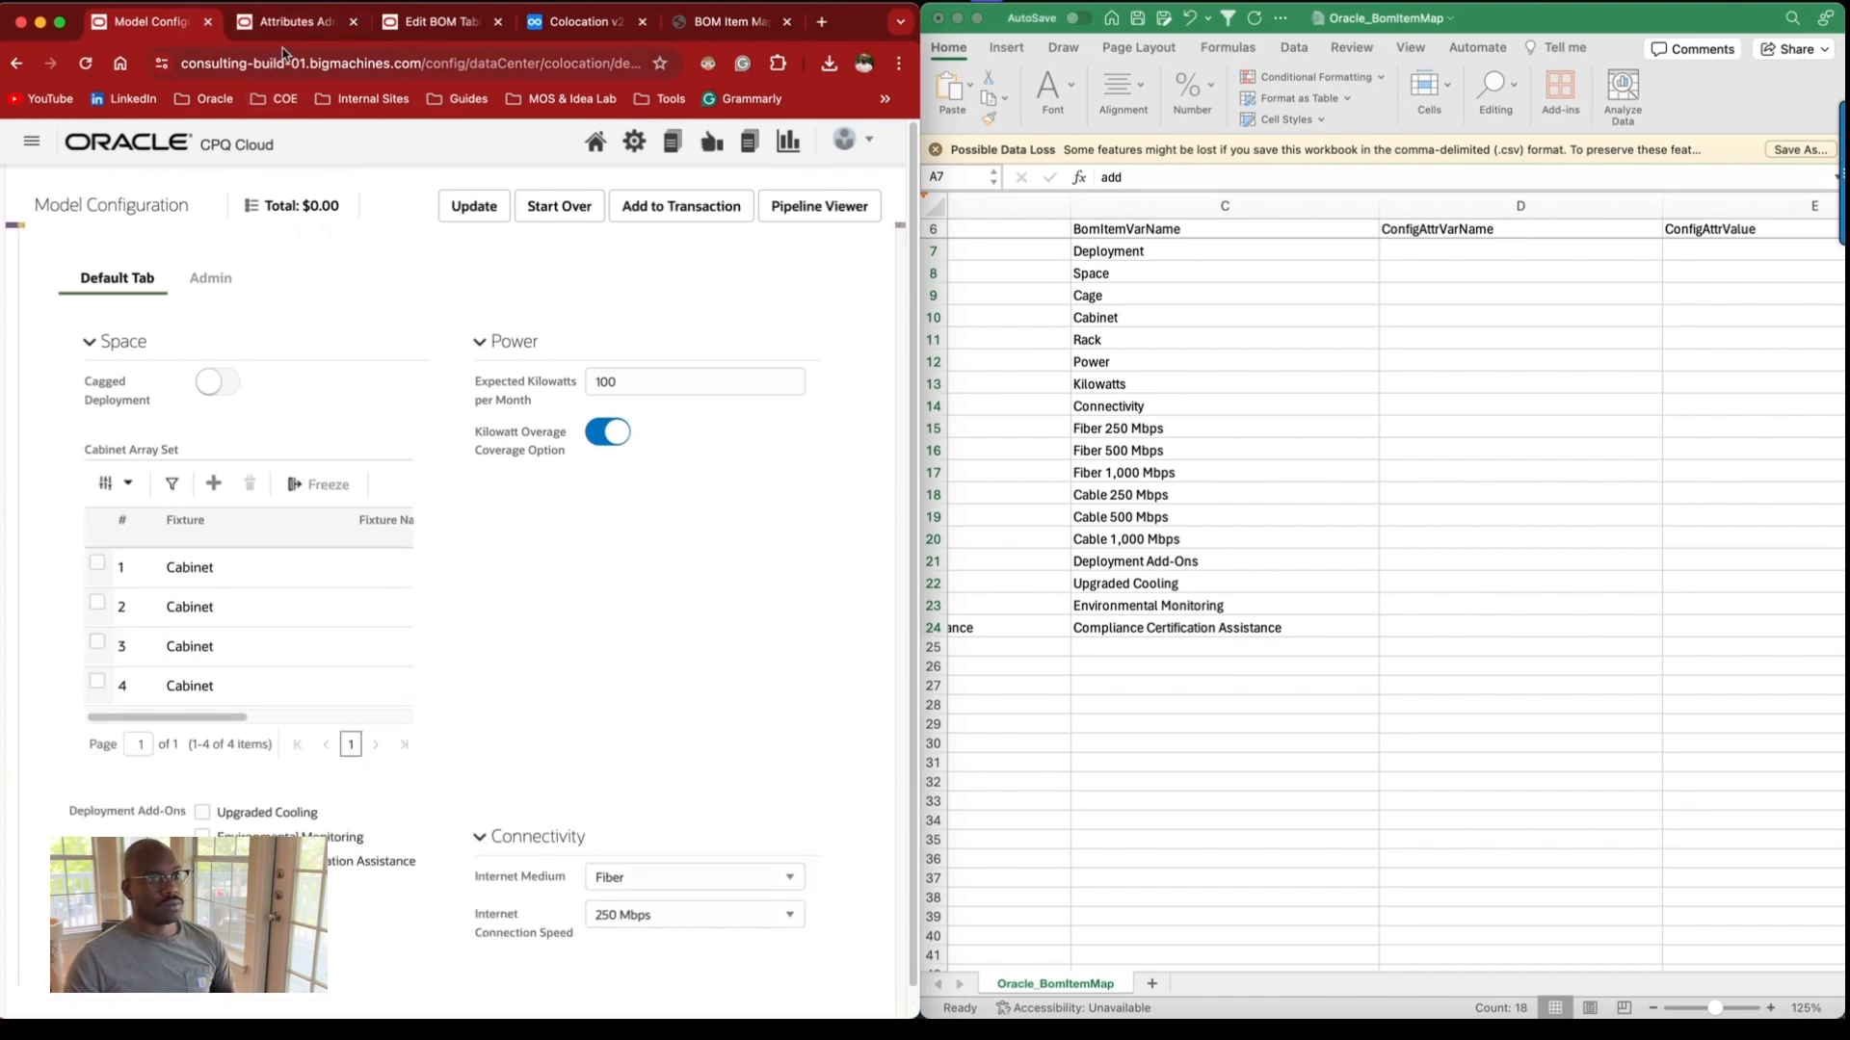
Find the Deployment Add-Ons attribute in the Colocation attribute list and open its menu attribute editor.
scroll(1151, 315, left, 2)
scroll(1151, 315, left, 2)
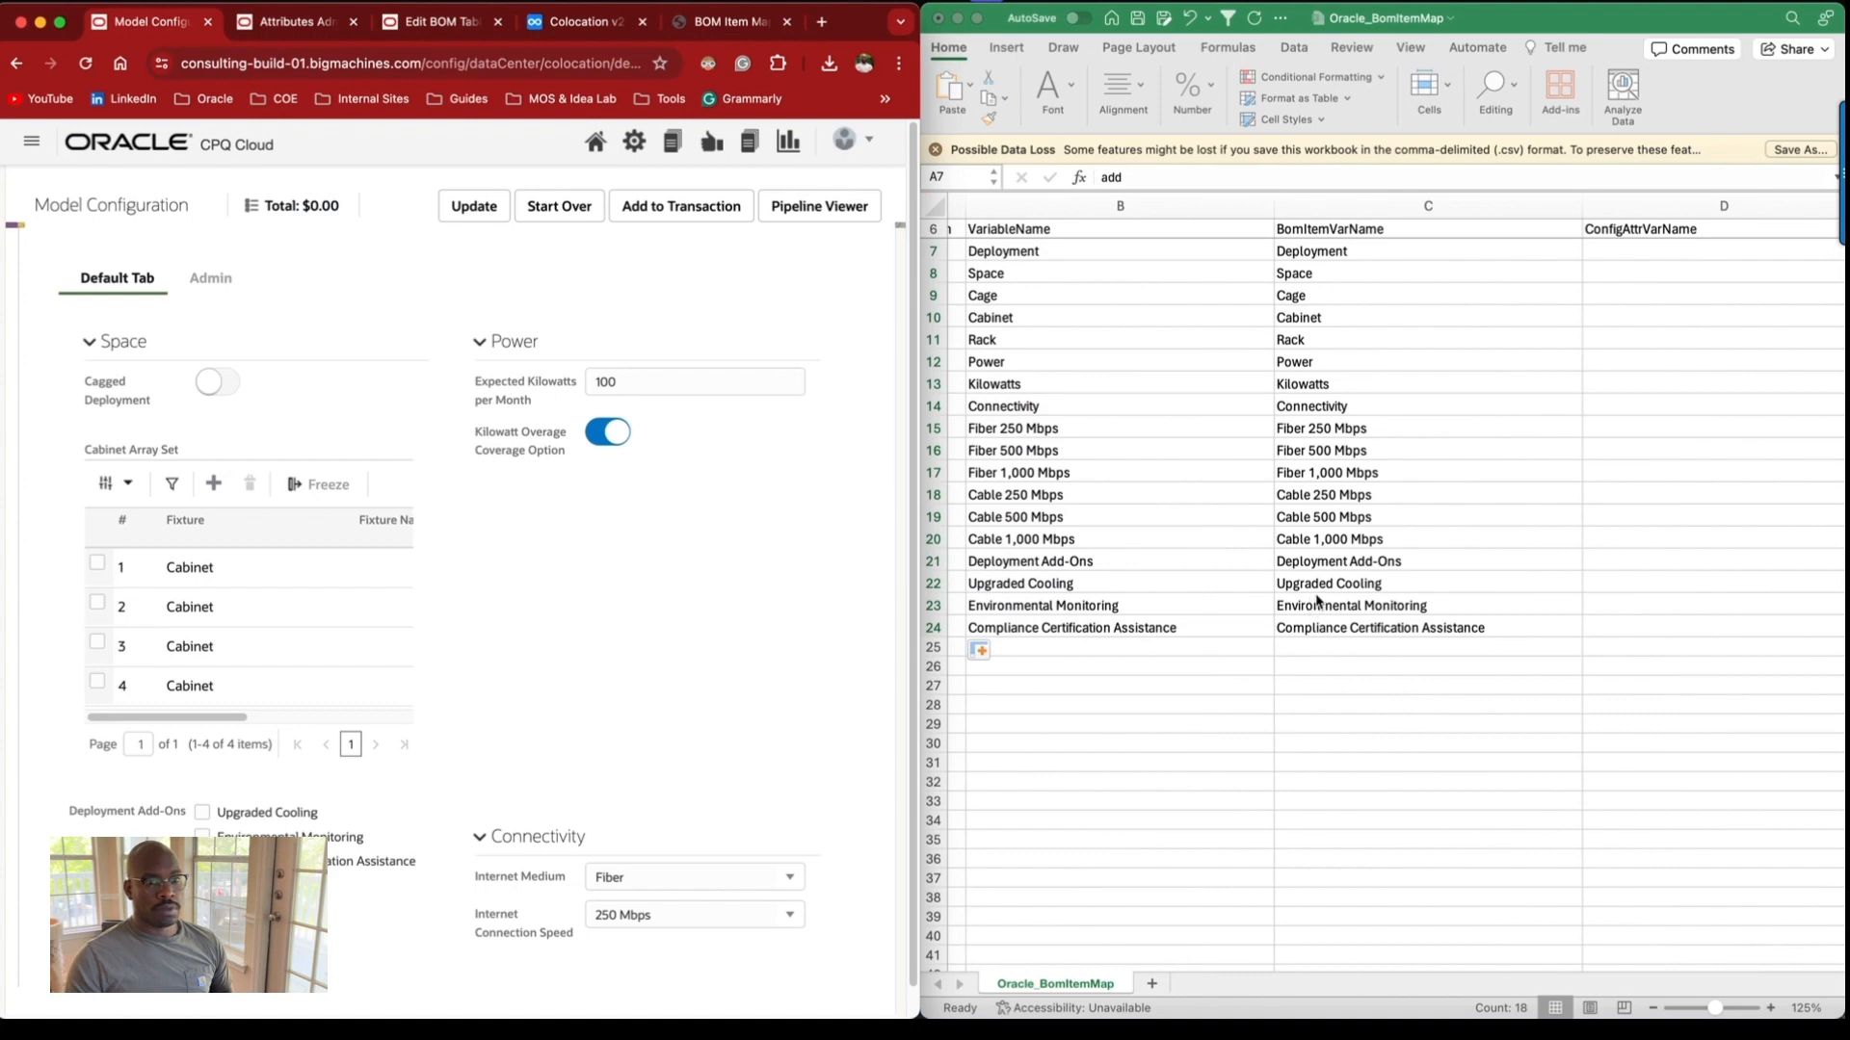
scroll(1317, 600, right, 3)
click(278, 35)
scroll(453, 578, down, 10)
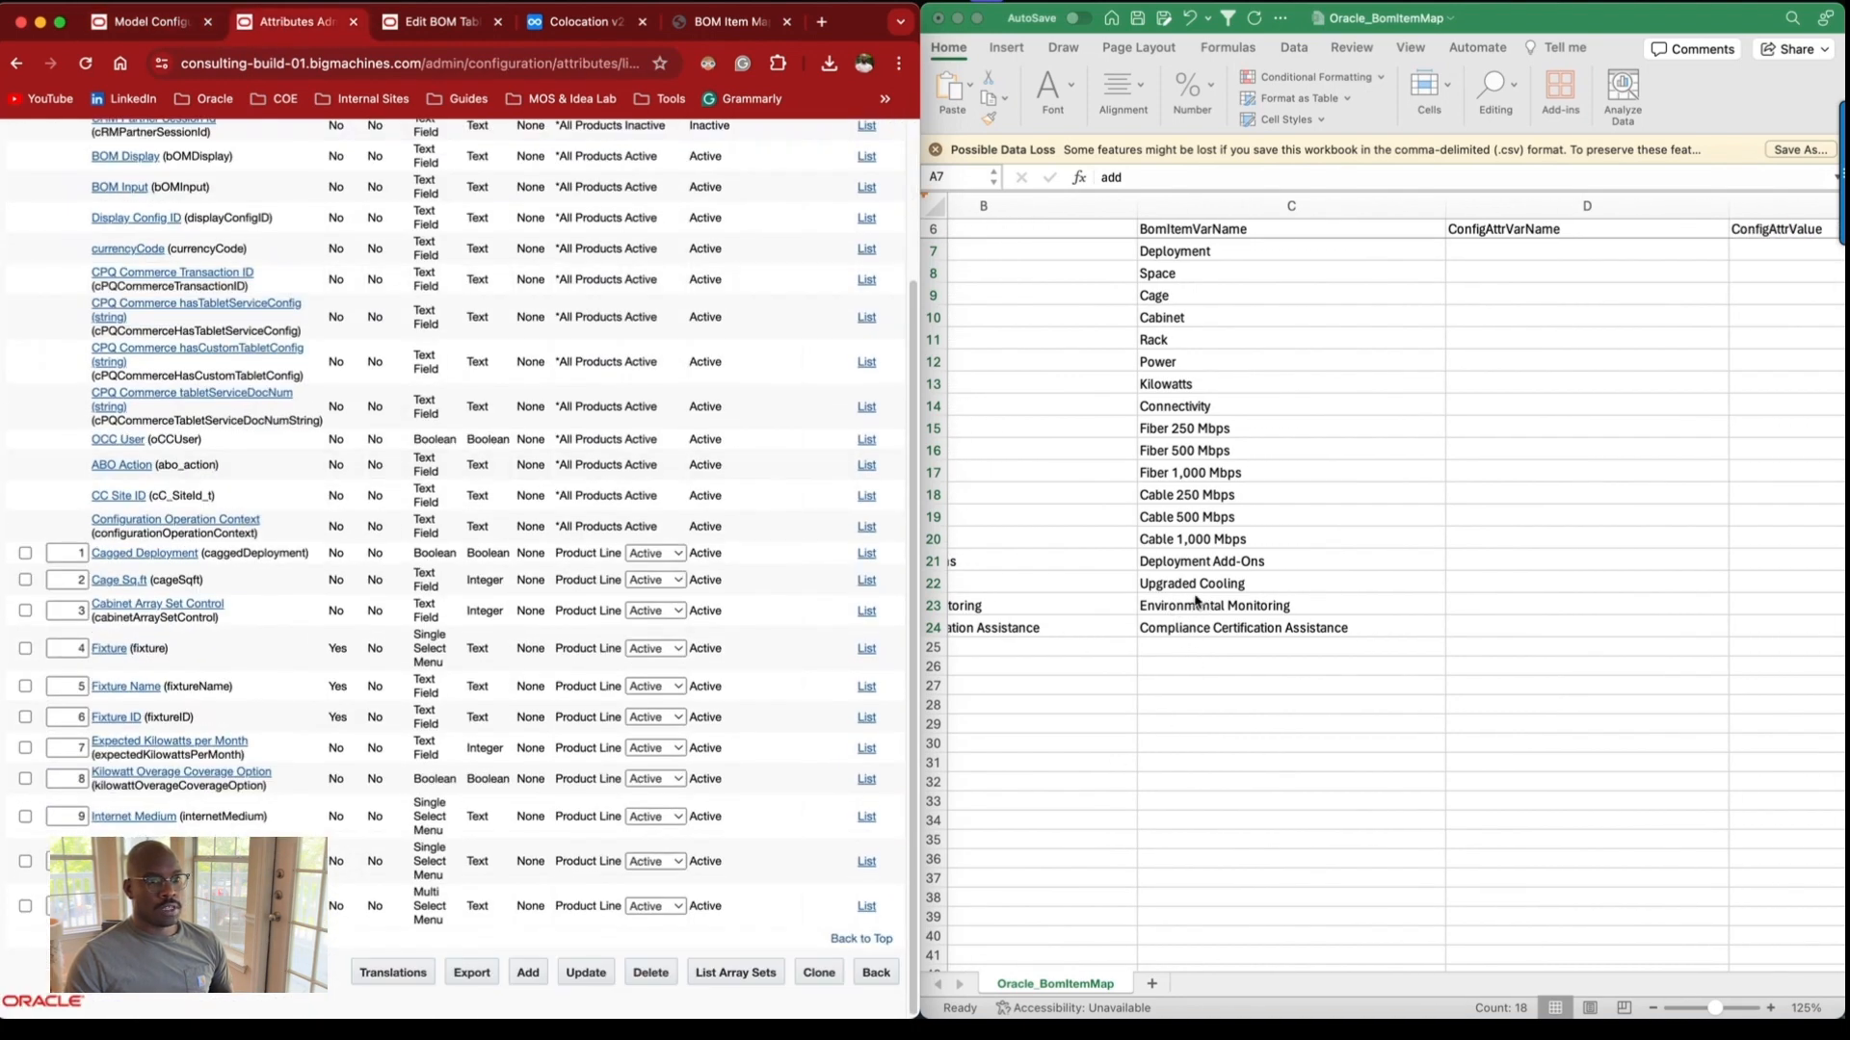
scroll(1197, 594, right, 3)
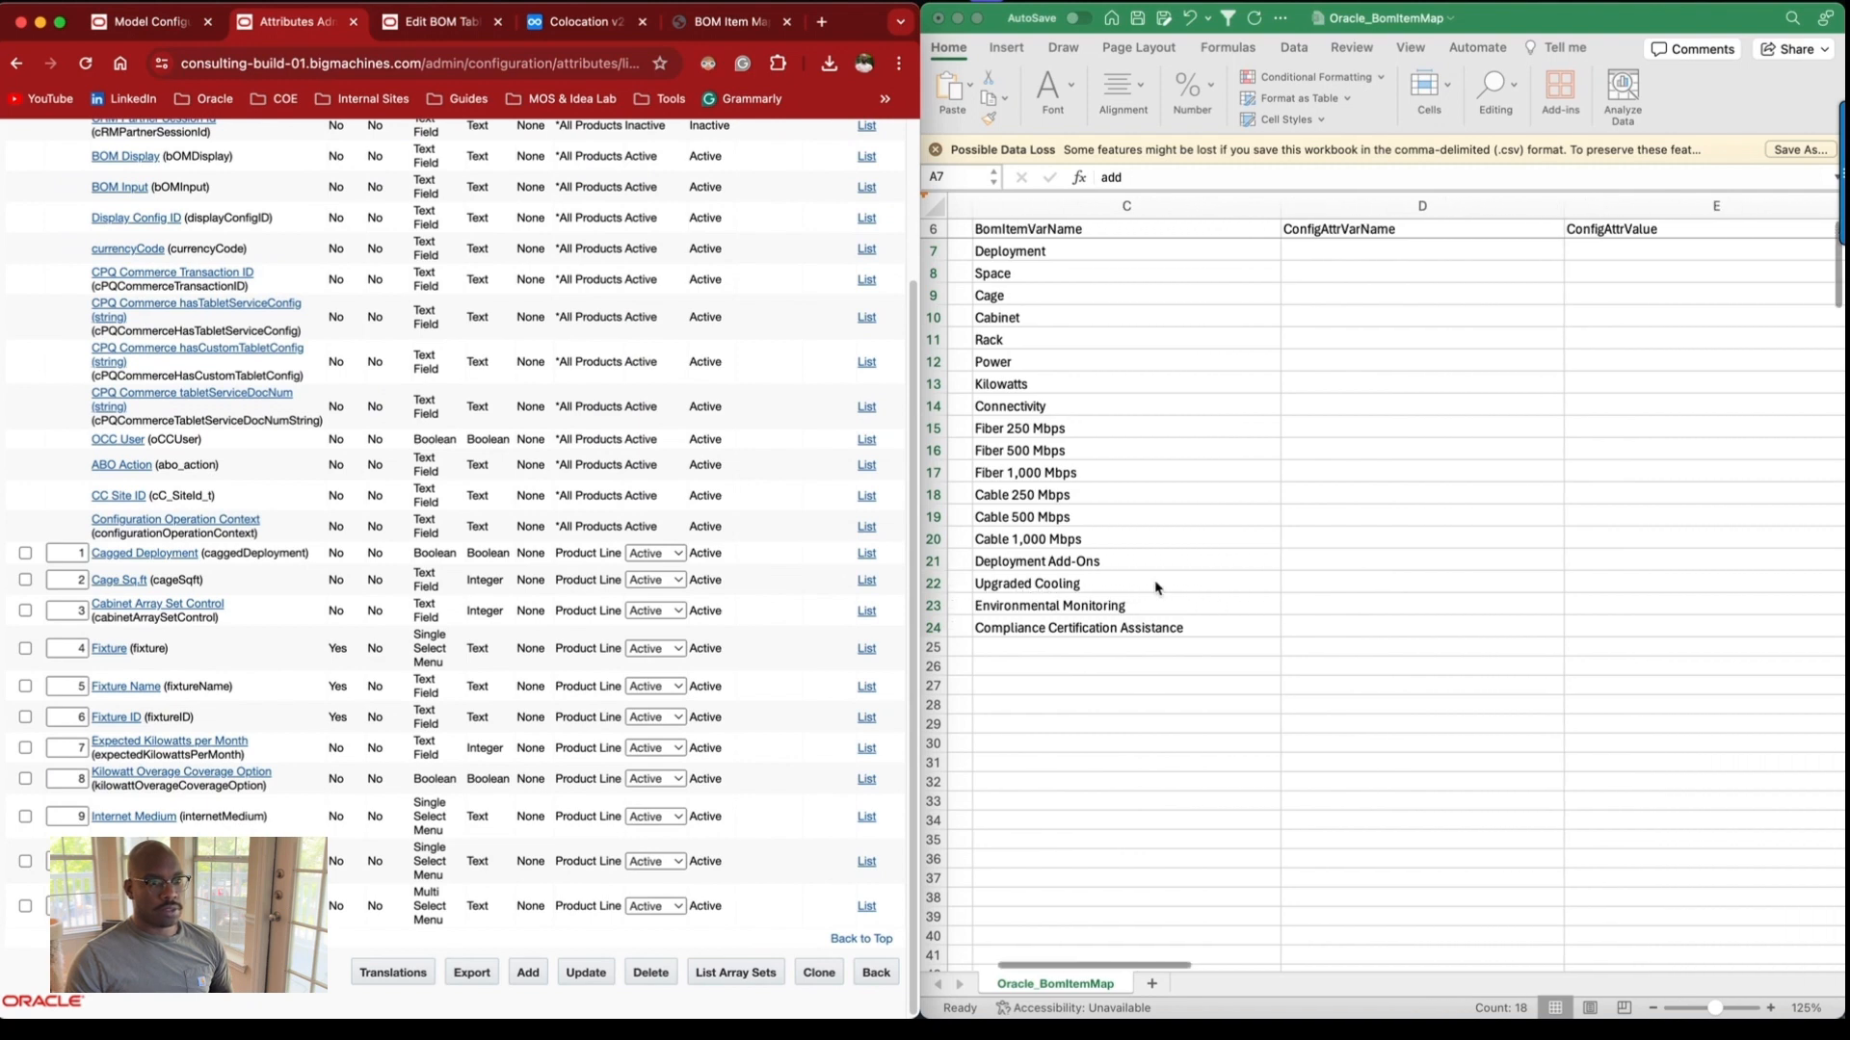
scroll(1075, 585, left, 2)
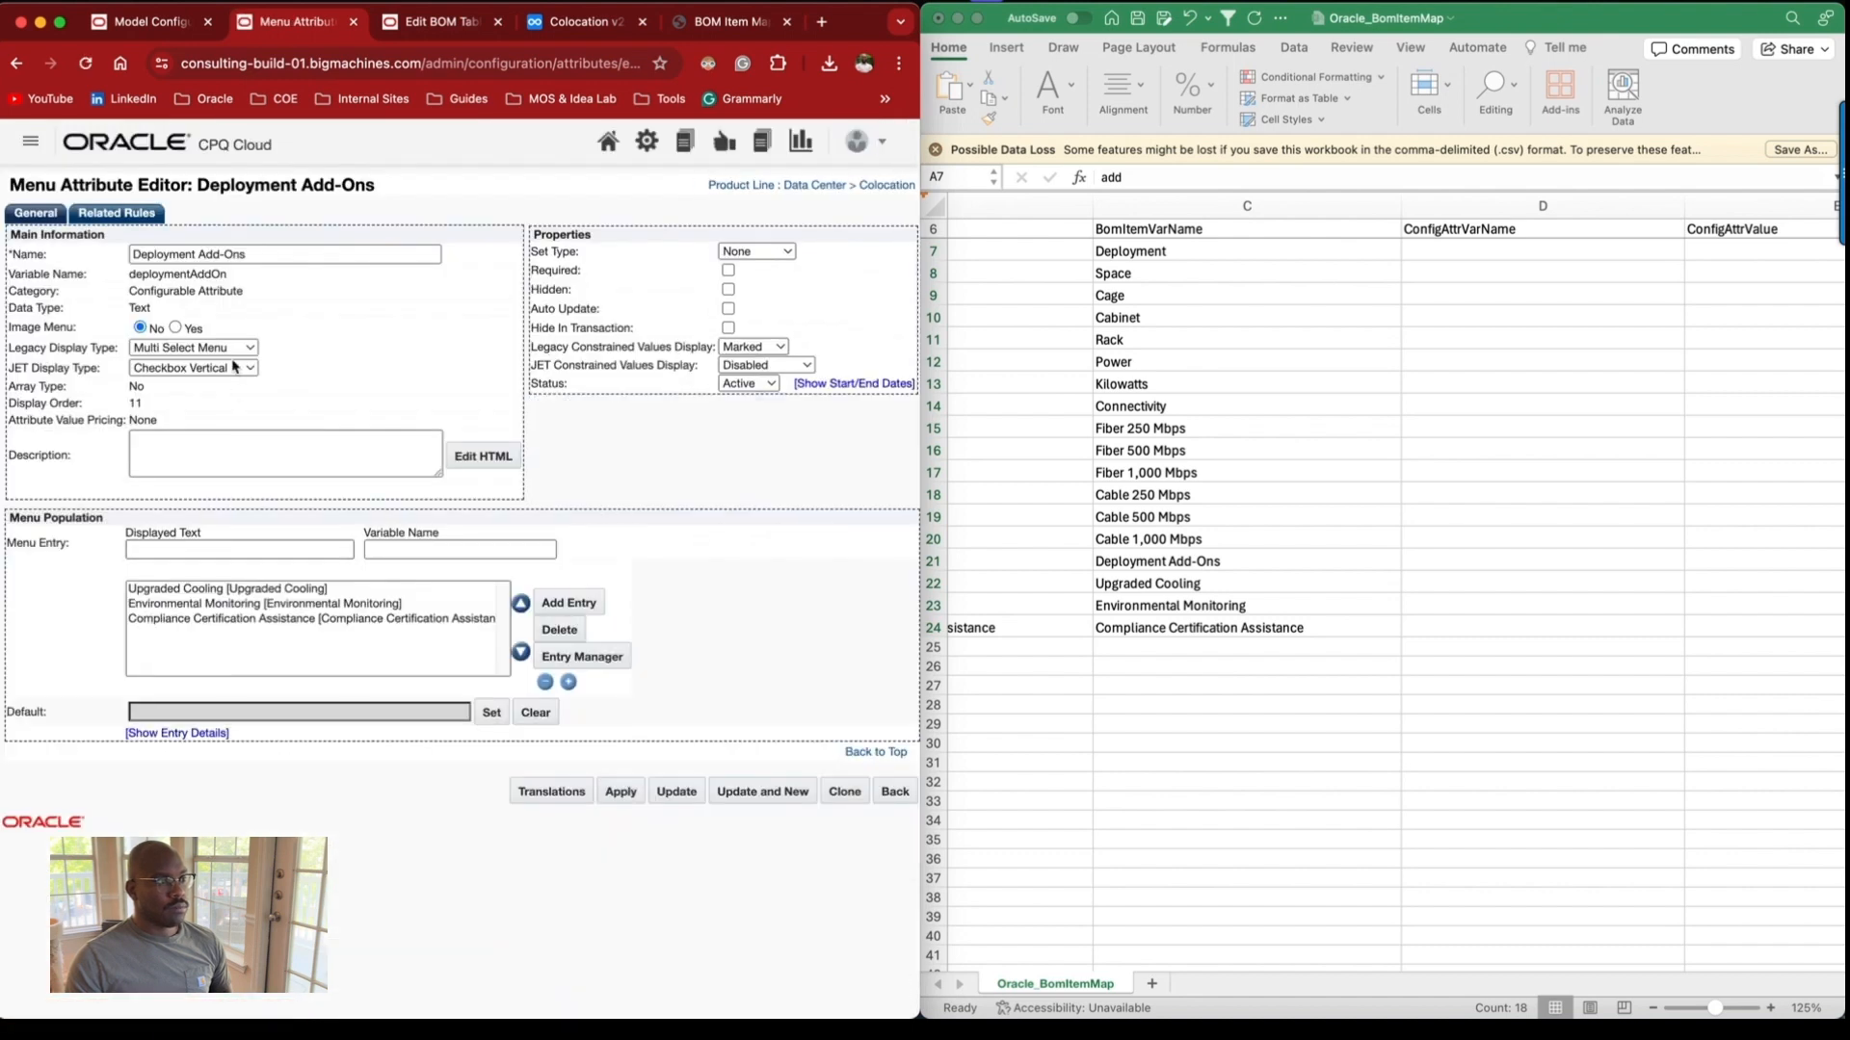
Copy the variable name deploymentAddOn into ConfigAttrVarName for Upgraded Cooling, Environmental Monitoring and Compliance Certification Assistance in rows 22 to 24.
double_click(178, 275)
key(super+c)
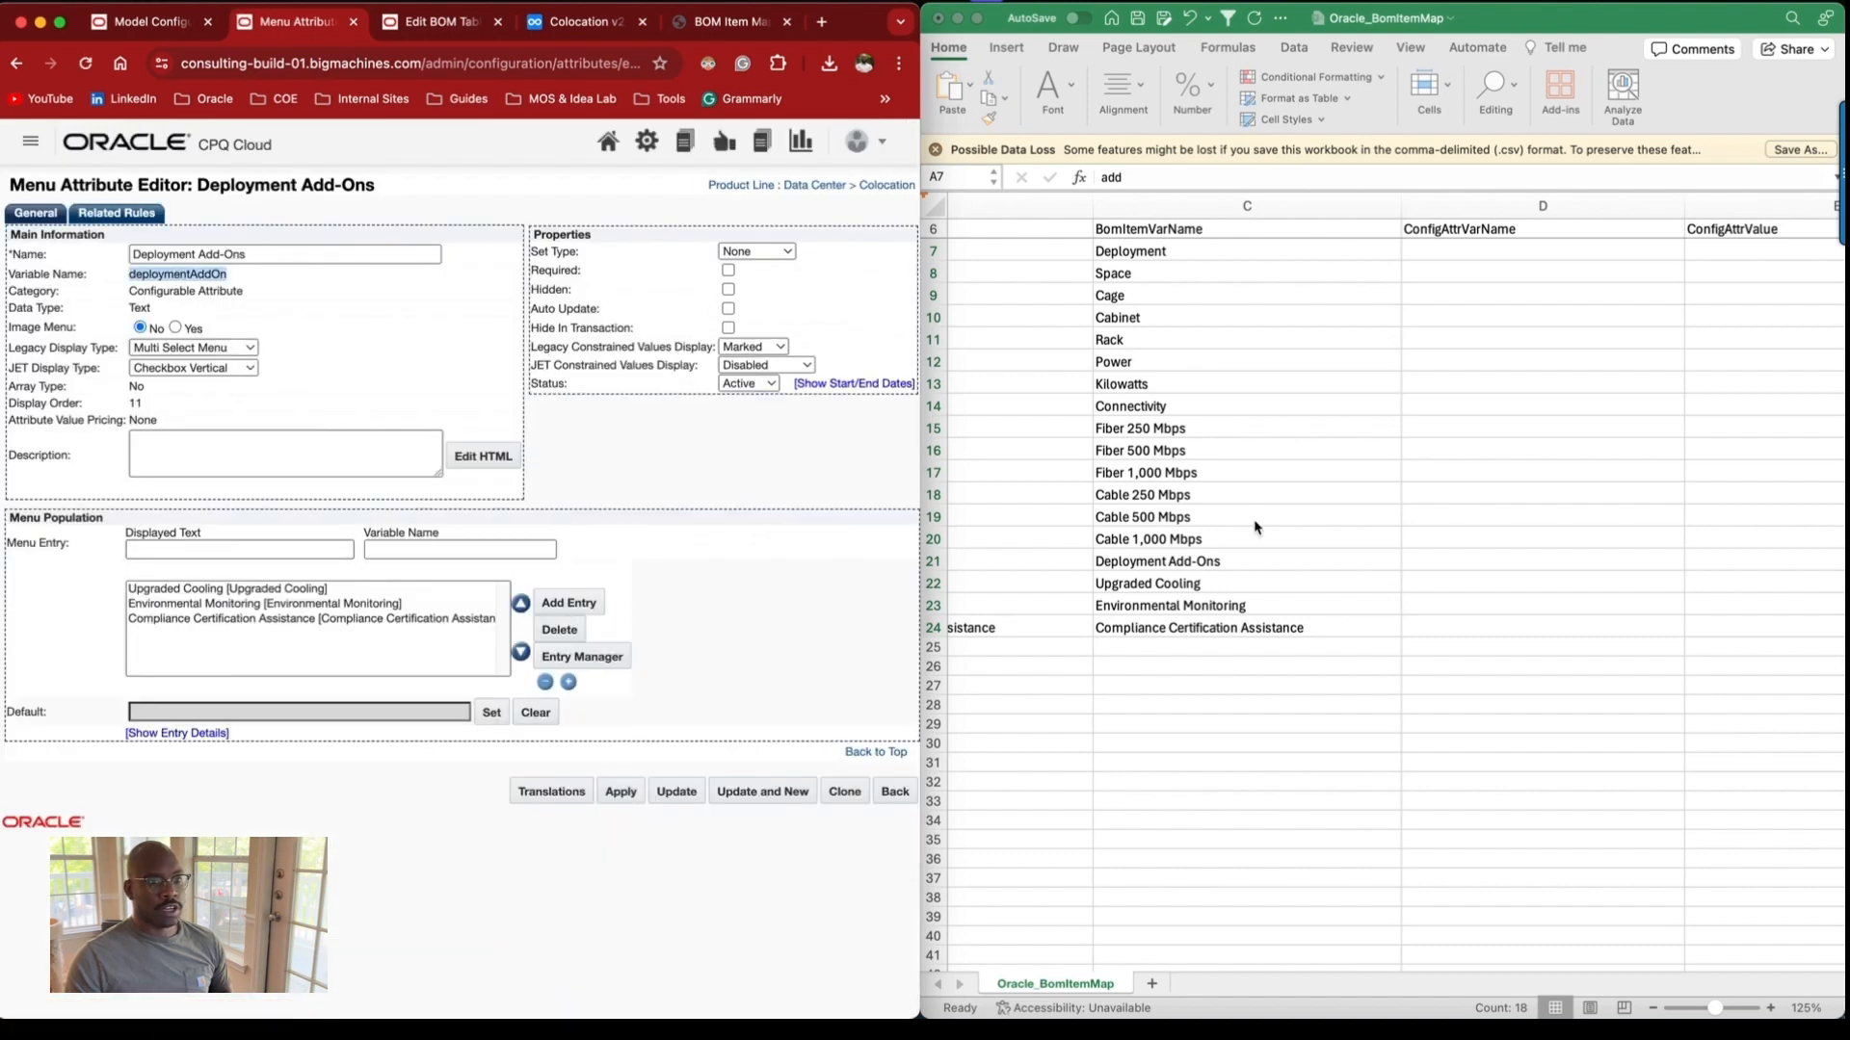
click(1202, 631)
click(1229, 583)
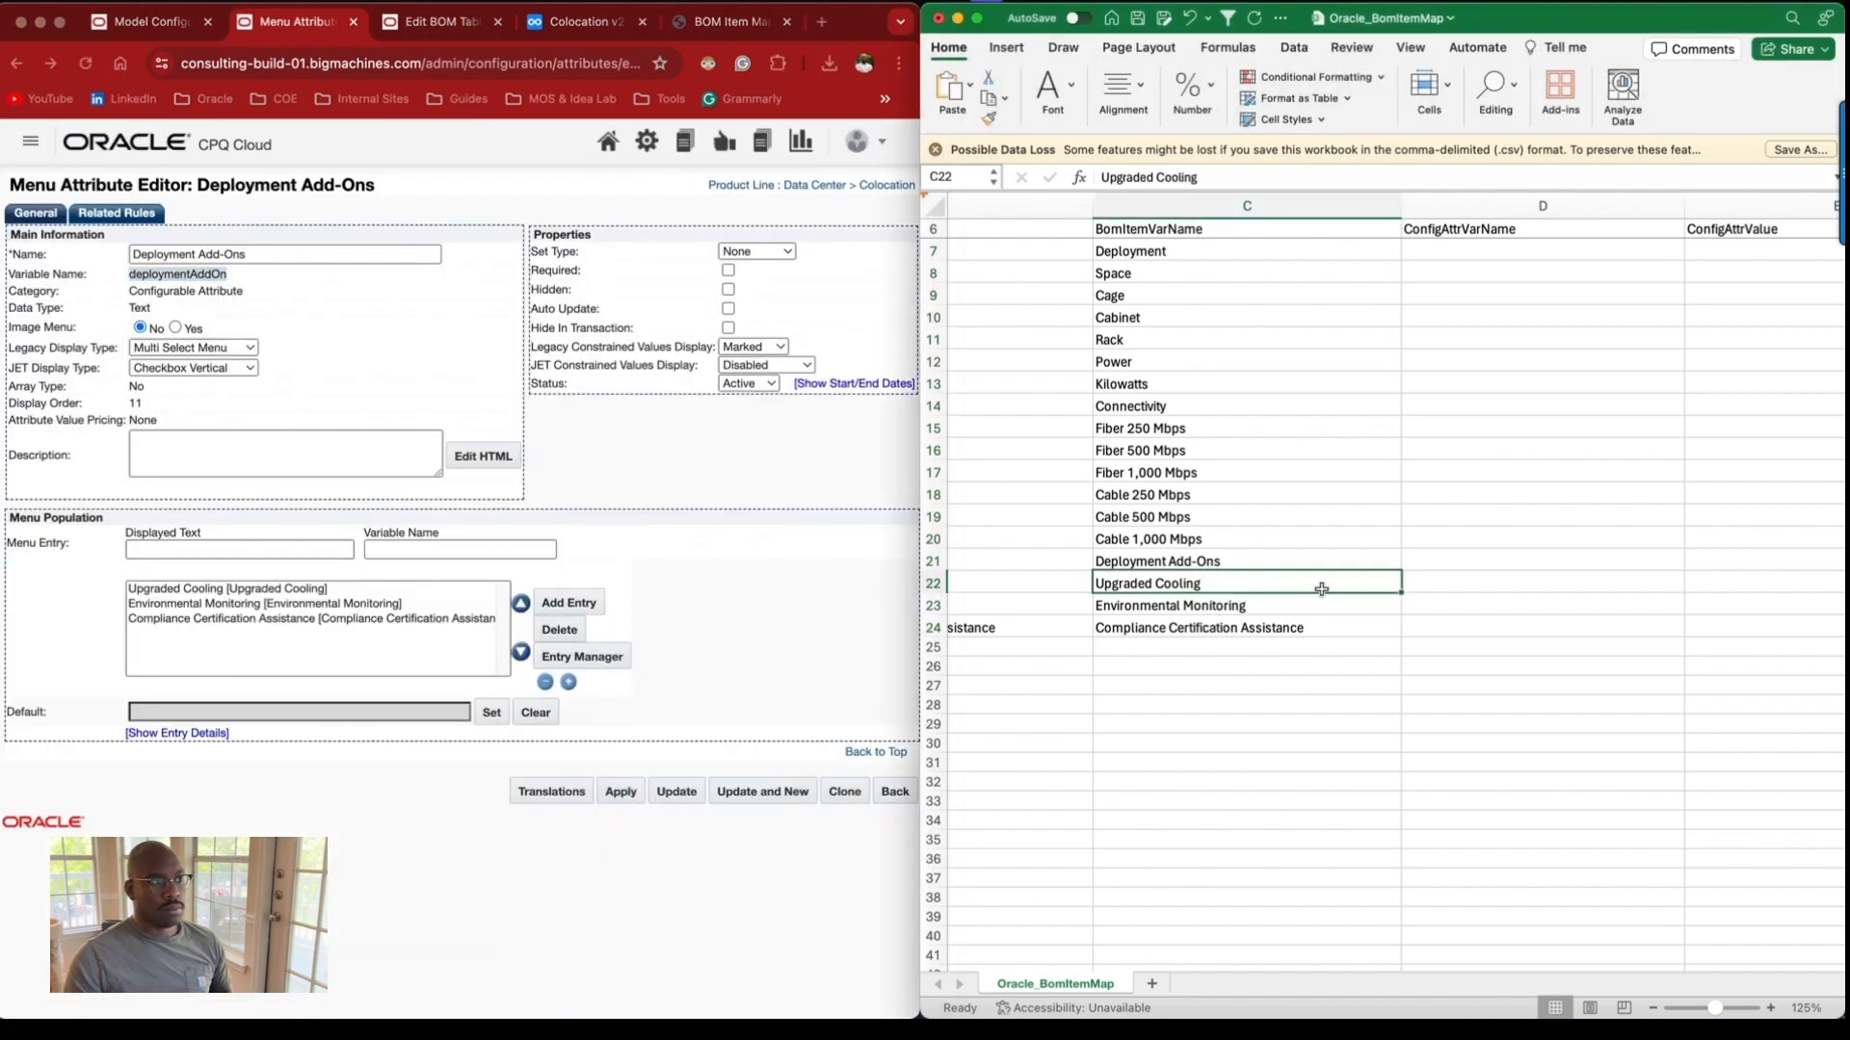
click(1433, 594)
key(super+v)
key(Down)
key(super+v)
key(Down)
key(super+v)
Open the Entry Manager of the Deployment Add-Ons menu and copy the Upgraded Cooling variable name.
click(584, 663)
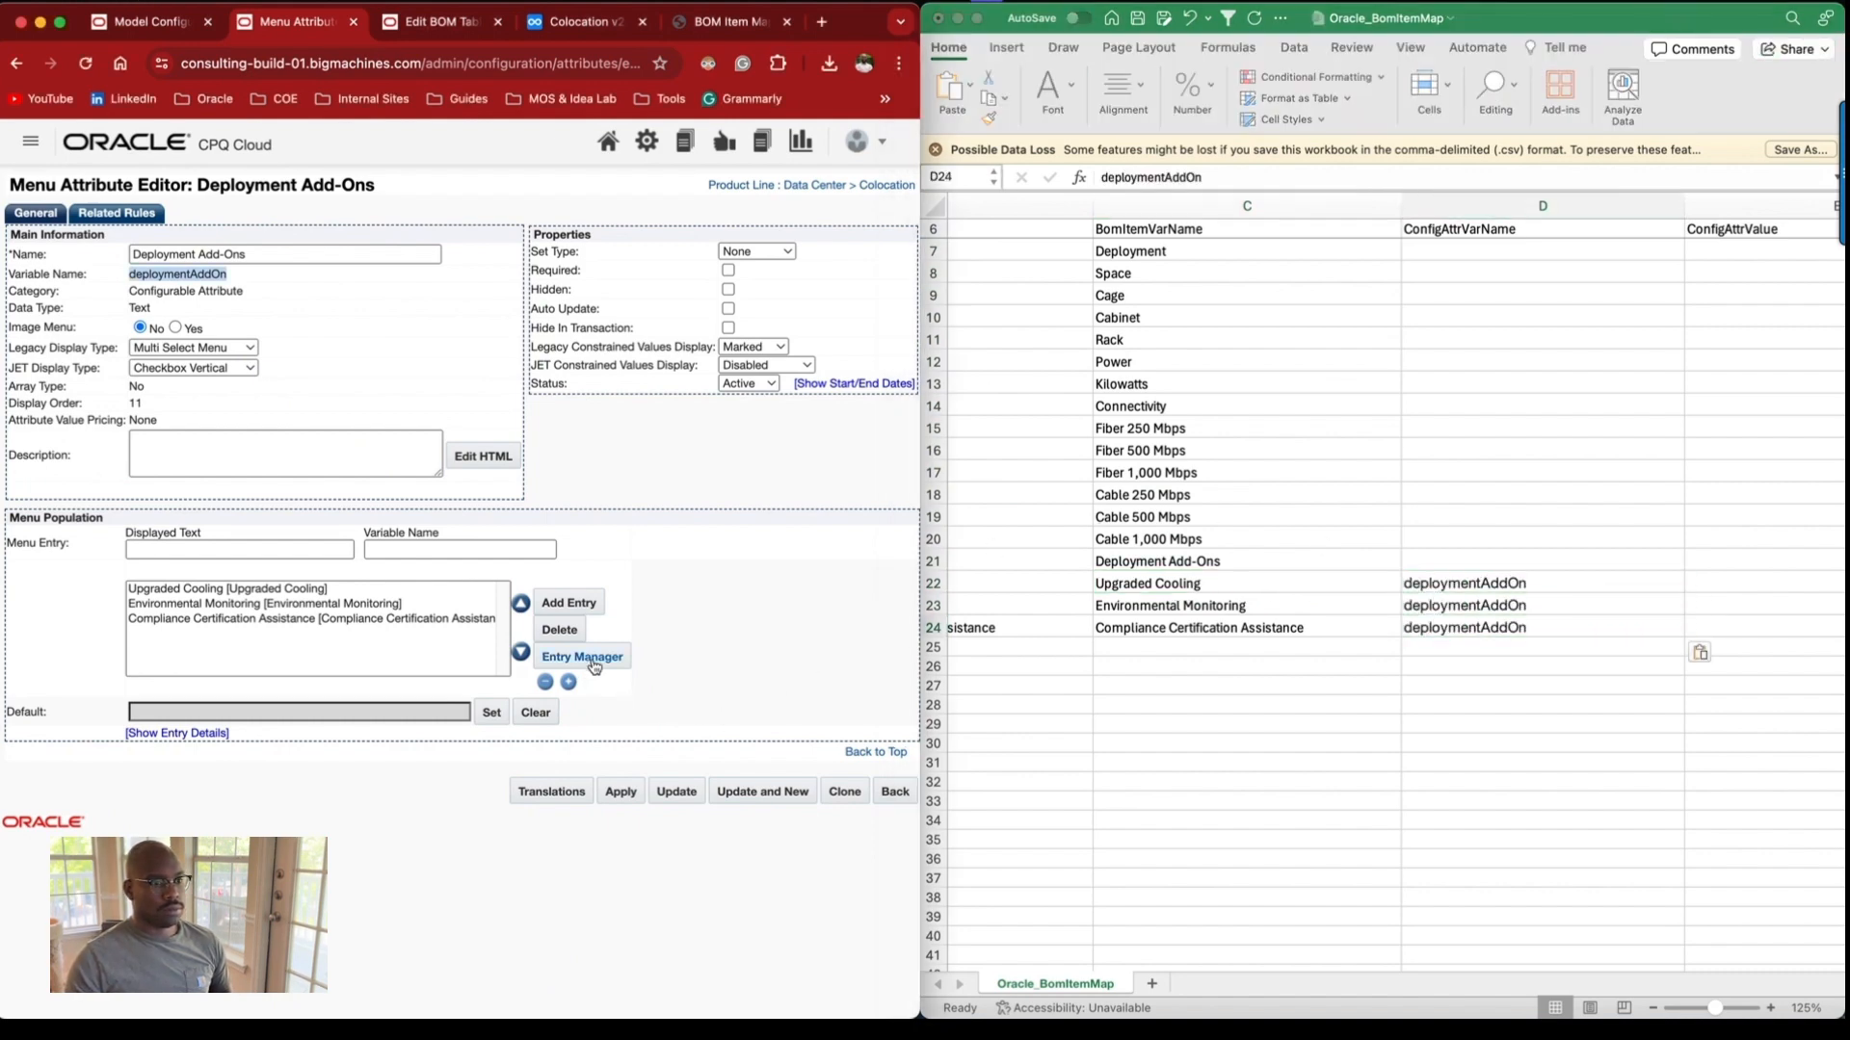
click(626, 231)
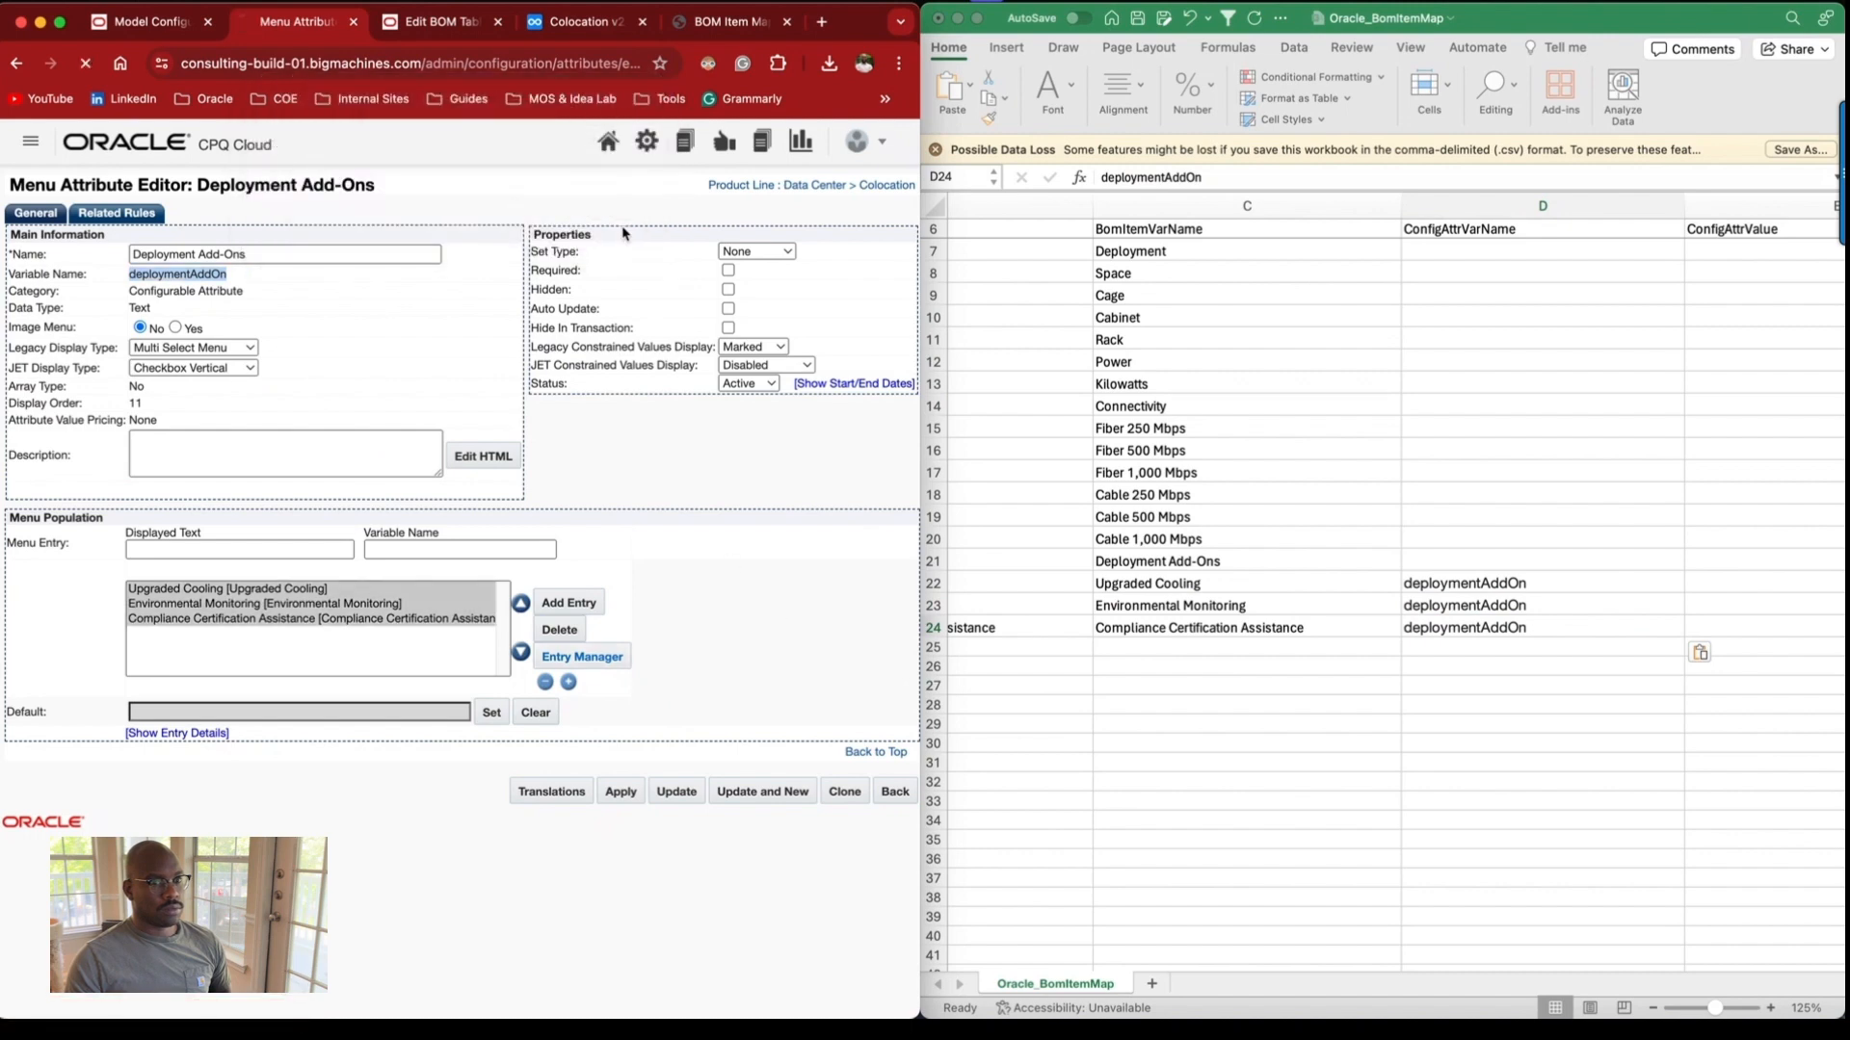
triple_click(596, 242)
key(super+c)
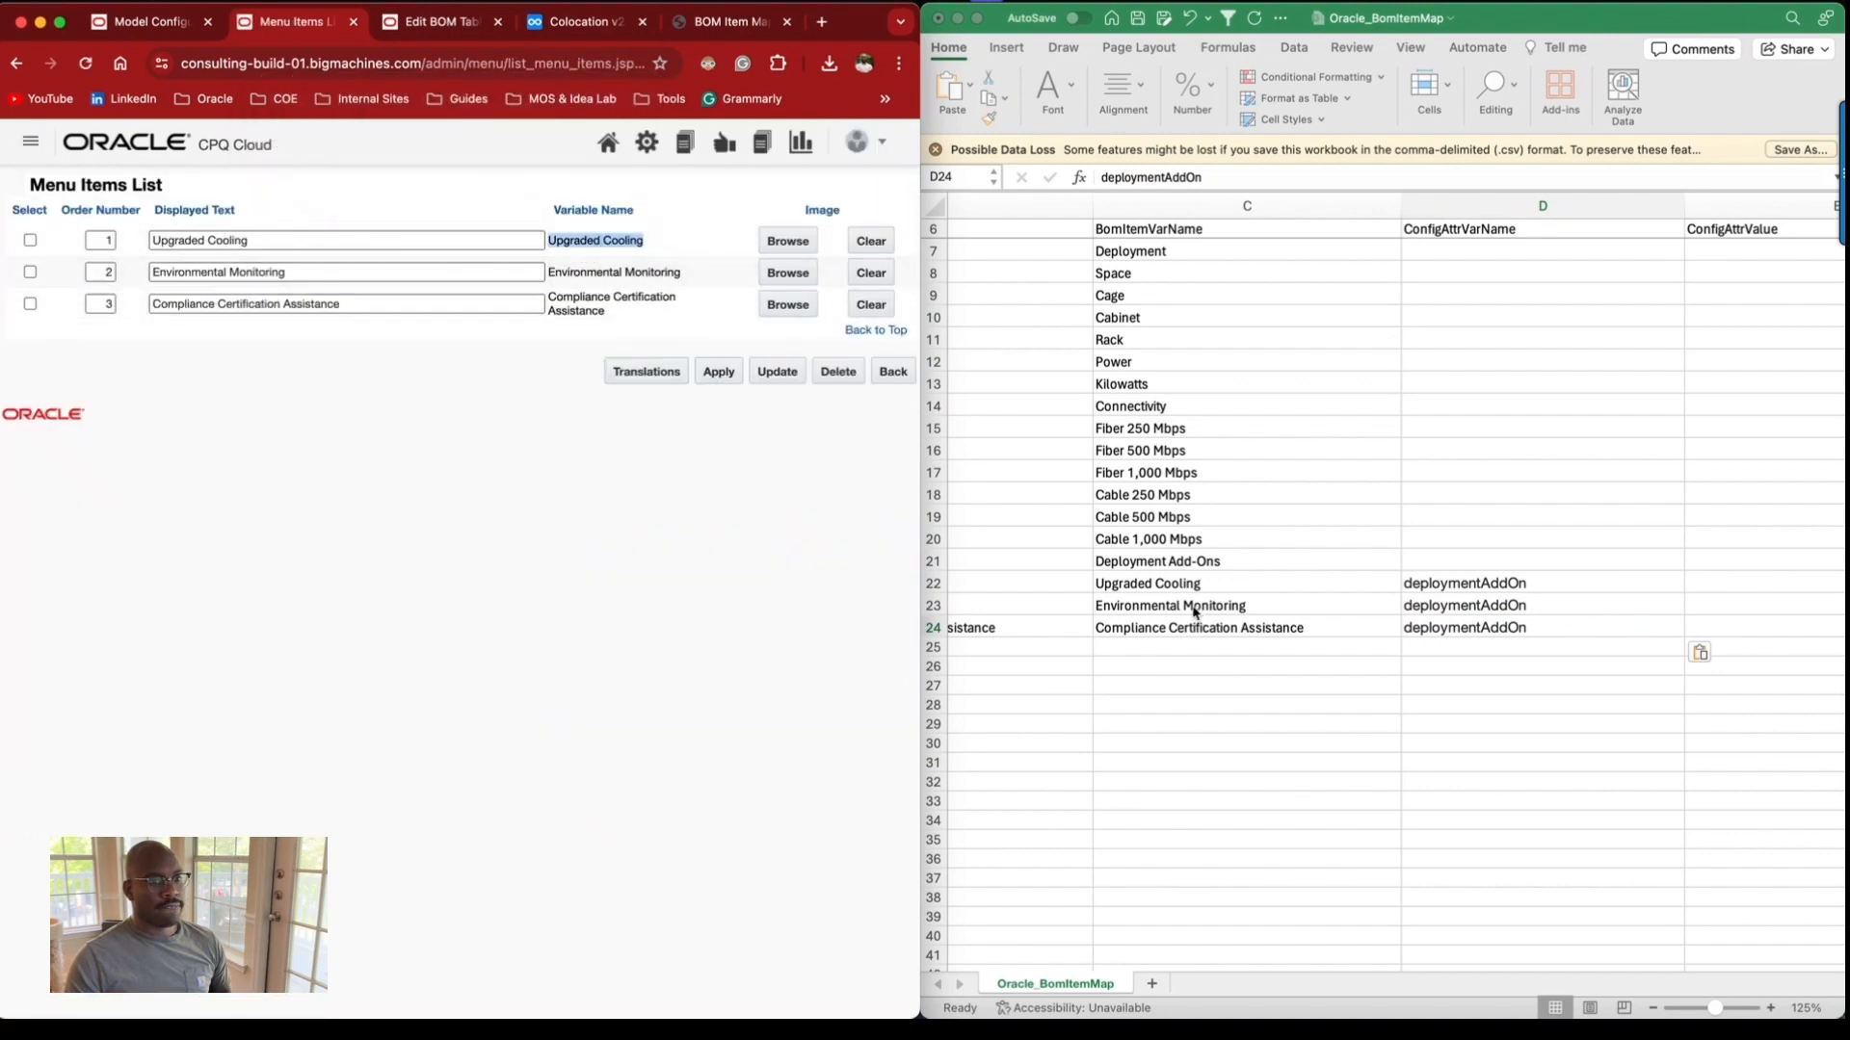
Narrow the BomItemVarName and ConfigAttrVarName columns and paste Upgraded Cooling into ConfigAttrValue in row 22.
scroll(1635, 587, right, 3)
click(1633, 585)
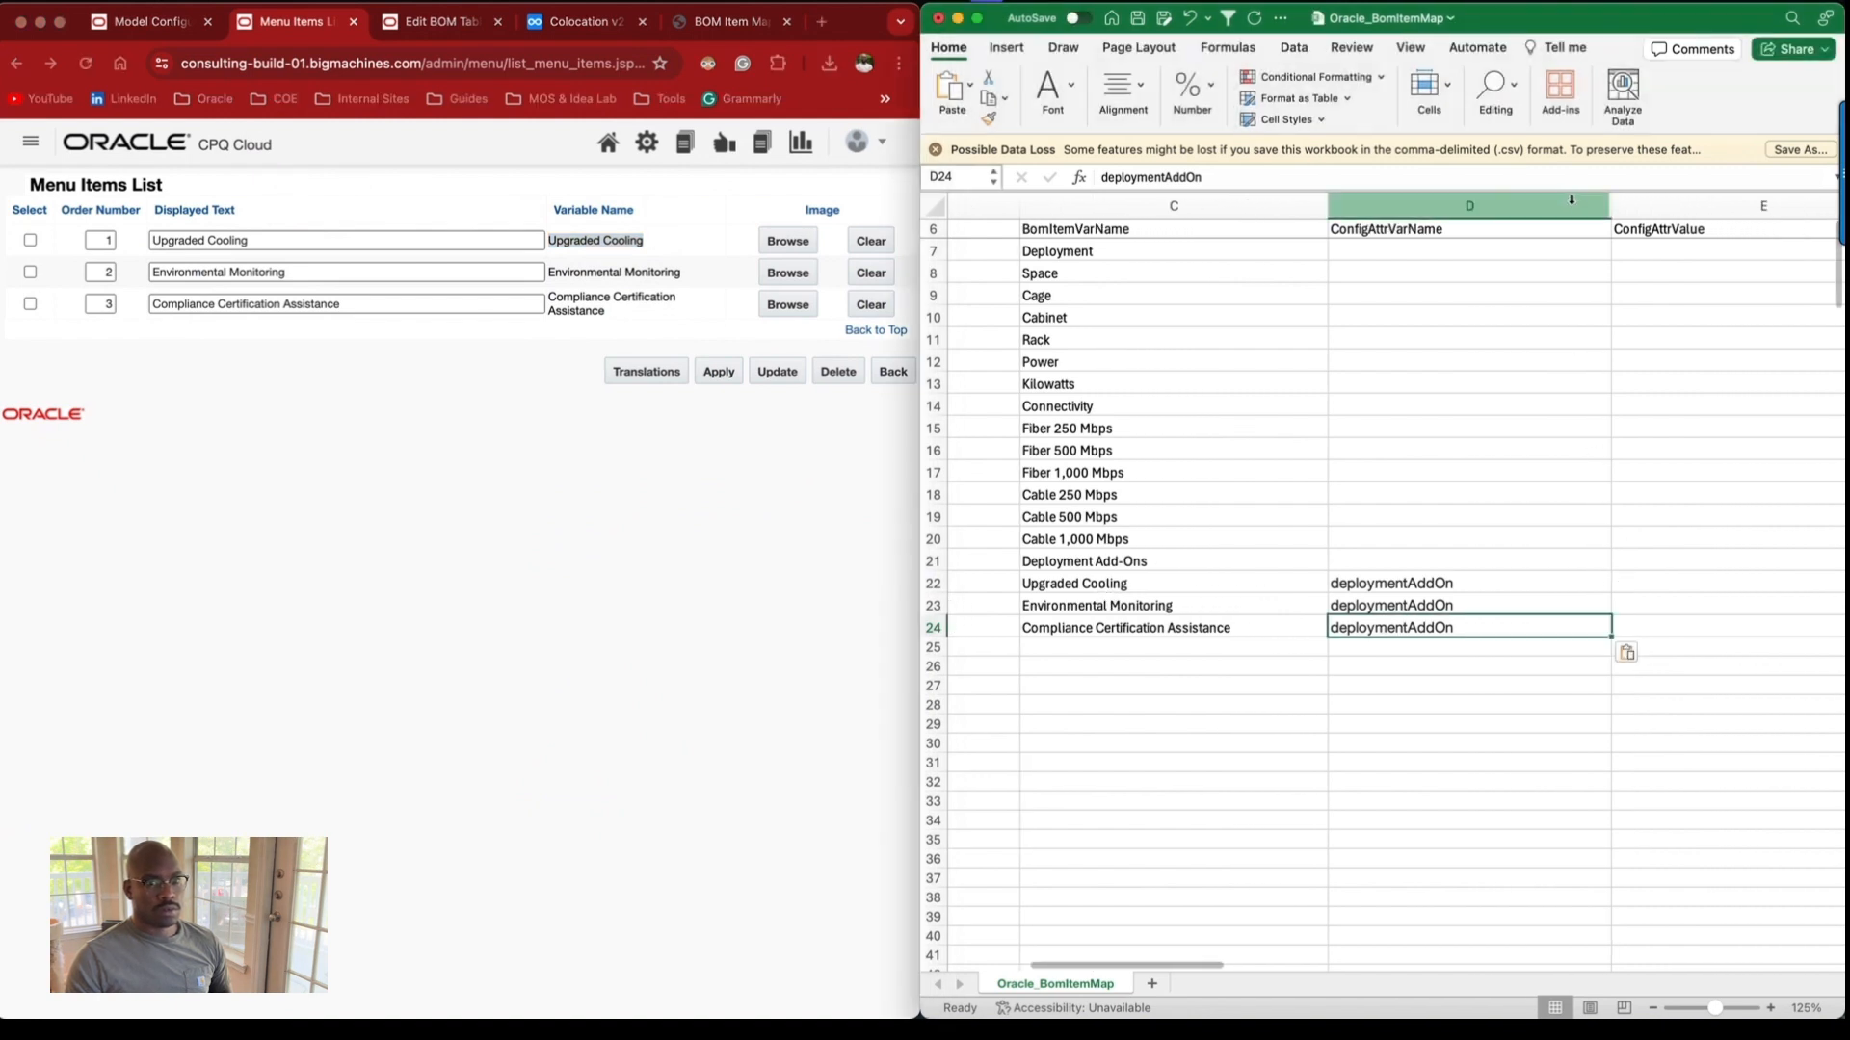
drag(1609, 206, 1483, 212)
drag(1327, 208, 1272, 213)
click(1479, 584)
key(super+v)
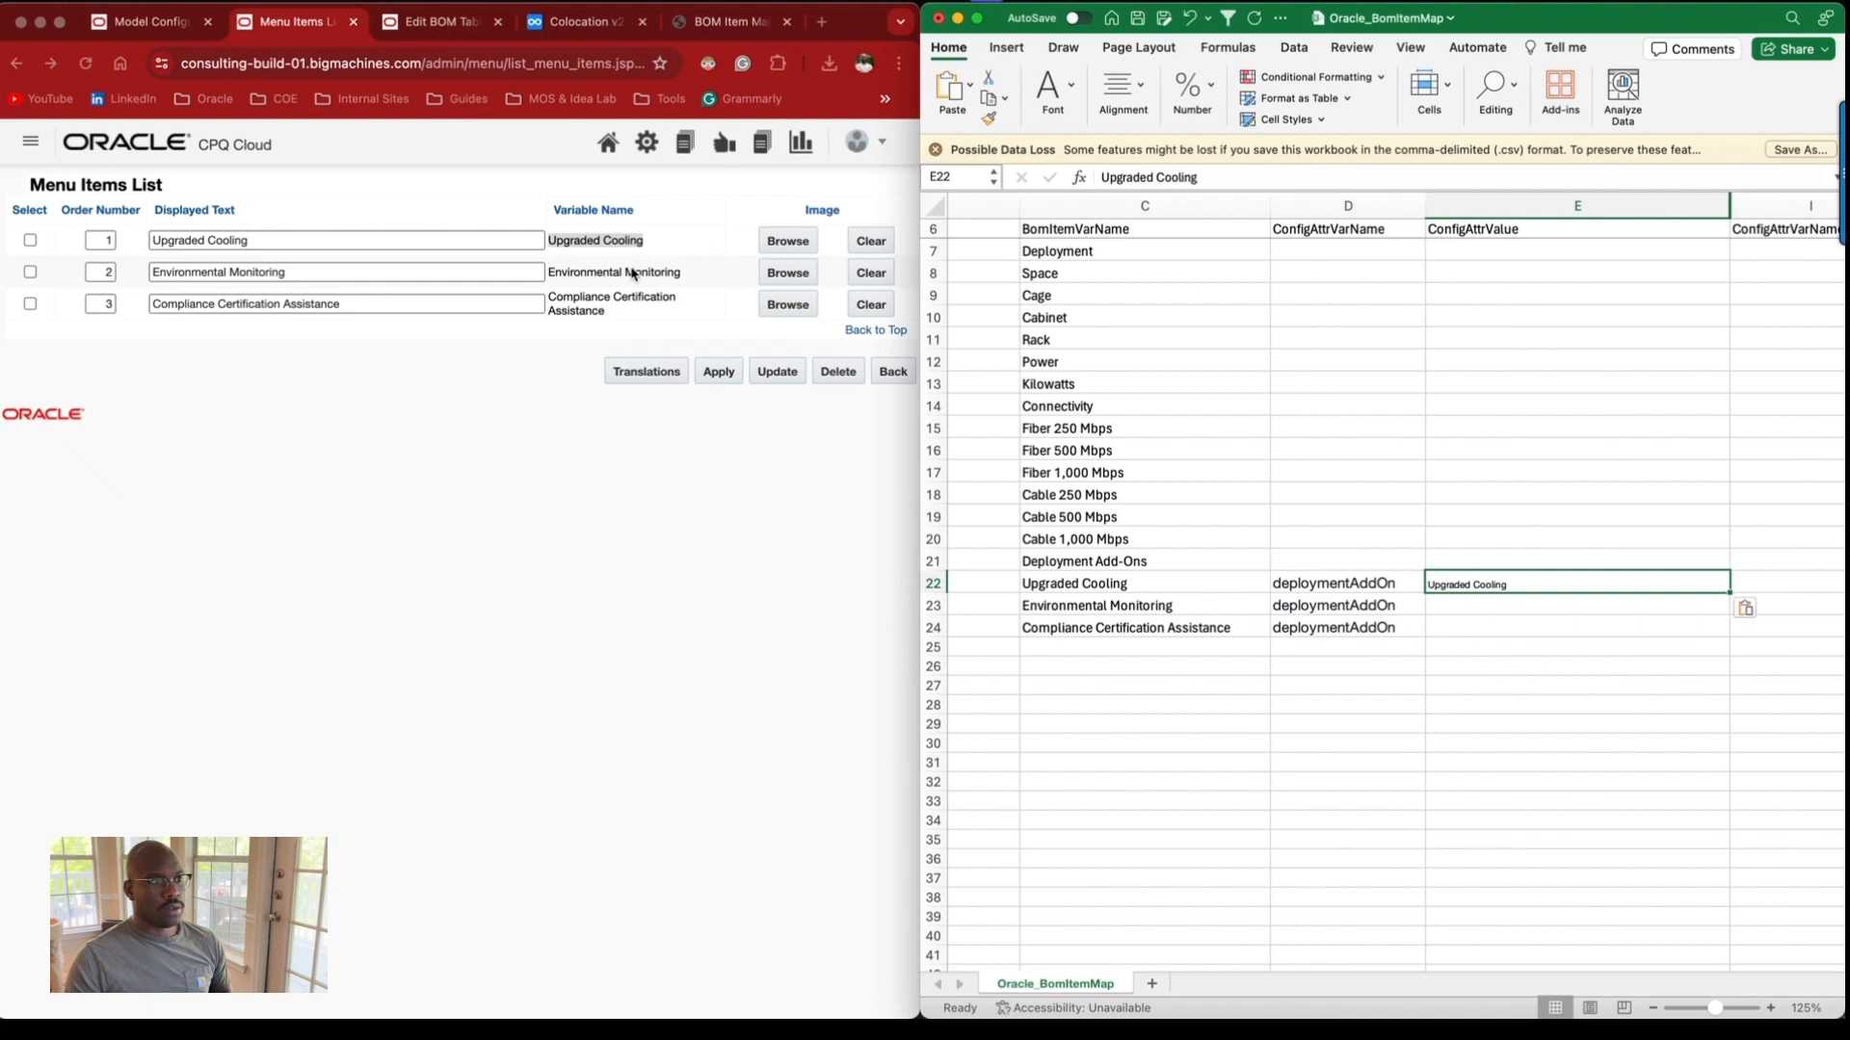
Copy the Environmental Monitoring variable name from the menu items list into ConfigAttrValue in row 23.
triple_click(633, 273)
key(super+c)
click(1531, 608)
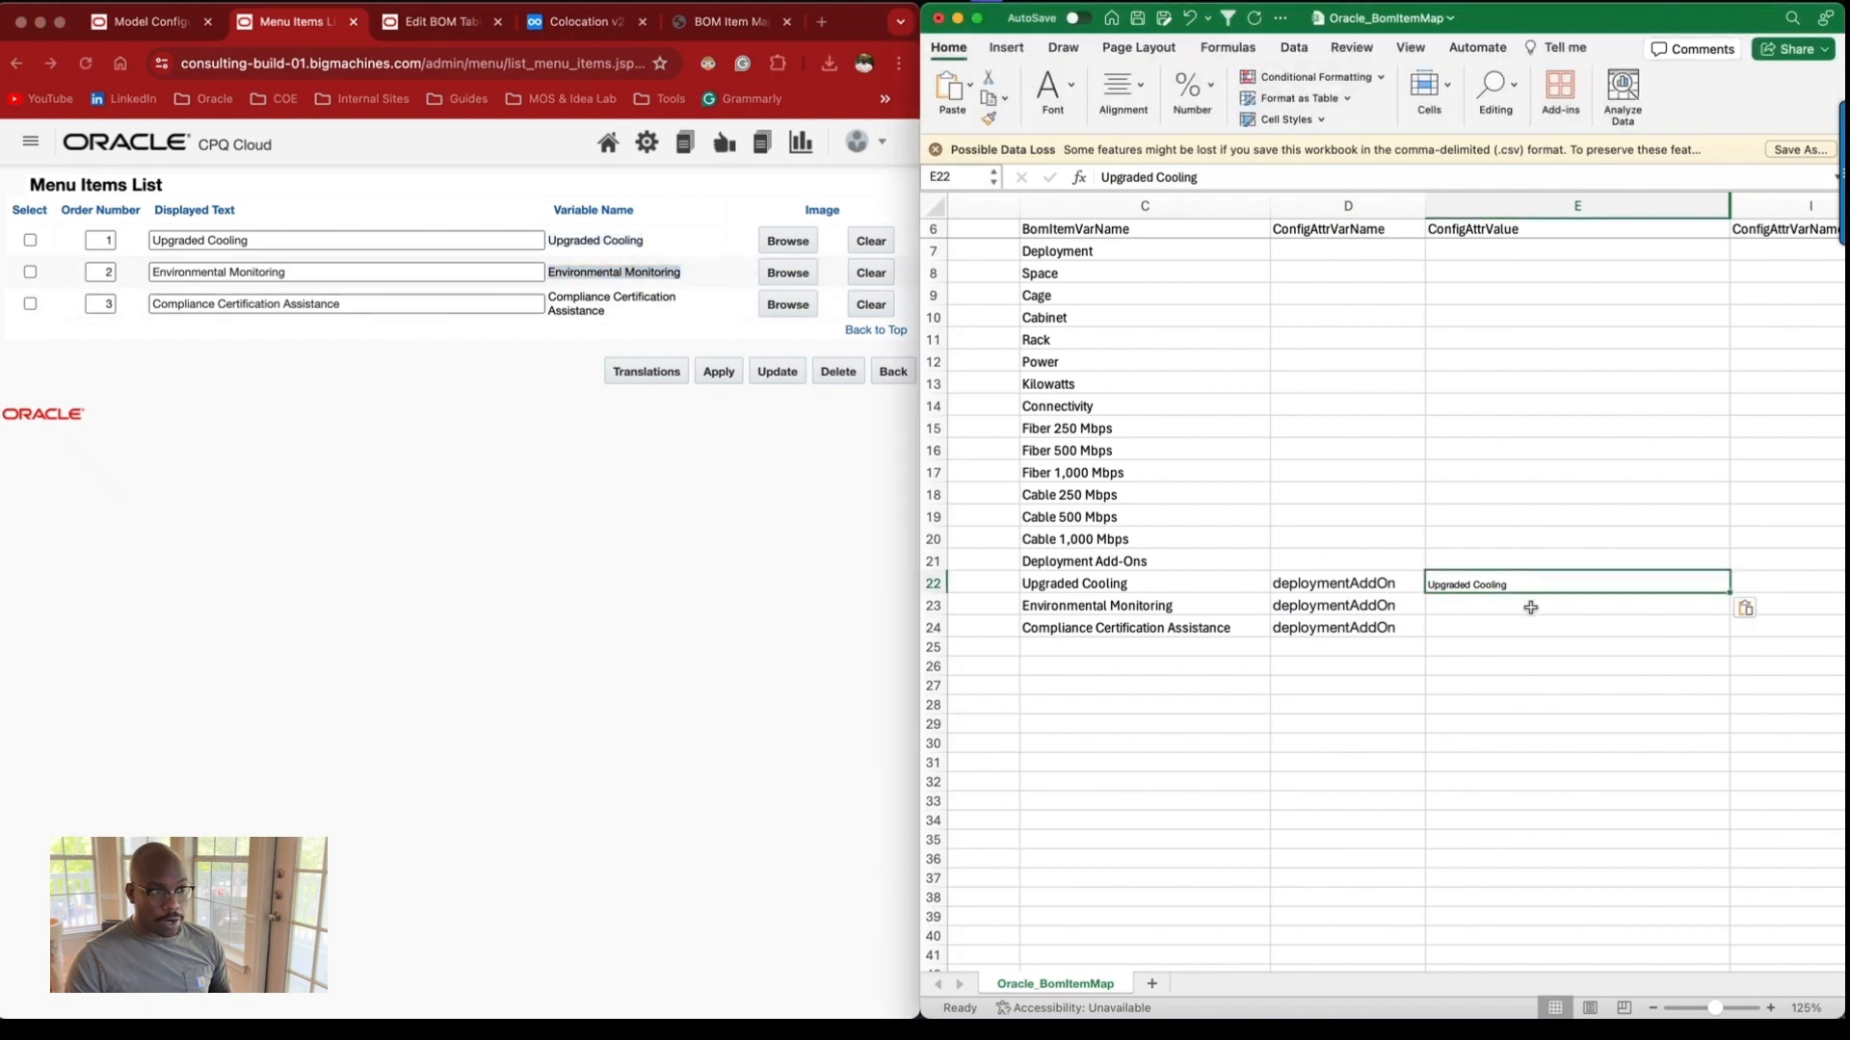
key(super+v)
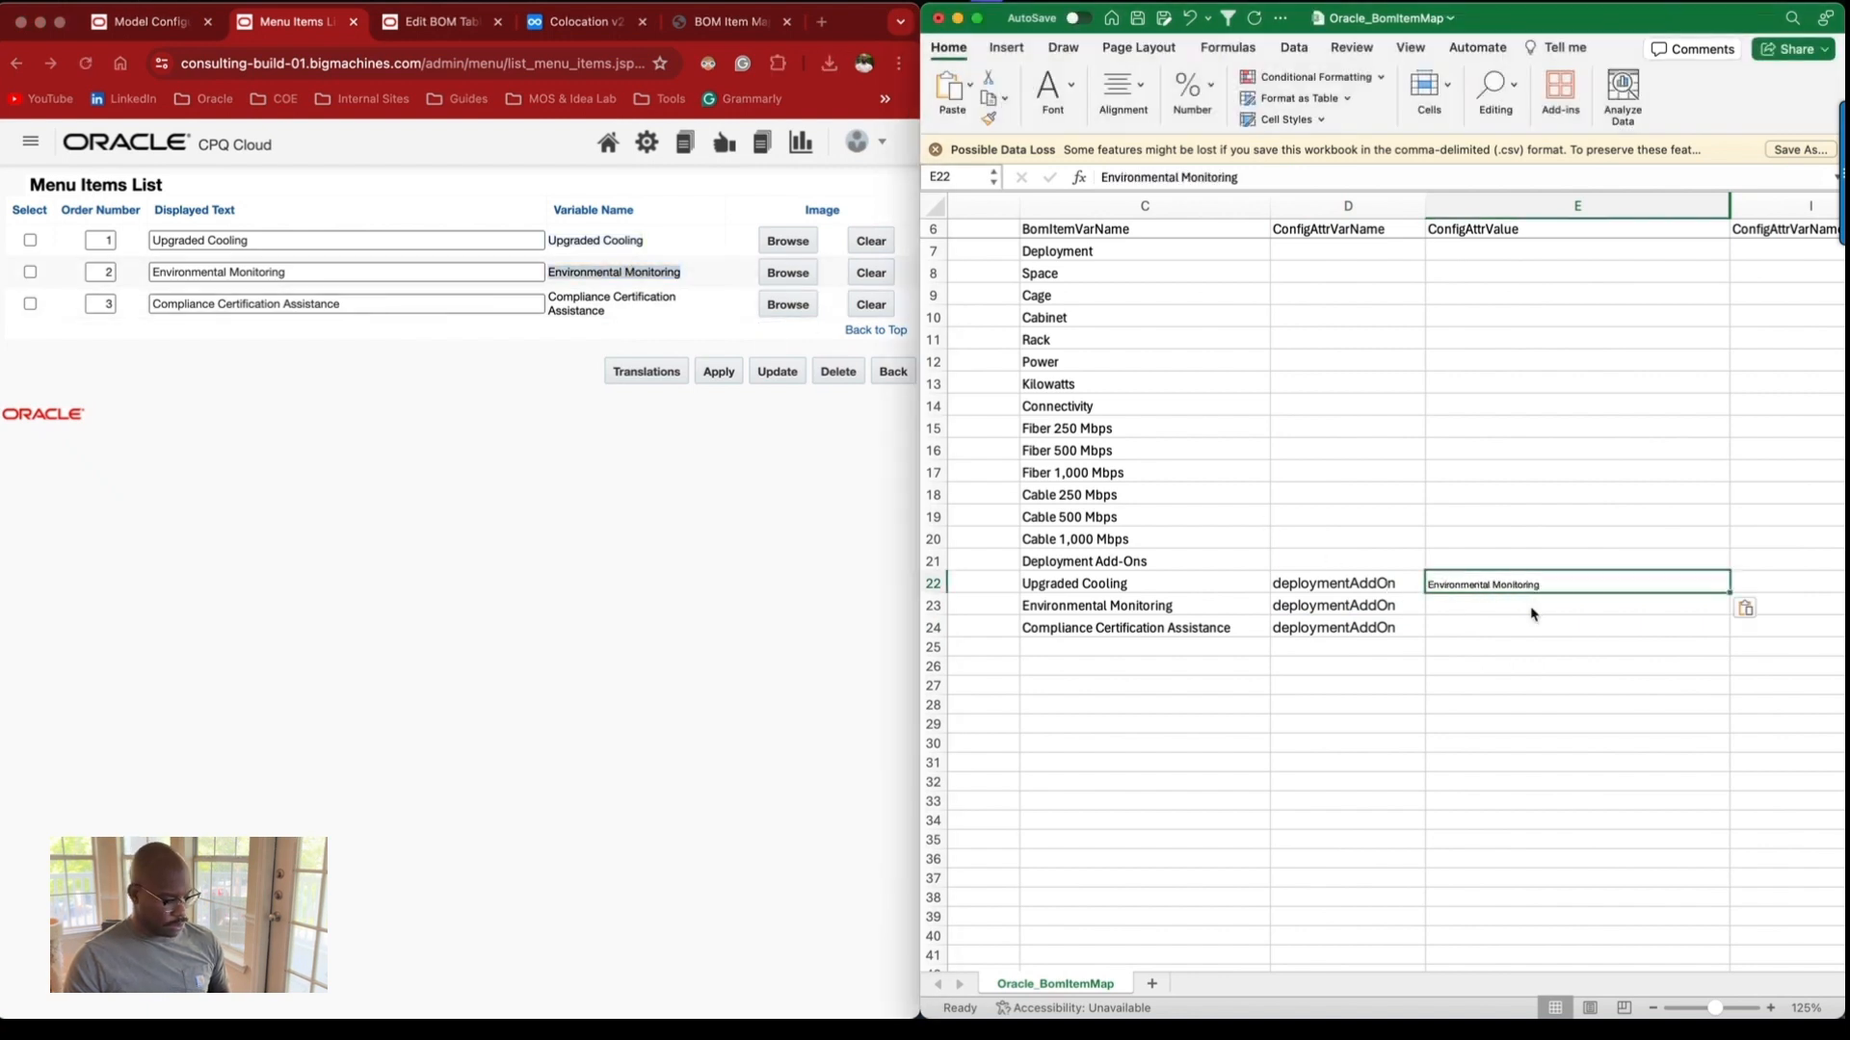
key(super+z)
click(1529, 606)
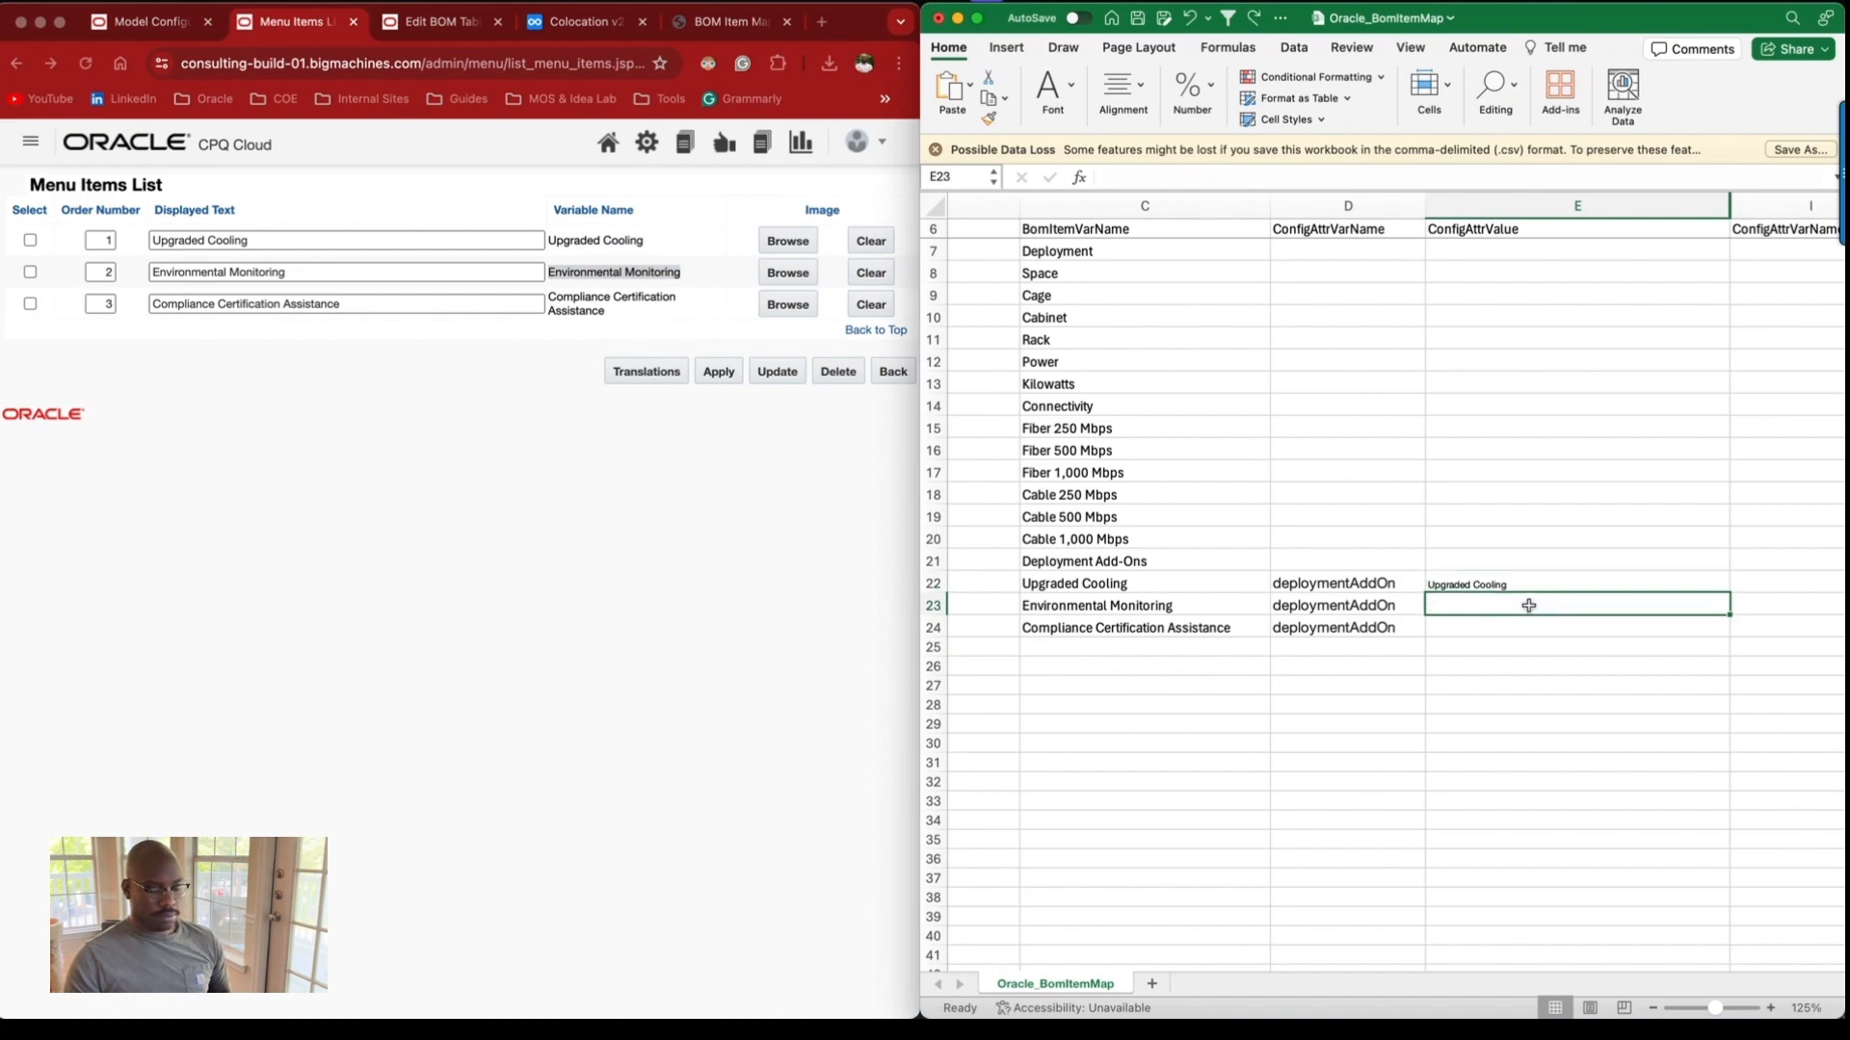
key(super+v)
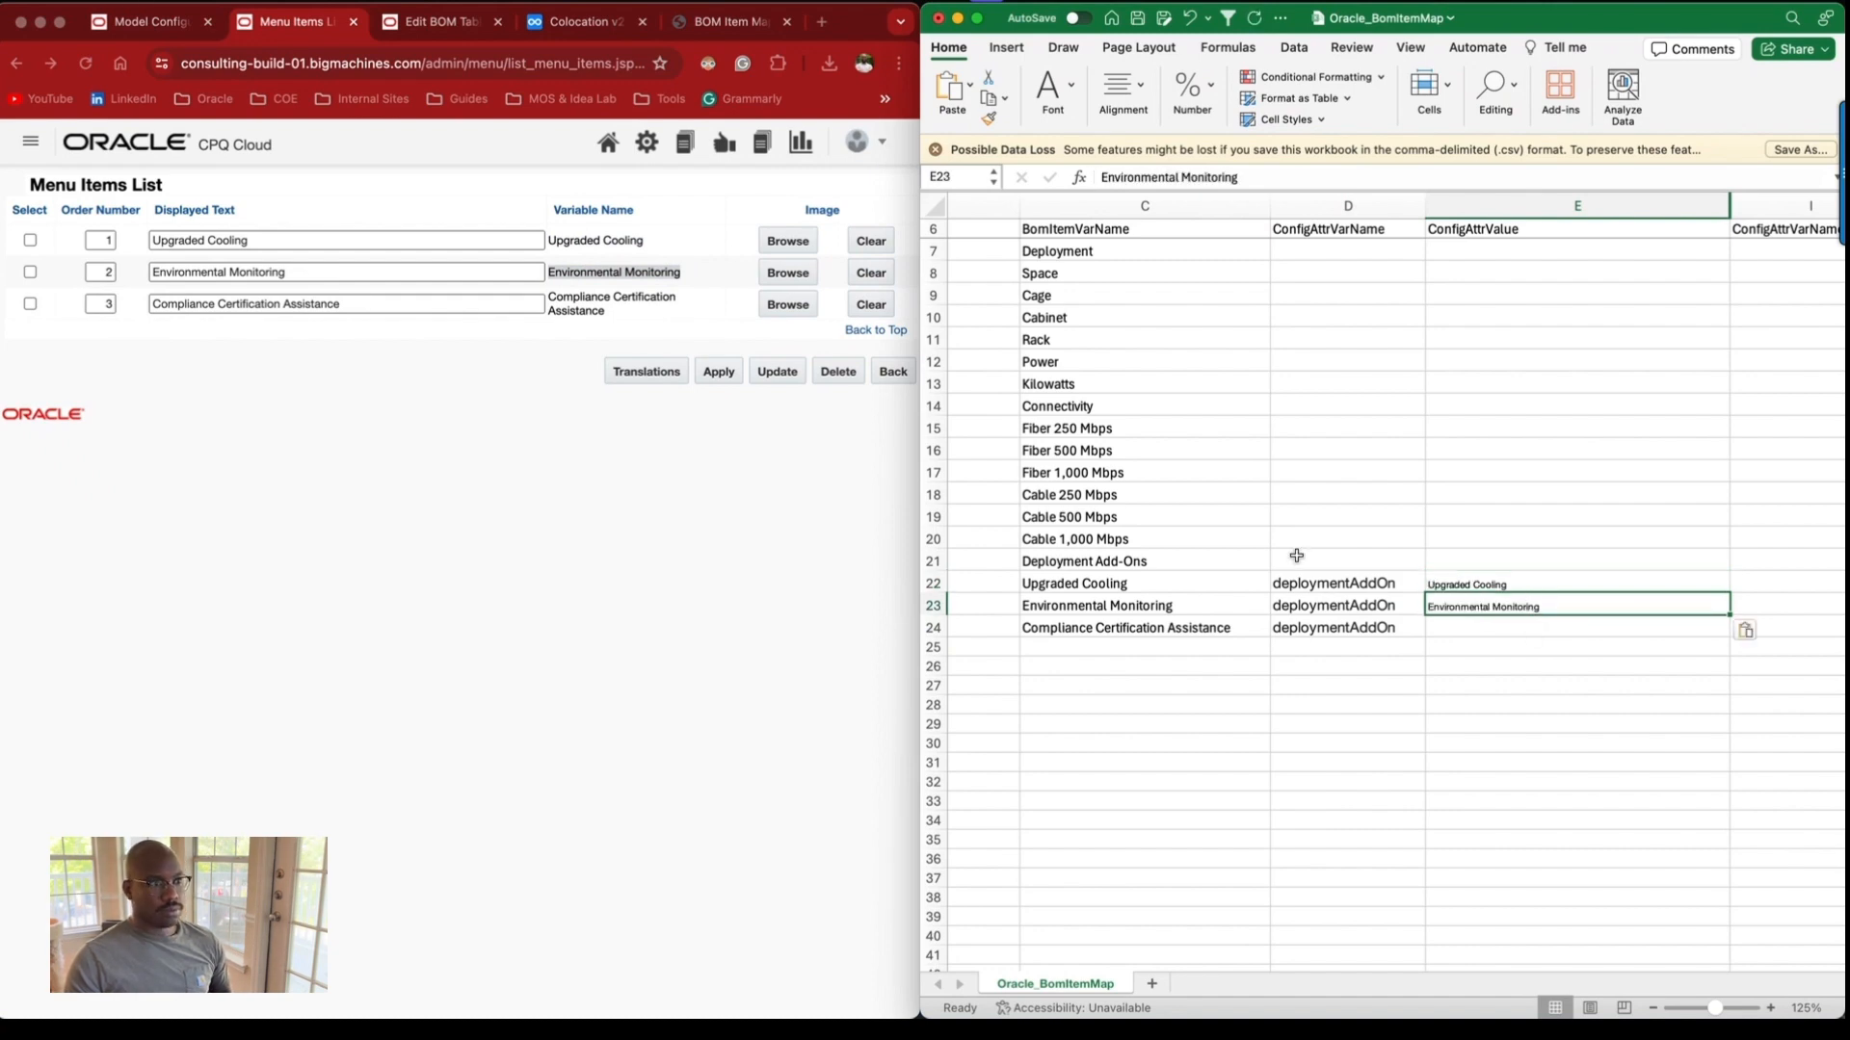
Copy the Compliance Certification Assistance variable name into ConfigAttrValue in row 24, and return from the menu items list to the attribute editor.
triple_click(576, 310)
key(super+c)
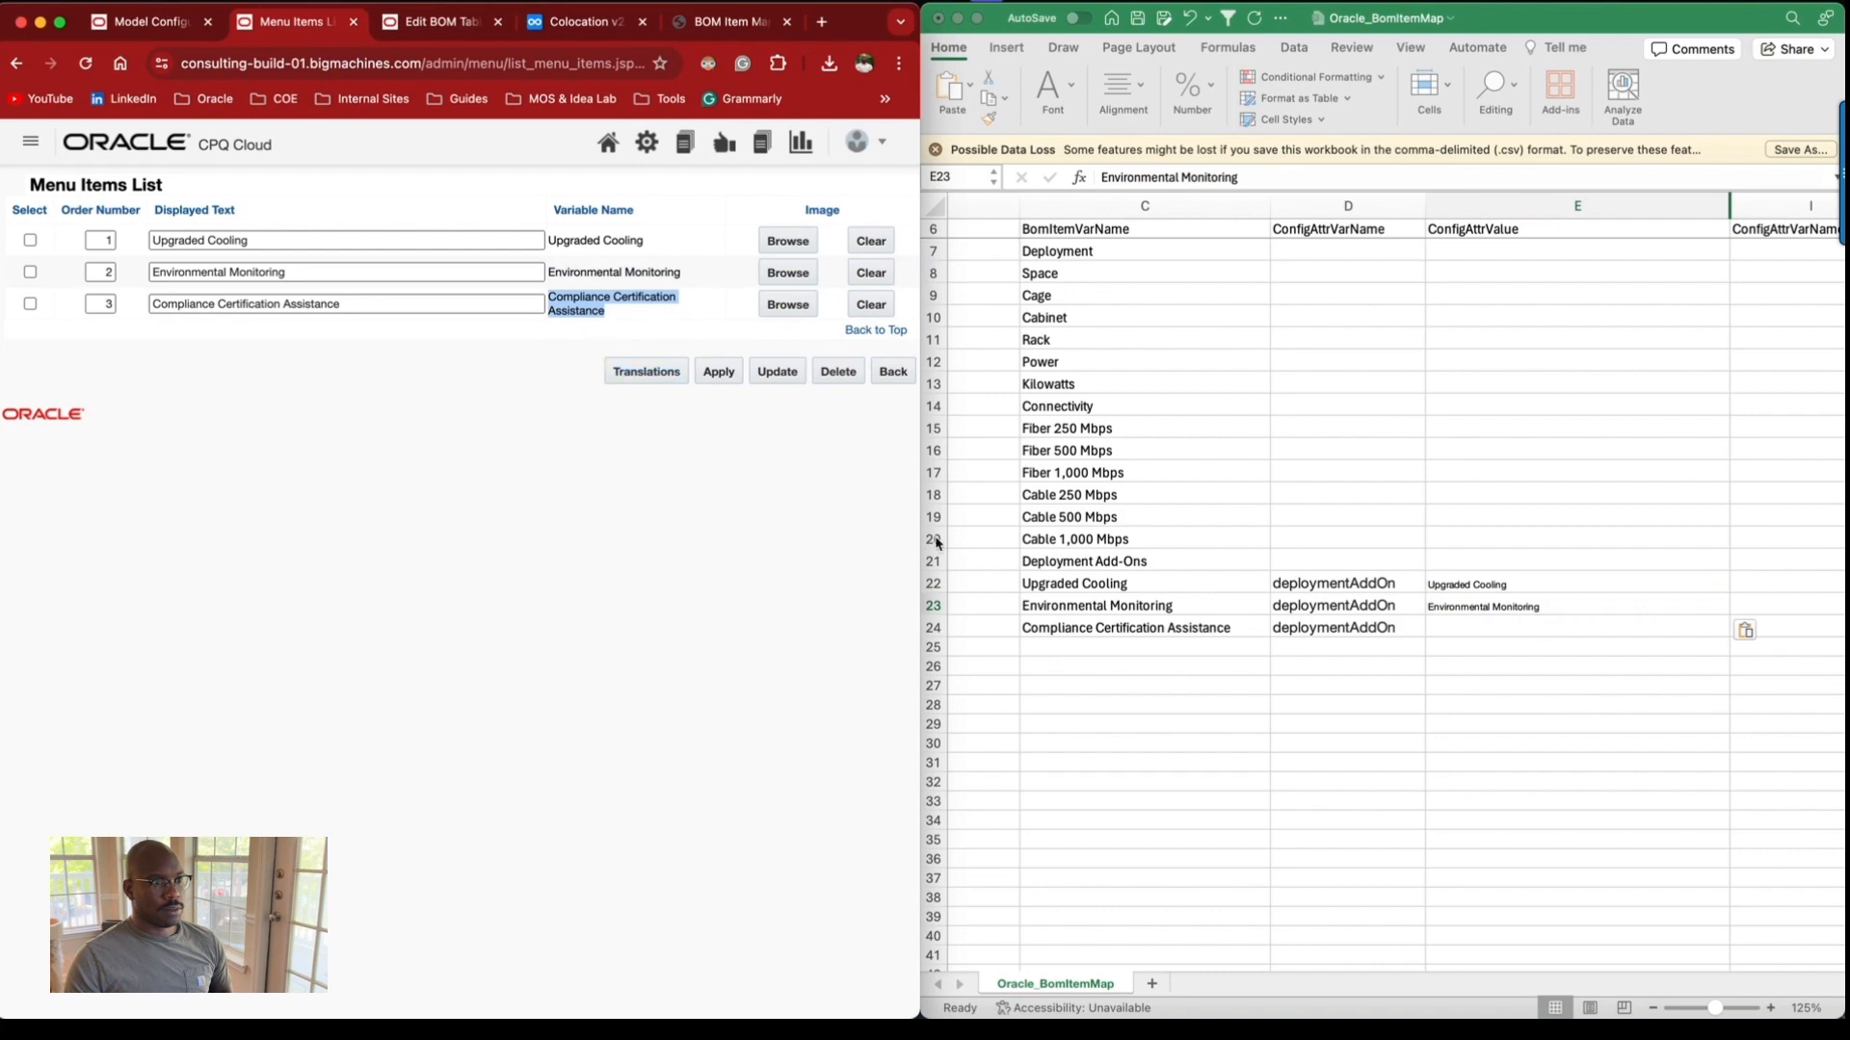
click(1517, 628)
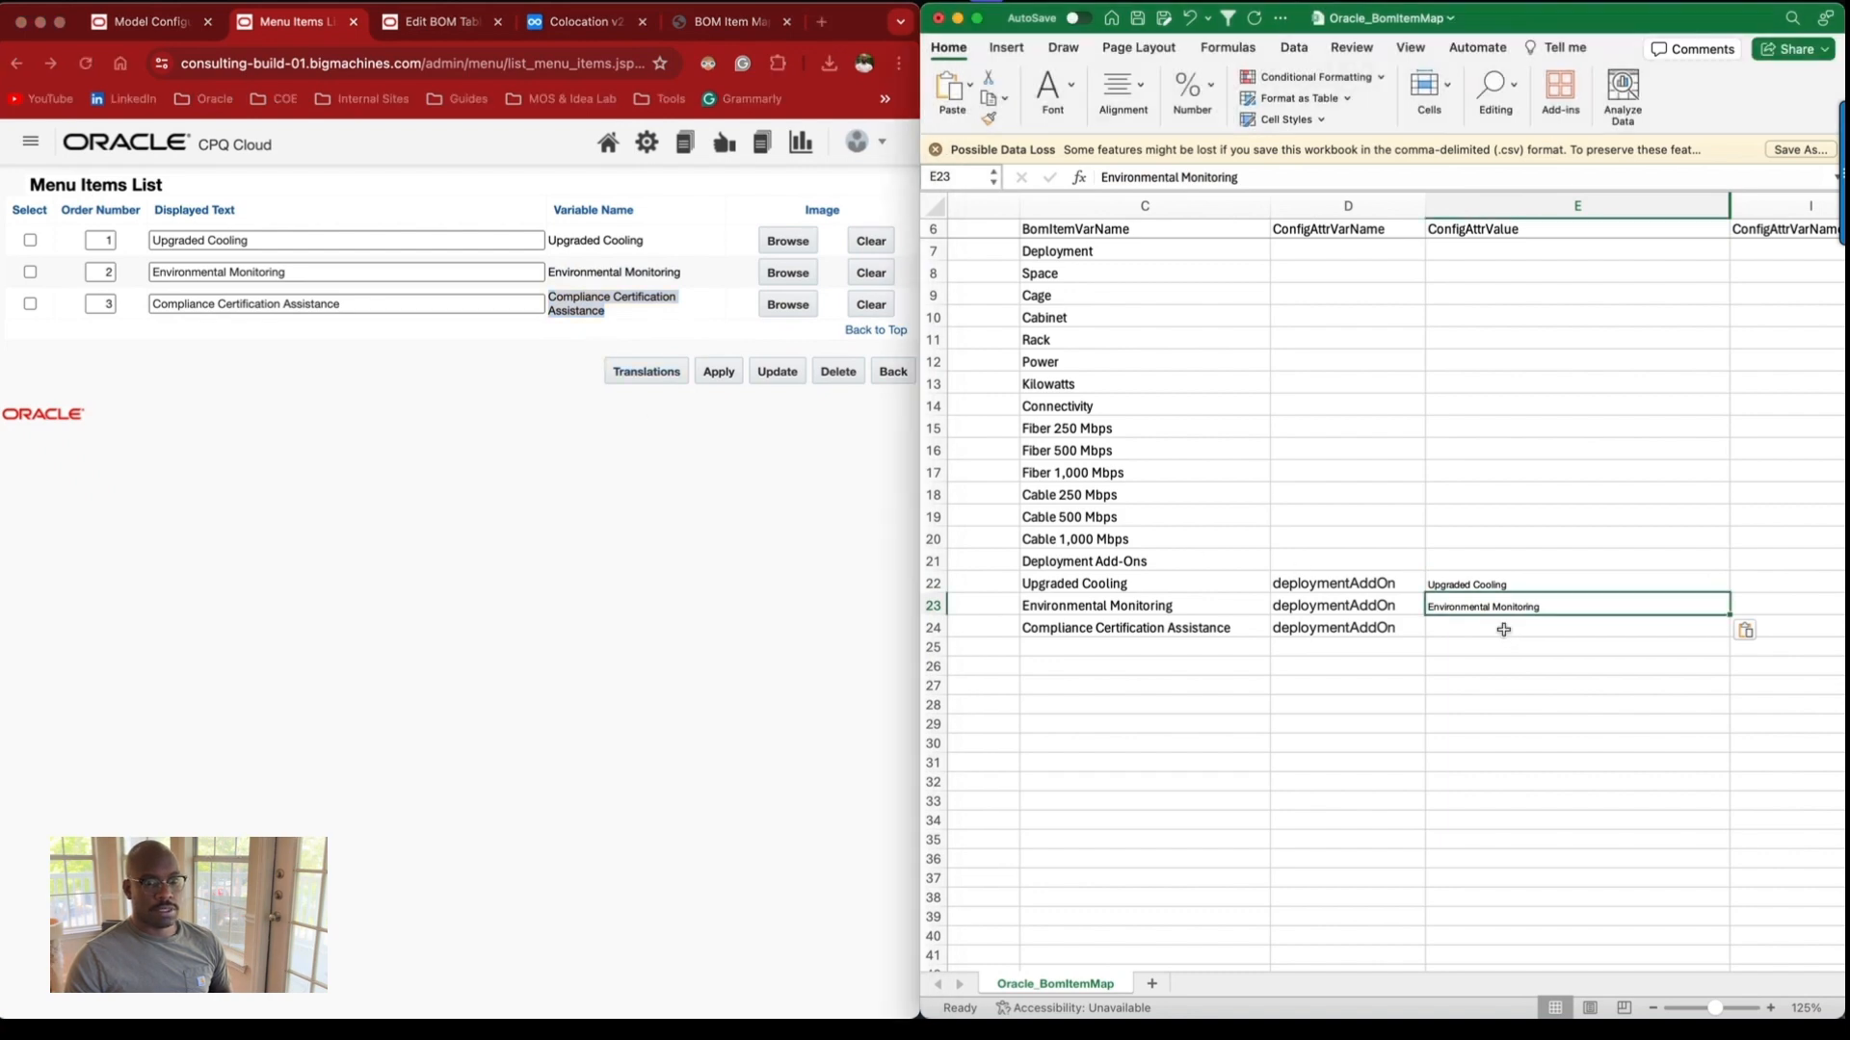
key(super+v)
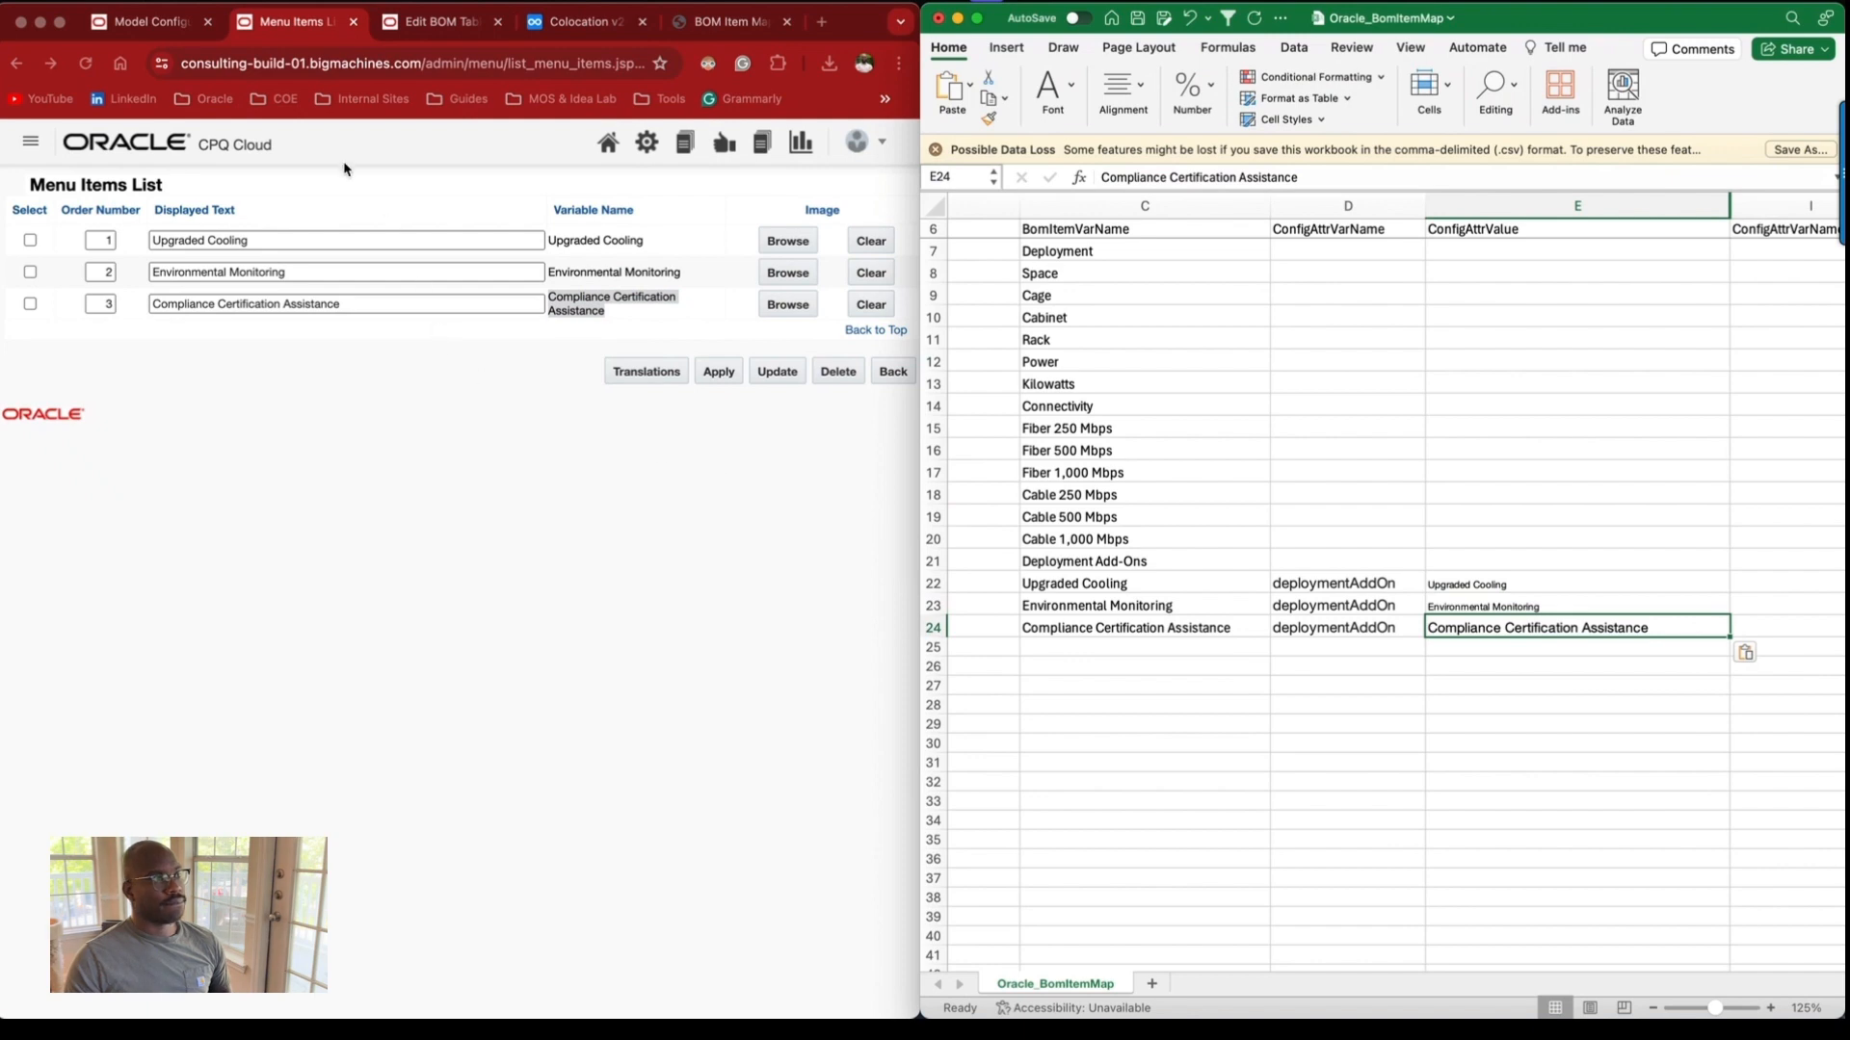
click(893, 372)
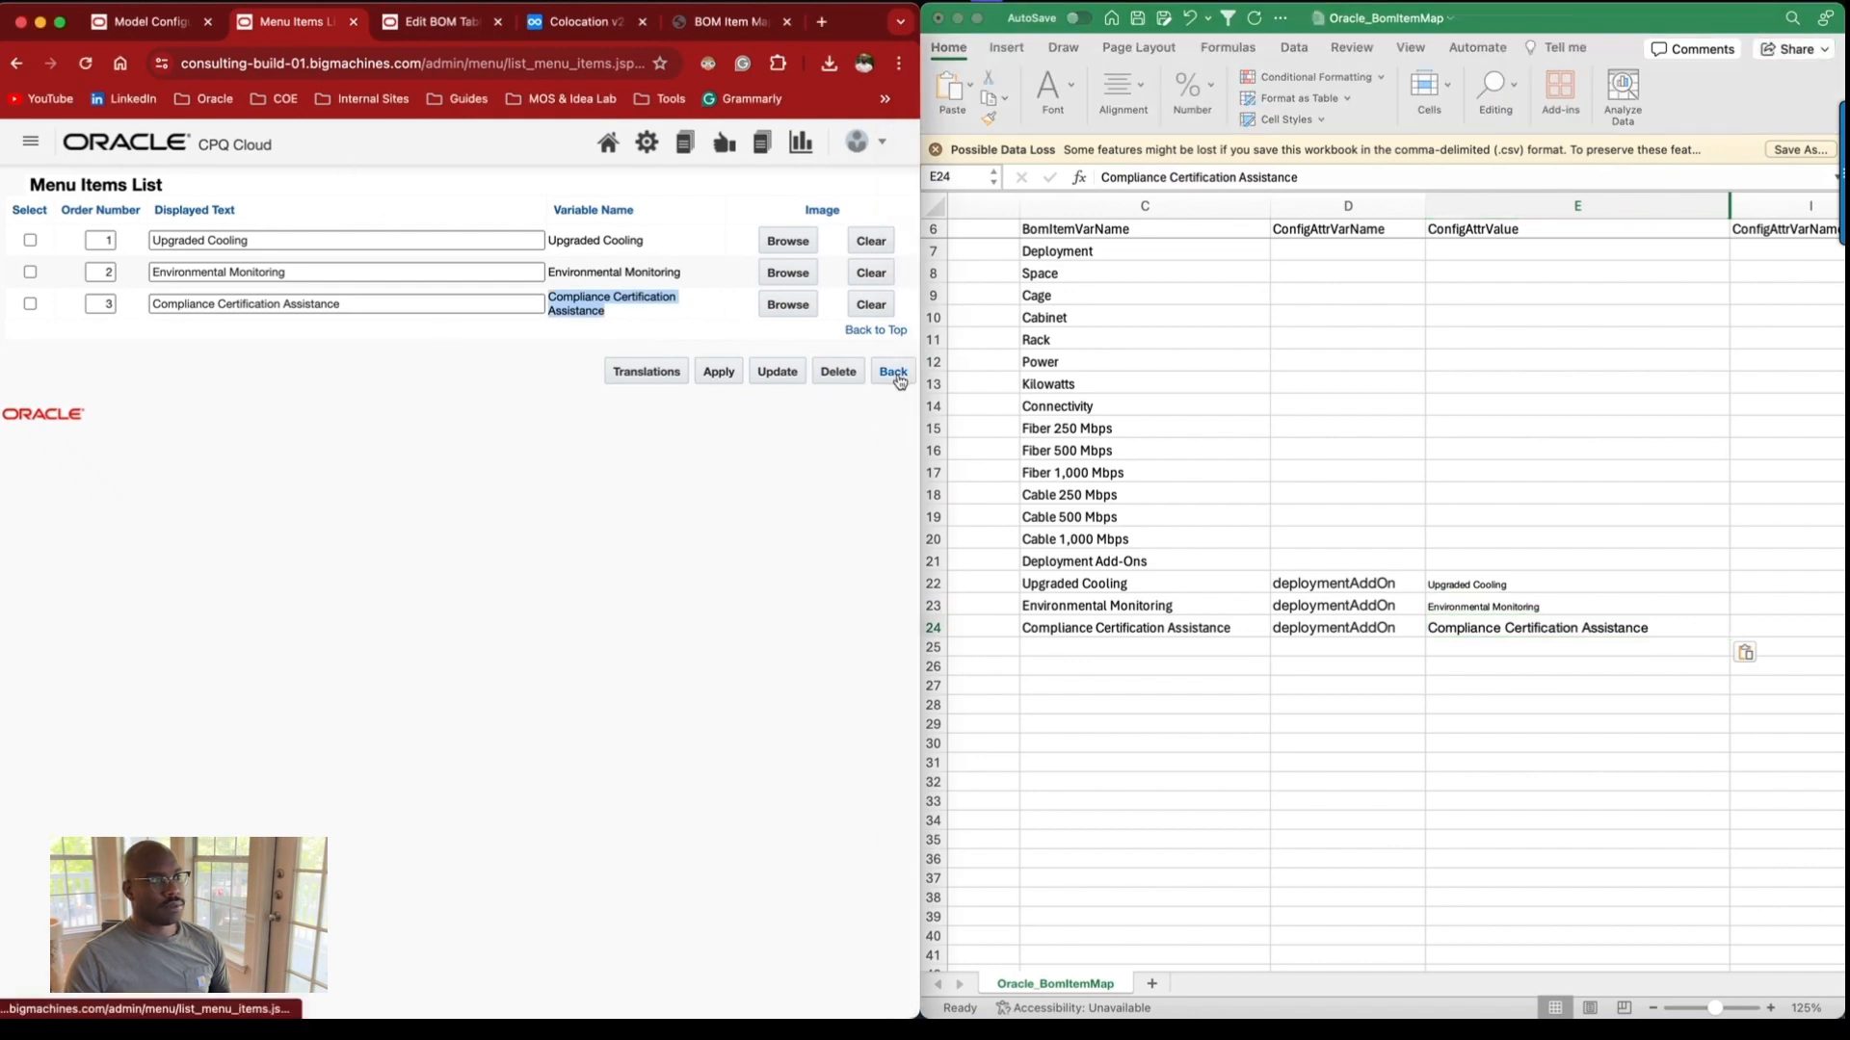
Copy the Internet Medium label from the model configuration page and search for it in the Attributes Administration List.
click(155, 29)
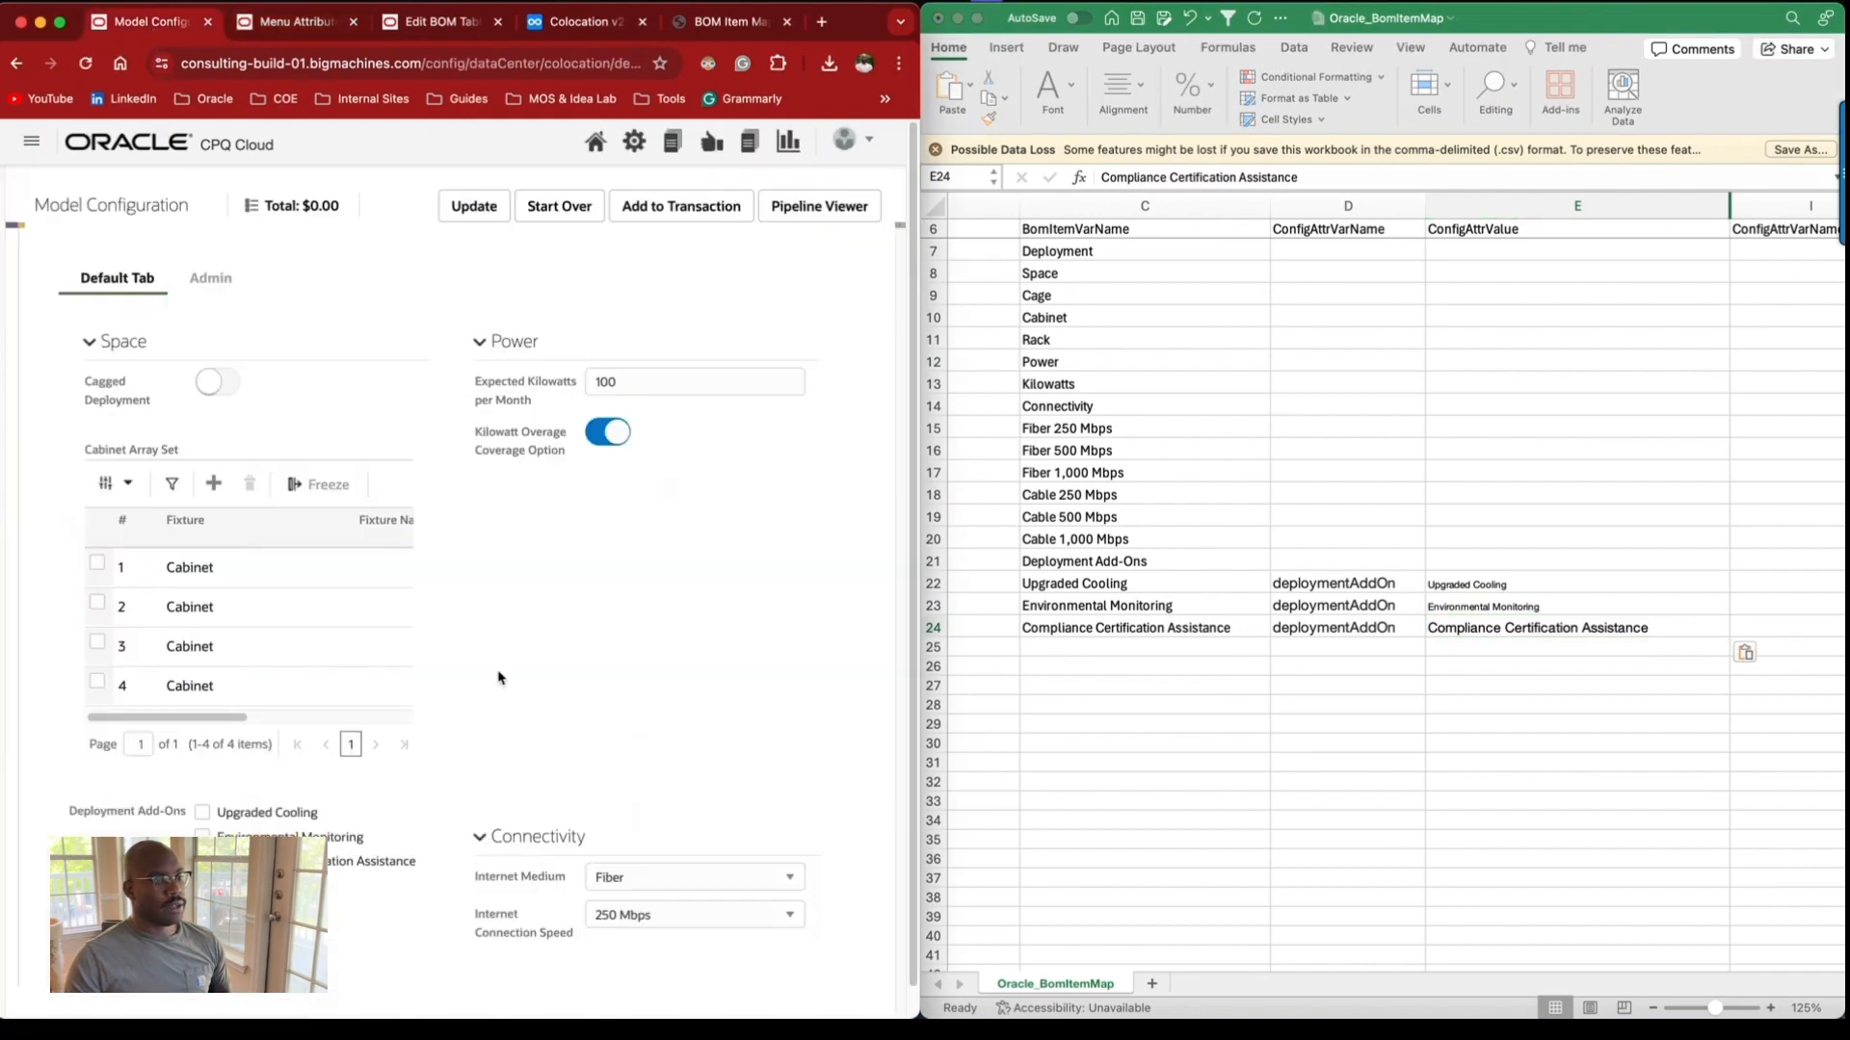
scroll(513, 664, down, 1)
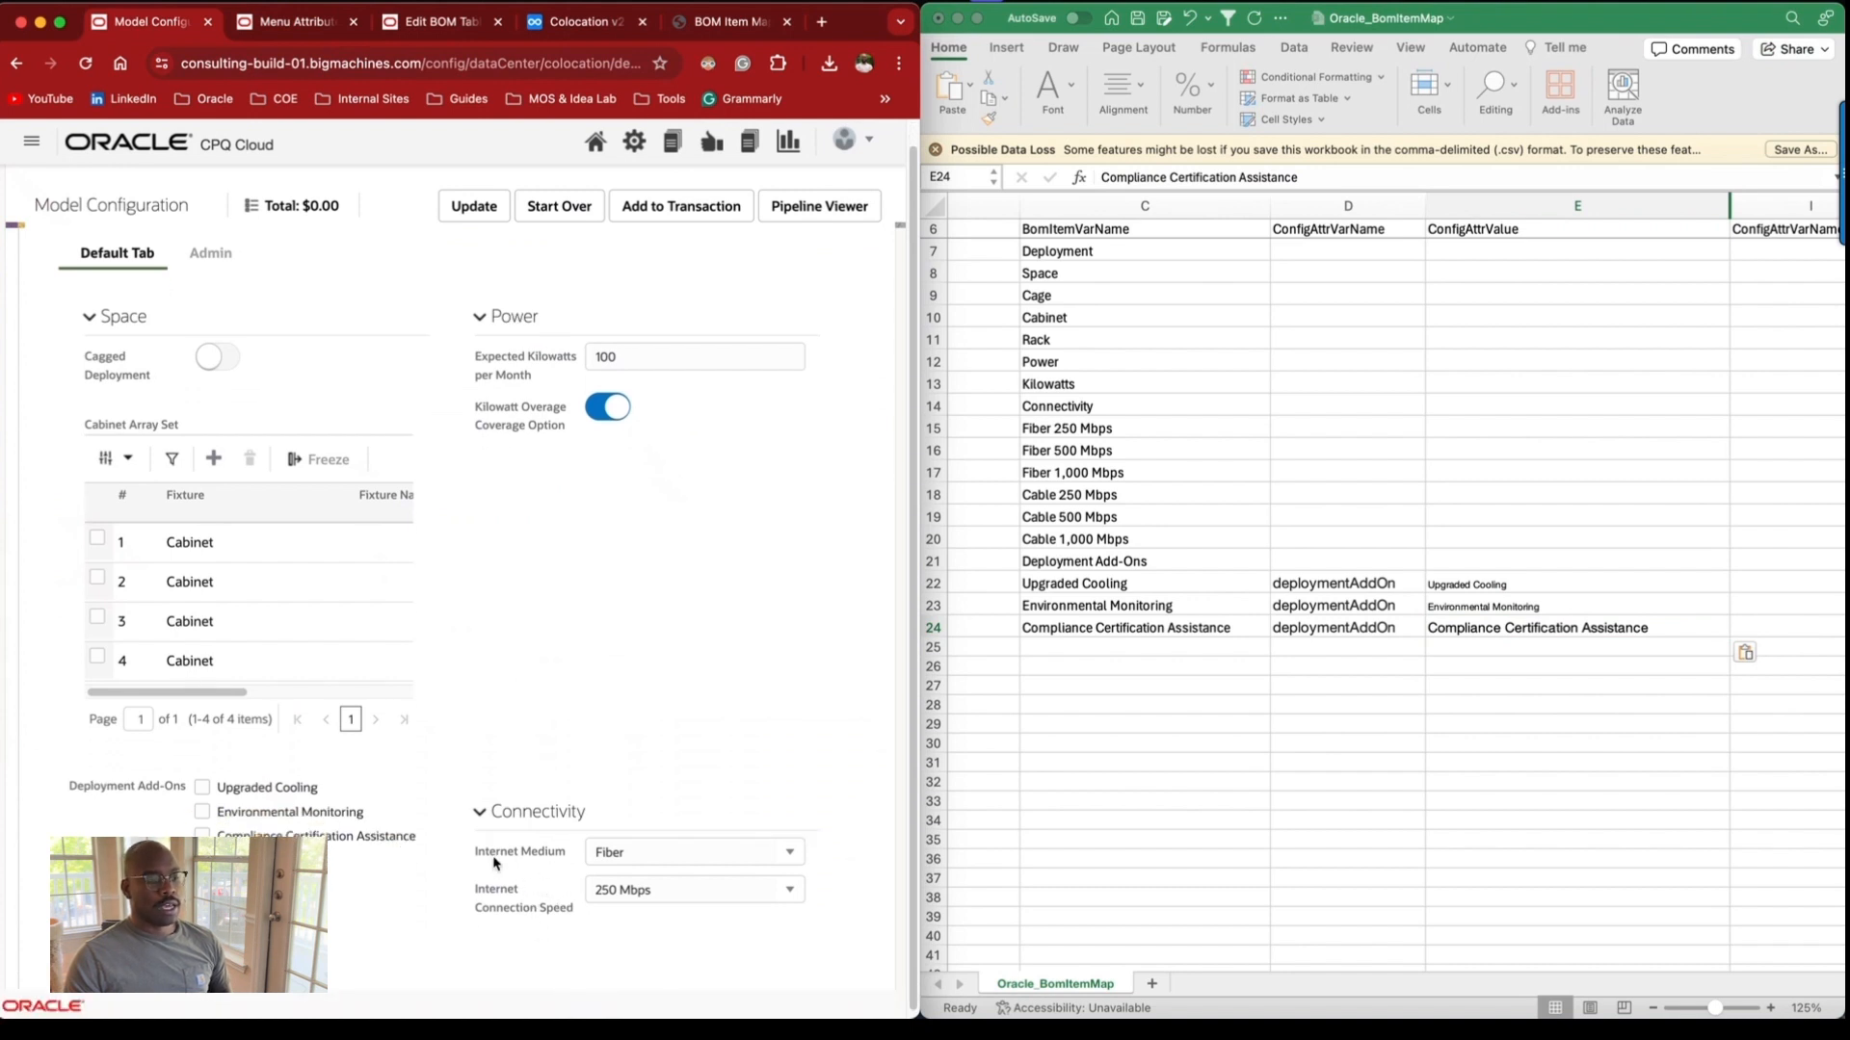
drag(516, 856, 559, 858)
key(super+c)
click(301, 25)
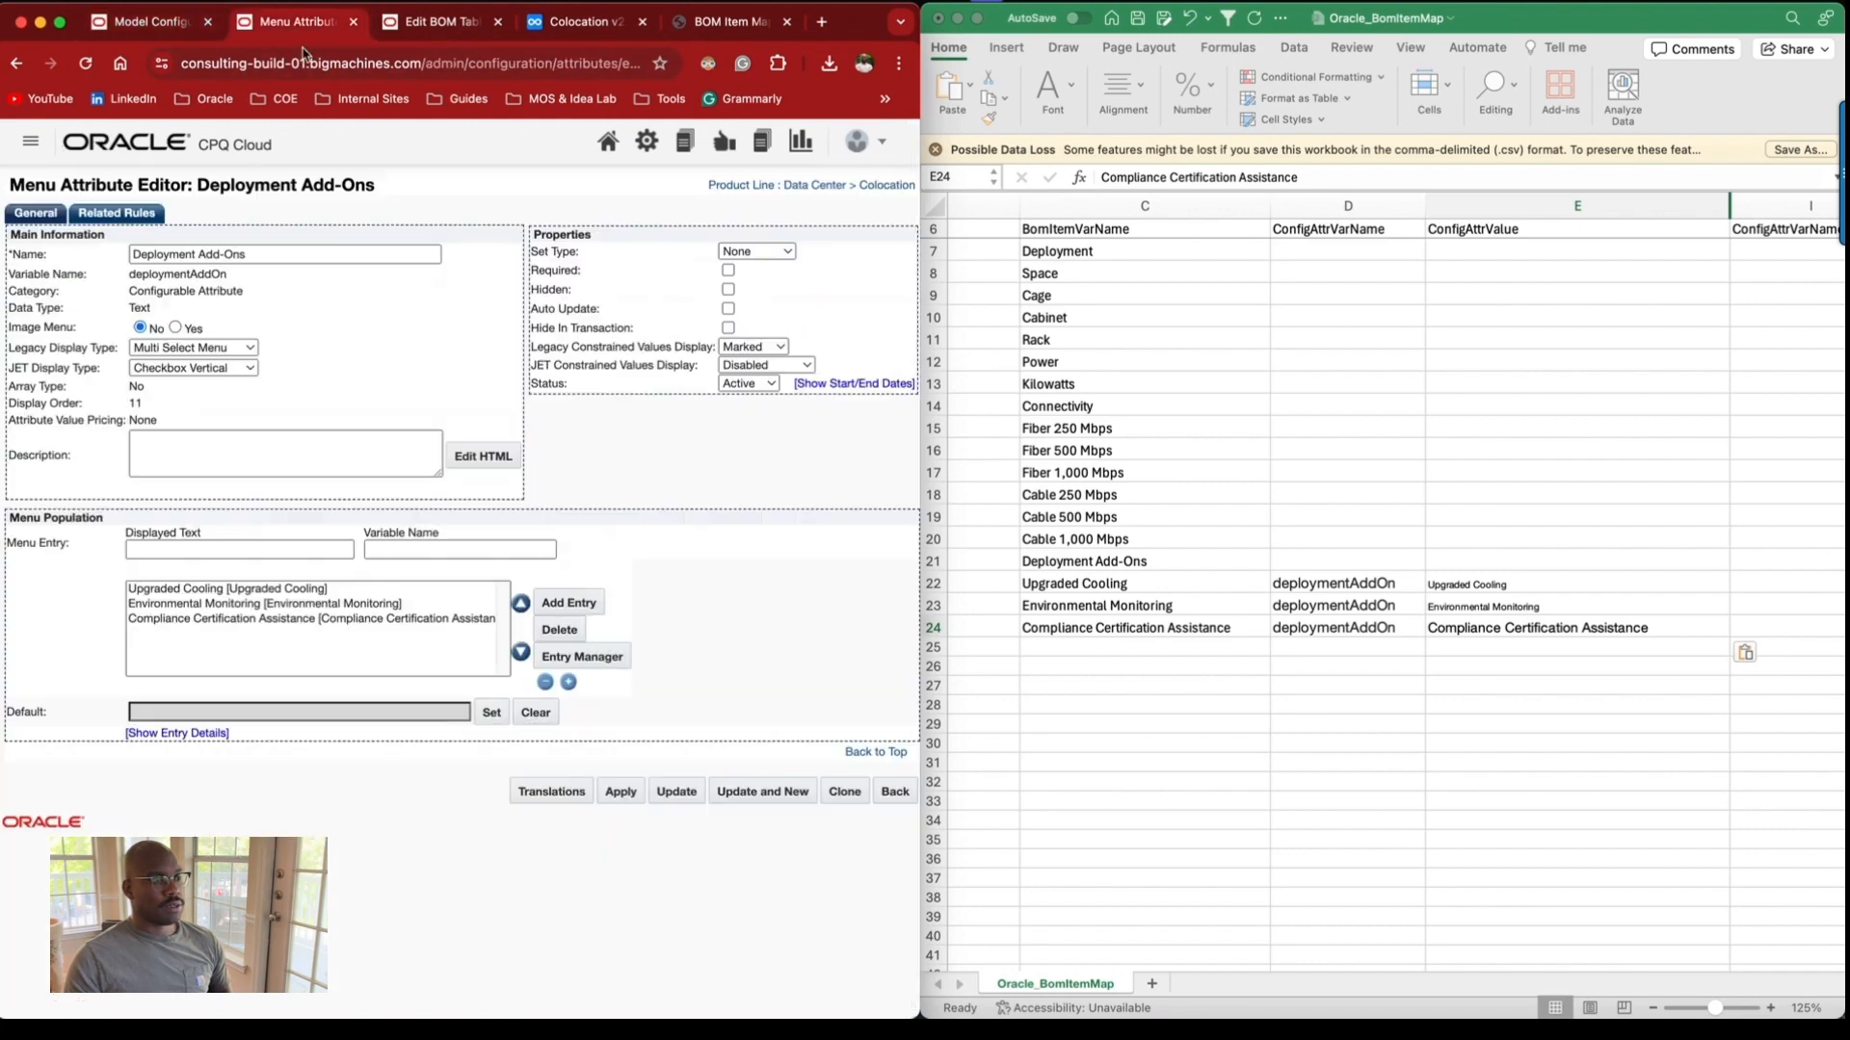
click(895, 792)
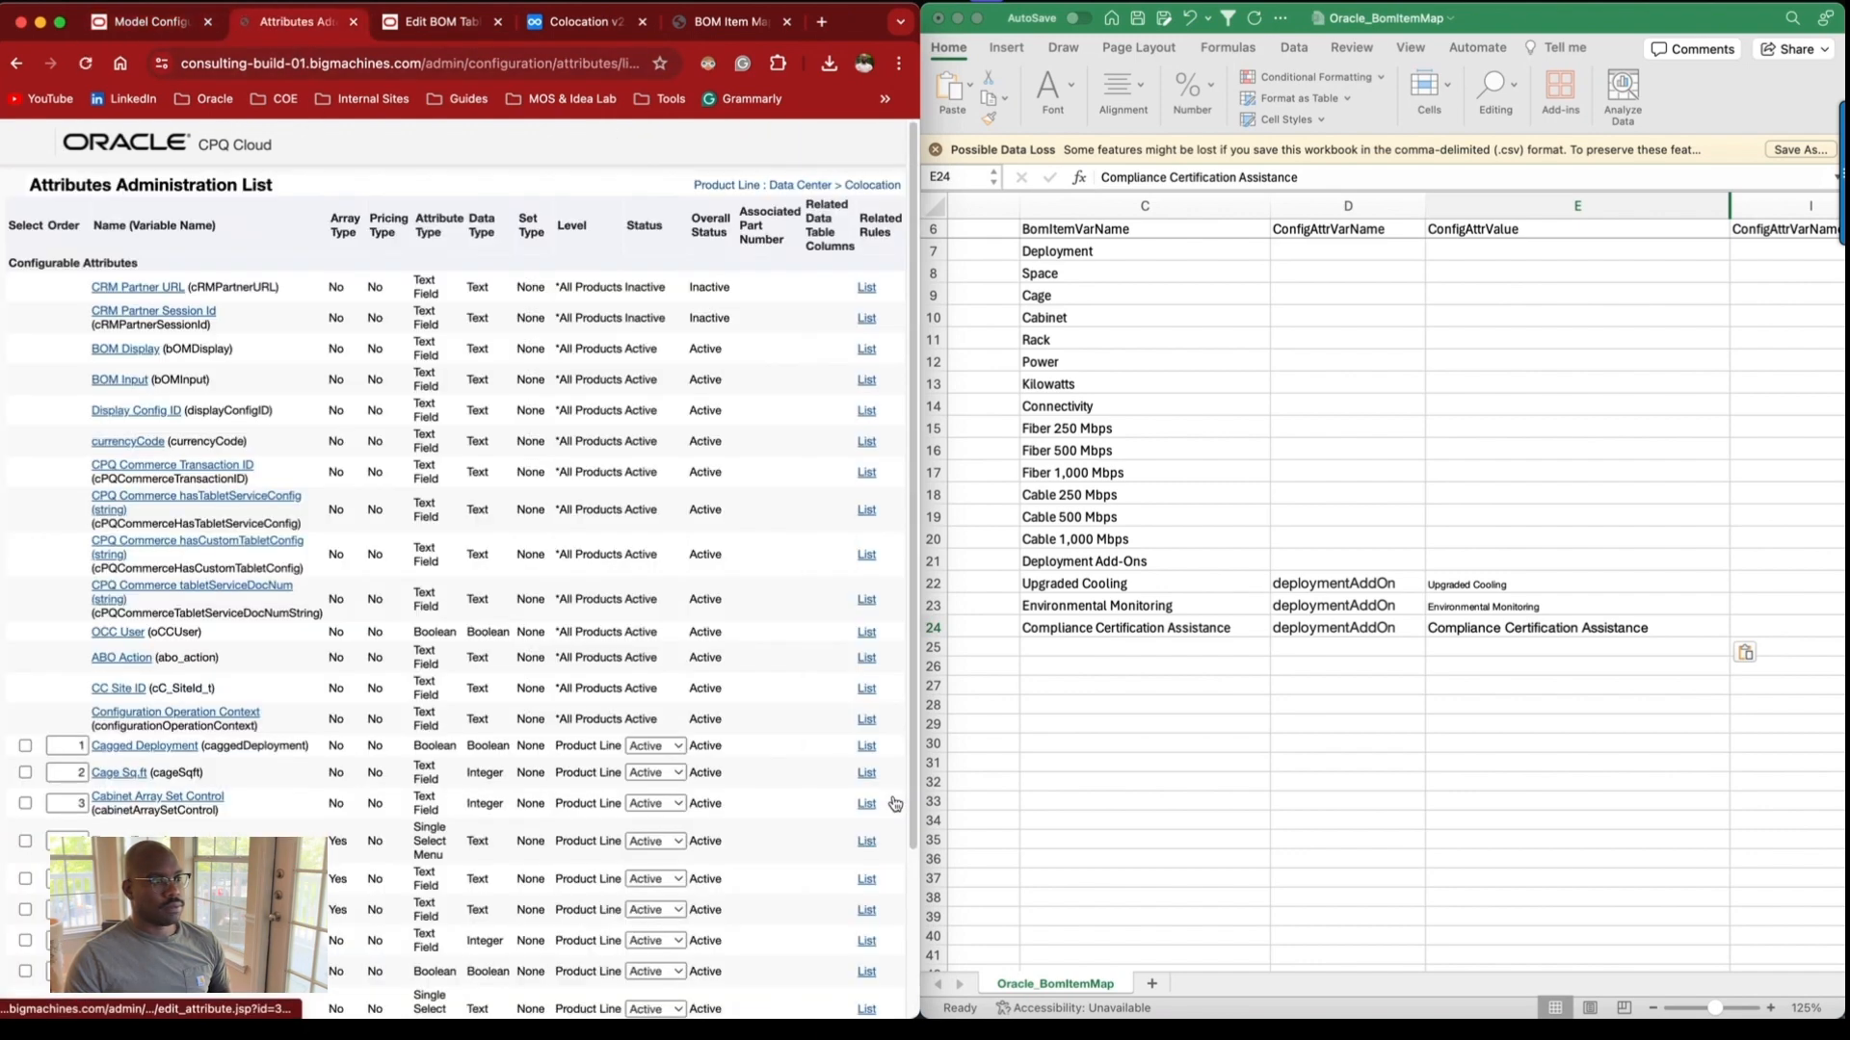
key(super+f)
key(super+v)
Open the Internet Medium and Internet Connection Speed attributes in separate browser tabs.
scroll(420, 759, down, 1)
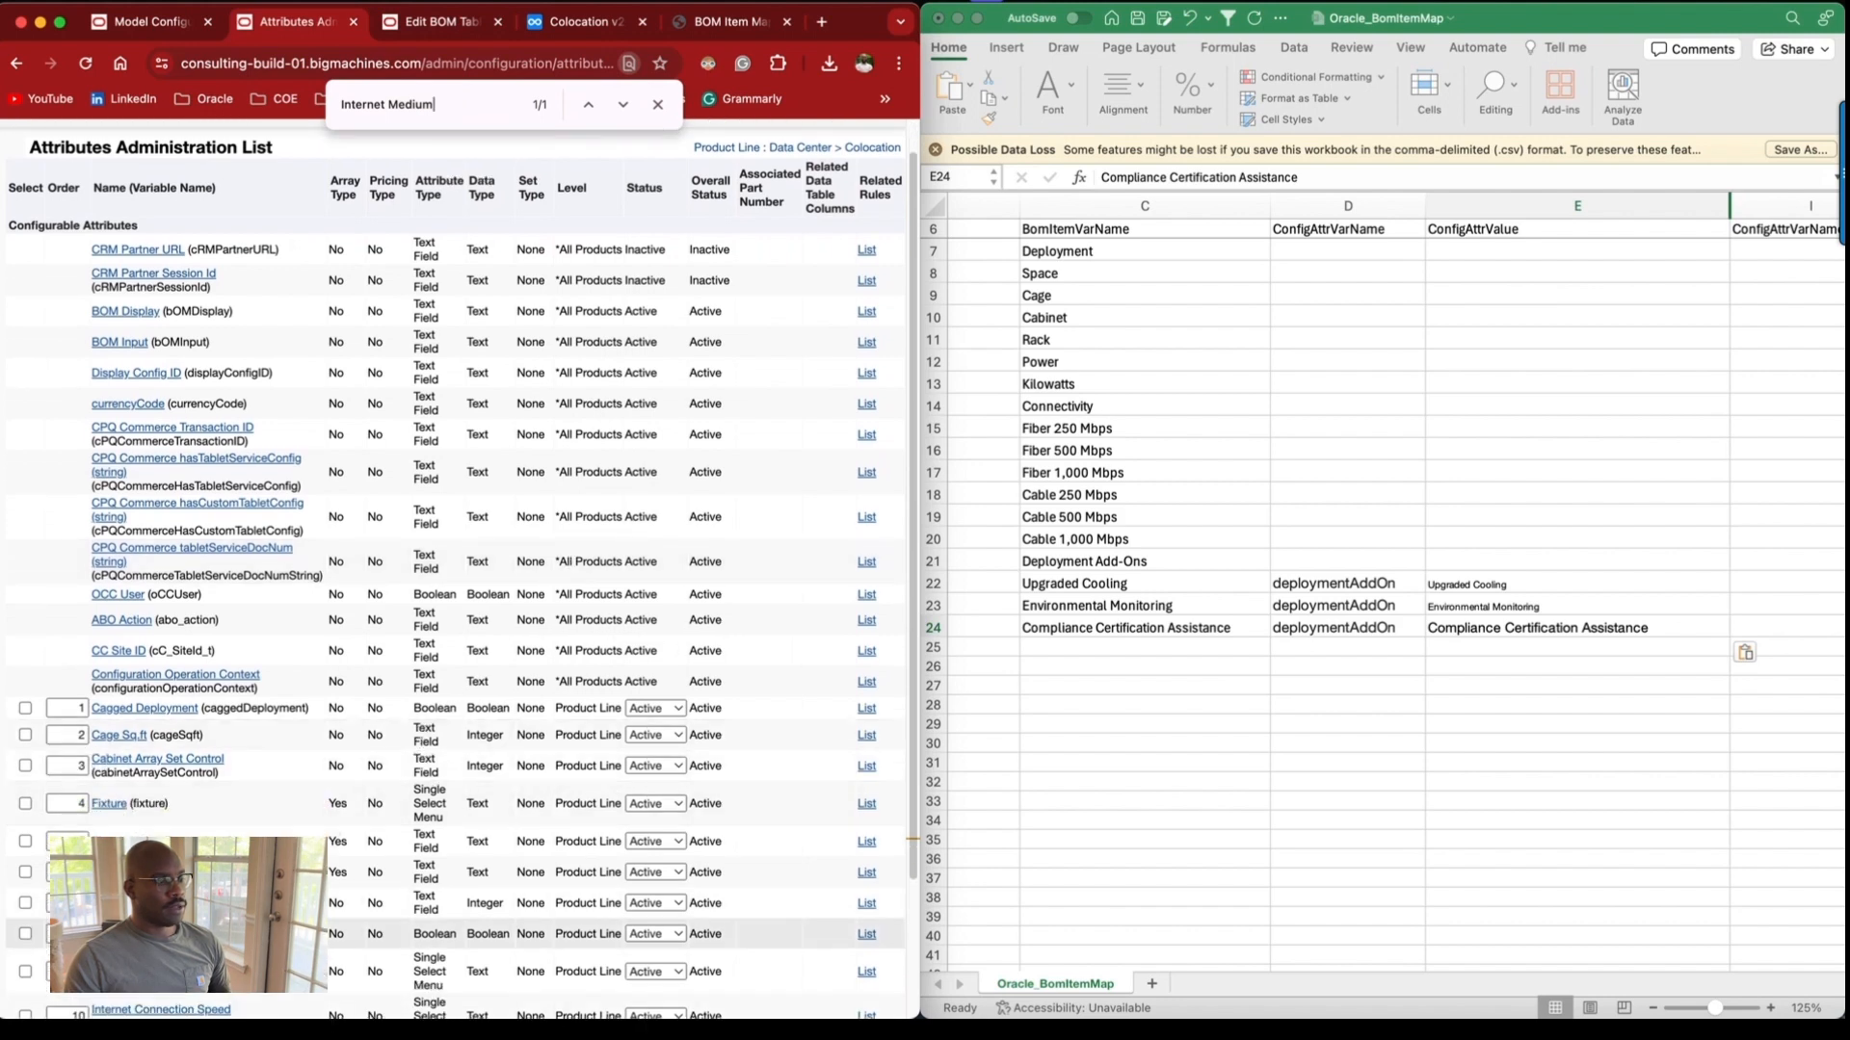
super+click(135, 947)
scroll(430, 782, down, 1)
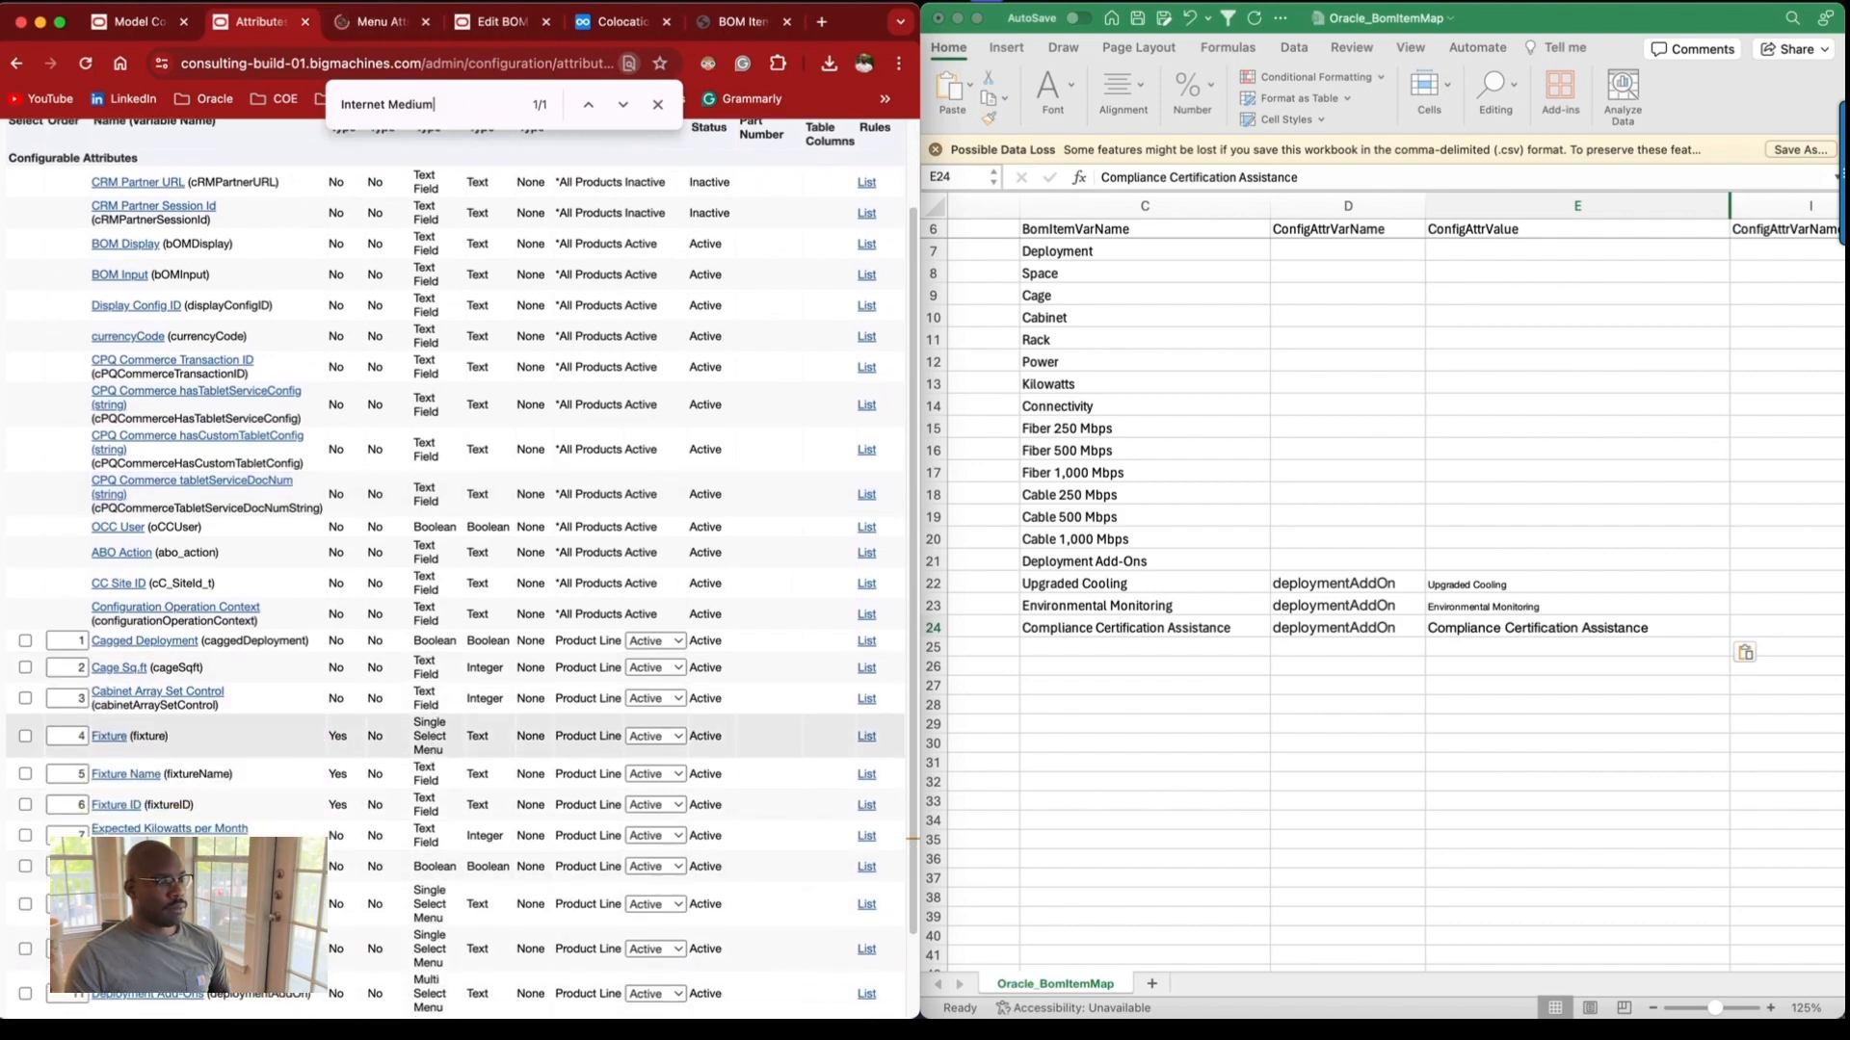
super+click(145, 943)
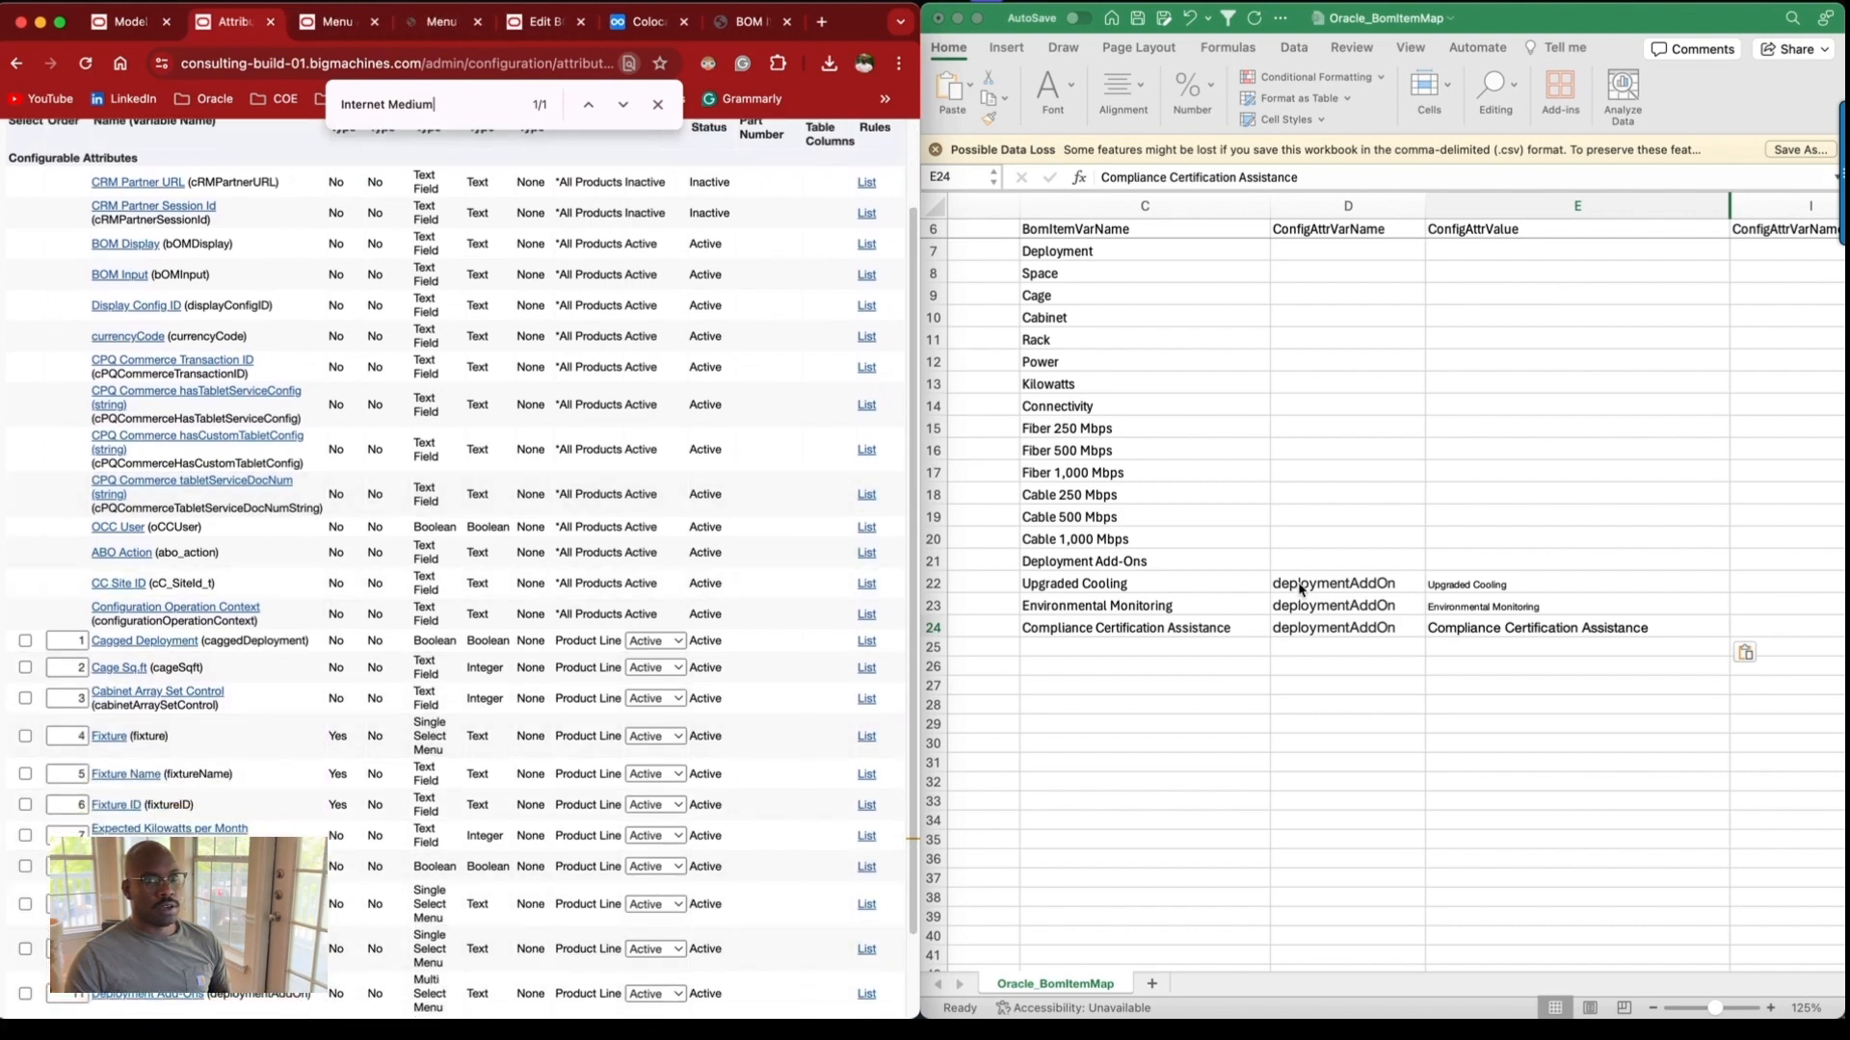
Examine the numbered ConfigAttrVarName and ConfigAttrValue column pairs across the Oracle_BomItemMap sheet.
scroll(1475, 514, right, 5)
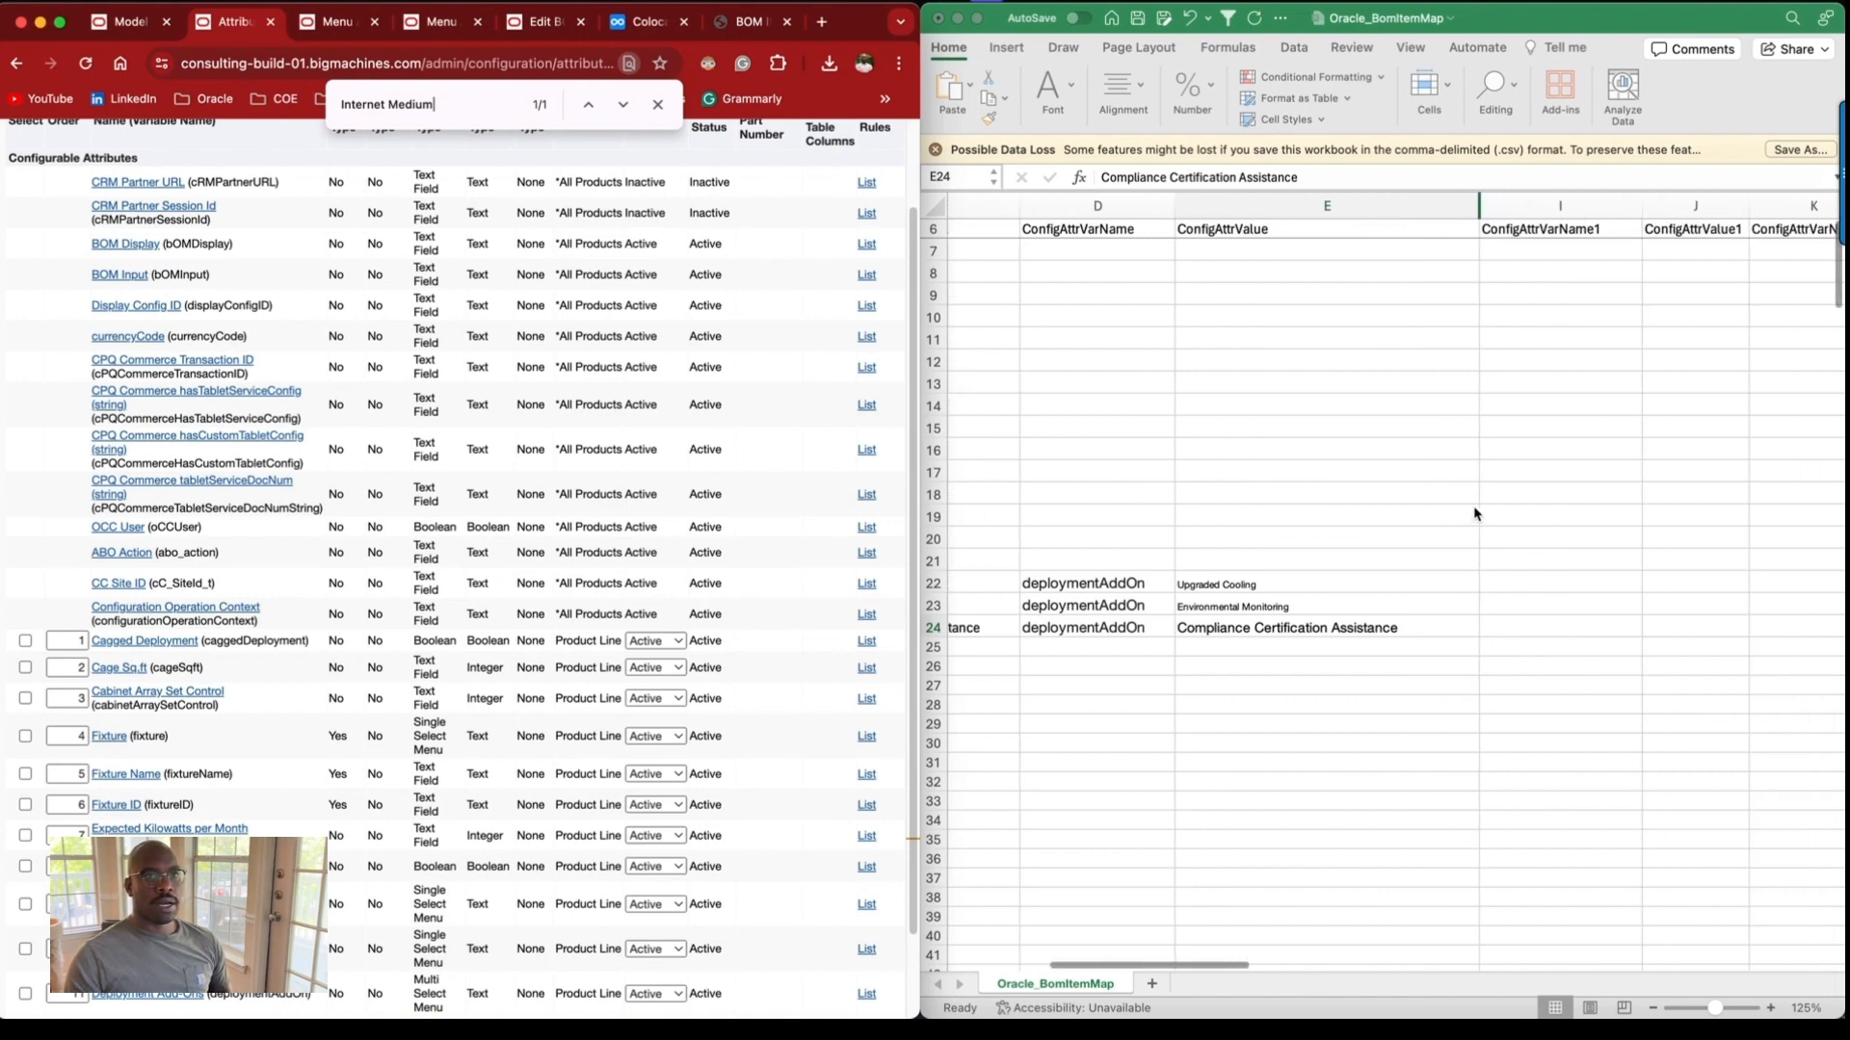
scroll(1475, 514, right, 8)
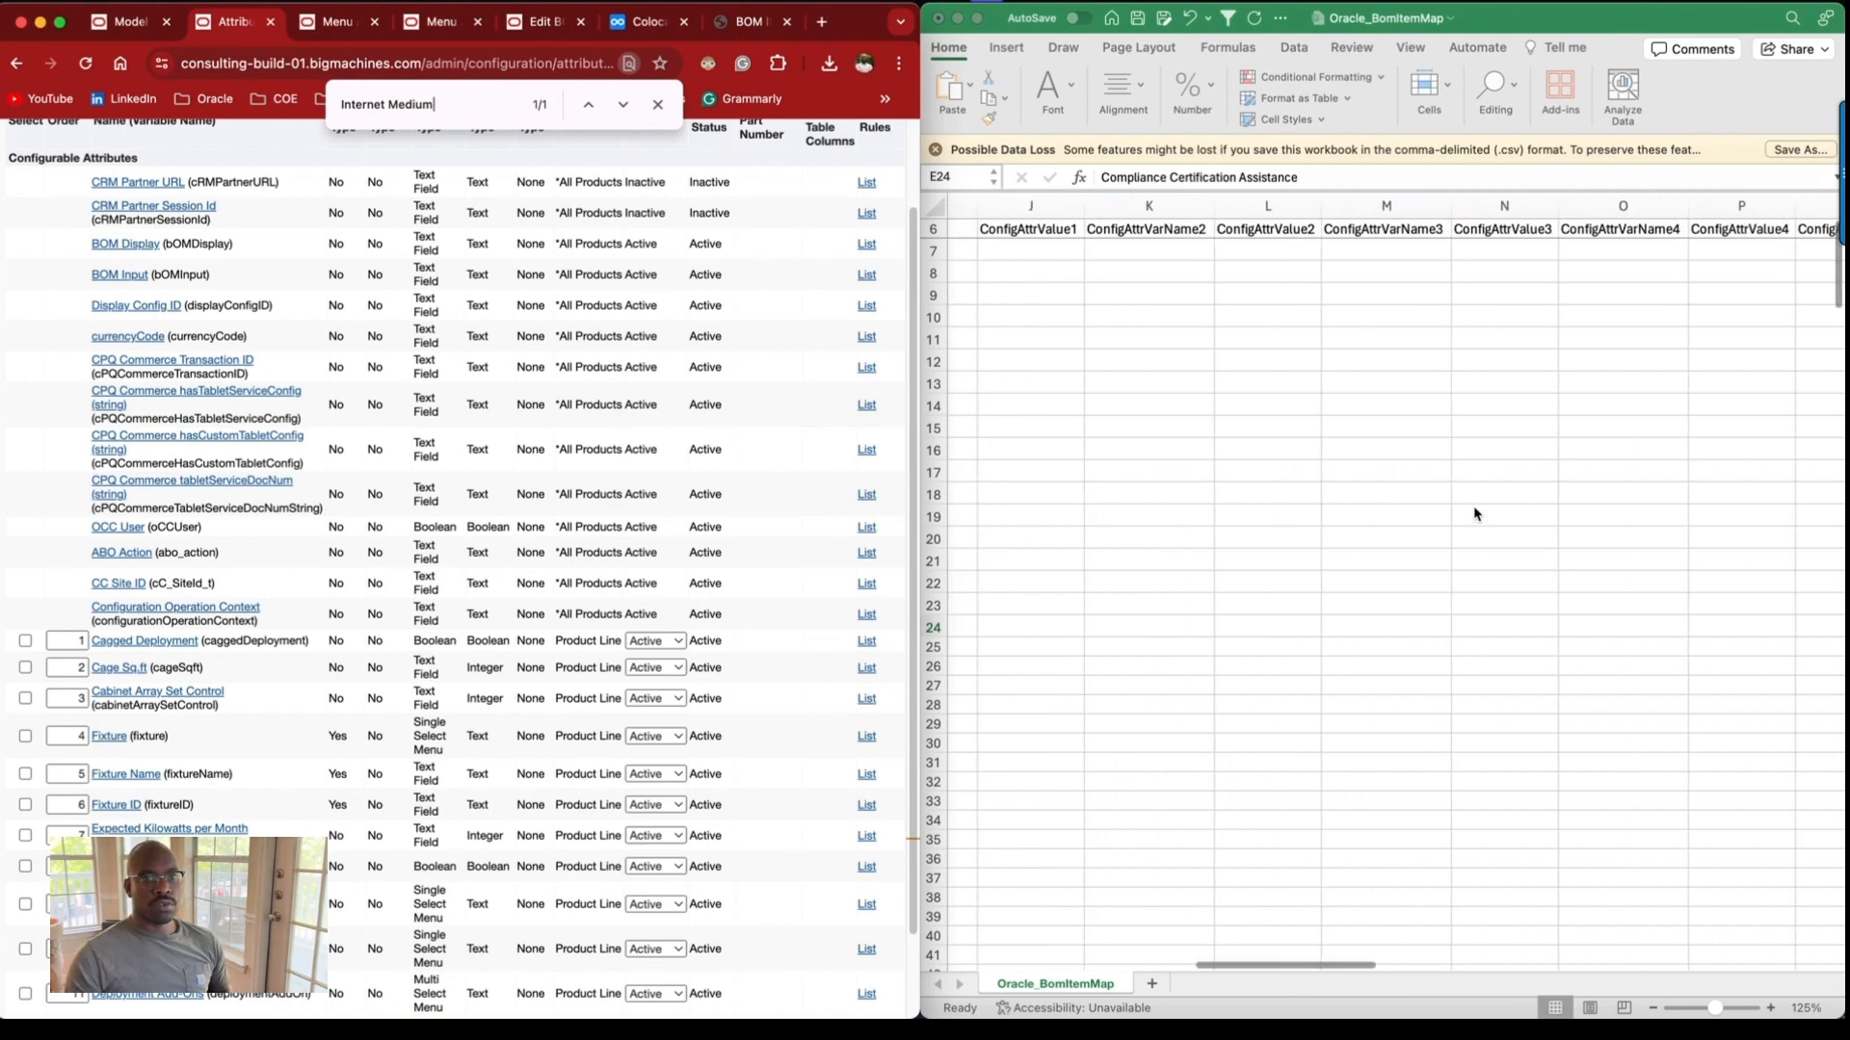
scroll(1475, 514, right, 8)
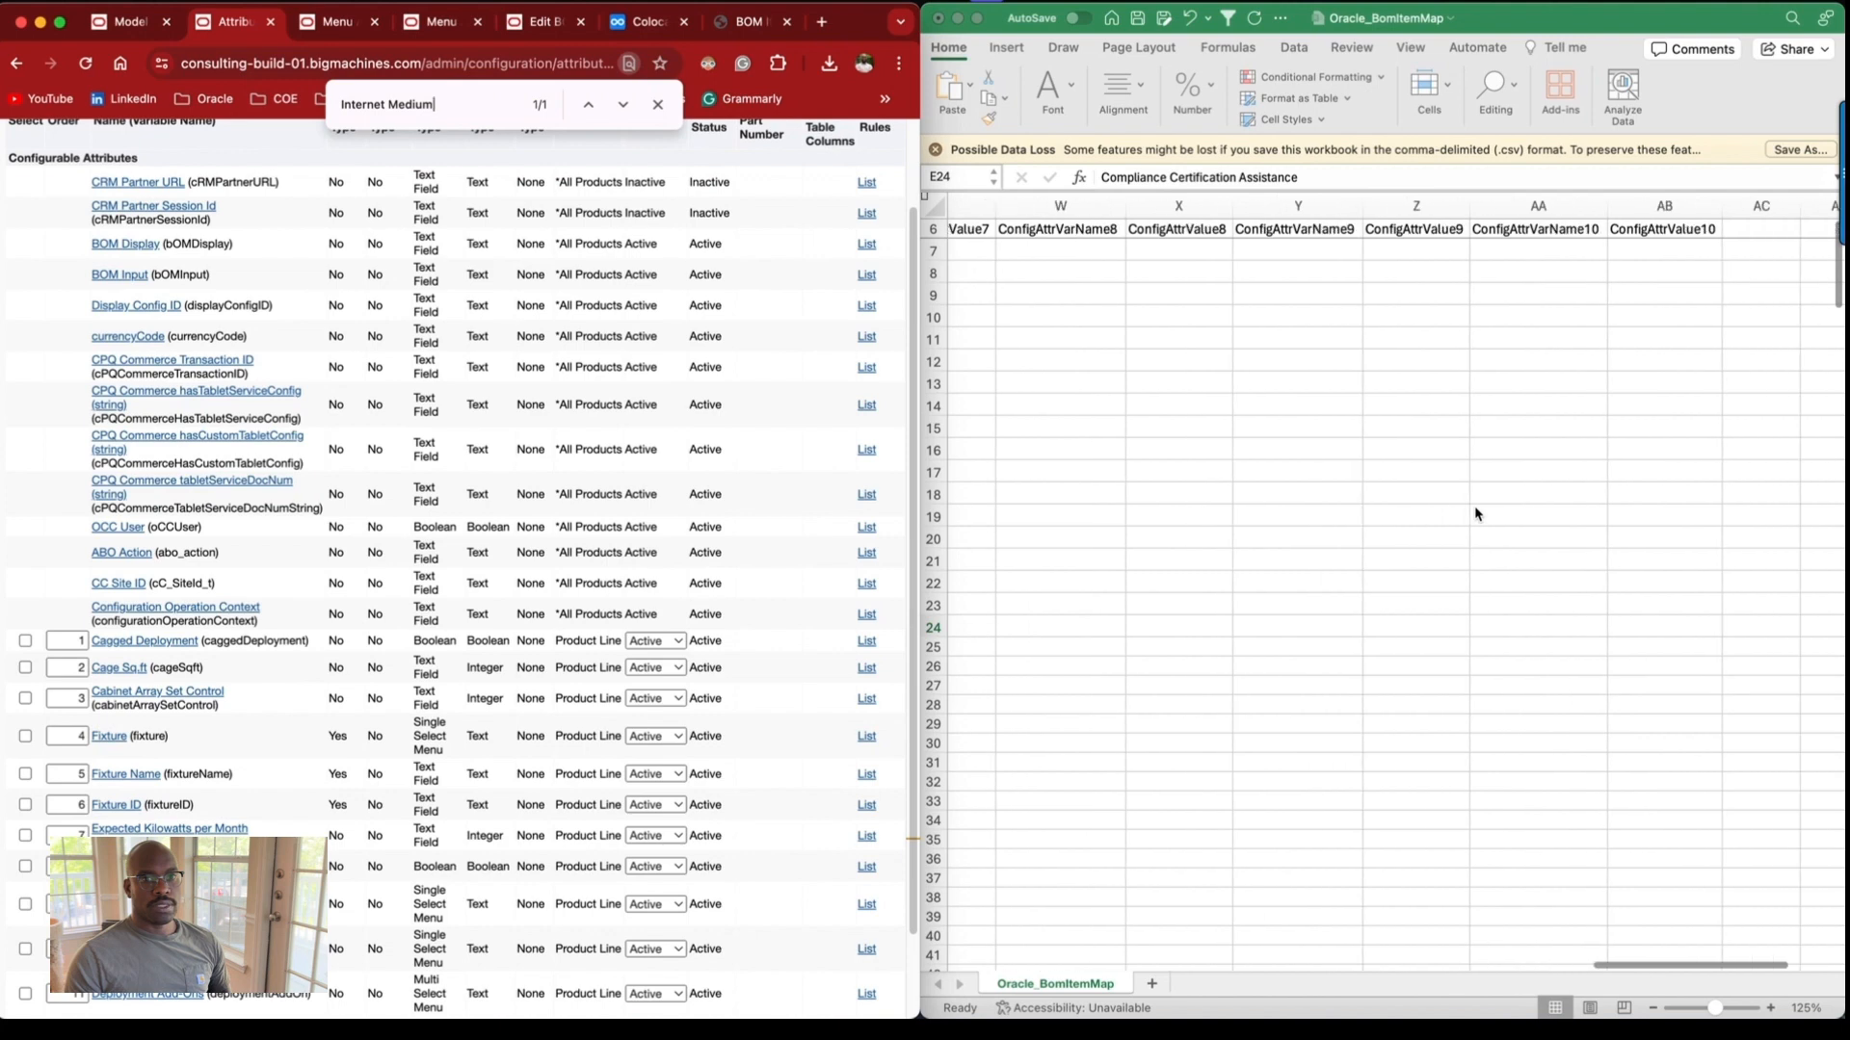
scroll(1445, 269, left, 1)
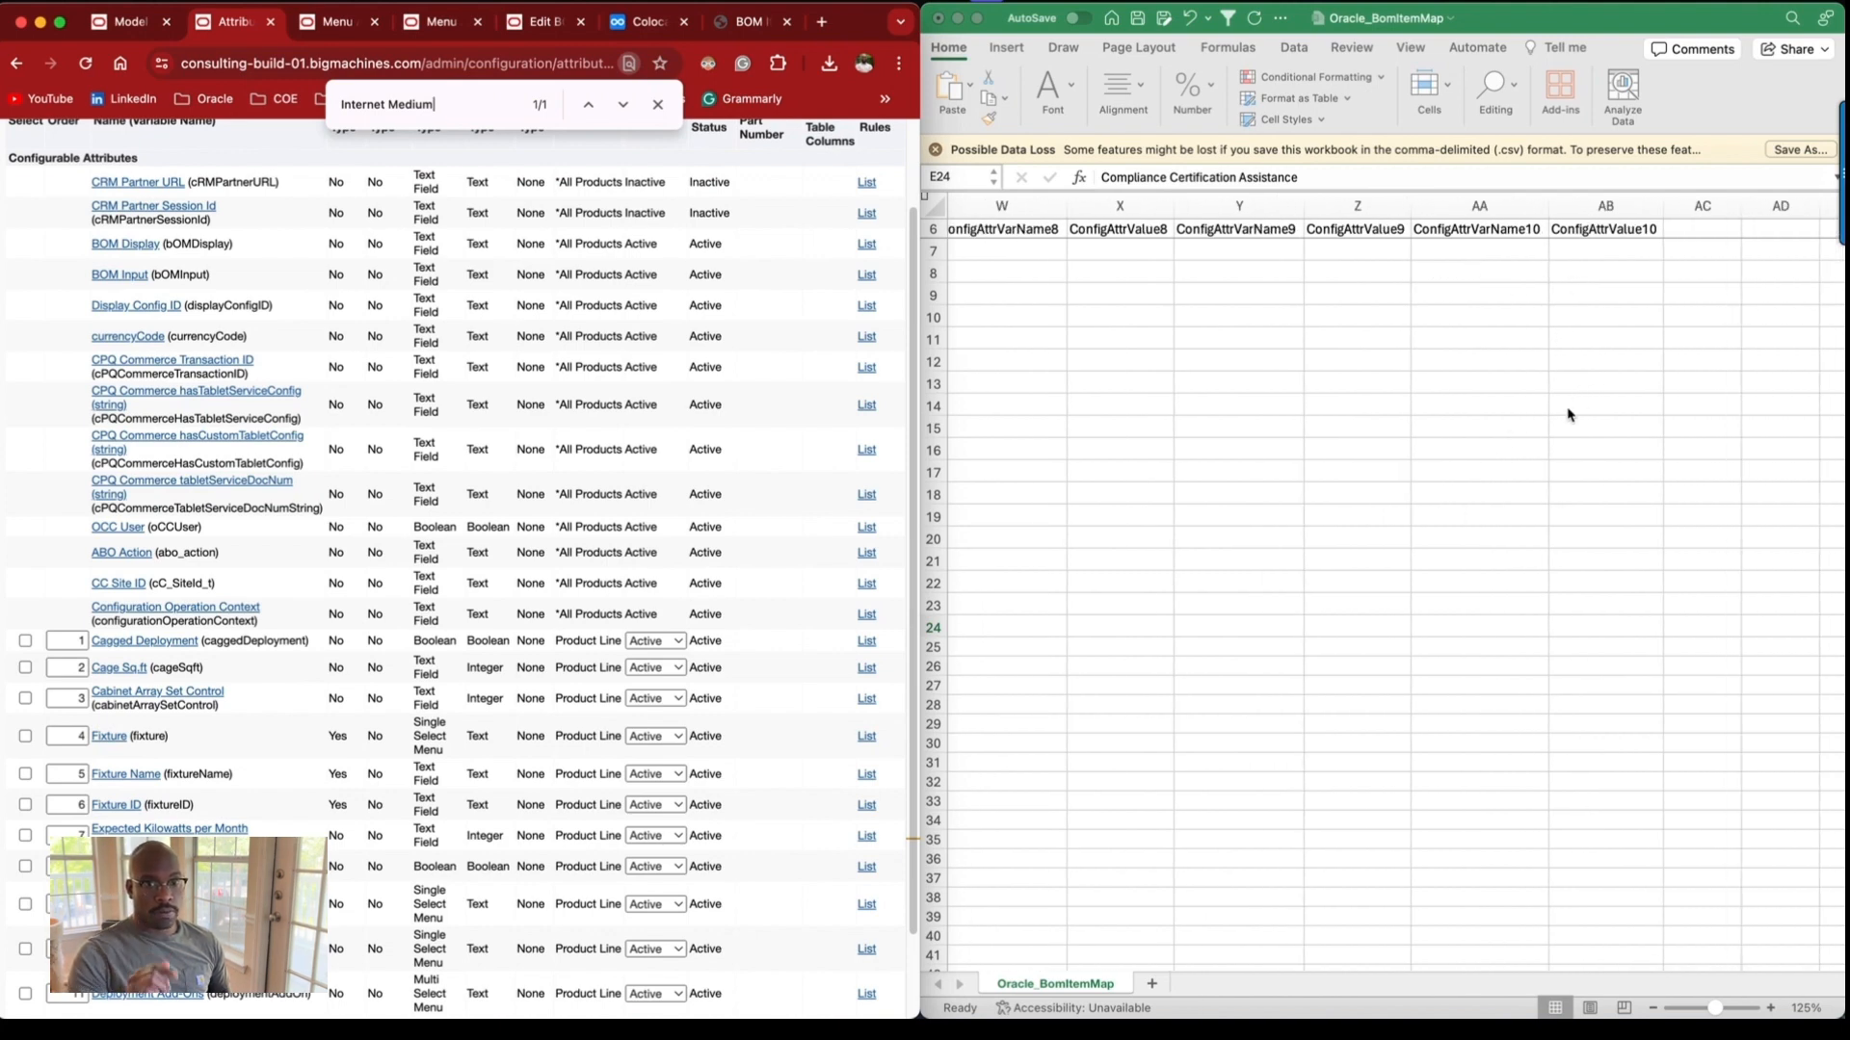
scroll(1271, 512, left, 5)
scroll(1201, 507, left, 10)
scroll(1201, 511, left, 6)
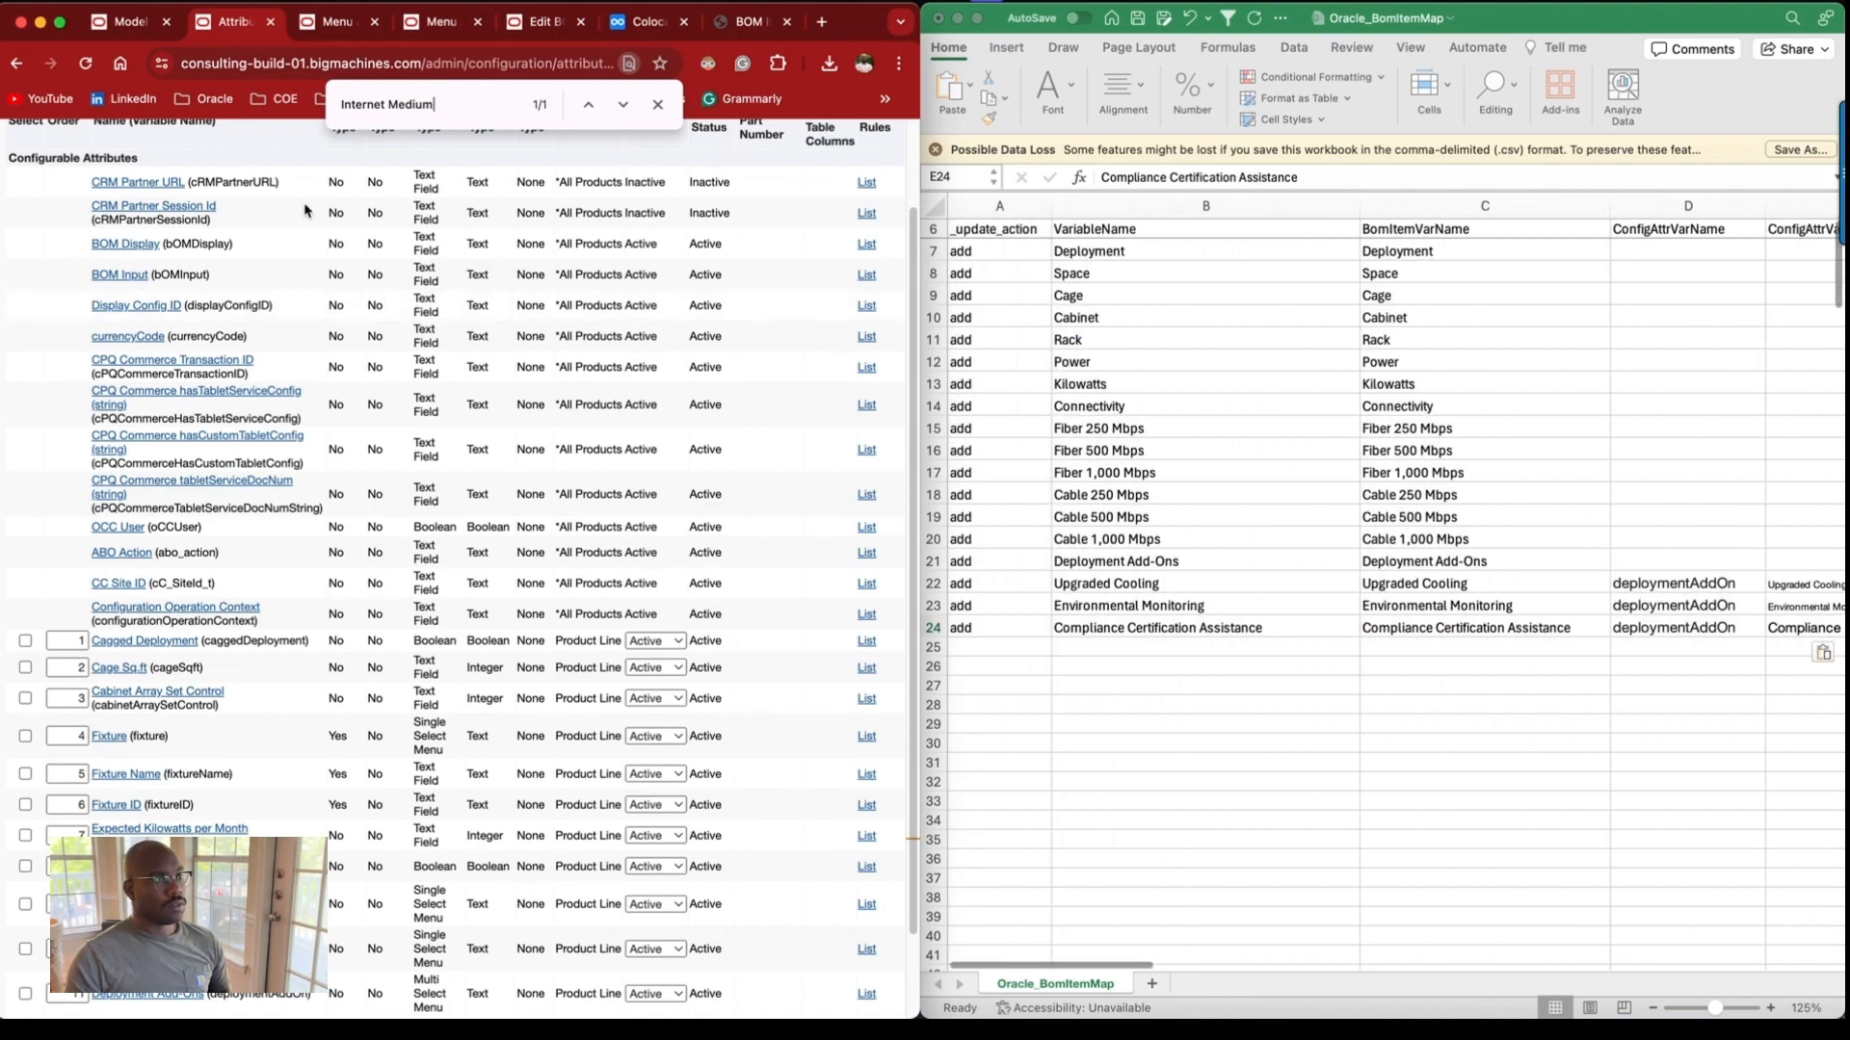
Copy the variable name internetMedium from the Internet Medium attribute into ConfigAttrVarName in rows 15 to 21.
click(327, 21)
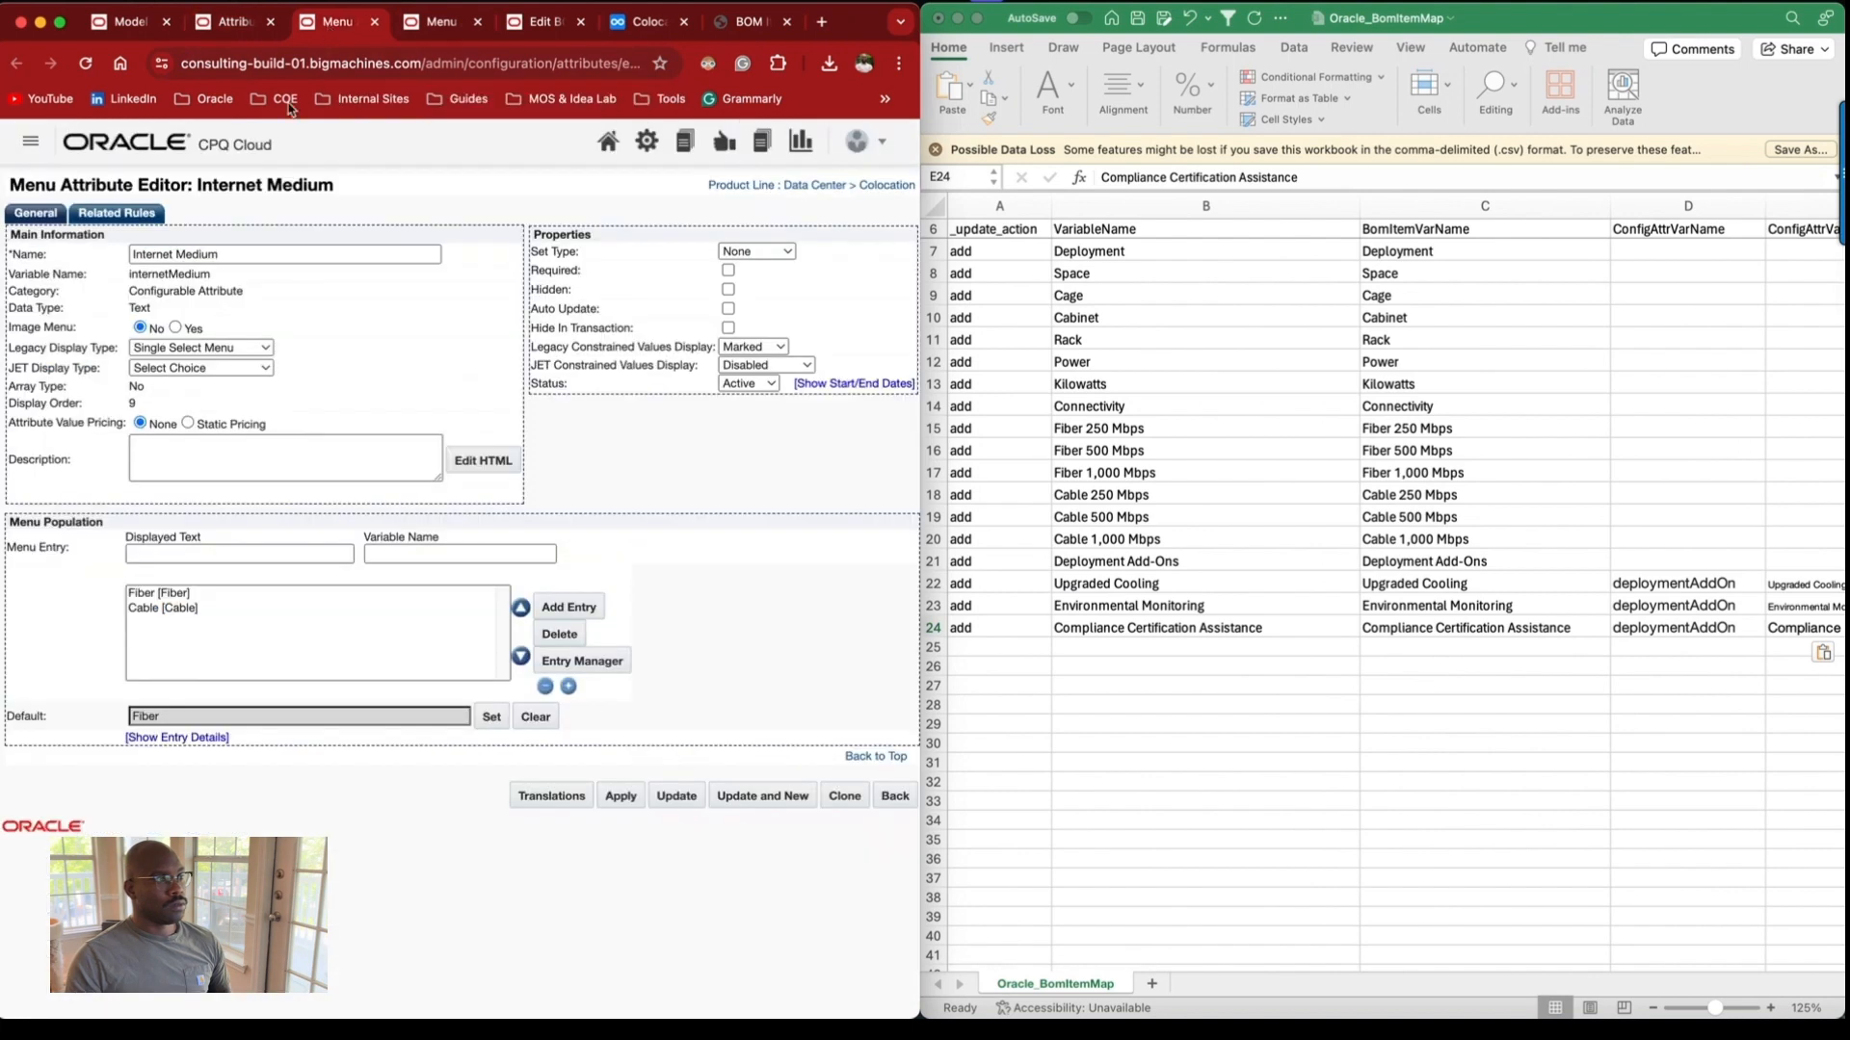
double_click(160, 278)
key(super+c)
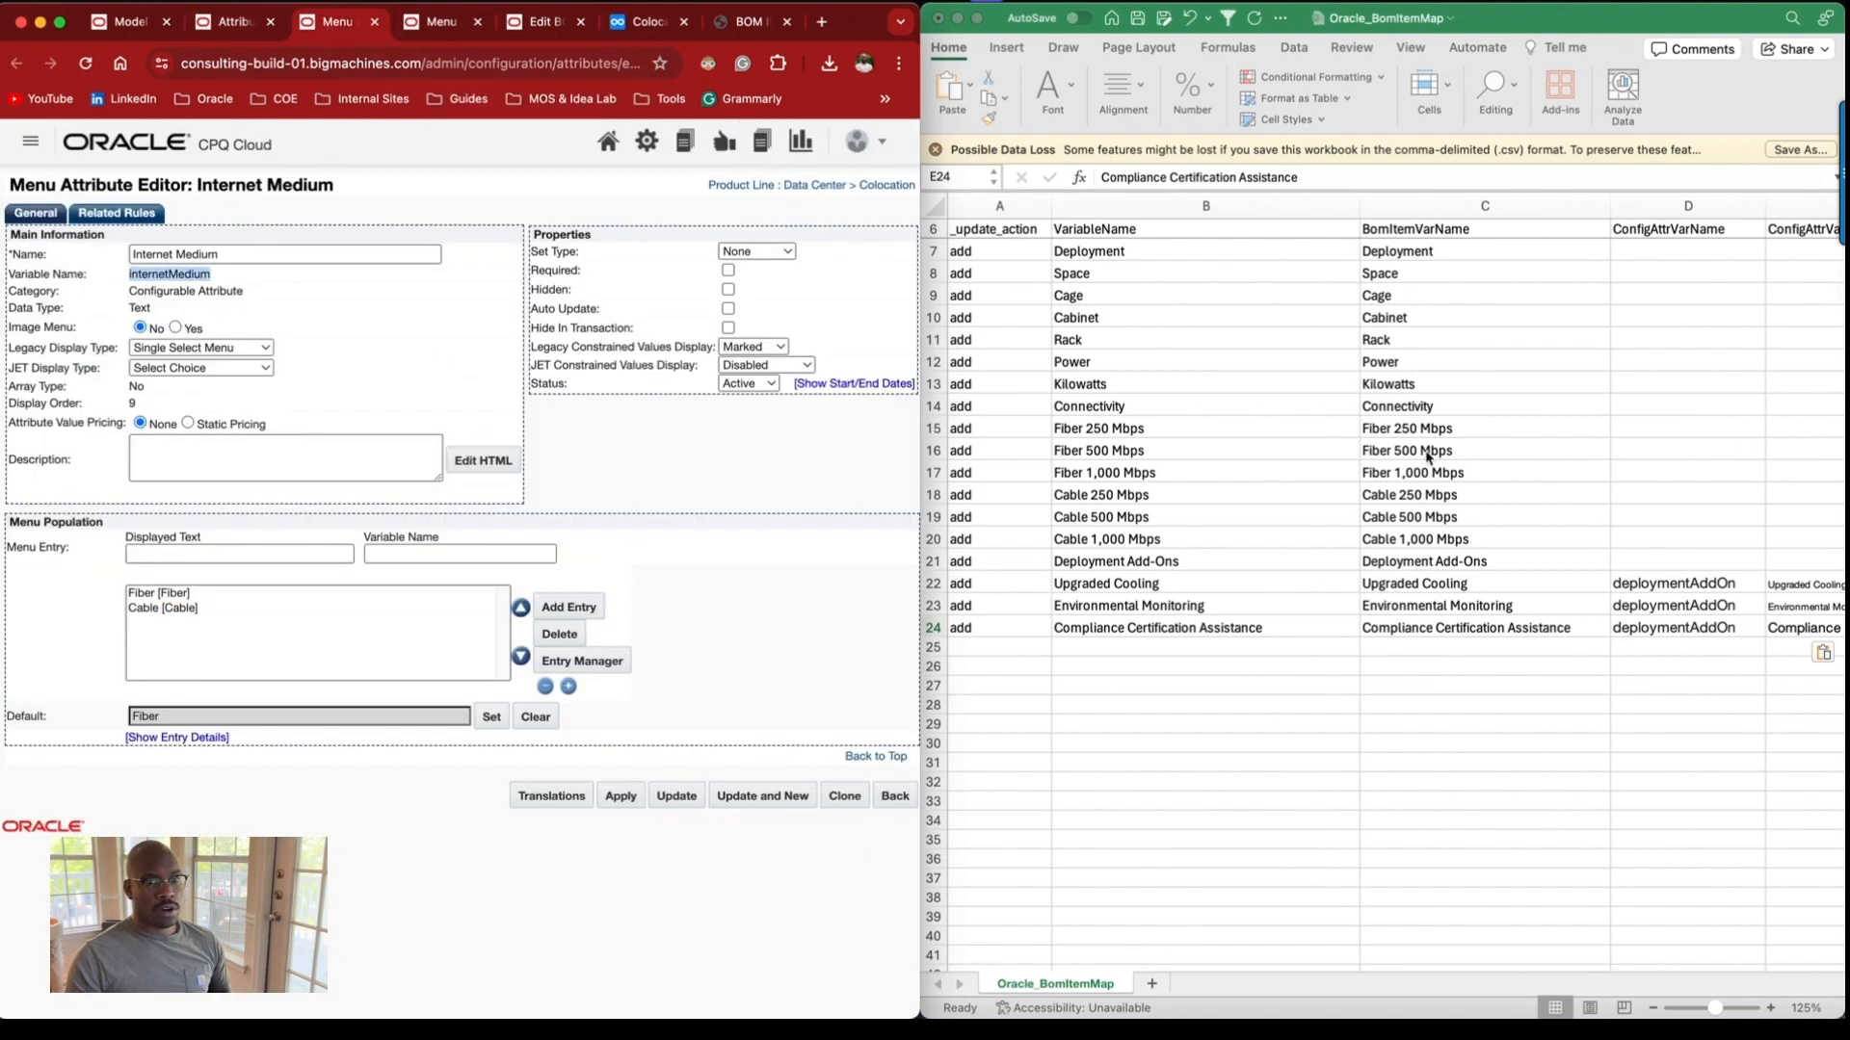
click(1639, 427)
key(super+v)
key(Return)
key(super+v)
key(Return)
key(super+v)
key(Return)
key(super+v)
key(Return)
key(super+v)
key(Return)
key(super+v)
key(Return)
key(super+v)
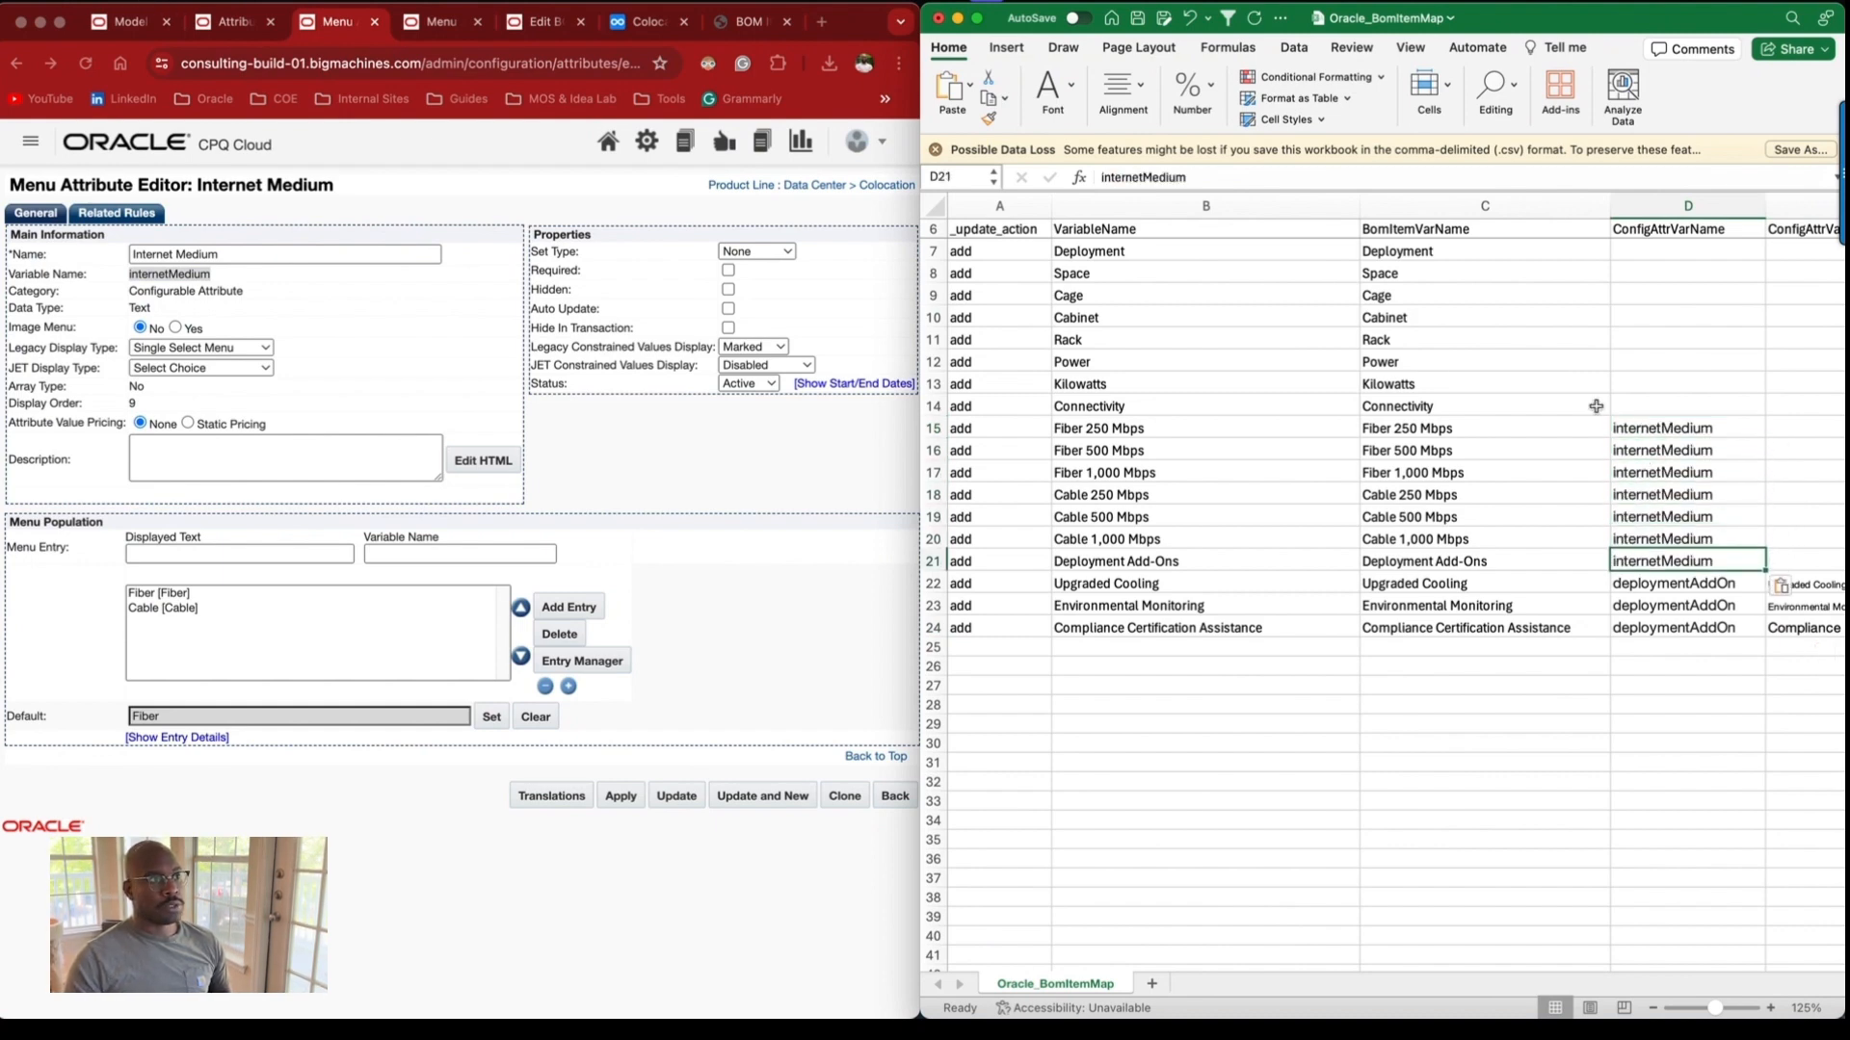
Copy the variable name internetConnectionSpeed from the Internet Connection Speed attribute into ConfigAttrVarName1 in rows 15 to 21.
click(439, 27)
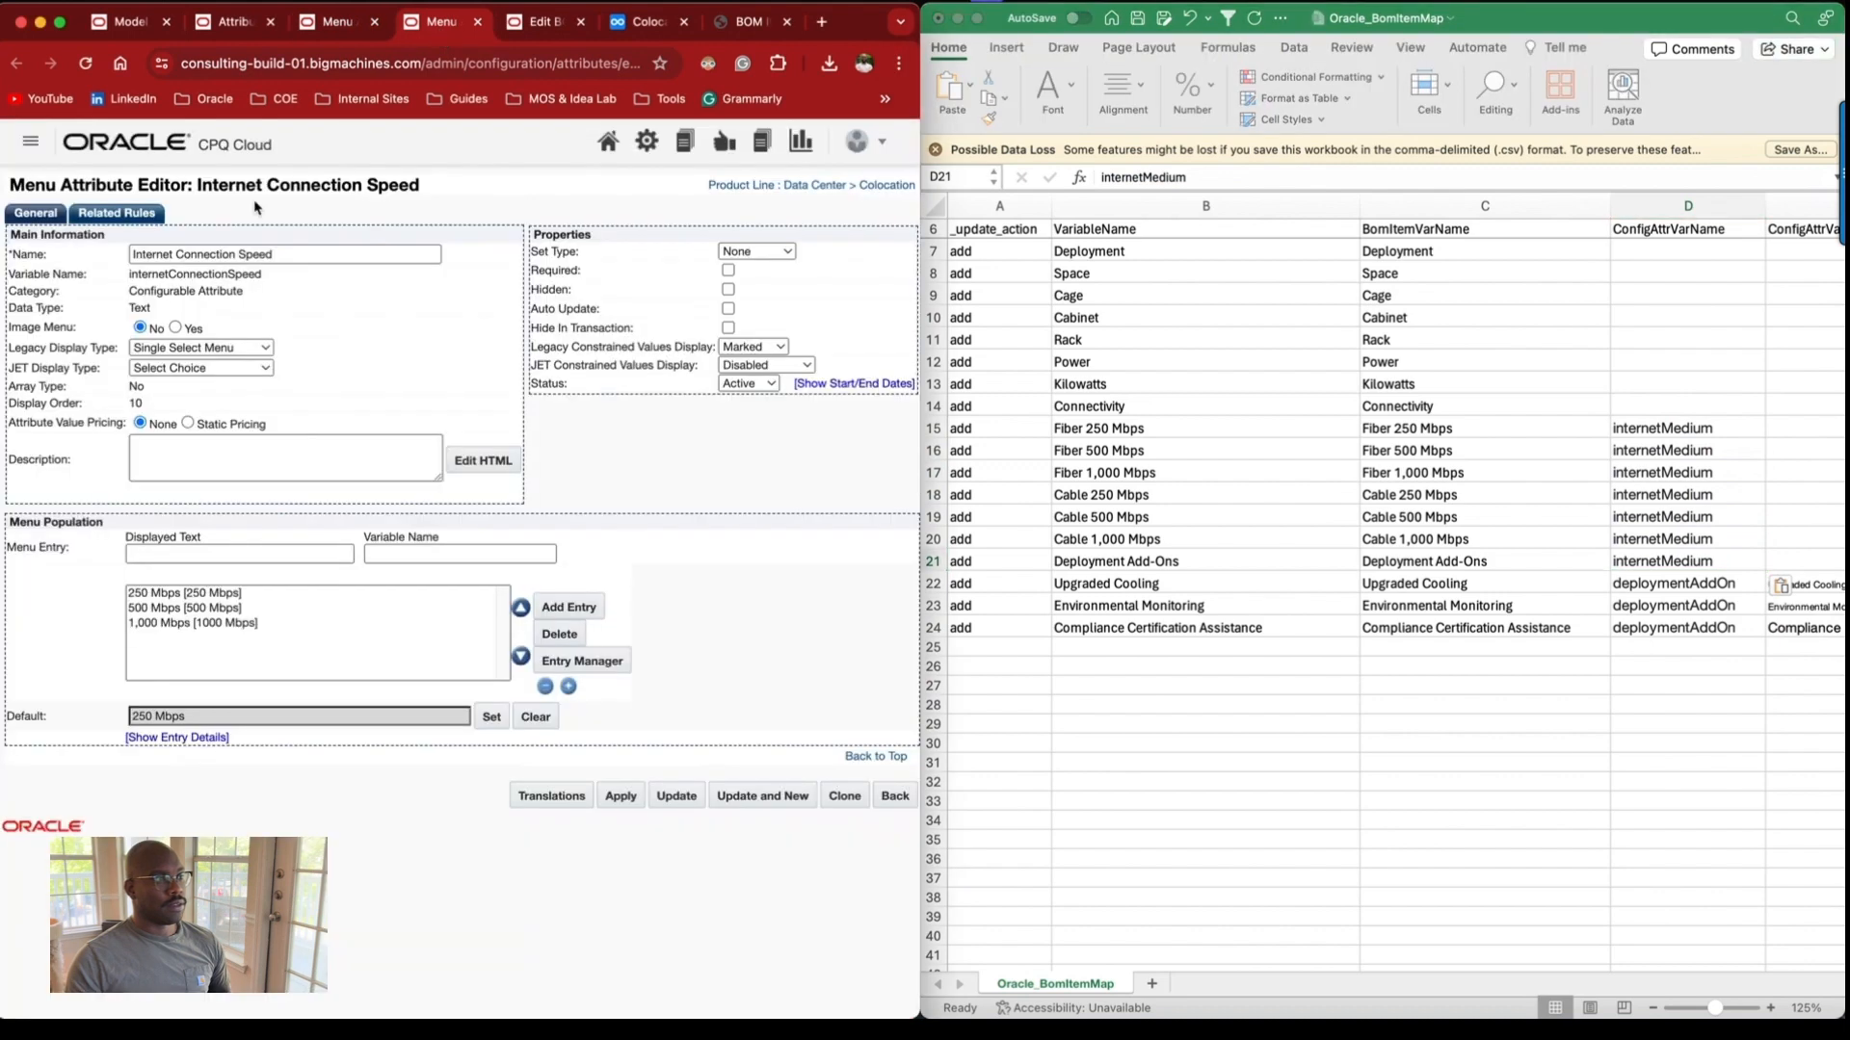
double_click(178, 277)
key(super+c)
scroll(1638, 434, right, 10)
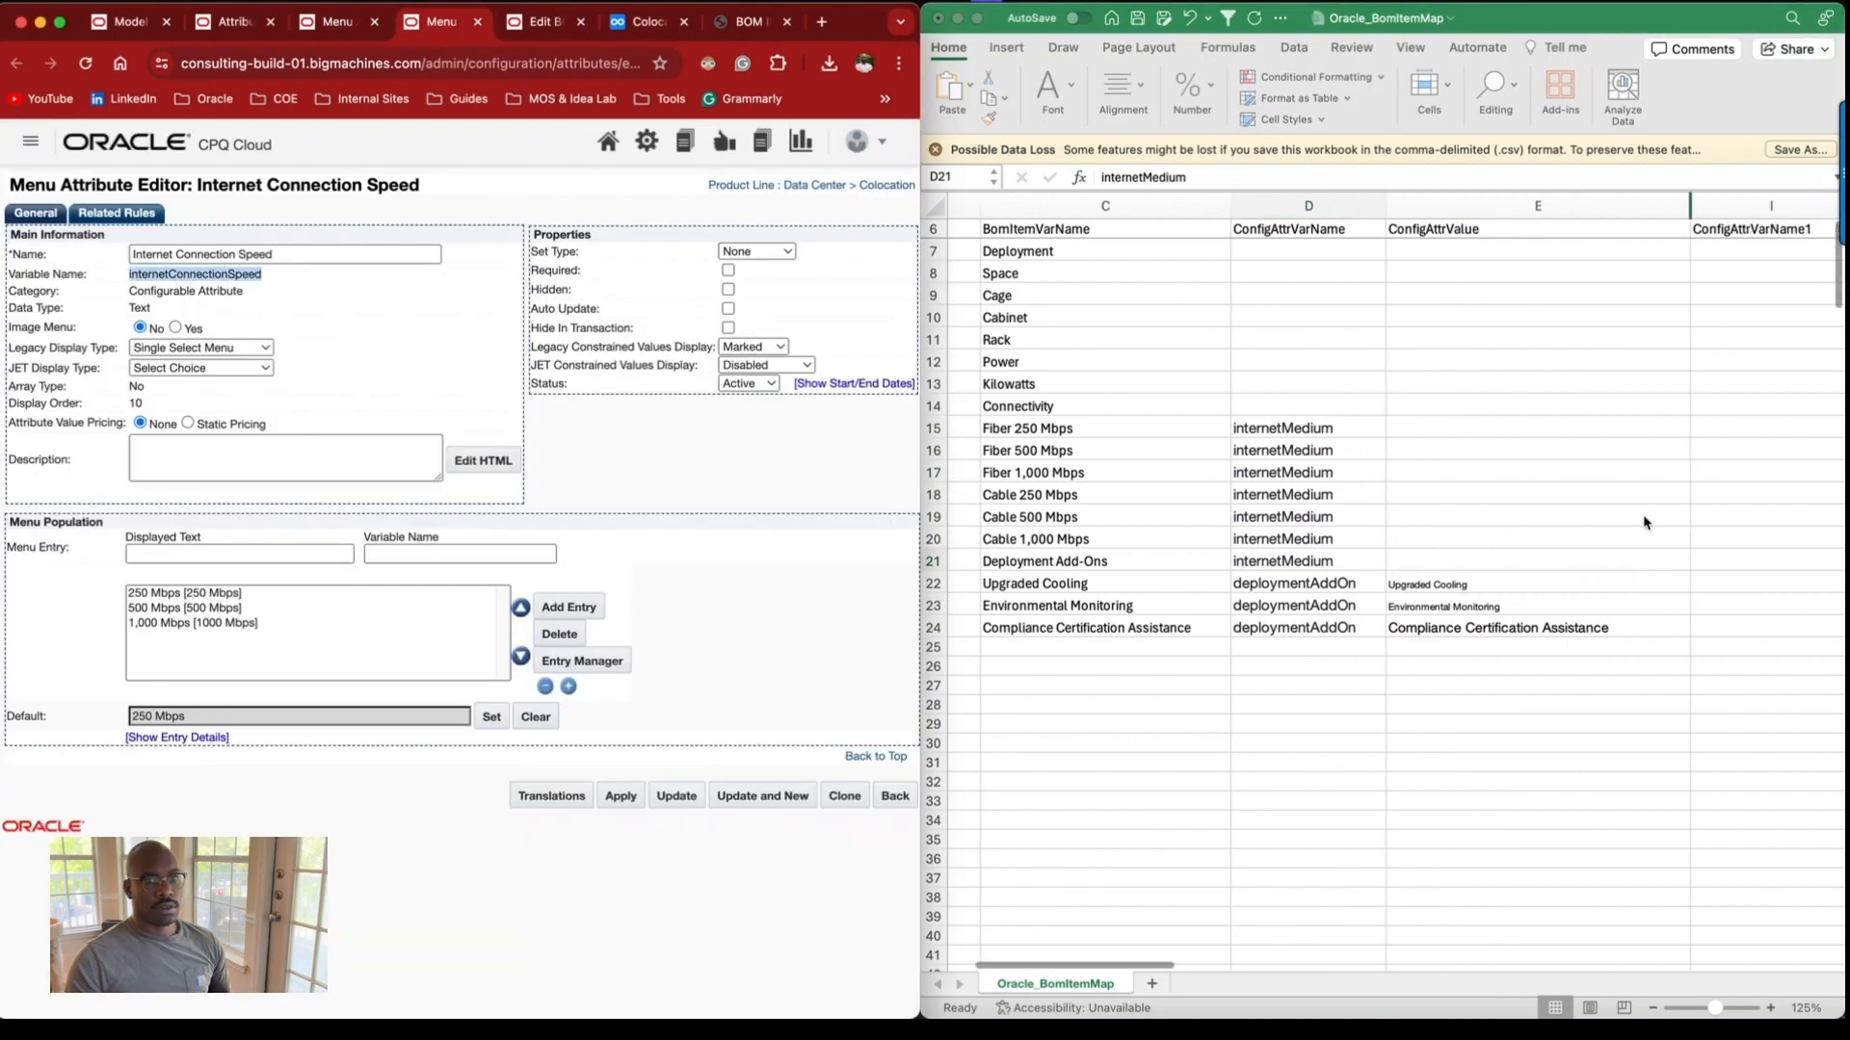
click(1295, 428)
click(1295, 428)
key(Tab)
key(Tab)
key(super+v)
key(Return)
key(super+v)
key(Return)
key(super+v)
key(Return)
key(super+v)
key(Return)
key(super+v)
key(Return)
key(super+v)
key(Return)
key(super+v)
key(Left)
key(Left)
key(Right)
key(Left)
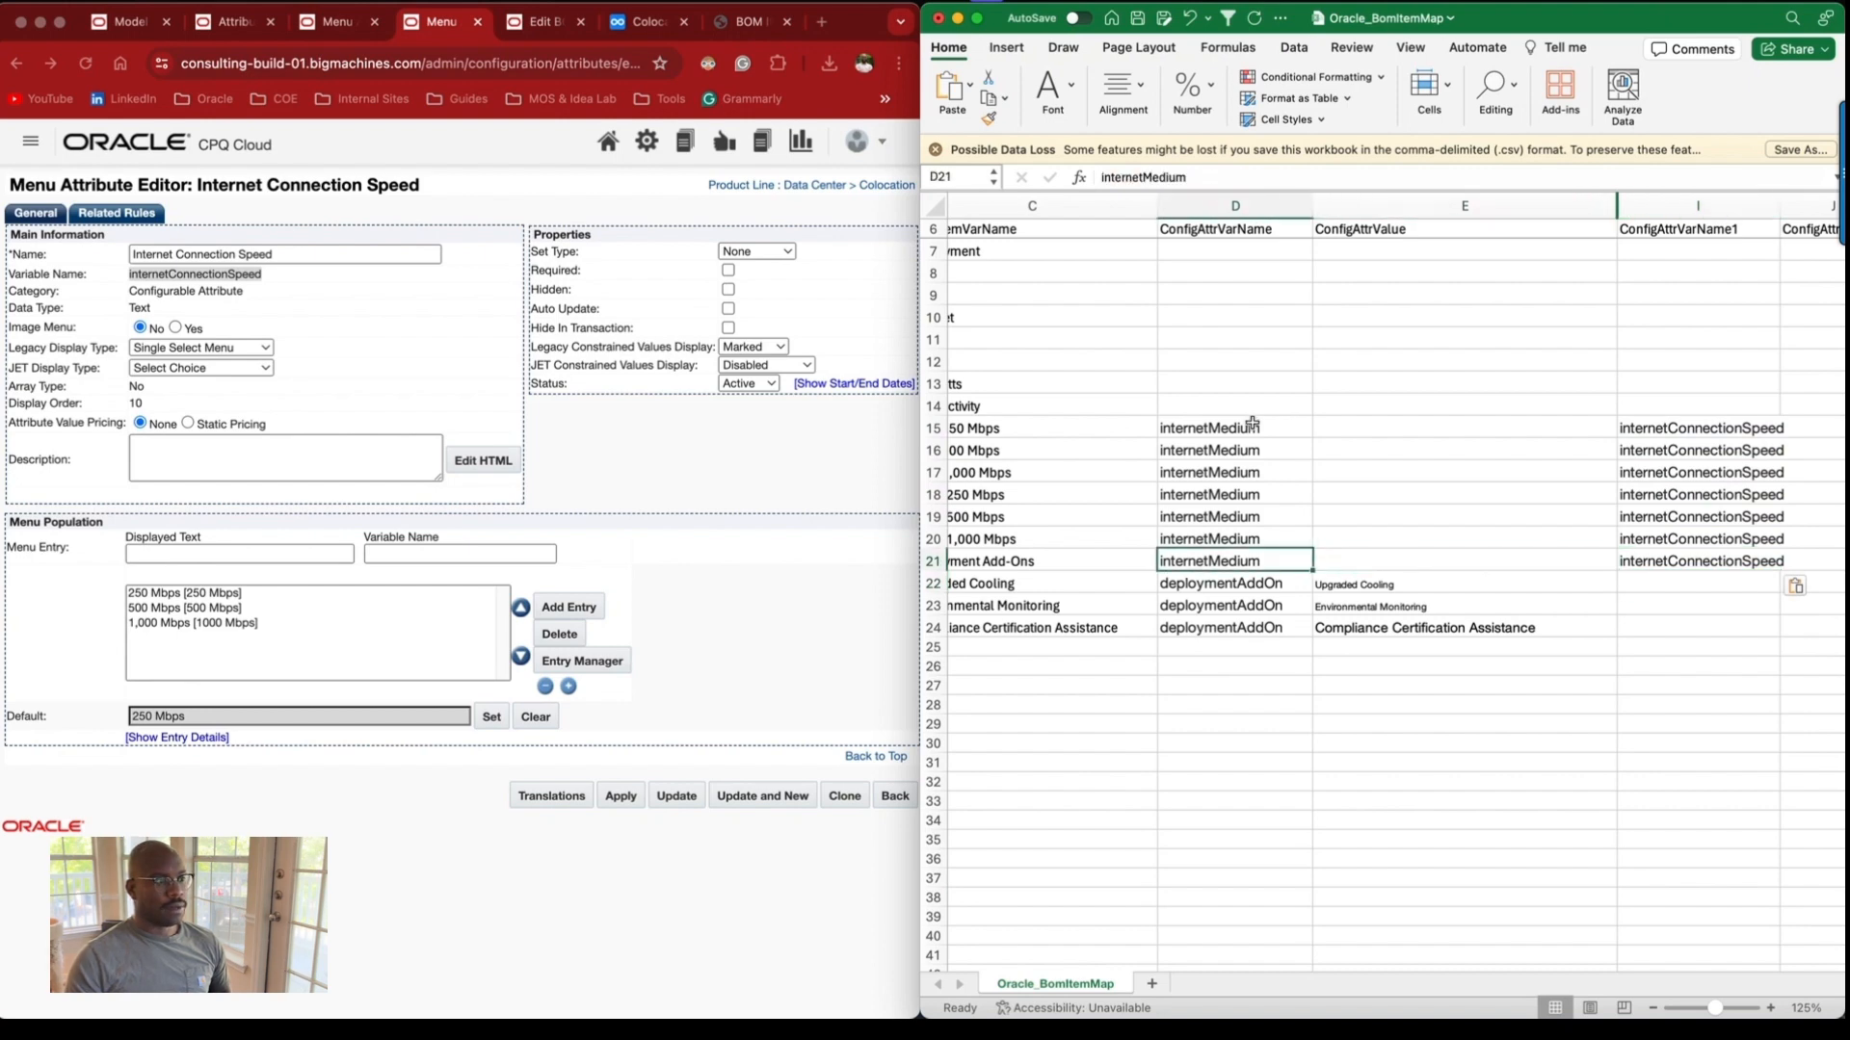
Open the Internet Medium attribute's Entry Manager and copy the Fiber variable name into ConfigAttrValue for the Fiber items in rows 15 to 17.
click(336, 29)
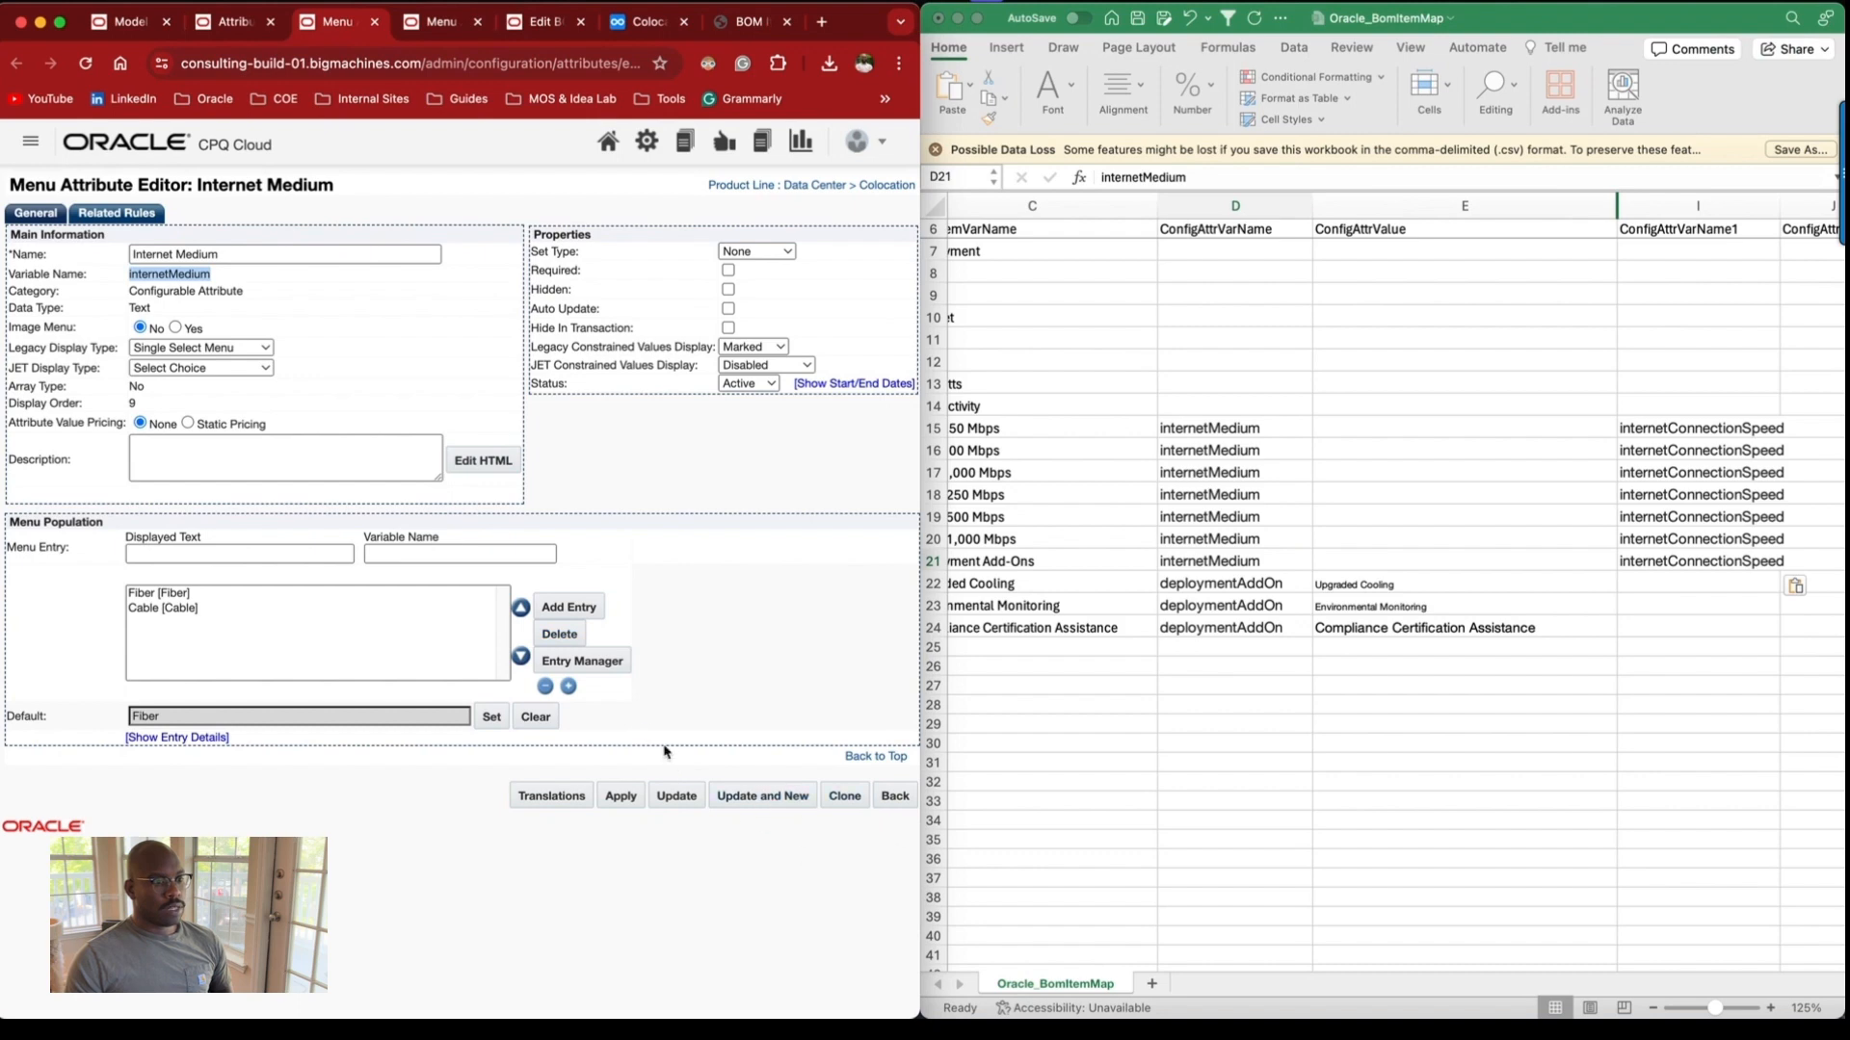
click(584, 662)
click(605, 227)
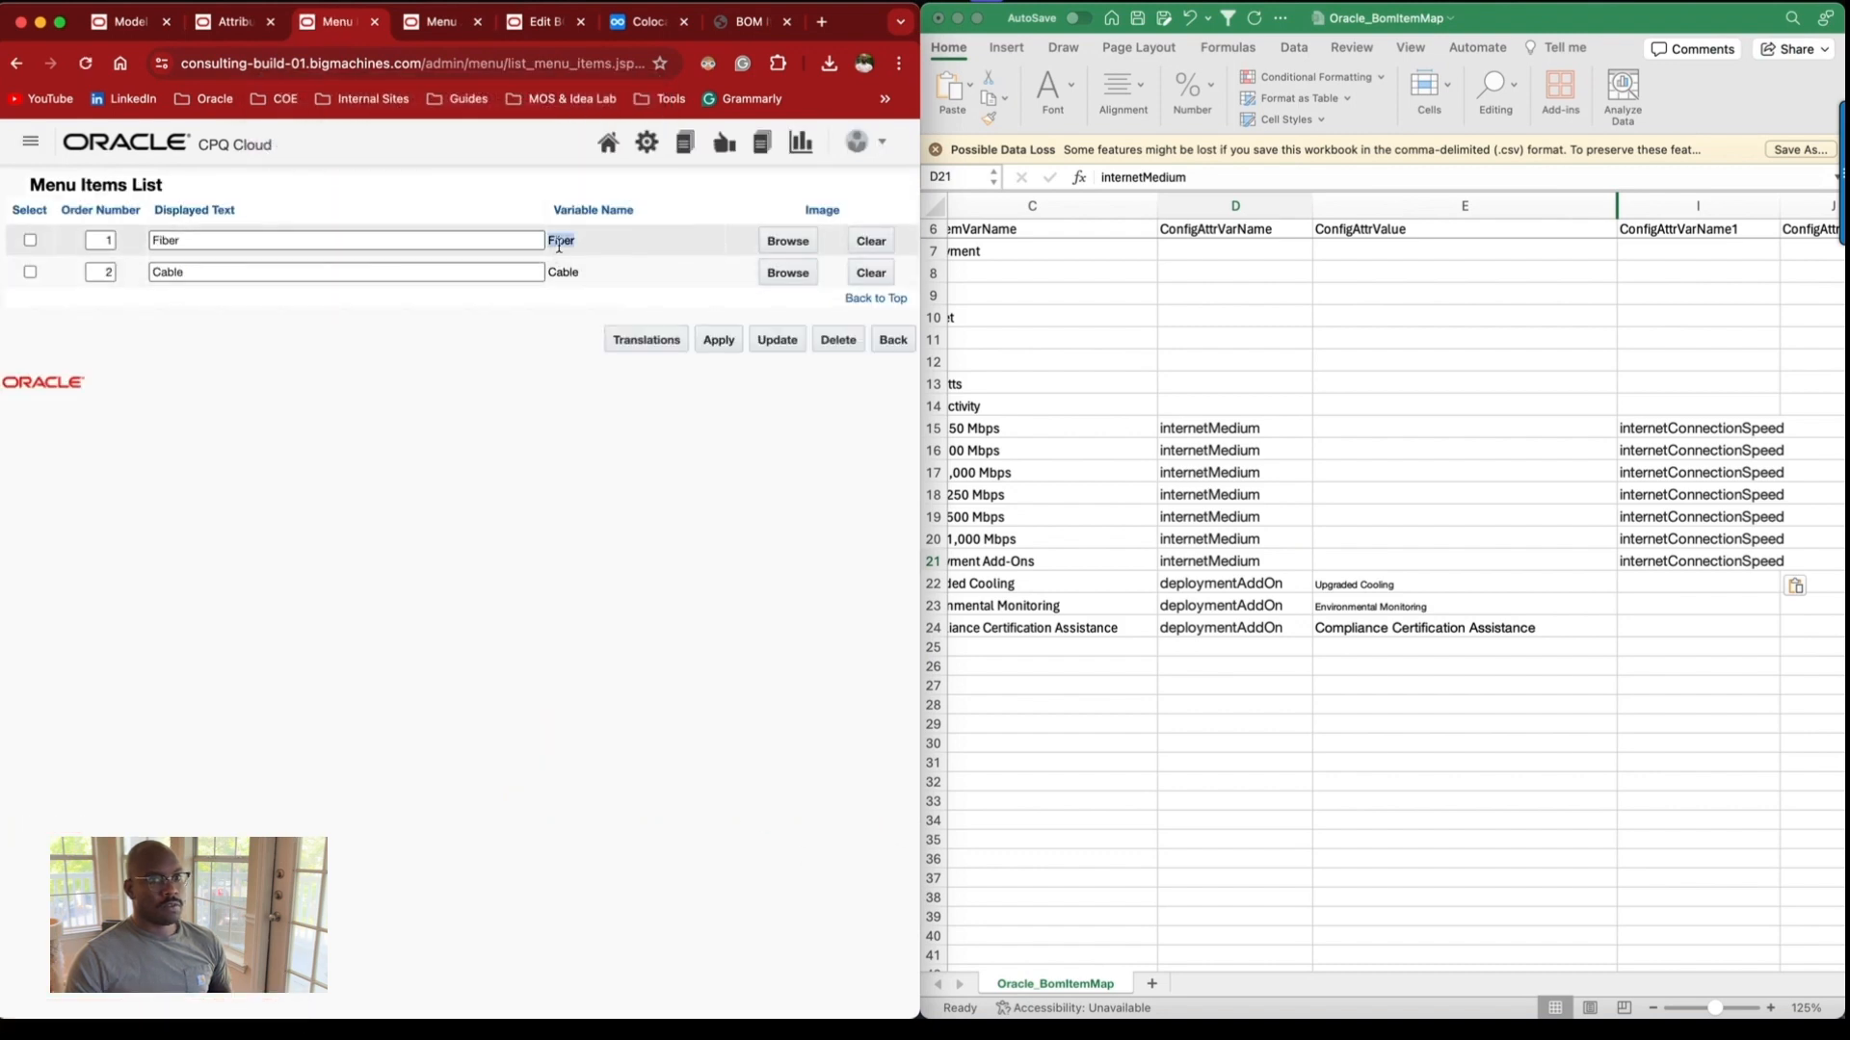
click(1363, 424)
scroll(1253, 426, left, 3)
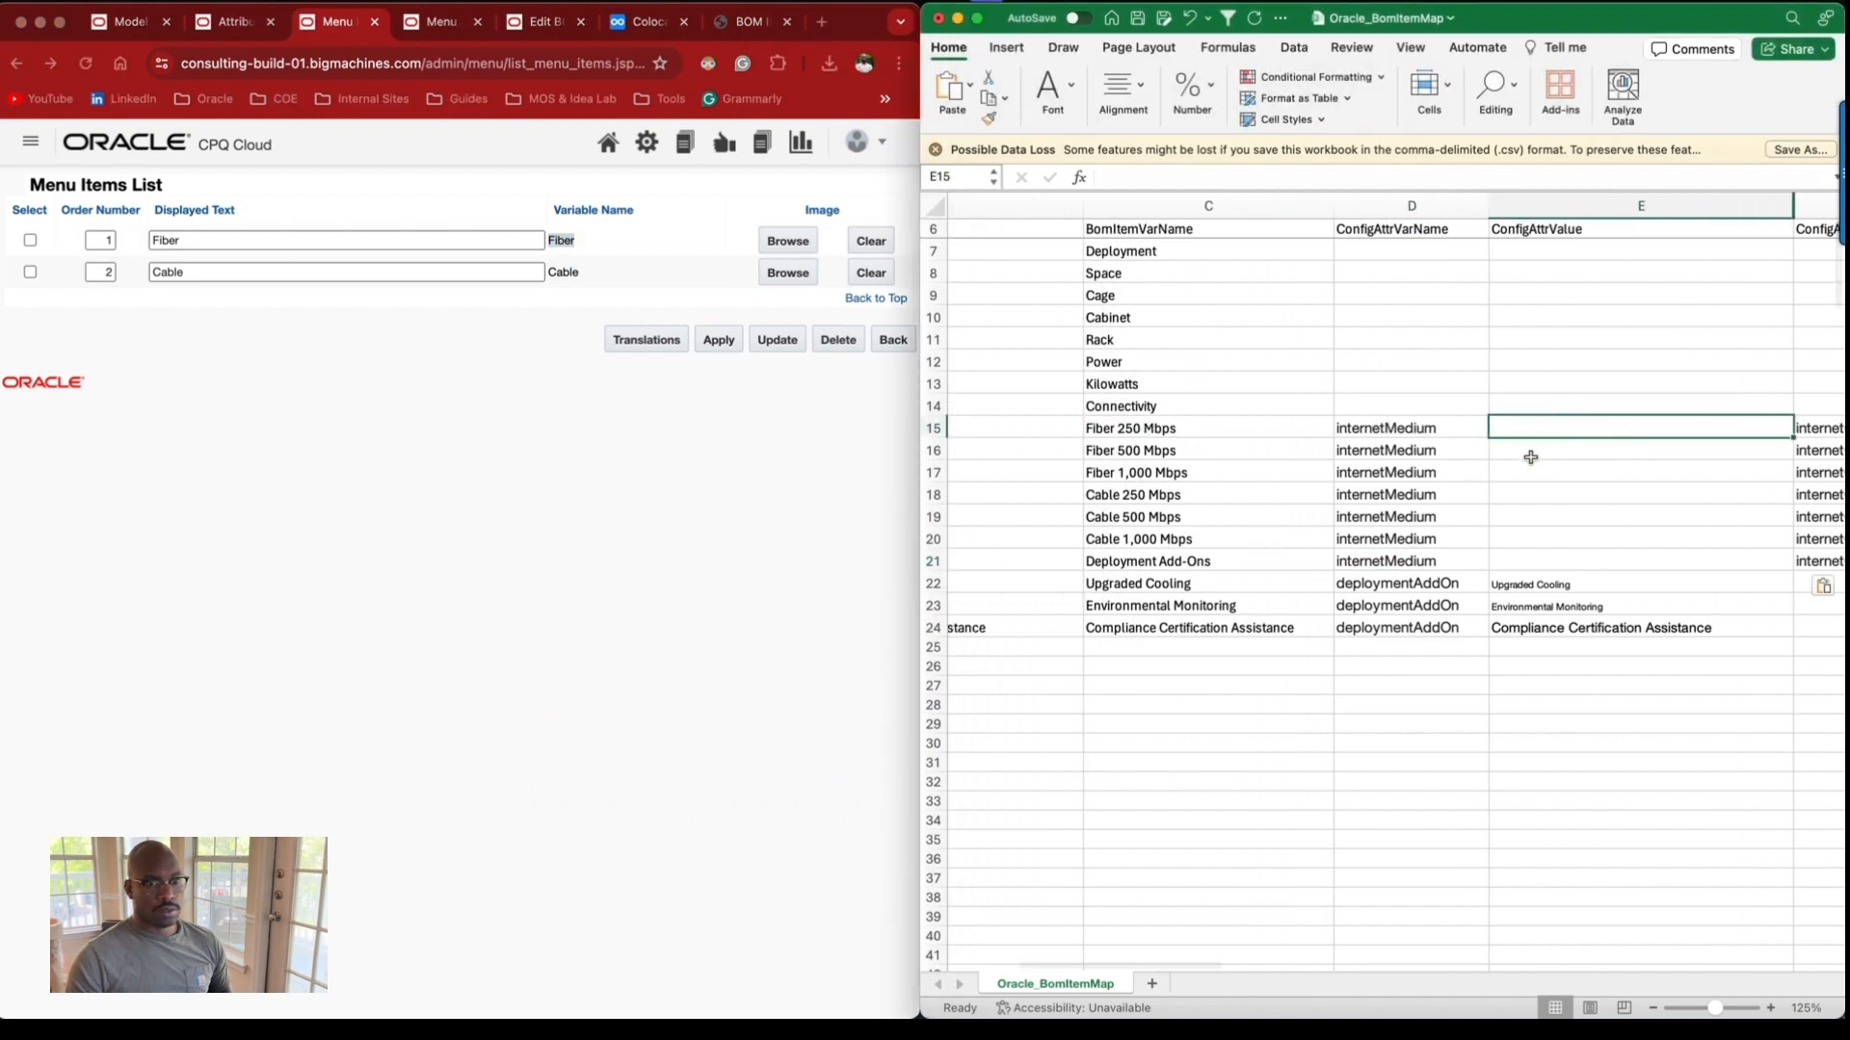
text(Fiber)
key(Return)
text(Fiber)
key(Return)
text(Fiber)
Copy the Cable variable name from the menu items list into ConfigAttrValue in rows 18 to 21.
double_click(570, 276)
key(super+c)
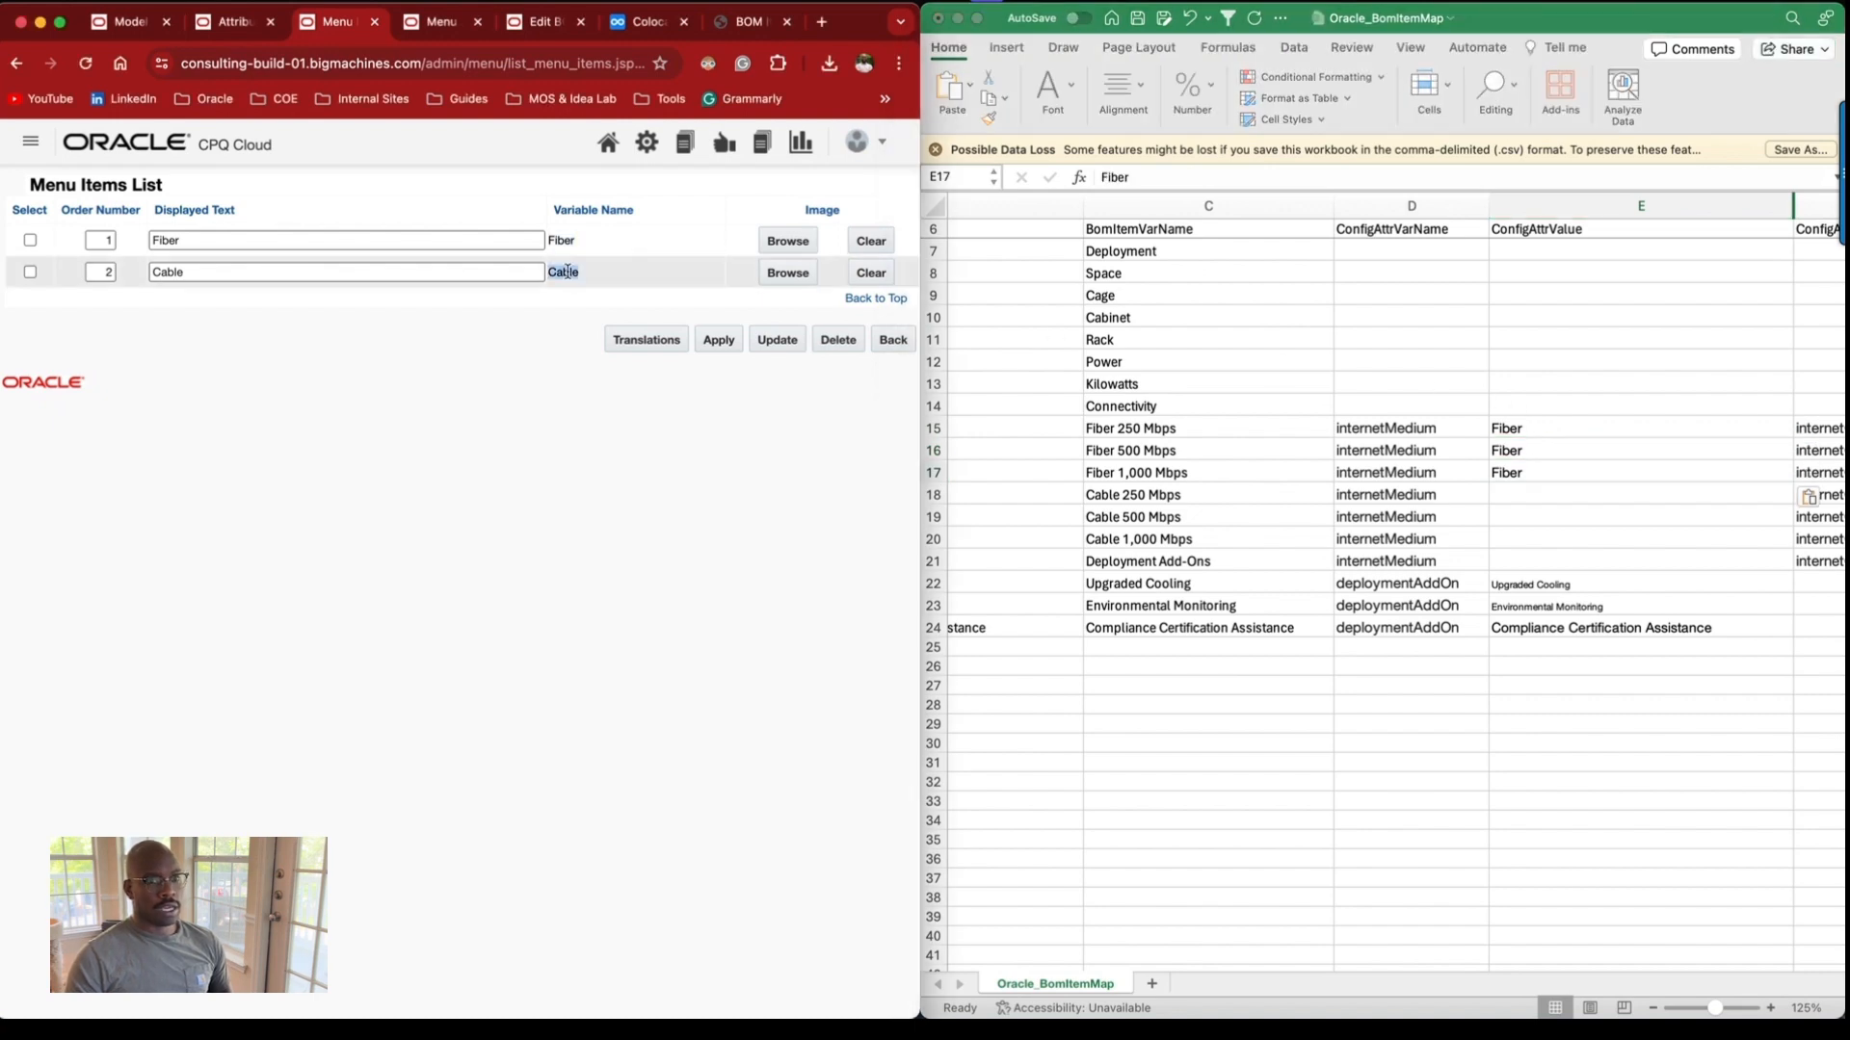
click(1529, 492)
key(super+v)
key(Return)
key(super+v)
key(Return)
key(super+v)
key(Return)
key(super+v)
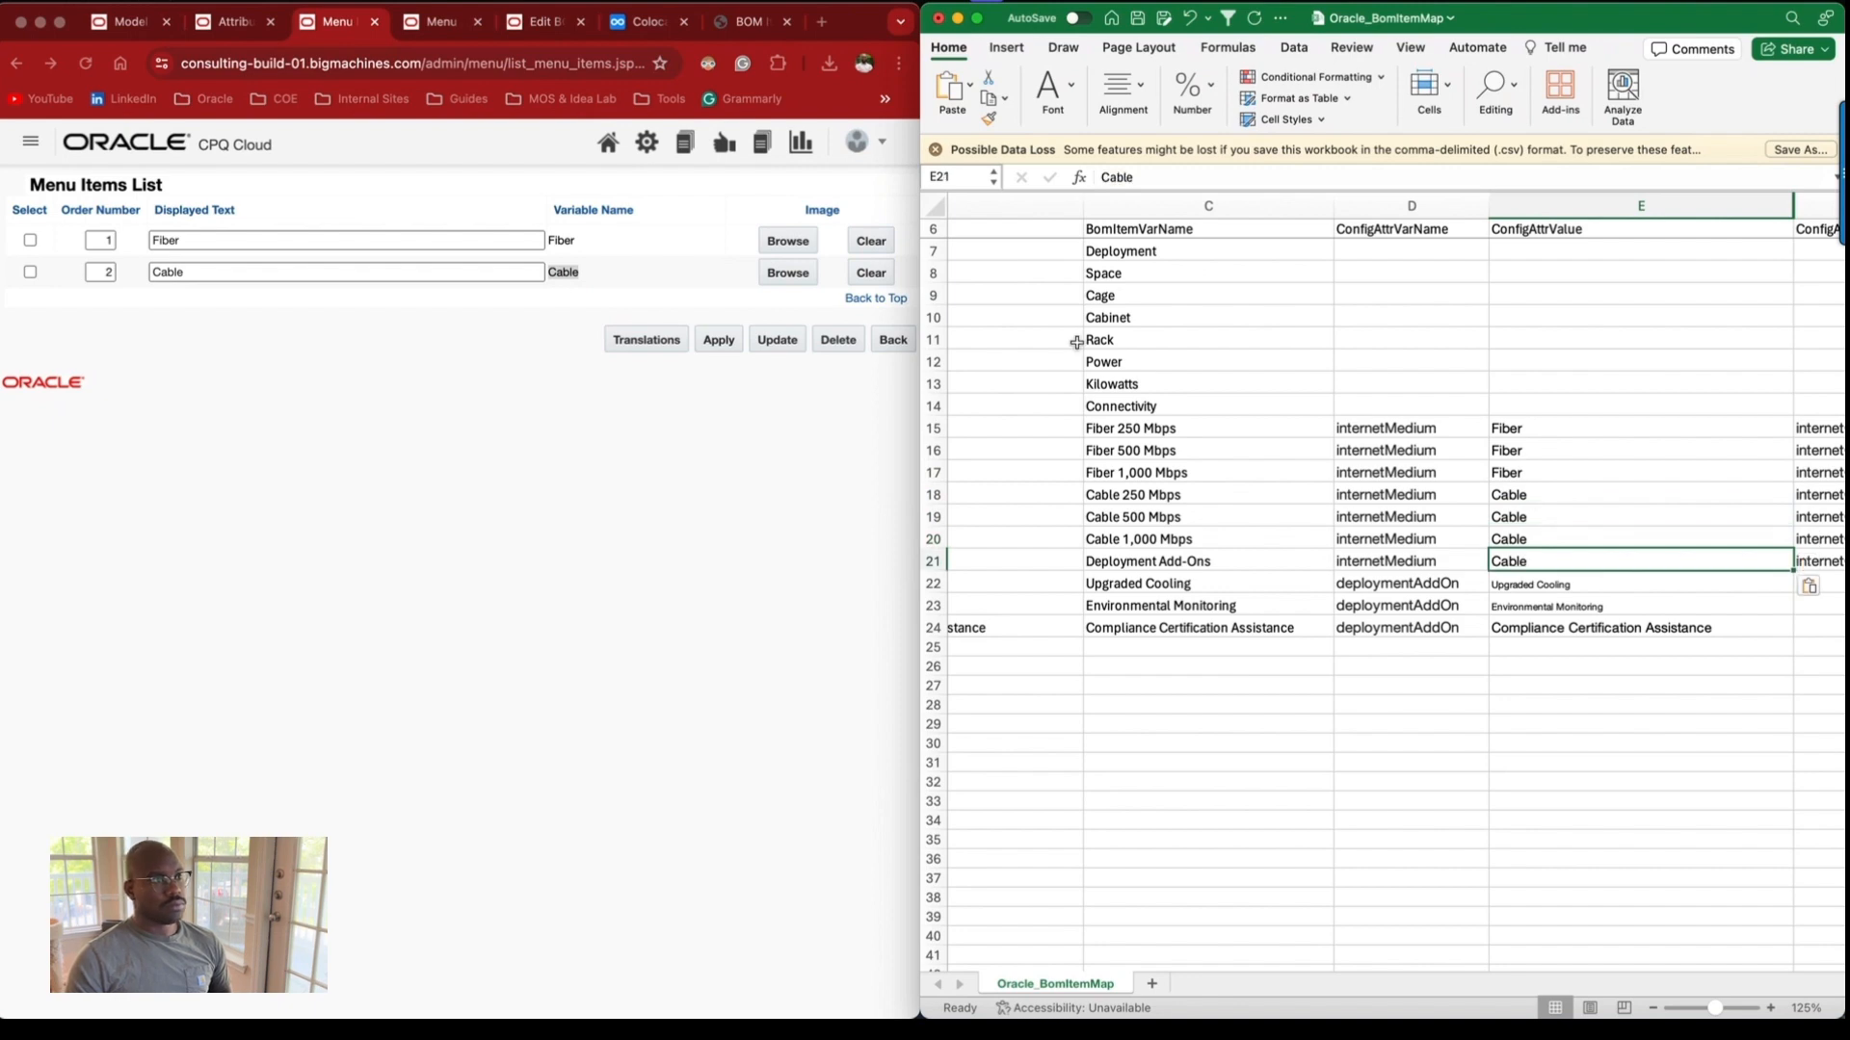
Open the Entry Manager of the Internet Connection Speed attribute and copy the 250 Mbps variable name.
click(454, 31)
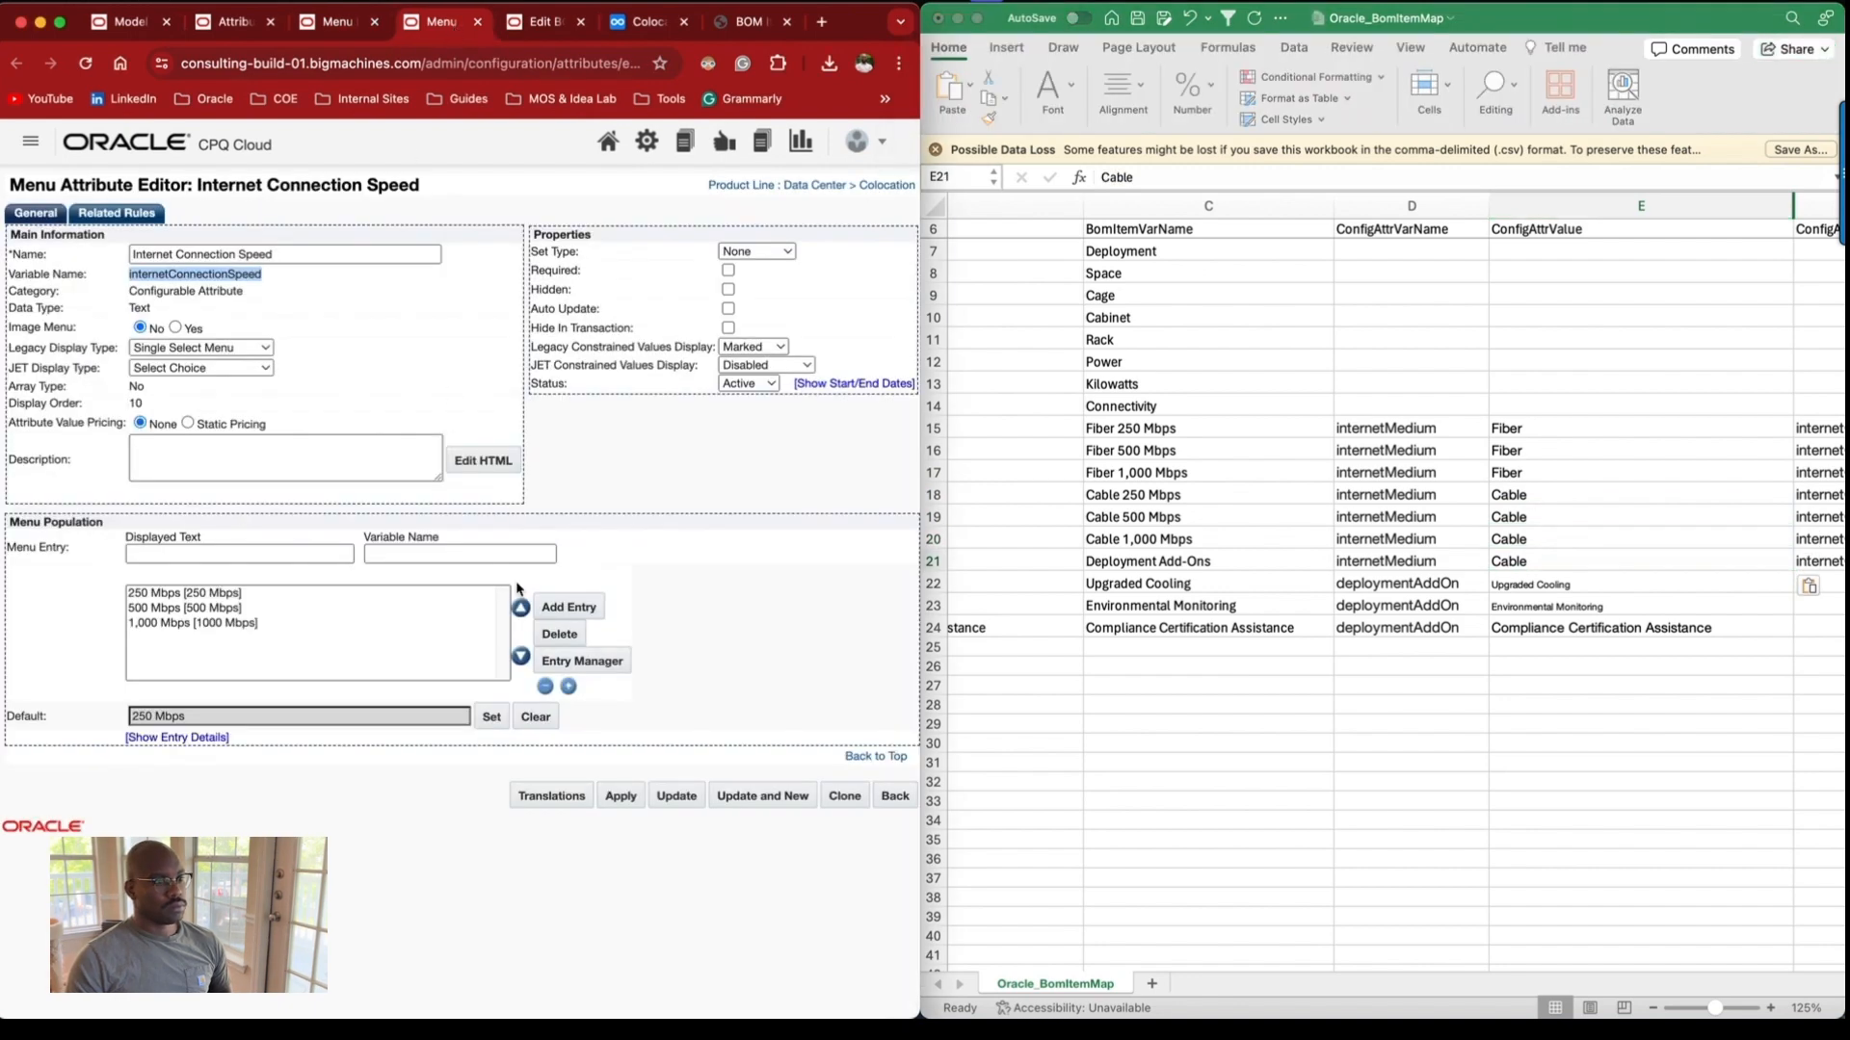
click(624, 665)
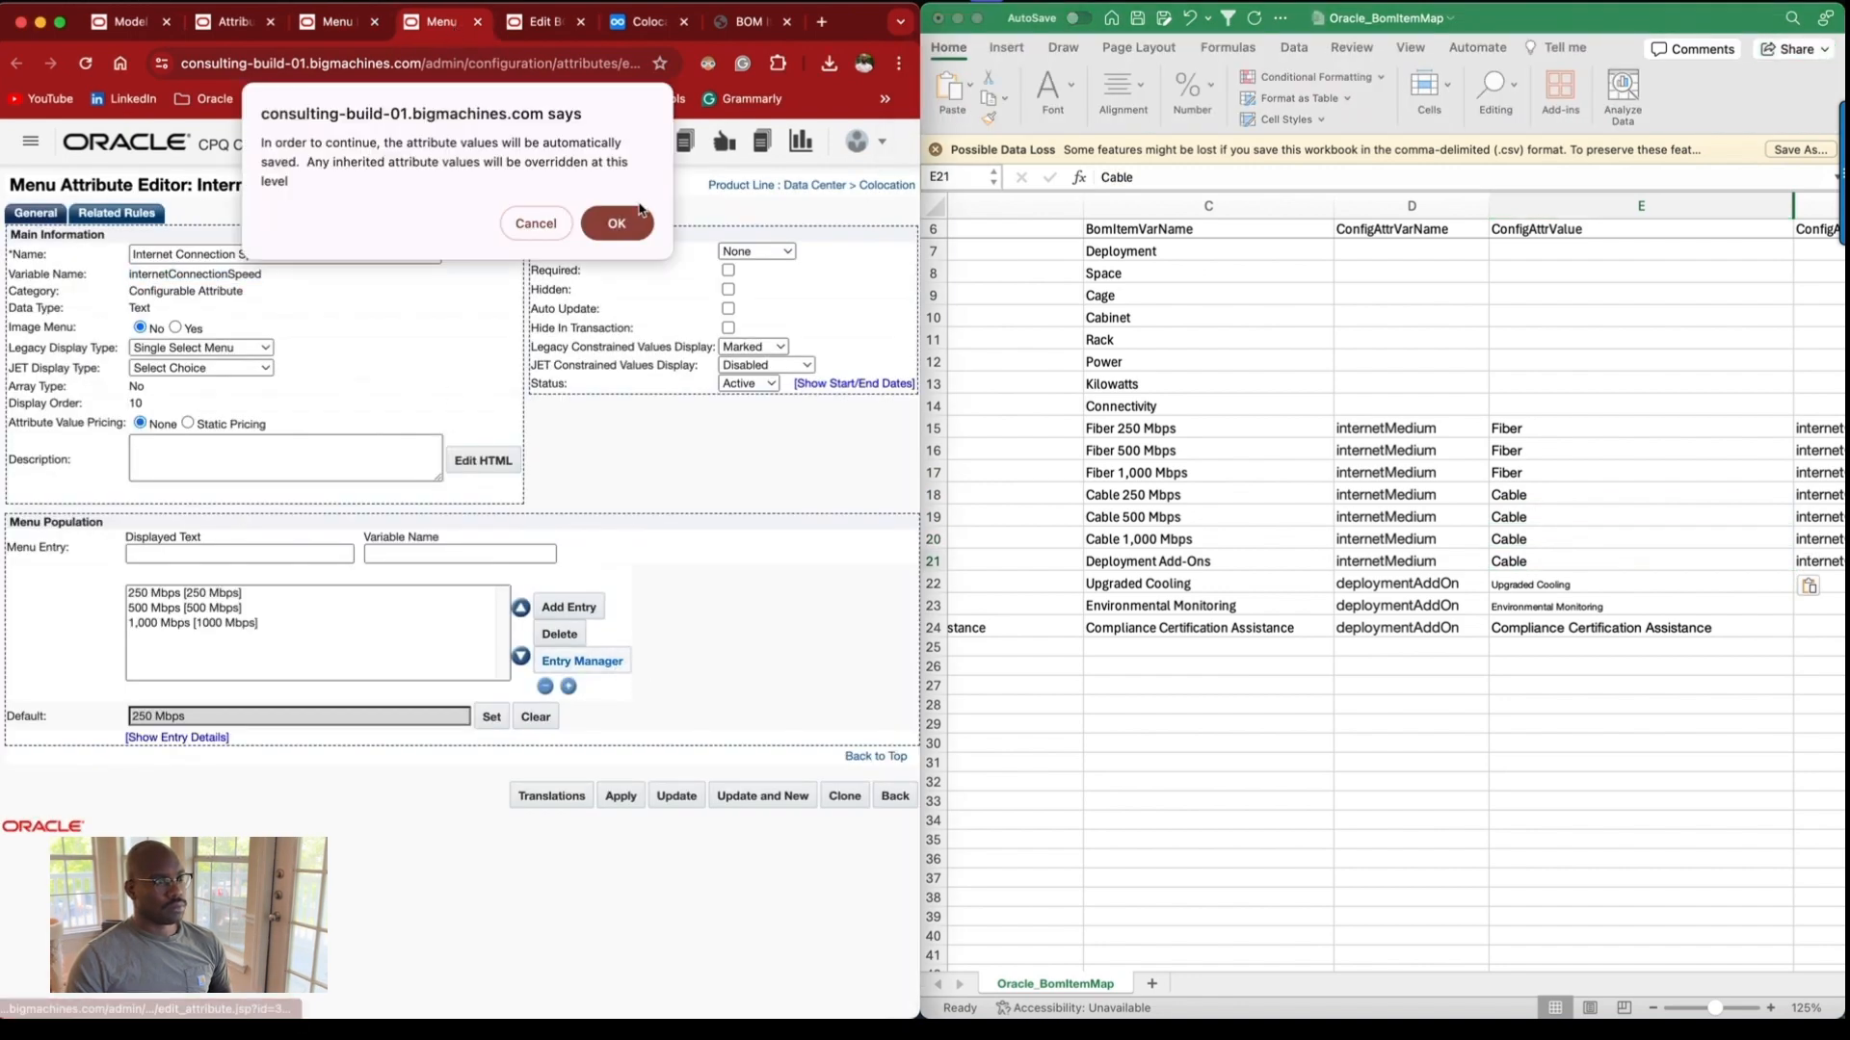
click(617, 225)
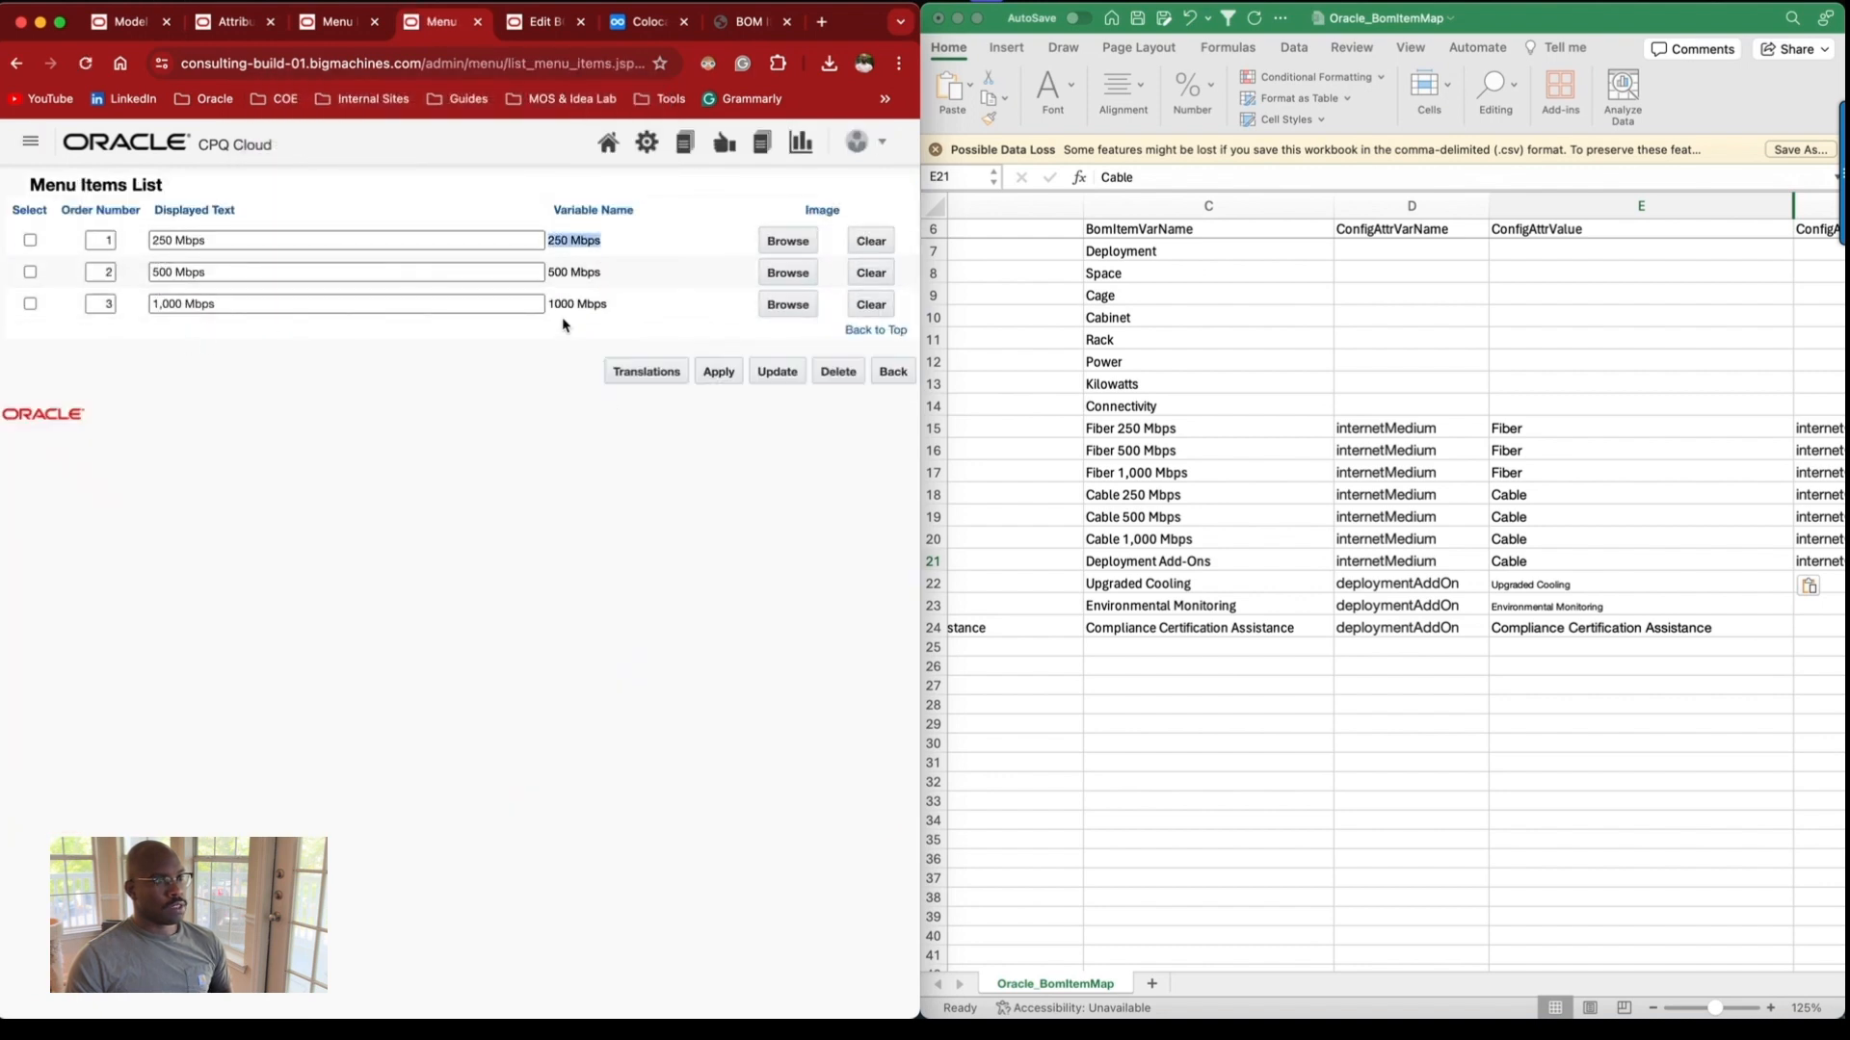
Widen the ConfigAttrVarName1 column and enter 250 Mbps into ConfigAttrValue1 for Fiber 250 Mbps in row 15.
scroll(950, 498, right, 2)
scroll(950, 498, right, 6)
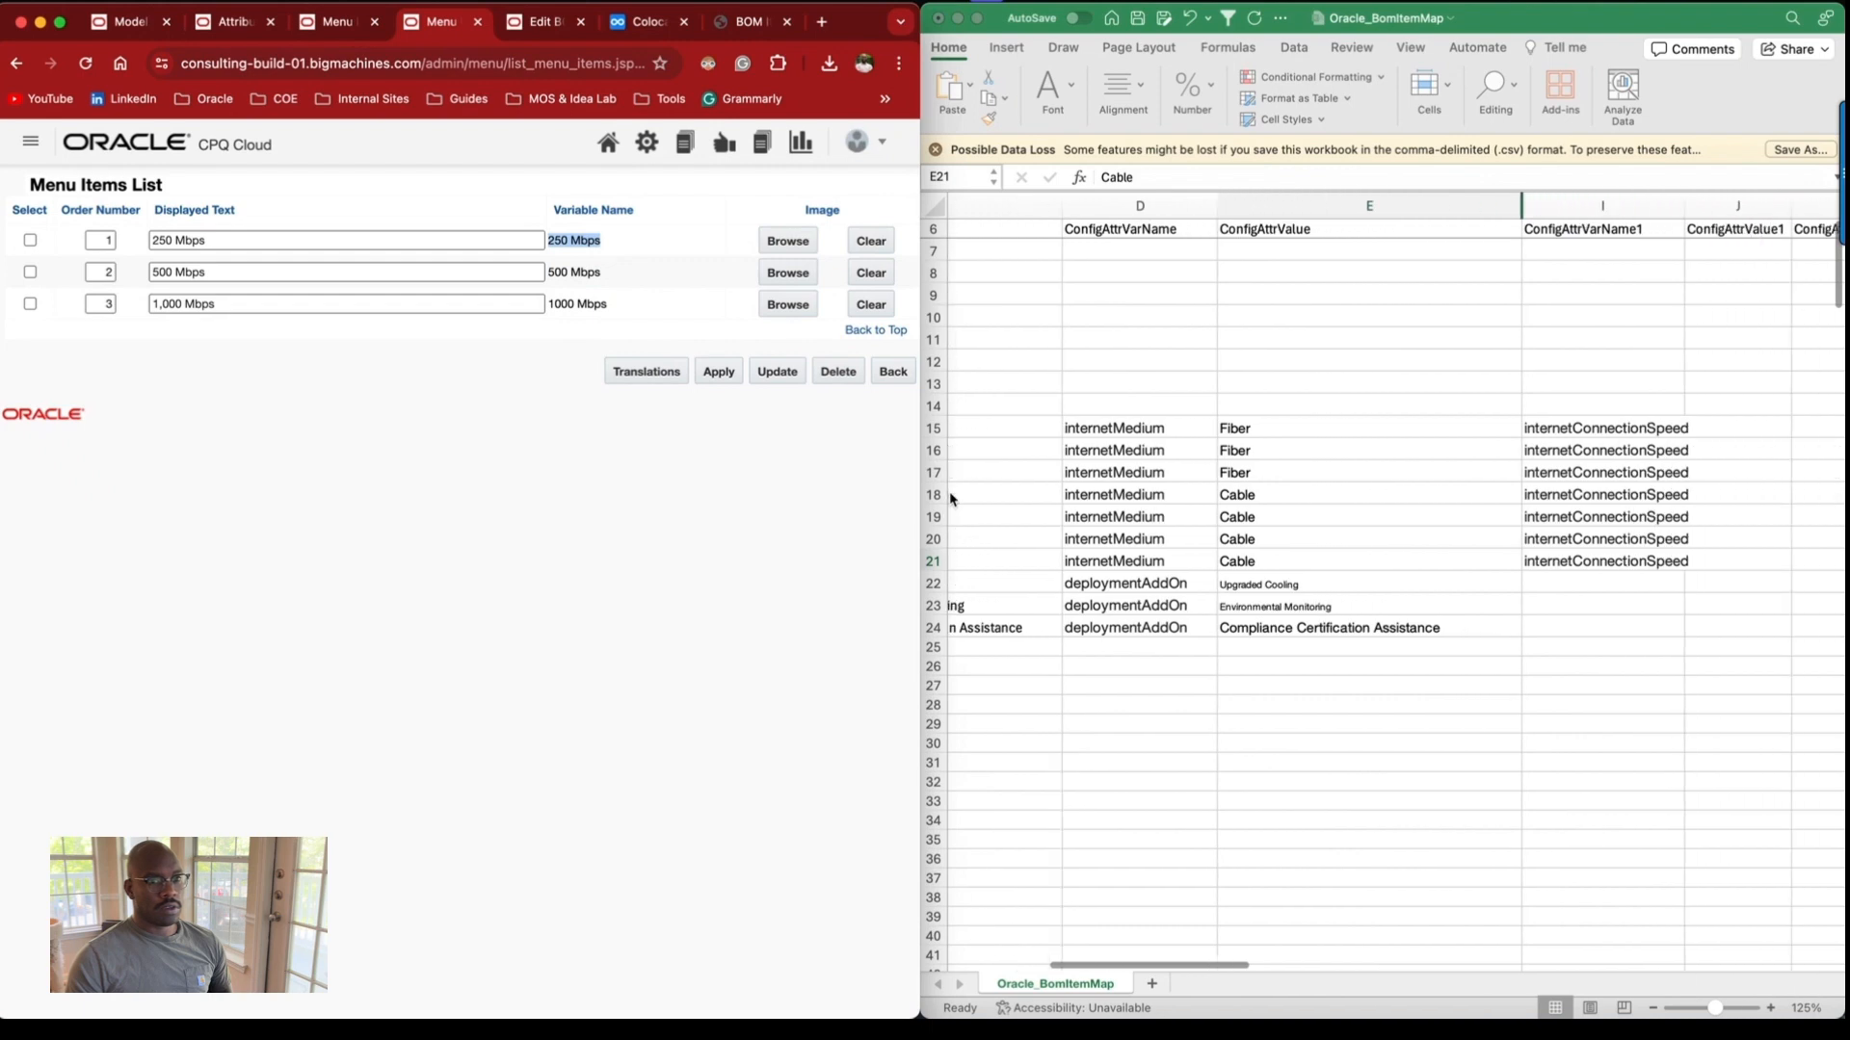
scroll(1491, 421, right, 2)
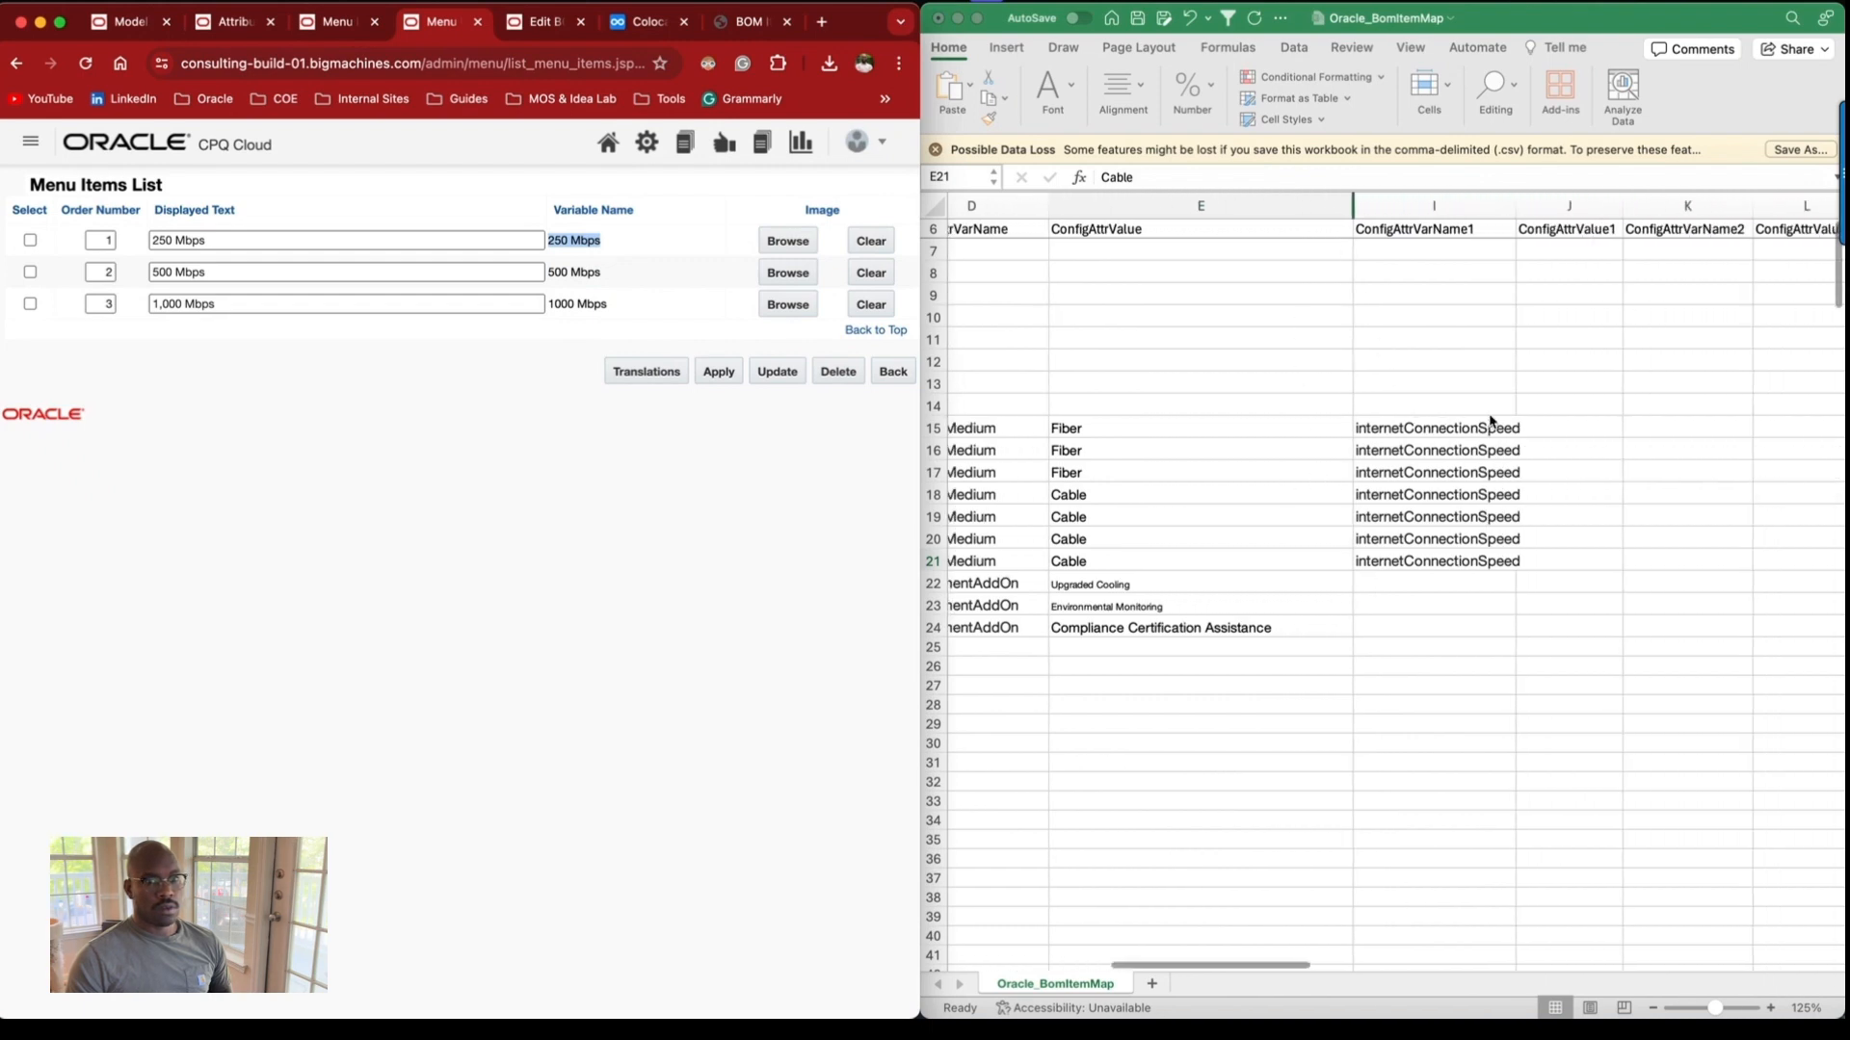
click(1536, 432)
drag(1496, 210, 1519, 210)
click(1579, 430)
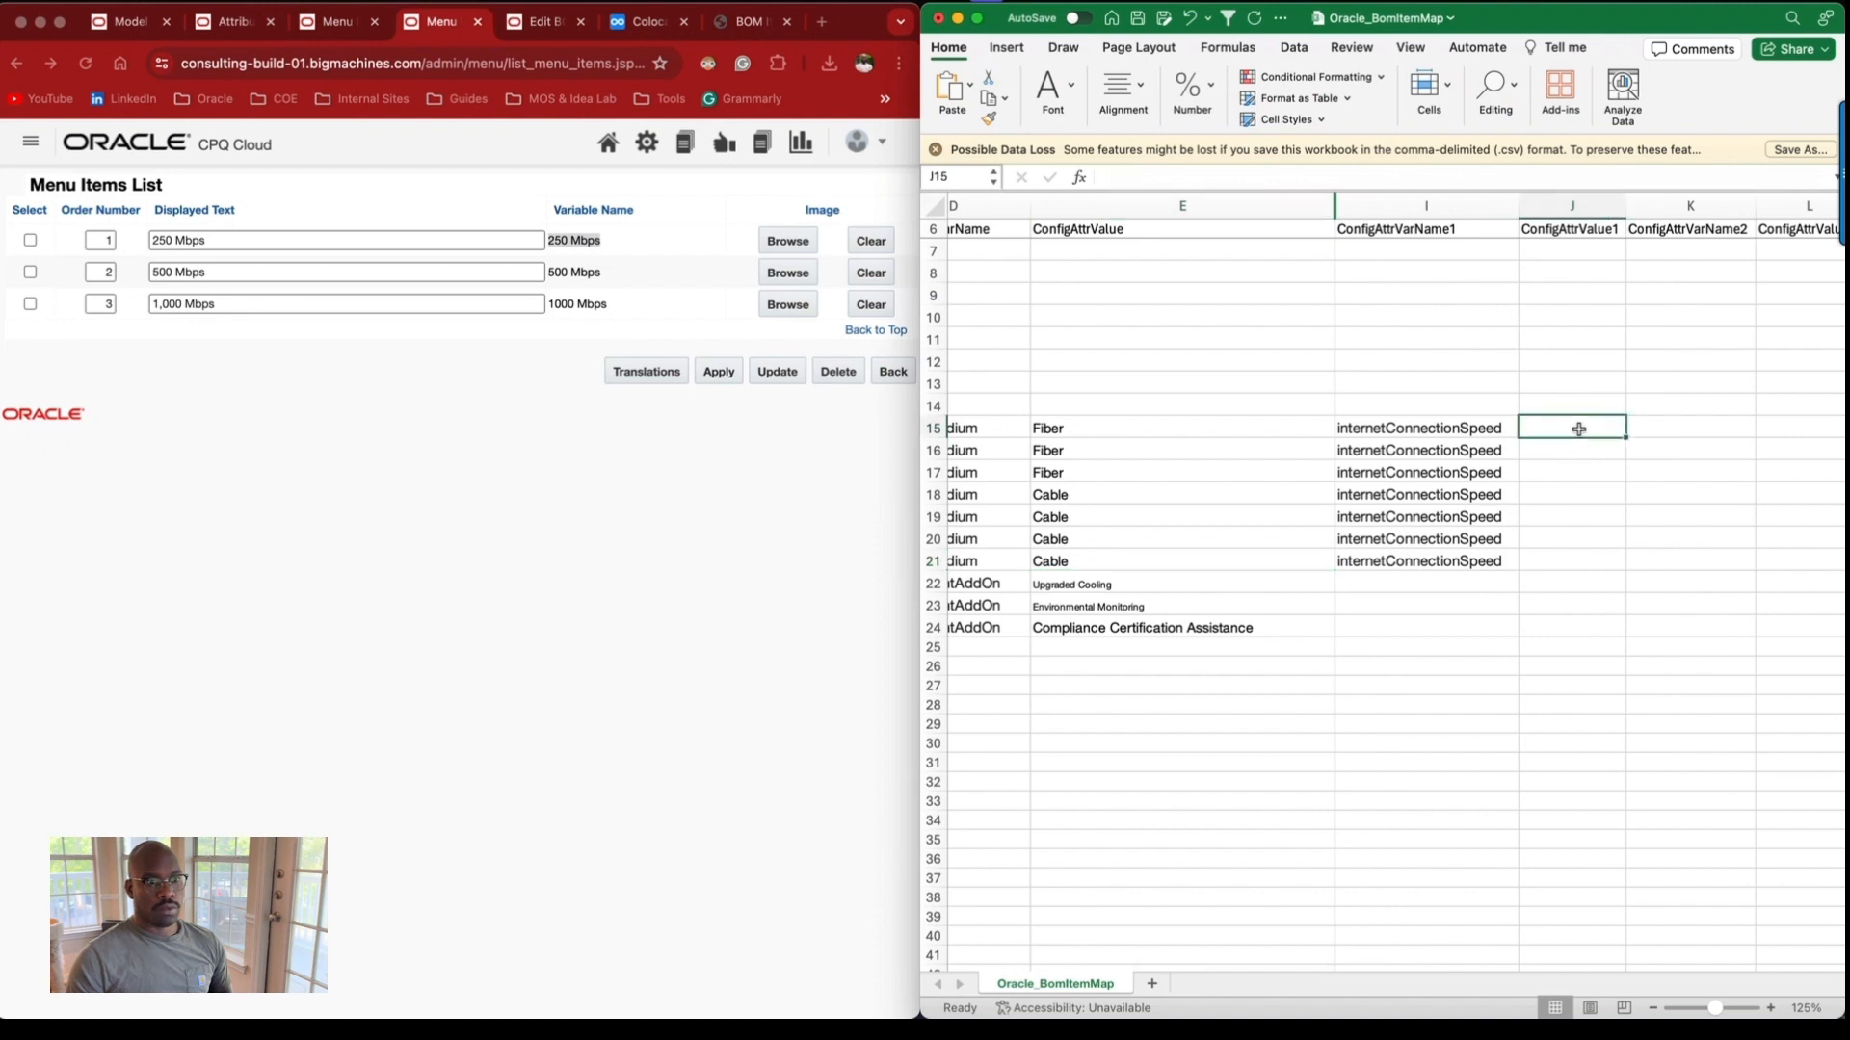
scroll(1579, 429, left, 4)
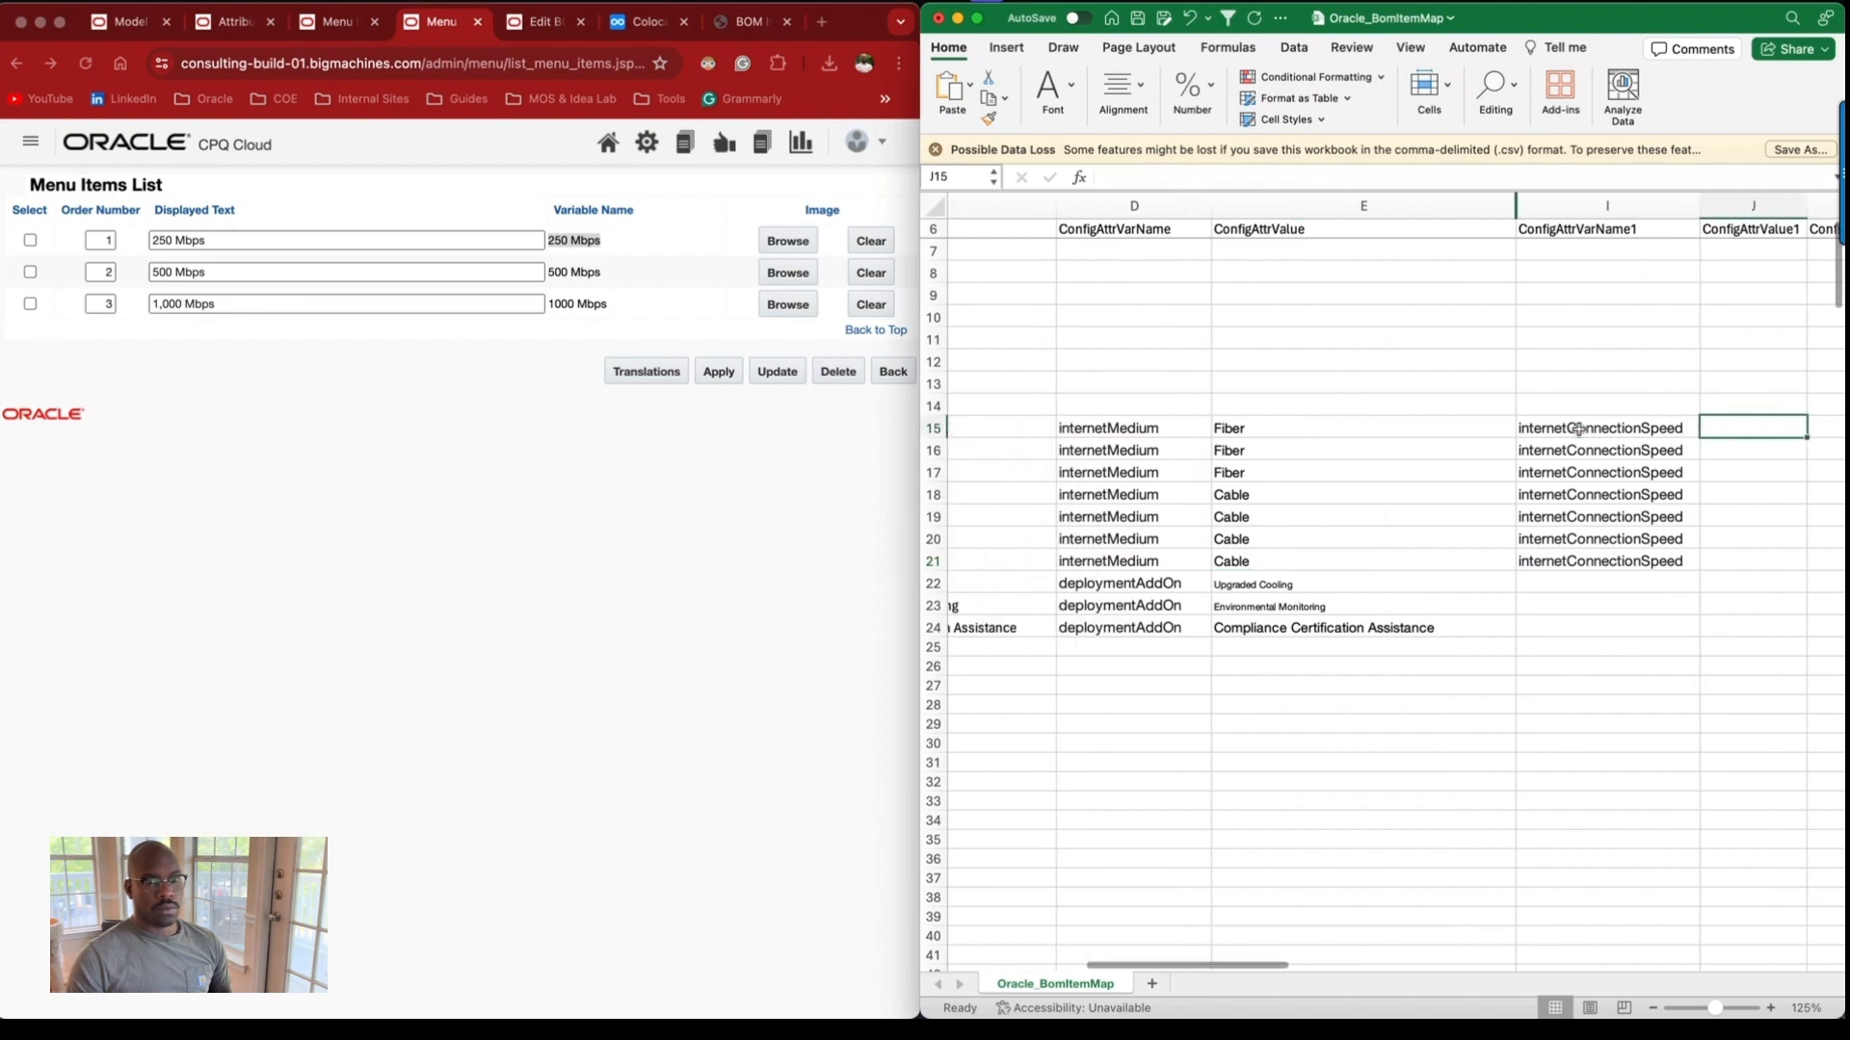
text(250 Mbps)
scroll(1519, 438, right, 1)
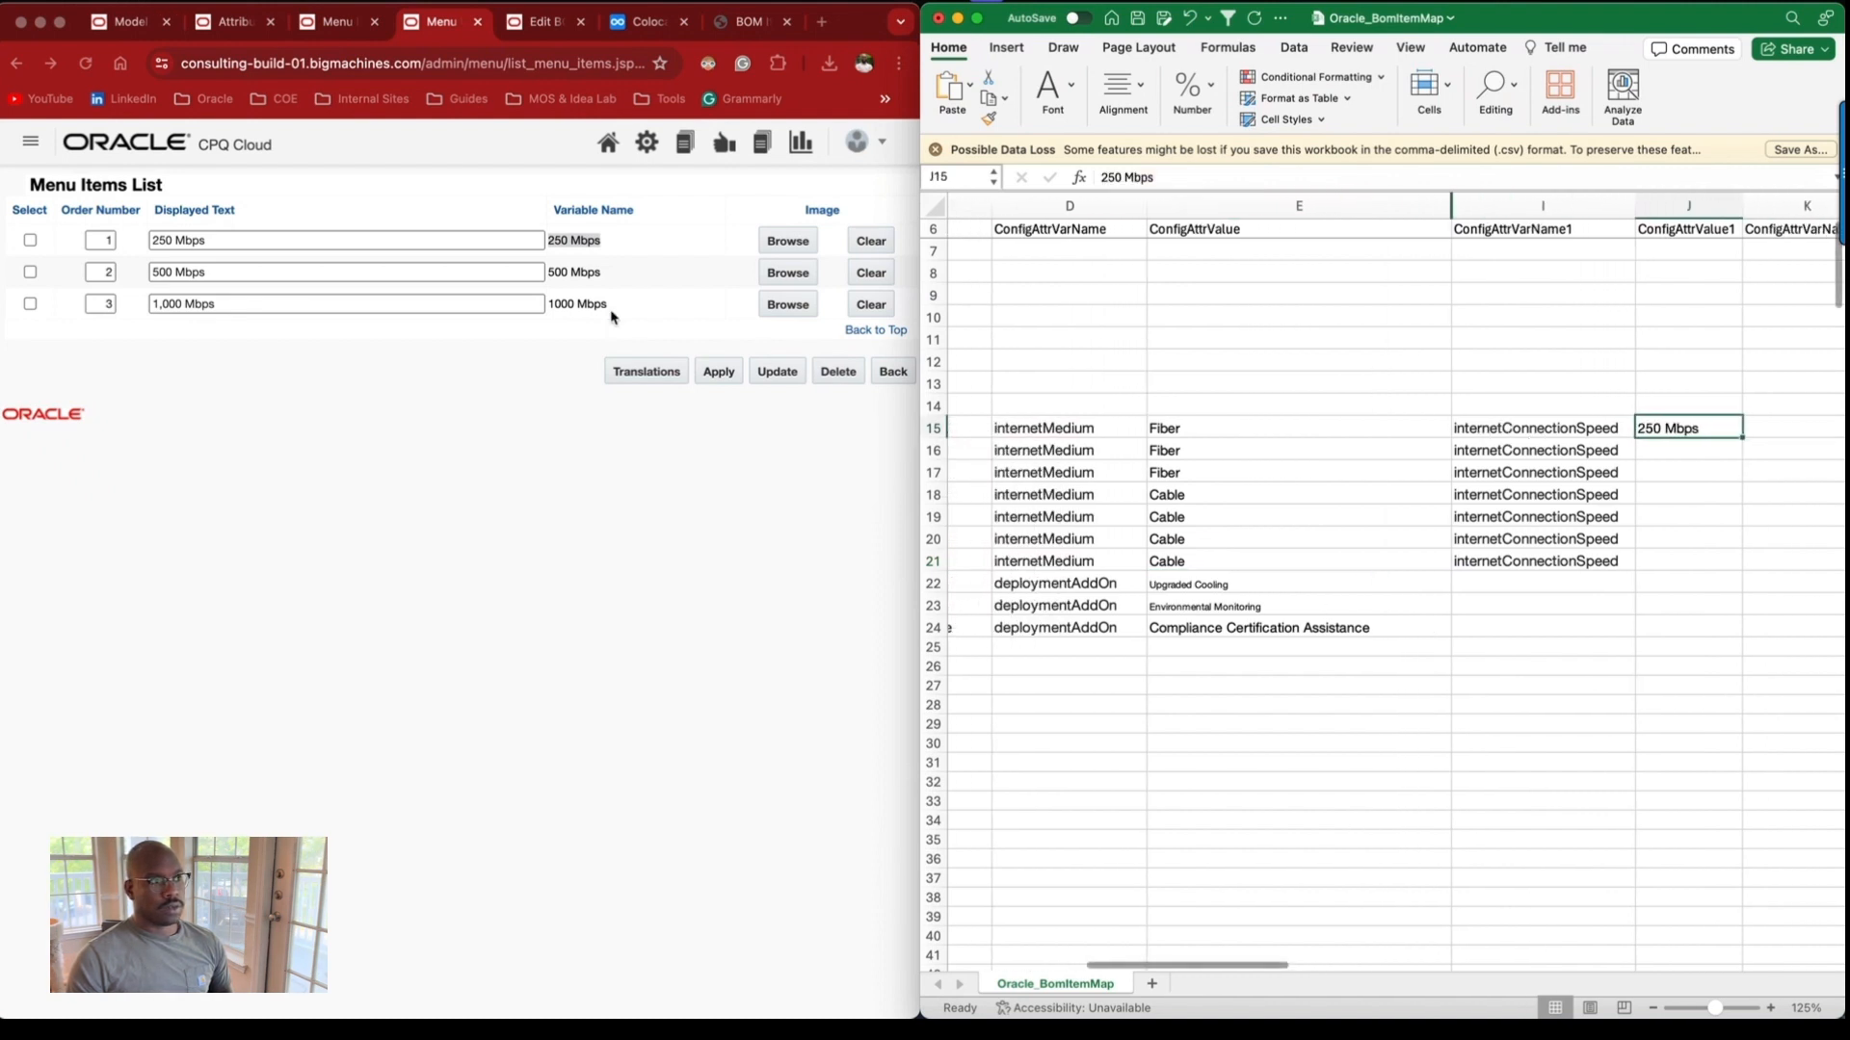
Copy the 500 Mbps and 1000 Mbps variable names into ConfigAttrValue1 for the Fiber items in rows 16 and 17.
triple_click(559, 276)
key(super+c)
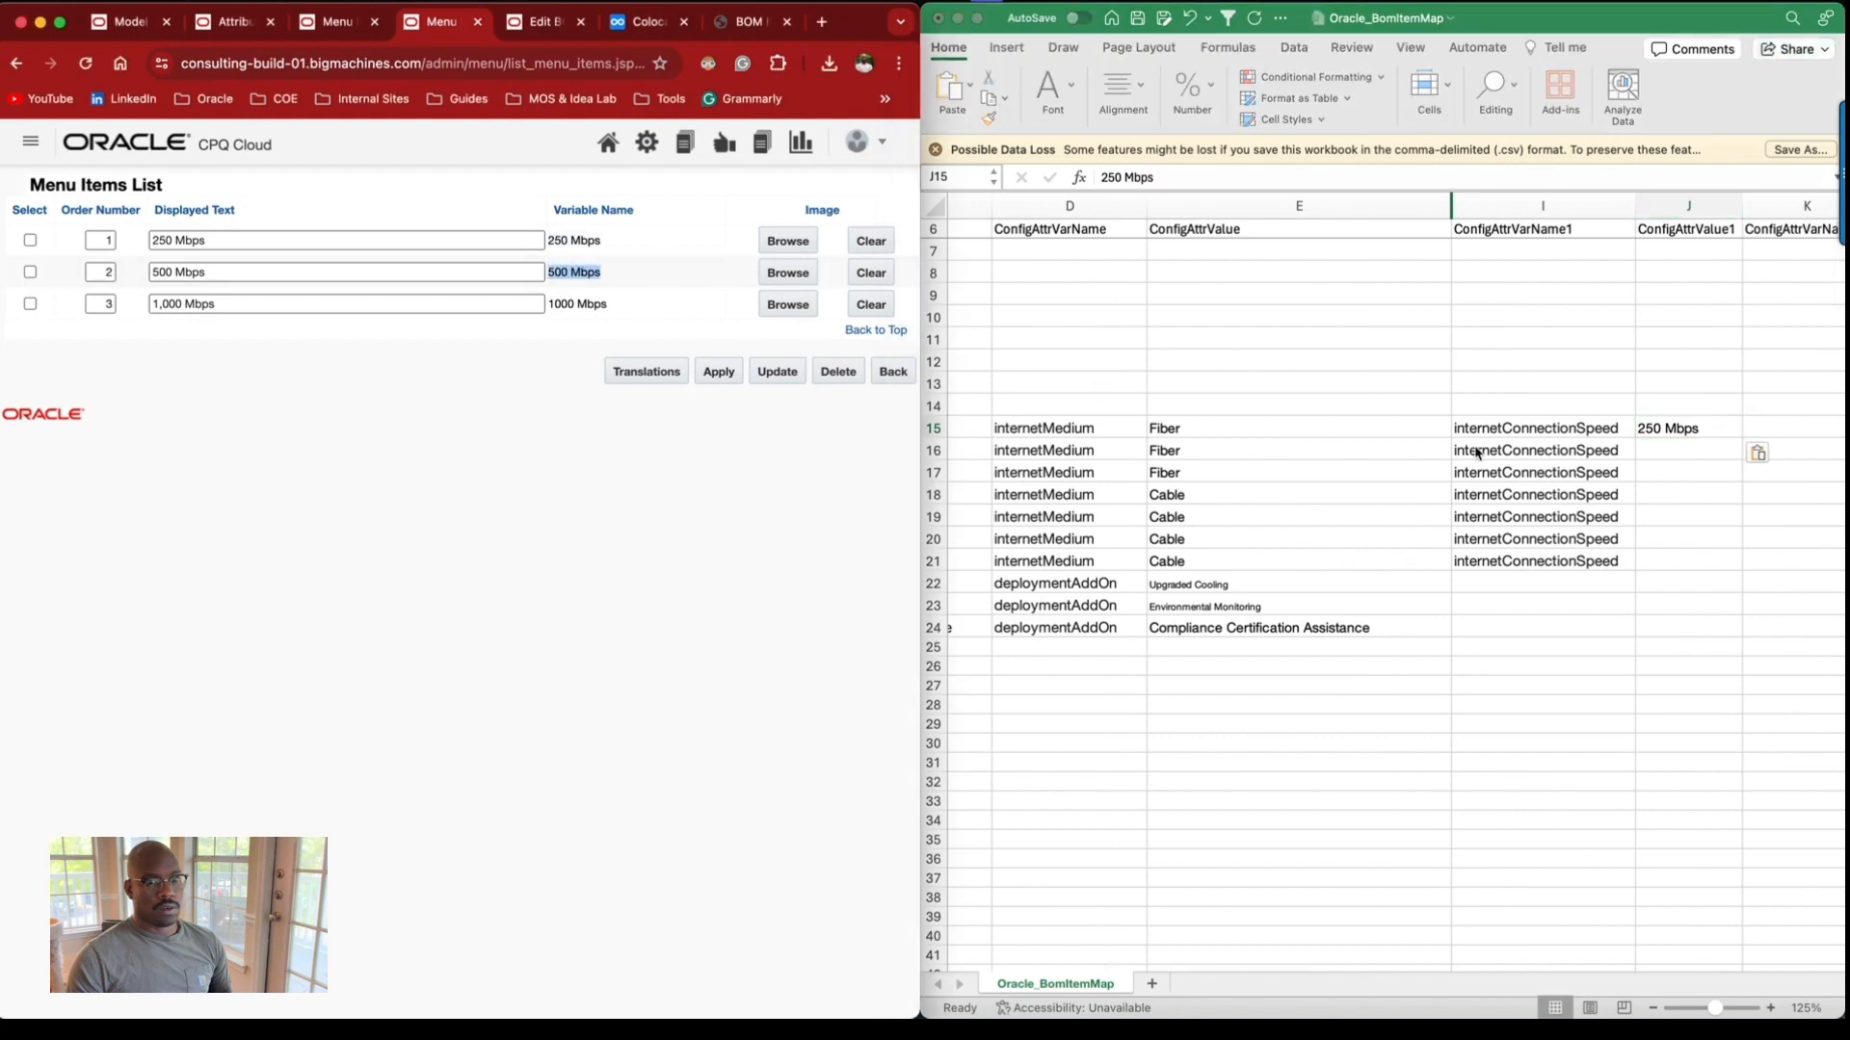
click(1672, 449)
key(super+v)
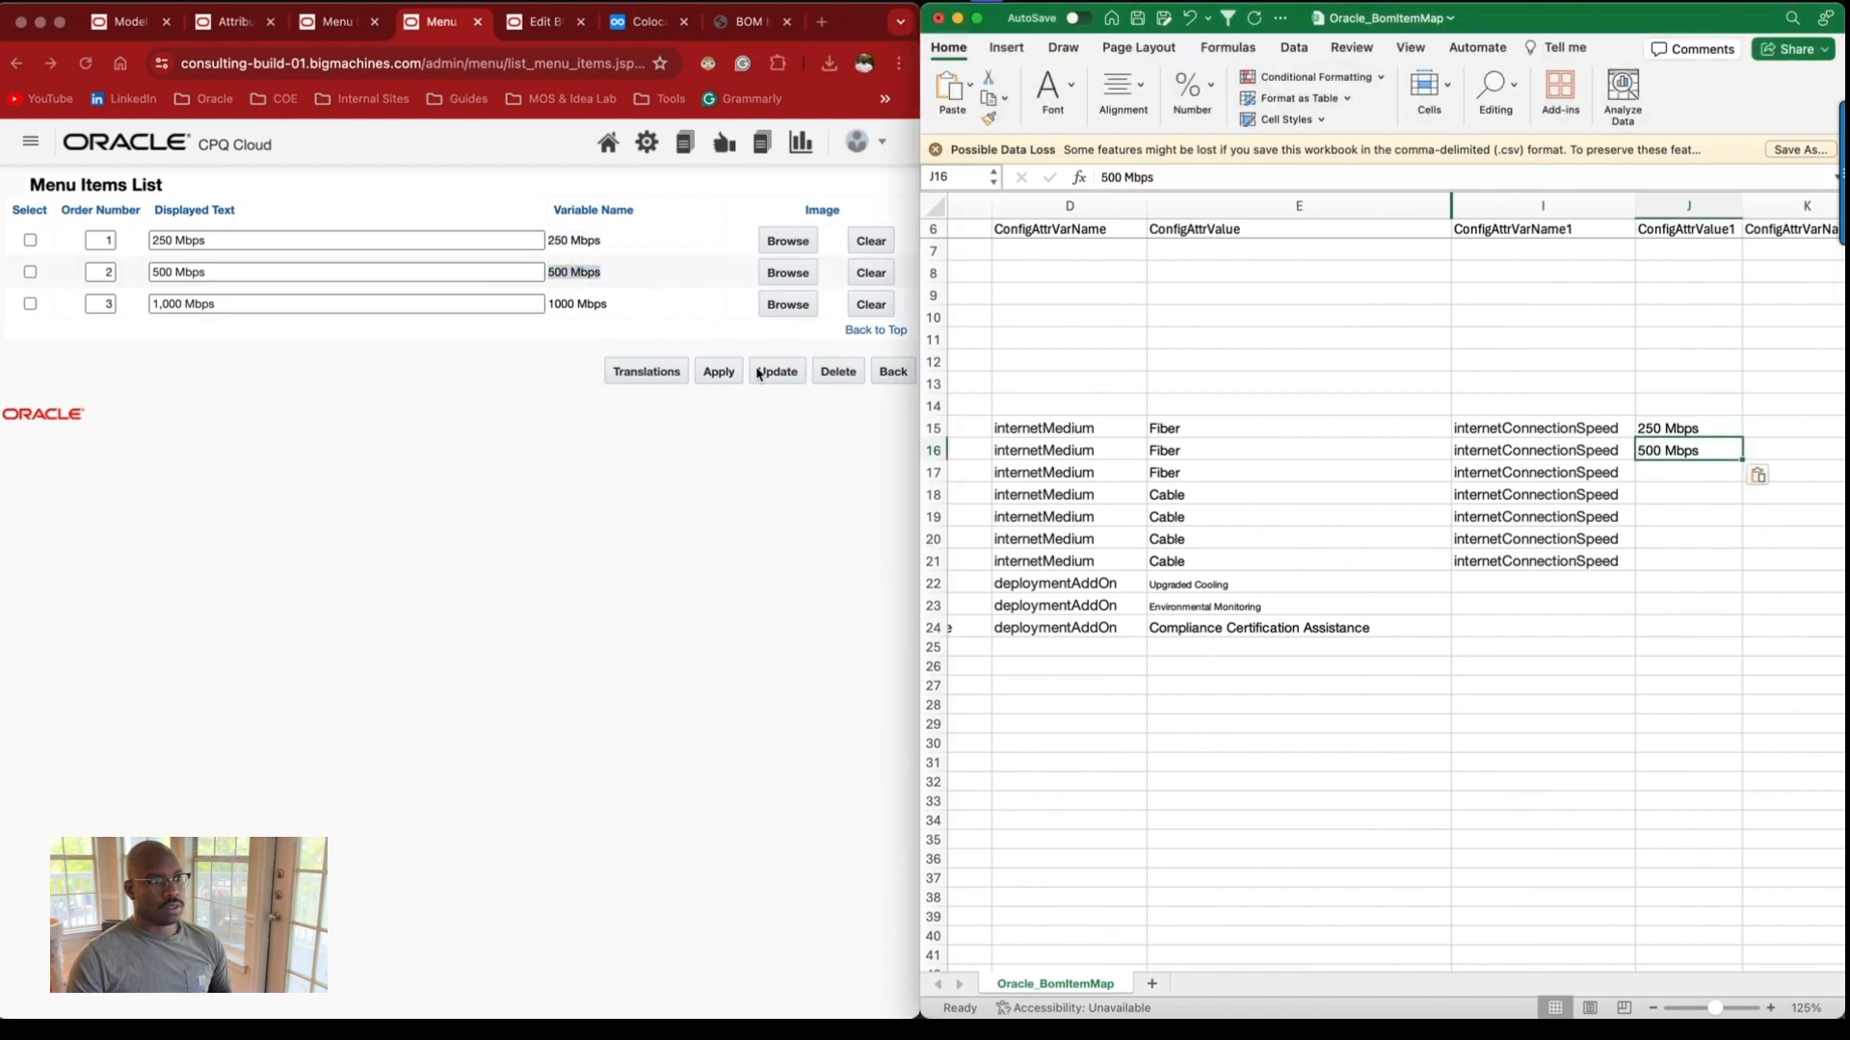
triple_click(578, 305)
key(super+c)
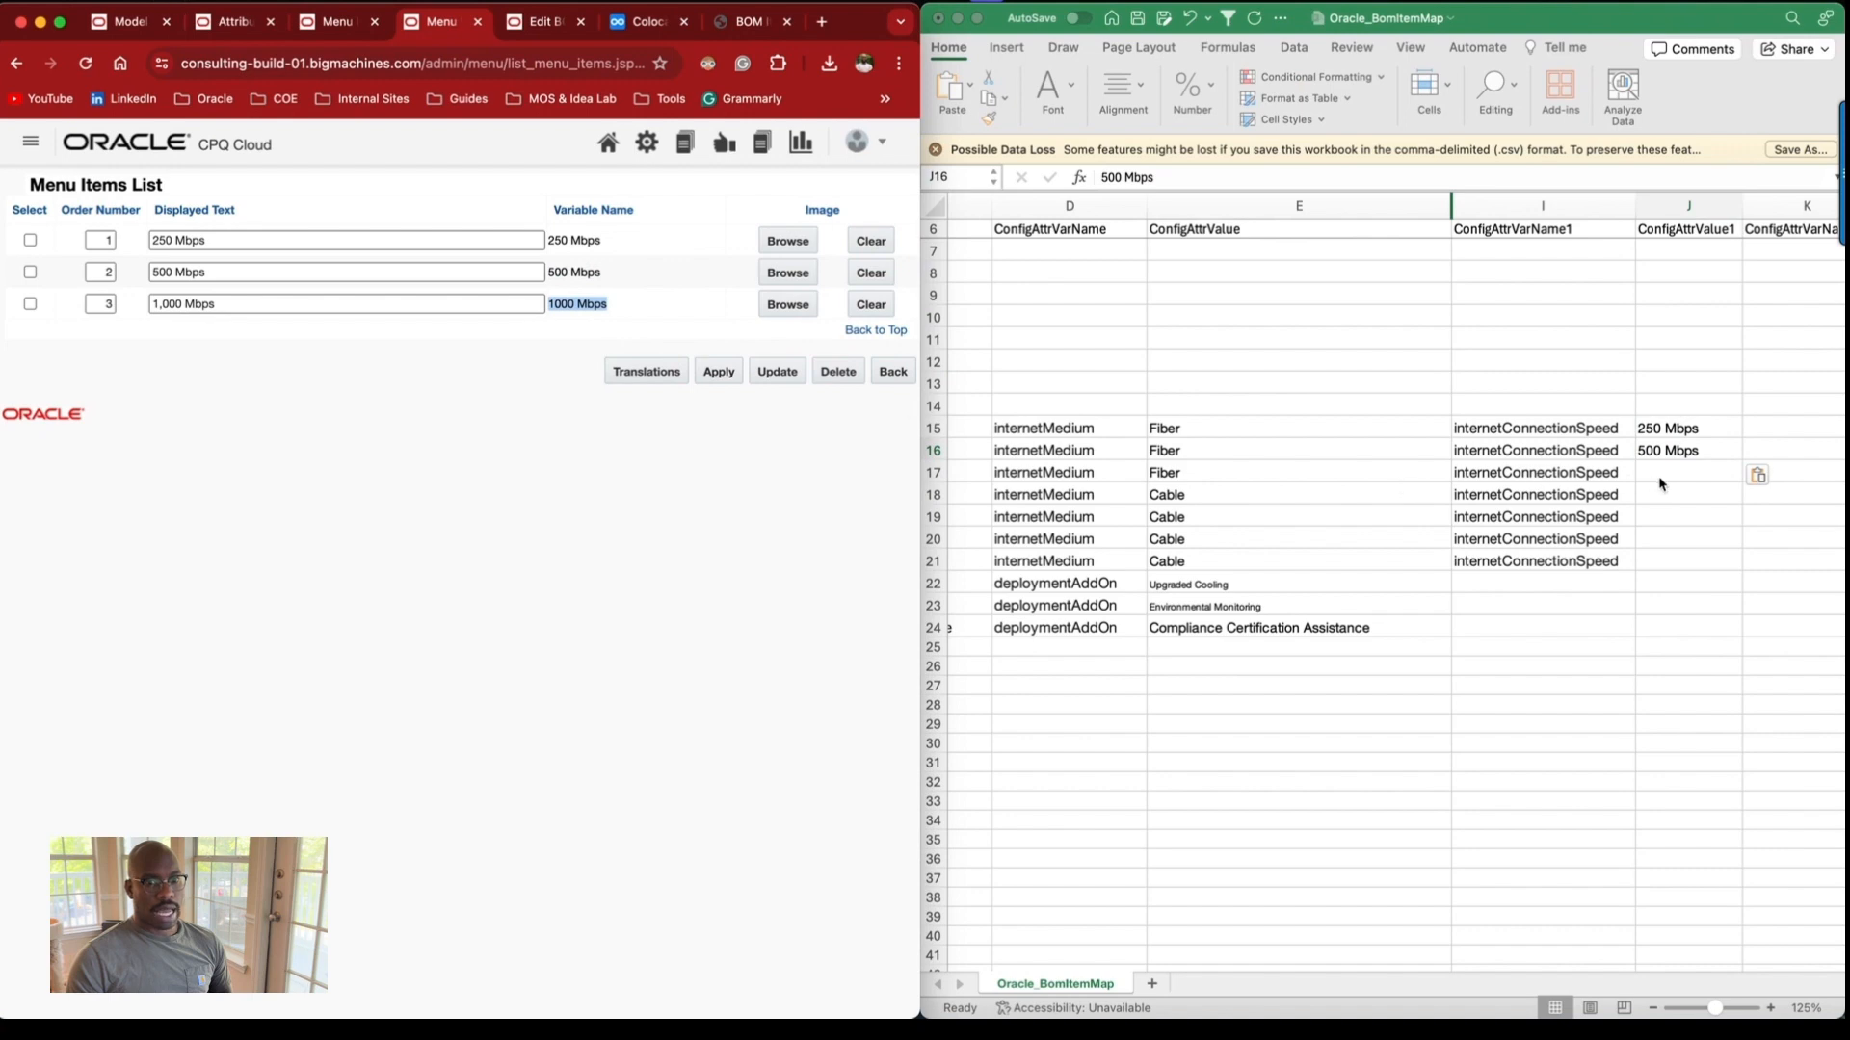
click(1660, 483)
click(1657, 474)
key(super+v)
Copy the three Fiber speed values from ConfigAttrValue1 in rows 15 to 17 into the Cable rows 18 to 20.
drag(1671, 427, 1671, 472)
key(super+c)
click(1661, 493)
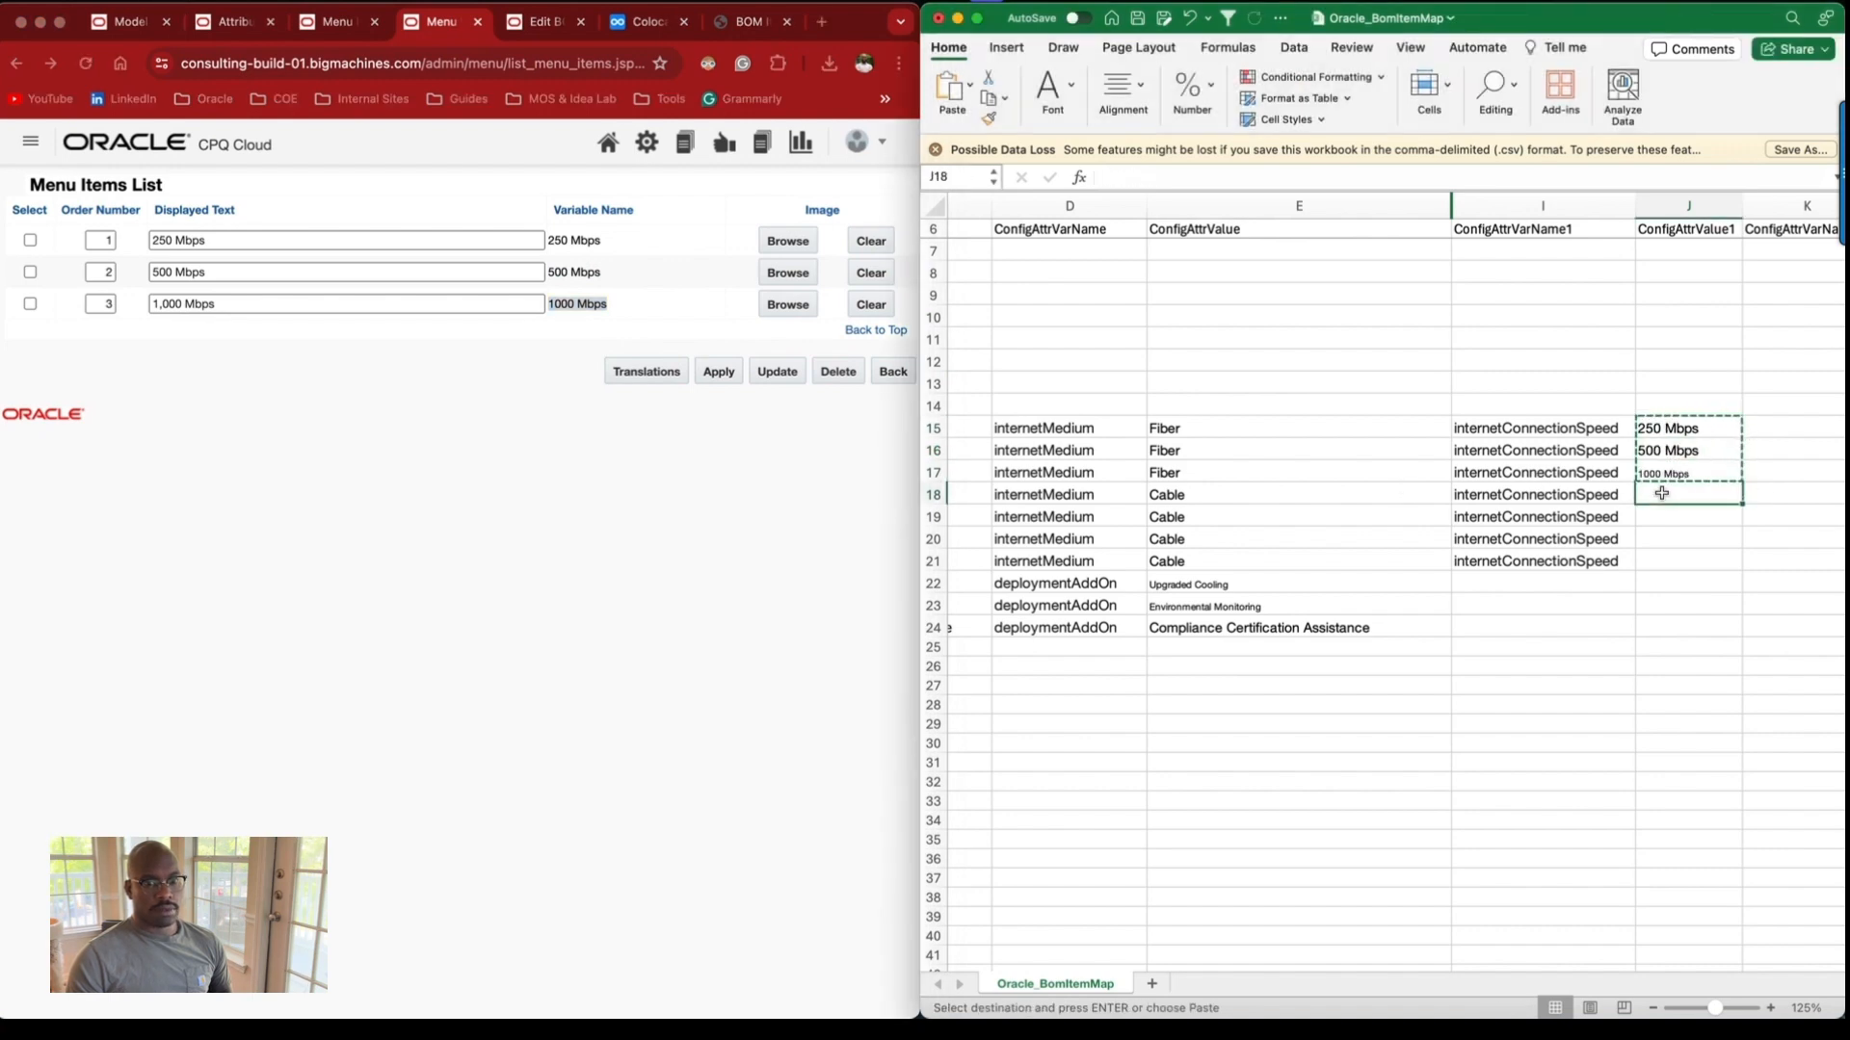
key(super+v)
Clear the configuration attribute names and values from the Deployment Add-Ons row 21.
scroll(1634, 539, left, 3)
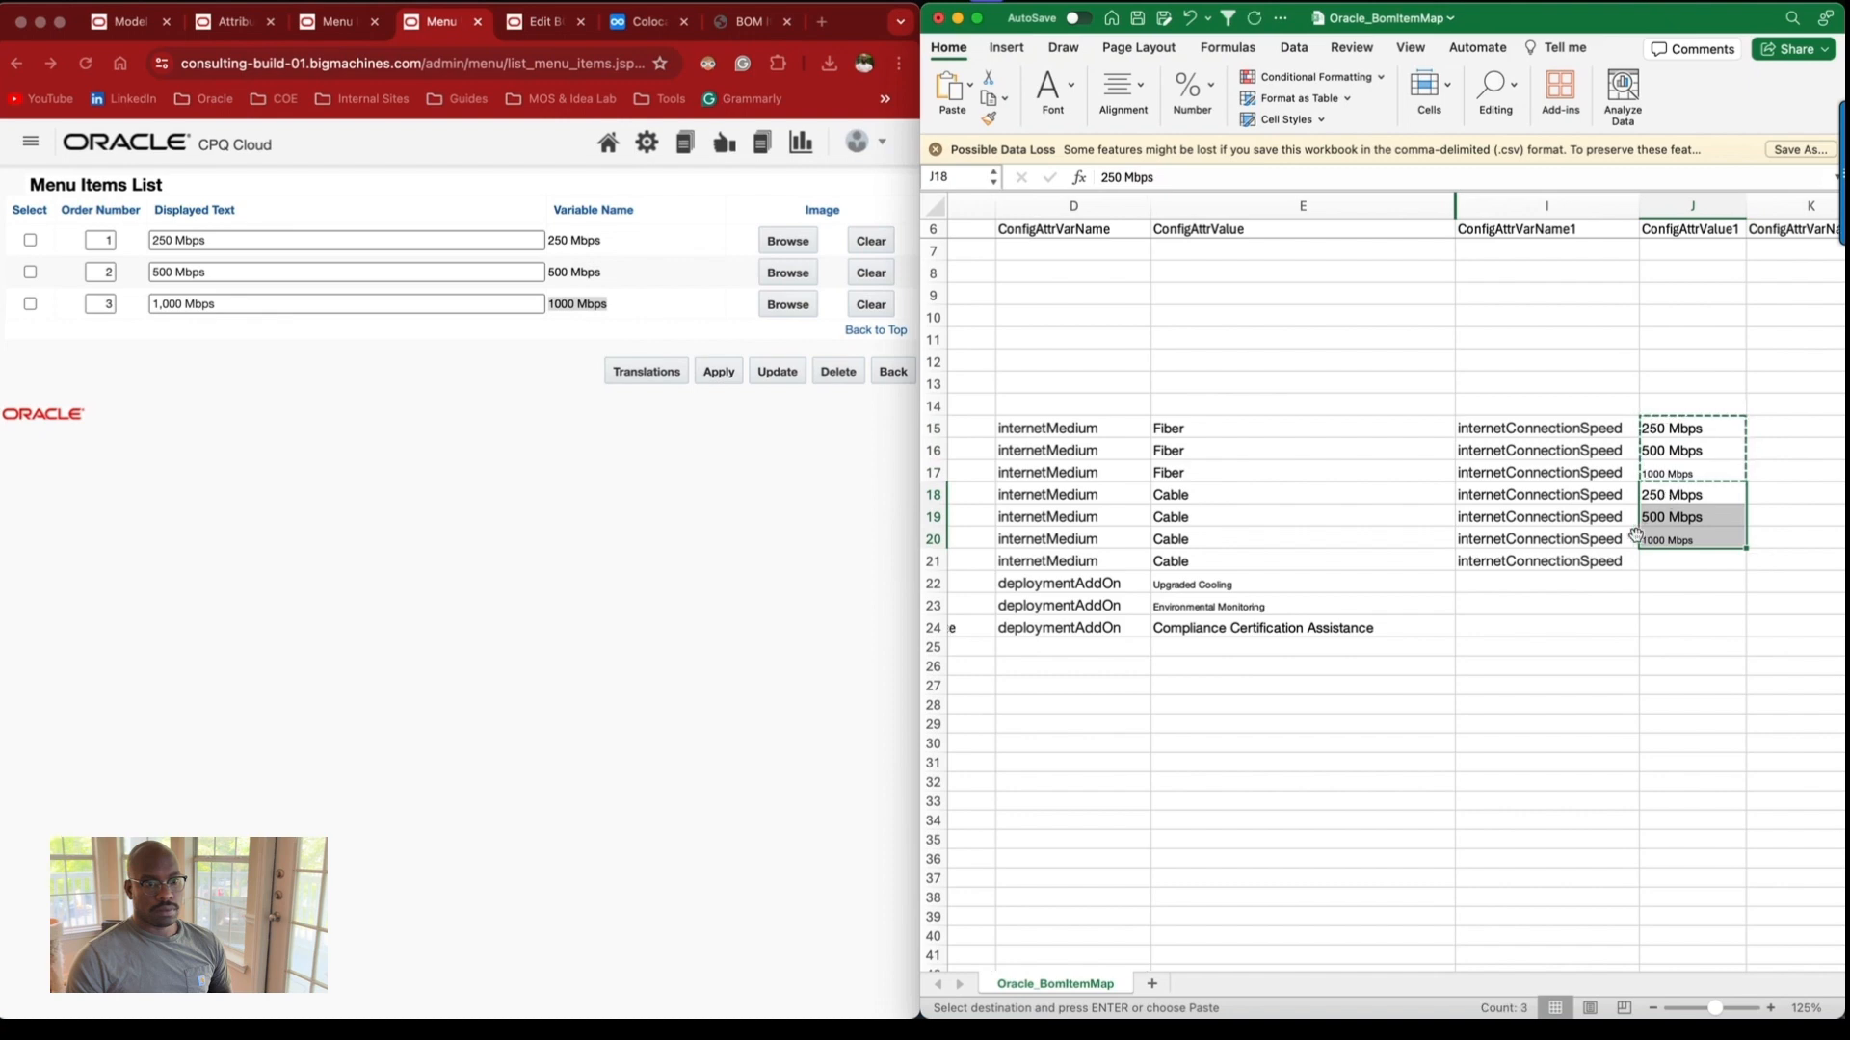
scroll(1634, 538, left, 1)
scroll(1298, 561, right, 3)
scroll(1248, 575, left, 2)
scroll(1364, 568, right, 7)
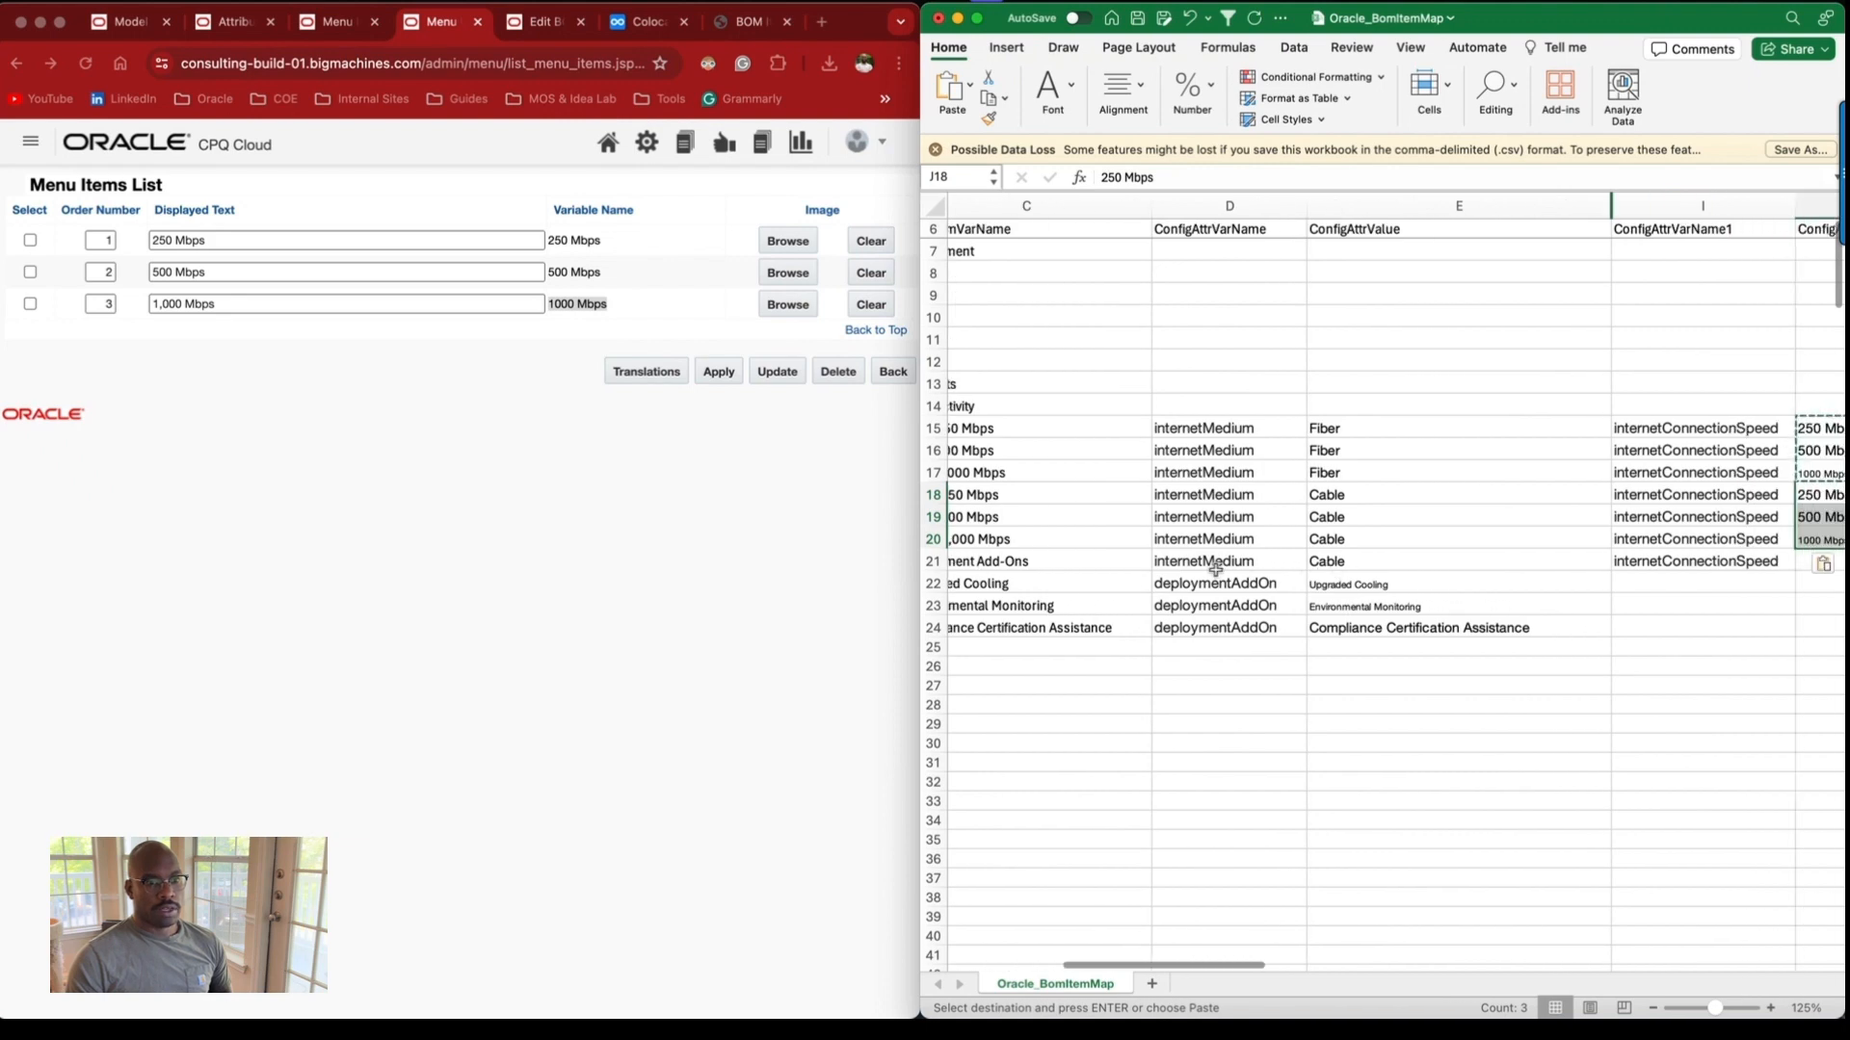
drag(1142, 567, 1695, 551)
key(Delete)
scroll(1316, 533, left, 4)
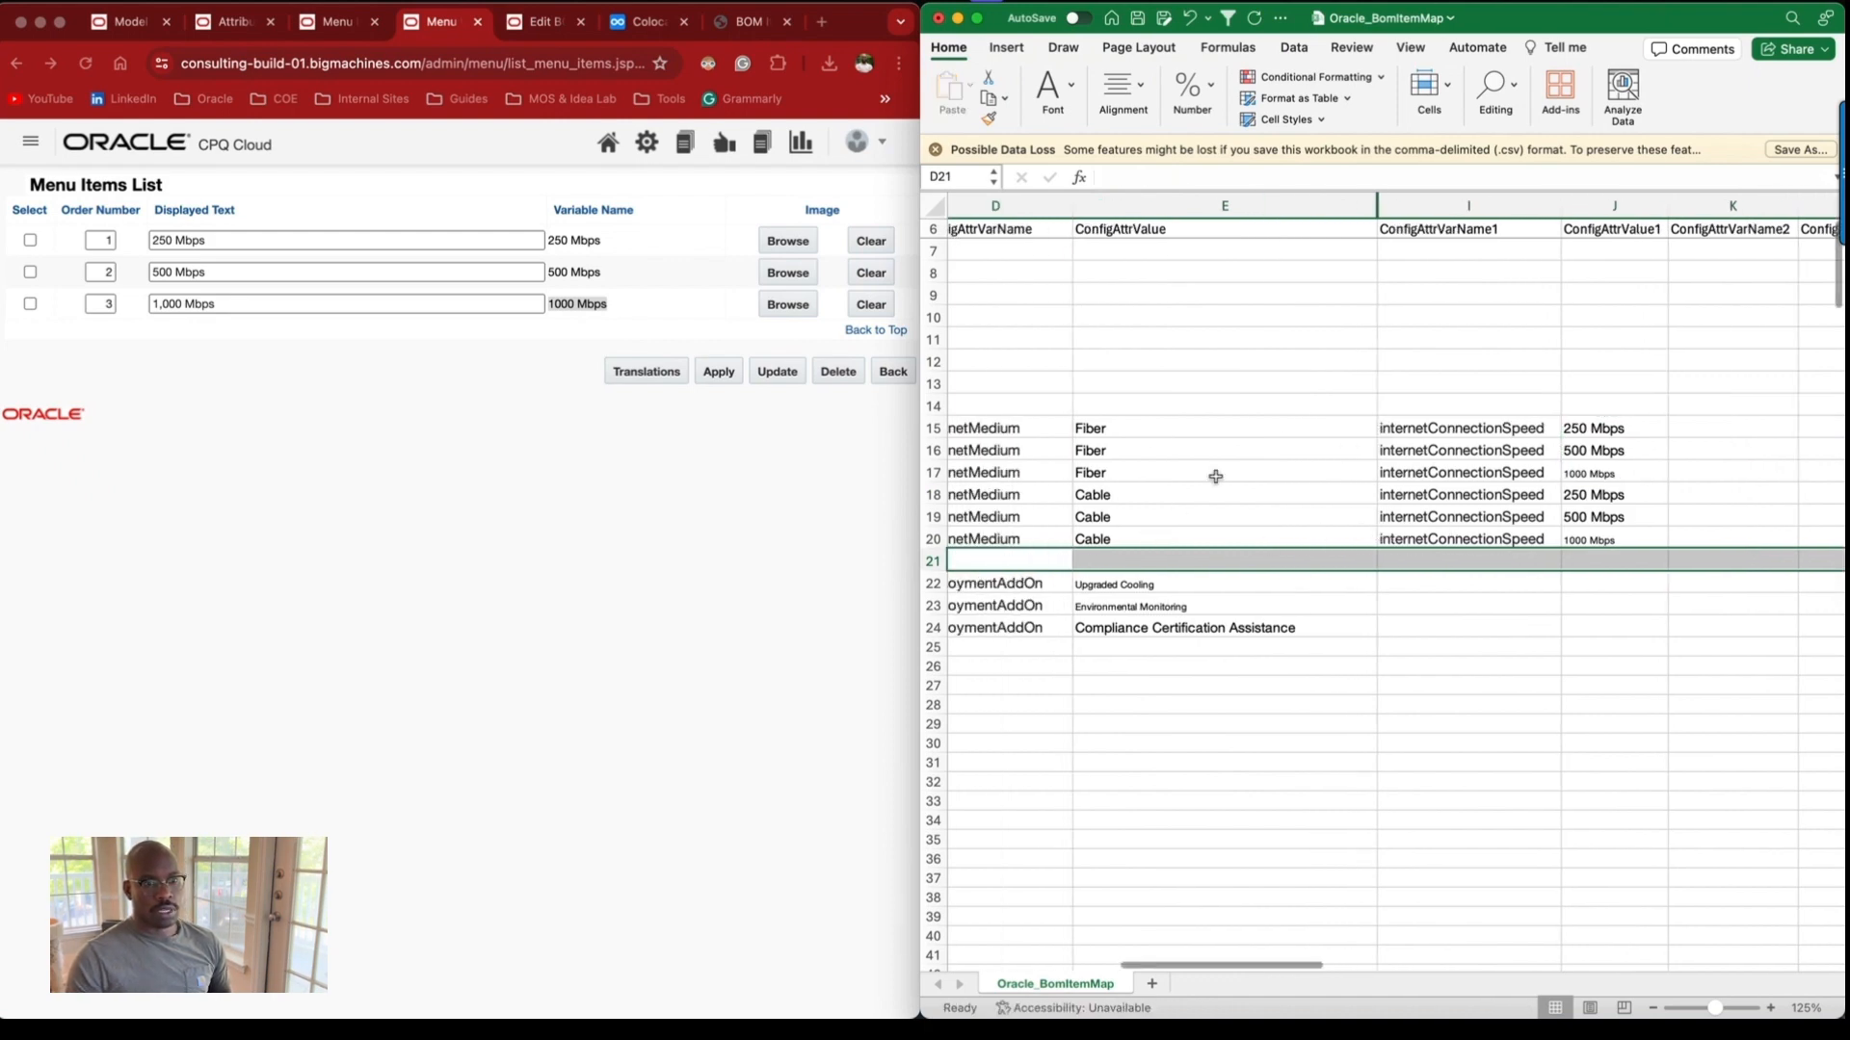
Review the mapped rows and compare the Expected Kilowatts per Month field in the model configuration with the Power and Kilowatts items.
scroll(1240, 461, left, 5)
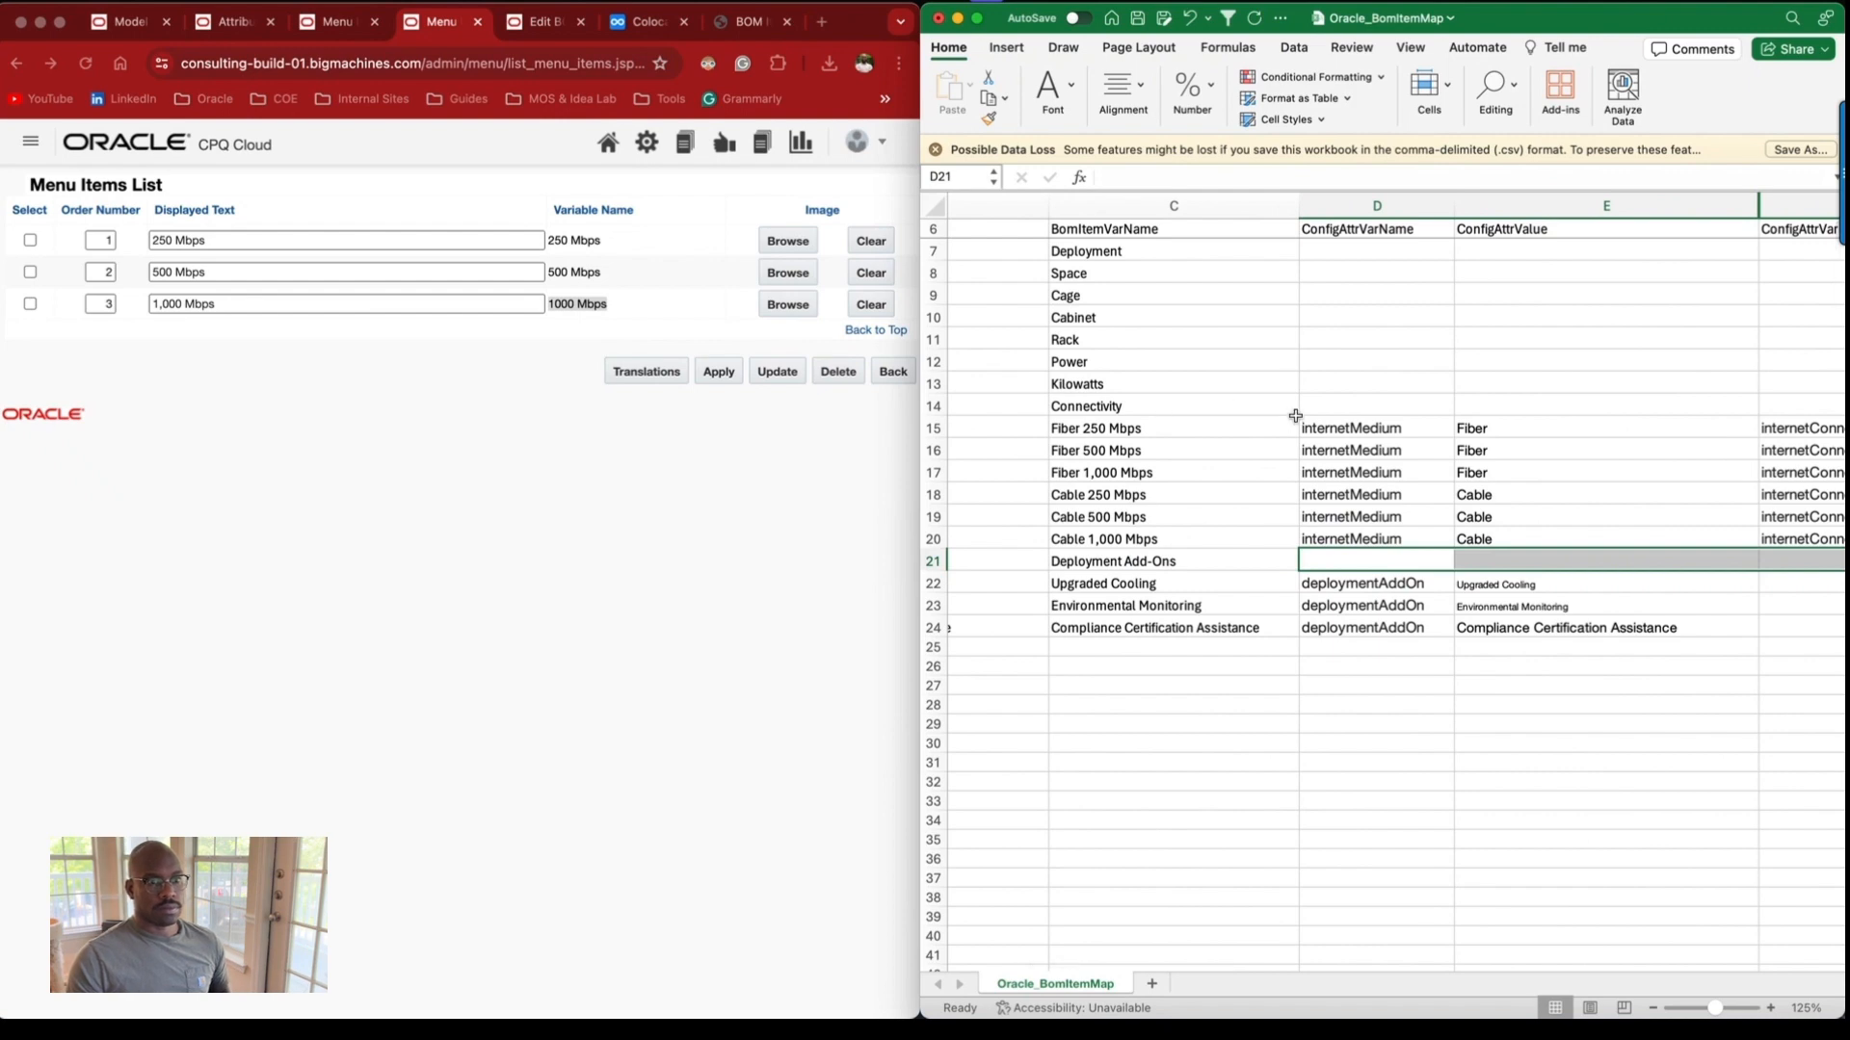
scroll(1294, 416, down, 2)
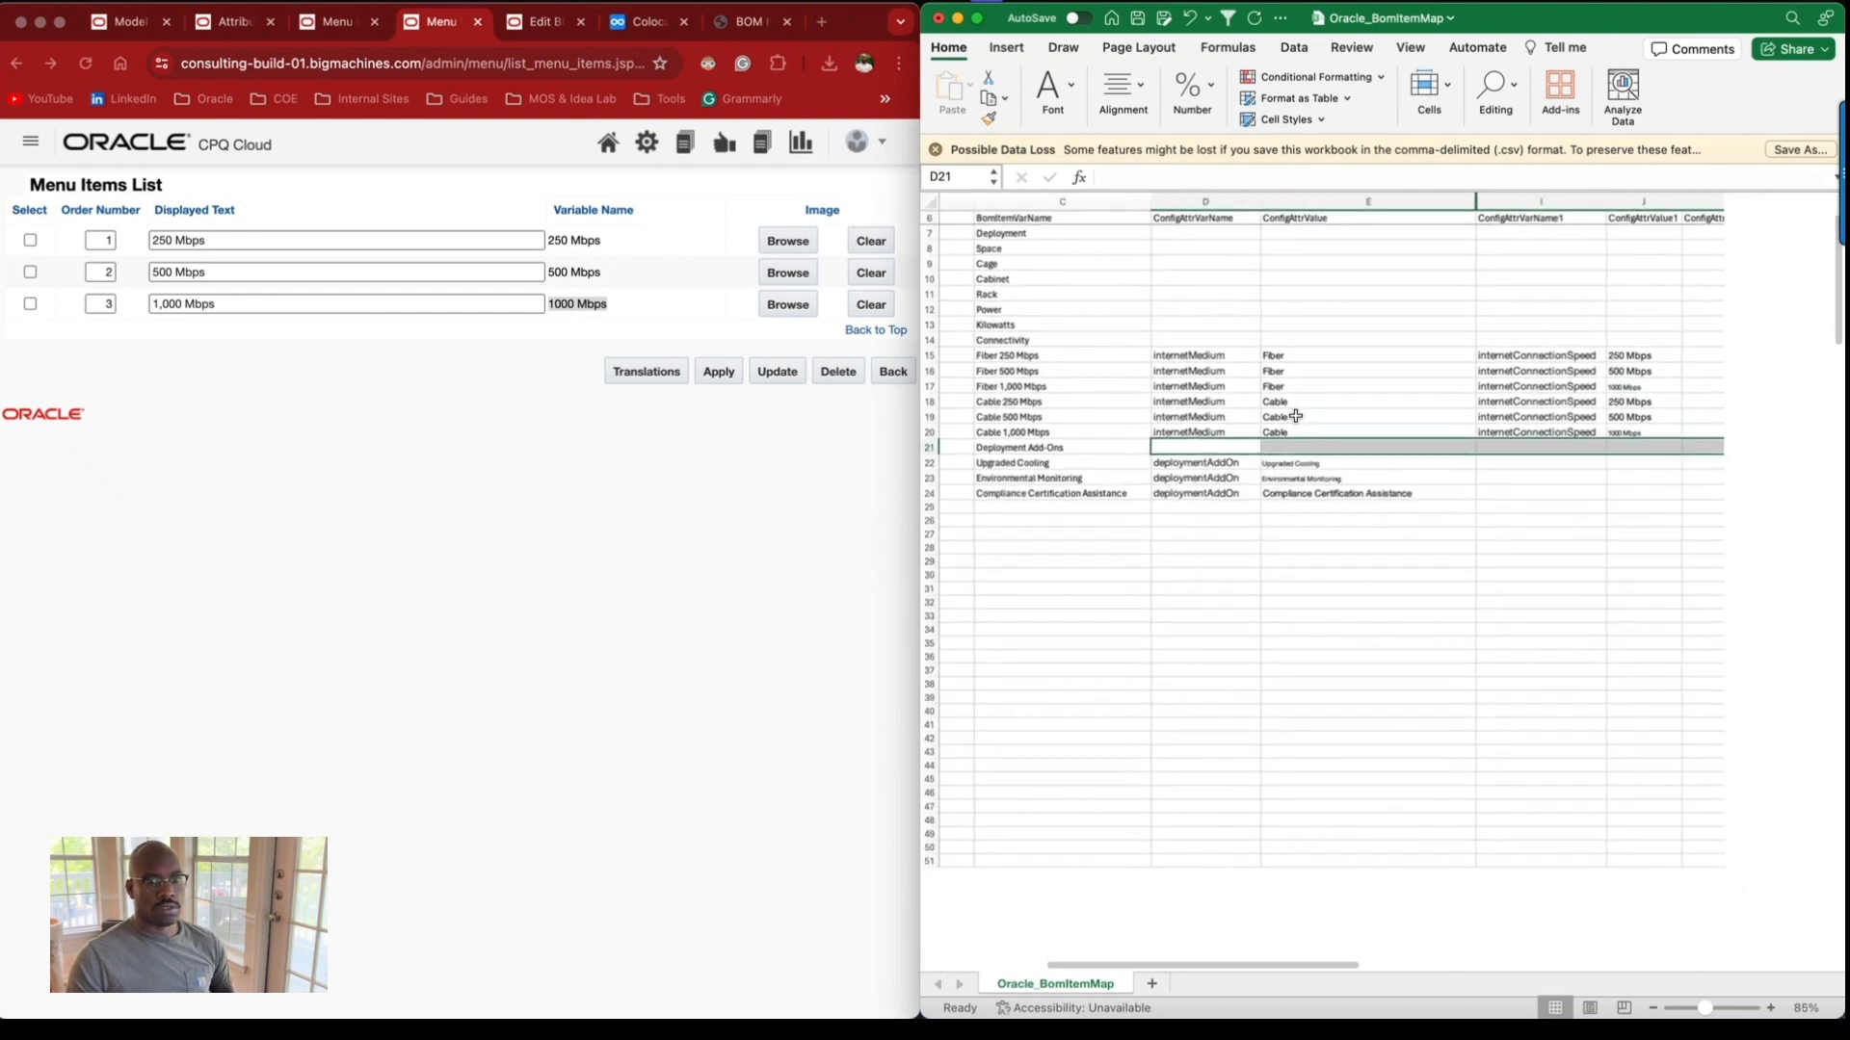
scroll(1295, 417, left, 4)
scroll(1295, 417, left, 2)
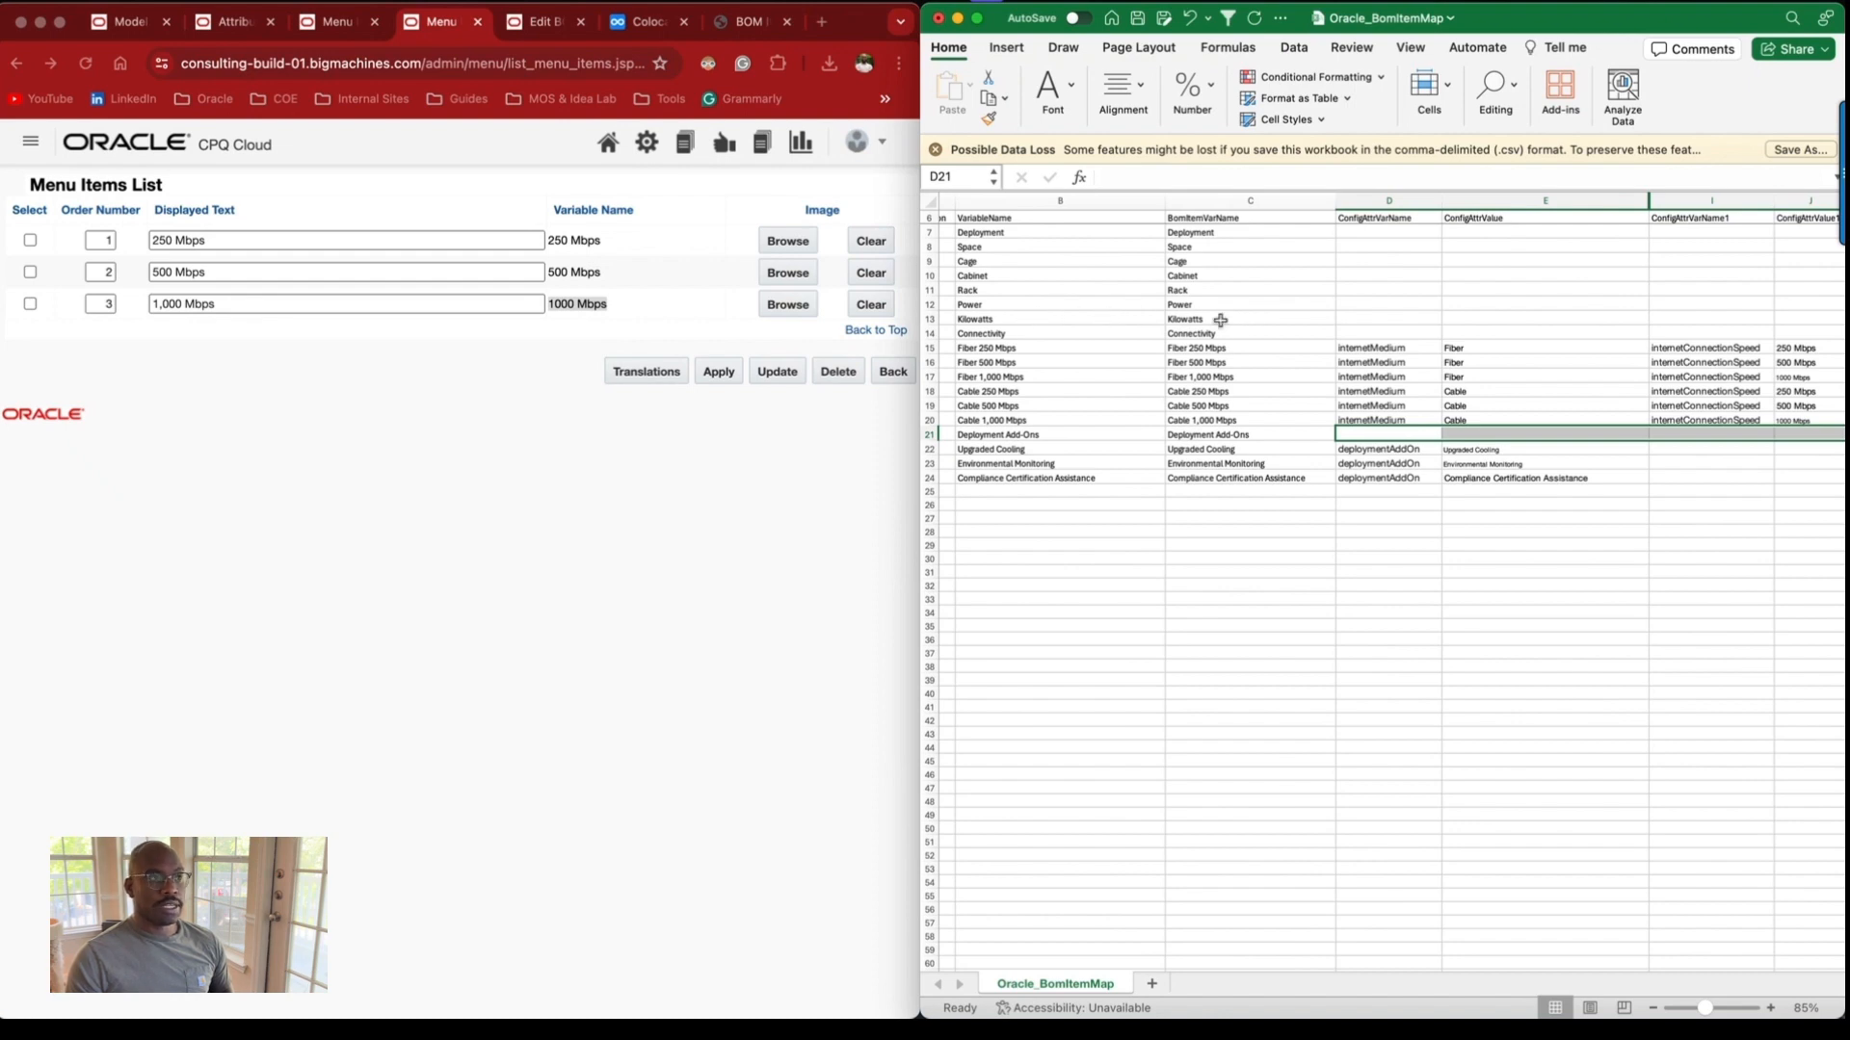
click(139, 26)
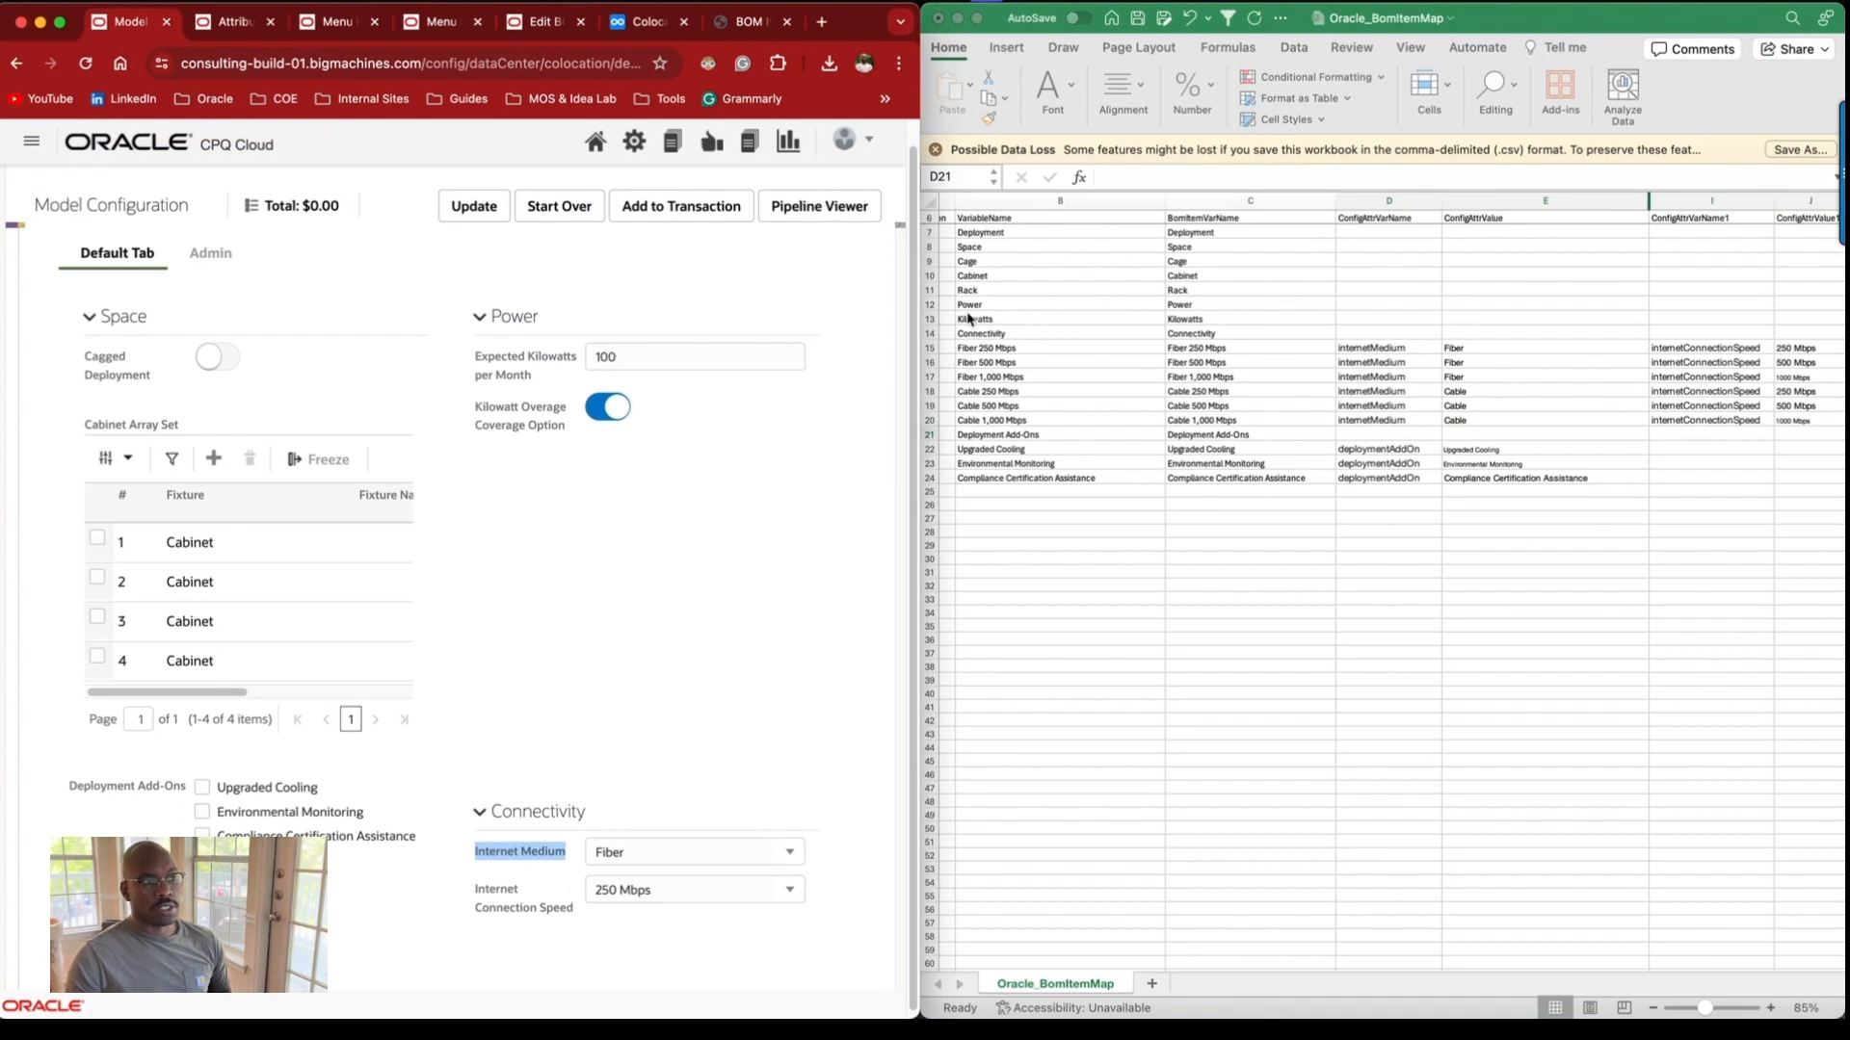
double_click(635, 362)
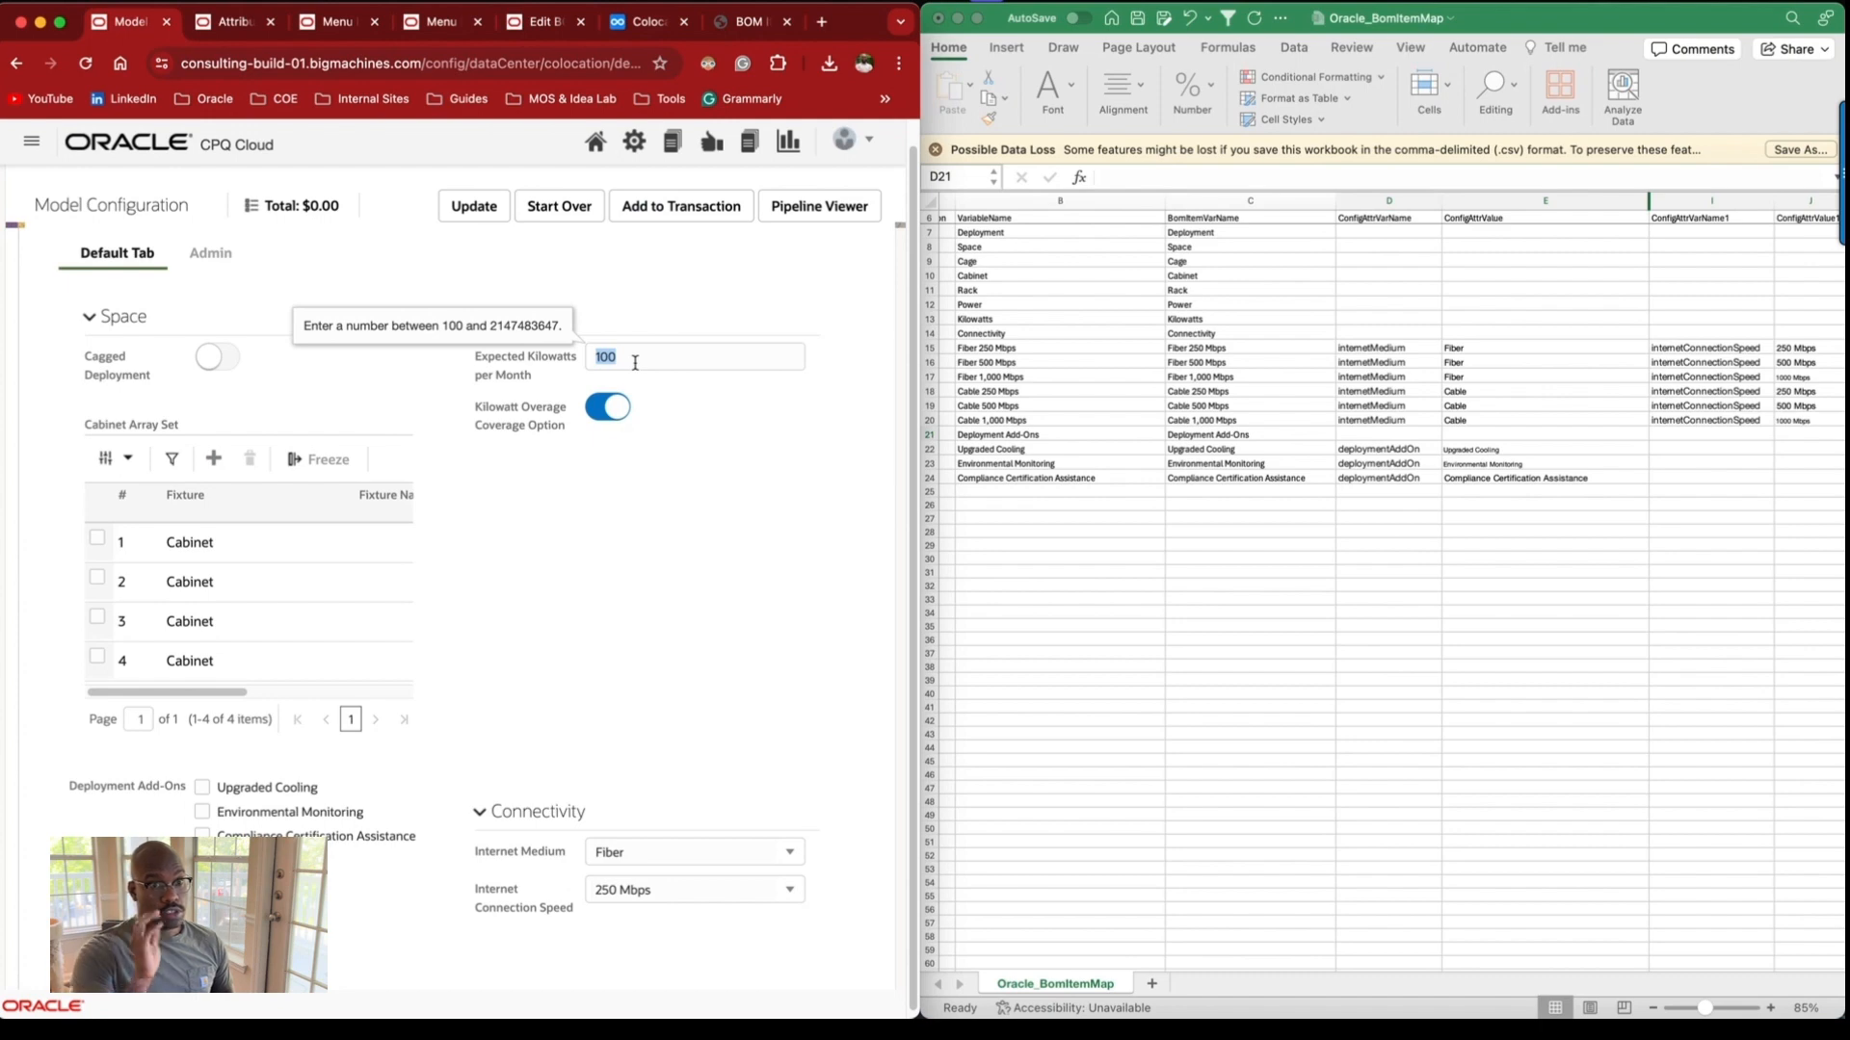
click(1179, 319)
click(1179, 319)
click(1190, 305)
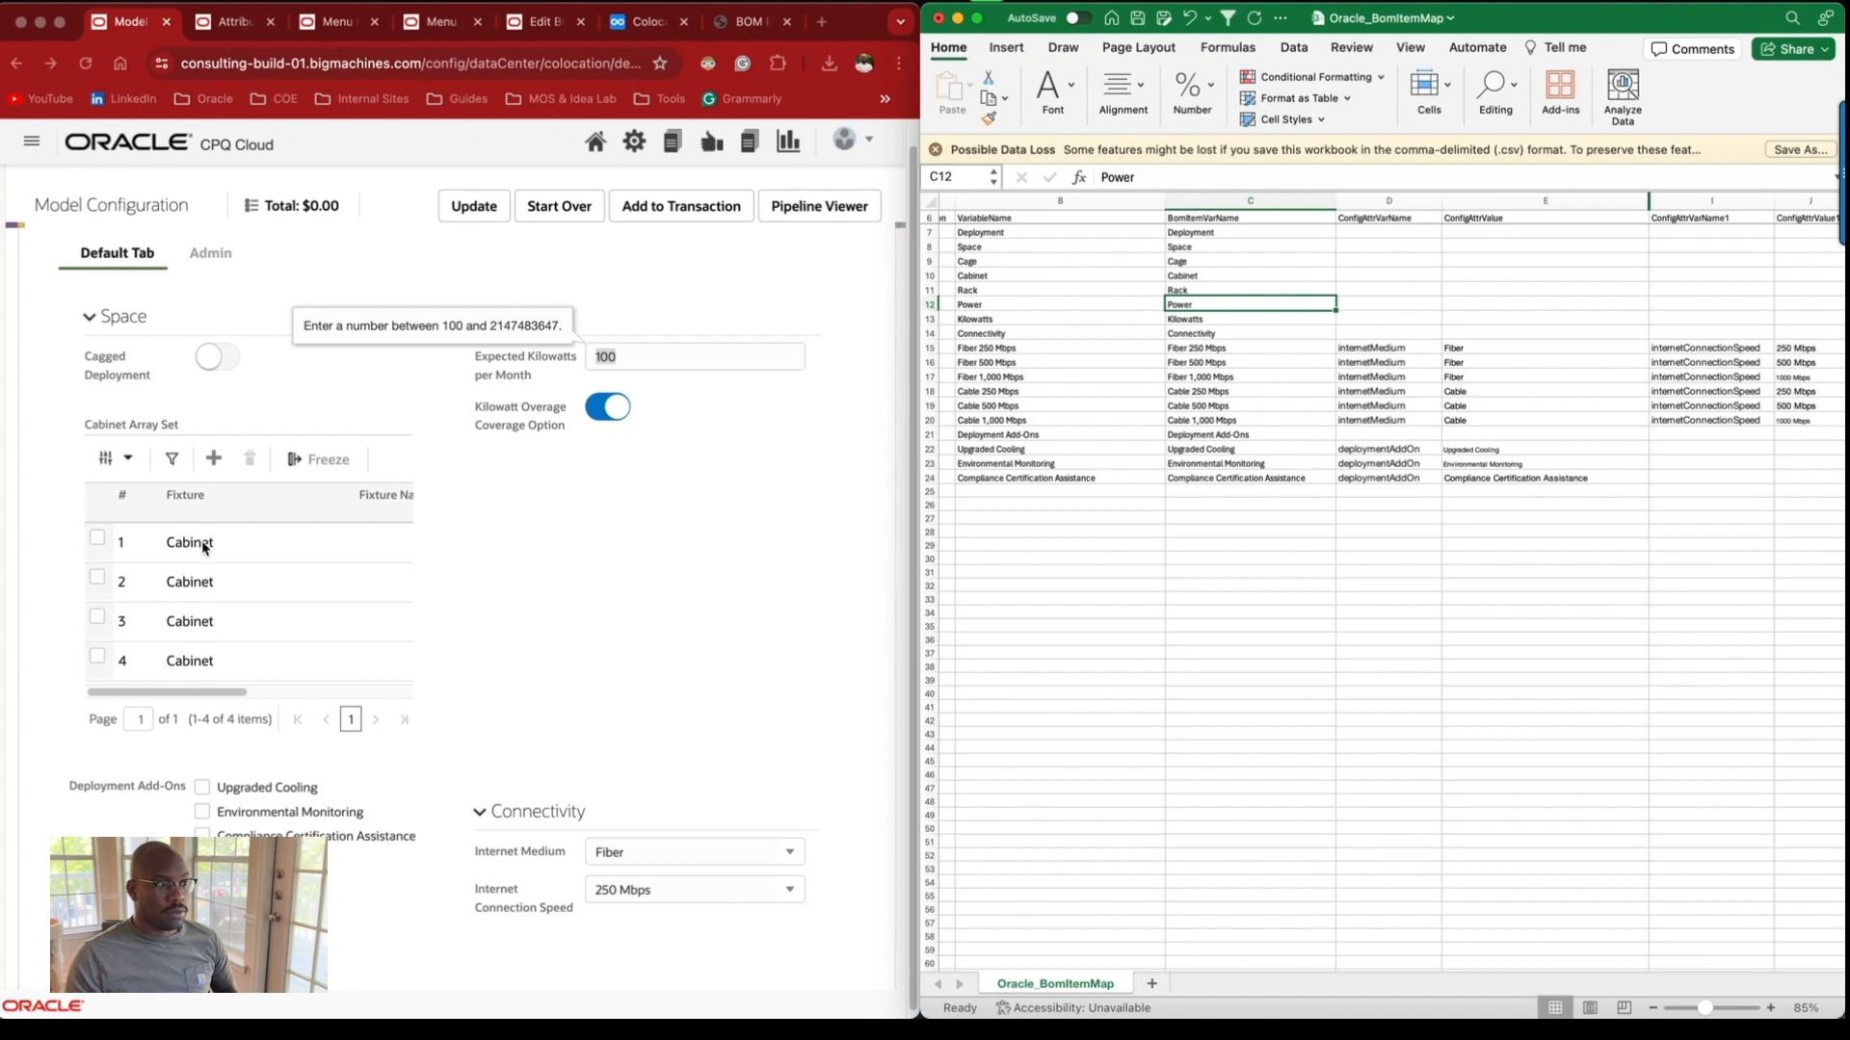
Copy the Fixture attribute's variable name, fixture, into ConfigAttrVarName for Cabinet and Rack in rows 10 and 11, and open that attribute.
click(228, 29)
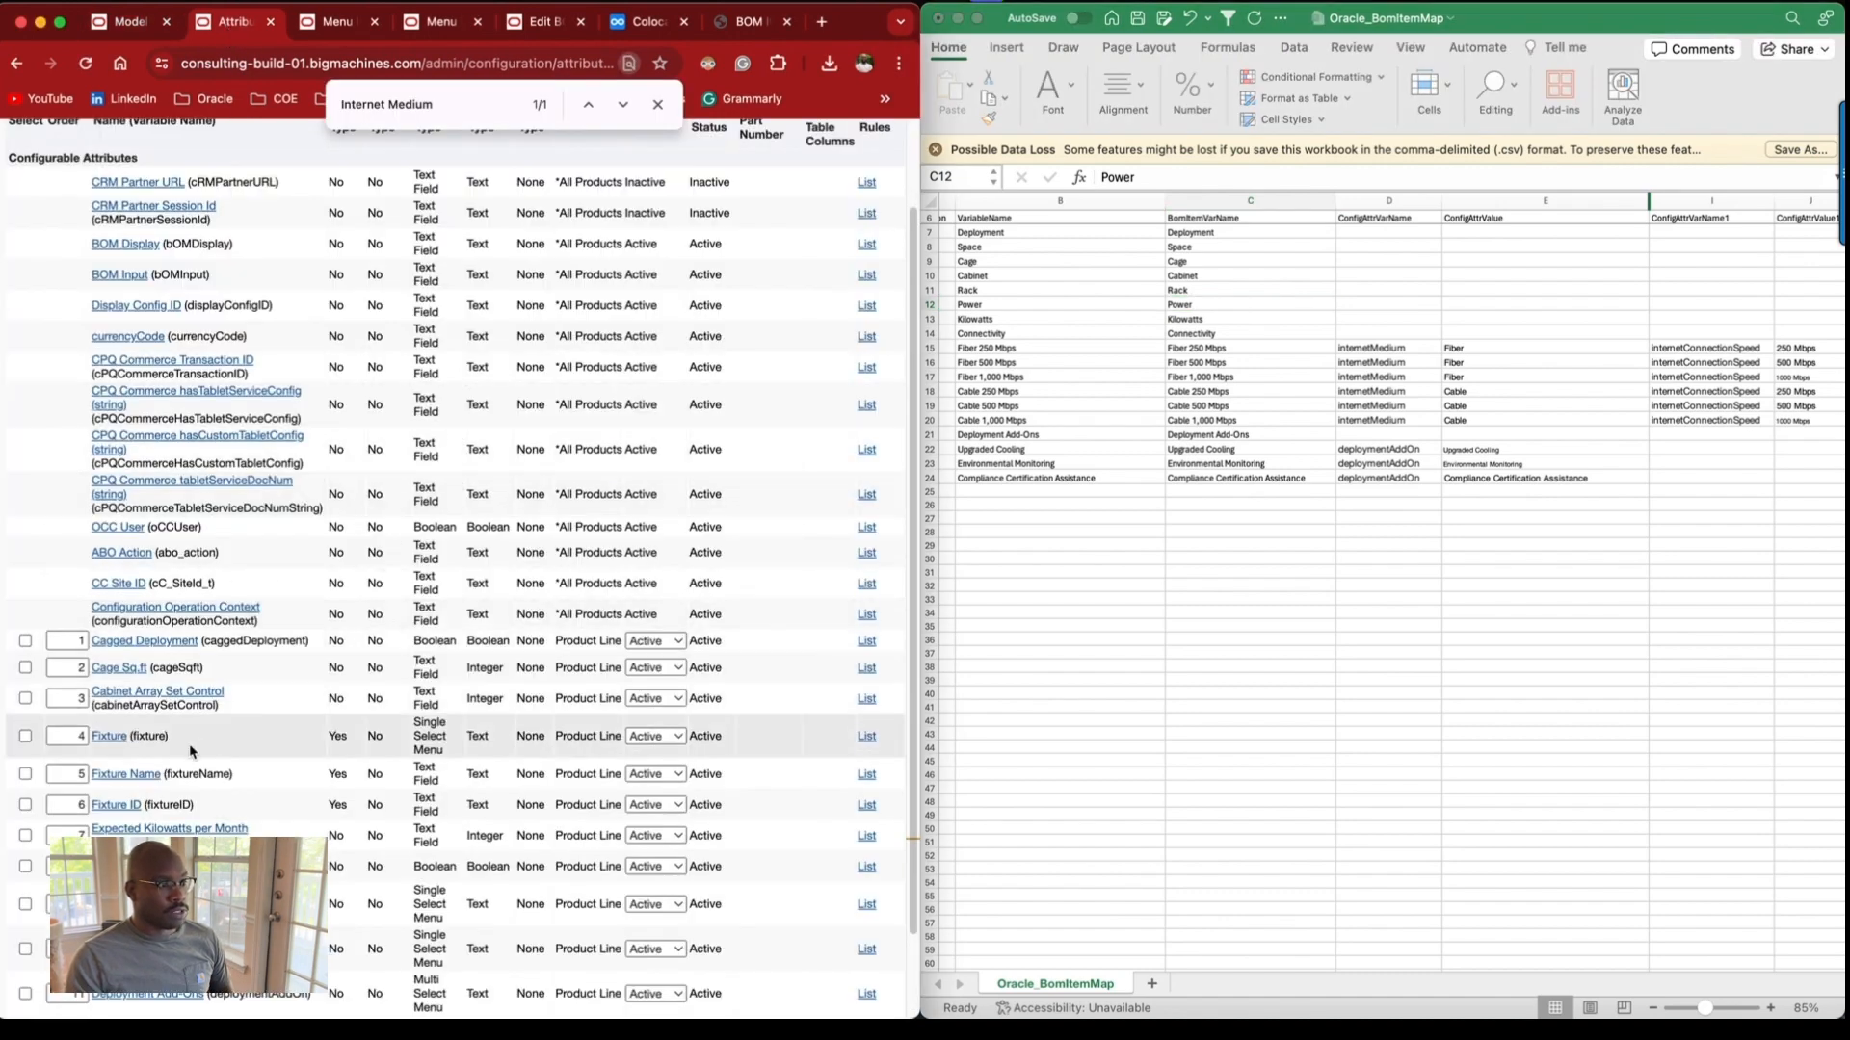
double_click(144, 738)
click(115, 738)
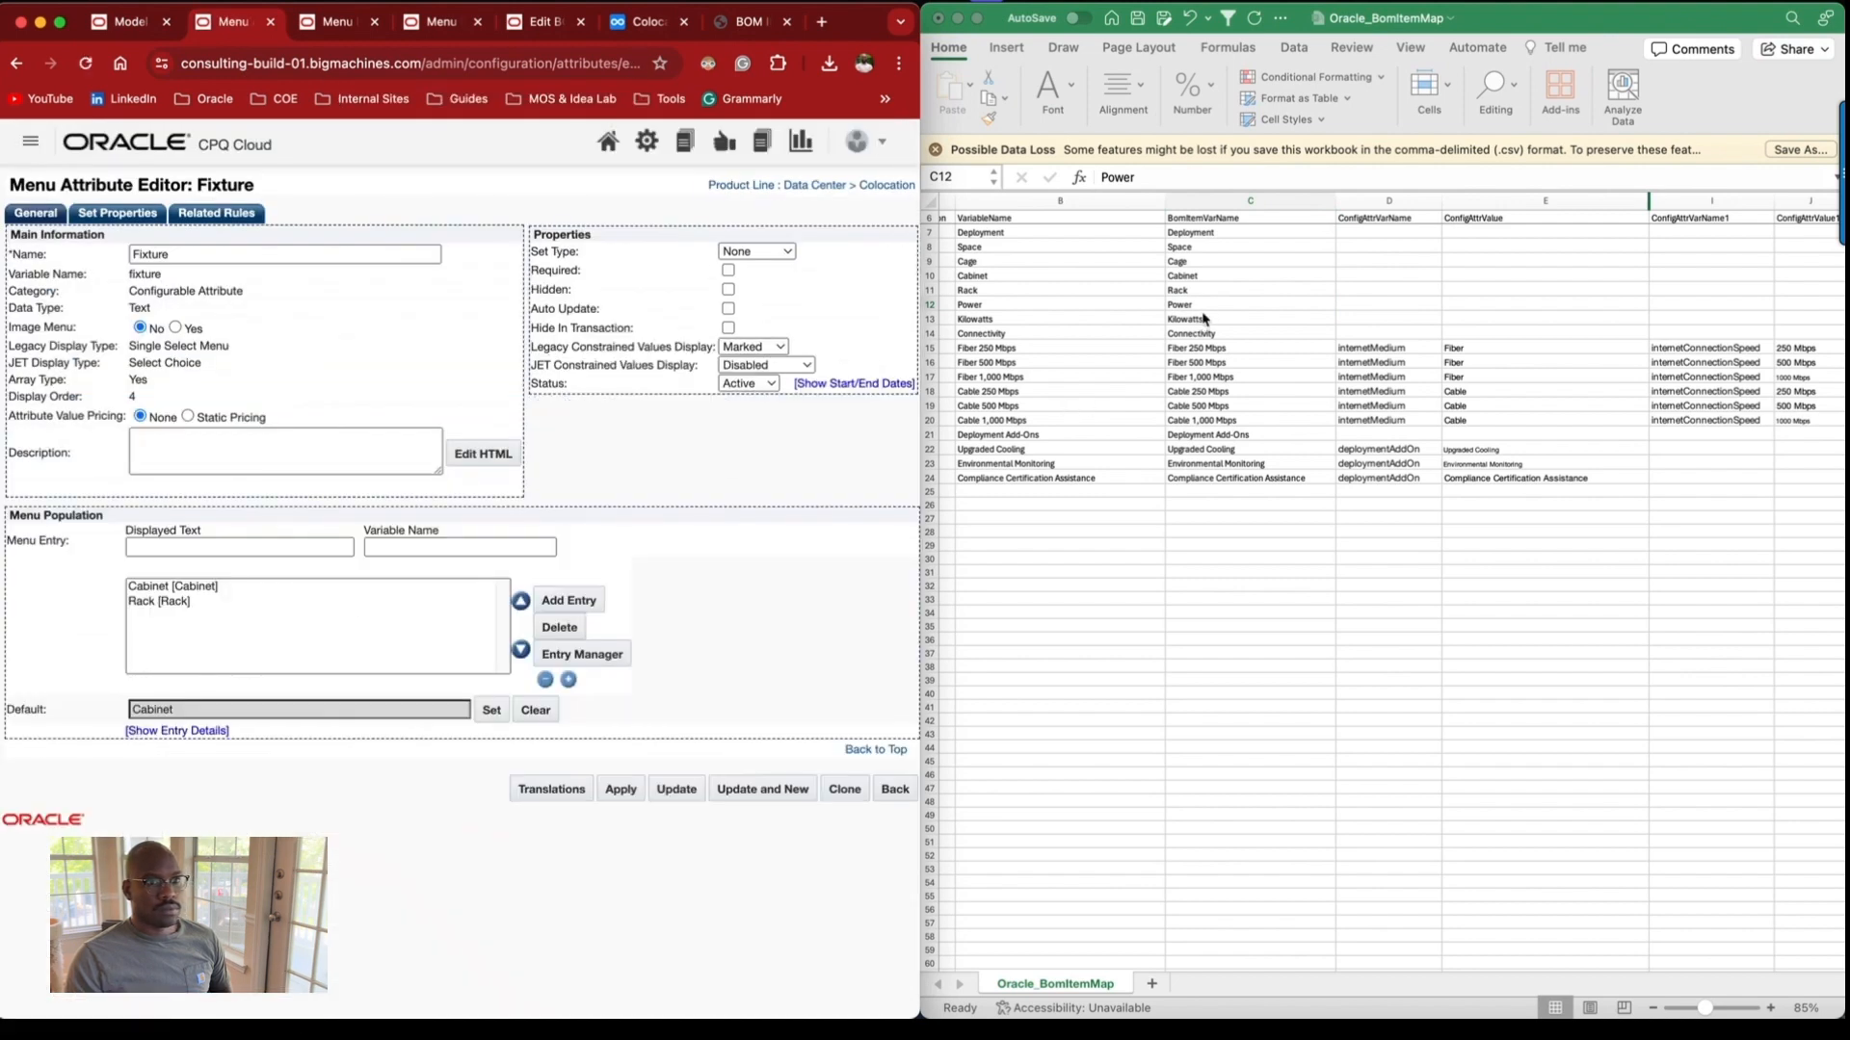
click(1206, 301)
click(1211, 278)
key(cmd+c)
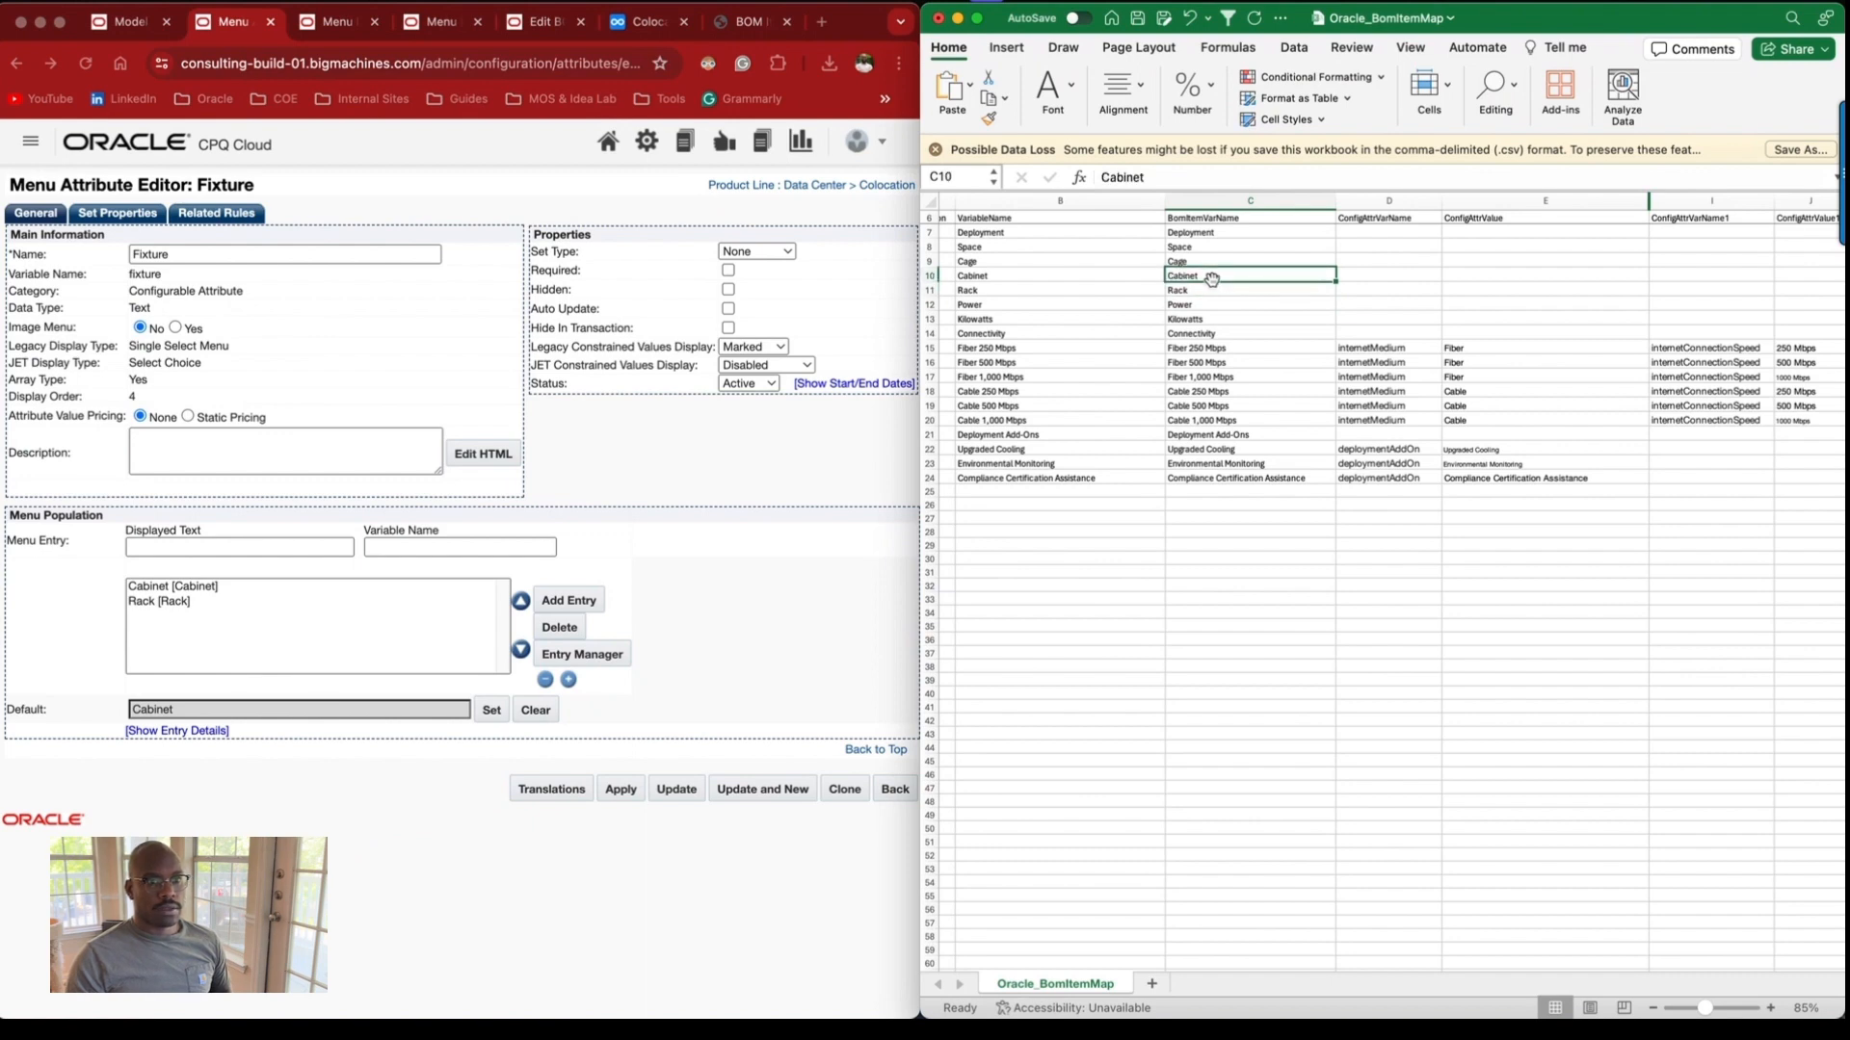
key(Right)
key(super+v)
key(Down)
key(super+v)
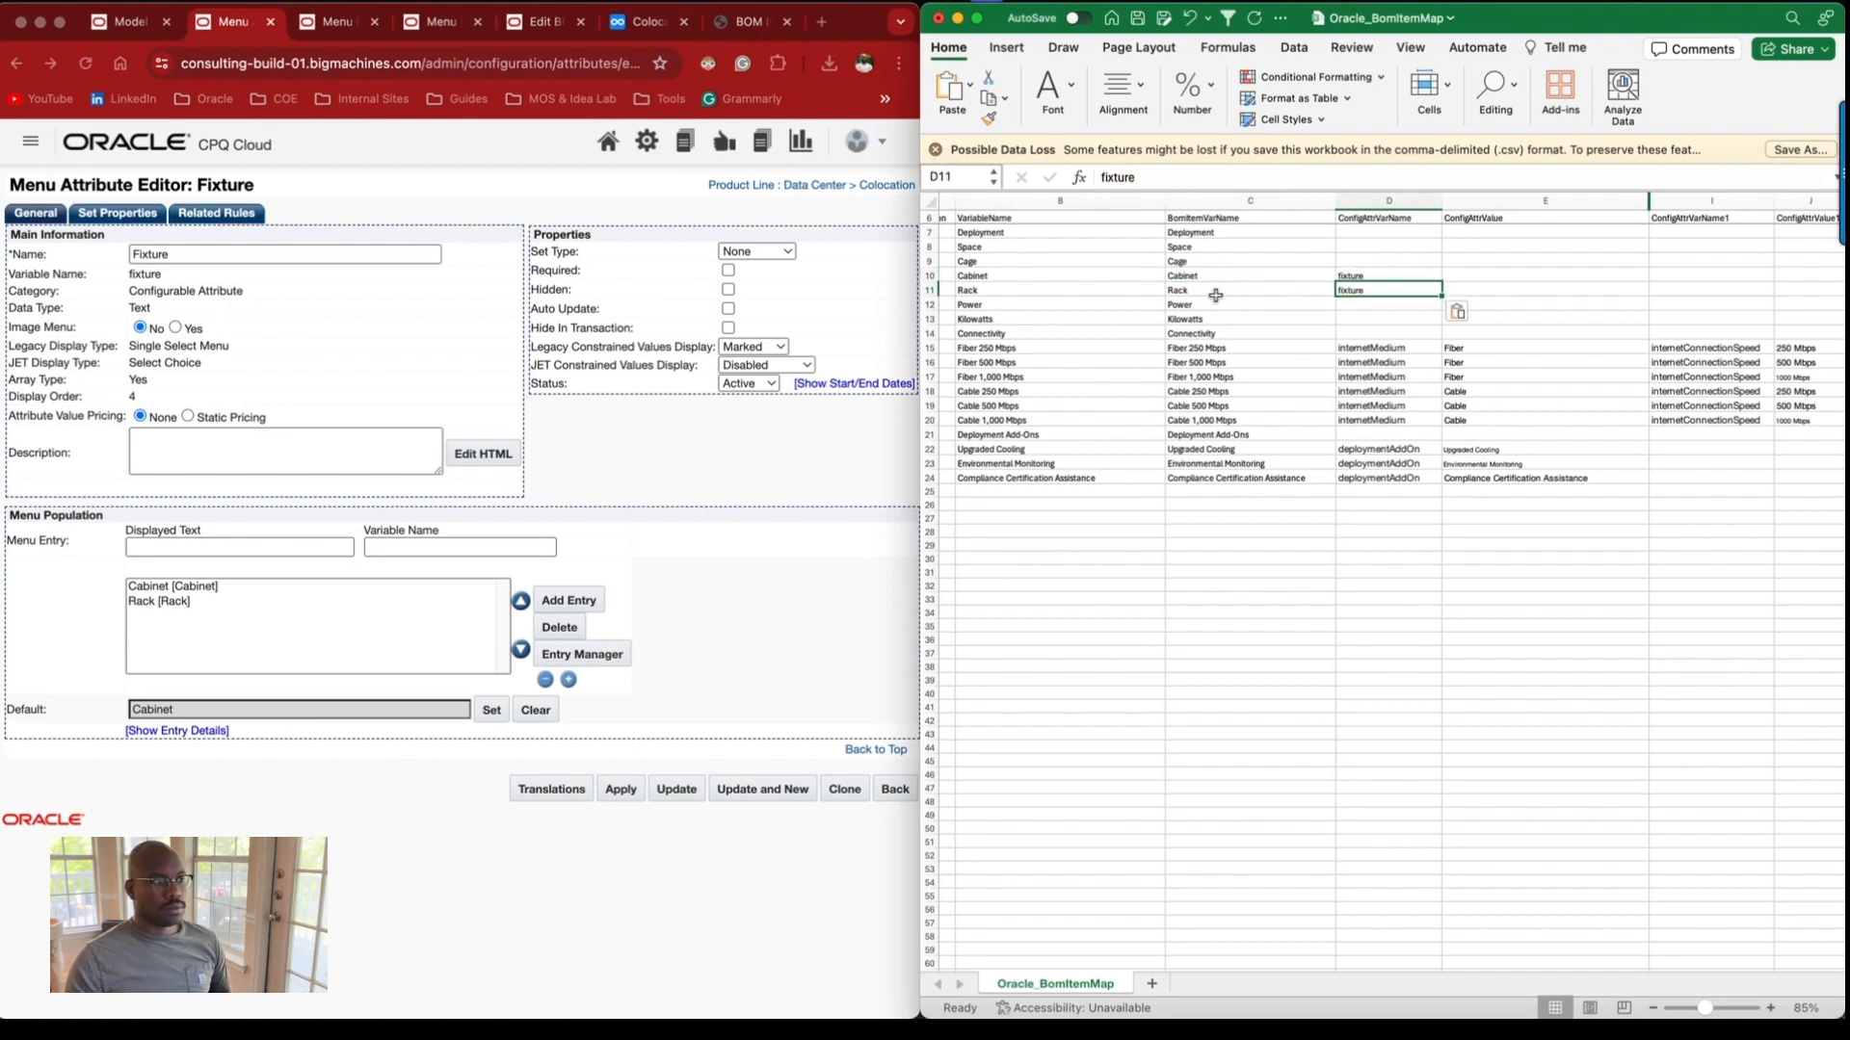
Open the Fixture attribute's Entry Manager and copy the Cabinet variable name into ConfigAttrValue in row 10.
click(660, 661)
click(578, 654)
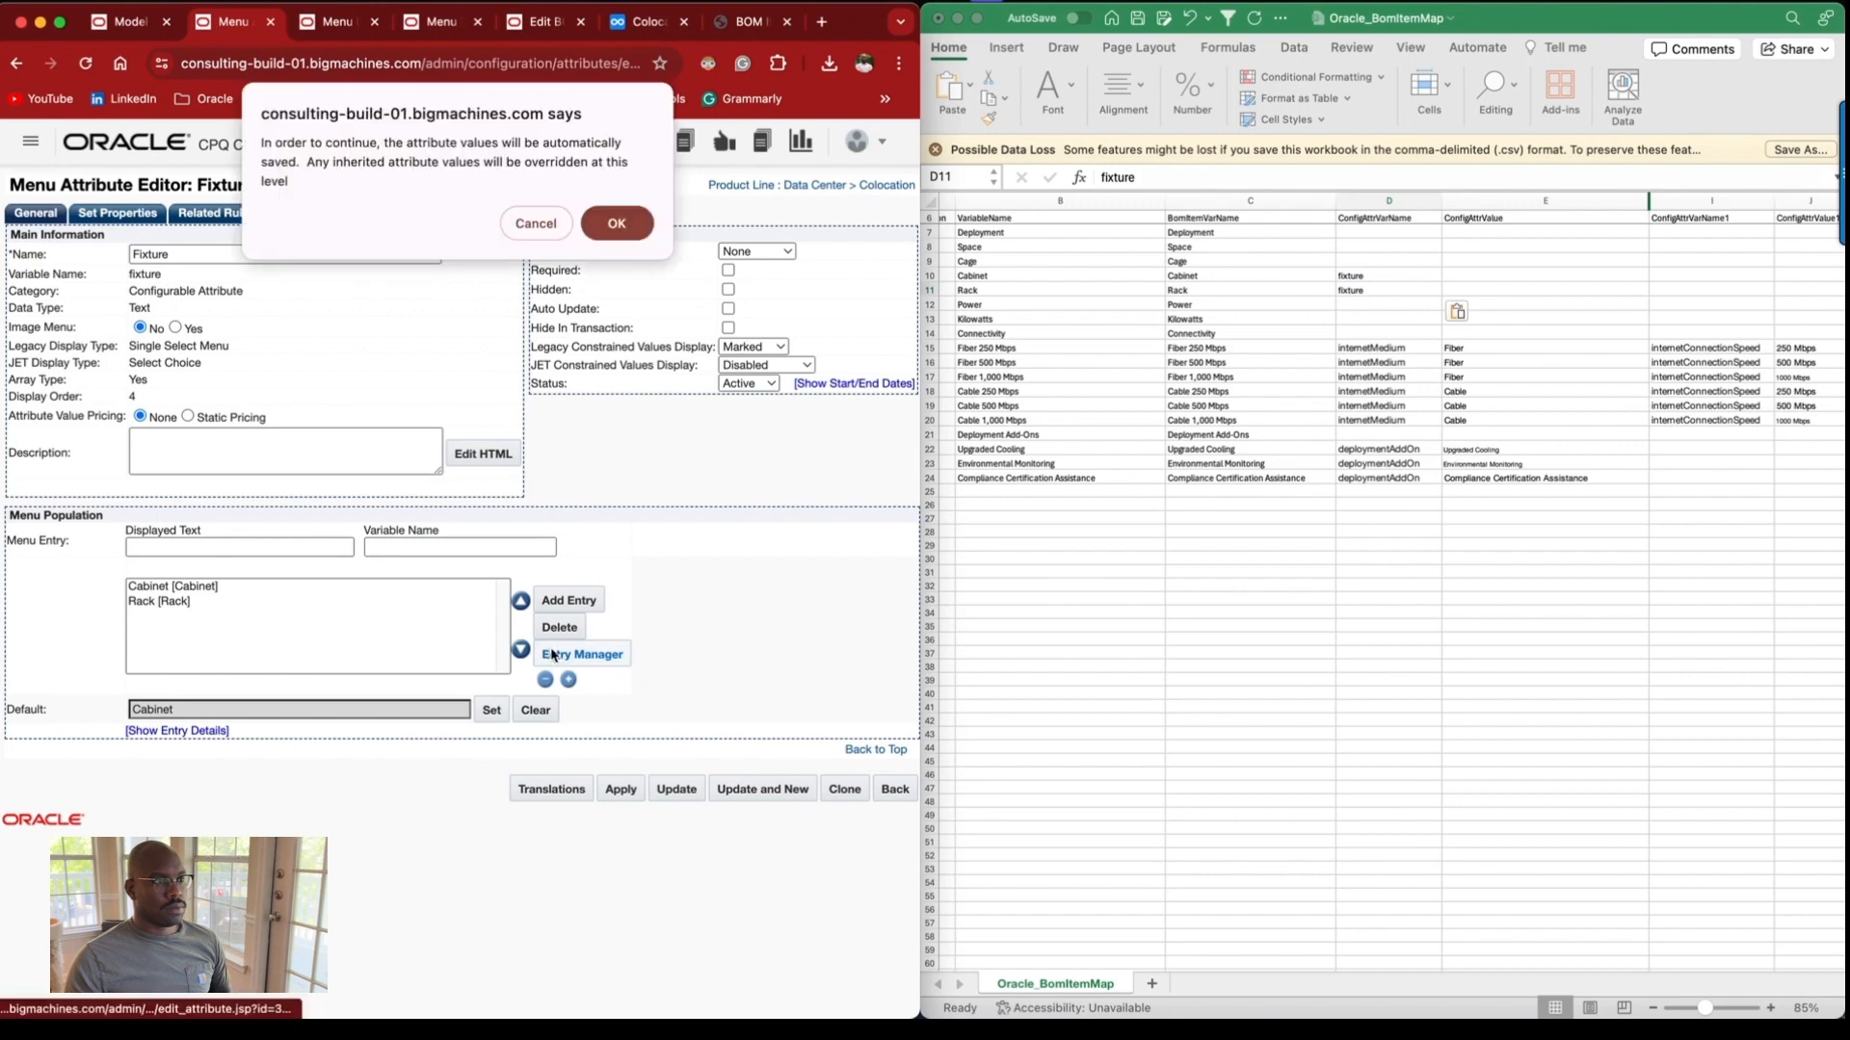
click(620, 228)
double_click(579, 241)
click(1272, 305)
click(1238, 278)
click(1367, 281)
key(Right)
key(super+v)
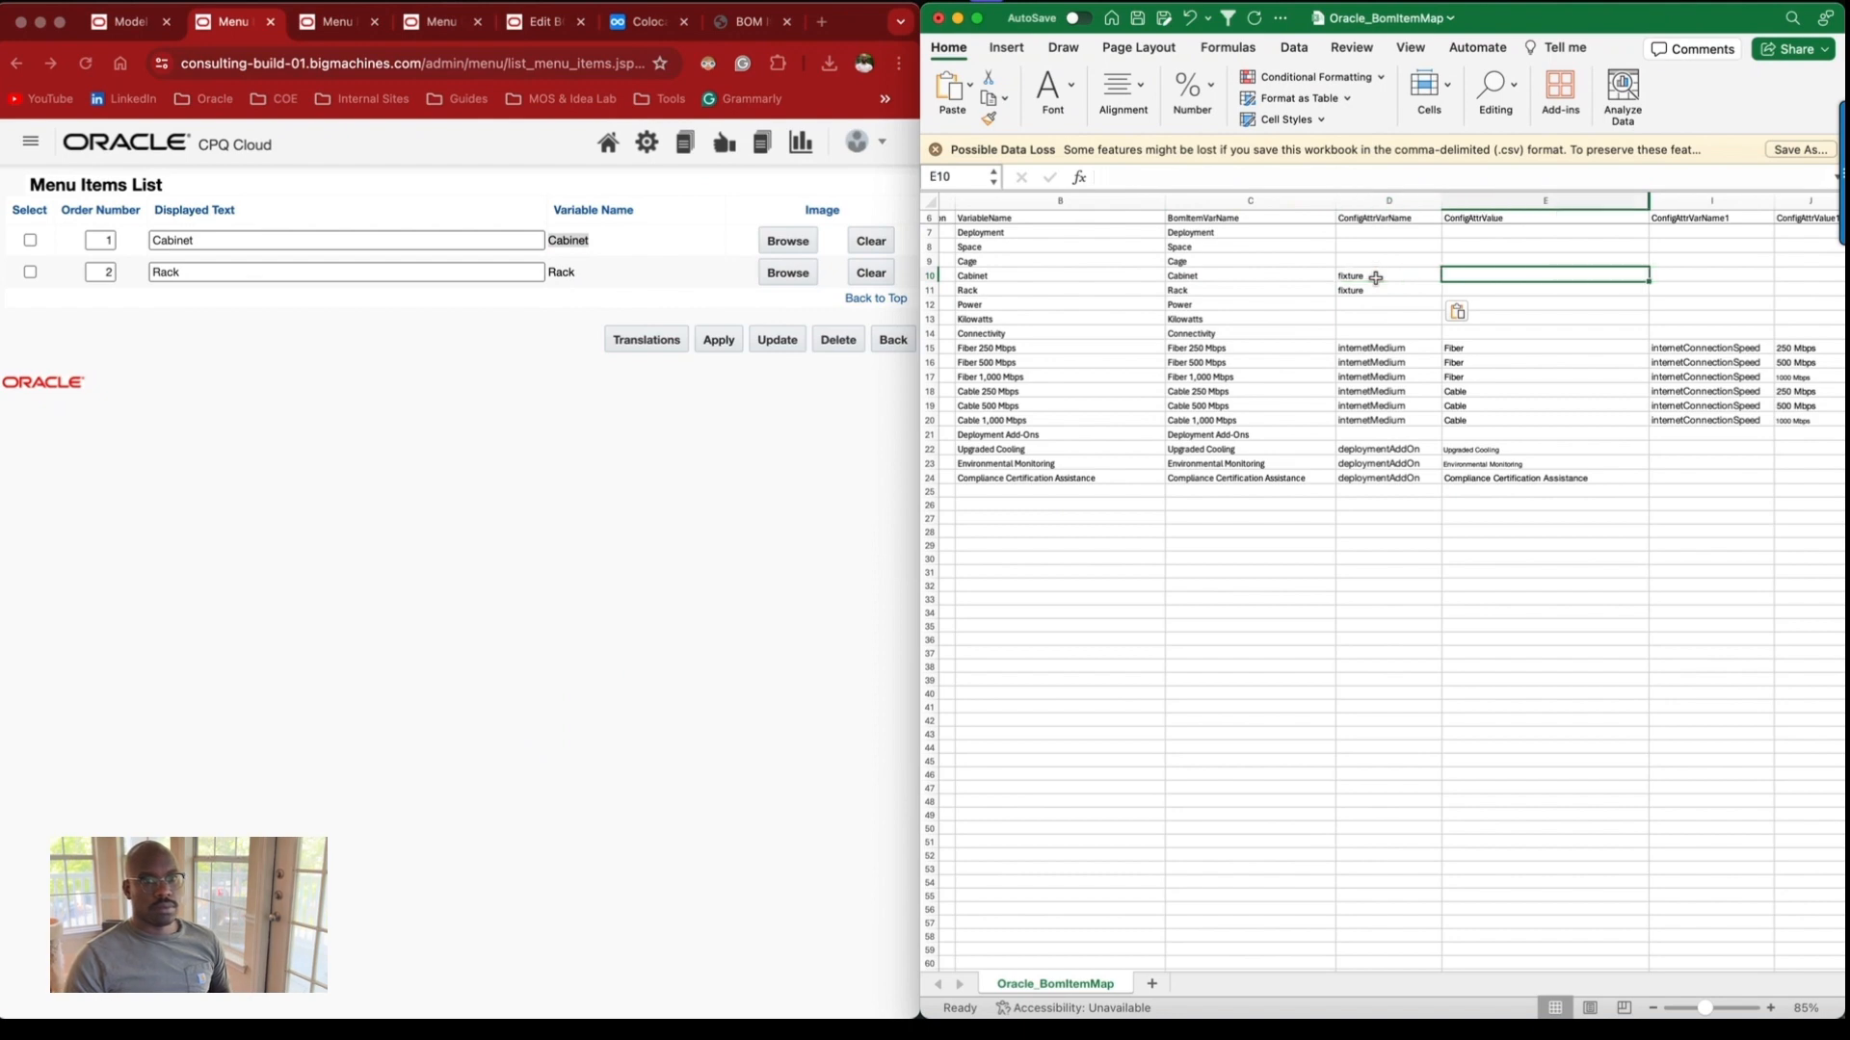
Copy the Rack variable name from the menu items list into ConfigAttrValue in row 11.
click(554, 274)
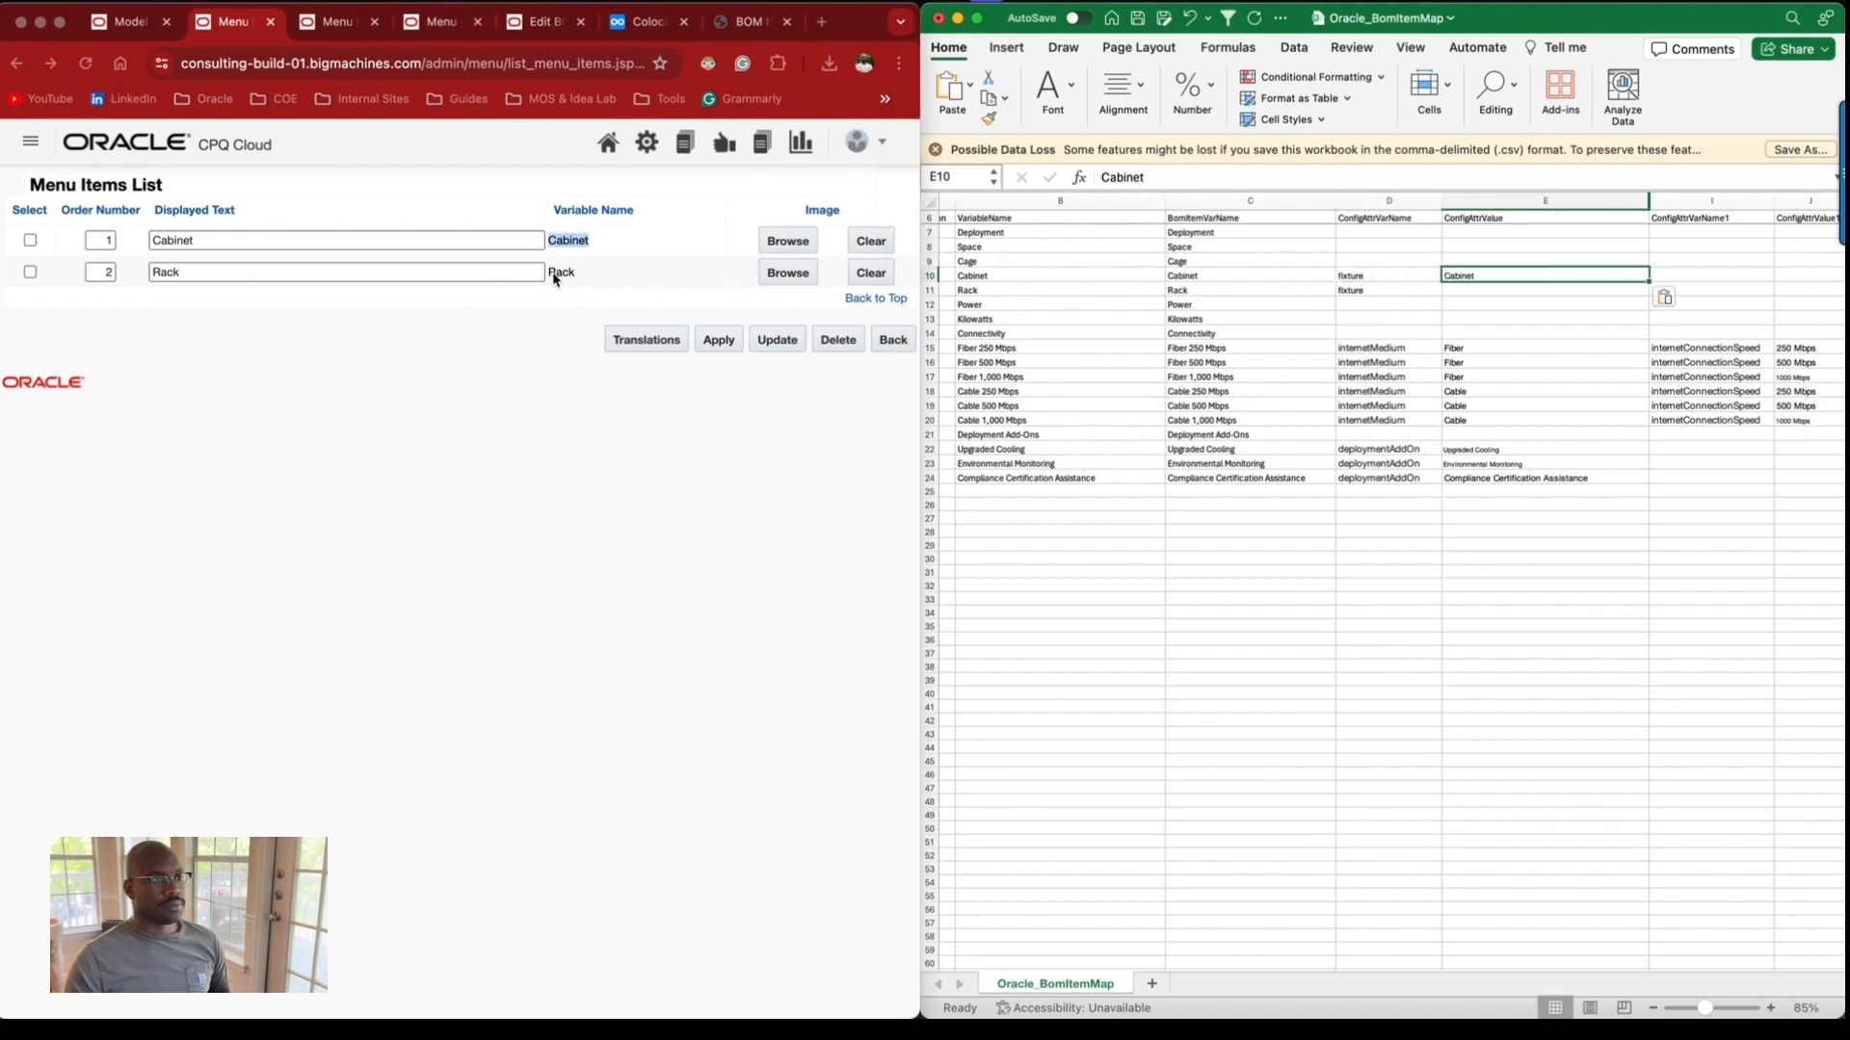
double_click(555, 274)
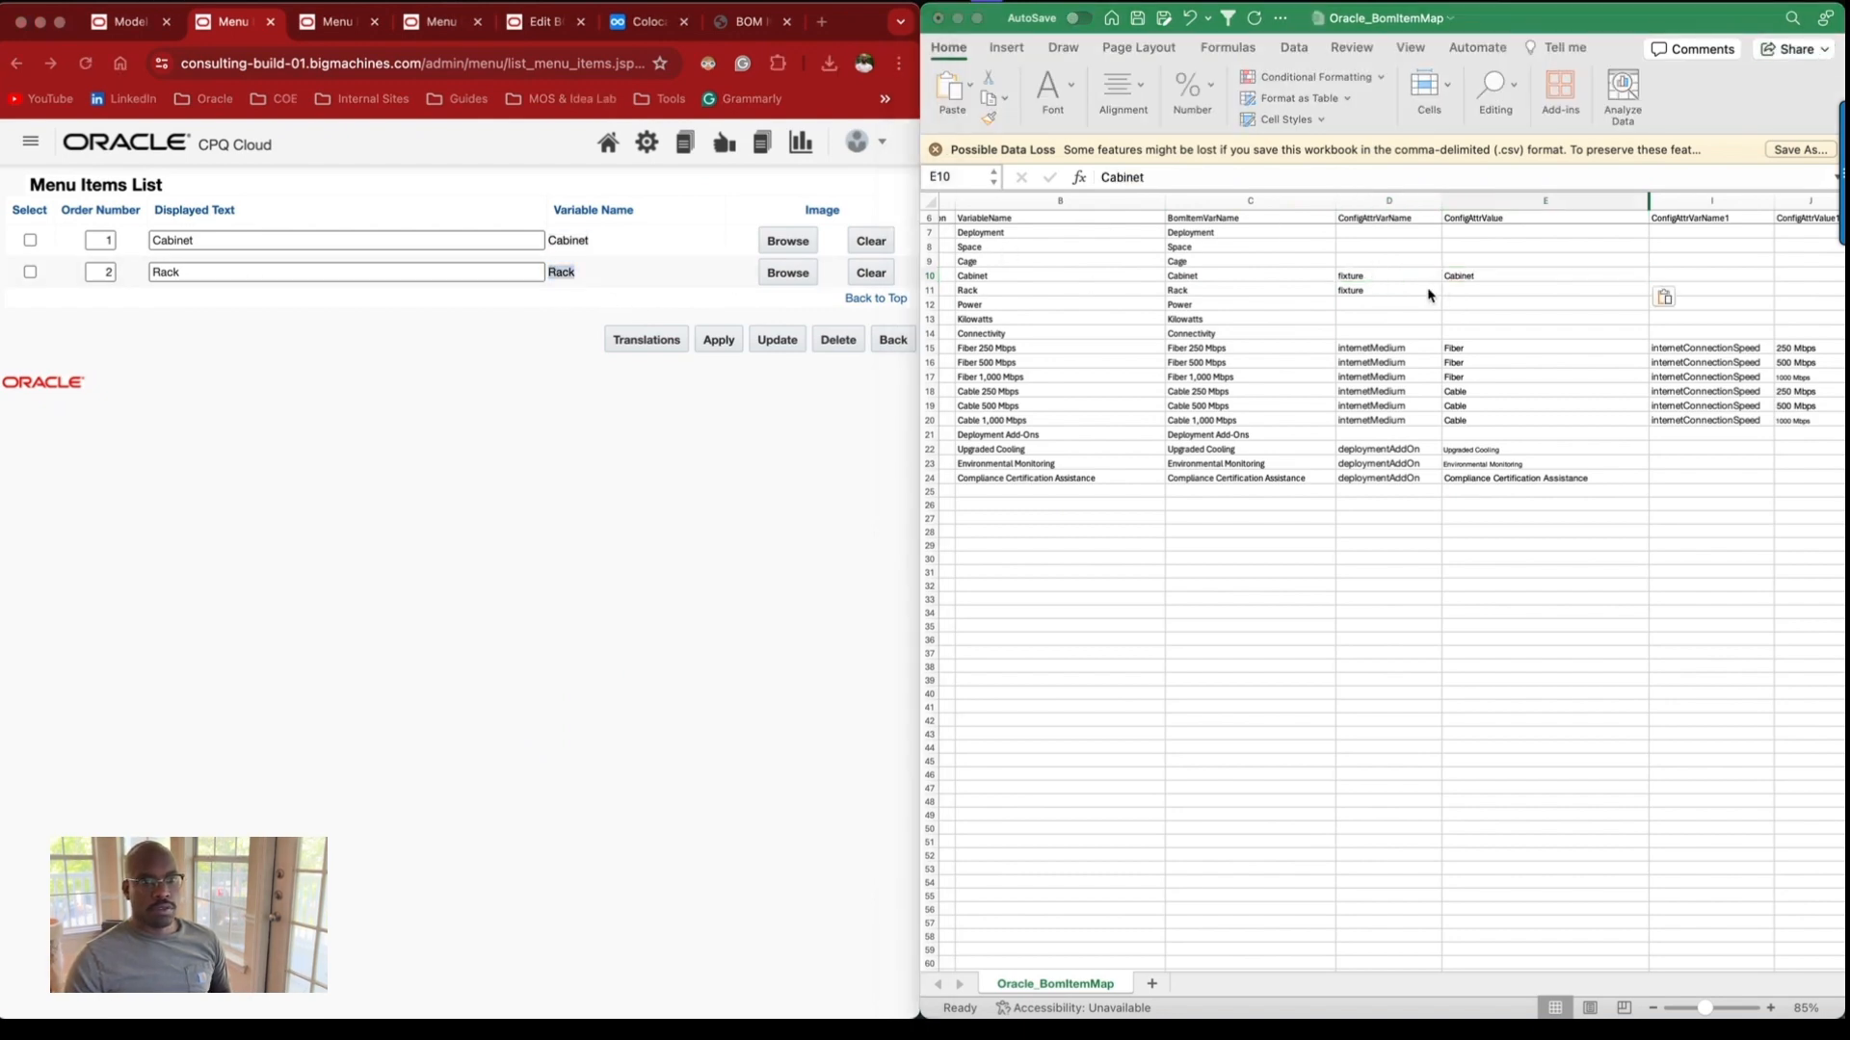
click(1455, 291)
click(1471, 289)
key(super+v)
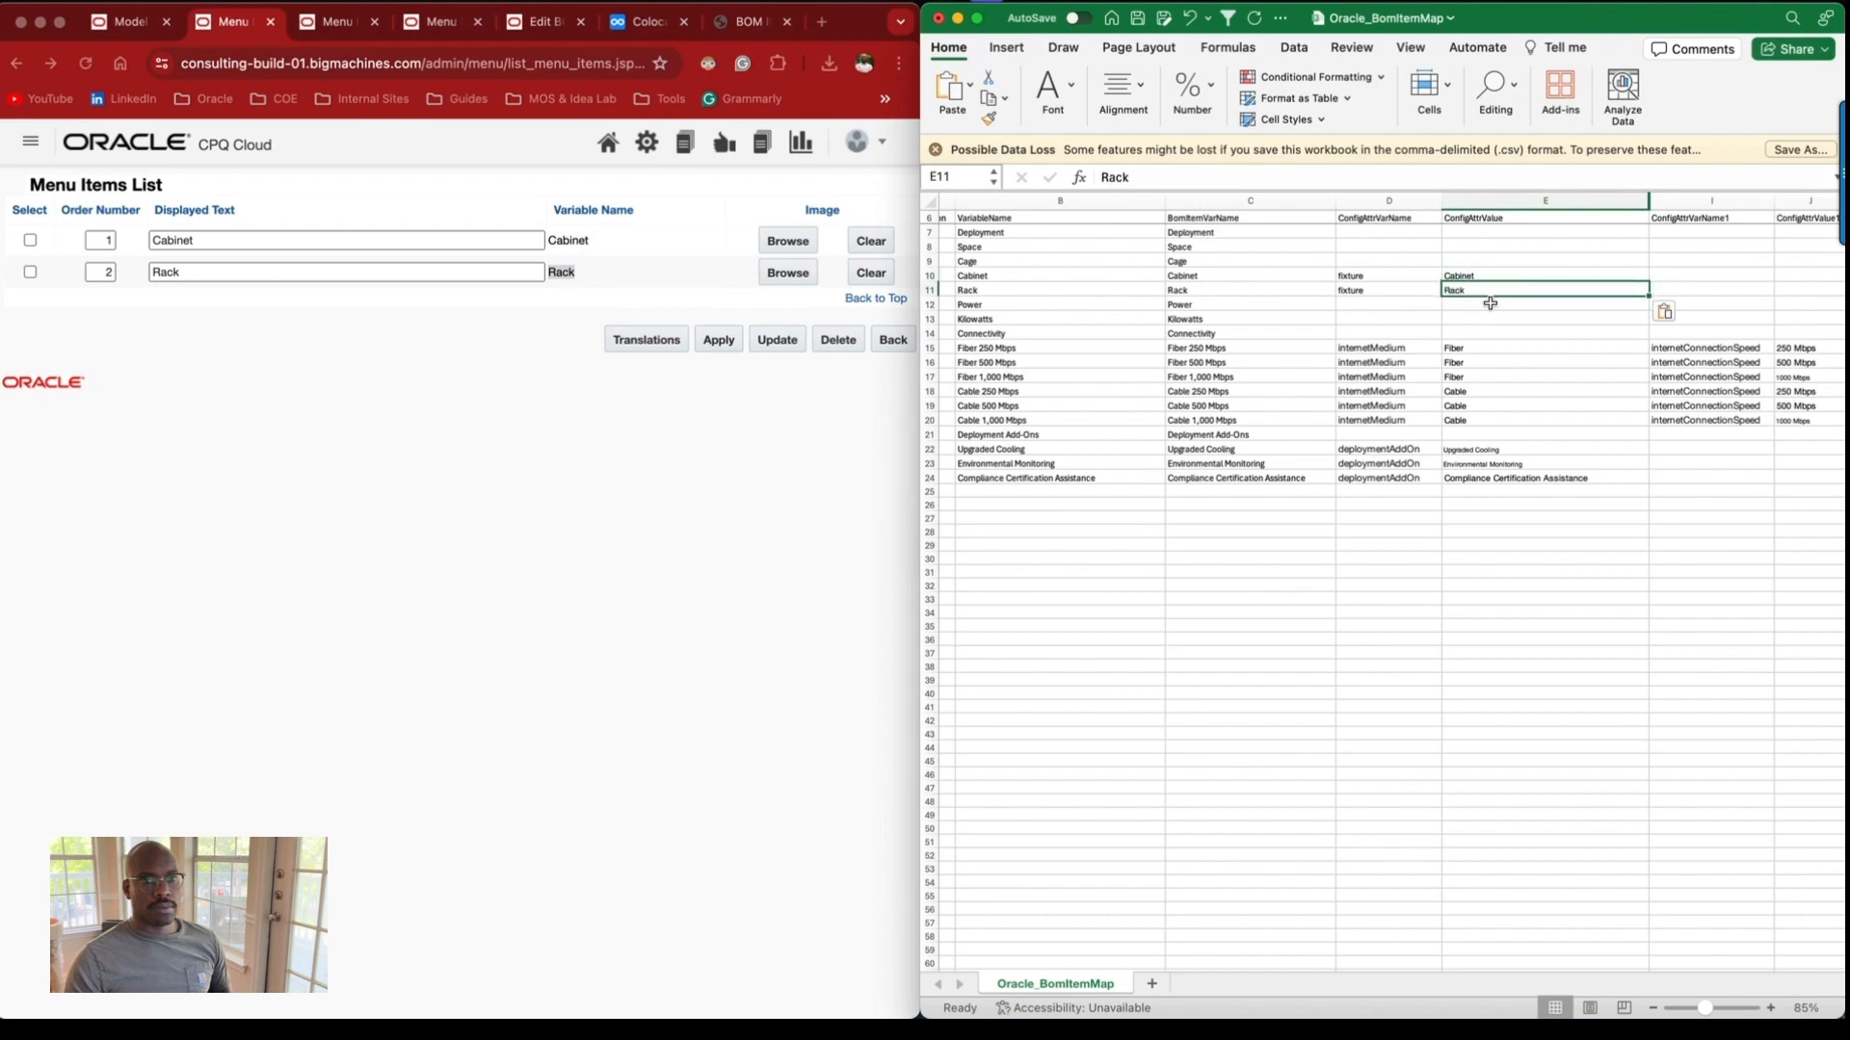
Turn on Cagged Deployment in the model configuration and copy its label for the Cage item.
click(1194, 261)
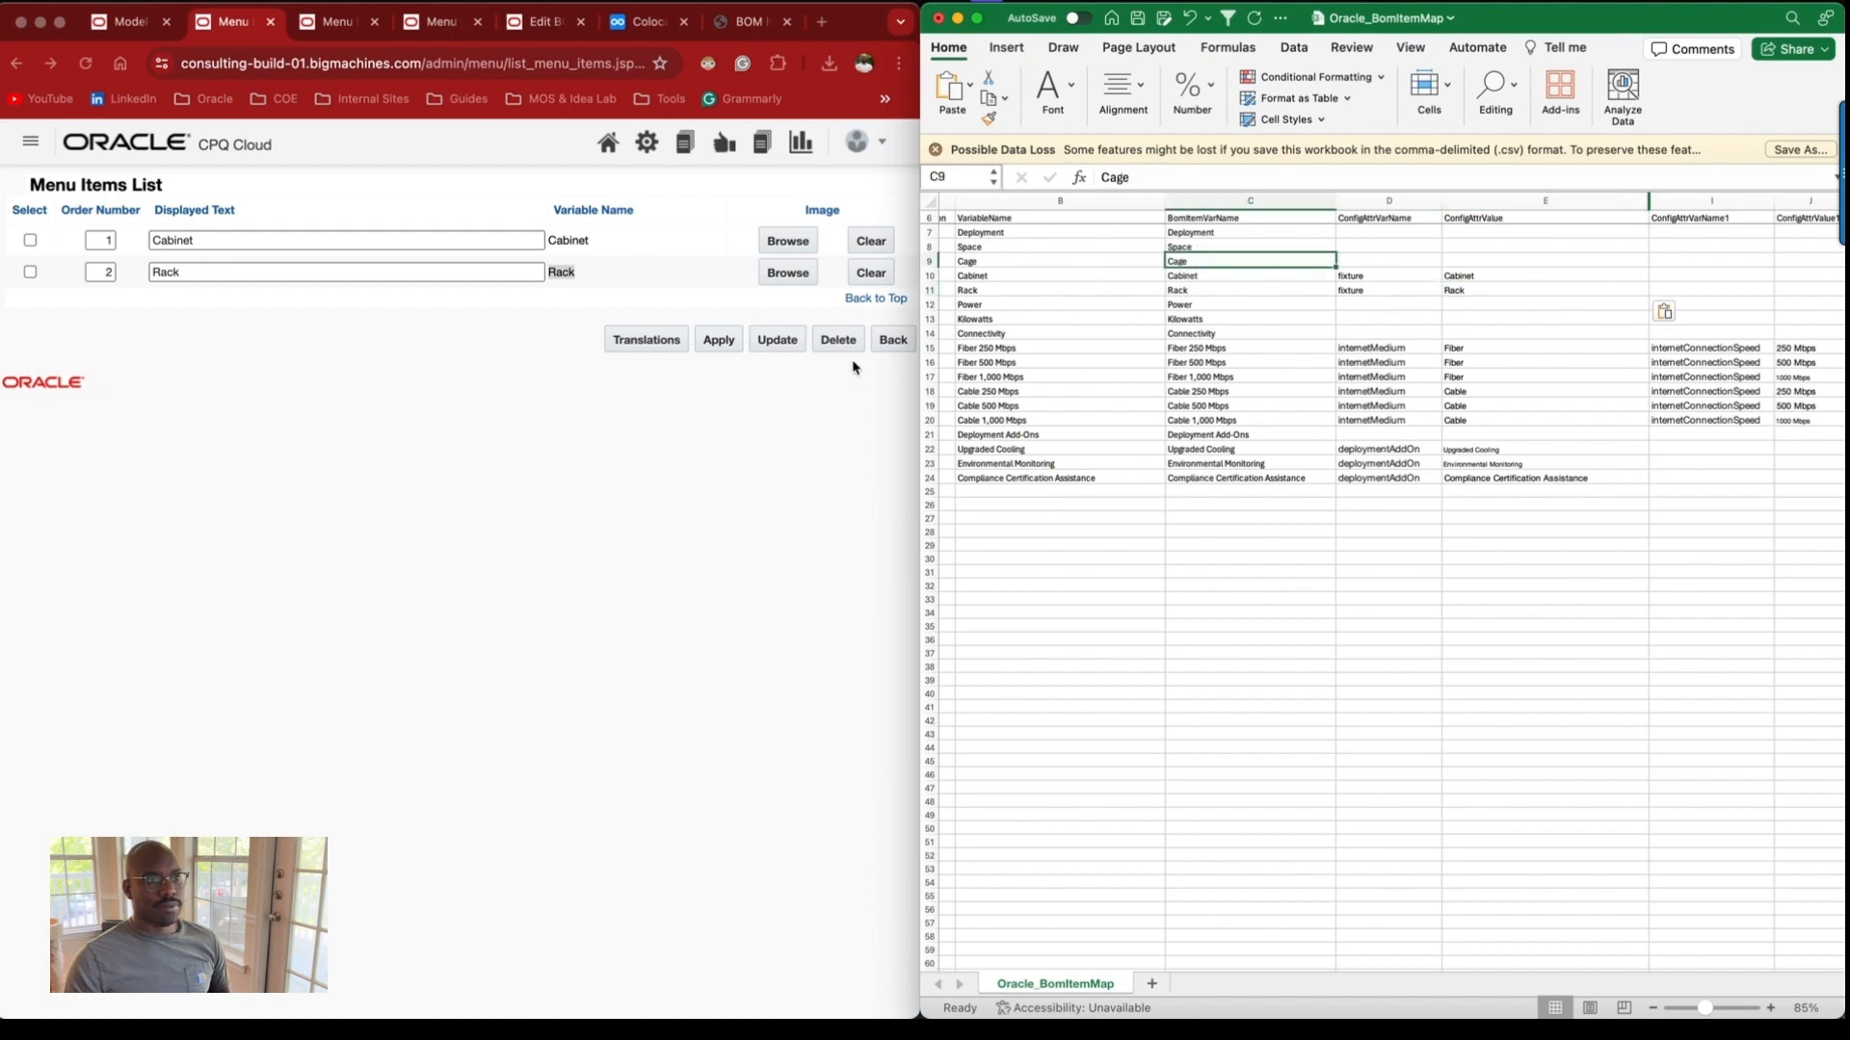
click(129, 25)
click(217, 356)
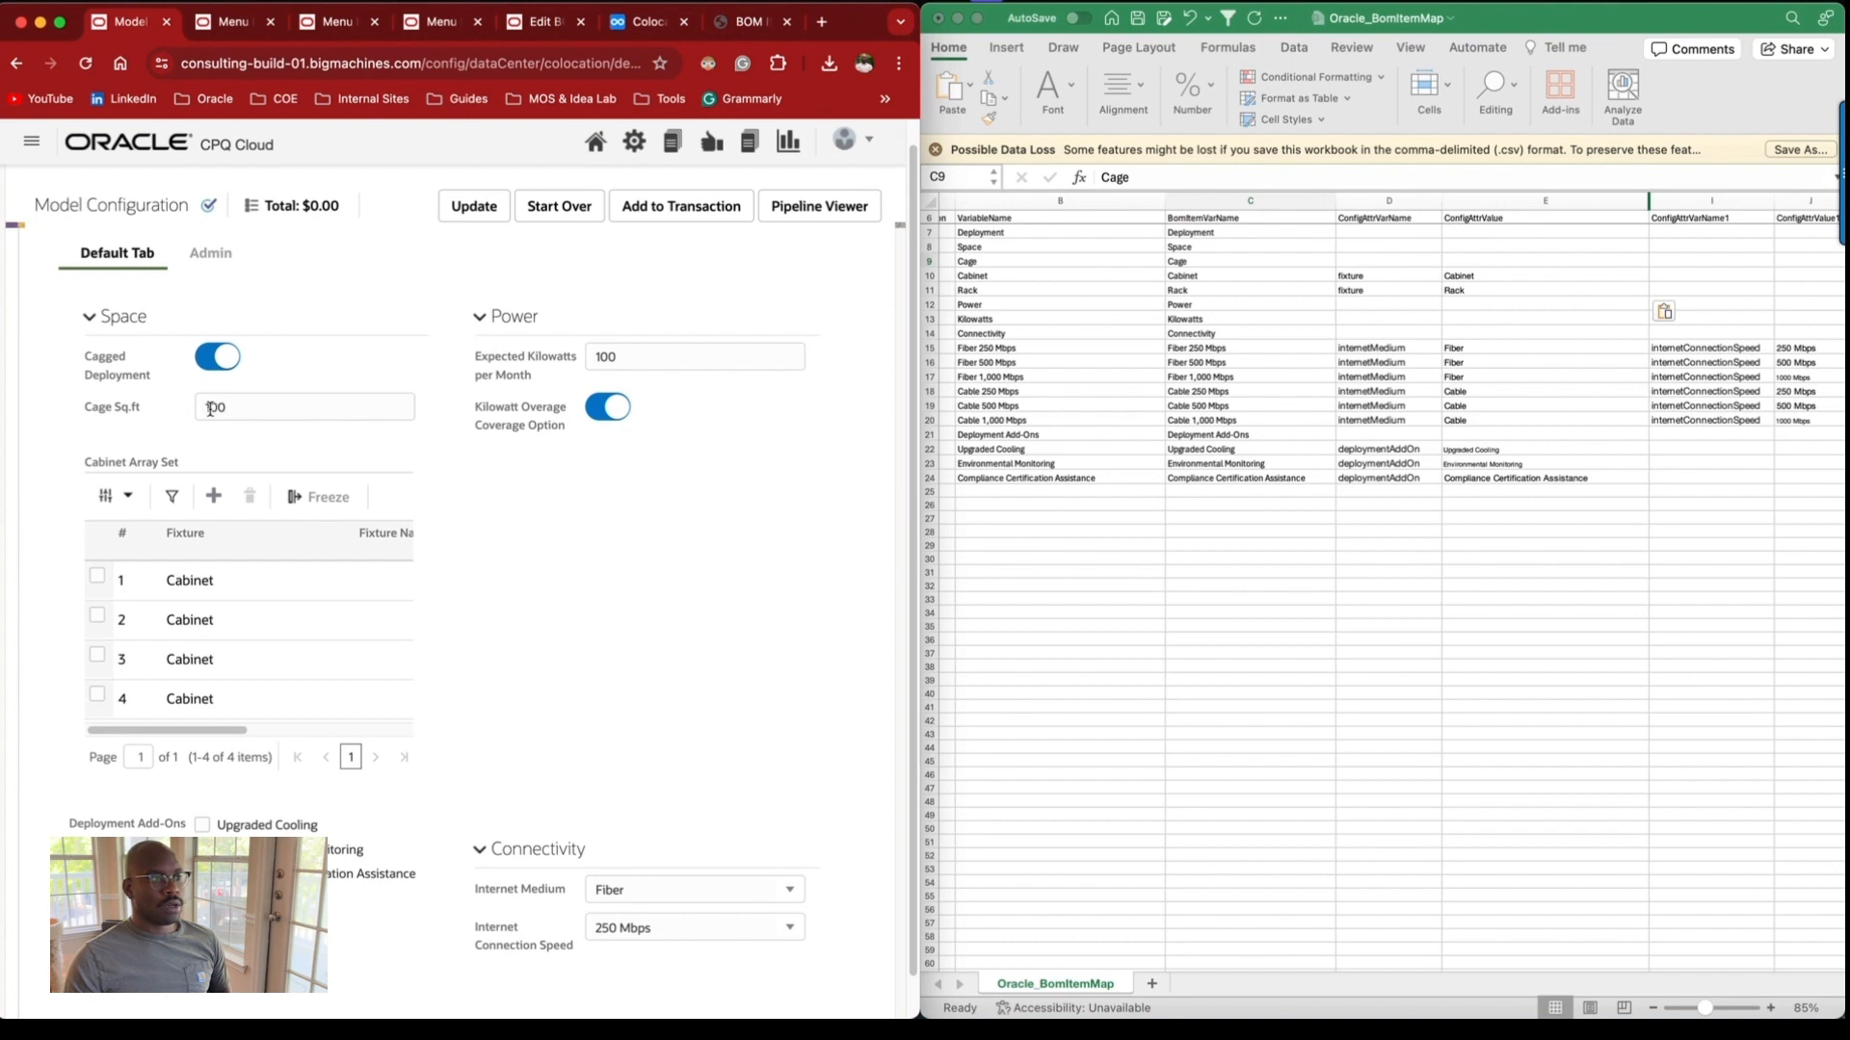
triple_click(108, 376)
Find Cagged Deployment in the Attributes Administration List and copy its variable name, caggedDeployment, into ConfigAttrVarName for Cage in row 9.
click(229, 21)
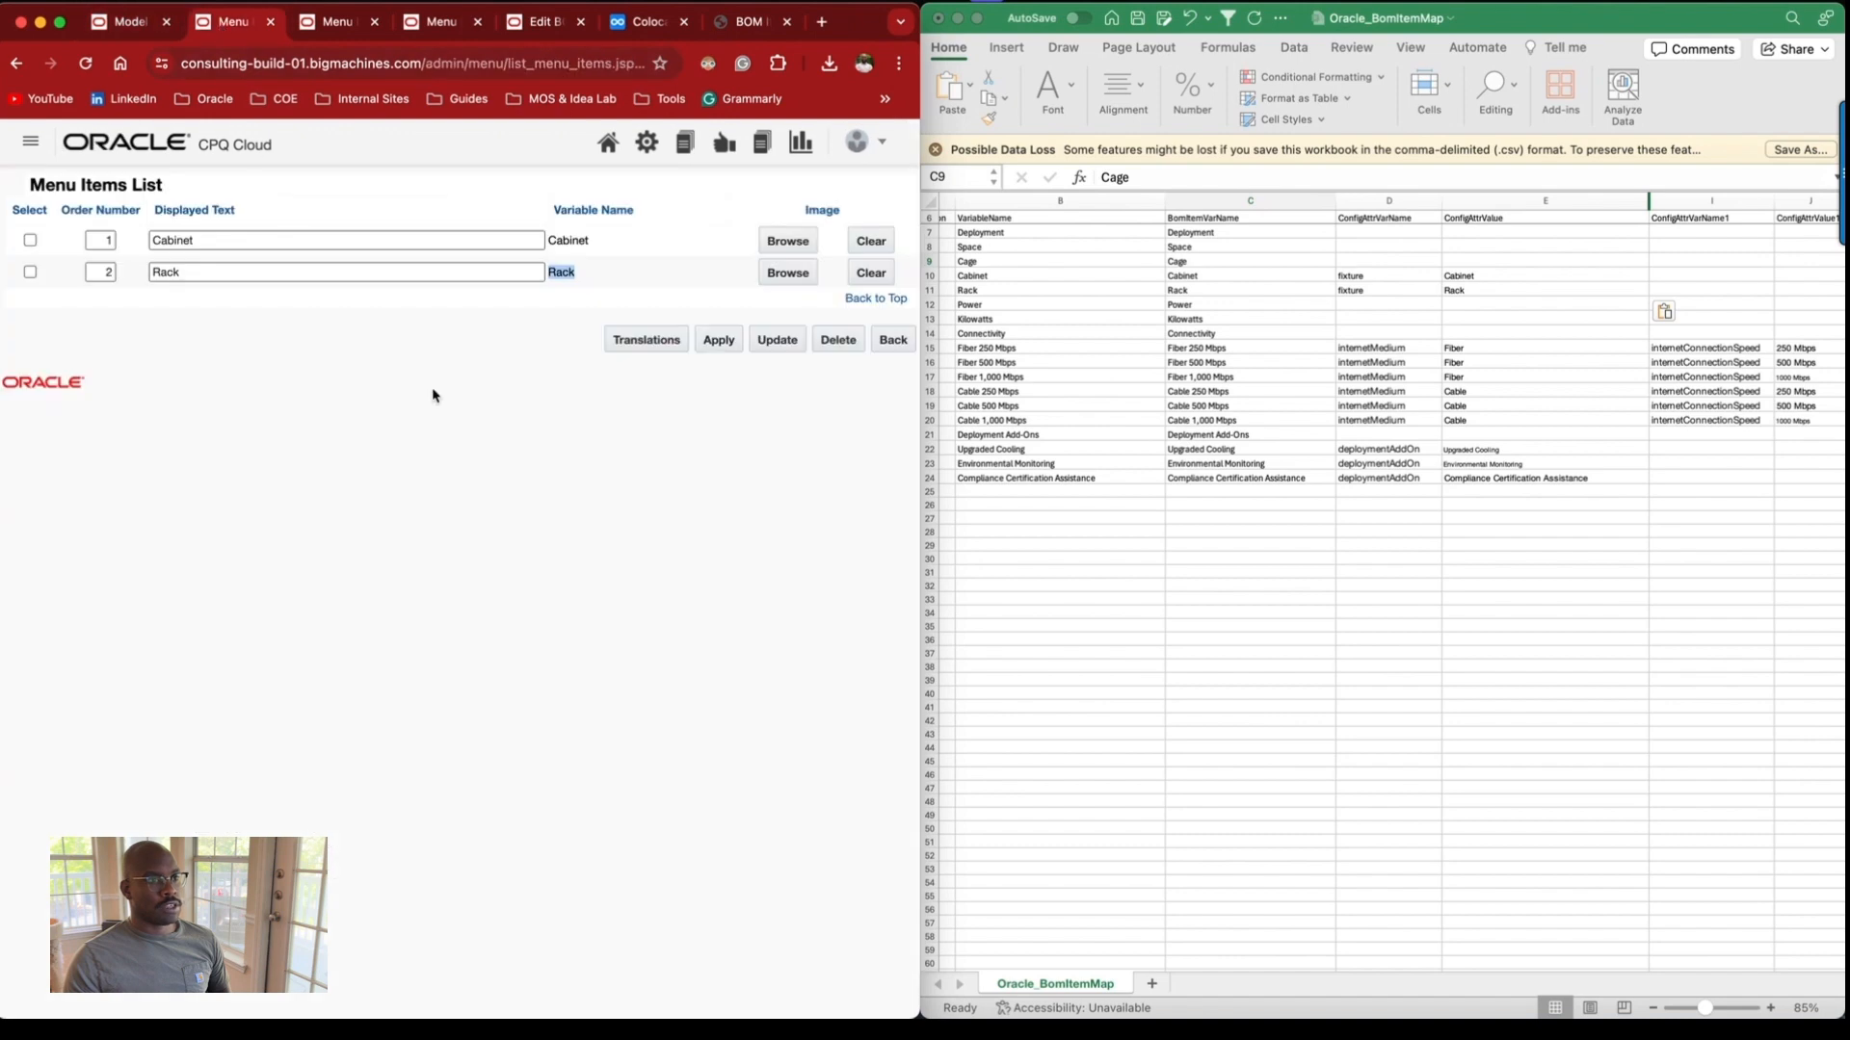
click(888, 341)
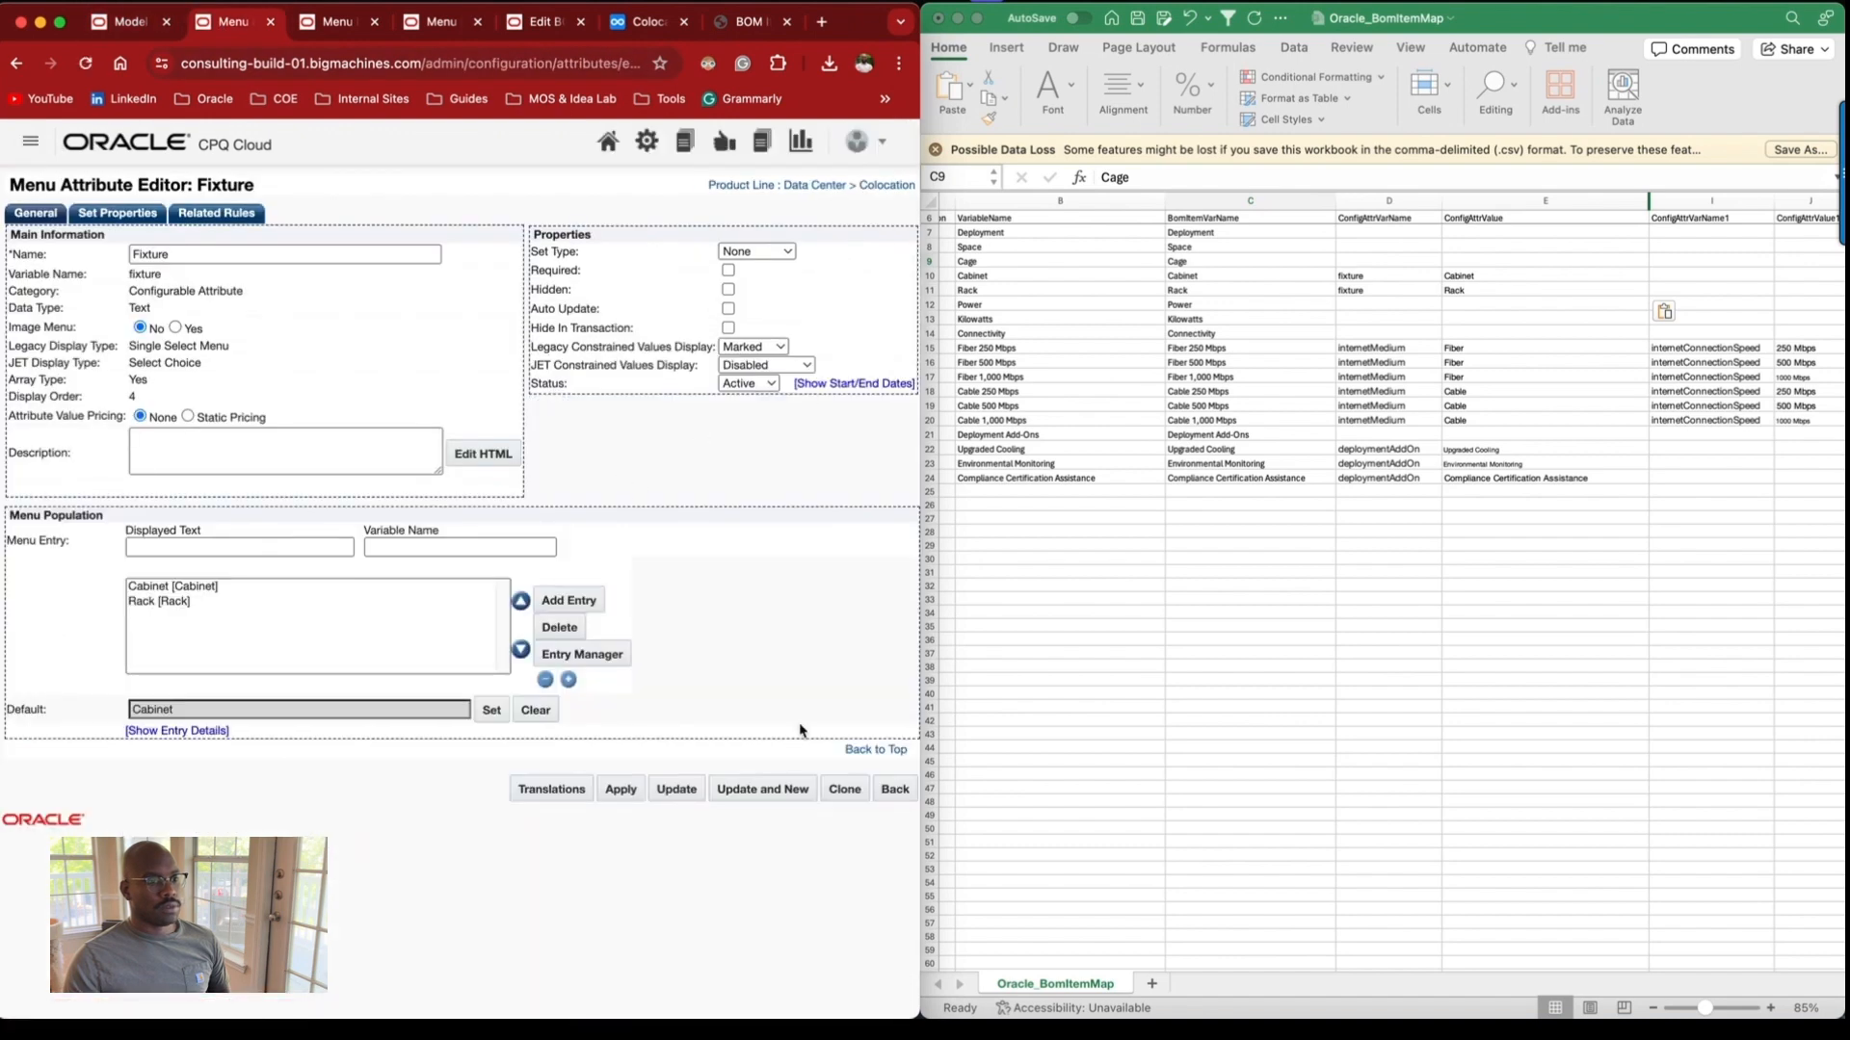
click(895, 800)
key(super+f)
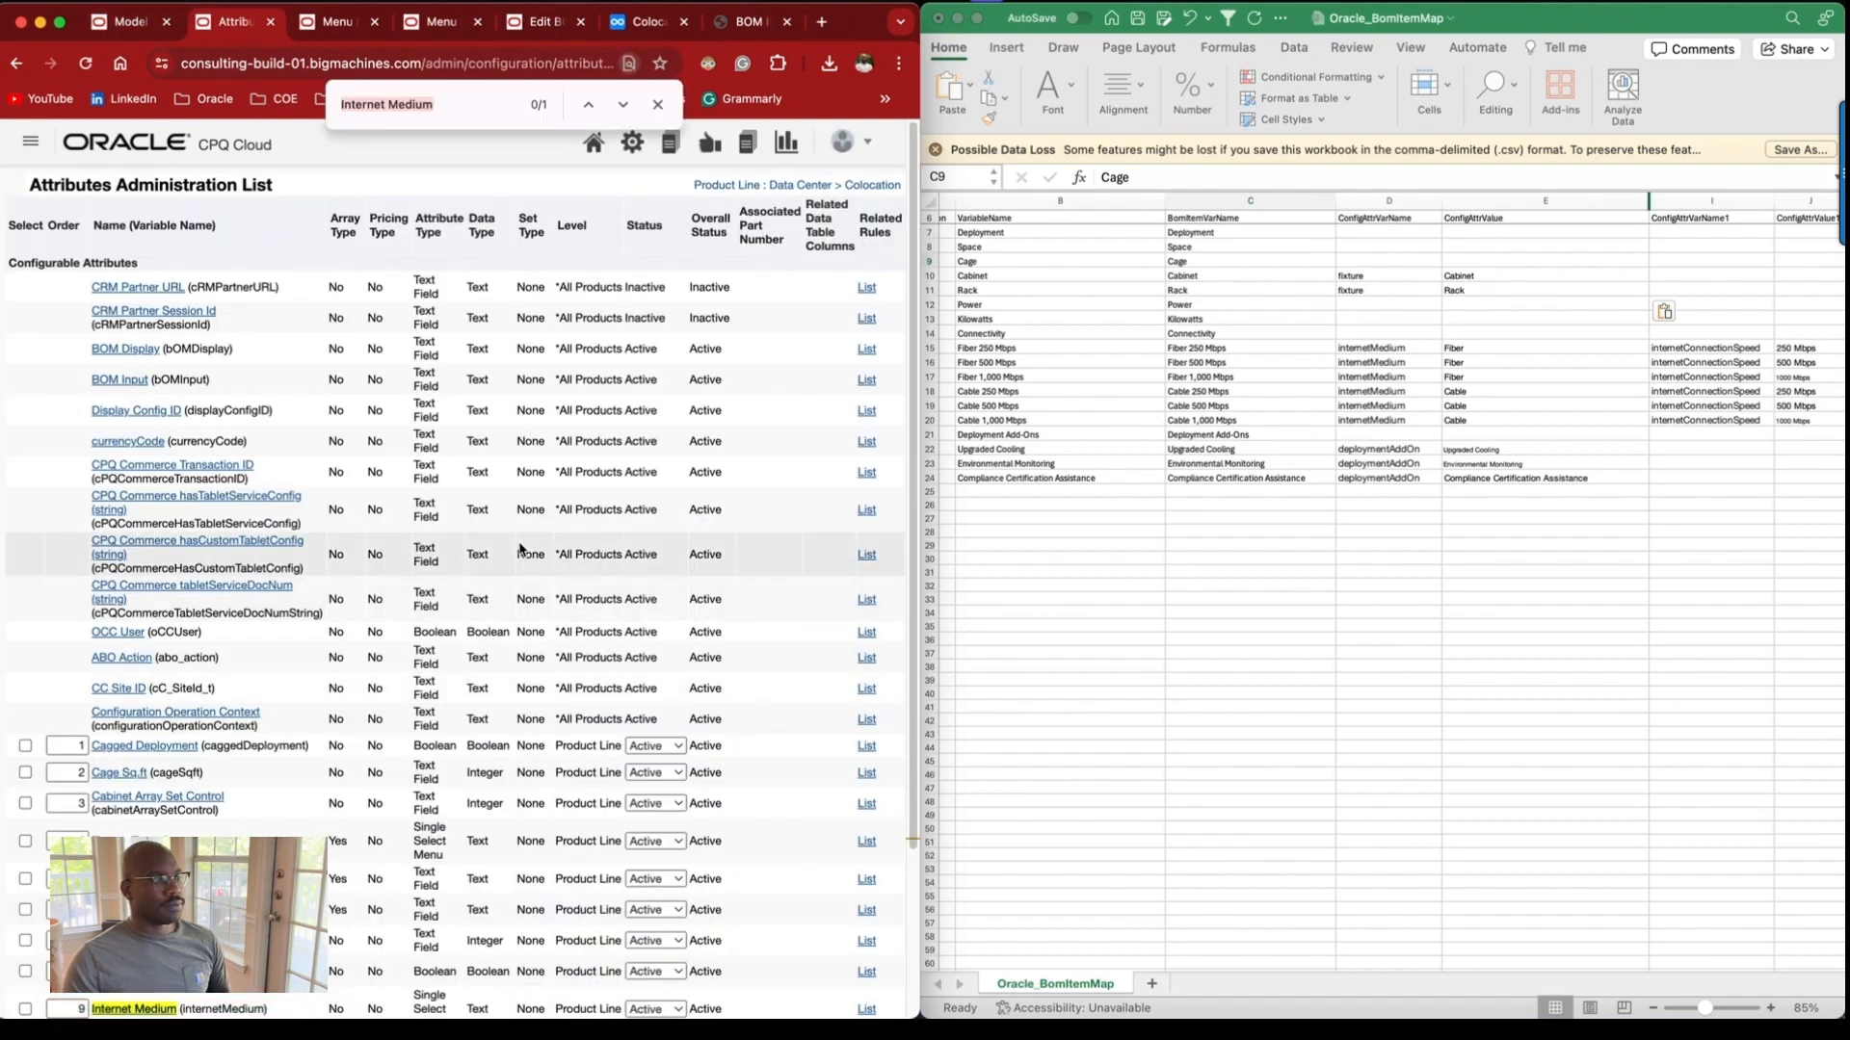
key(super+v)
double_click(253, 745)
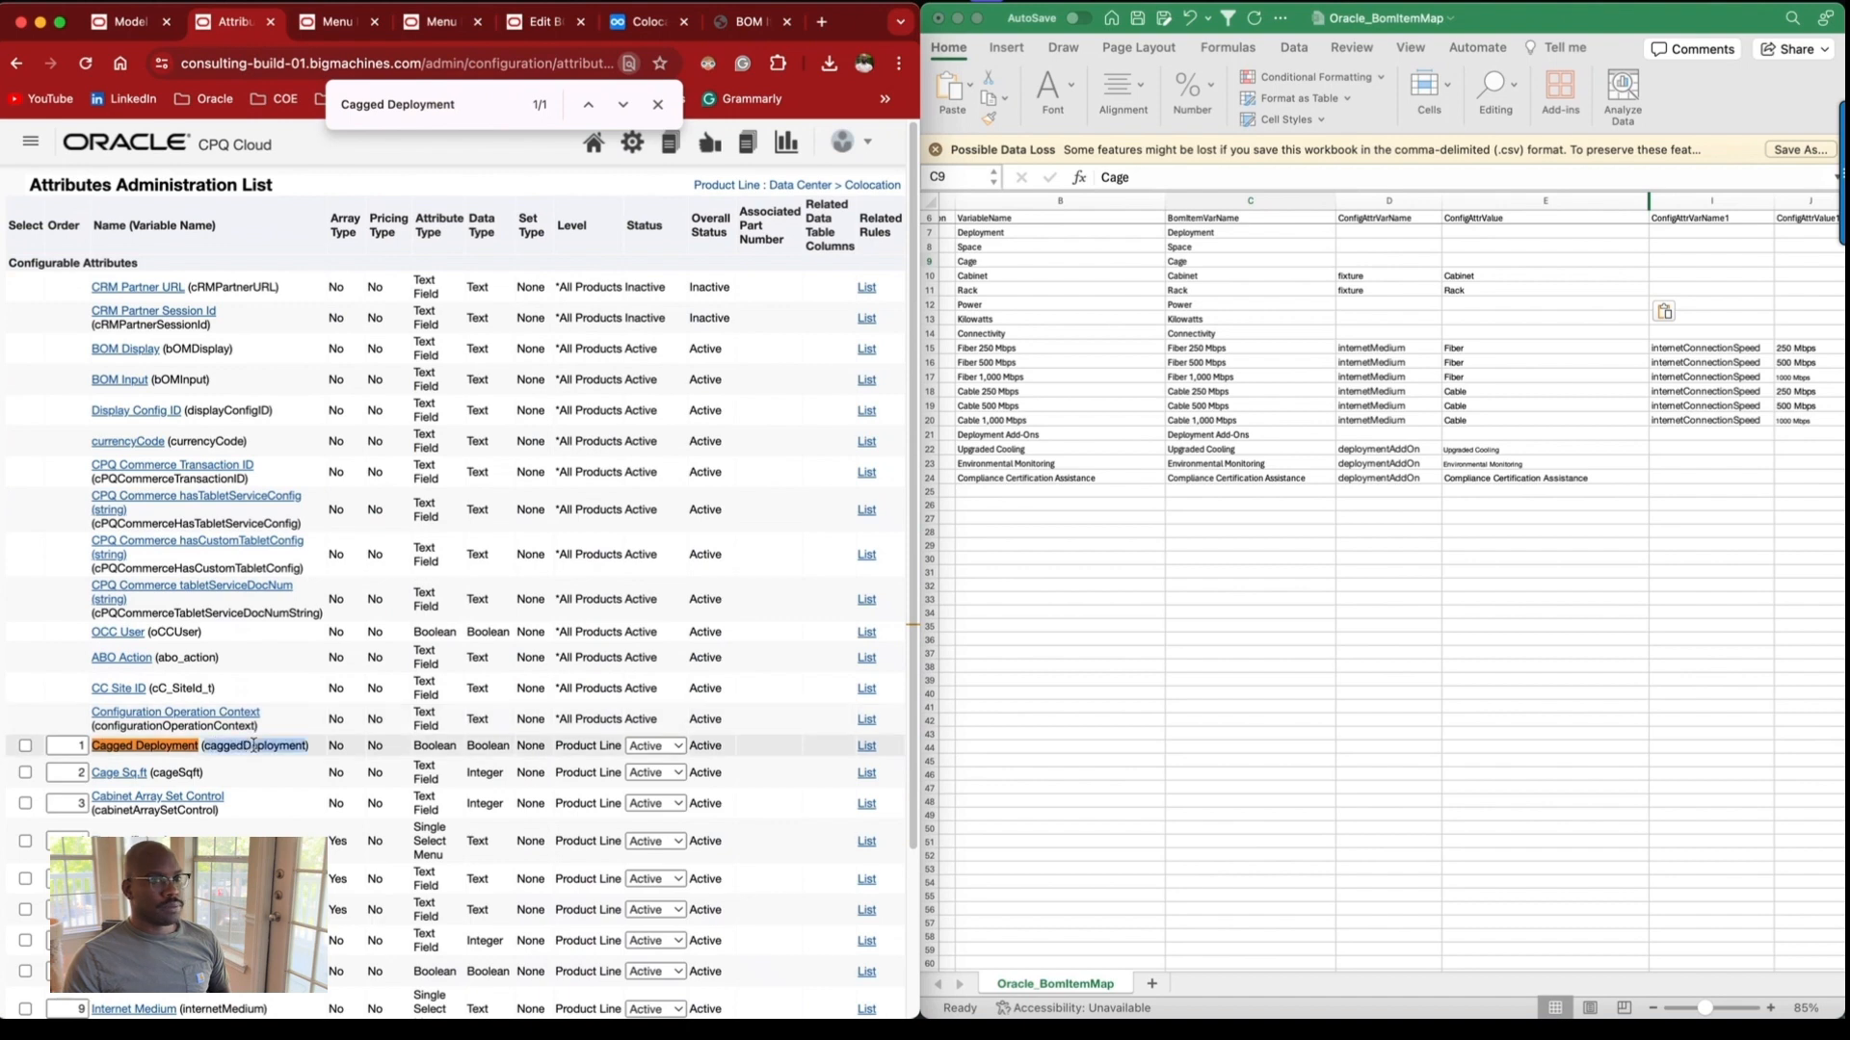
click(1208, 261)
click(1378, 261)
key(super+v)
Enter true as the ConfigAttrValue for Cage in row 9.
click(1505, 261)
text(truwe)
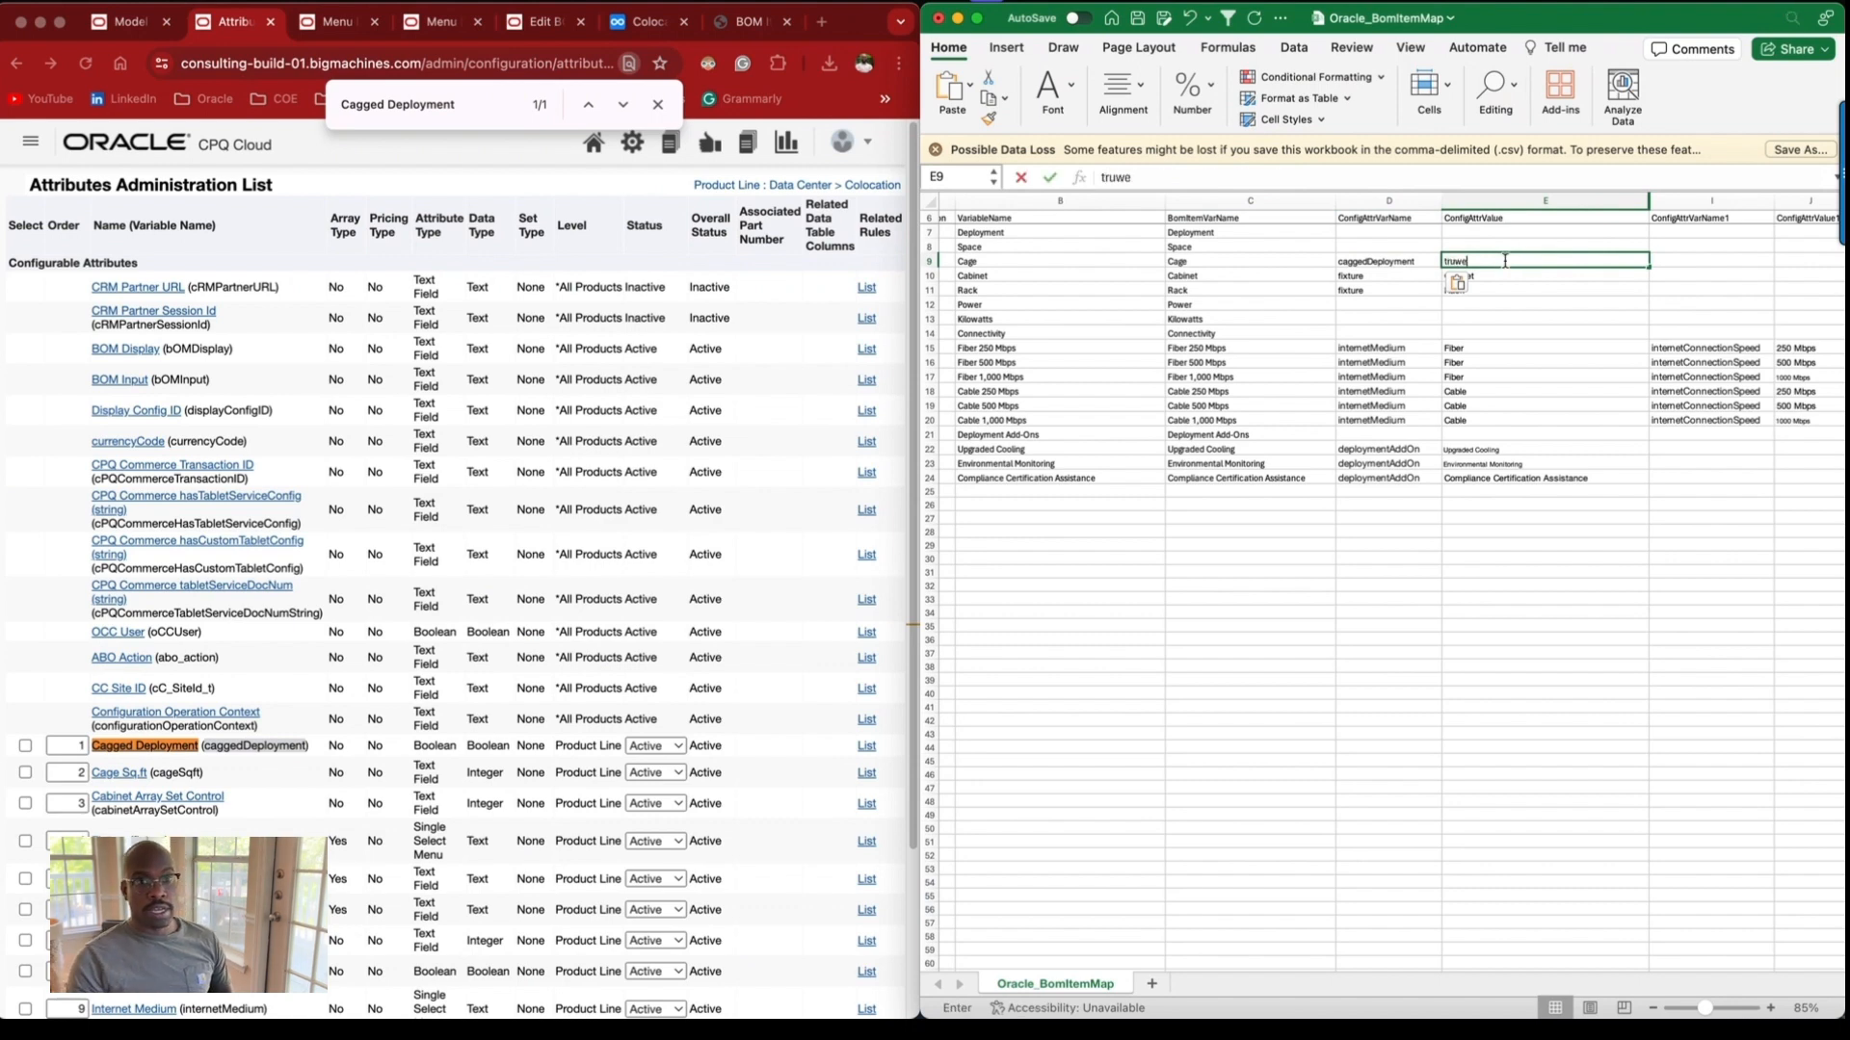
key(BackSpace)
key(BackSpace)
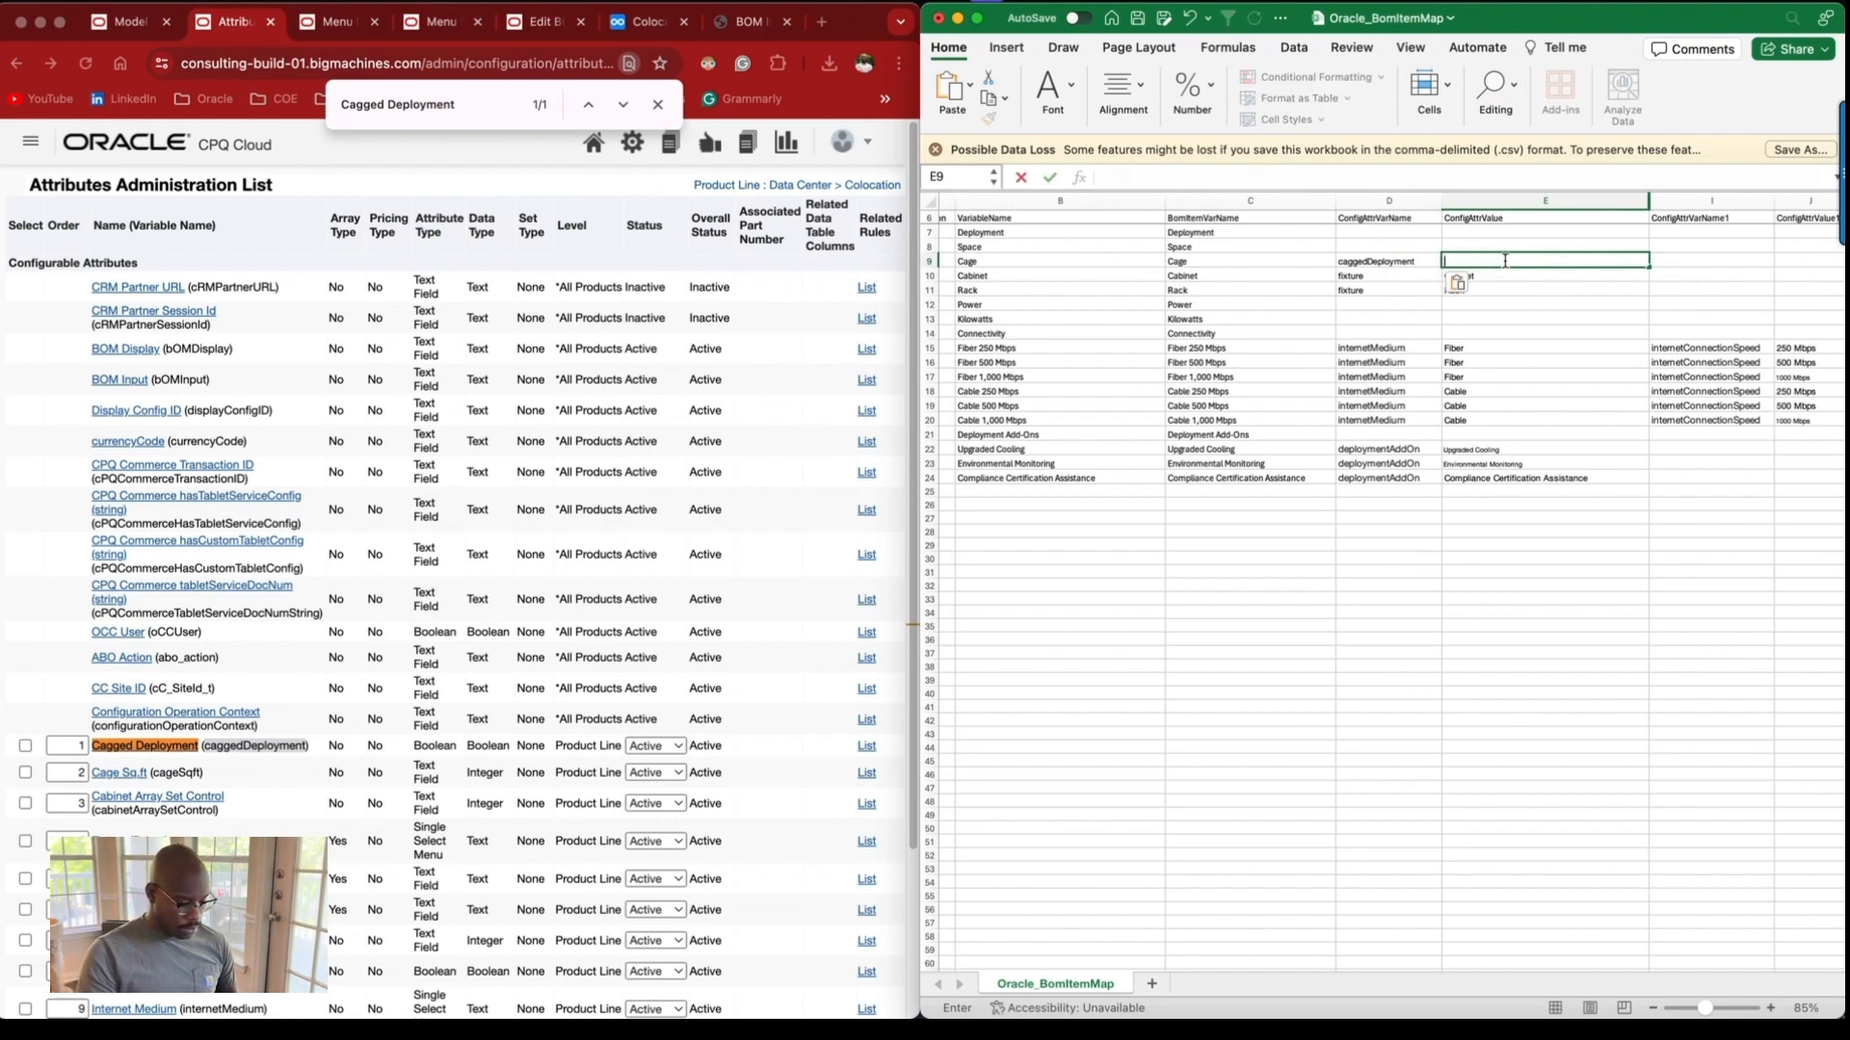
text(true)
key(Return)
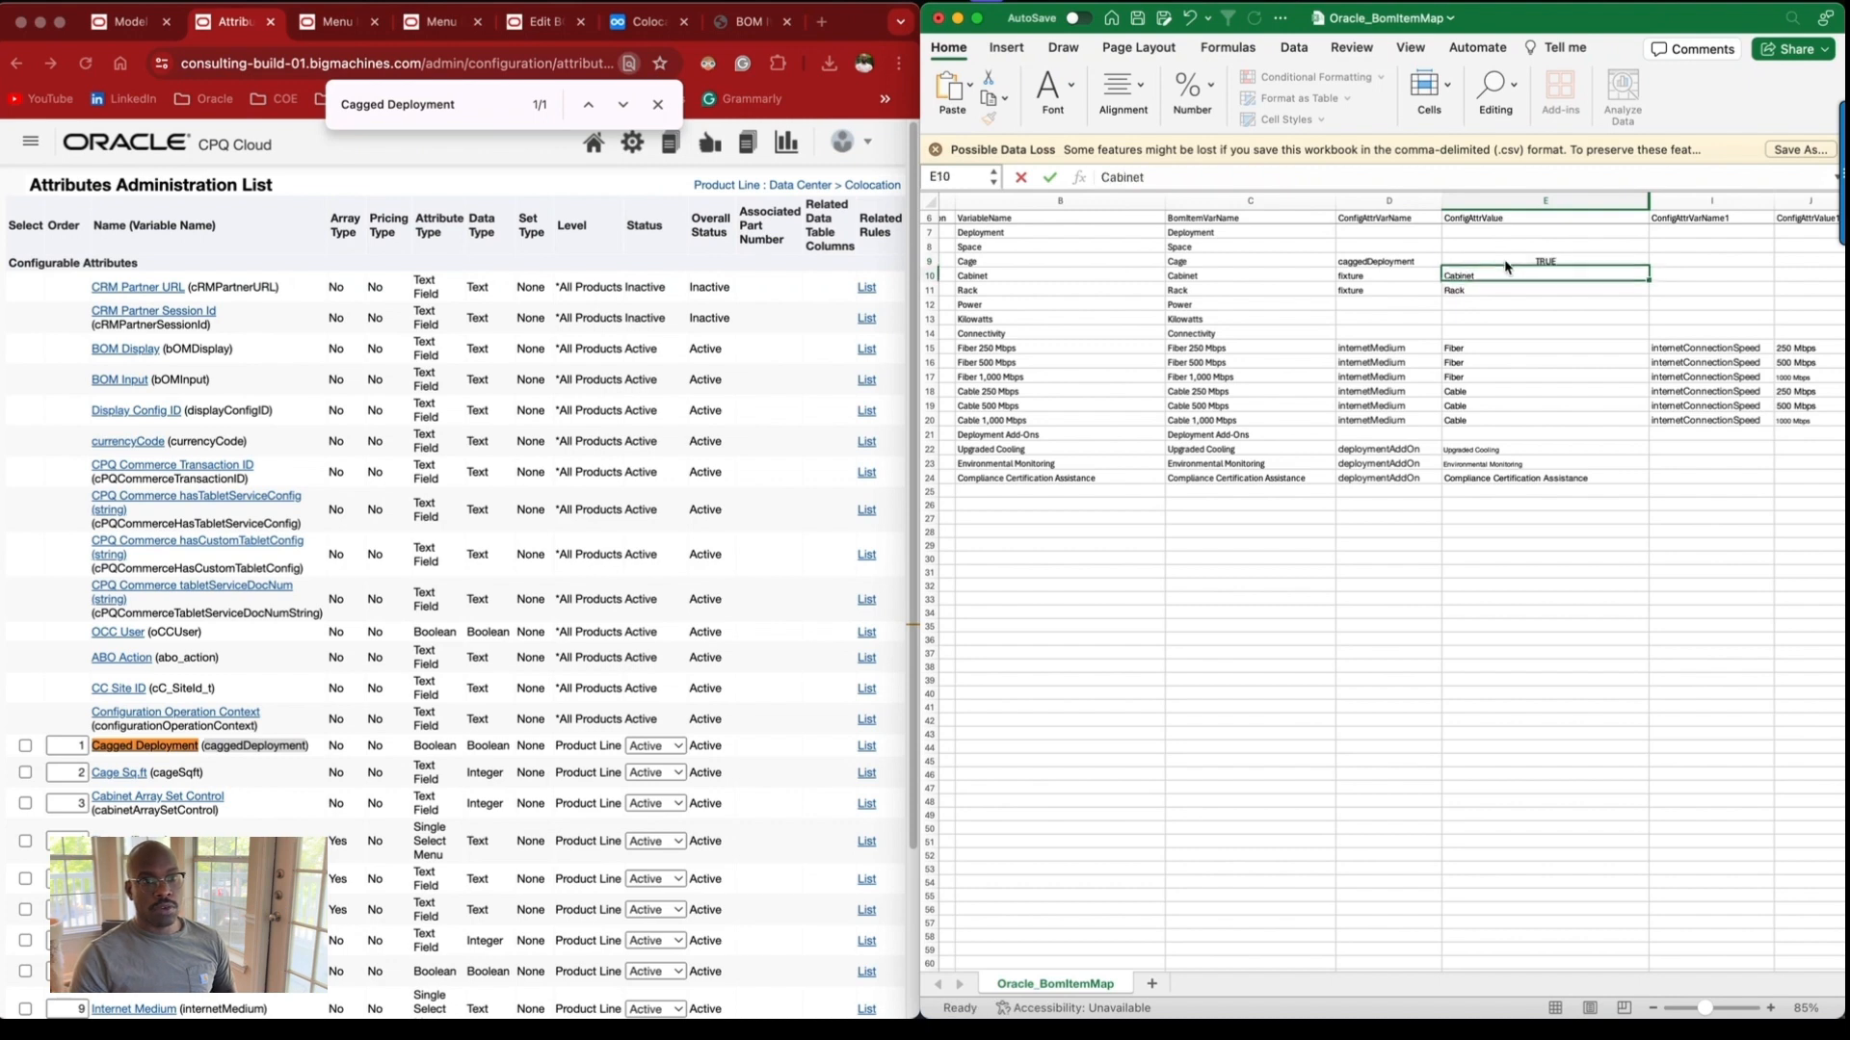
Replace the Cage item's ConfigAttrValue in row 9 with lowercase true stored as text, using a leading apostrophe.
key(Up)
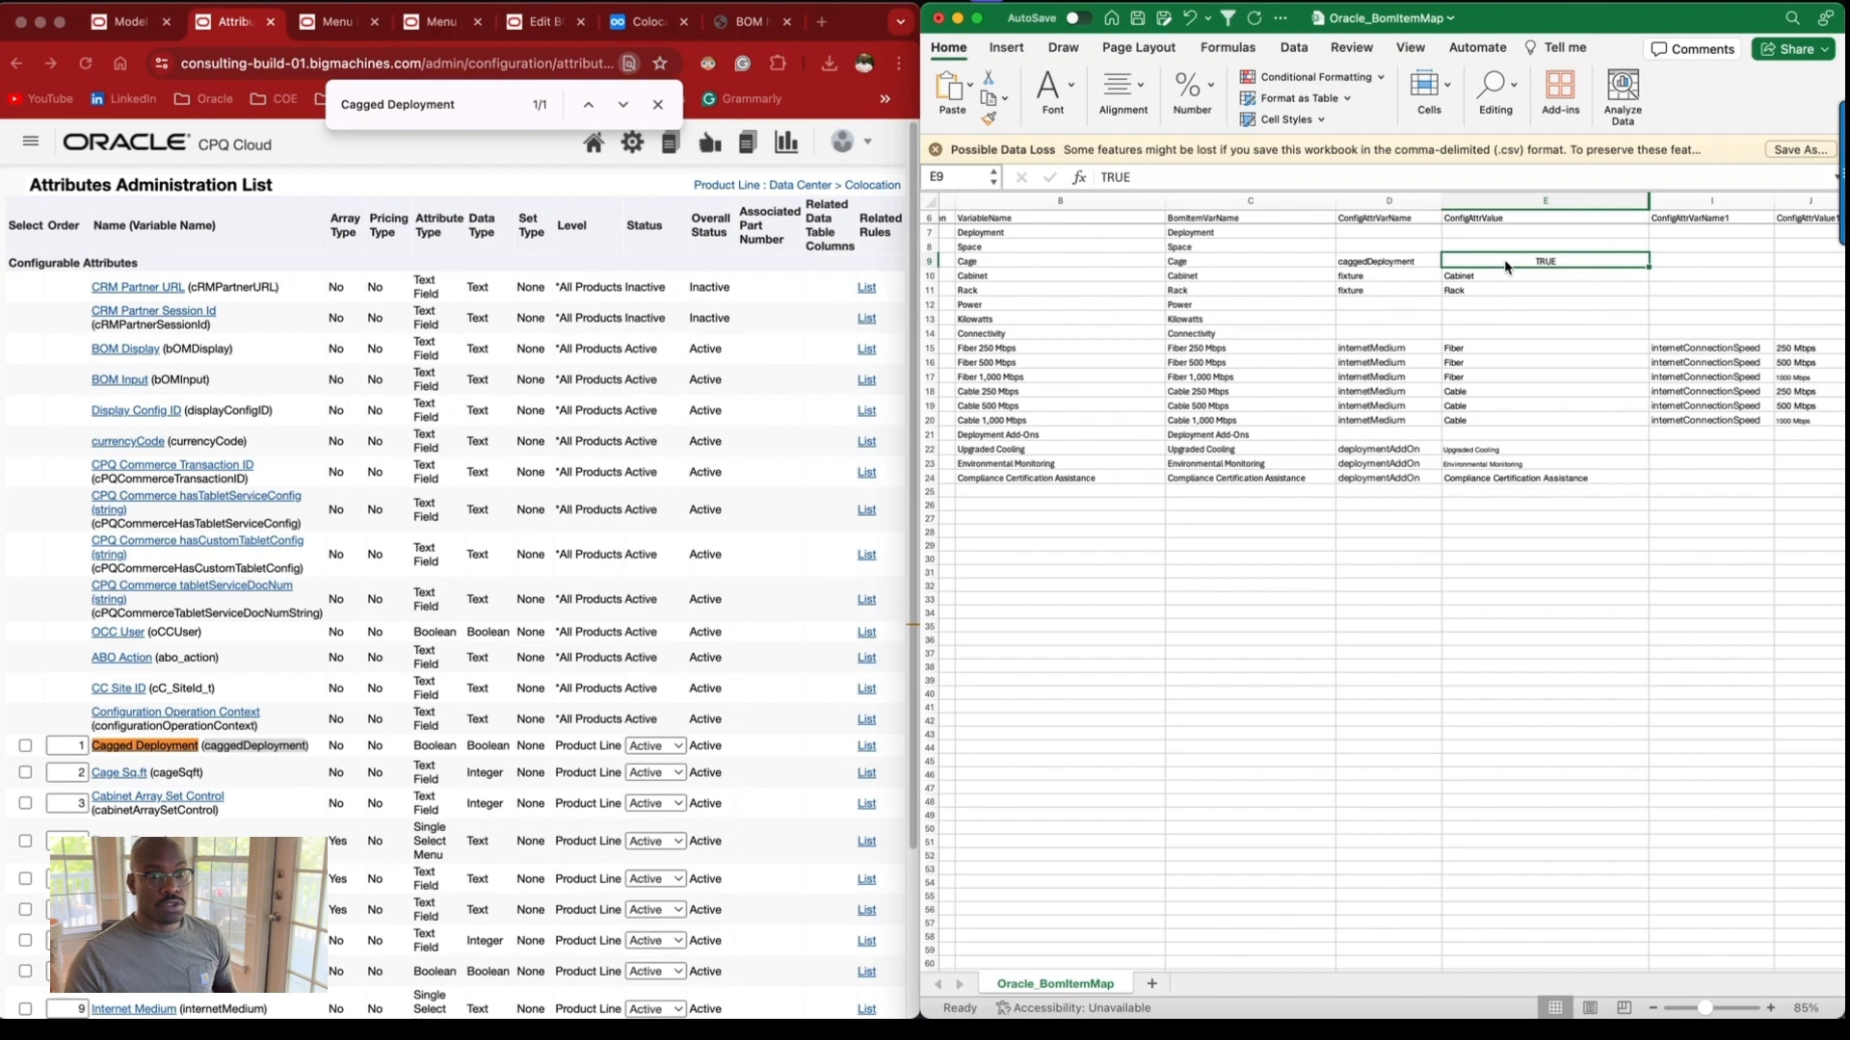
double_click(1115, 178)
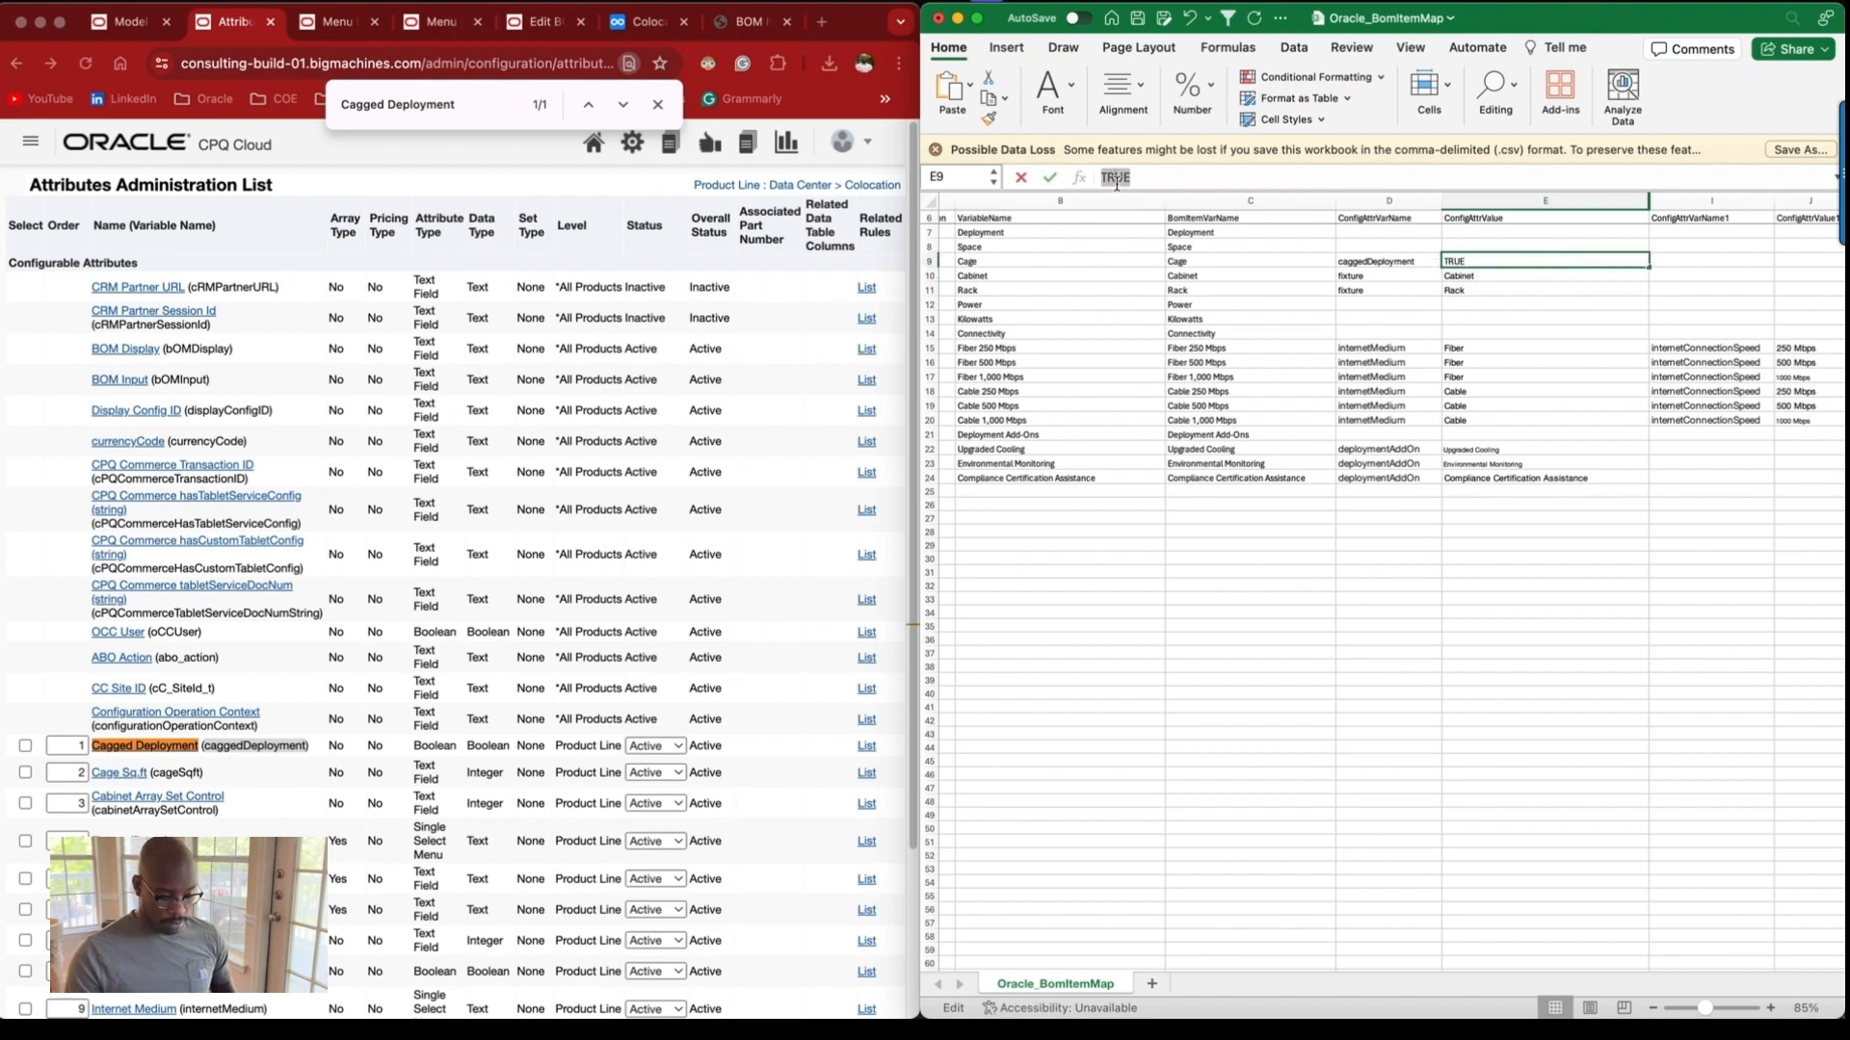
text(')
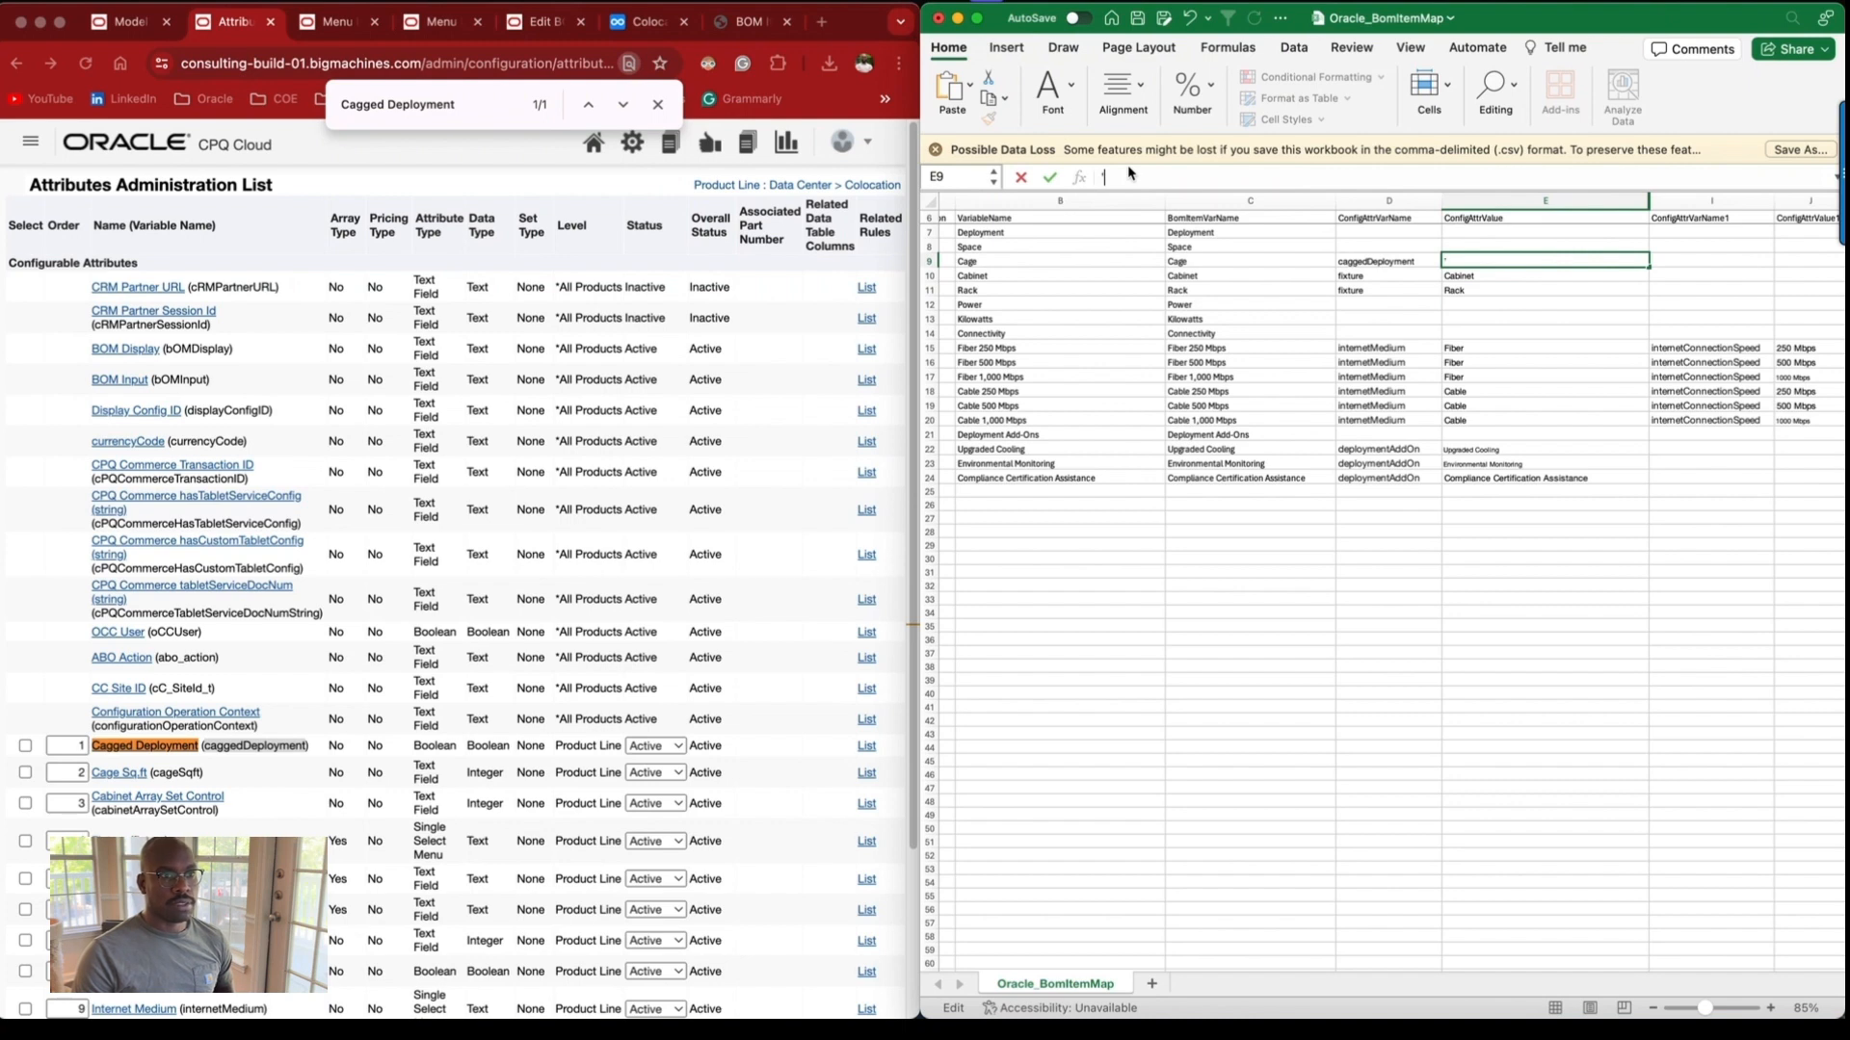
text(true)
key(Return)
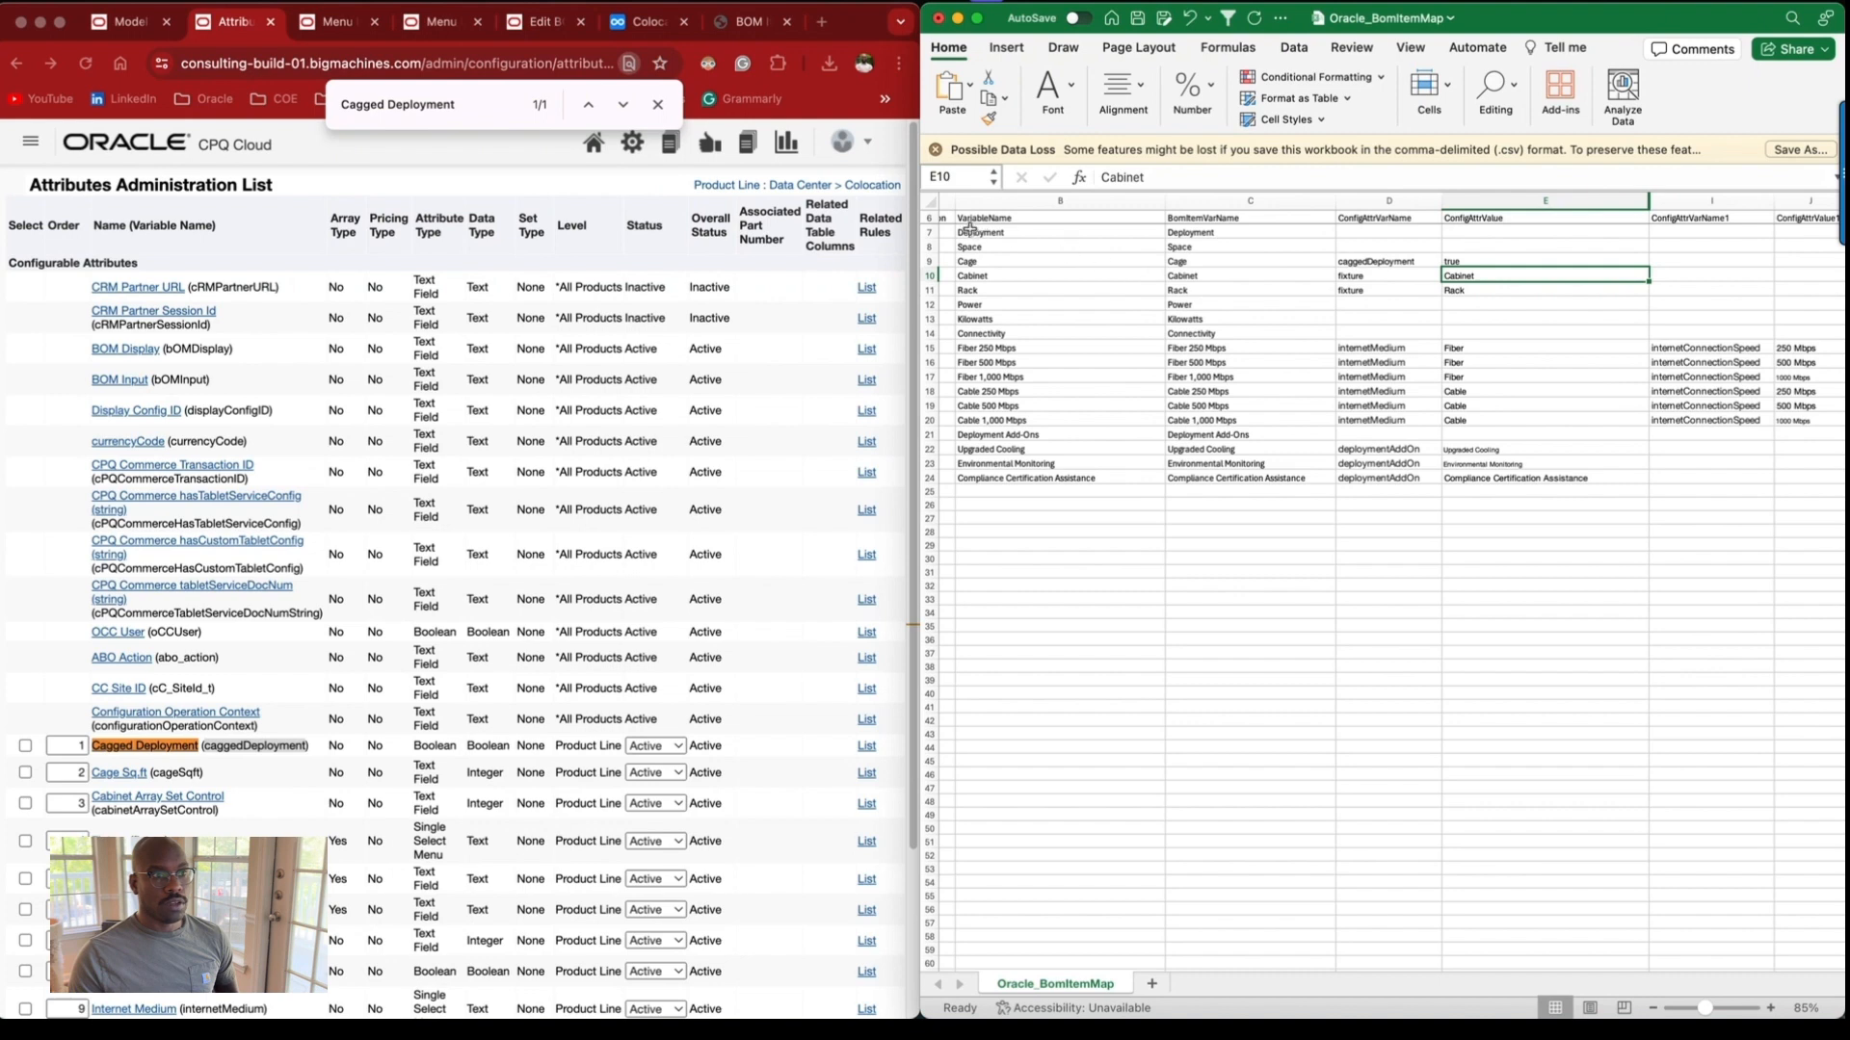
Unfreeze the panes in the Oracle_BomItemMap sheet so the metadata rows above the header are accessible.
scroll(992, 249, left, 3)
click(932, 202)
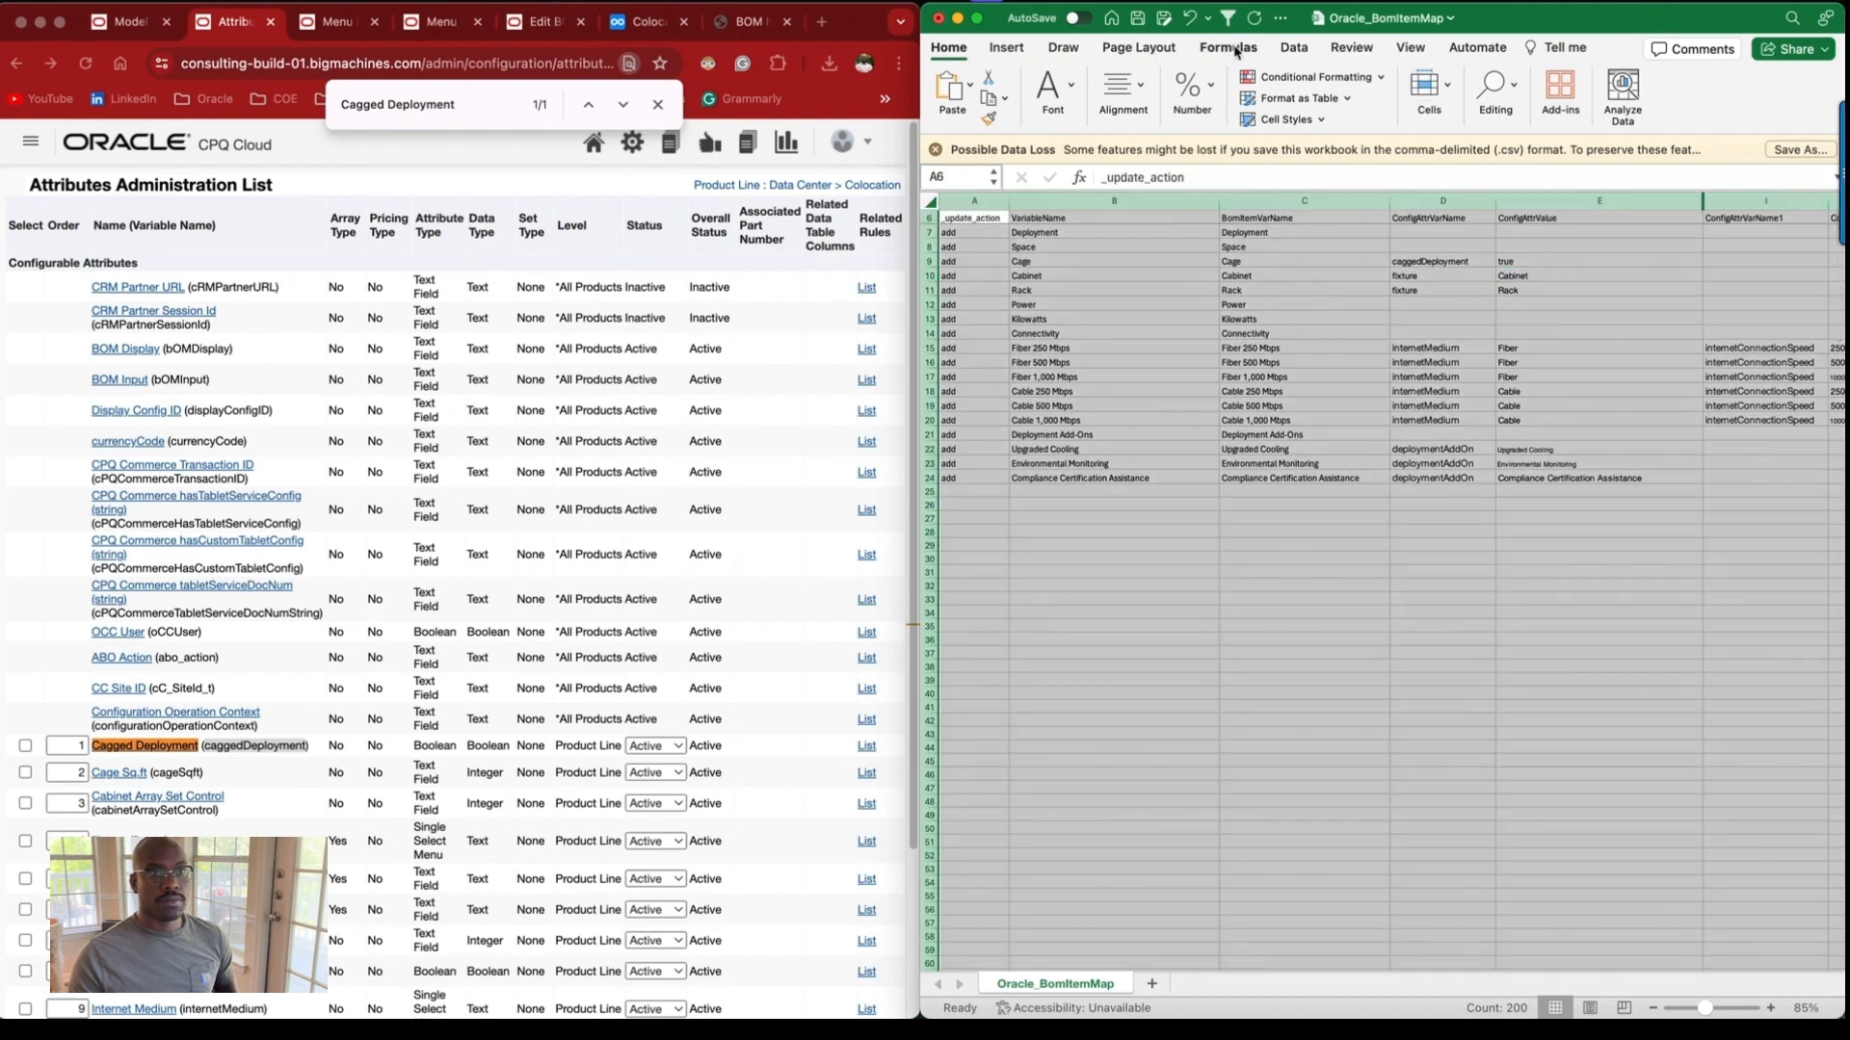
click(1405, 50)
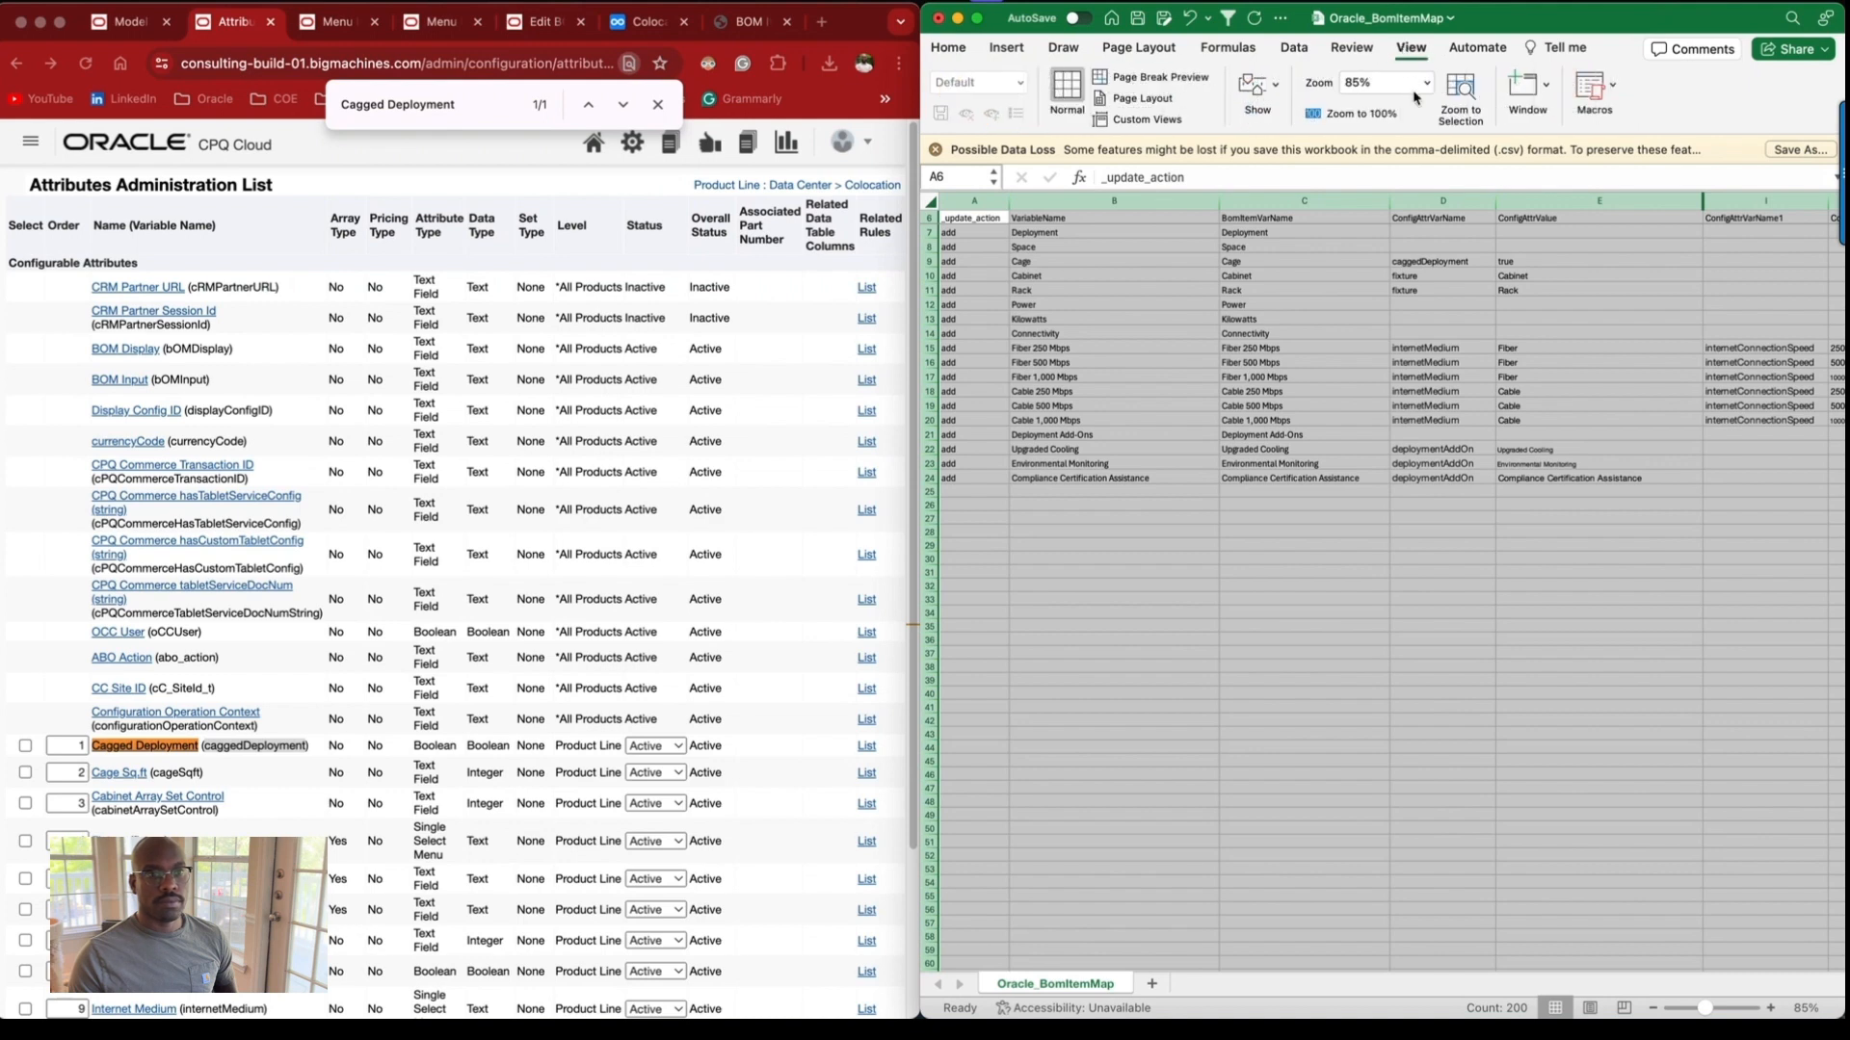
click(1544, 86)
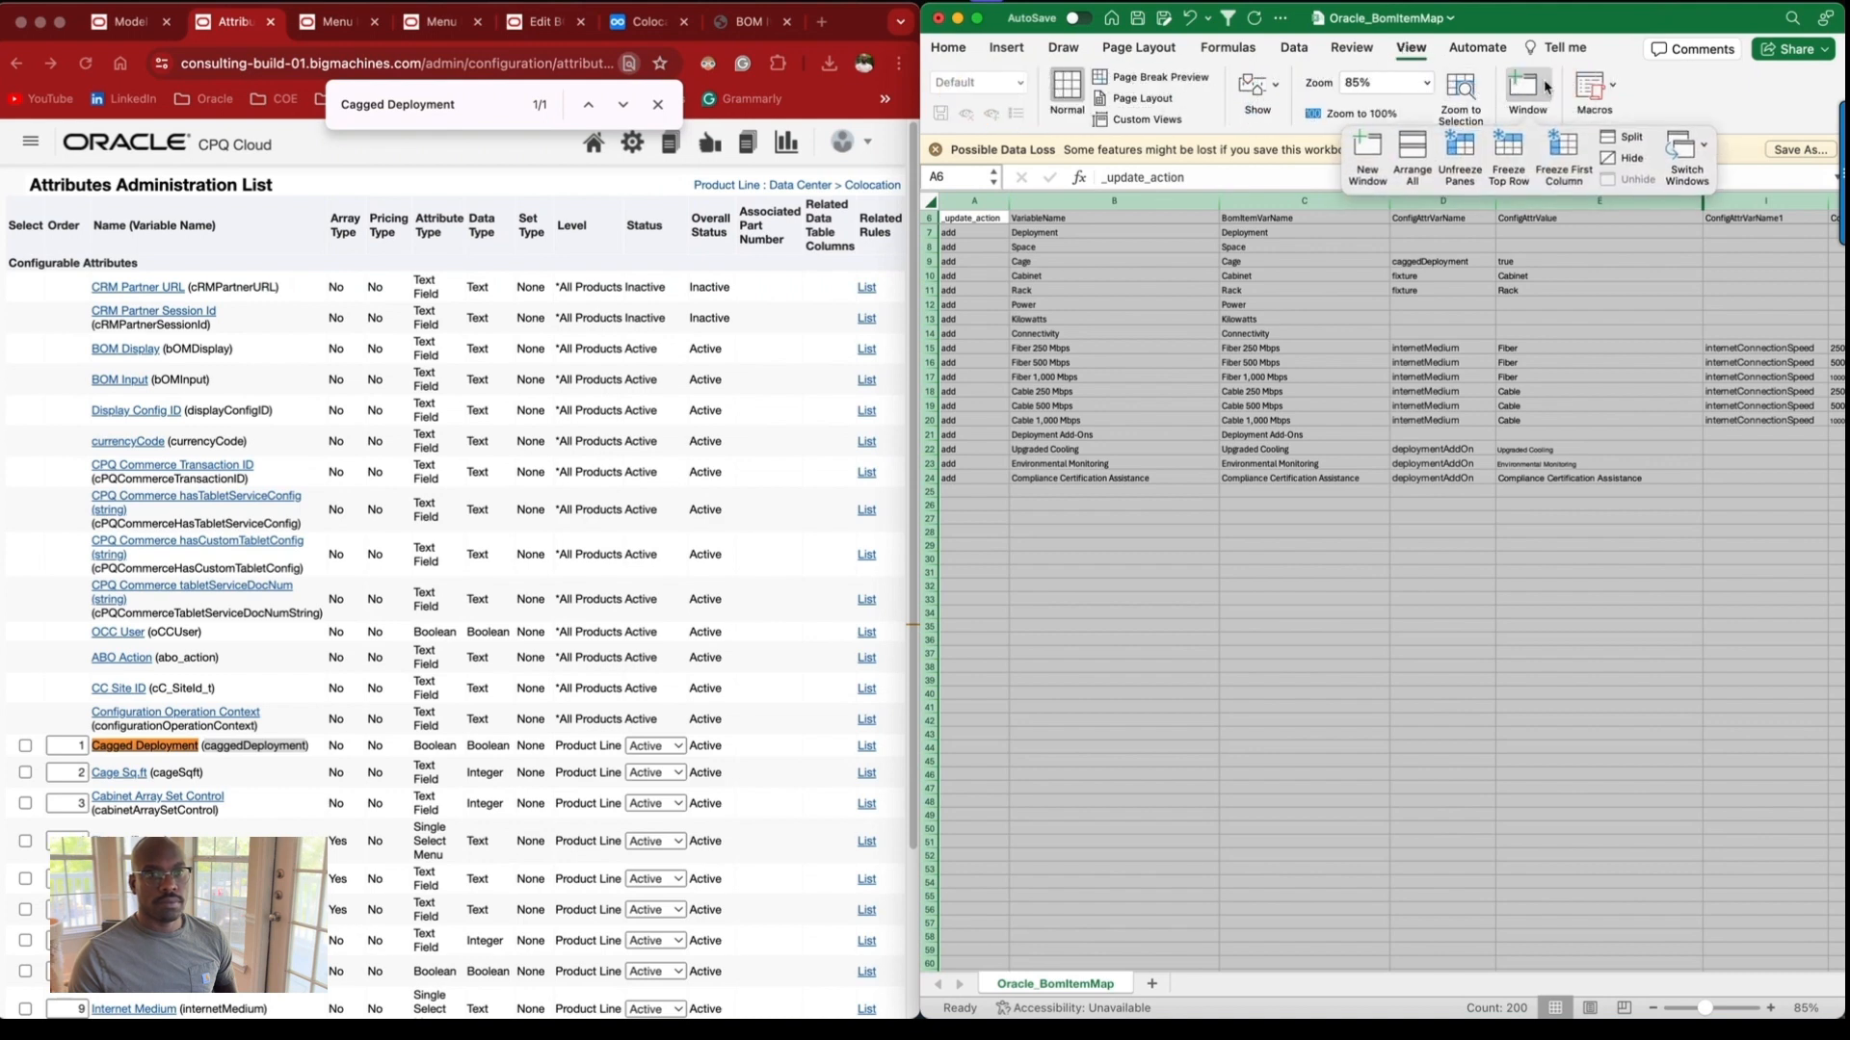
click(1456, 147)
click(1305, 343)
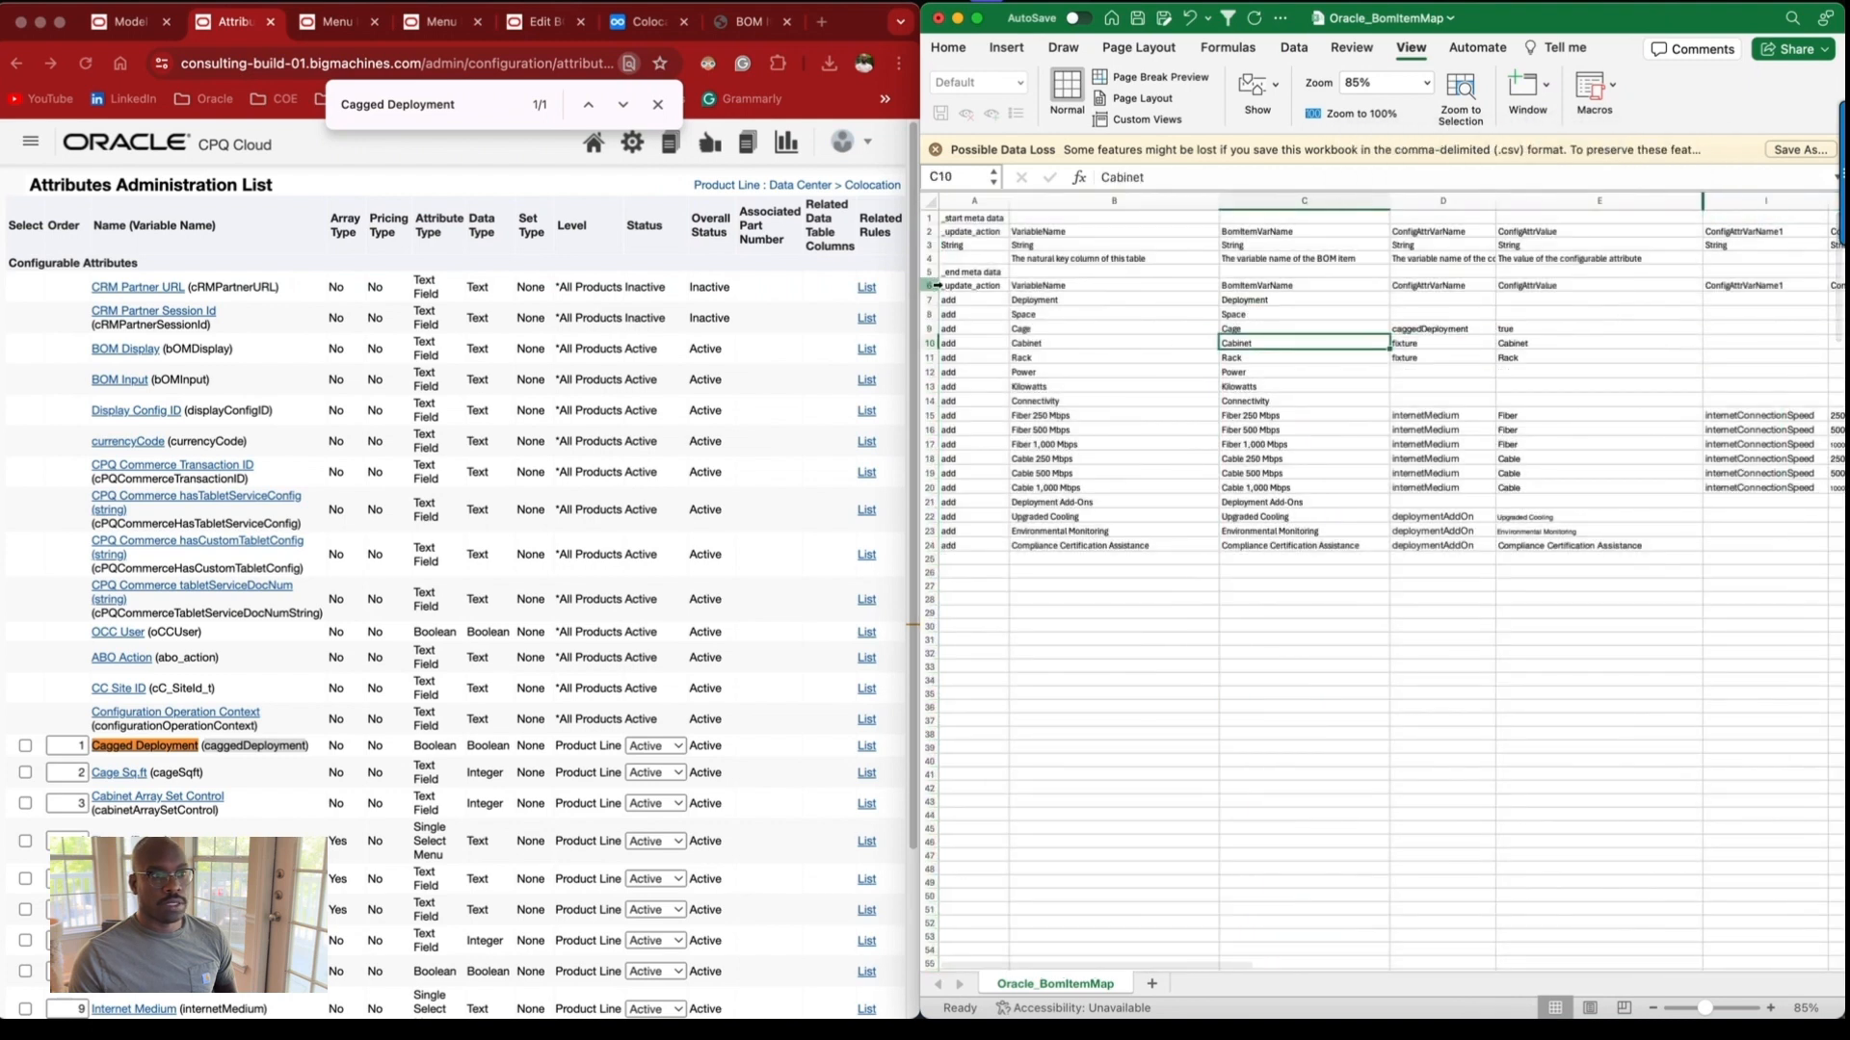
Delete the duplicate header row 6 beneath the end-of-metadata marker and save Oracle_BomItemMap.
click(932, 285)
right_click(934, 287)
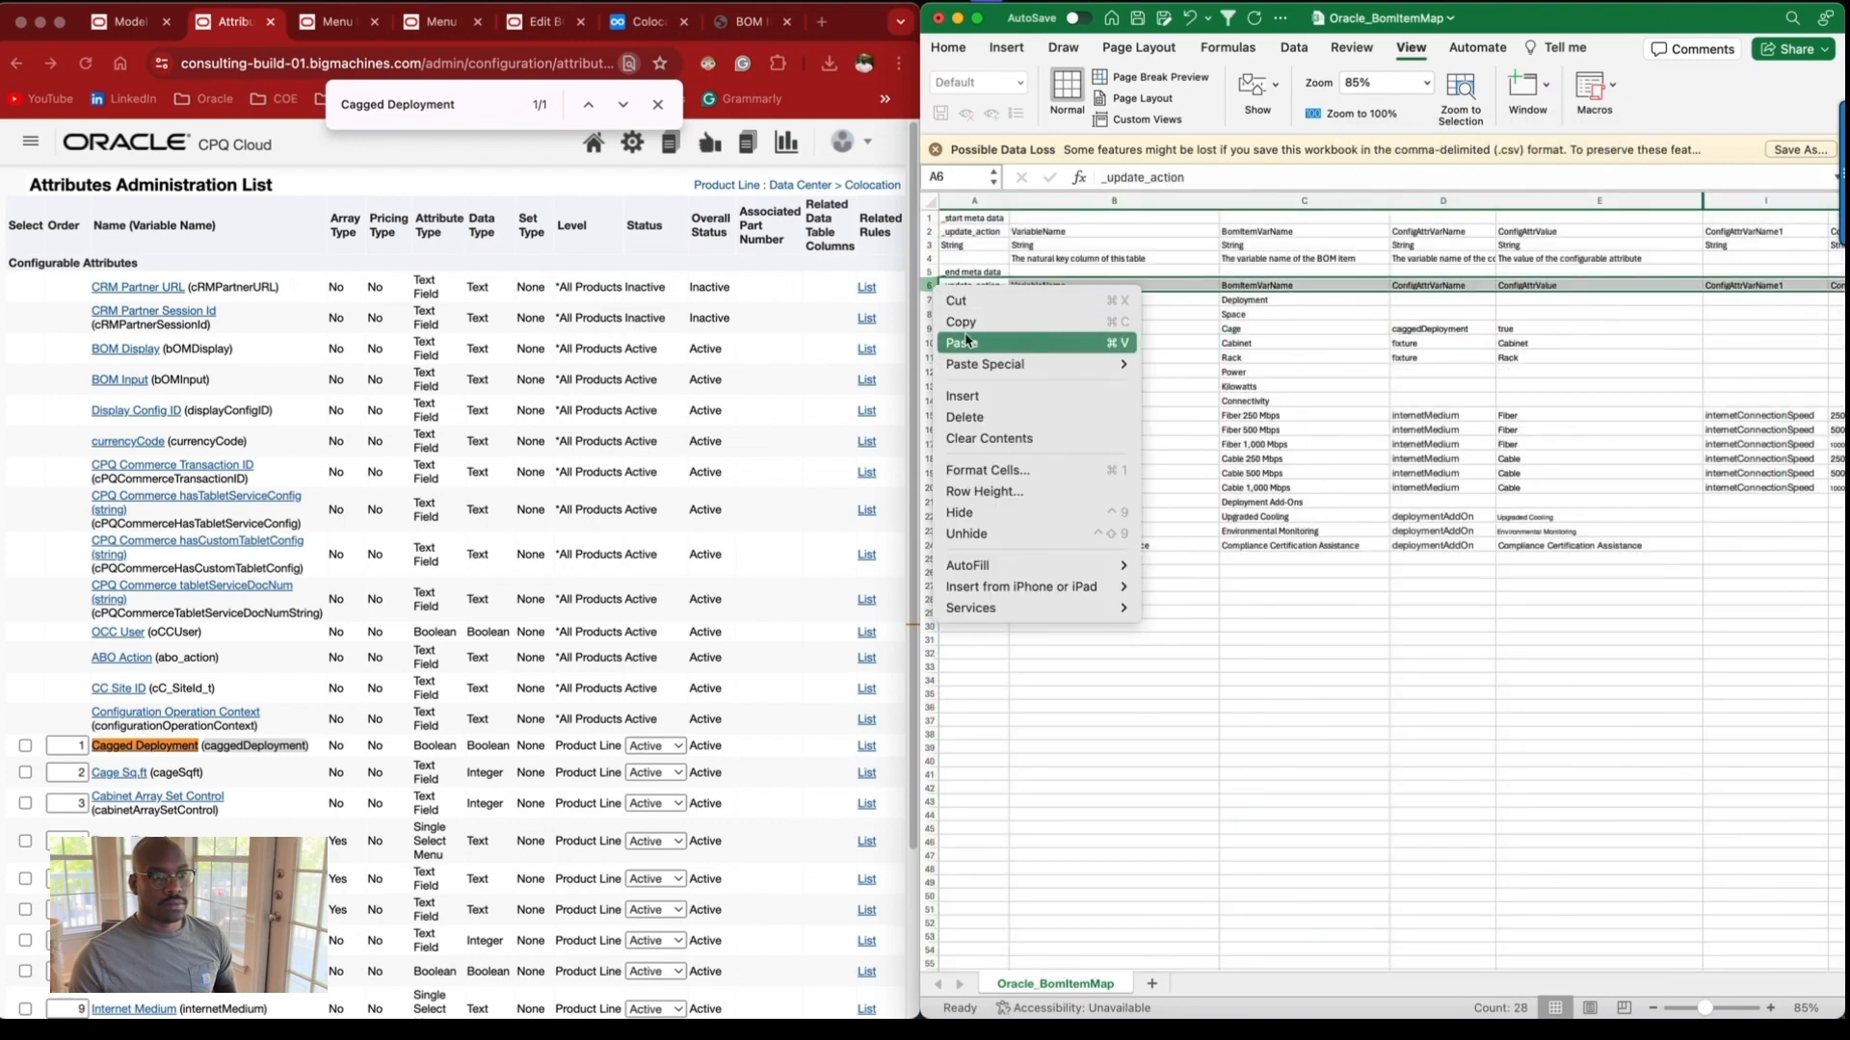
click(966, 416)
click(1191, 343)
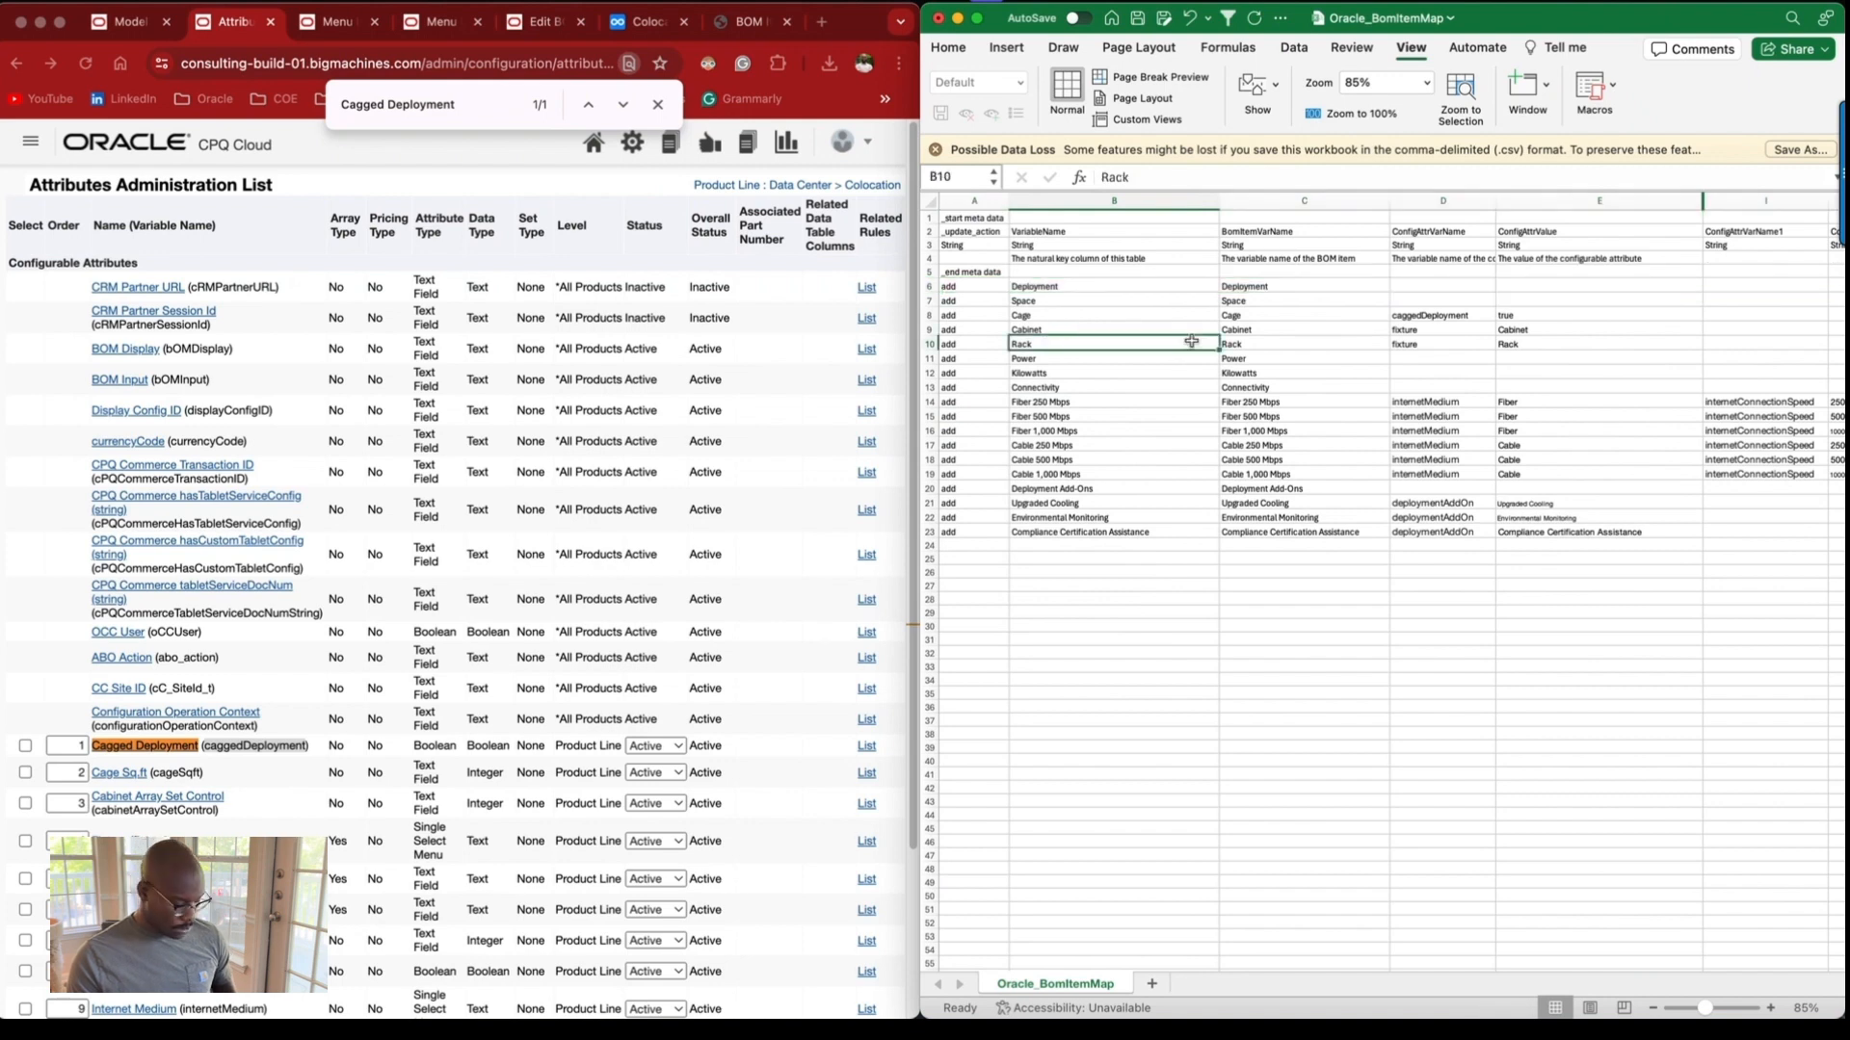
key(super+s)
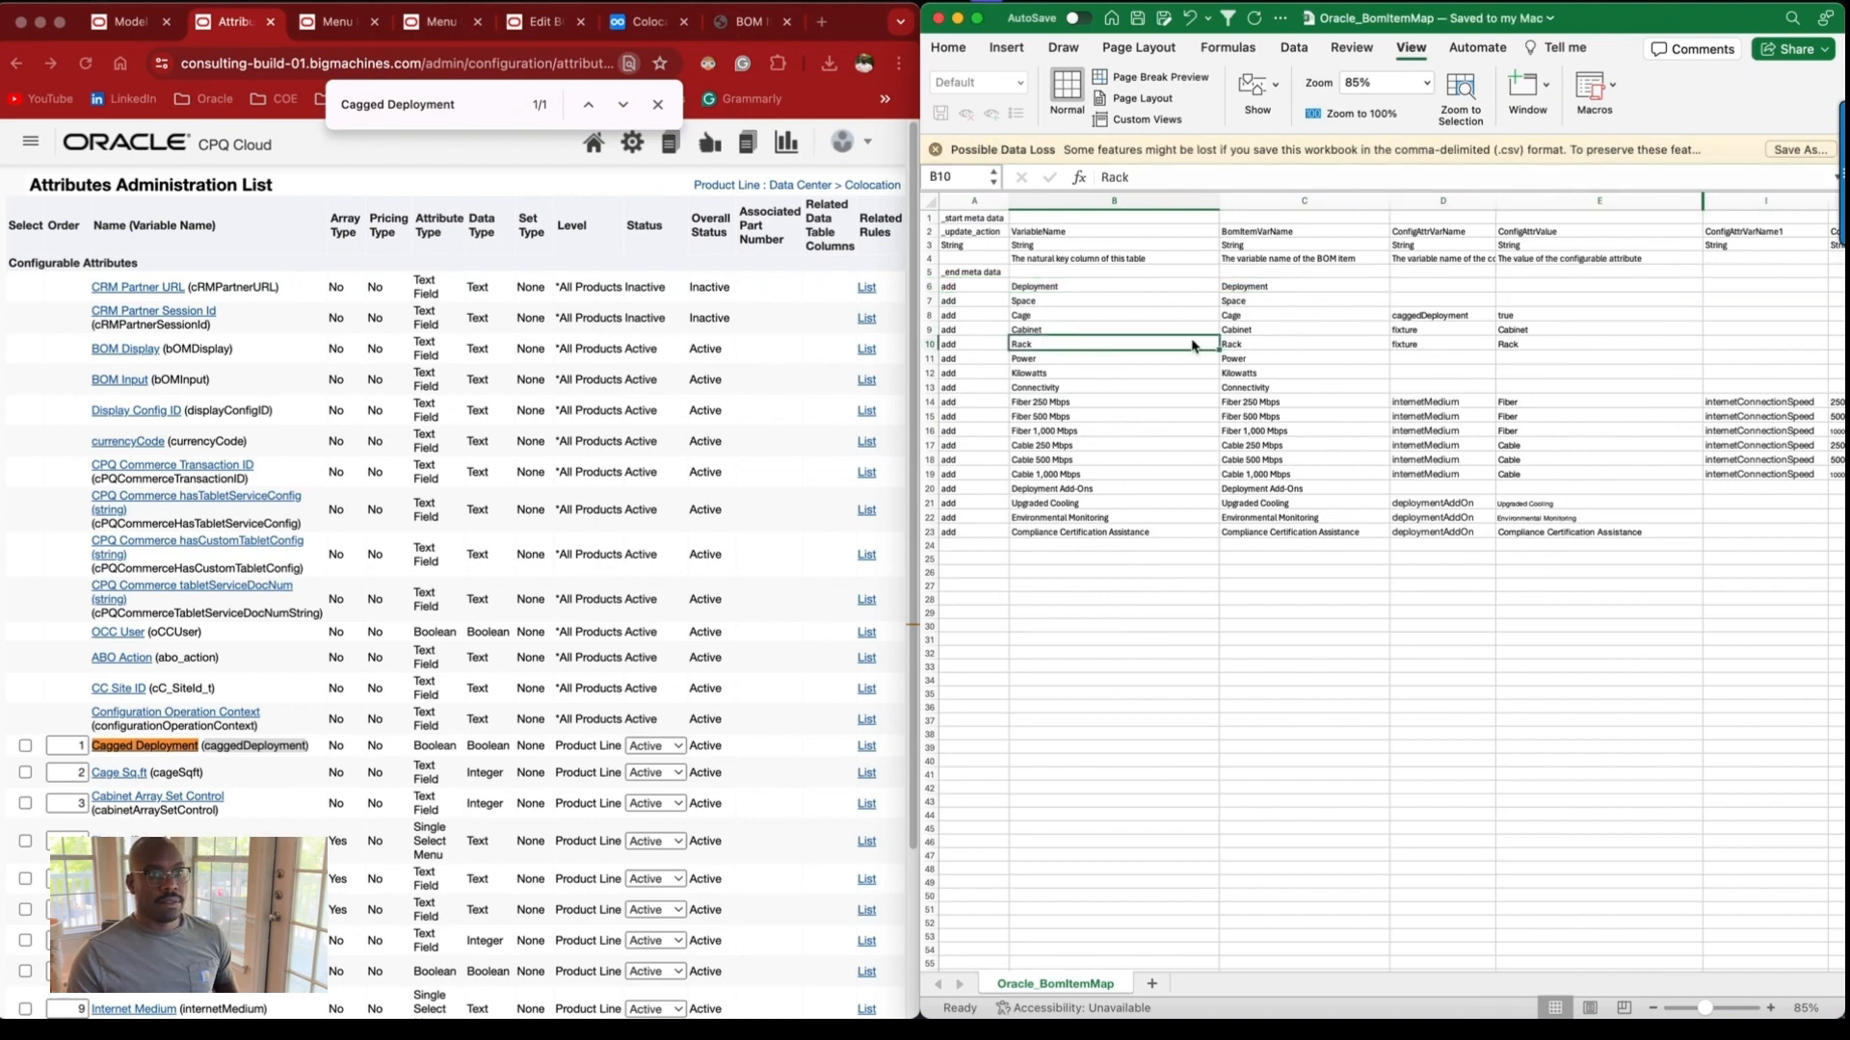
Autofit all column widths in Oracle_BomItemMap, bringing the collapsed columns between ConfigAttrValue and ConfigAttrVarName1 back into view.
scroll(1190, 345, right, 3)
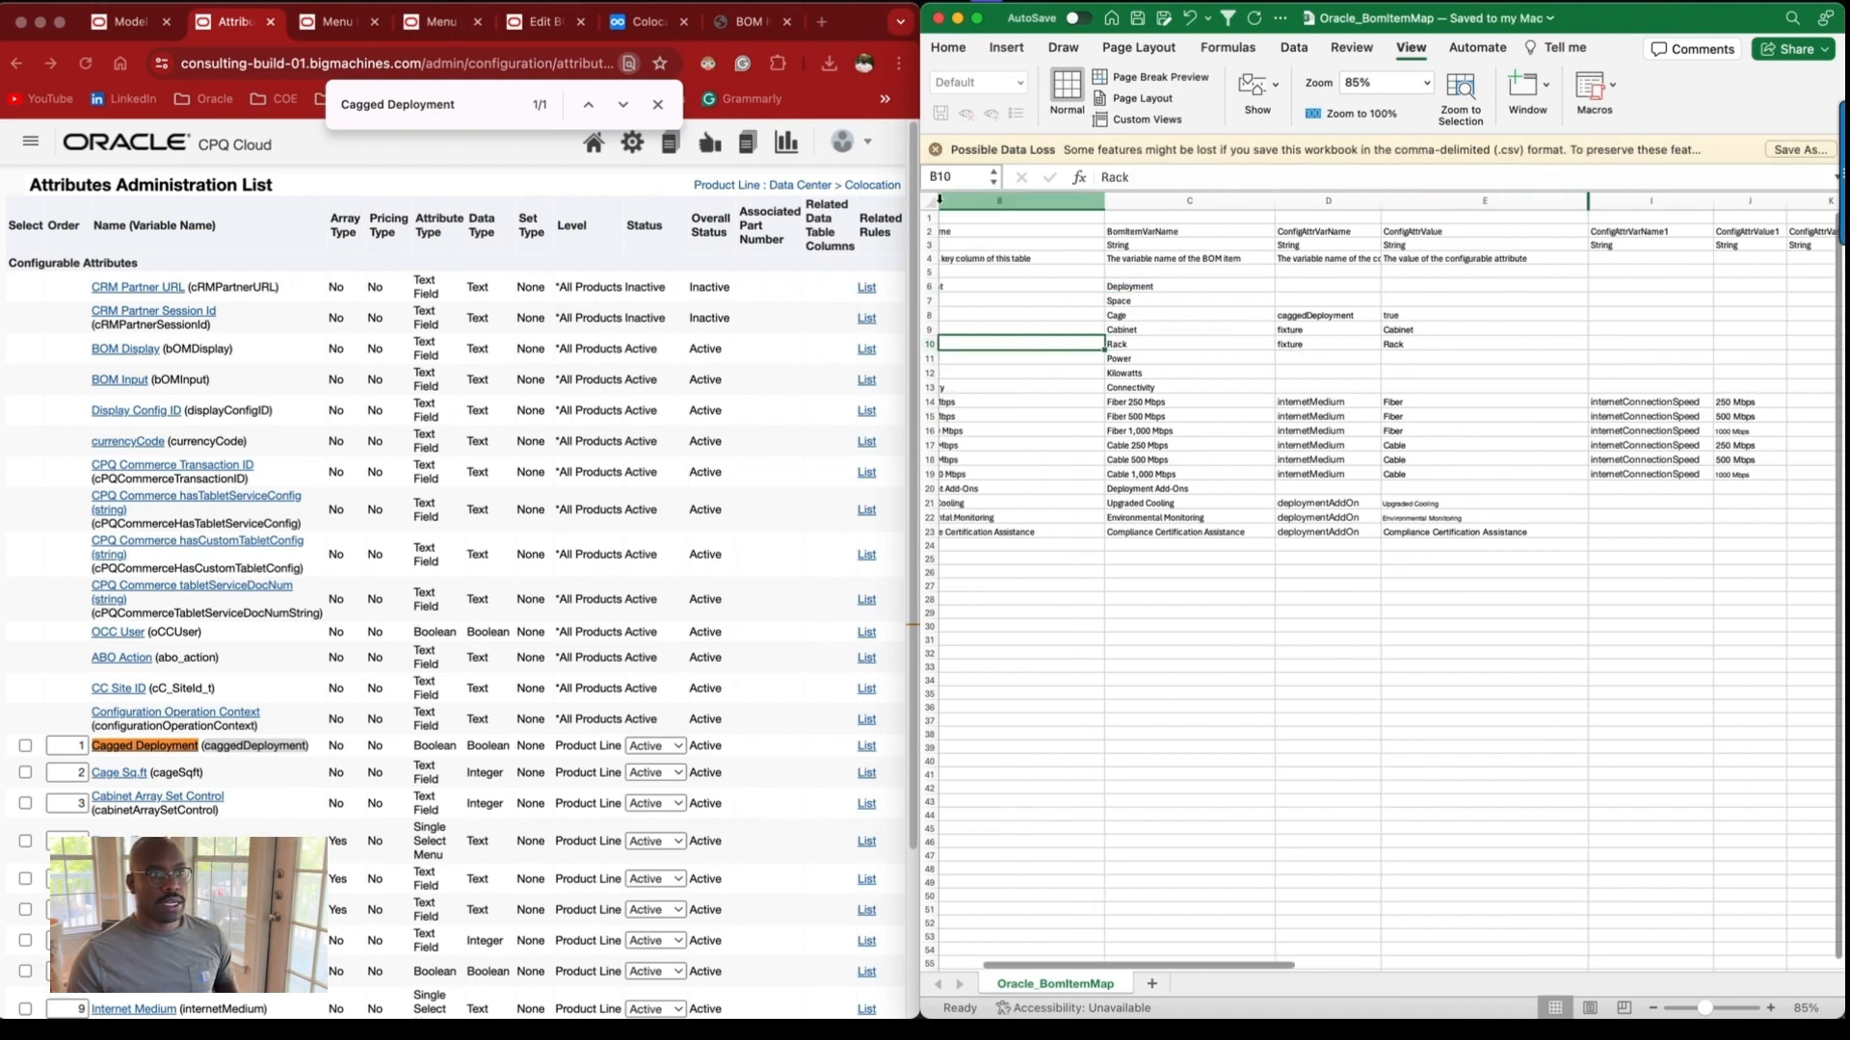
click(930, 202)
double_click(1137, 201)
click(1164, 328)
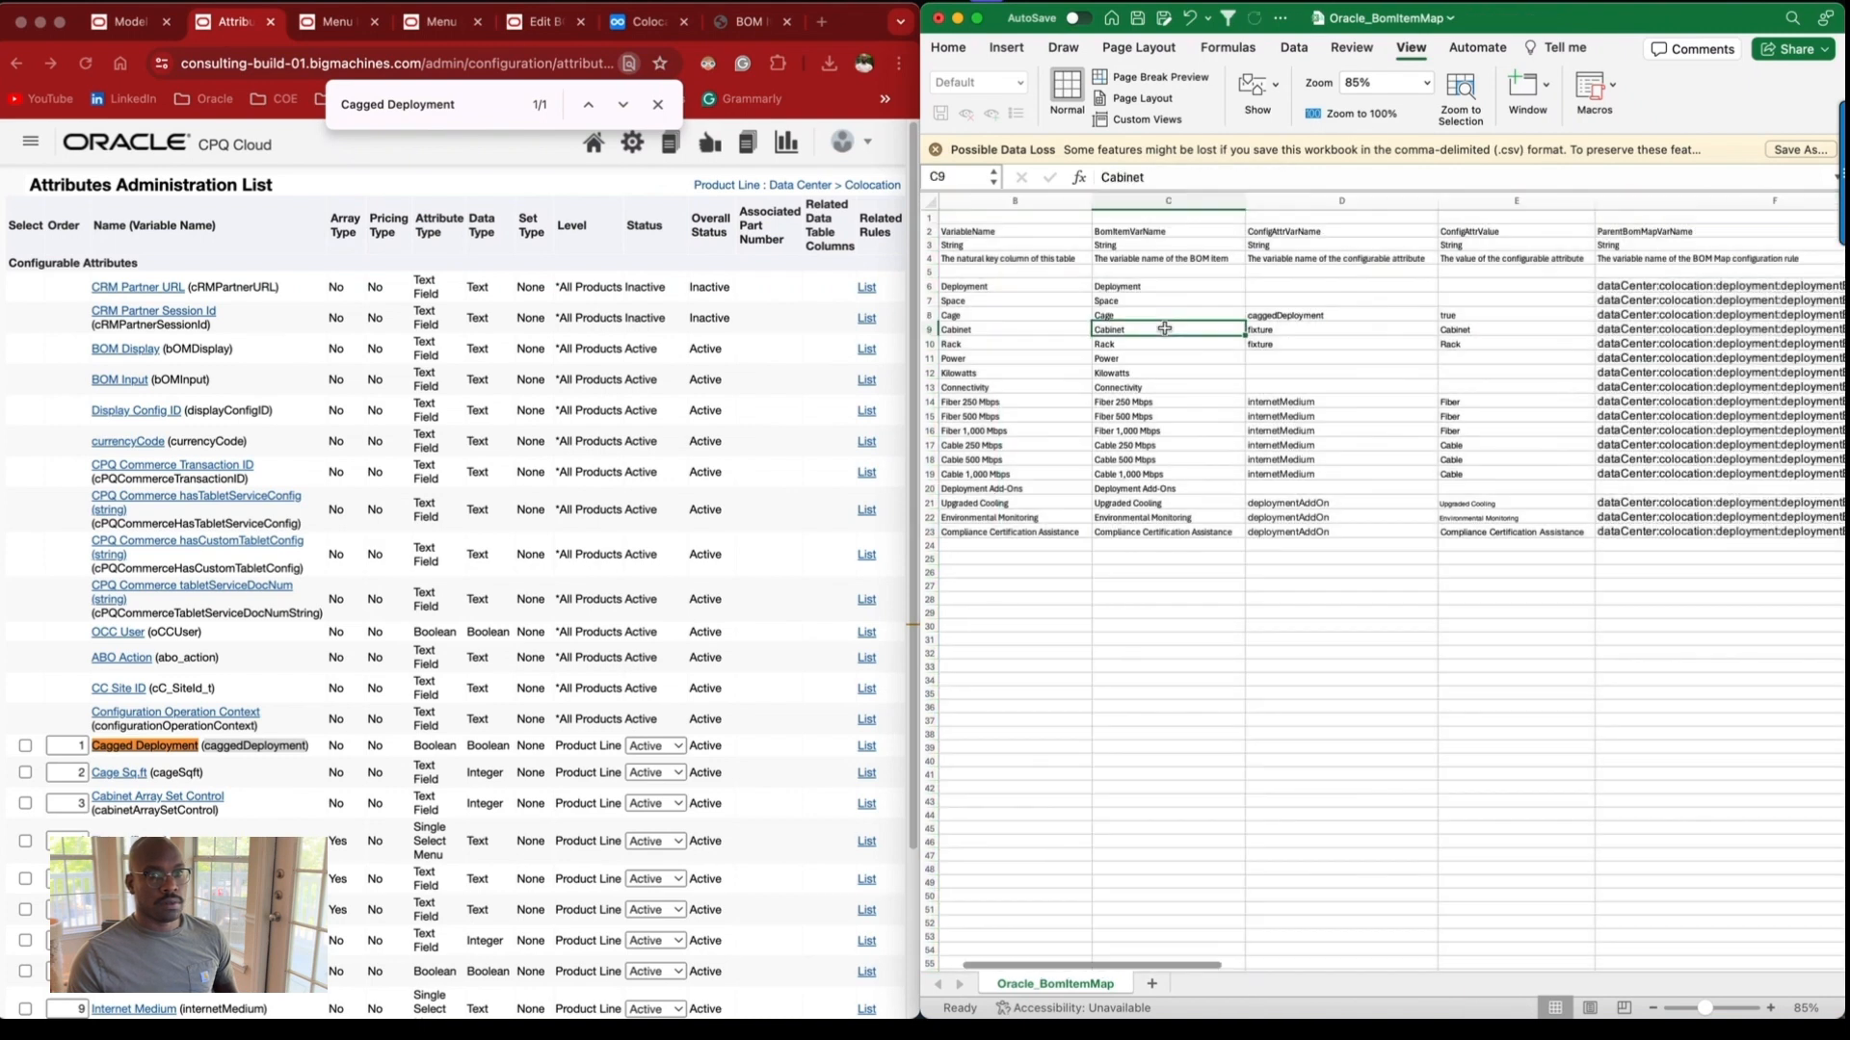
Fill the empty ParentBomMapVarName for Deployment Add-Ons in row 20 with dataCenter:colocation:deployment:deploymentBOMMappingRule, copied from the row above.
scroll(1300, 405, right, 3)
click(1453, 473)
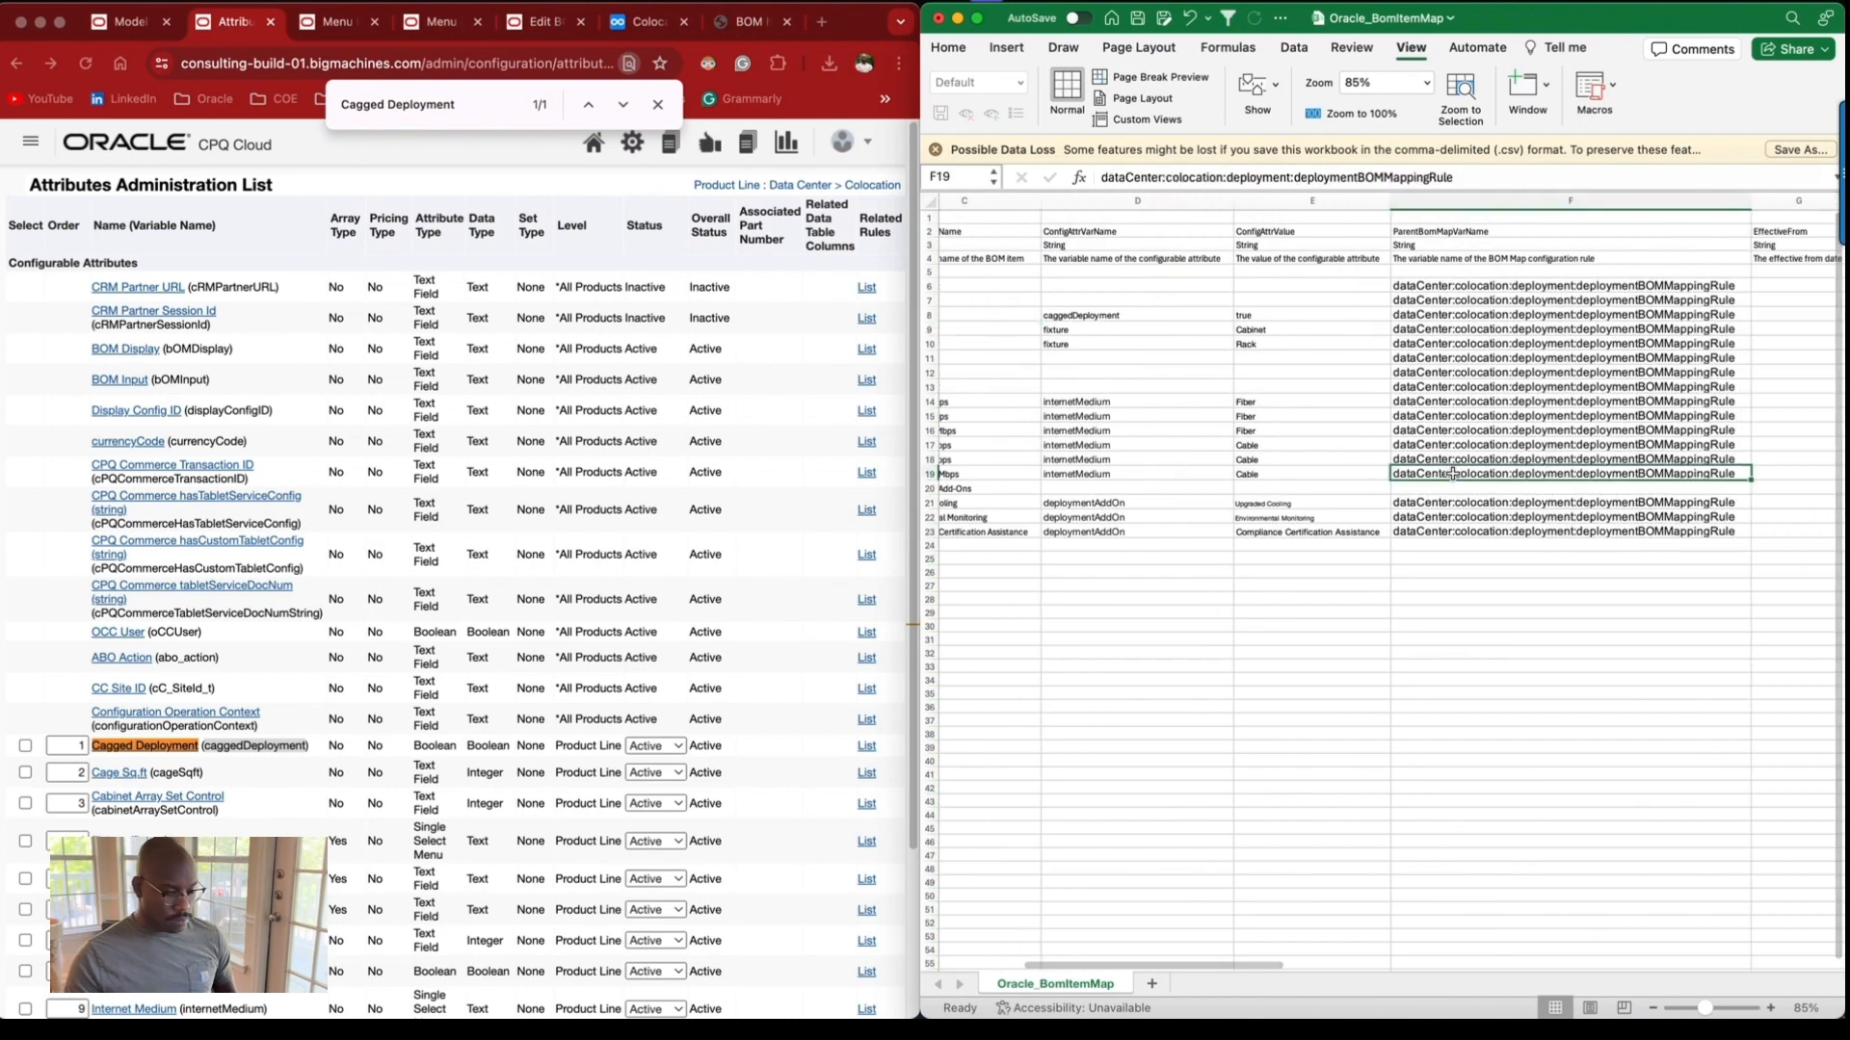
drag(1455, 488, 1454, 479)
key(super+c)
key(super+v)
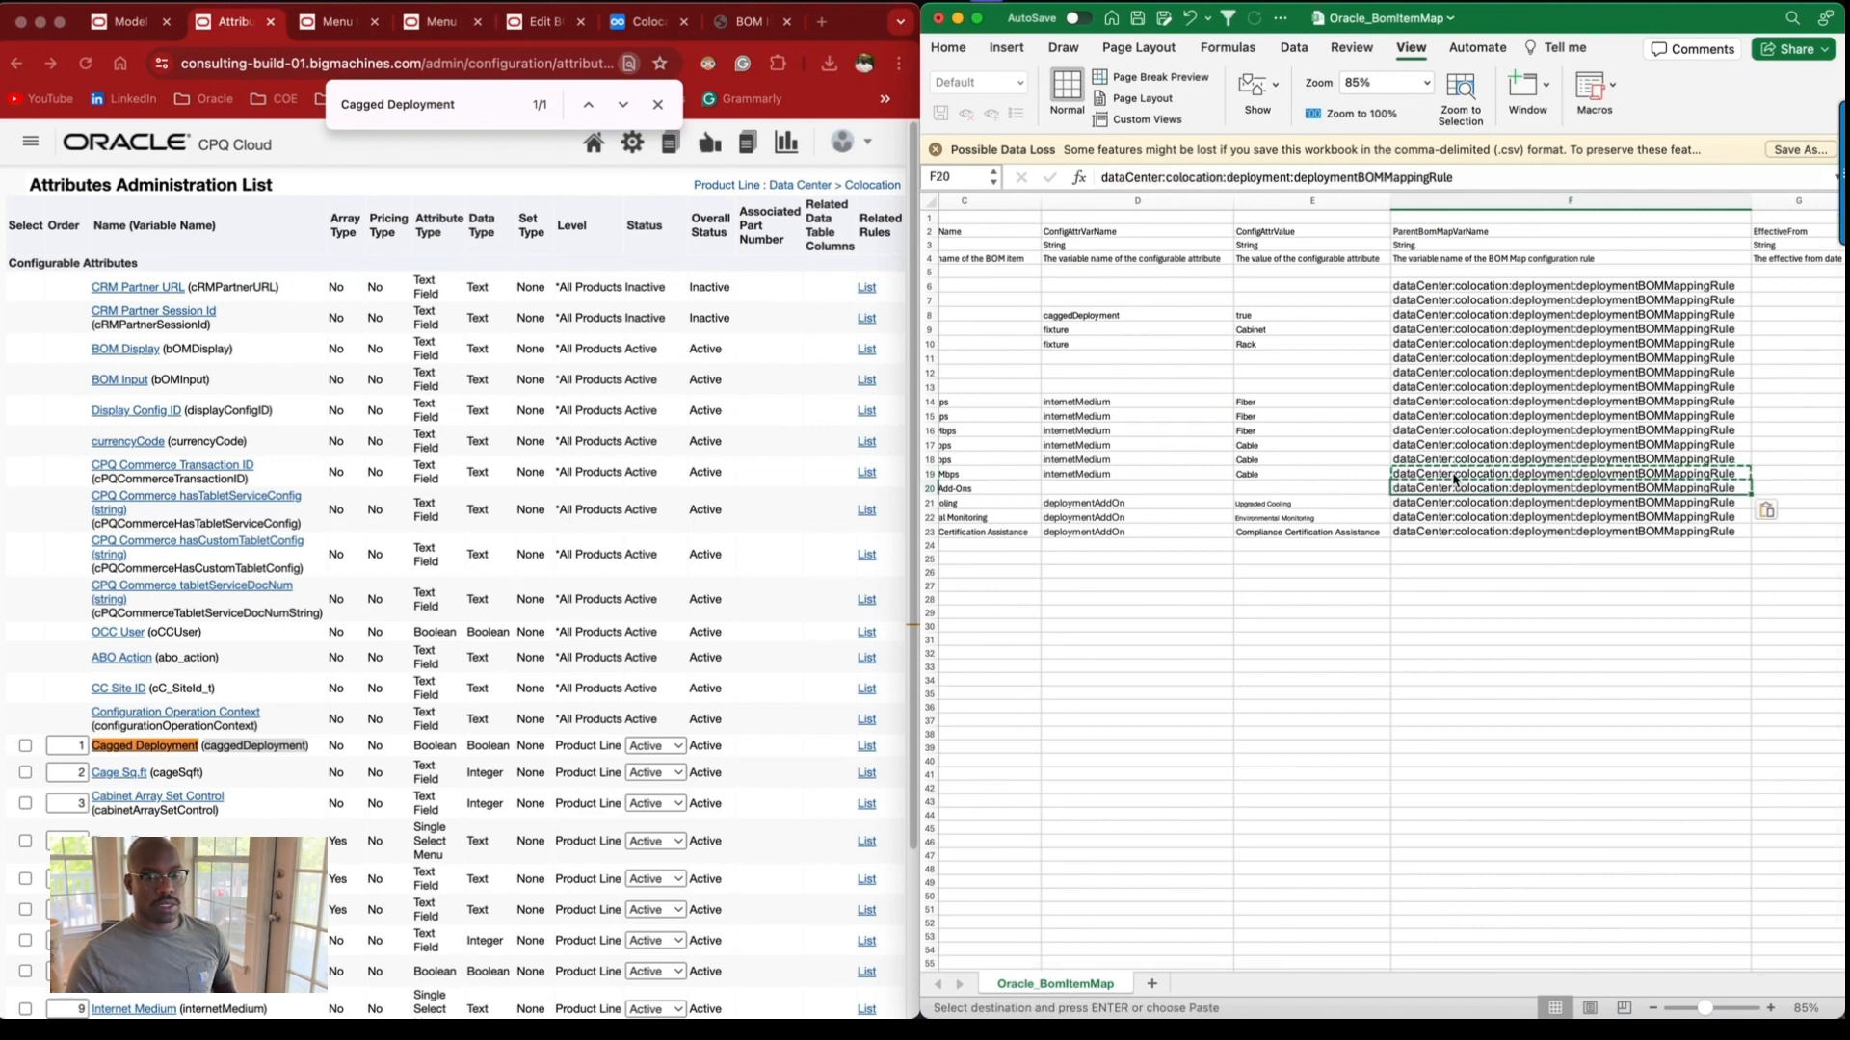
Check the item rows across all columns of Oracle_BomItemMap and save the file.
scroll(1453, 474, right, 5)
scroll(1384, 474, right, 5)
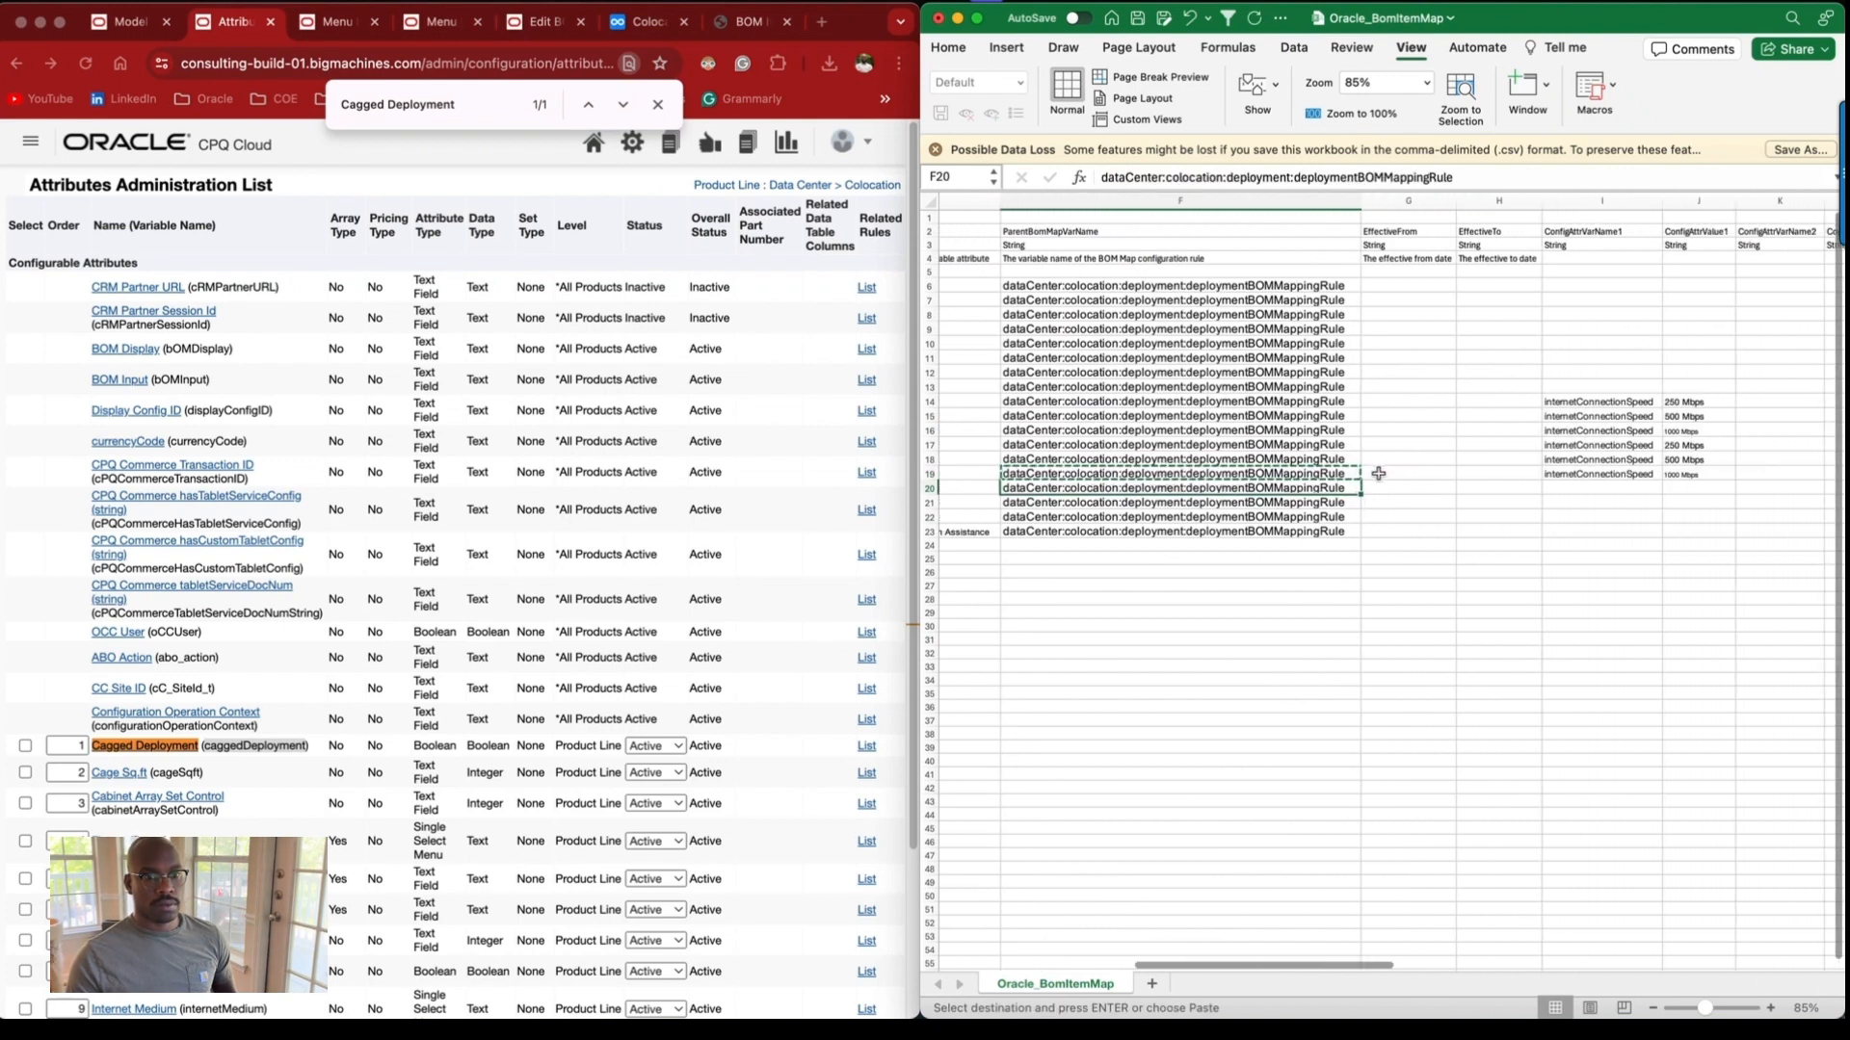
scroll(1353, 482, left, 5)
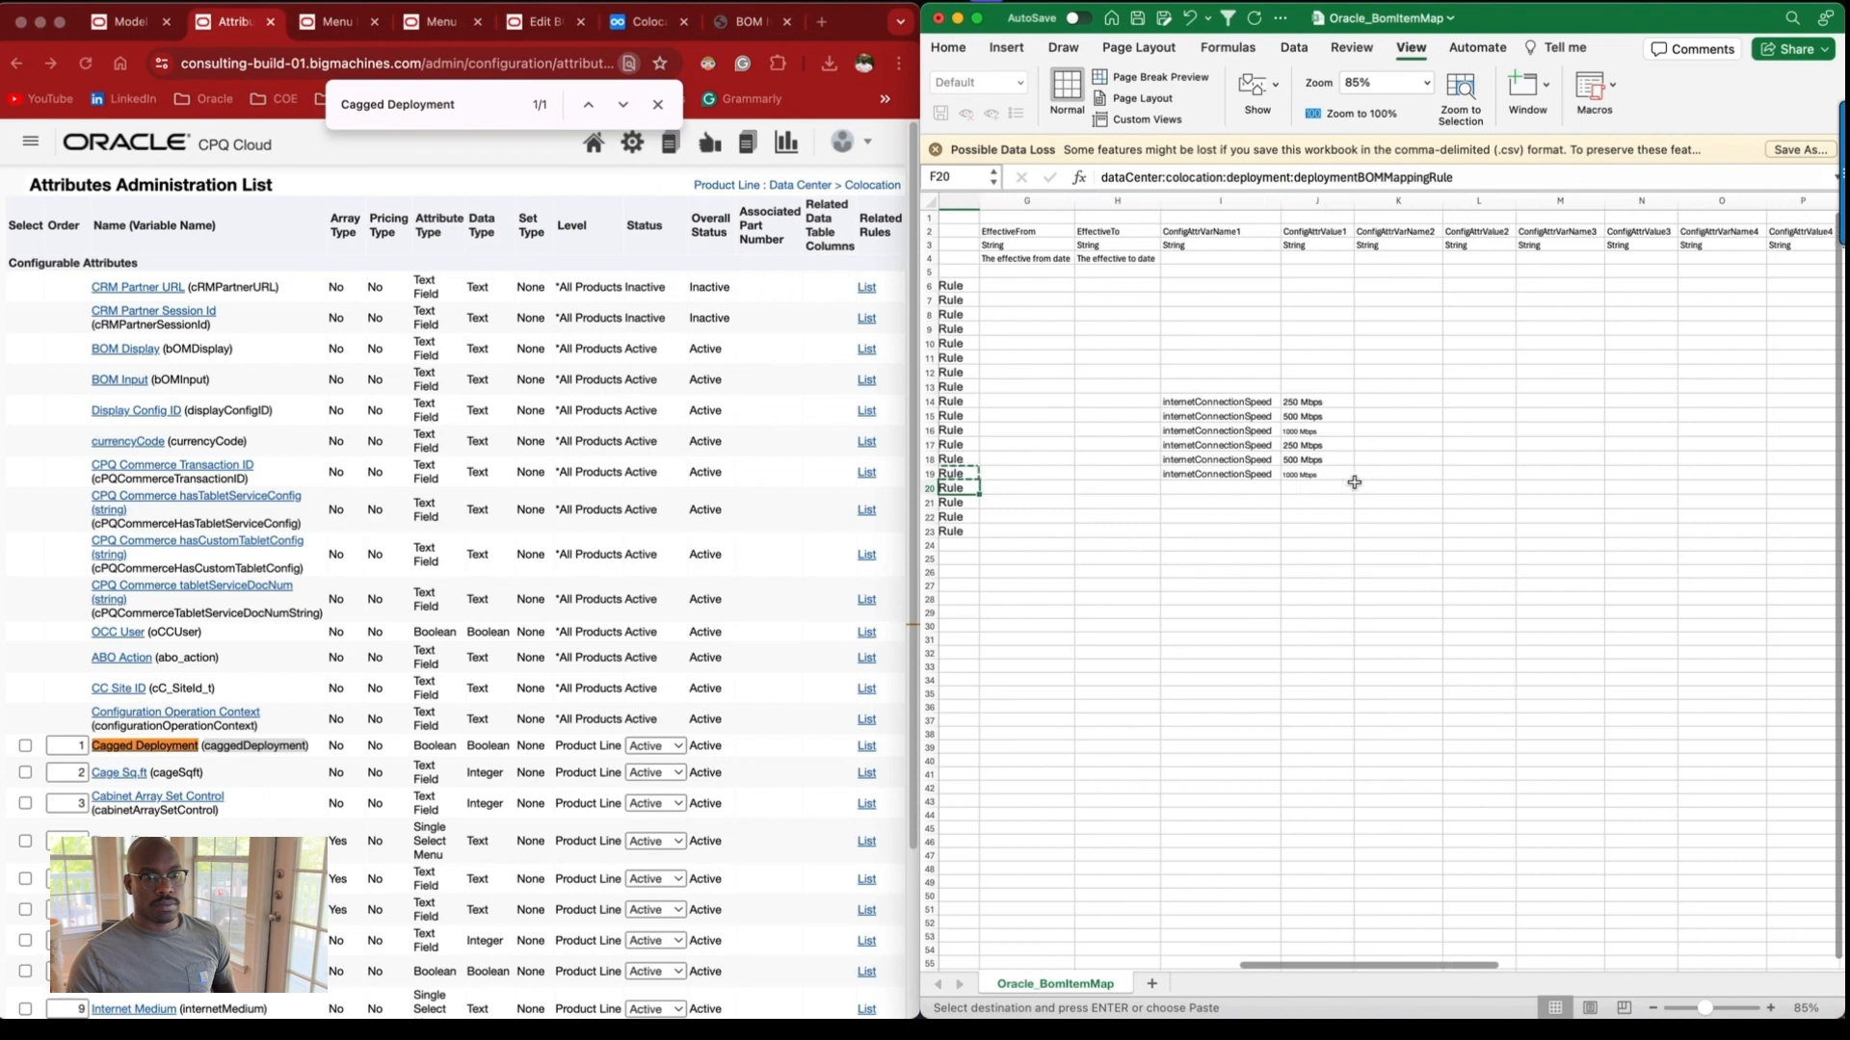
scroll(1340, 485, left, 2)
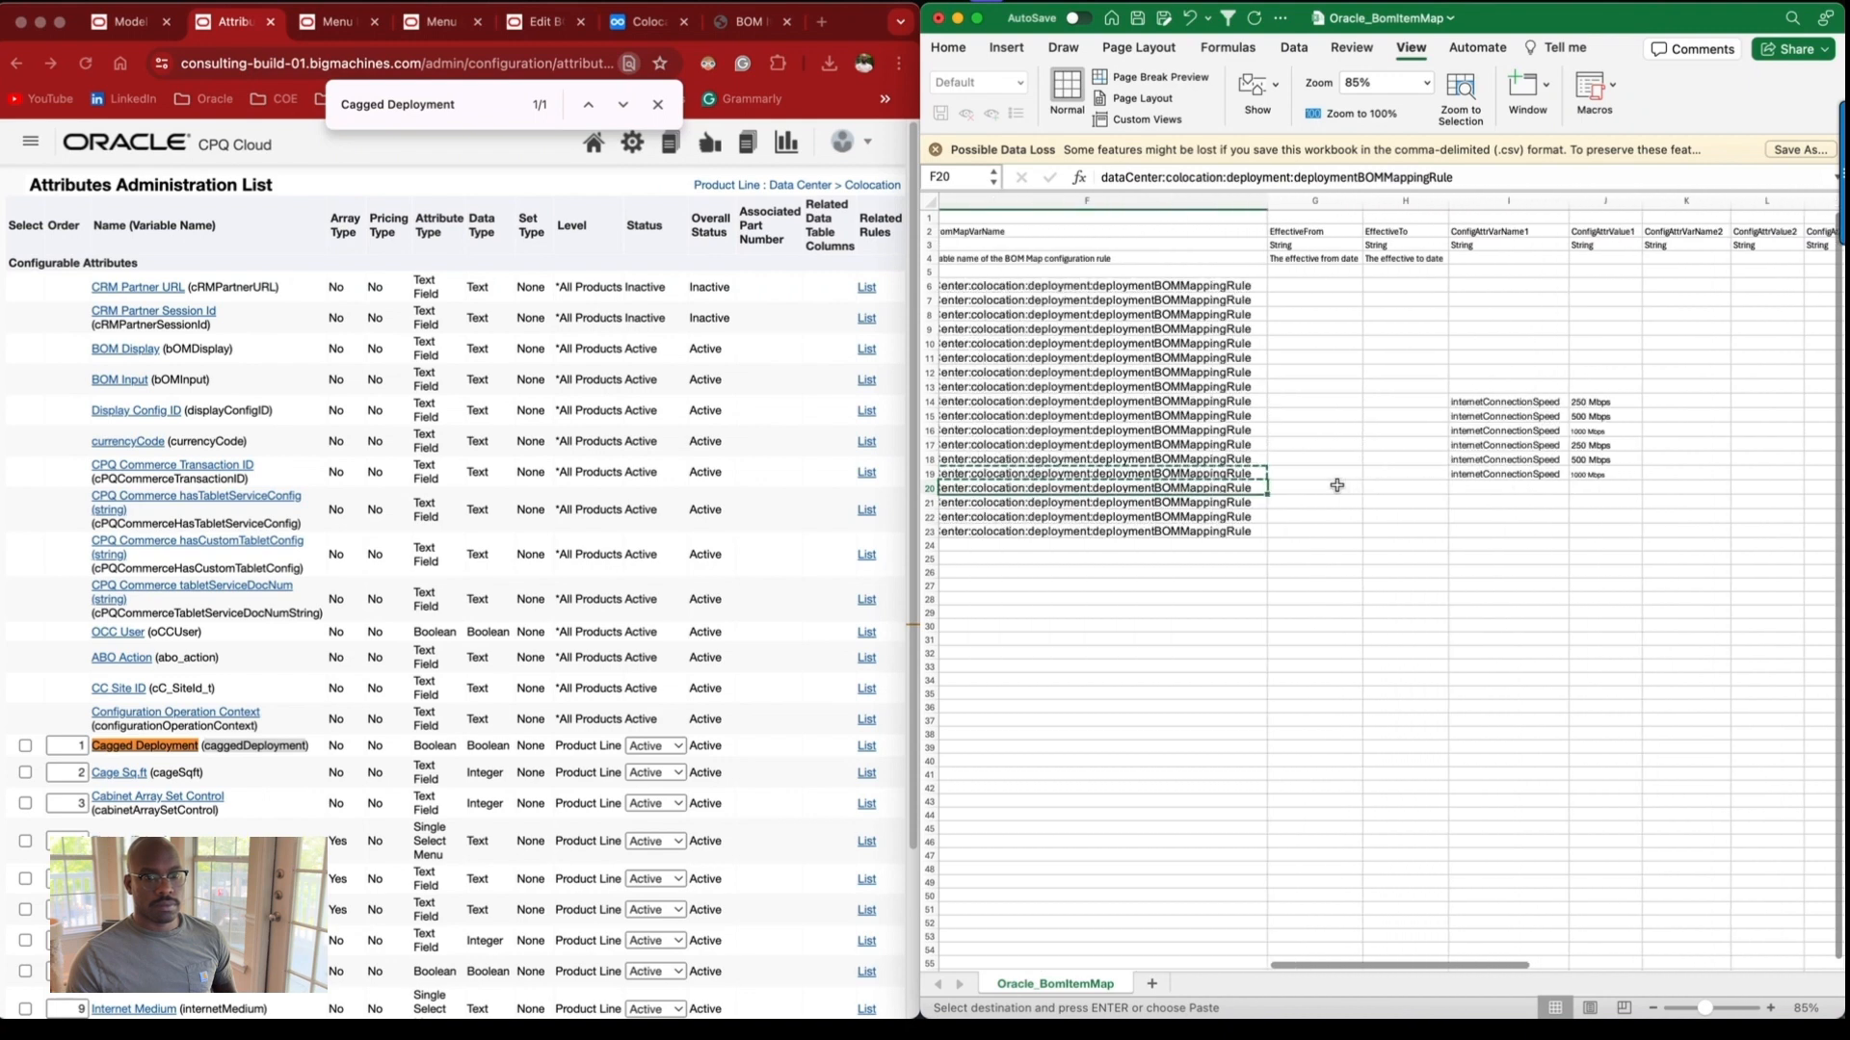
scroll(1340, 485, left, 8)
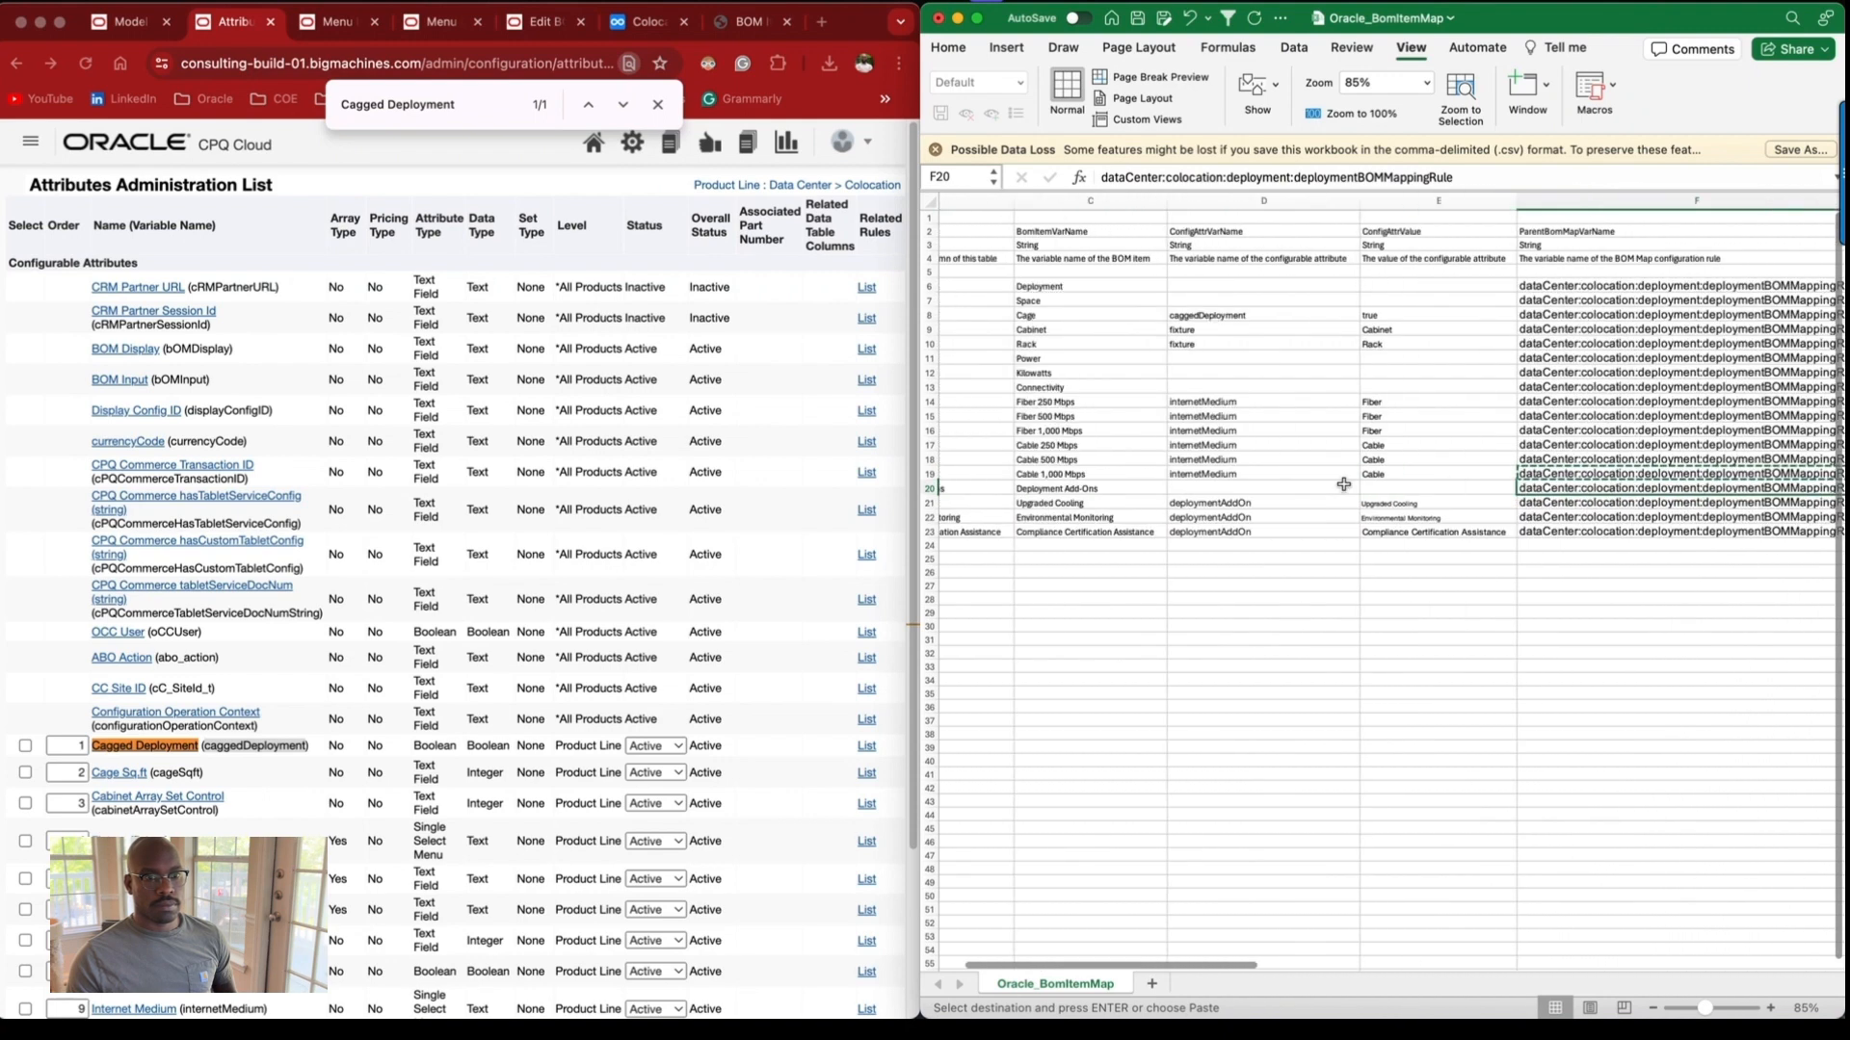
scroll(1340, 462, right, 1)
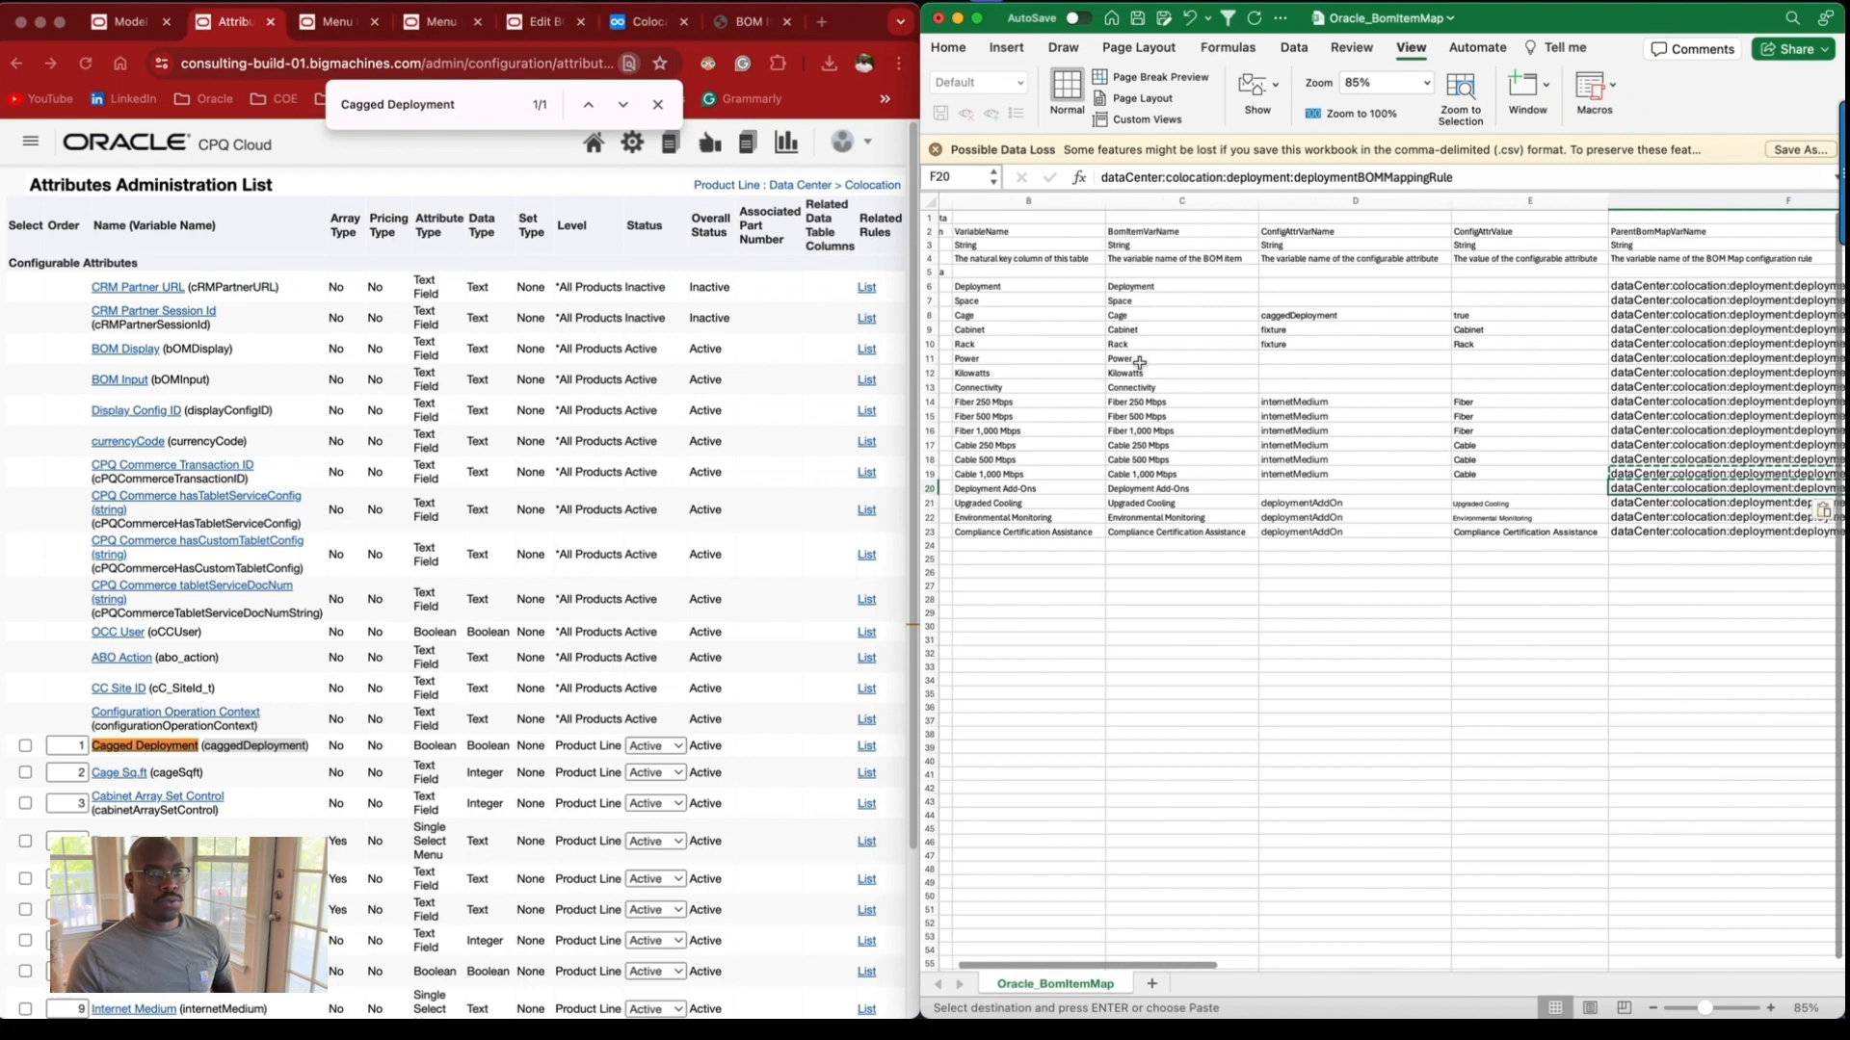
scroll(1137, 366, left, 1)
click(1110, 375)
click(1050, 389)
key(super+s)
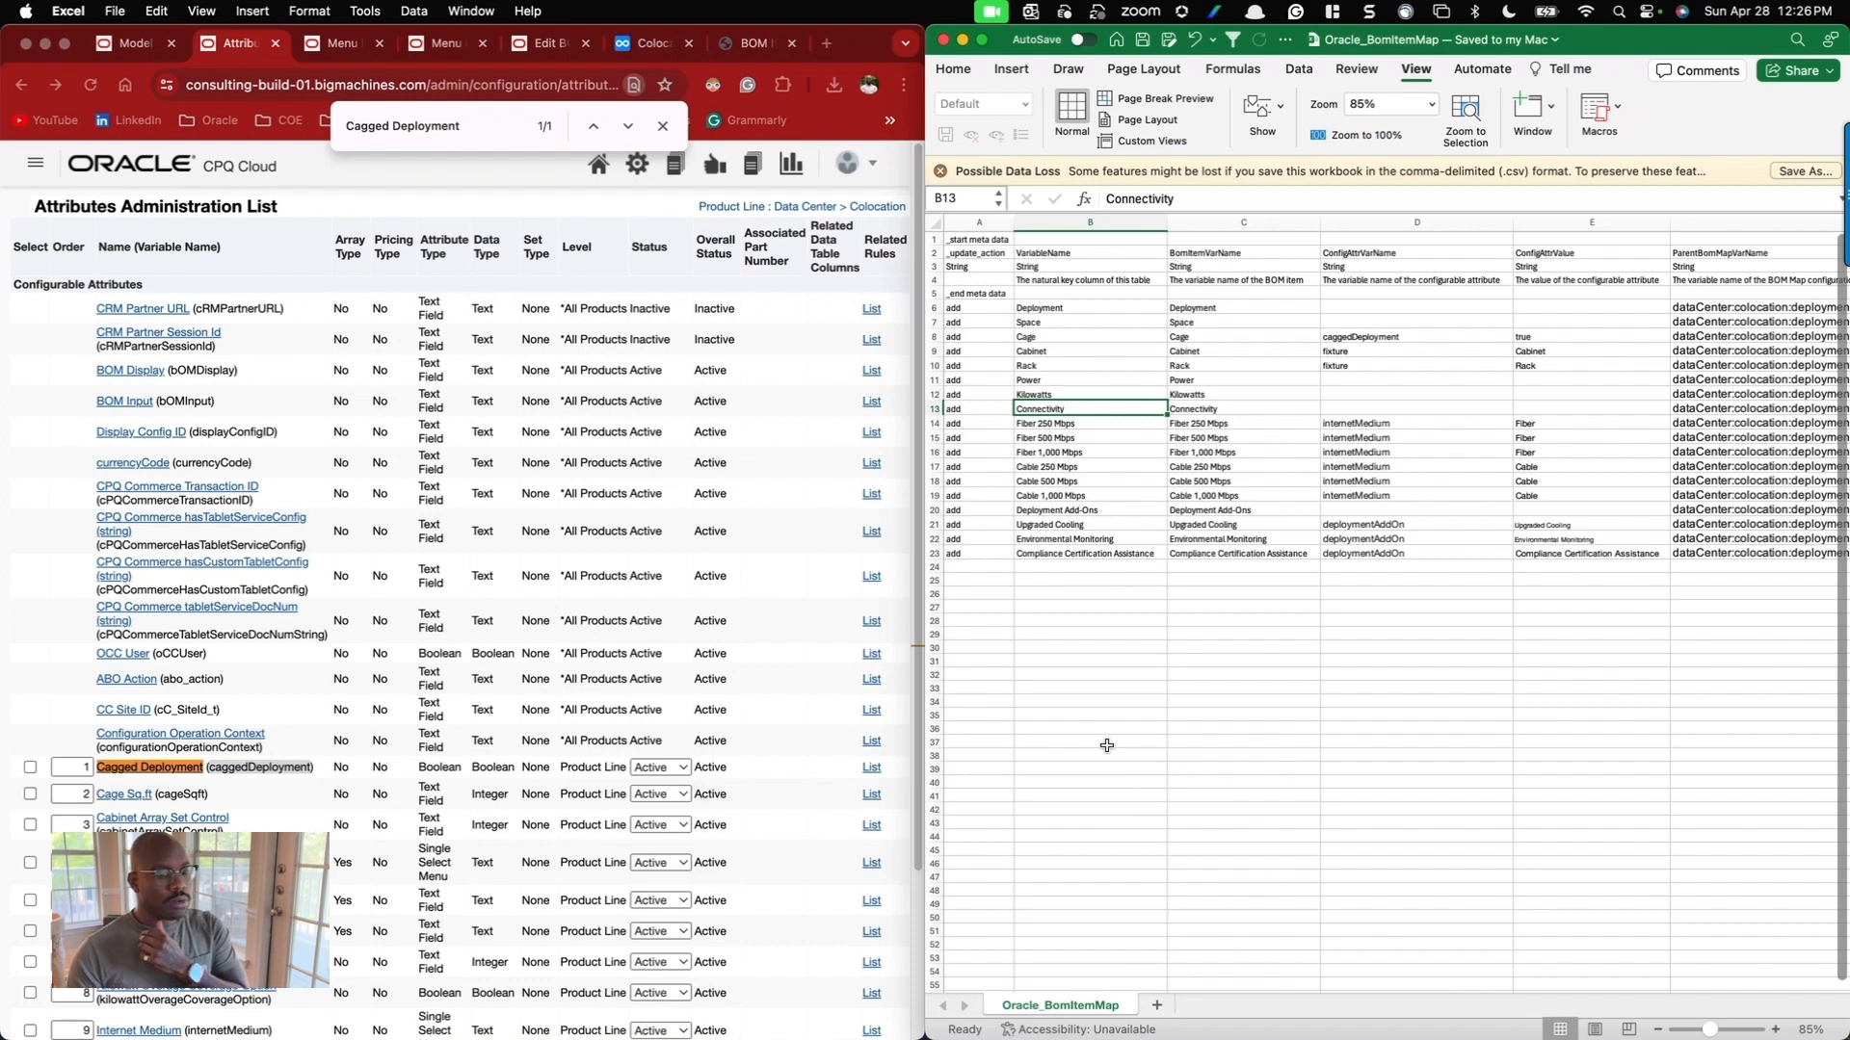
Switch to Finder and open Oracle_BomAttrMap.csv from the CB1 BOM Tables folder in Excel.
mouse_move(962, 1036)
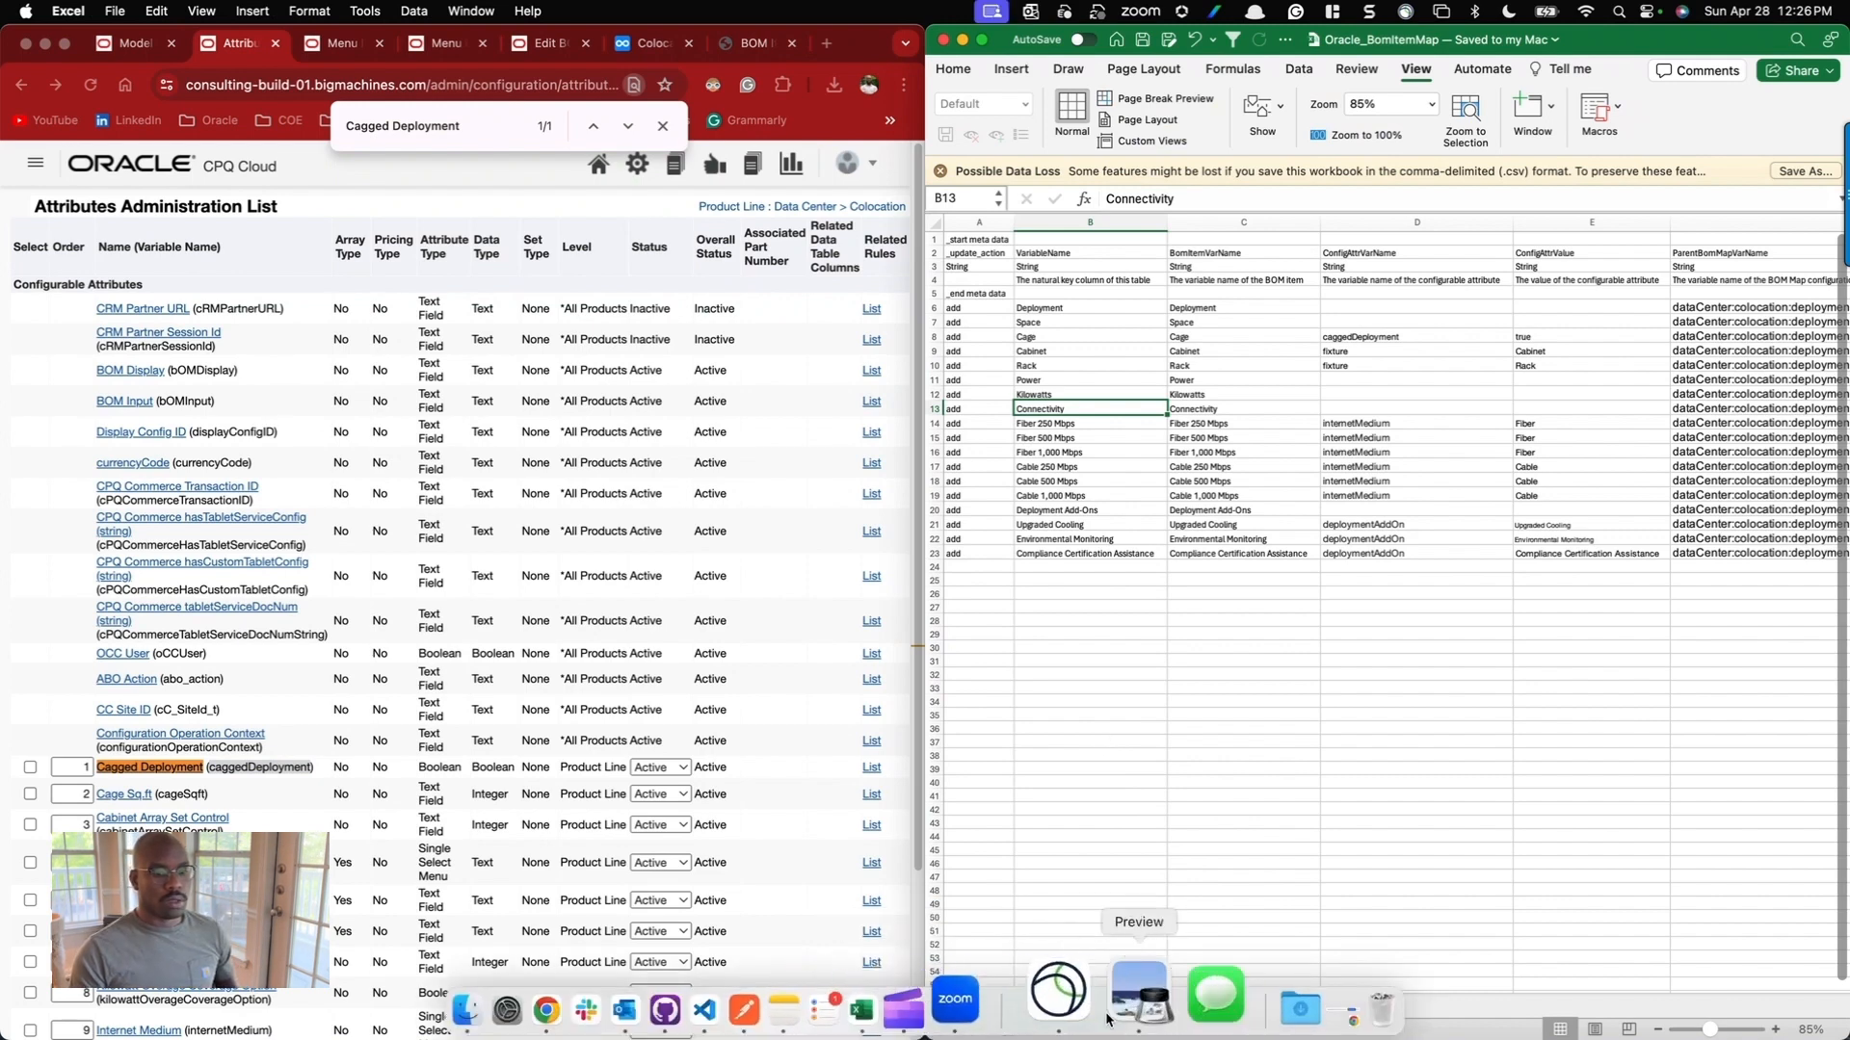
click(1209, 998)
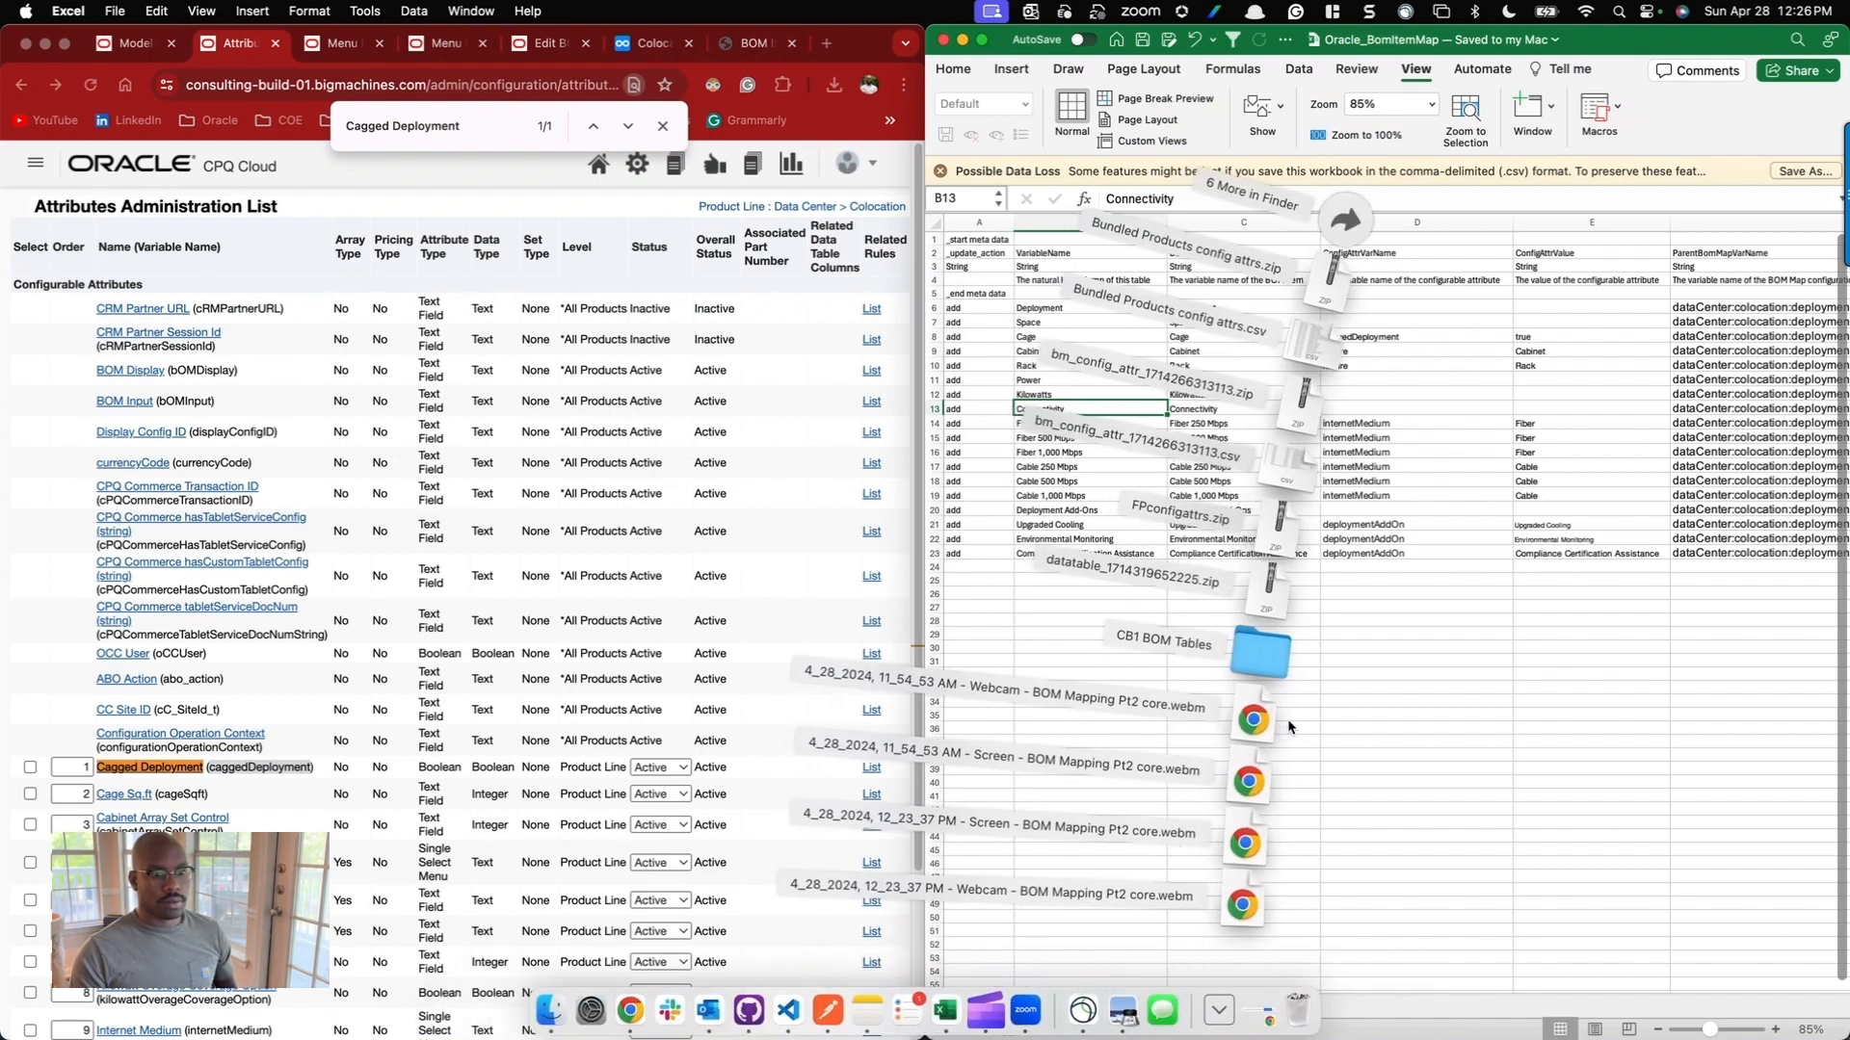
click(596, 987)
click(548, 1009)
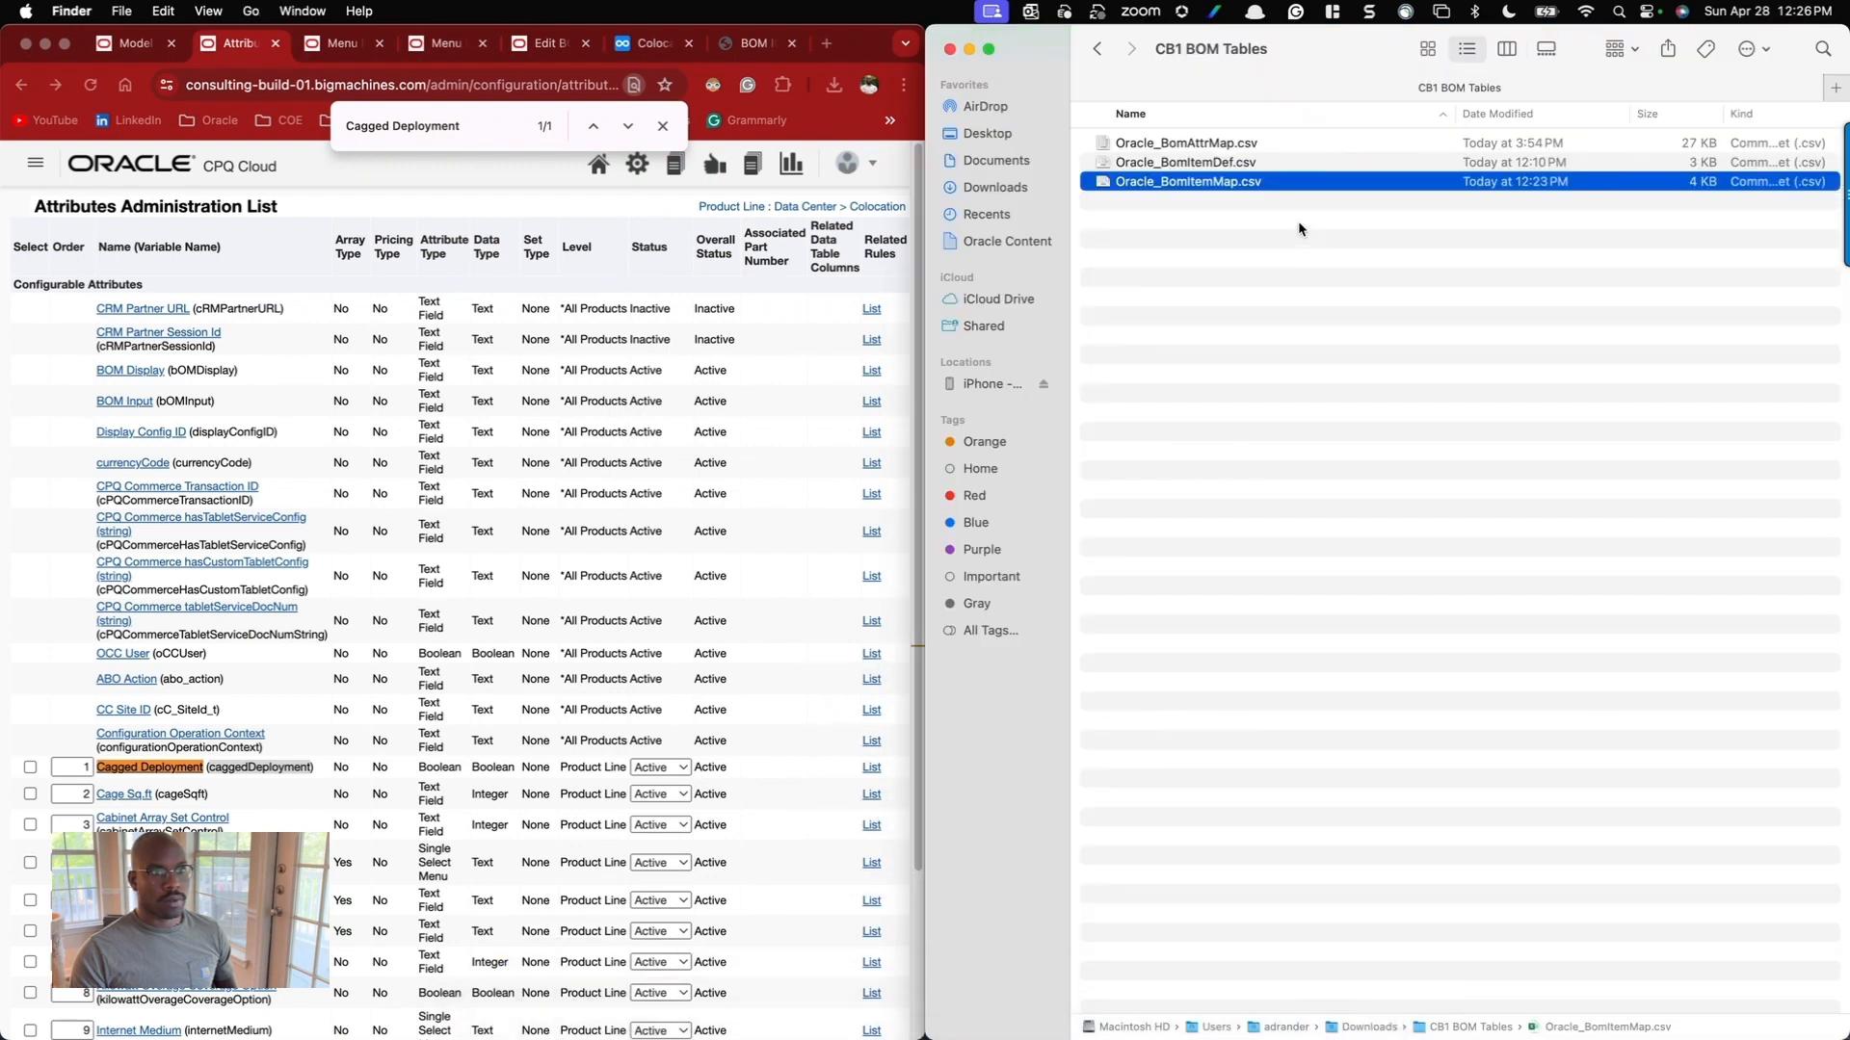
double_click(1205, 149)
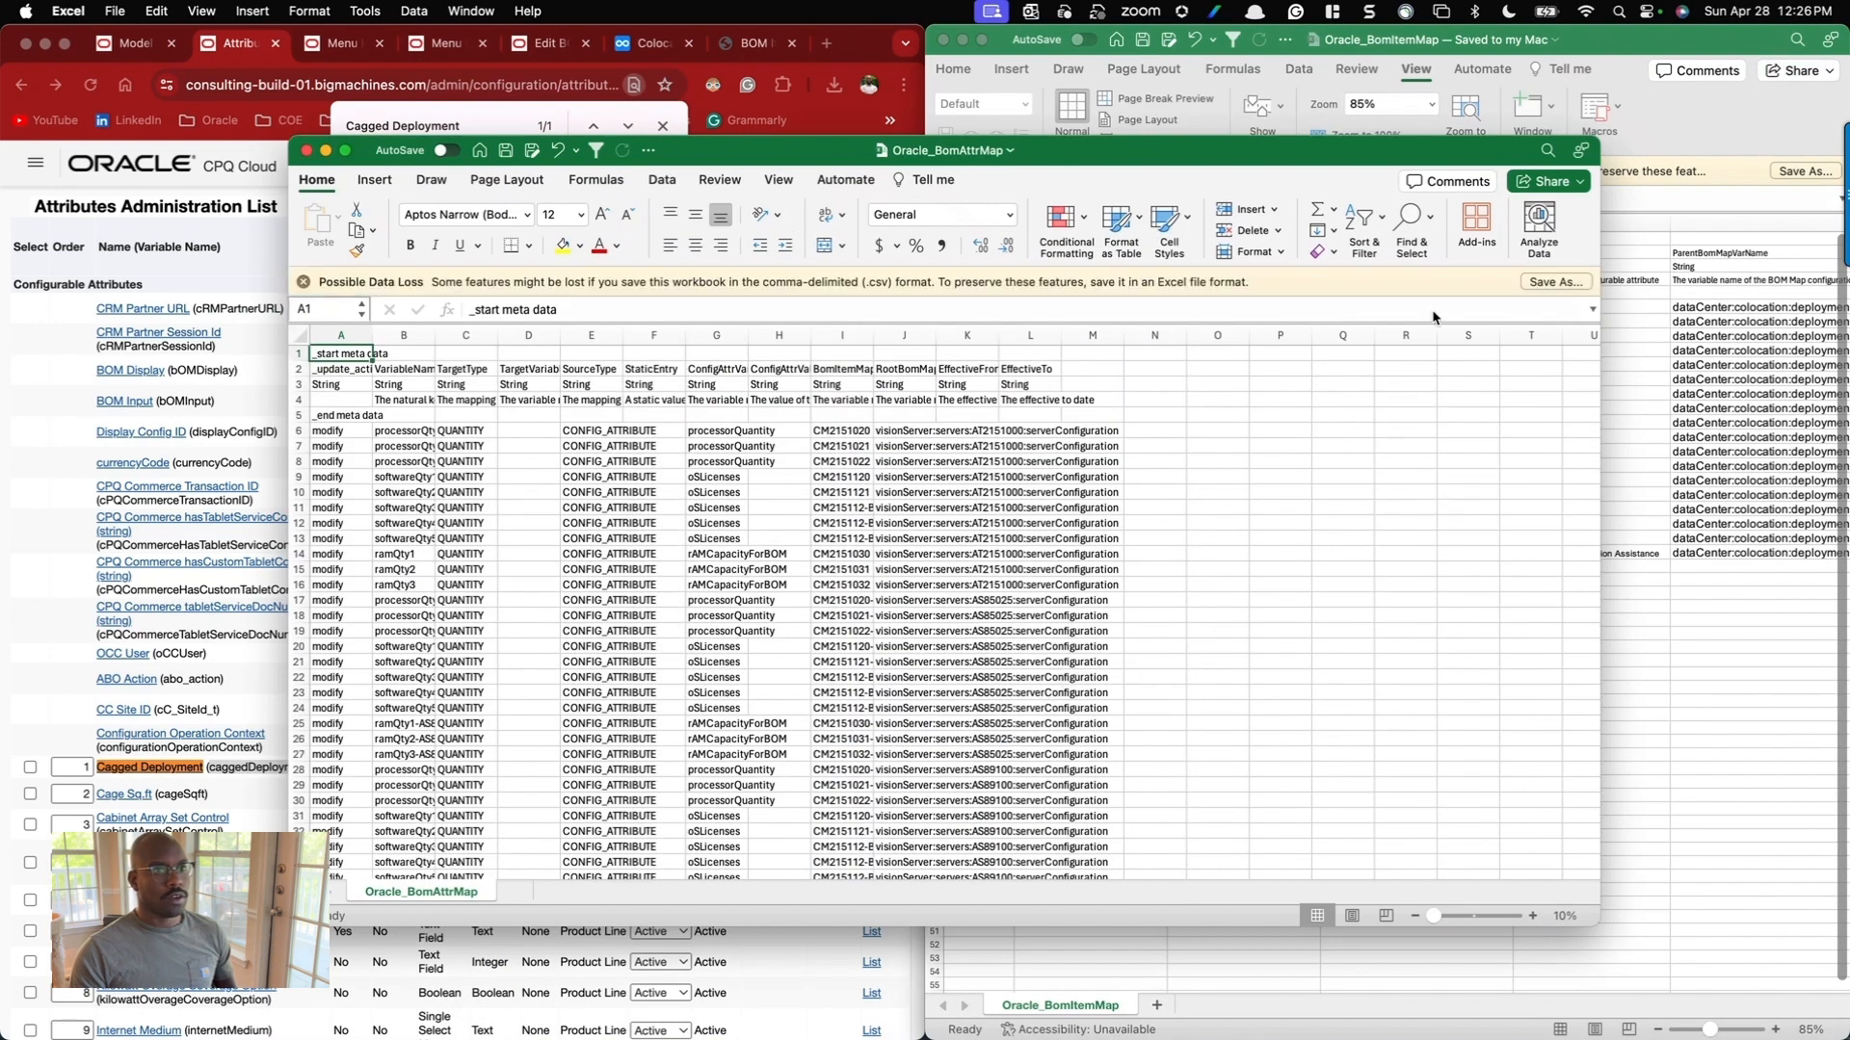
Arrange Oracle_BomItemMap and Oracle_BomAttrMap side by side and autofit all column widths in Oracle_BomAttrMap.
click(1672, 585)
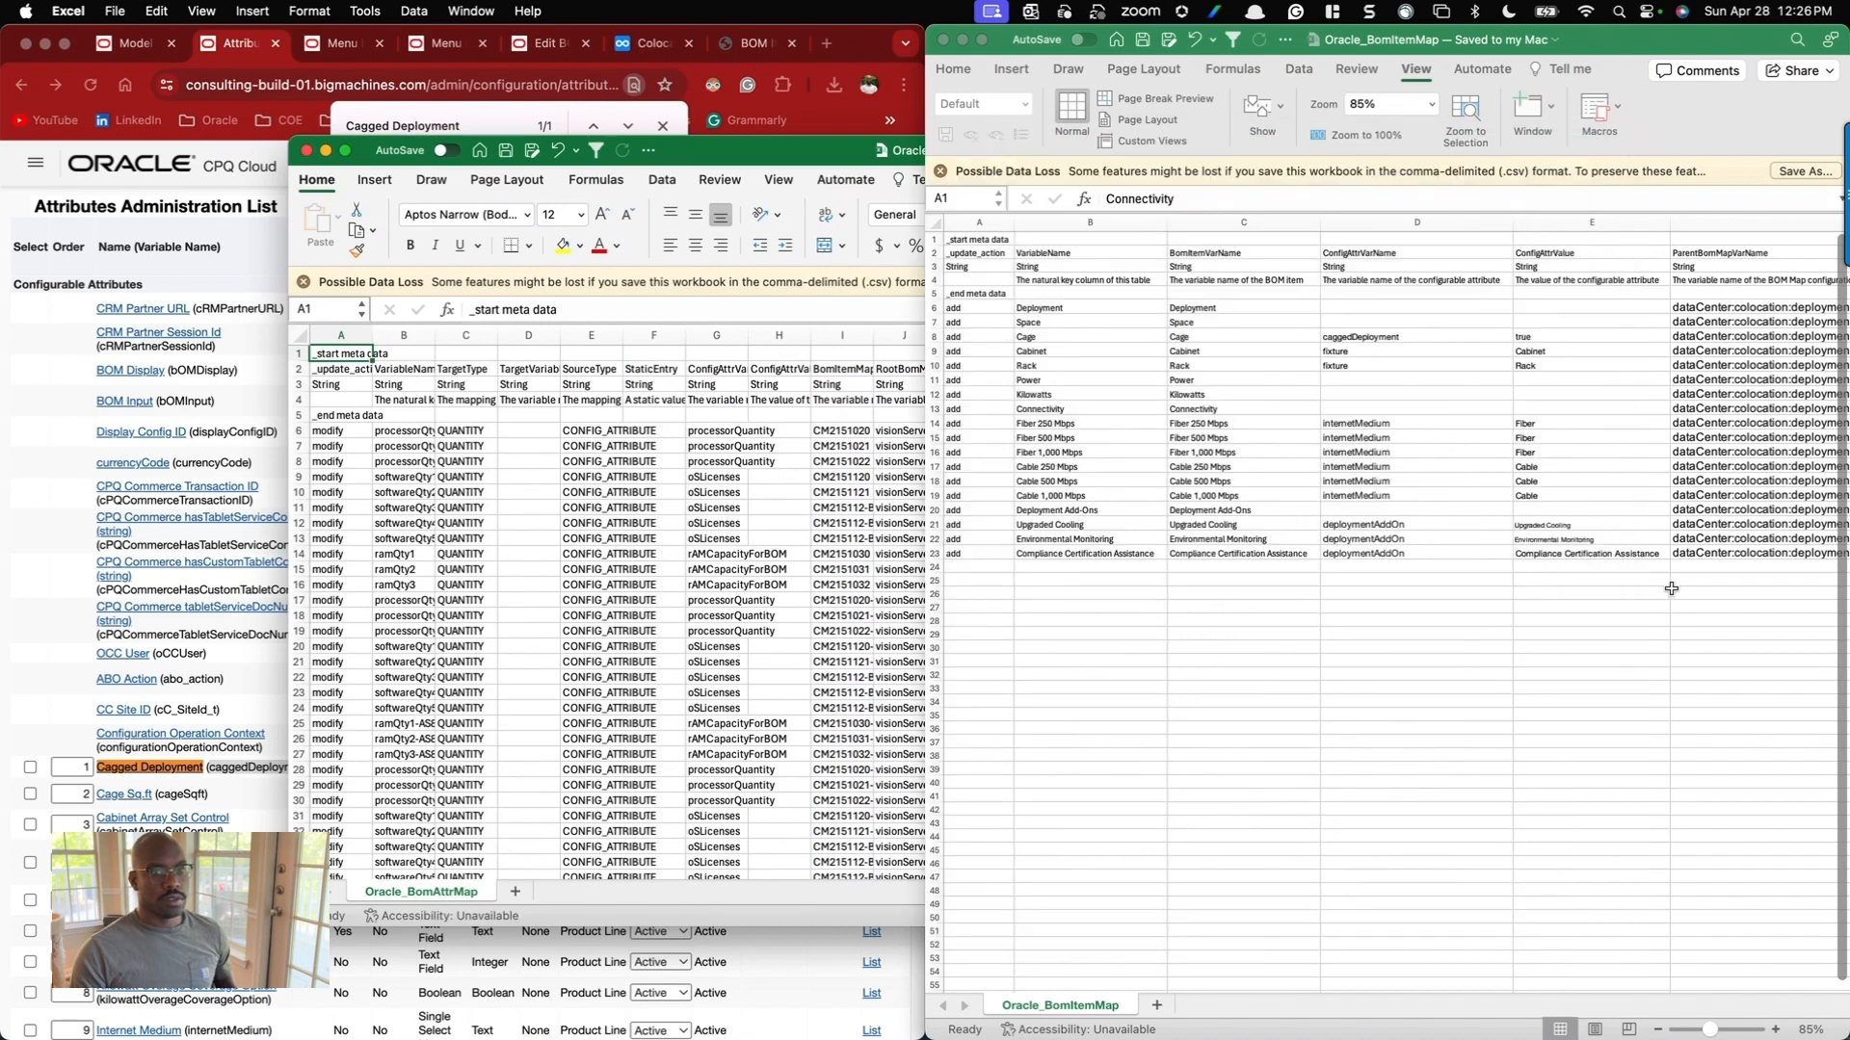
key(ctrl+alt+Left)
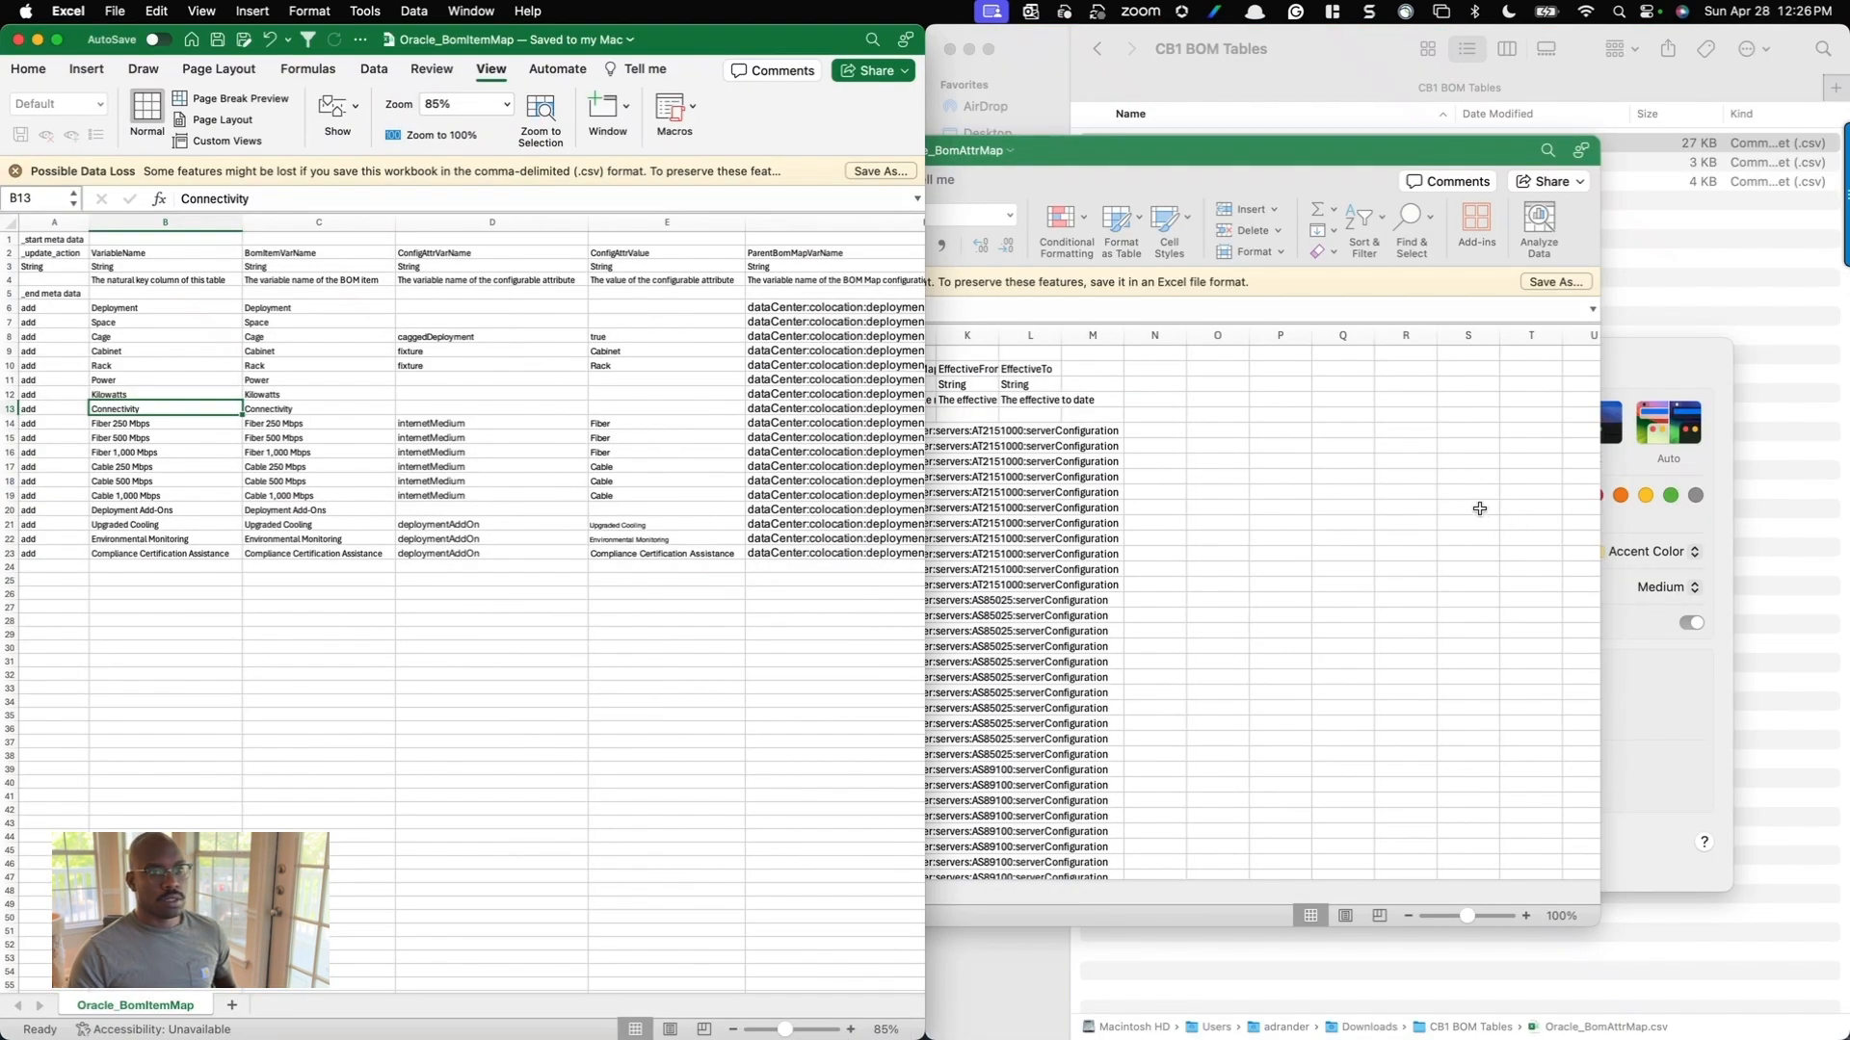
click(1327, 508)
key(ctrl+alt+Right)
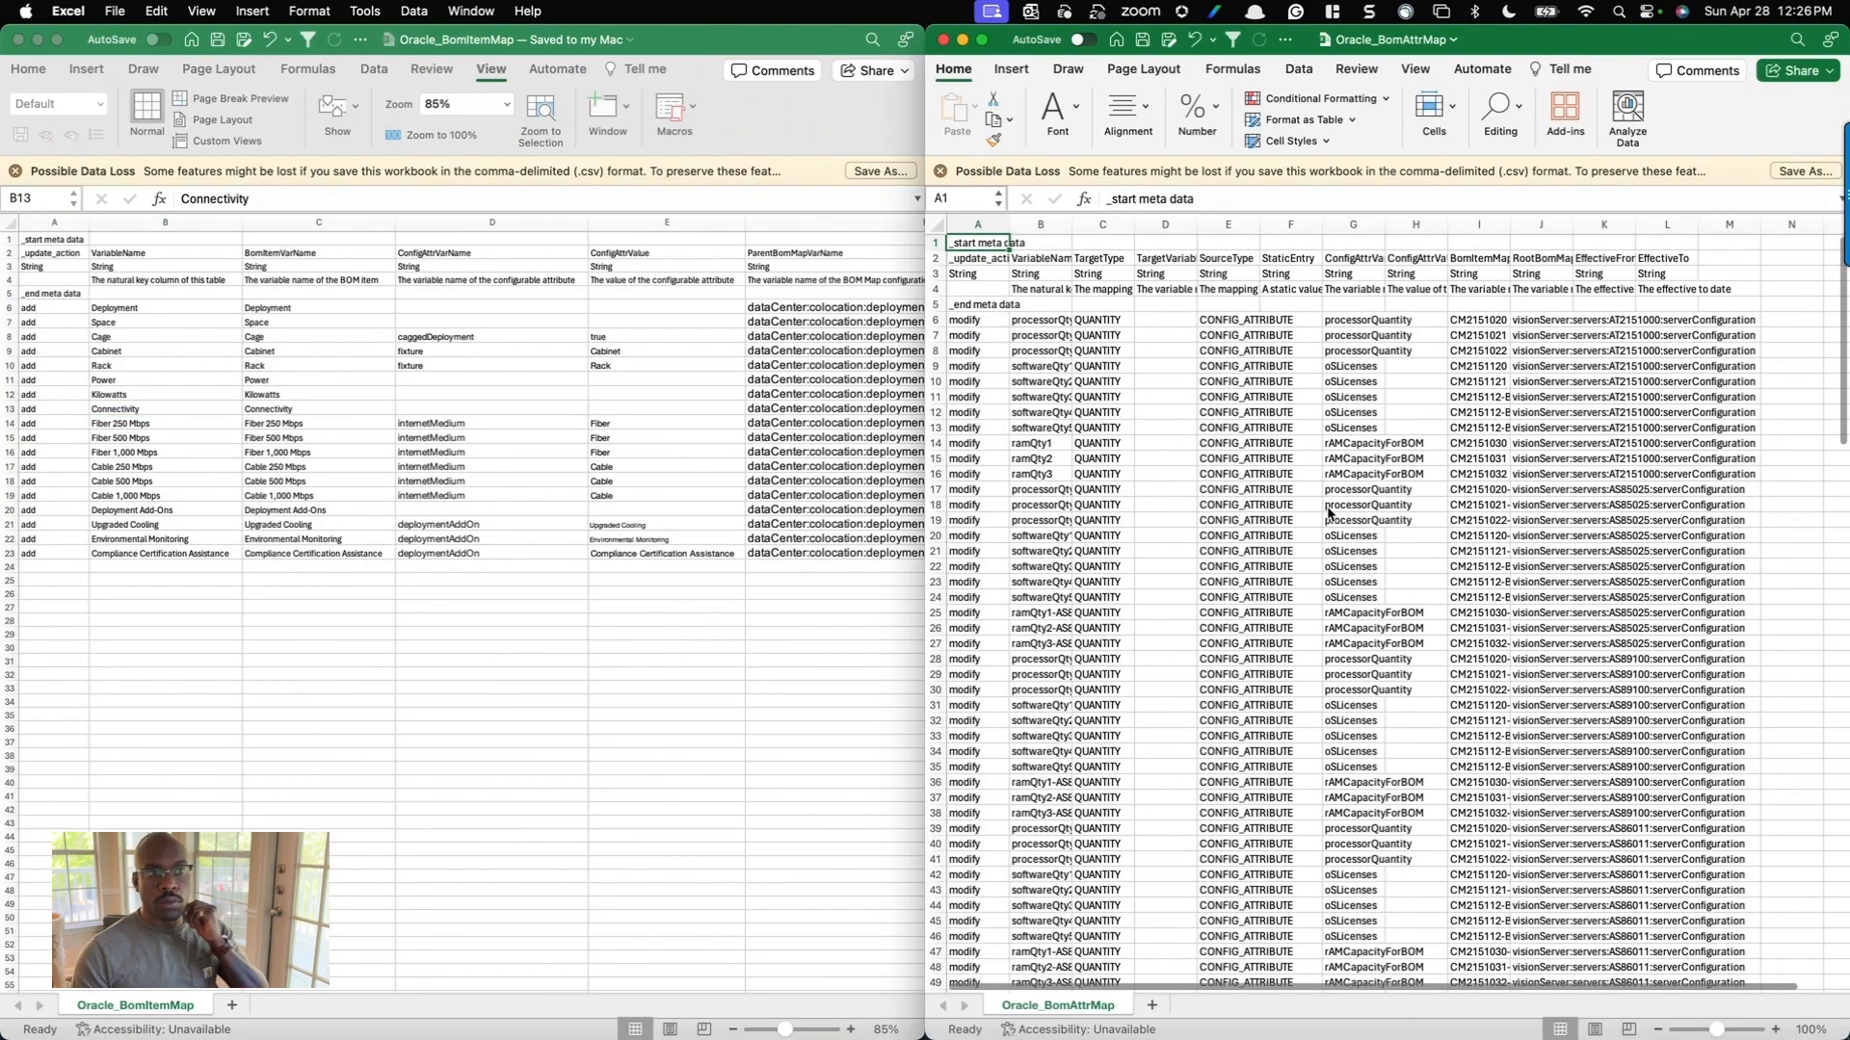
click(936, 224)
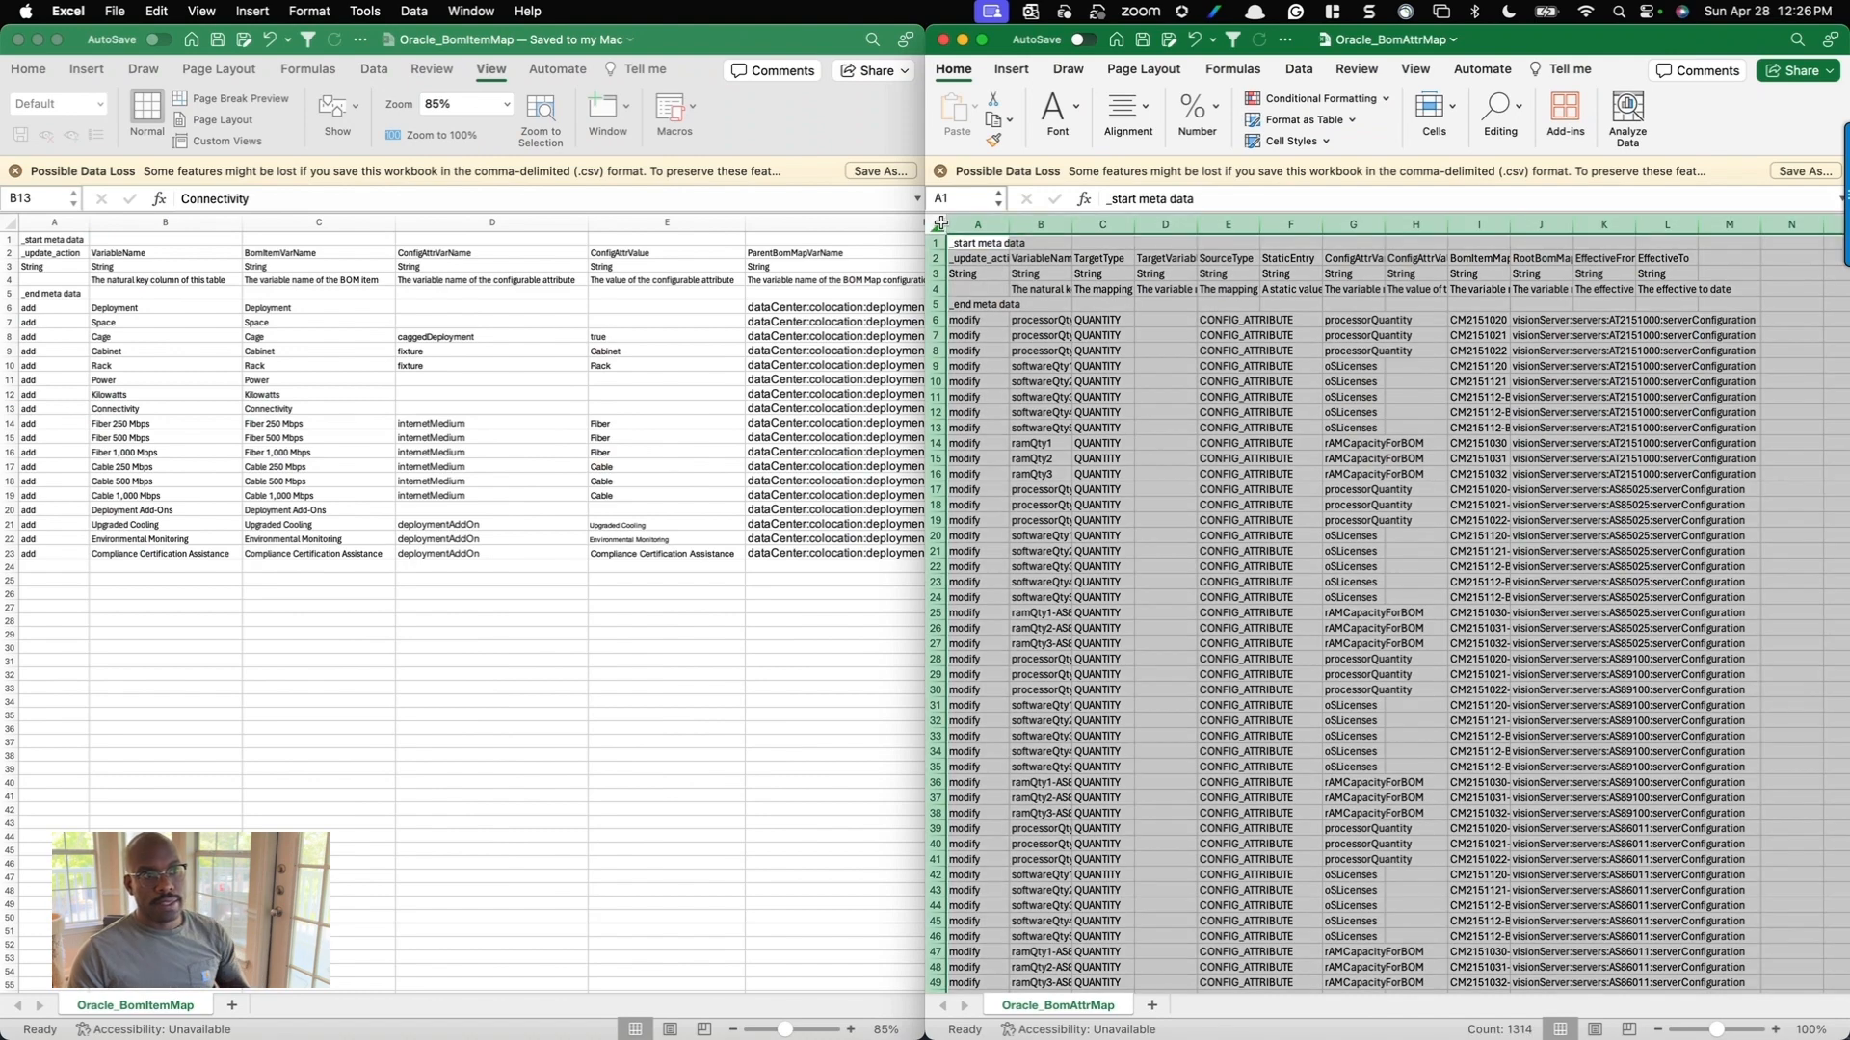
double_click(1008, 225)
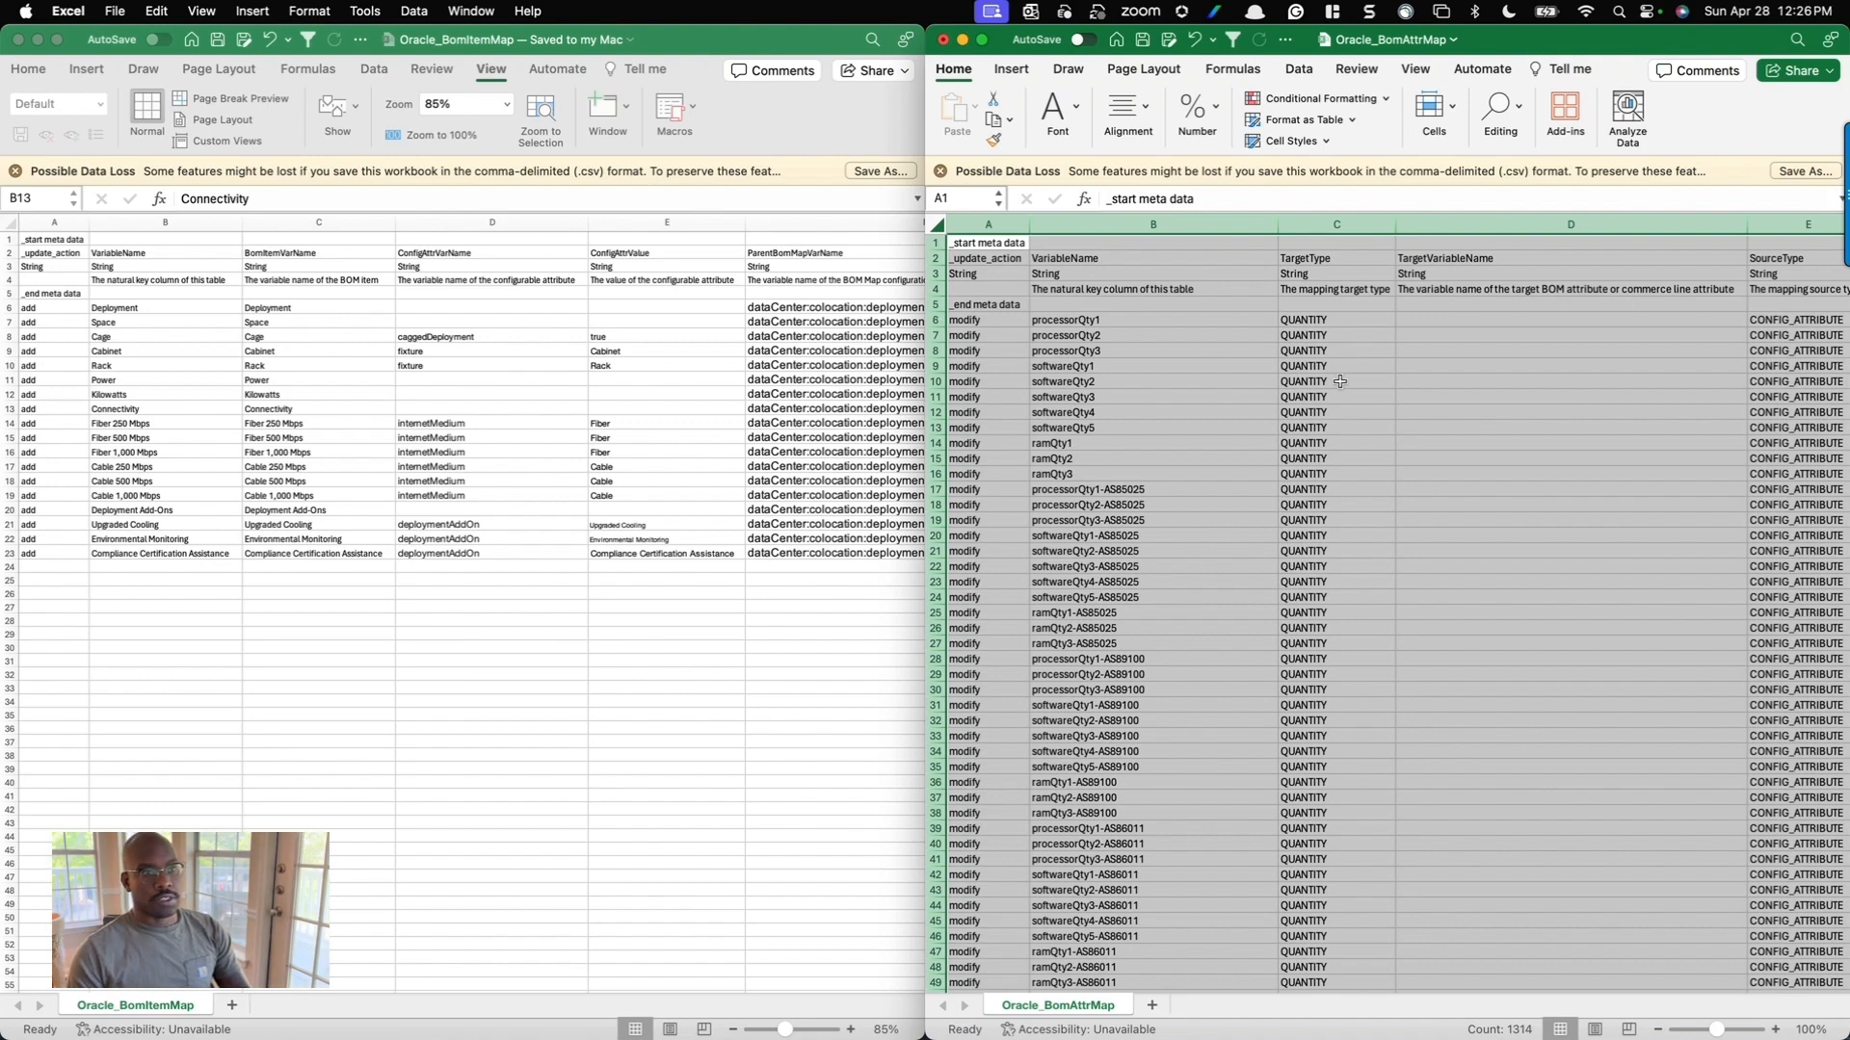
Examine the TargetType and TargetVariableName entries of the existing Oracle_BomAttrMap mappings, including those in rows 99 and 100.
scroll(1327, 389, down, 1)
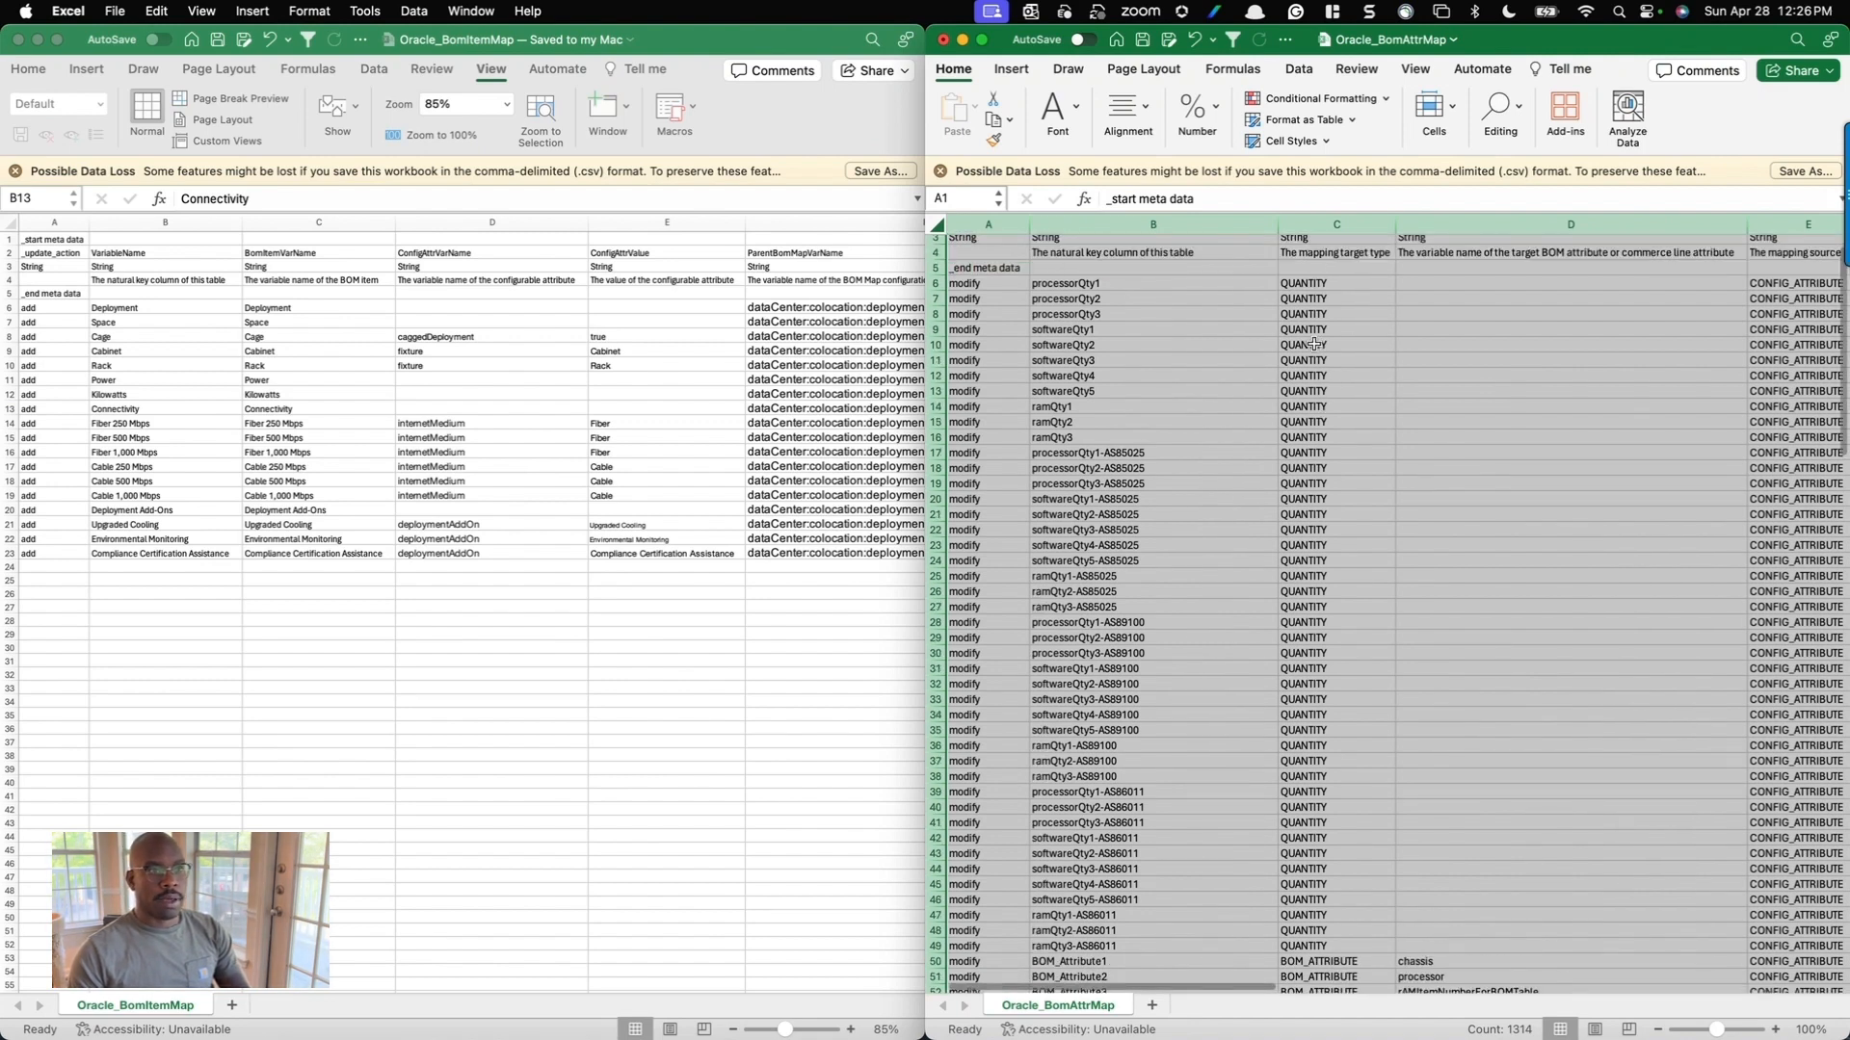
scroll(1325, 311, down, 10)
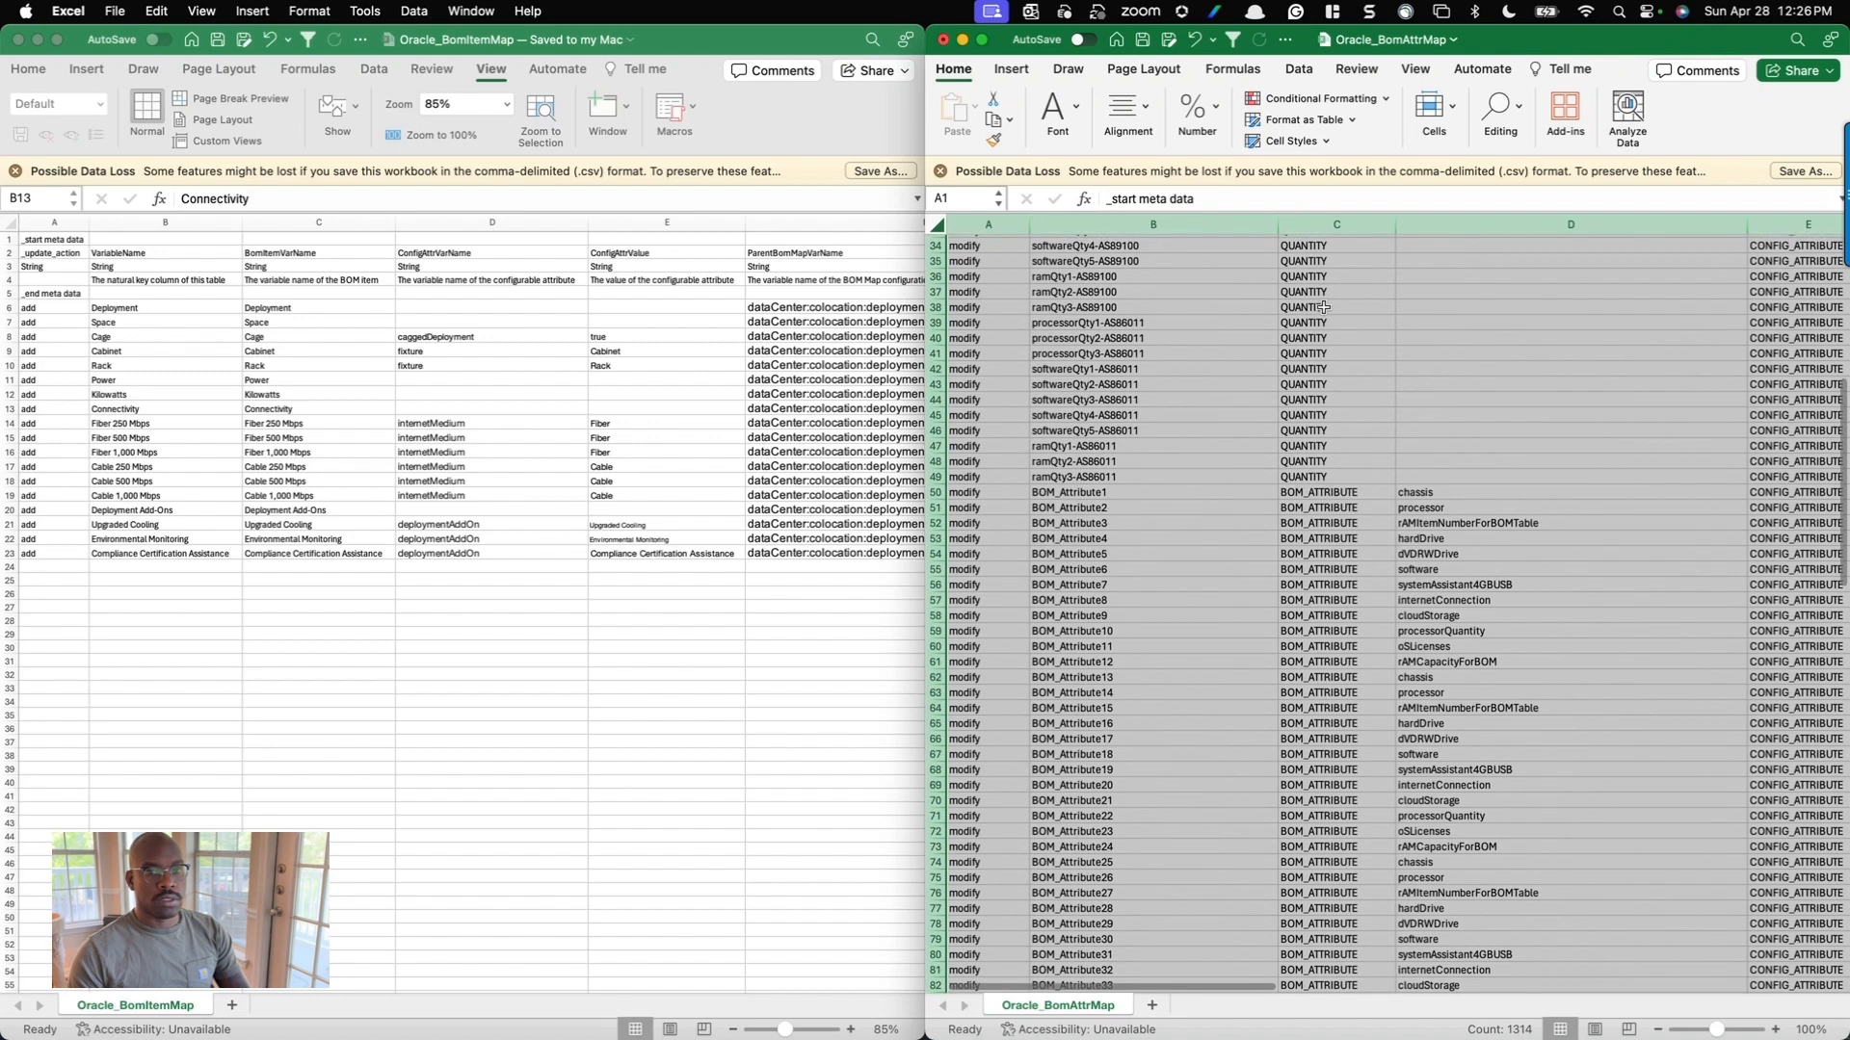
scroll(1323, 307, down, 2)
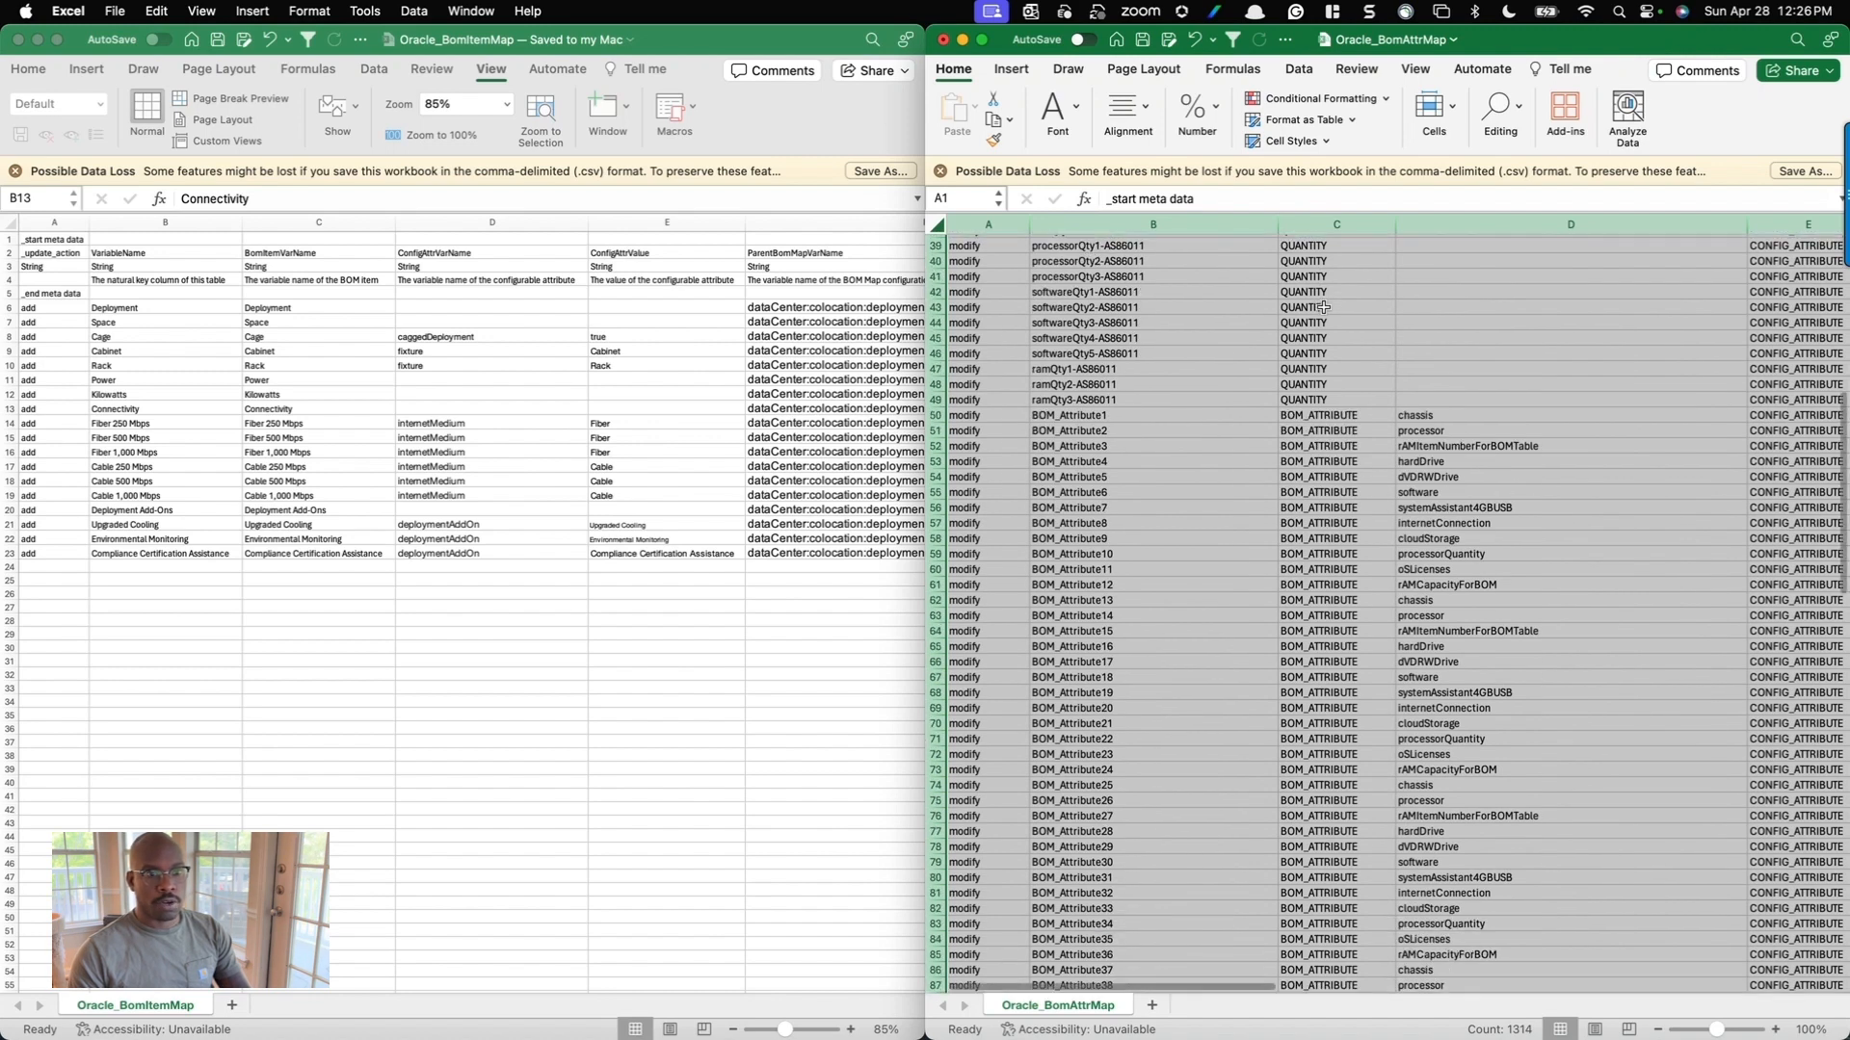
scroll(1313, 450, down, 3)
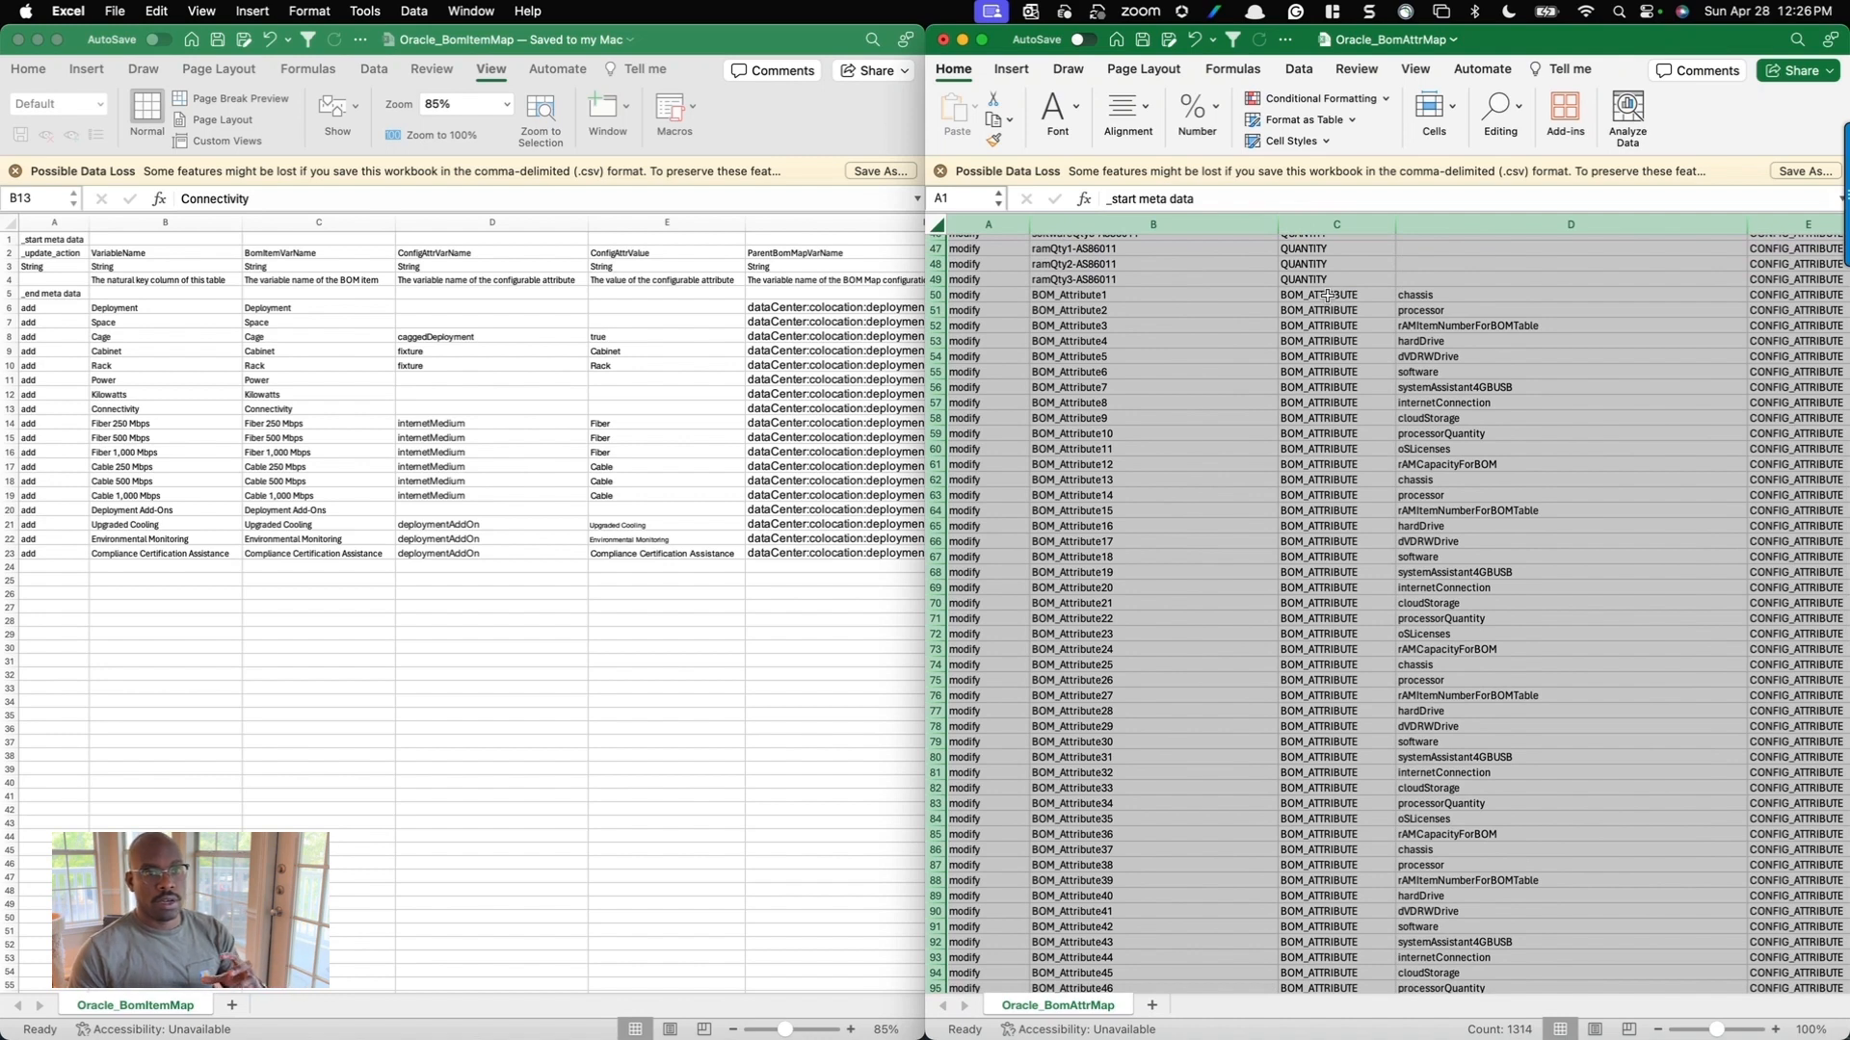
scroll(1327, 296, down, 1)
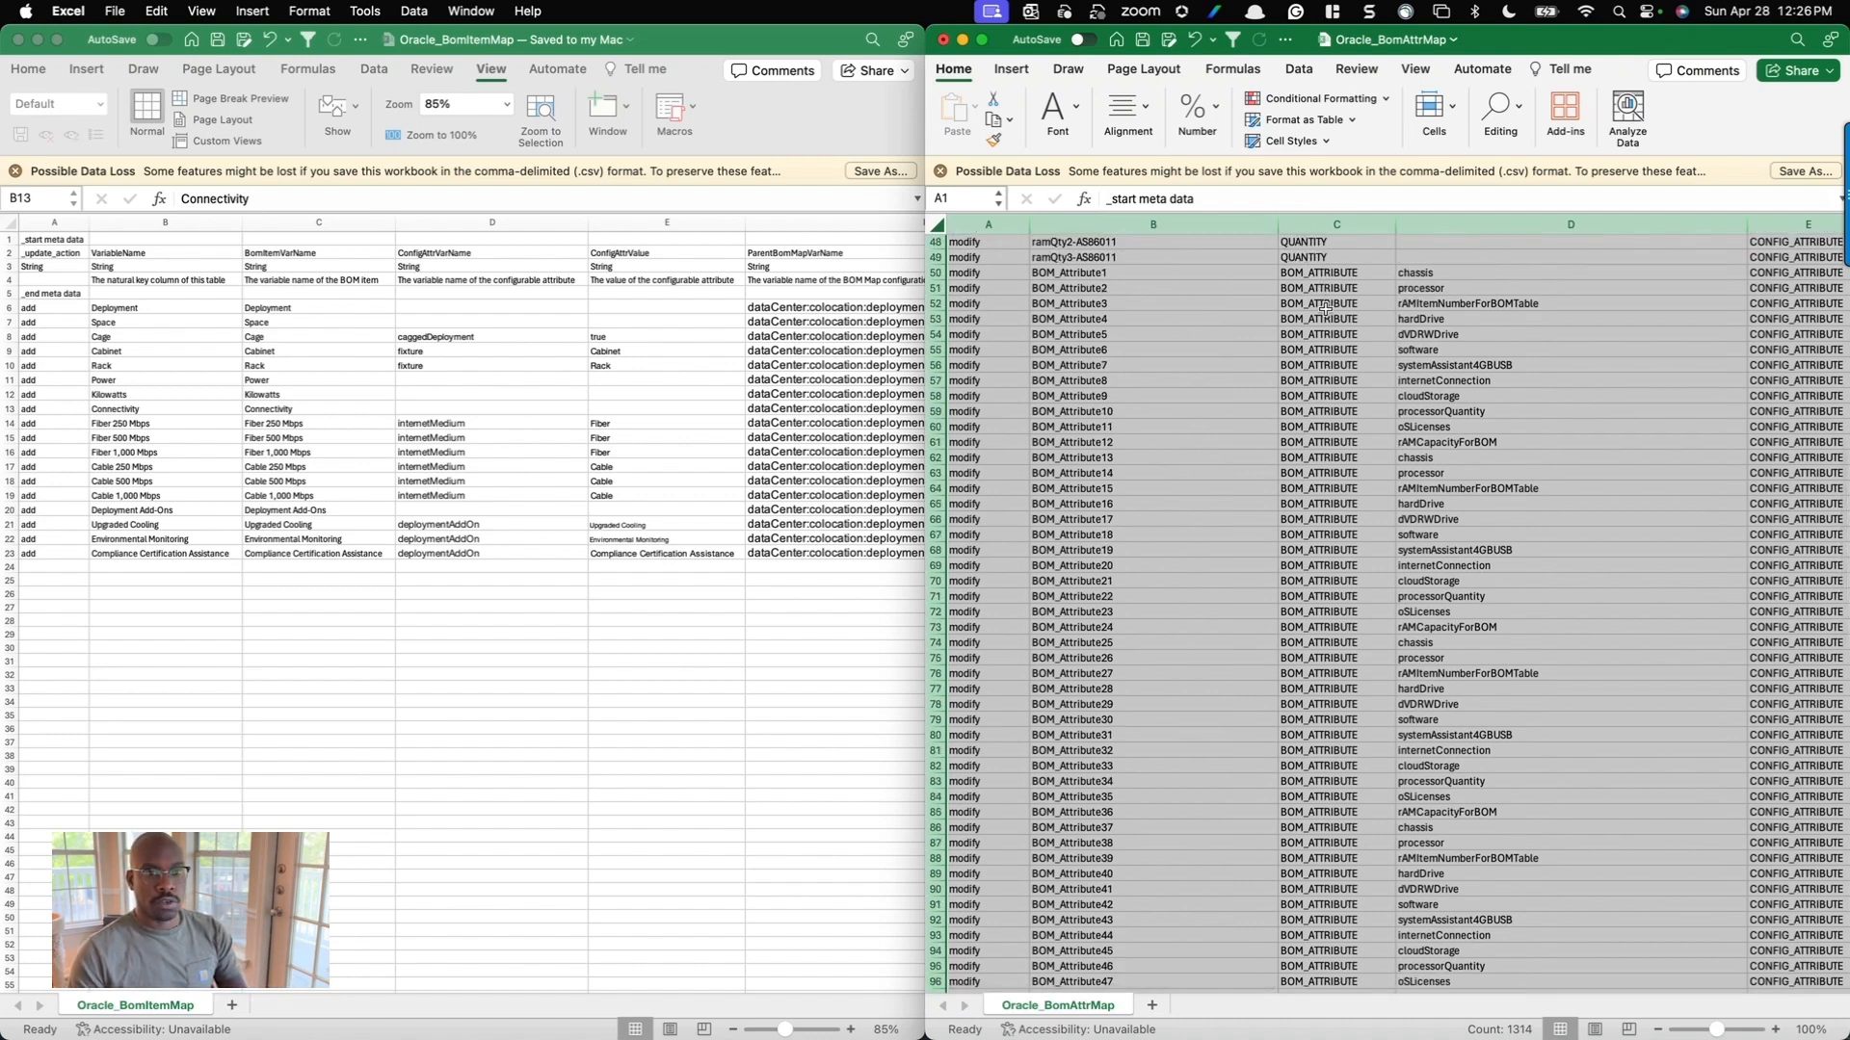
scroll(1326, 308, down, 15)
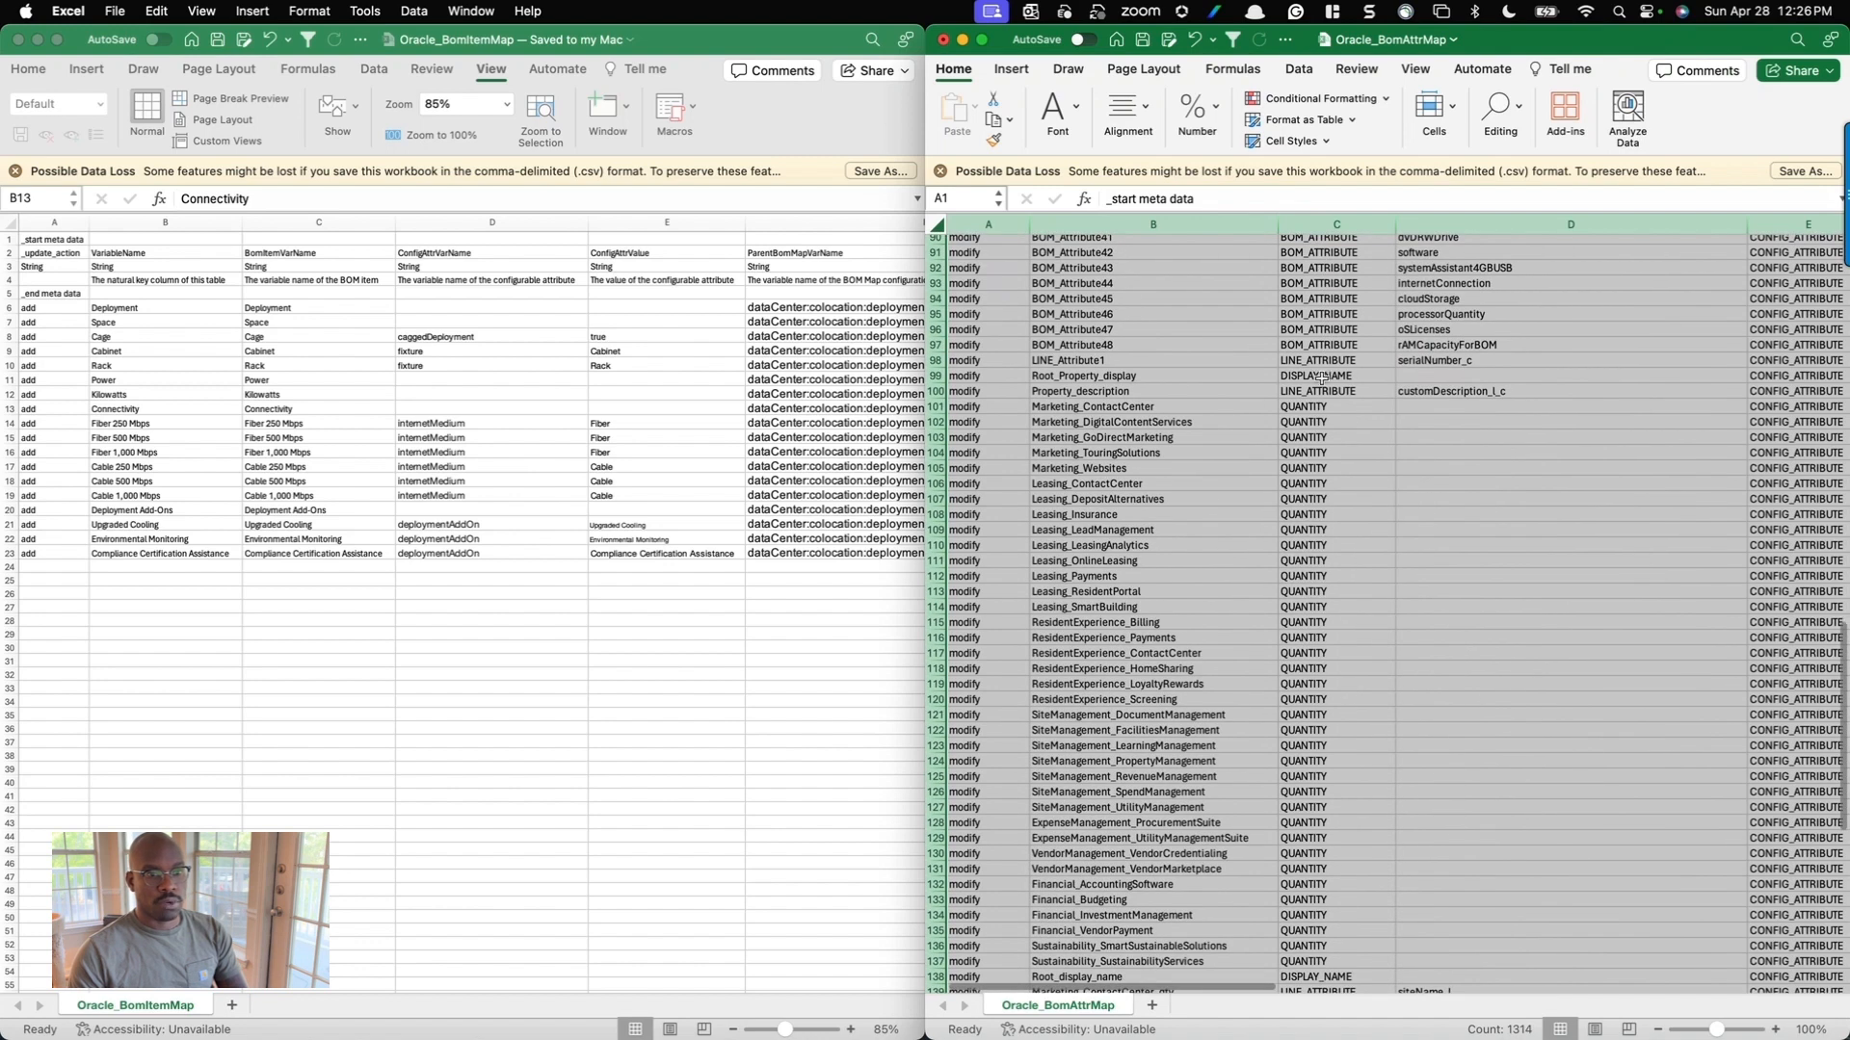
scroll(1320, 374, down, 1)
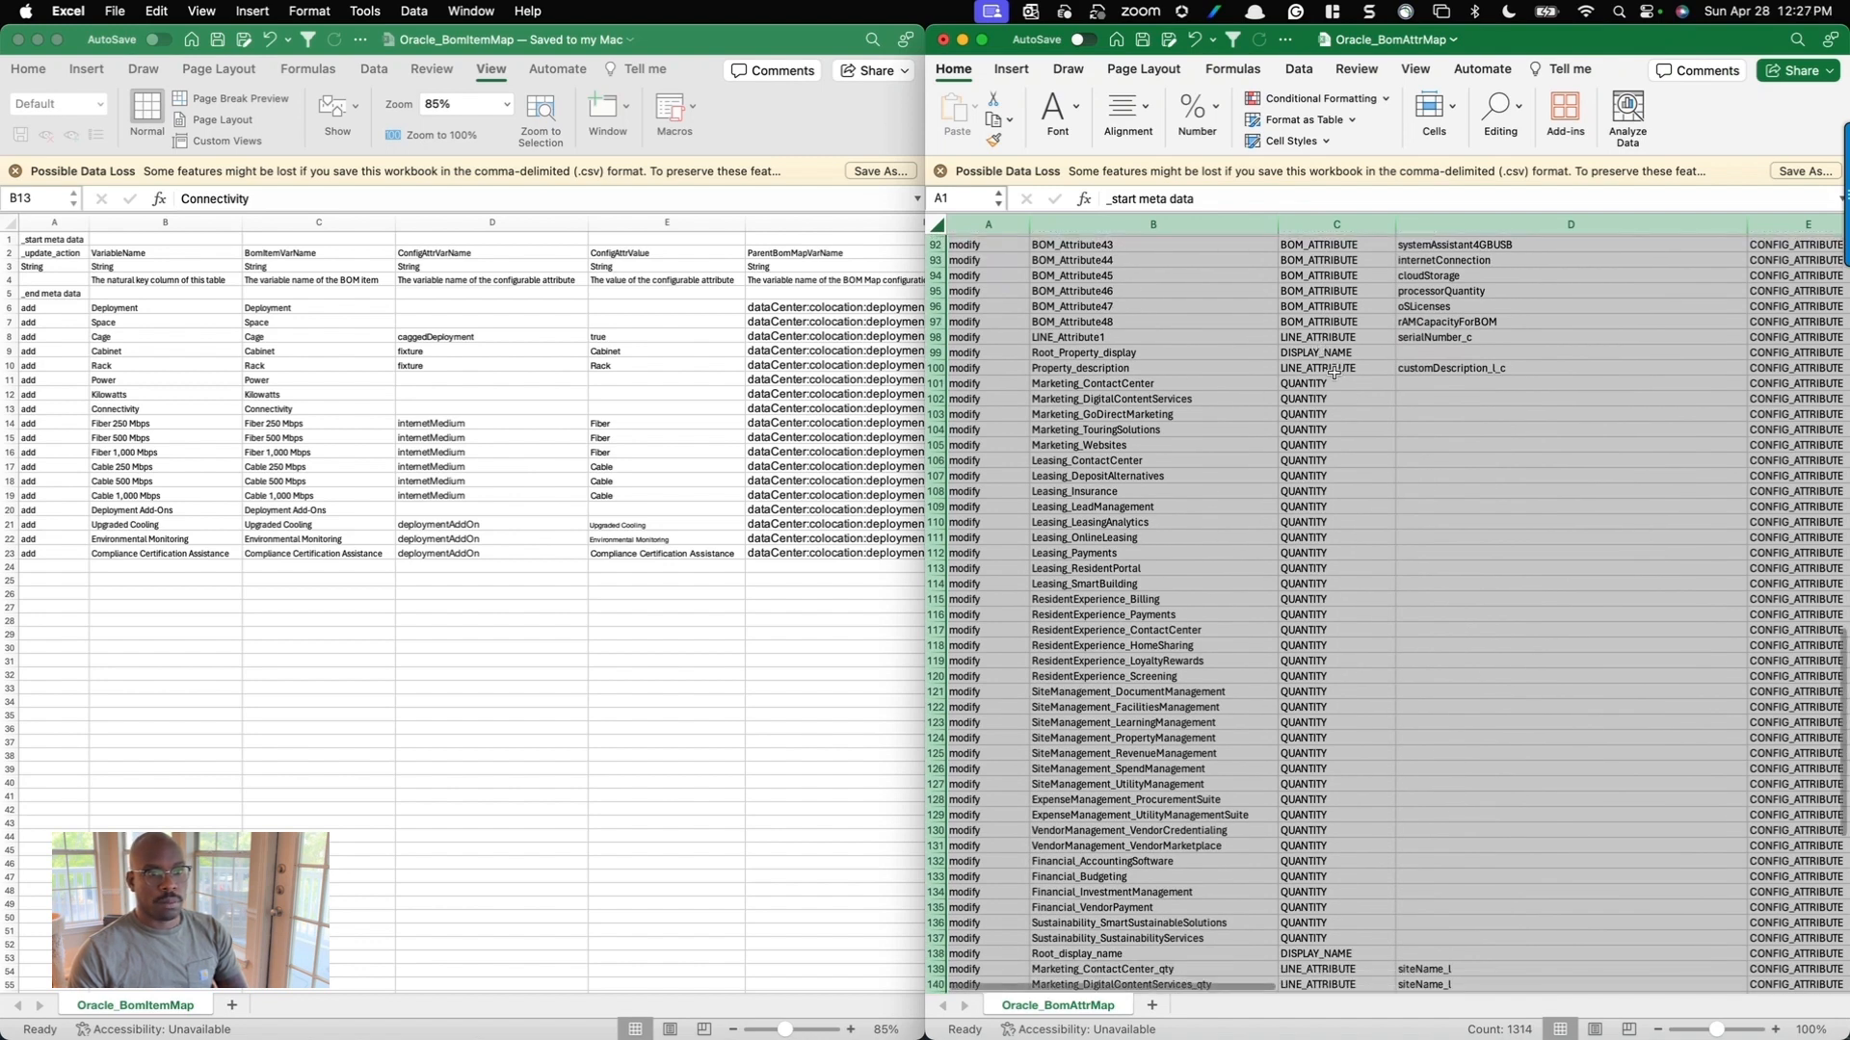
click(1346, 368)
click(1326, 353)
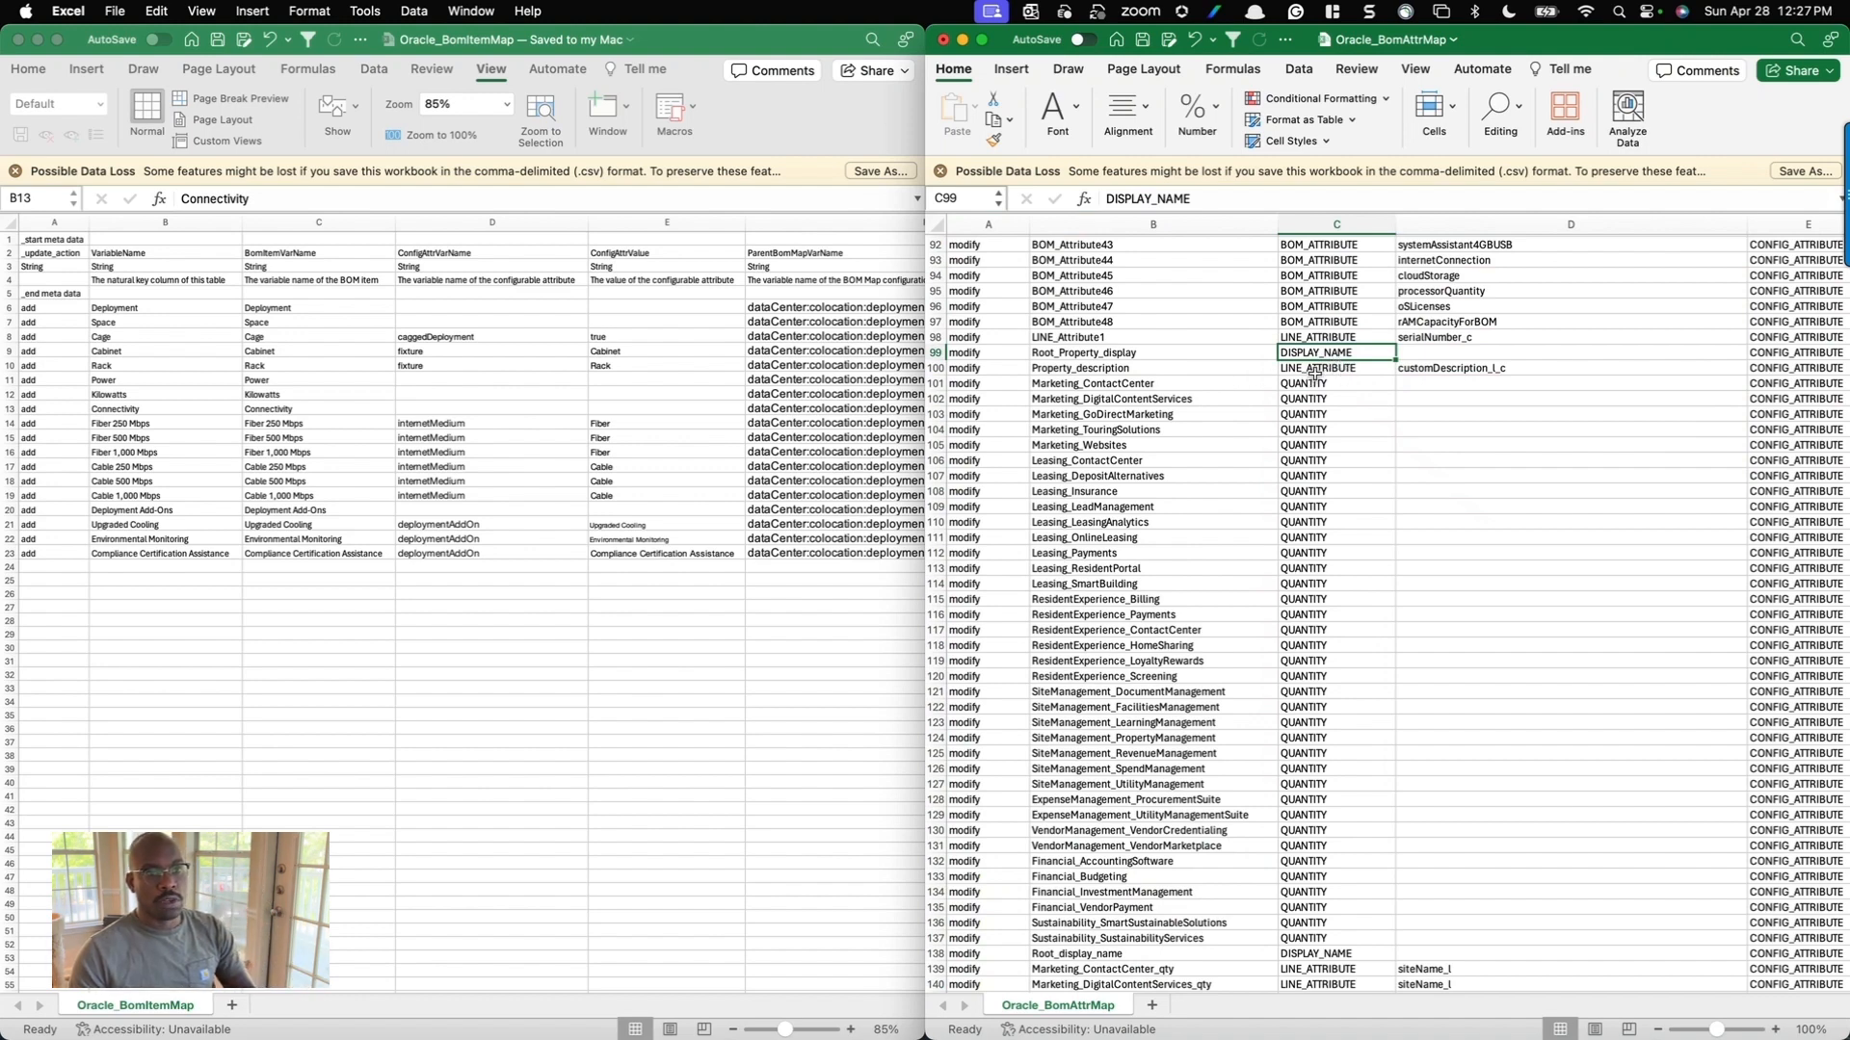
click(1328, 375)
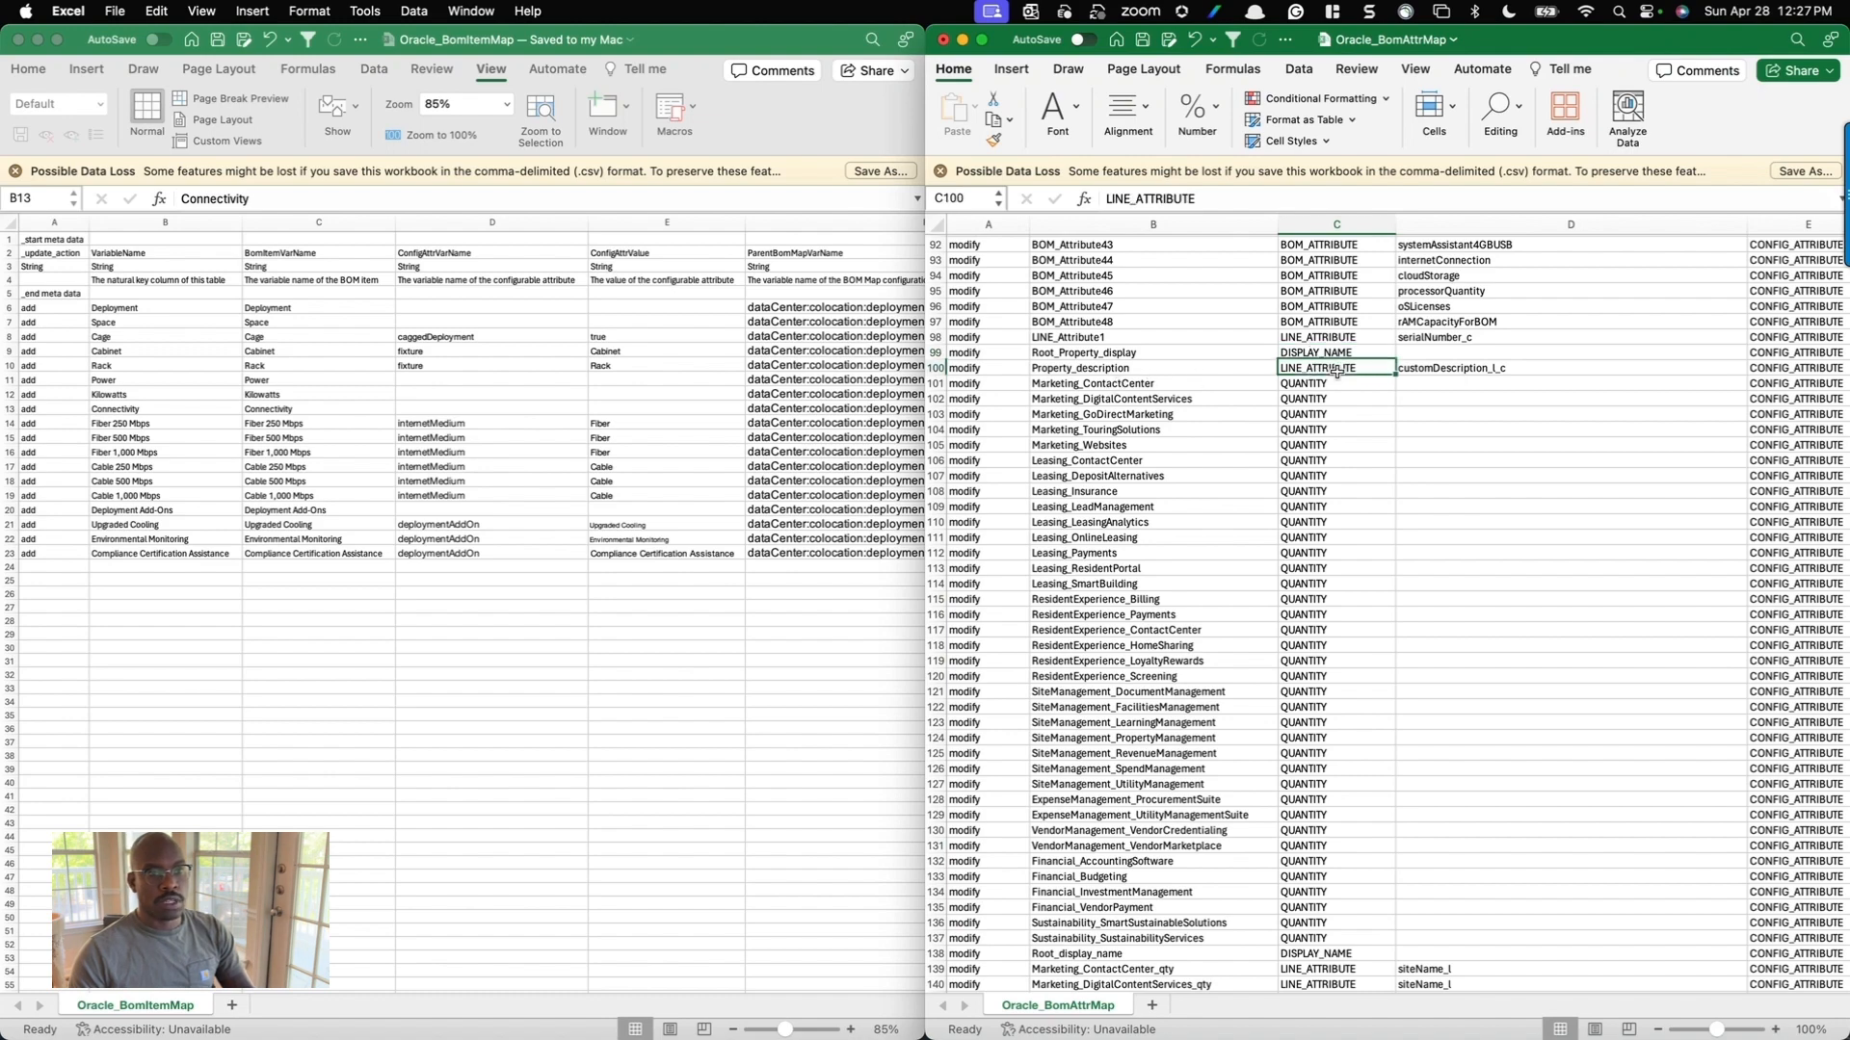
Delete all existing mapping rows below the metadata, rows 6 to 175, from Oracle_BomAttrMap.
scroll(1334, 395, down, 9)
scroll(1336, 401, up, 20)
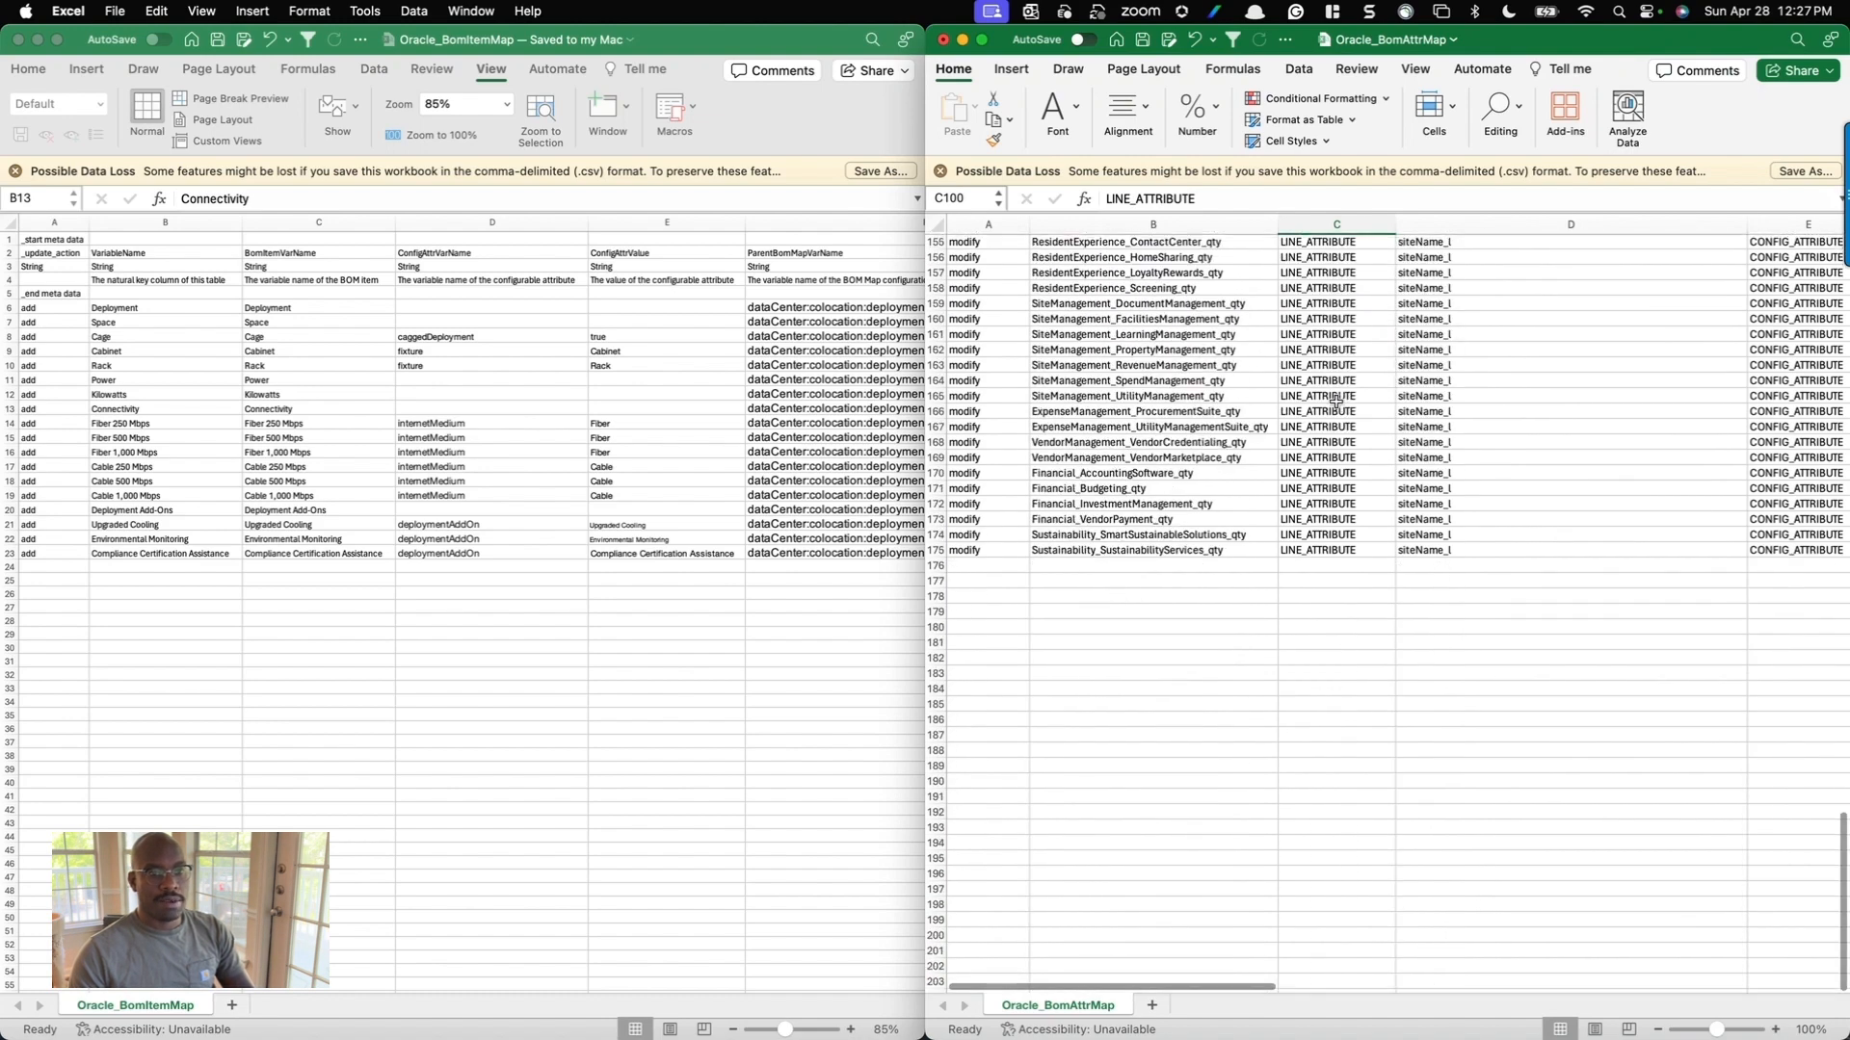
scroll(1336, 402, up, 5)
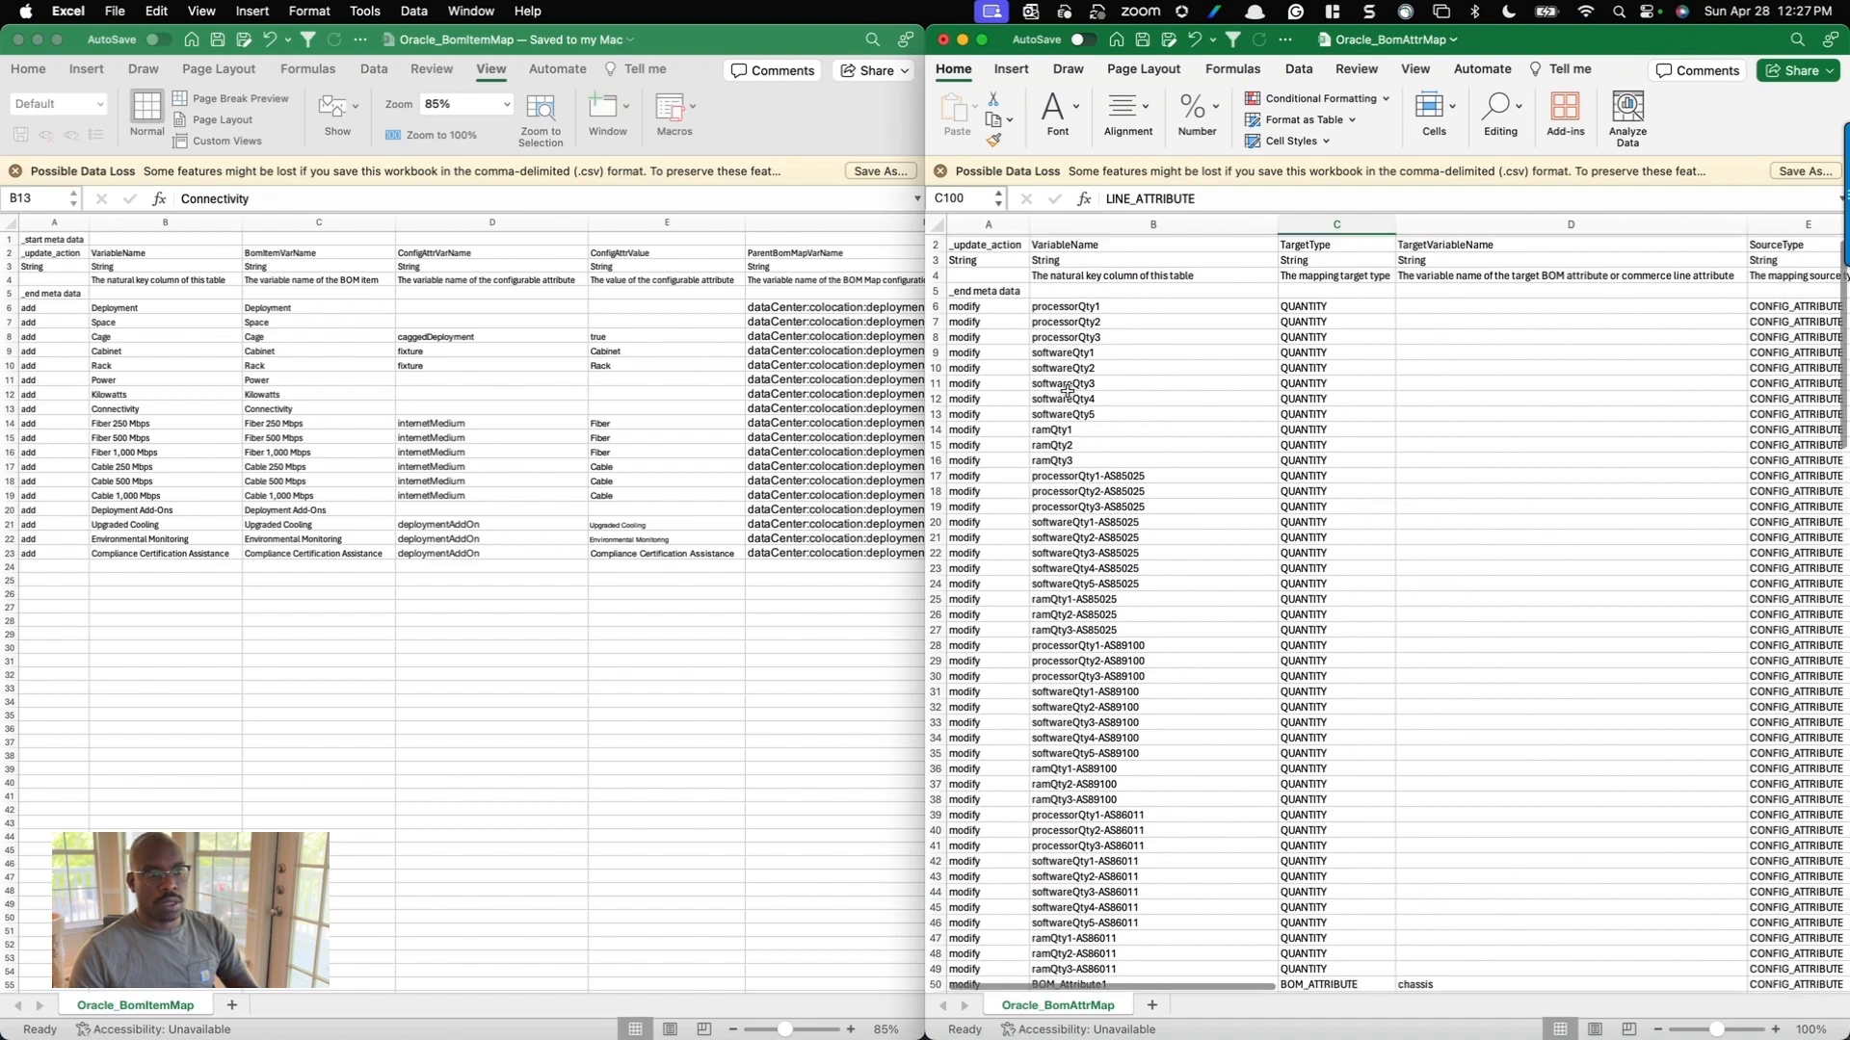
click(936, 306)
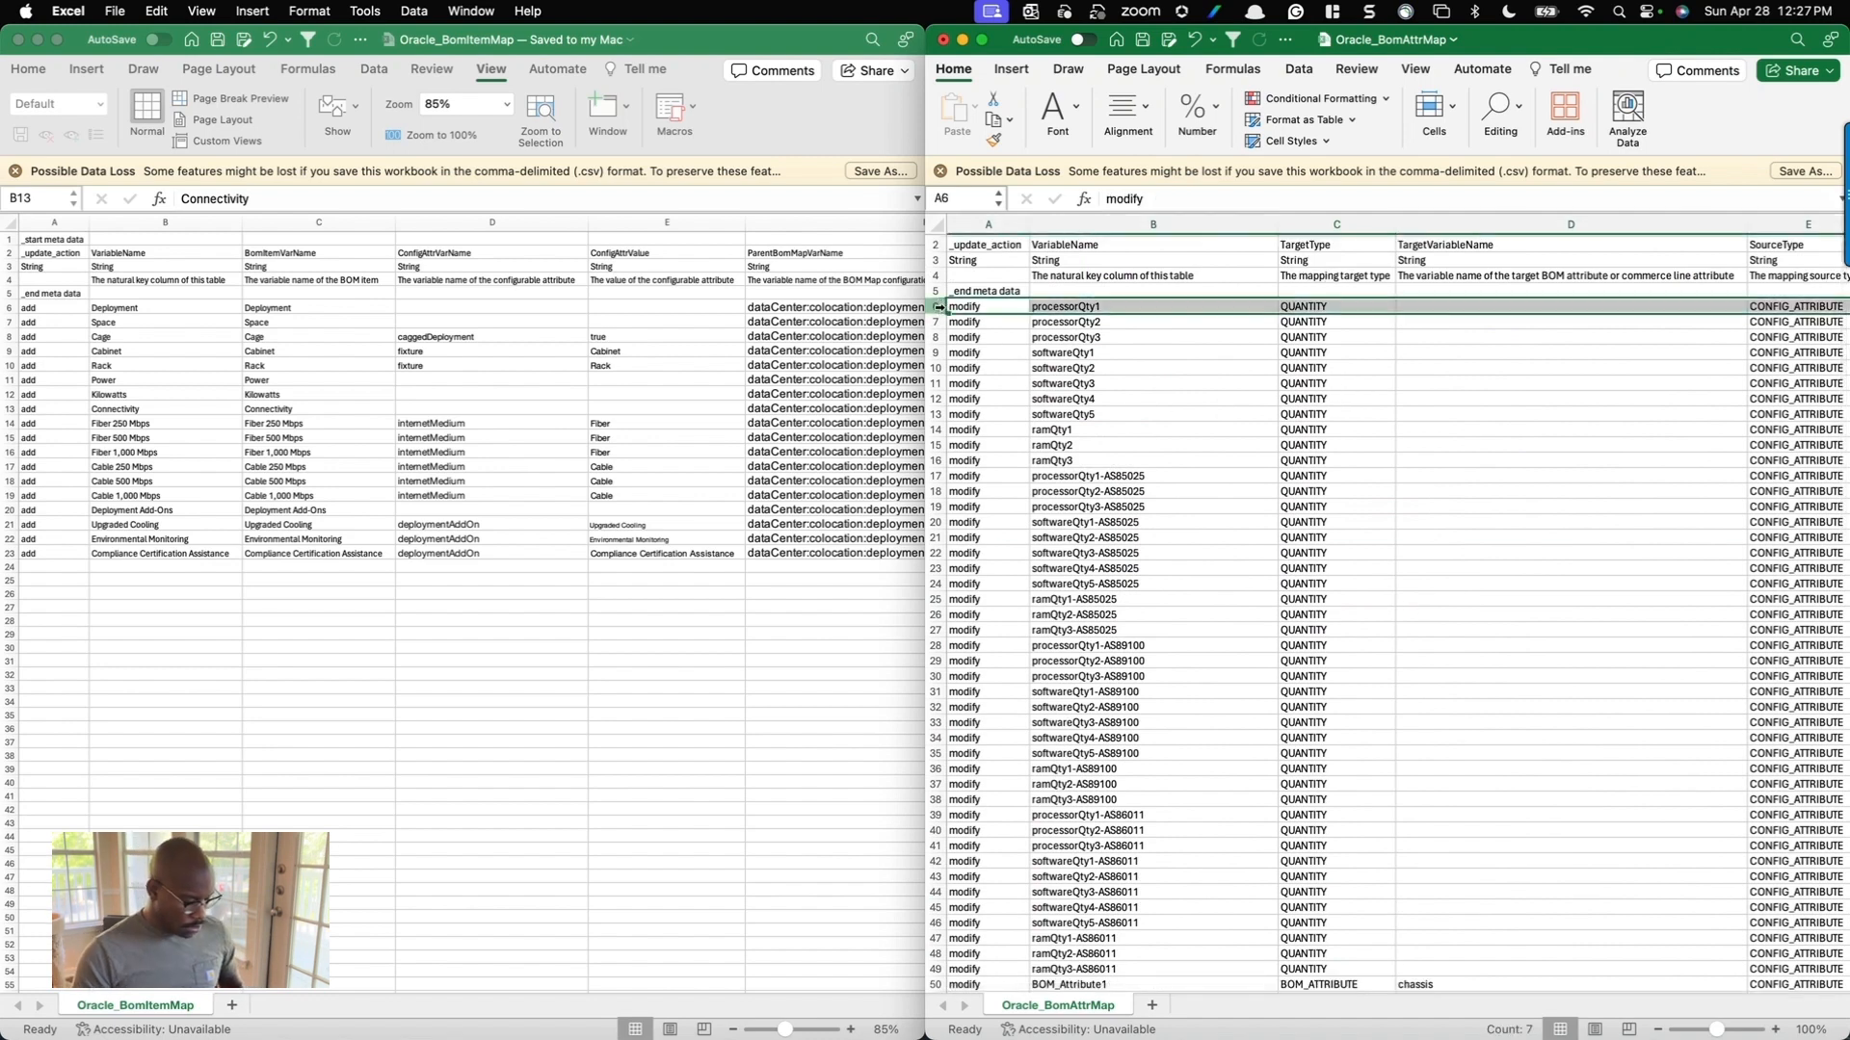
key(super+shift+Down)
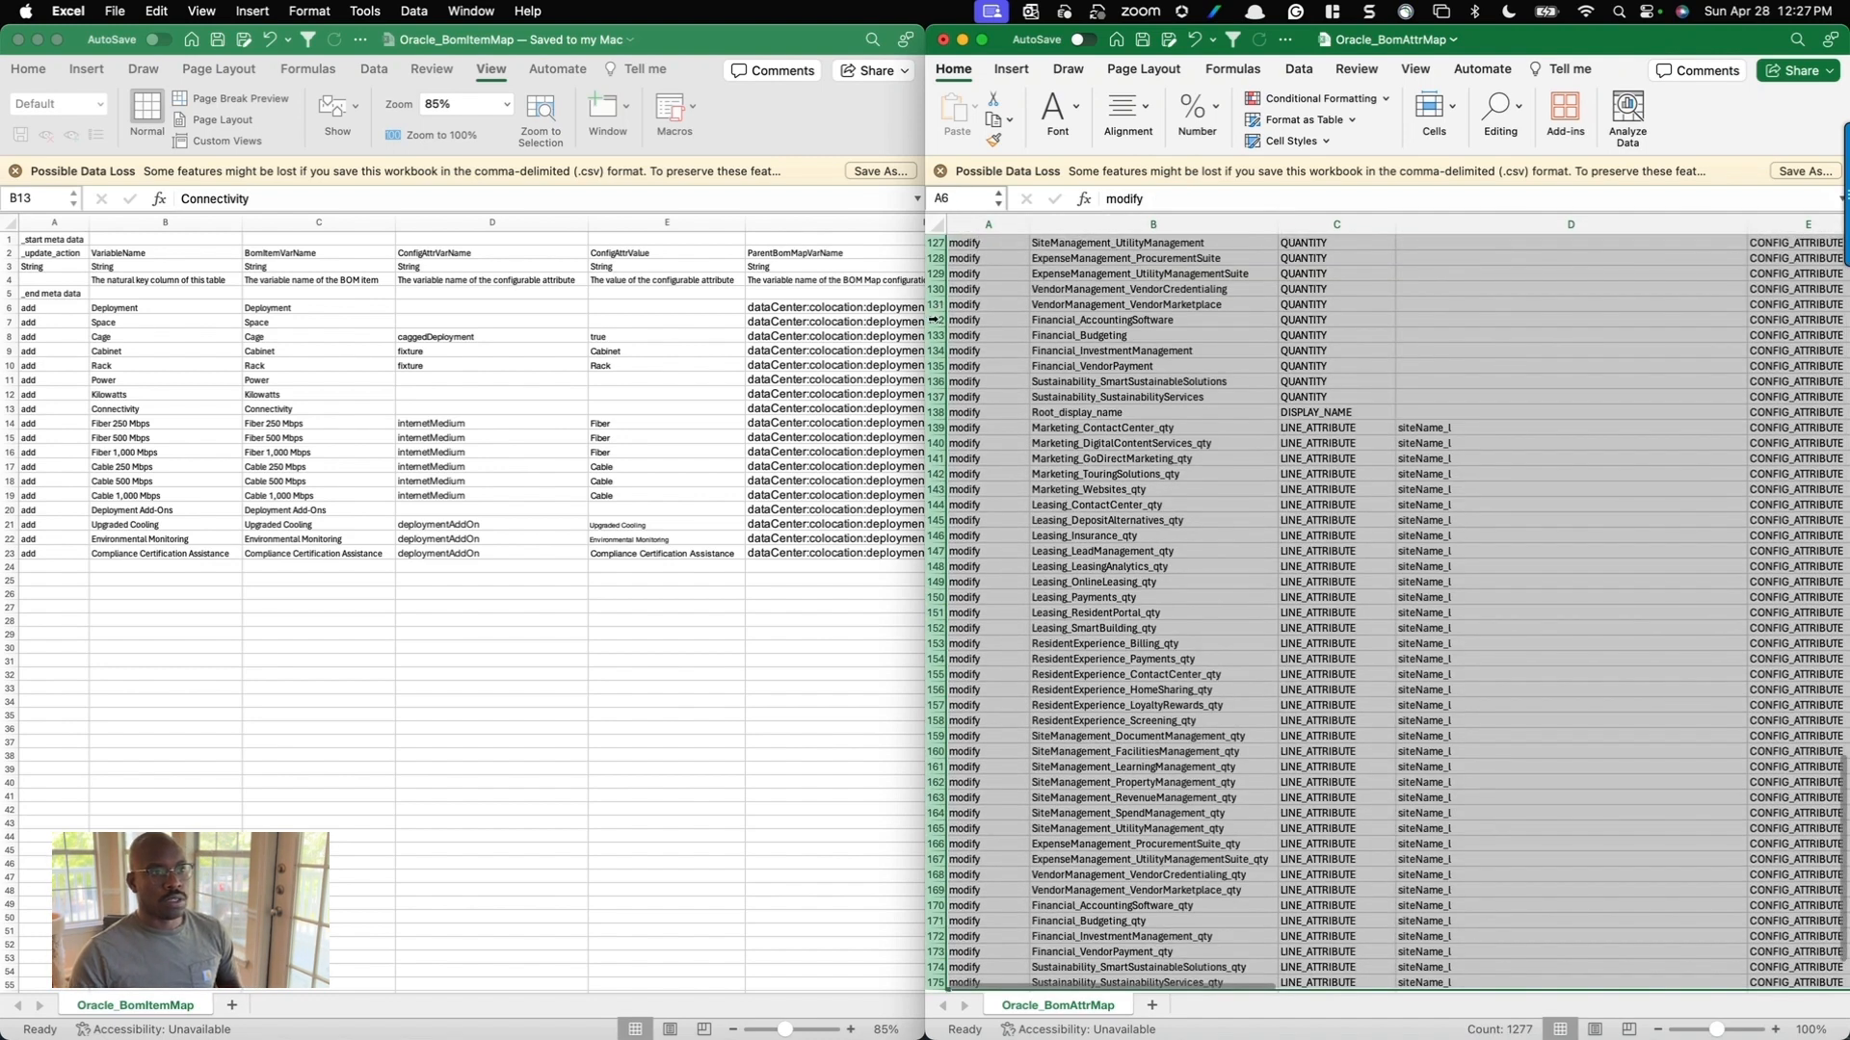
right_click(934, 320)
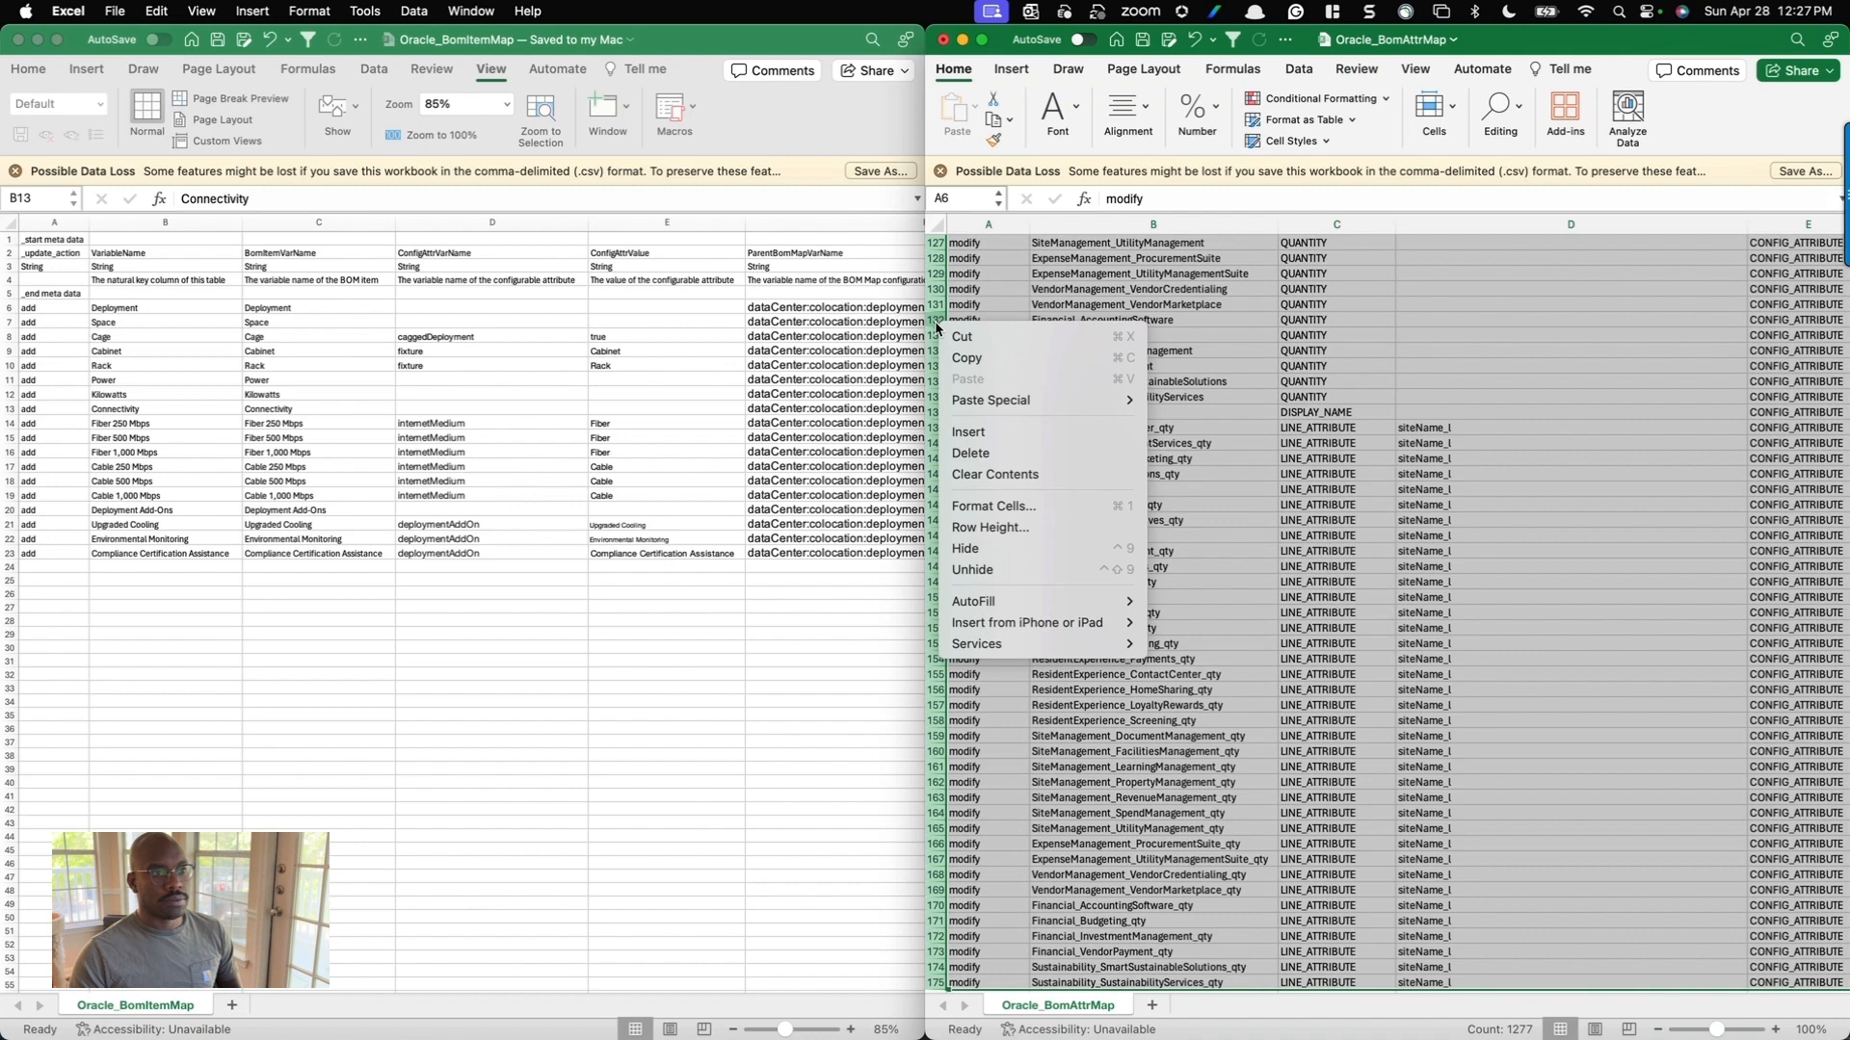
click(973, 453)
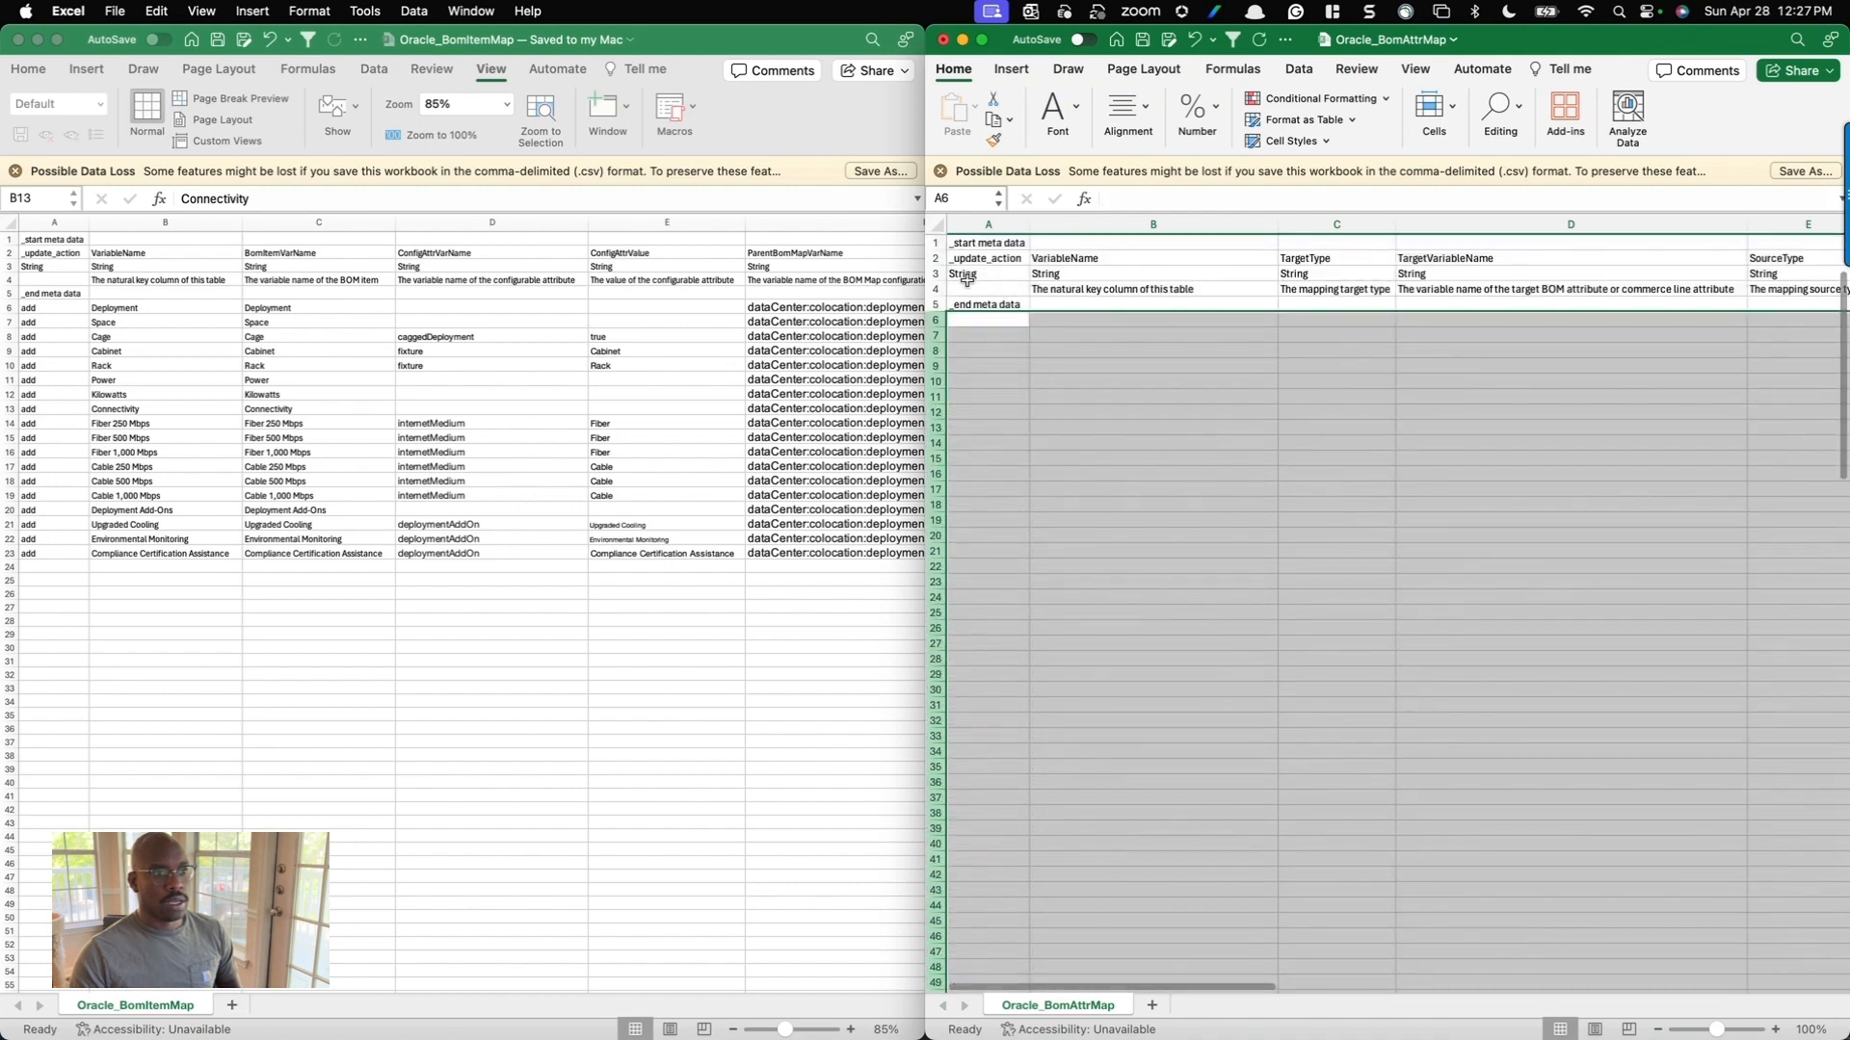
Copy the column header row 2 of Oracle_BomAttrMap into row 6 as a working header.
click(935, 258)
key(super+c)
click(935, 320)
key(super+v)
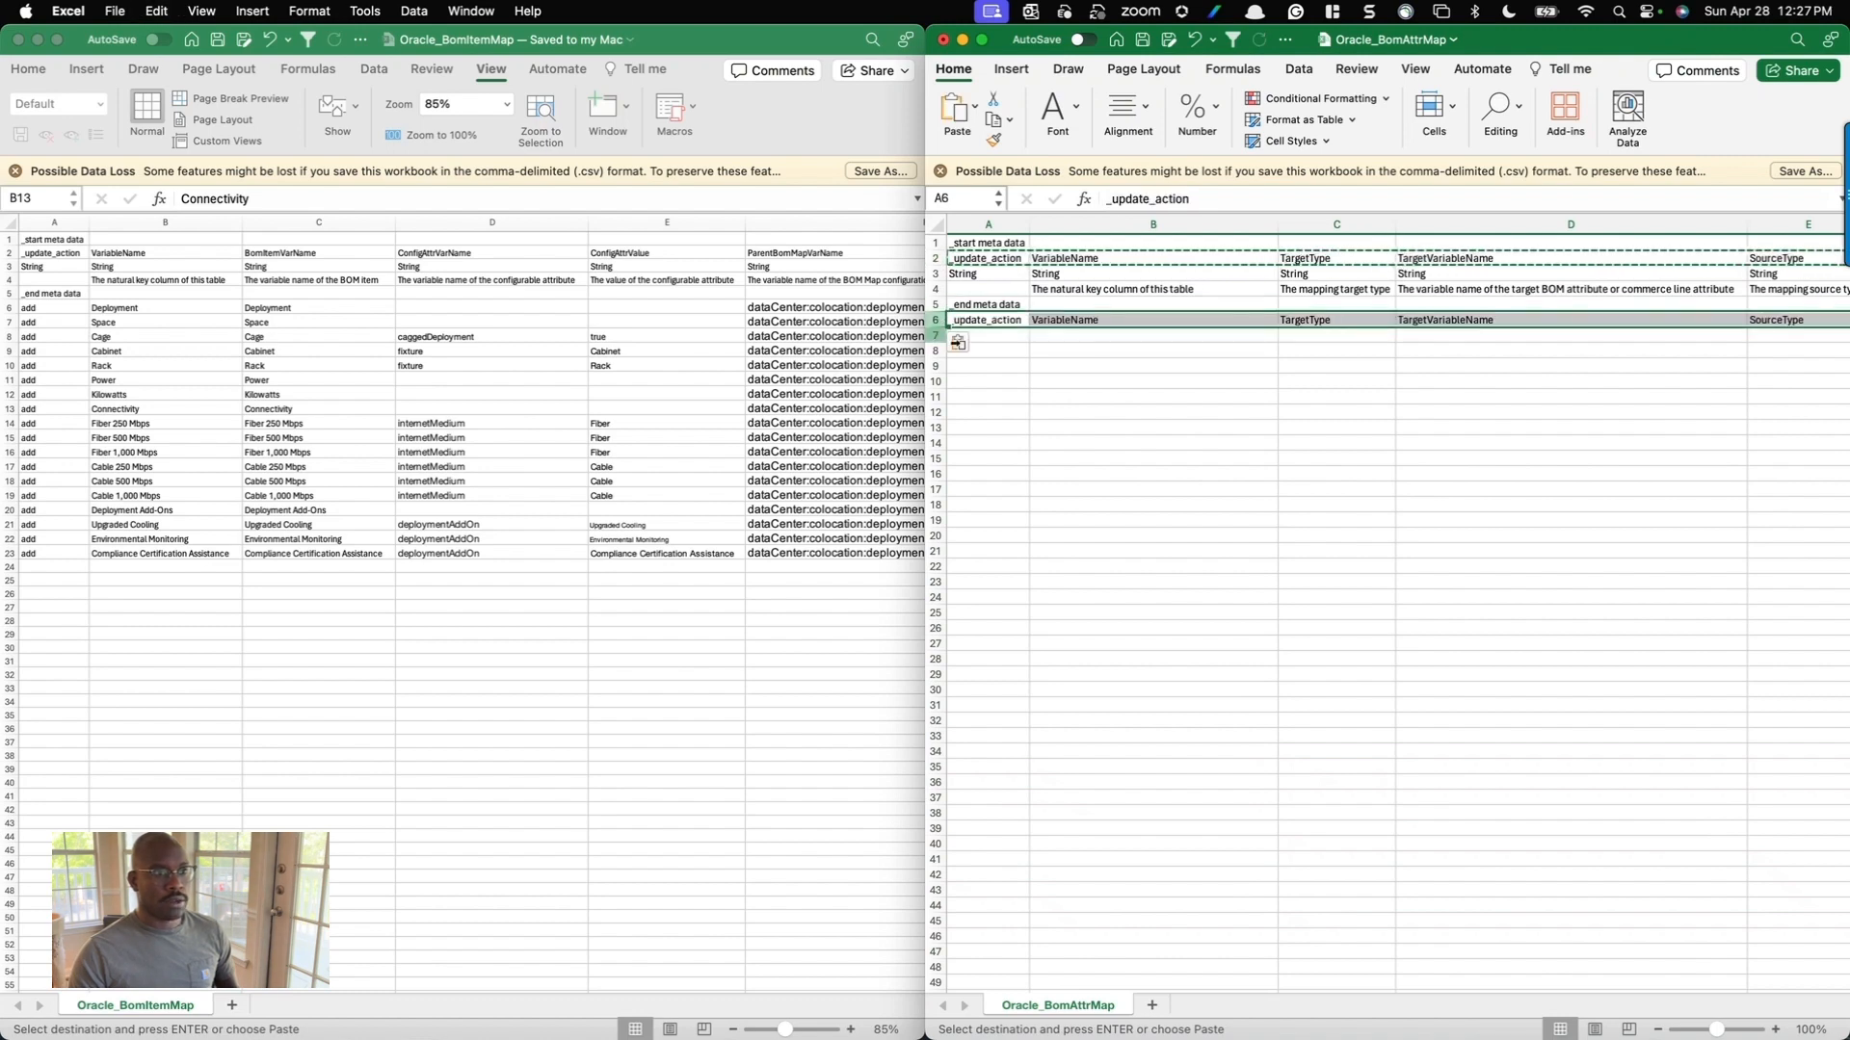
Freeze the copied header row 6 as the top row of the Oracle_BomAttrMap sheet.
scroll(1057, 372, down, 2)
click(1078, 364)
scroll(1078, 367, down, 1)
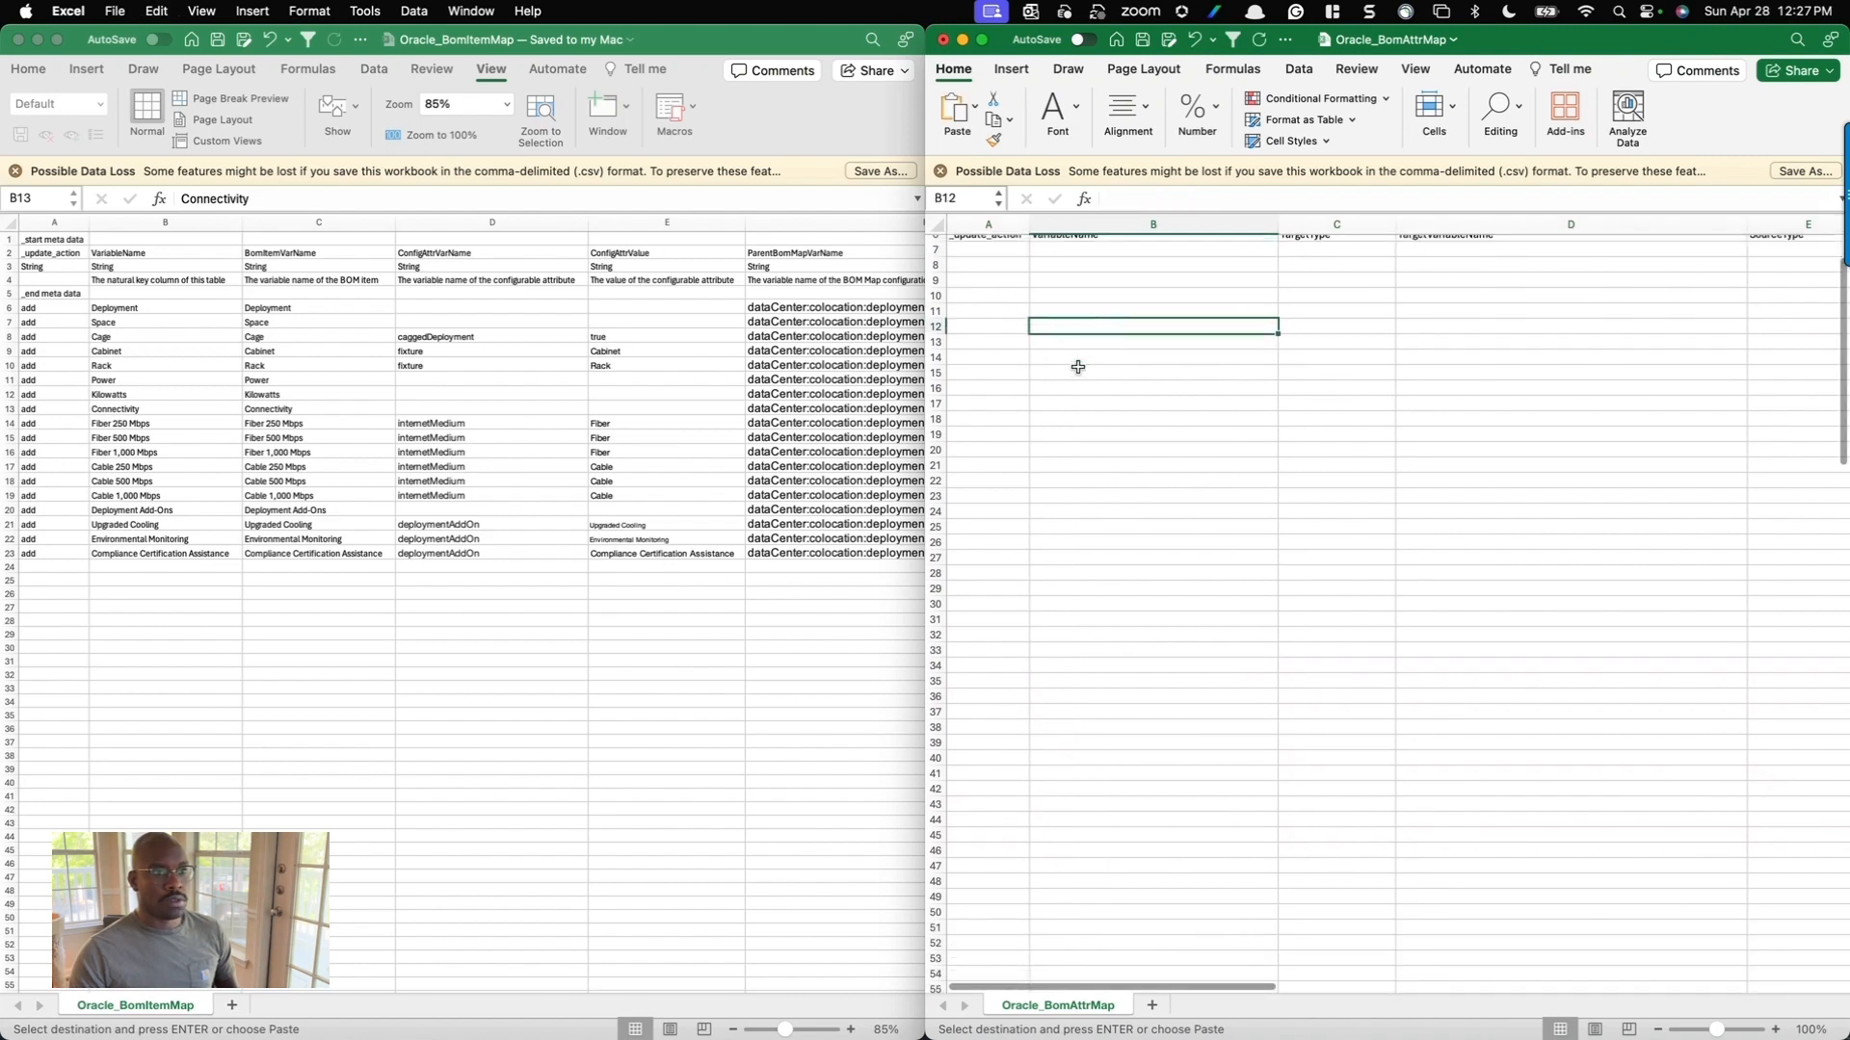
key(super+Up)
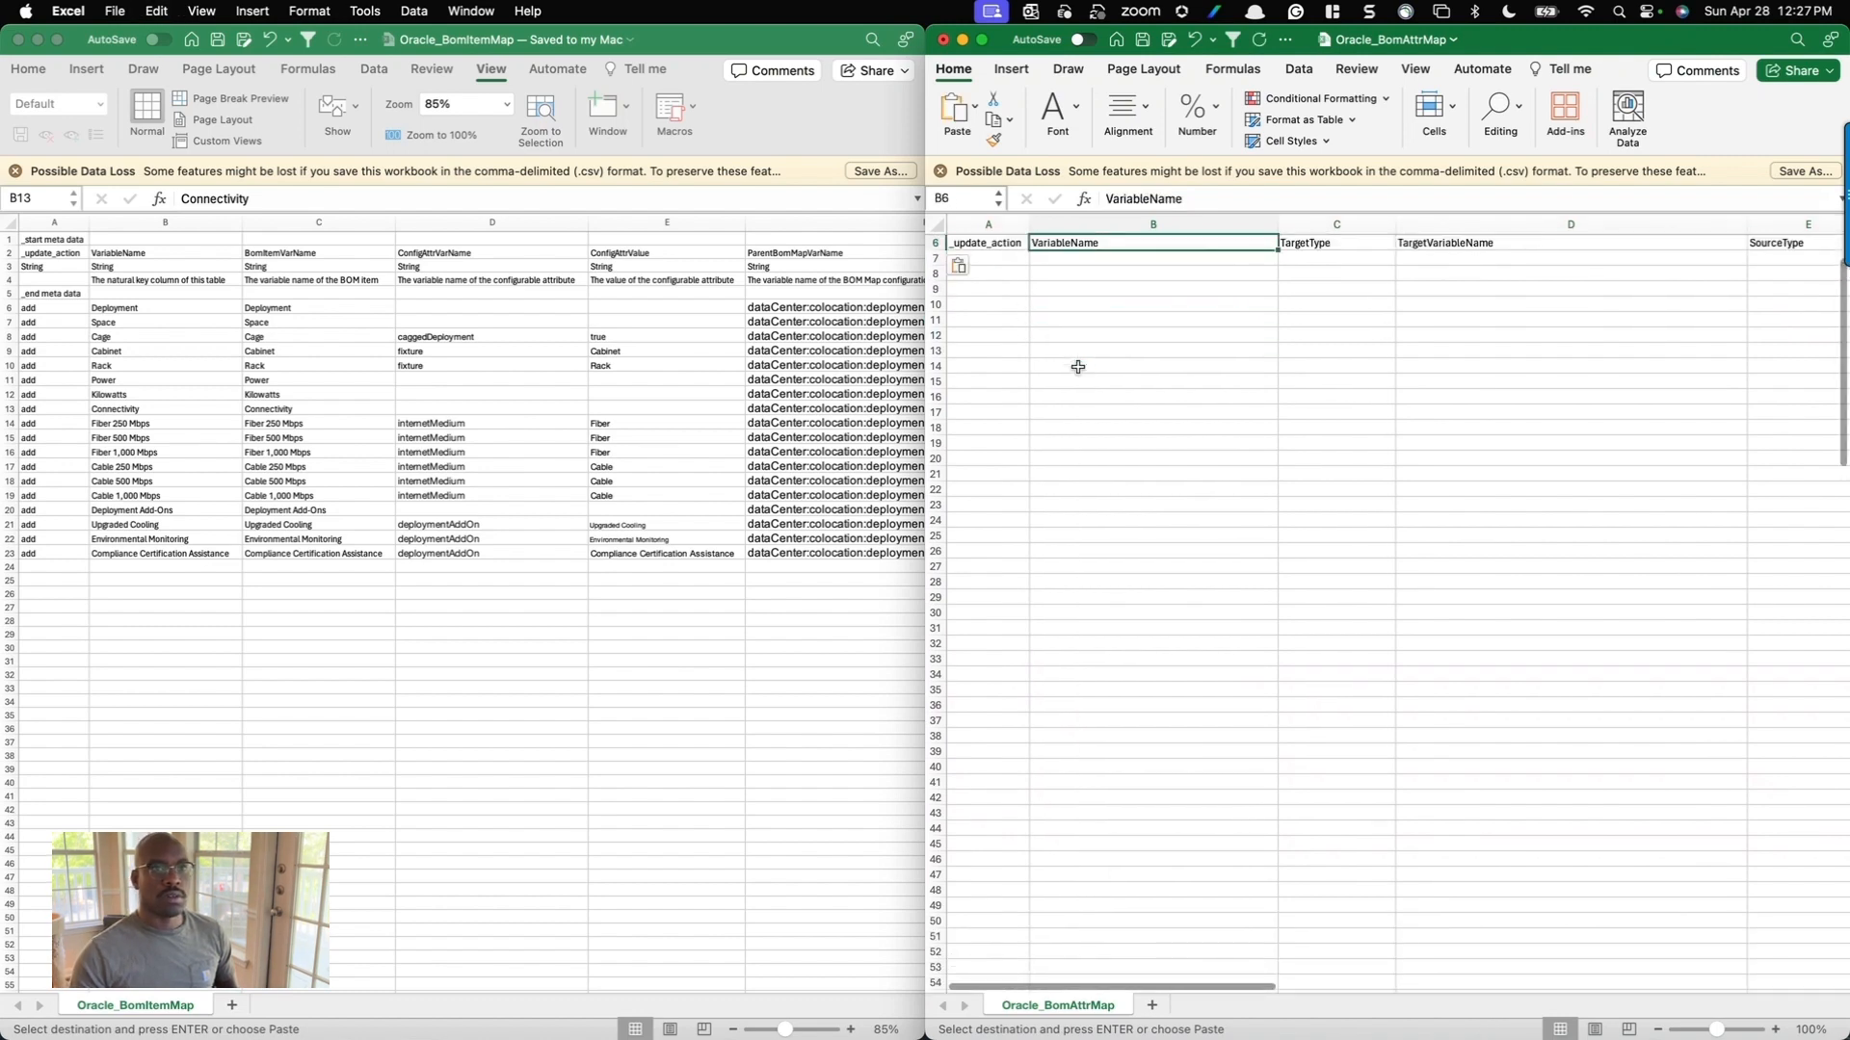
click(1419, 70)
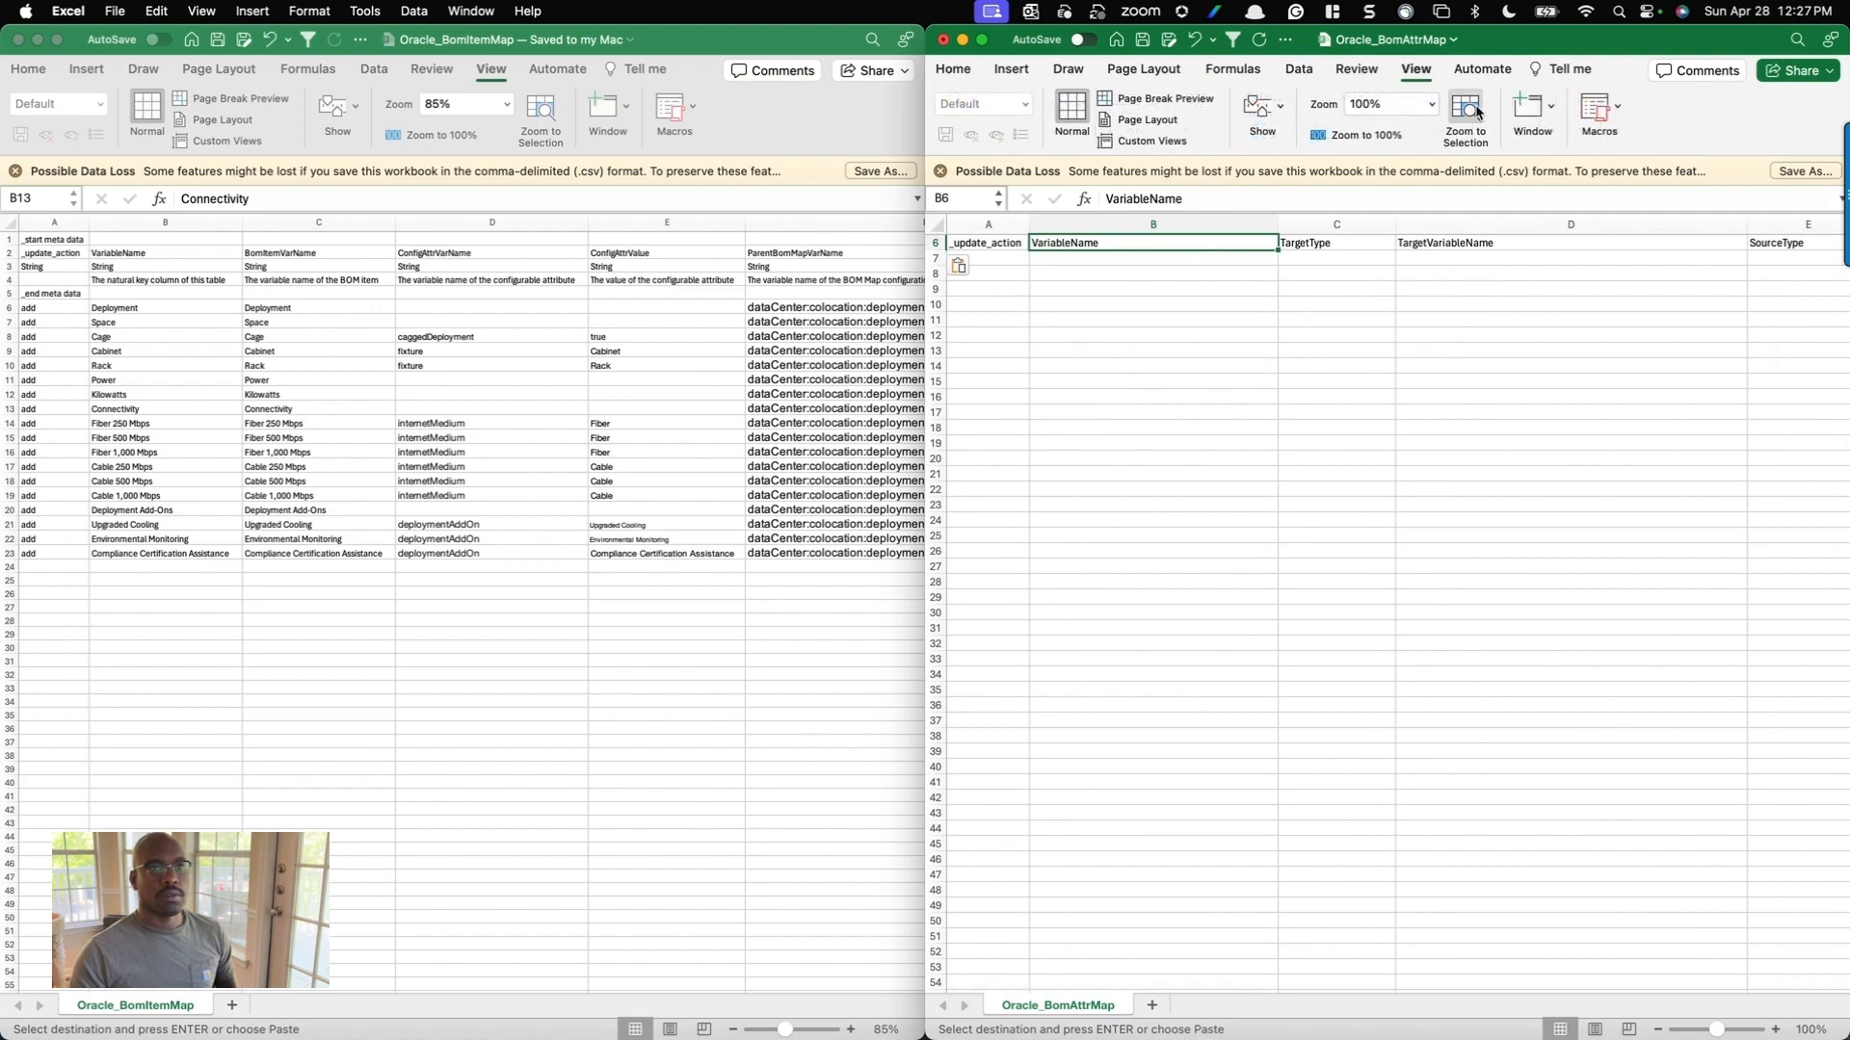
click(1532, 109)
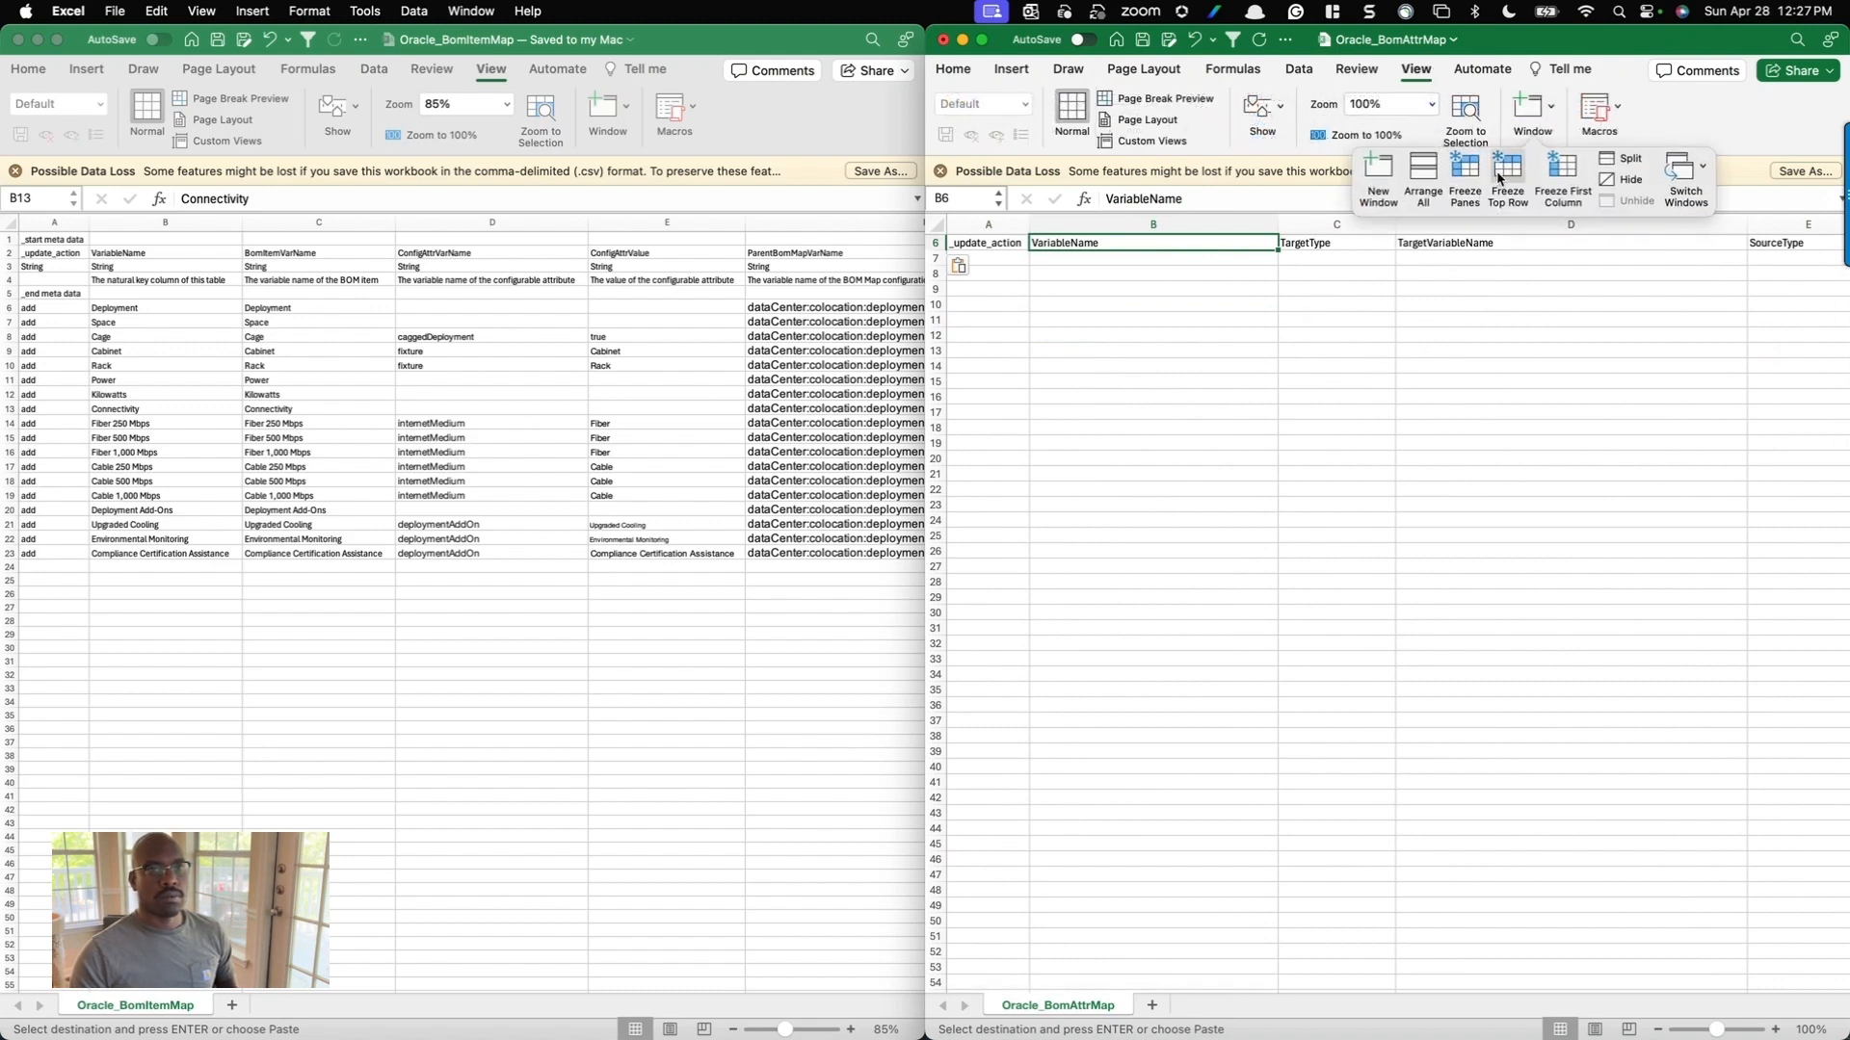
click(1174, 347)
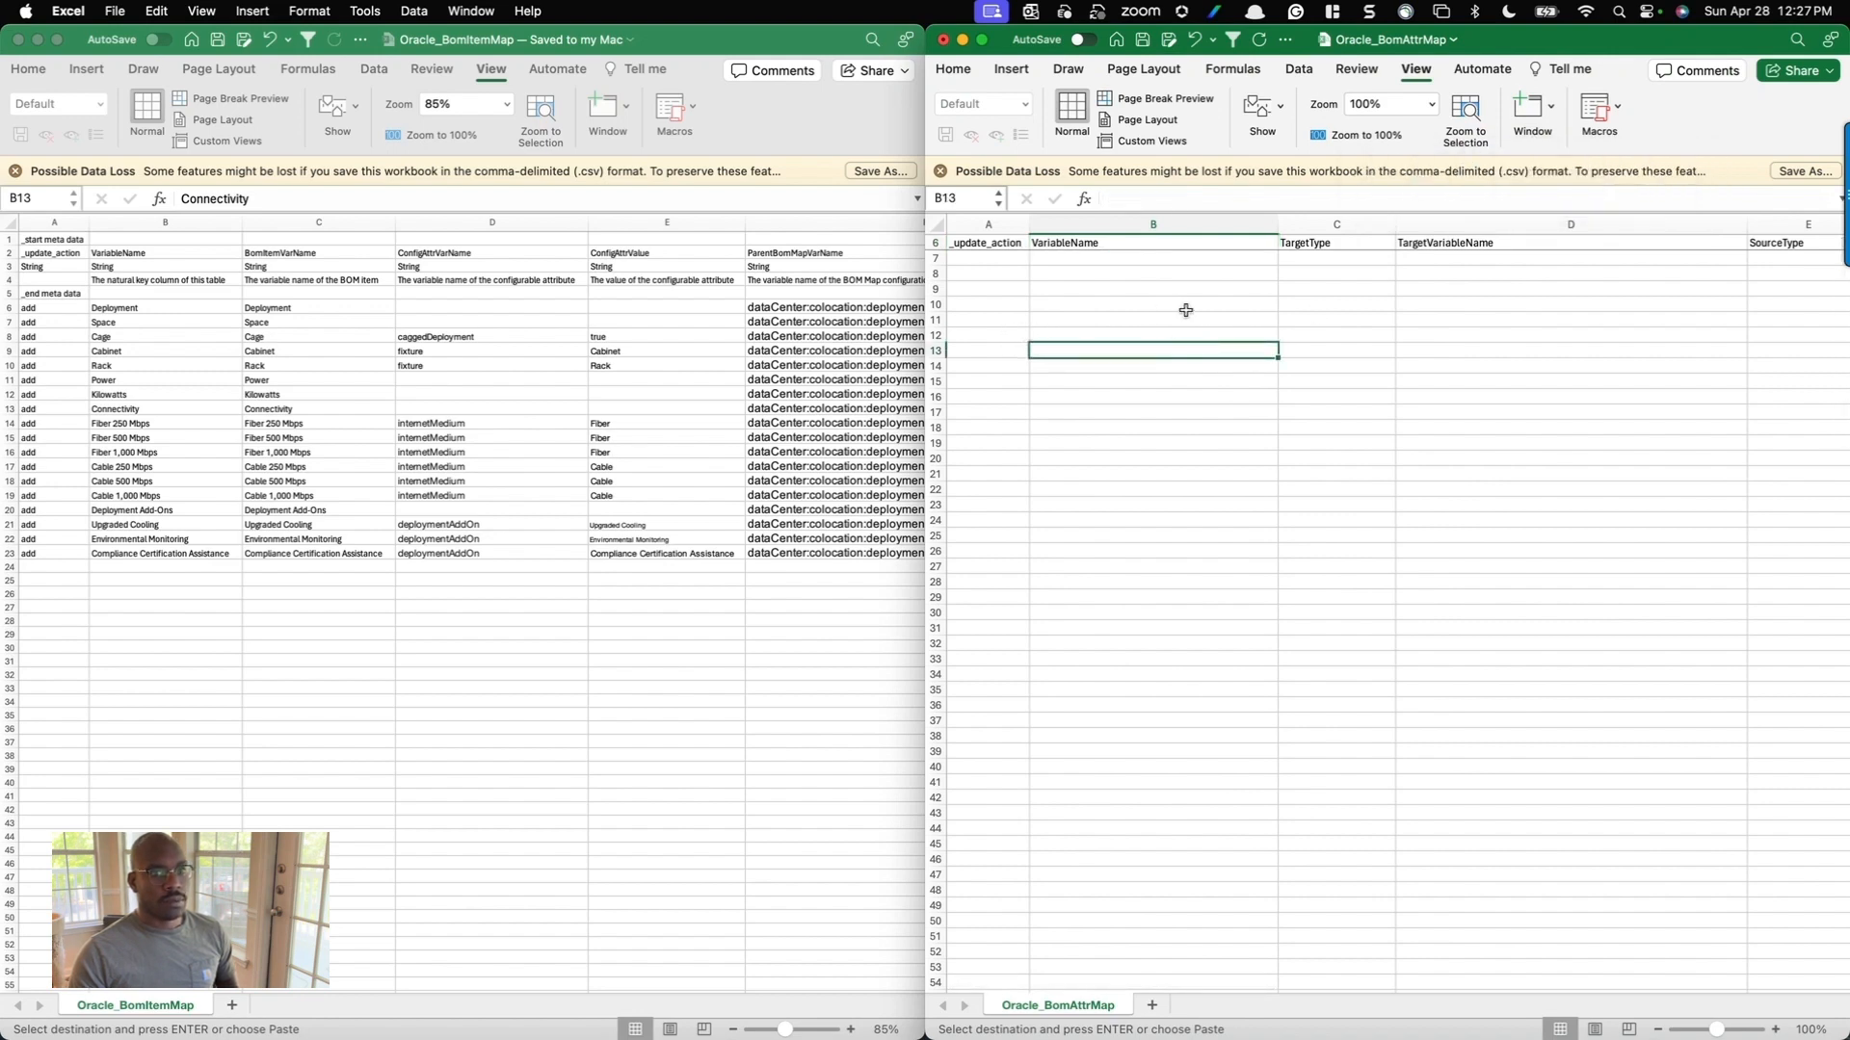
Check the remaining Oracle_BomAttrMap columns and copy the Kilowatts variable name from Oracle_BomItemMap into cell B8.
scroll(1215, 312, right, 10)
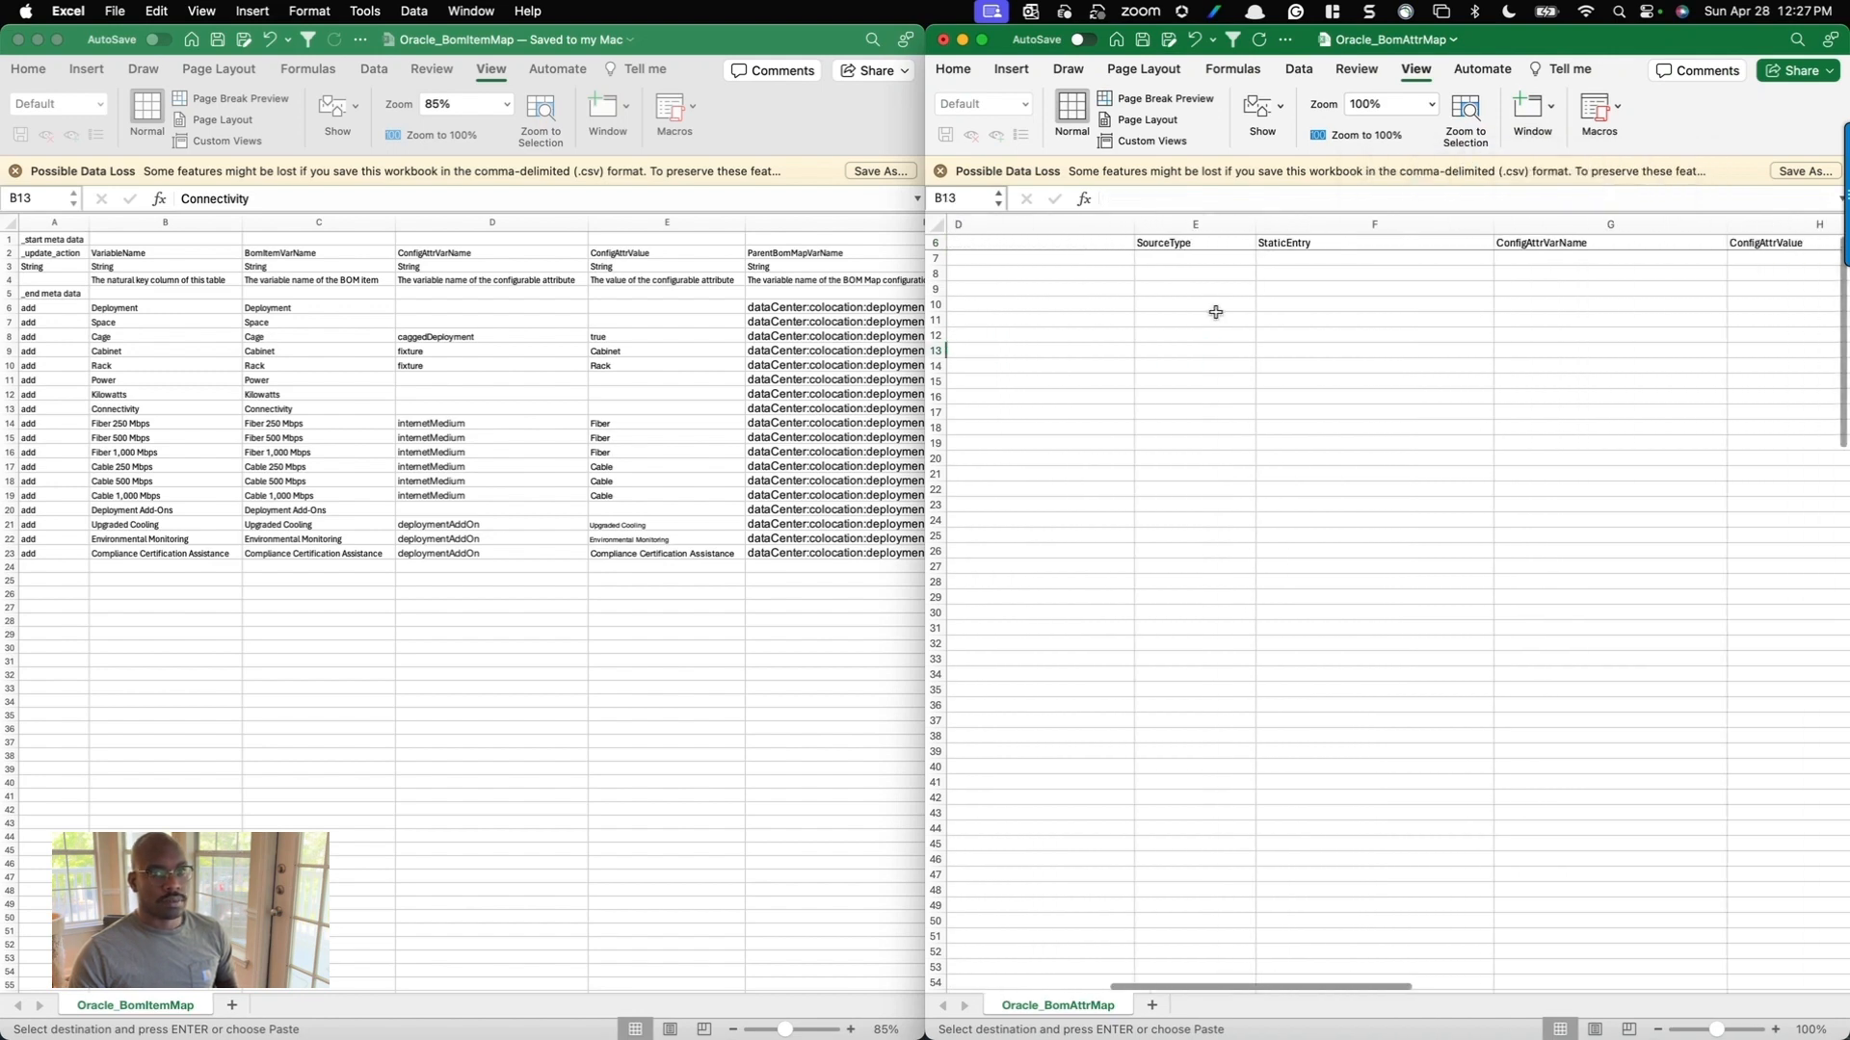
scroll(1216, 312, right, 3)
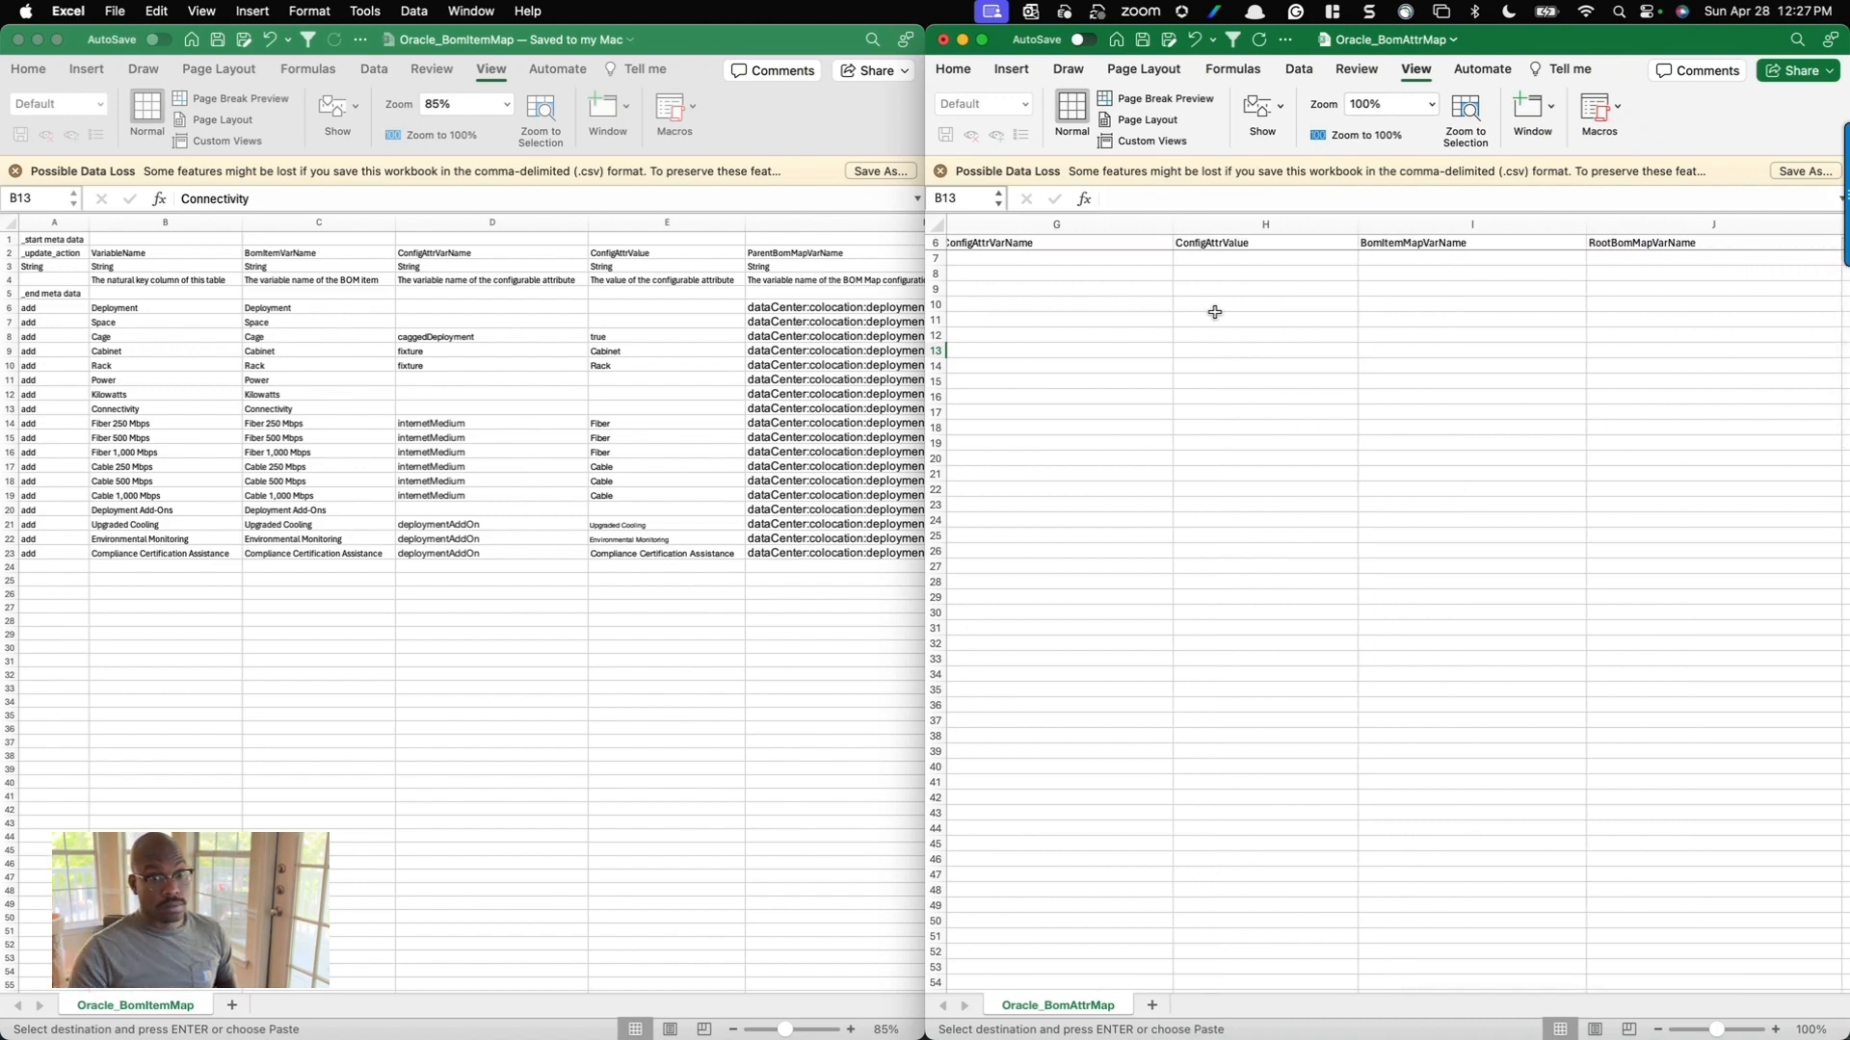
scroll(1214, 312, right, 5)
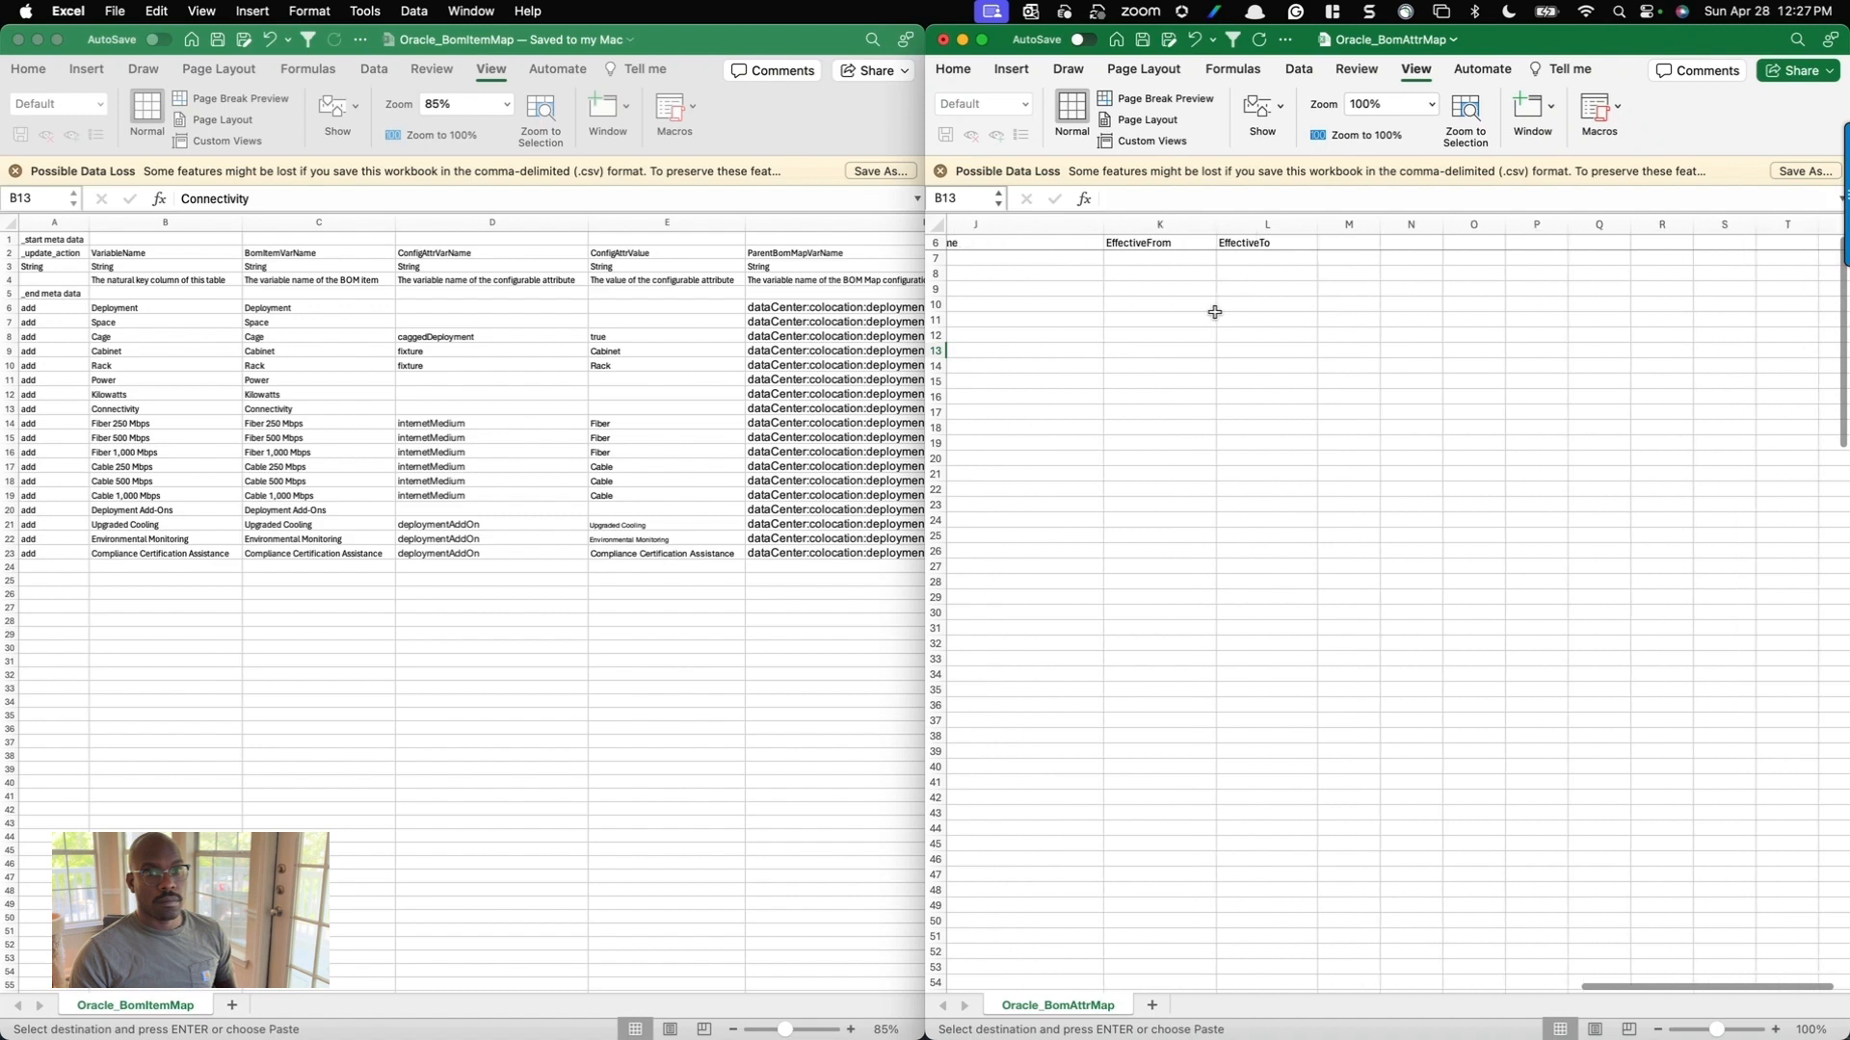
scroll(1213, 315, left, 10)
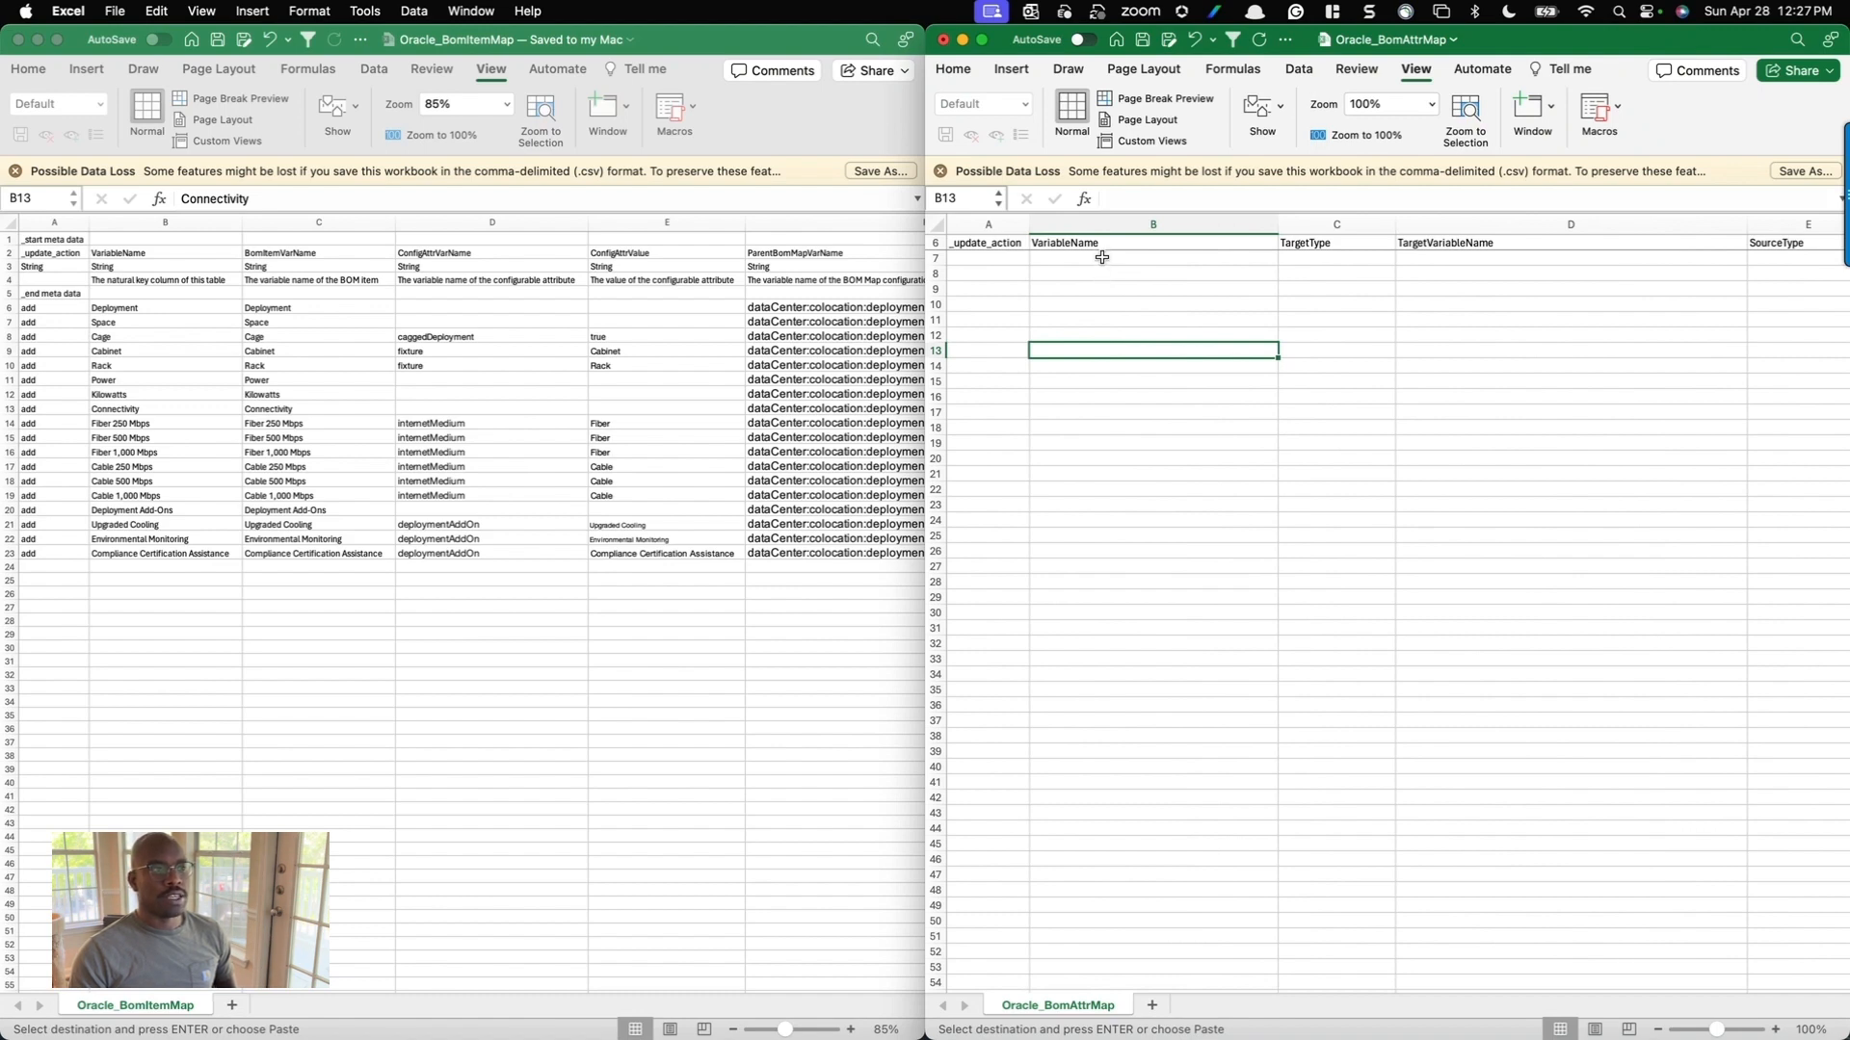
click(237, 371)
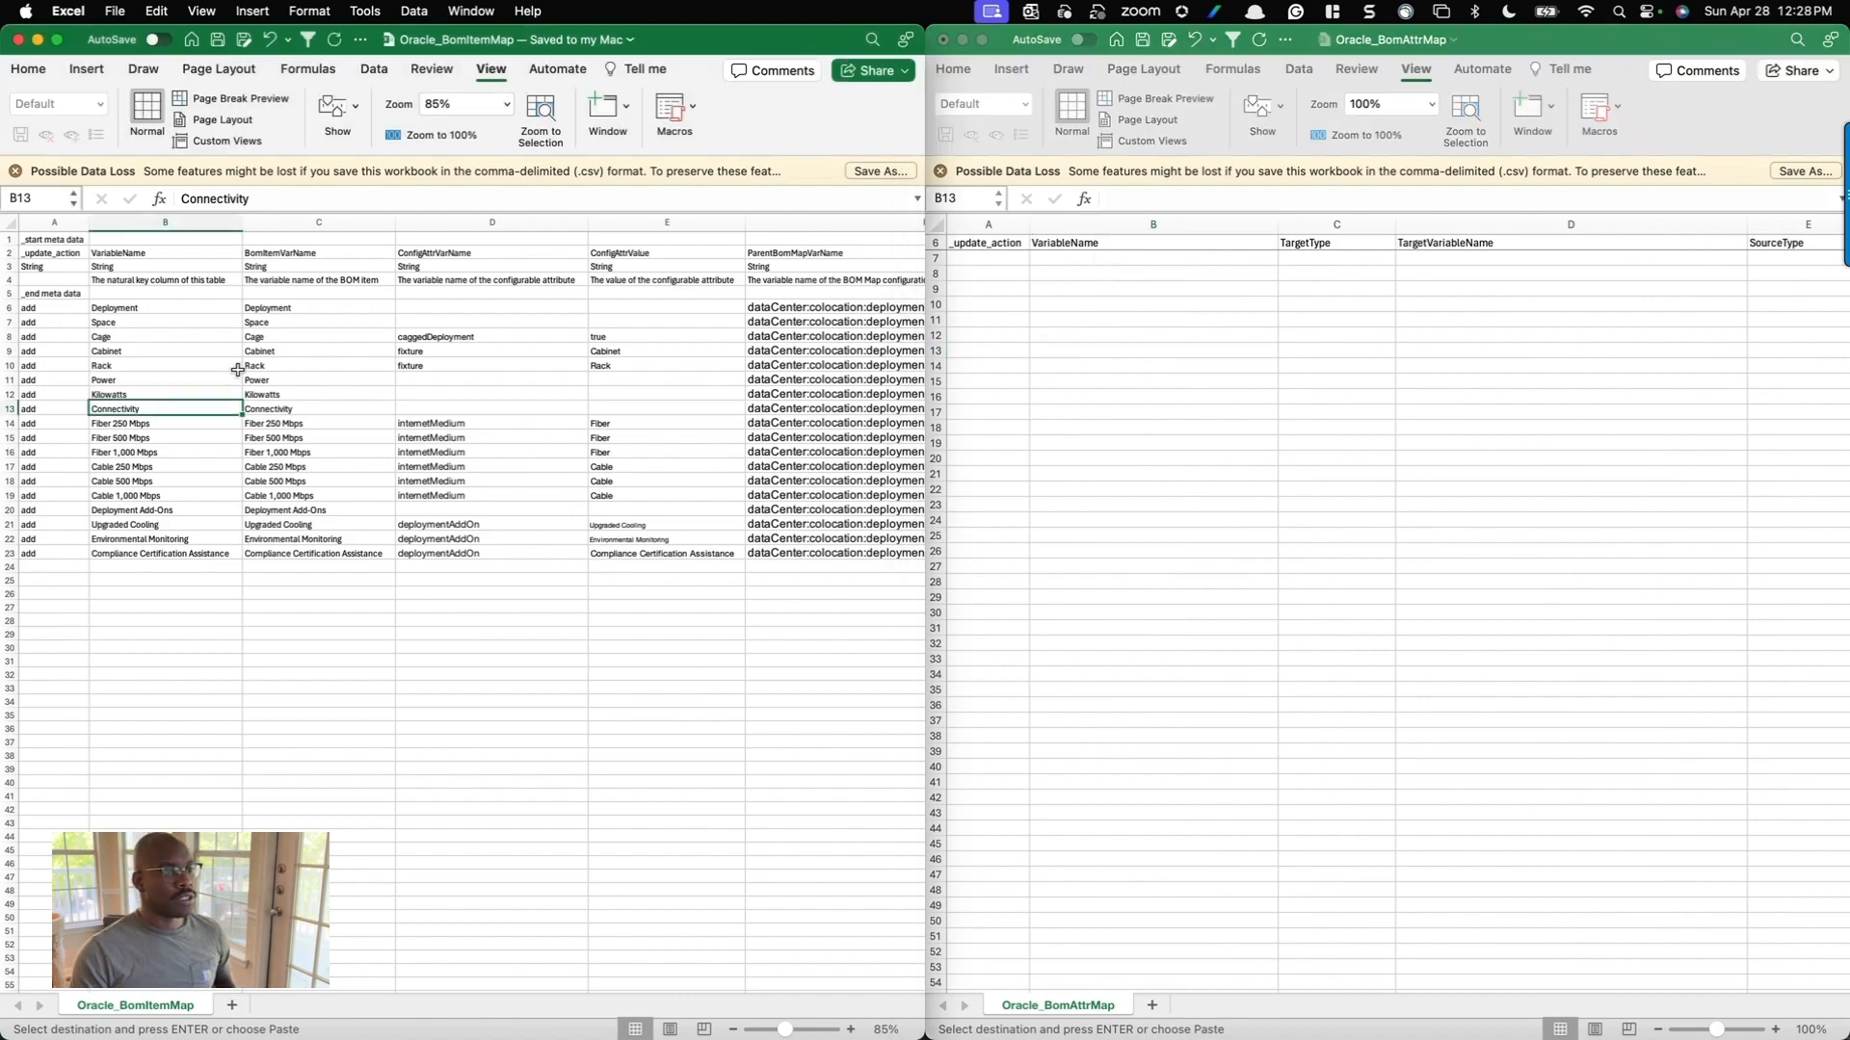
scroll(237, 371, up, 2)
click(157, 404)
key(super+c)
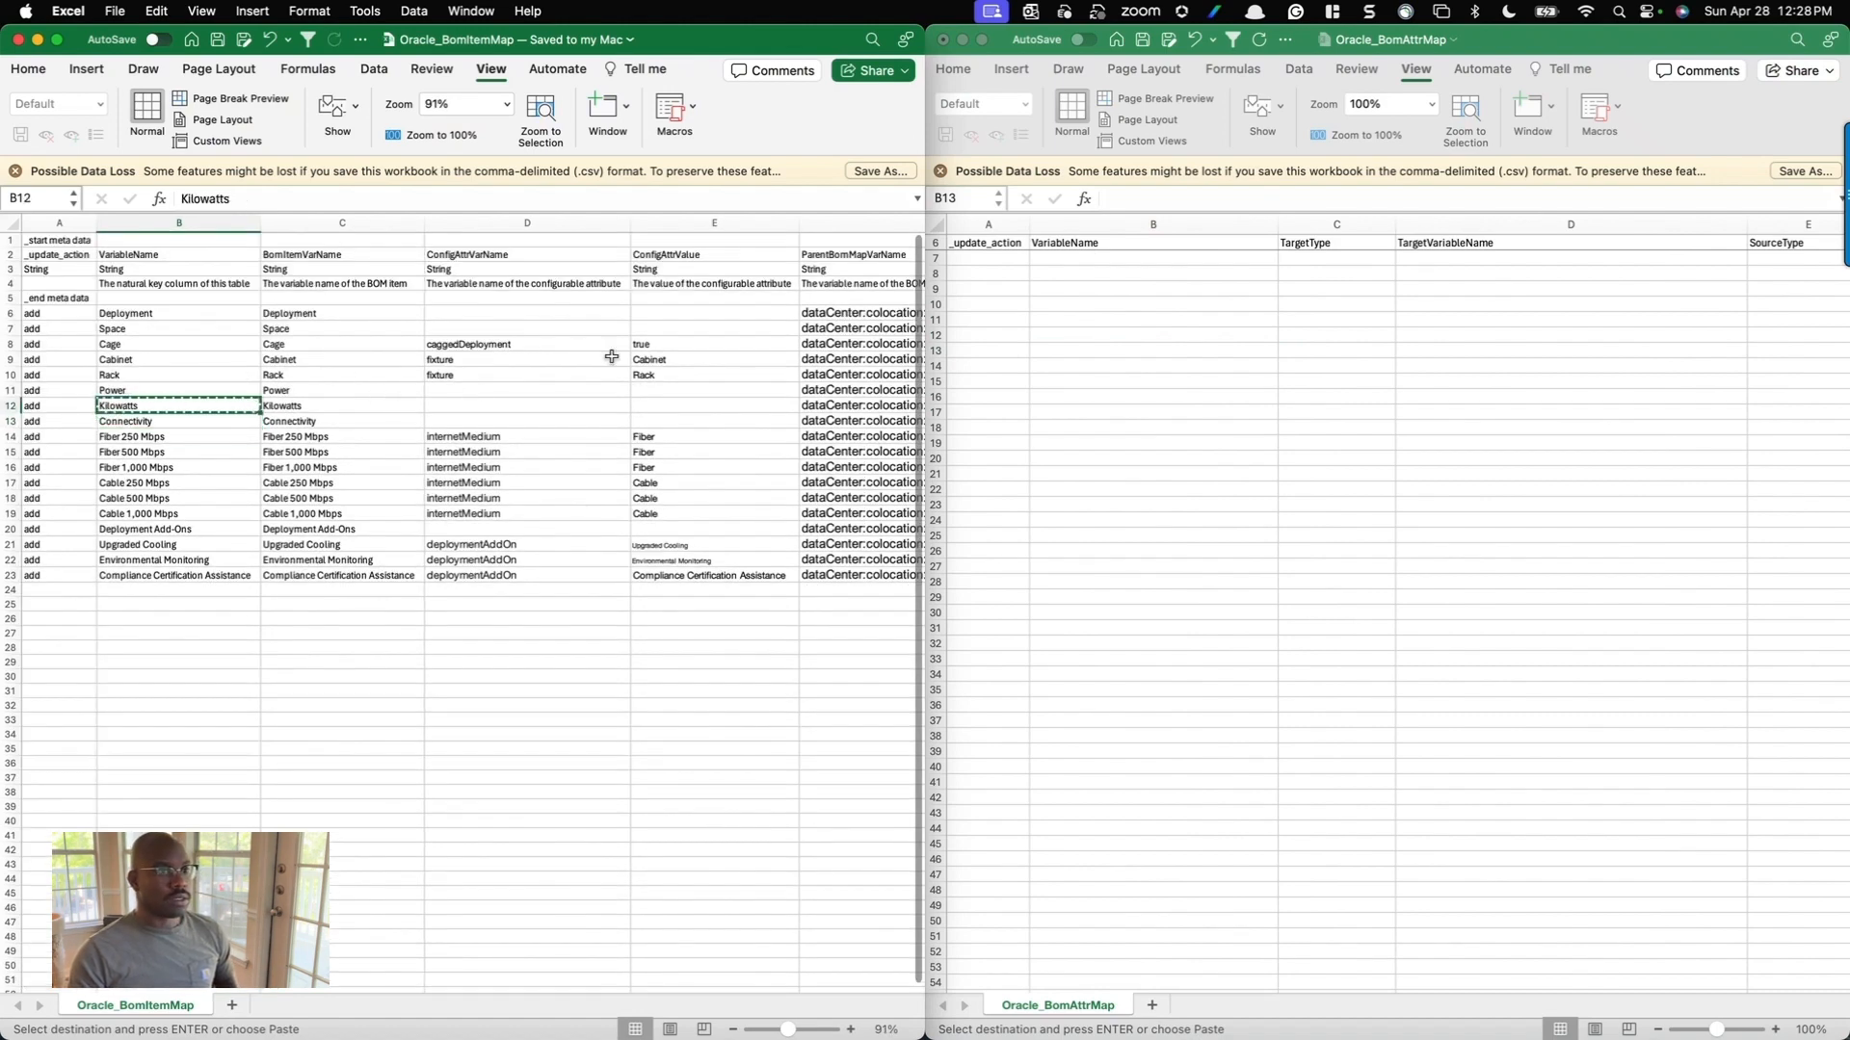
click(1076, 284)
click(1078, 273)
key(super+v)
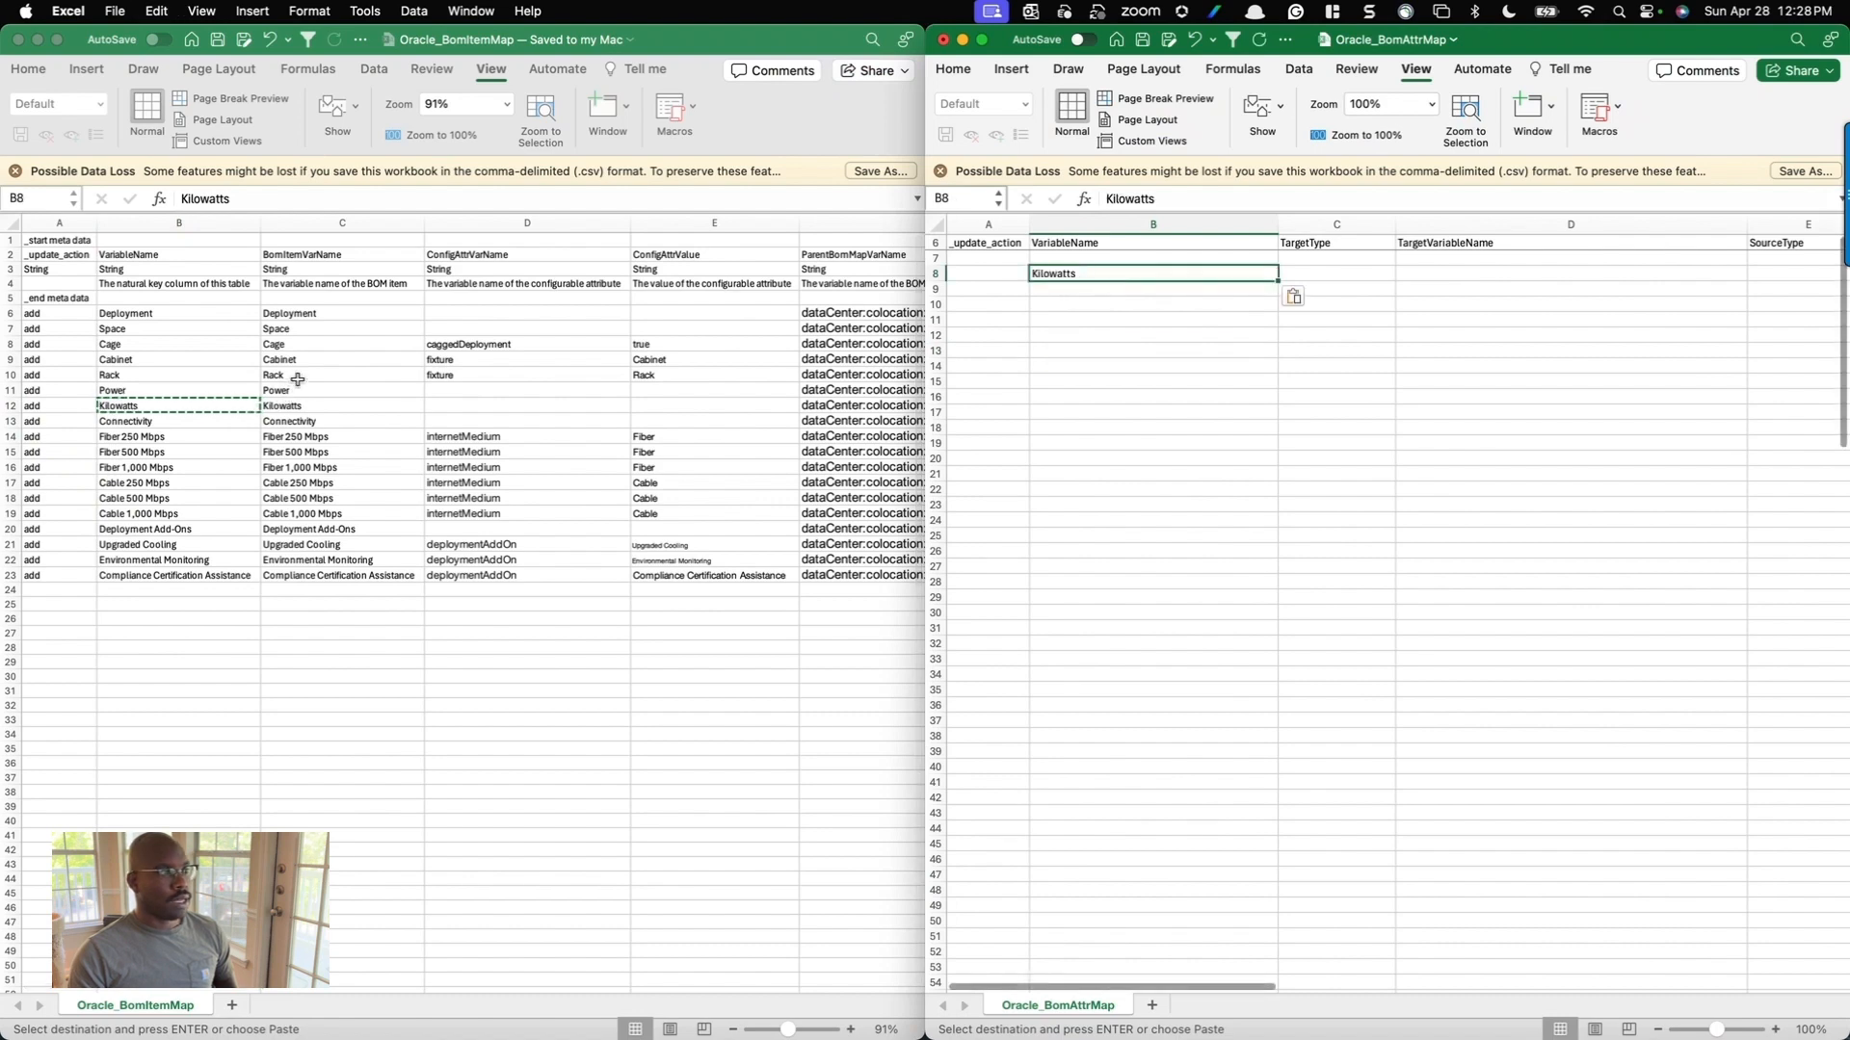
Copy the Cage variable name from Oracle_BomItemMap into B7 of Oracle_BomAttrMap and extend it to CageQty.
click(160, 346)
key(super+c)
click(1081, 257)
key(super+v)
click(1168, 198)
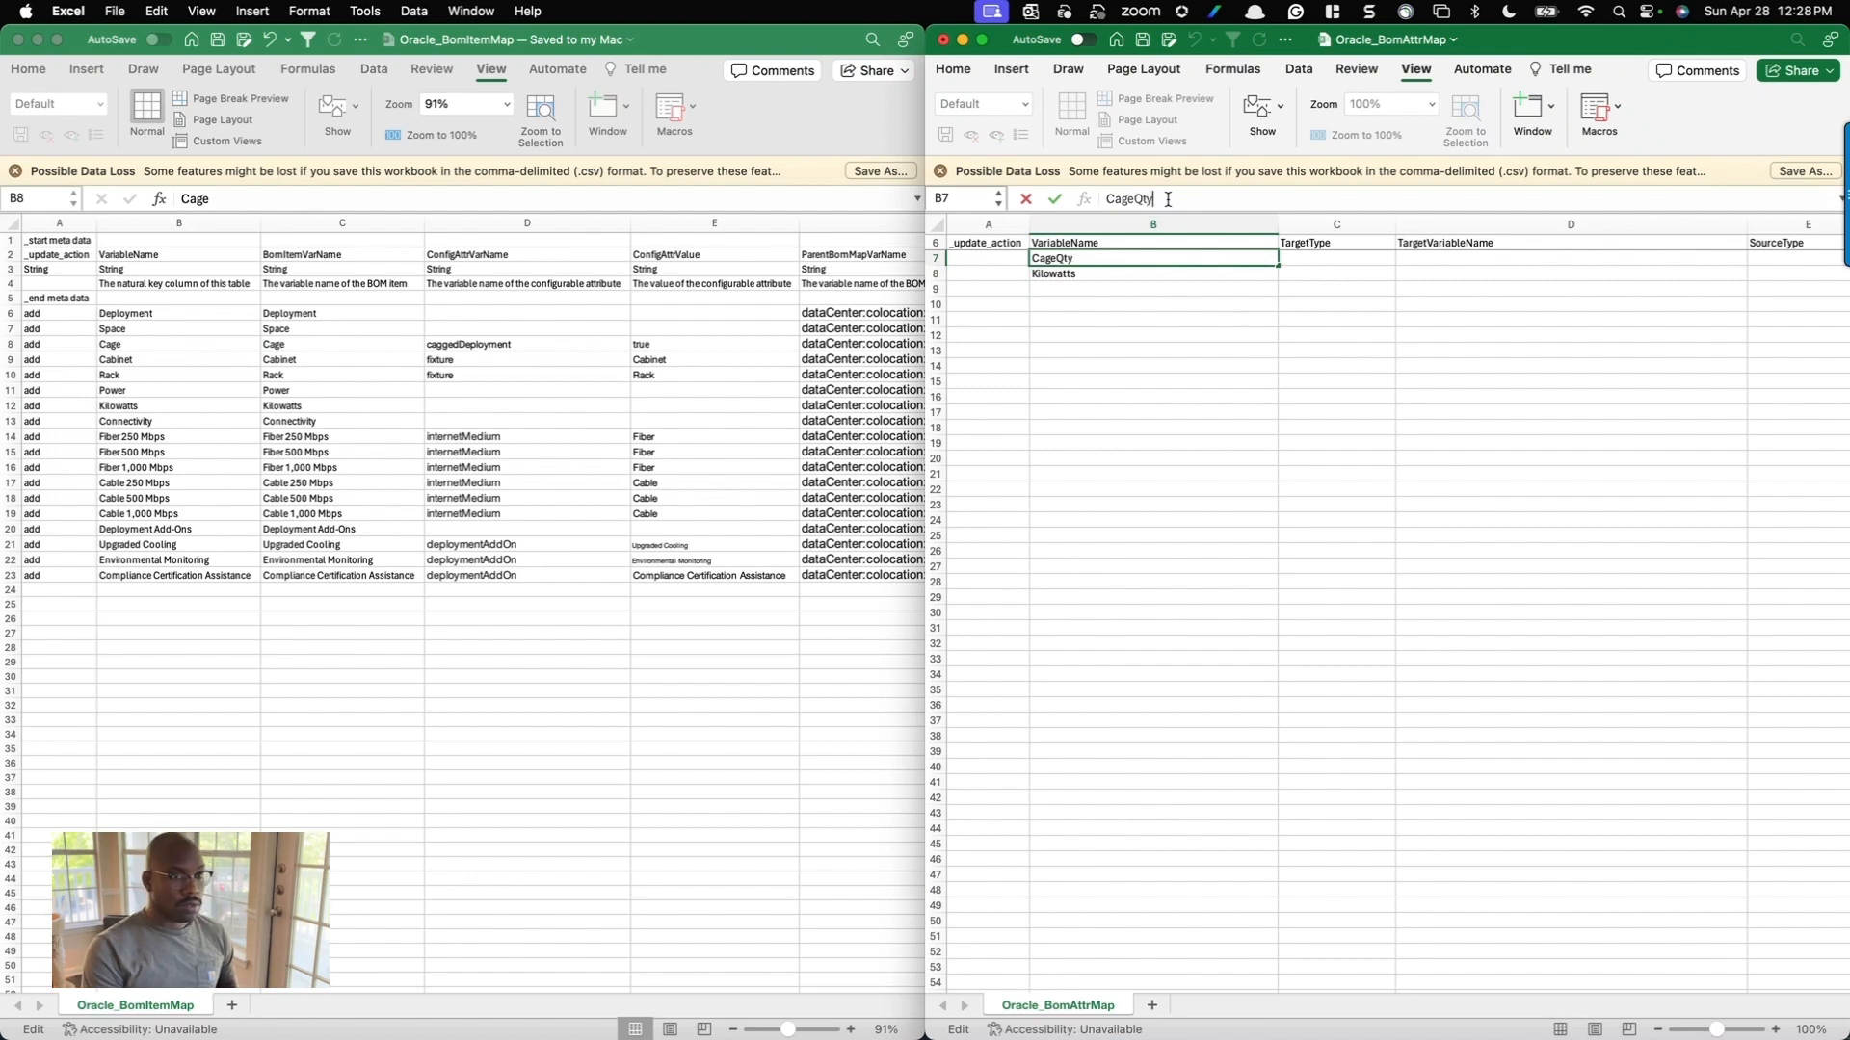
Extend the variable name in B8 of Oracle_BomAttrMap to KilowattsQty.
click(1097, 275)
click(1194, 199)
text(Qty)
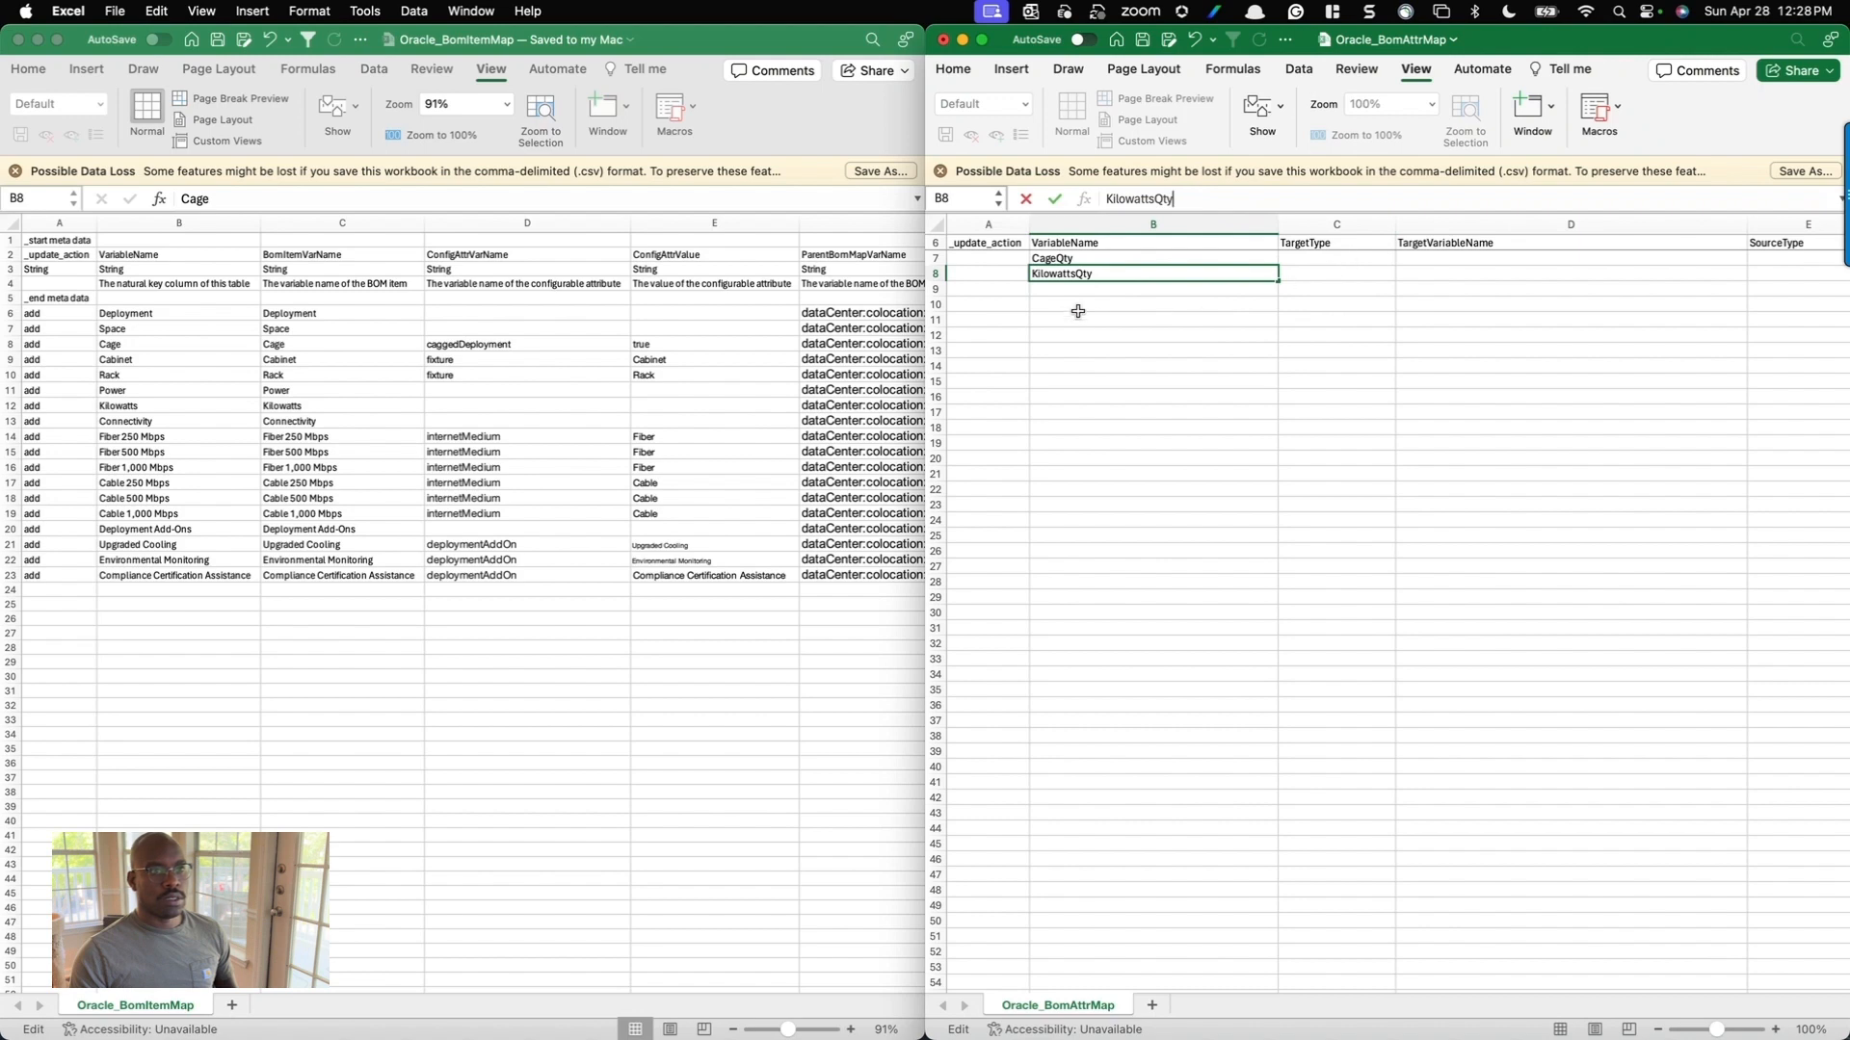
Switch to Chrome and open the BOM Attribute Mapping Table page in the Oracle CPQ help.
key(super+Tab)
key(super+Tab)
key(super+Tab)
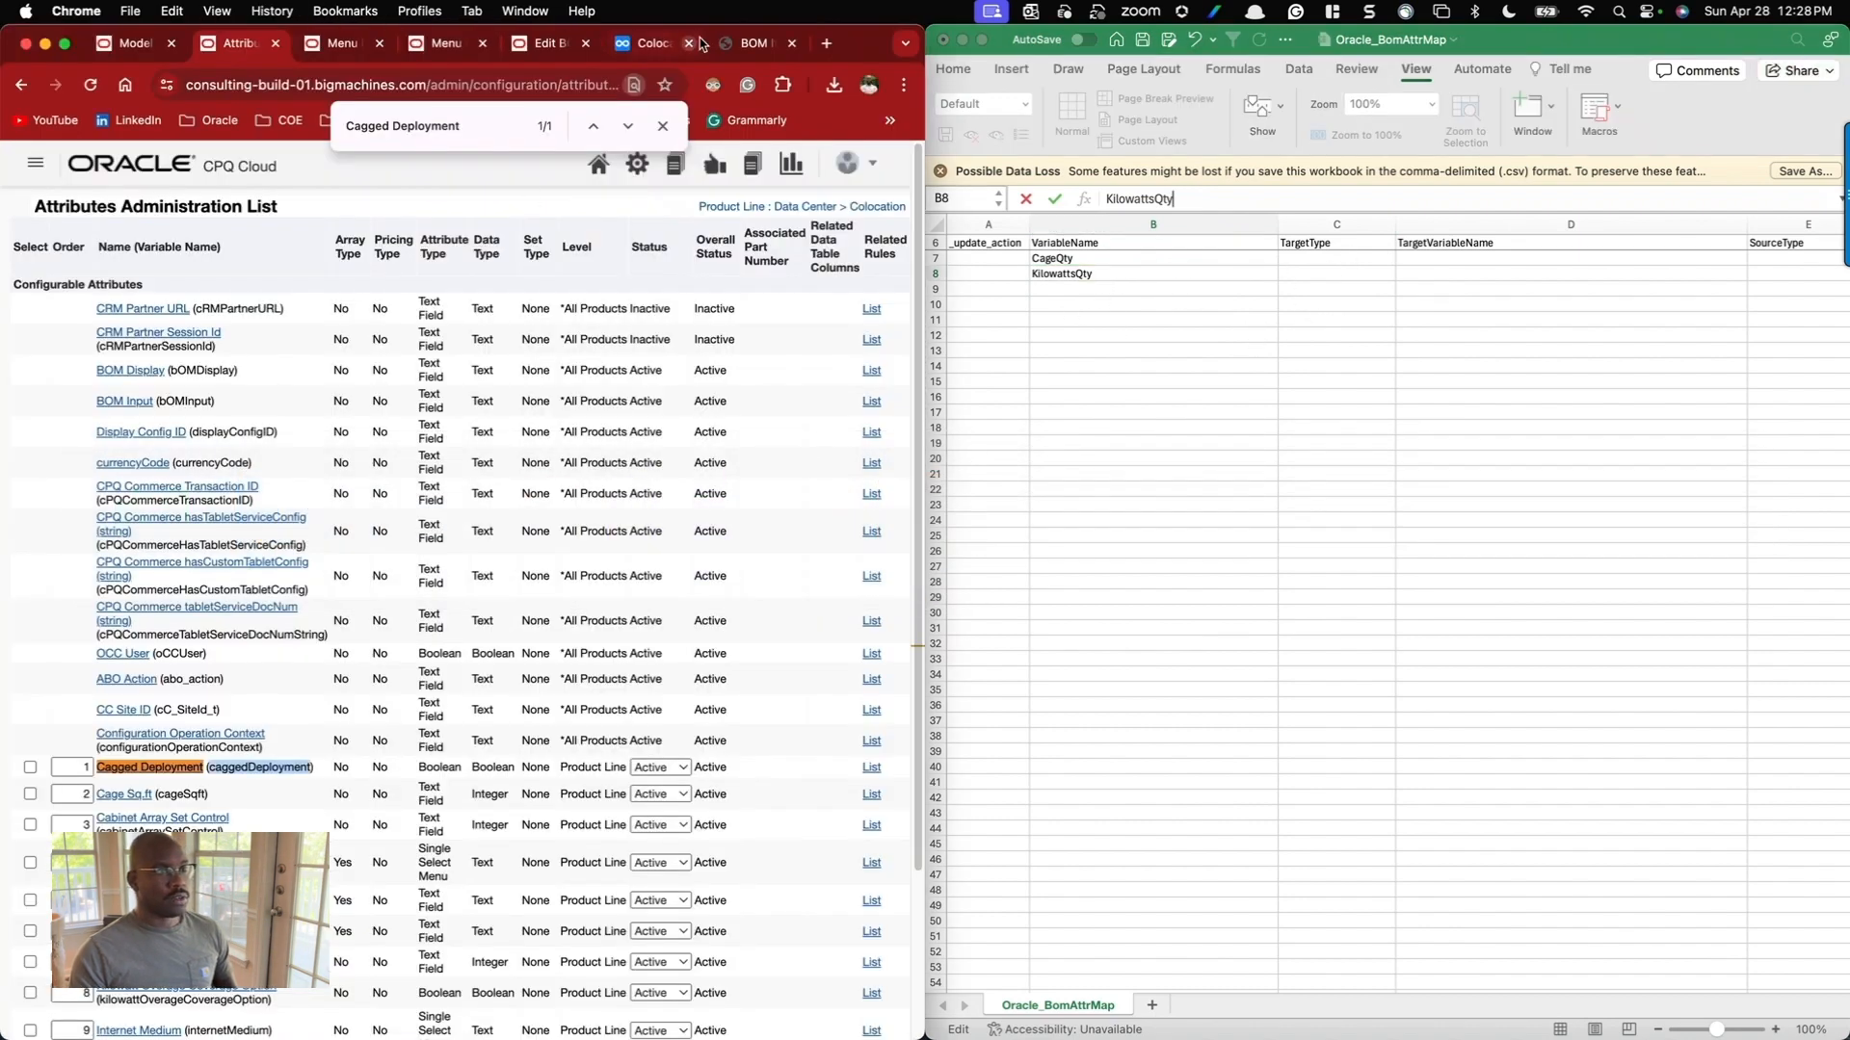
click(749, 45)
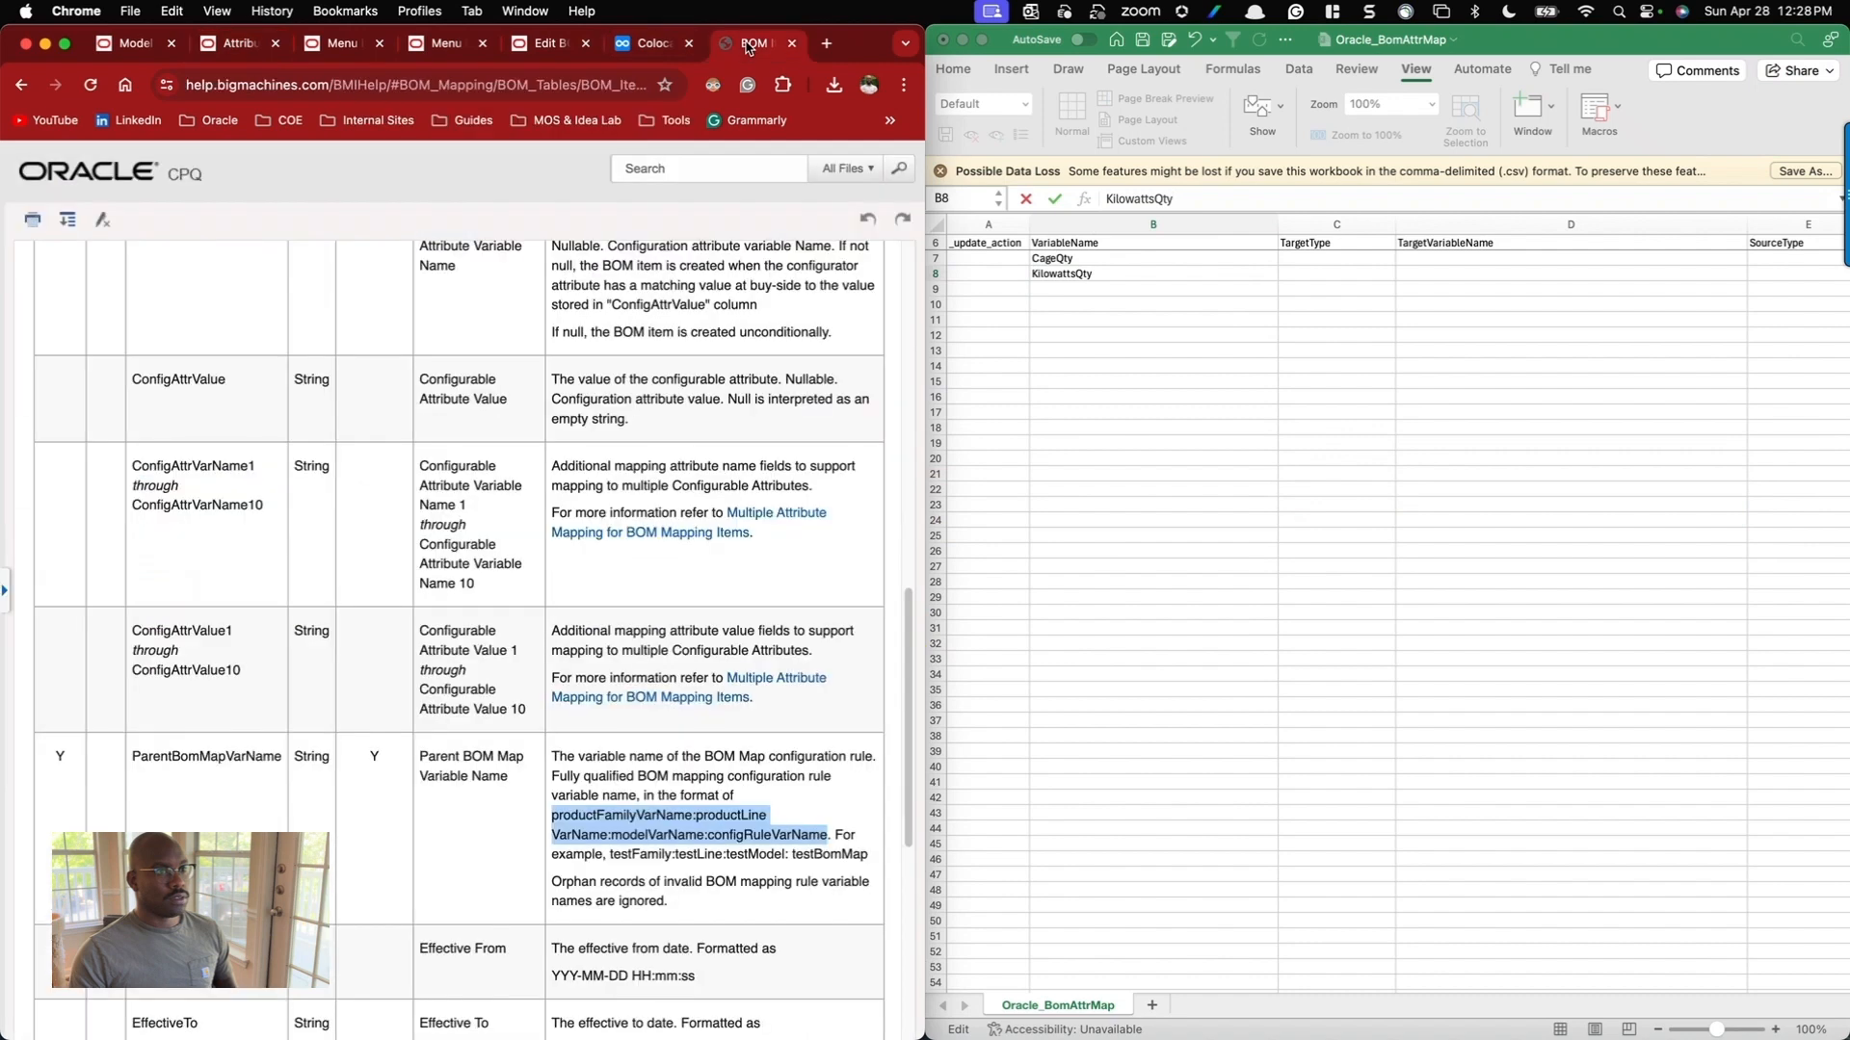
click(8, 590)
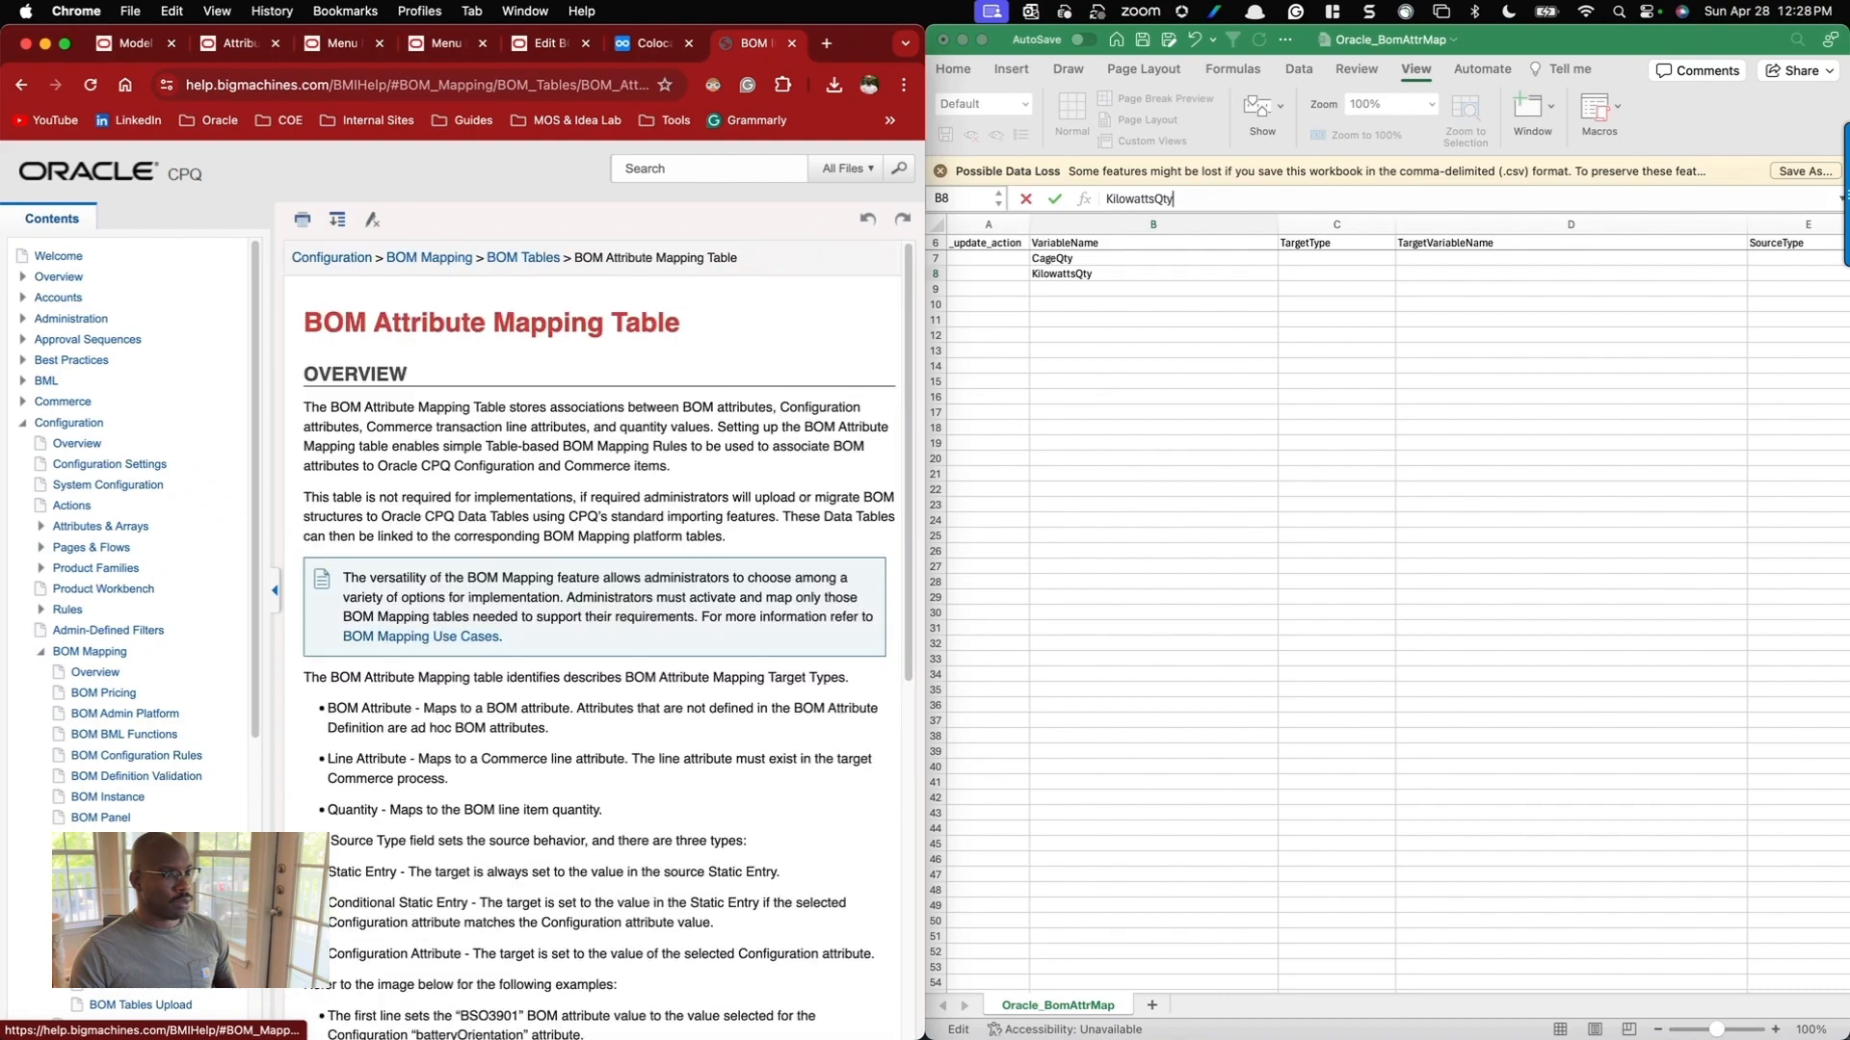
click(274, 592)
Expand the BOM Attribute Mapping Table Schema and read the allowed TargetType values and their descriptions.
scroll(258, 691, down, 3)
scroll(258, 691, down, 3)
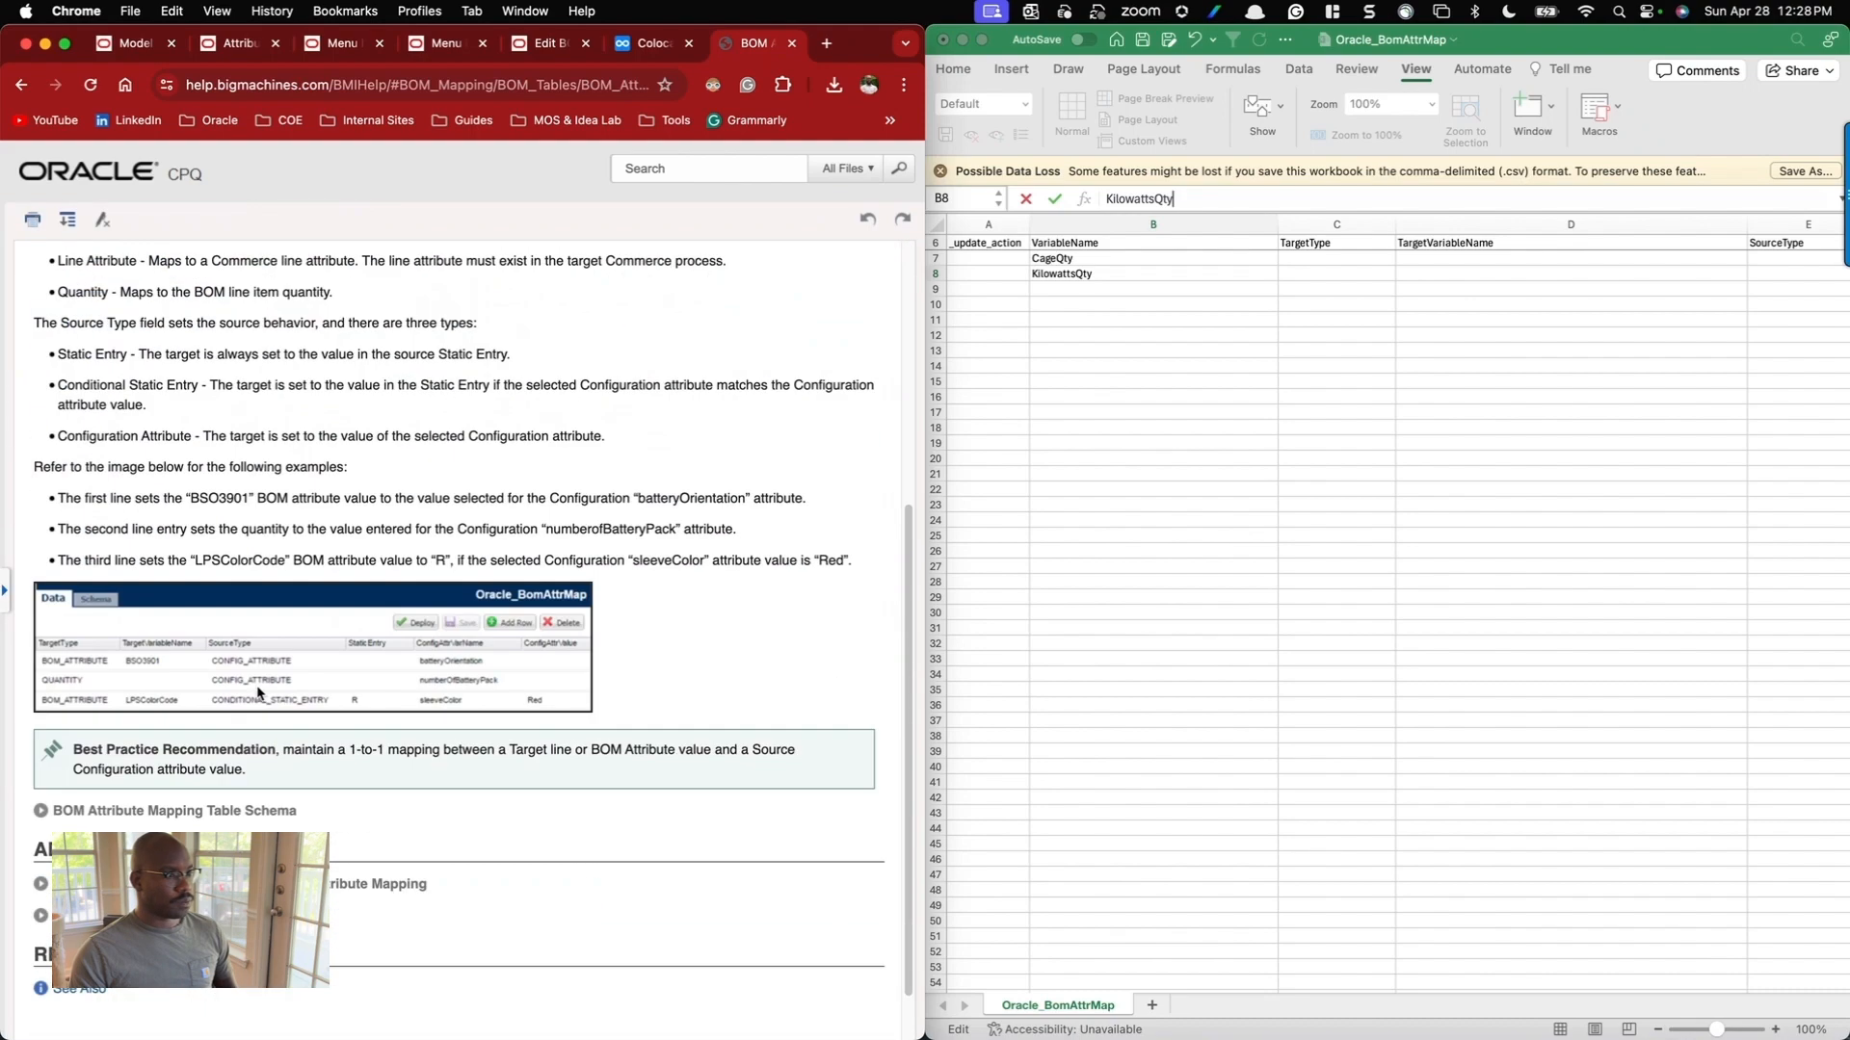
click(54, 811)
scroll(338, 737, down, 4)
scroll(366, 723, down, 1)
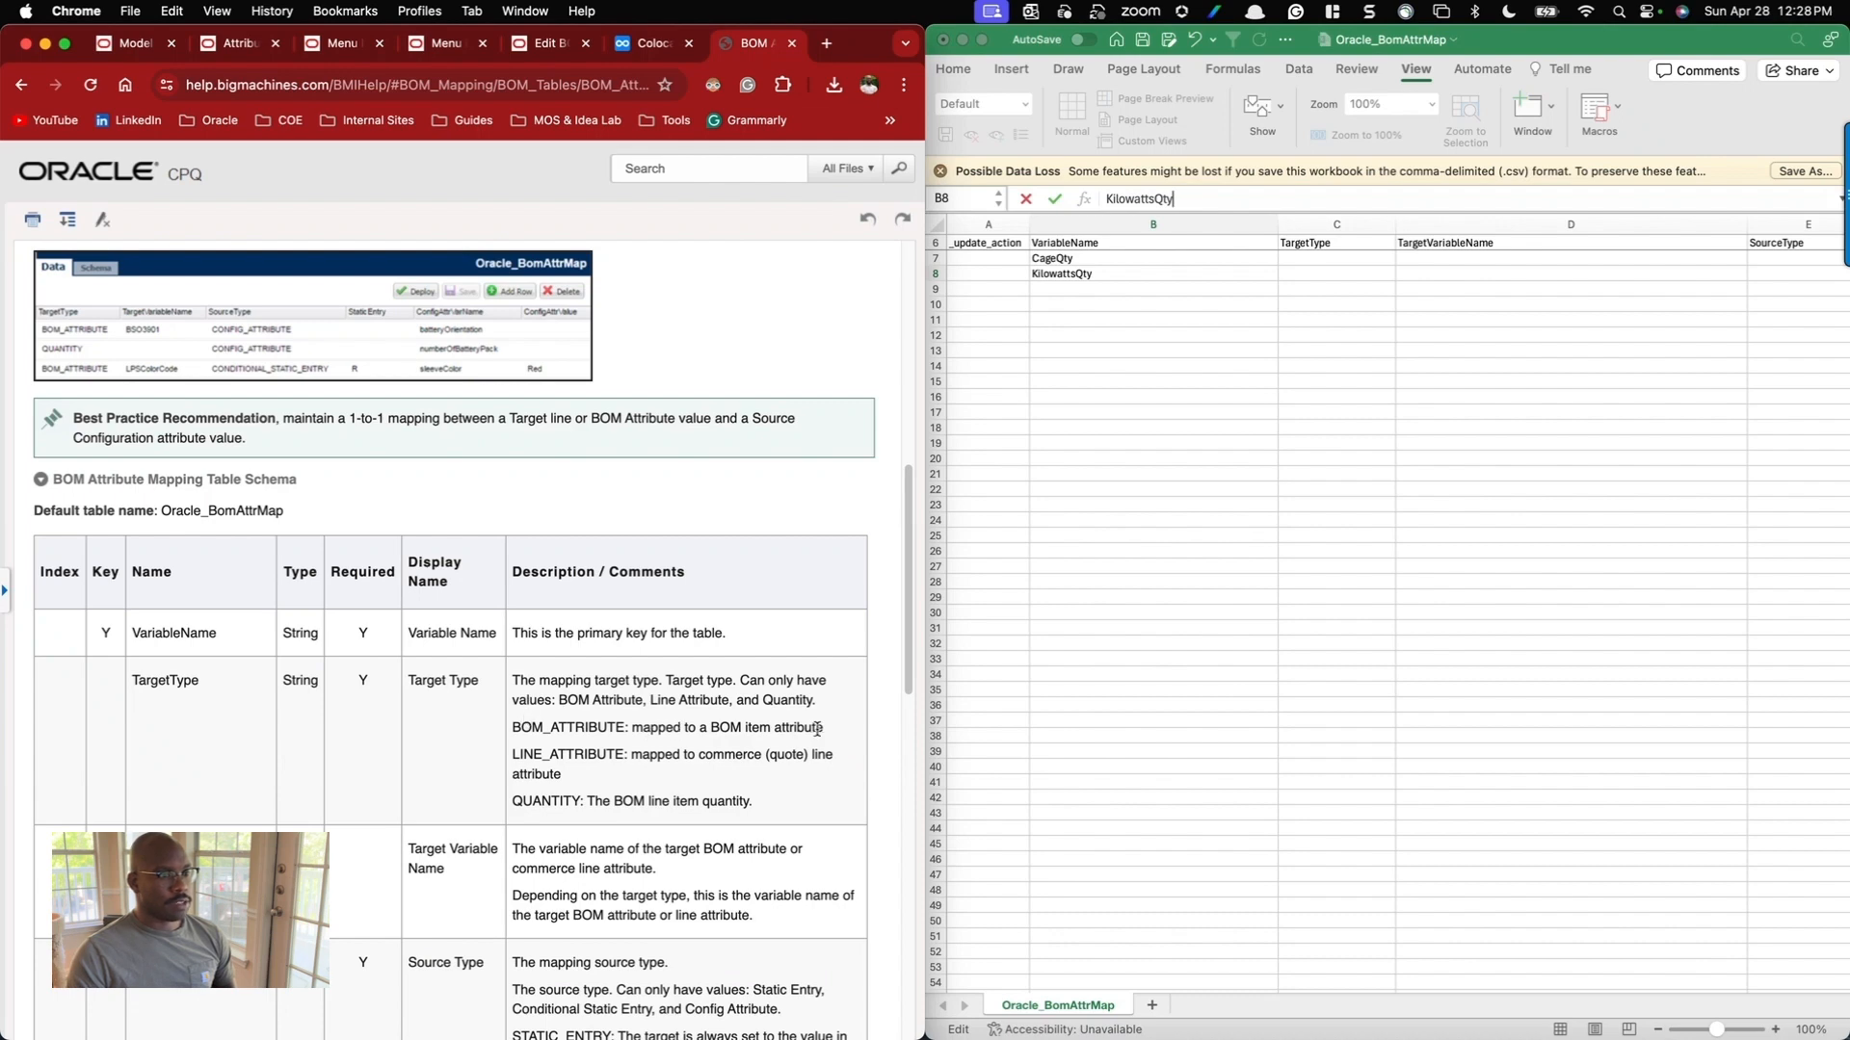
drag(540, 727, 631, 729)
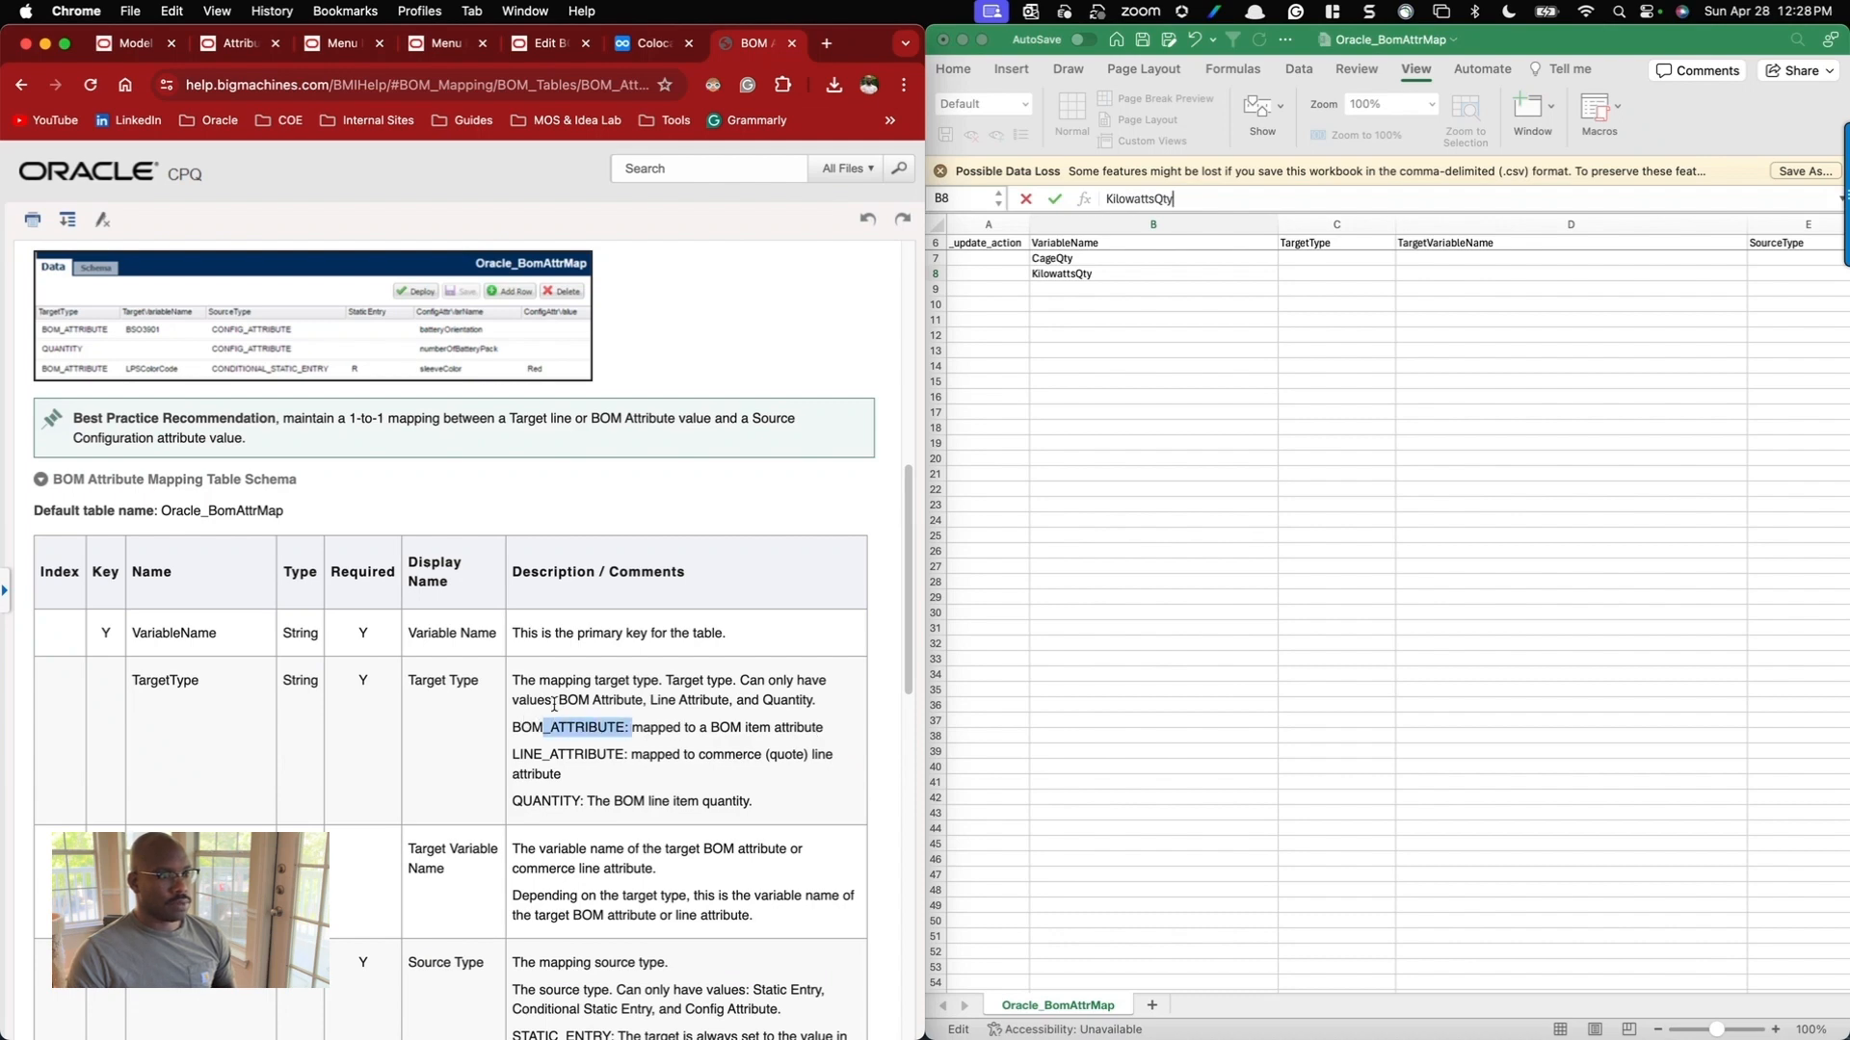
drag(512, 681, 599, 683)
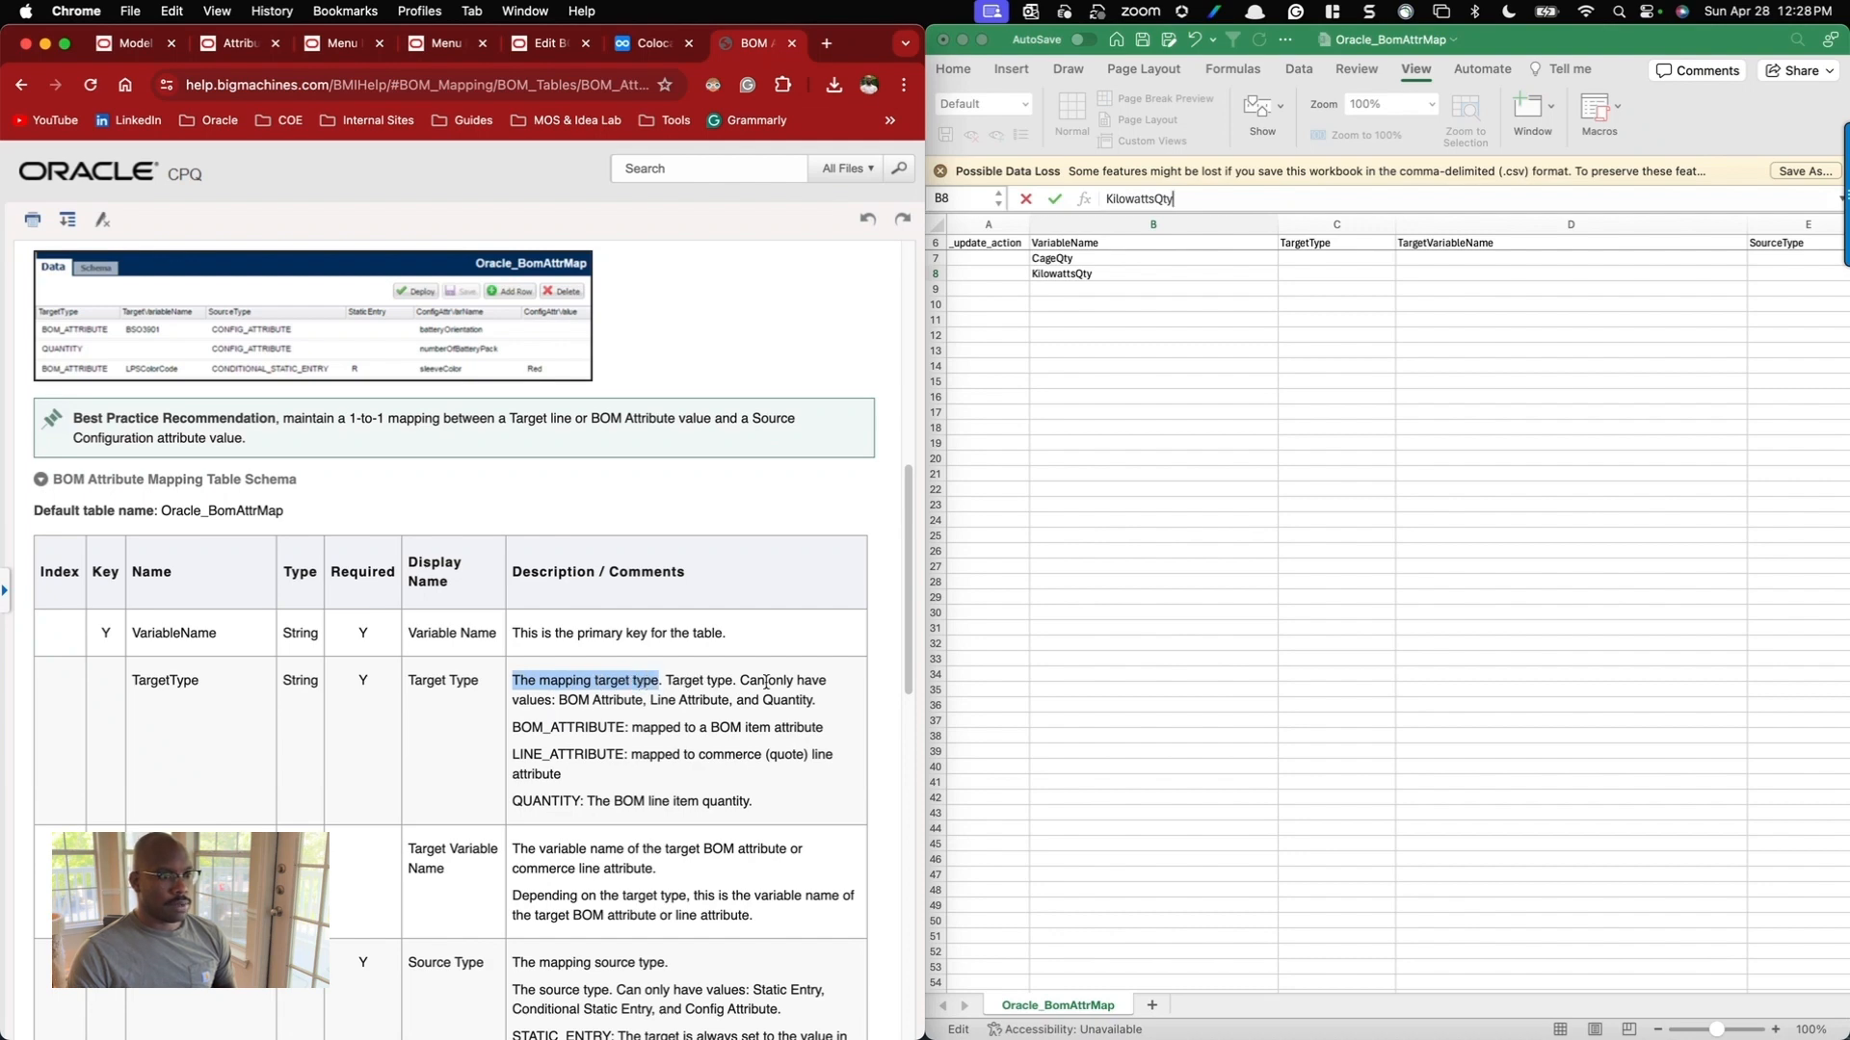
click(581, 700)
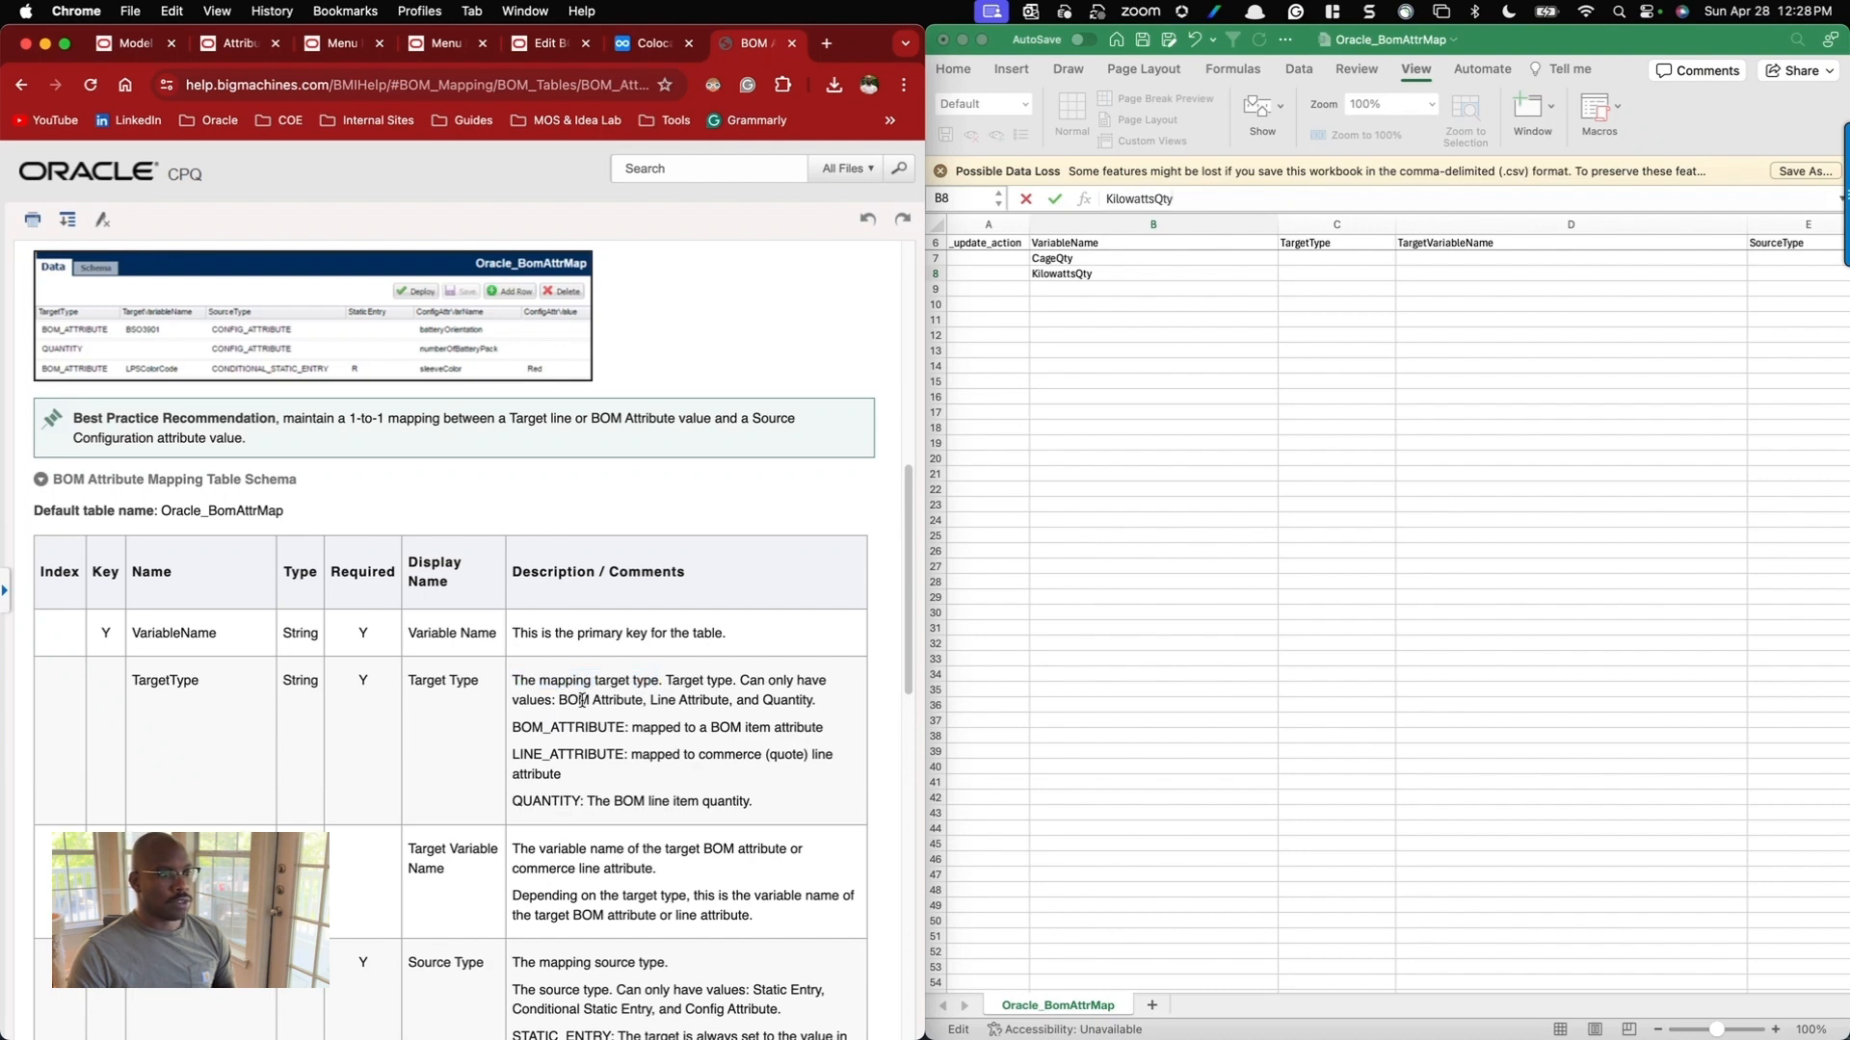
double_click(539, 724)
double_click(539, 751)
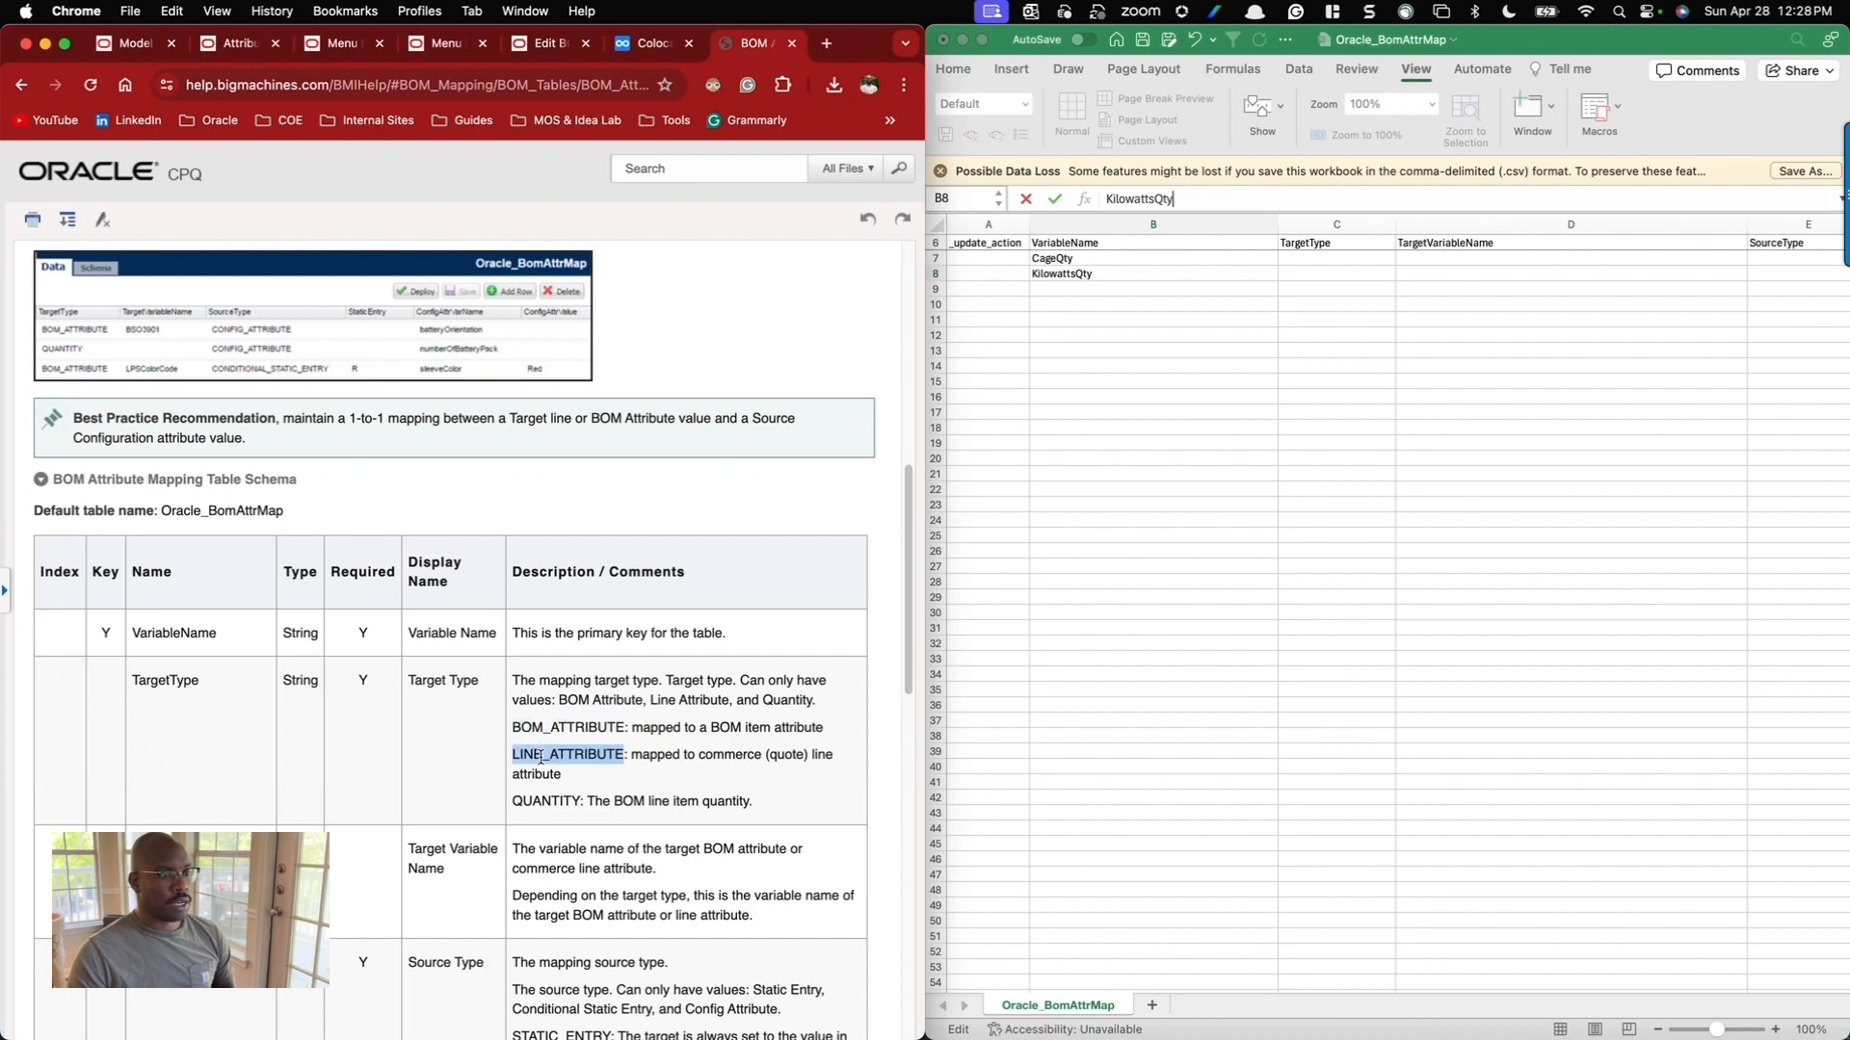
double_click(542, 800)
double_click(569, 729)
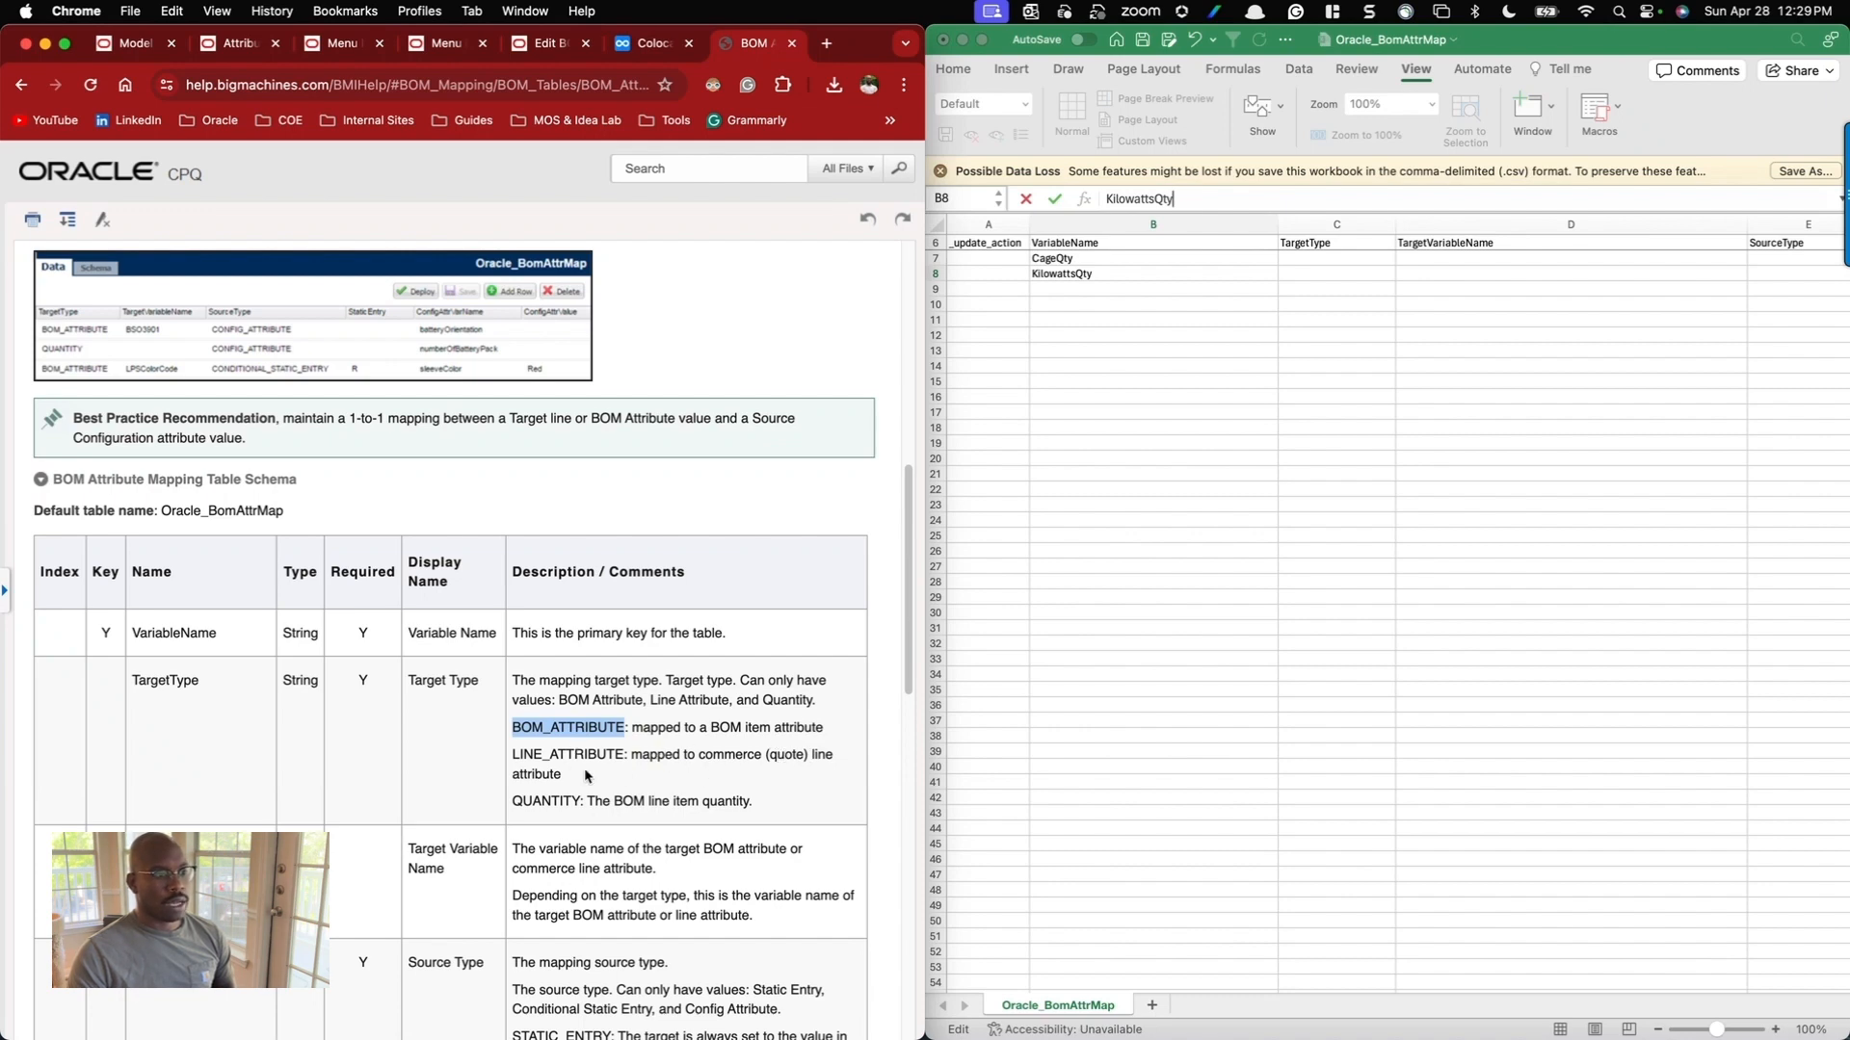
Copy QUANTITY from the help page into the TargetType cells of the CageQty and KilowattsQty rows in Oracle_BomAttrMap.
double_click(542, 799)
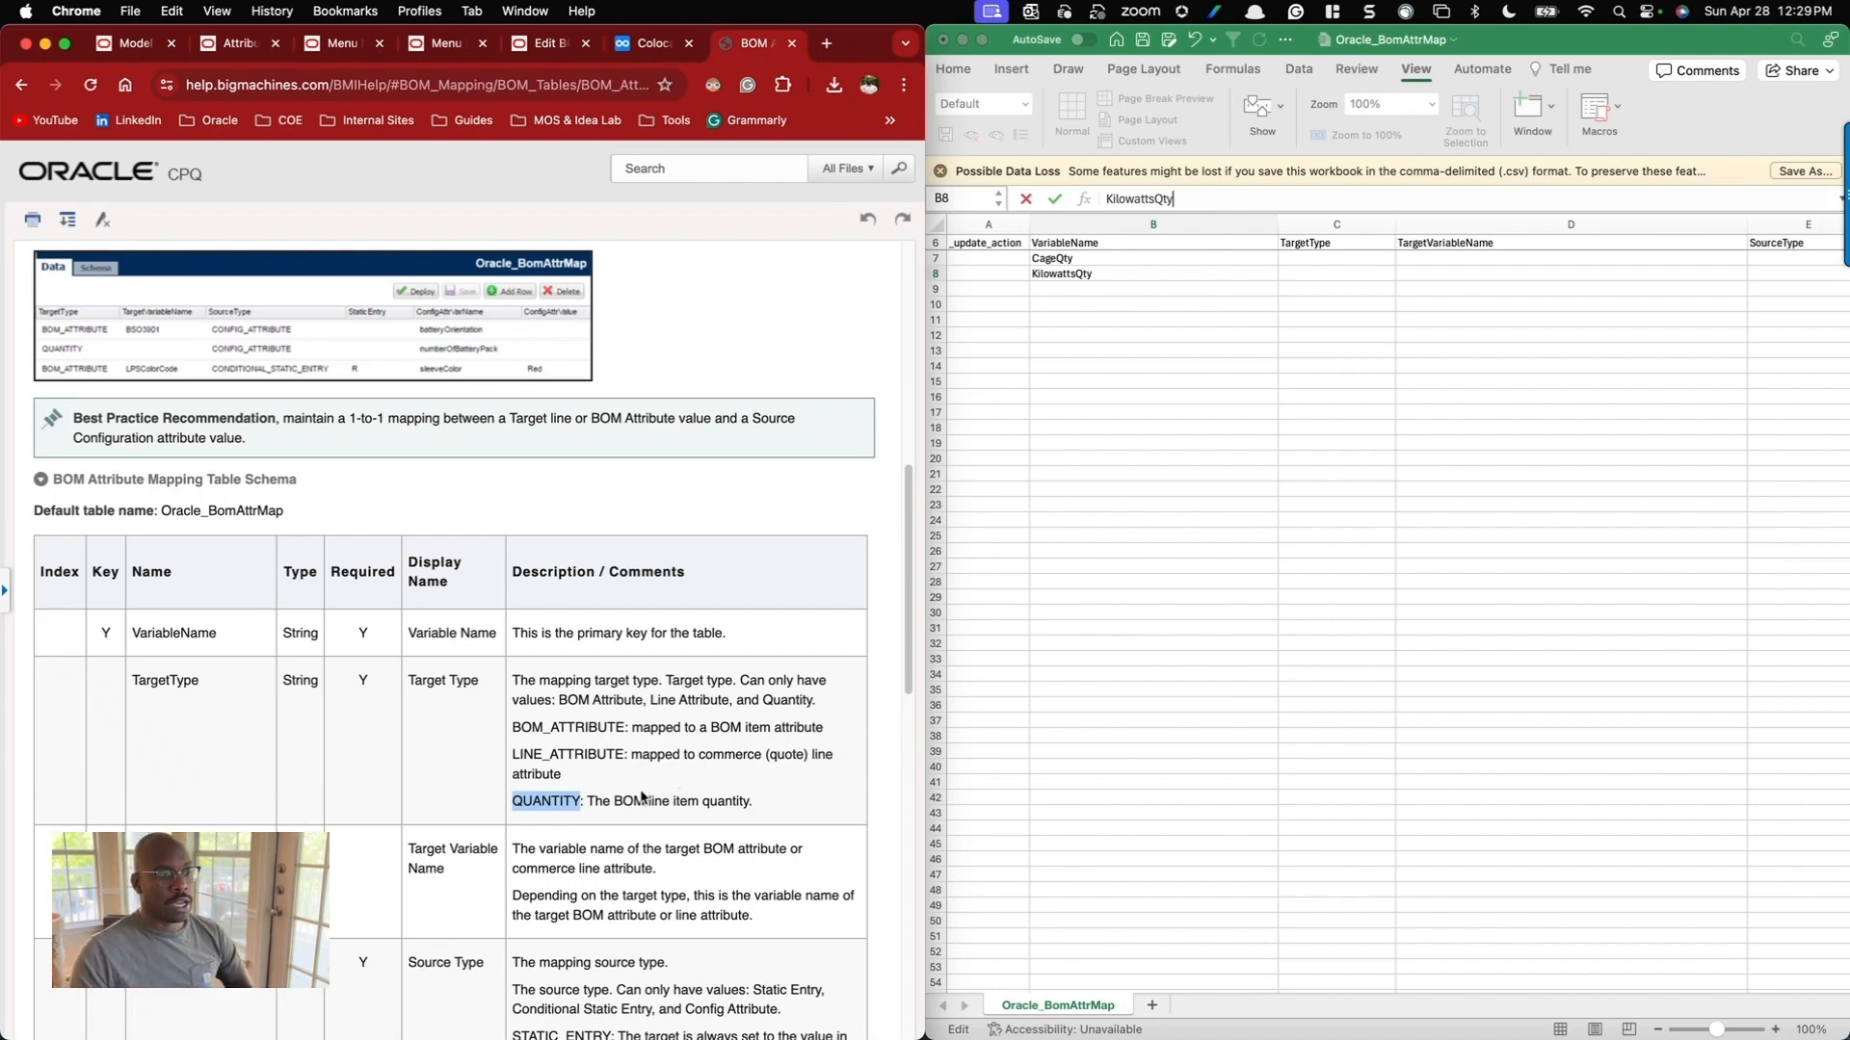
click(1321, 289)
click(1320, 258)
key(super+v)
click(1319, 275)
key(super+v)
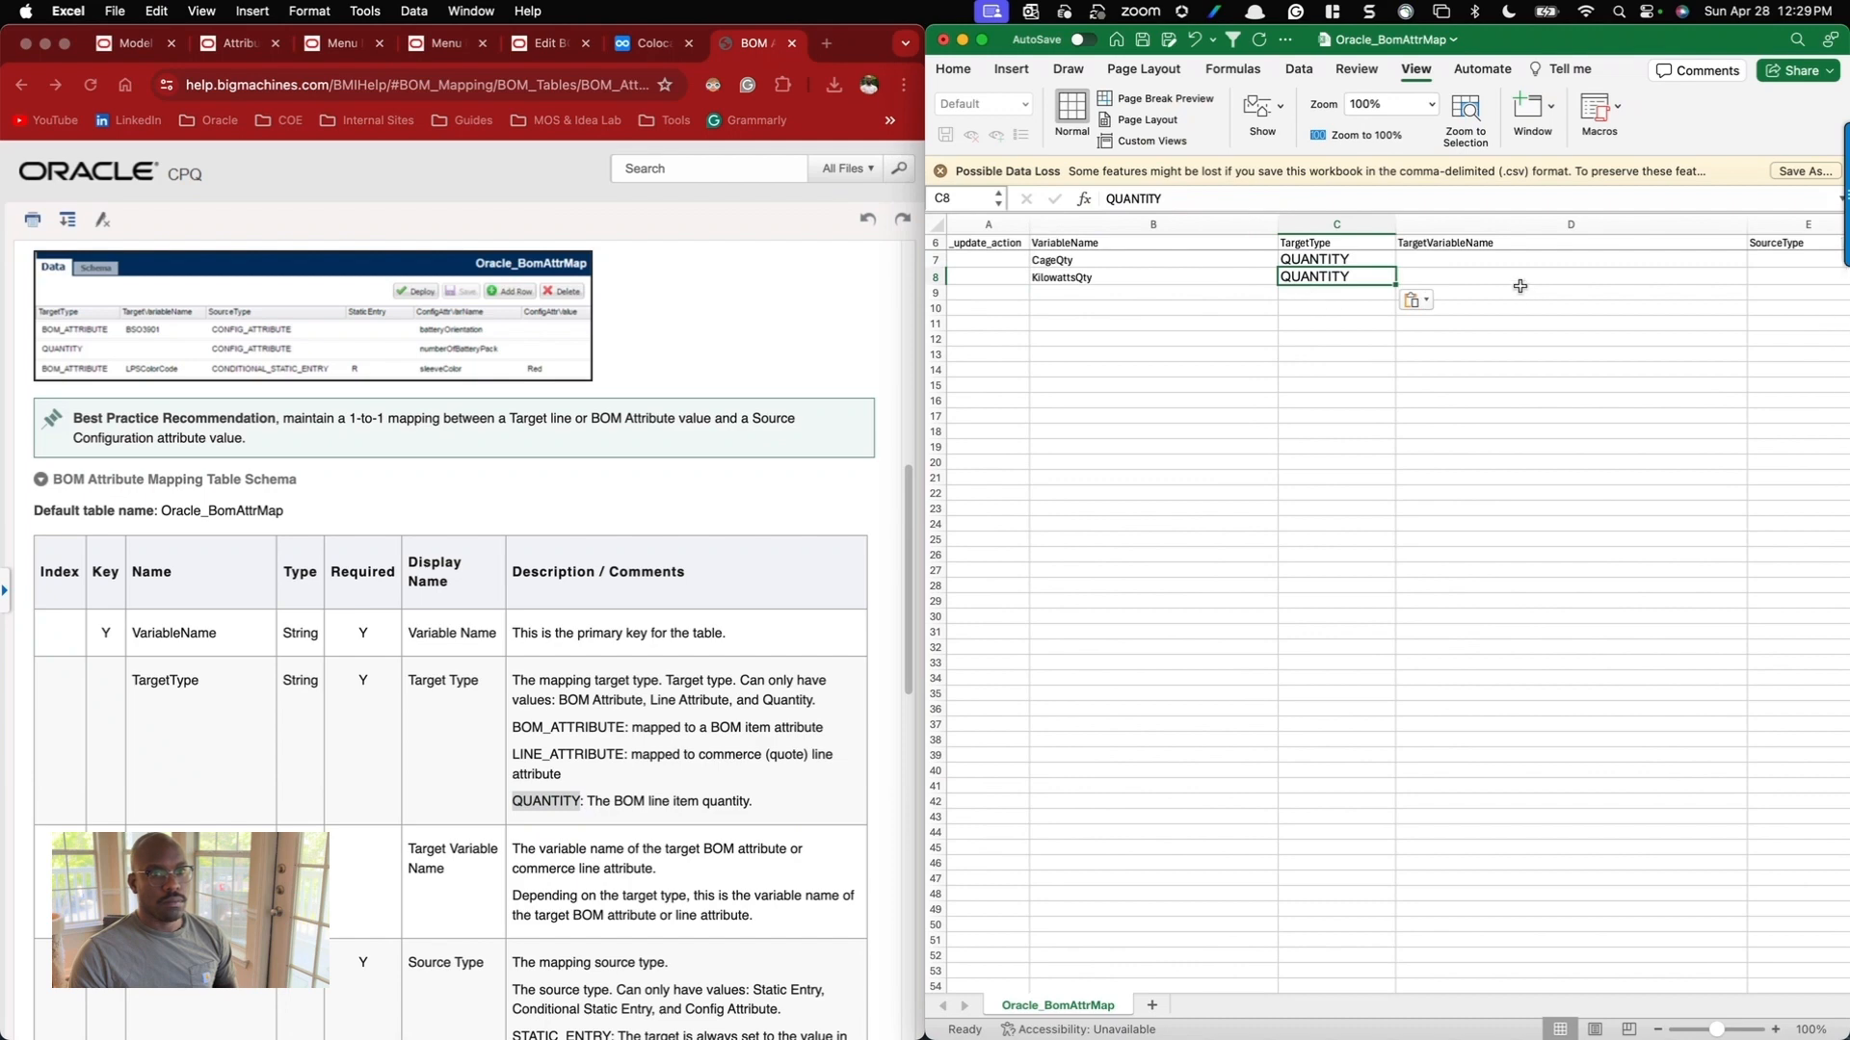
Review the TargetVariableName and SourceType definitions in the schema against the matching columns of the two QUANTITY rows.
scroll(1521, 286, right, 5)
scroll(546, 727, down, 3)
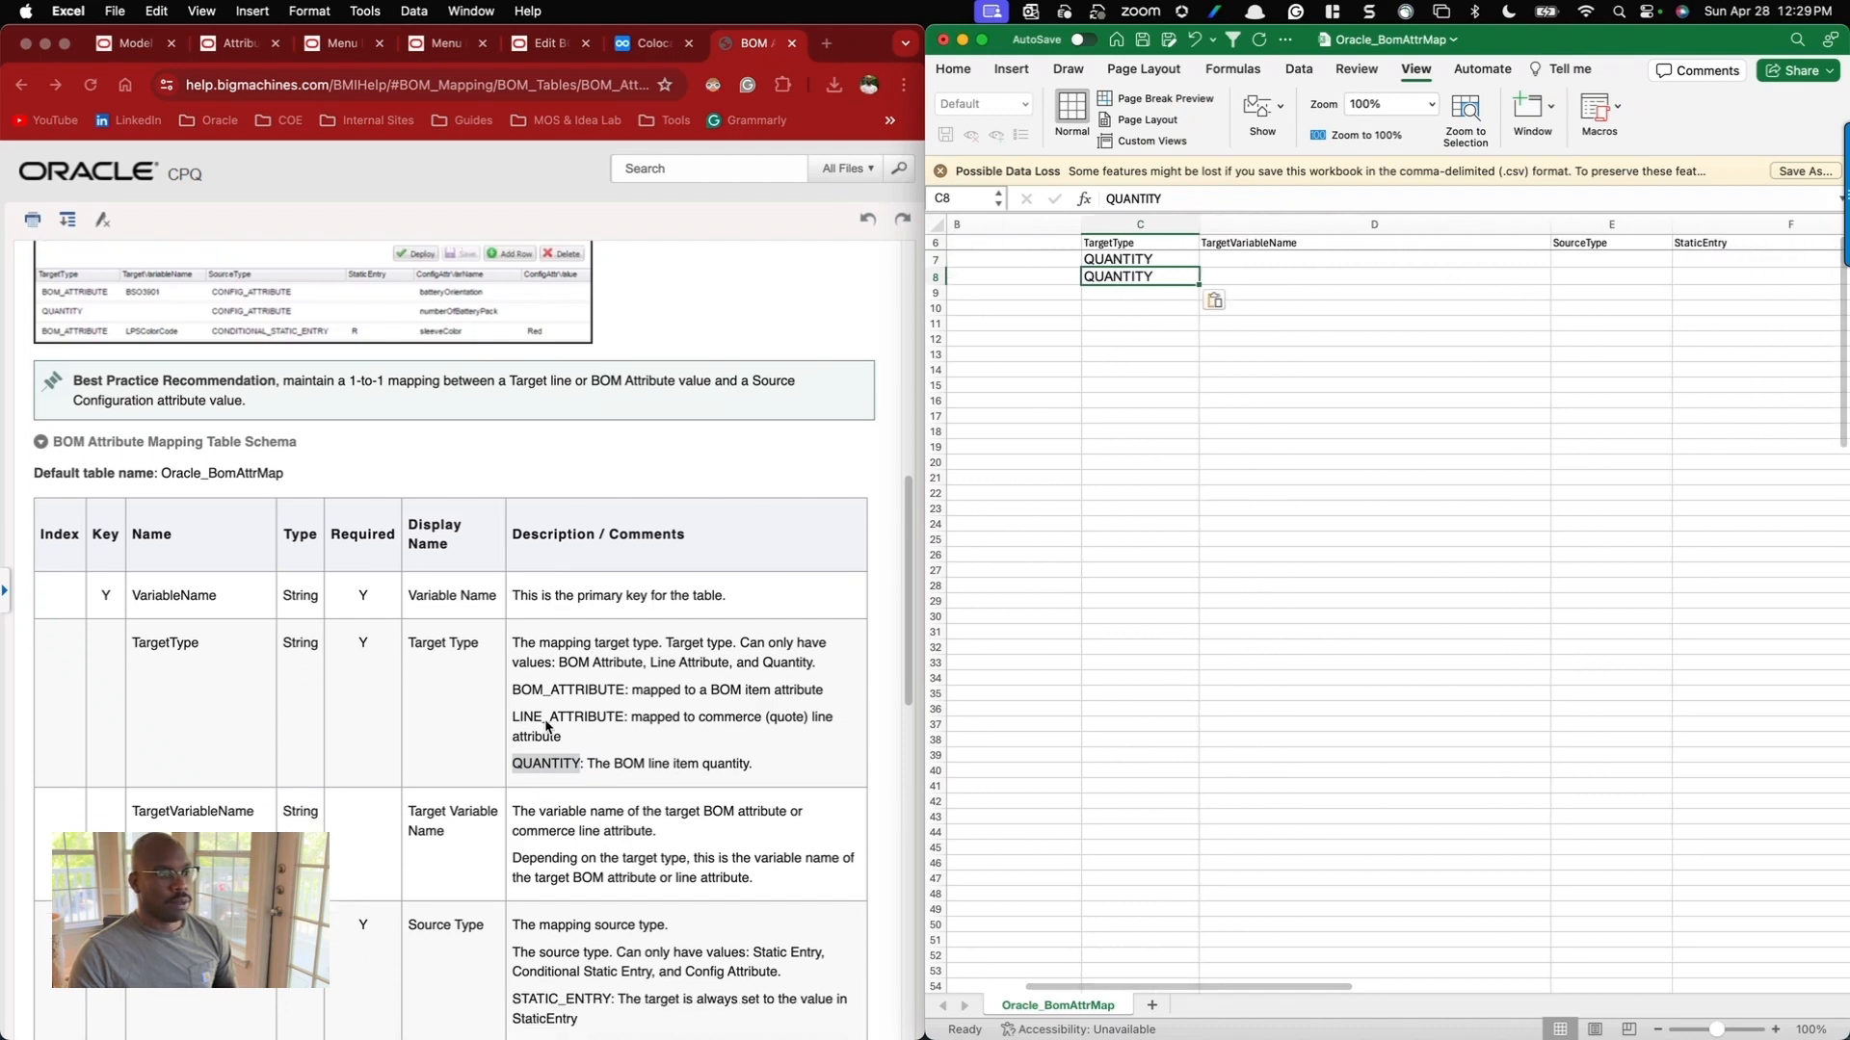
scroll(546, 726, down, 2)
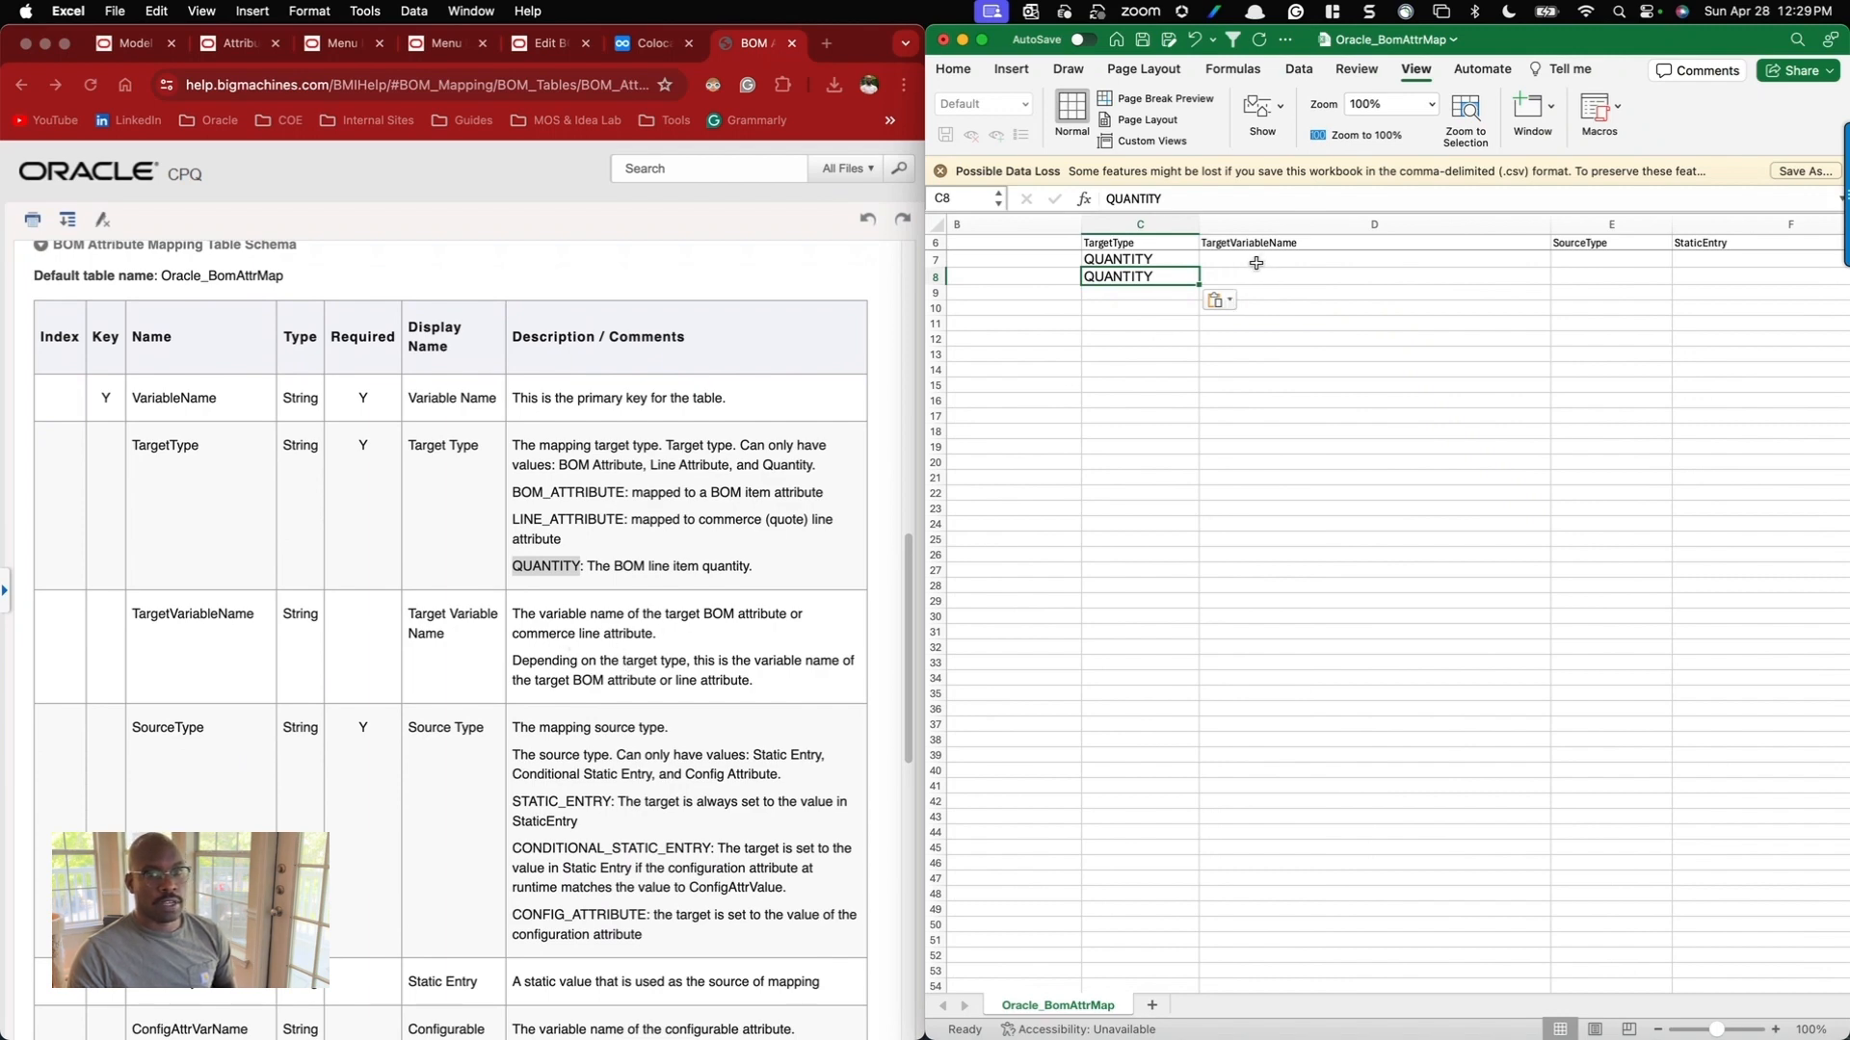
drag(1135, 259, 1135, 278)
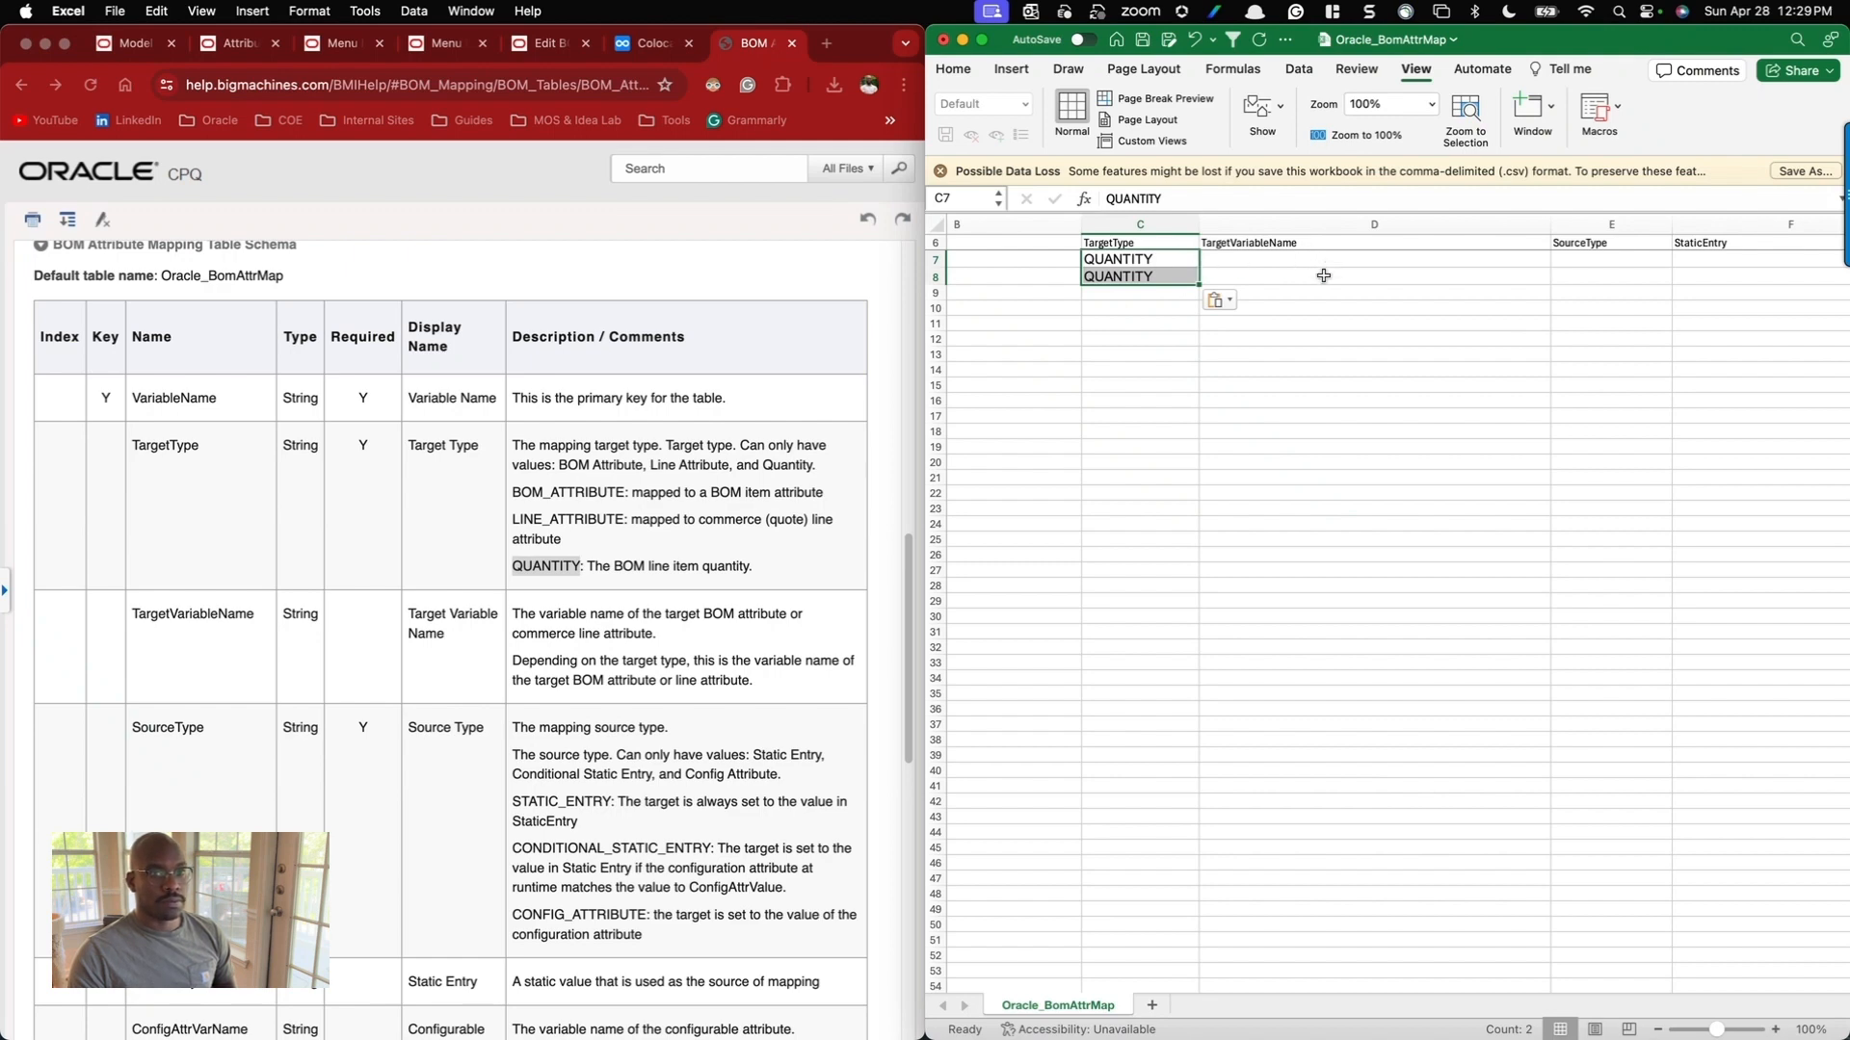
scroll(1634, 279, right, 2)
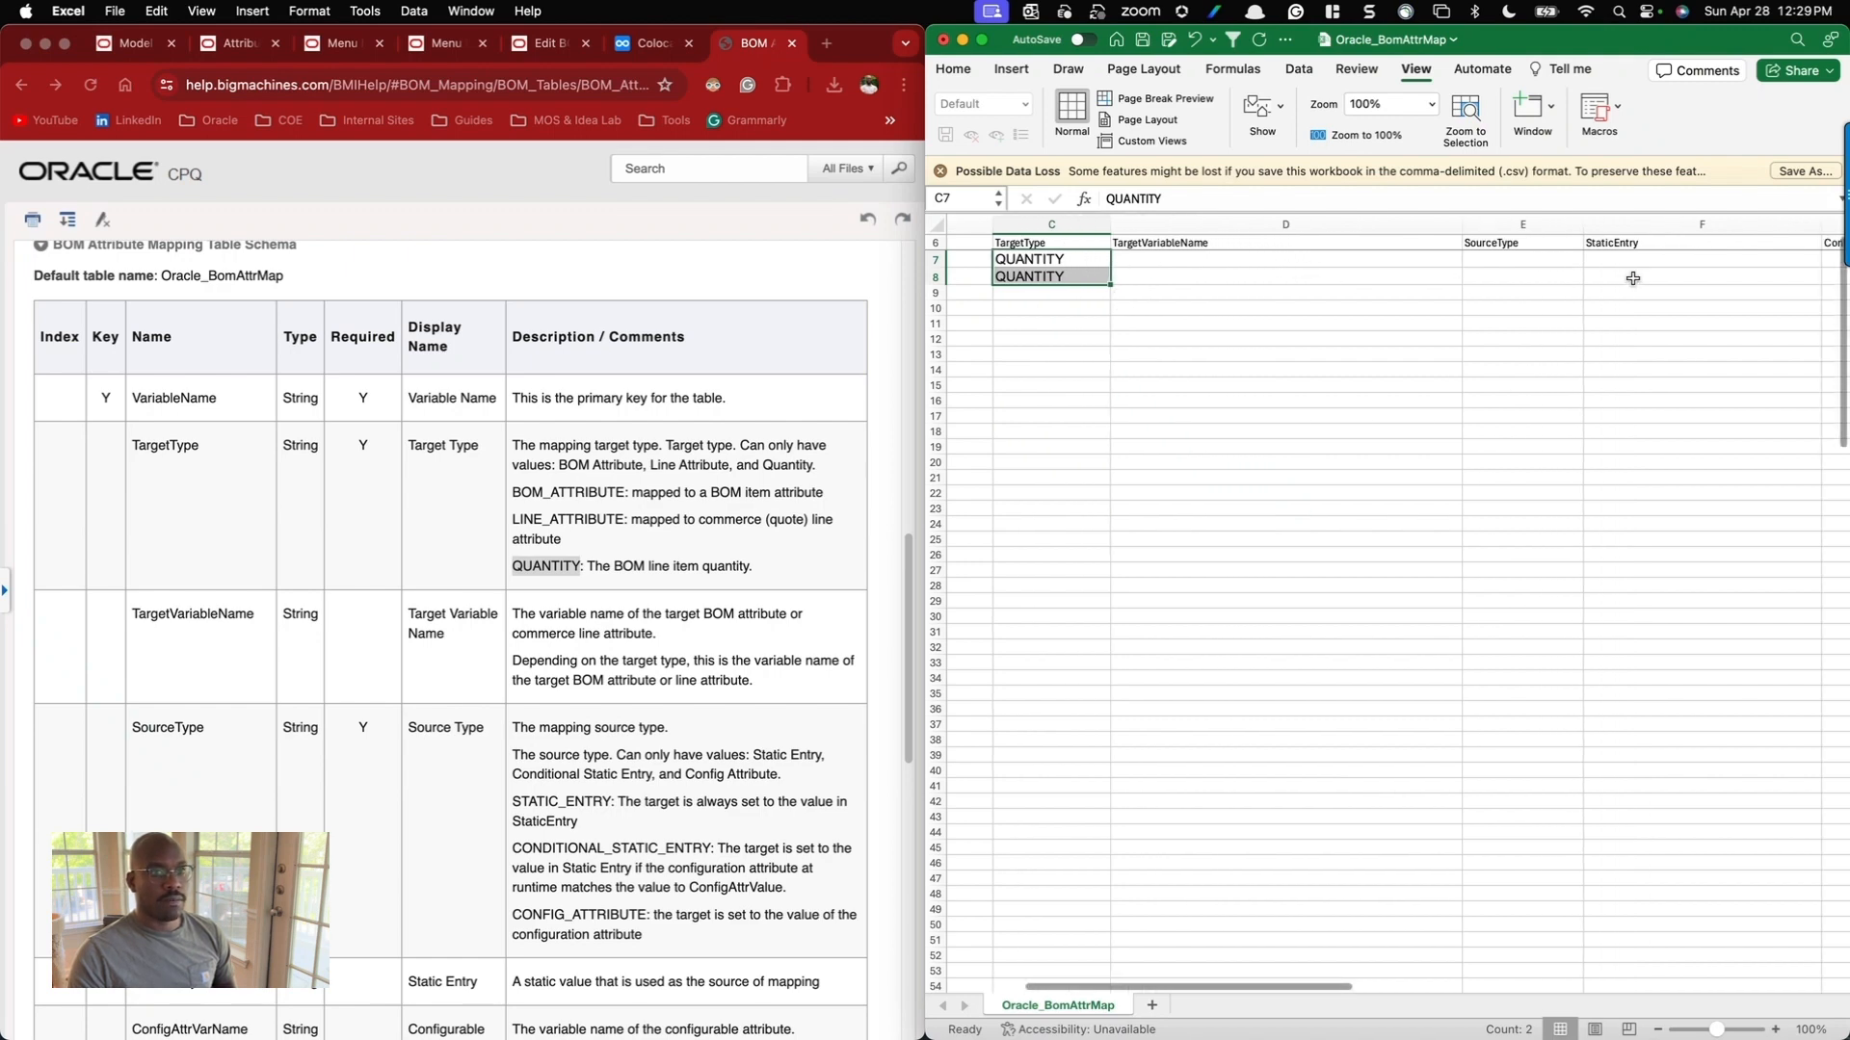
Copy CONFIG_ATTRIBUTE from the help page's SourceType description into SourceType cells E7 and E8 of Oracle_BomAttrMap.
scroll(441, 751, down, 1)
scroll(446, 753, down, 1)
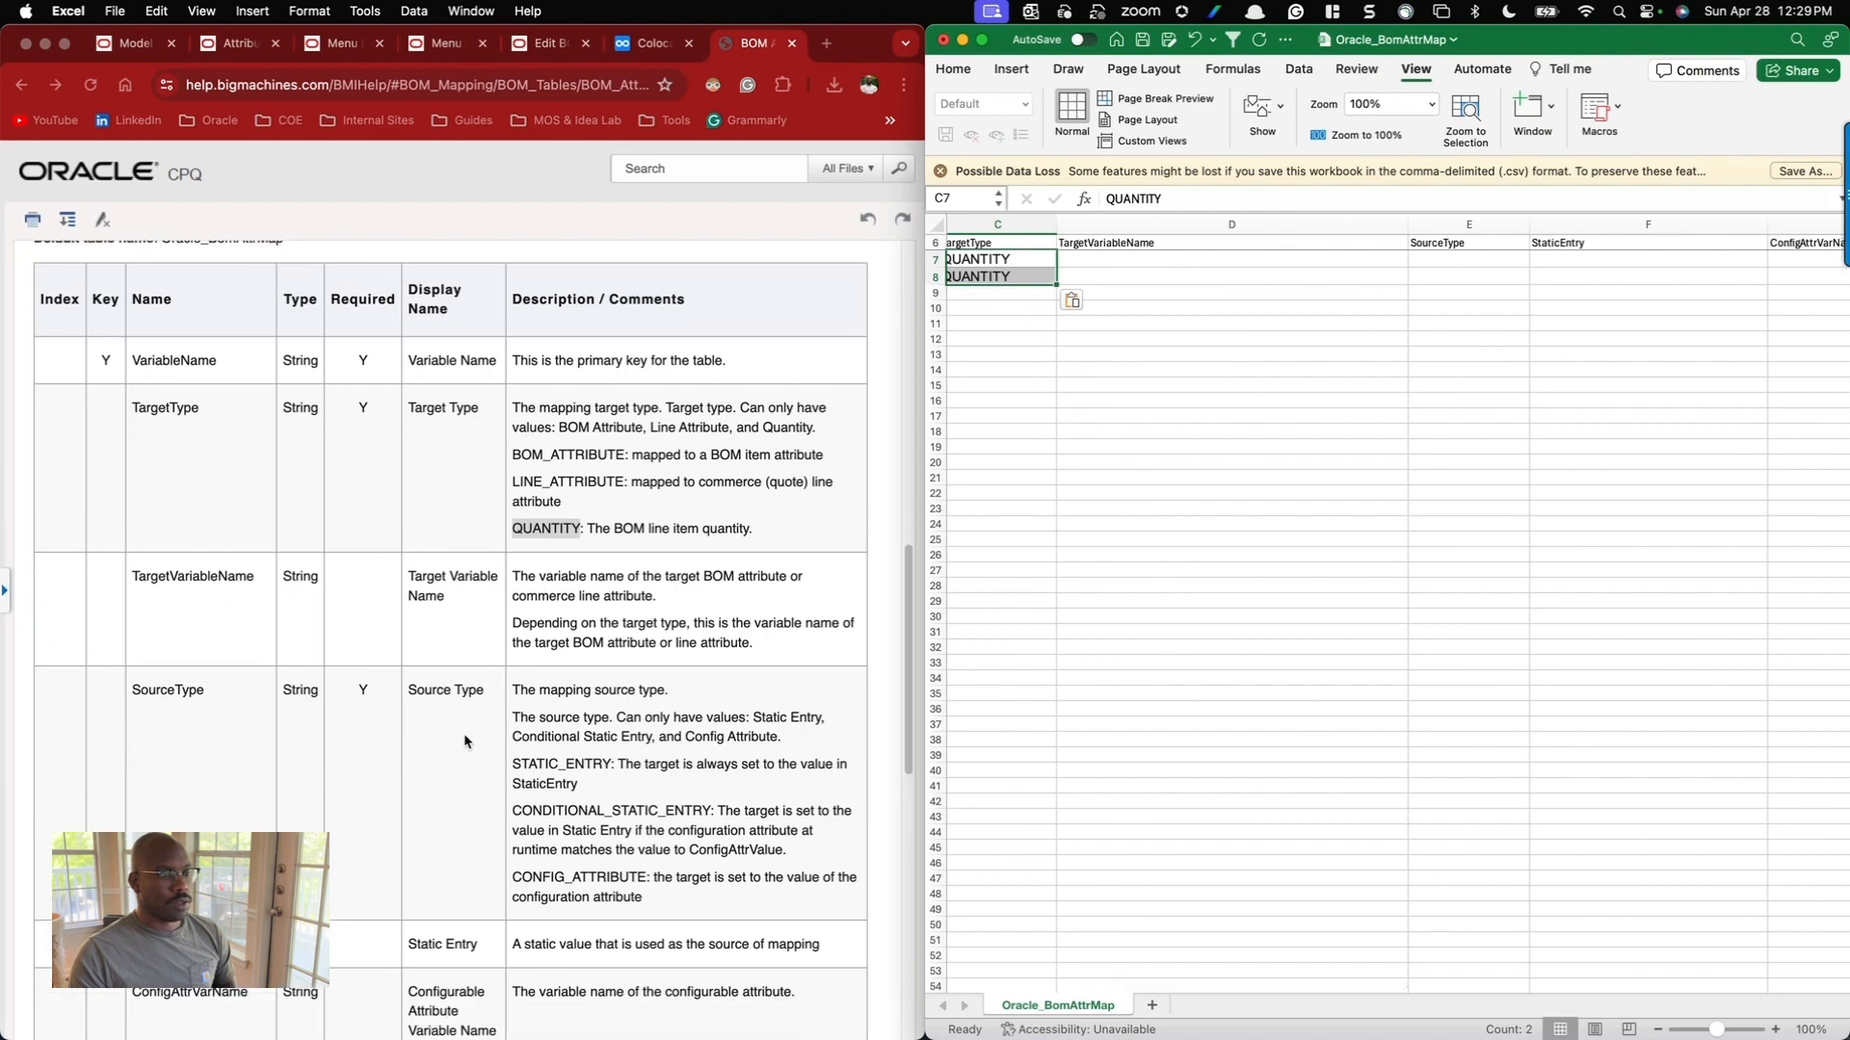
double_click(578, 865)
key(super+c)
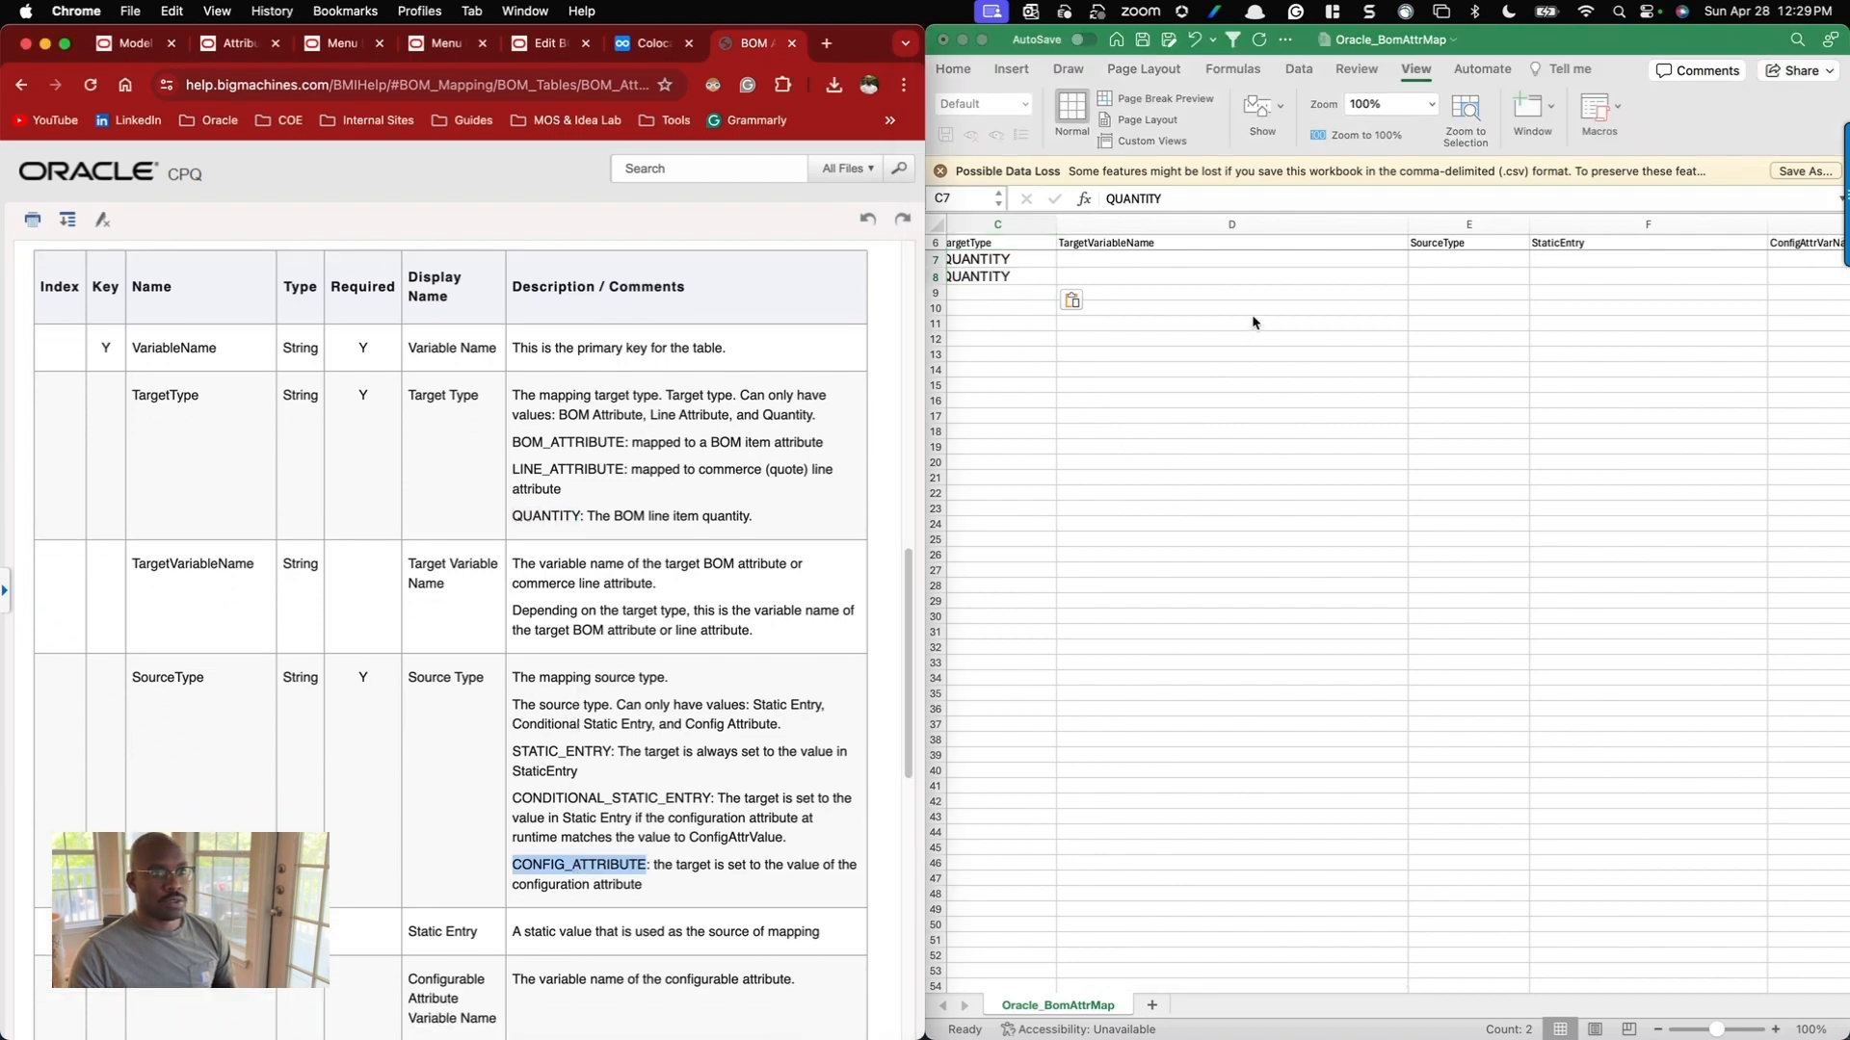
click(1249, 326)
click(1441, 259)
key(super+v)
click(1448, 280)
key(super+v)
Copy the Cage Sq.ft label from the model configuration, find that attribute in the Attributes Administration List, and open its editor in a new tab.
scroll(1366, 362, right, 4)
scroll(1366, 362, right, 3)
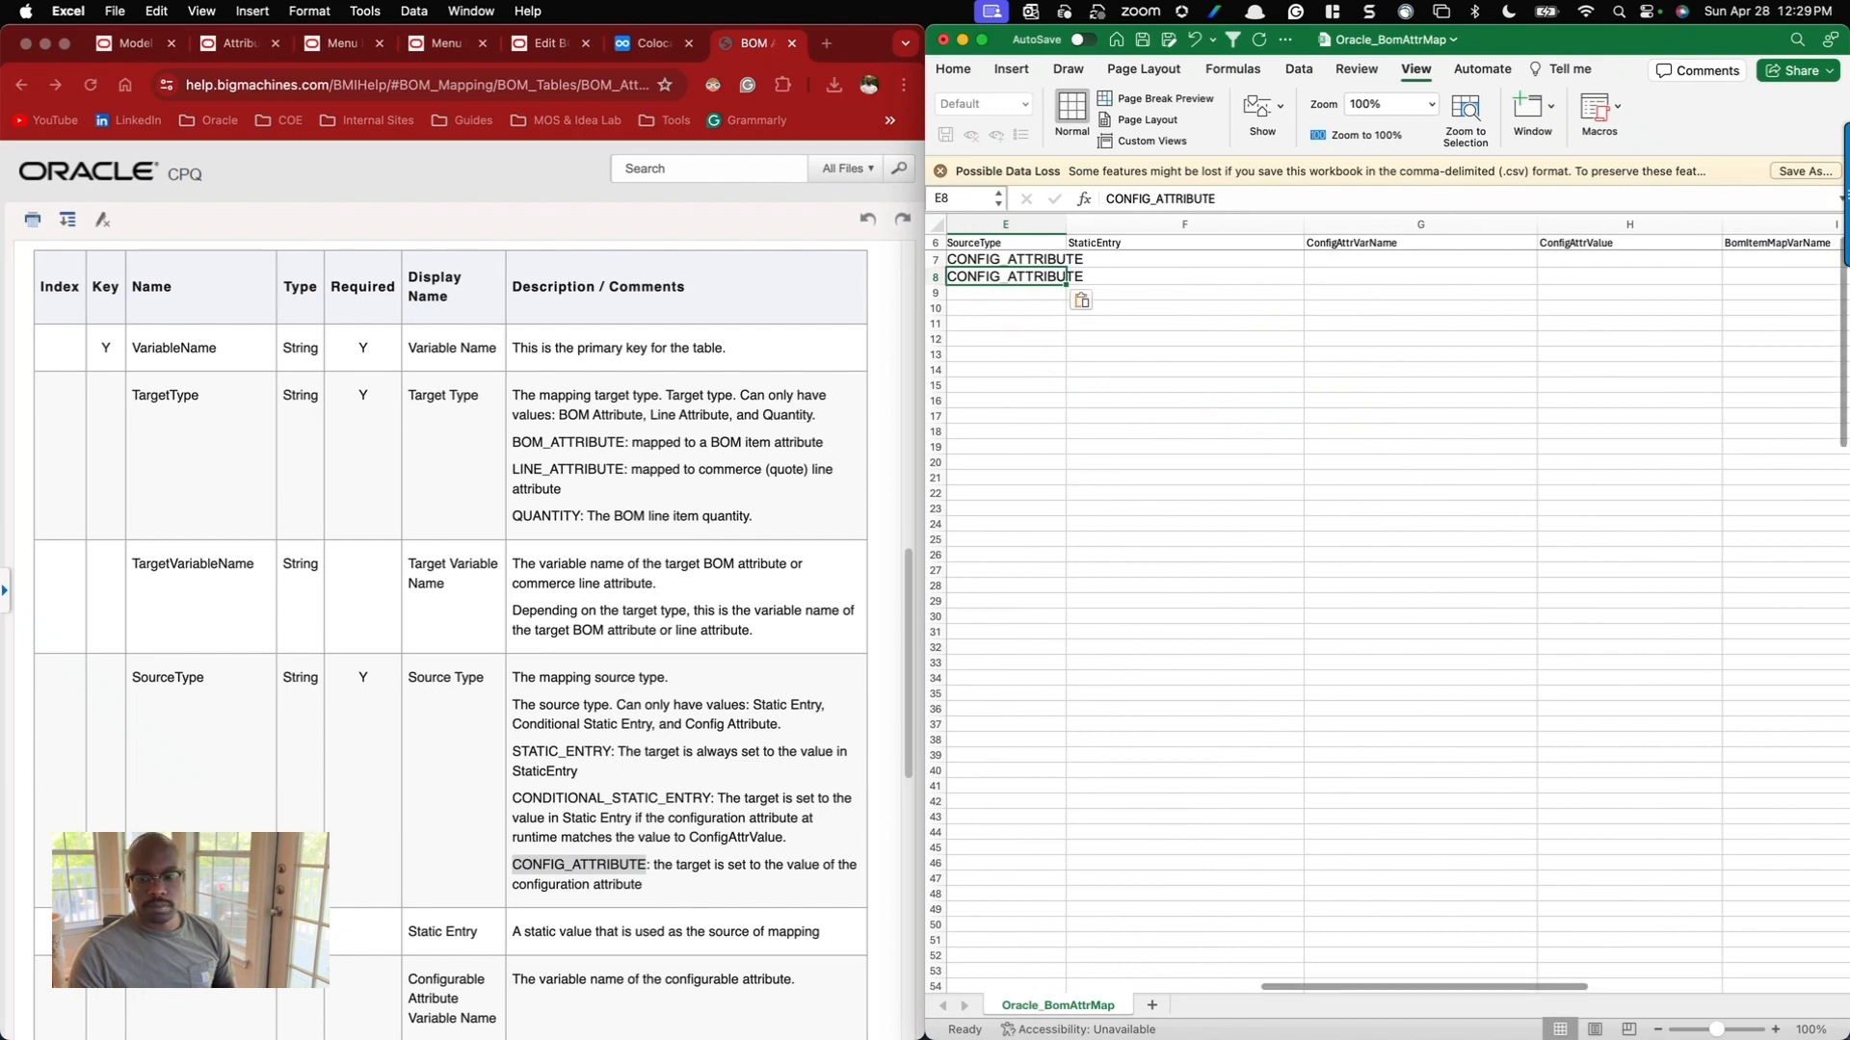
click(131, 48)
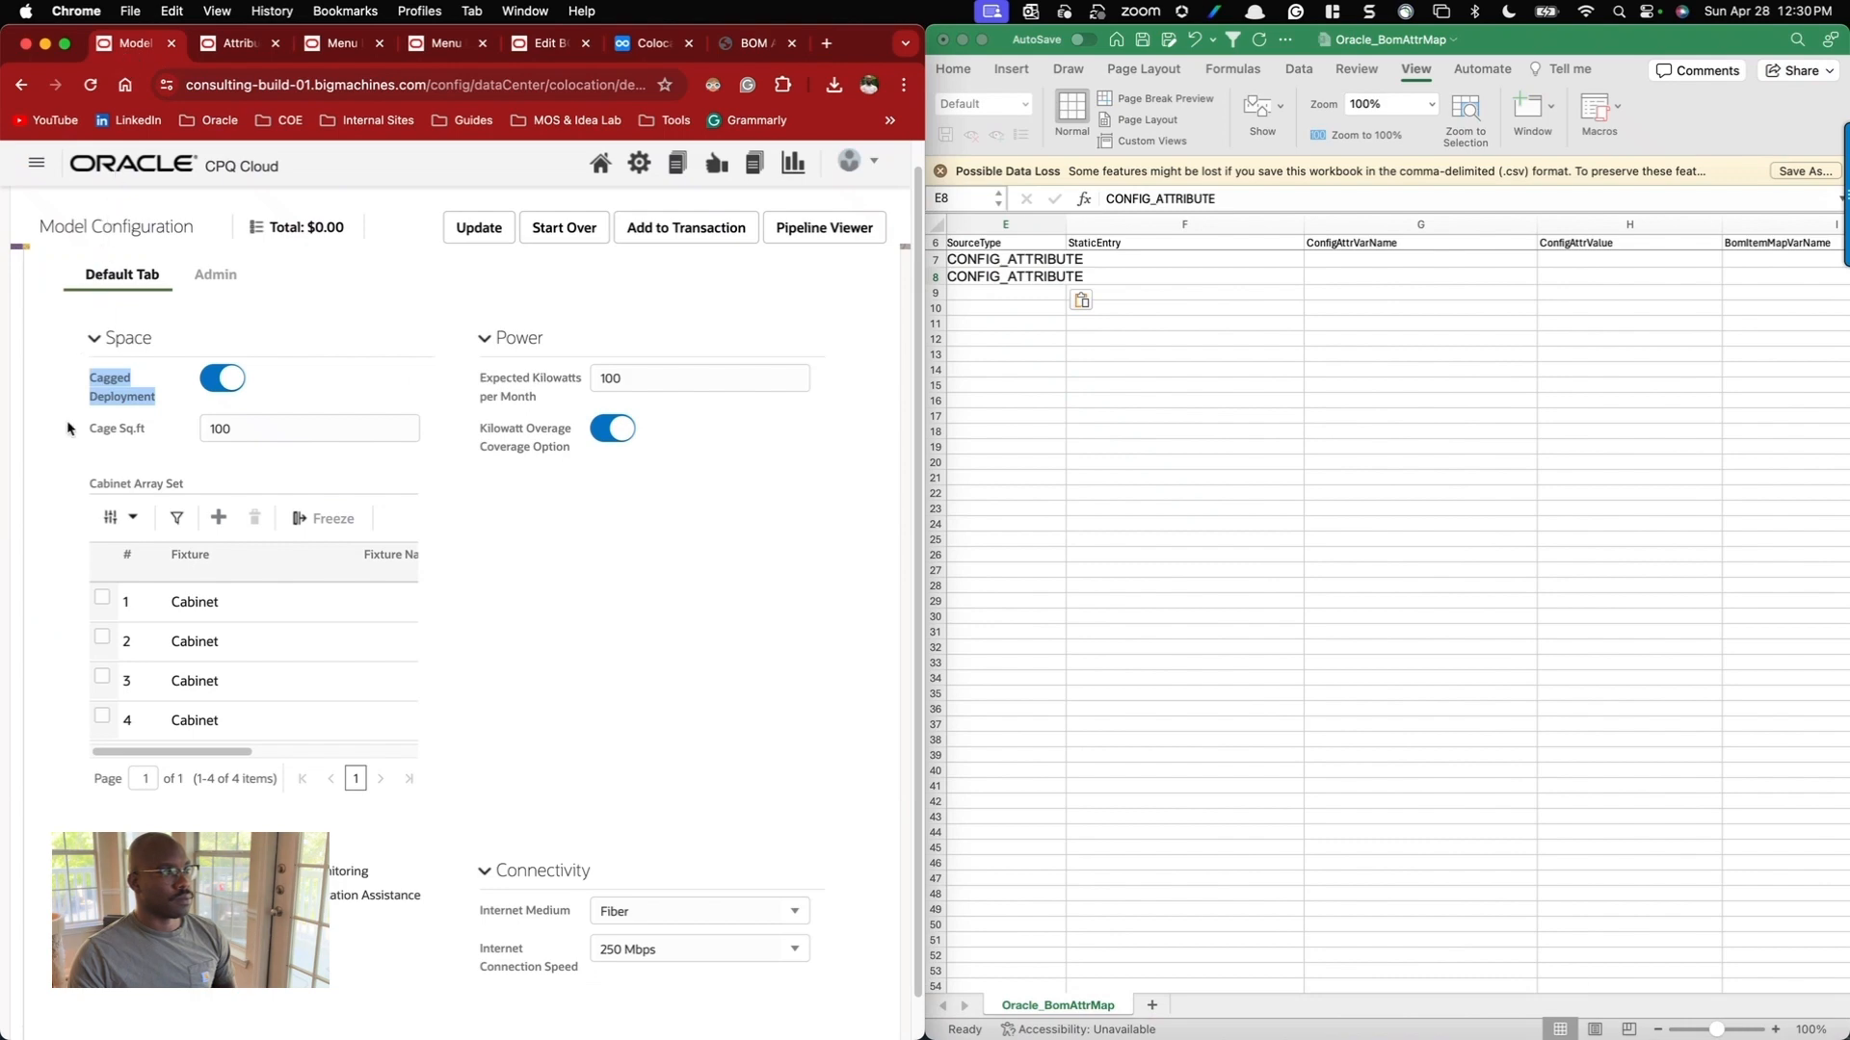
triple_click(105, 435)
key(cmd+c)
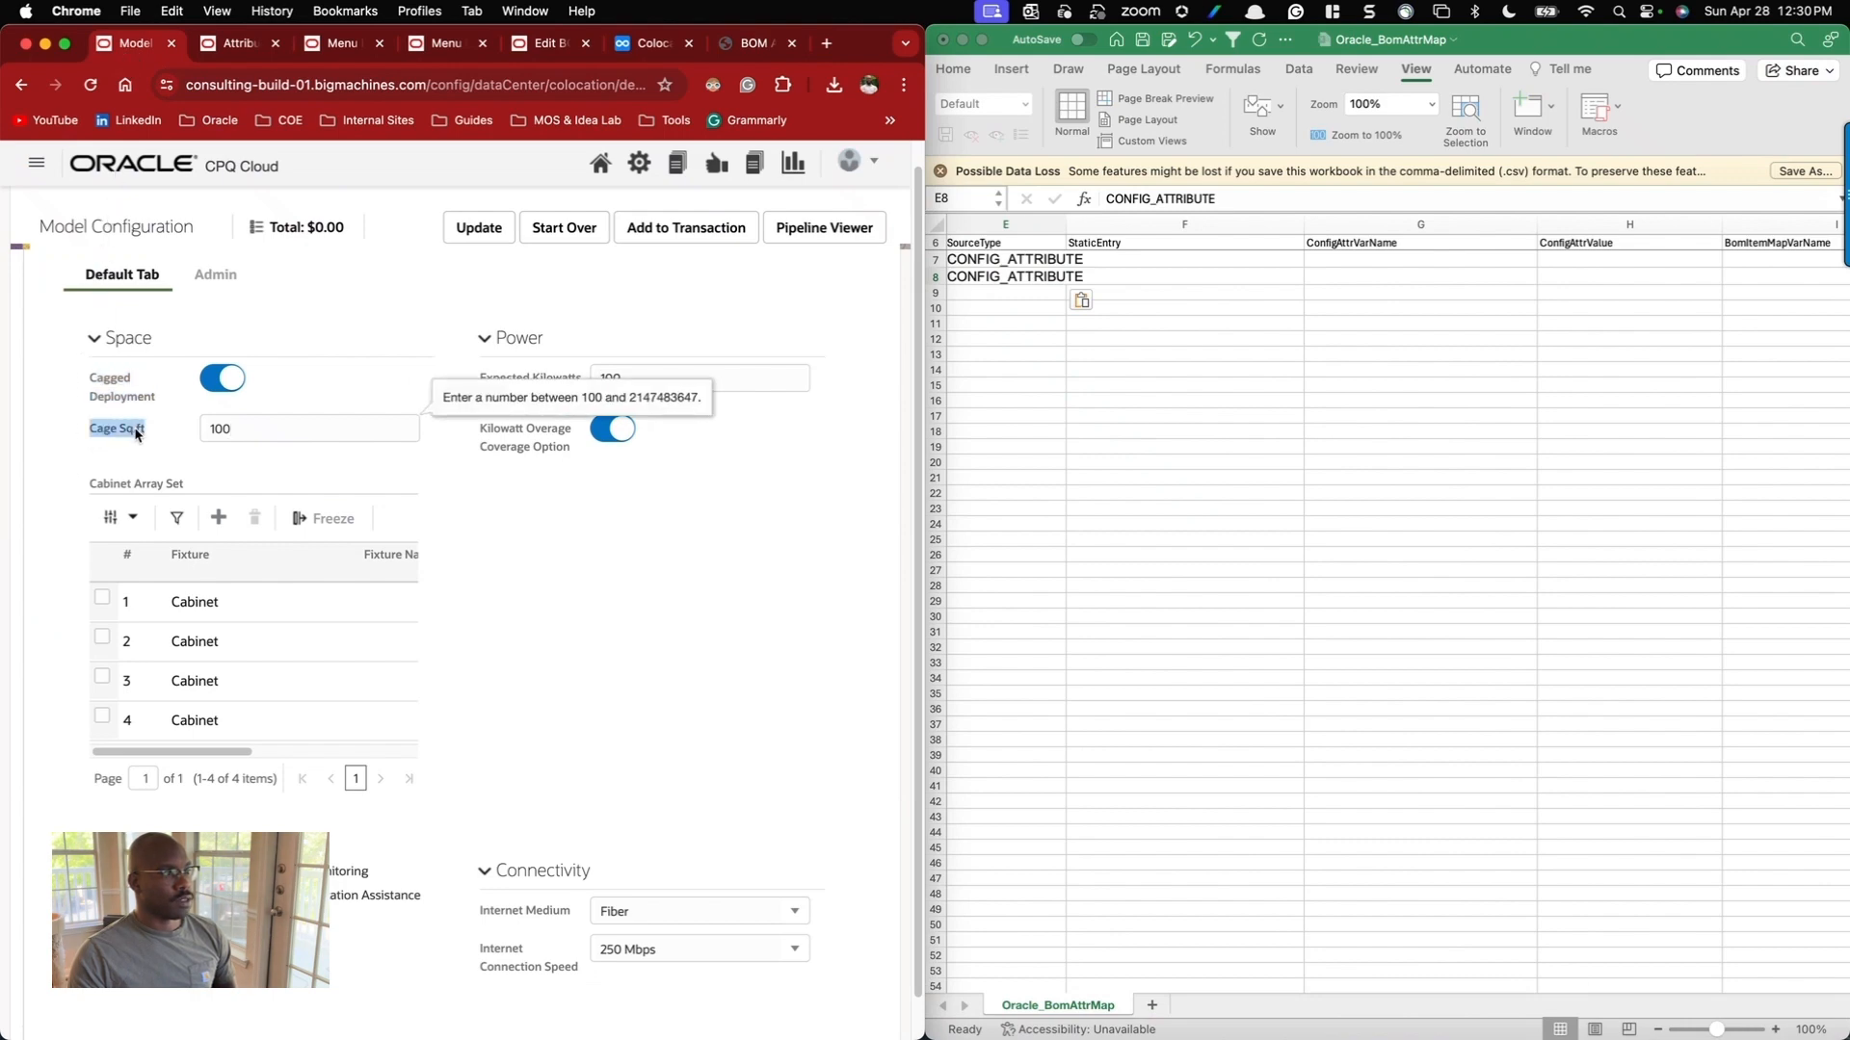
click(227, 43)
key(cmd+f)
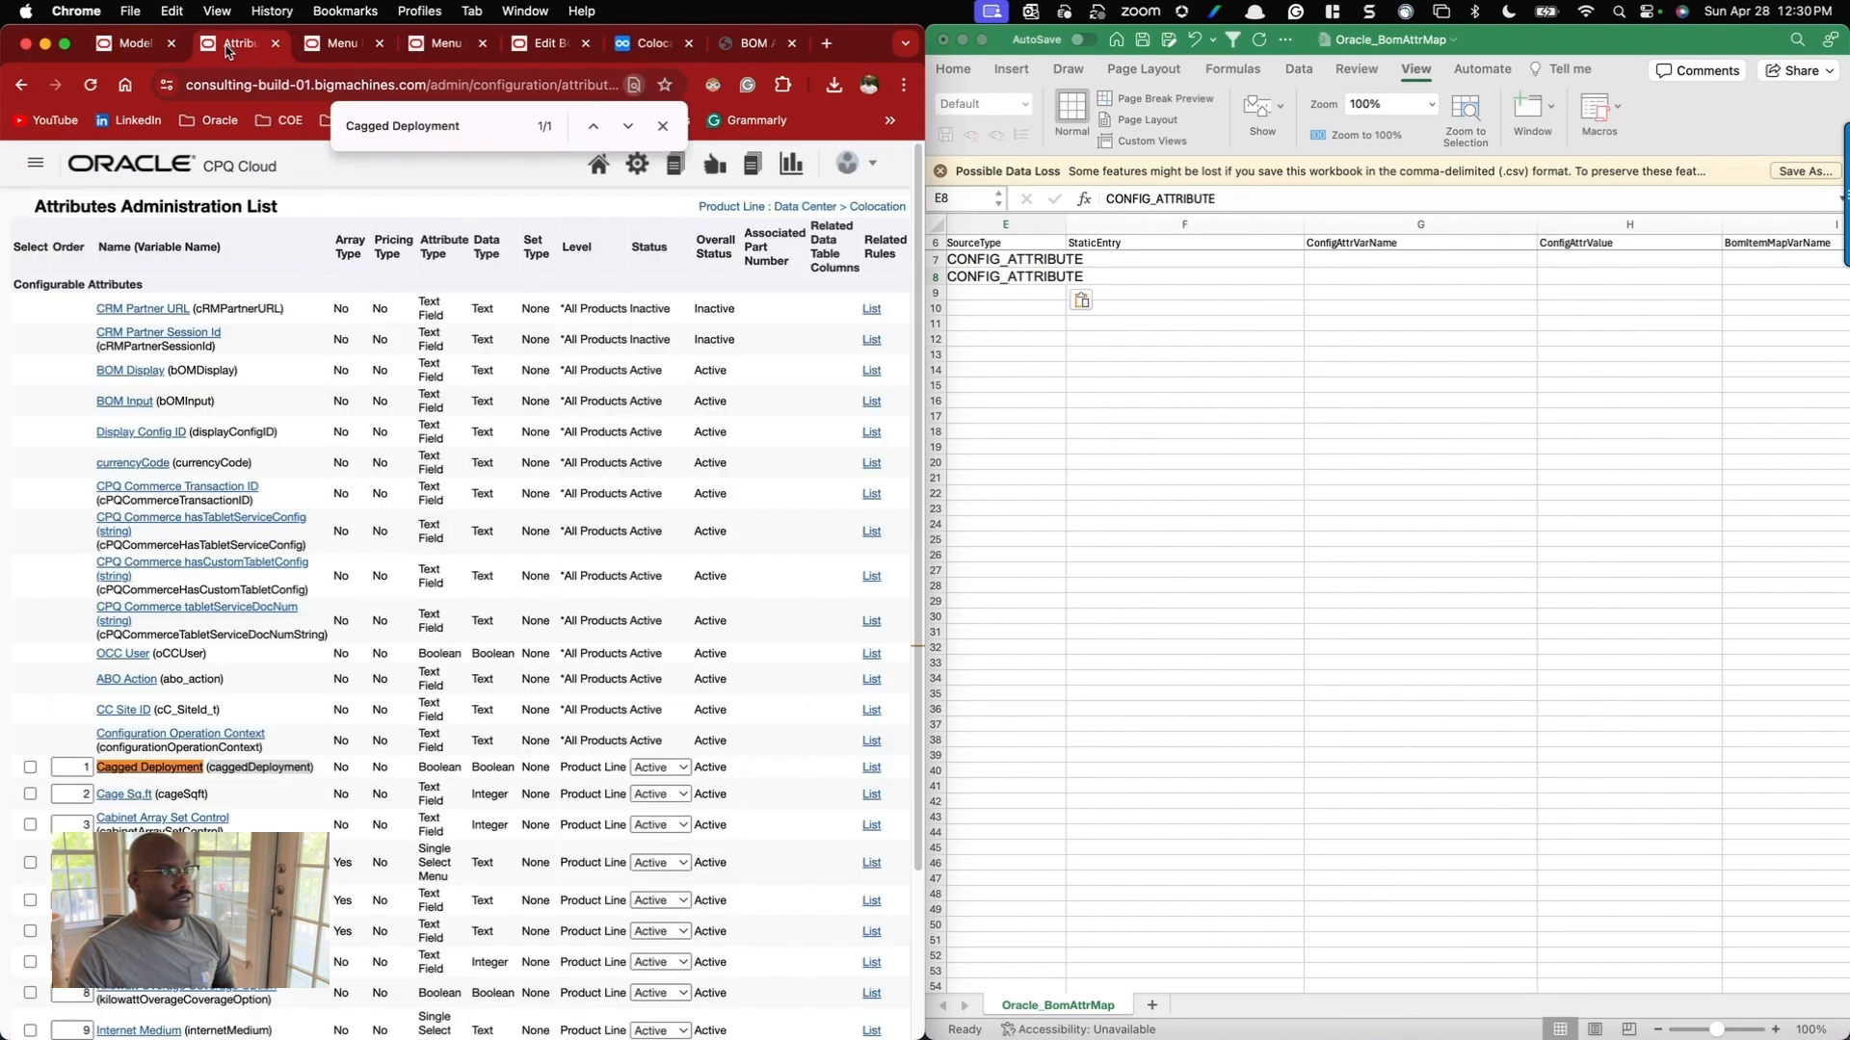
key(cmd+v)
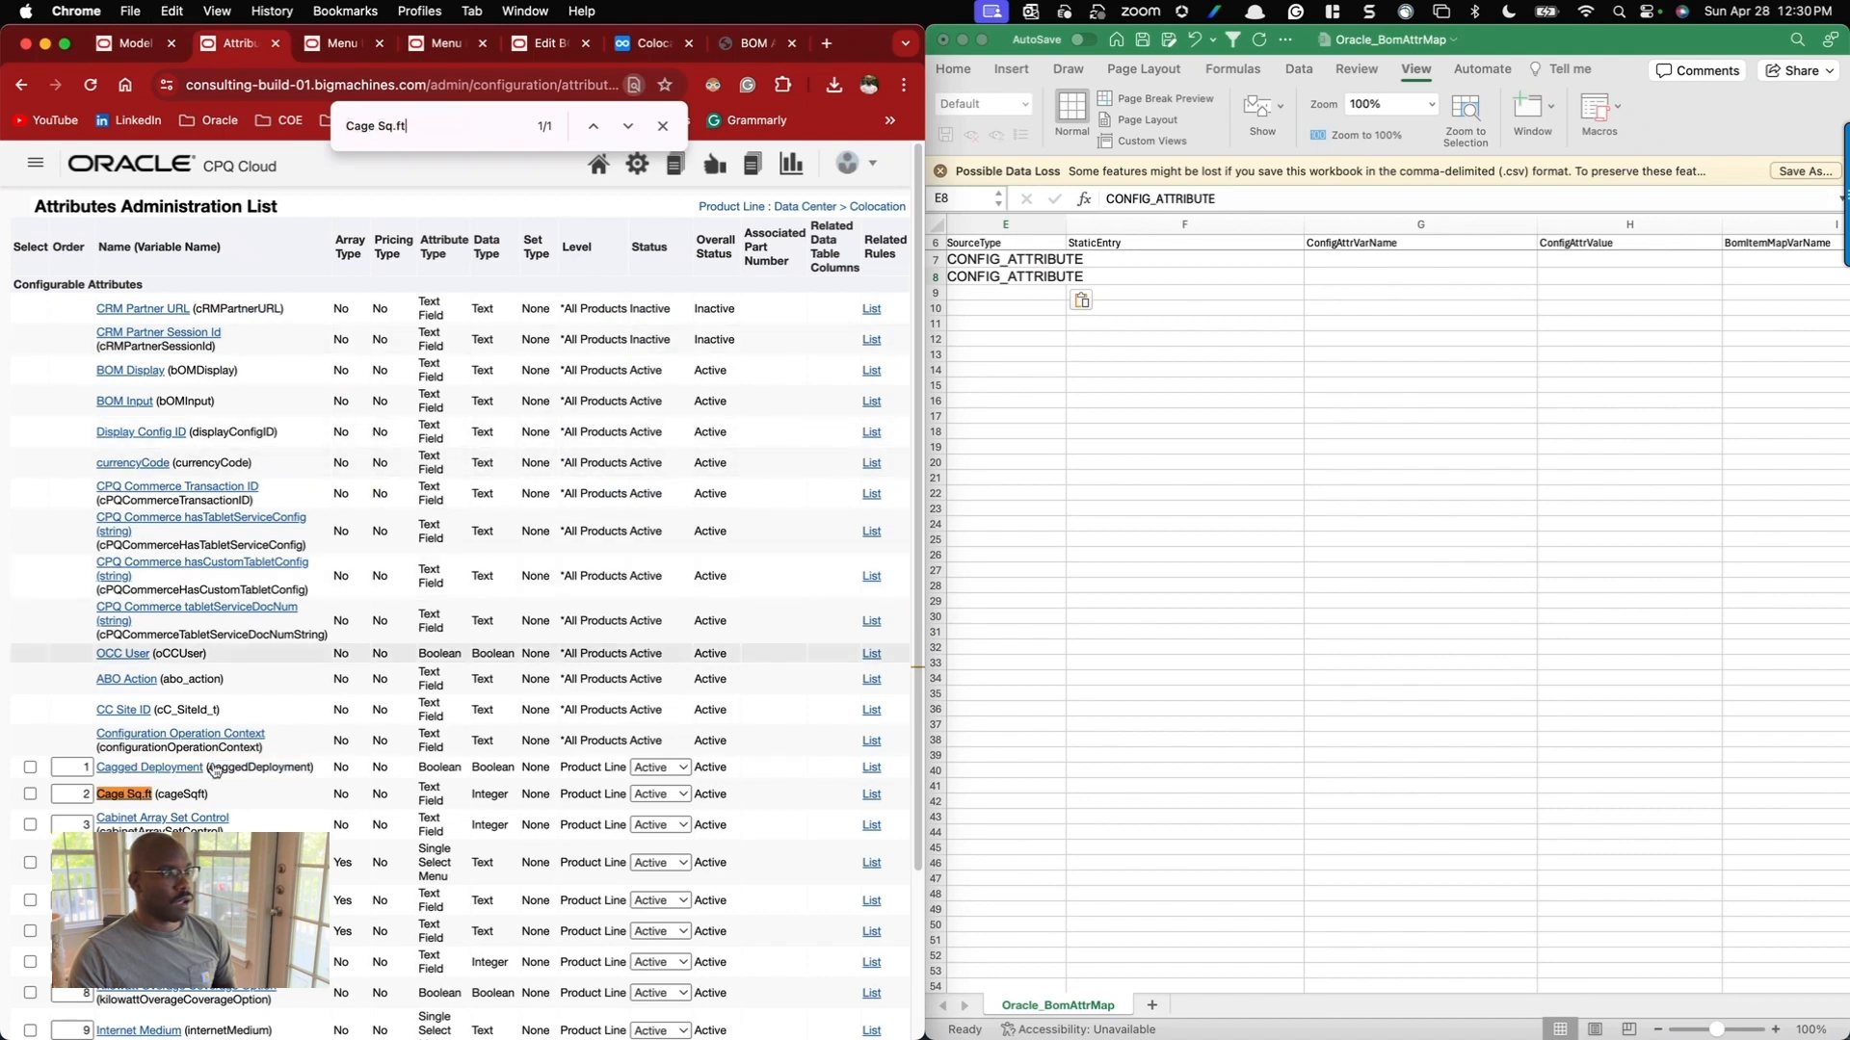
super+click(135, 796)
scroll(209, 788, down, 1)
scroll(209, 787, down, 2)
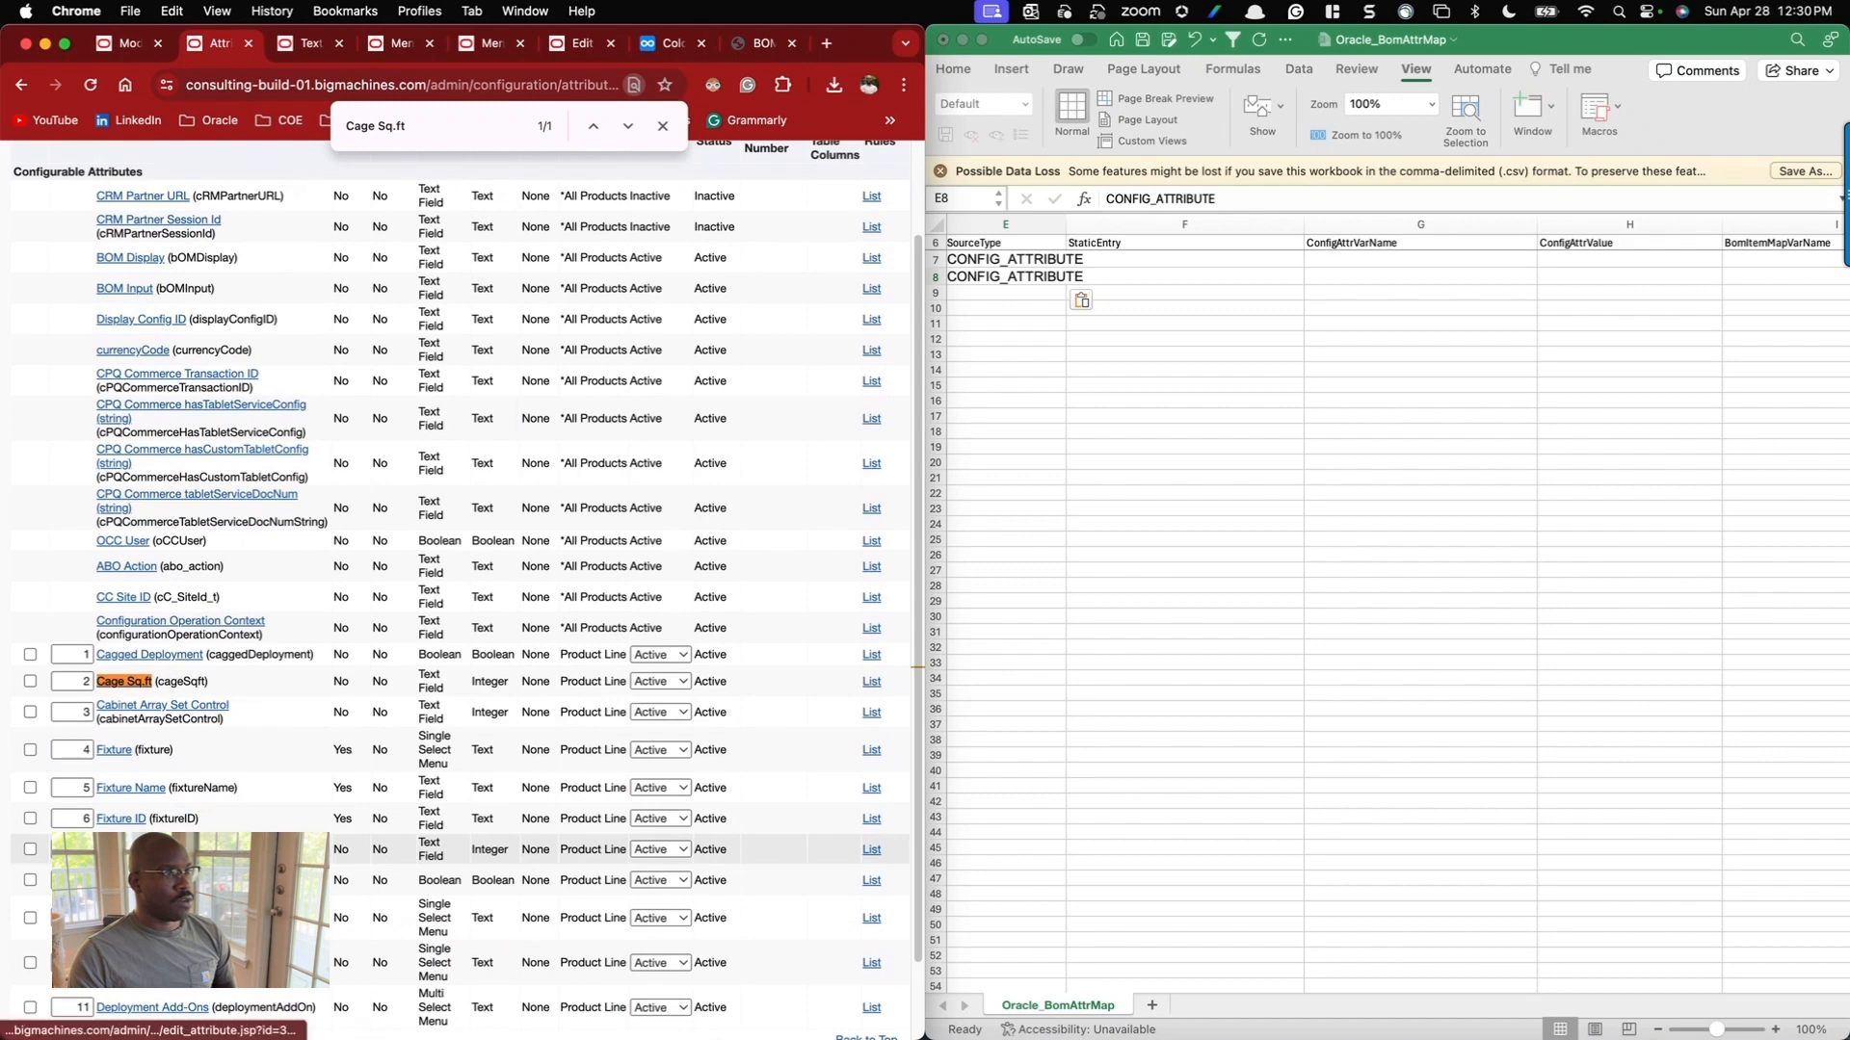
Copy the variable name cageSqft from the Cage Sq.ft attribute editor into the ConfigAttrVarName cell G7.
click(289, 44)
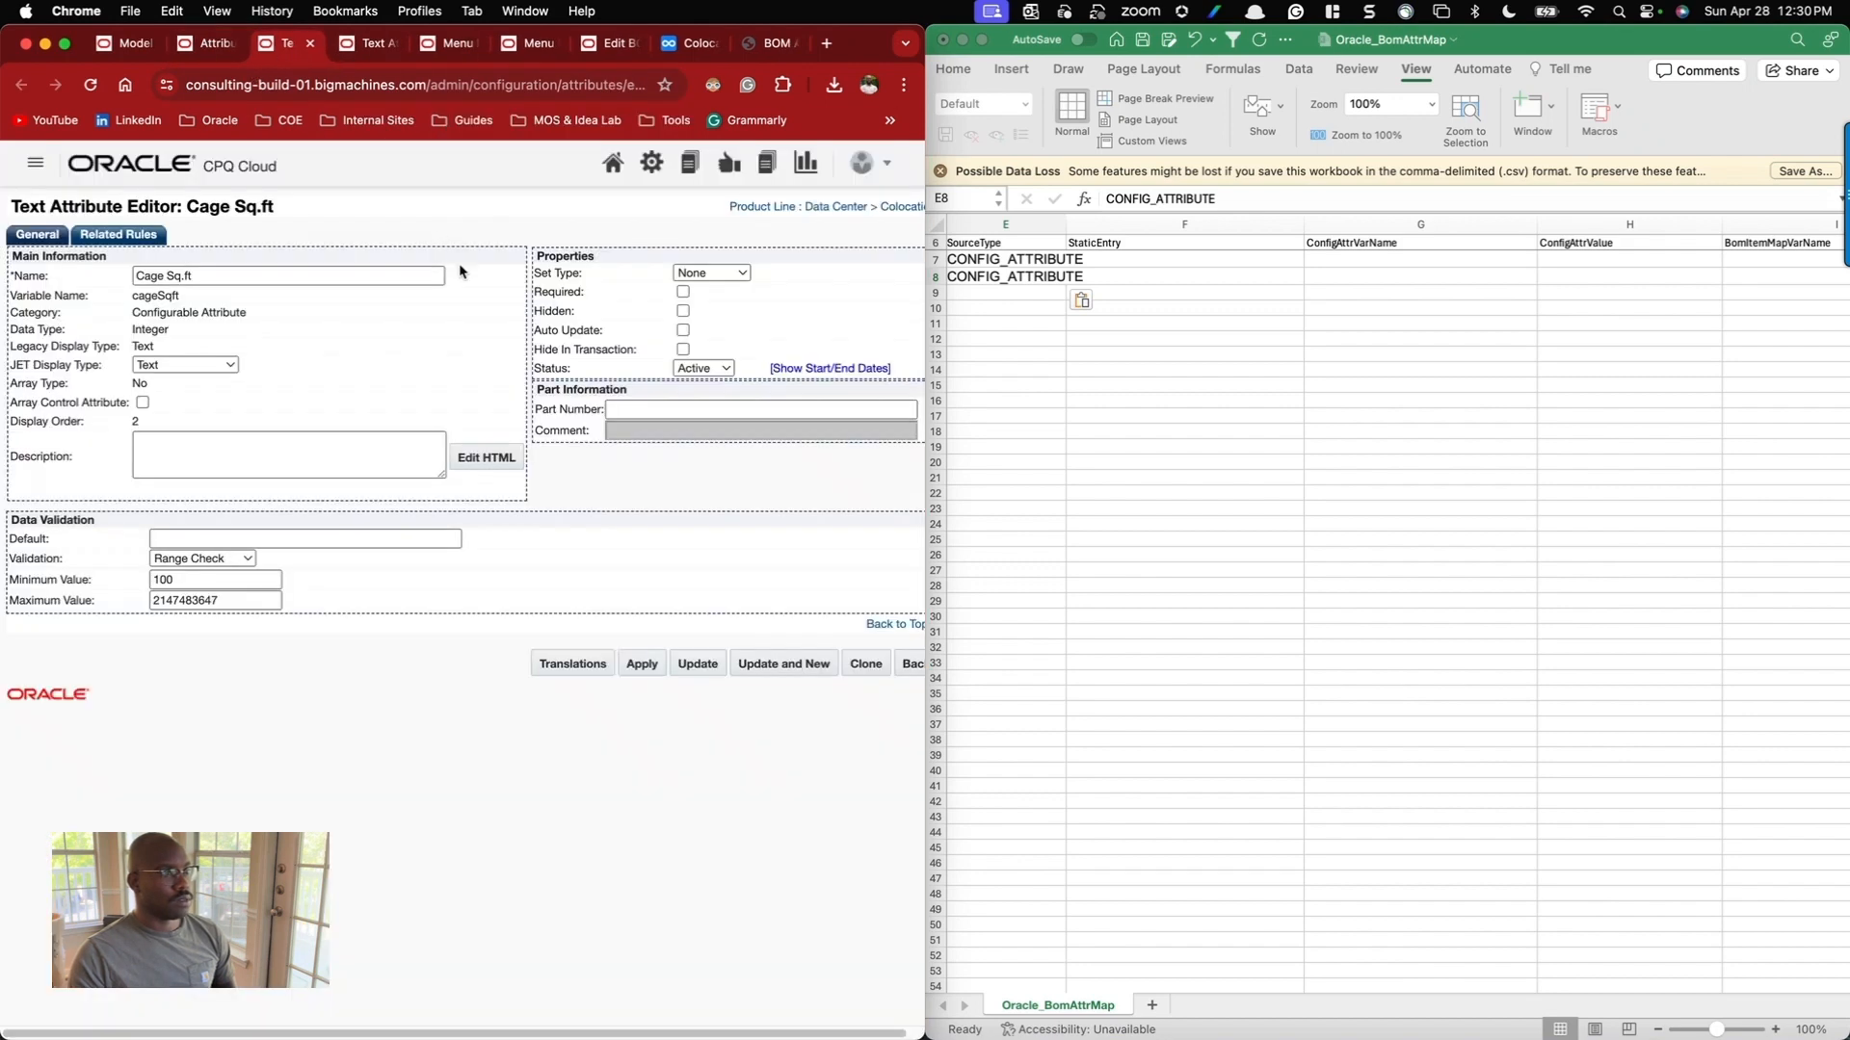
double_click(155, 297)
key(super+c)
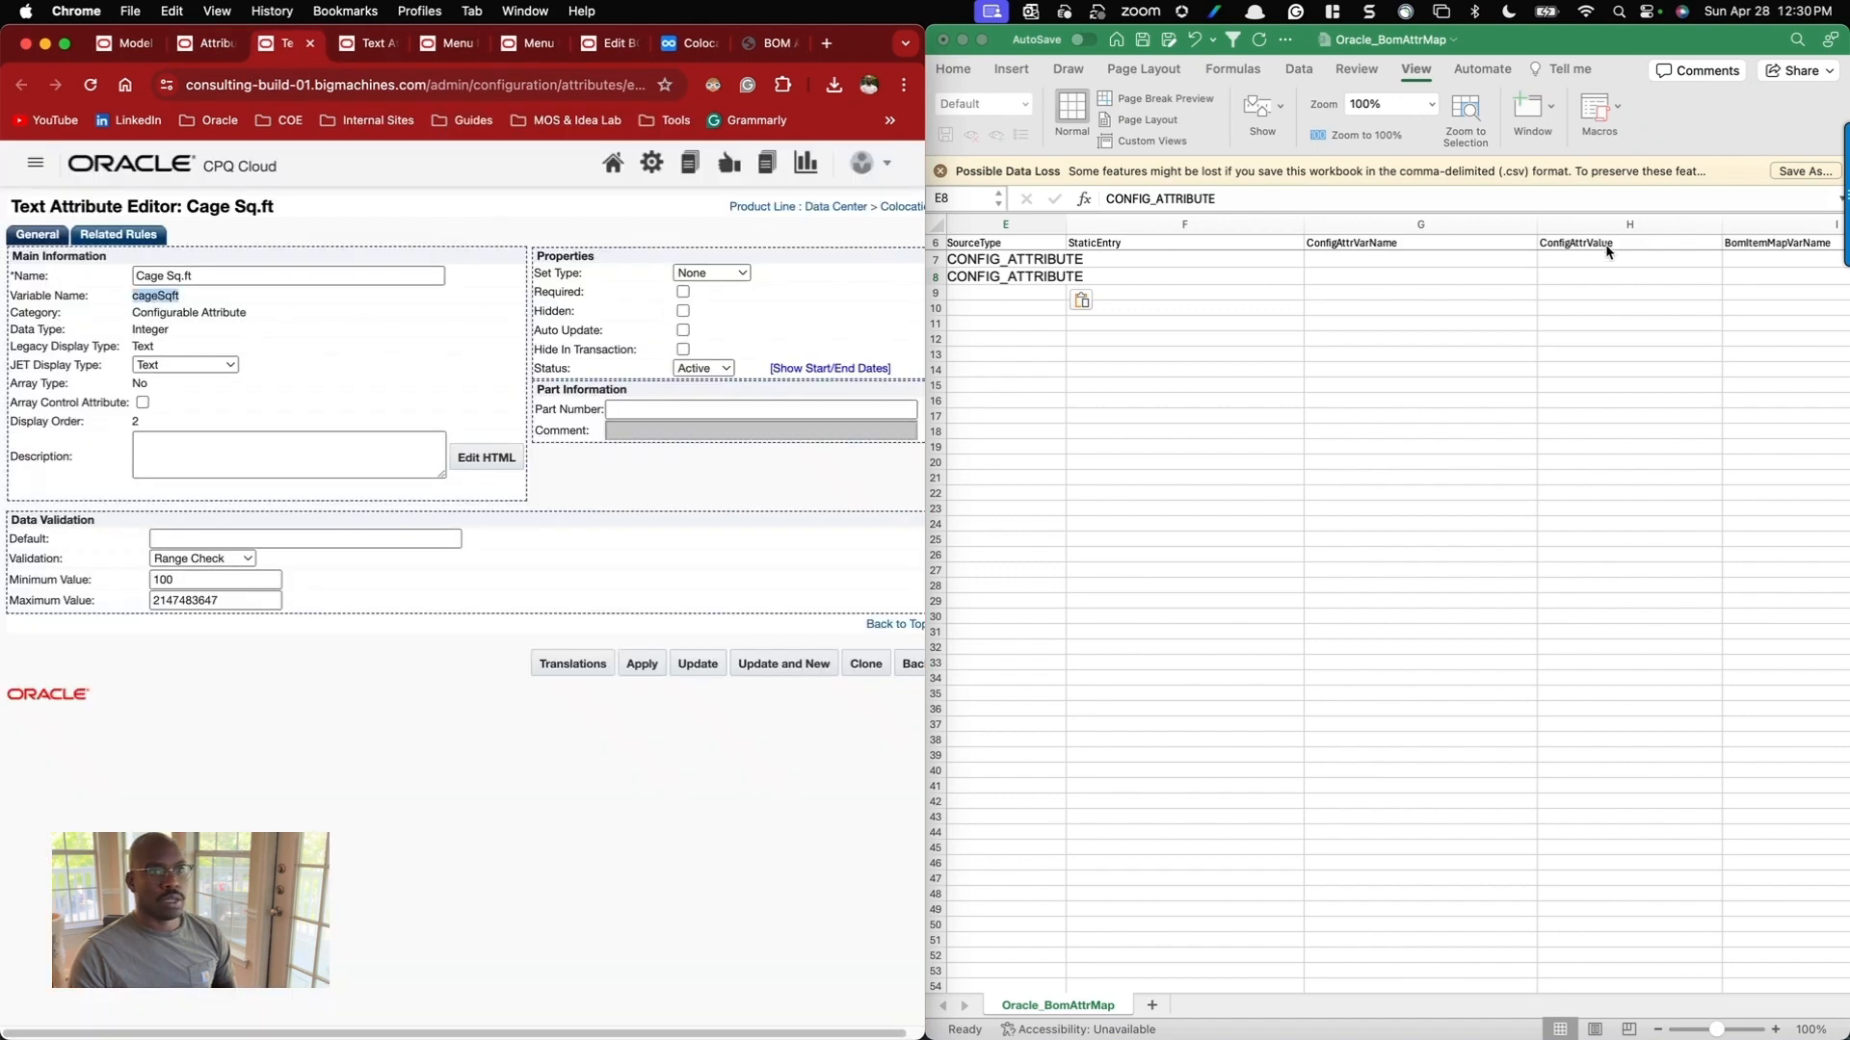
click(1218, 268)
click(1175, 270)
click(1207, 259)
key(Tab)
key(super+v)
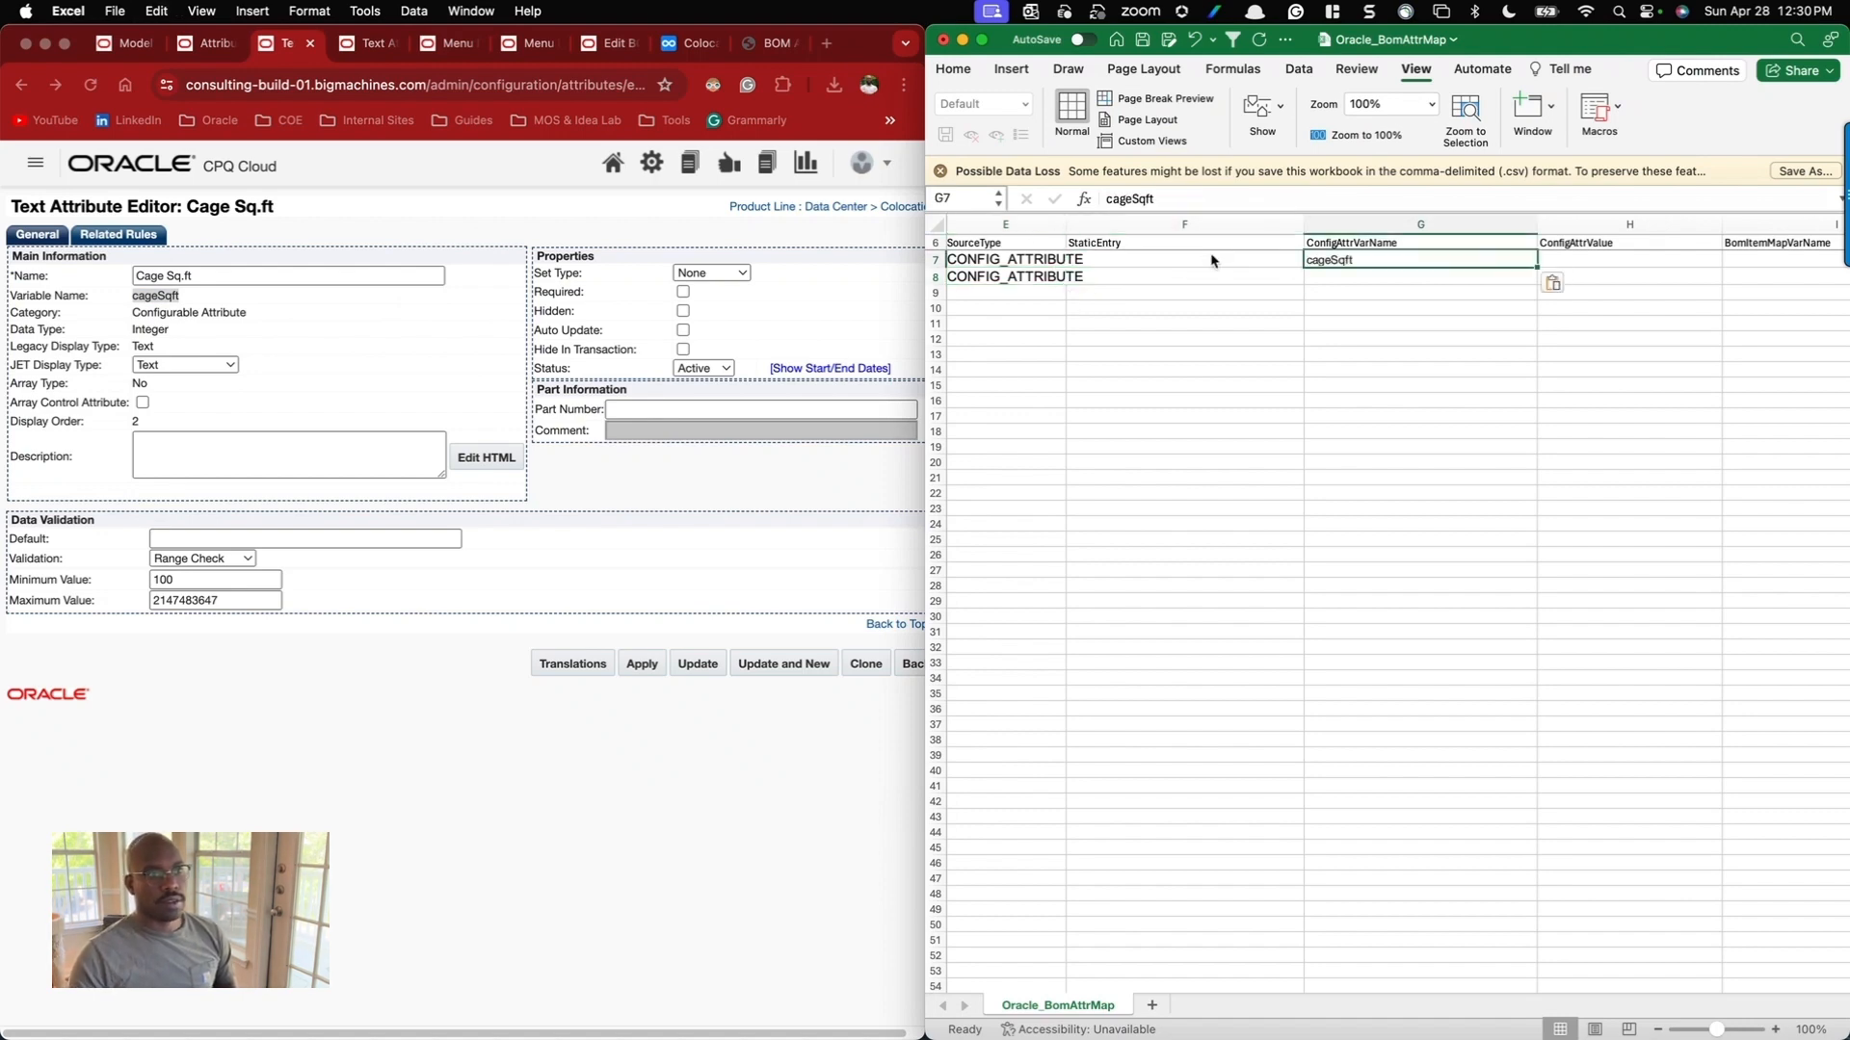
Copy the variable name expectedKilowattsPerMonth from the Expected Kilowatts per Month attribute editor into the ConfigAttrVarName cell G8.
scroll(1192, 277, left, 5)
scroll(1141, 280, left, 6)
scroll(1141, 280, right, 3)
click(359, 50)
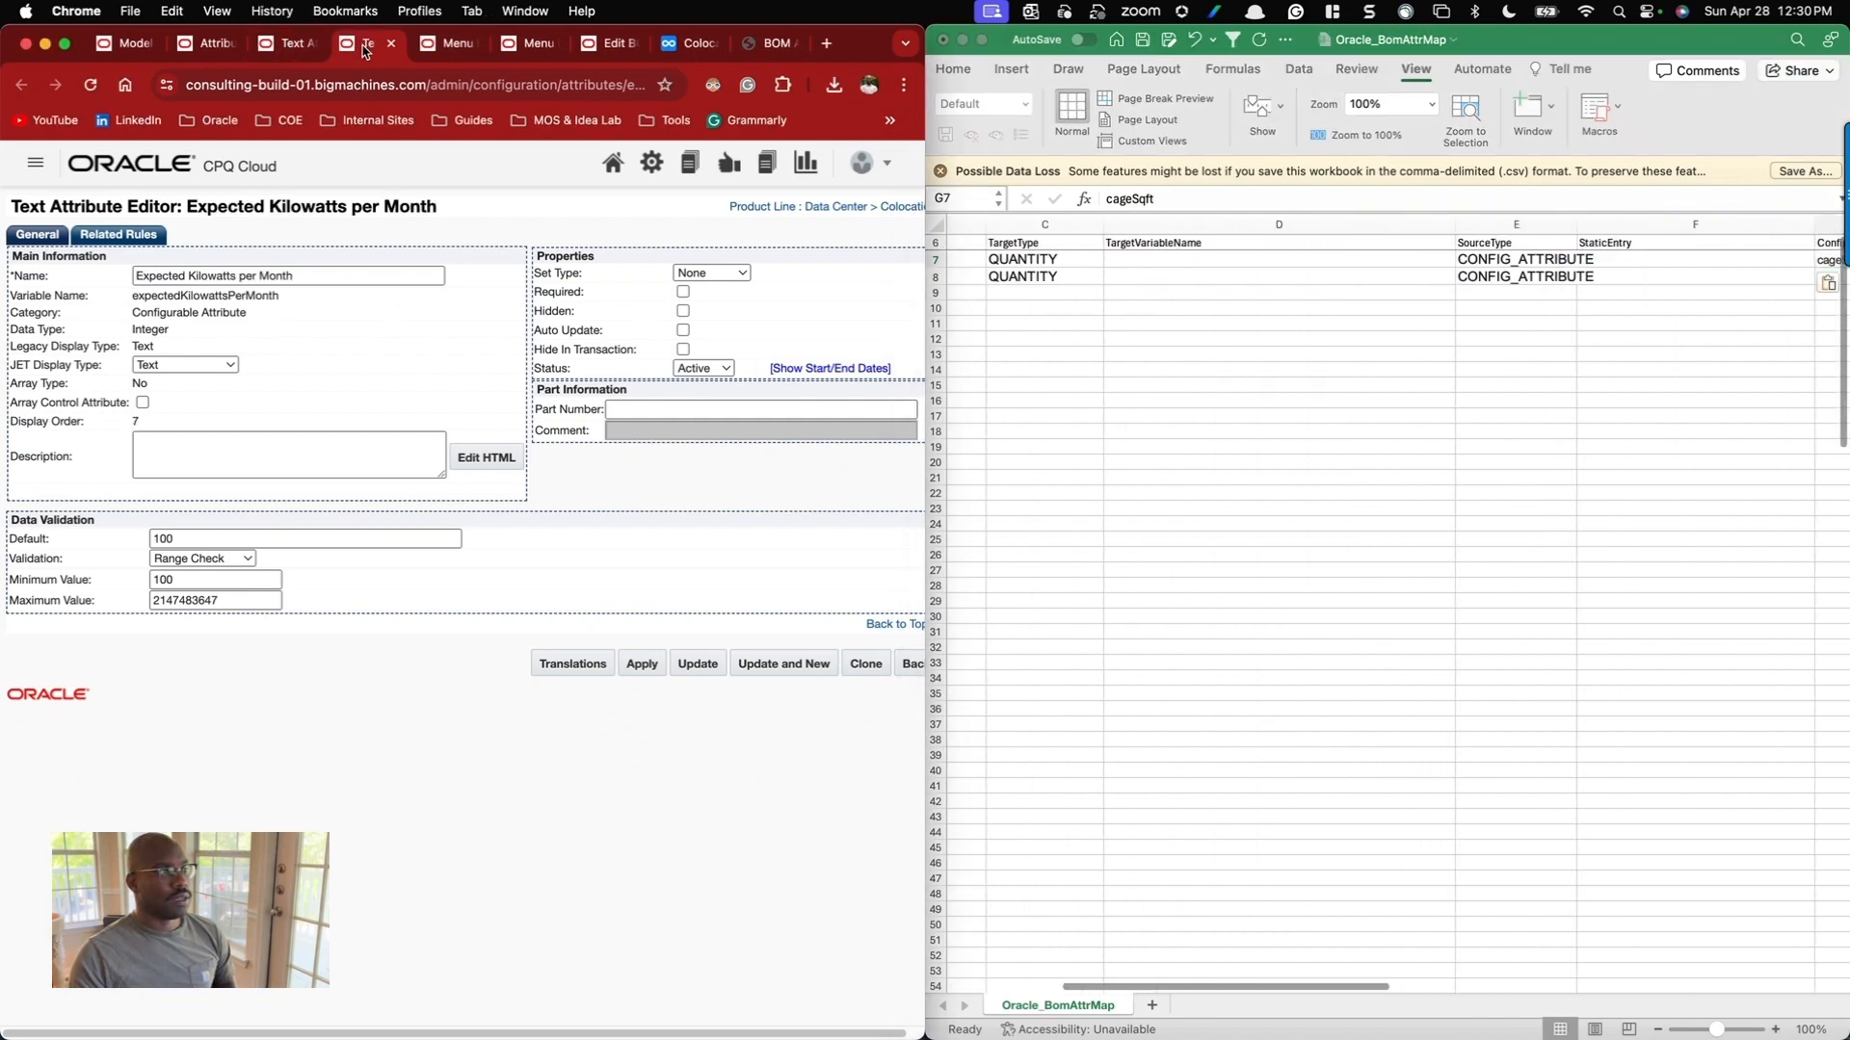
double_click(206, 296)
key(super+c)
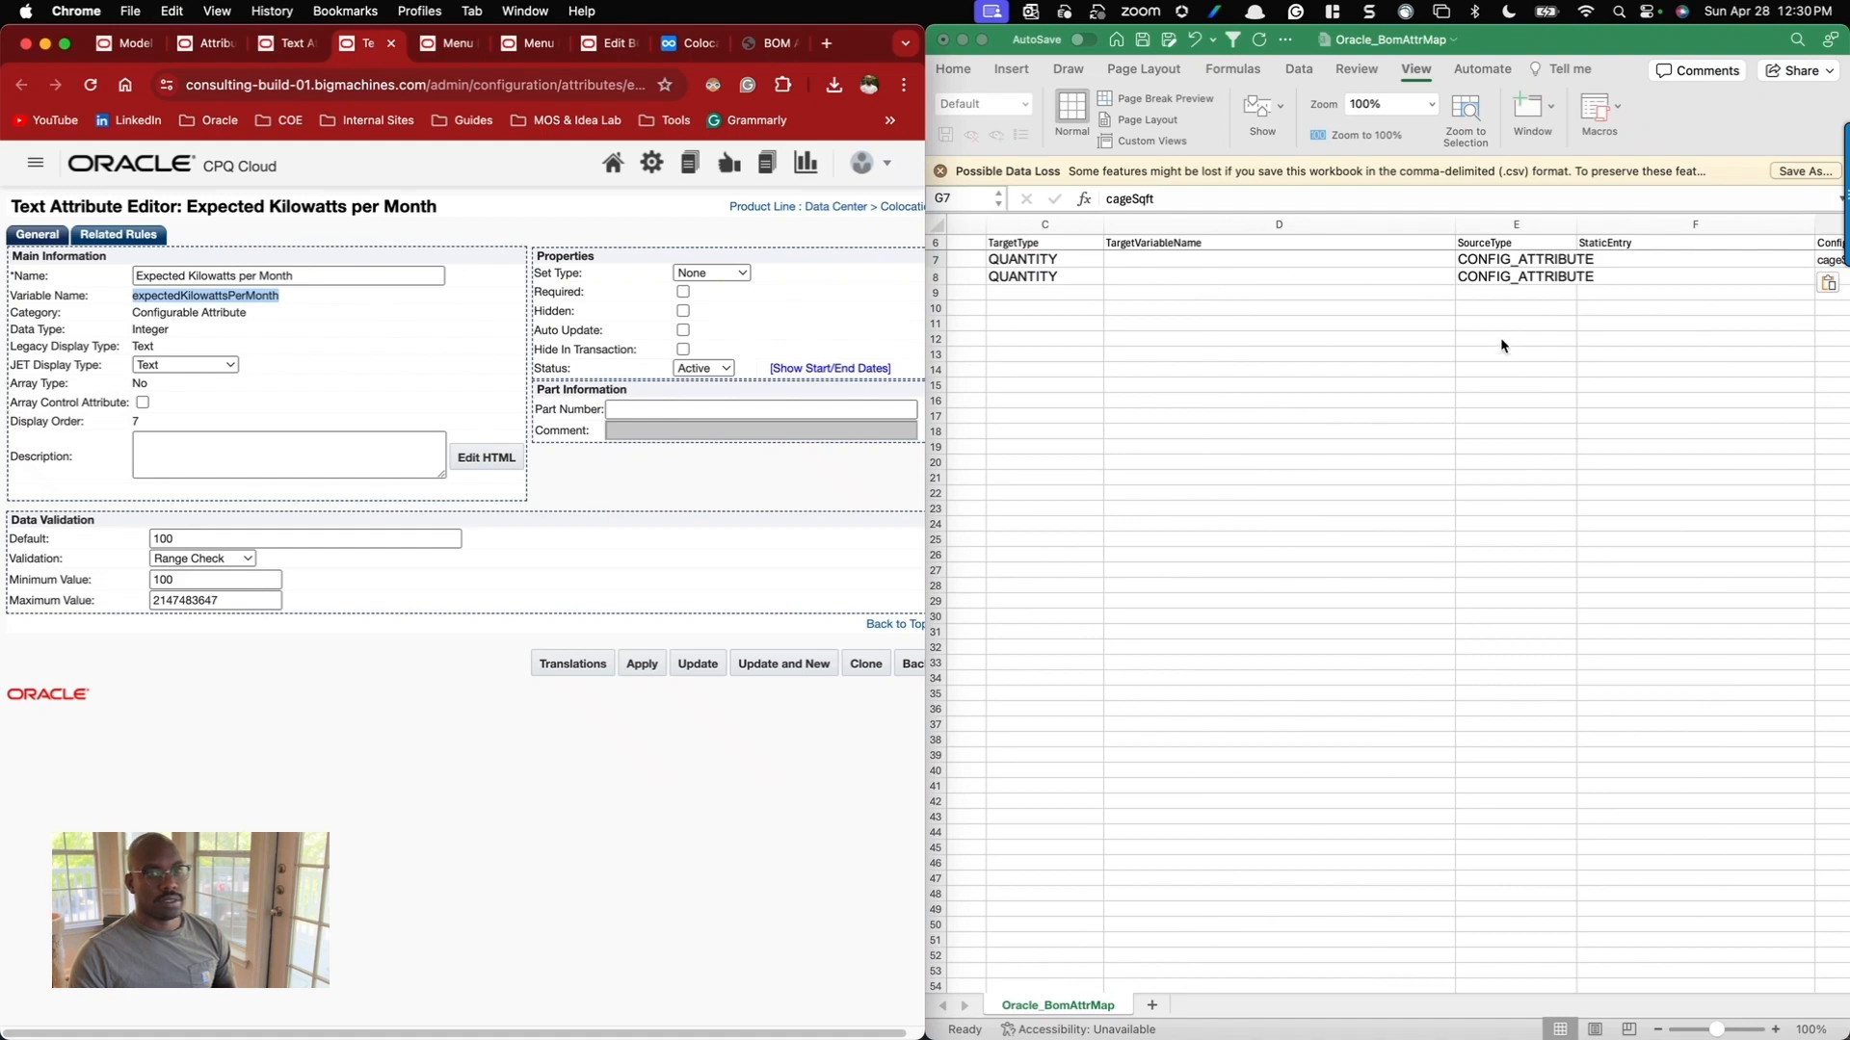
scroll(1499, 338, right, 4)
click(1616, 279)
click(1617, 279)
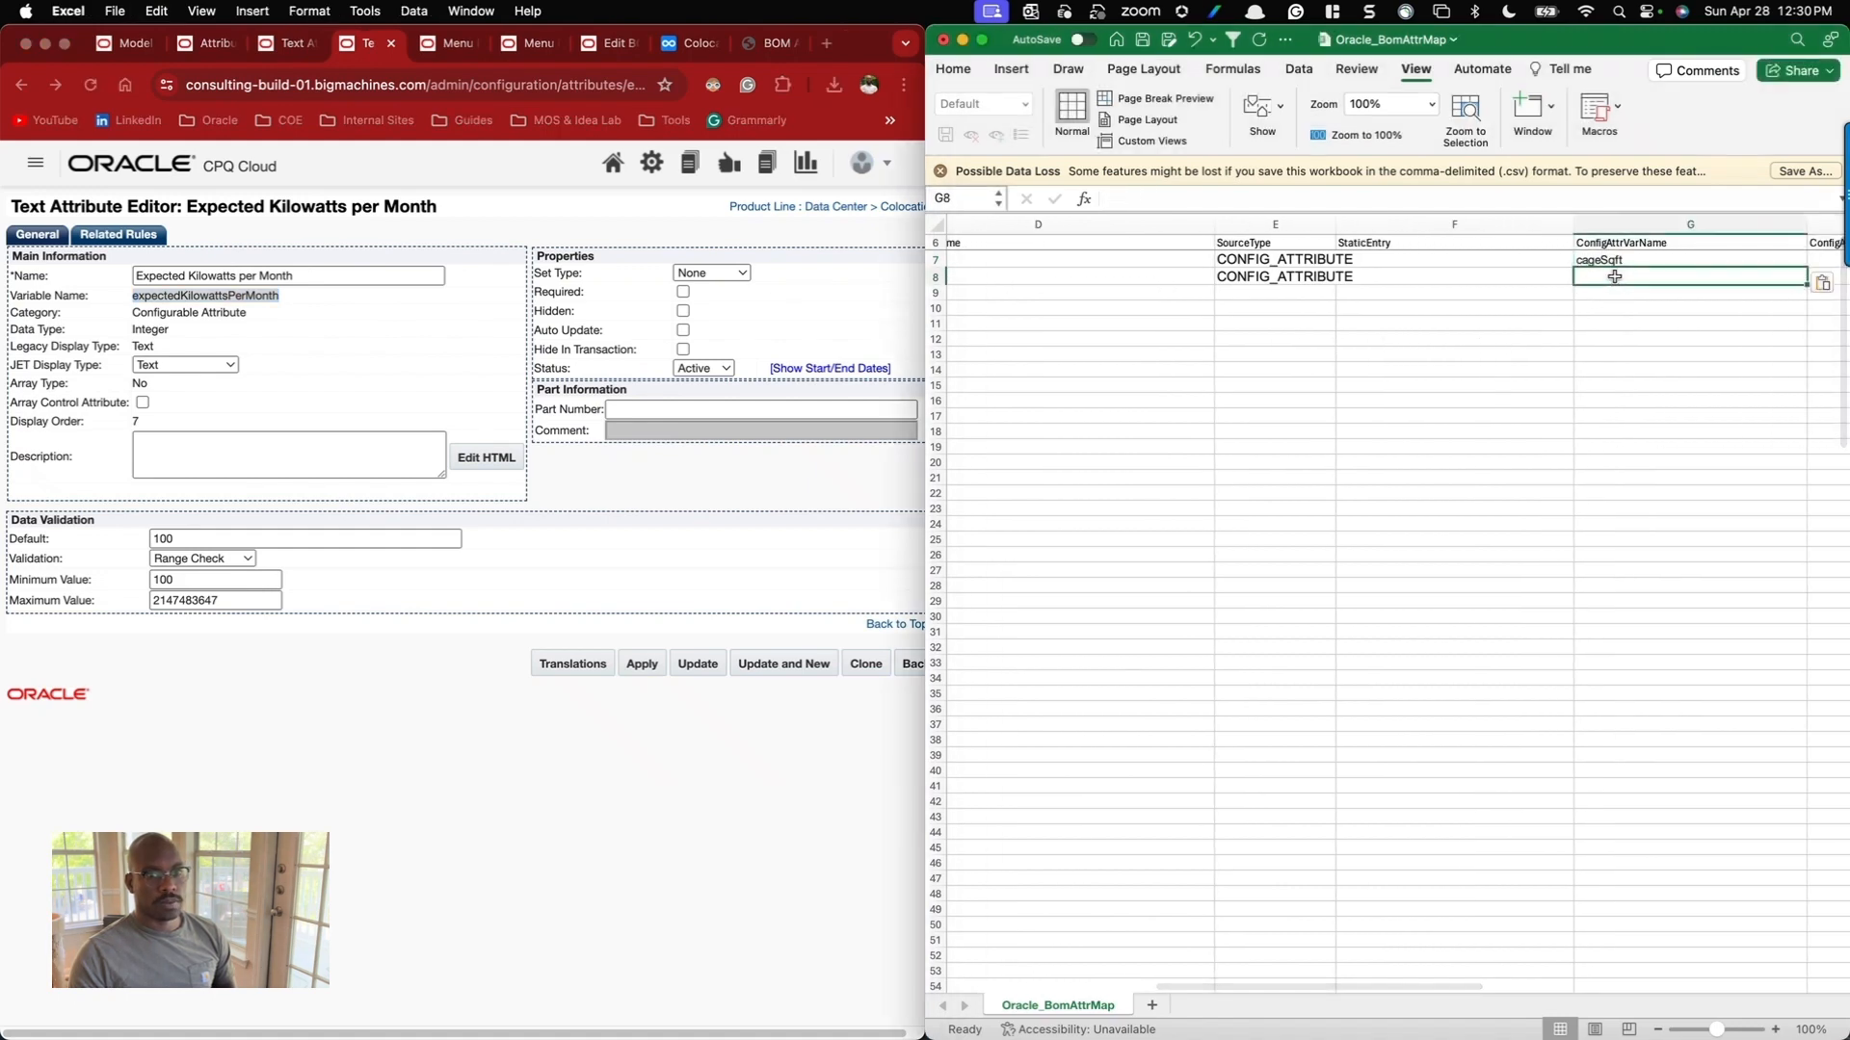
key(super+v)
Fit the widths of all columns in the Oracle_BomAttrMap sheet to their contents.
scroll(1534, 313, right, 3)
scroll(1533, 313, right, 3)
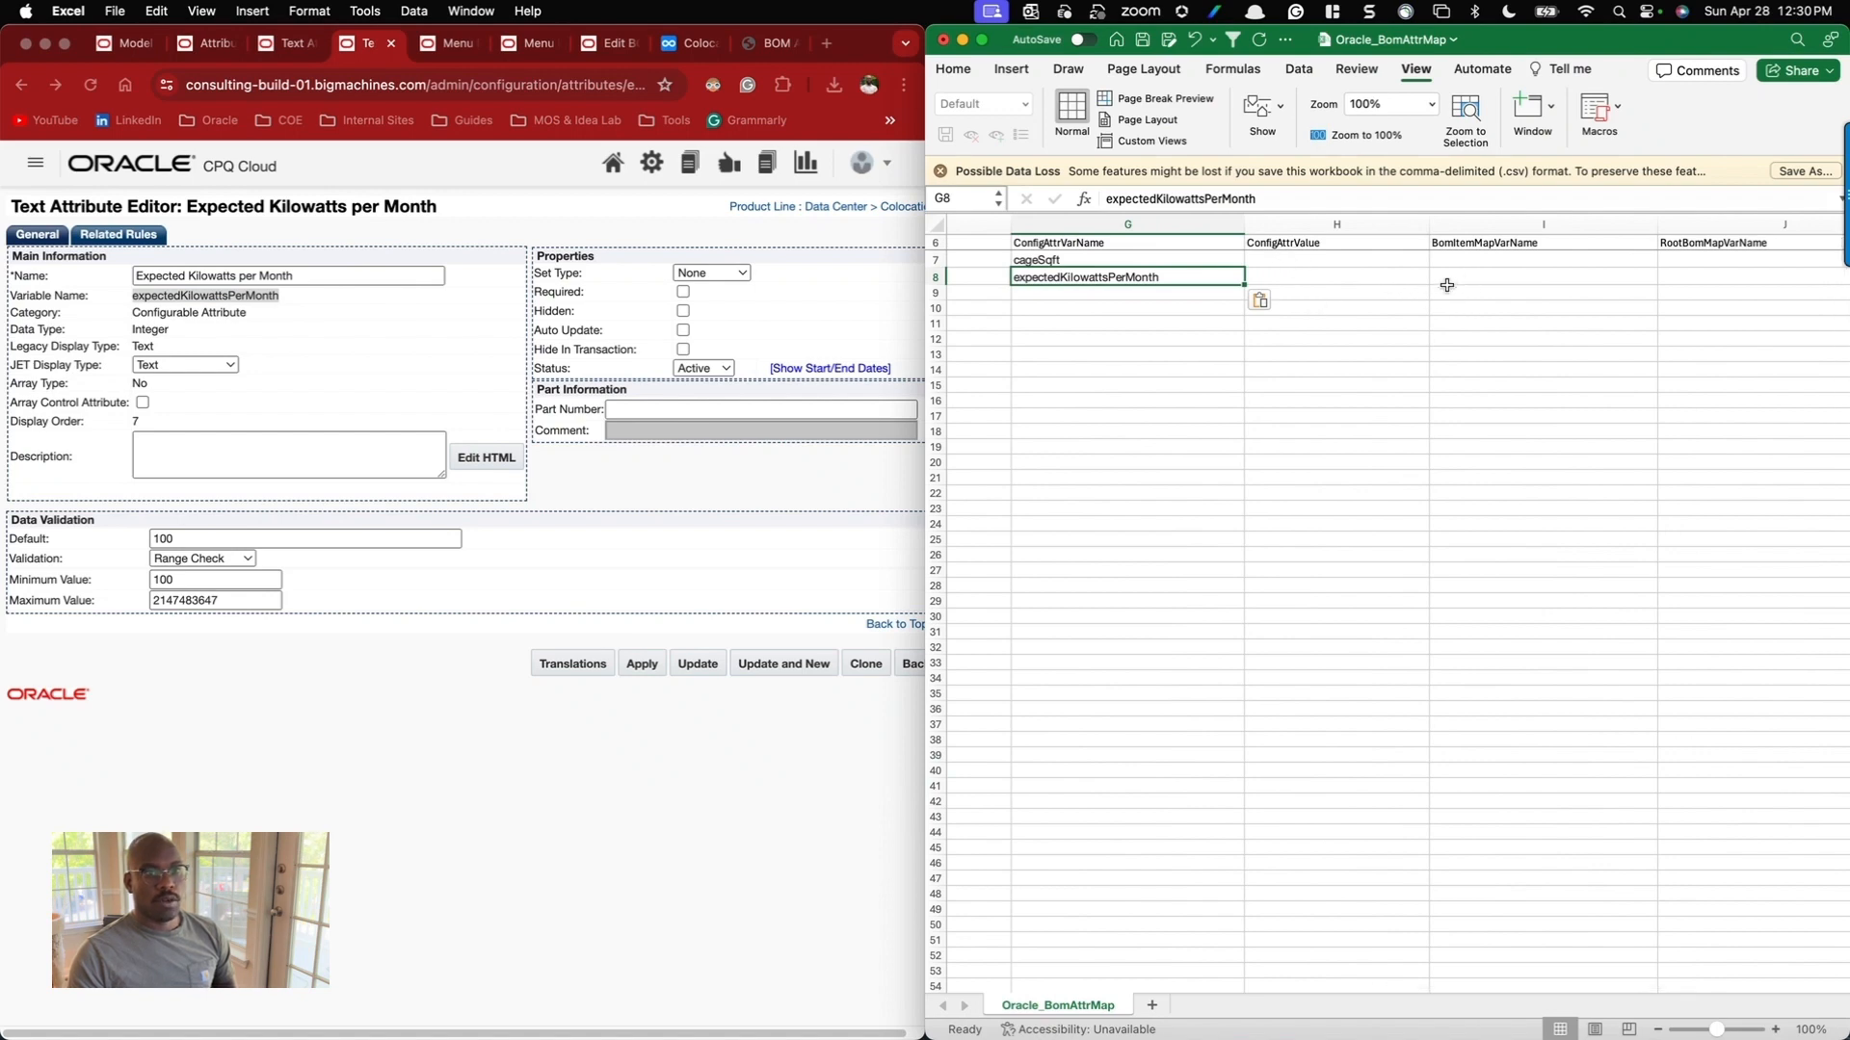
click(938, 226)
drag(1184, 226, 1184, 225)
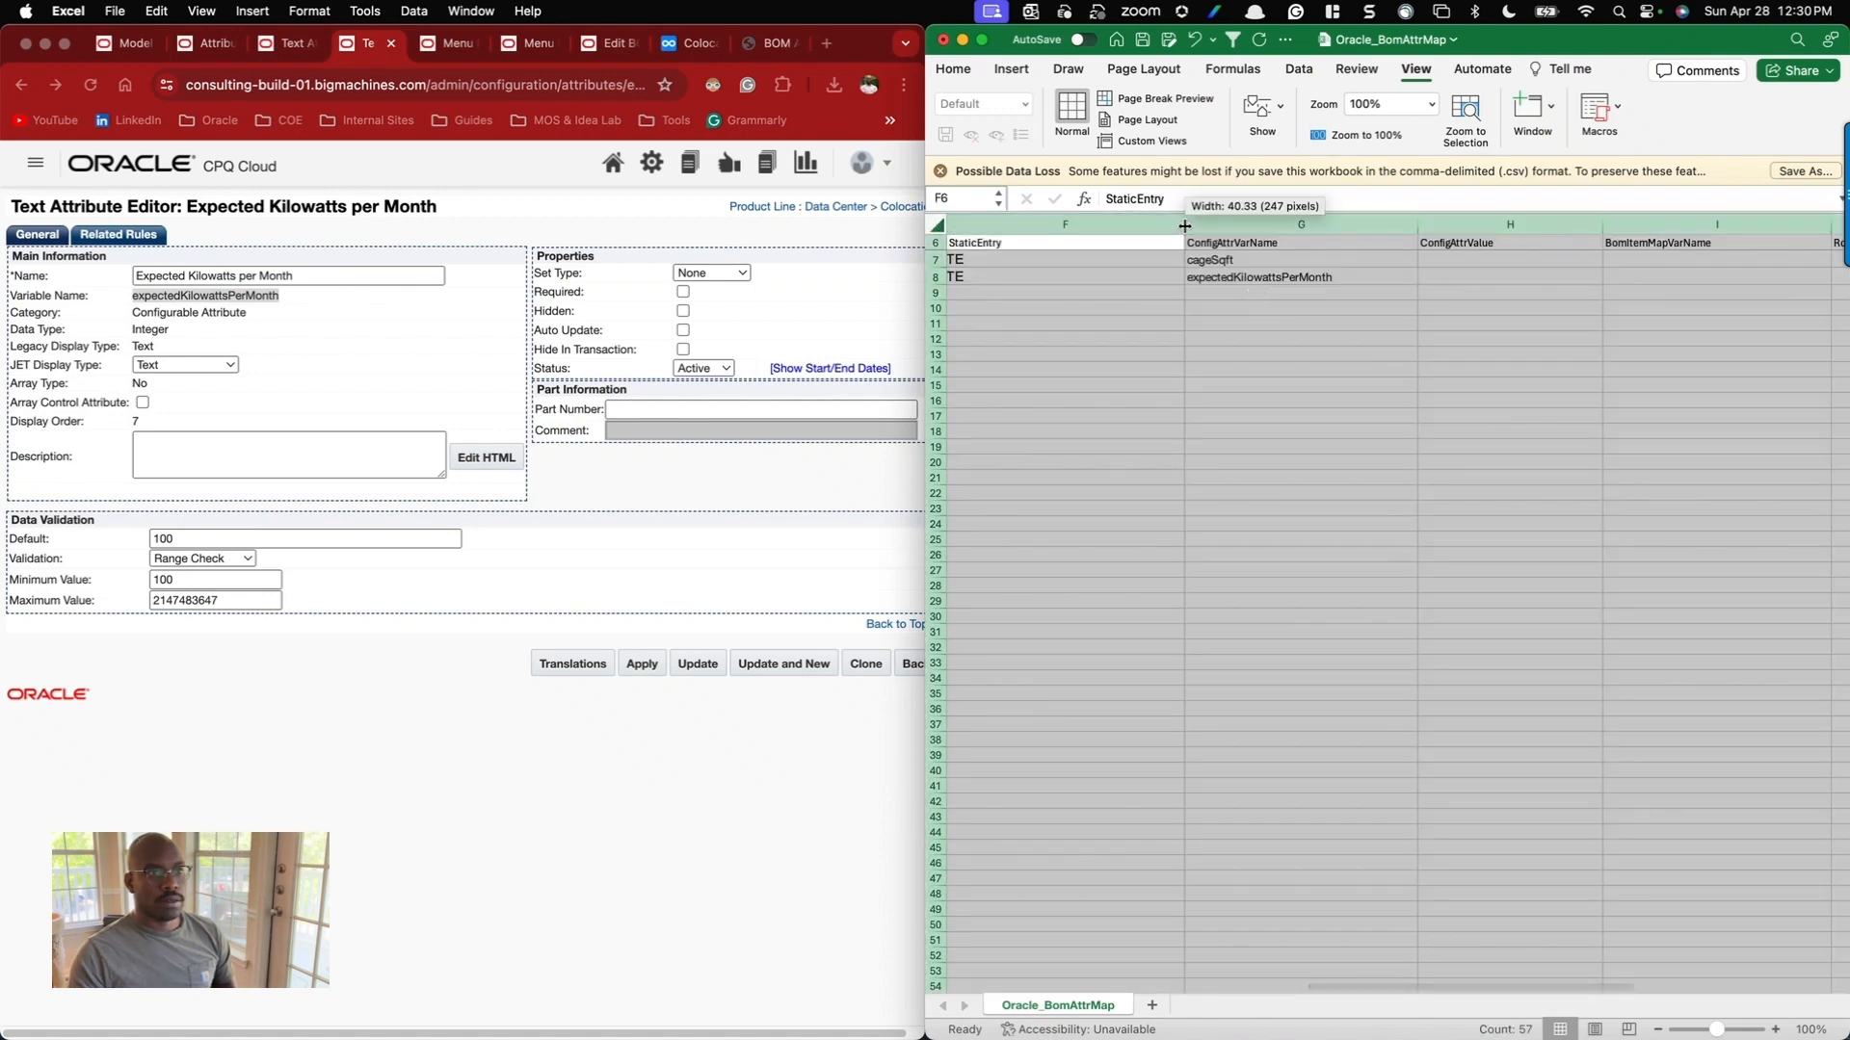
Hide the unused TargetVariableName, StaticEntry and ConfigAttrValue columns (D, F and H) in the Oracle_BomAttrMap sheet.
scroll(1365, 258, left, 2)
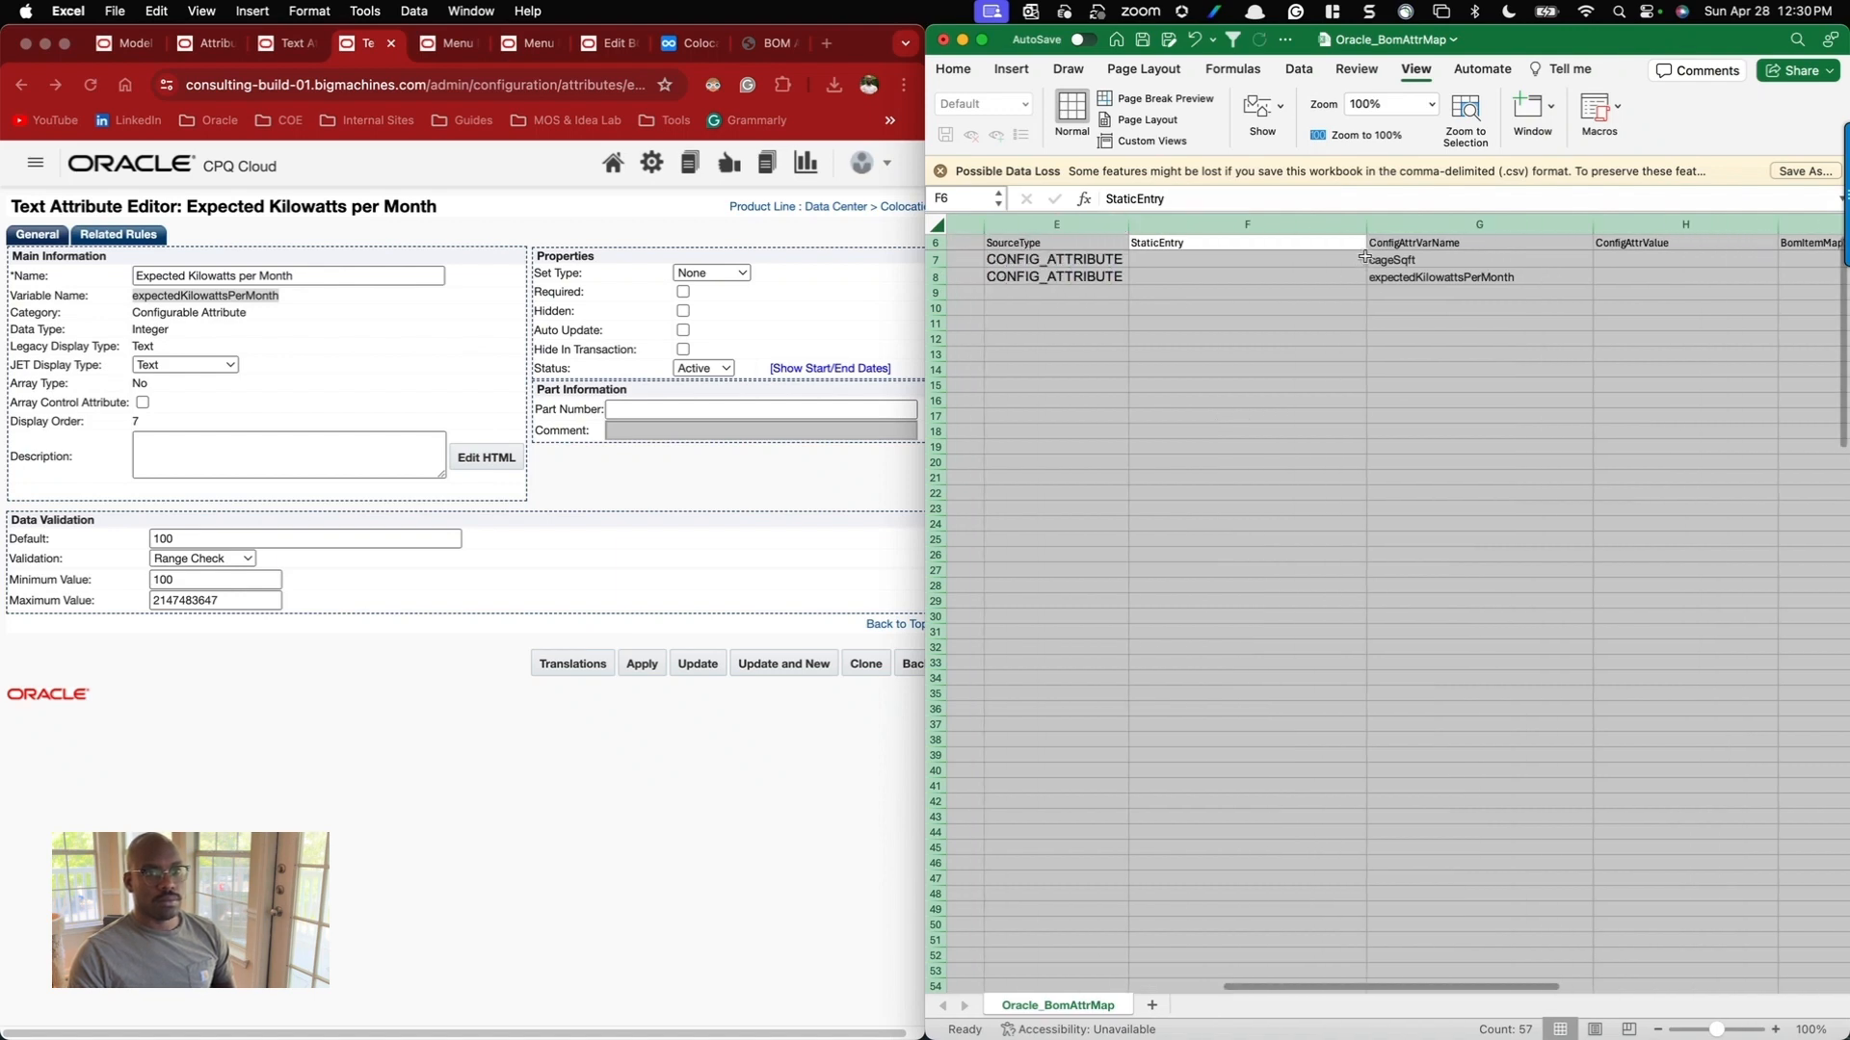
scroll(1493, 344, left, 2)
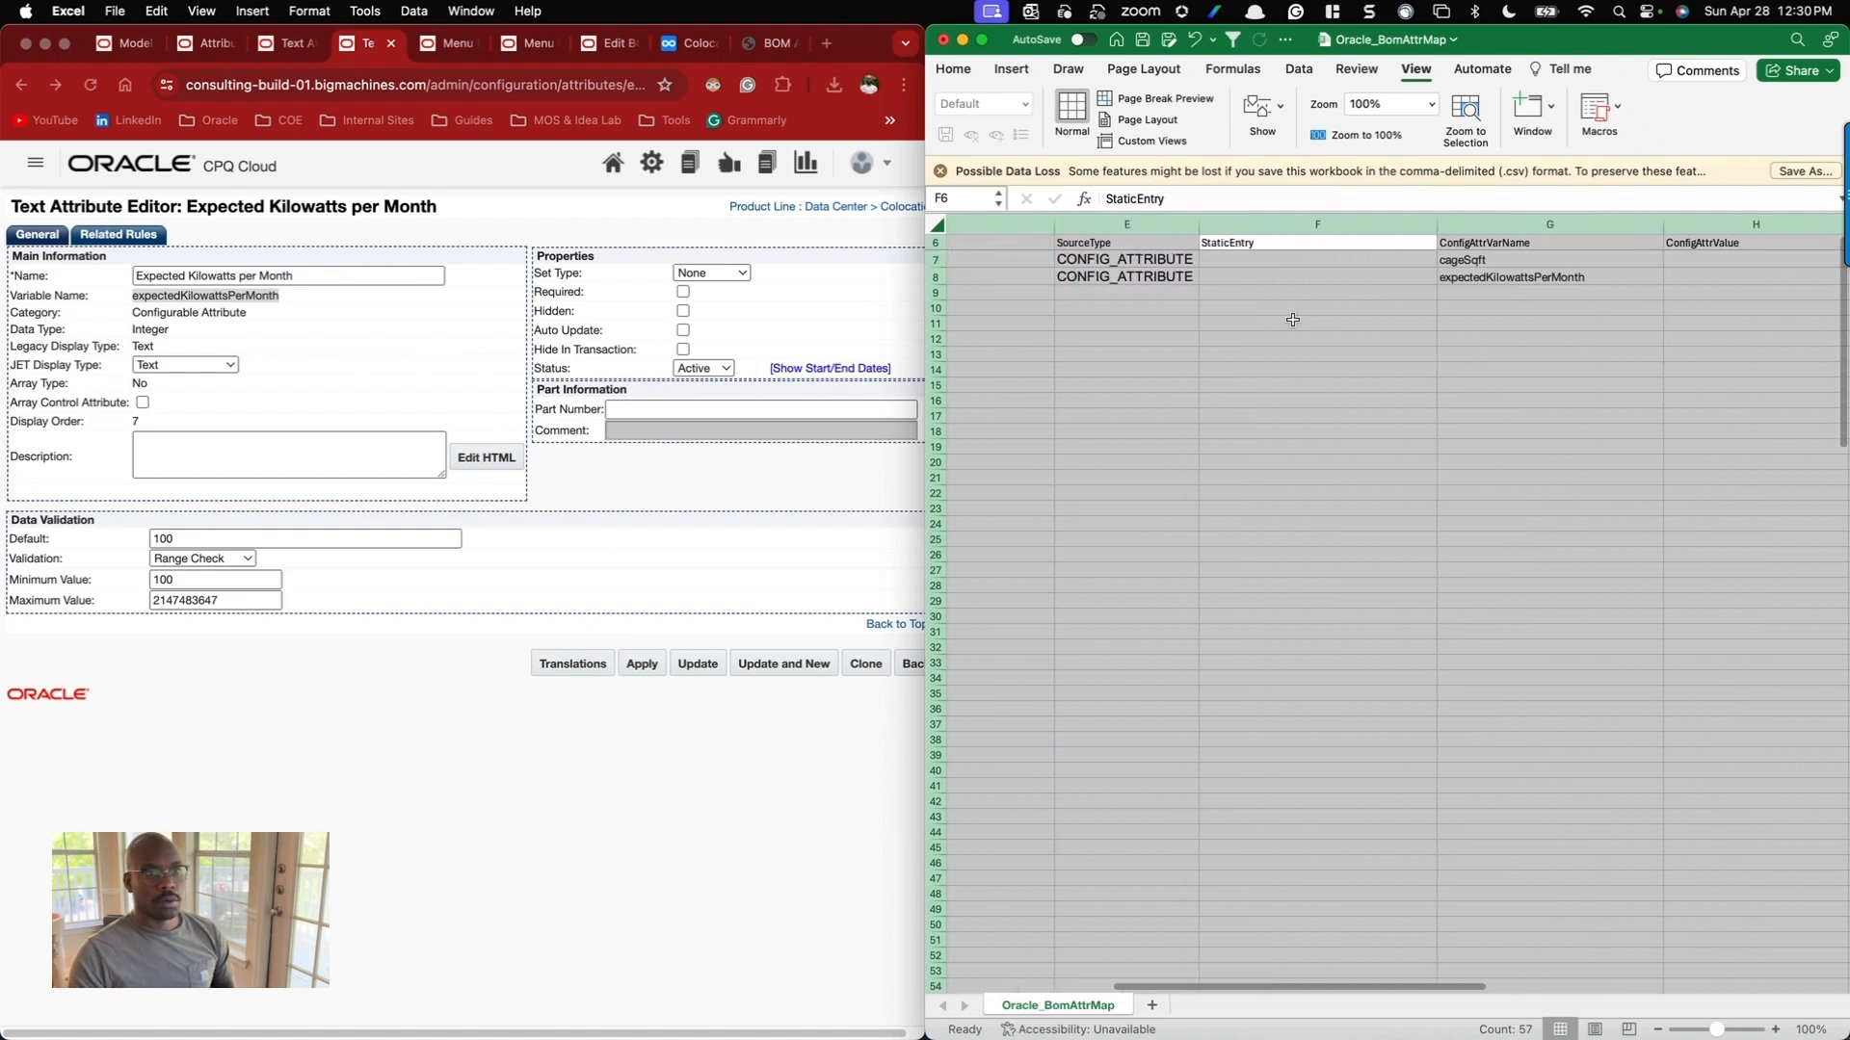
click(1292, 230)
scroll(1252, 289, left, 5)
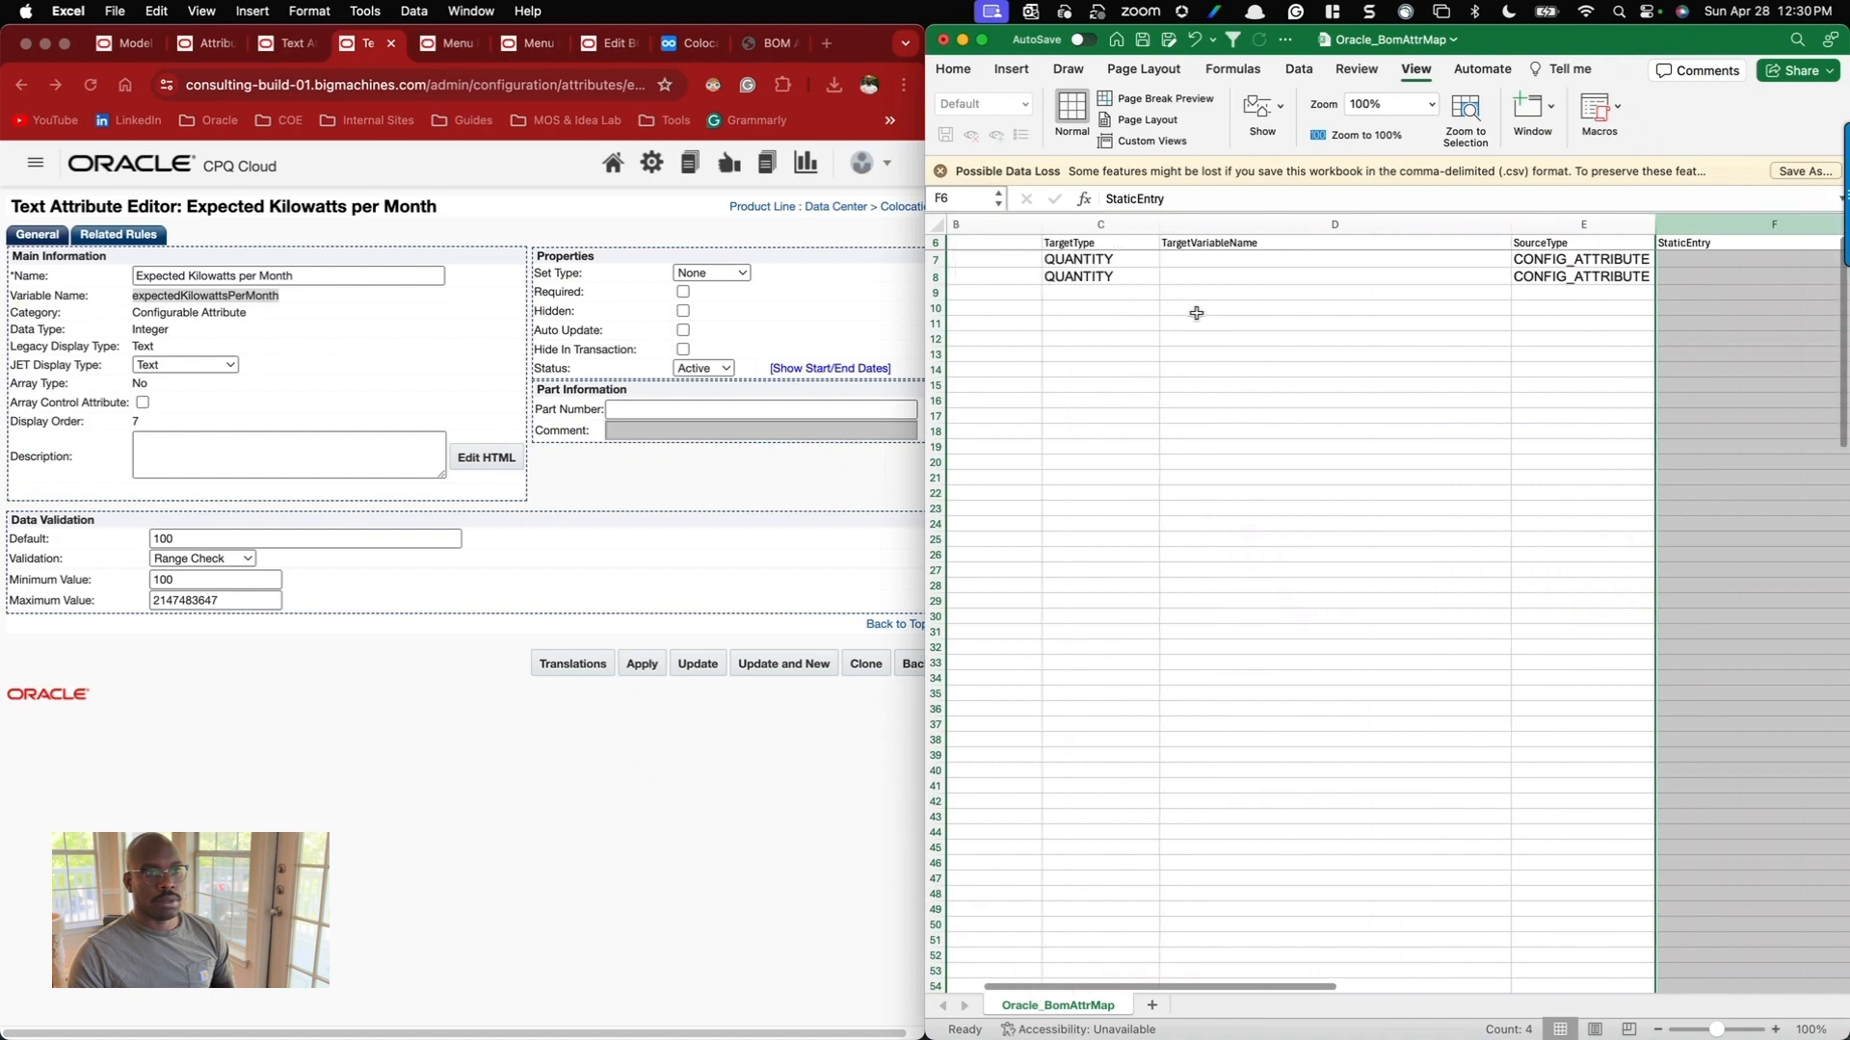
super+click(1250, 233)
scroll(1214, 289, right, 3)
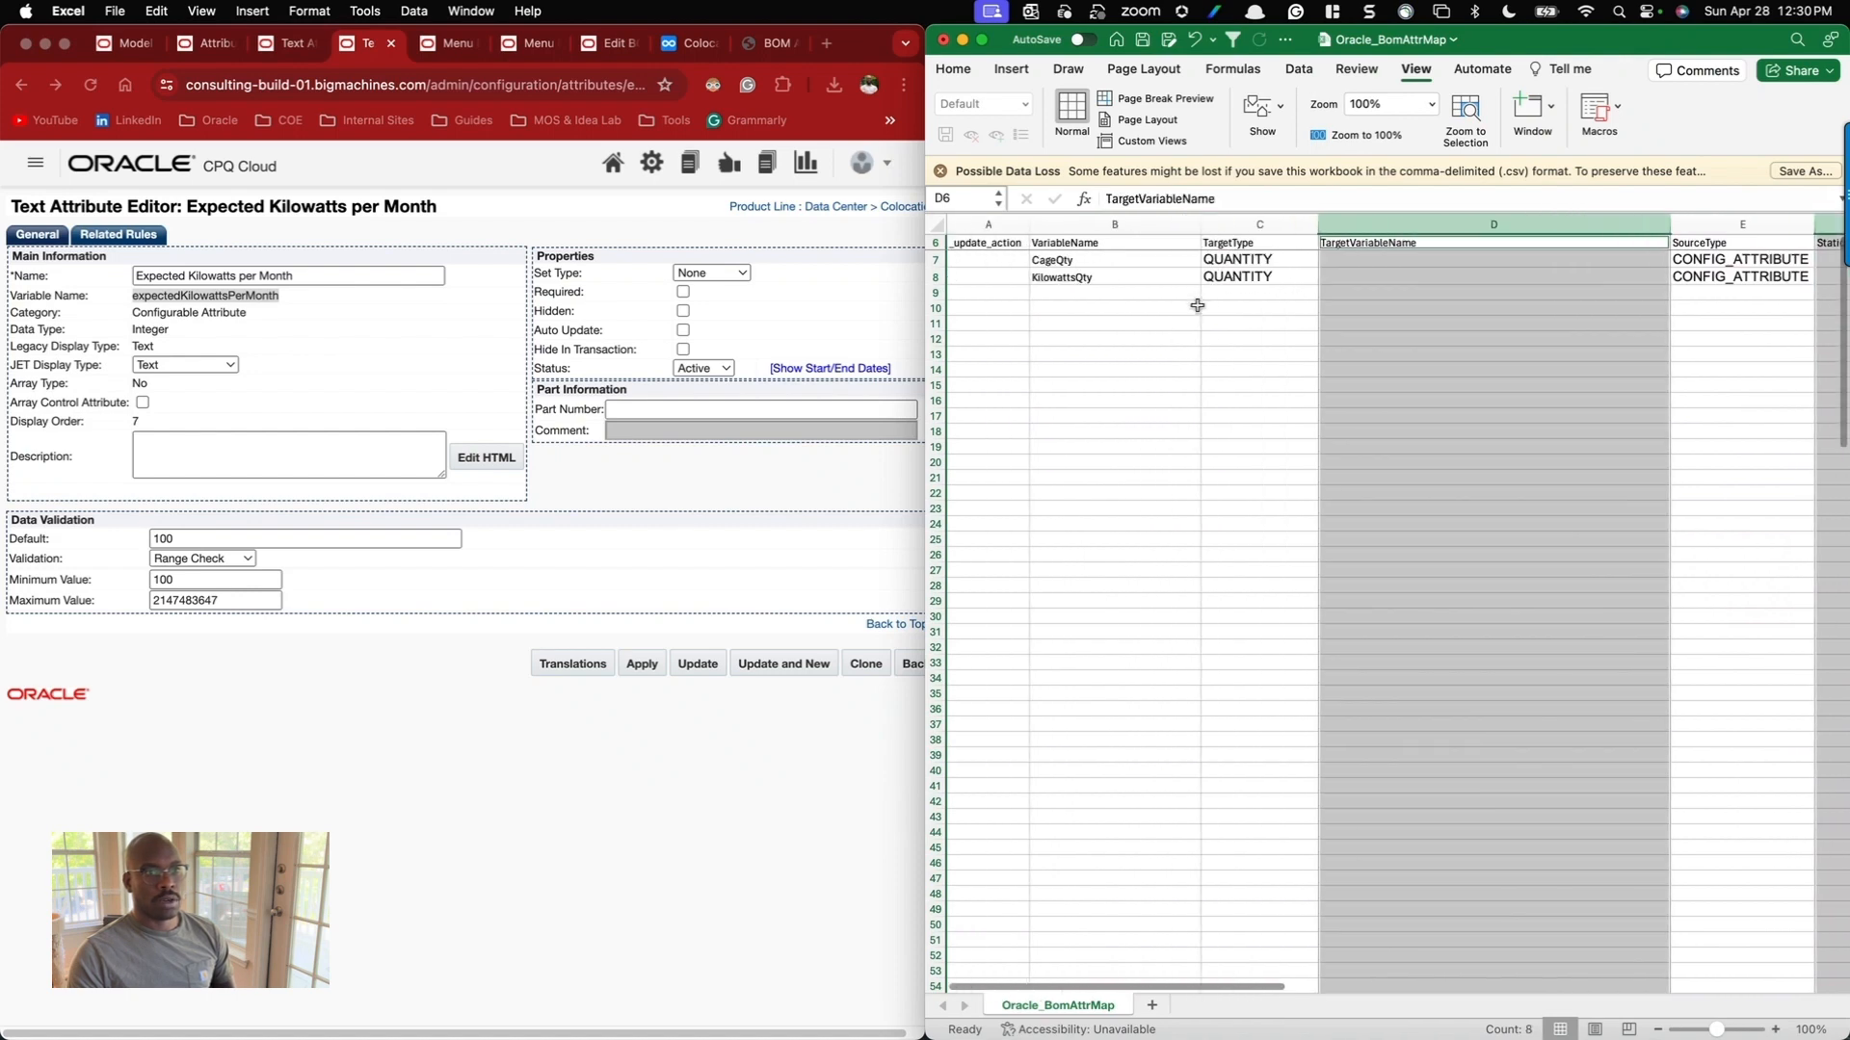
scroll(1198, 311, right, 15)
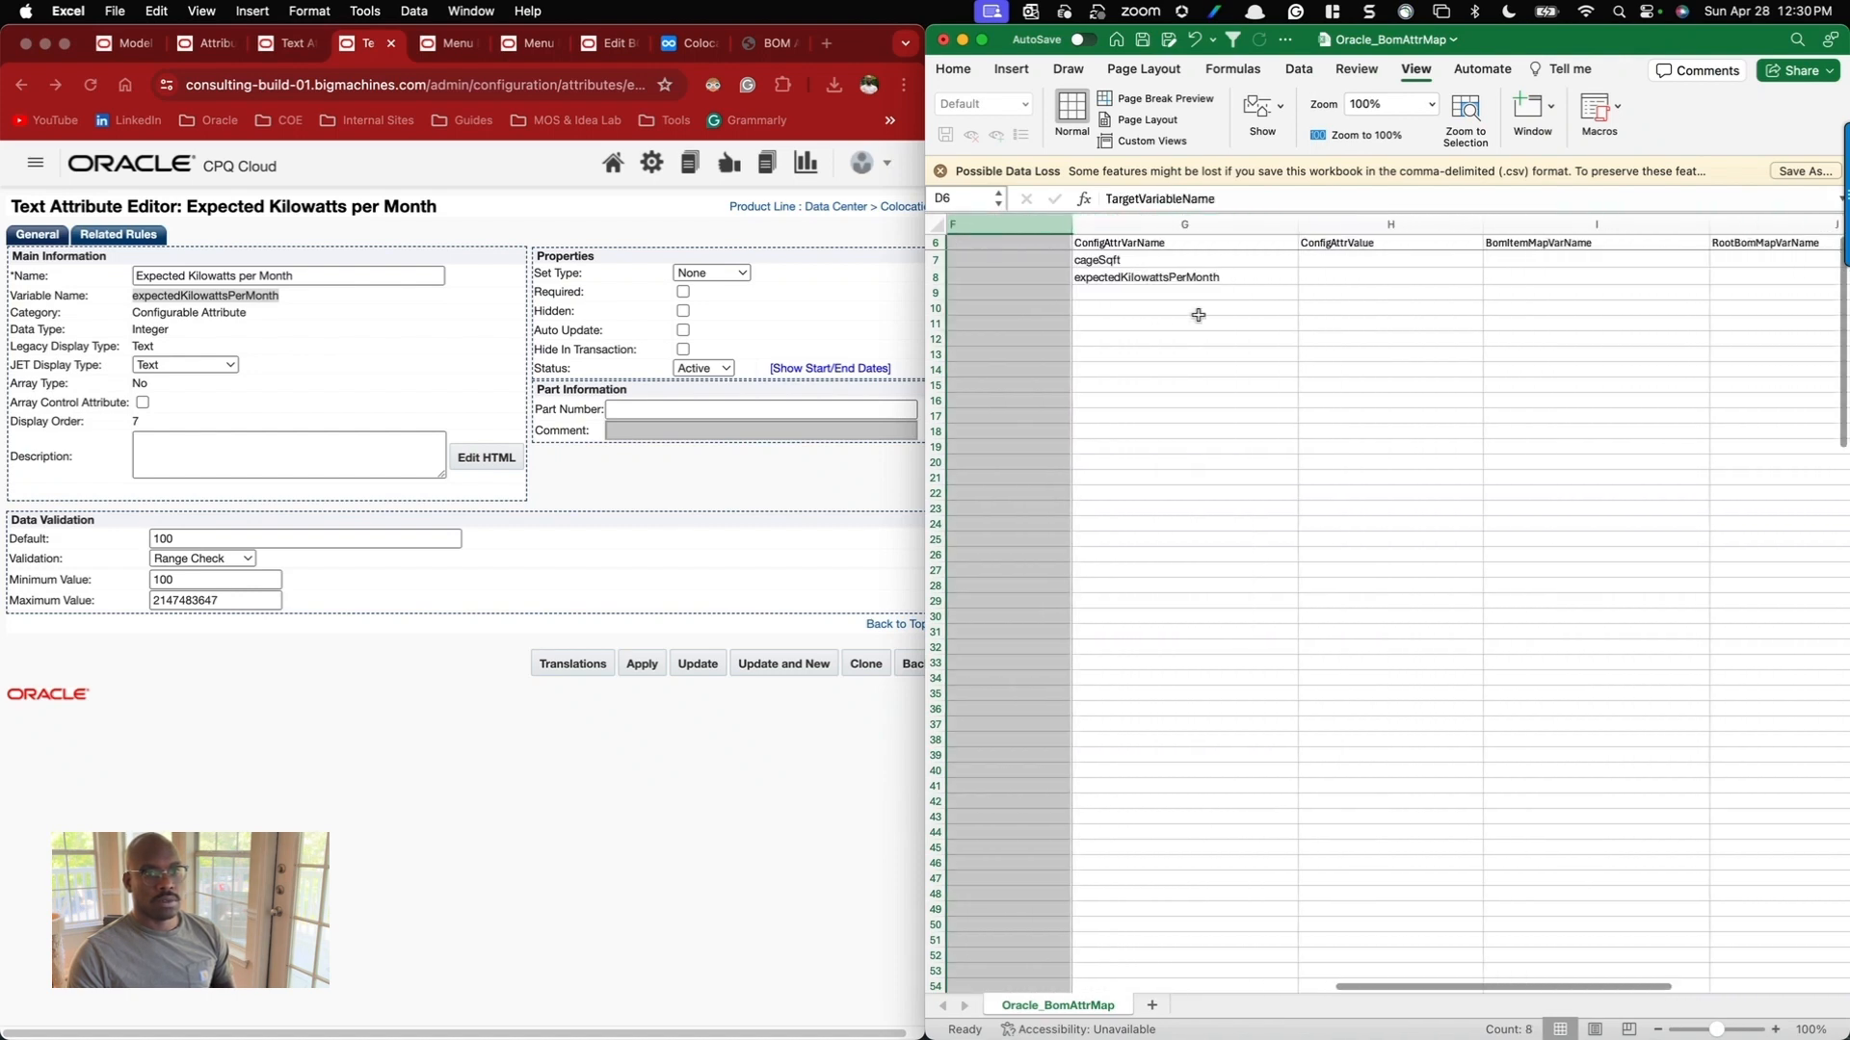
super+click(1271, 229)
right_click(1271, 229)
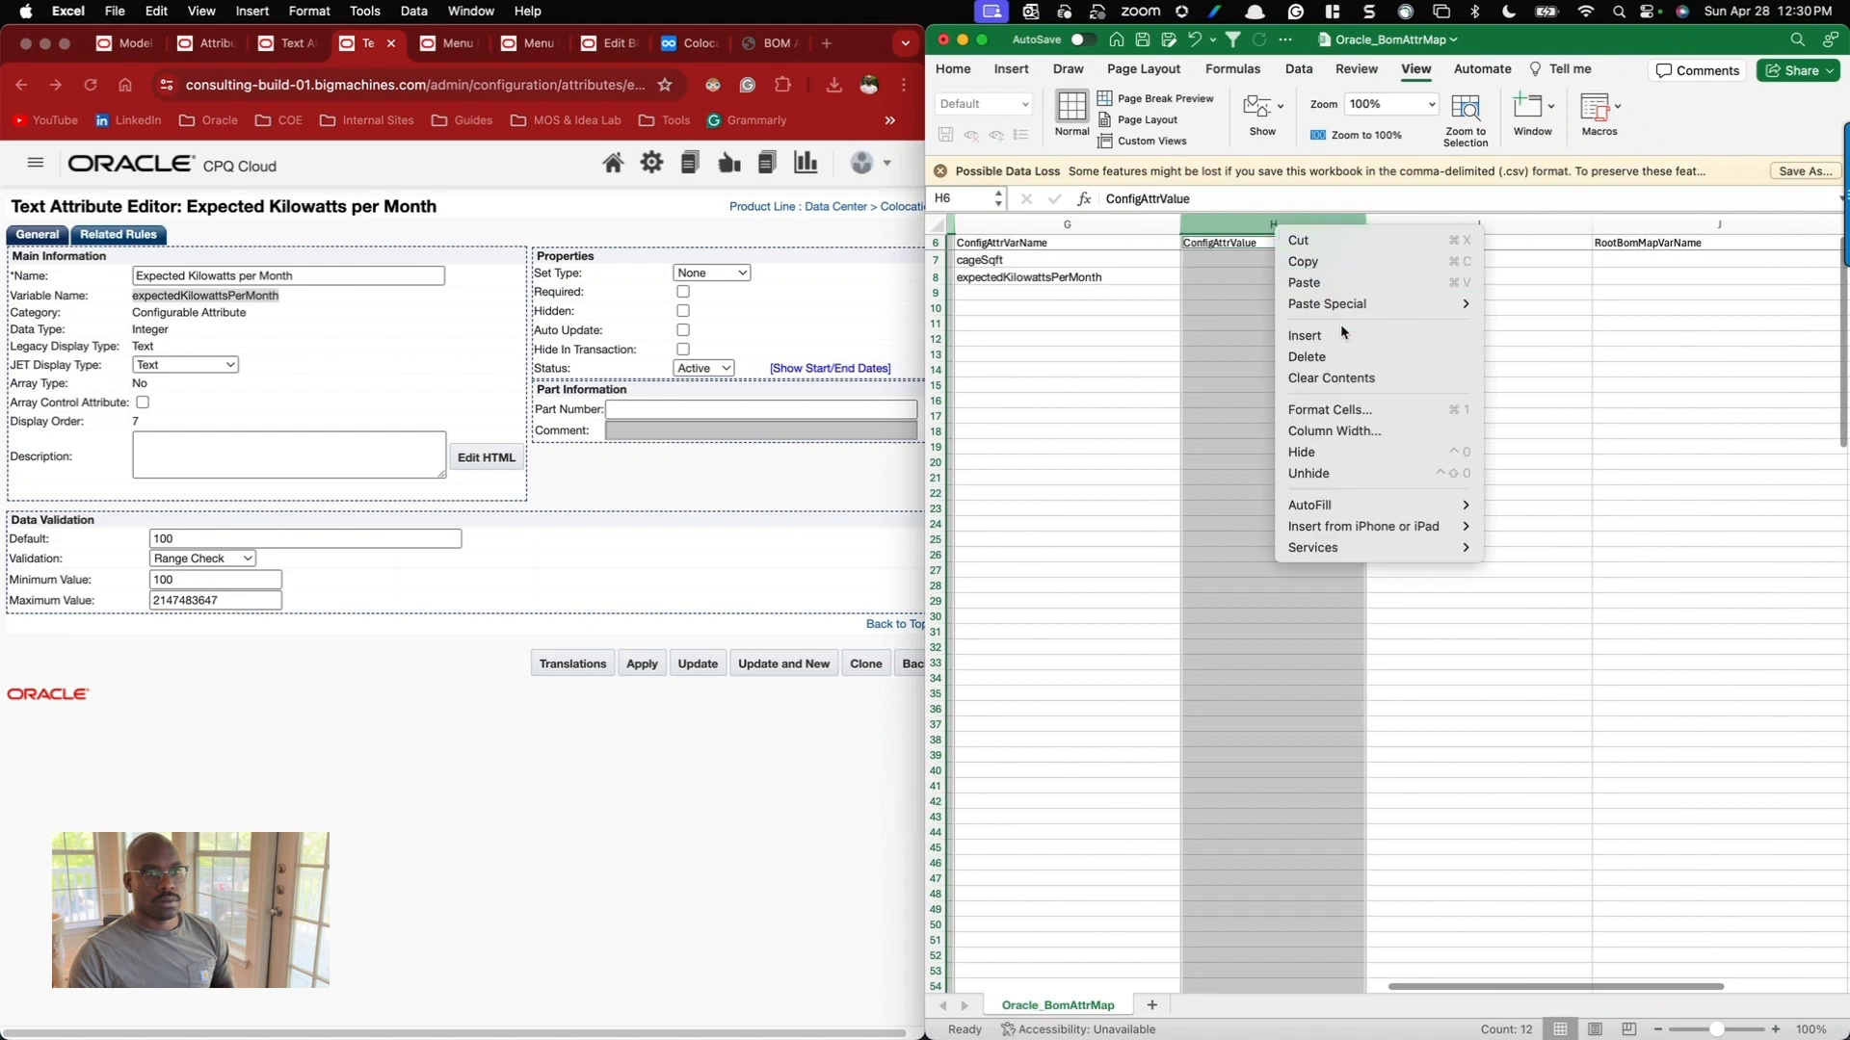
click(1318, 449)
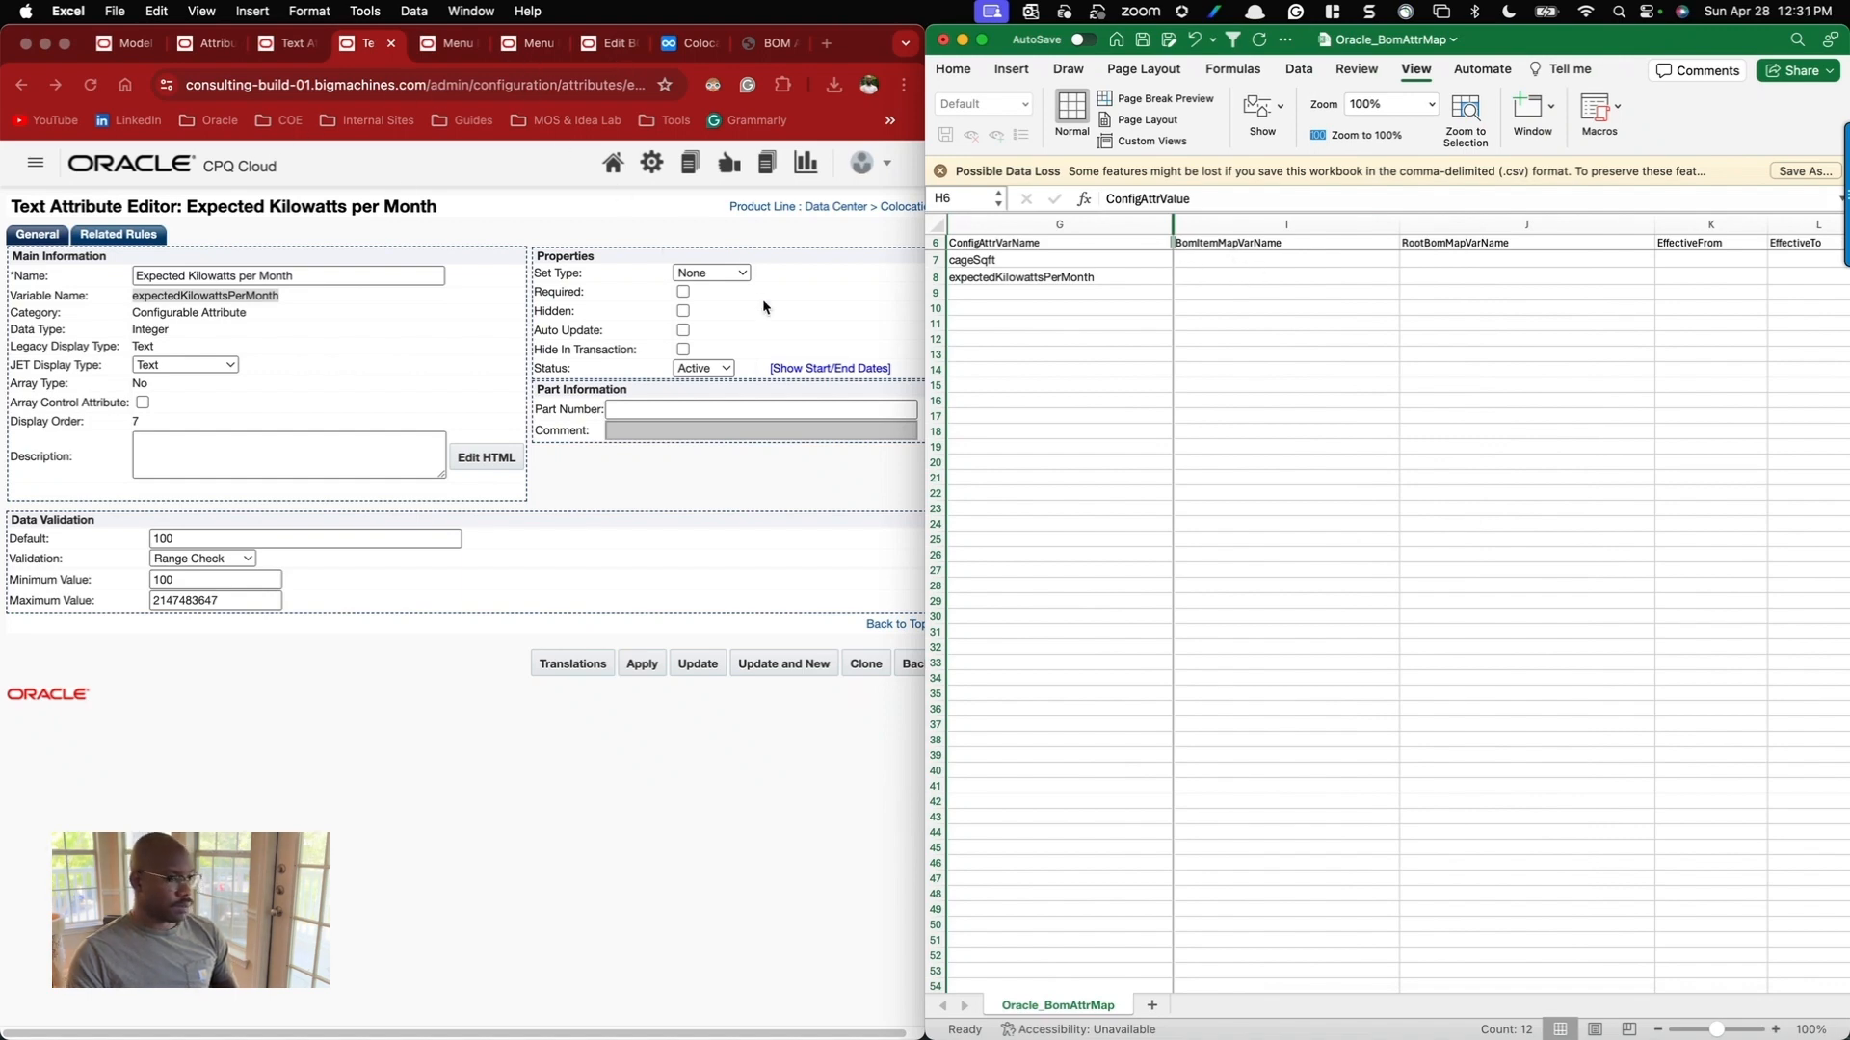
Copy the variable name Cage from the Oracle_BomItemMap workbook into the BomItemMapVarName cell I7 of the cageSqft row.
key(super+grave)
click(313, 354)
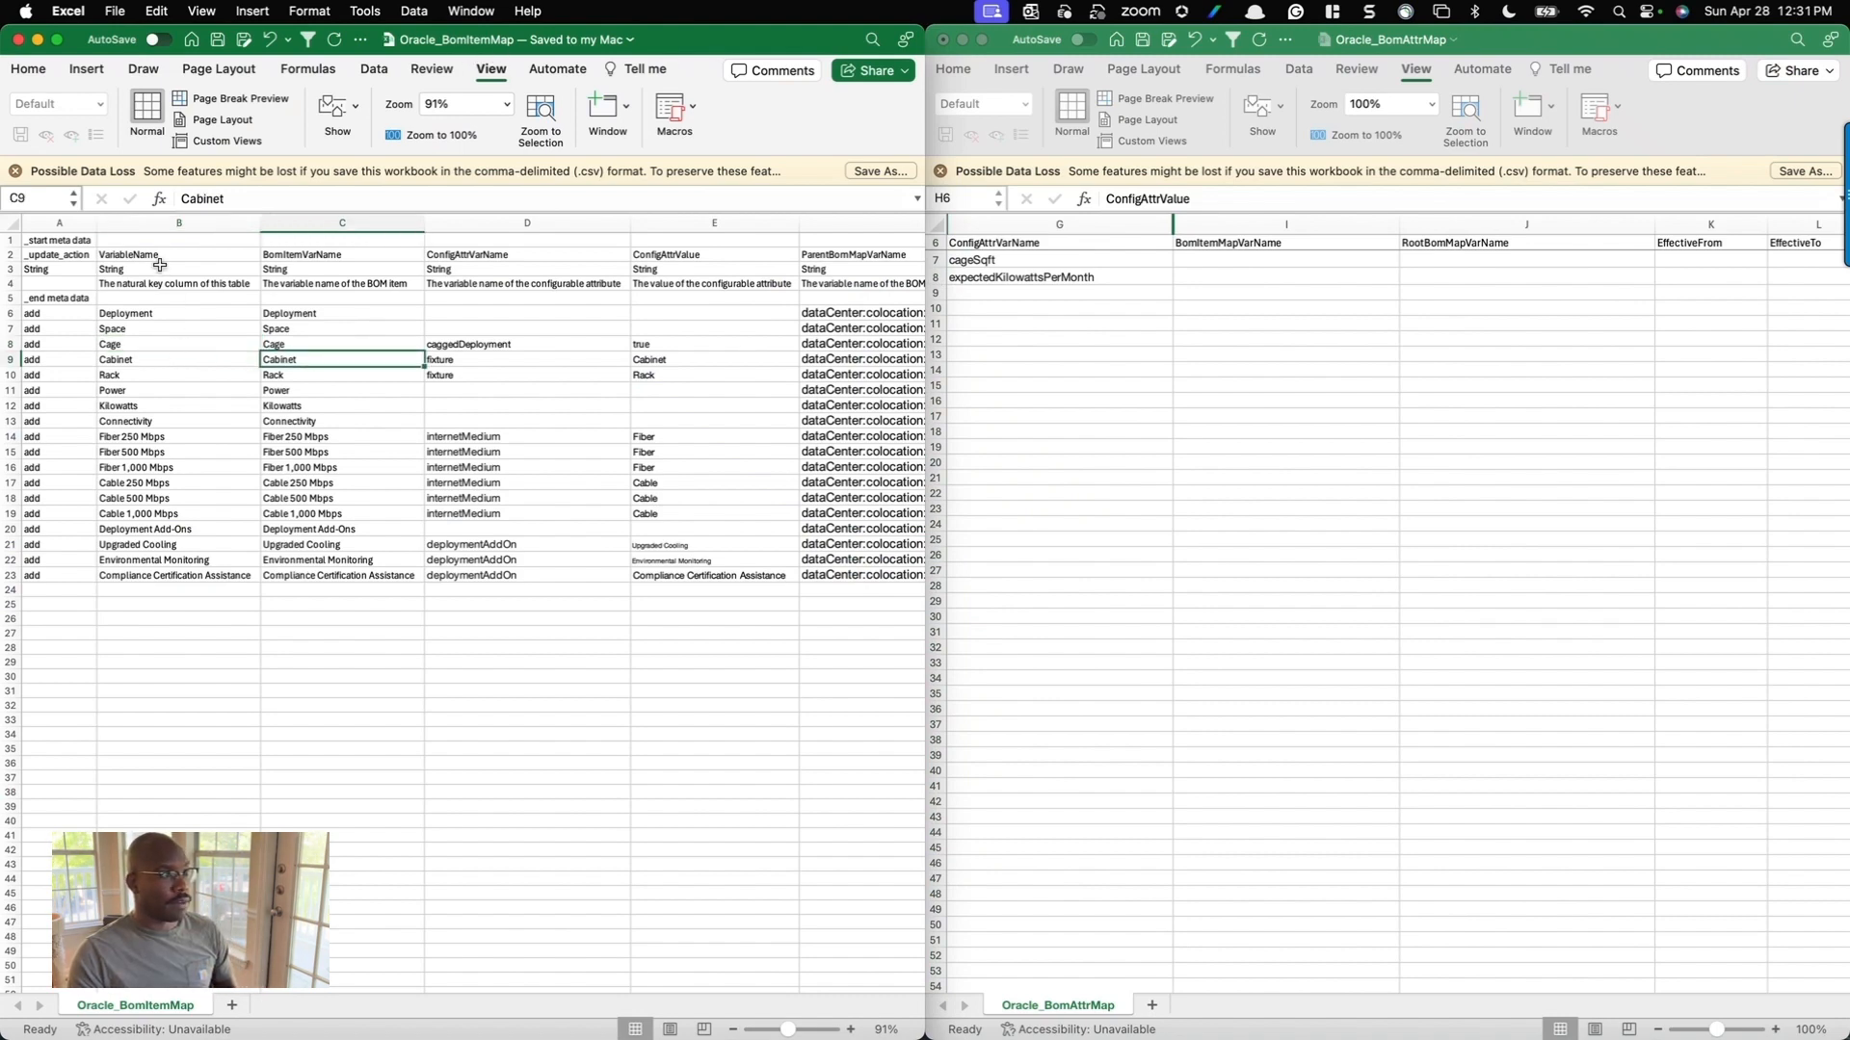
click(151, 356)
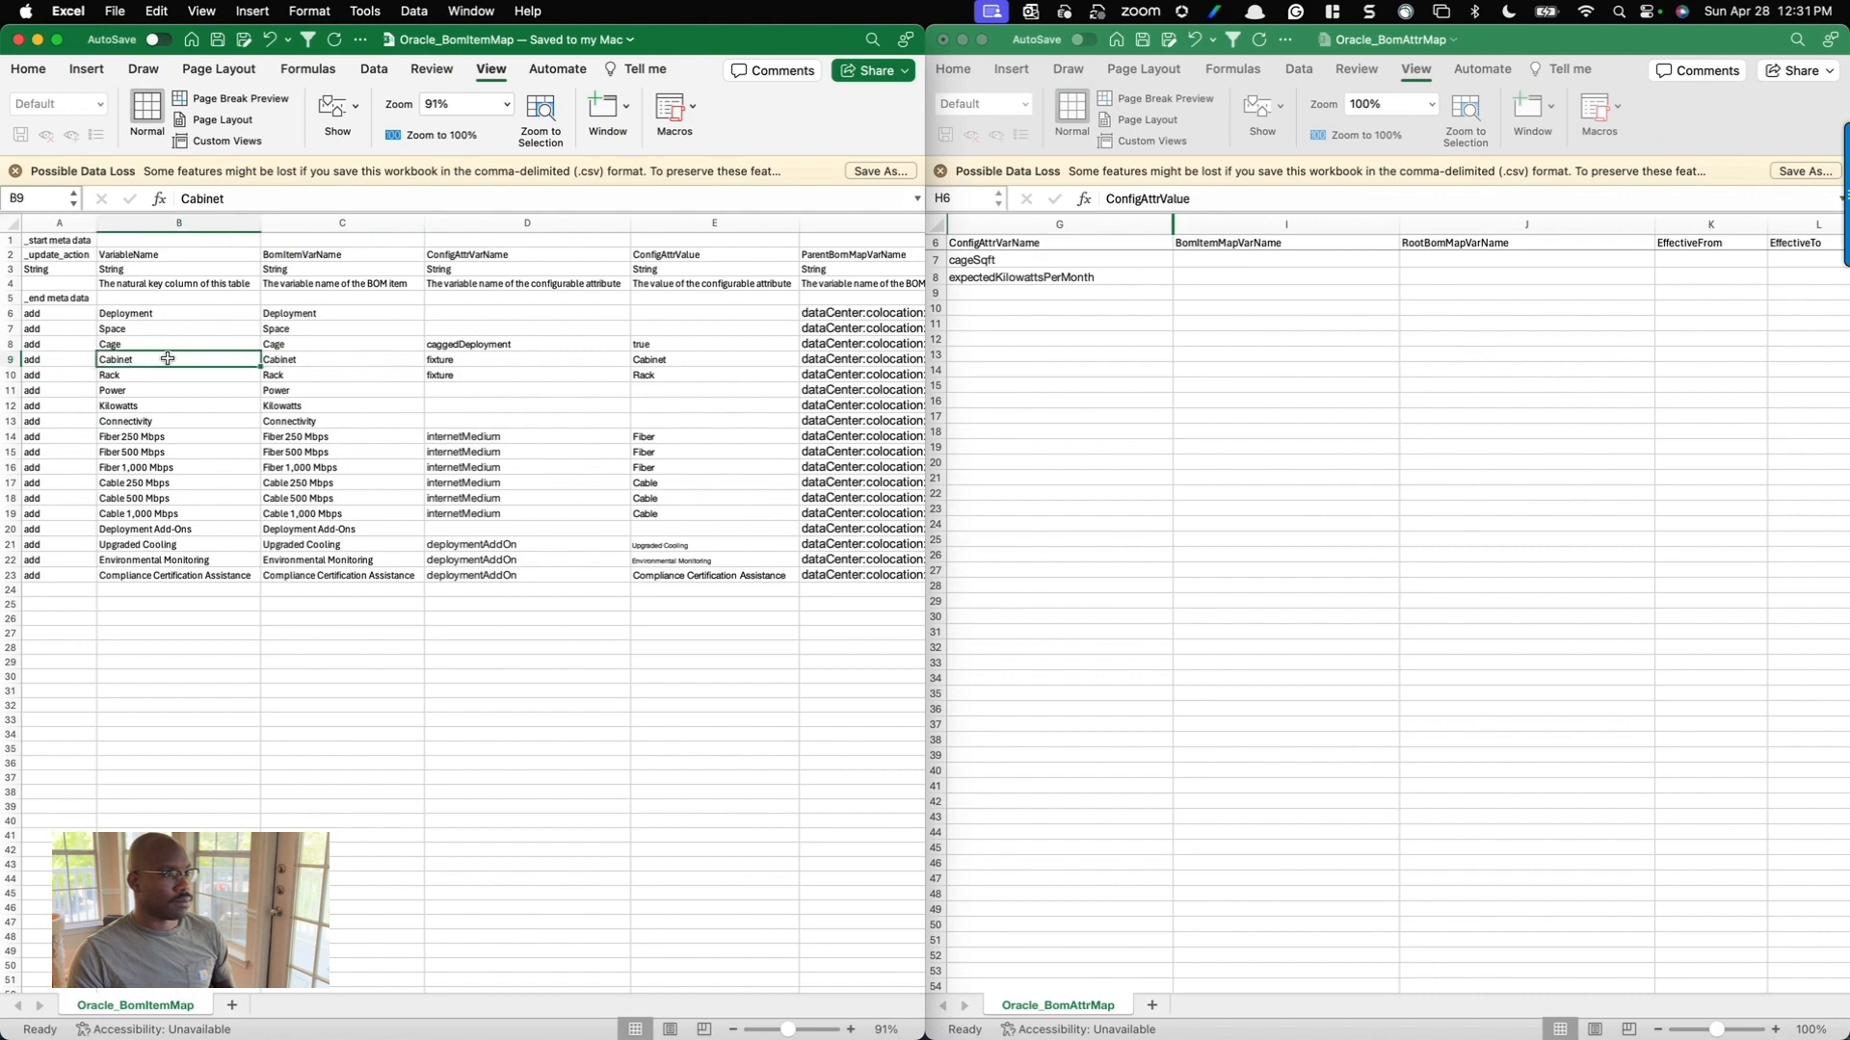
scroll(167, 358, up, 3)
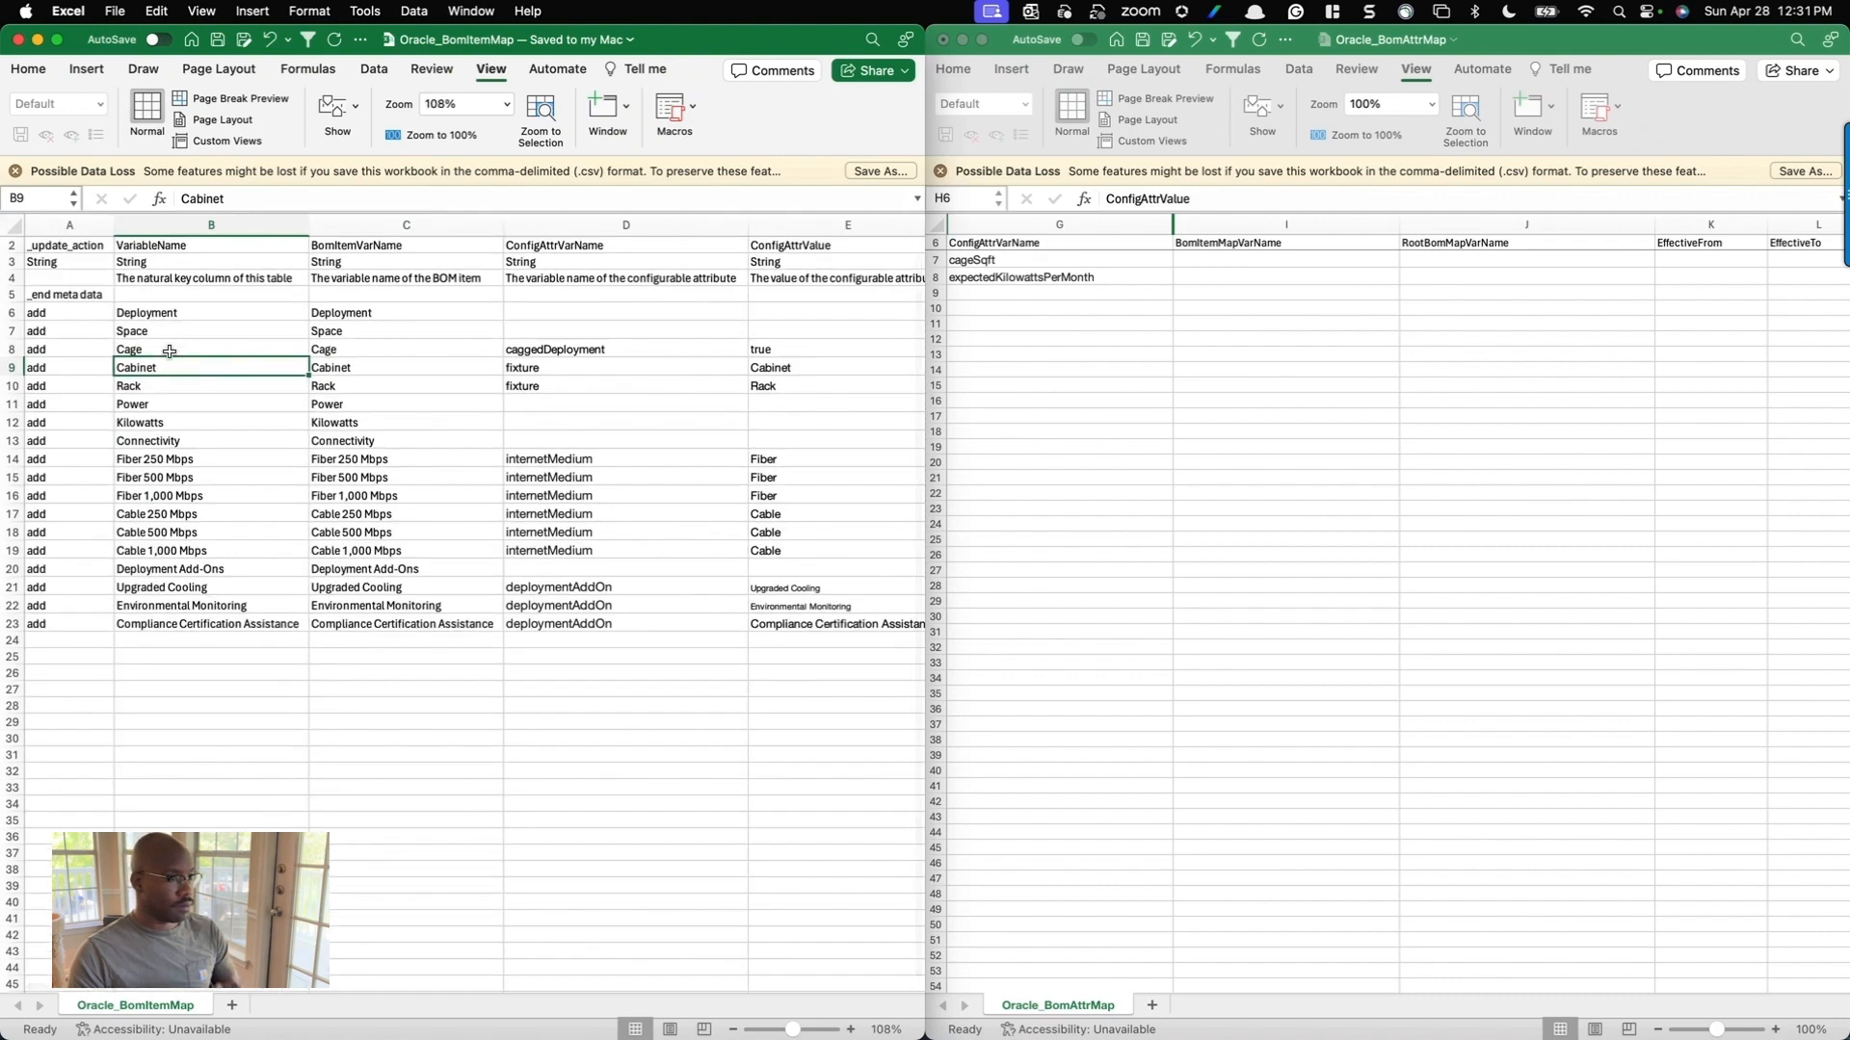
click(202, 349)
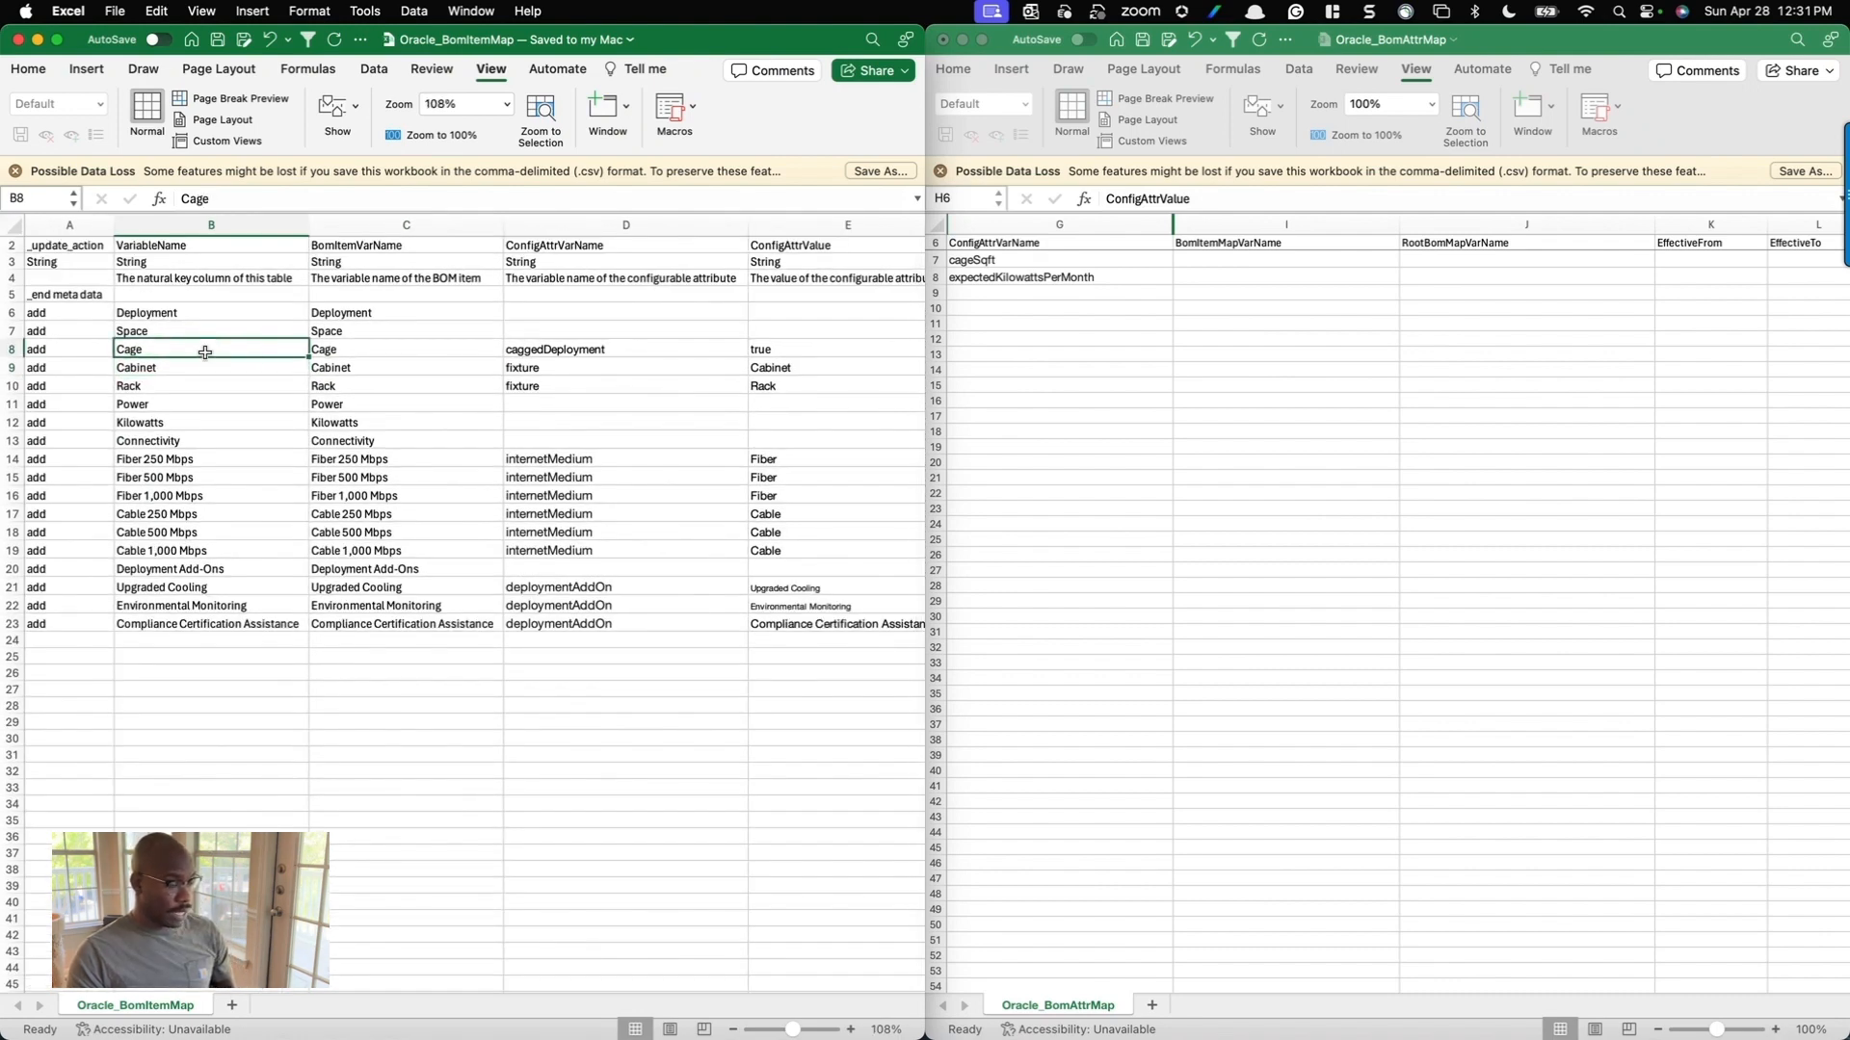
key(super+c)
click(1166, 285)
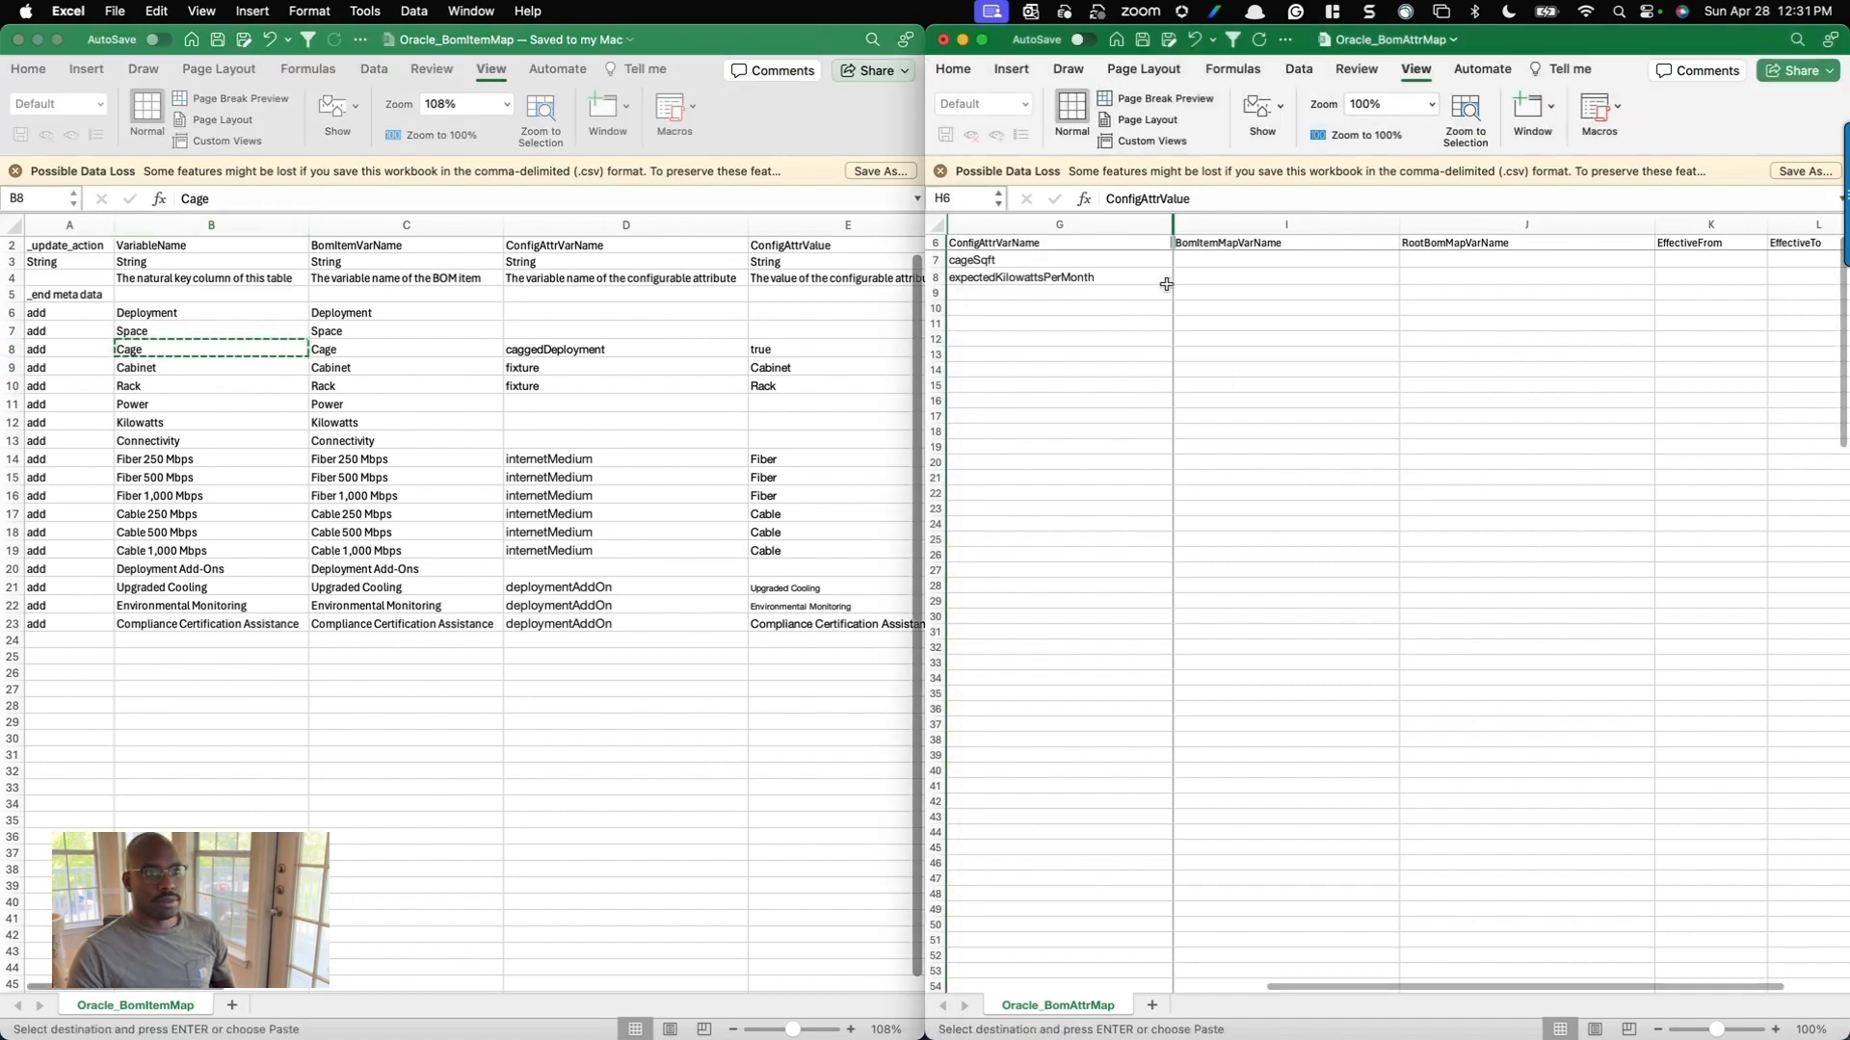
click(1209, 262)
key(super+v)
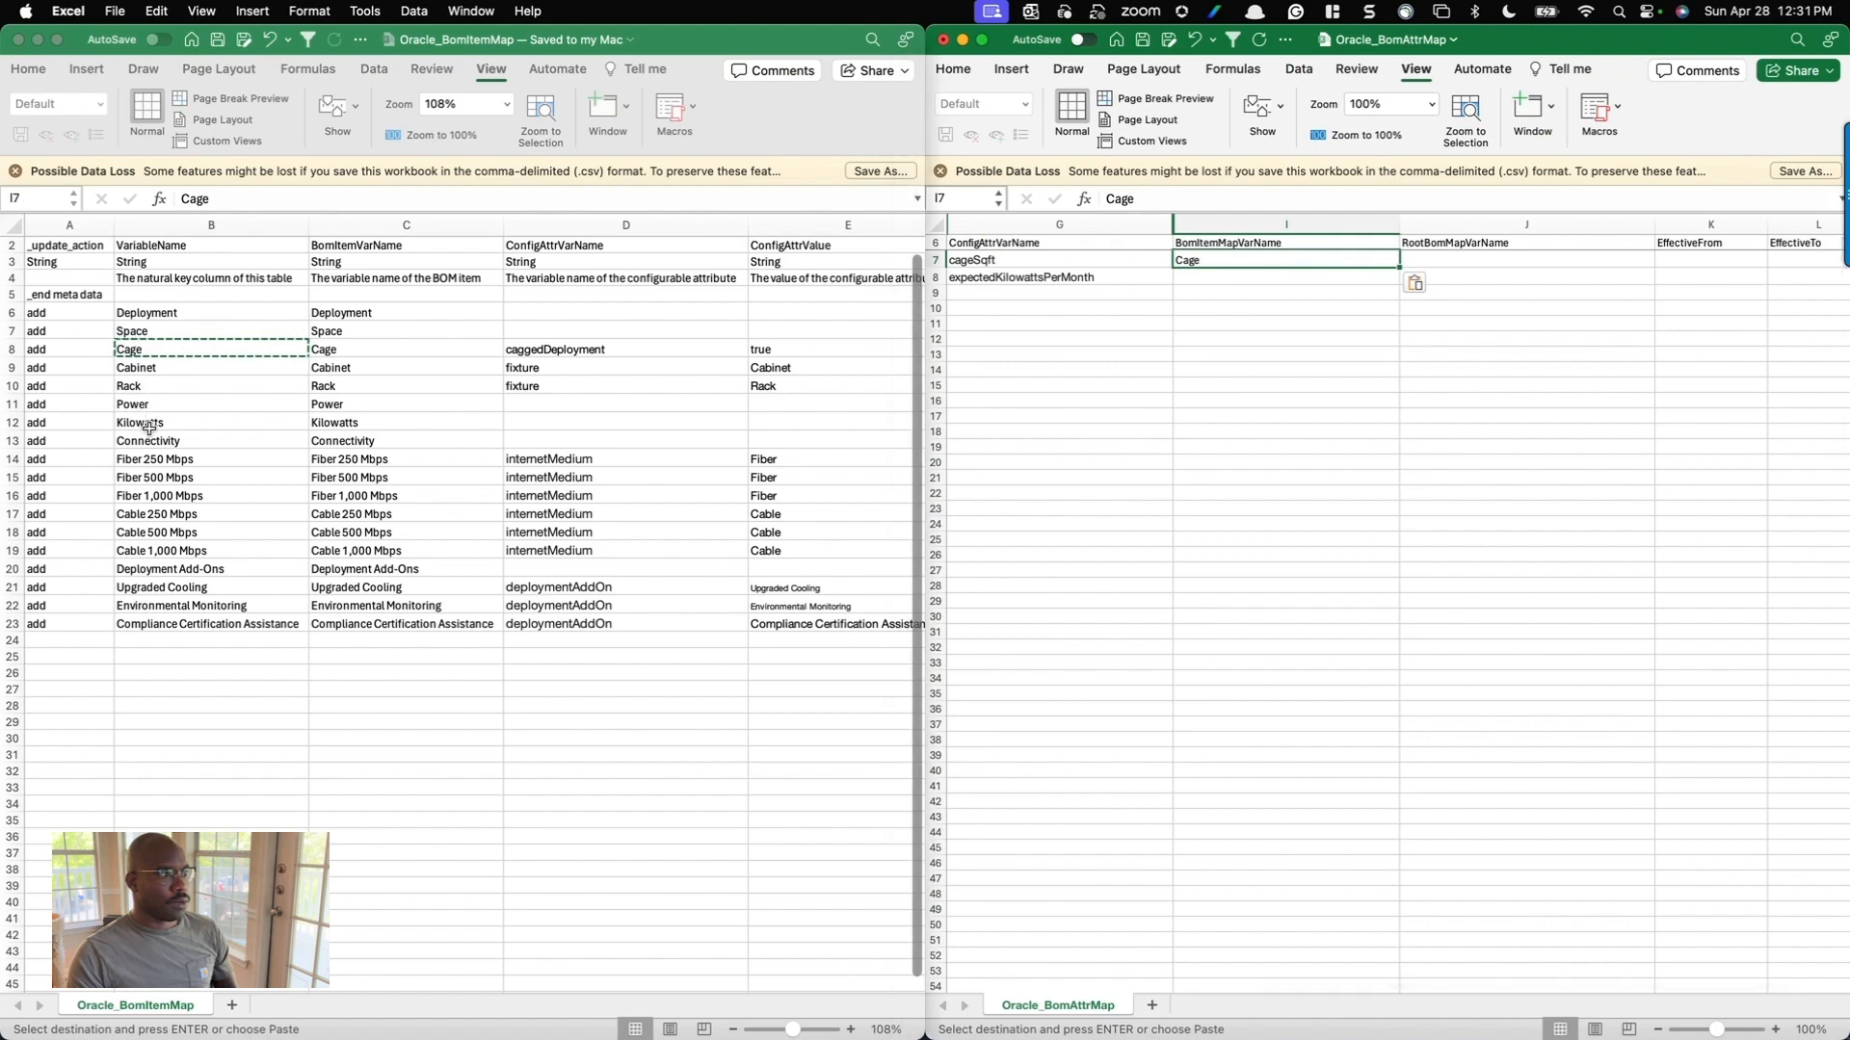
Copy the variable name Kilowatts from Oracle_BomItemMap into the BomItemMapVarName cell I8 of the expectedKilowattsPerMonth row.
click(144, 414)
click(144, 424)
key(super+c)
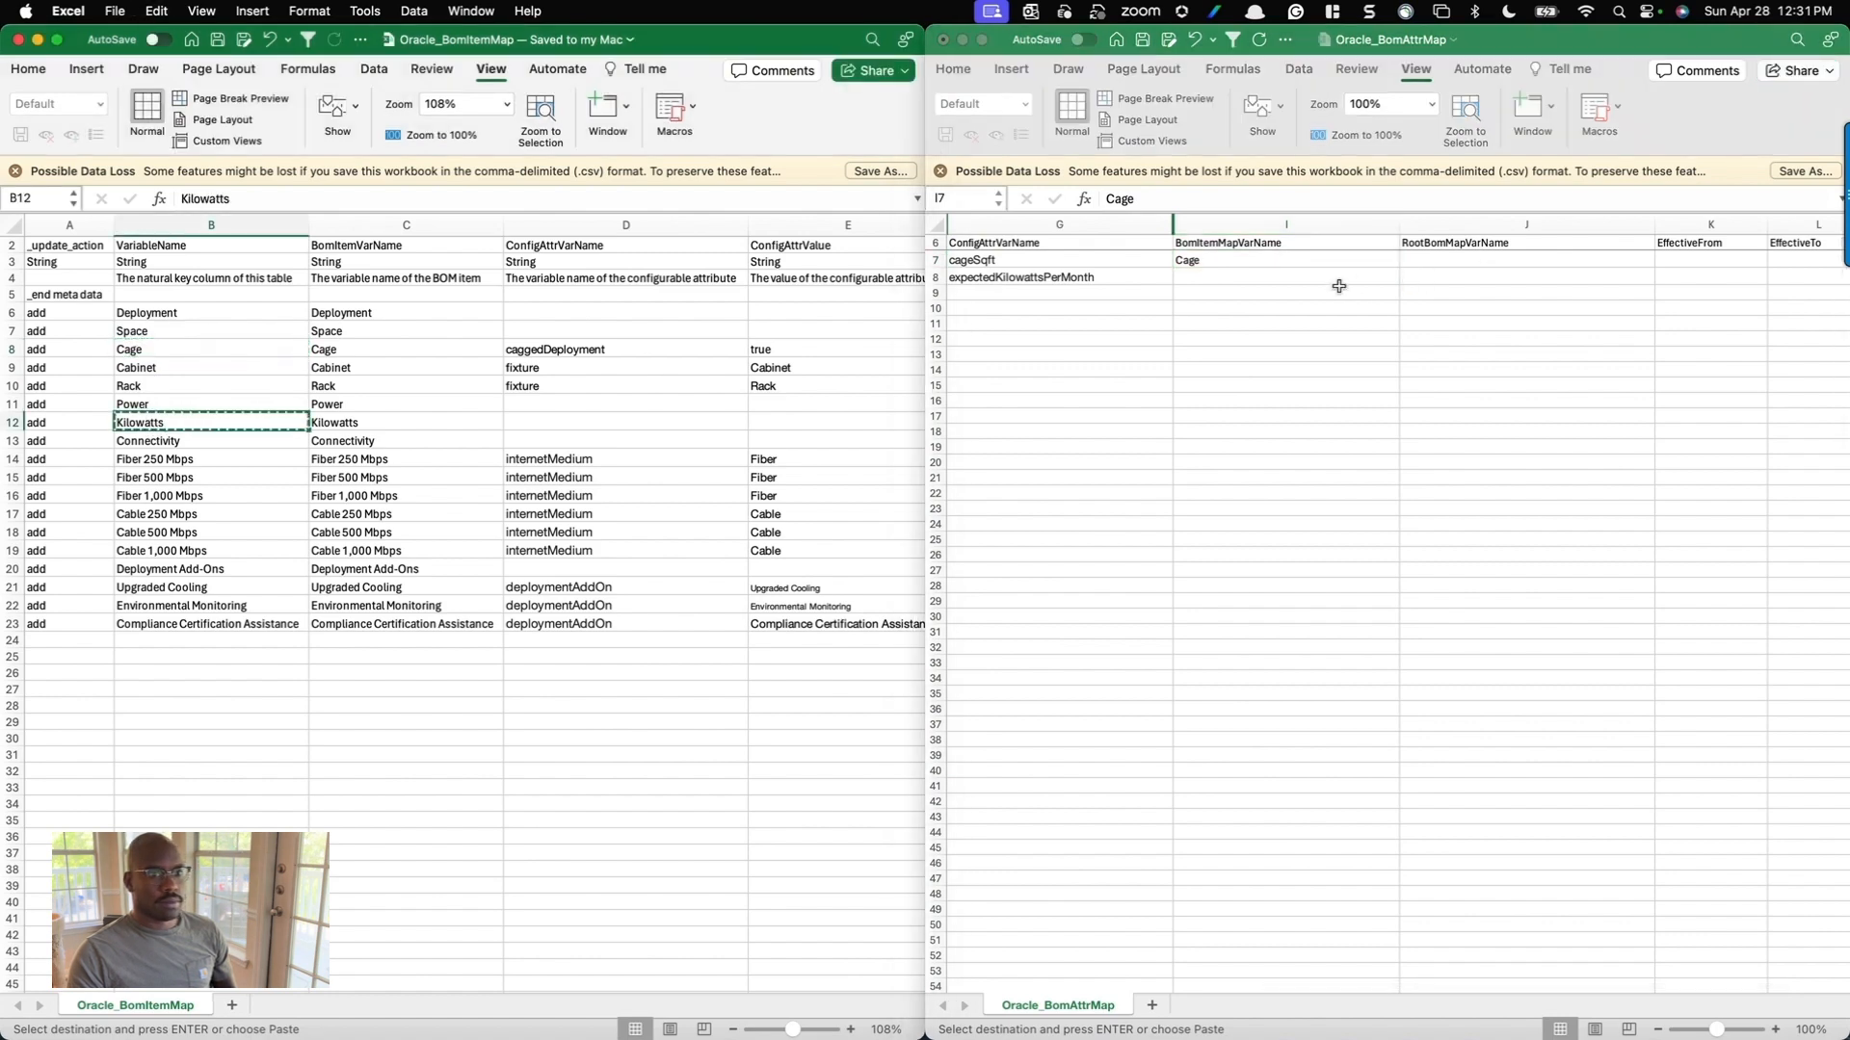
click(1242, 282)
click(1241, 279)
key(super+v)
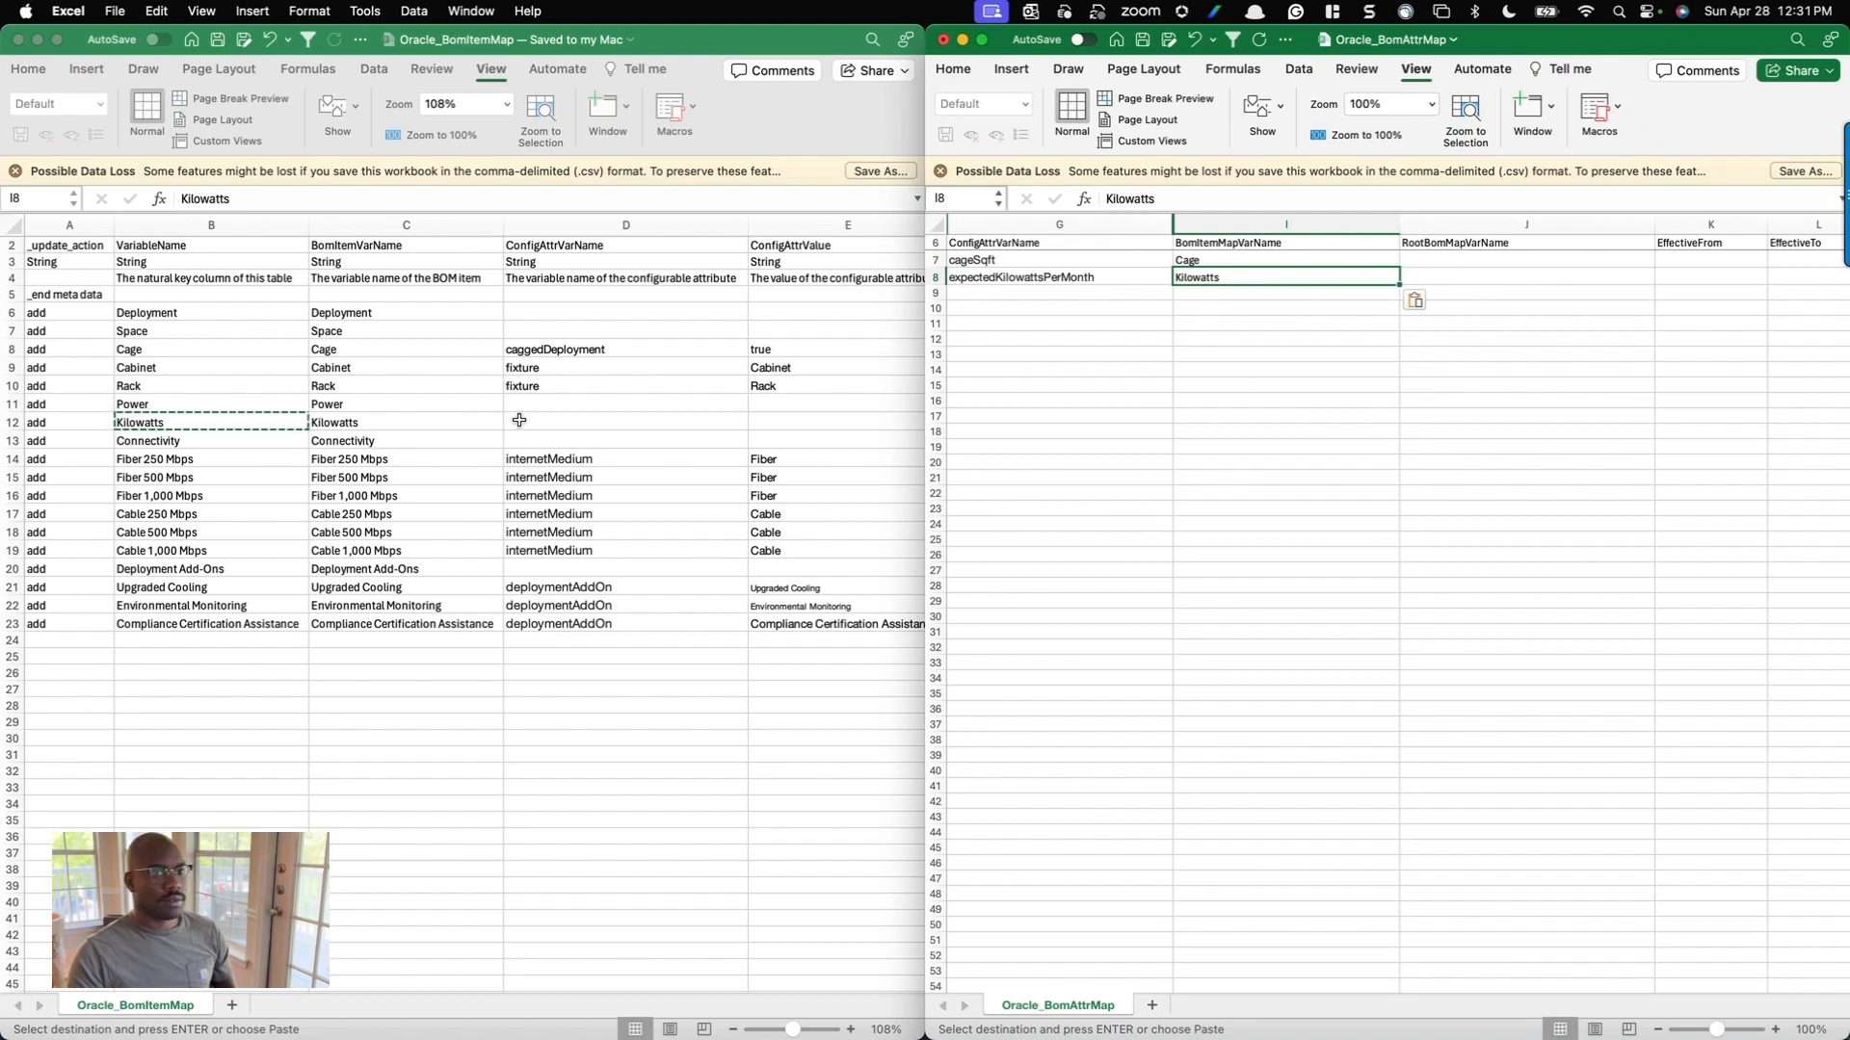
Switch to Chrome and review the RootBomMapVarName requirements in the BOM attribute mapping table schema on the help page.
scroll(519, 420, right, 3)
scroll(521, 424, left, 3)
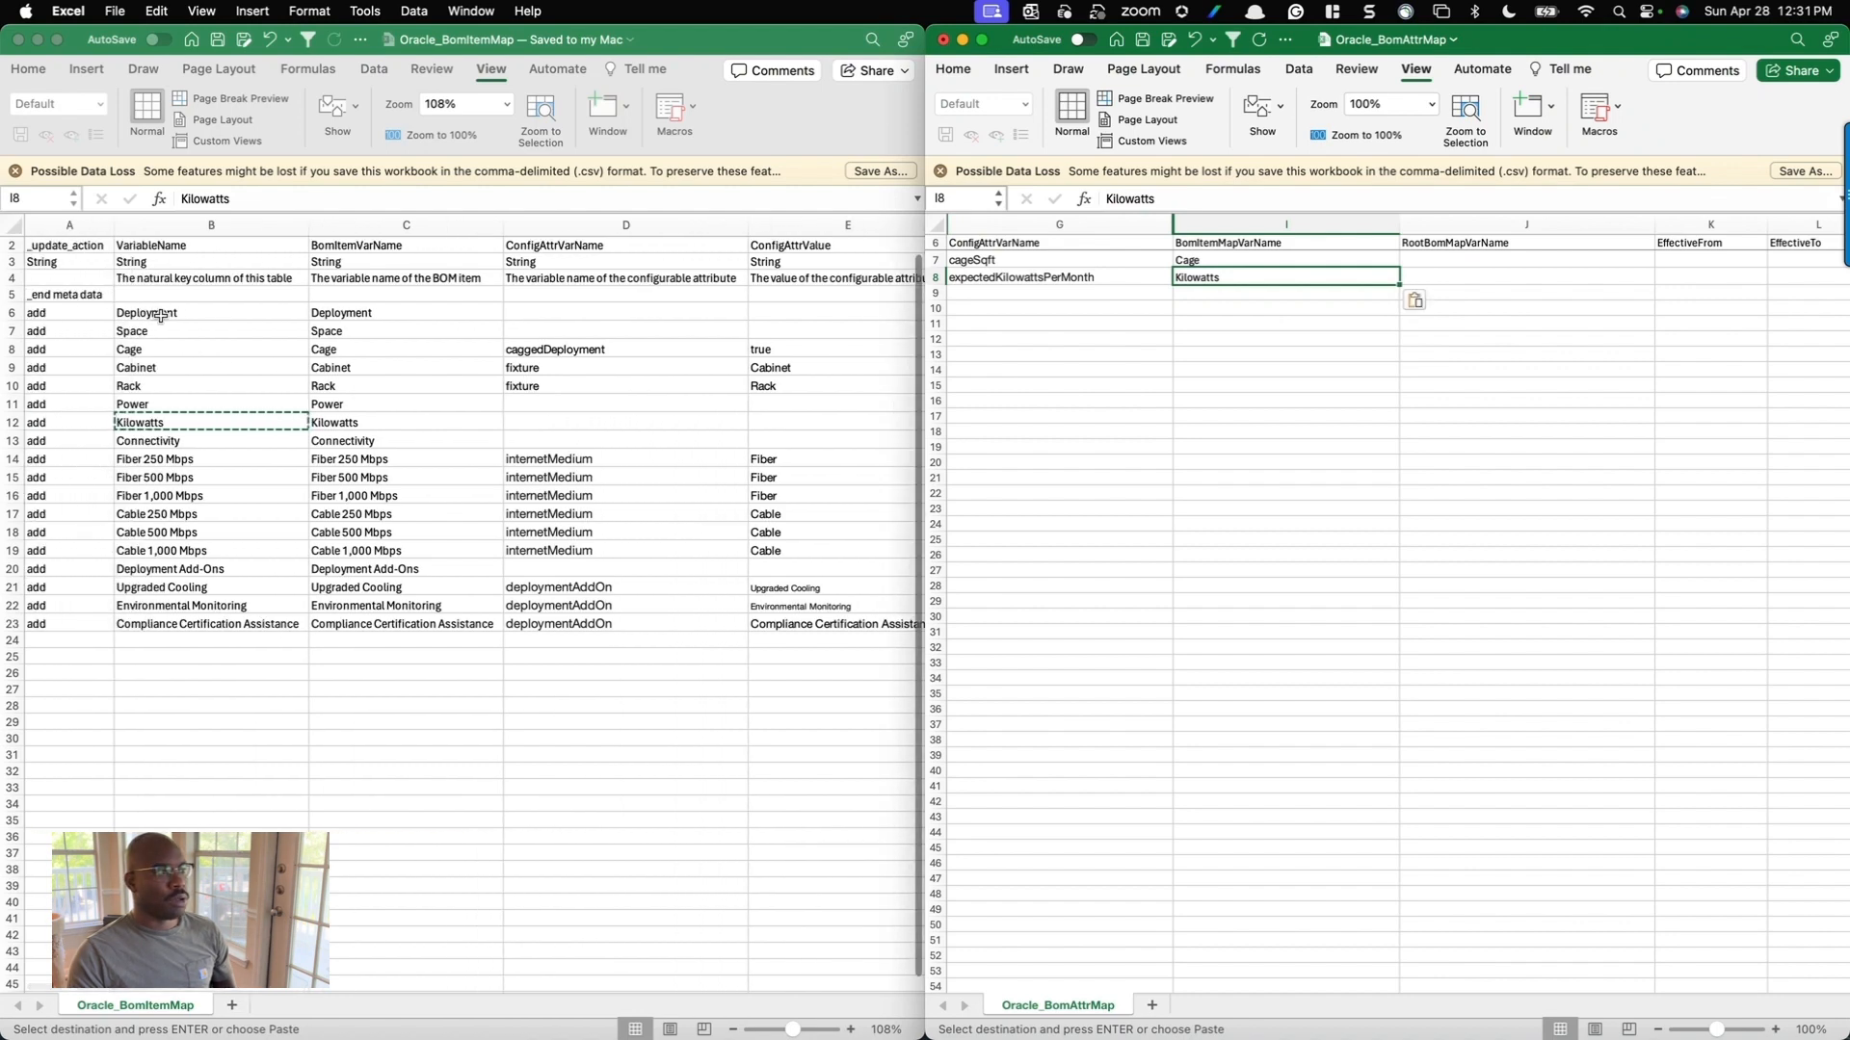
key(super+Tab)
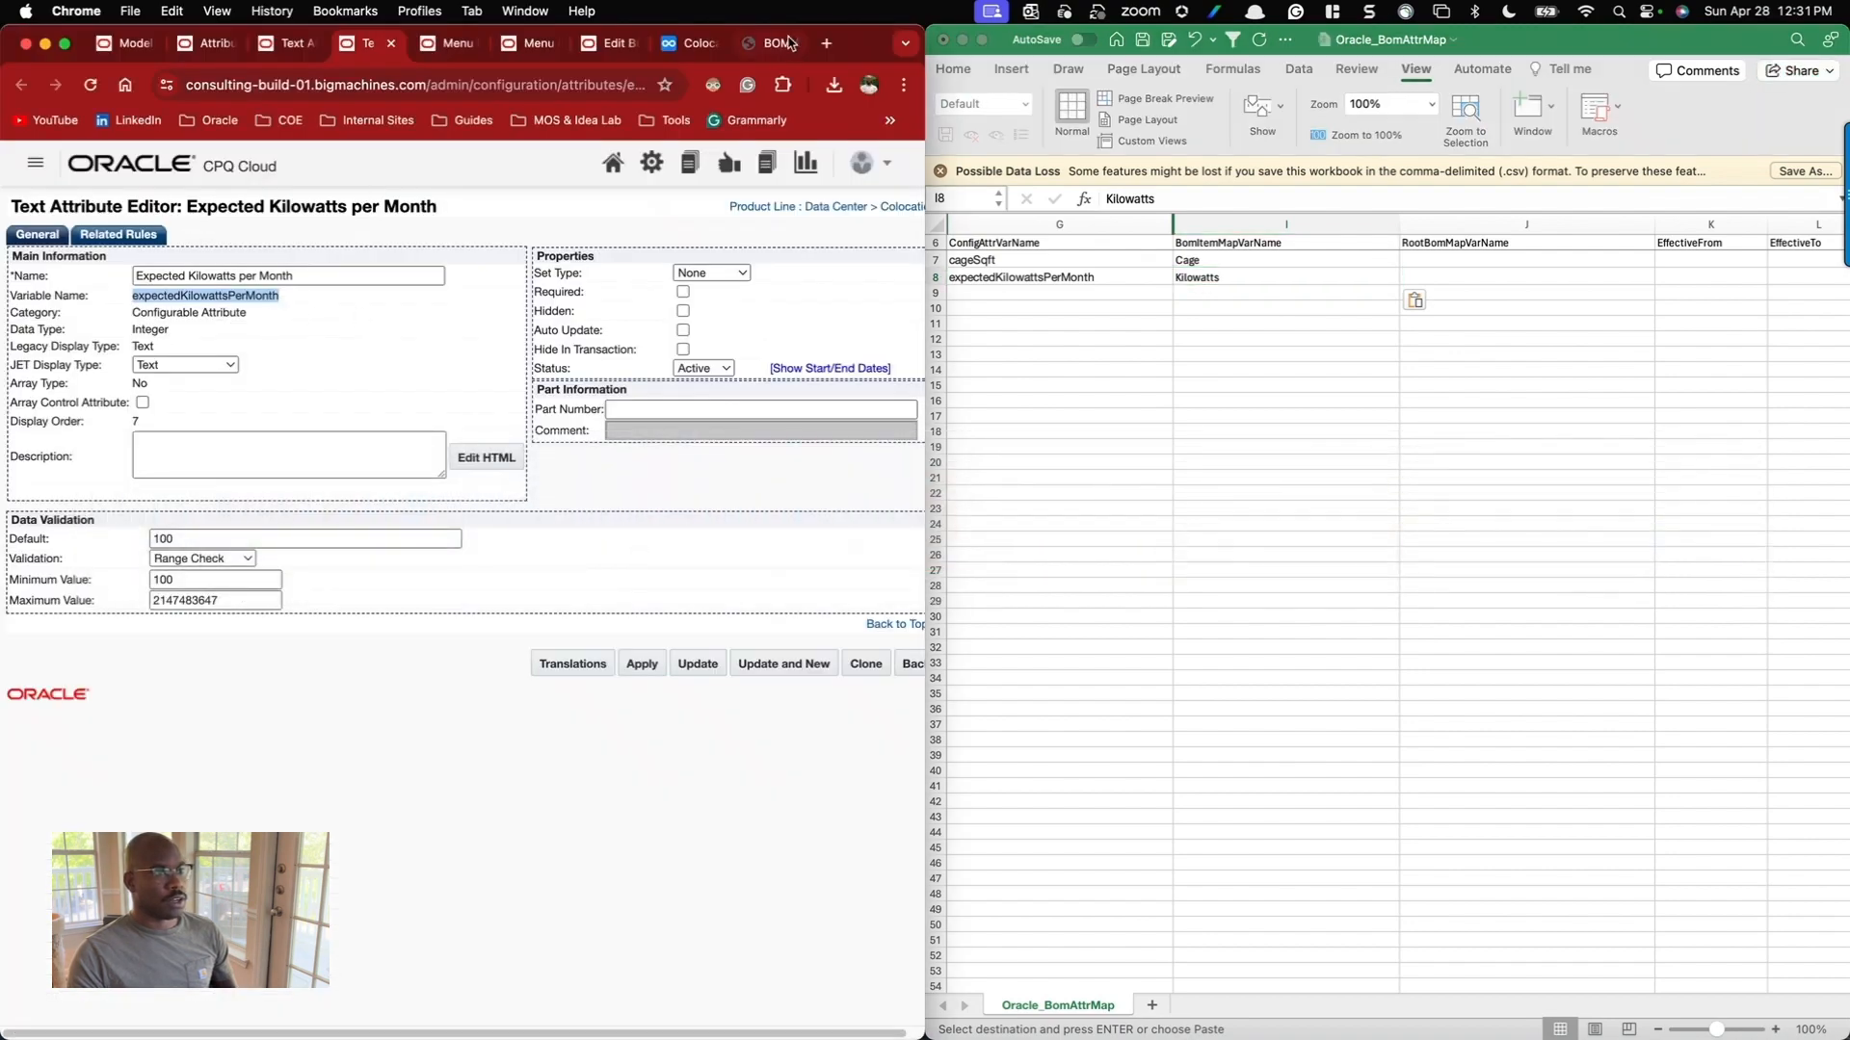
click(788, 42)
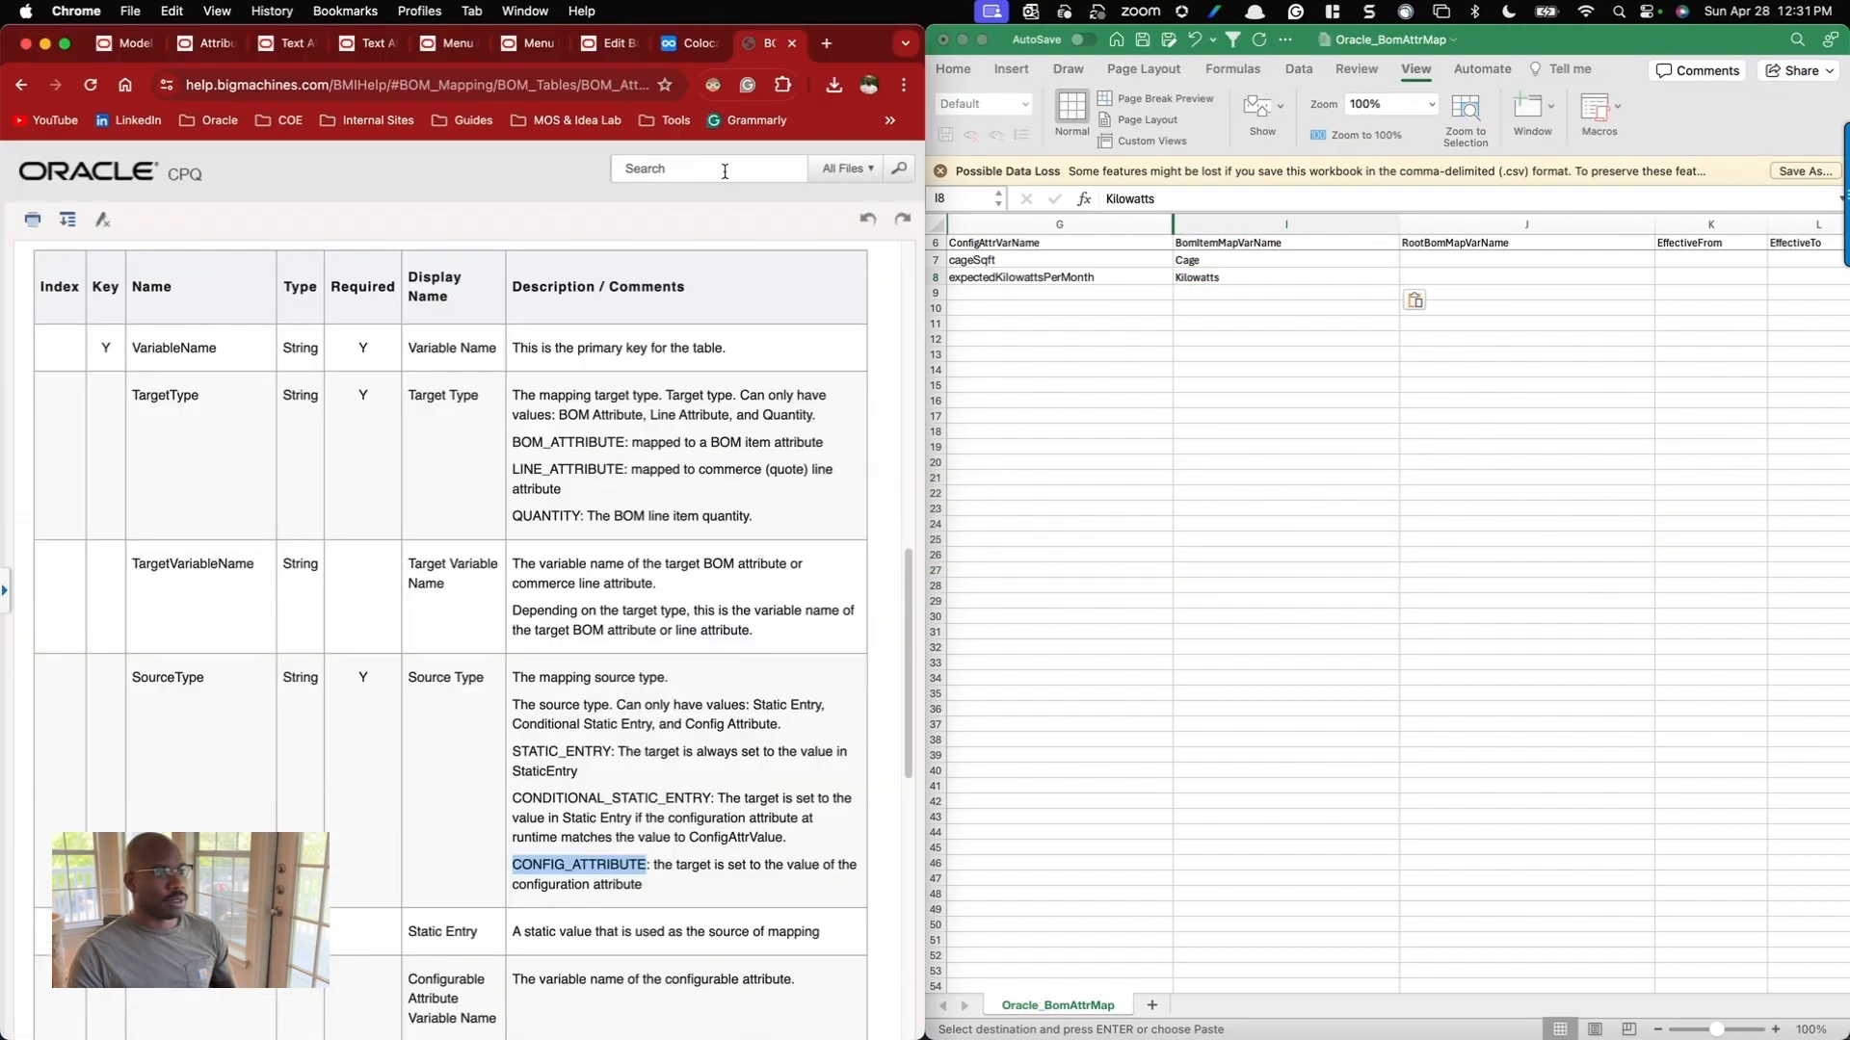
scroll(525, 545, down, 7)
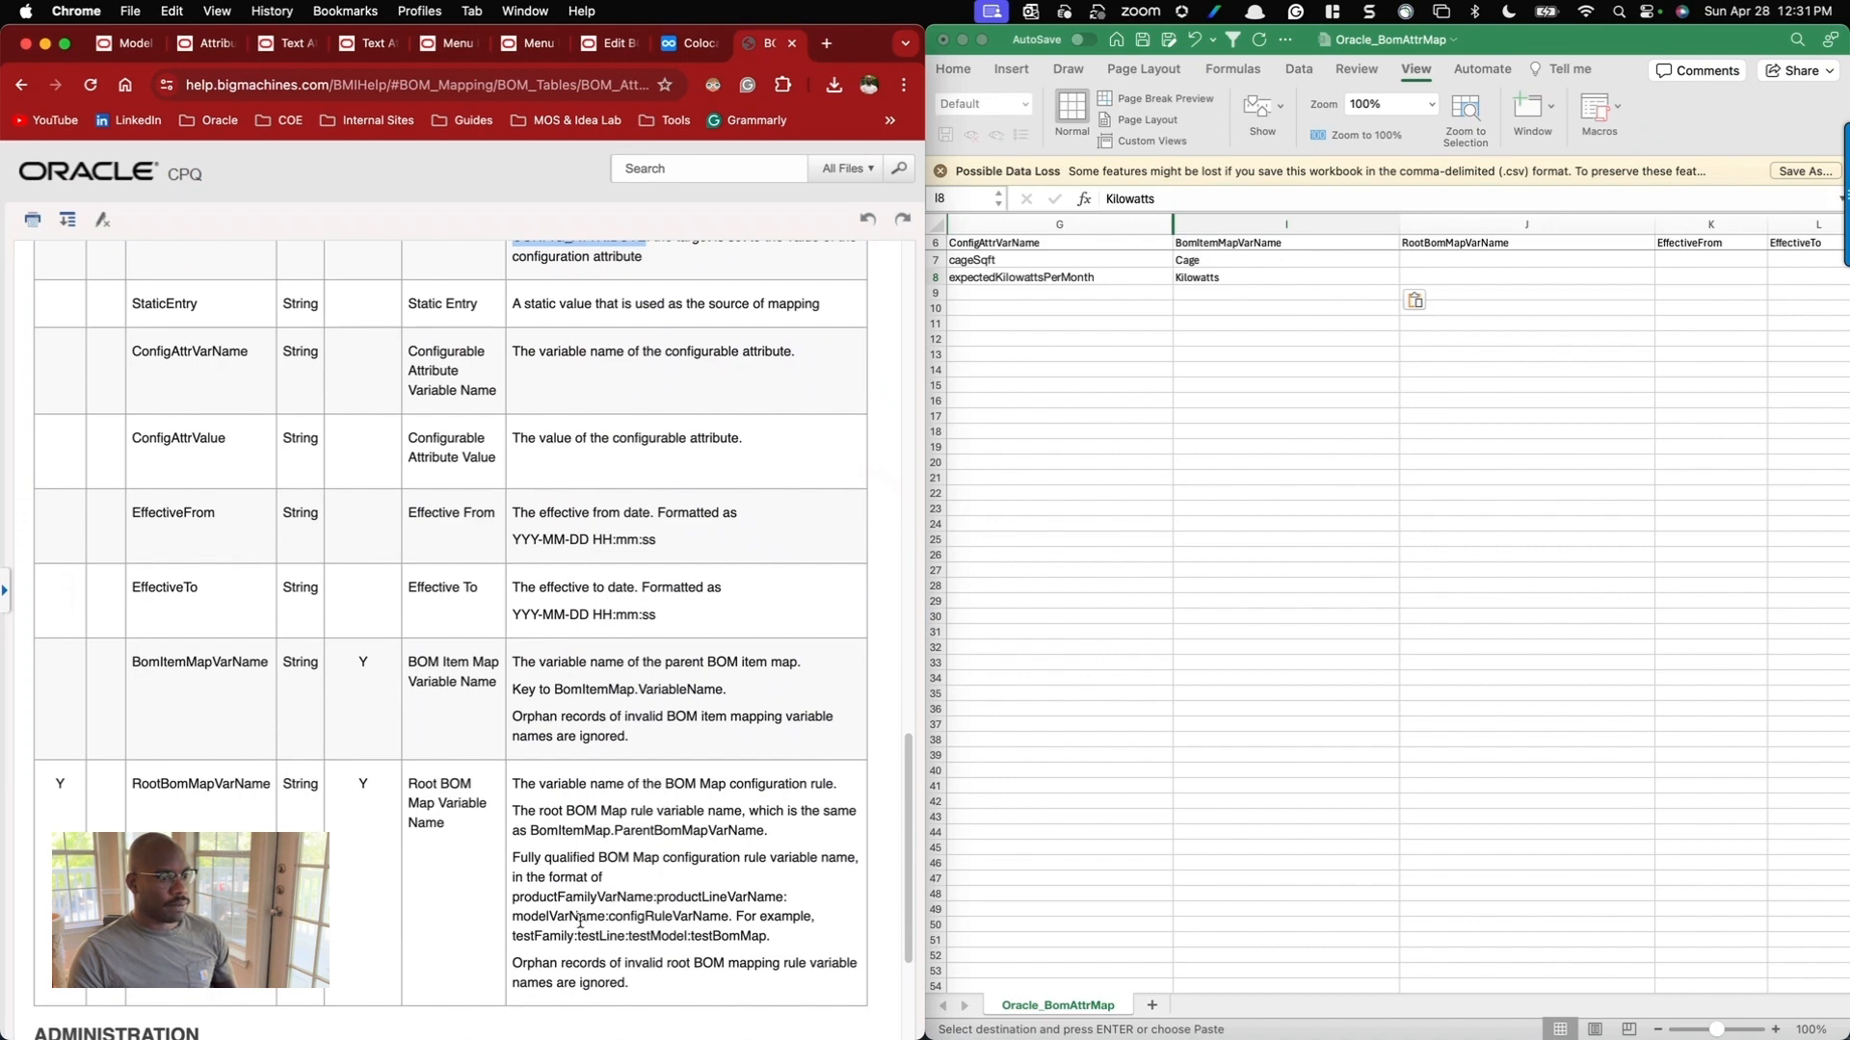
Check the RootBomMapVarName format on the help page and copy dataCenter:colocation:deployment:deploymentBOMMappingRule from ParentBomMapVarName cell F6 in Oracle_BomItemMap.
double_click(572, 897)
drag(642, 893, 689, 914)
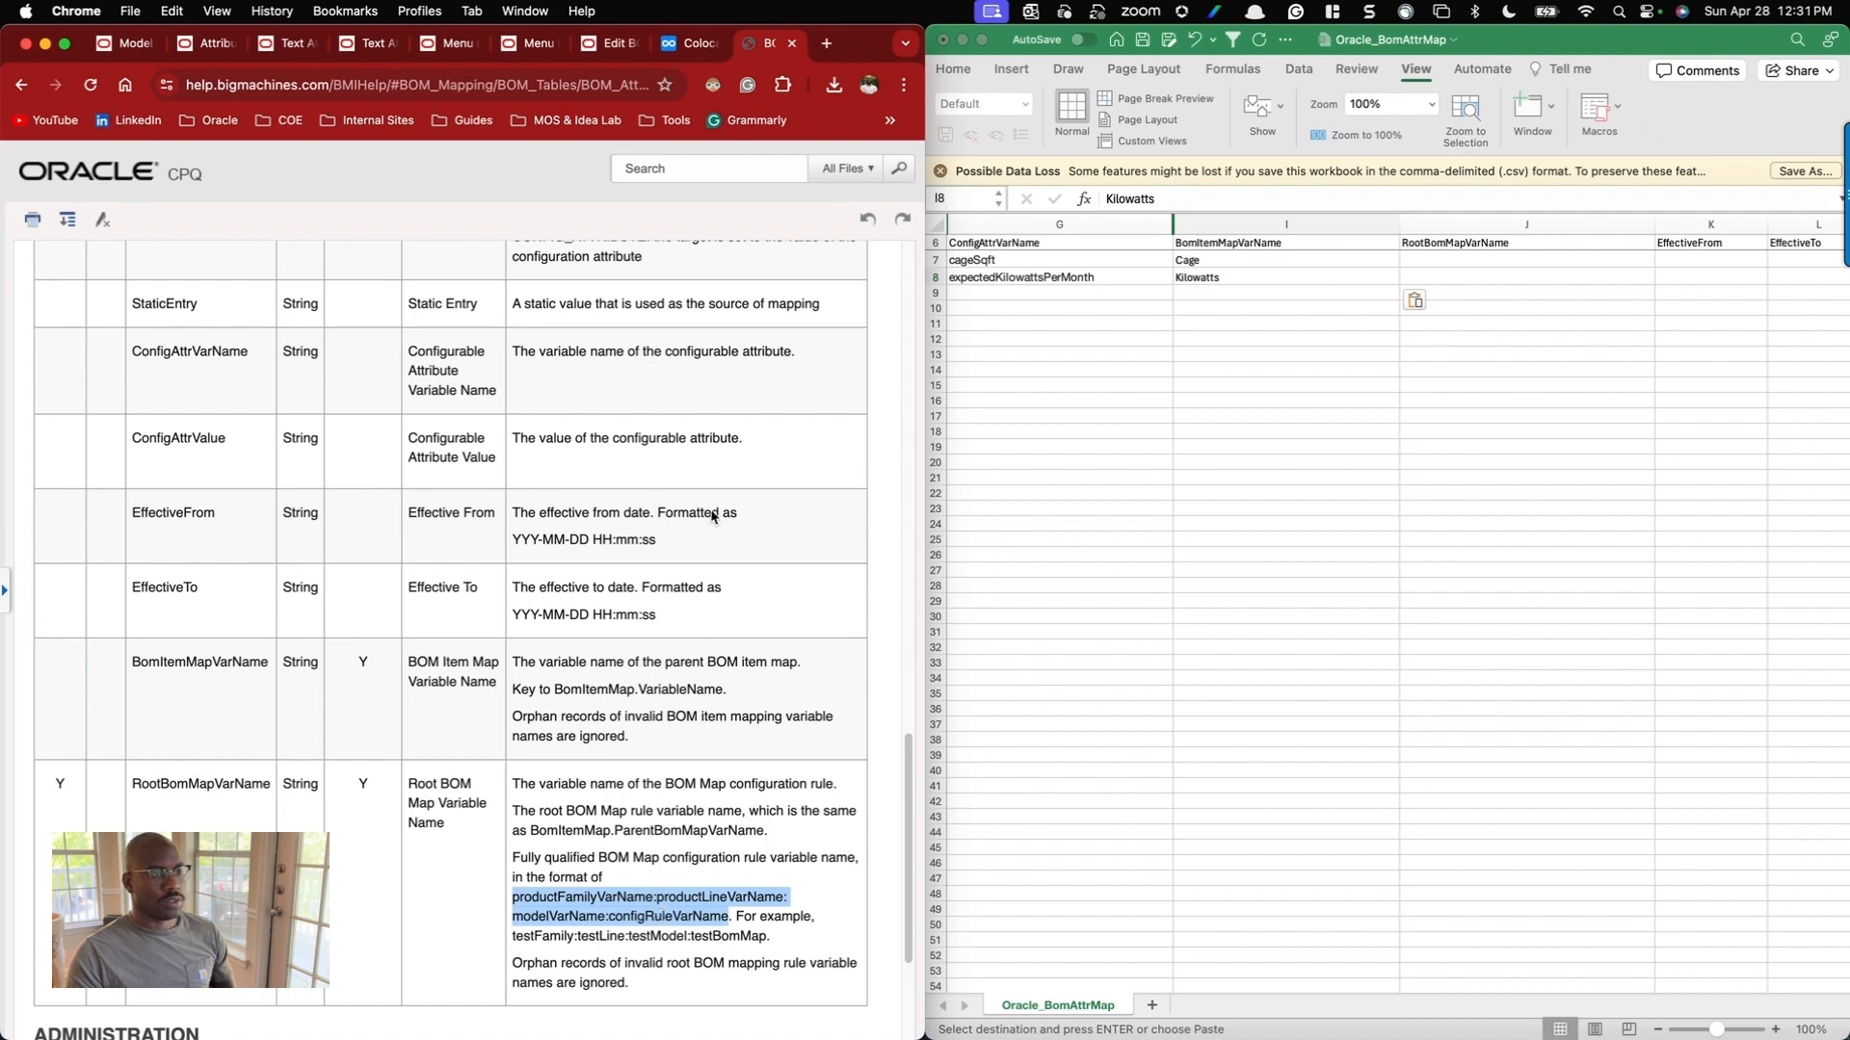
key(super+Tab)
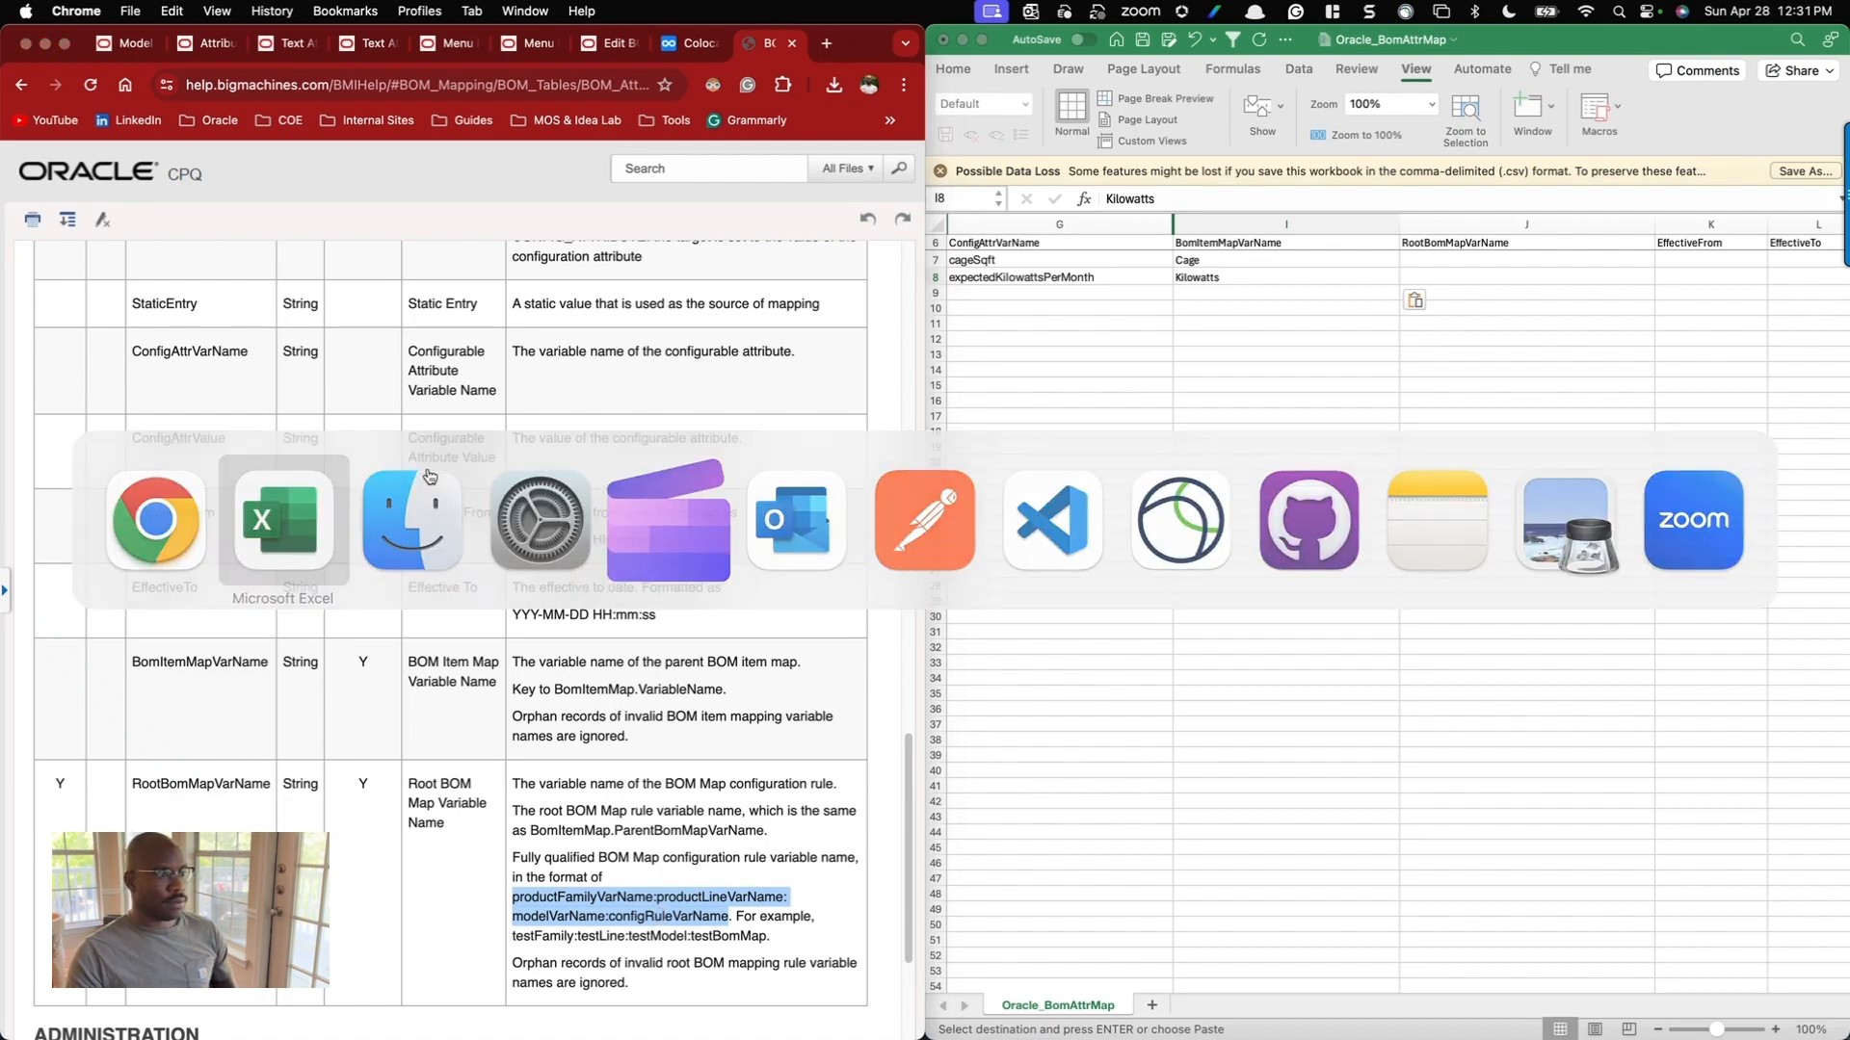
scroll(428, 474, right, 10)
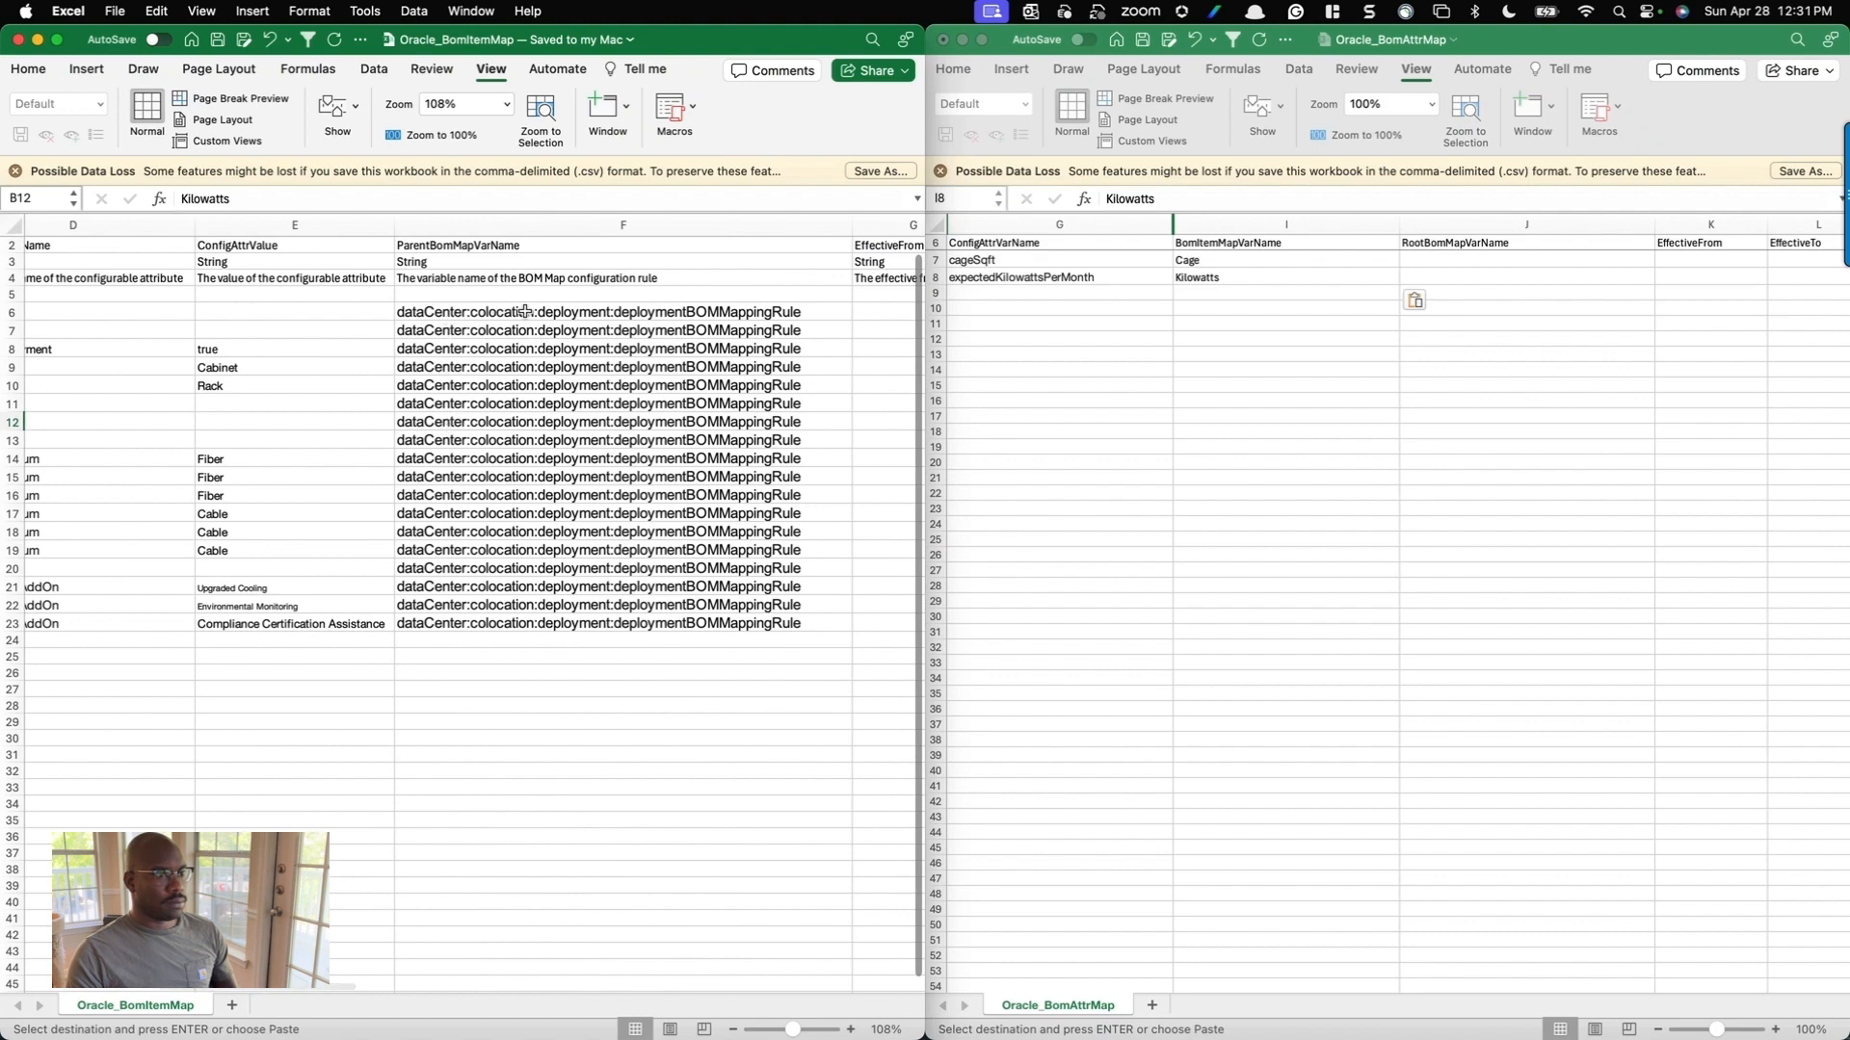
click(526, 313)
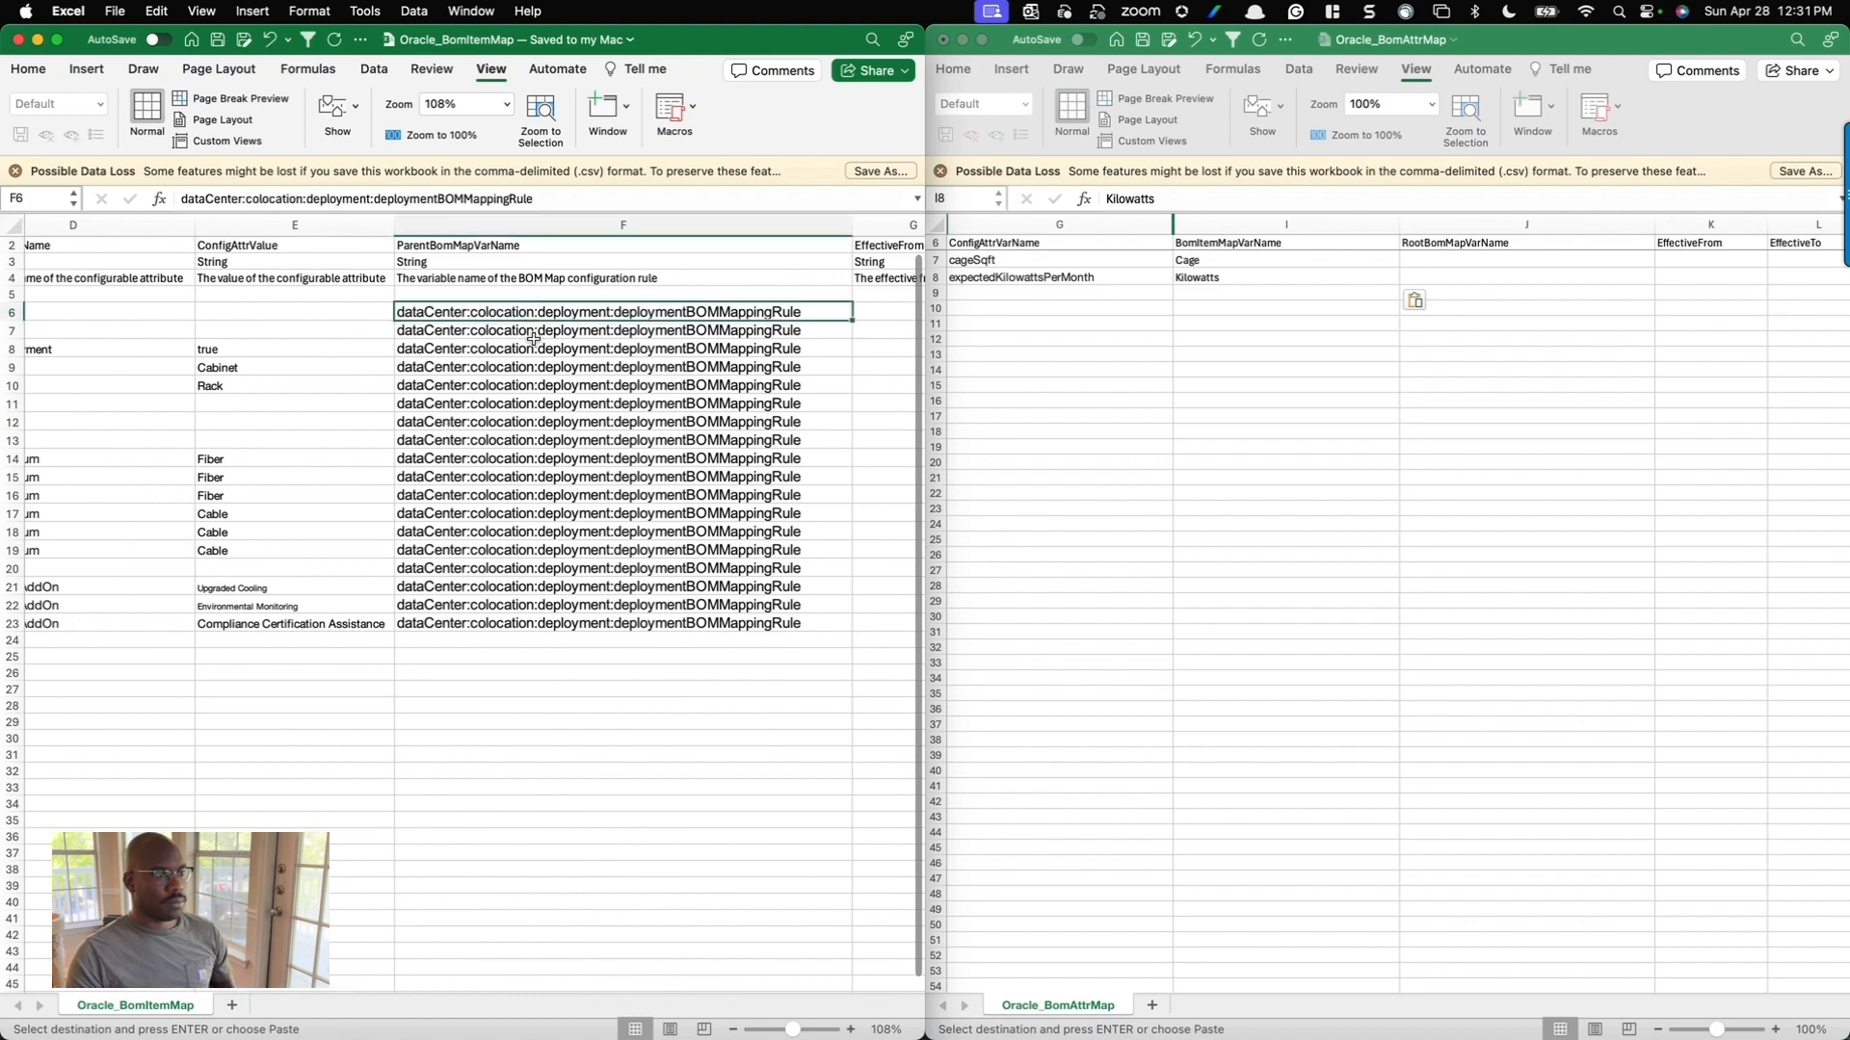
key(super+c)
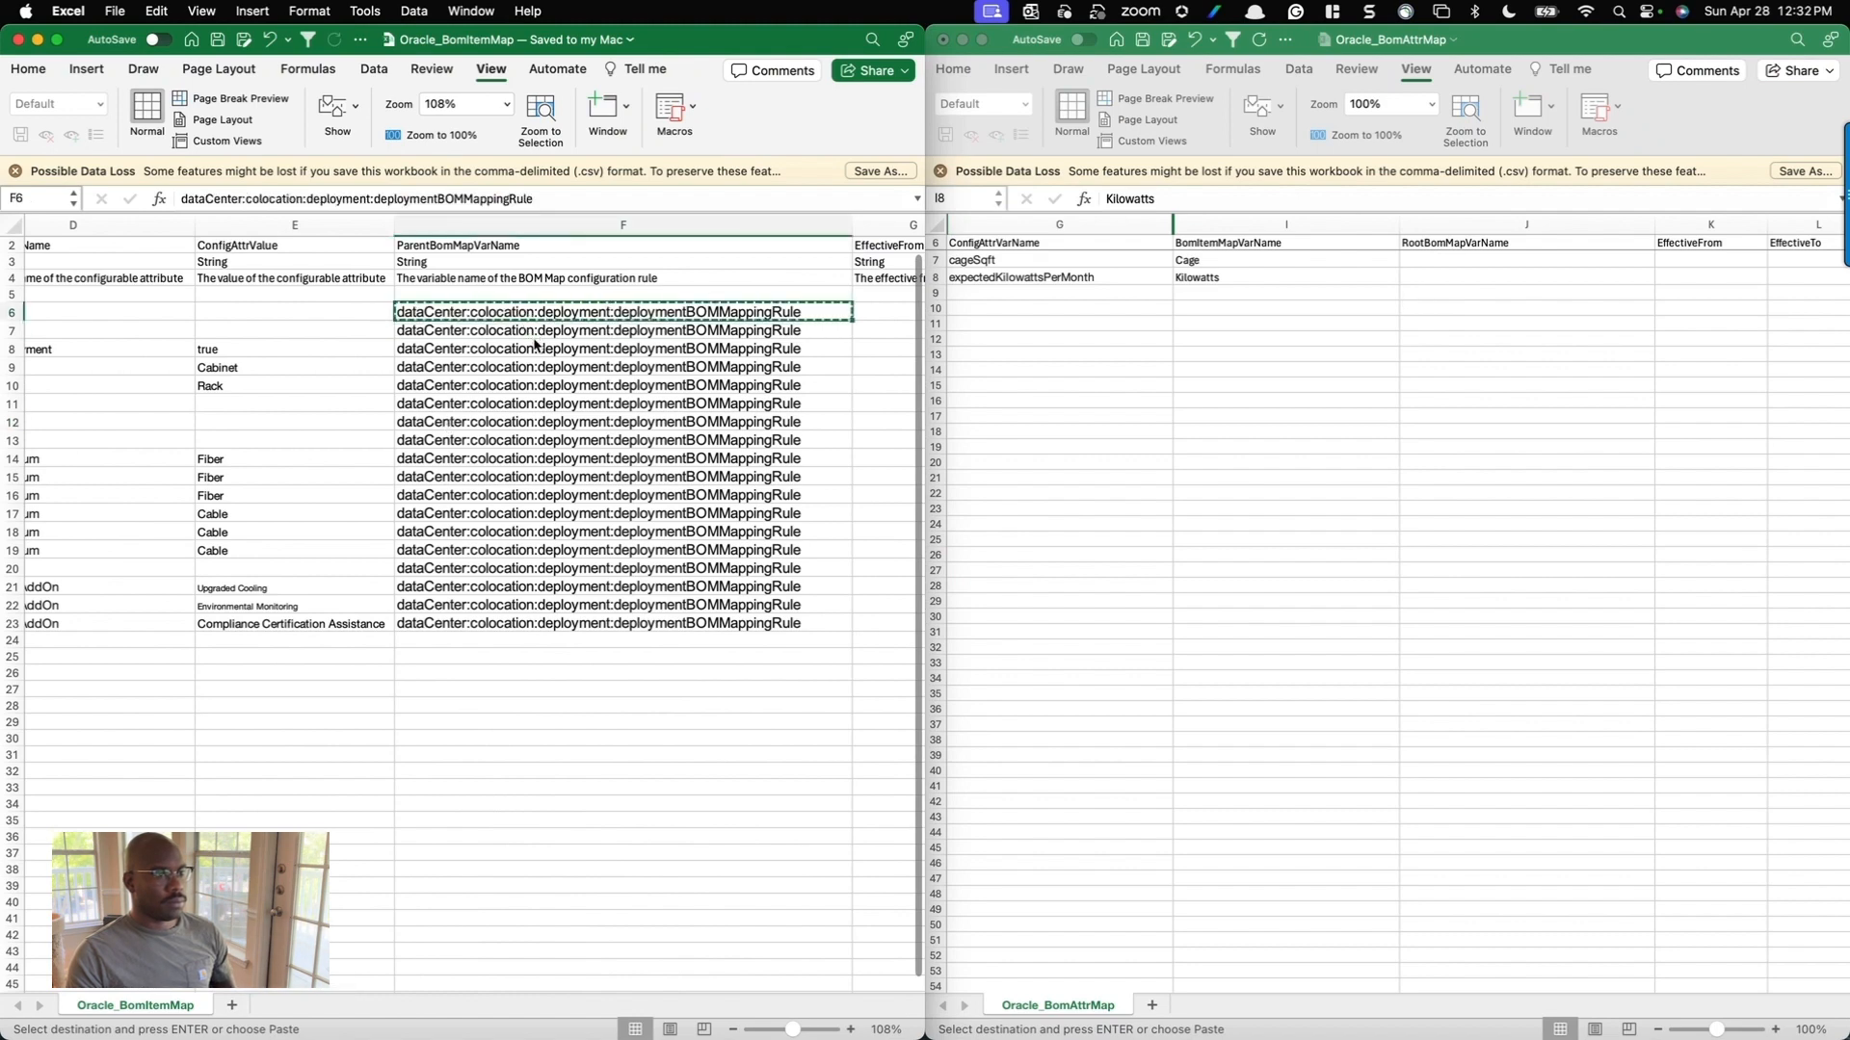
Paste the copied BOM mapping rule path into RootBomMapVarName cells J7 and J8 of Oracle_BomAttrMap.
scroll(1193, 323, right, 1)
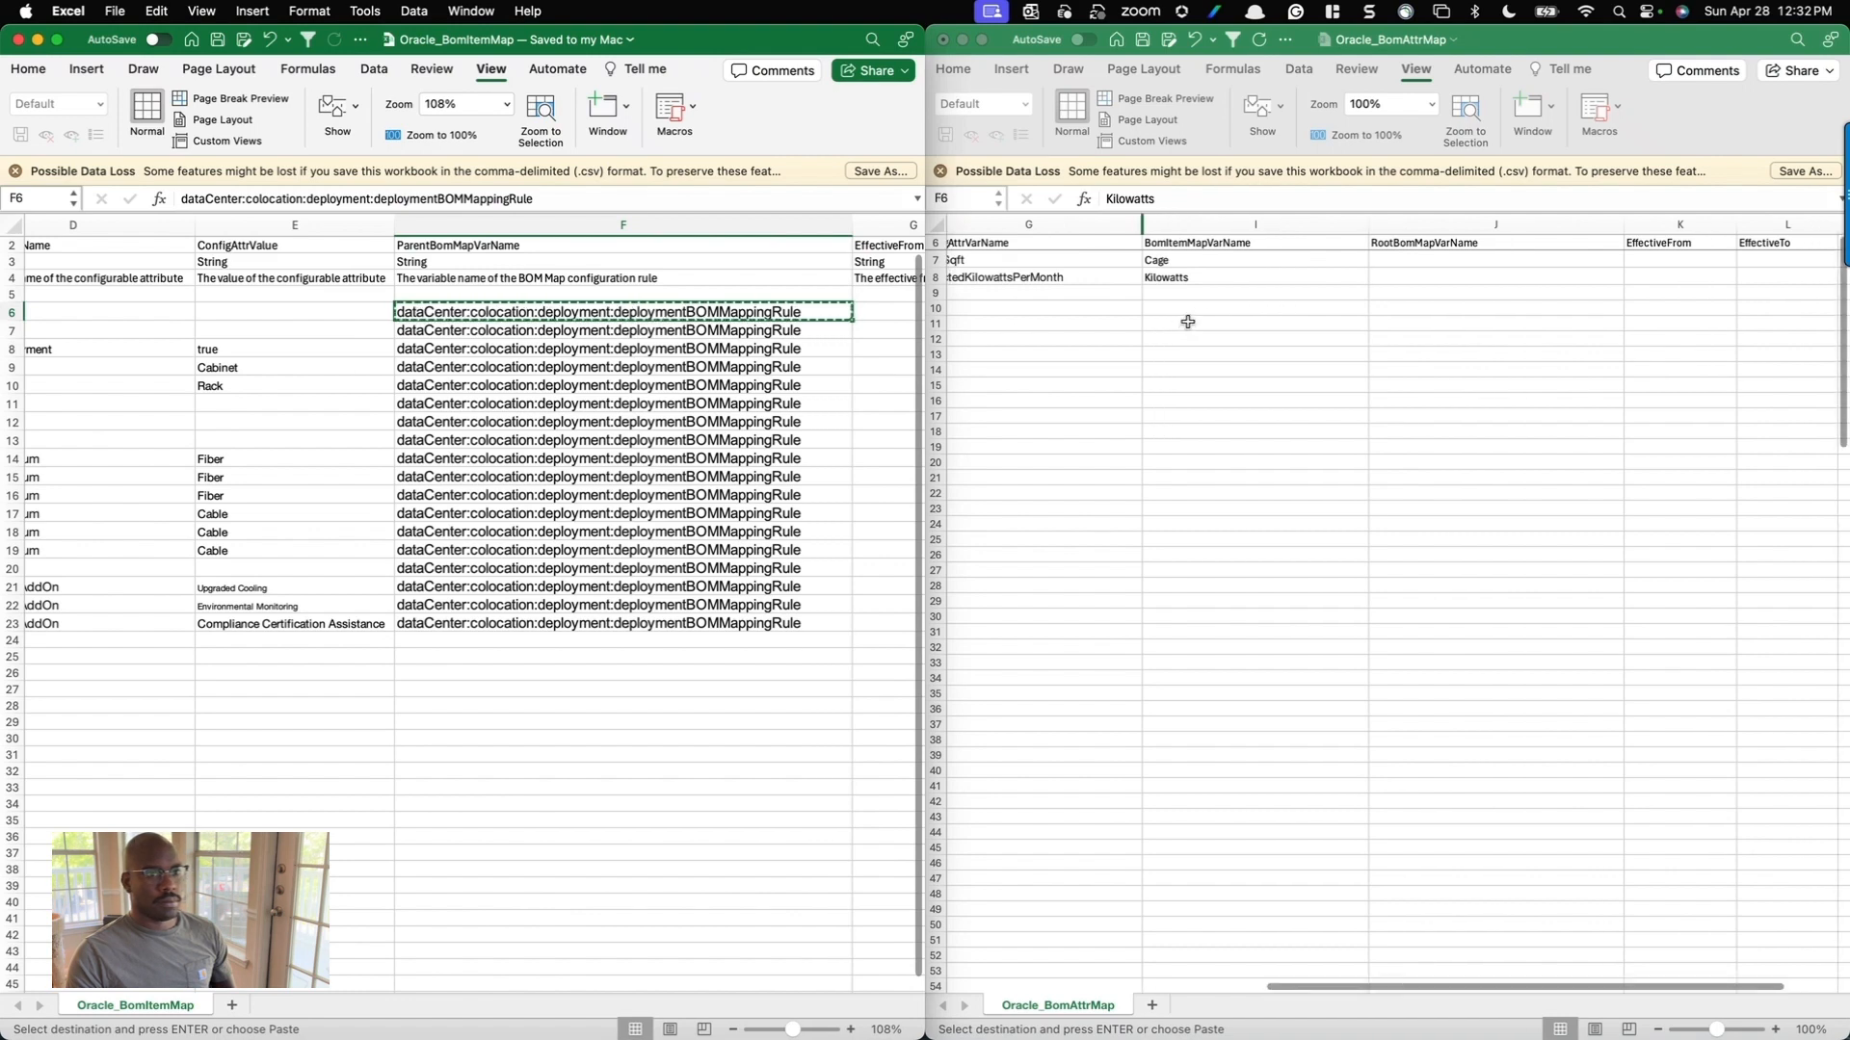
click(1426, 260)
click(1423, 260)
key(super+v)
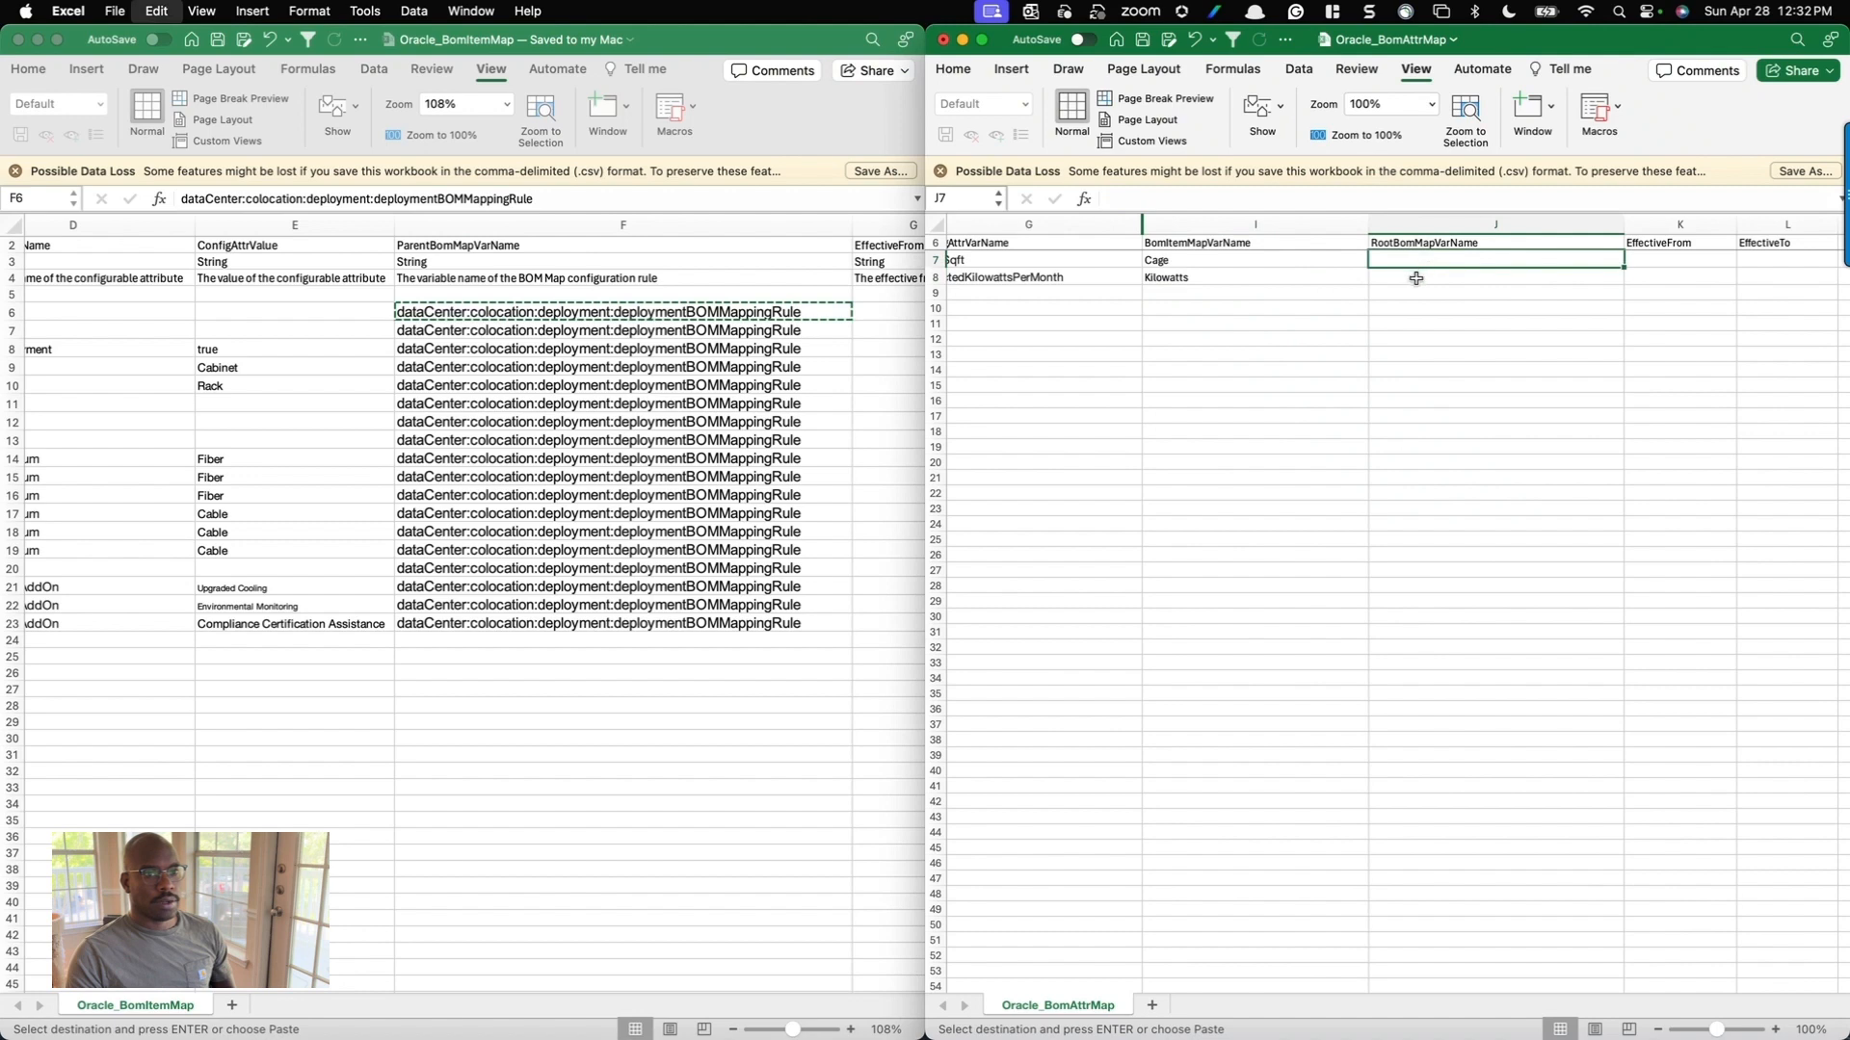
click(1417, 278)
key(super+v)
scroll(1370, 320, right, 10)
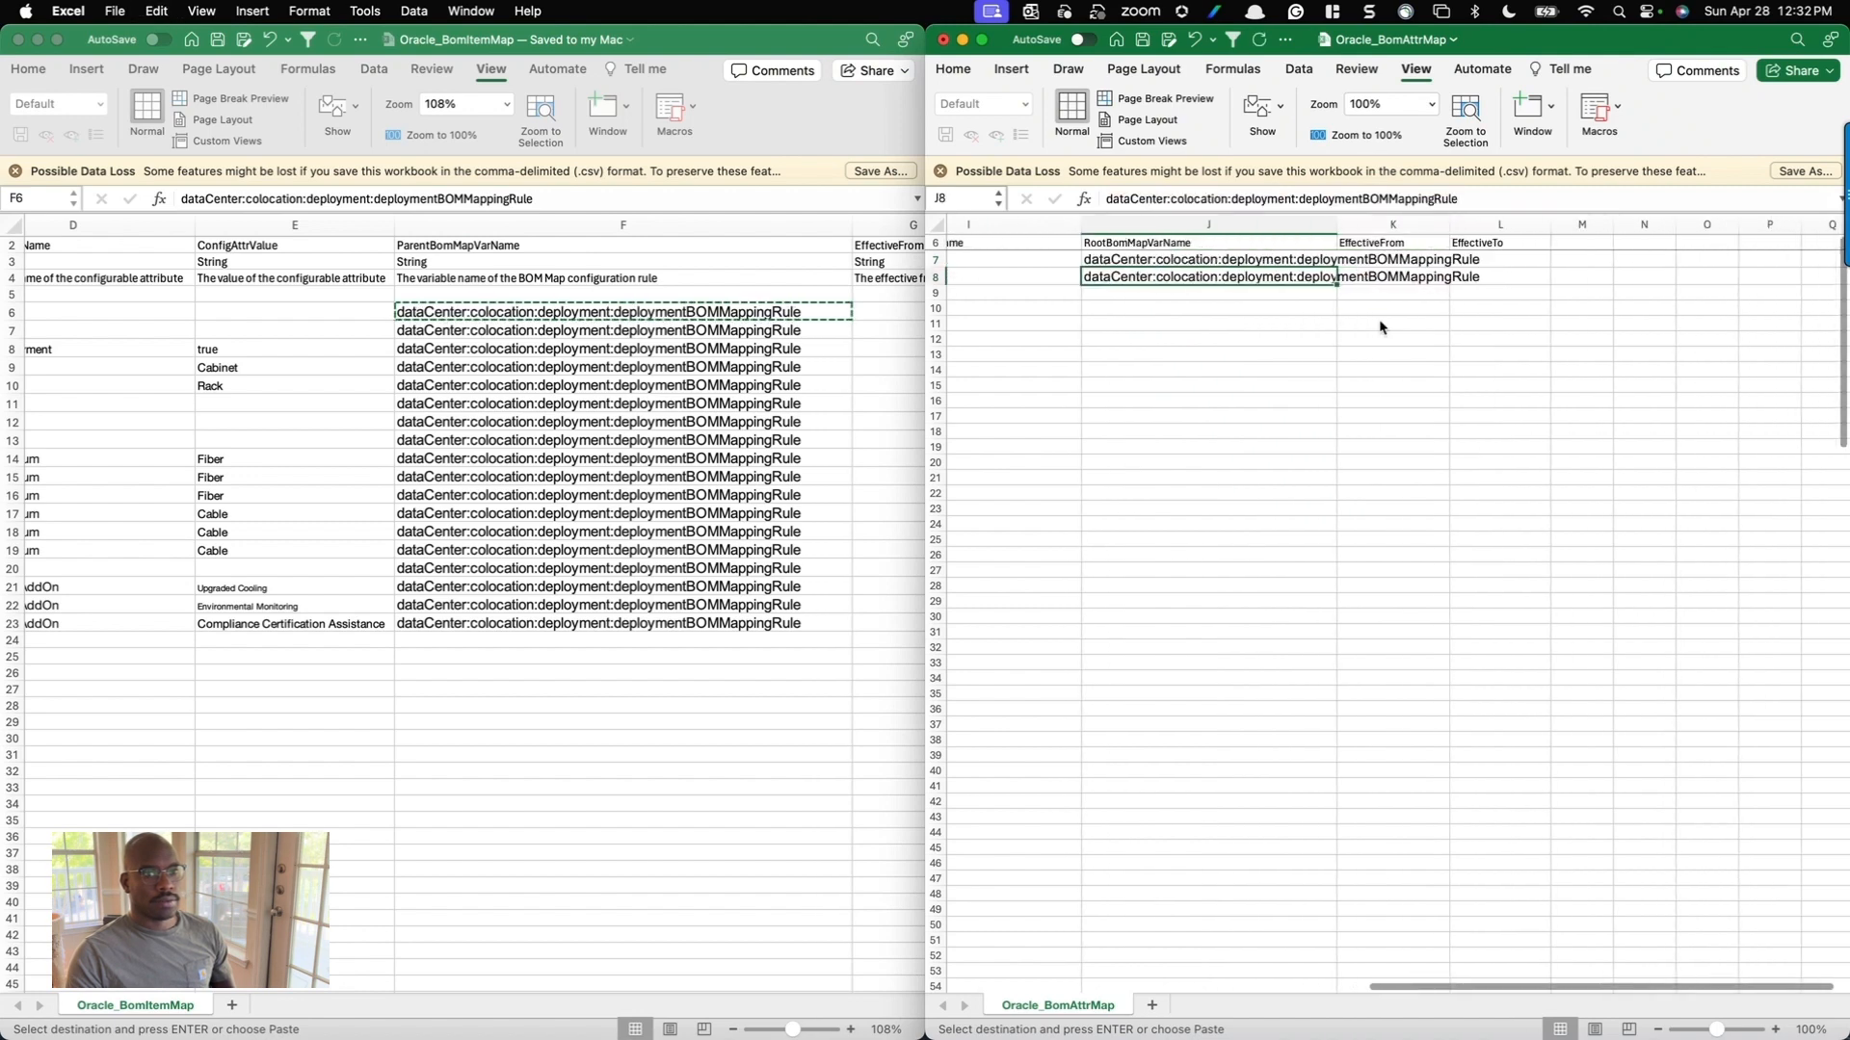
Set _update_action to add for the CageQty and KilowattsQty rows in A7 and A8, and save the Oracle_BomAttrMap file.
scroll(1369, 320, left, 10)
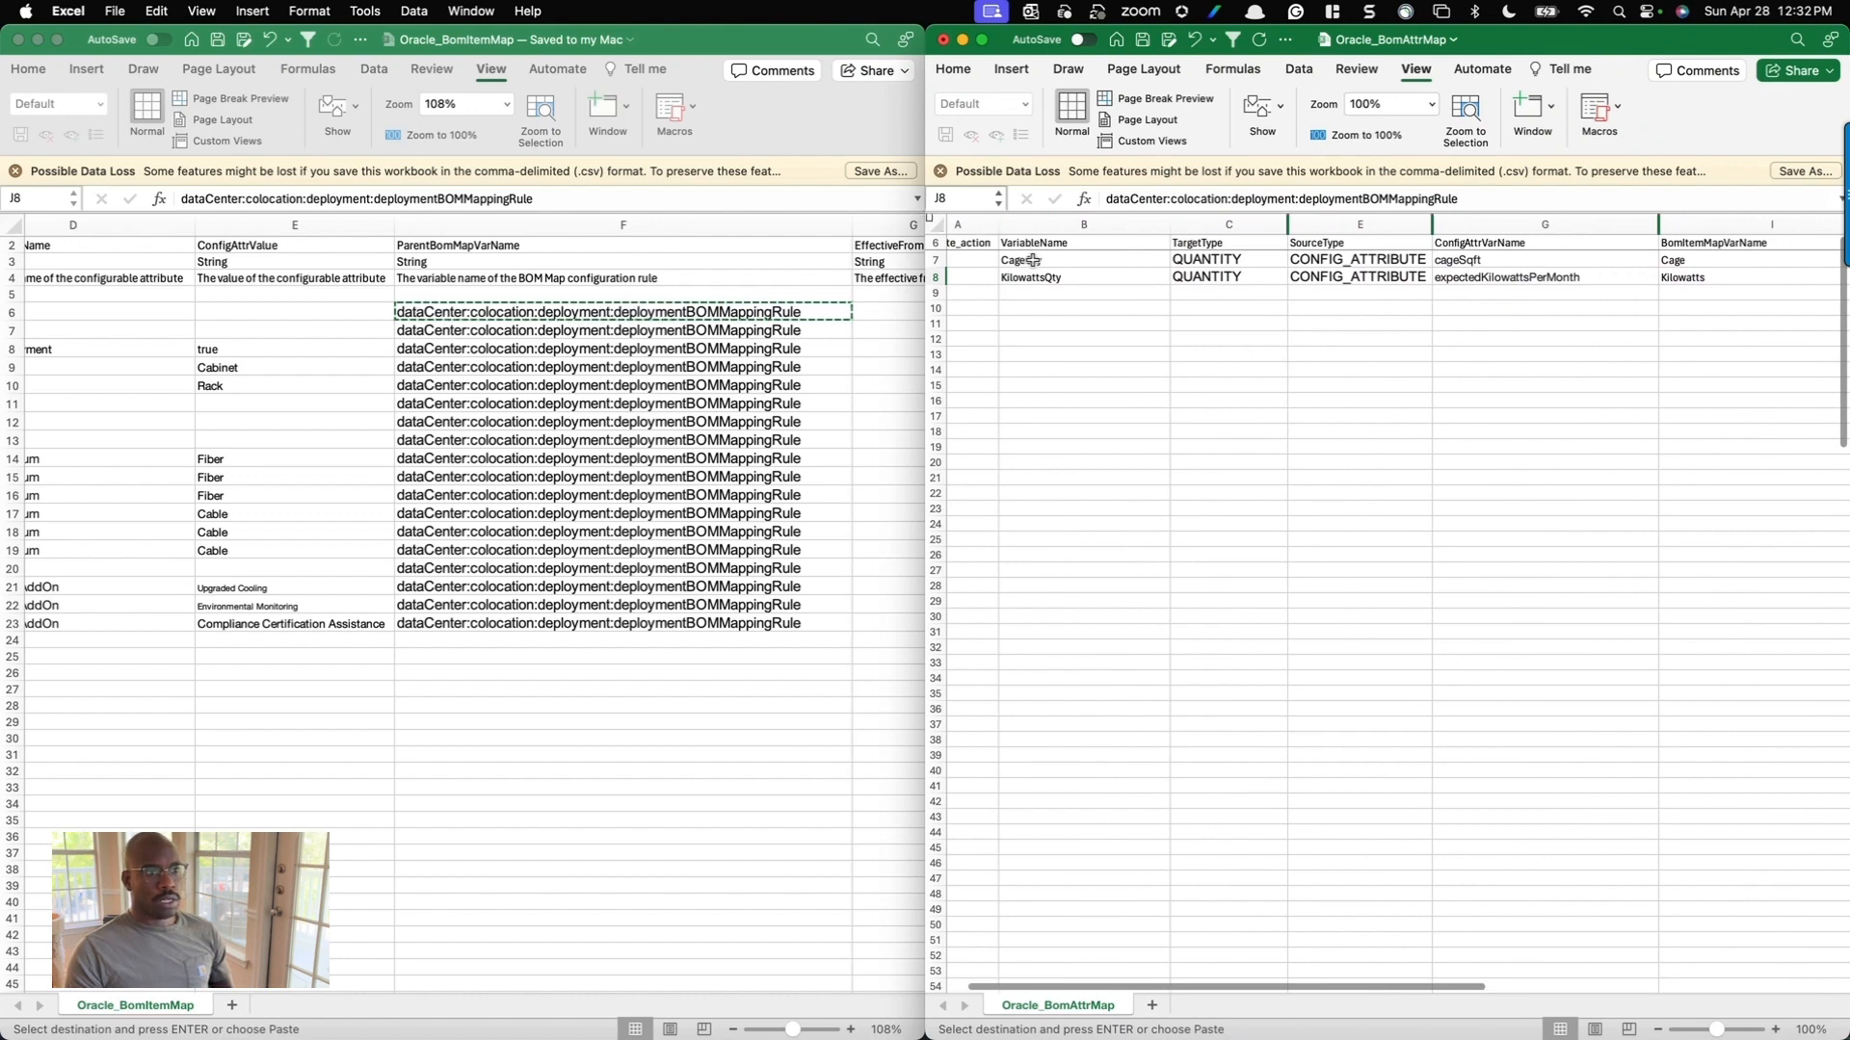
click(1021, 260)
text(add)
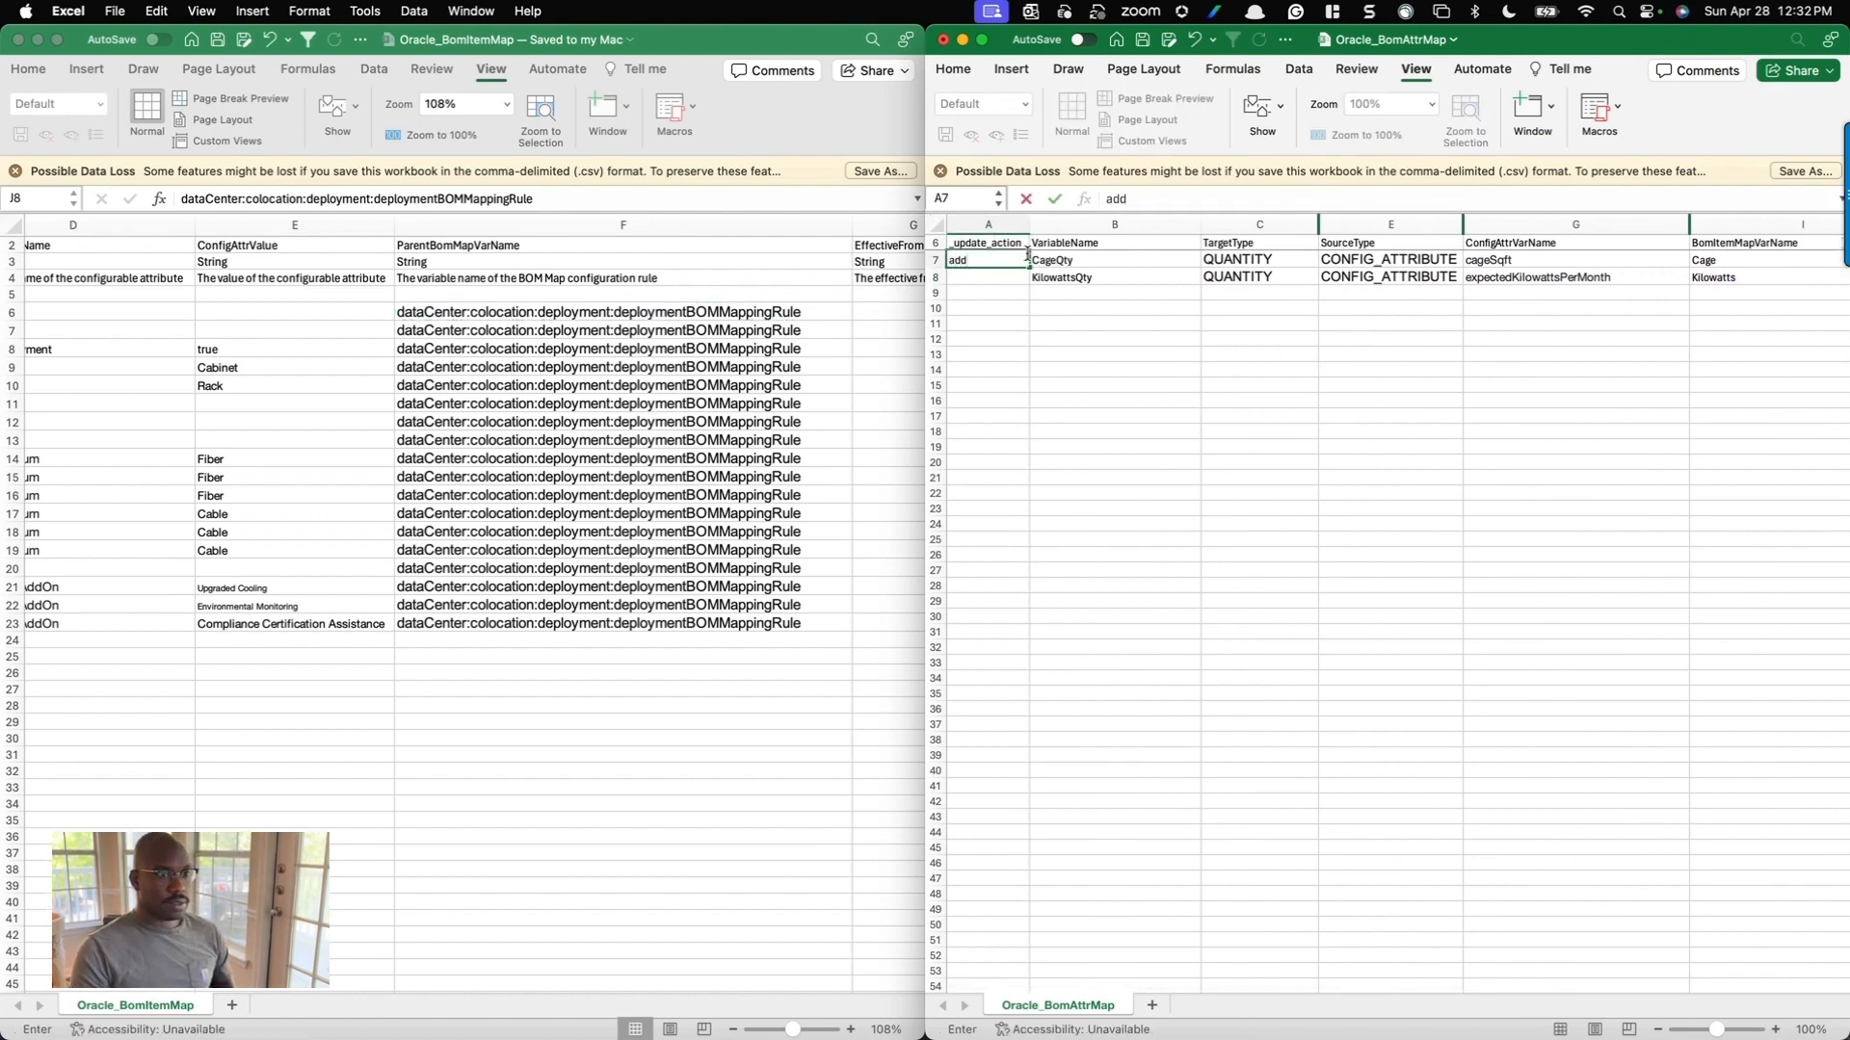
key(Return)
text(add)
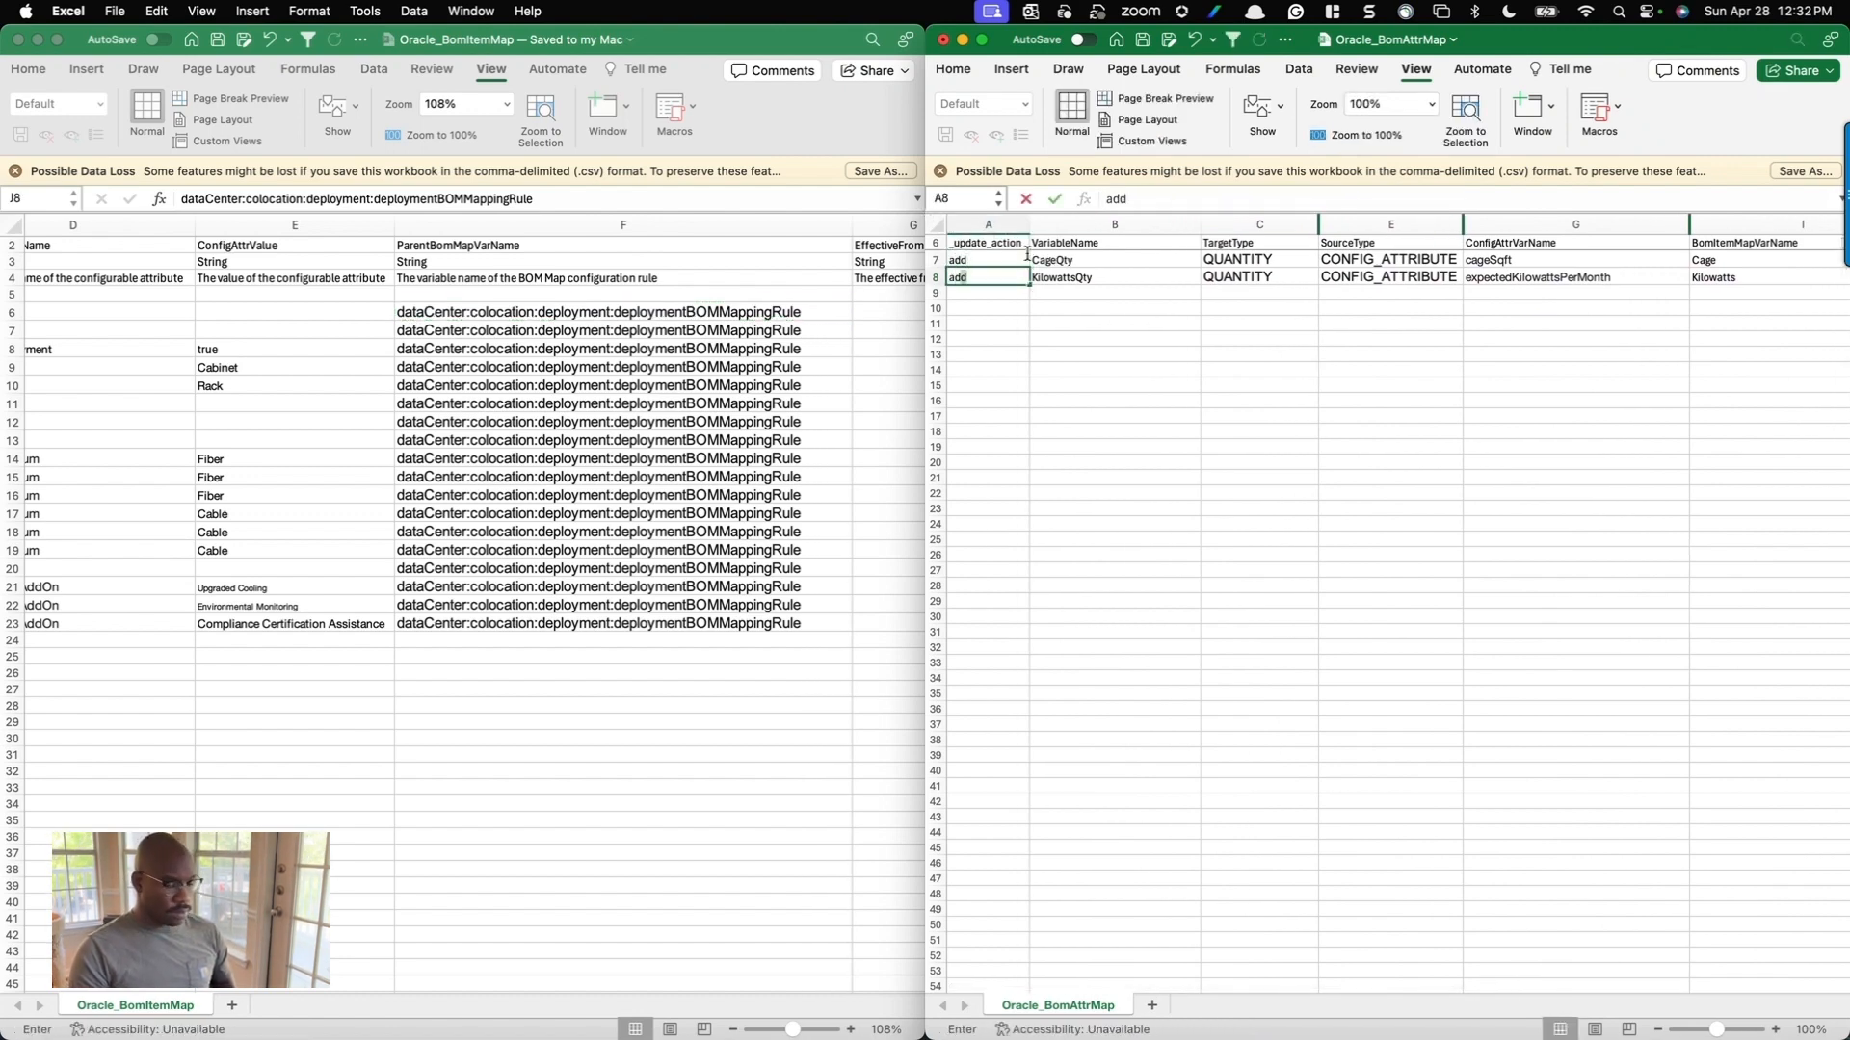
click(1074, 343)
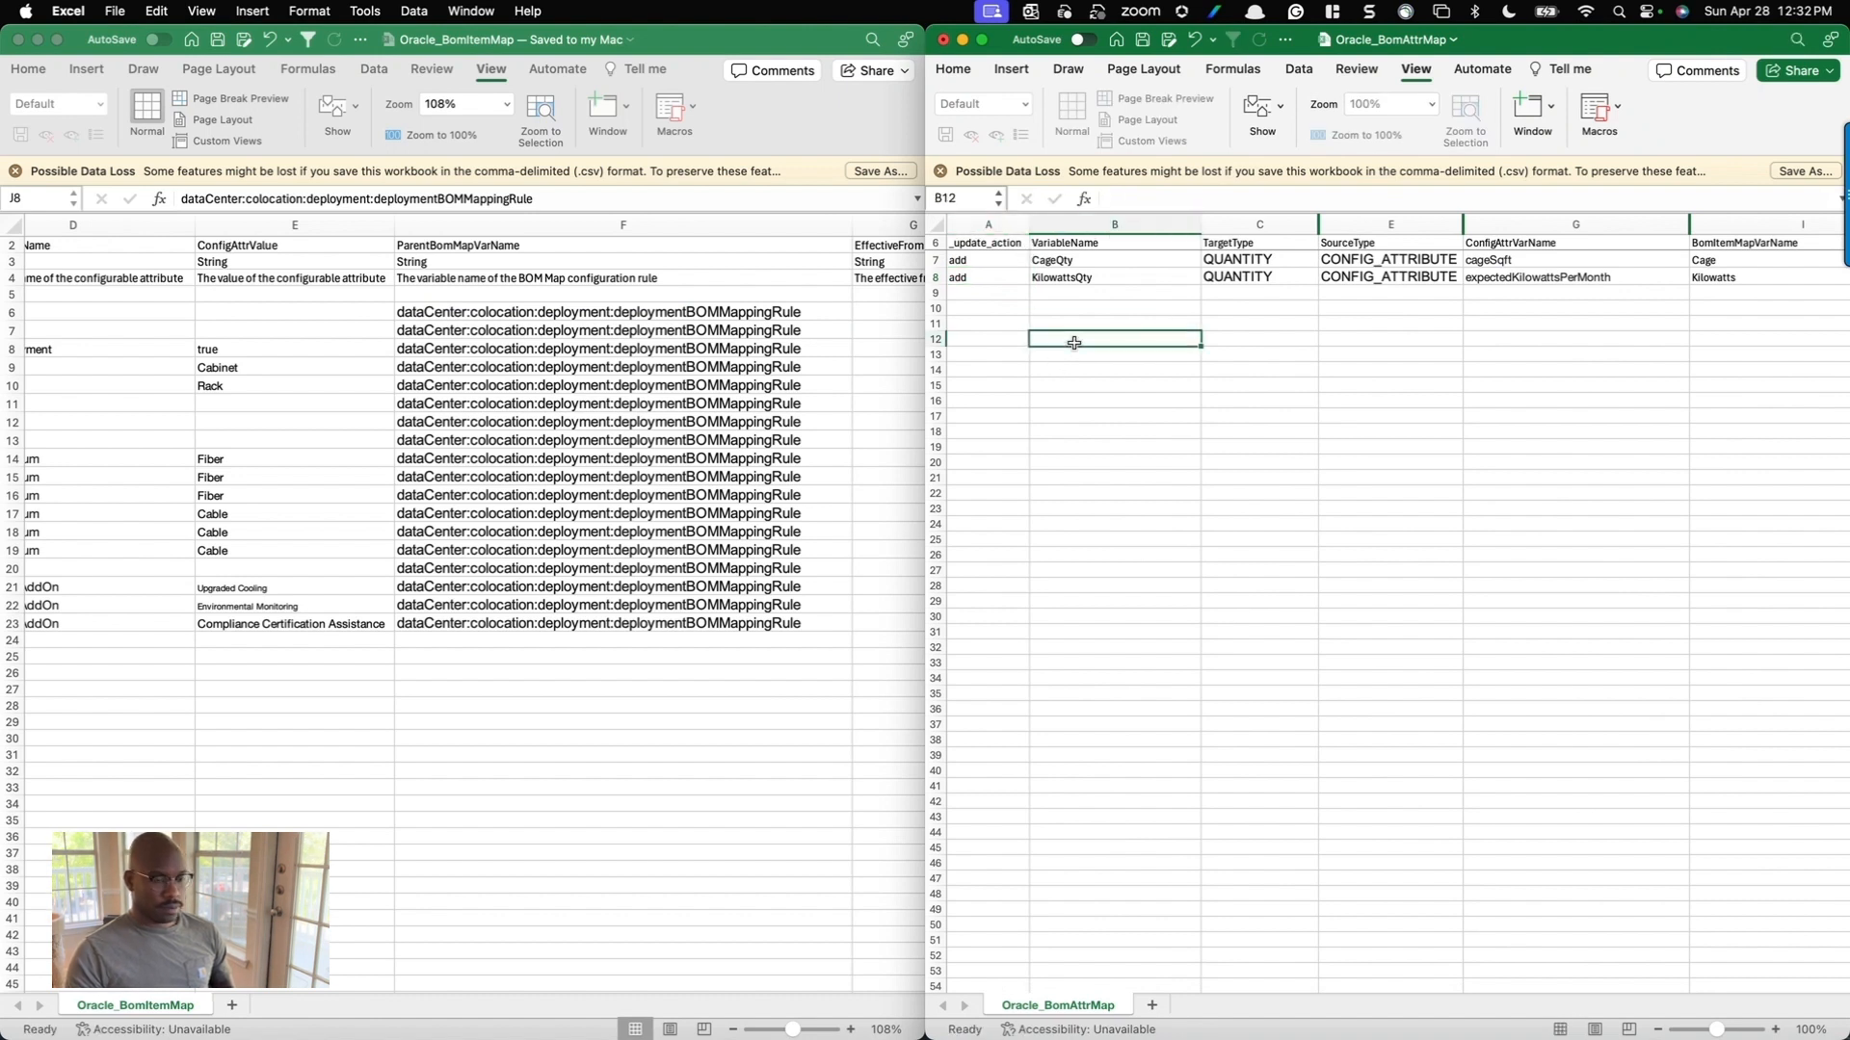
key(super+s)
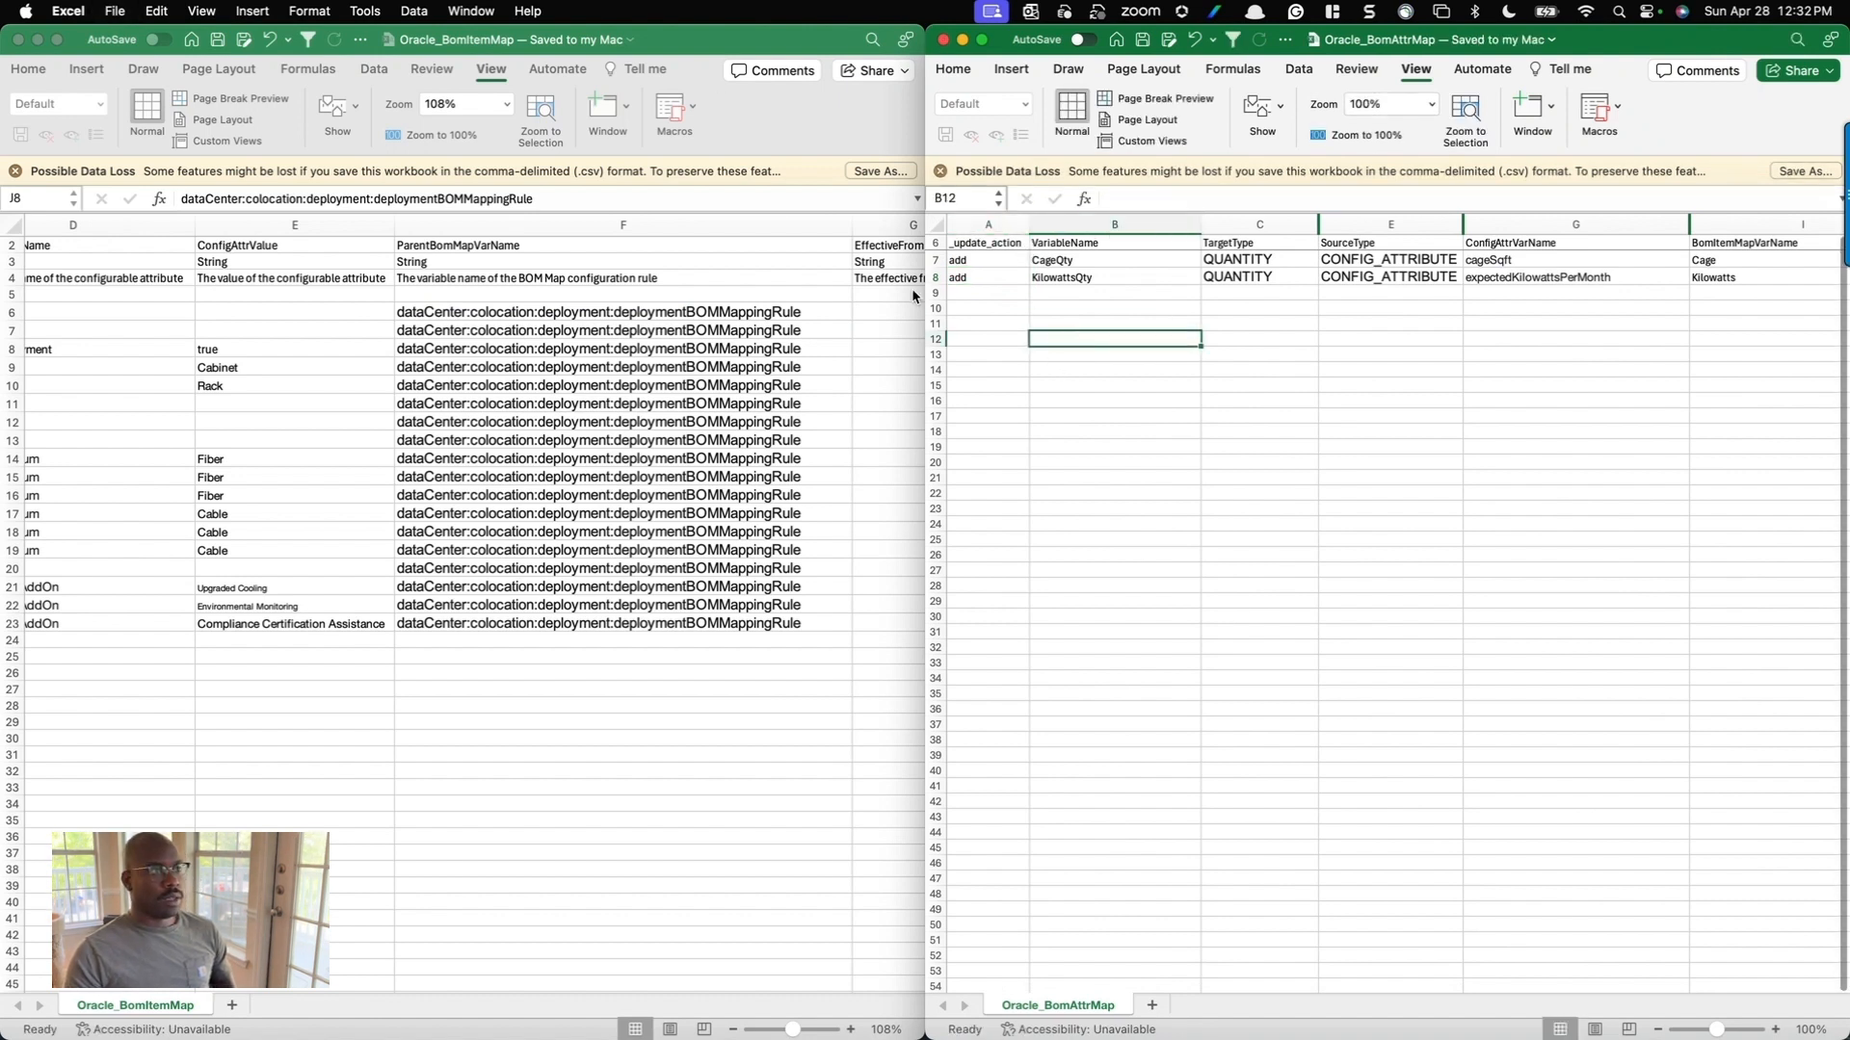
Bring the Oracle_BomItemDef workbook to the front and maximize its window.
key(ctrl+Up)
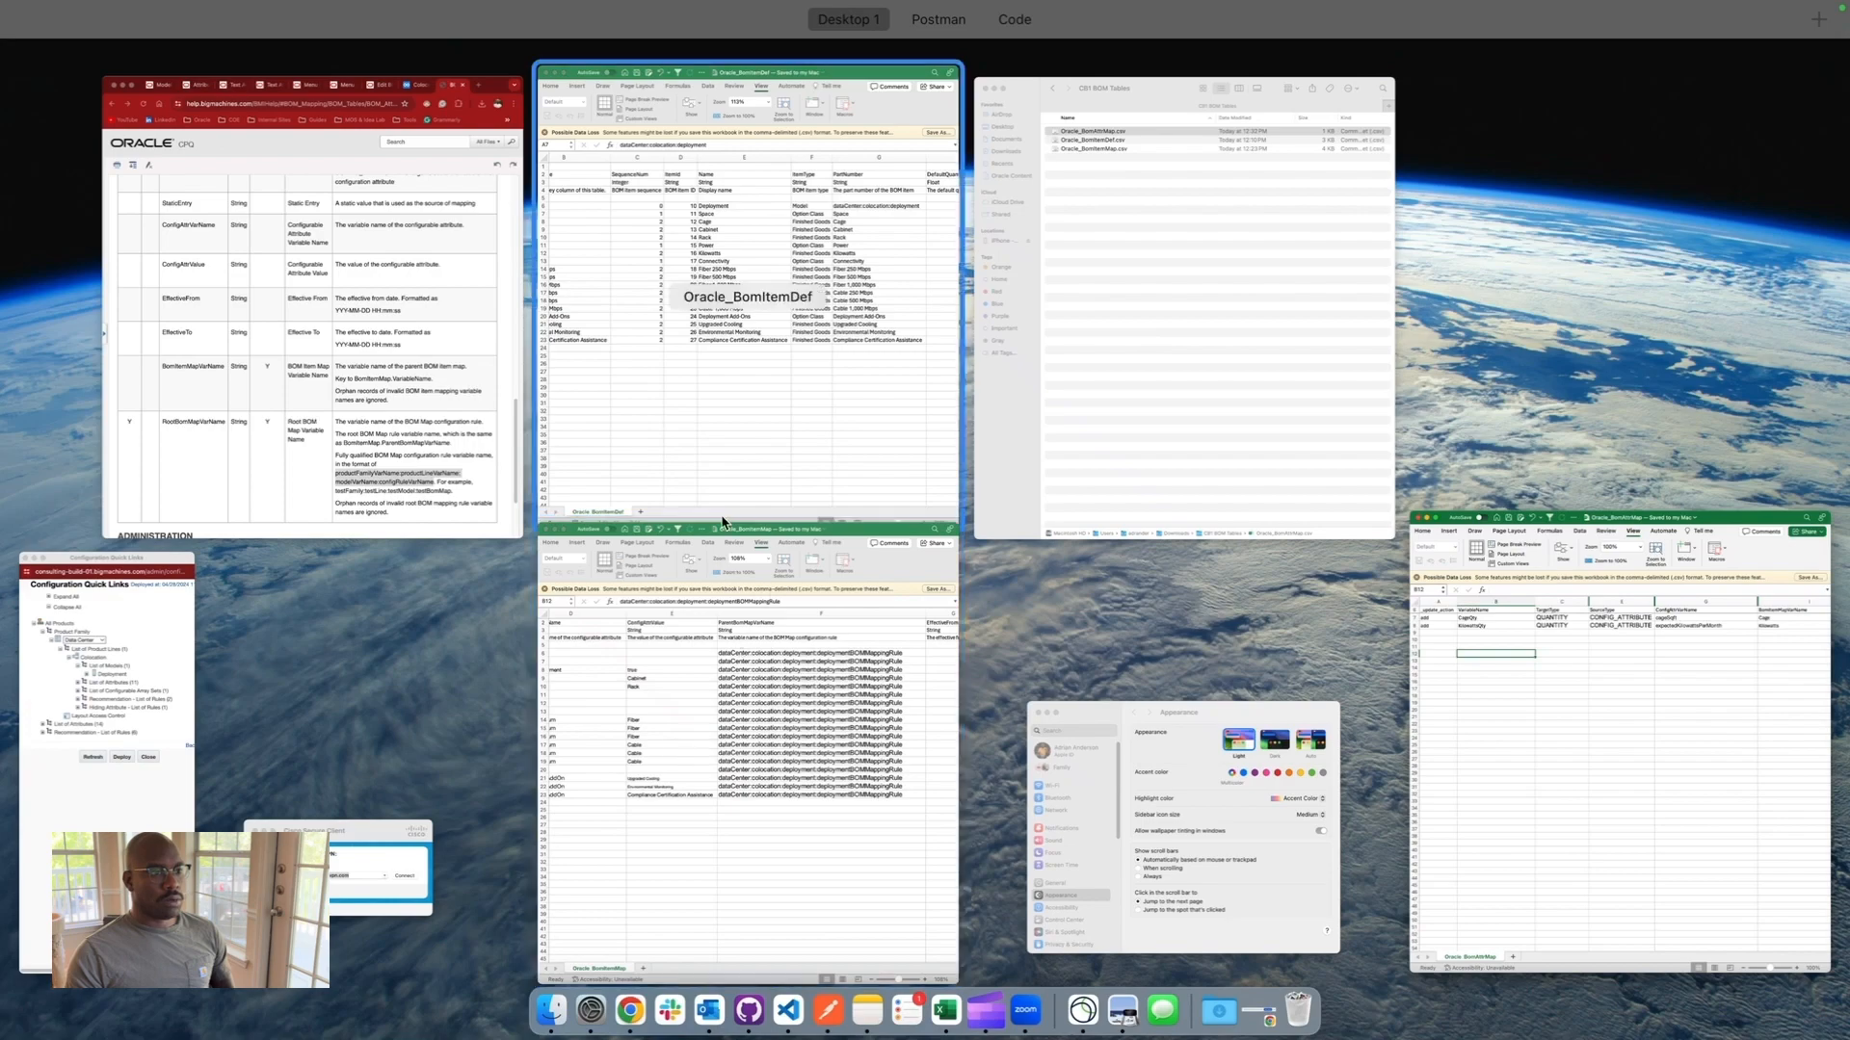
click(706, 408)
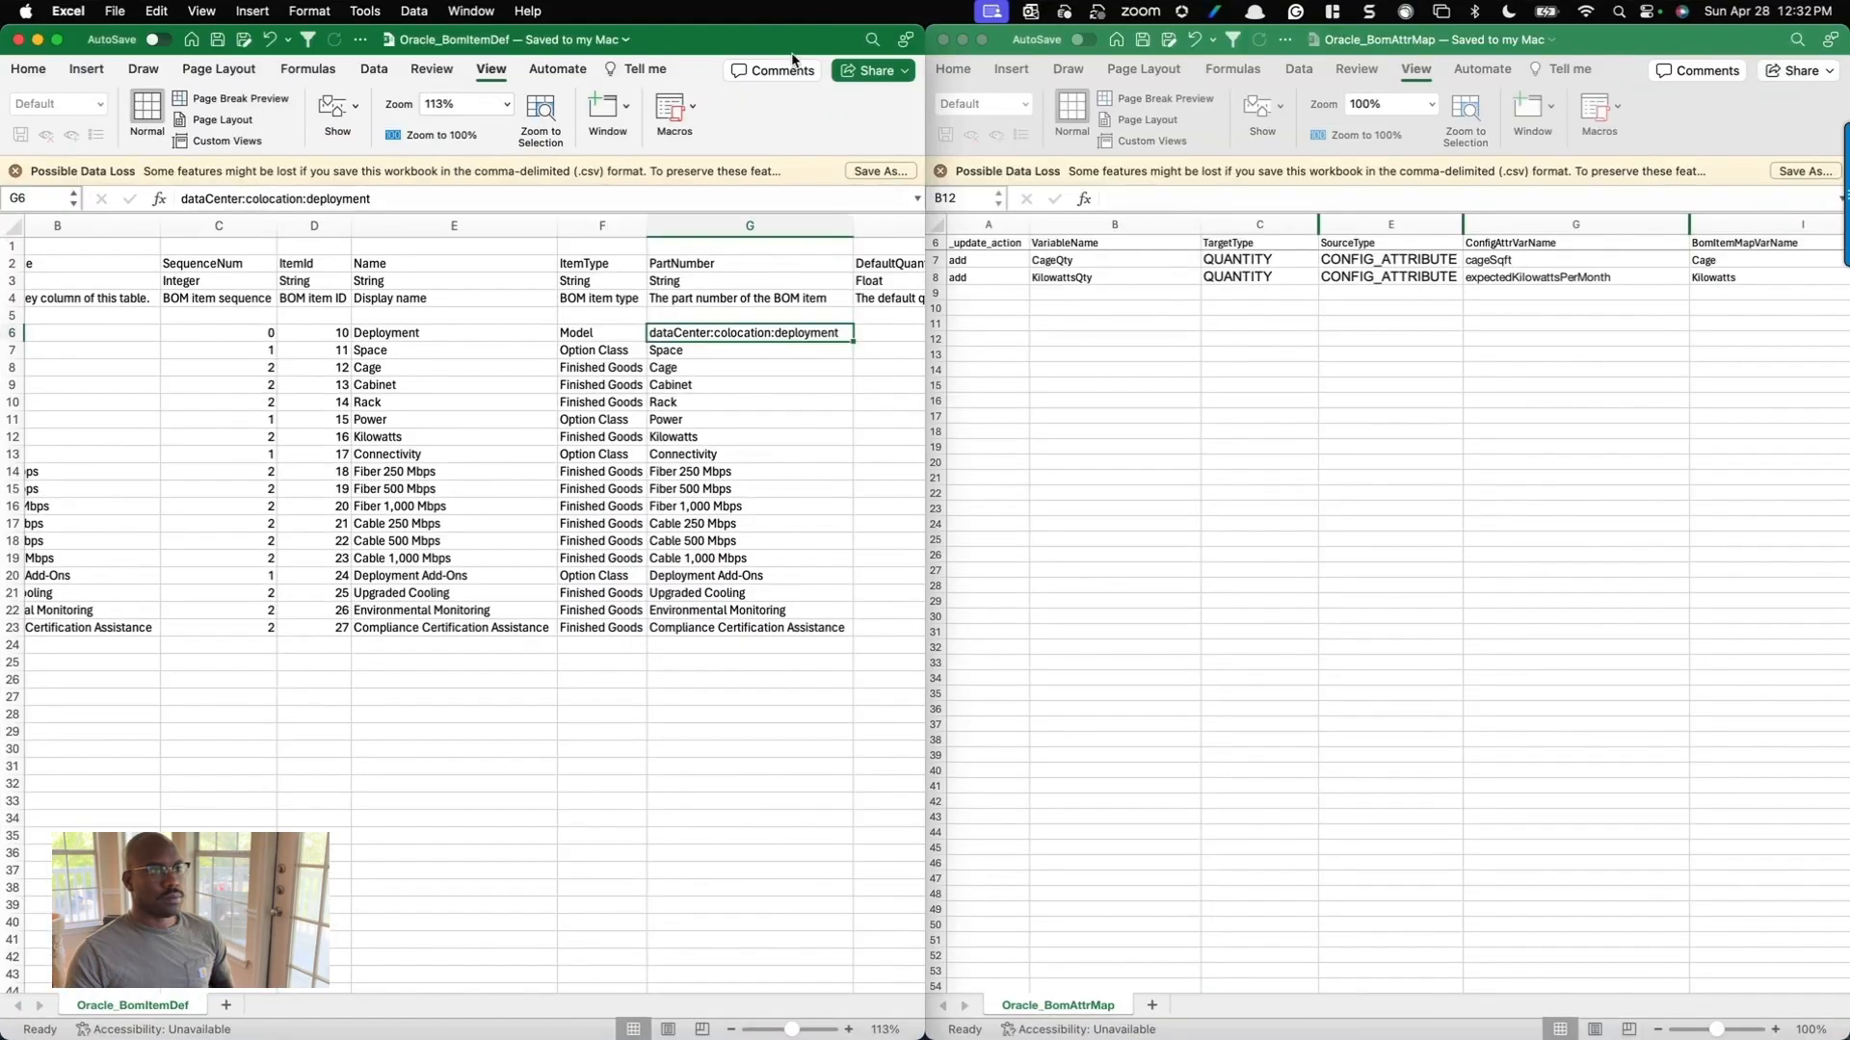
double_click(782, 45)
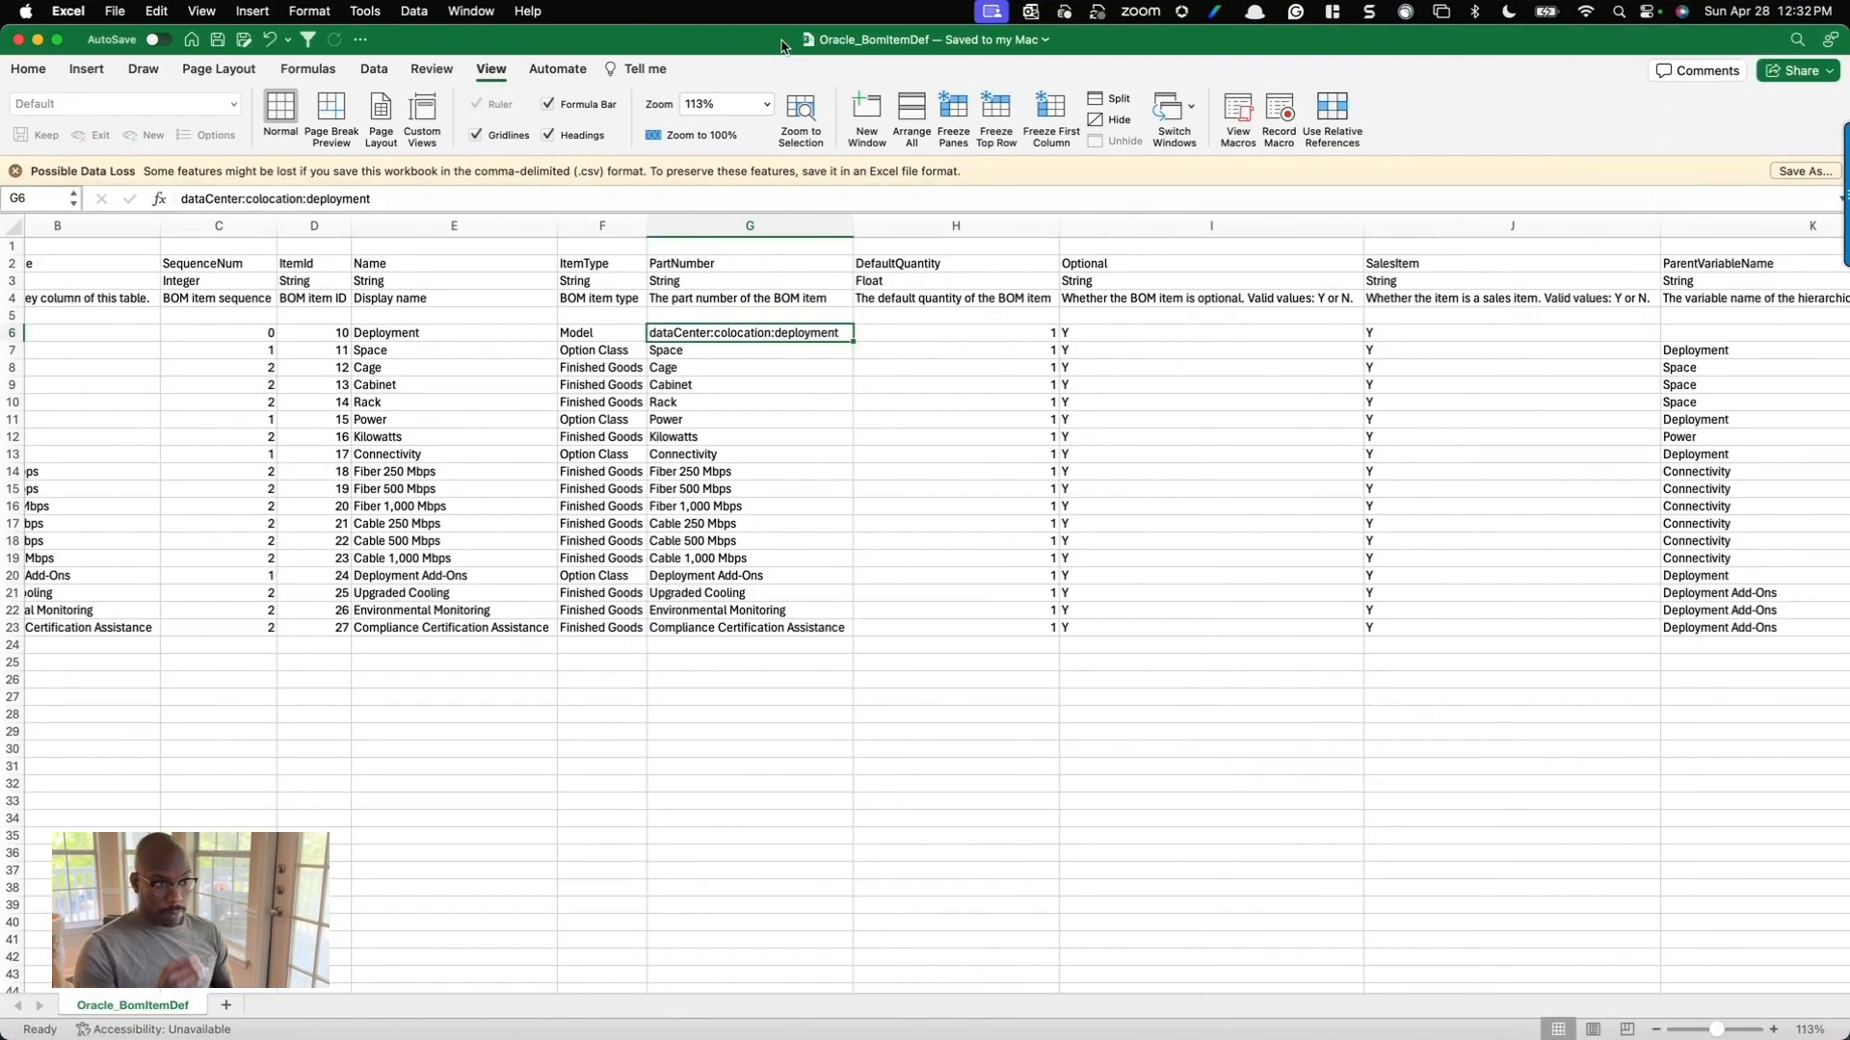
Review the item rows of Oracle_BomItemDef, from VariableName through ItemType and PartNumber.
scroll(564, 345, left, 5)
scroll(597, 355, right, 2)
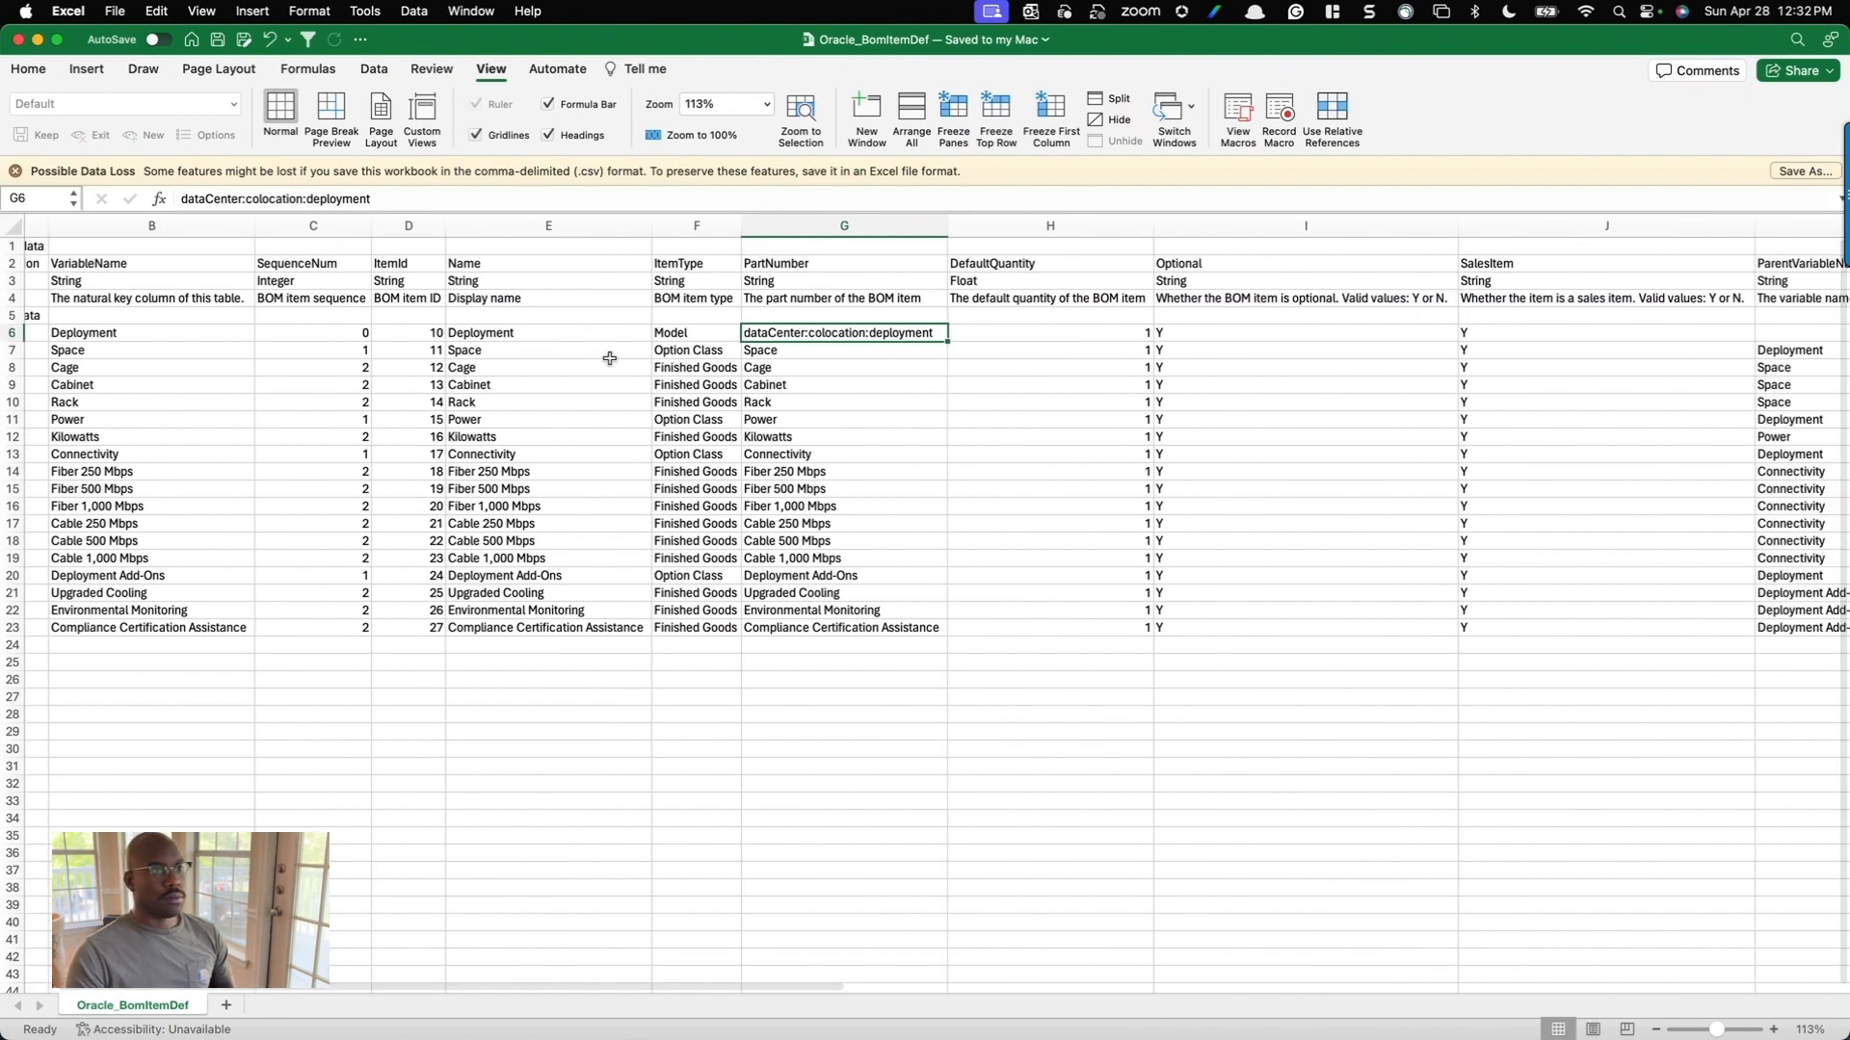
scroll(590, 358, left, 2)
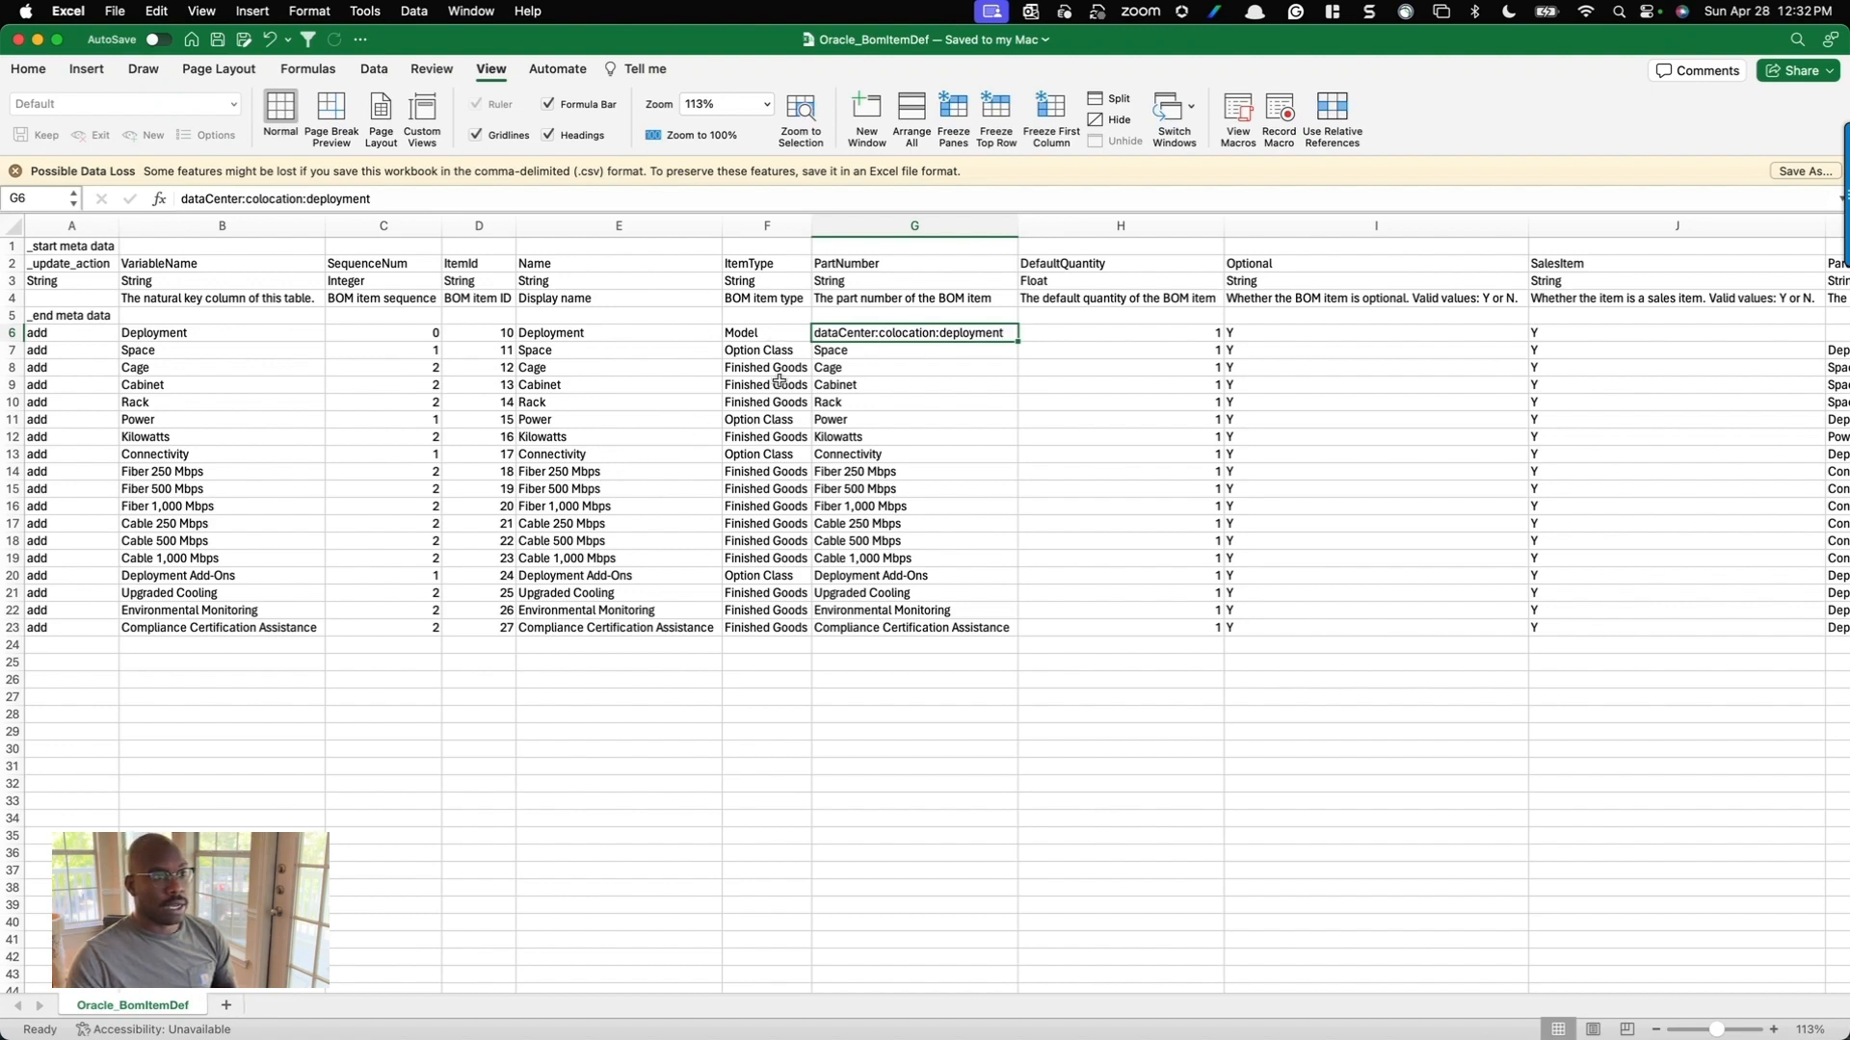
drag(771, 333, 771, 610)
drag(882, 333, 881, 610)
click(906, 328)
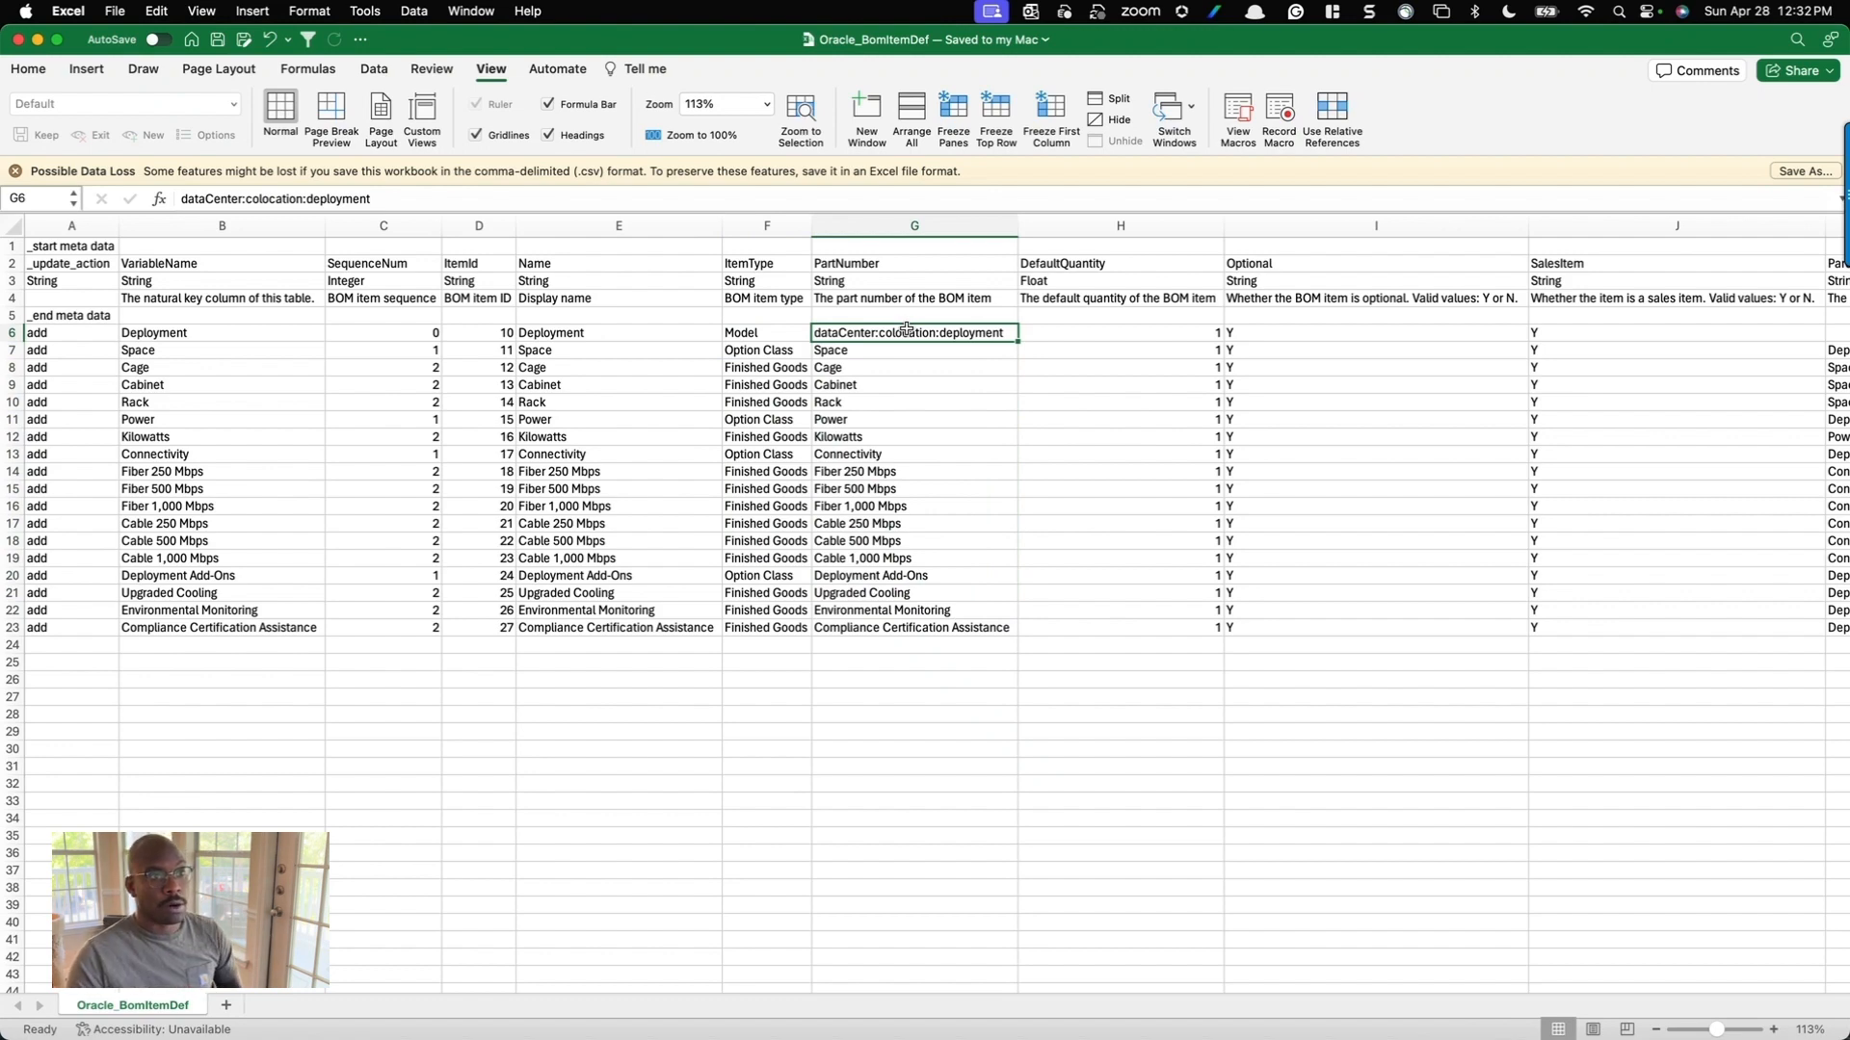
Examine the DefaultQuantity, Optional, SalesItem, RootVariableName and ParentVariableName columns of the BOM item definitions.
scroll(1096, 362, right, 3)
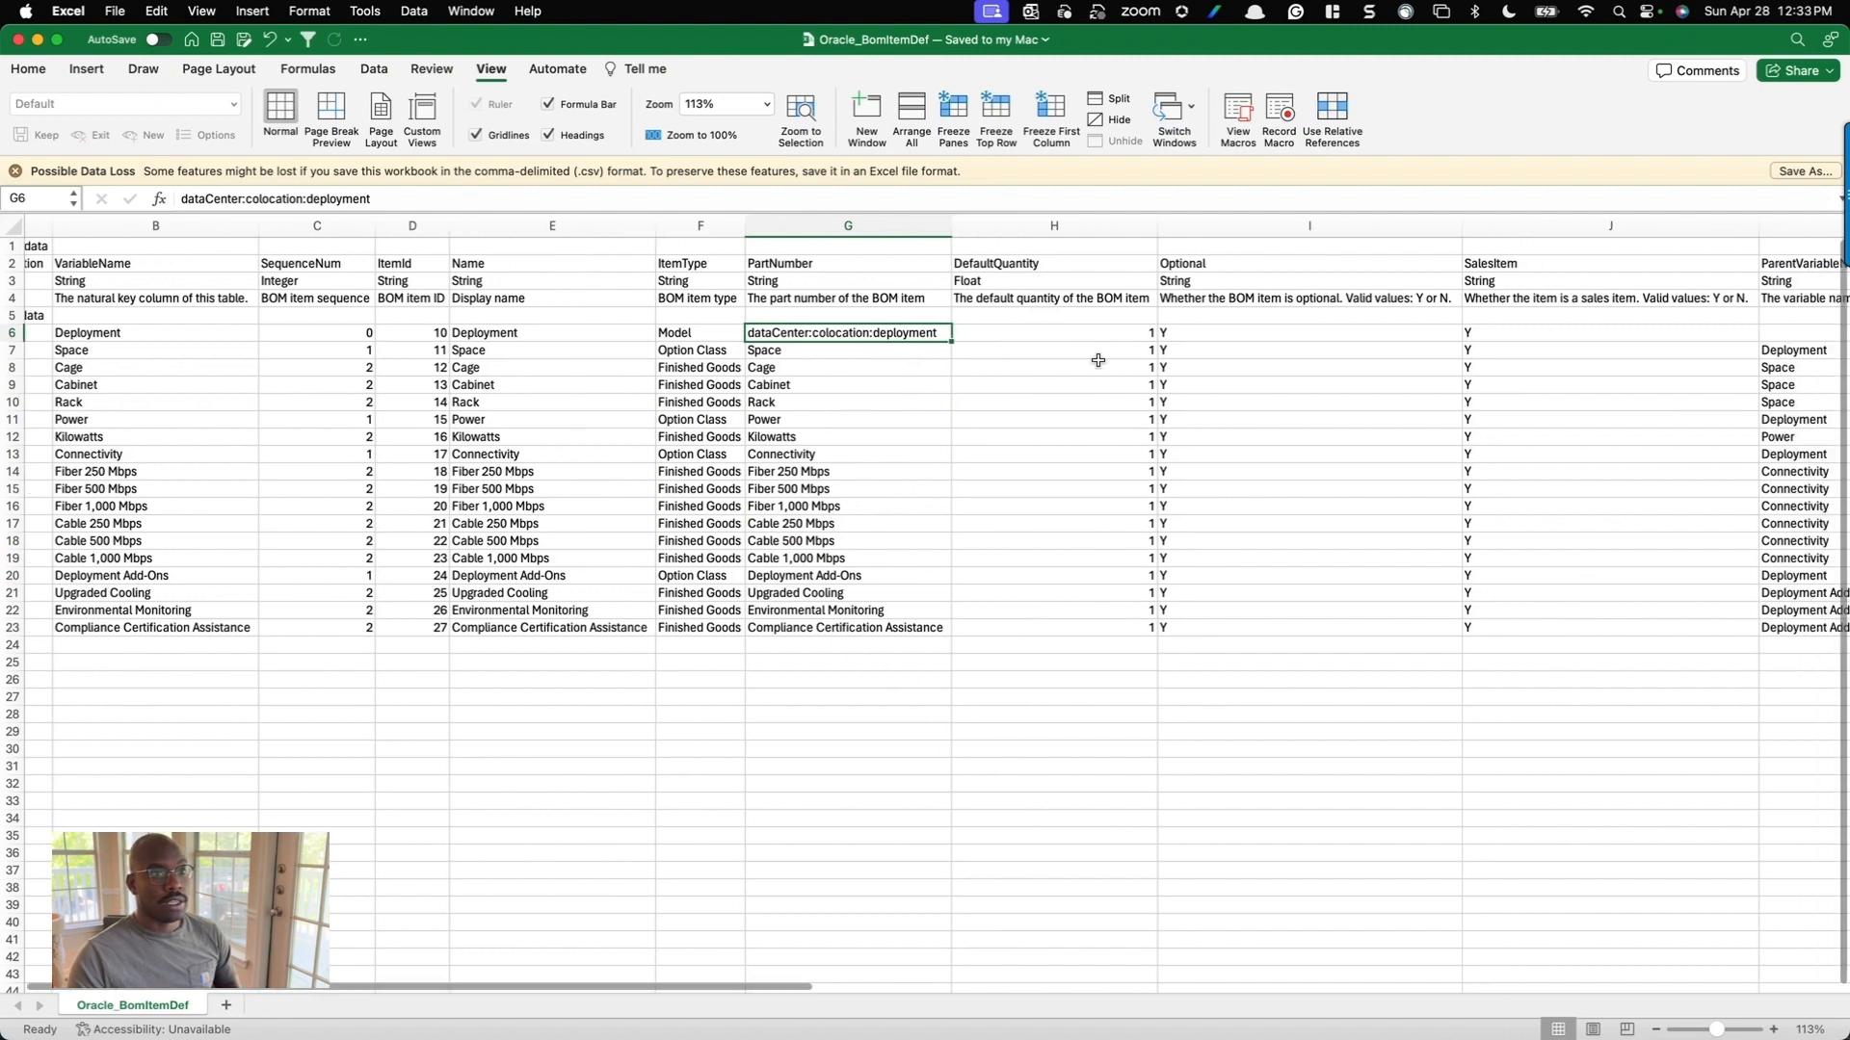
scroll(1013, 384, right, 3)
click(994, 381)
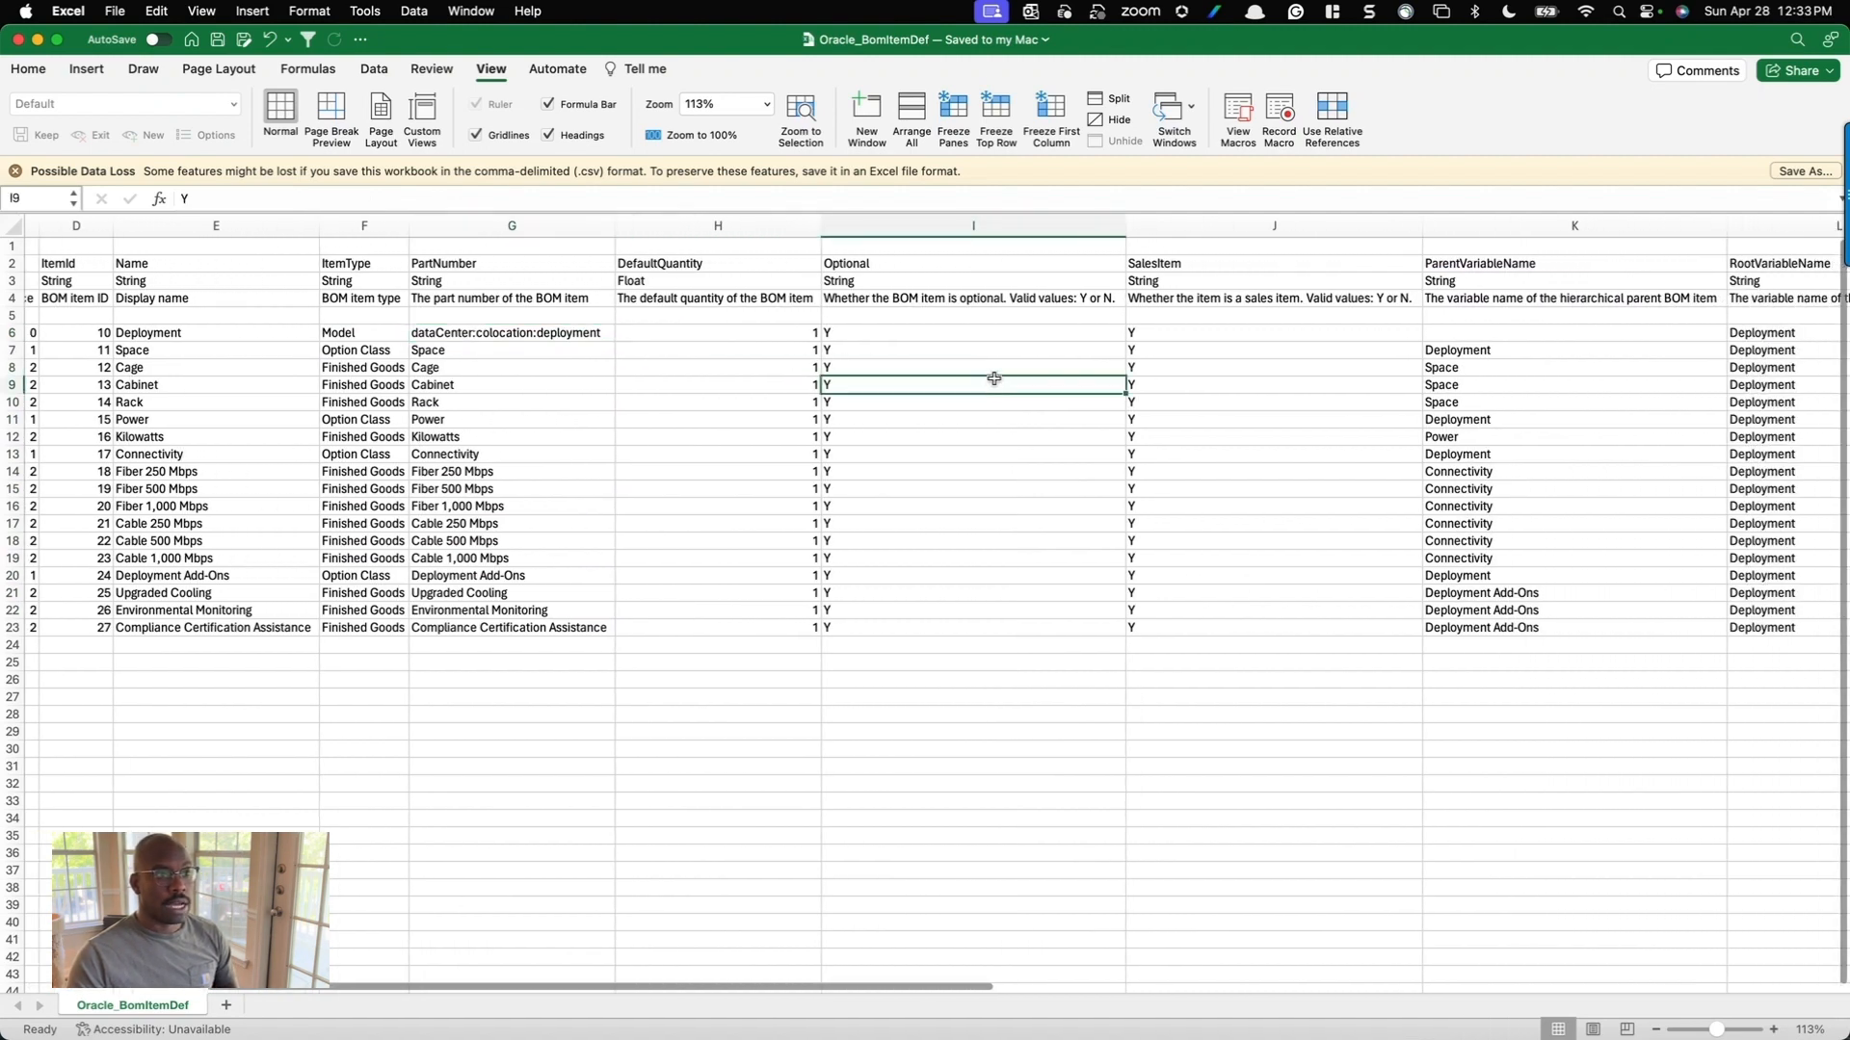
scroll(1012, 376, right, 2)
click(1064, 367)
drag(1017, 330, 999, 623)
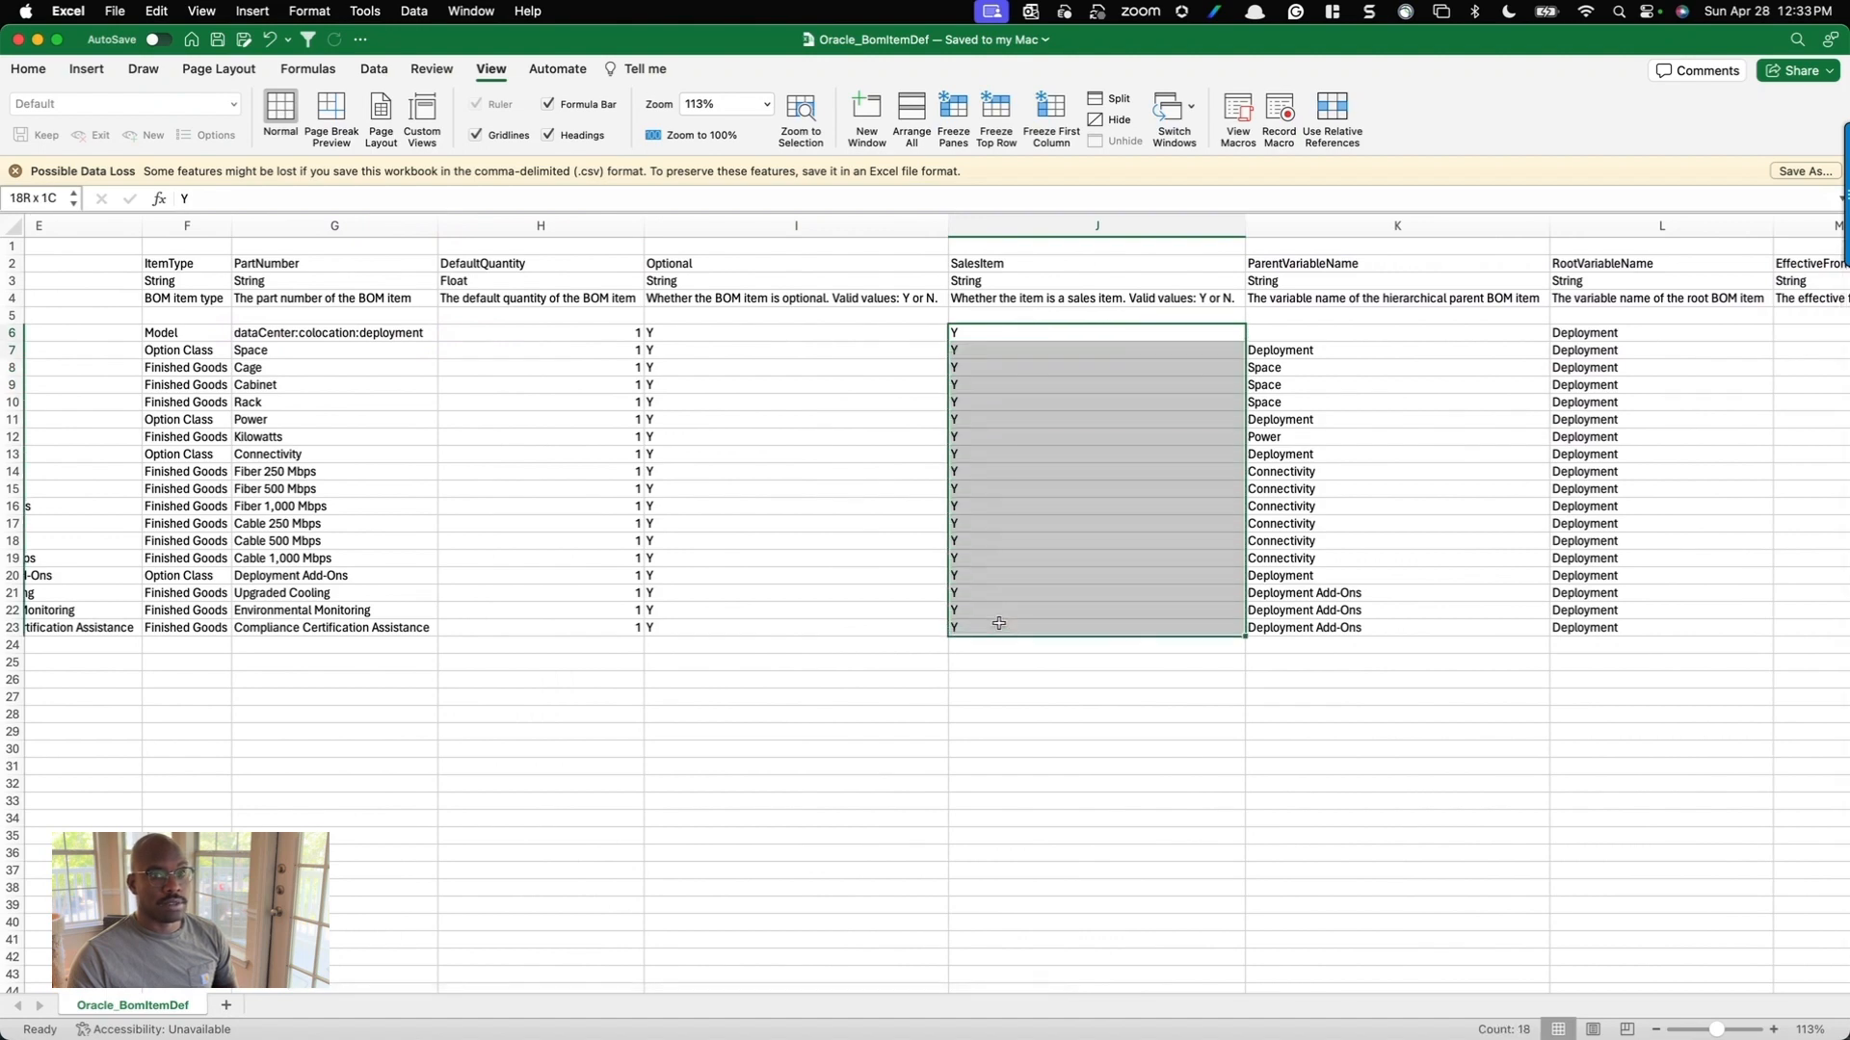
scroll(1170, 490, right, 1)
scroll(1169, 489, right, 3)
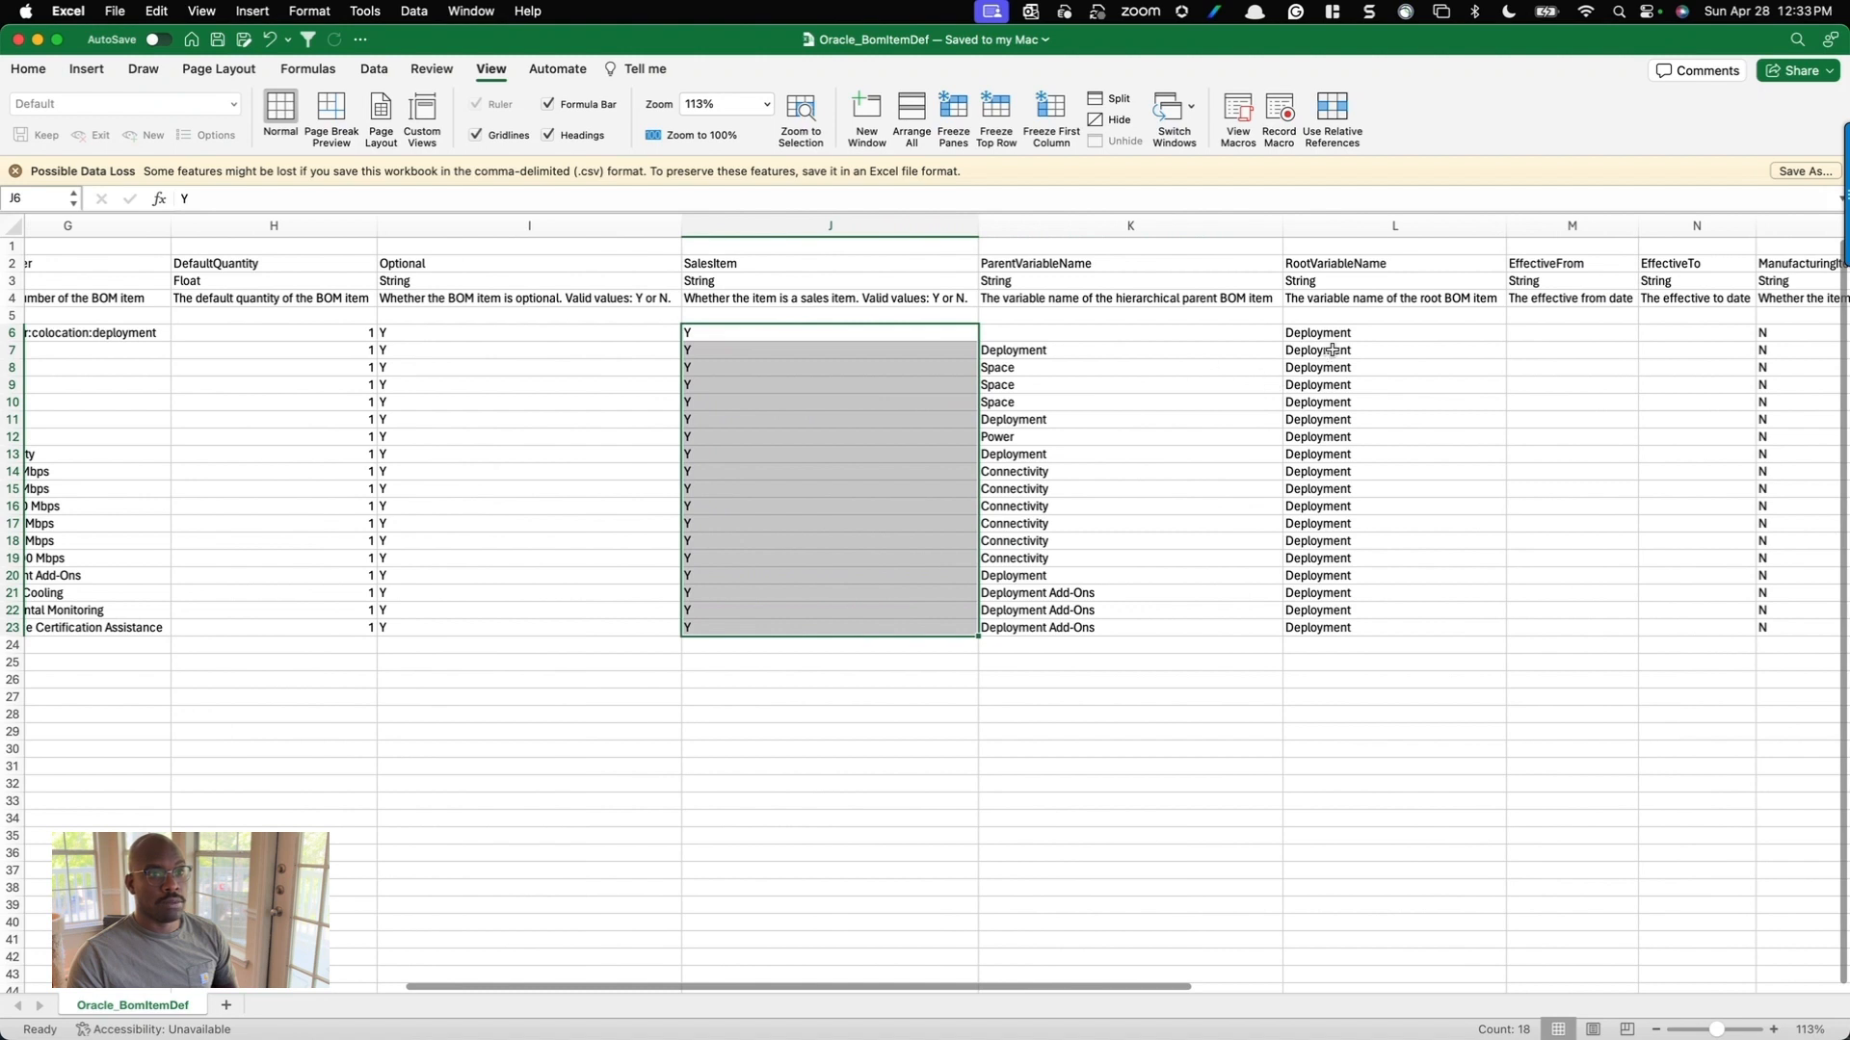
drag(1330, 333, 1329, 633)
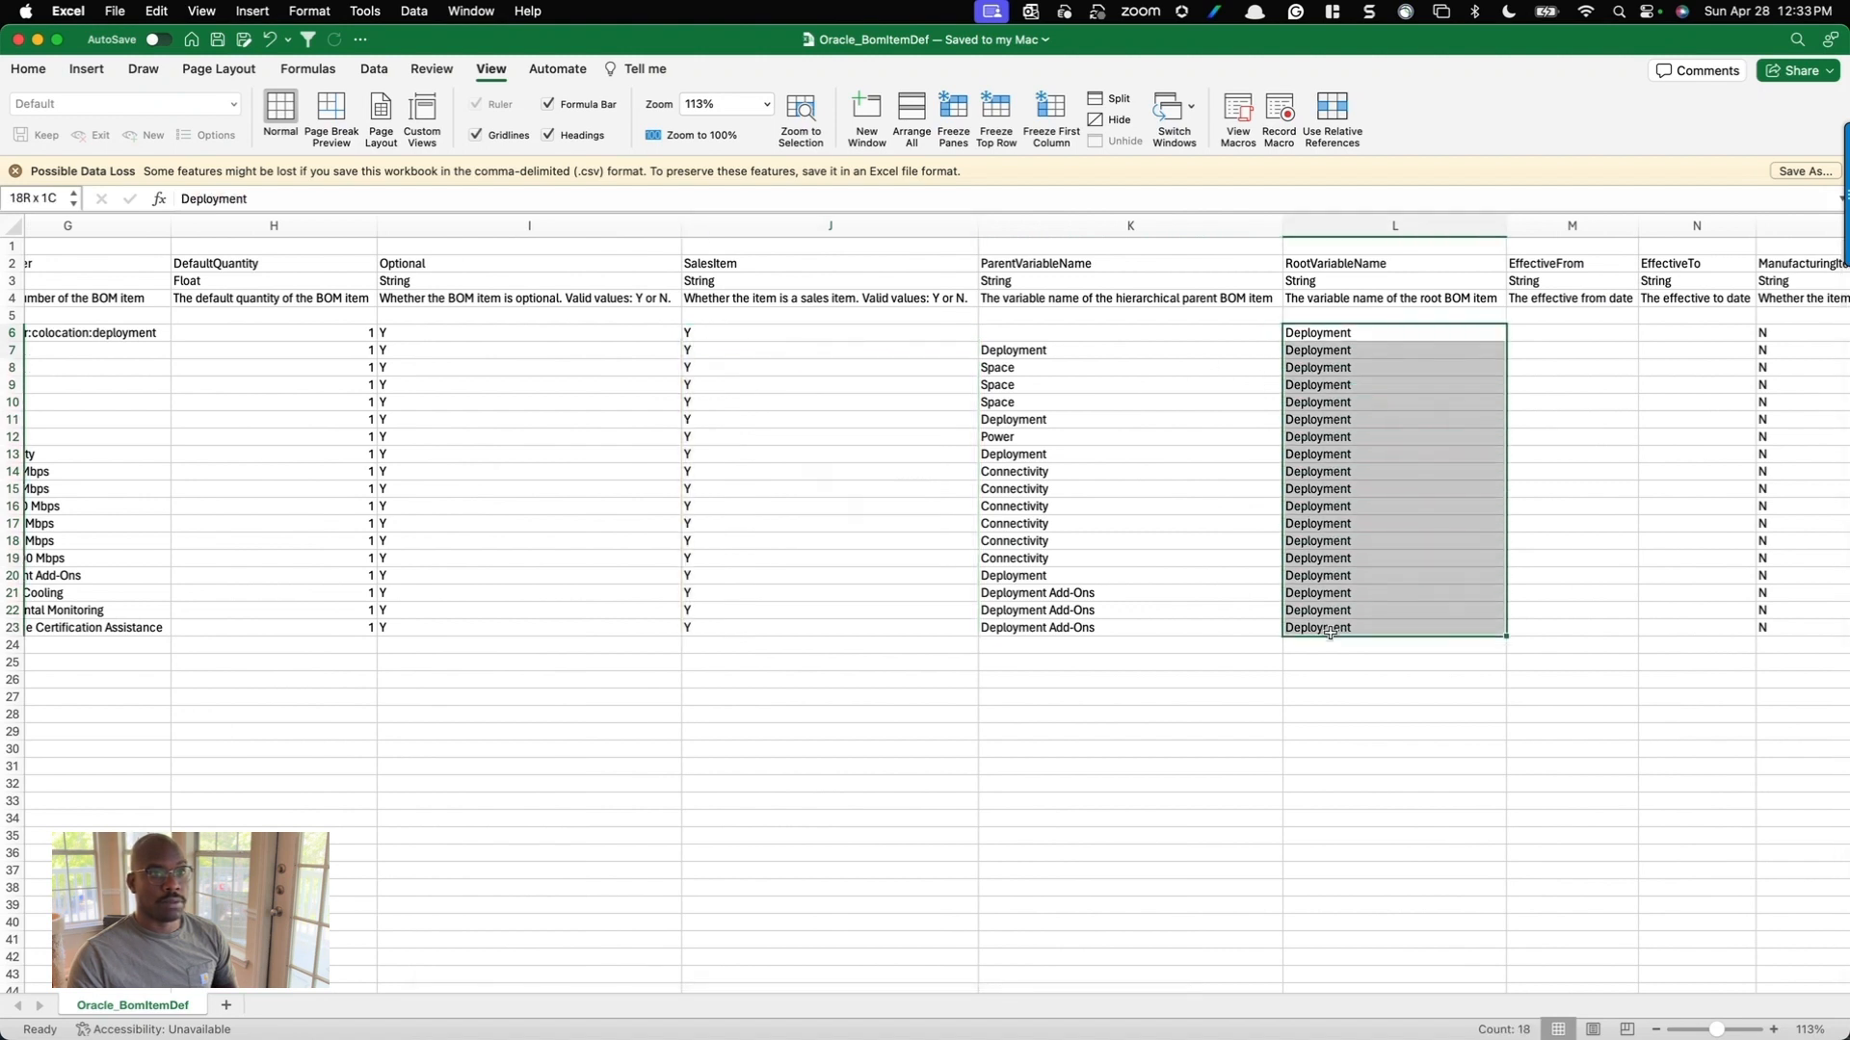
drag(1048, 352, 1058, 627)
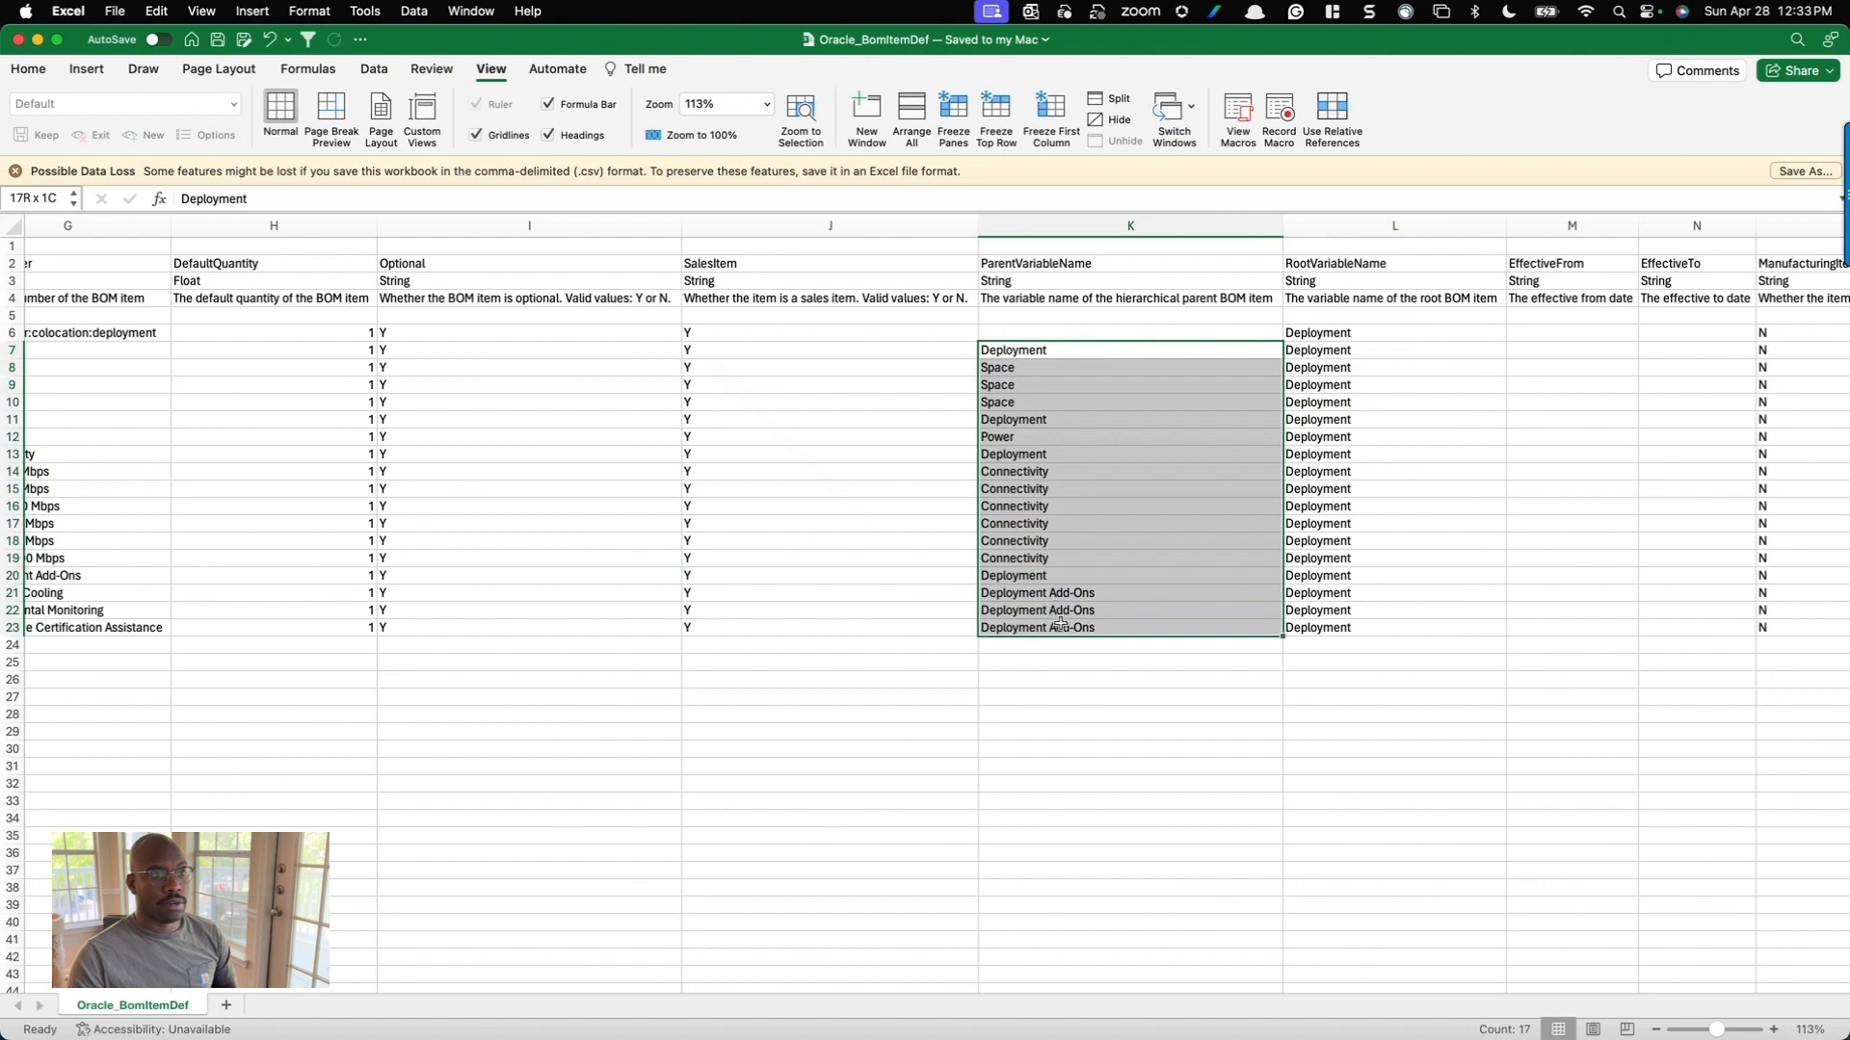
click(1021, 367)
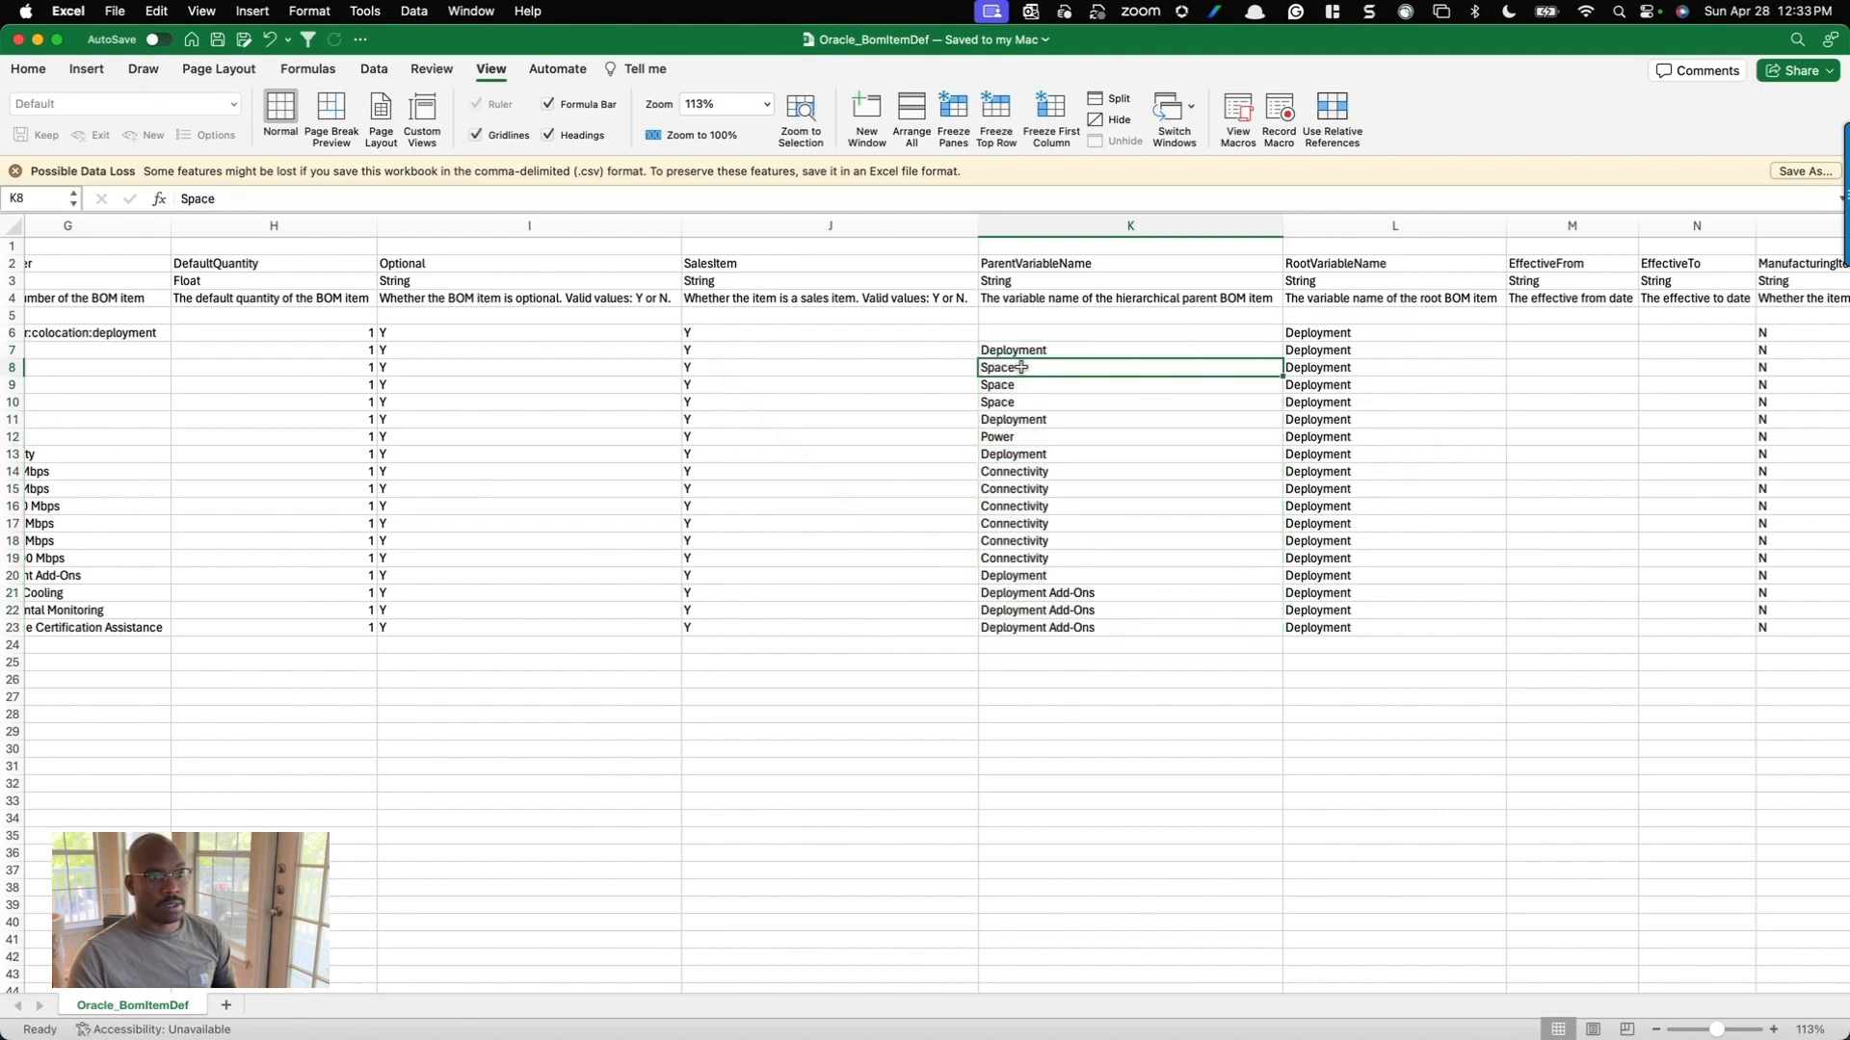
Compare the parent items with their part numbers and review the ManufacturingItem, IncludedInBasePrice, ModelPath and BOMPrice columns.
scroll(1028, 381, left, 5)
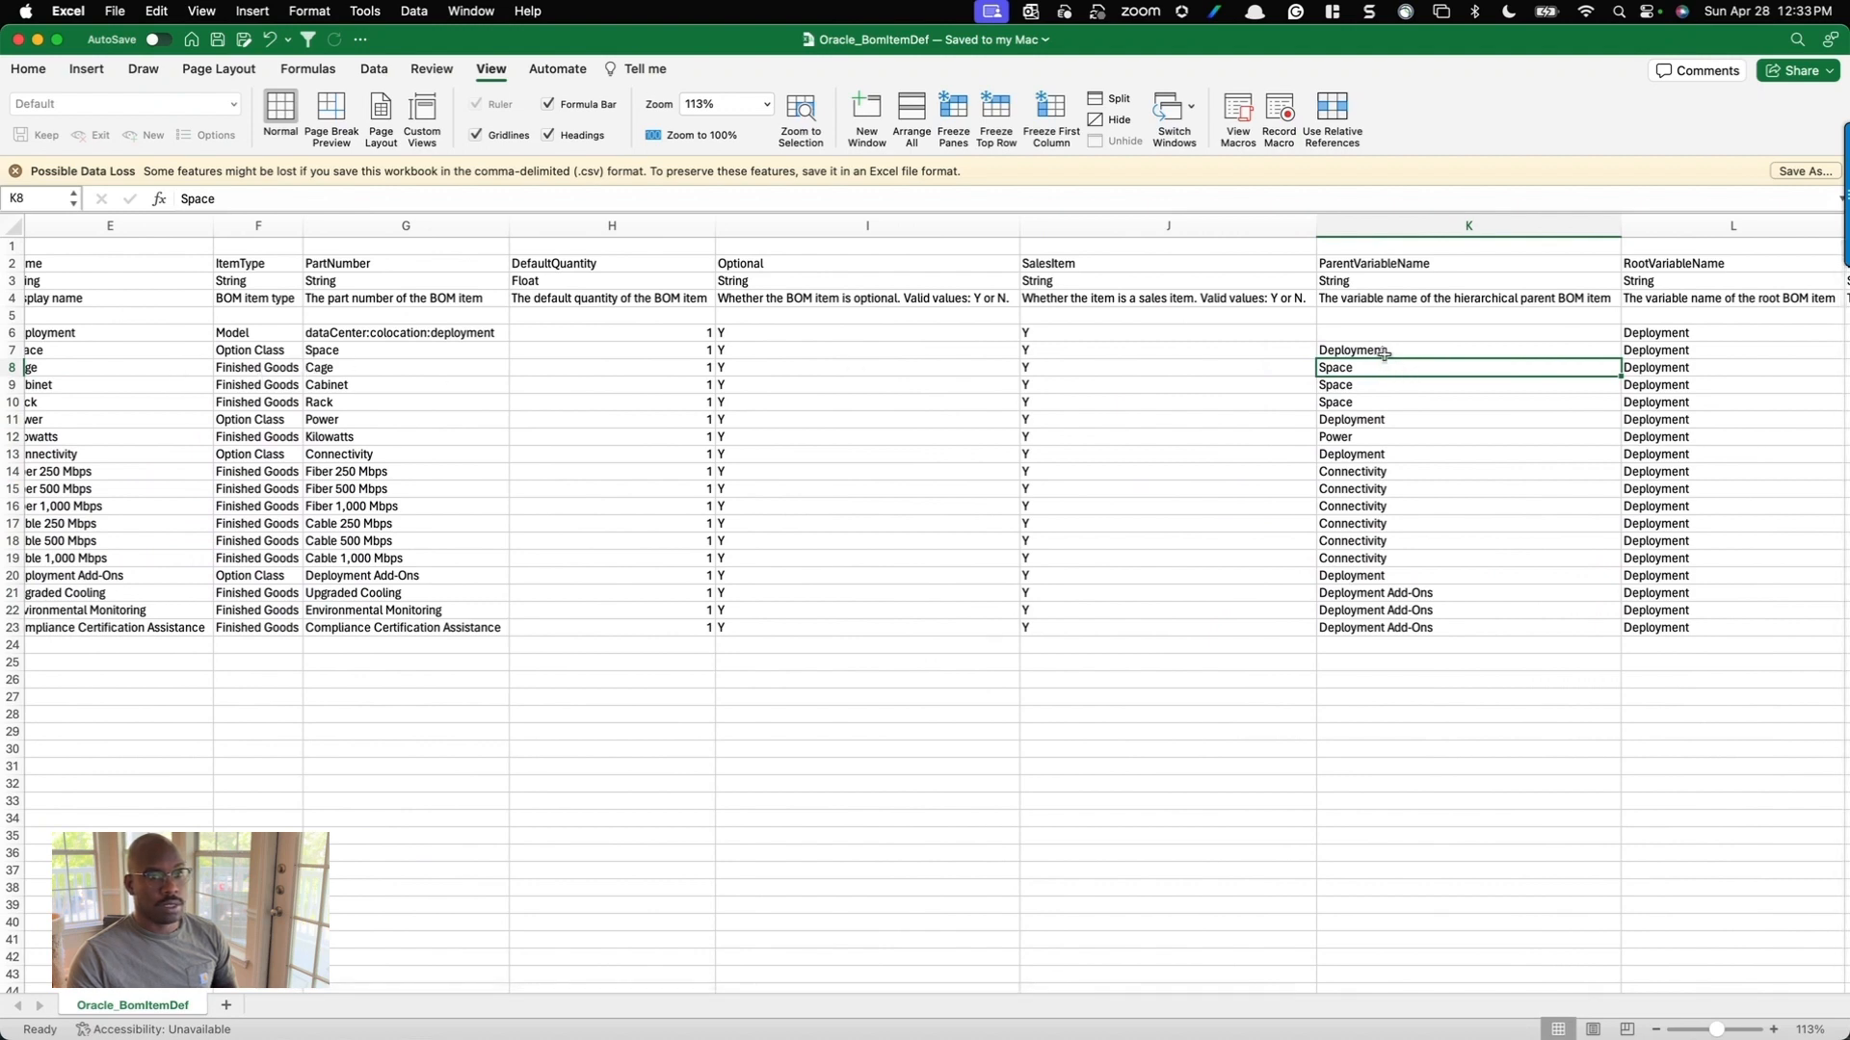
scroll(1388, 475, right, 2)
scroll(1389, 475, right, 8)
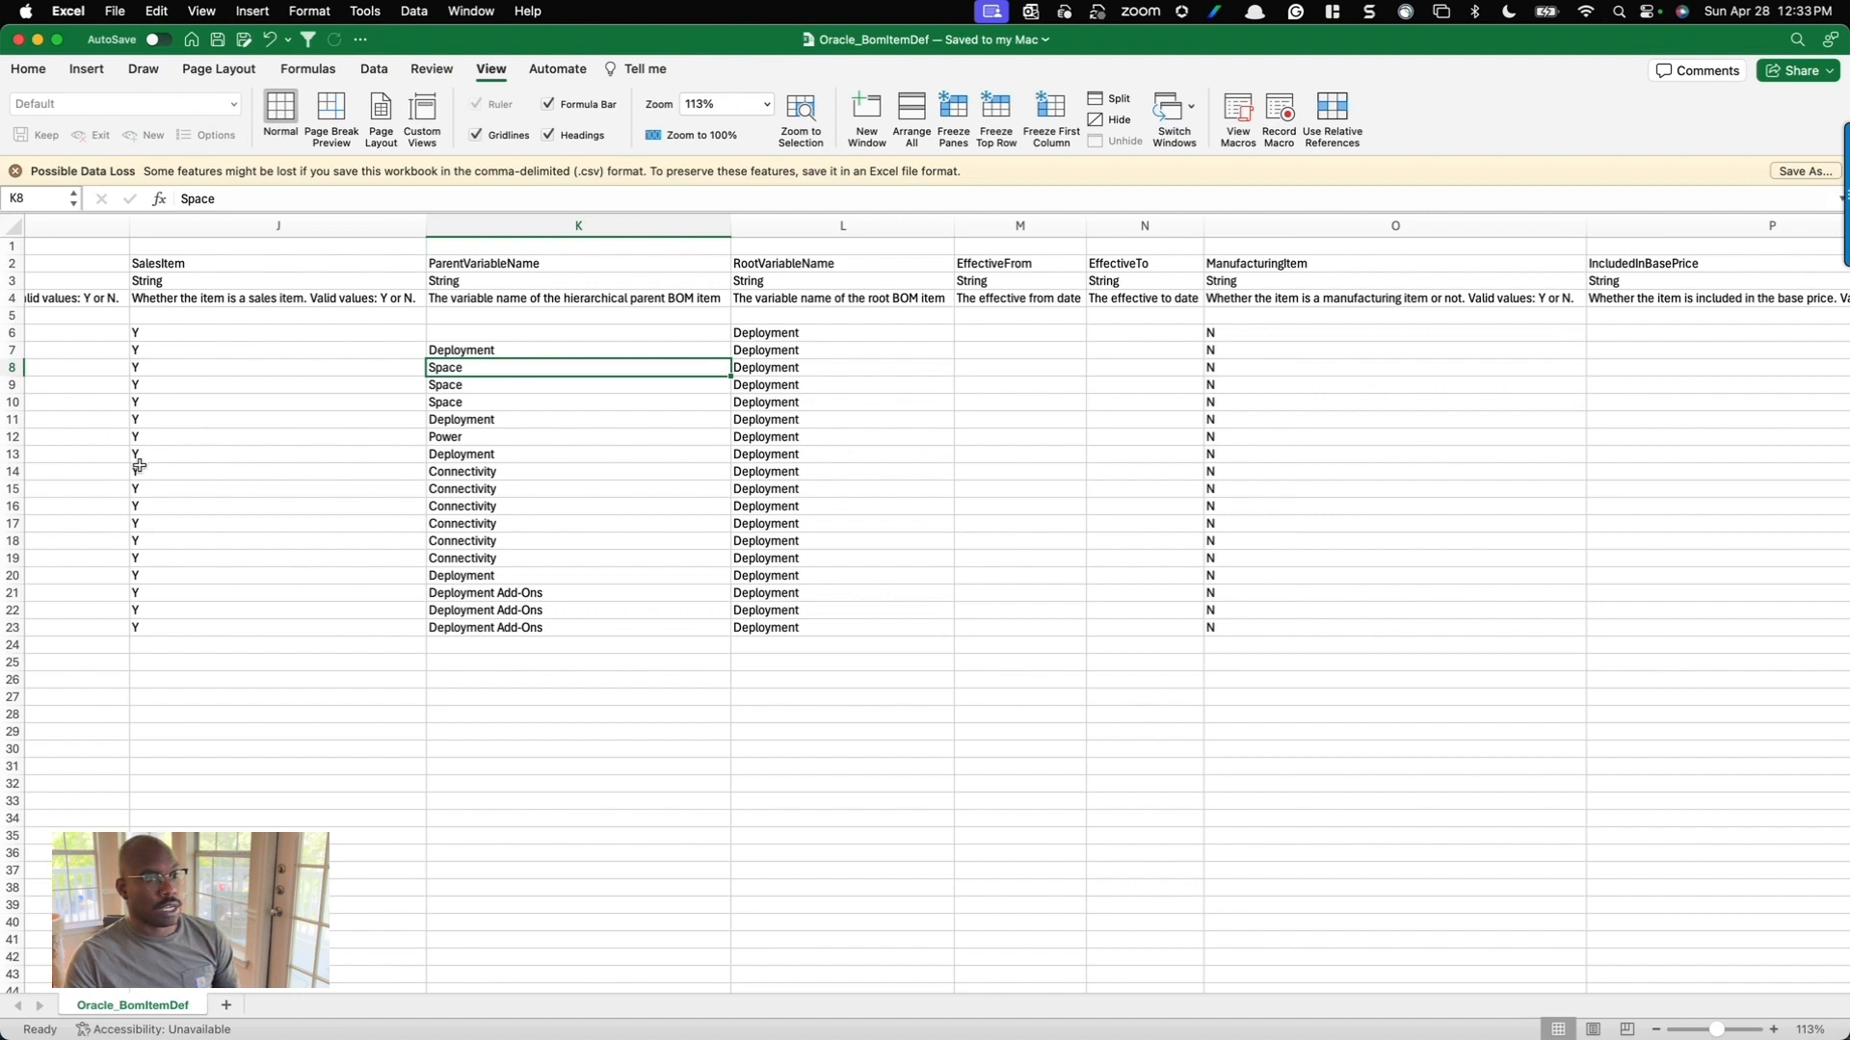
scroll(1041, 434, right, 5)
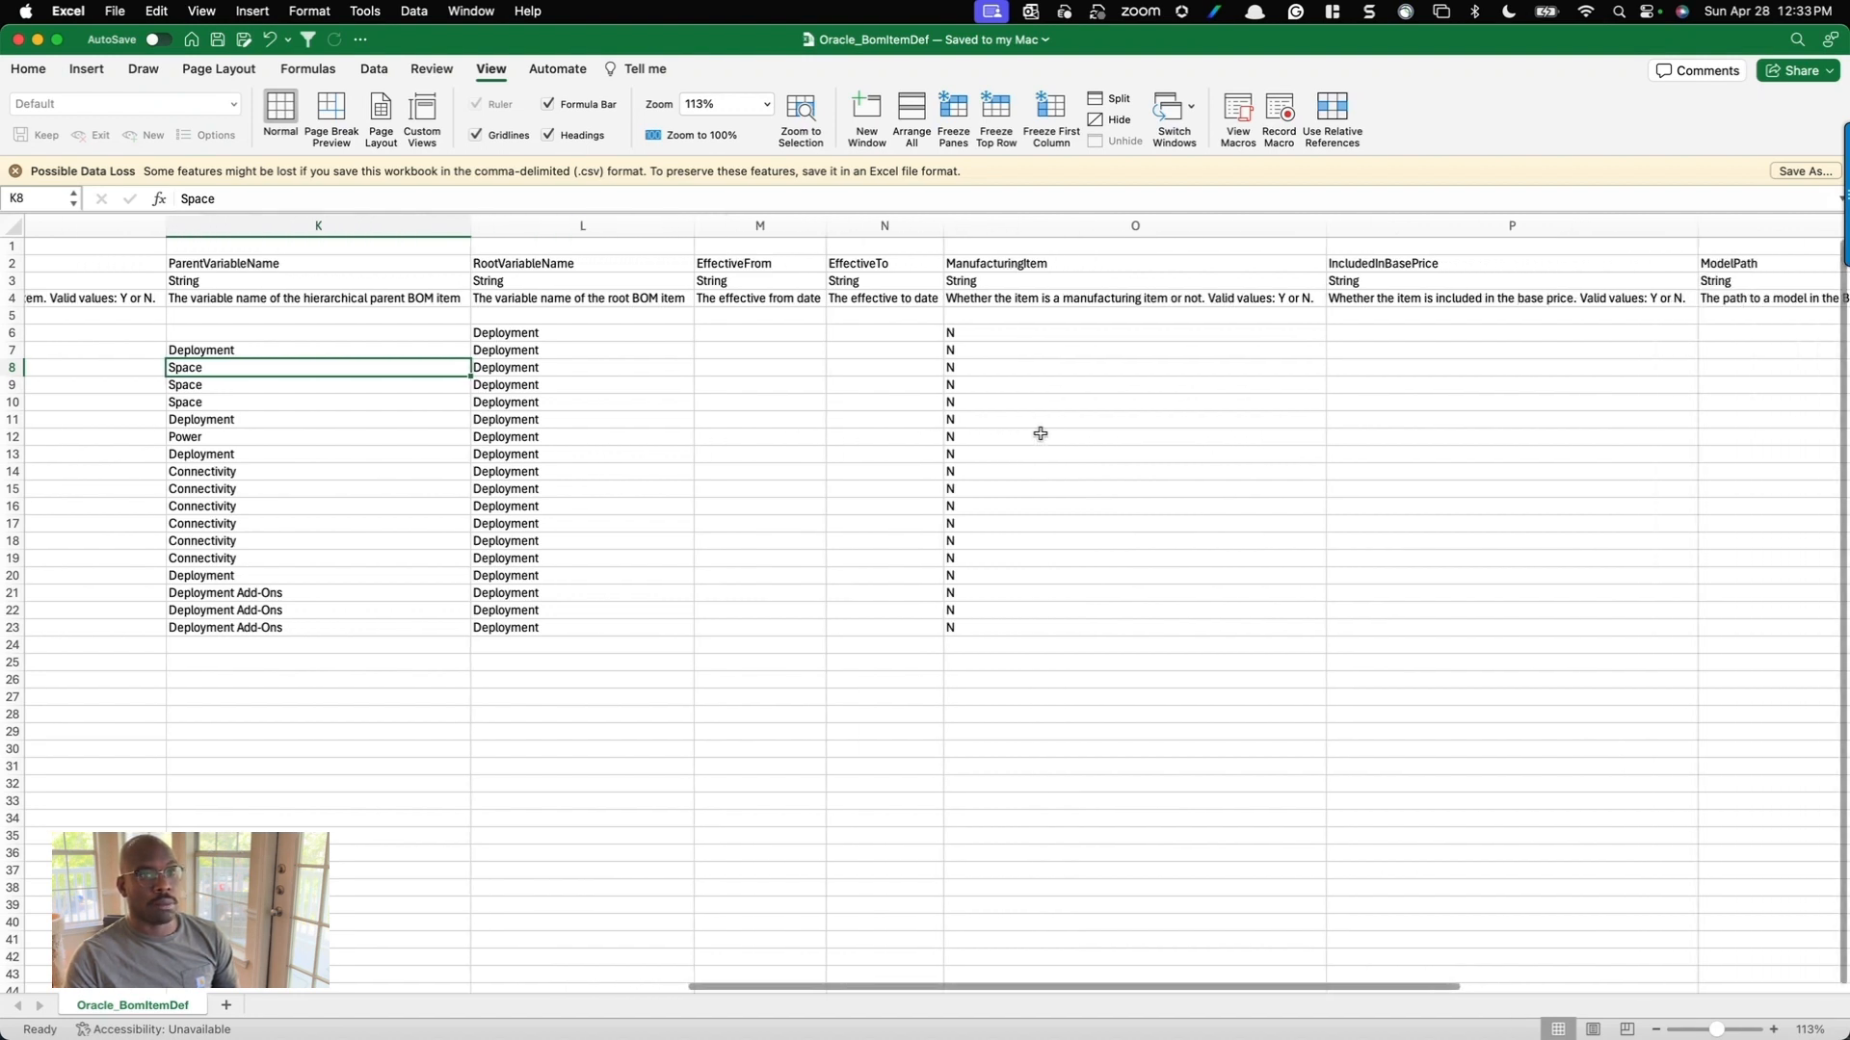
scroll(1041, 433, right, 6)
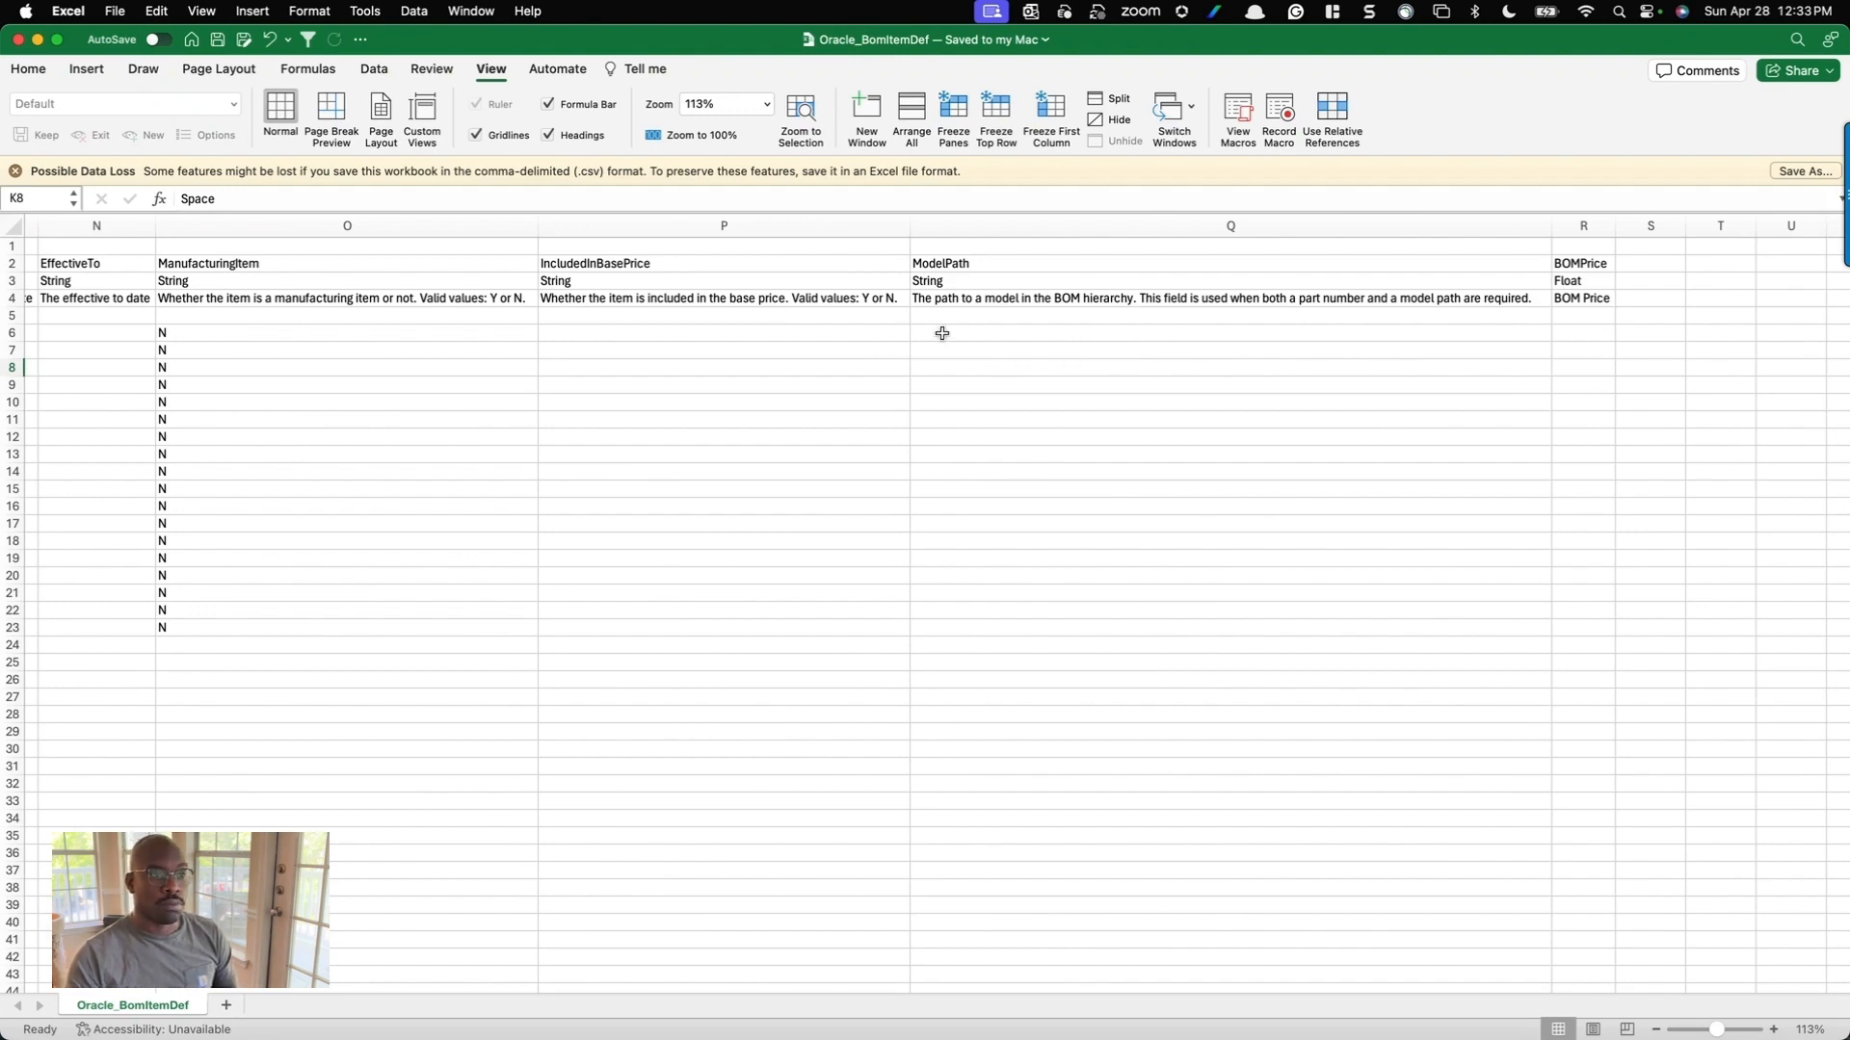
scroll(989, 364, right, 3)
scroll(249, 339, left, 10)
scroll(250, 334, left, 6)
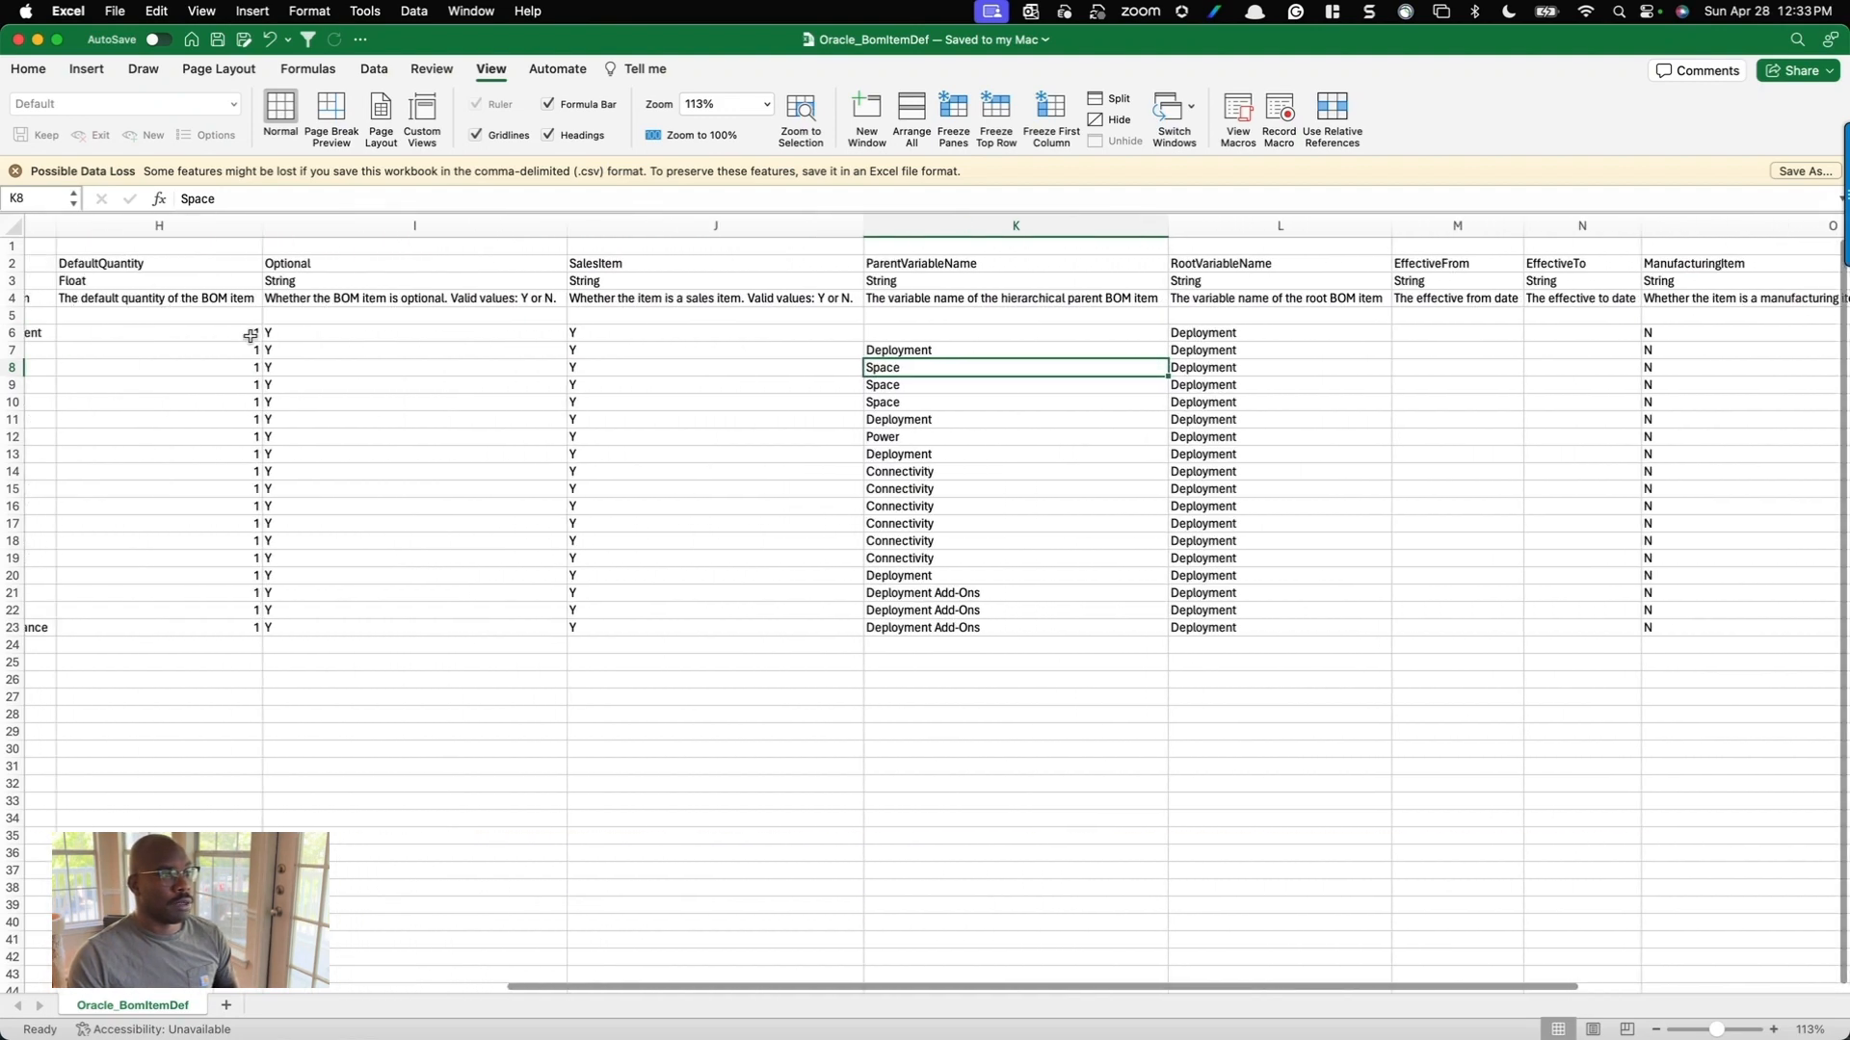
click(546, 375)
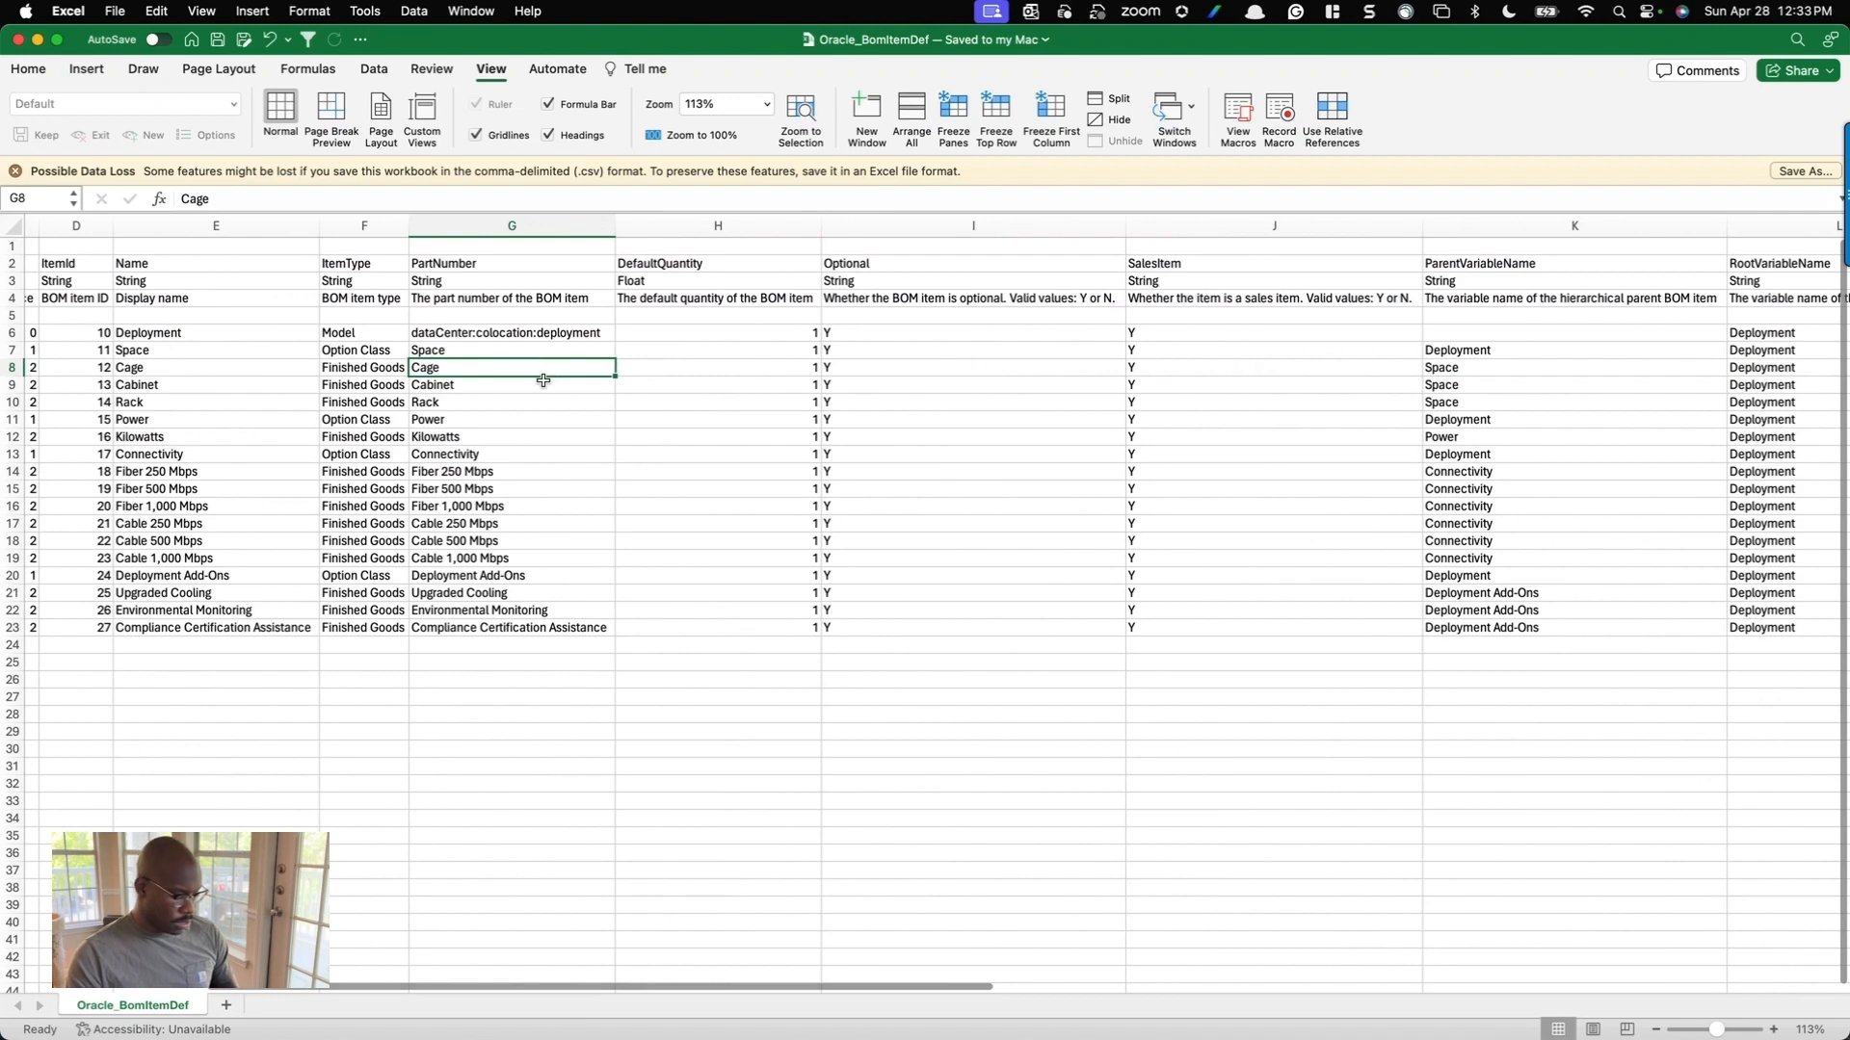
click(535, 398)
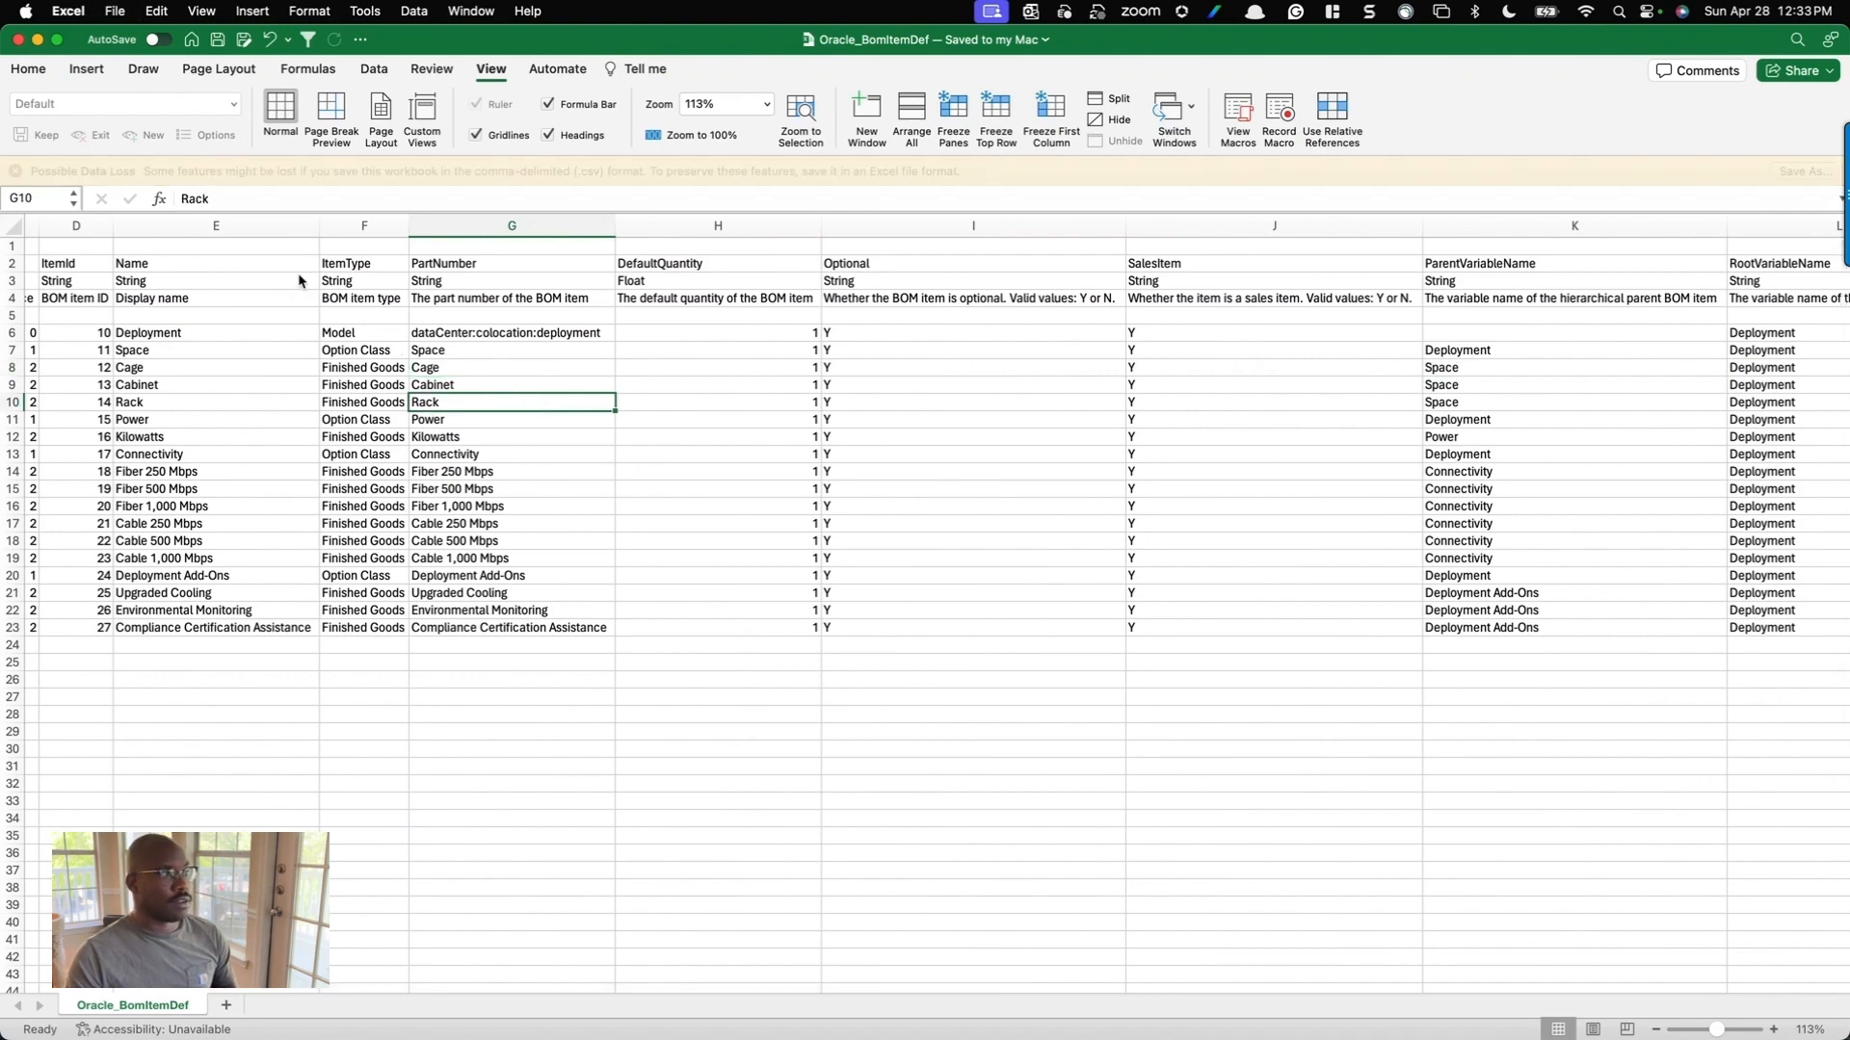
Close the Oracle_BomItemDef workbook and maximize the Oracle_BomItemMap window.
click(18, 40)
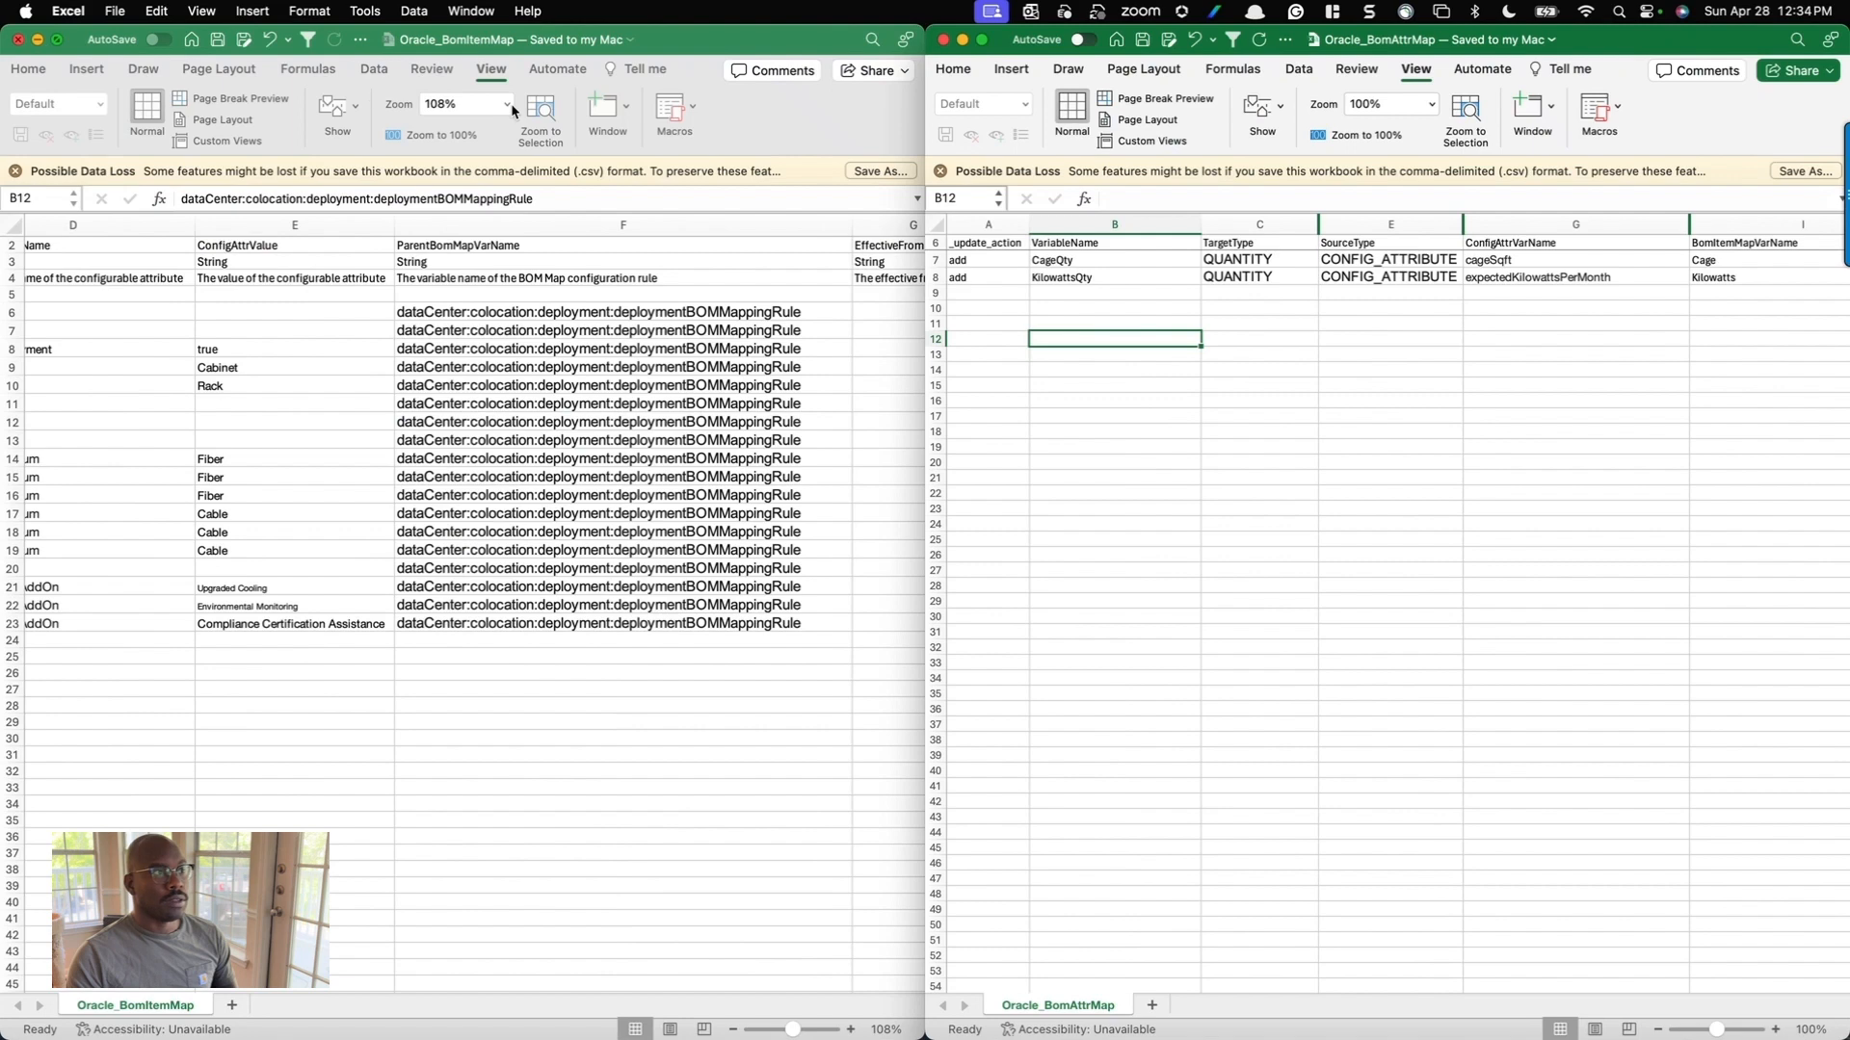
click(672, 52)
double_click(679, 44)
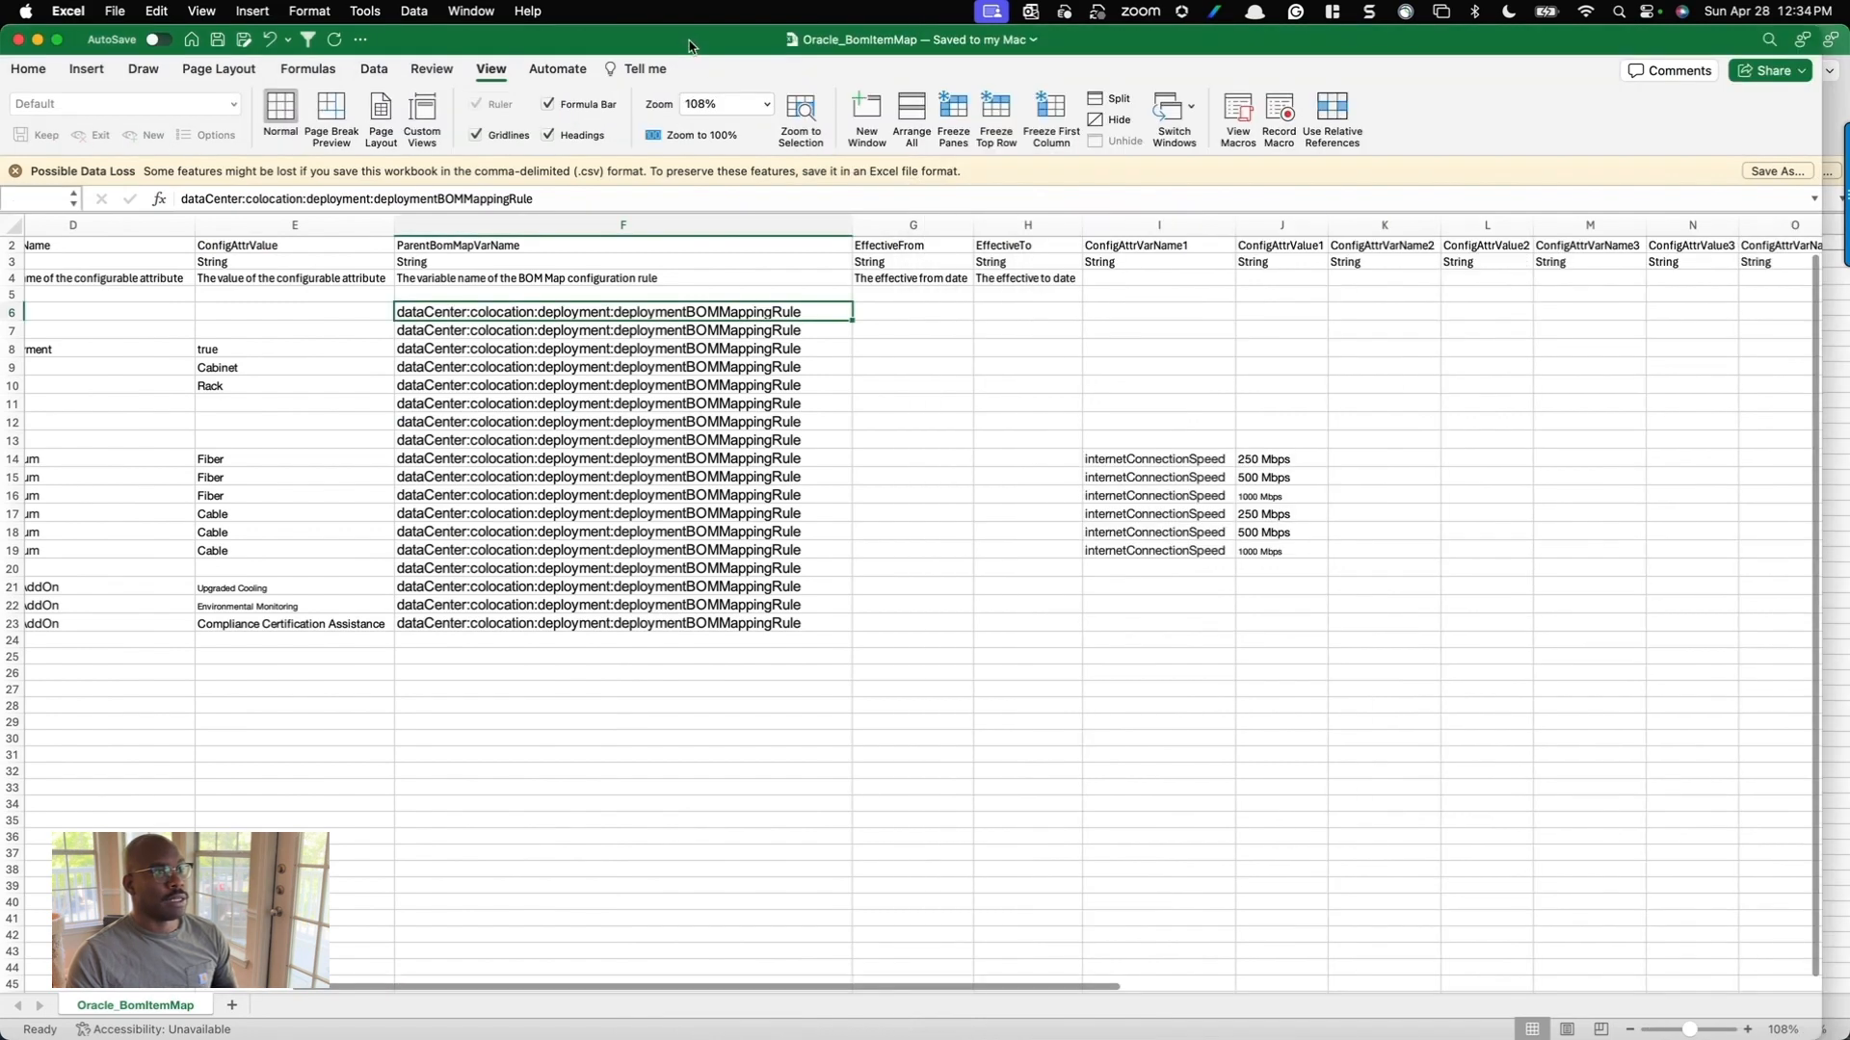
Review the variable, attribute, value and parent rule columns of Oracle_BomItemMap, including the cage and fiber rows, and close the workbook.
scroll(563, 381, left, 10)
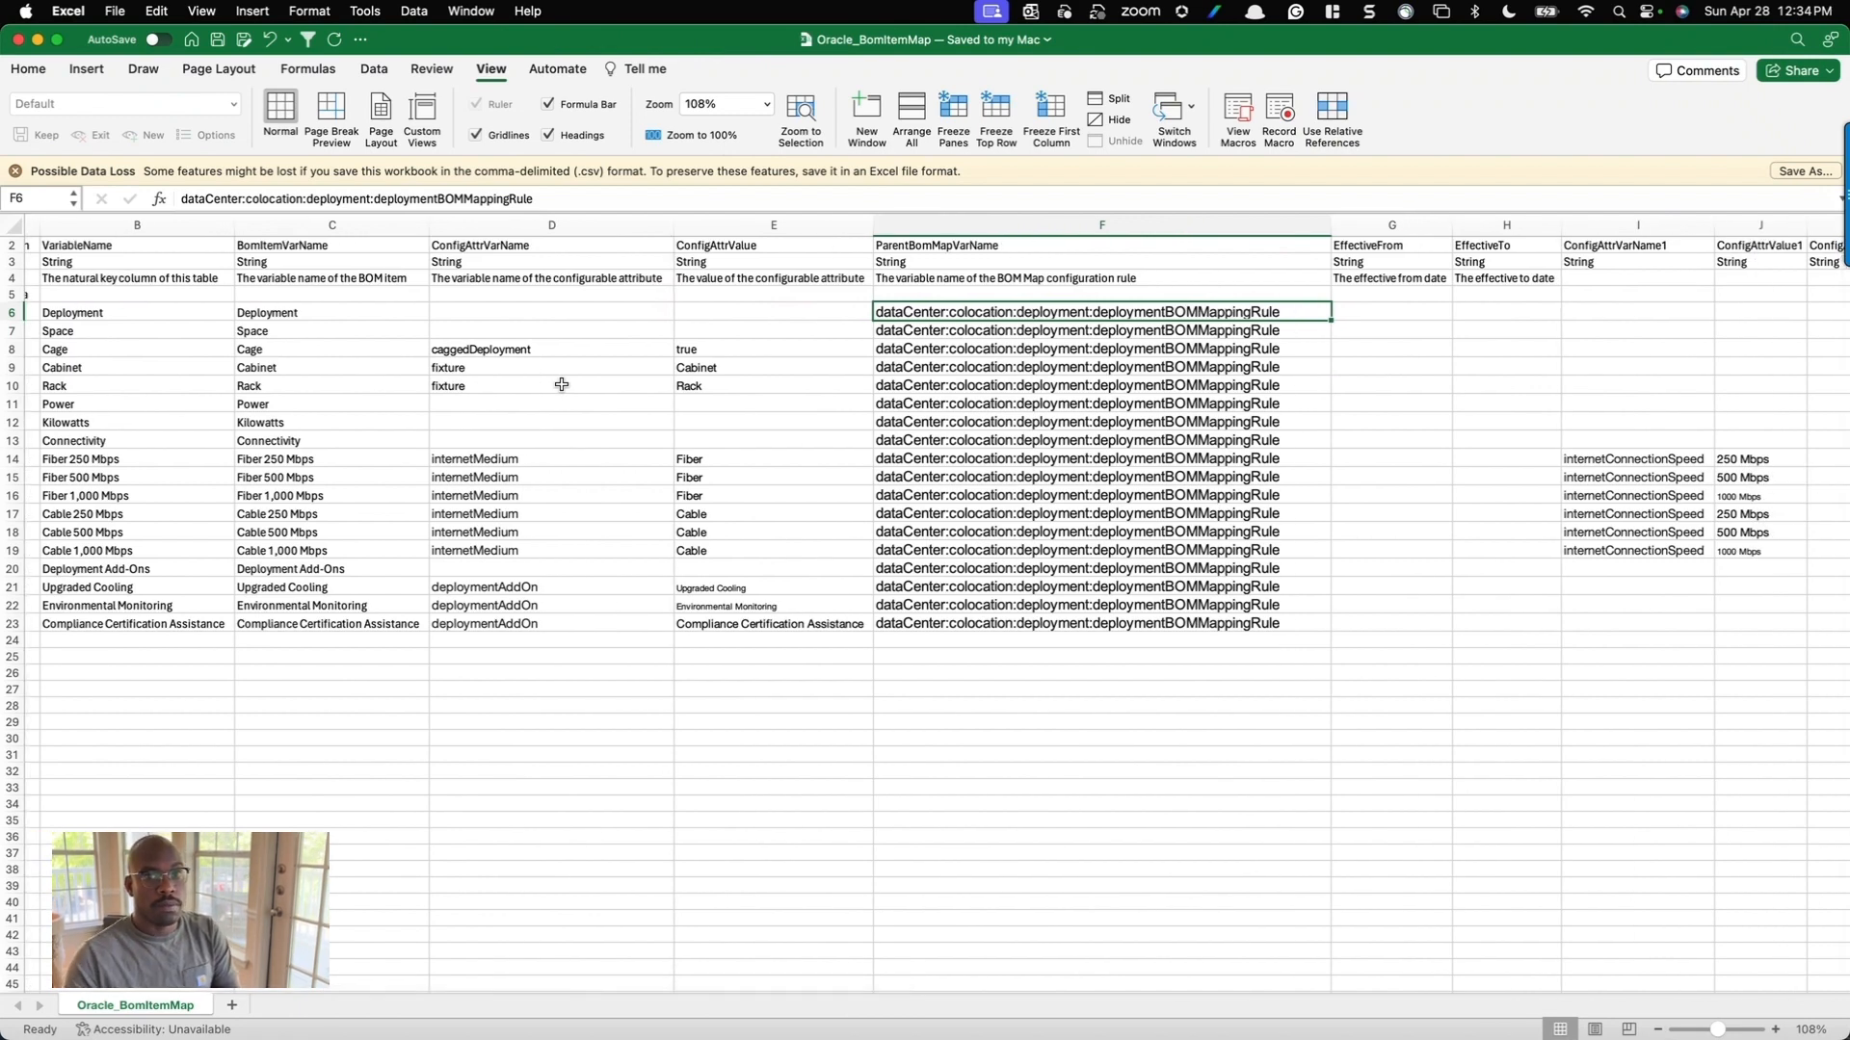
scroll(549, 388, left, 2)
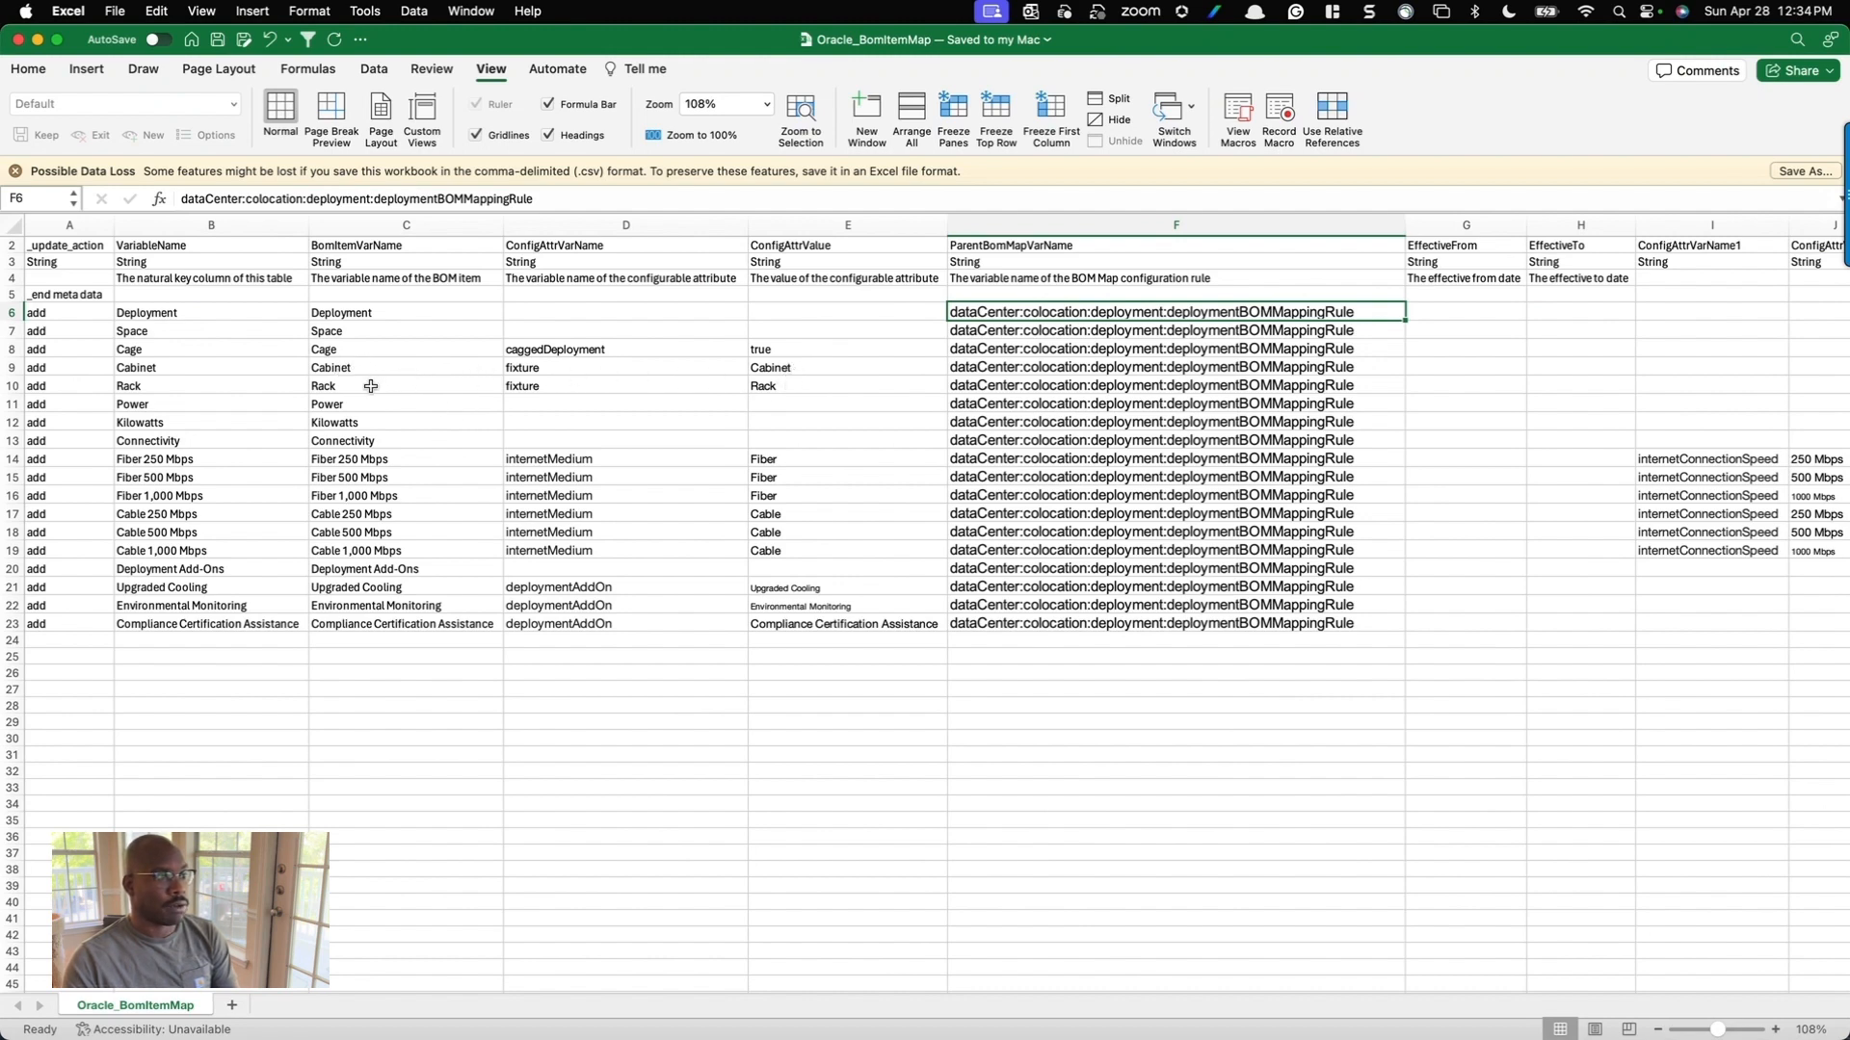
scroll(835, 478, right, 2)
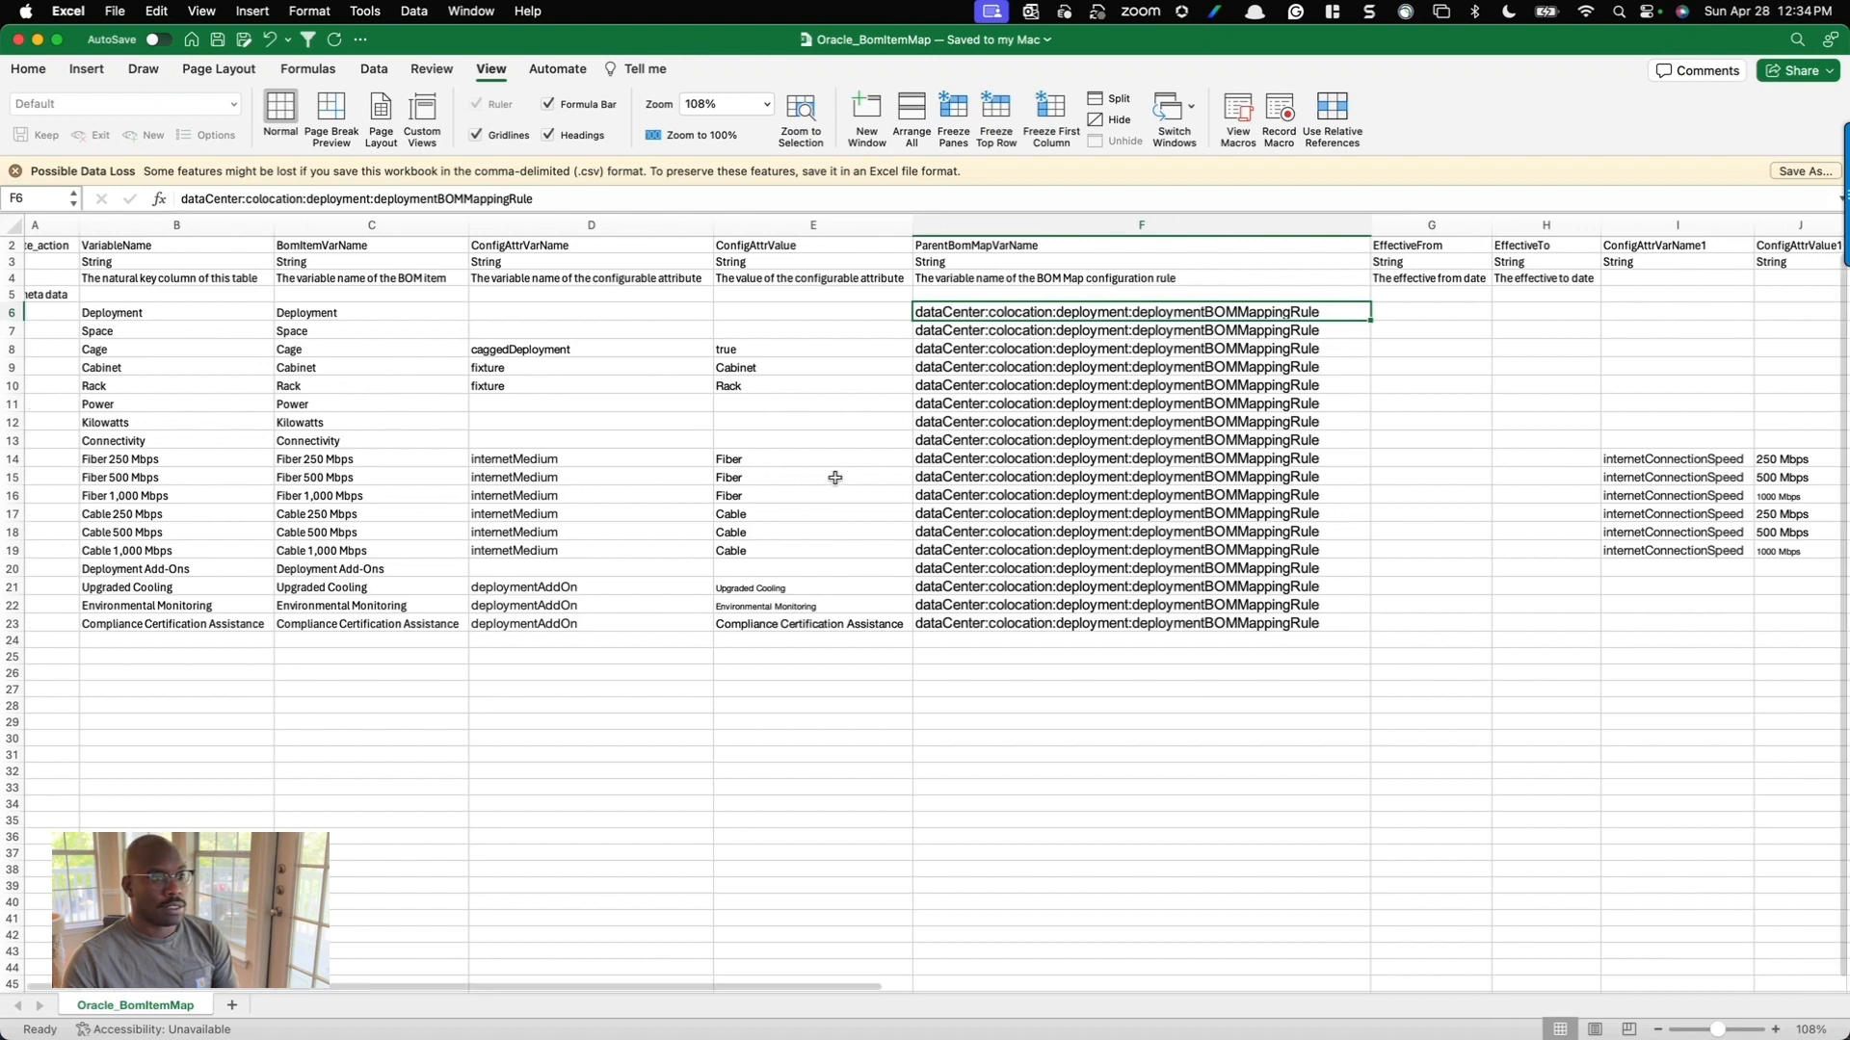
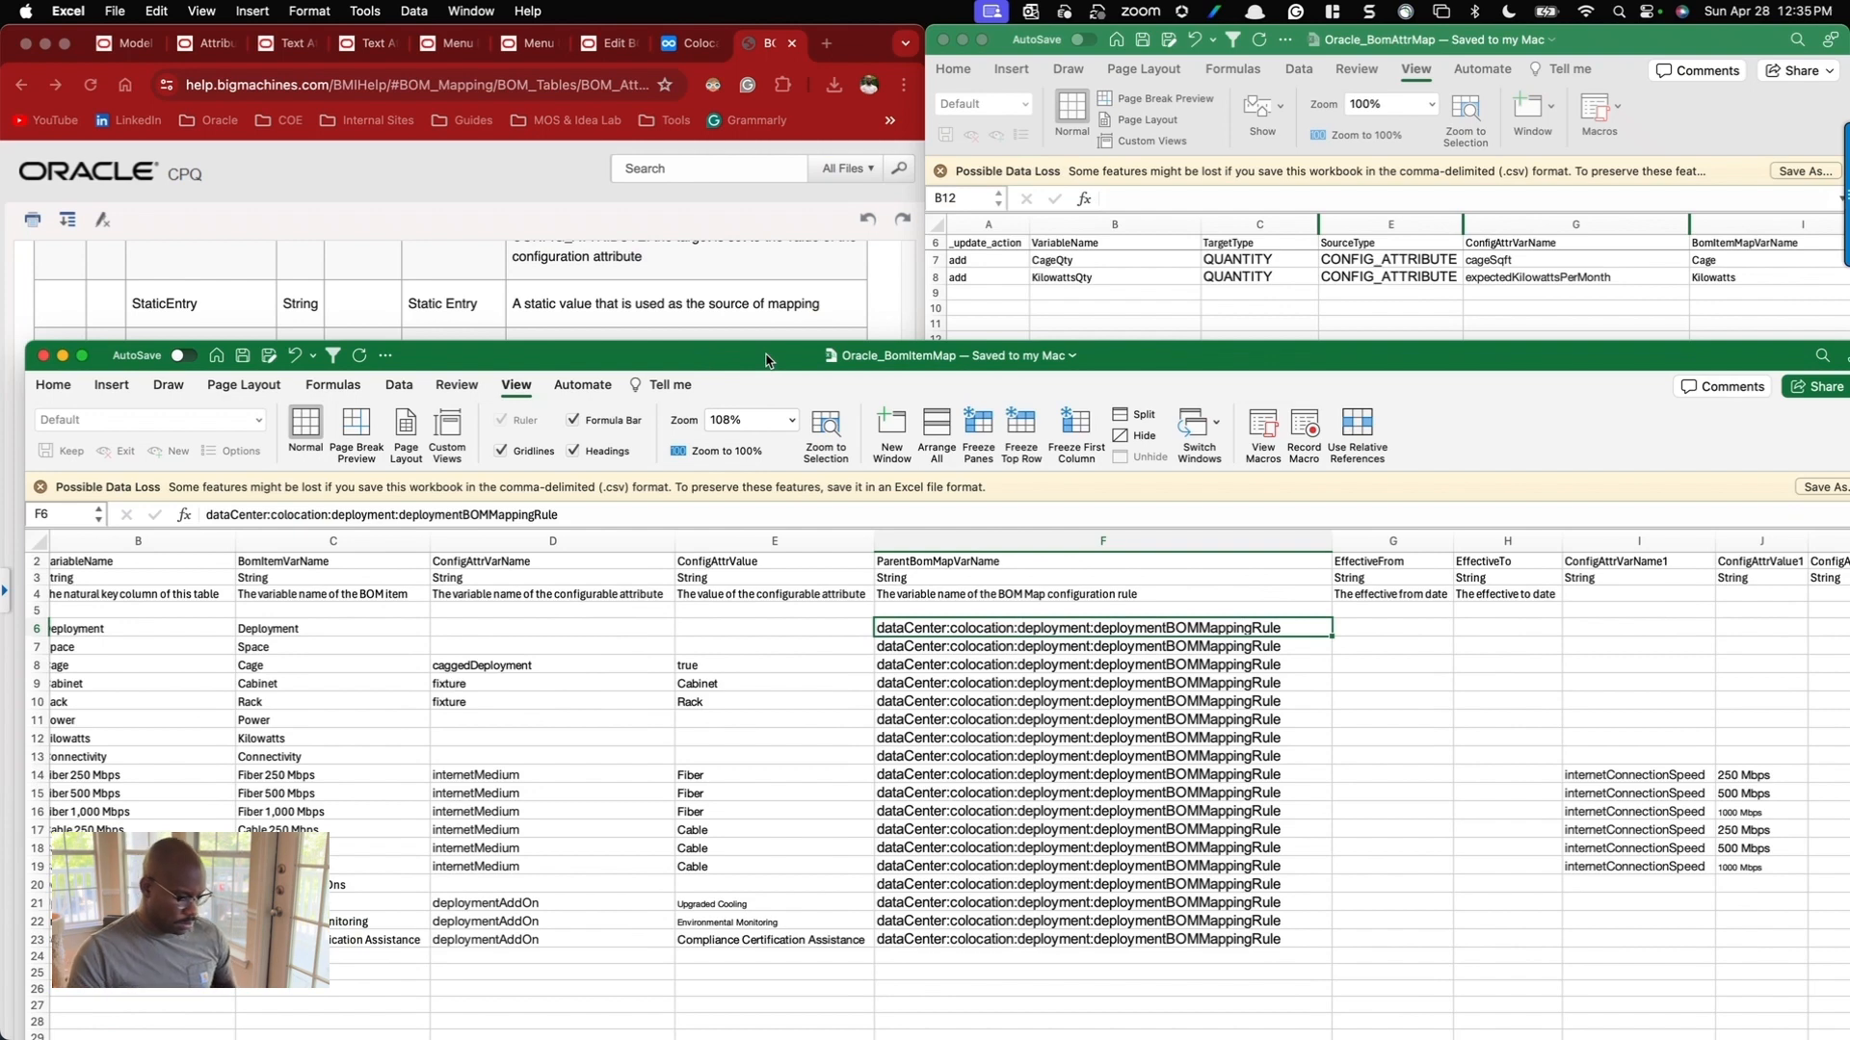
double_click(768, 361)
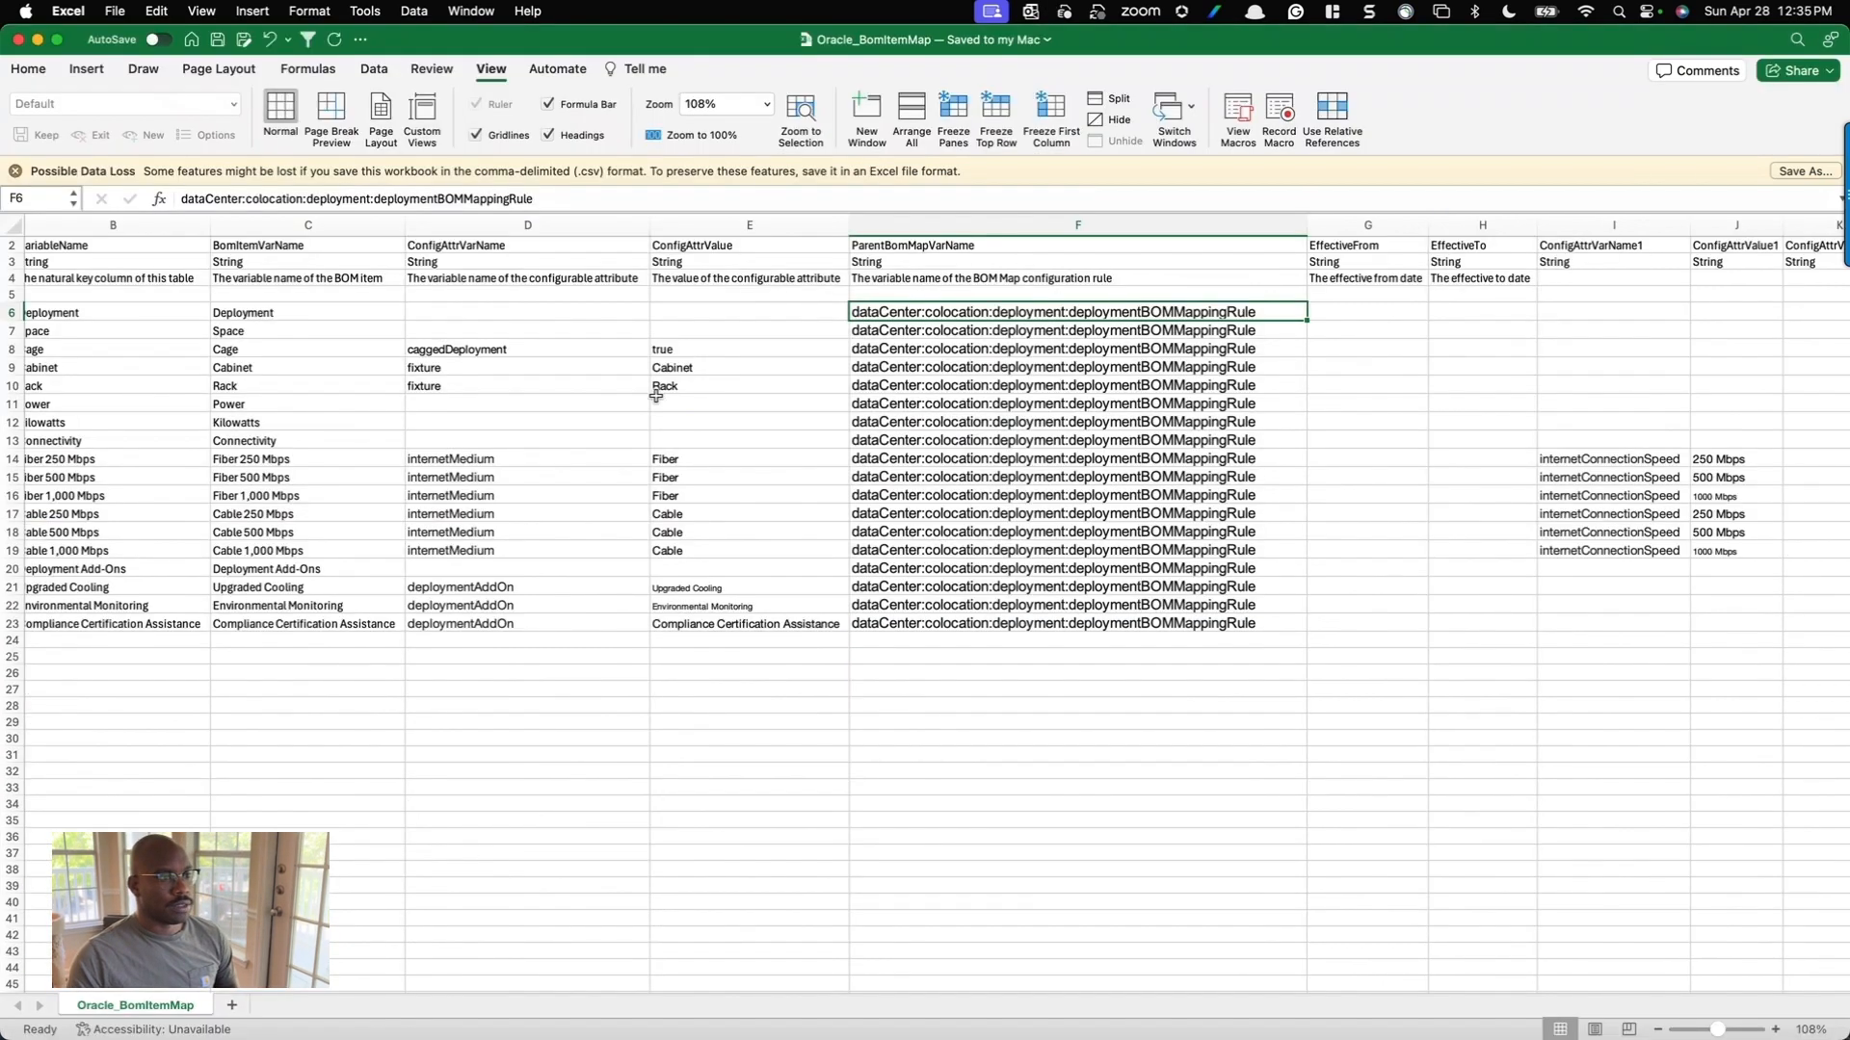
click(681, 349)
click(688, 464)
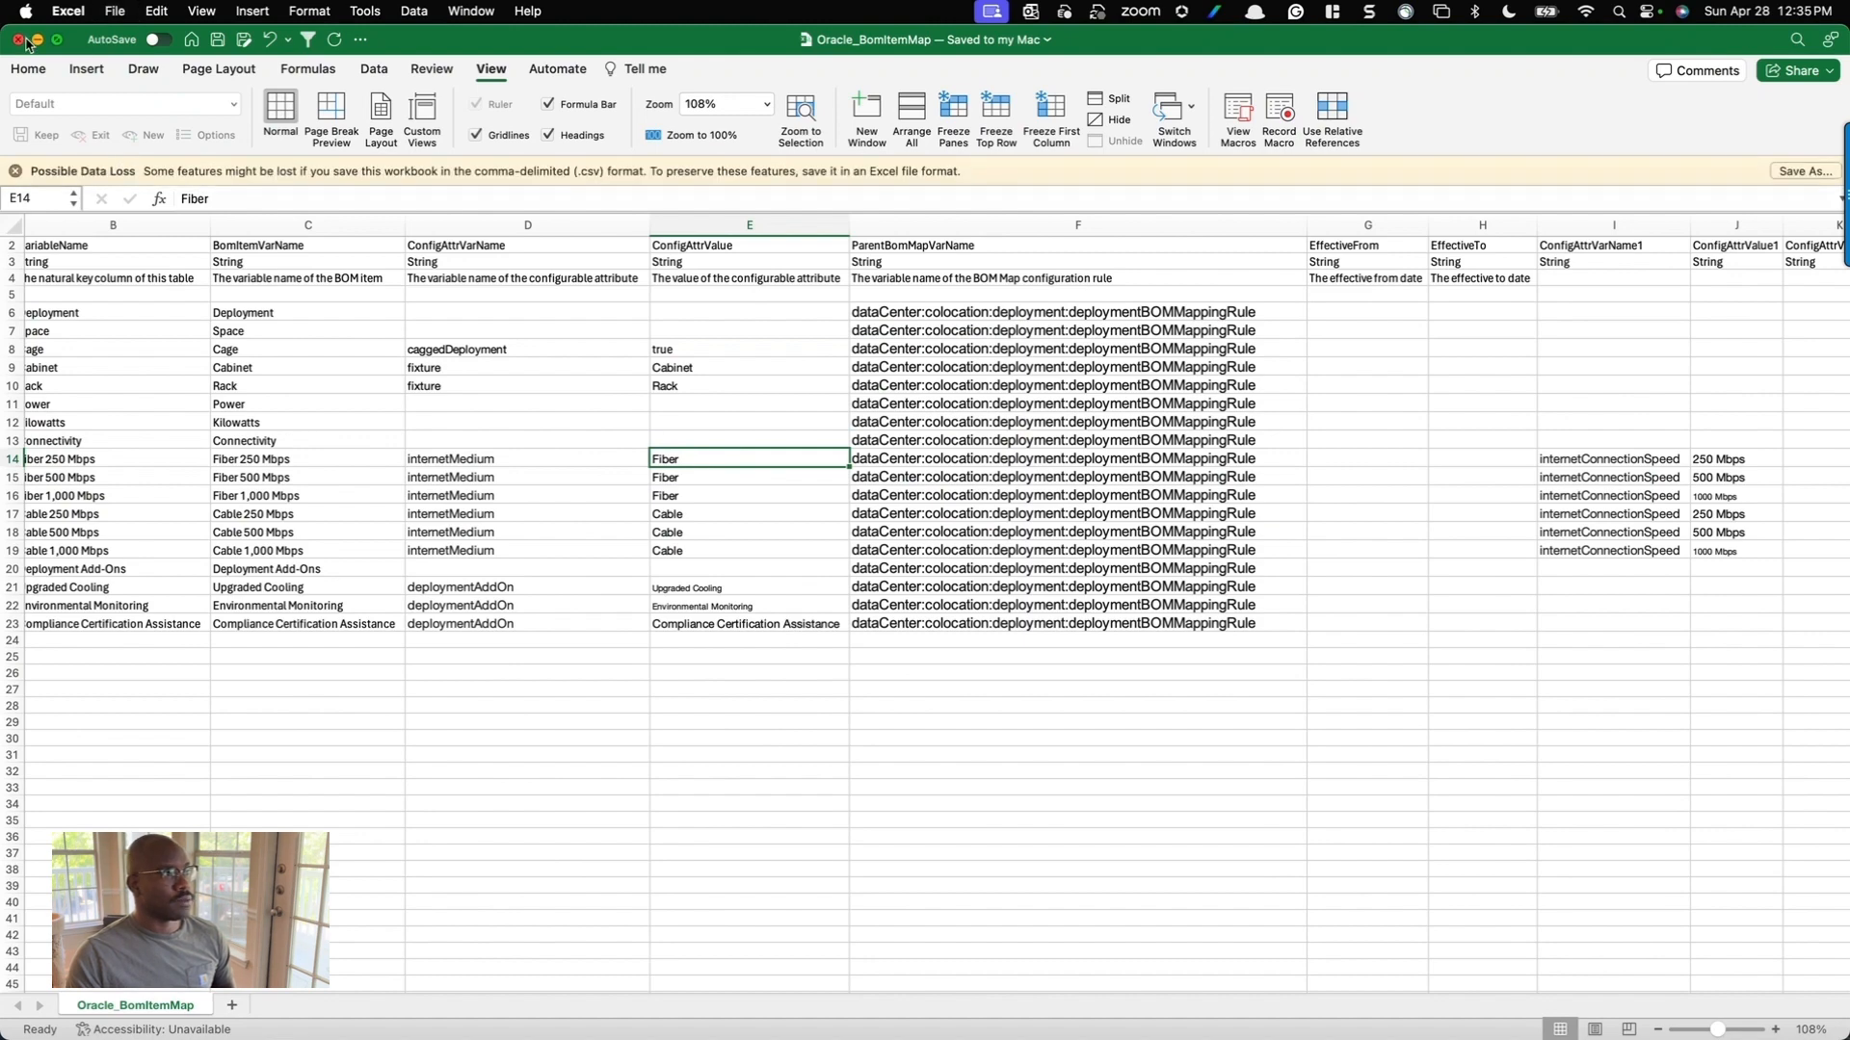
key(super+w)
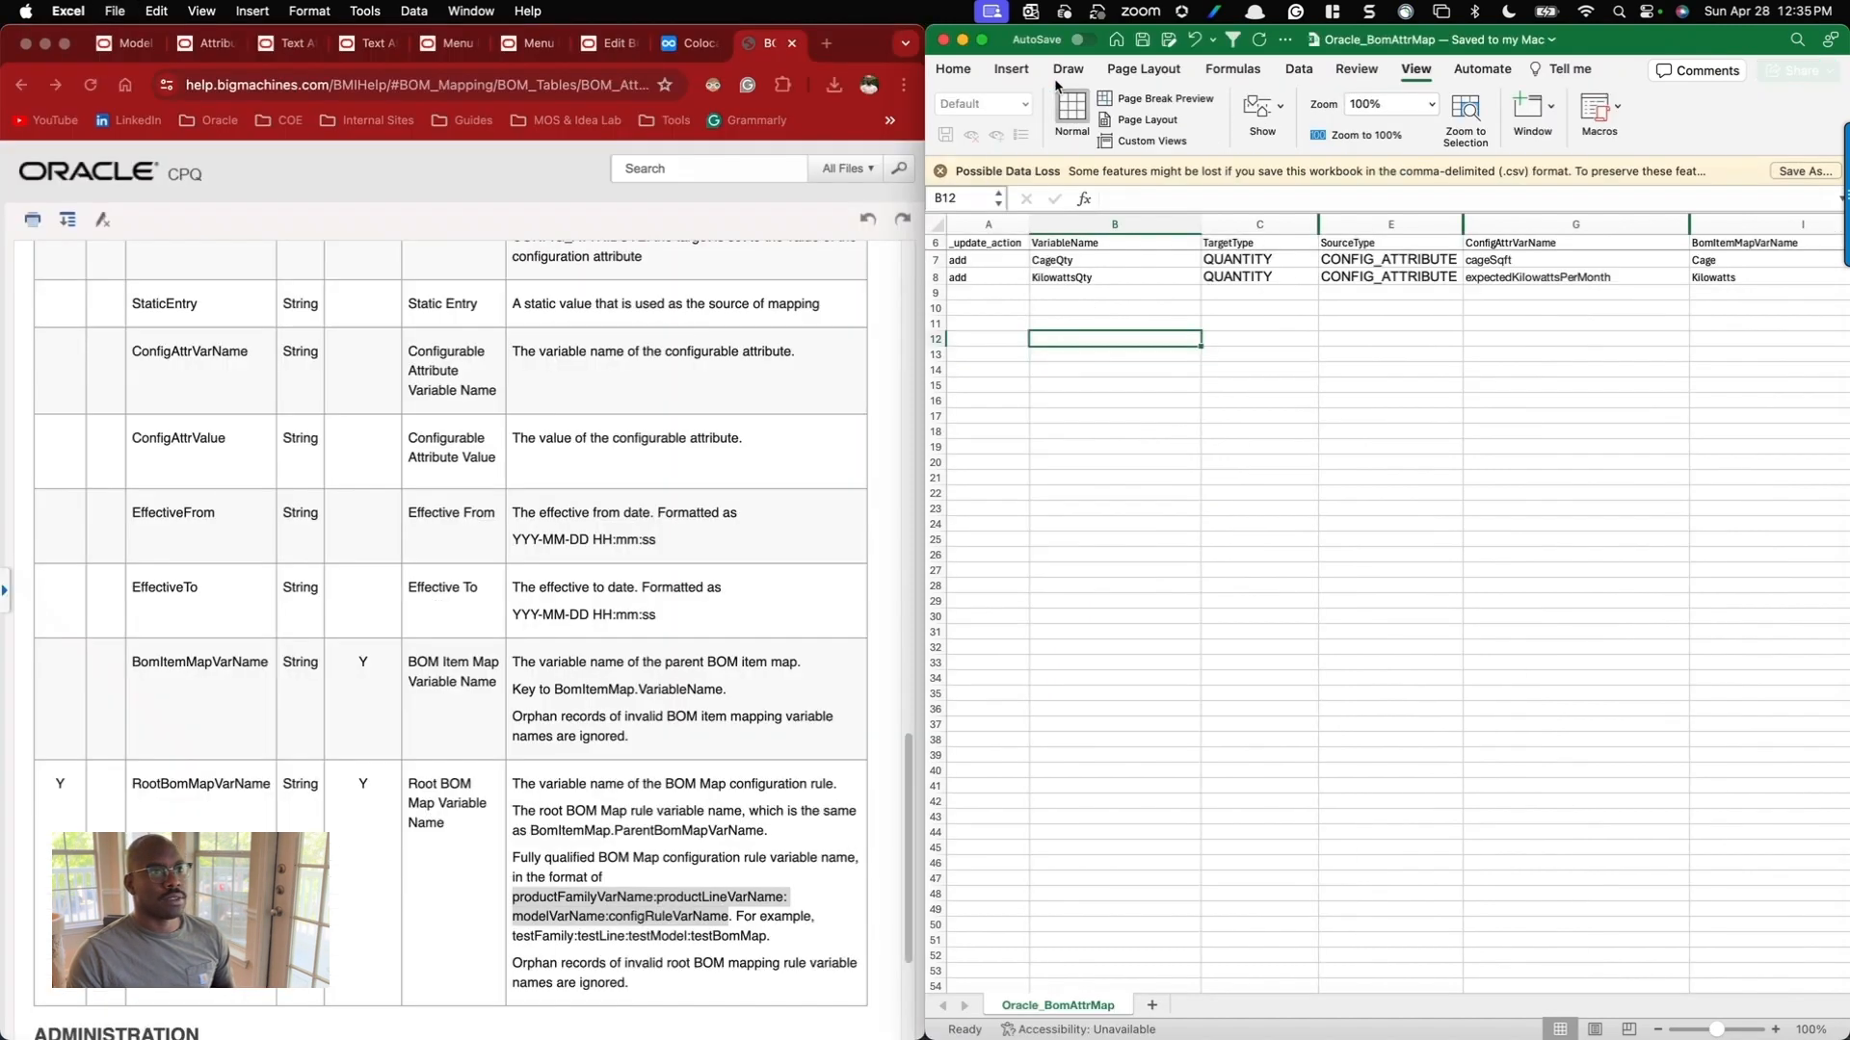
Review the CageQty and KilowattsQty mapping rows in a maximized Oracle_BomAttrMap window and close the workbook.
double_click(1645, 41)
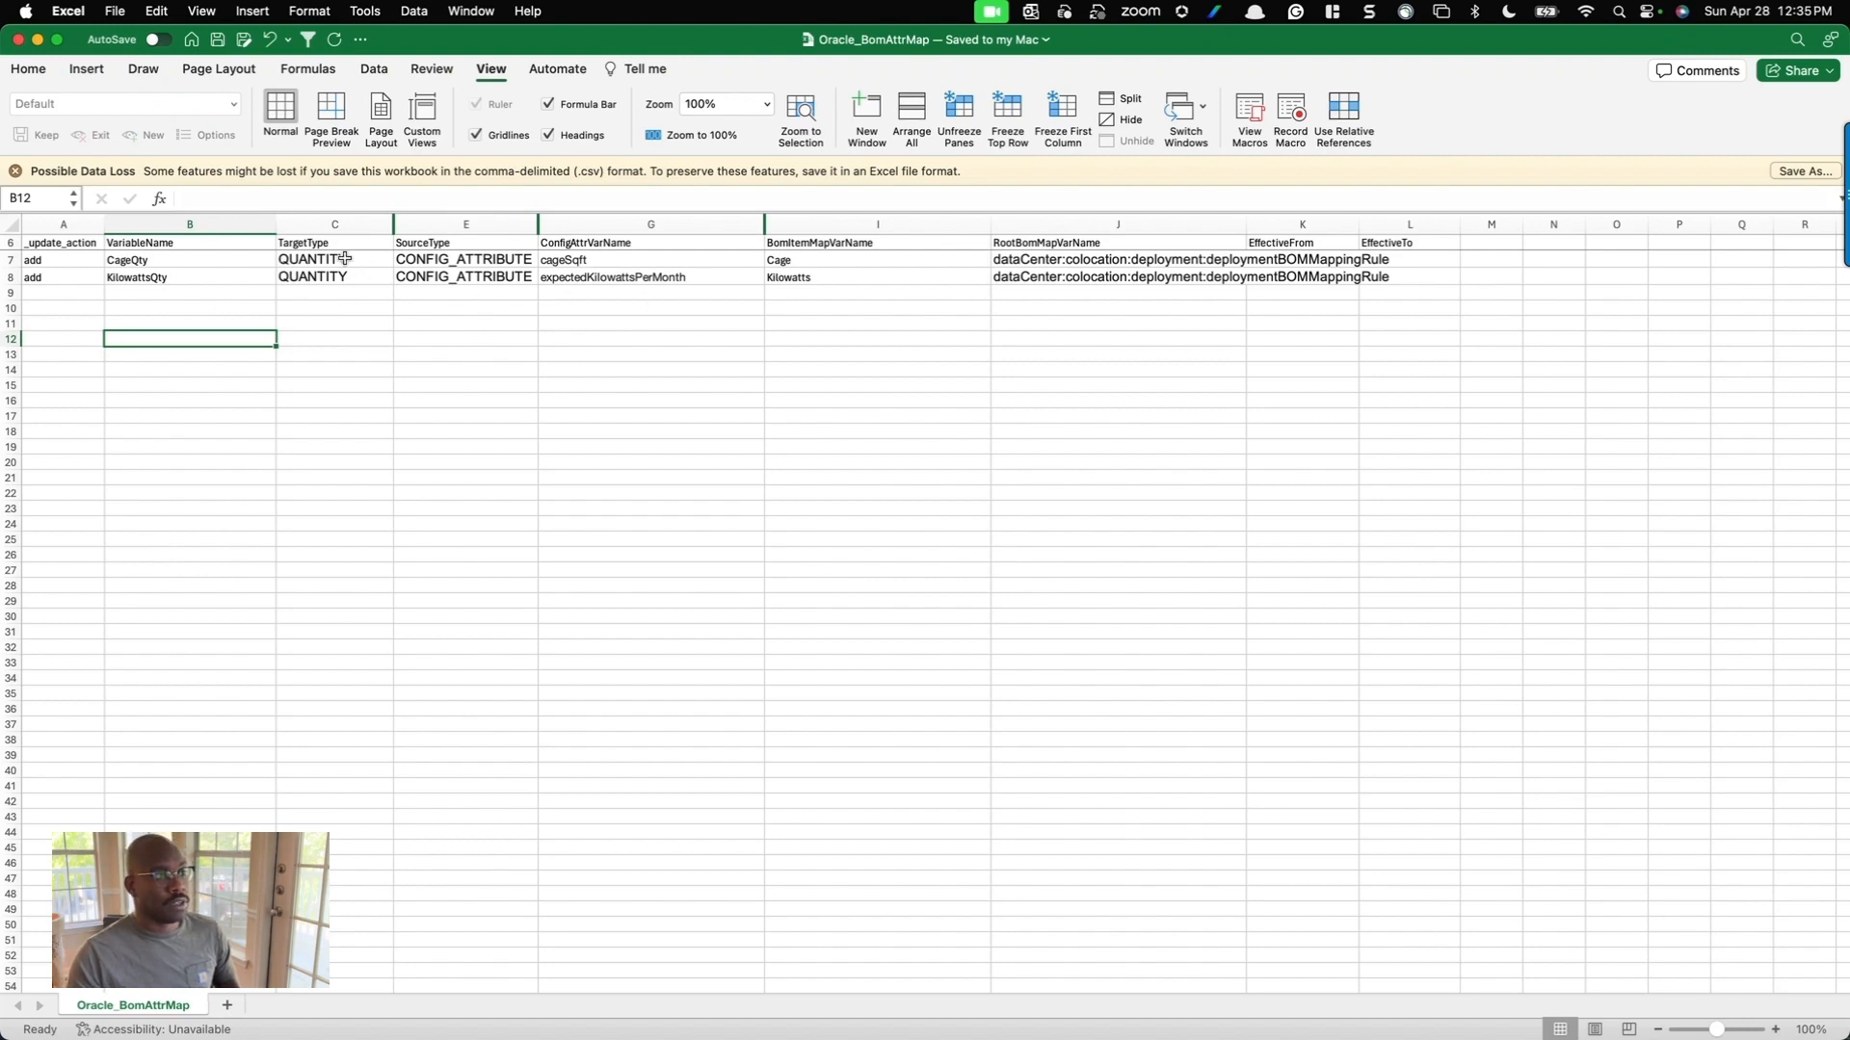
click(310, 309)
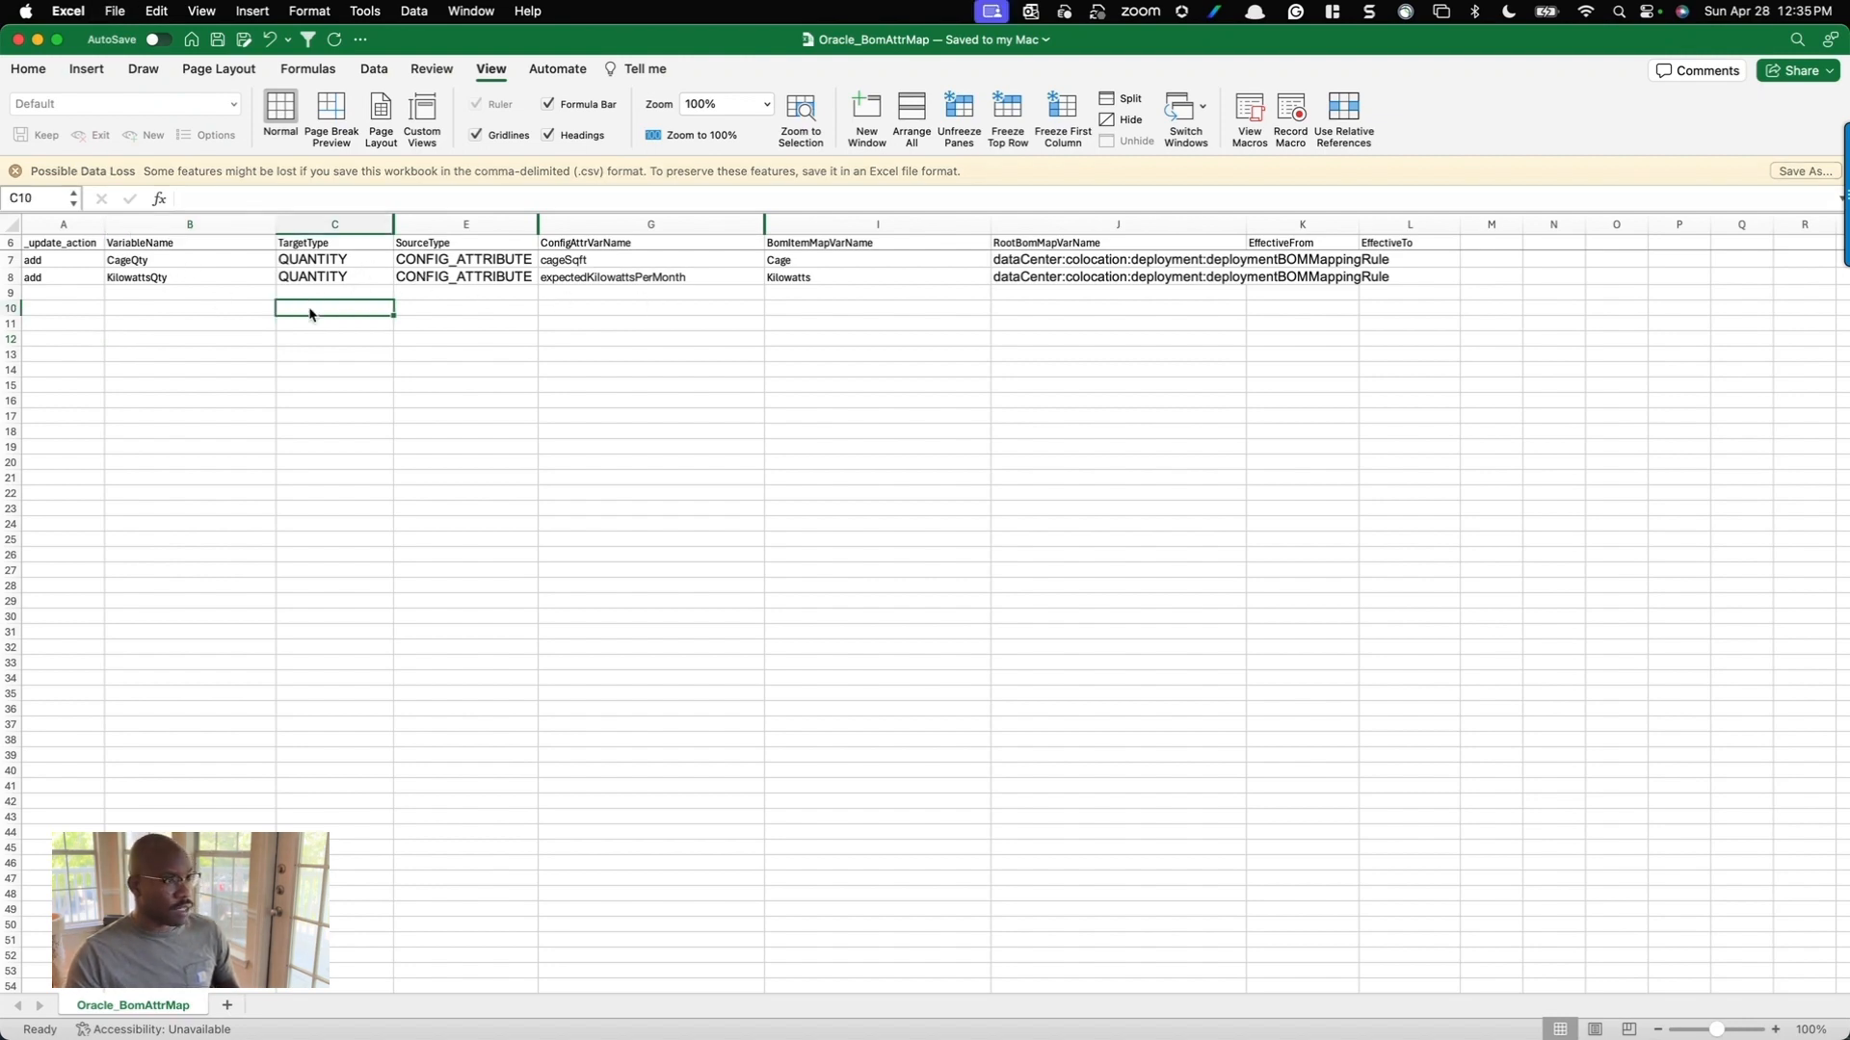
click(15, 43)
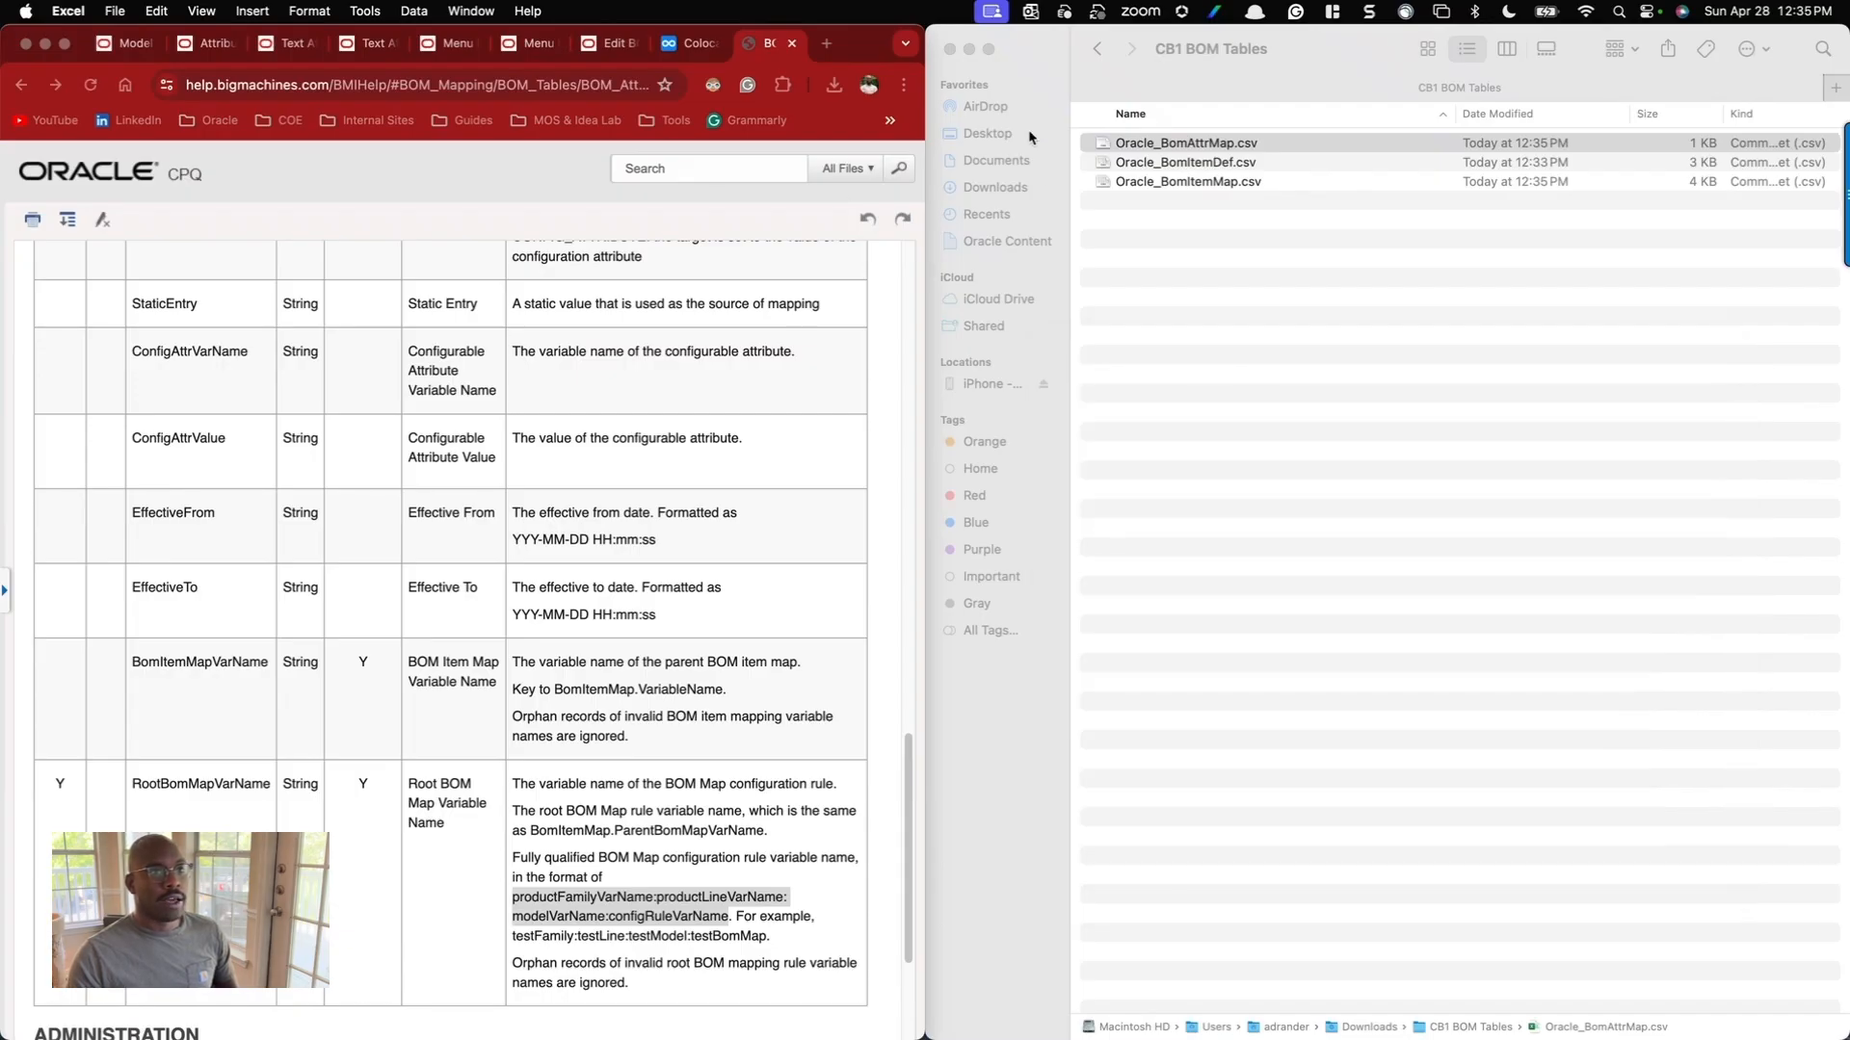
Close the BOM help page and all other browser tabs except Model Configuration.
click(792, 43)
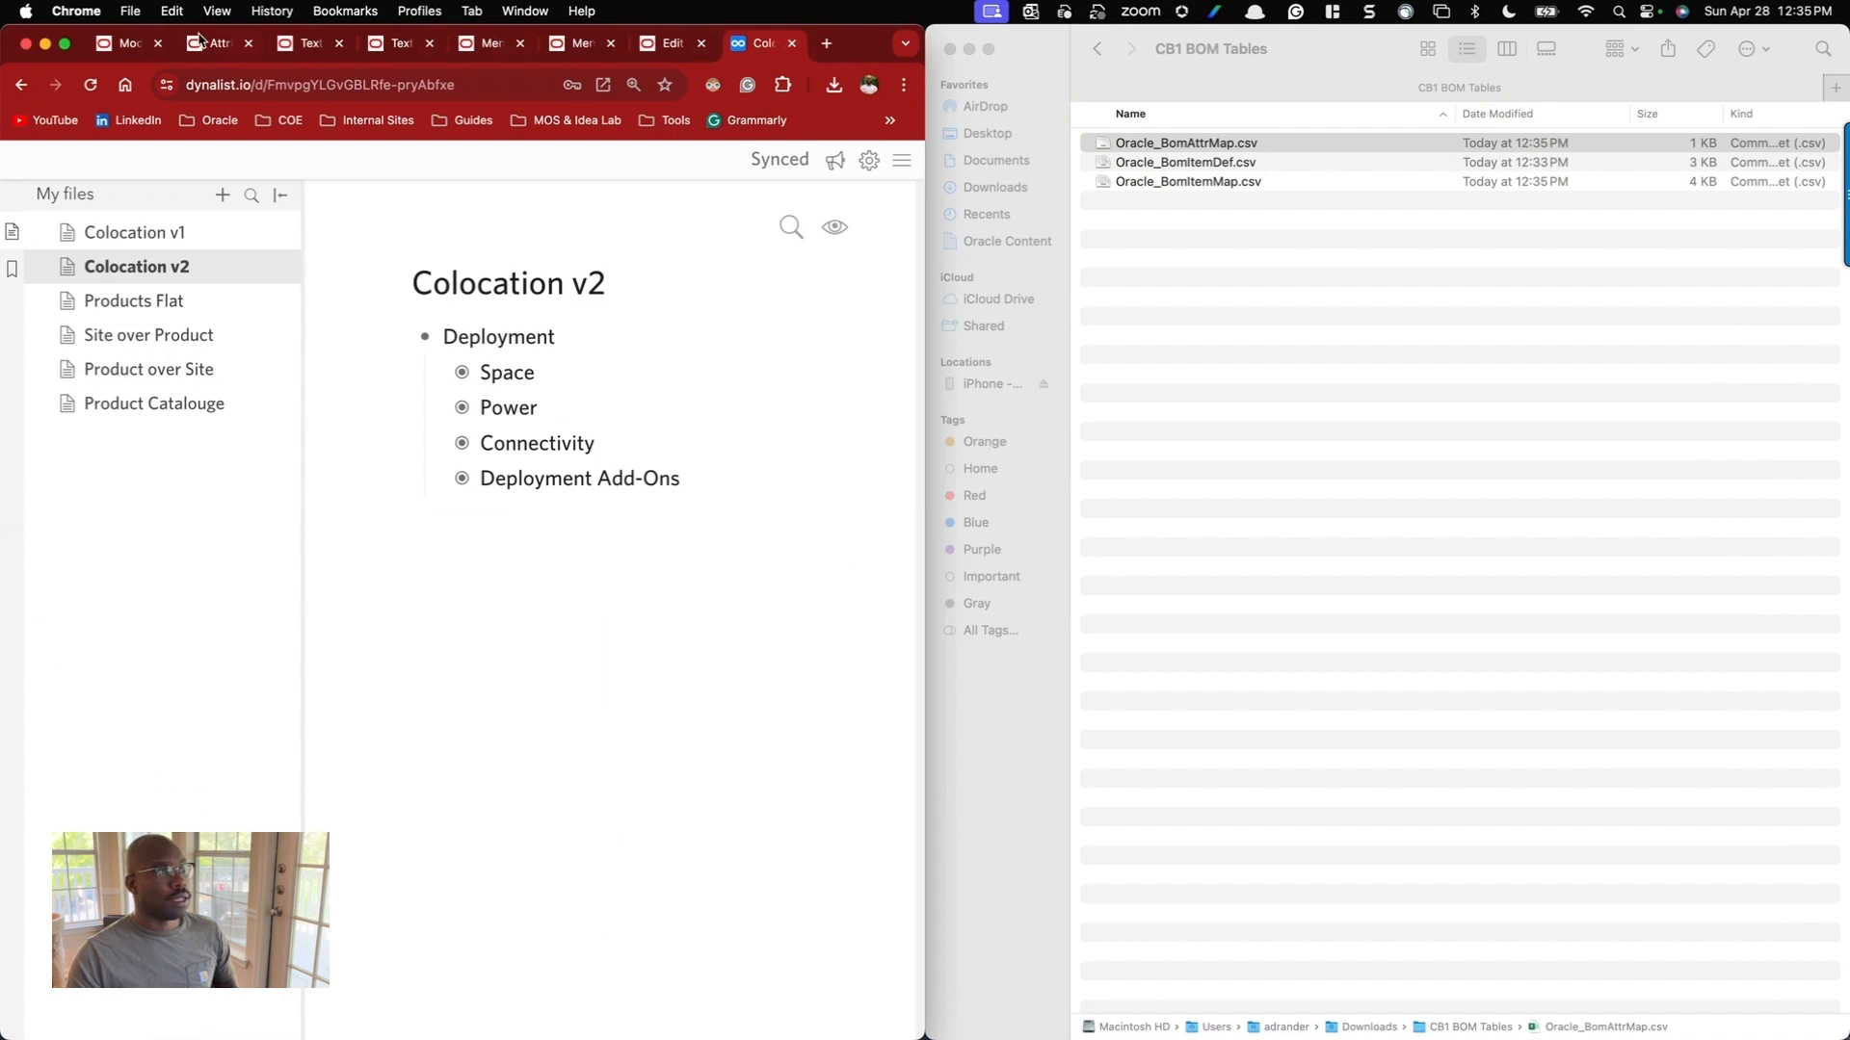
click(249, 43)
click(250, 45)
click(251, 46)
click(251, 45)
click(250, 45)
click(250, 44)
click(250, 44)
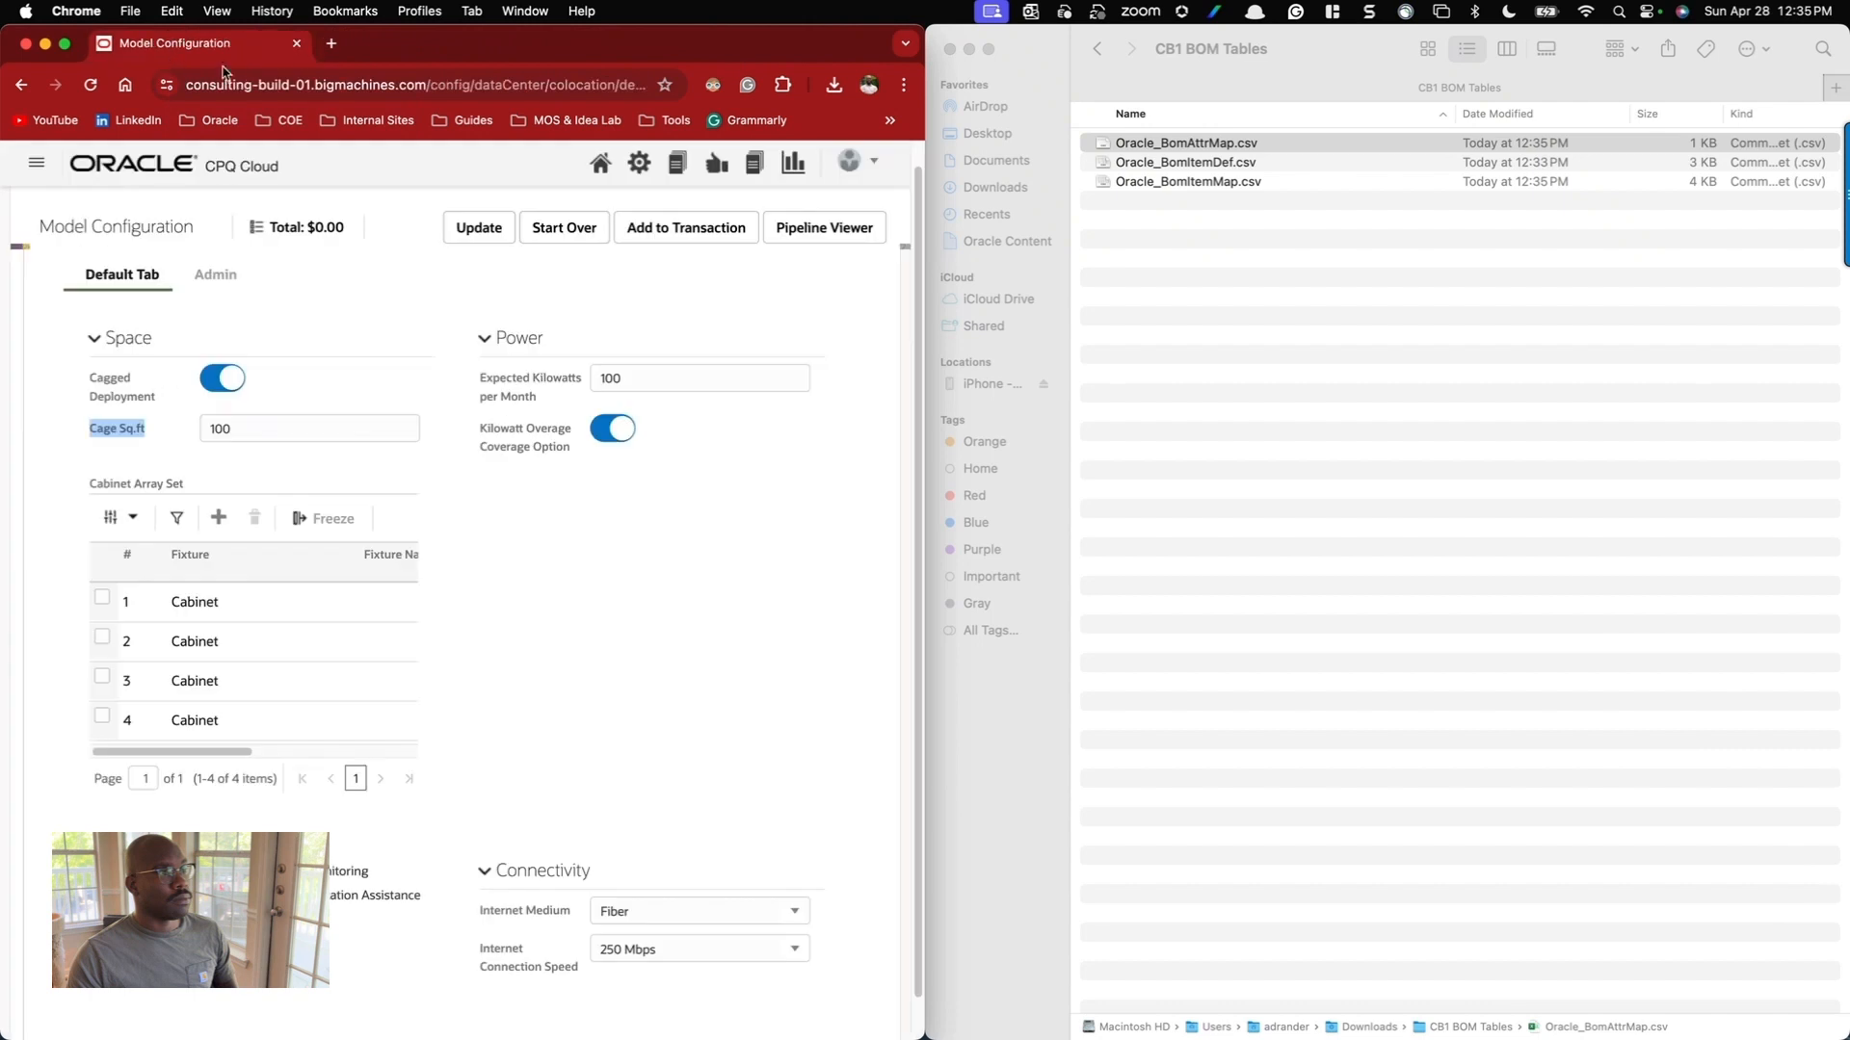
Open the Data Tables administration of the CPQ site and try to import Oracle_BomItemDef.csv from the CB1 BOM Tables folder.
click(641, 164)
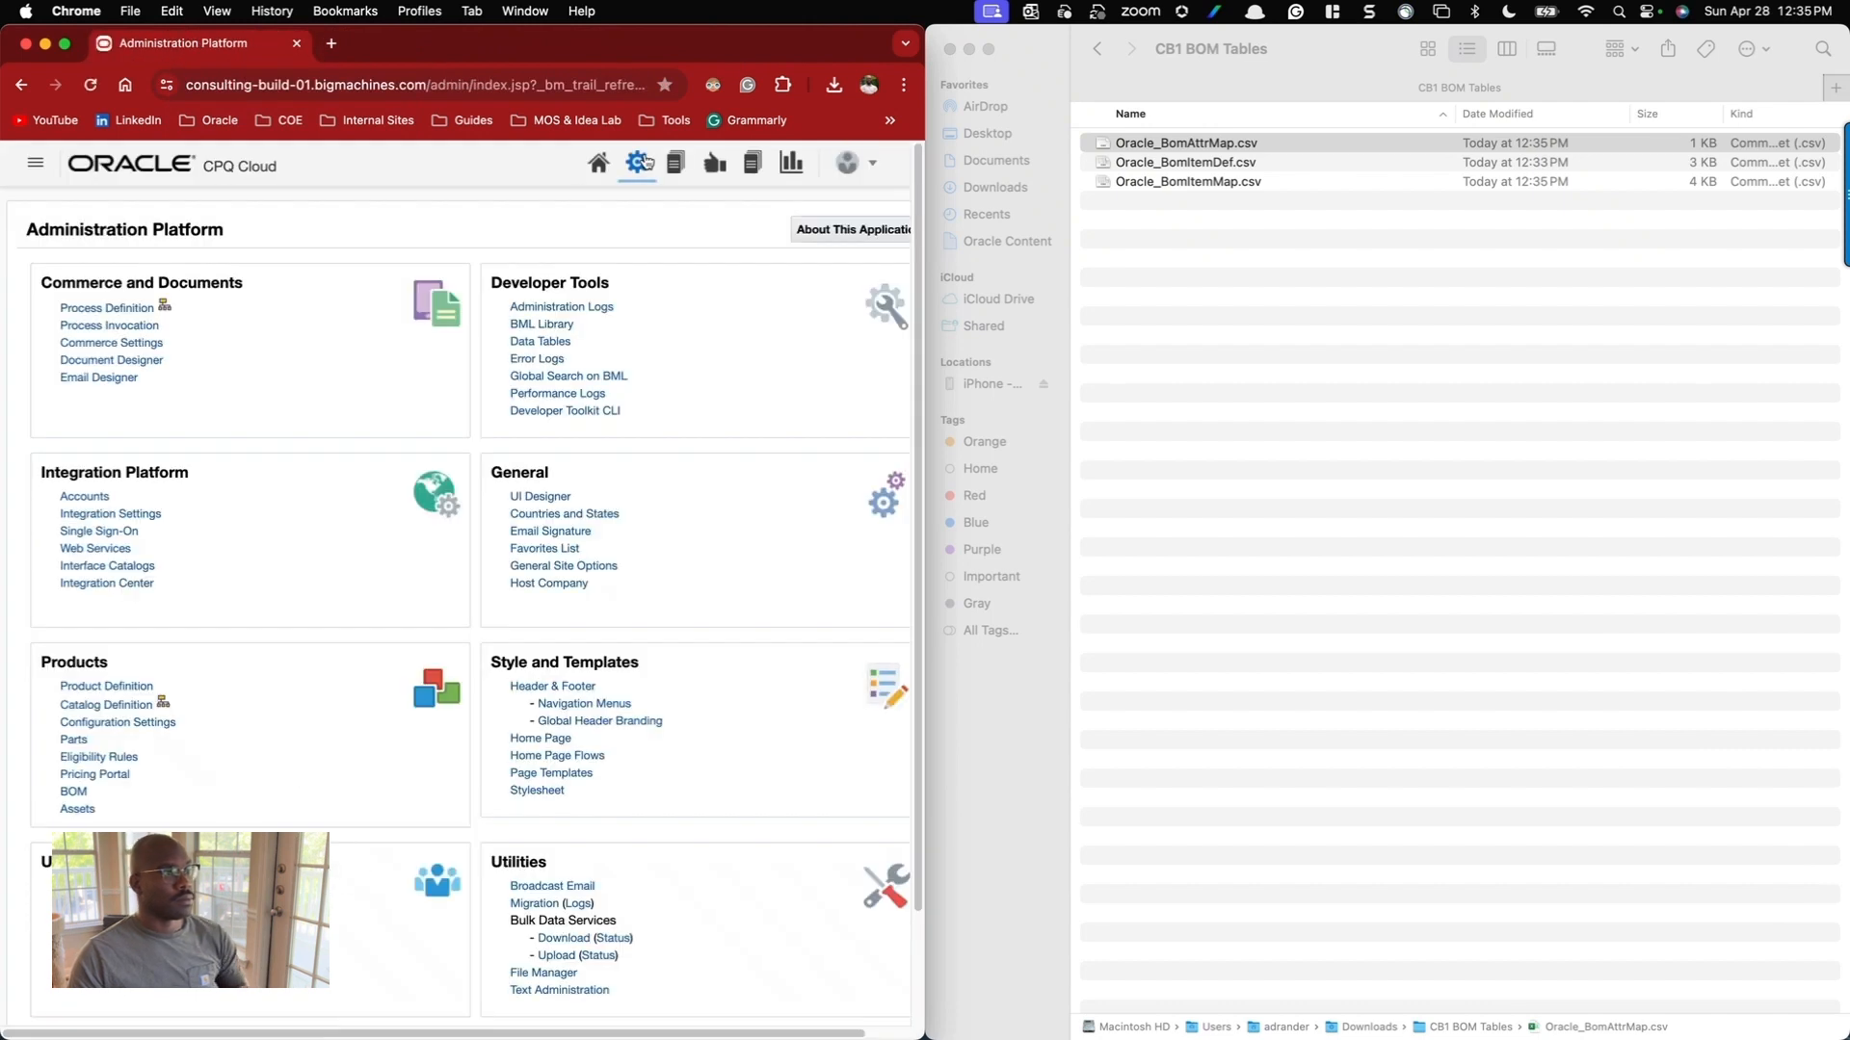
click(538, 343)
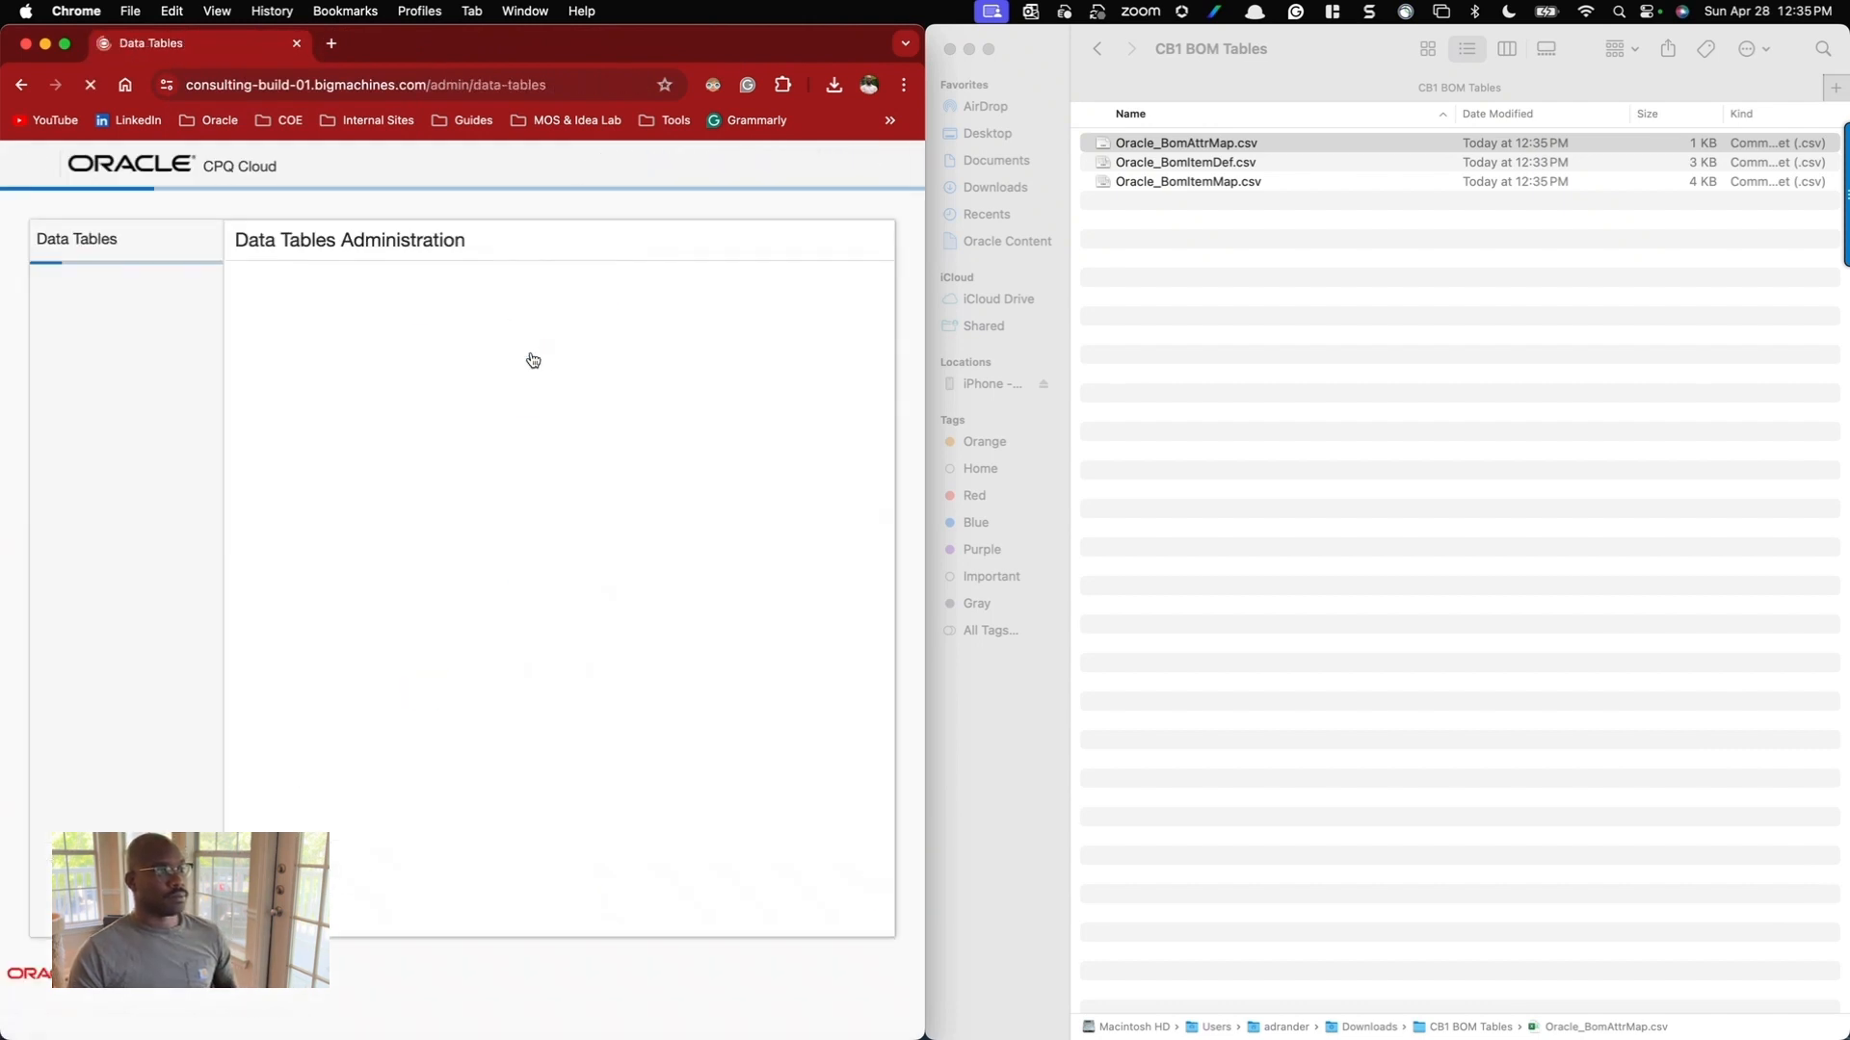
click(51, 282)
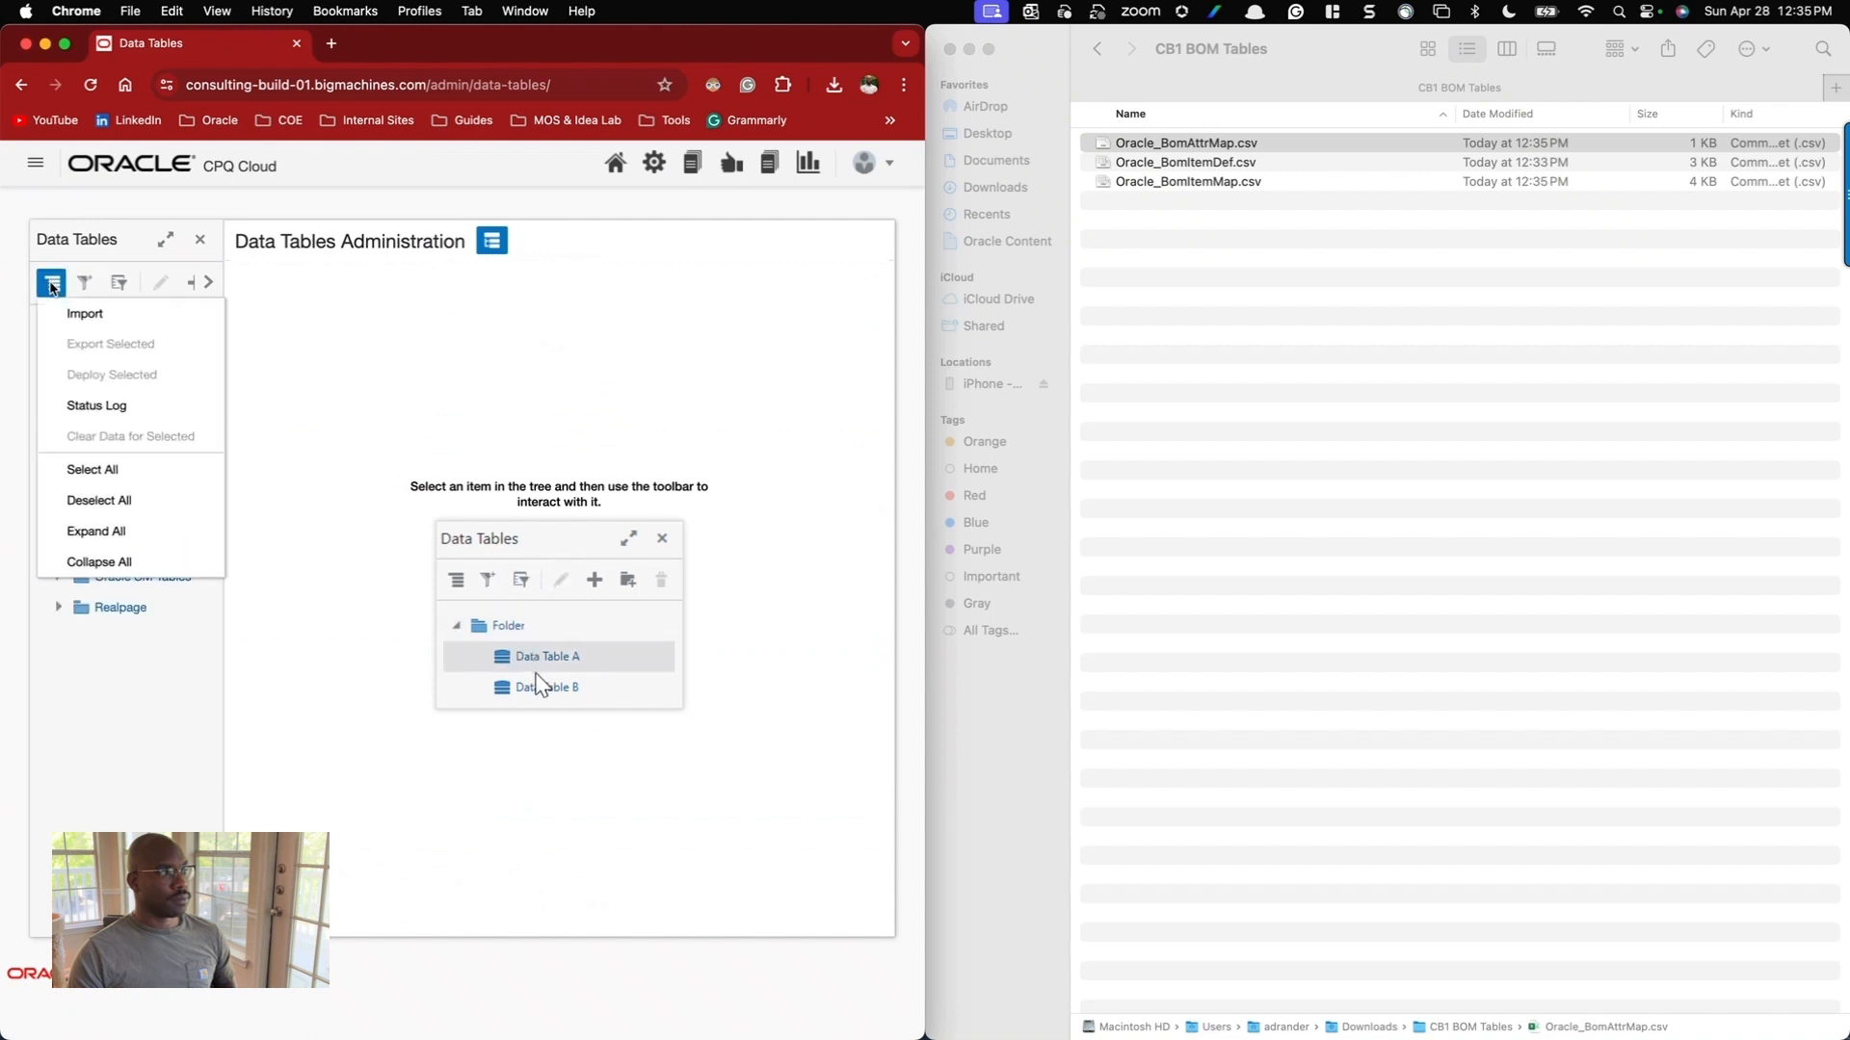
click(84, 314)
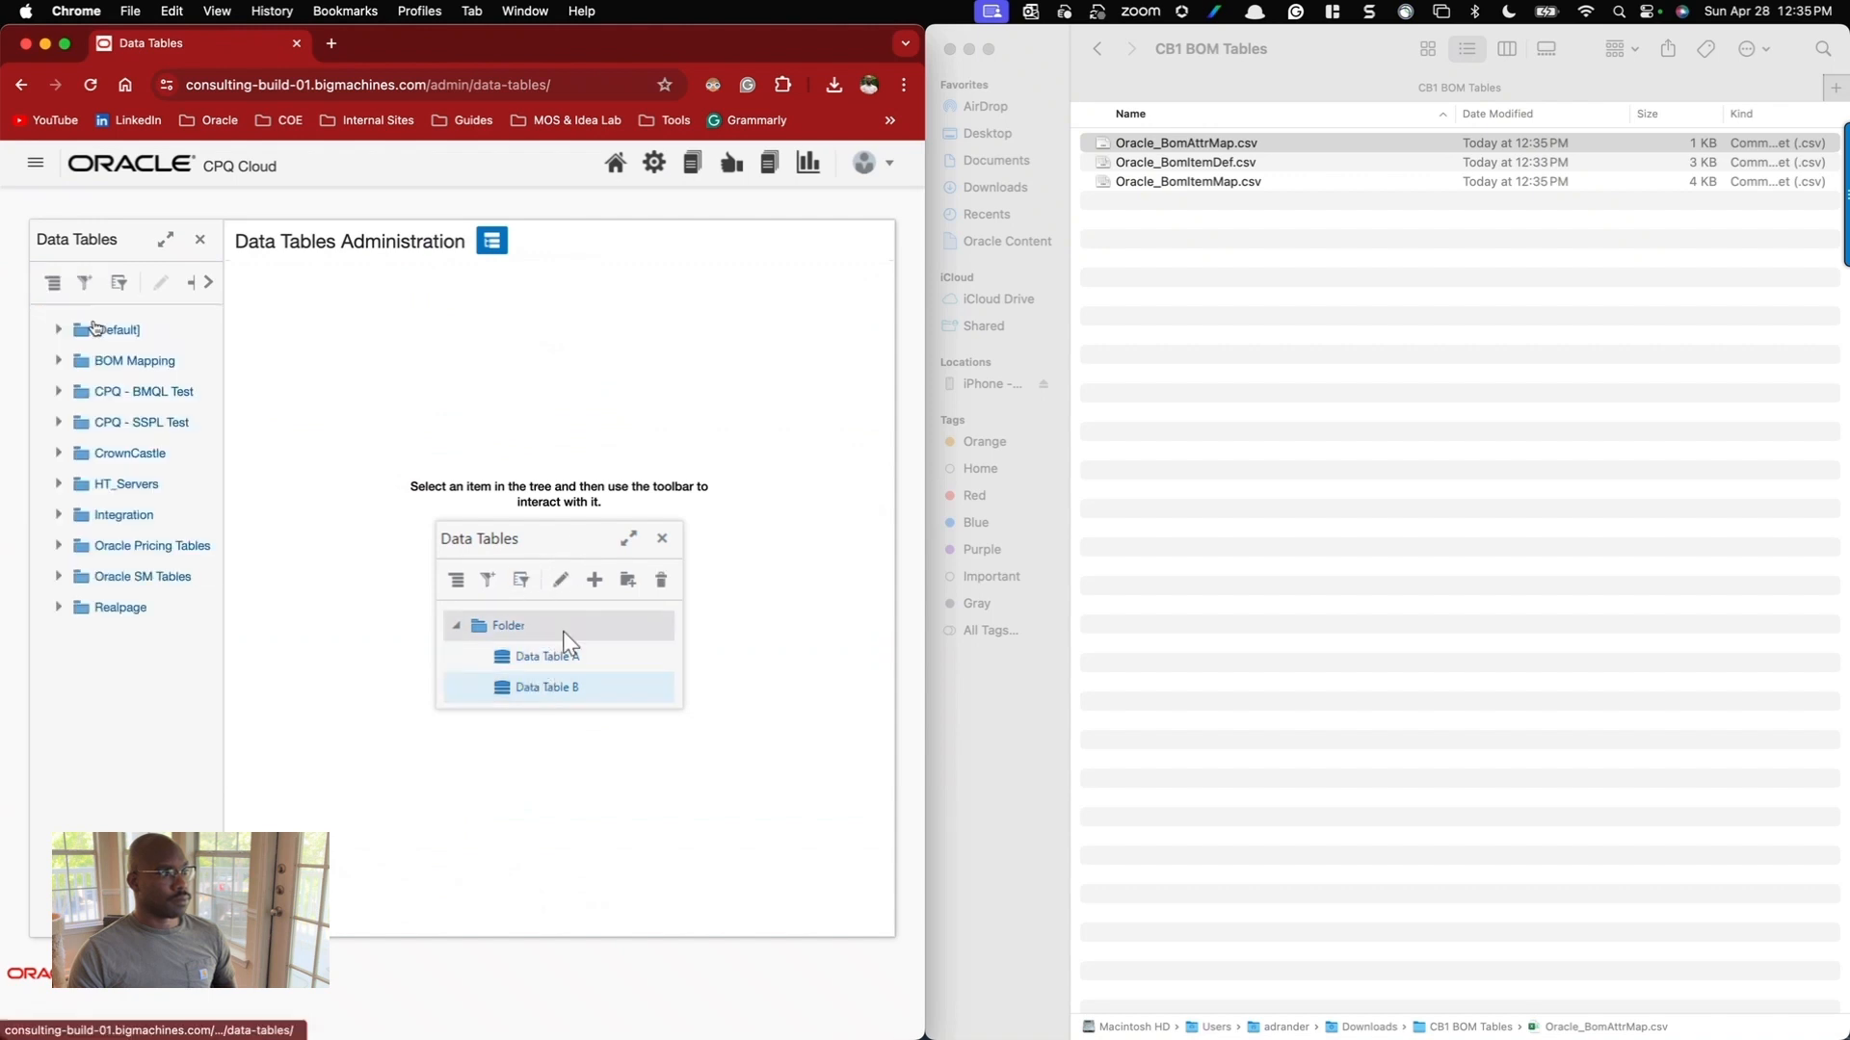
click(1200, 166)
drag(1218, 162, 369, 538)
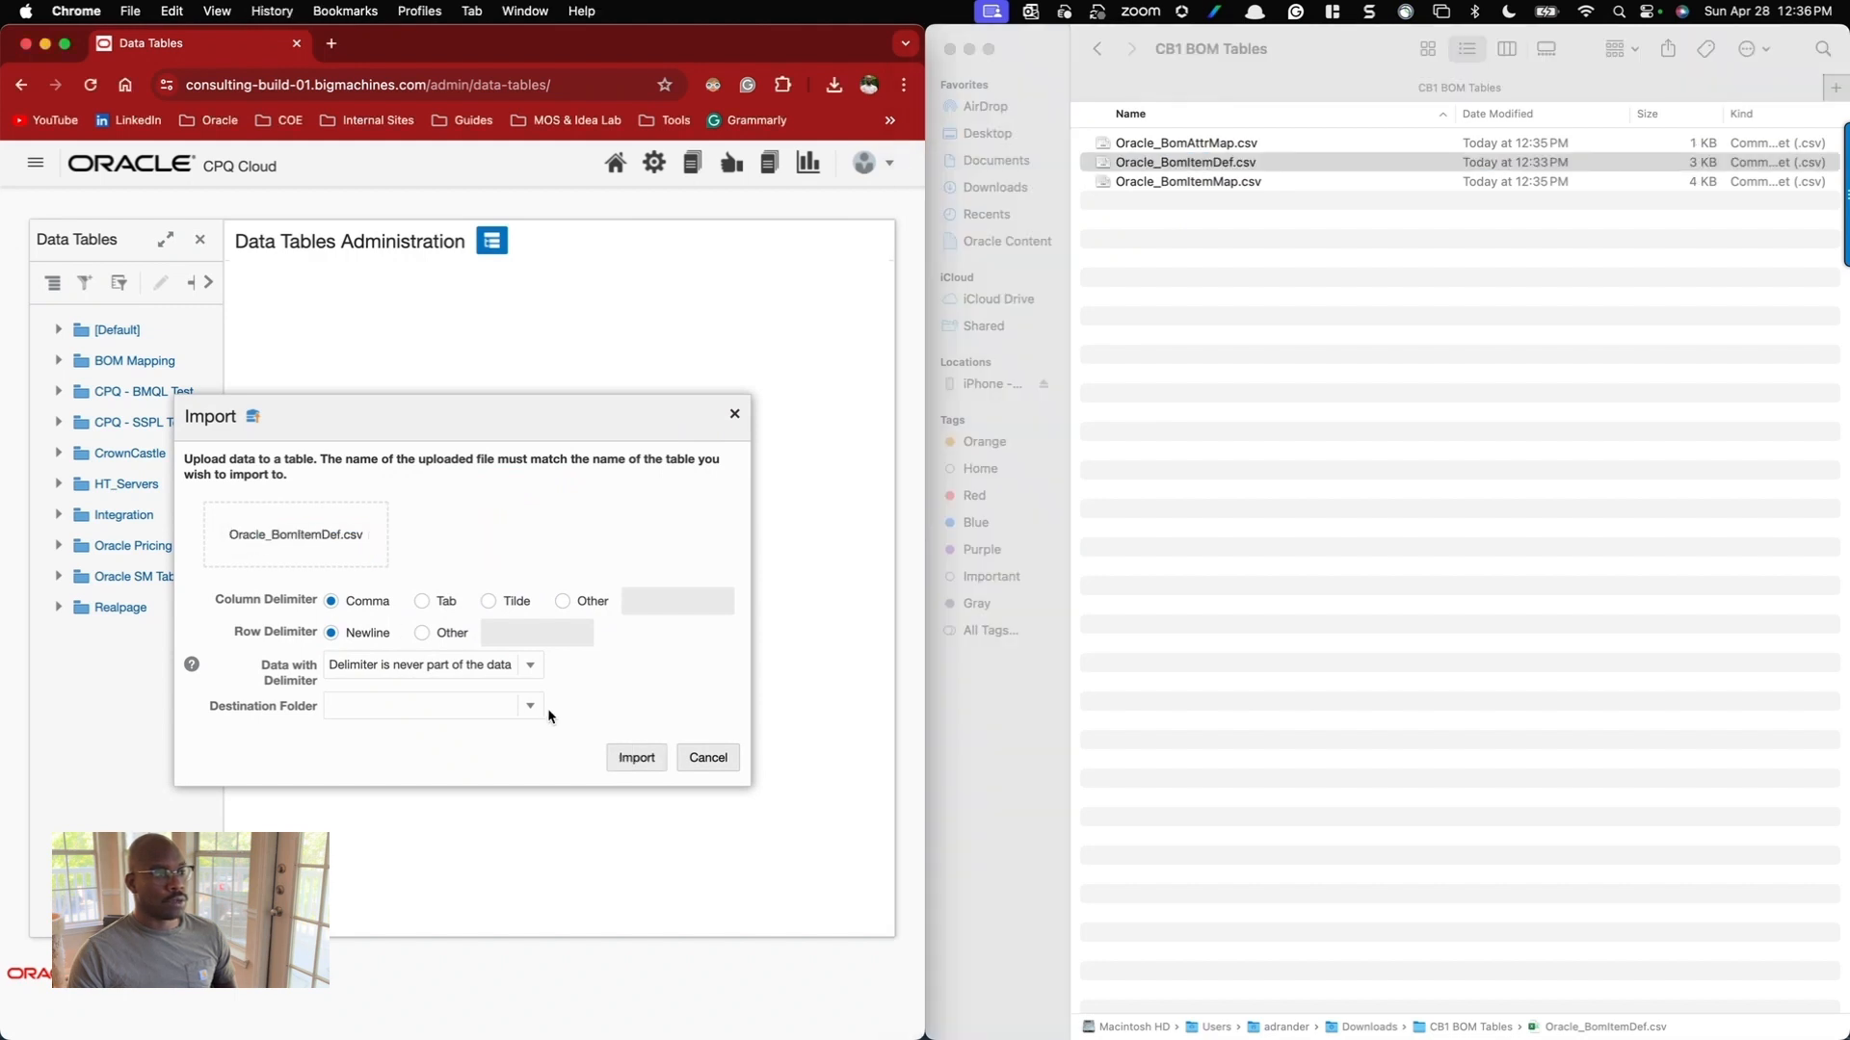
click(631, 757)
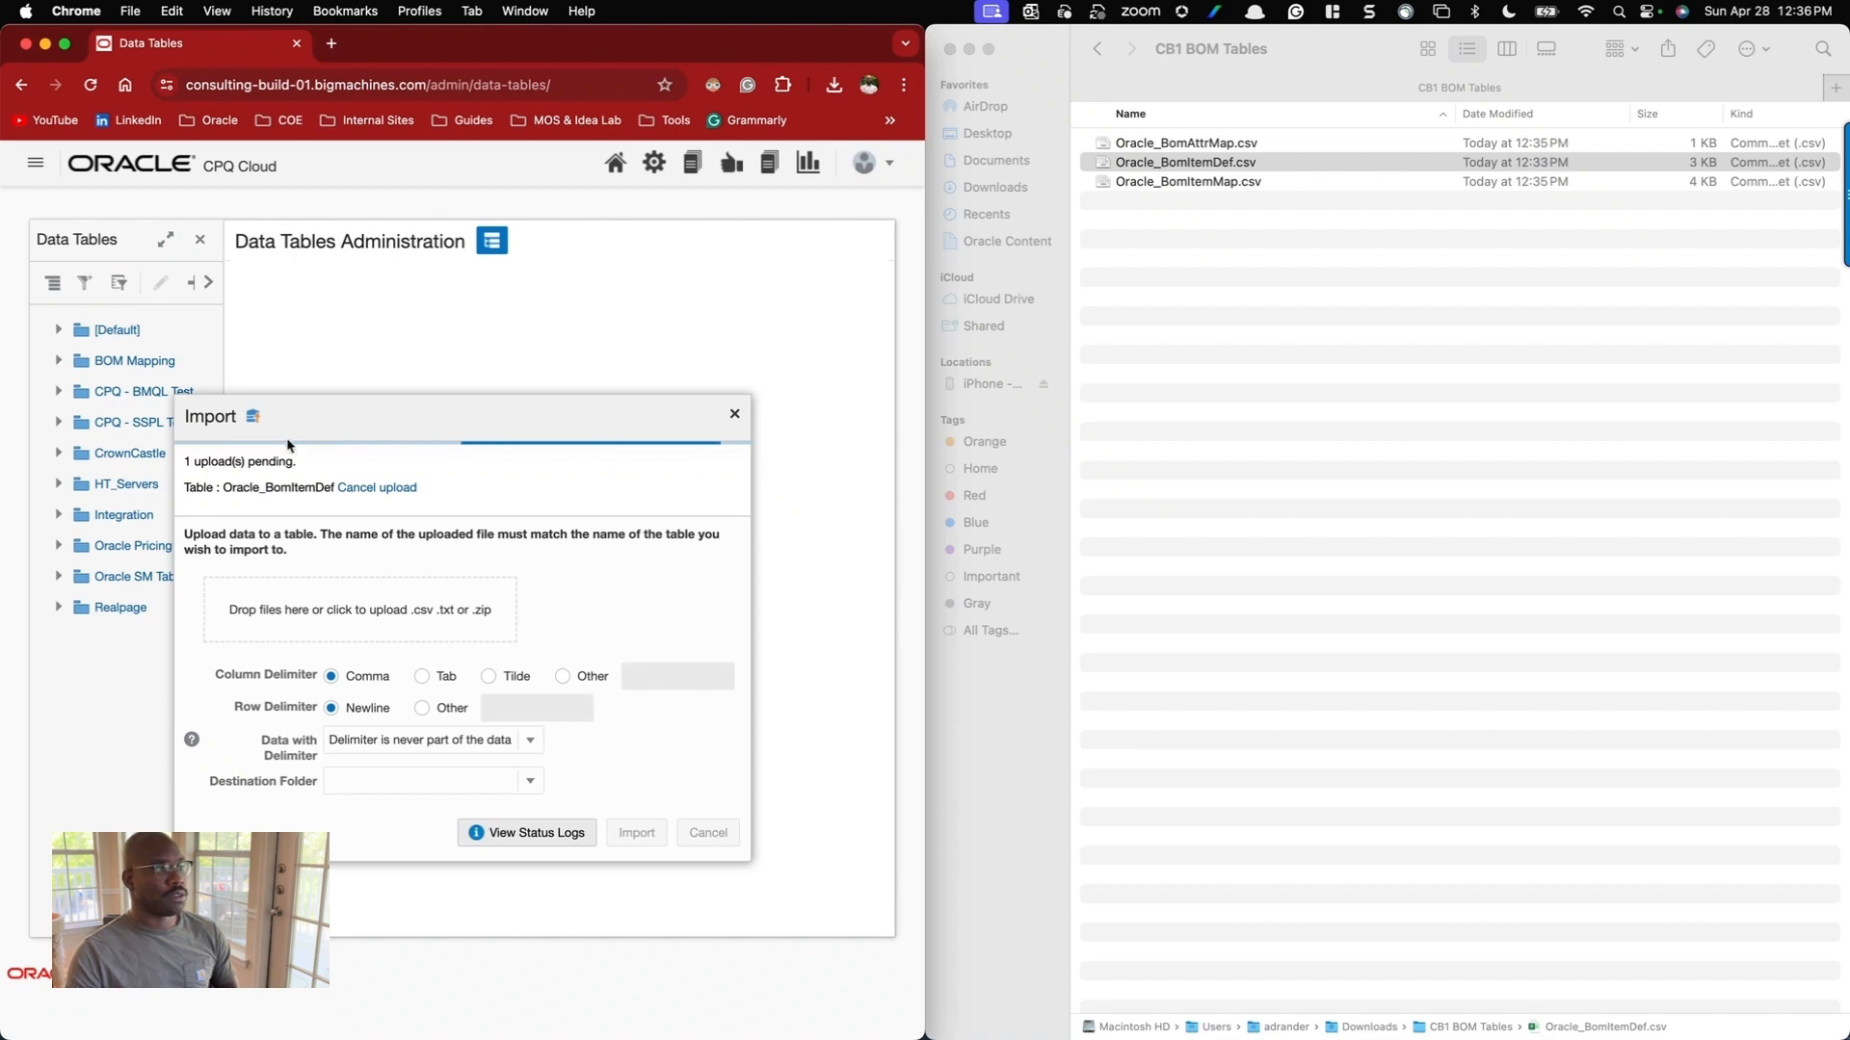
Expand the BOM Mapping folder, check the Oracle_BomItemDef import log in the status log, and close both logs.
click(57, 361)
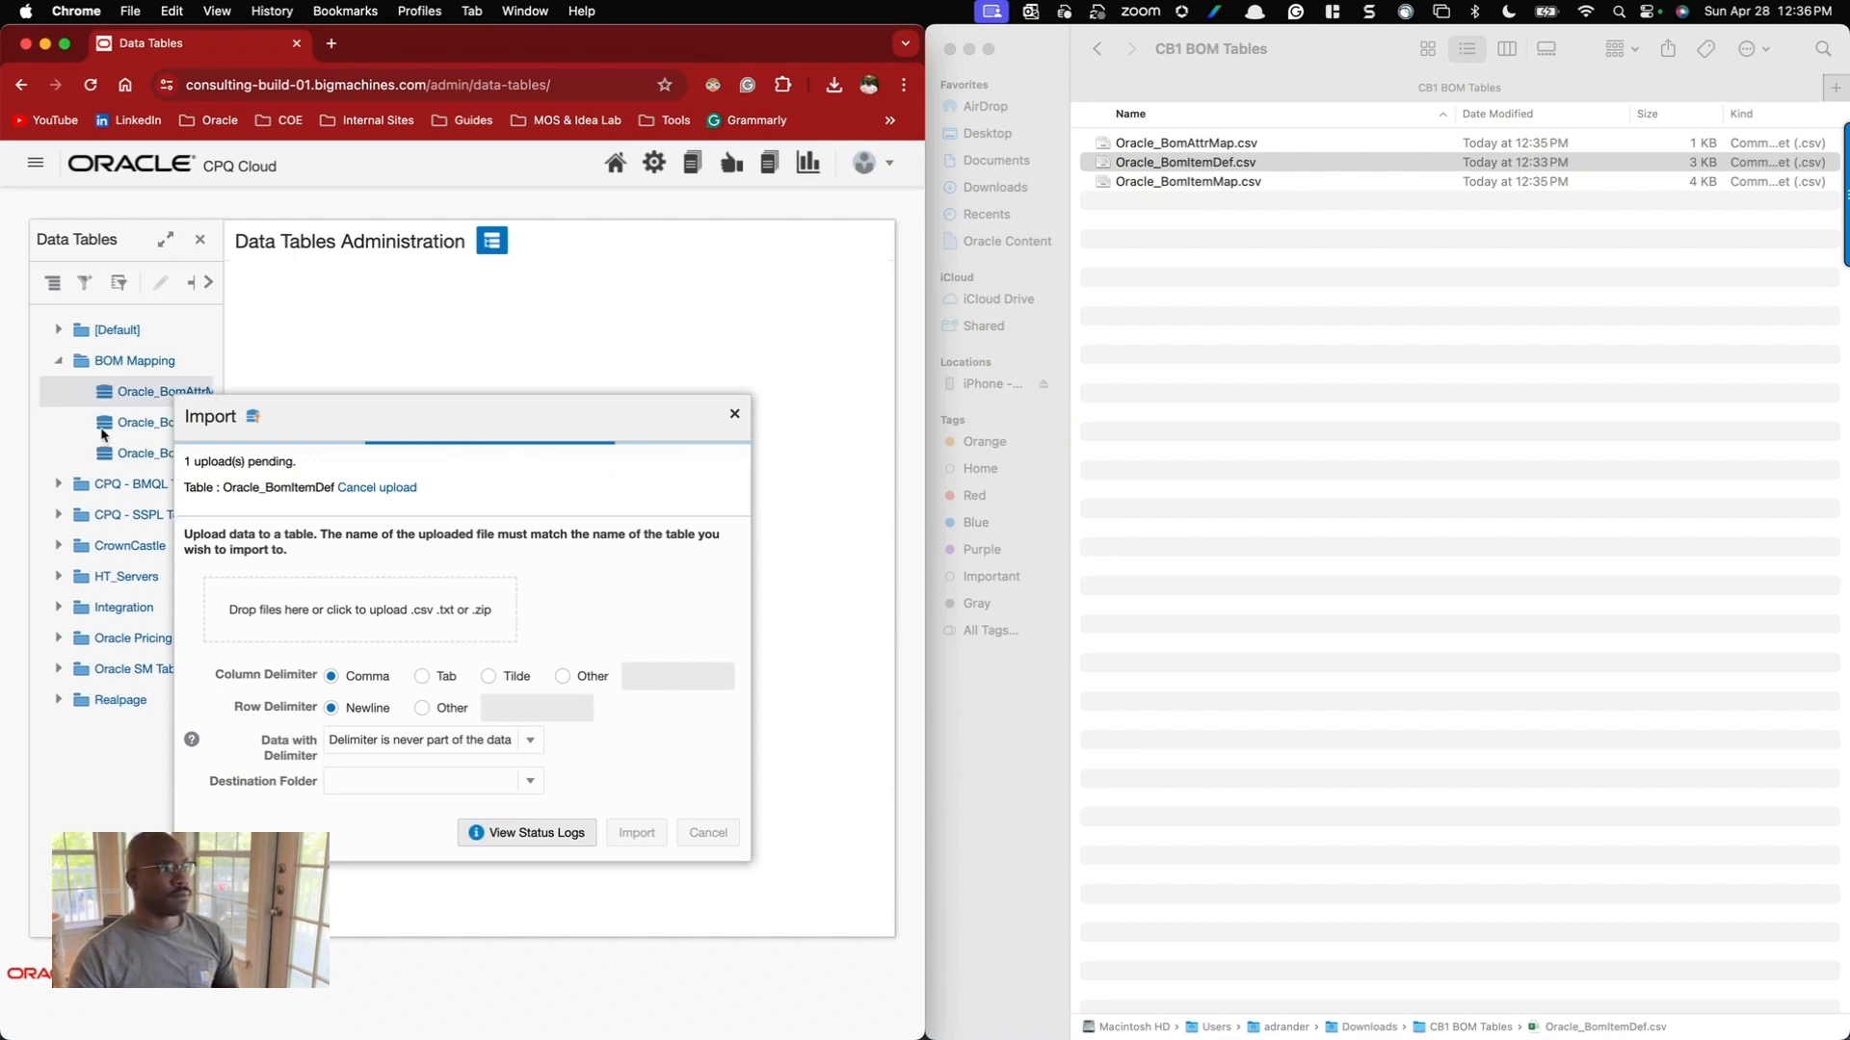
drag(358, 419, 463, 311)
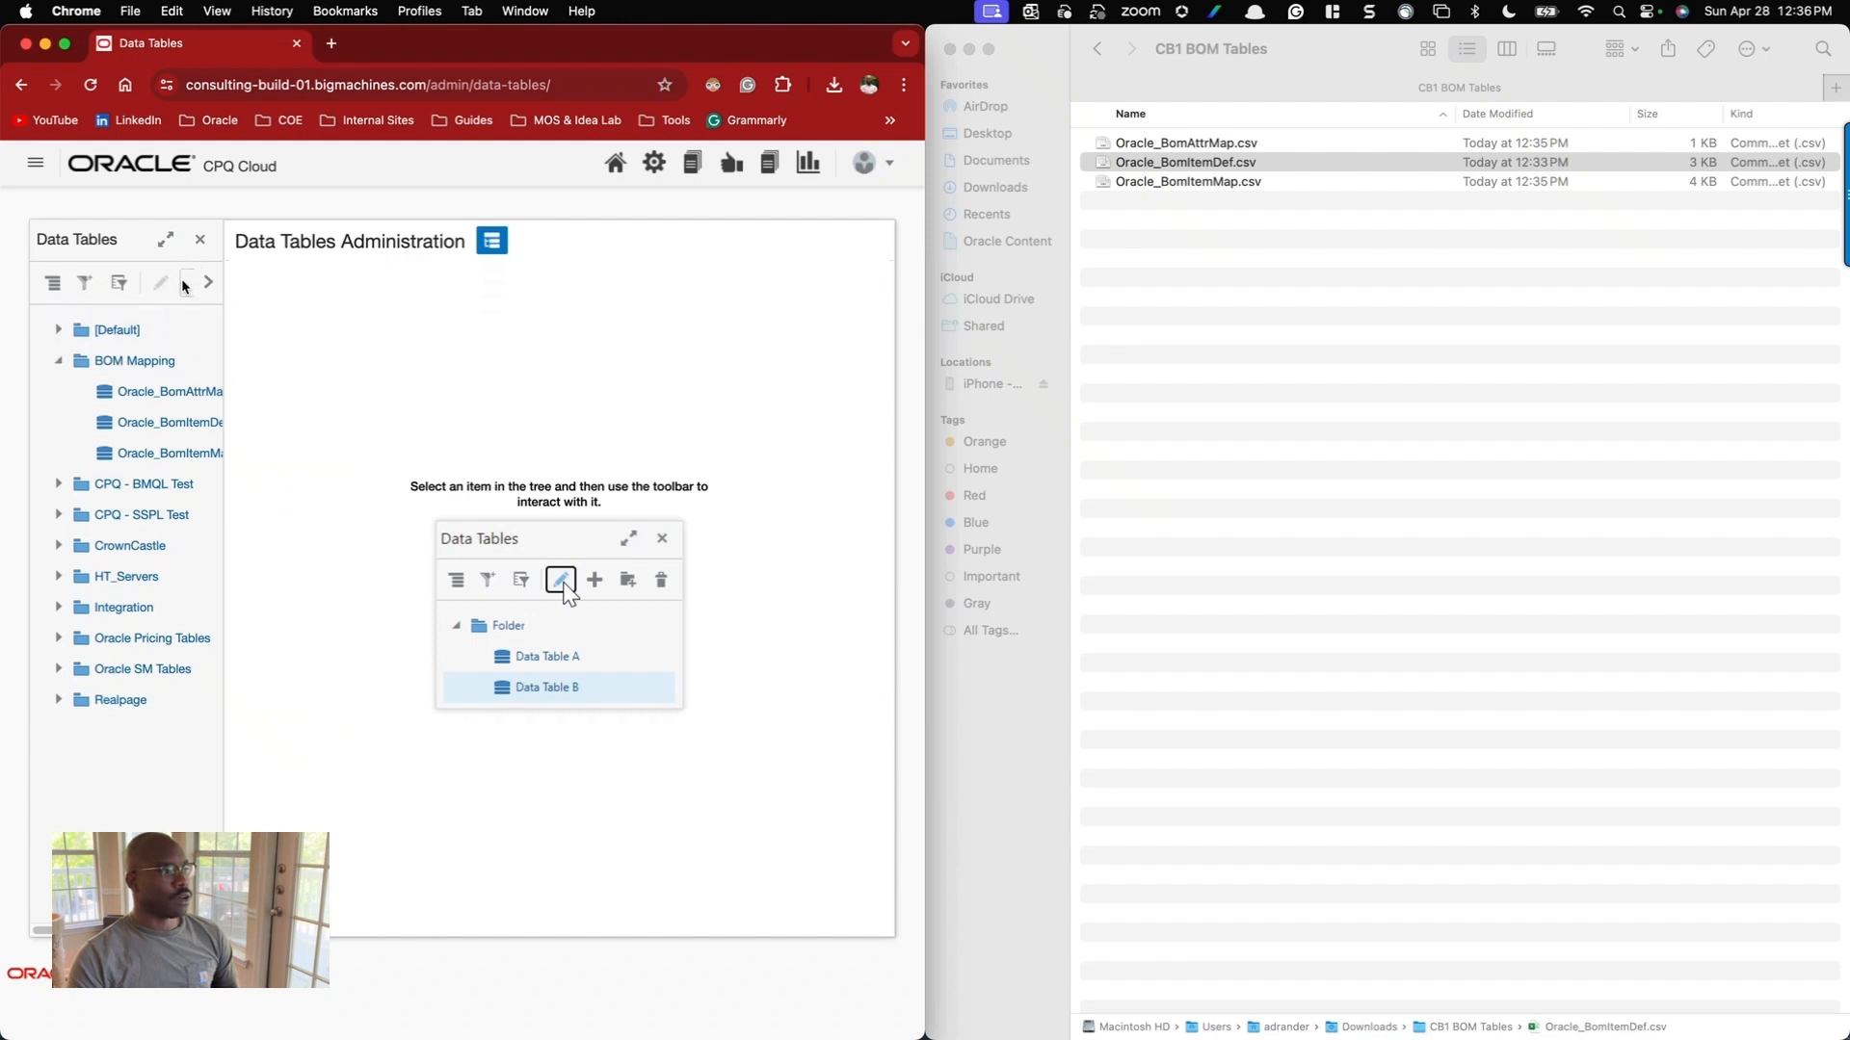
click(208, 283)
click(43, 282)
click(52, 283)
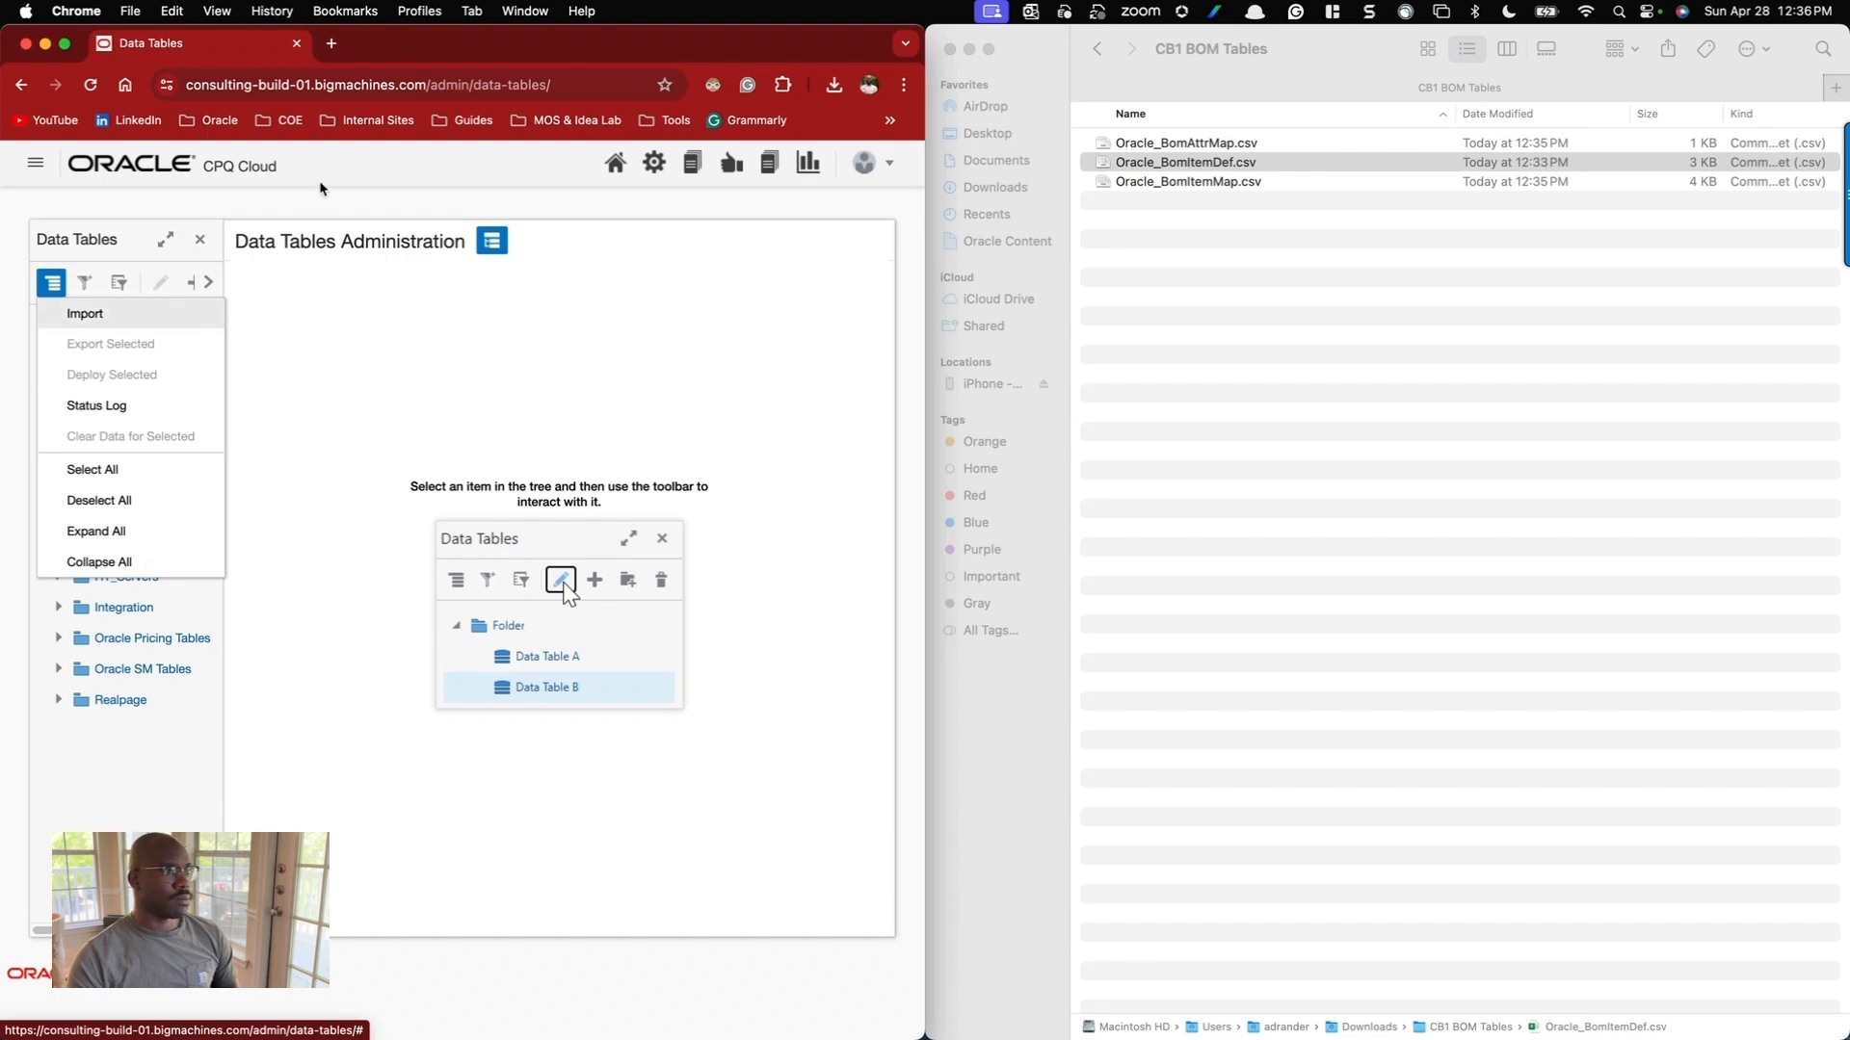
double_click(456, 44)
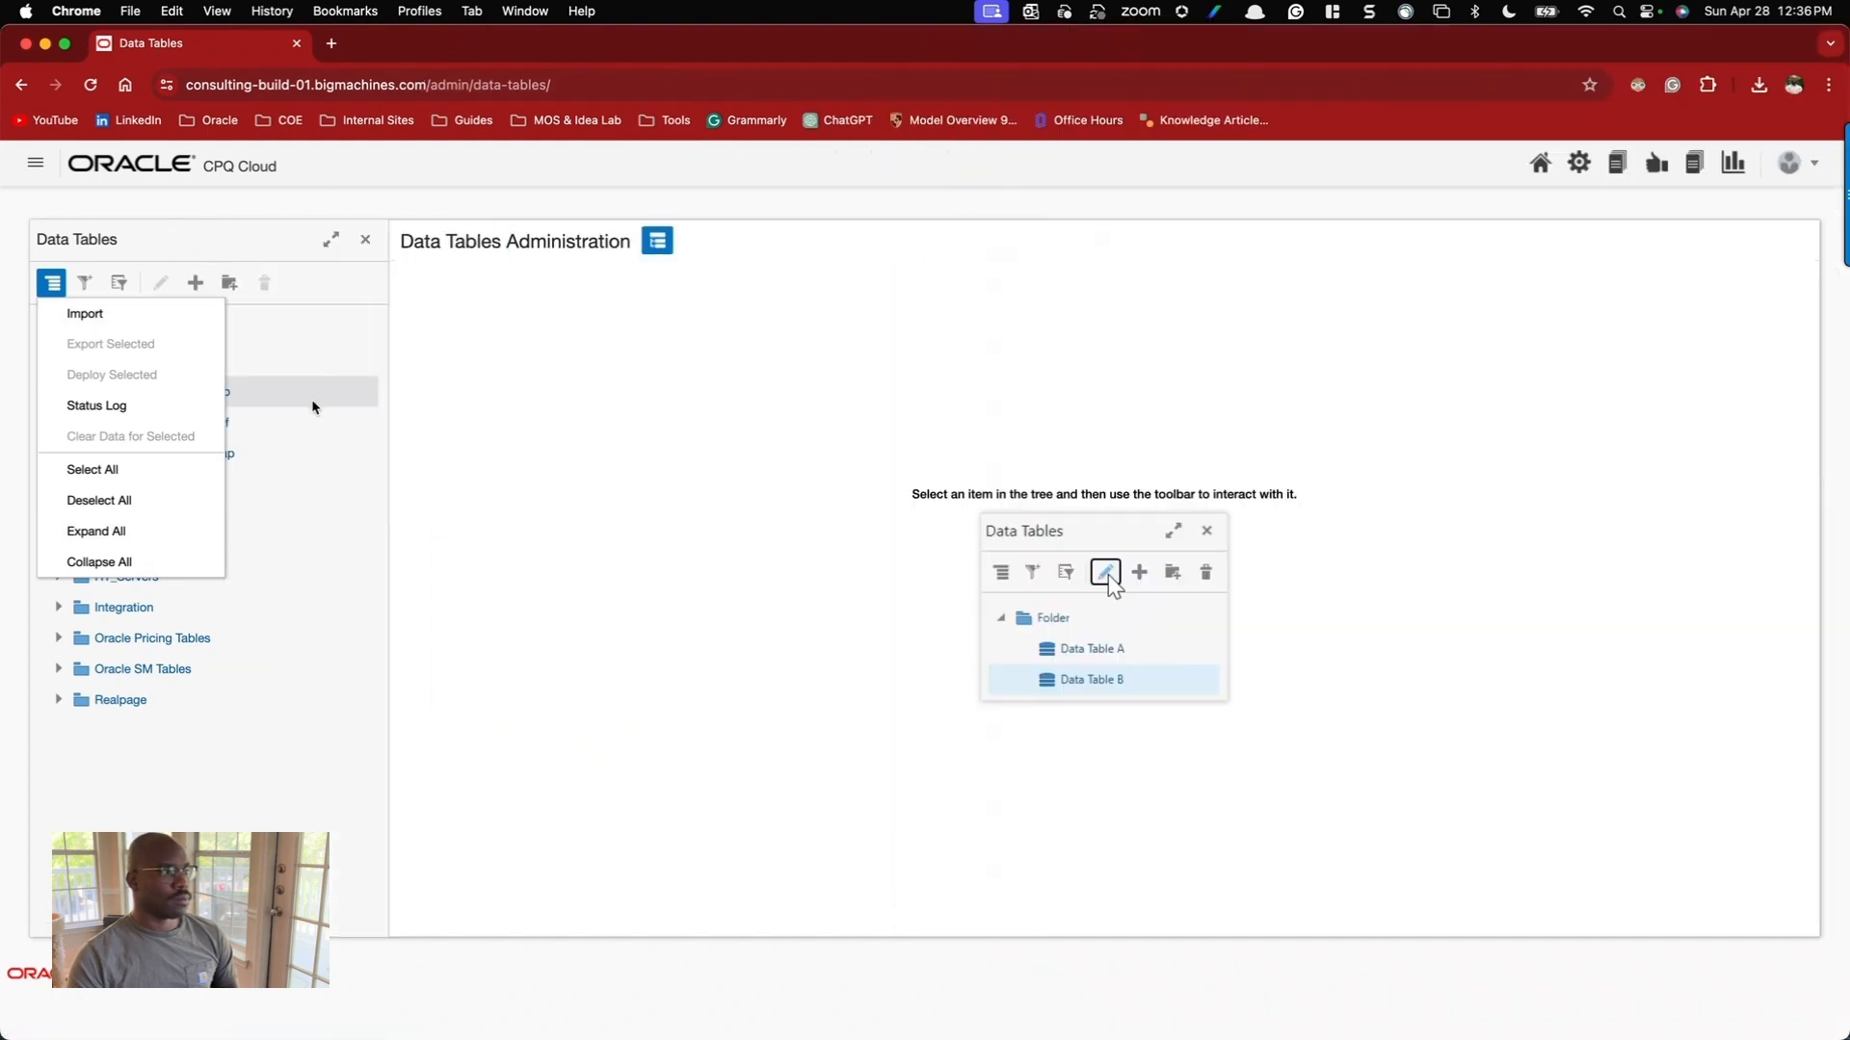
click(96, 405)
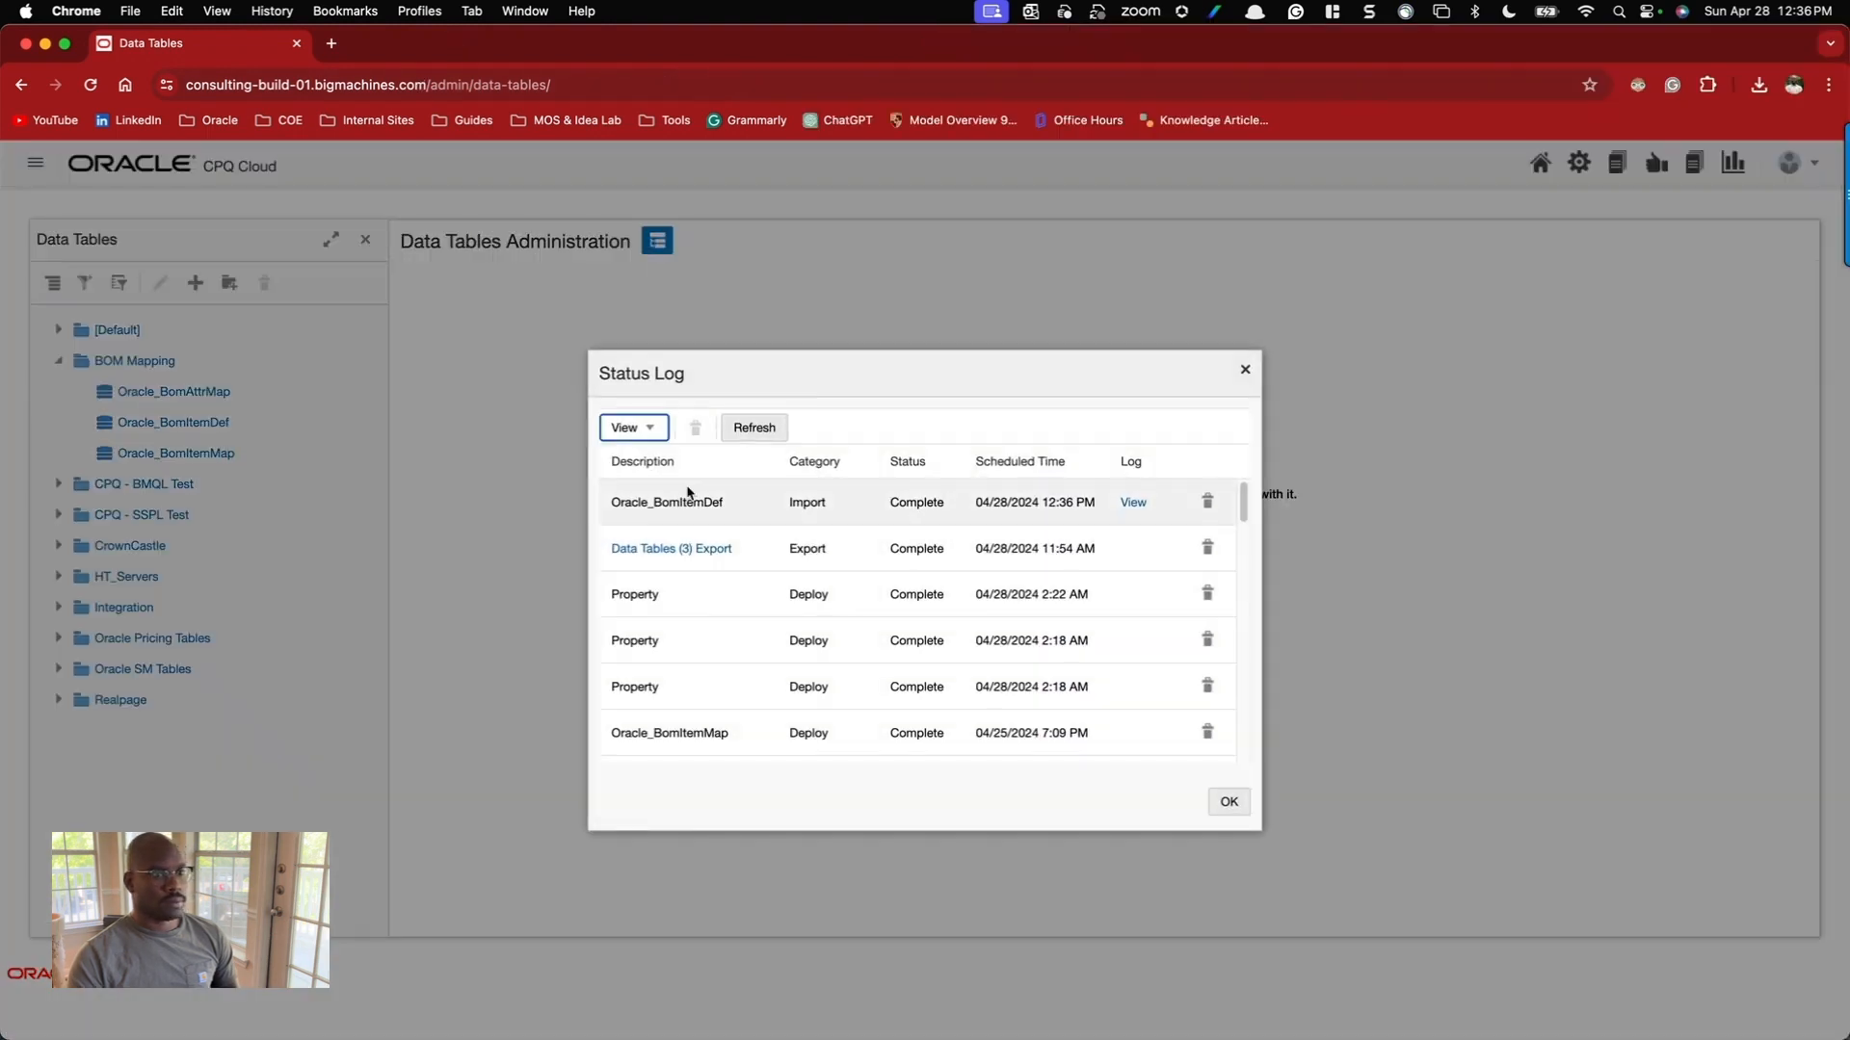
click(1133, 503)
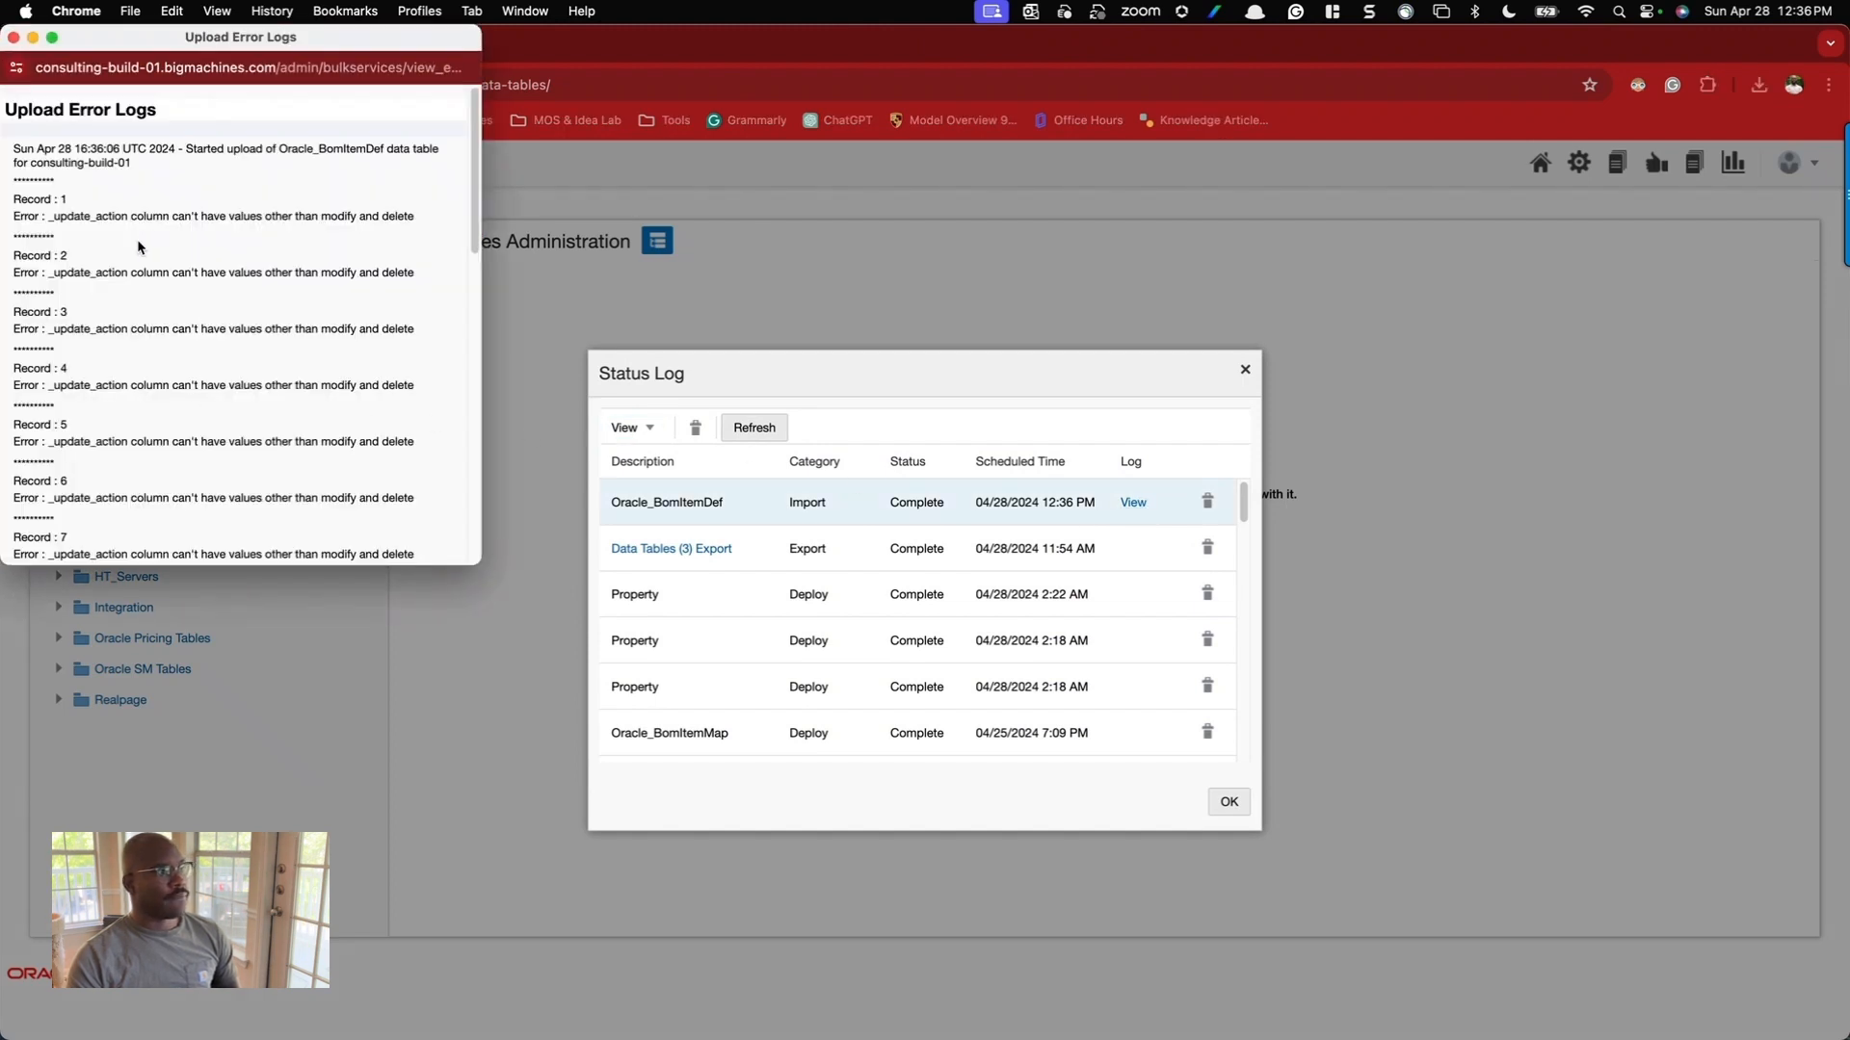
click(13, 37)
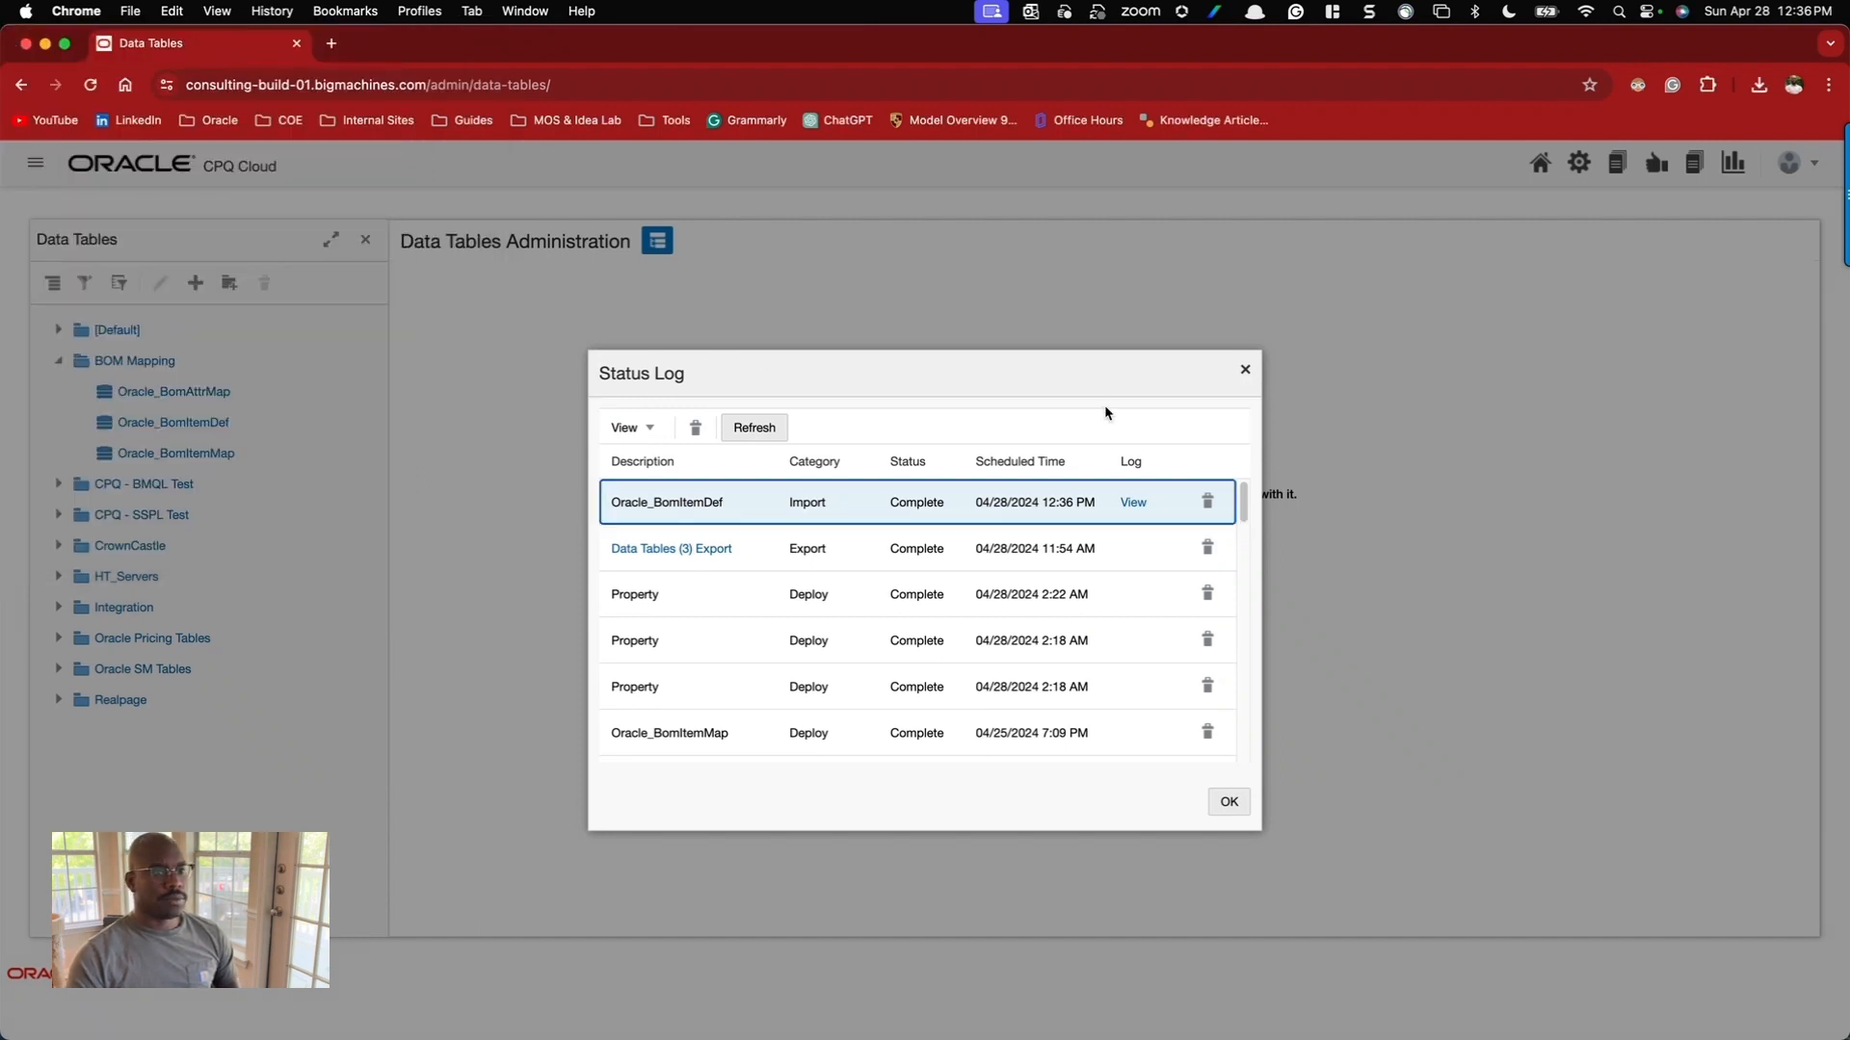
click(1247, 370)
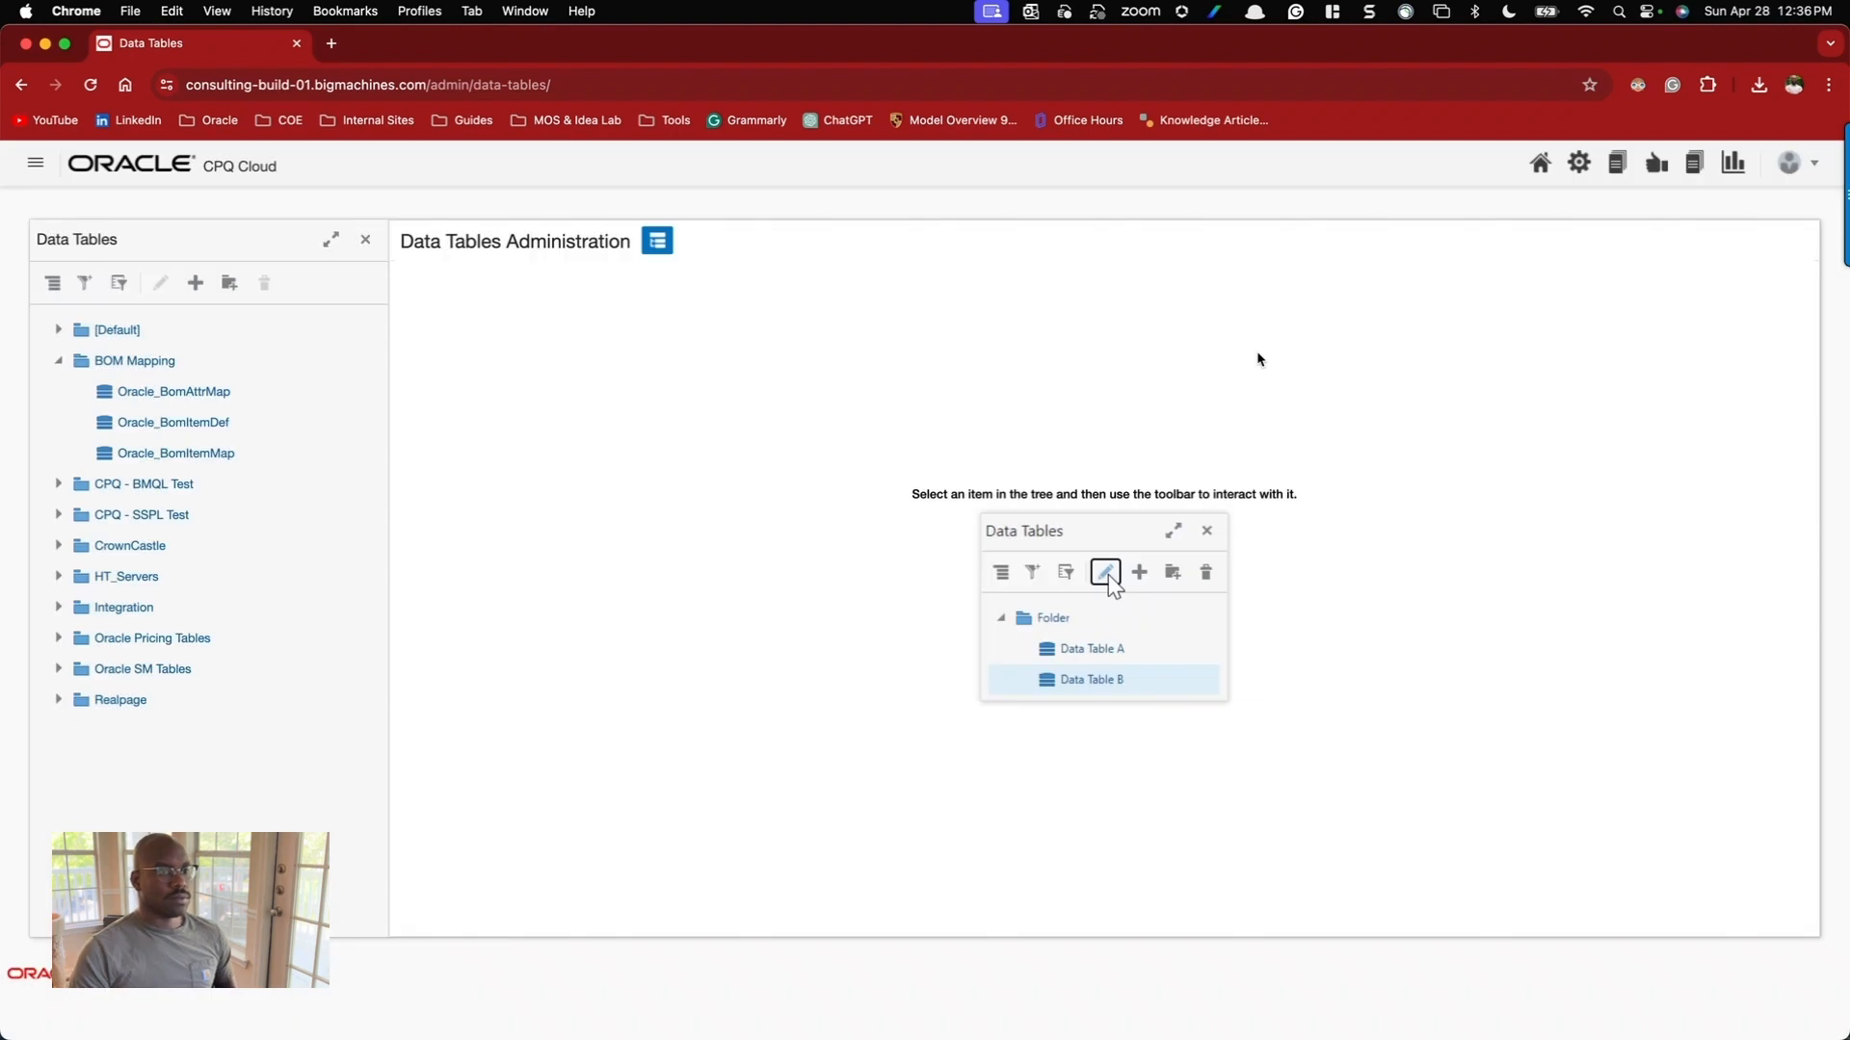
Reopen Oracle_BomItemDef.csv beside the browser and set _update_action to modify for every item row, A6 through A23.
key(ctrl+alt+Left)
double_click(1188, 165)
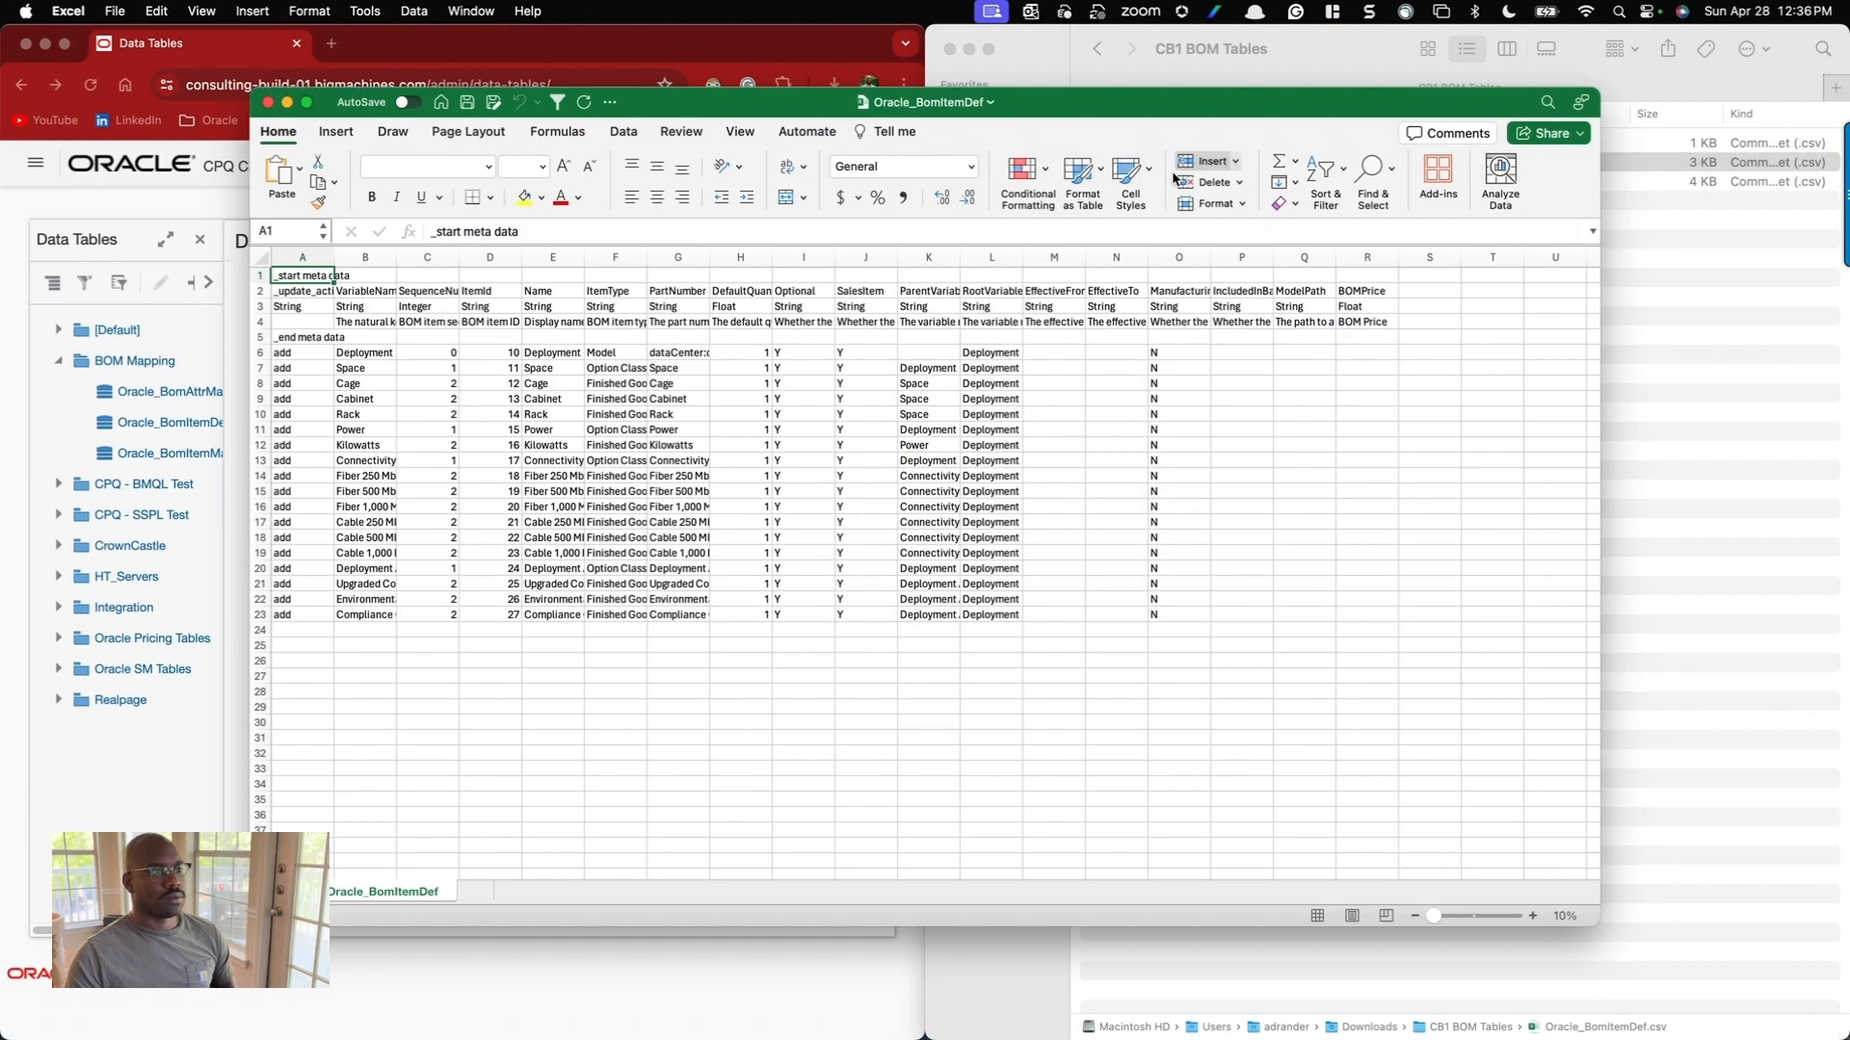
click(292, 383)
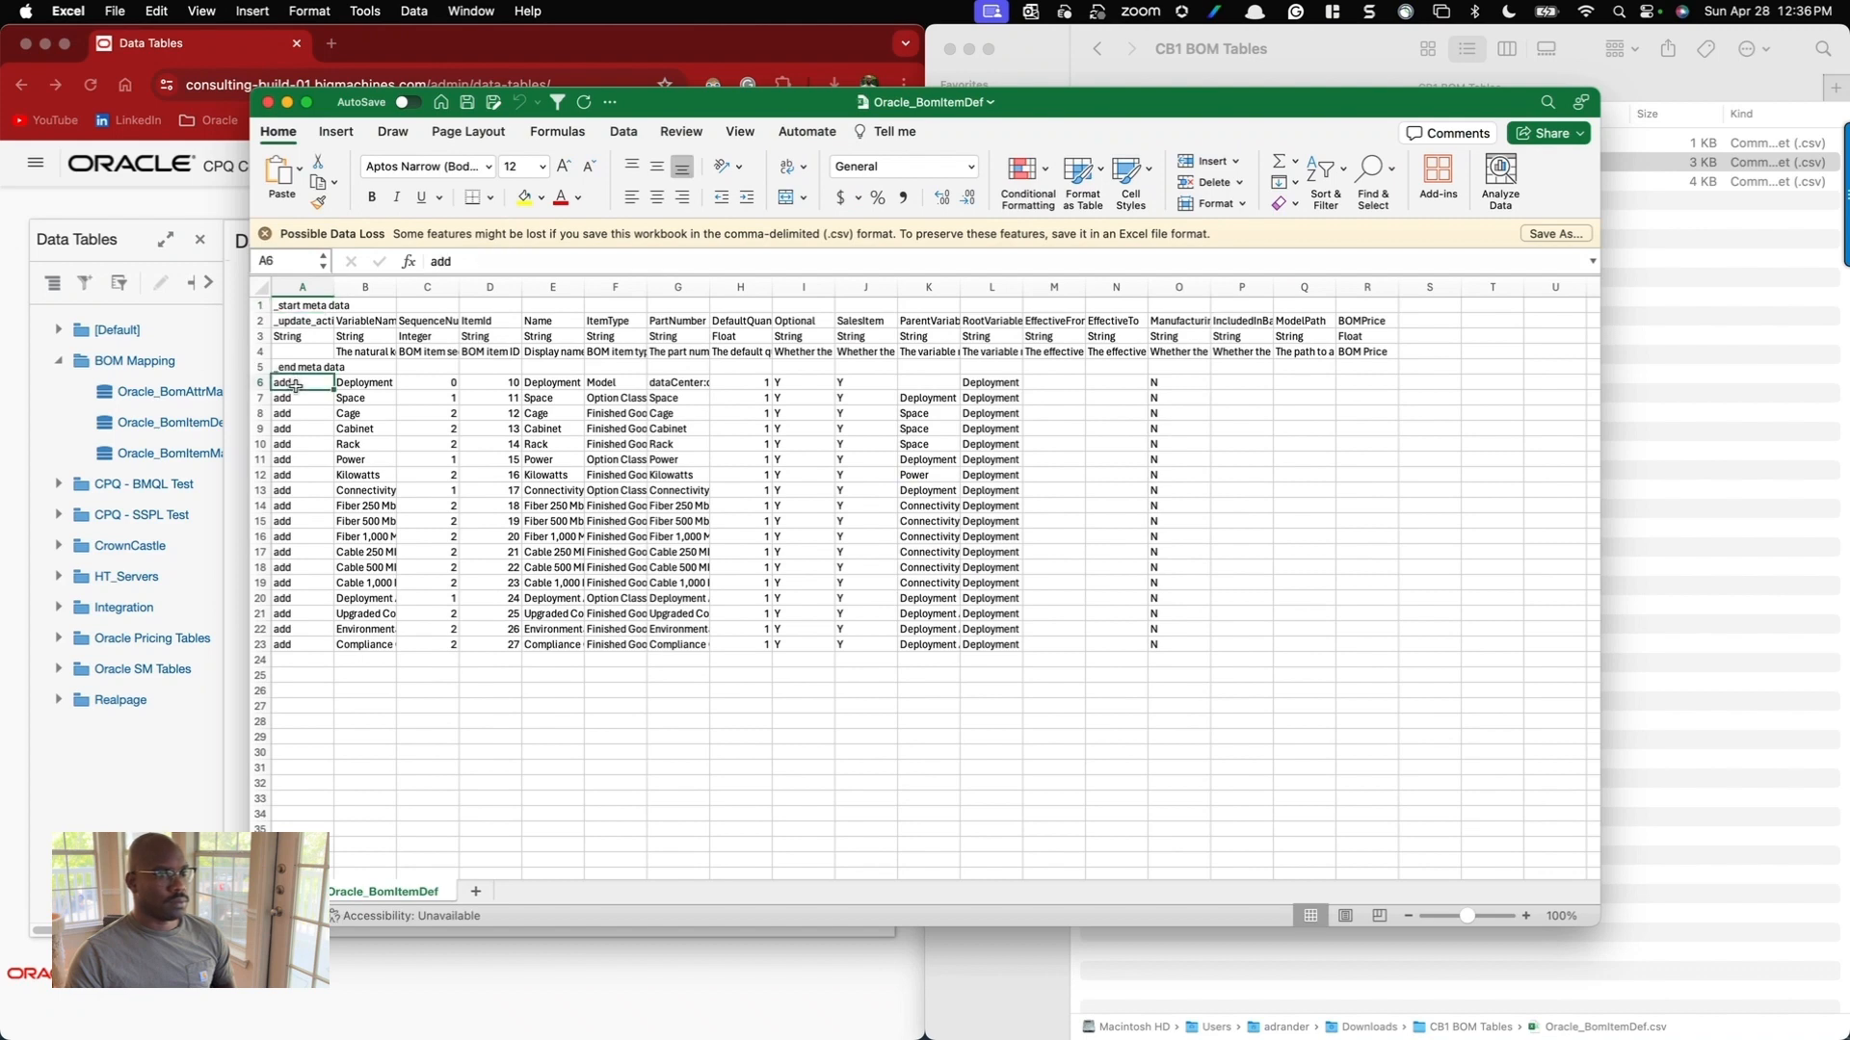
text(modi)
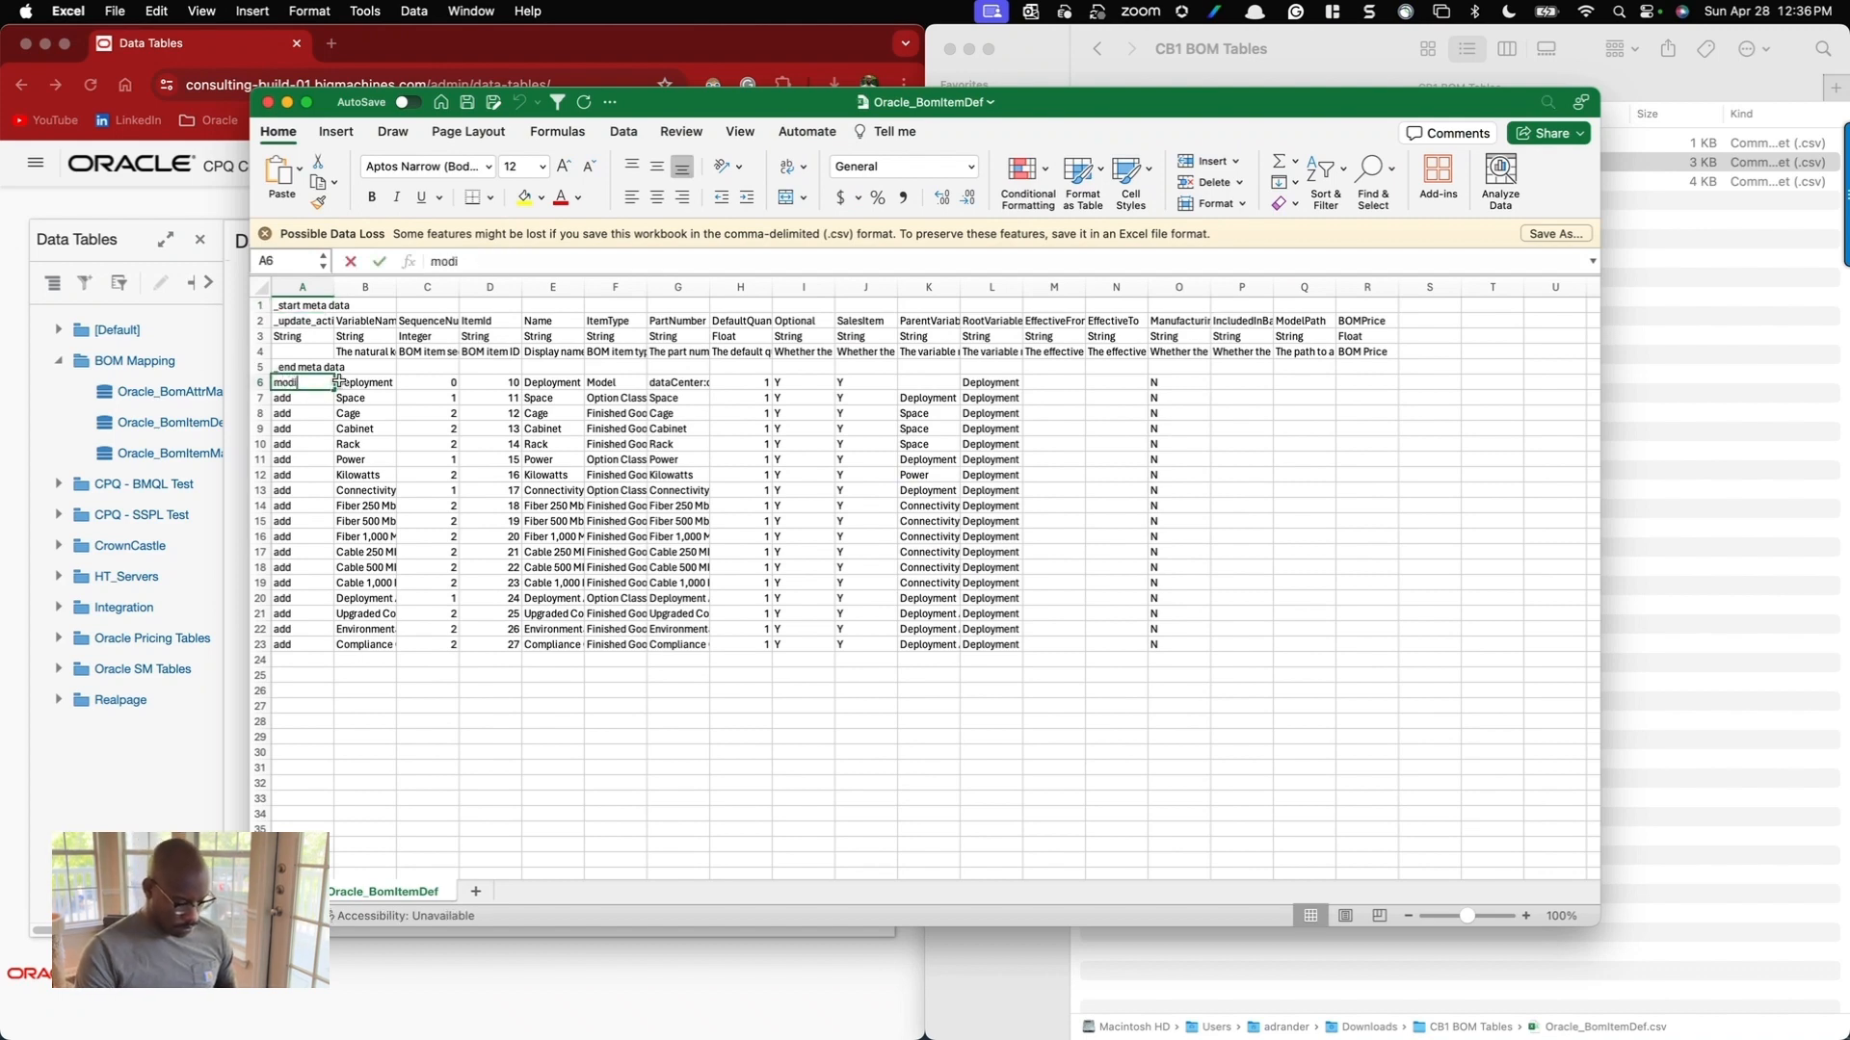
key(Return)
key(Up)
key(super+c)
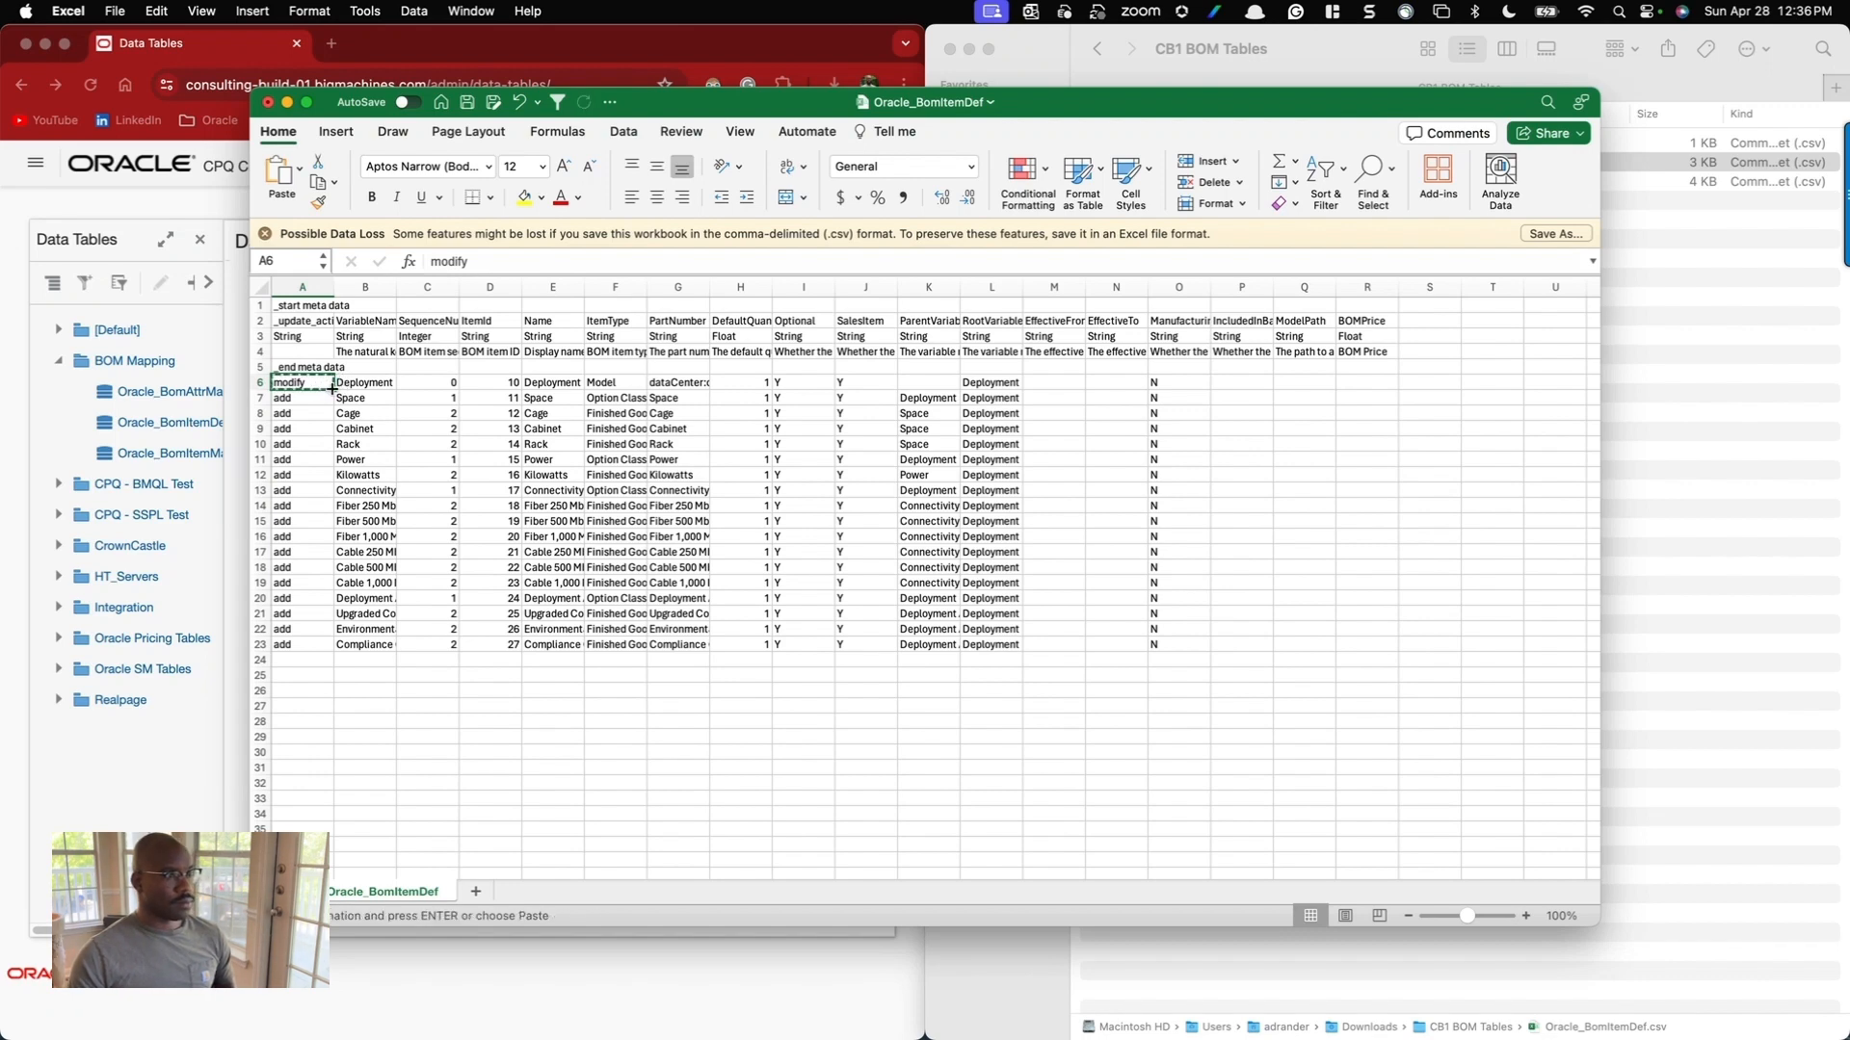
double_click(332, 389)
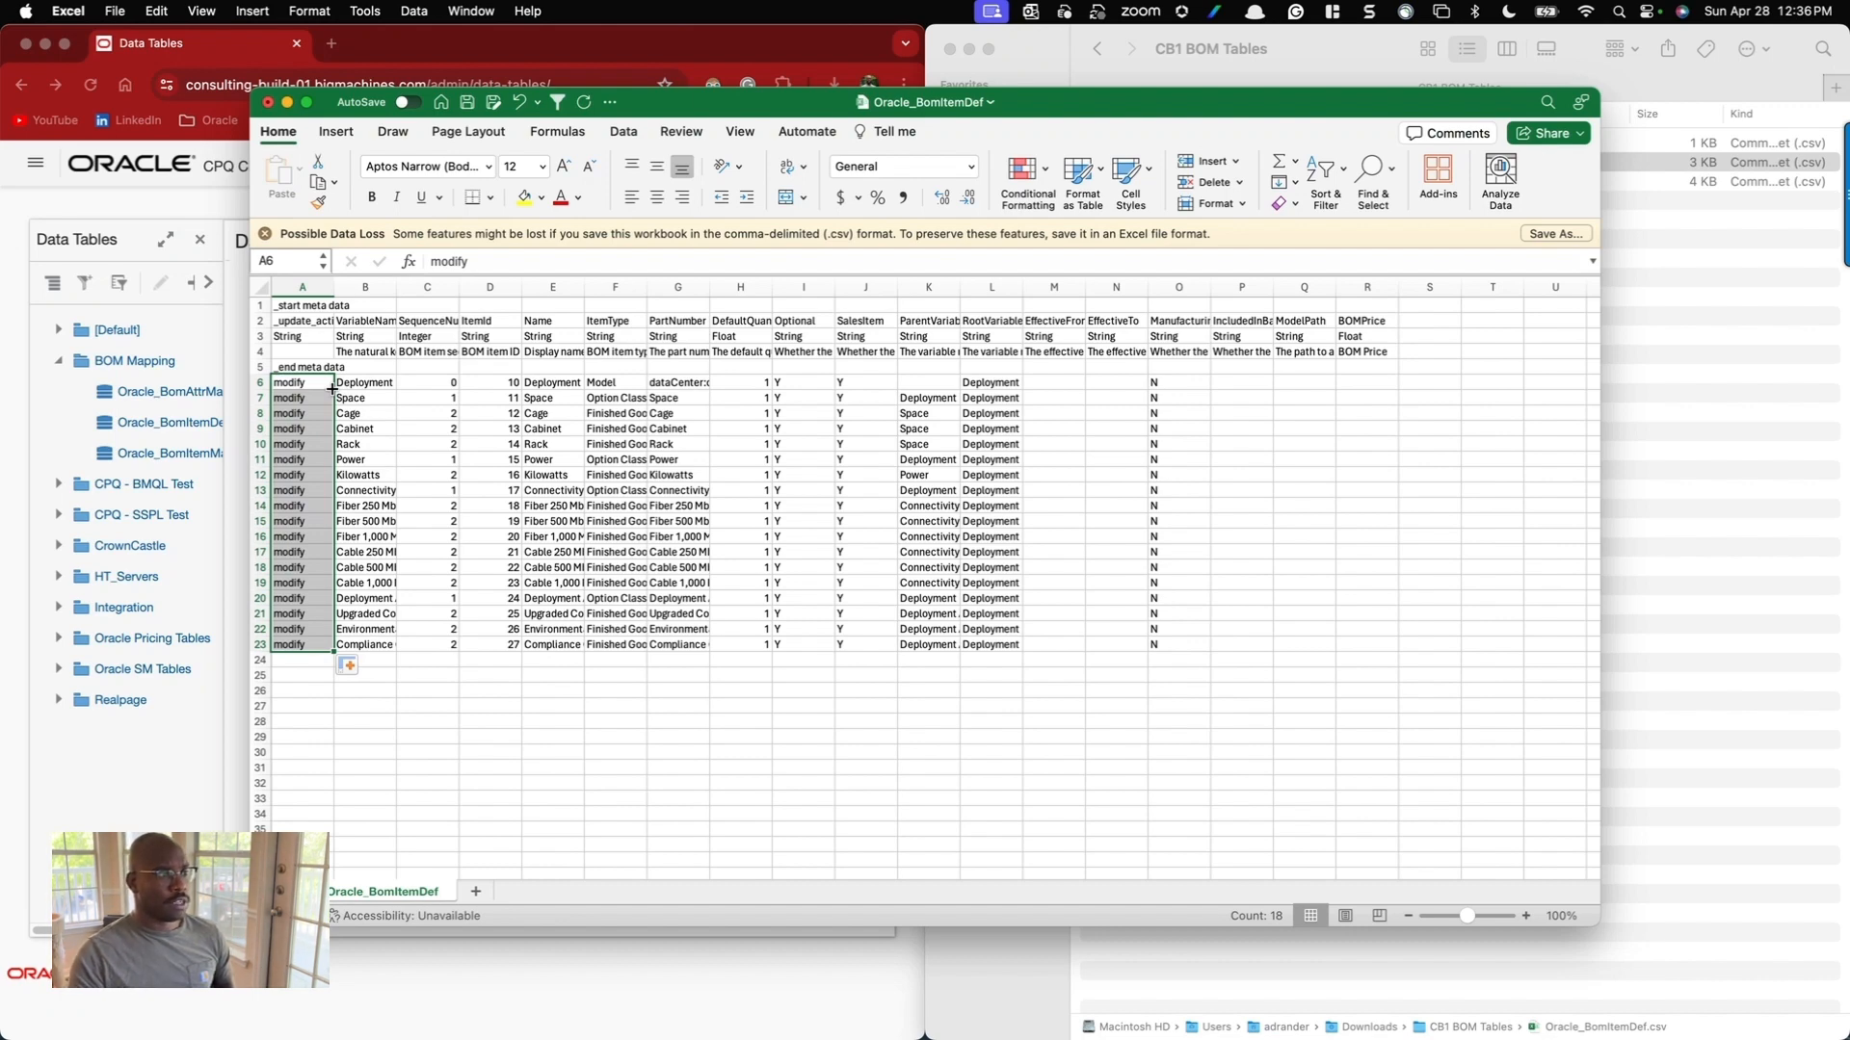
Copy the modify value from cell A6 and save the Oracle_BomItemDef workbook.
key(super+c)
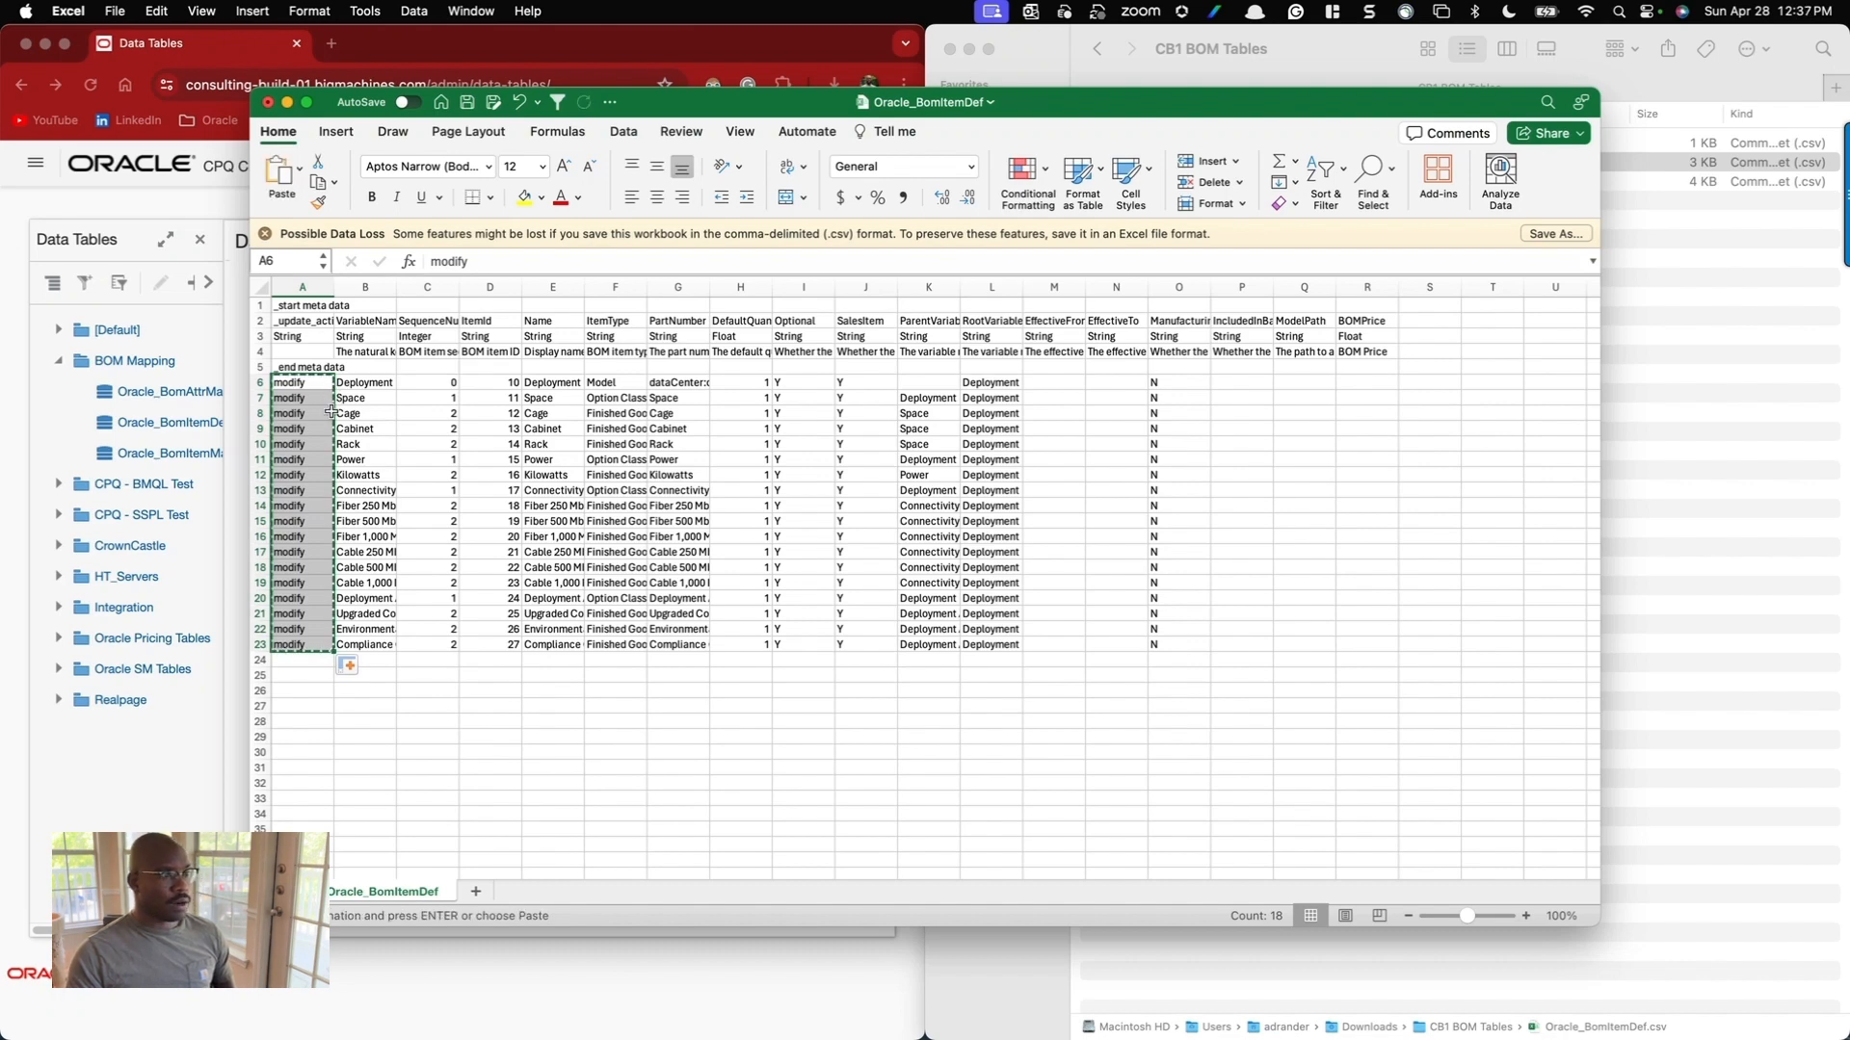
click(301, 383)
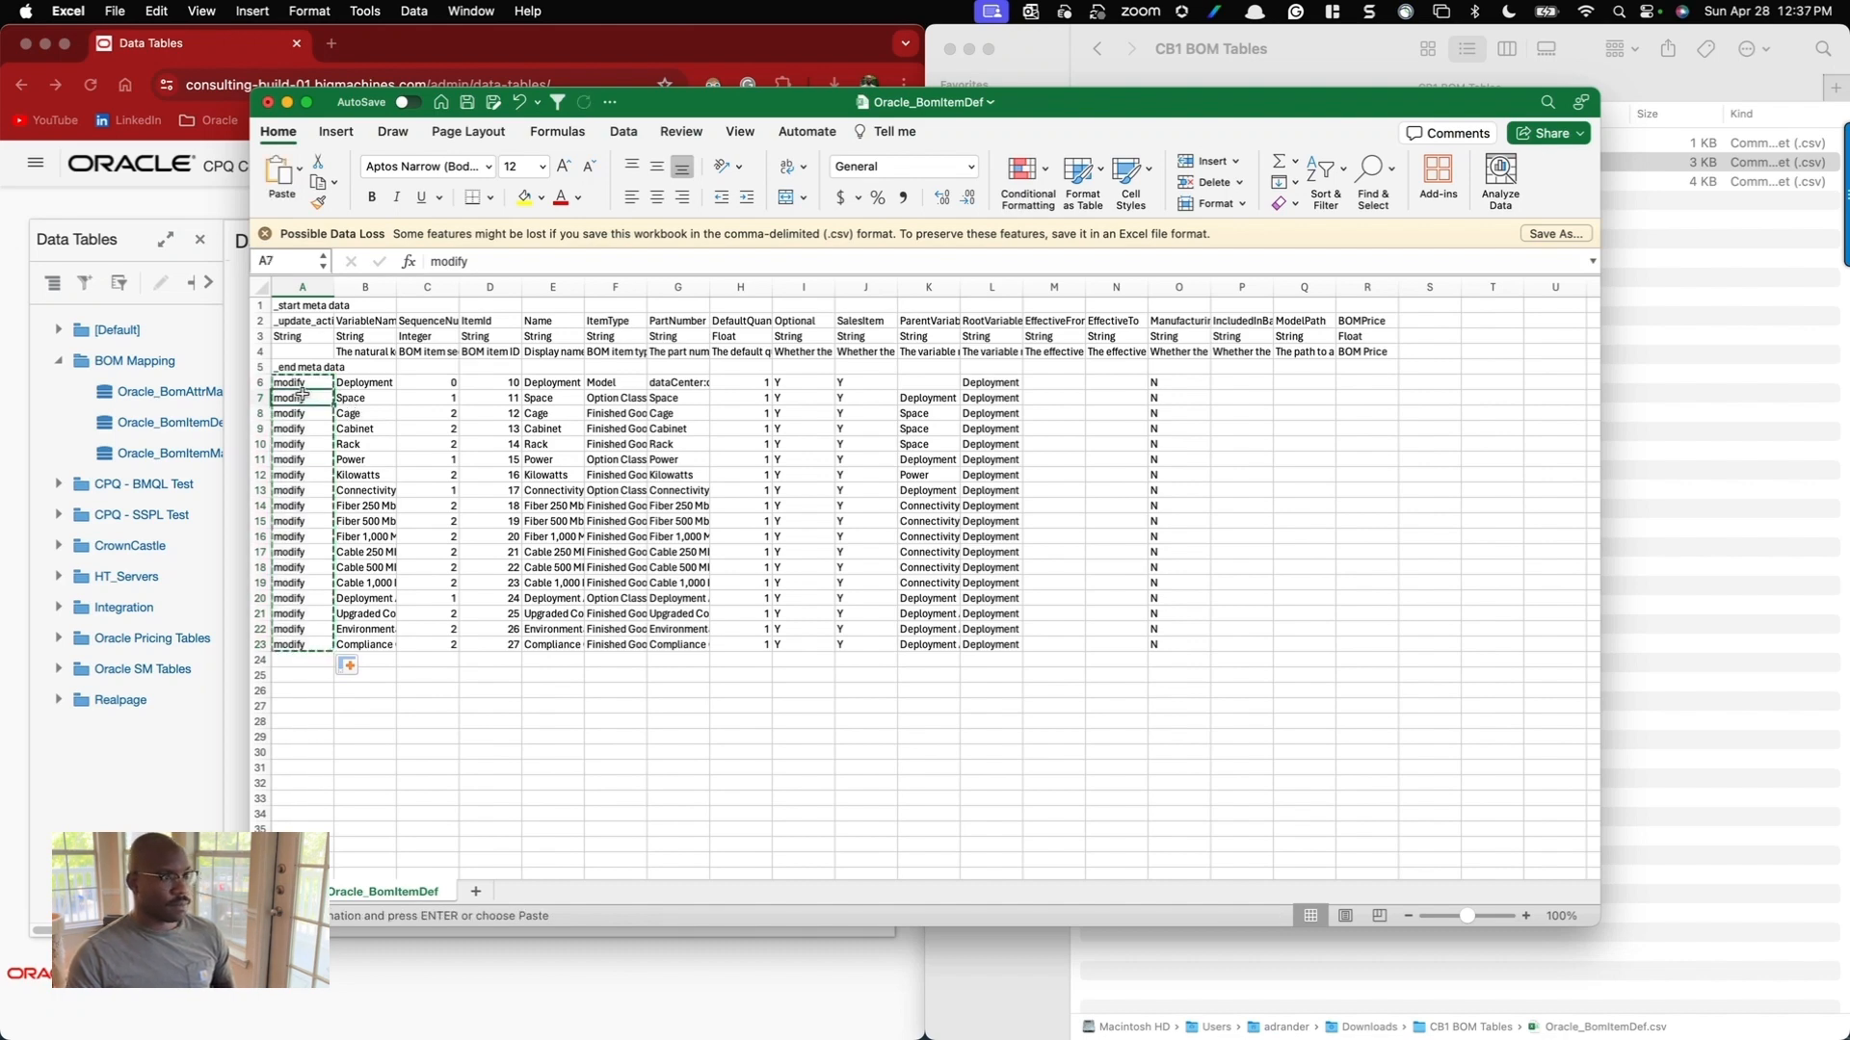
key(super+c)
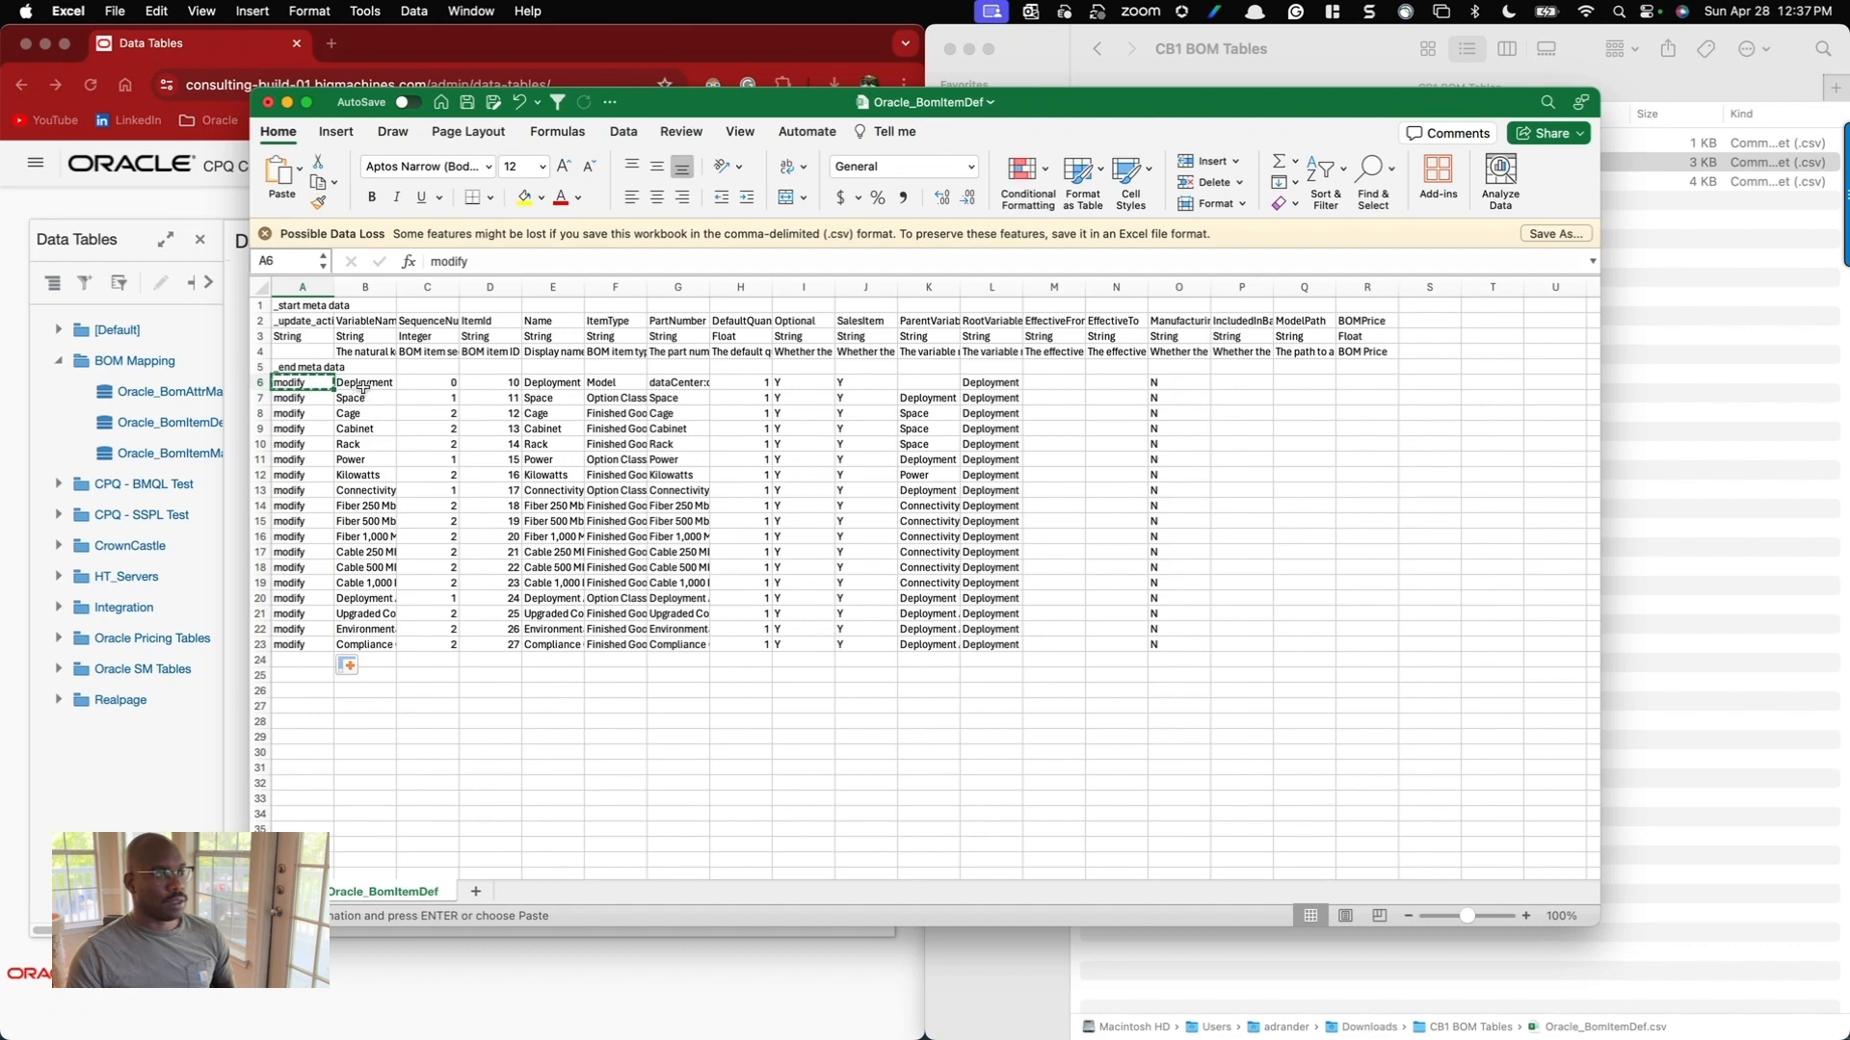
key(super+s)
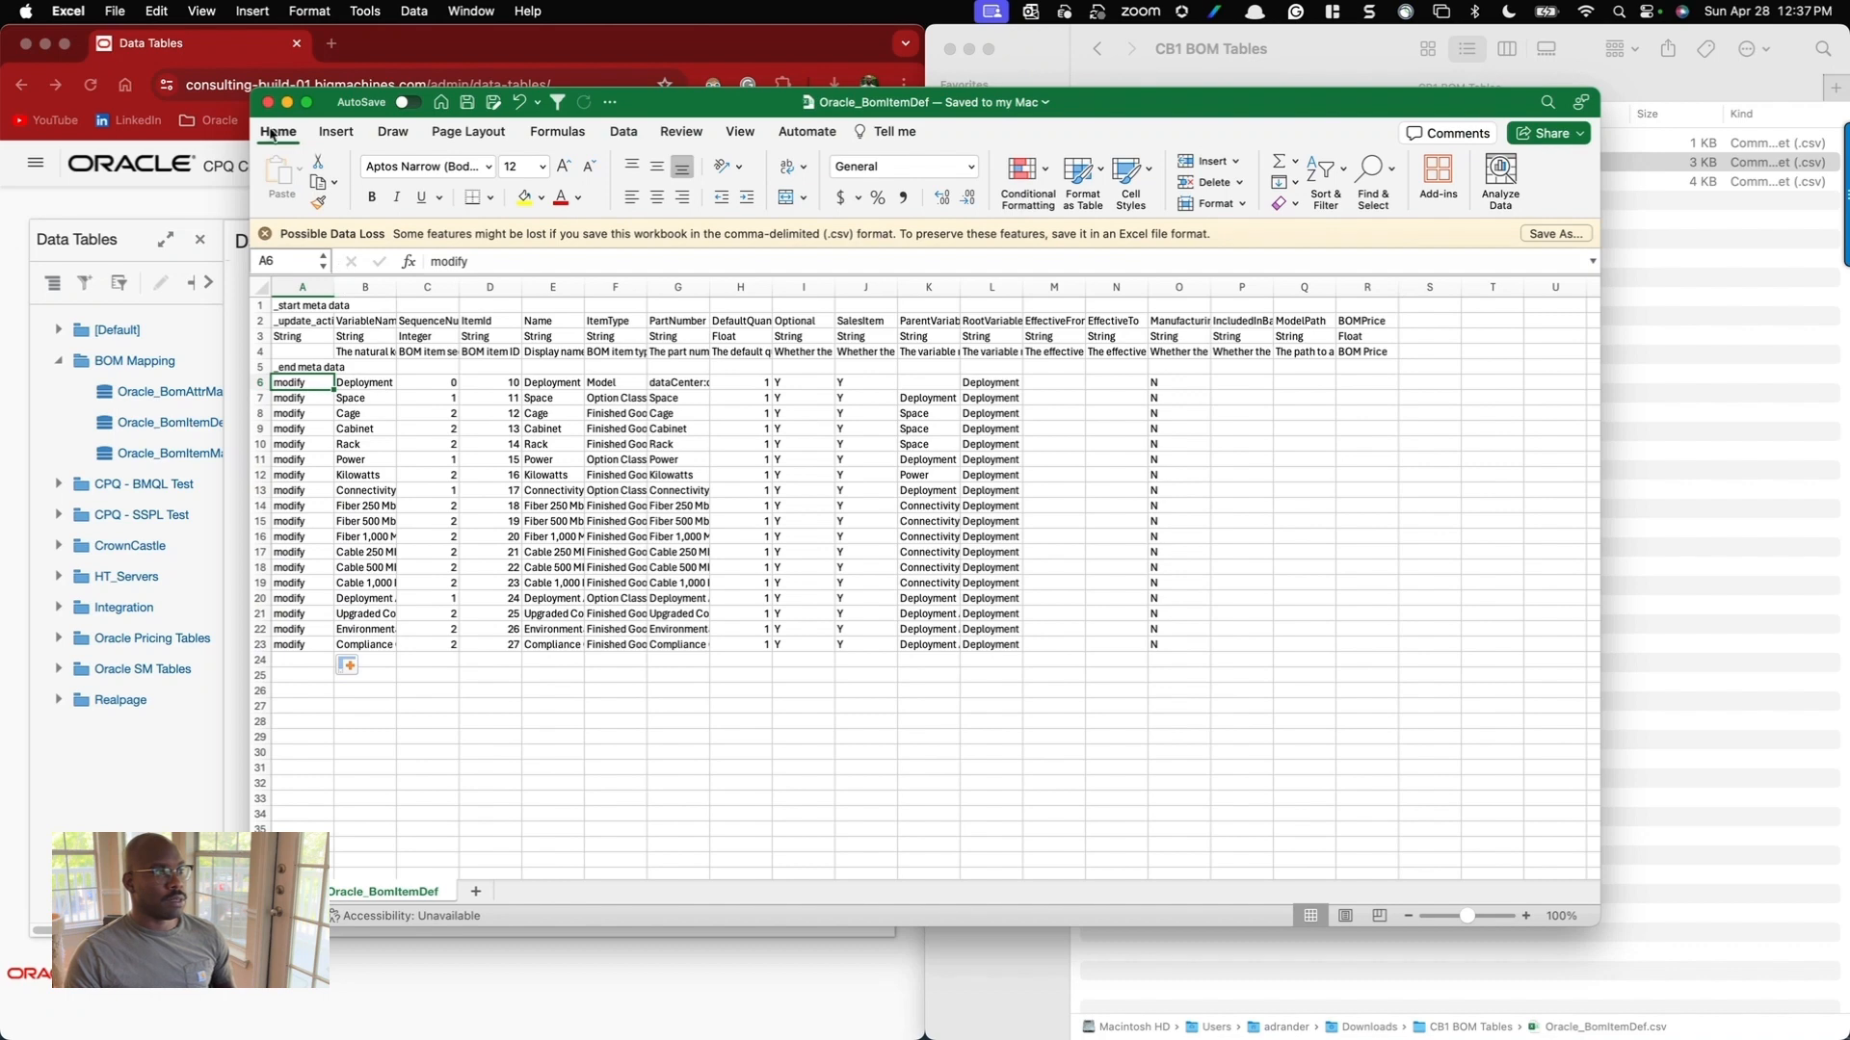
Close the Oracle_BomItemDef workbook and open Oracle_BomItemMap.csv from the CB1 BOM Tables folder.
click(269, 102)
click(1167, 182)
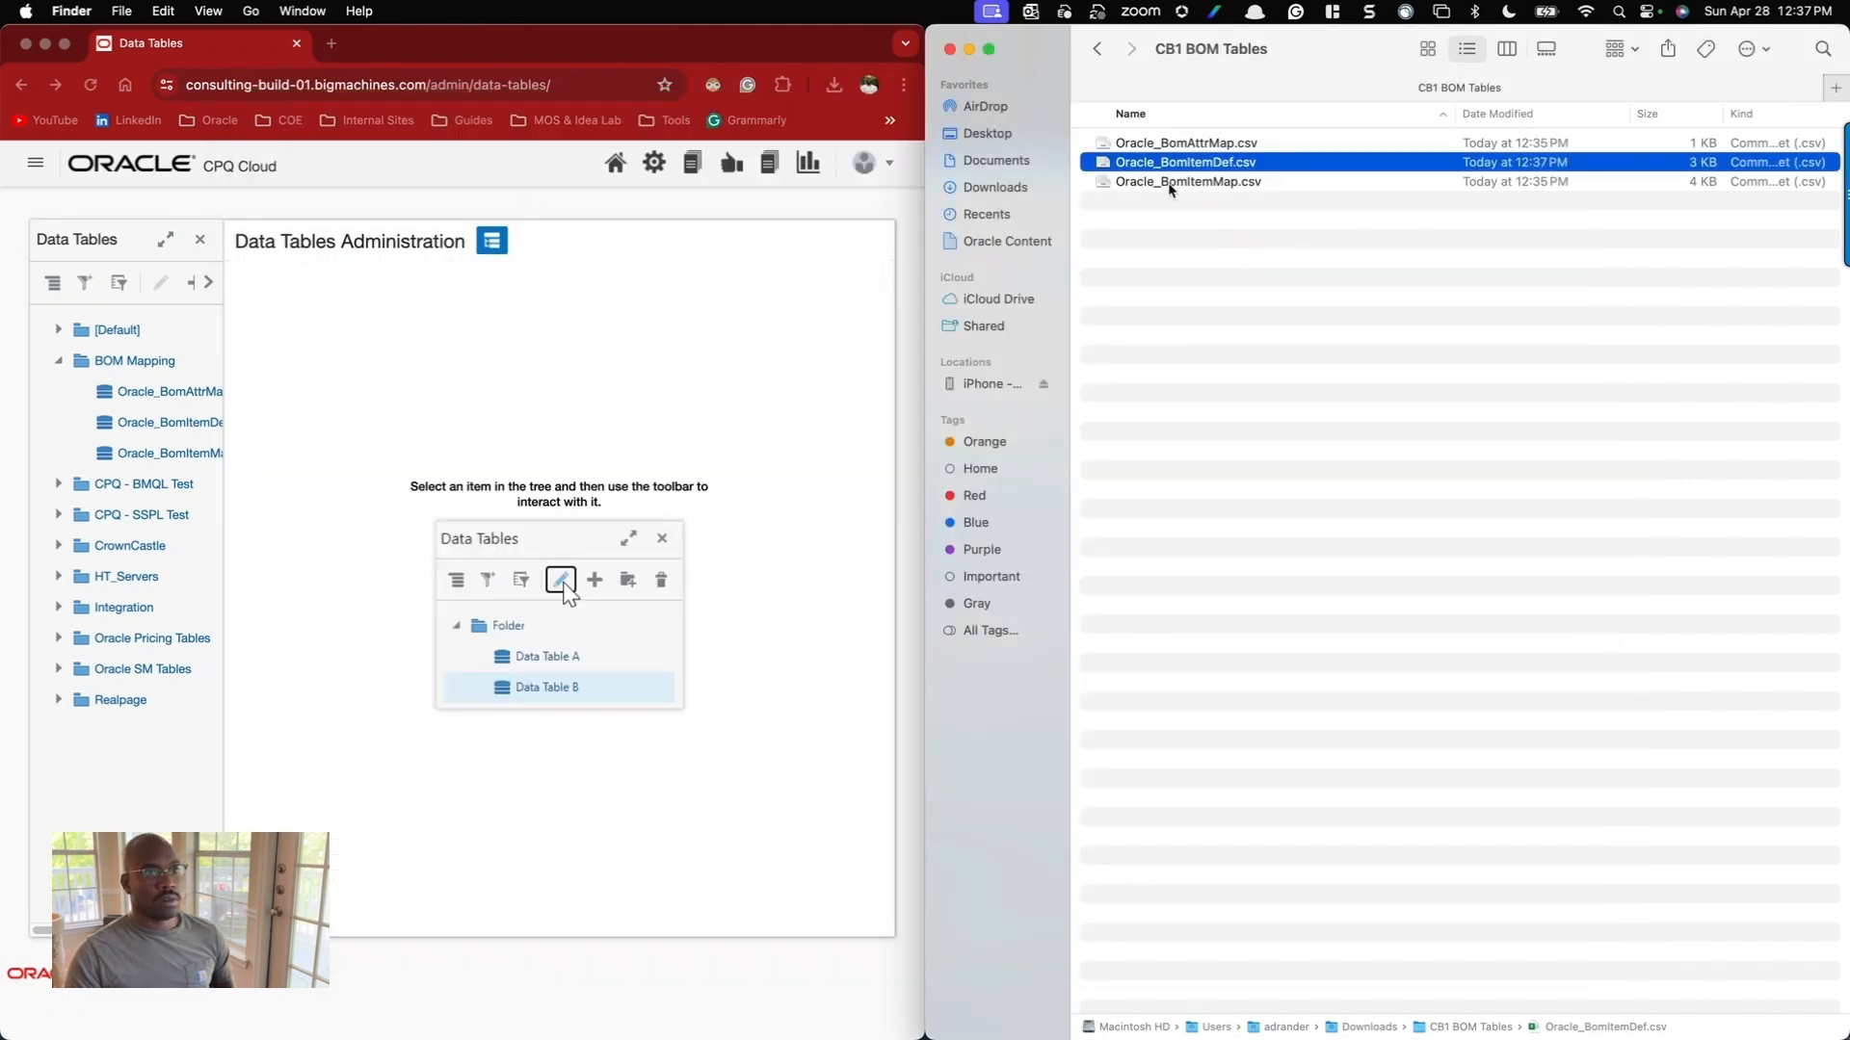
double_click(1168, 185)
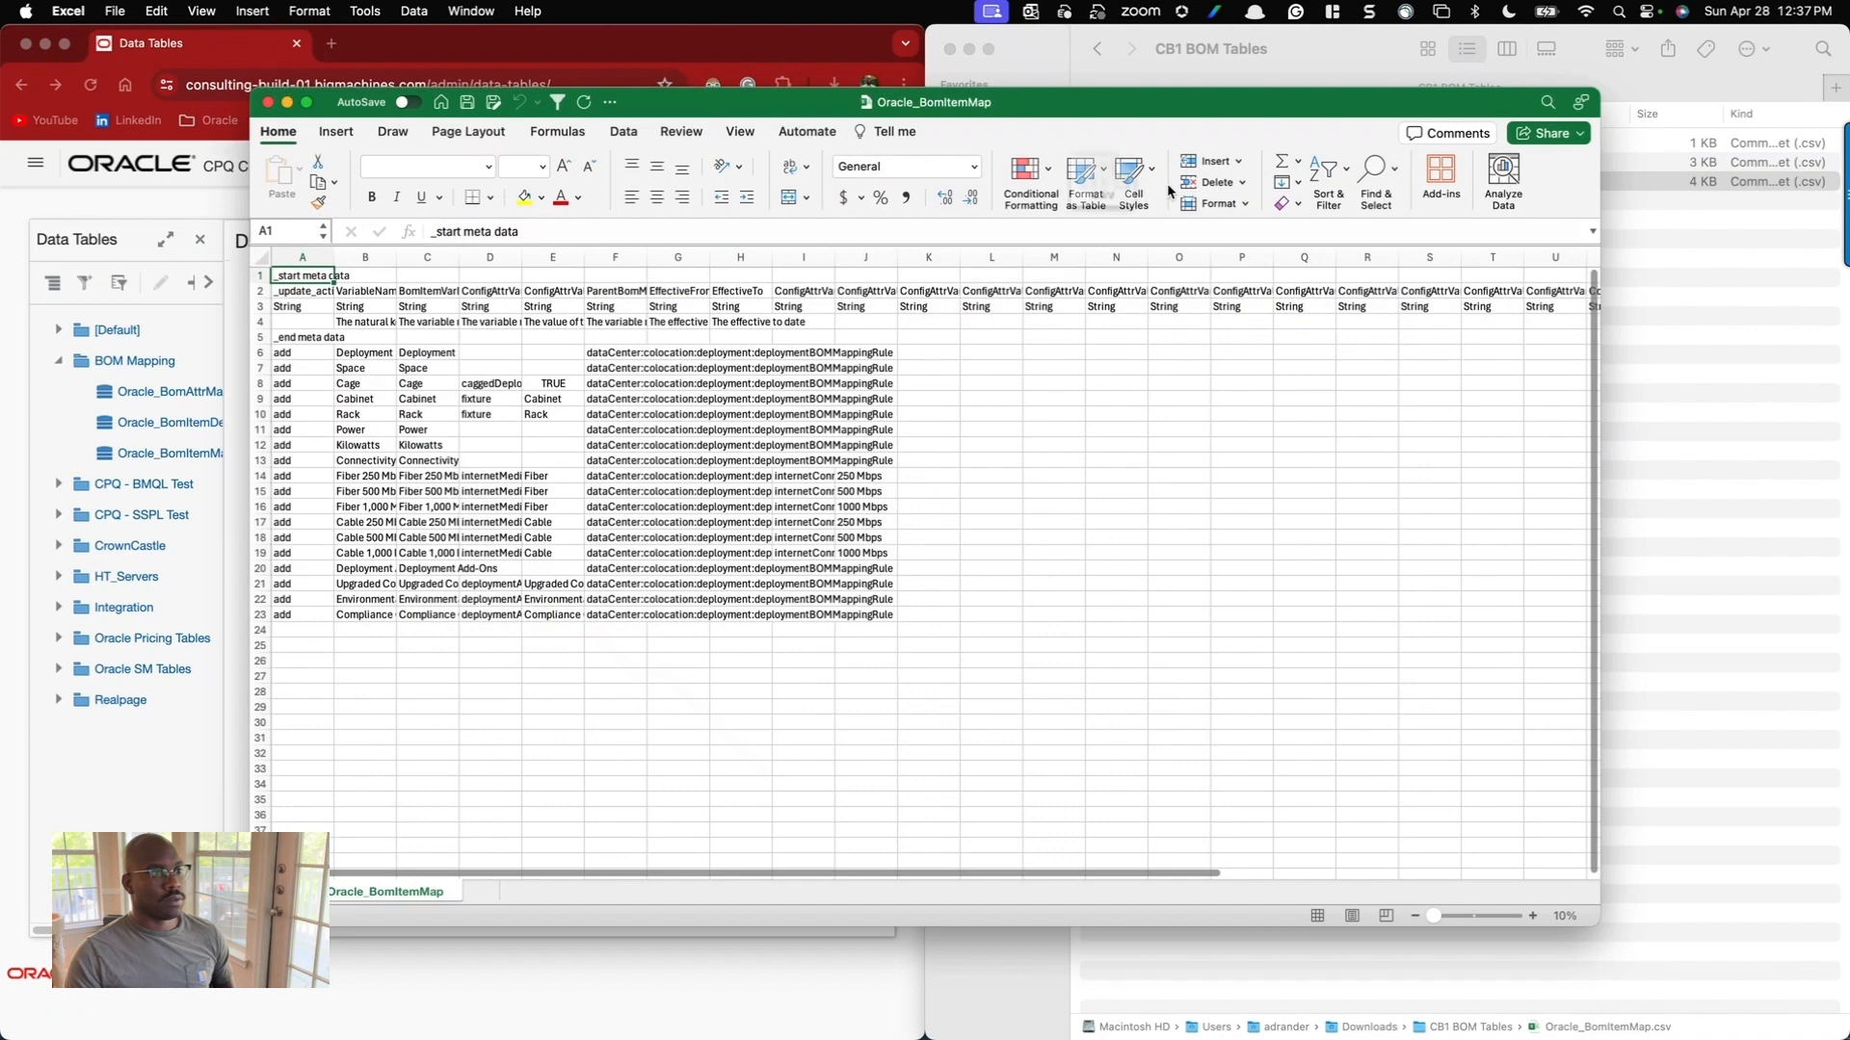
Set _update_action to modify for every item mapping row, A6 through A23, with the modify value copied.
click(309, 387)
click(298, 412)
click(305, 385)
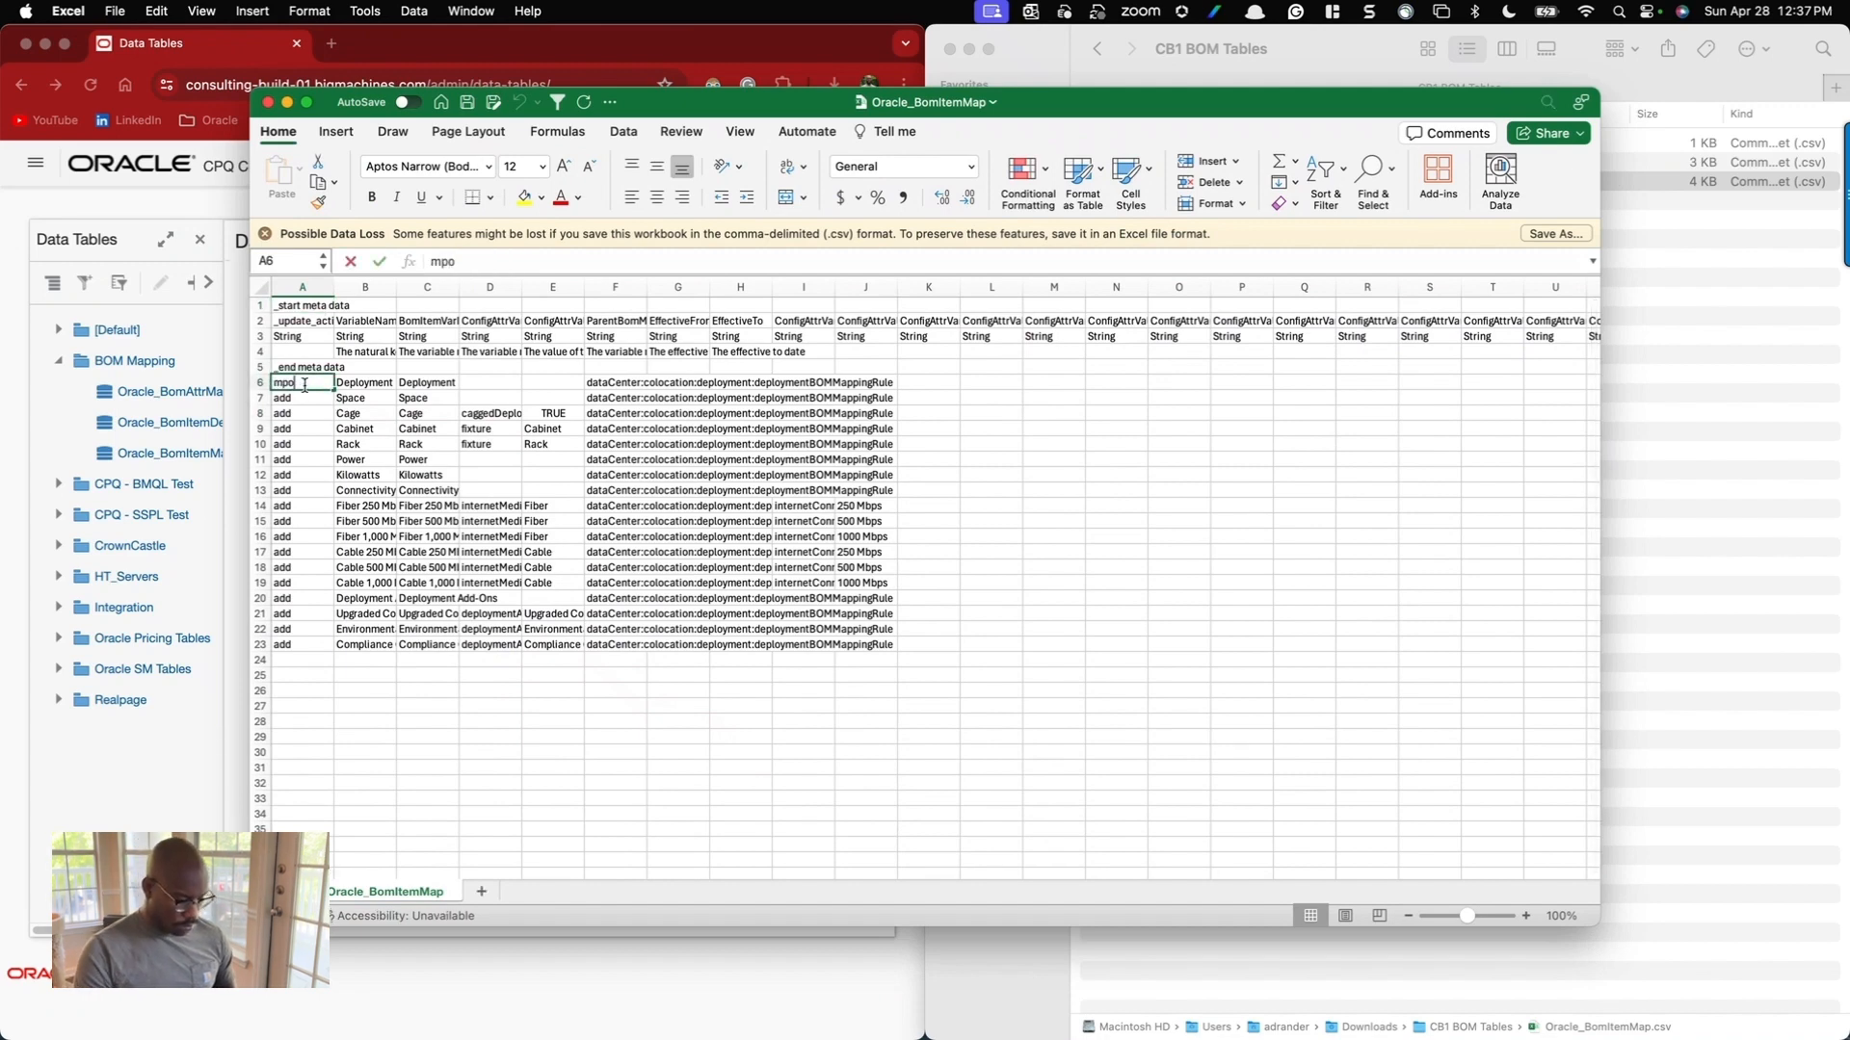
text(m)
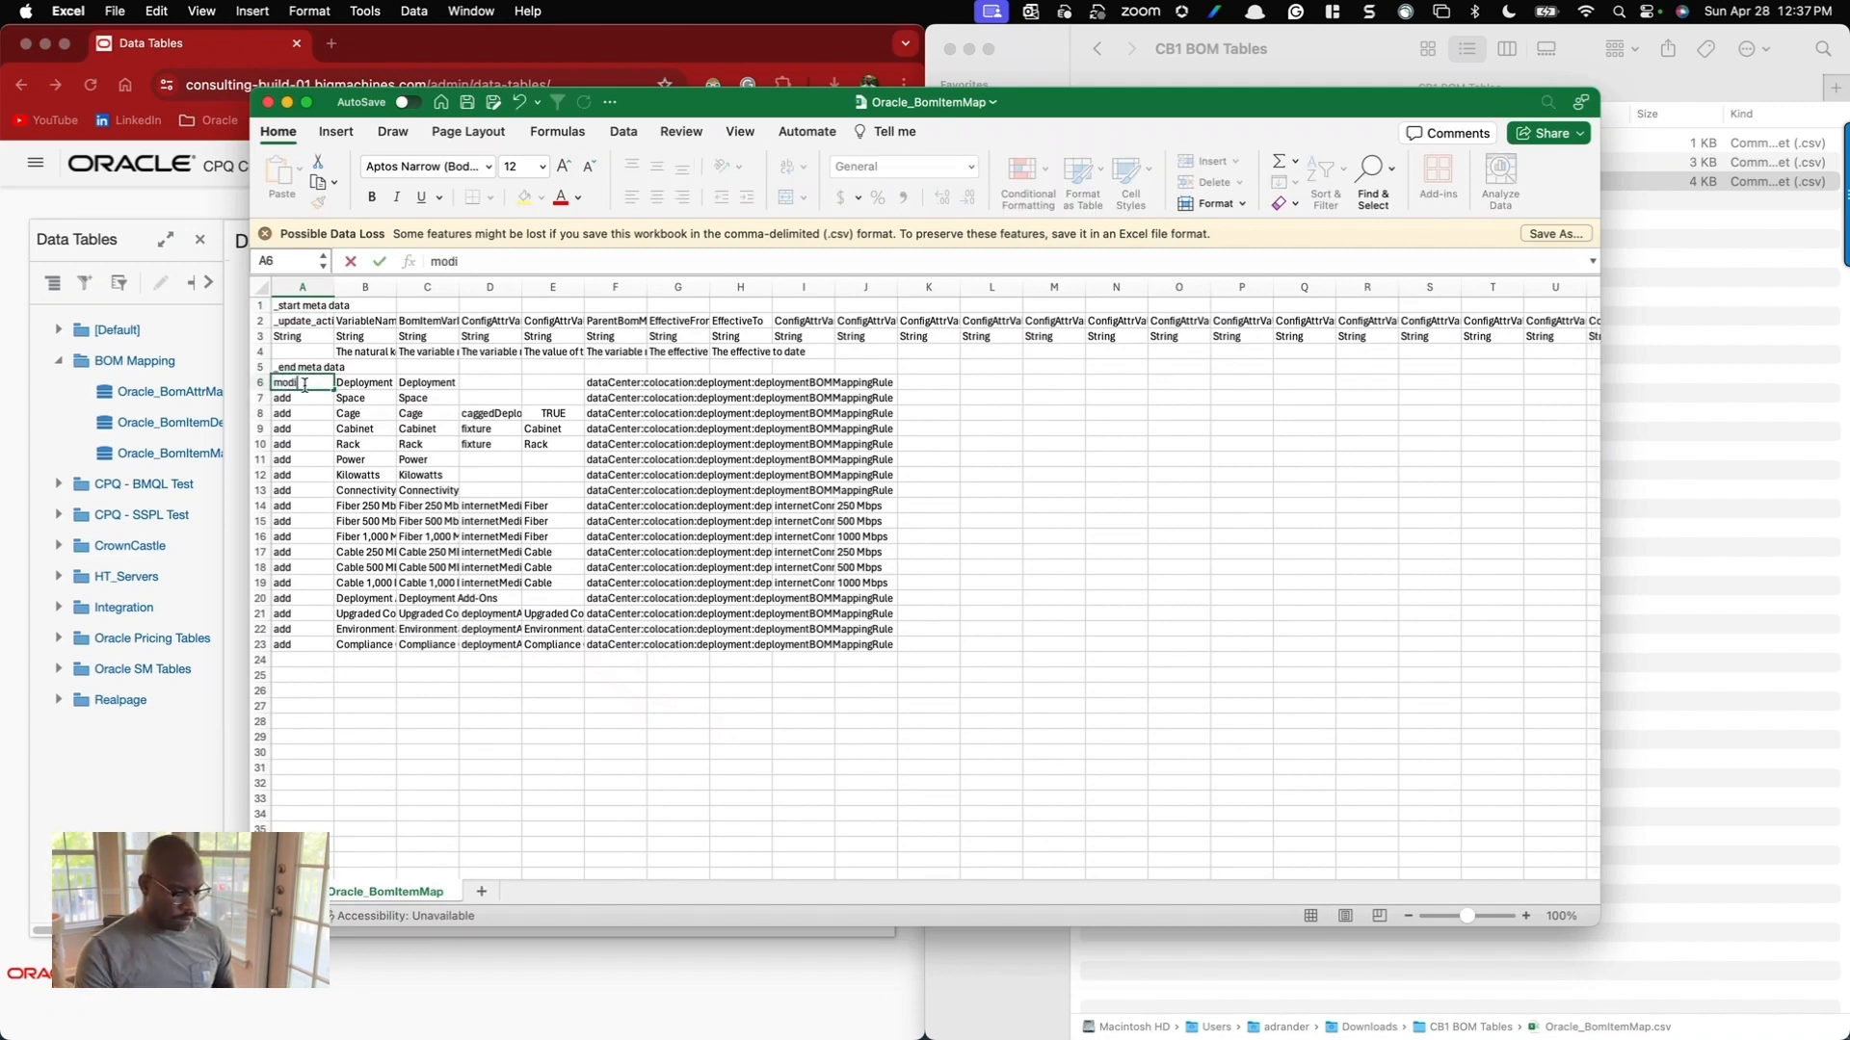
key(Return)
key(Up)
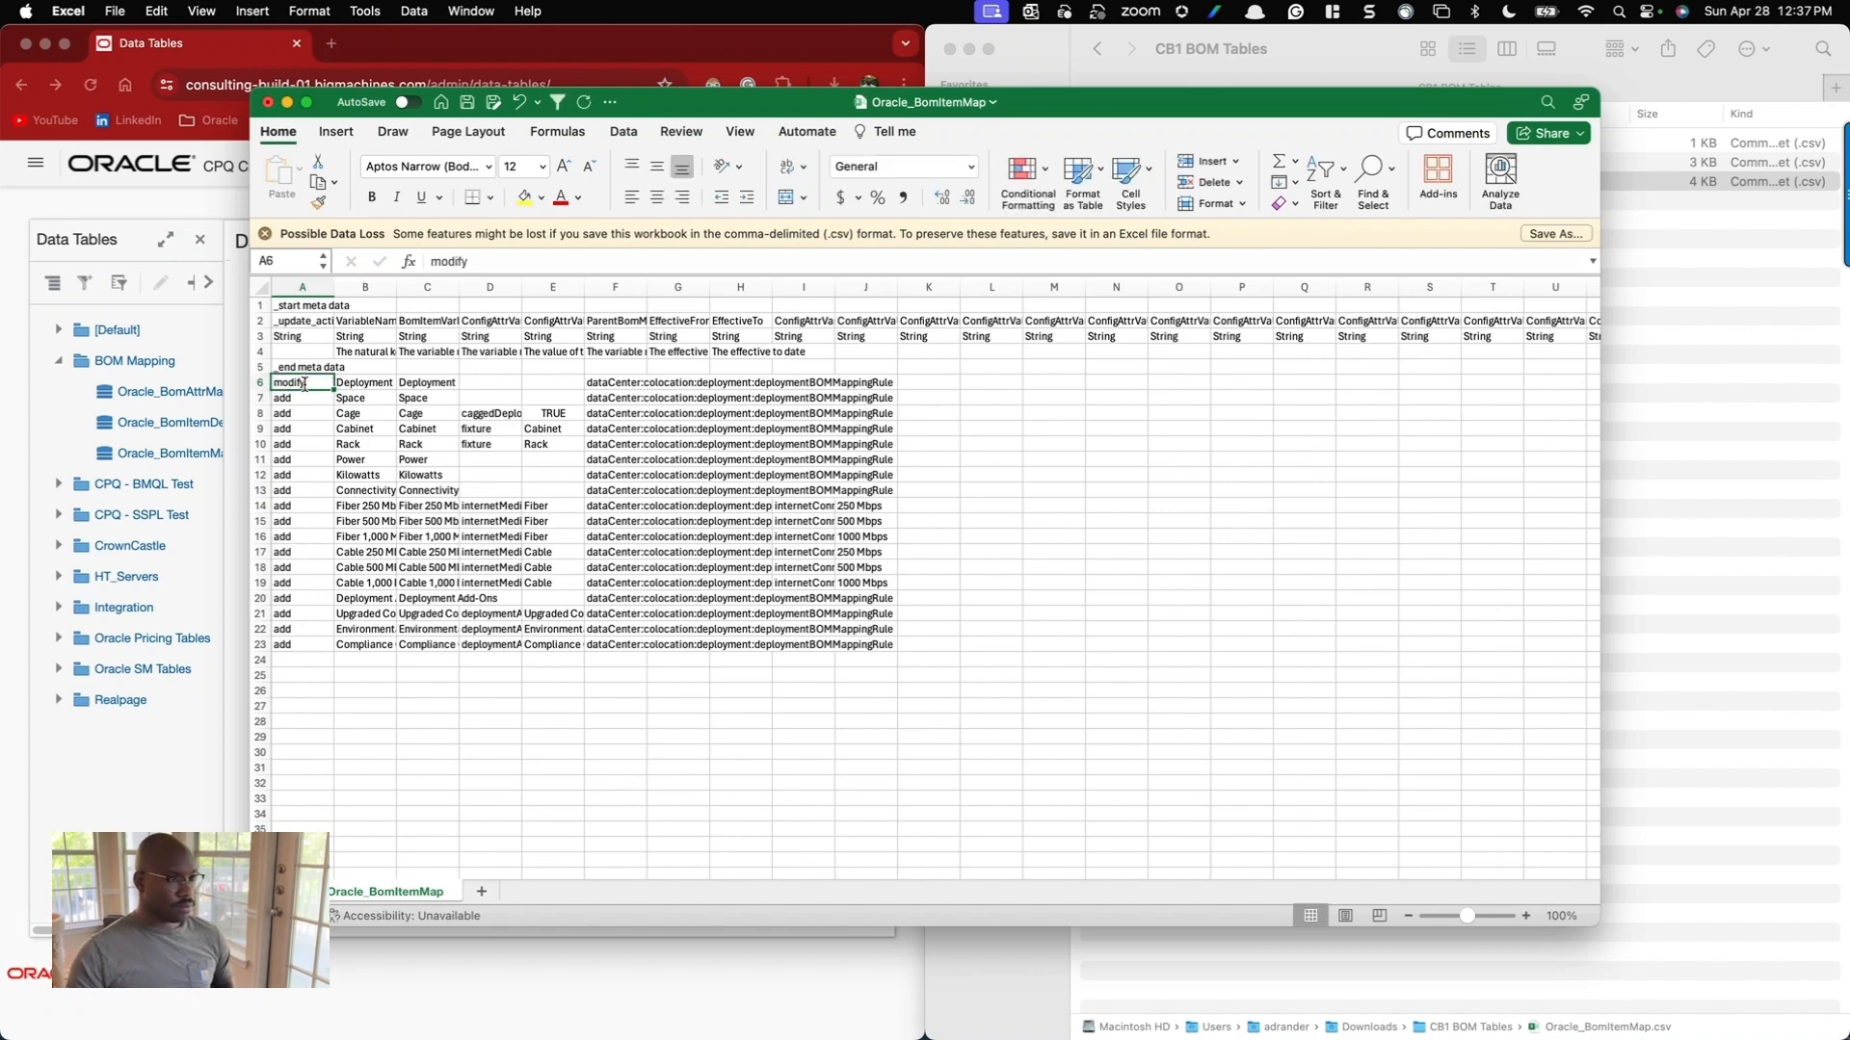
click(440, 259)
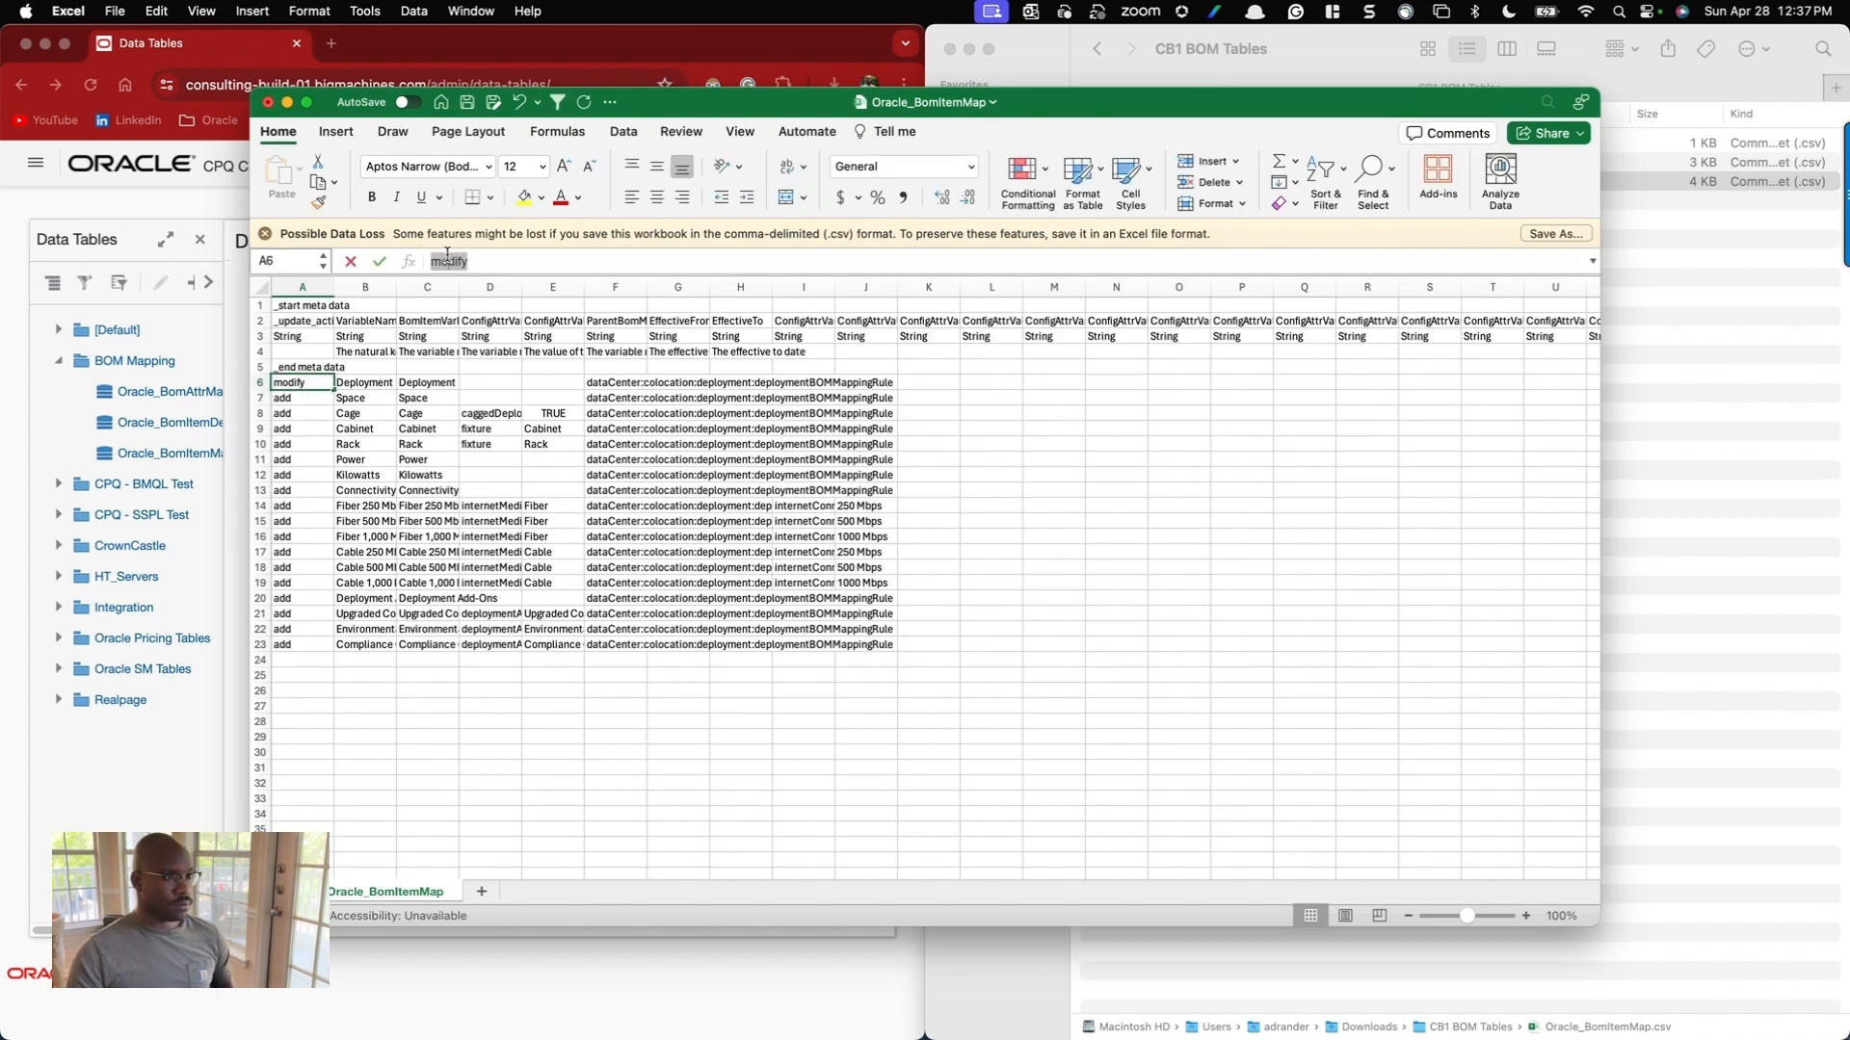
double_click(334, 390)
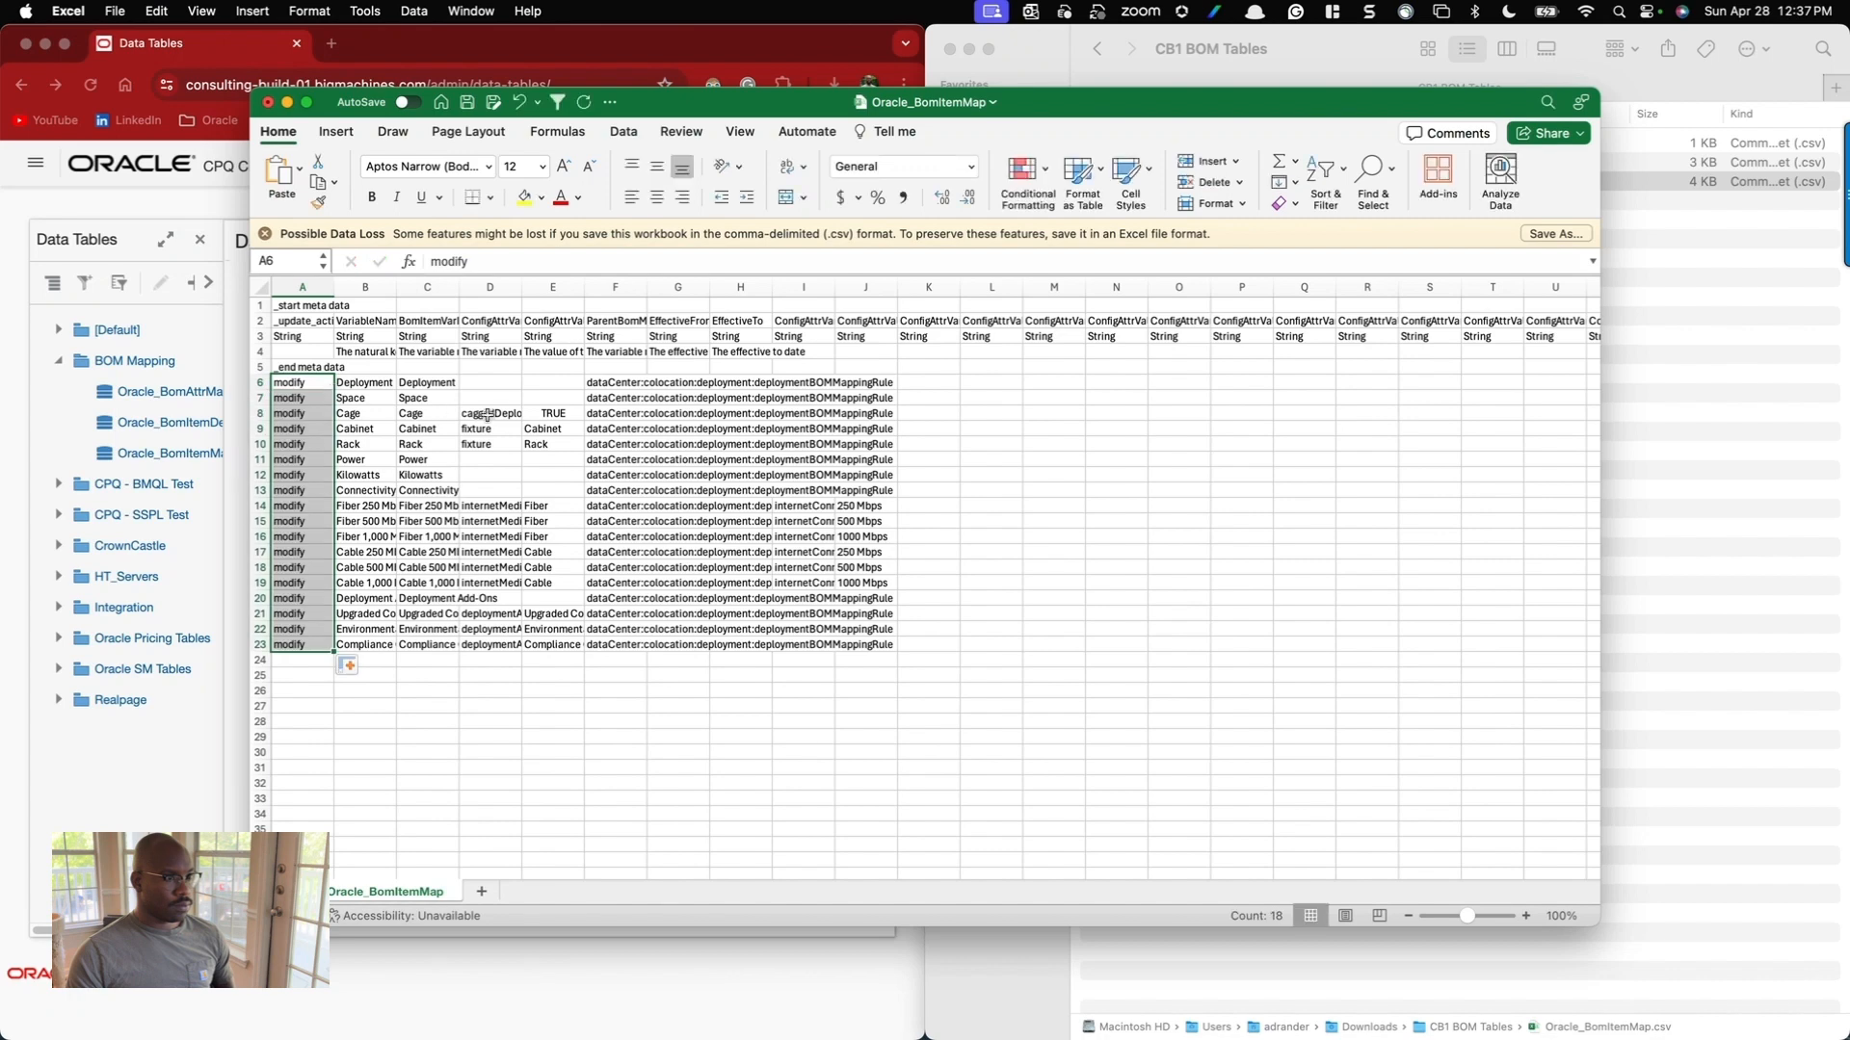
Enter 'ture as text in the Cage row's attribute value, cell E8, and save and close the Oracle_BomItemMap workbook.
click(557, 414)
double_click(446, 261)
text('ture)
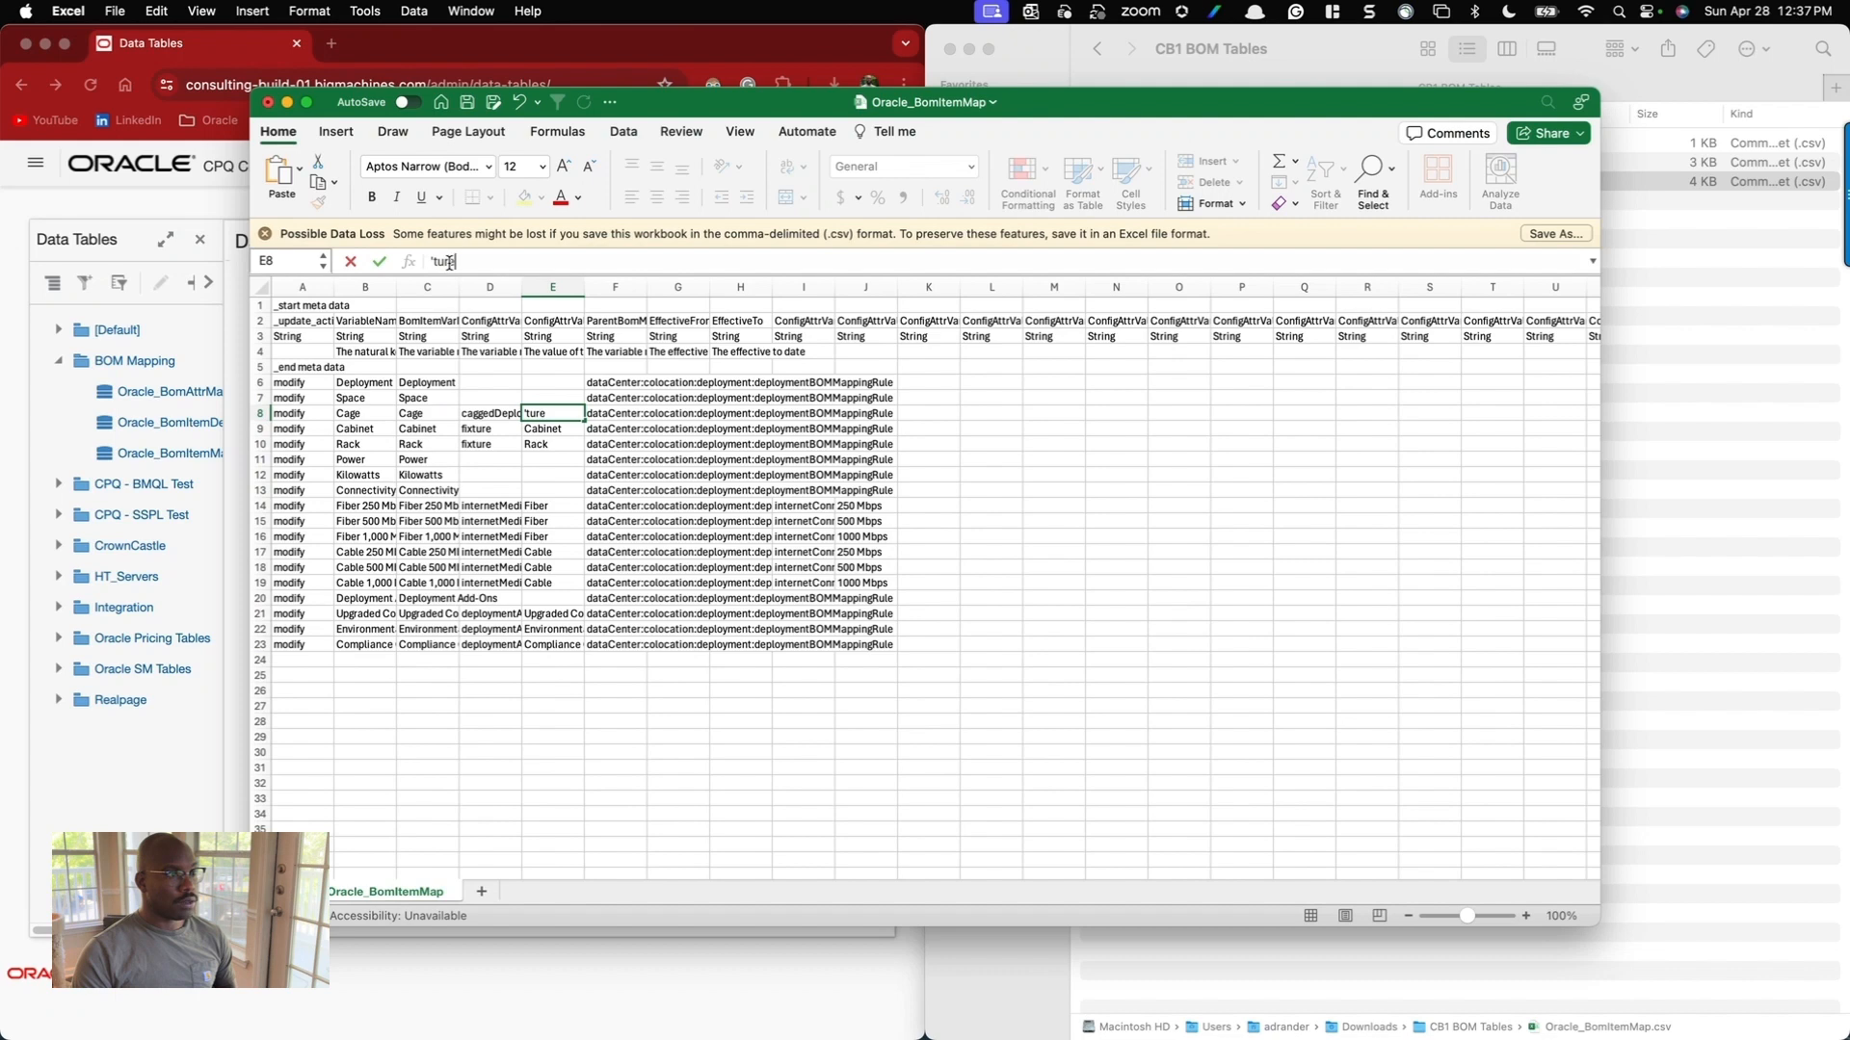
key(Return)
key(super+s)
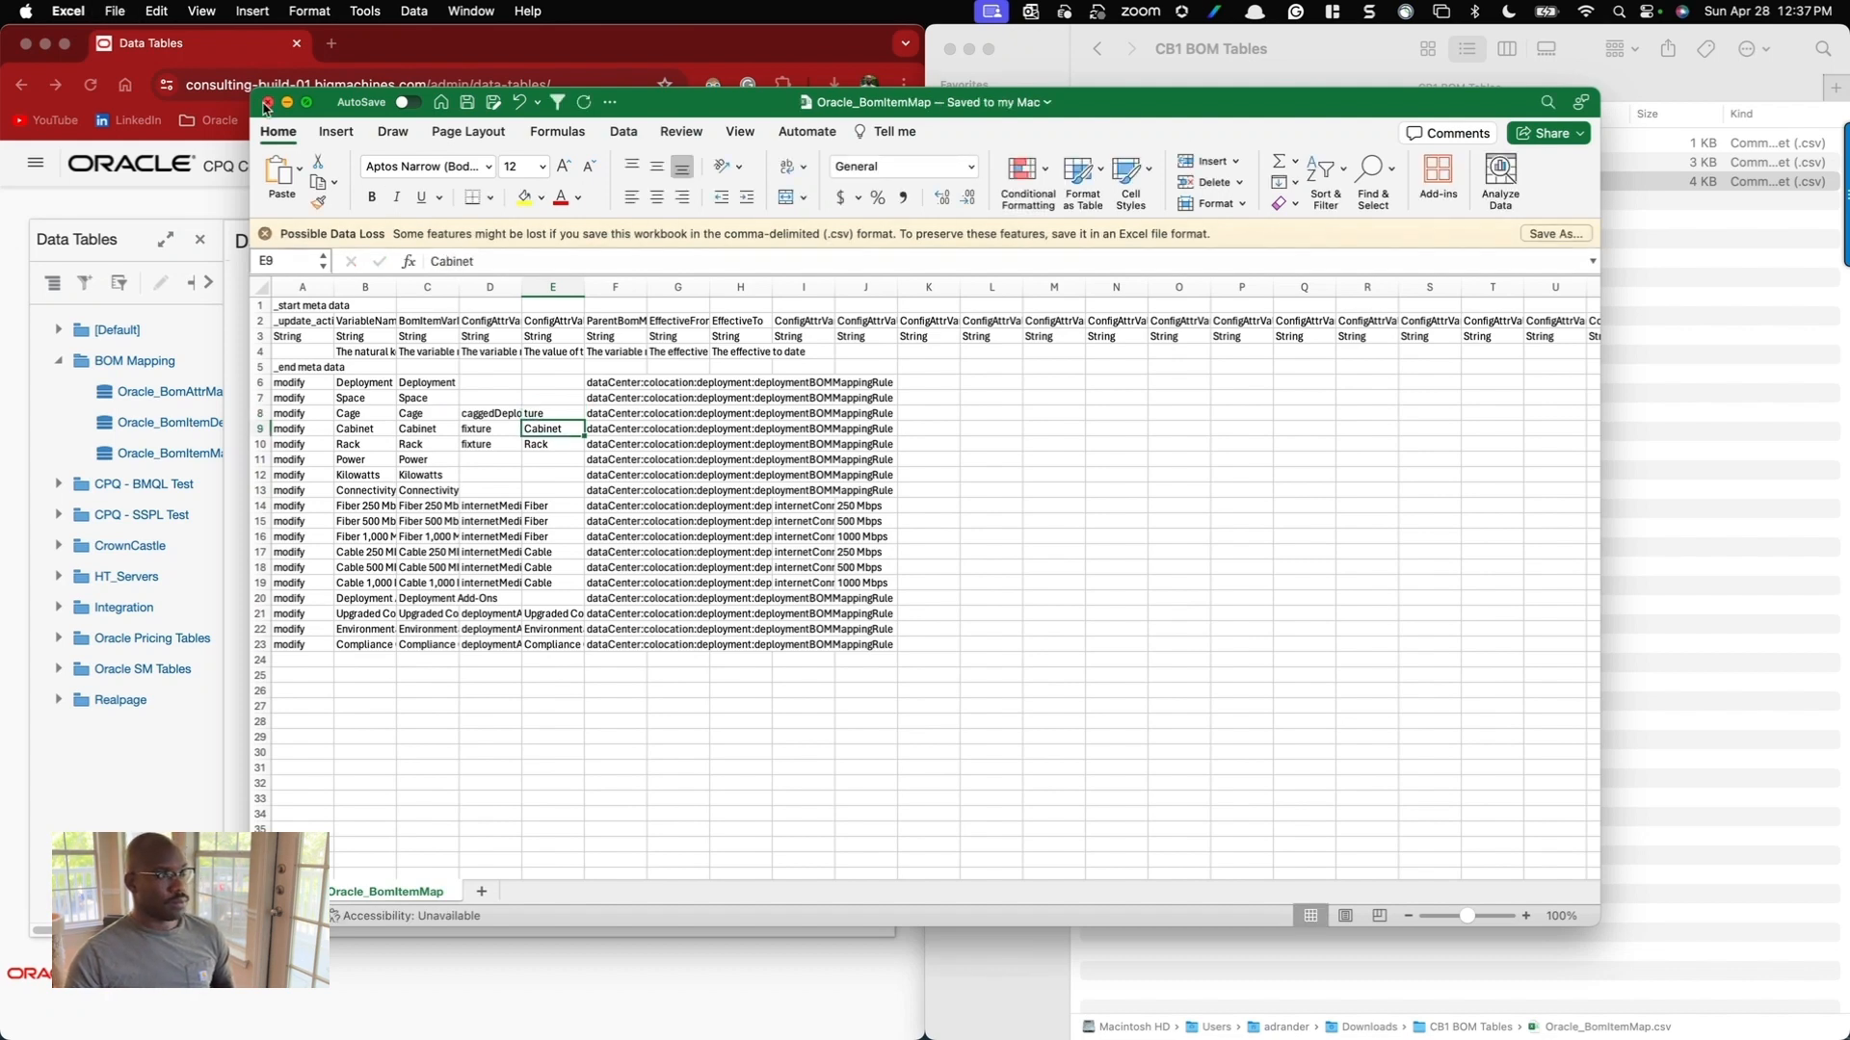
click(269, 103)
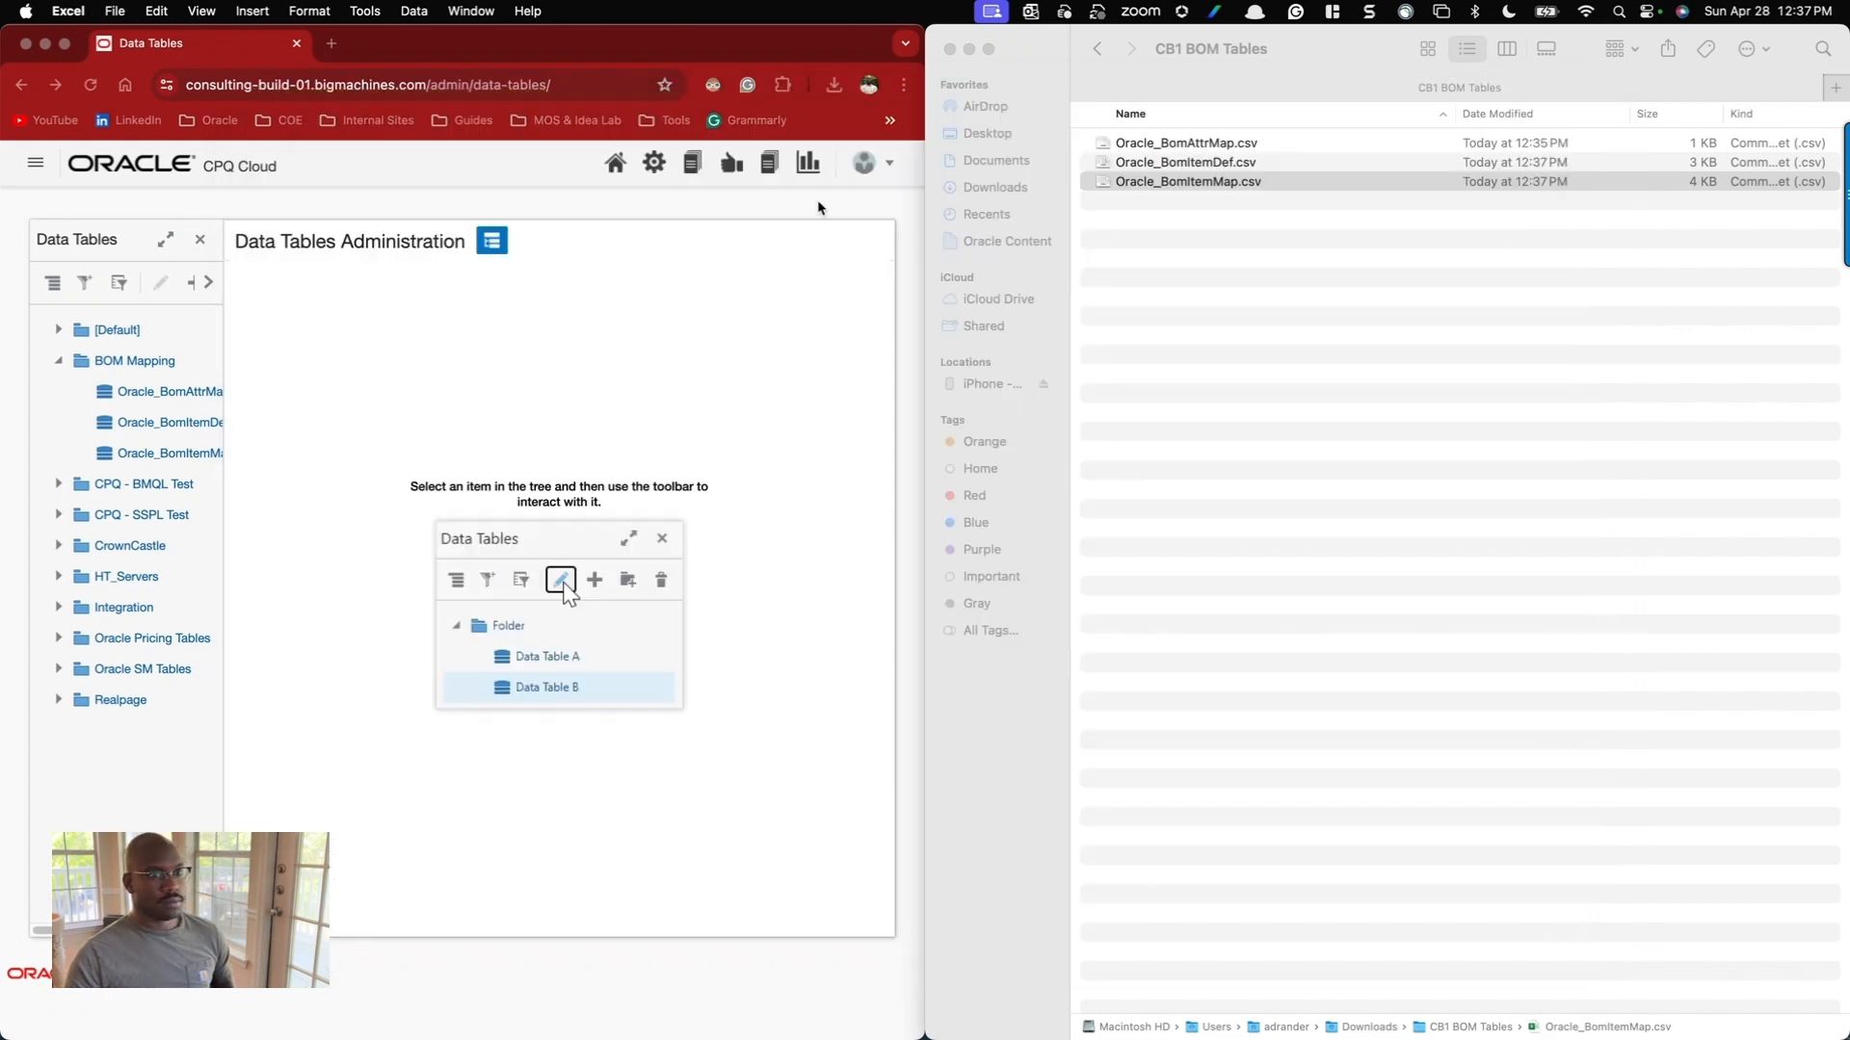
In Oracle_BomAttrMap.csv, set _update_action to modify for CageQty and KilowattsQty in A7 and A8, saving and closing the workbook.
click(1205, 146)
double_click(1205, 146)
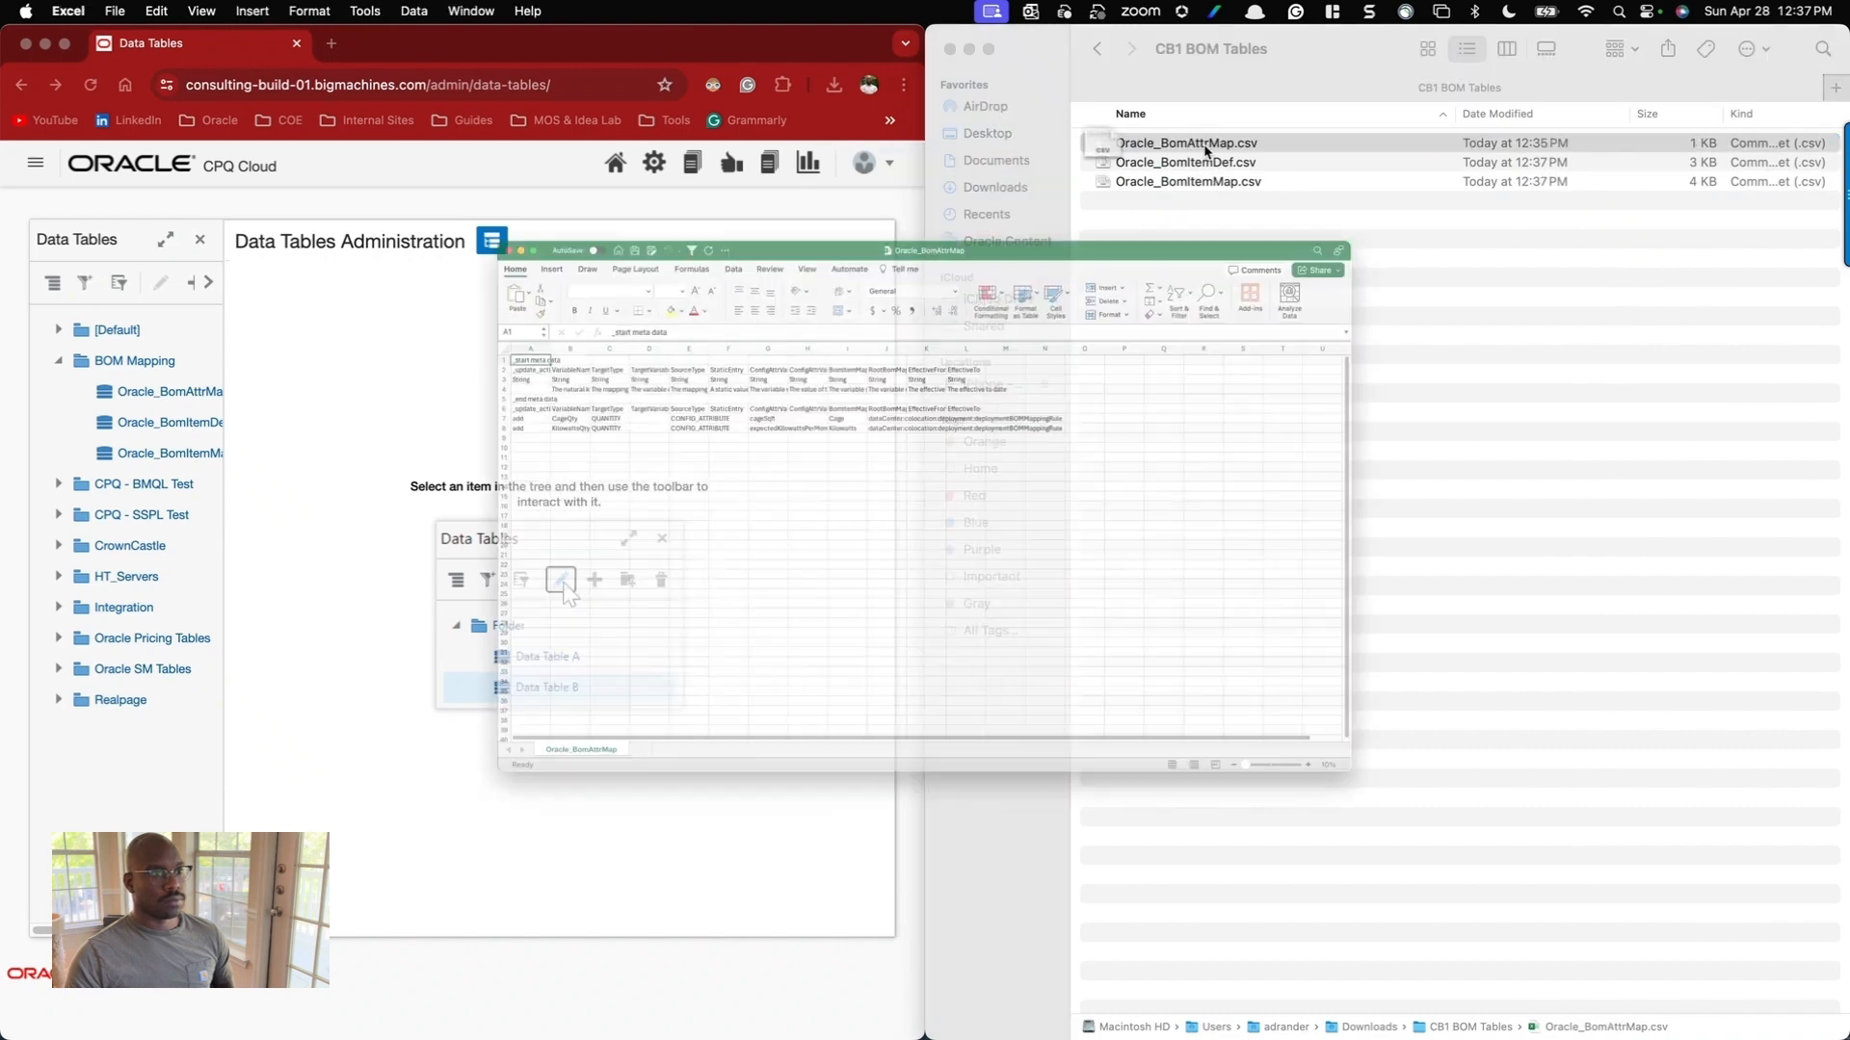
click(298, 401)
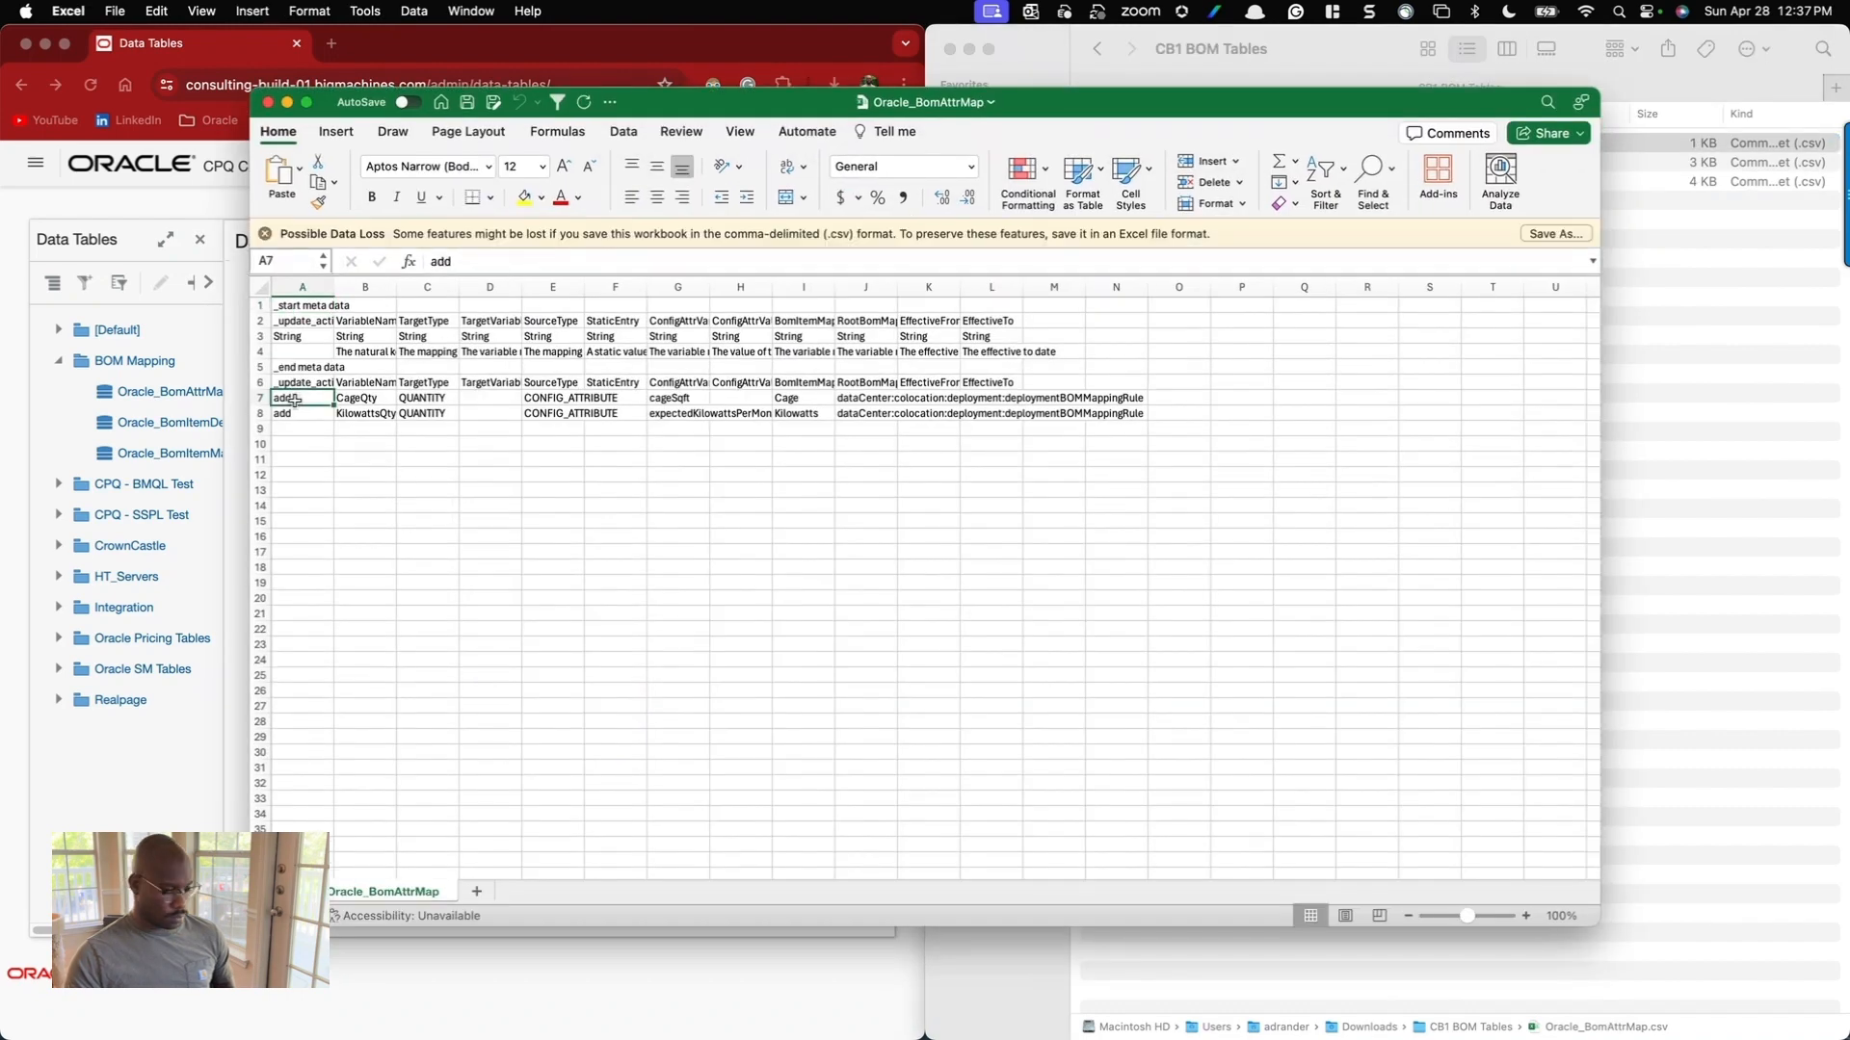
key(super+v)
click(302, 416)
key(super+v)
key(super+s)
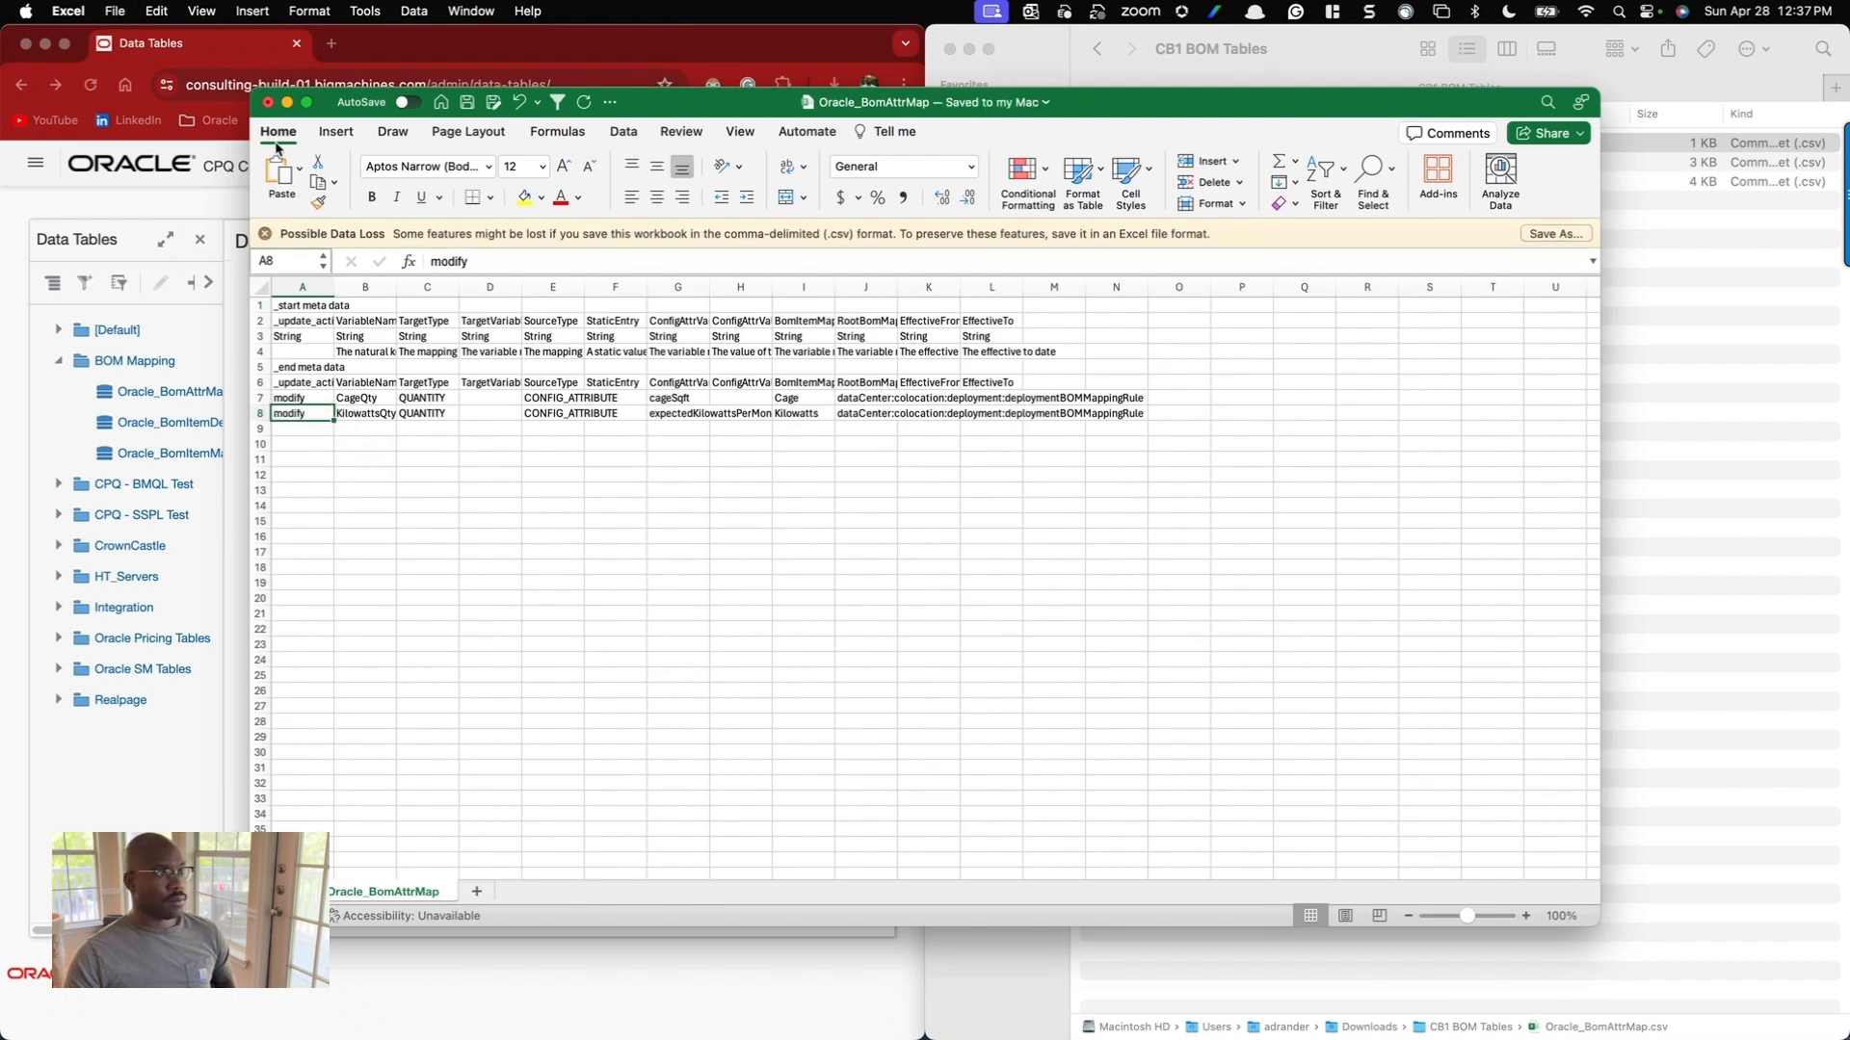
click(270, 103)
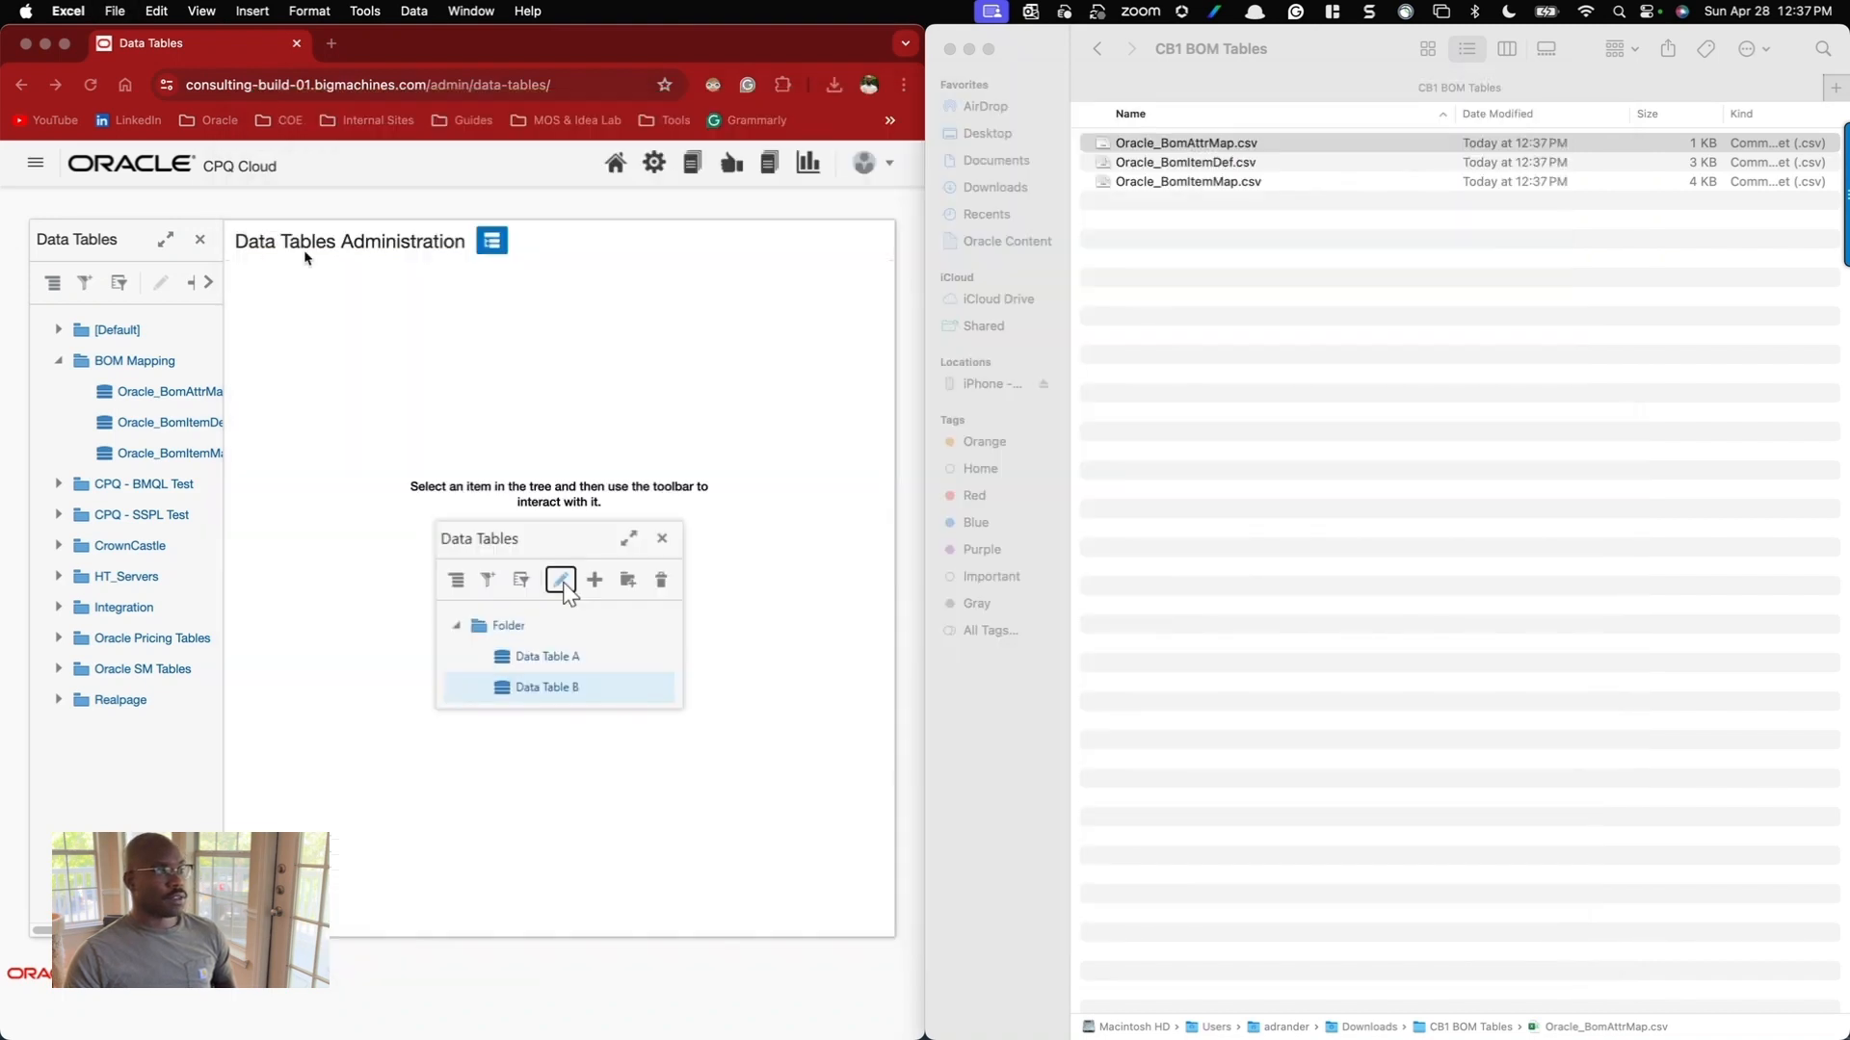
Import Oracle_BomAttrMap.csv into the CPQ data tables with comma column and newline row delimiters.
click(55, 284)
click(86, 310)
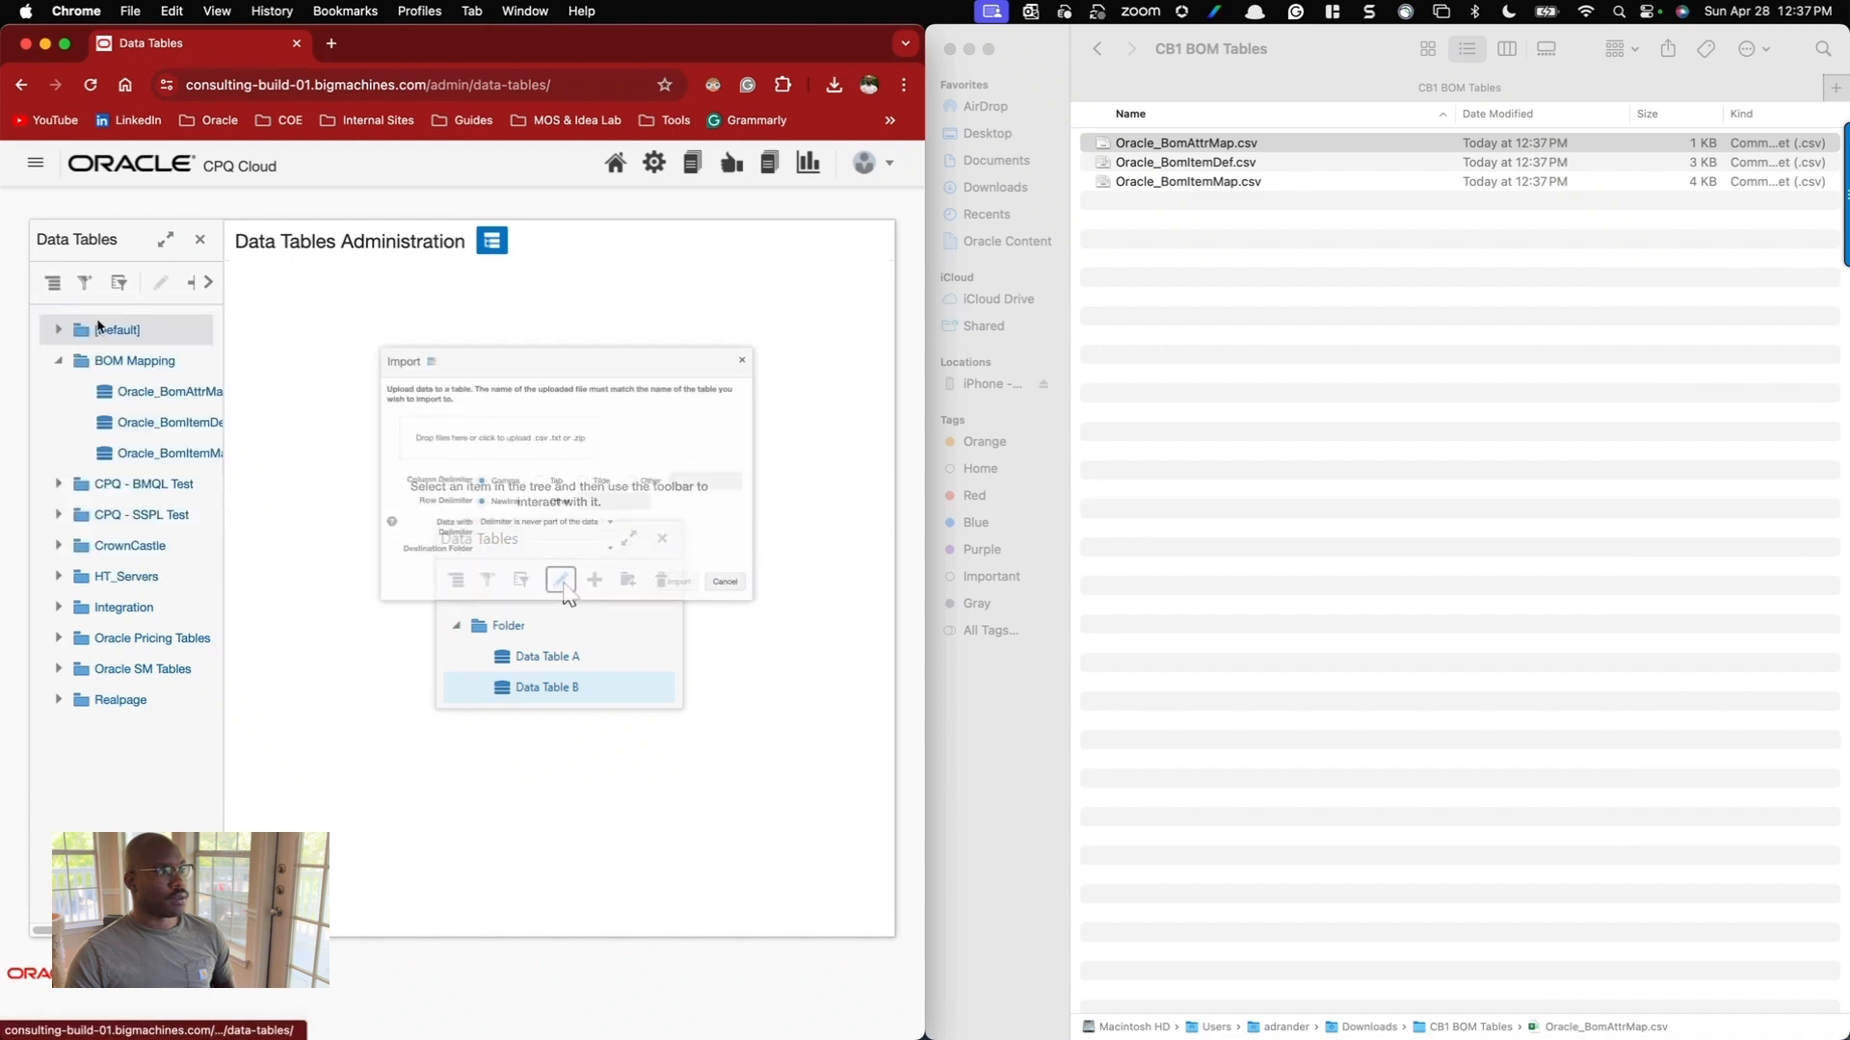
drag(1226, 144, 516, 423)
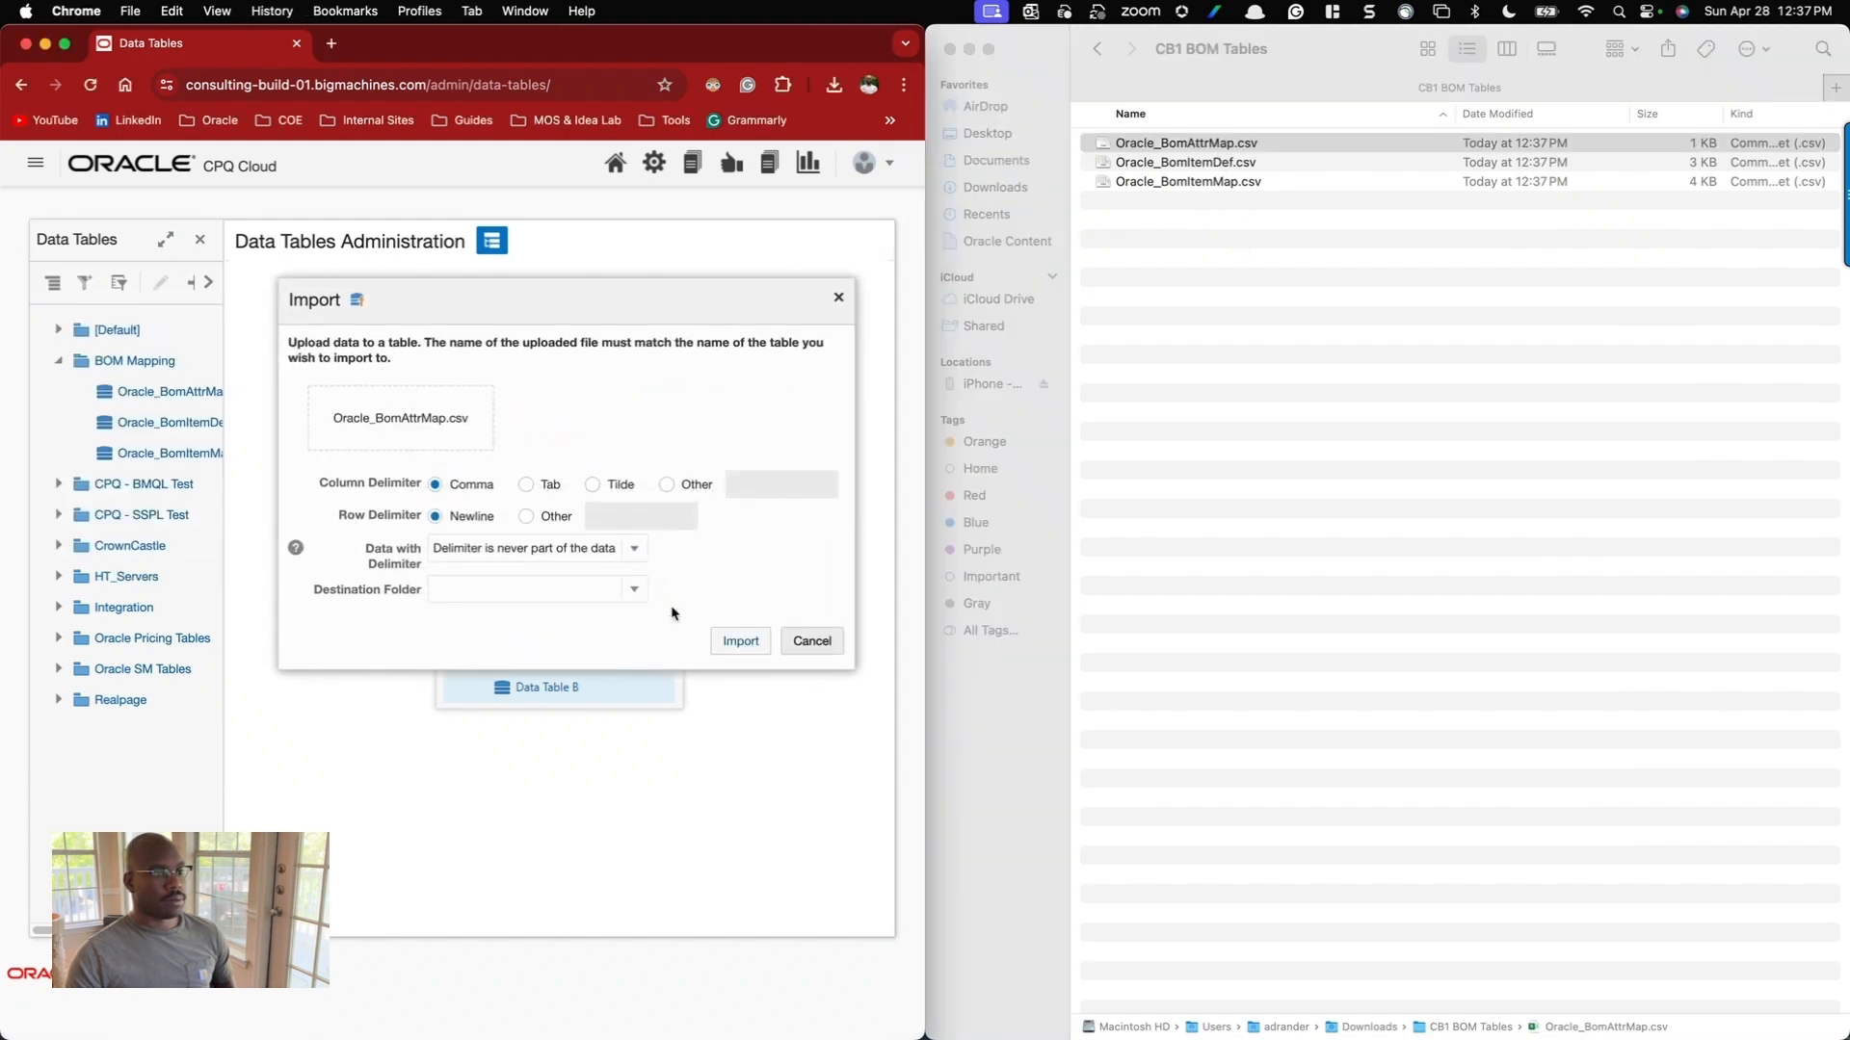
click(738, 640)
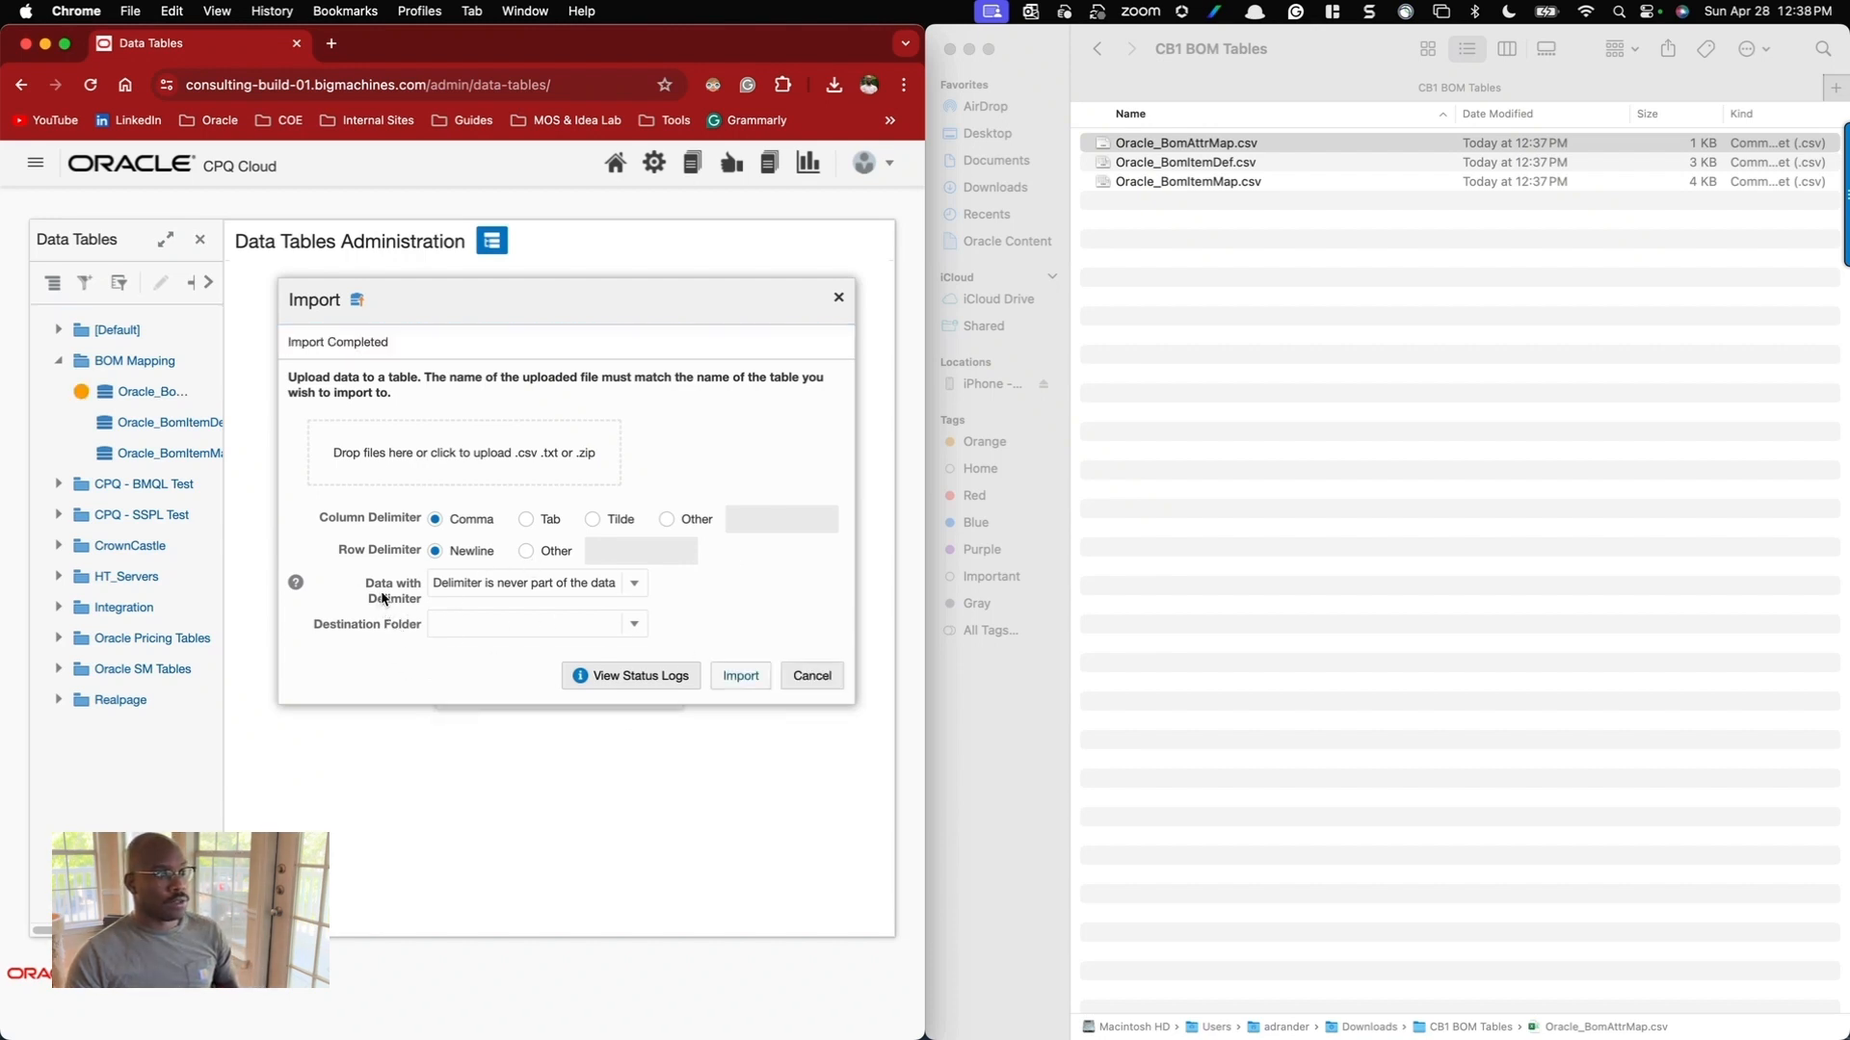
Start another data table import and add Oracle_BomItemDef.csv as the file for upload.
click(64, 285)
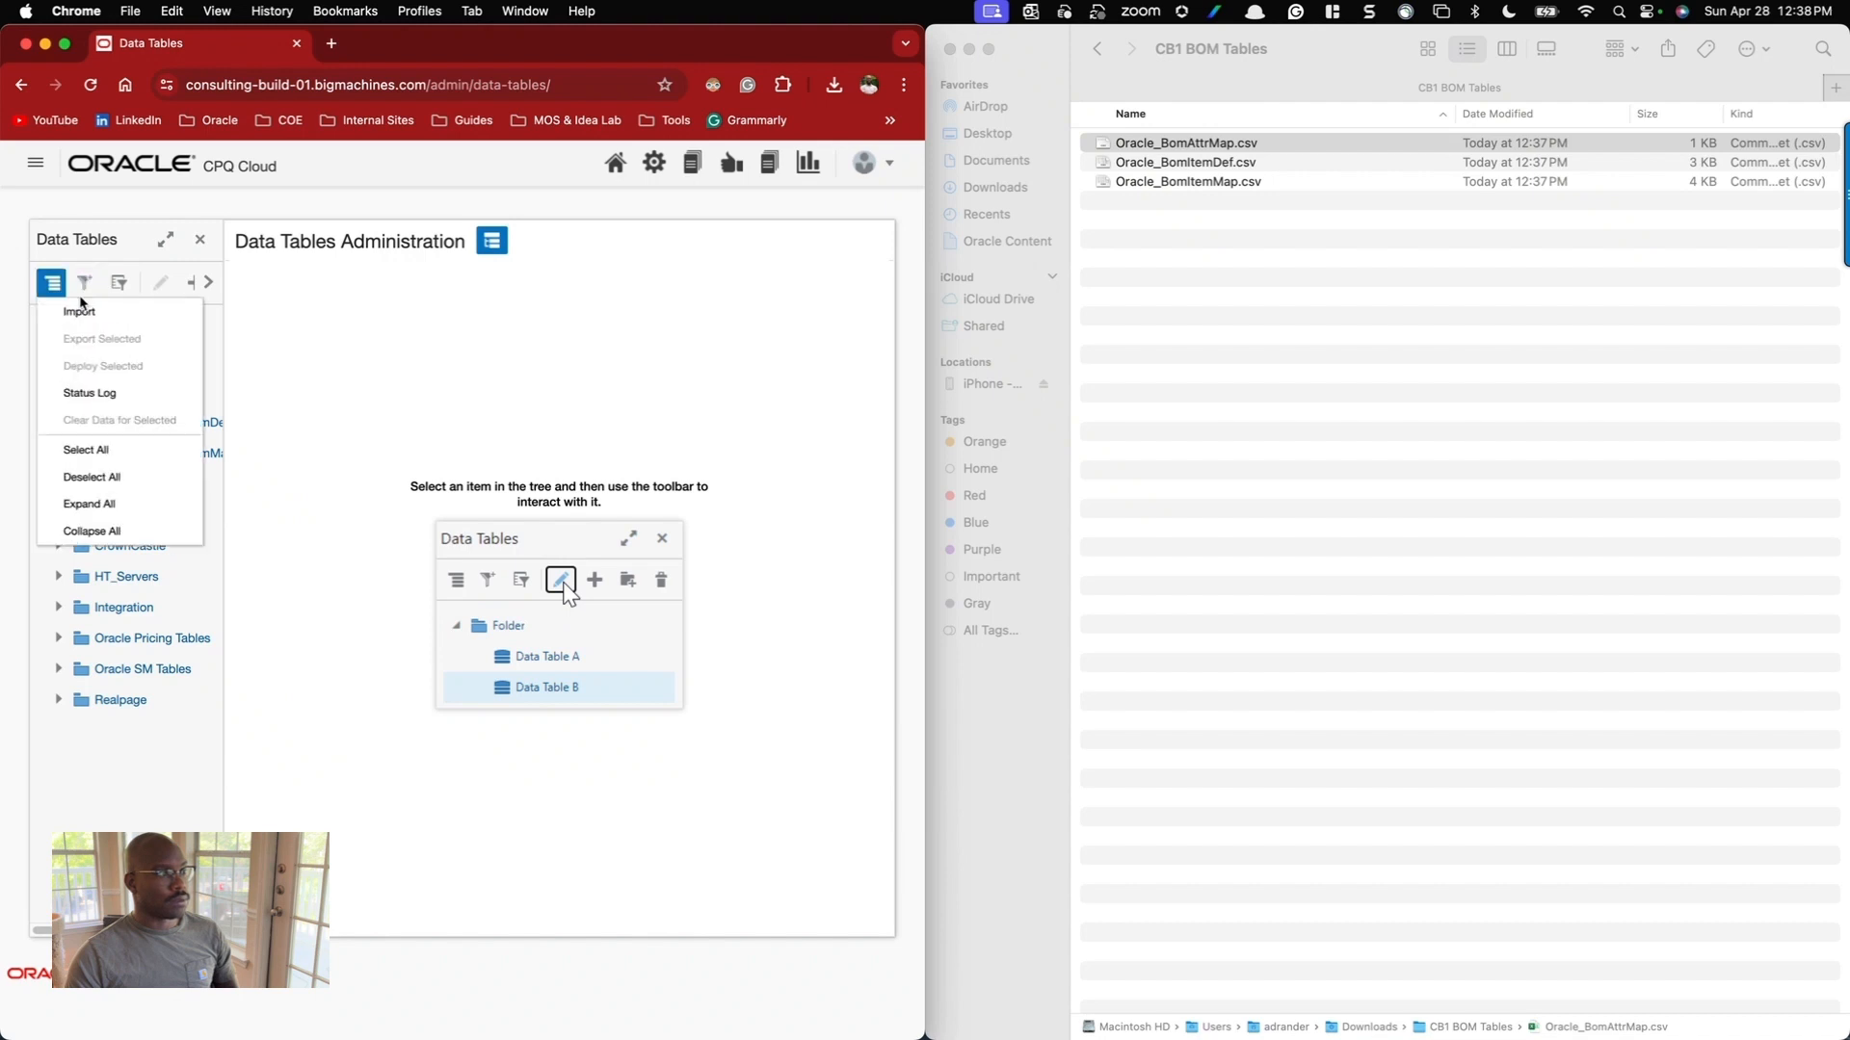
click(77, 306)
click(1258, 159)
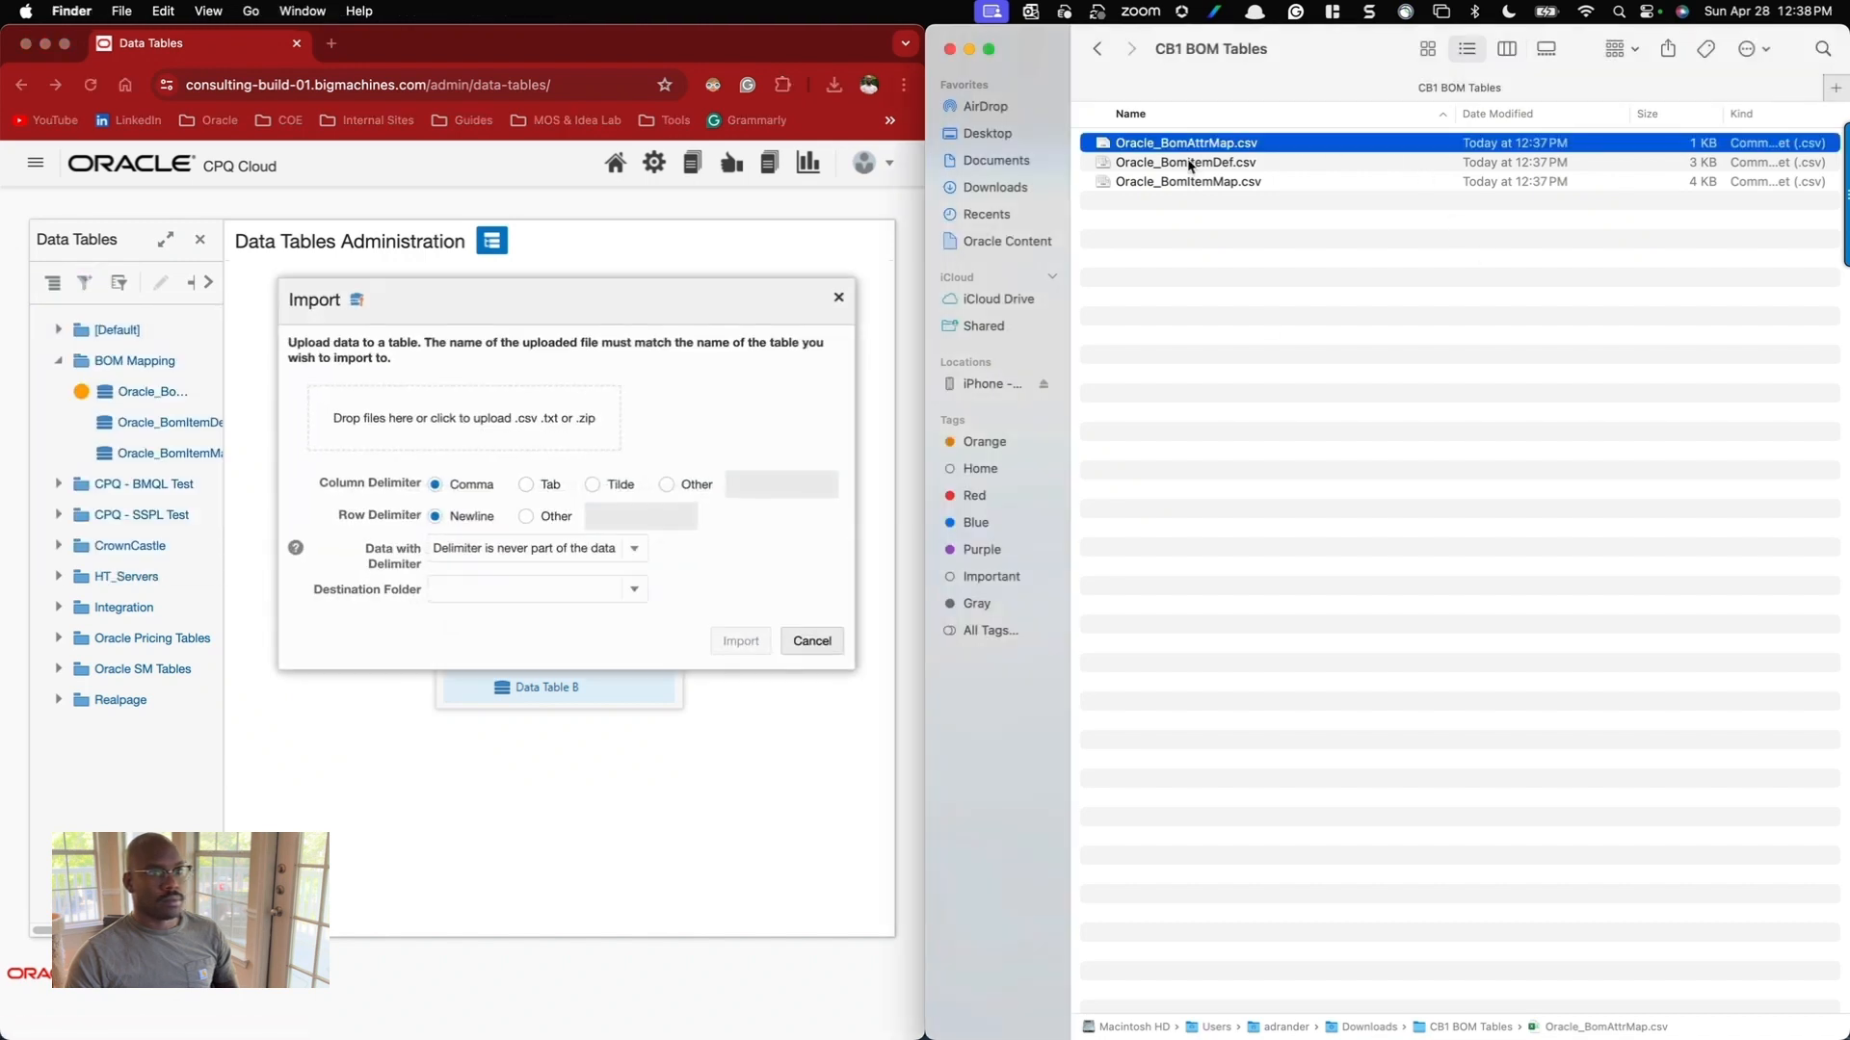
drag(1195, 166, 546, 416)
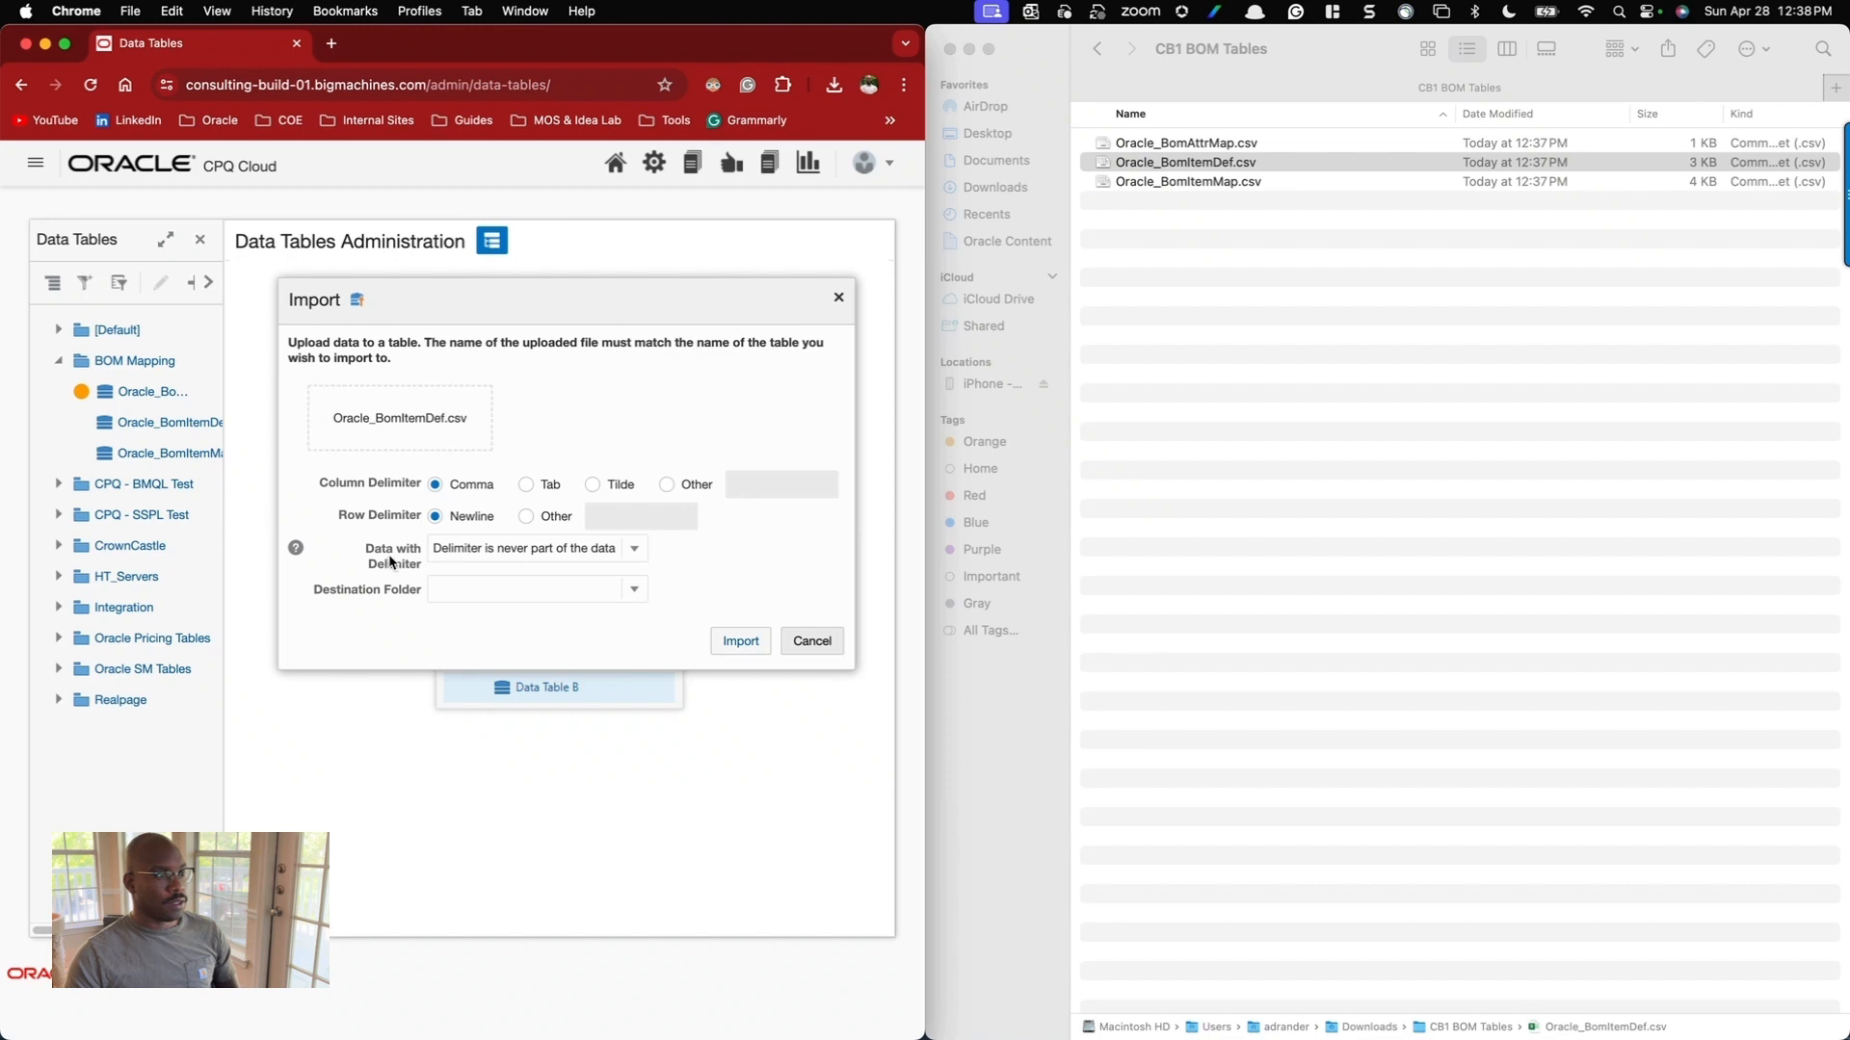
Try MS Excel .csv format for Data with Delimiter and look through the Destination Folder choices without picking one.
click(624, 556)
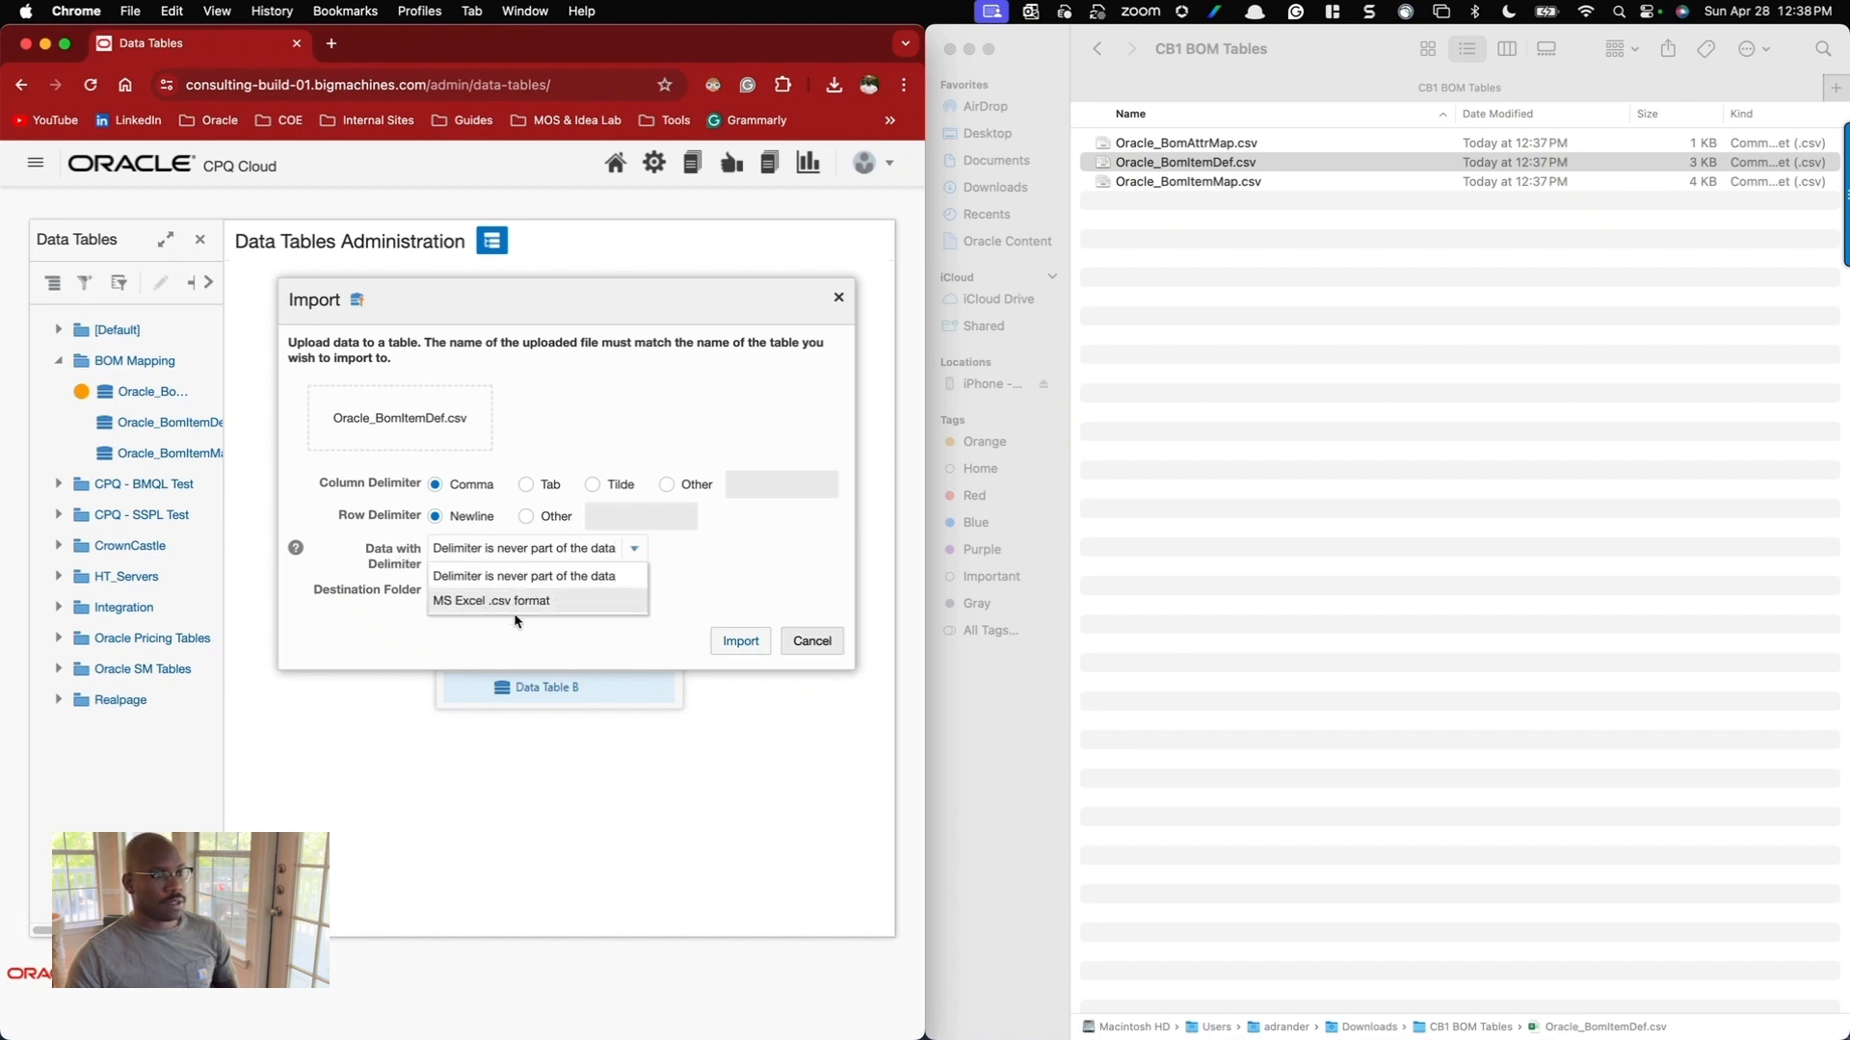
click(541, 632)
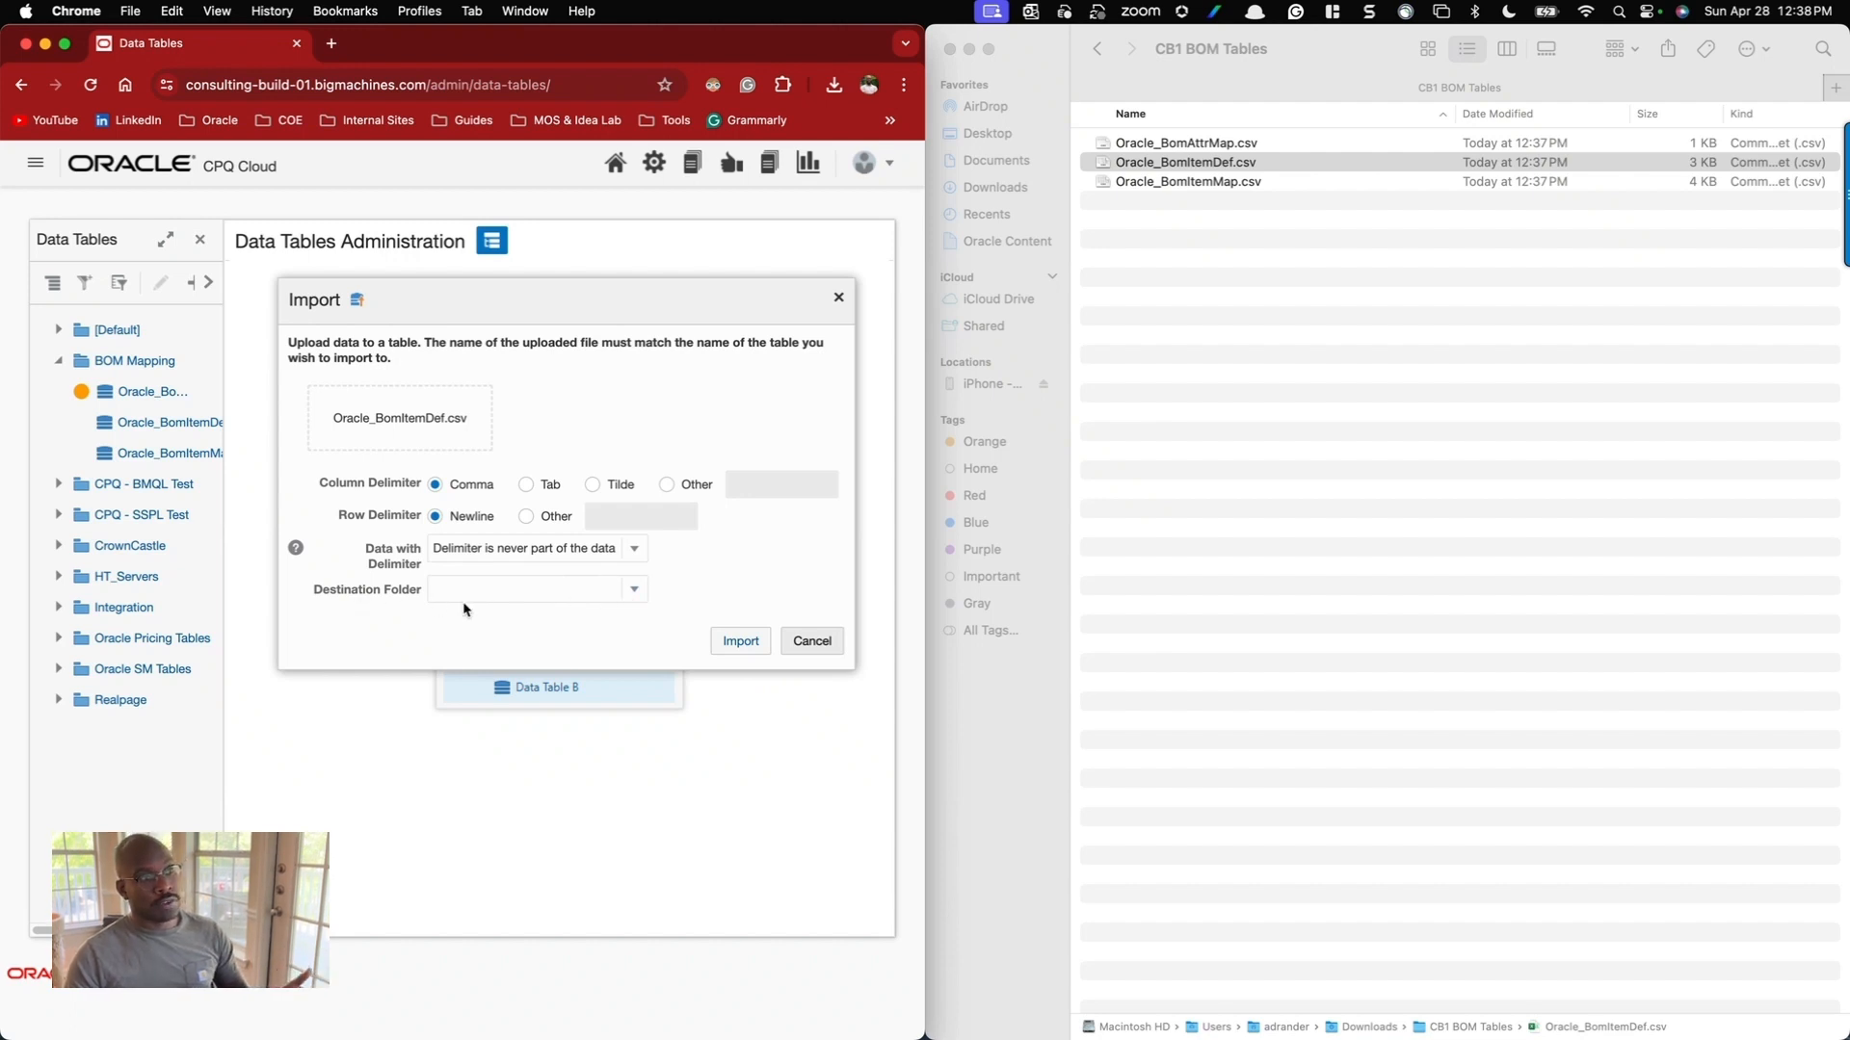
click(500, 551)
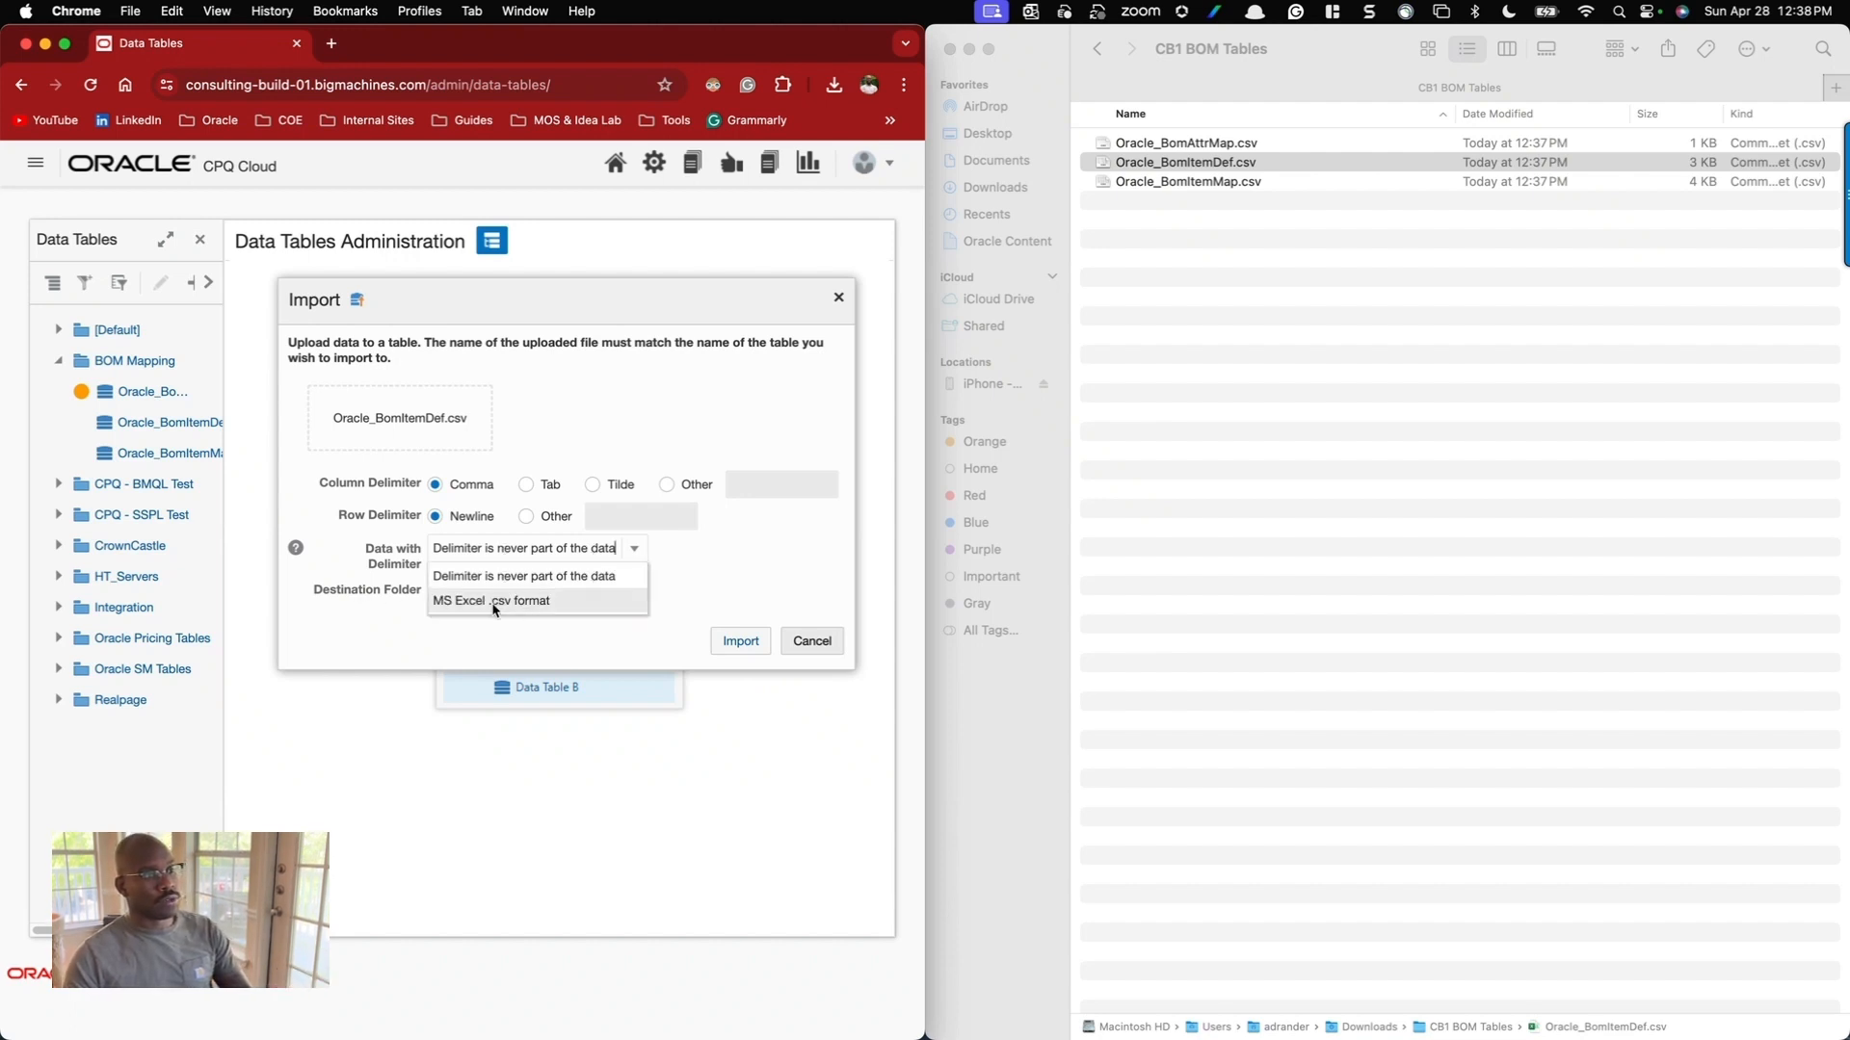
click(494, 601)
click(635, 591)
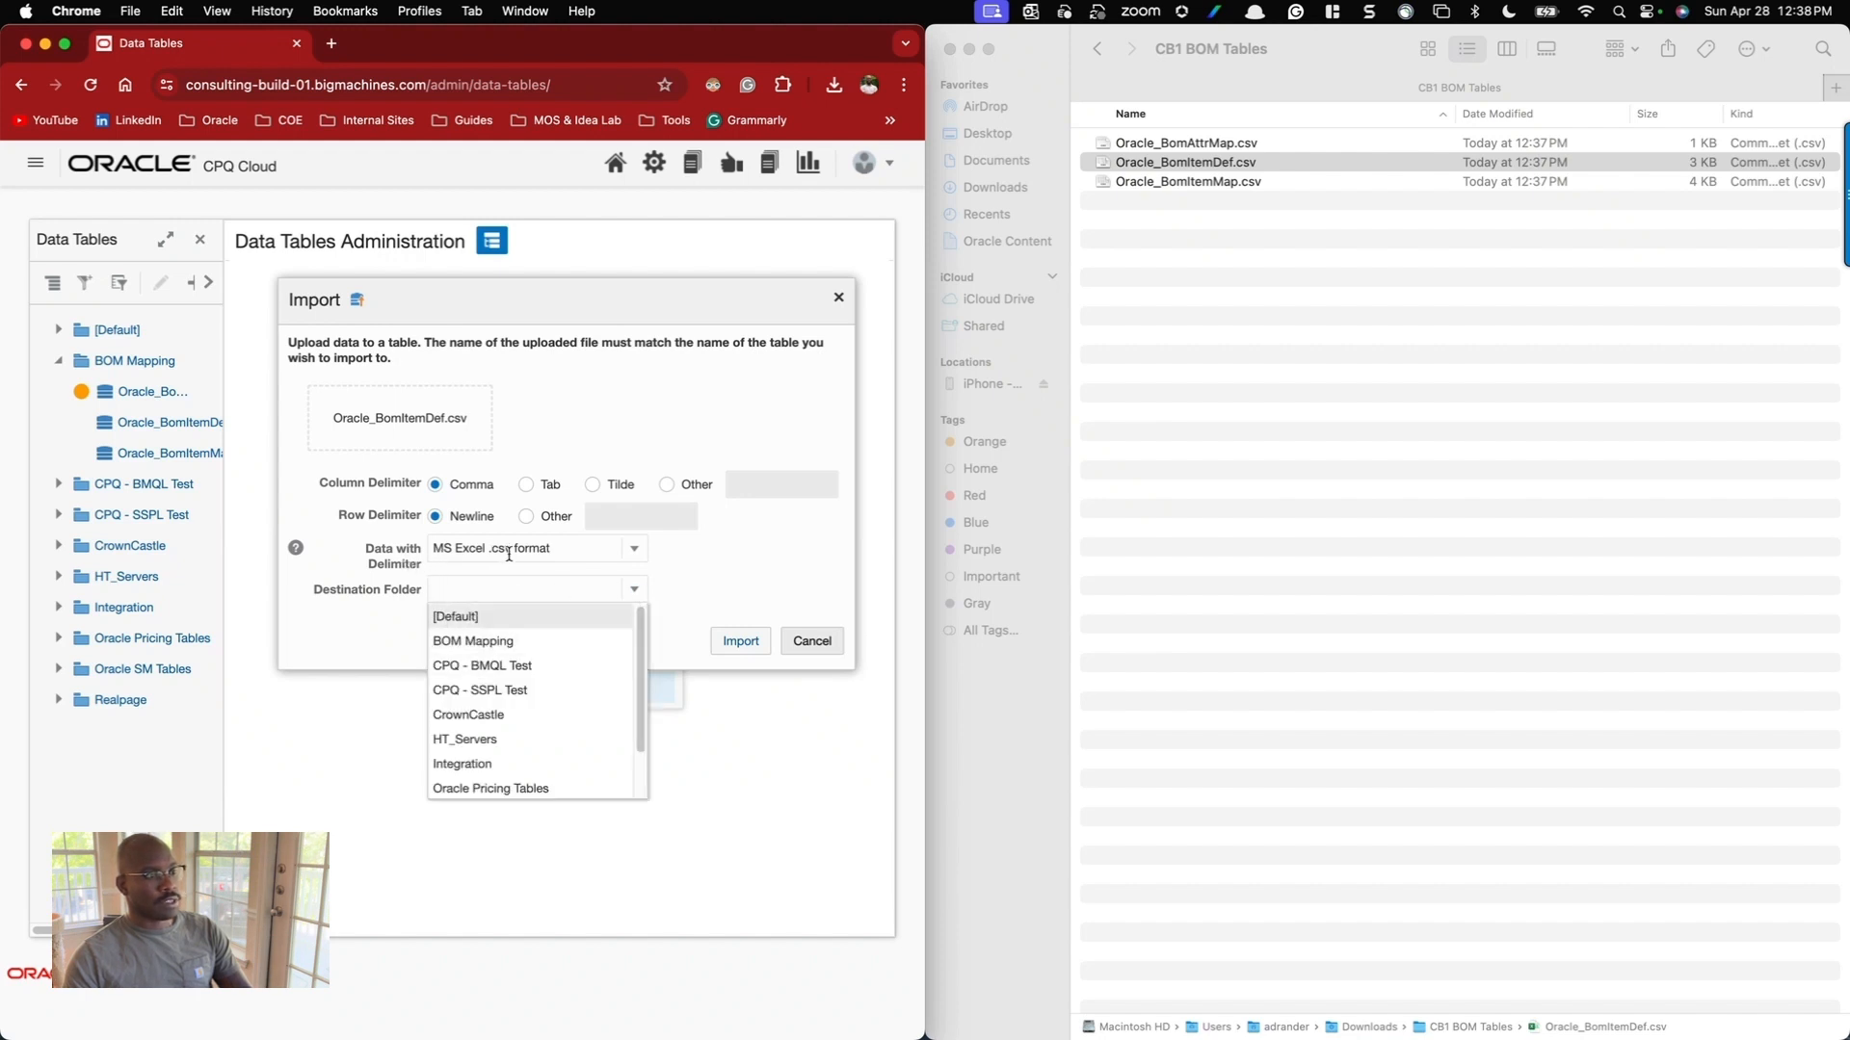
click(357, 650)
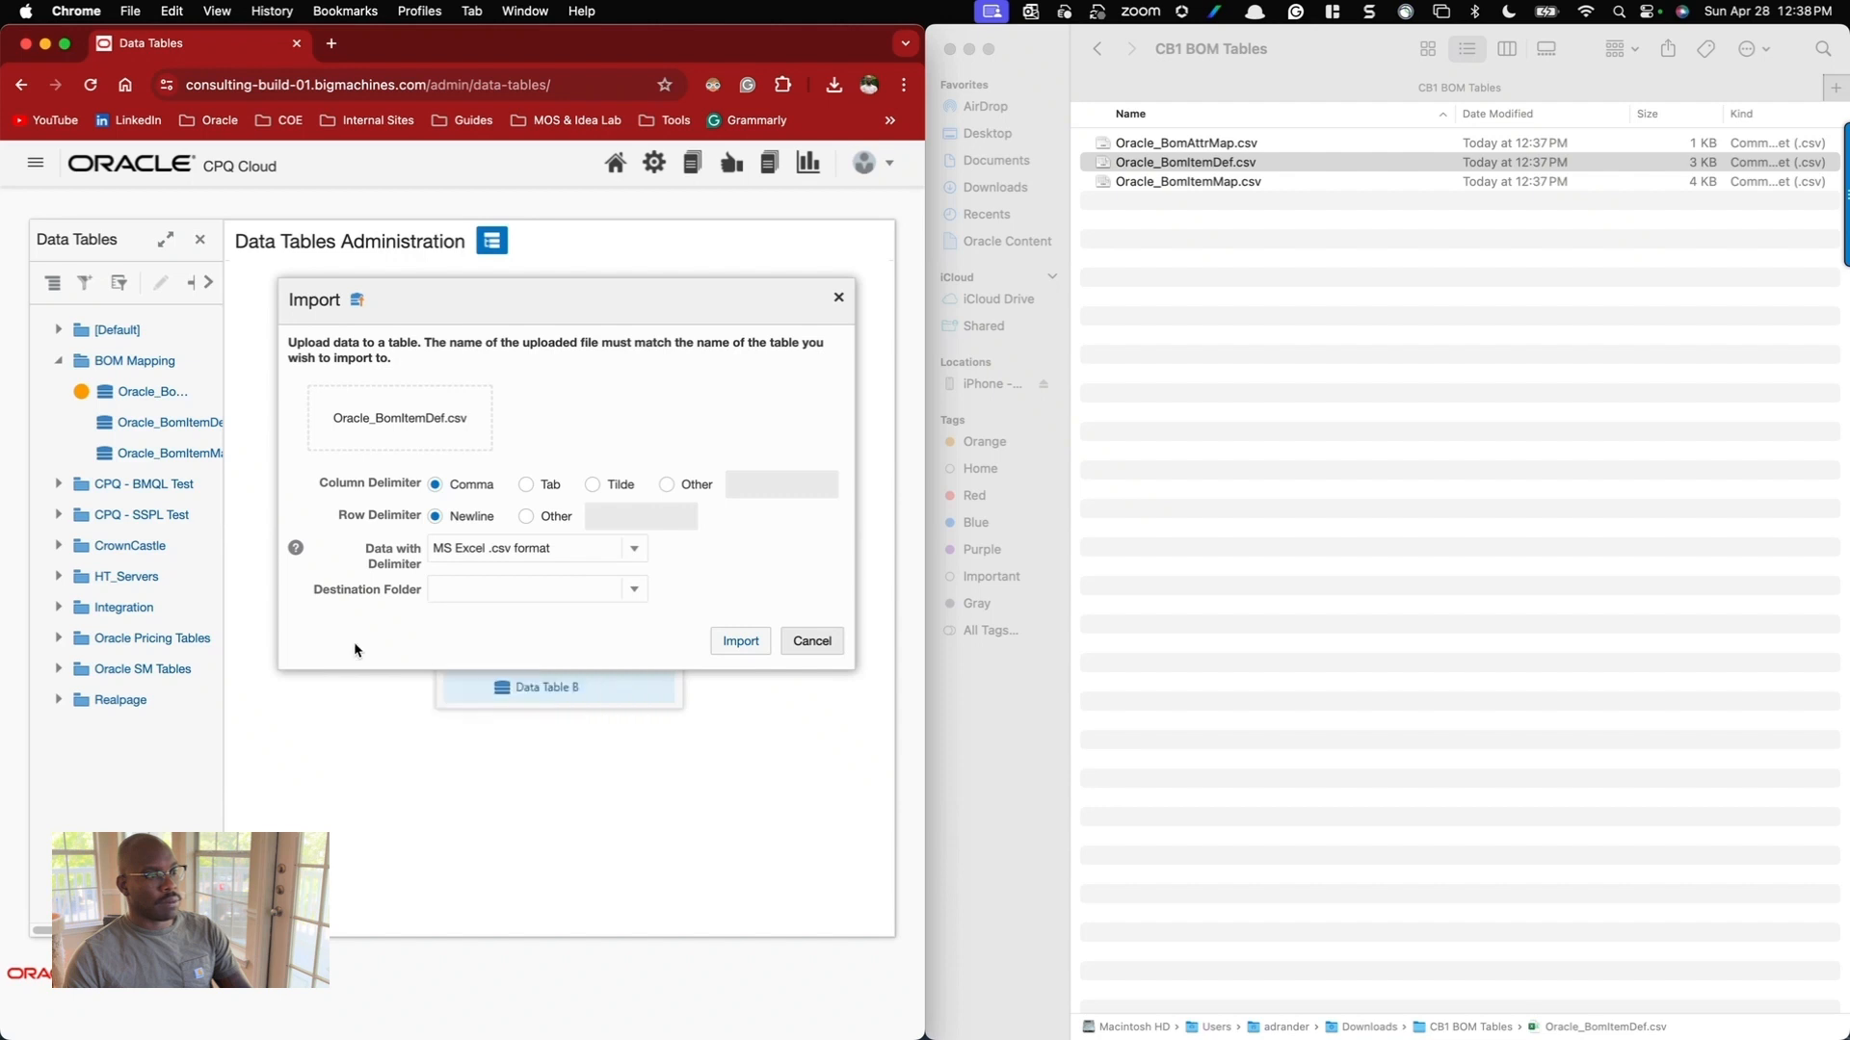
Set Data with Delimiter to "Delimiter is never part of the data" and import Oracle_BomItemDef.csv.
click(634, 549)
click(486, 578)
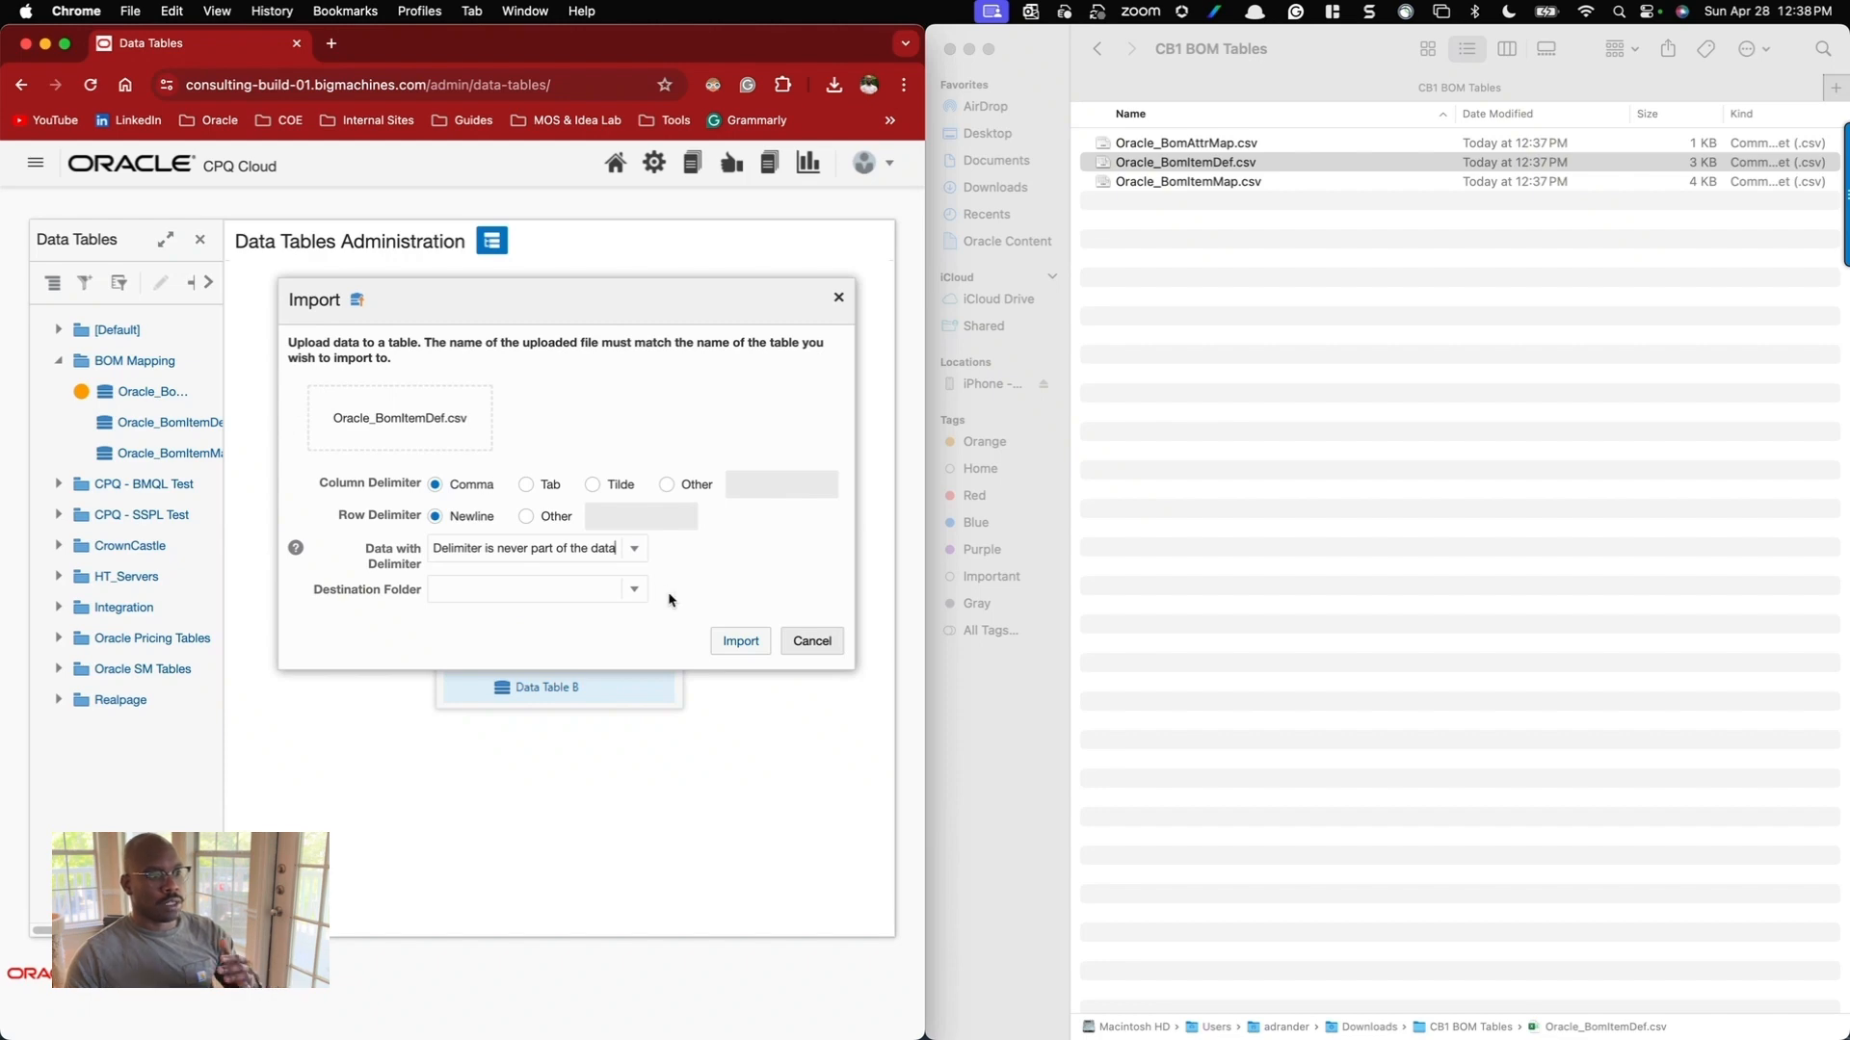
click(737, 639)
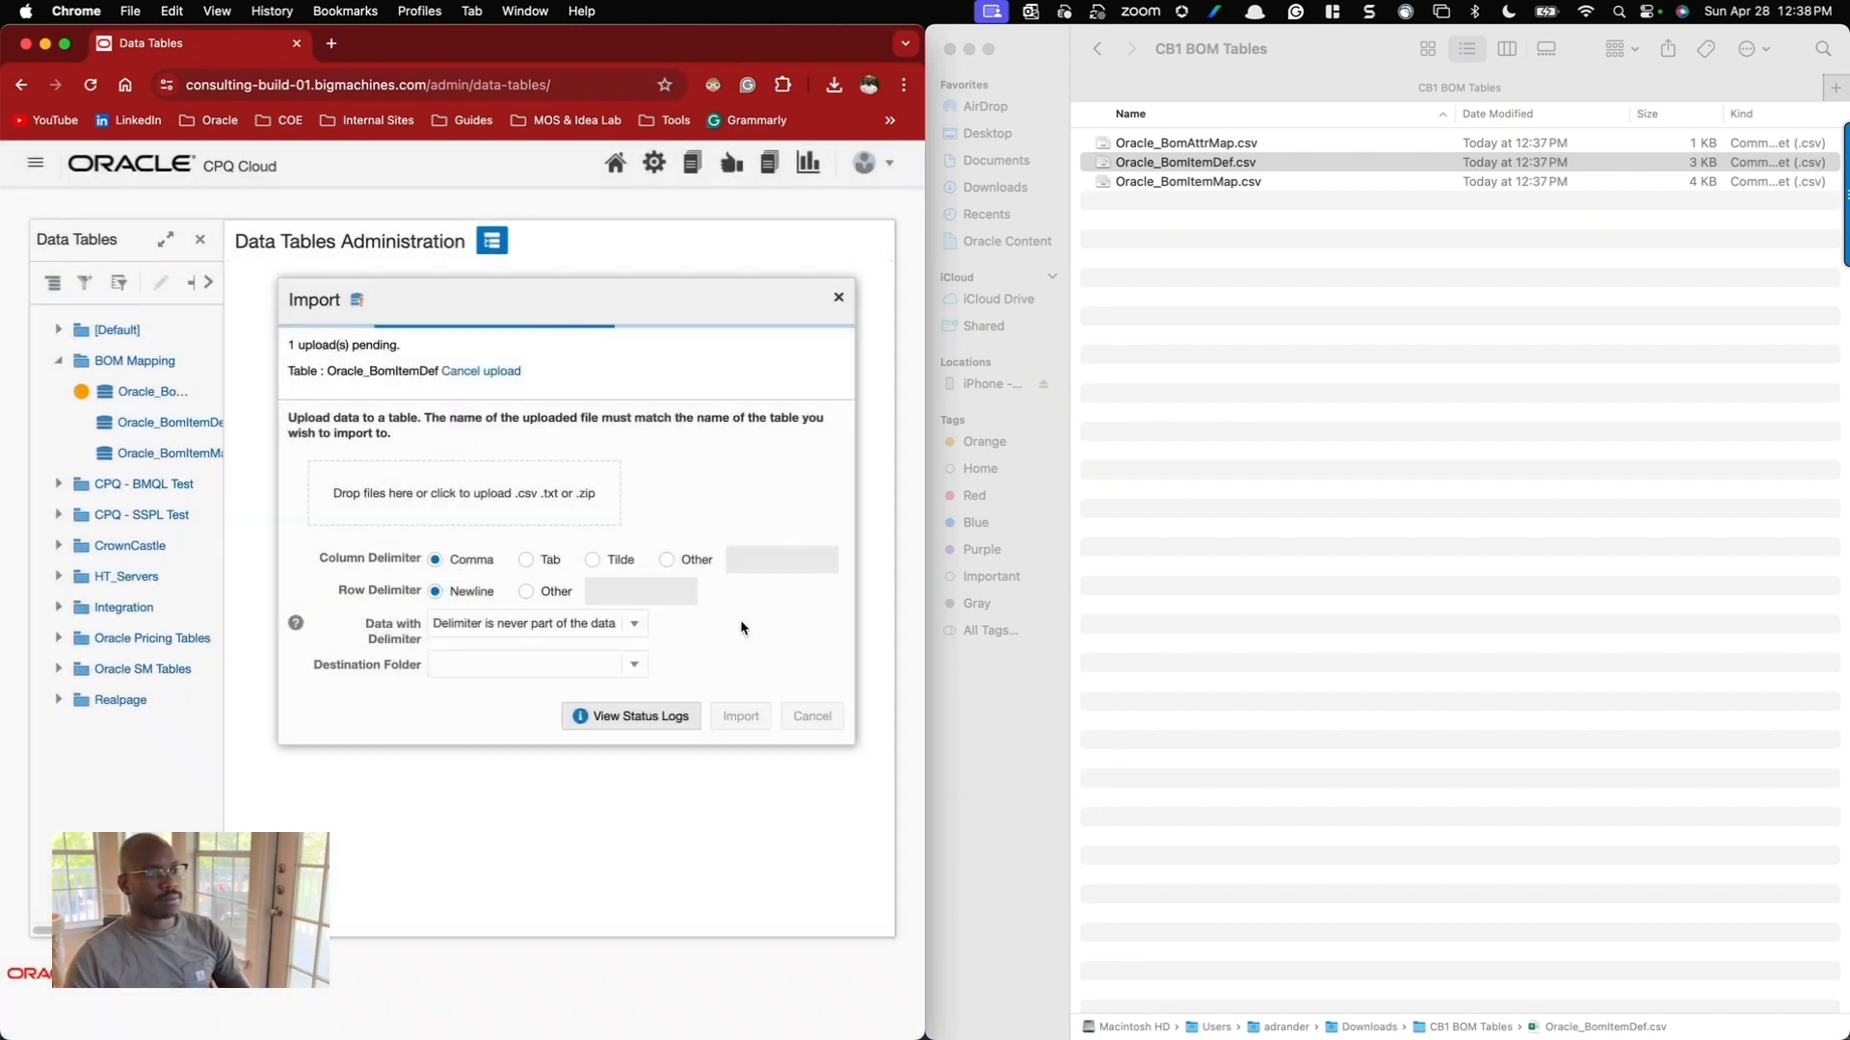
Import Oracle_BomItemMap.csv from the CB1 BOM Tables folder into the CPQ data tables.
click(53, 283)
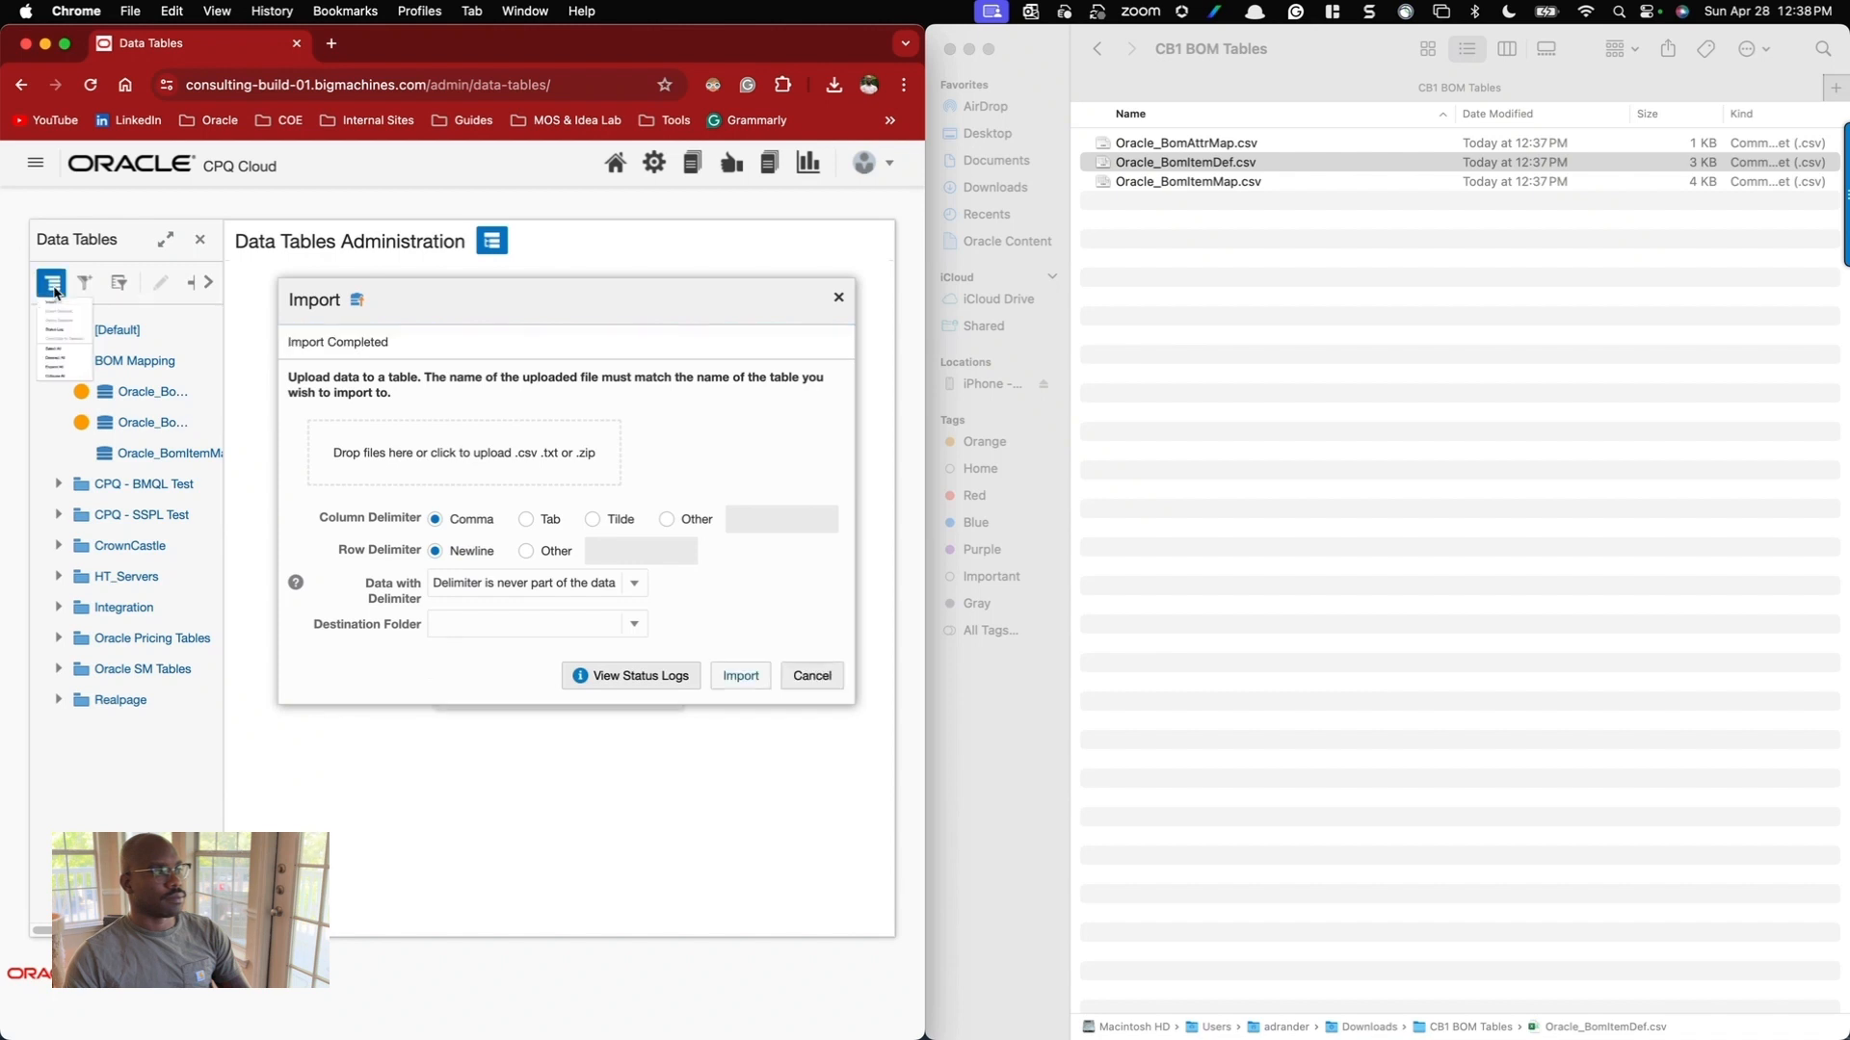
click(81, 320)
click(57, 290)
click(72, 318)
click(1201, 182)
click(1202, 182)
drag(1201, 186, 578, 415)
click(747, 642)
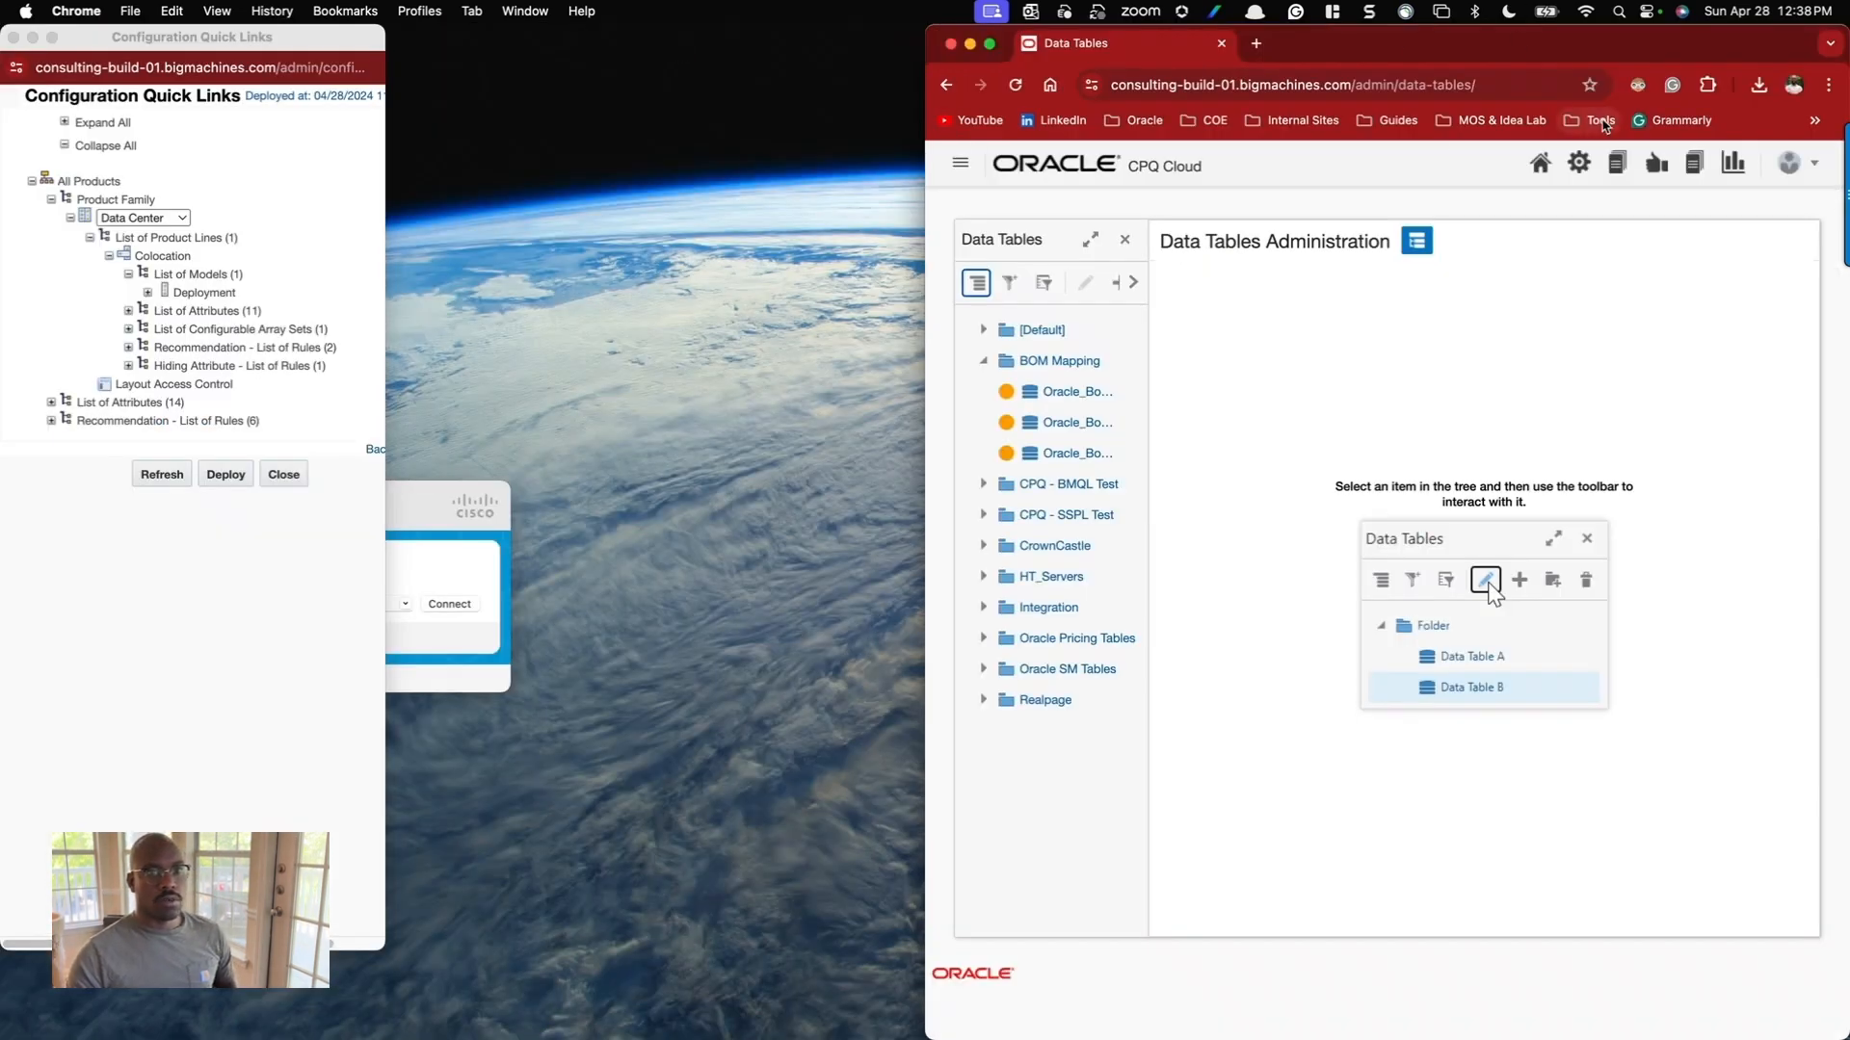
Open the bookmarked CPQ Help guide in its own browser window beside the Data Tables administration.
click(1397, 120)
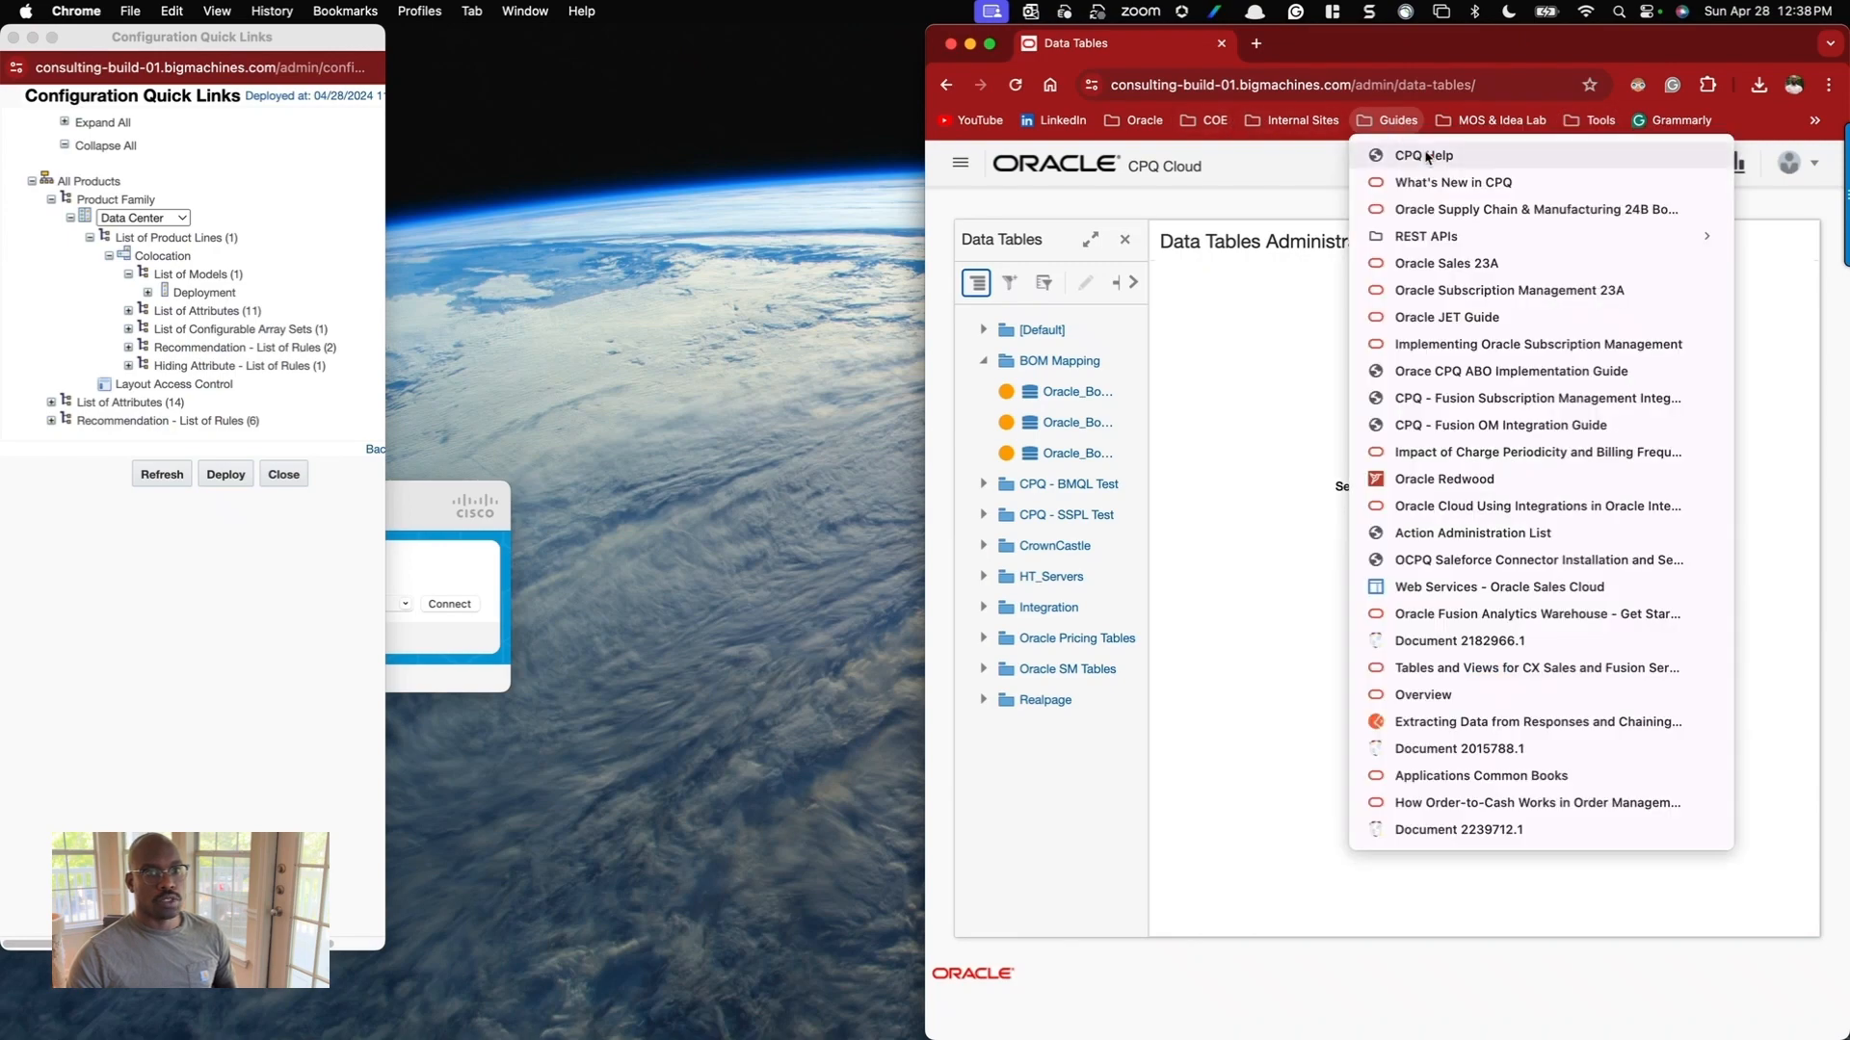
drag(1331, 50, 931, 217)
key(ctrl+alt+Left)
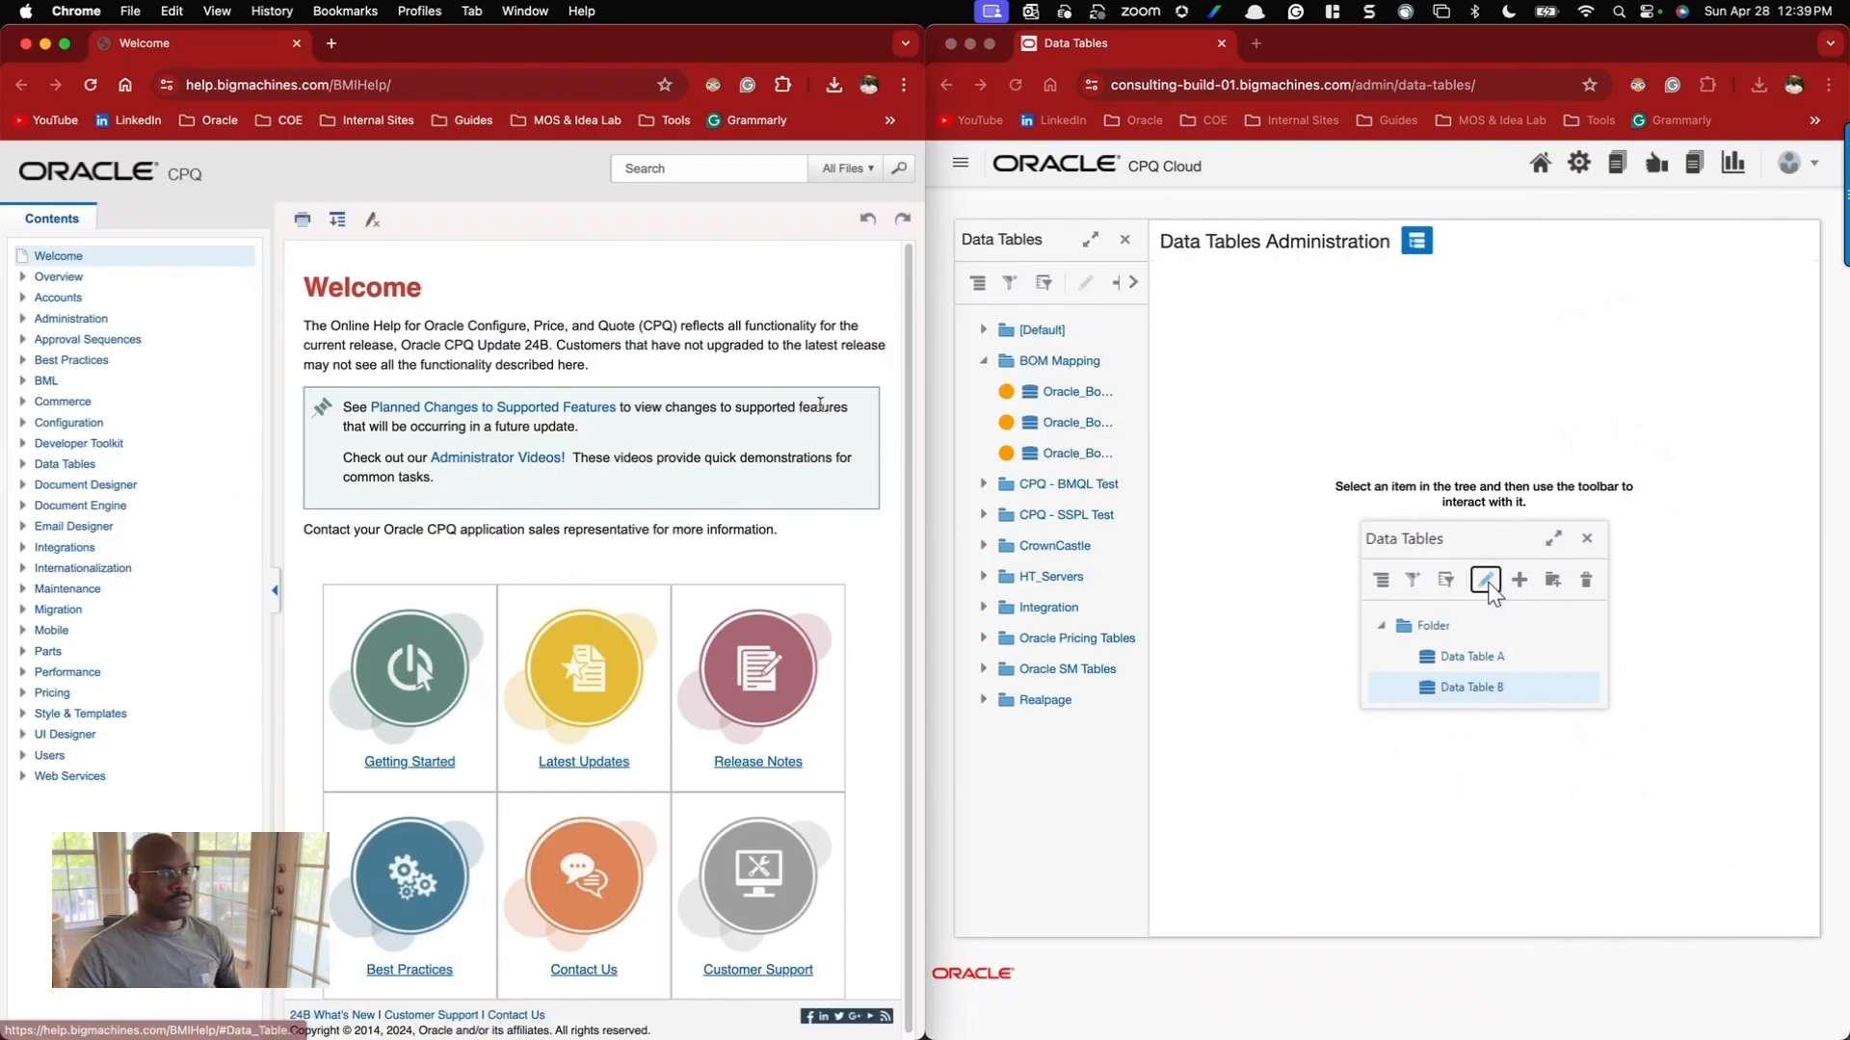
Widen the data tables tree, open Oracle_BomAttrMap from BOM Mapping for editing, and view its schema.
click(1131, 291)
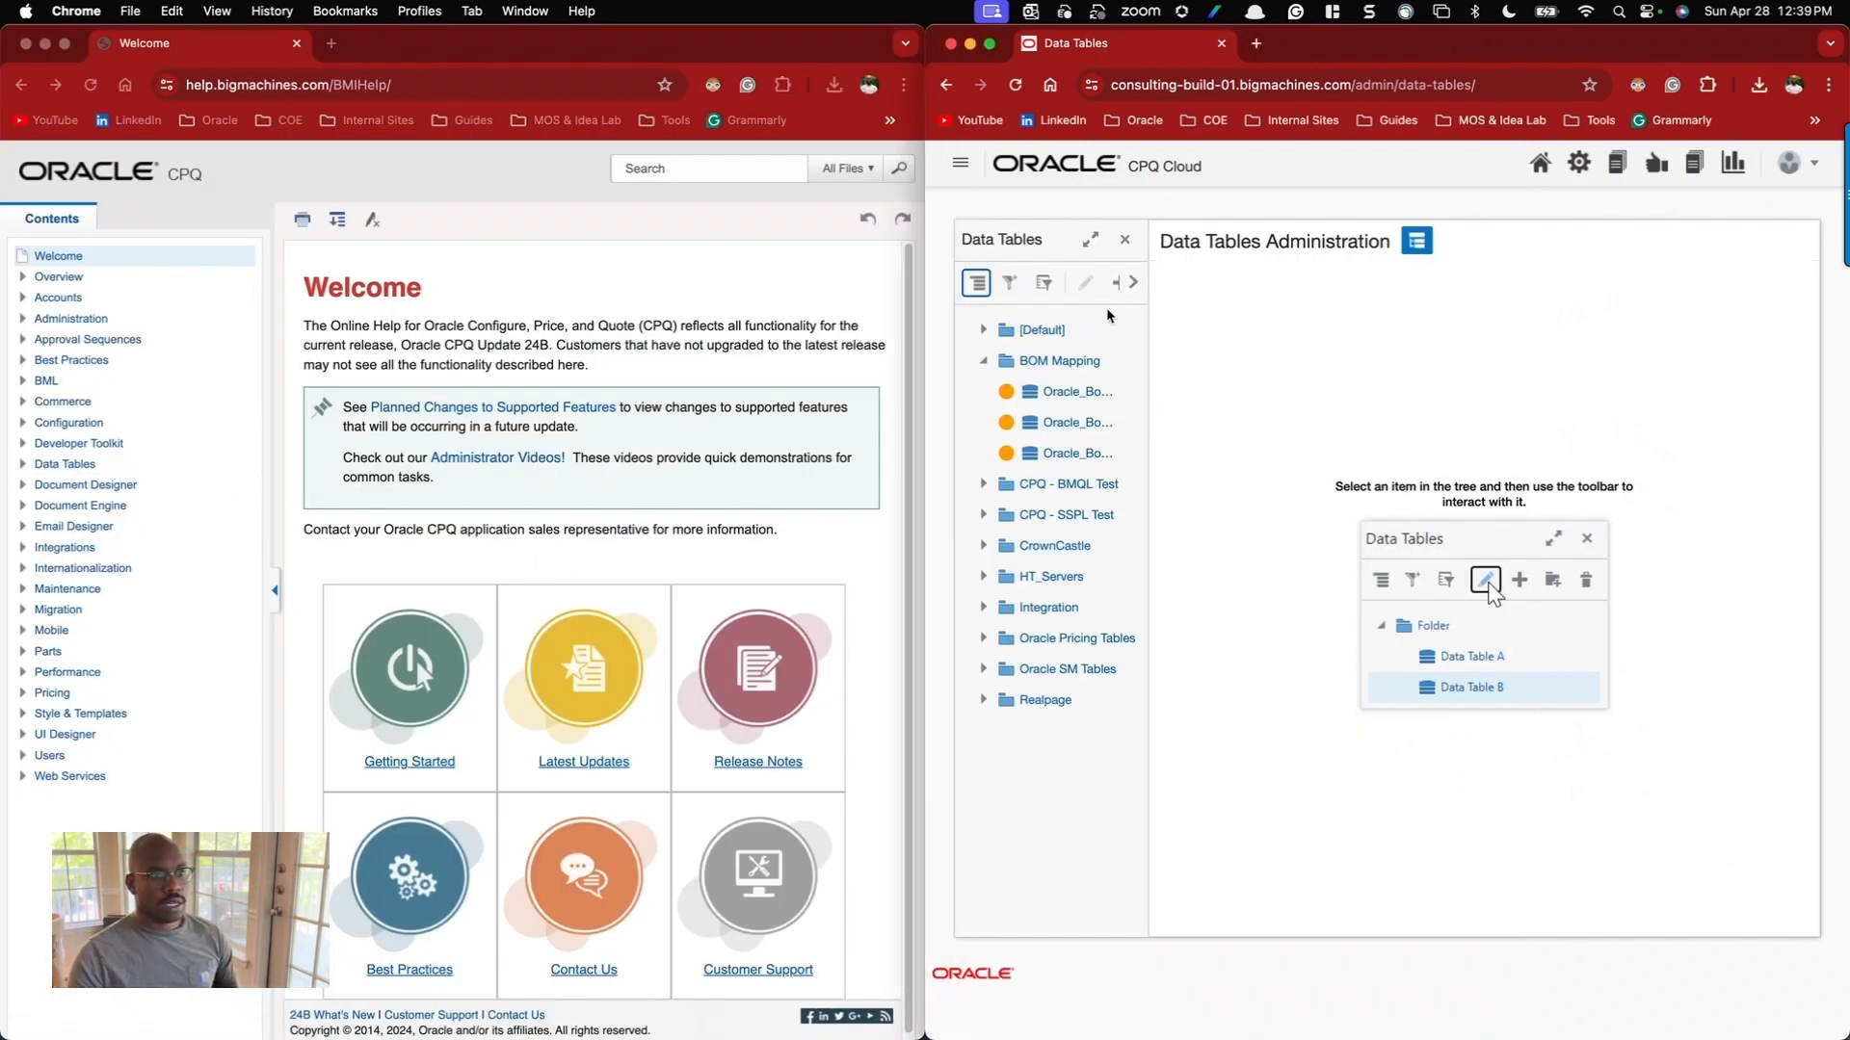
click(1091, 241)
click(1098, 391)
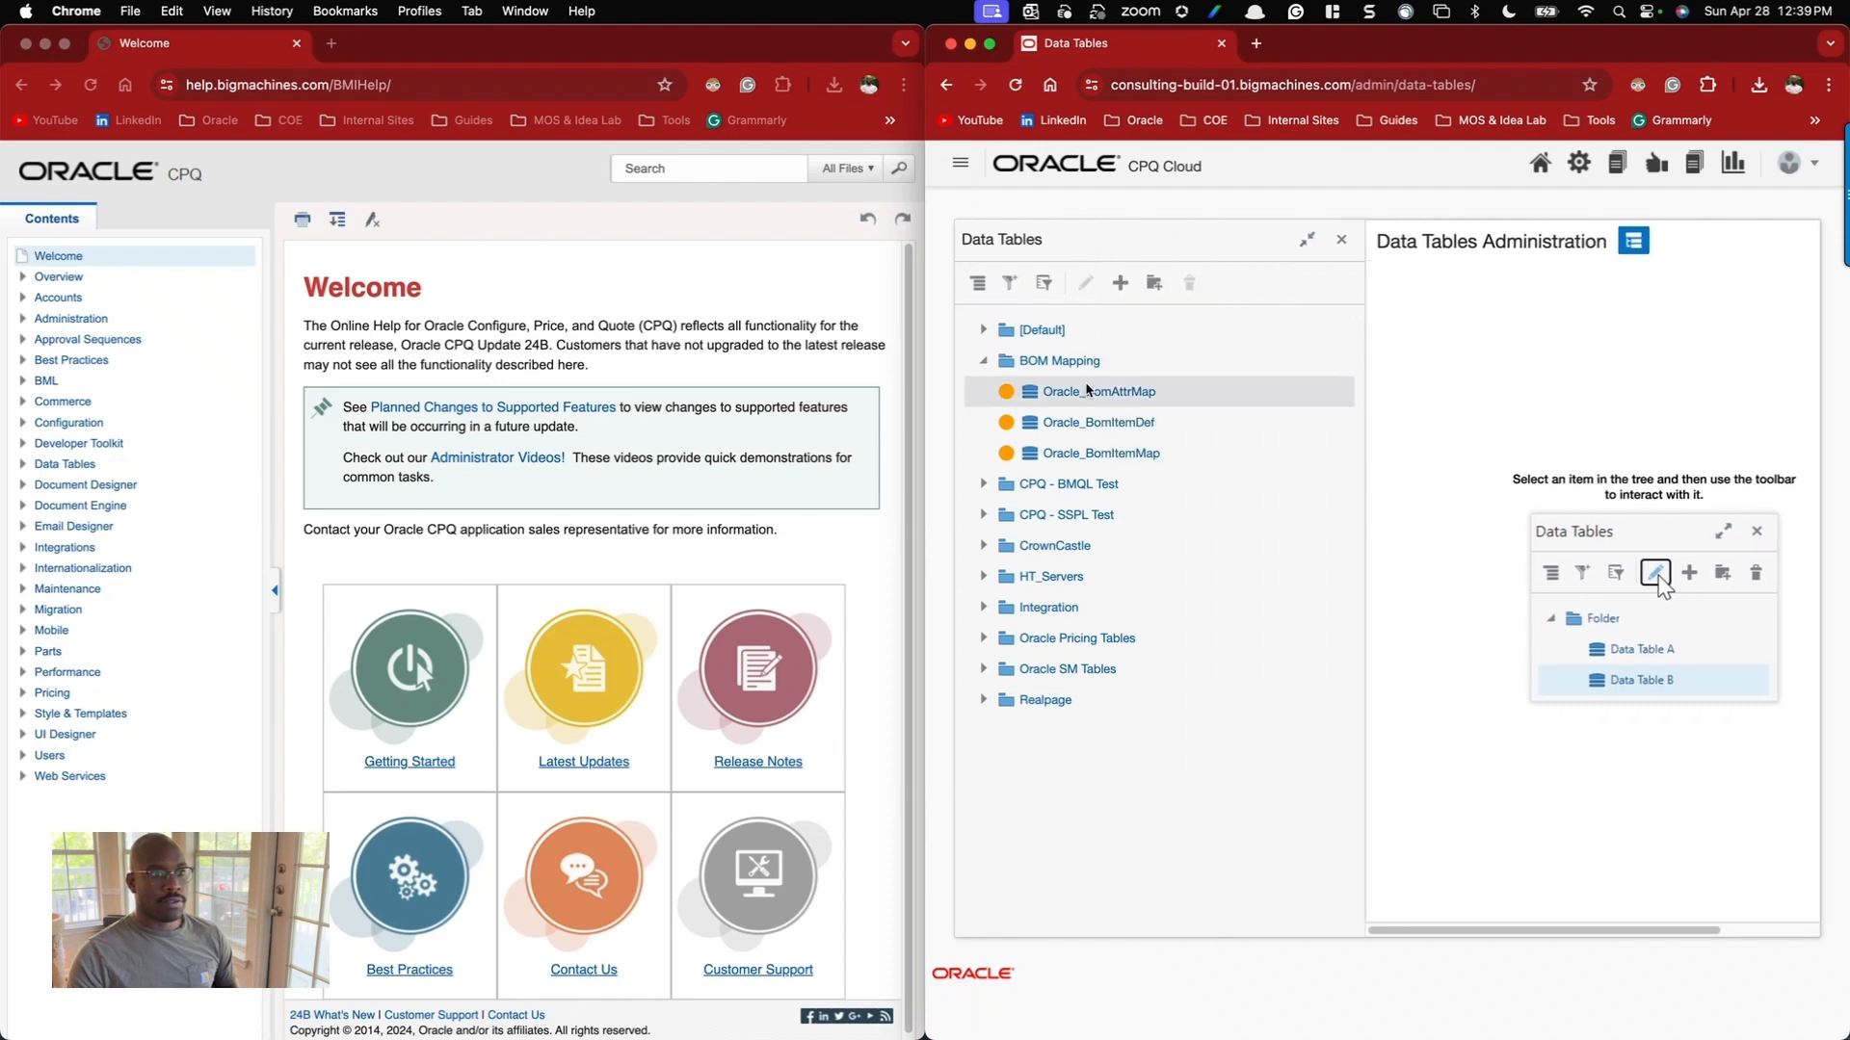
click(1084, 282)
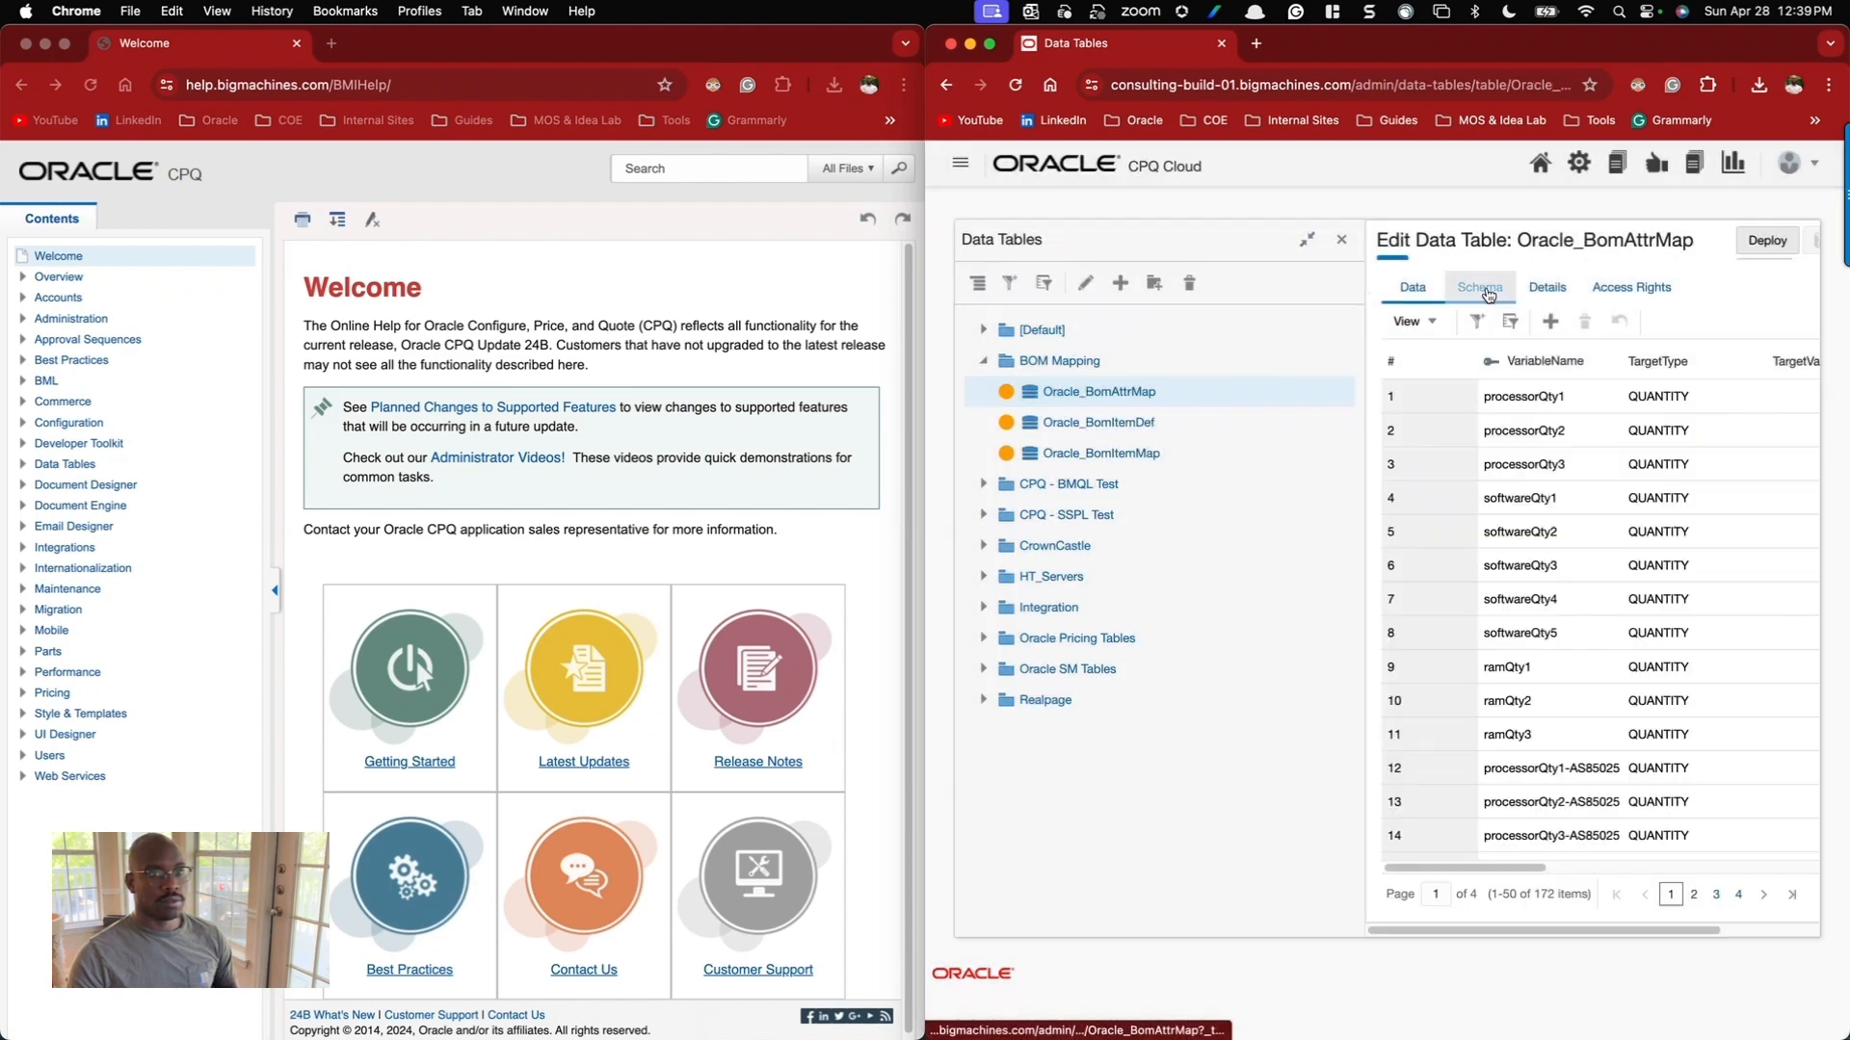
click(1486, 290)
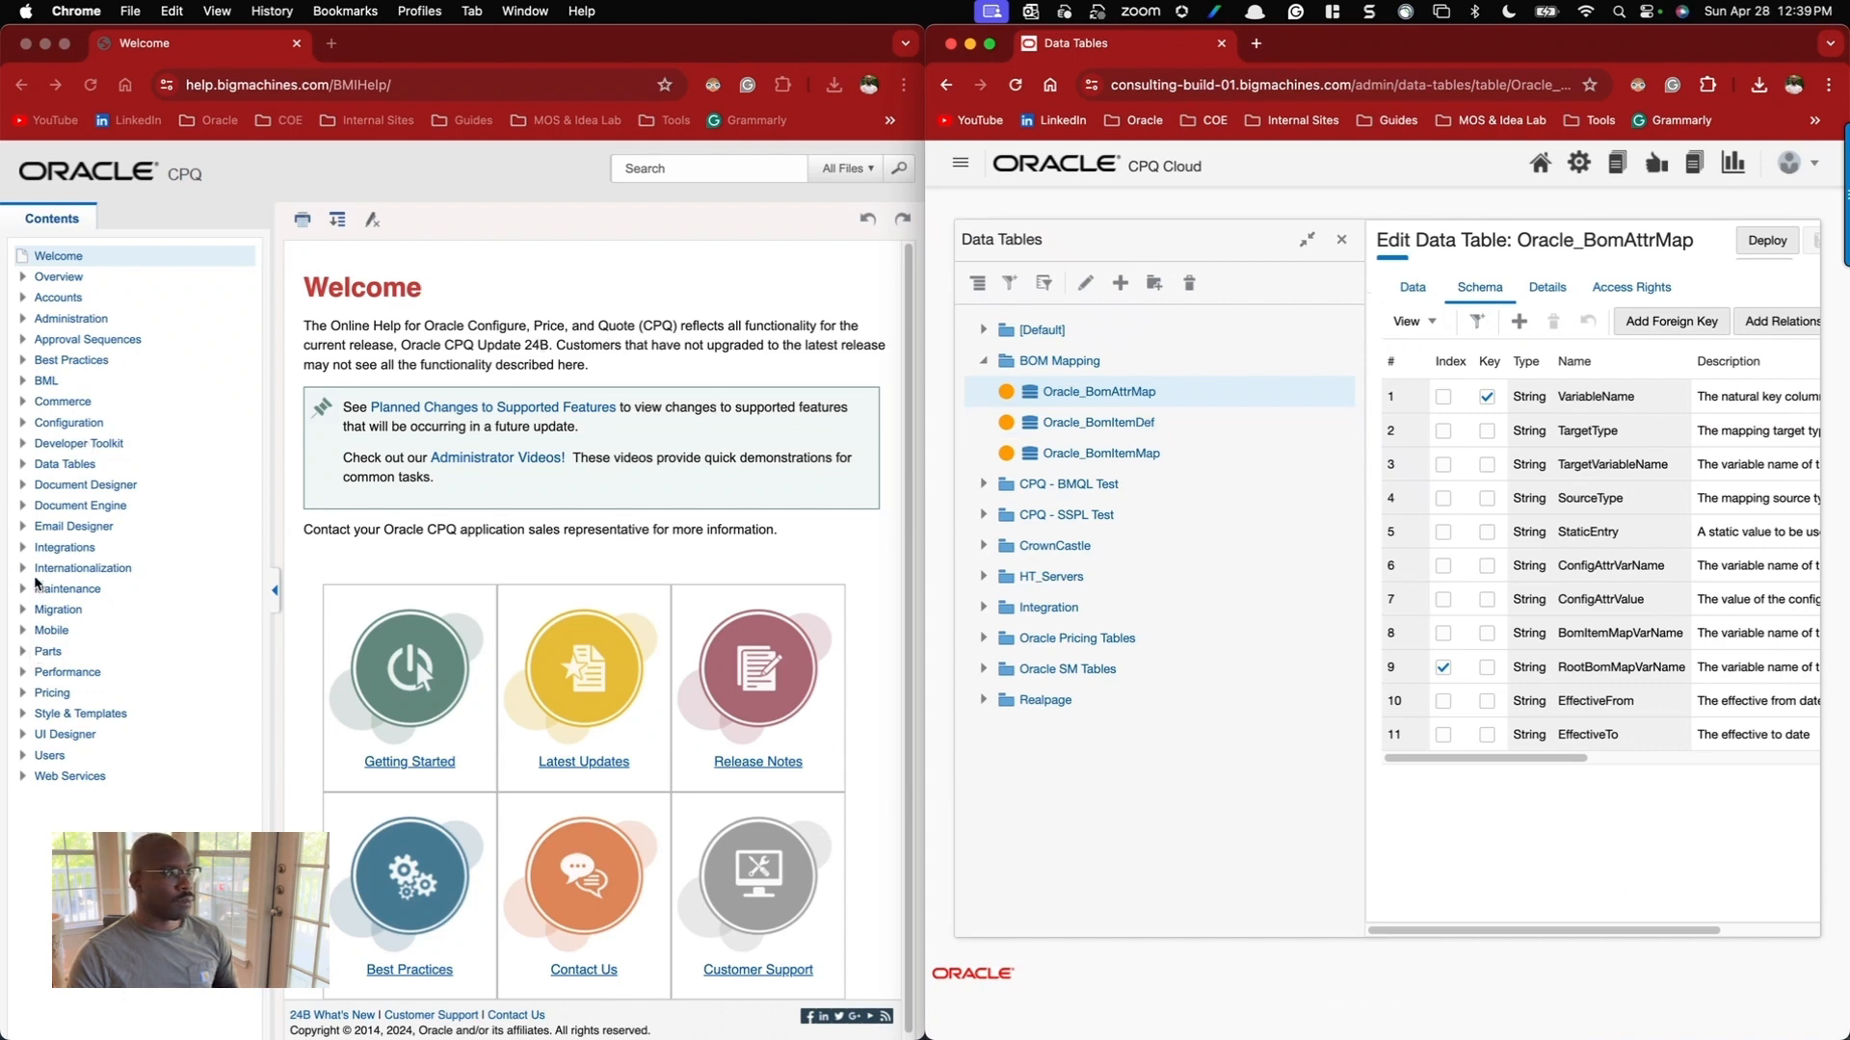
Open the BOM Item Definition Table topic under Configuration > BOM Mapping > BOM Tables in CPQ Help.
click(41, 424)
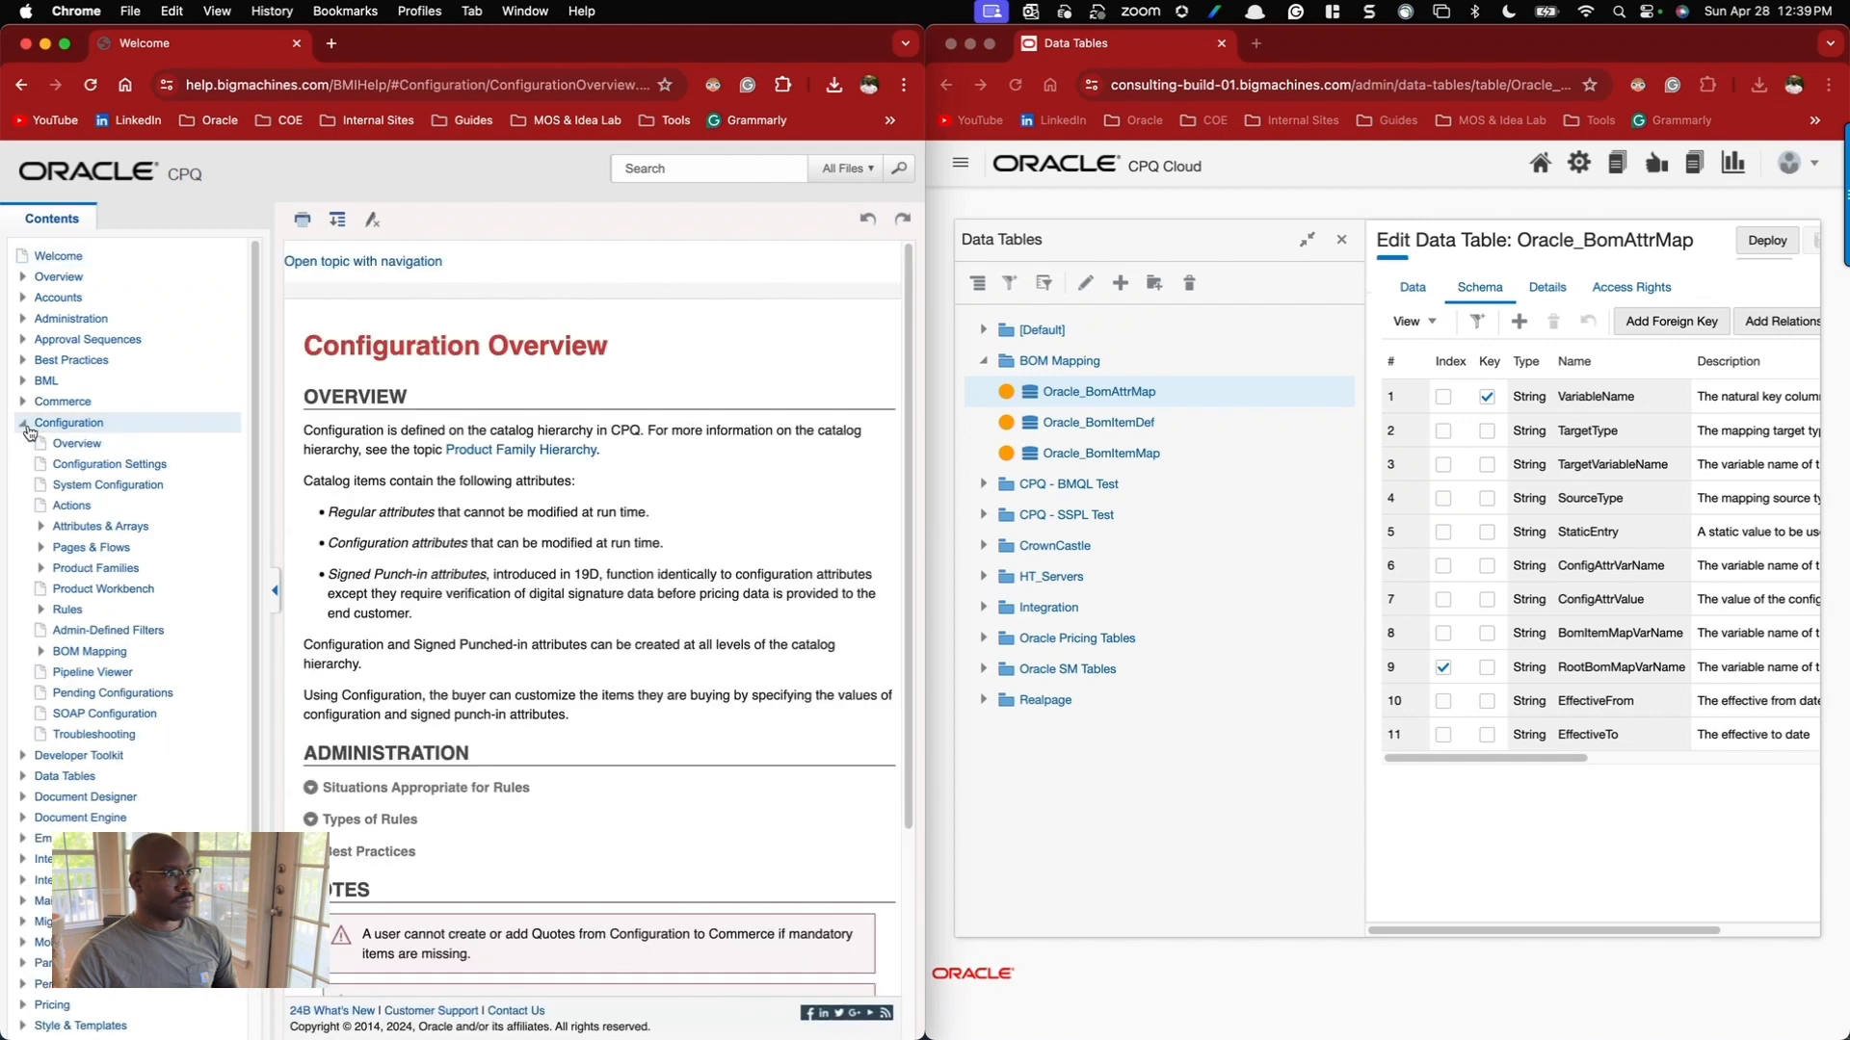
click(42, 652)
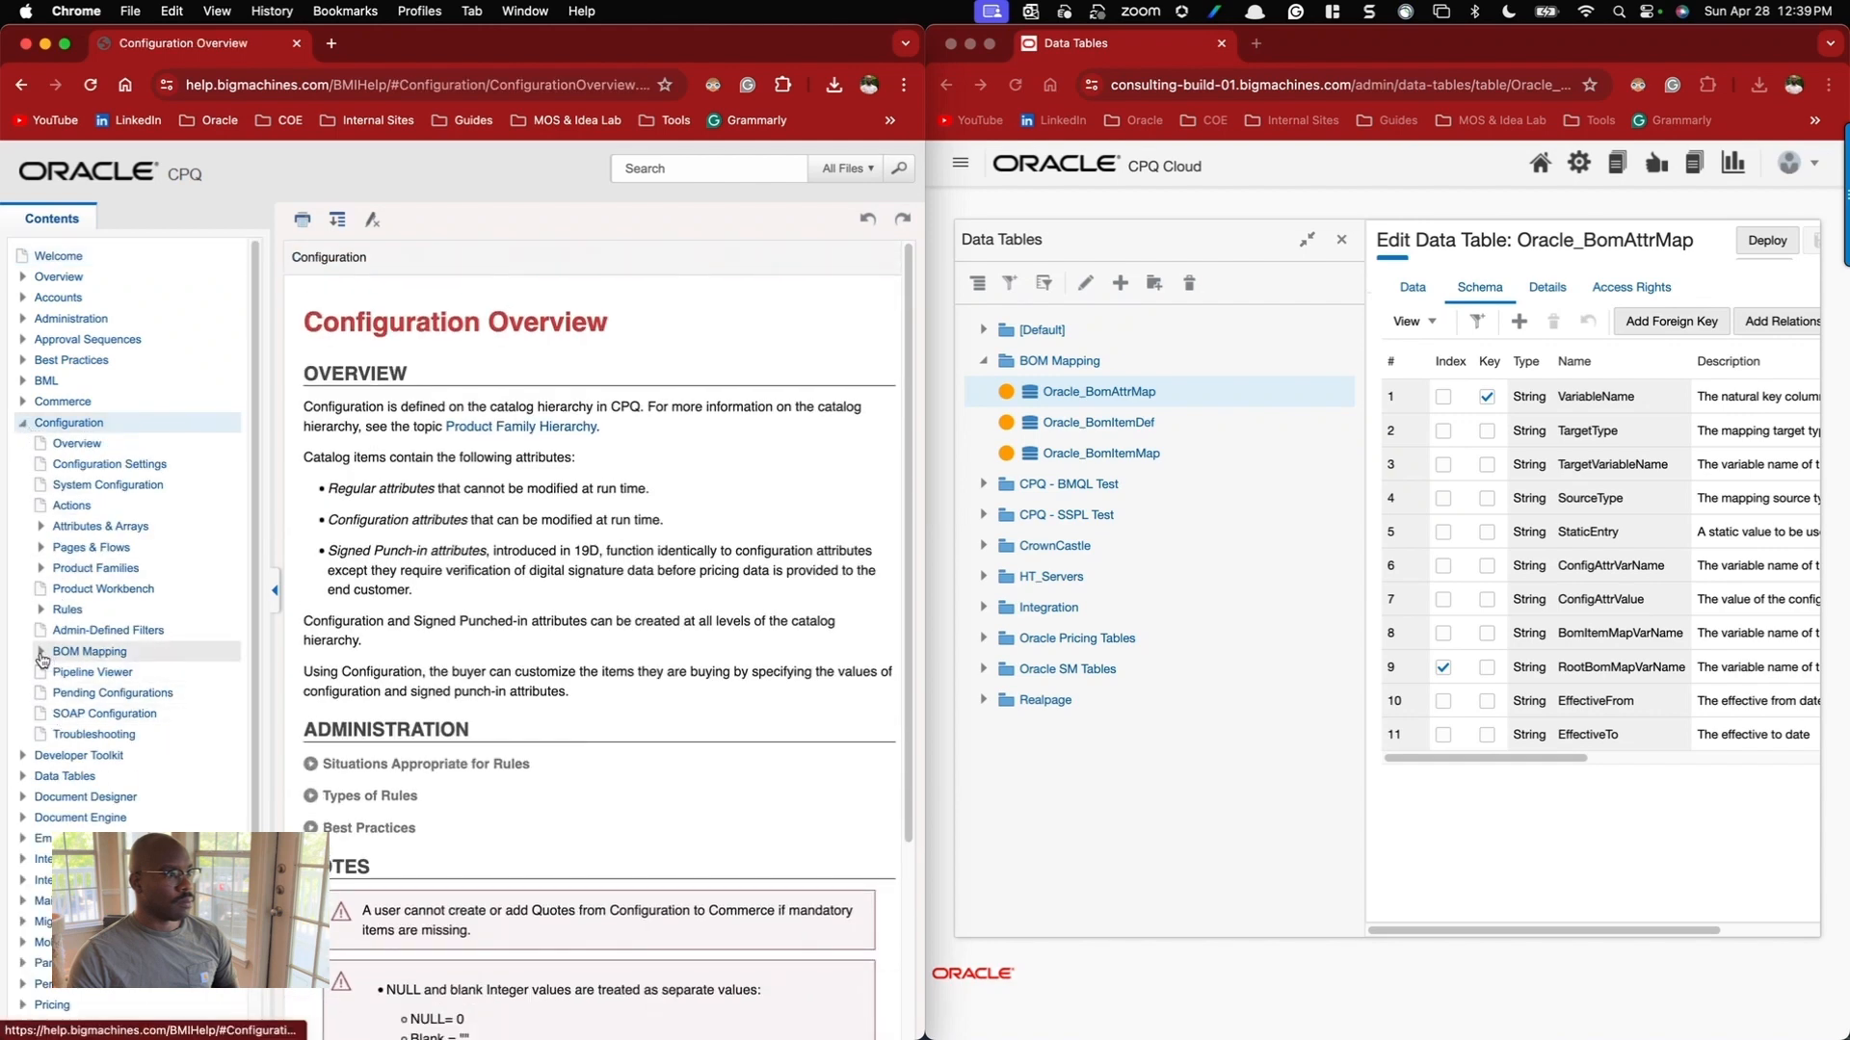
click(101, 858)
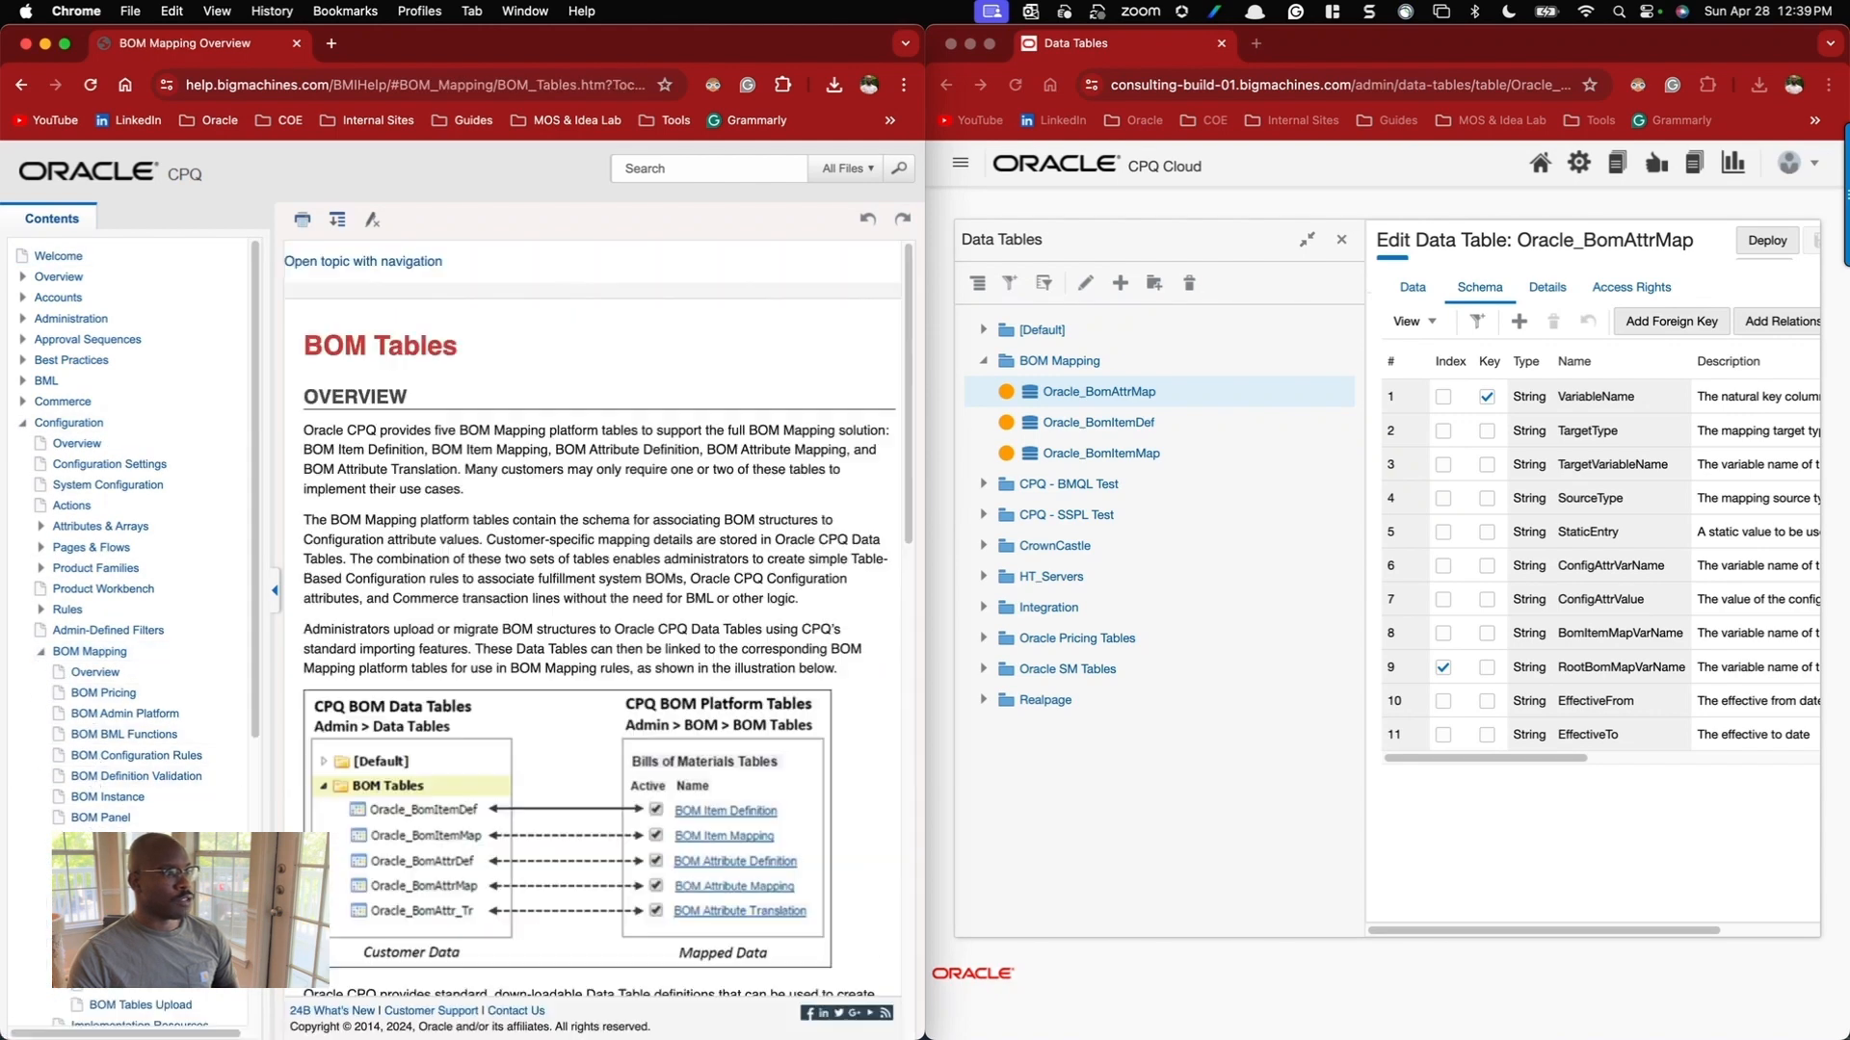
click(125, 877)
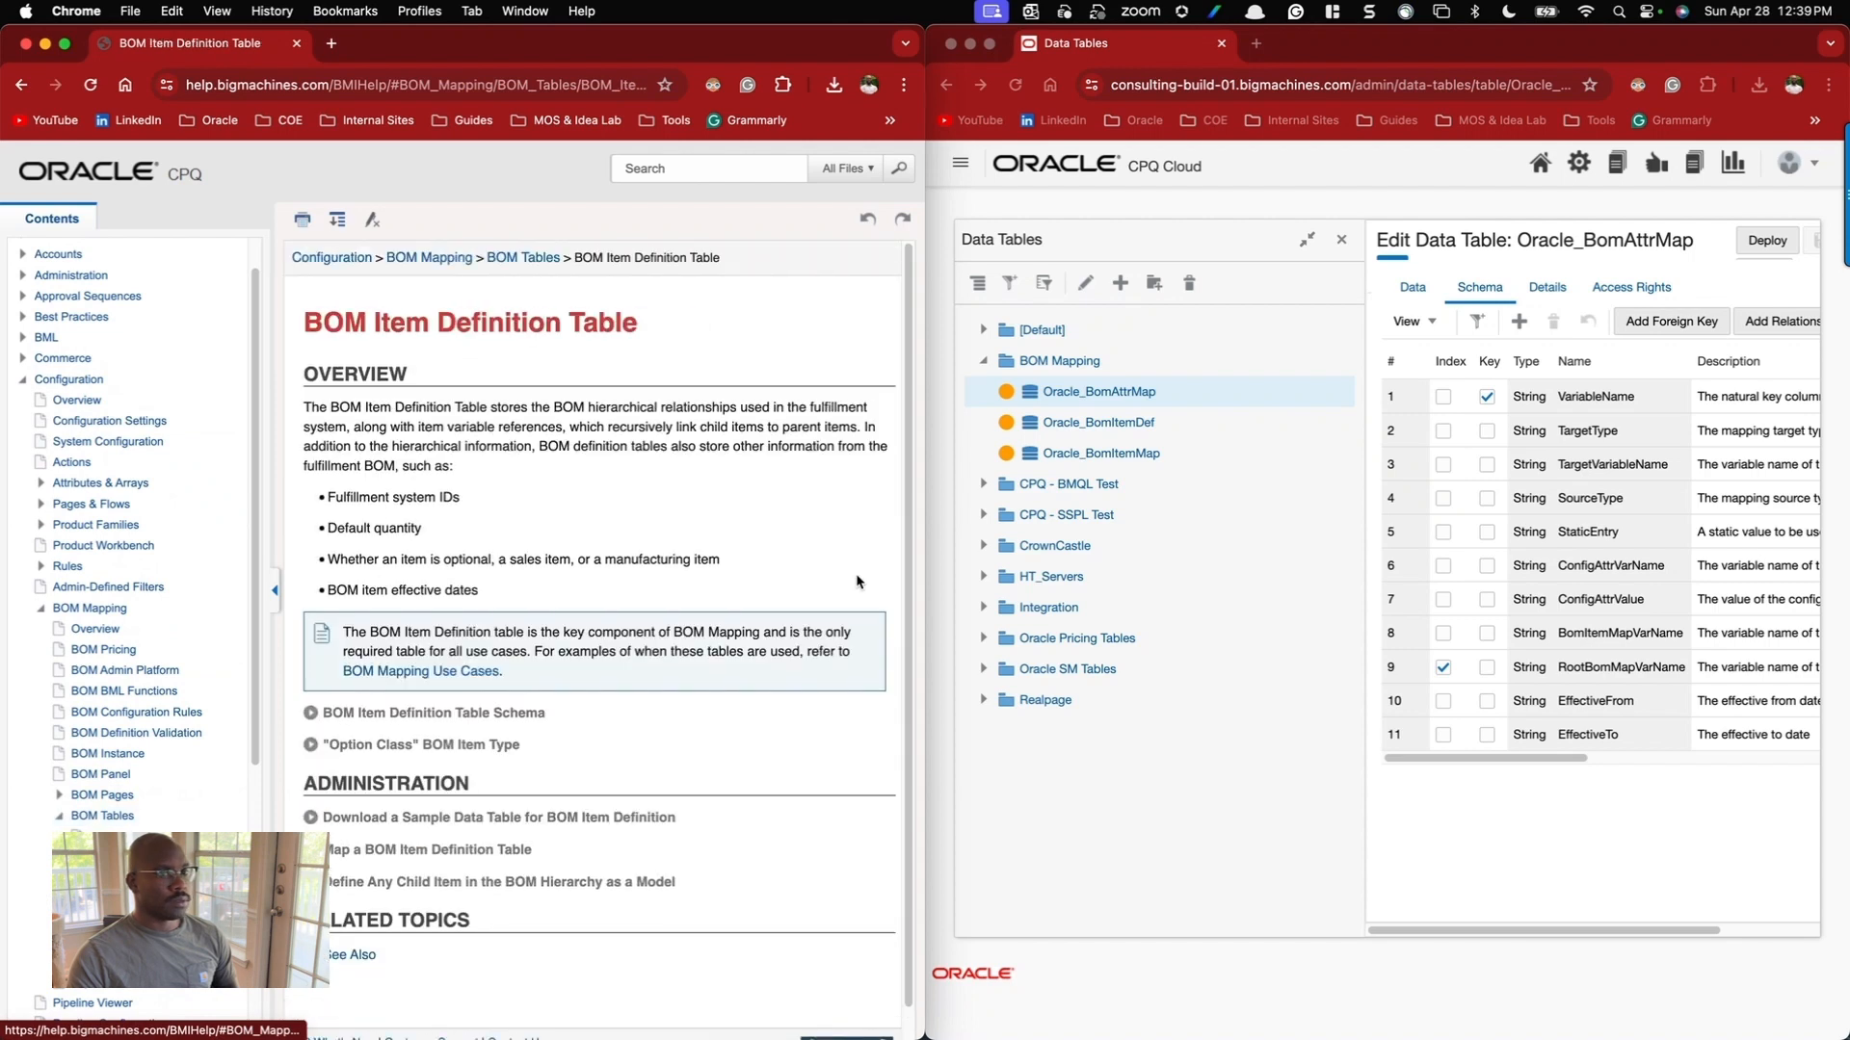
Open Oracle_BomItemDef and compare its schema with the BOM Item Definition Table Schema in the help topic.
click(1117, 429)
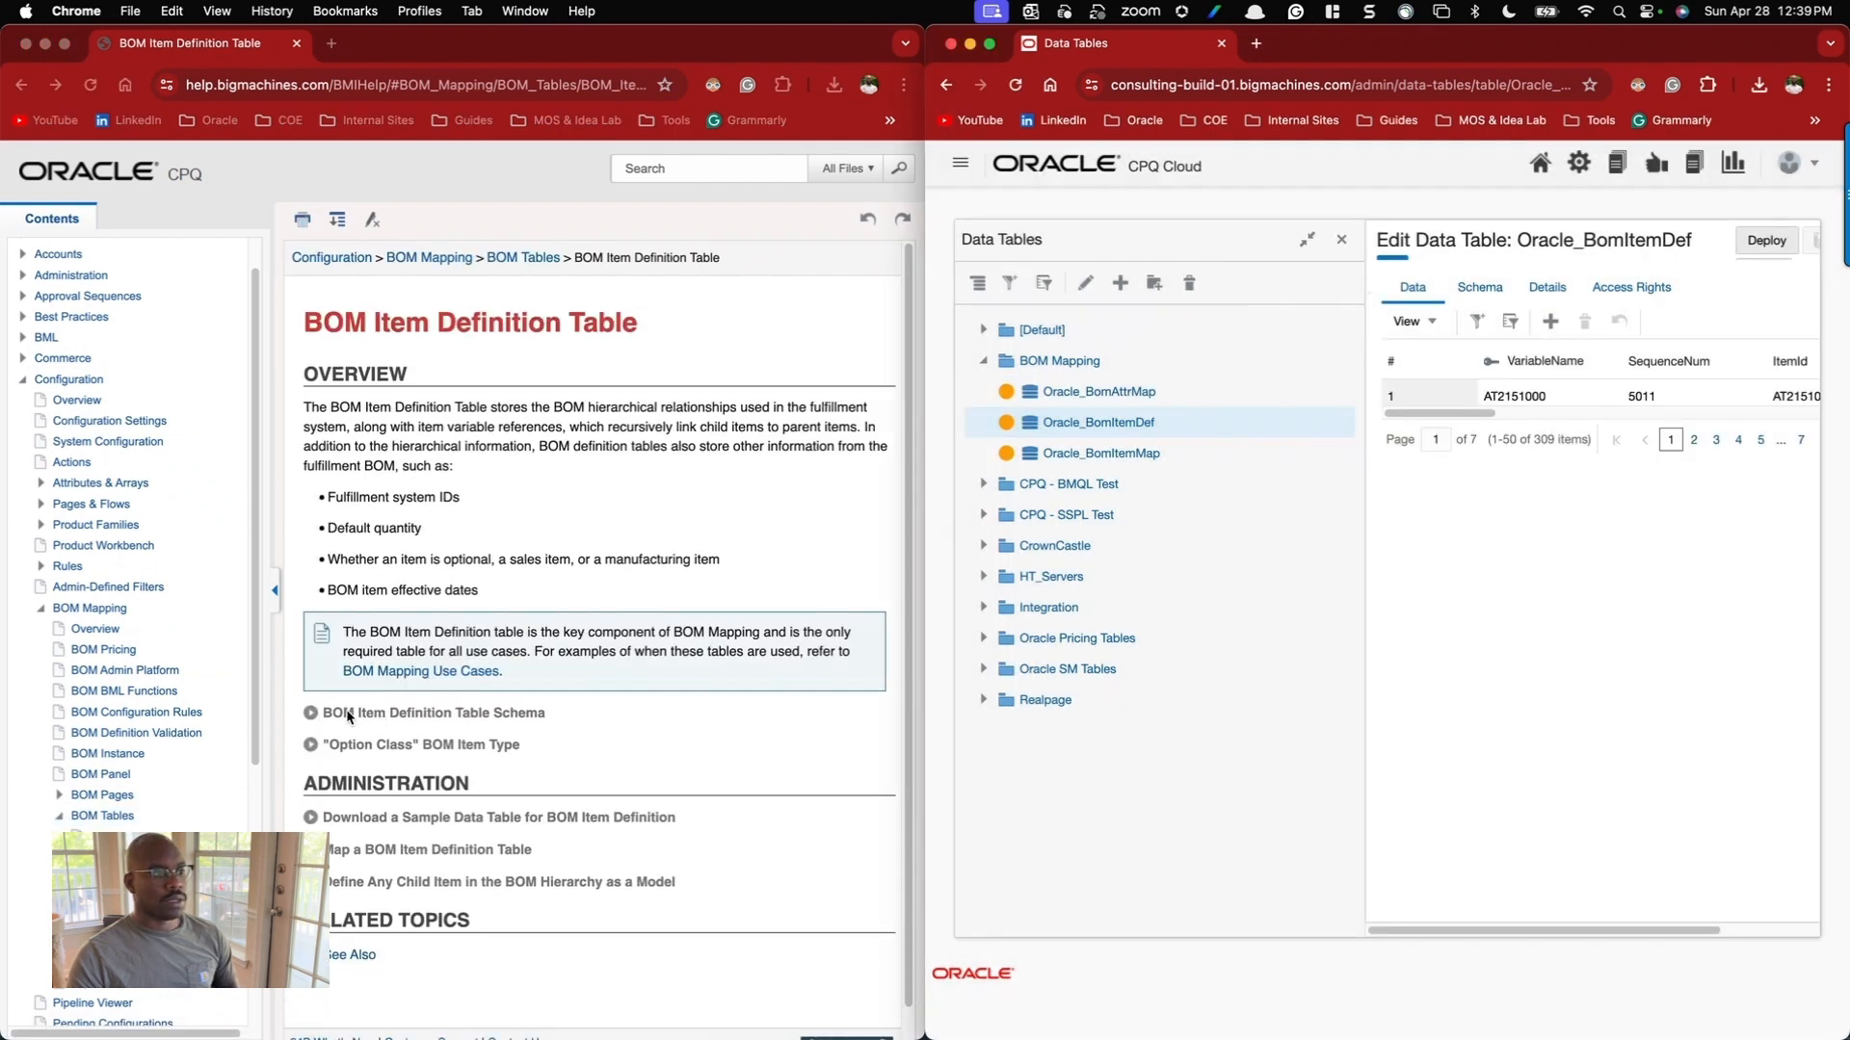
click(352, 717)
scroll(545, 674, down, 3)
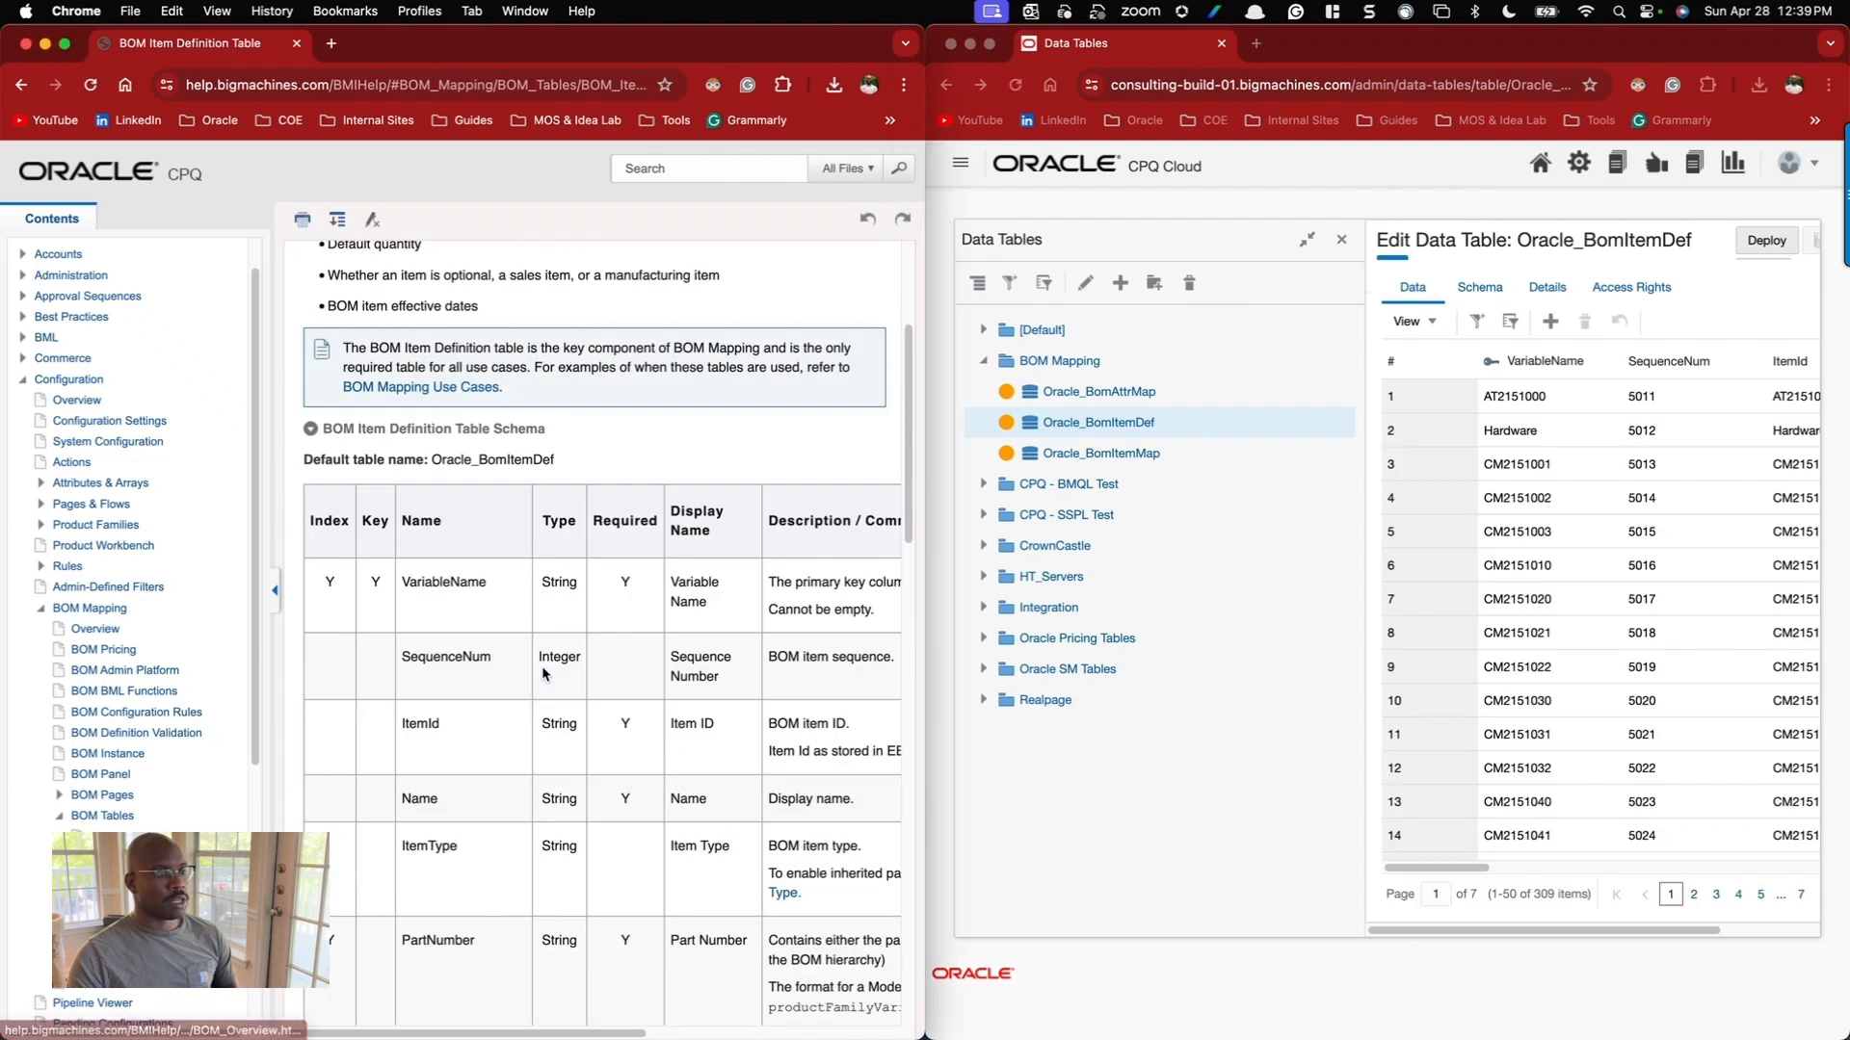
click(1486, 293)
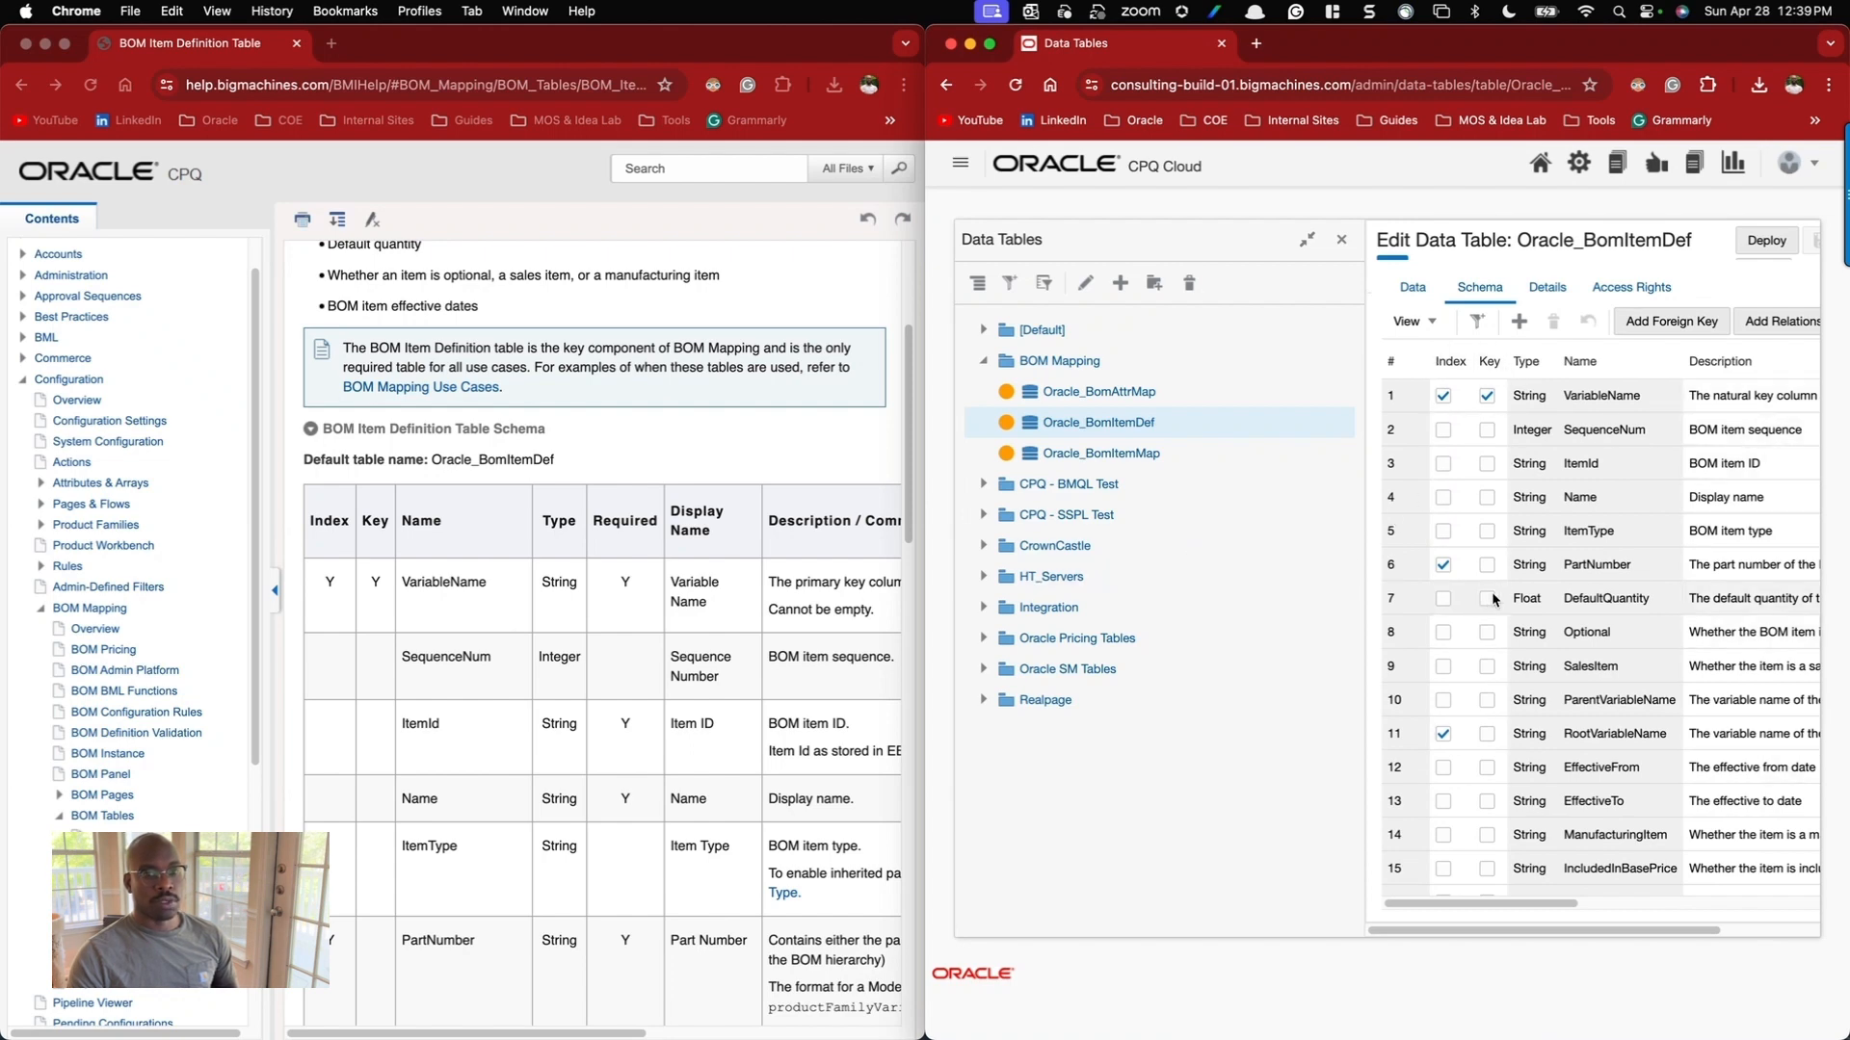
Maximize the Data Tables window and review the Oracle_BomItemDef data on pages 7 and 6.
click(1423, 299)
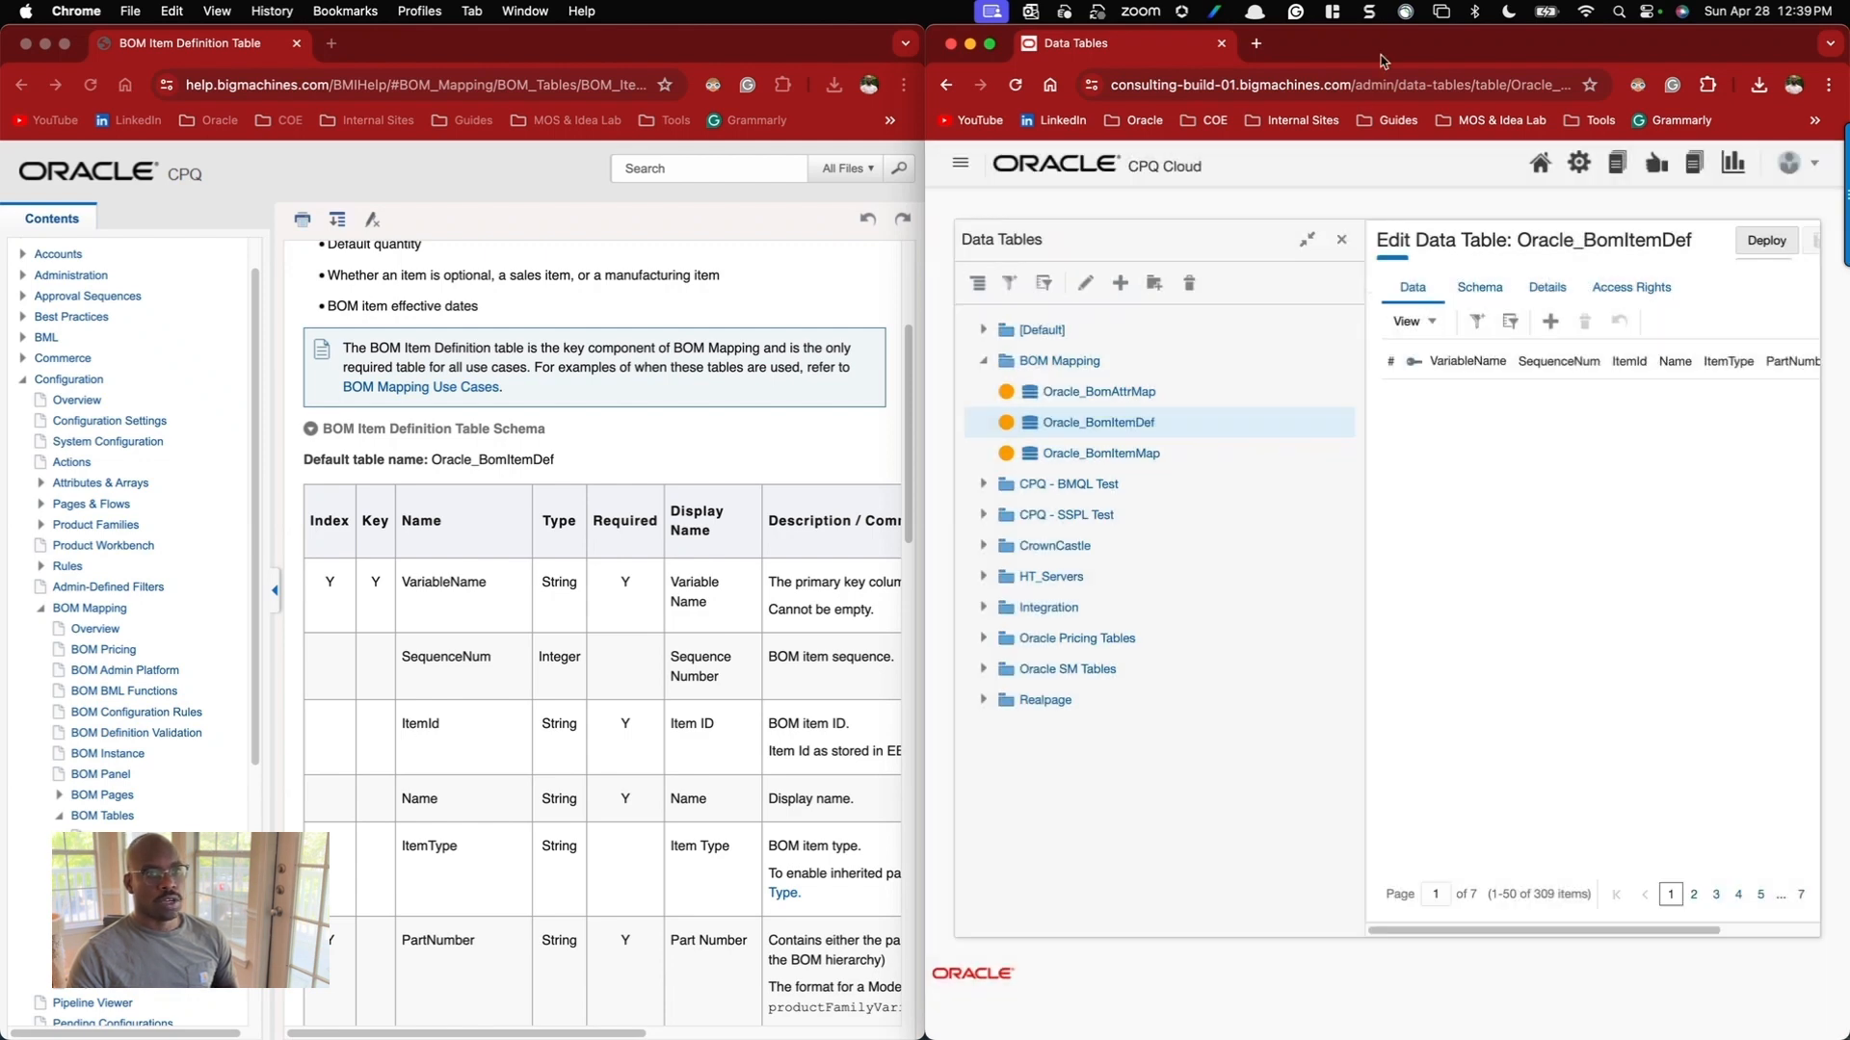
double_click(1384, 62)
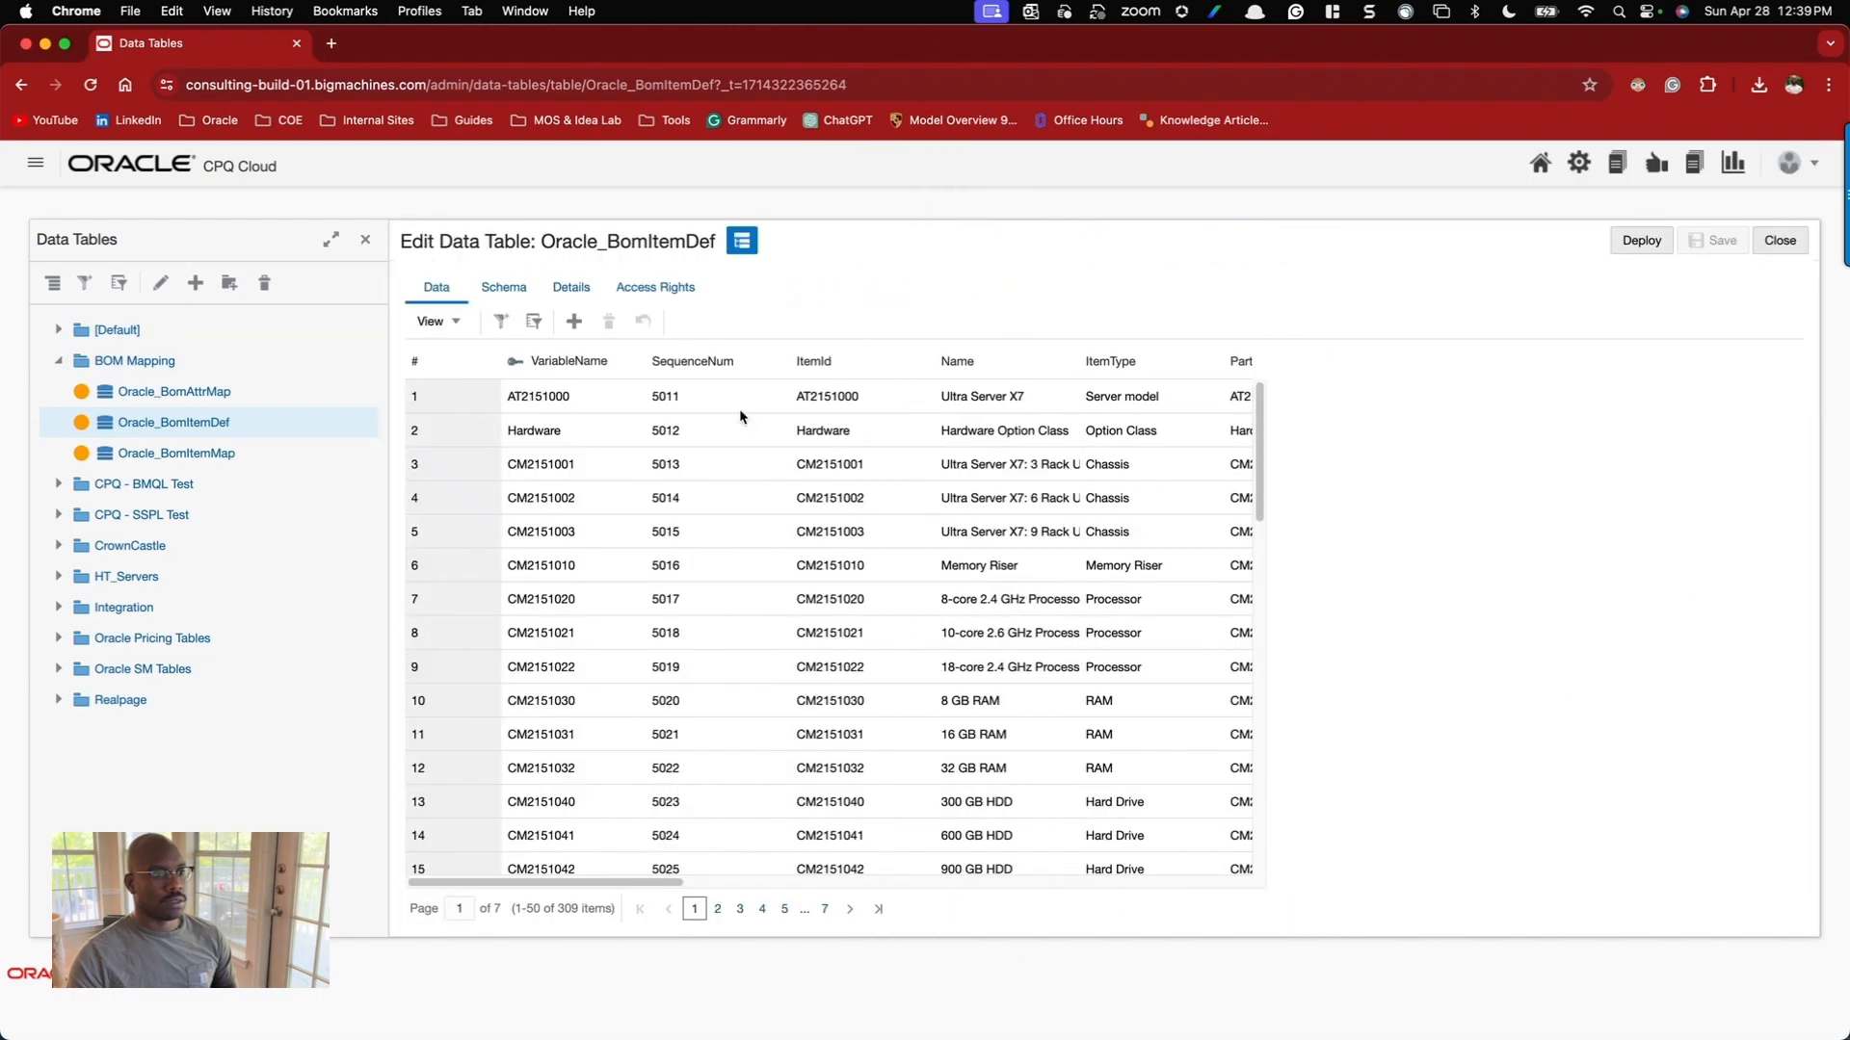
click(825, 909)
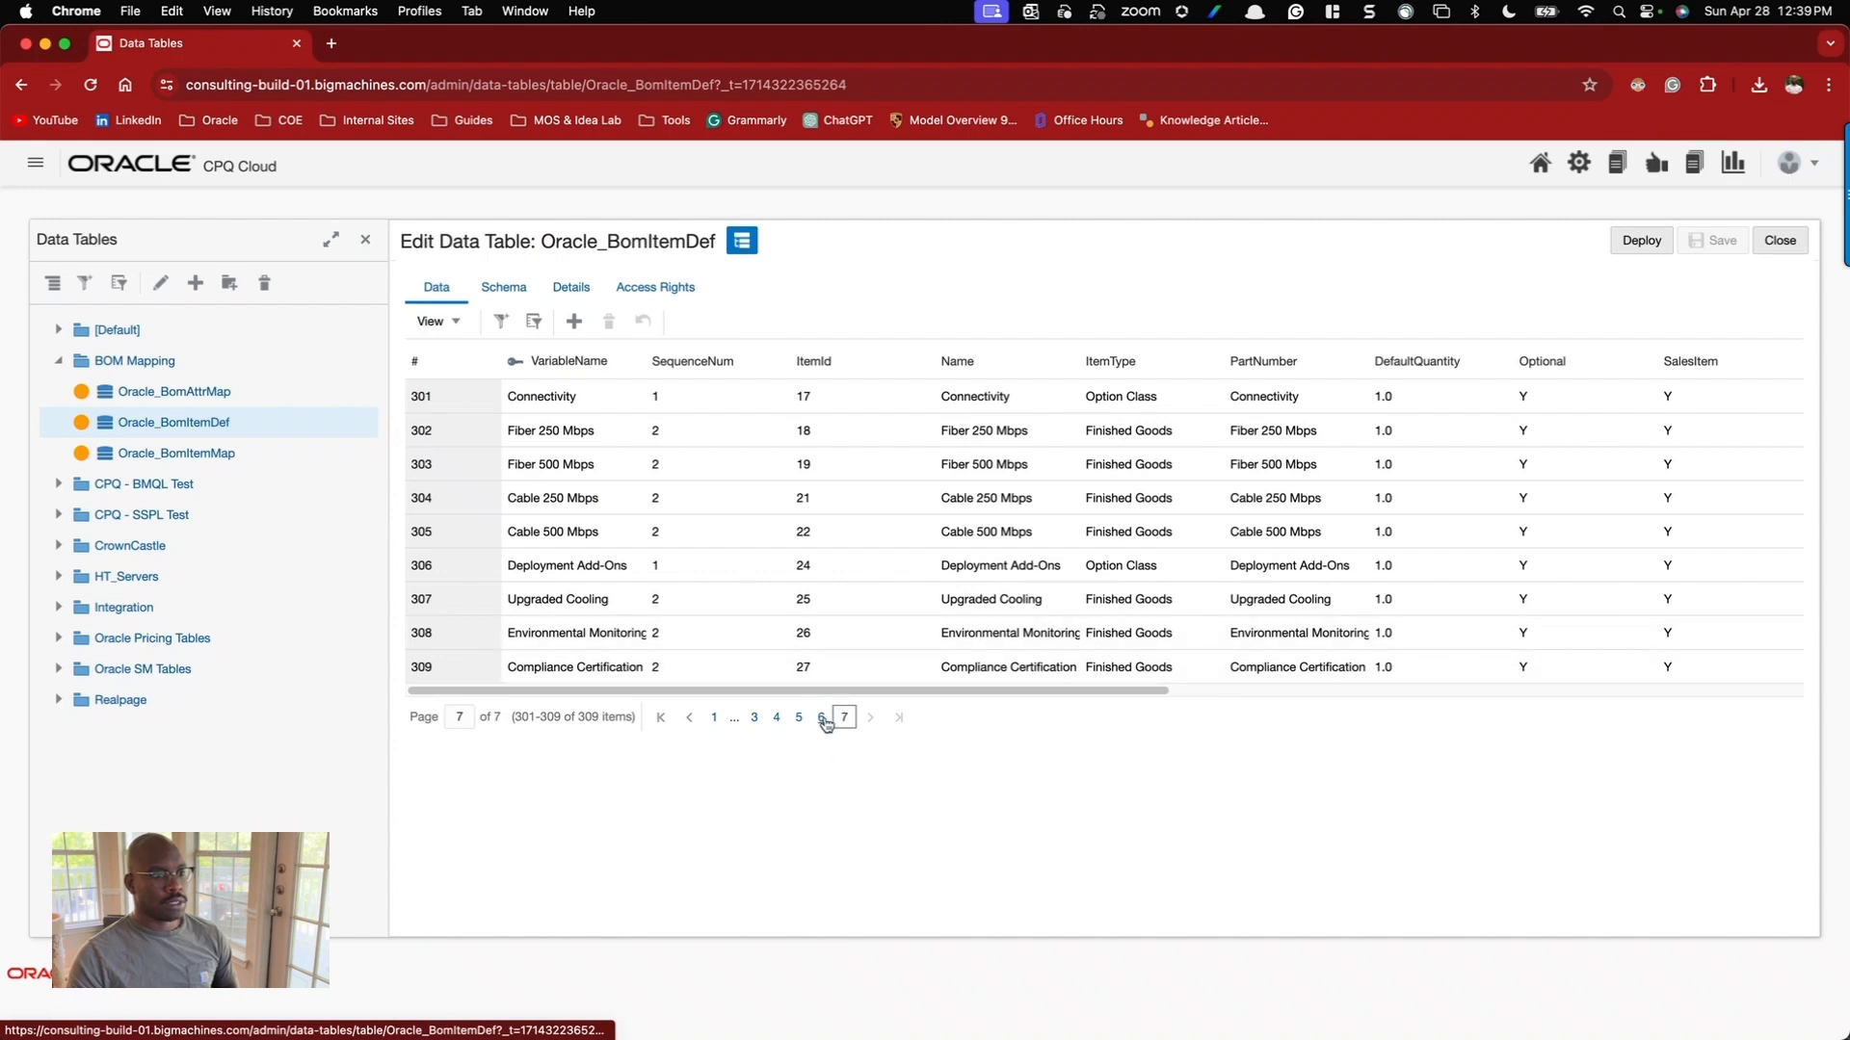
click(822, 719)
scroll(834, 575, down, 10)
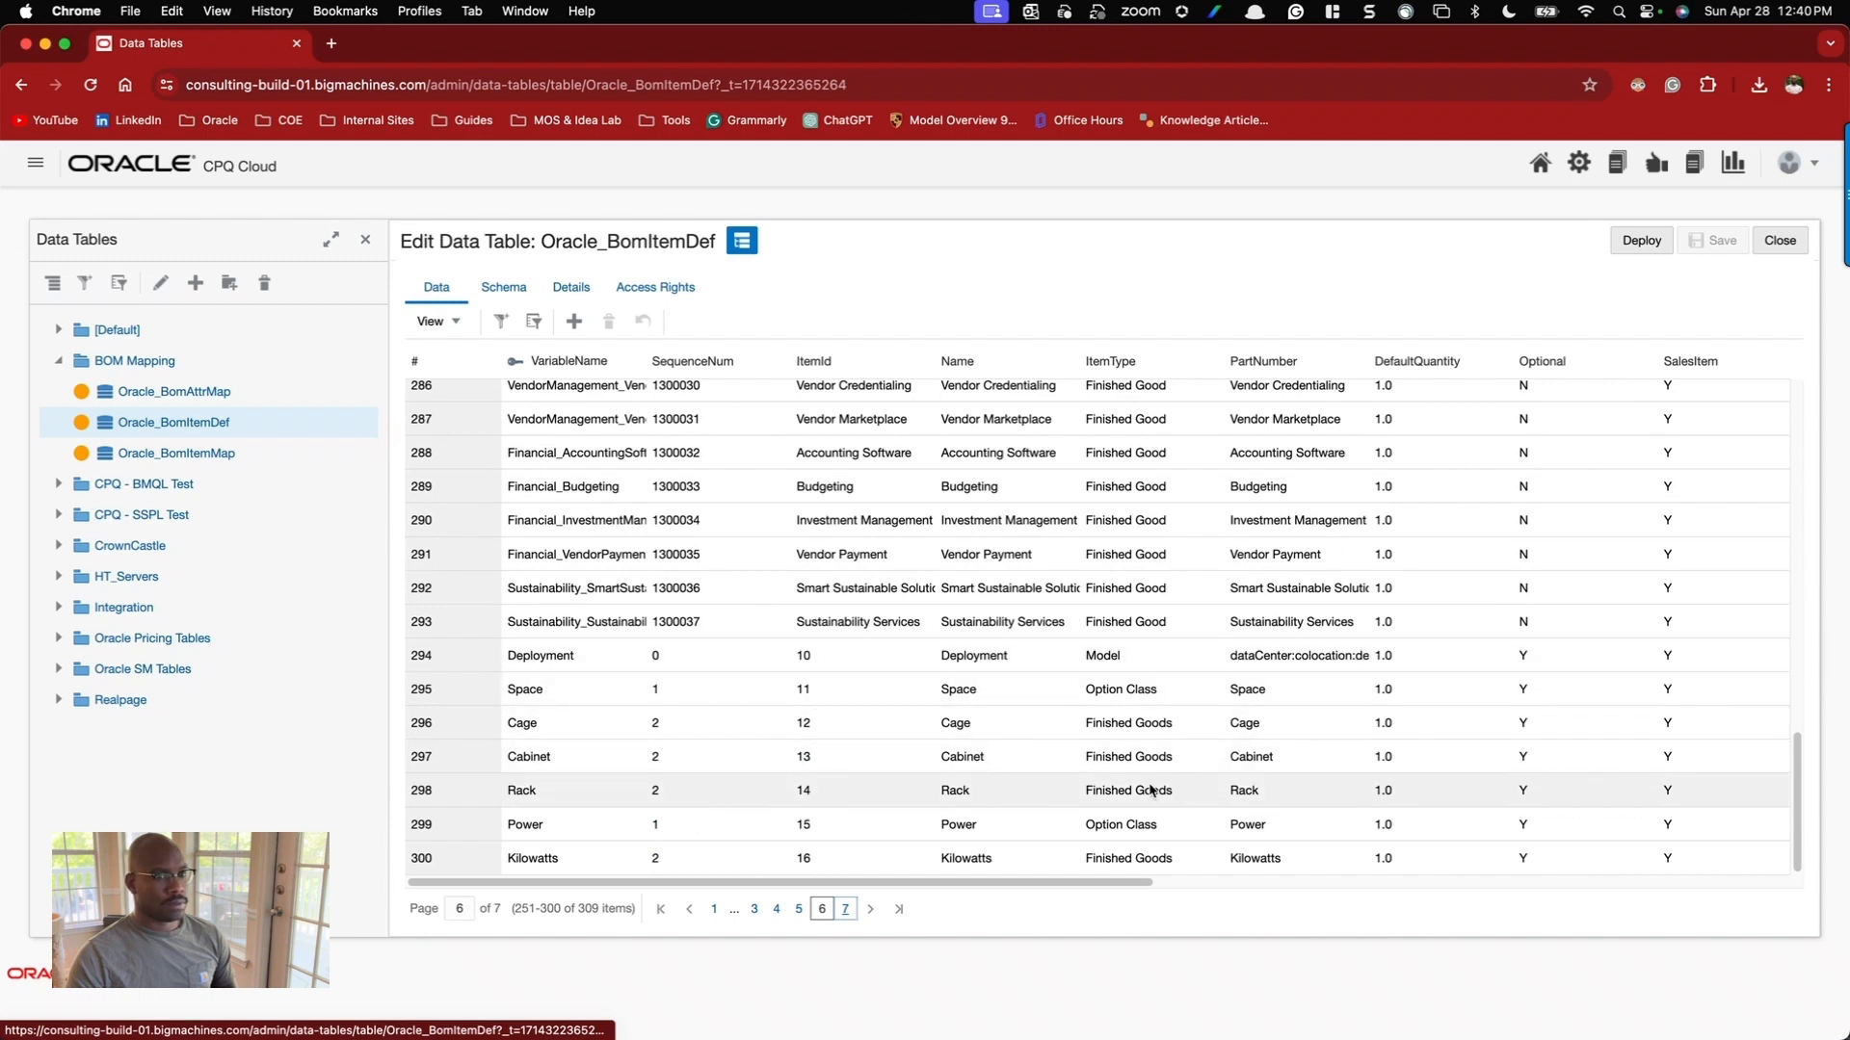
Deploy the Oracle_BomAttrMap, Oracle_BomItemDef and Oracle_BomItemMap data tables together.
click(176, 391)
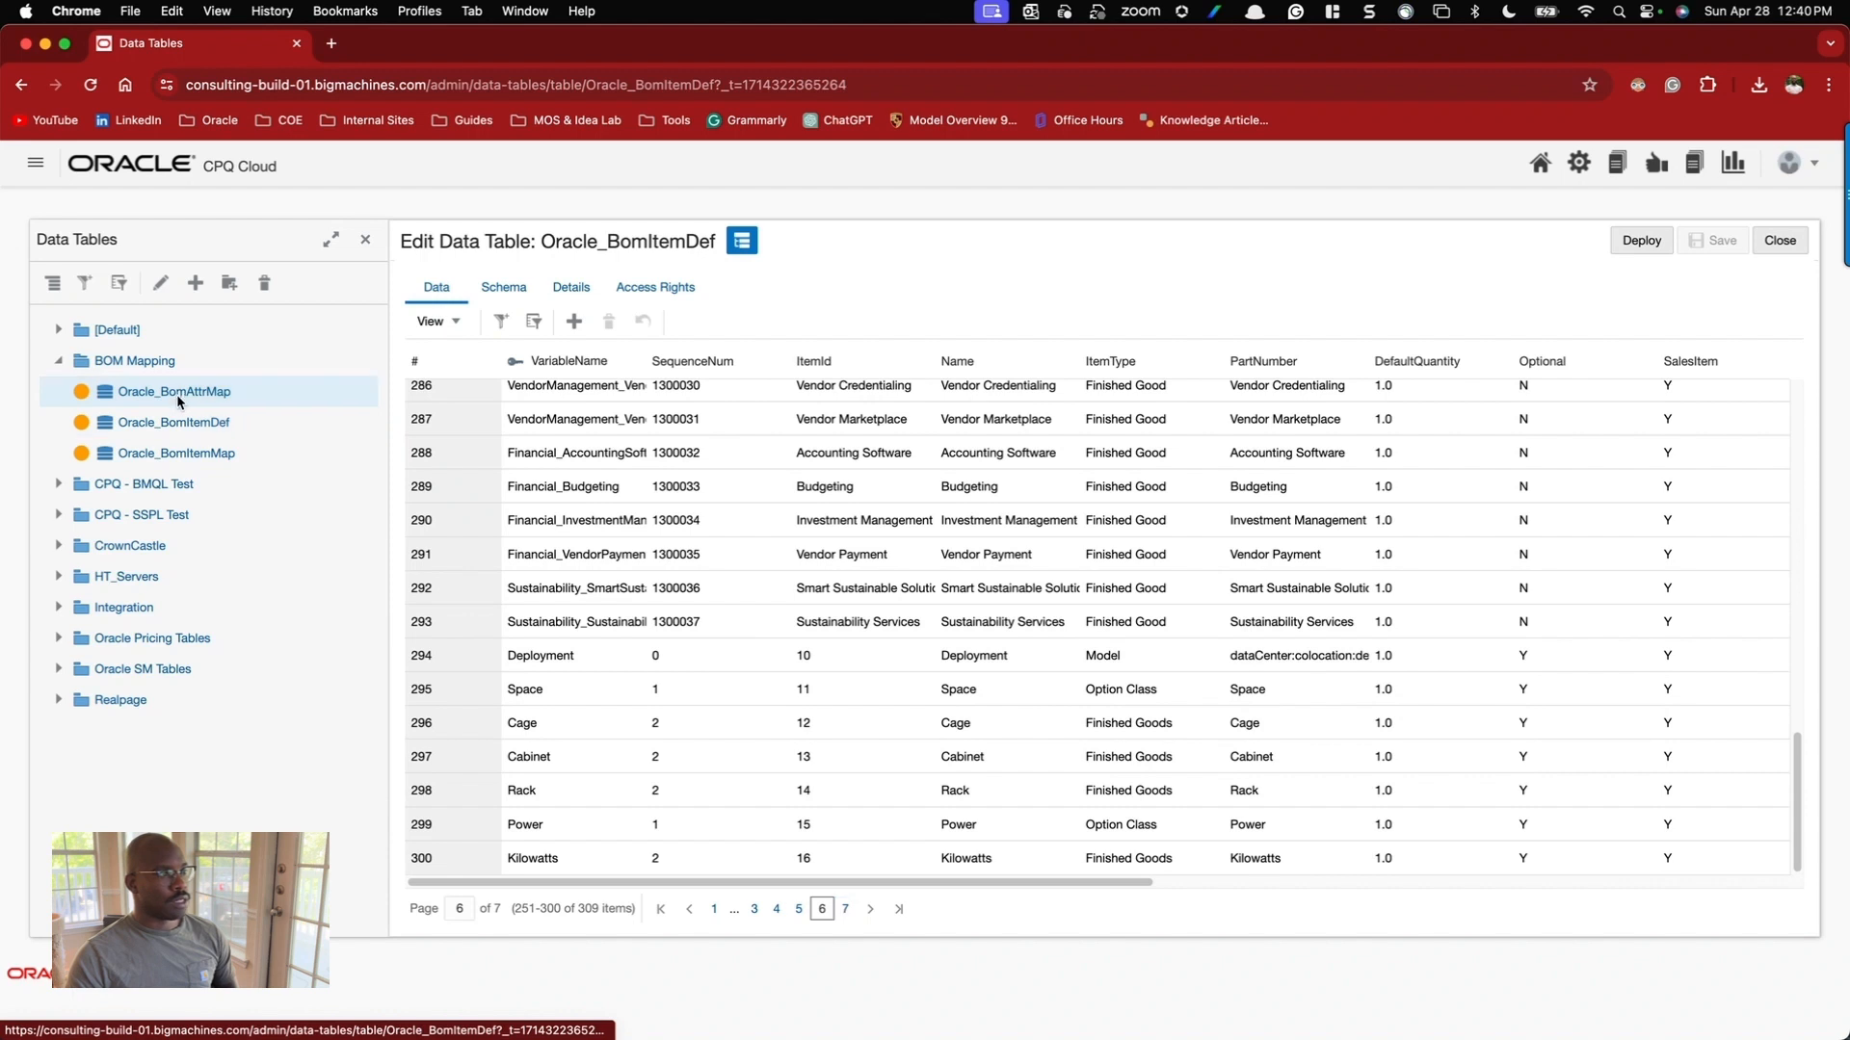
super+click(176, 422)
super+click(176, 452)
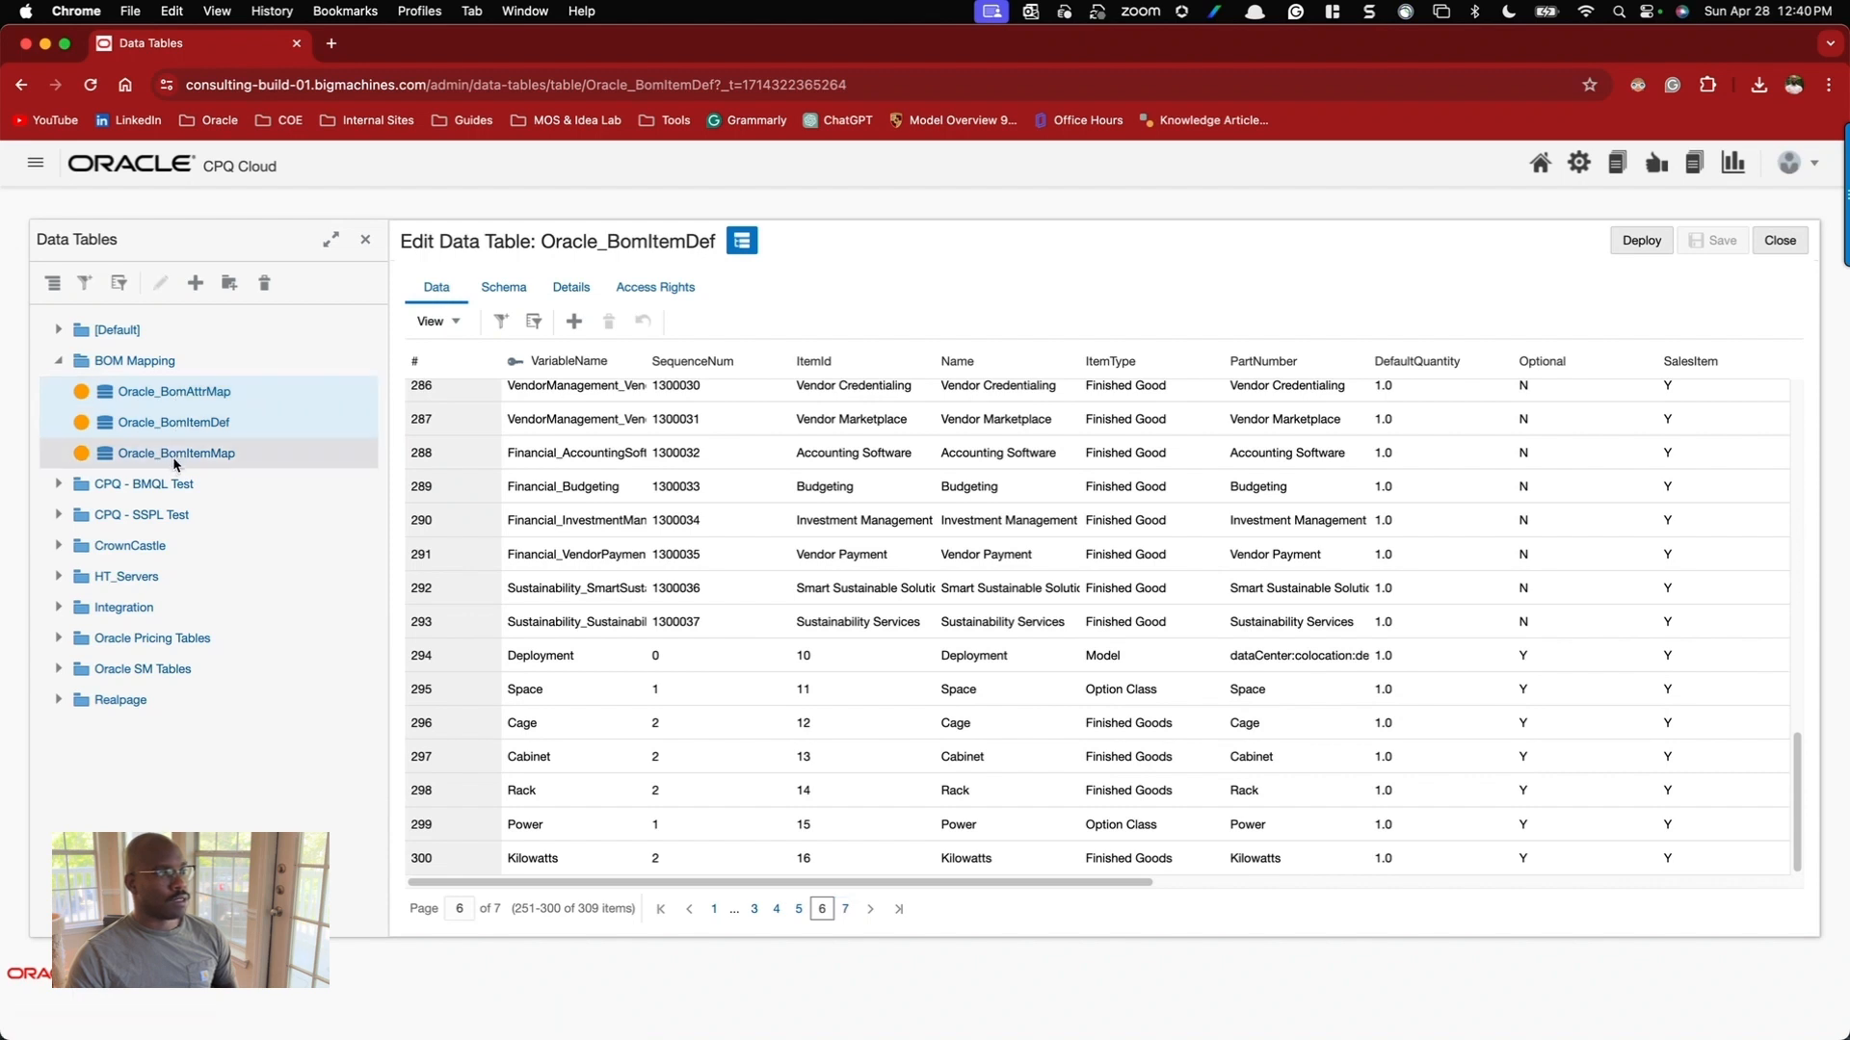
click(53, 282)
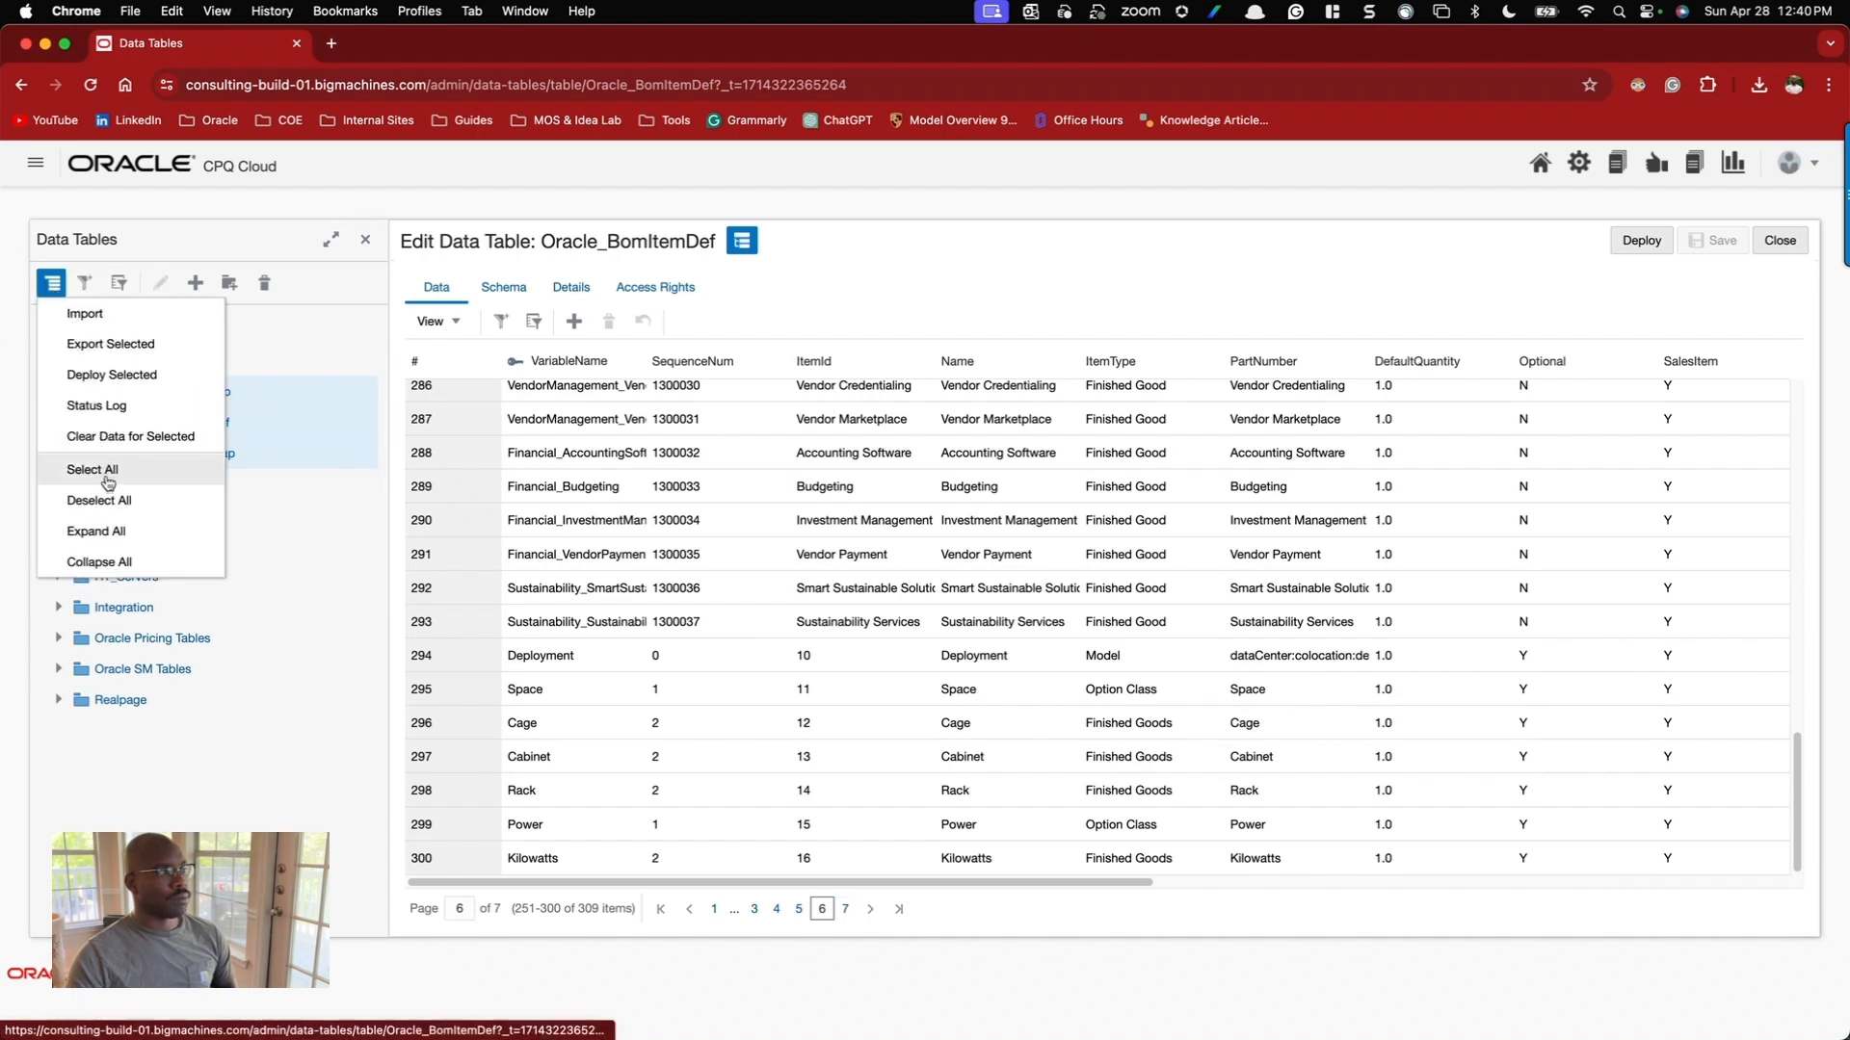
click(111, 374)
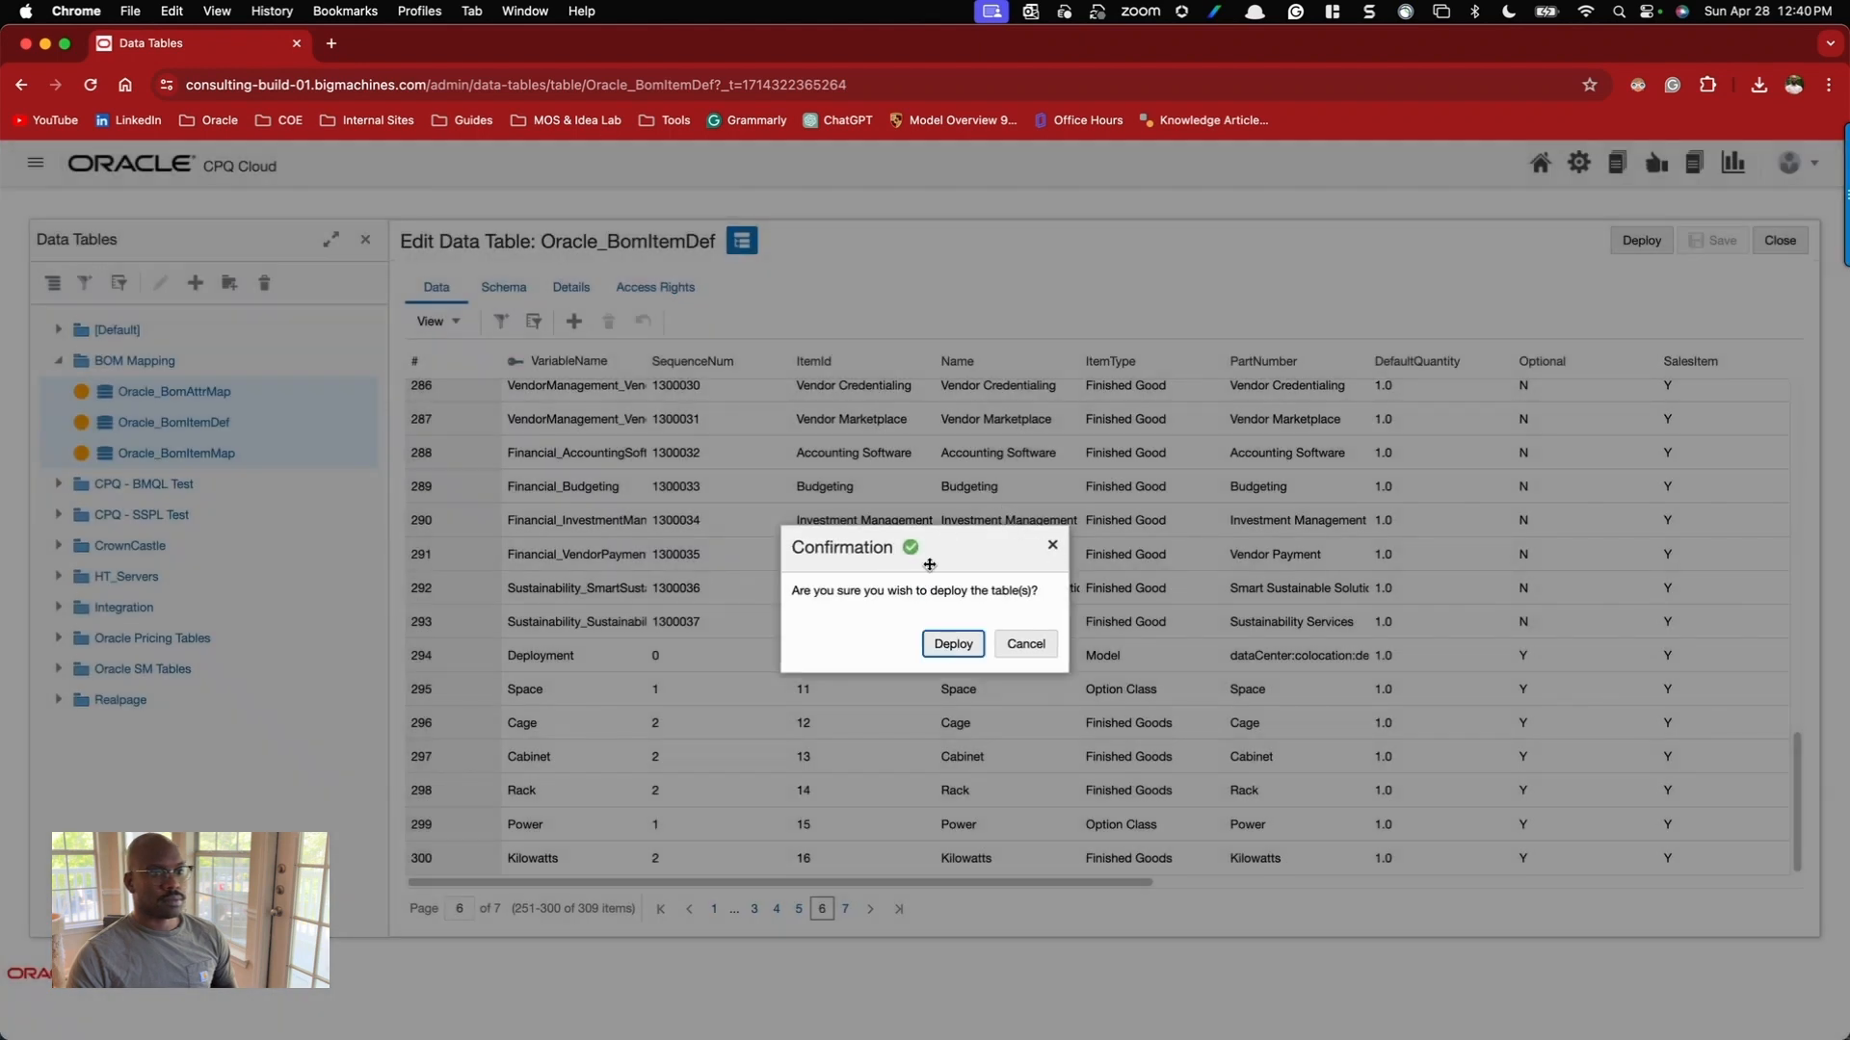
click(953, 644)
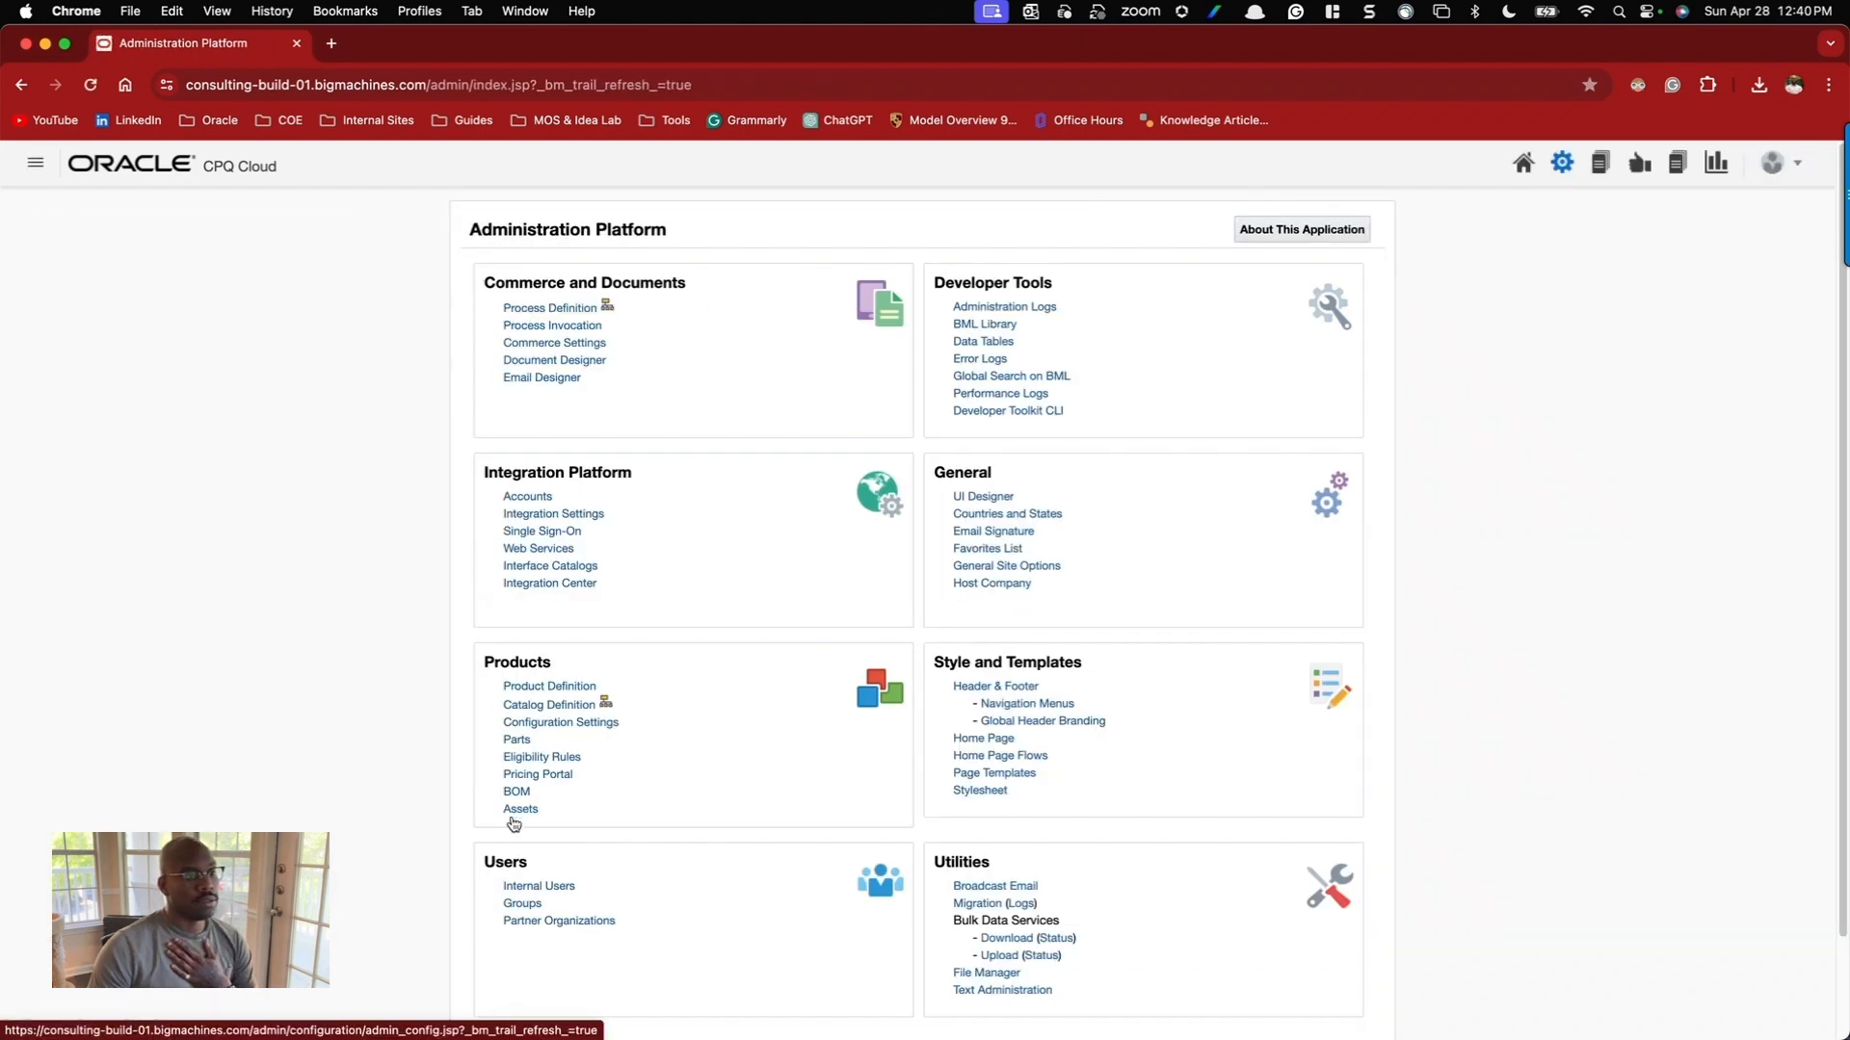
Review the BOM Item Definition column mapping in the BOM Tables administration and leave it without saving.
click(516, 792)
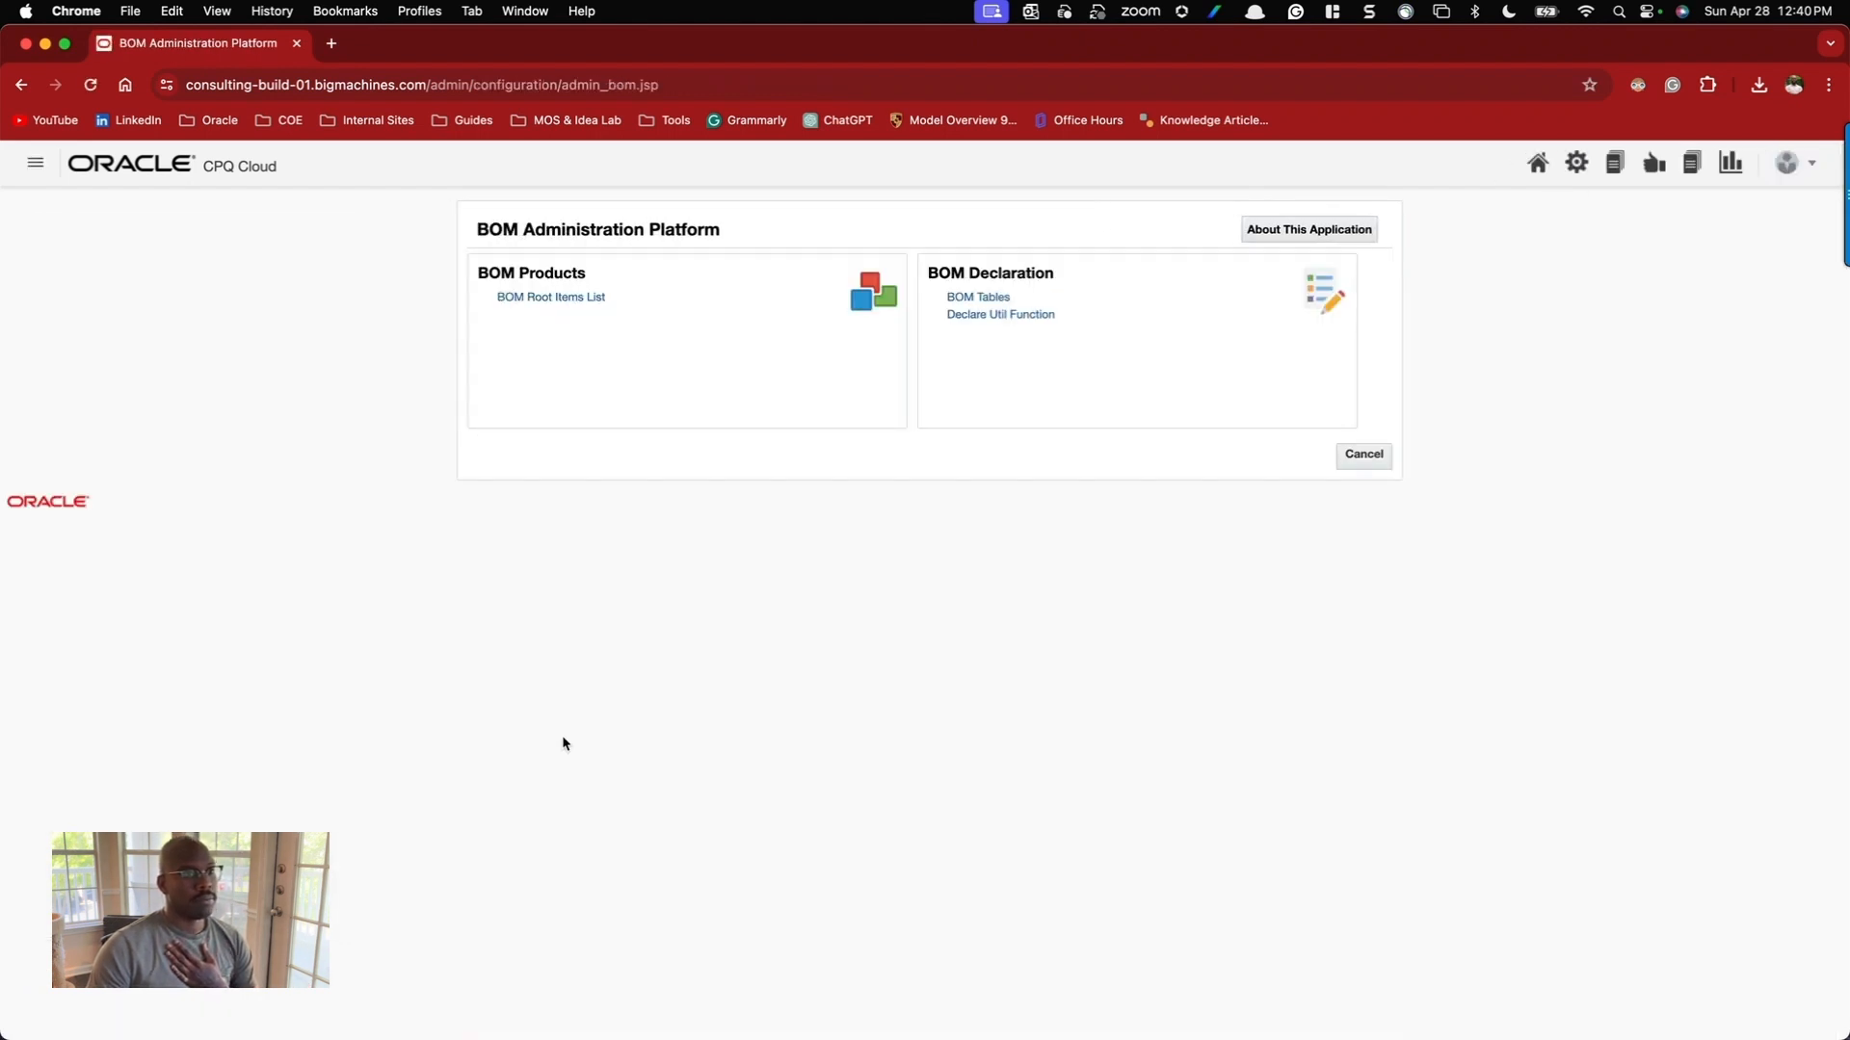
click(977, 298)
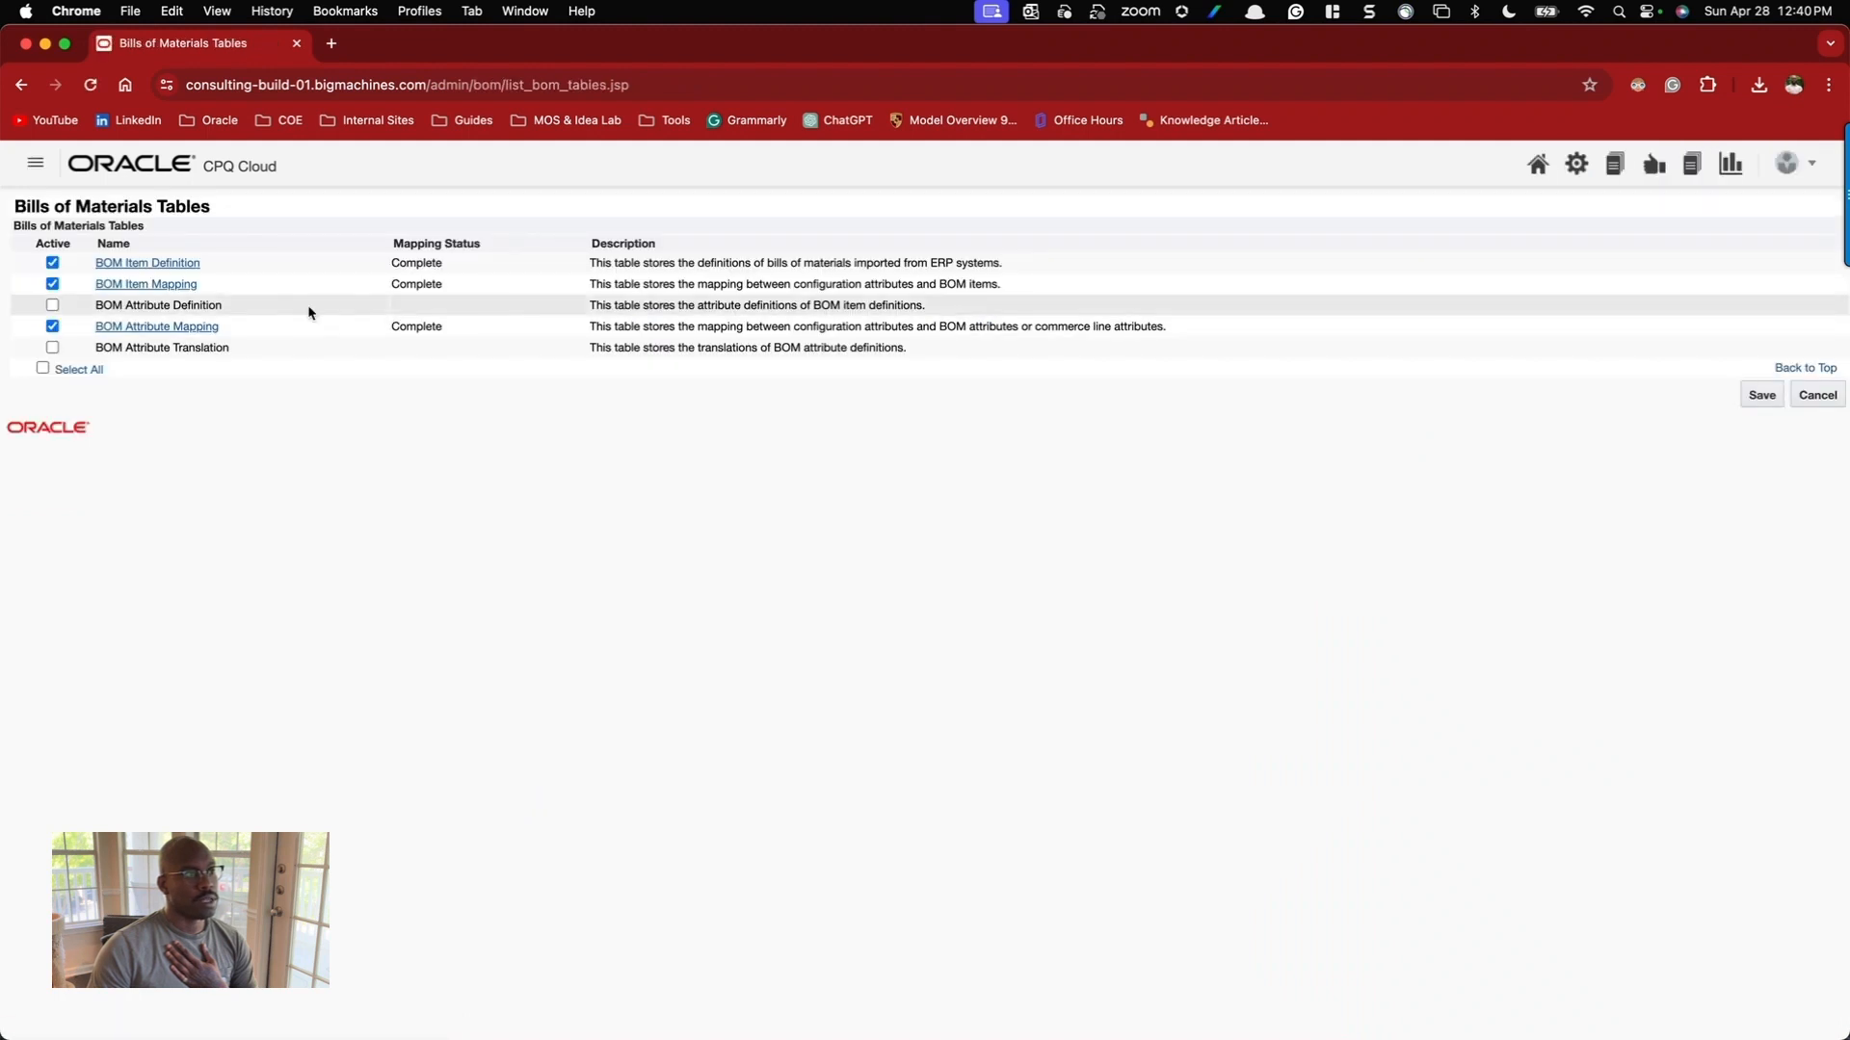
click(154, 263)
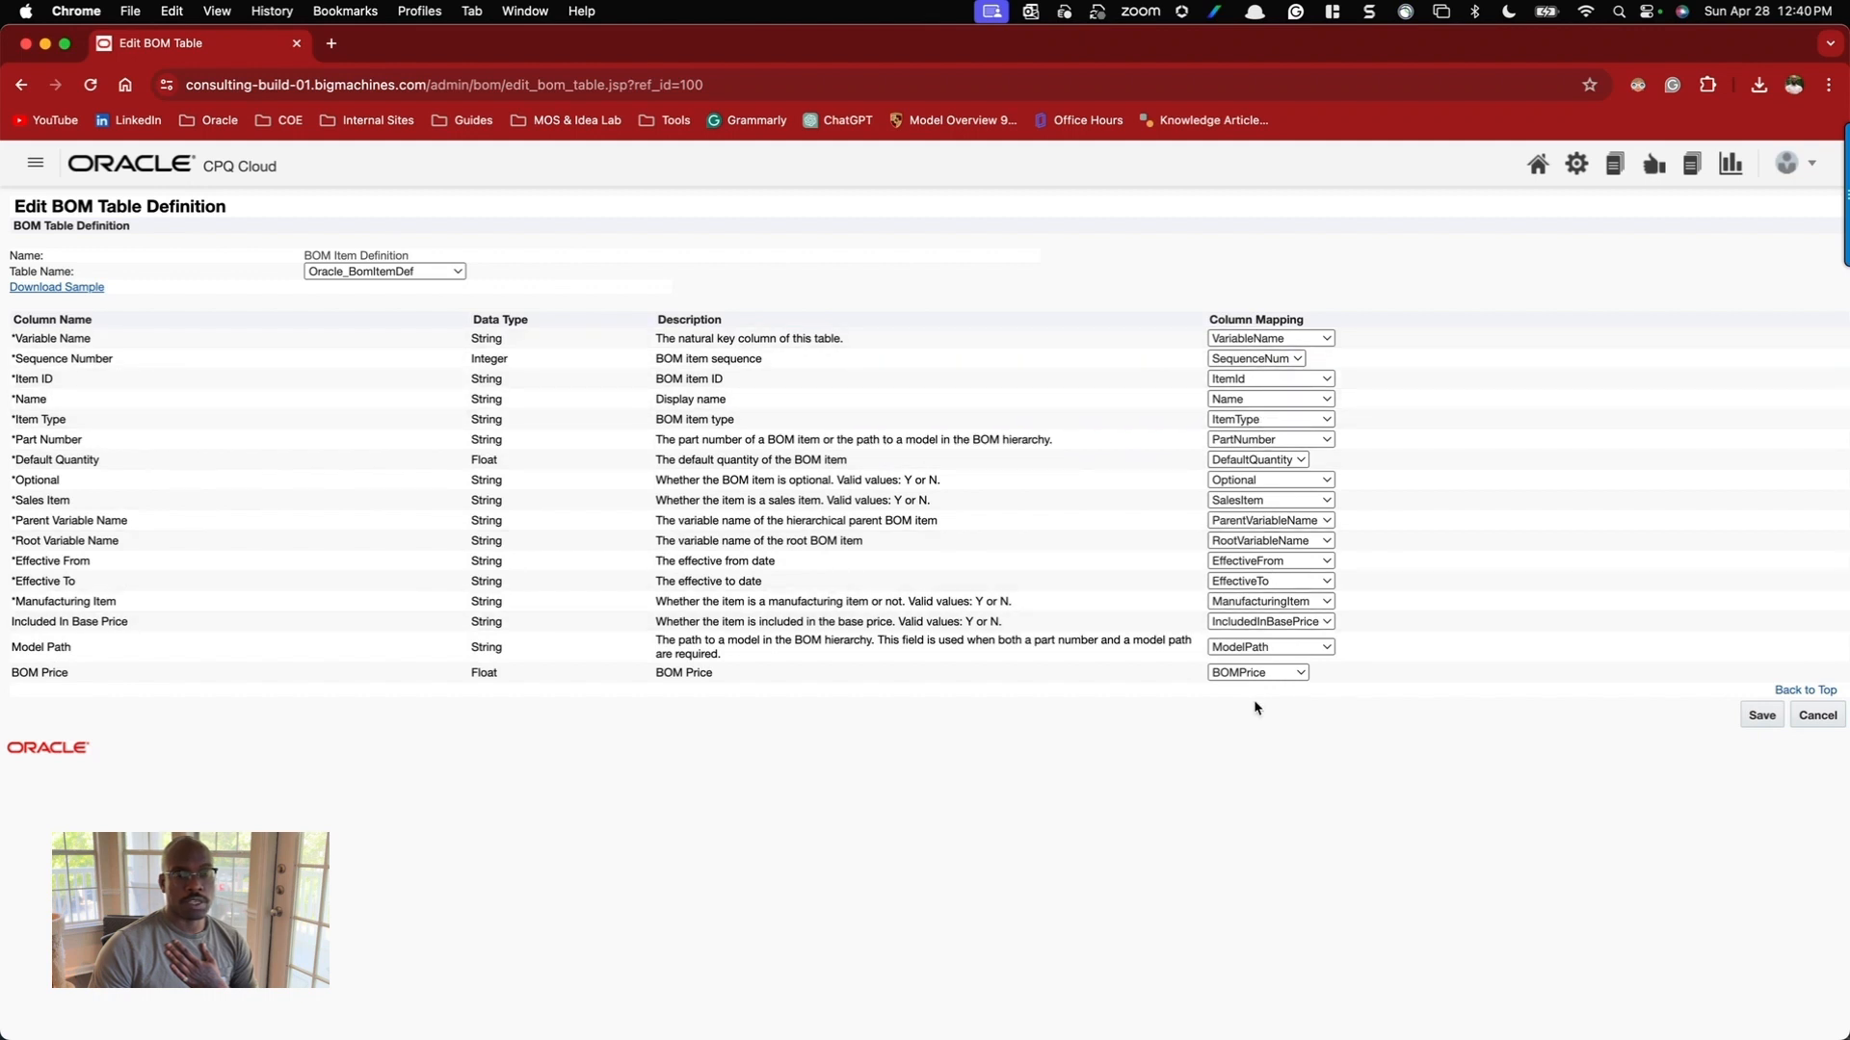
click(1821, 720)
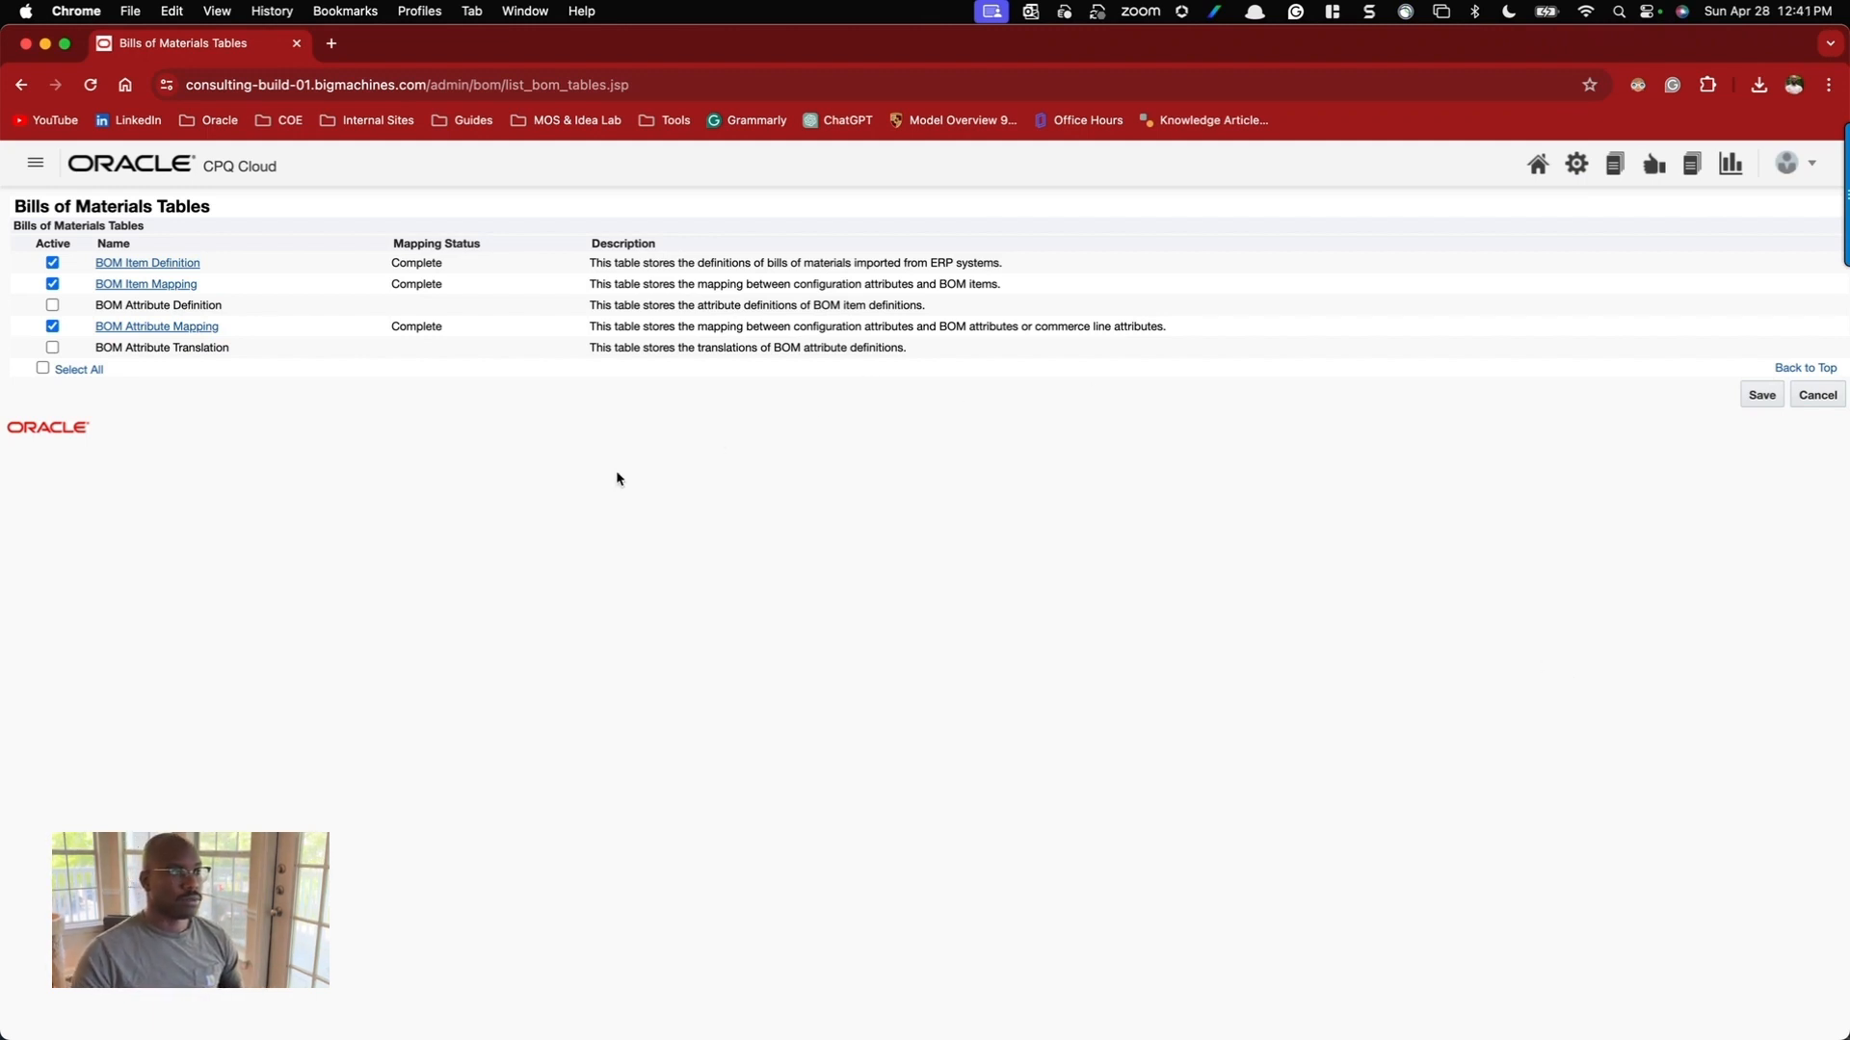
click(1811, 399)
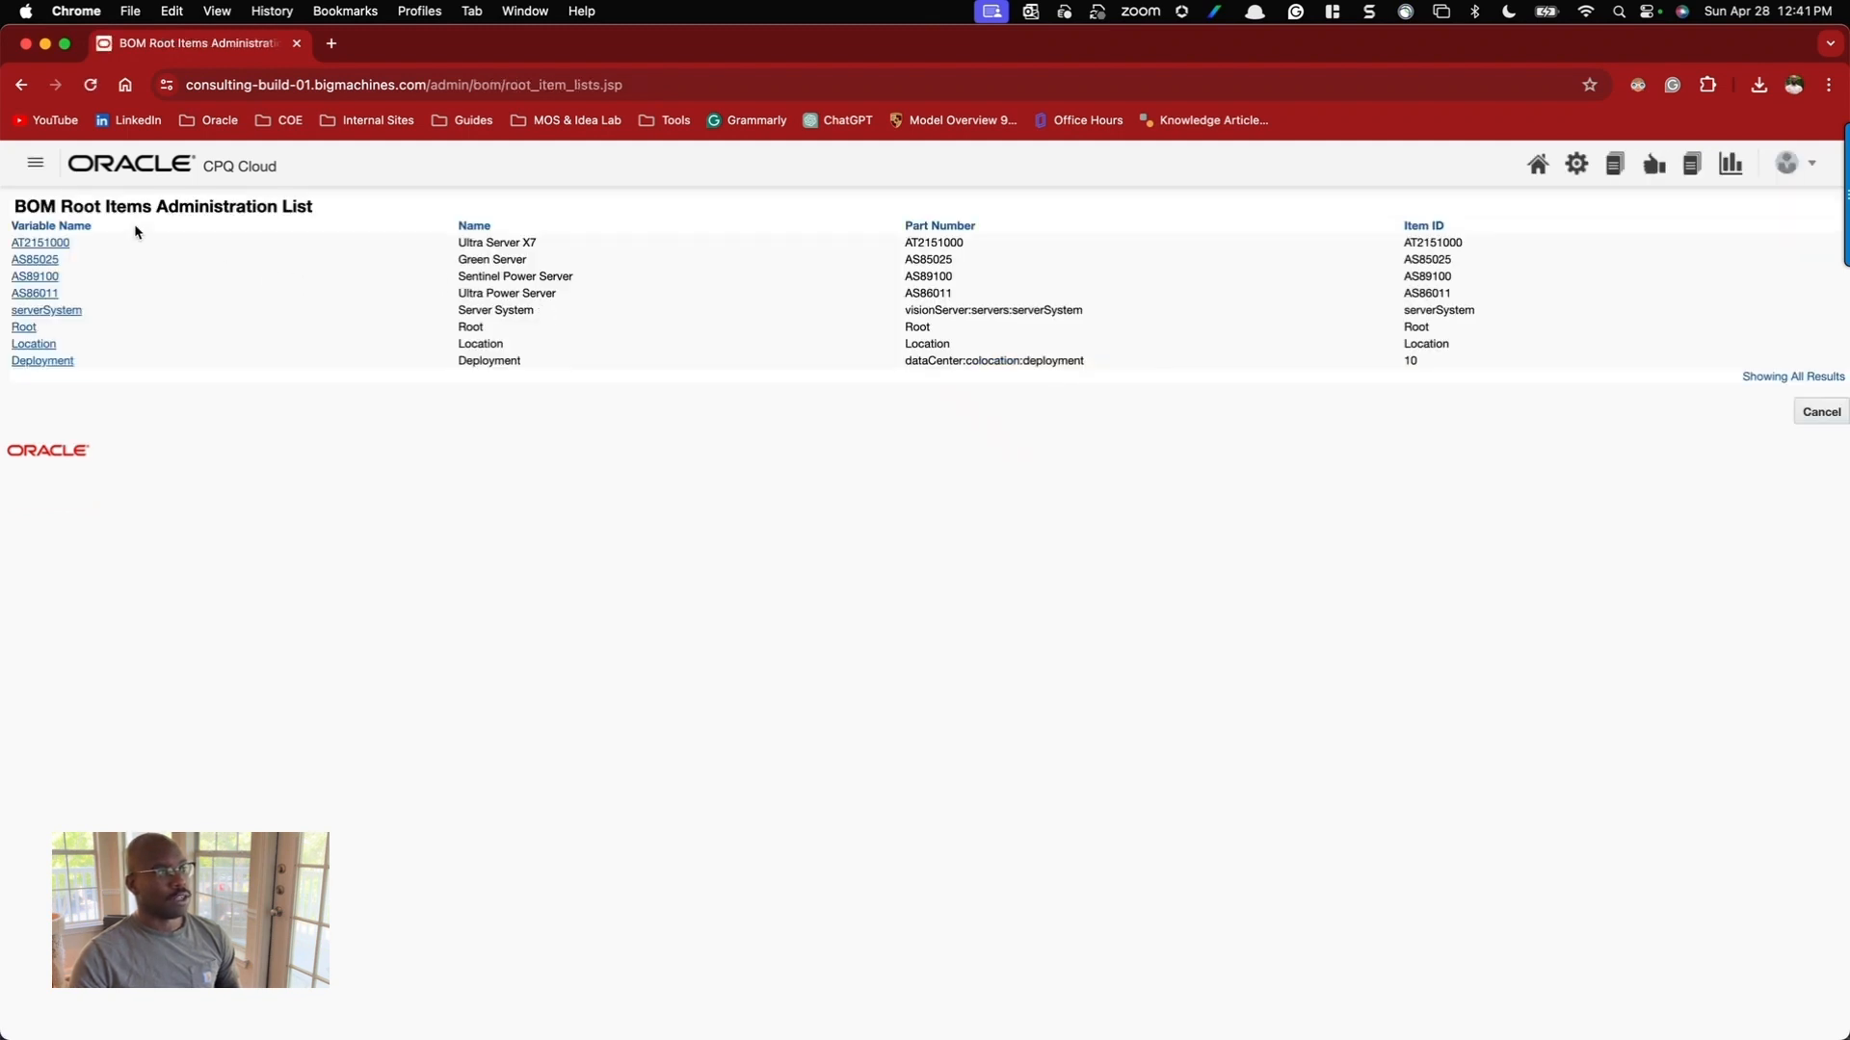
View the item tree of the Deployment BOM root item and return to the Administration Platform.
click(43, 362)
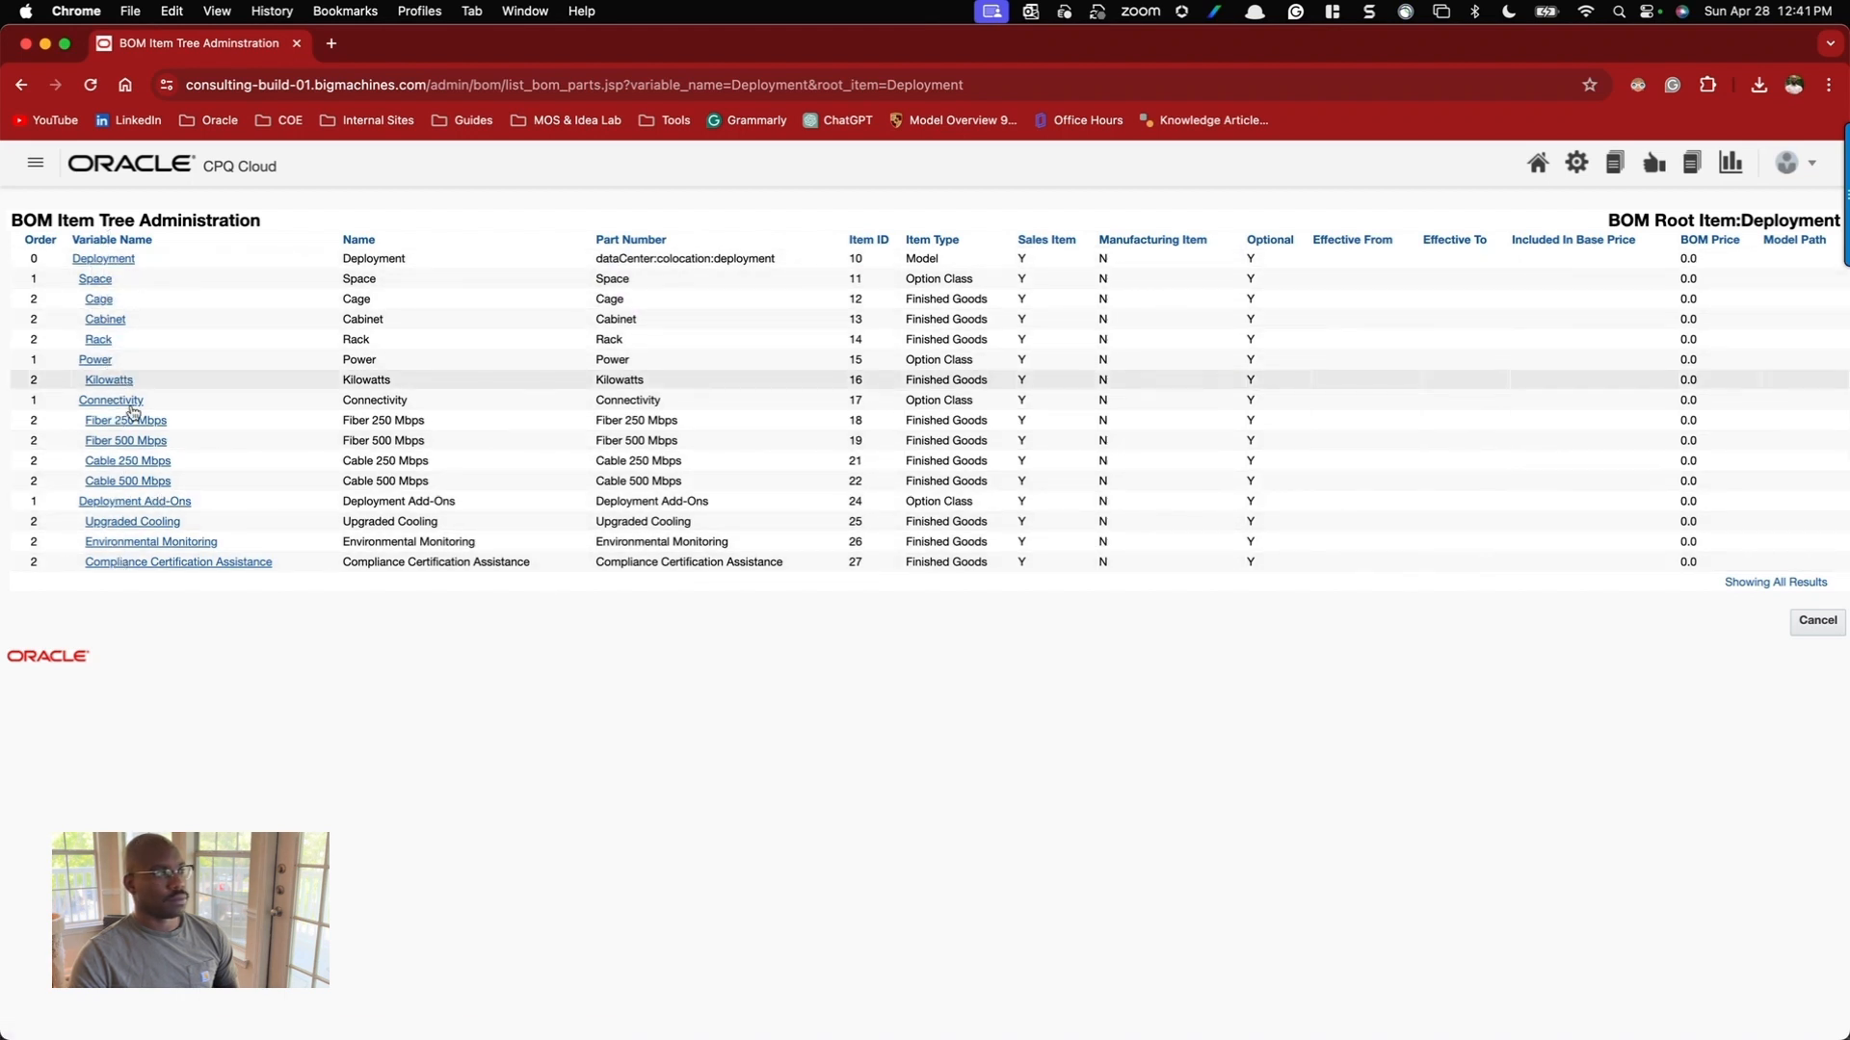
click(1815, 622)
click(1824, 414)
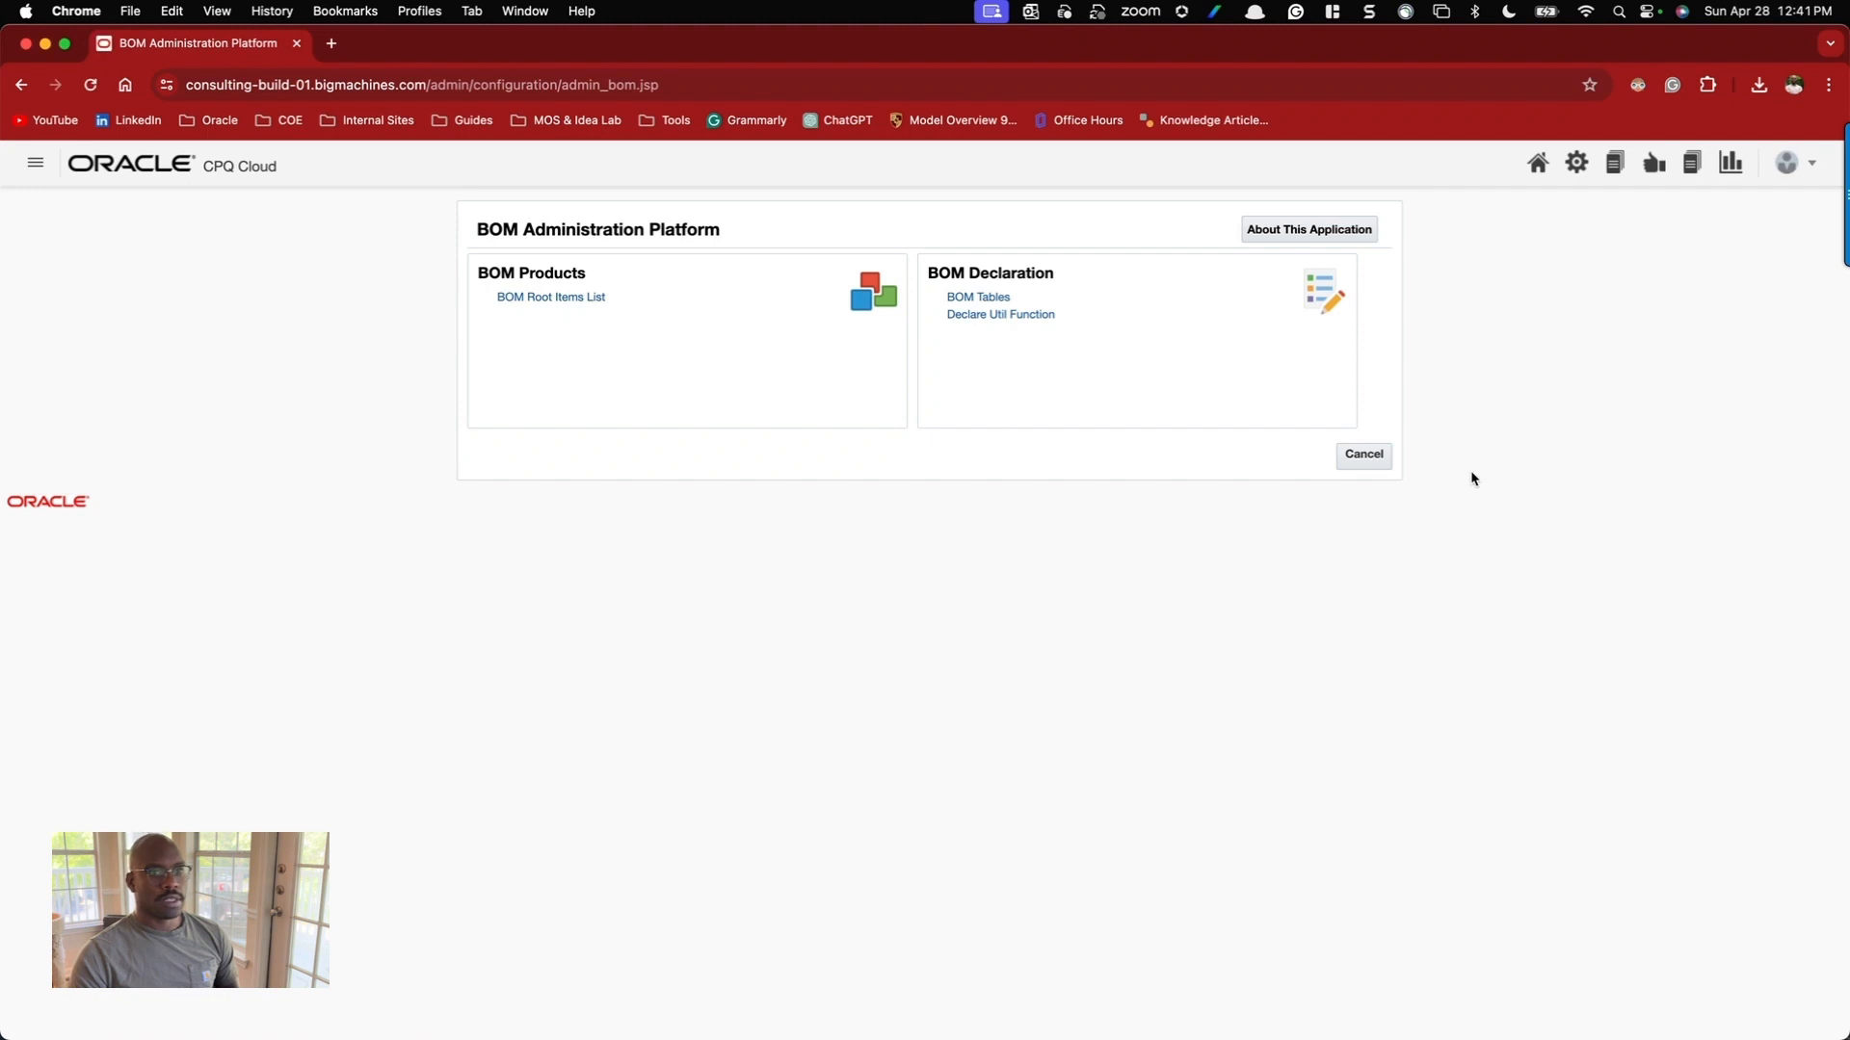
click(1368, 459)
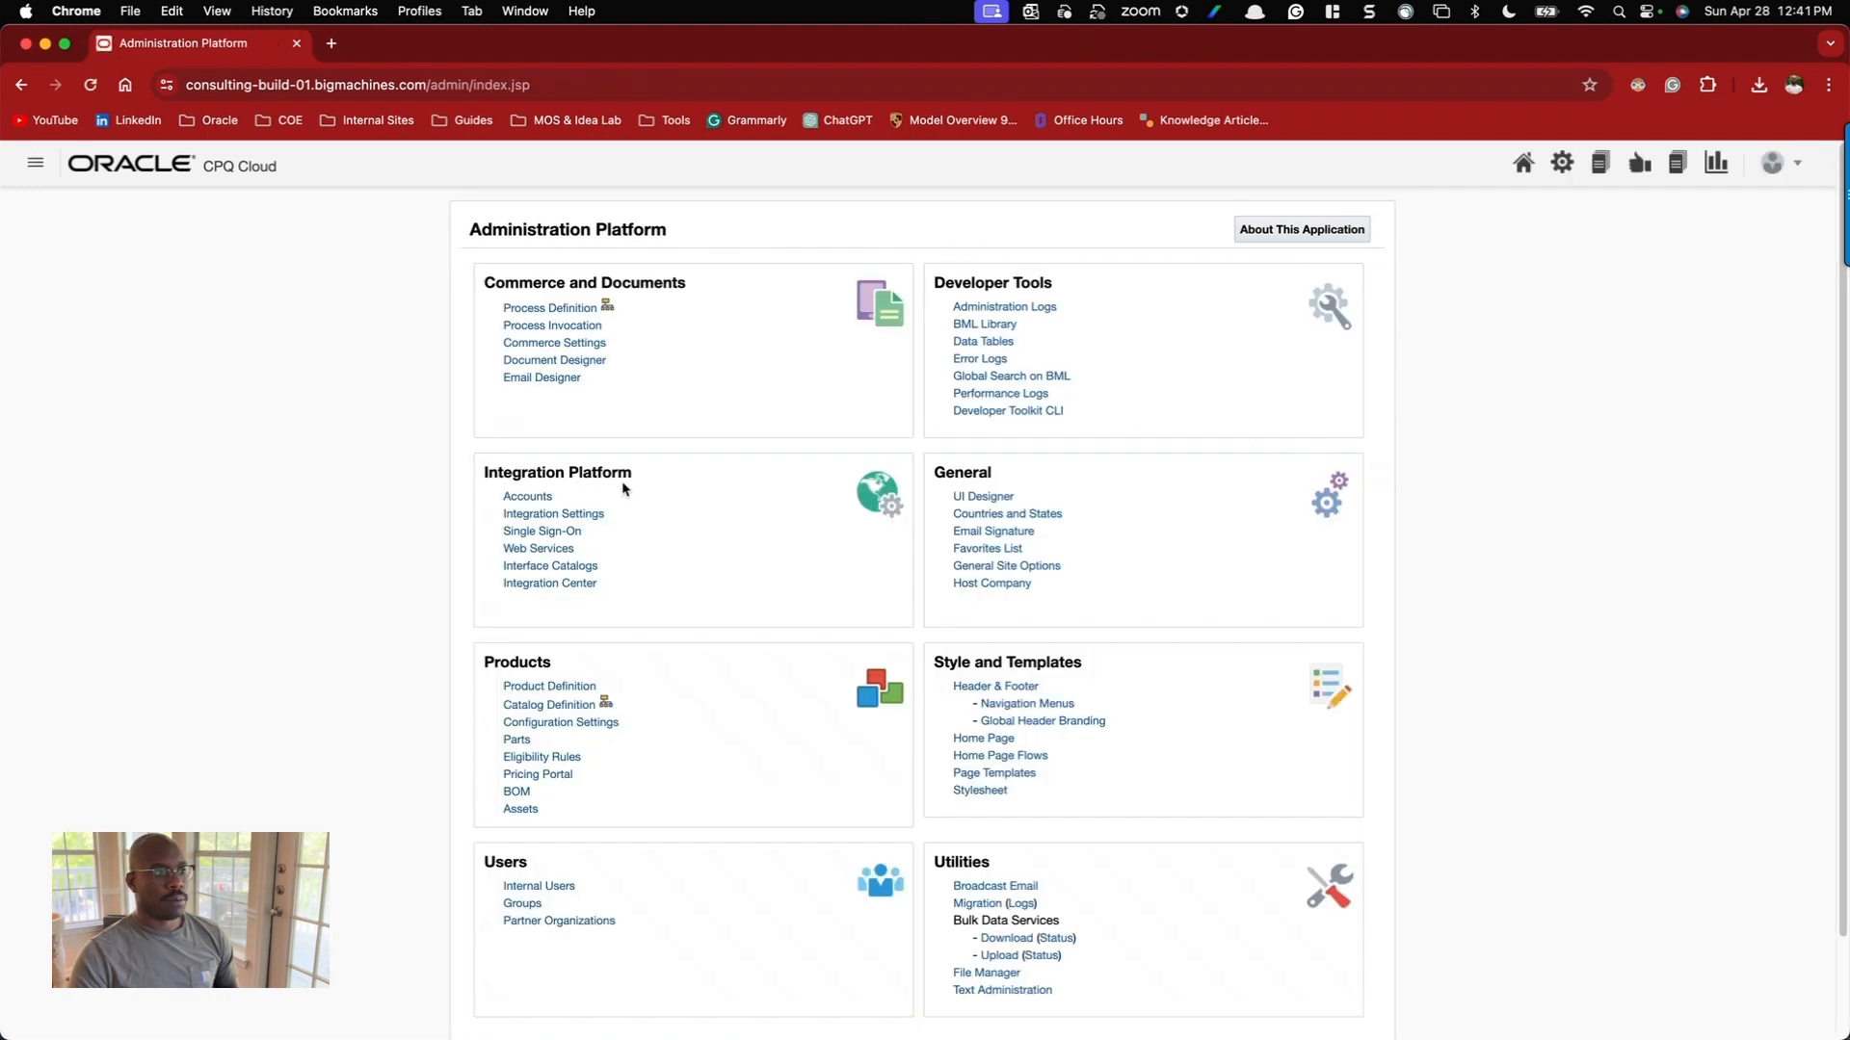
Open the BOM Mapping rules list for the Deployment model in the Data Center family's Colocation product line.
click(536, 713)
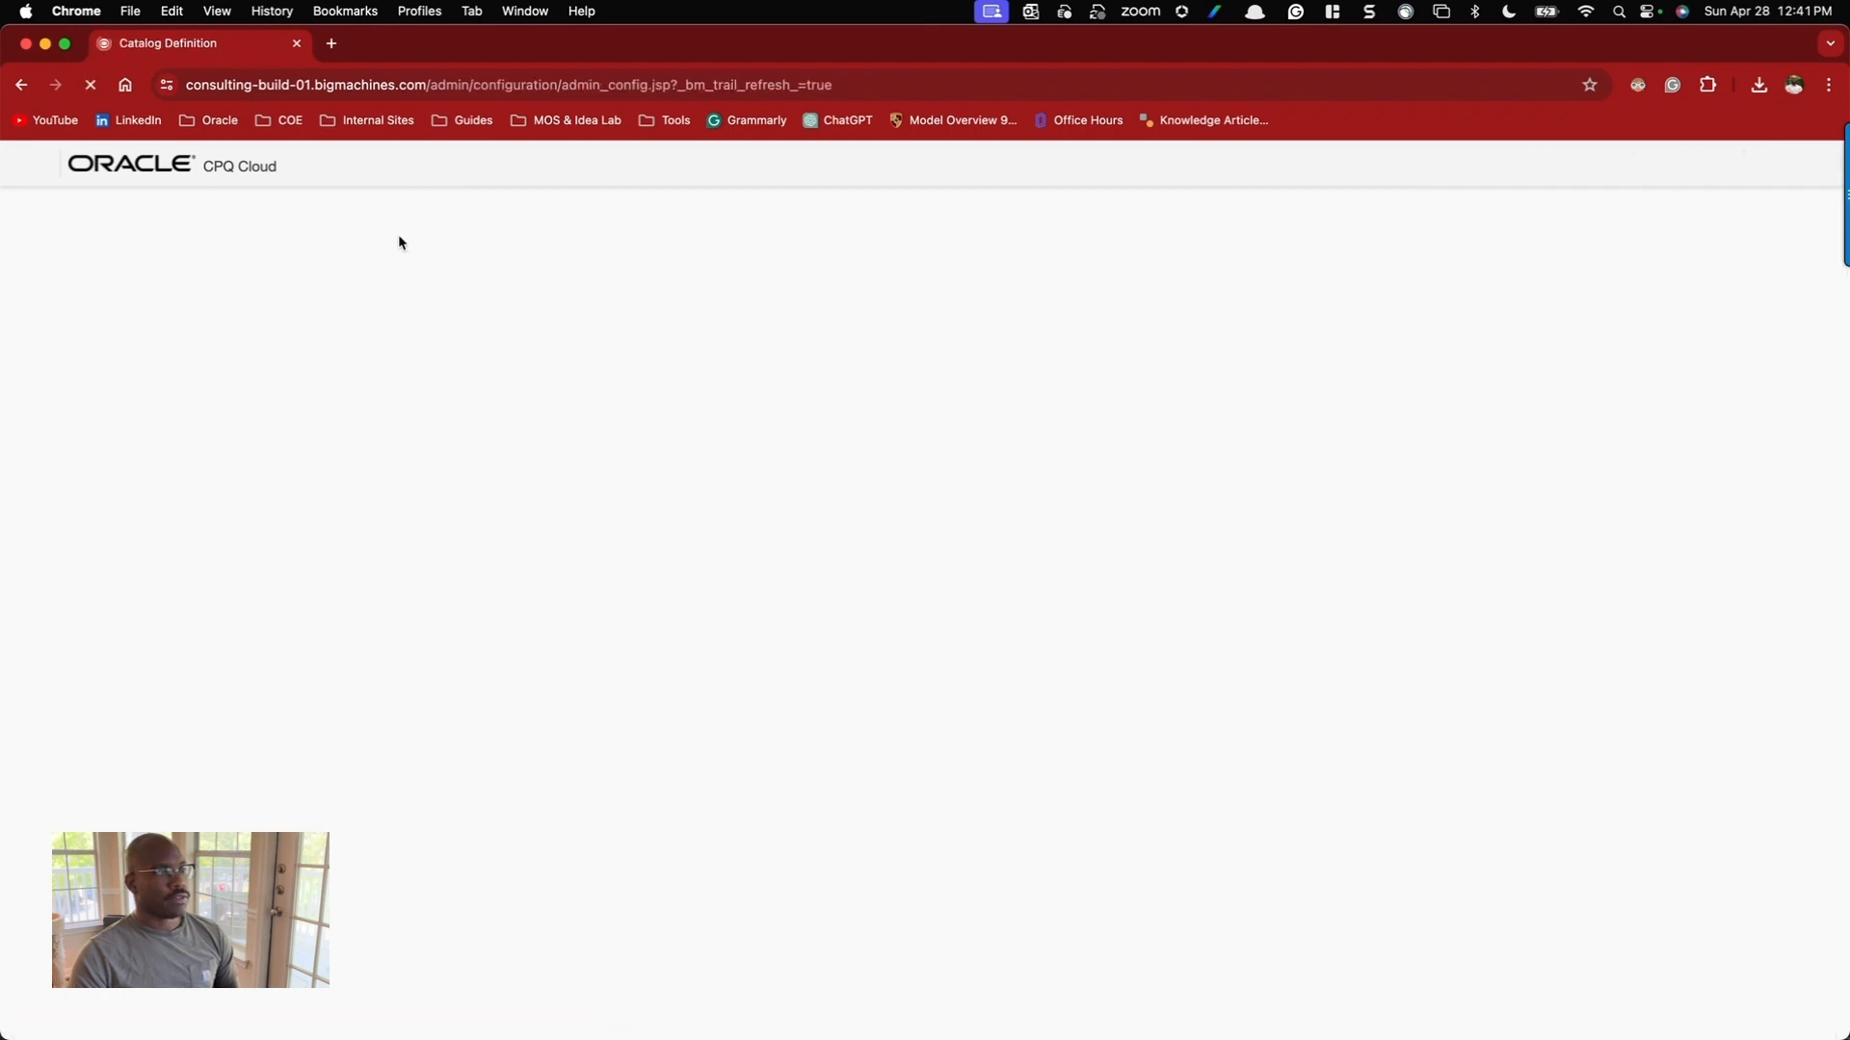
click(950, 251)
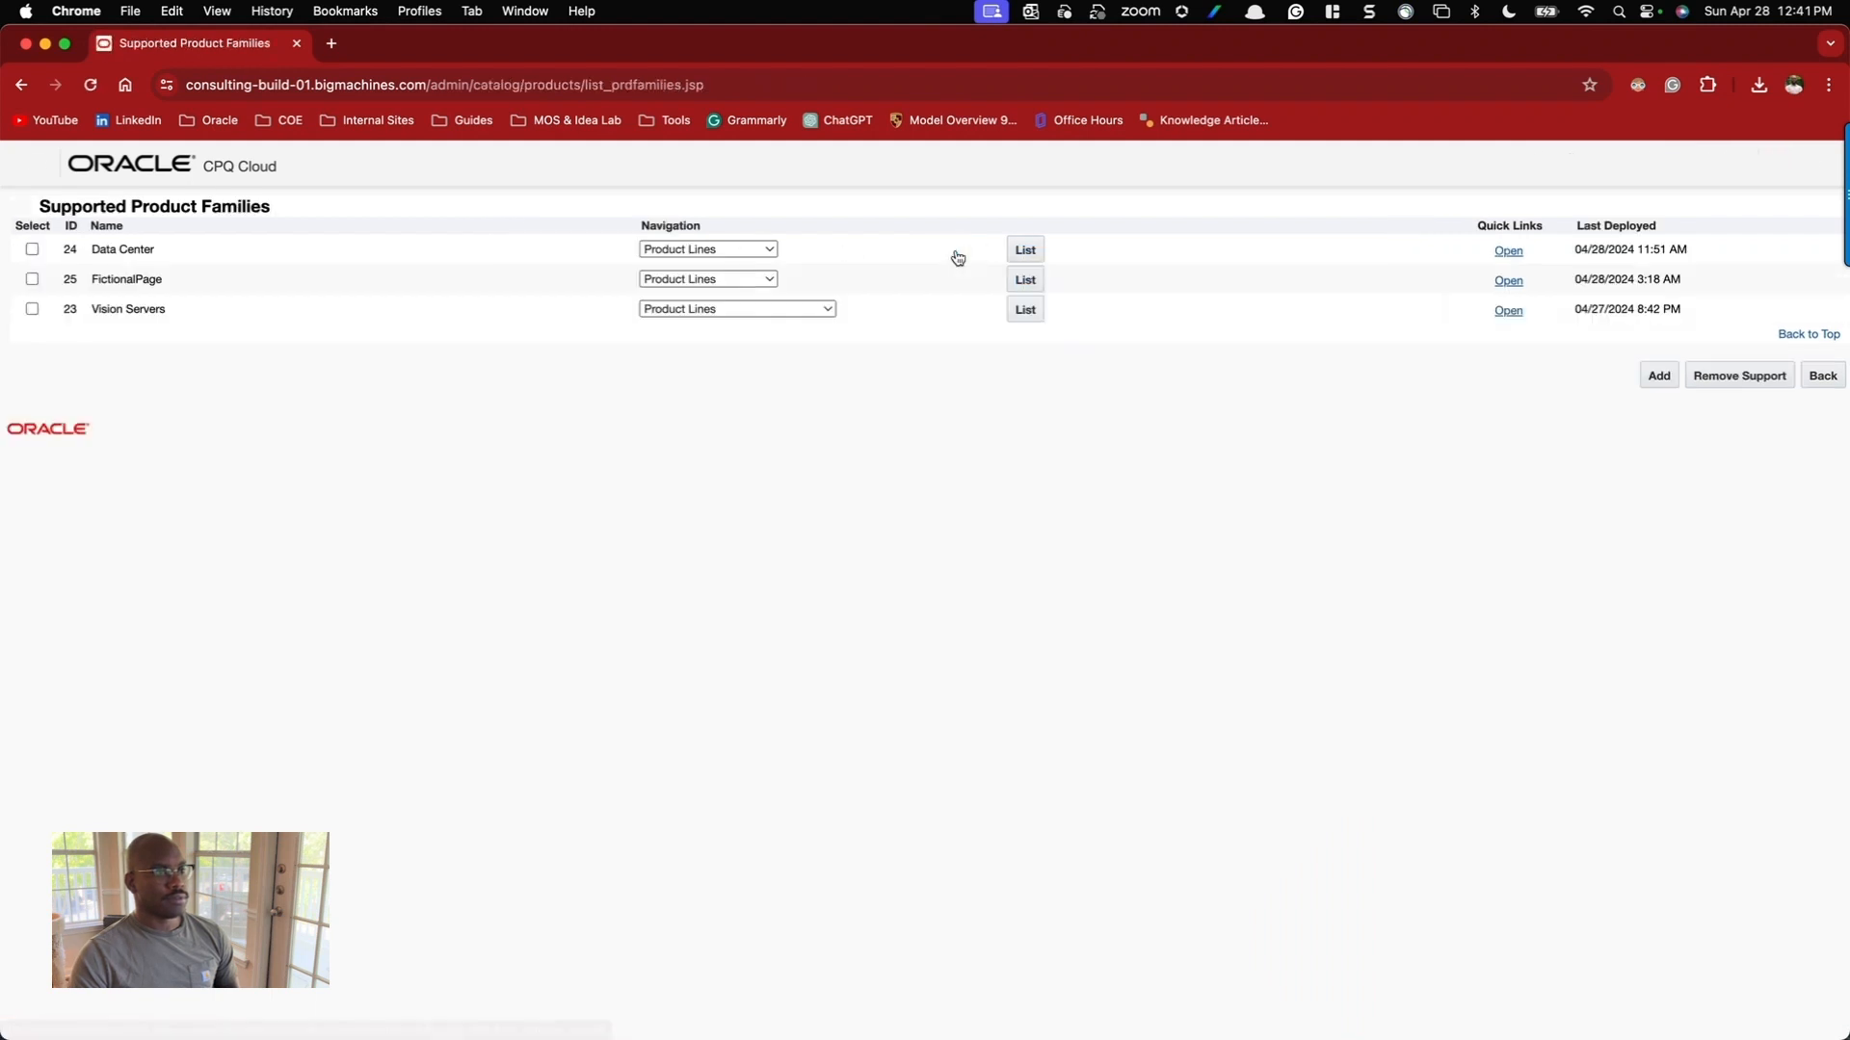
click(1037, 254)
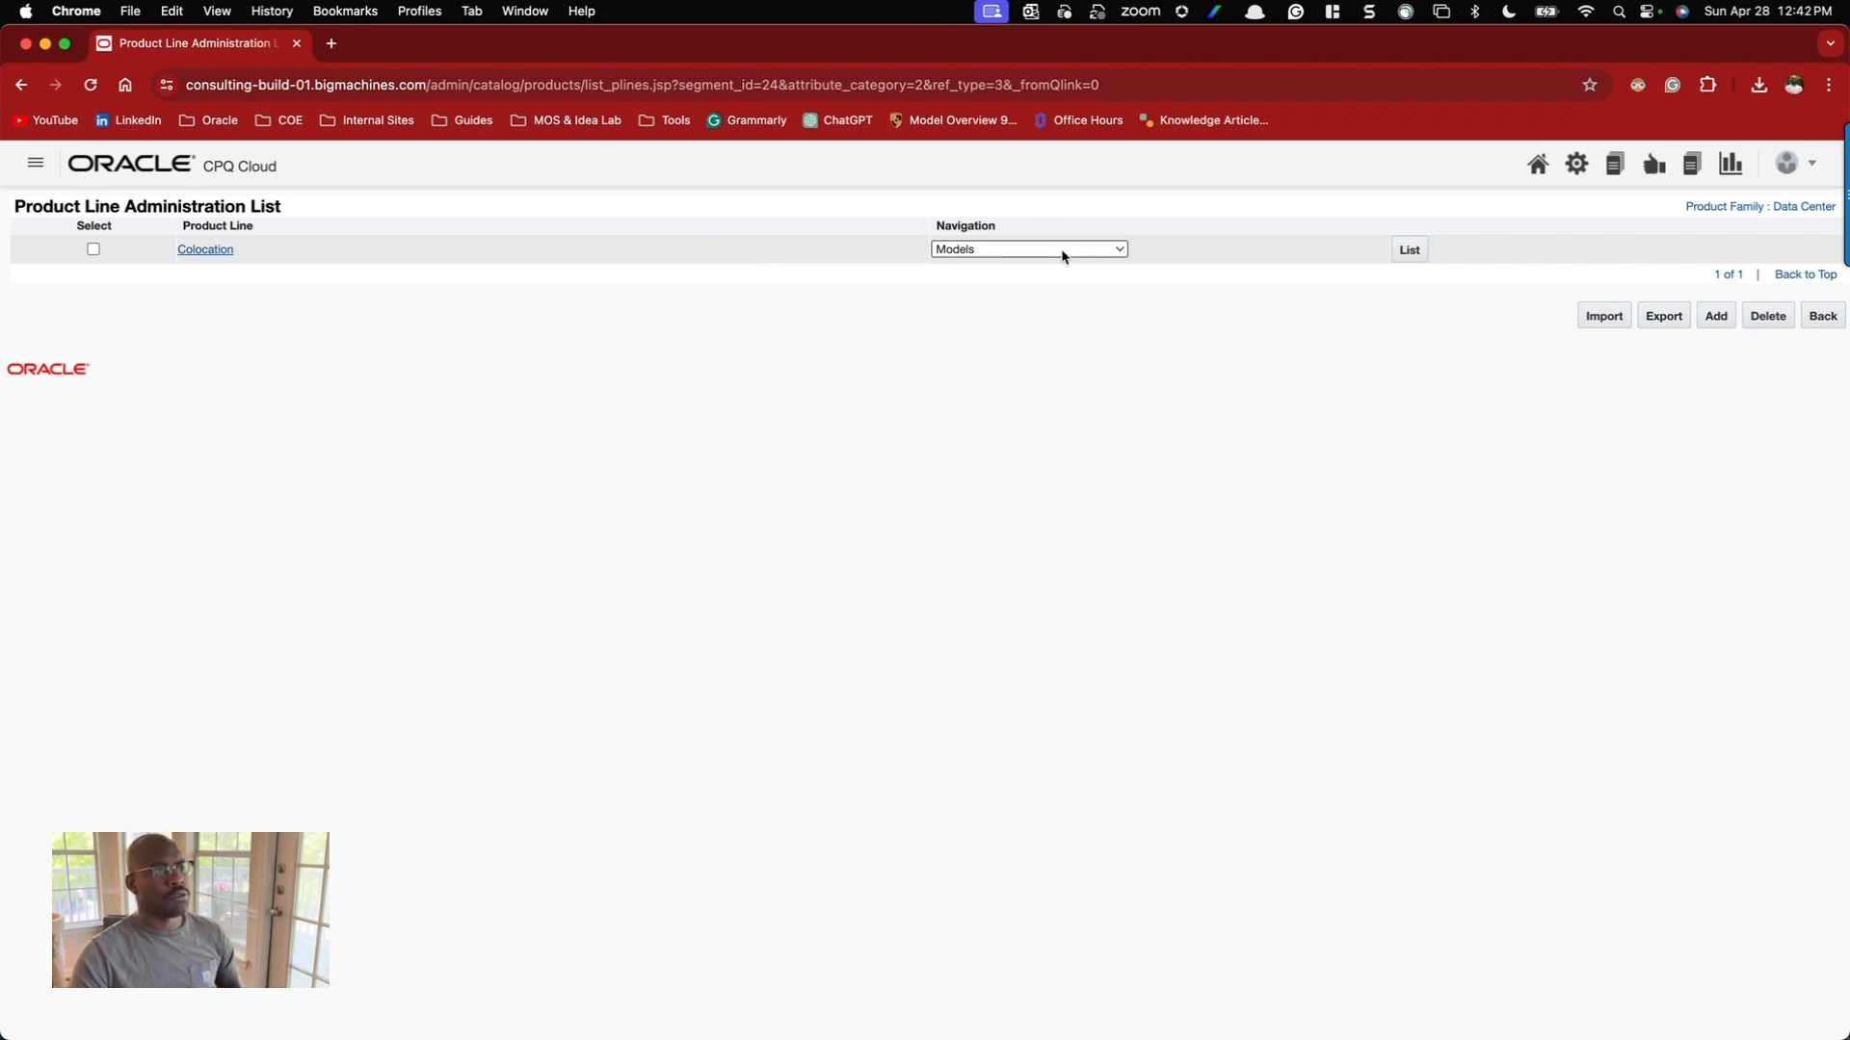
click(1408, 250)
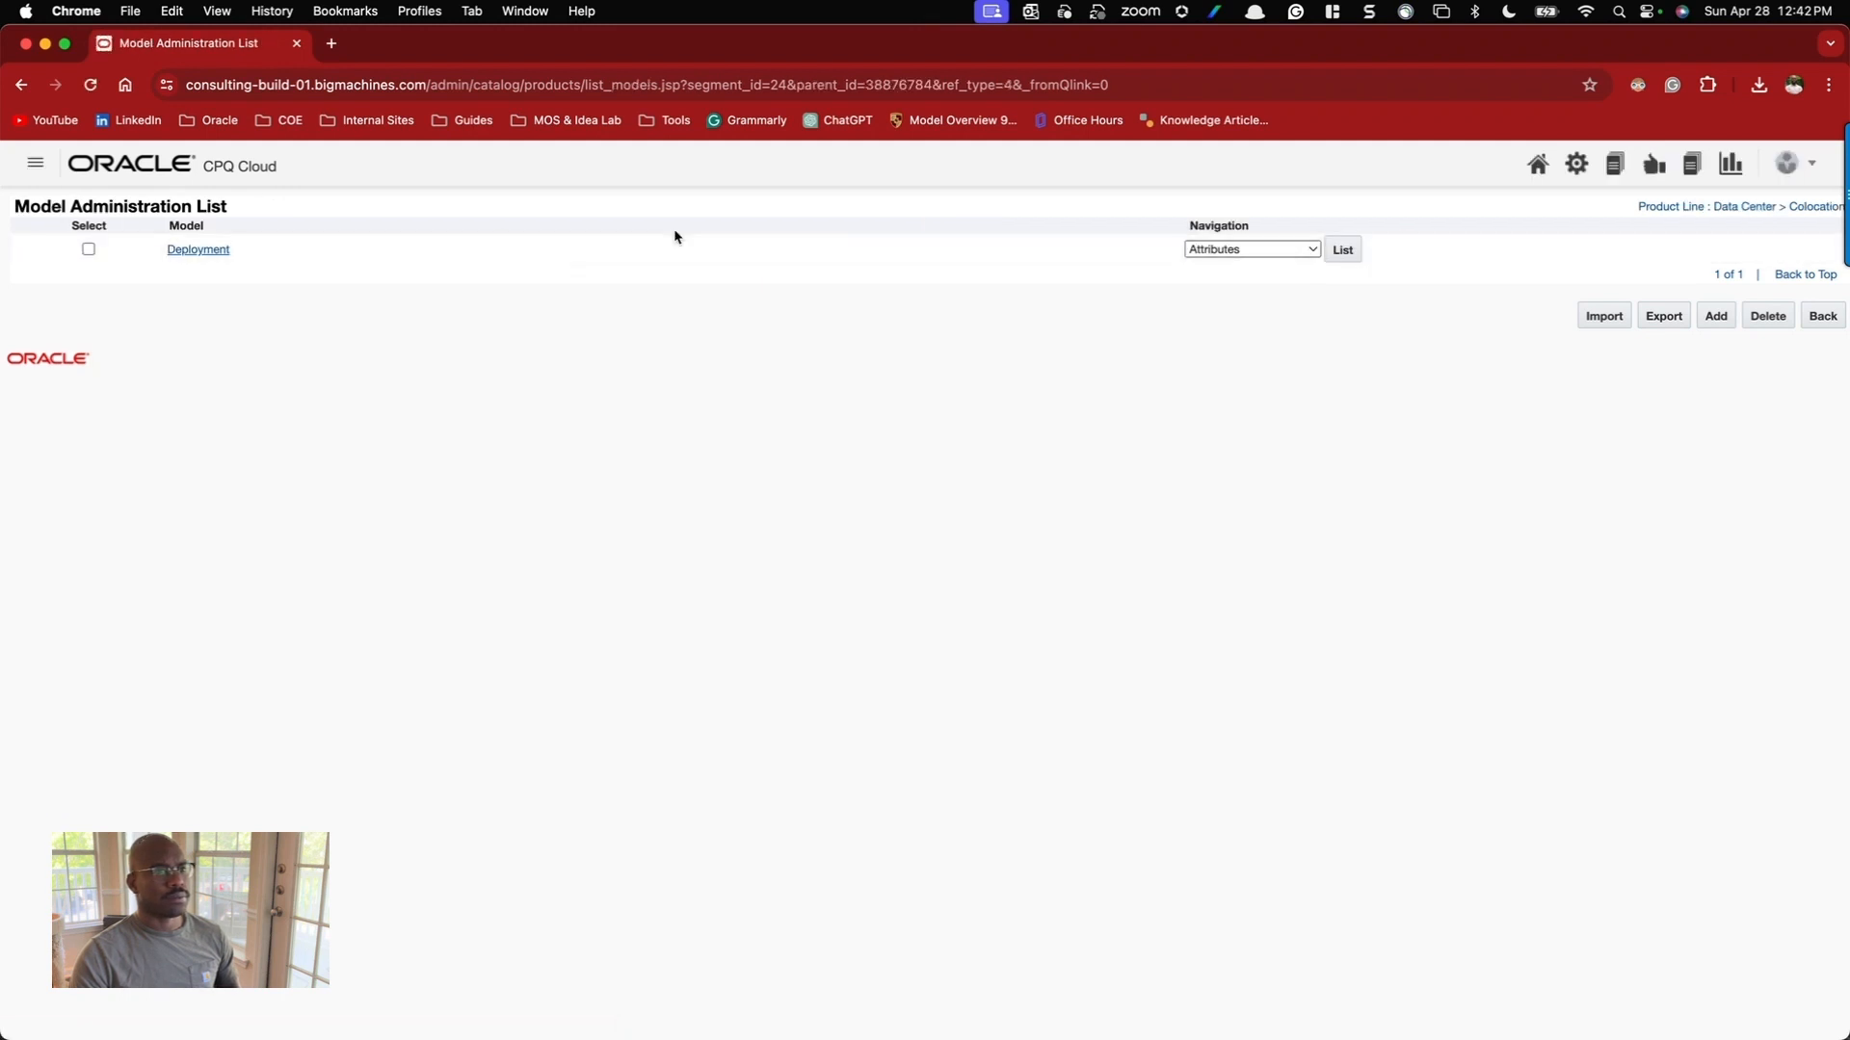
click(1204, 252)
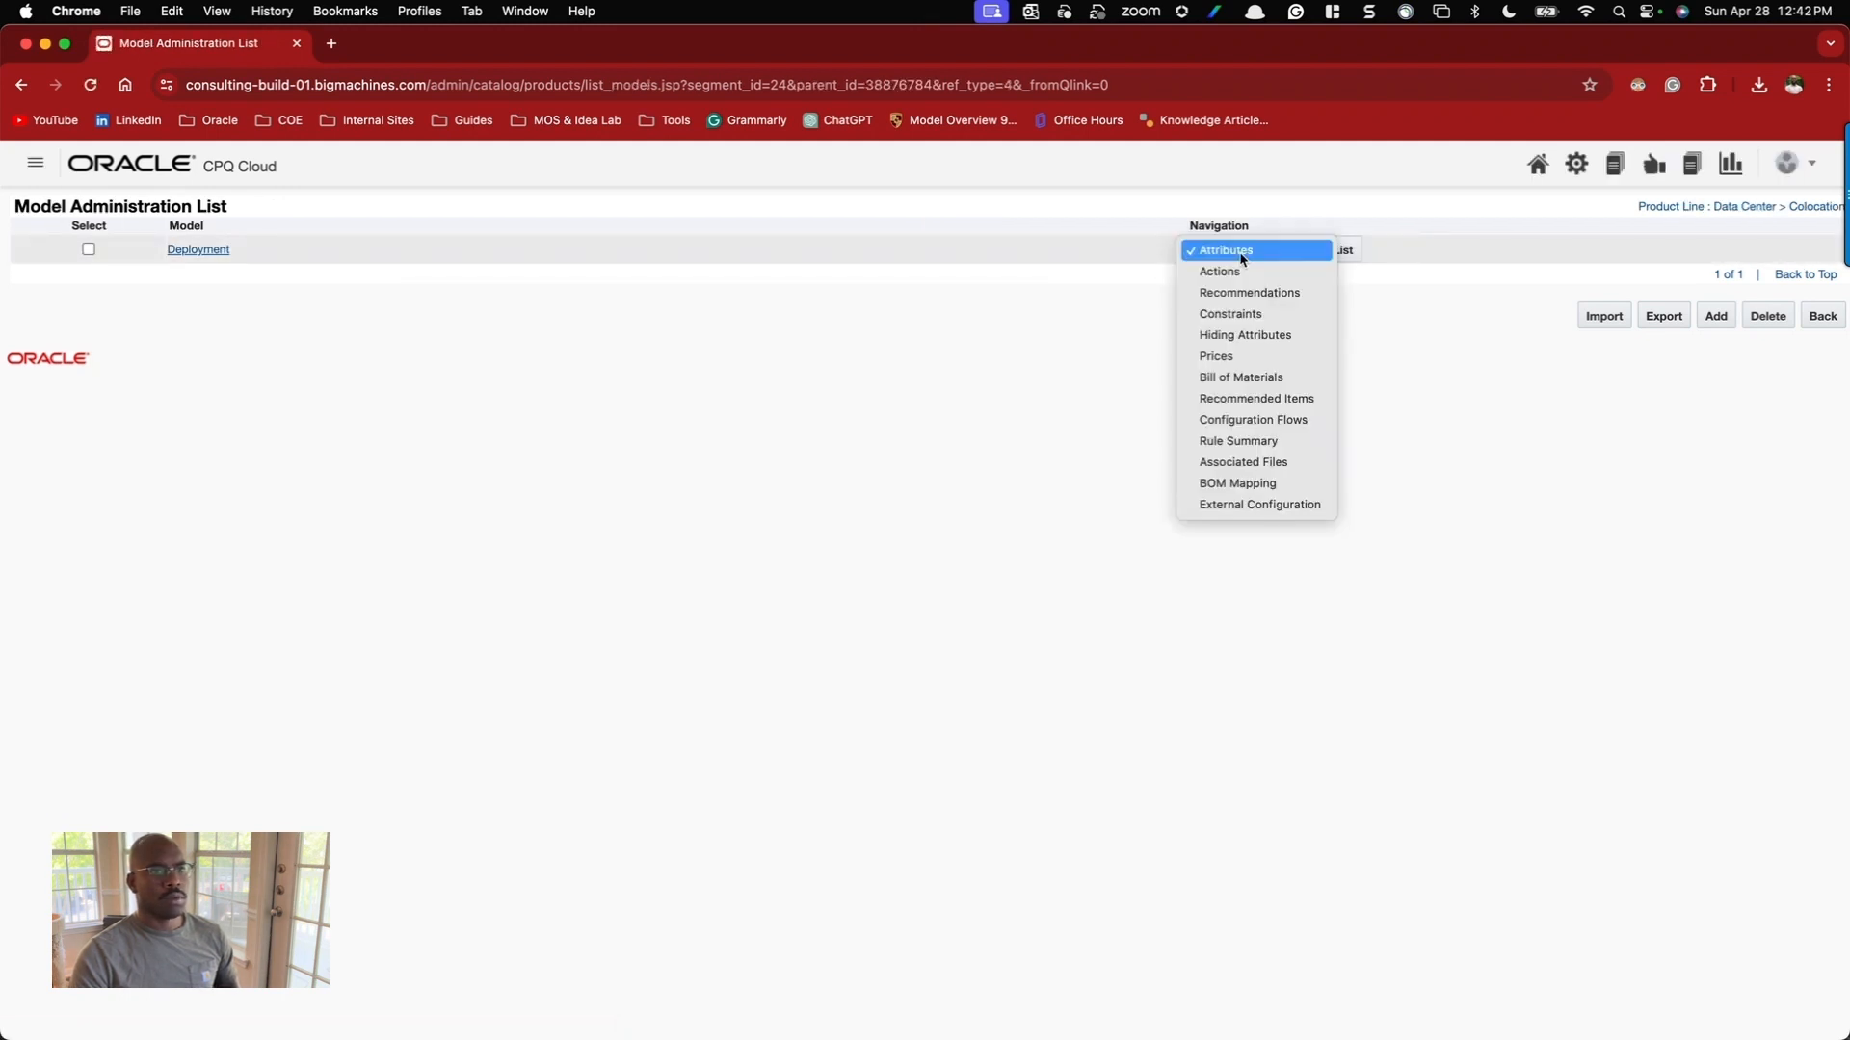
click(1235, 484)
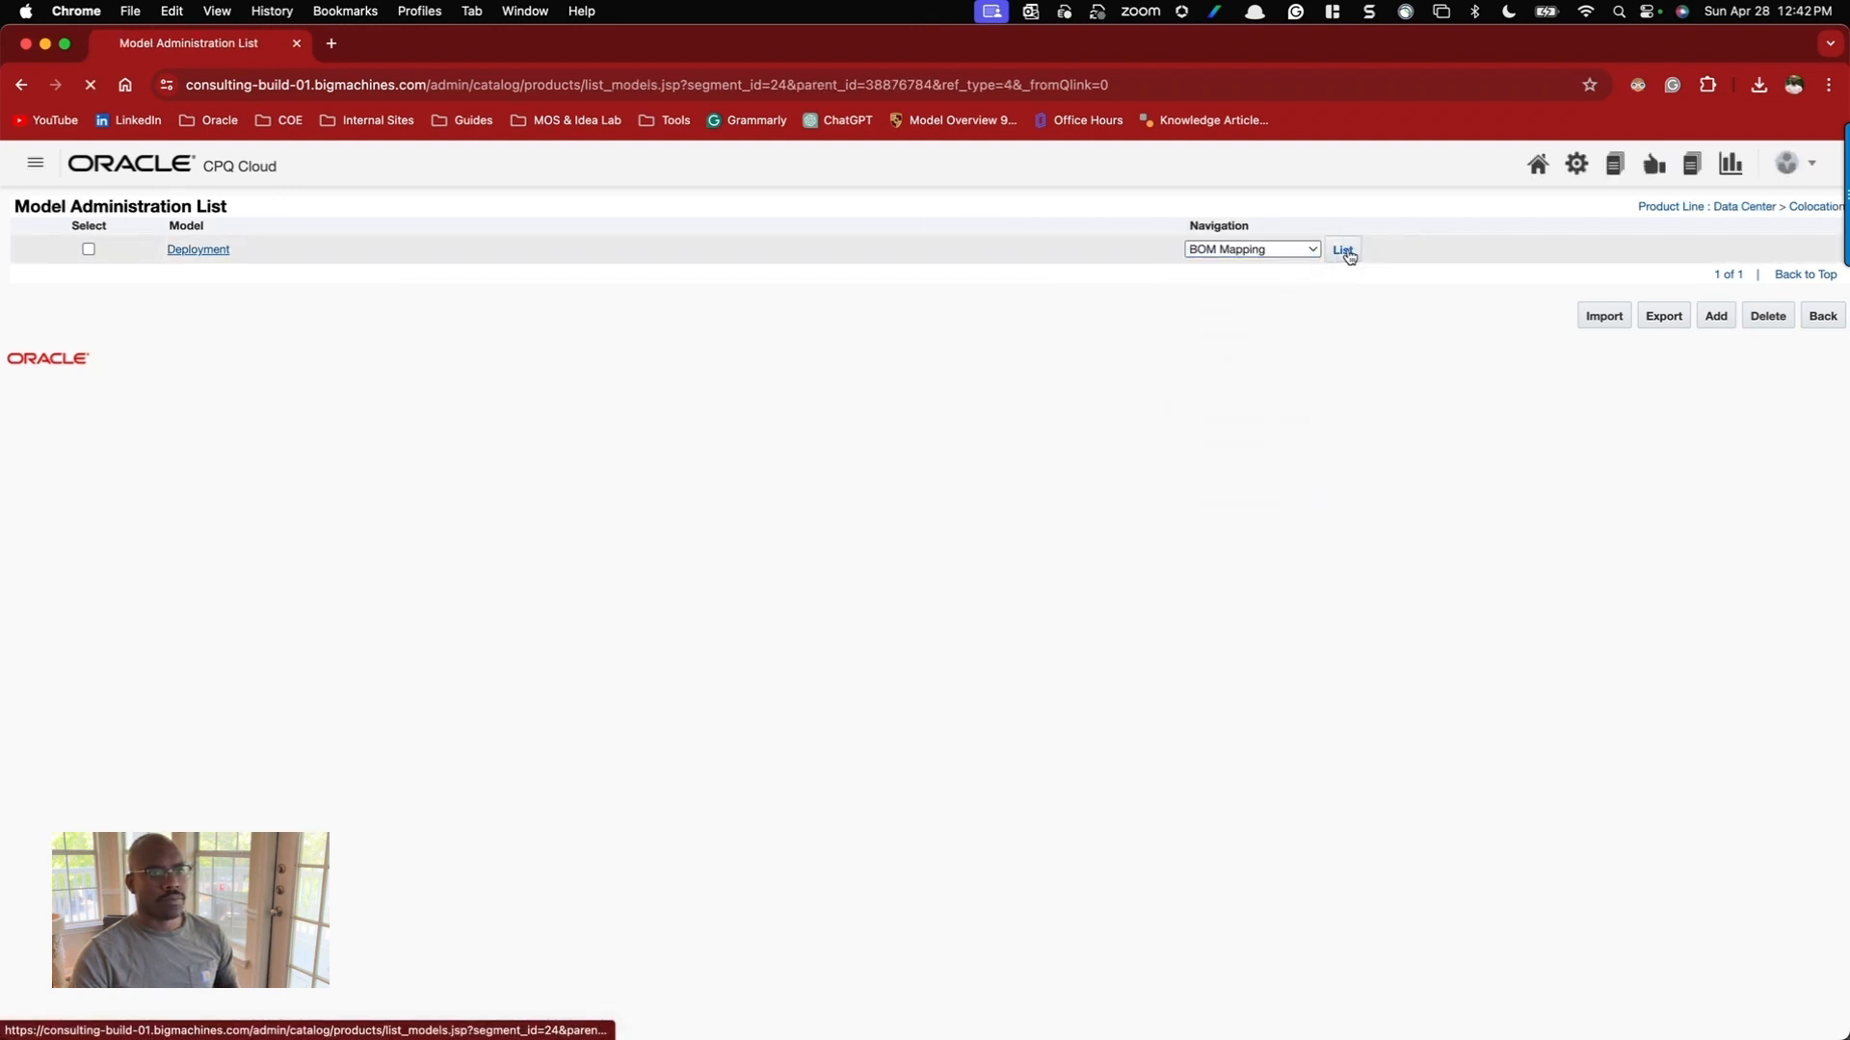
click(1343, 251)
Add a new BOM mapping rule and name it "Deployment BOM Mapping Rule".
click(1774, 308)
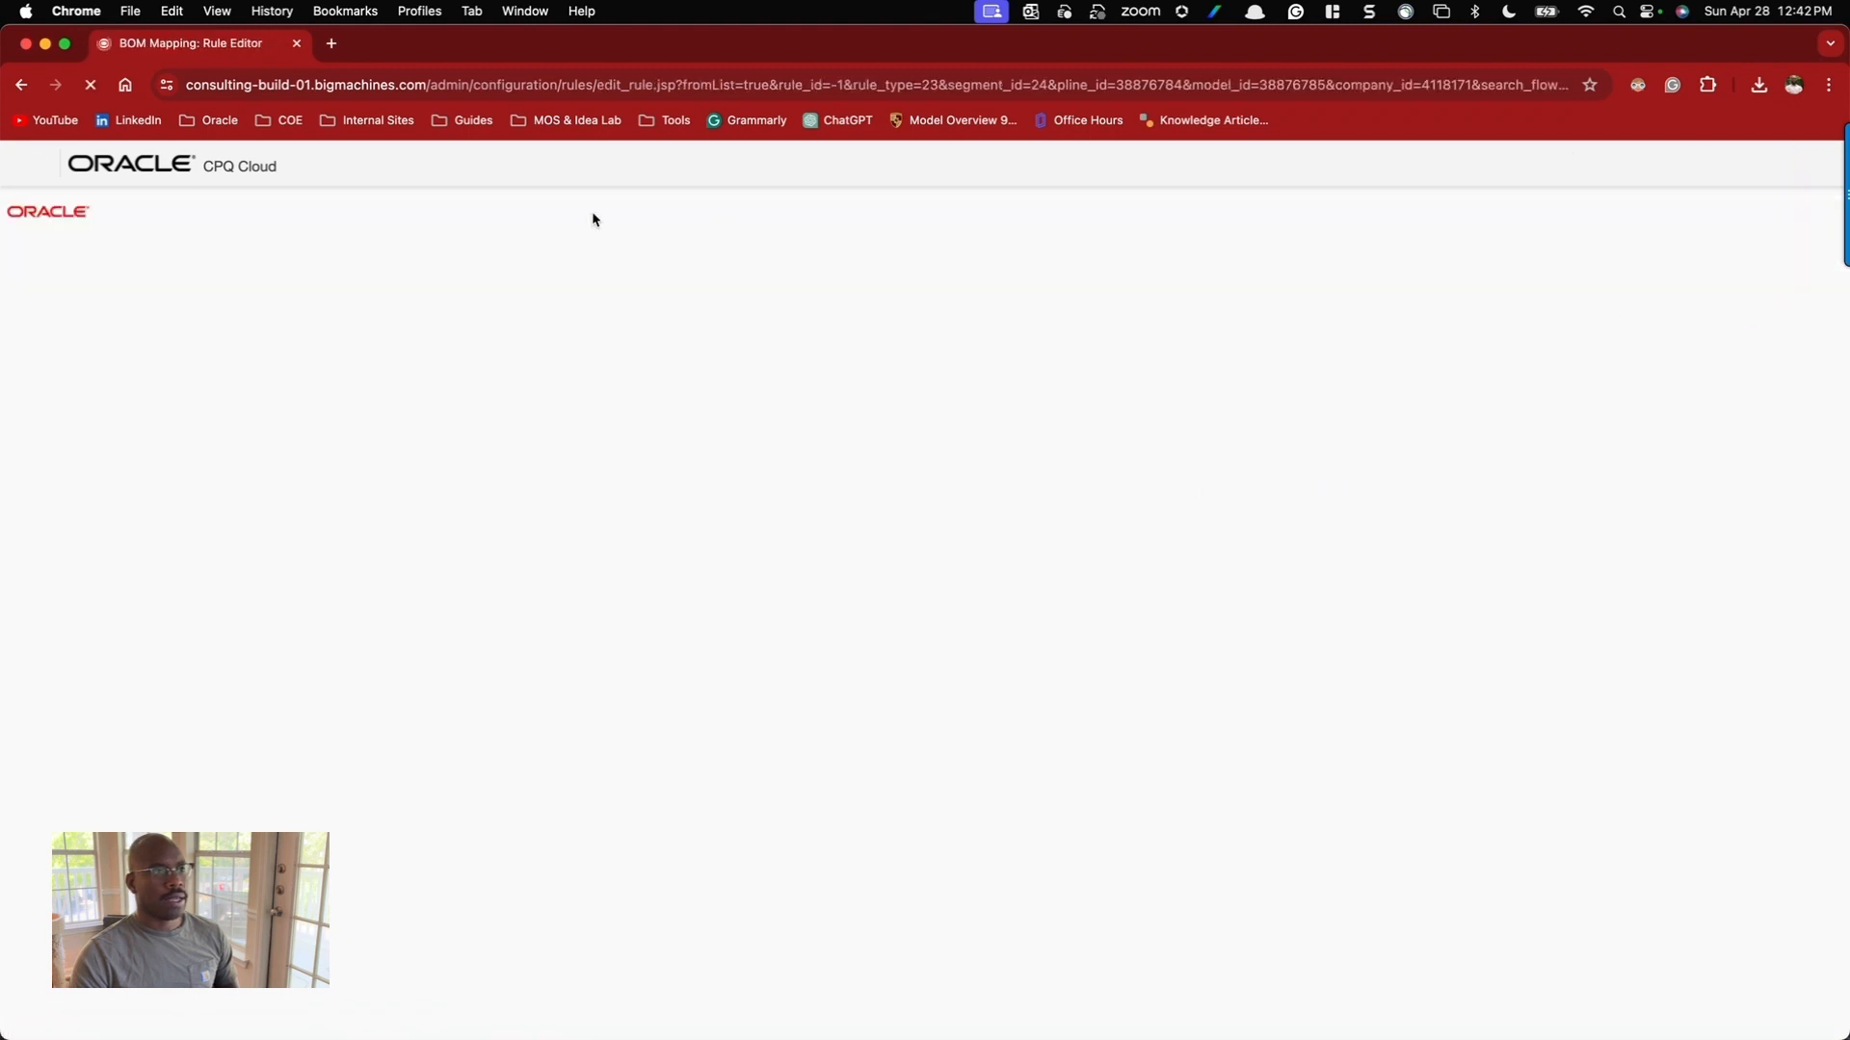
click(668, 233)
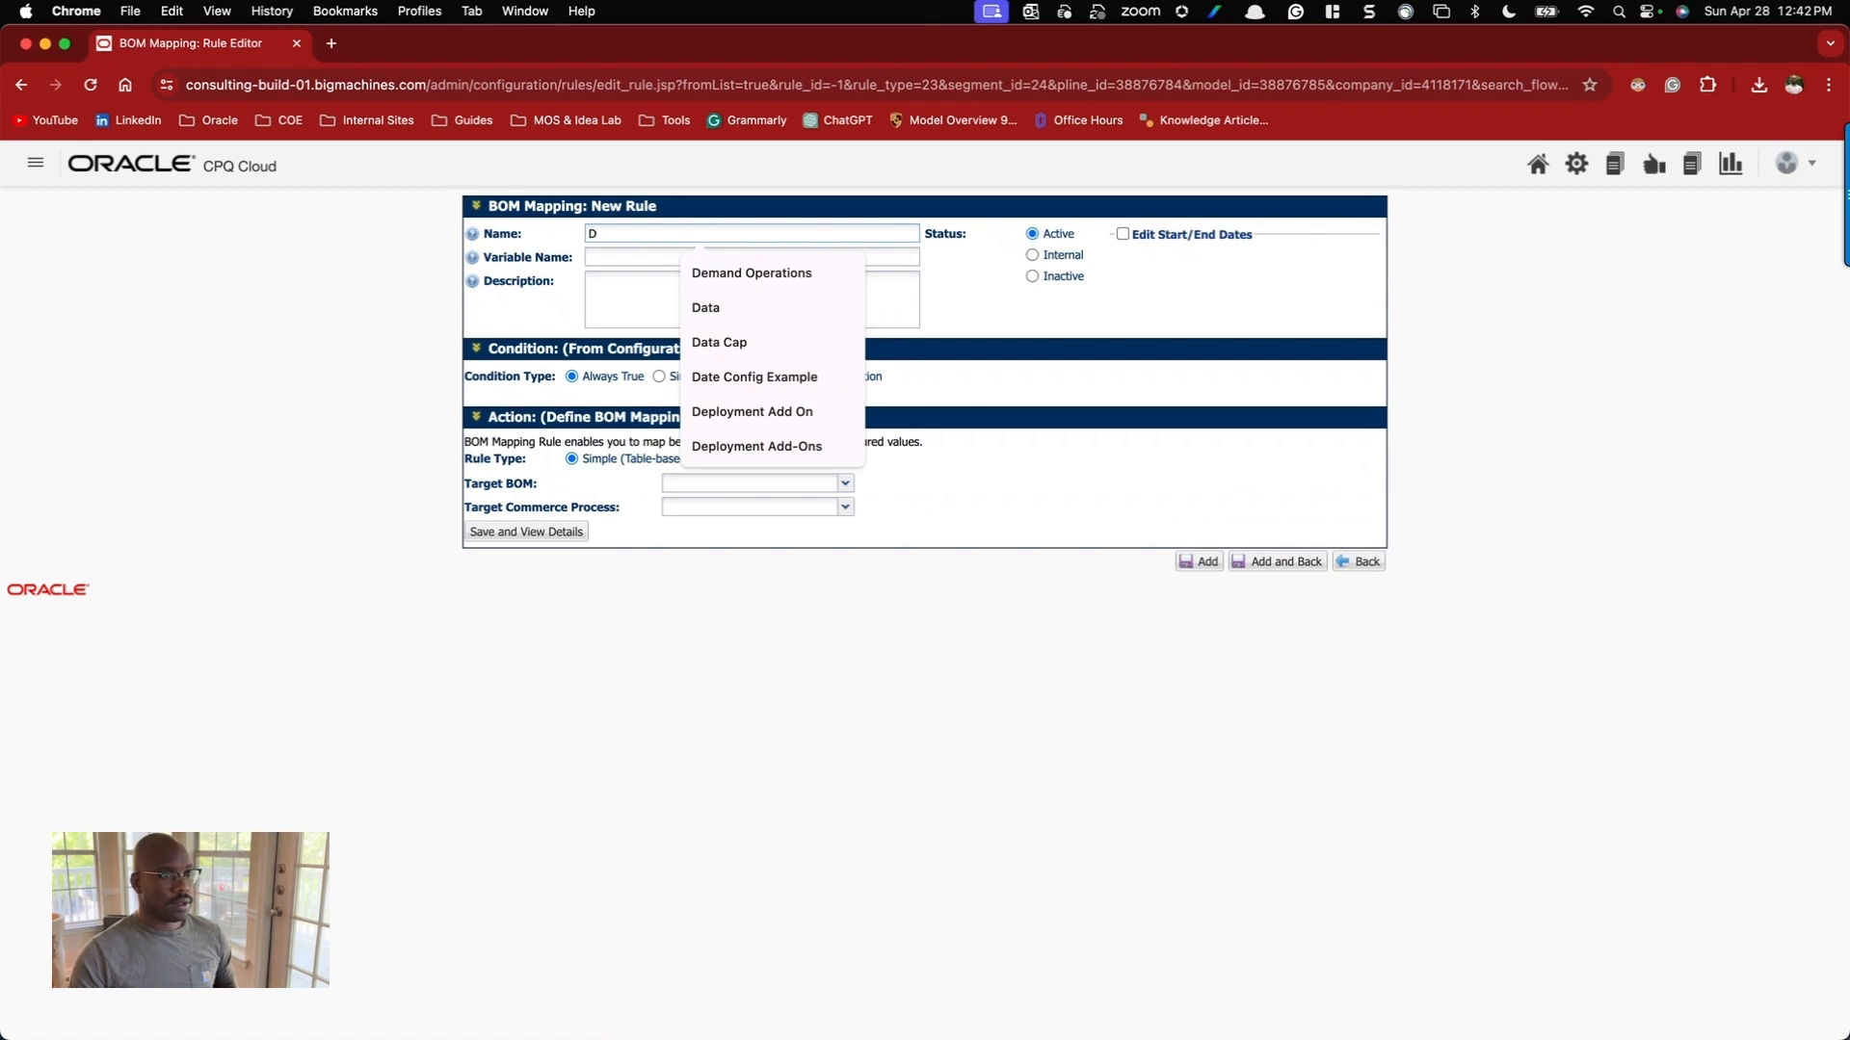
click(734, 413)
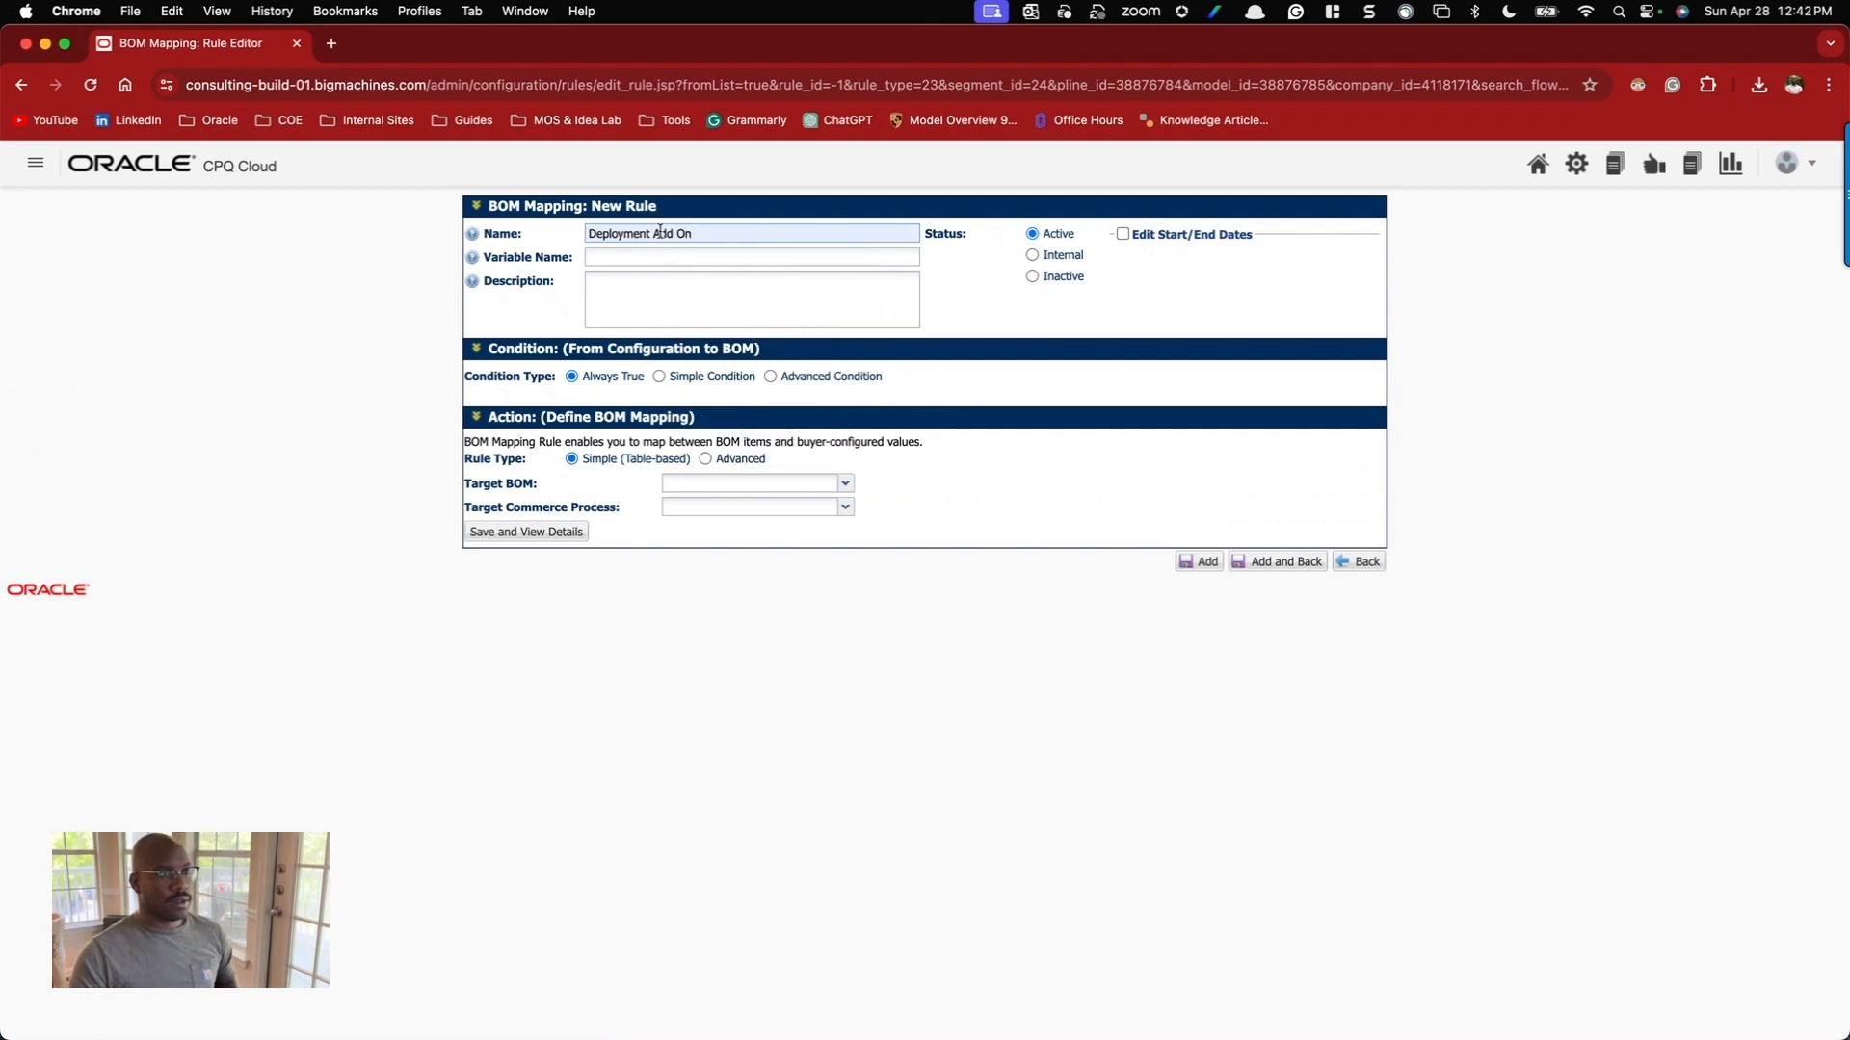
text(BOM Mappin)
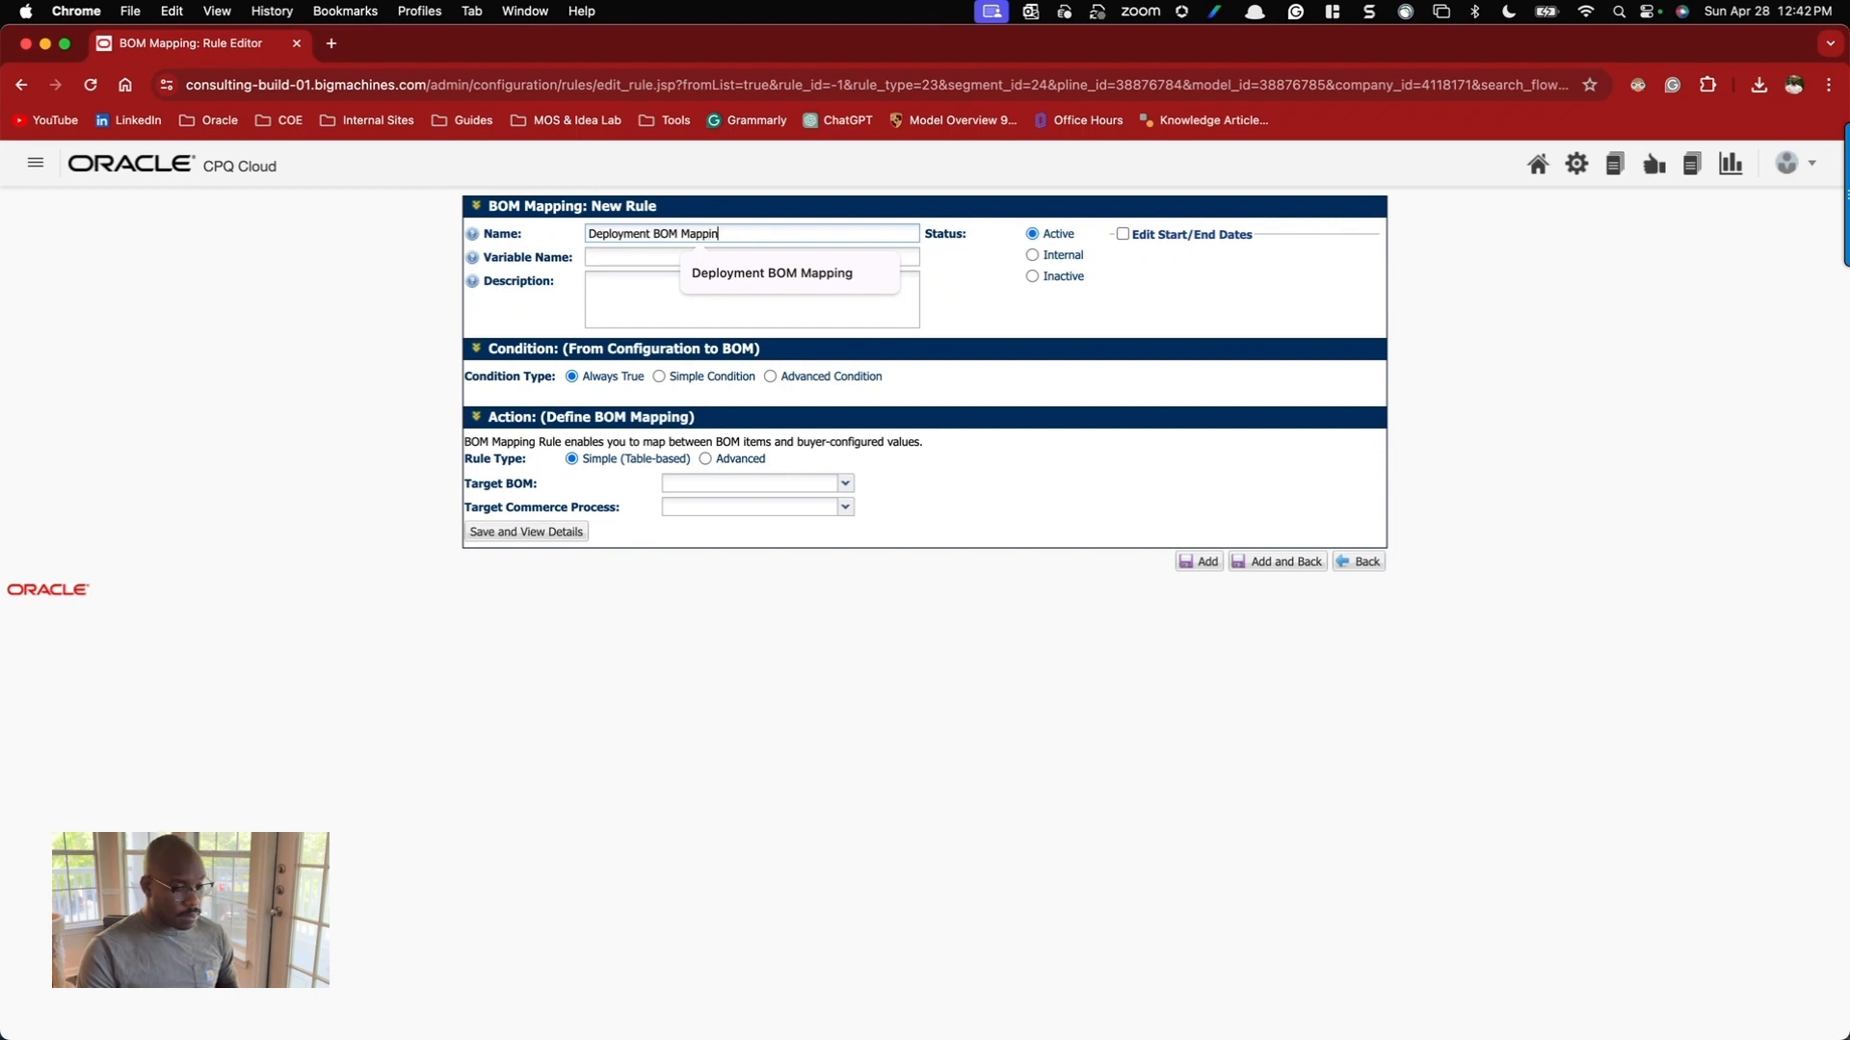
text(g Rule)
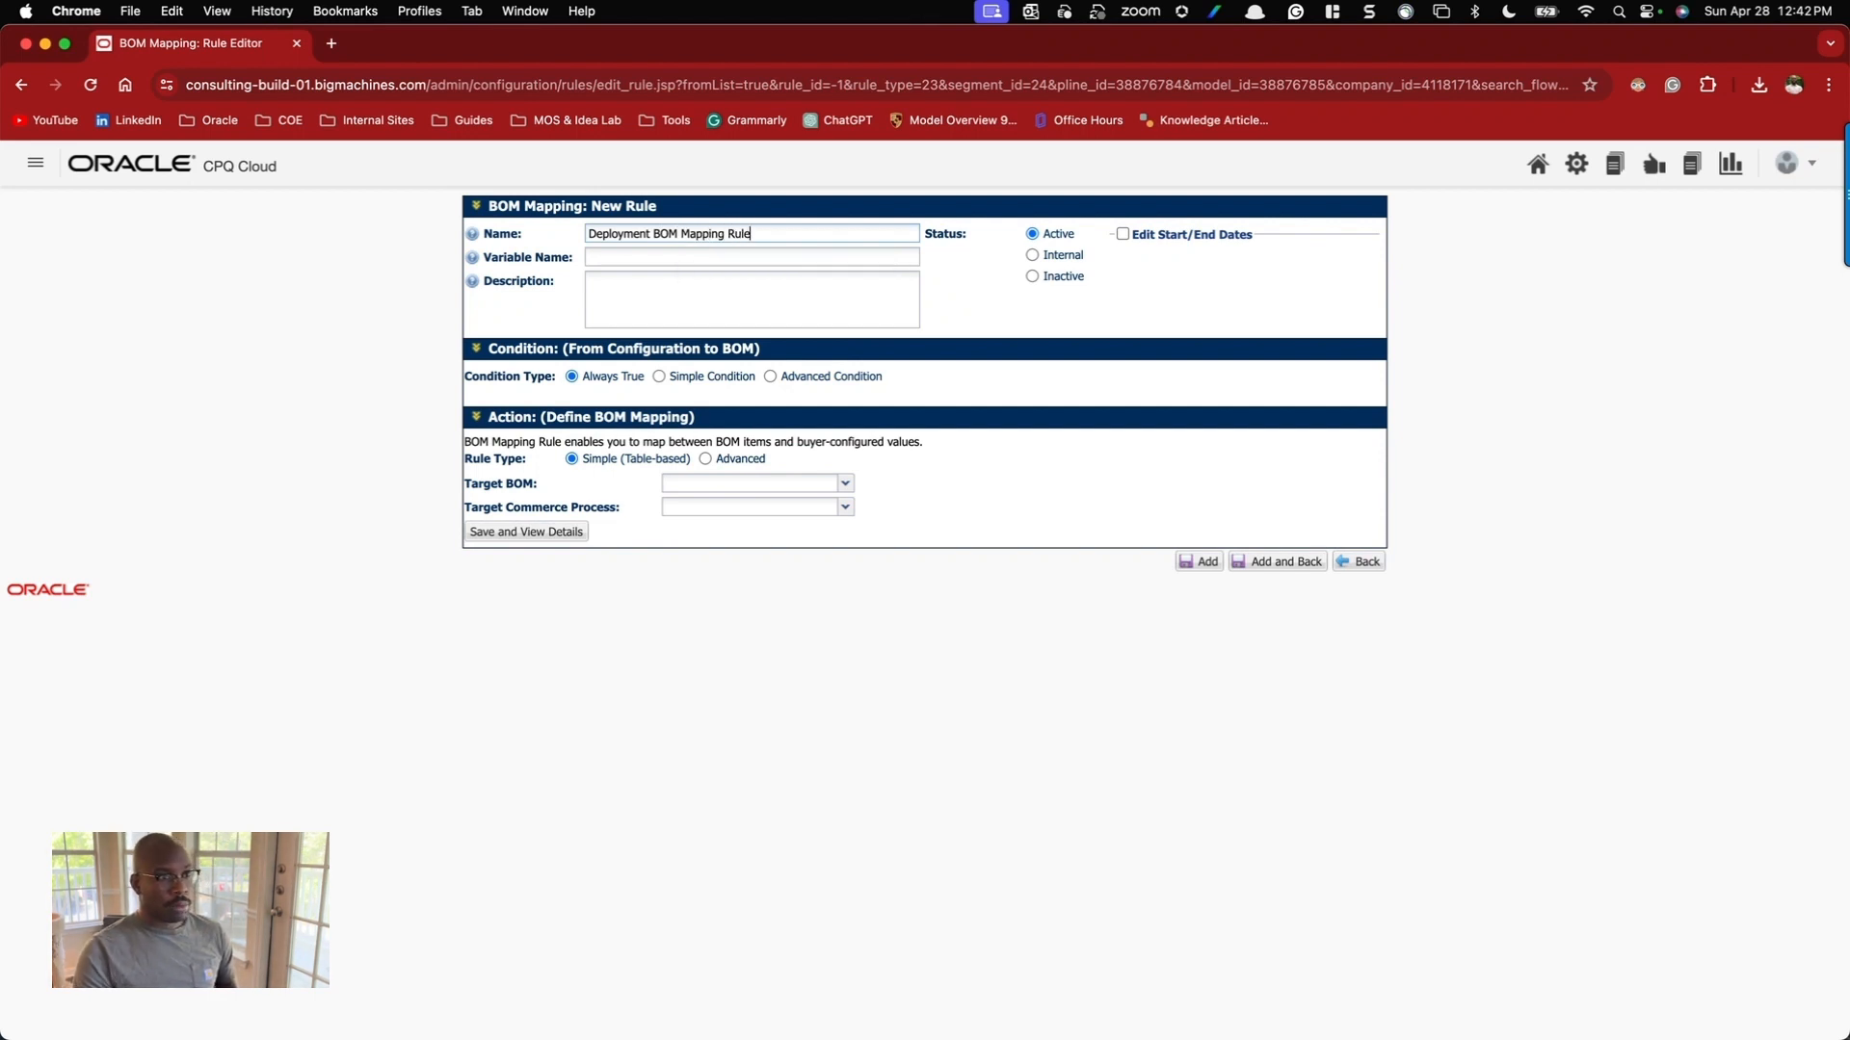
Accept the generated variable name and set the rule's target BOM to Deployment and target commerce process to Standard Quote Process #1.
key(Tab)
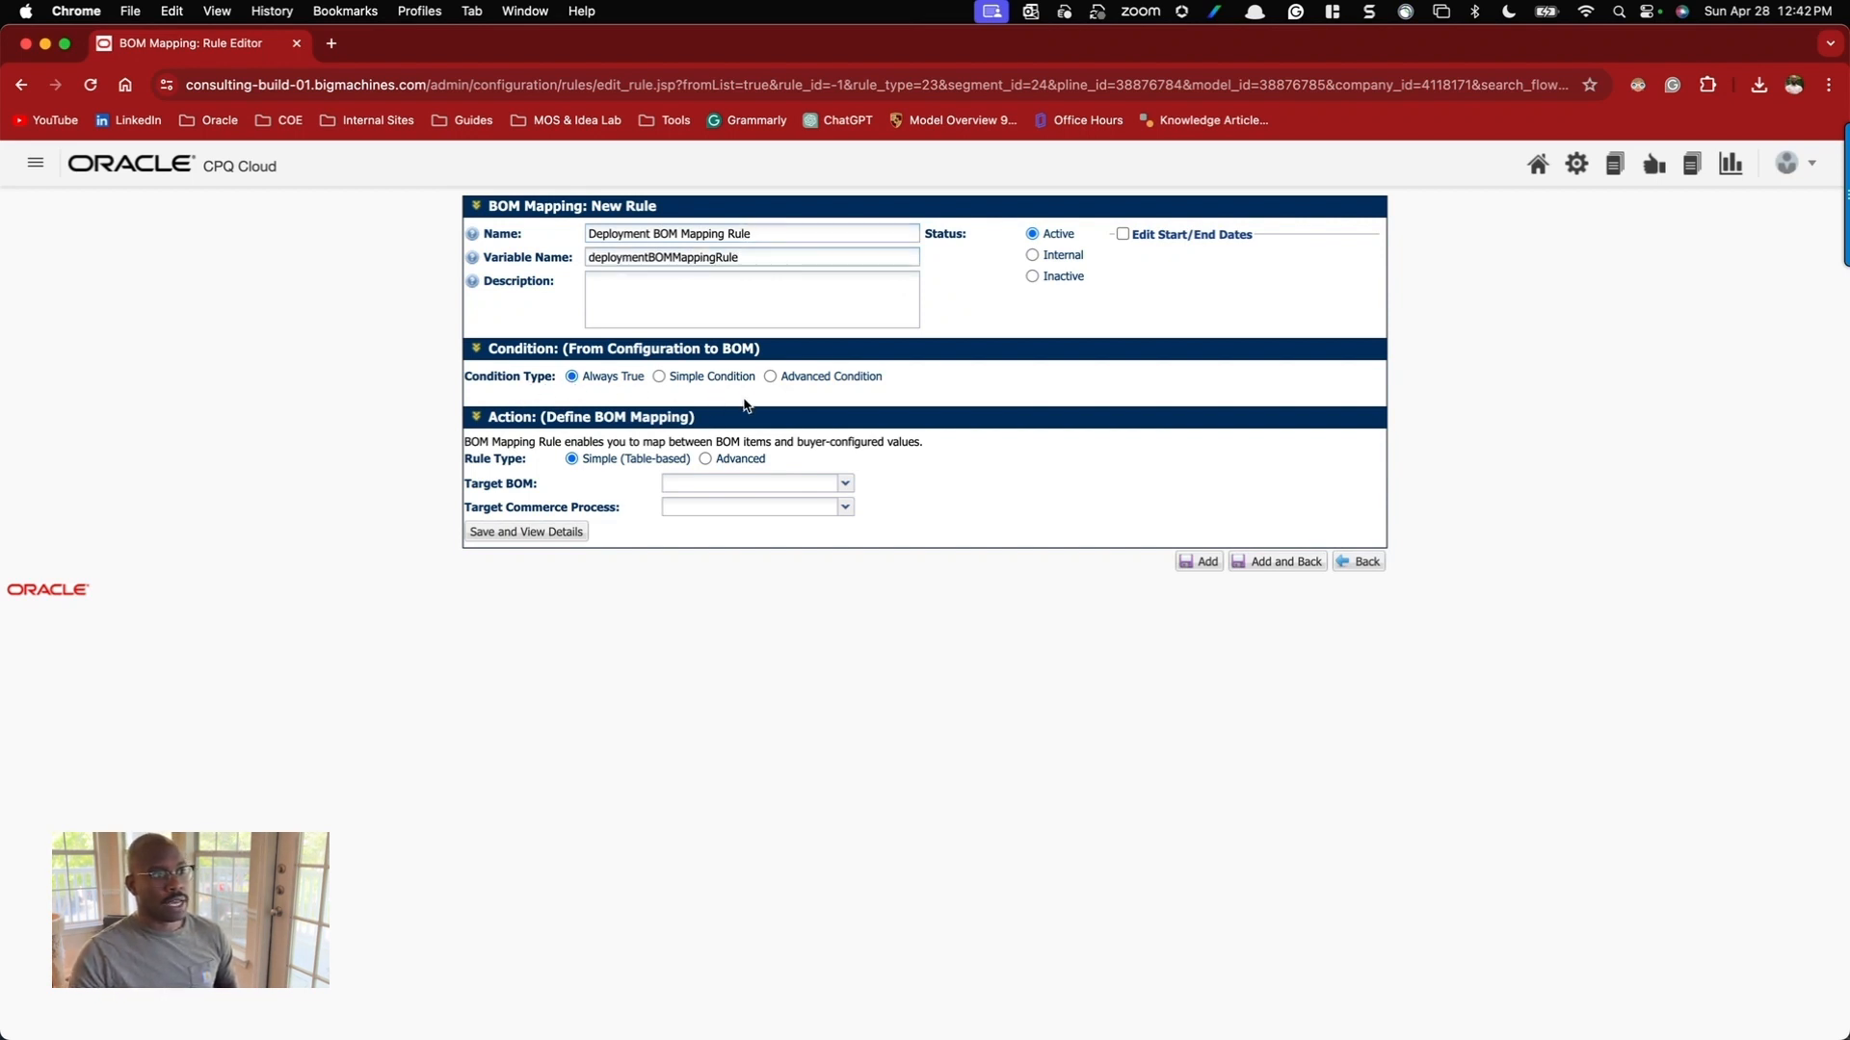
click(846, 485)
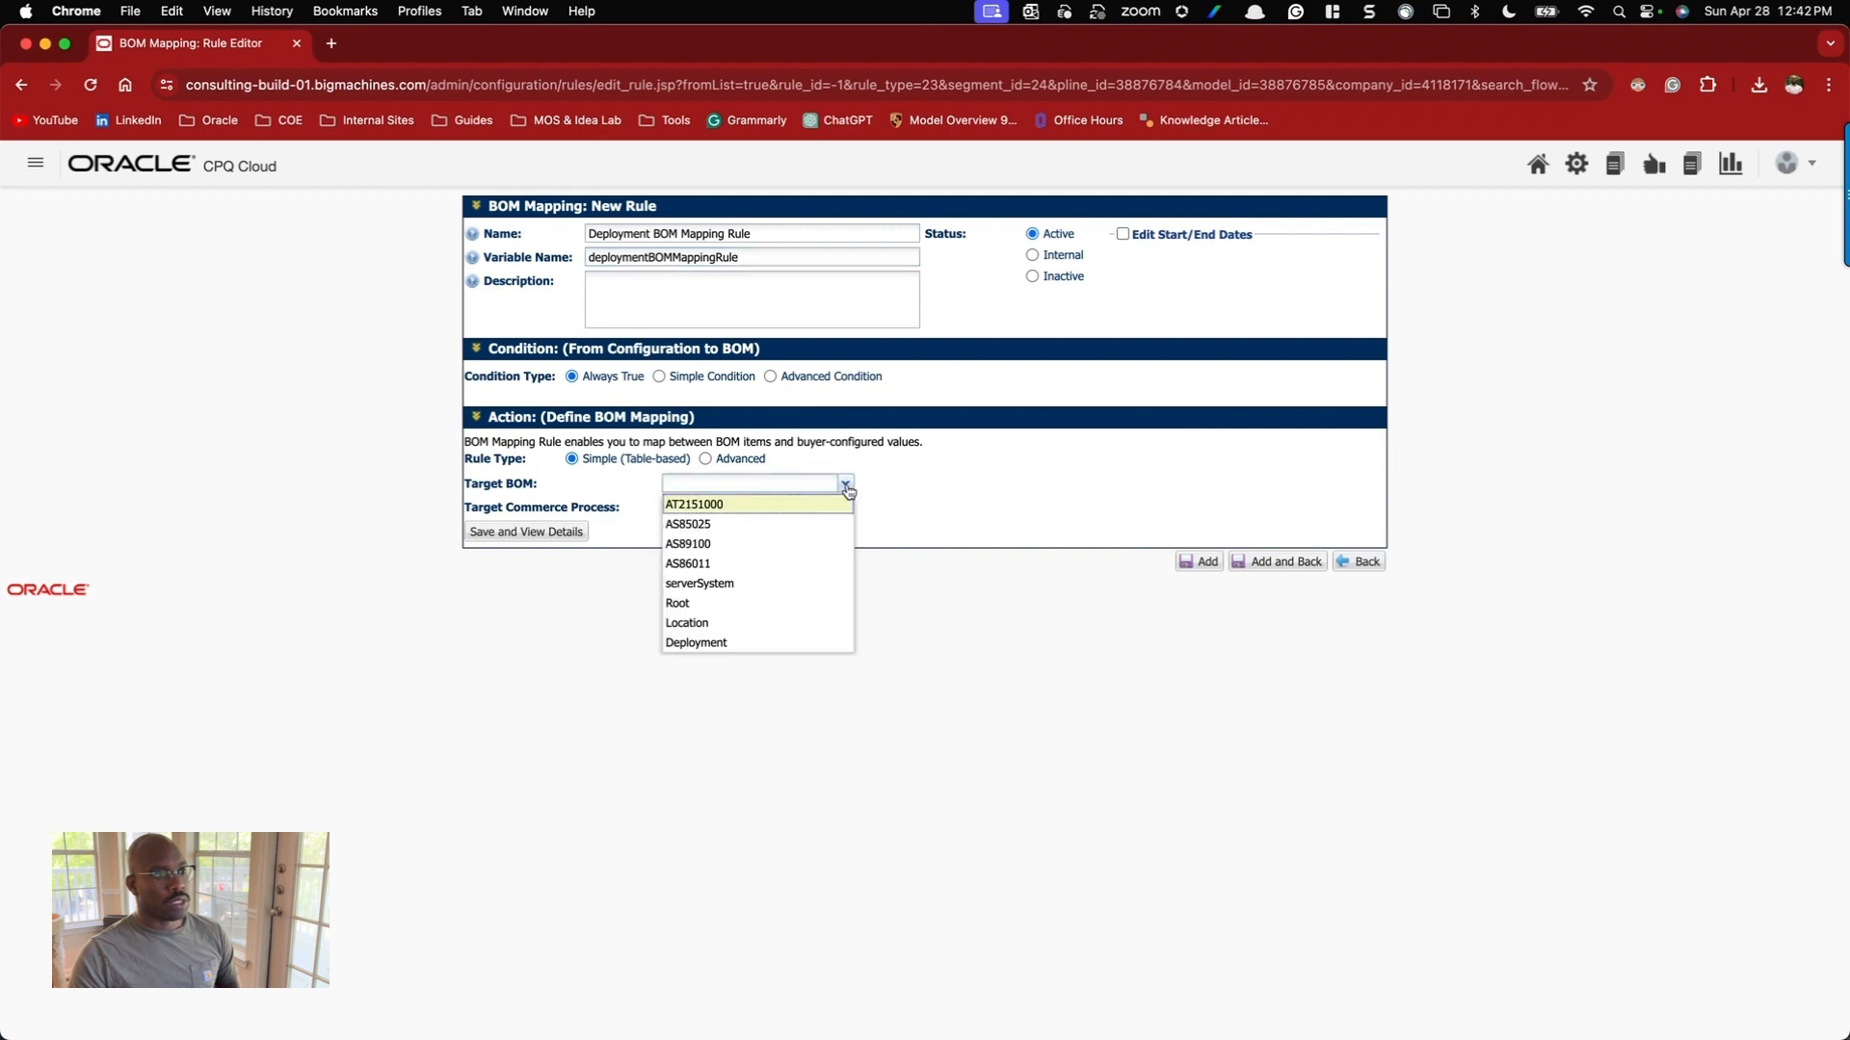
click(704, 643)
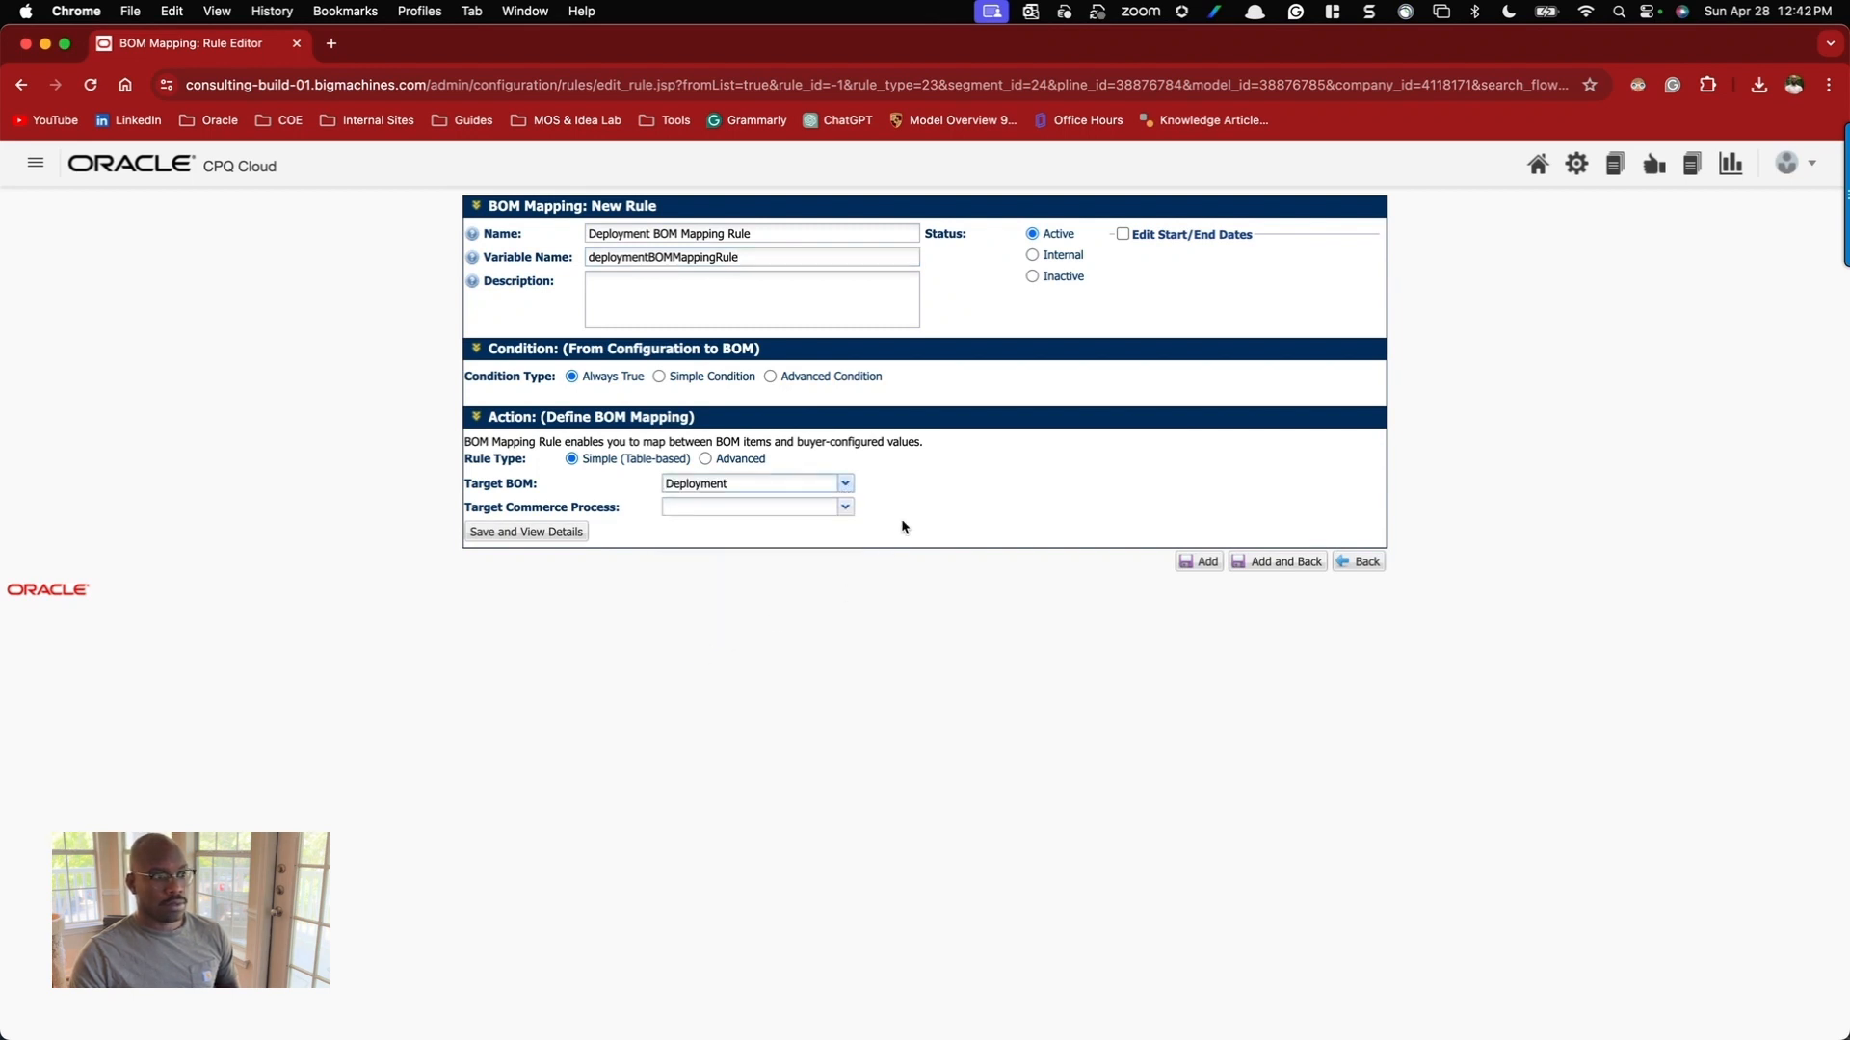
click(746, 508)
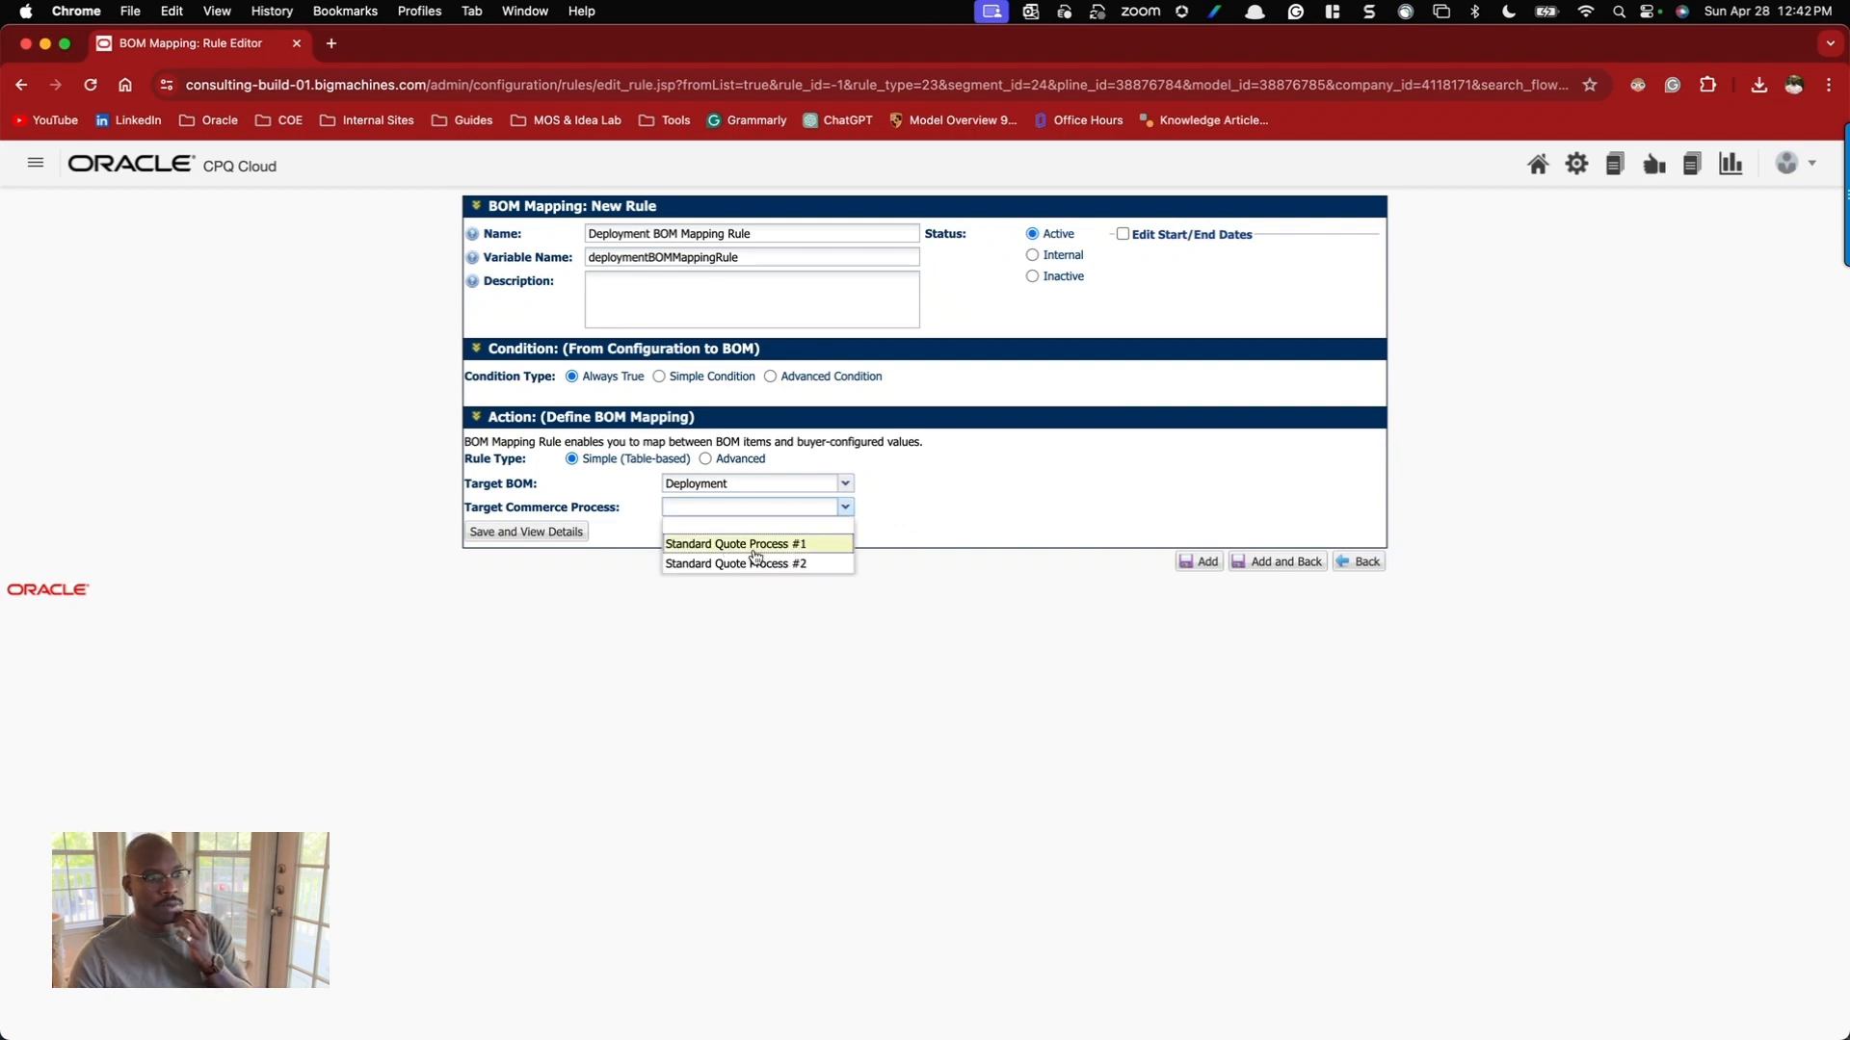
click(756, 547)
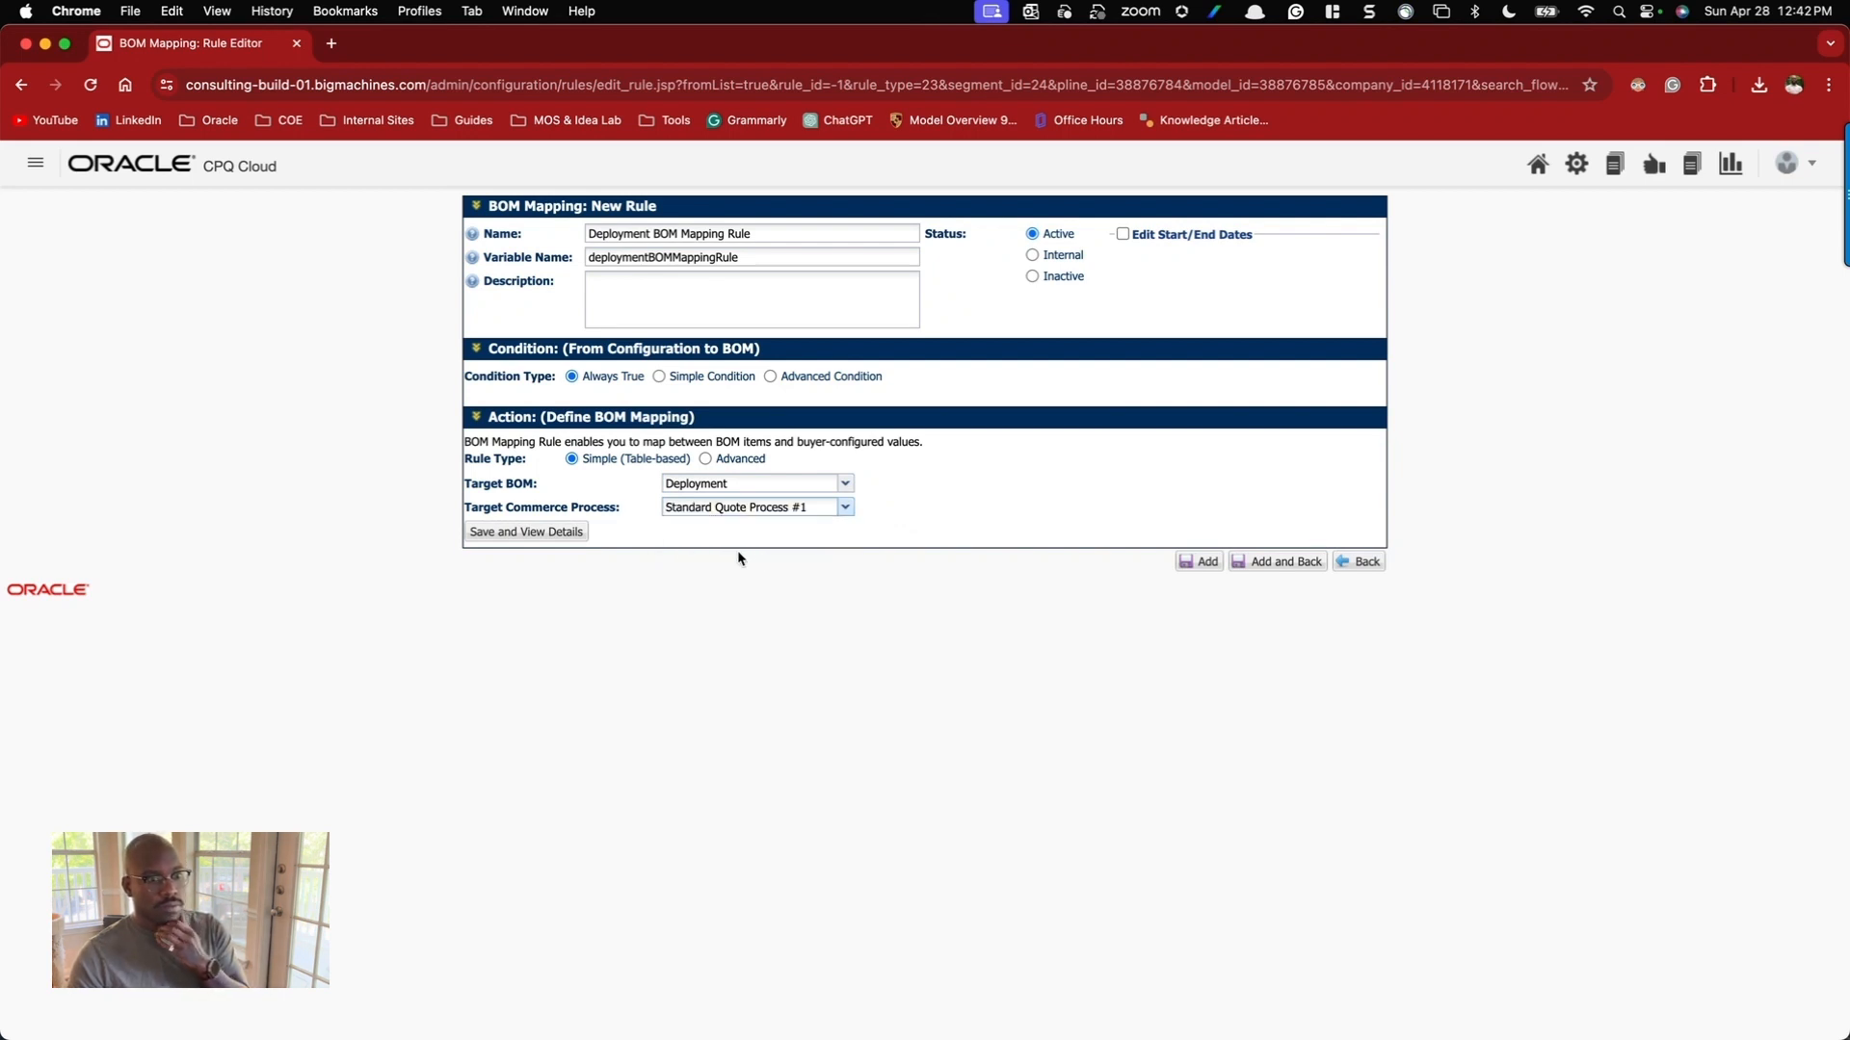
Save the BOM mapping rule, view its item mapping details, and return to the rule editor to apply it.
click(548, 531)
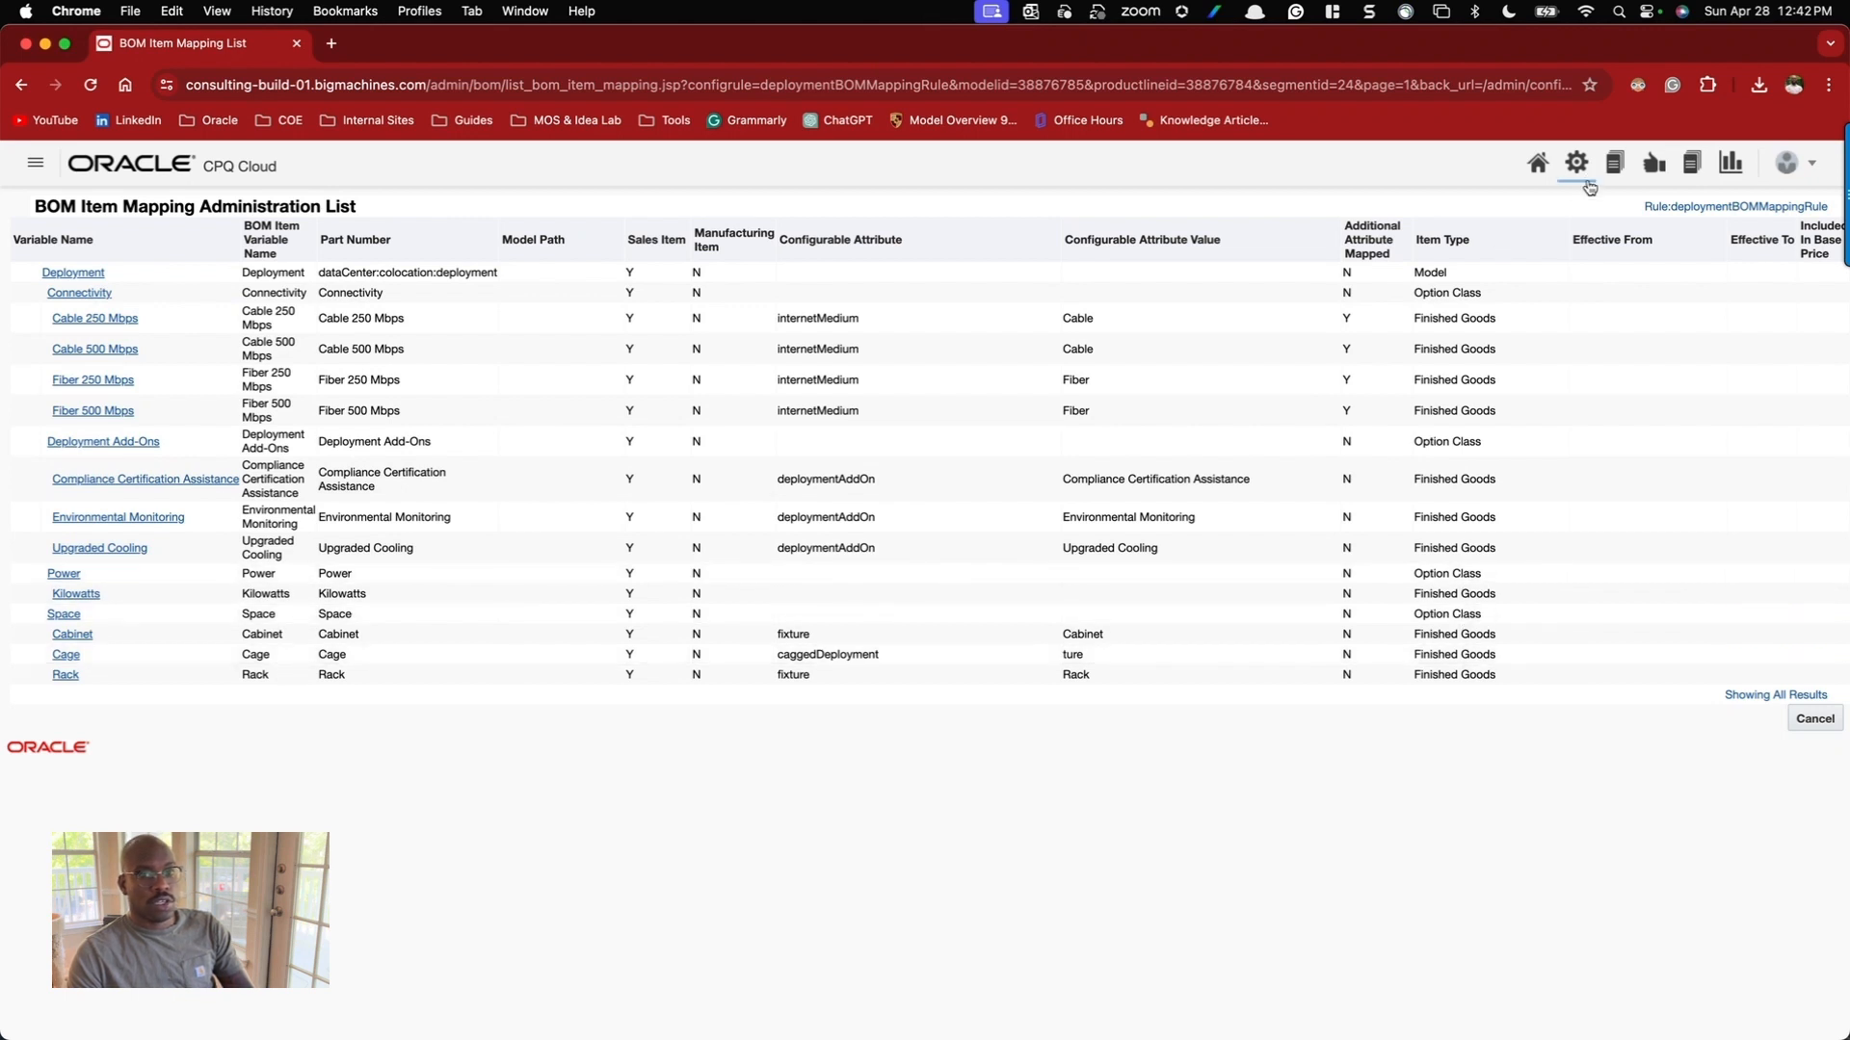
click(1811, 721)
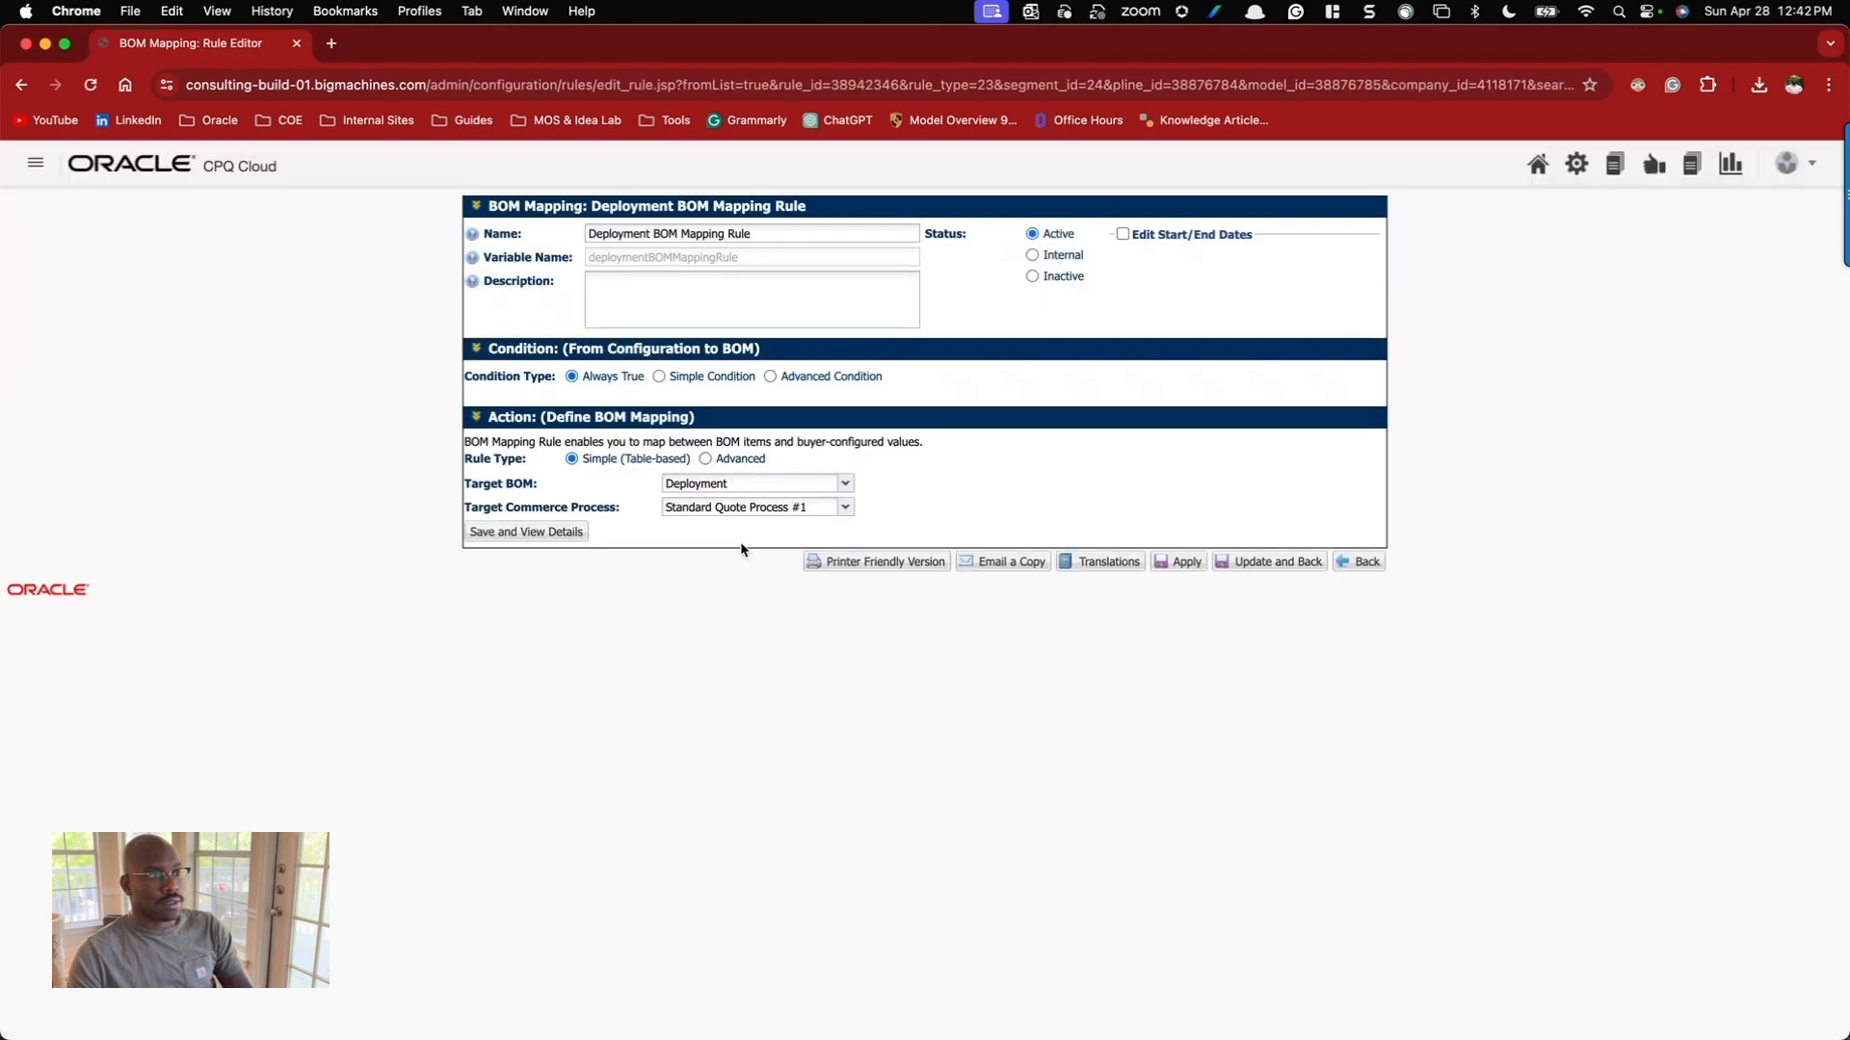
click(1185, 563)
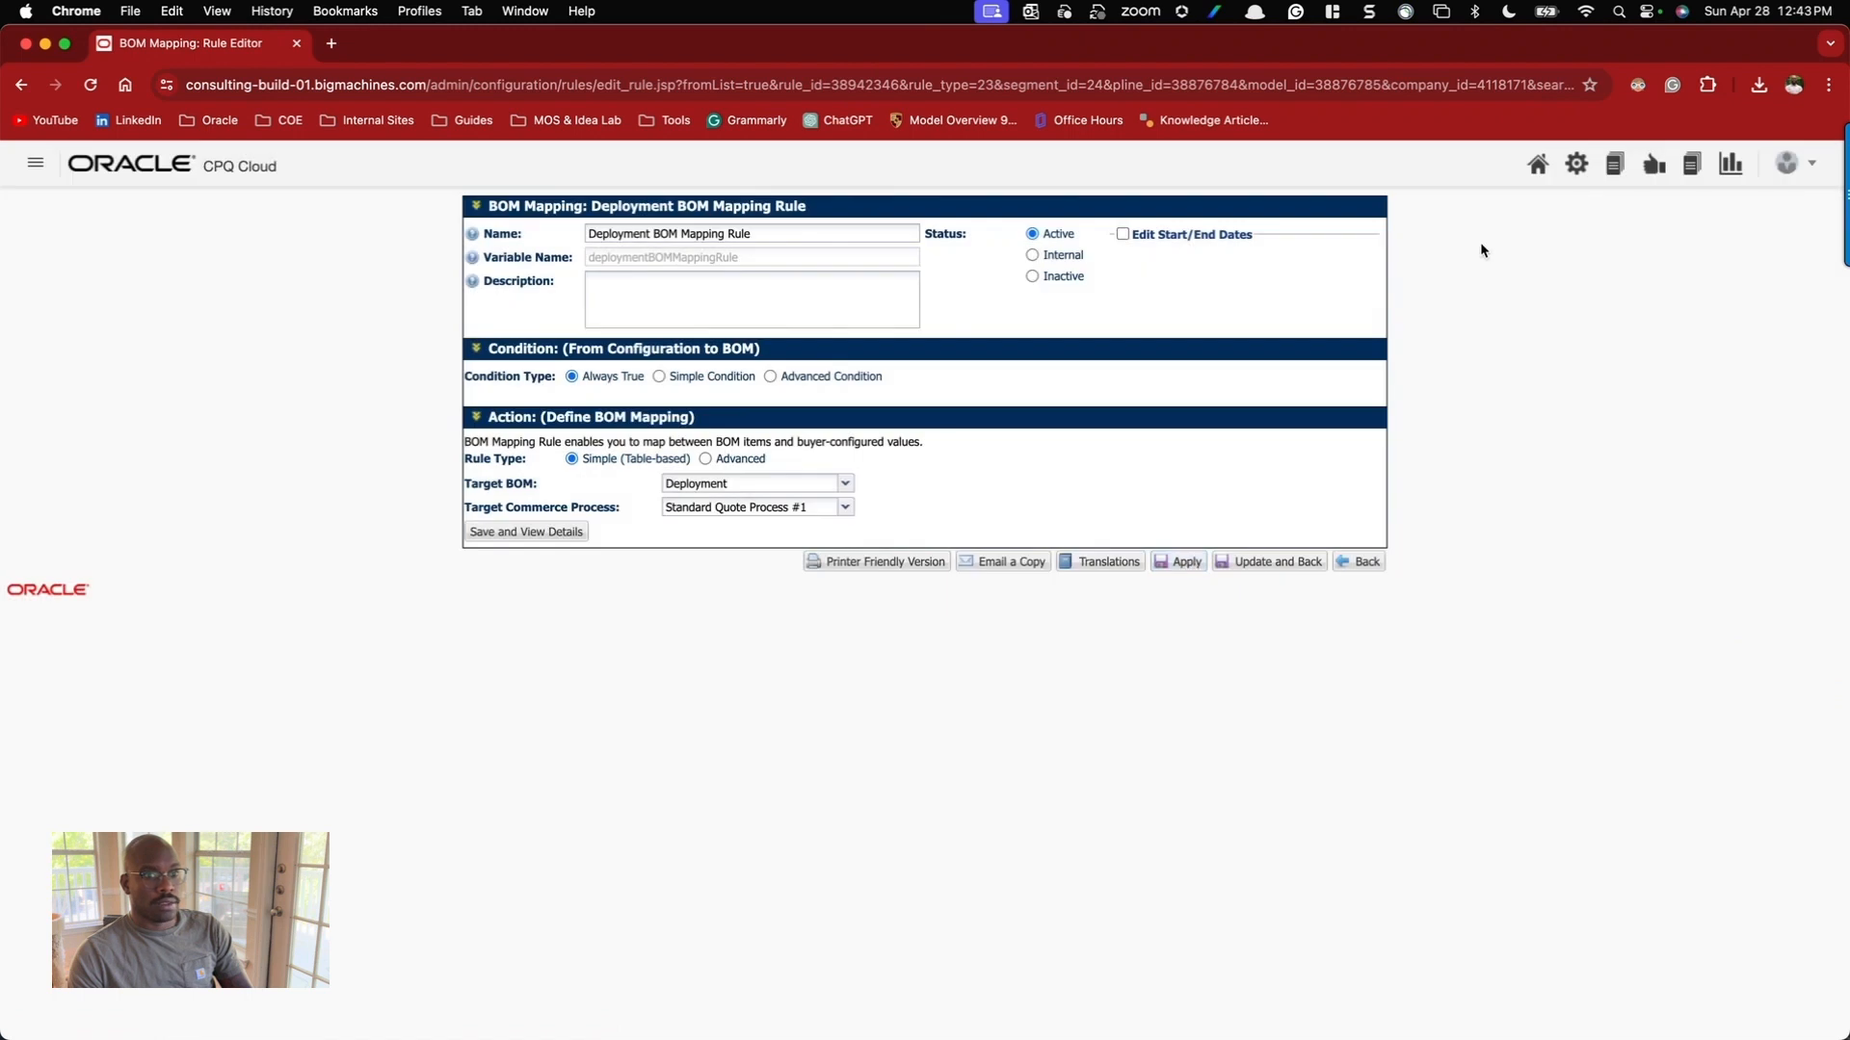
Deploy the Data Center product family from the catalog quick links and refresh the status of the Deployment model's BOM mapping rule.
click(1580, 165)
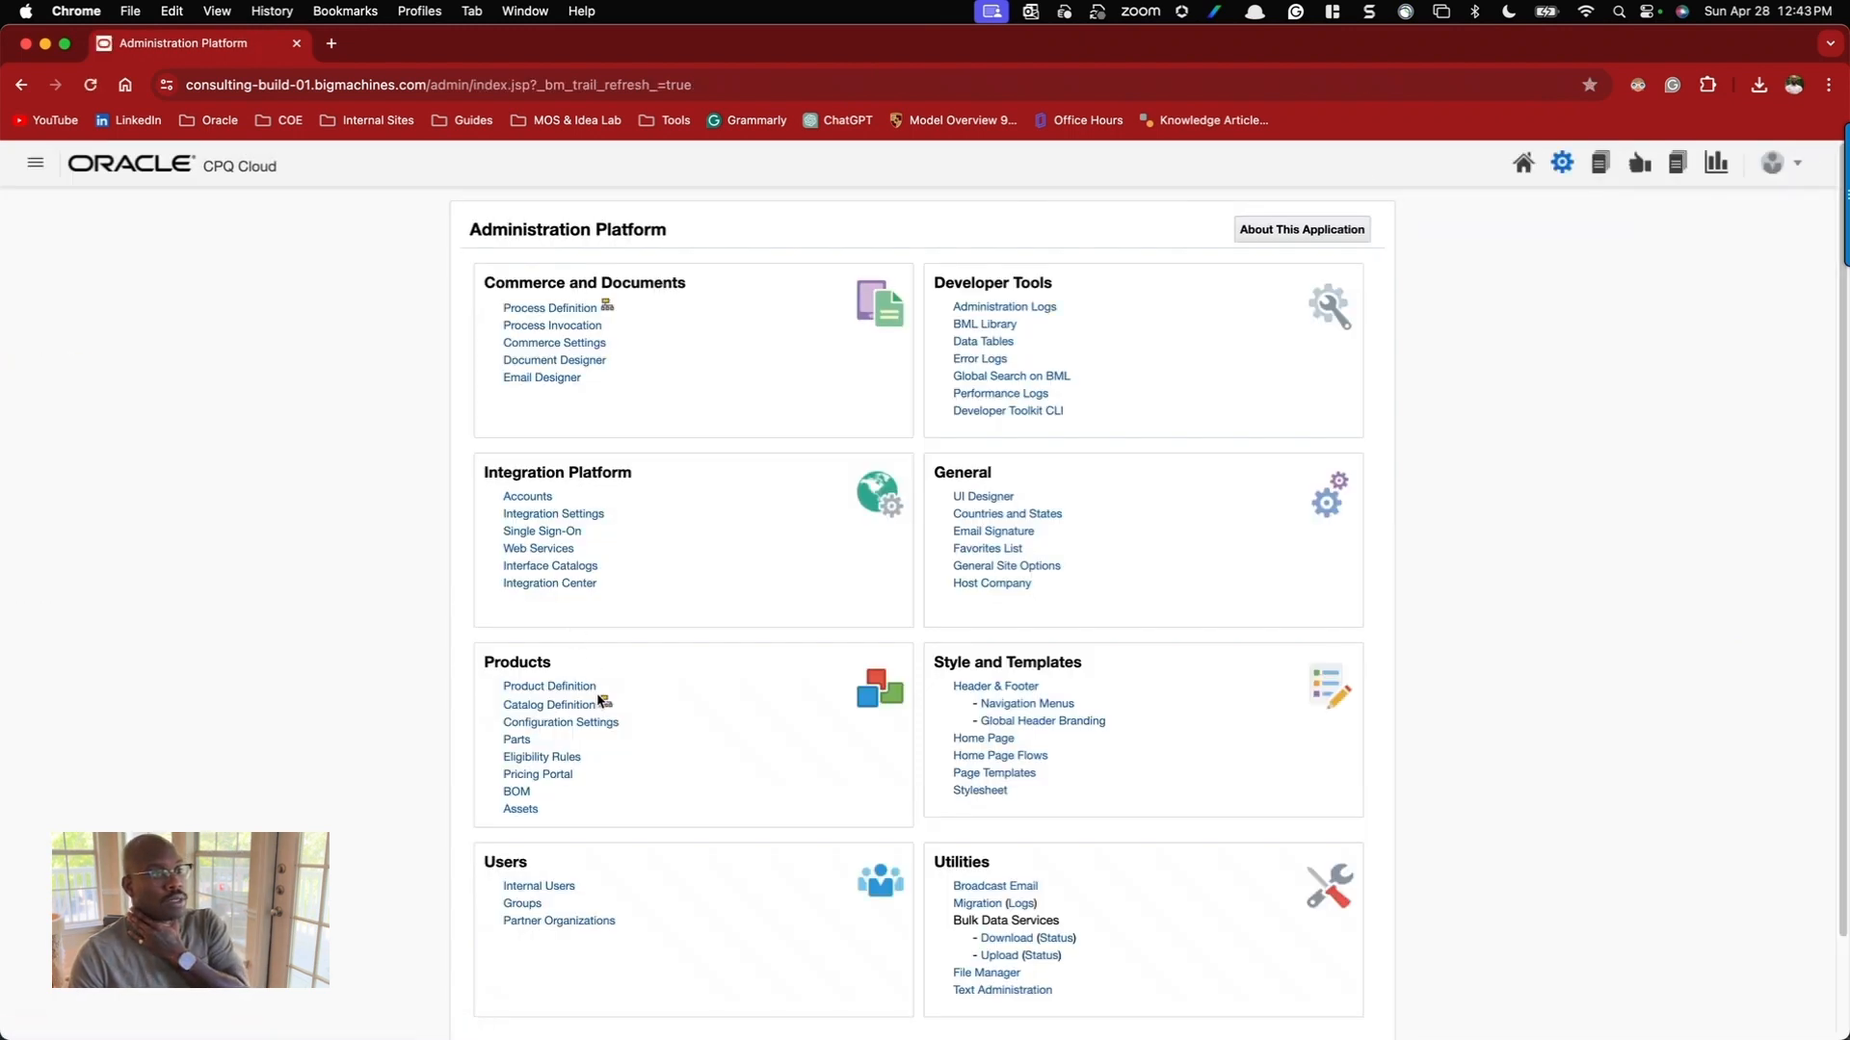
click(607, 707)
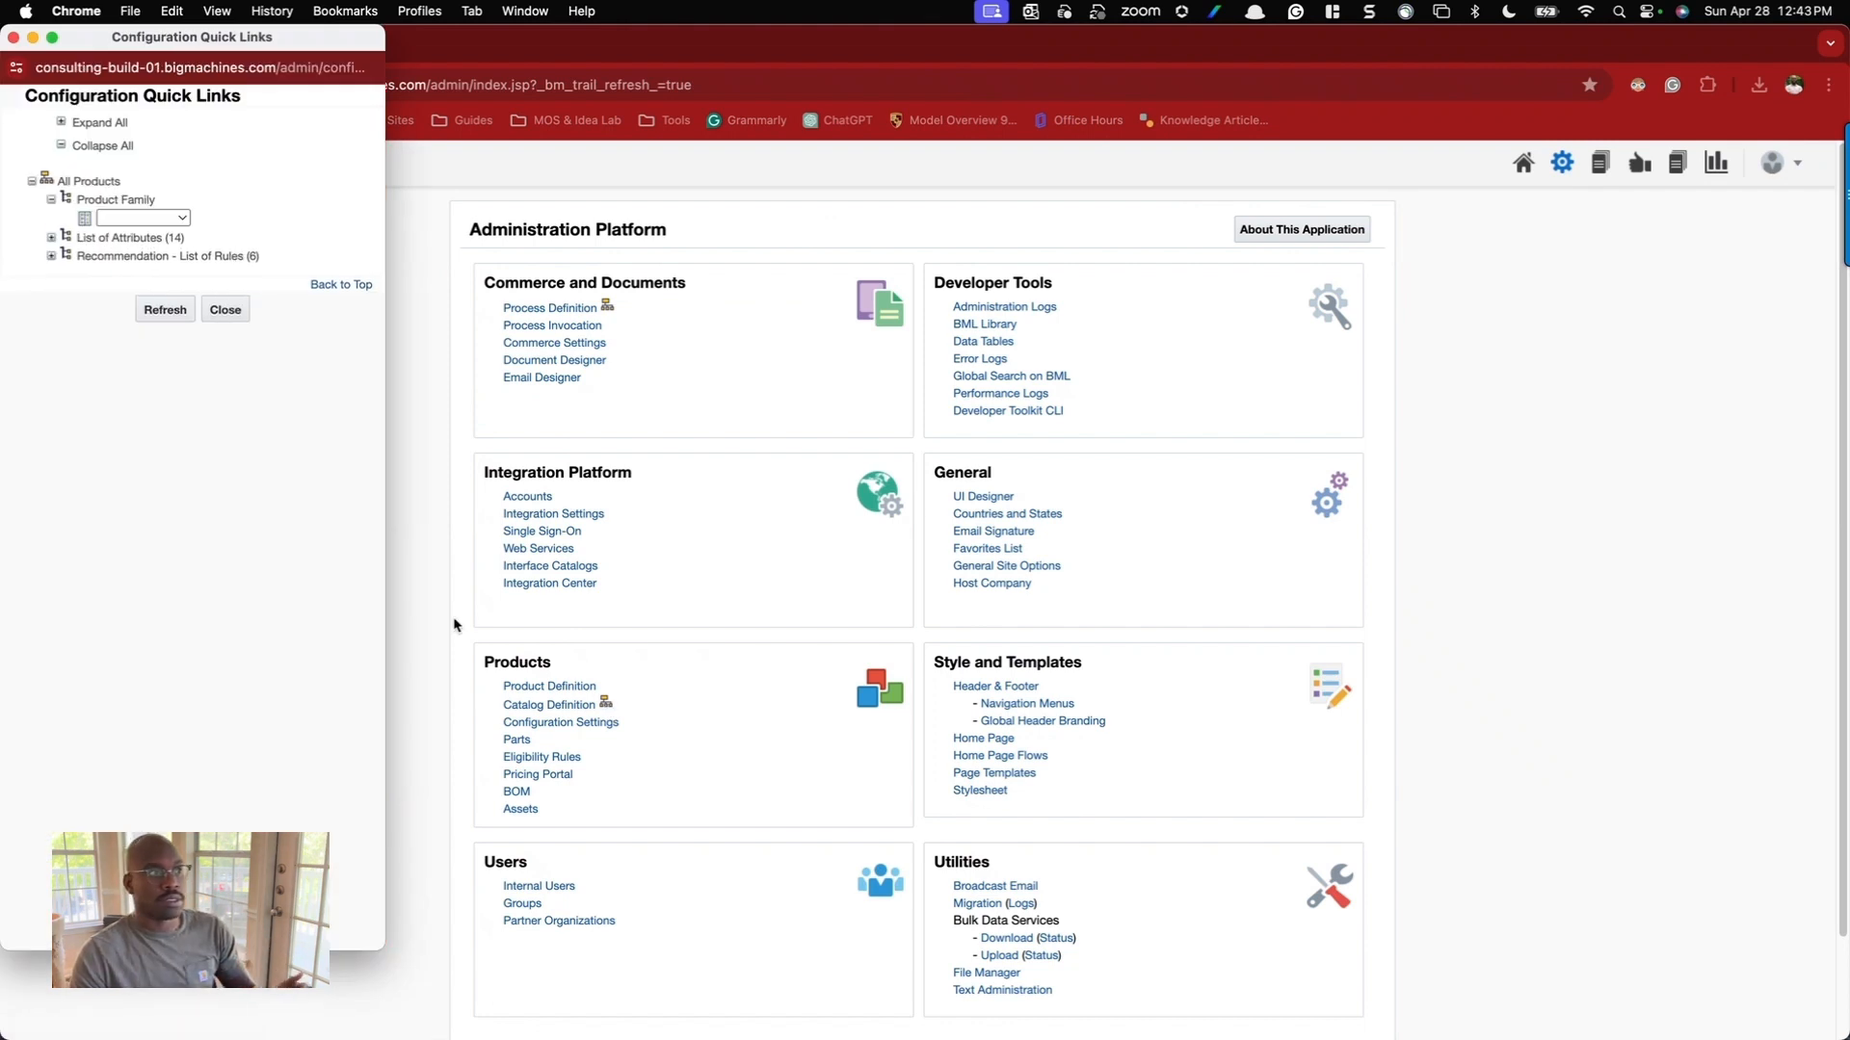
click(183, 219)
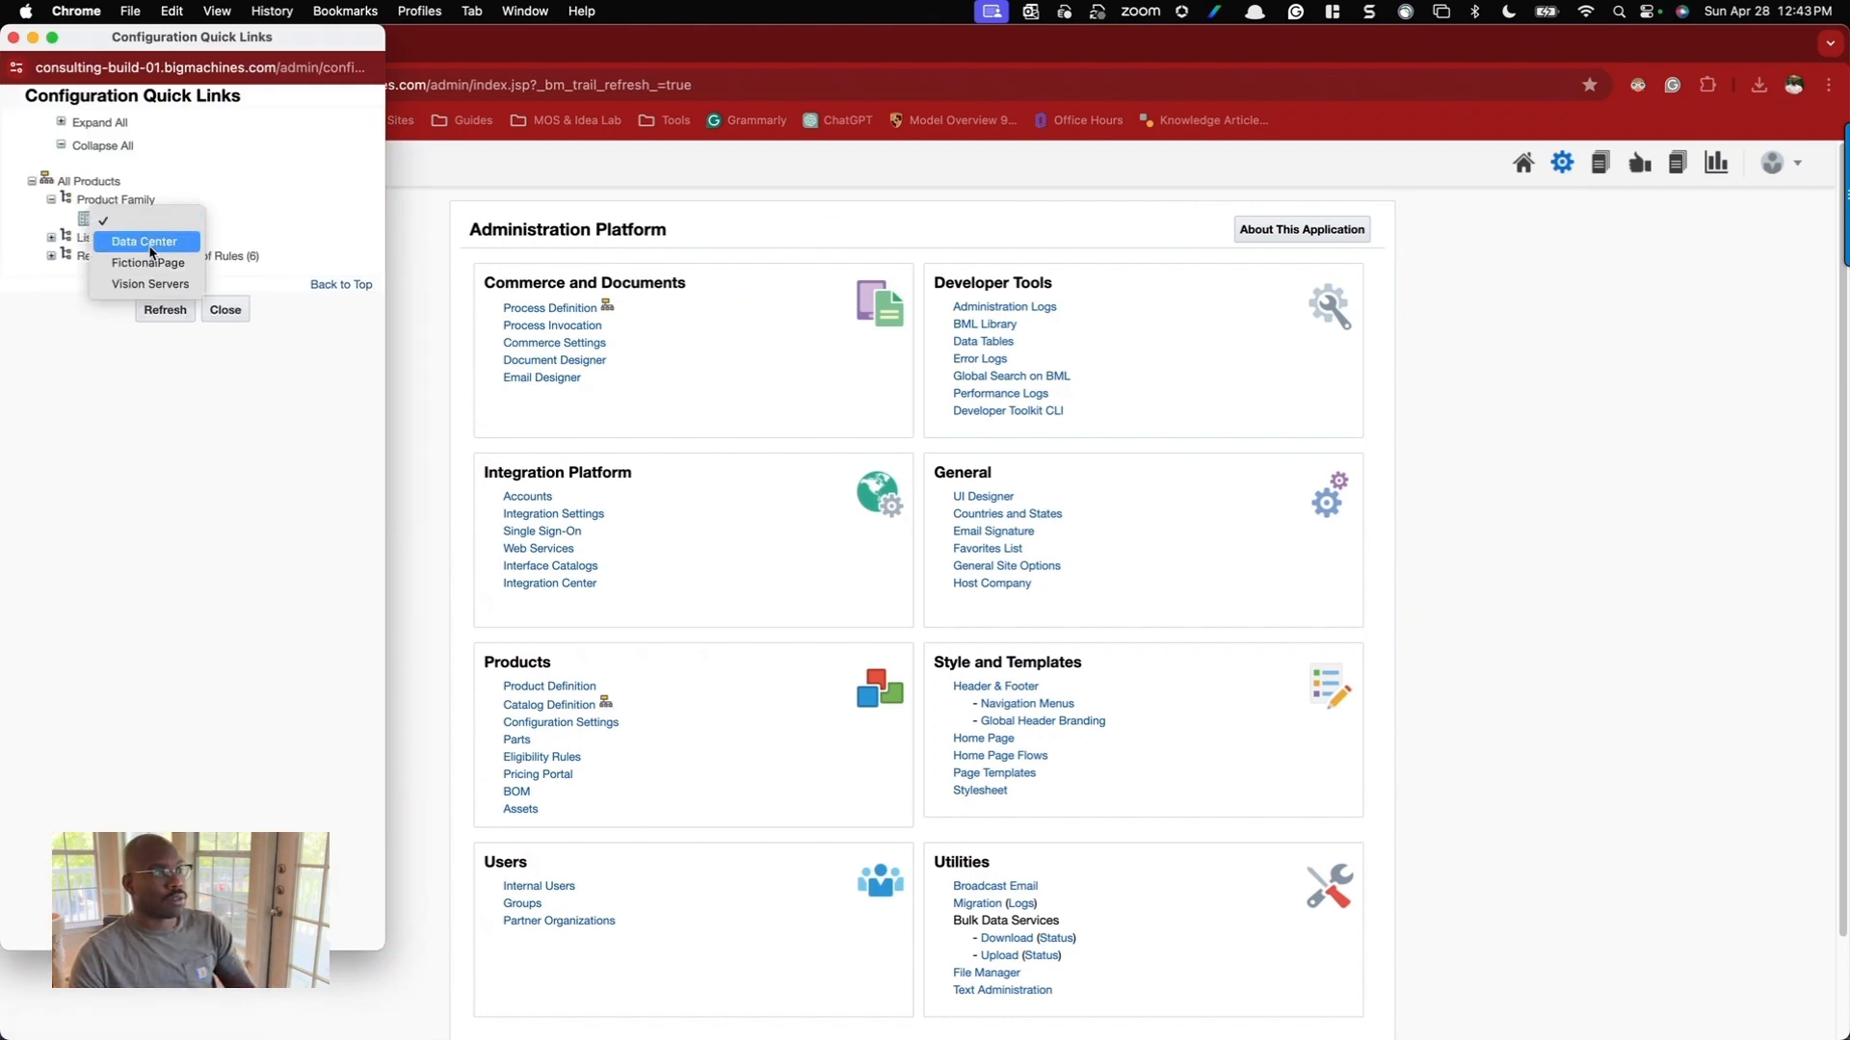
click(151, 253)
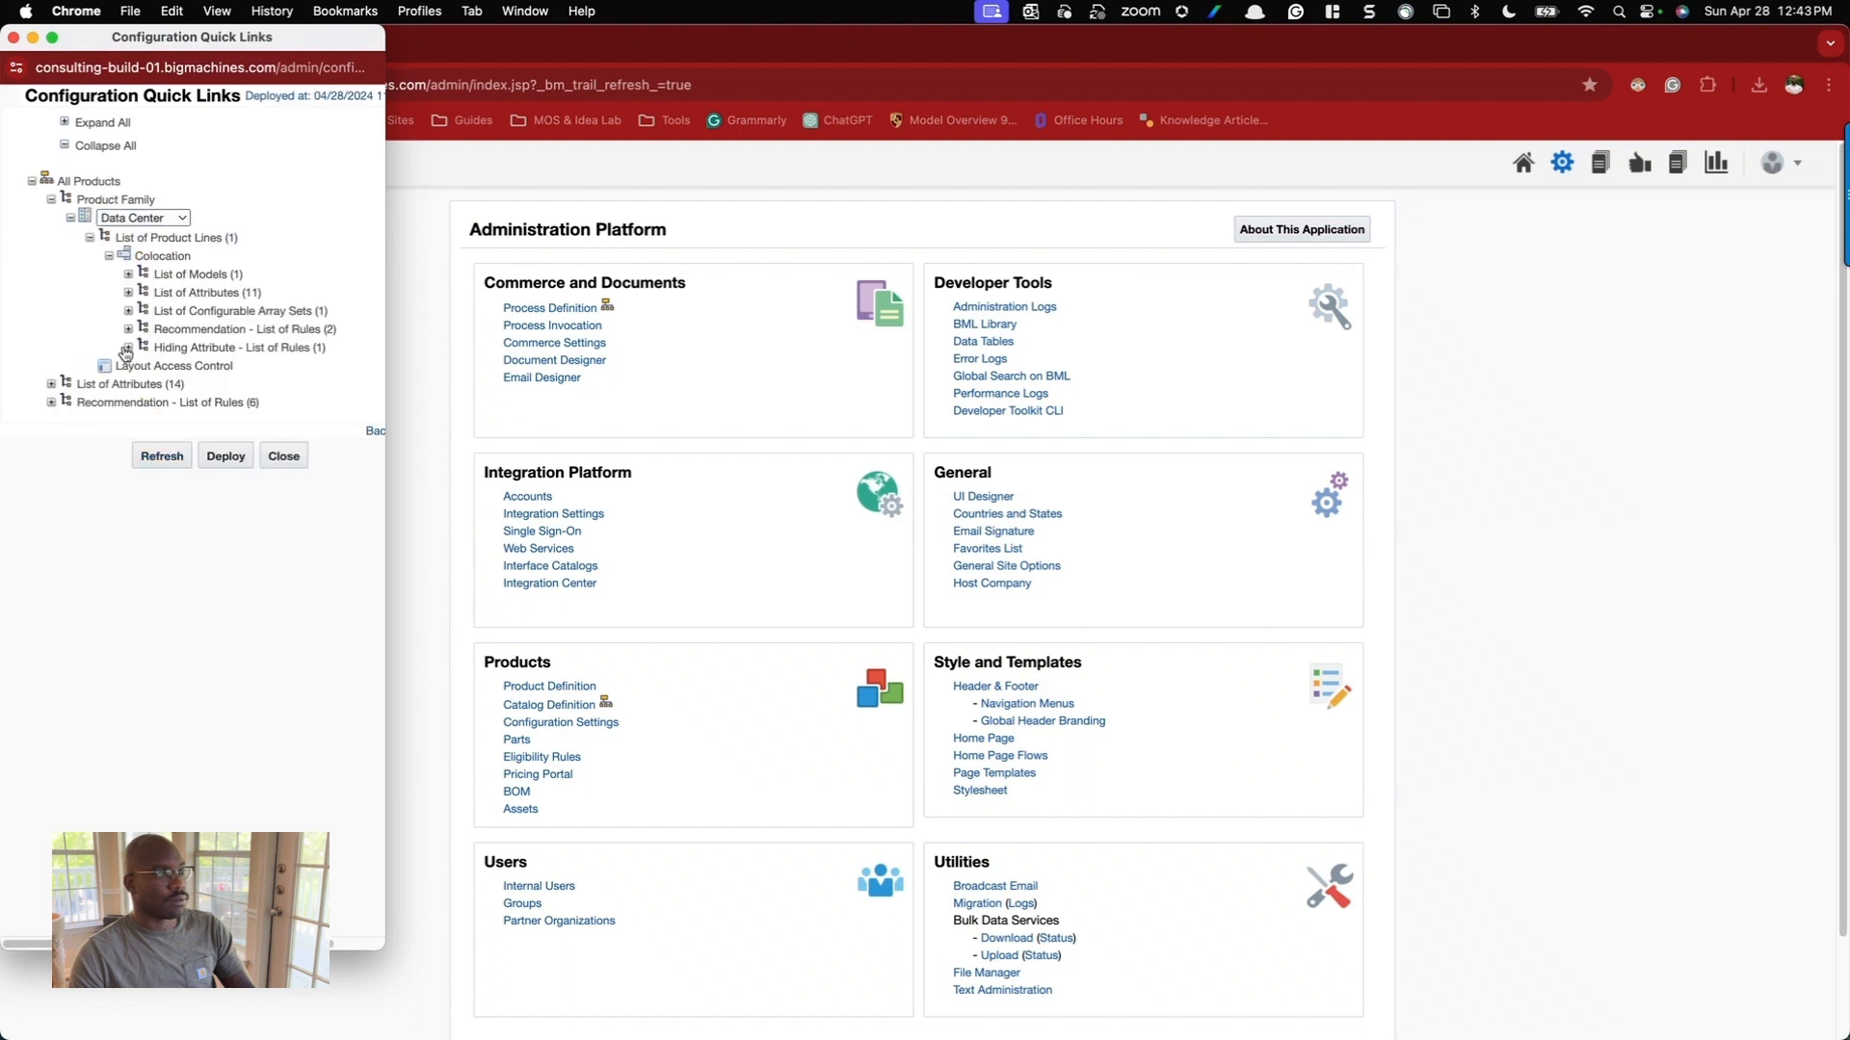
click(128, 274)
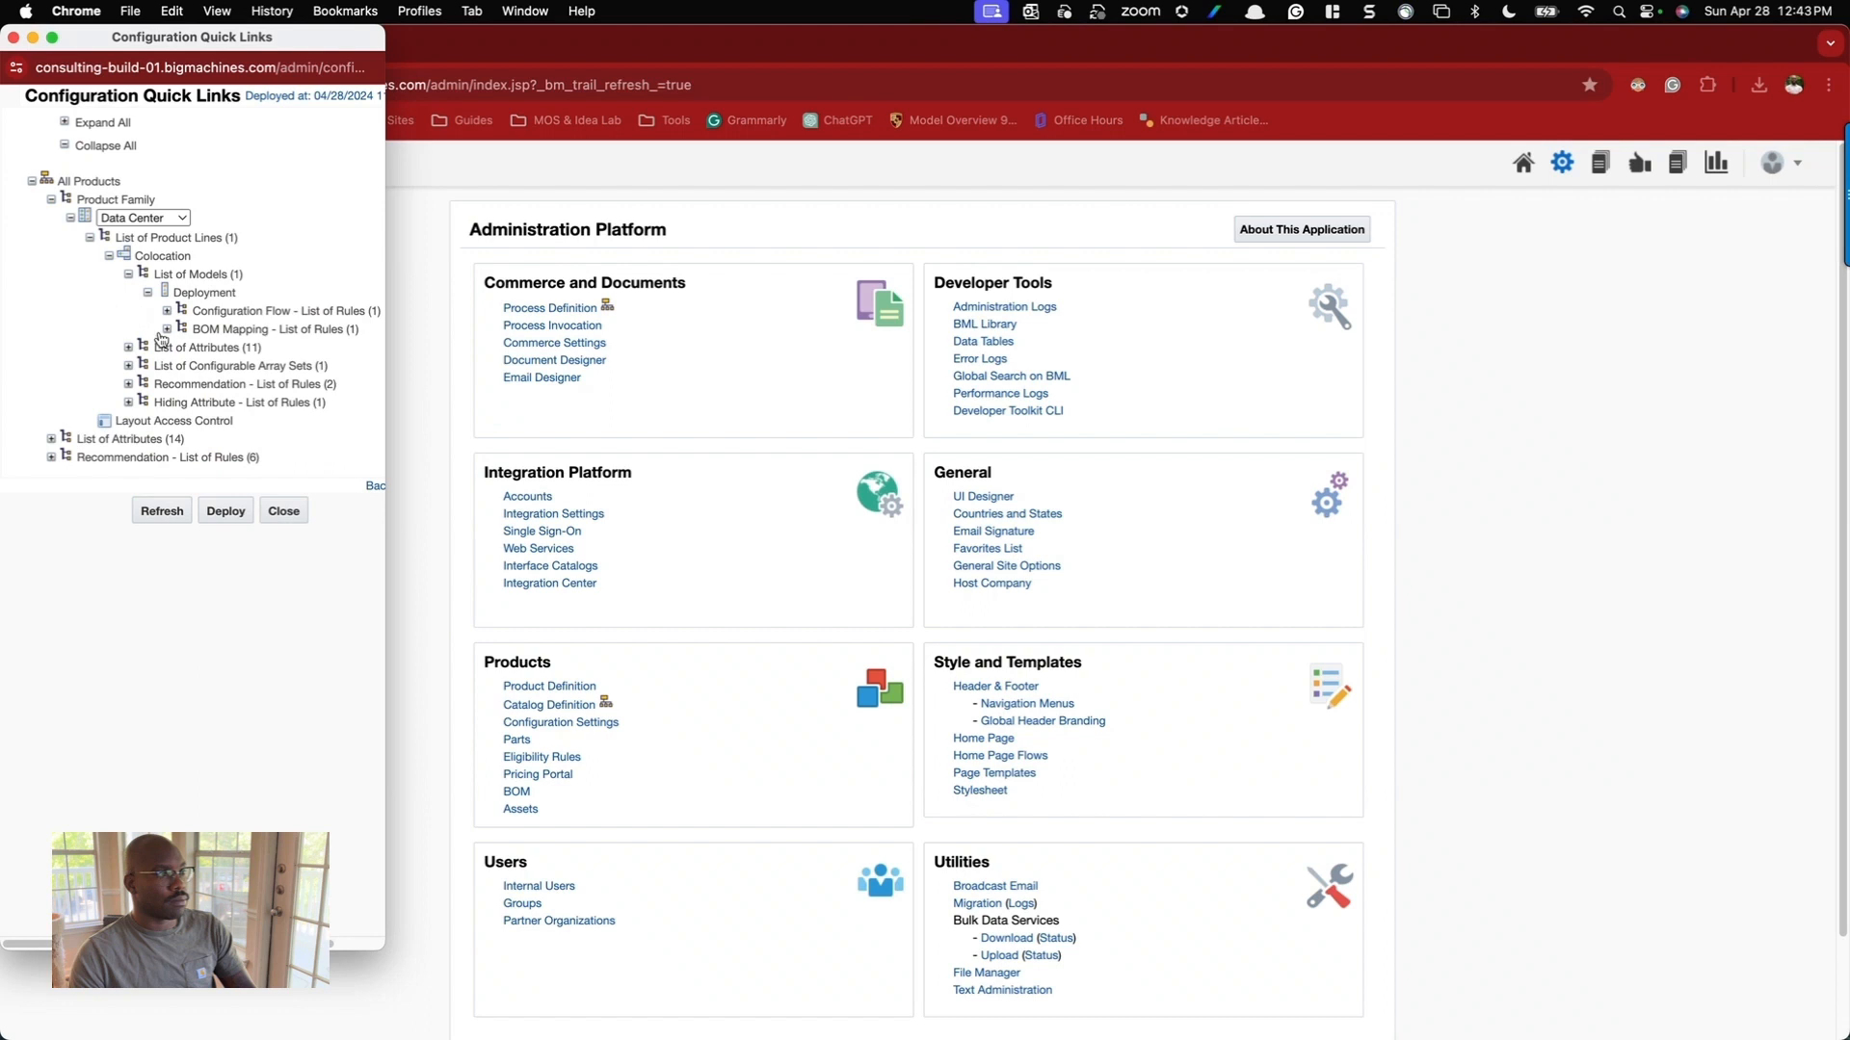
click(166, 330)
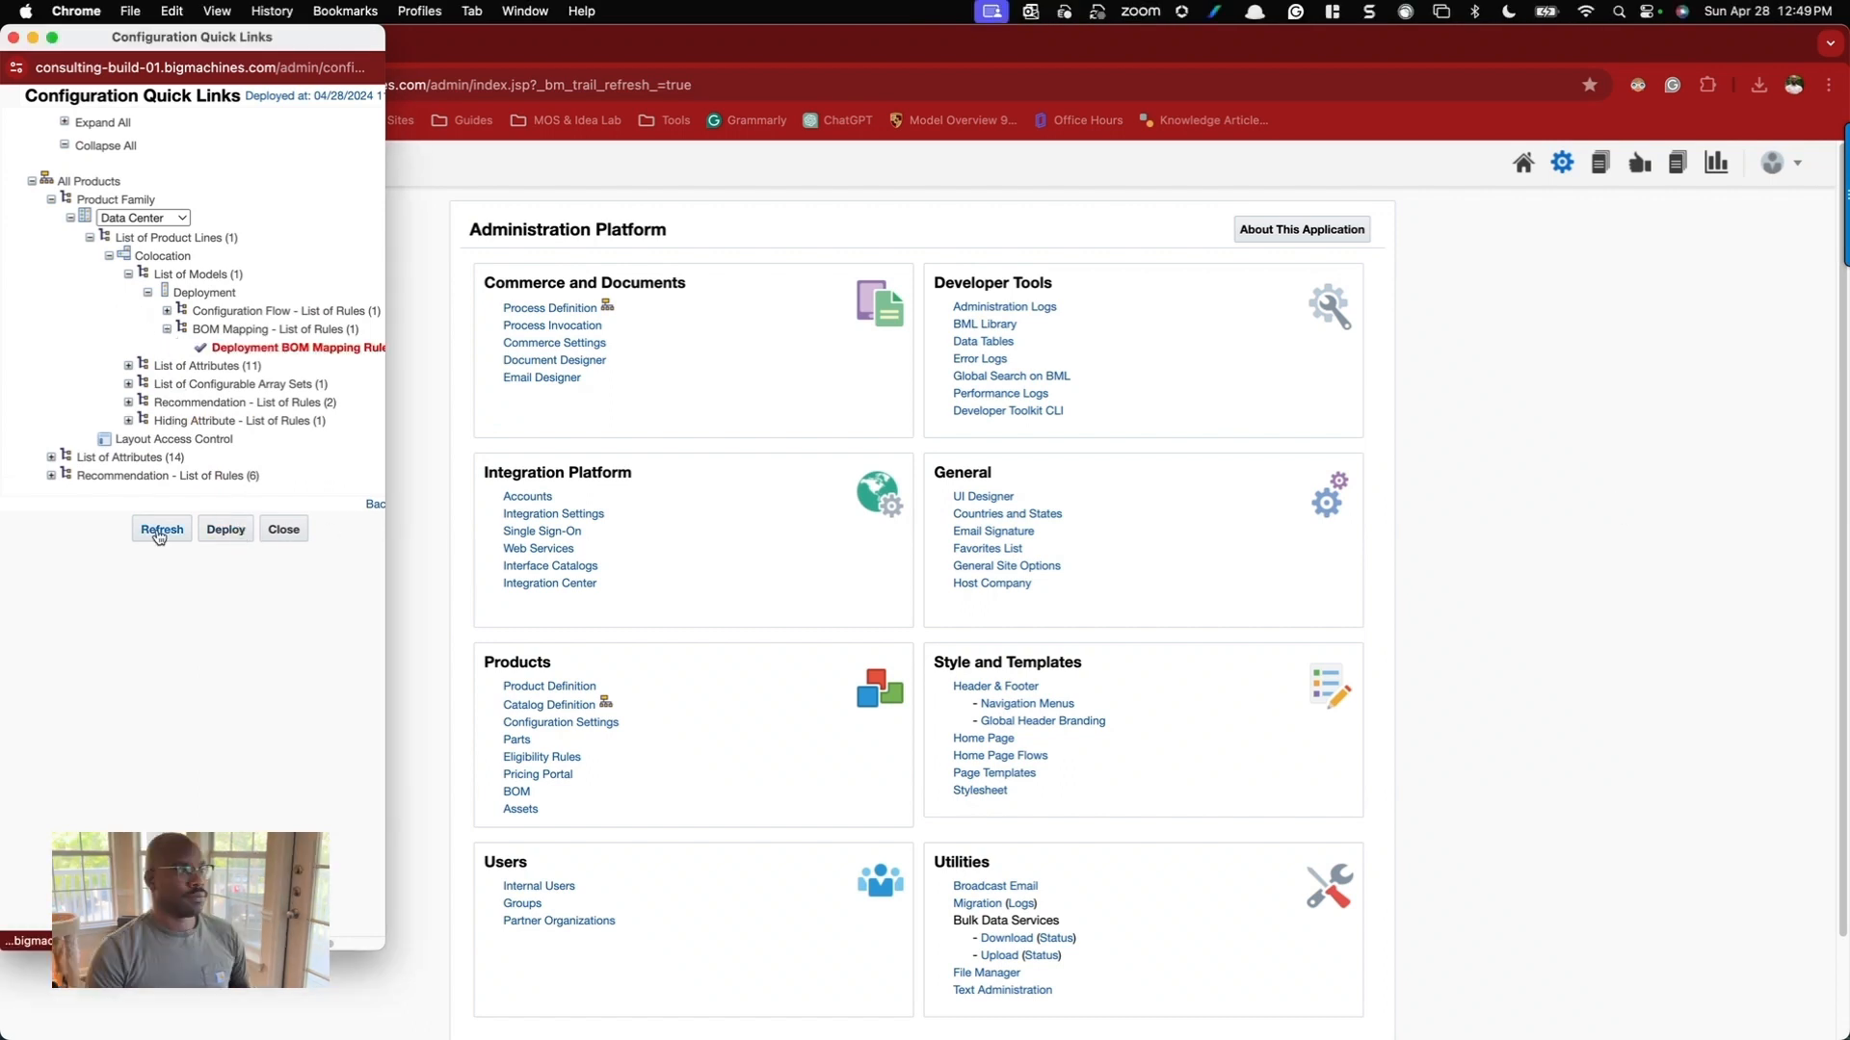
click(160, 532)
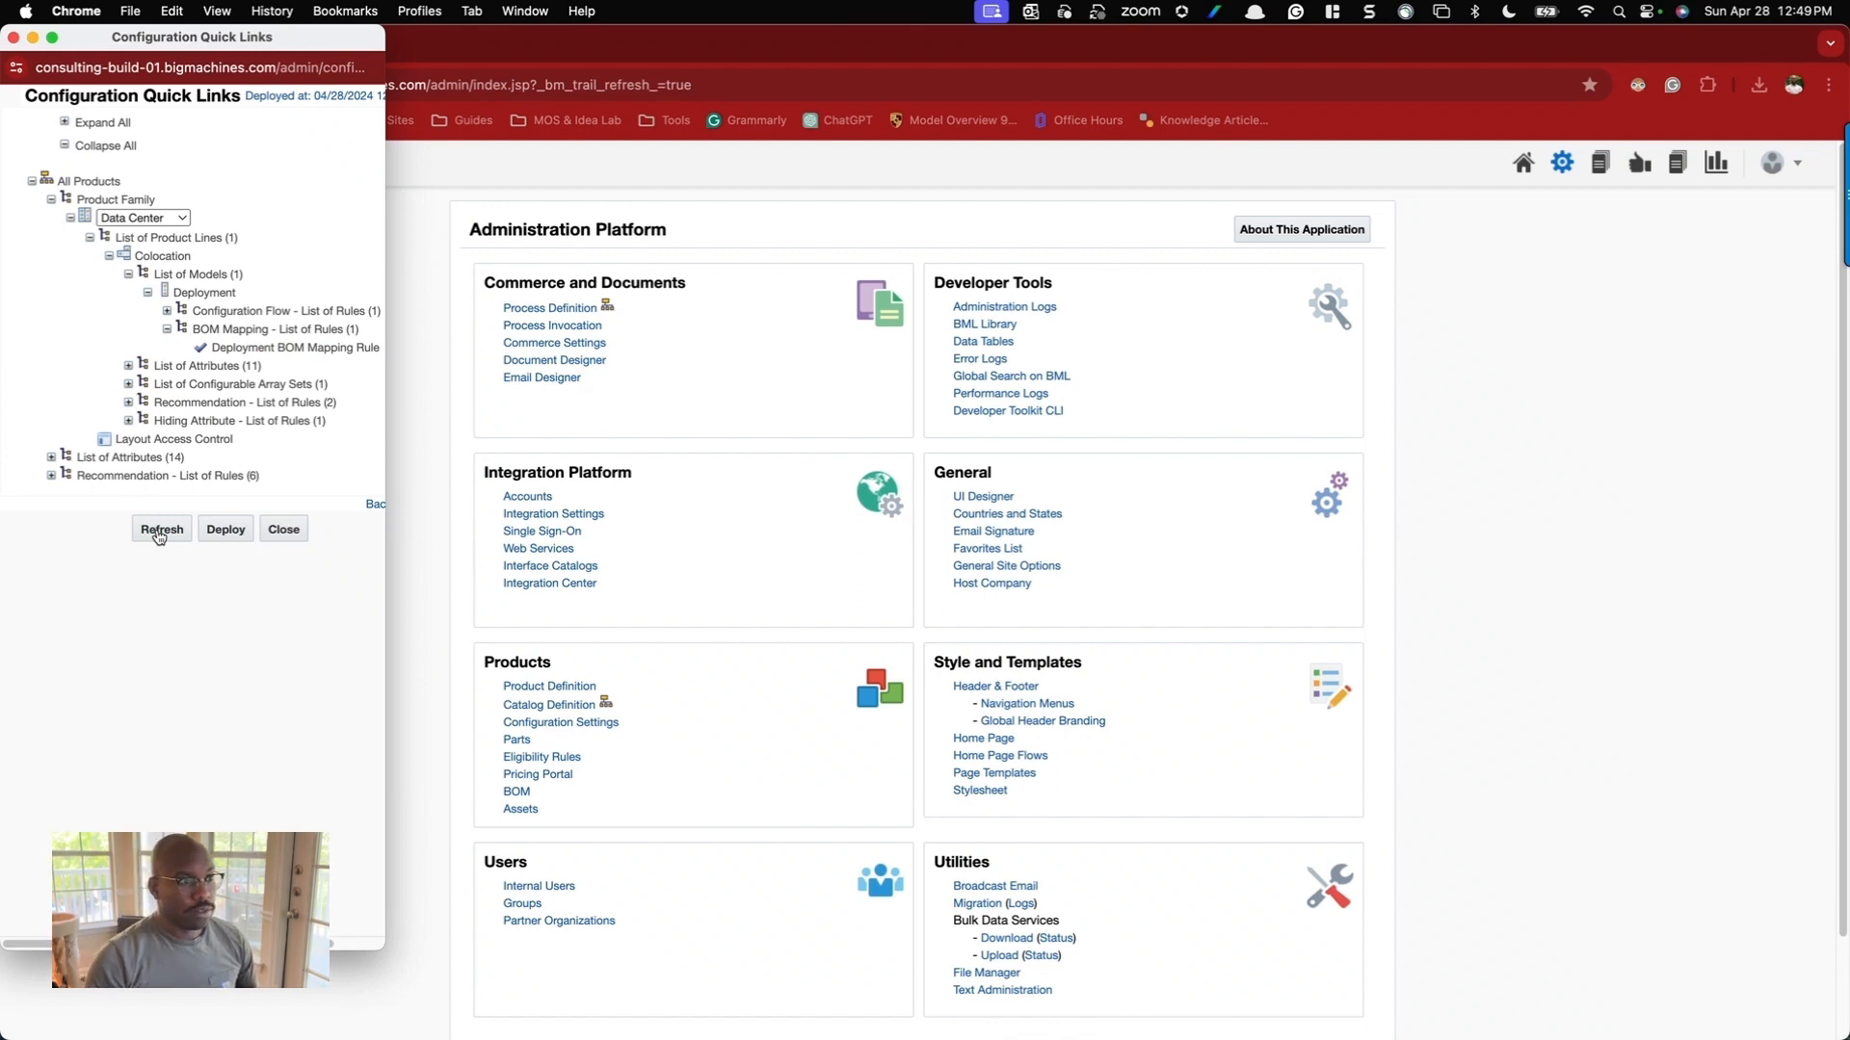
Open the storefront home page in a new tab and start configuring the Deployment model.
click(1487, 345)
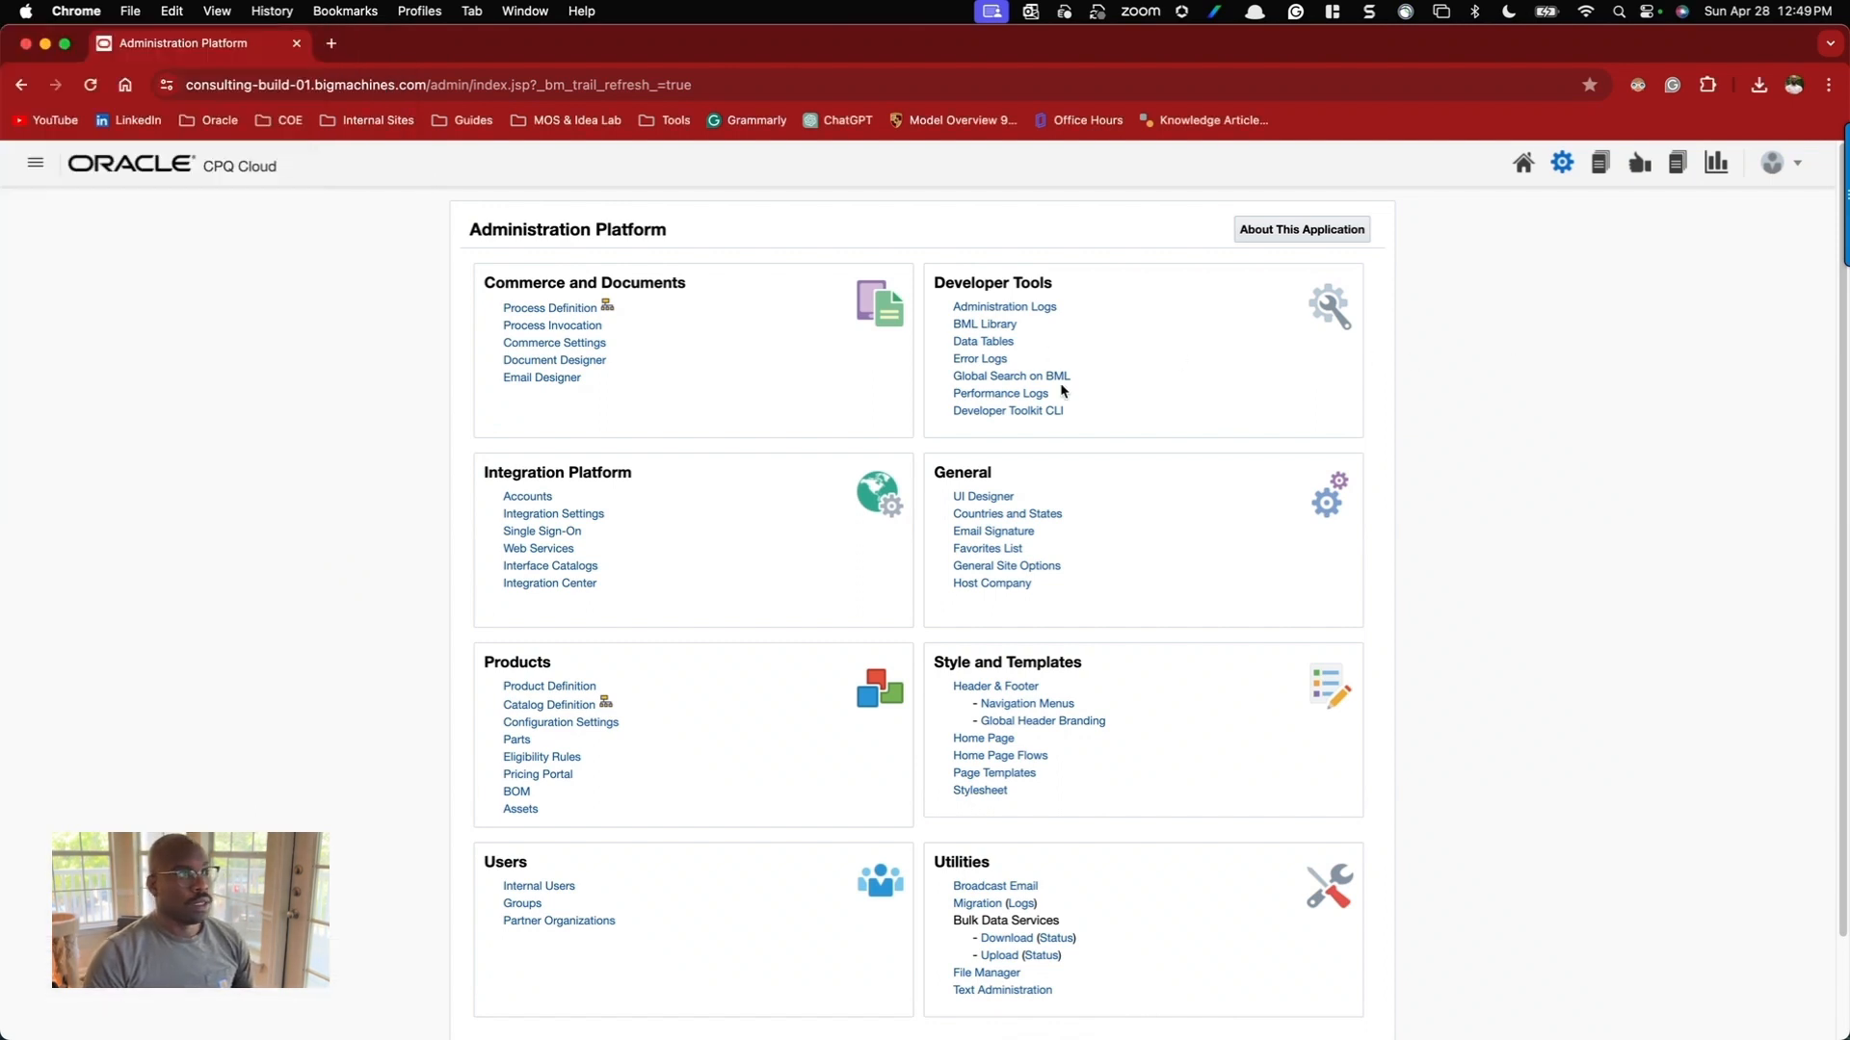
super+click(1523, 163)
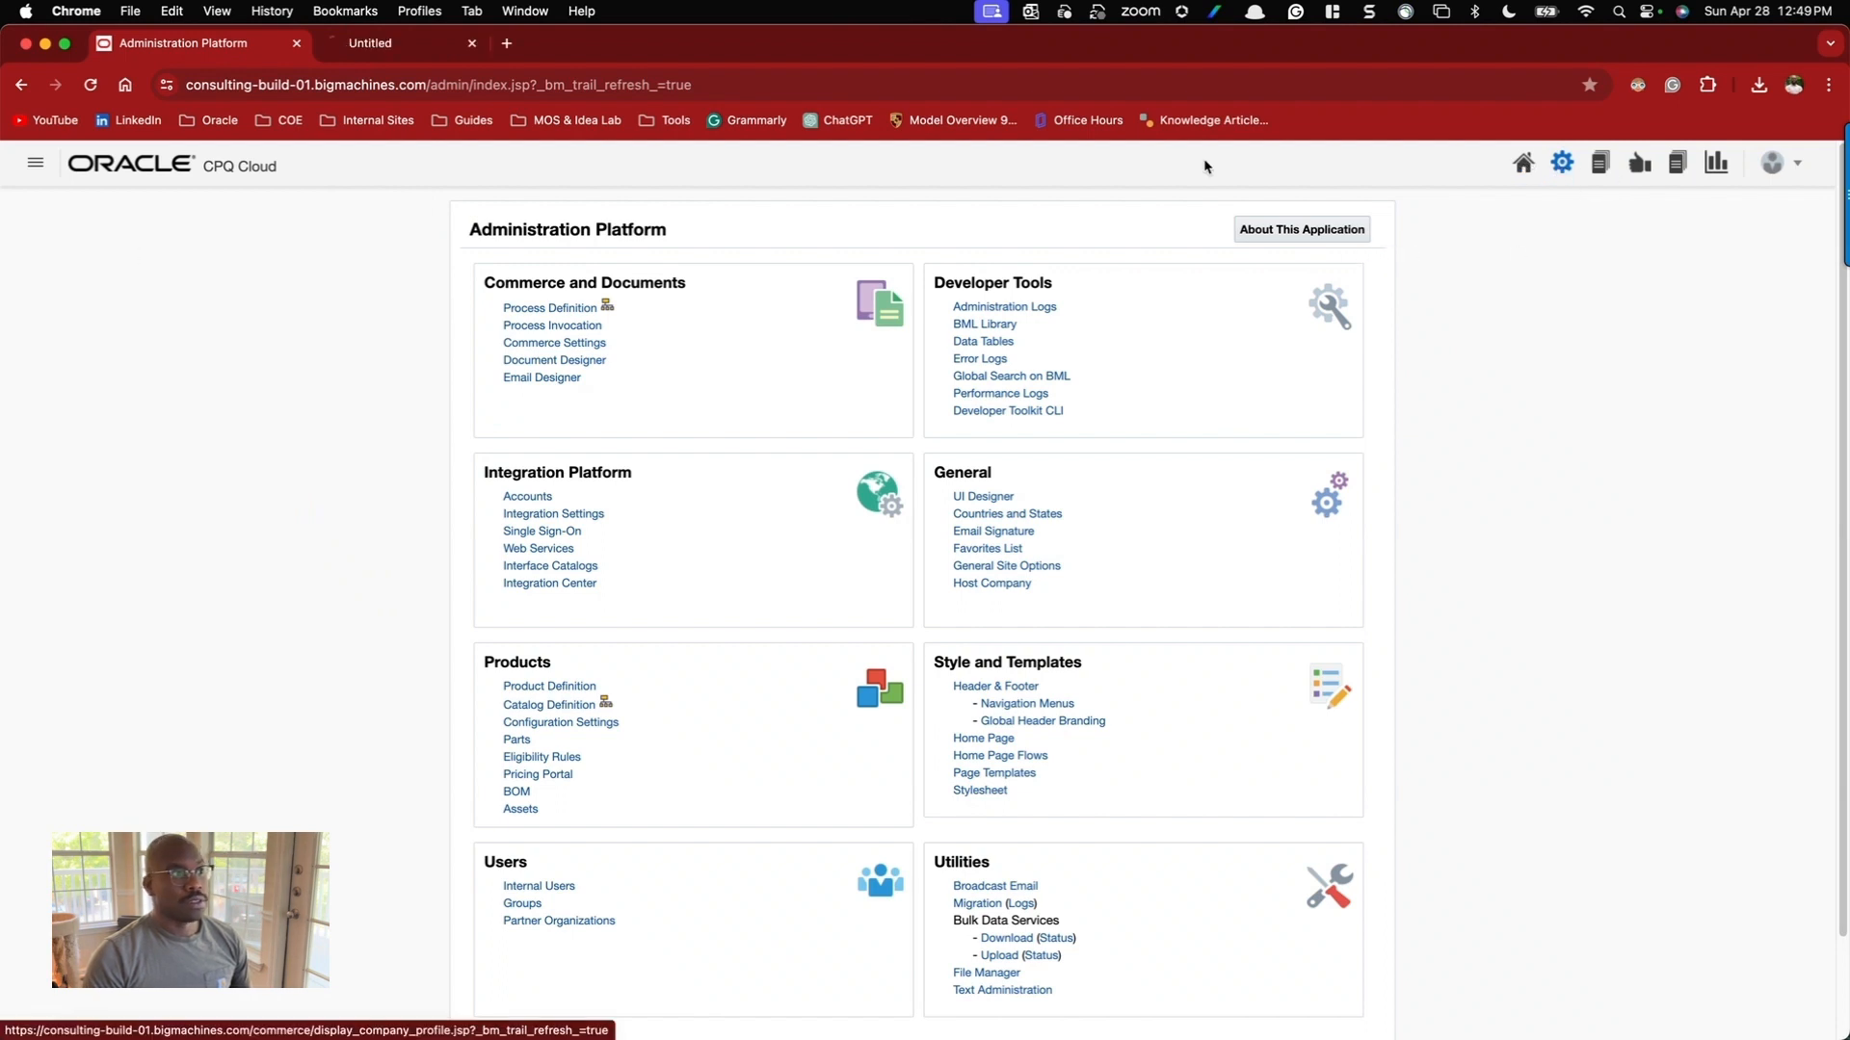
click(432, 54)
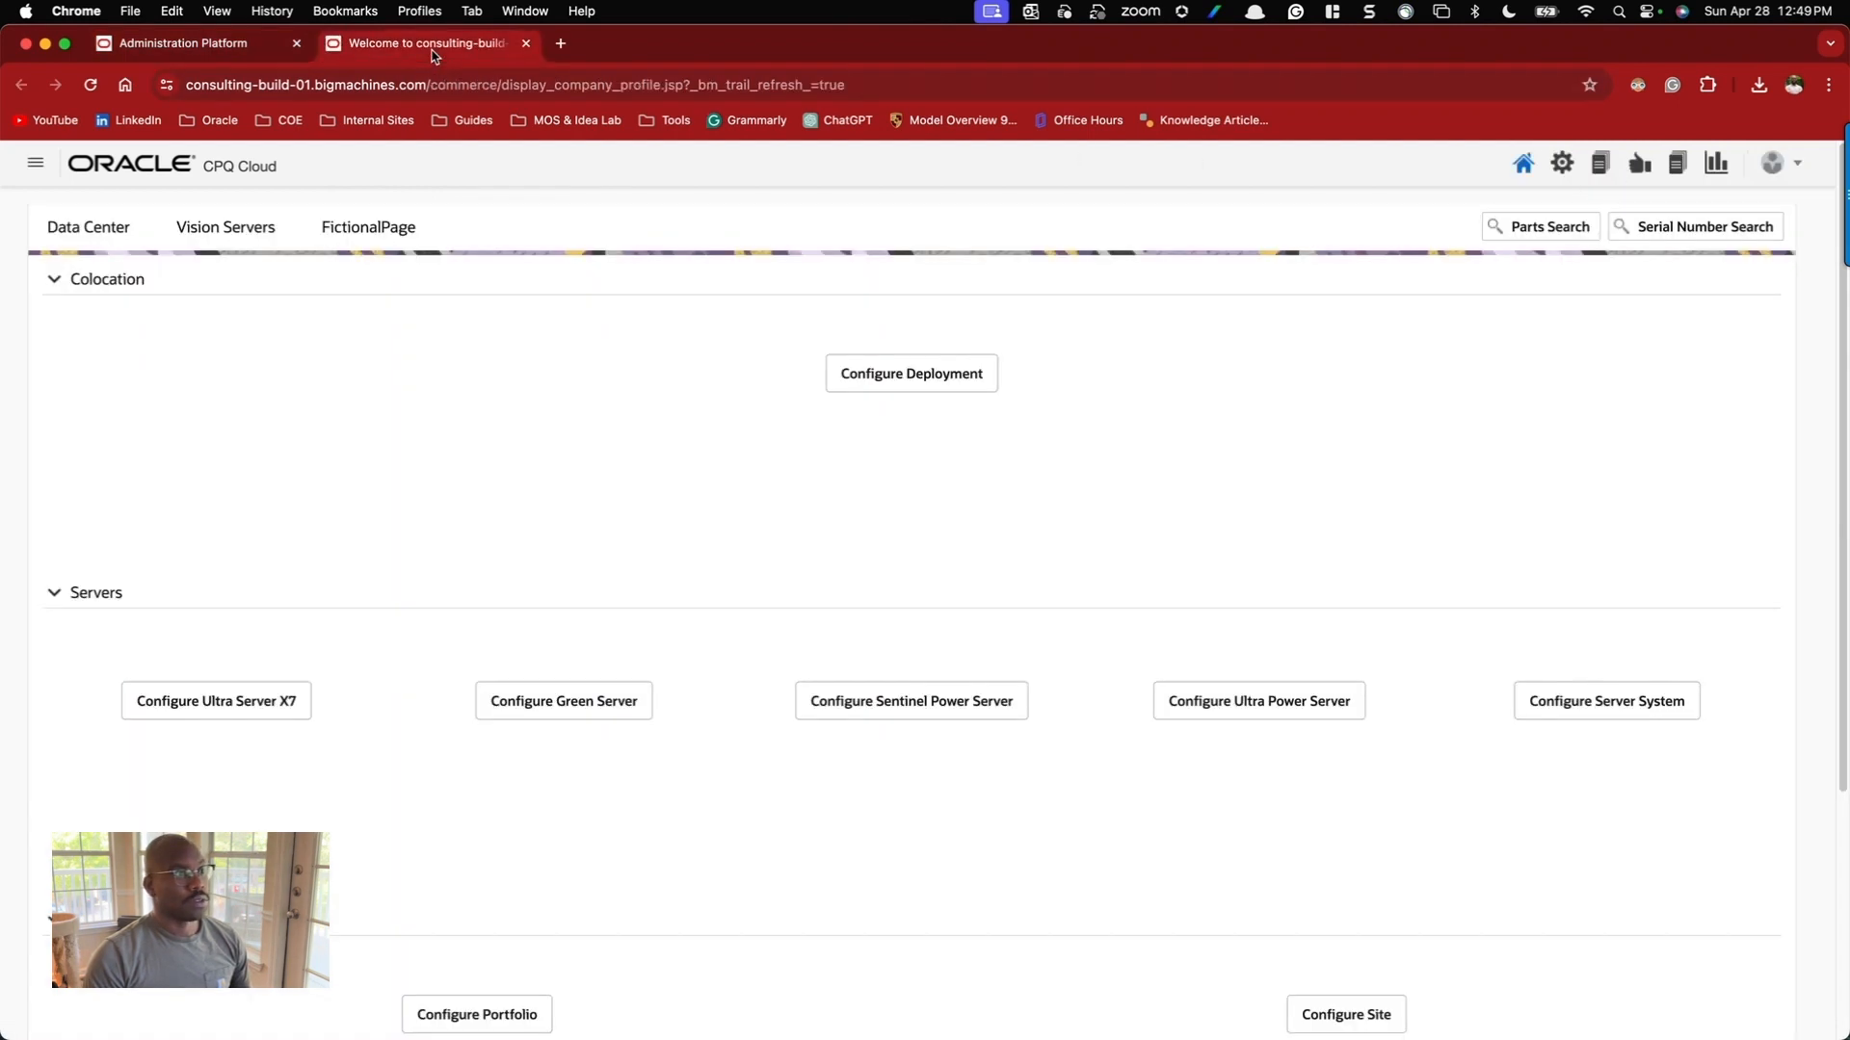
click(897, 394)
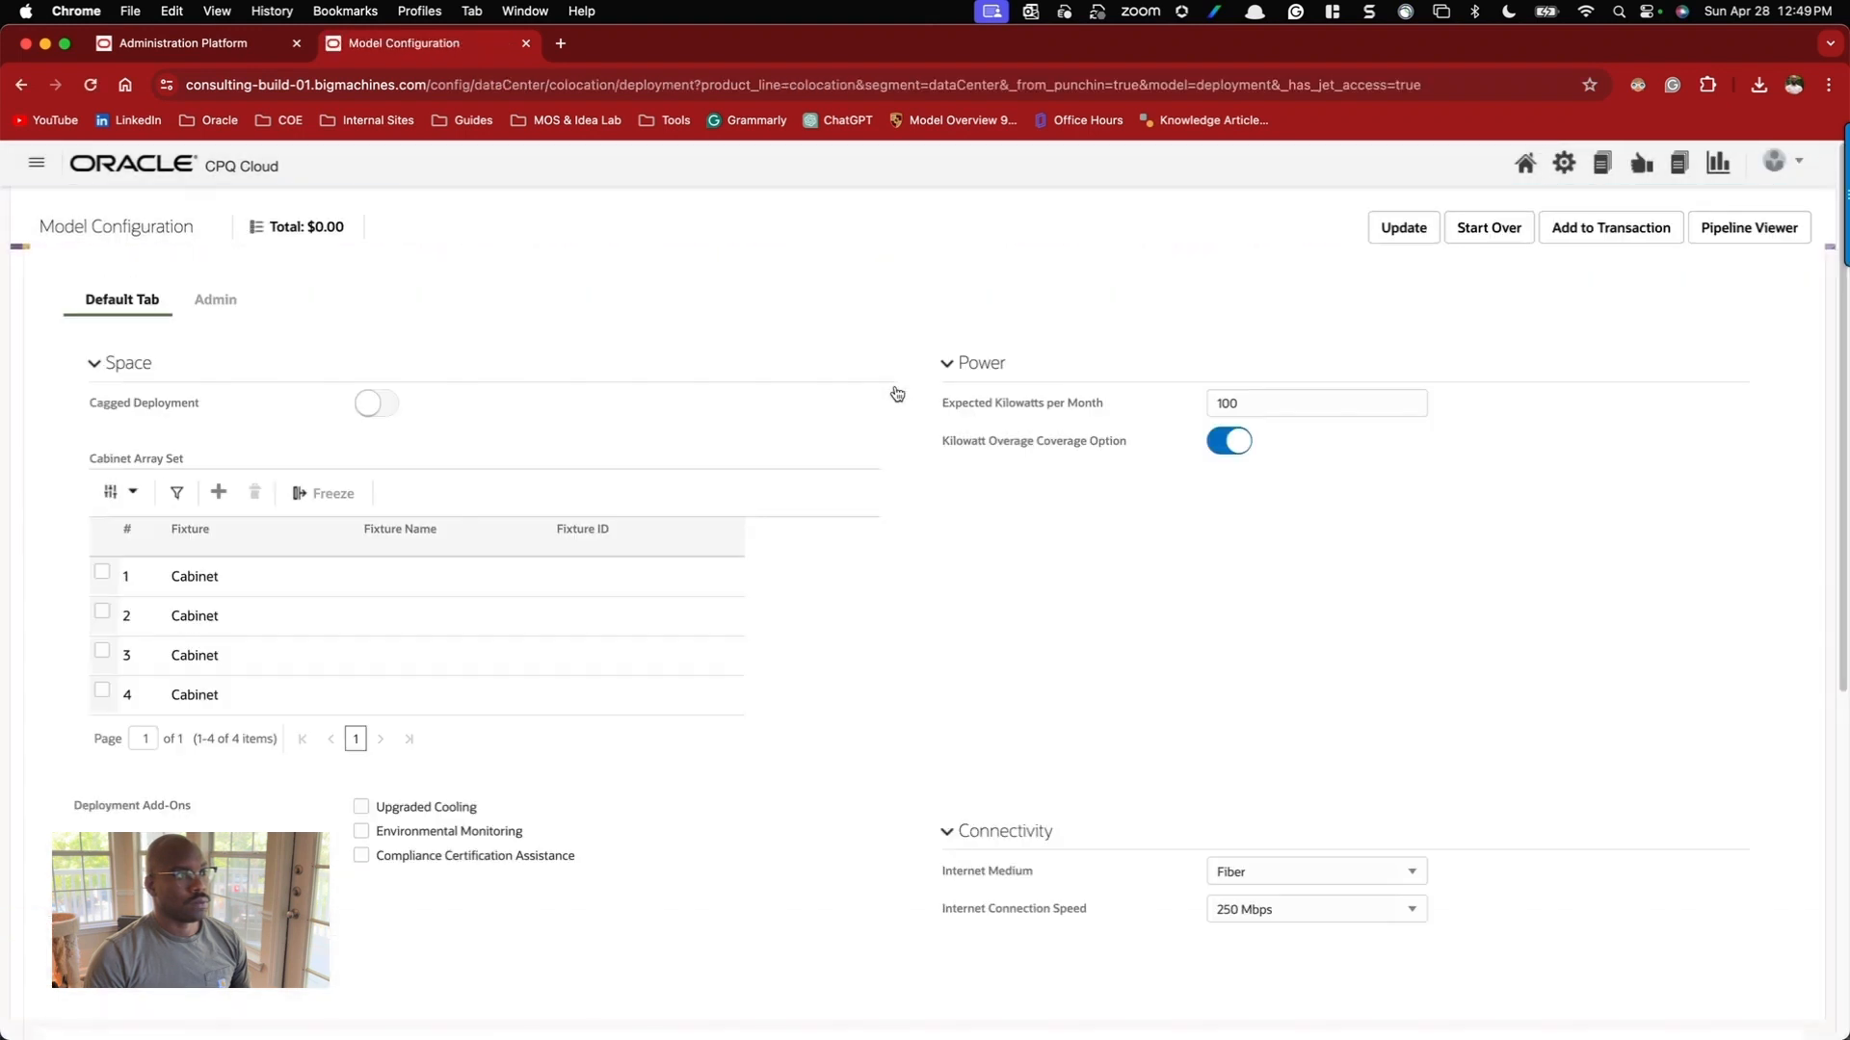
Examine the price details and the Bill of Materials of the Deployment configuration, closing the price details at the end.
click(279, 227)
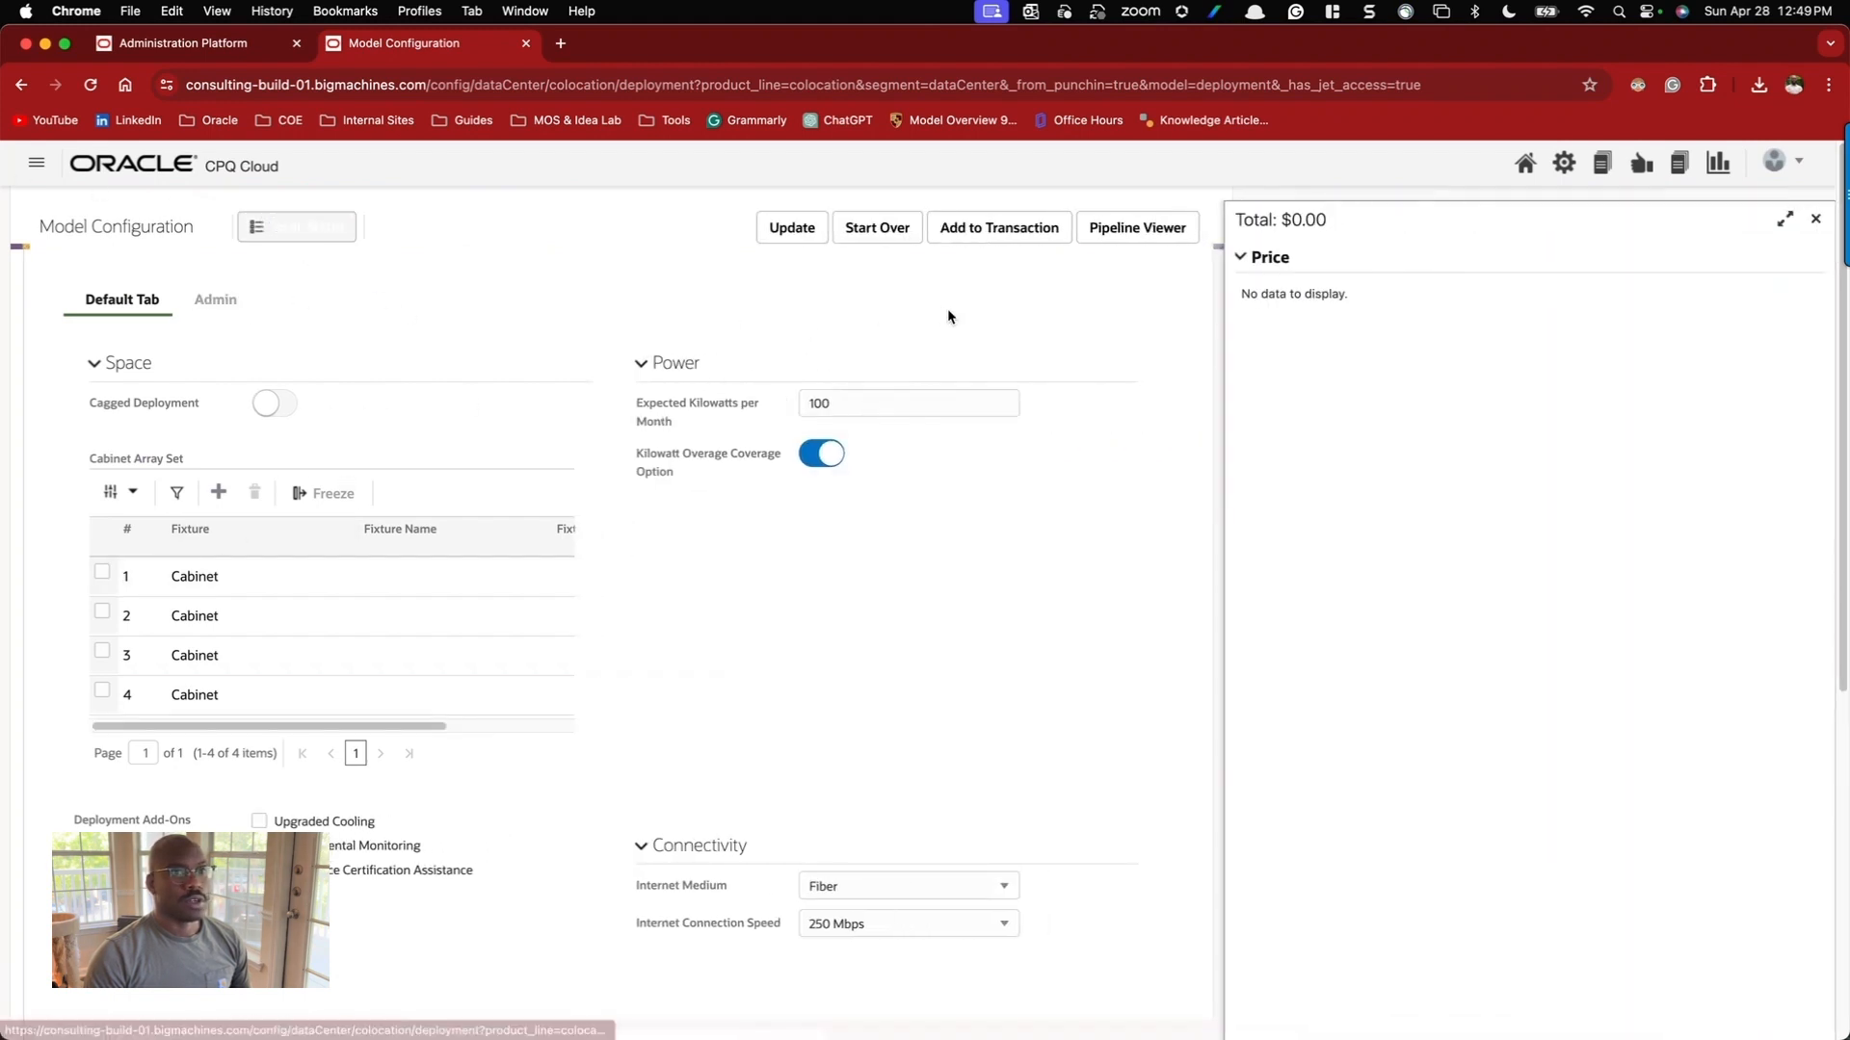
scroll(383, 496, down, 5)
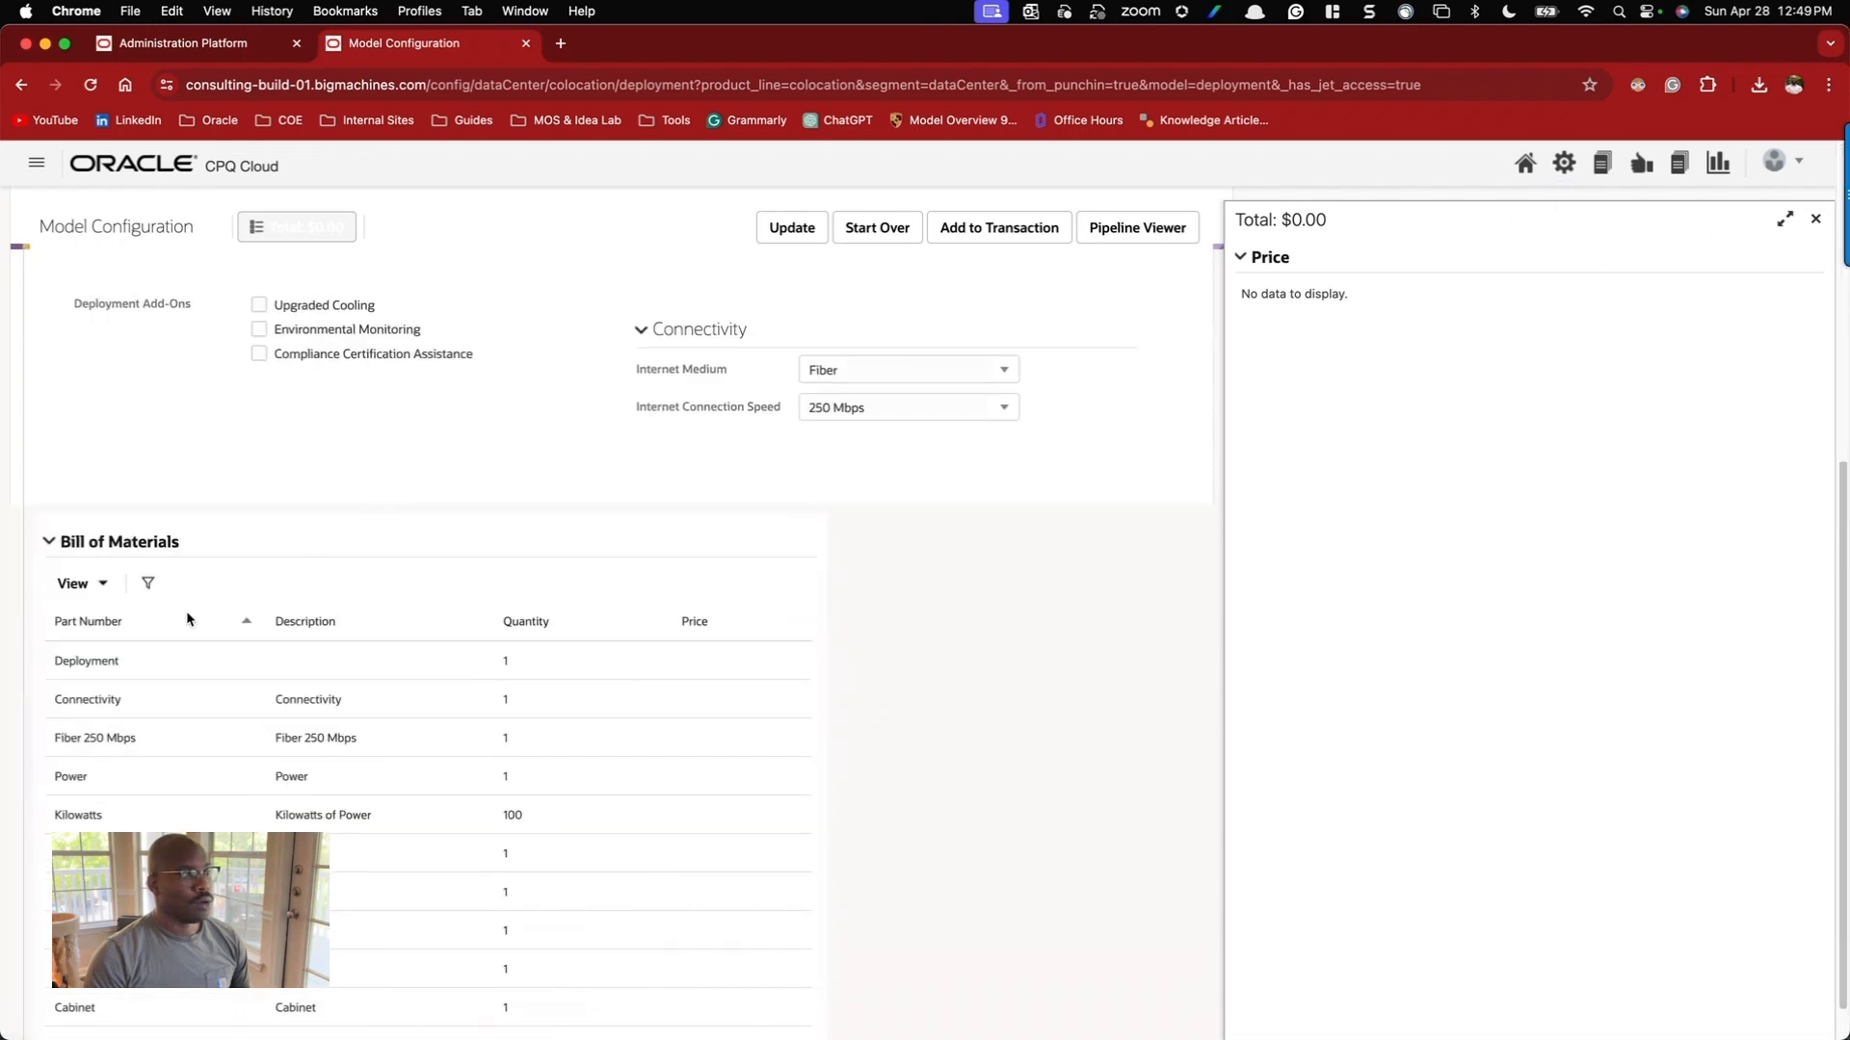
scroll(125, 667, down, 1)
scroll(130, 665, up, 3)
scroll(132, 664, down, 3)
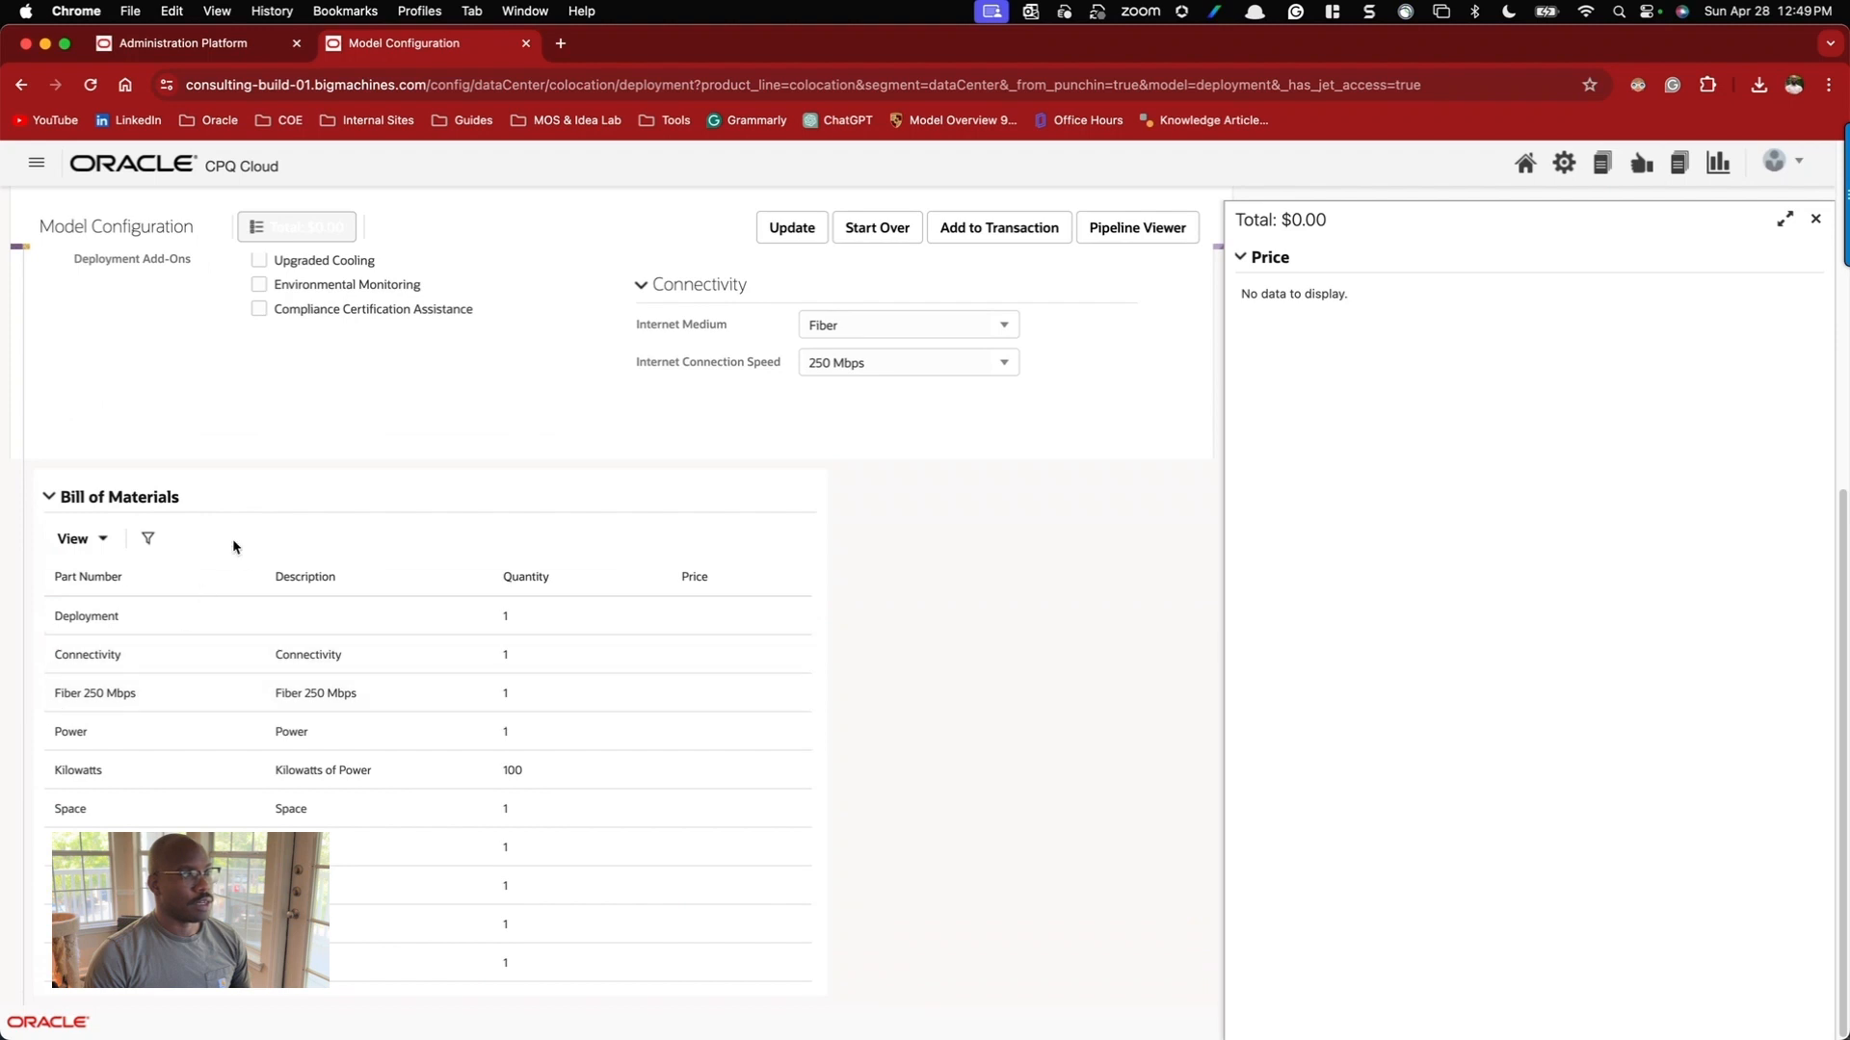
scroll(176, 552, up, 5)
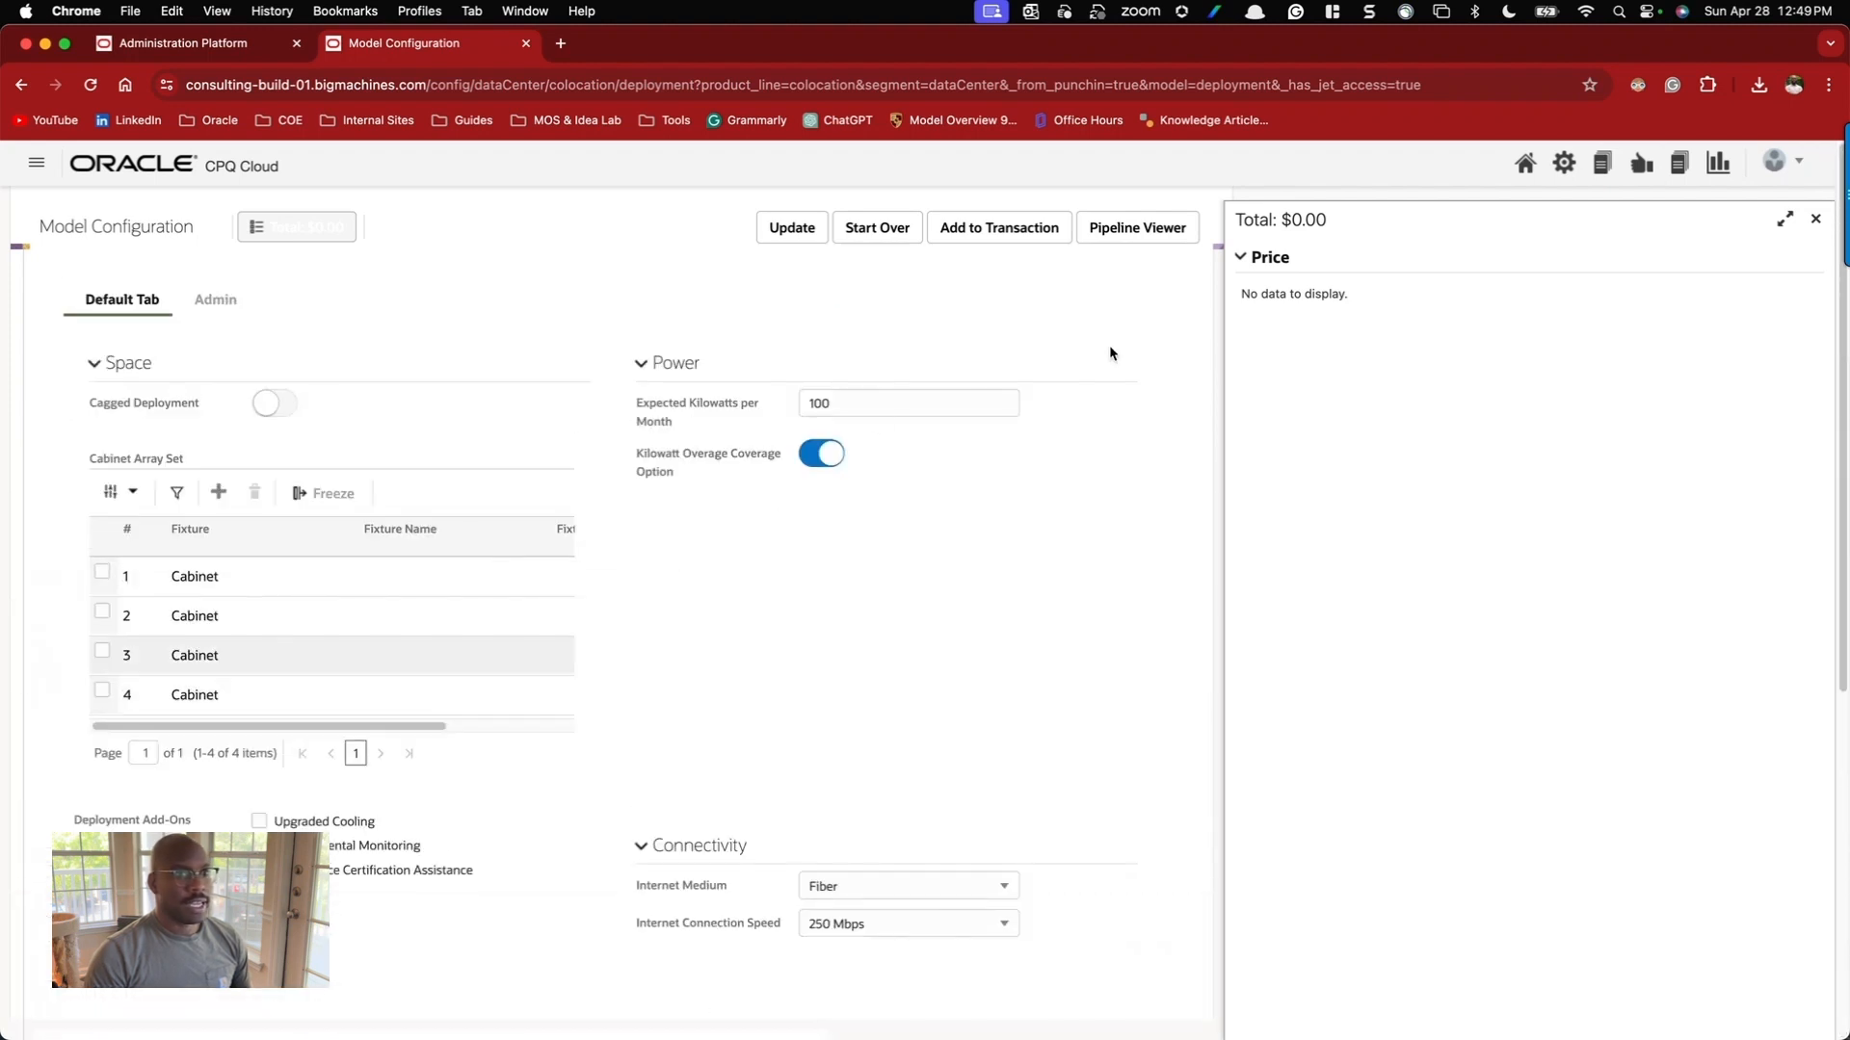
click(1816, 219)
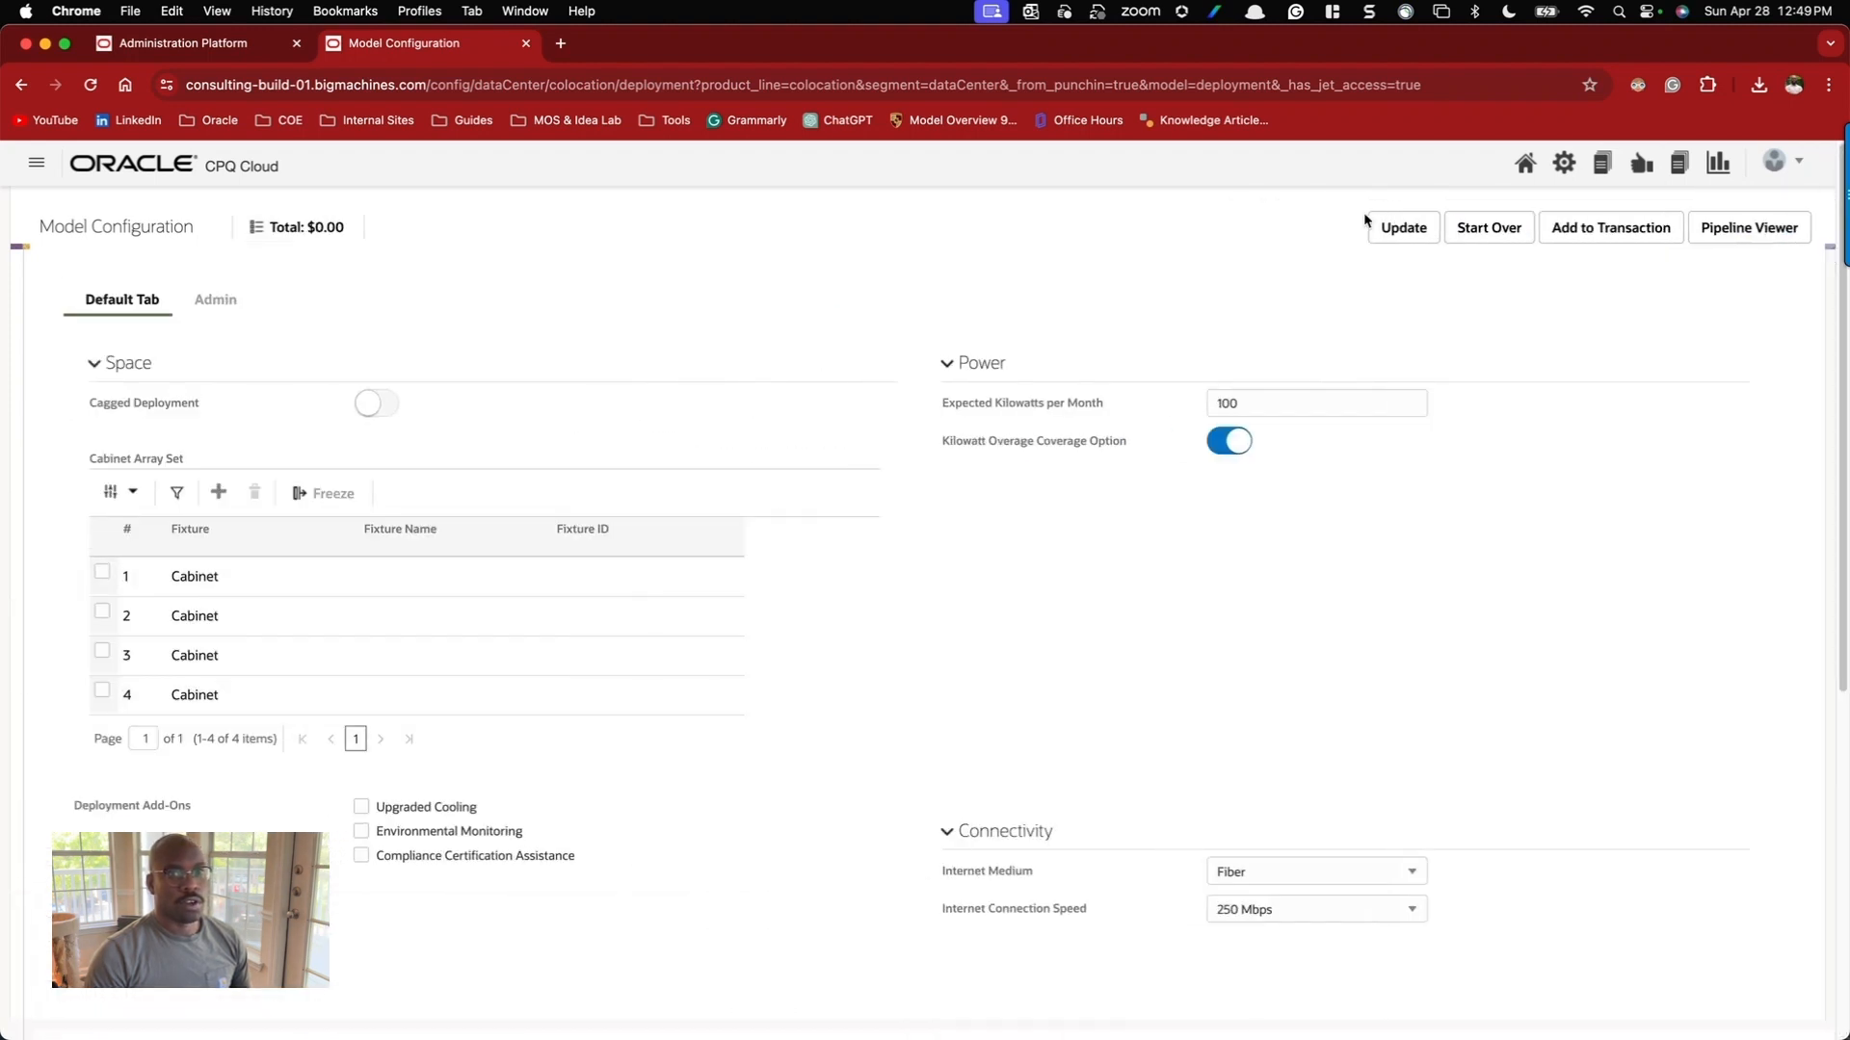
In a new administration tab, open the desktop layout of the Deployment Configuration Flow in Data Center's Colocation product line.
click(1563, 163)
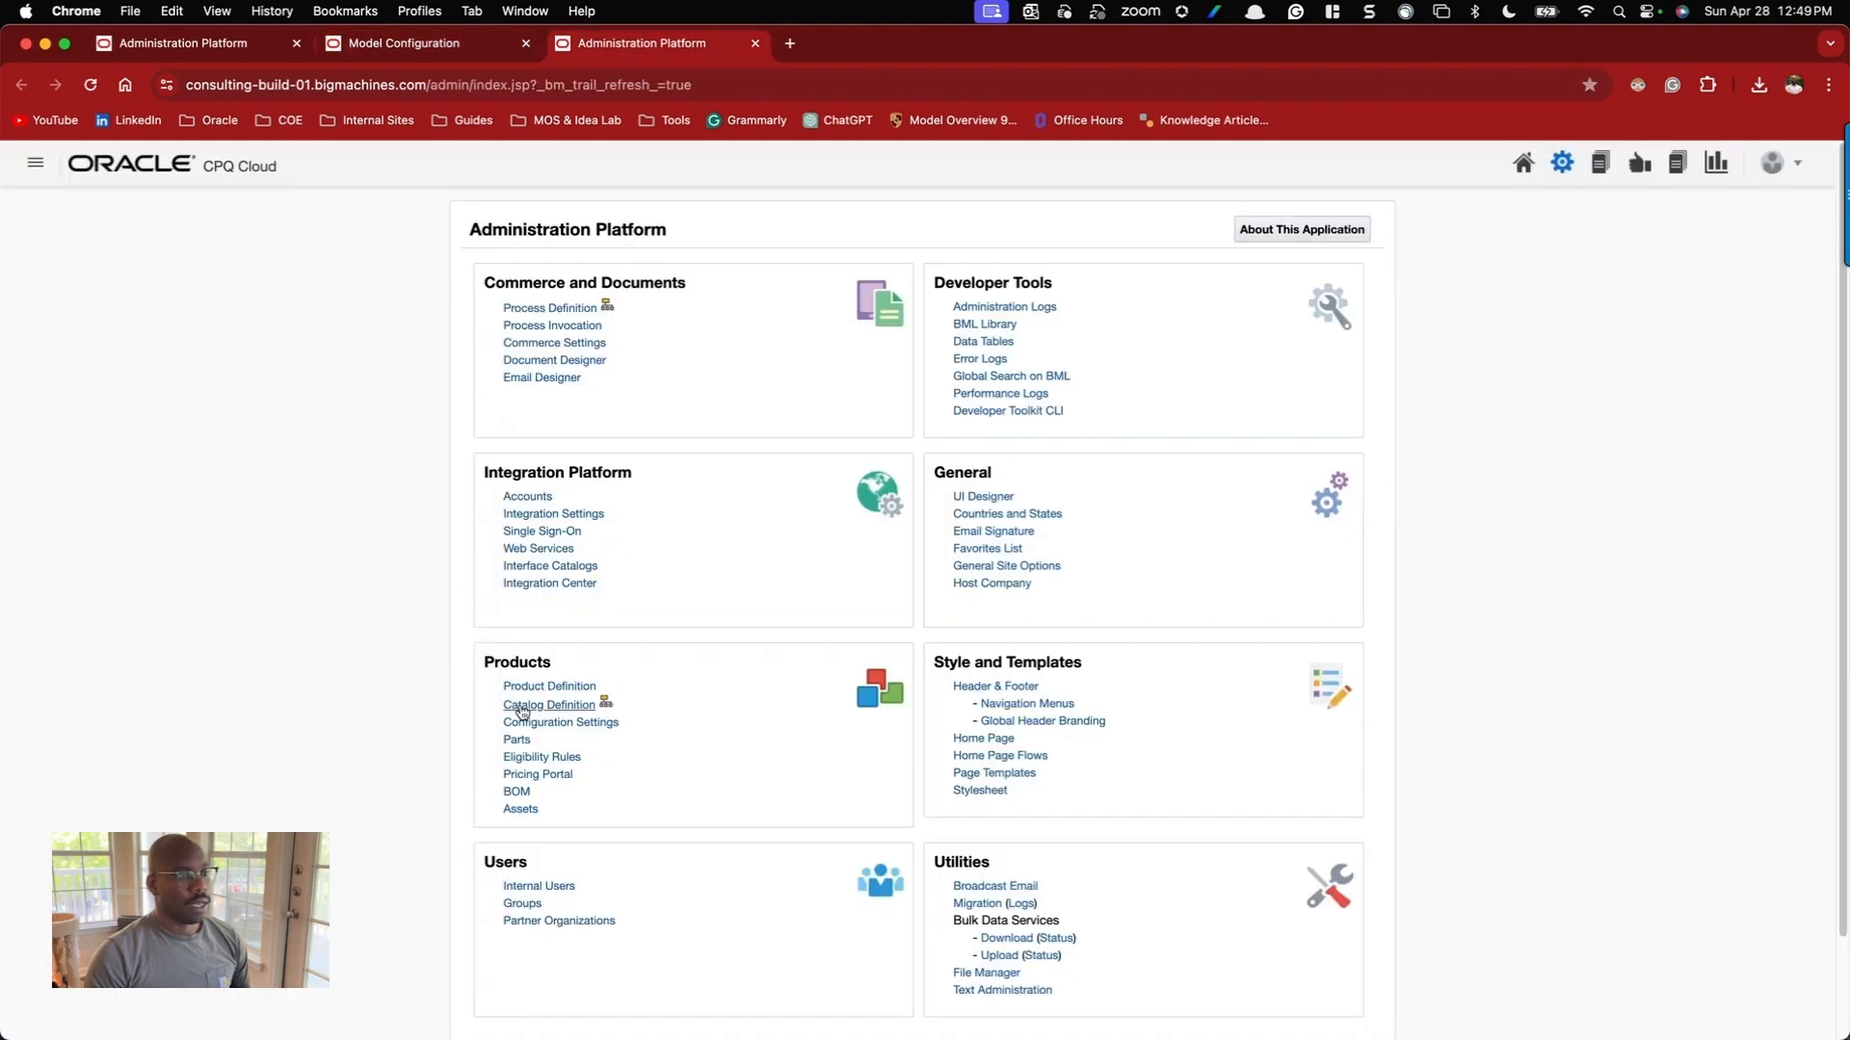
click(521, 706)
click(951, 254)
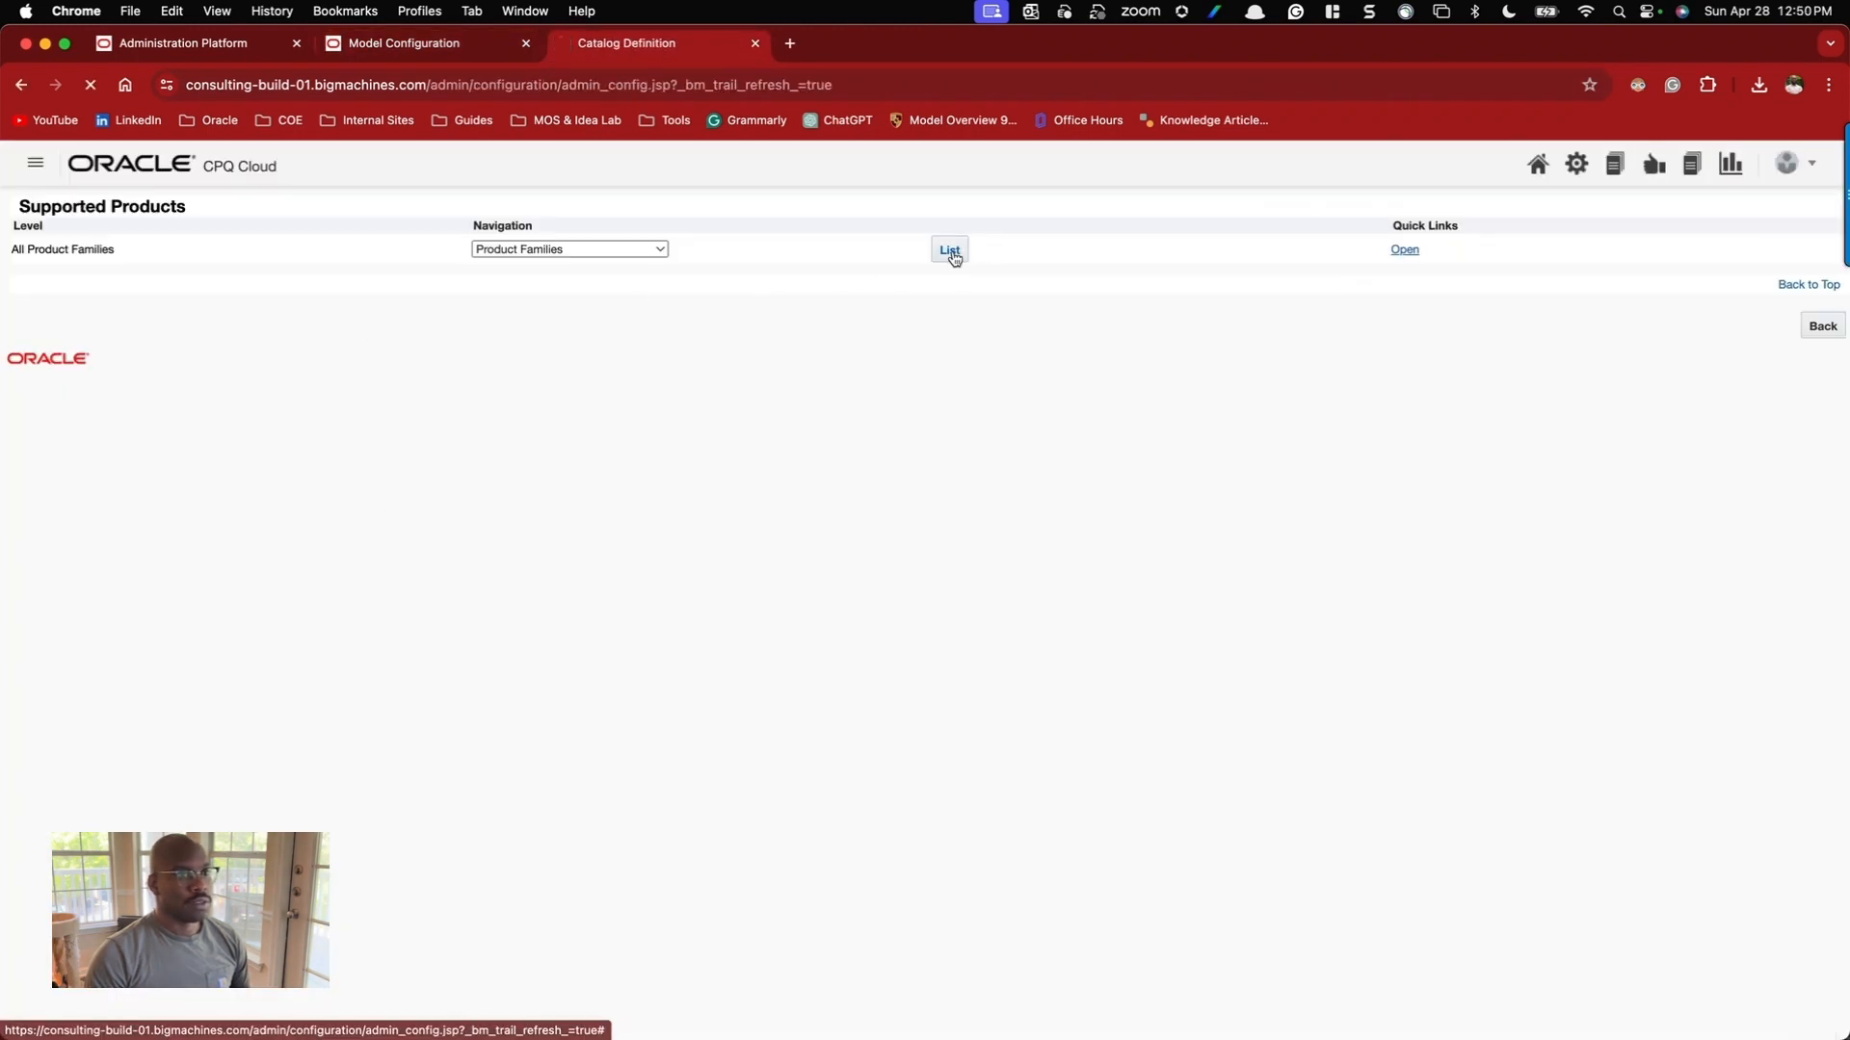
click(1016, 256)
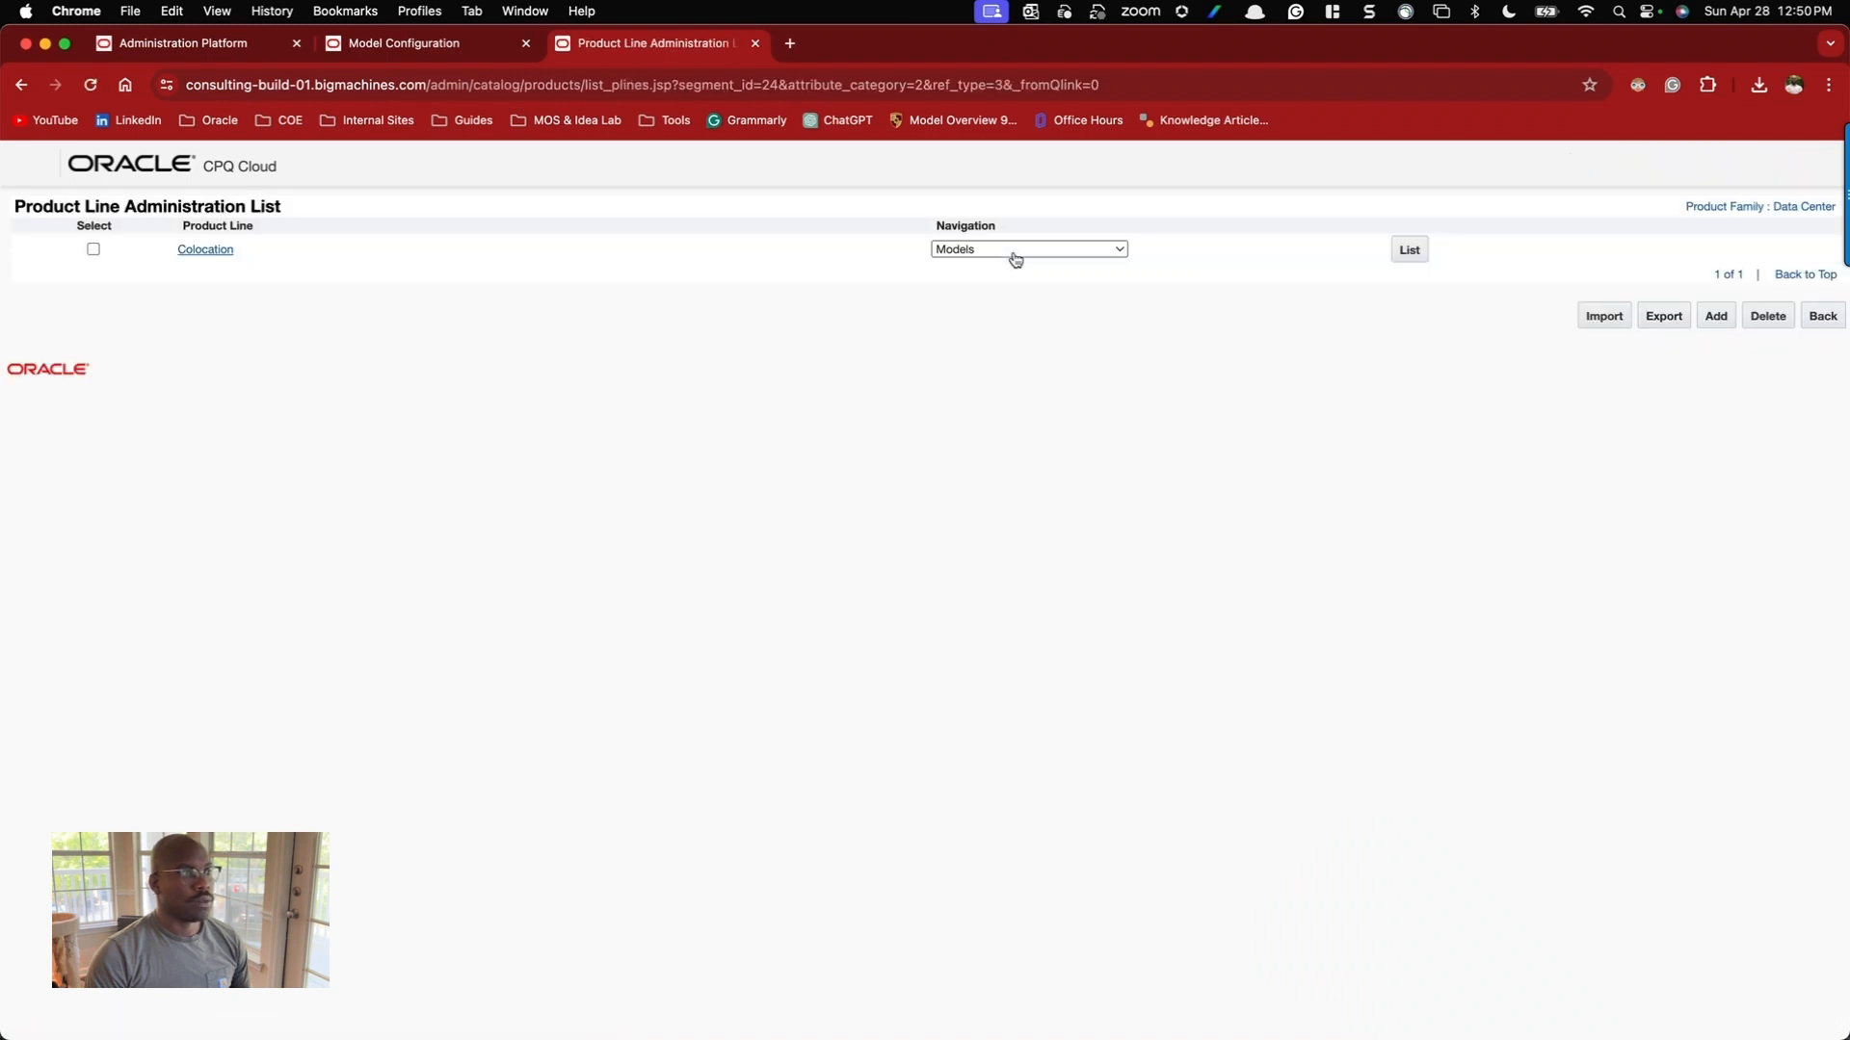
click(1397, 254)
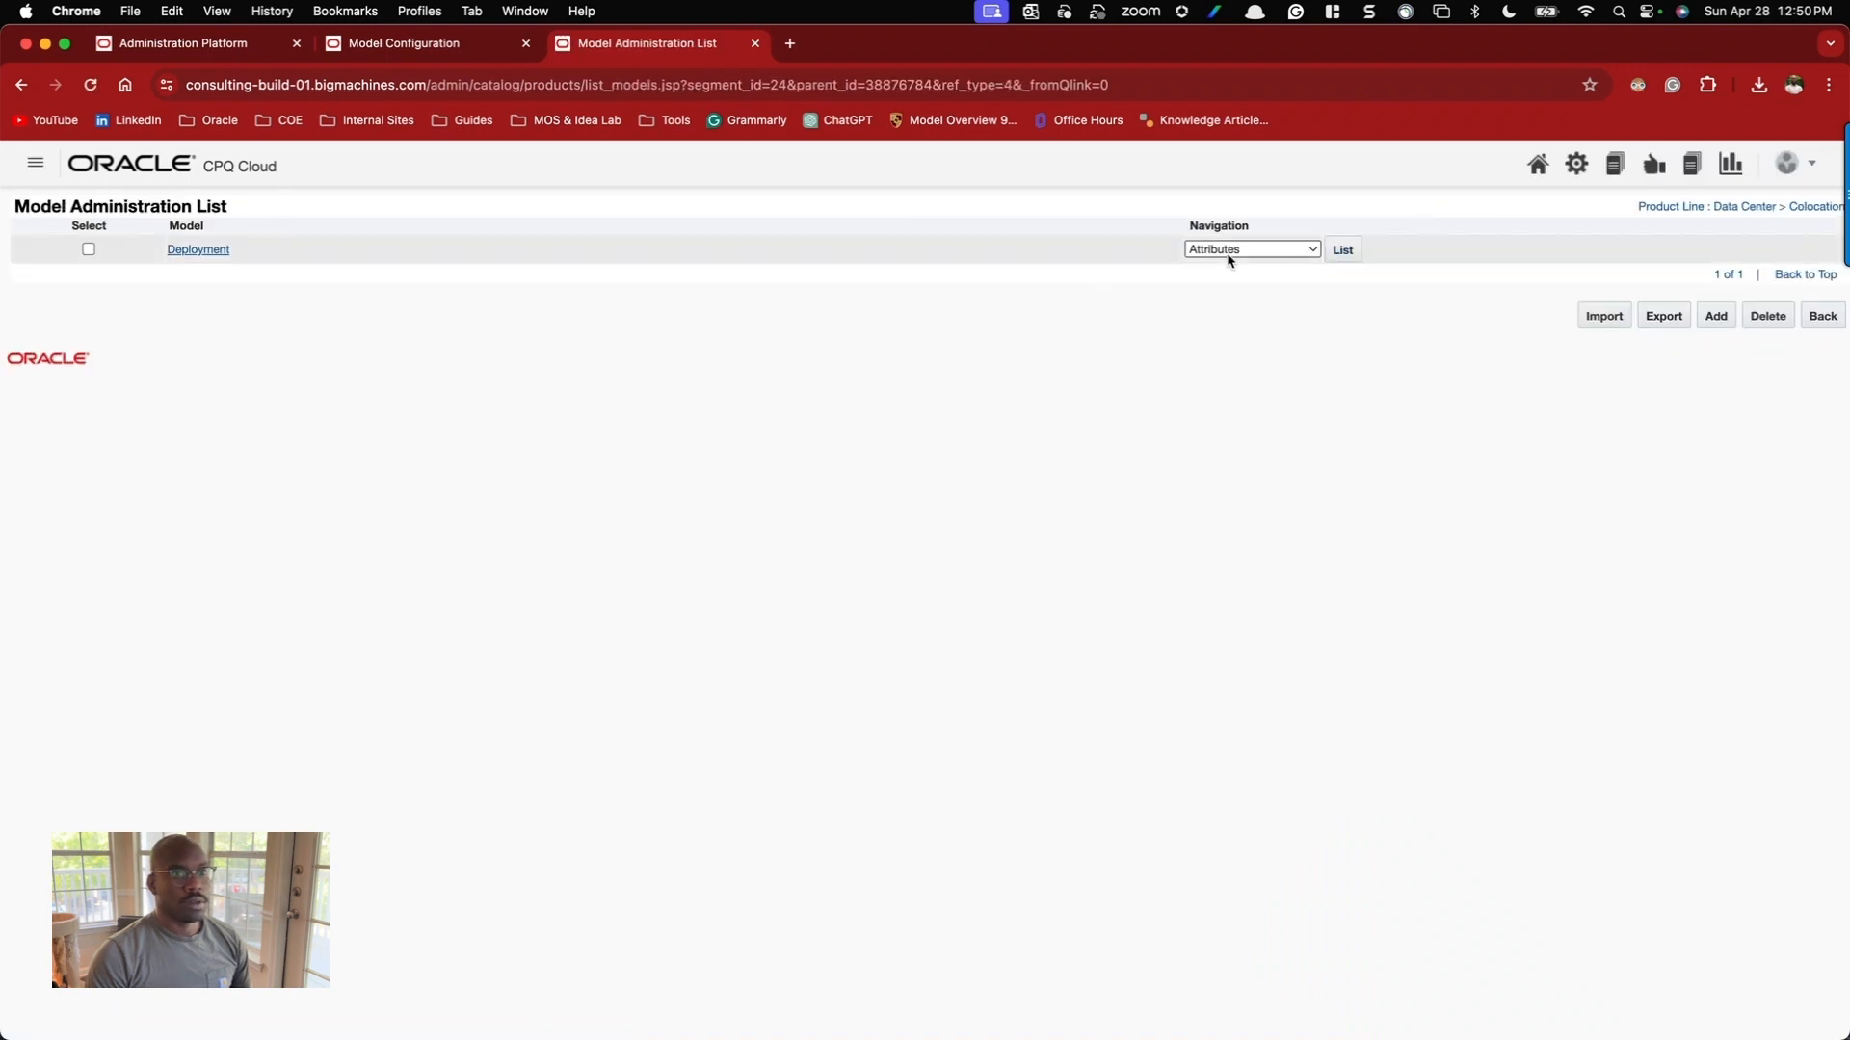
click(1226, 250)
click(1252, 419)
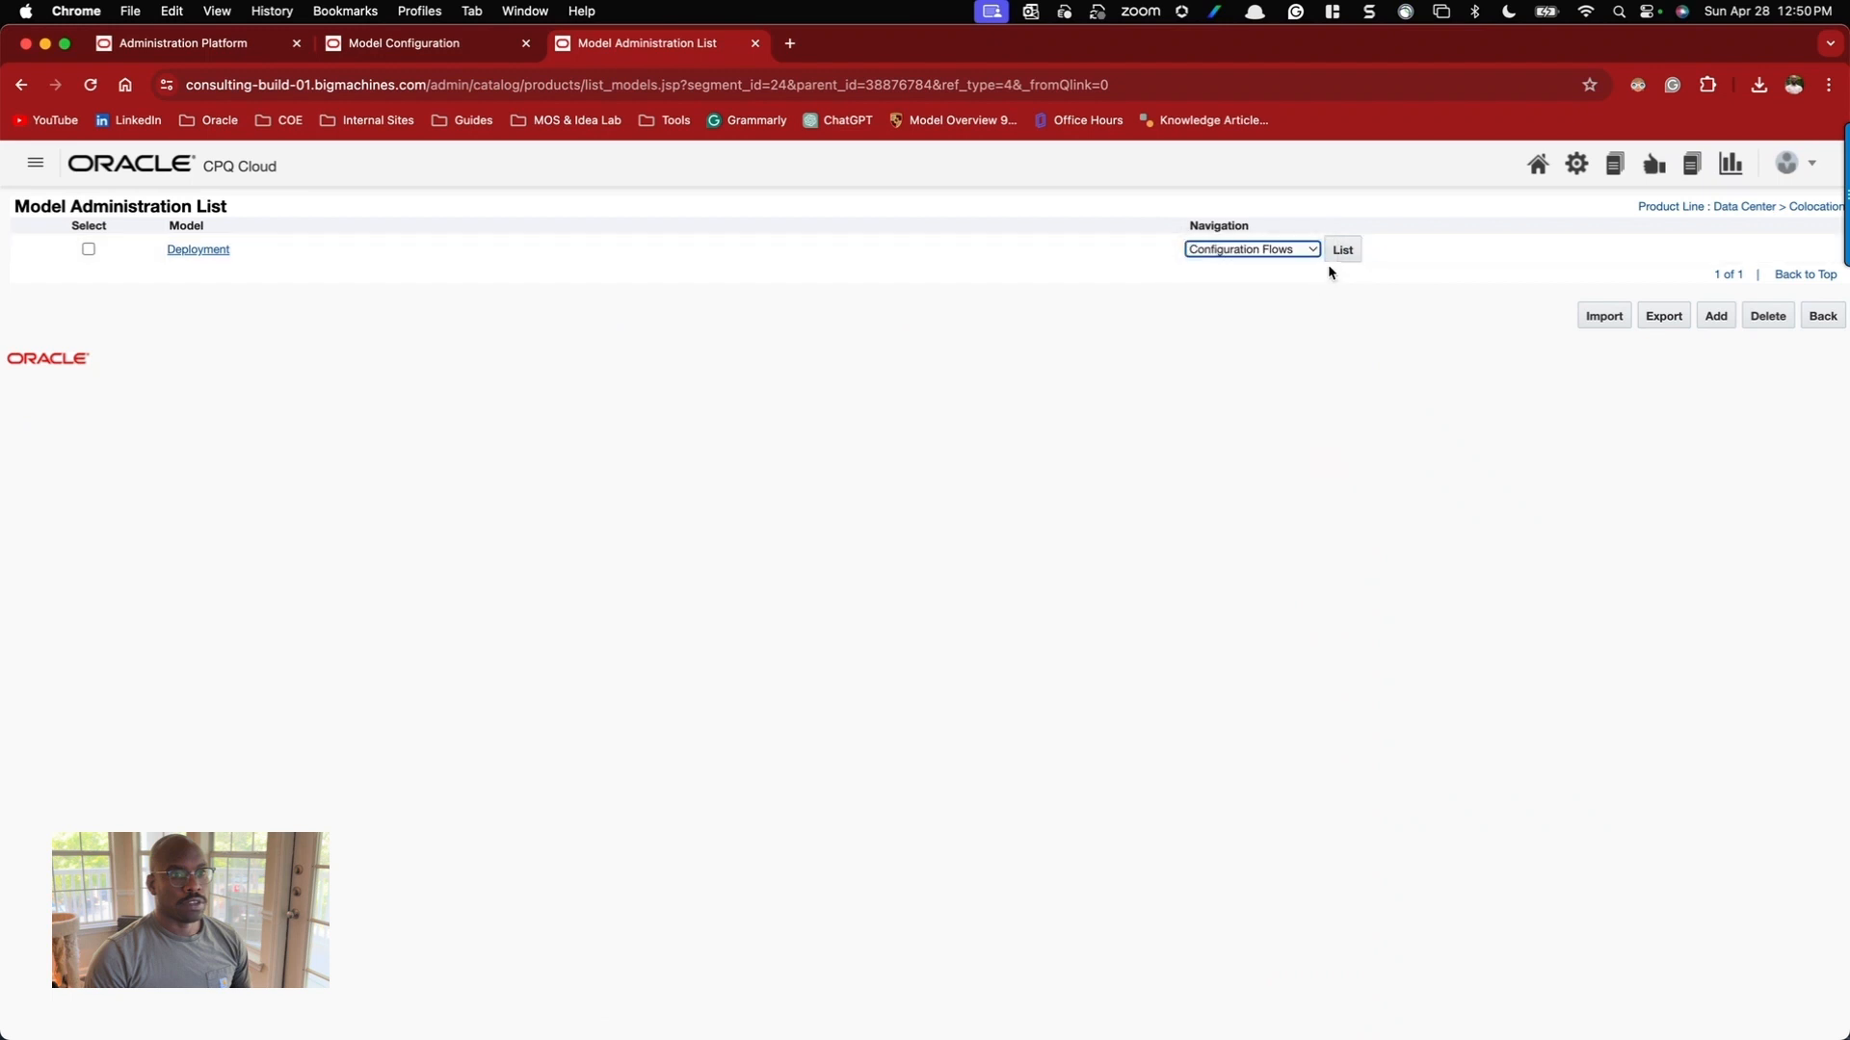
click(1339, 252)
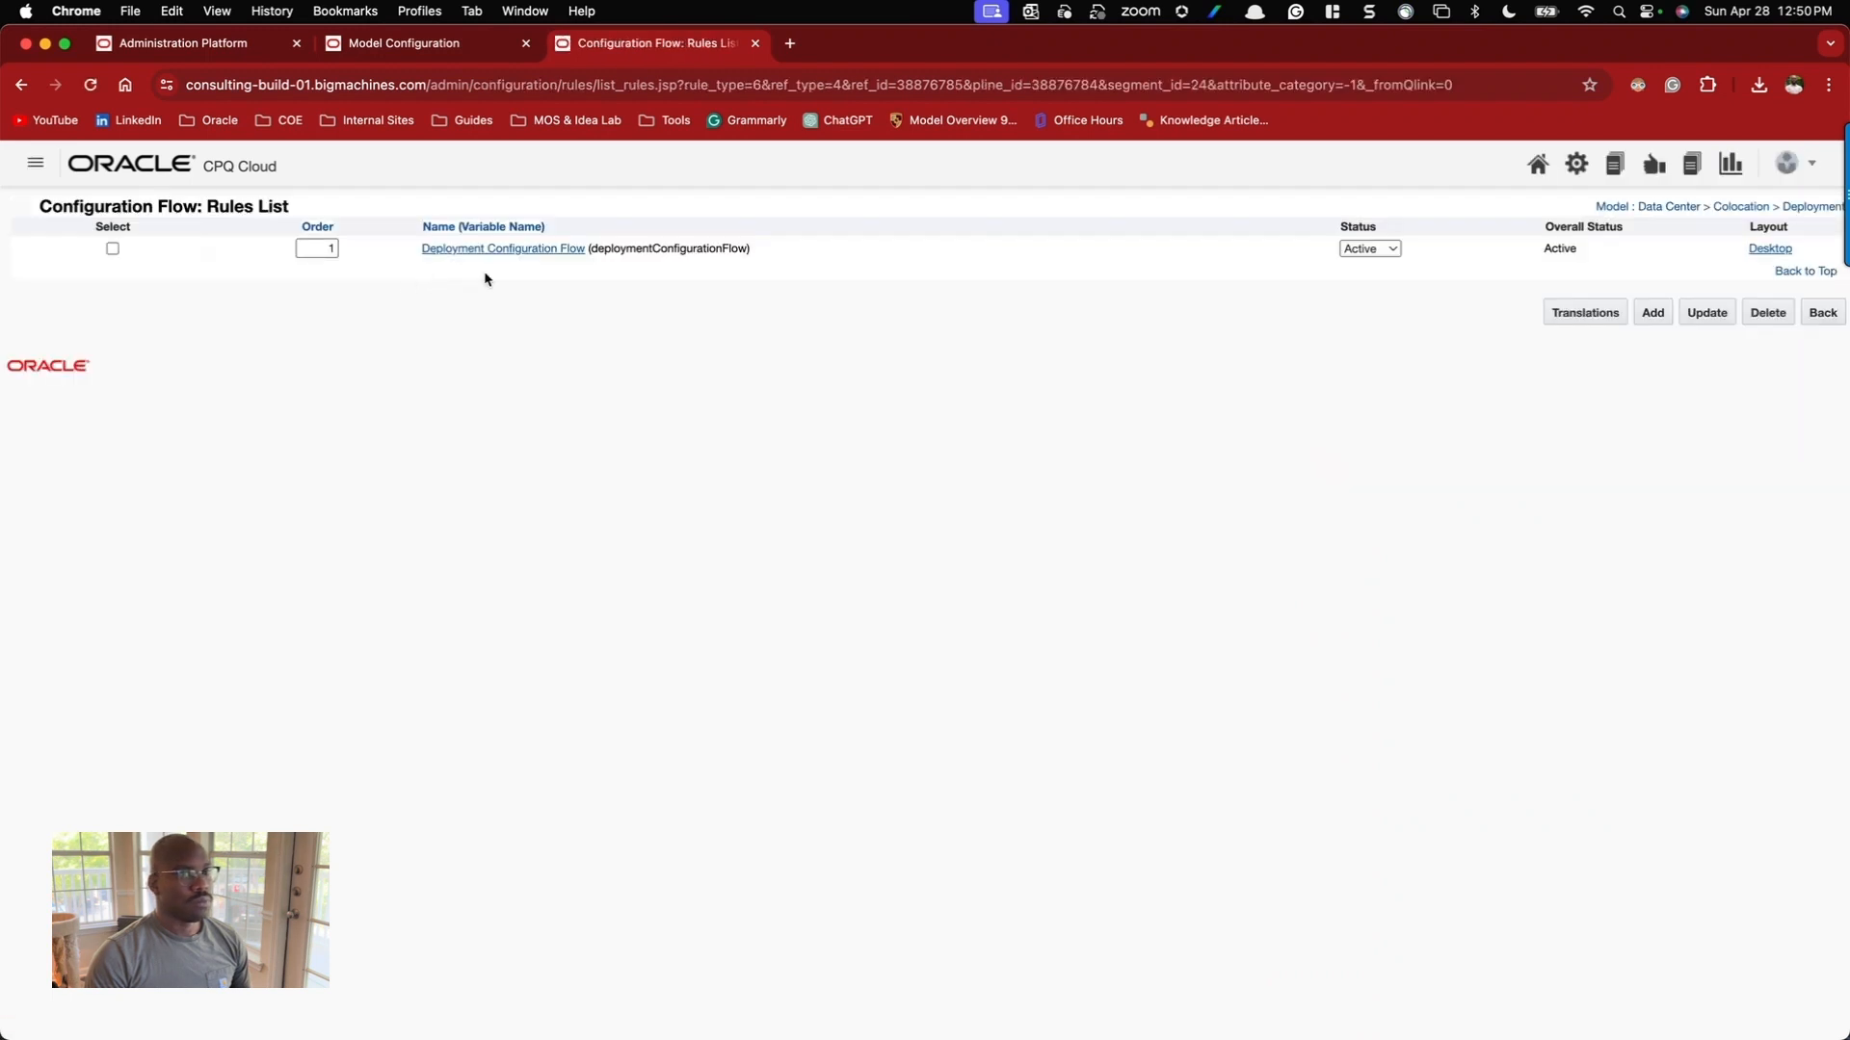
click(1769, 250)
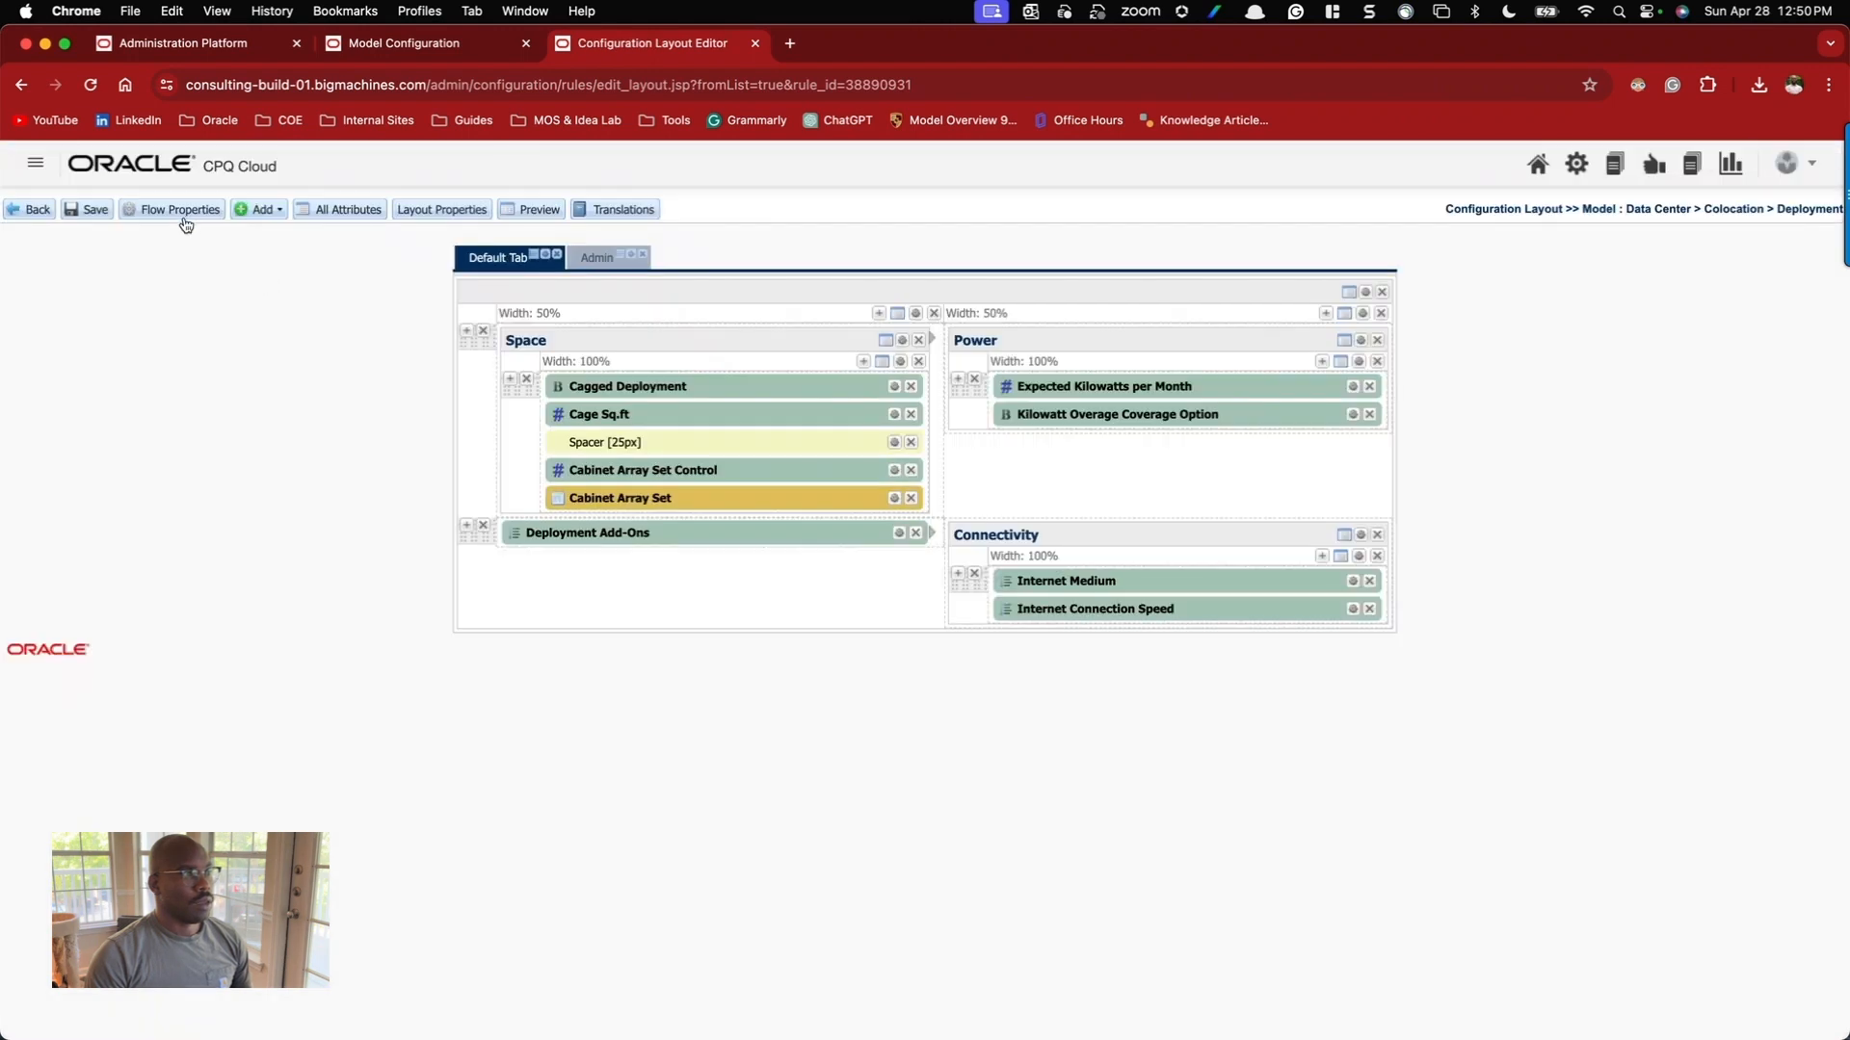
Set JET Item List Display to Right Sidebar in the Deployment configuration layout's properties.
click(410, 212)
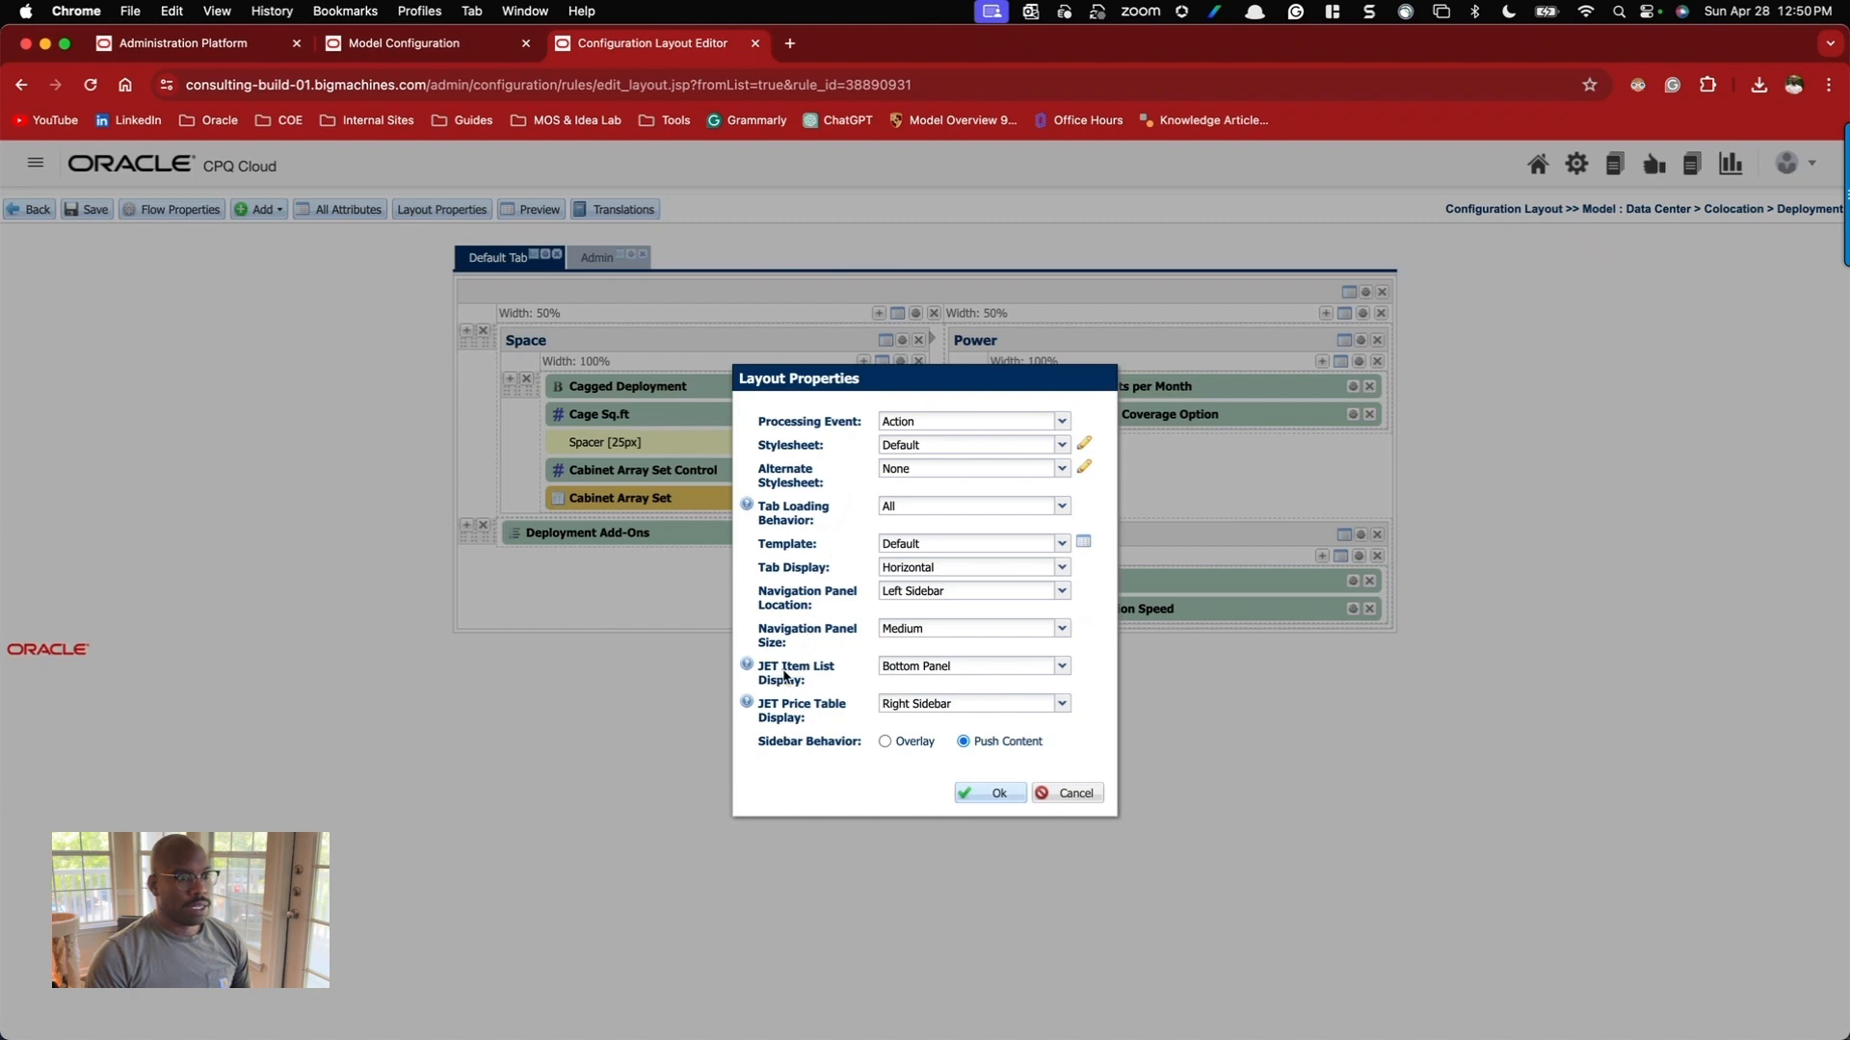
click(887, 674)
click(913, 702)
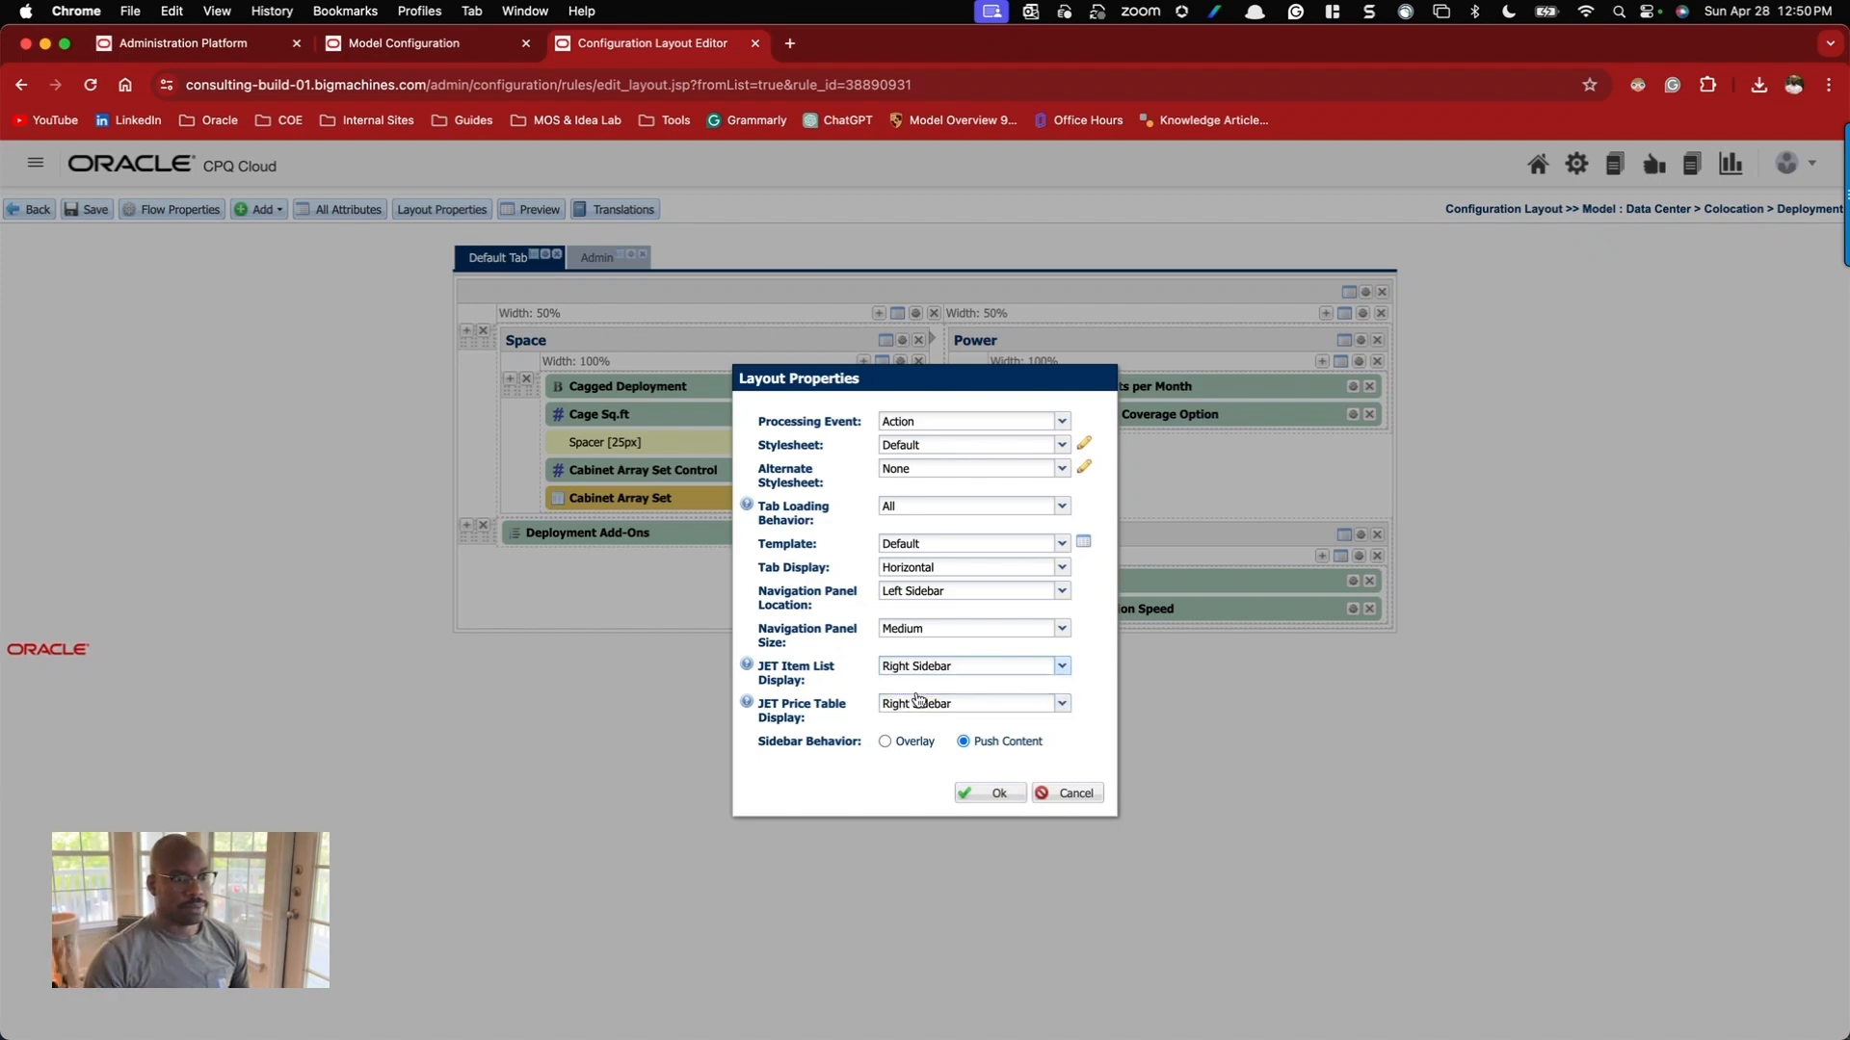
View the available Processing Event options in the layout properties without changing the selection.
click(921, 431)
click(851, 443)
click(820, 425)
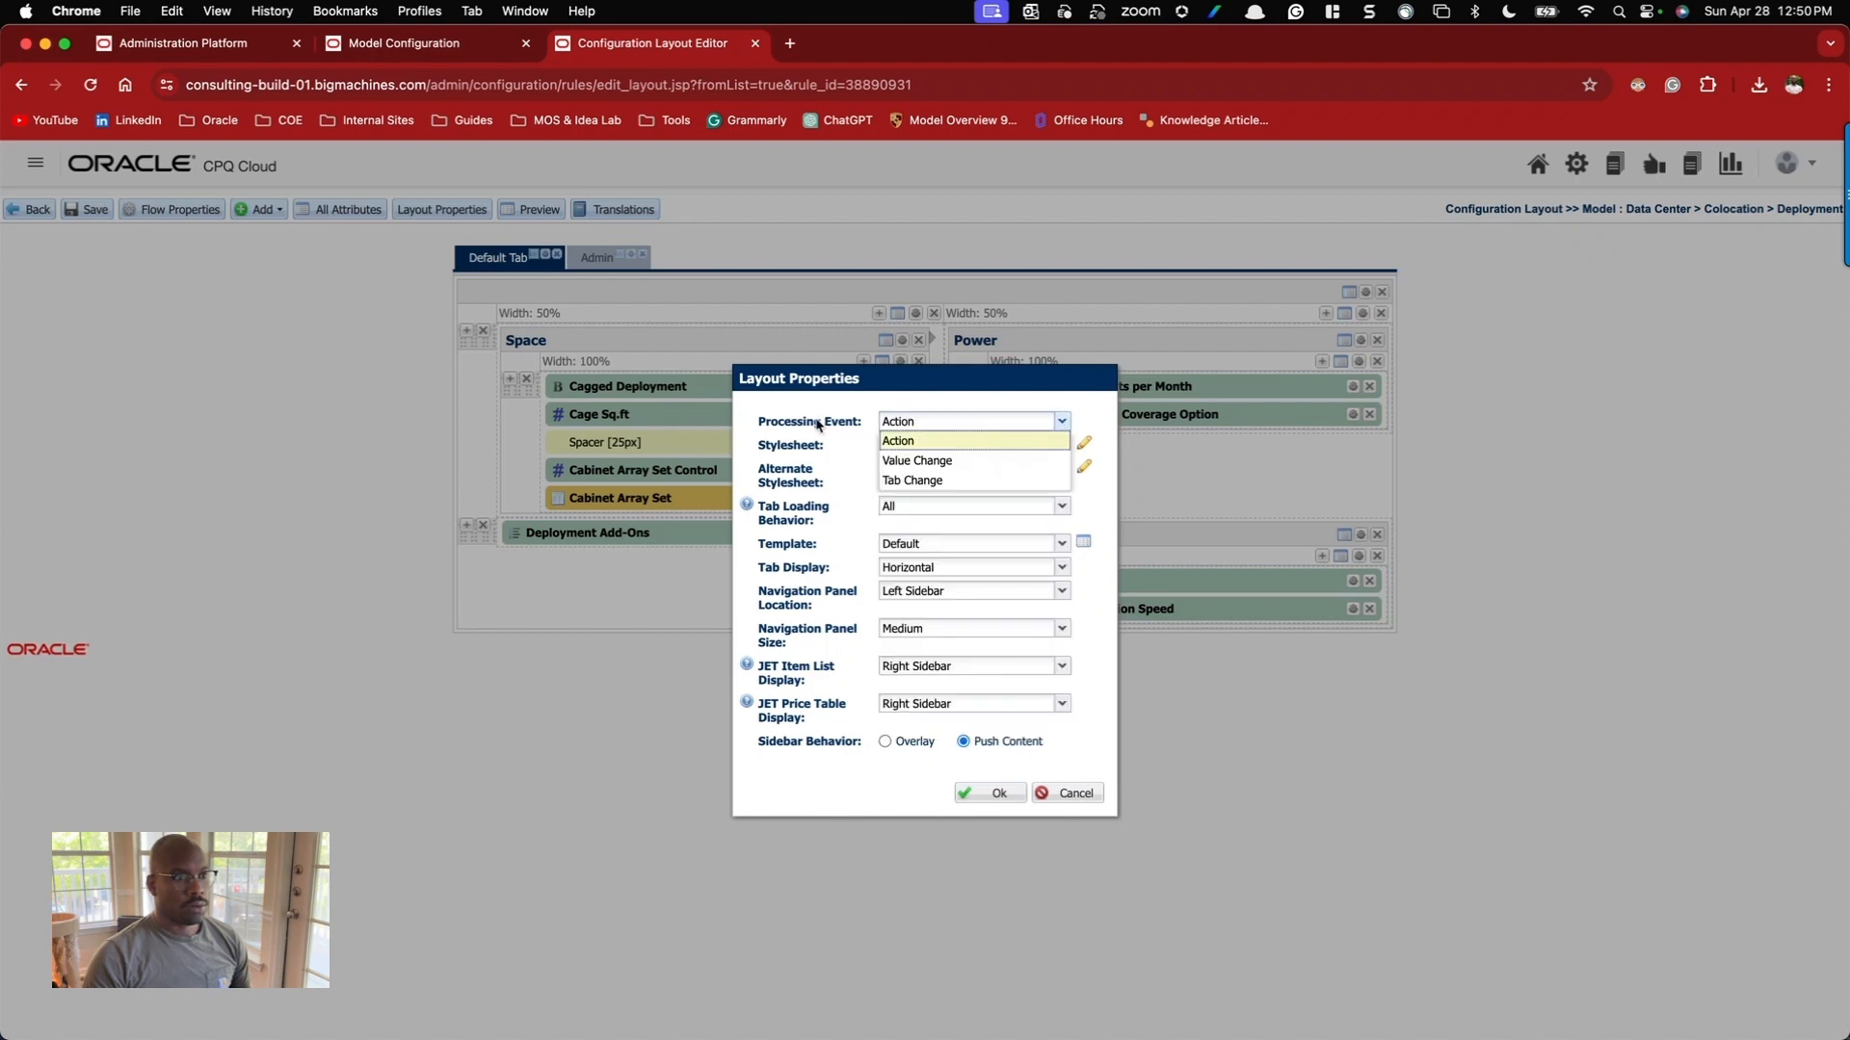
click(826, 469)
click(820, 489)
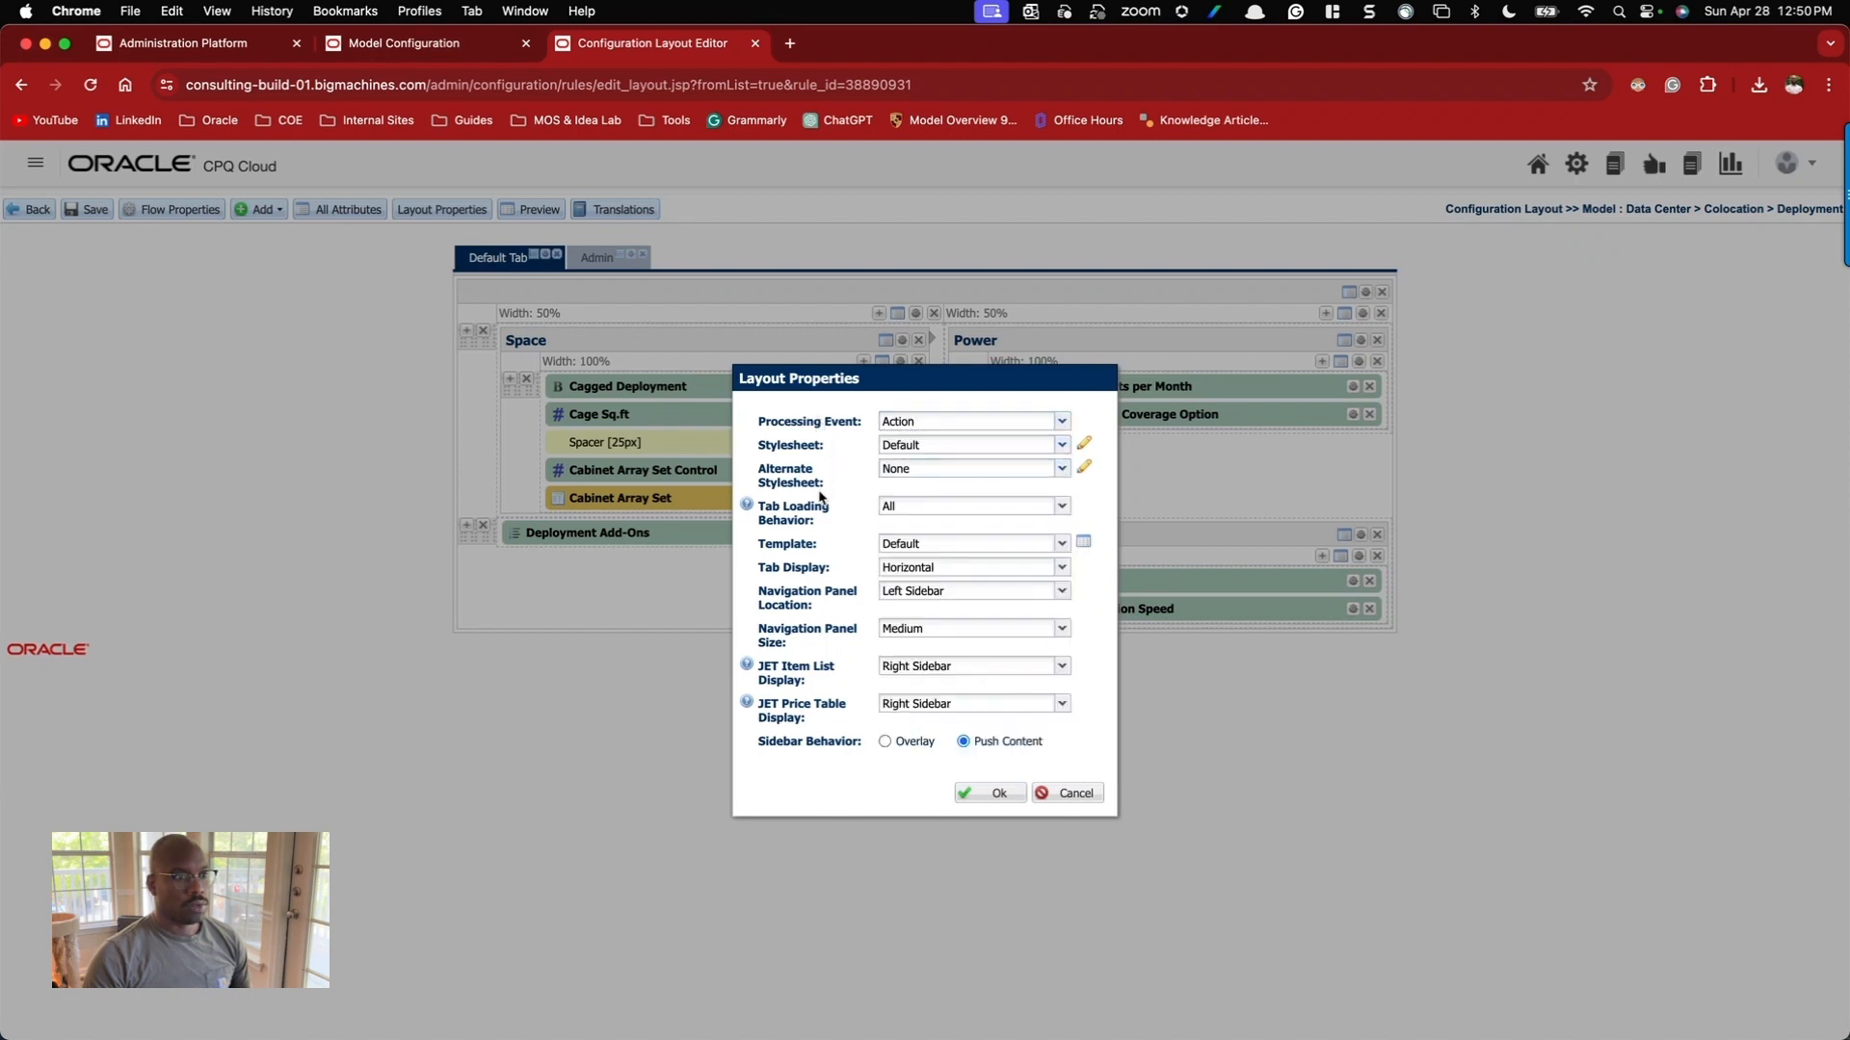
Confirm the layout properties and save the Deployment configuration layout.
drag(794, 526, 789, 535)
click(975, 792)
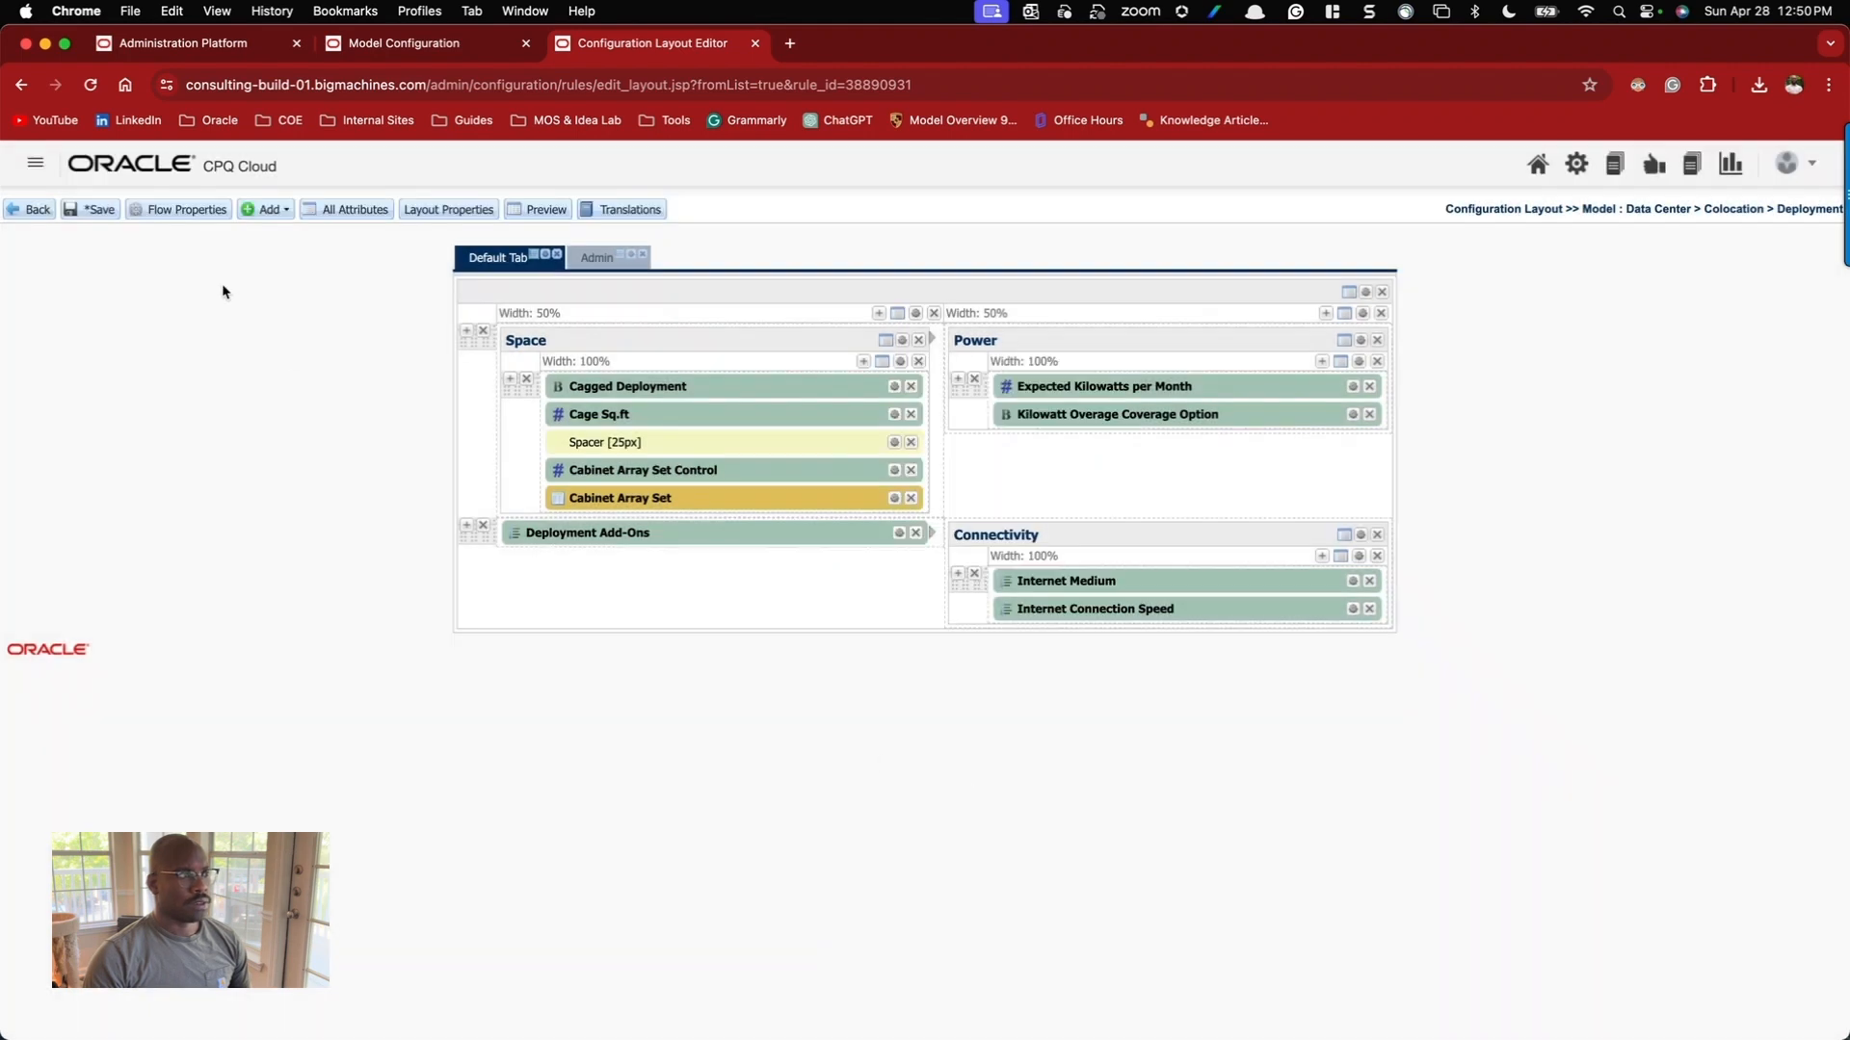
click(93, 210)
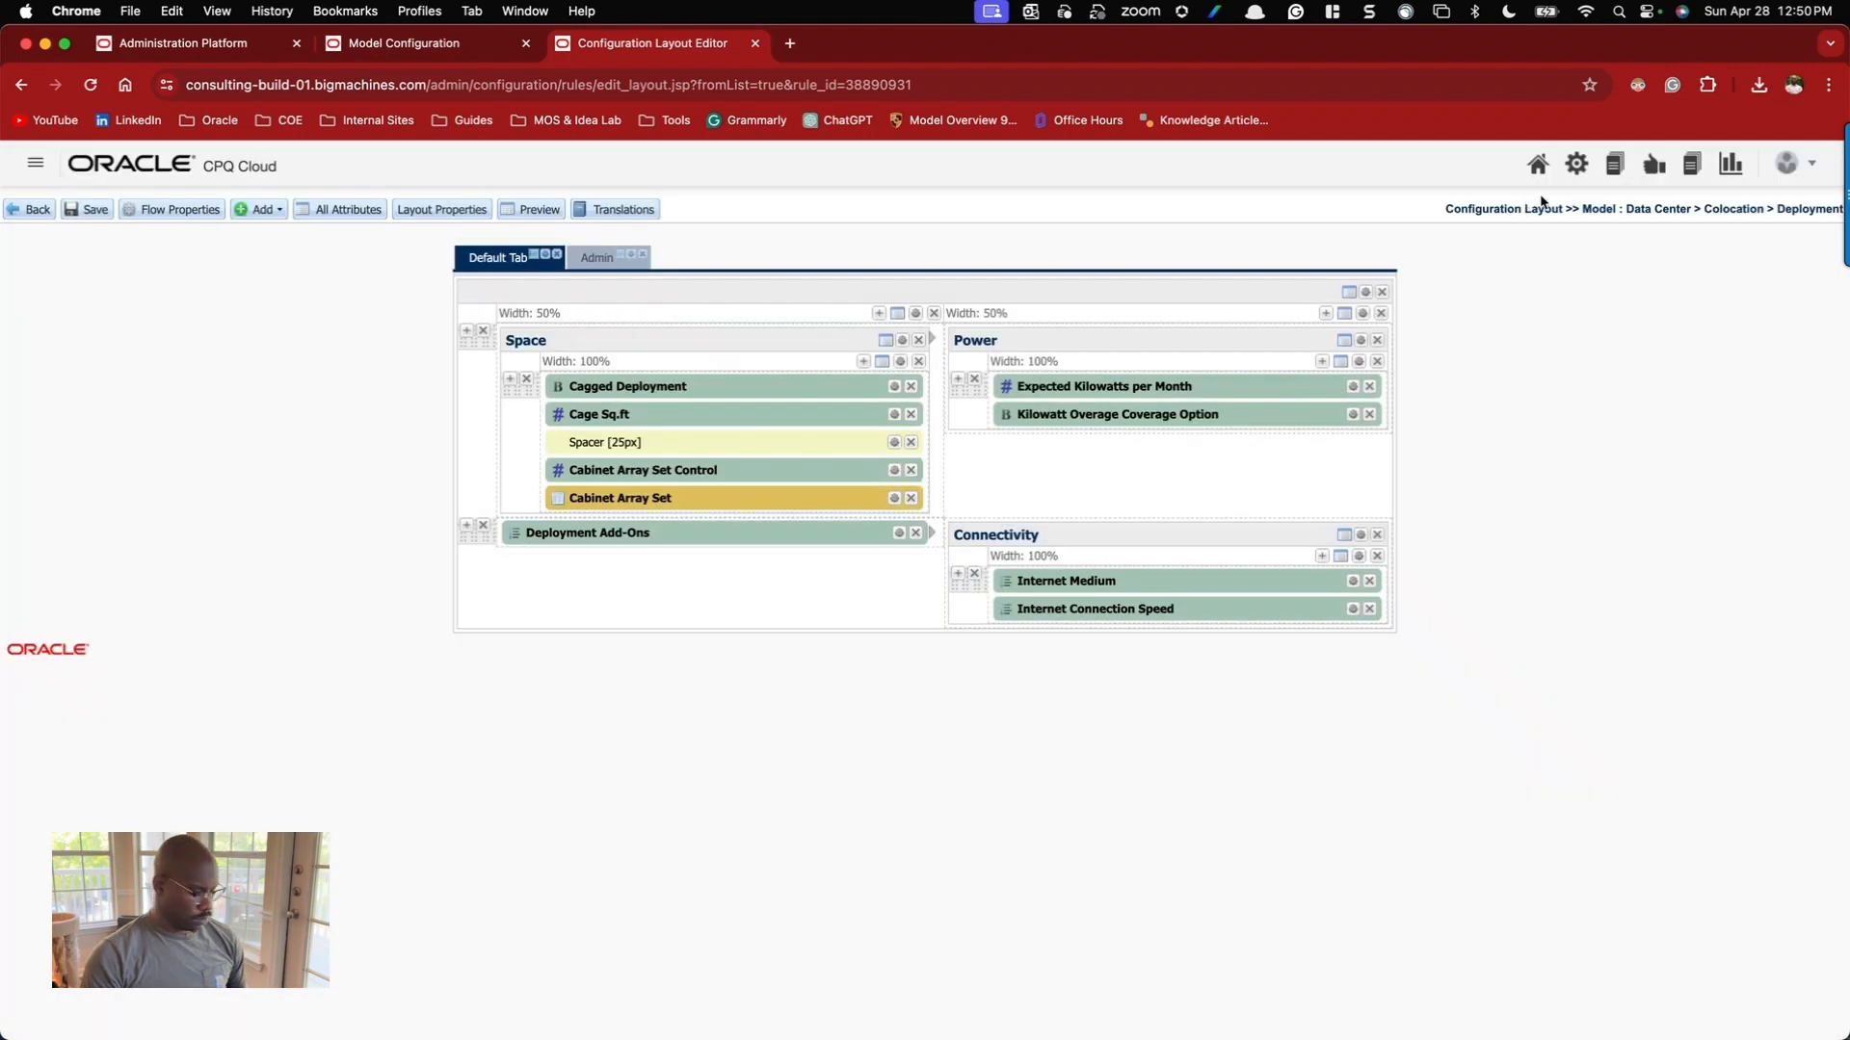
In a new administration tab, deploy the Data Center product family through the catalog's Configuration Quick Links.
key(super+Tab)
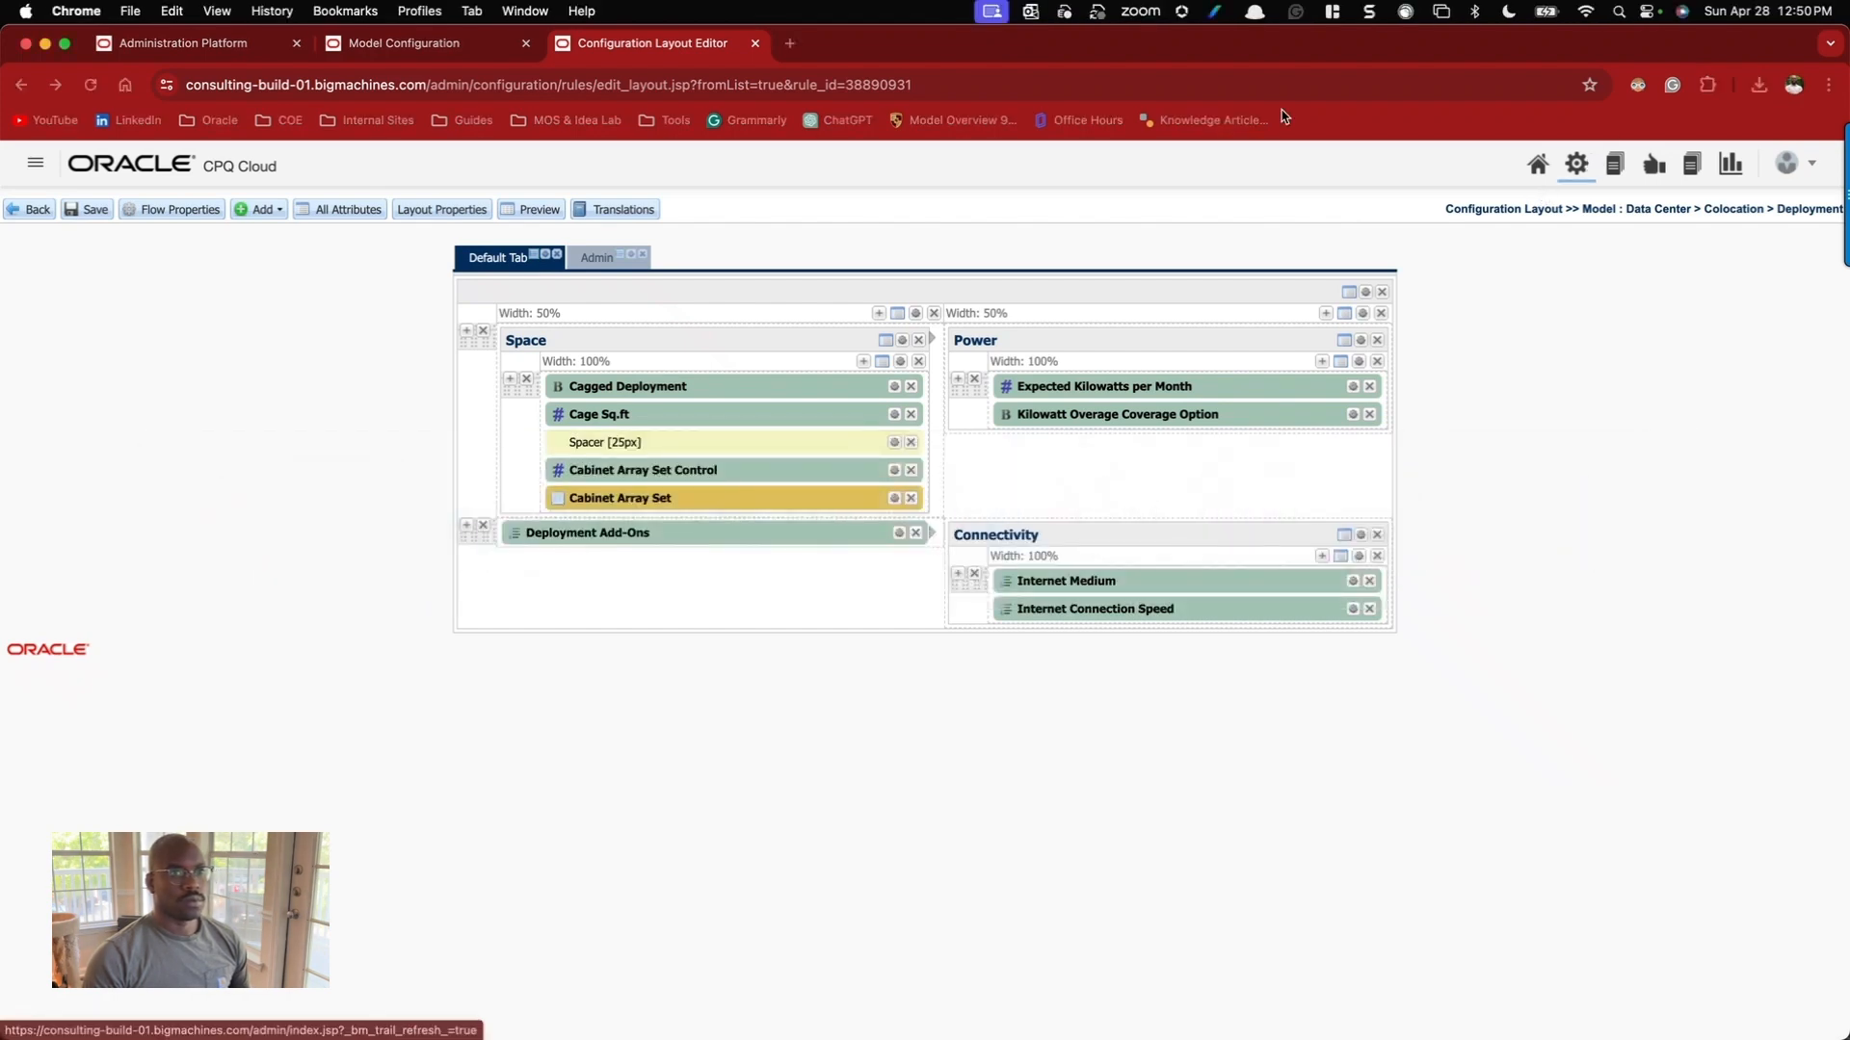
super+click(1576, 166)
click(893, 54)
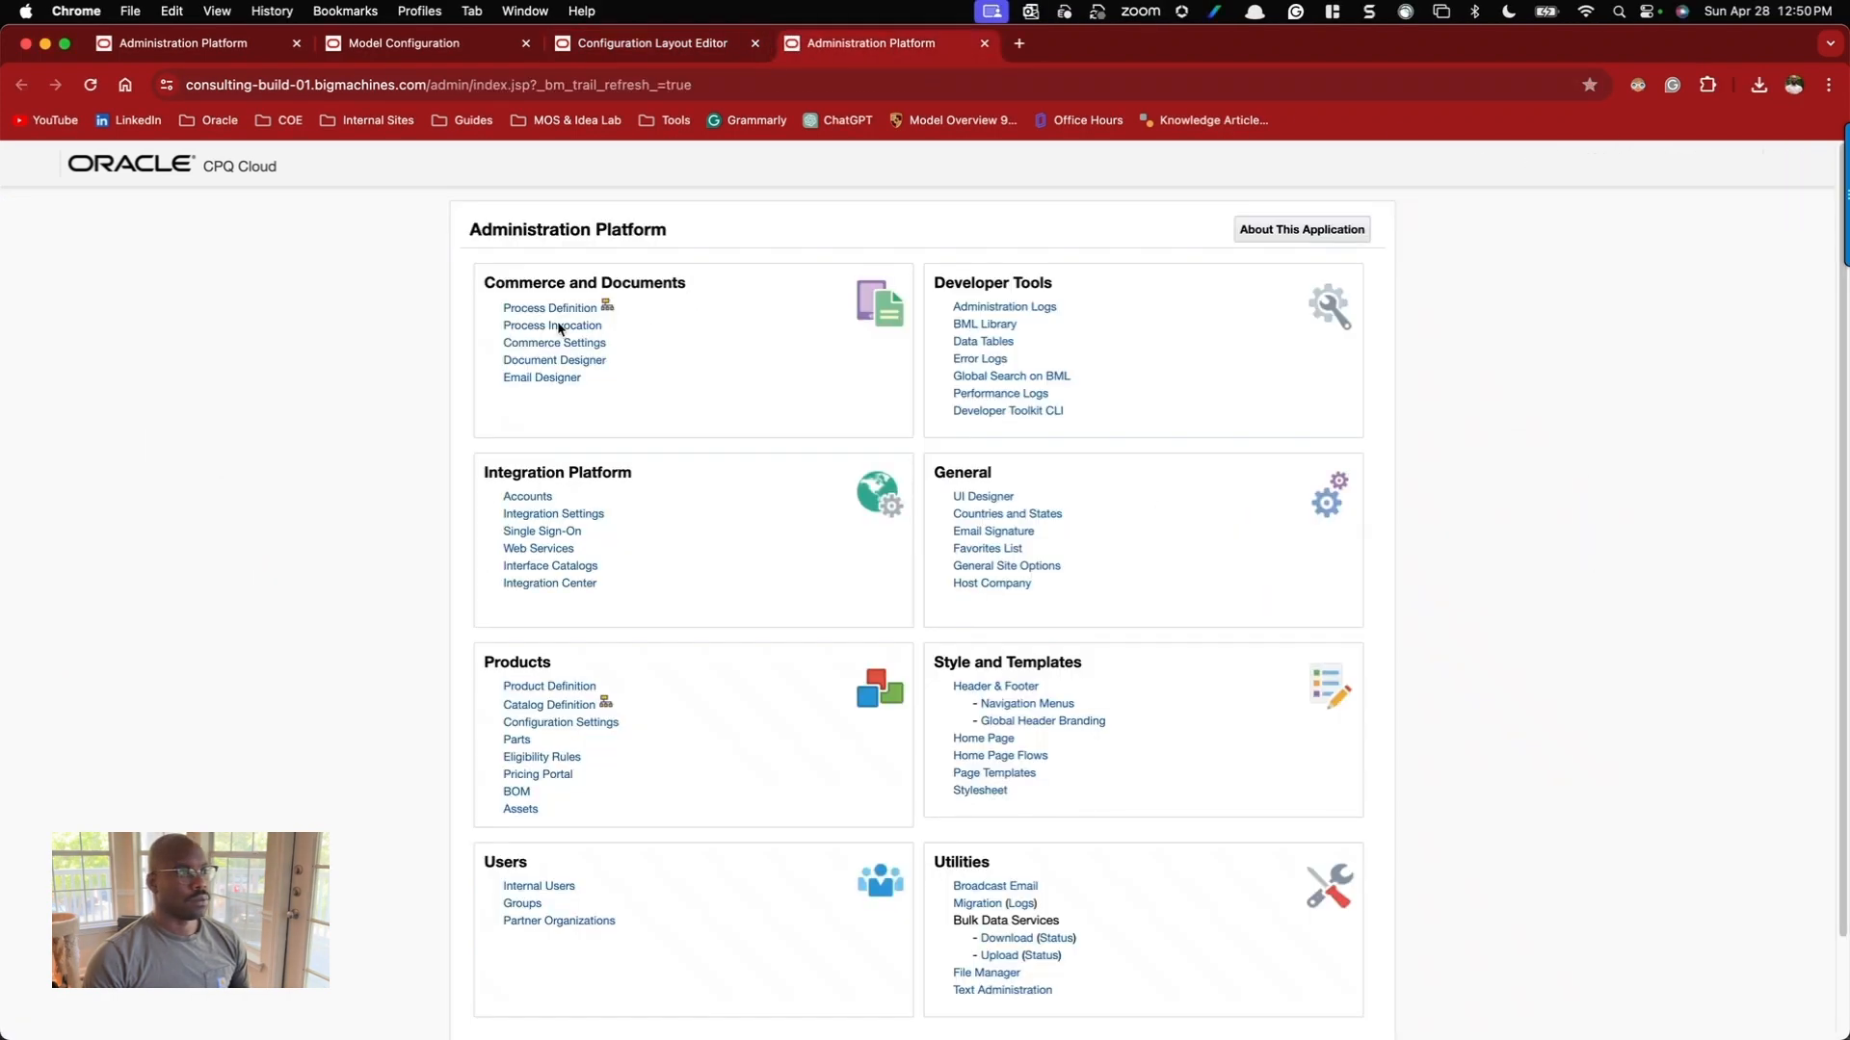
click(608, 713)
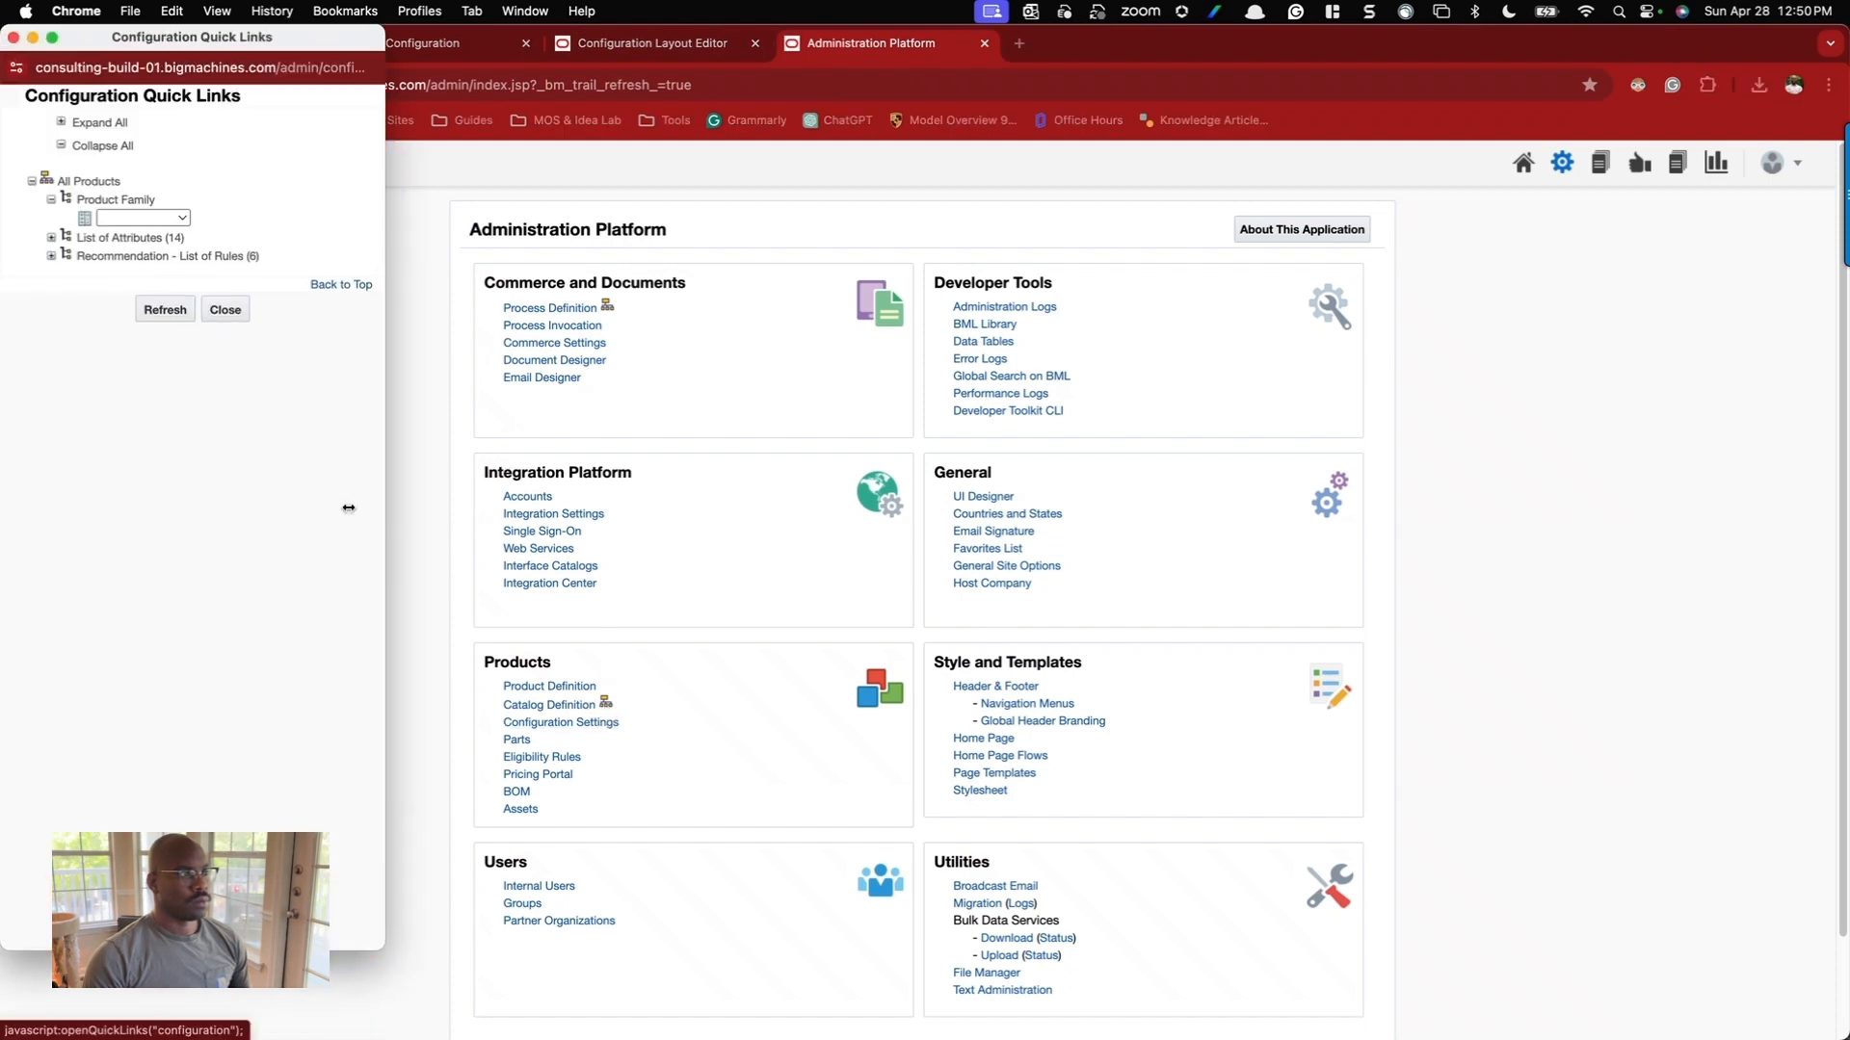
click(144, 222)
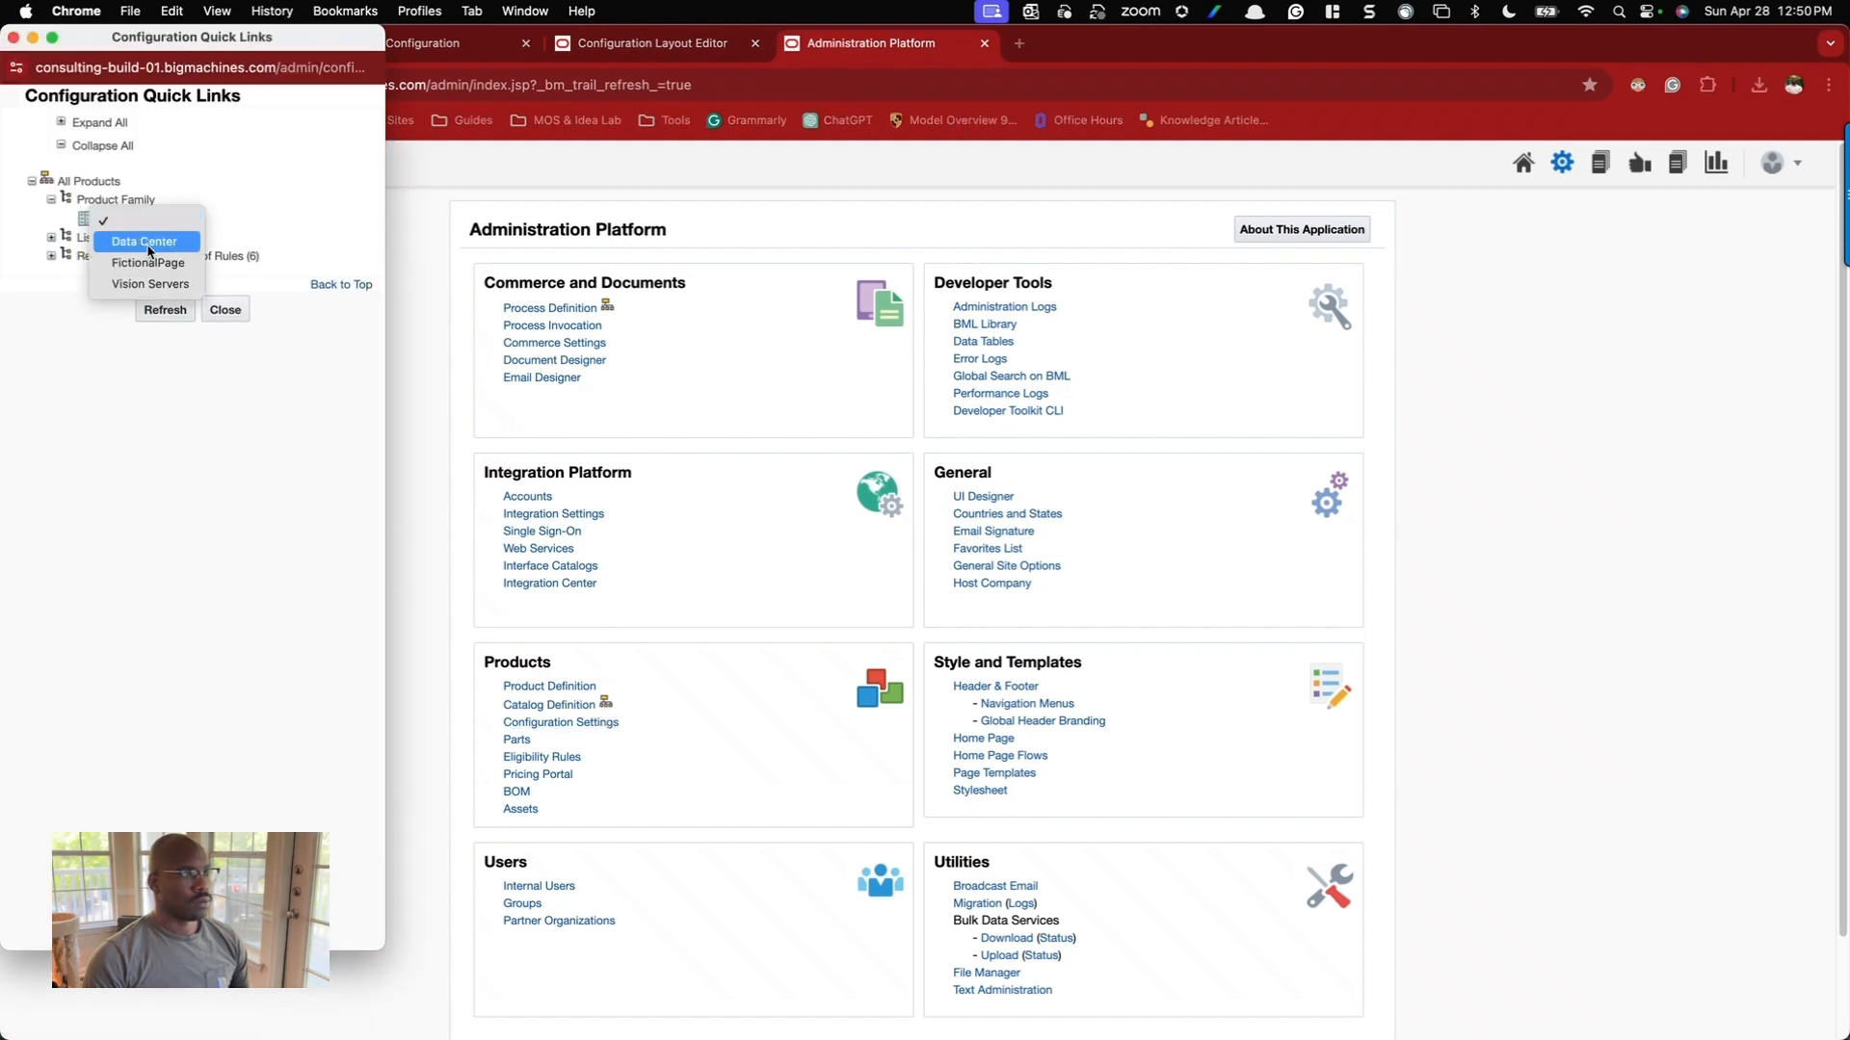
click(144, 241)
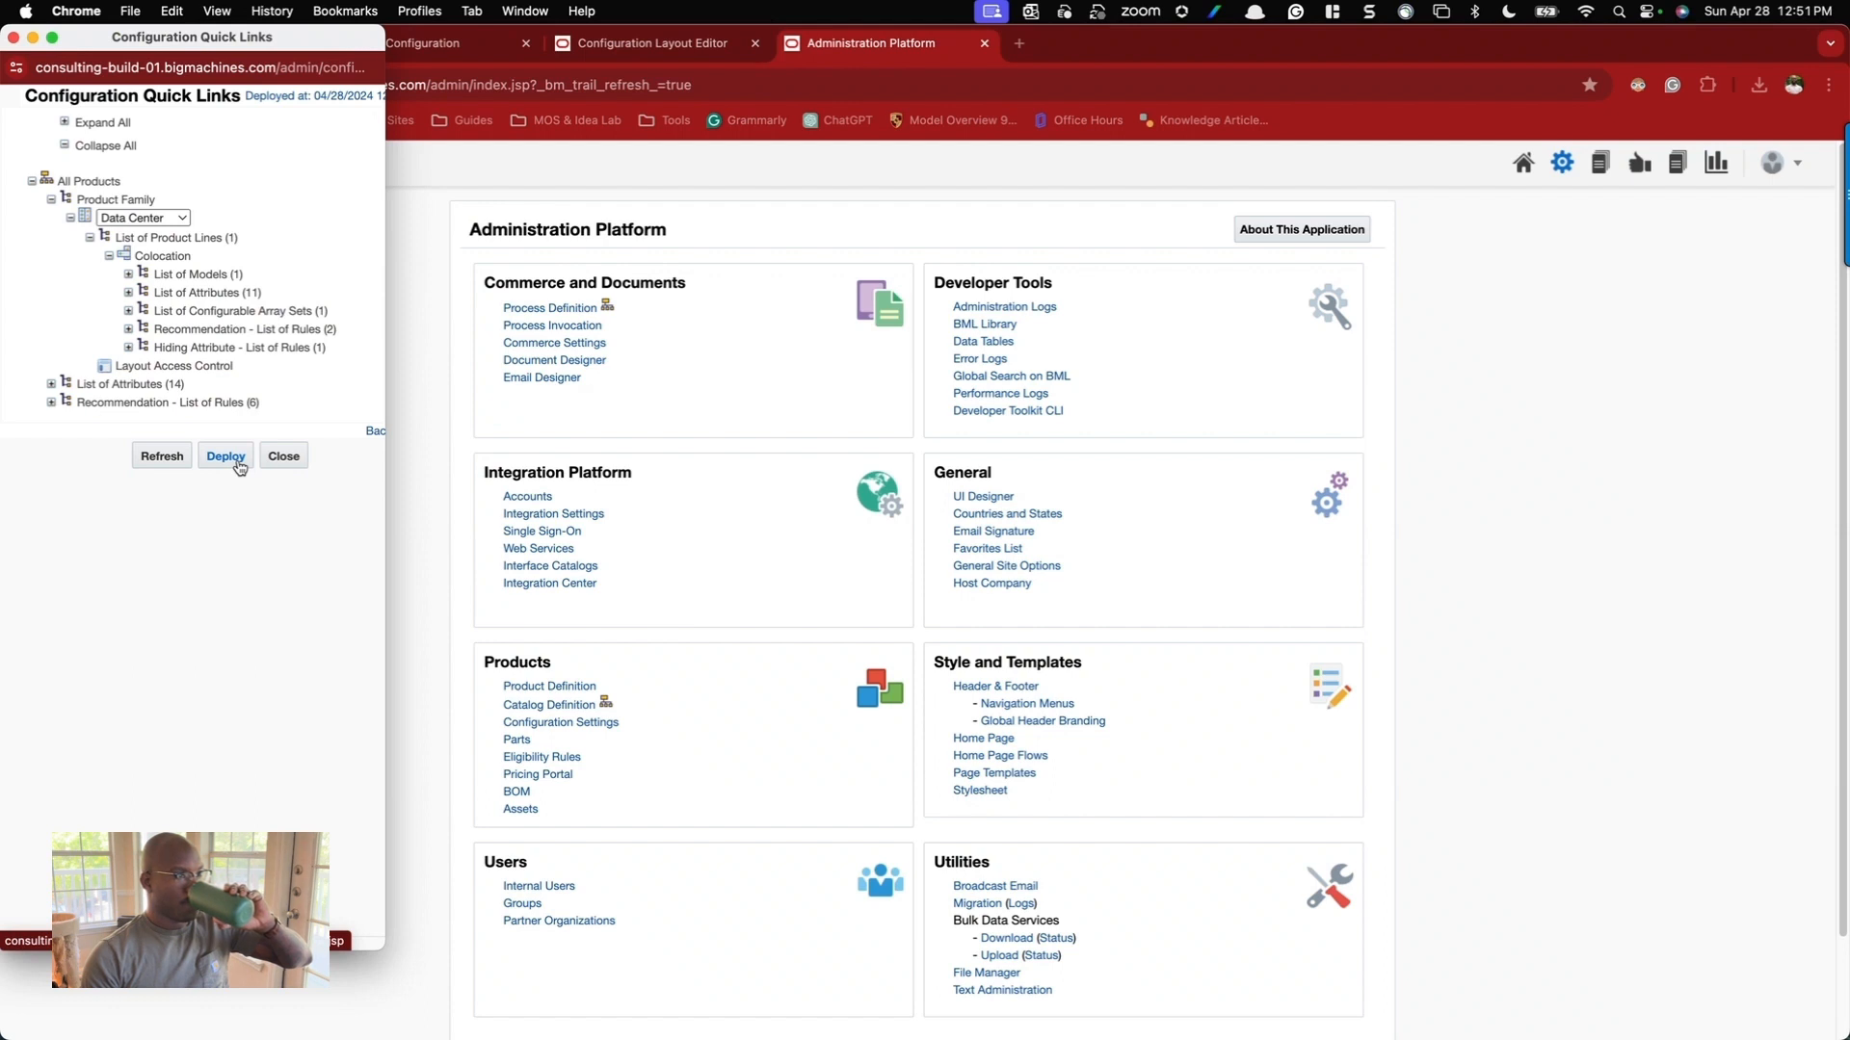
click(128, 275)
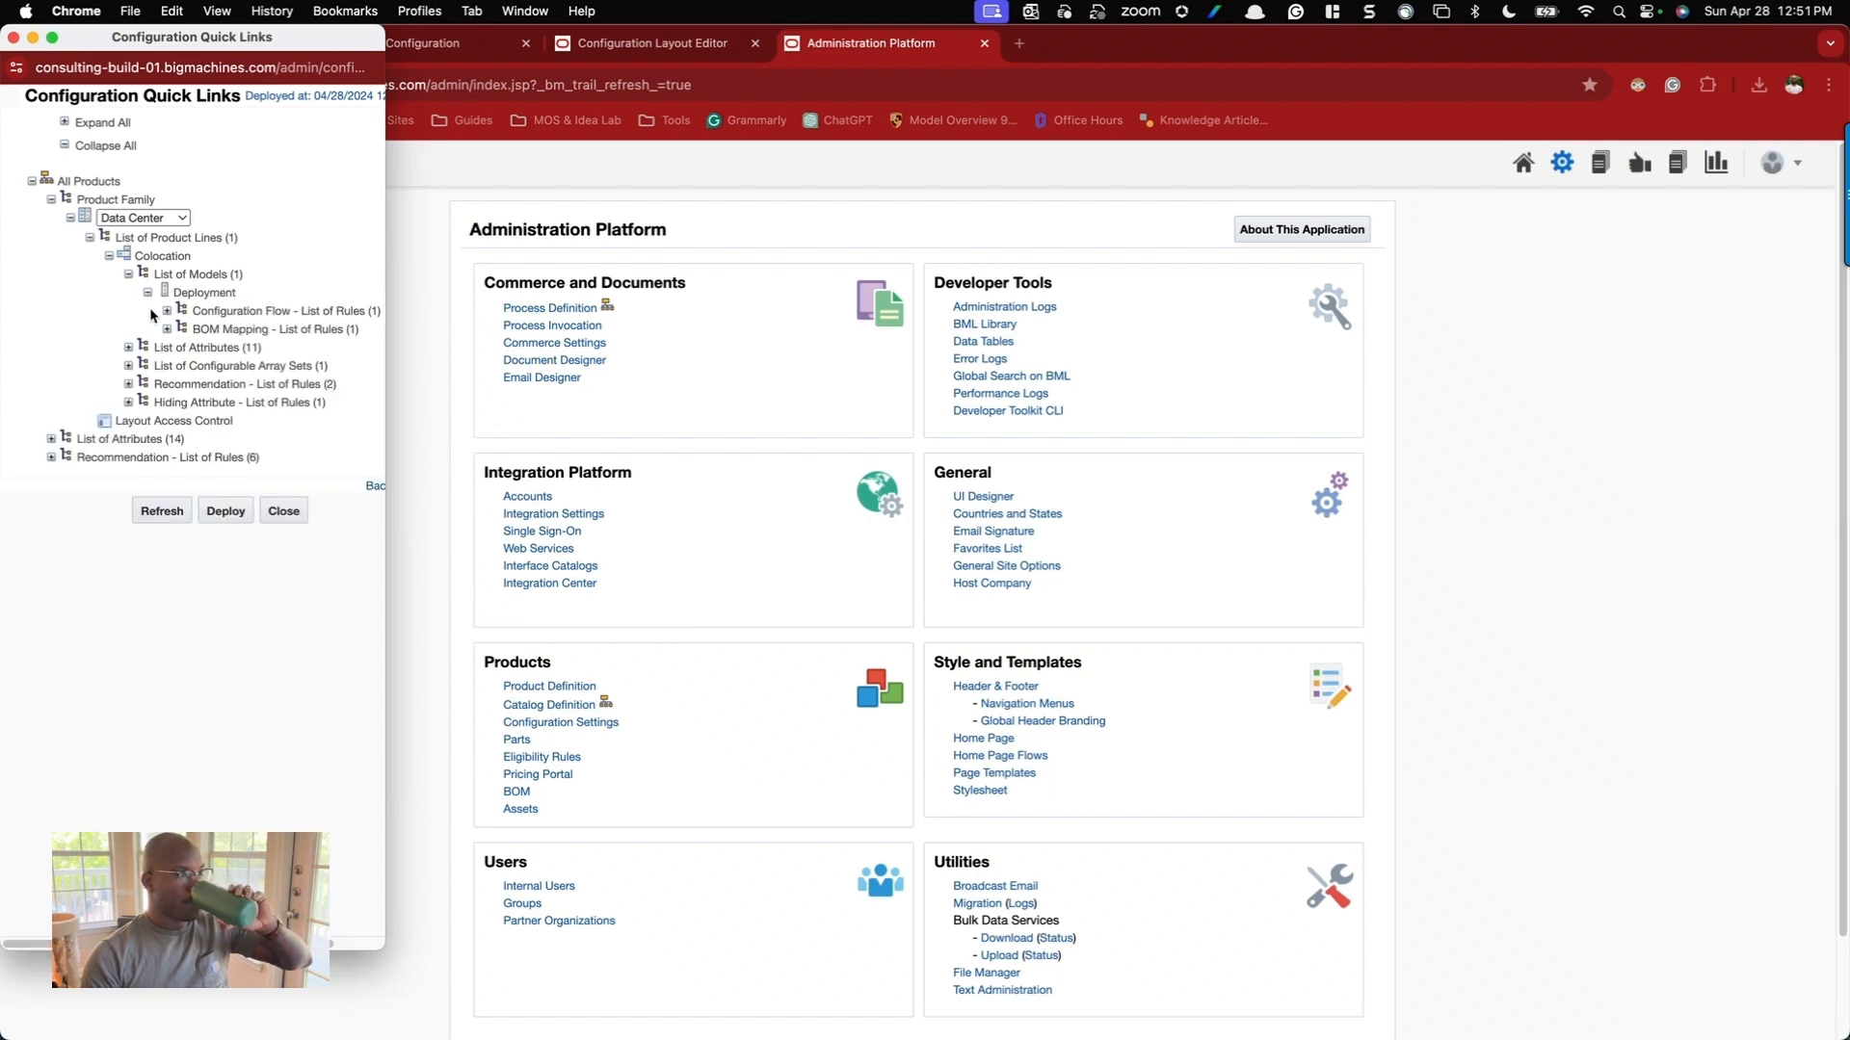
click(166, 311)
click(186, 546)
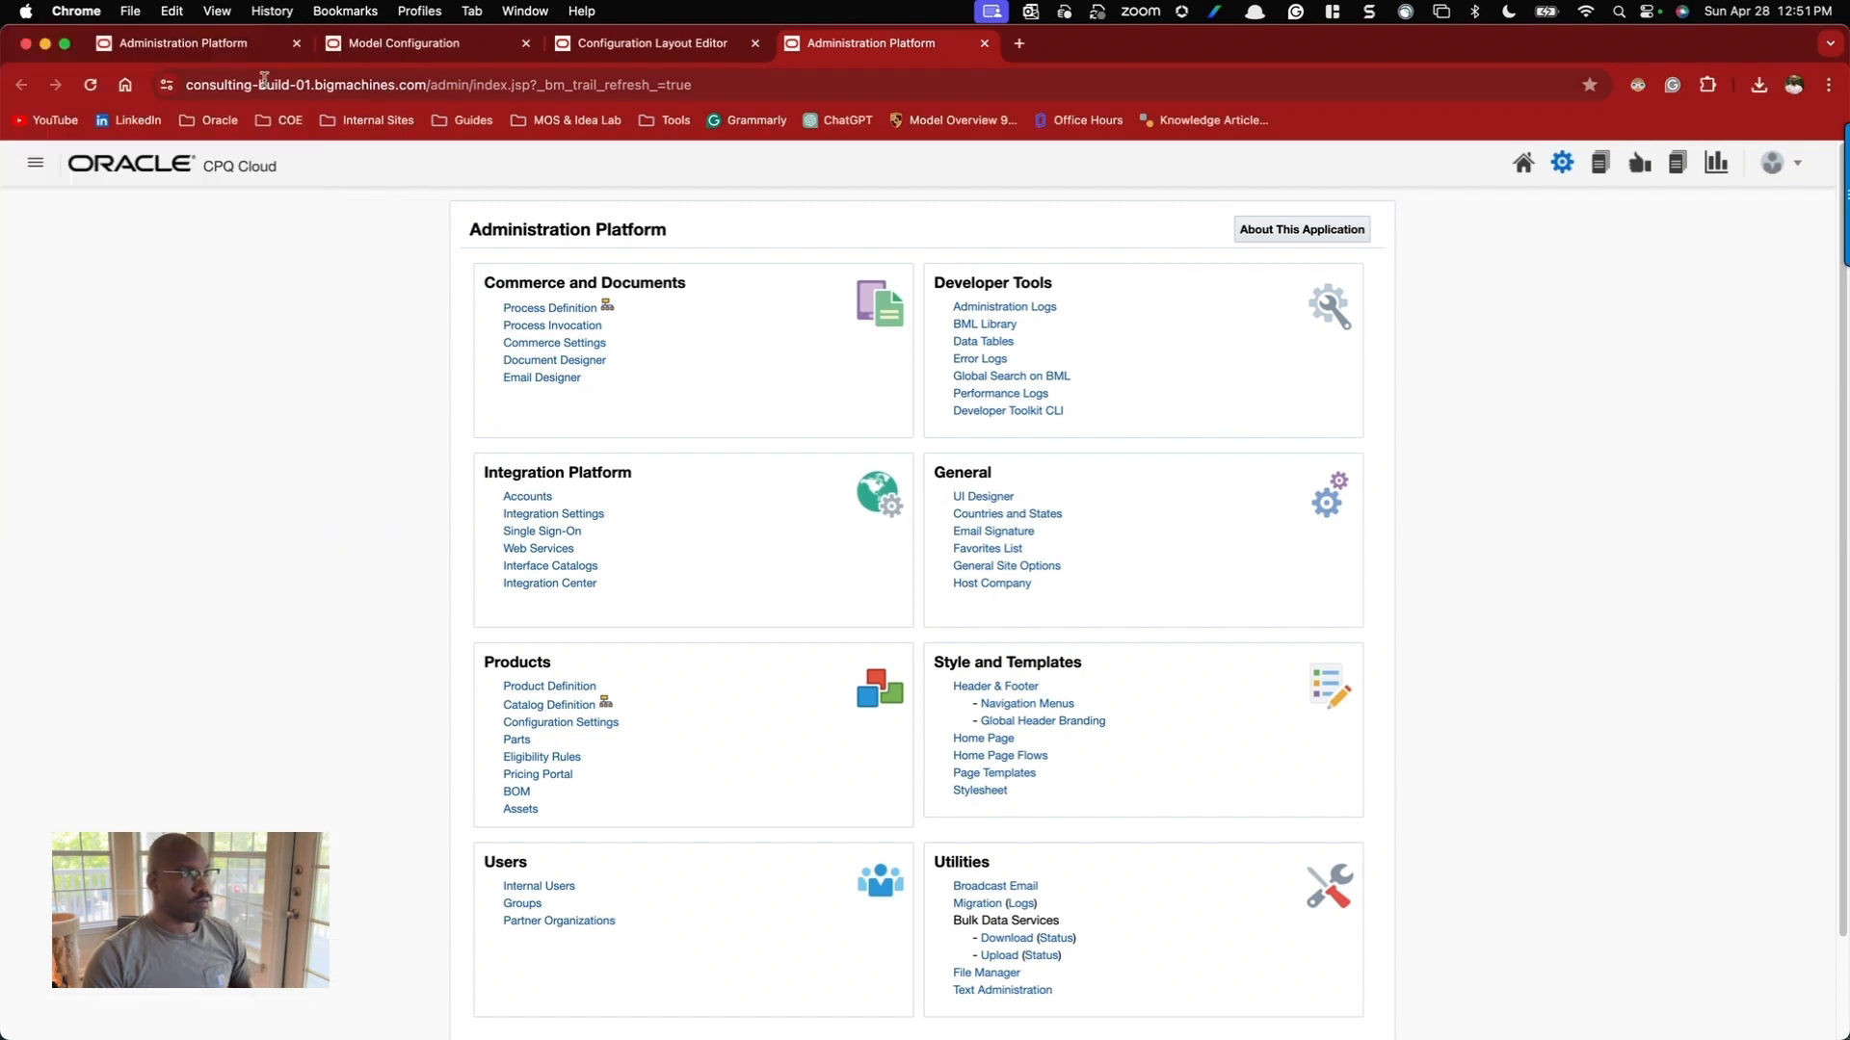
Start the Deployment configuration over and examine its Bill of Materials in the sidebar, closing the sidebar at the end.
click(240, 53)
click(400, 48)
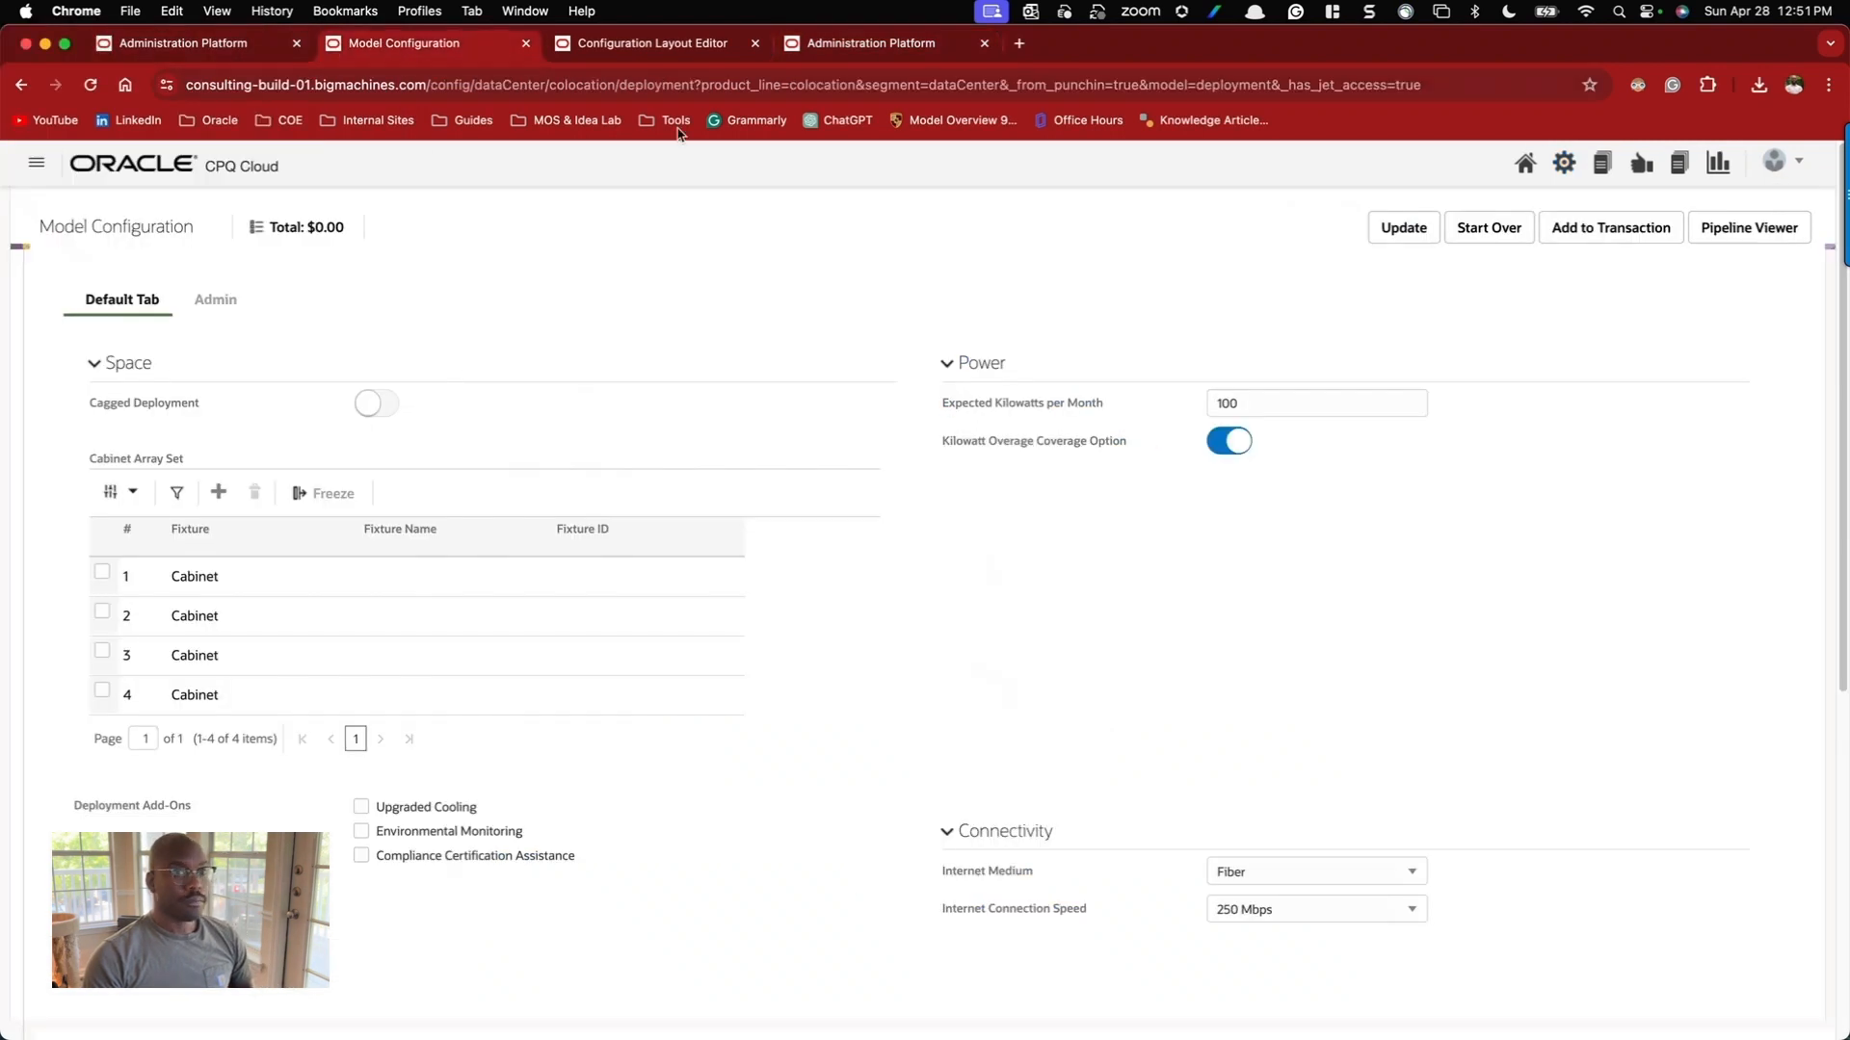
click(1486, 229)
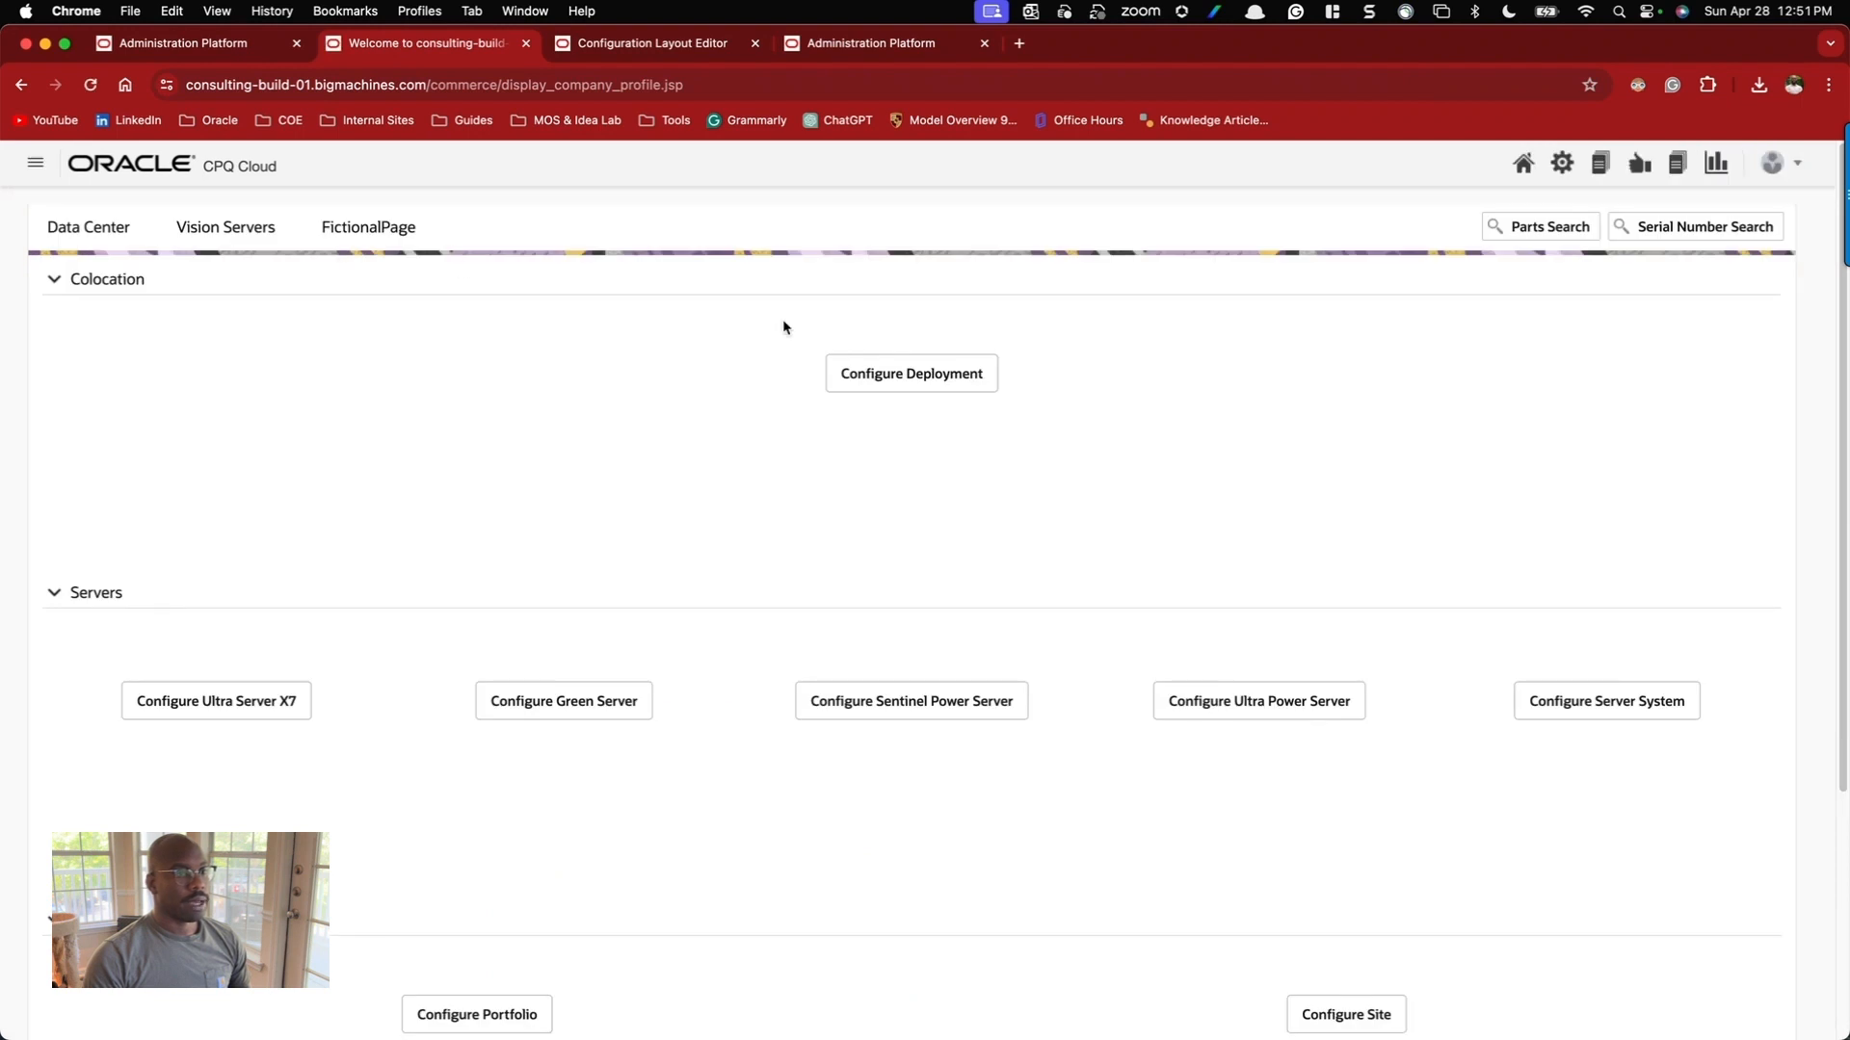
click(897, 373)
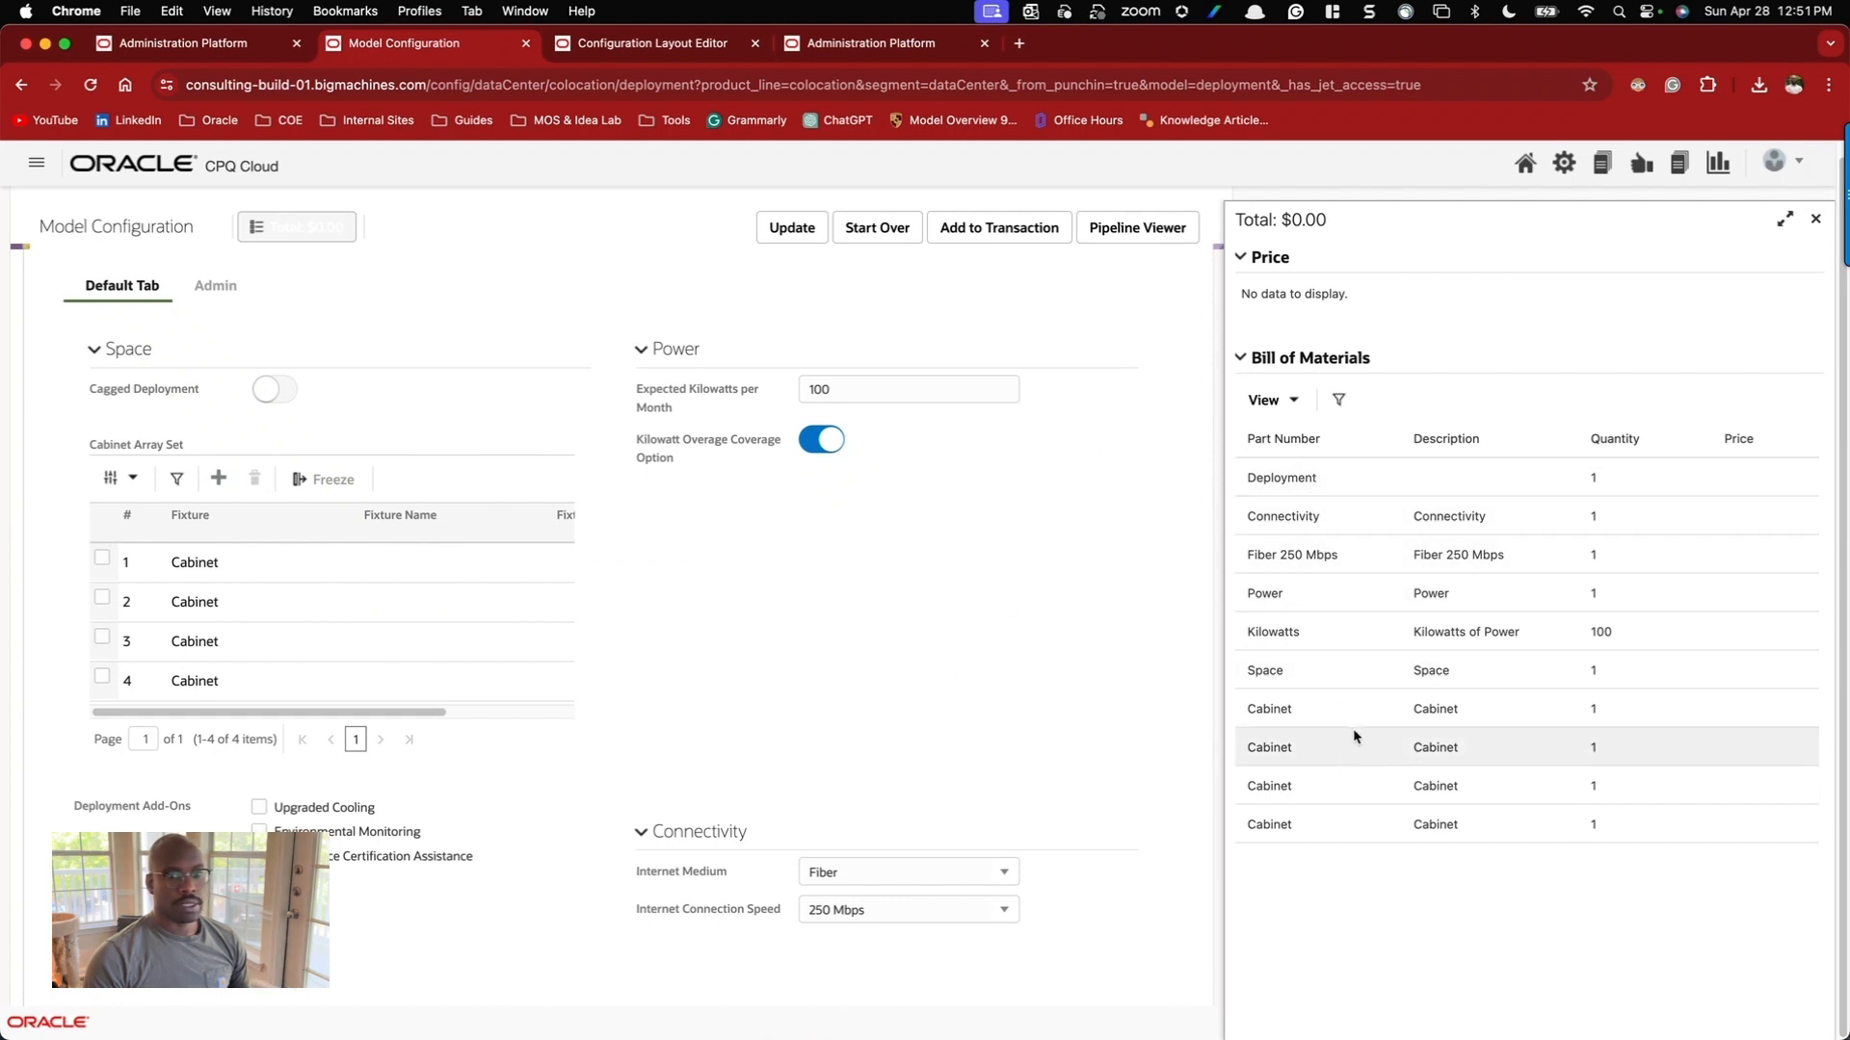
click(1815, 219)
Create a quote in the Standard Quote Process with transaction type New for the customer Barnum and Bailey.
click(1602, 167)
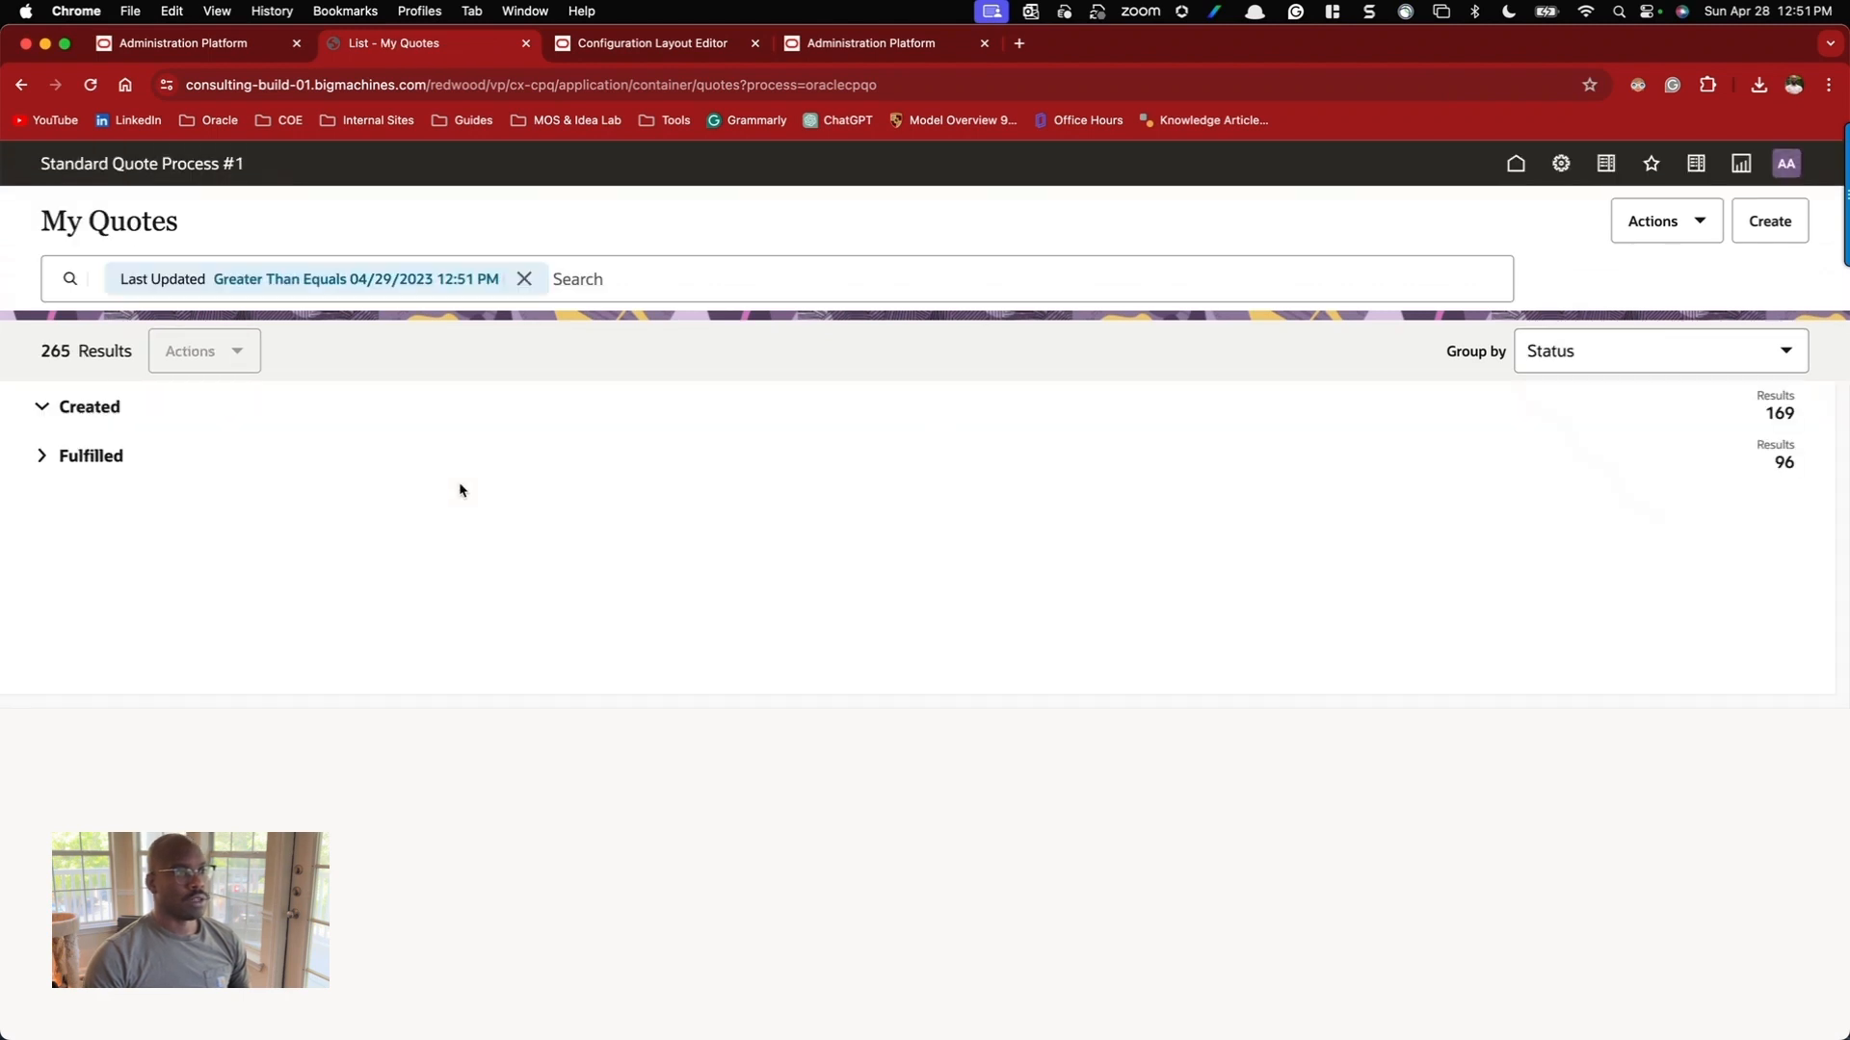
click(1770, 220)
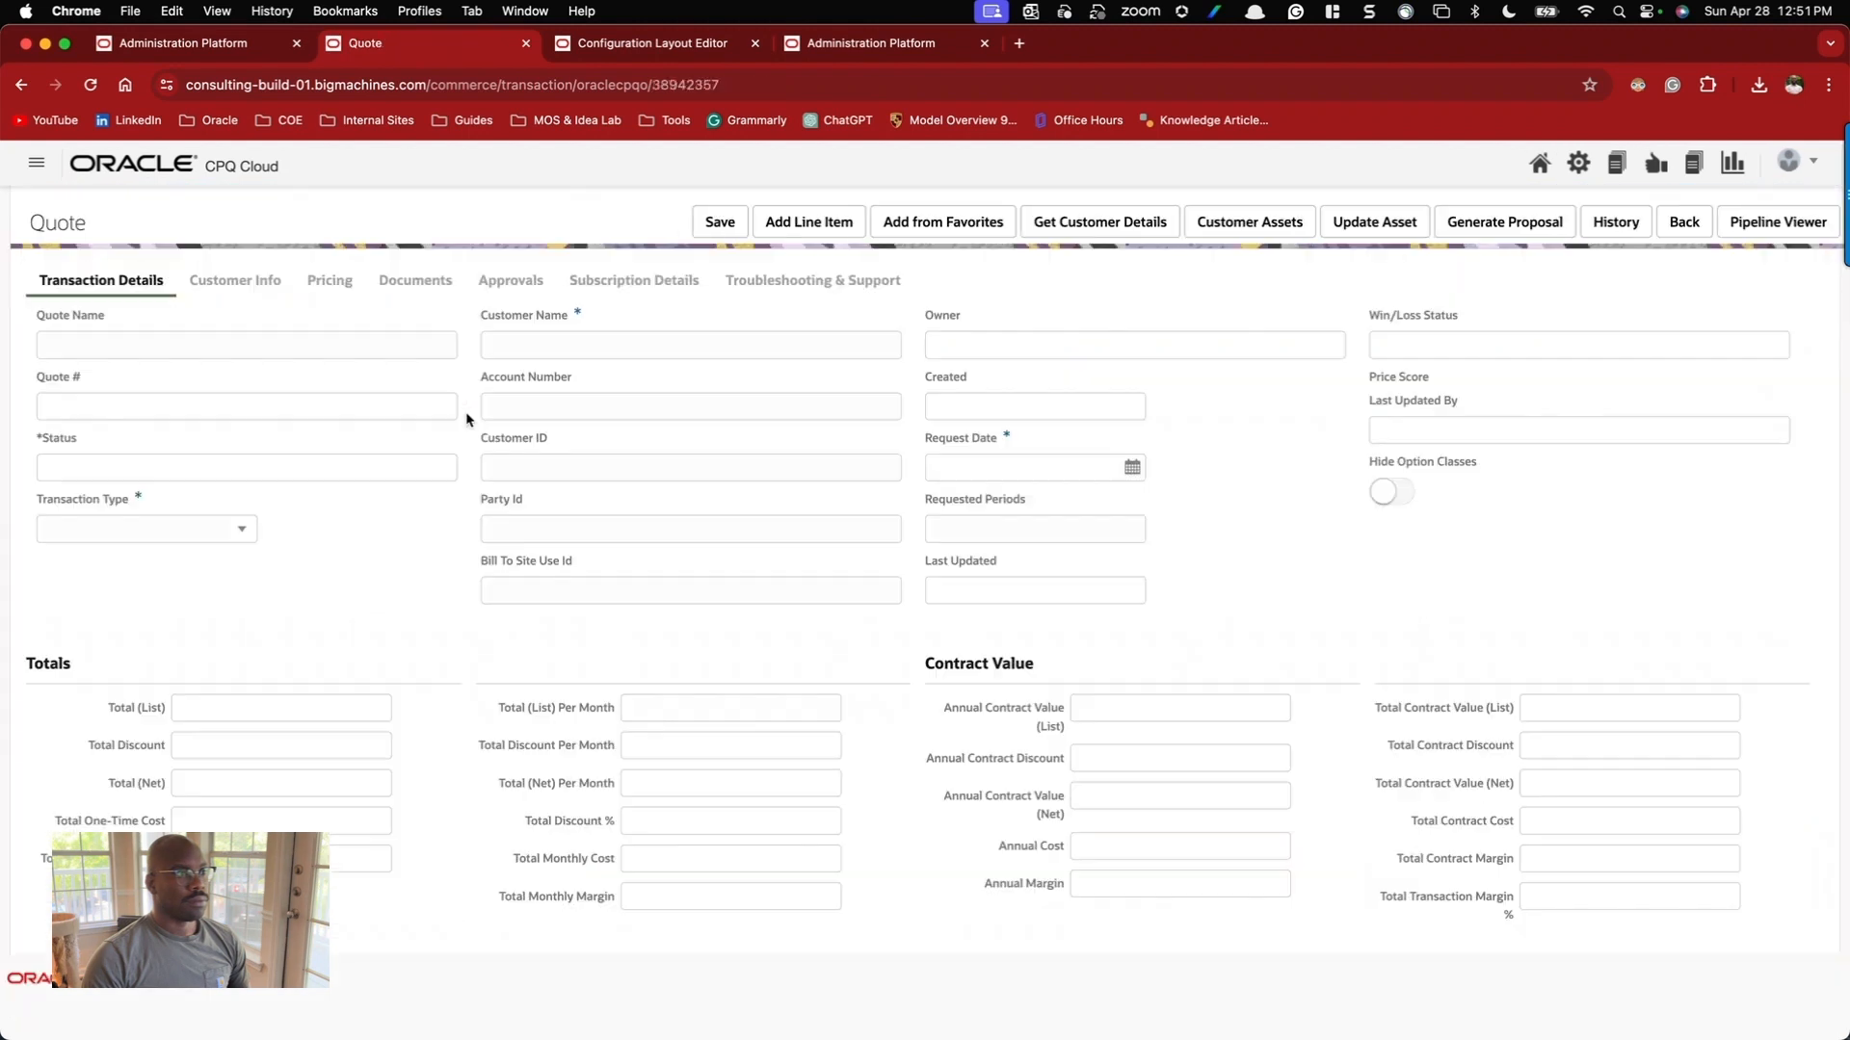
click(137, 531)
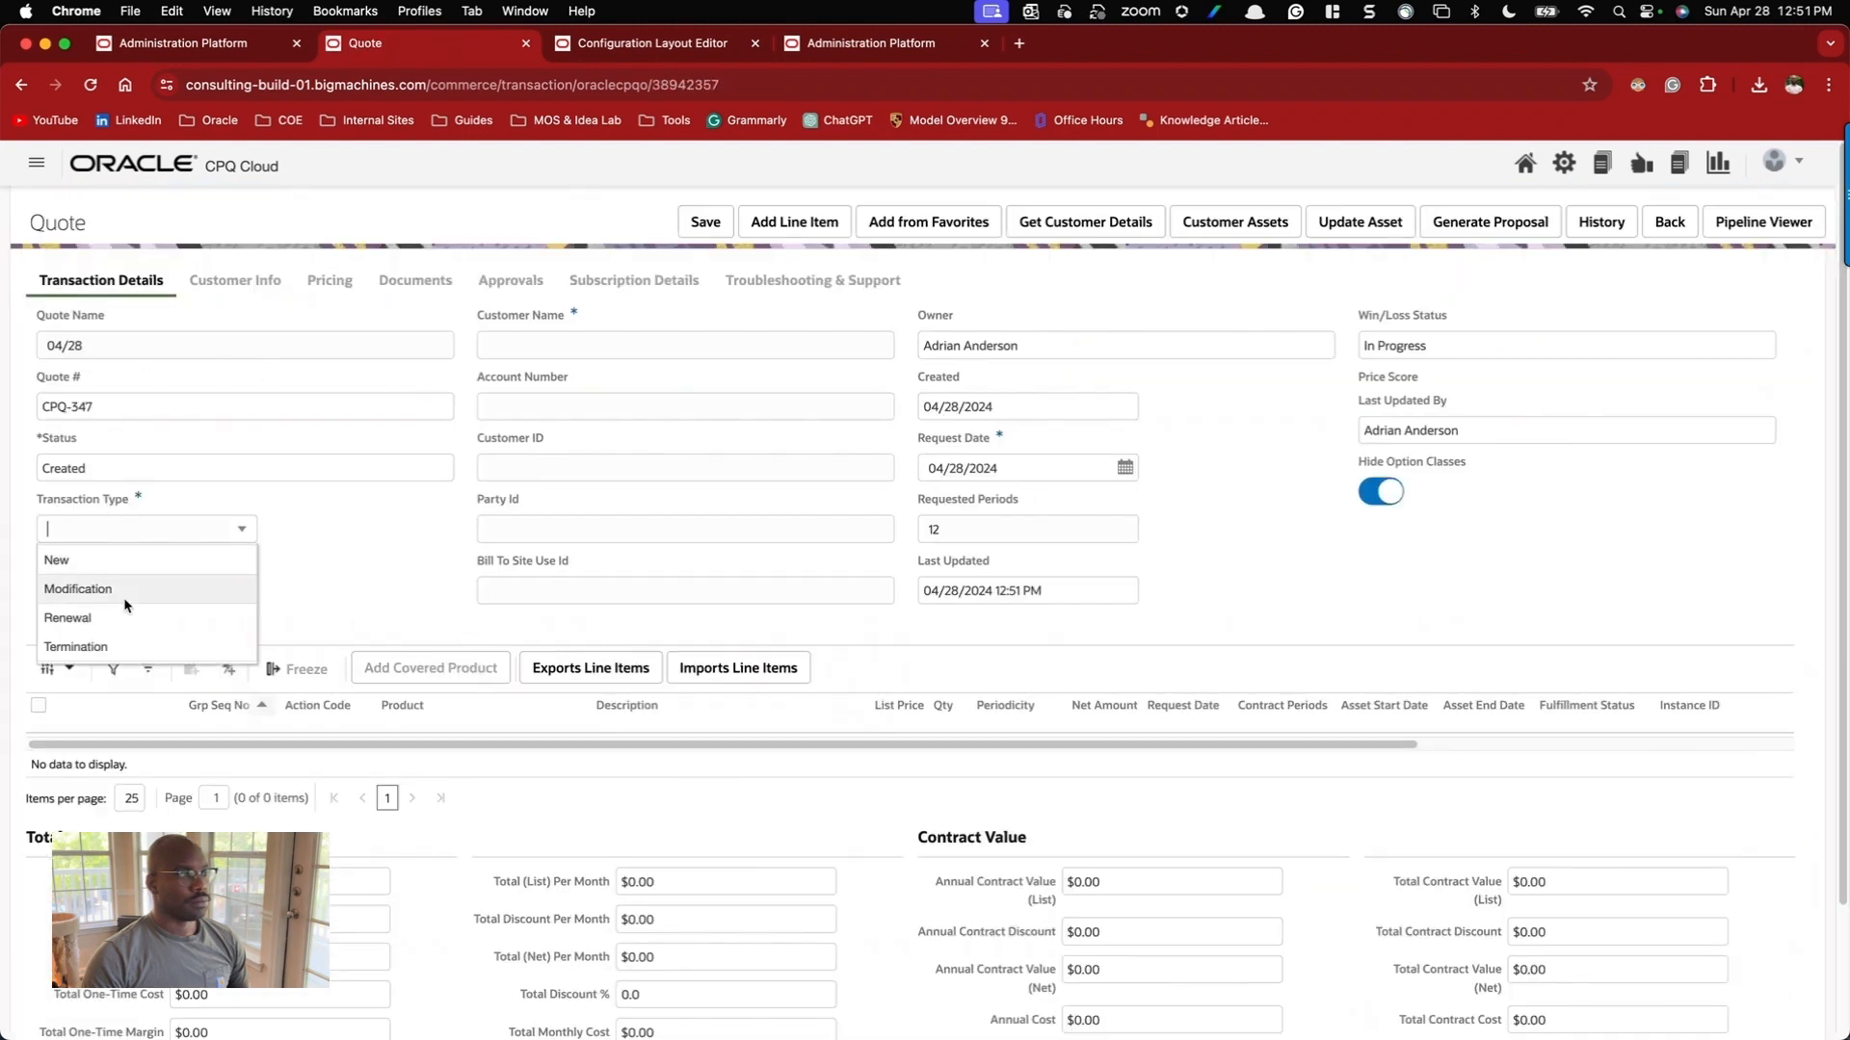
click(121, 564)
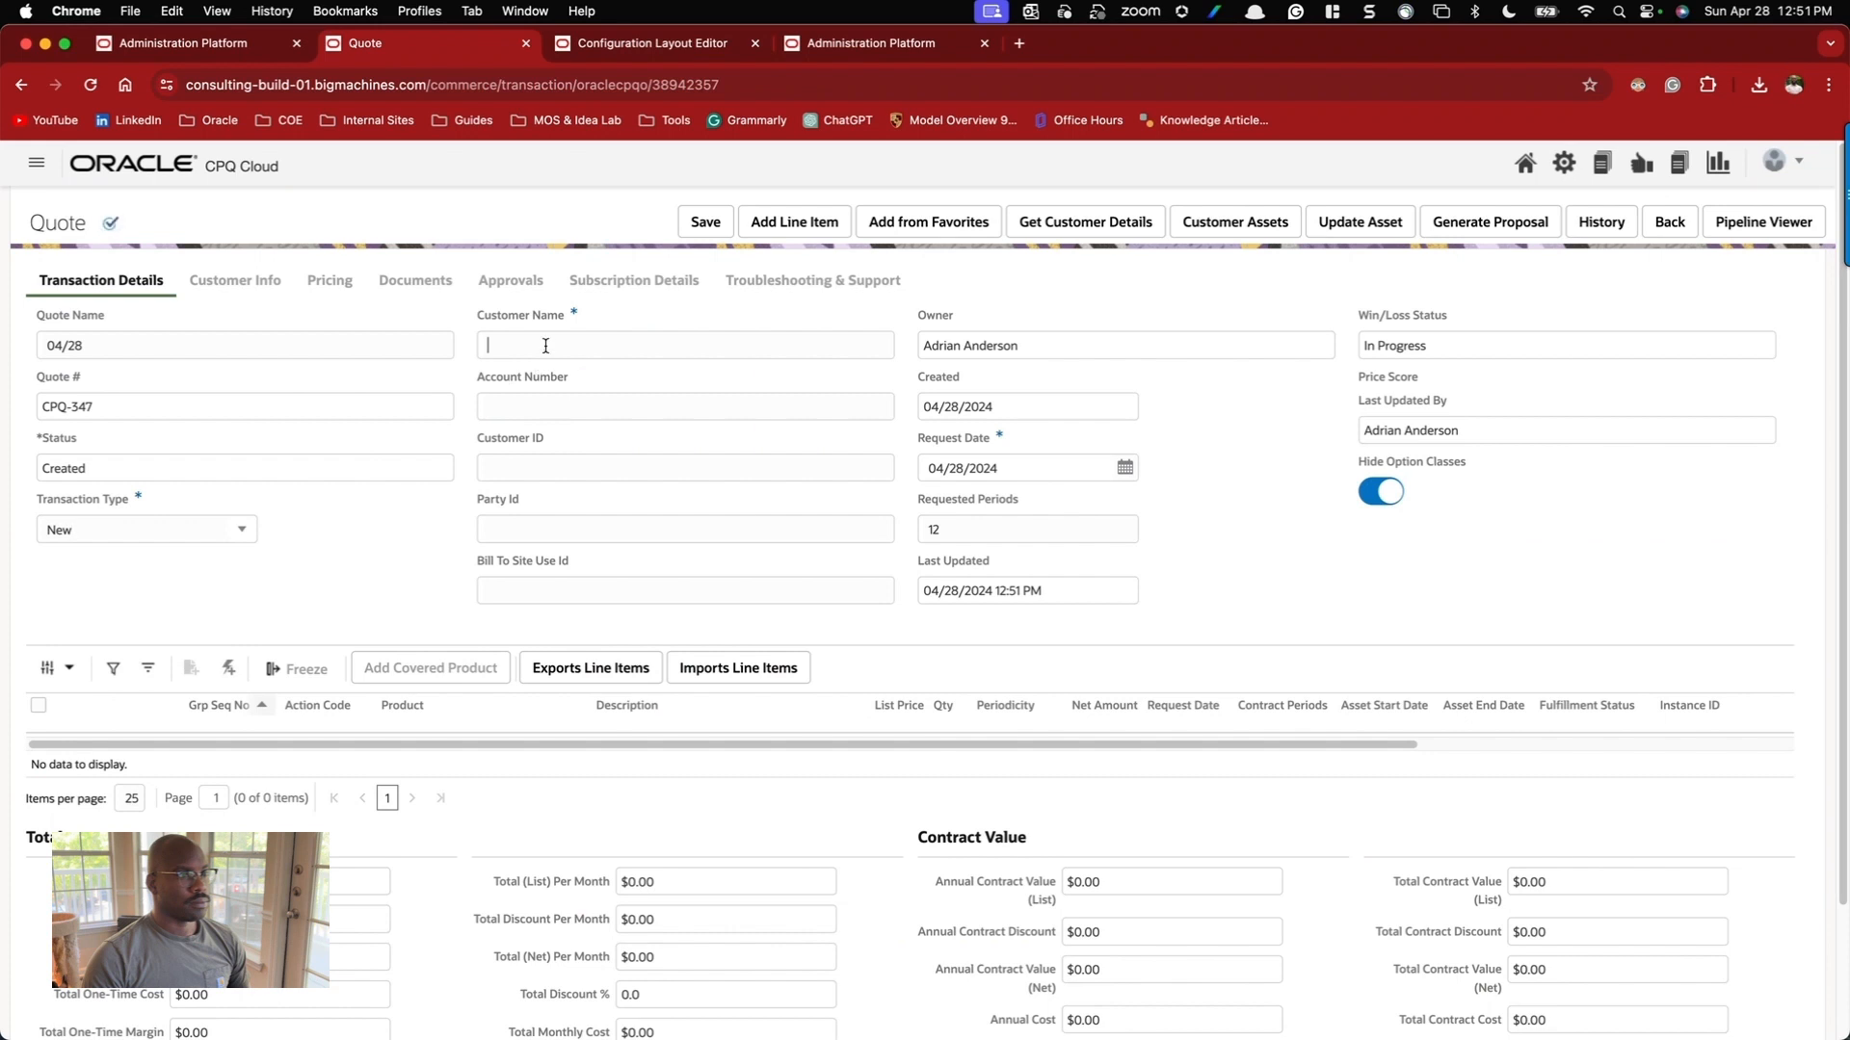
click(622, 385)
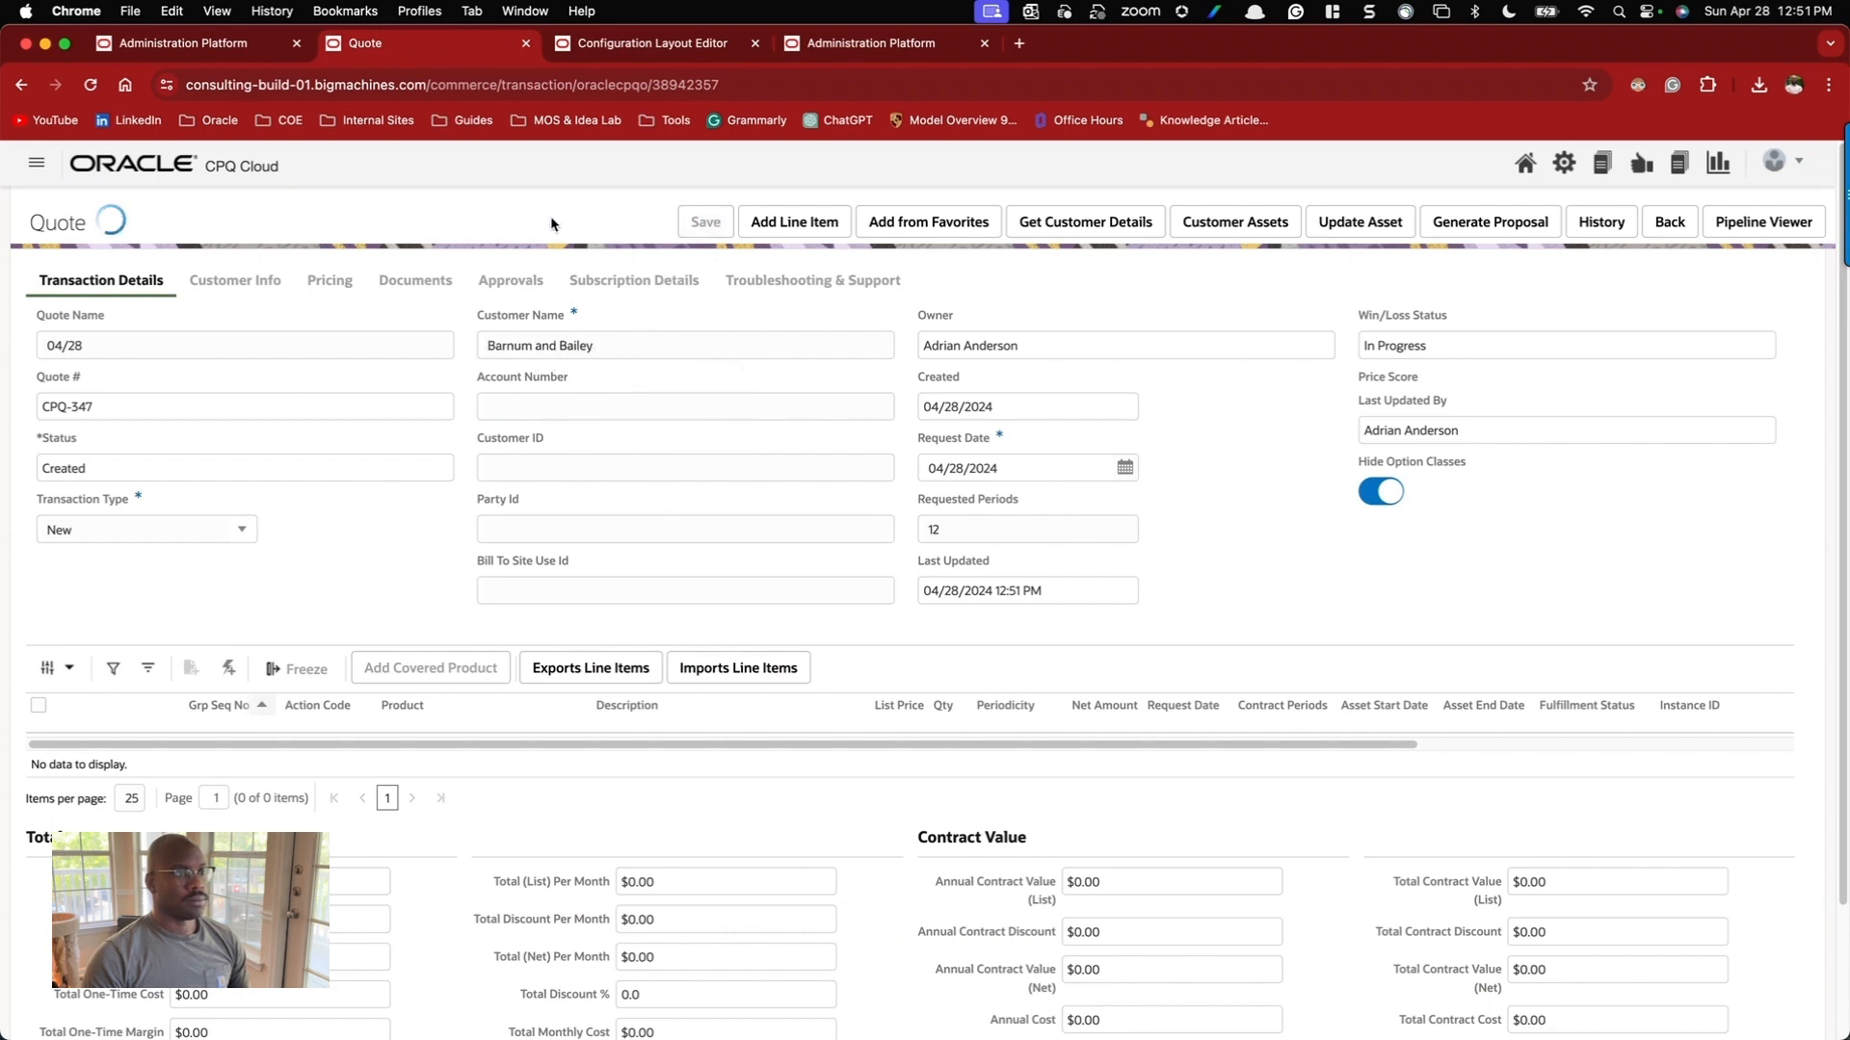
Configure a Deployment for the quote, check its Bill of Materials, and add it to the transaction.
click(732, 224)
click(883, 370)
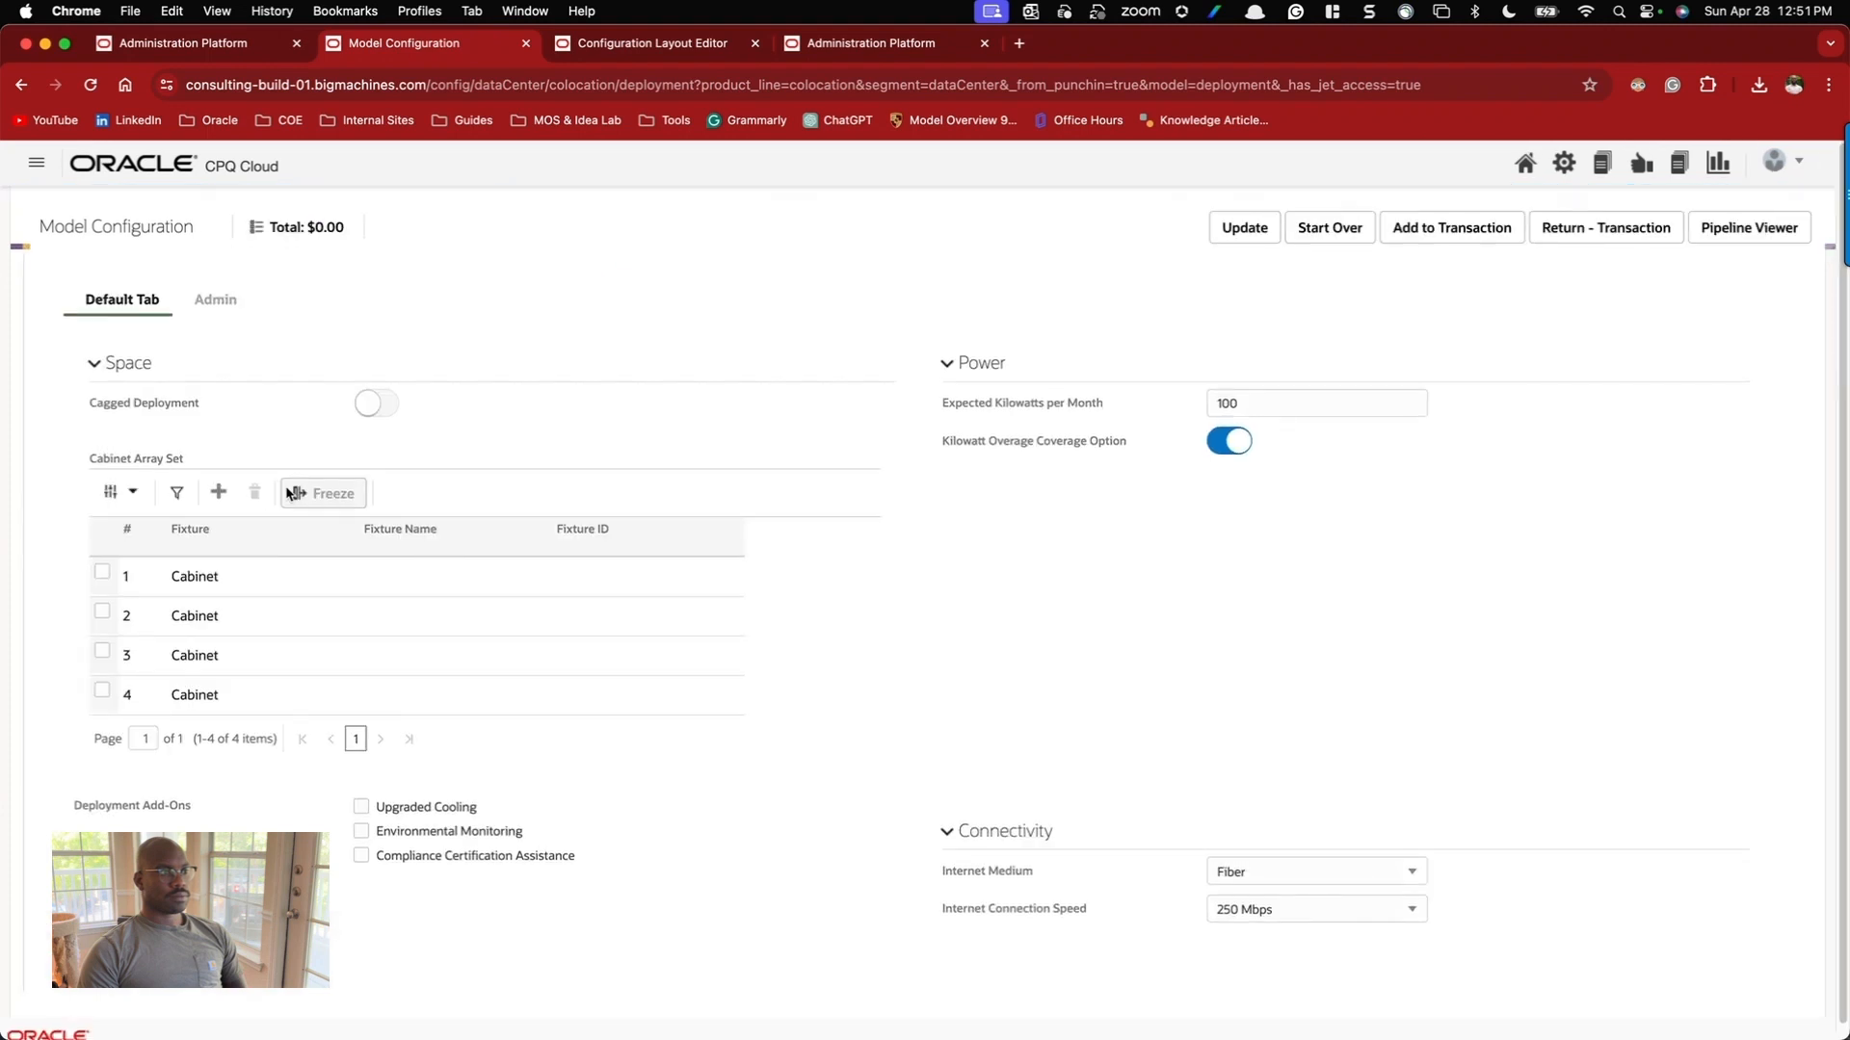
click(327, 227)
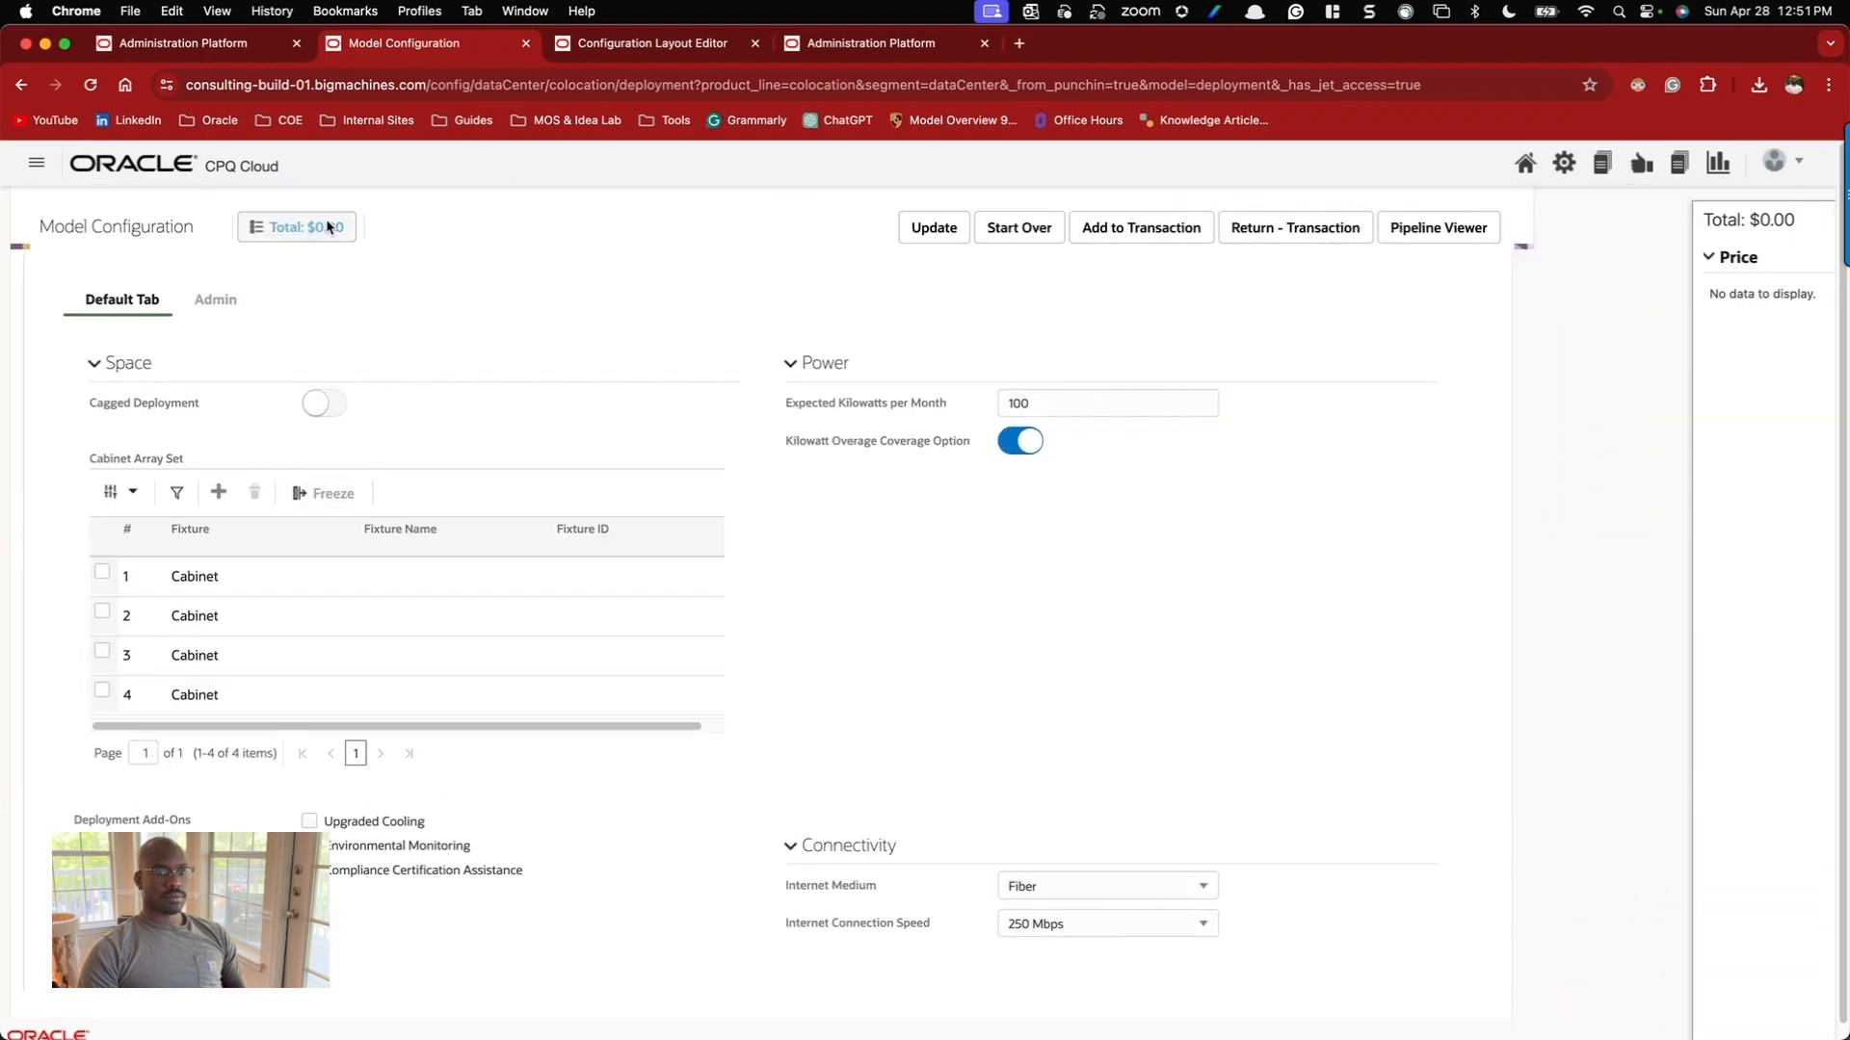
click(1242, 260)
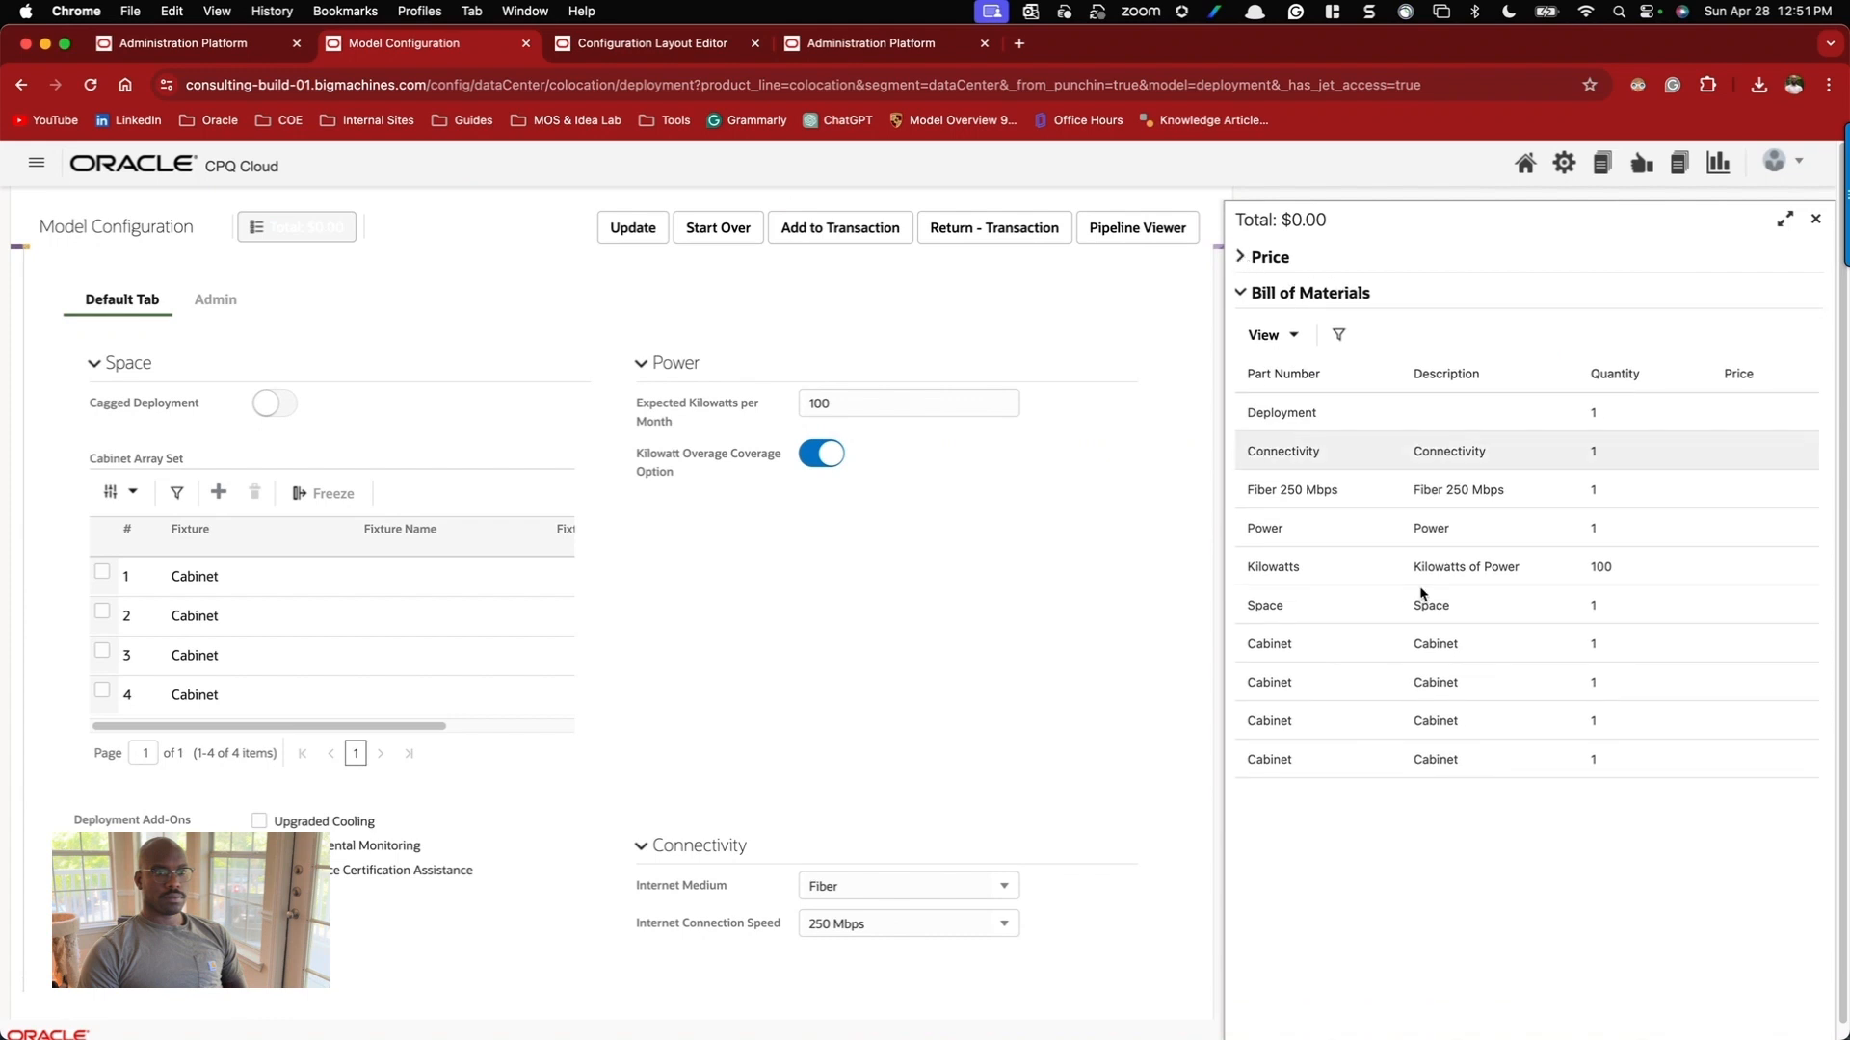
click(826, 238)
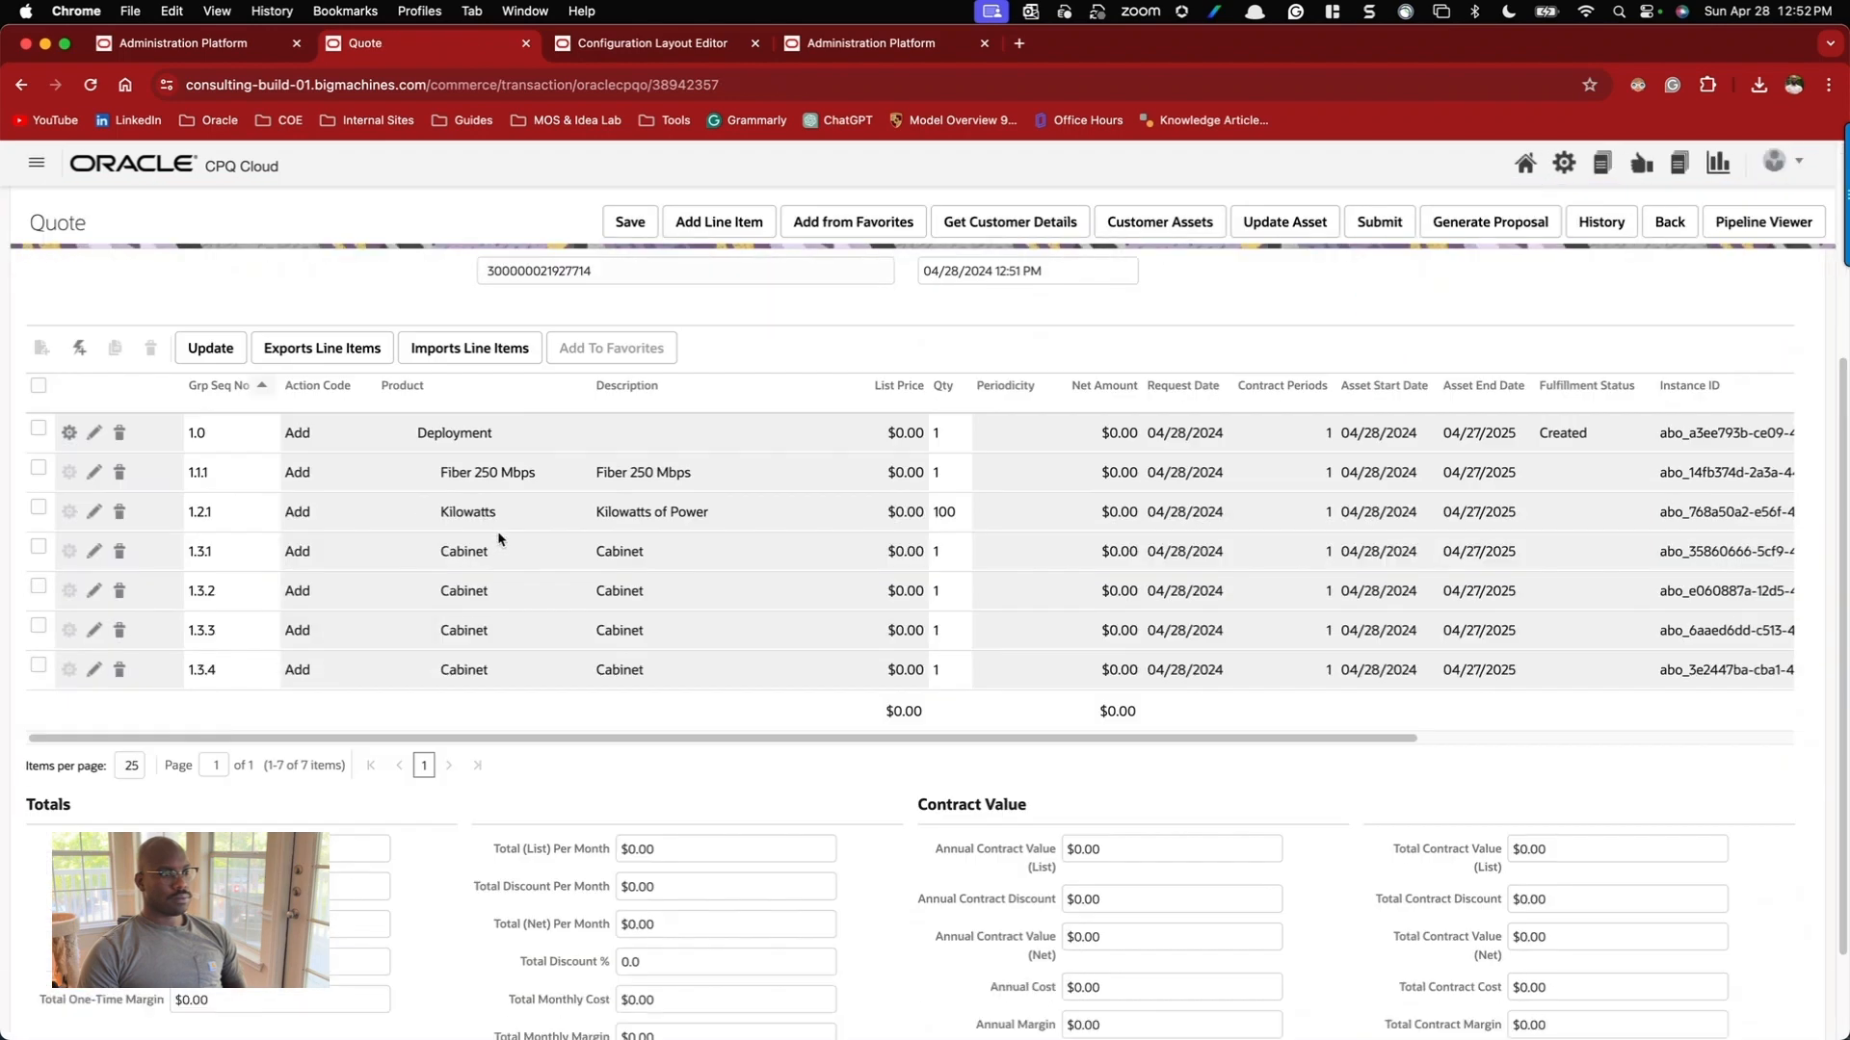
Turn off Hide Option Classes on the quote and examine the hierarchy and sequence of the Deployment line items.
click(1384, 359)
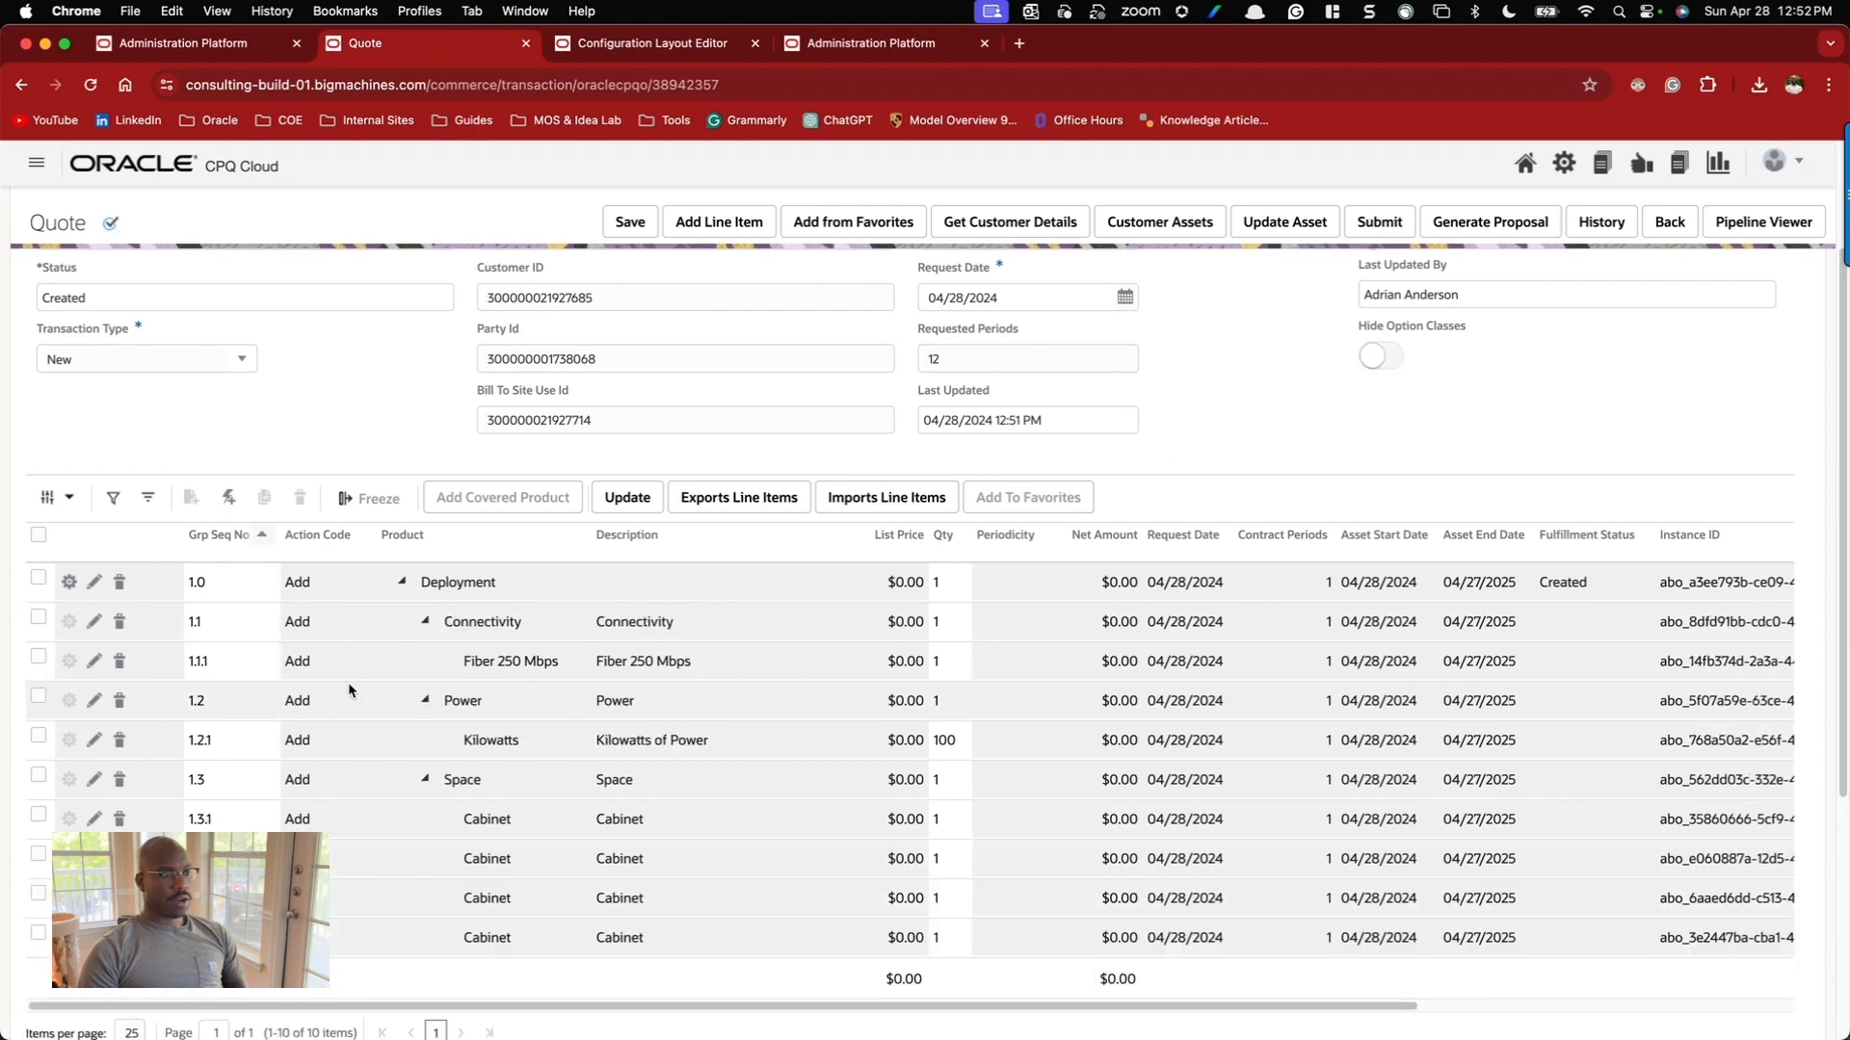
click(263, 536)
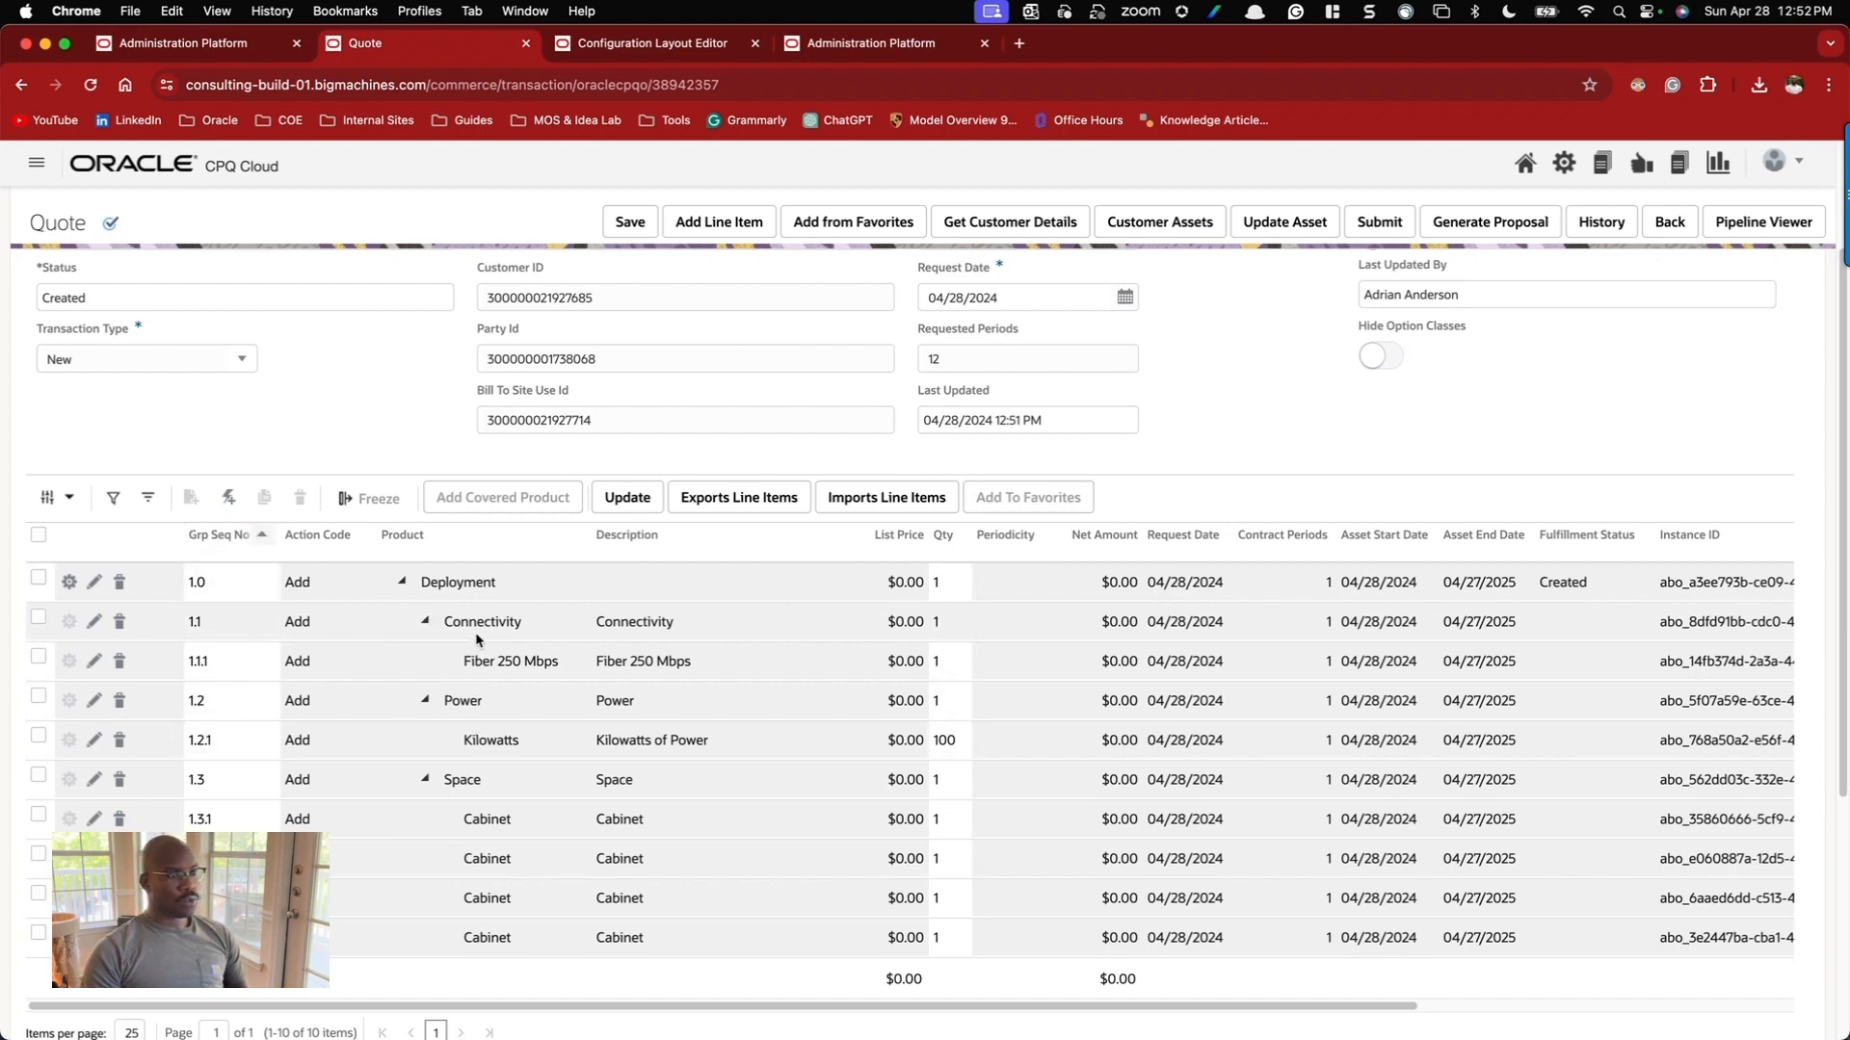
scroll(482, 770, up, 3)
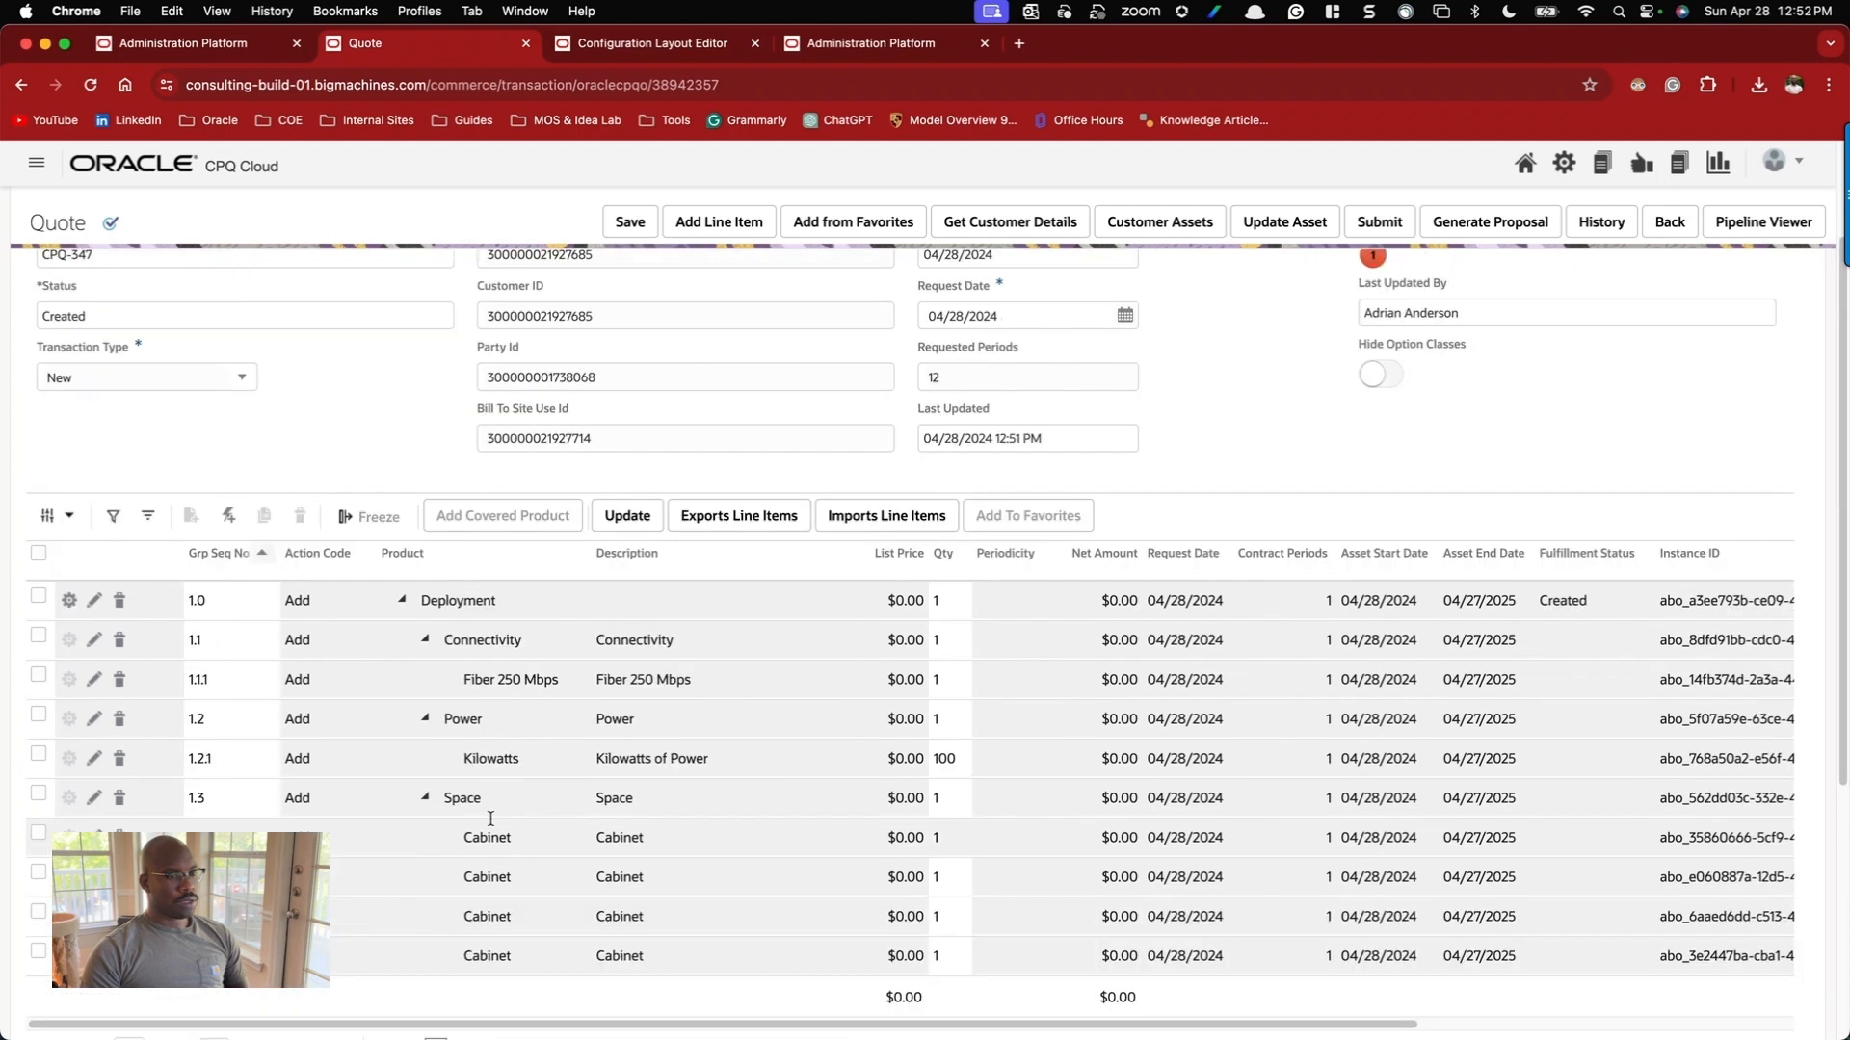
scroll(489, 736, down, 2)
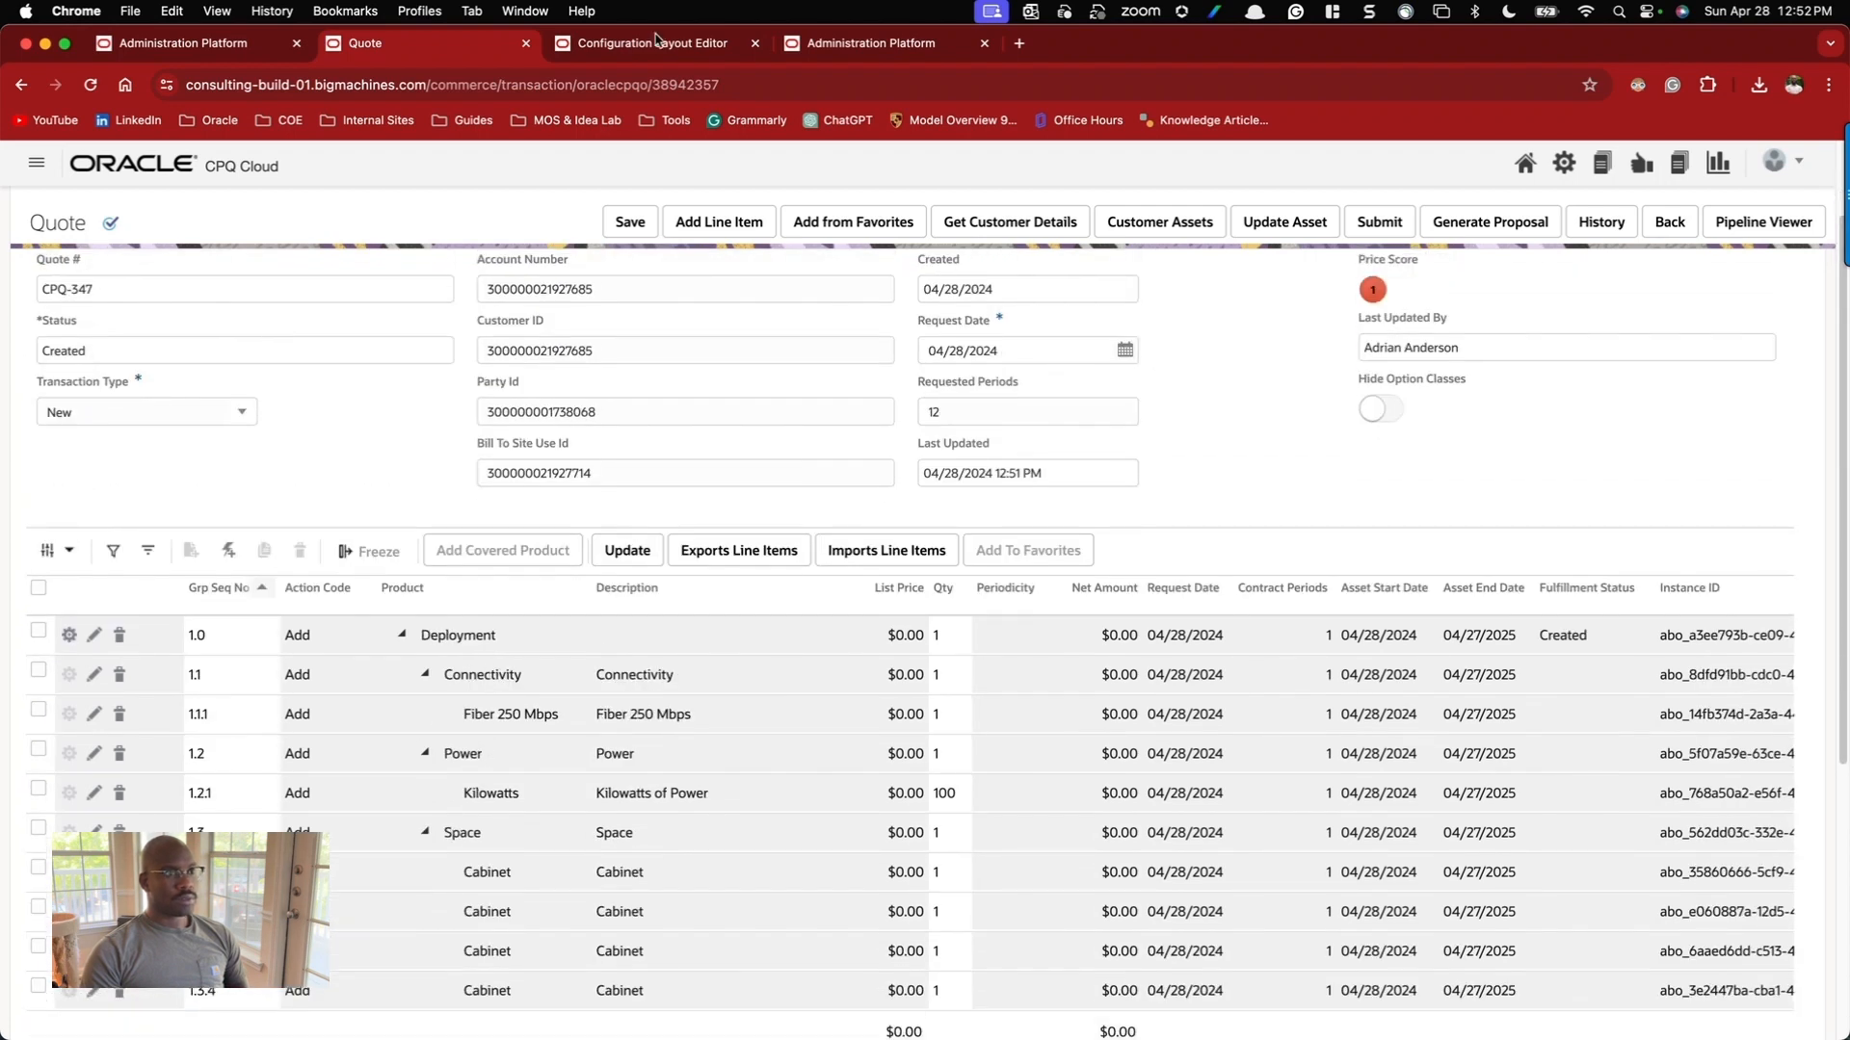
Replace the configuration layout editor with the BOM Administration Platform in the same browser tab.
click(627, 48)
click(1571, 179)
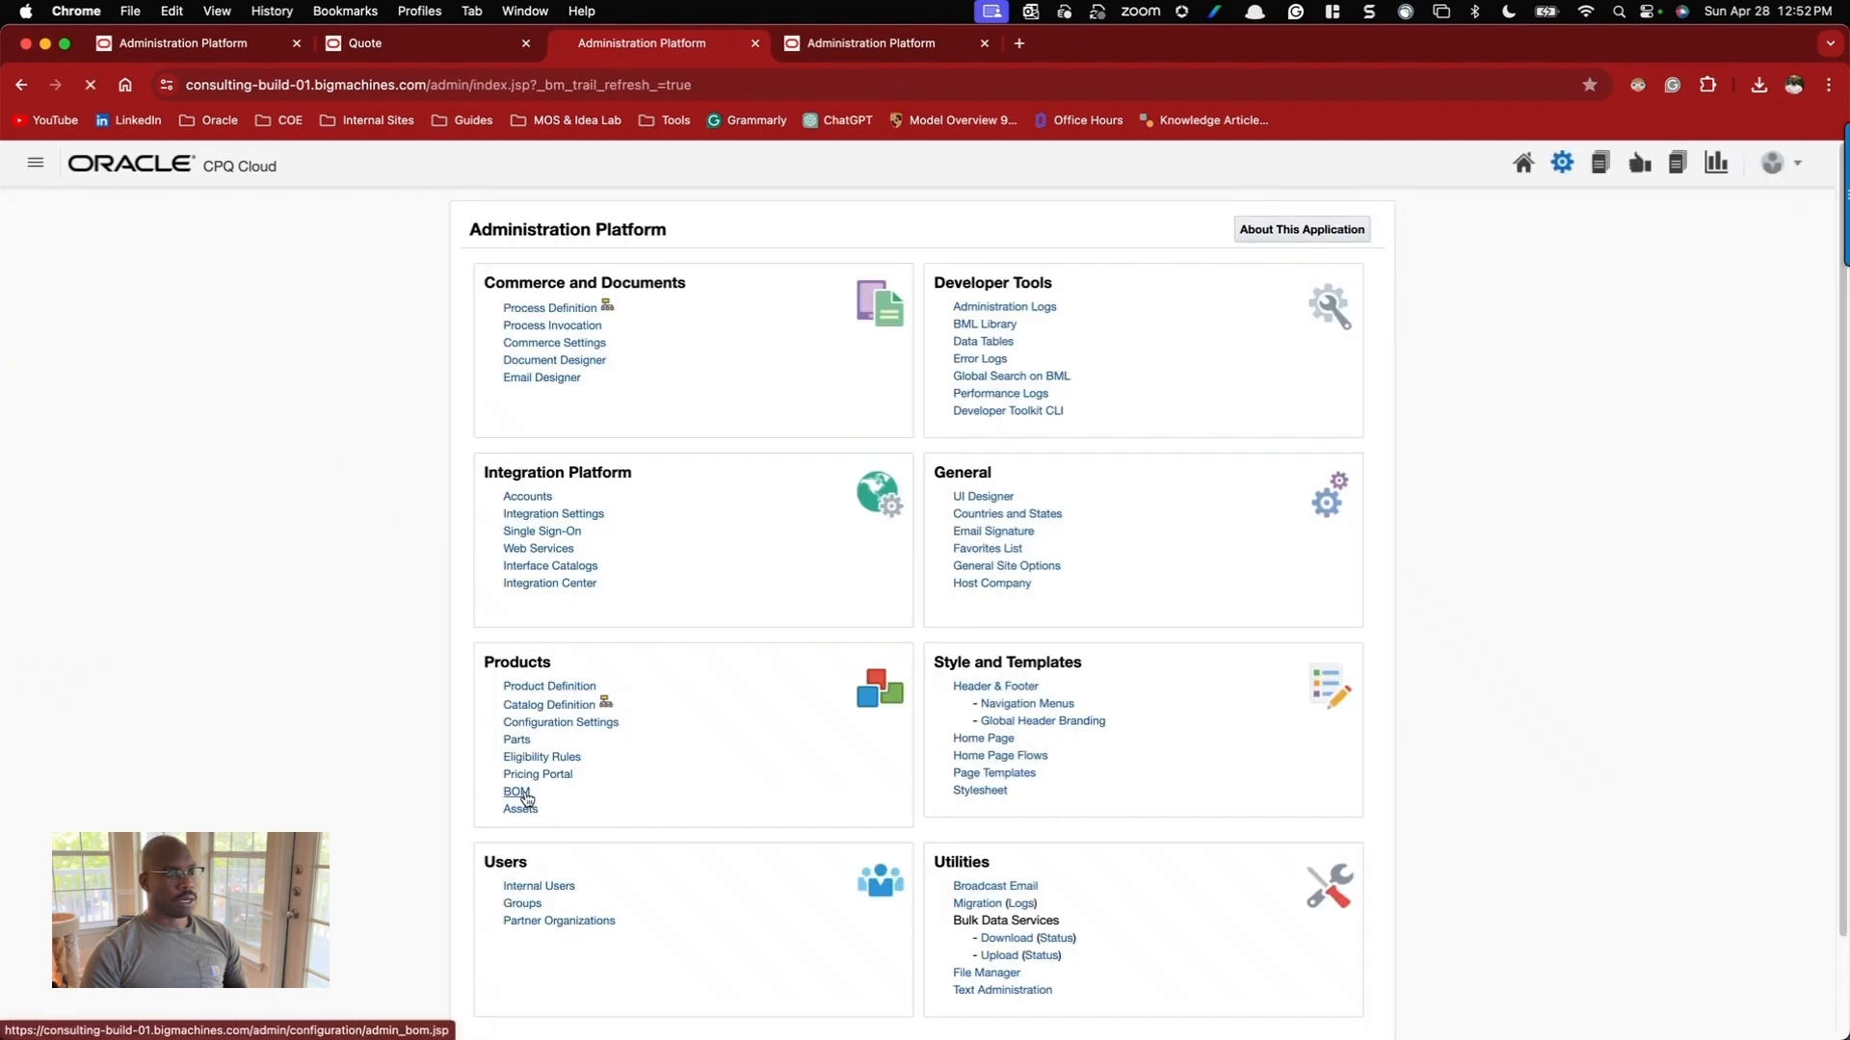
click(517, 792)
Open Dynalist in a new tab, view the Colocation v2 outline of the Deployment structure, and return to the quote.
click(430, 48)
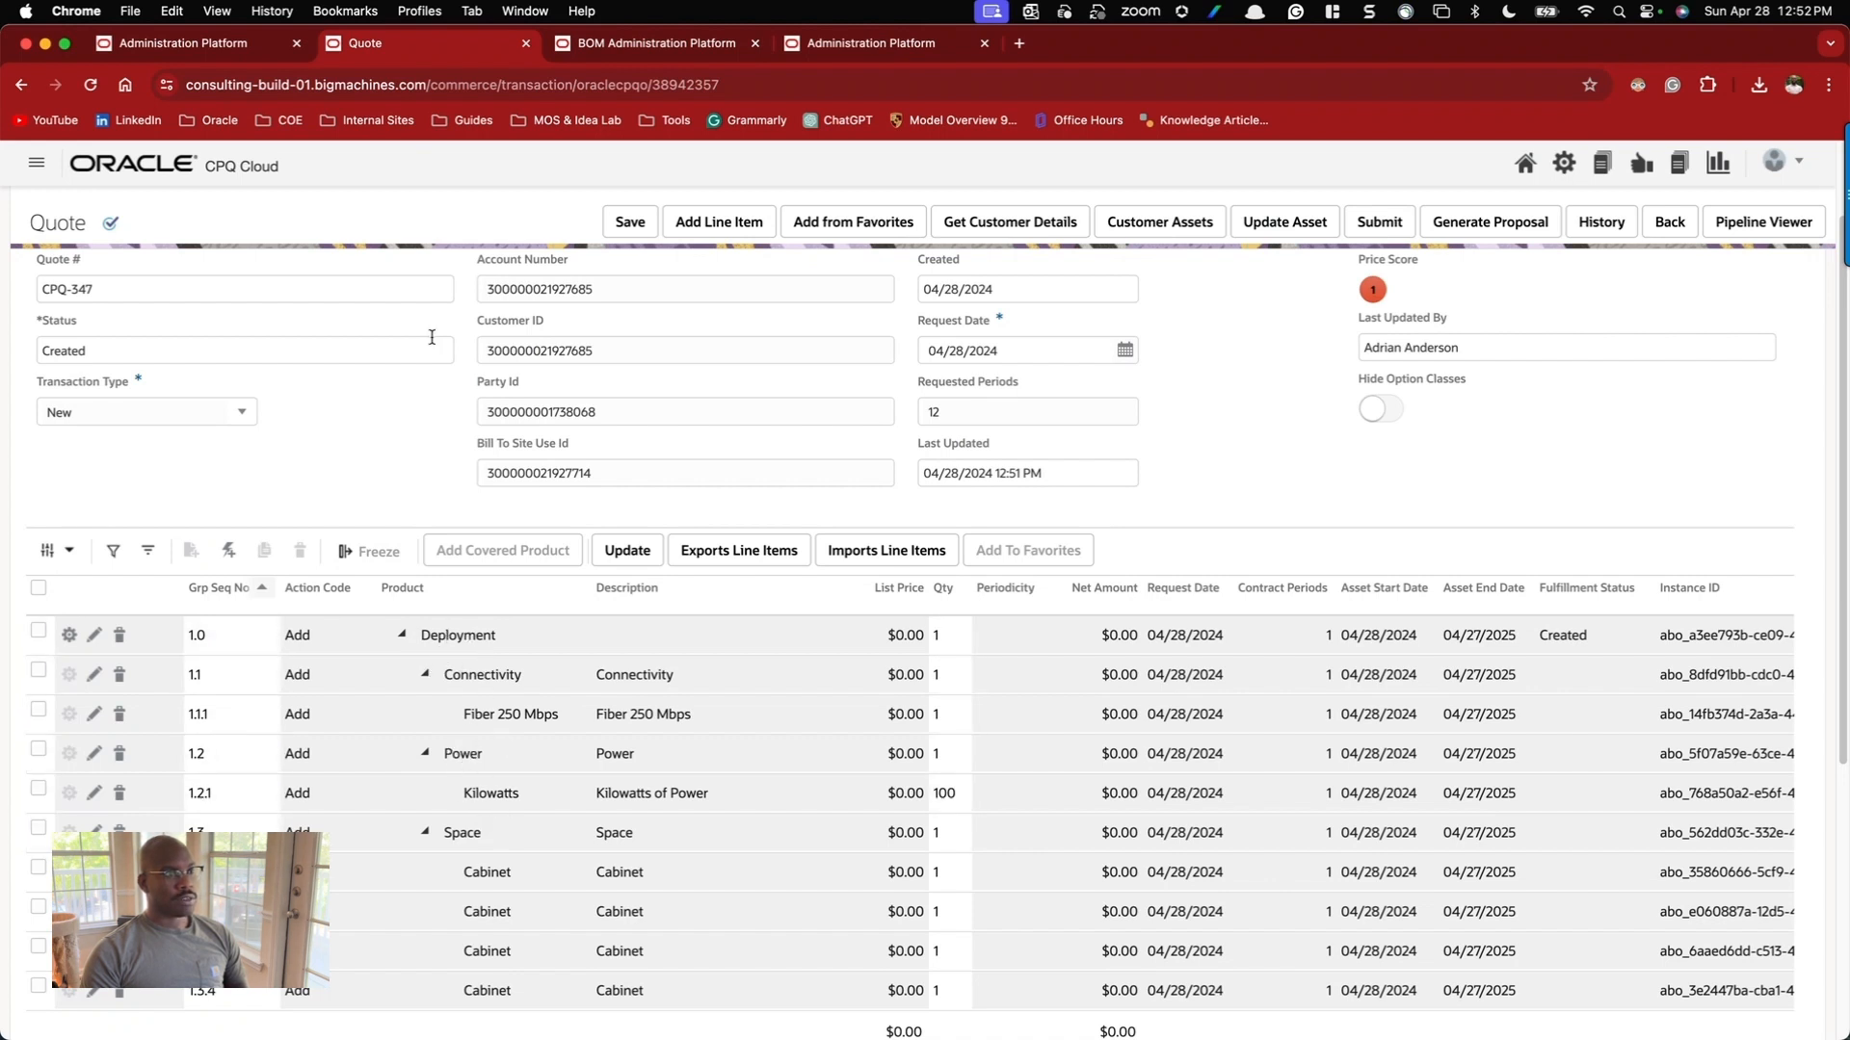
click(674, 121)
super+click(704, 158)
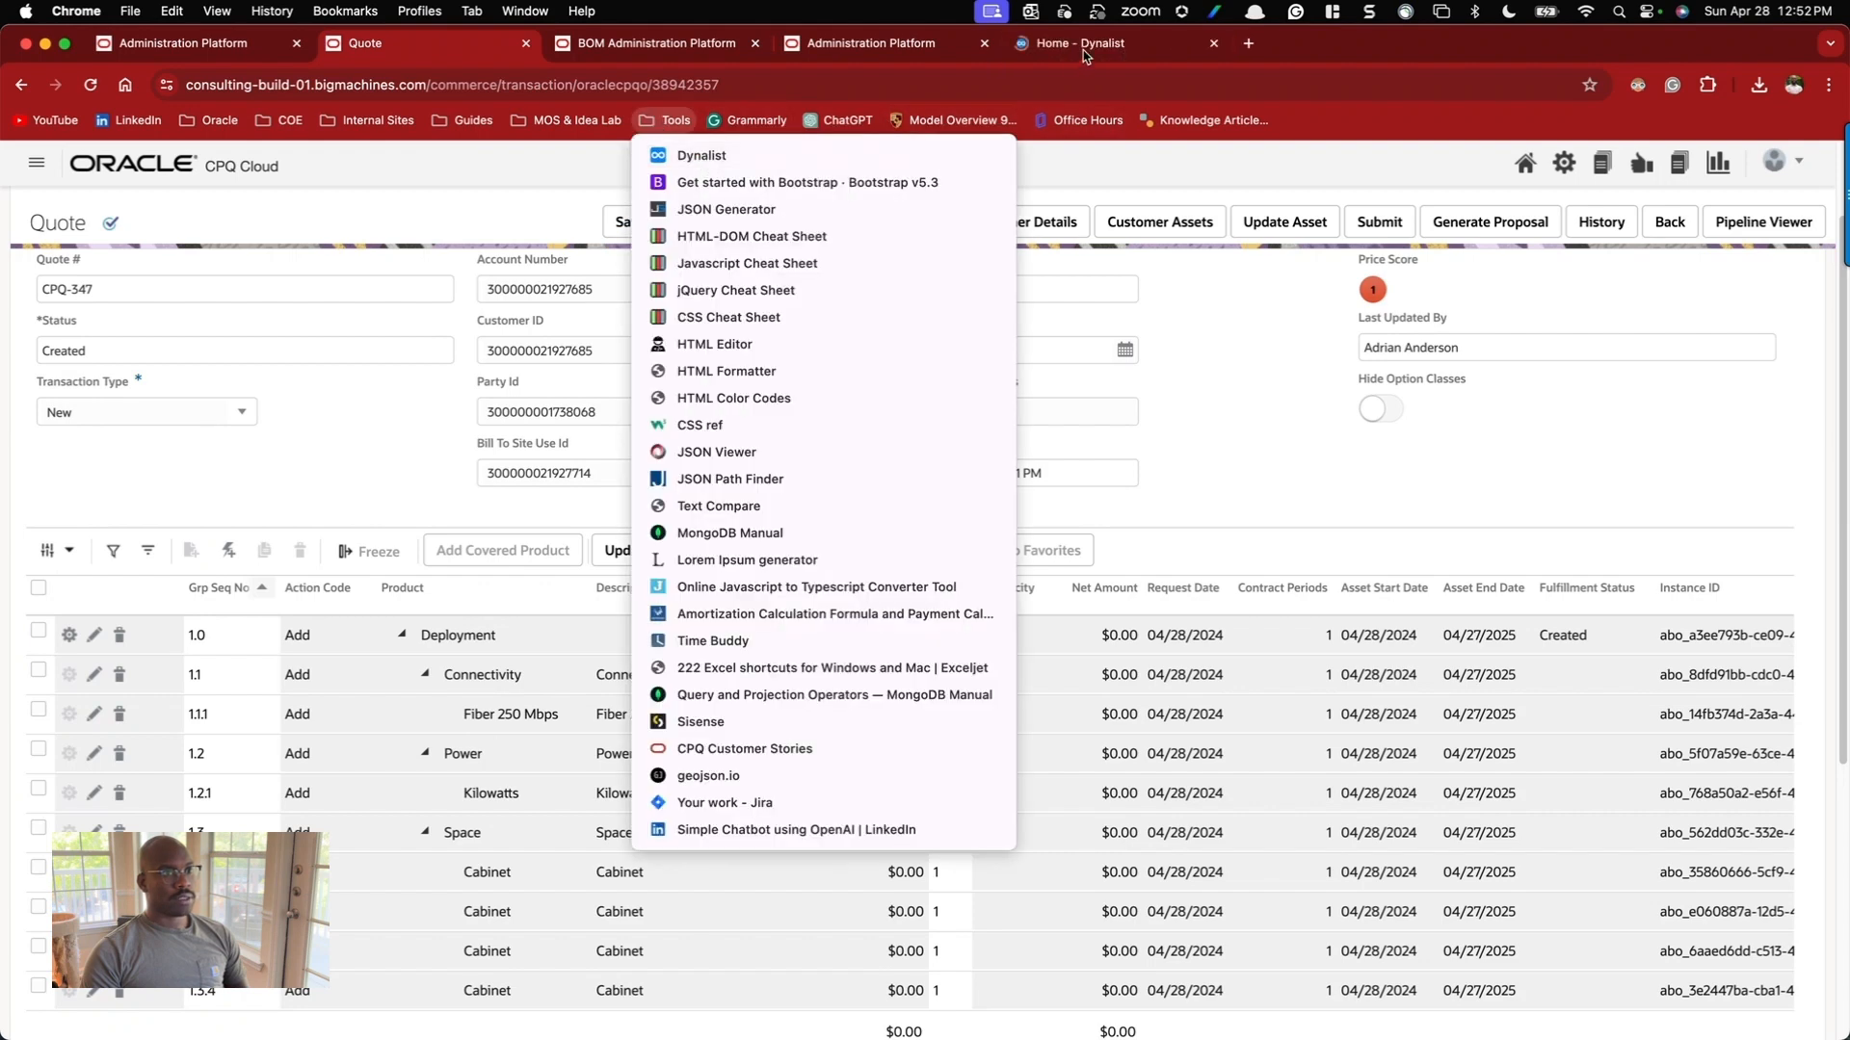
click(1086, 53)
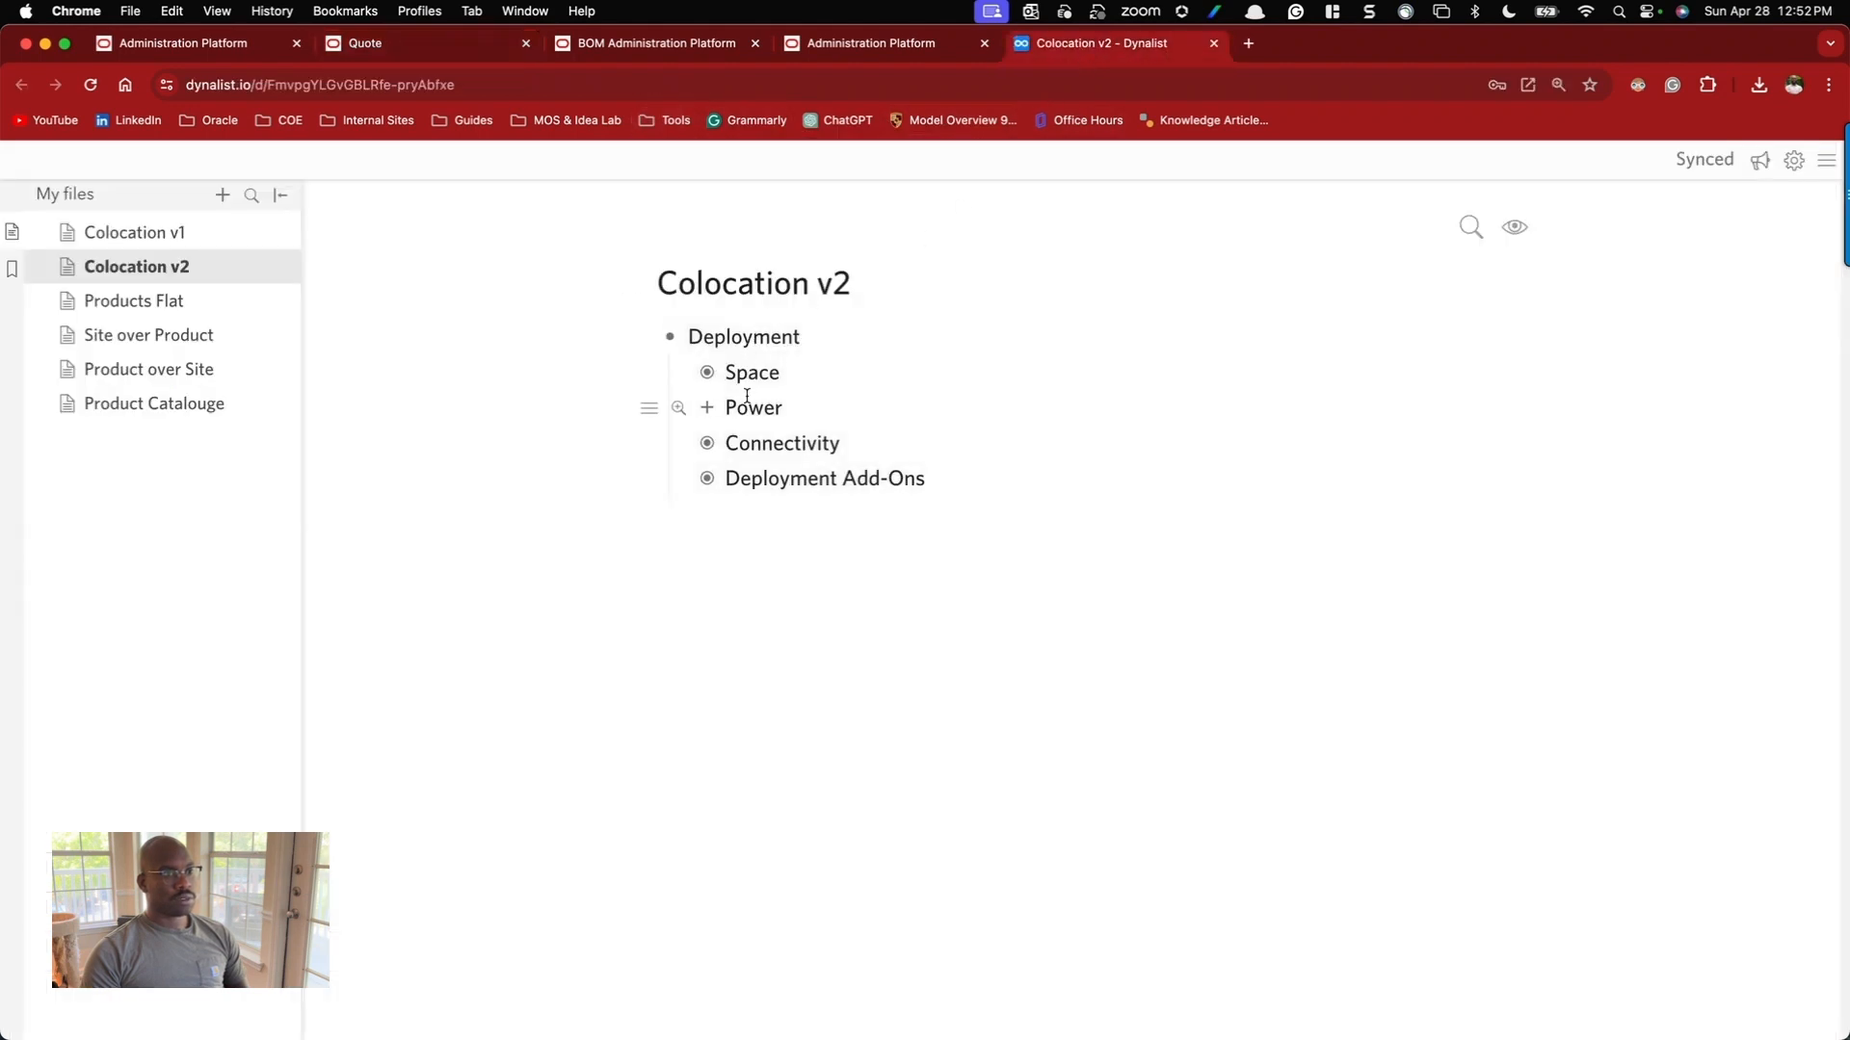
click(383, 48)
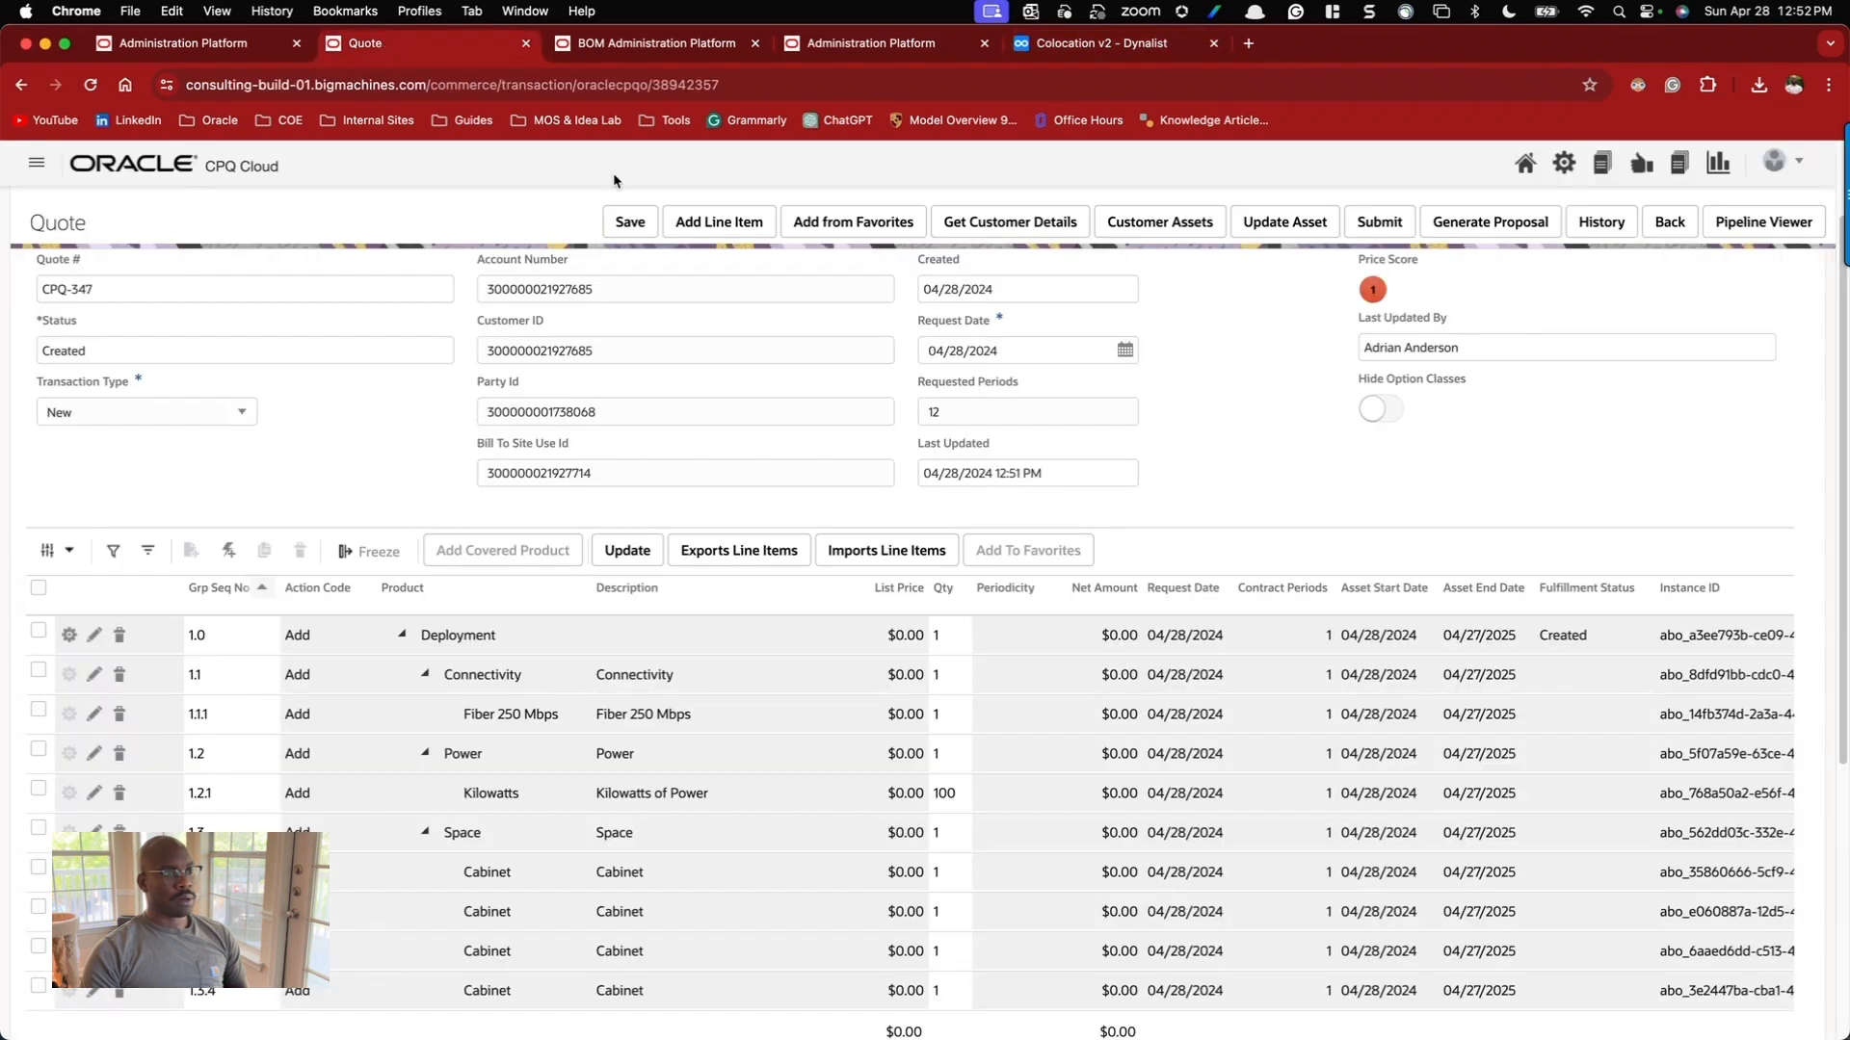
Open the item tree of the Deployment root item in BOM administration and examine the order of its items.
click(641, 42)
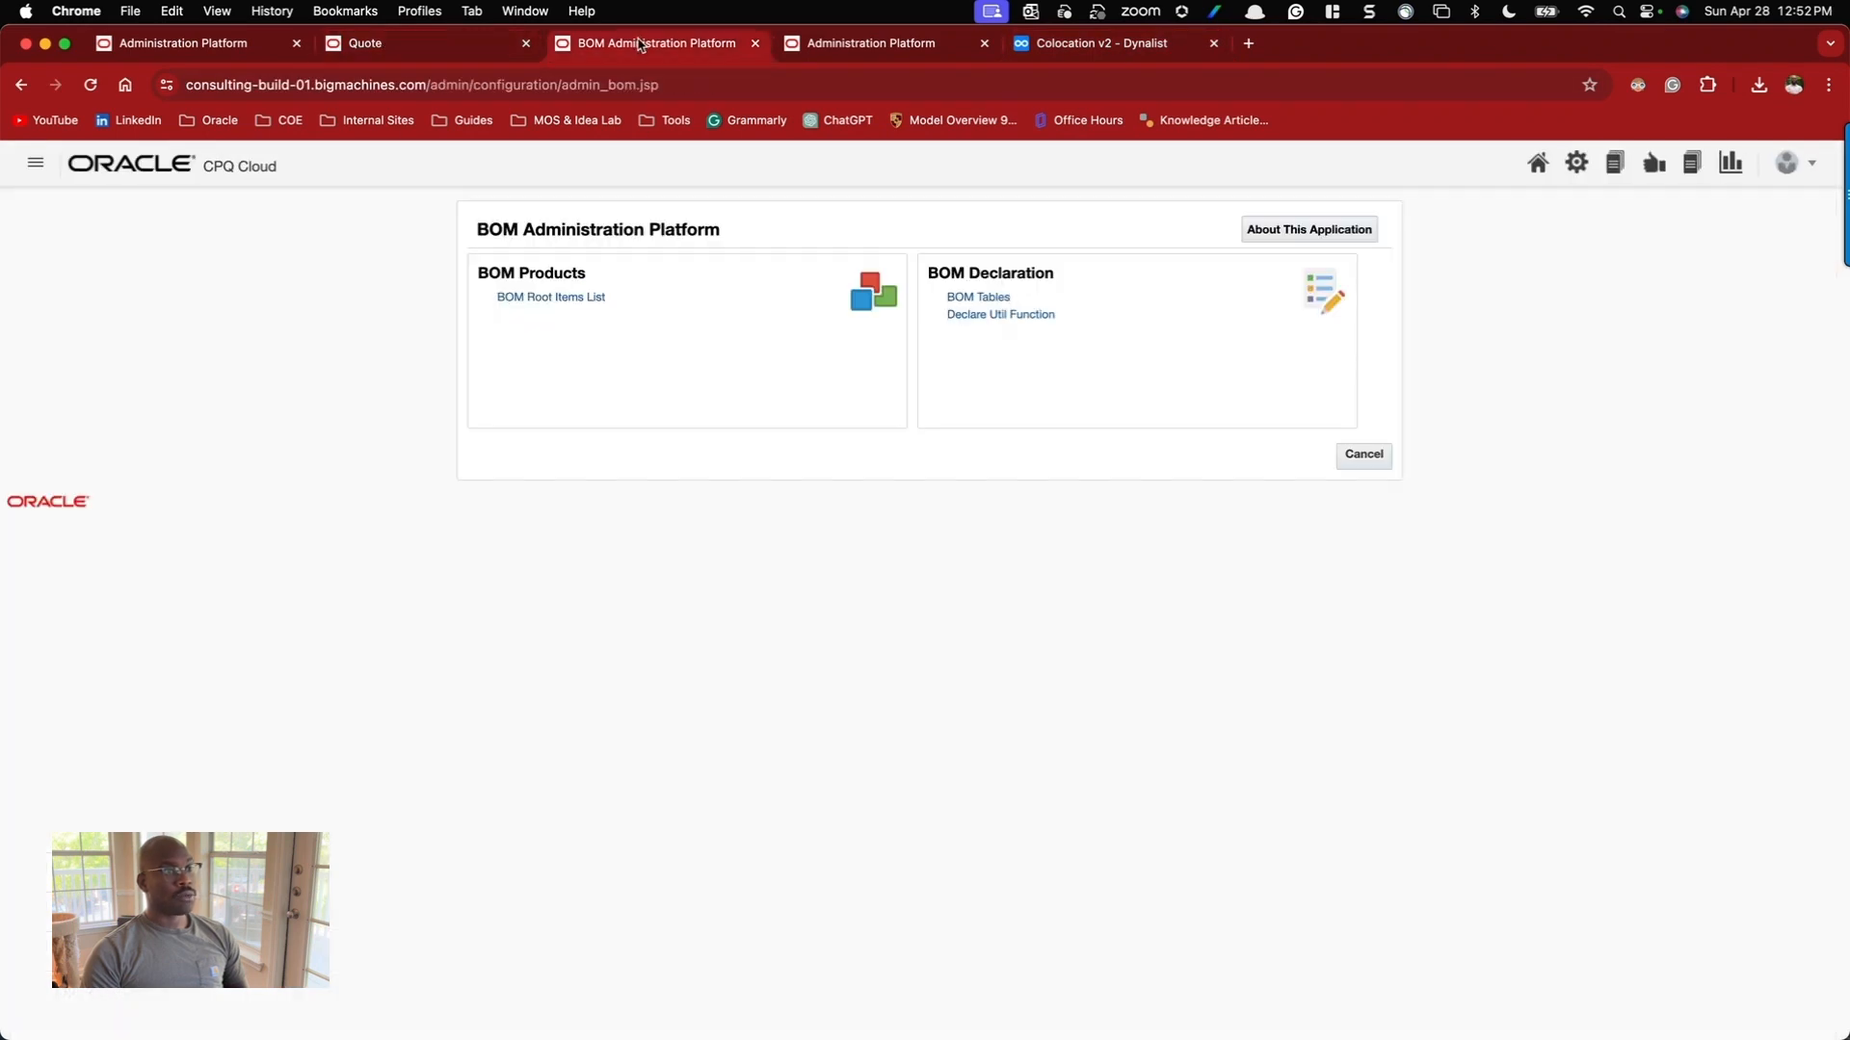
click(549, 301)
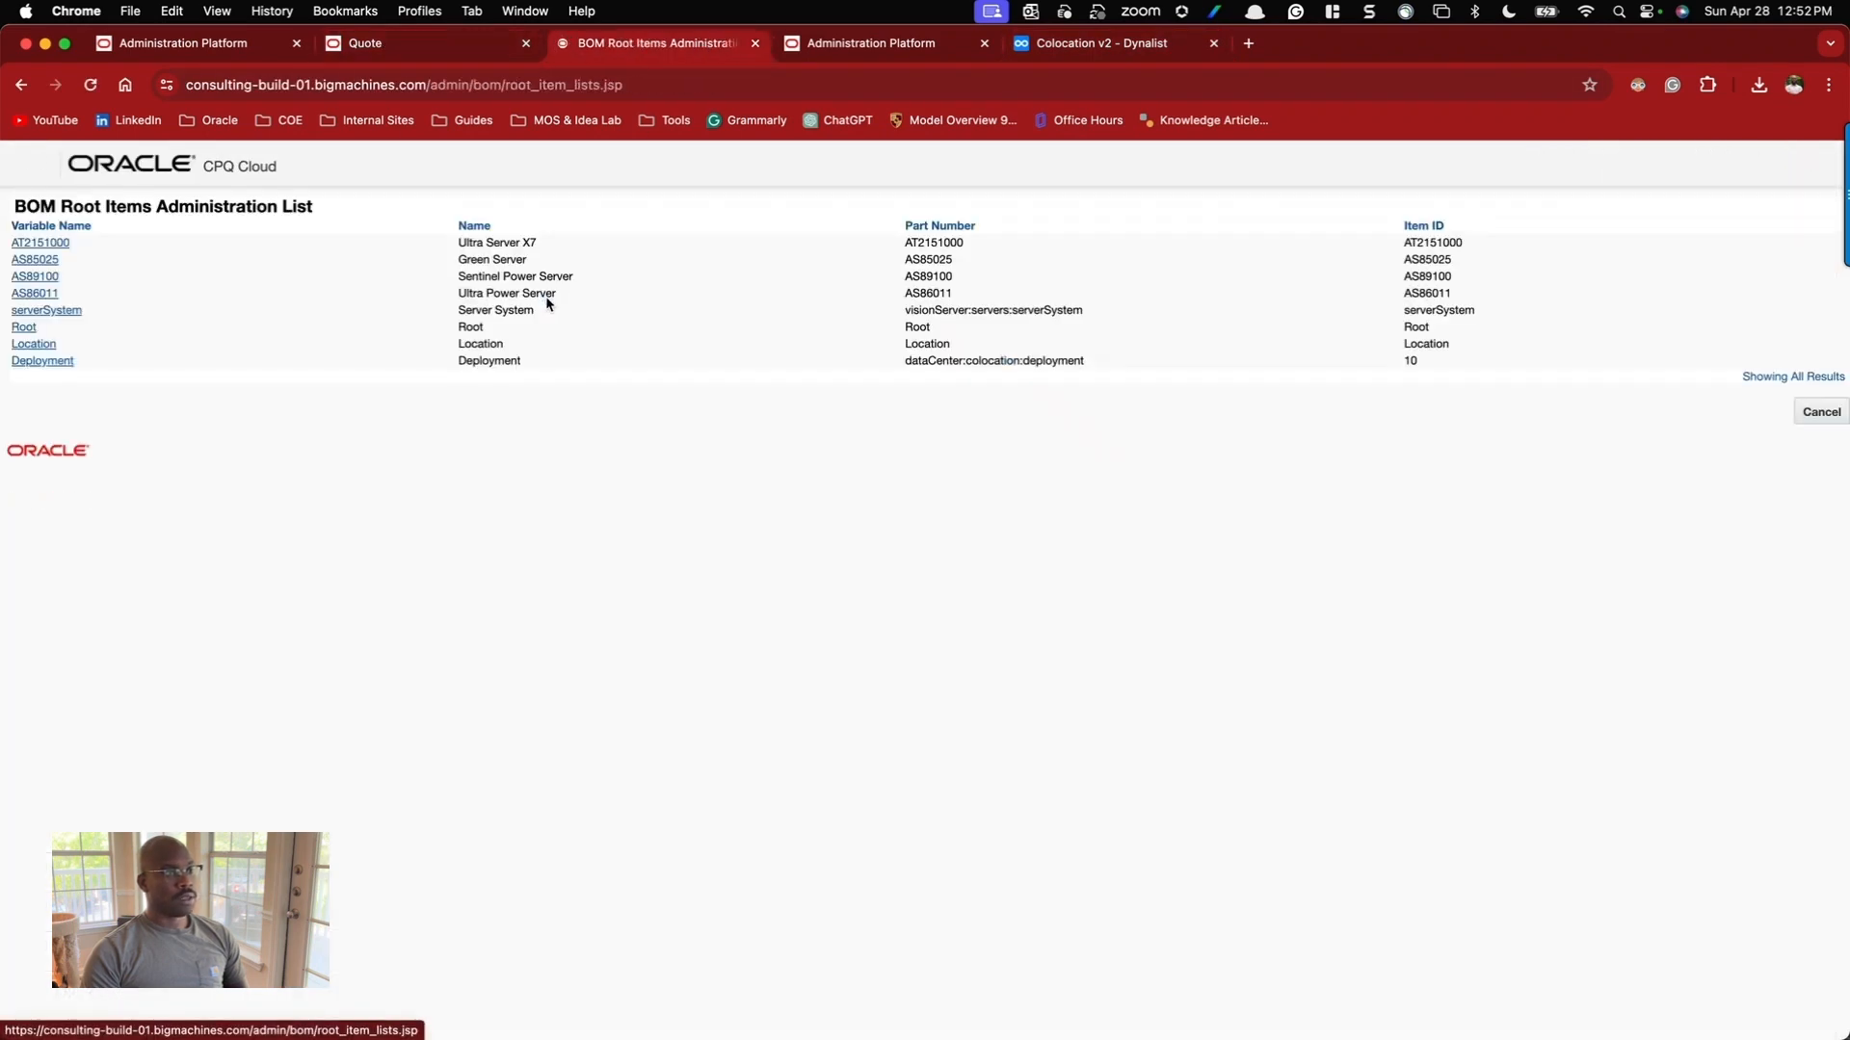
click(32, 363)
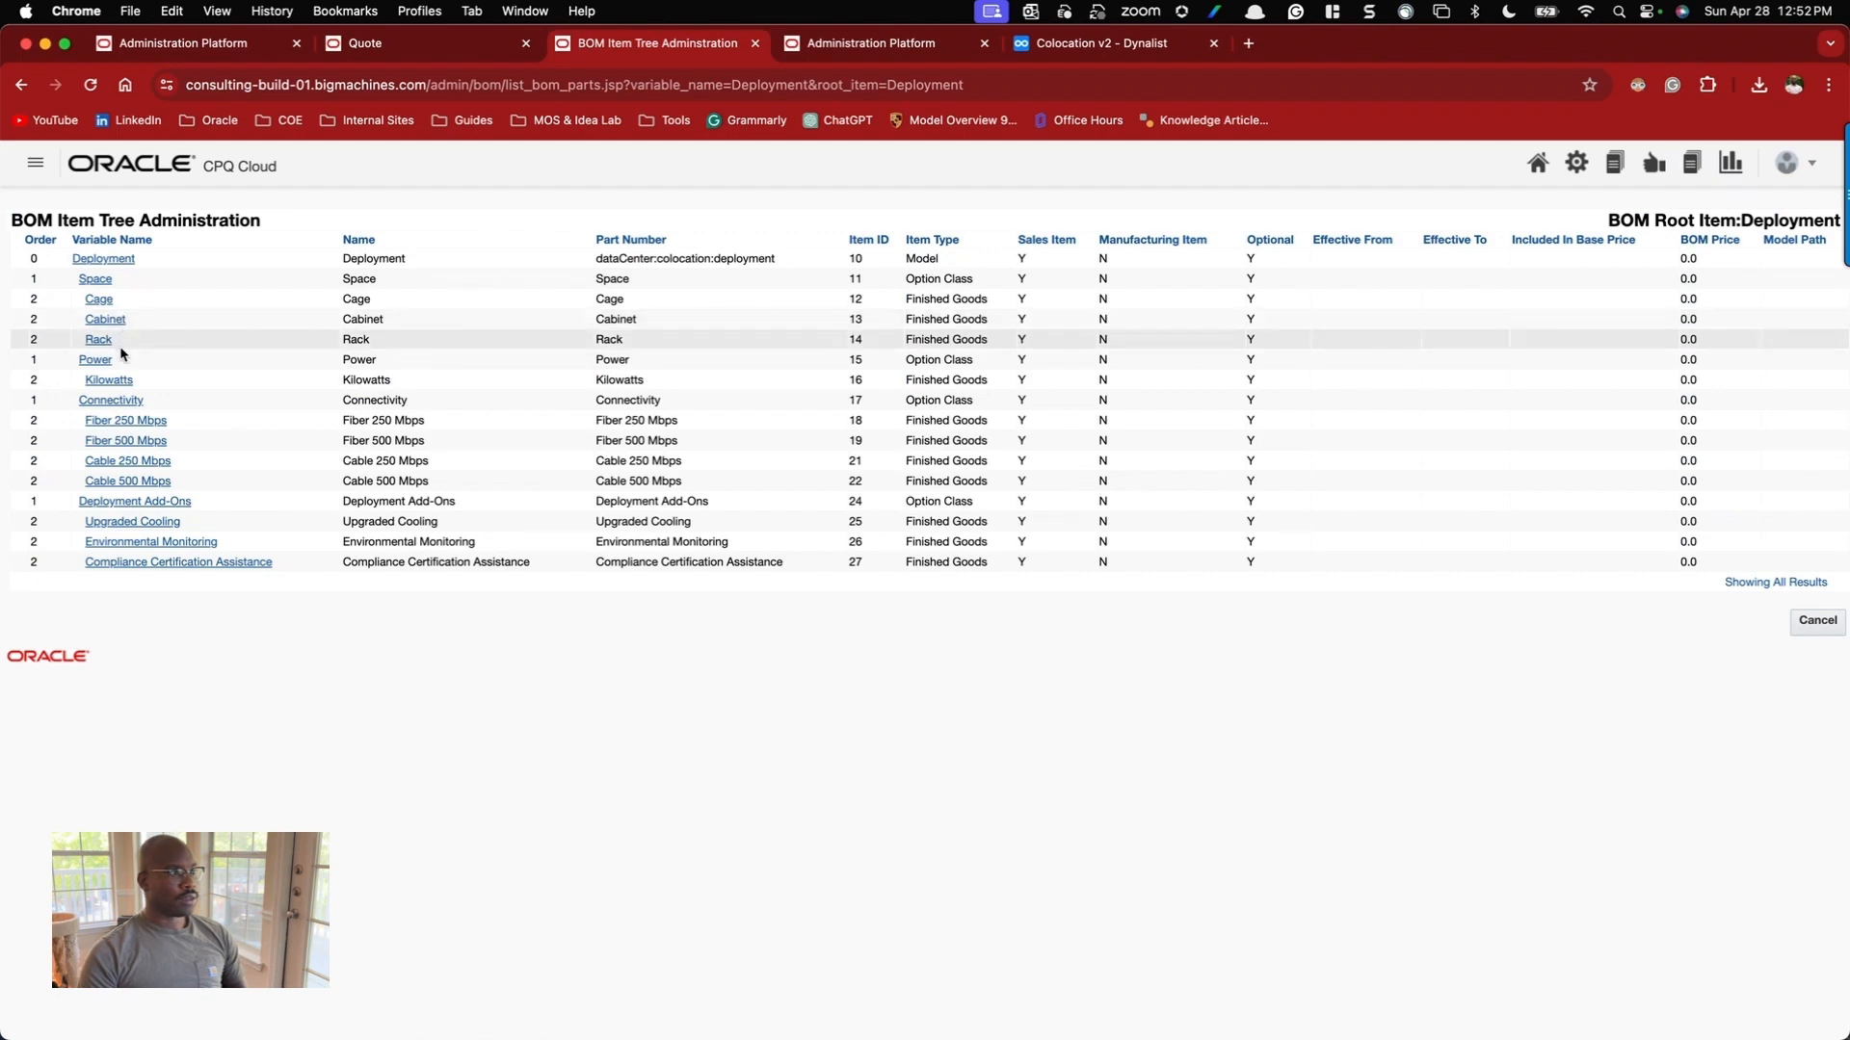
Sort the quote's Deployment line items by group sequence number in descending order.
click(402, 50)
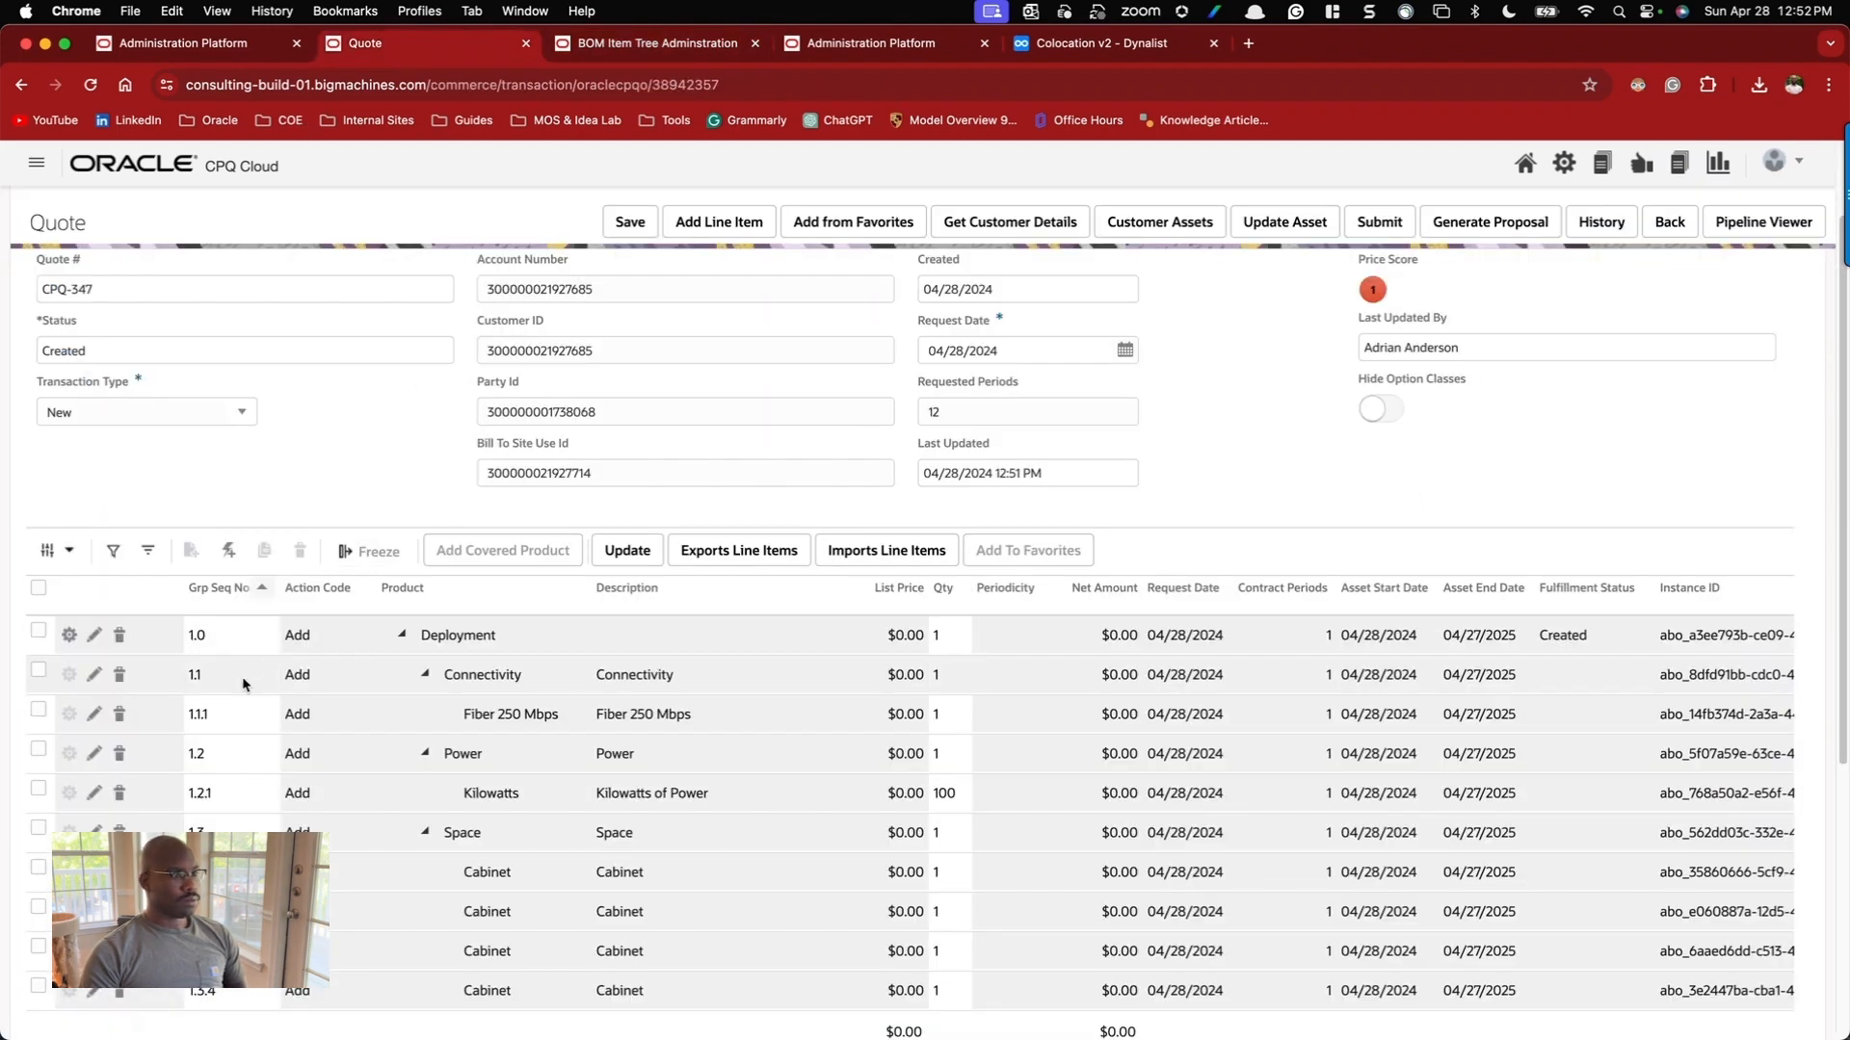
click(262, 588)
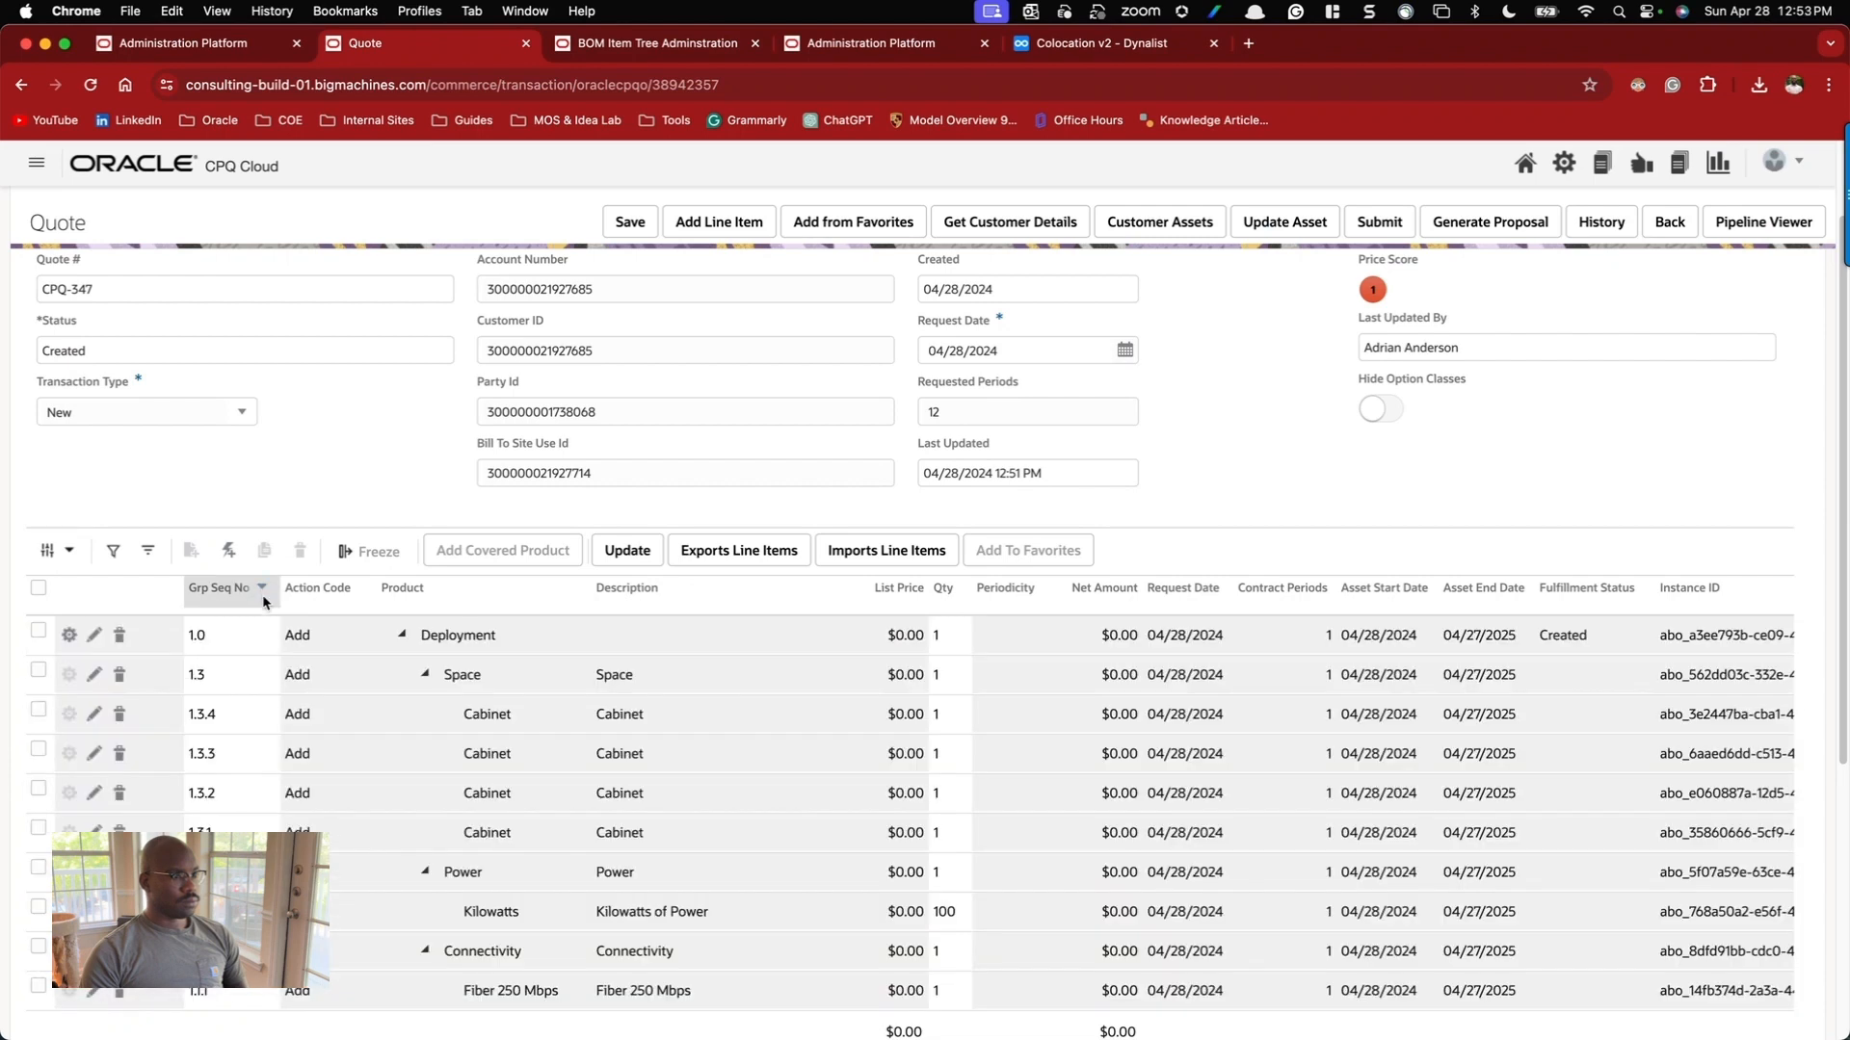
Sort the quote's Deployment line items by group sequence number in ascending order.
click(263, 587)
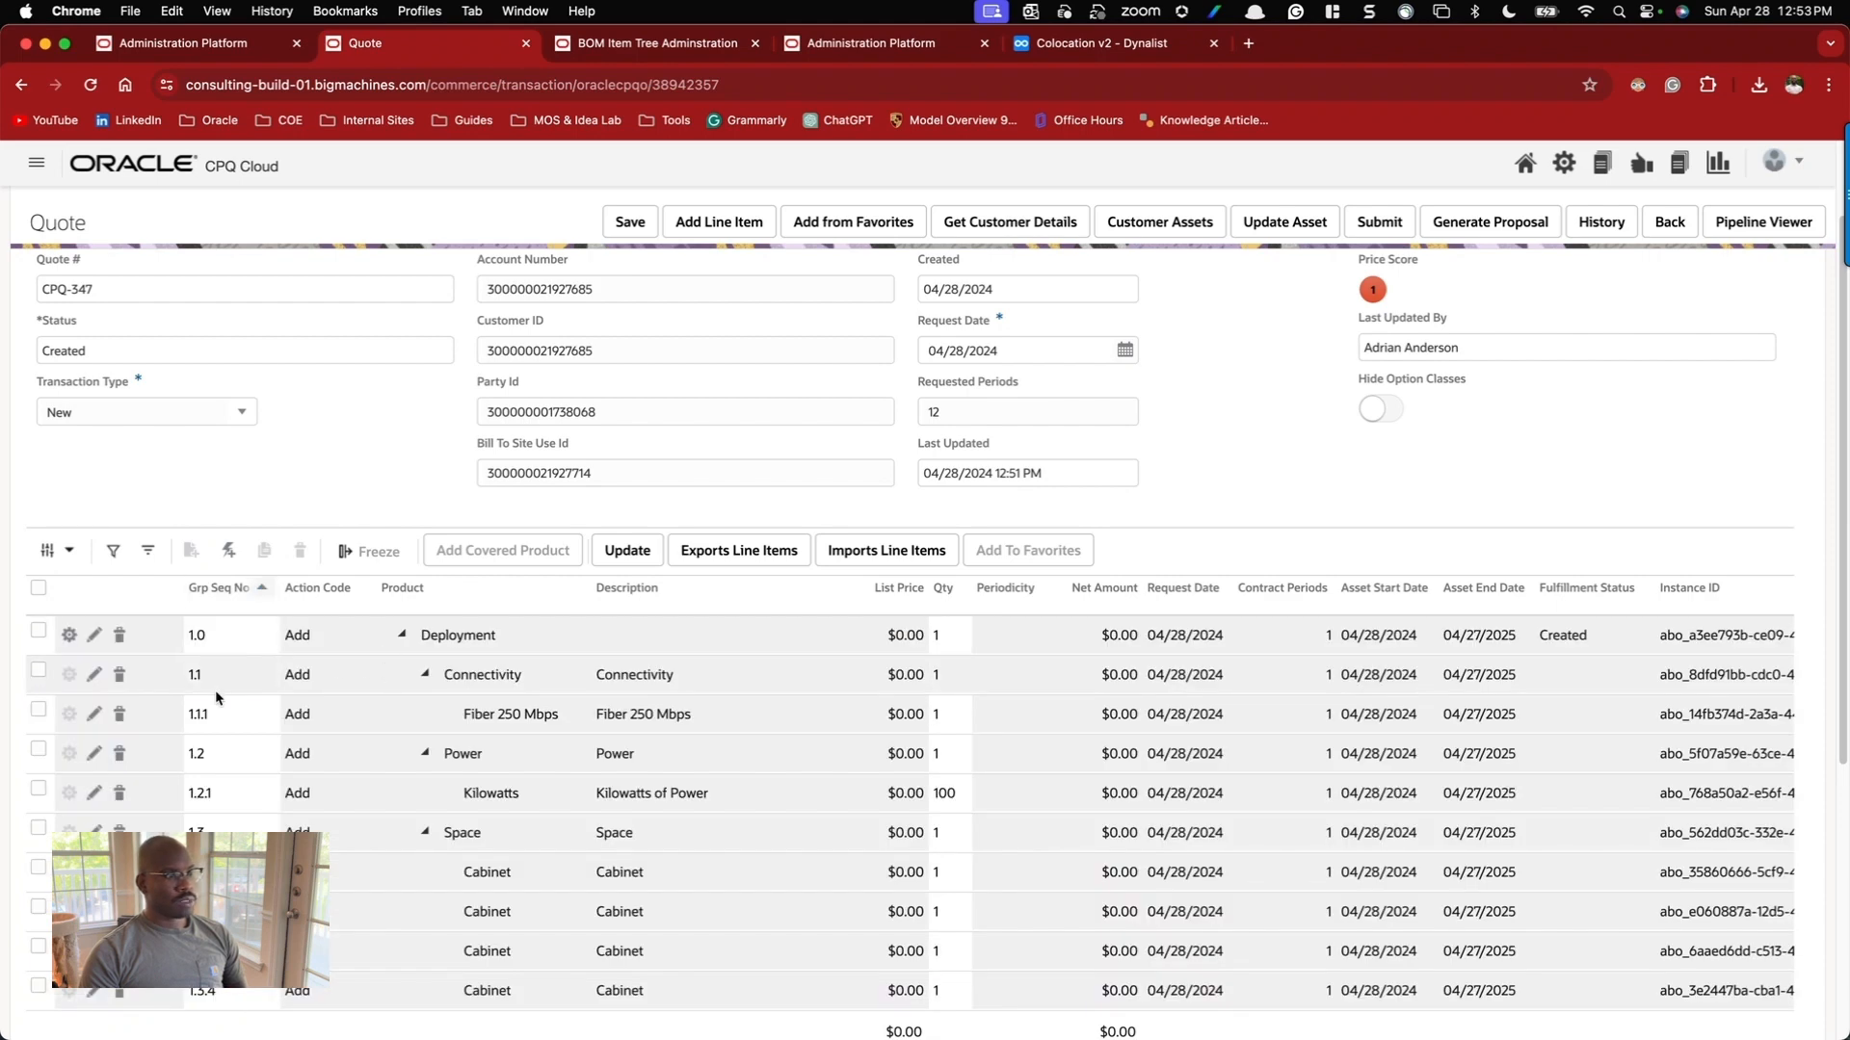
Open the Oracle_BomItemDef table from the BOM Mapping folder in data tables administration.
click(681, 41)
click(851, 49)
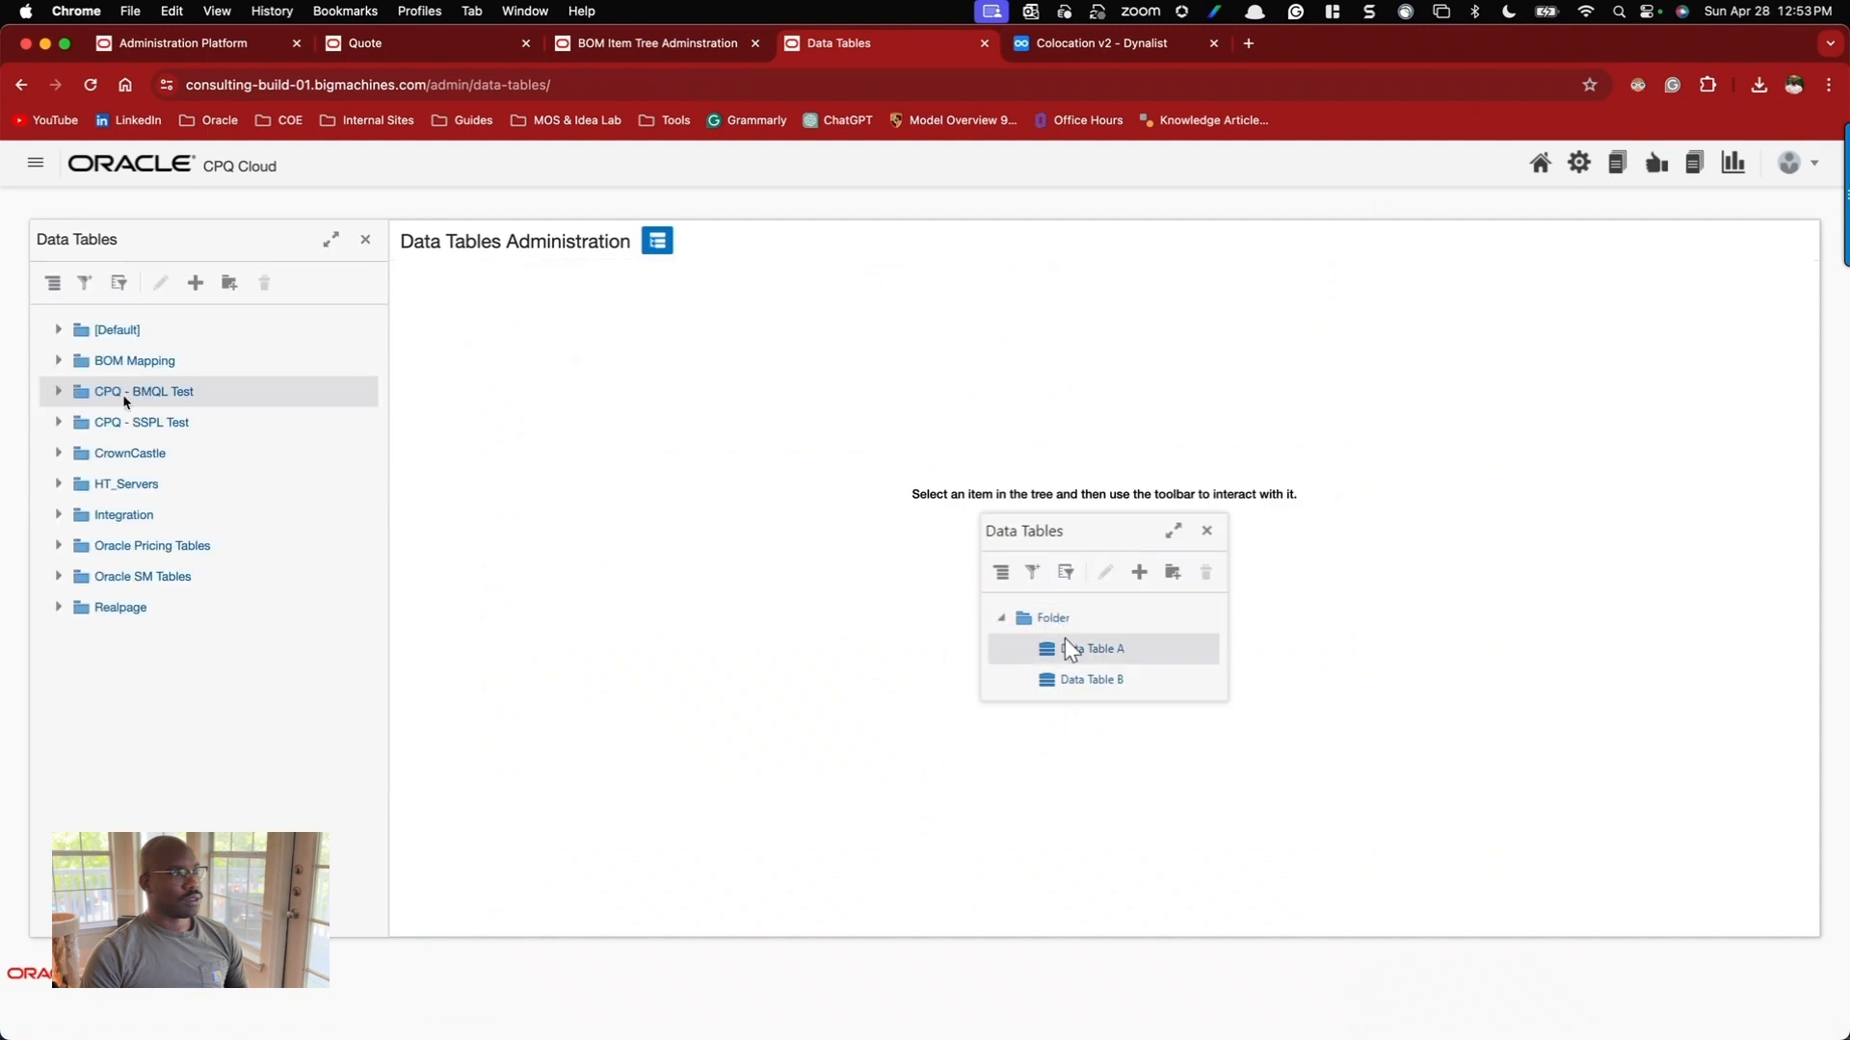
click(59, 362)
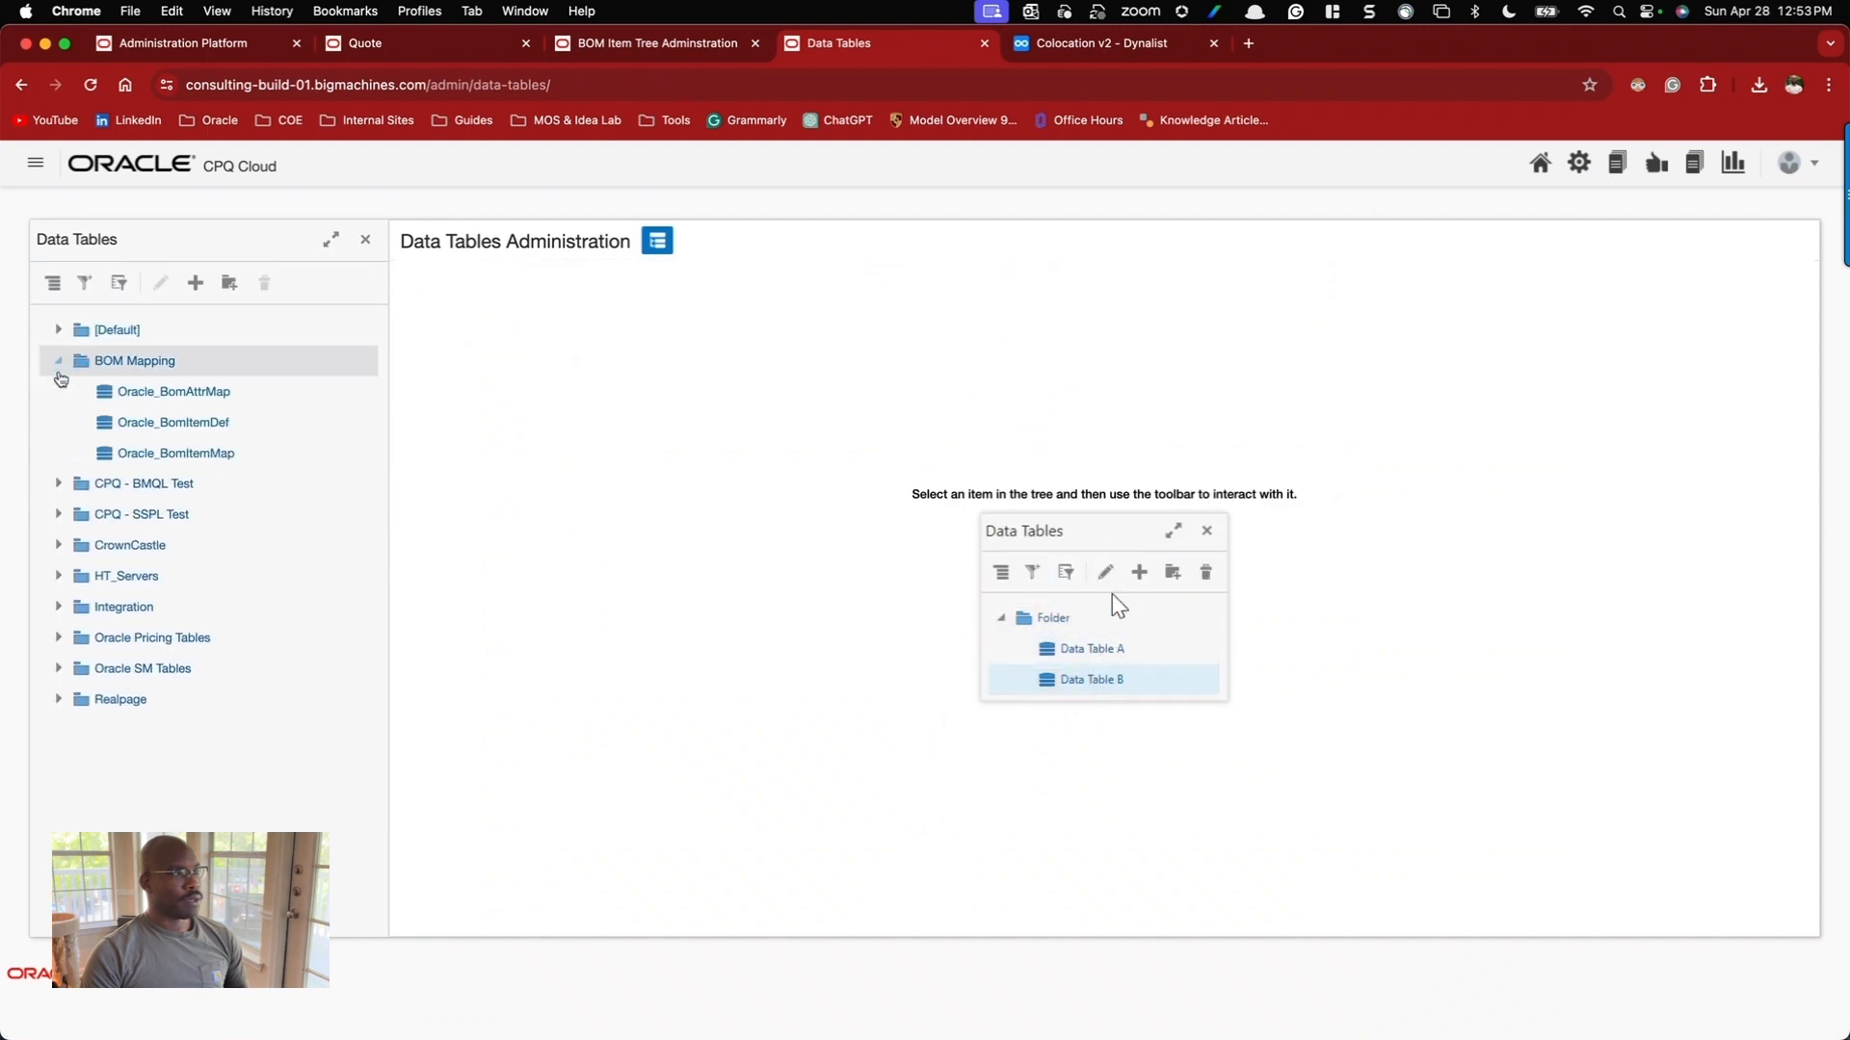
click(188, 425)
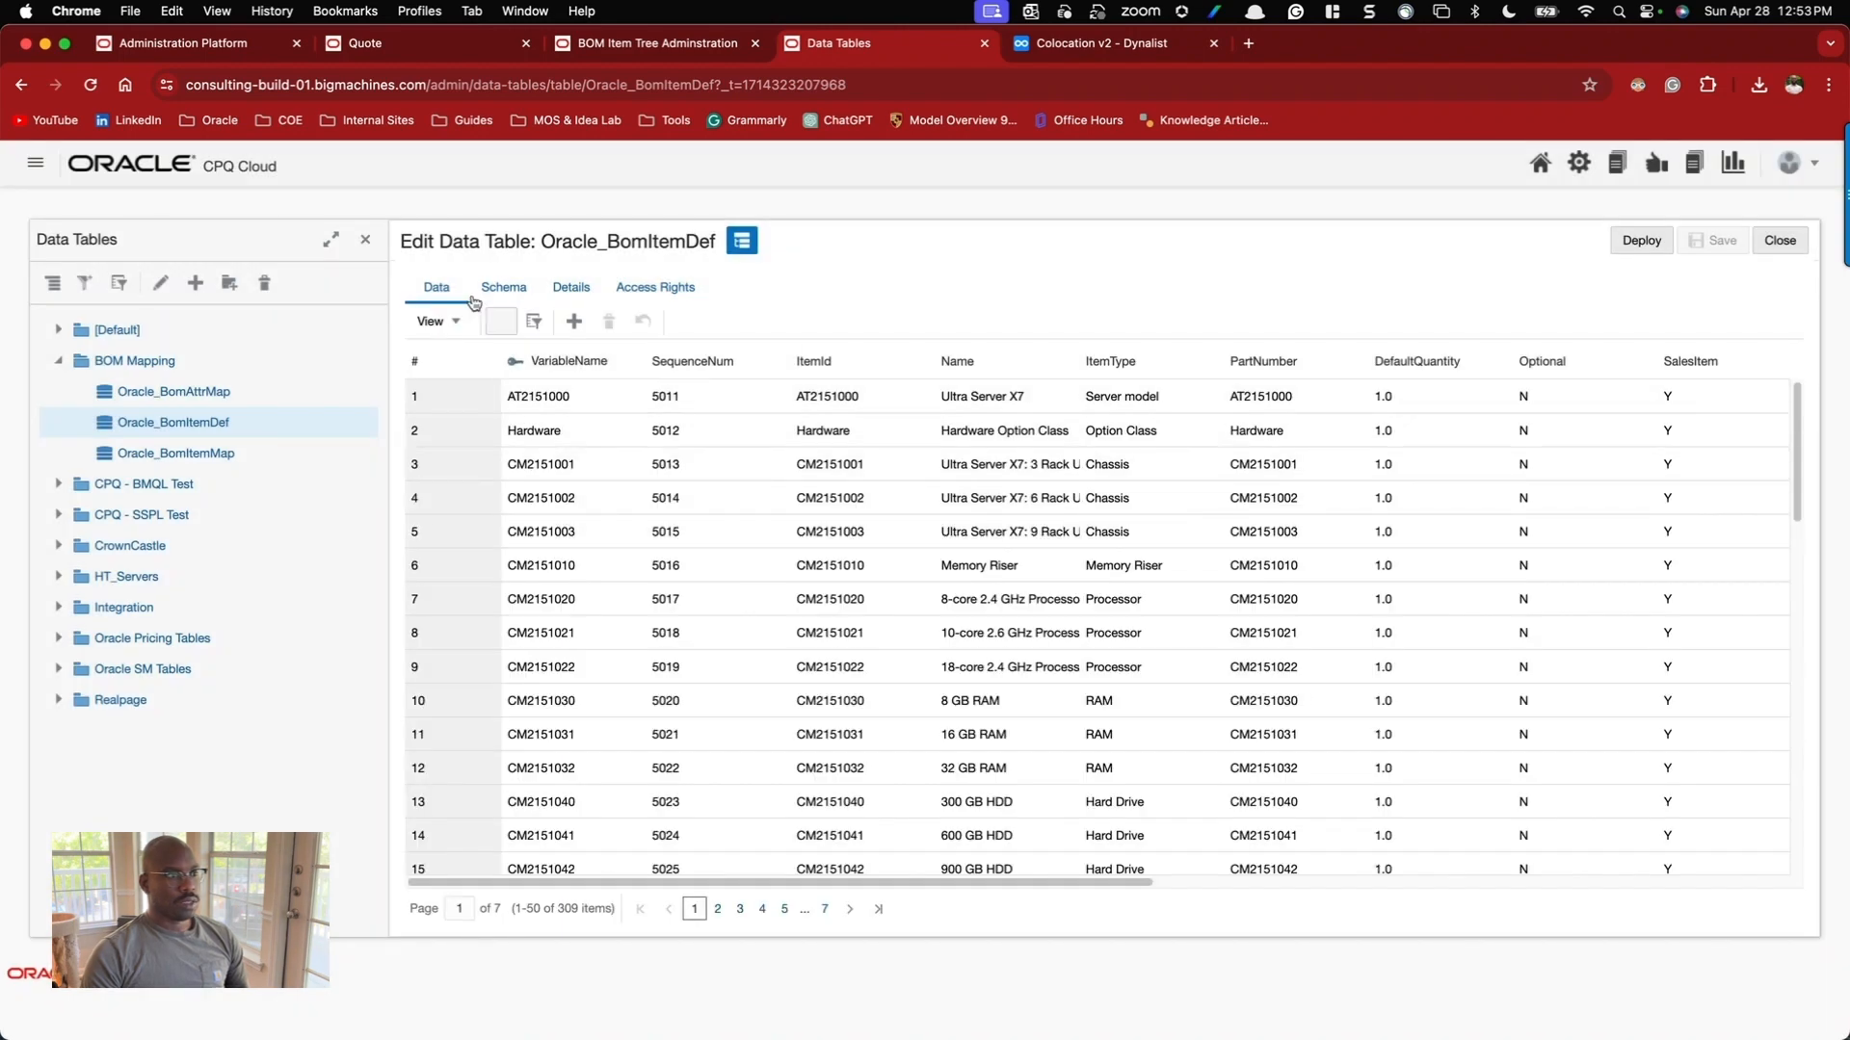
Filter the Oracle_BomItemDef data to rows whose RootVariableName contains "Deployment".
click(533, 321)
click(729, 549)
scroll(713, 621, down, 5)
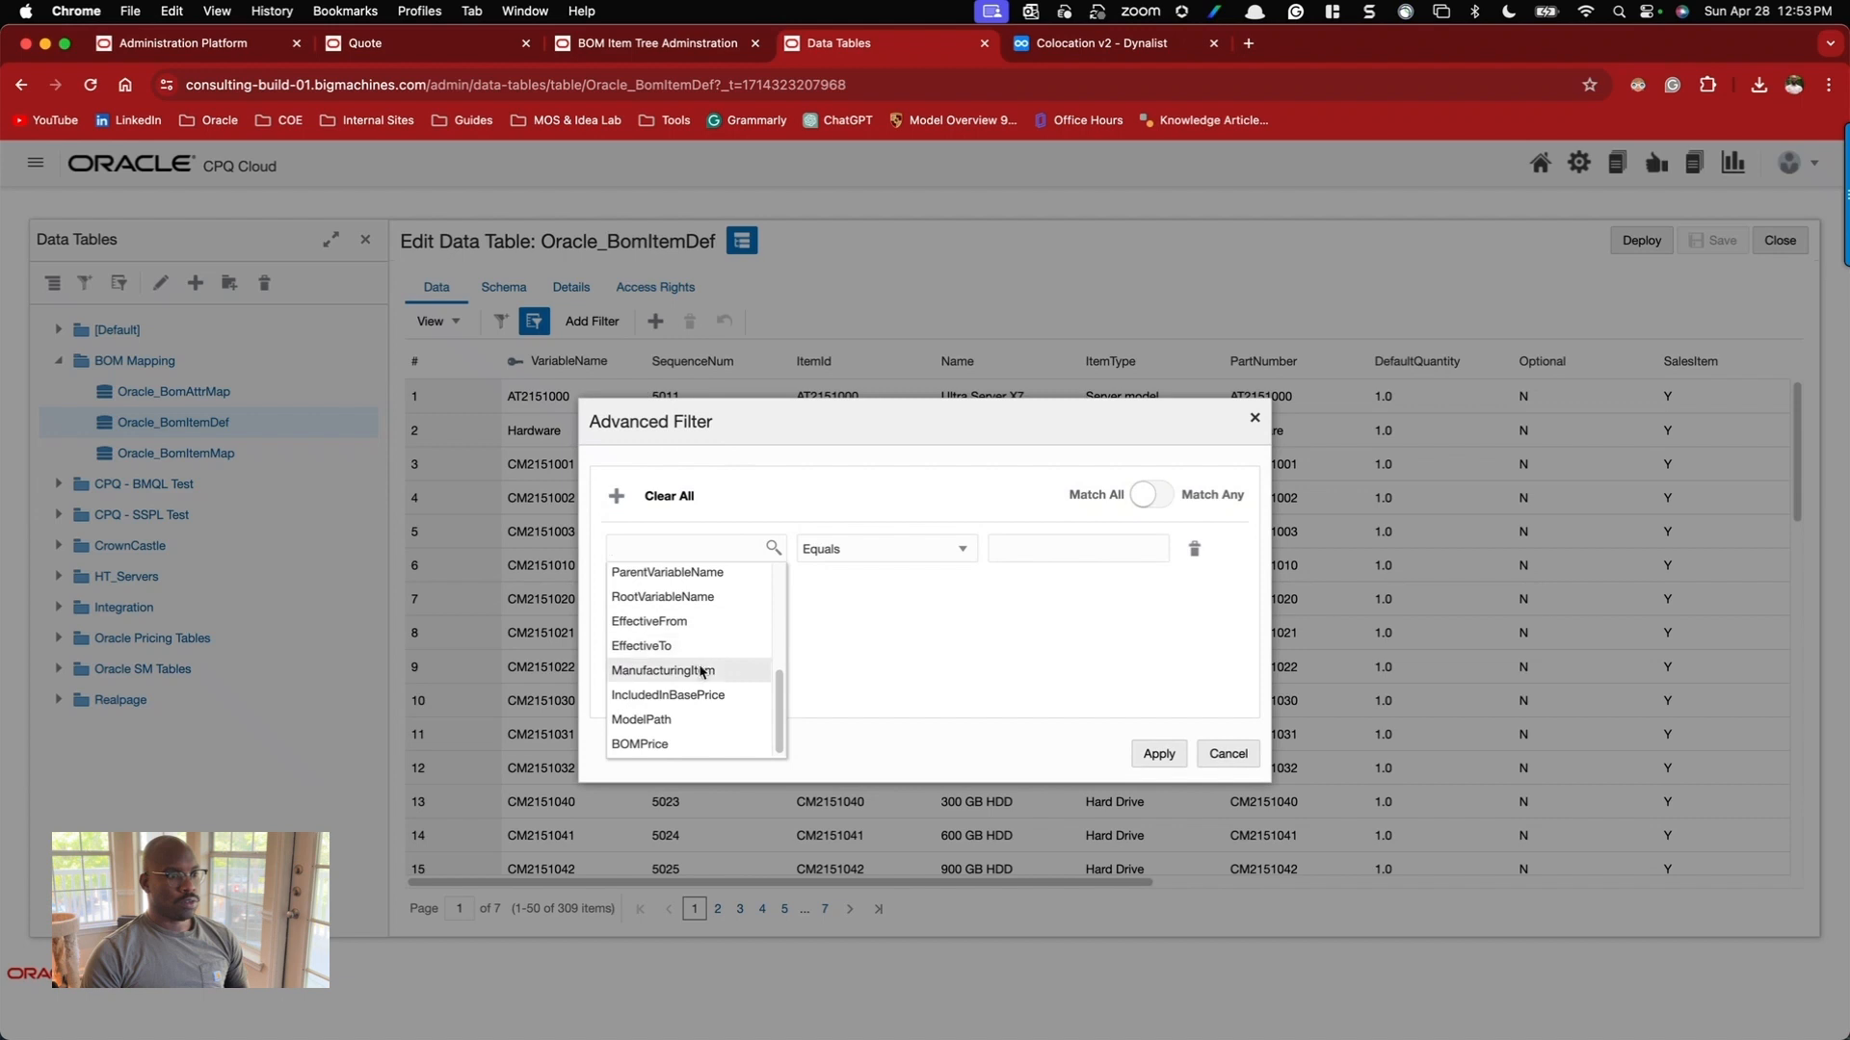
click(674, 602)
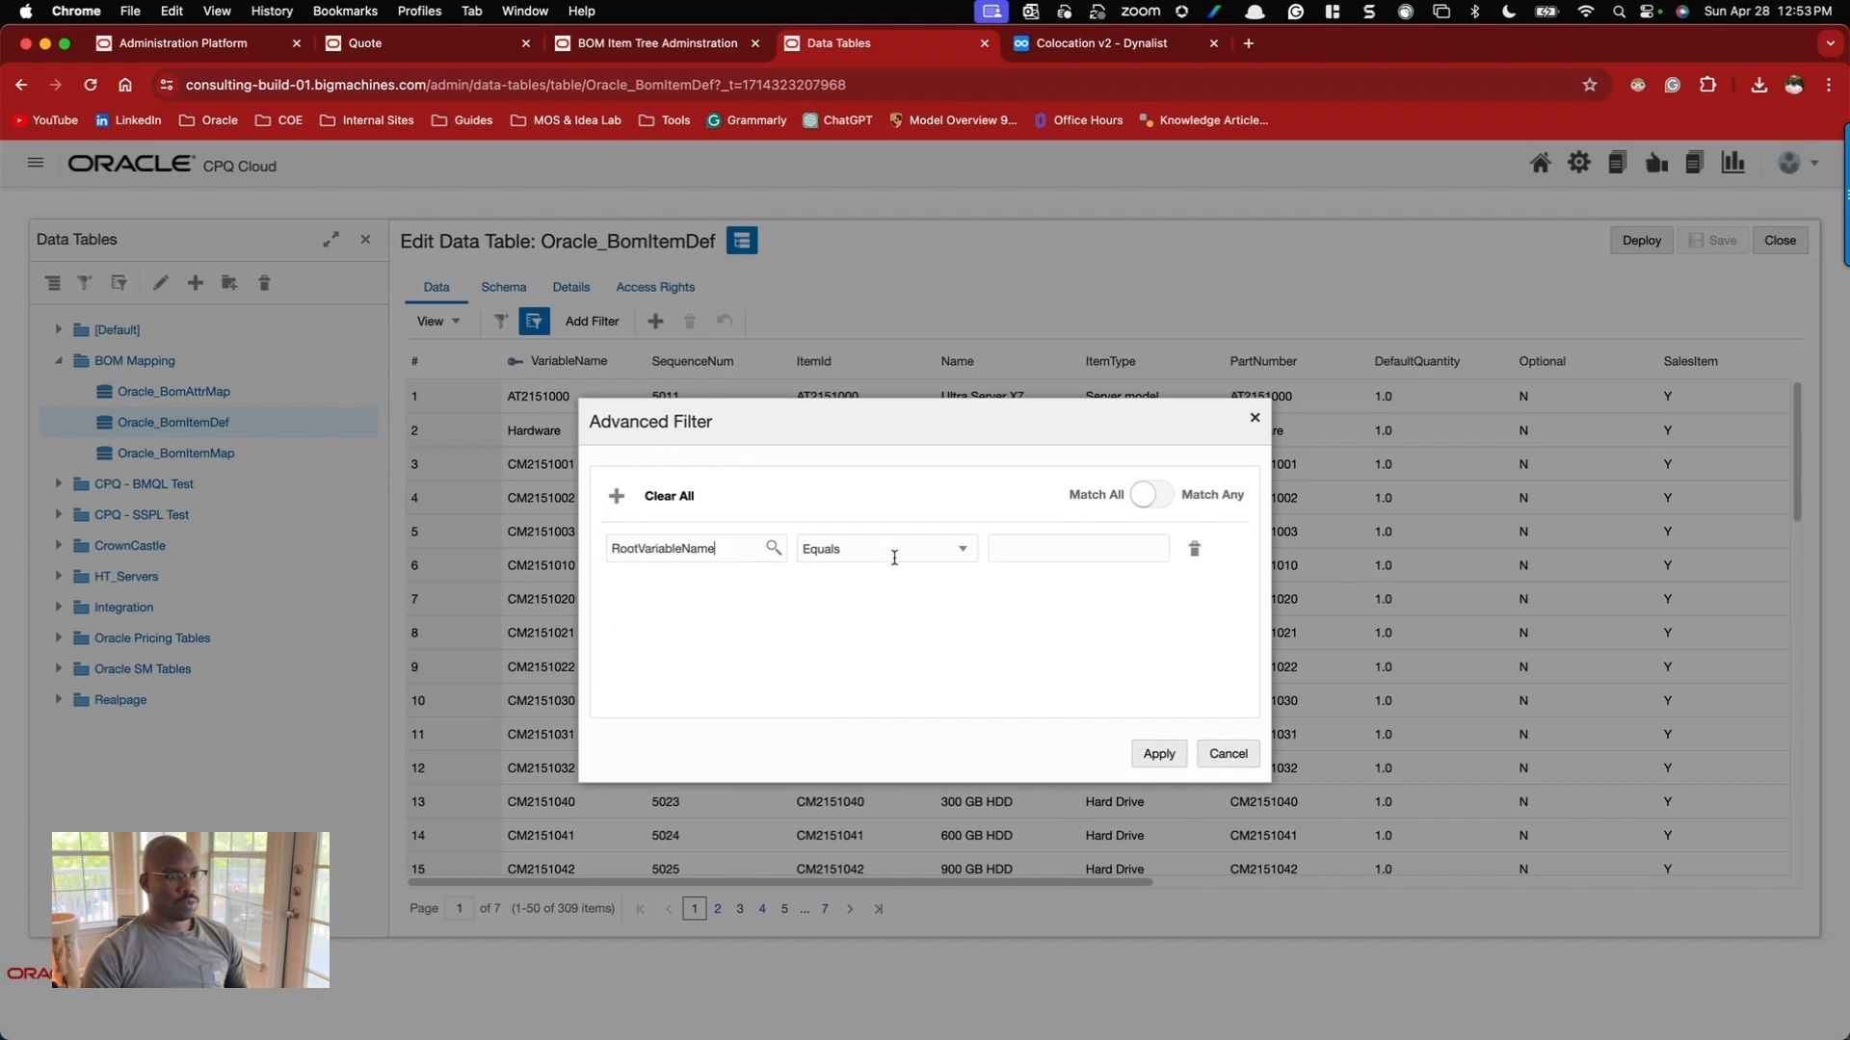
click(896, 553)
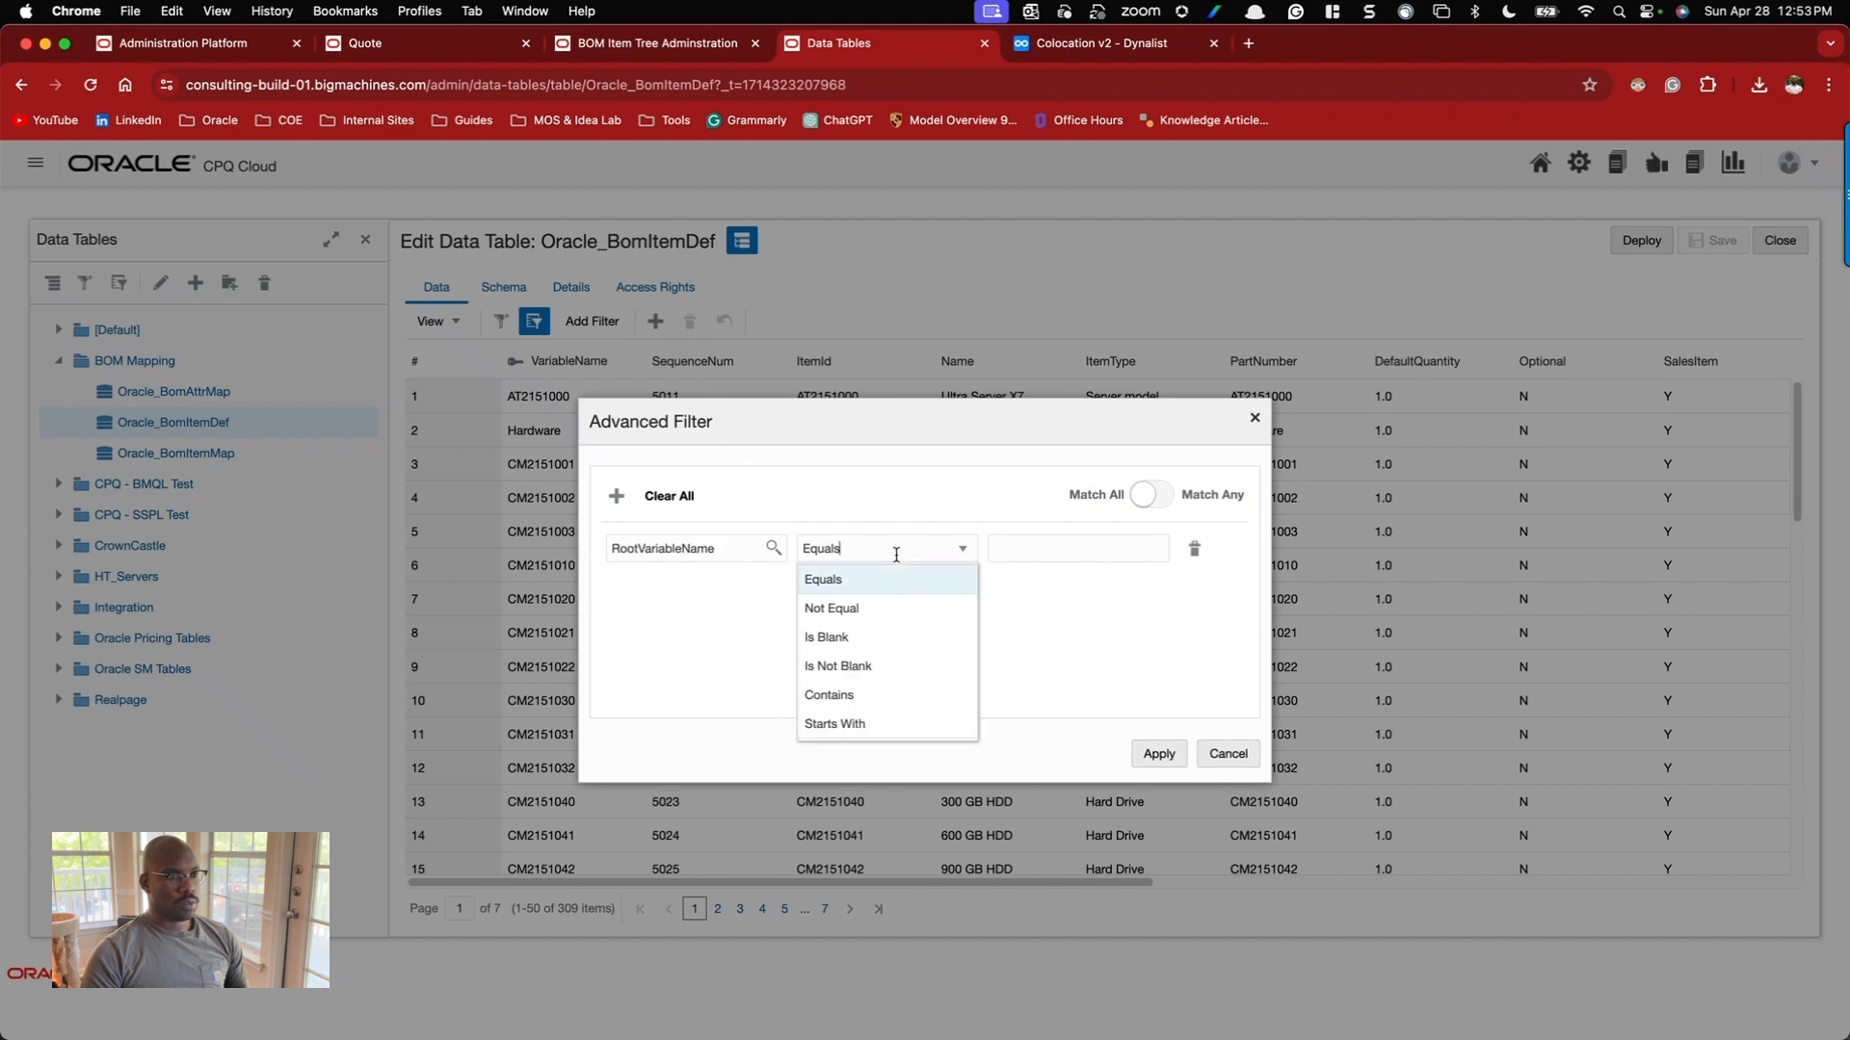
click(858, 695)
click(1041, 551)
text(Dep)
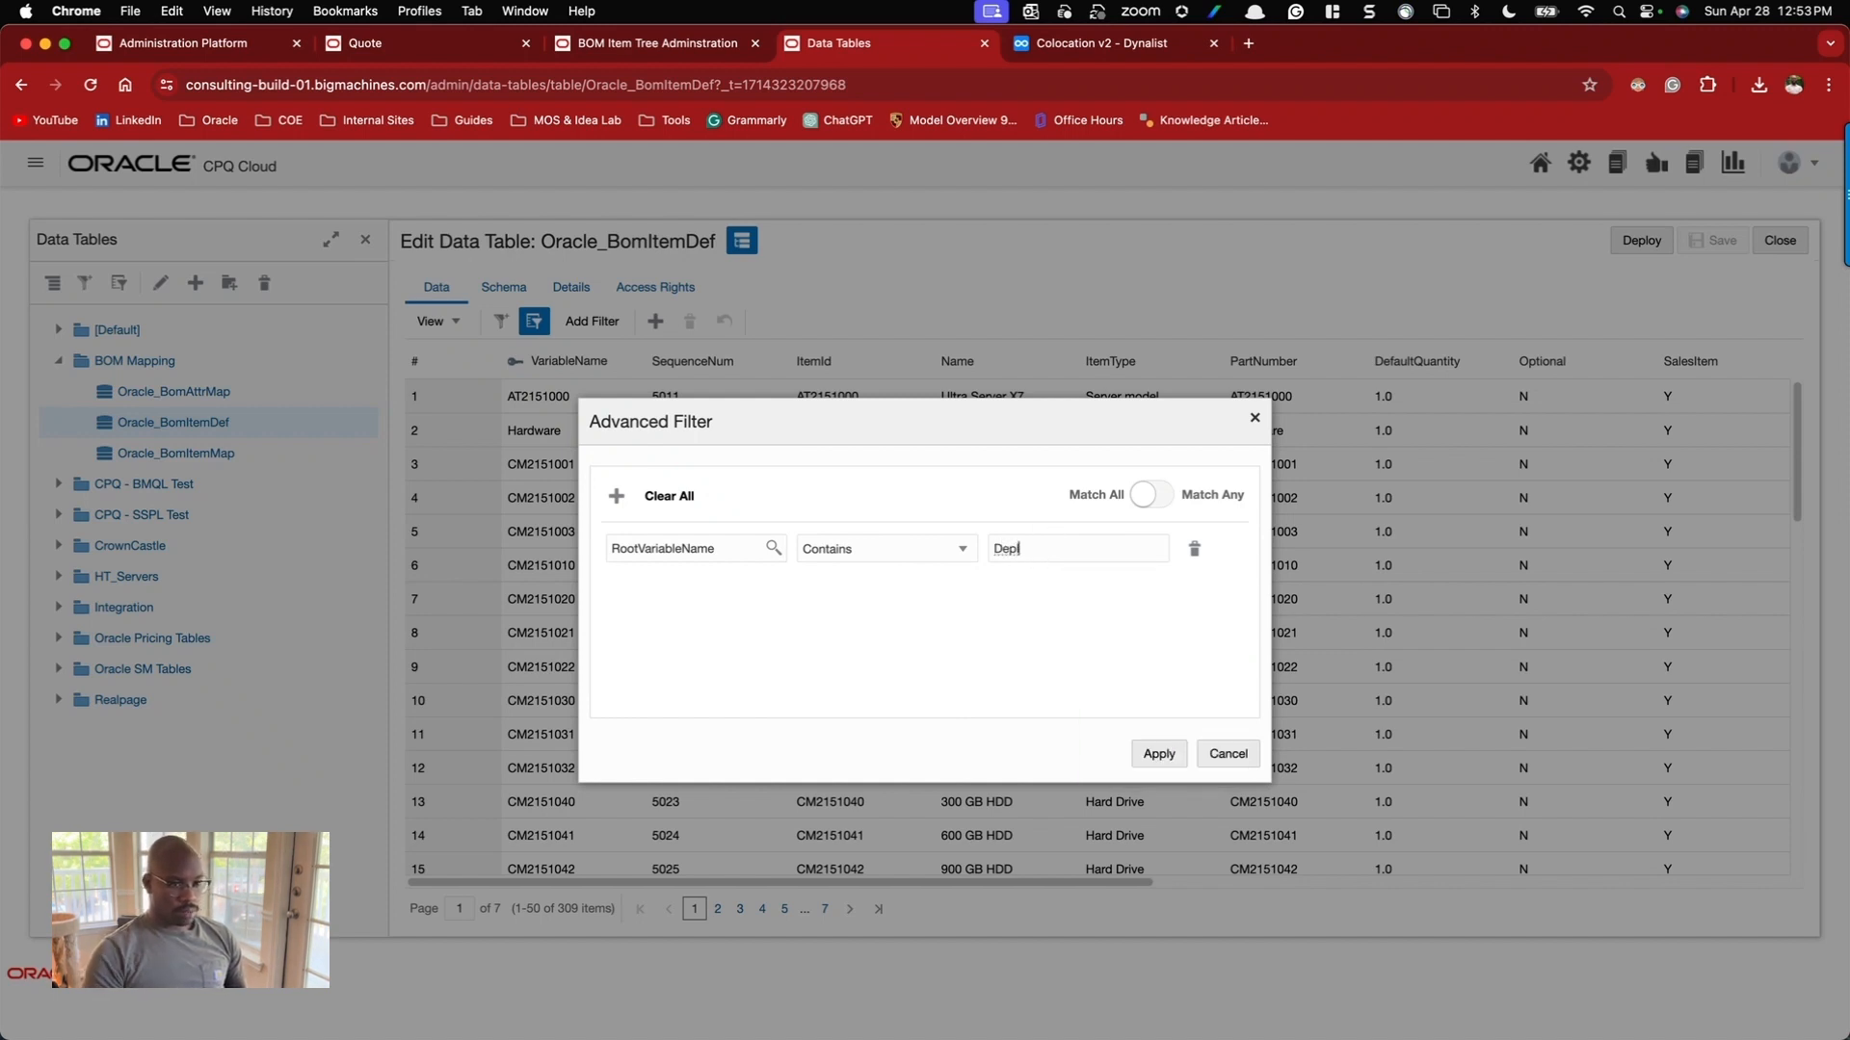
text(loyment)
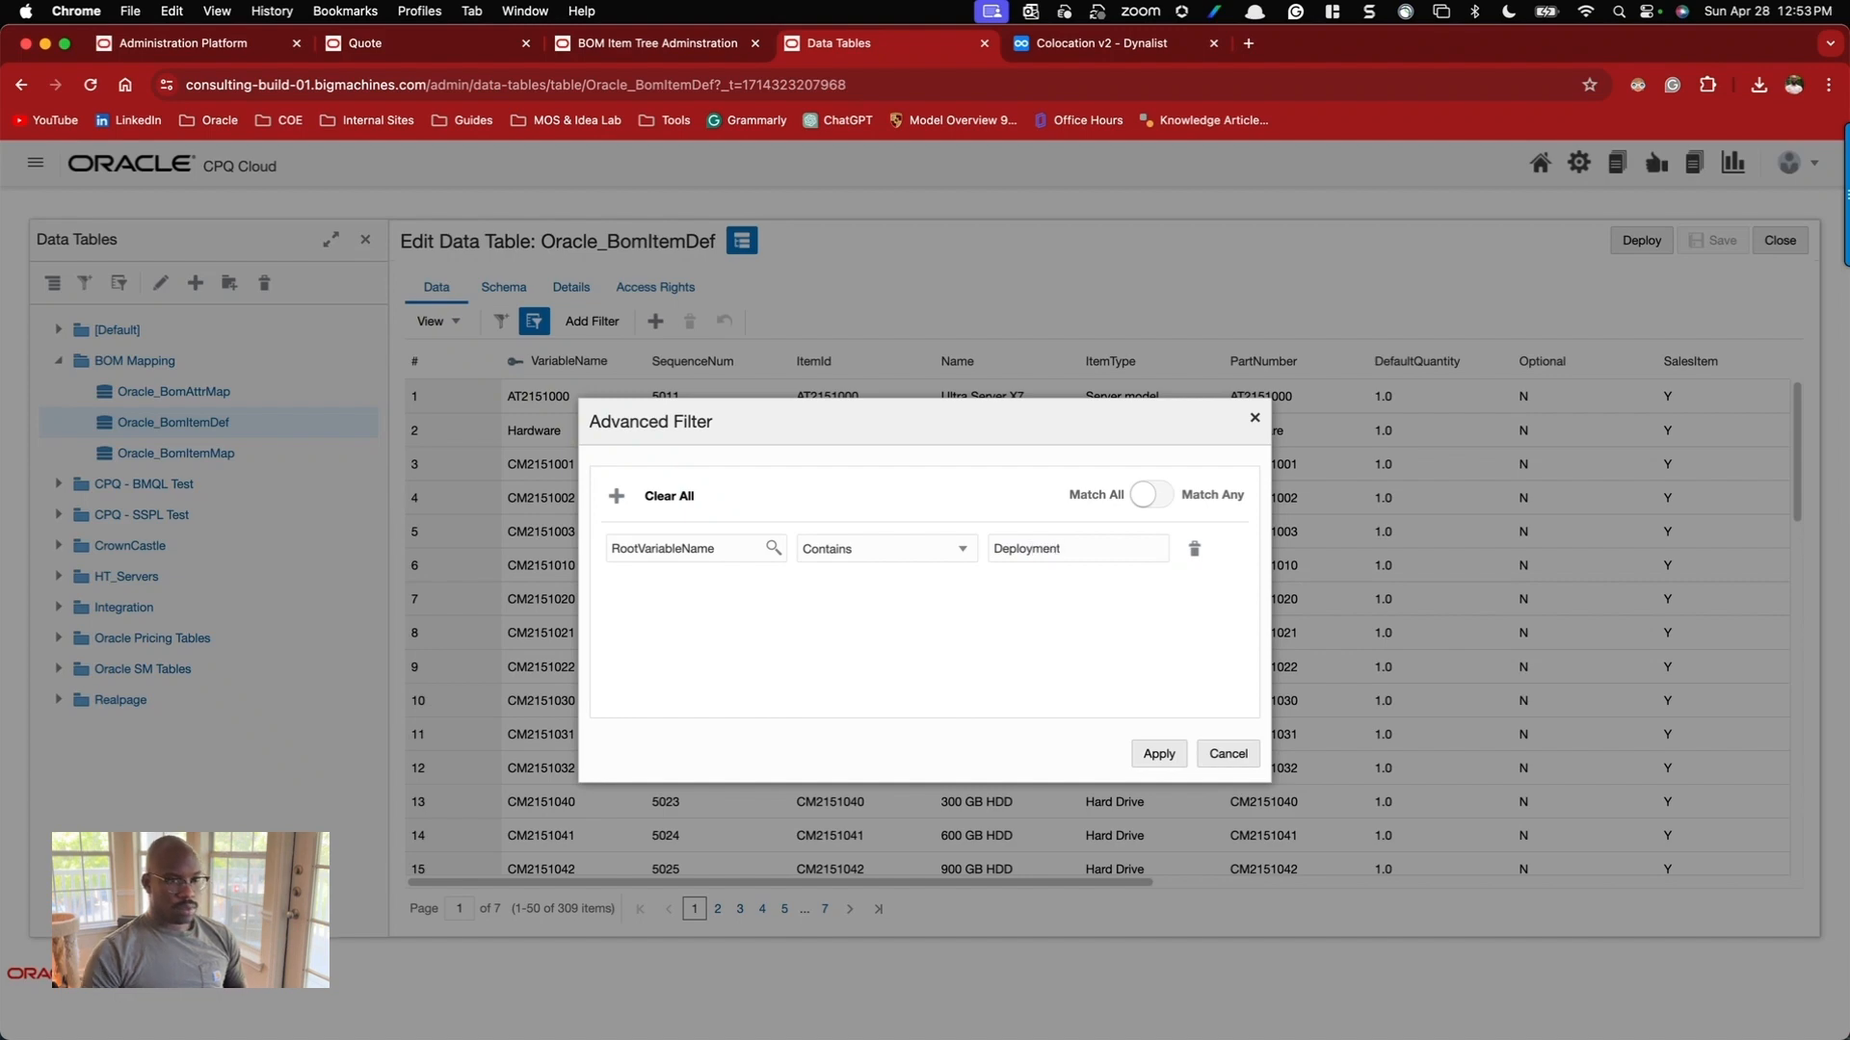
click(1159, 757)
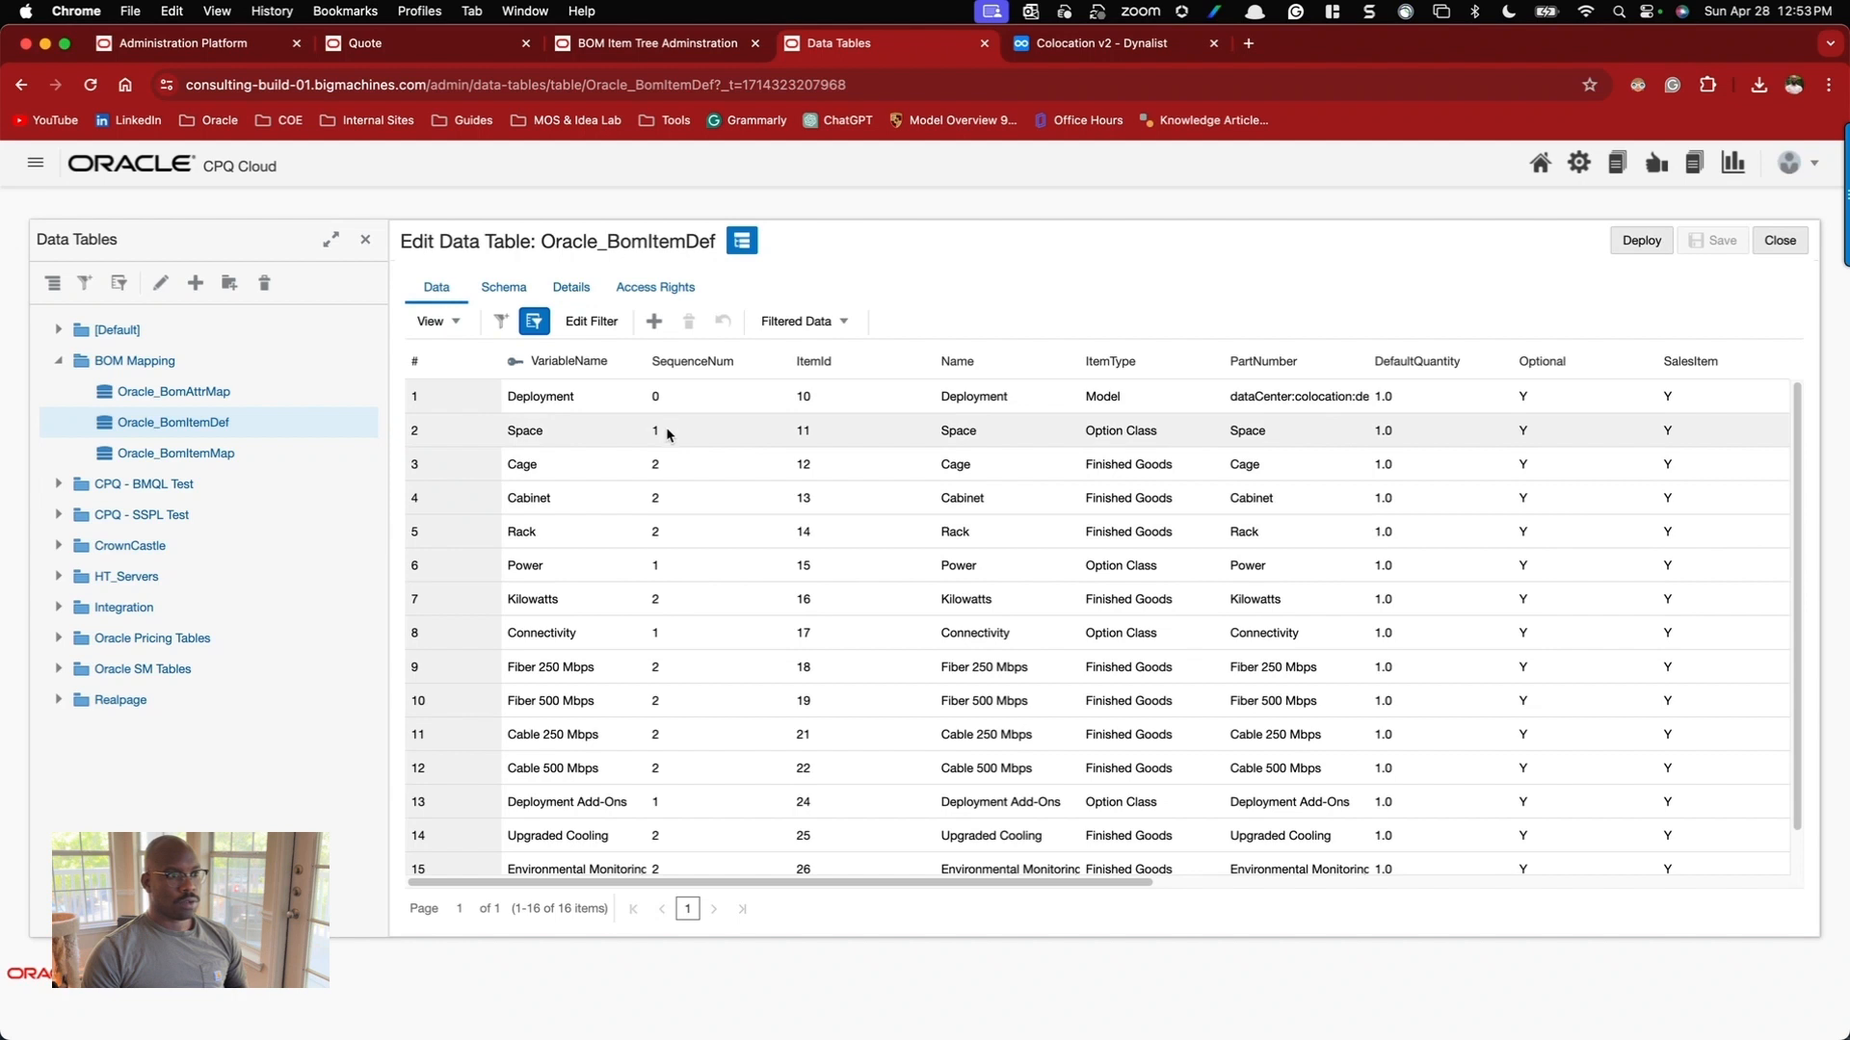
Set the SequenceNum of the Deployment, Space, Cage, Cabinet and Rack rows to 10, 11, 12, 13 and 14.
click(665, 496)
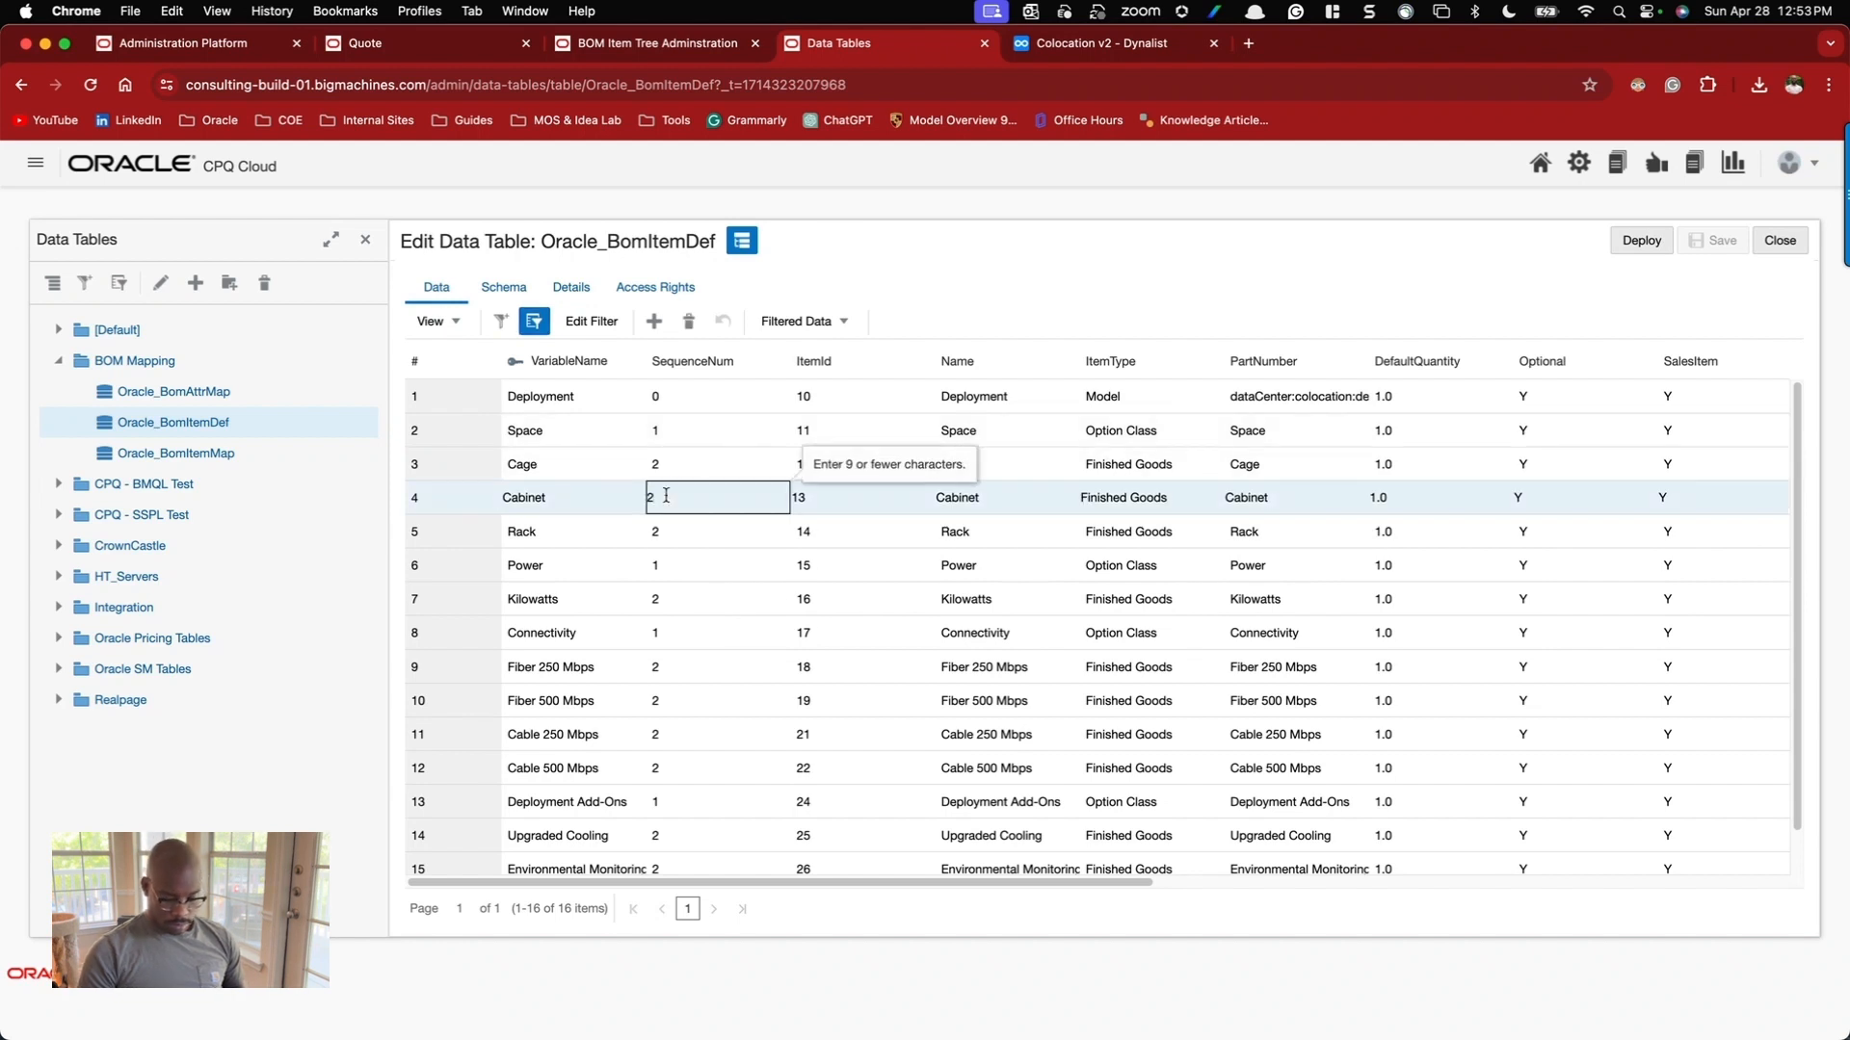
text(3)
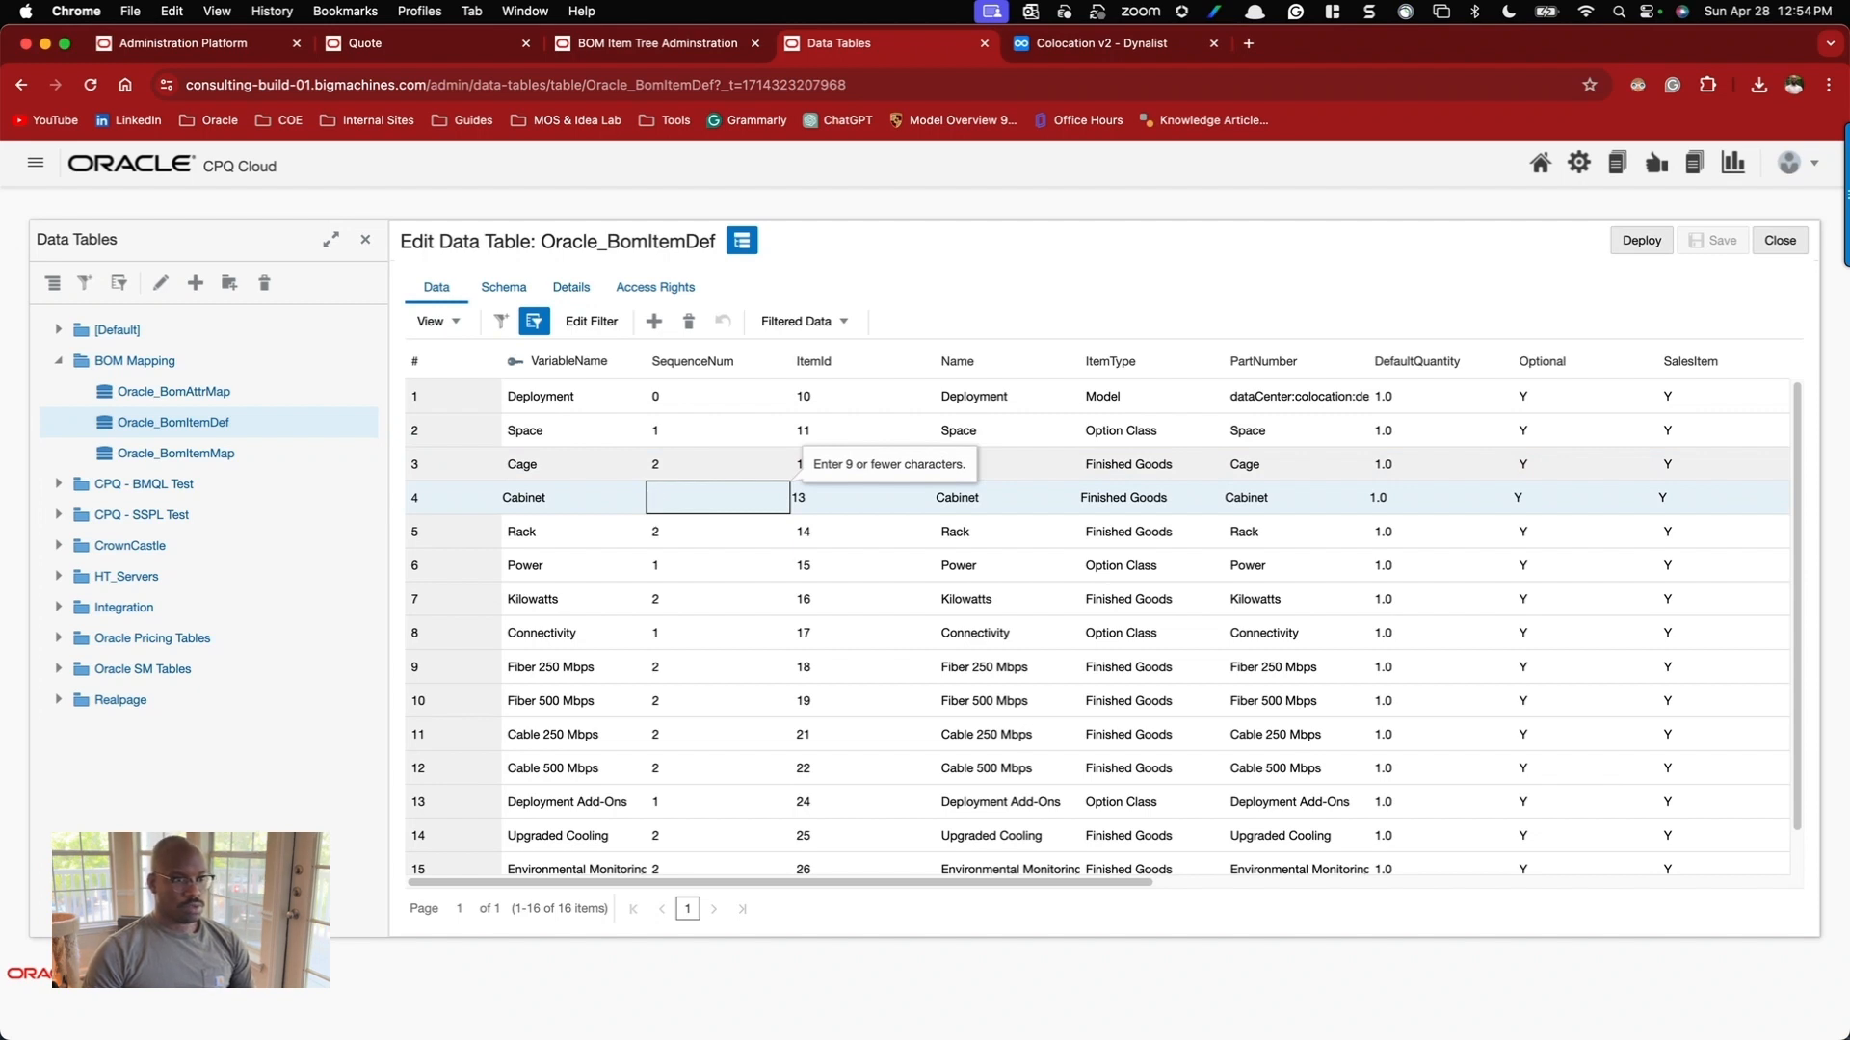
click(680, 397)
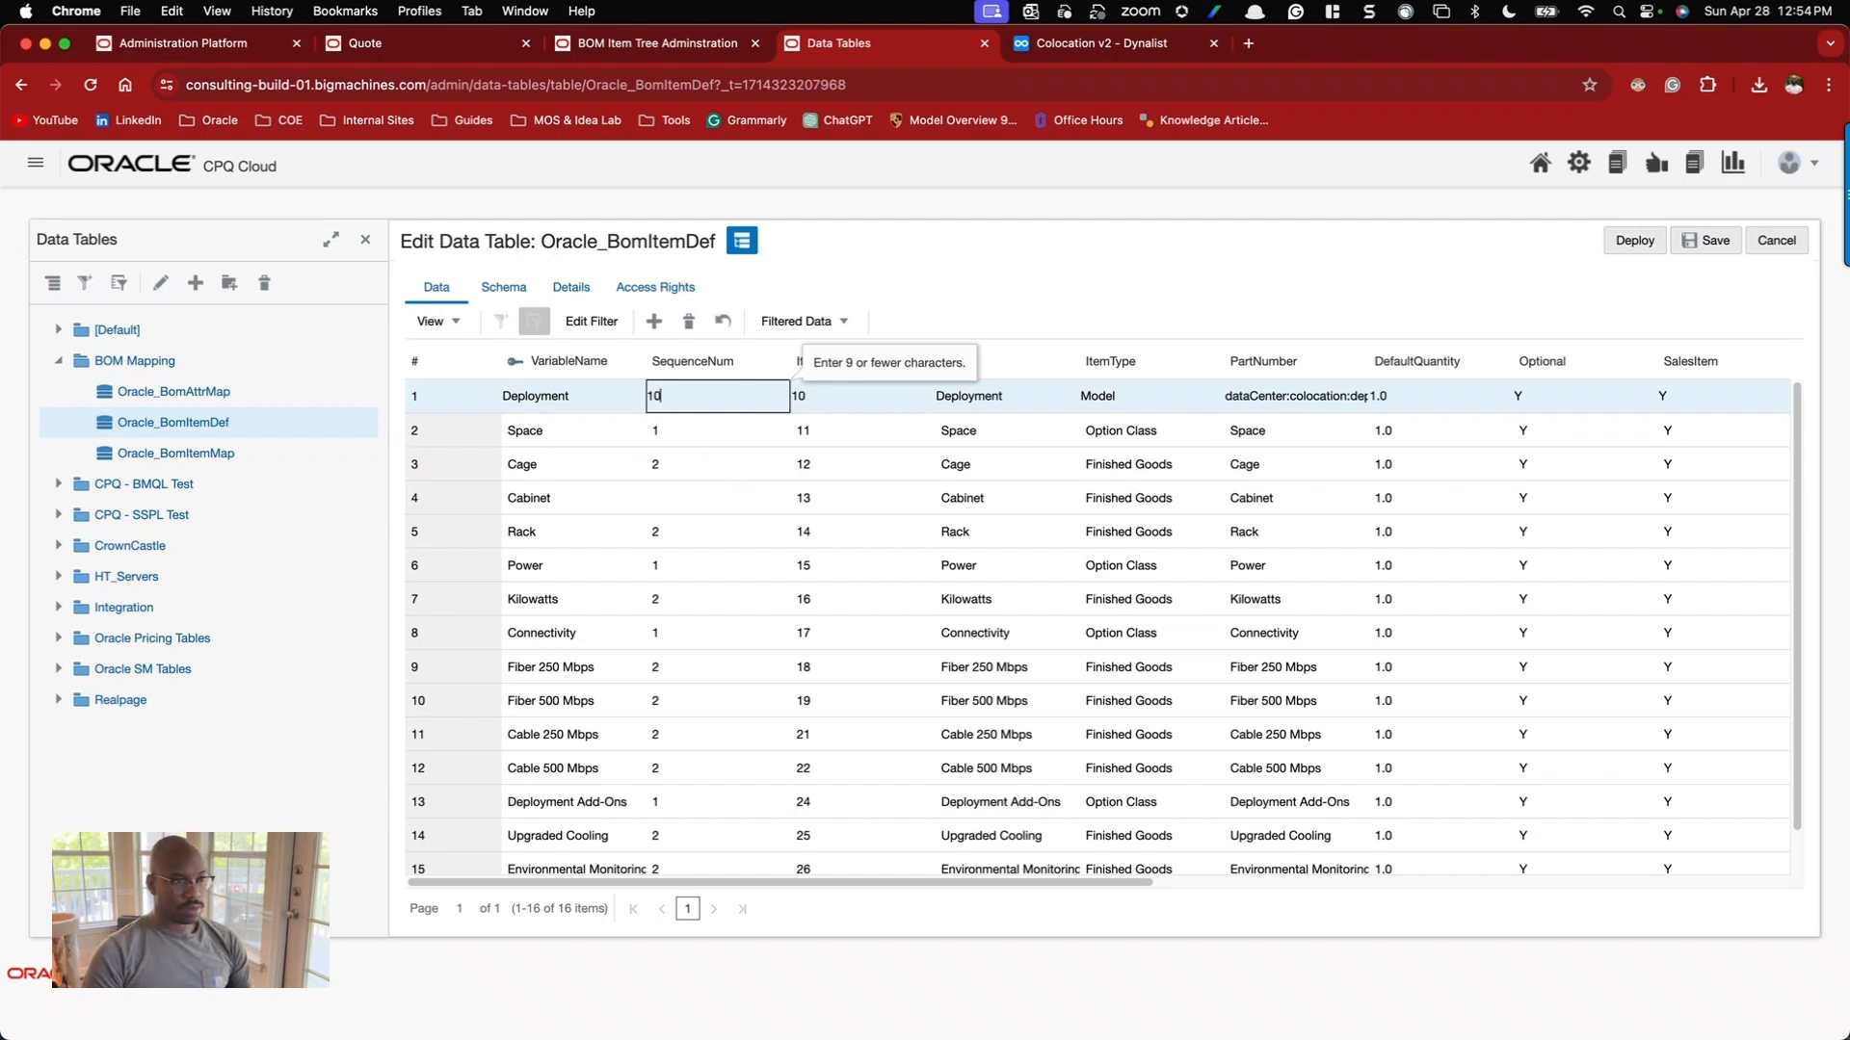
key(Return)
text(11)
key(Return)
text(12)
key(Return)
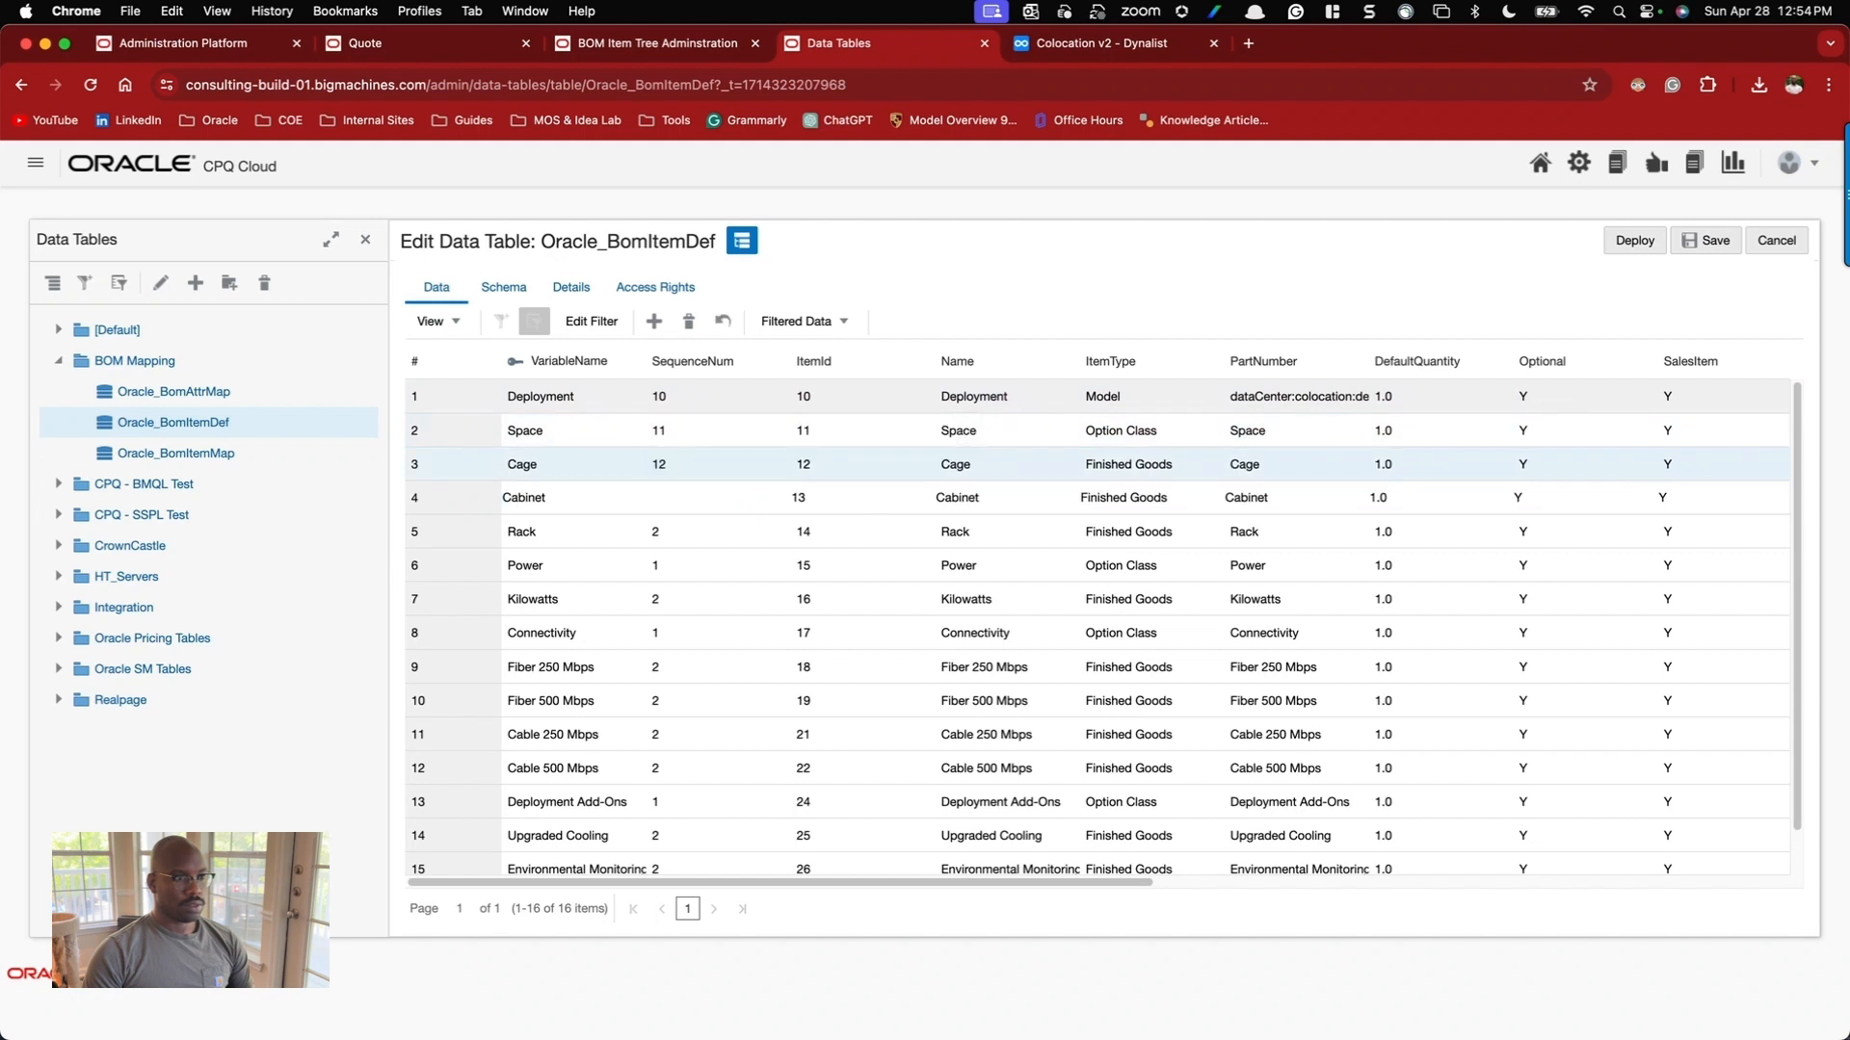
text(13)
key(Return)
text(14)
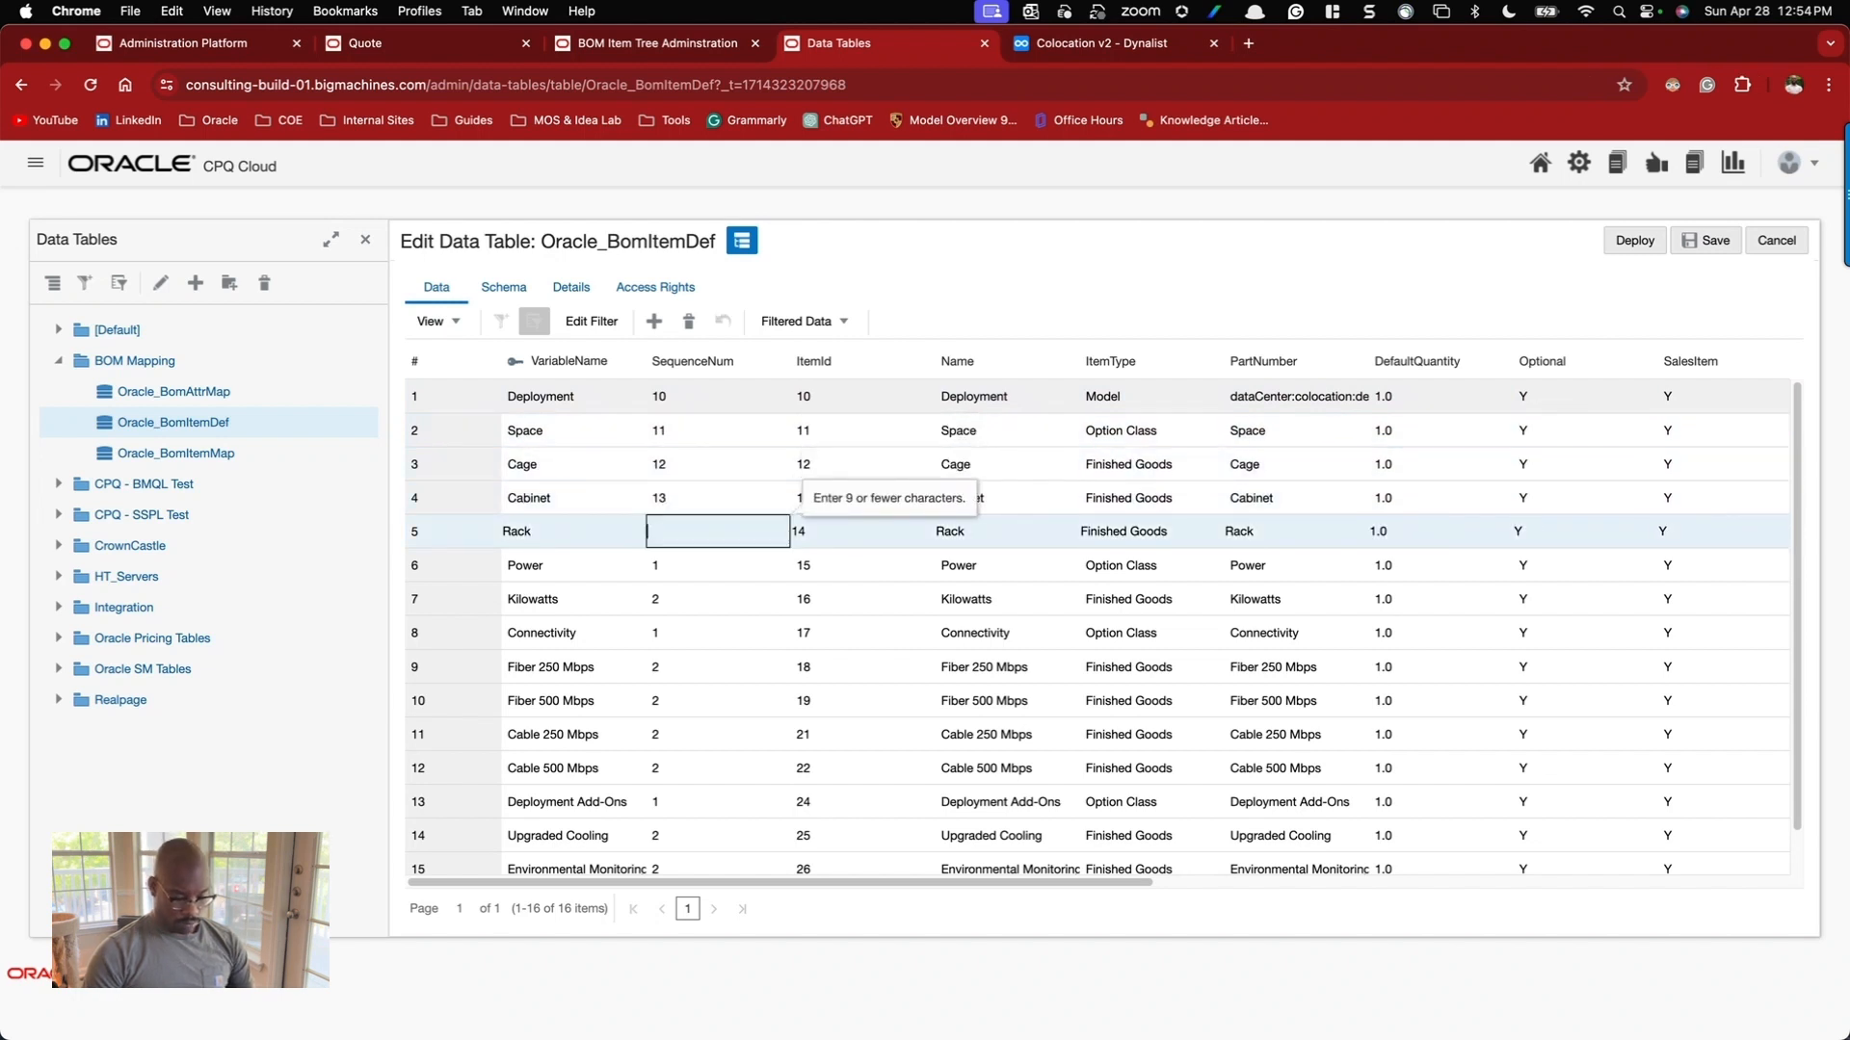
key(Return)
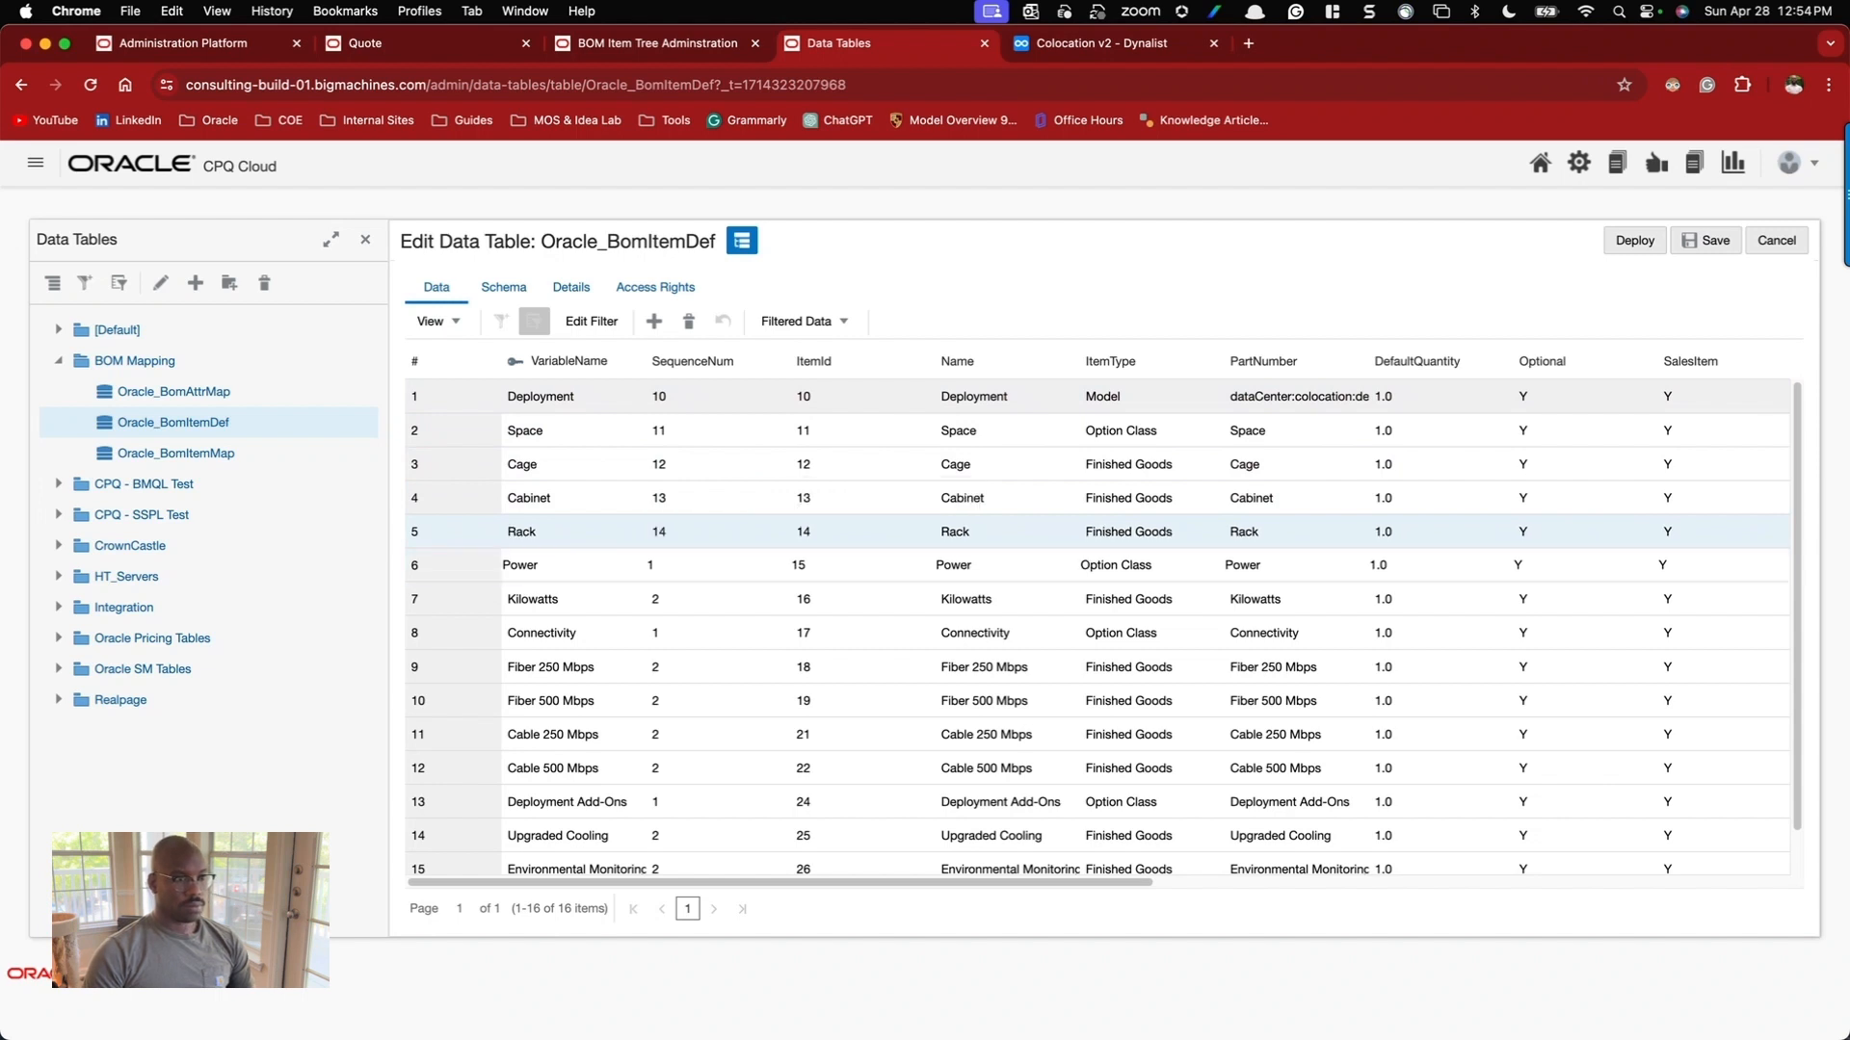
Set the SequenceNum of Power, Kilowatts, Connectivity, Fiber 250 Mbps and Fiber 500 Mbps to 15, 16, 17, 18 and 19.
text(15)
key(Return)
text(16)
key(Return)
text(17)
key(Return)
text(18)
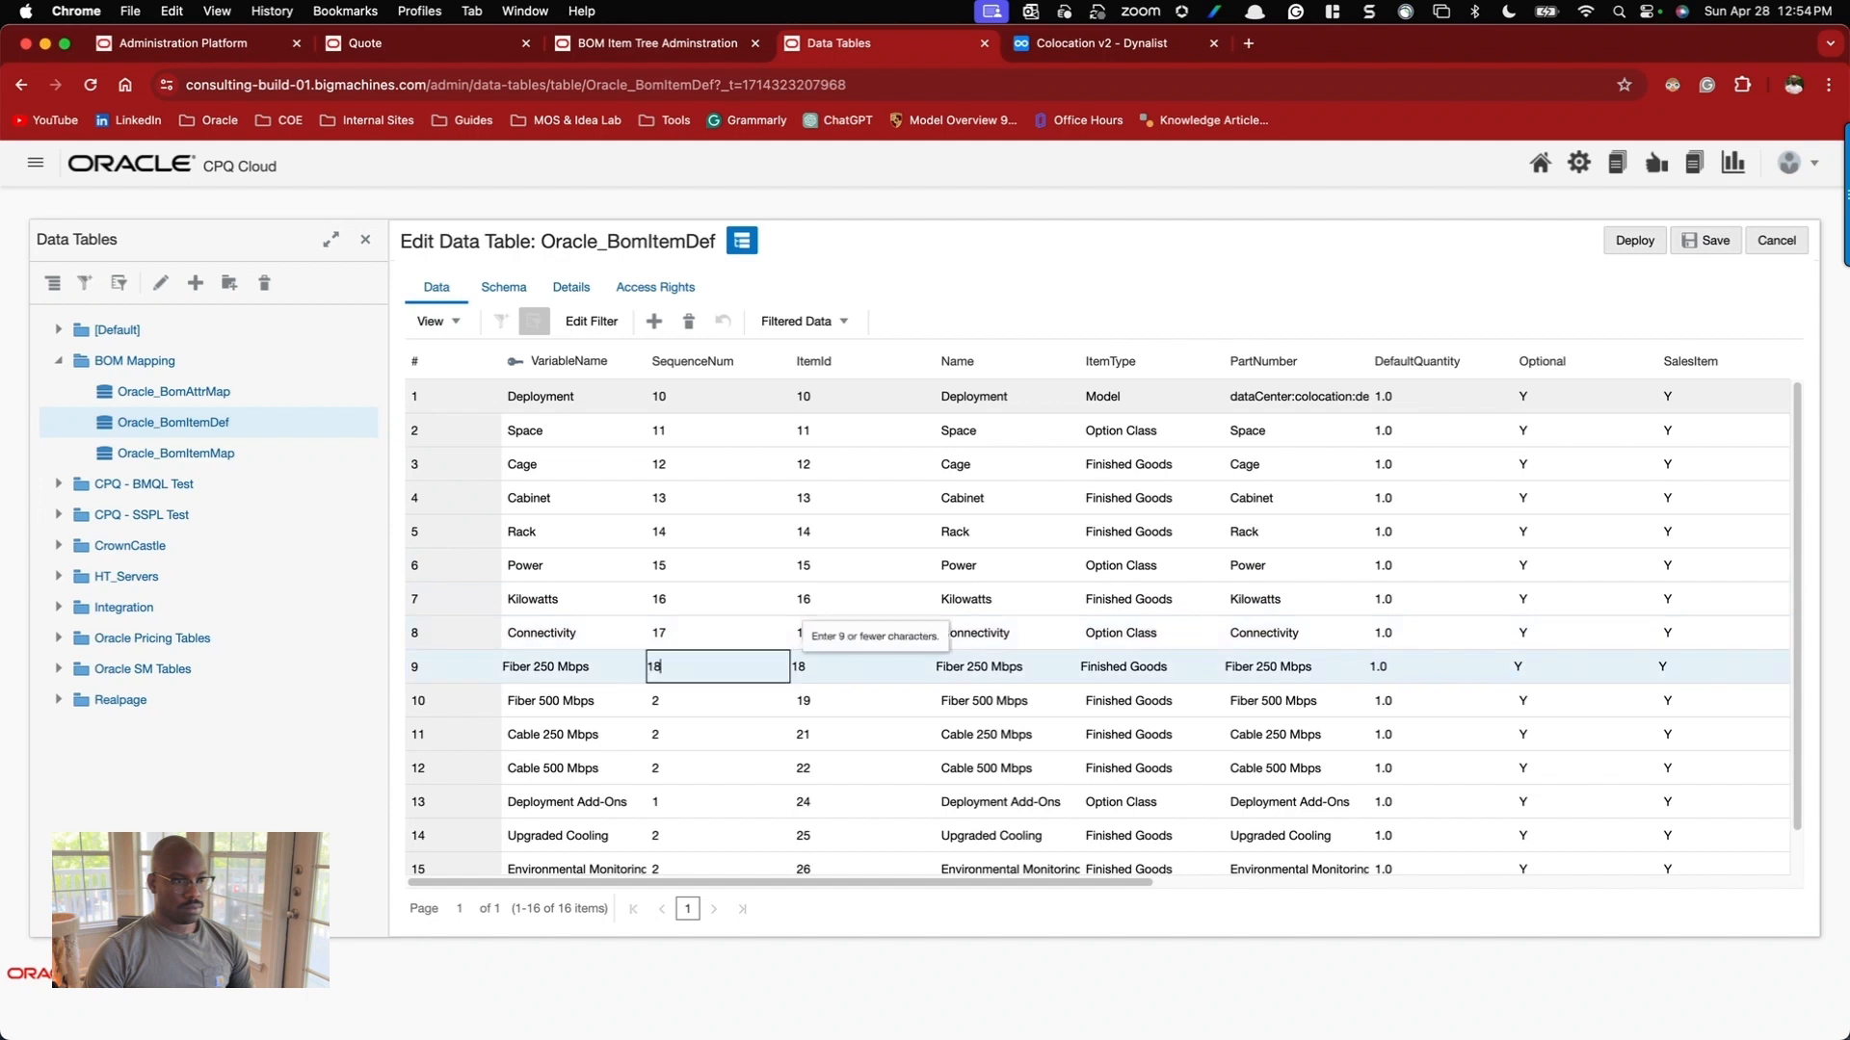
key(Return)
text(19)
key(Return)
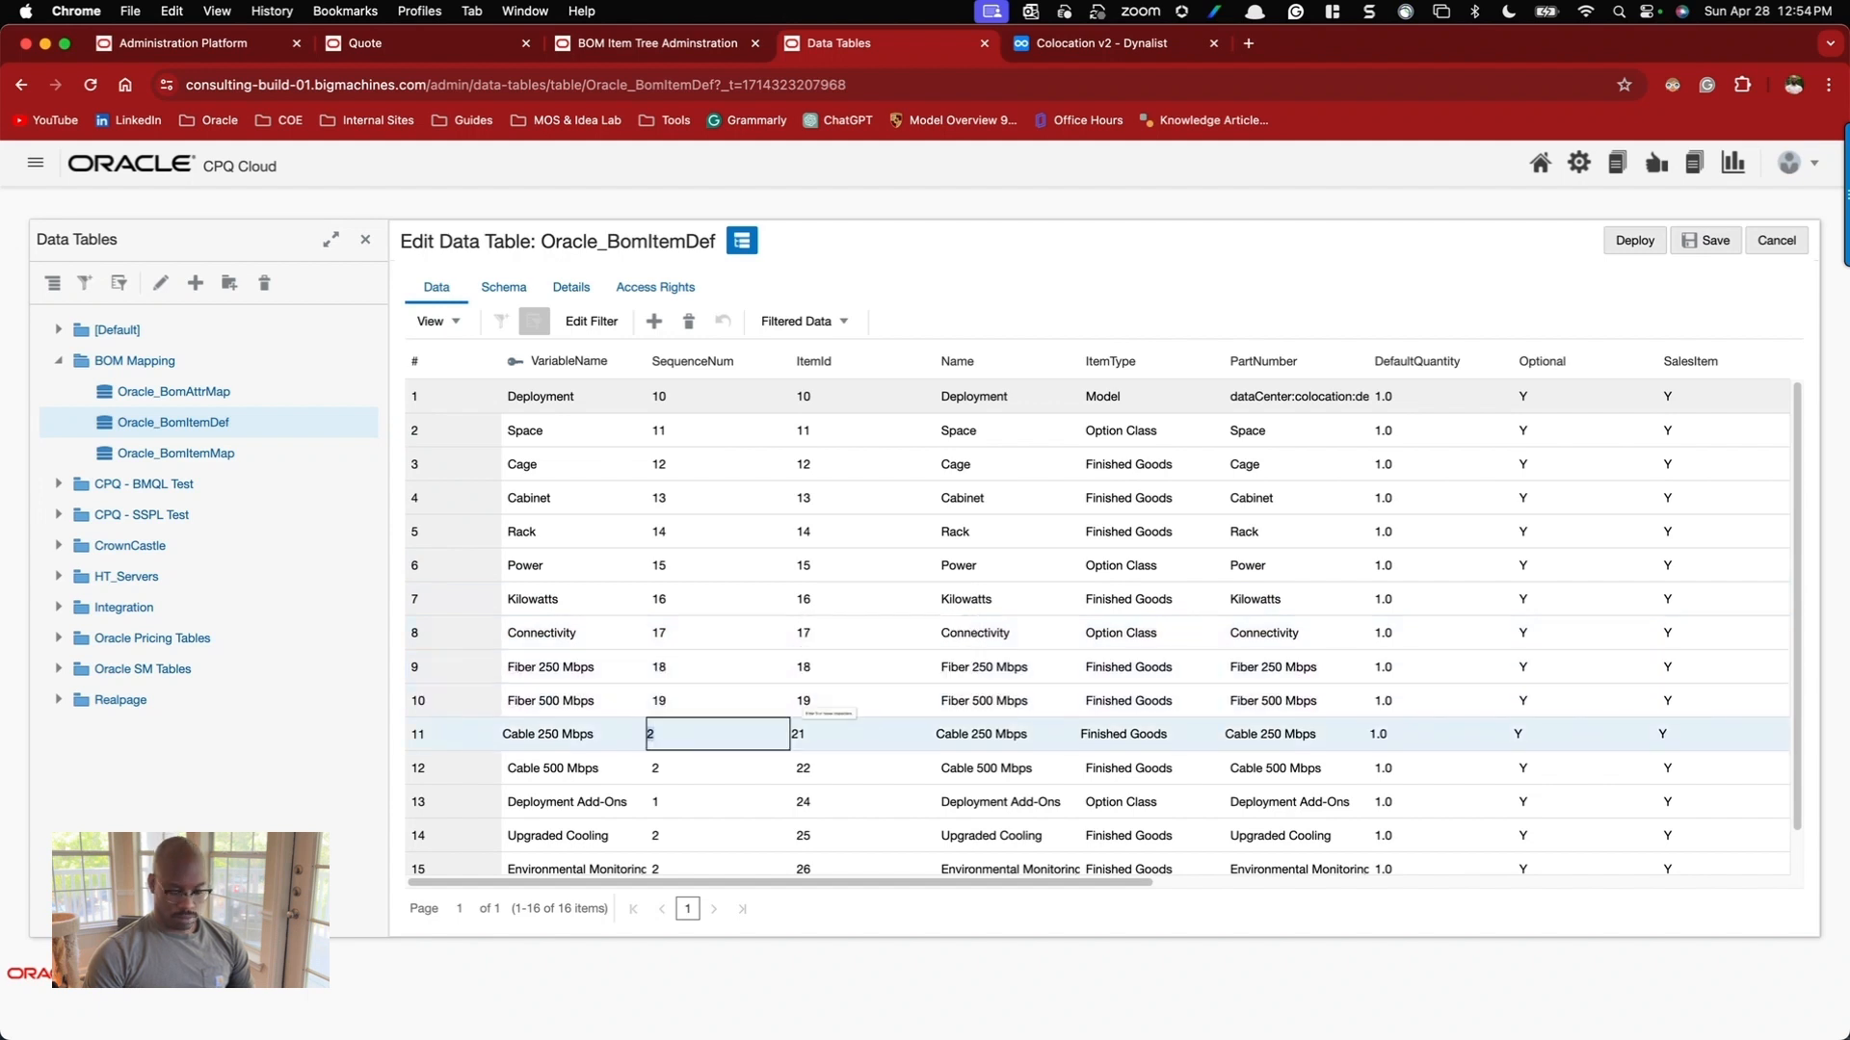
Number the SequenceNum consecutively from 20 to 25 for the rows from Cable 250 Mbps through Compliance Certification.
text(20)
key(Return)
text(21)
key(Return)
text(22)
key(Return)
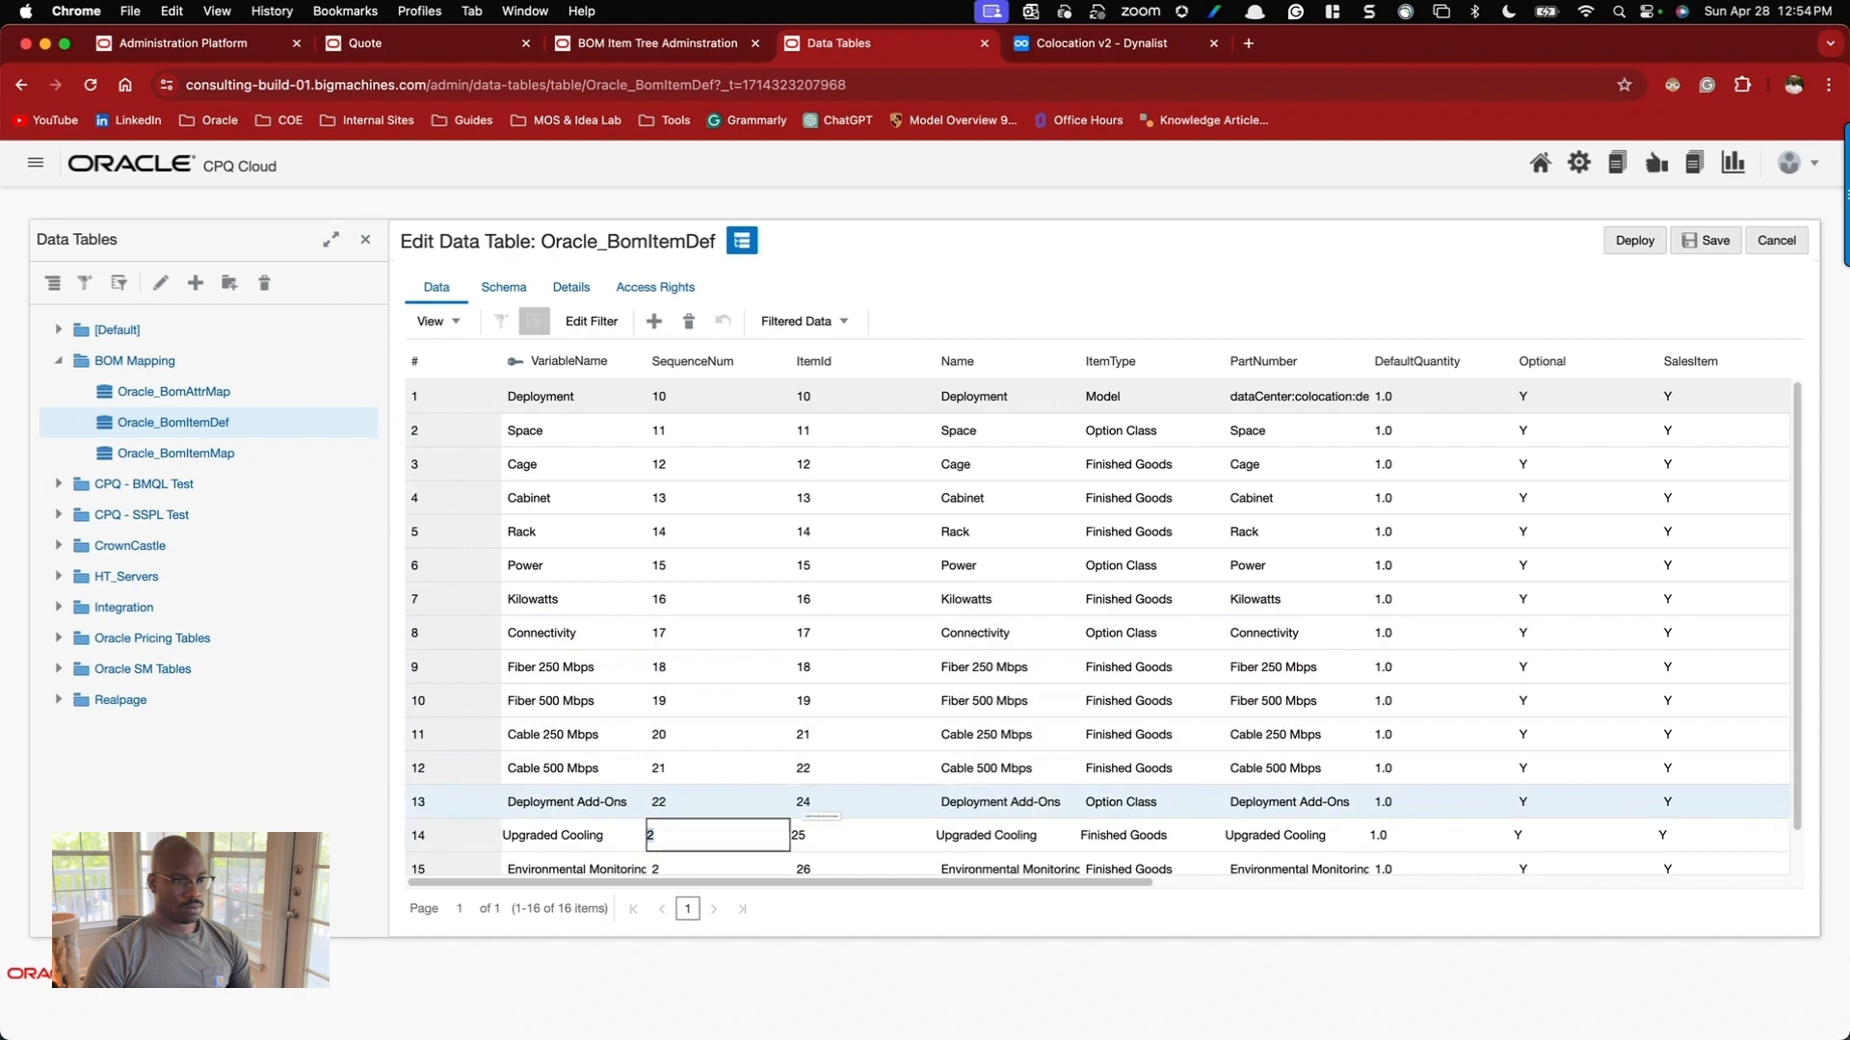
text(23)
scroll(680, 401, right, 1)
scroll(680, 400, down, 1)
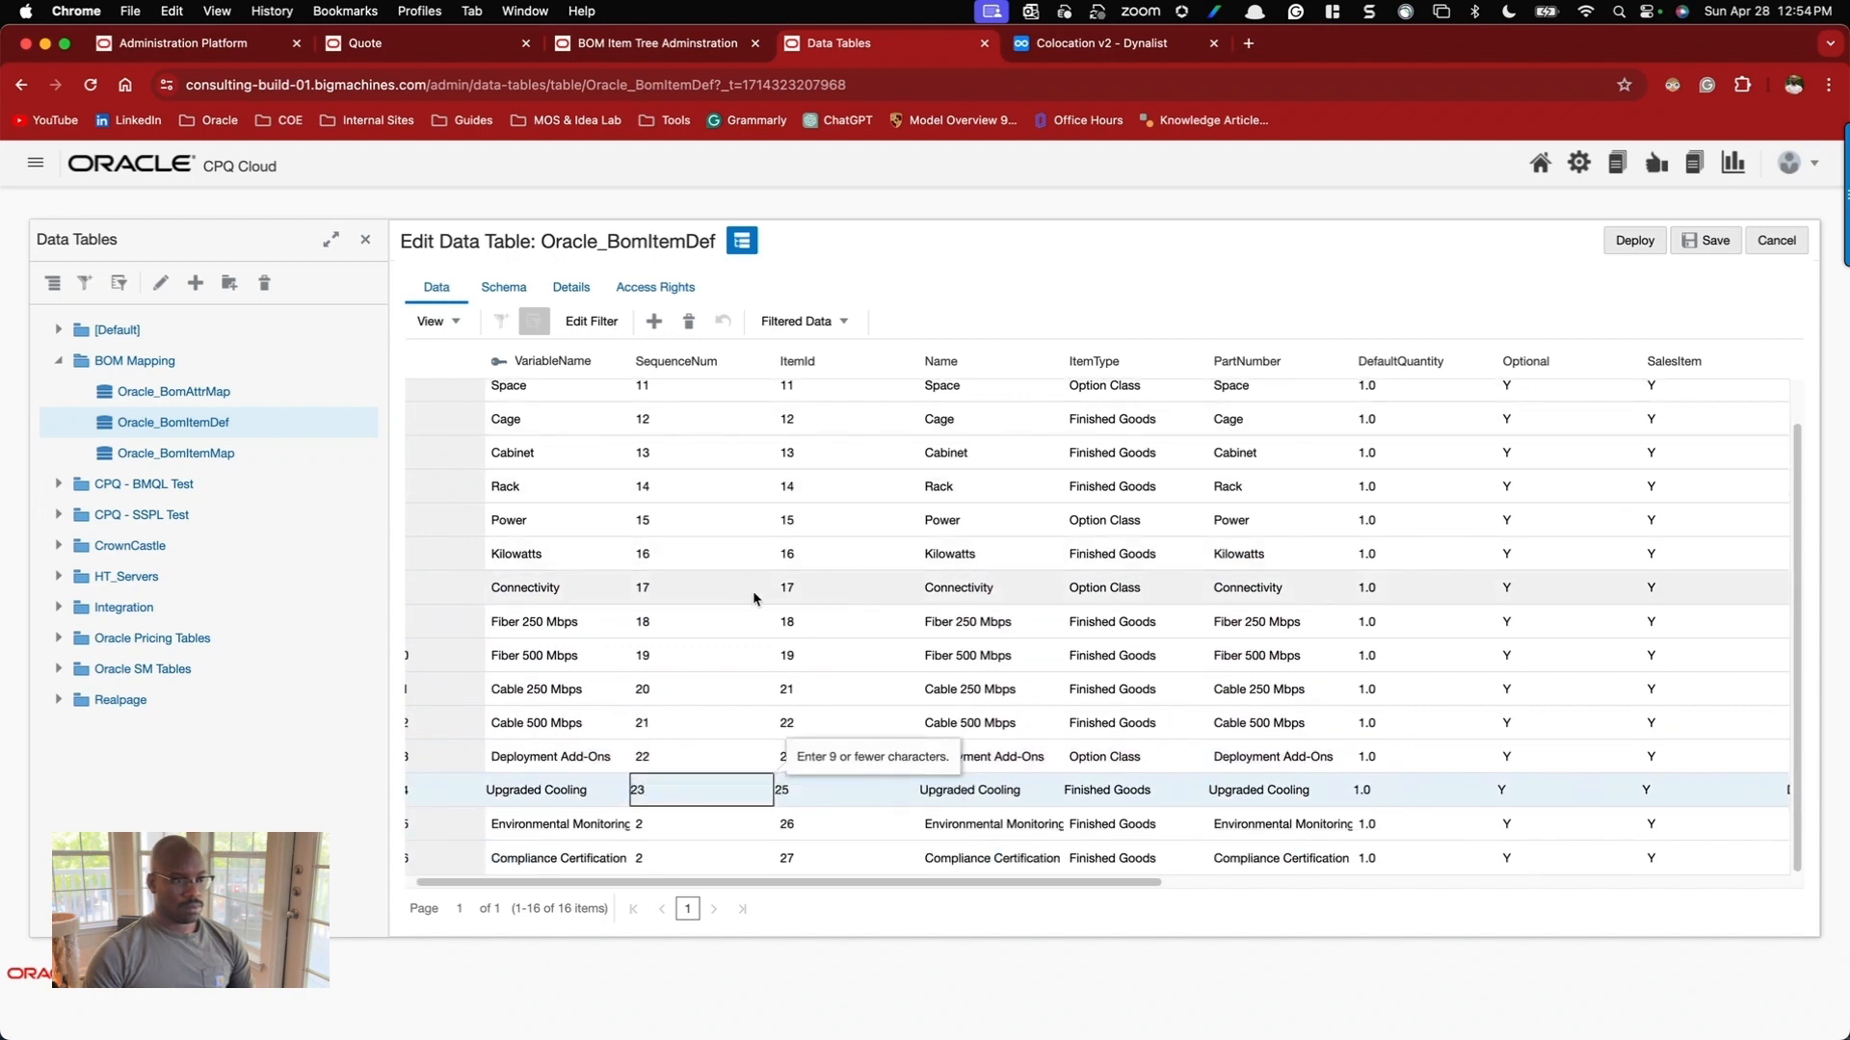
key(Return)
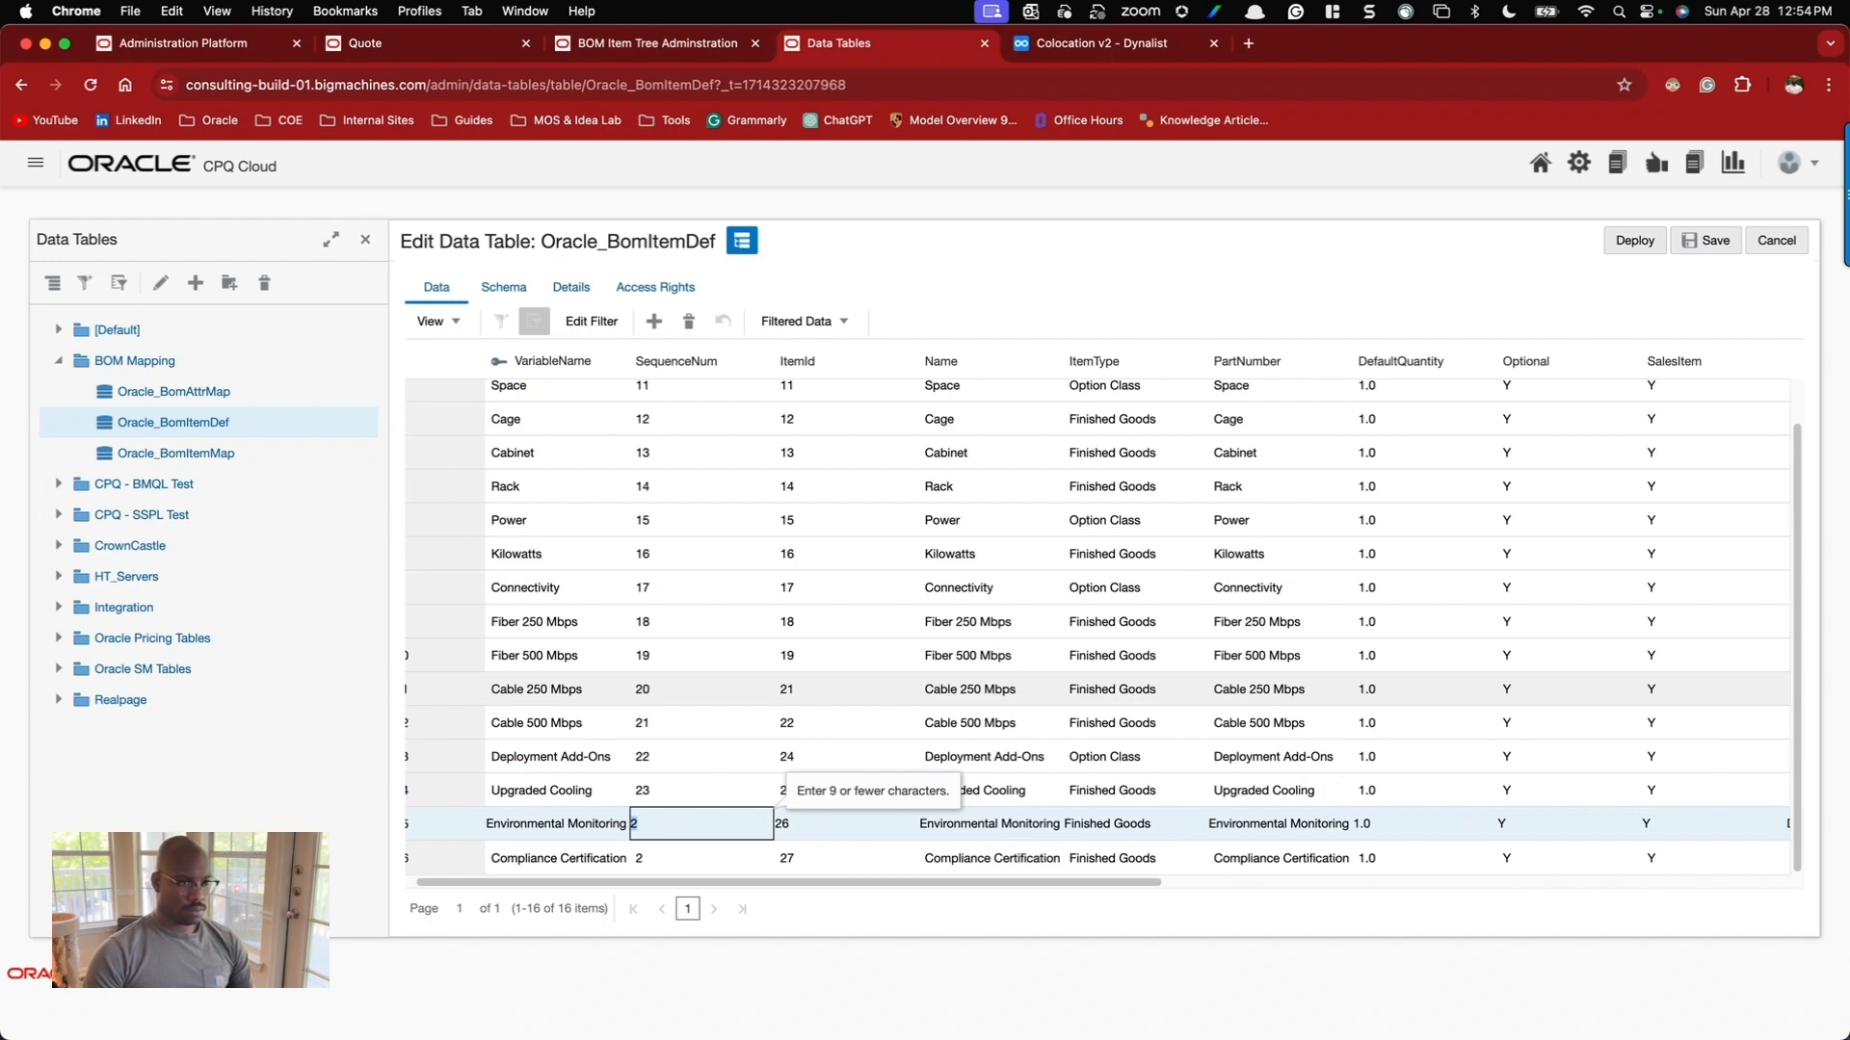
text(4)
key(Return)
text(25)
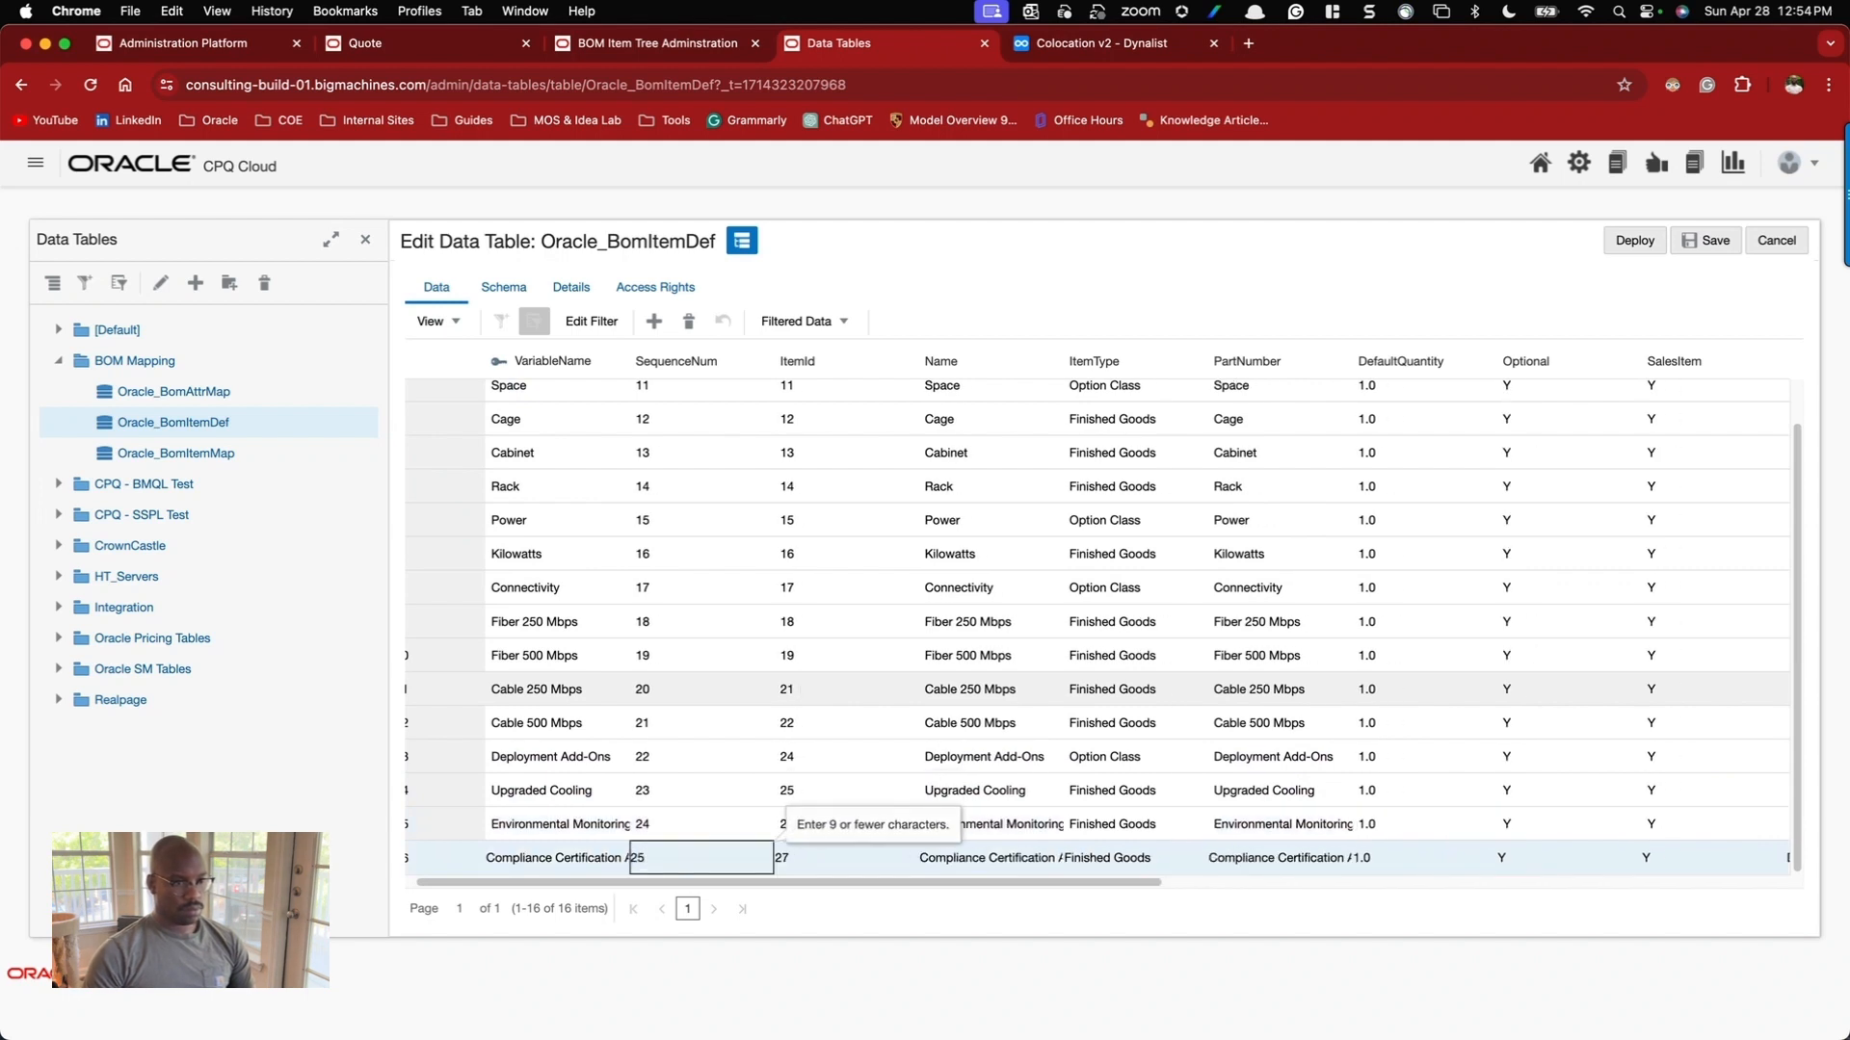
scroll(790, 689, up, 1)
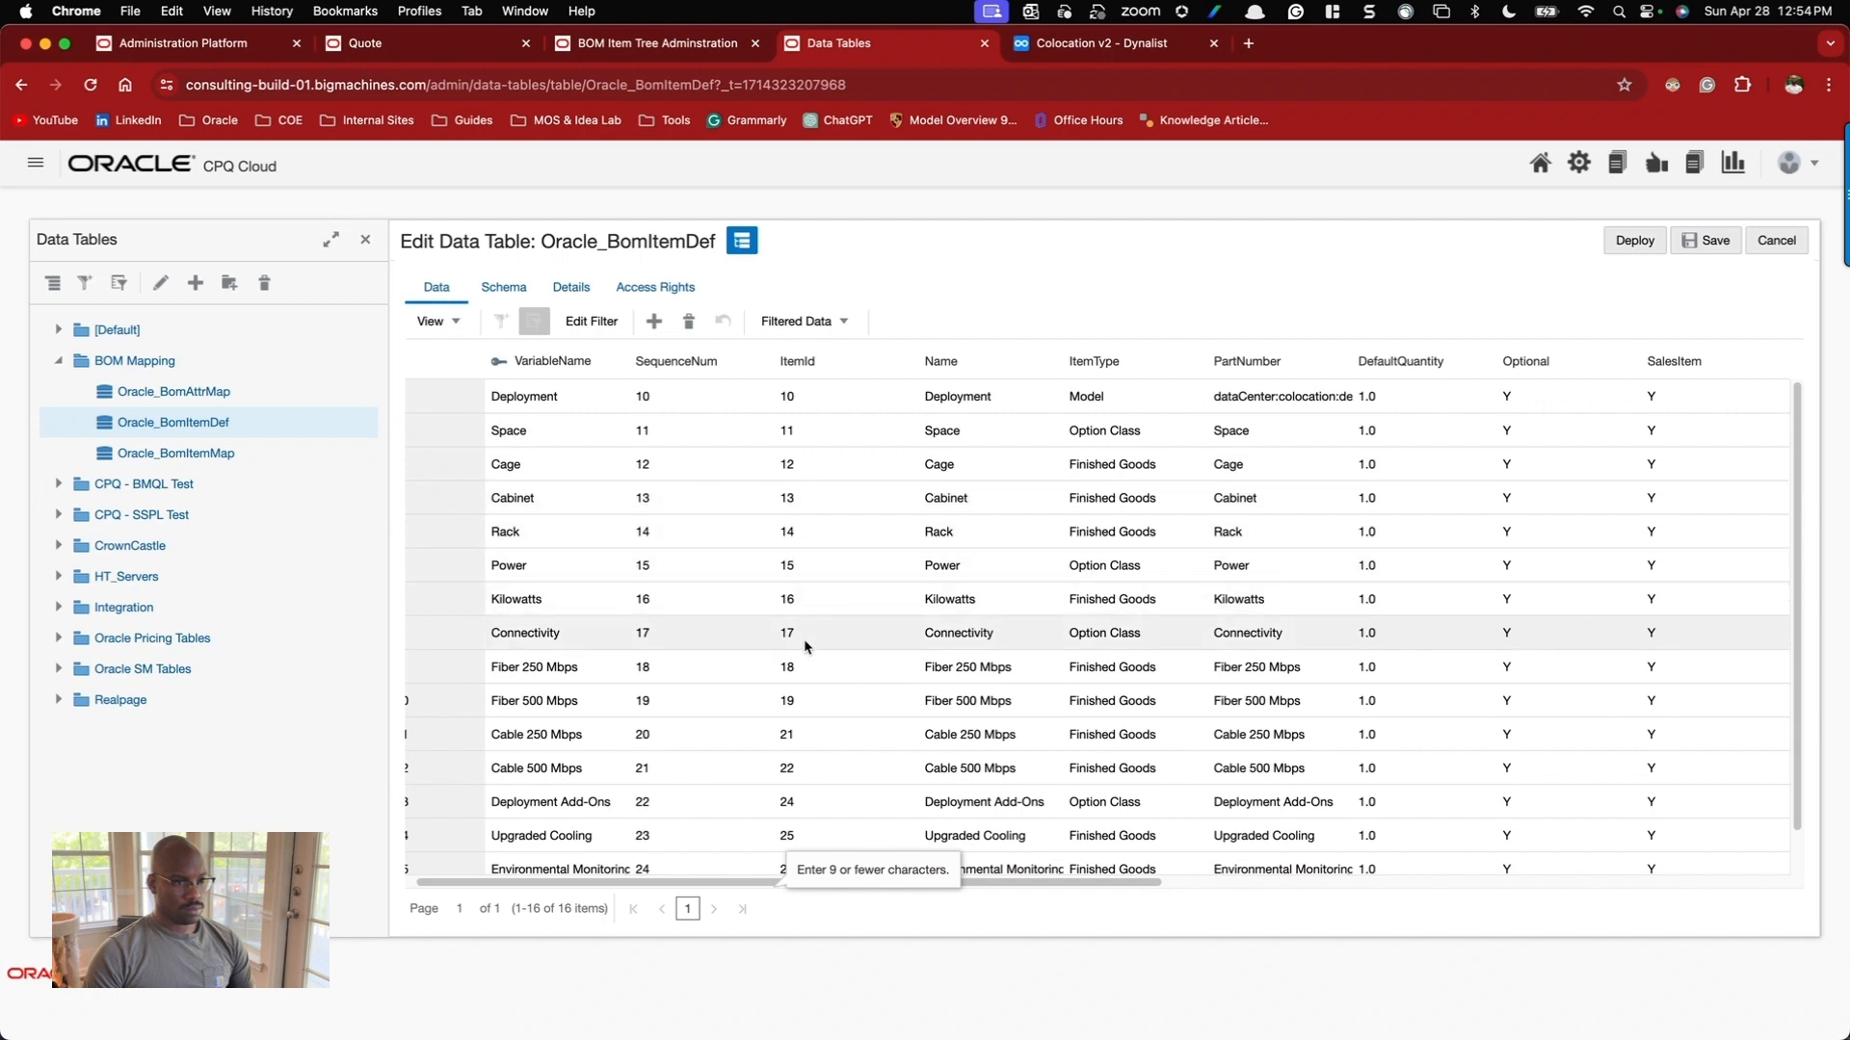
scroll(807, 732, down, 1)
click(818, 724)
text(20)
key(Return)
text(21)
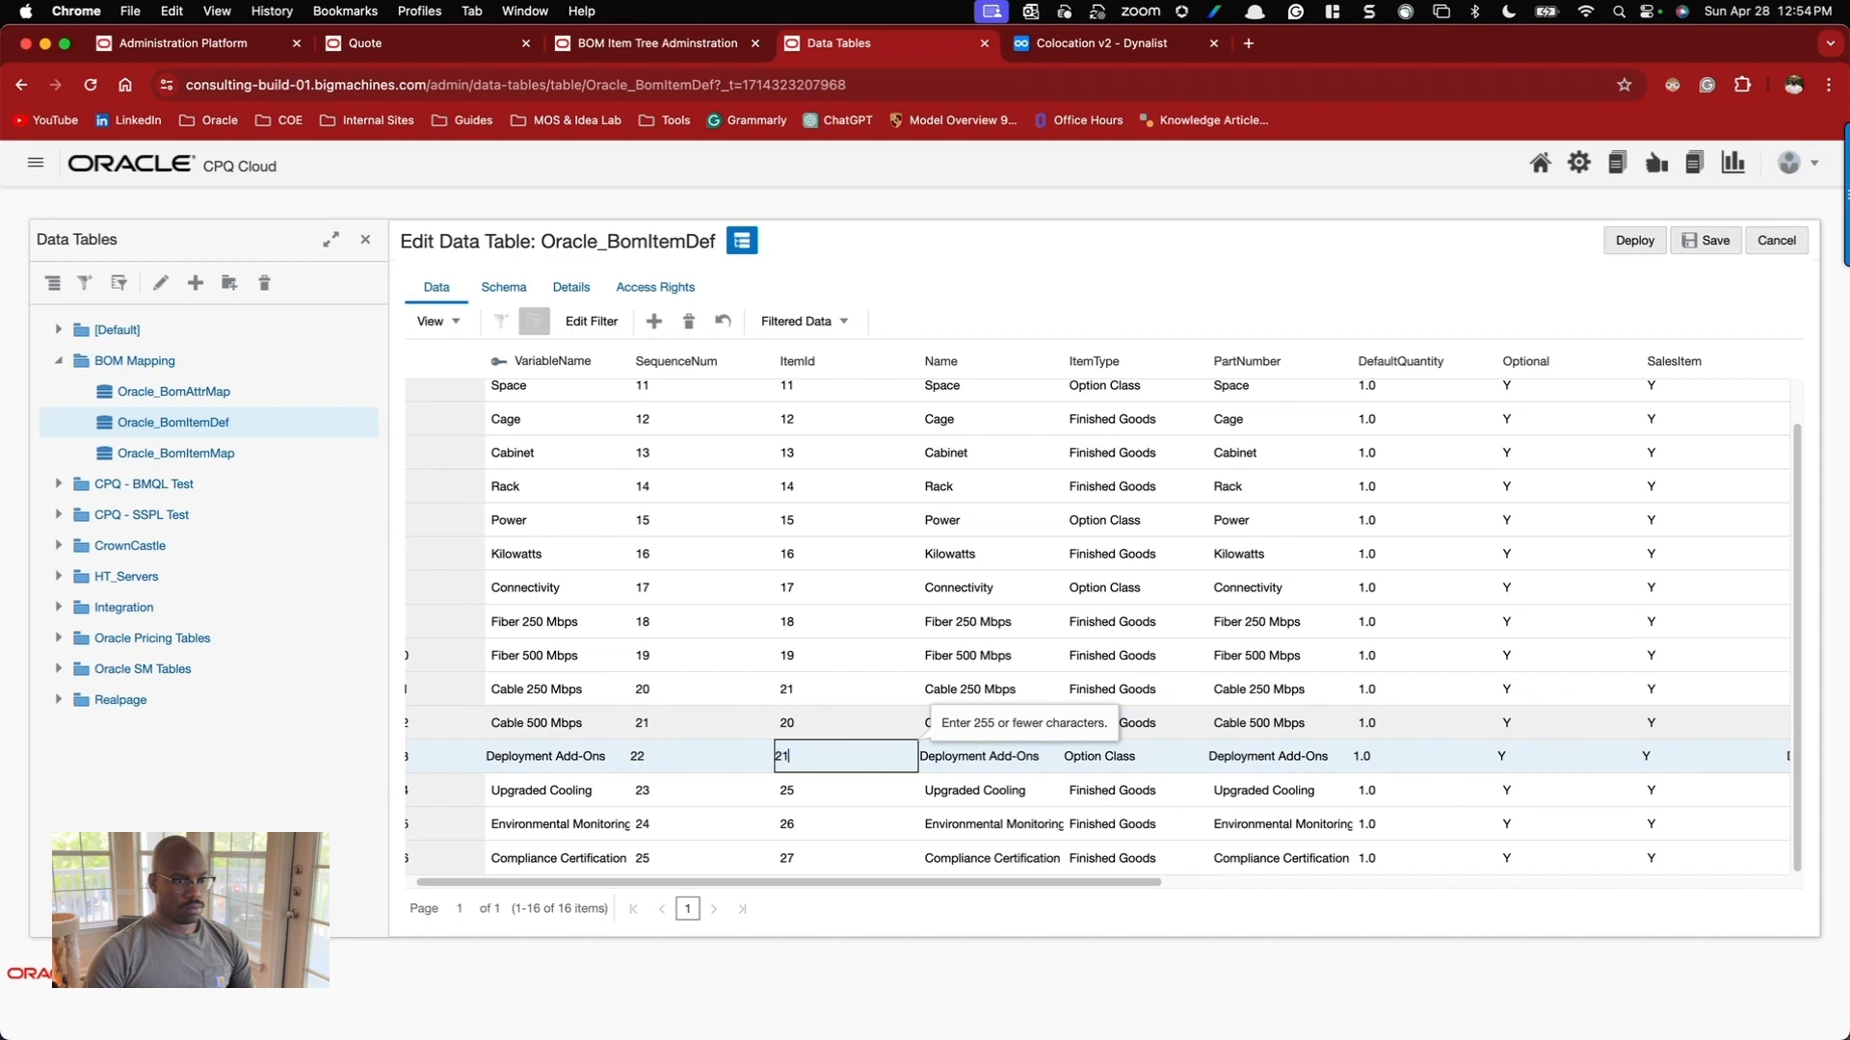
key(Return)
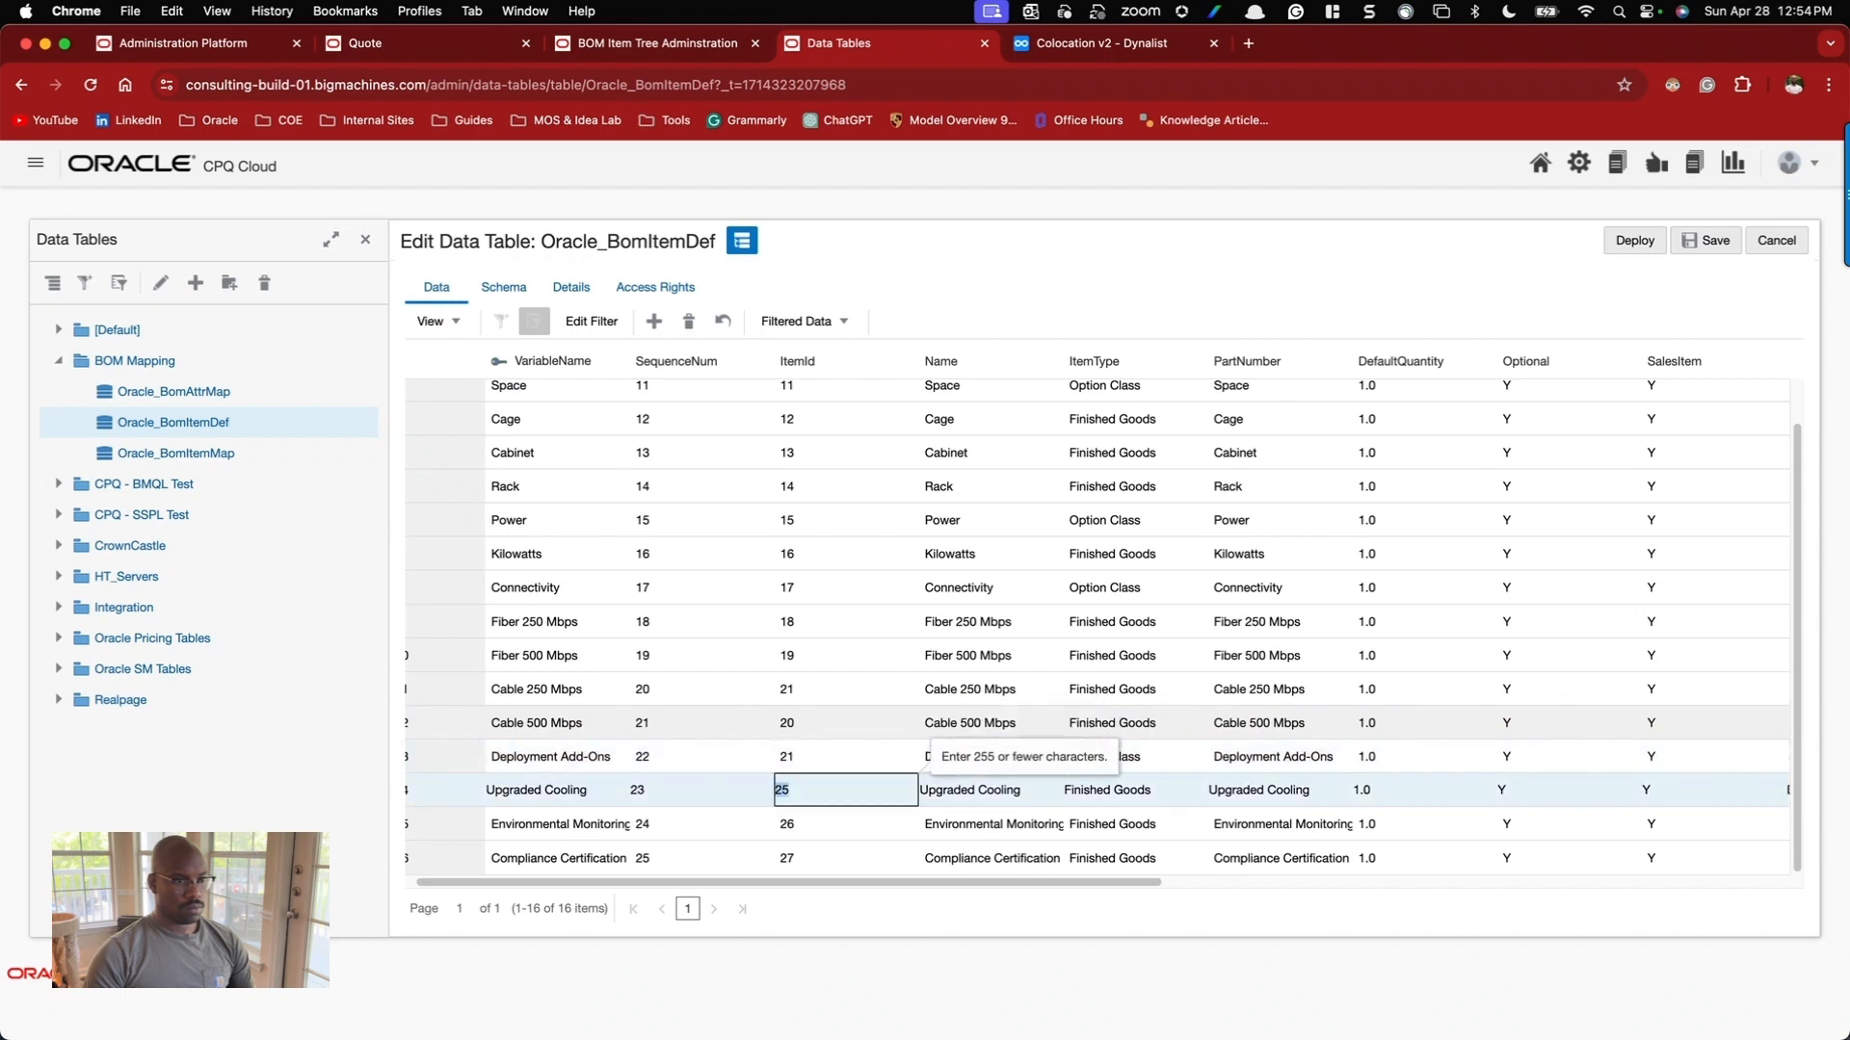
Number the ItemId consecutively from 20 to 25 for the rows from Cable 250 Mbps through Compliance Certification.
click(803, 689)
text(20)
text(21)
key(Return)
text(22)
key(Return)
text(23)
key(Return)
text(24)
key(Return)
text(25)
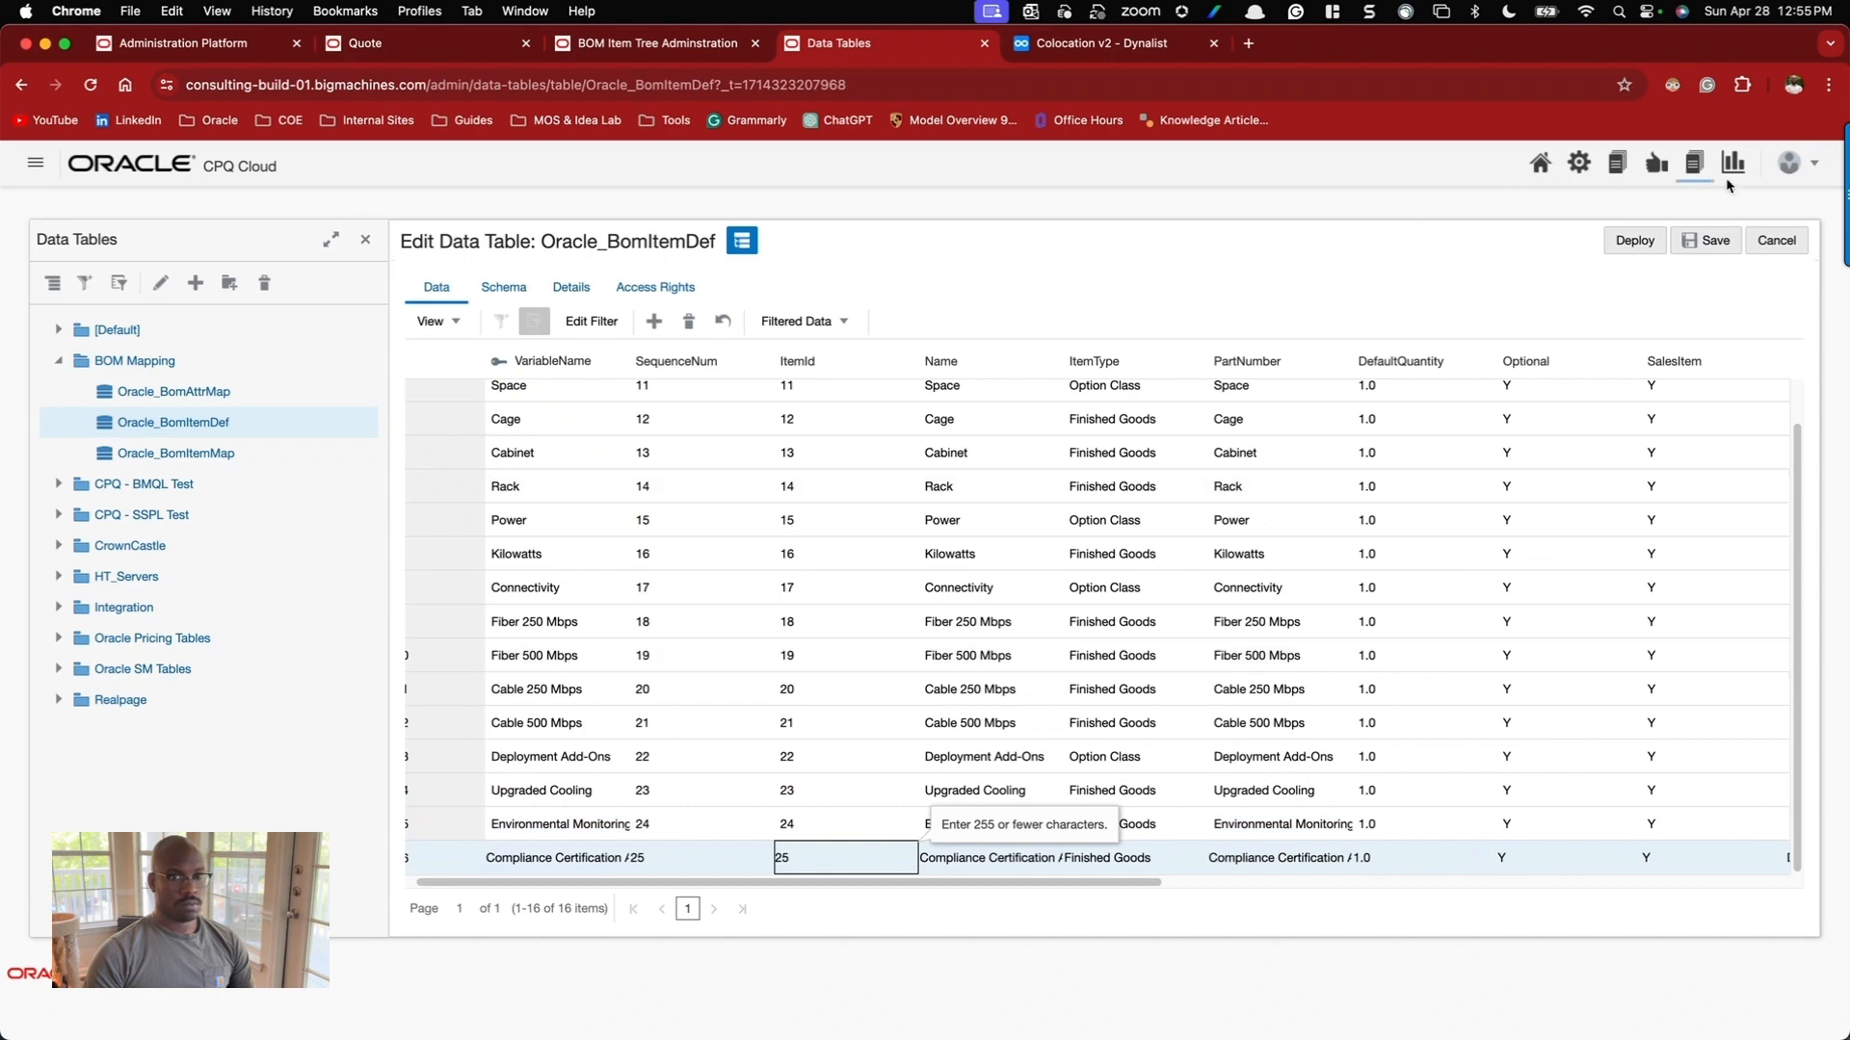
Deploy the edited Oracle_BomItemDef data table and confirm the deployment.
click(1659, 245)
click(959, 661)
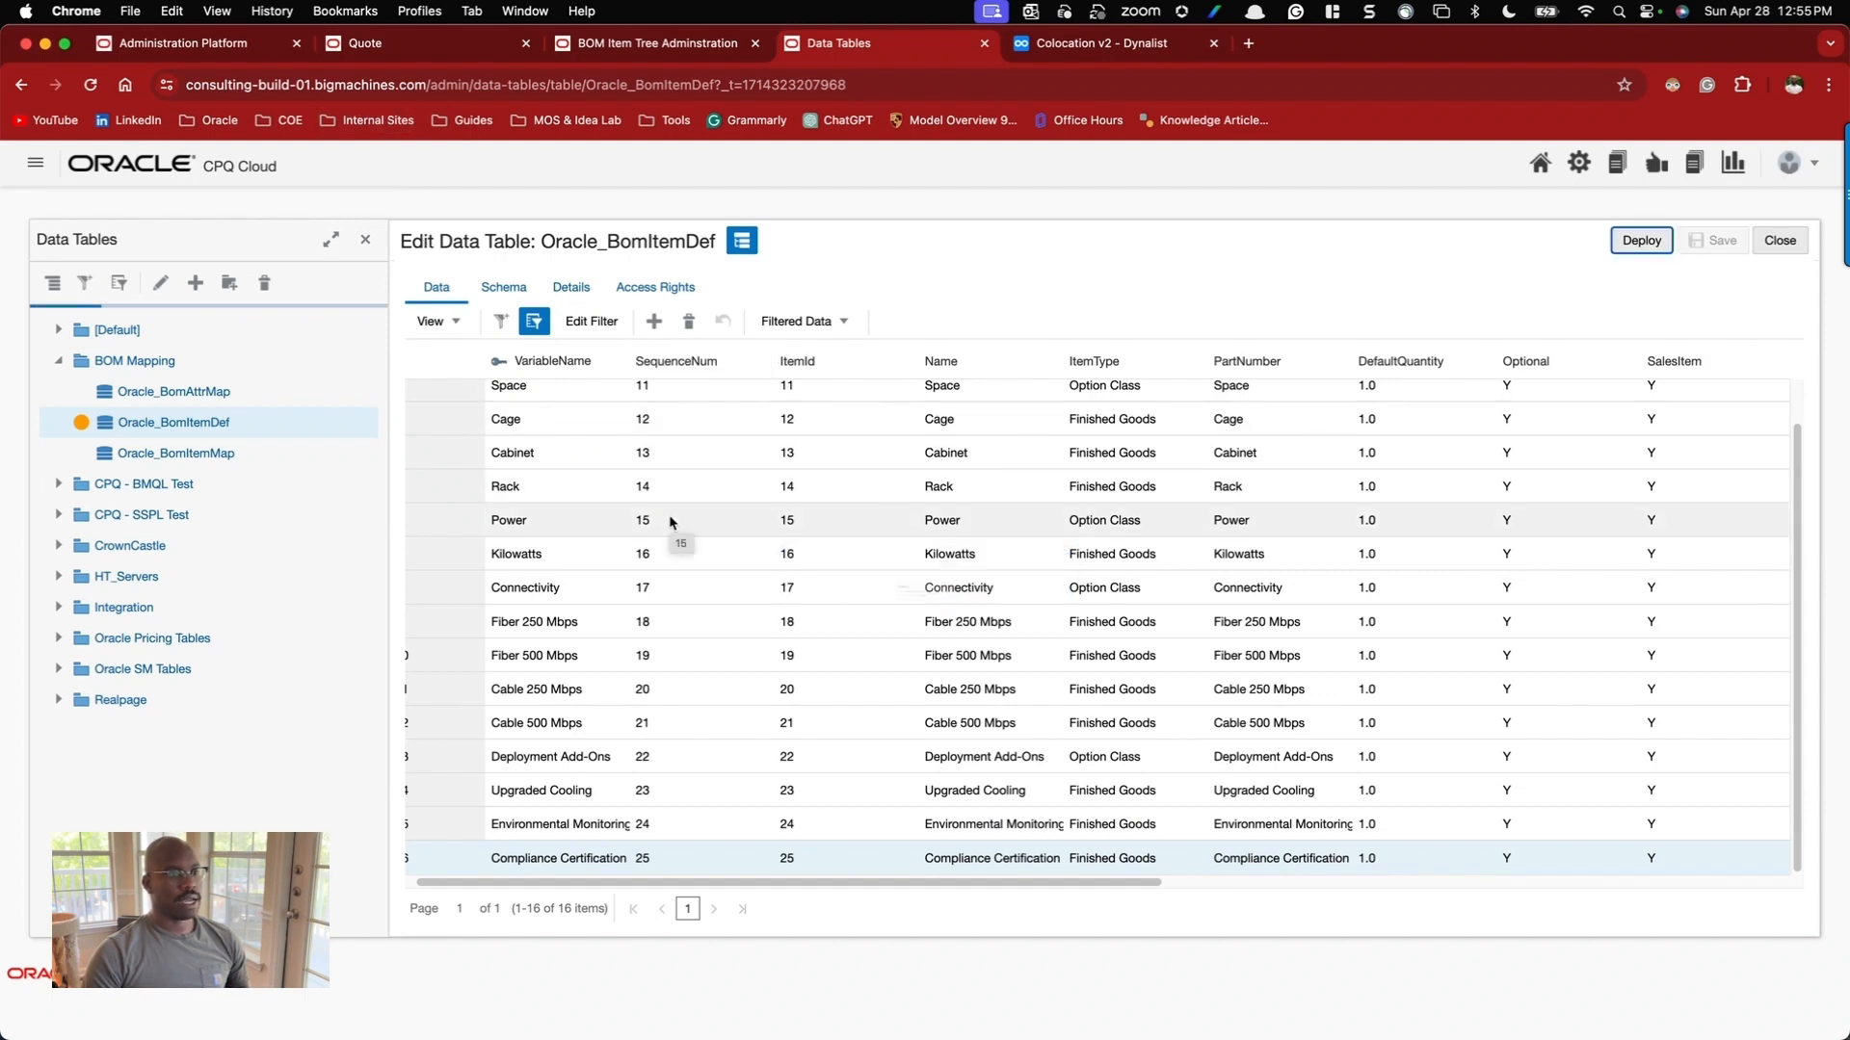
Return to the quote and delete its Deployment line item, confirming the removal.
click(385, 48)
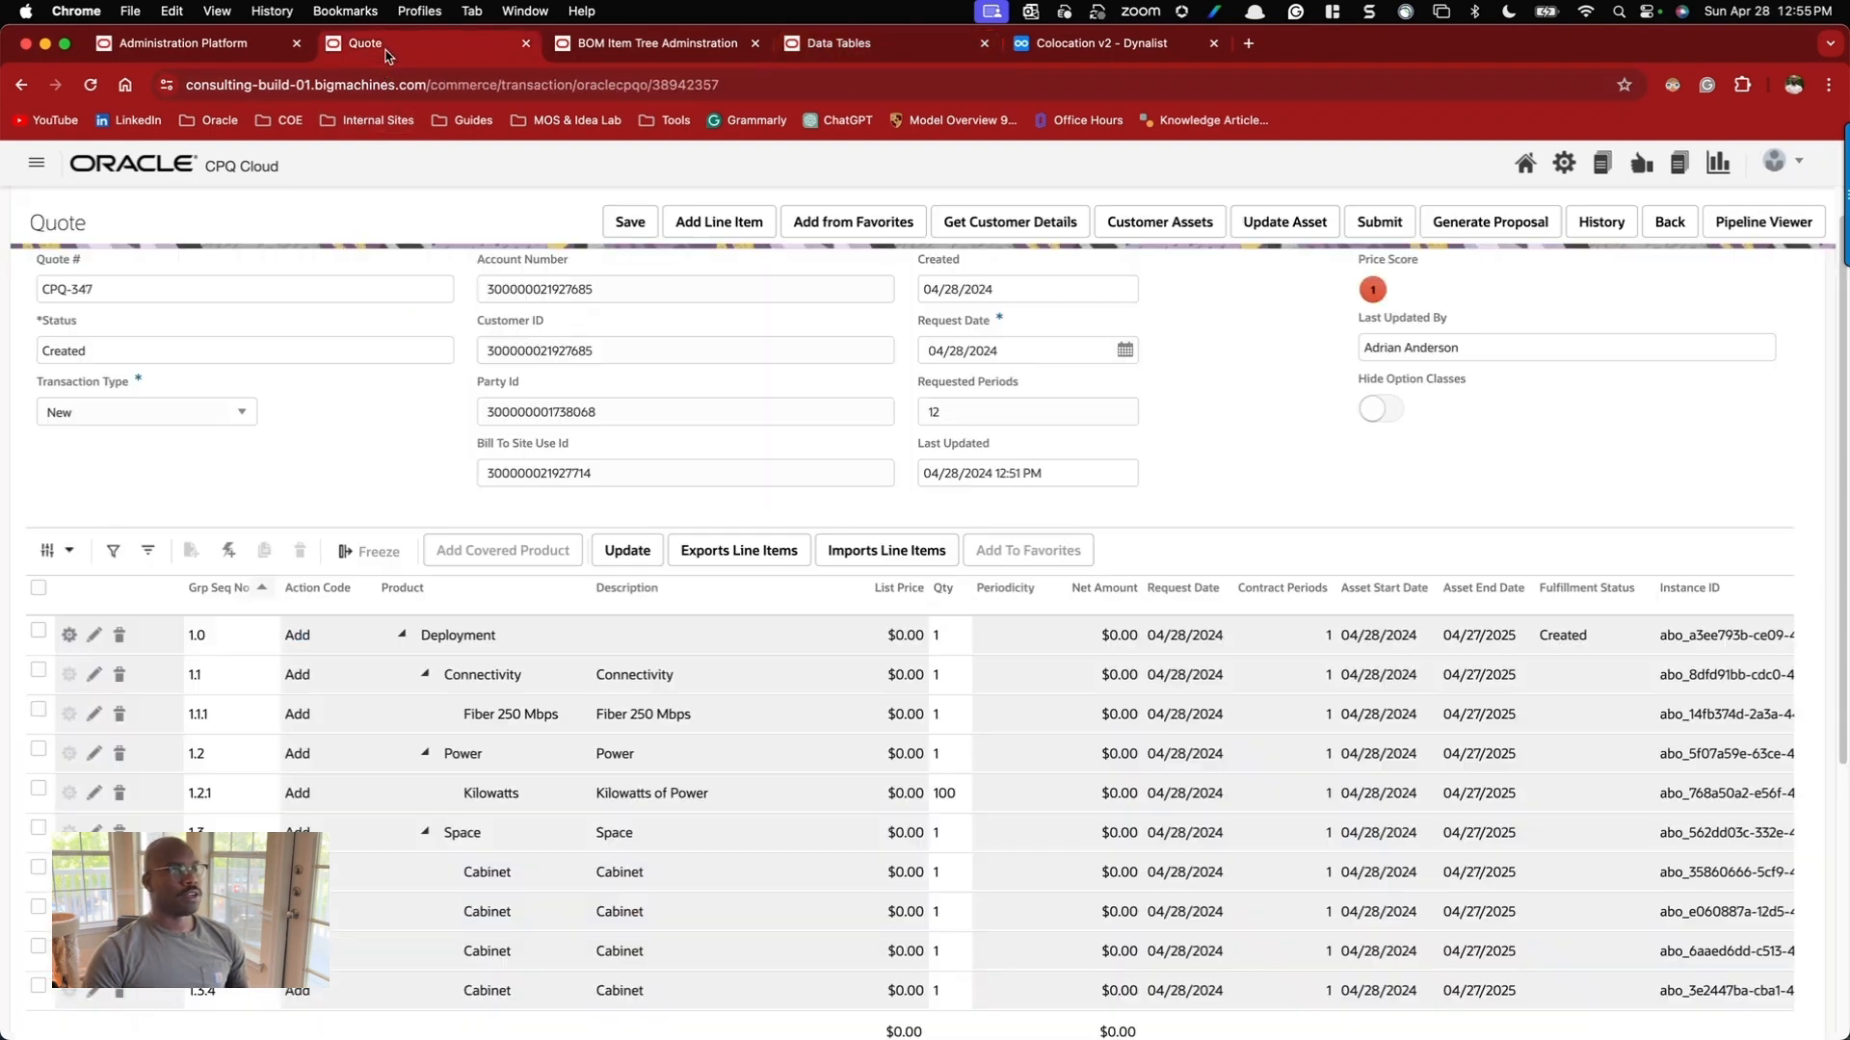
click(117, 637)
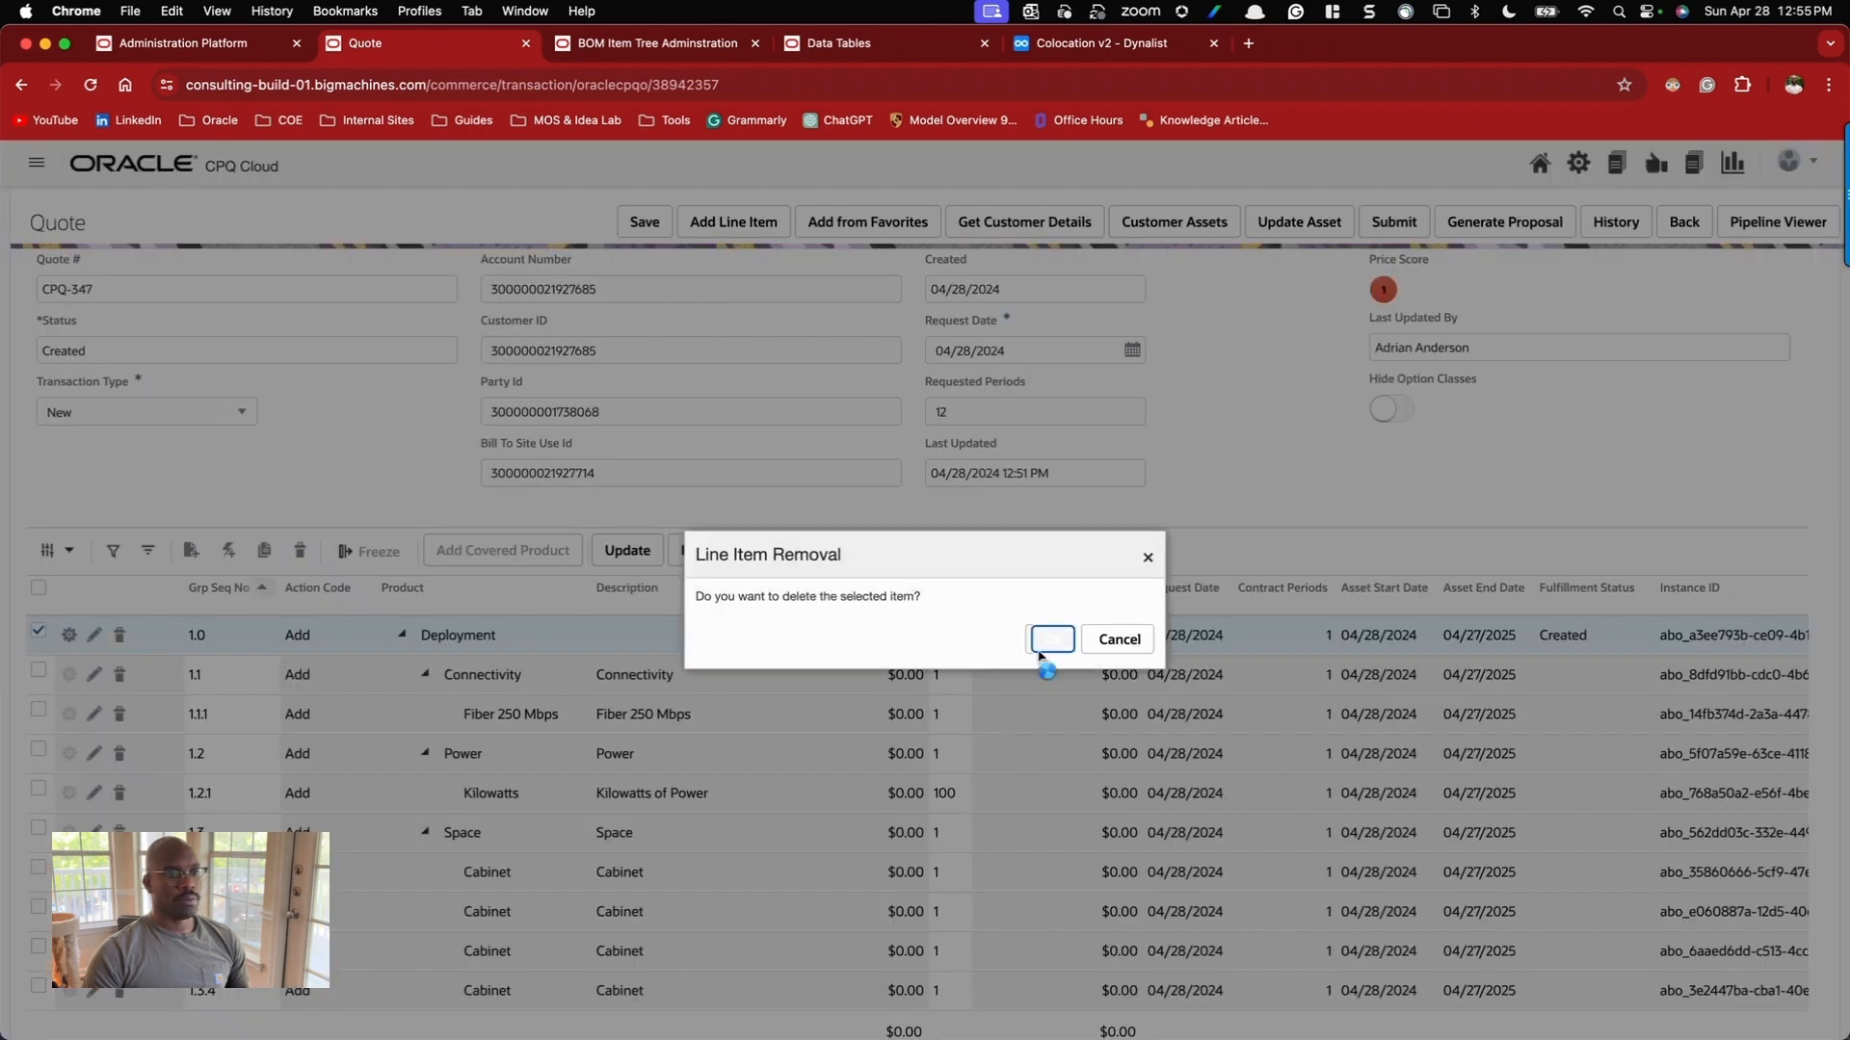
click(1049, 643)
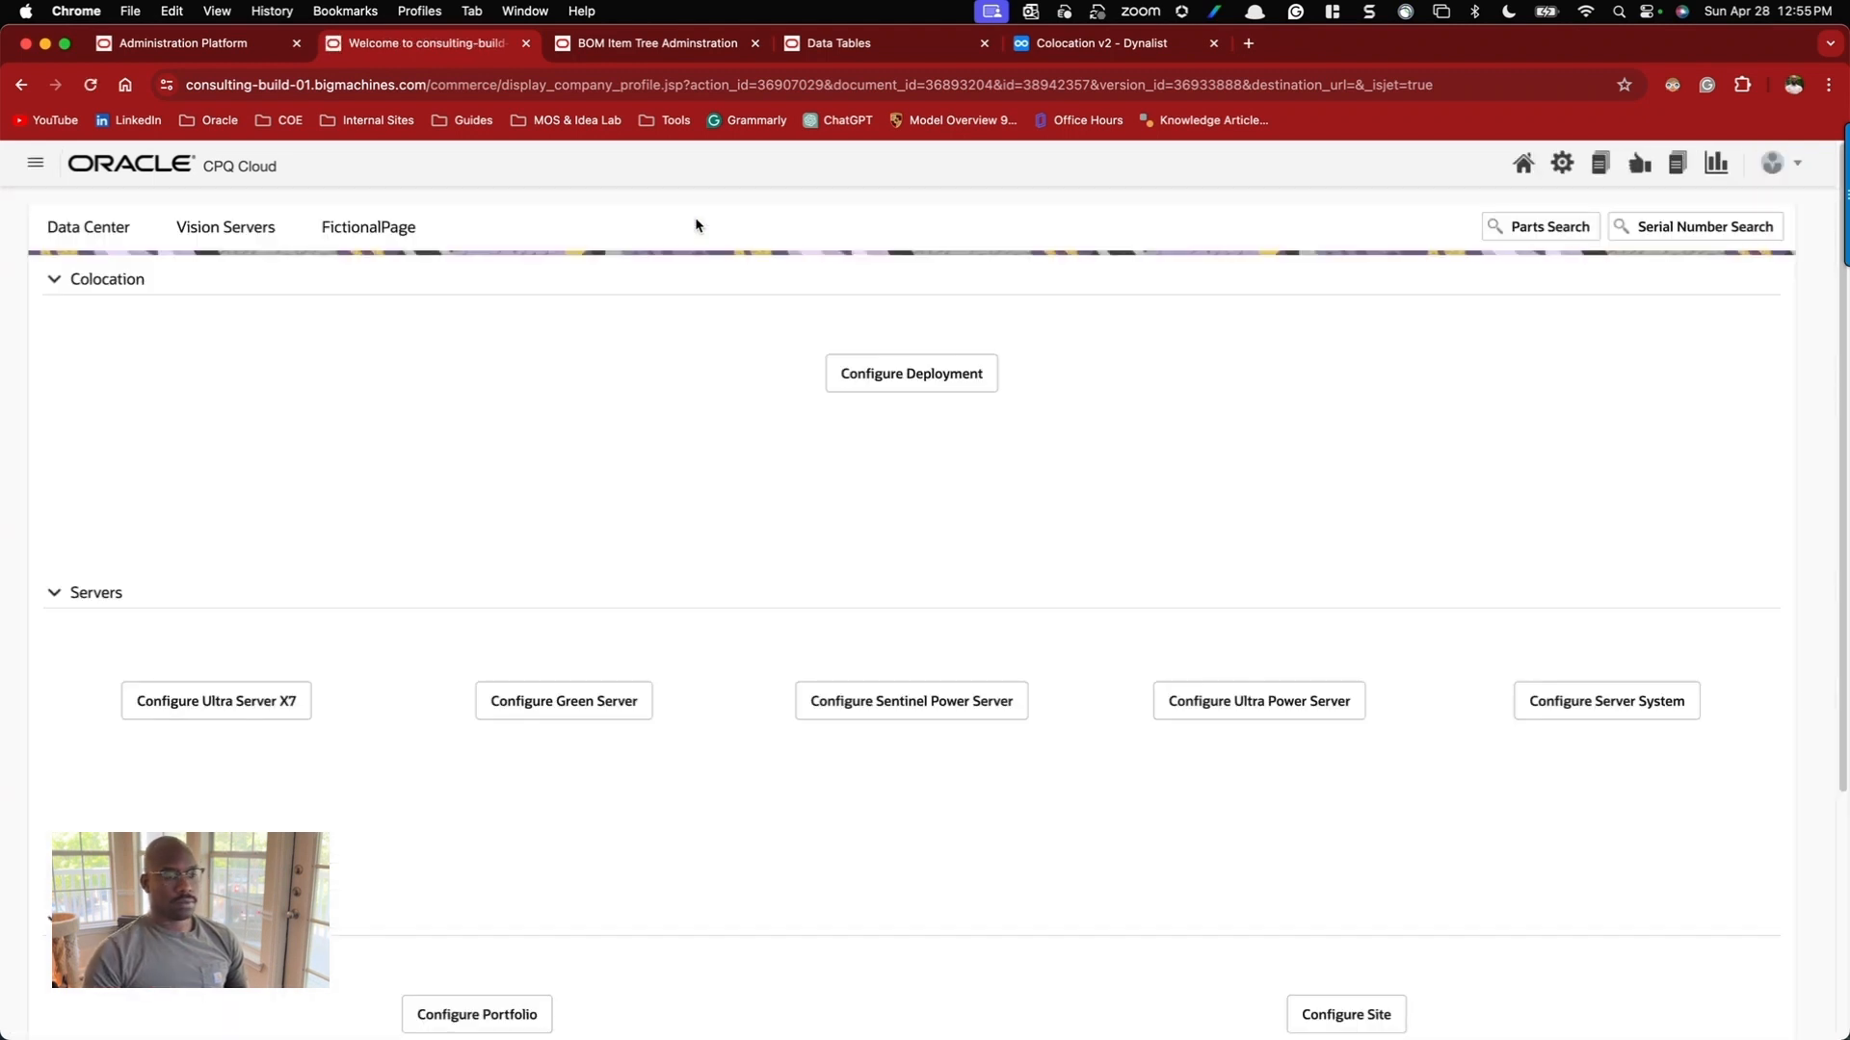
Configure a new Deployment with its default selections, review its bill of materials and add it to the quote.
click(853, 371)
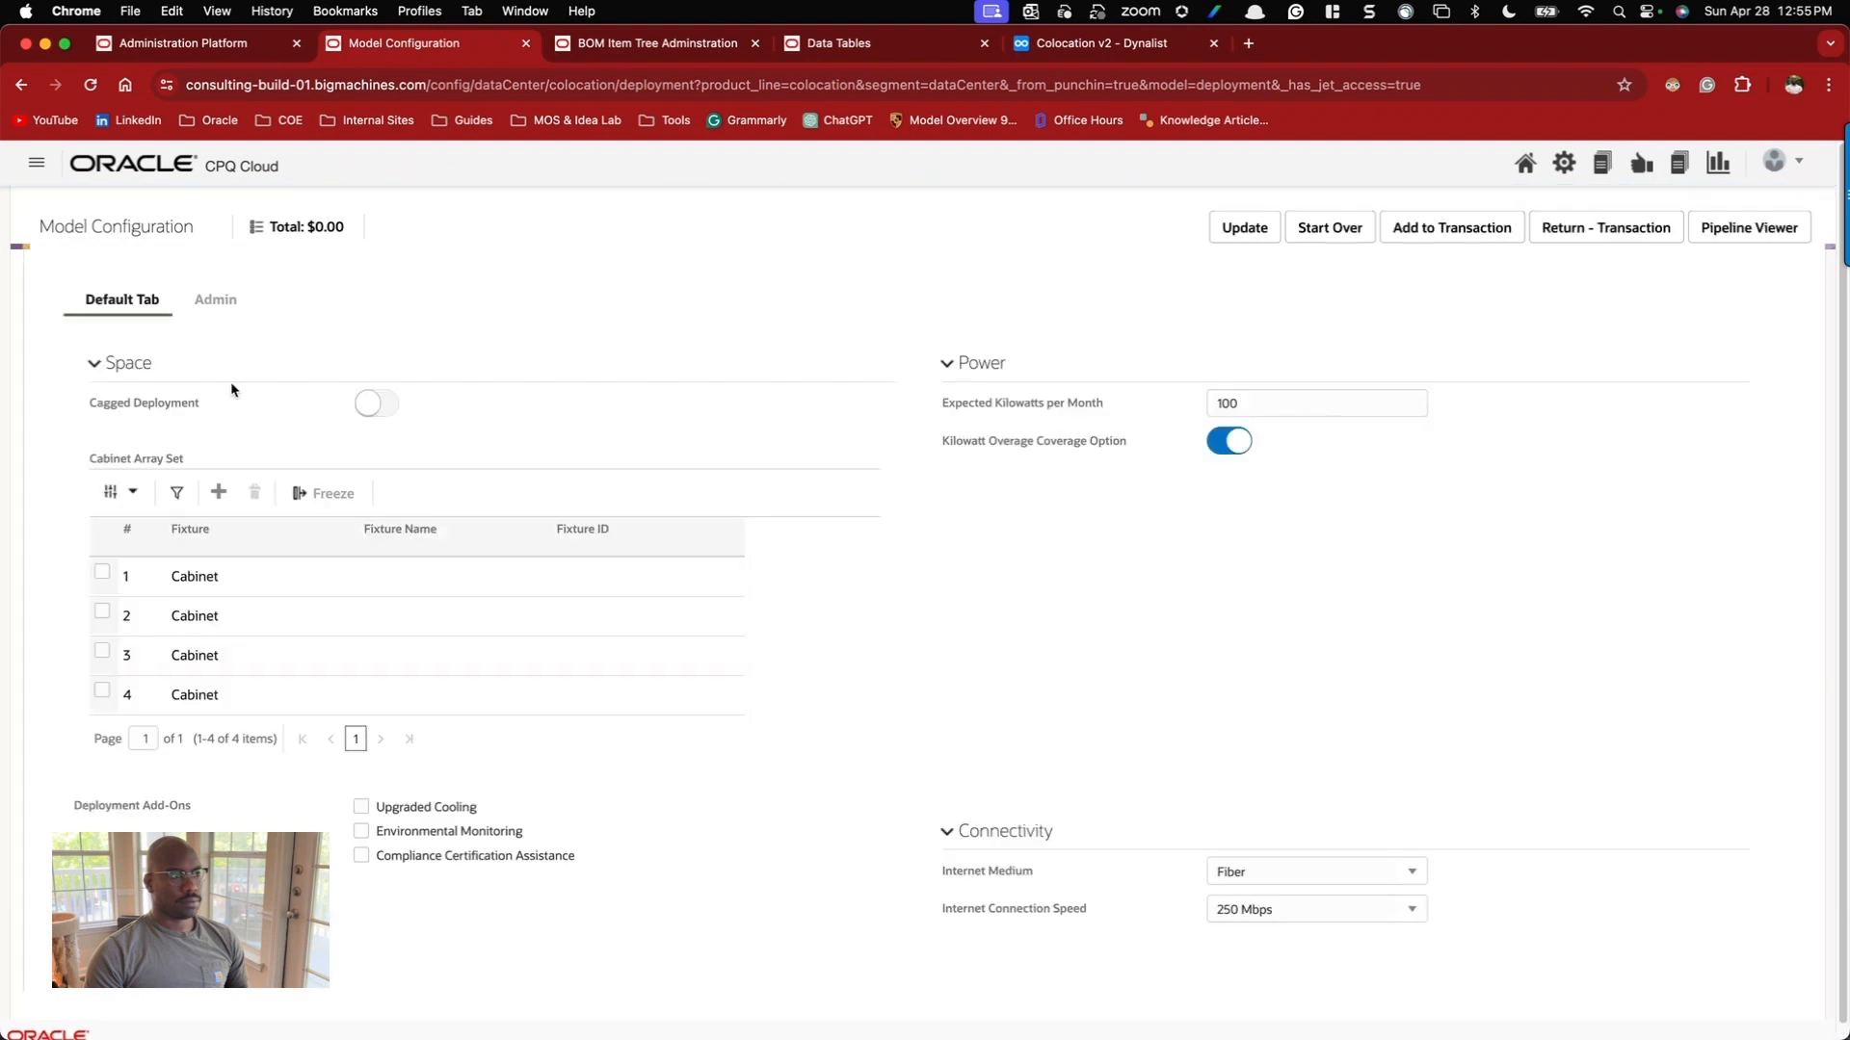
click(301, 226)
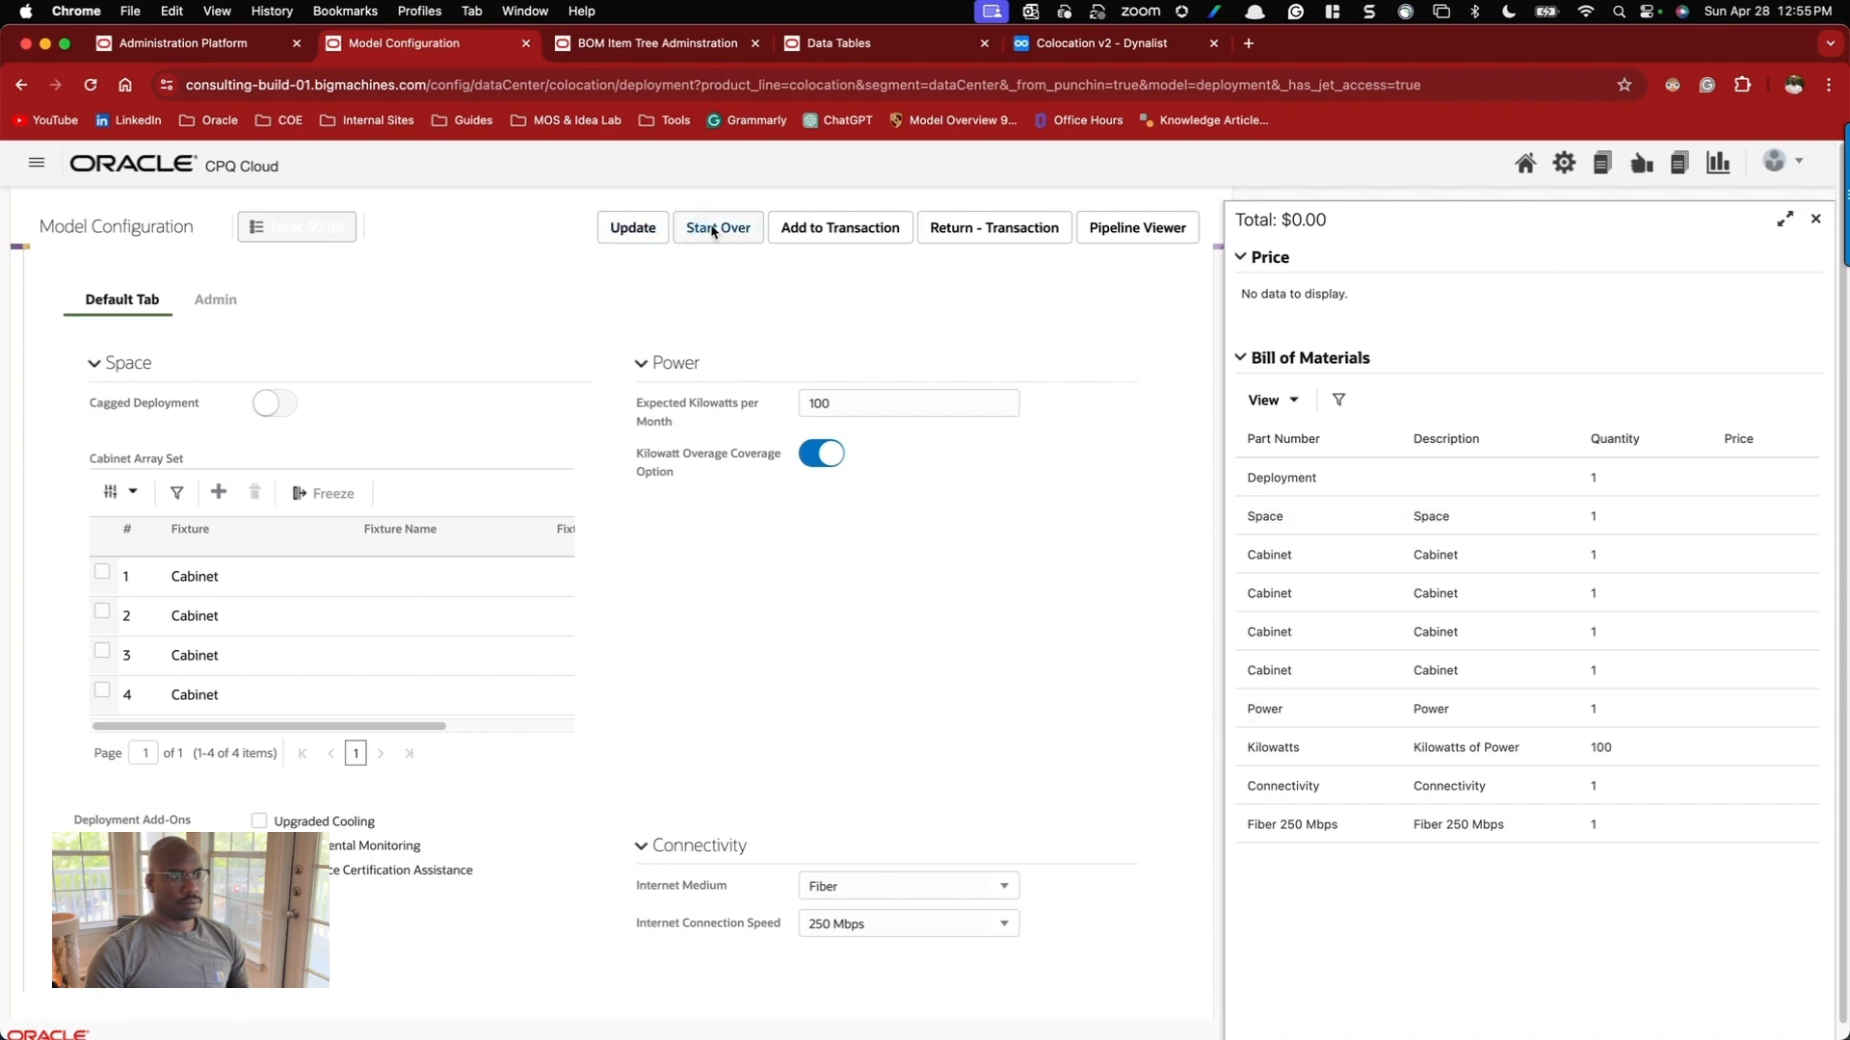
click(807, 236)
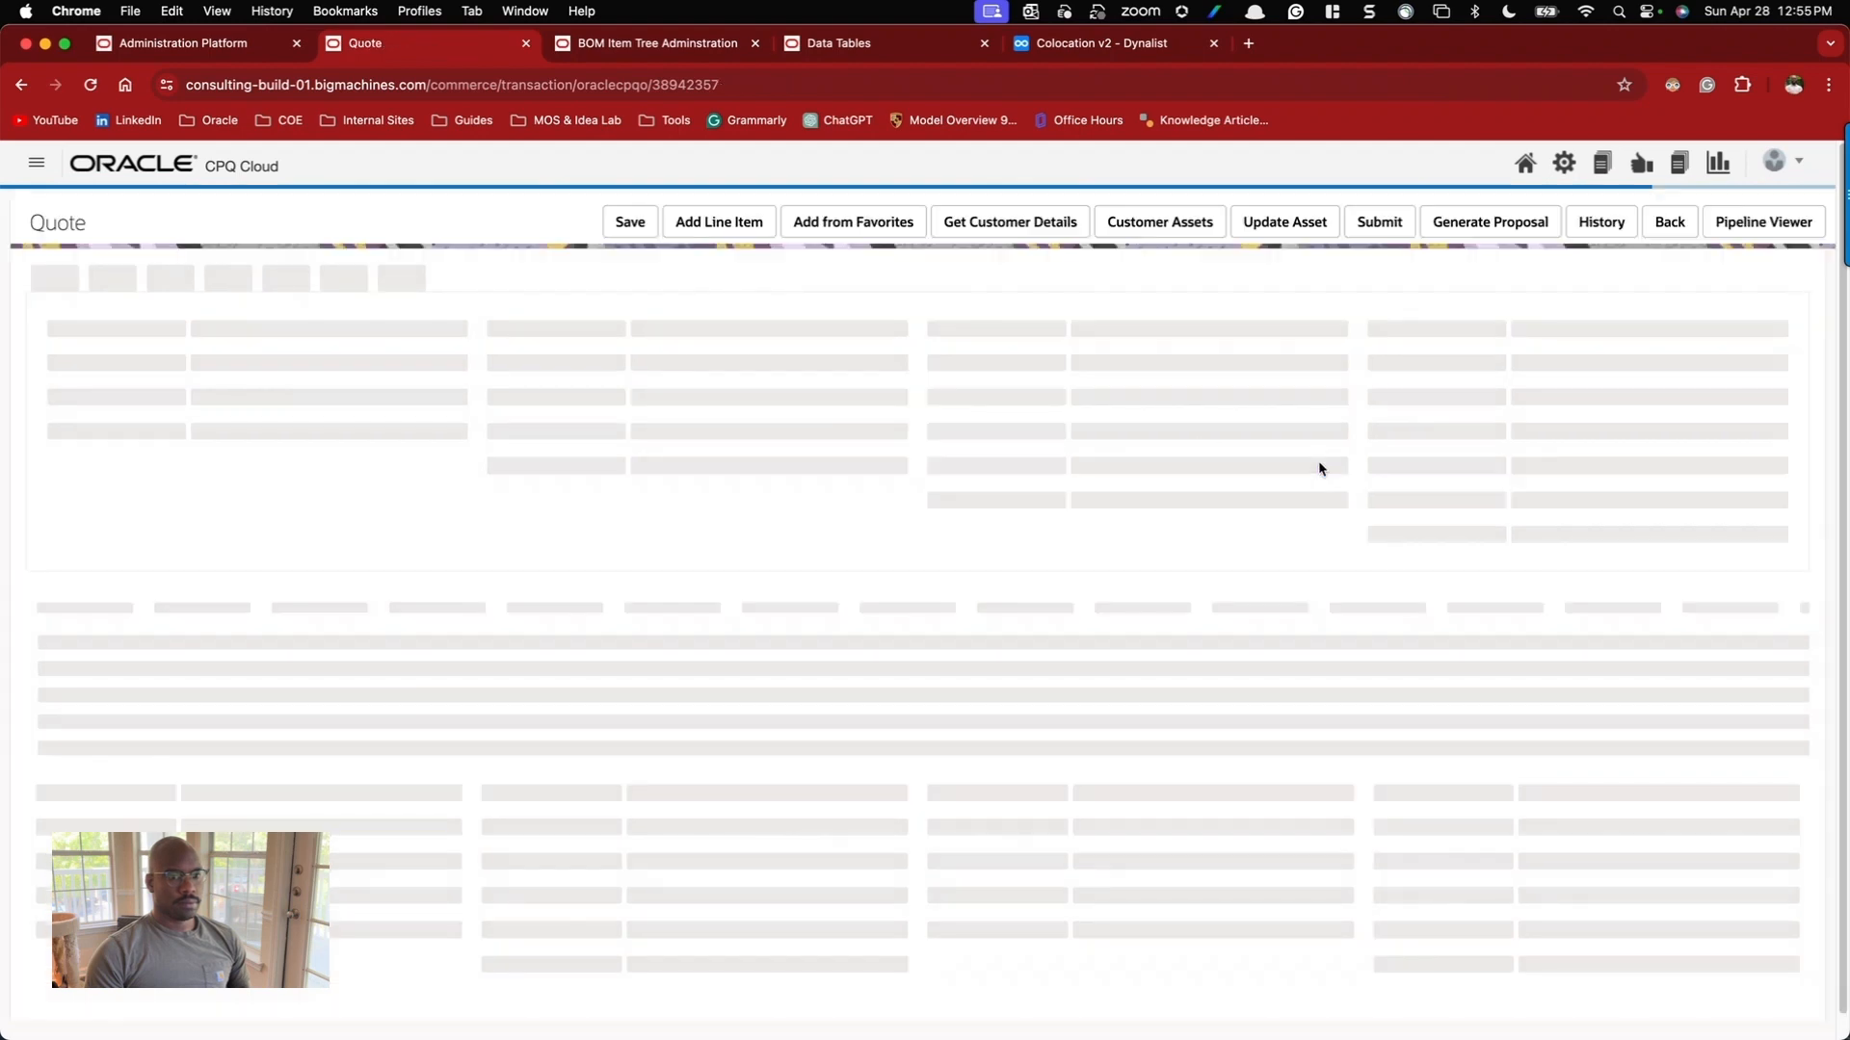
scroll(496, 684, down, 2)
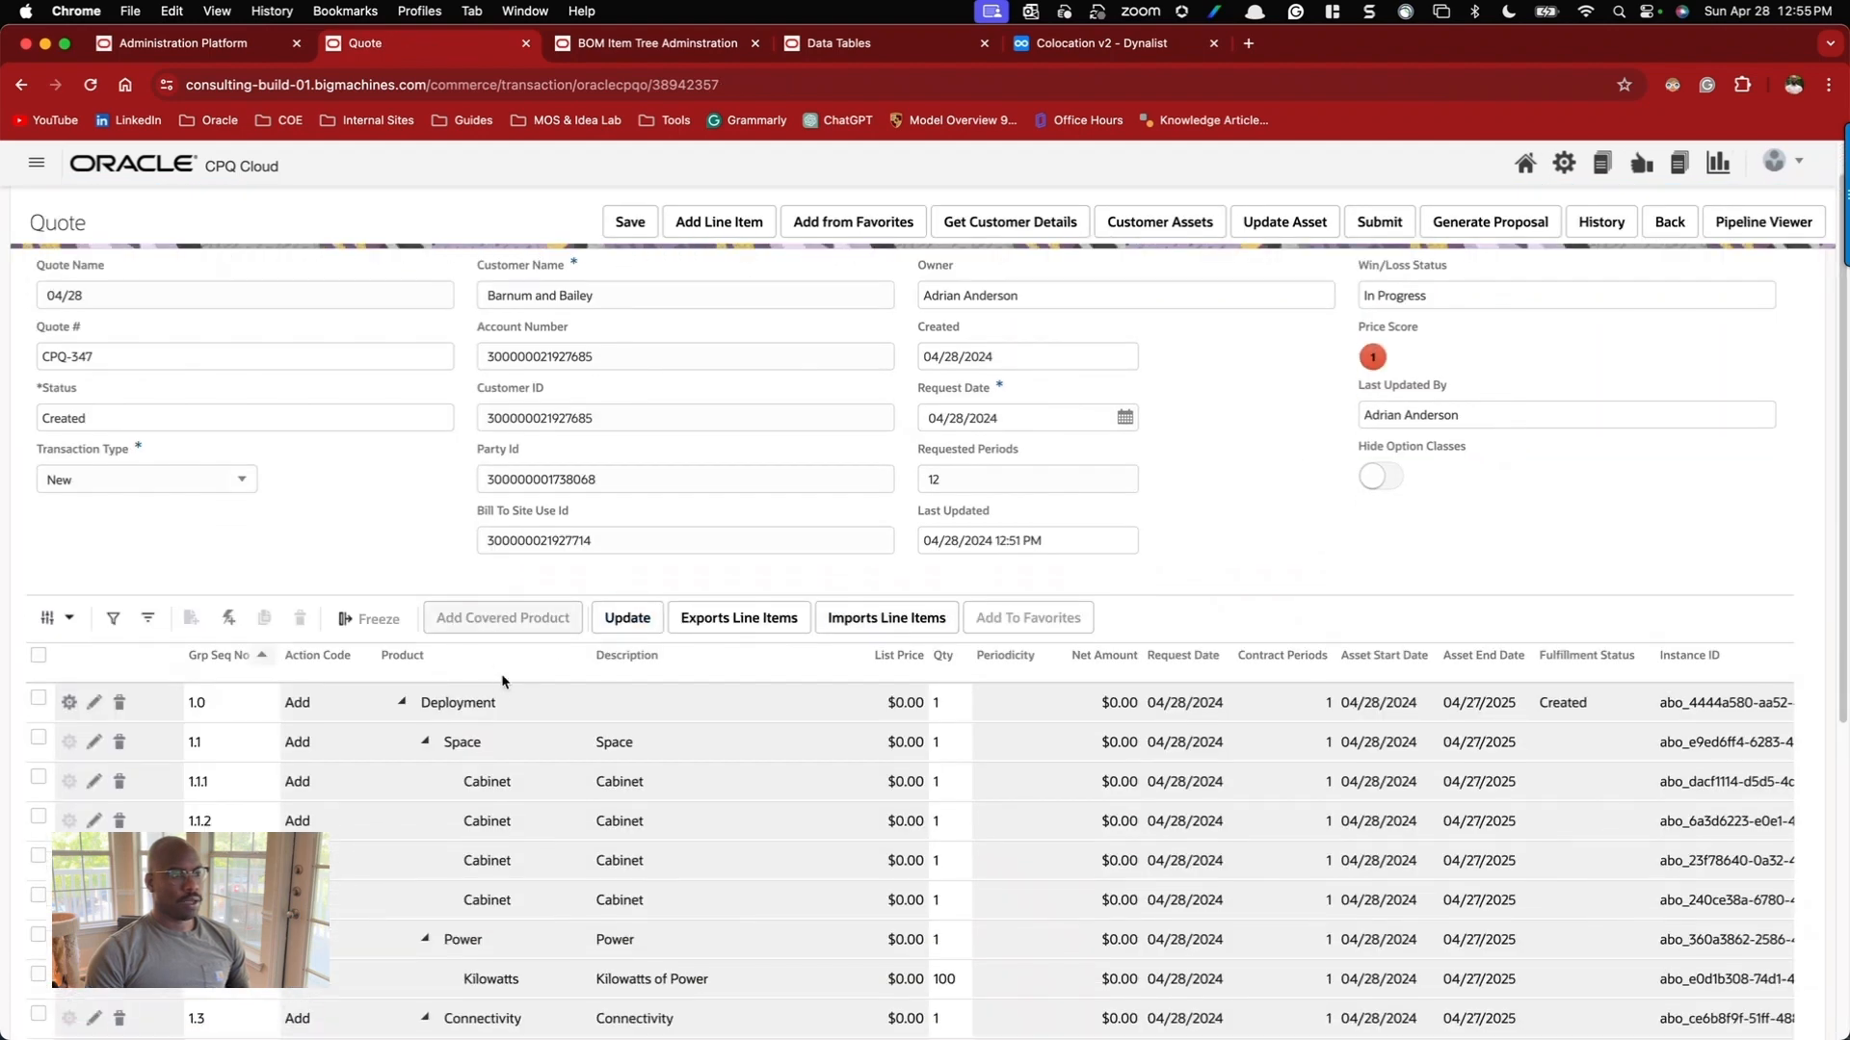
scroll(497, 684, down, 4)
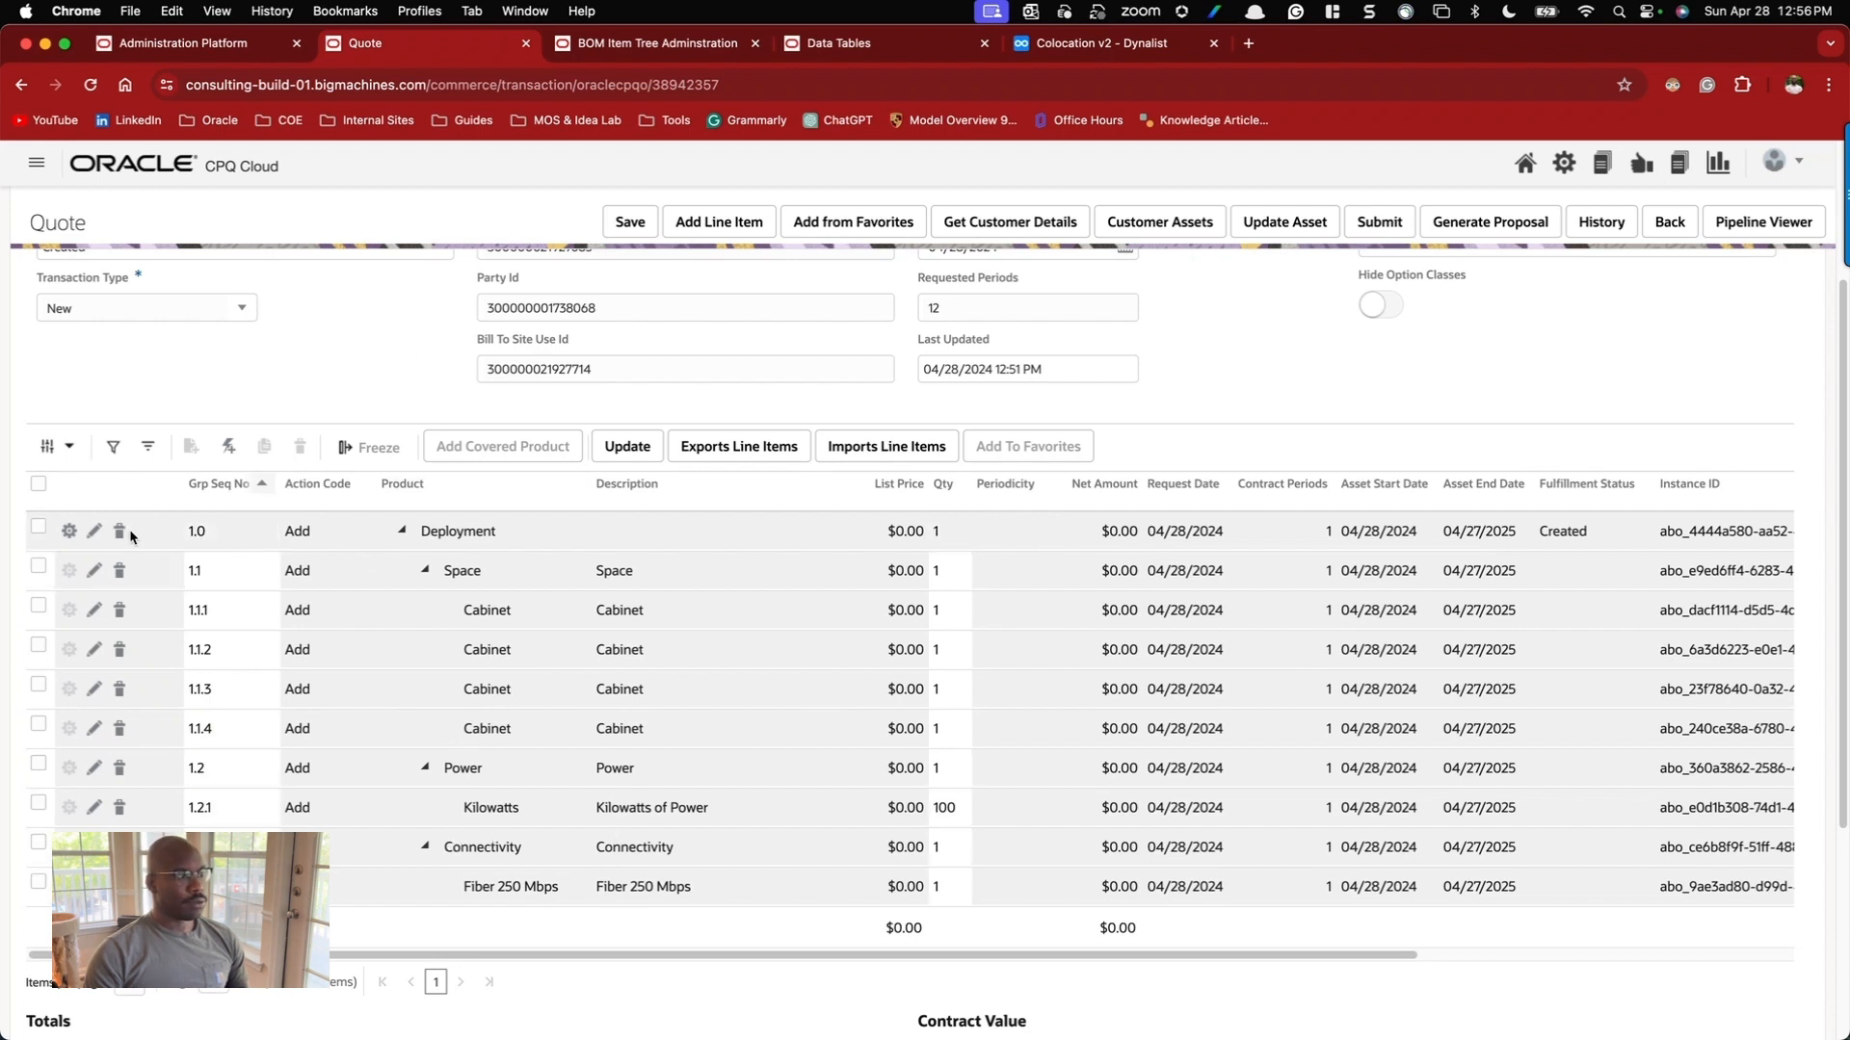
Reopen the quote's Deployment line item for reconfiguration and add three more Cabinet rows to the Cabinet Array Set.
click(73, 537)
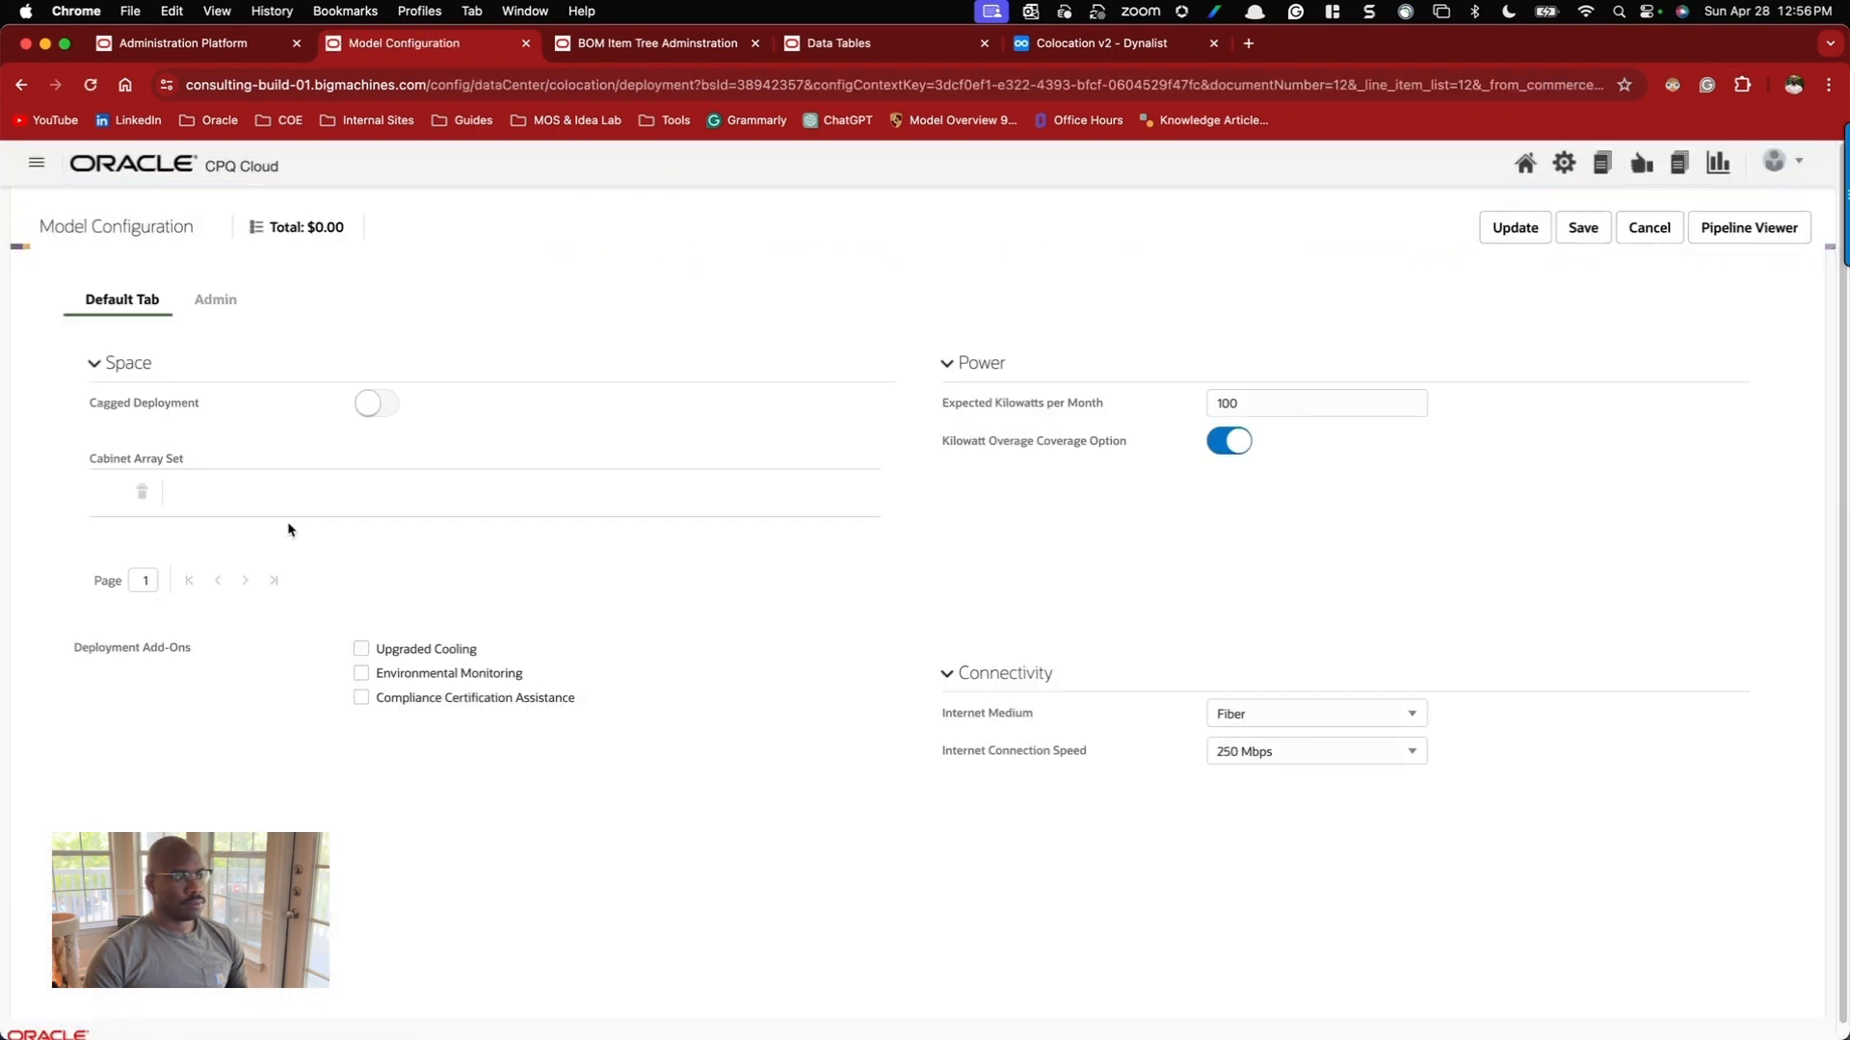
click(226, 675)
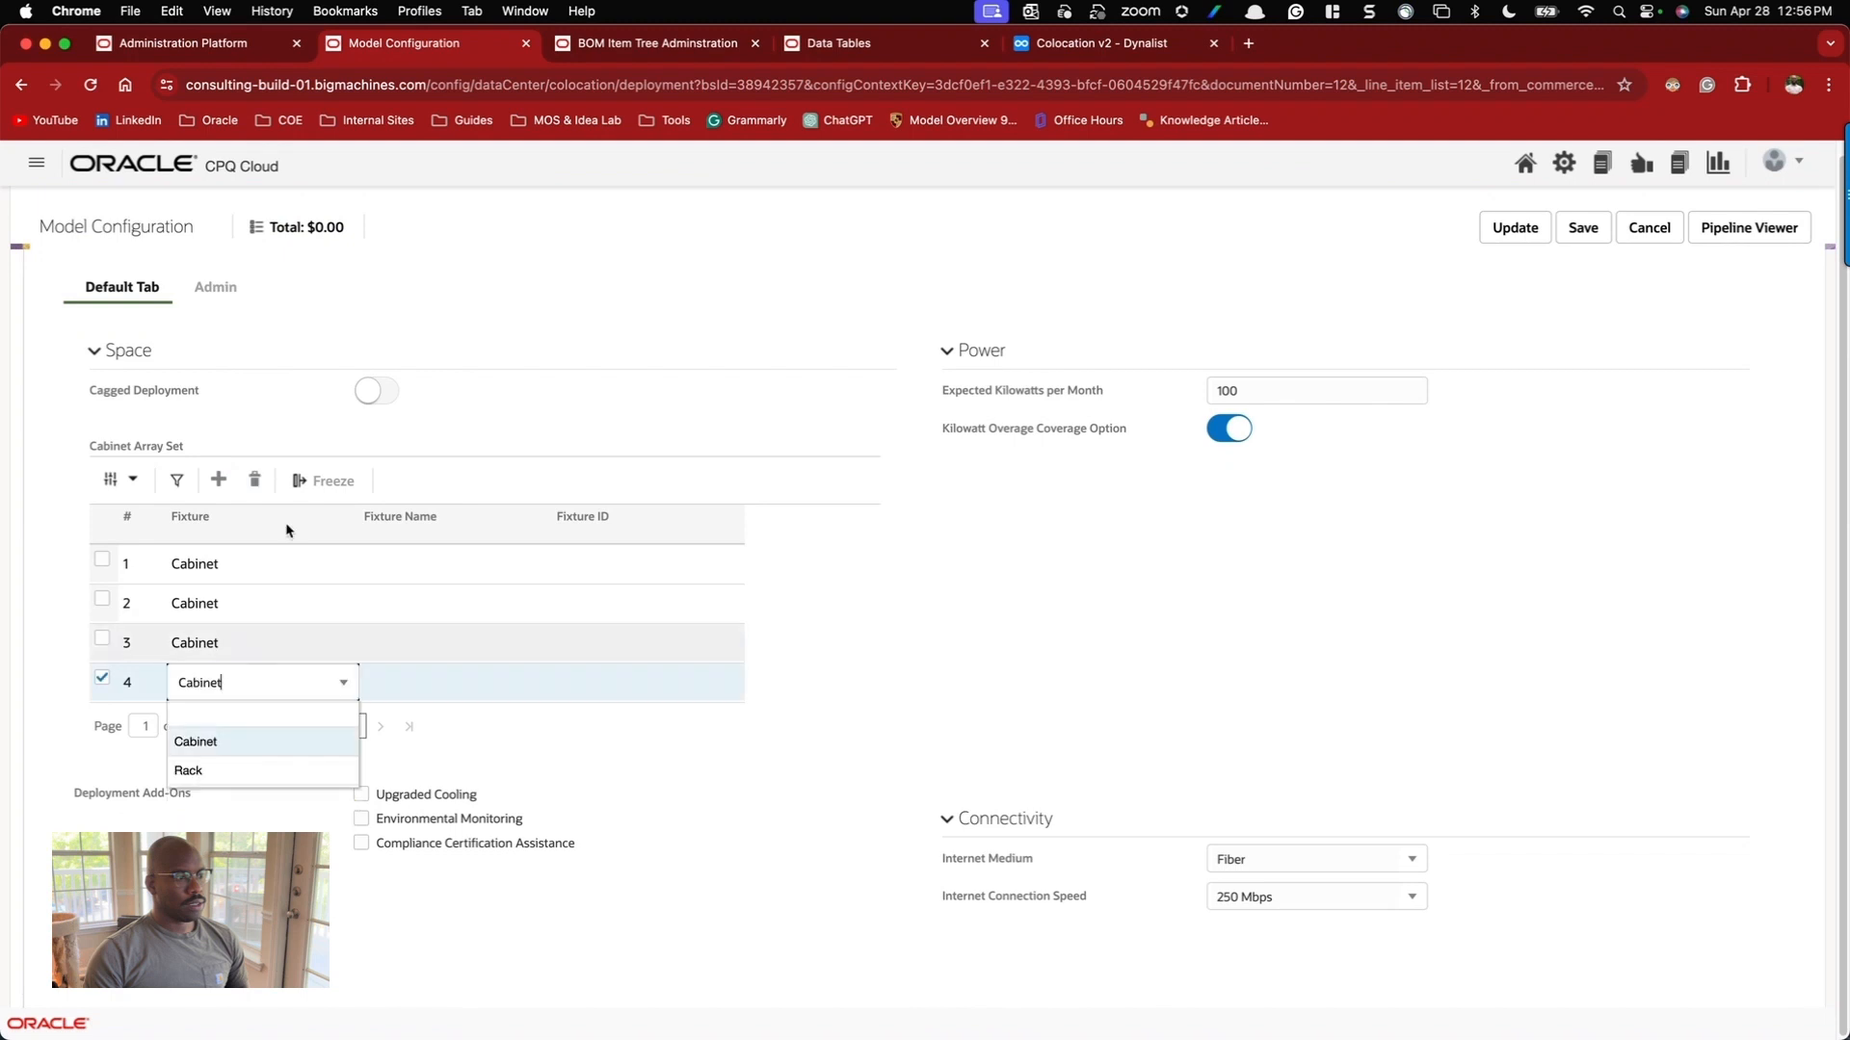
click(220, 480)
click(222, 482)
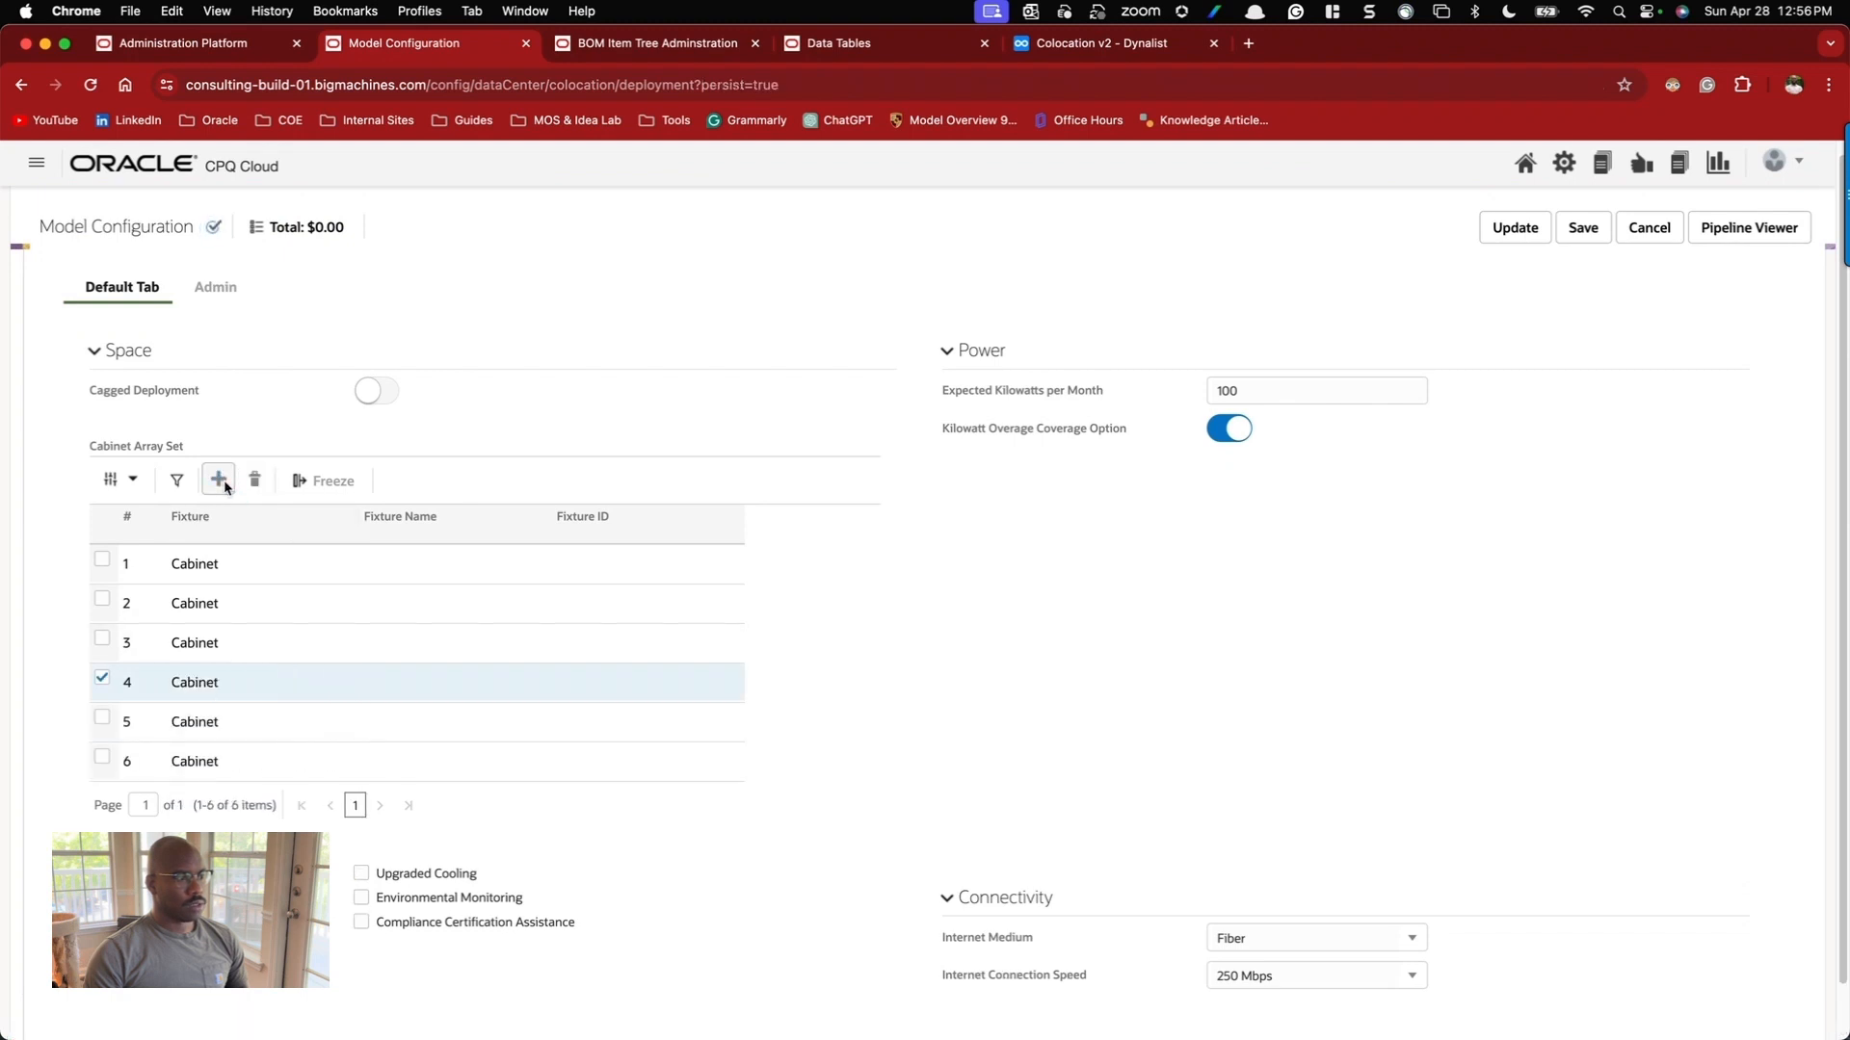
click(224, 482)
Enable Cagged Deployment with a Cage Sq.ft of 200 and add another Cabinet row to the array set.
click(372, 391)
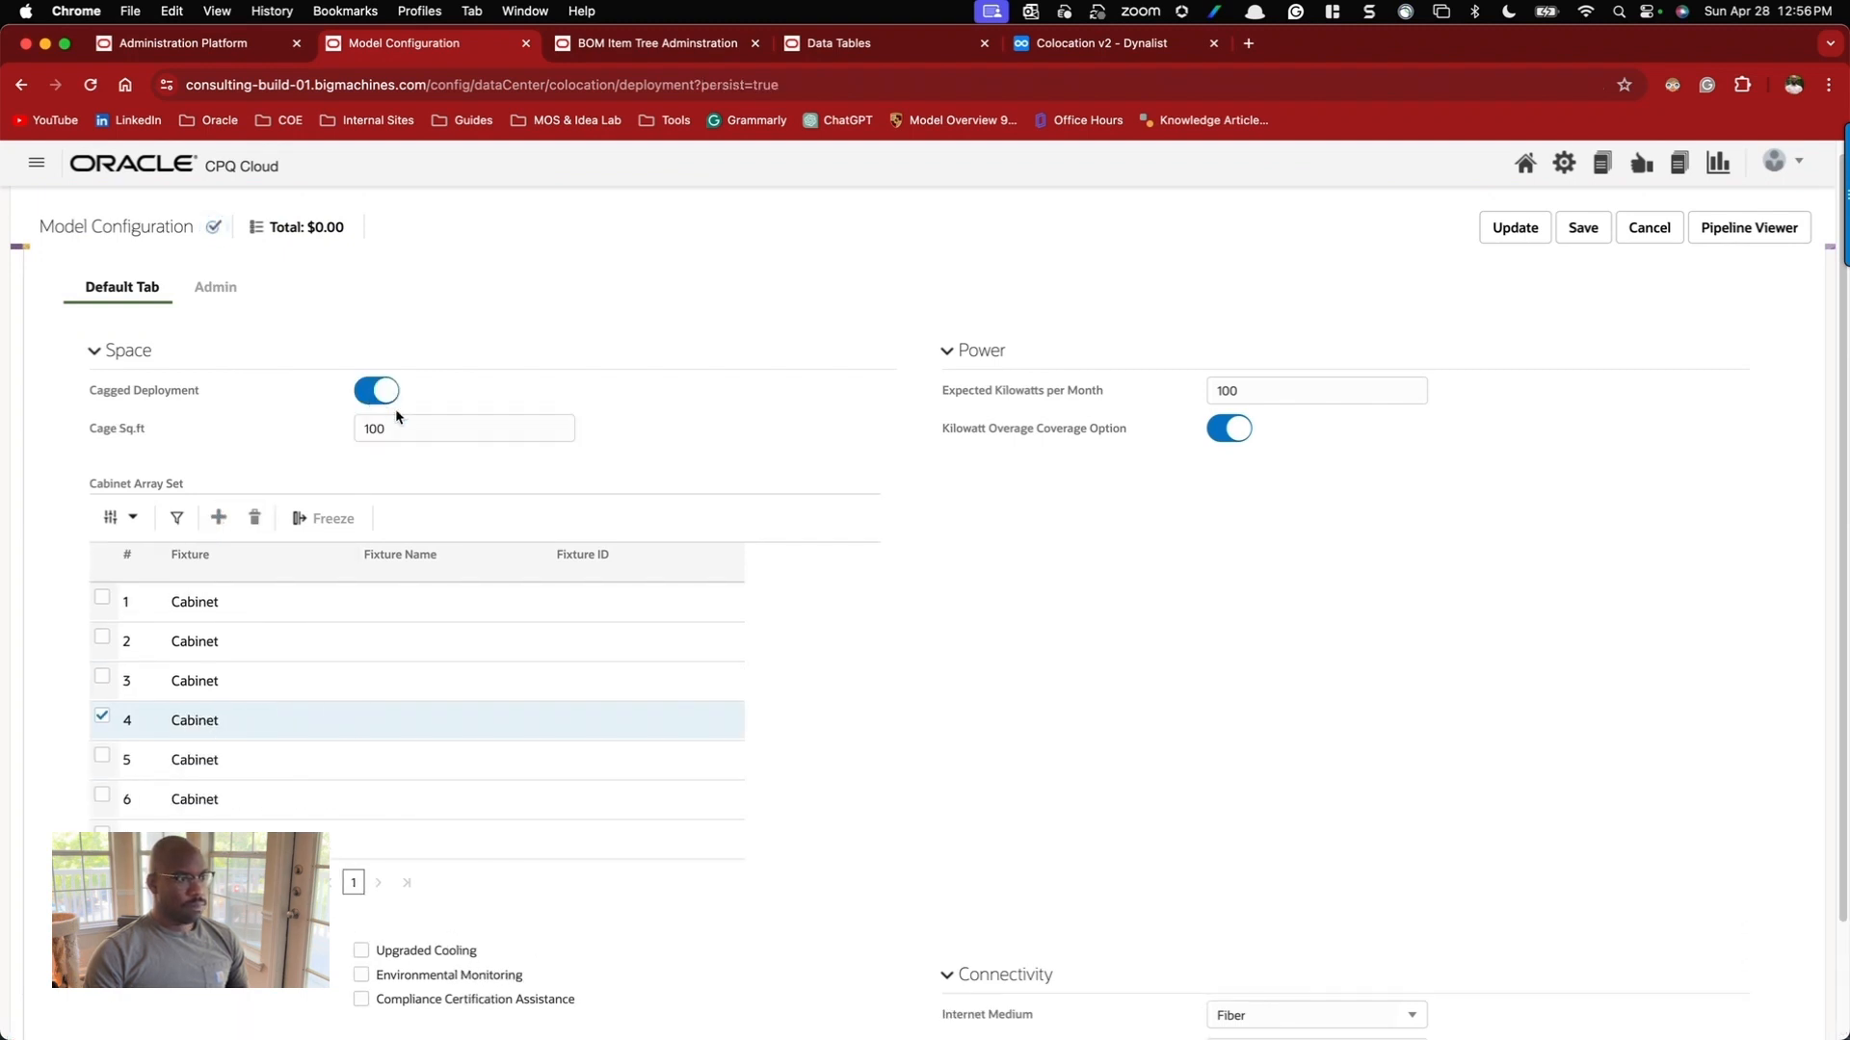
double_click(401, 431)
text(200)
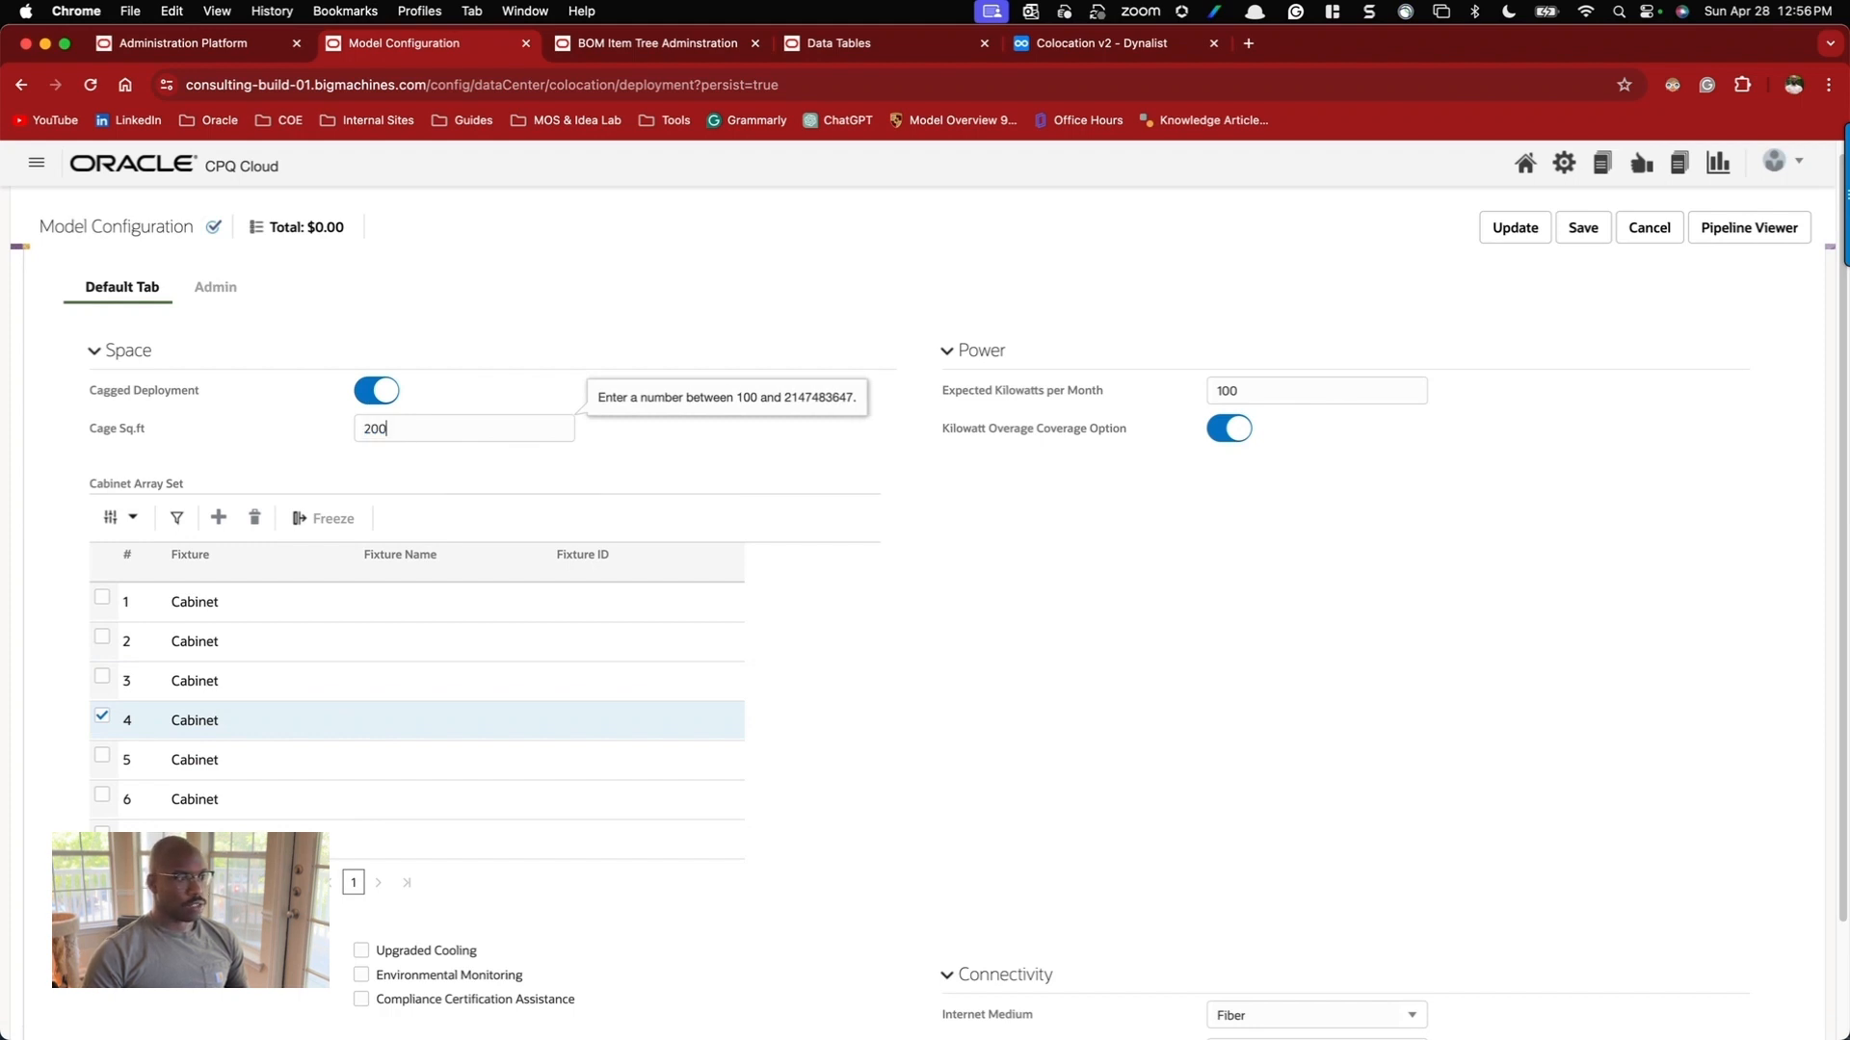
click(213, 561)
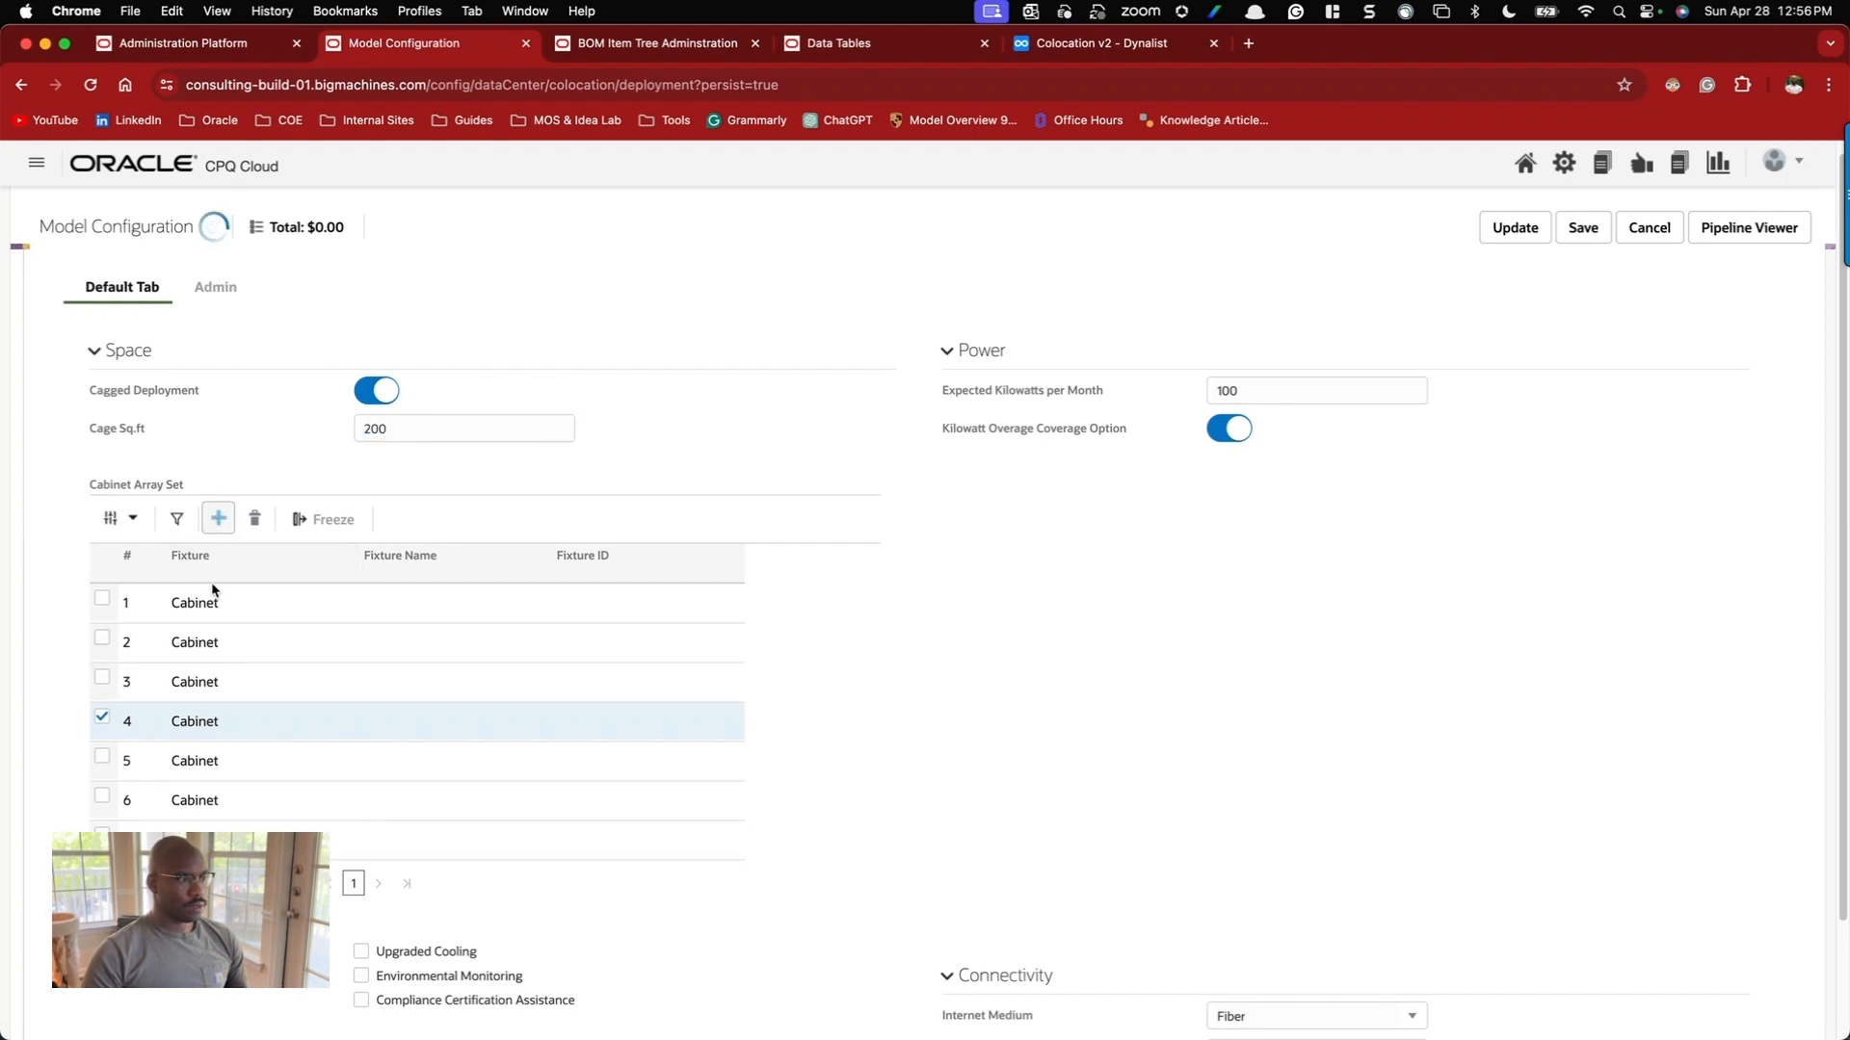
double_click(405, 436)
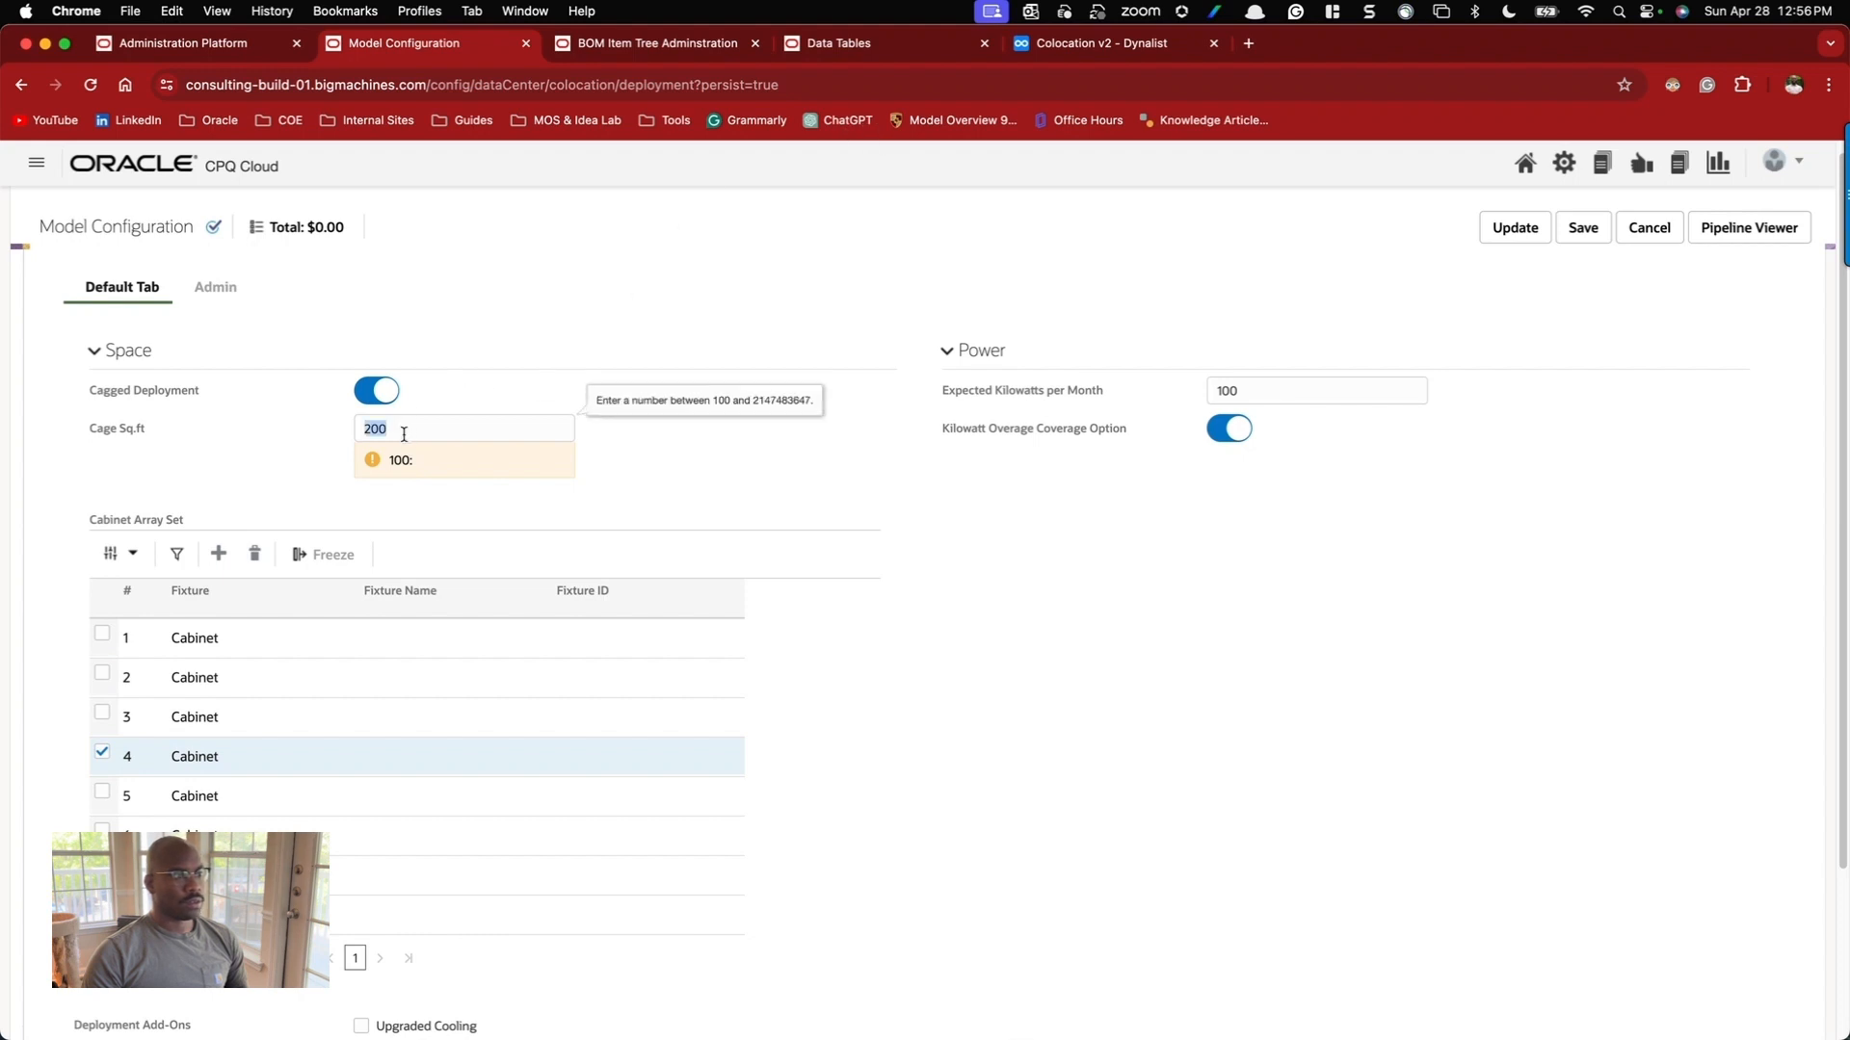
click(712, 48)
click(1584, 168)
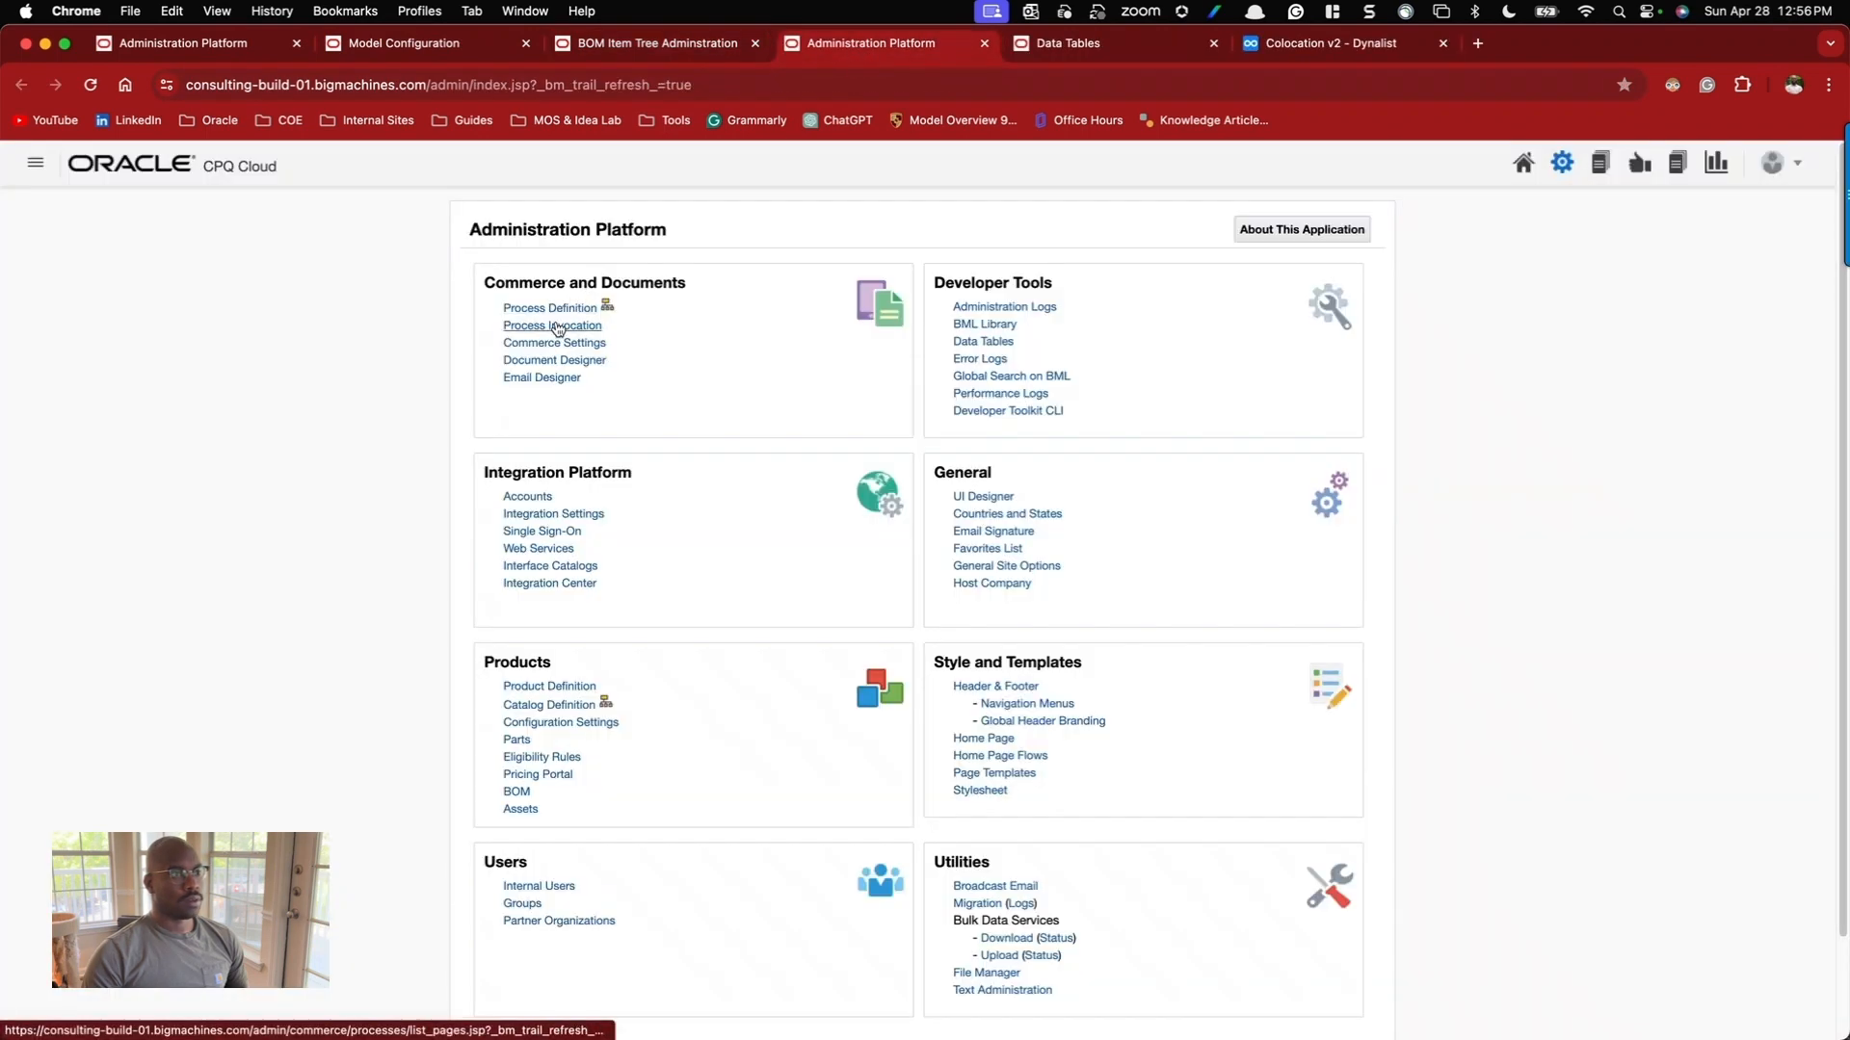
click(396, 43)
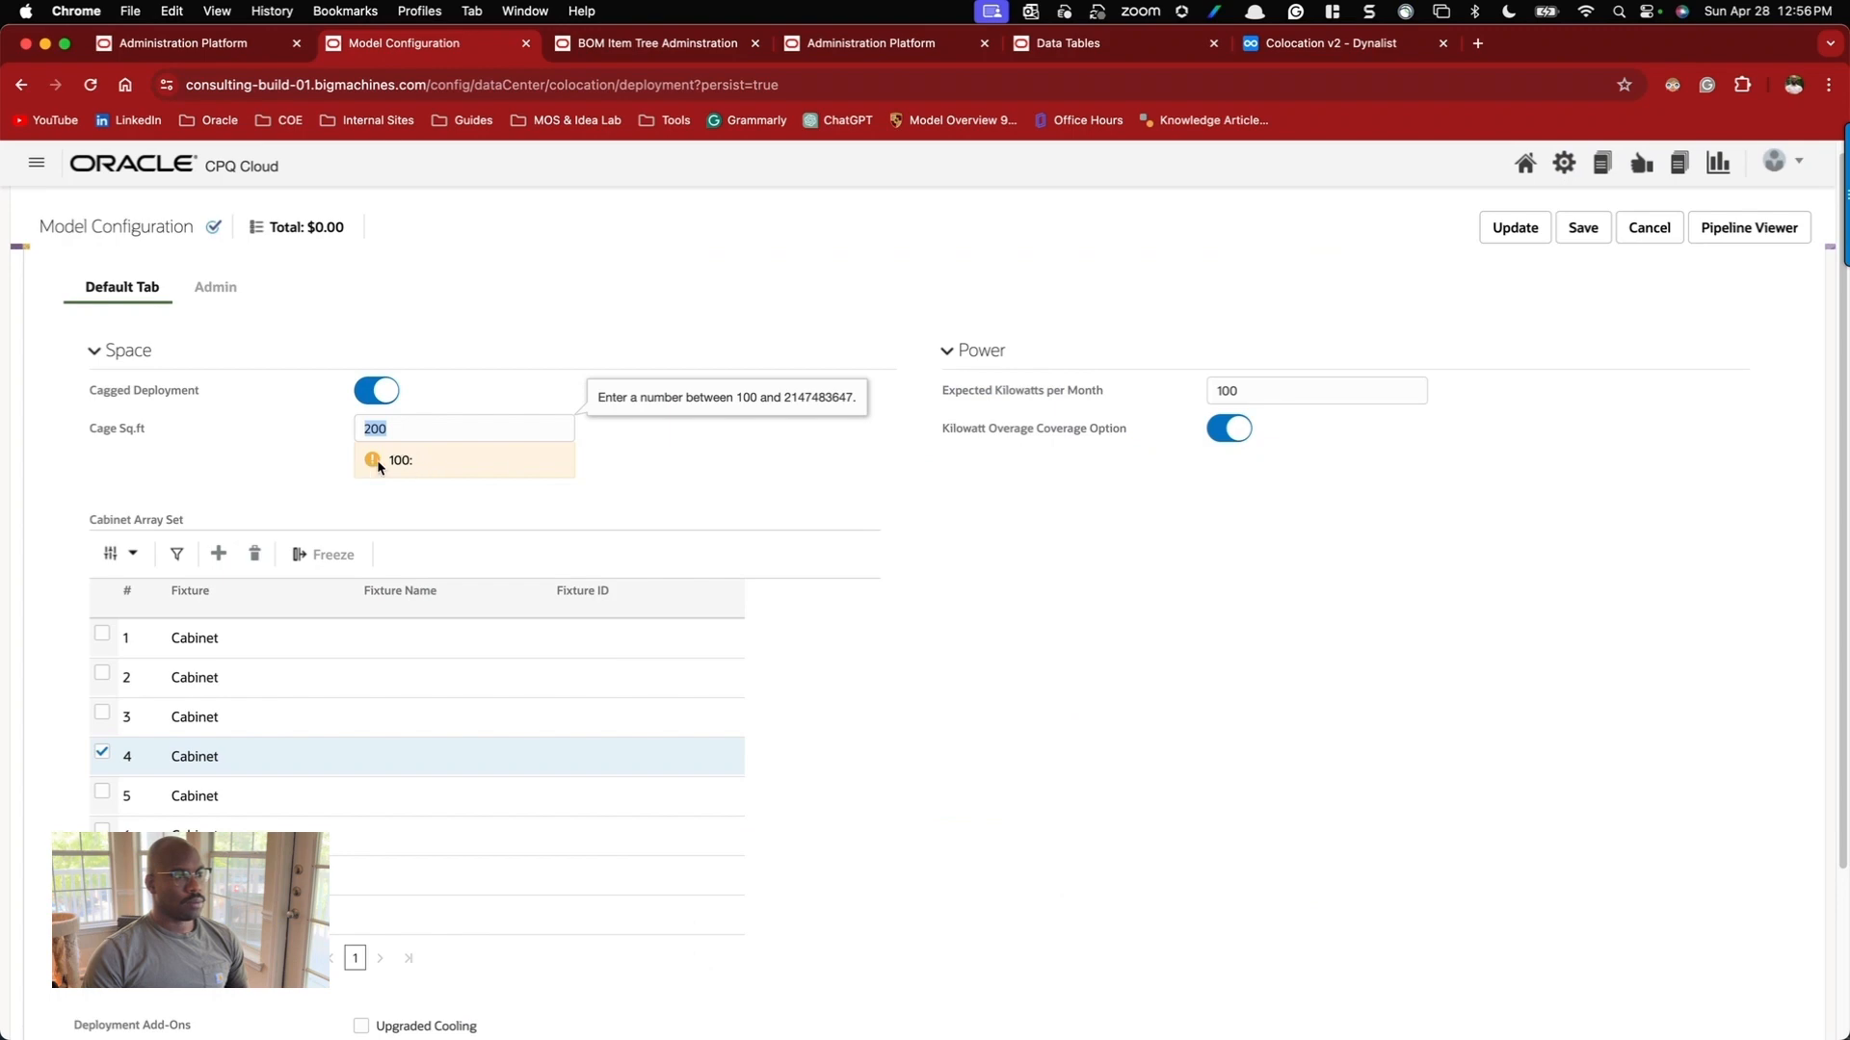
click(1086, 48)
Close the BOM Item Tree Administration and spare Administration Platform browser tabs.
click(714, 40)
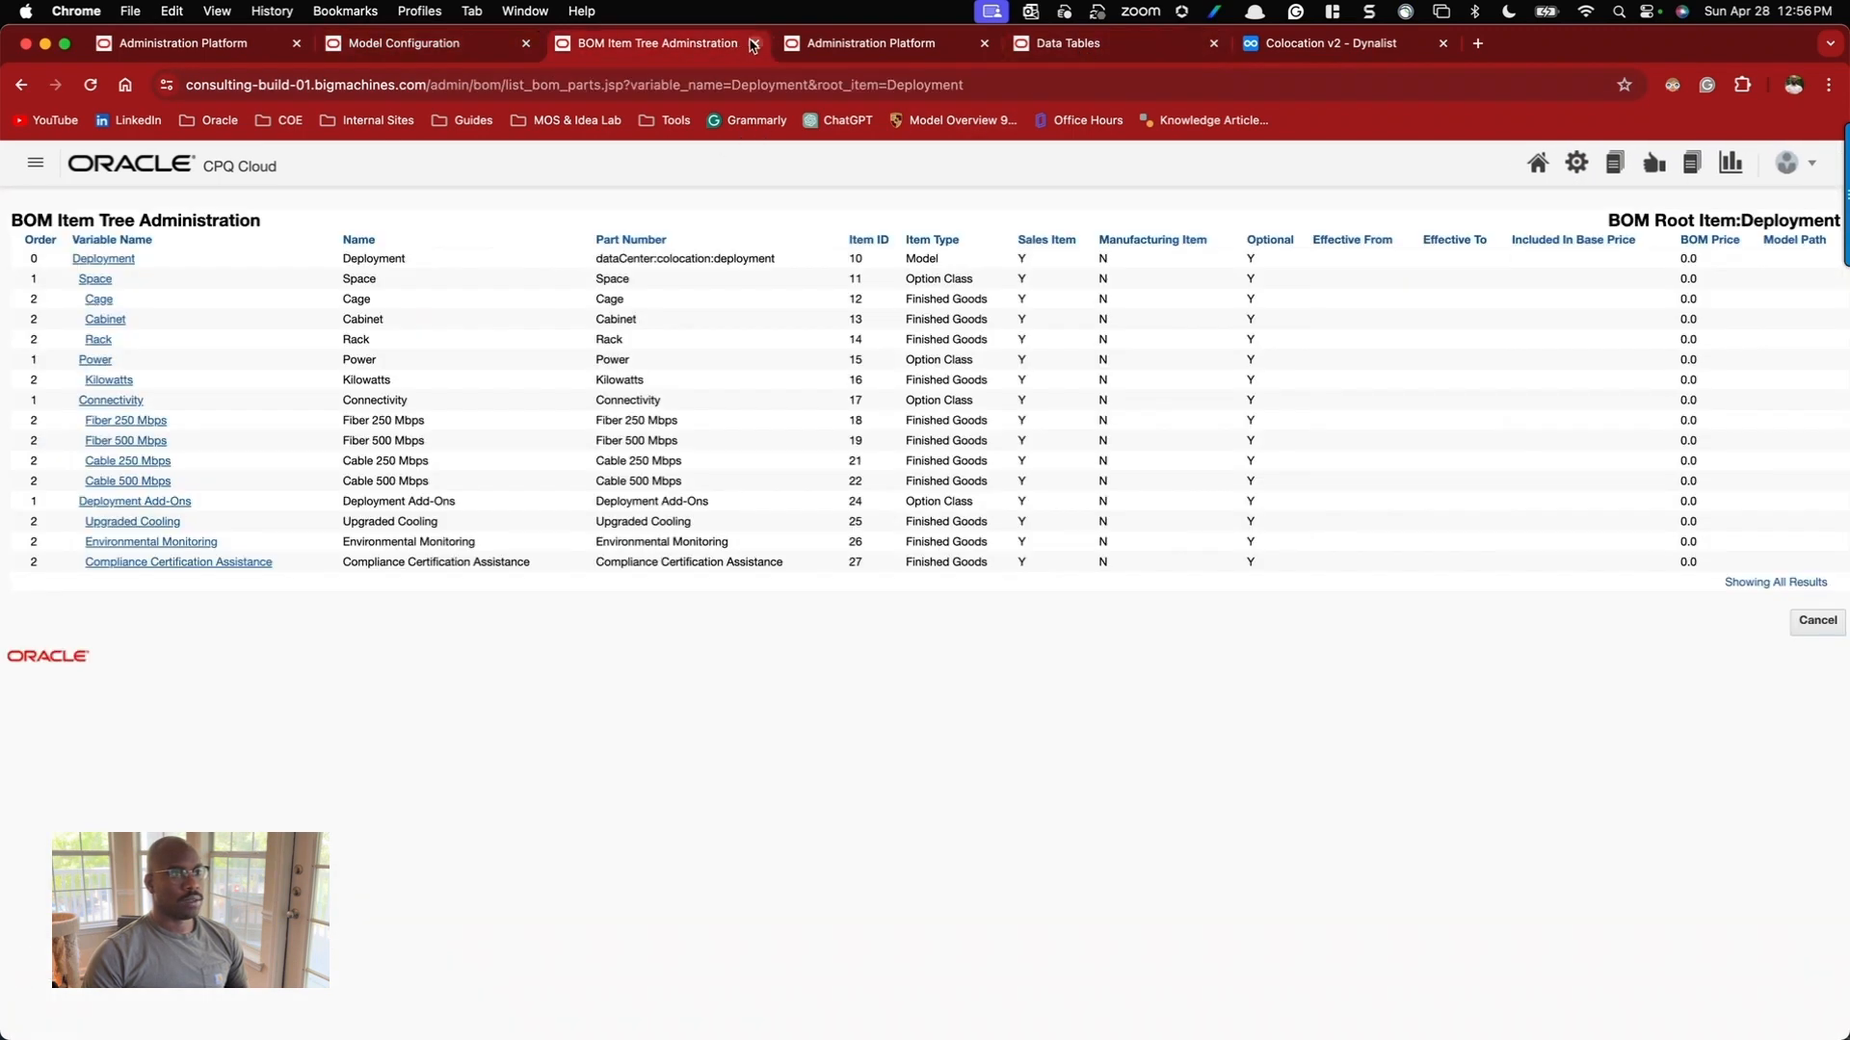
click(755, 43)
click(755, 43)
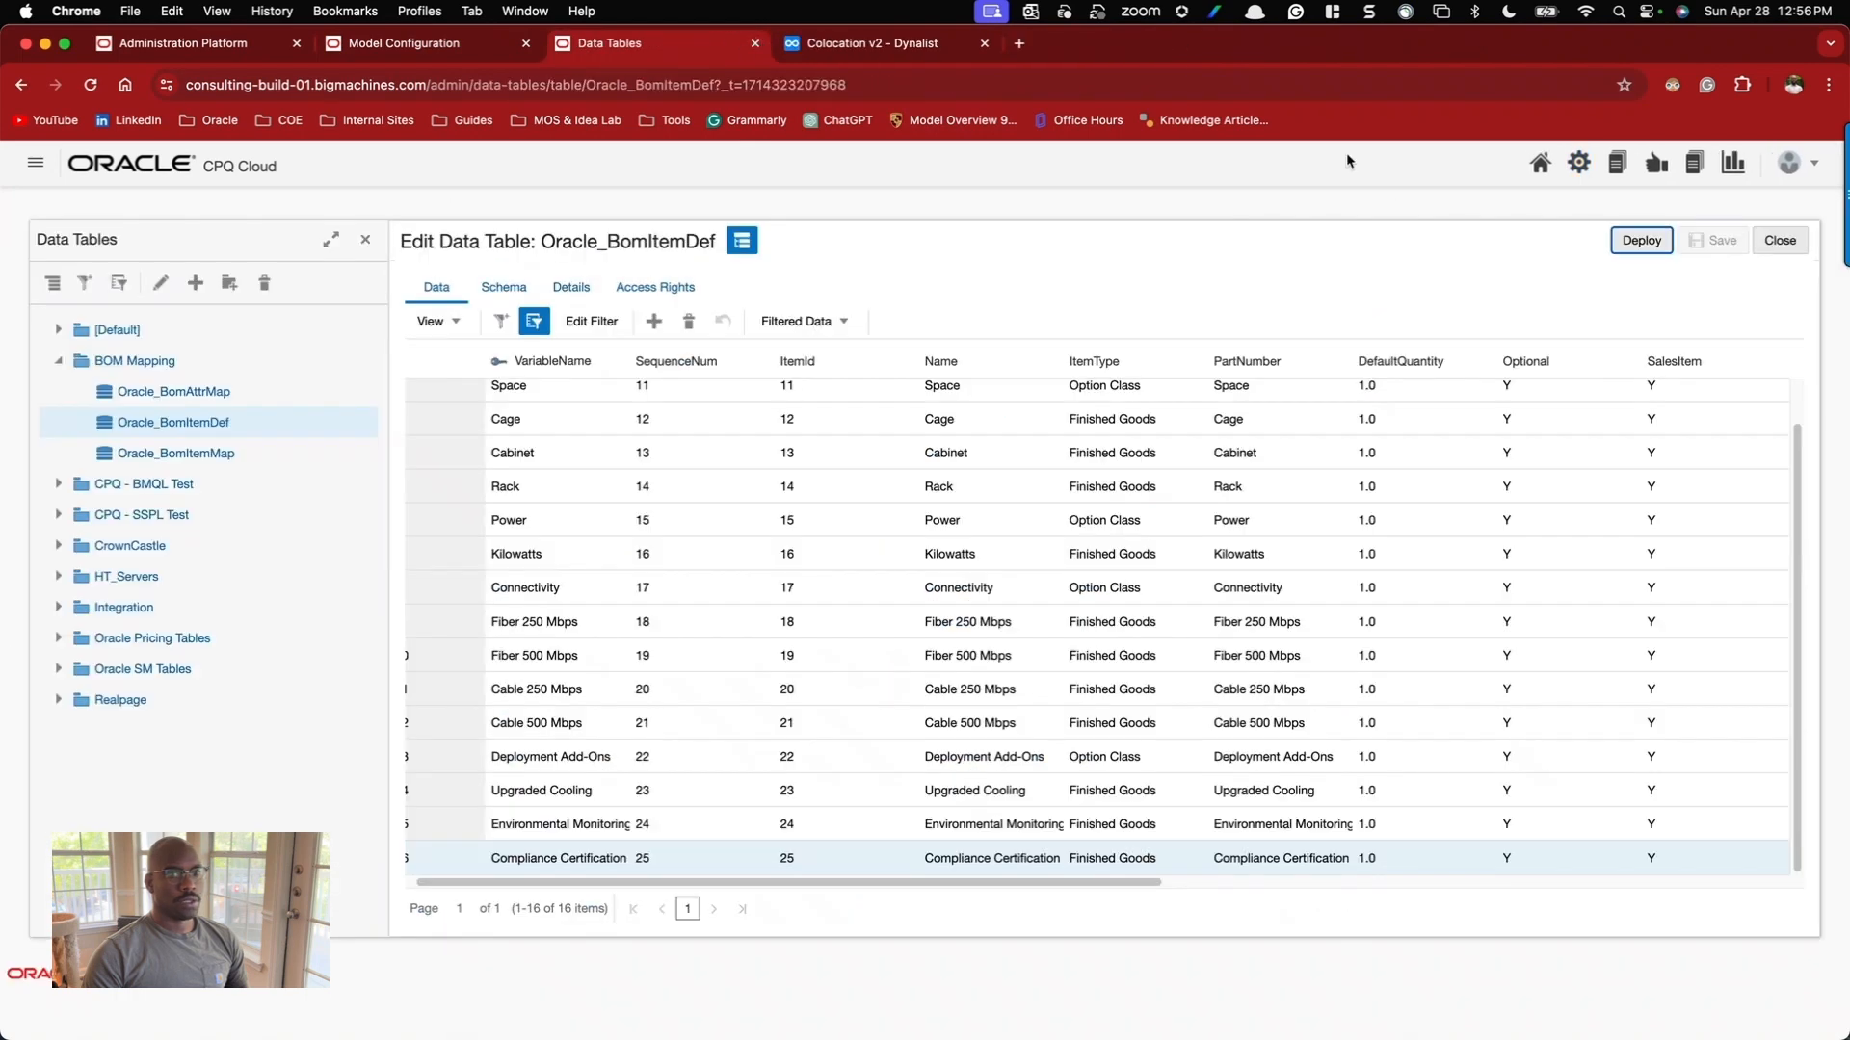
From the administration pages, open the desktop layout of the Deployment Configuration Flow for the Colocation product line's Deployment model.
click(1578, 162)
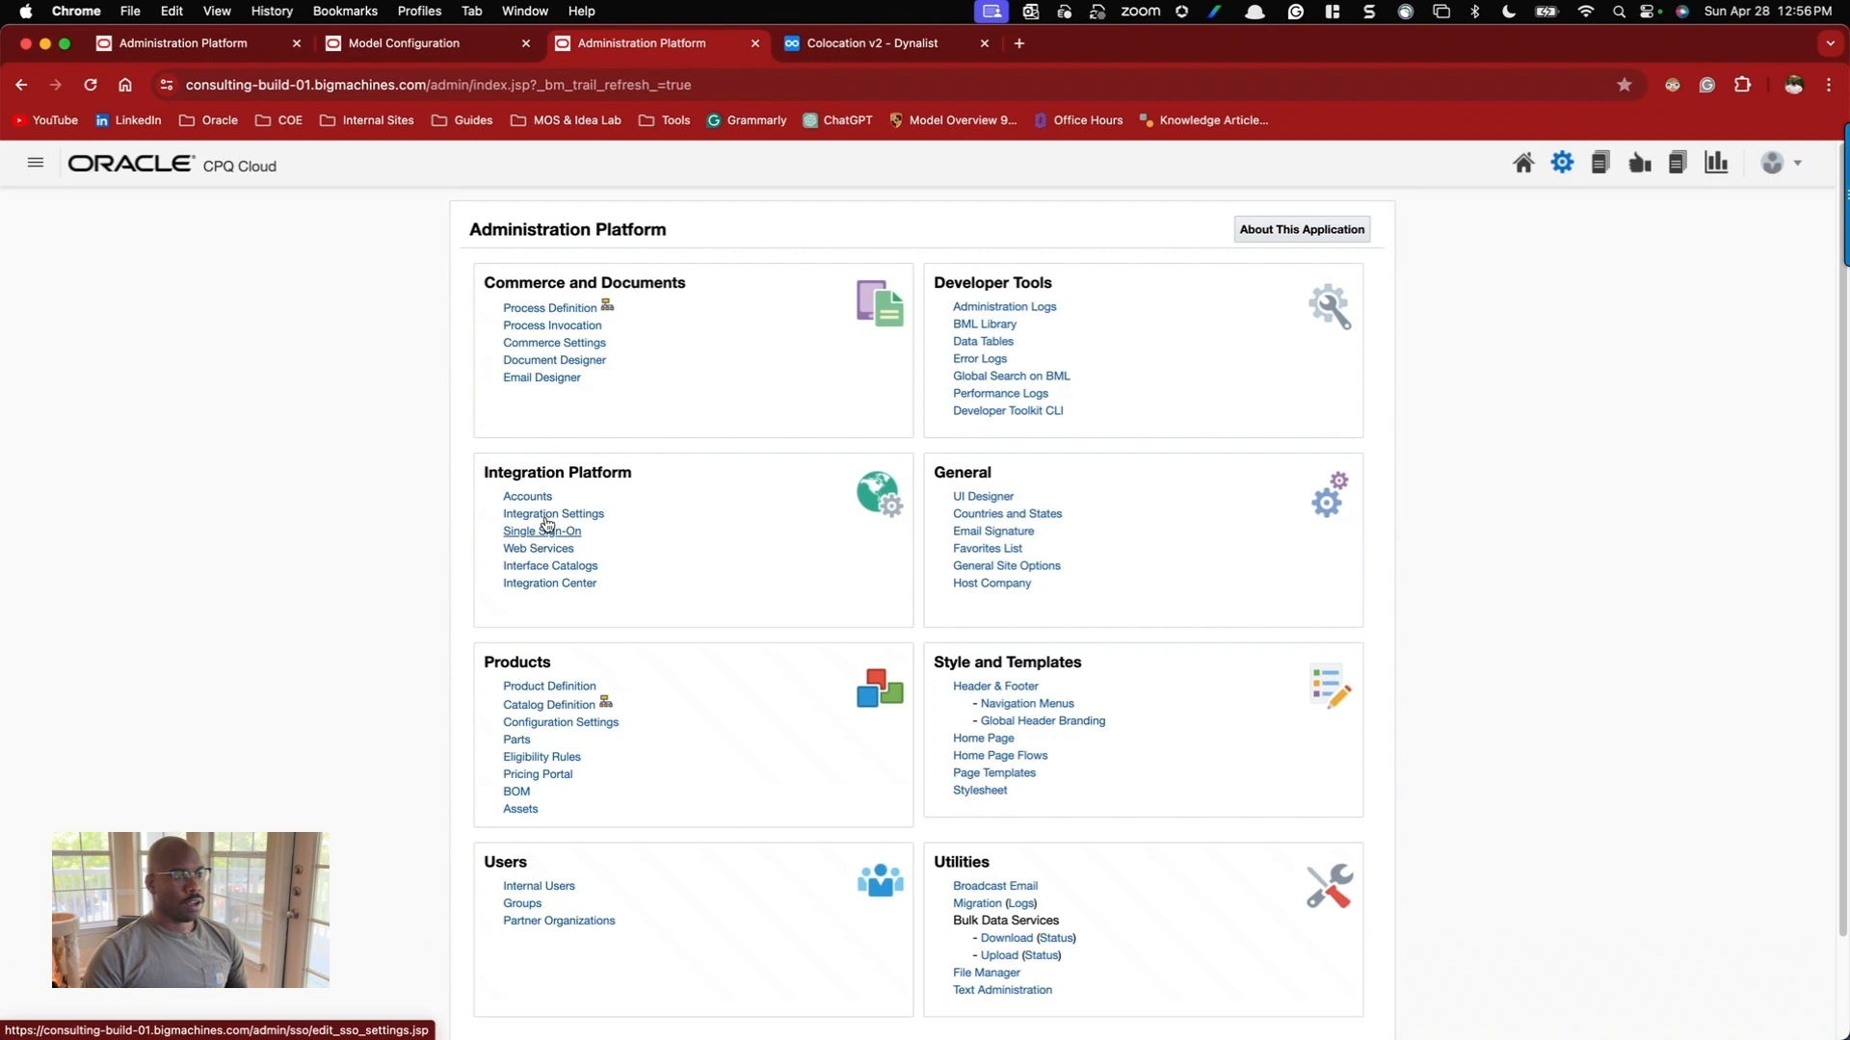
click(537, 705)
click(949, 250)
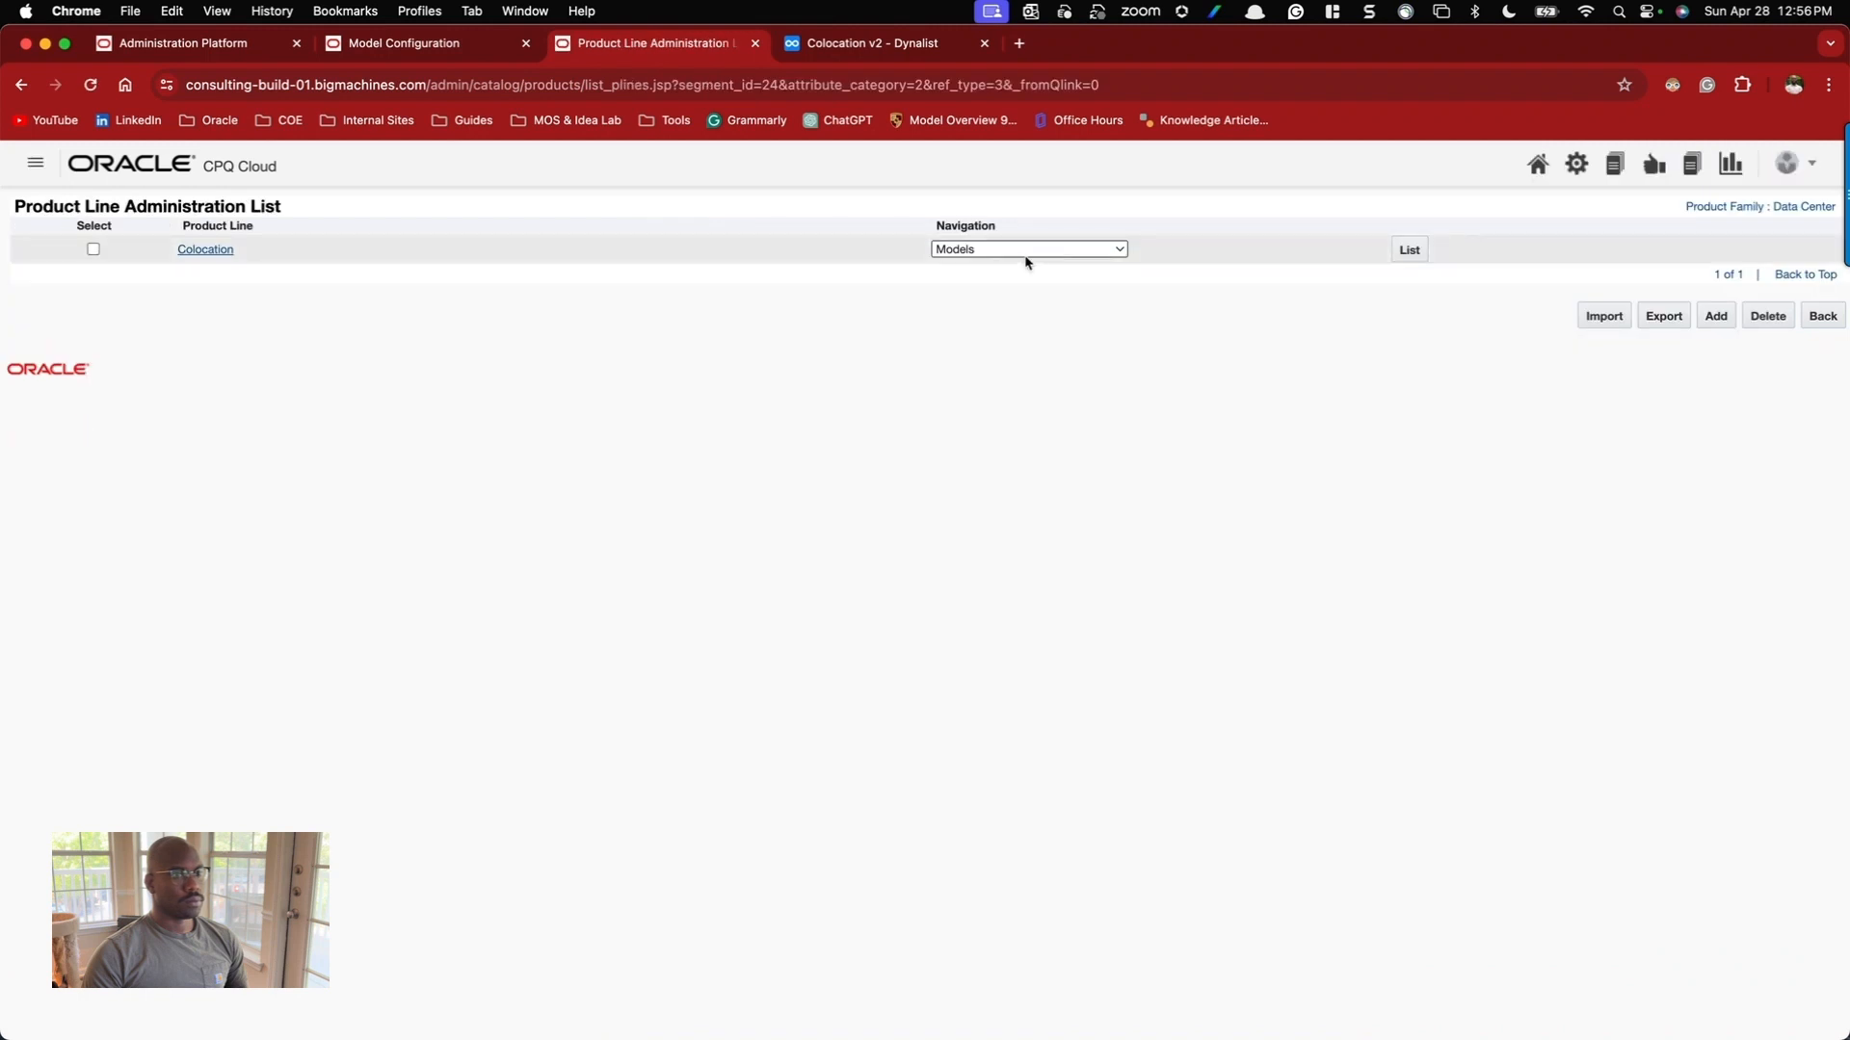
click(1409, 257)
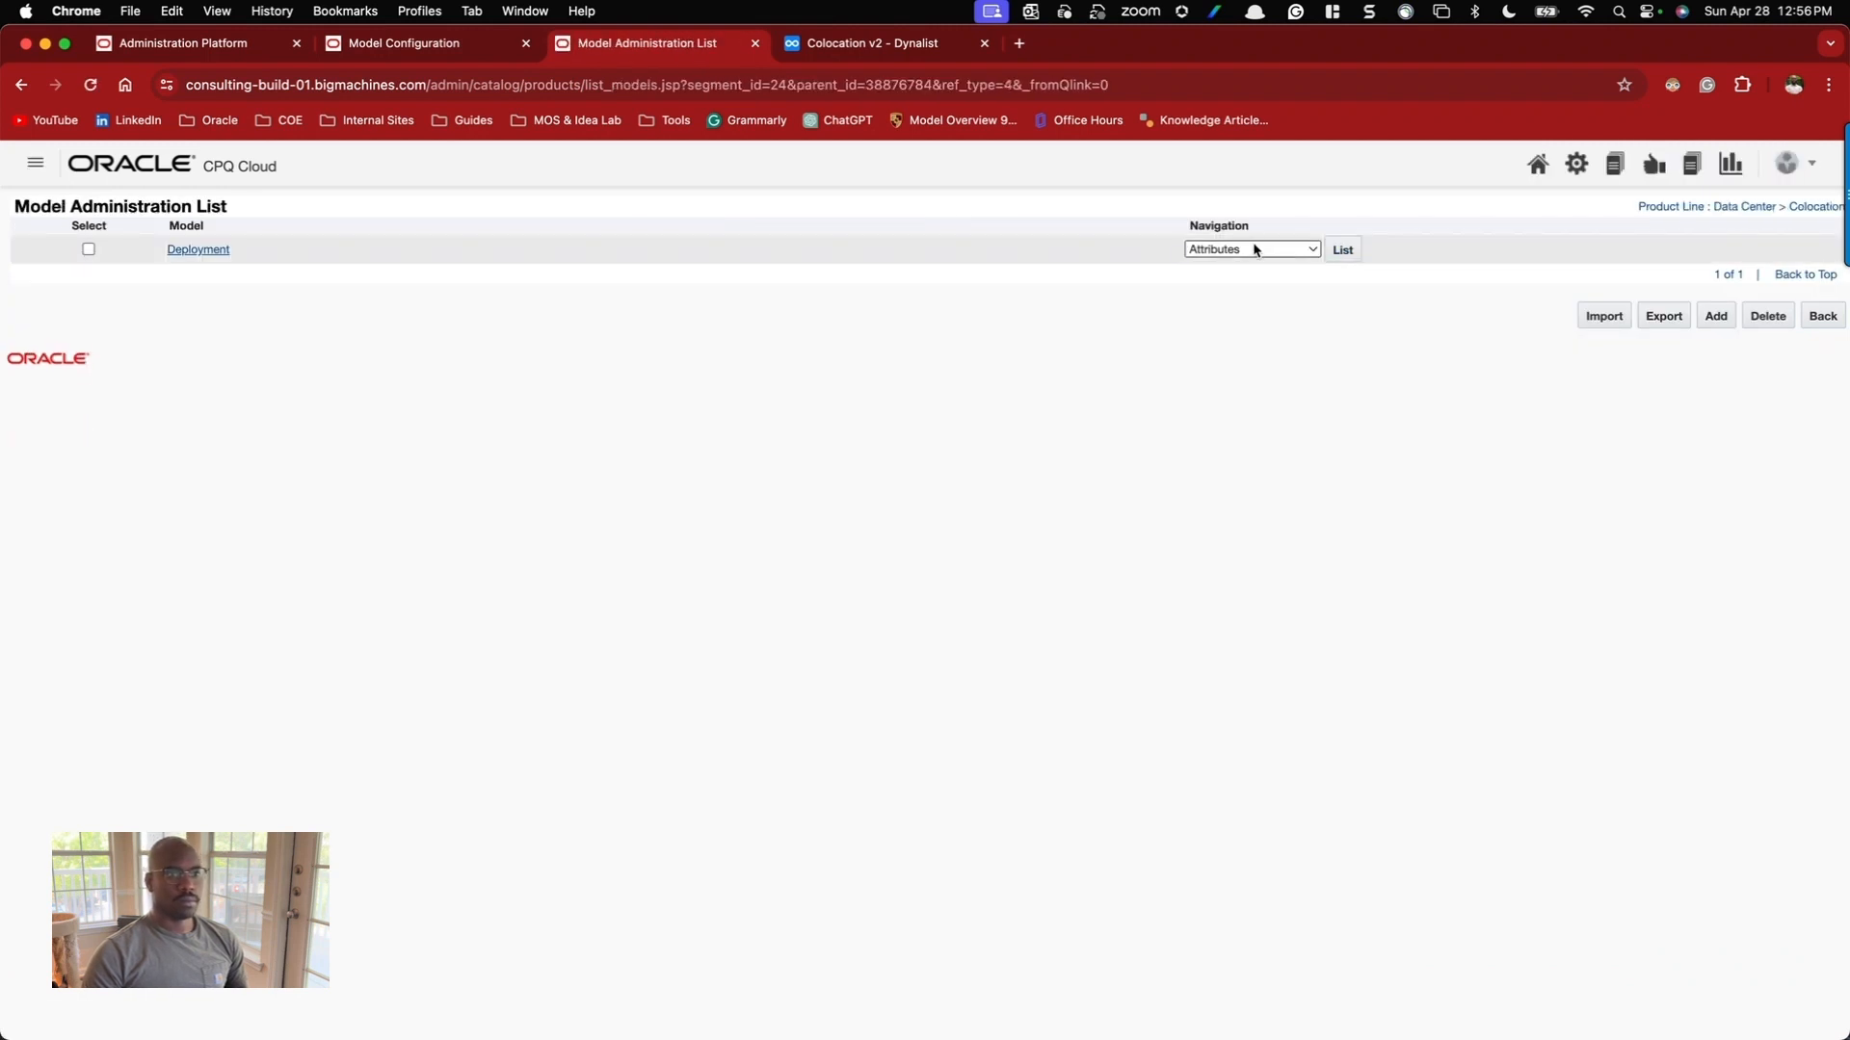
click(1255, 249)
click(1228, 487)
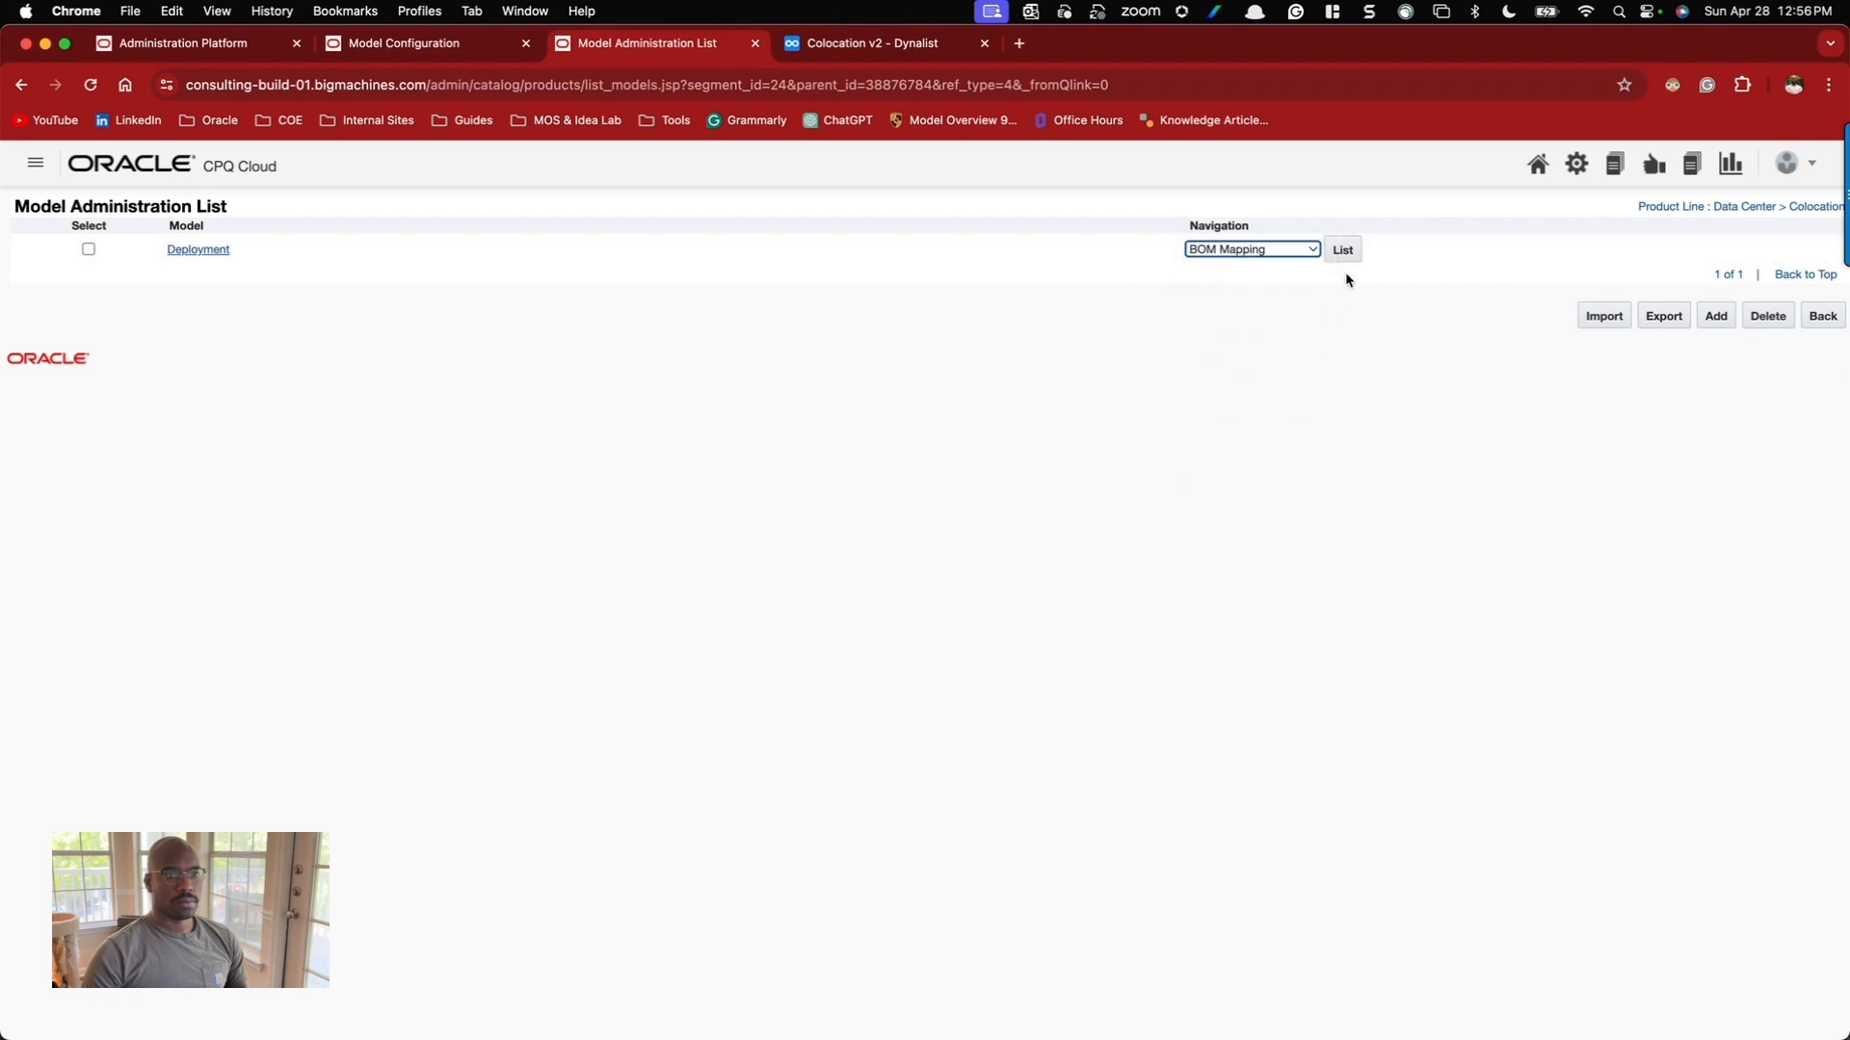
click(1291, 252)
click(1252, 191)
click(1342, 249)
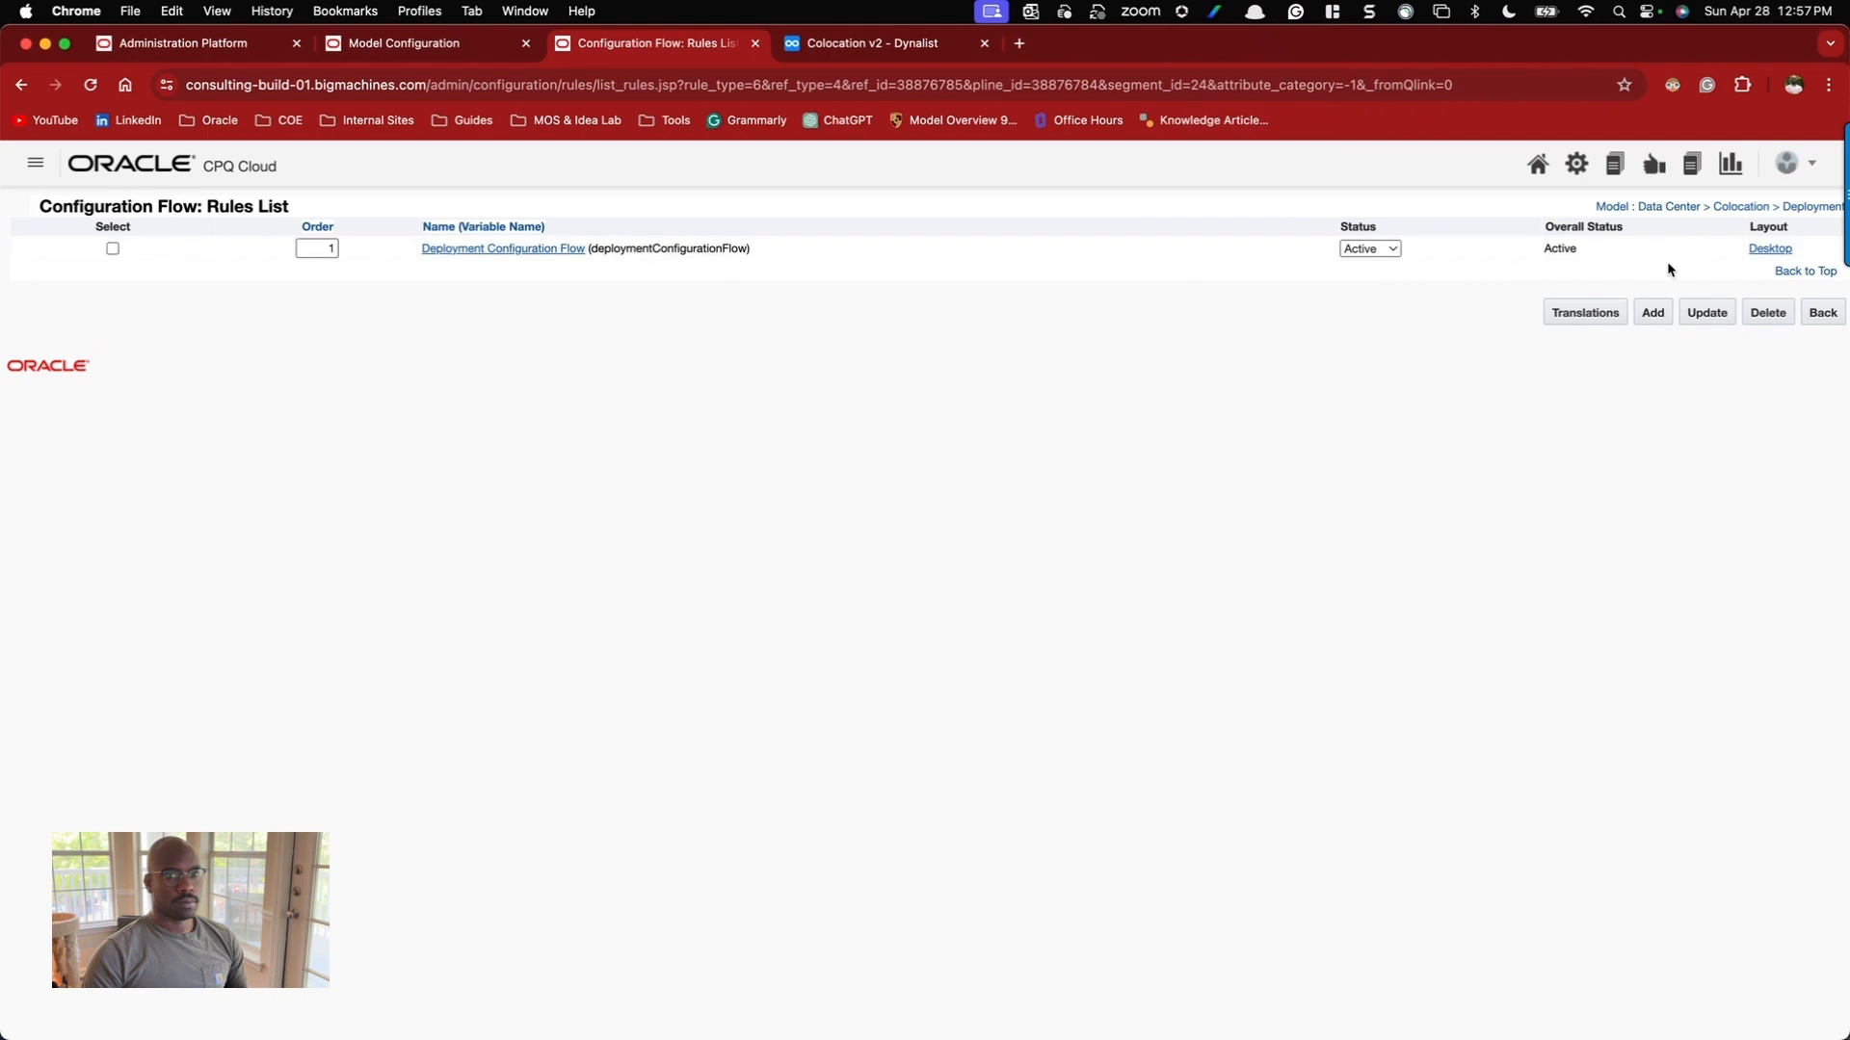
click(1766, 250)
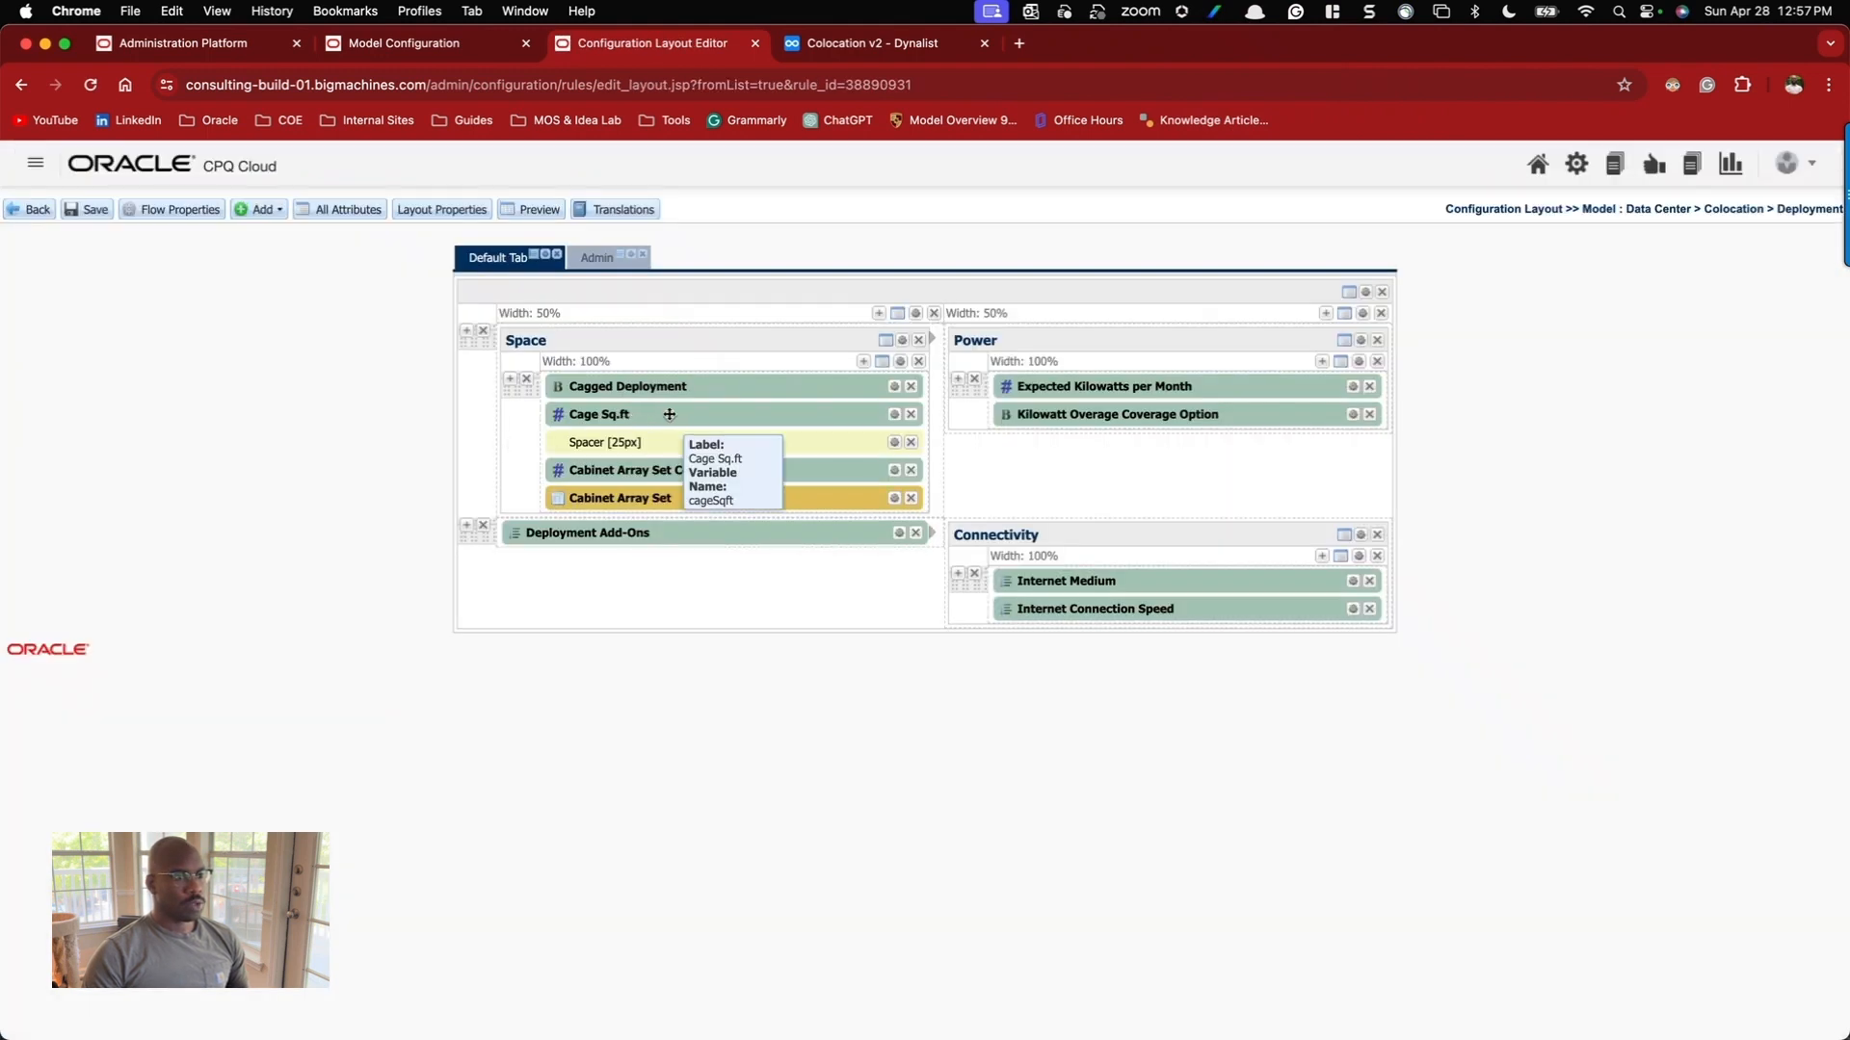
Set the Cage Sq.ft attribute to show no recommendation, constraint or previous-value messages, save the layout and refresh the Configuration Quick Links.
click(894, 416)
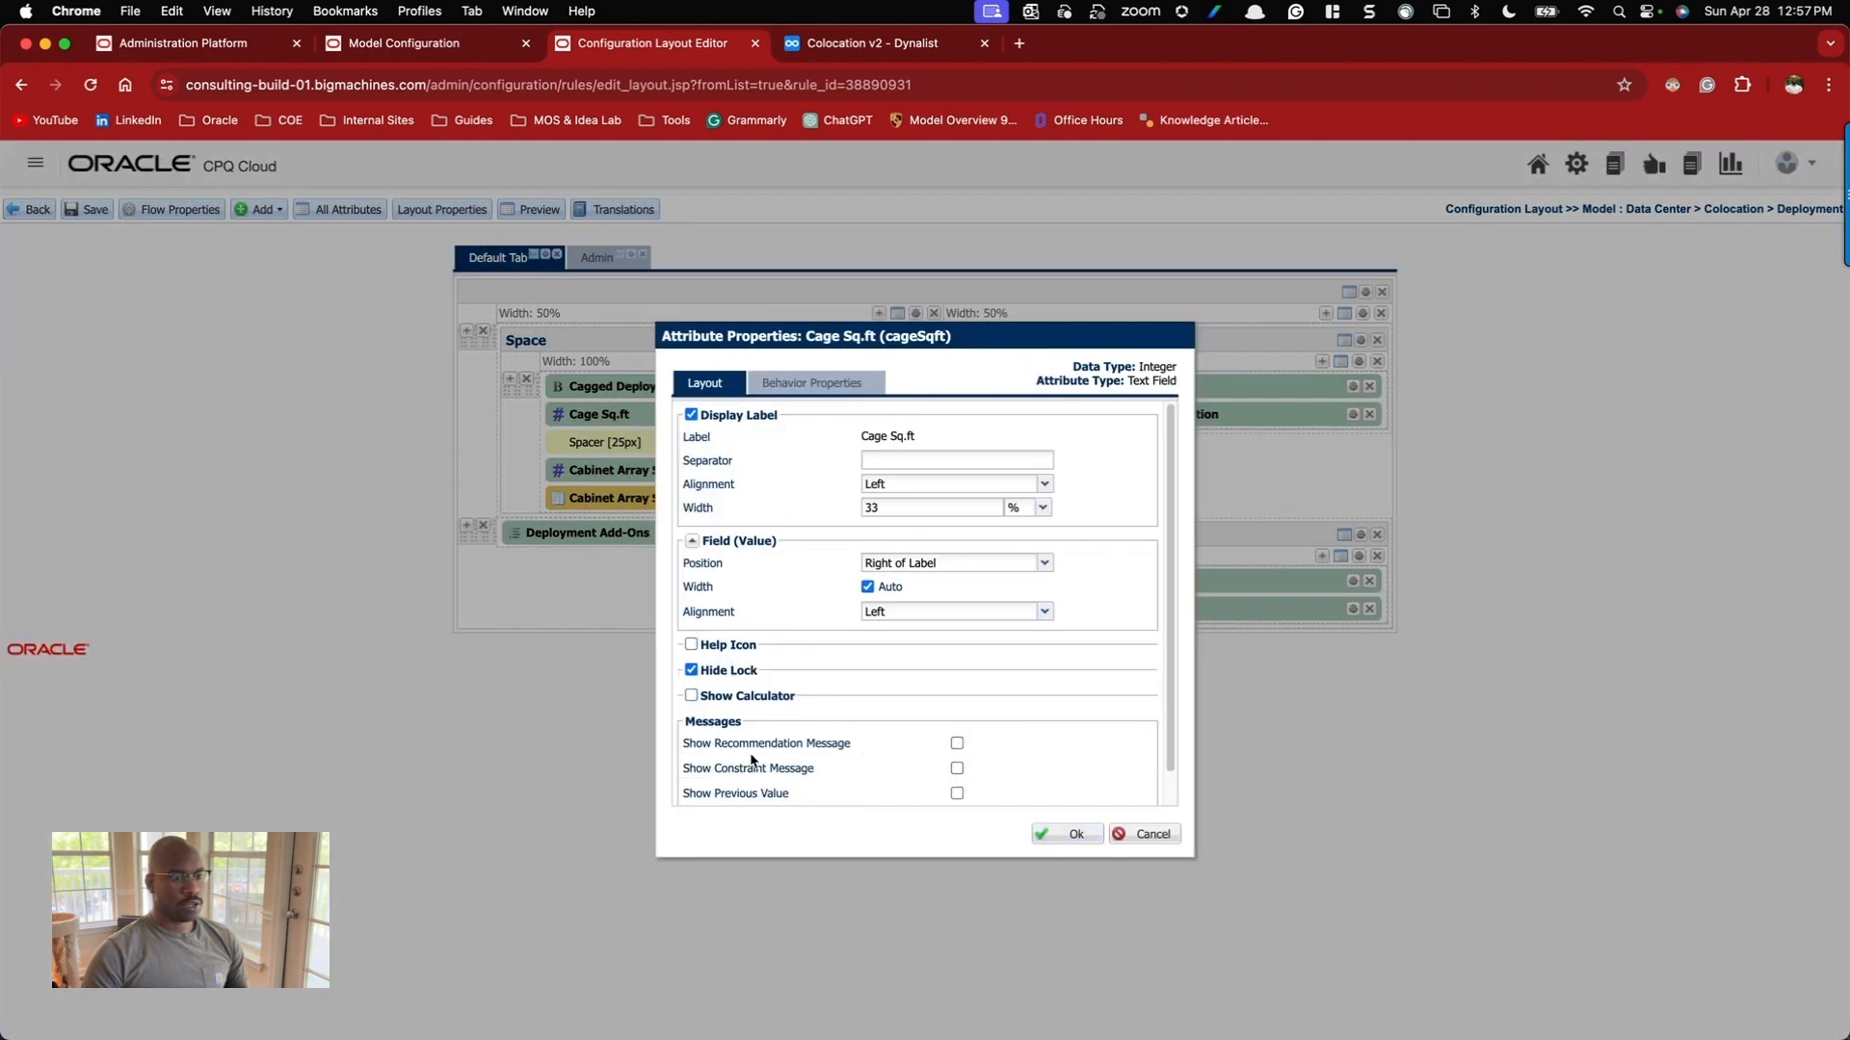
click(1075, 834)
click(101, 211)
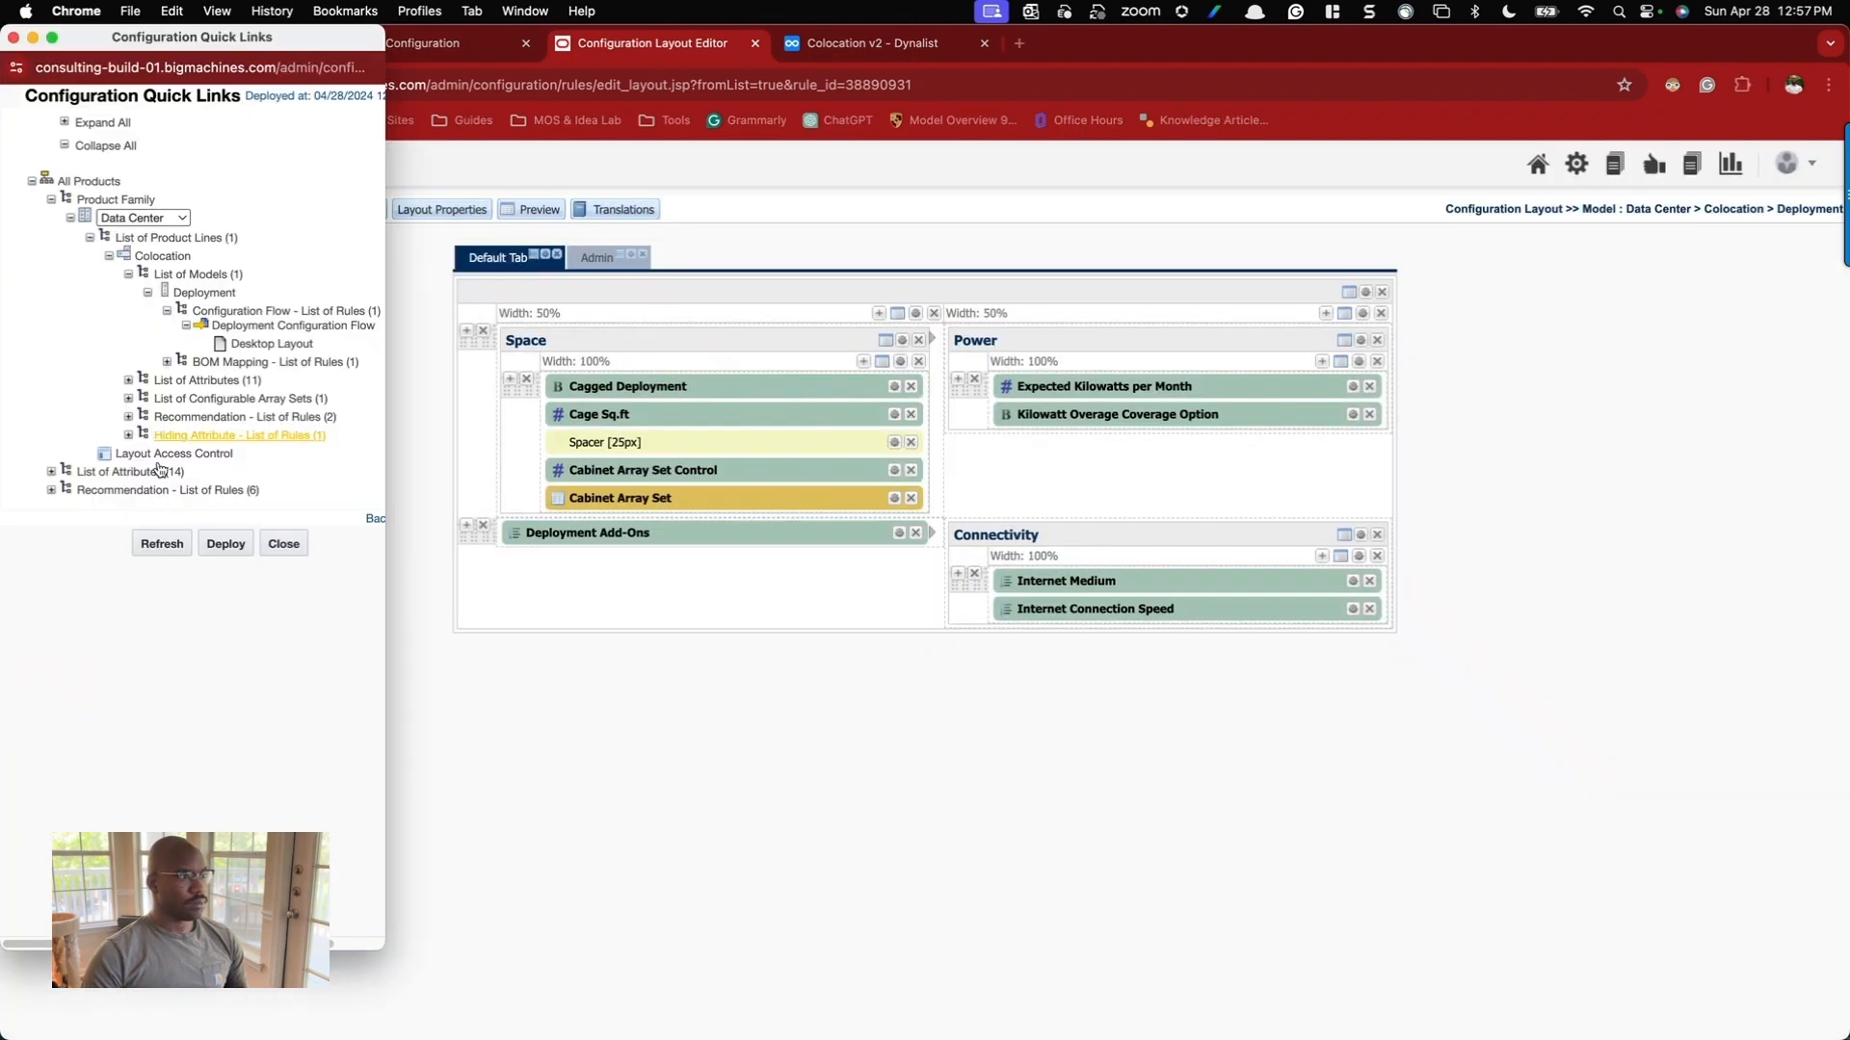
click(165, 554)
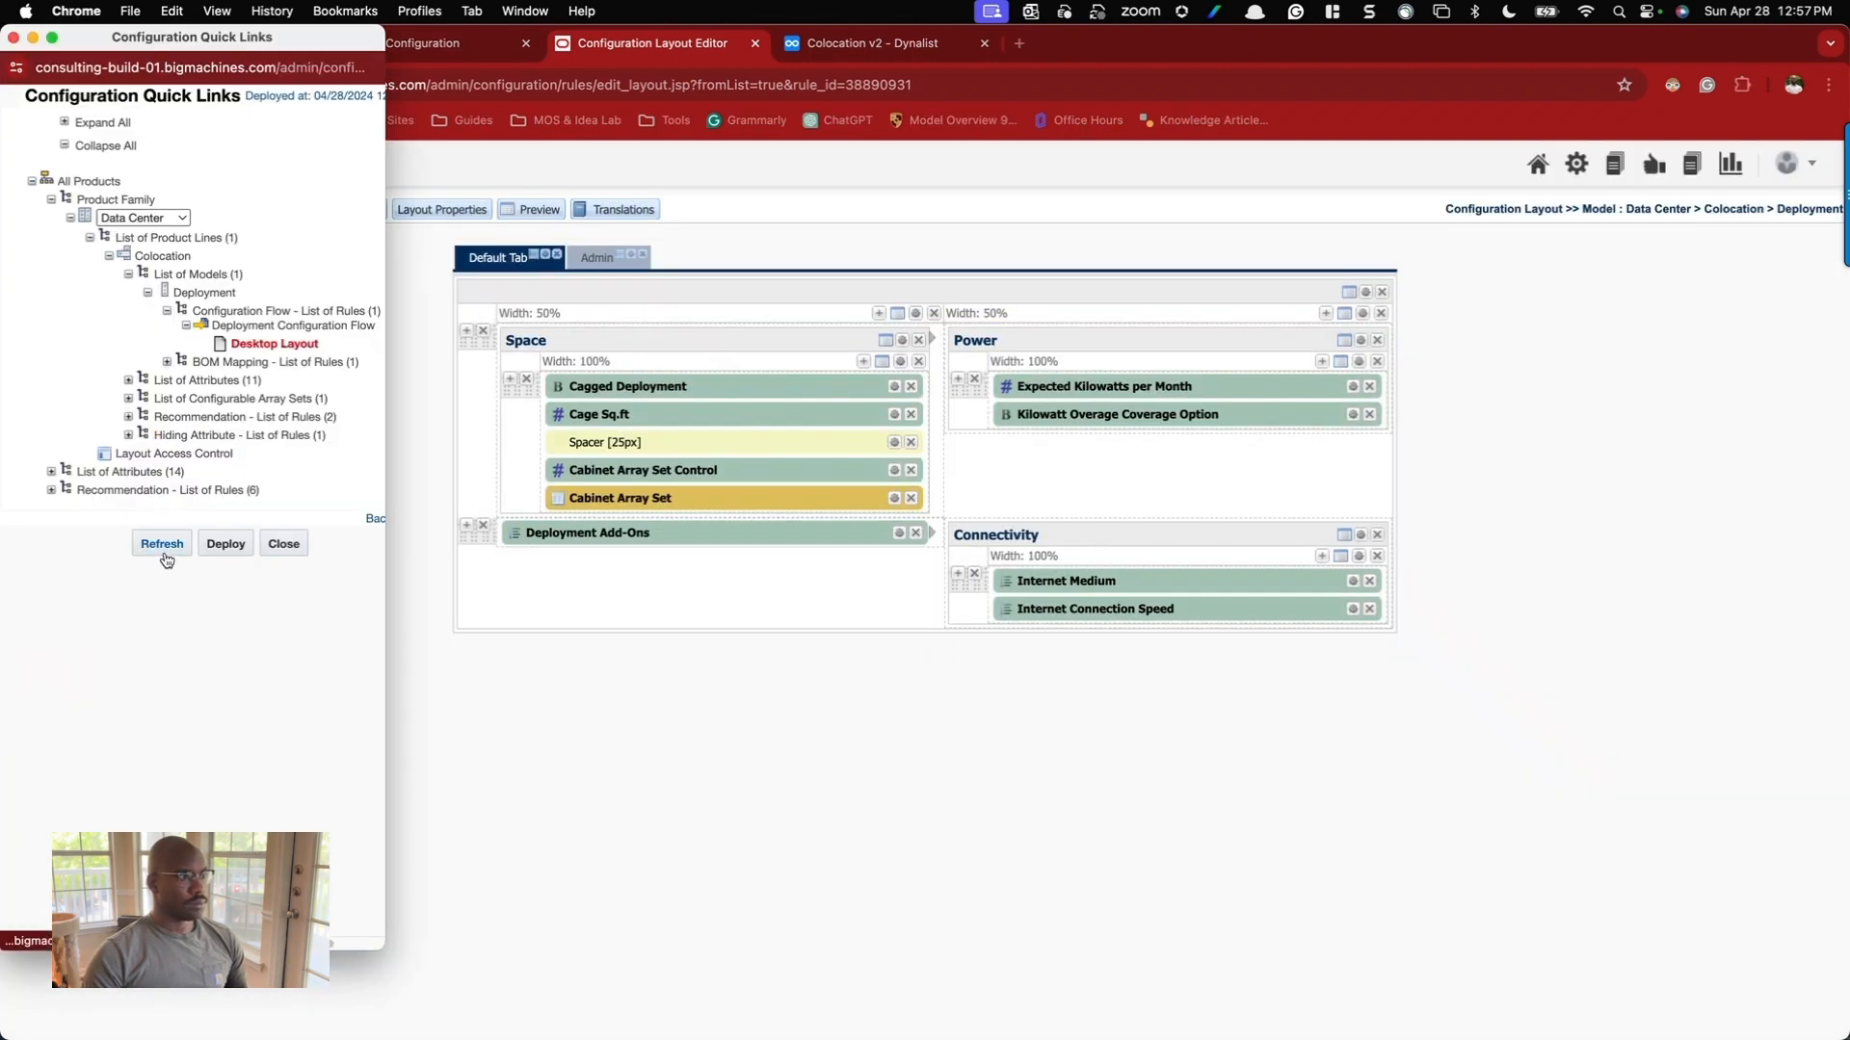
click(434, 442)
Return to the Deployment configuration and set the Fixture of Cabinet Array Set rows 1 to 4 to Rack.
click(404, 48)
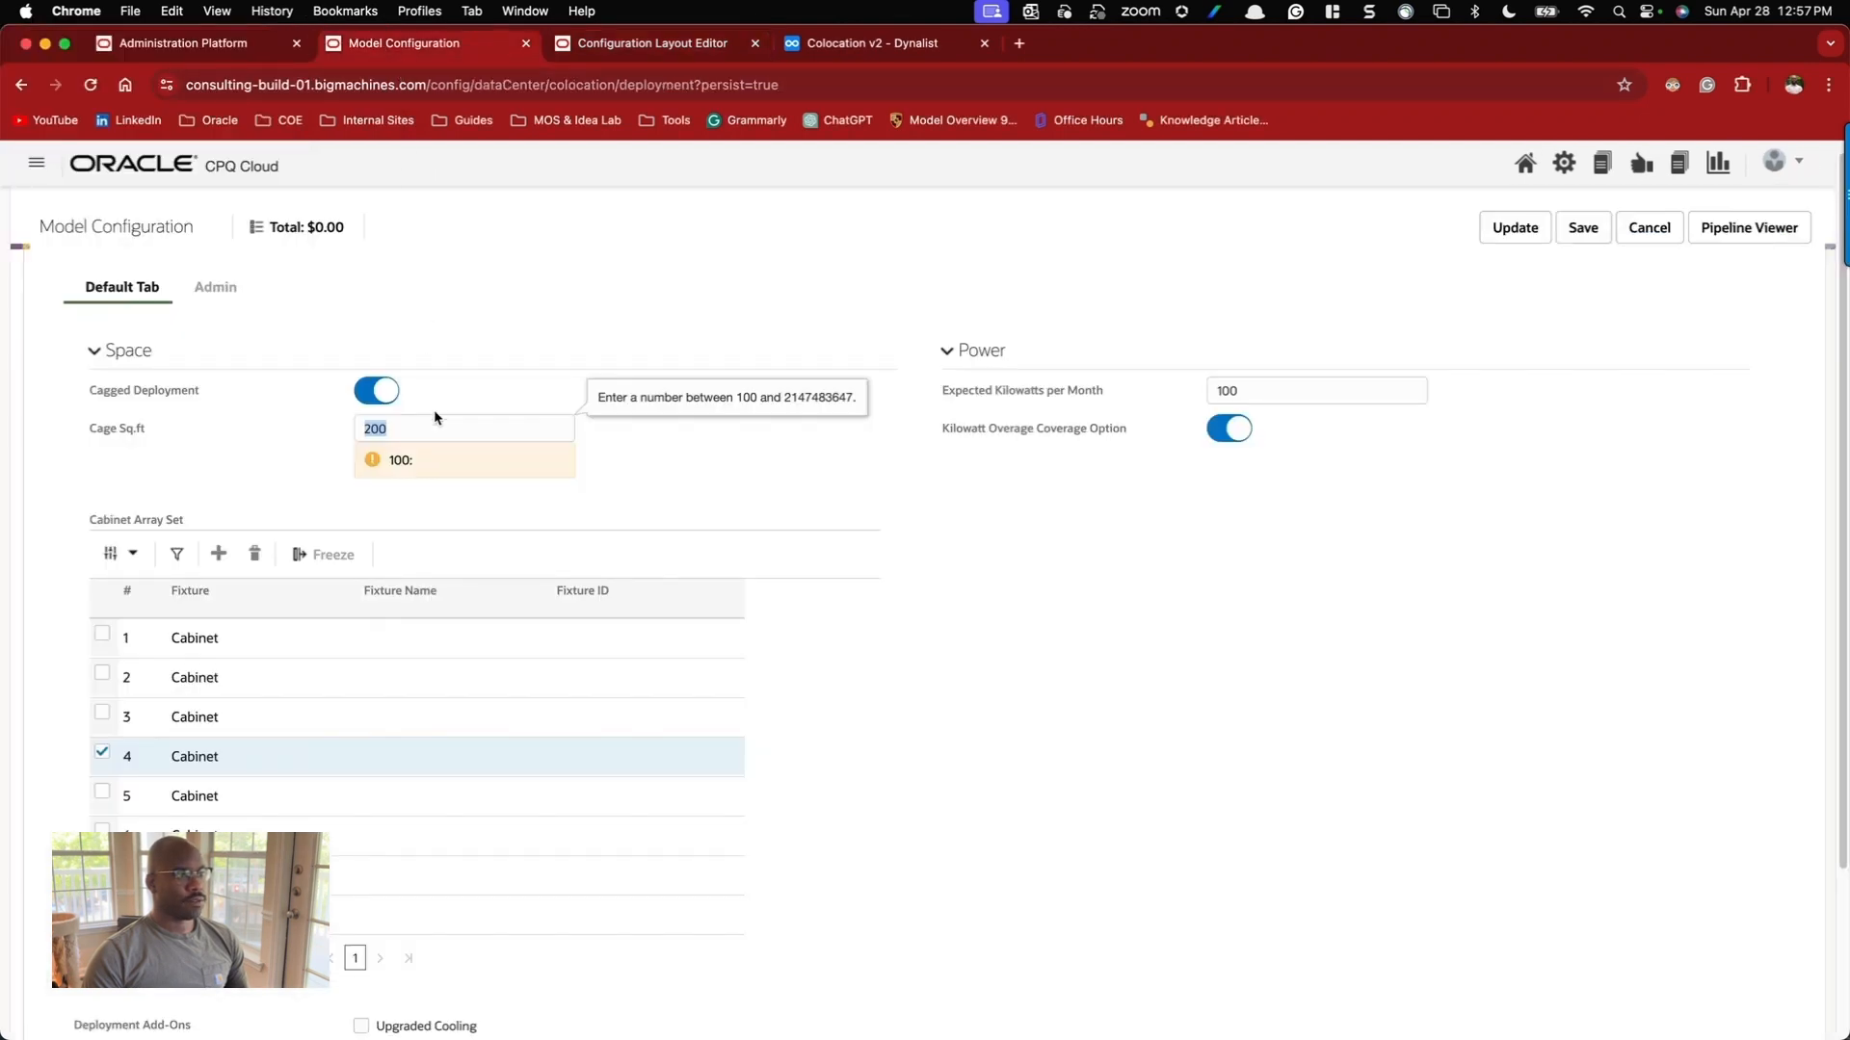
click(228, 640)
click(228, 640)
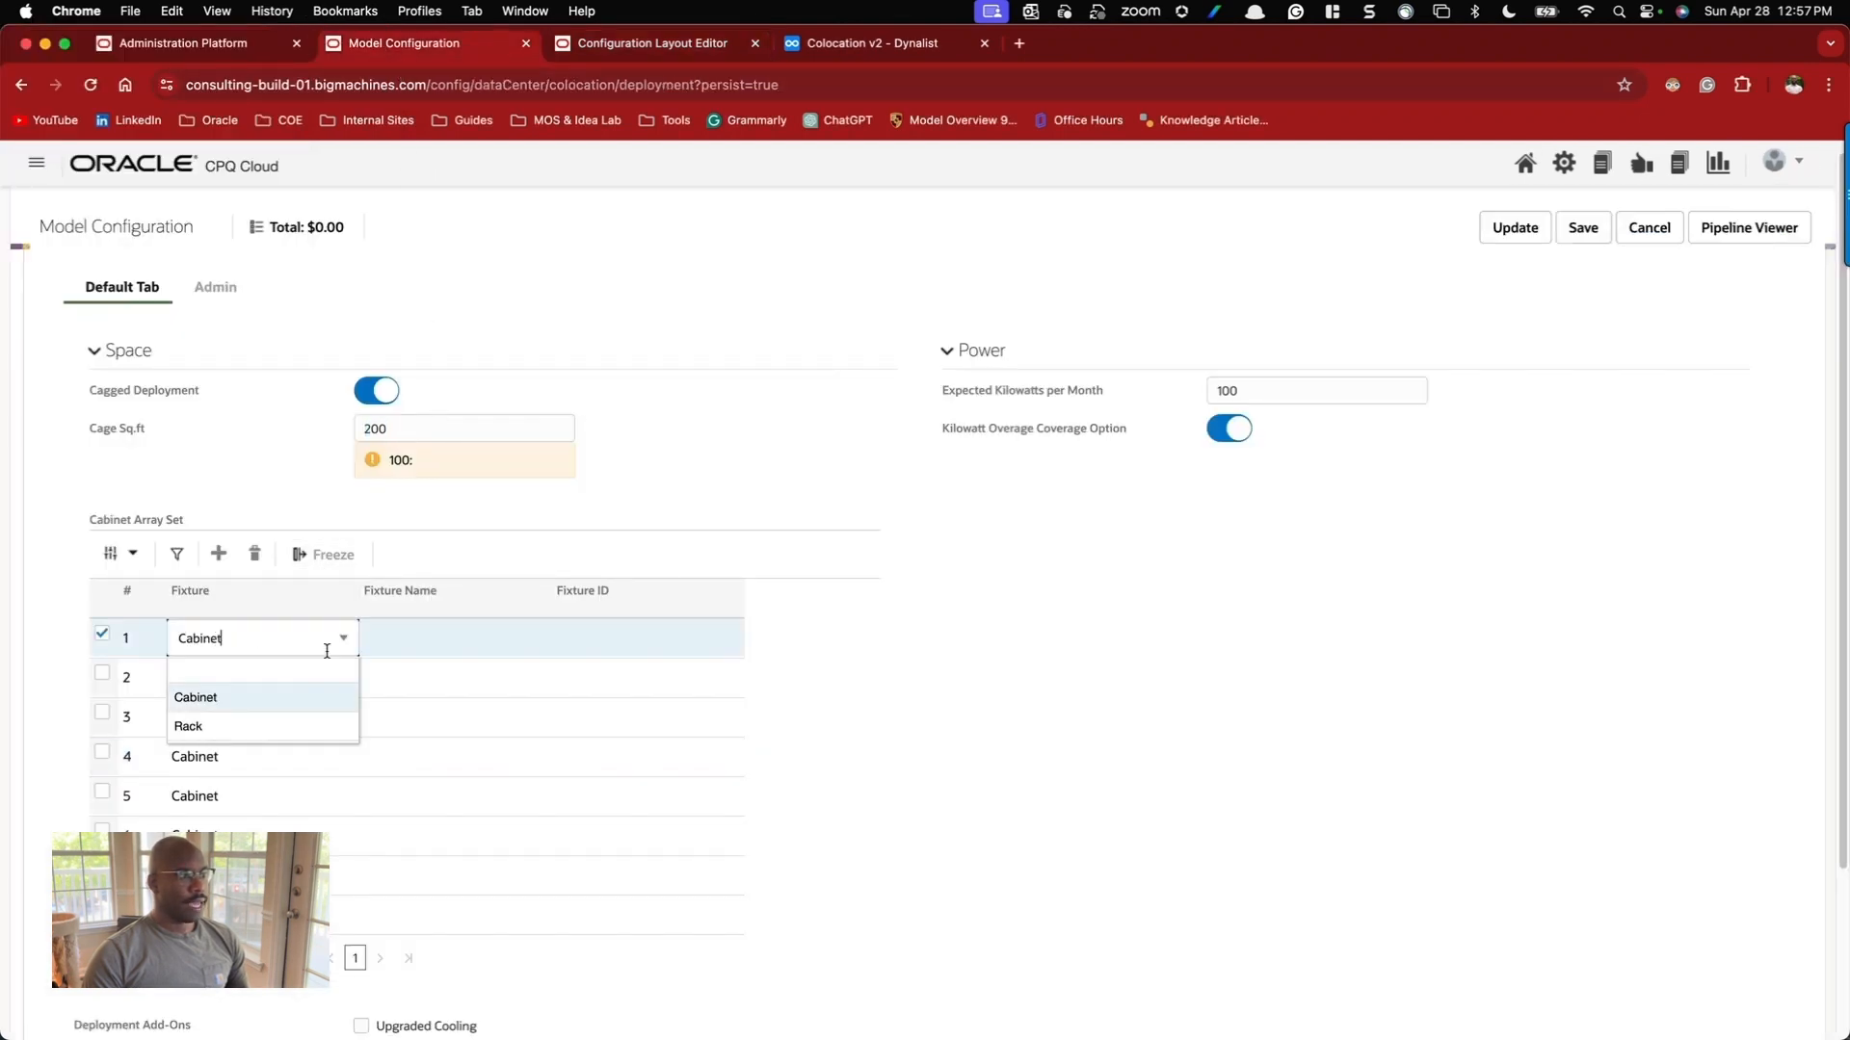
click(210, 725)
click(227, 677)
click(228, 678)
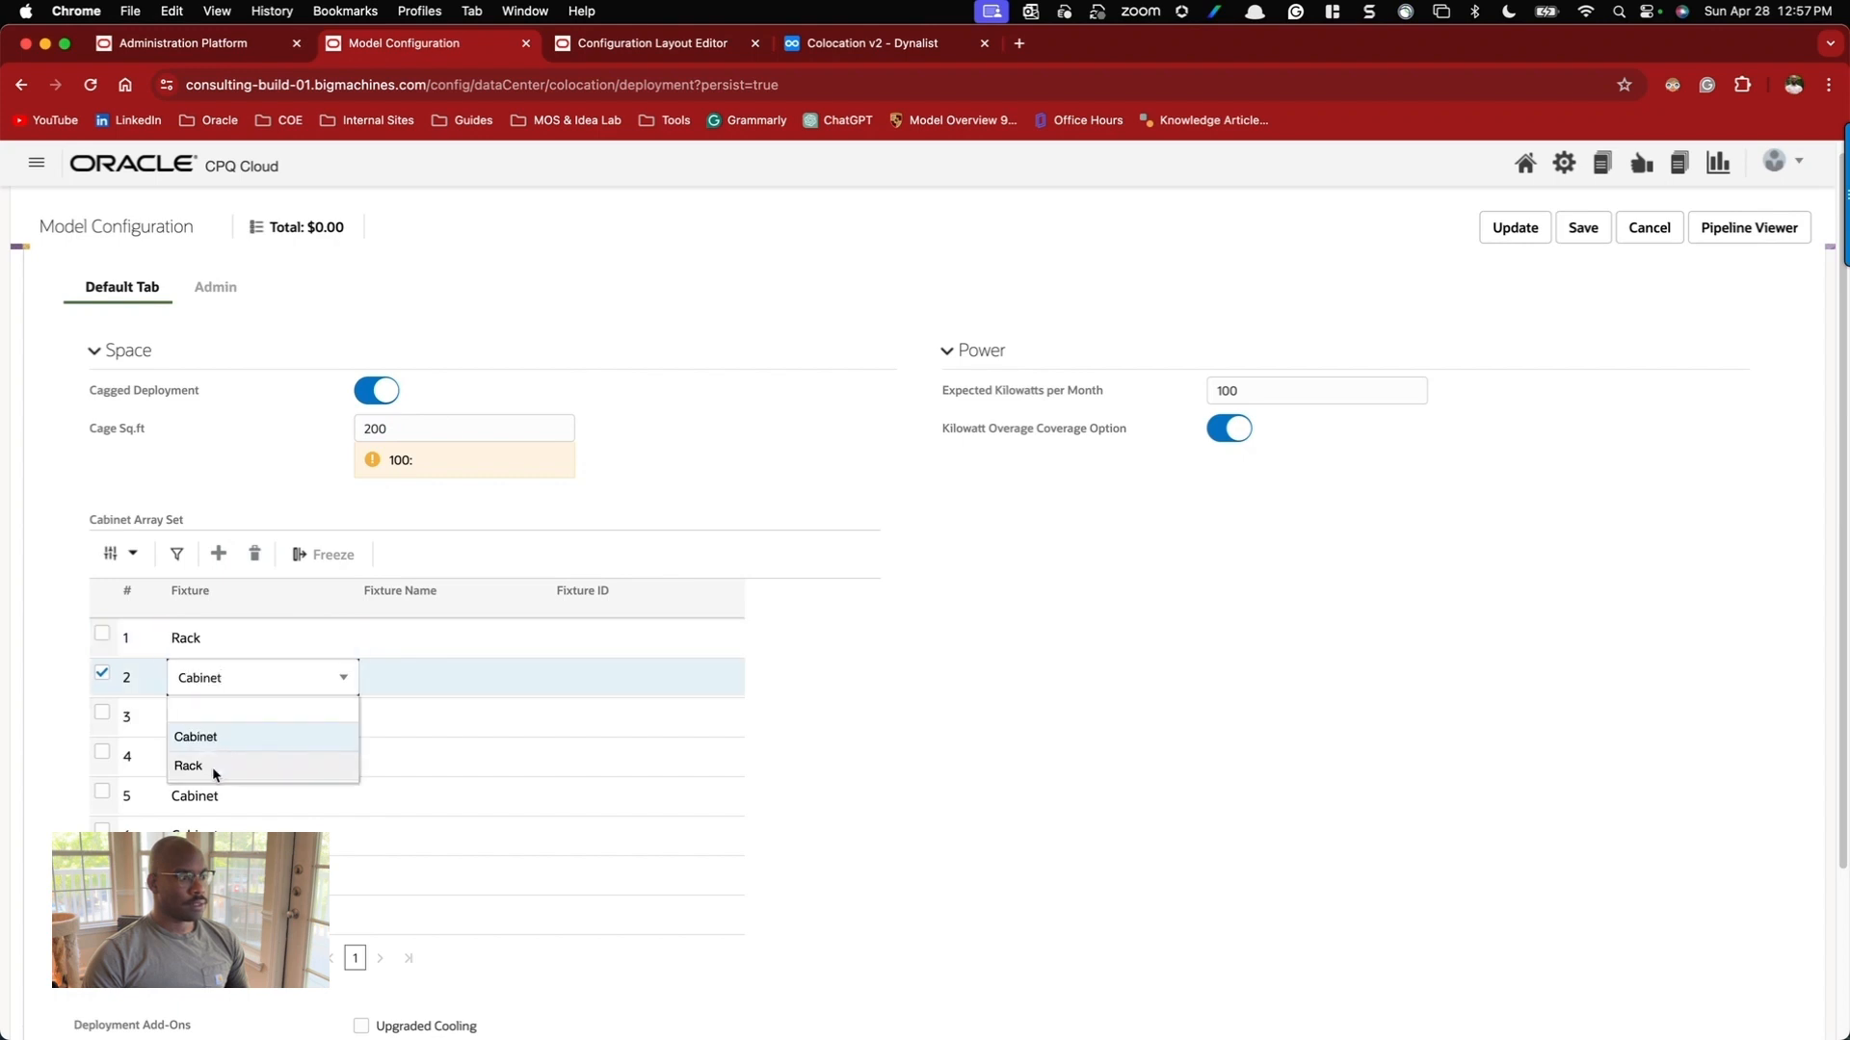
click(212, 767)
click(225, 728)
click(226, 724)
click(212, 804)
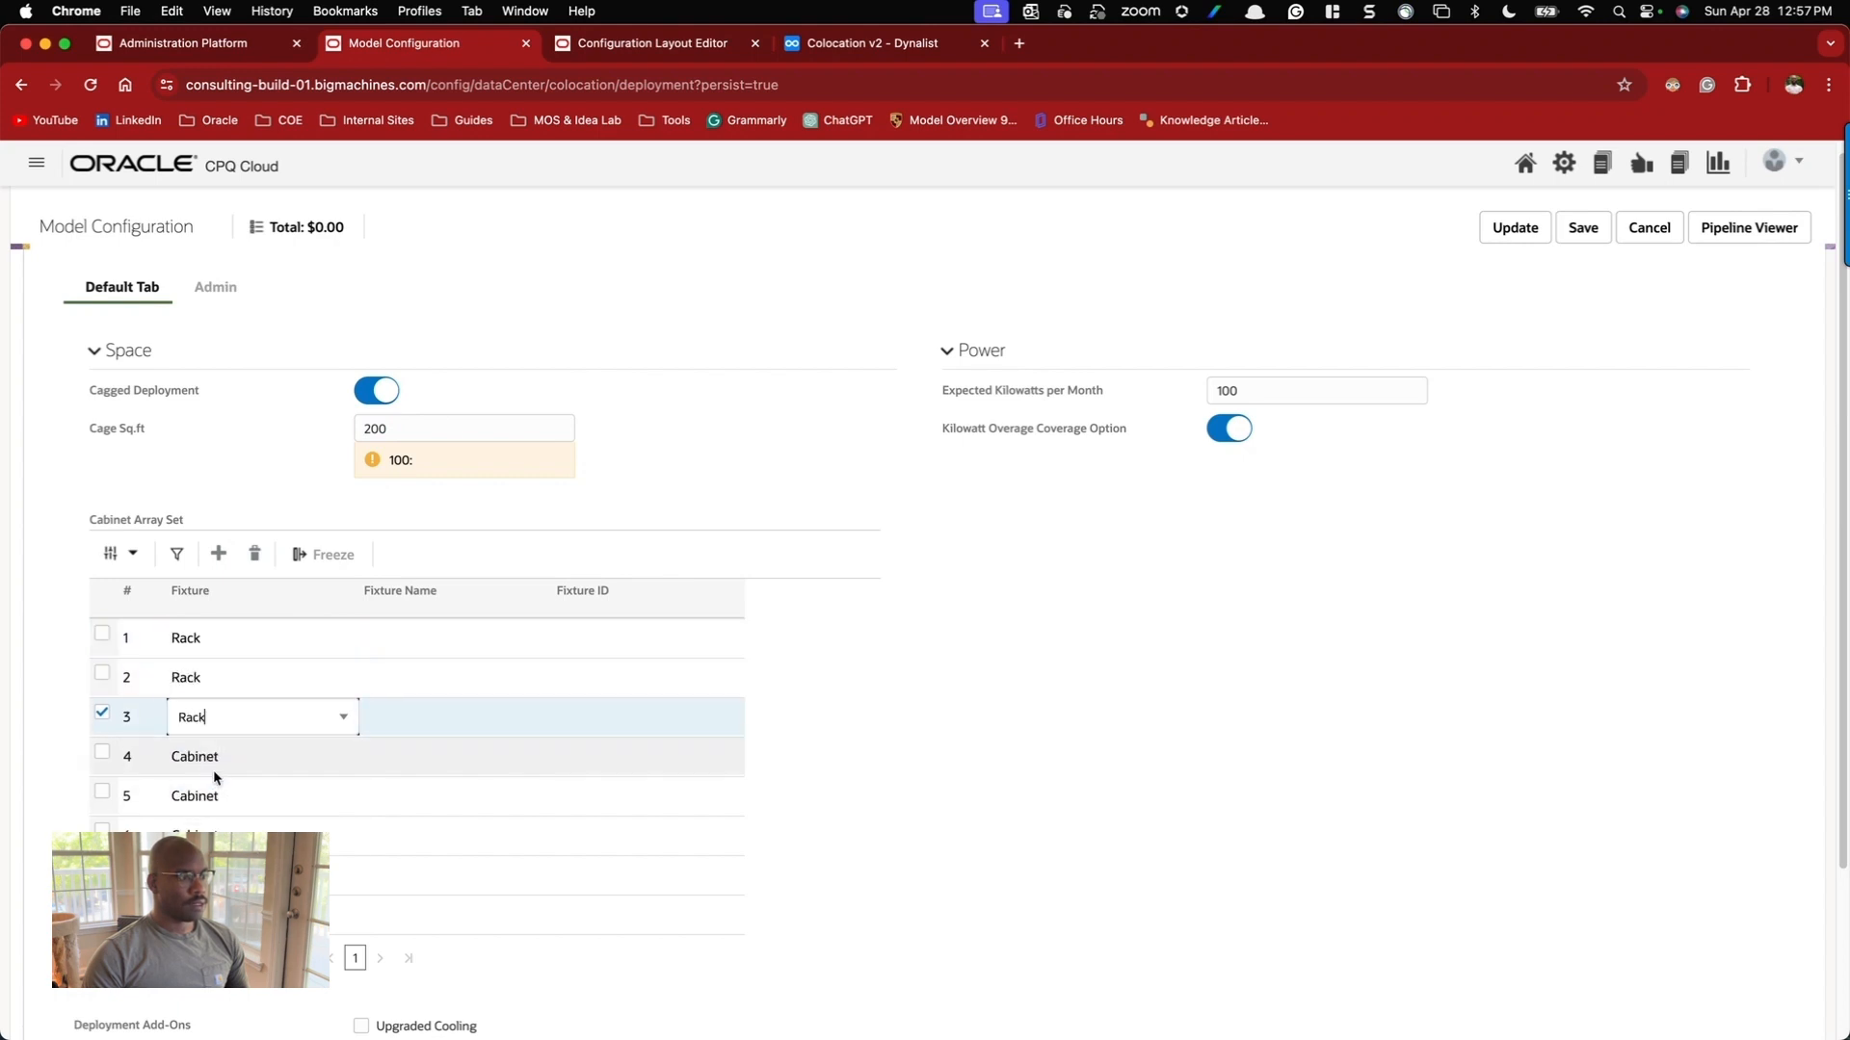
click(216, 759)
click(217, 759)
click(211, 844)
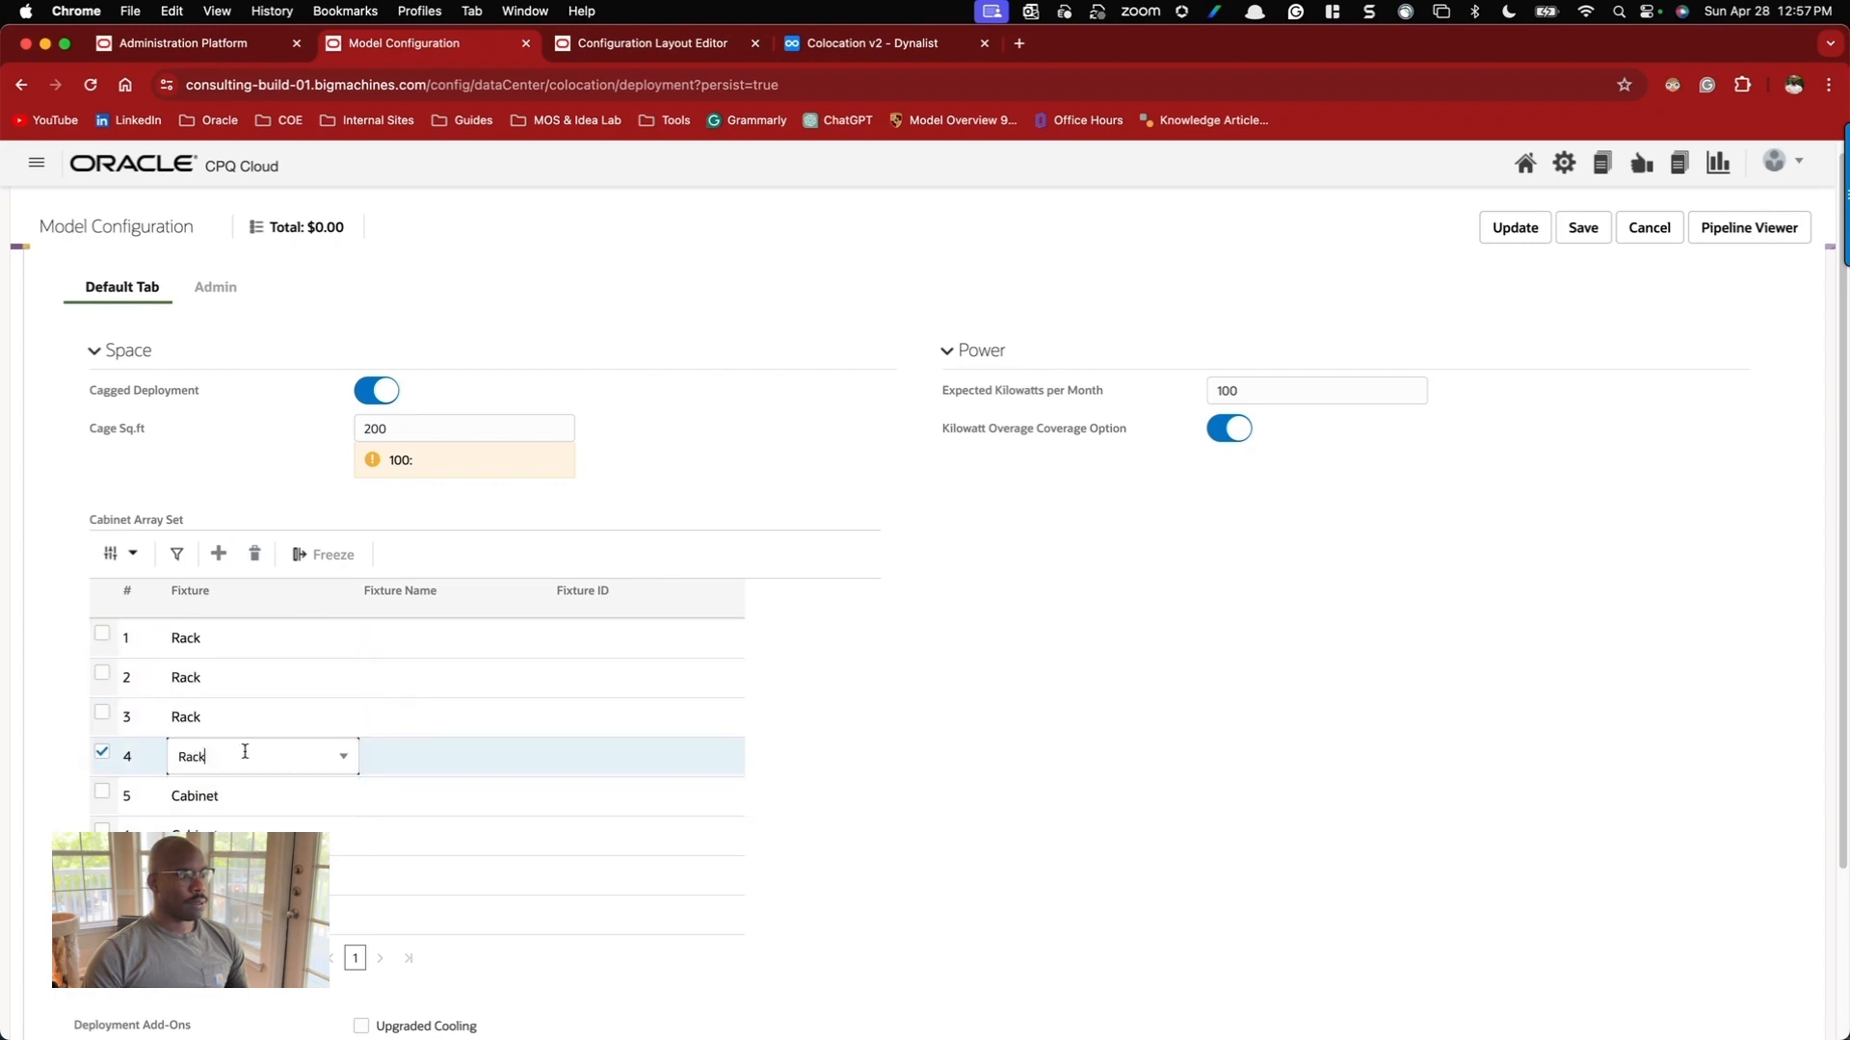
Select the Compliance Certification Assistance and Upgraded Cooling deployment add-ons.
scroll(378, 888, down, 3)
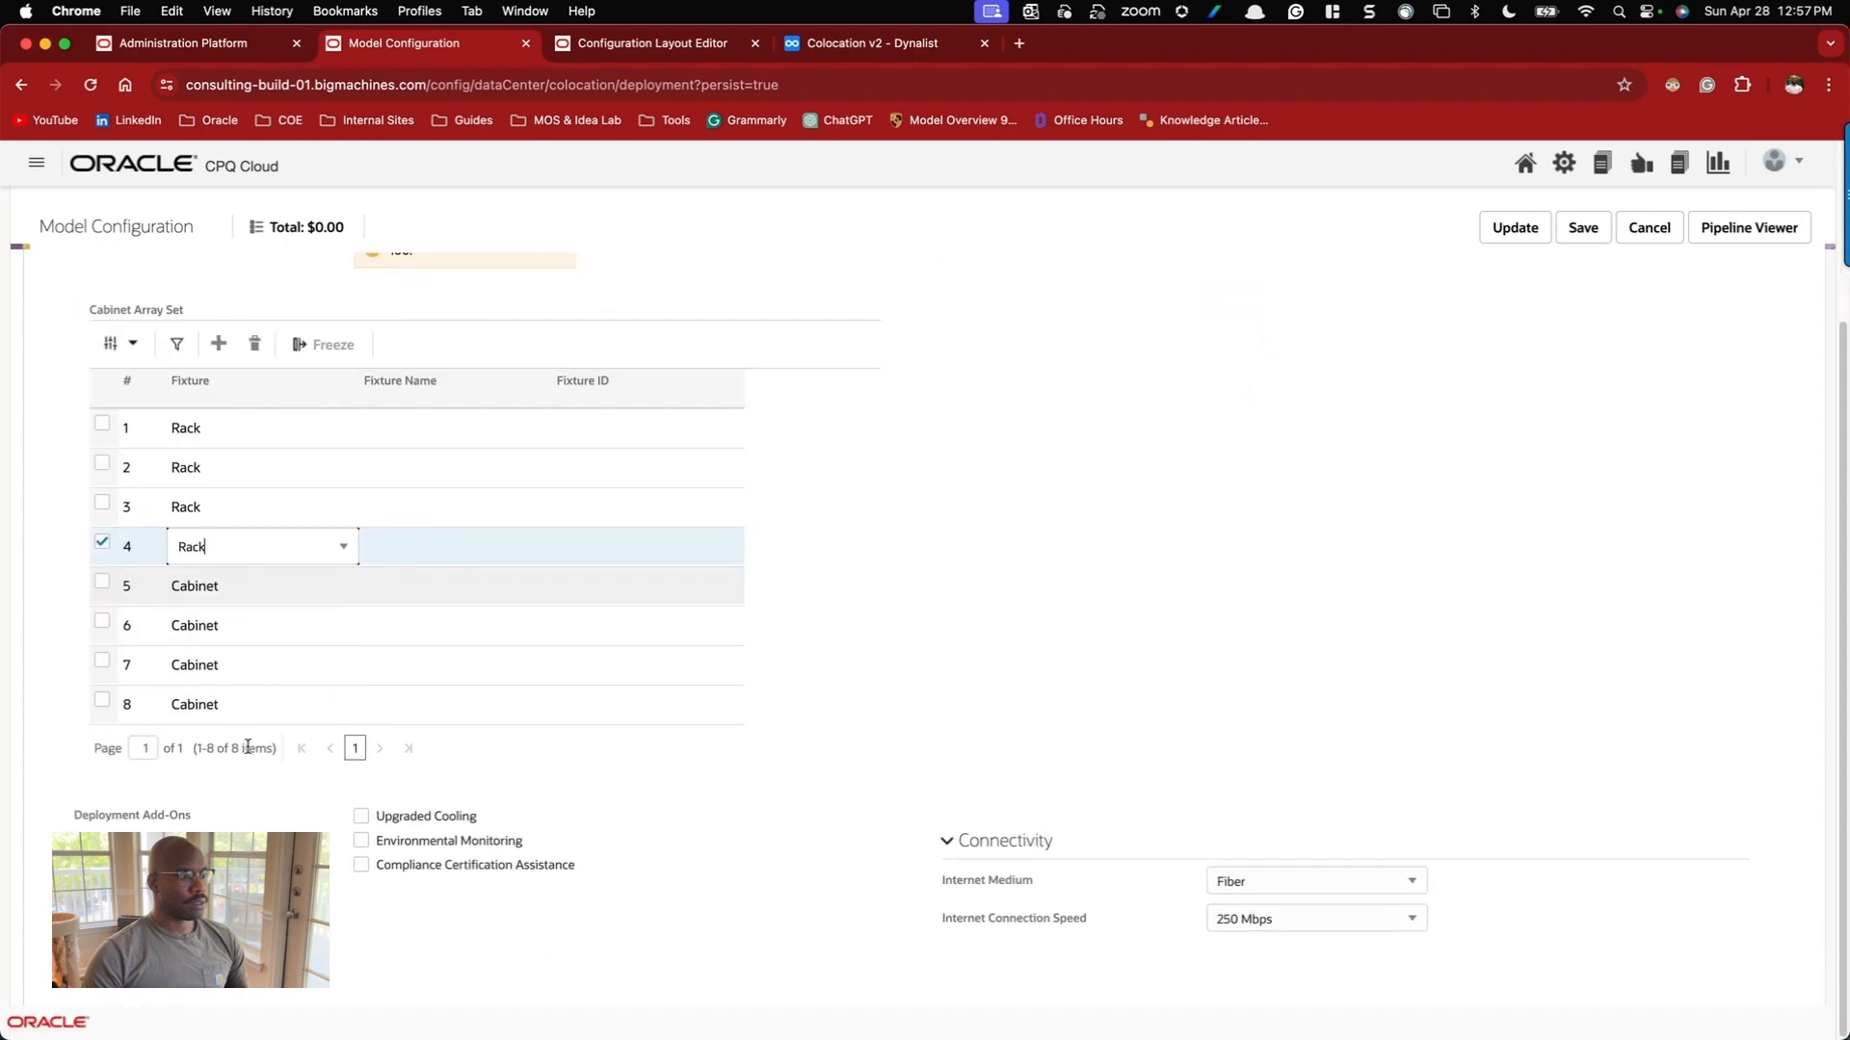
click(363, 865)
click(361, 817)
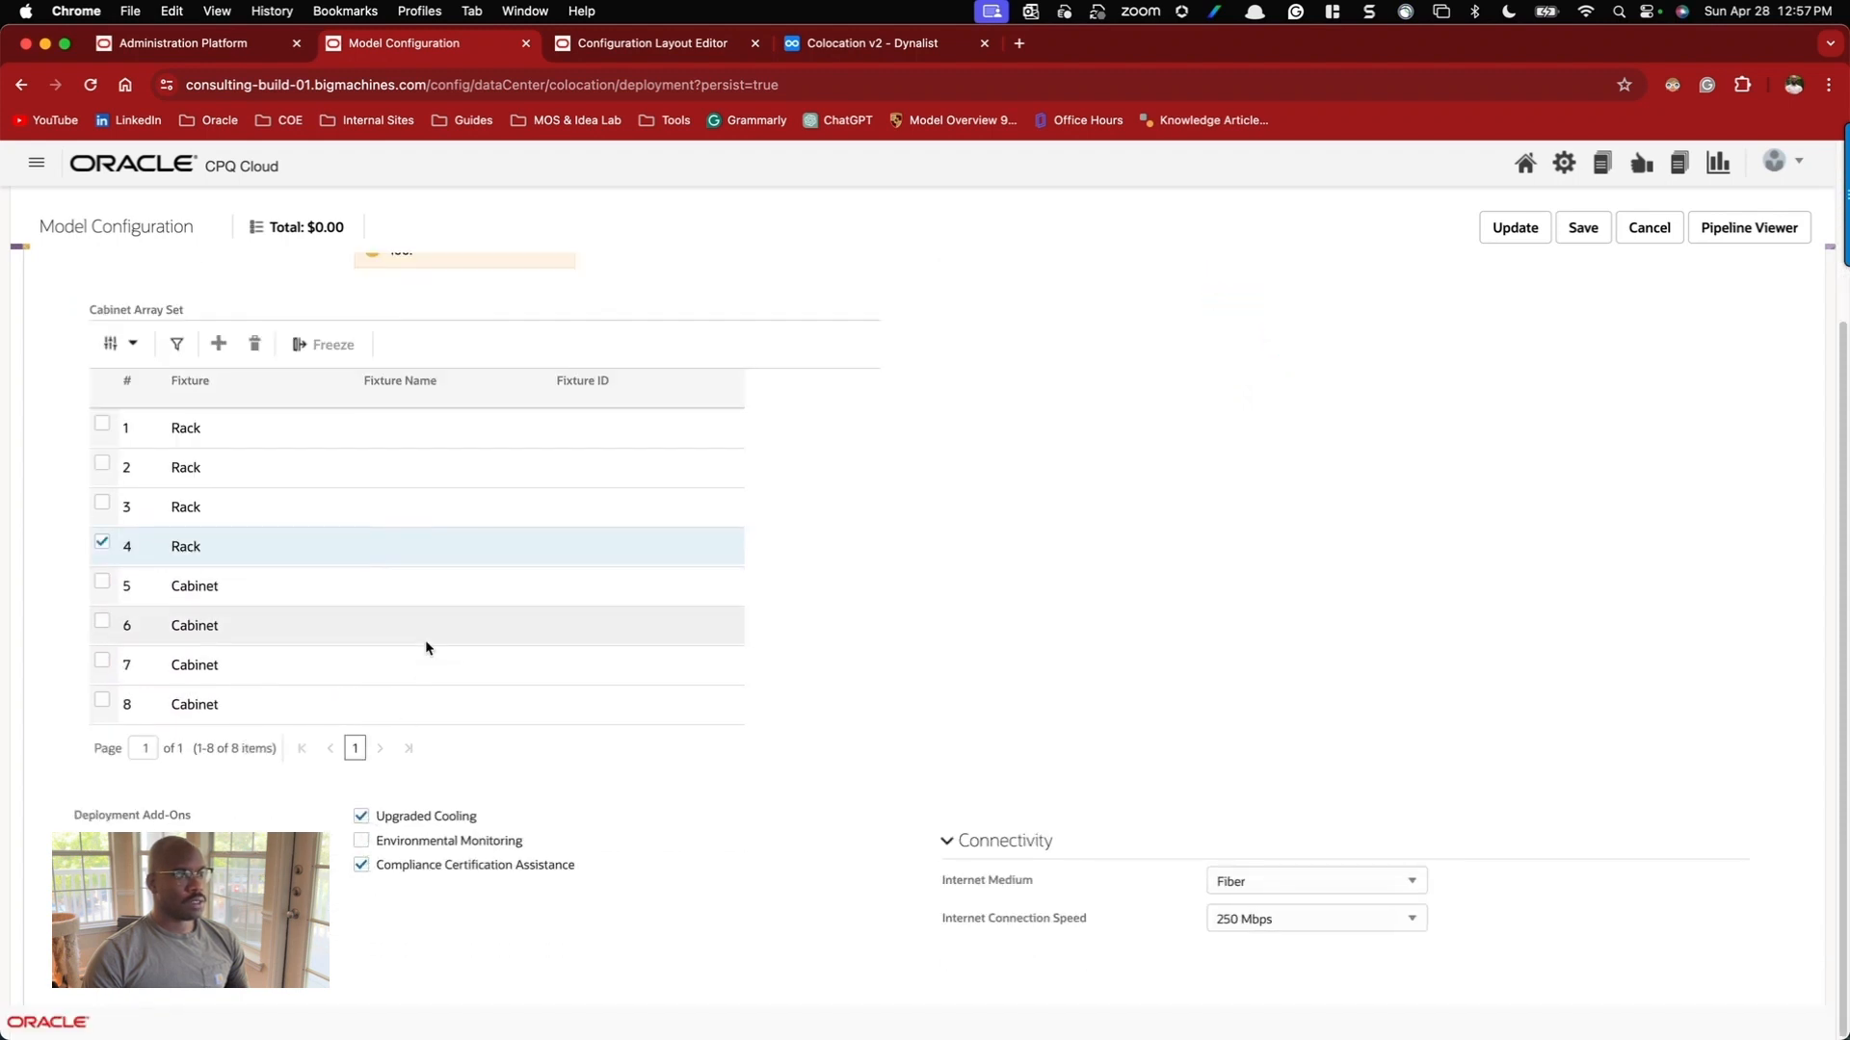
Set the Internet Connection Speed to 500 Mbps and the Internet Medium to Cable.
click(1417, 921)
click(1303, 847)
click(1325, 879)
click(1270, 962)
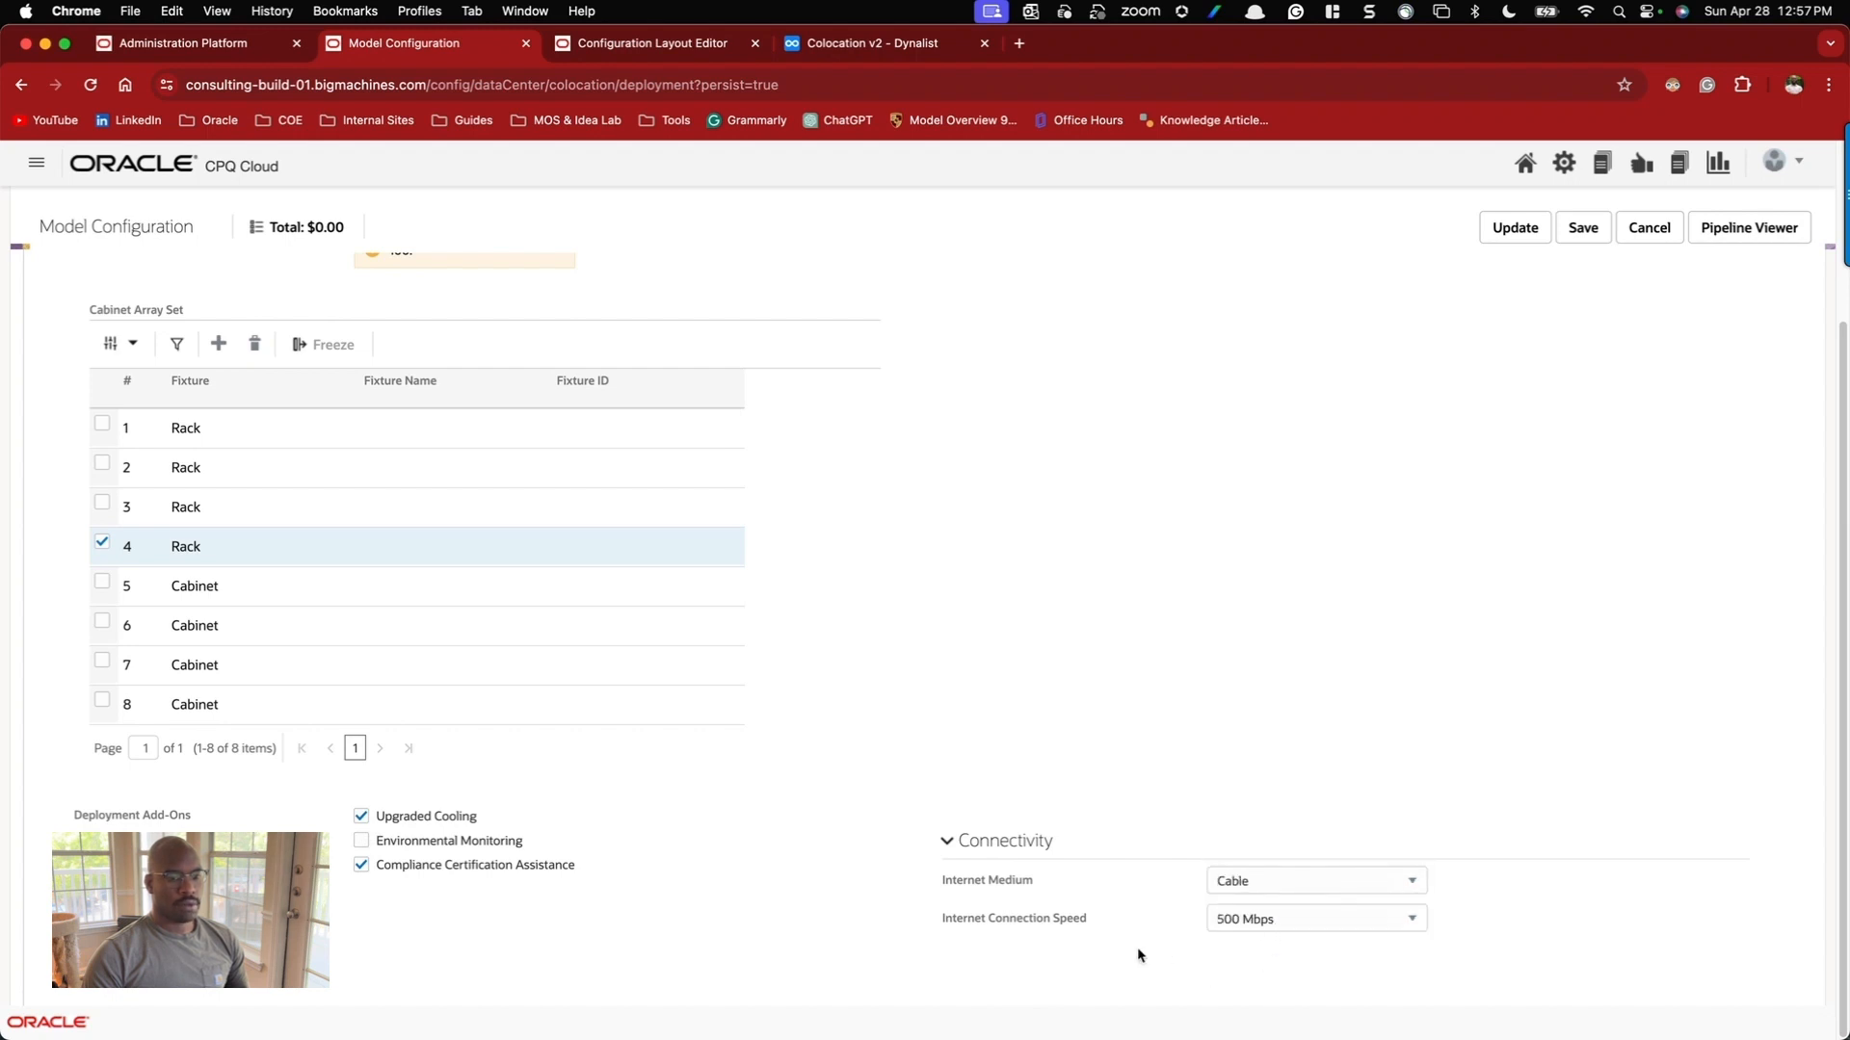
click(1330, 920)
click(1277, 887)
Set Expected Kilowatts per Month to 200, turn off the Kilowatt Overage Coverage Option and save the configuration to the quote.
scroll(1047, 848, up, 3)
double_click(1254, 404)
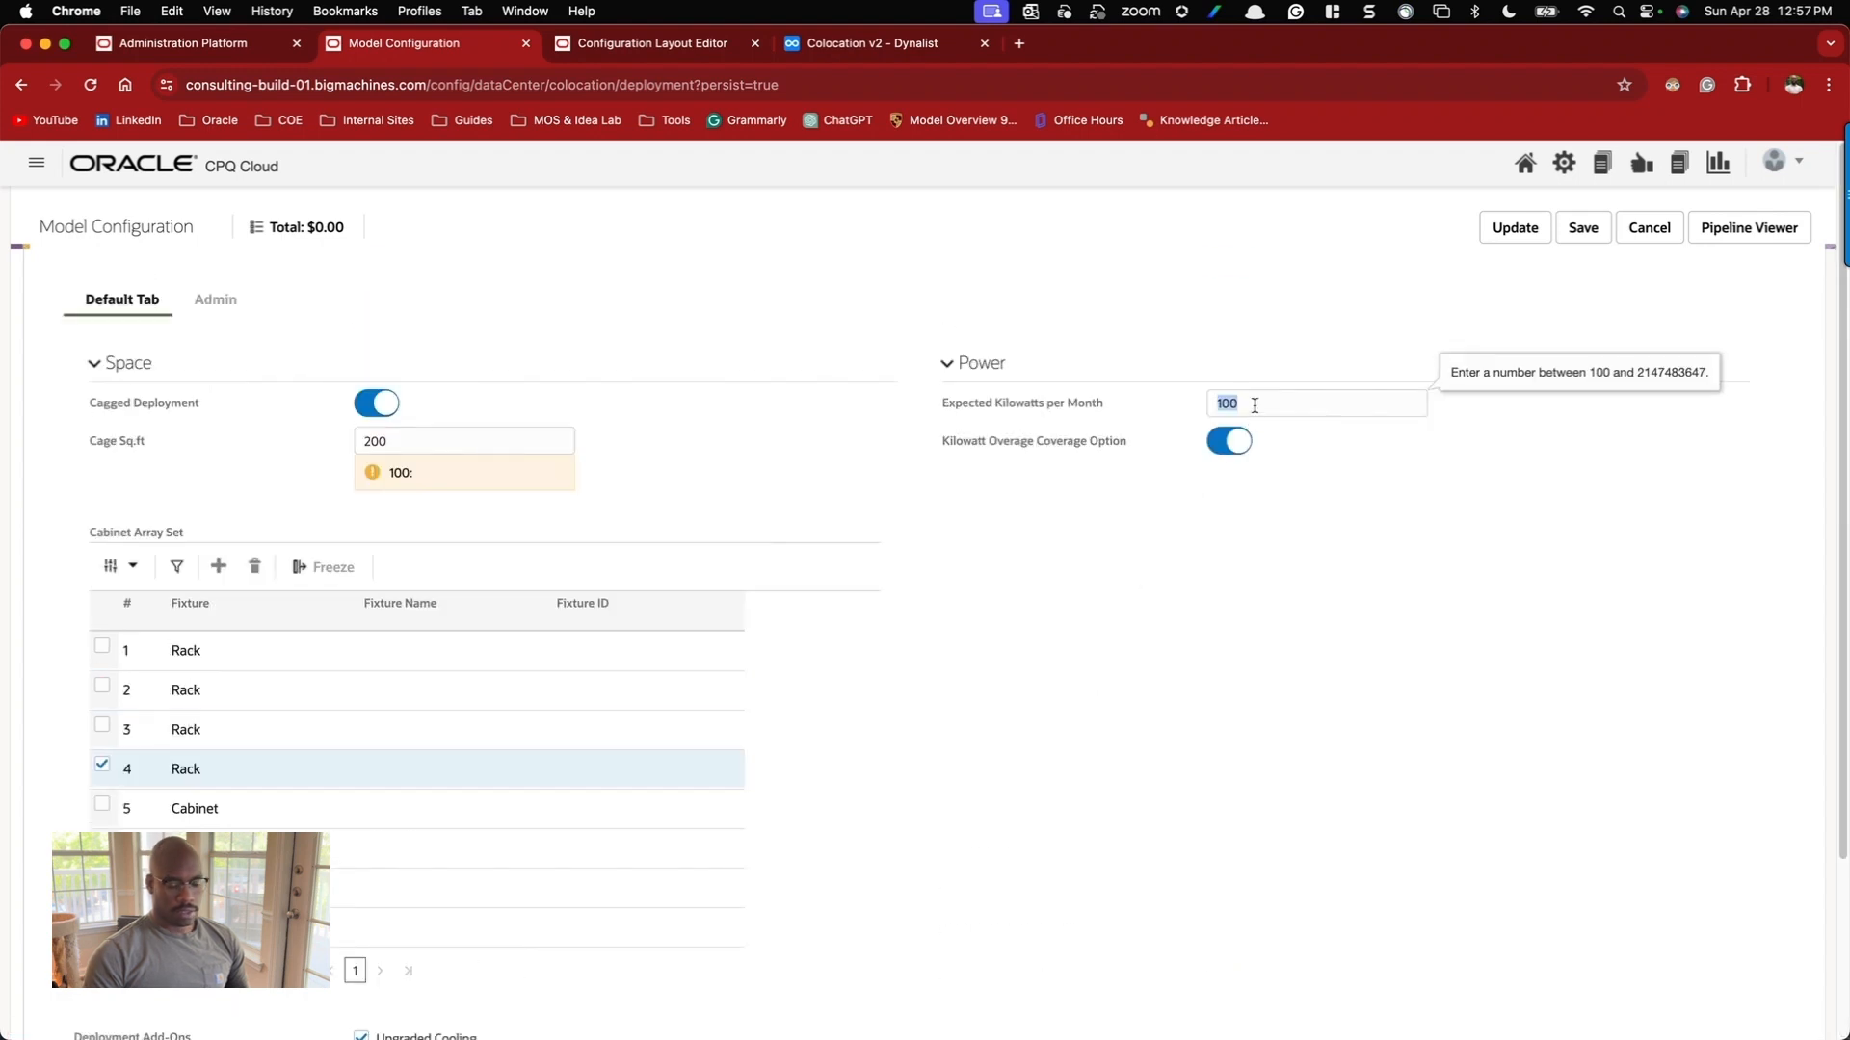
click(1159, 571)
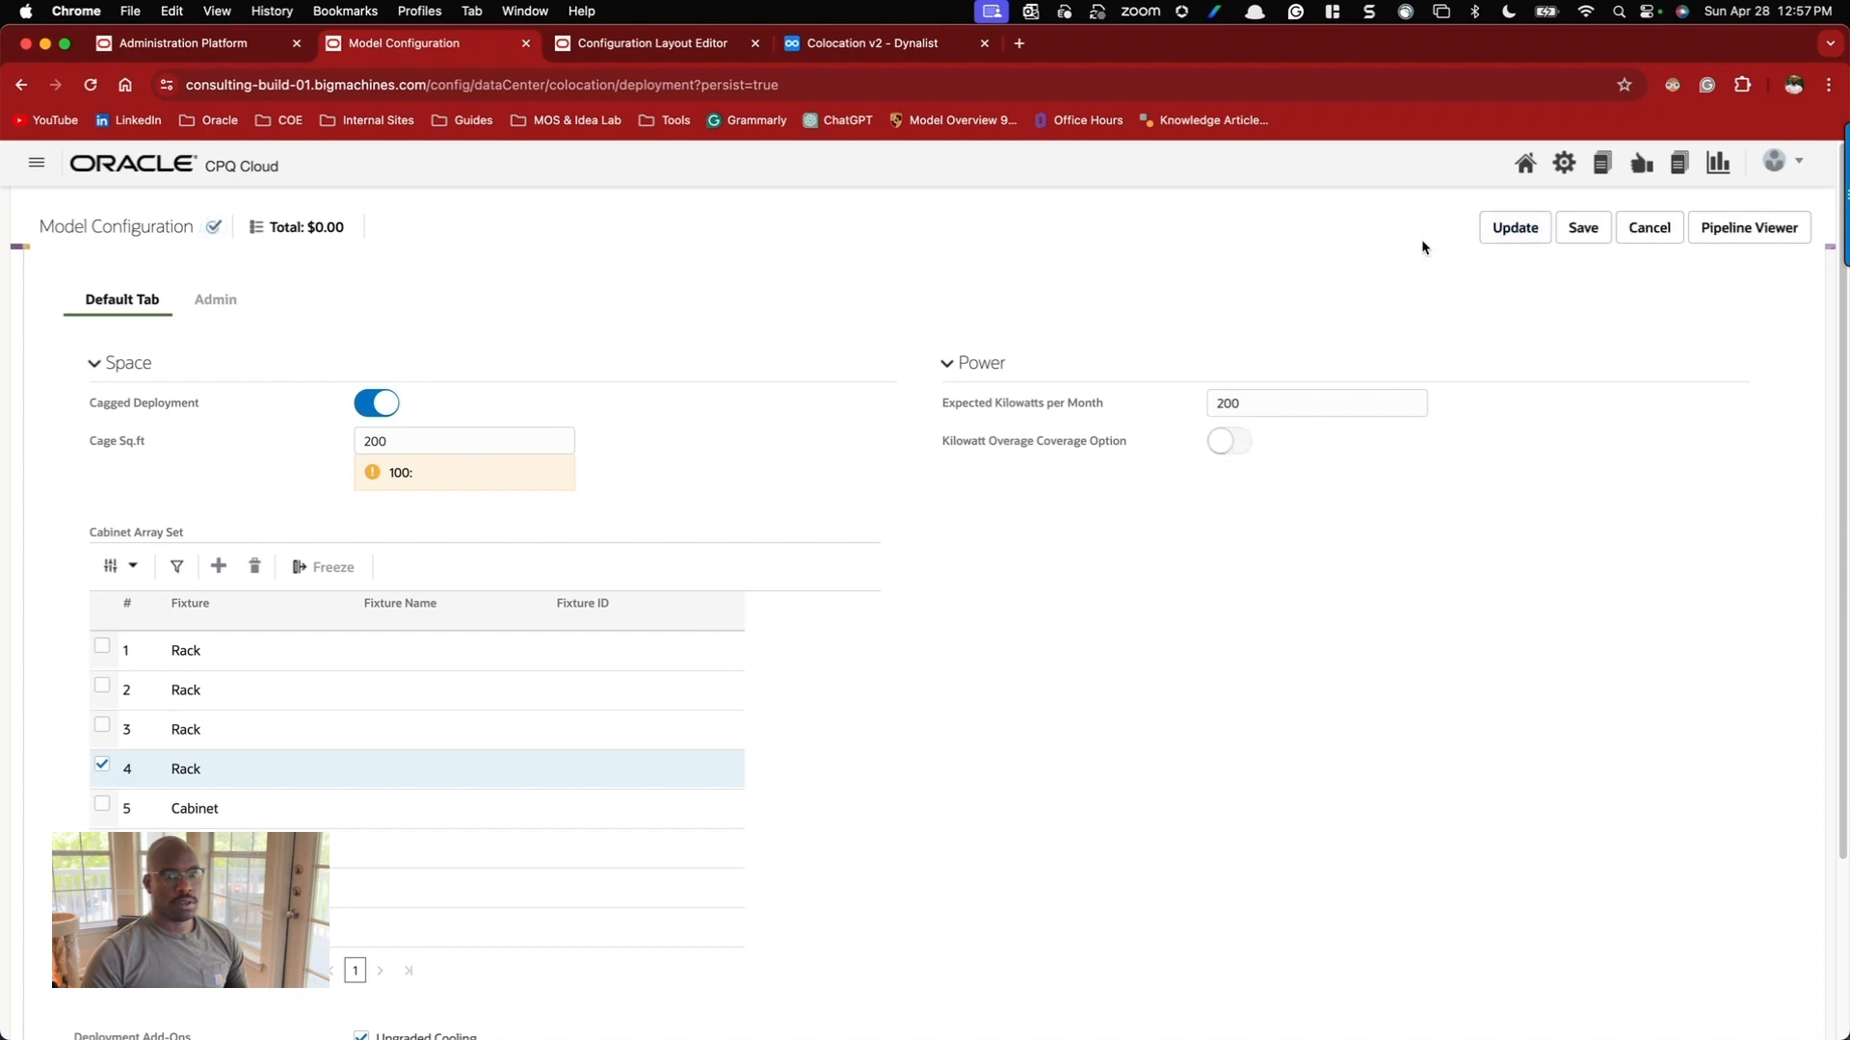
click(1590, 238)
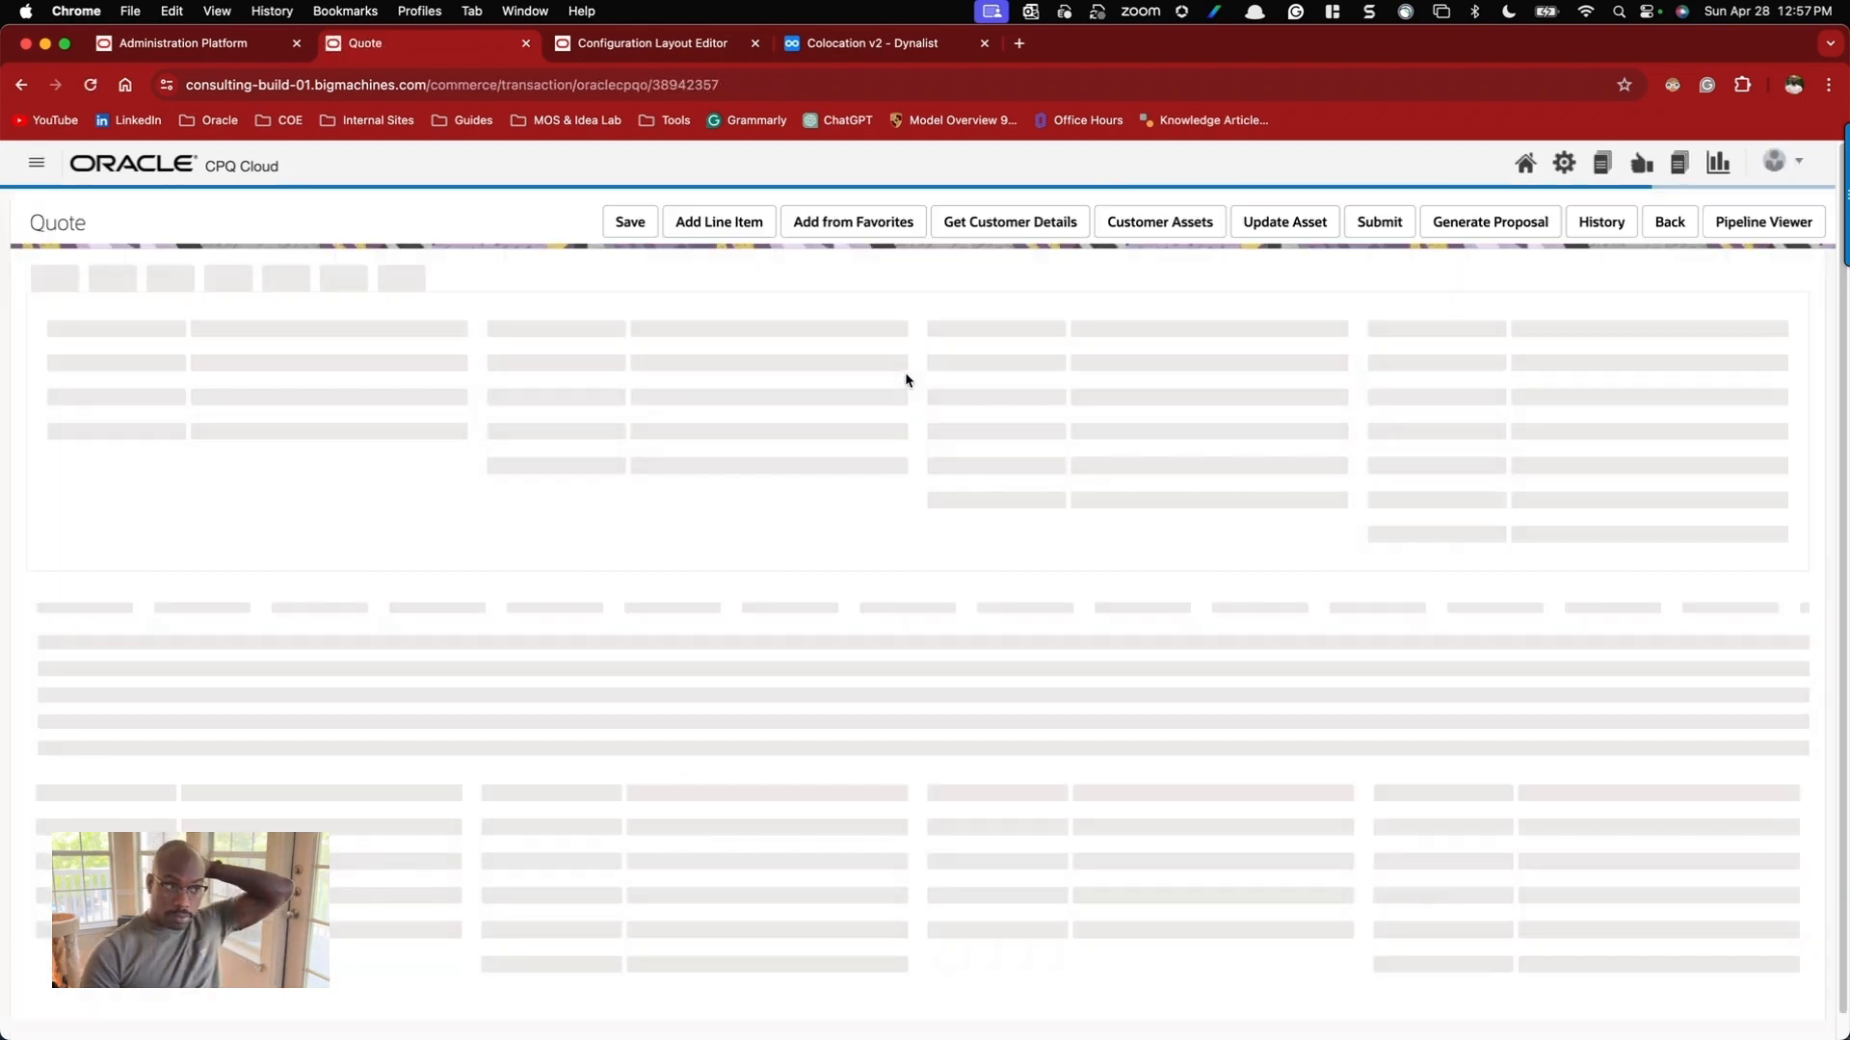
Examine the order and quantities of the quote's Deployment line items, widening the Product column to read the full names.
scroll(539, 546, down, 5)
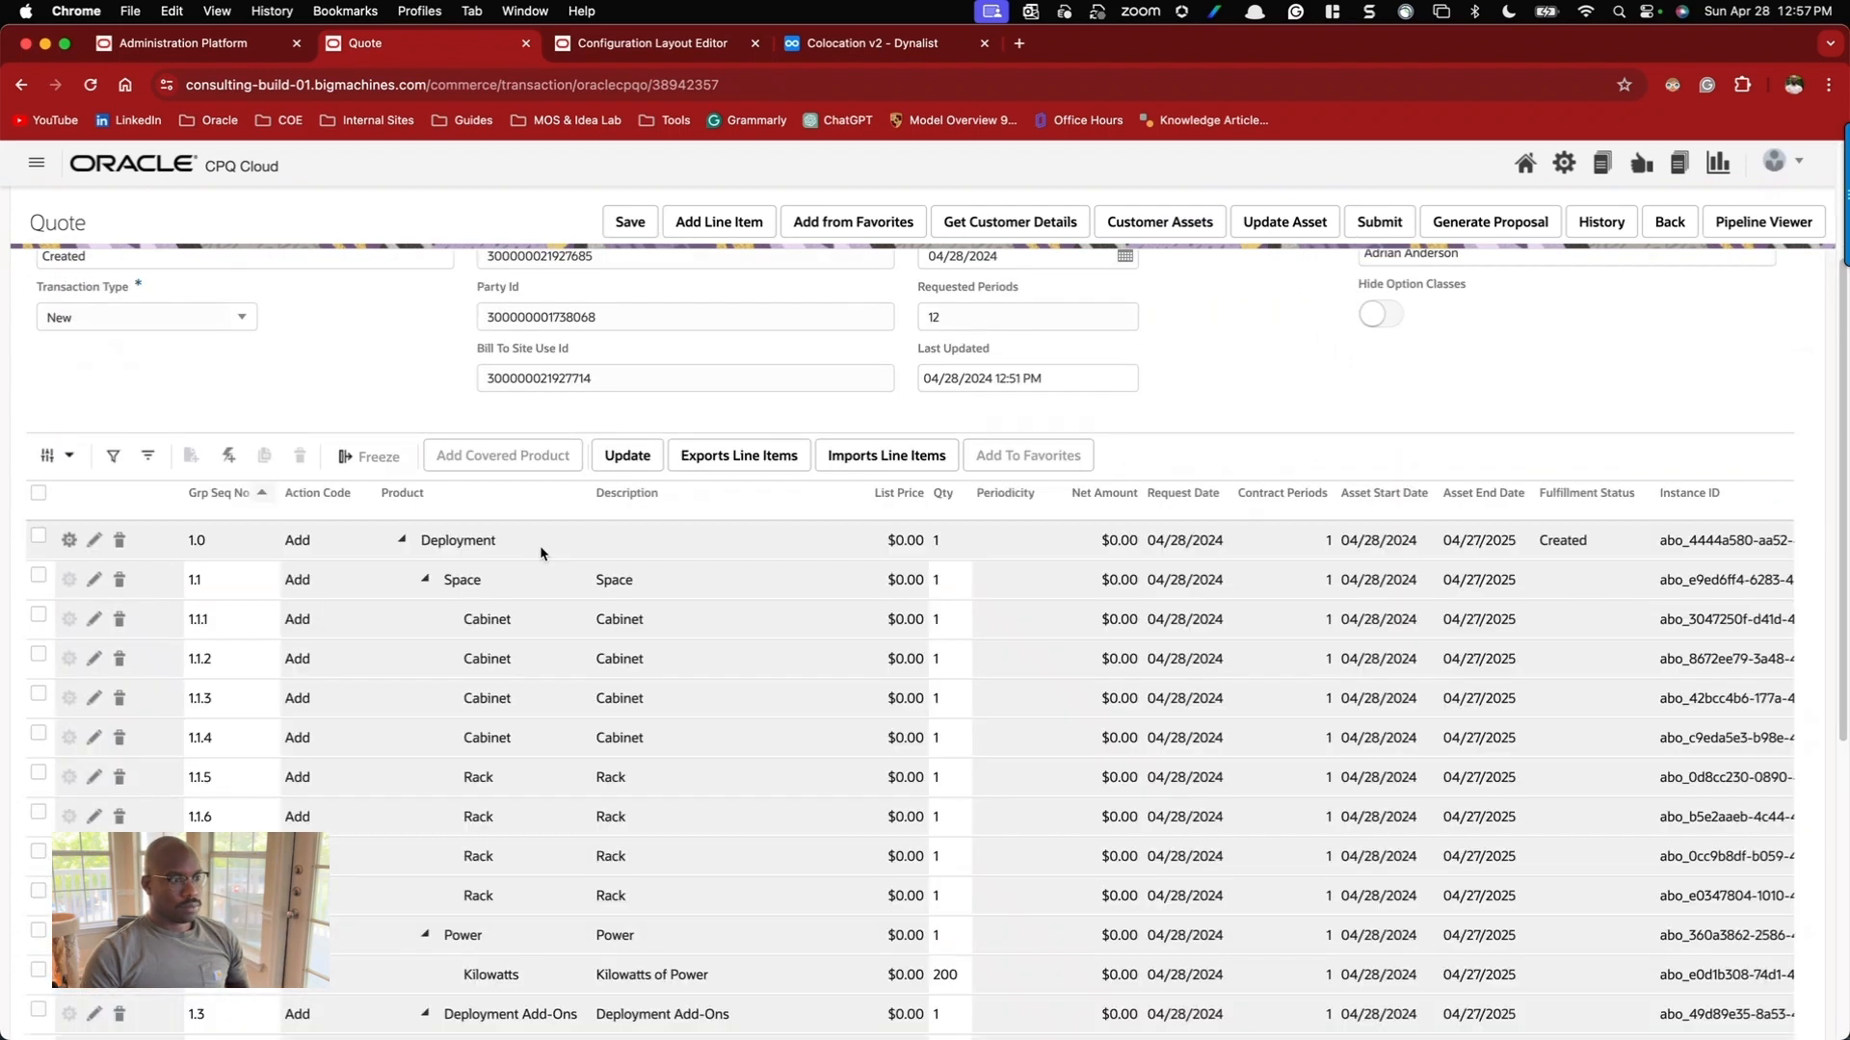
scroll(543, 551, down, 1)
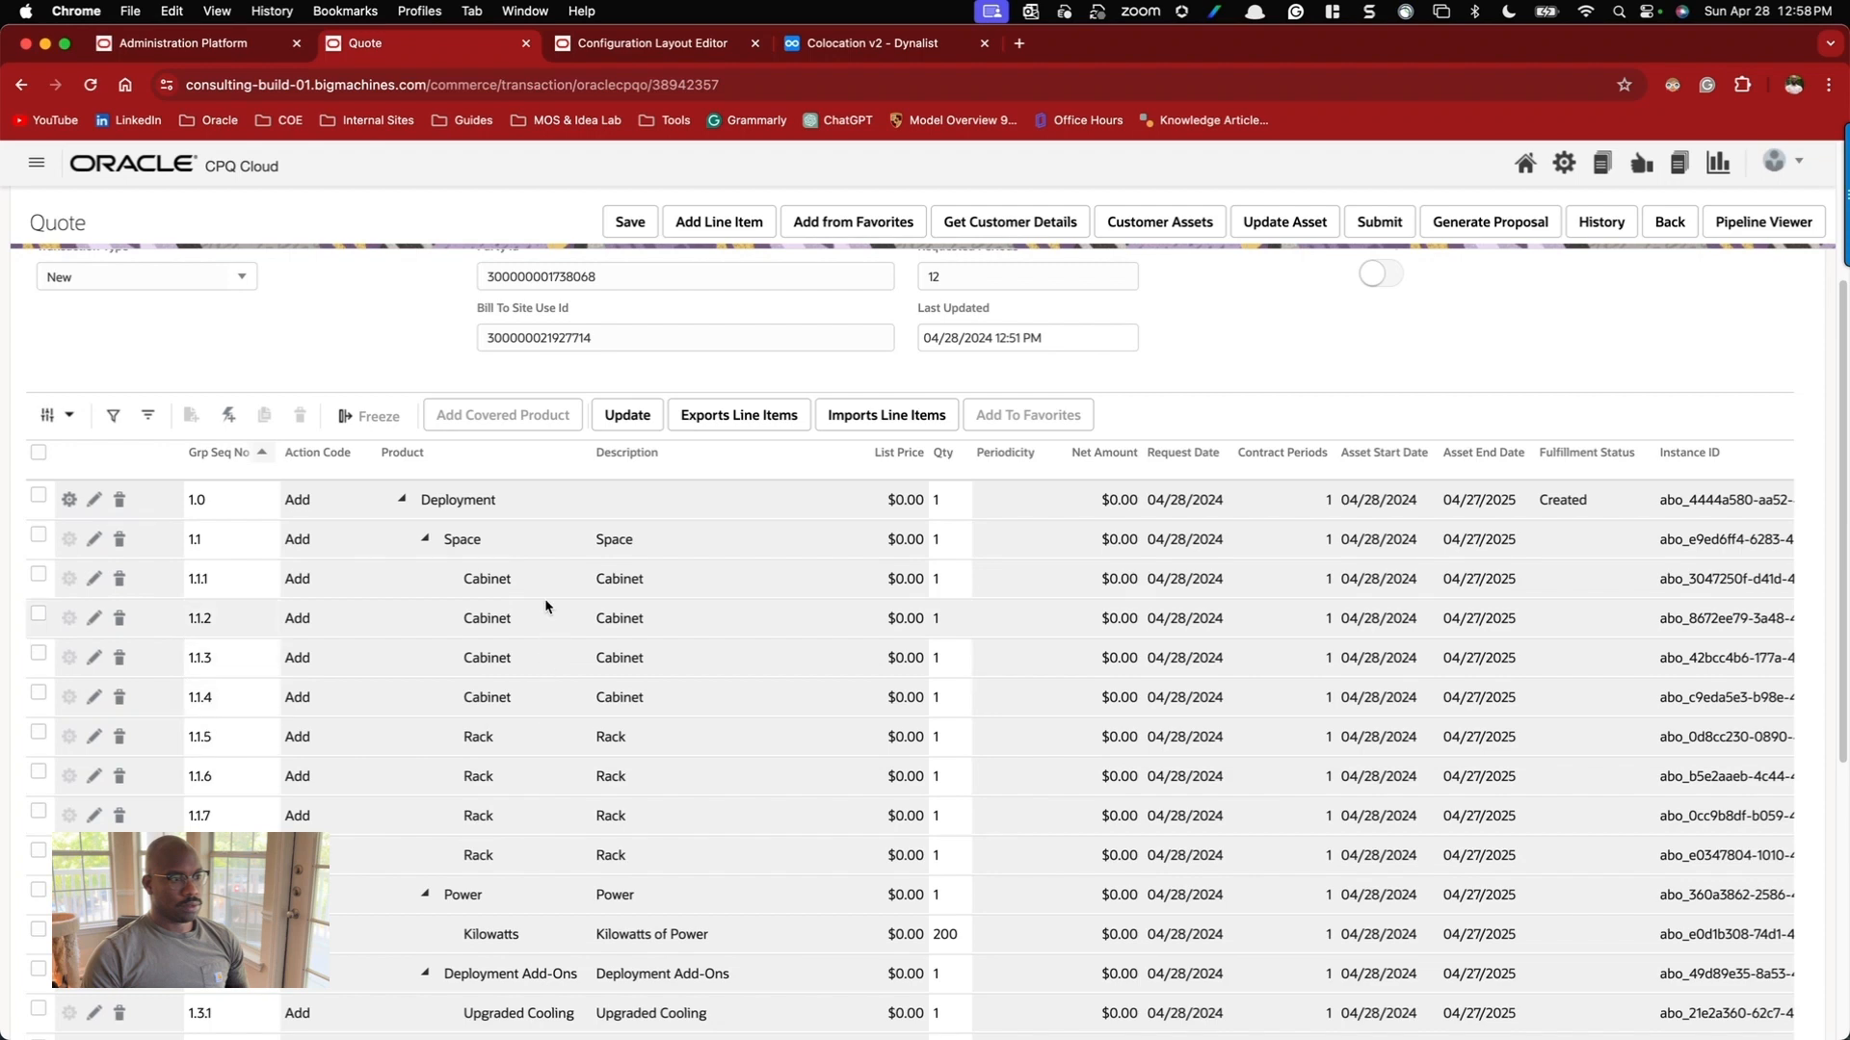
scroll(578, 564, down, 2)
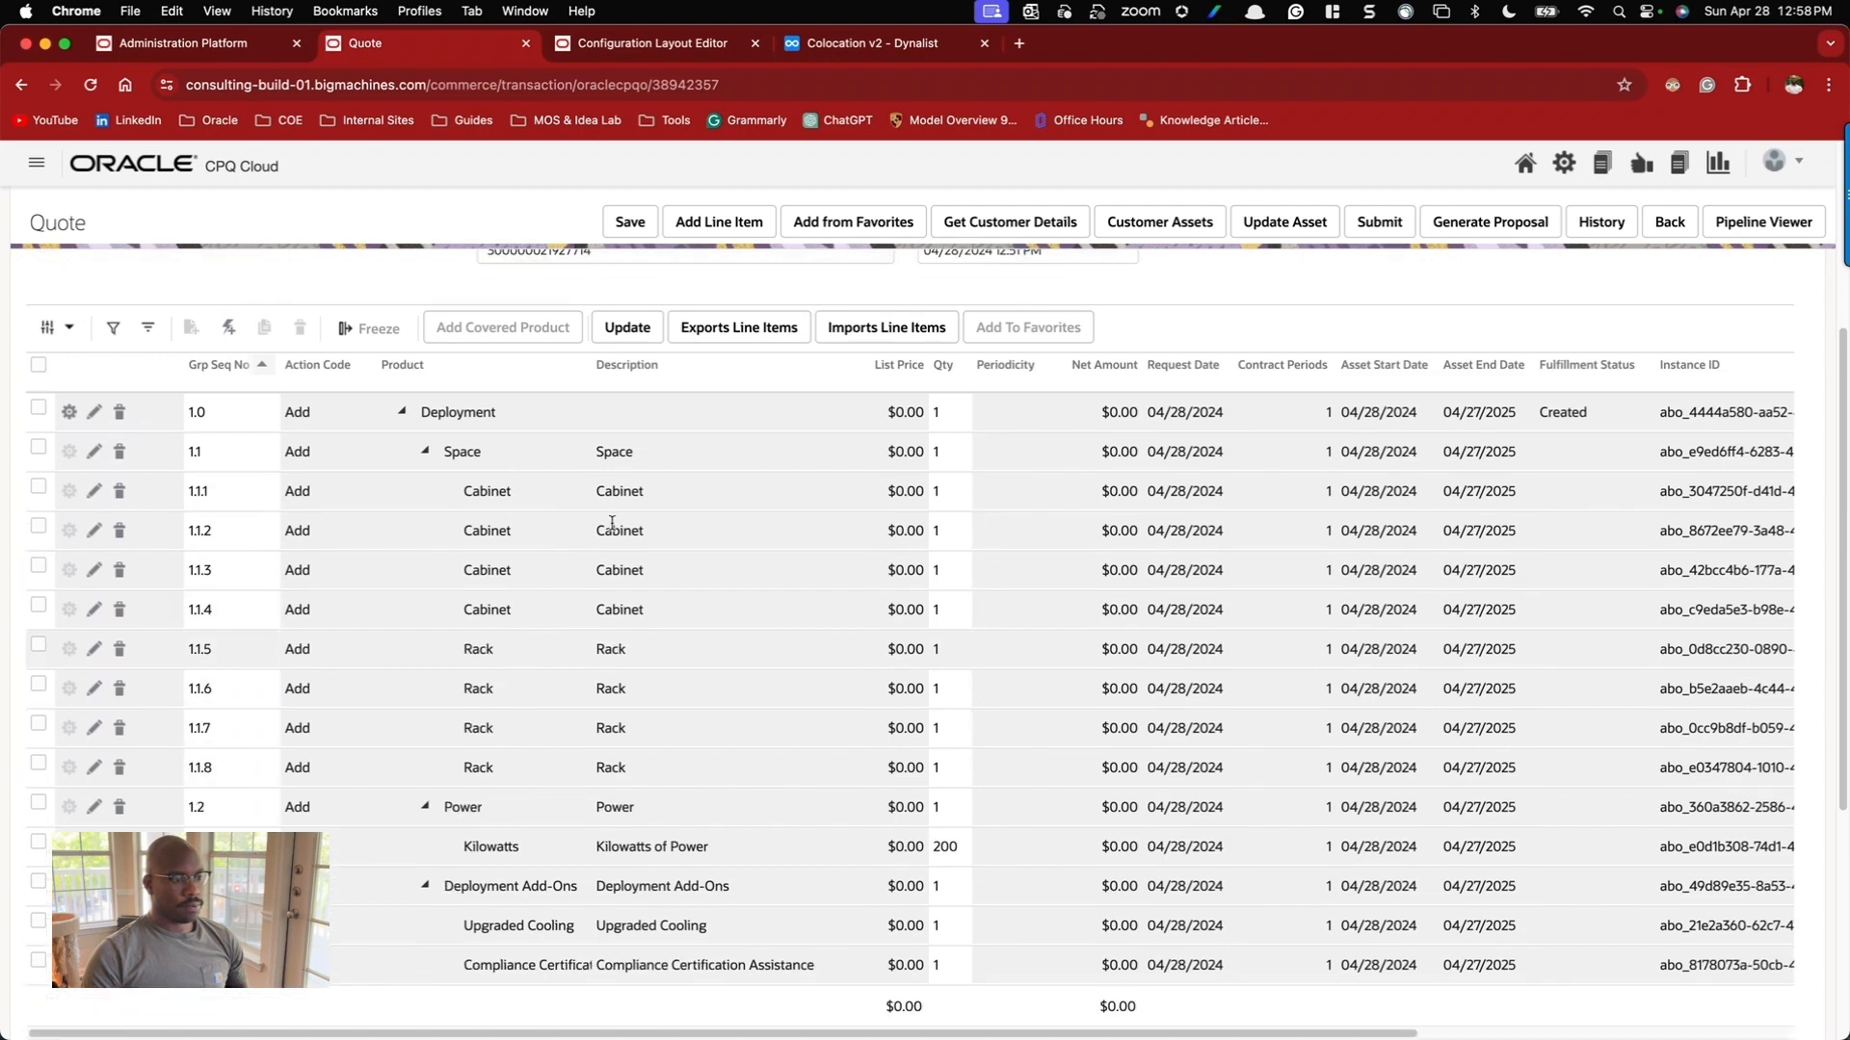
drag(587, 365, 678, 374)
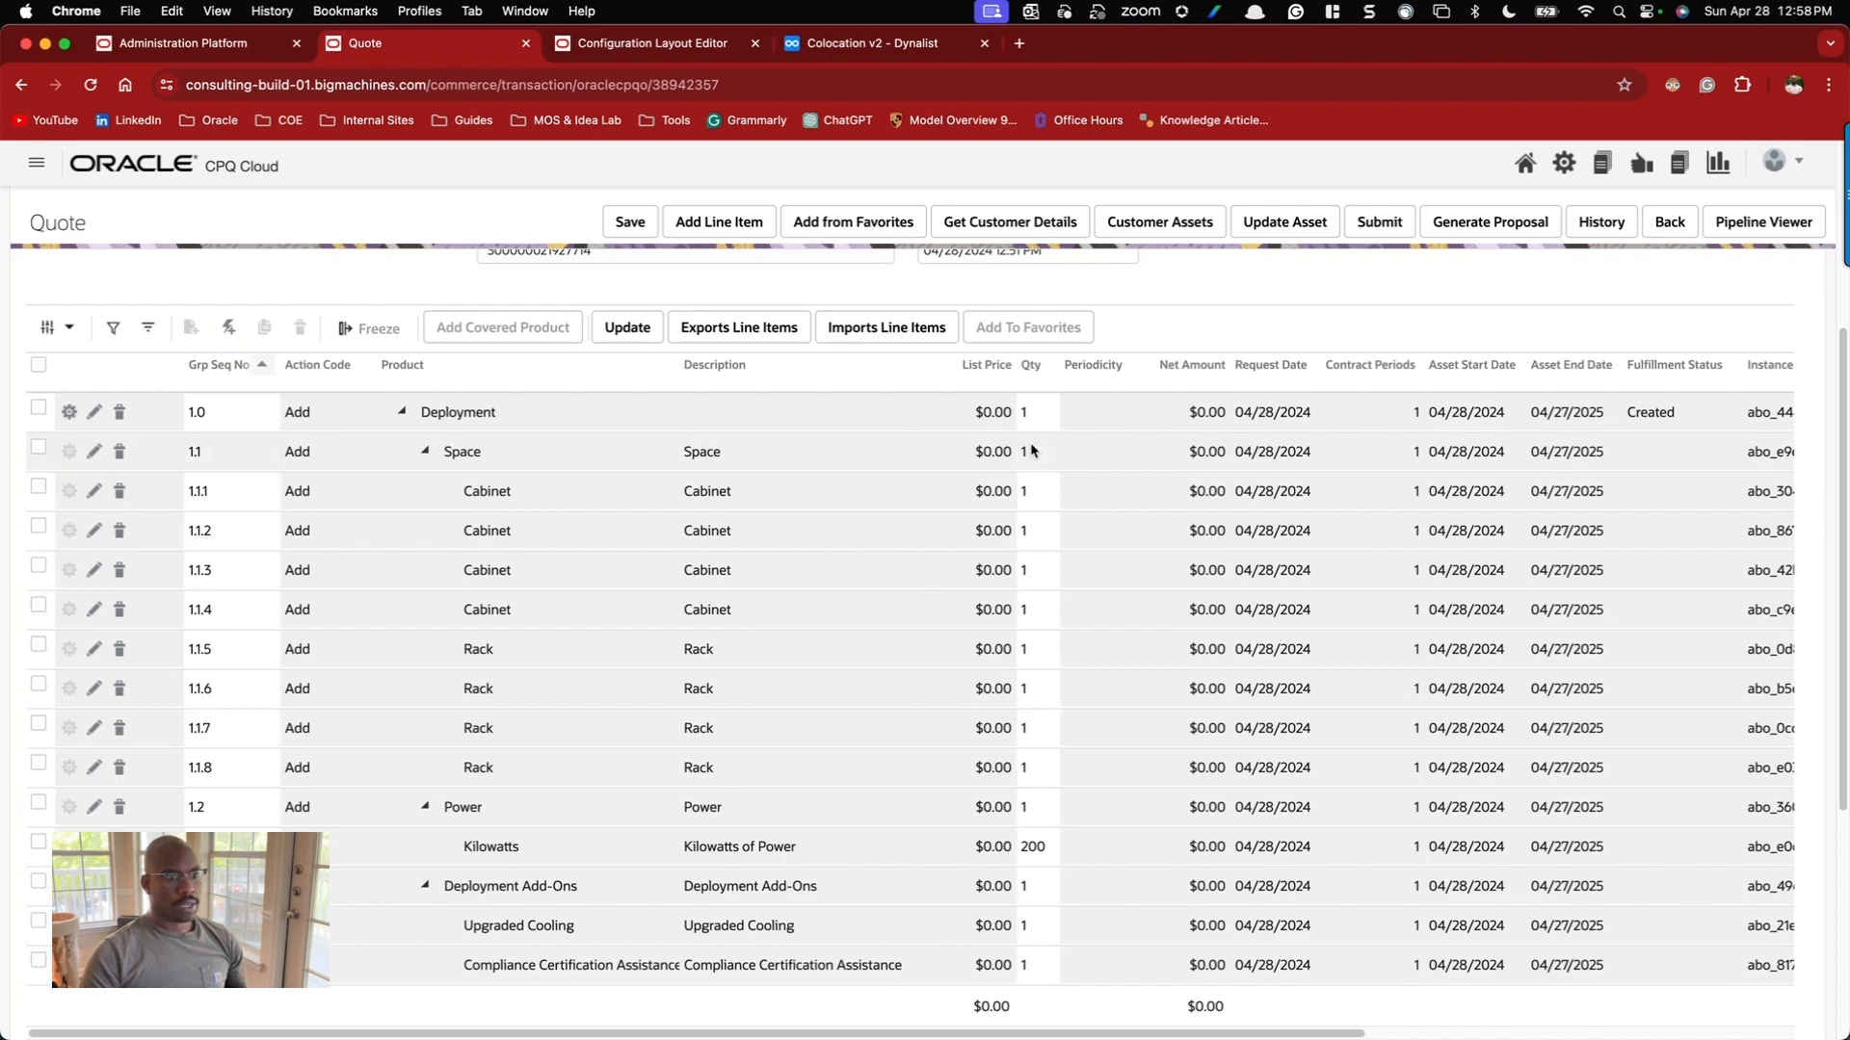
Reopen the quote's Deployment line for reconfiguration, and open the Oracle_BomItemMap data table from the BOM Mapping folder.
scroll(1027, 472, up, 1)
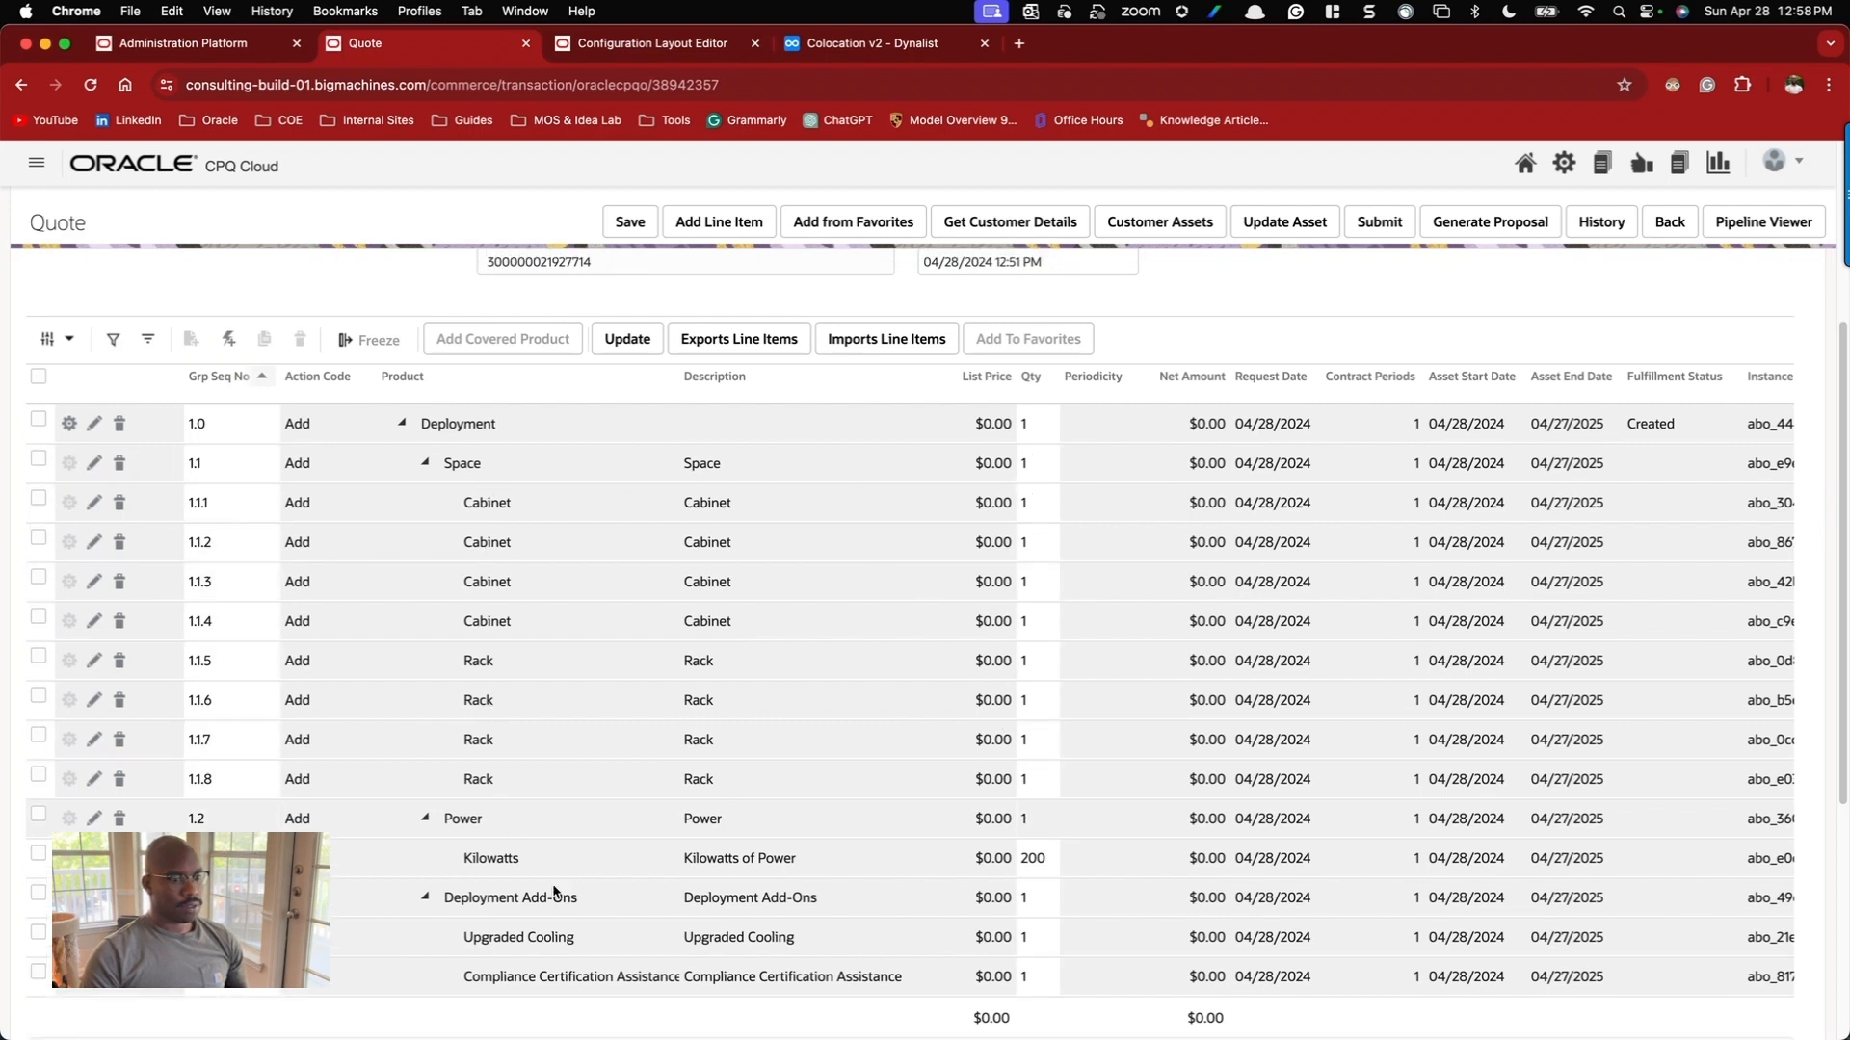
click(70, 424)
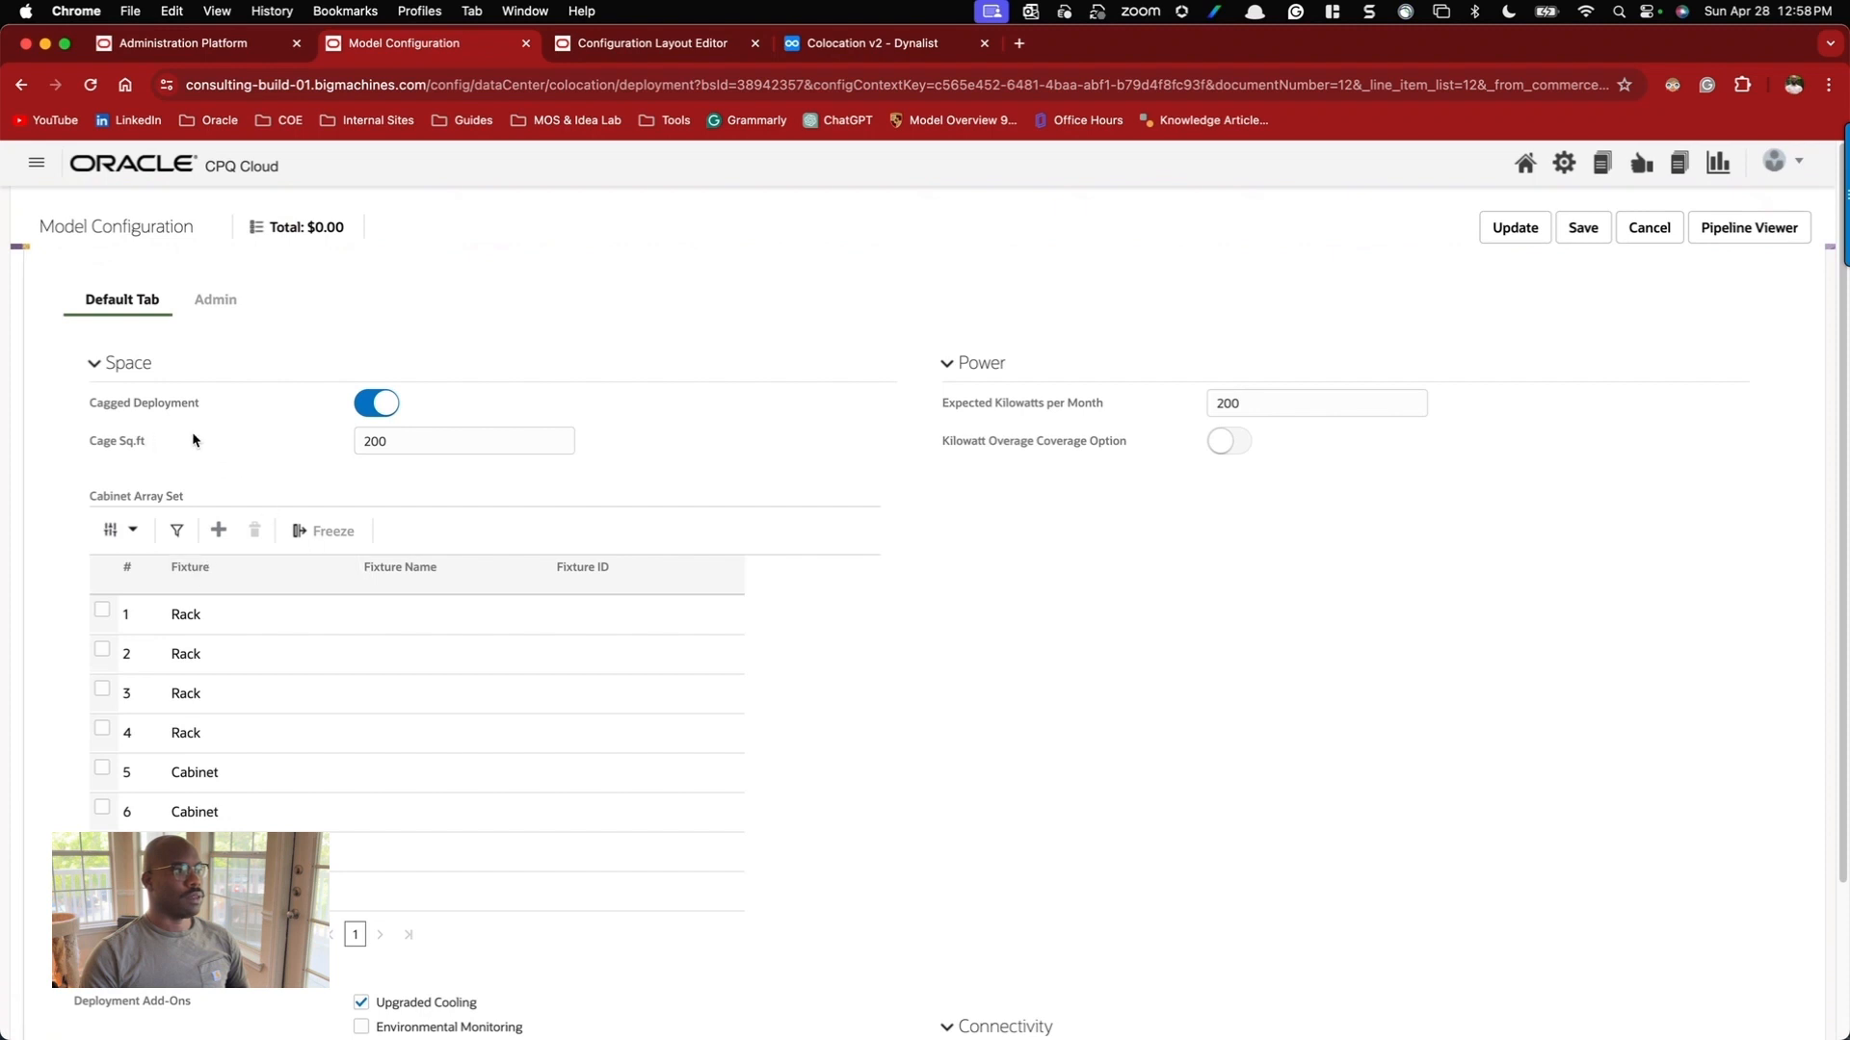
click(639, 50)
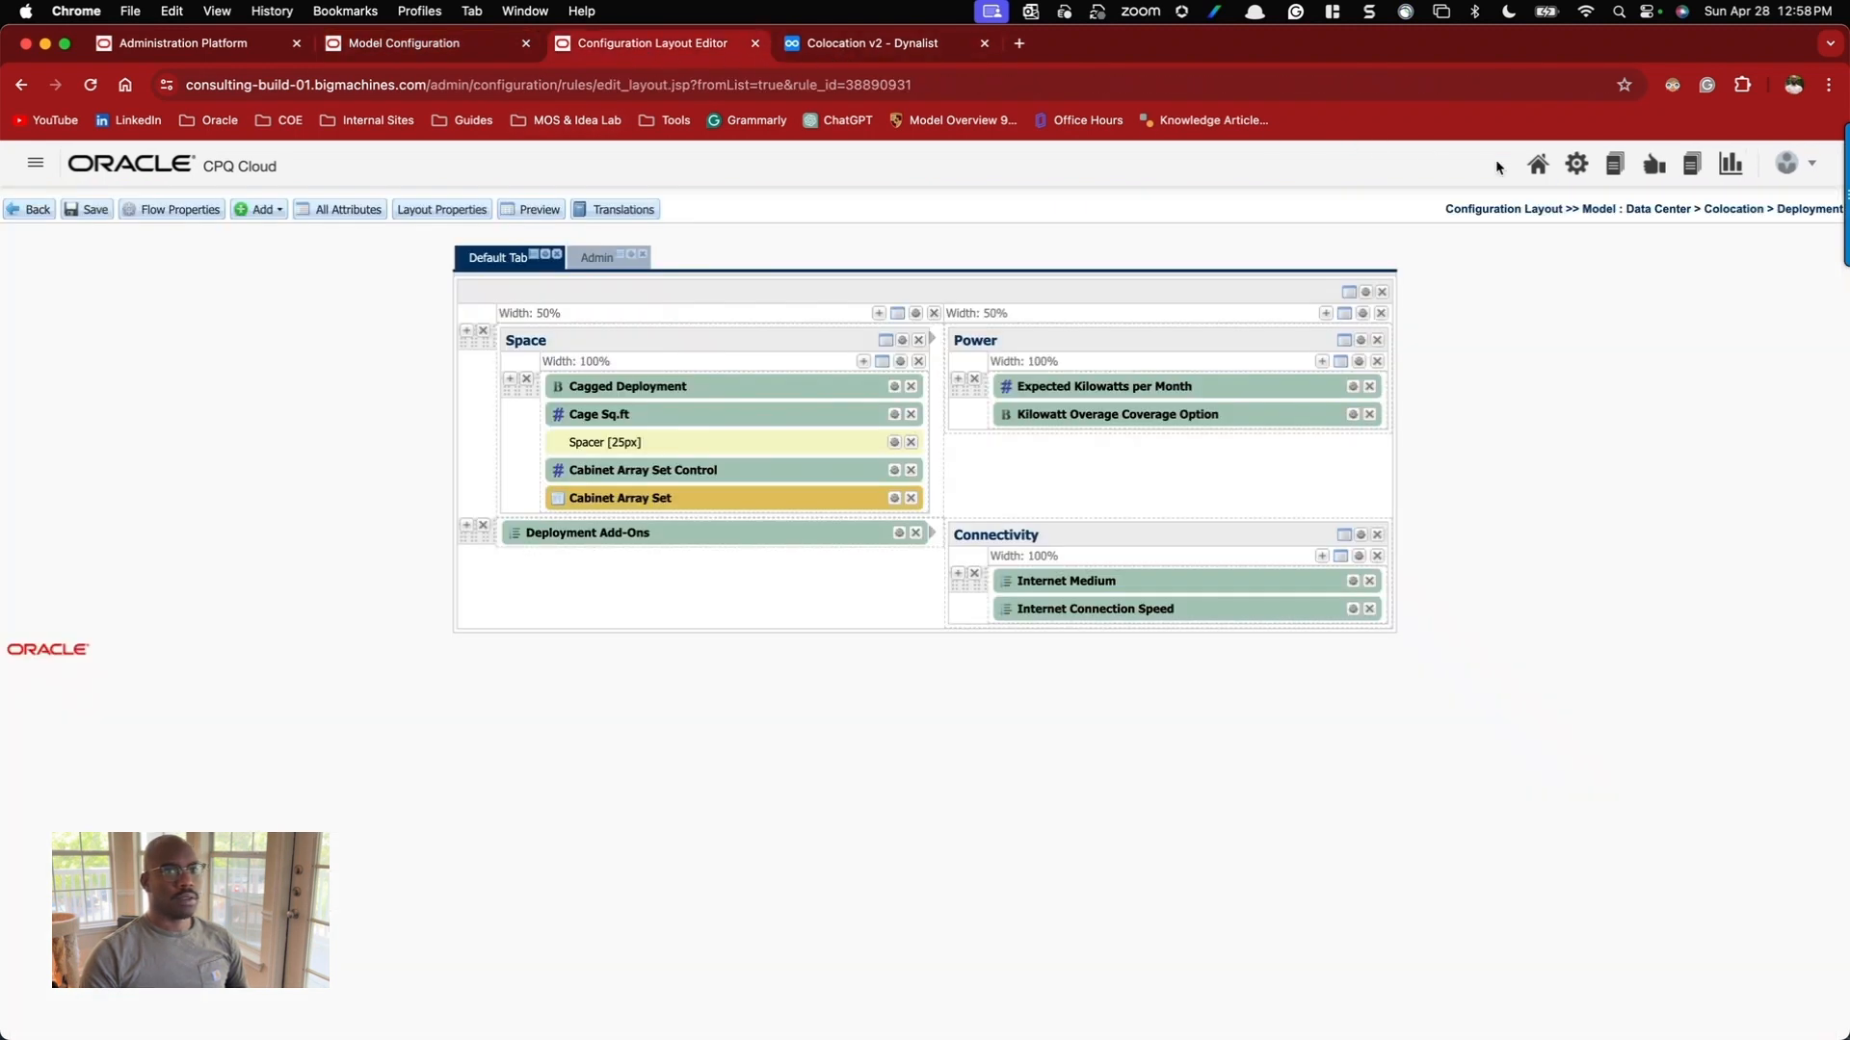
click(1562, 164)
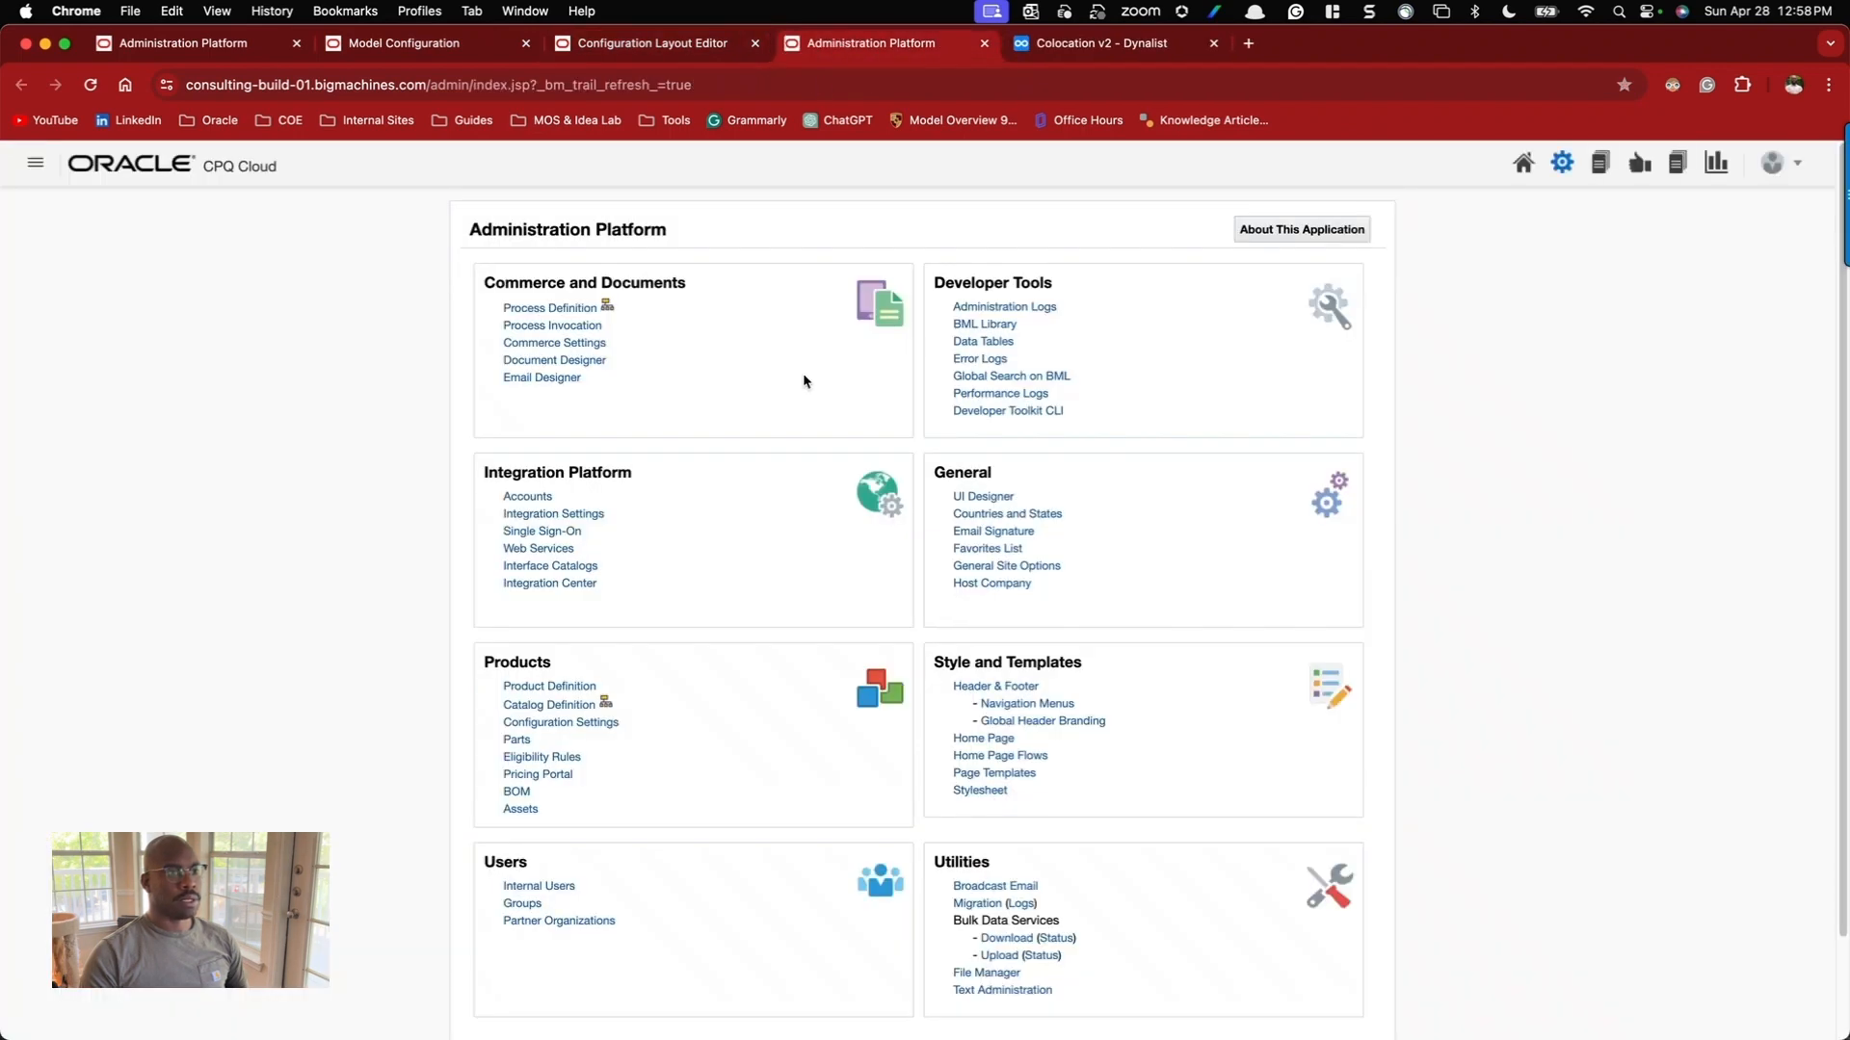
click(994, 349)
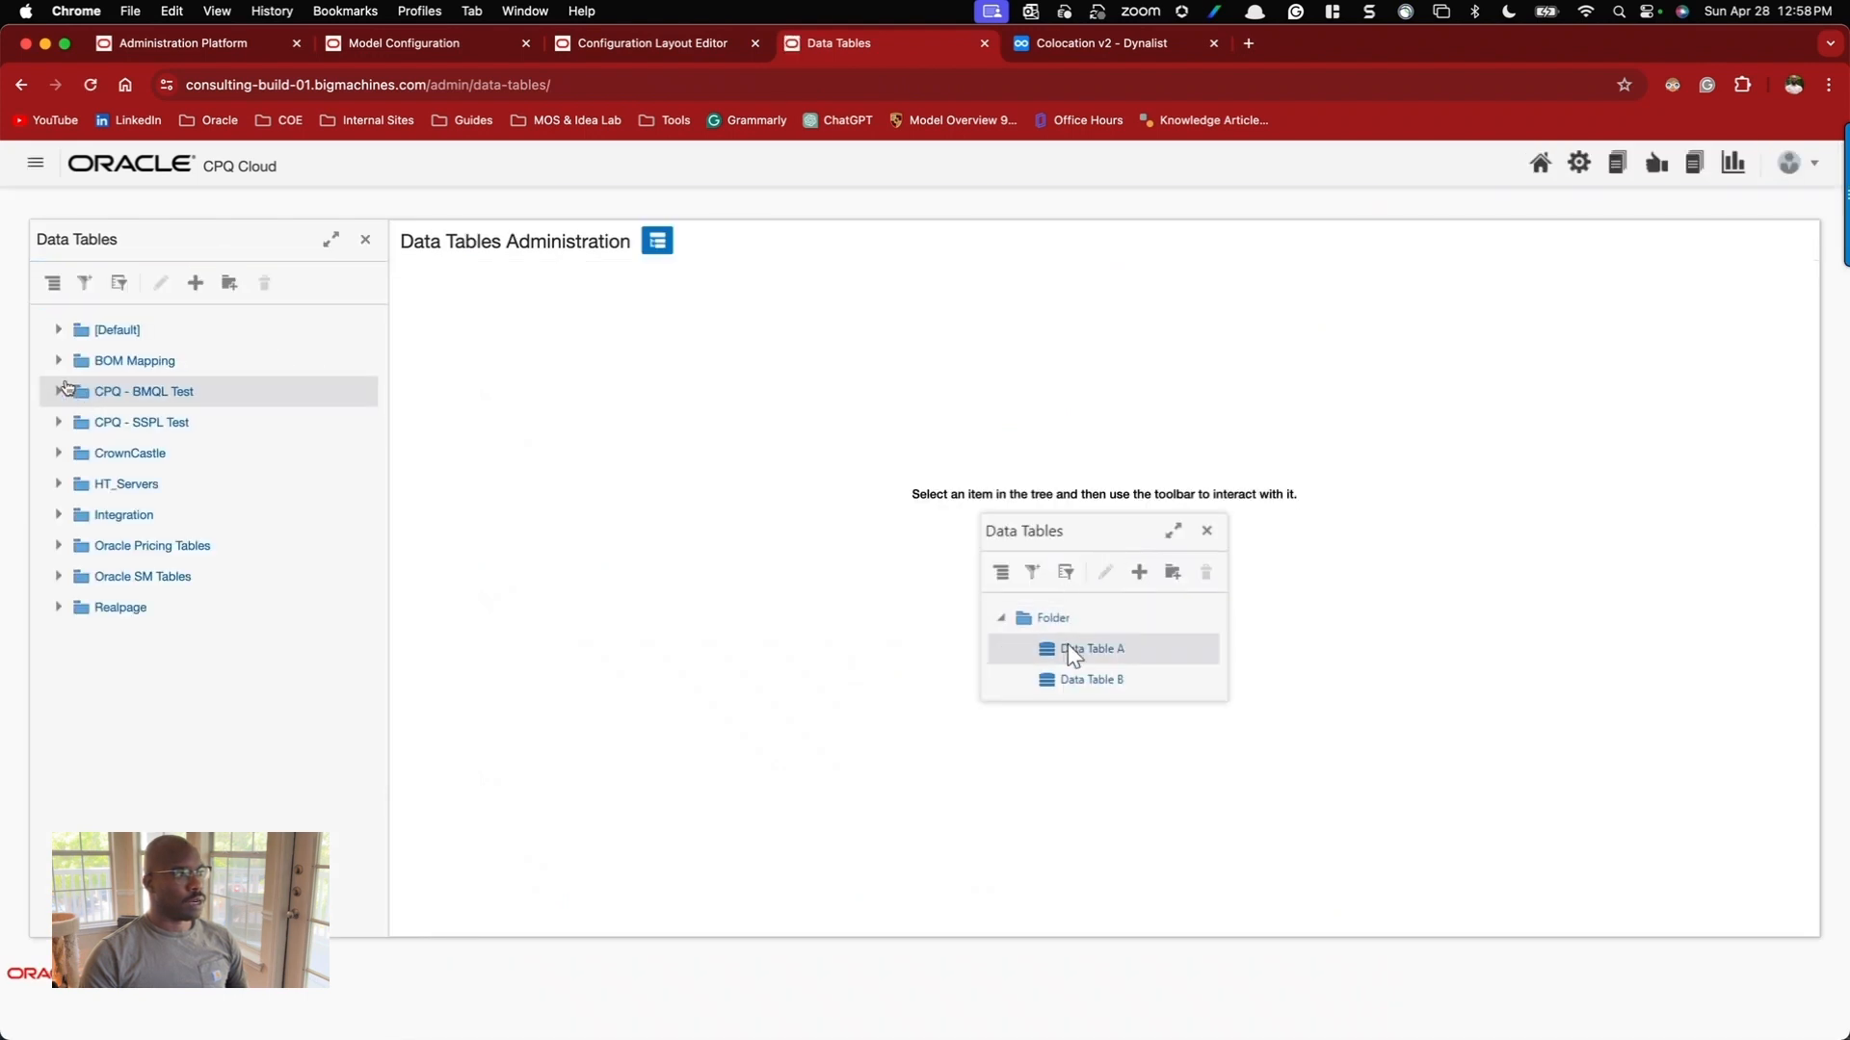
click(58, 360)
click(176, 452)
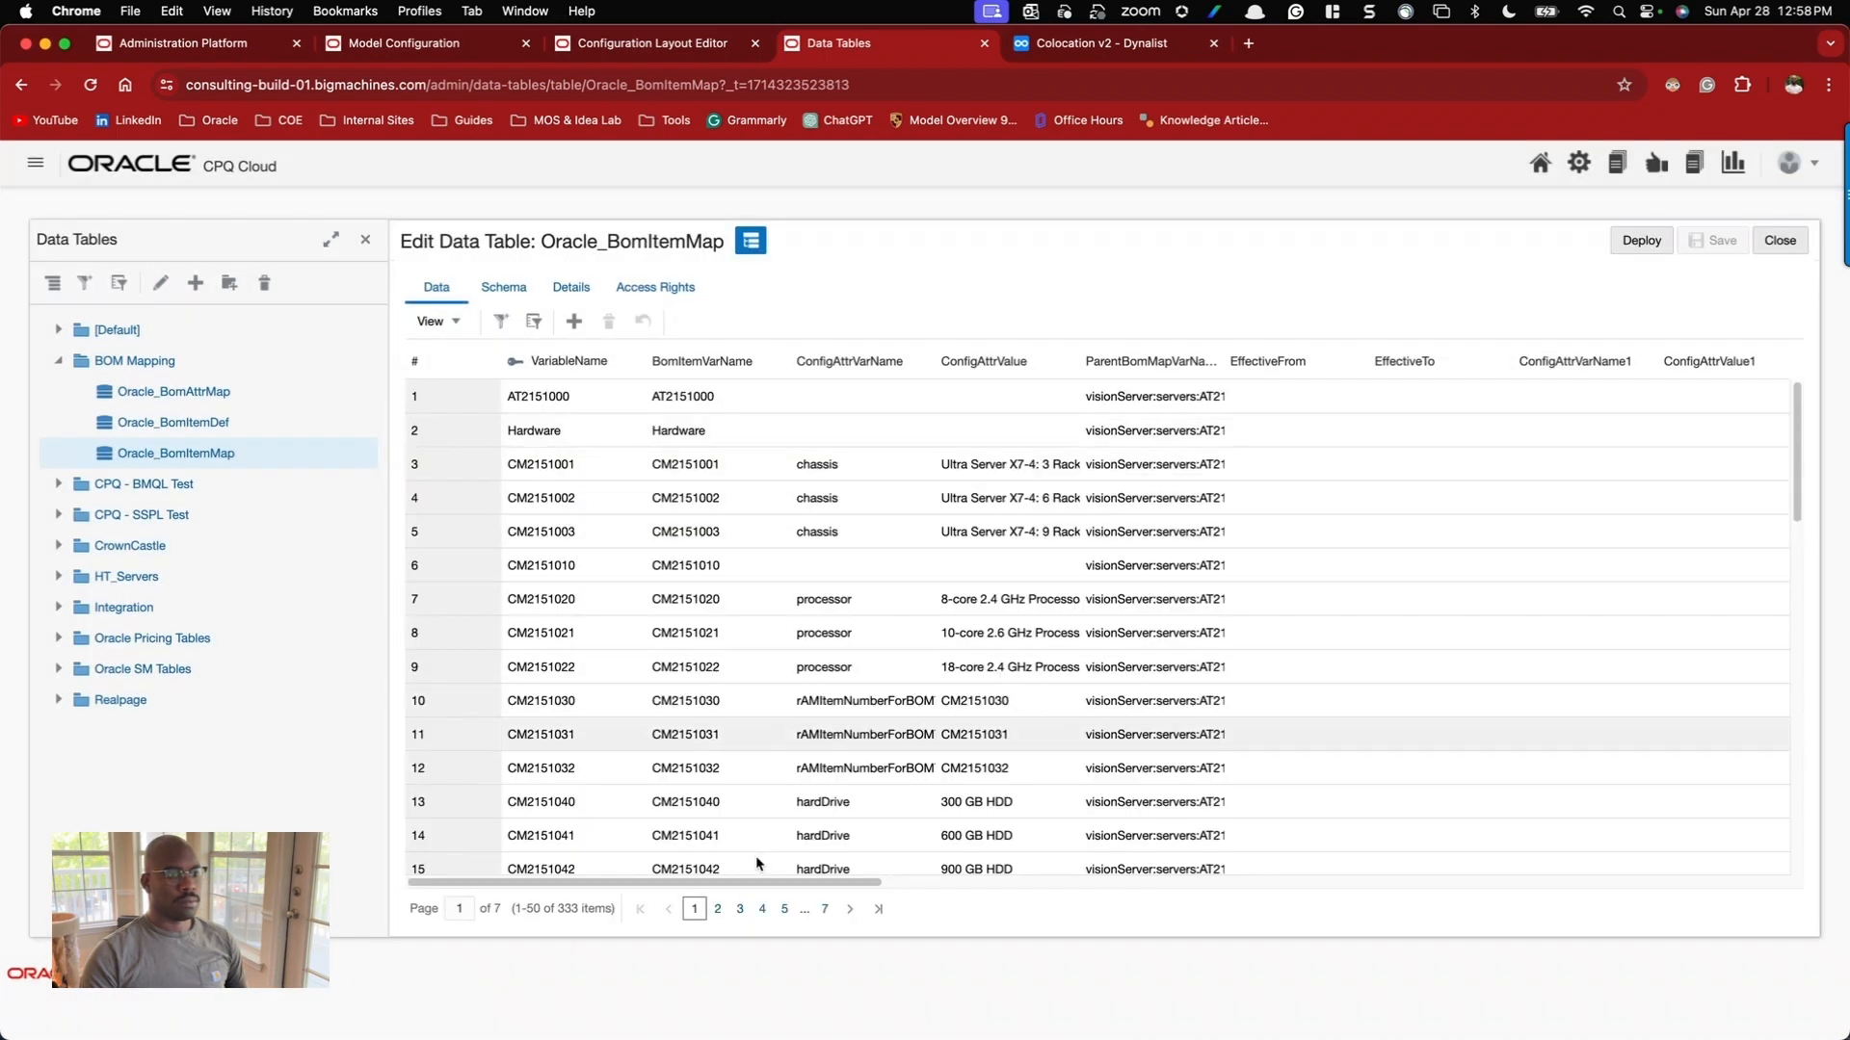
Set ConfigAttrValue to true for the Cage row in Oracle_BomItemMap and deploy the data table.
click(825, 909)
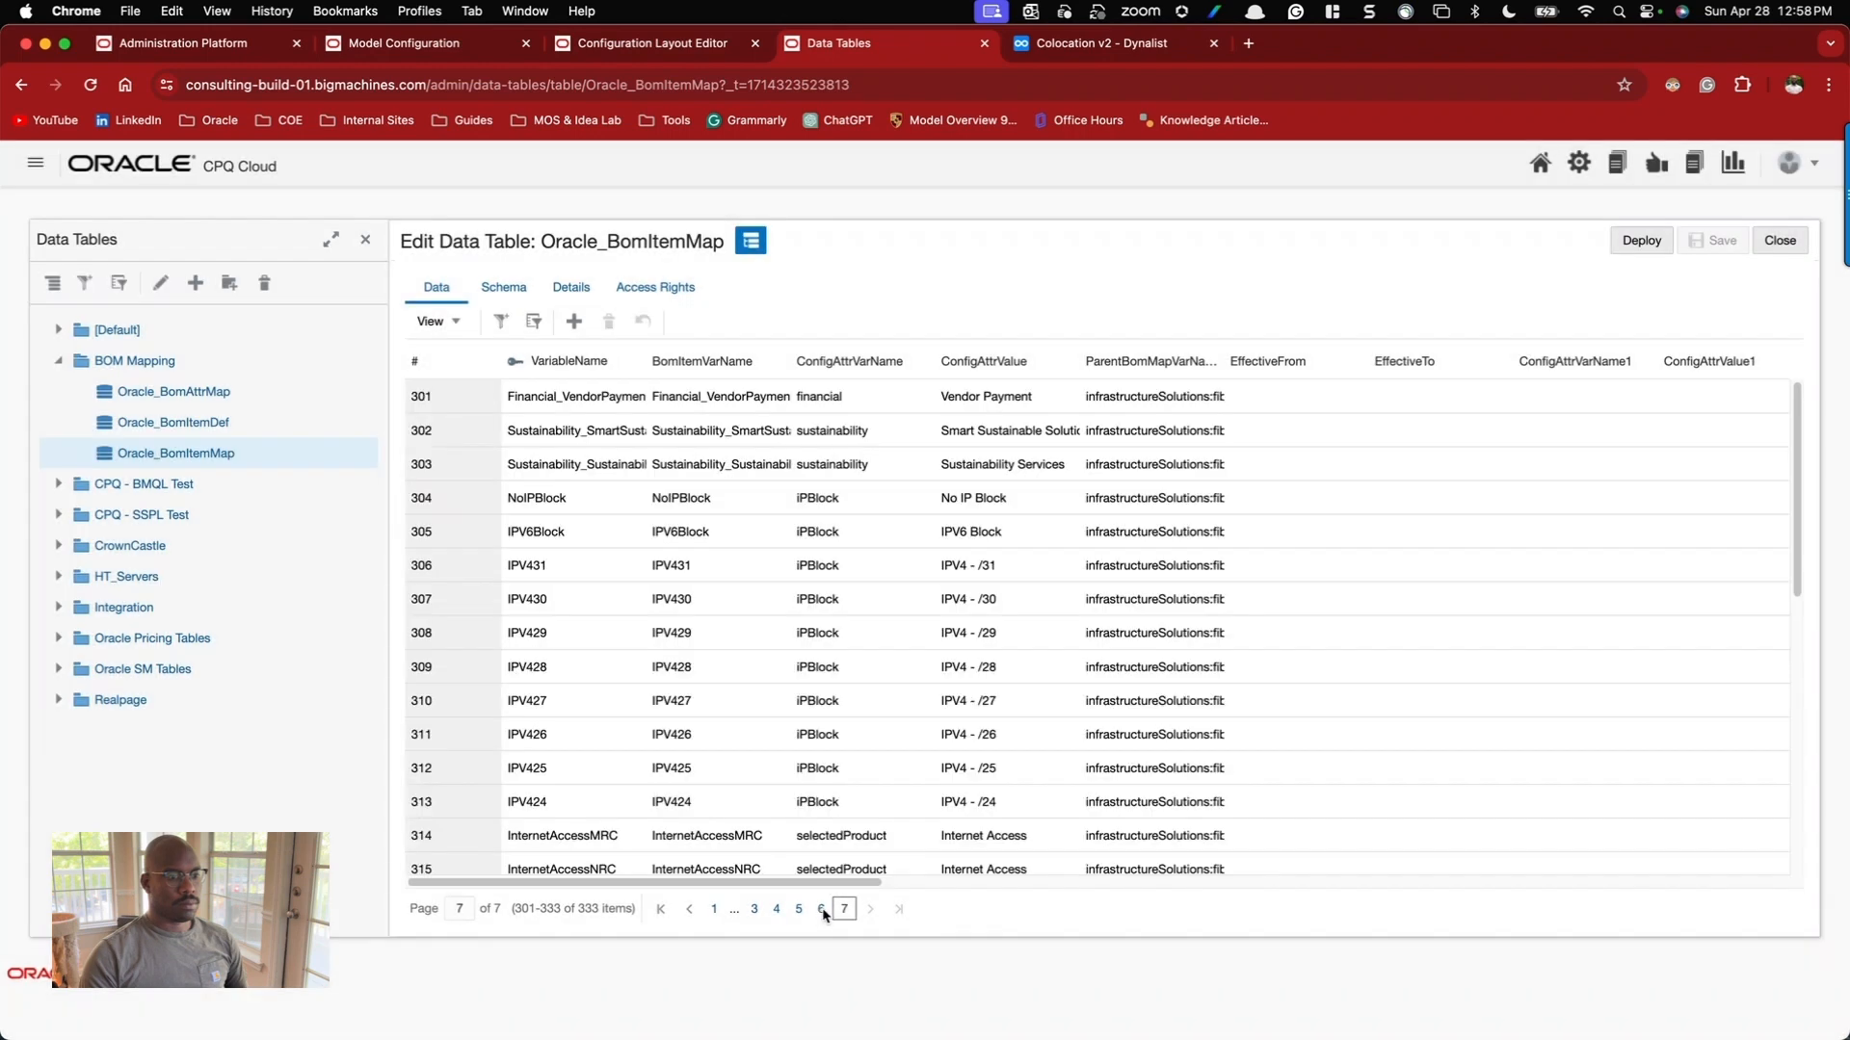
click(821, 909)
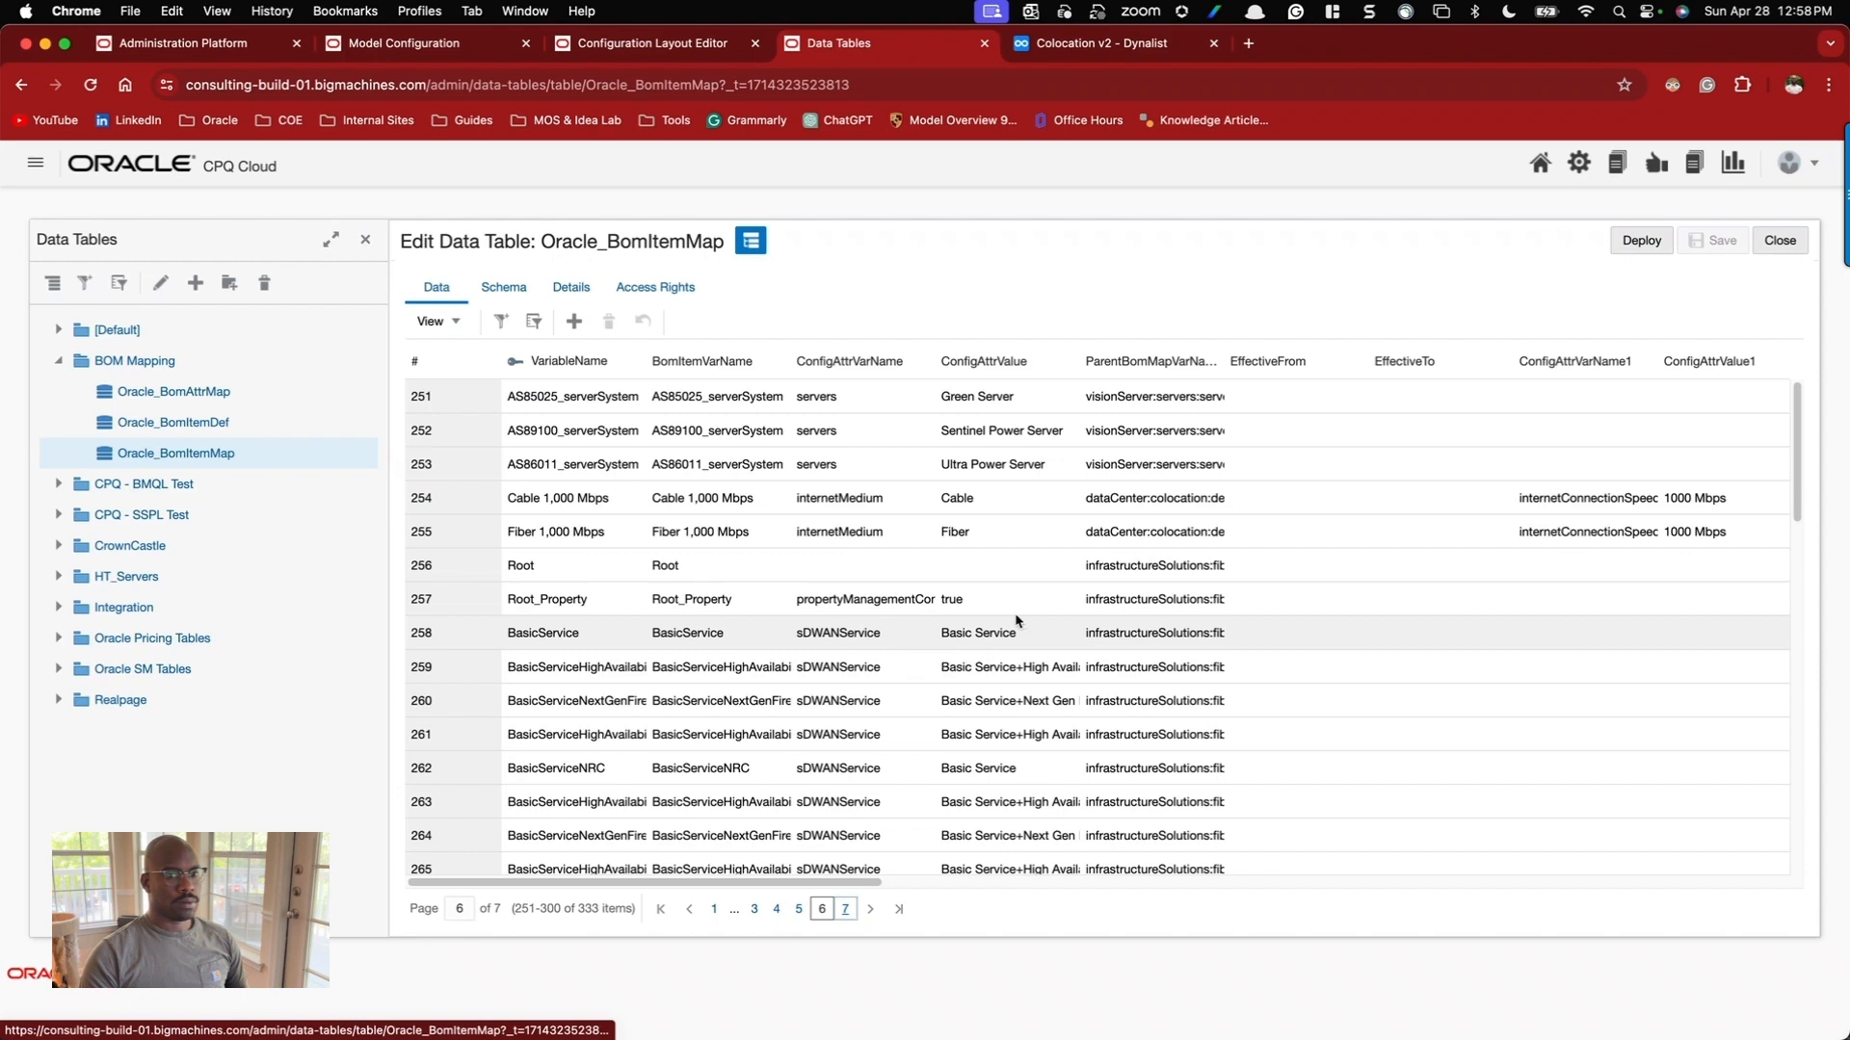
scroll(1304, 620, down, 10)
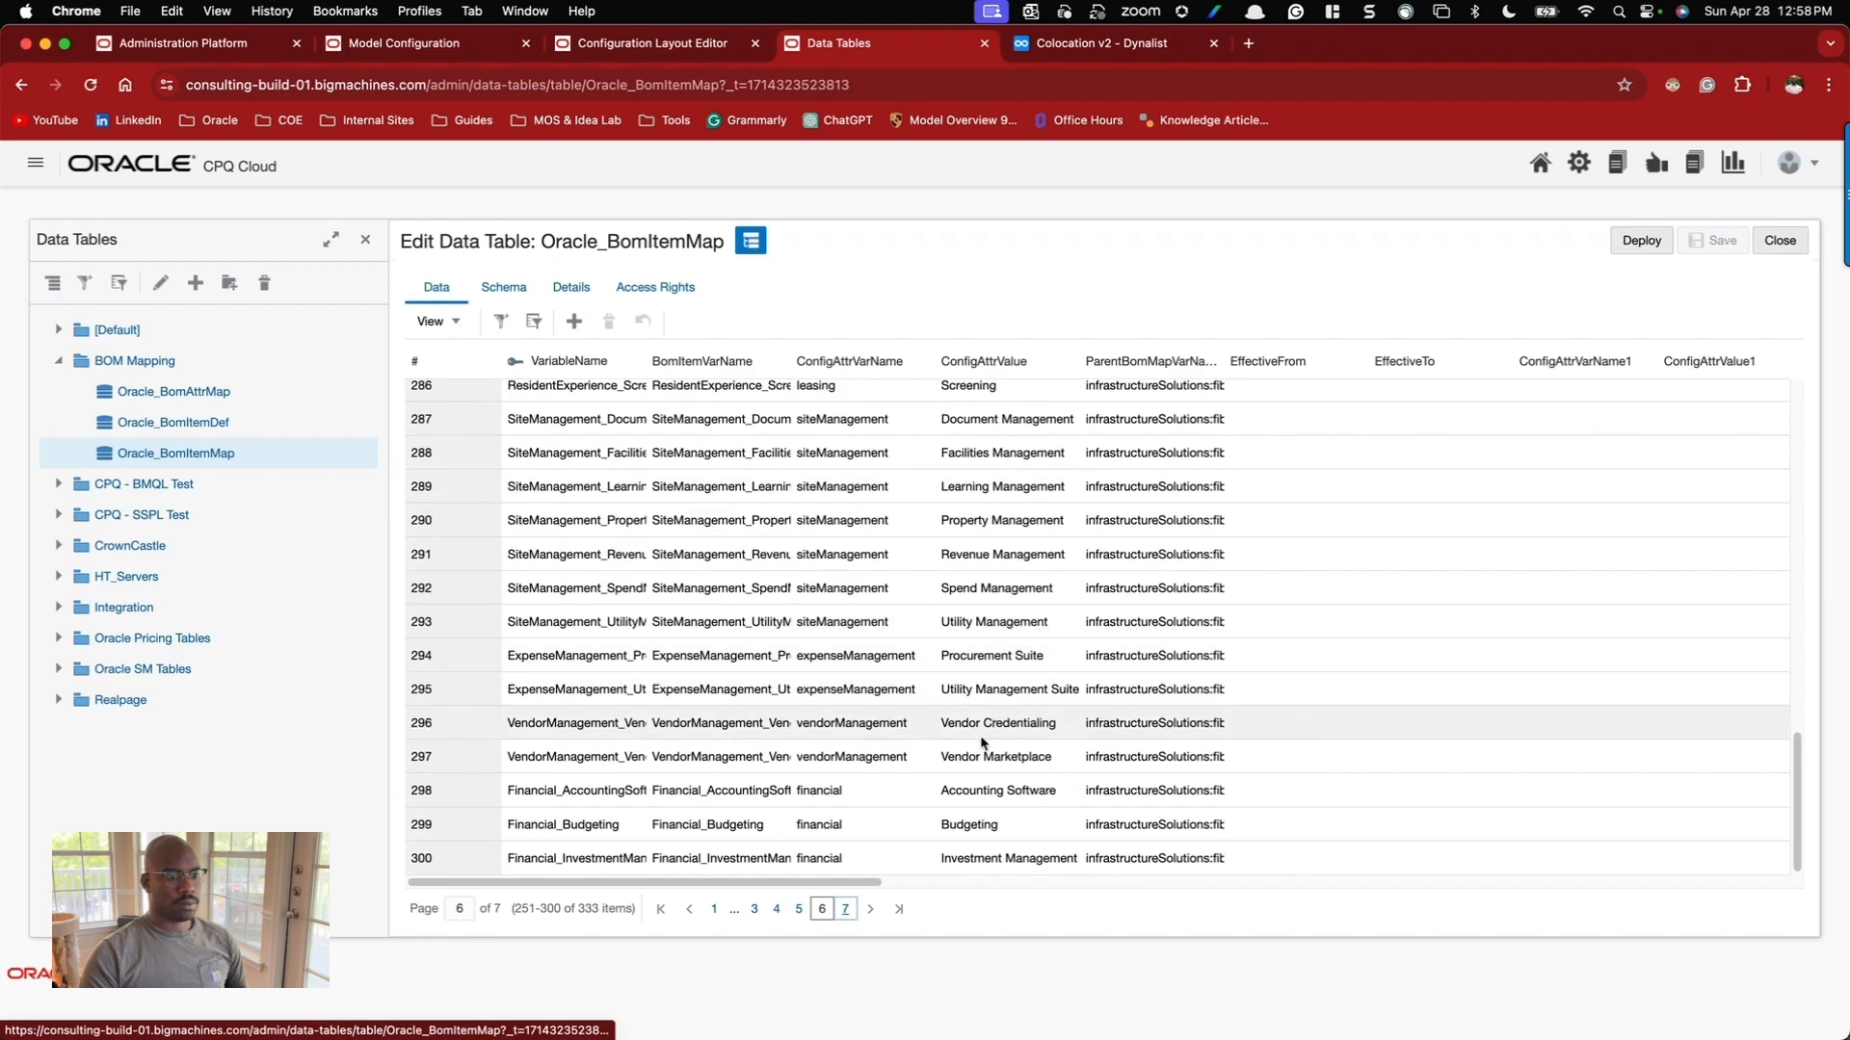
click(844, 911)
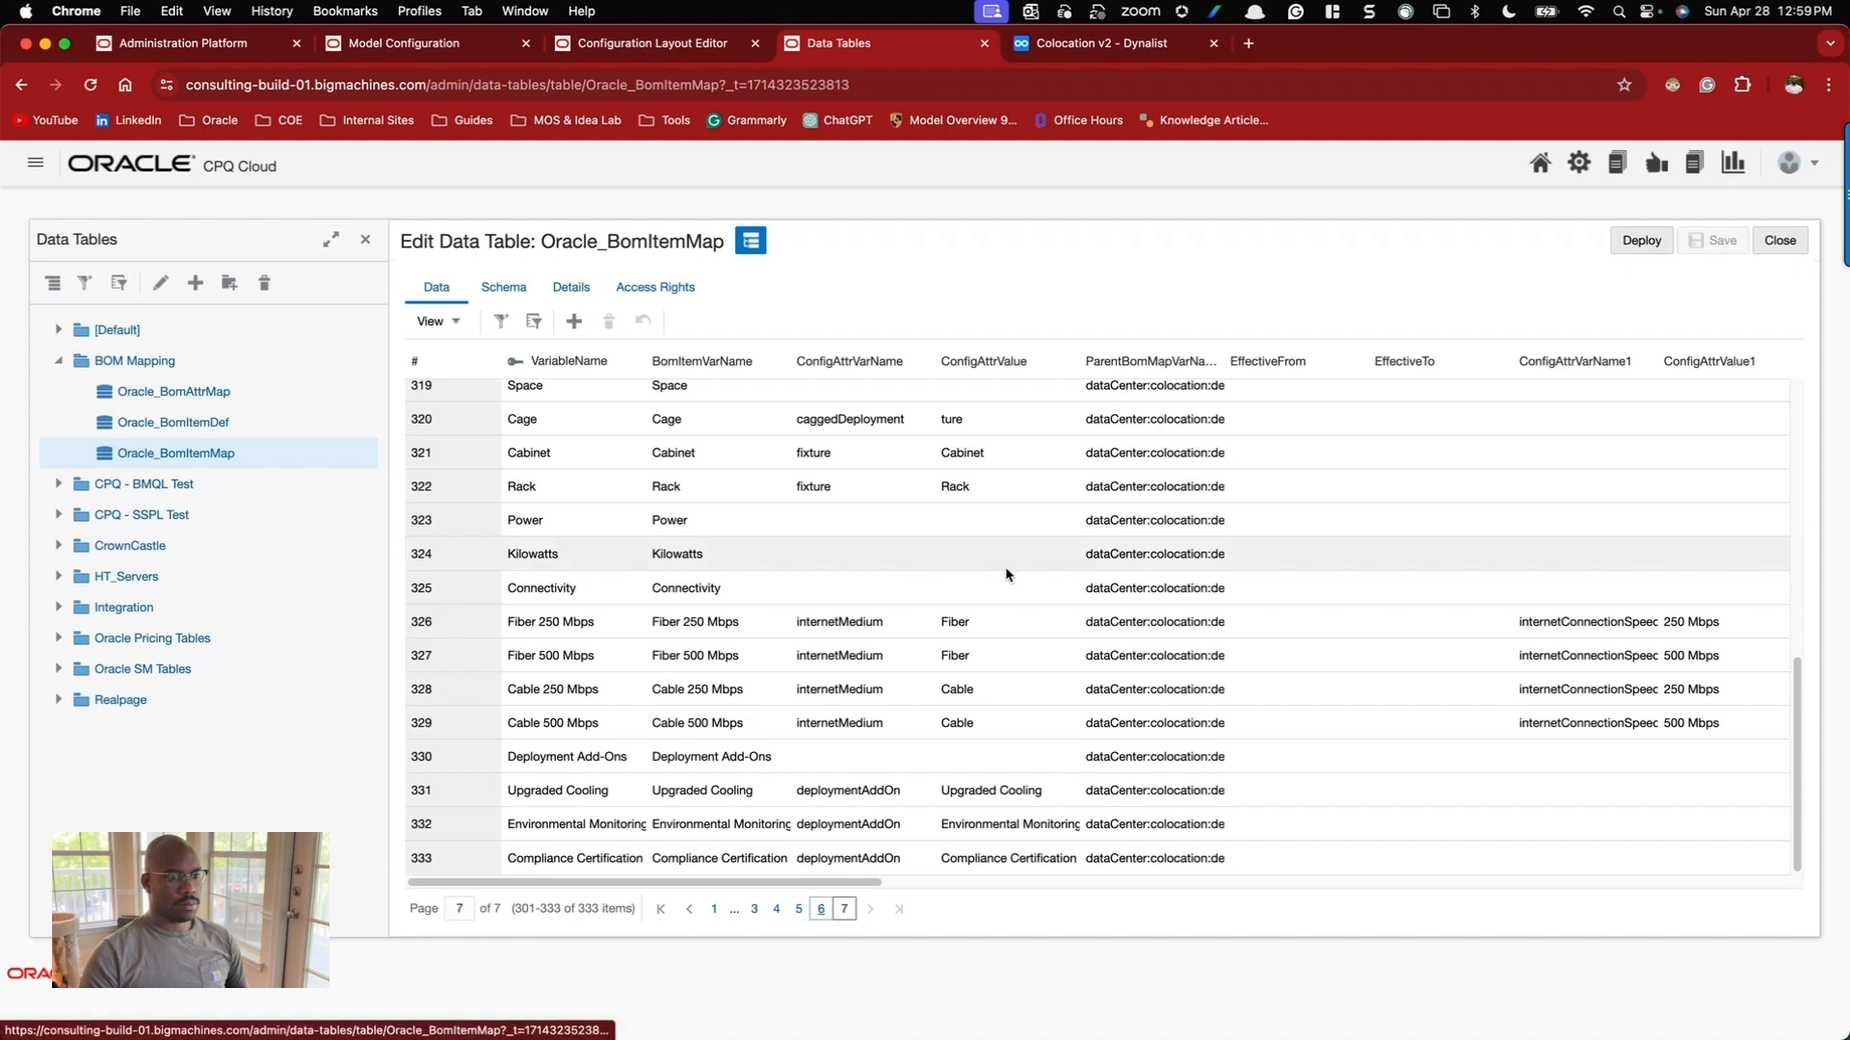
scroll(1009, 569, up, 2)
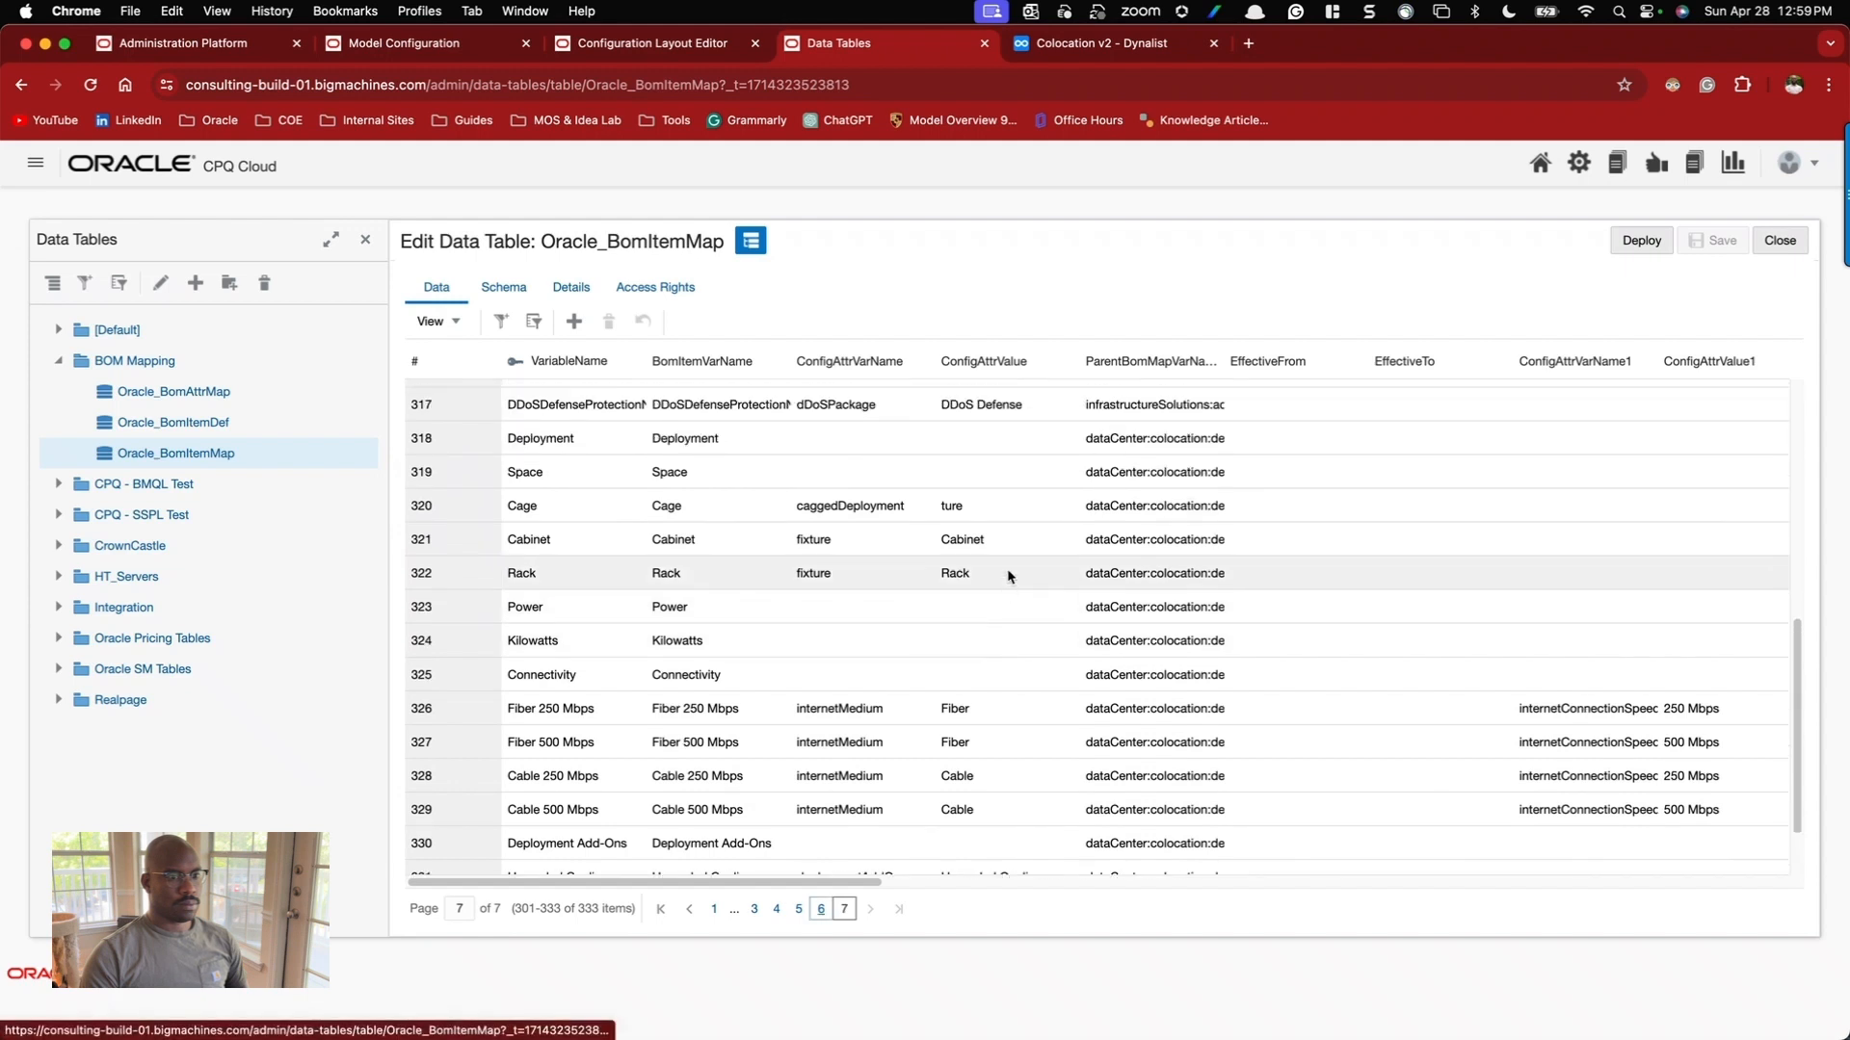
scroll(1011, 563, up, 1)
double_click(962, 535)
text(true)
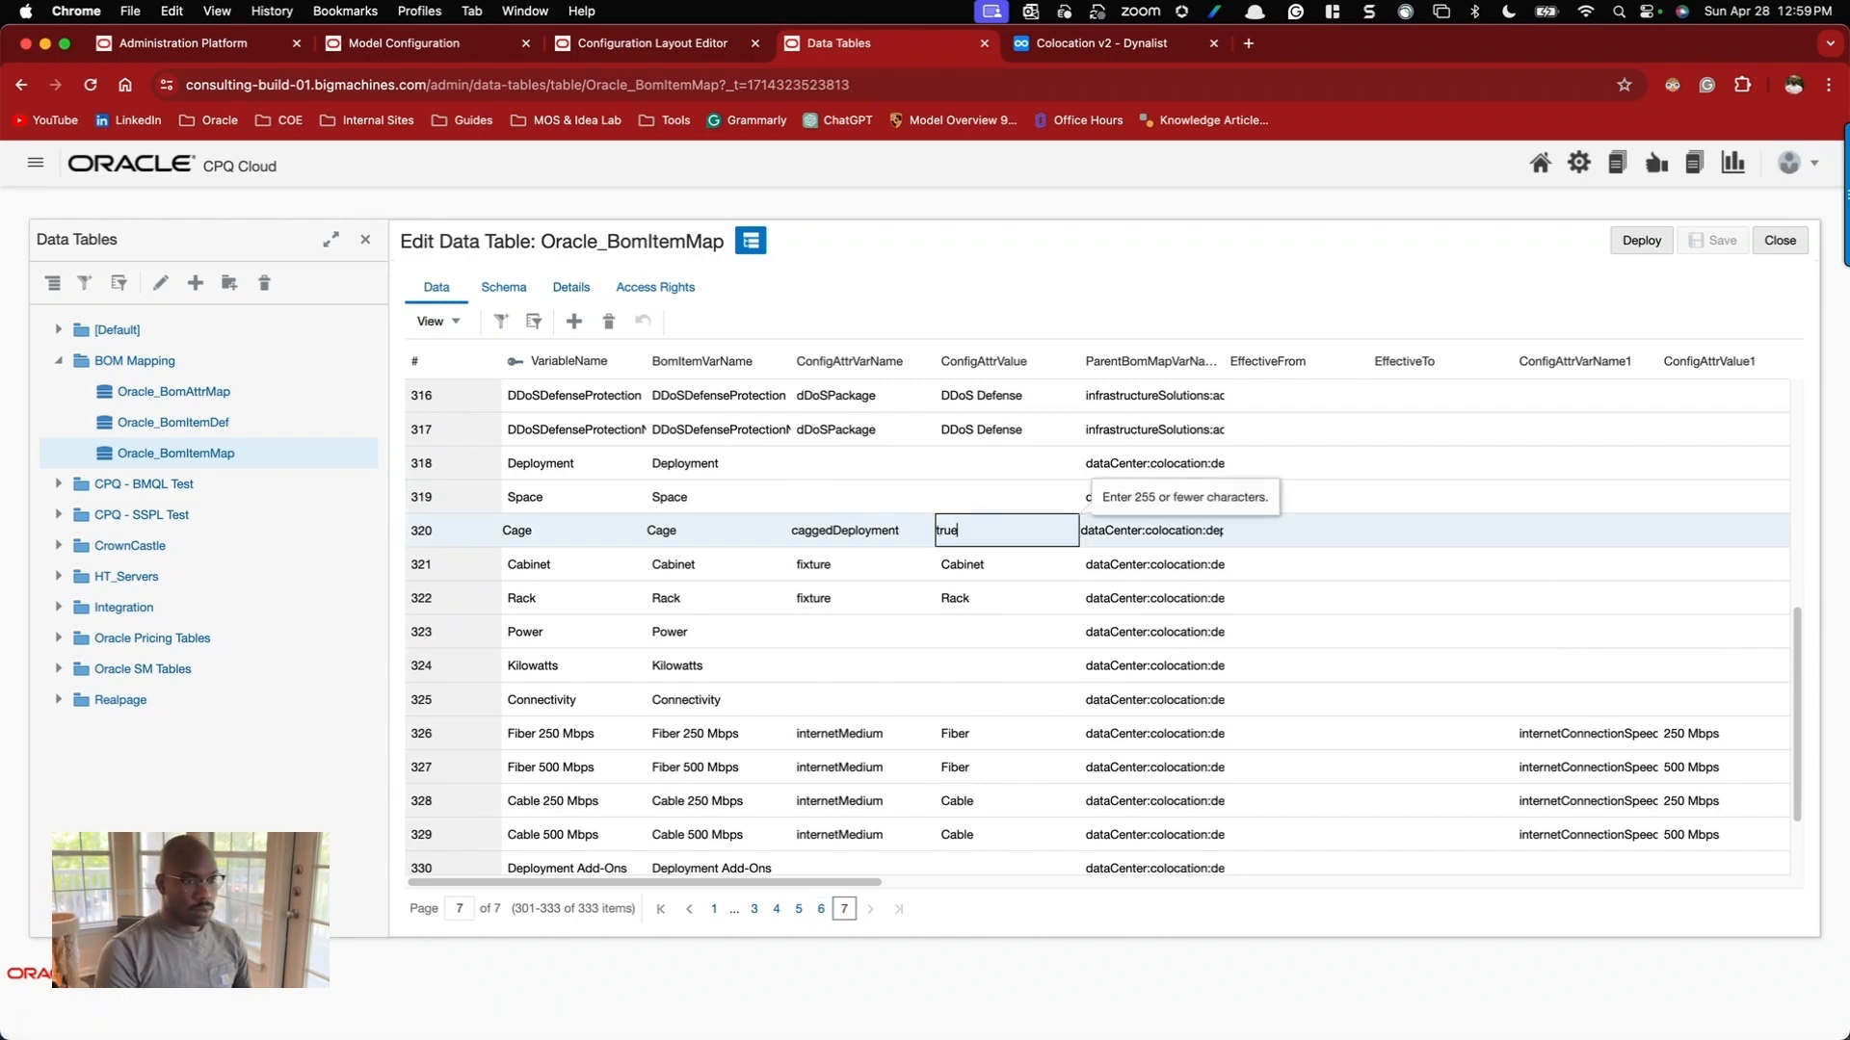
click(1642, 240)
click(961, 655)
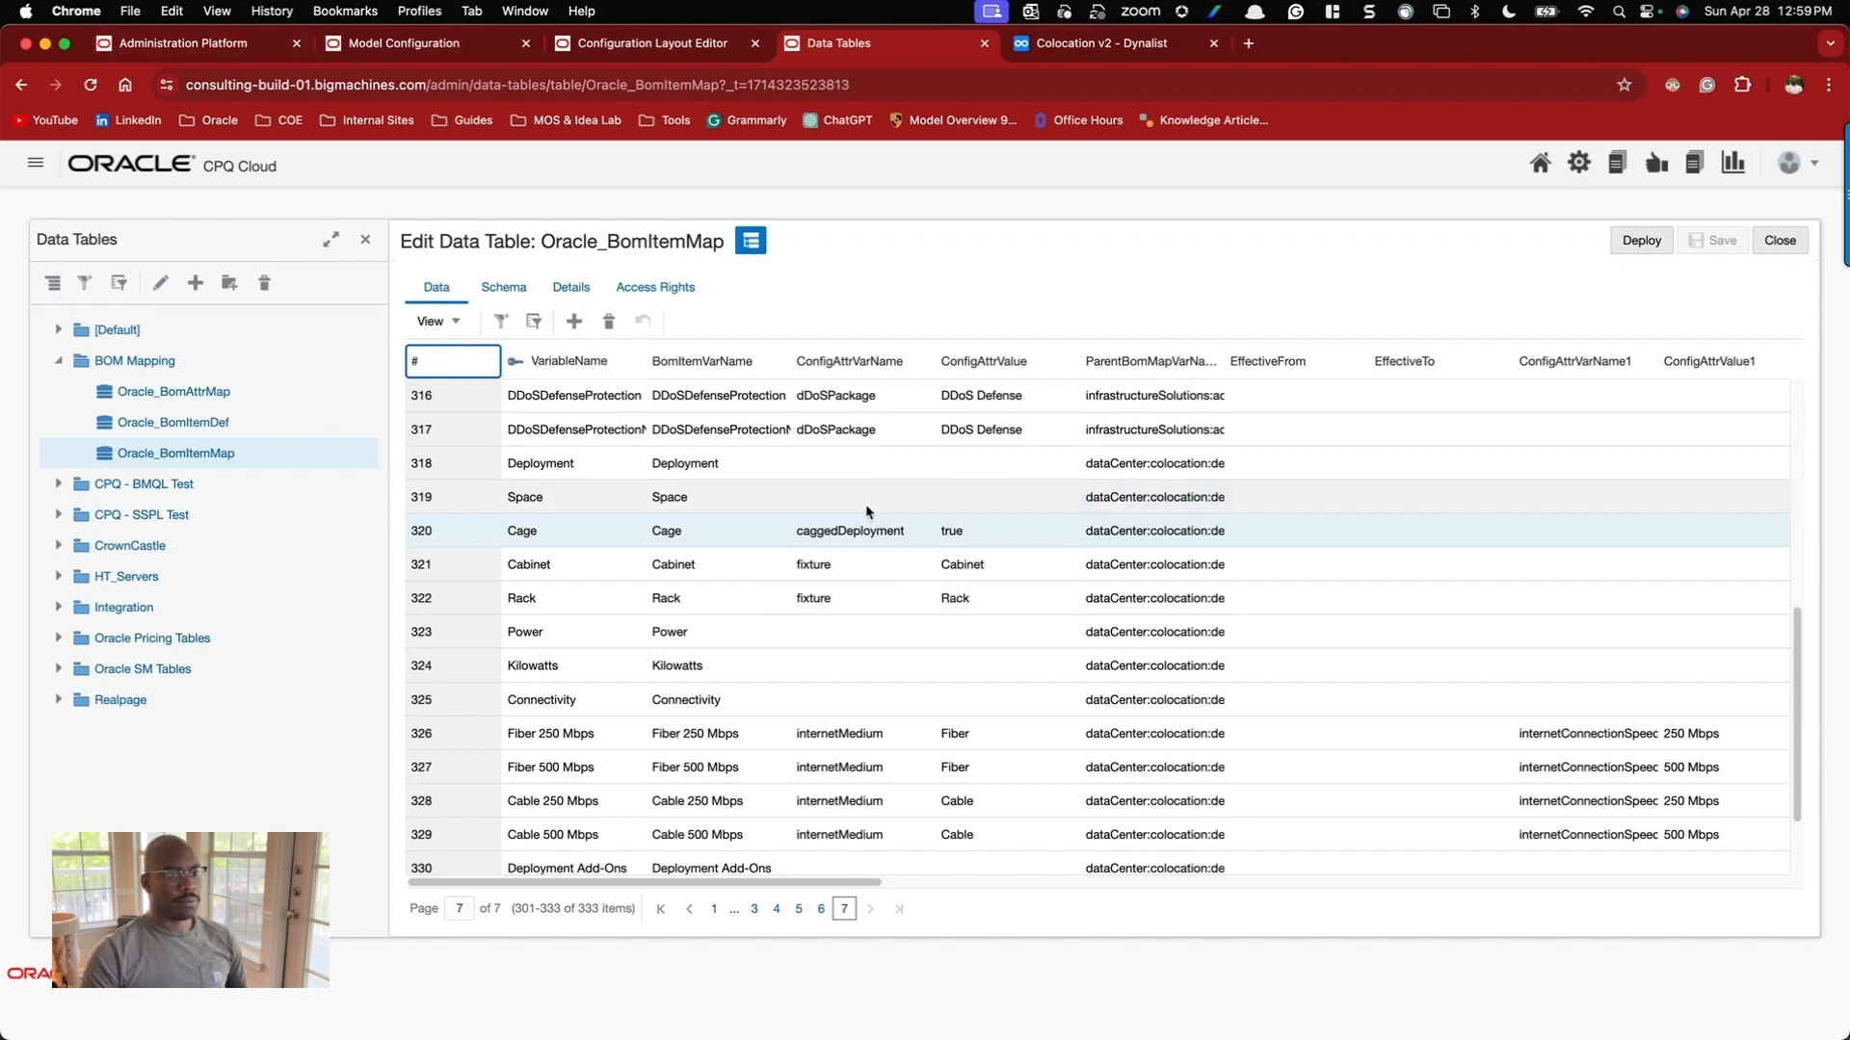
Update the Deployment configuration with its Bill of Materials shown, and save it back to the quote.
click(416, 53)
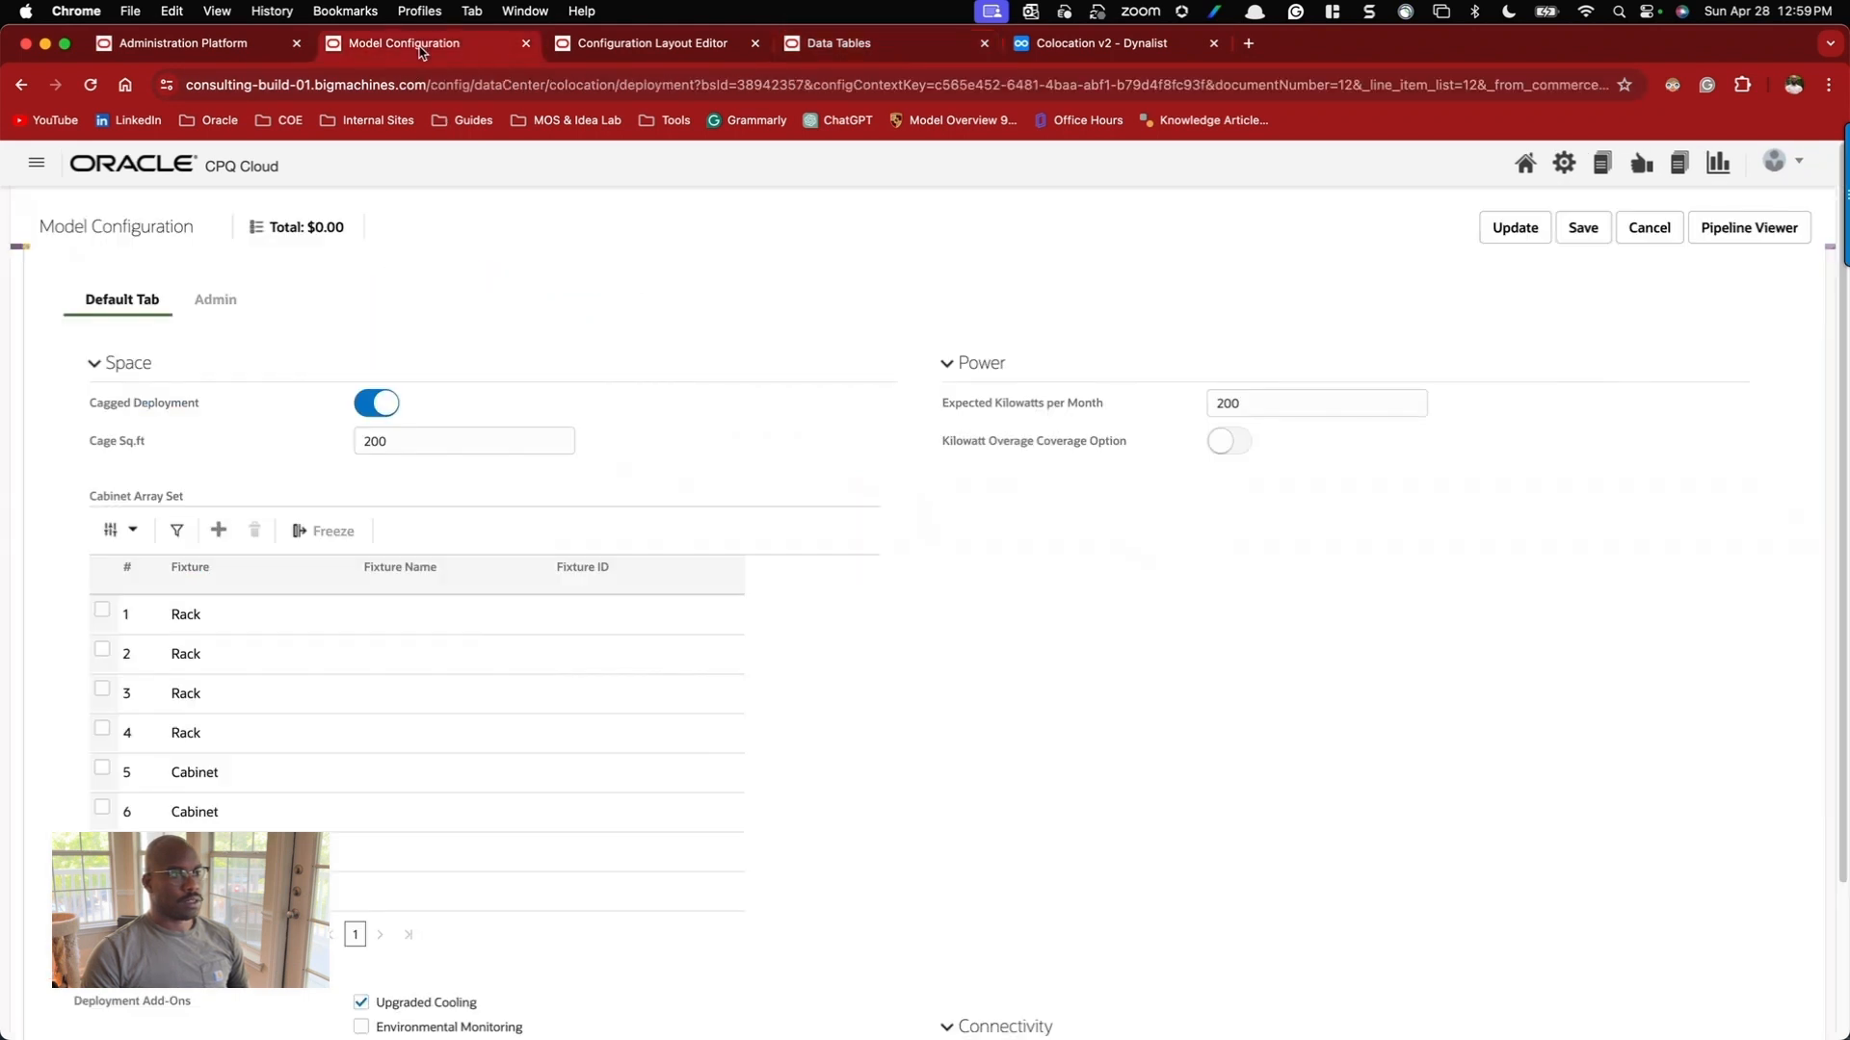
click(297, 227)
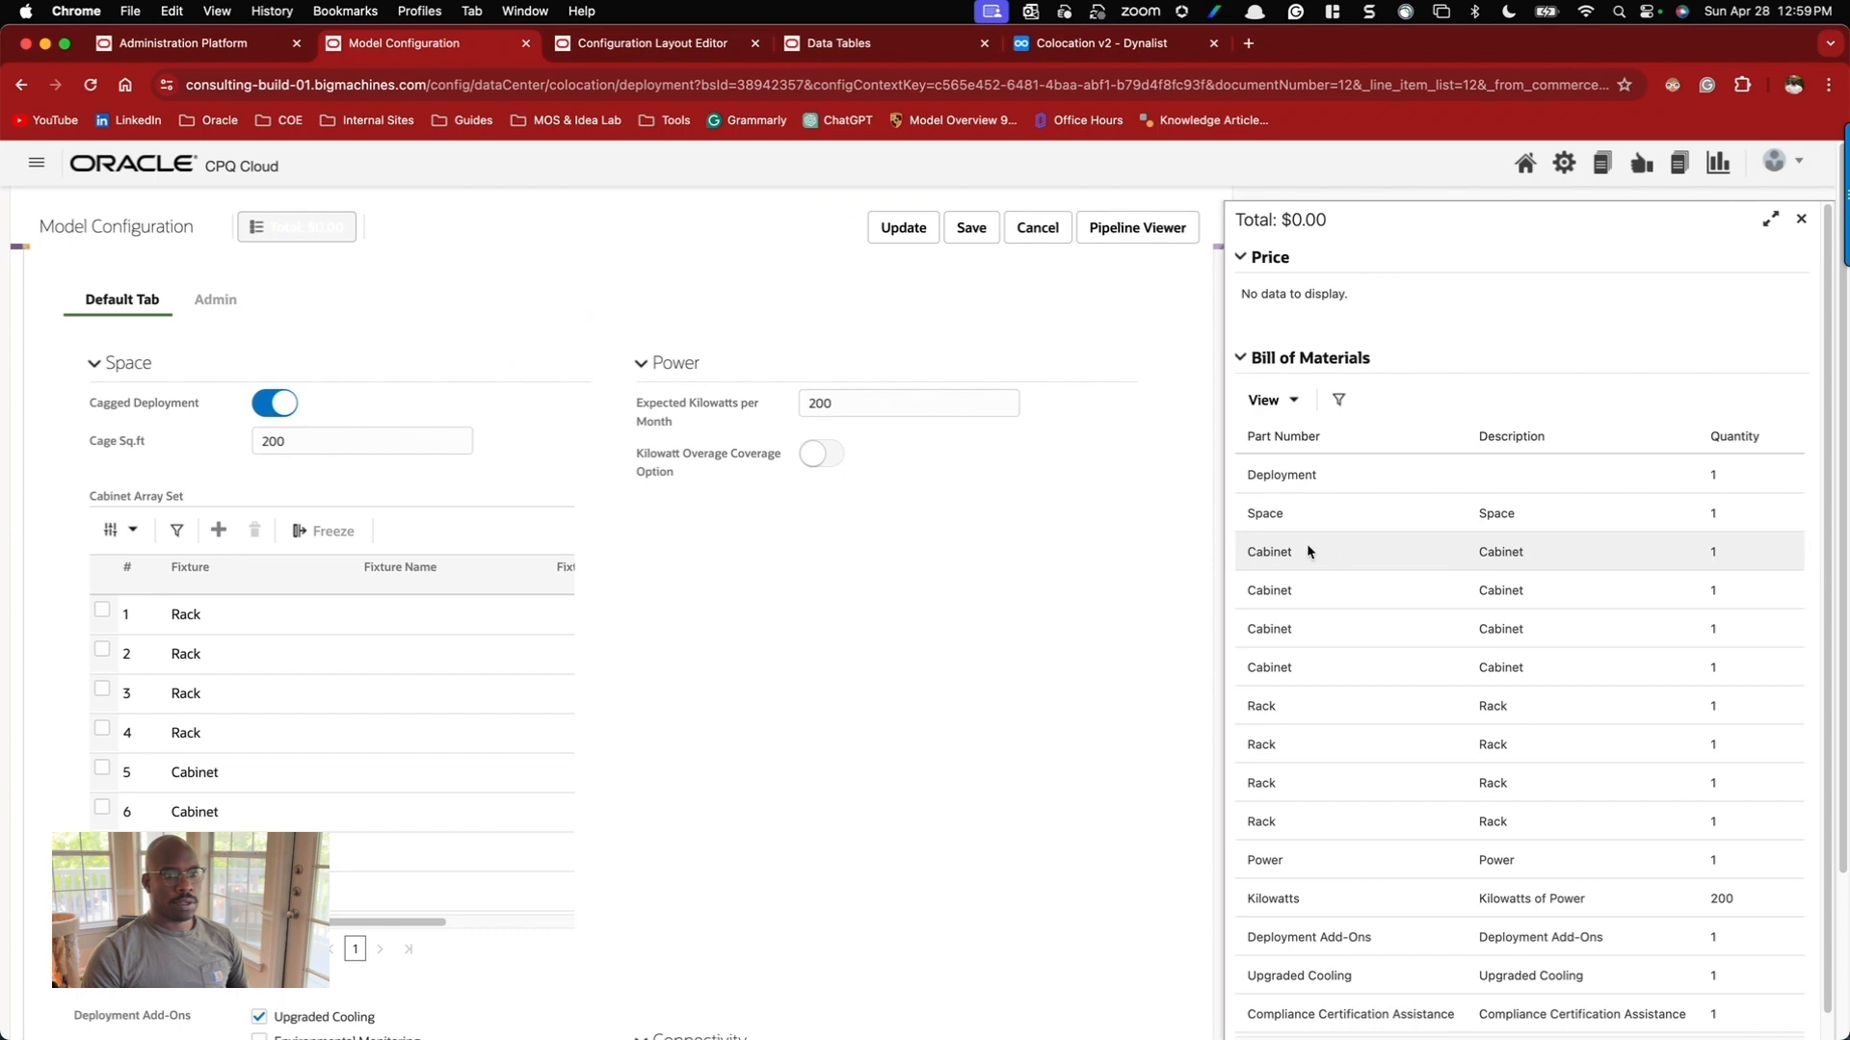
click(903, 228)
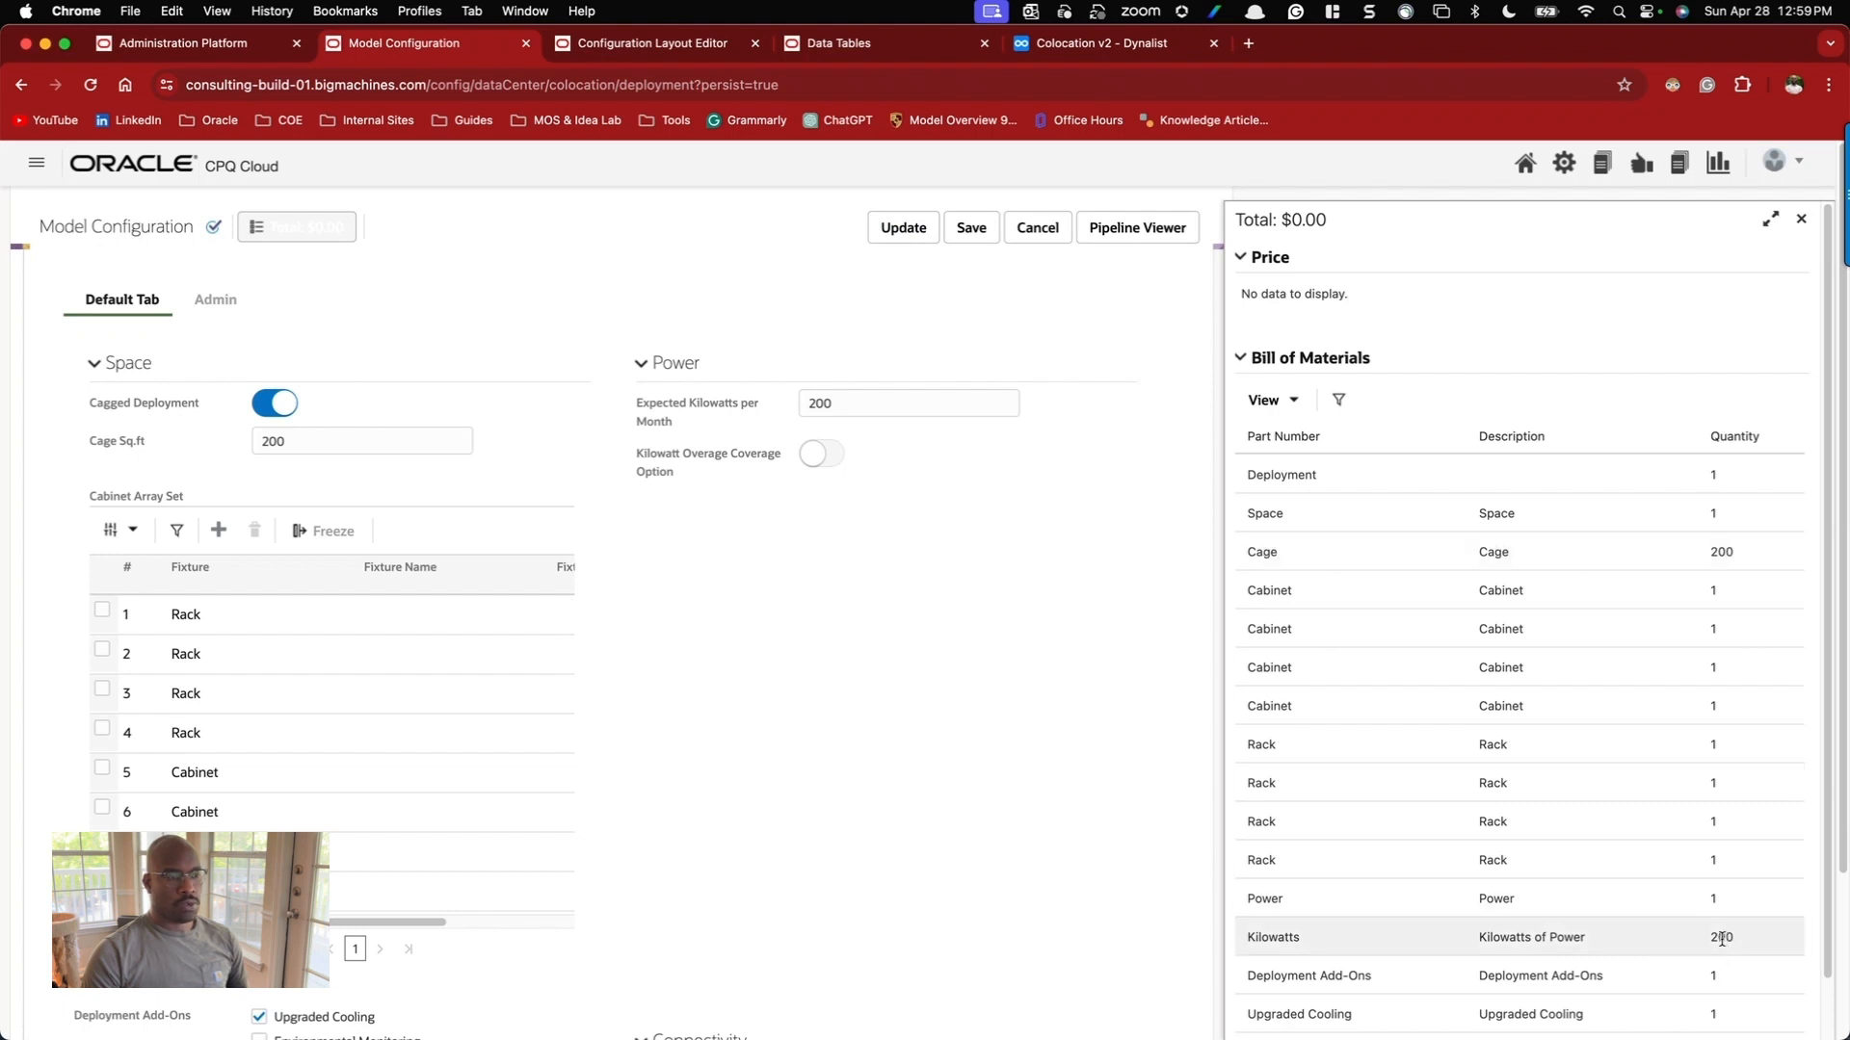
click(979, 234)
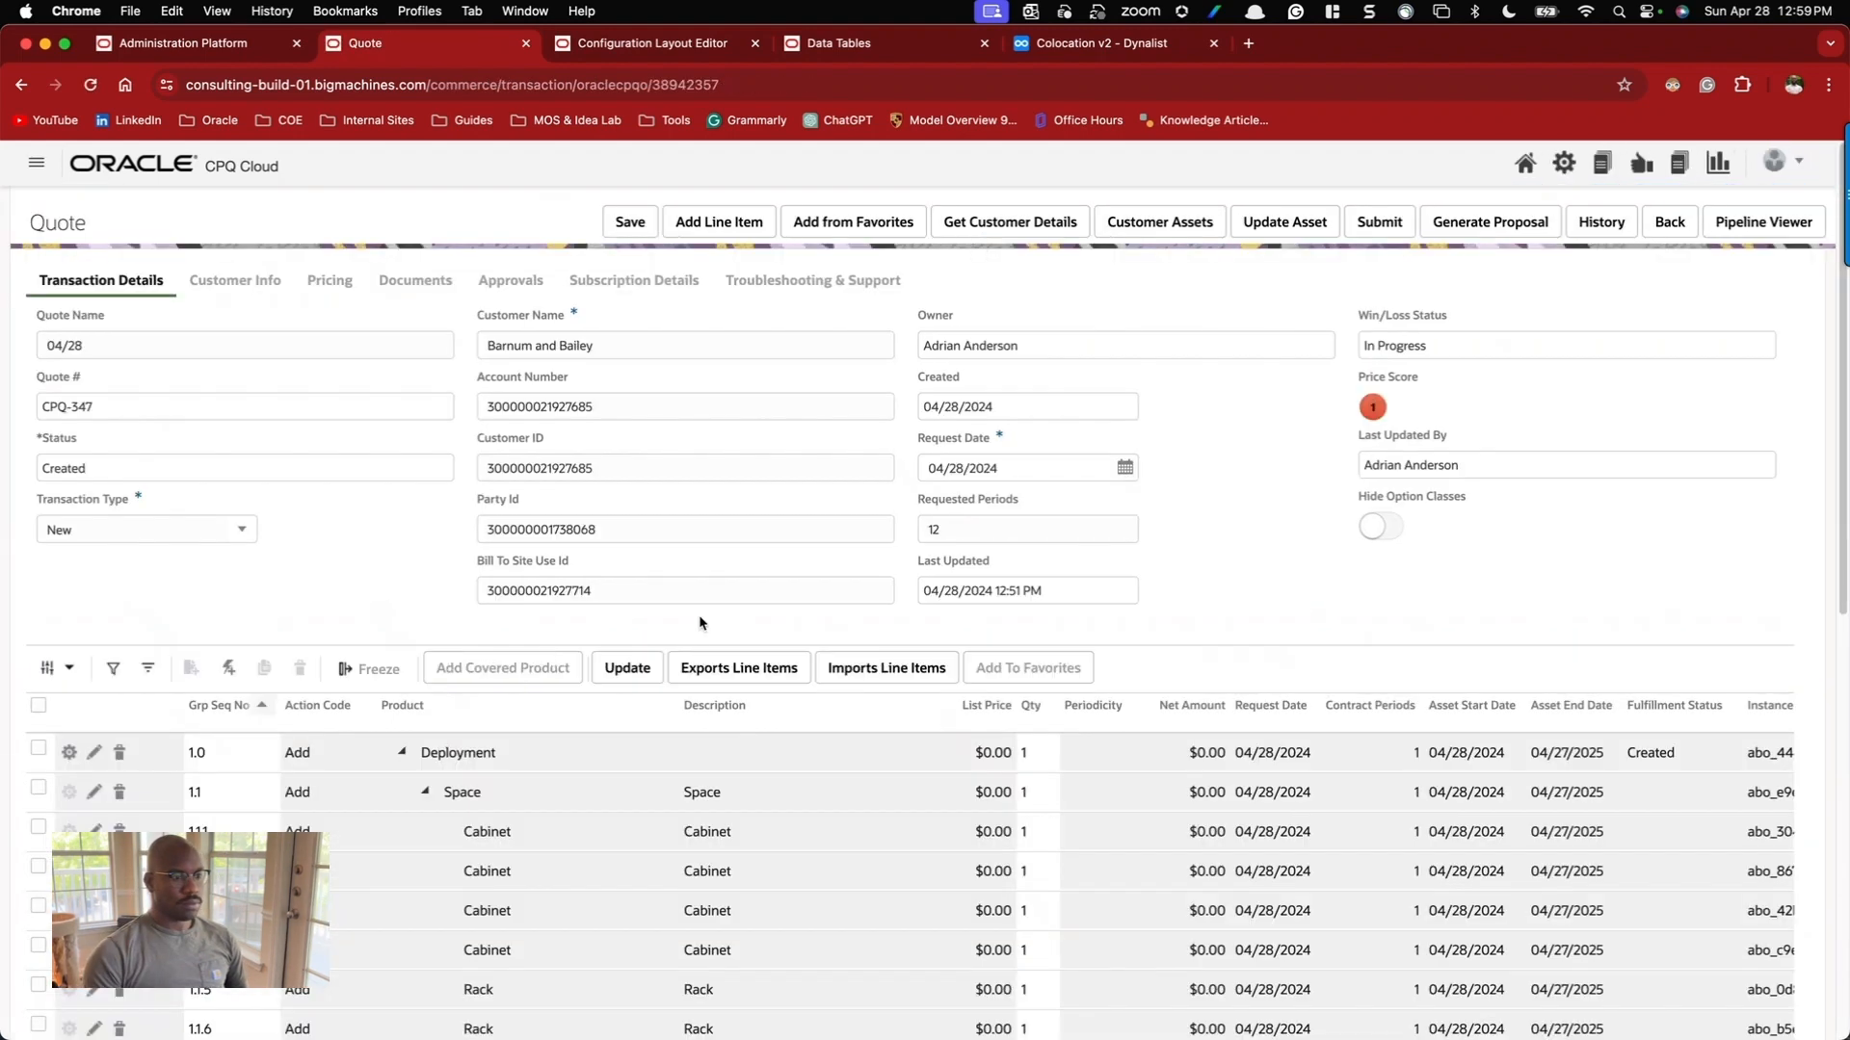
scroll(699, 623, down, 4)
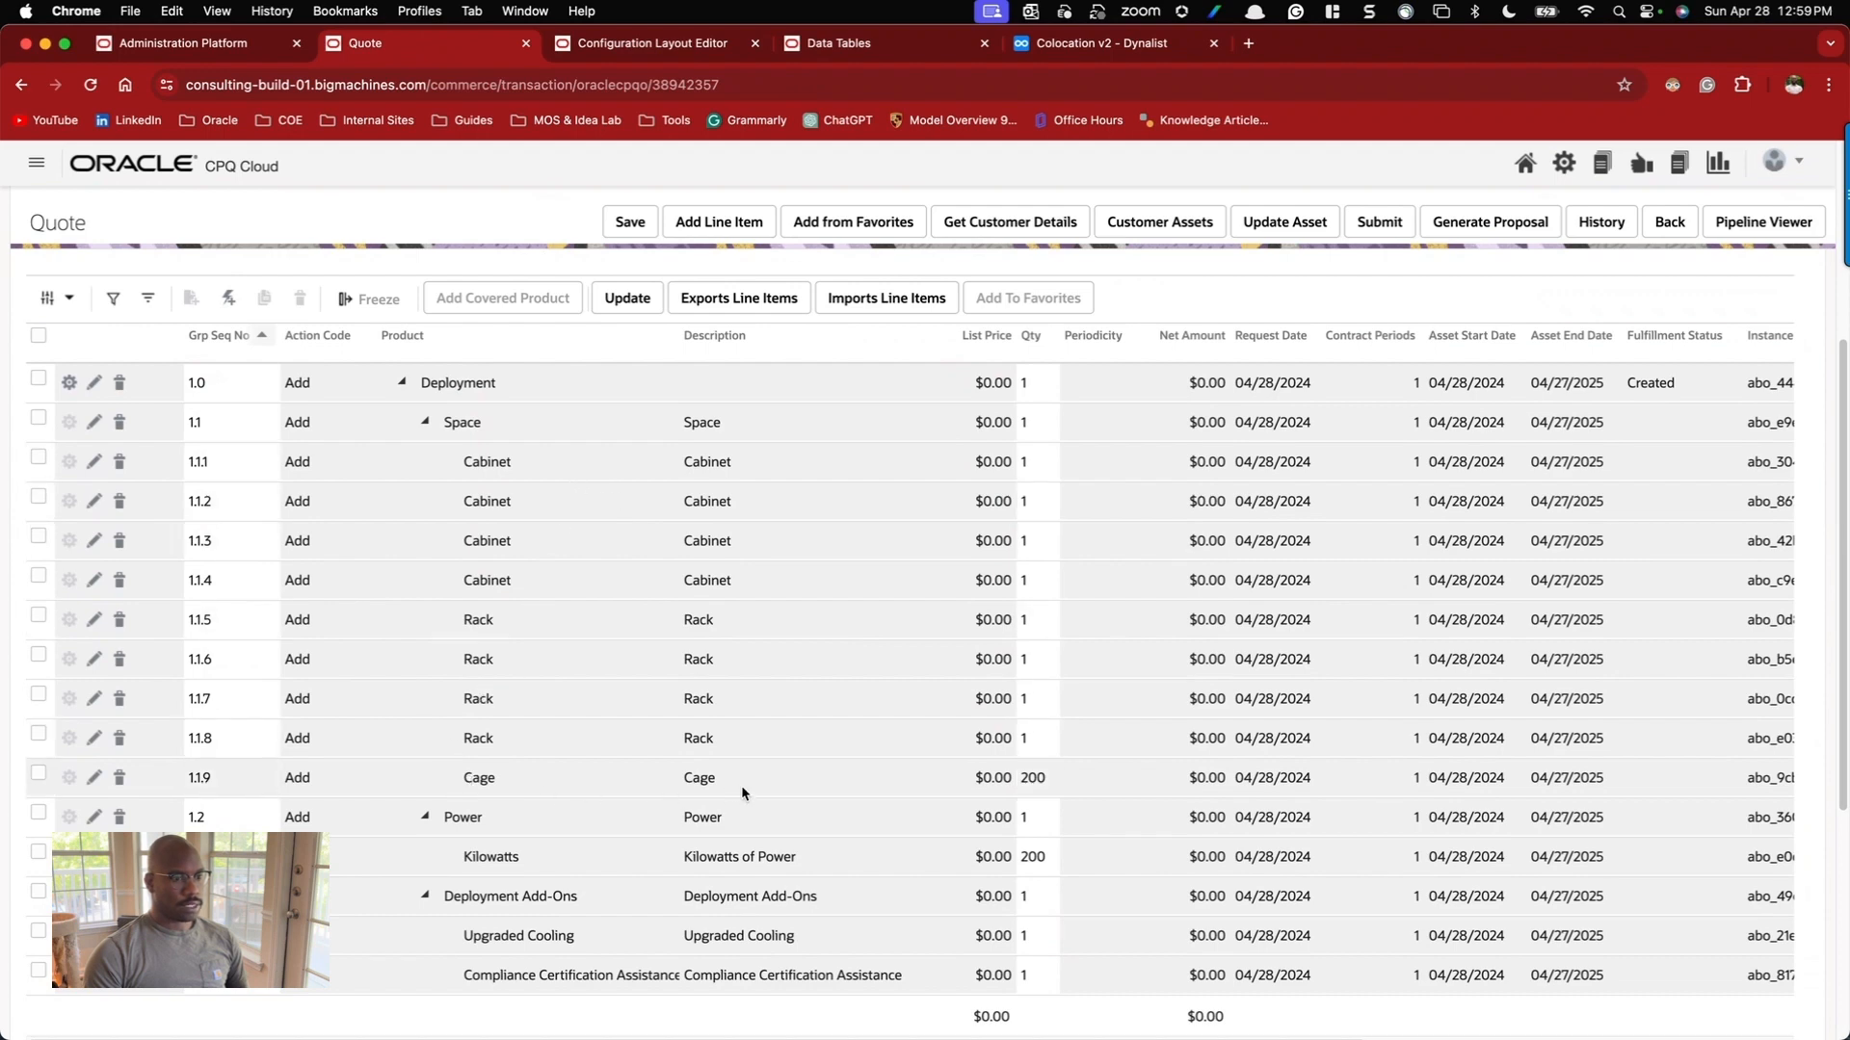
Examine the sequence numbers of the Deployment items in the Oracle_BomItemDef data table.
click(663, 54)
click(881, 48)
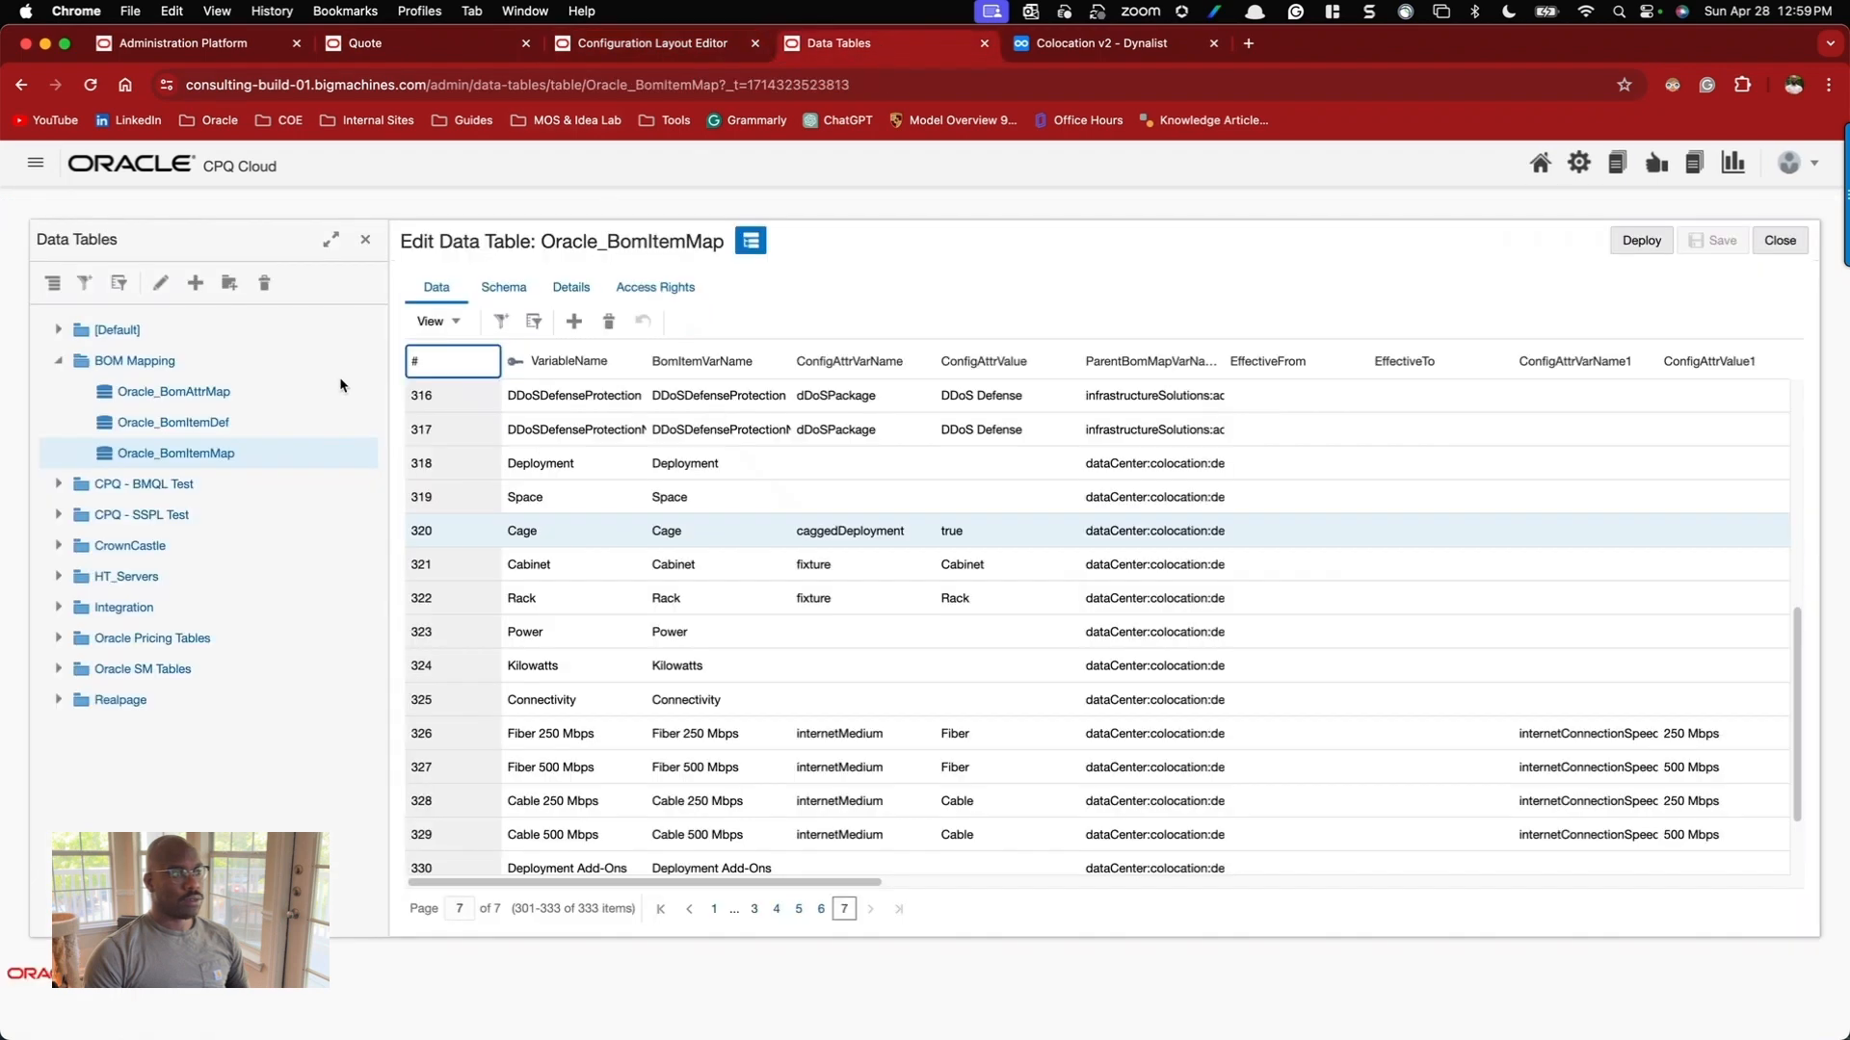
click(181, 424)
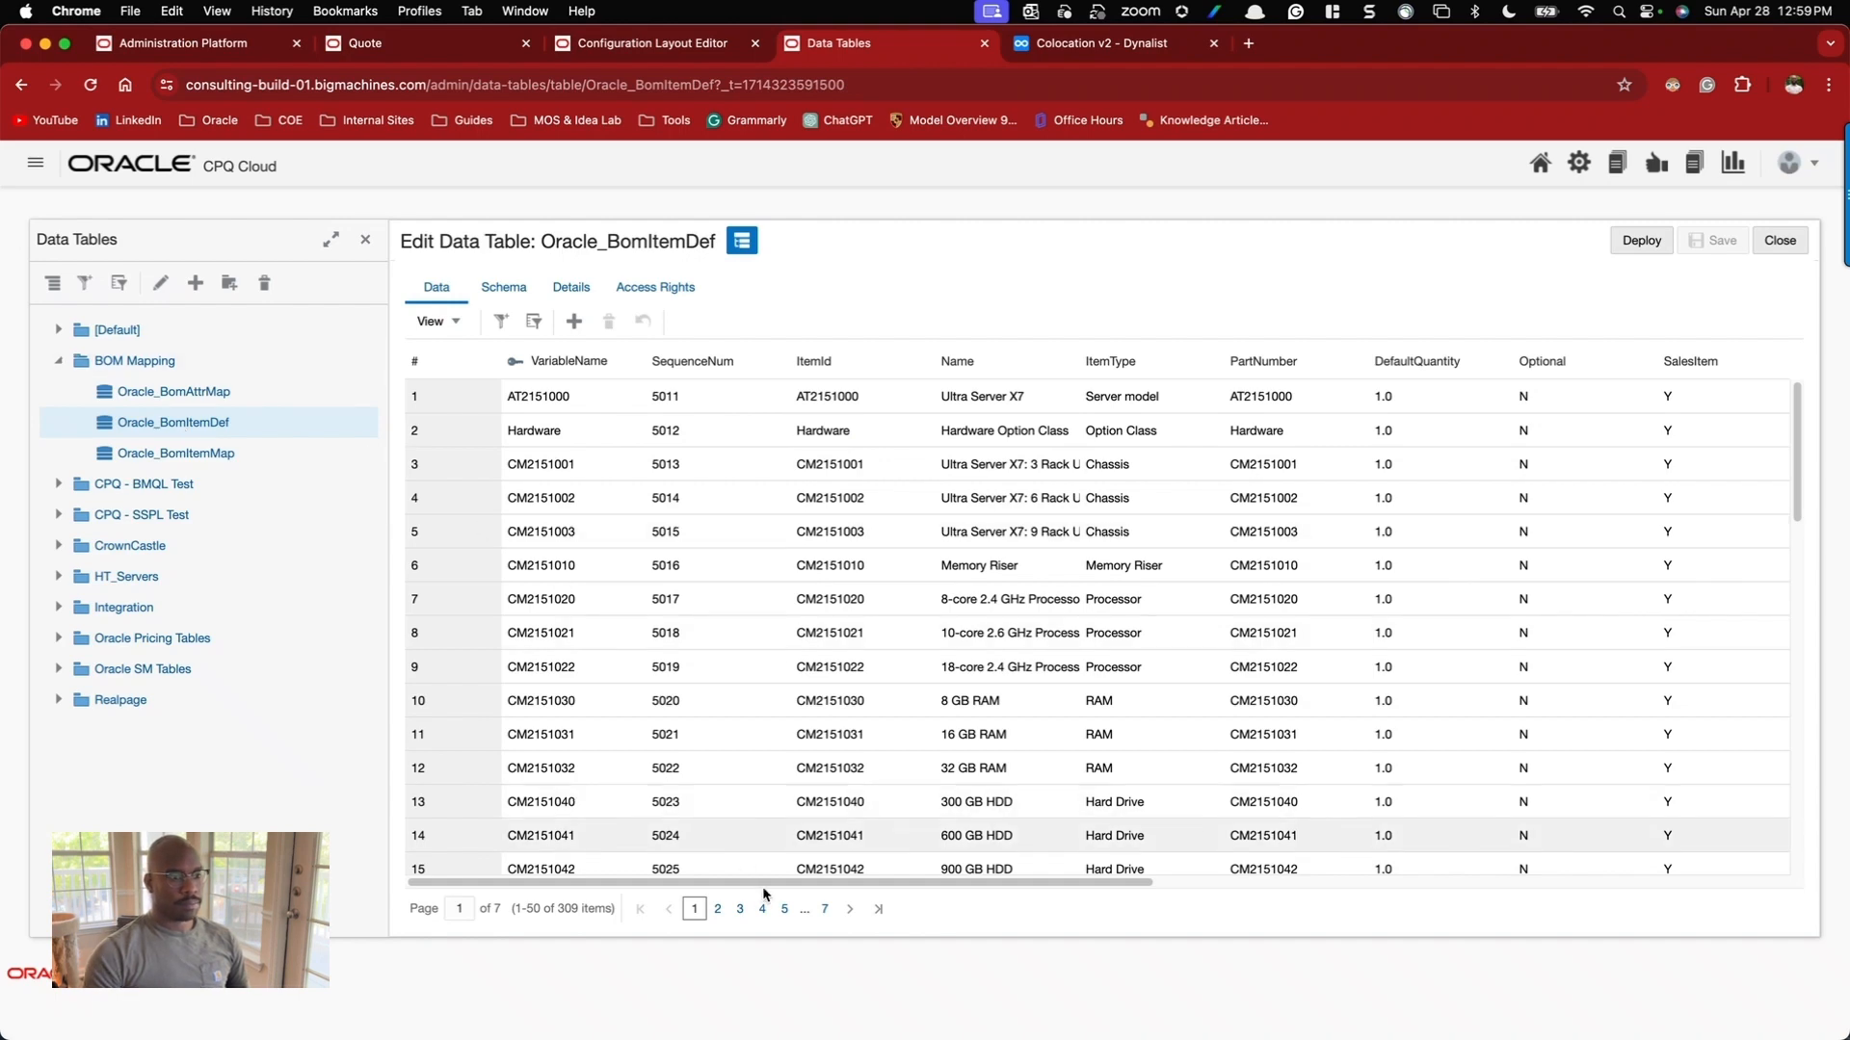
click(824, 909)
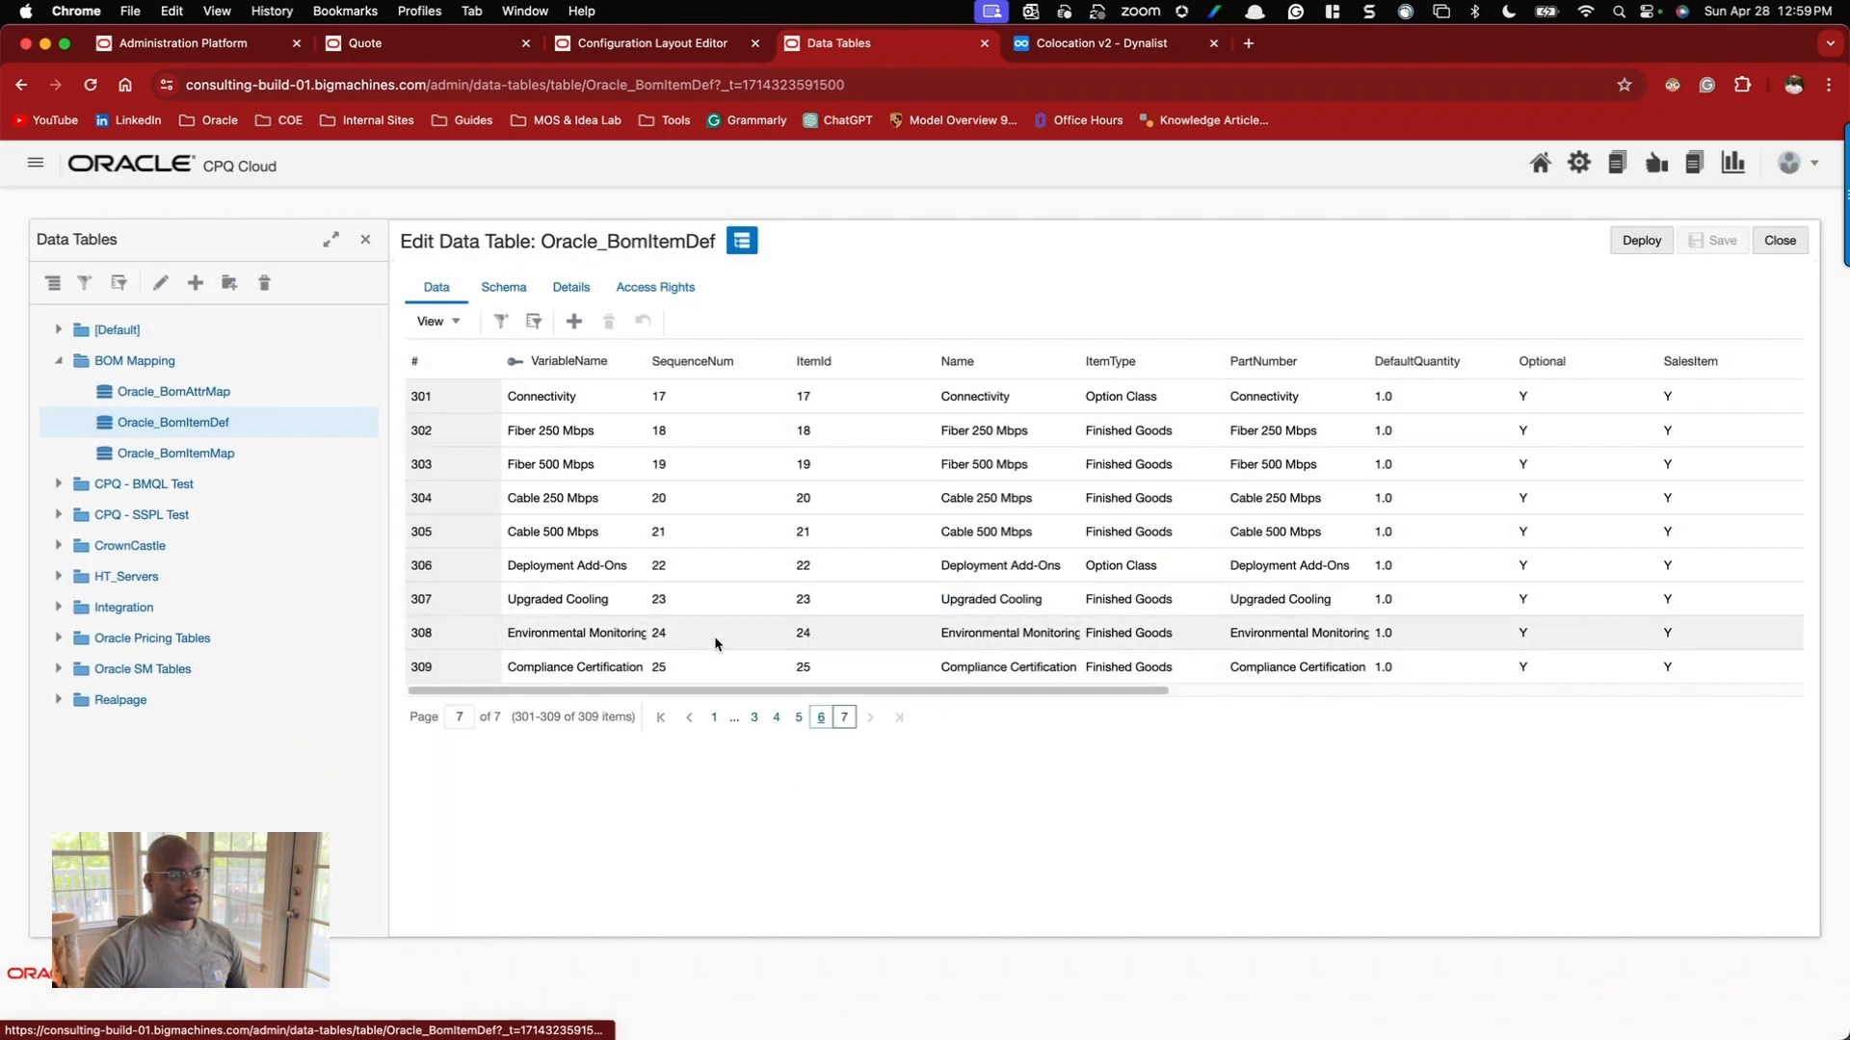
click(819, 720)
scroll(717, 594, down, 10)
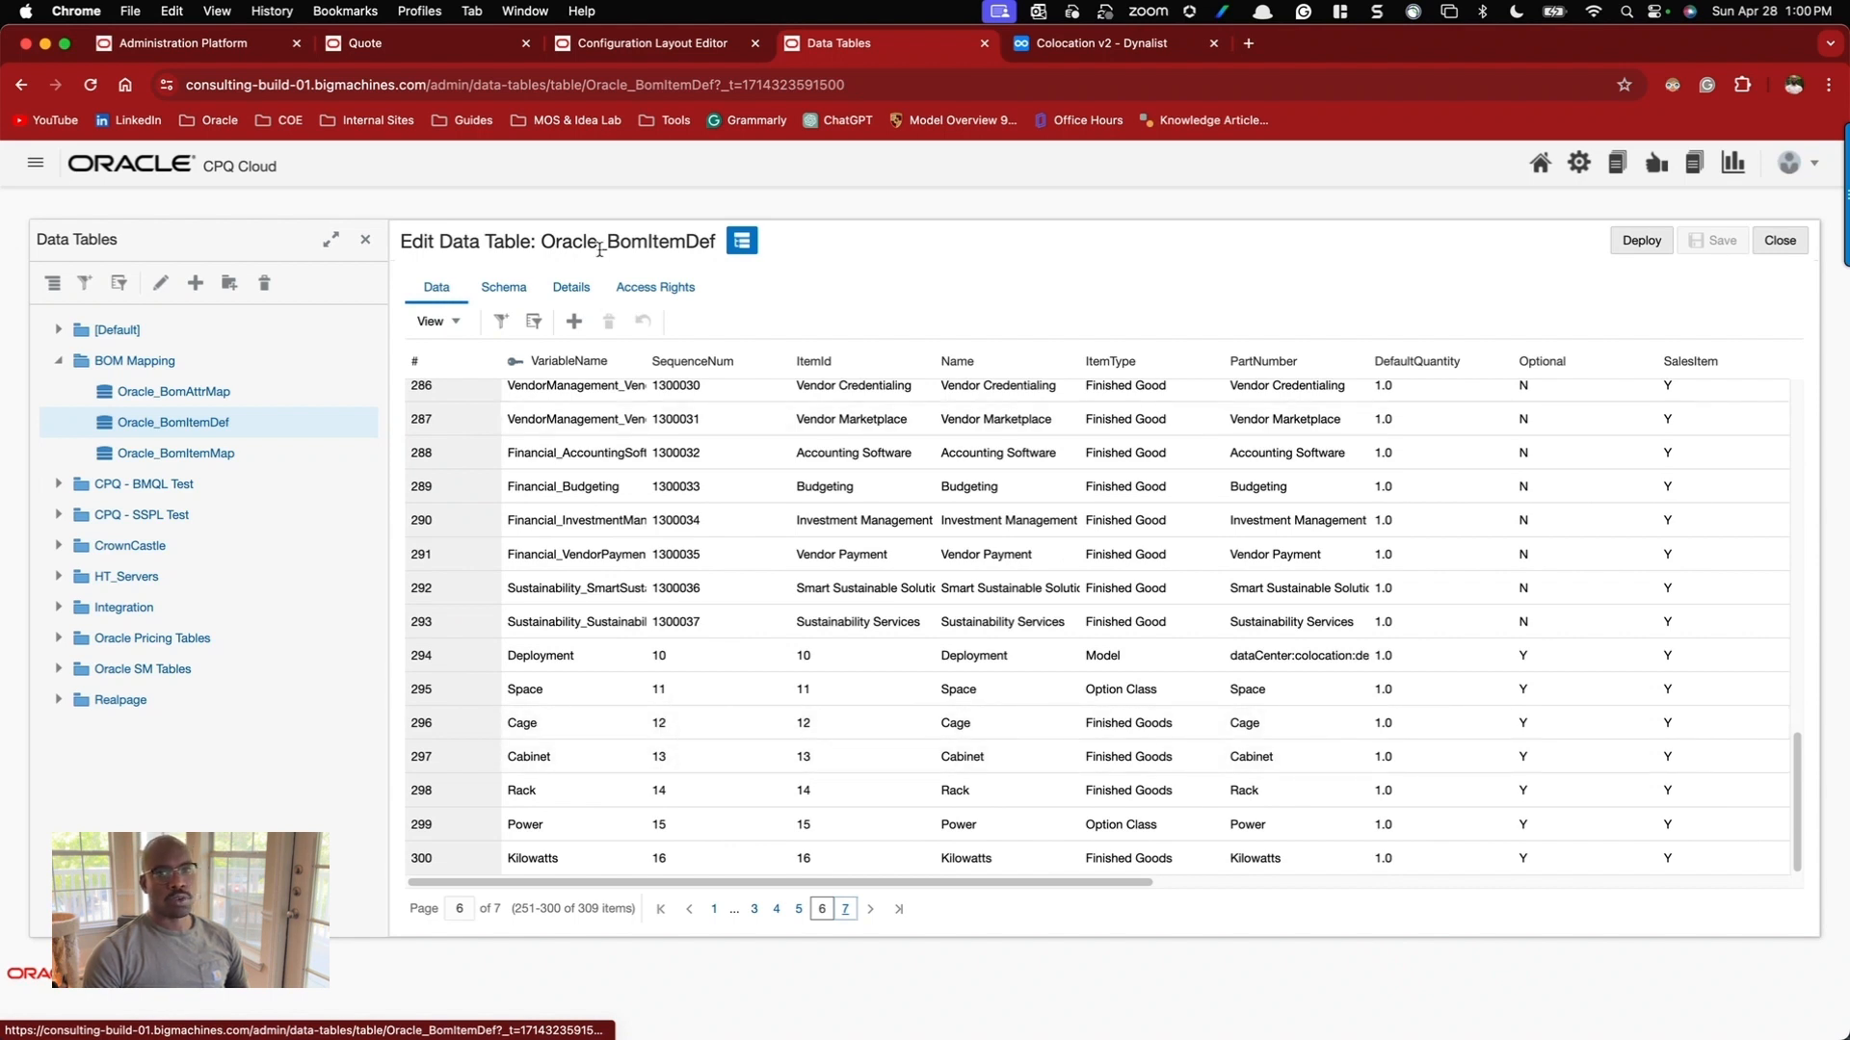
Return to the quote and widen the line item grid's Product column to fit the longest product name.
click(432, 56)
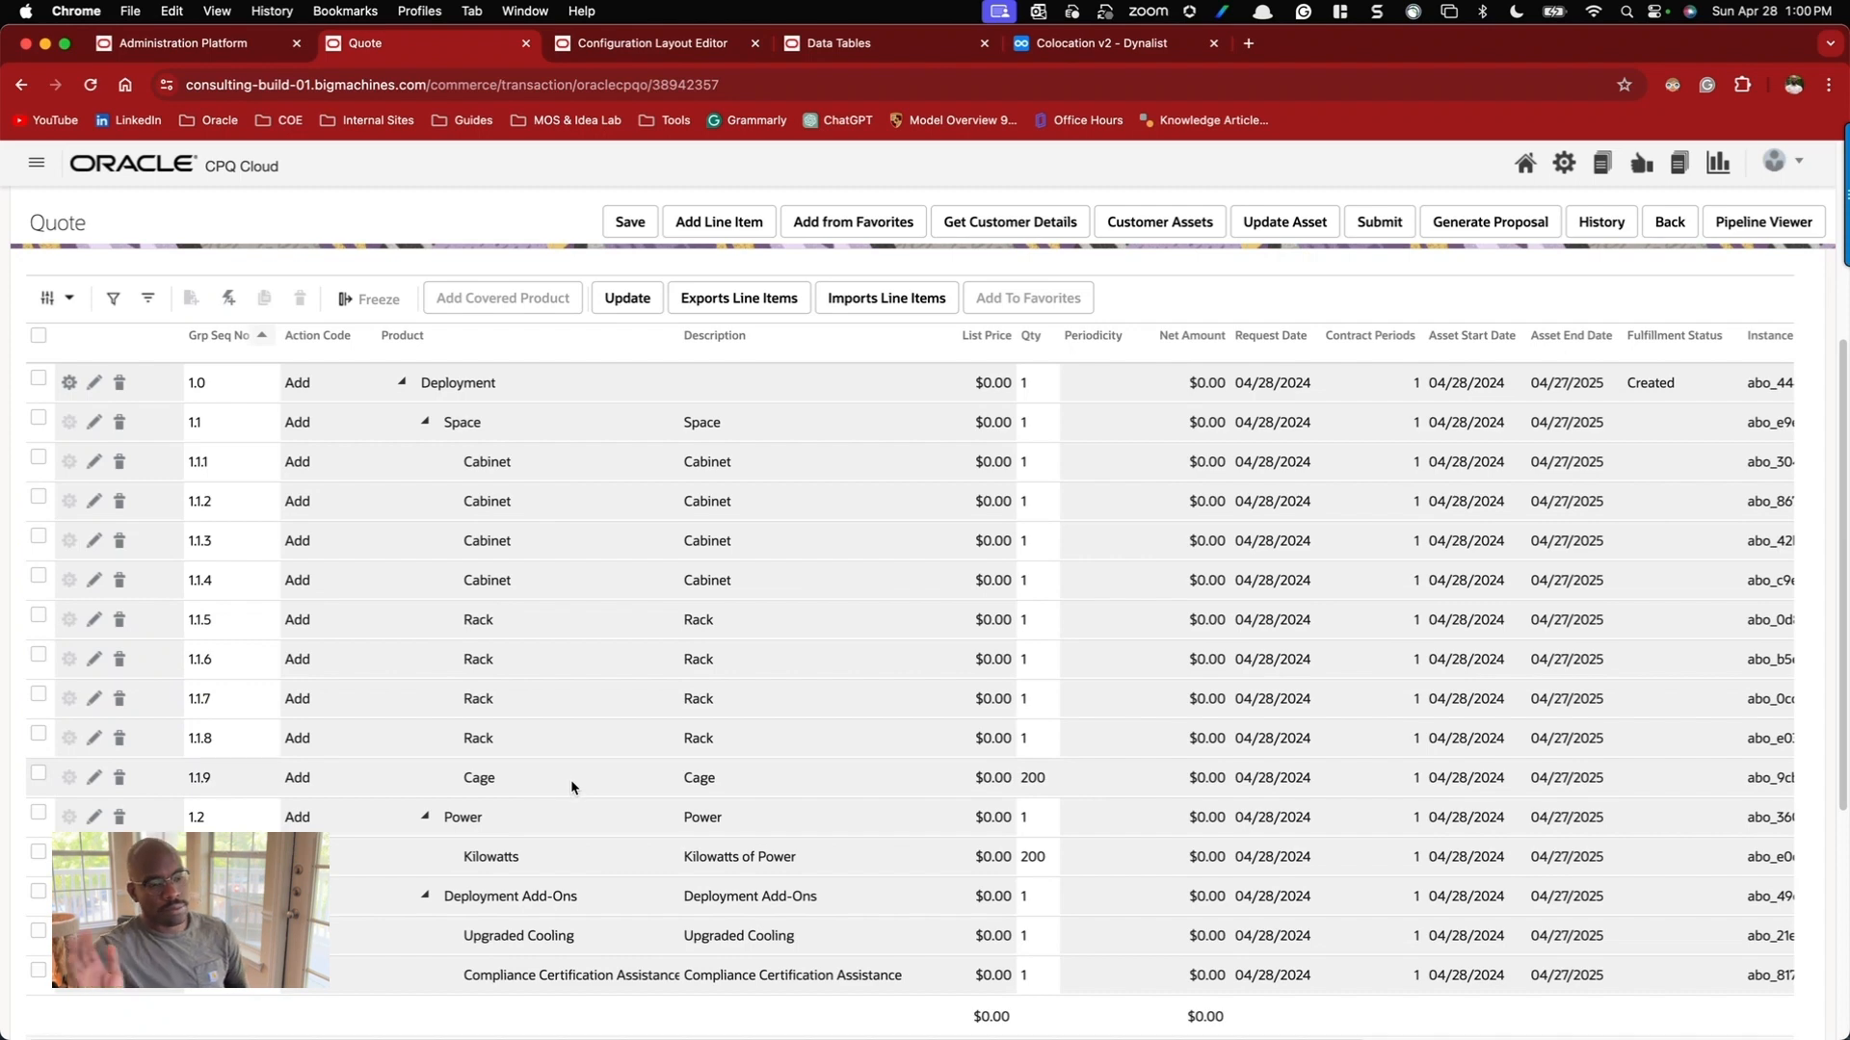
scroll(571, 778, down, 2)
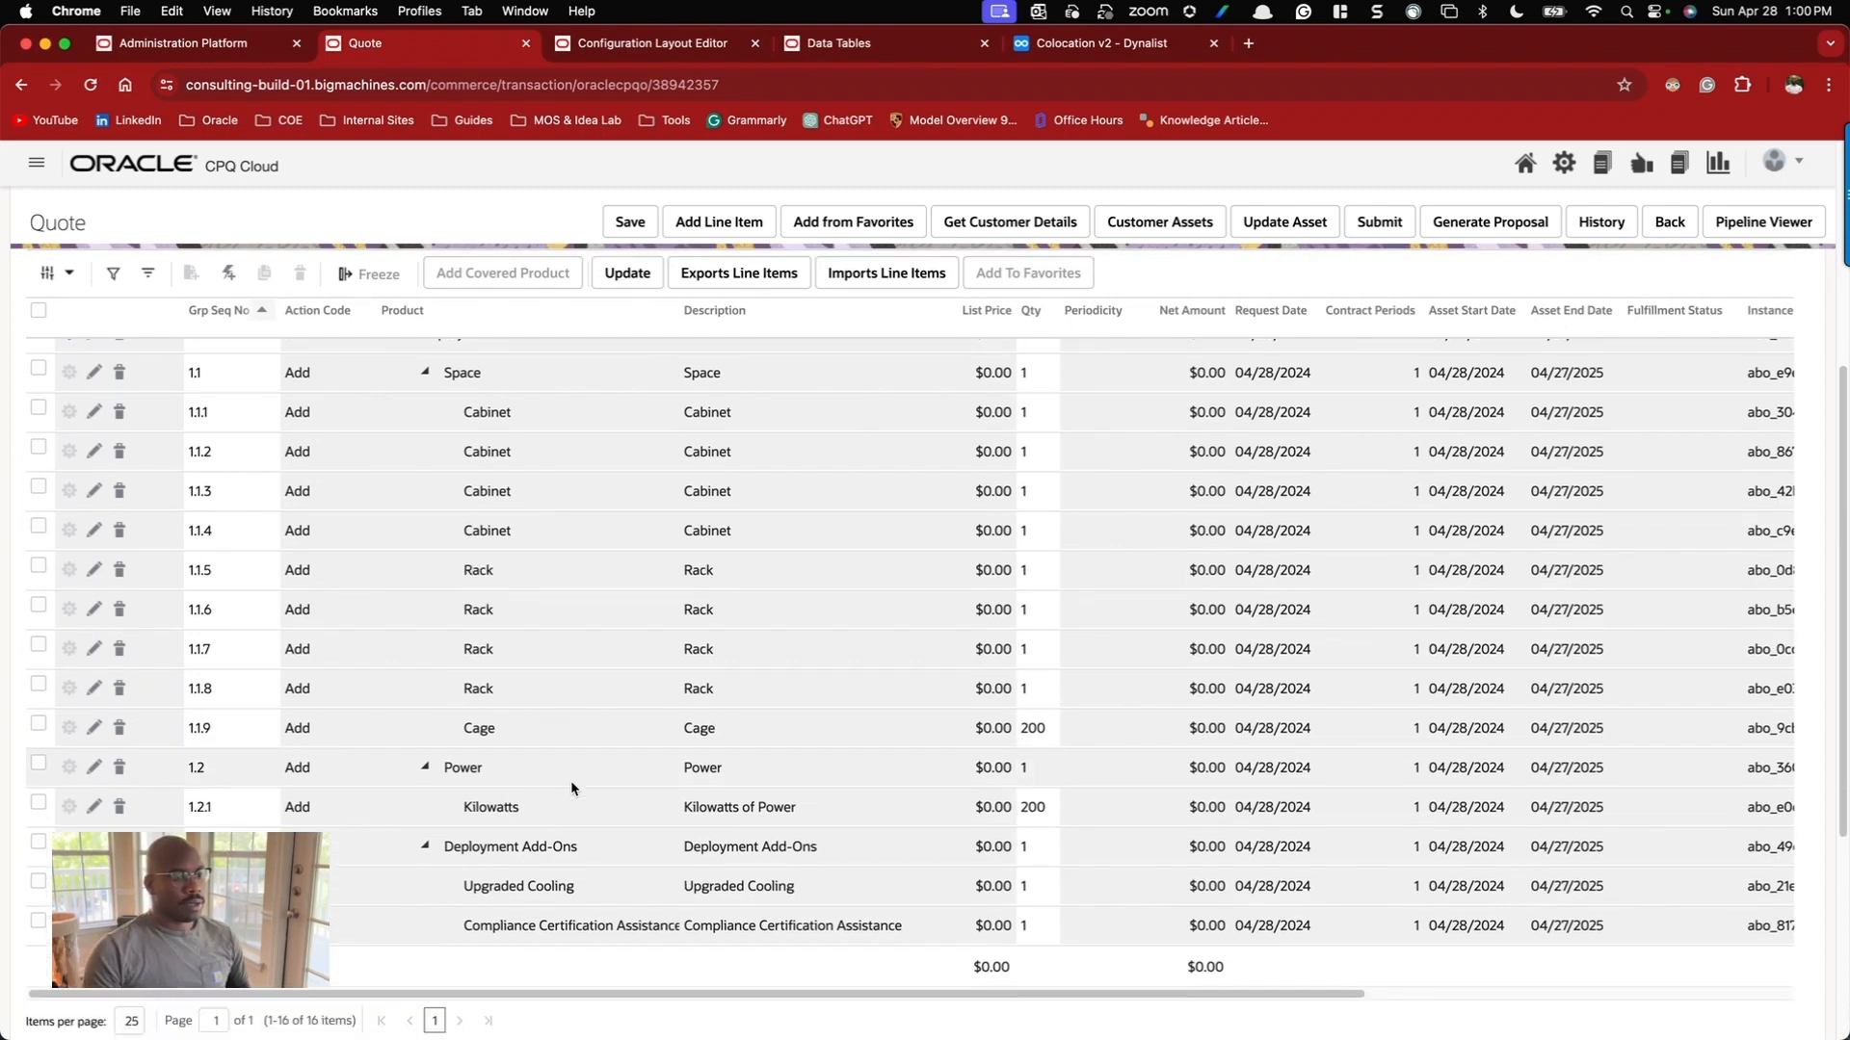
drag(679, 313, 714, 321)
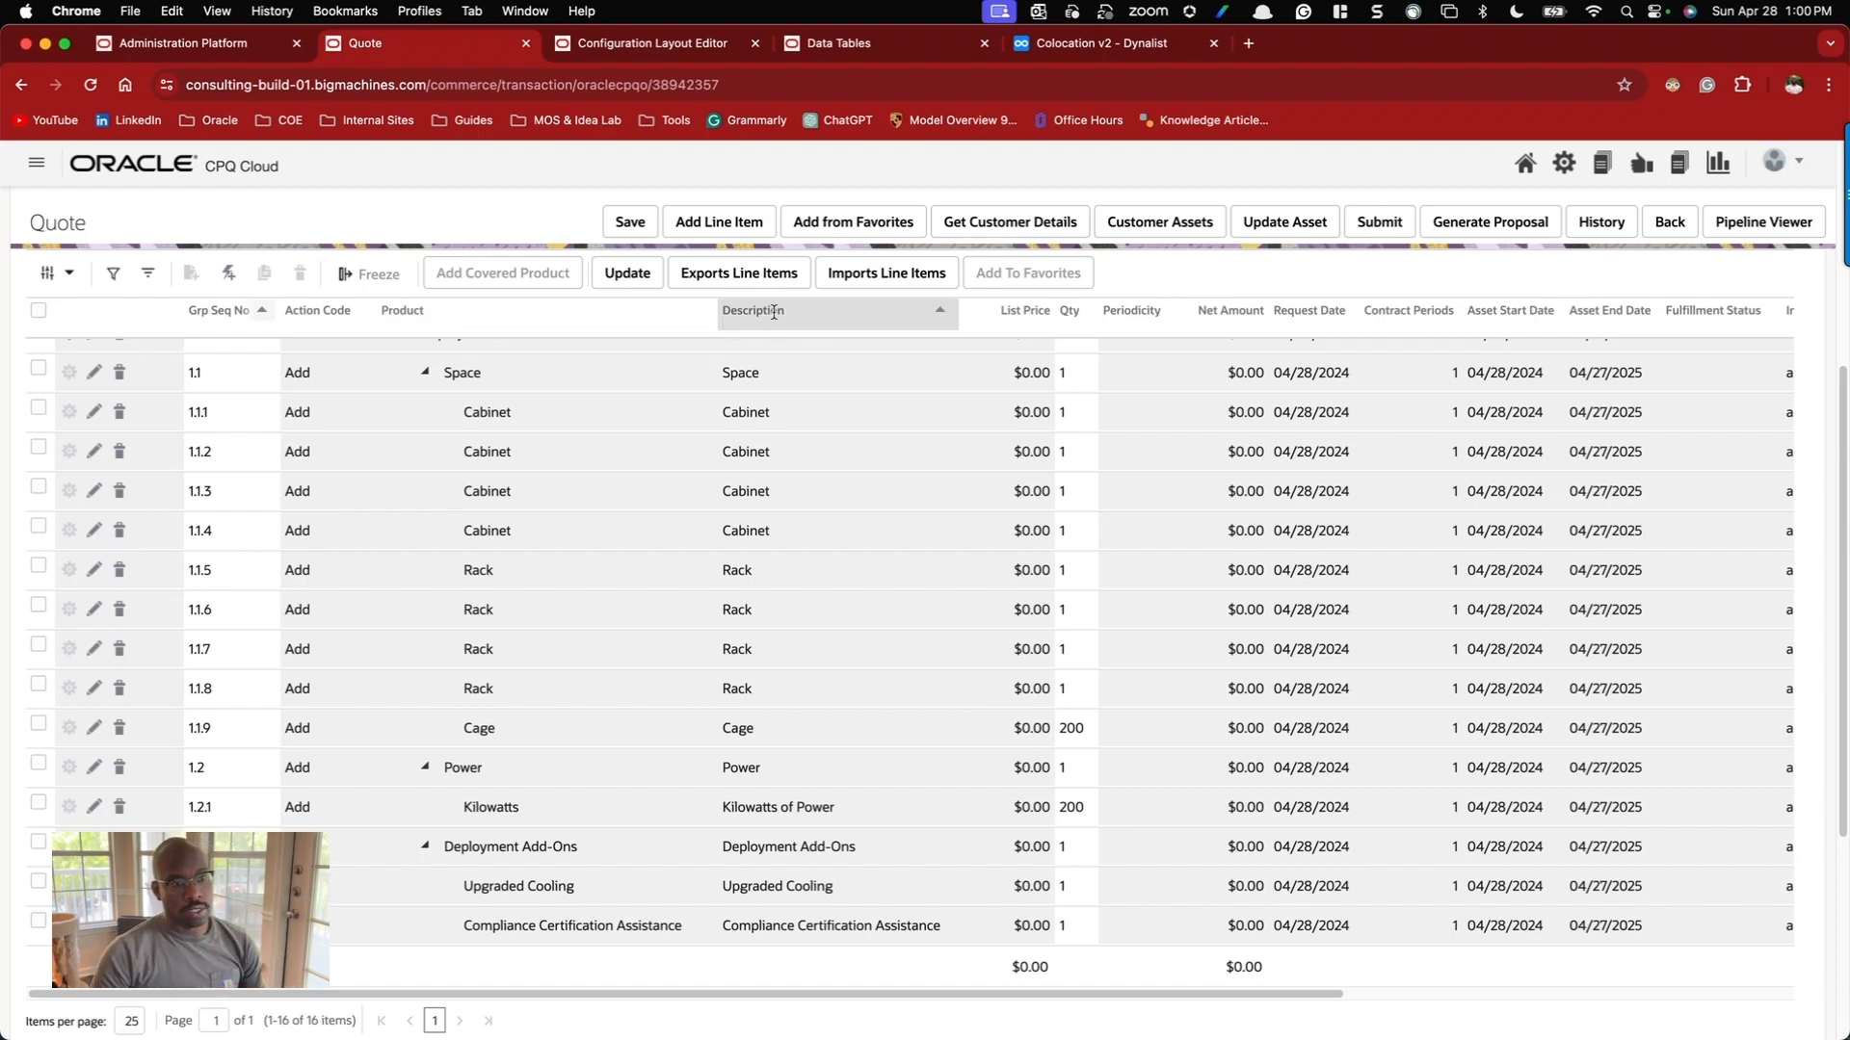
Inspect the Qty column header in the browser developer tools to read its variable name, and close the tools.
right_click(1174, 271)
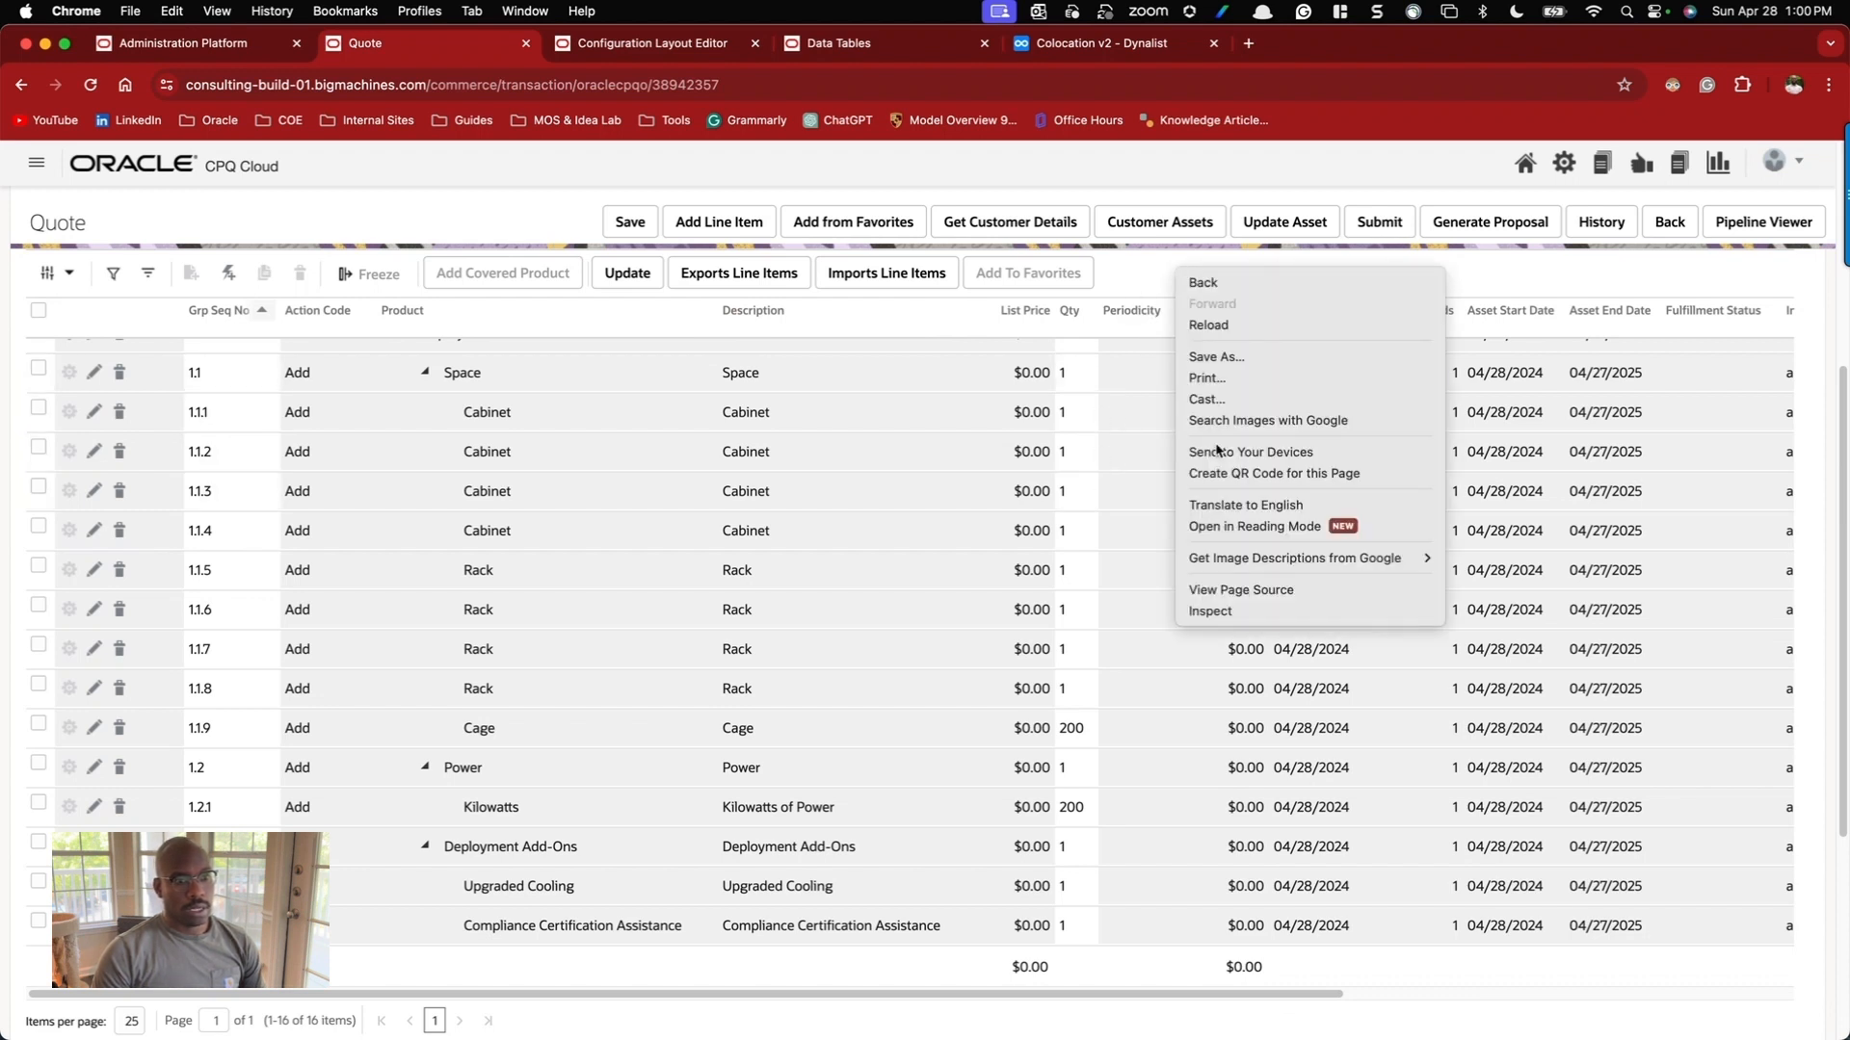
click(1212, 612)
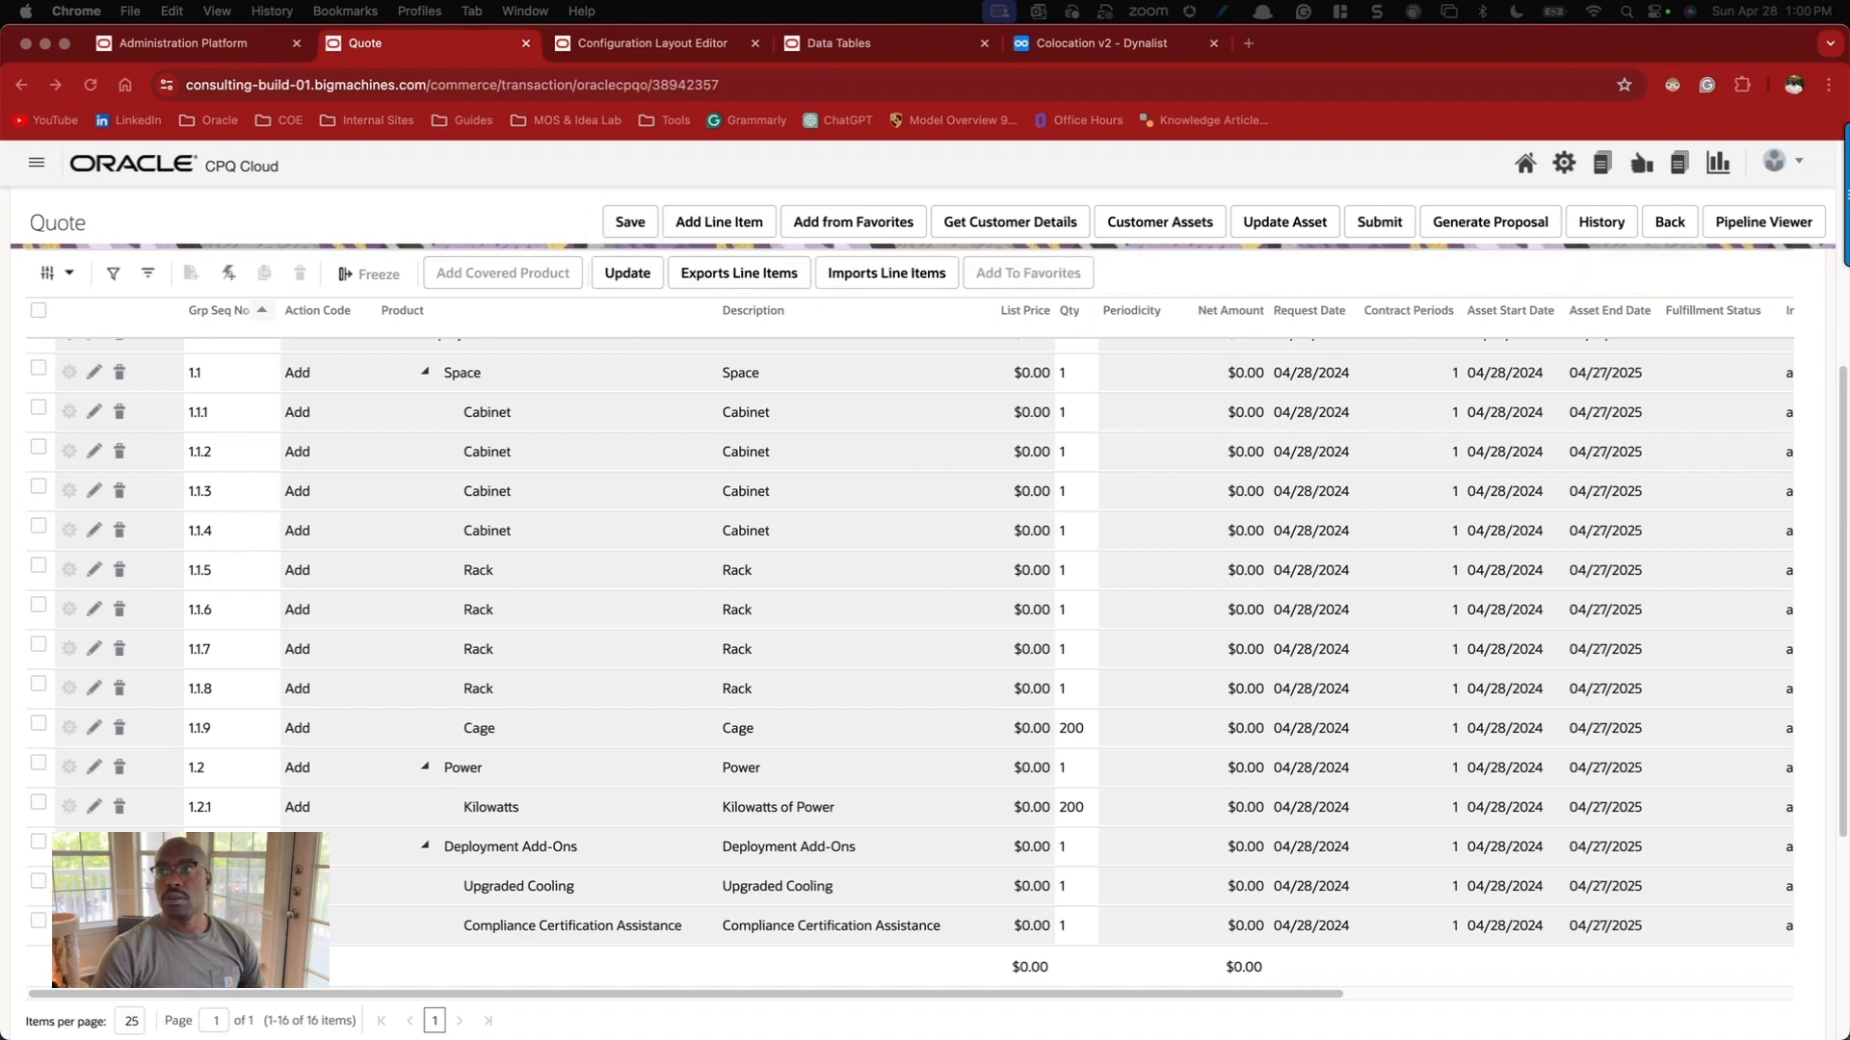
key(super+shift+d)
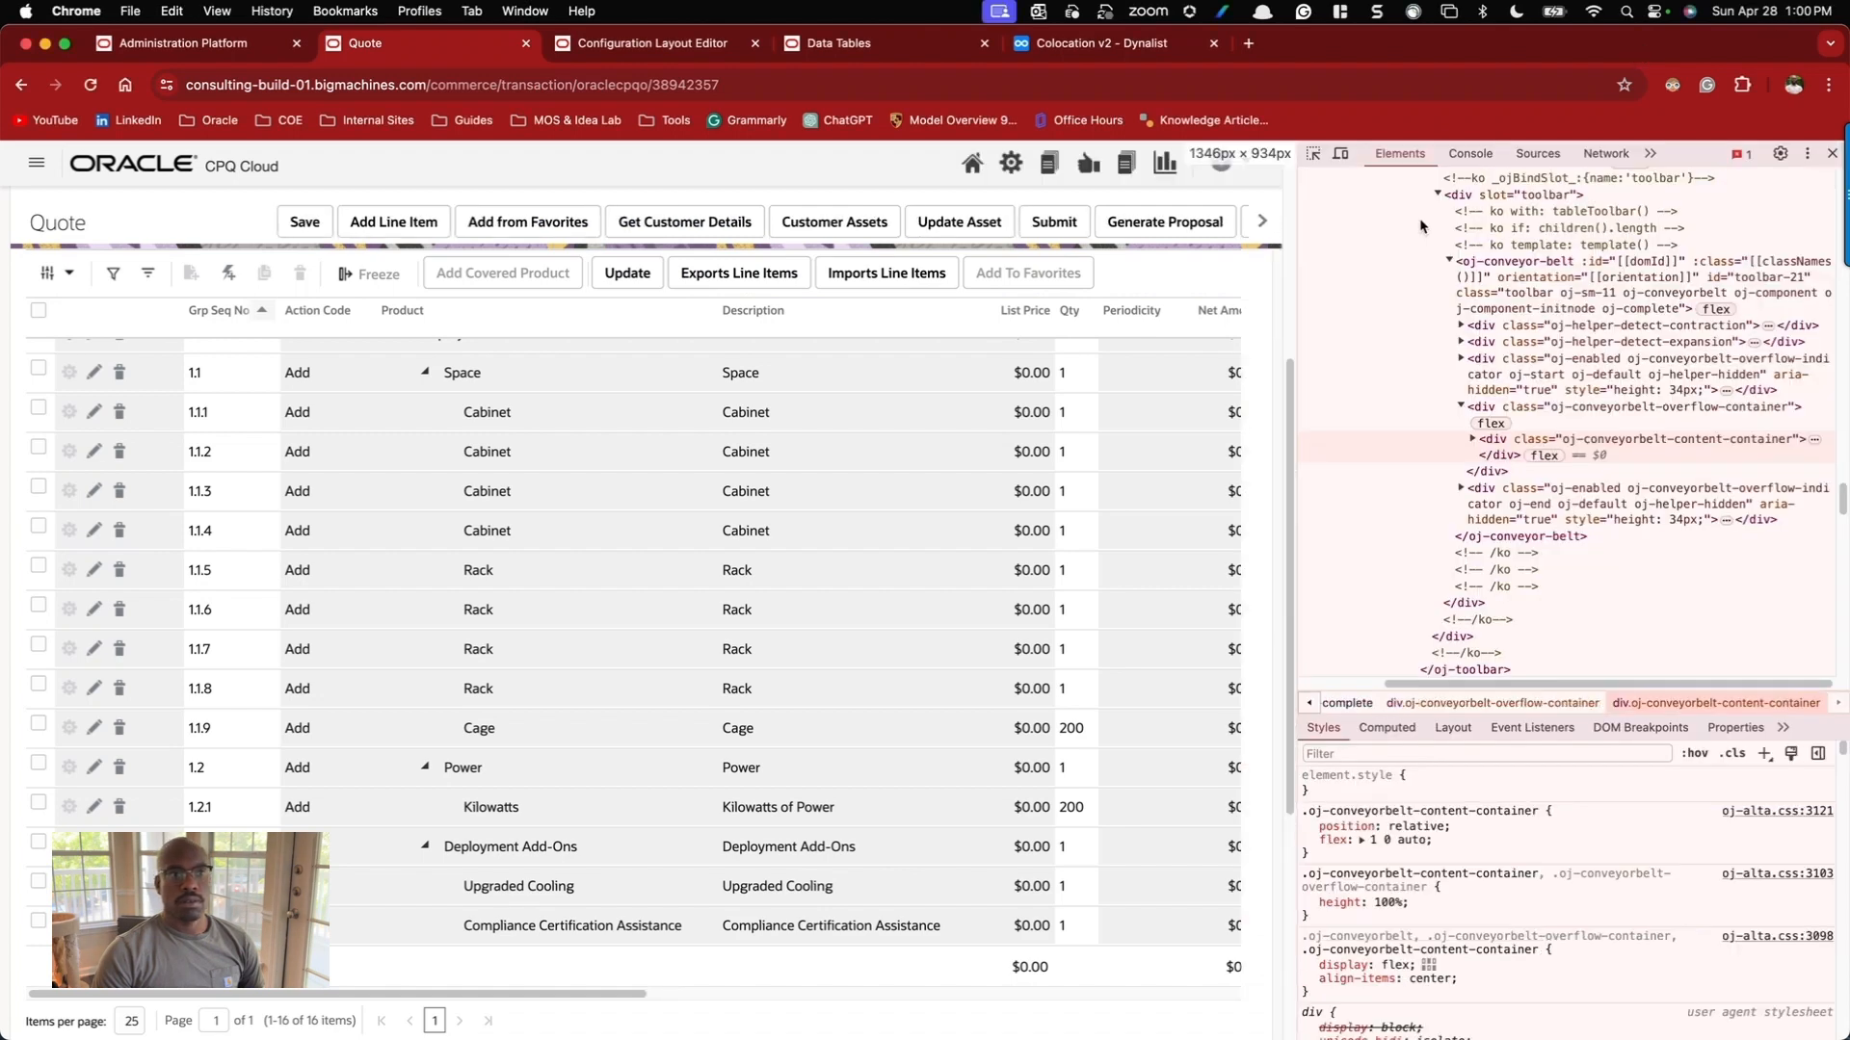
click(1312, 156)
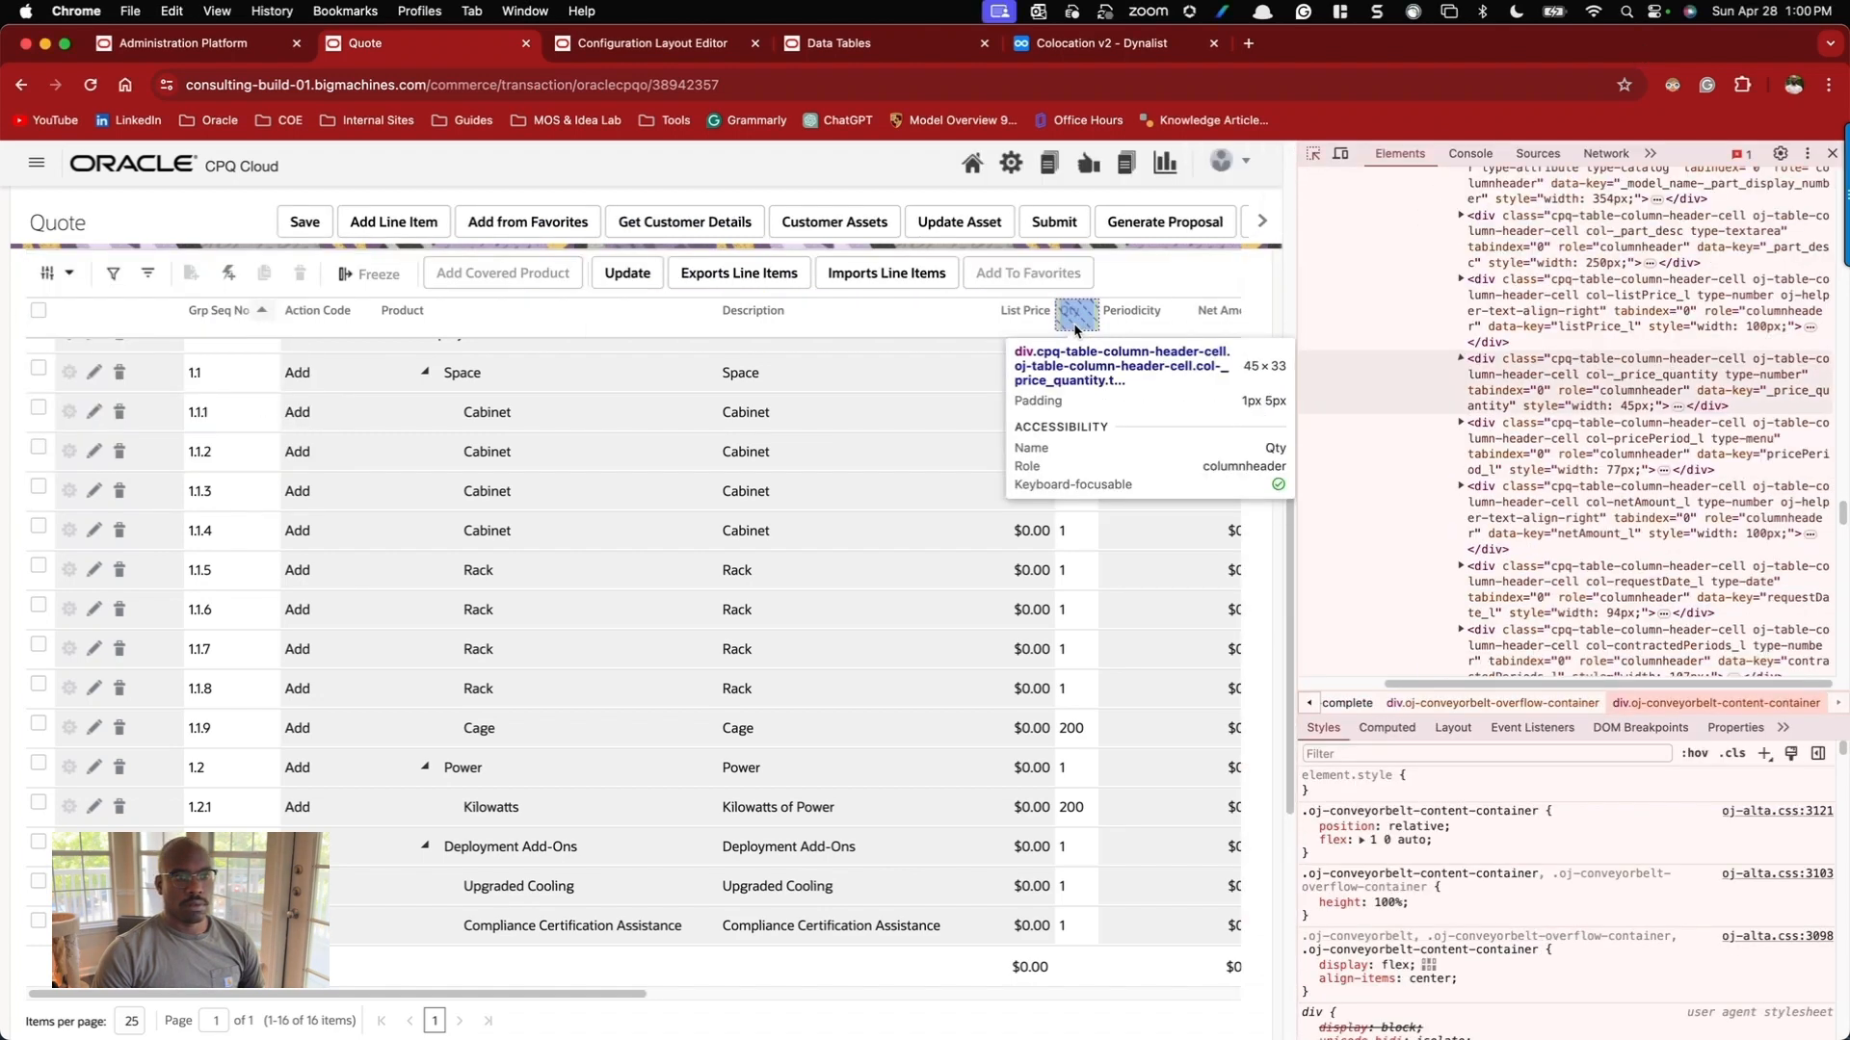
click(1075, 329)
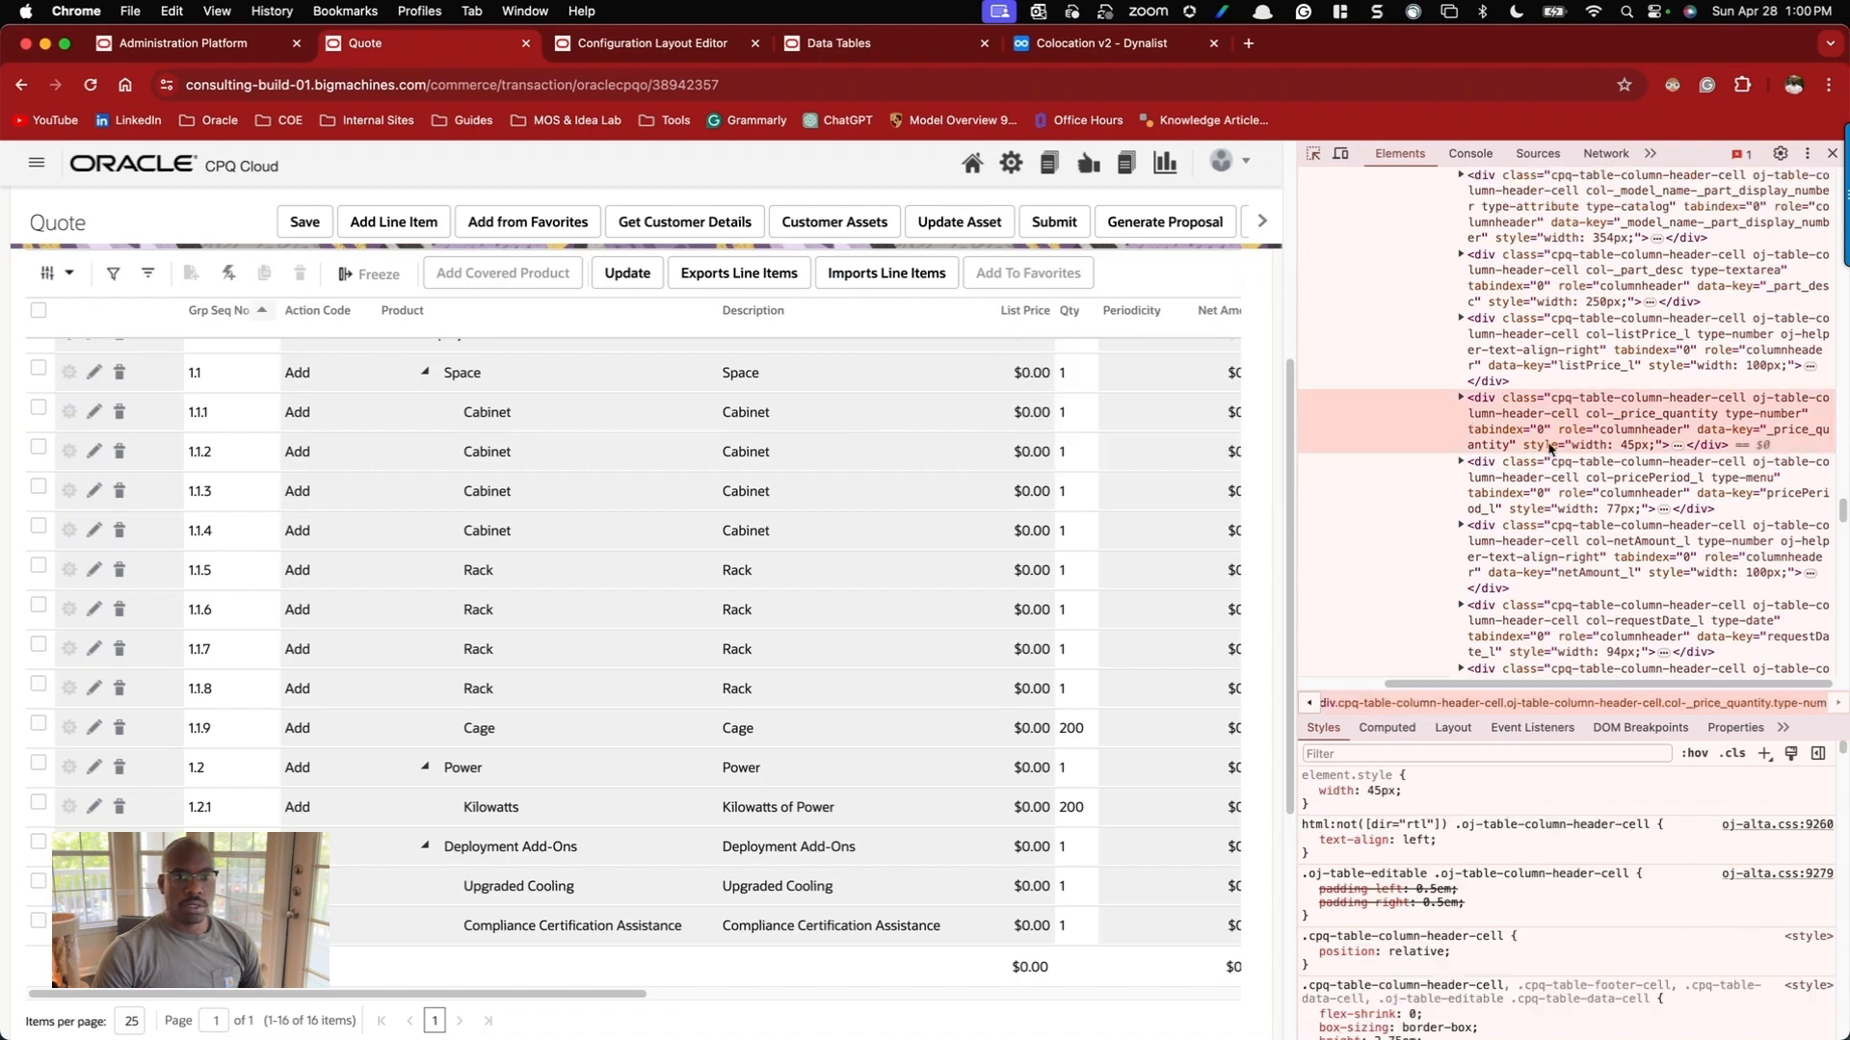
double_click(1677, 416)
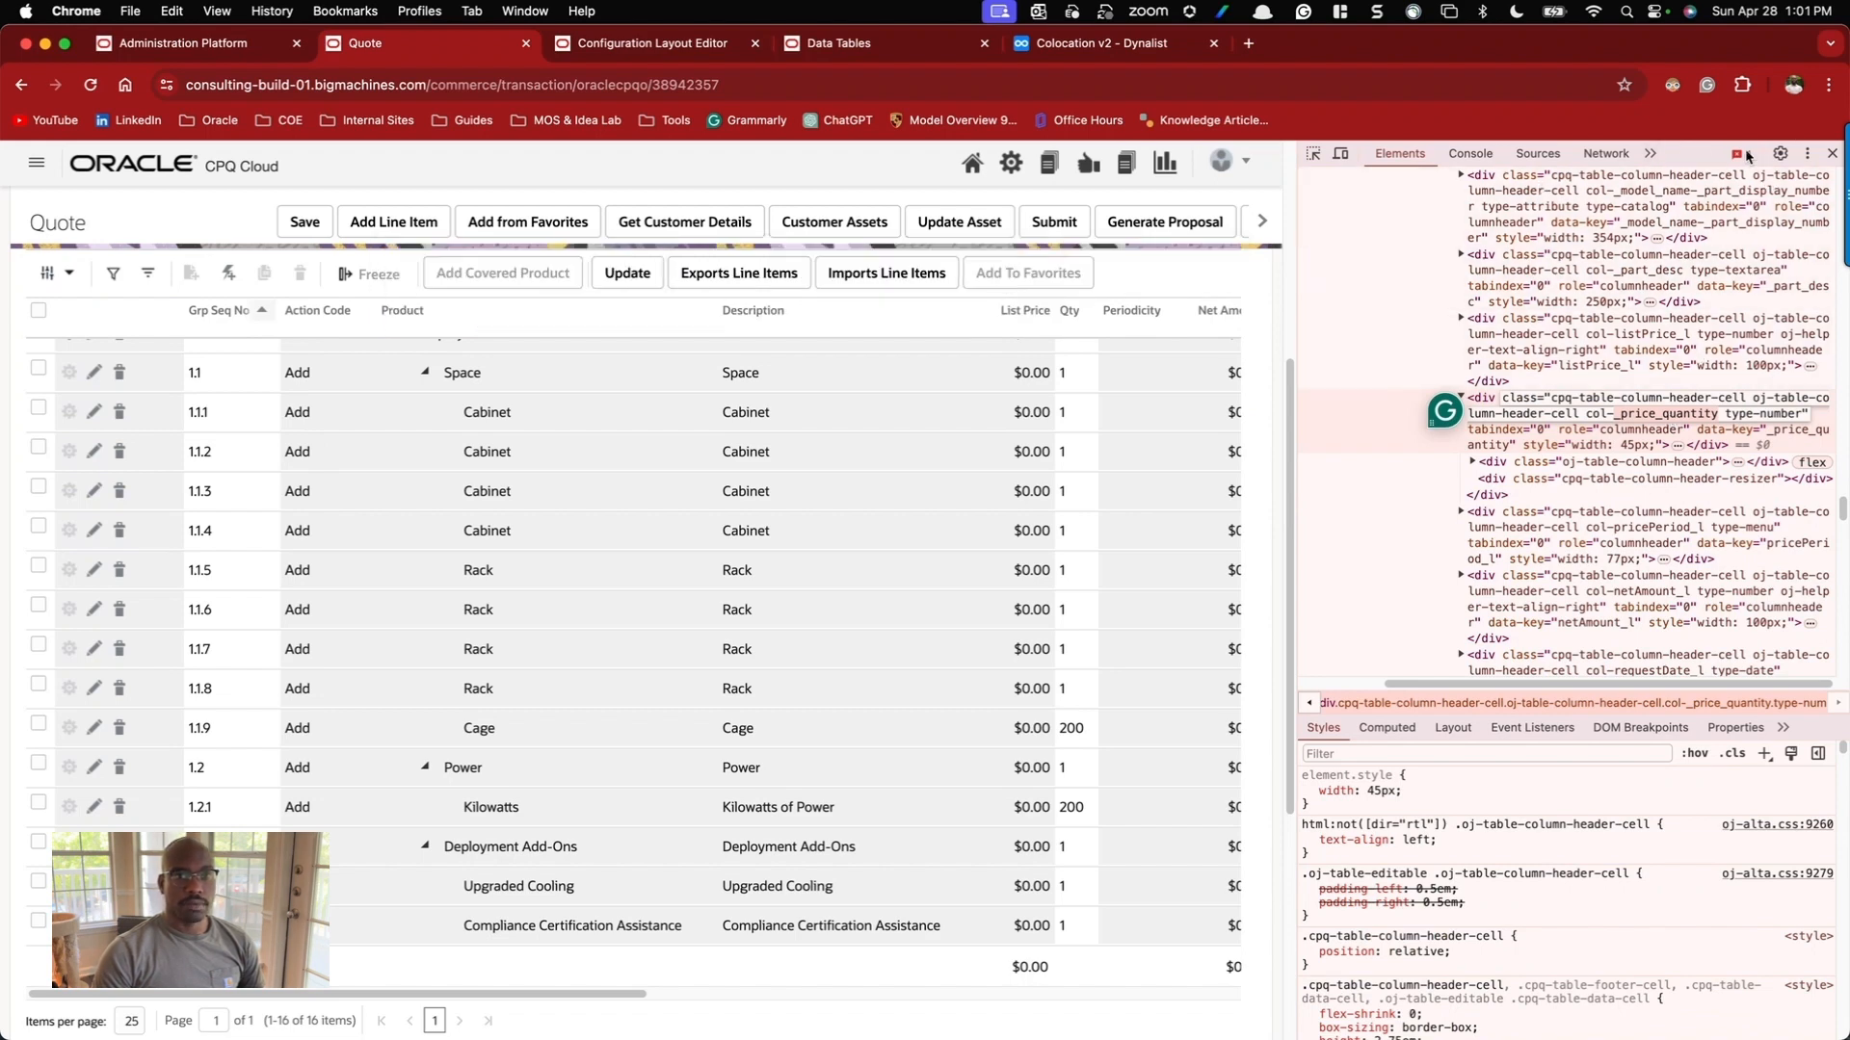
click(1831, 155)
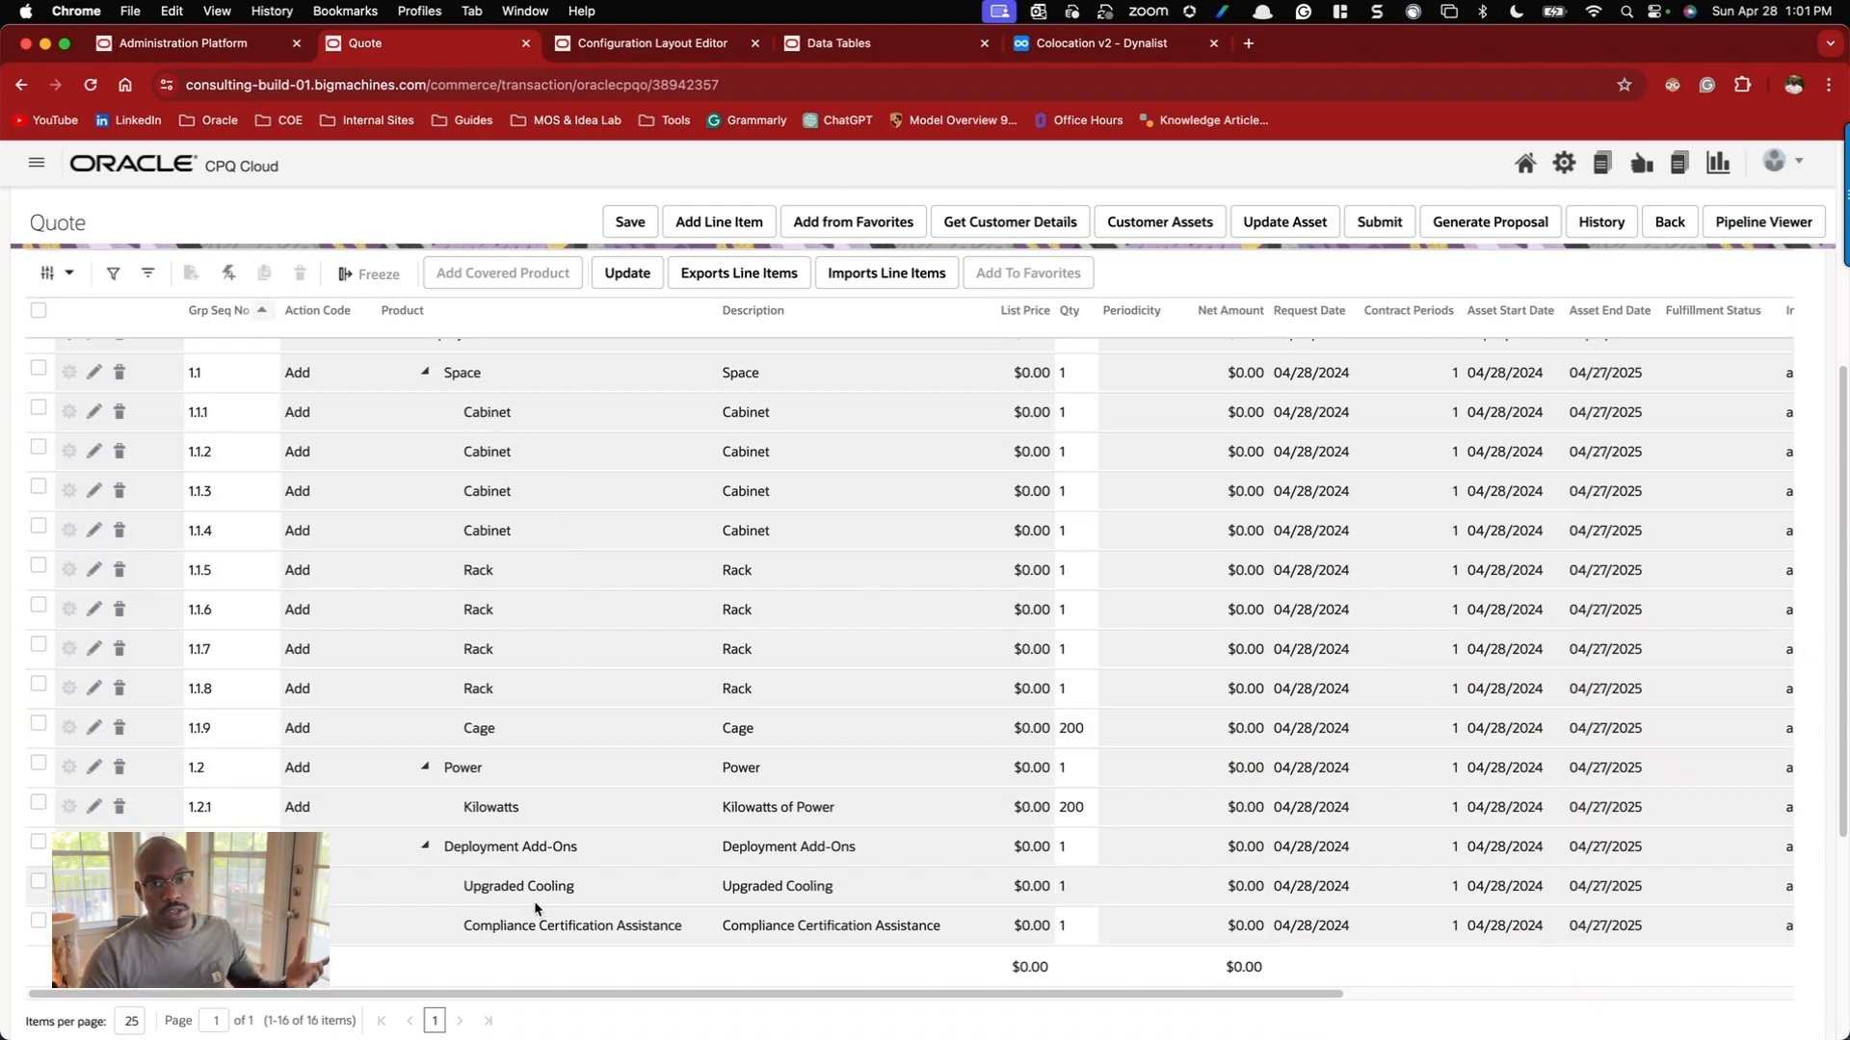
scroll(534, 900, up, 1)
scroll(536, 896, down, 1)
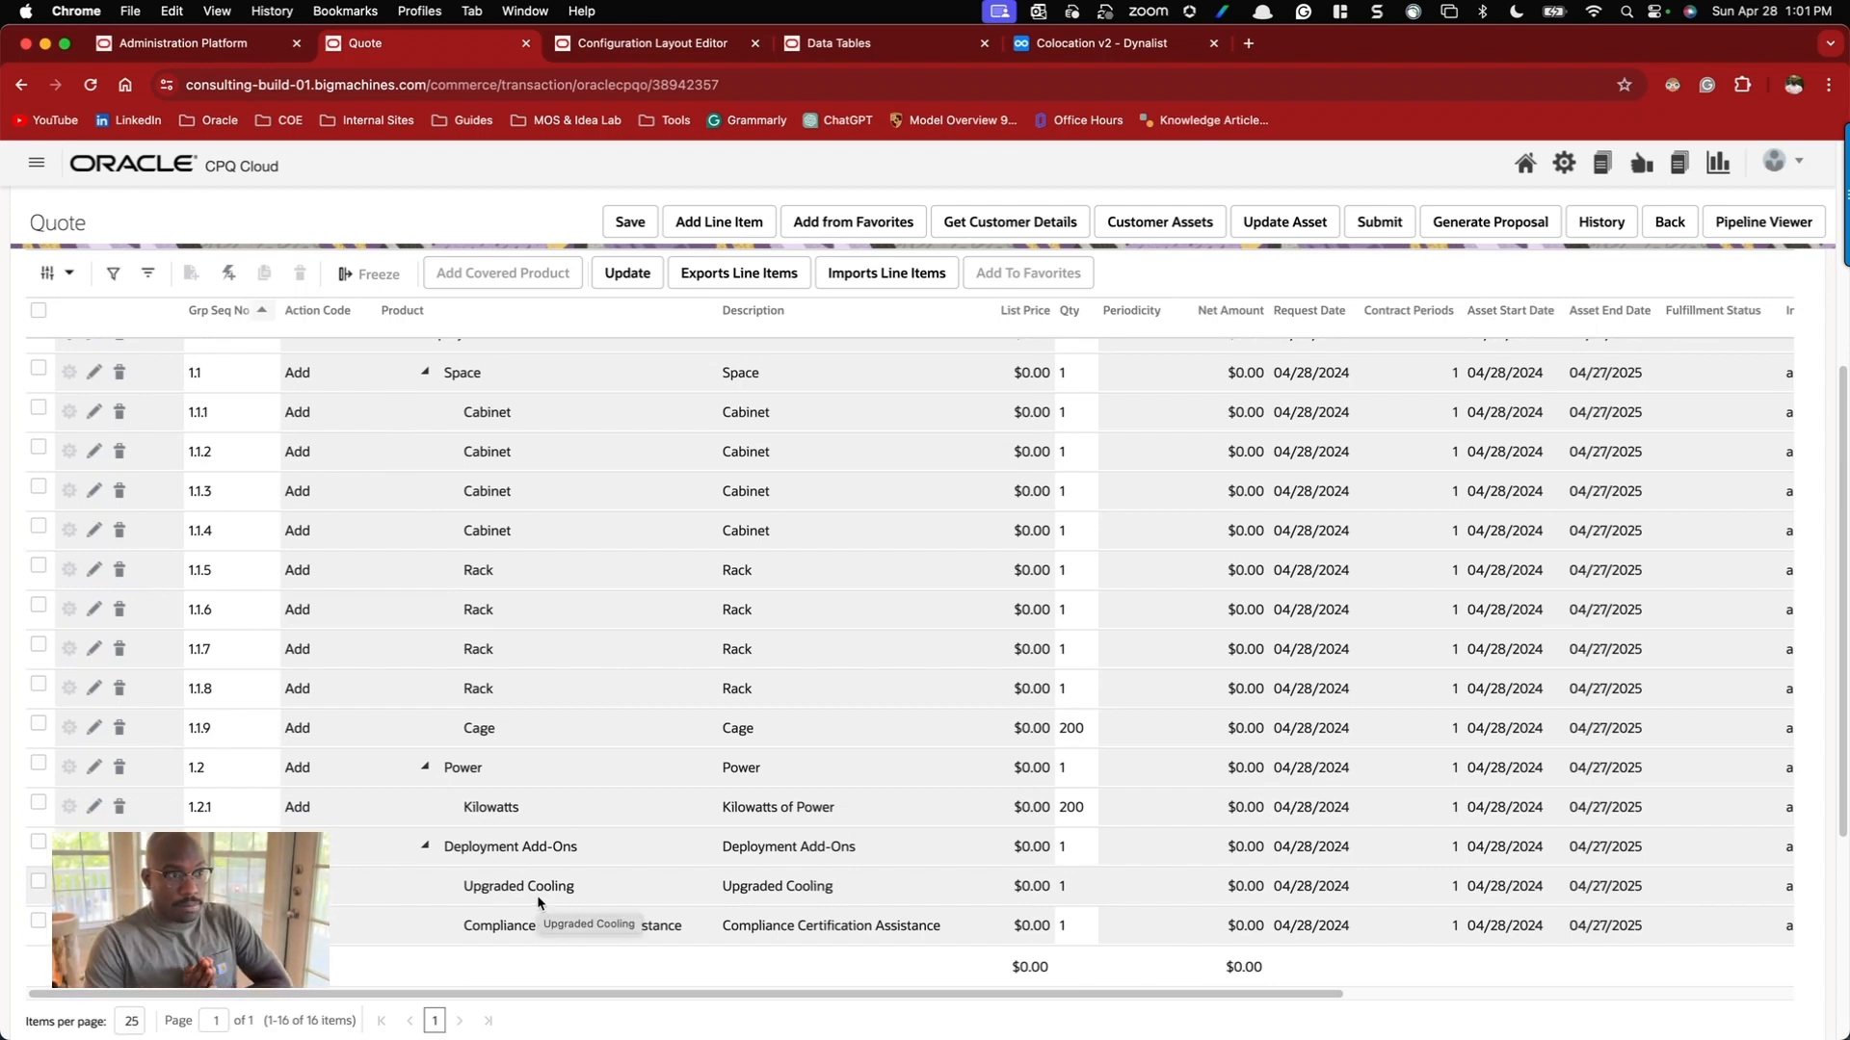
scroll(536, 898, up, 3)
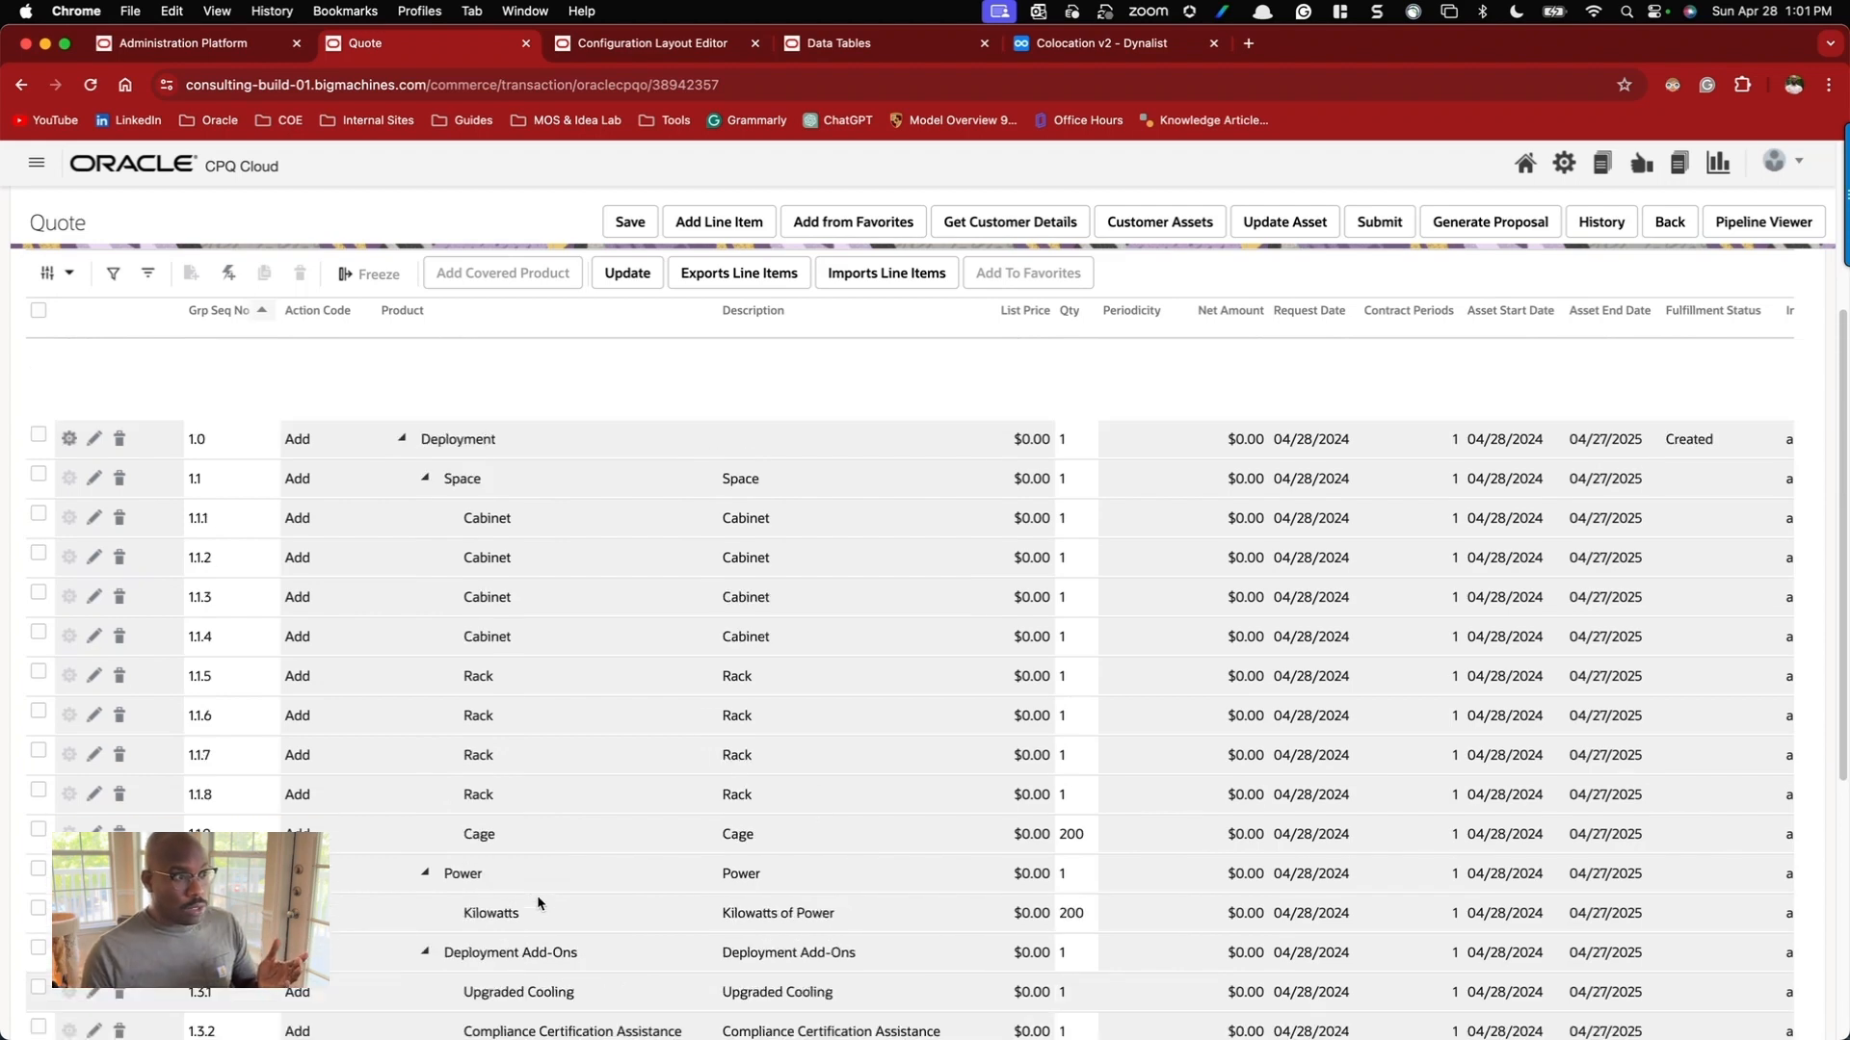
scroll(538, 883, down, 3)
scroll(538, 884, up, 1)
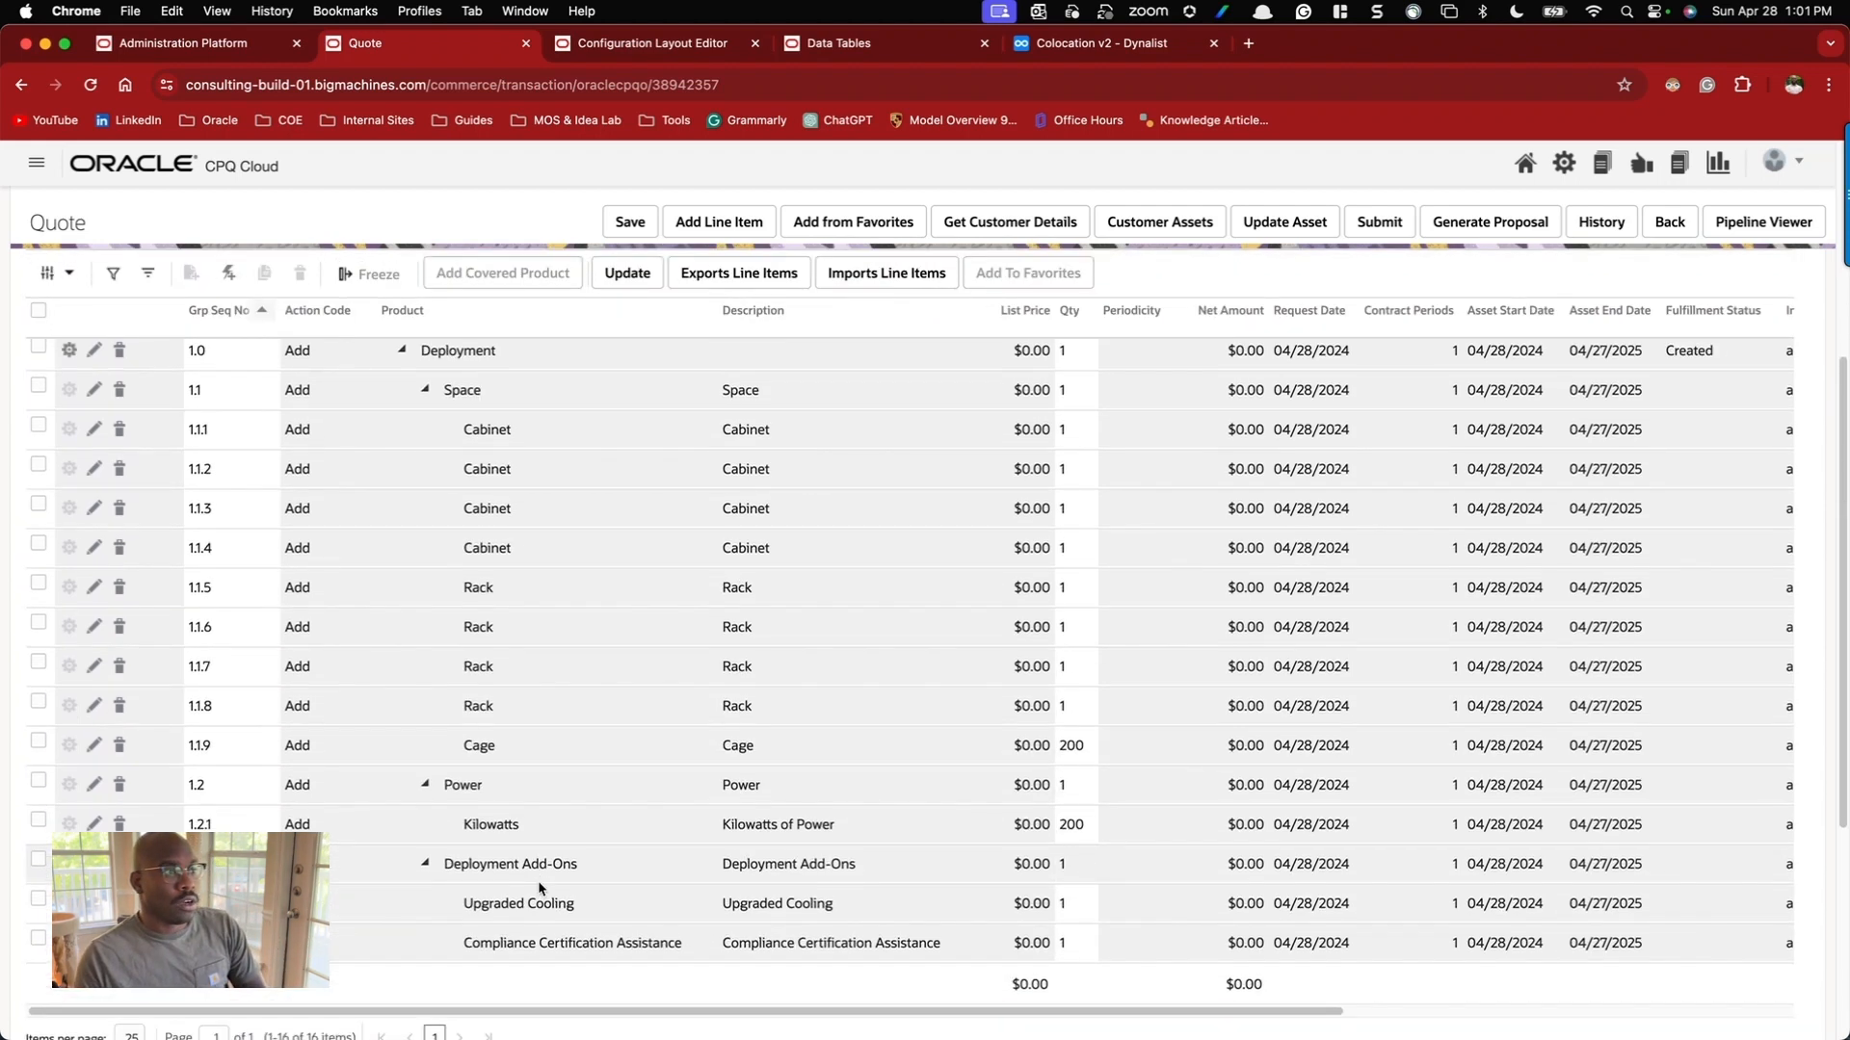